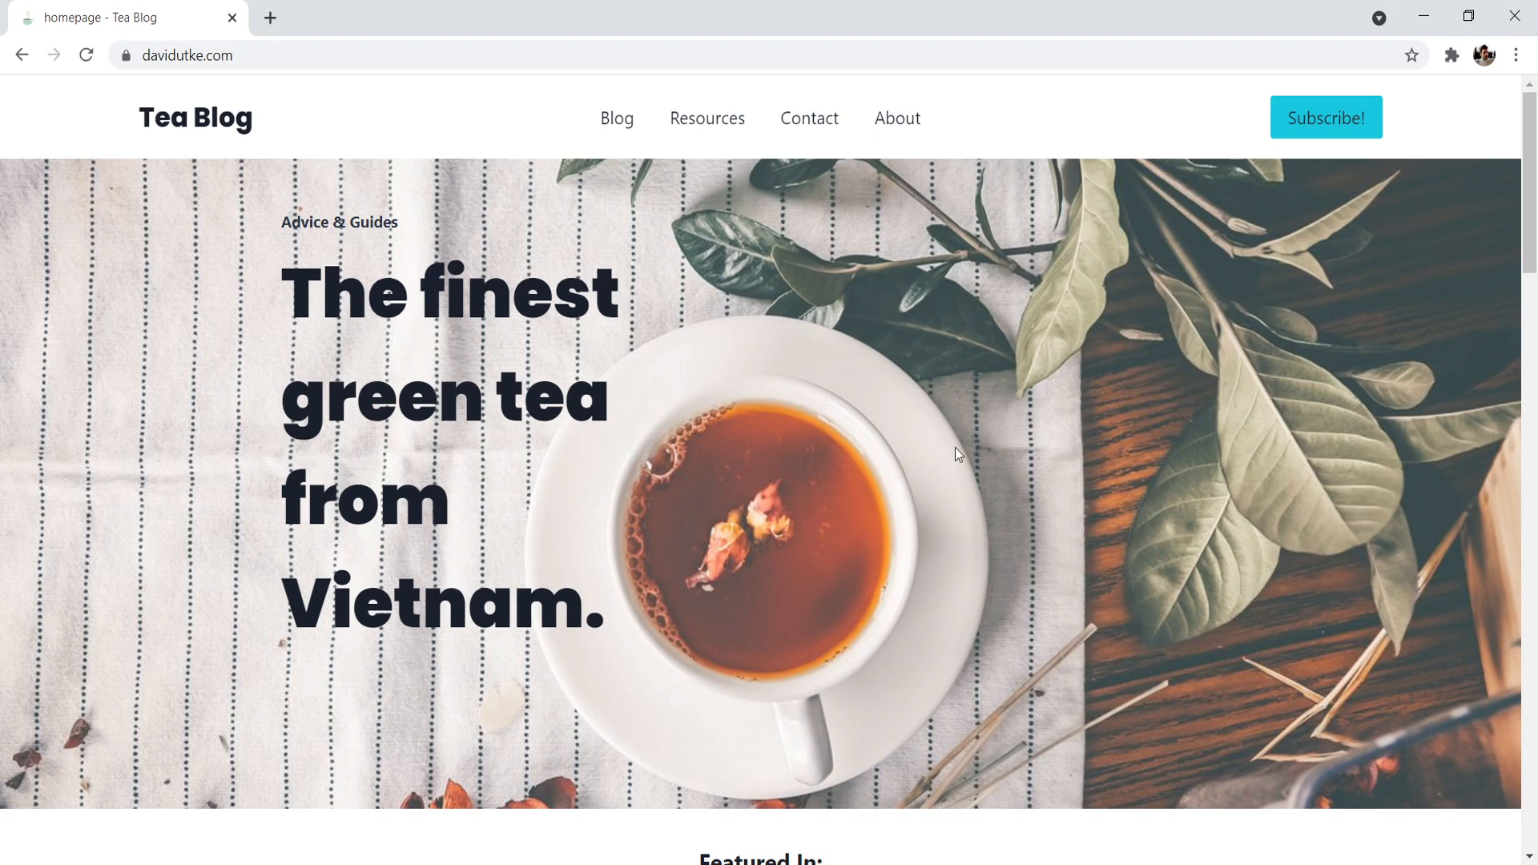
# - Look through the Tea Blog homepage down to its footer, return to the beginning and open the Blog page
pyautogui.moveTo(1530, 188); pyautogui.dragTo(1536, 346)
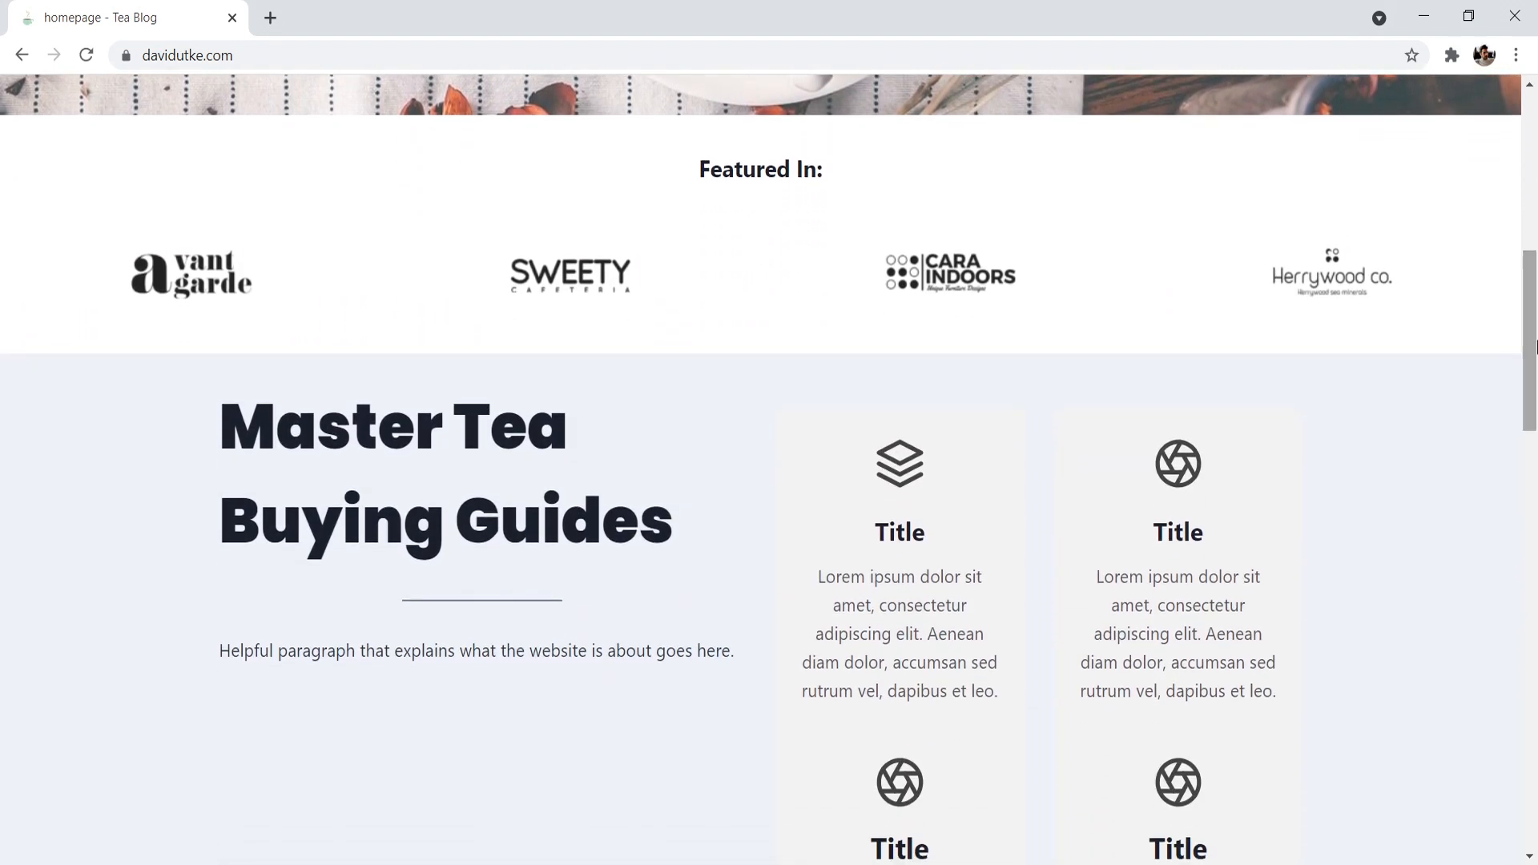
pyautogui.scroll(-3, 1536, 344)
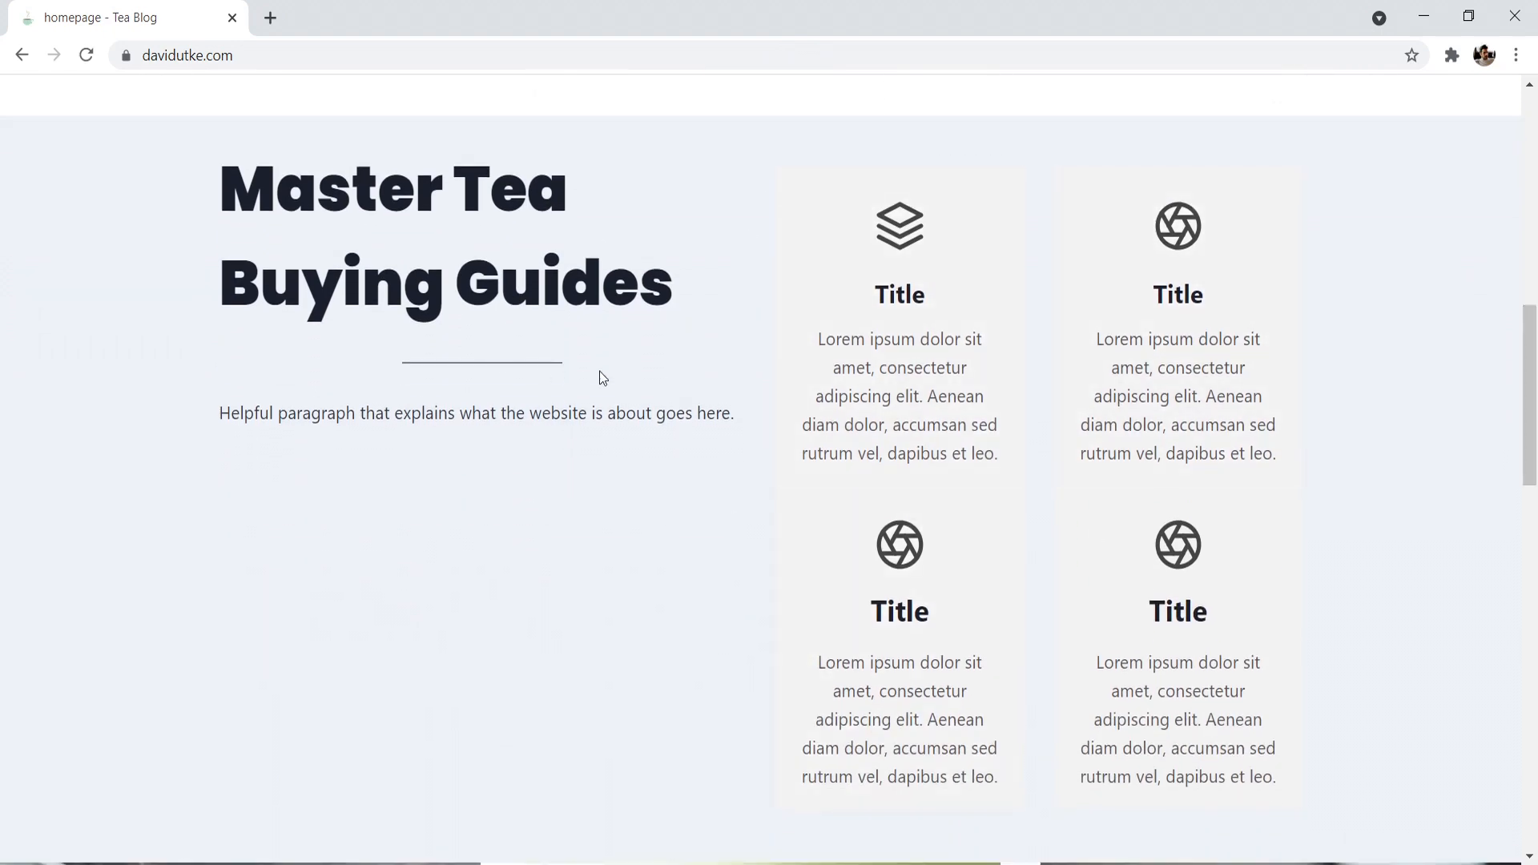
pyautogui.scroll(-9, 602, 377)
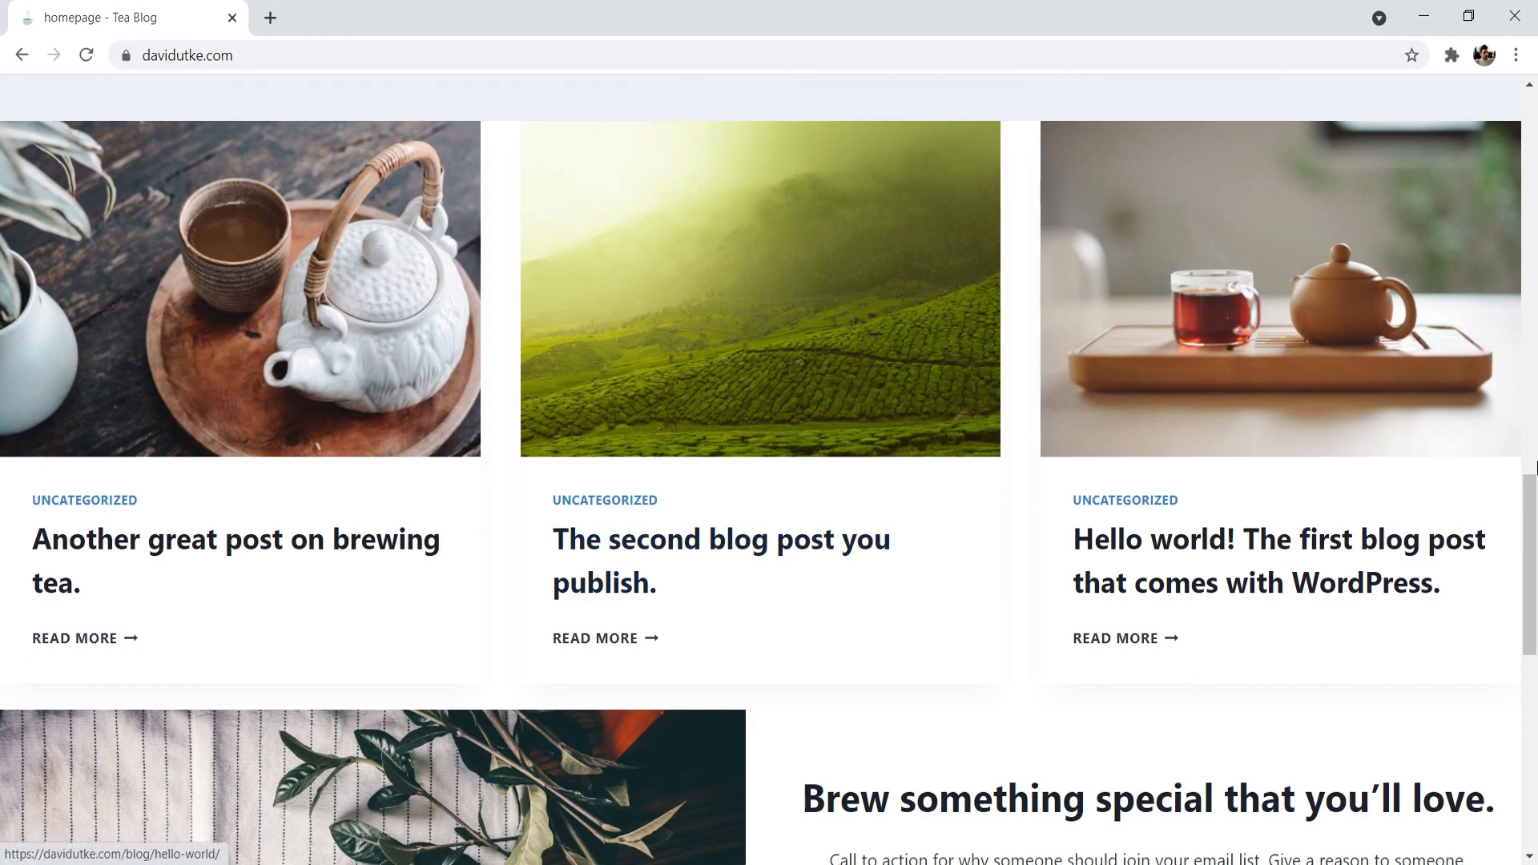
pyautogui.scroll(-5, 1534, 477)
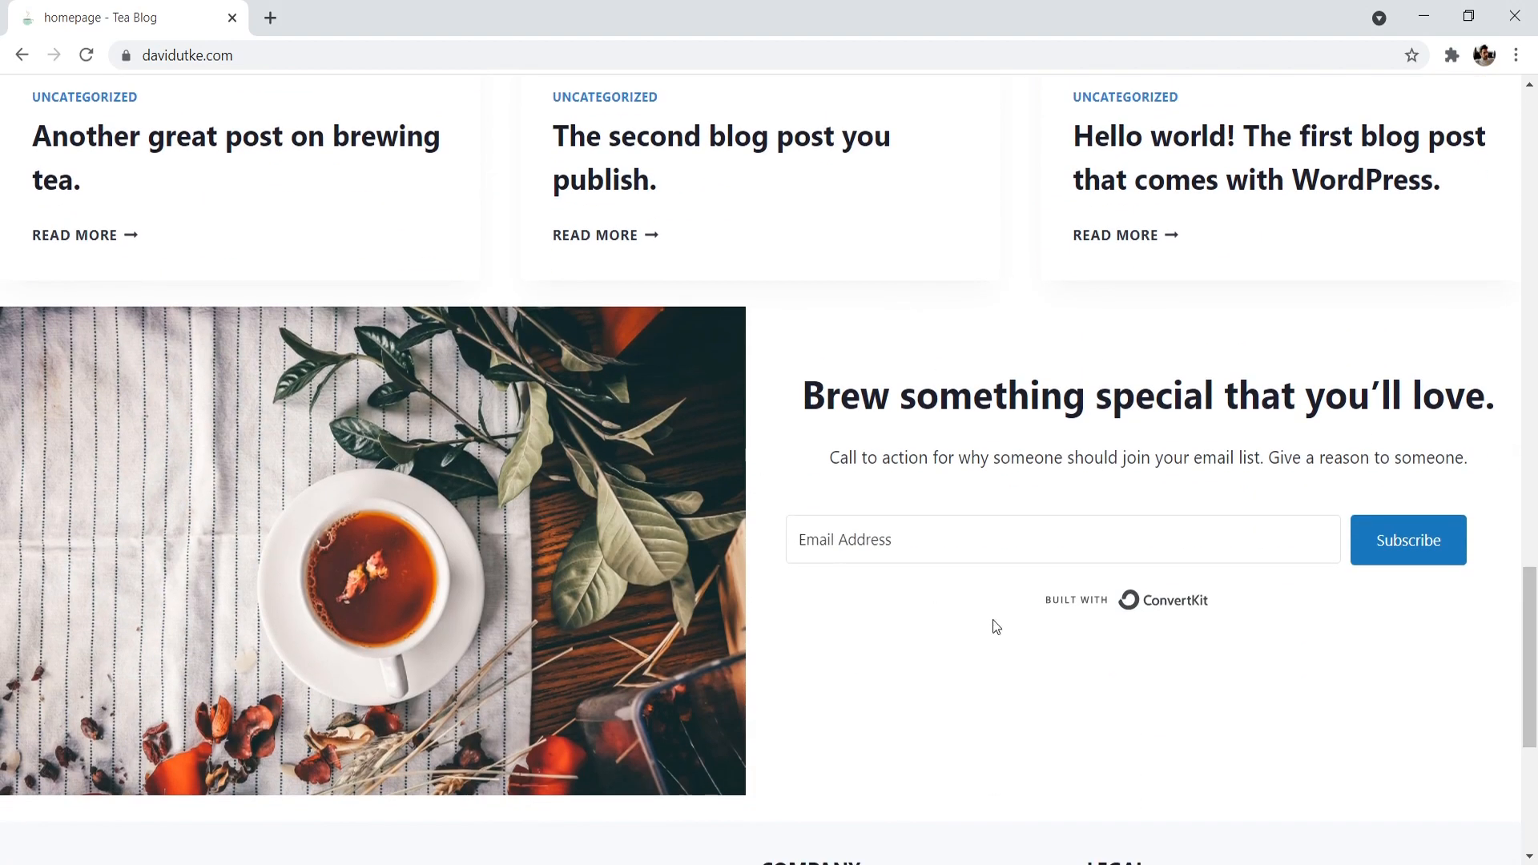
pyautogui.scroll(-5, 1243, 638)
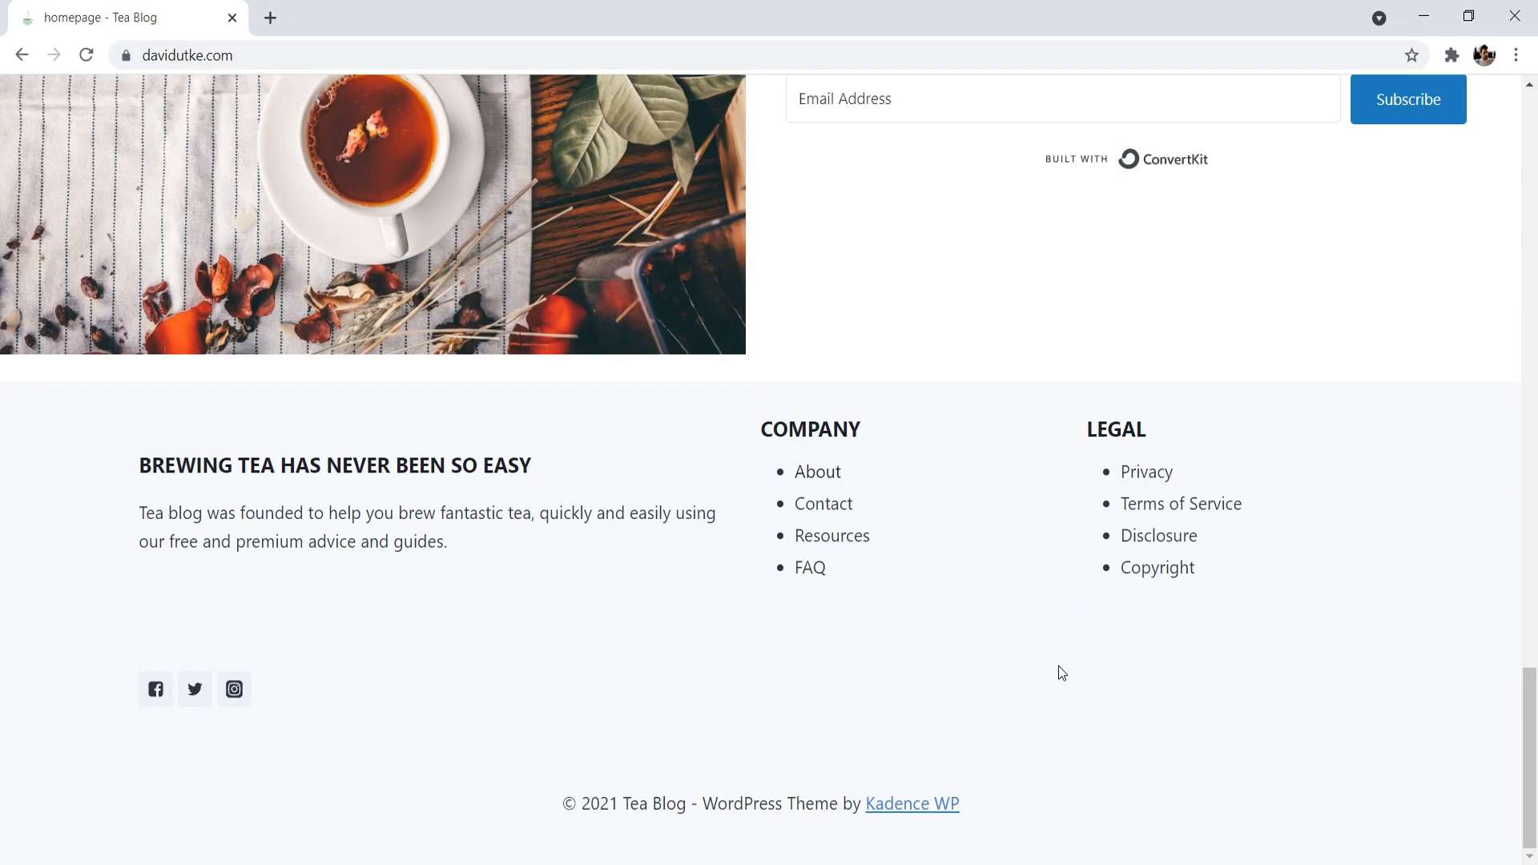
pyautogui.moveTo(1529, 722); pyautogui.dragTo(1528, 138)
pyautogui.click(618, 124)
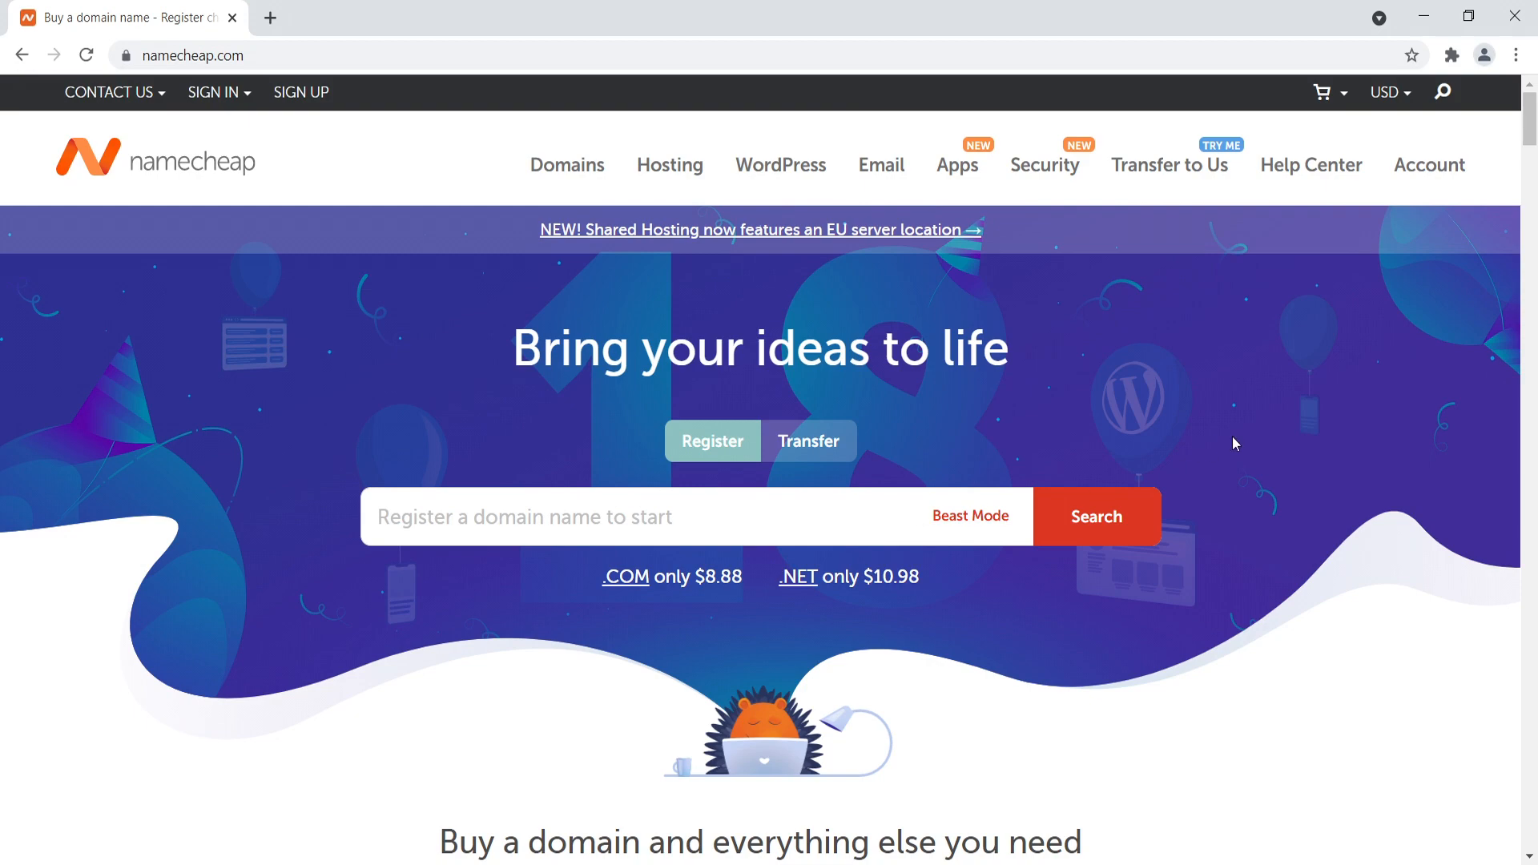
# - Search Namecheap for the domain name mysuperamazingblog.com
pyautogui.moveTo(1533, 119)
pyautogui.mouseDown()
pyautogui.moveTo(1533, 248)
pyautogui.moveTo(1530, 118)
pyautogui.mouseUp()
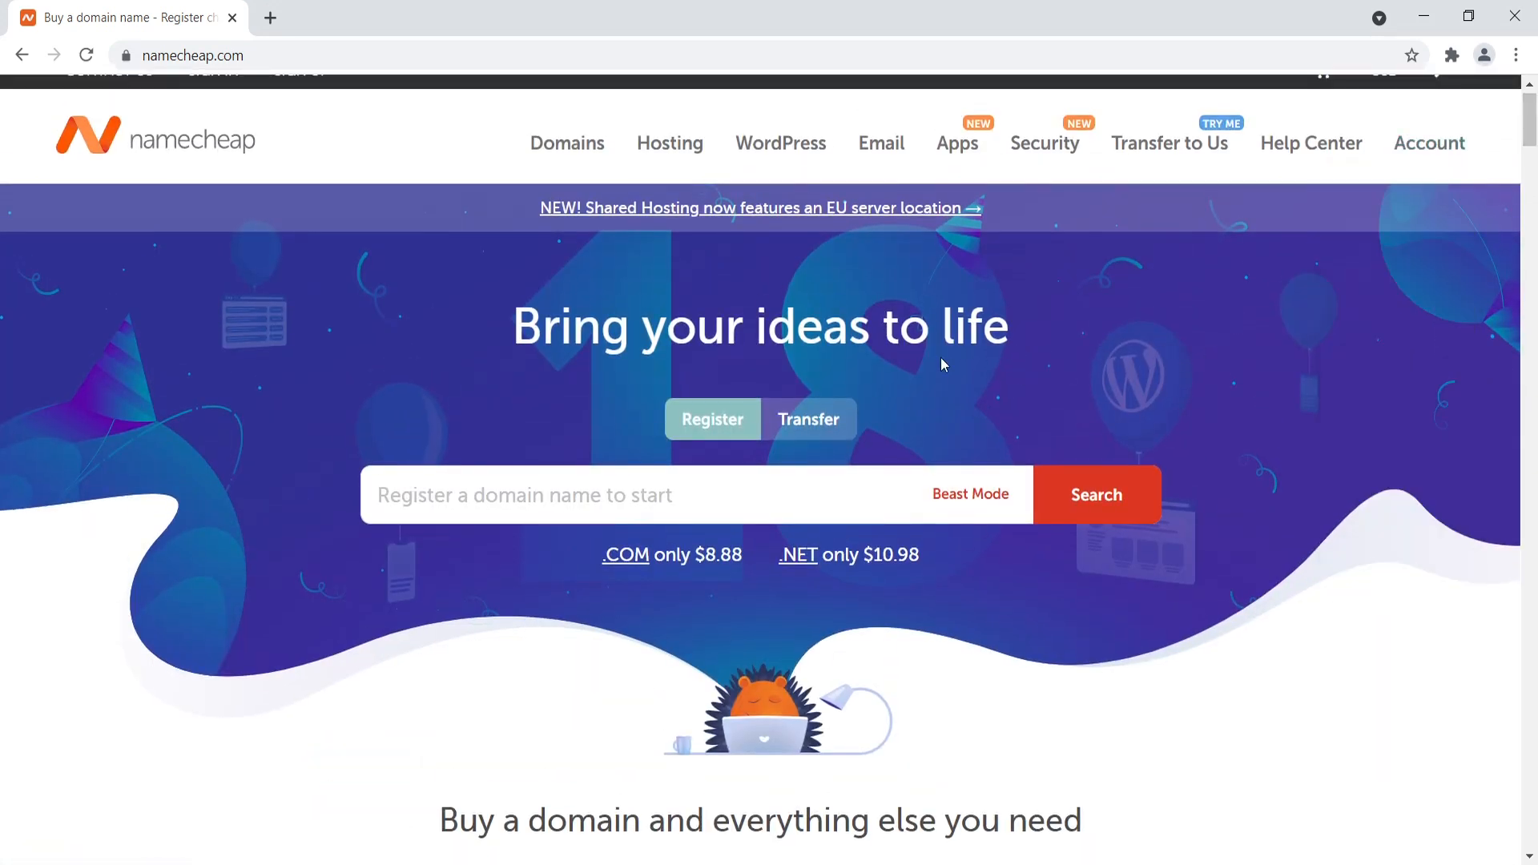
pyautogui.click(398, 496)
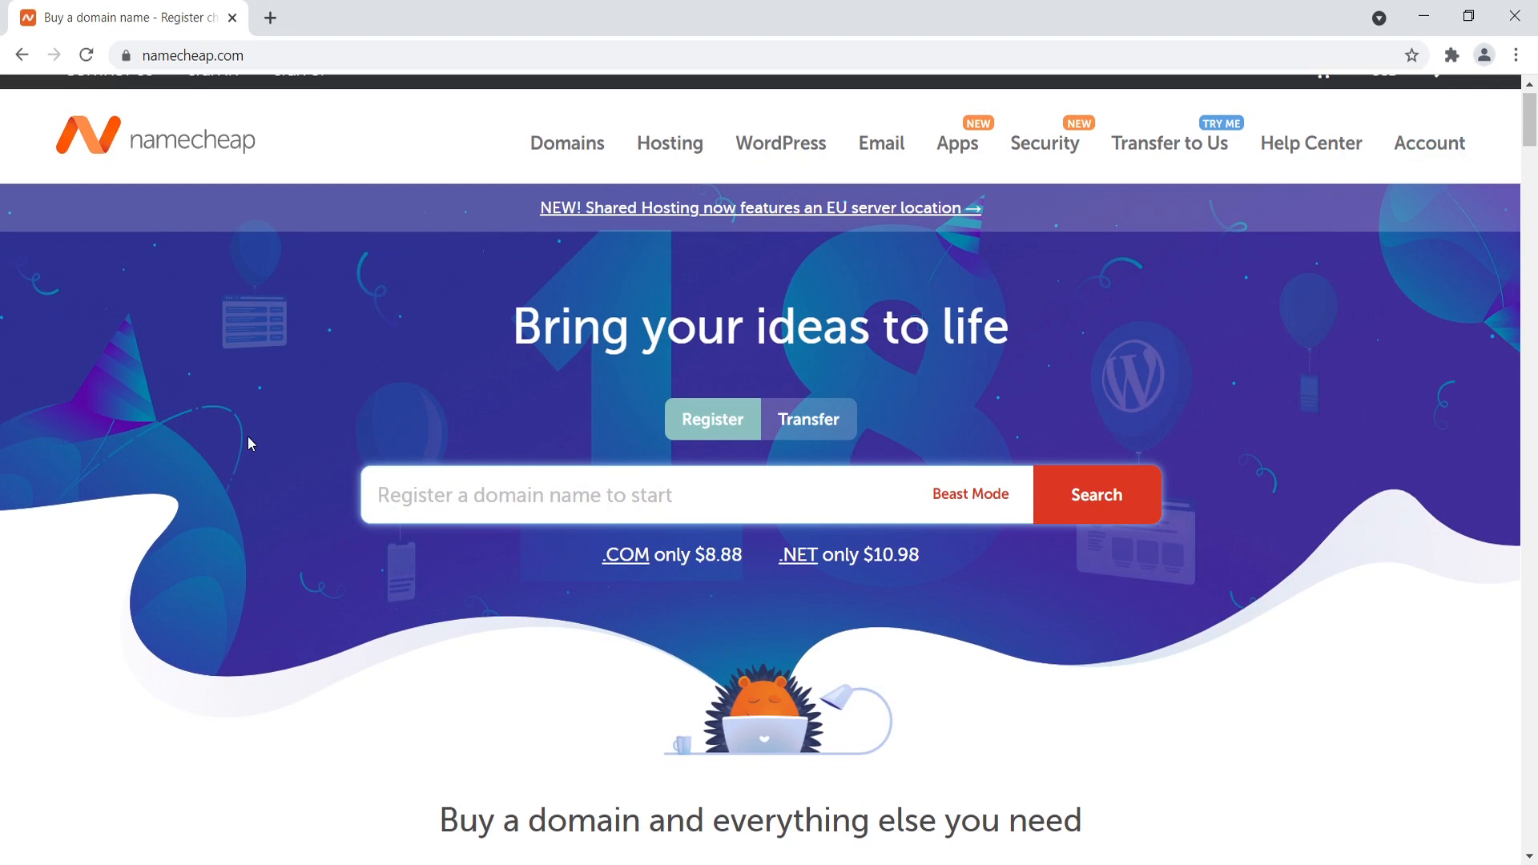
pyautogui.write('m')
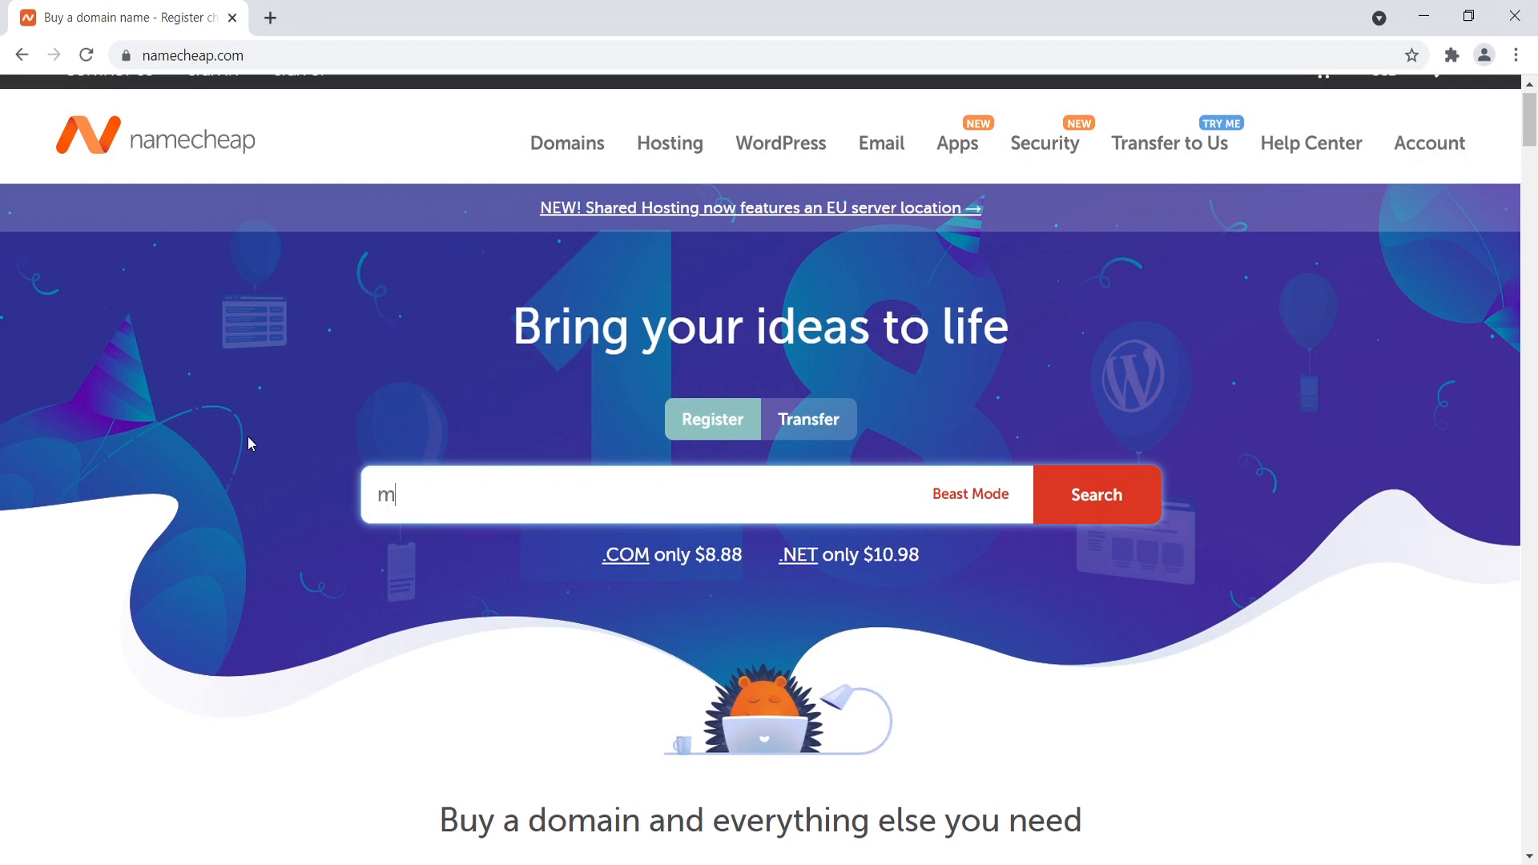
pyautogui.write('ysuperamazingblog.com')
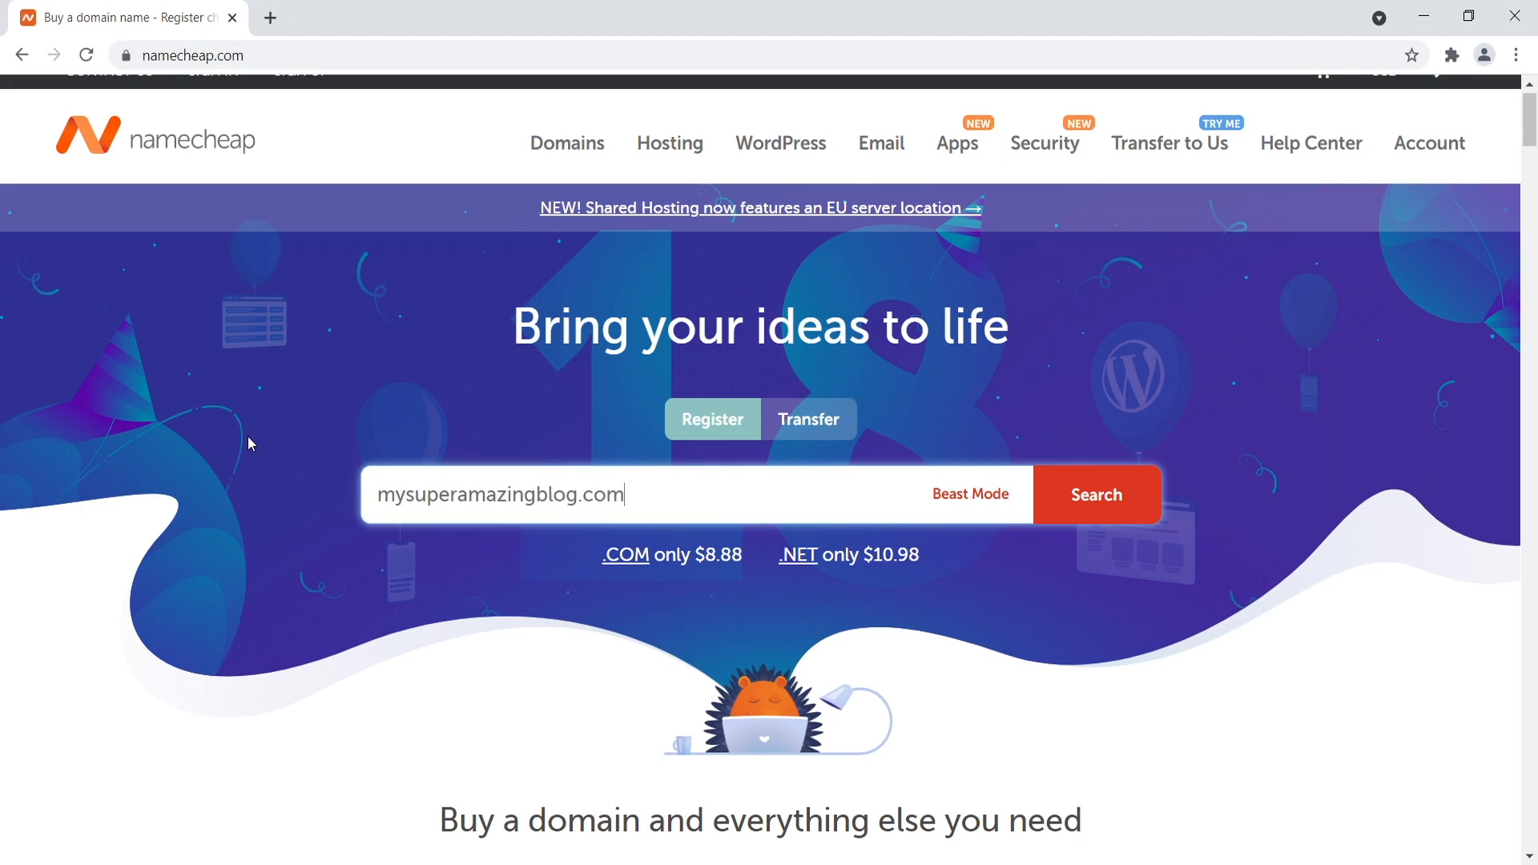
pyautogui.press('Return')
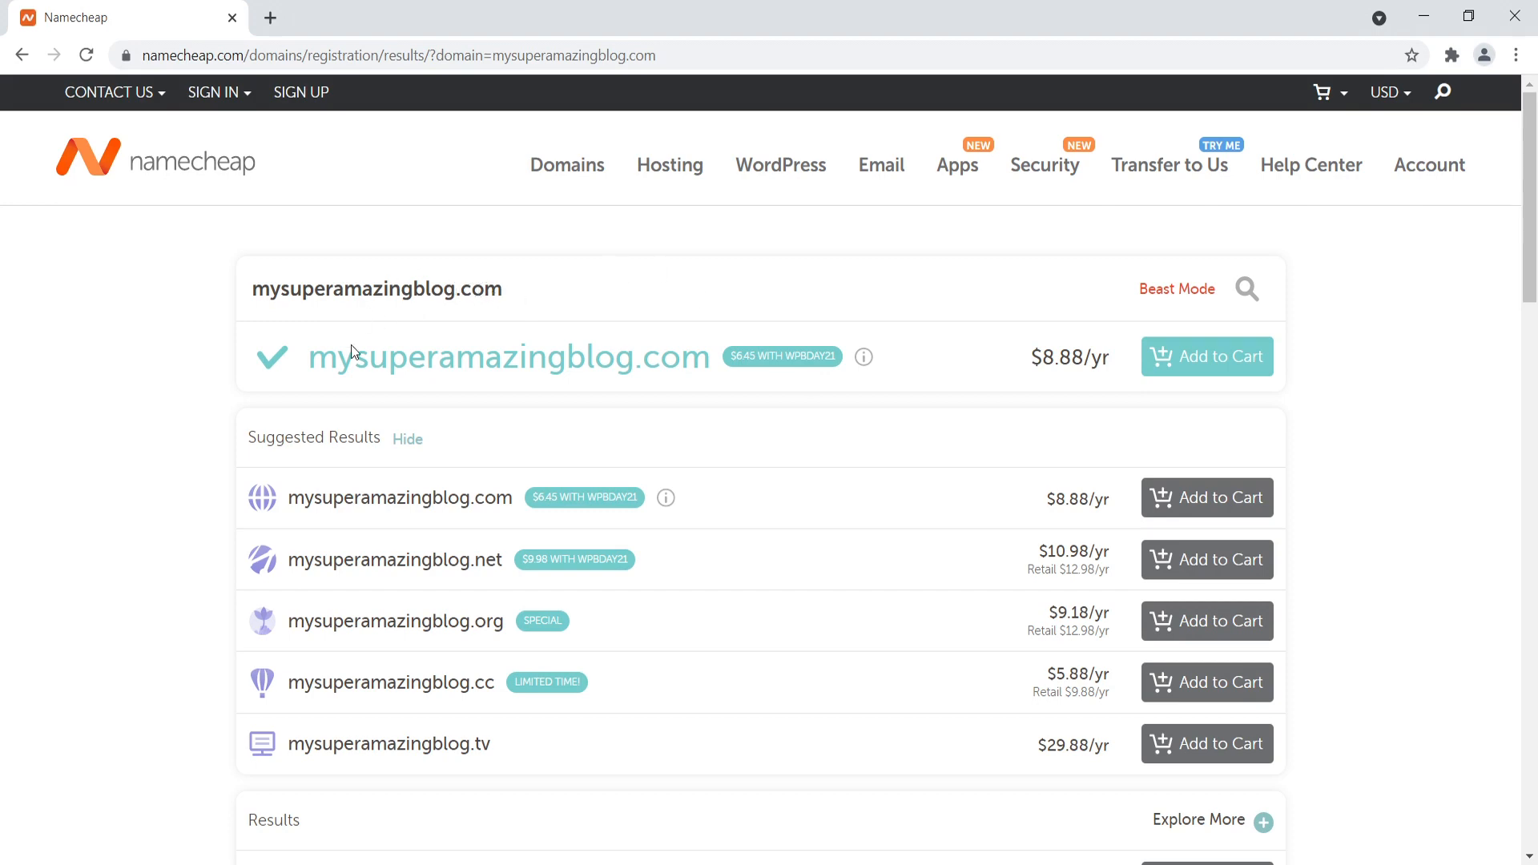
# - Examine the Beast Mode search filters and the explanation of the Transform options, and close Beast Mode
pyautogui.click(1174, 292)
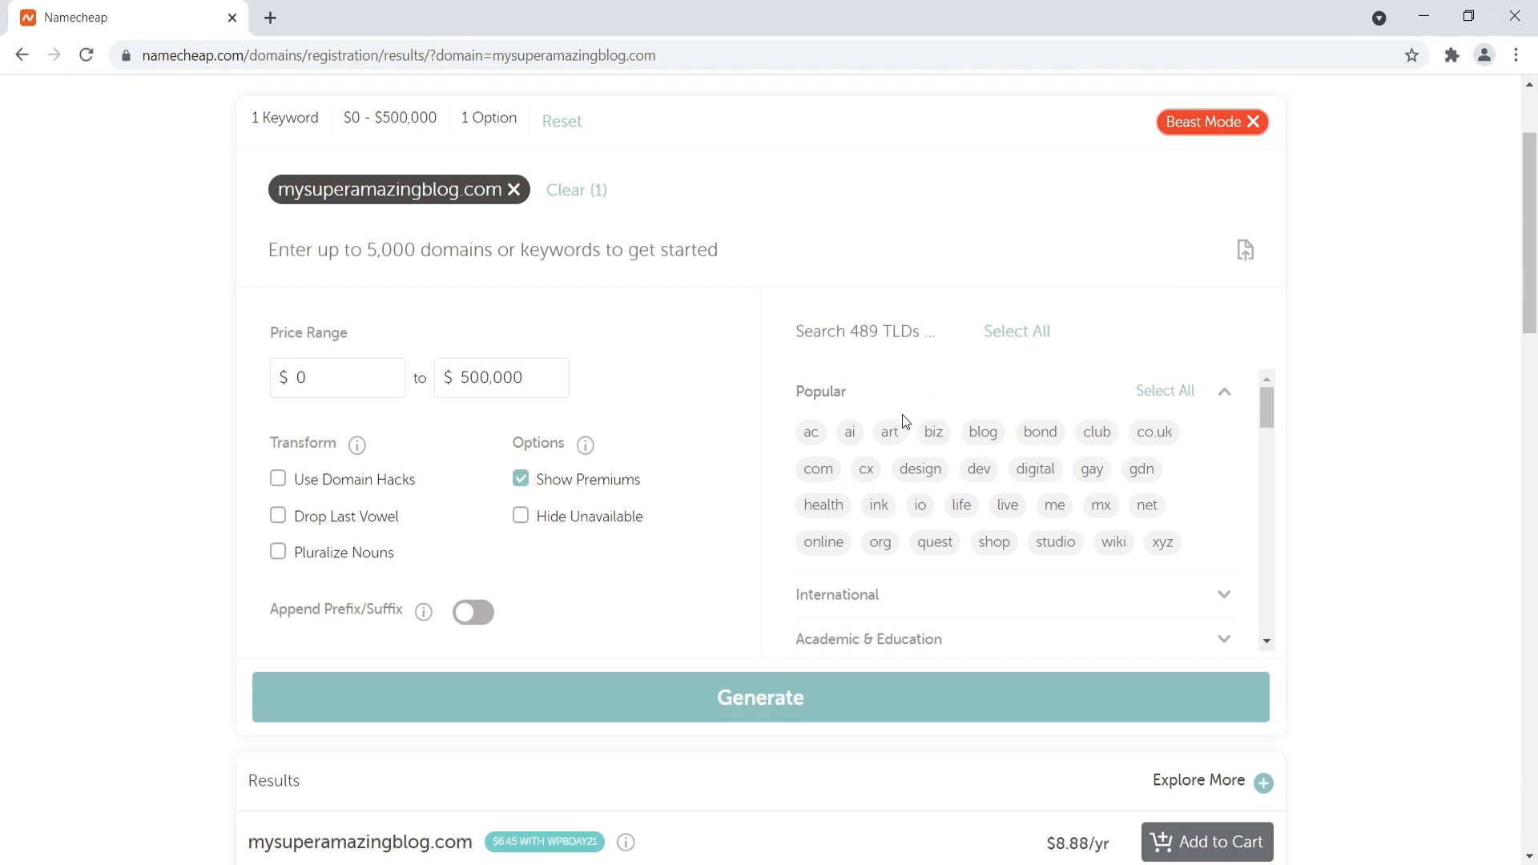
pyautogui.moveTo(447, 455)
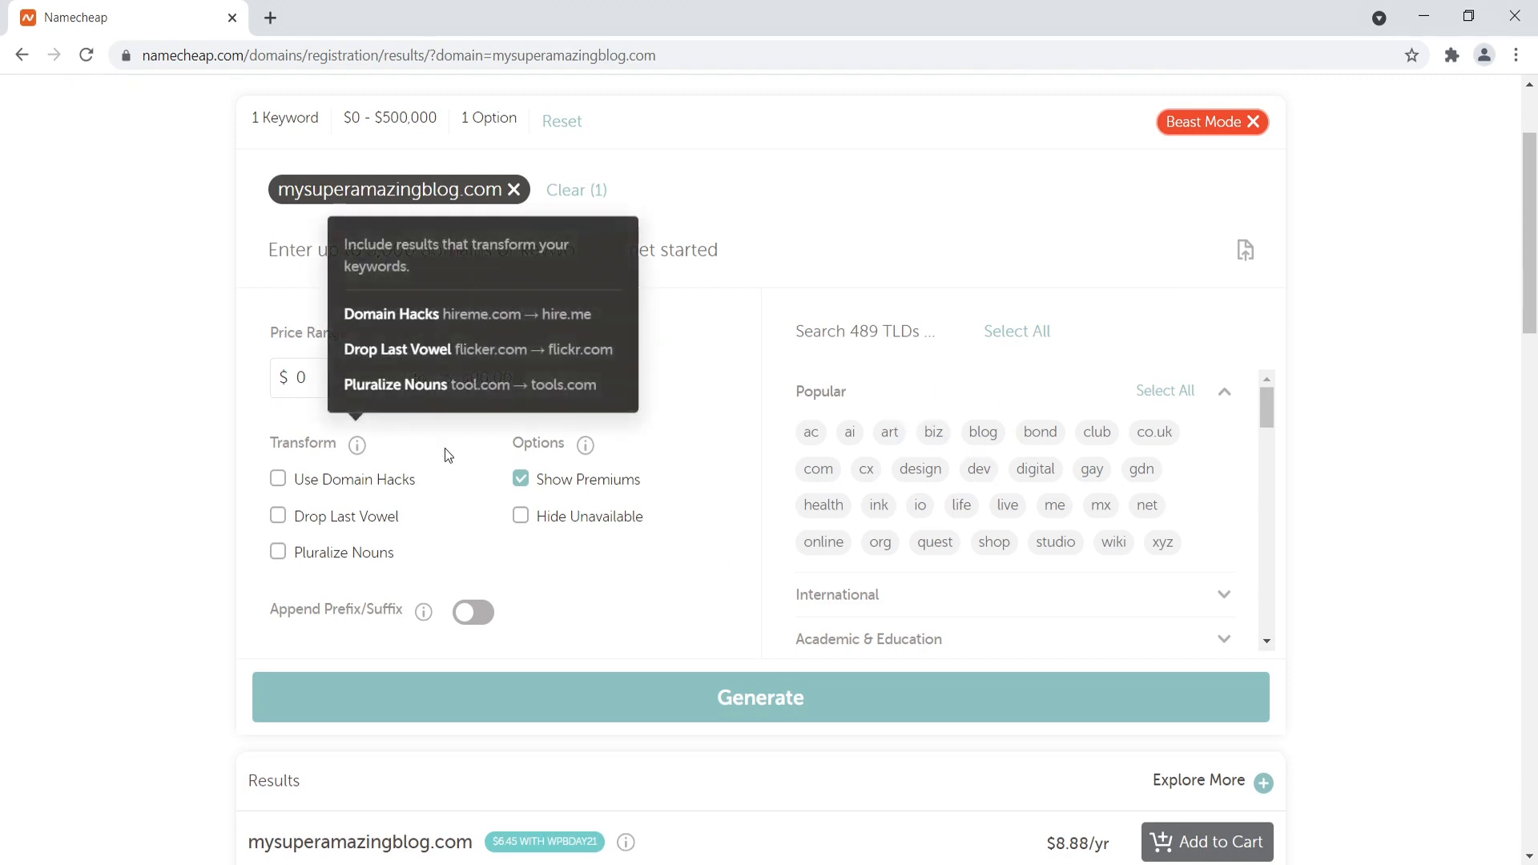
pyautogui.click(1254, 123)
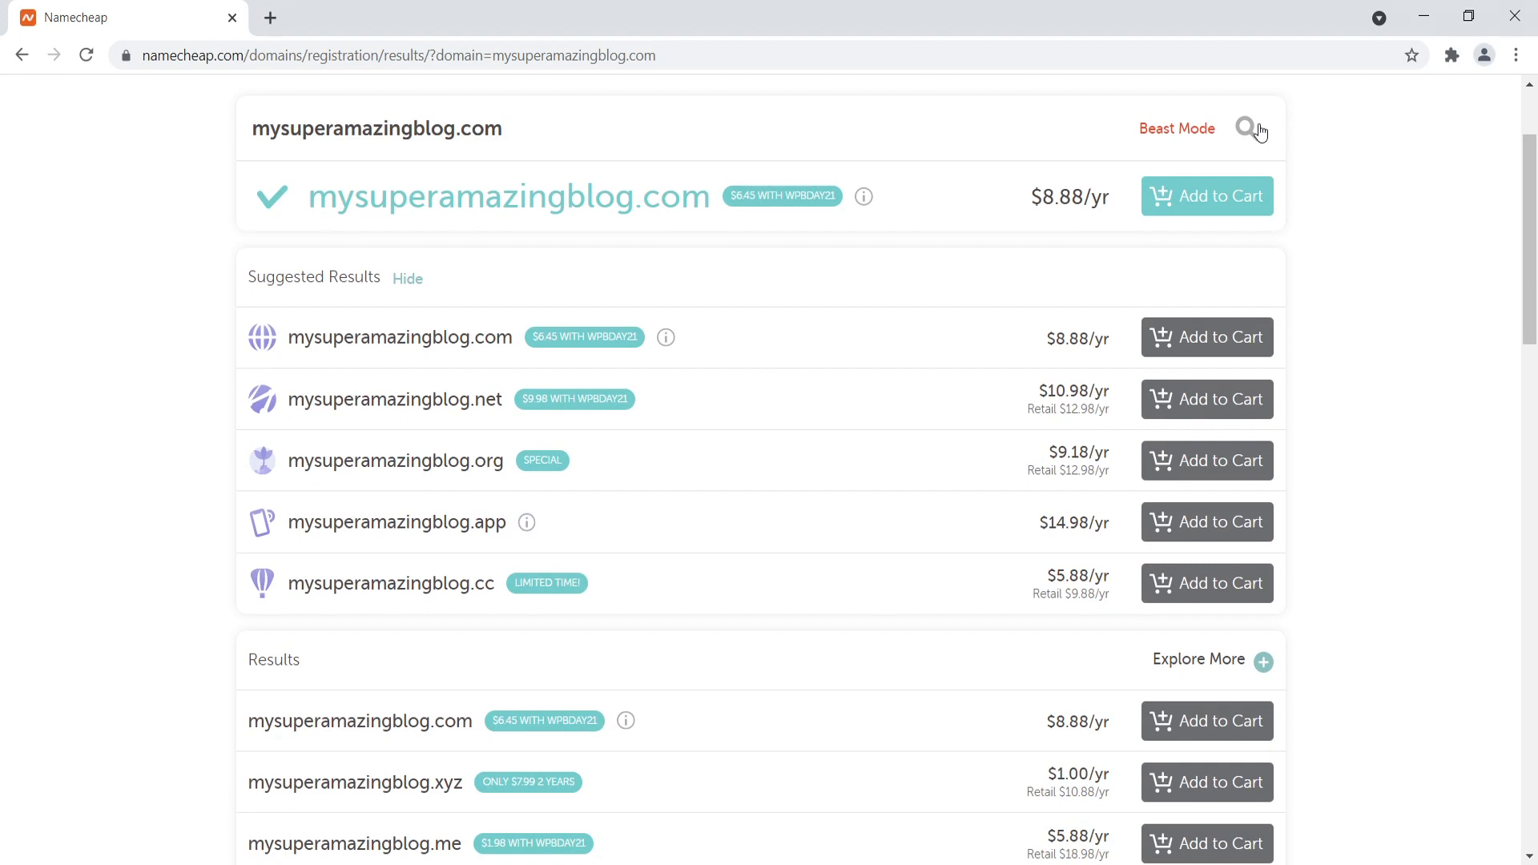
# - Add mysuperamazingblog.com to the cart and proceed to checkout
pyautogui.click(1210, 201)
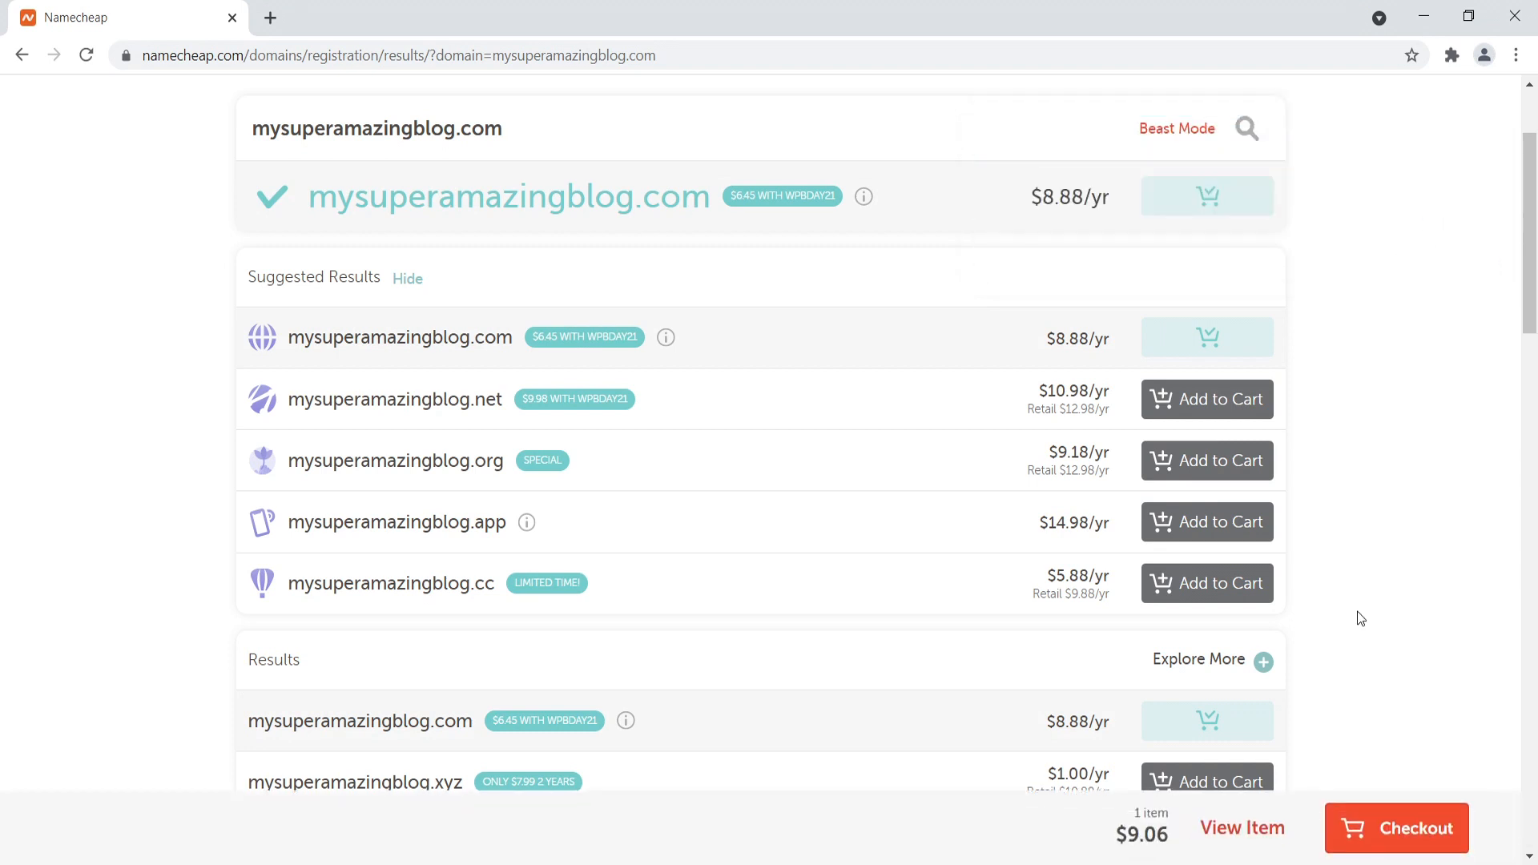
pyautogui.click(1412, 833)
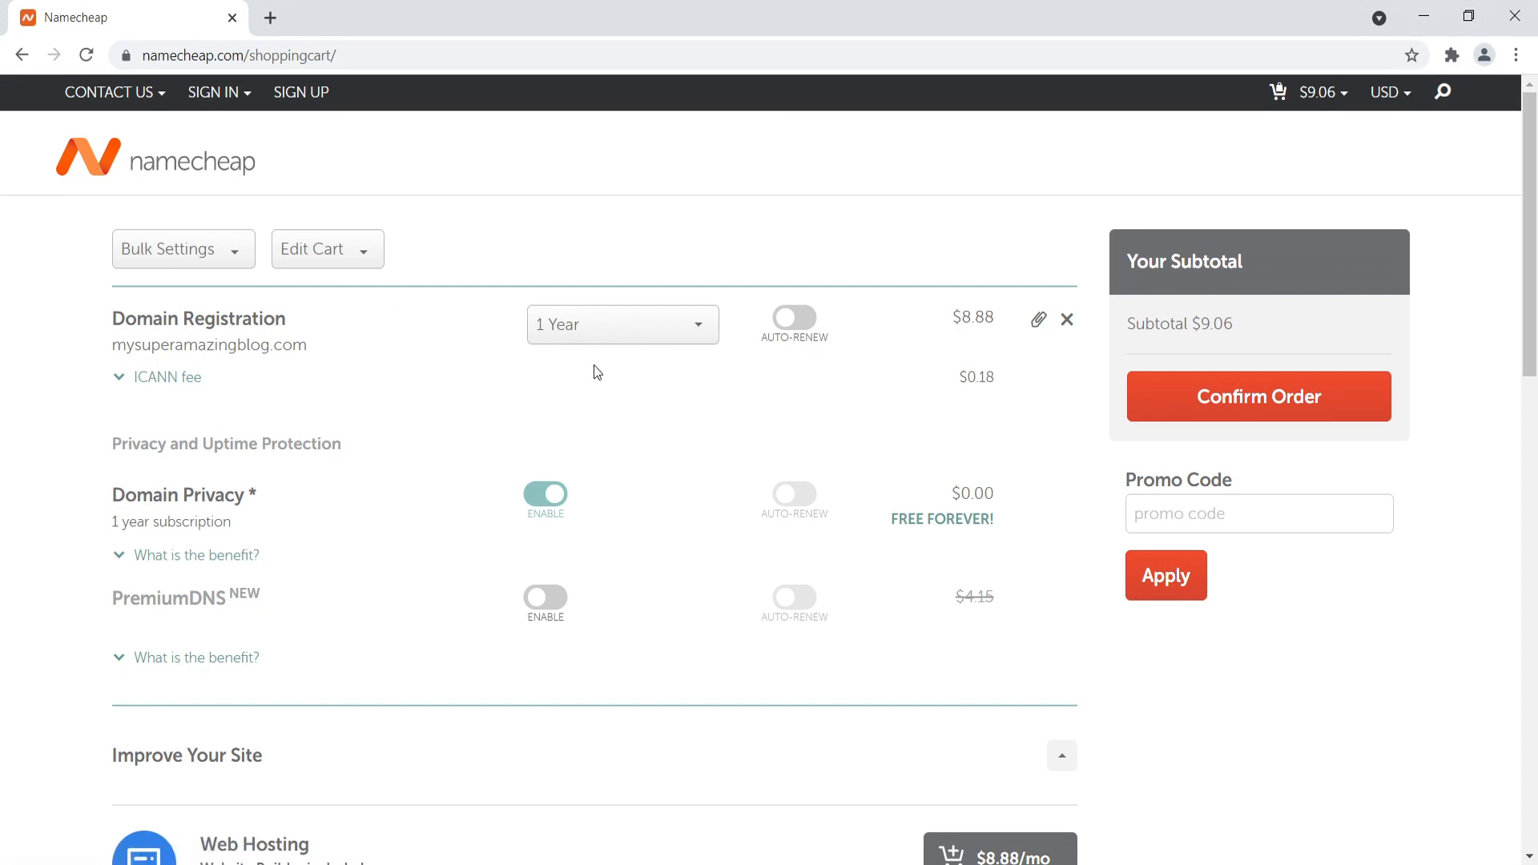
# - Review the available registration periods for the domain and the Domain Privacy entry in the shopping cart
pyautogui.click(606, 335)
pyautogui.moveTo(713, 374); pyautogui.dragTo(709, 482)
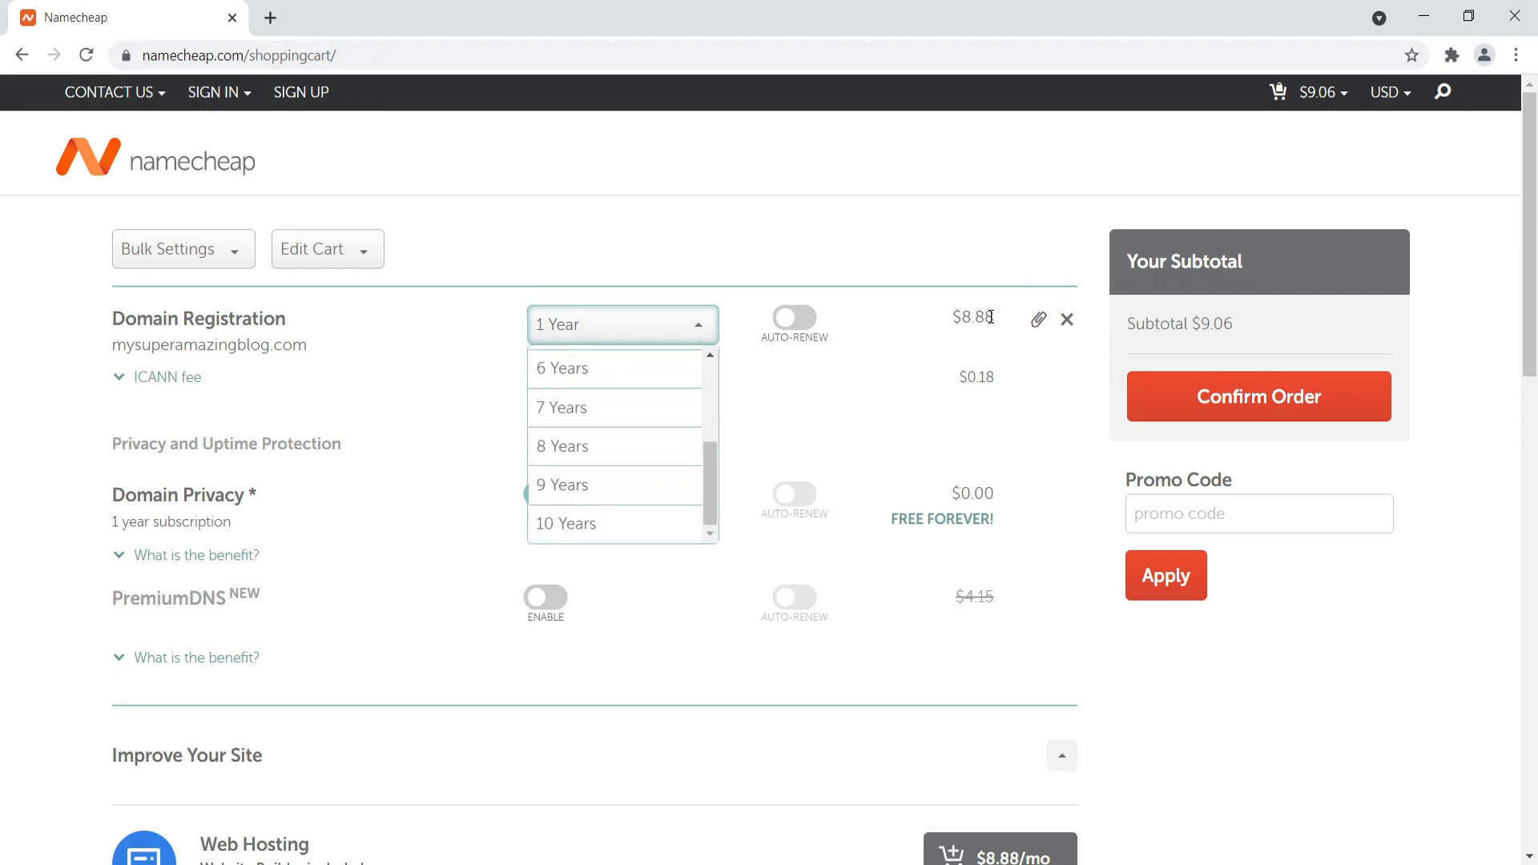
pyautogui.click(919, 320)
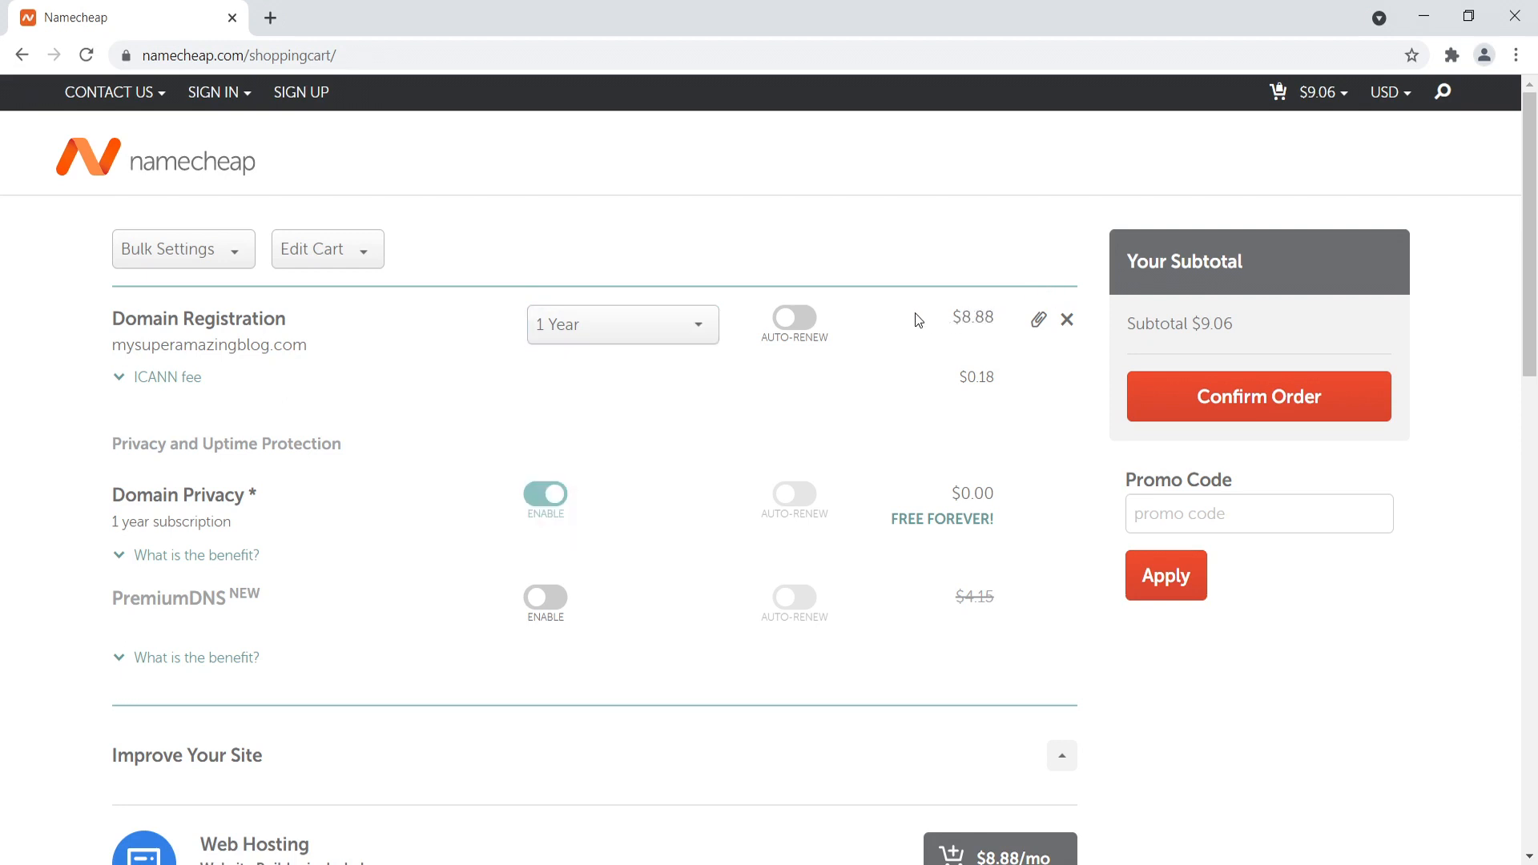
pyautogui.click(673, 325)
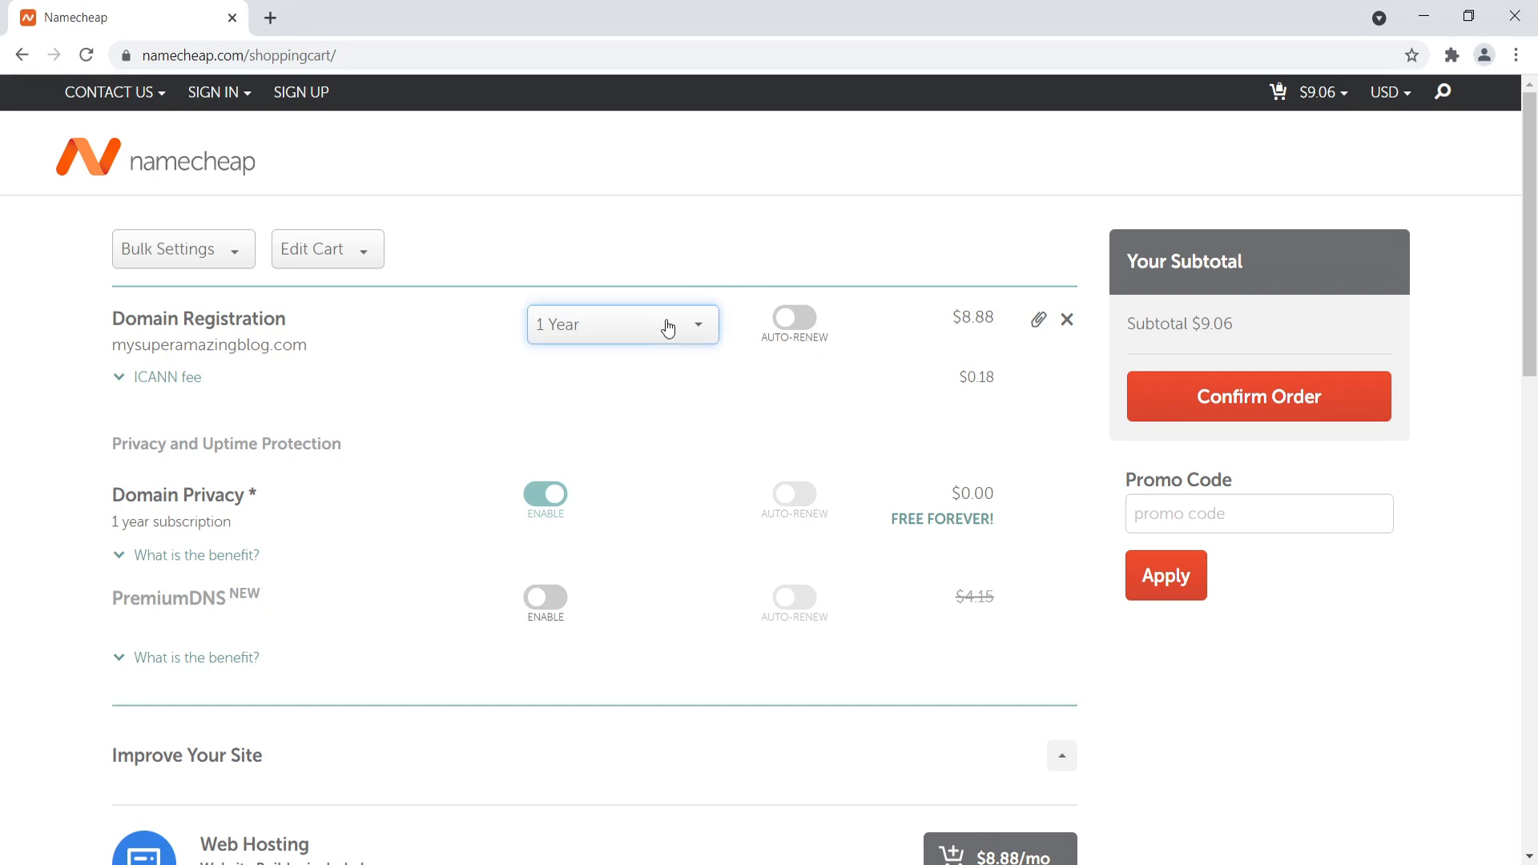
pyautogui.click(925, 359)
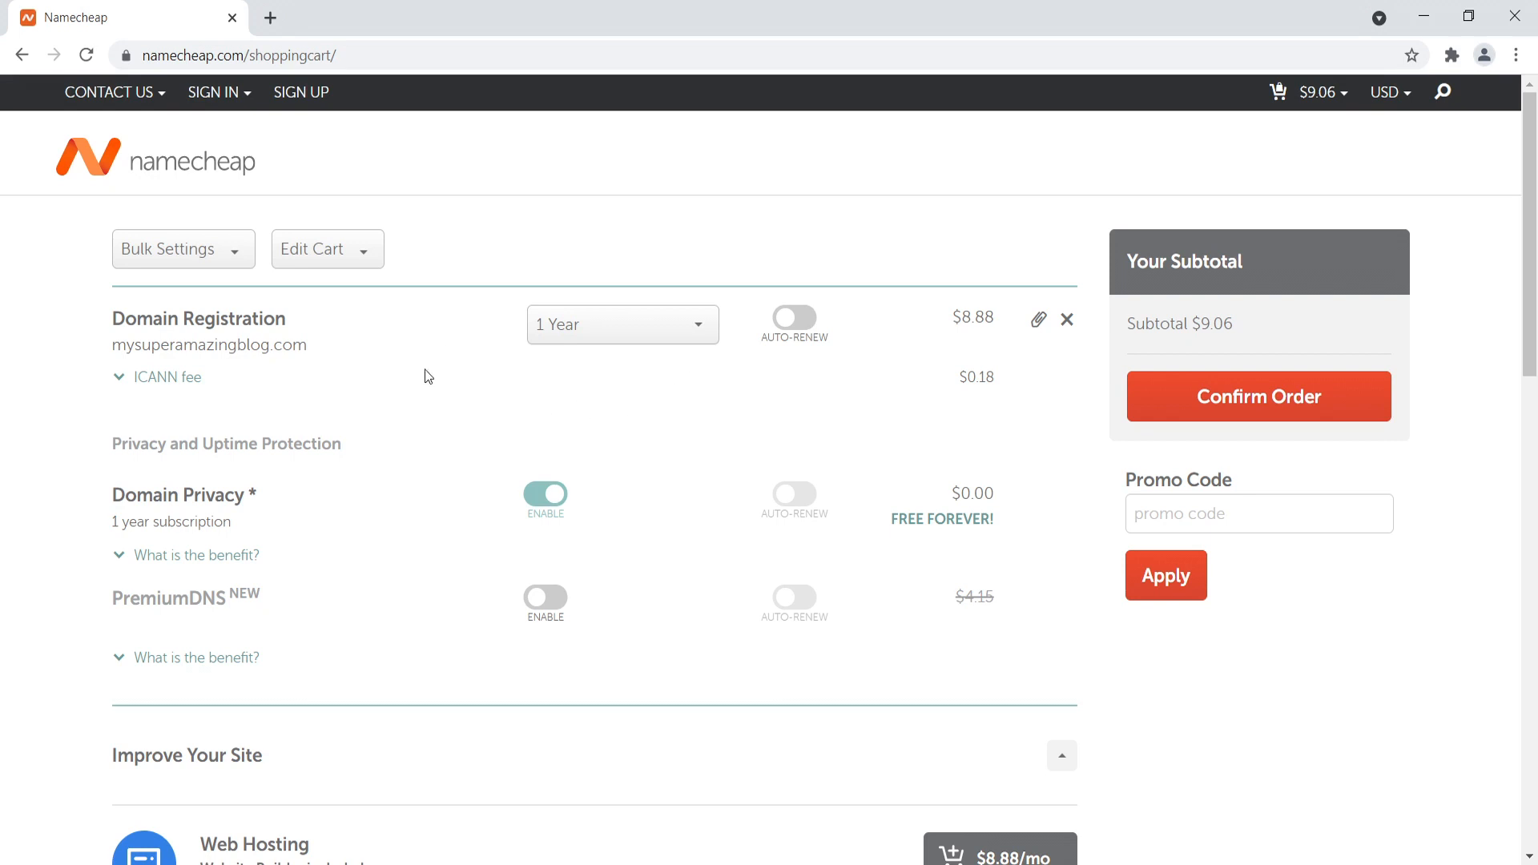
pyautogui.moveTo(103, 498); pyautogui.dragTo(254, 489)
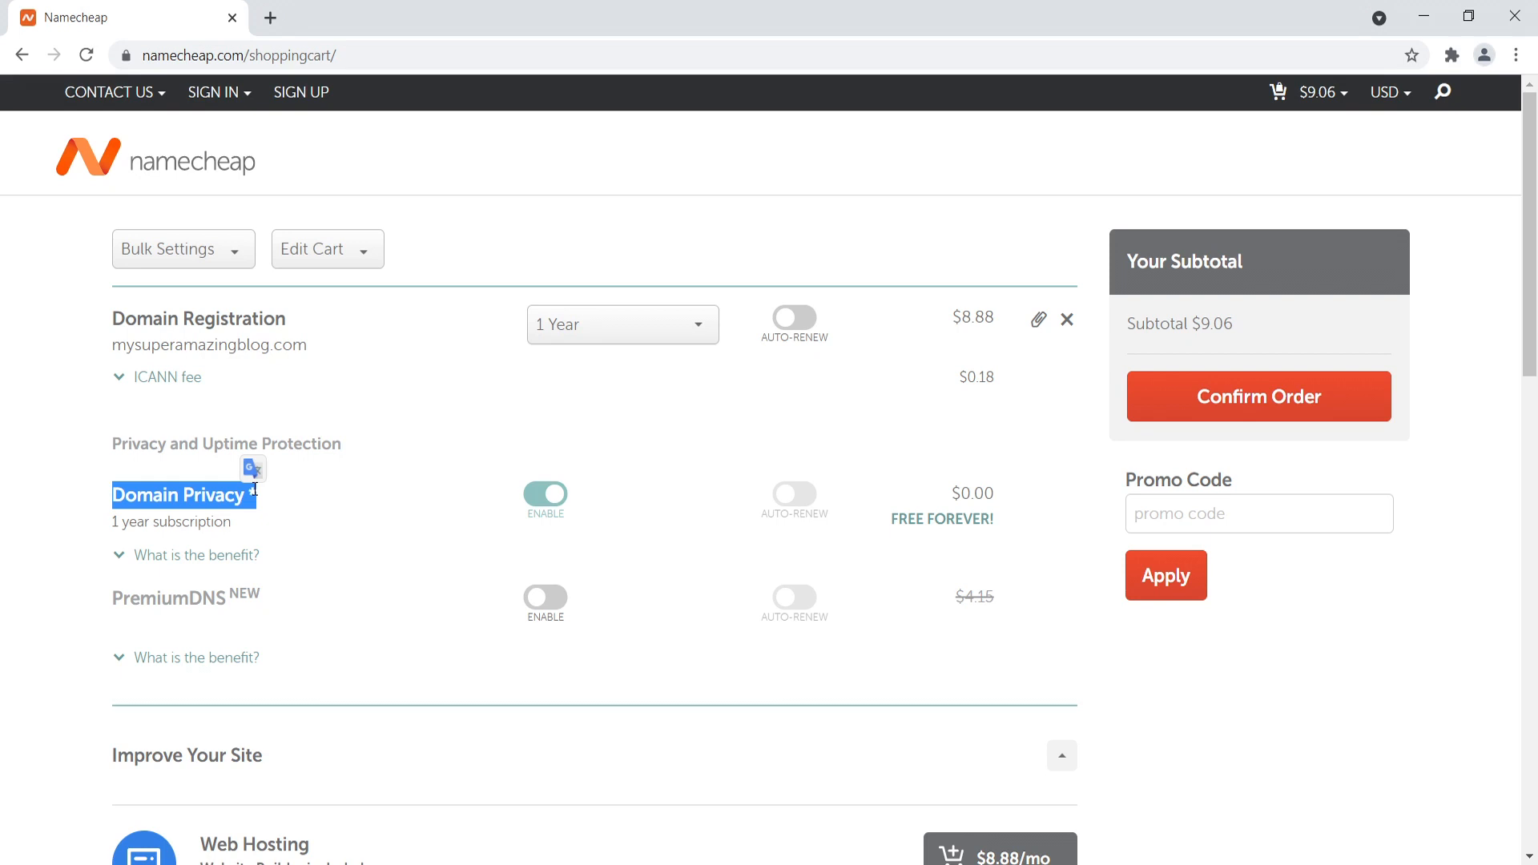
pyautogui.click(25, 563)
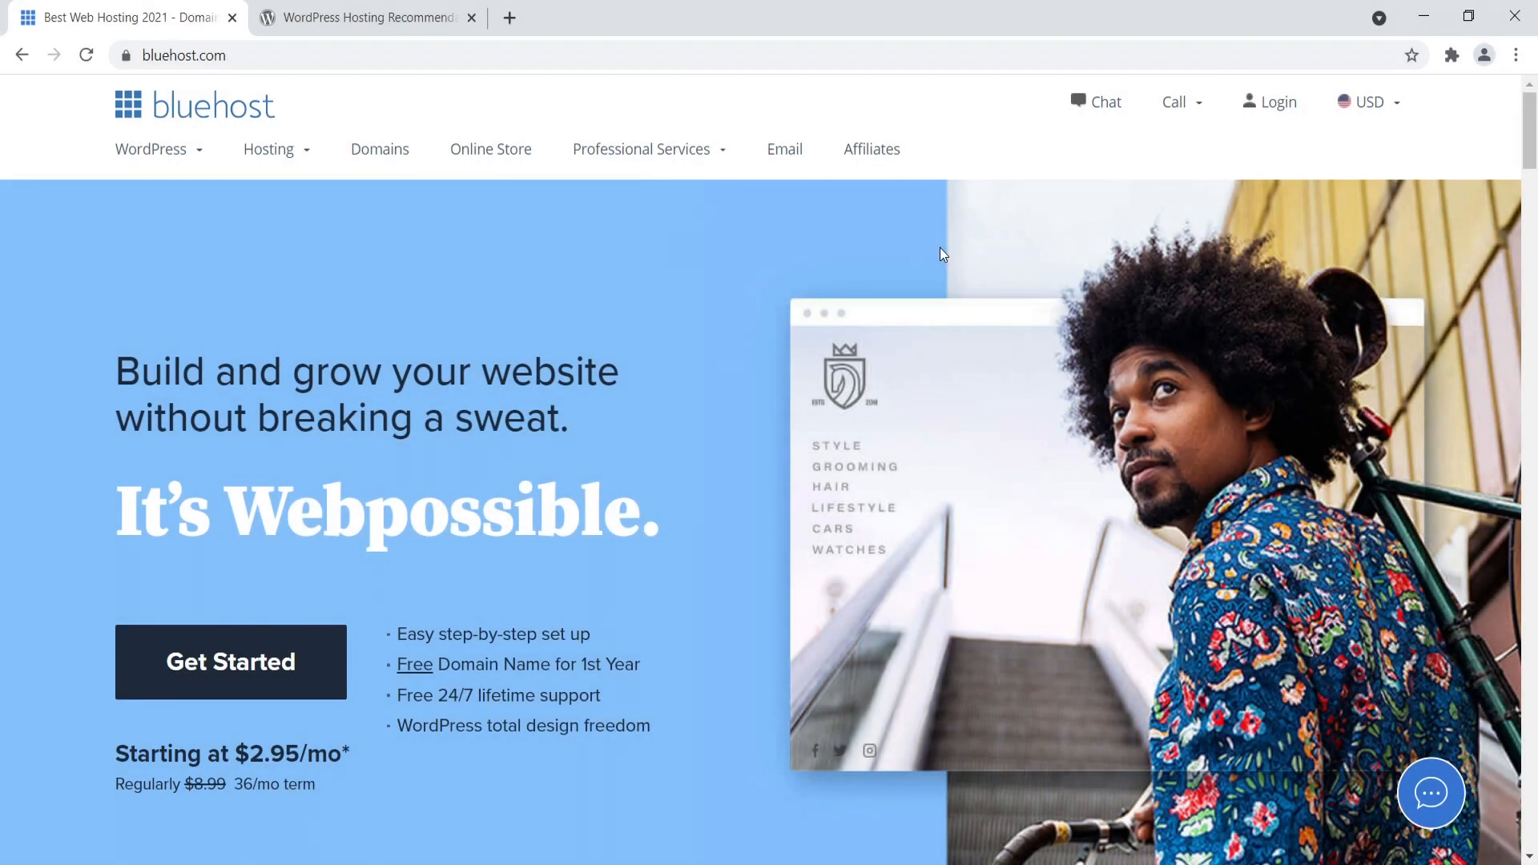
# - Read the Bluehost recommendation on WordPress.org's hosting page and return to the Bluehost site
pyautogui.click(448, 17)
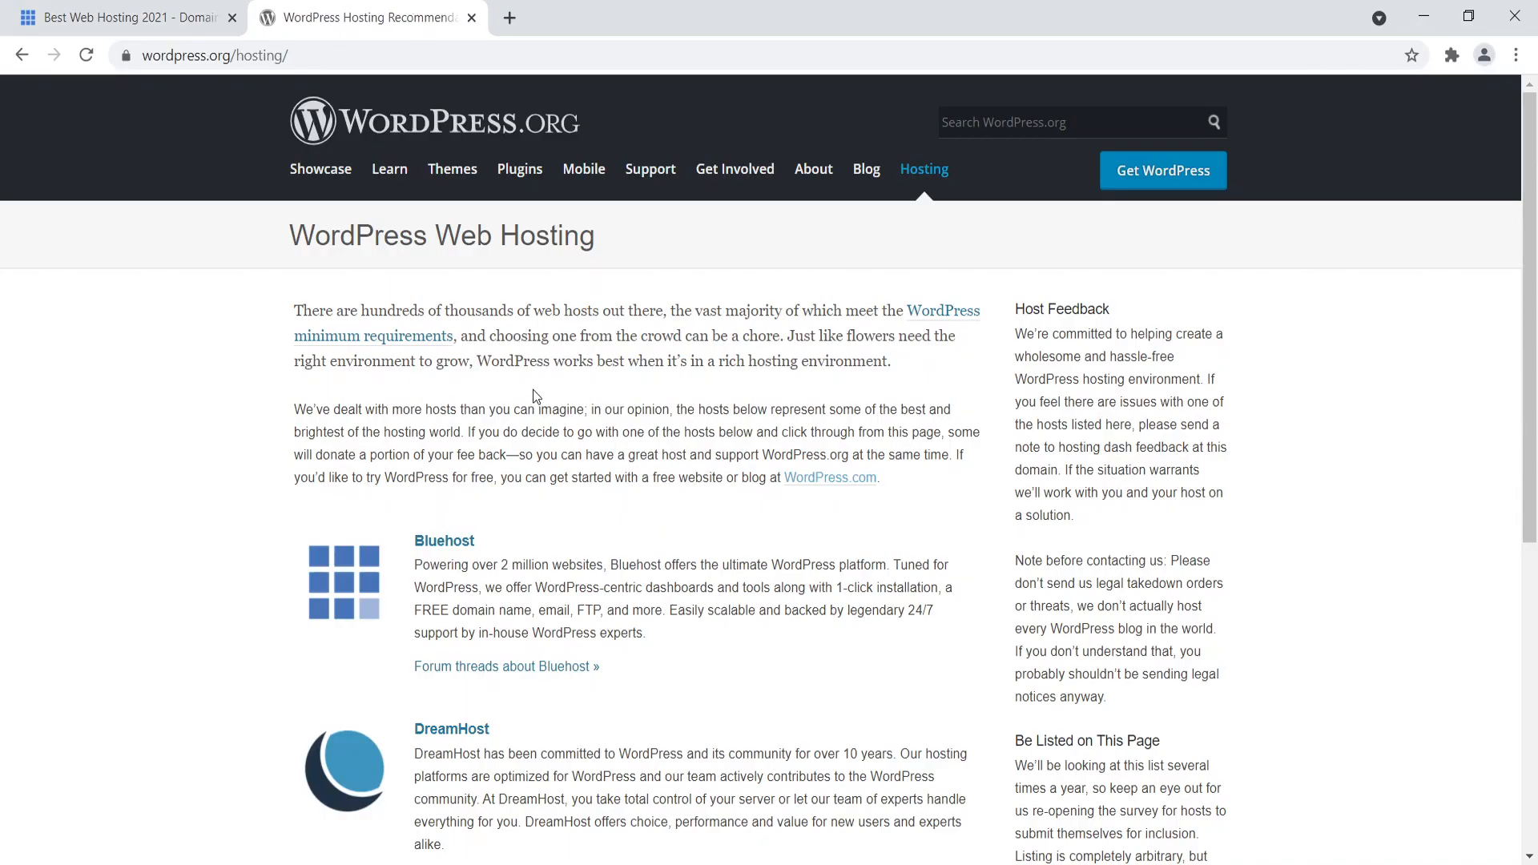
pyautogui.scroll(-3, 535, 402)
pyautogui.moveTo(680, 440); pyautogui.dragTo(414, 343)
pyautogui.scroll(1, 304, 342)
pyautogui.scroll(3, 305, 342)
pyautogui.click(128, 17)
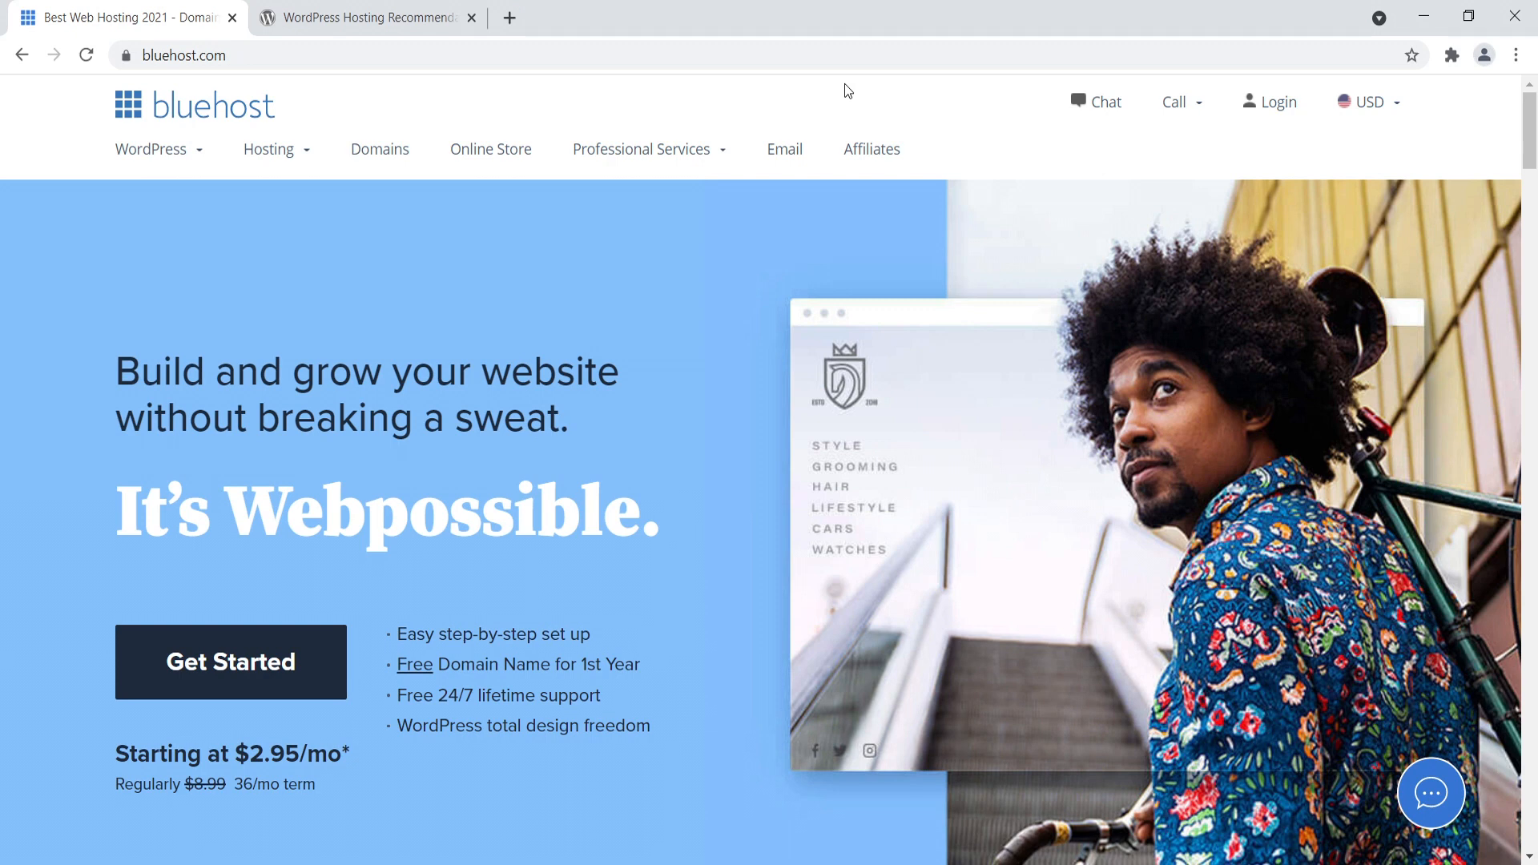
# - Open Bluehost's shared hosting plans and show the prices for the 24 months term
pyautogui.scroll(-3, 1493, 174)
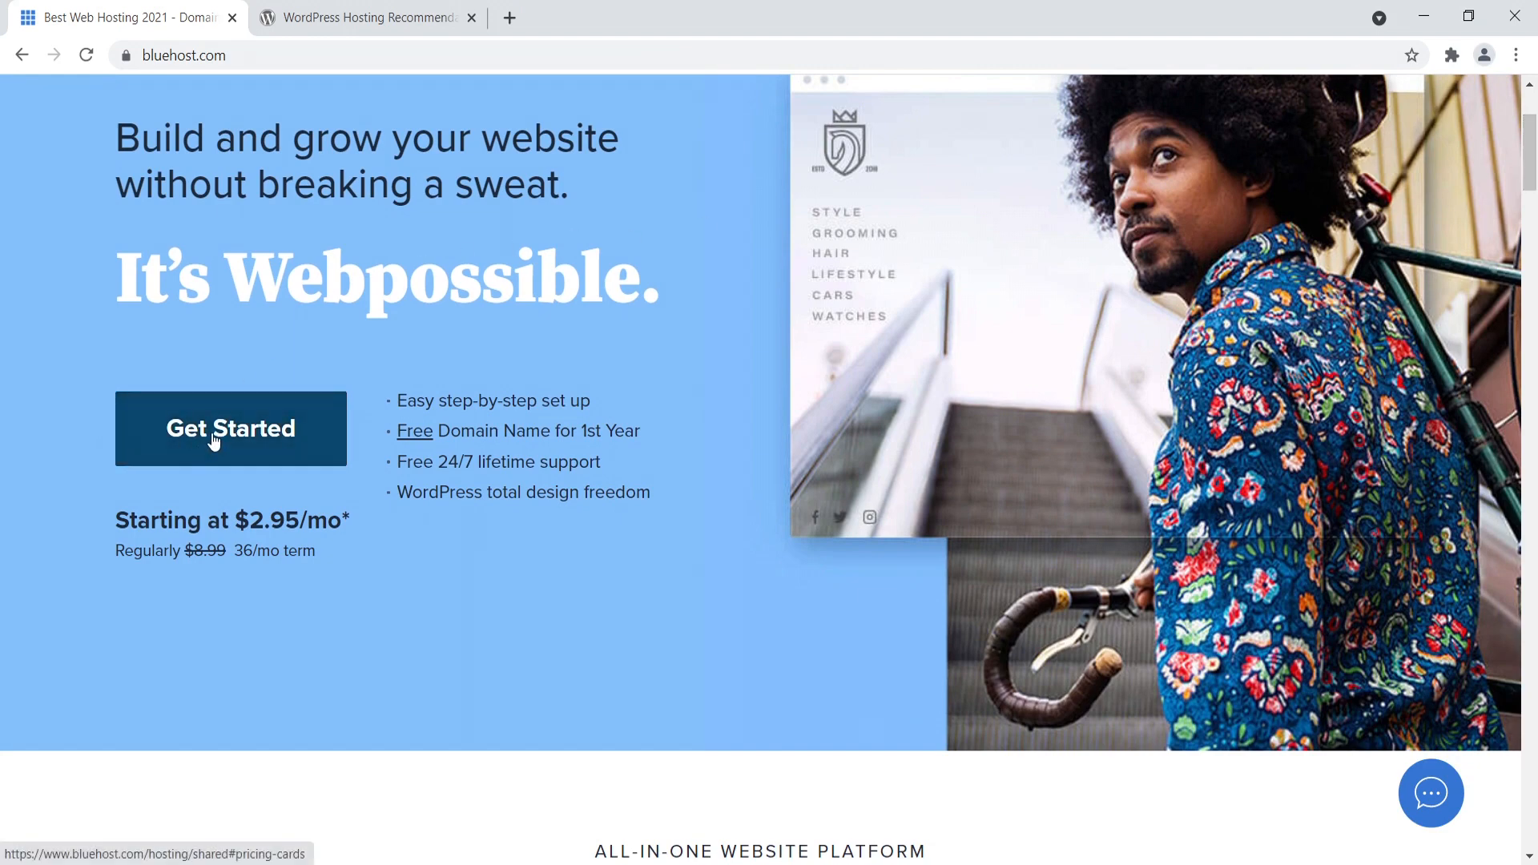
pyautogui.click(214, 439)
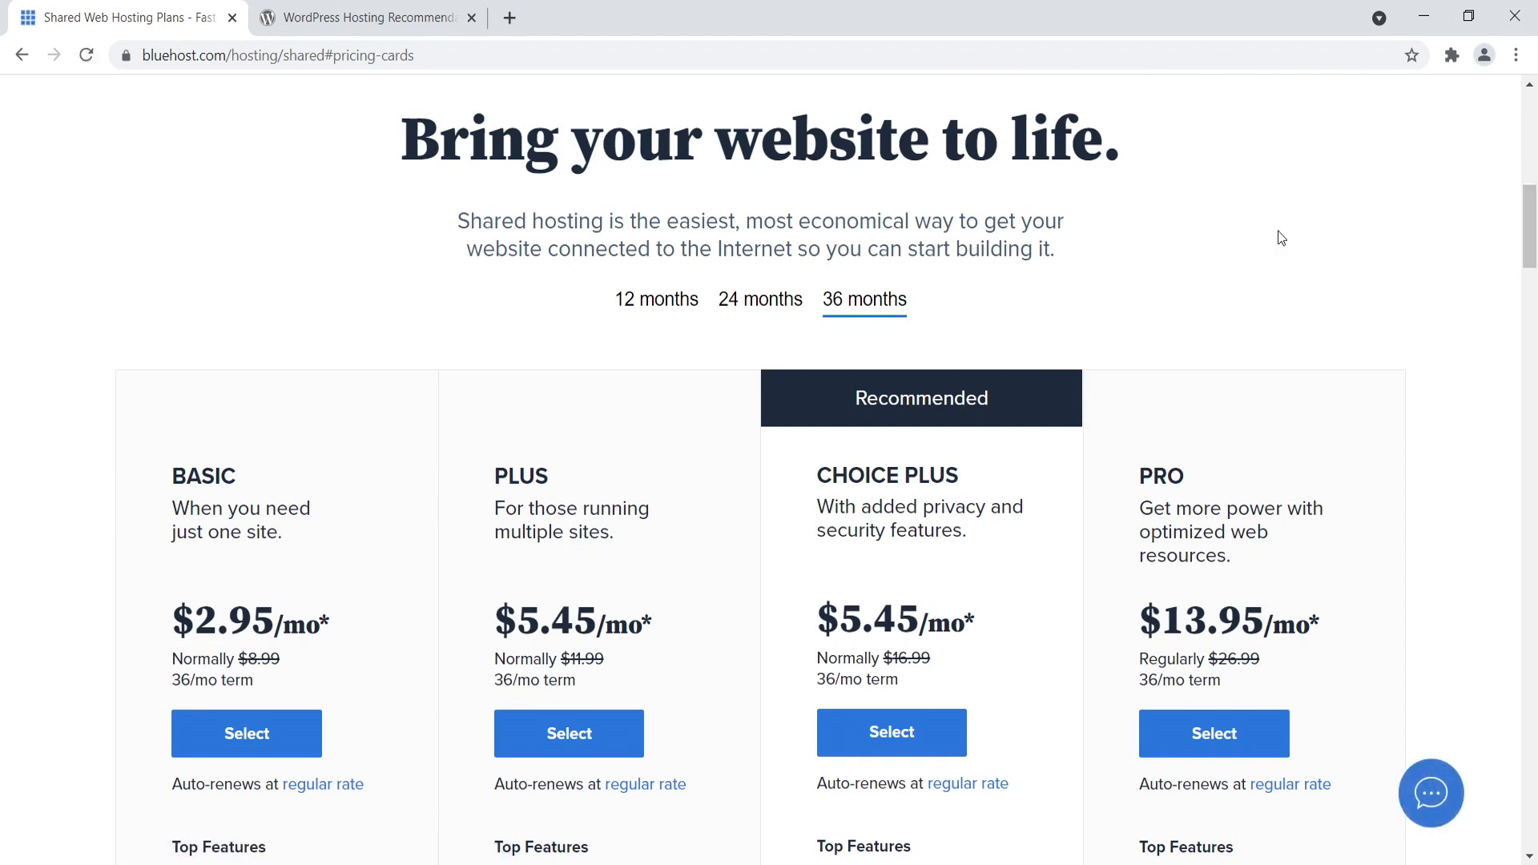
pyautogui.scroll(-1, 1531, 223)
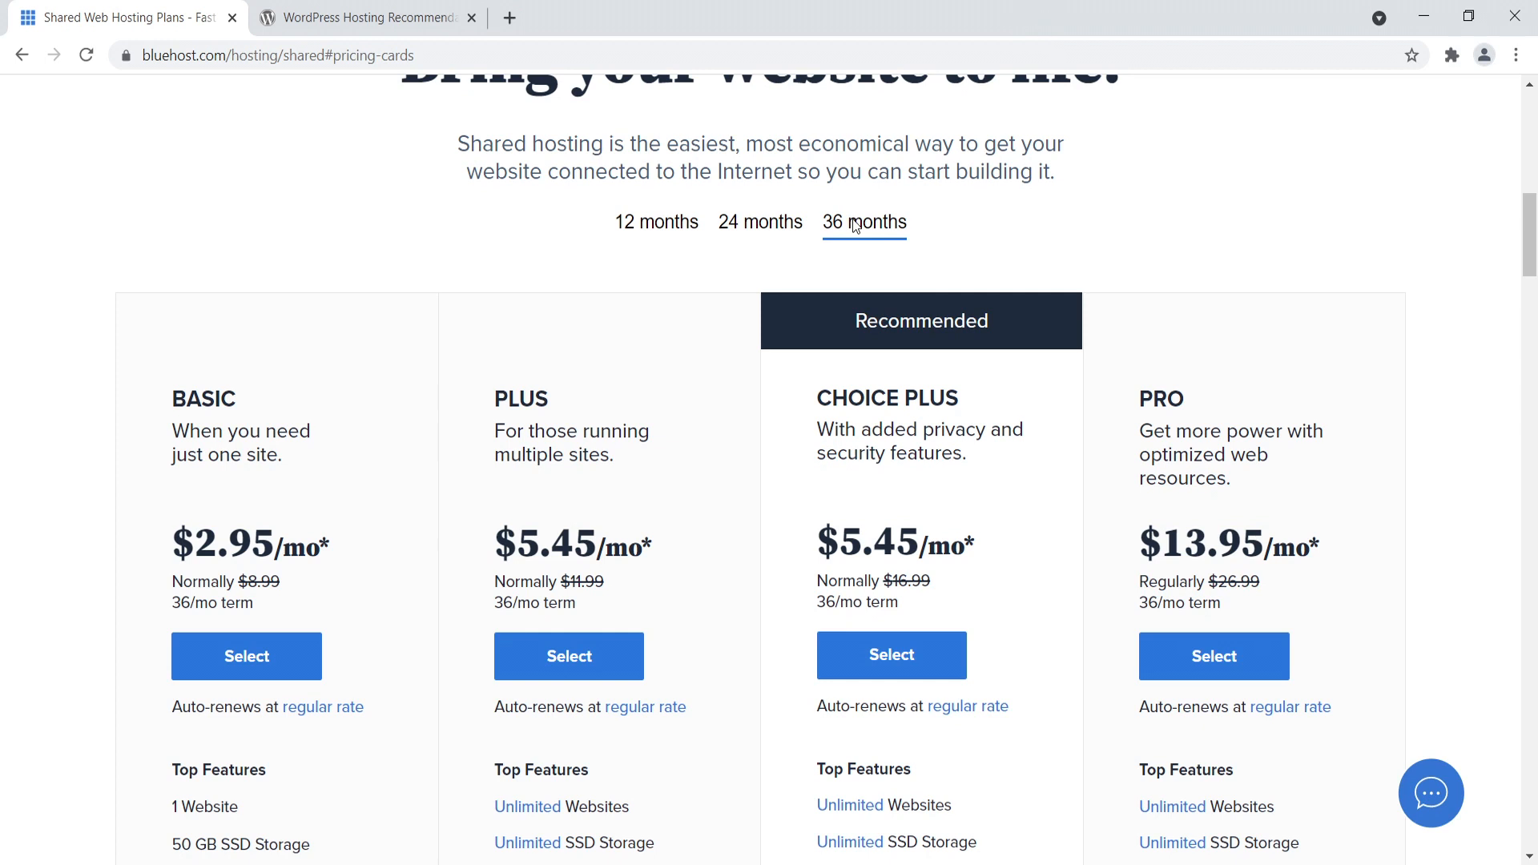
pyautogui.click(760, 234)
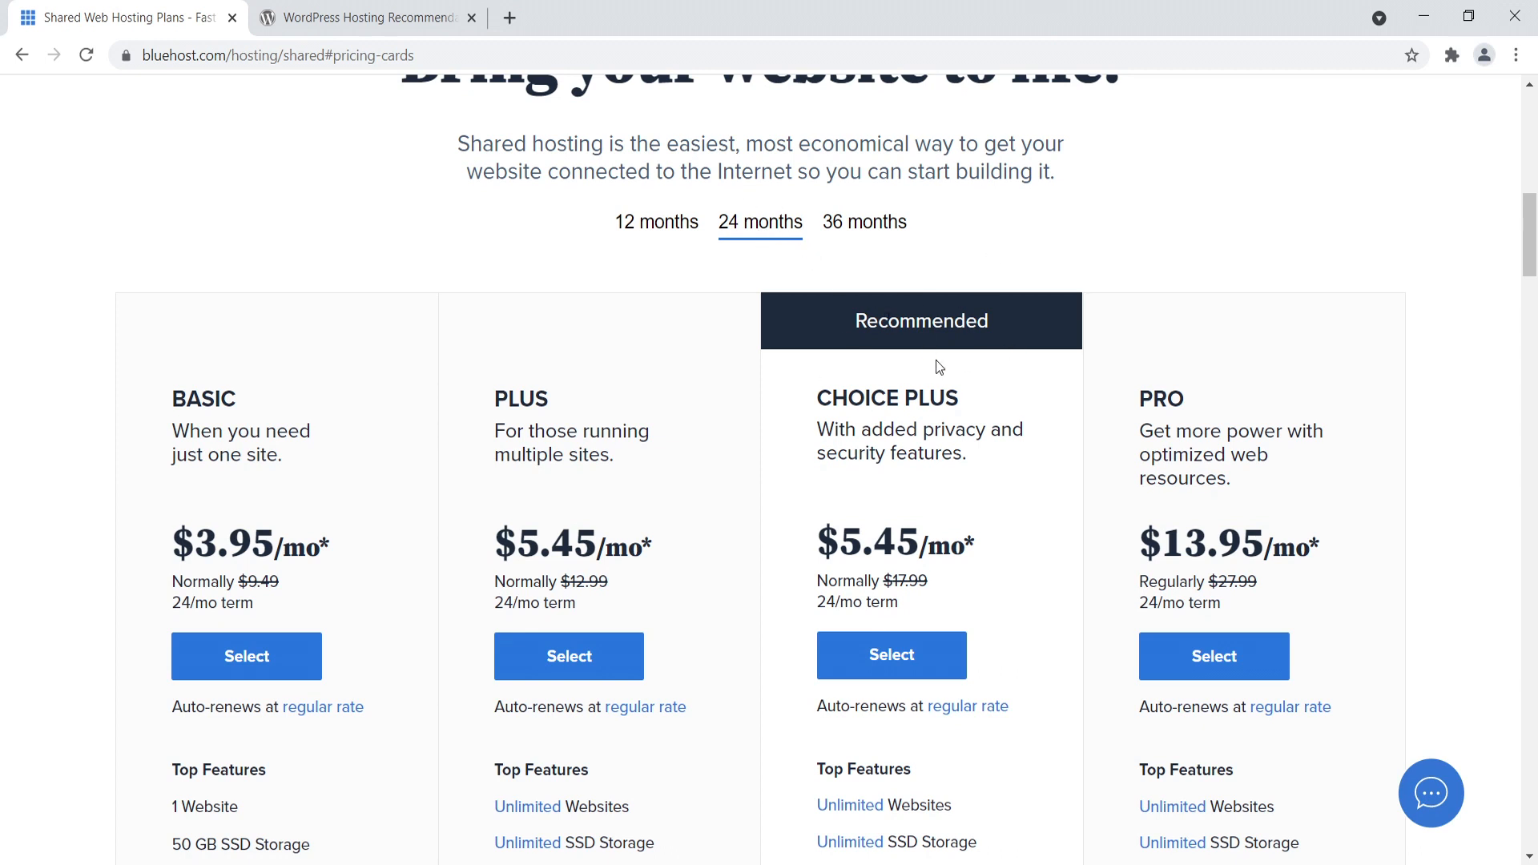
# - Examine the Choice Plus plan's promotional monthly price and its normal rate
pyautogui.moveTo(817, 404); pyautogui.dragTo(945, 406)
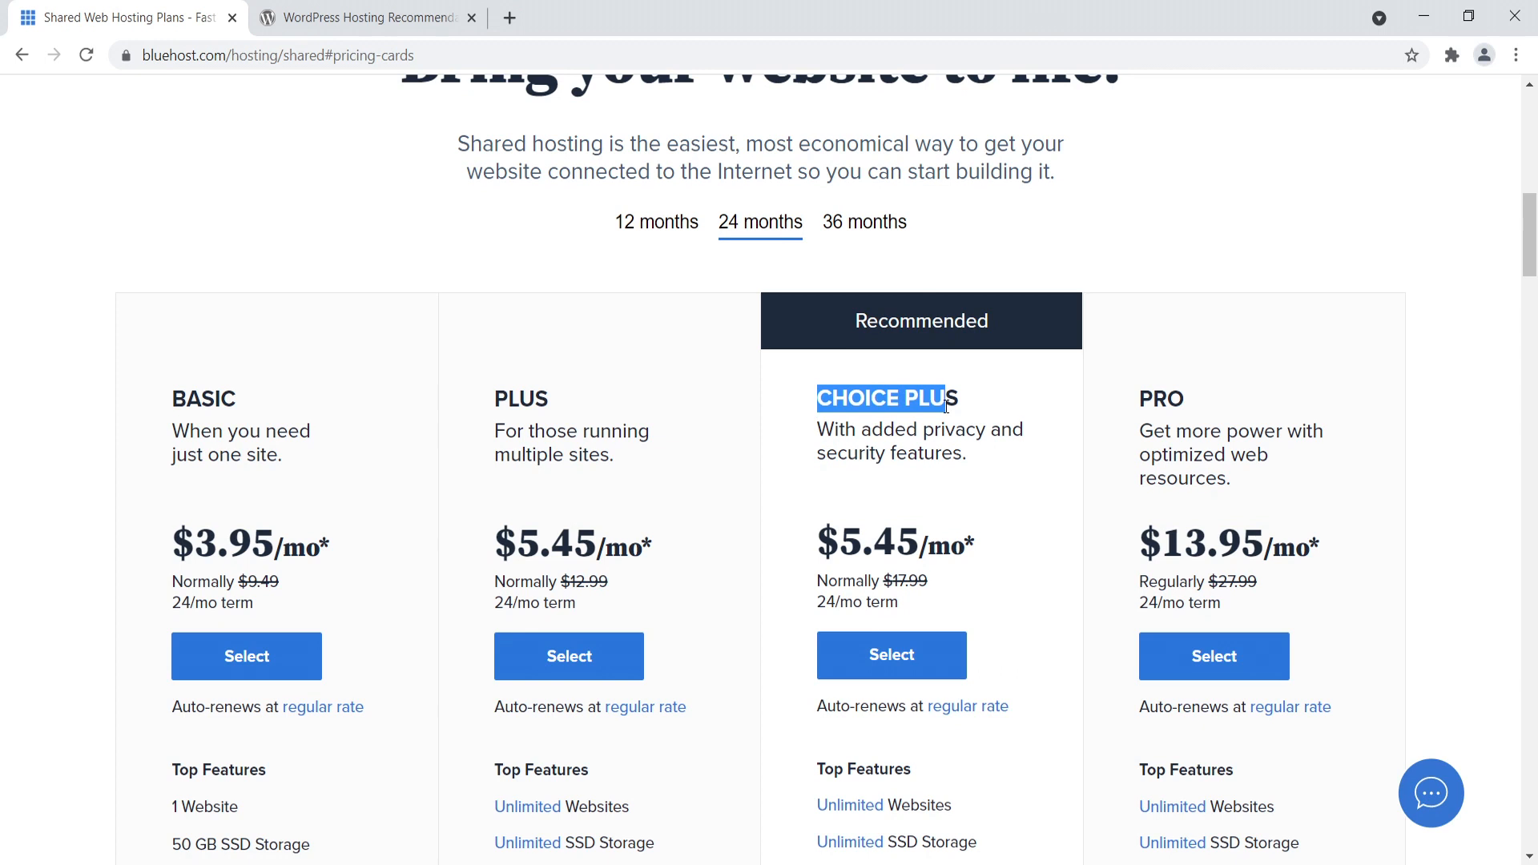
pyautogui.moveTo(841, 545); pyautogui.dragTo(966, 548)
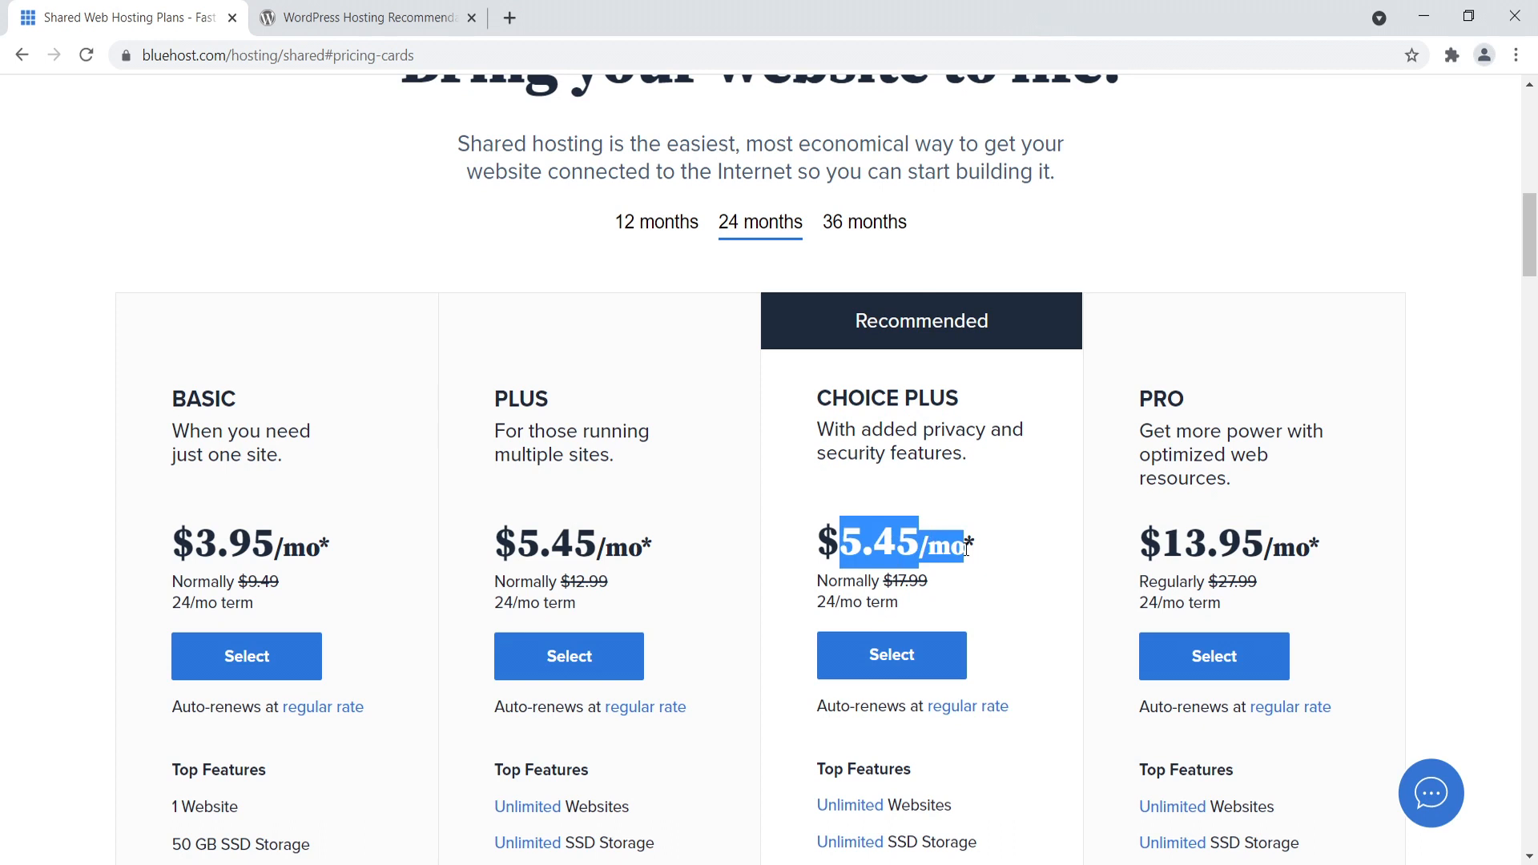
pyautogui.moveTo(885, 583); pyautogui.dragTo(901, 585)
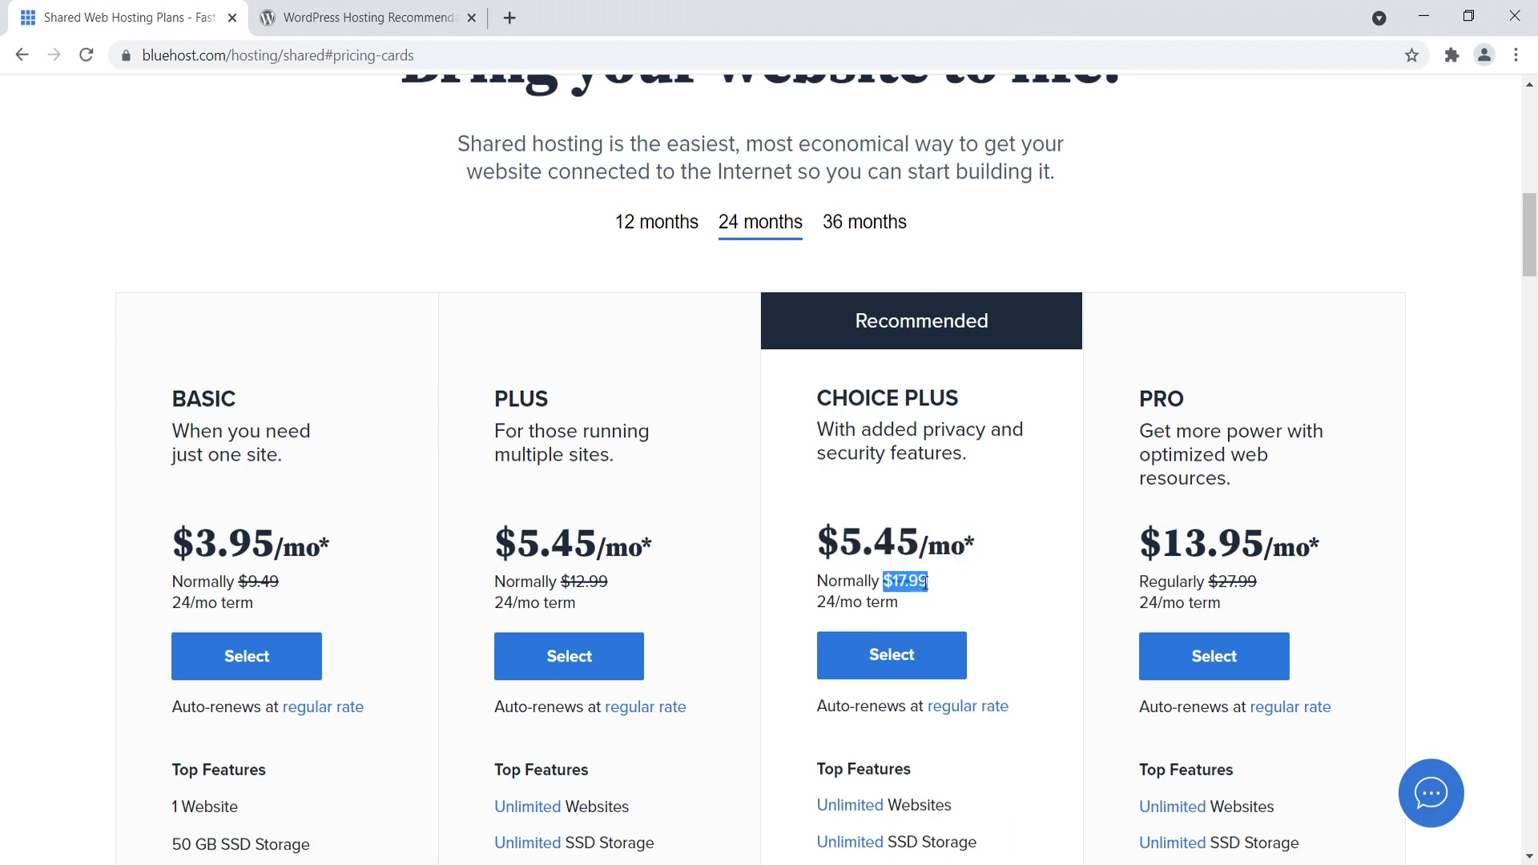
pyautogui.moveTo(819, 542); pyautogui.dragTo(919, 543)
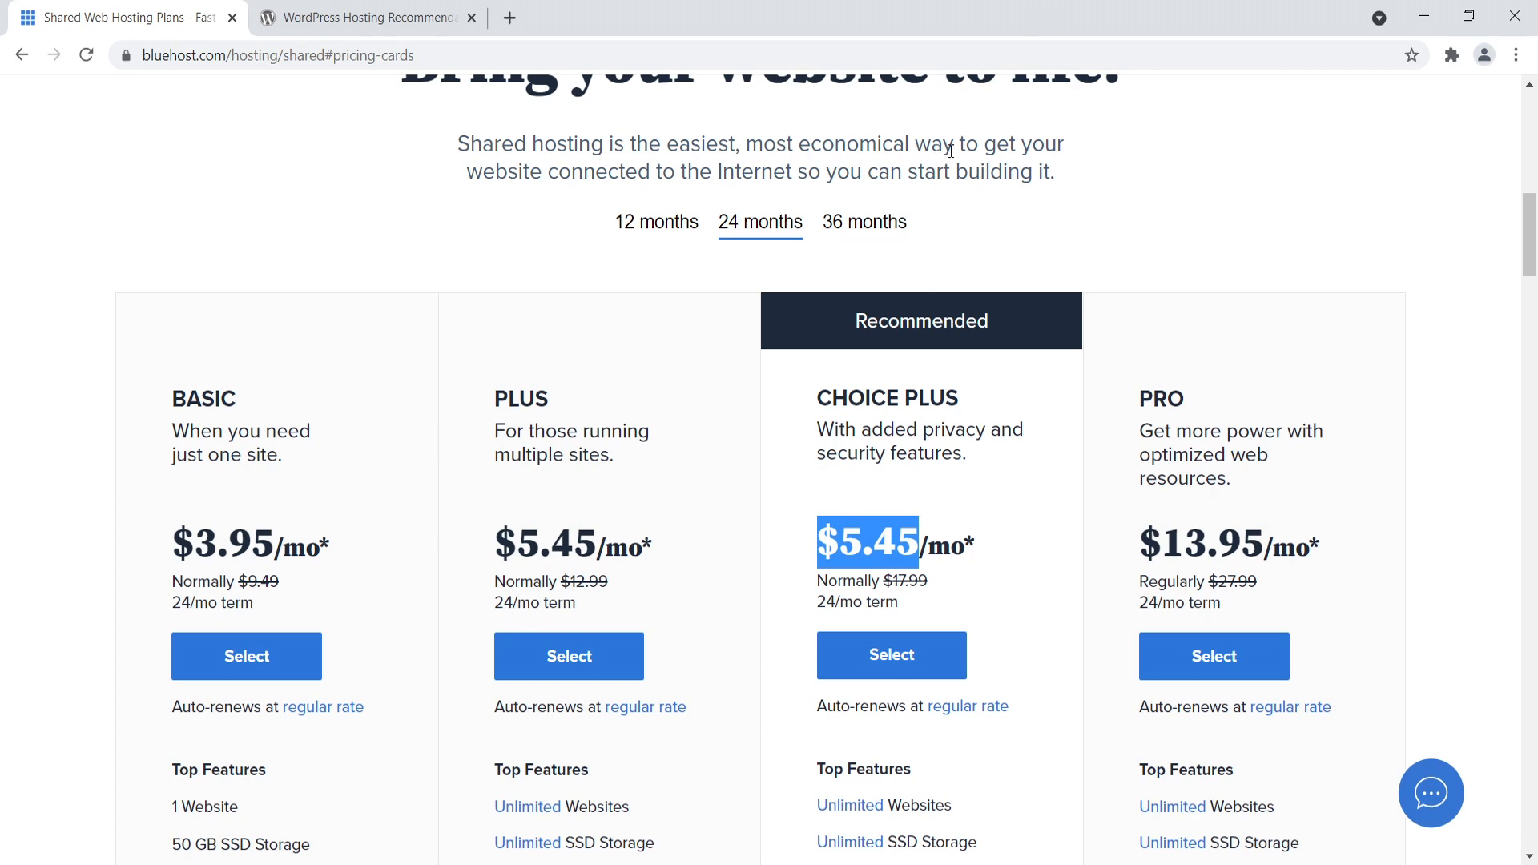
# - Compare the Basic plan's website limit and the monthly prices of the Plus and Choice Plus plans
pyautogui.scroll(-1, 873, 220)
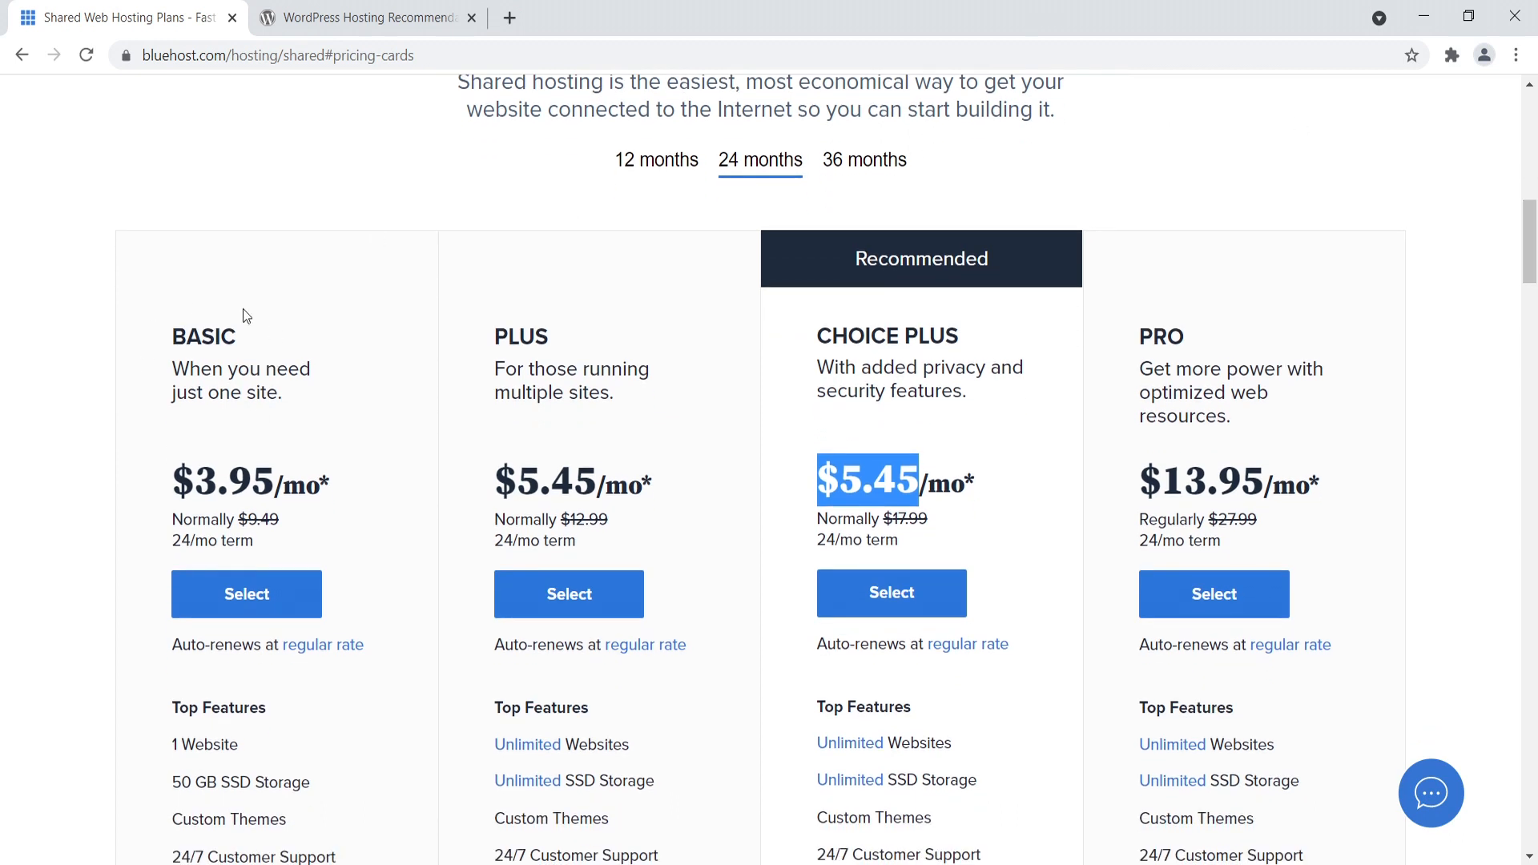
pyautogui.scroll(-2, 137, 561)
pyautogui.moveTo(236, 631); pyautogui.dragTo(155, 643)
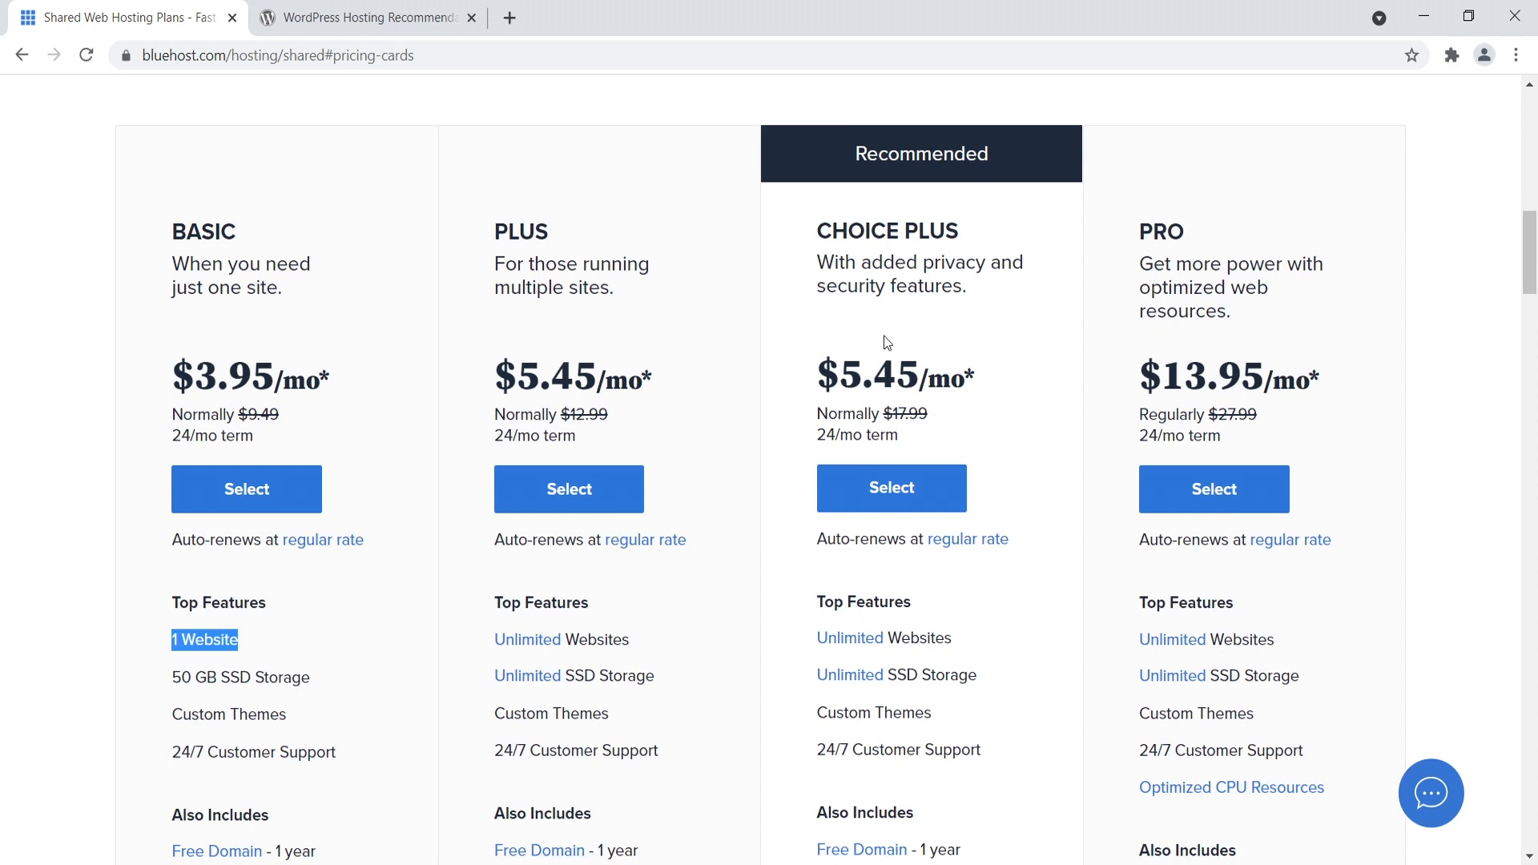
pyautogui.moveTo(878, 424); pyautogui.dragTo(848, 377)
pyautogui.moveTo(630, 378); pyautogui.dragTo(539, 378)
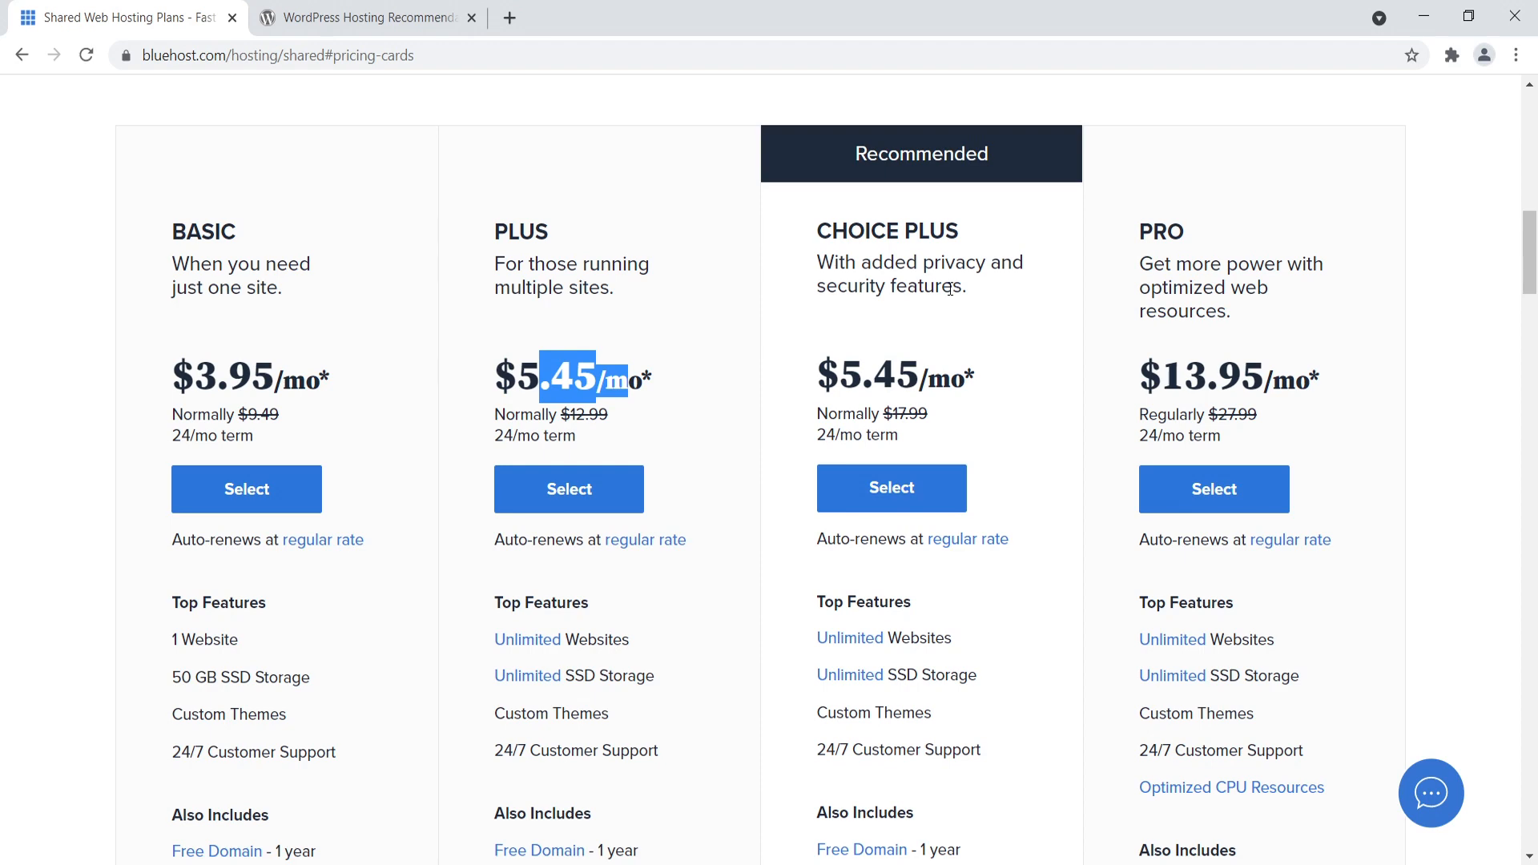
# - Select the Choice Plus hosting plan and review the choices between creating a new domain and using an owned one
pyautogui.scroll(-3, 979, 319)
pyautogui.click(905, 281)
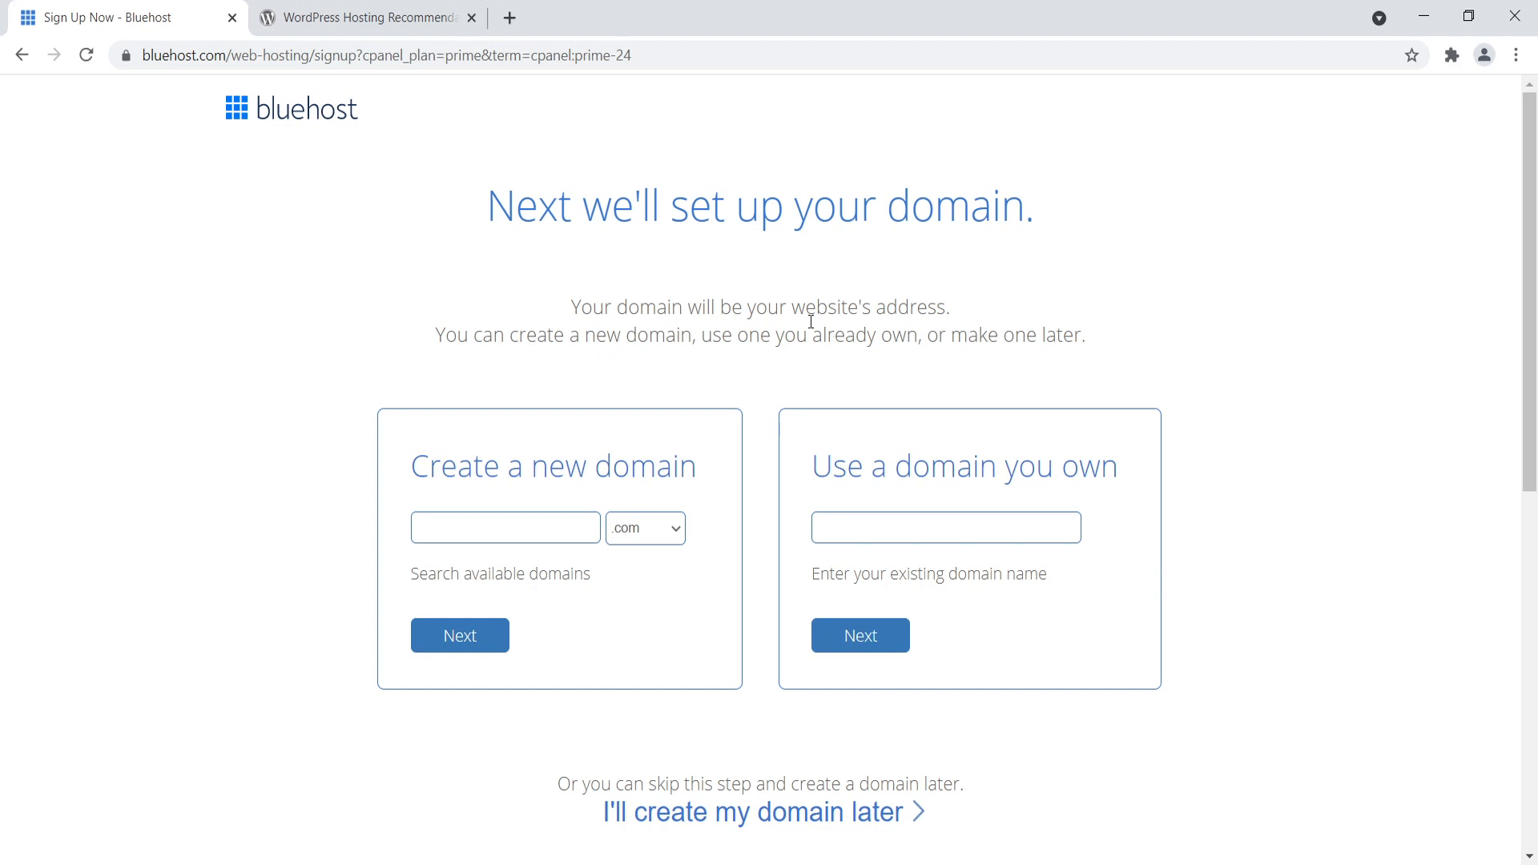
pyautogui.moveTo(429, 468); pyautogui.dragTo(658, 473)
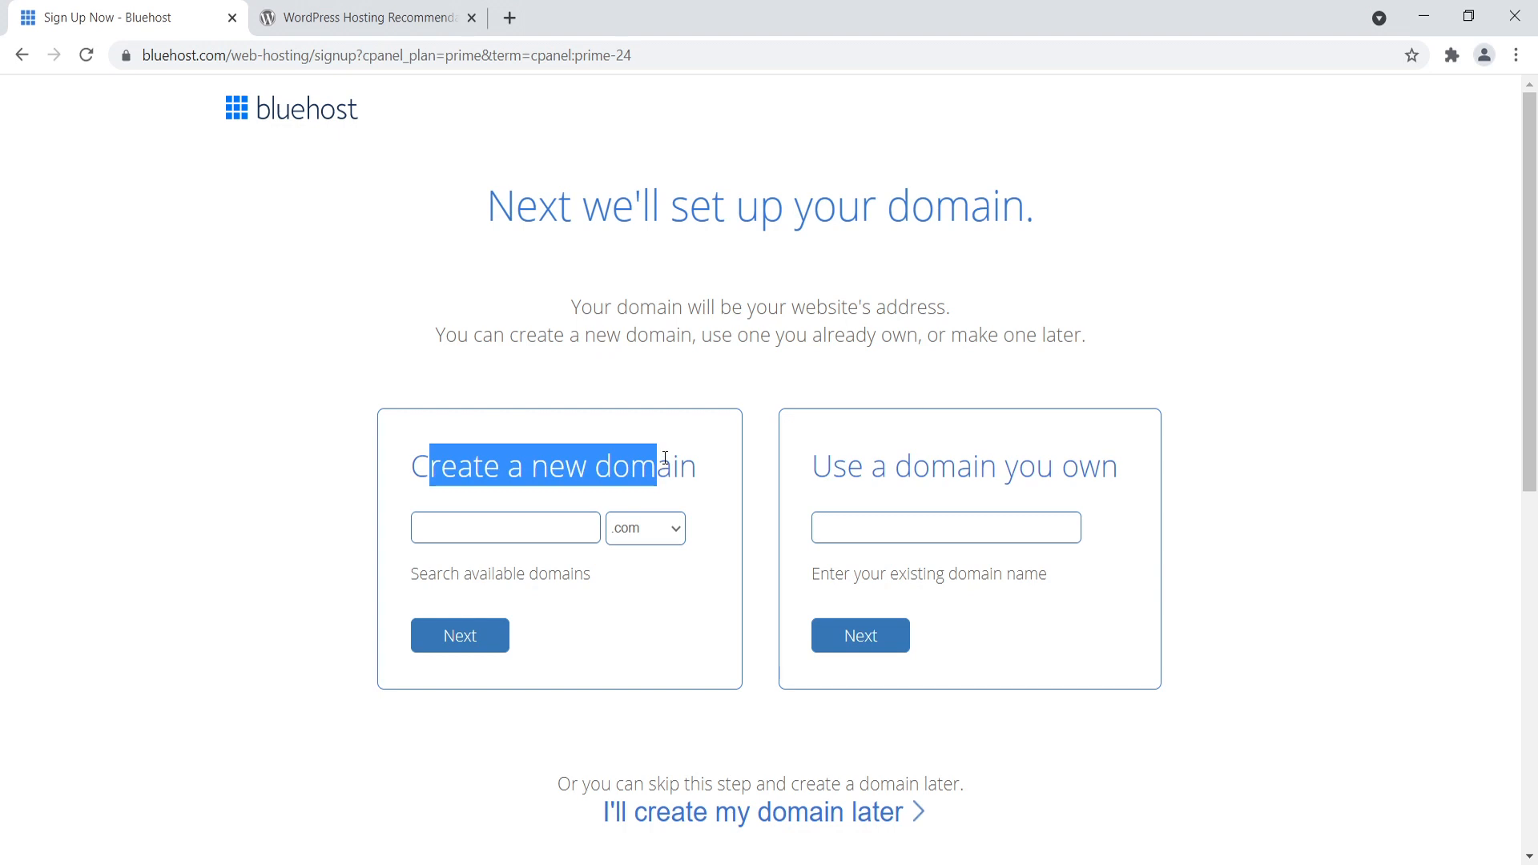
pyautogui.click(477, 530)
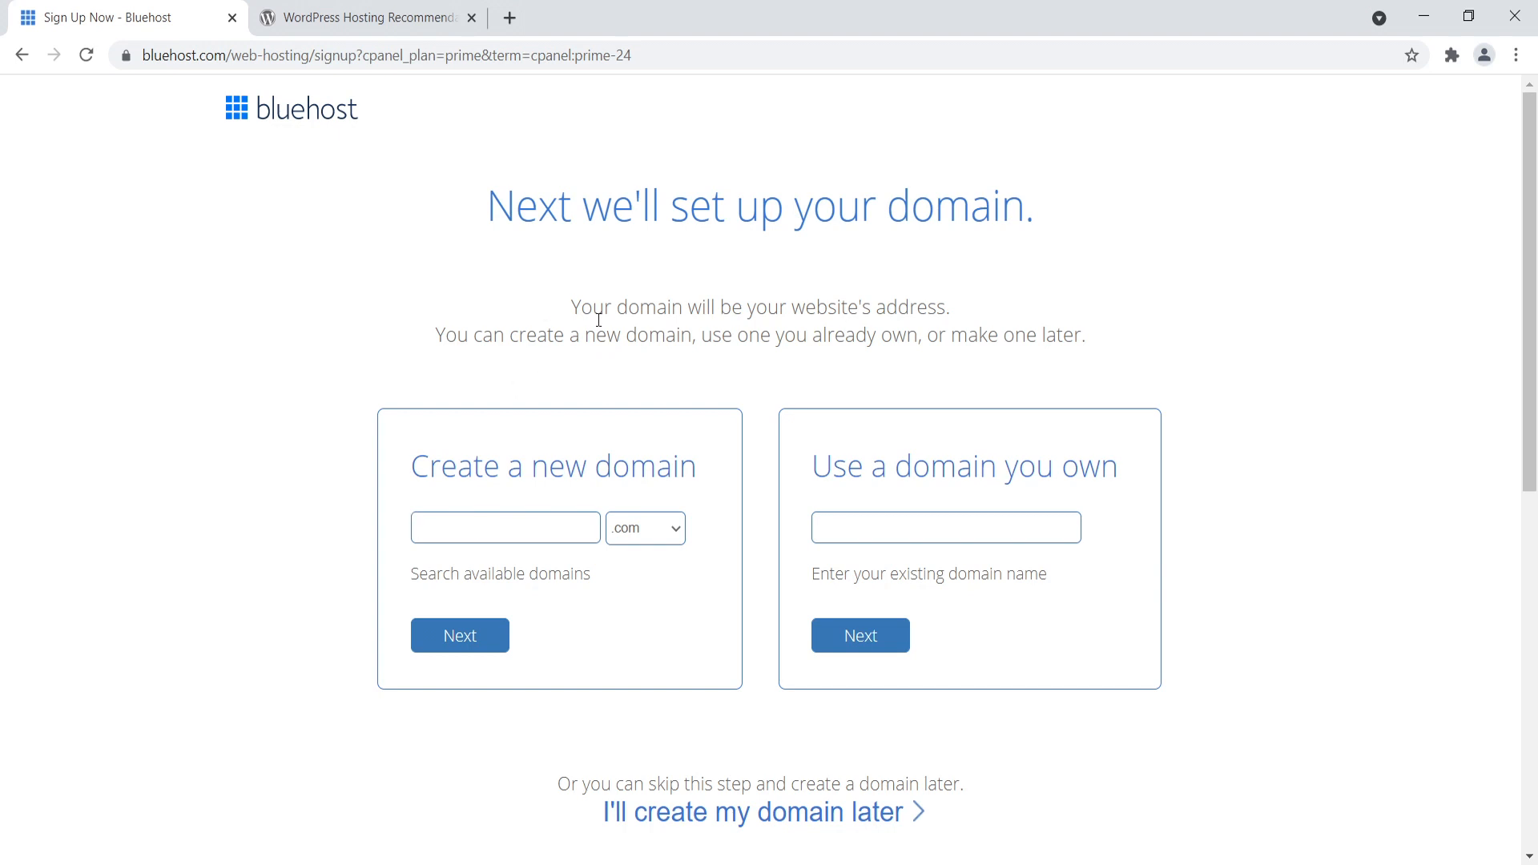
pyautogui.moveTo(812, 467); pyautogui.dragTo(1077, 460)
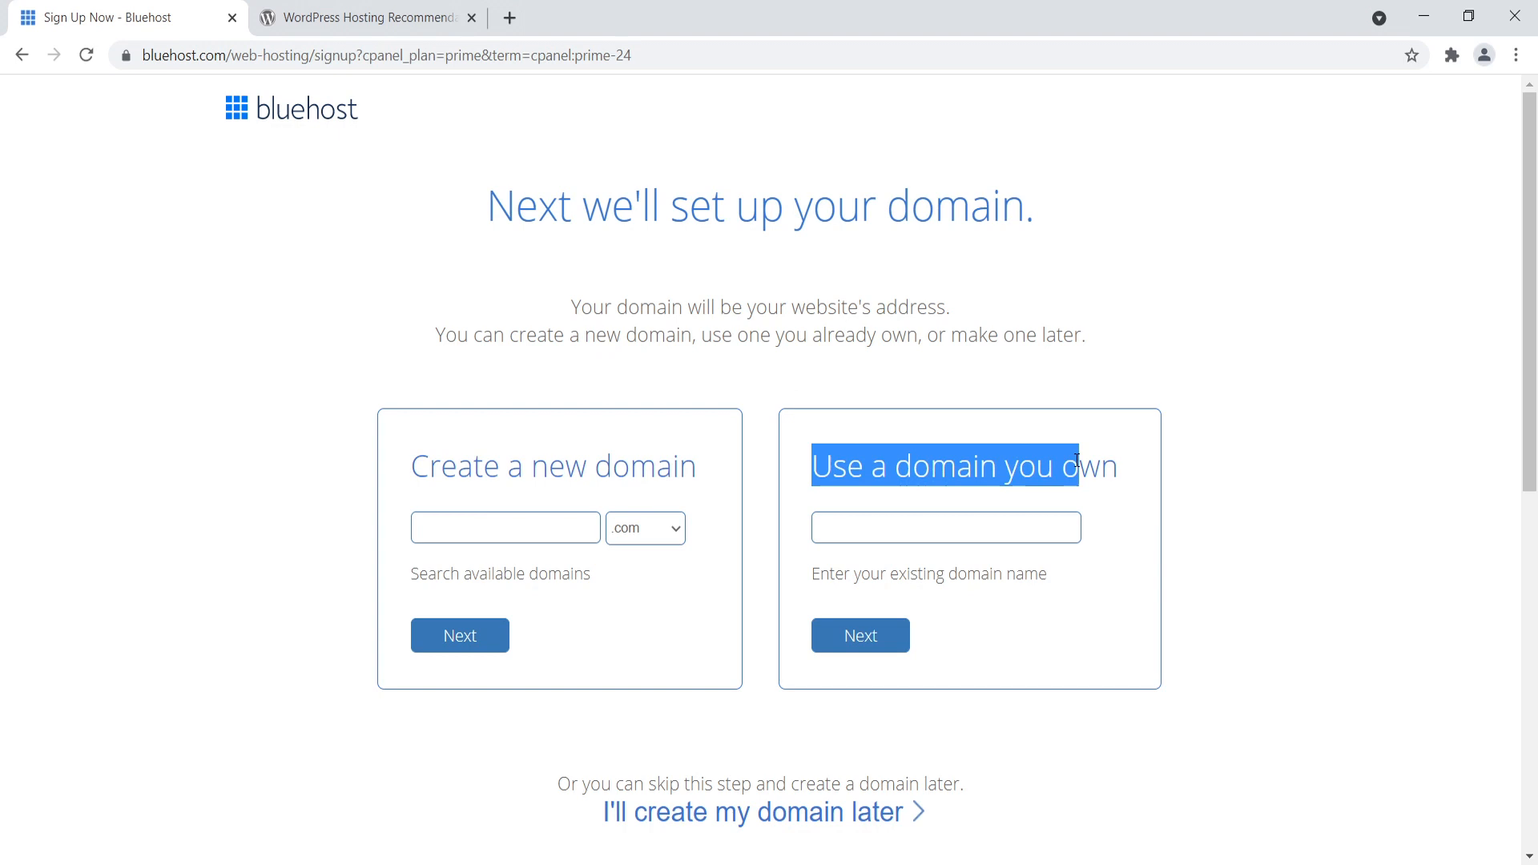
pyautogui.click(924, 521)
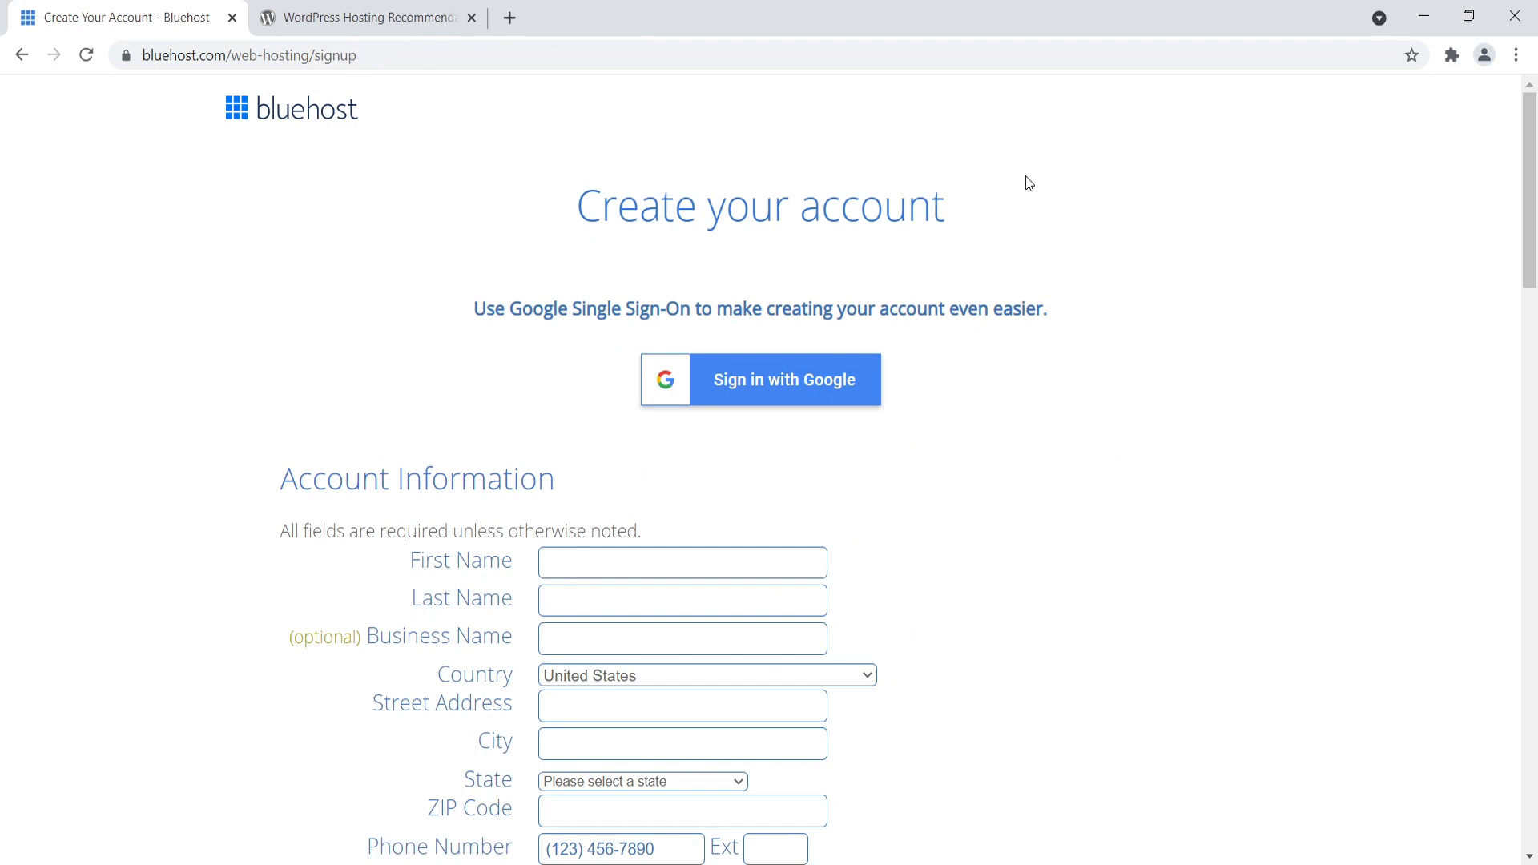
# - Remove the SiteLock Security - Essential add-on from the hosting package extras
pyautogui.scroll(-5, 555, 344)
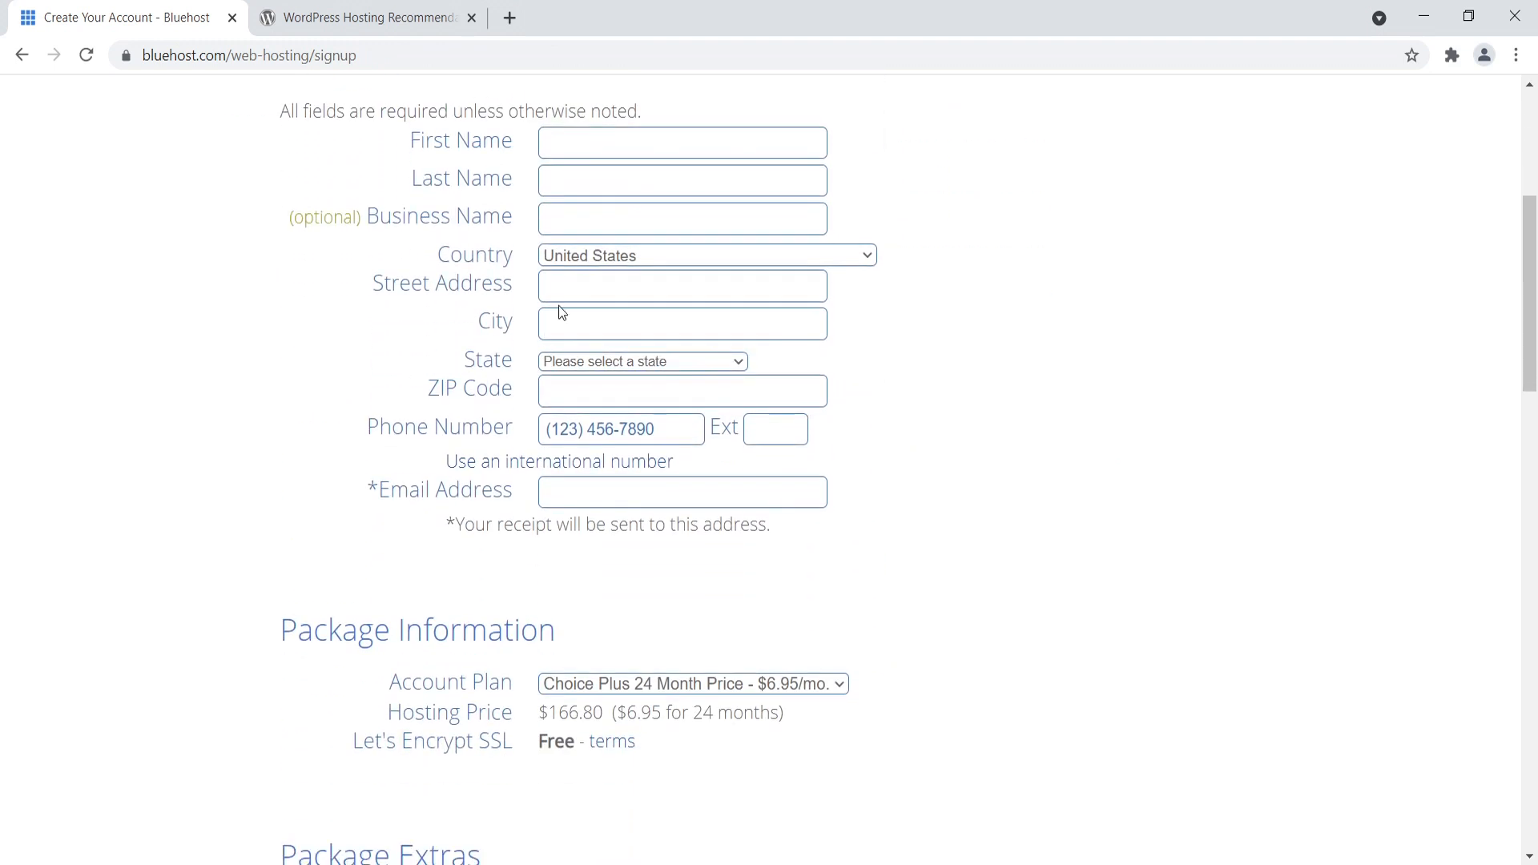
pyautogui.scroll(-3, 553, 324)
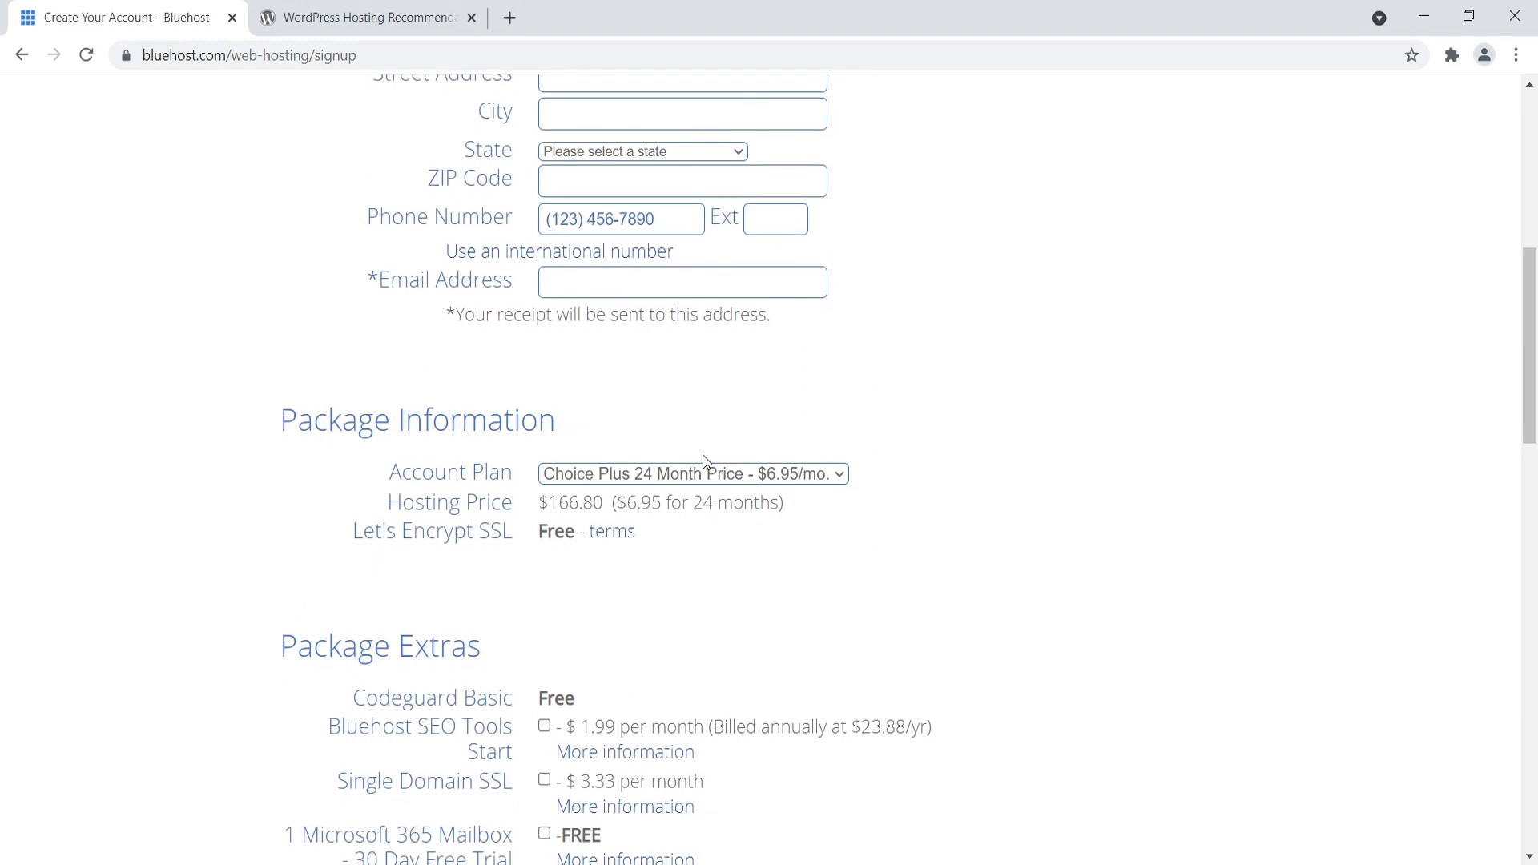
pyautogui.scroll(-5, 681, 453)
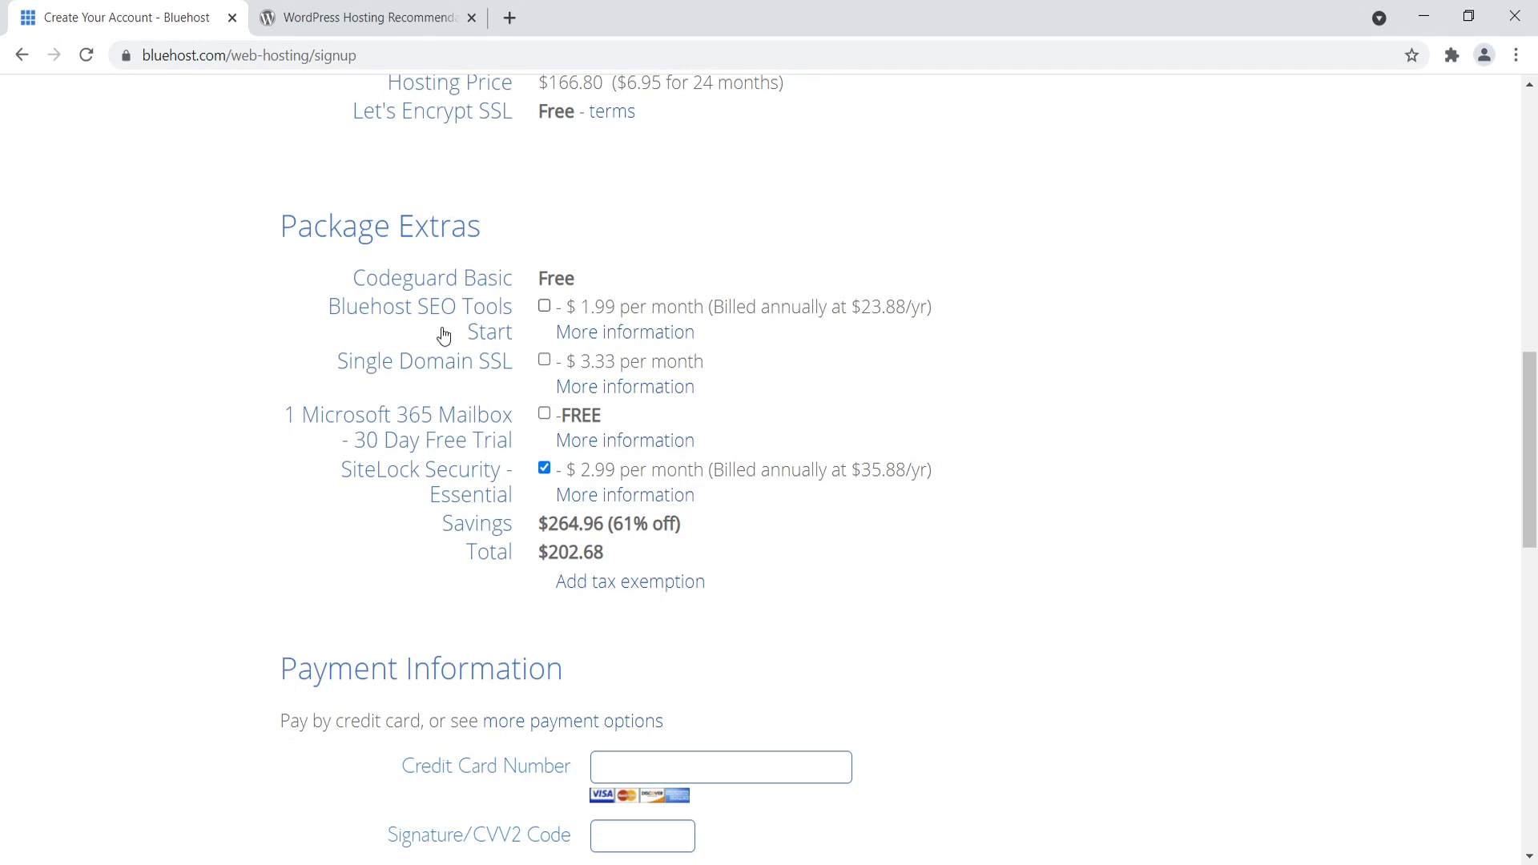
pyautogui.click(543, 471)
# - Agree to Bluehost's Auto Renewal Terms, Terms of Service and Cancellation Policy, and submit the hosting order
pyautogui.scroll(-5, 1515, 508)
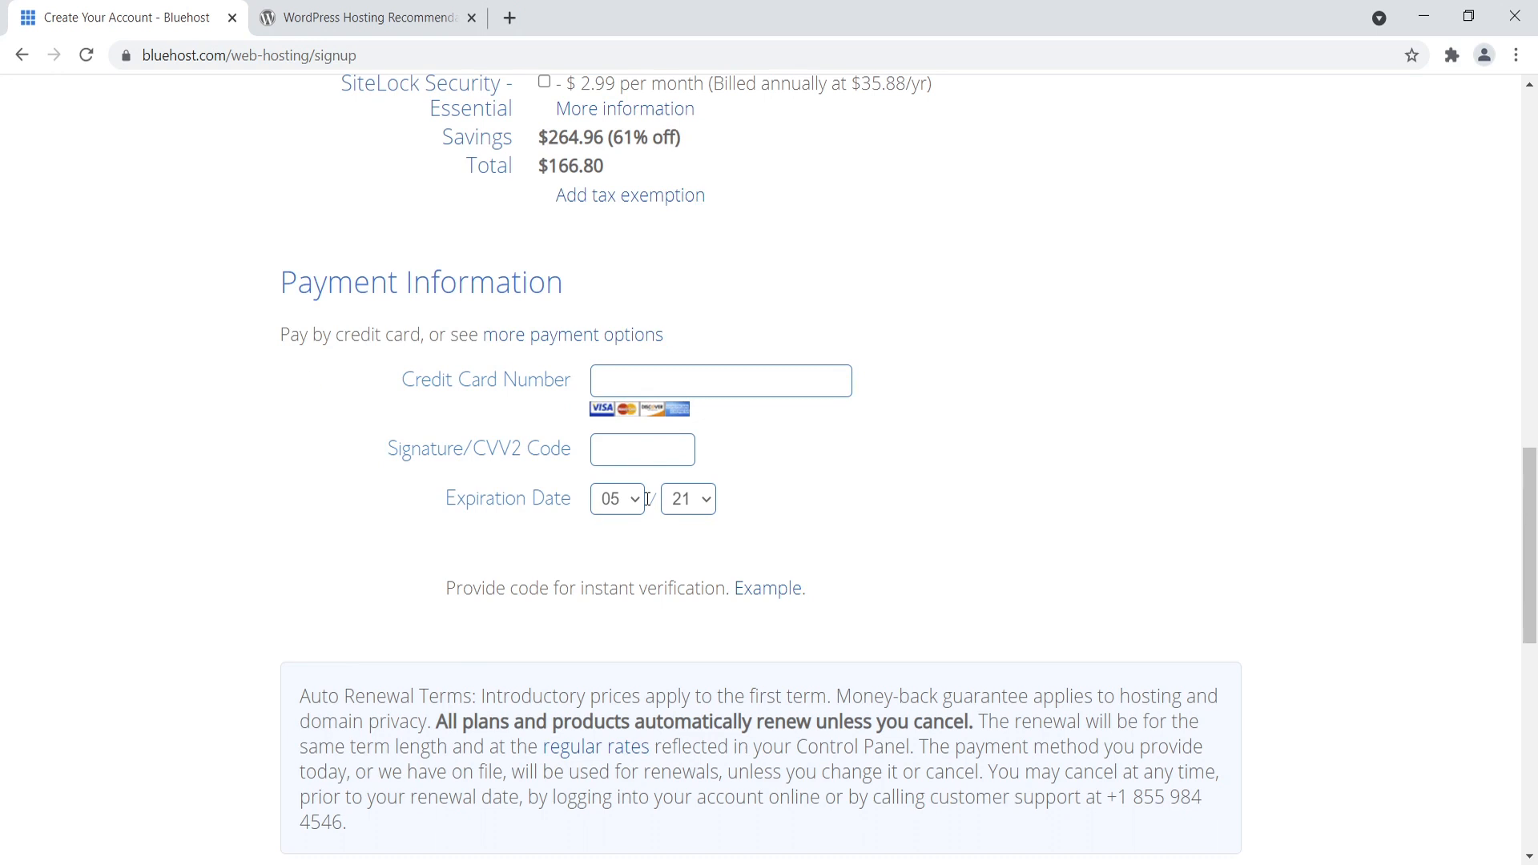
pyautogui.moveTo(1530, 552); pyautogui.dragTo(1511, 743)
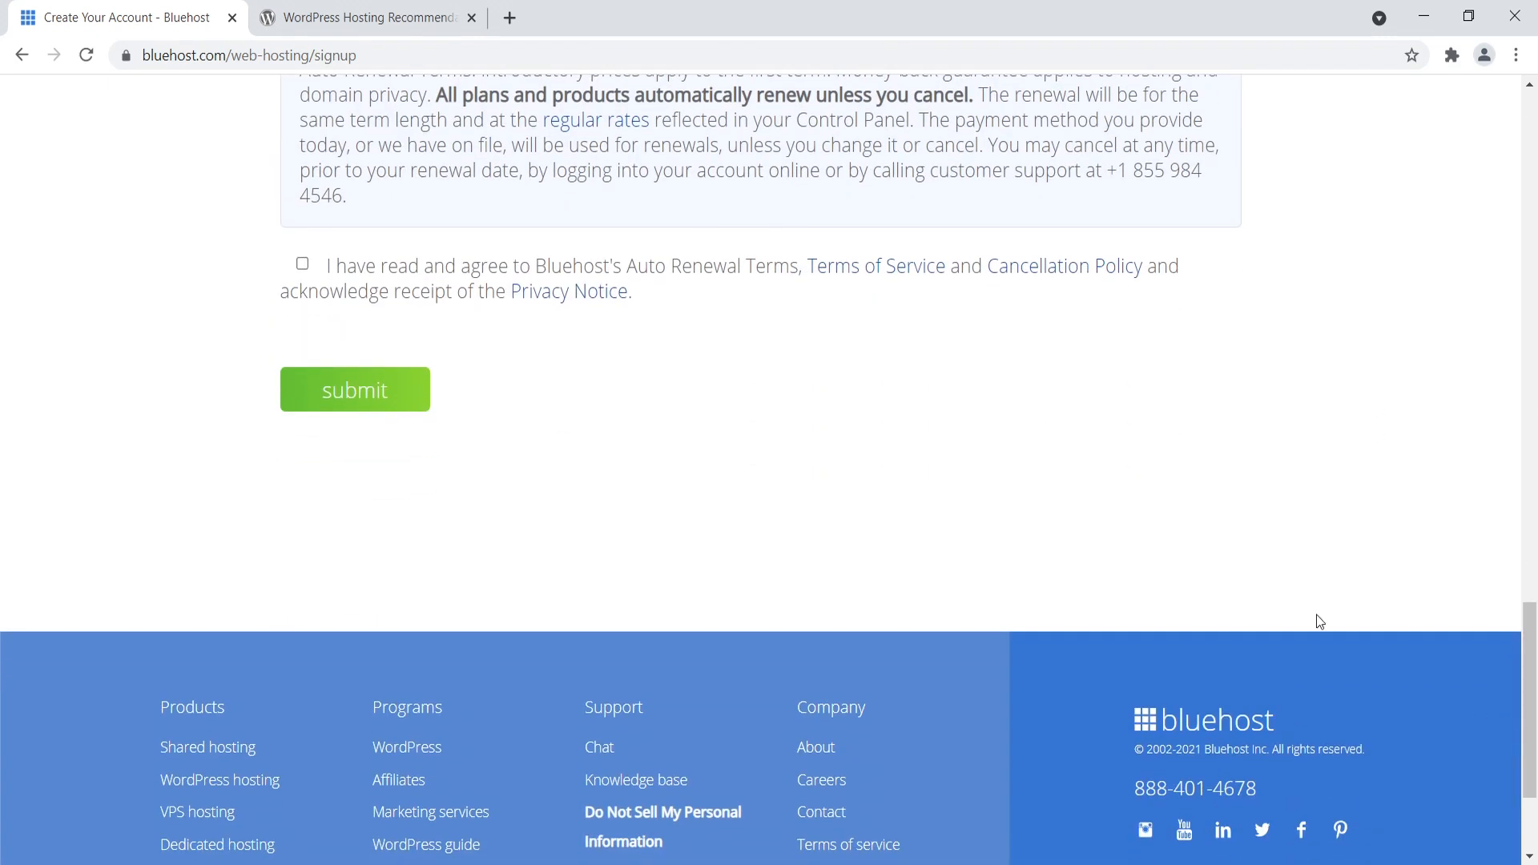
pyautogui.click(302, 265)
pyautogui.click(358, 390)
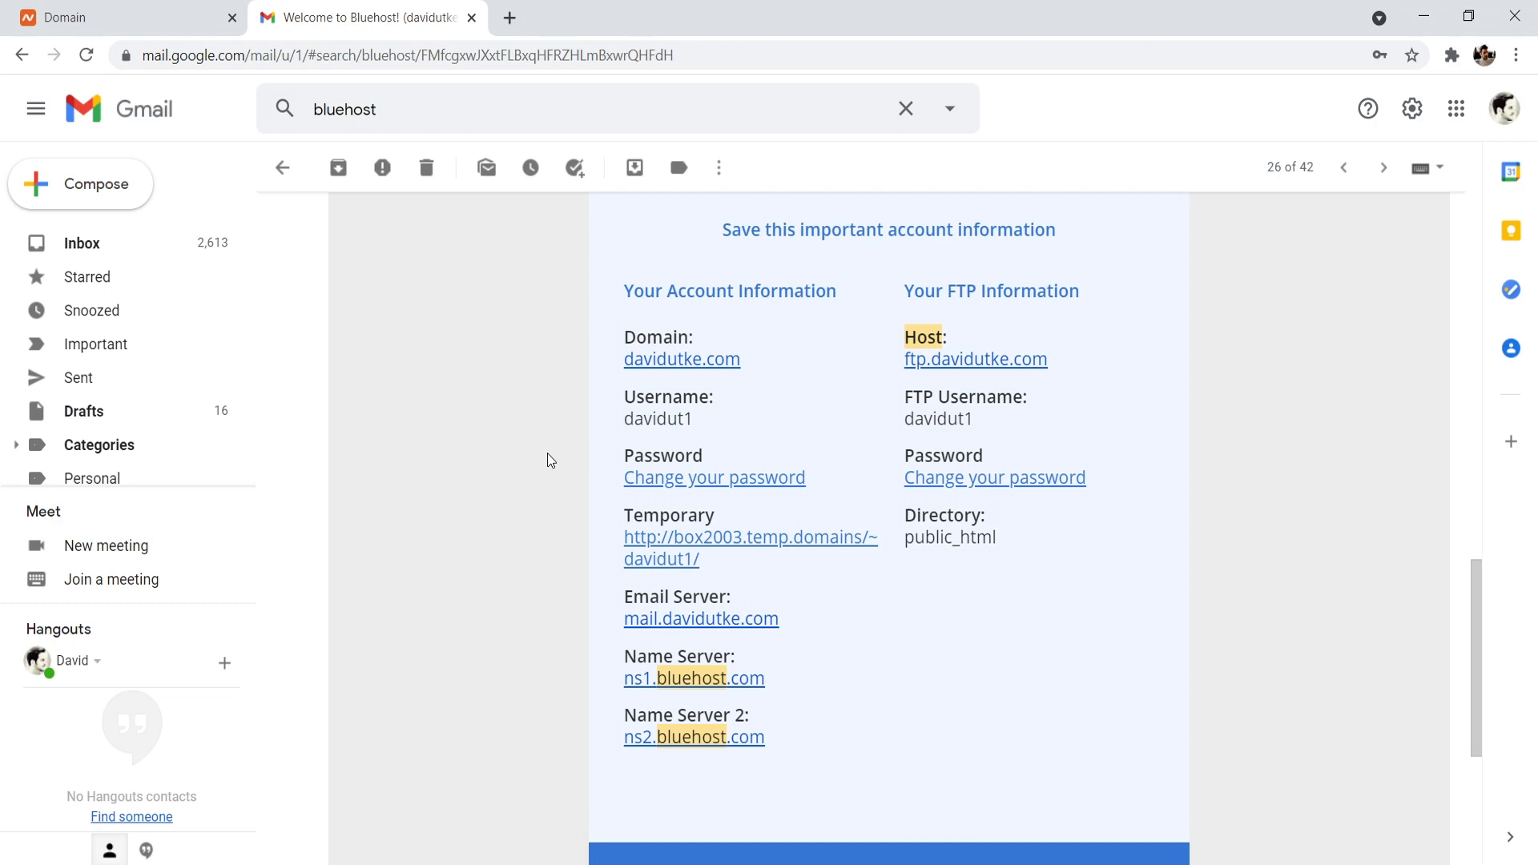
# - Copy the first name server address, ns1.bluehost.com, from the Bluehost welcome email in Gmail
pyautogui.moveTo(624, 656); pyautogui.dragTo(653, 657)
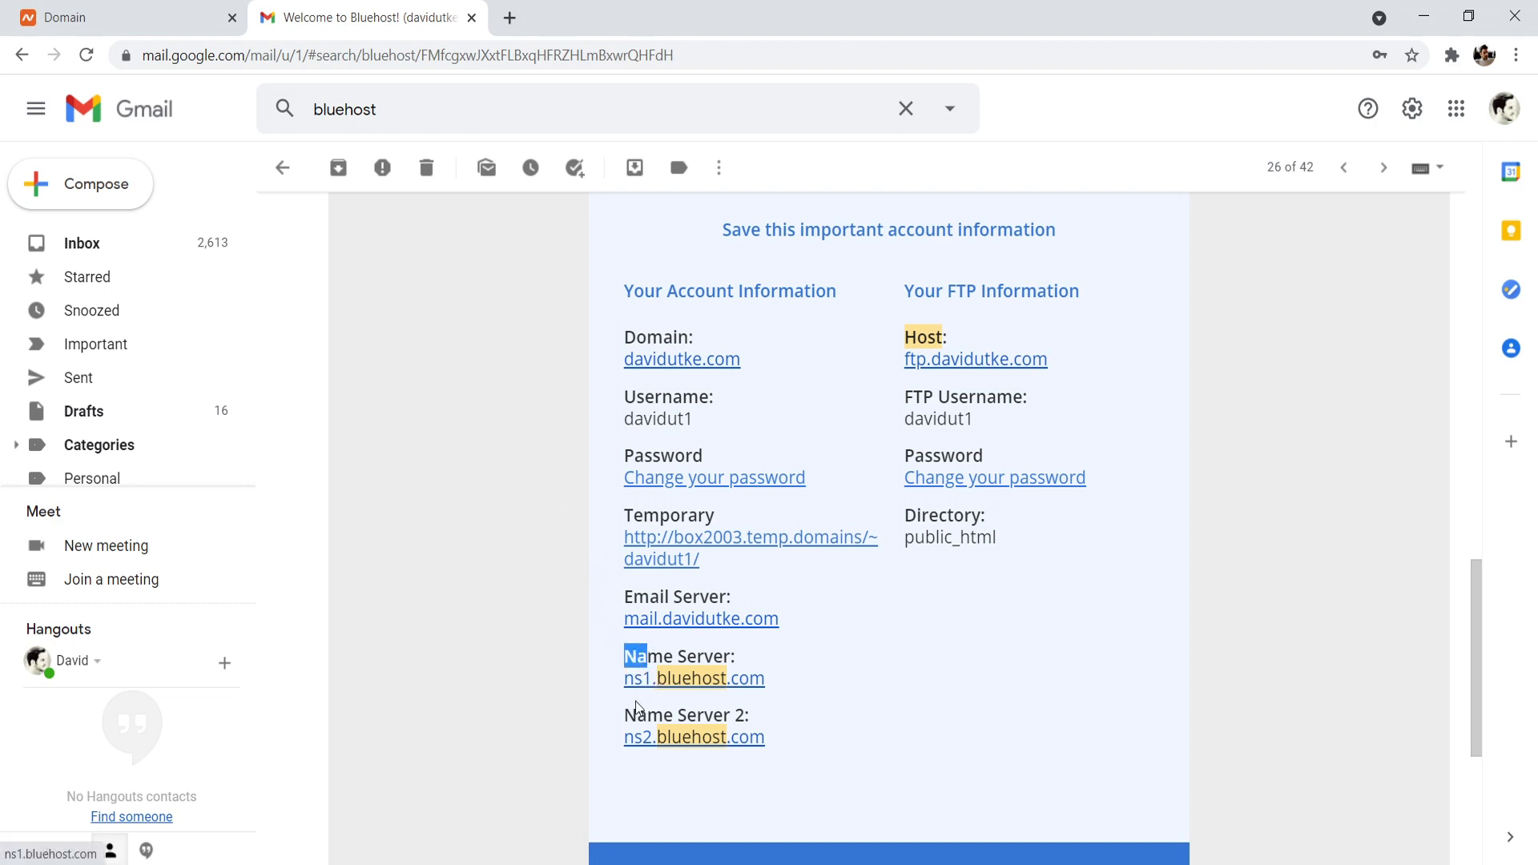
pyautogui.click(801, 708)
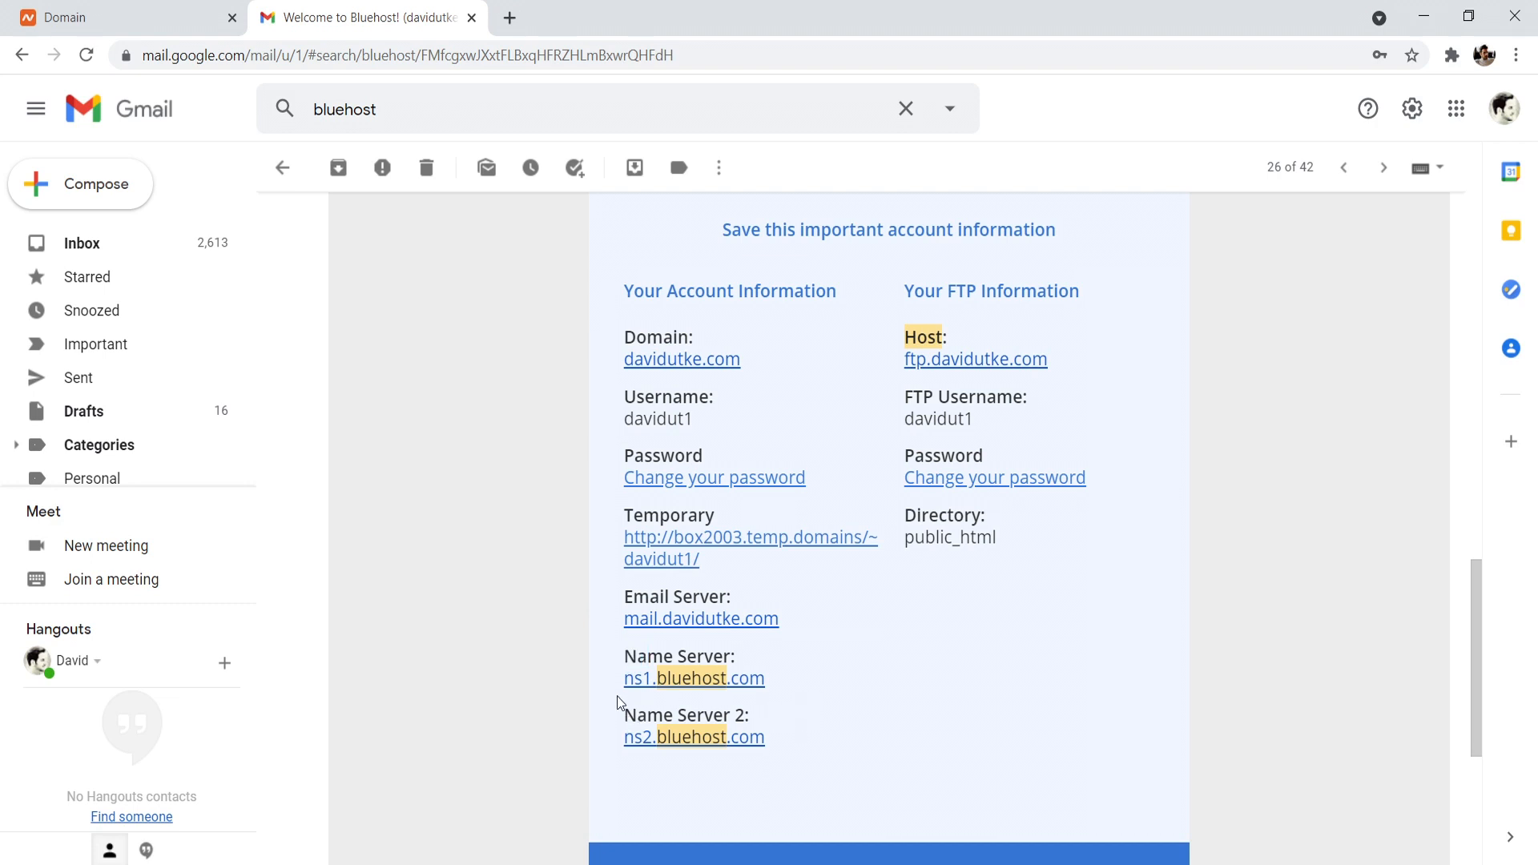
pyautogui.moveTo(622, 678); pyautogui.dragTo(761, 686)
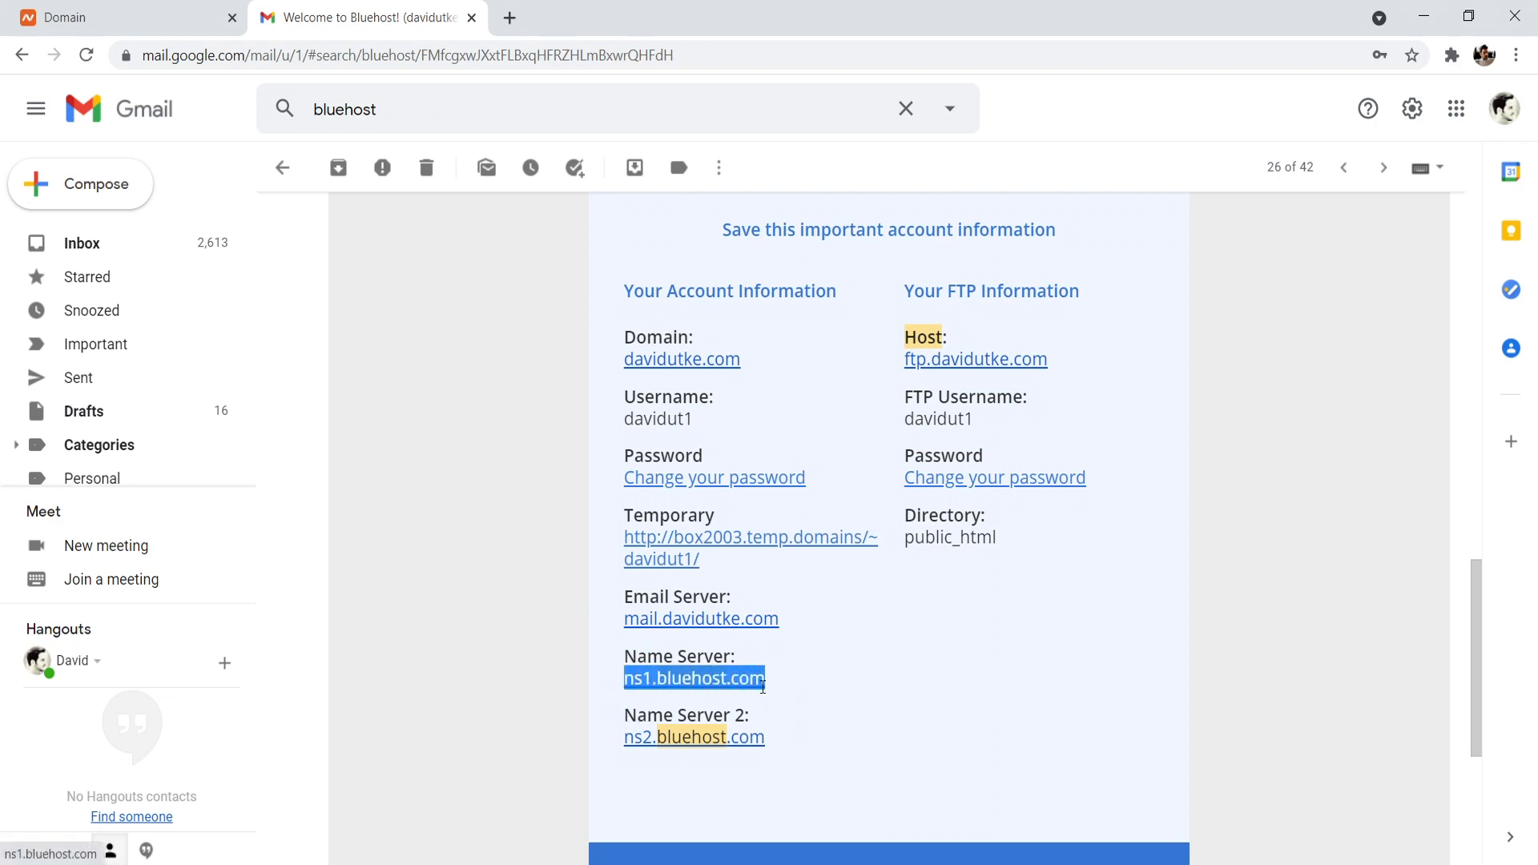
pyautogui.rightClick(753, 687)
pyautogui.click(804, 549)
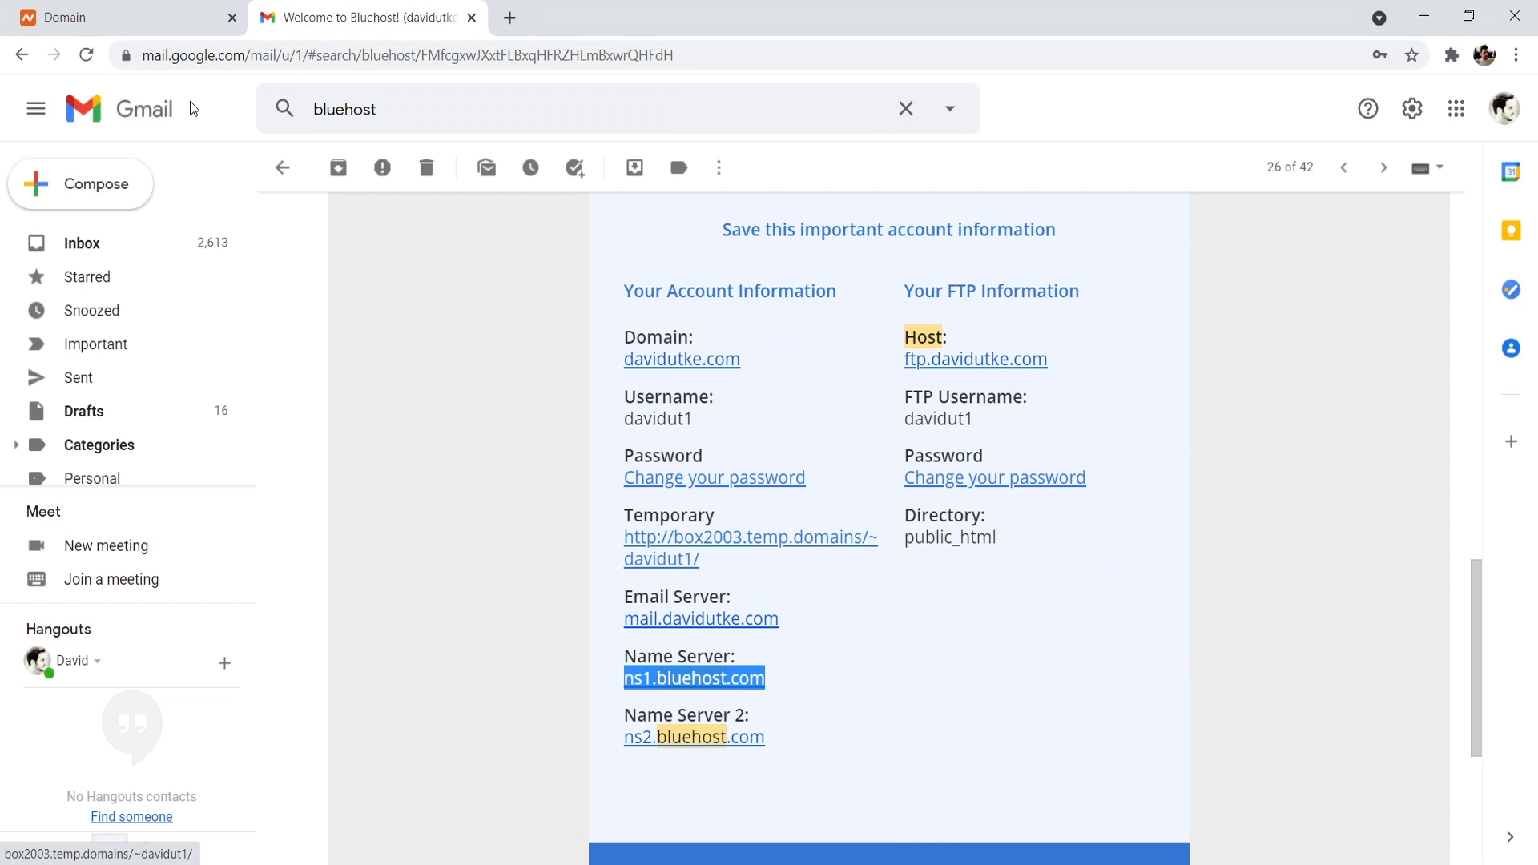
# - Switch to the domain's details page on Namecheap and set its nameservers option to Custom DNS
pyautogui.click(163, 9)
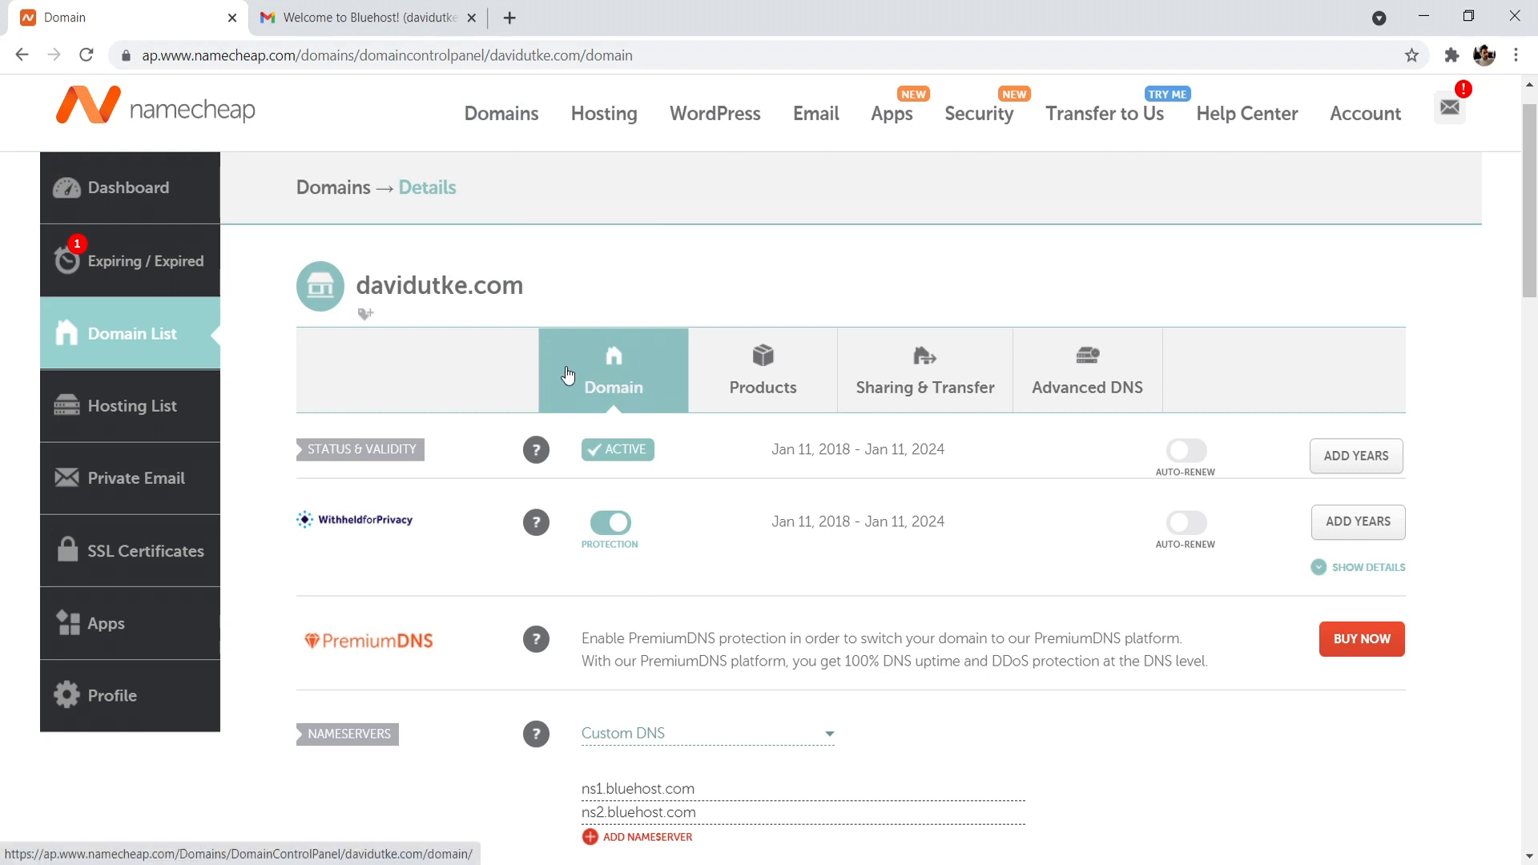
pyautogui.moveTo(1534, 243); pyautogui.dragTo(1536, 345)
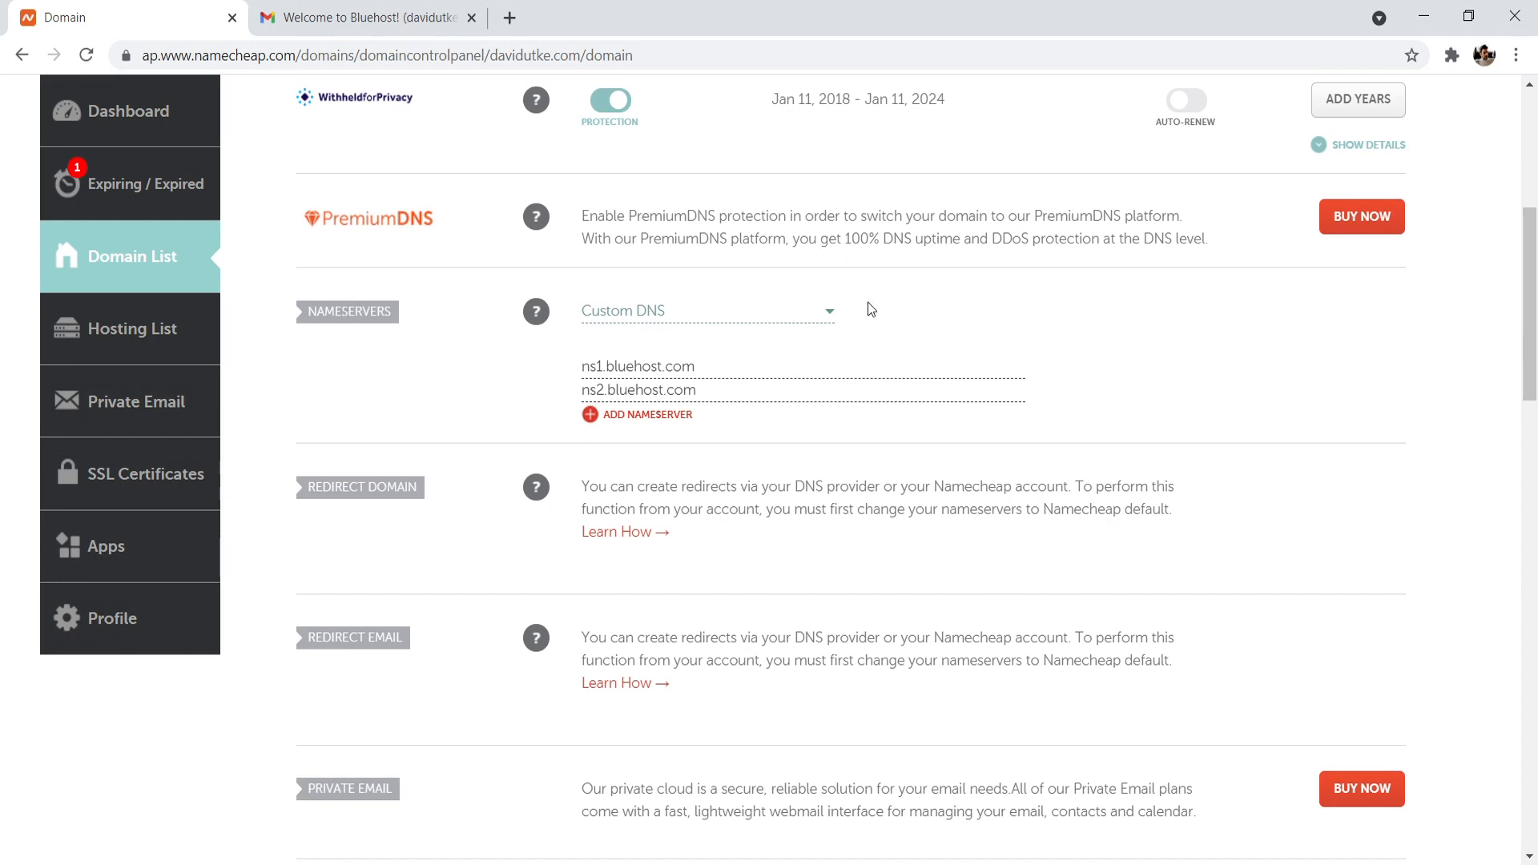
pyautogui.click(829, 314)
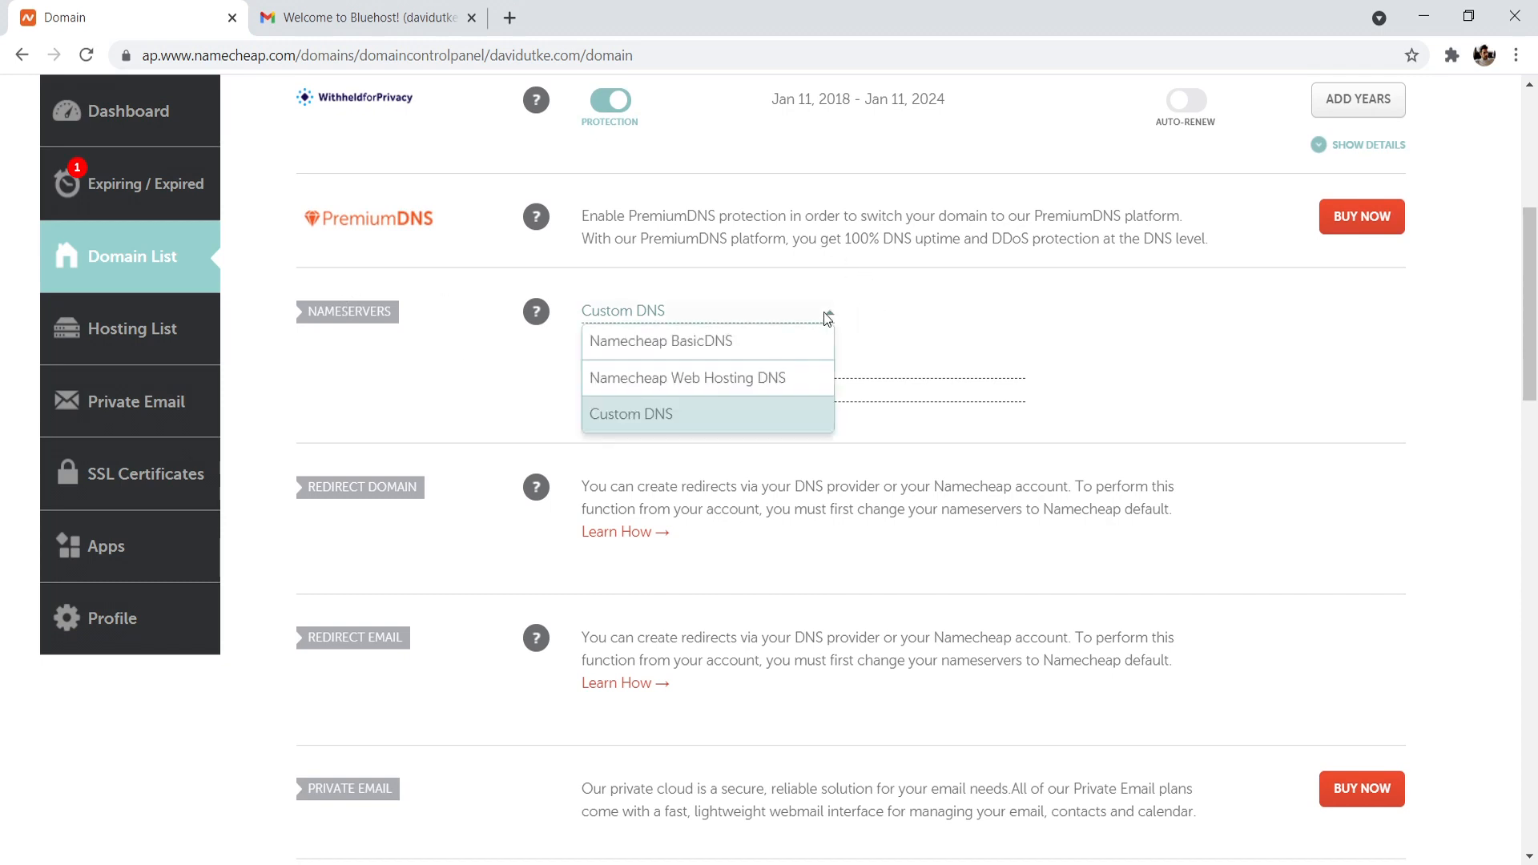
pyautogui.click(662, 415)
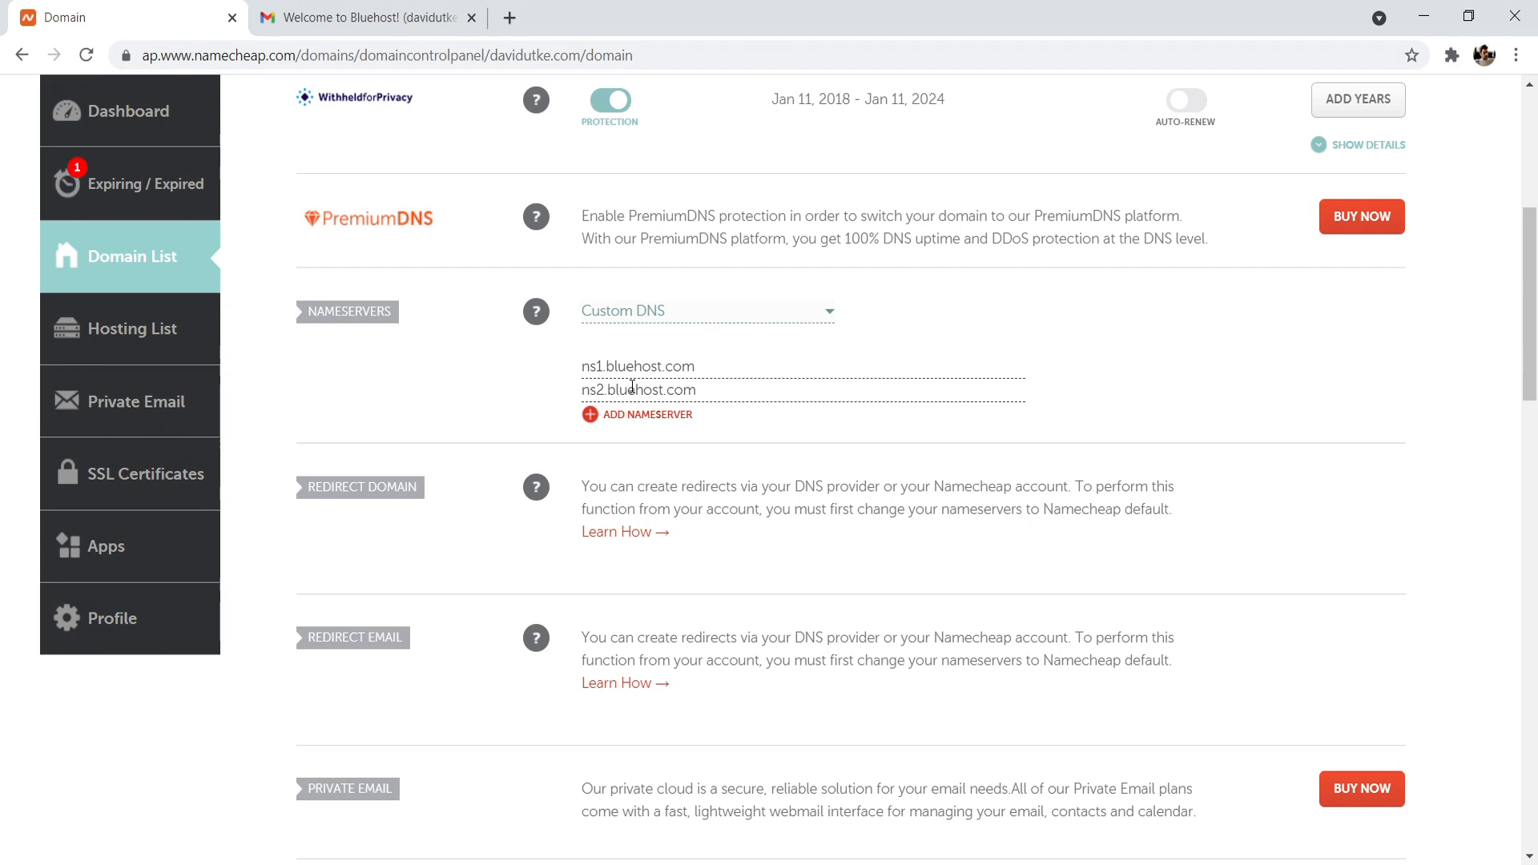
# - Enter ns1.bluehost.com as the domain's first custom nameserver and save the nameserver settings
pyautogui.click(706, 371)
pyautogui.press('BackSpace')
pyautogui.write('m')
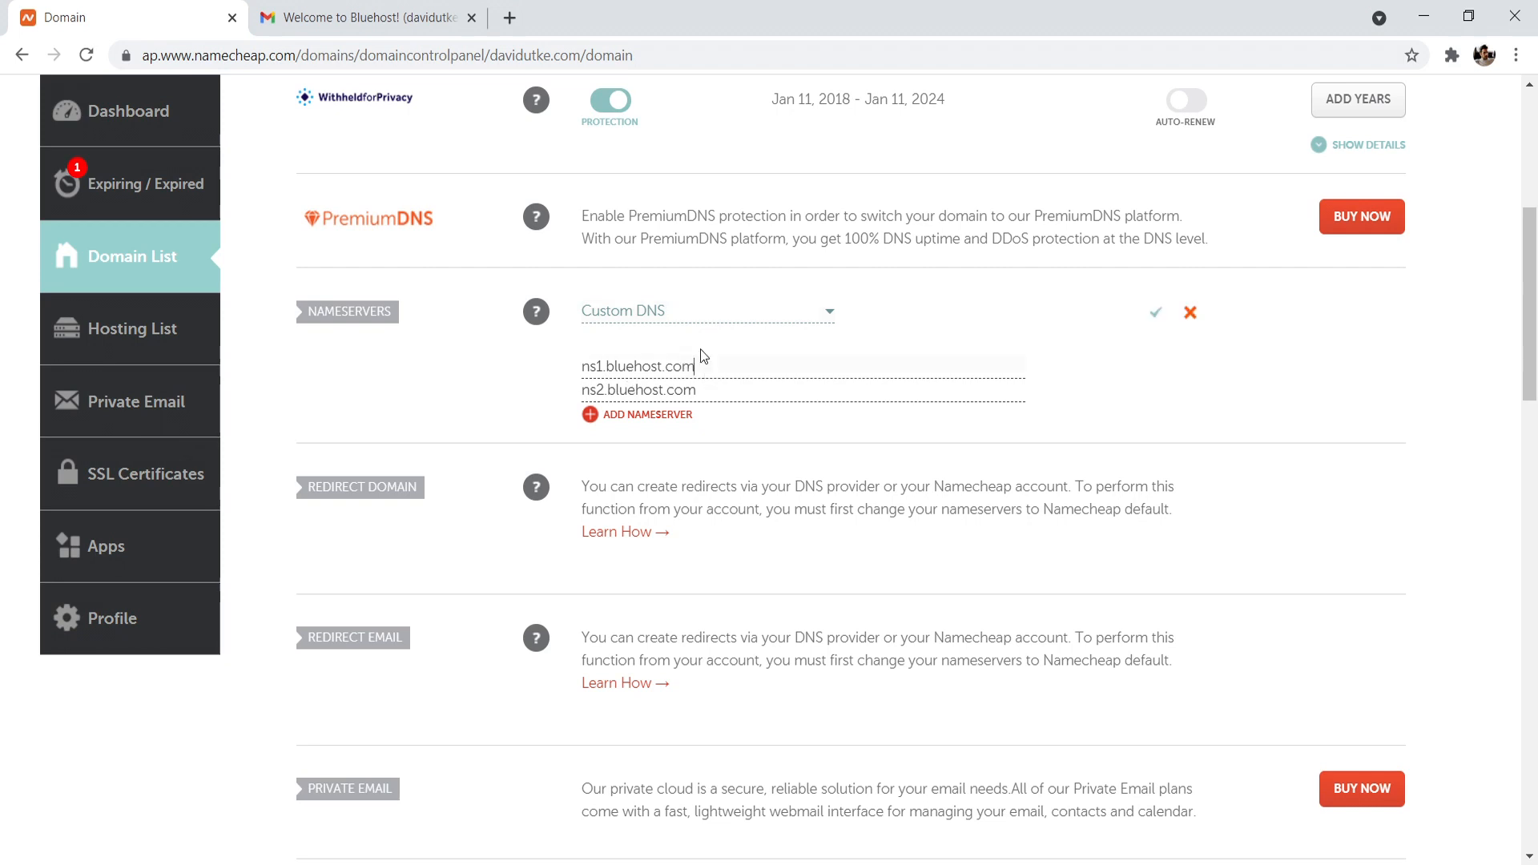
pyautogui.click(1156, 312)
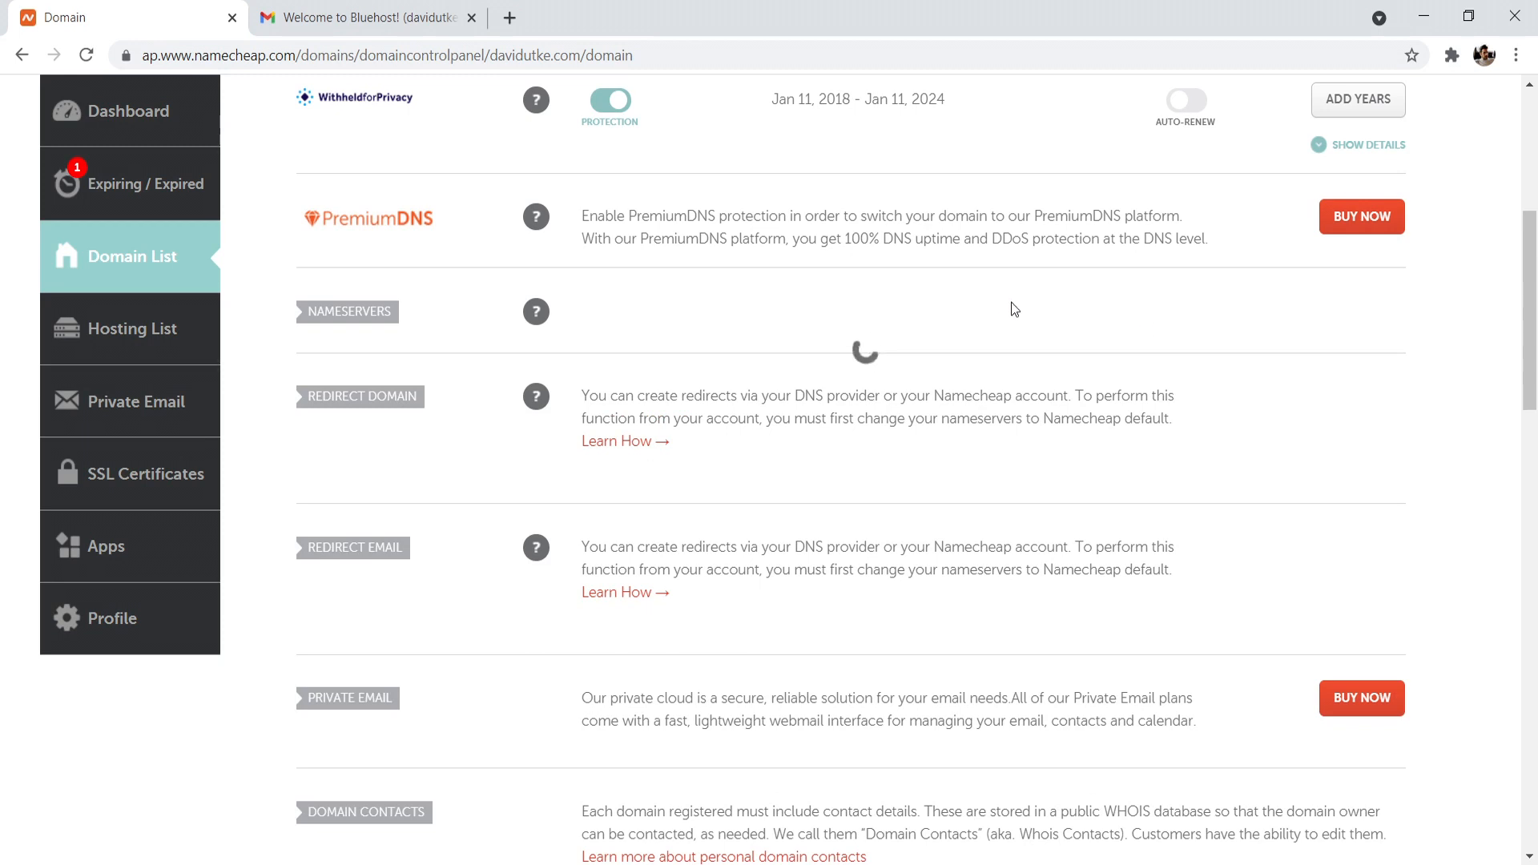
pyautogui.moveTo(650, 116); pyautogui.dragTo(760, 111)
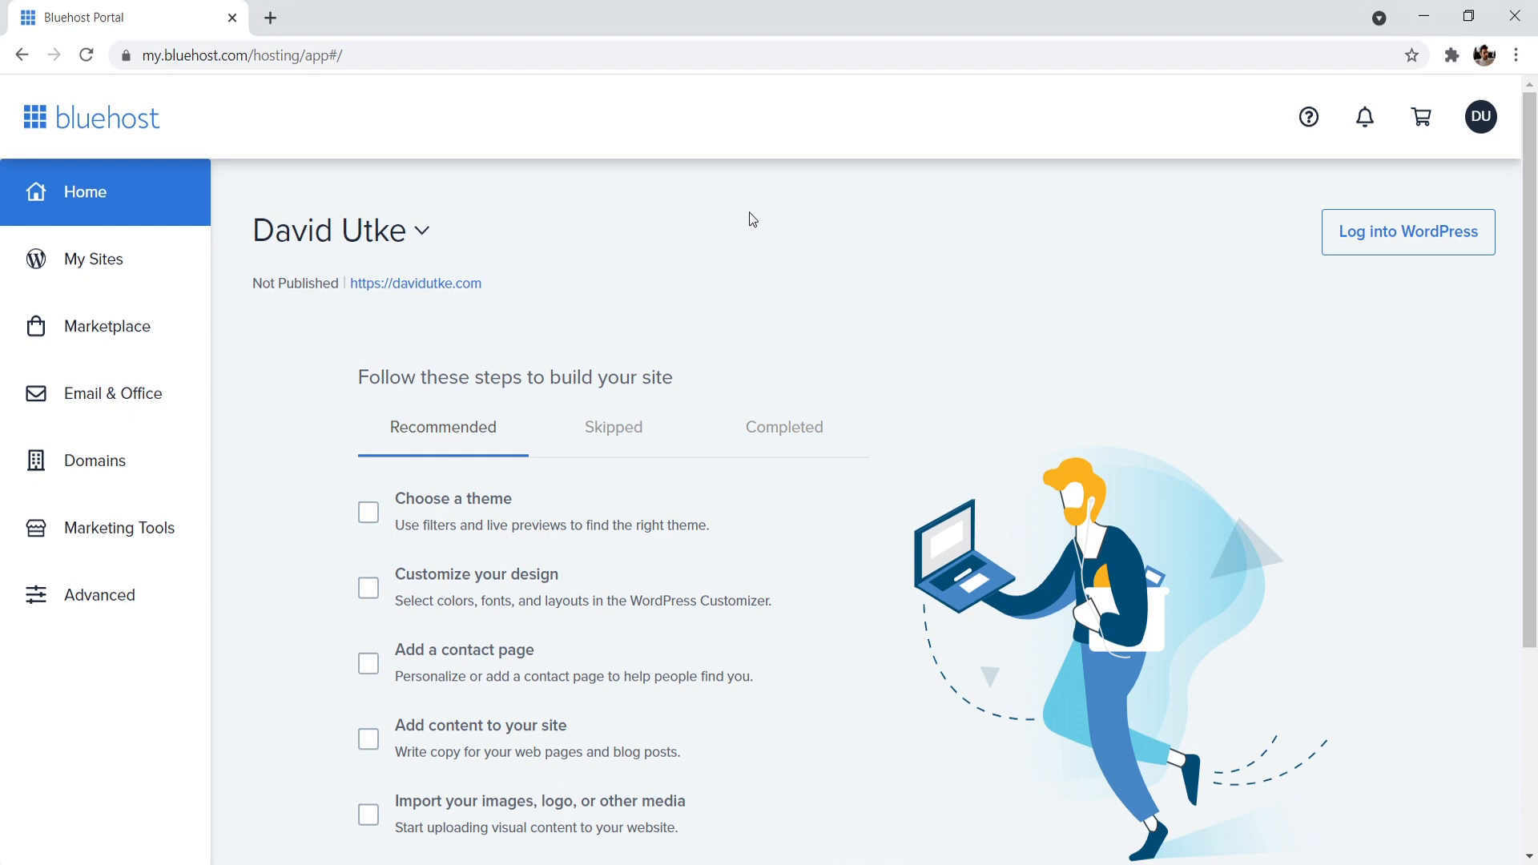
# - Delete the existing WordPress site from its settings in the Bluehost portal
pyautogui.click(96, 269)
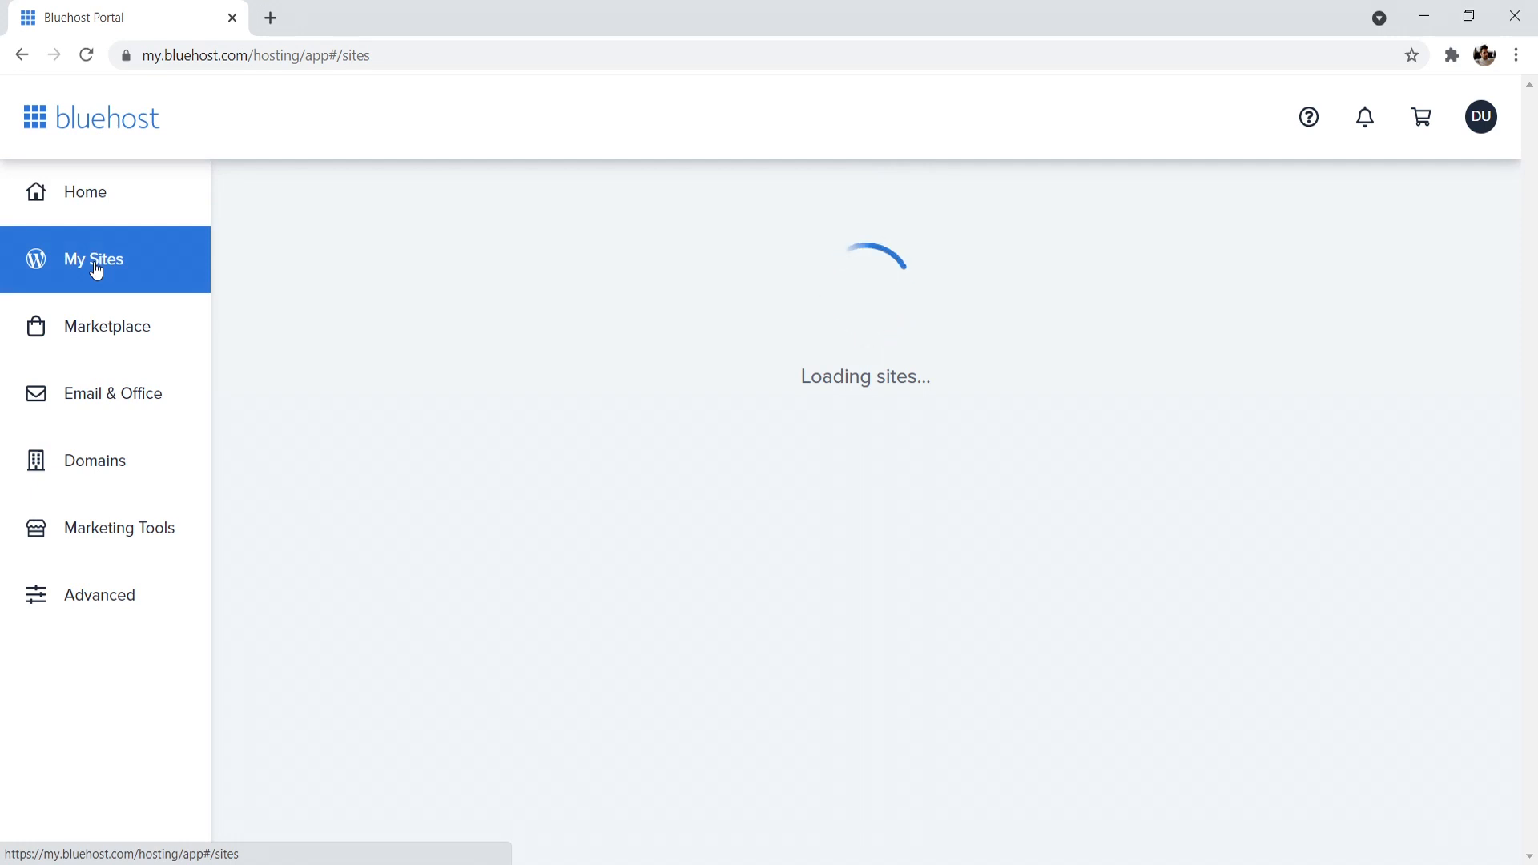
pyautogui.click(761, 534)
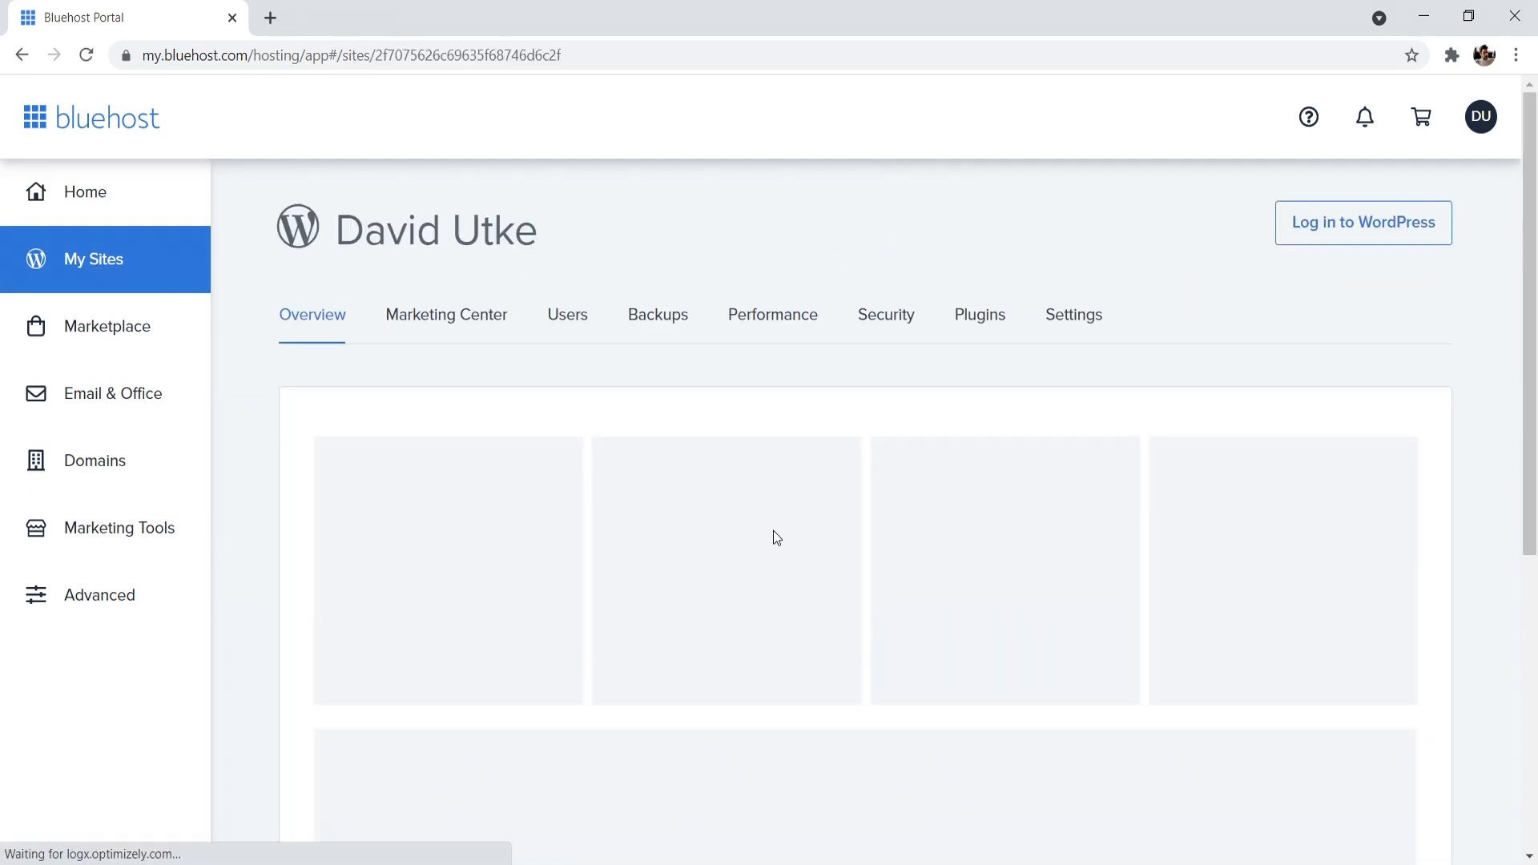
pyautogui.click(1080, 317)
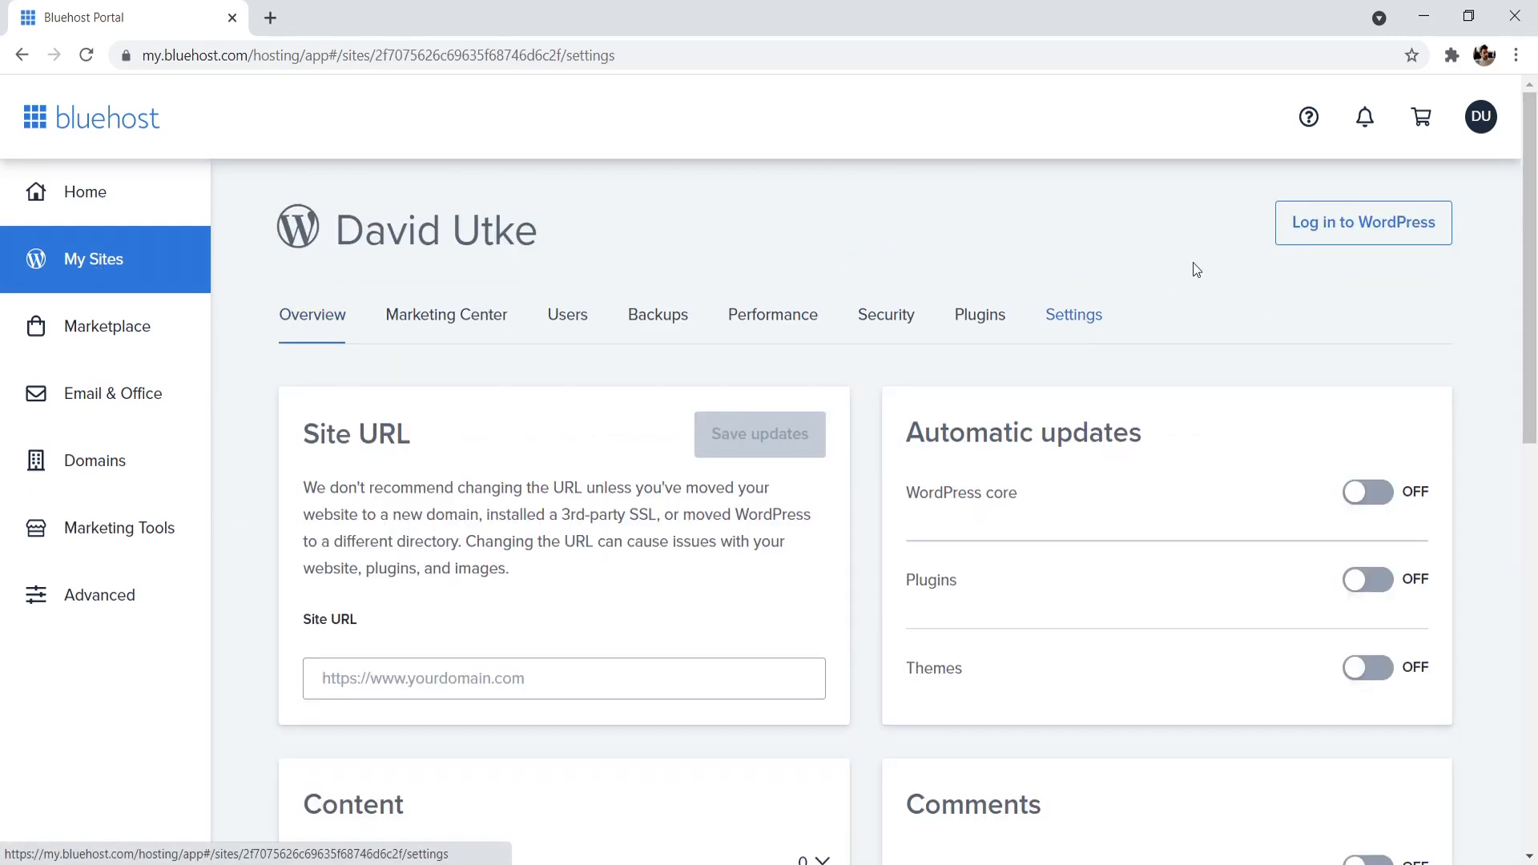
pyautogui.scroll(-8, 1536, 206)
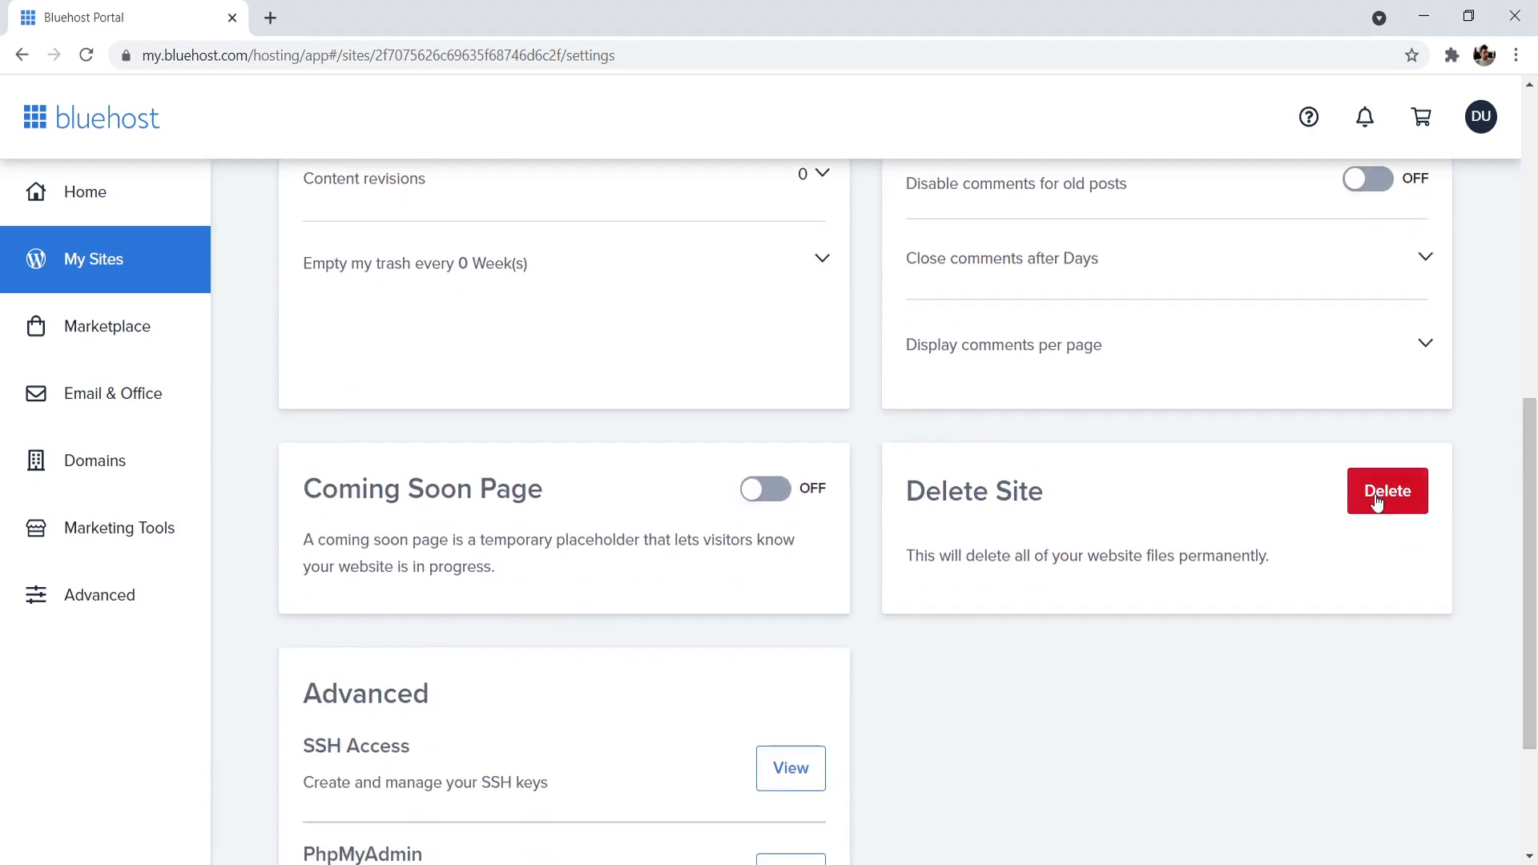
pyautogui.click(1388, 491)
pyautogui.click(1006, 462)
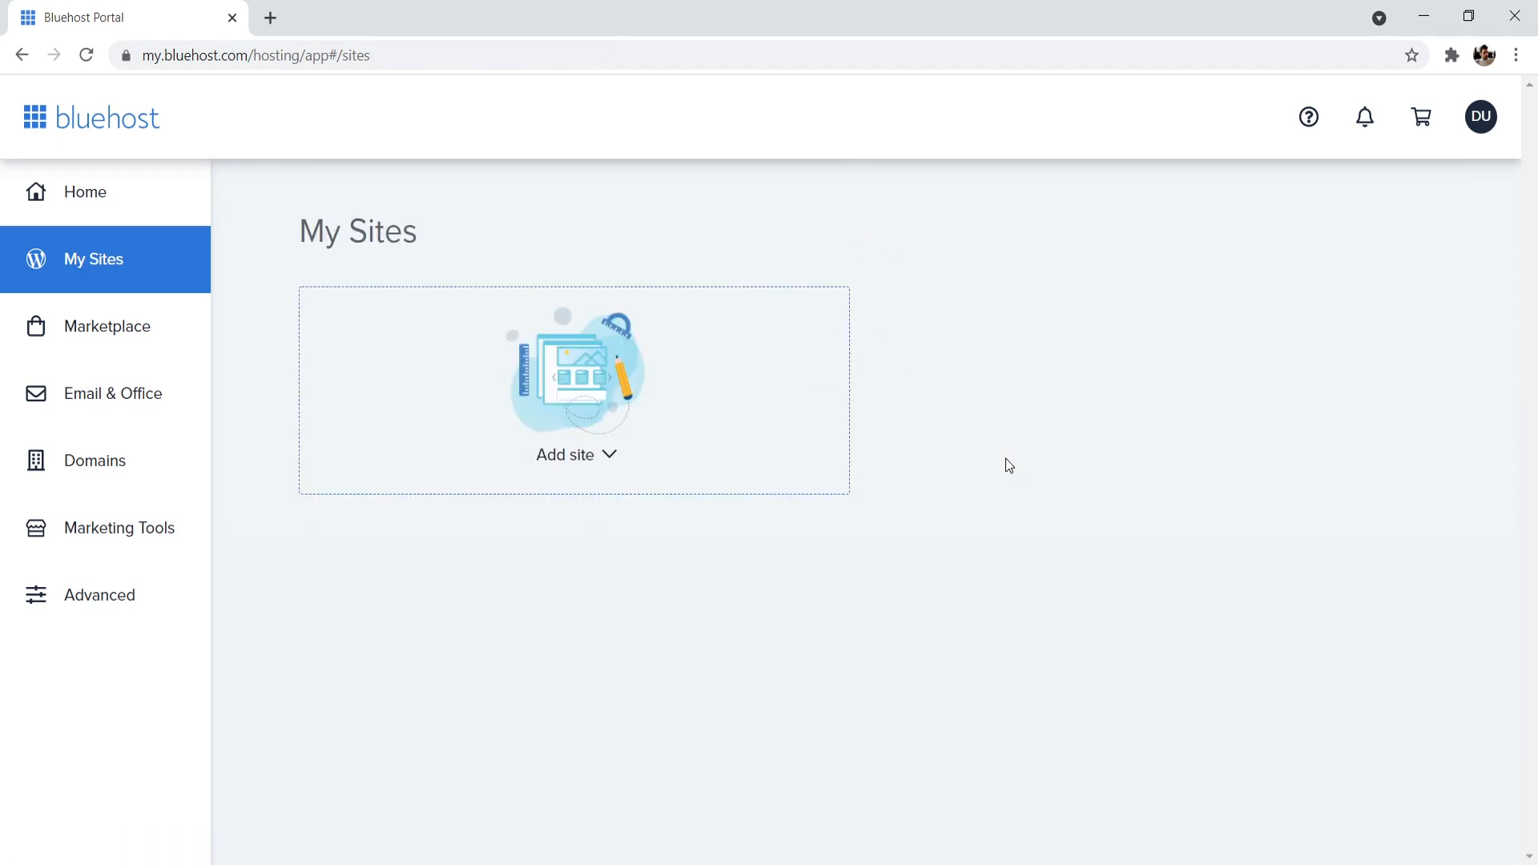
# - Start creating a new site with the limitless customization WordPress option instead of the Bluehost Website Builder
pyautogui.click(575, 456)
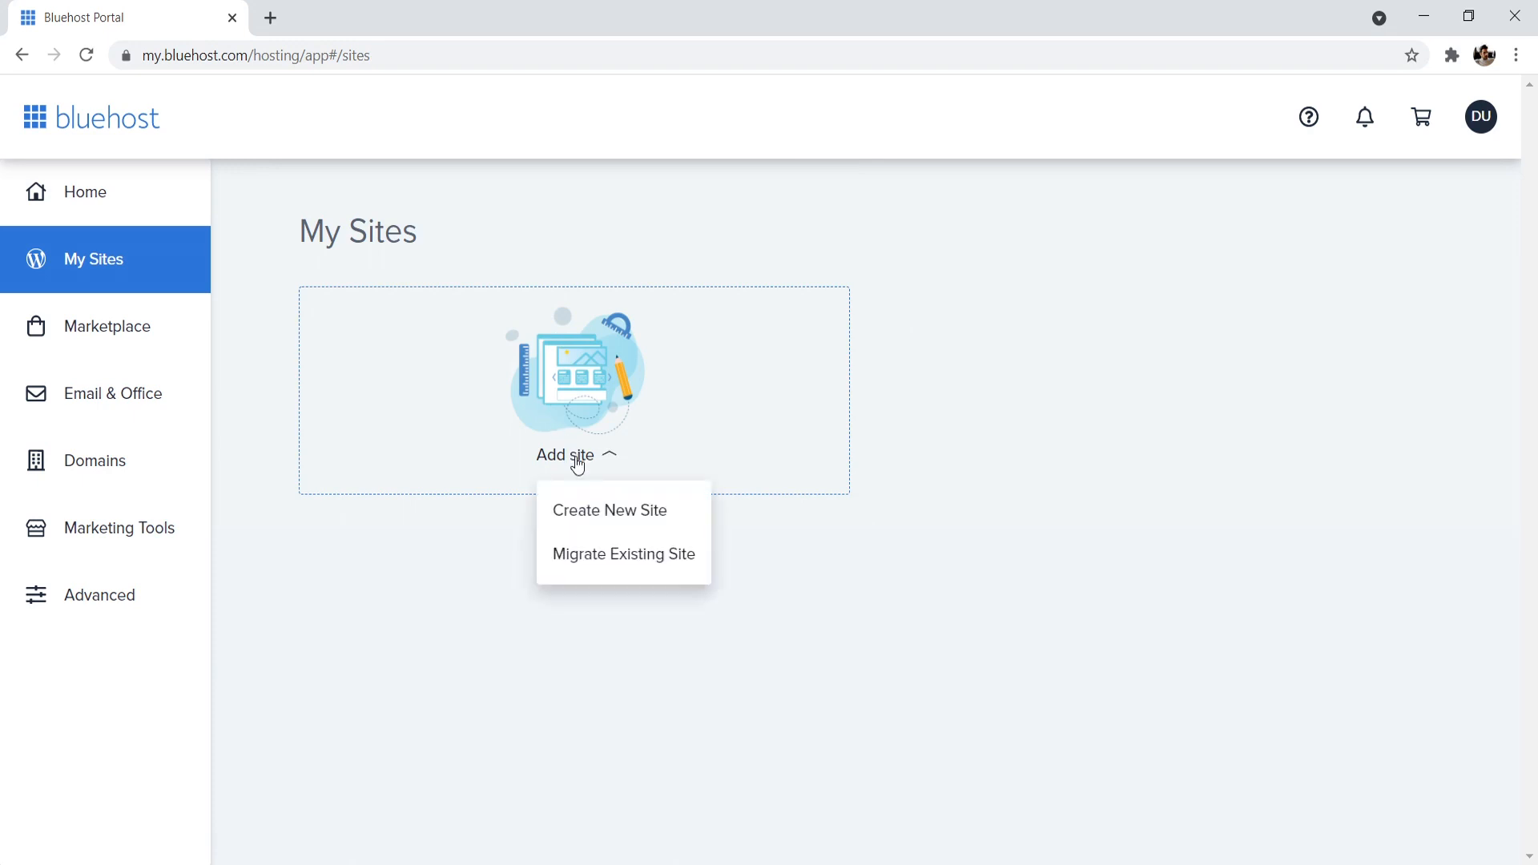
pyautogui.click(604, 512)
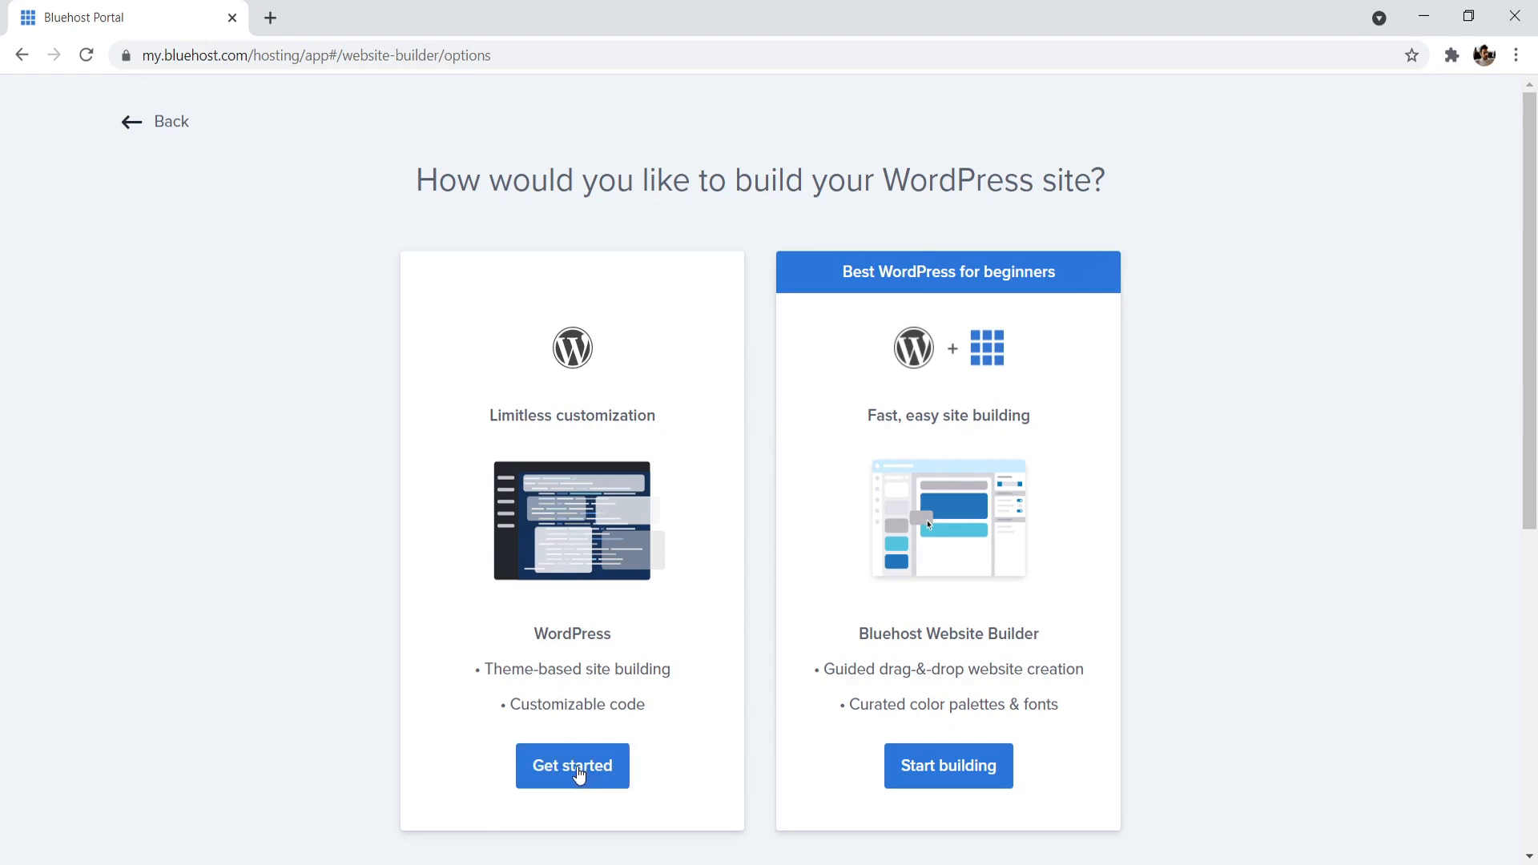
pyautogui.click(577, 768)
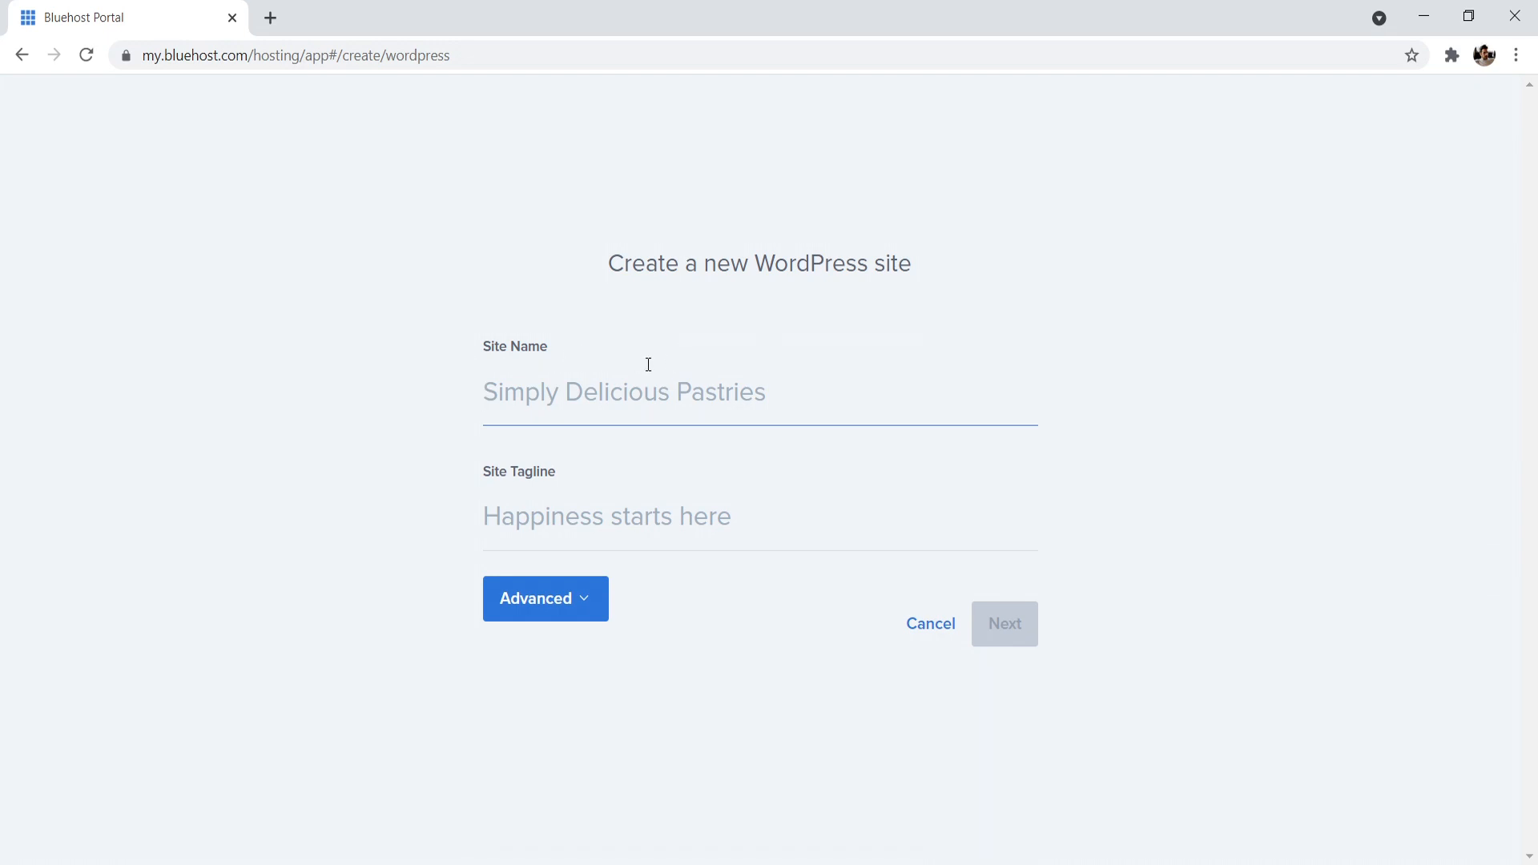
# - Enter the blog owner's full name as the site name and show the advanced email, admin username and password fields
pyautogui.write('David Utke')
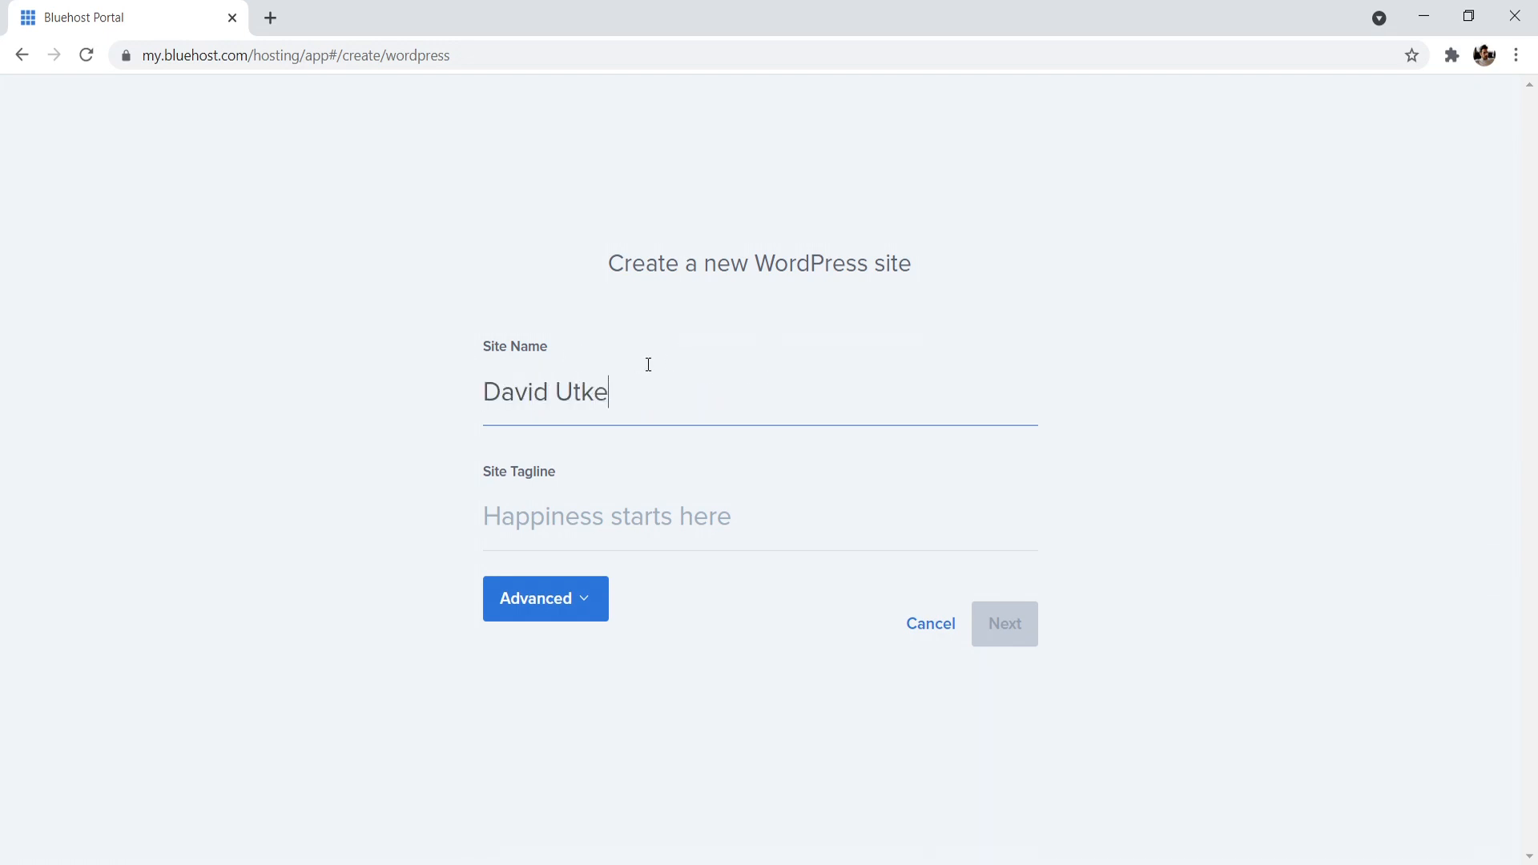
pyautogui.click(592, 536)
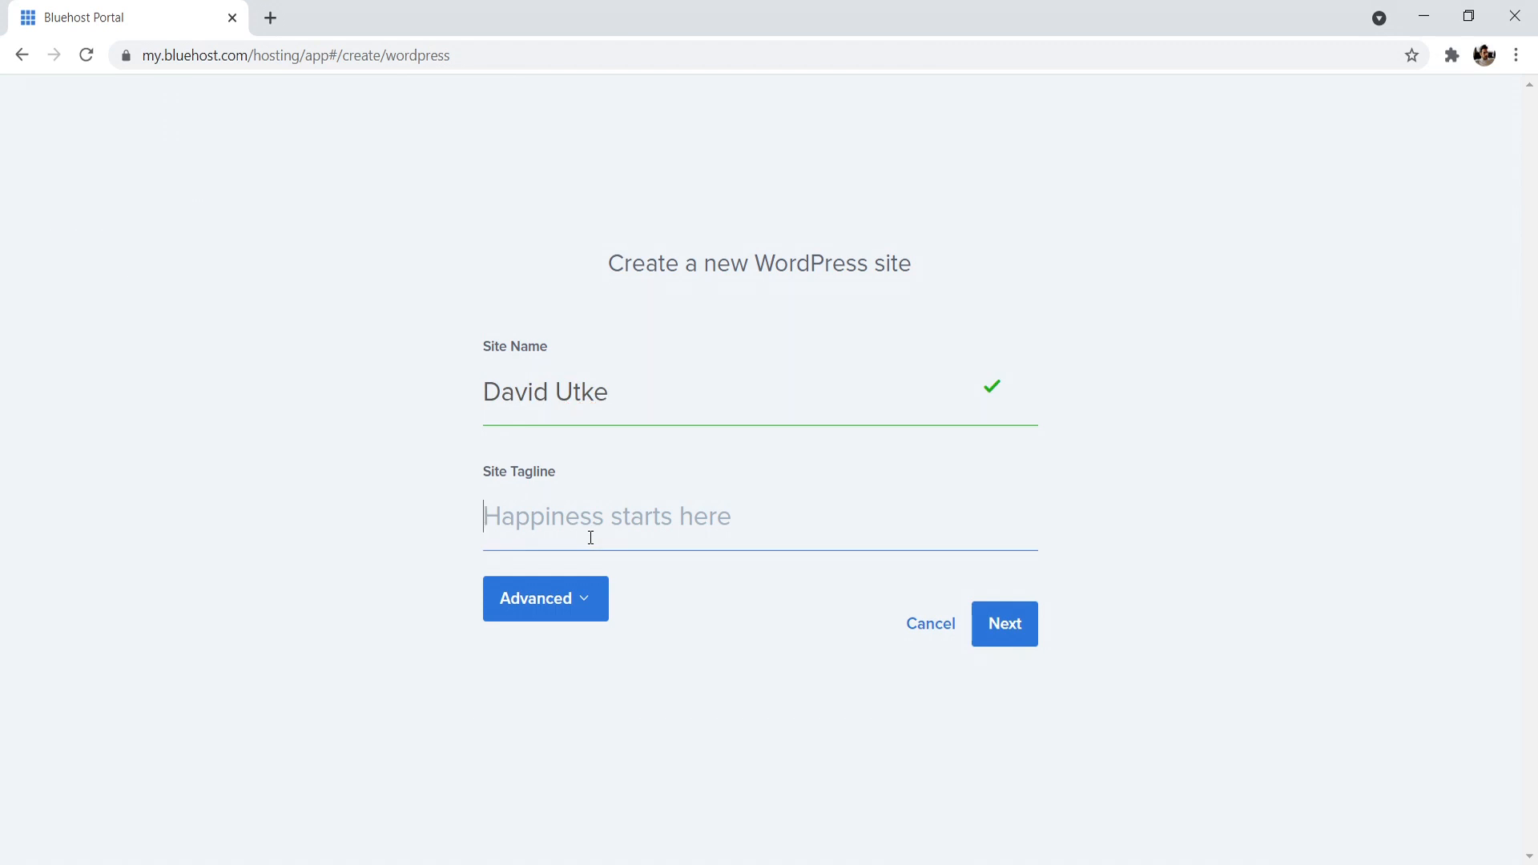
pyautogui.click(588, 609)
pyautogui.scroll(-3, 1514, 525)
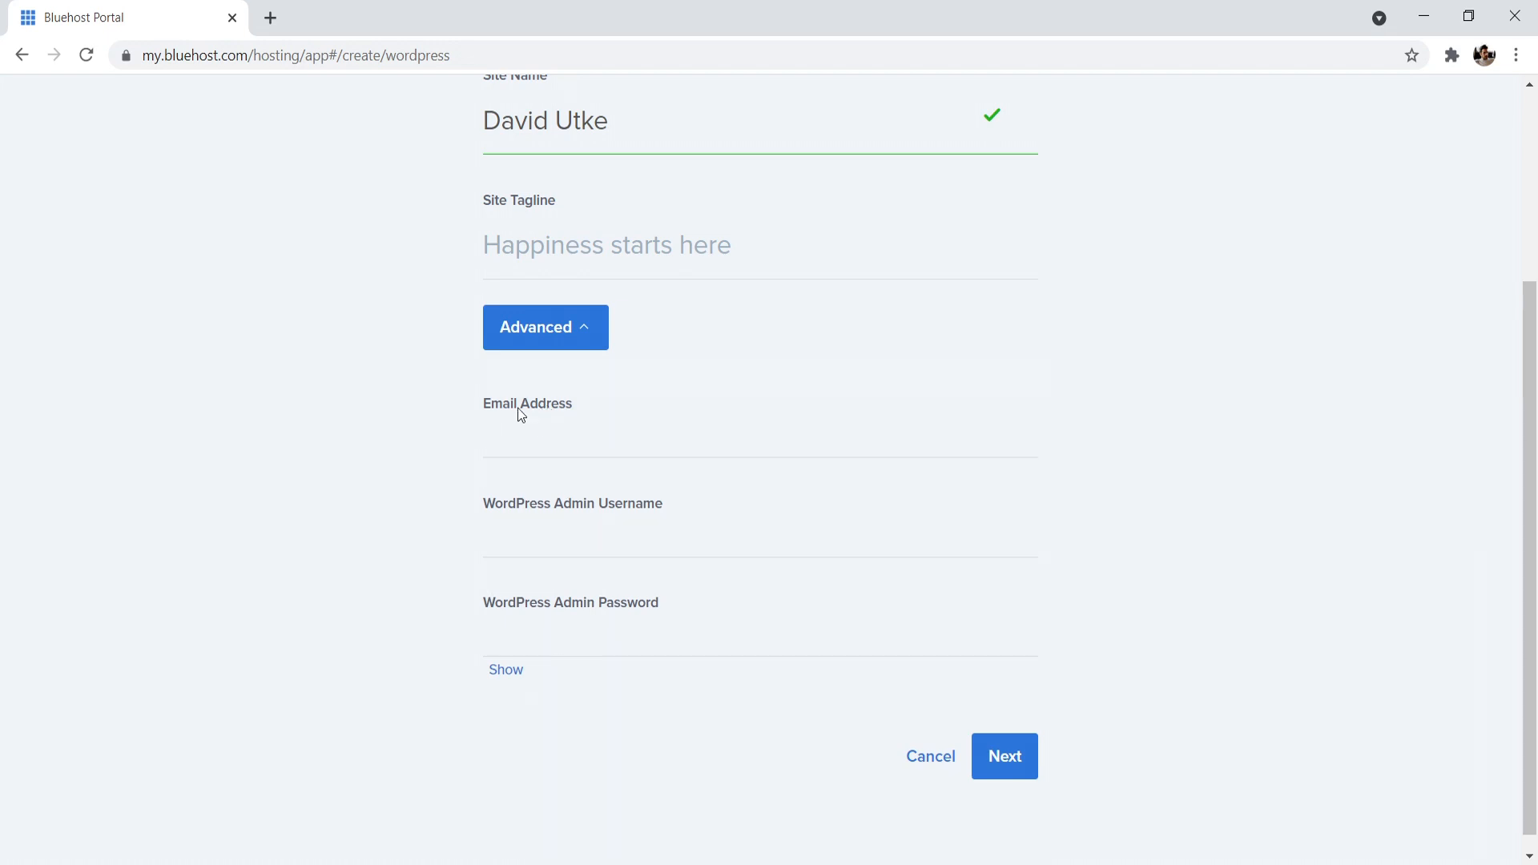
pyautogui.moveTo(481, 405); pyautogui.dragTo(539, 404)
pyautogui.click(486, 409)
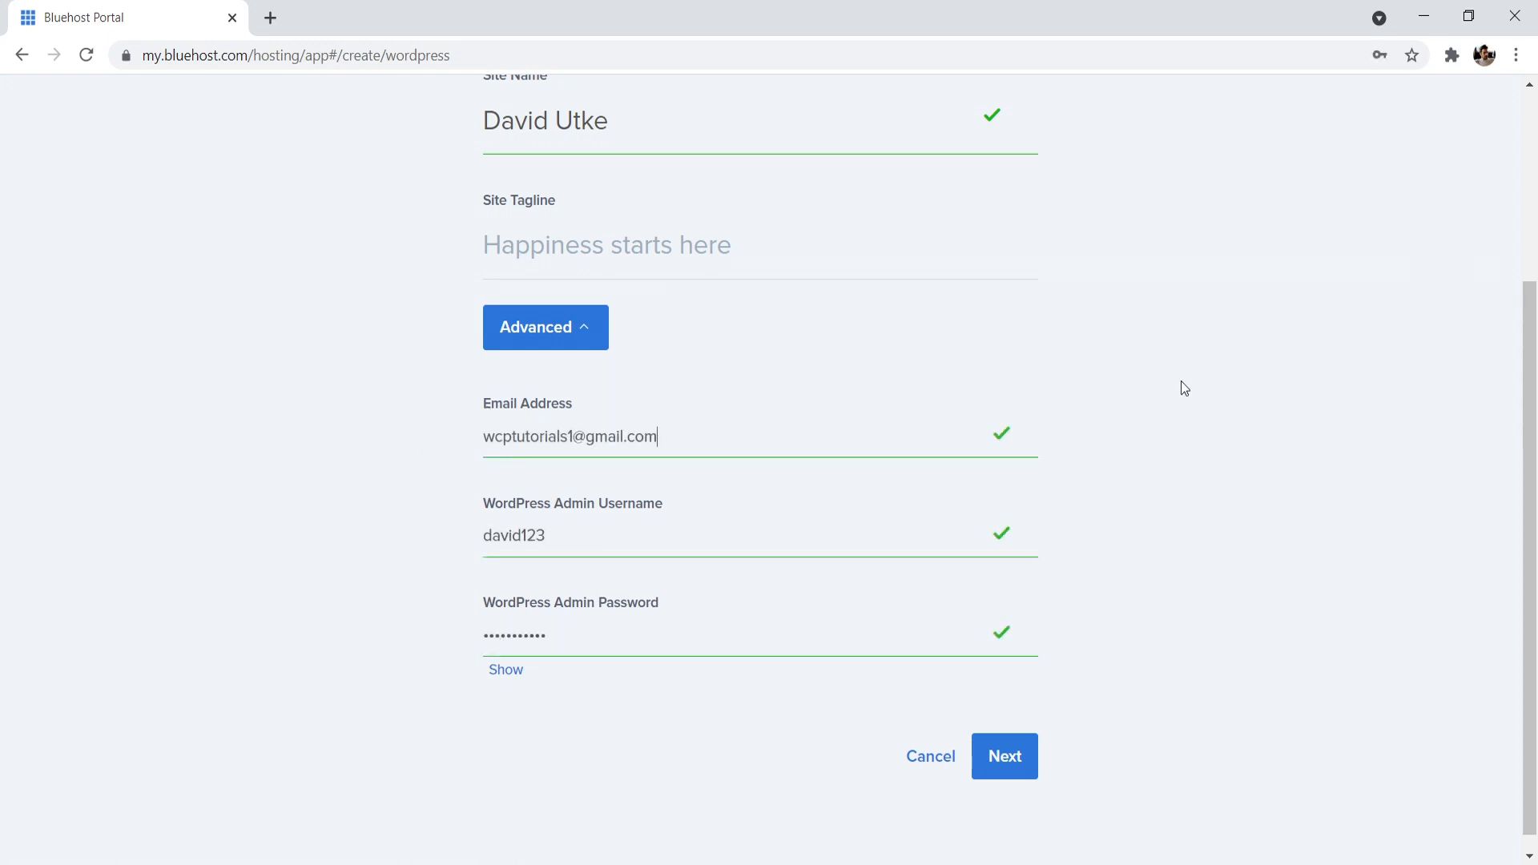
# - Submit the site name and admin login details to continue to the domain choice
pyautogui.click(1034, 753)
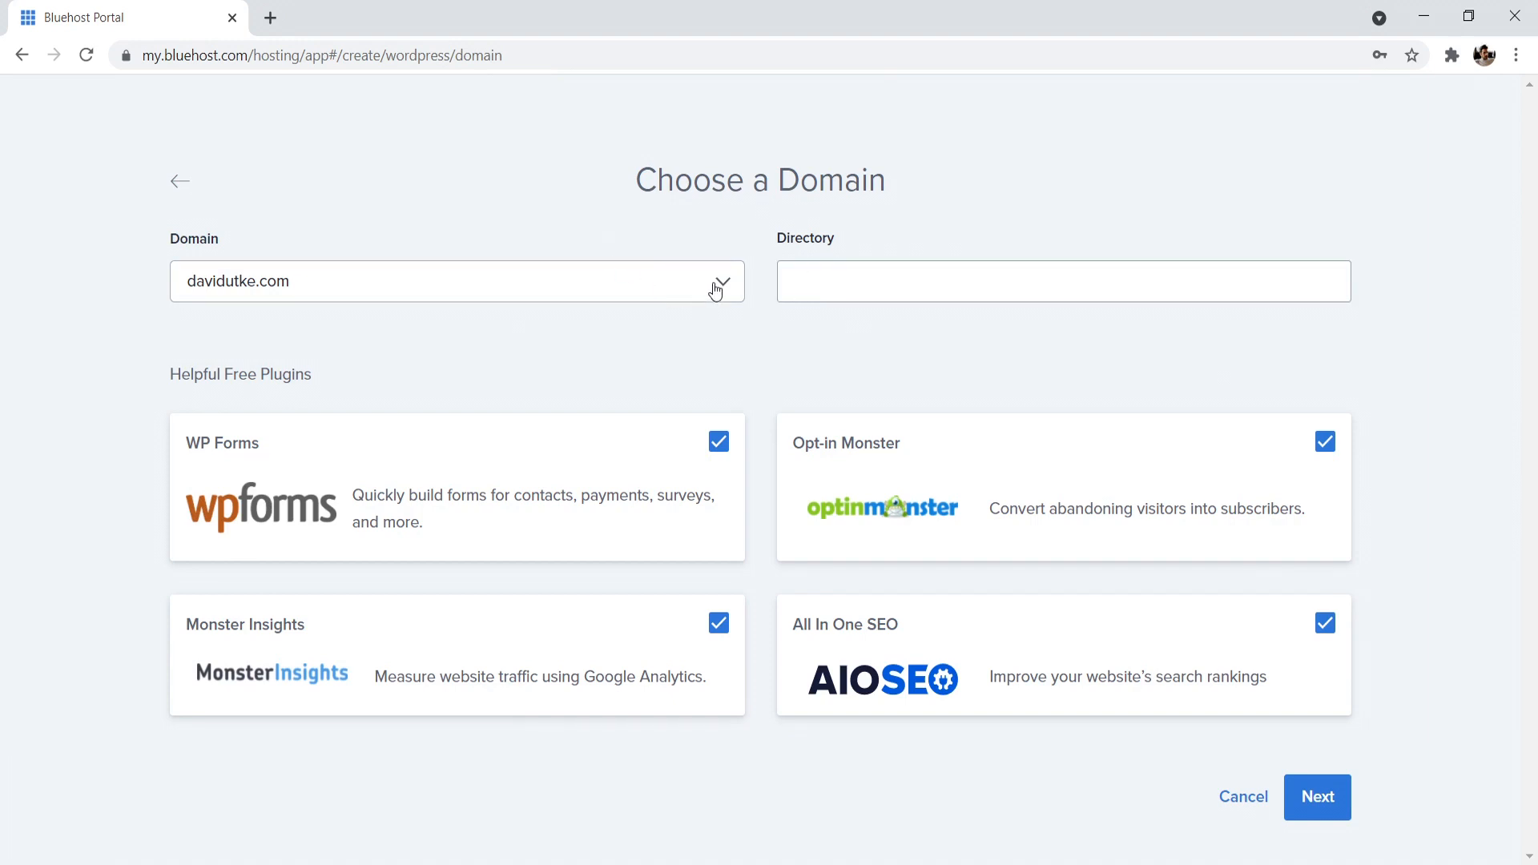
pyautogui.click(841, 282)
pyautogui.write('blo')
pyautogui.press('BackSpace')
pyautogui.press('BackSpace')
pyautogui.press('BackSpace')
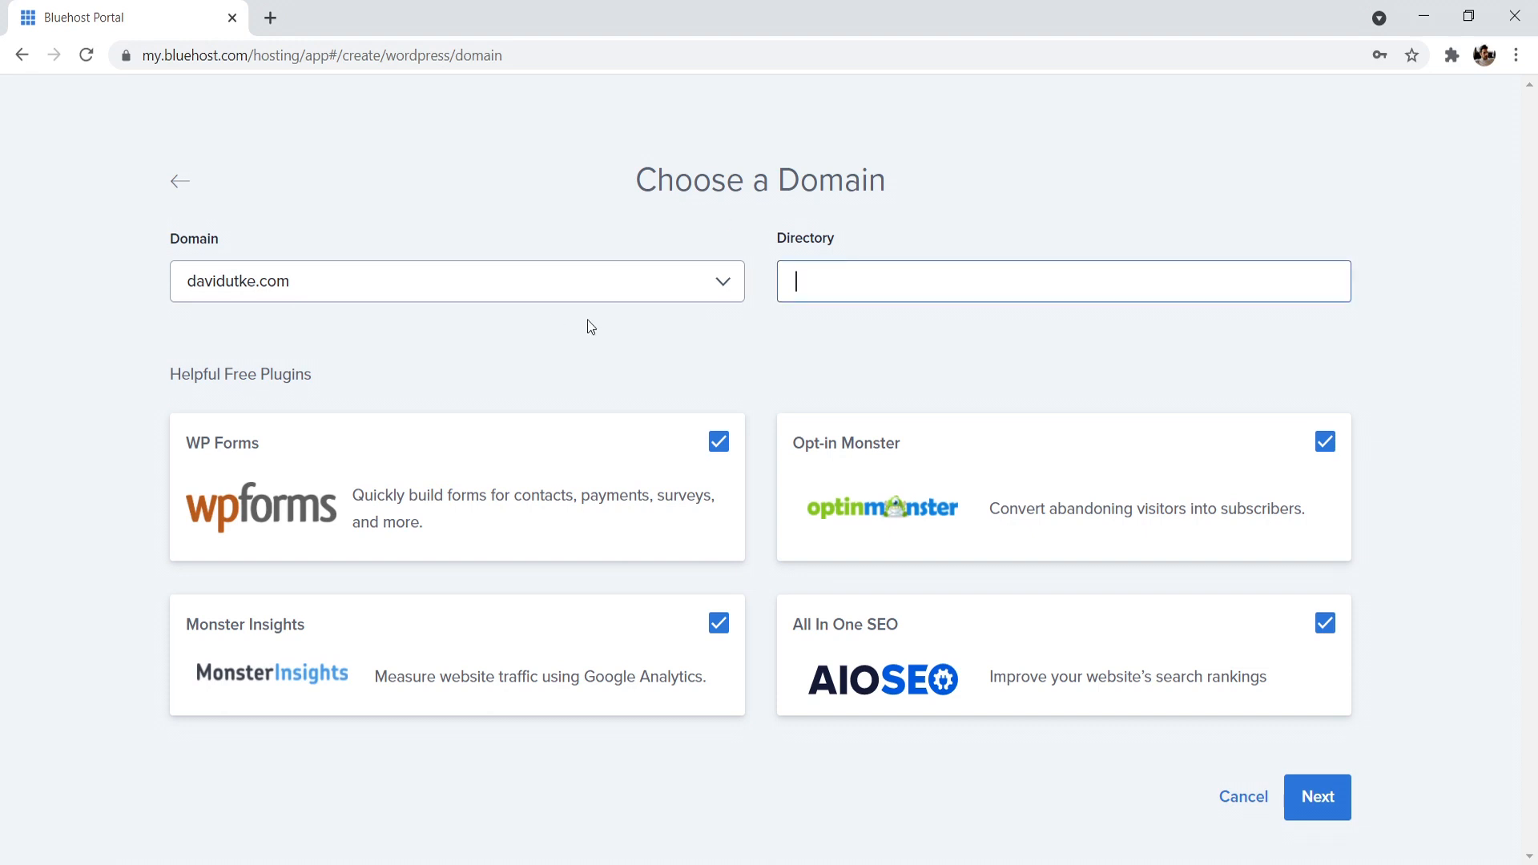
# - Deselect the WP Forms, Opt-in Monster, All In One SEO and Monster Insights plugins and install WordPress on the preselected domain
pyautogui.click(719, 442)
pyautogui.click(1325, 441)
pyautogui.click(1326, 625)
pyautogui.click(718, 626)
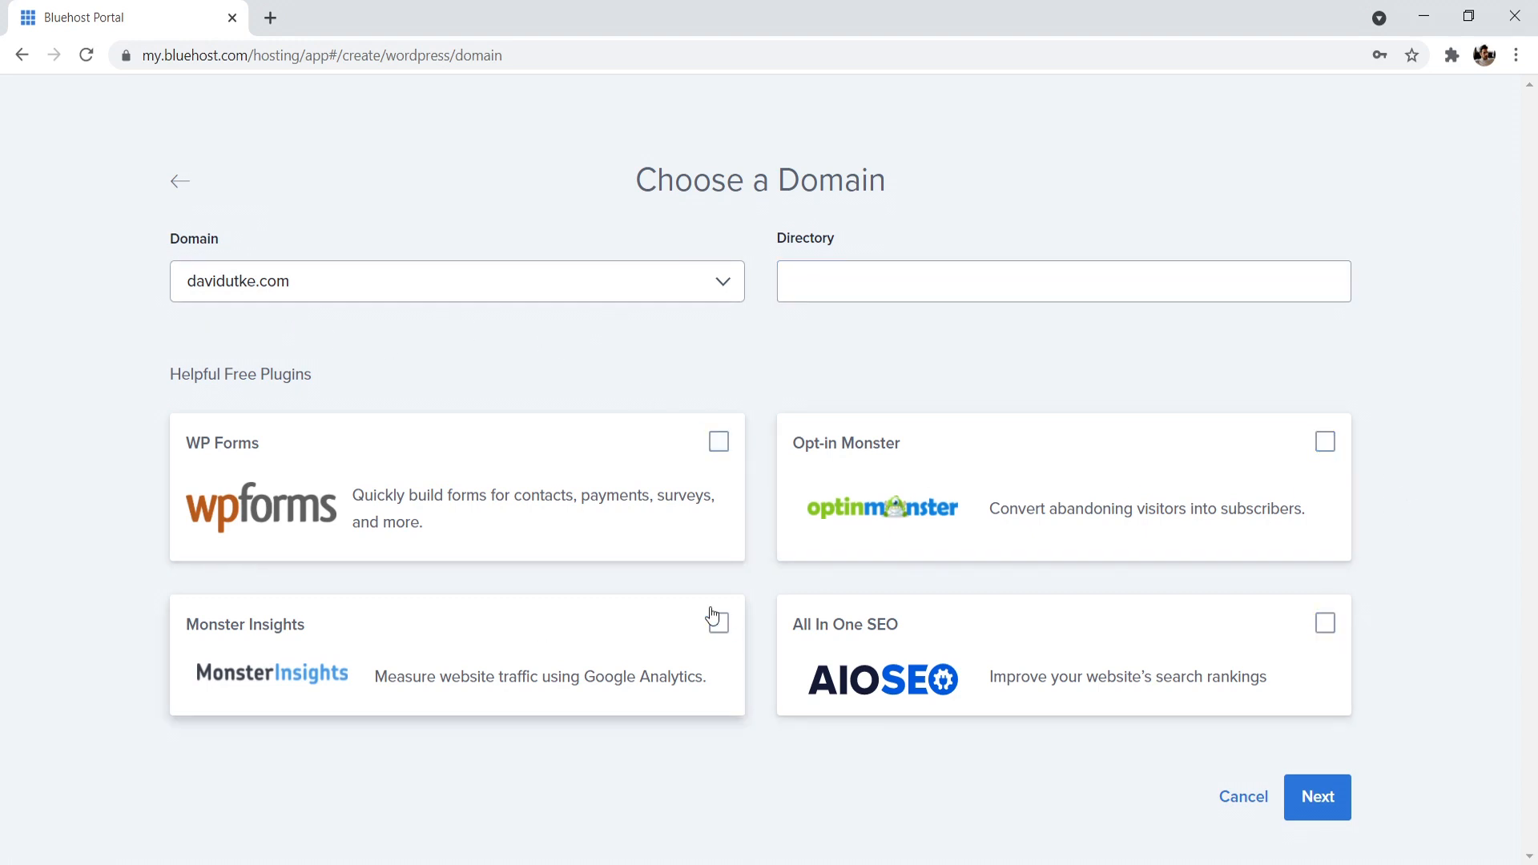
pyautogui.click(1323, 808)
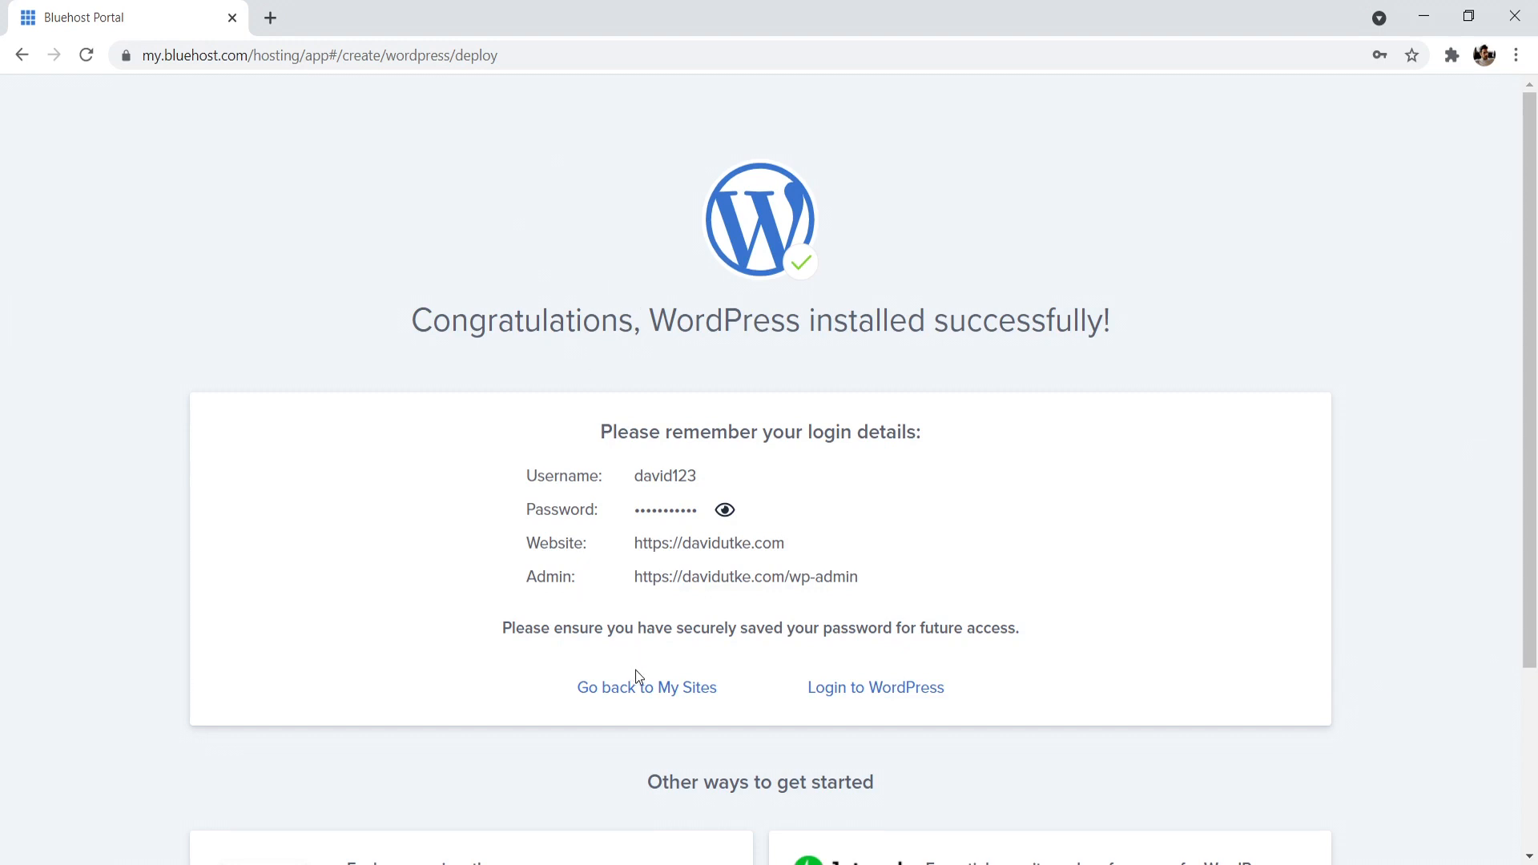
# - Log in to WordPress from the installation summary and log out of the dashboard
pyautogui.click(887, 692)
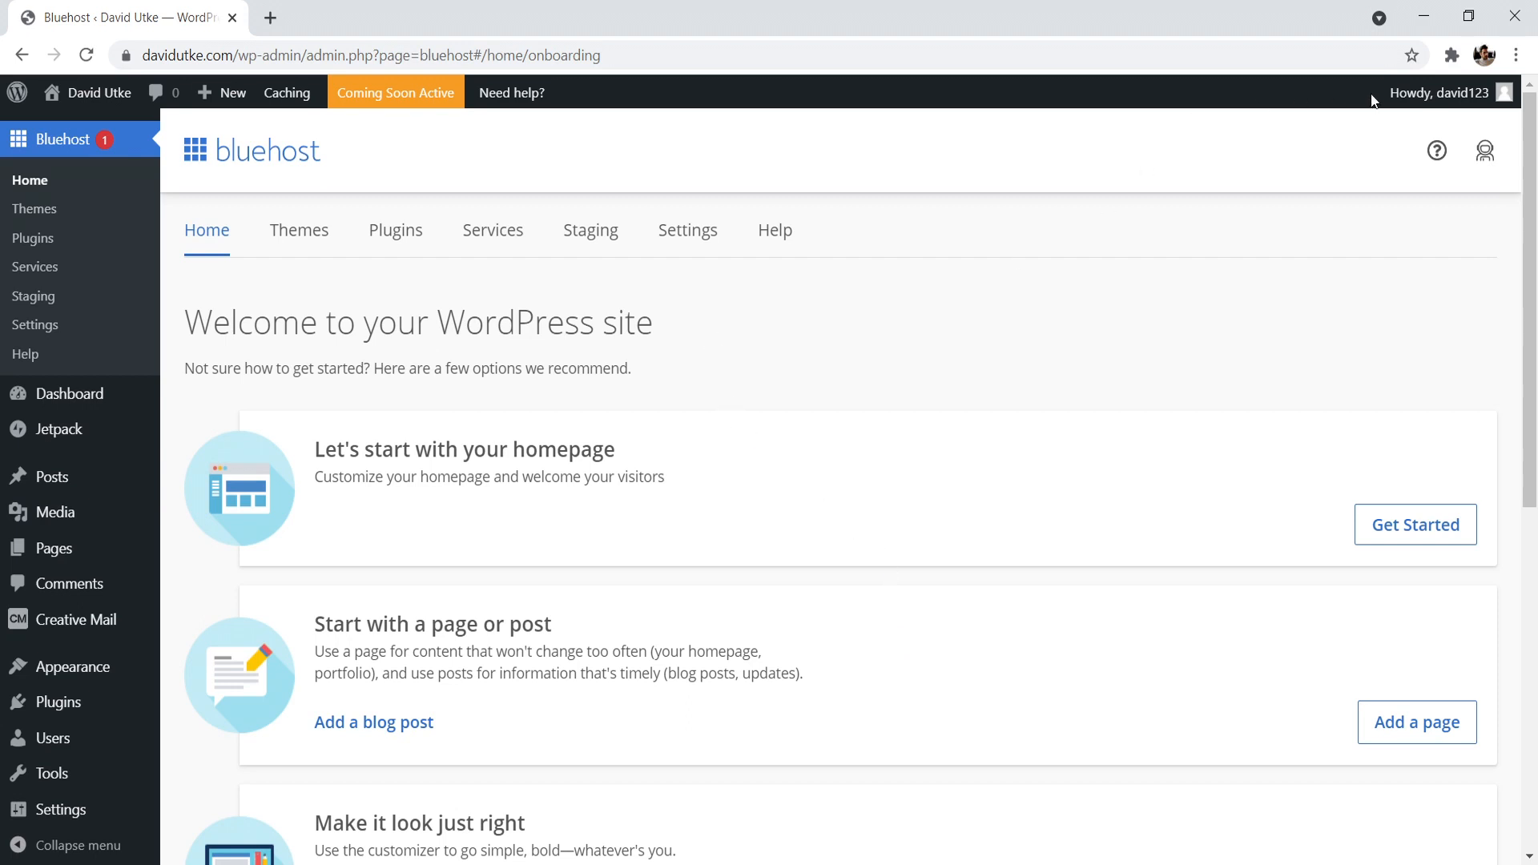
pyautogui.moveTo(1410, 93)
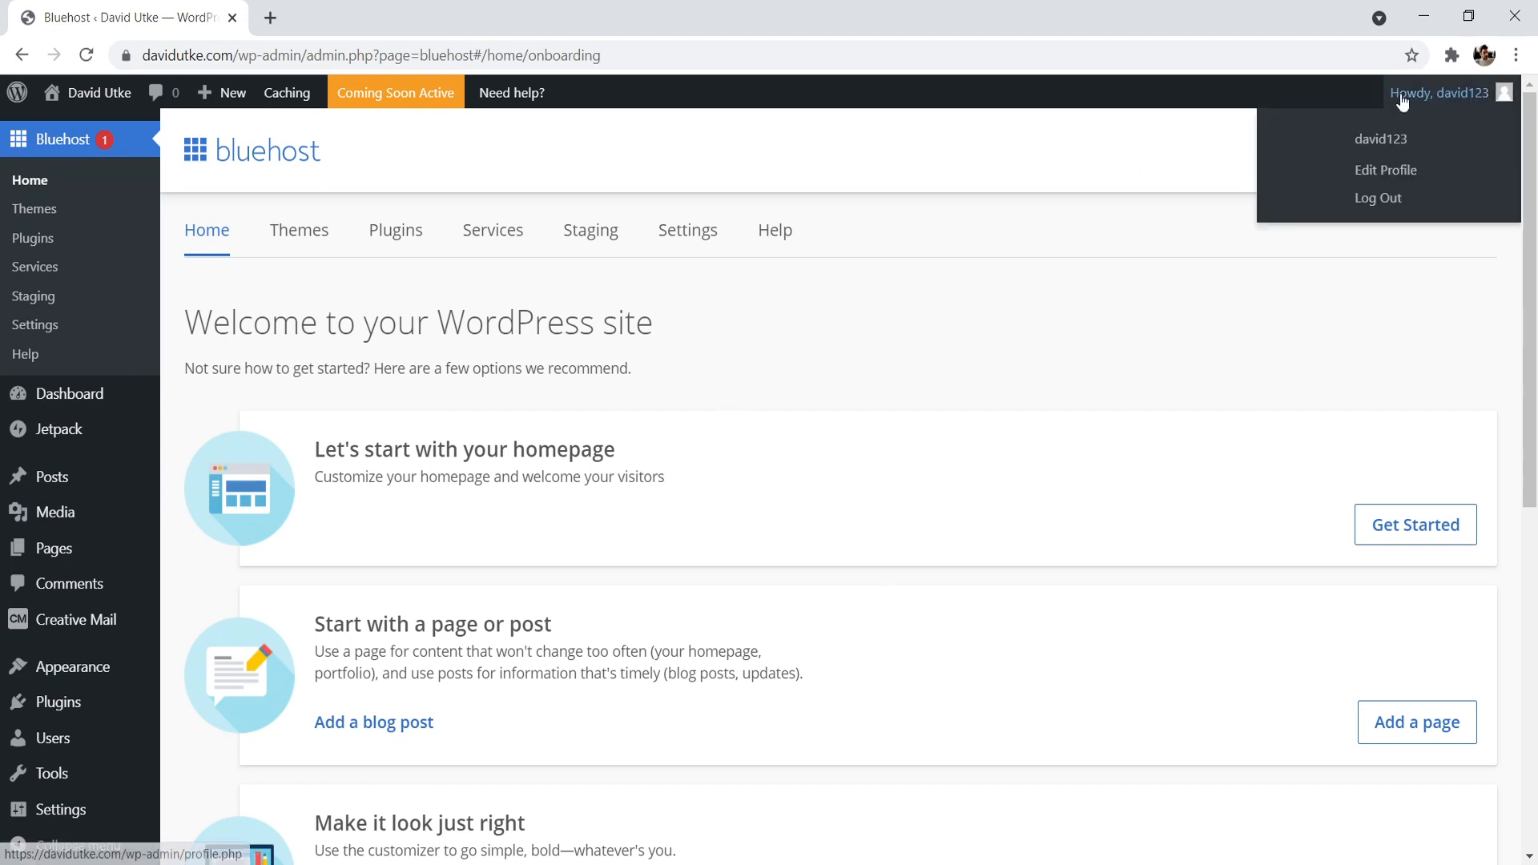
pyautogui.click(1379, 199)
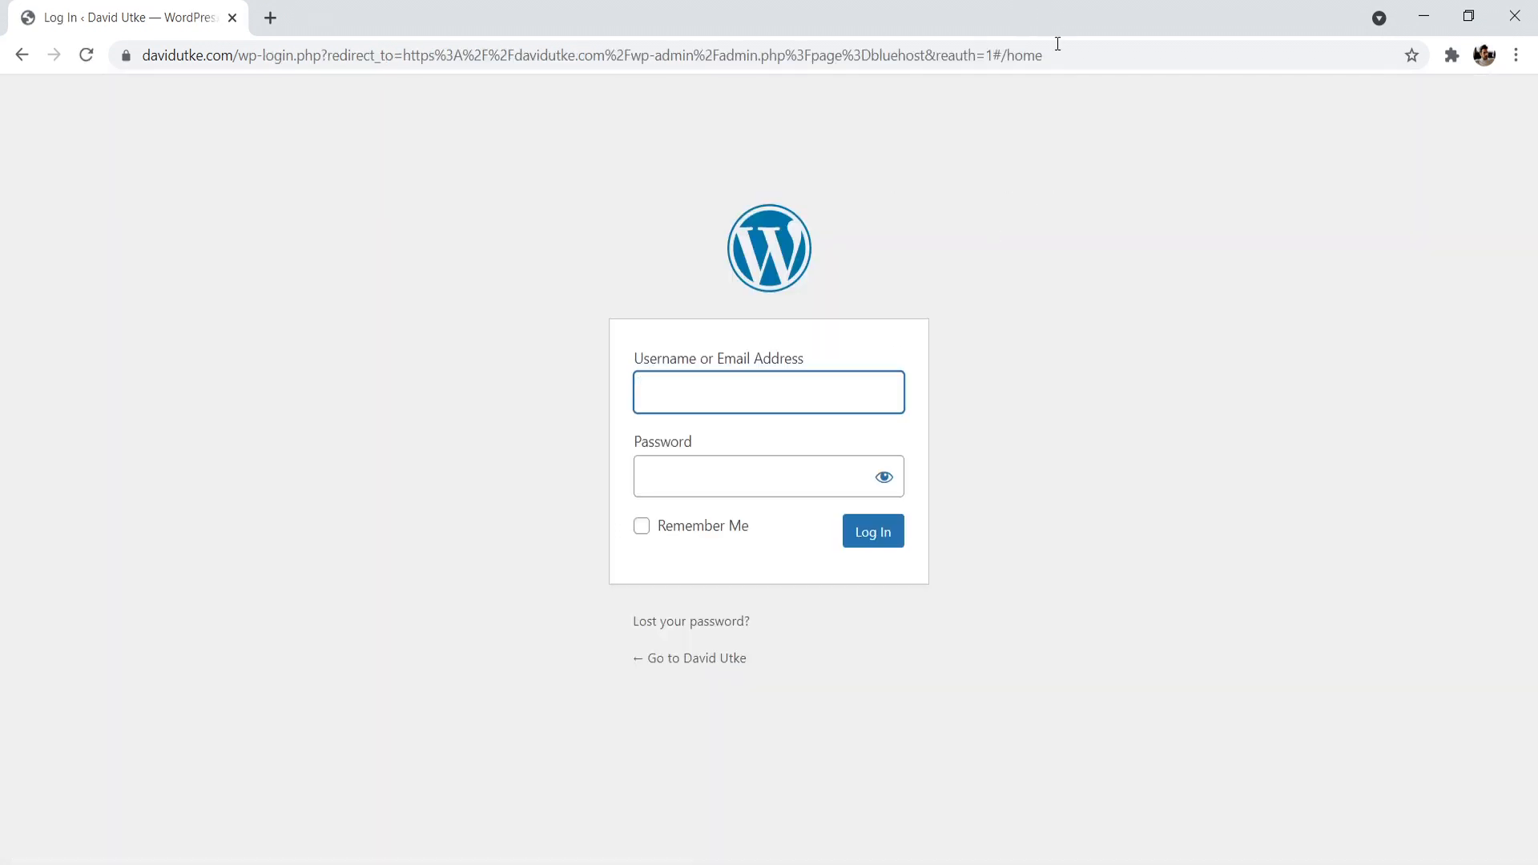
# - Load the site's admin login page by replacing the path after the domain with wp-admin
pyautogui.moveTo(1043, 55); pyautogui.dragTo(269, 52)
pyautogui.press('BackSpace')
pyautogui.press('BackSpace')
pyautogui.press('BackSpace')
pyautogui.press('BackSpace')
pyautogui.press('BackSpace')
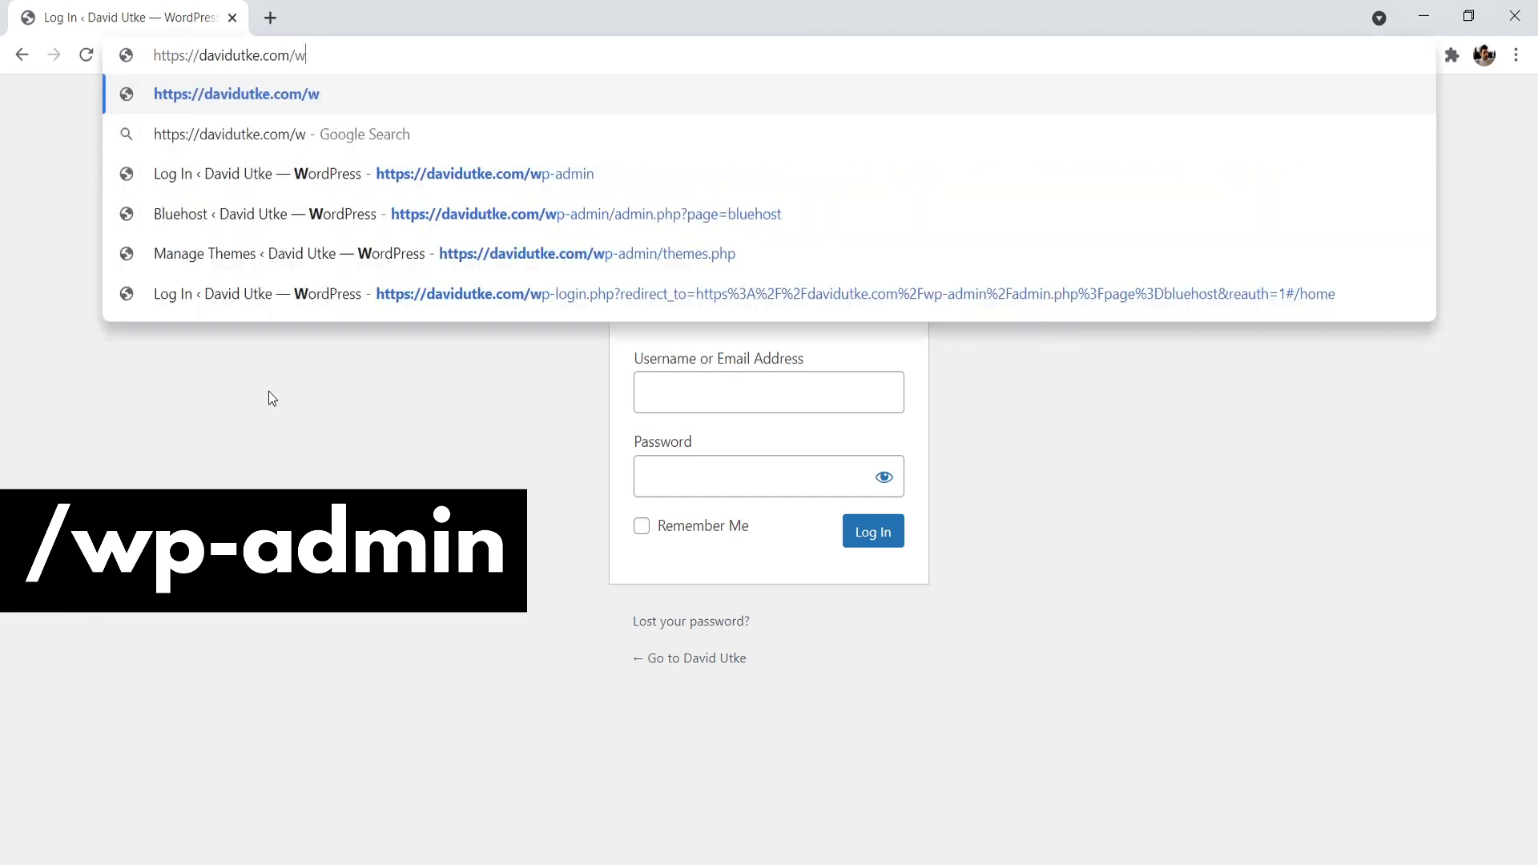
pyautogui.write('wp-a')
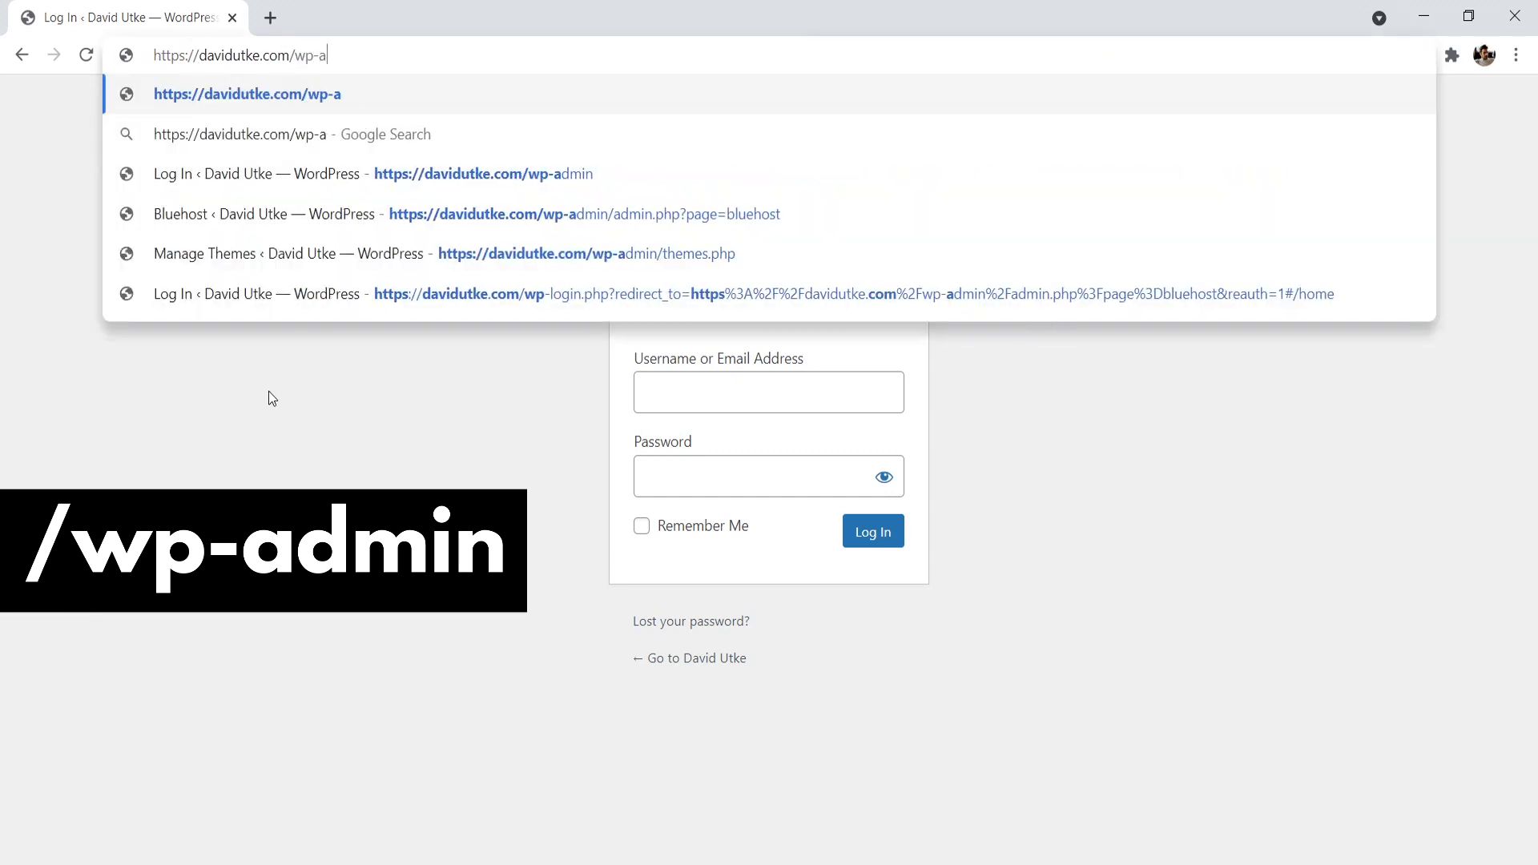
pyautogui.write('dmin')
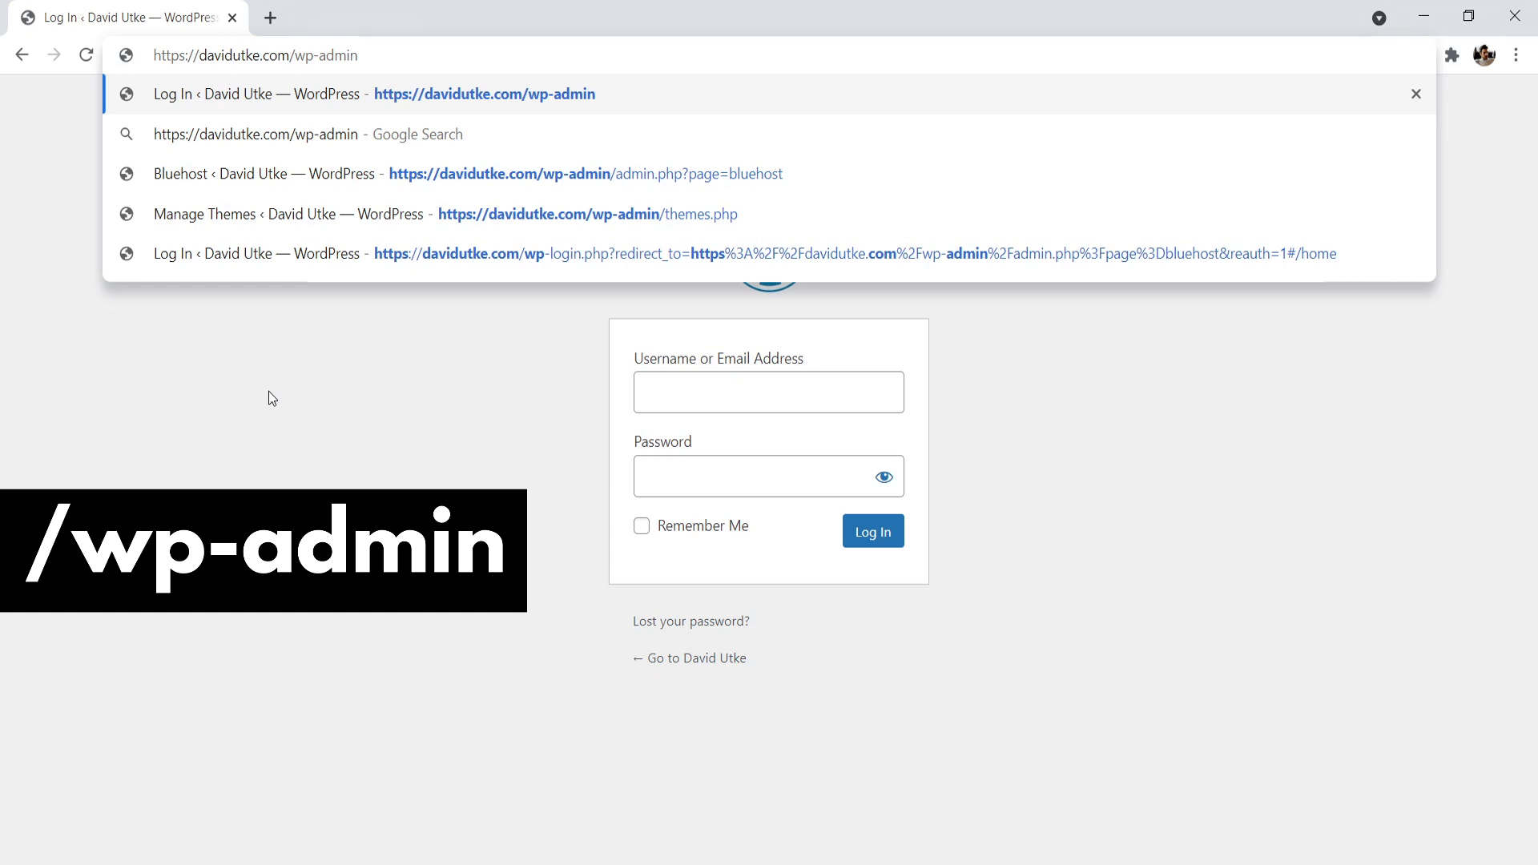
pyautogui.press('Return')
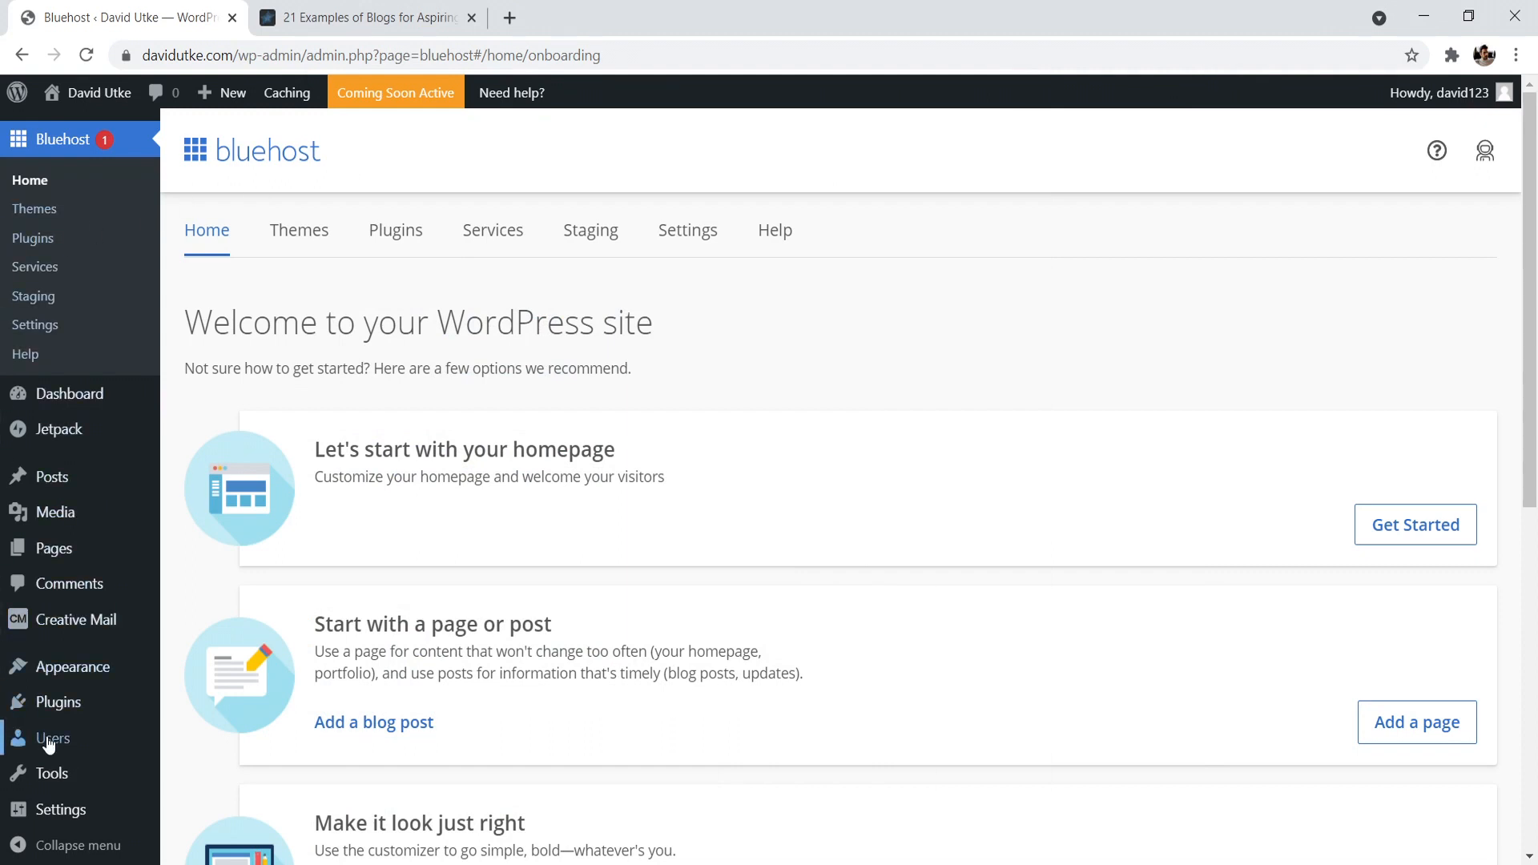
# - Open the list of all users and check the role of the existing account
pyautogui.moveTo(48, 742)
pyautogui.click(202, 746)
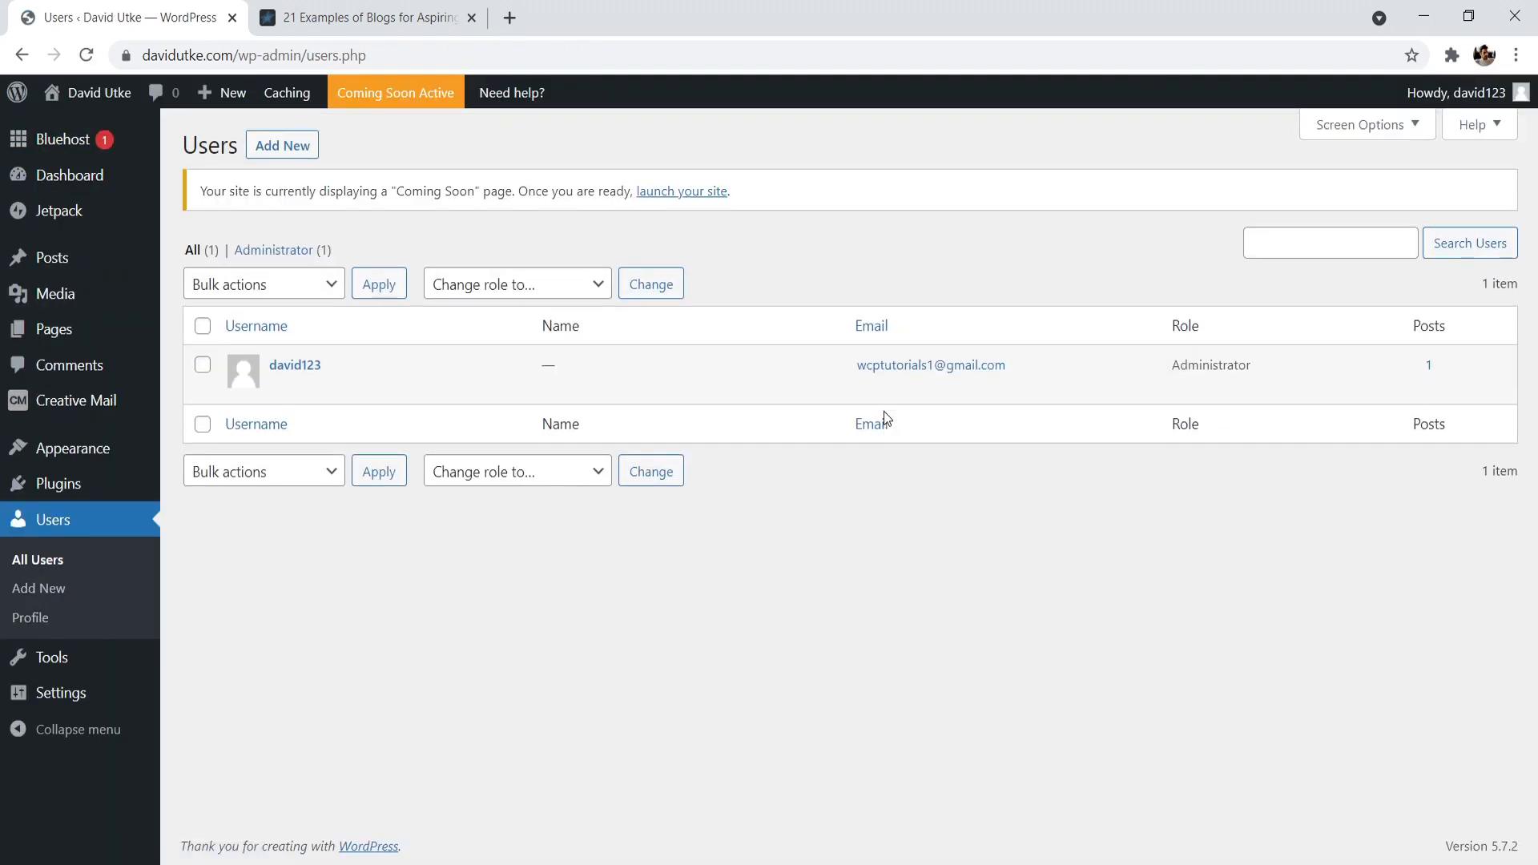
pyautogui.moveTo(1154, 371); pyautogui.dragTo(1269, 358)
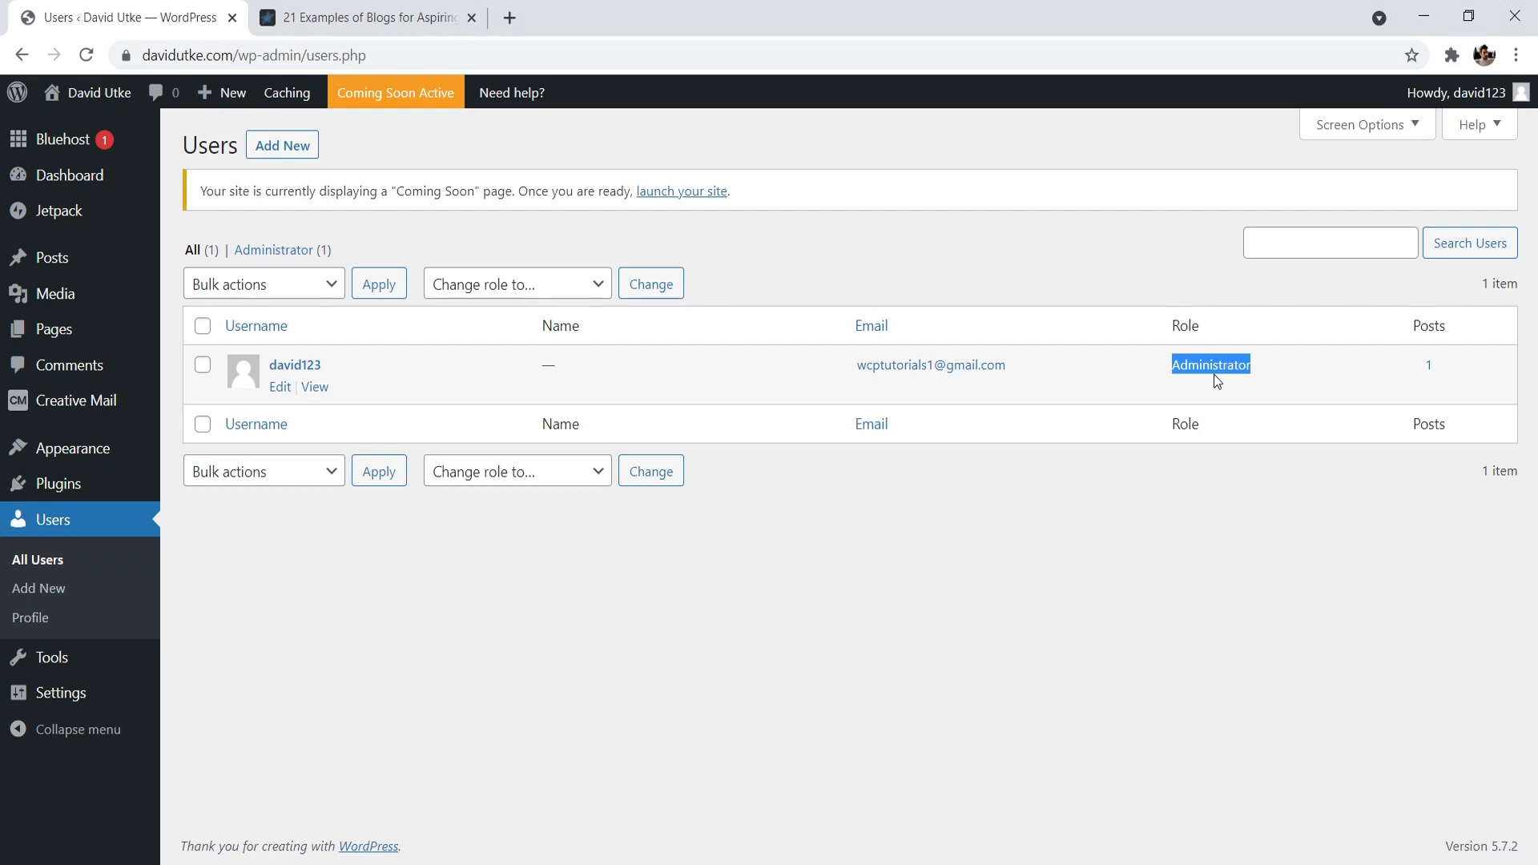
# - Examine the available roles in the new user form and return to the user list without adding anyone
pyautogui.click(266, 144)
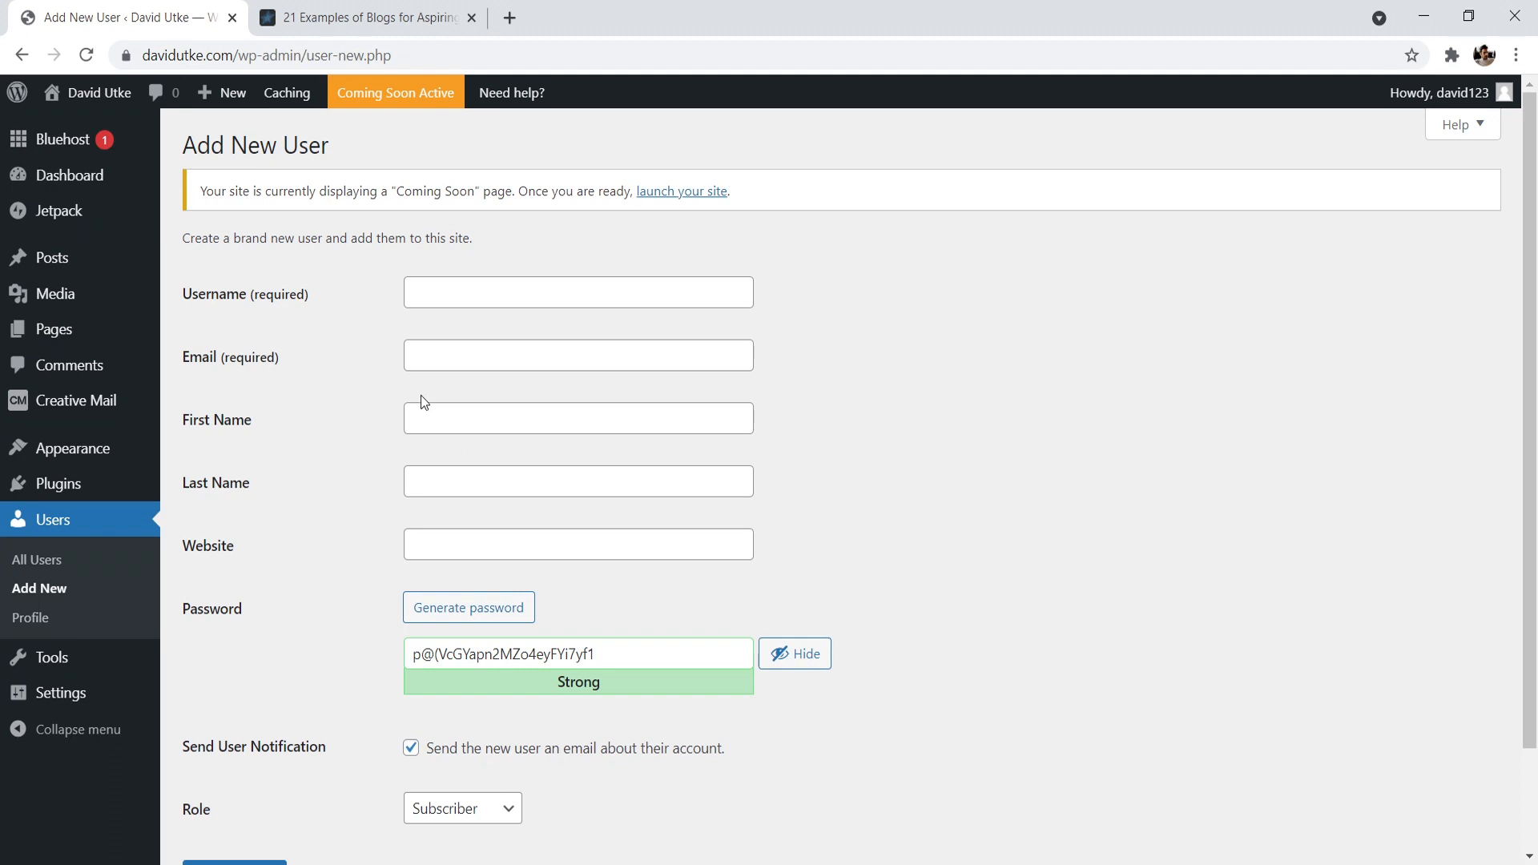
pyautogui.scroll(-2, 495, 595)
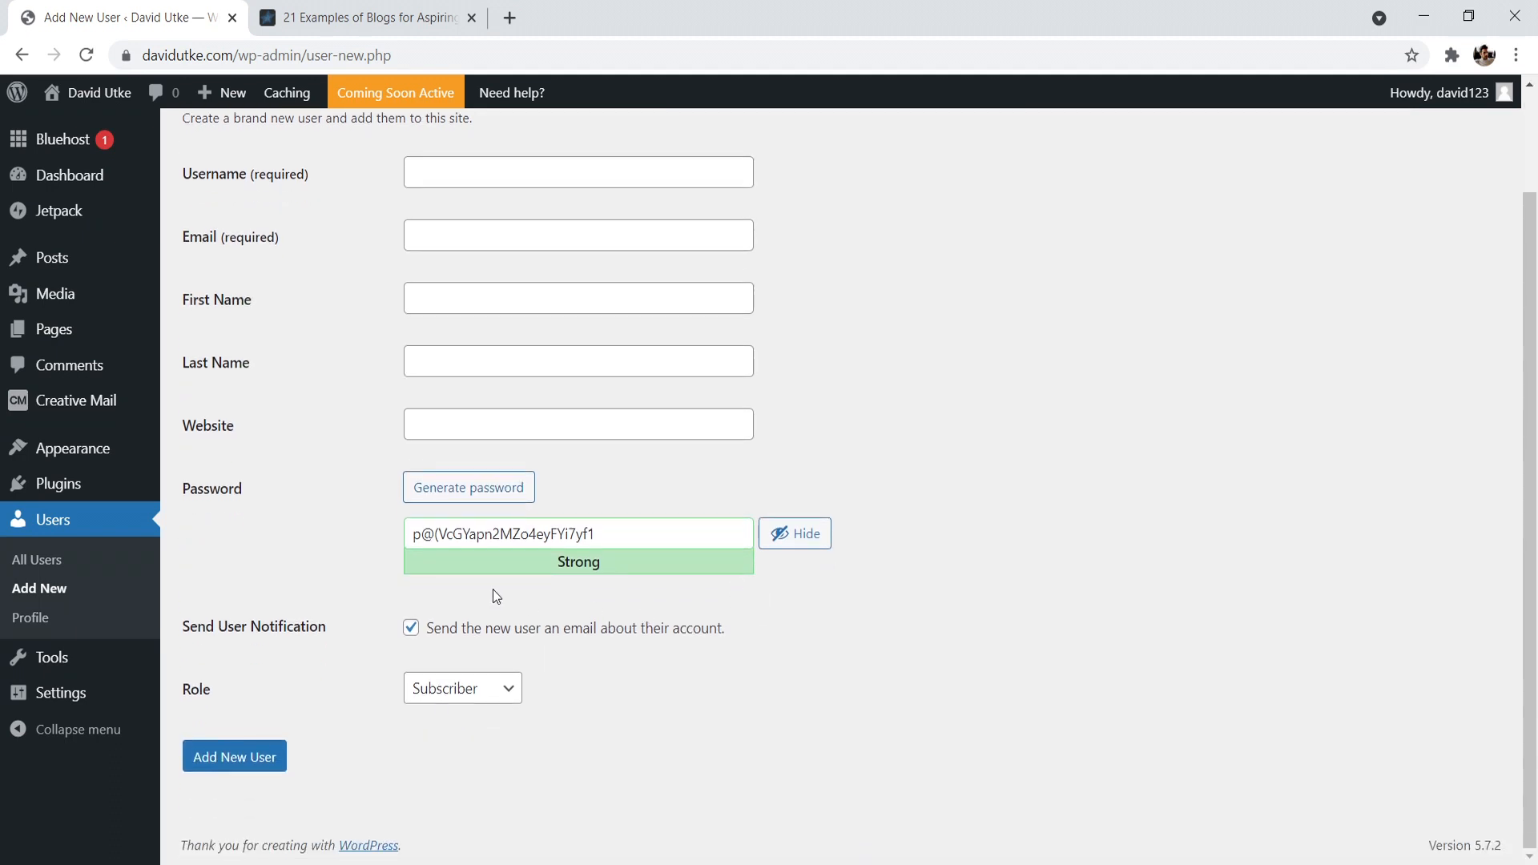
pyautogui.click(496, 695)
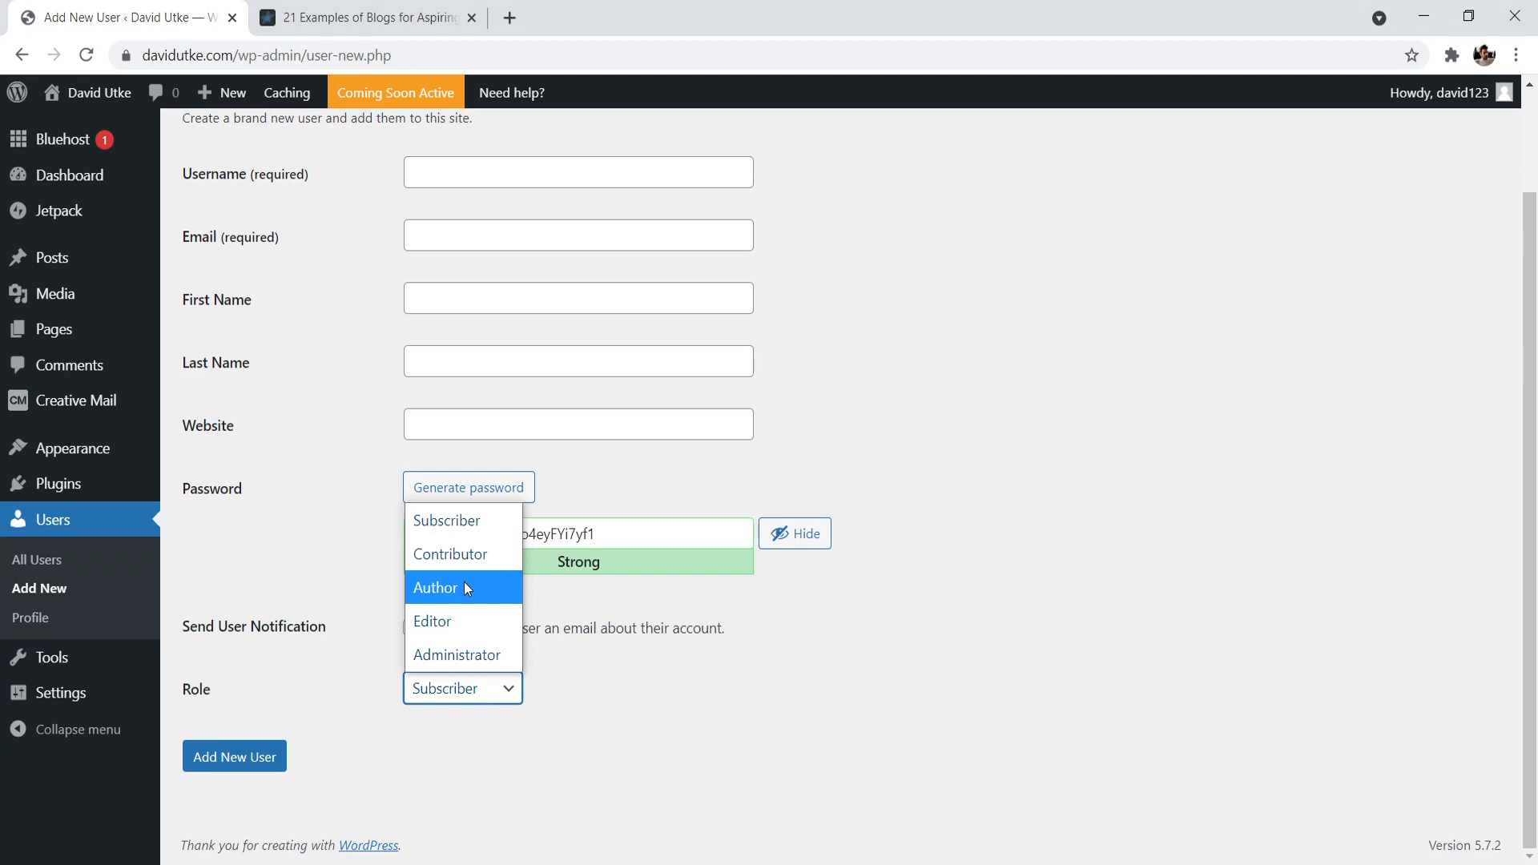
pyautogui.click(1028, 283)
pyautogui.scroll(1, 958, 253)
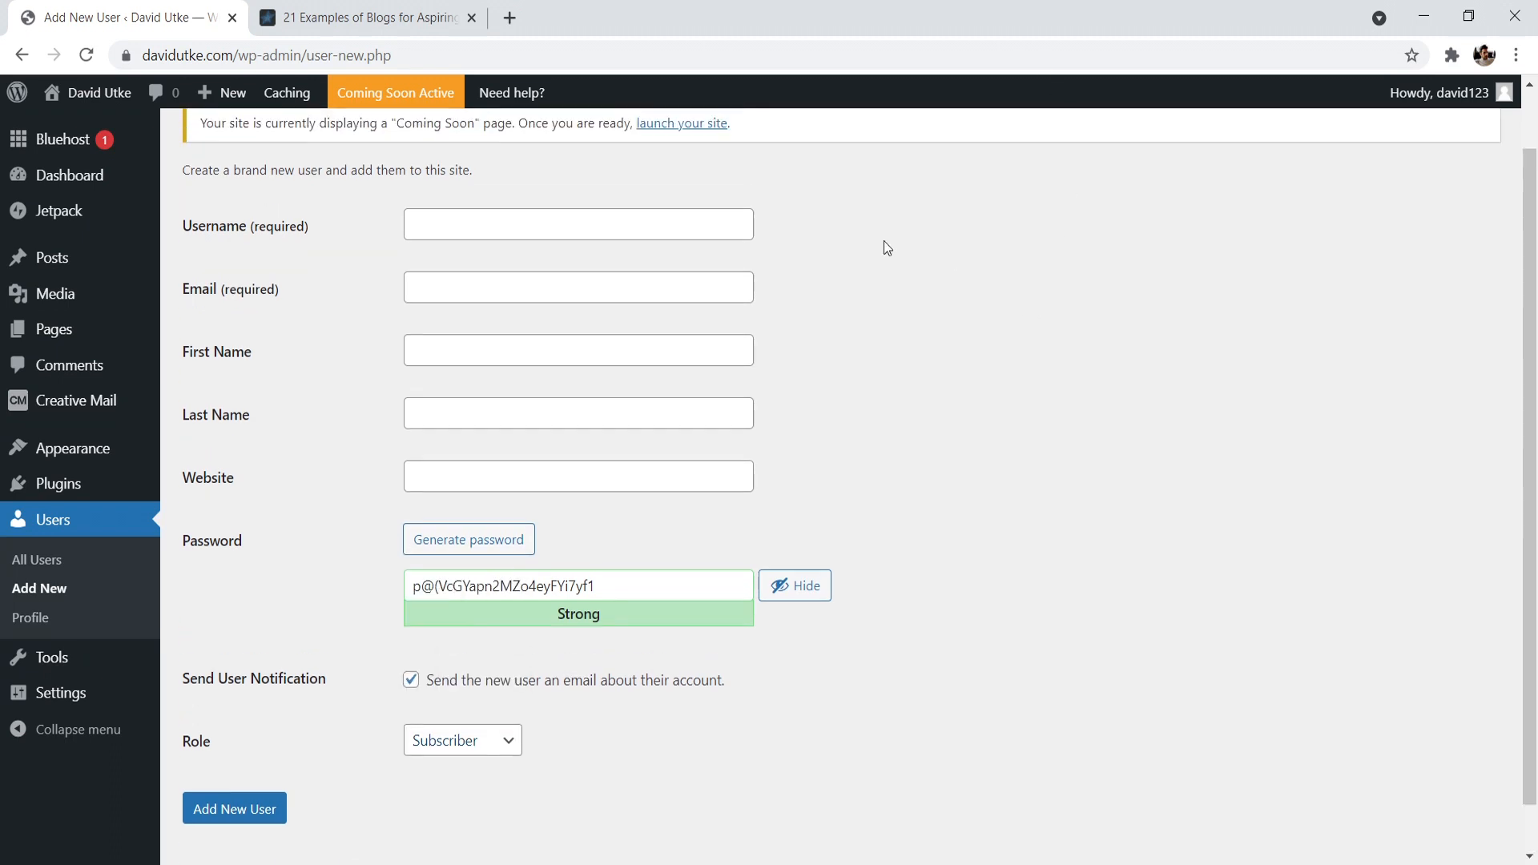
pyautogui.scroll(-1, 958, 253)
pyautogui.click(19, 55)
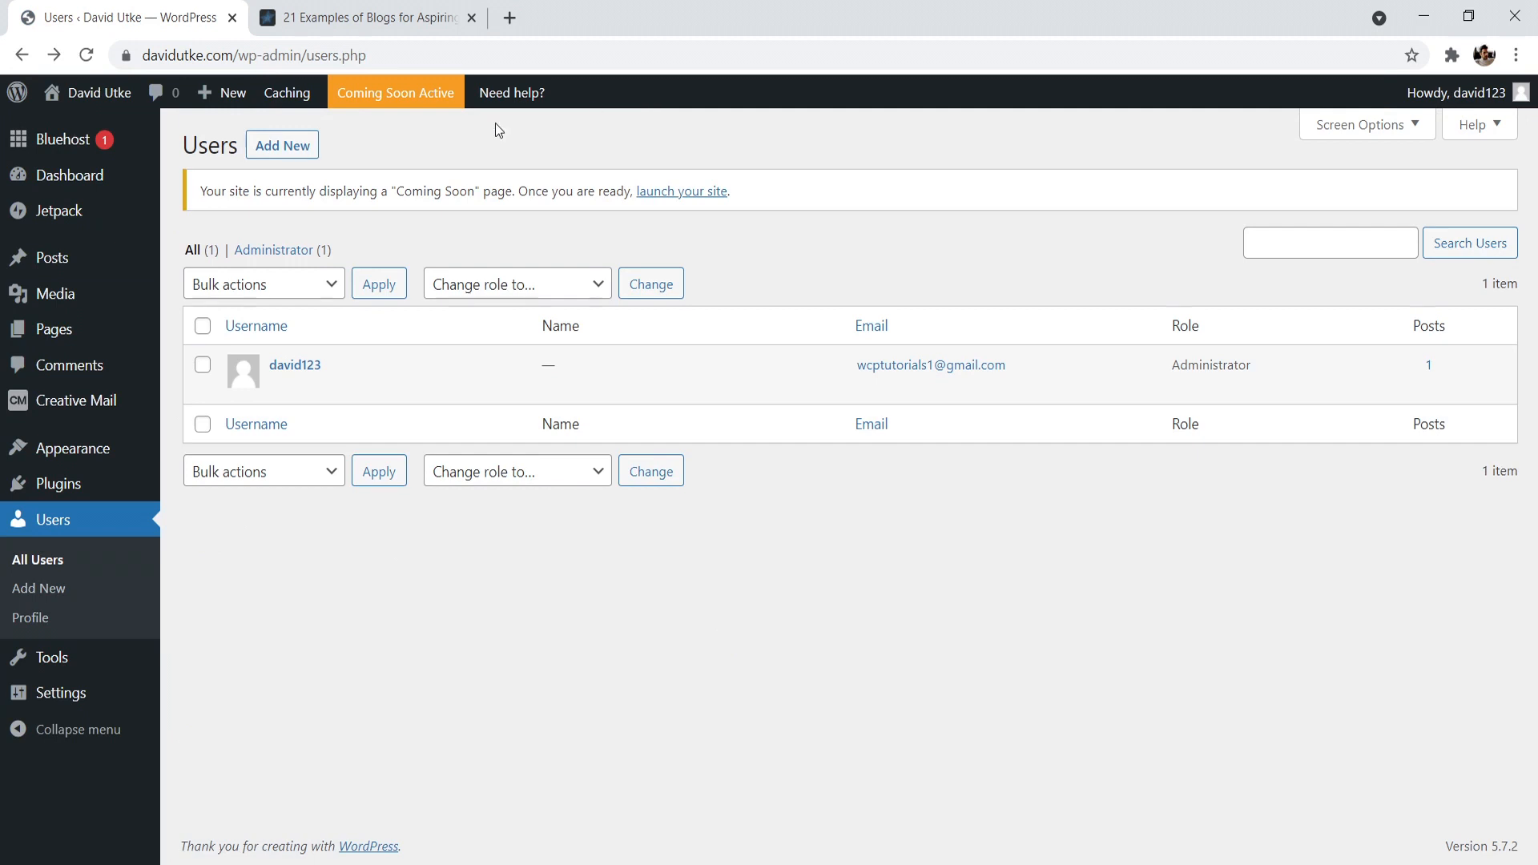
# - Open the administrator's profile and review its contact, biography, picture and password settings
pyautogui.click(296, 366)
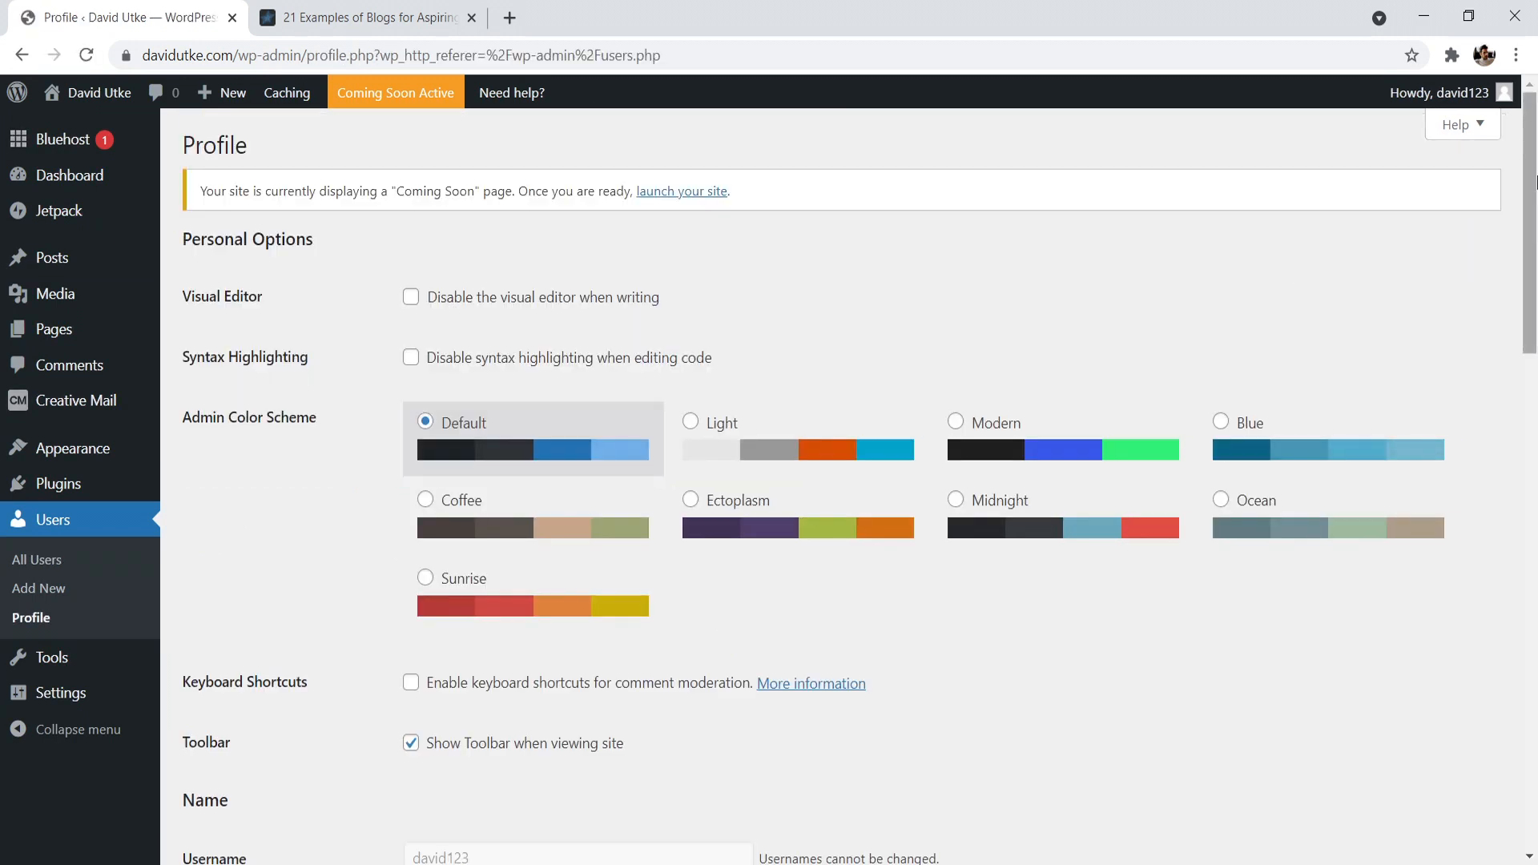
pyautogui.moveTo(1536, 158); pyautogui.dragTo(1489, 413)
pyautogui.scroll(-5, 527, 463)
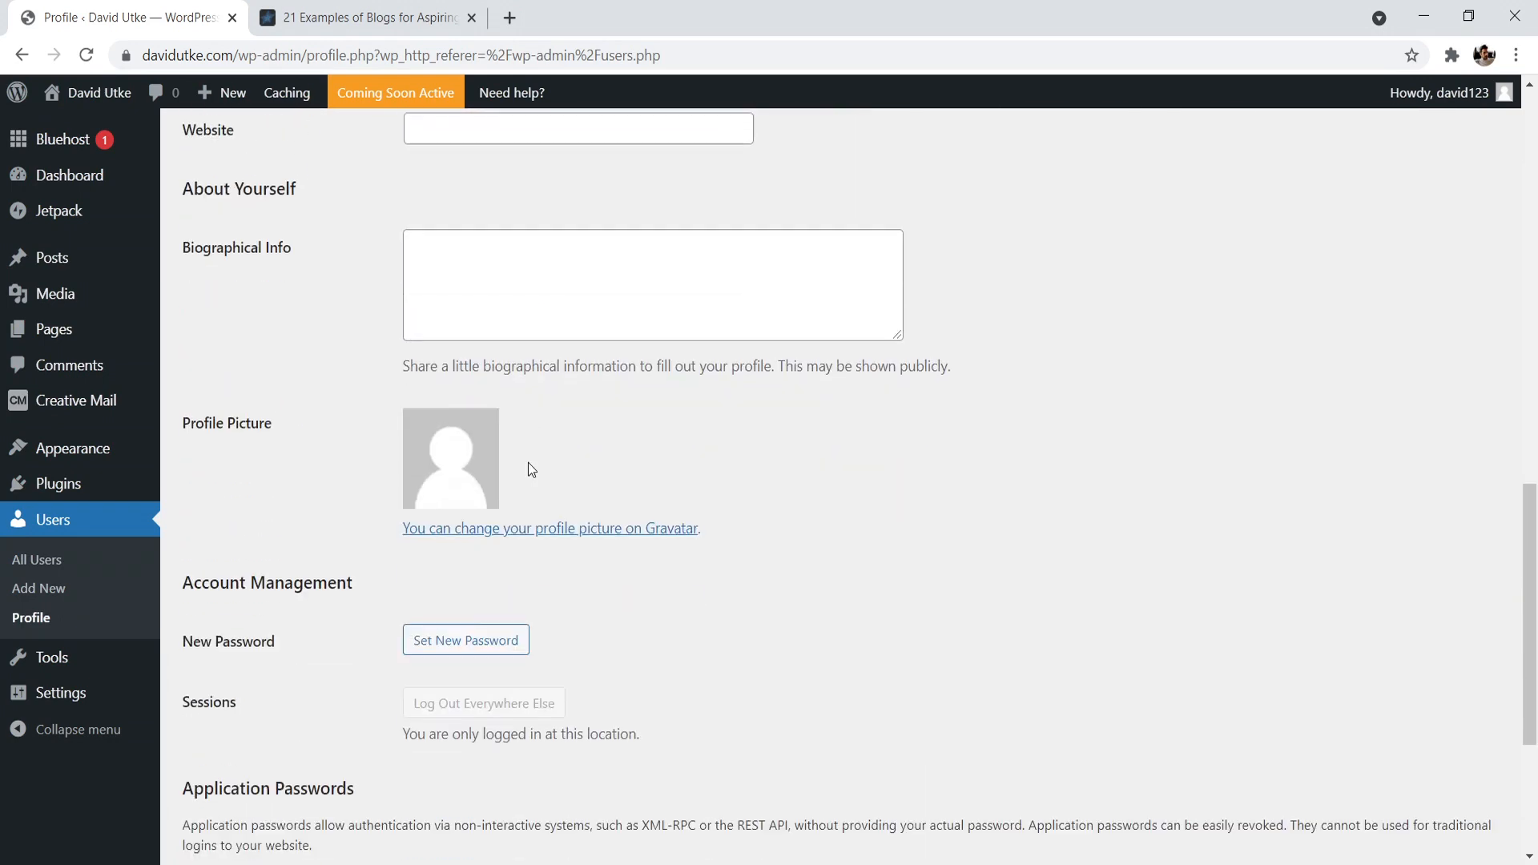
pyautogui.scroll(3, 480, 357)
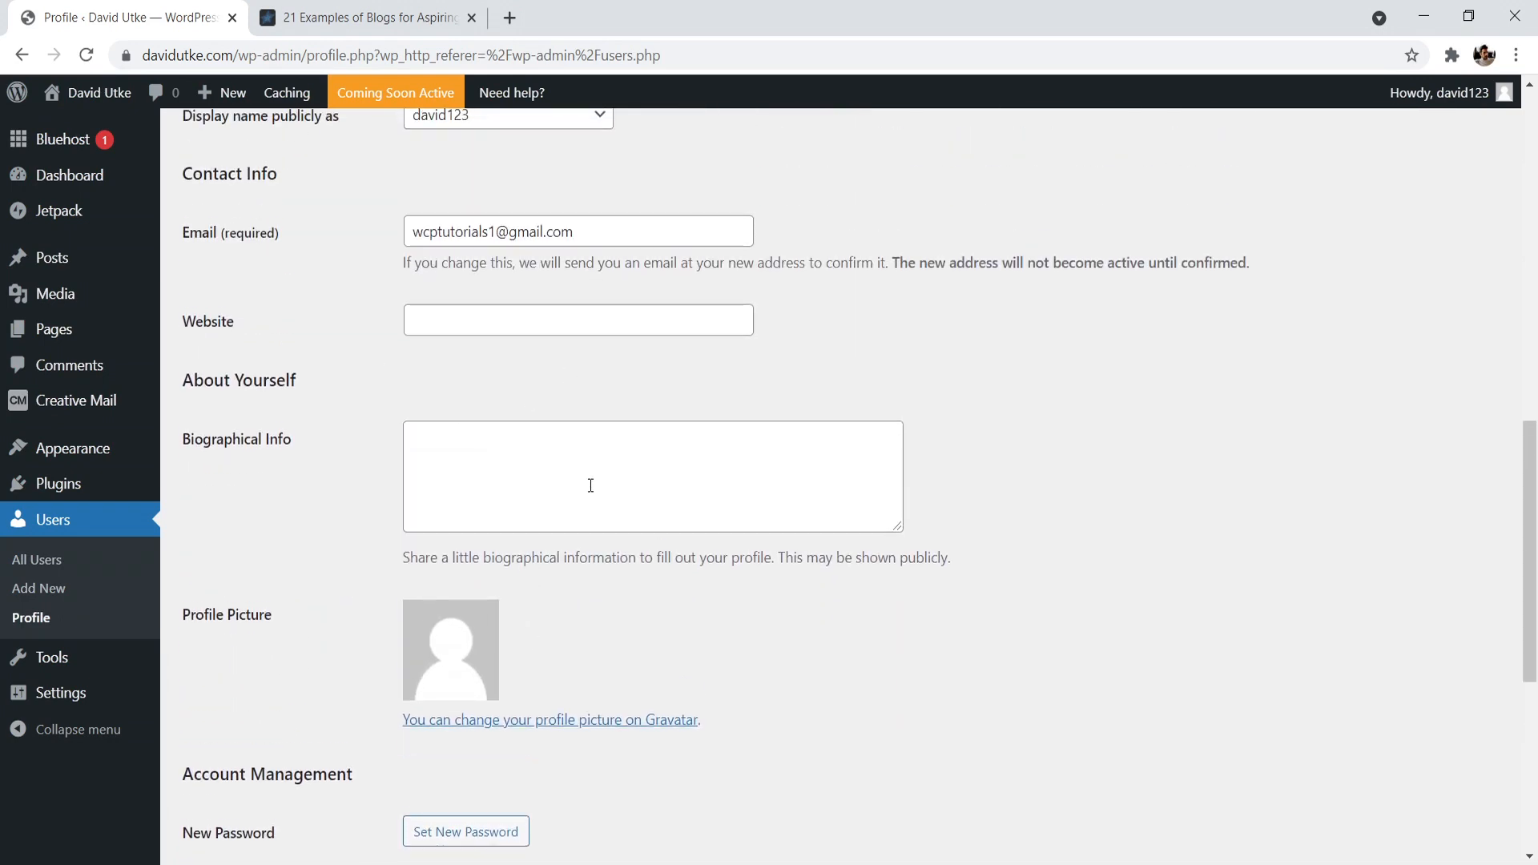
pyautogui.scroll(-4, 593, 481)
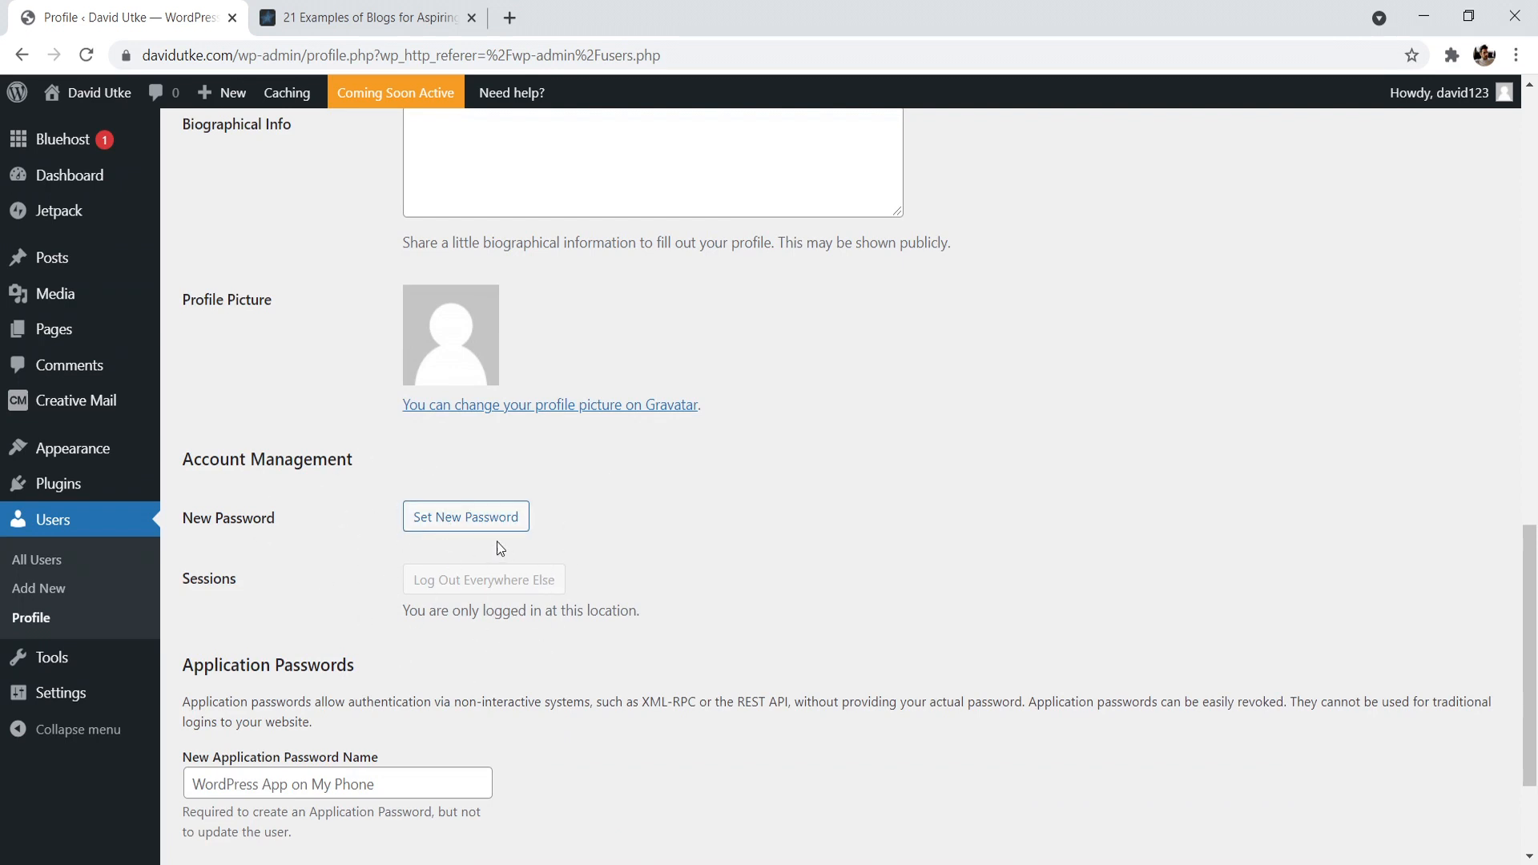
pyautogui.scroll(3, 498, 542)
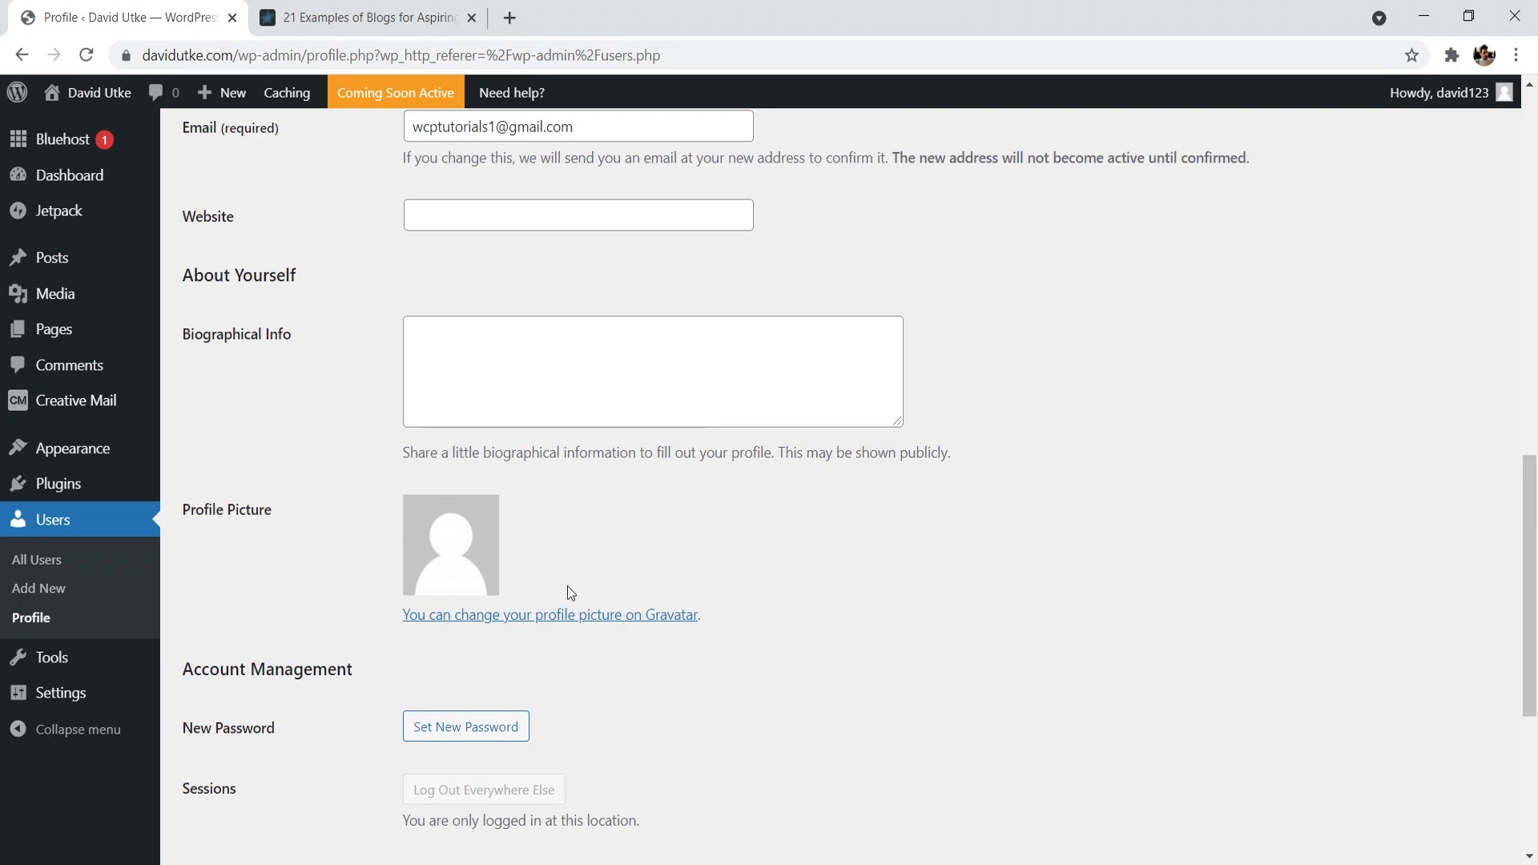
# - View the Gravatar site through the profile picture link and return to the profile's name and contact fields
pyautogui.click(582, 617)
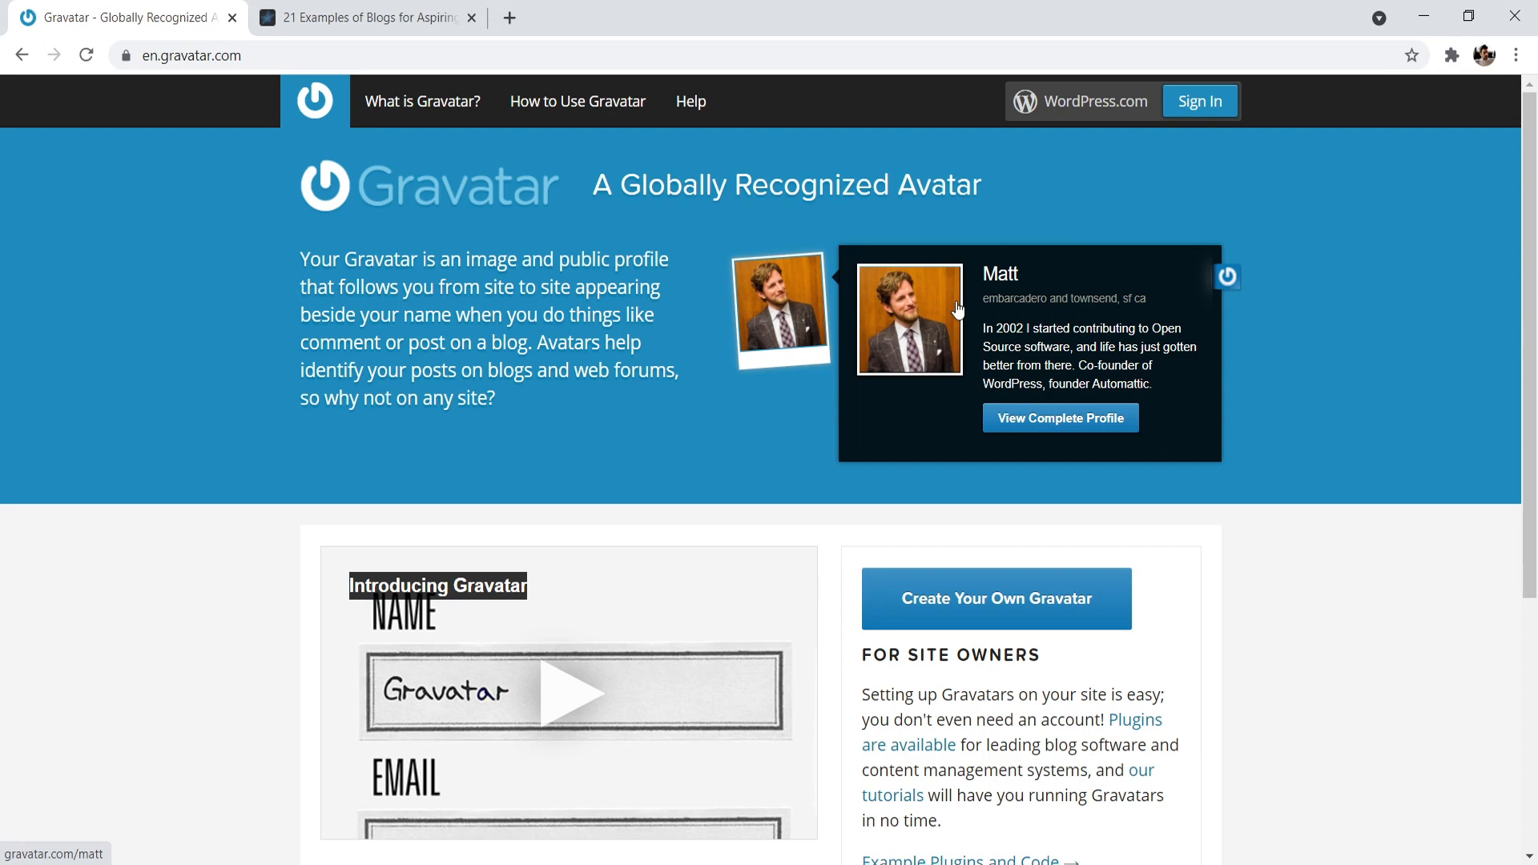
pyautogui.click(21, 55)
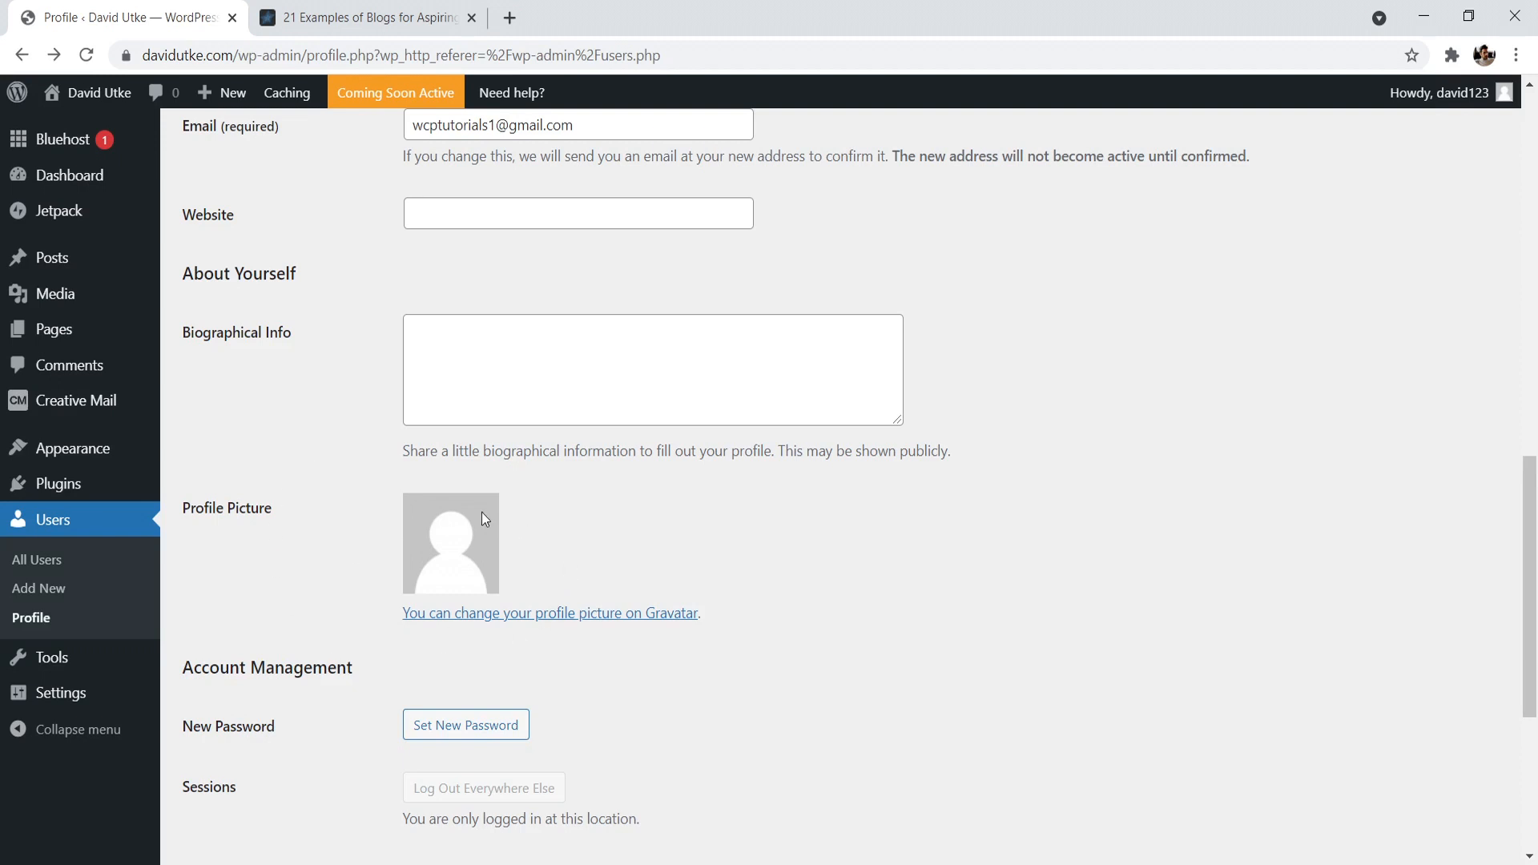
pyautogui.scroll(2, 424, 529)
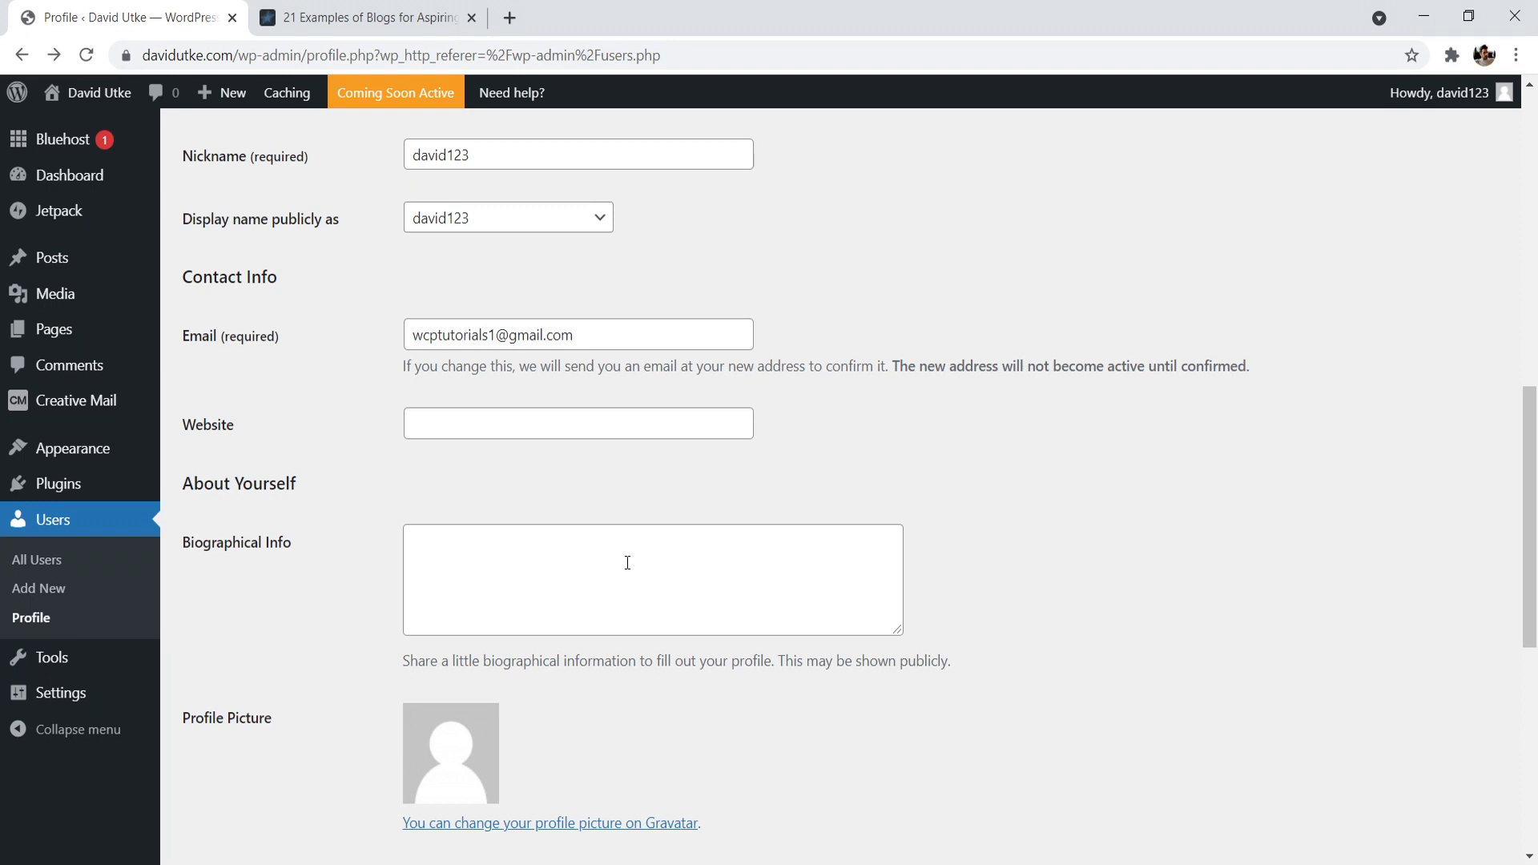
pyautogui.moveTo(1530, 535); pyautogui.dragTo(1526, 497)
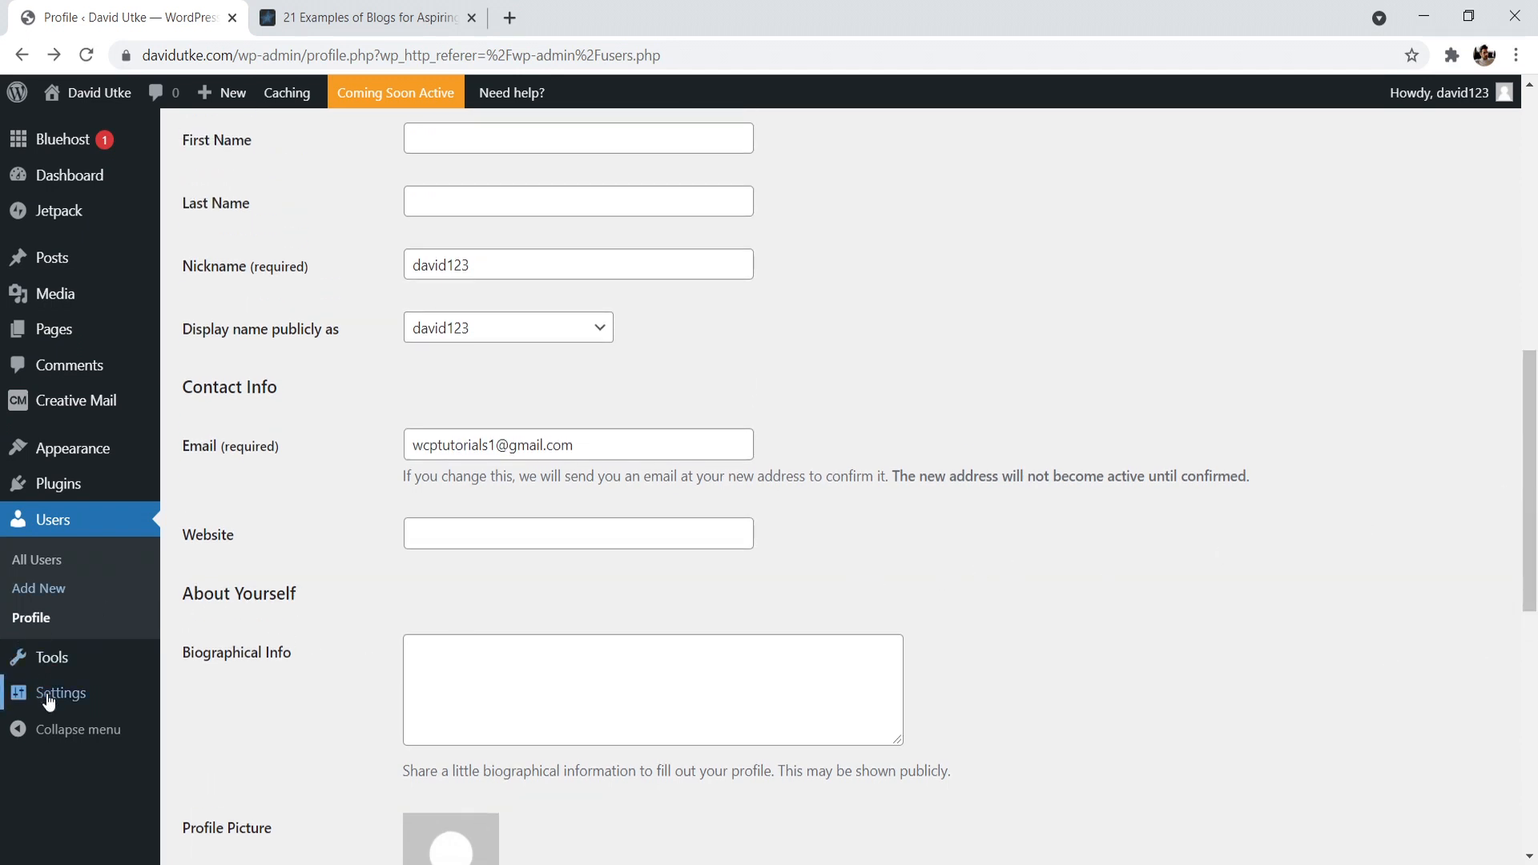
# - Select the Post name structure in the site's permalink settings
pyautogui.moveTo(48, 701)
pyautogui.click(227, 781)
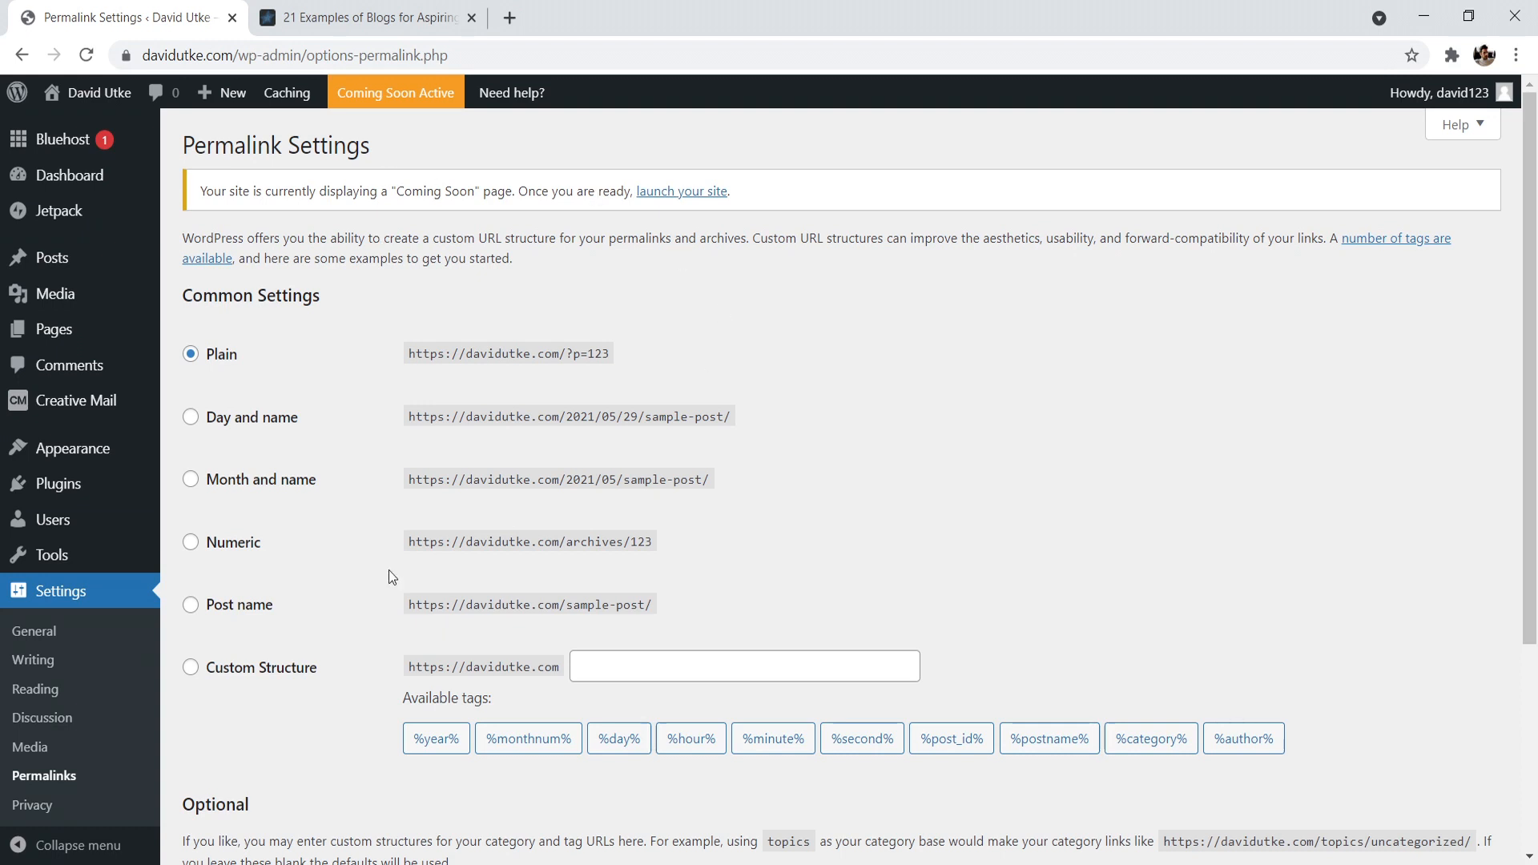
pyautogui.click(191, 606)
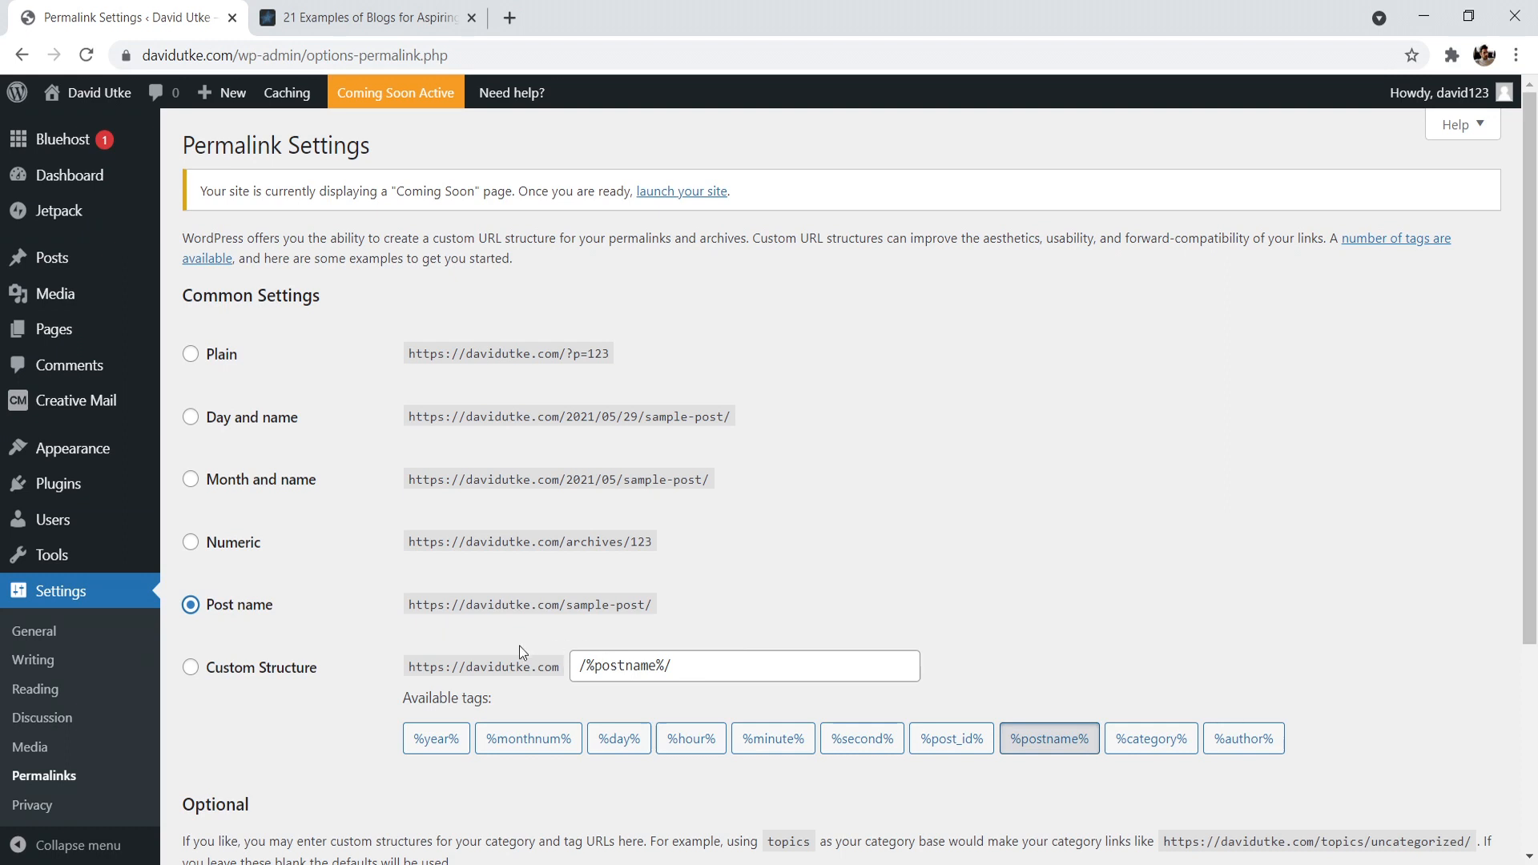
# - Switch the permalinks to a custom structure of /blog/%postname%/
pyautogui.click(190, 669)
pyautogui.click(573, 668)
pyautogui.write('/blog')
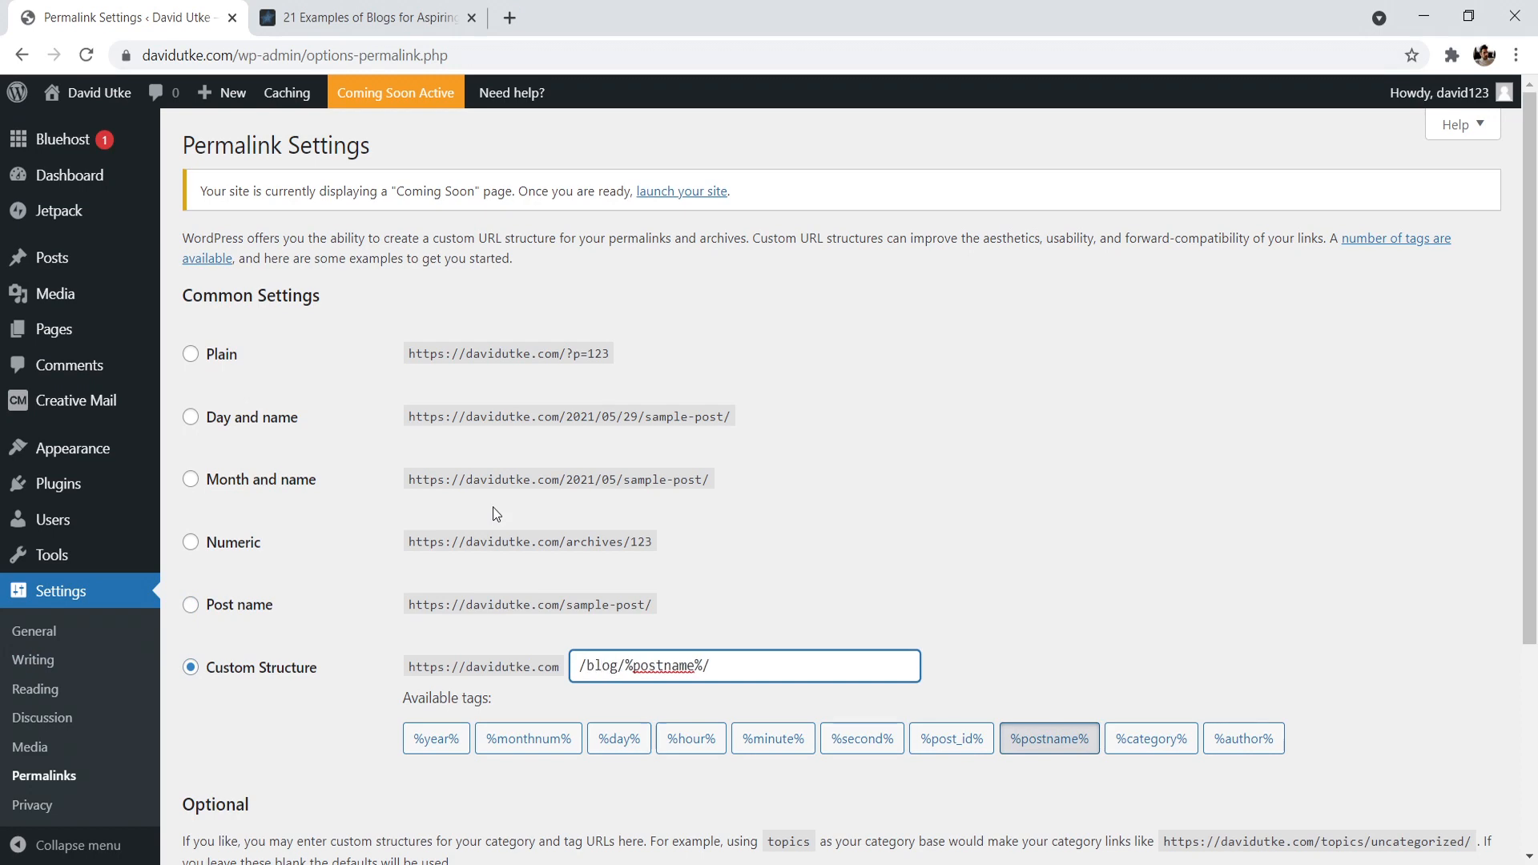
# - Compare the custom permalink structure with the URL of the example blog article in the other browser tab
pyautogui.click(328, 17)
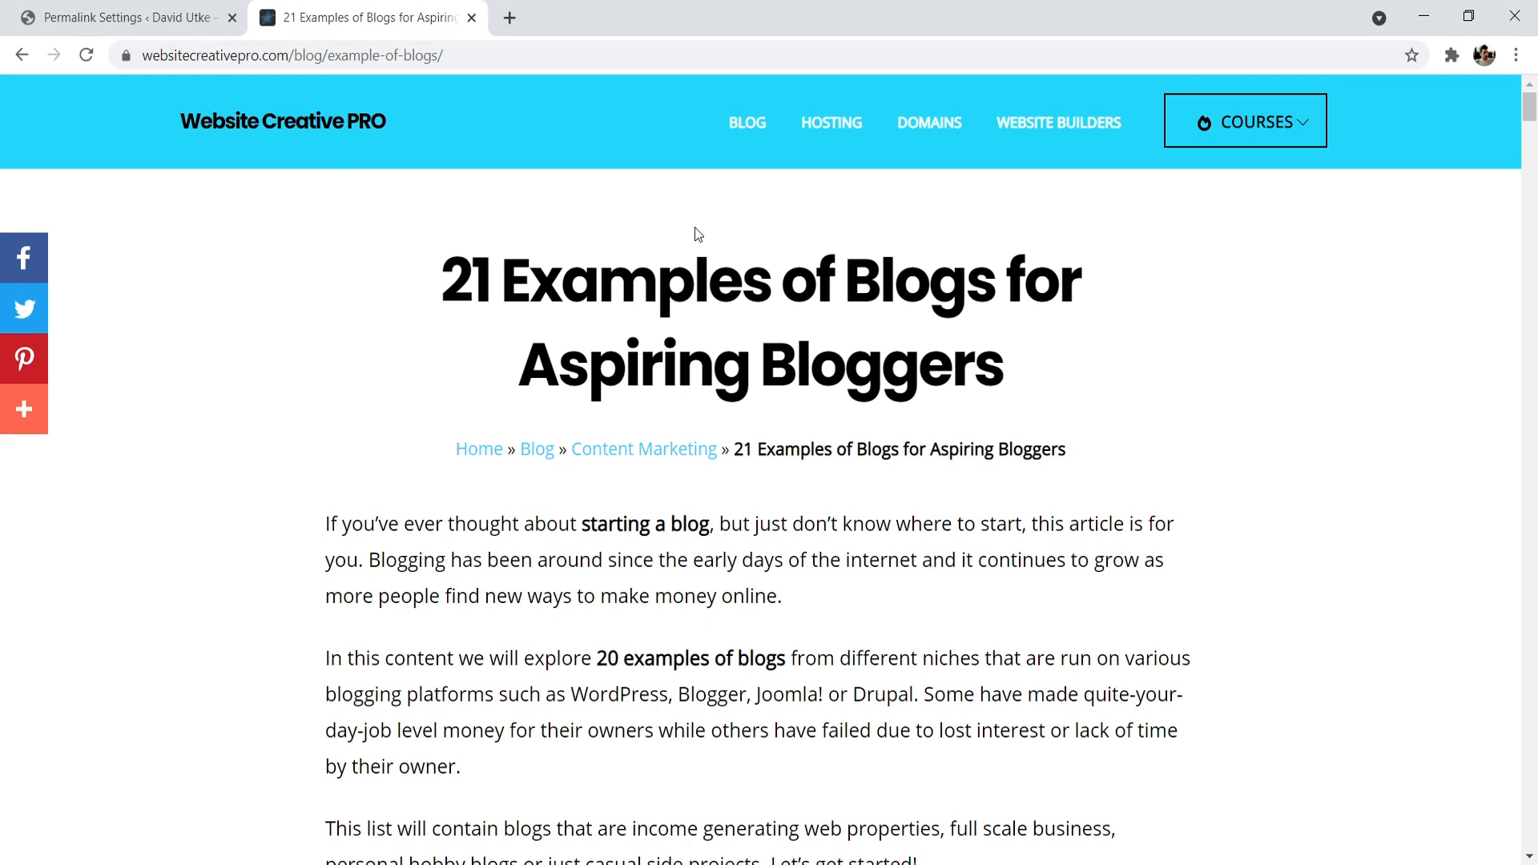
pyautogui.click(128, 18)
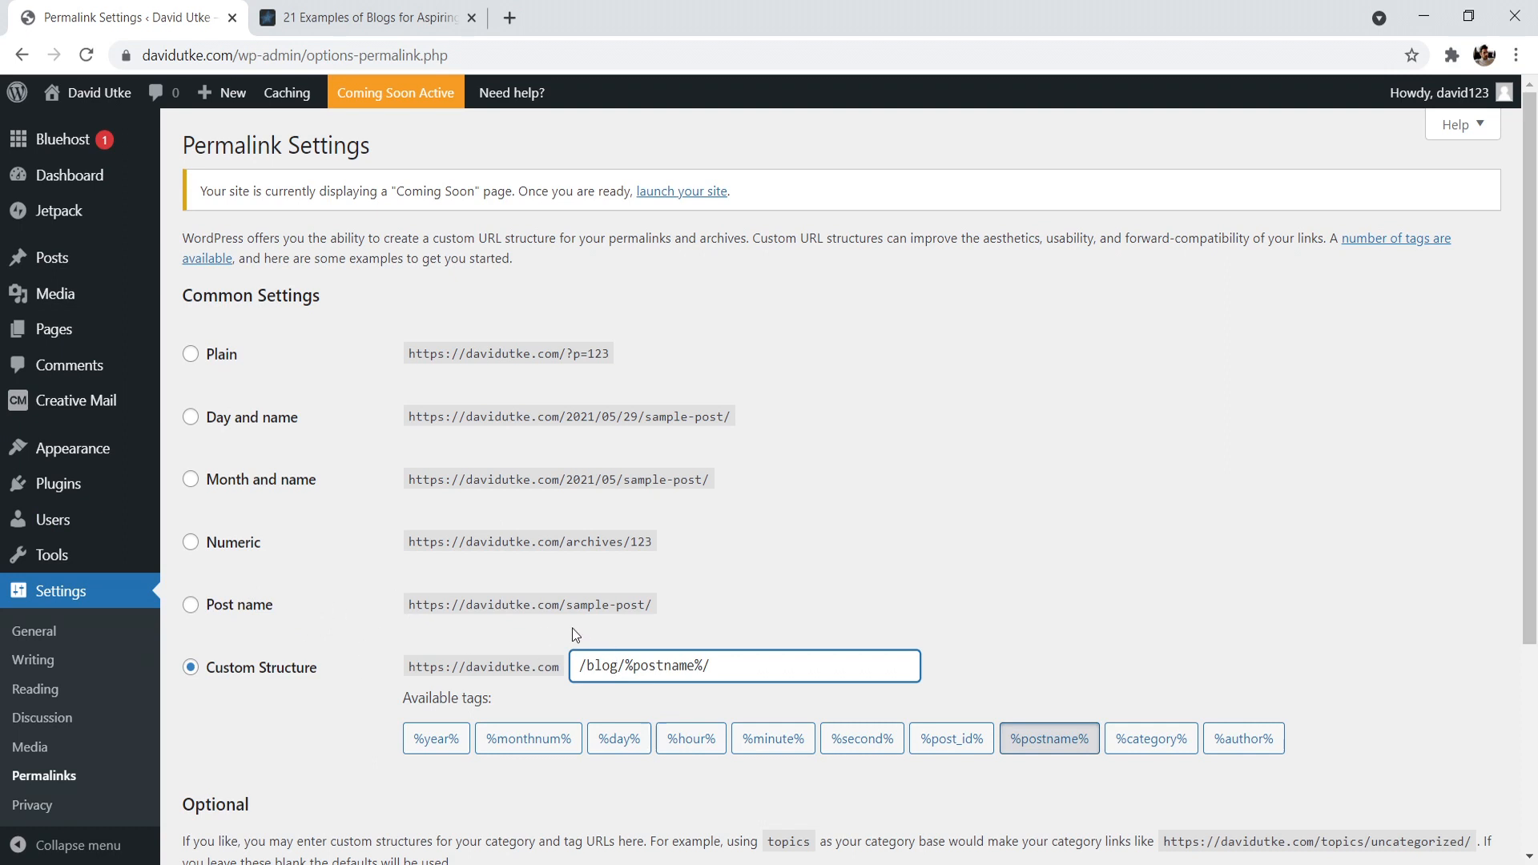
pyautogui.click(384, 18)
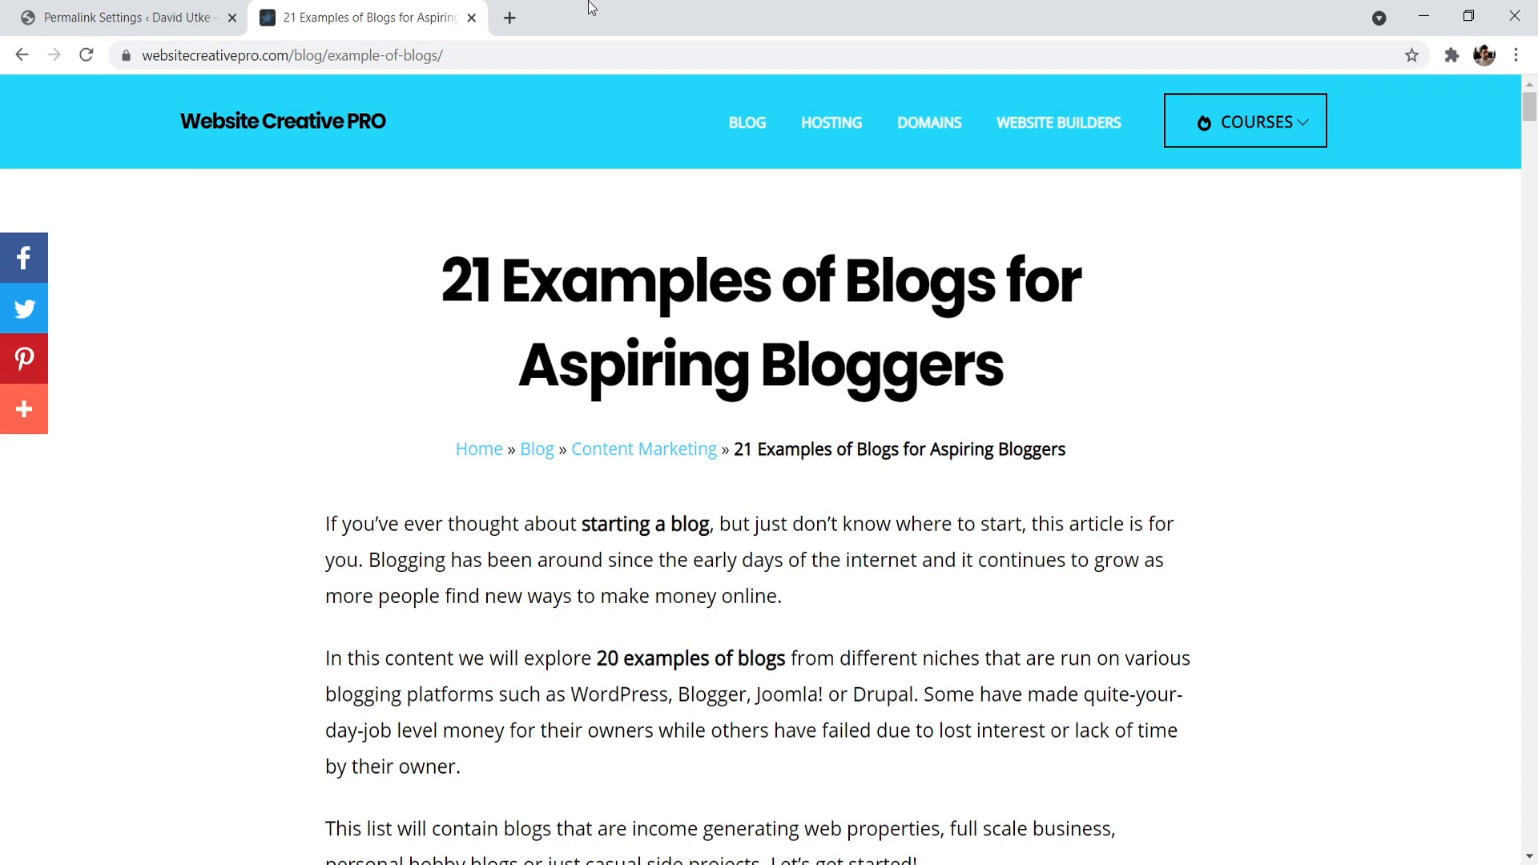
pyautogui.click(112, 14)
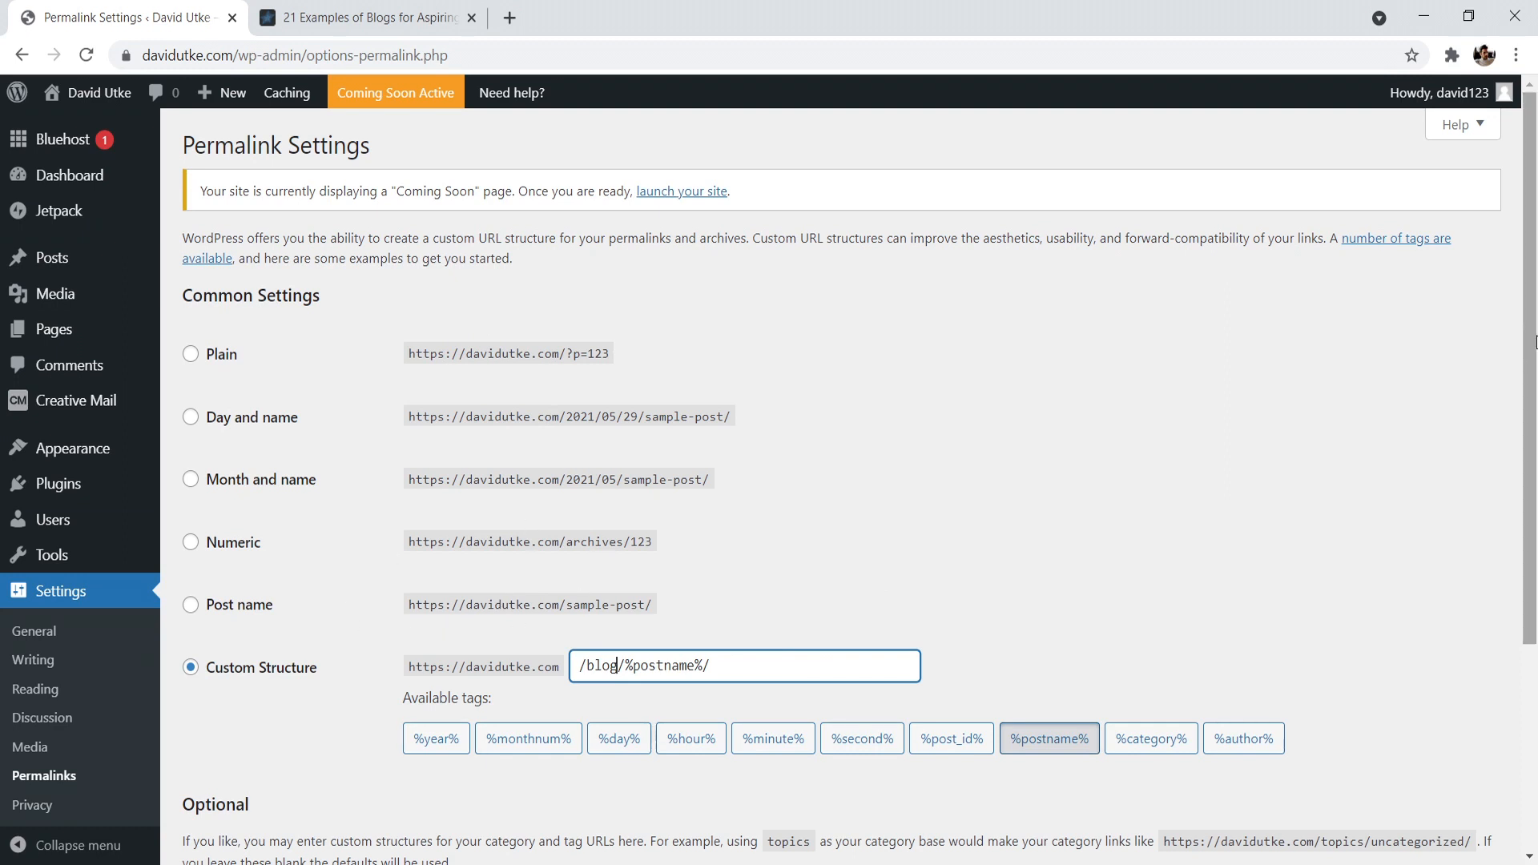
# - Save the permalink settings
pyautogui.scroll(-4, 604, 544)
pyautogui.click(240, 758)
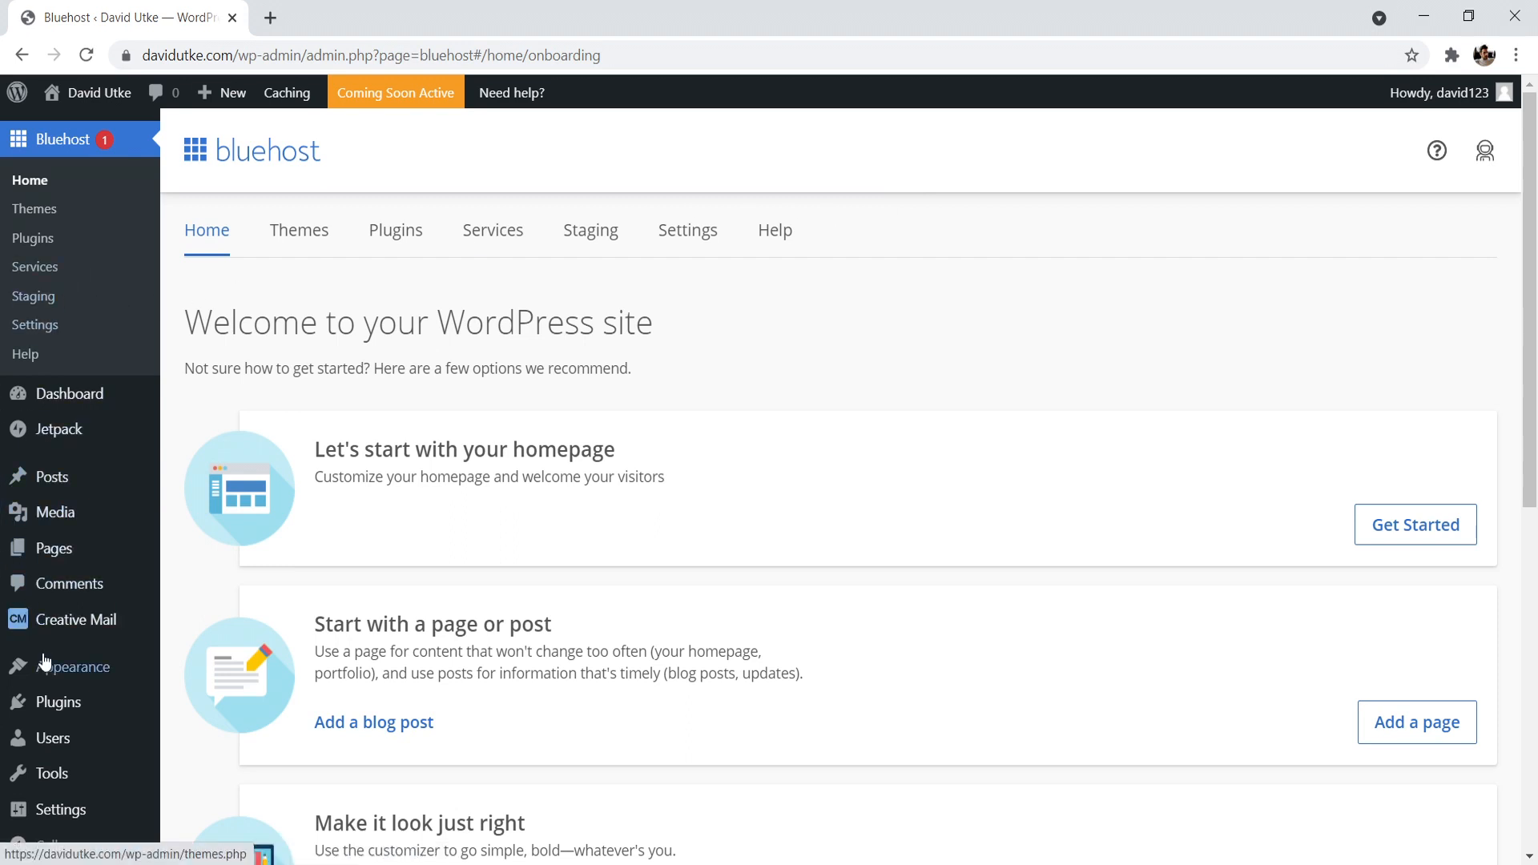
# - Delete the inactive Akismet Anti-Spam and Hello Dolly plugins from the site's installed plugins
pyautogui.moveTo(50, 703)
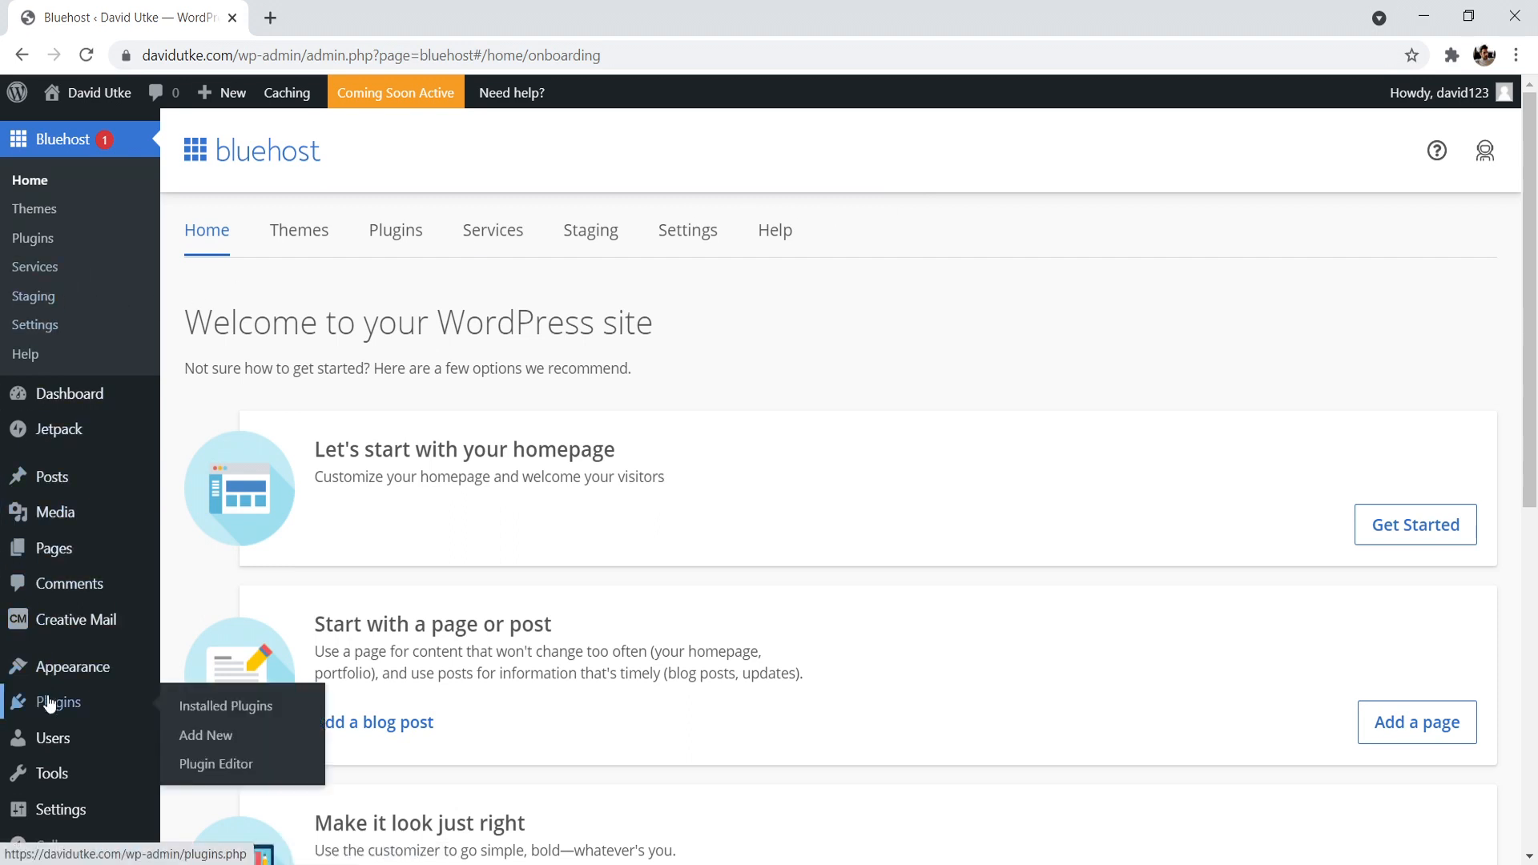
pyautogui.click(202, 713)
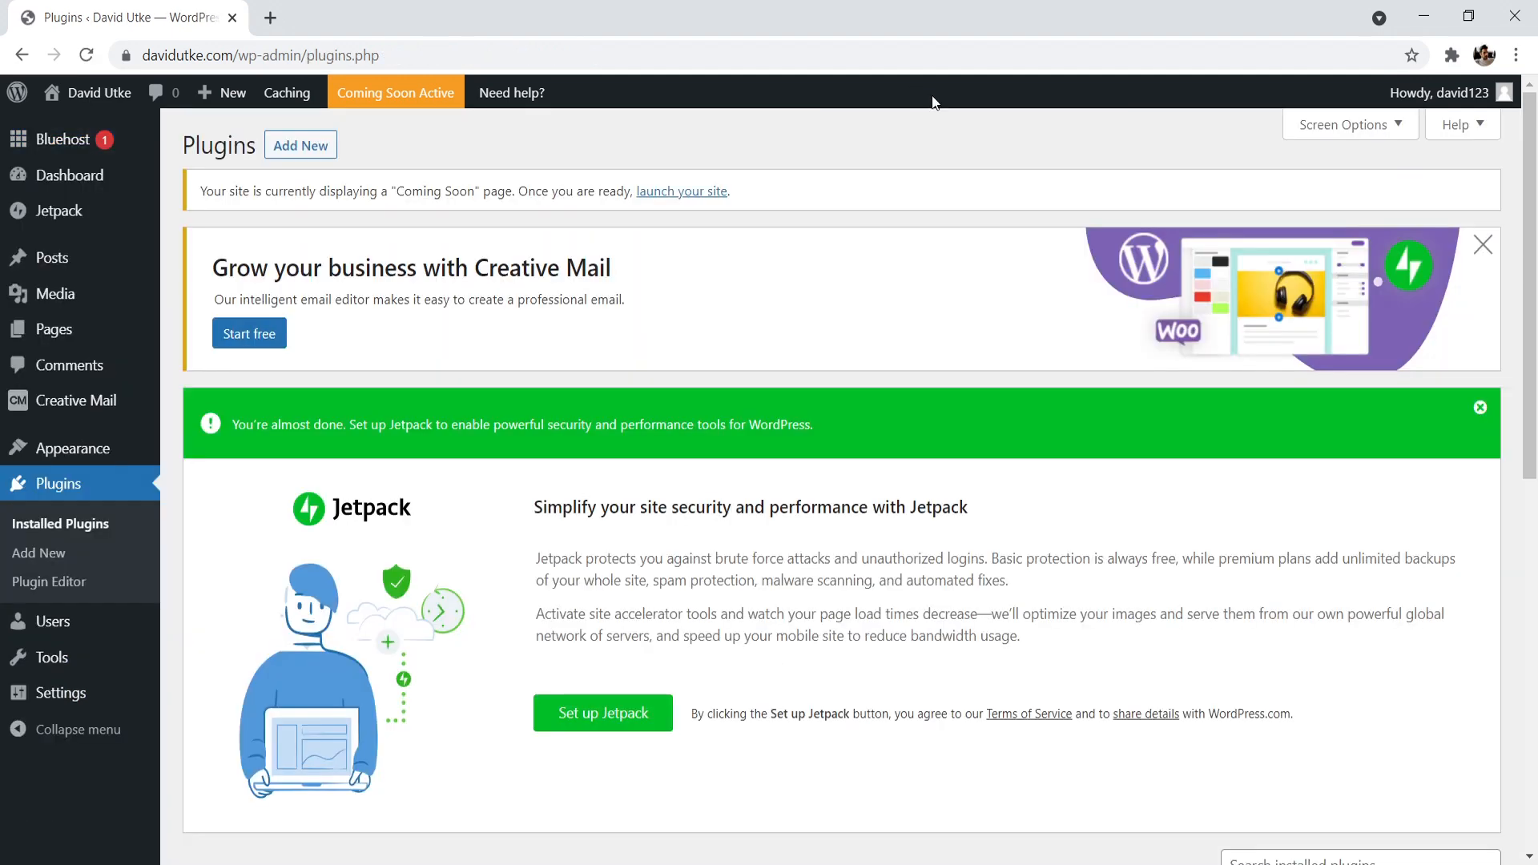
pyautogui.moveTo(1535, 162); pyautogui.dragTo(1536, 530)
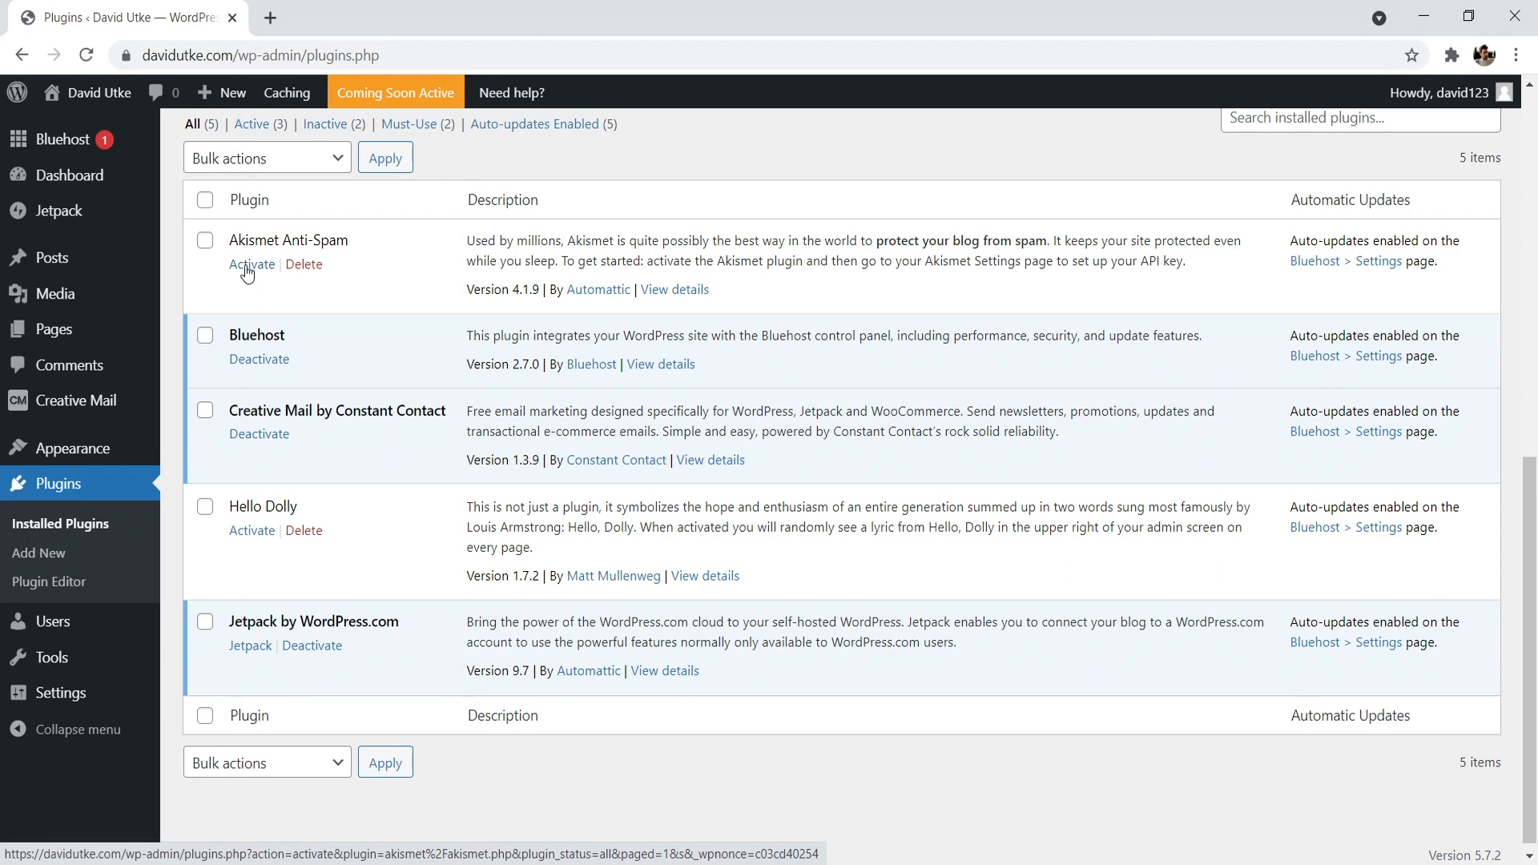
pyautogui.click(307, 269)
pyautogui.click(833, 170)
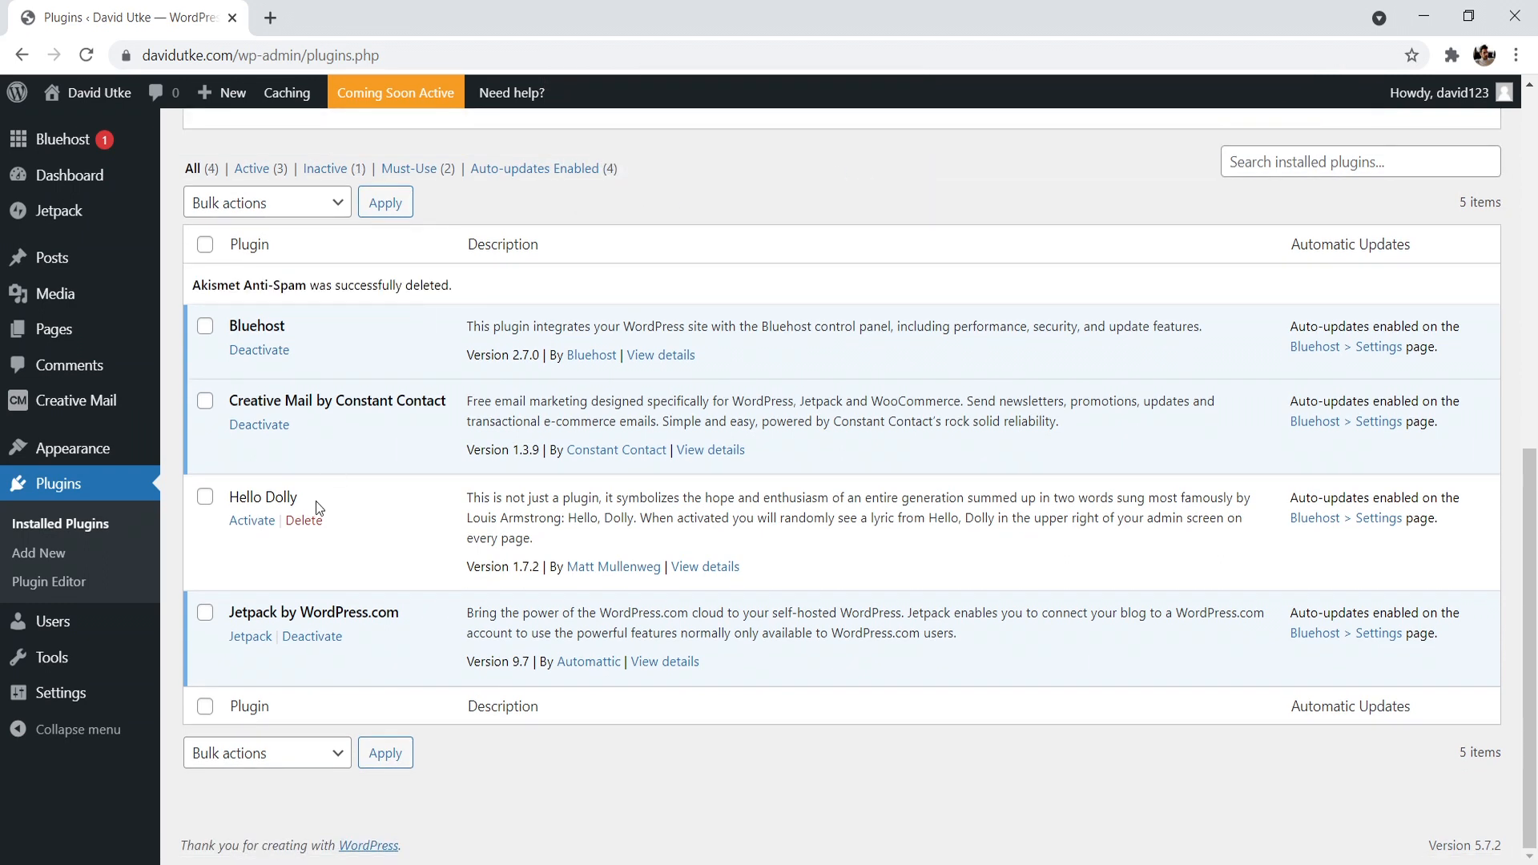
pyautogui.click(303, 521)
pyautogui.click(868, 183)
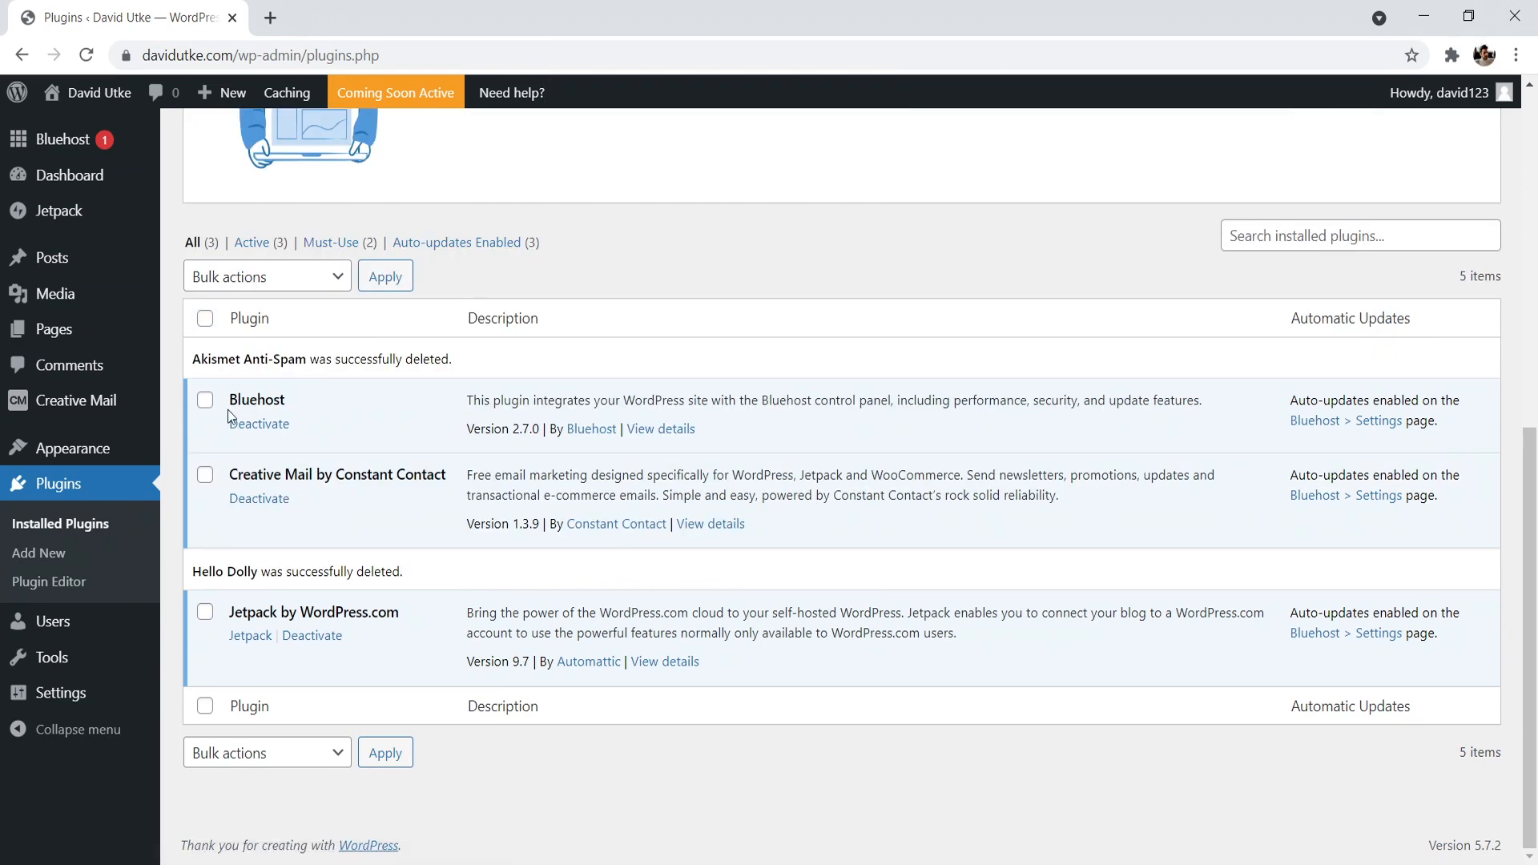
# - Deactivate the Bluehost and Creative Mail by Constant Contact plugins together with a bulk action
pyautogui.click(205, 476)
pyautogui.click(204, 399)
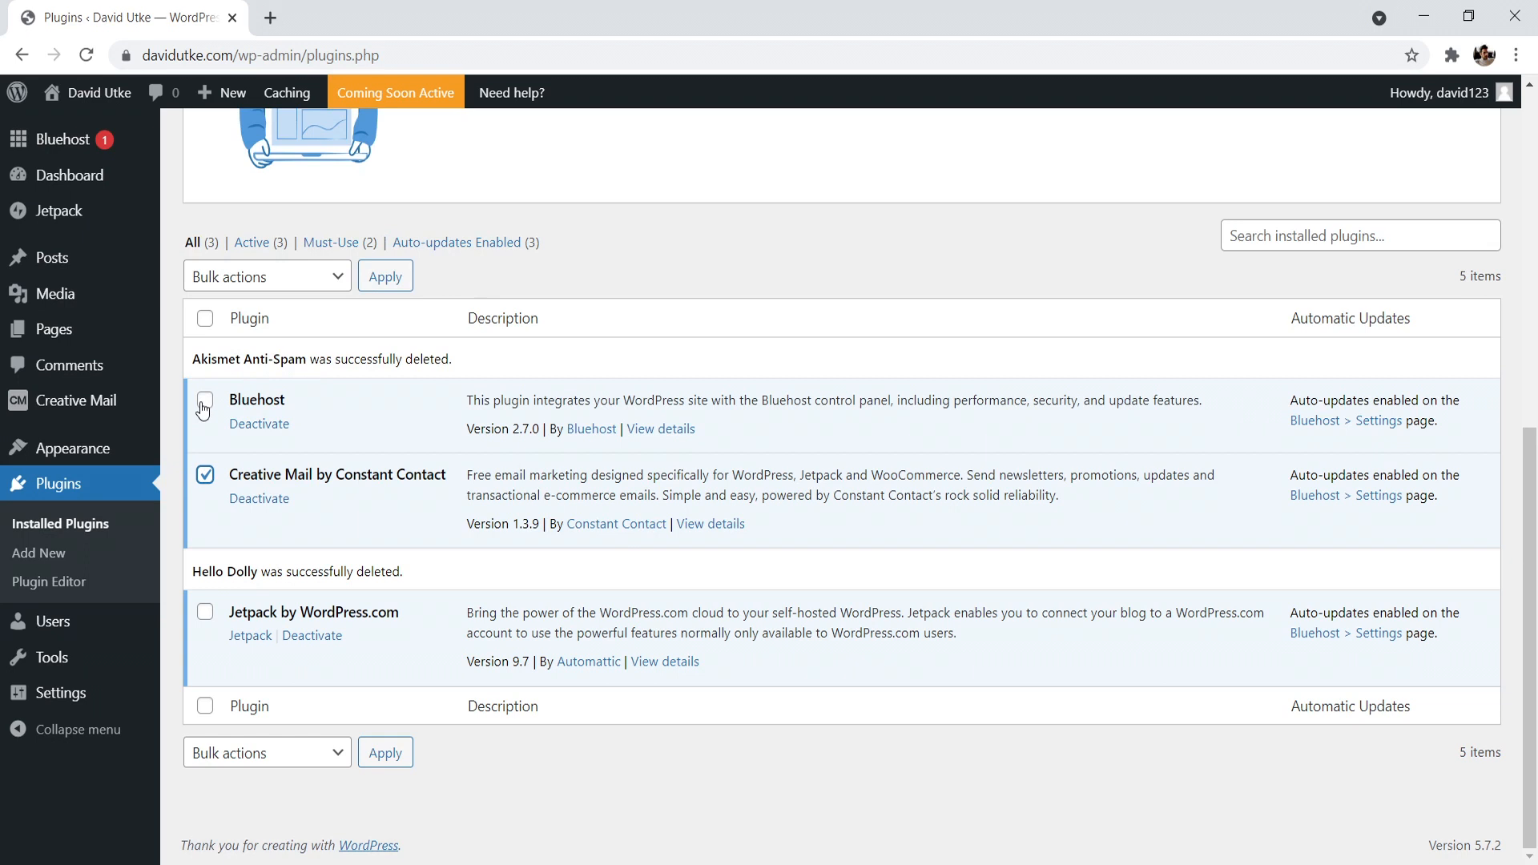
pyautogui.click(299, 281)
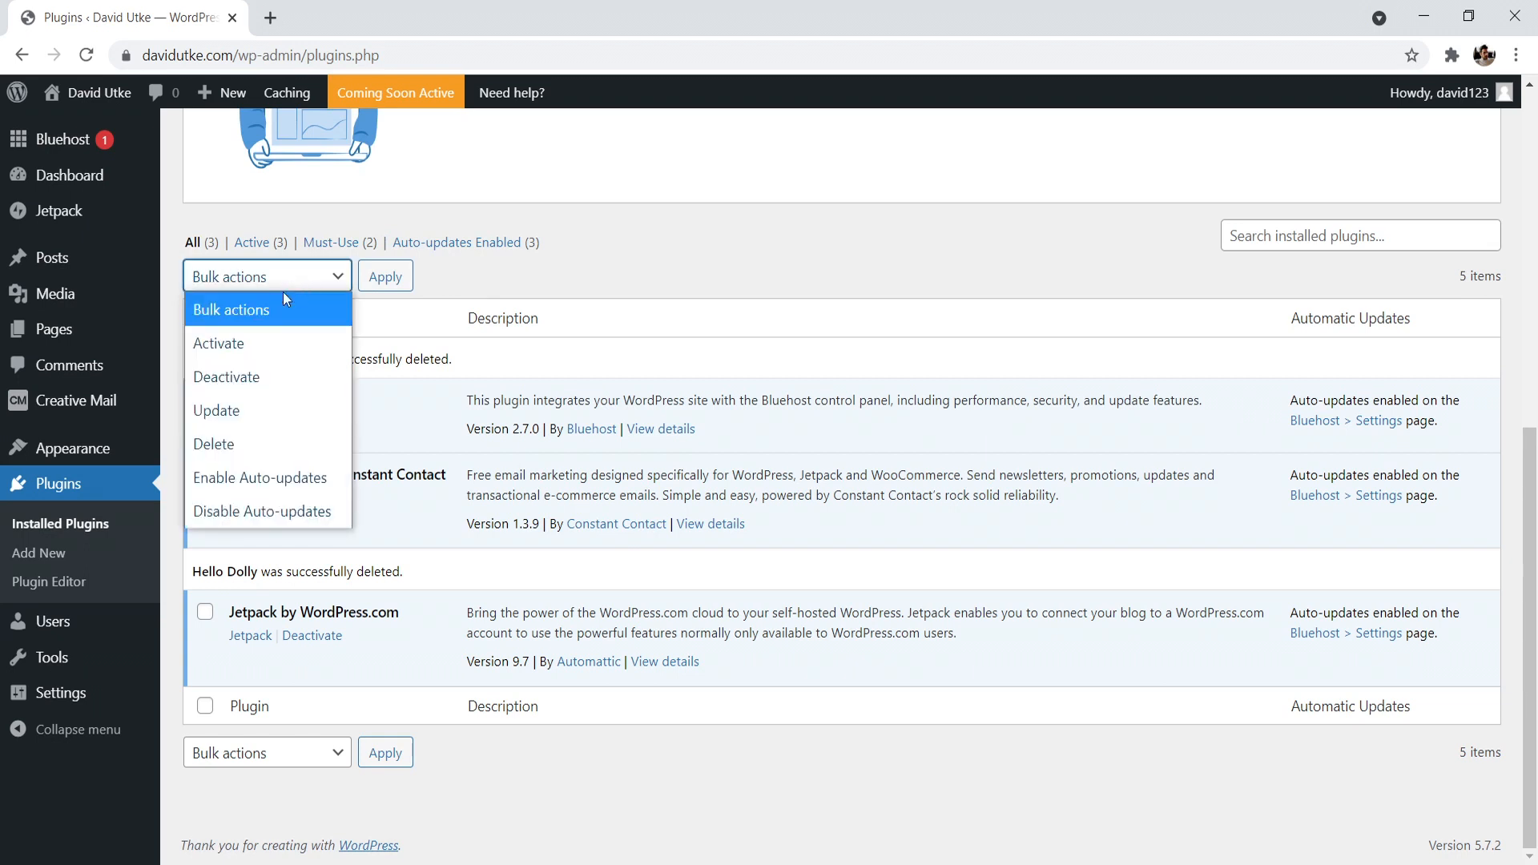
pyautogui.click(239, 375)
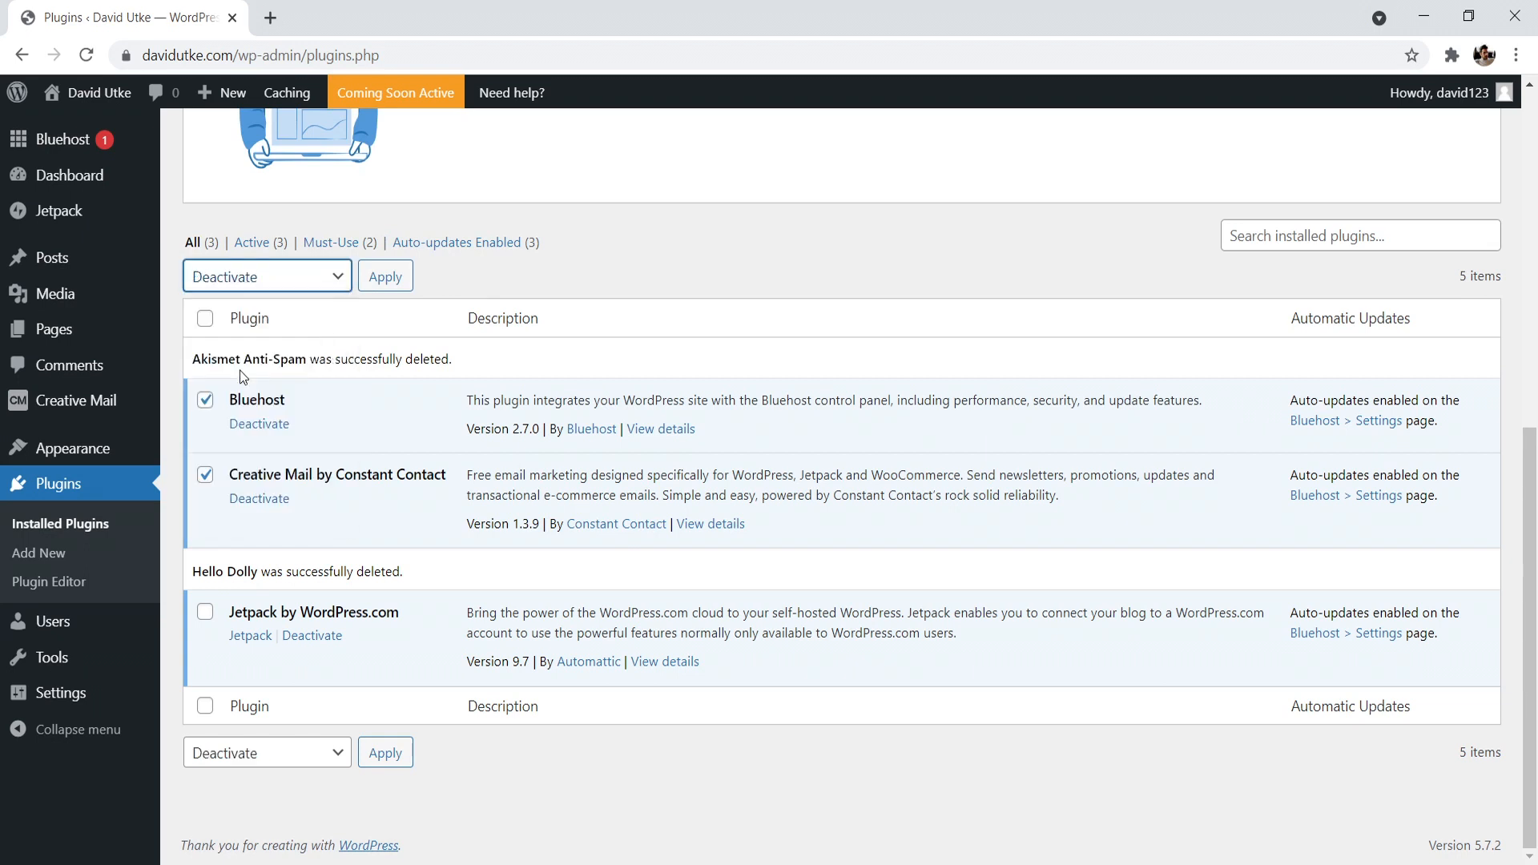
pyautogui.click(387, 278)
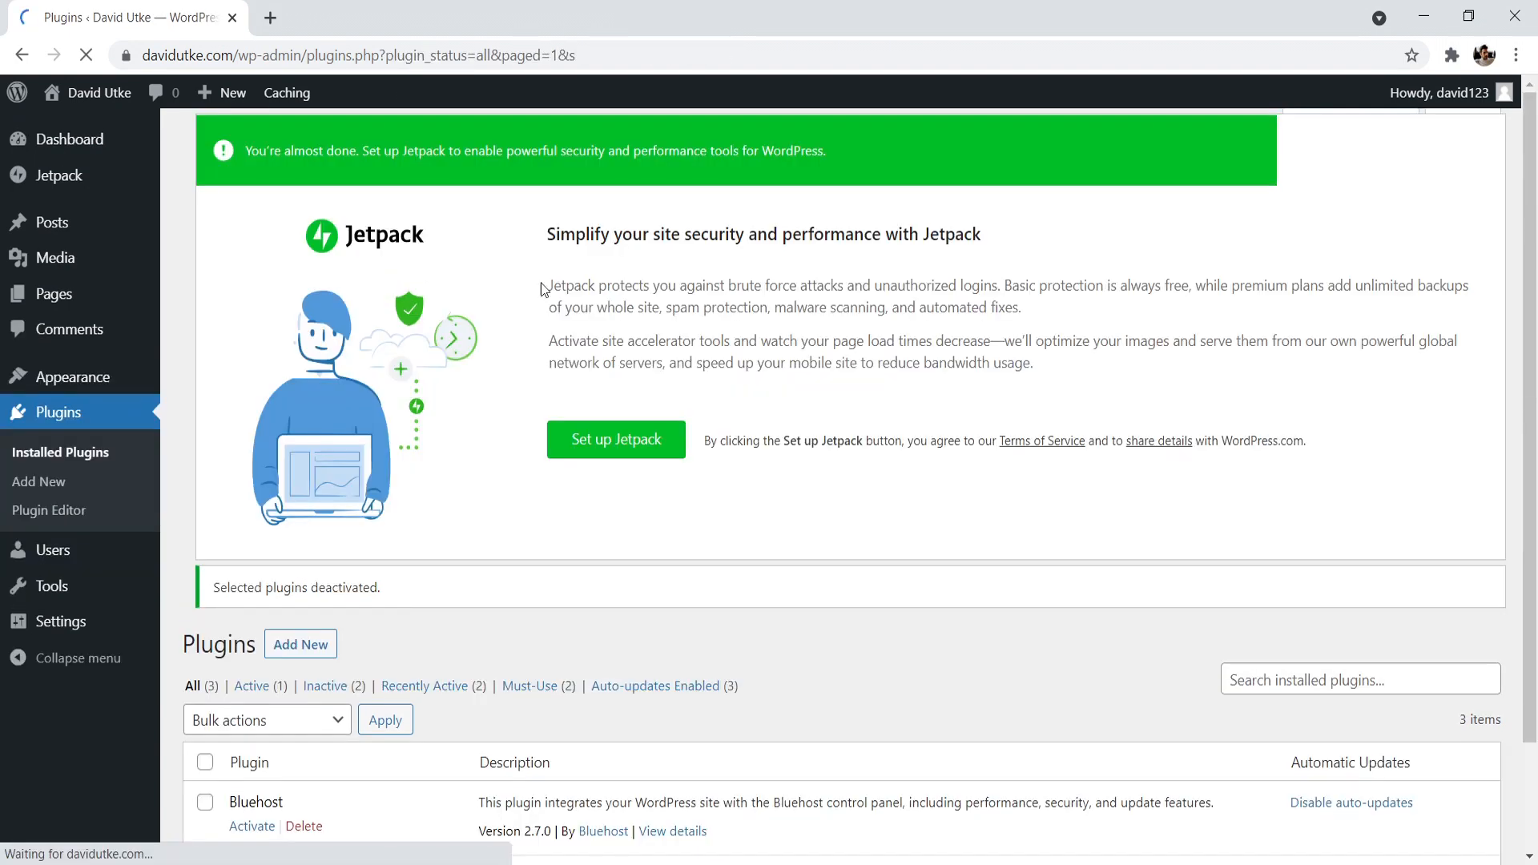
# - Delete the deactivated Bluehost and Creative Mail by Constant Contact plugins in bulk and confirm the deletion
pyautogui.scroll(-5, 1470, 298)
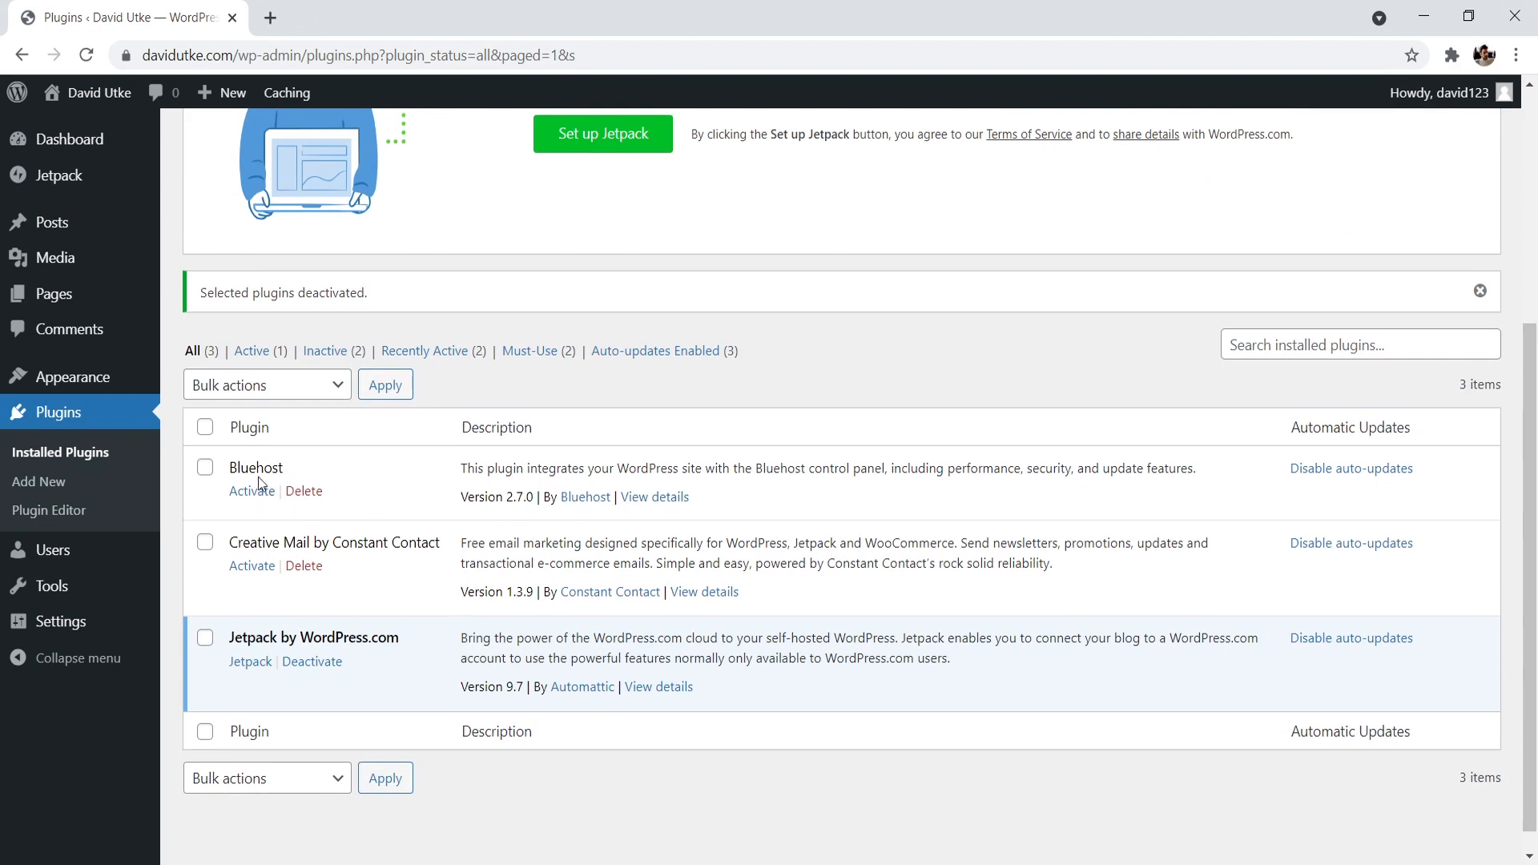
pyautogui.click(206, 468)
pyautogui.click(205, 543)
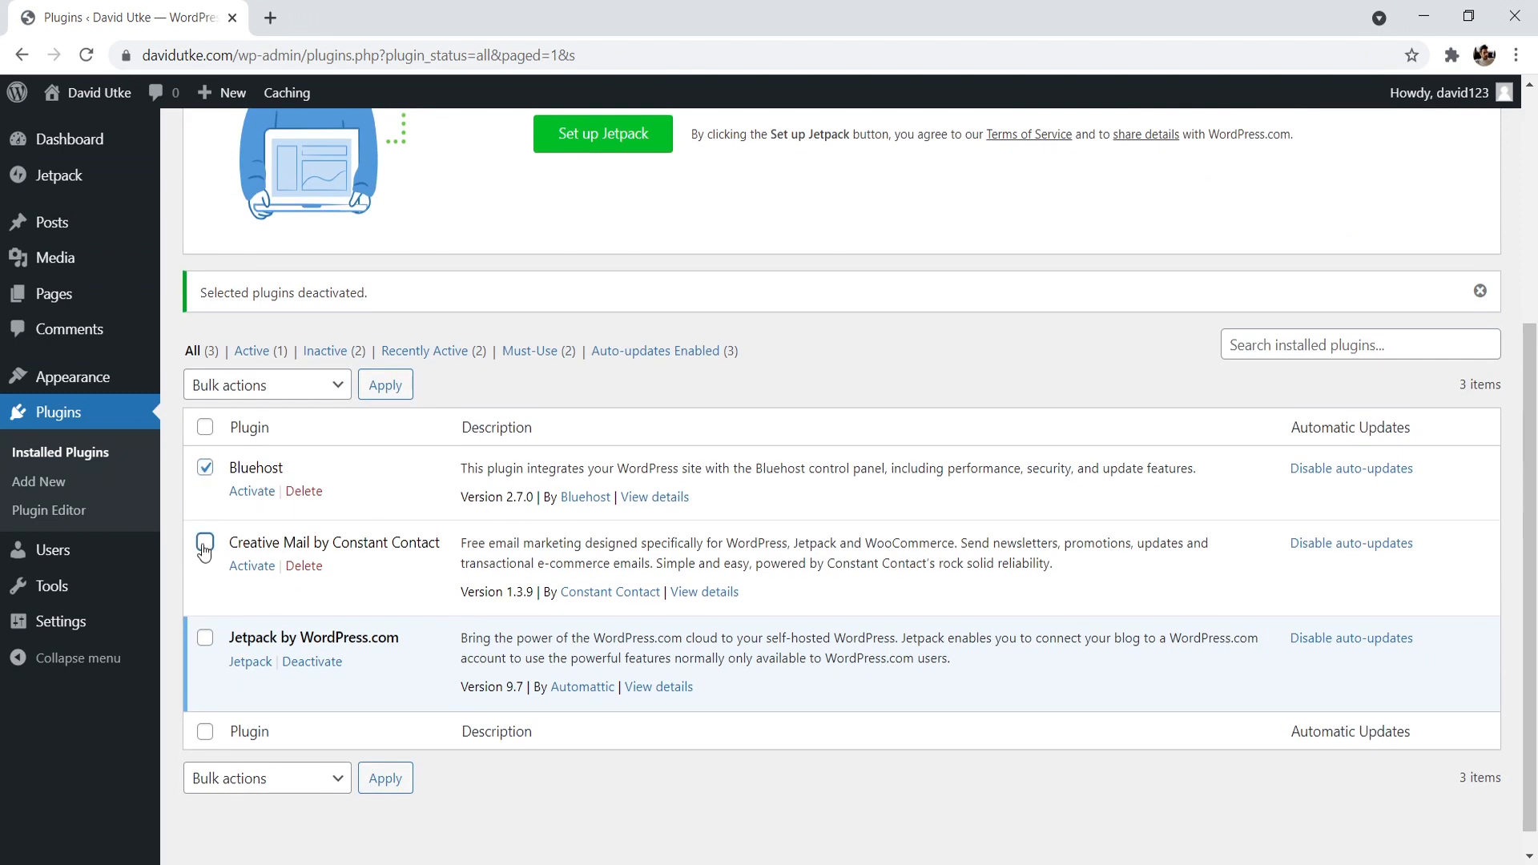
pyautogui.click(268, 386)
pyautogui.click(214, 553)
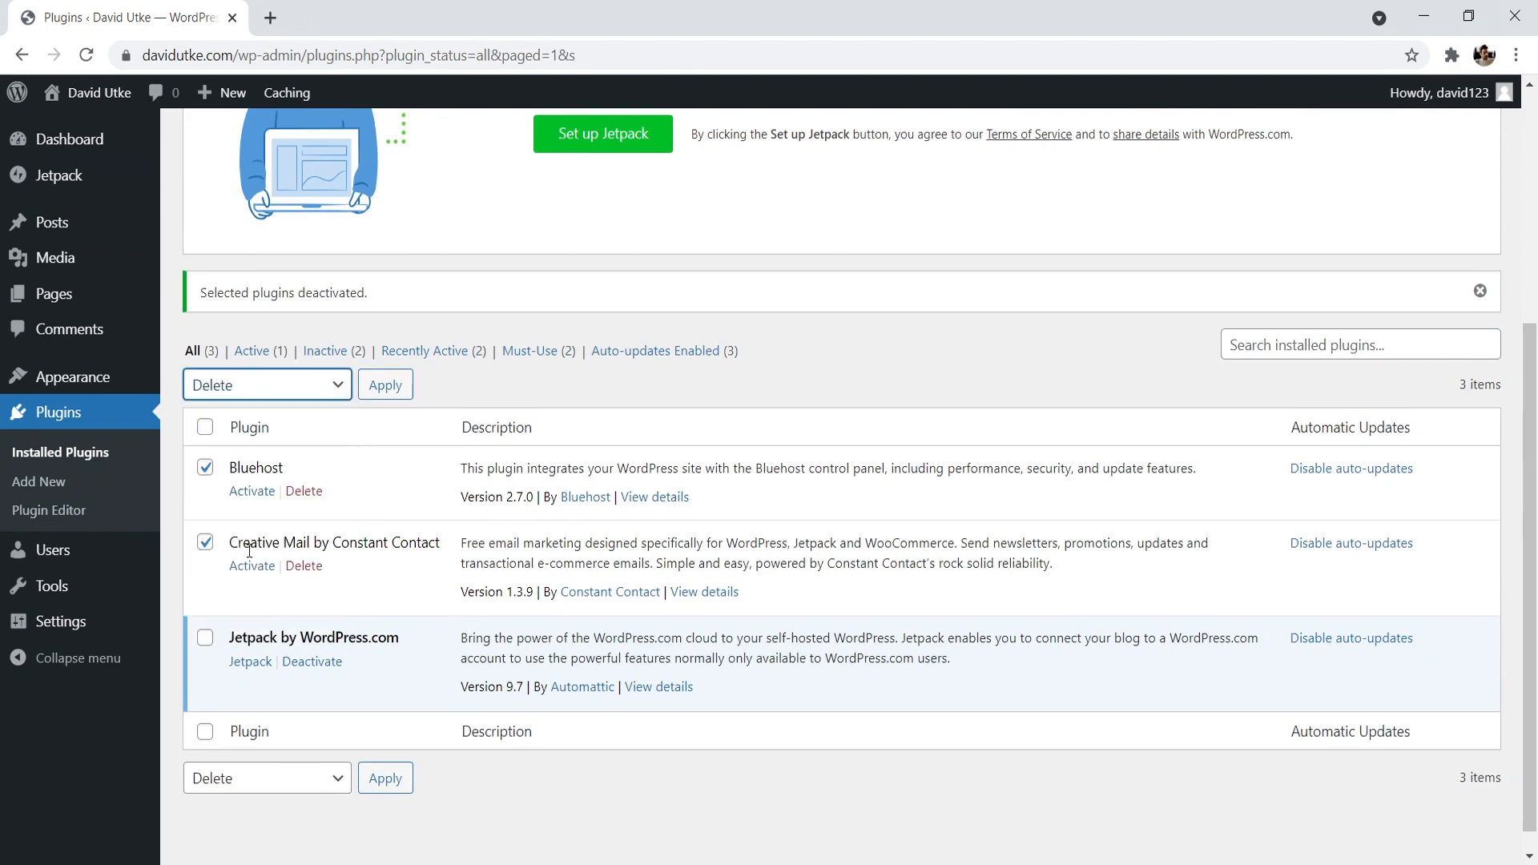
pyautogui.click(384, 388)
pyautogui.click(886, 190)
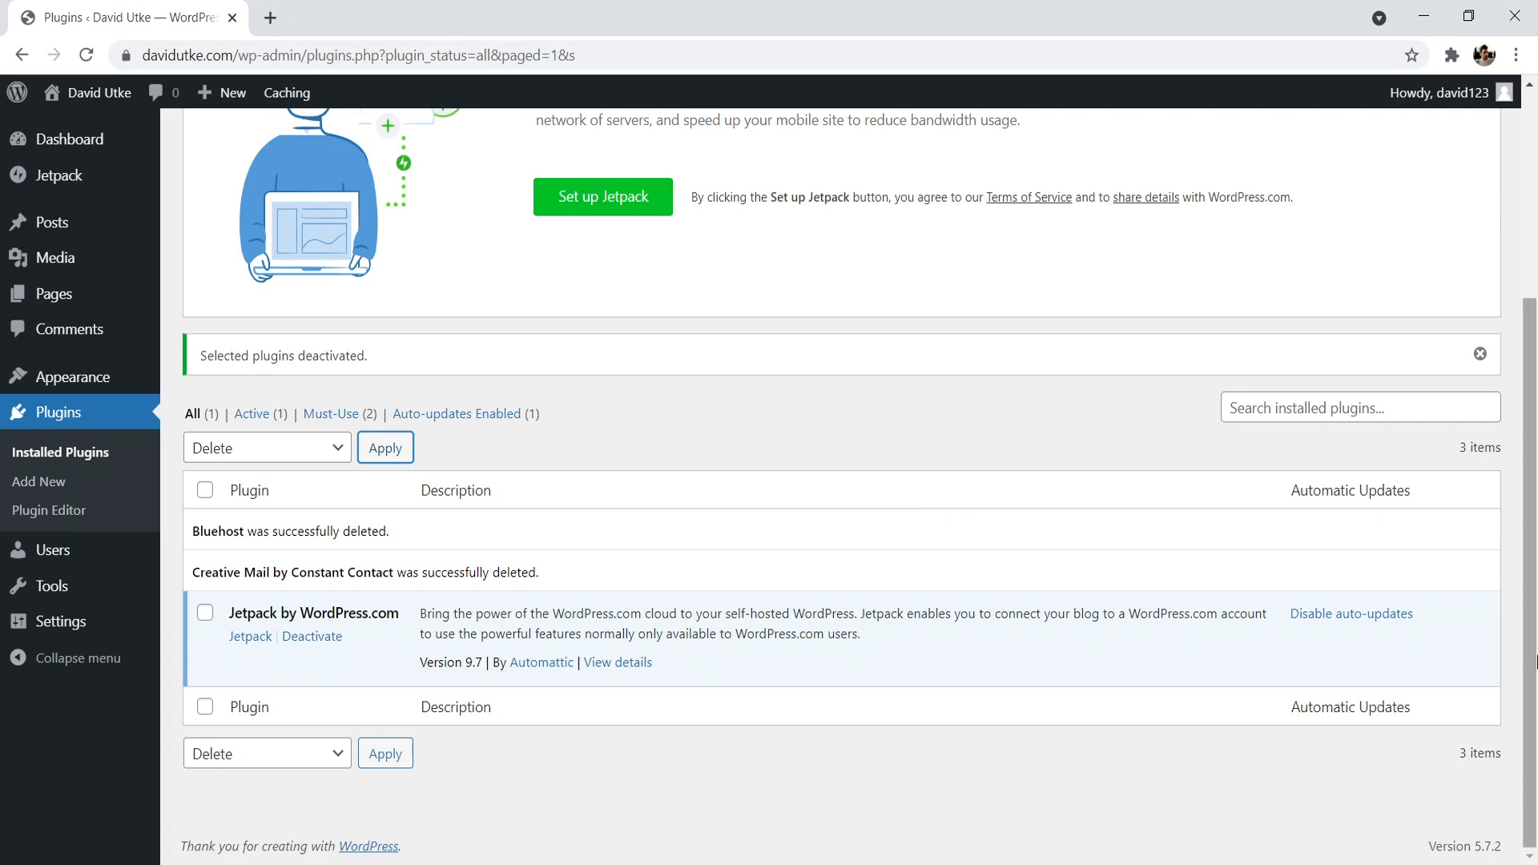
# - Dismiss the Jetpack setup banner above the installed plugins list
pyautogui.scroll(3, 1416, 503)
pyautogui.scroll(2, 1506, 400)
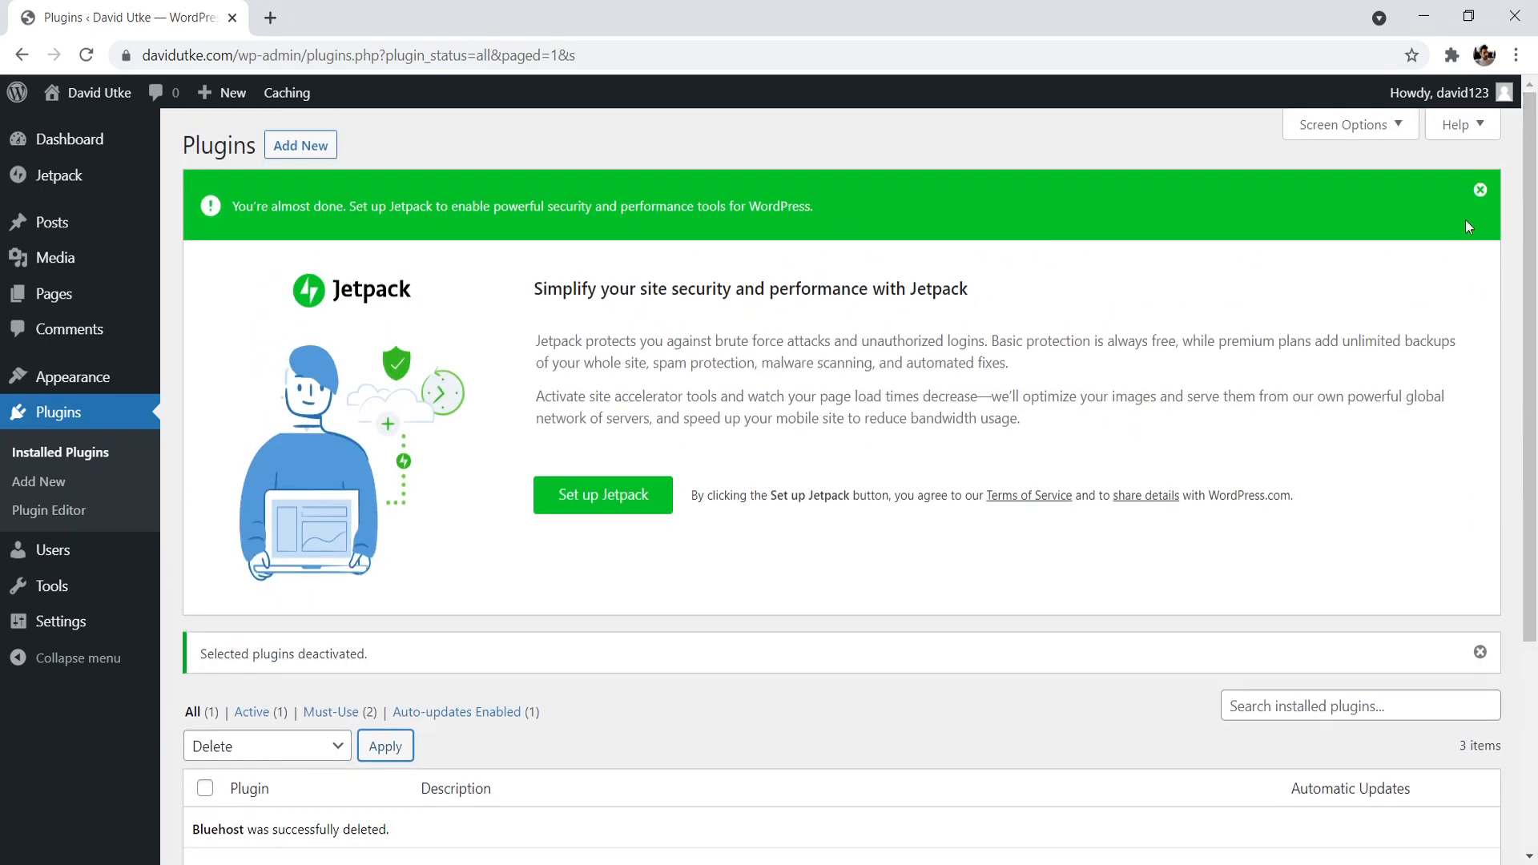
pyautogui.click(1476, 189)
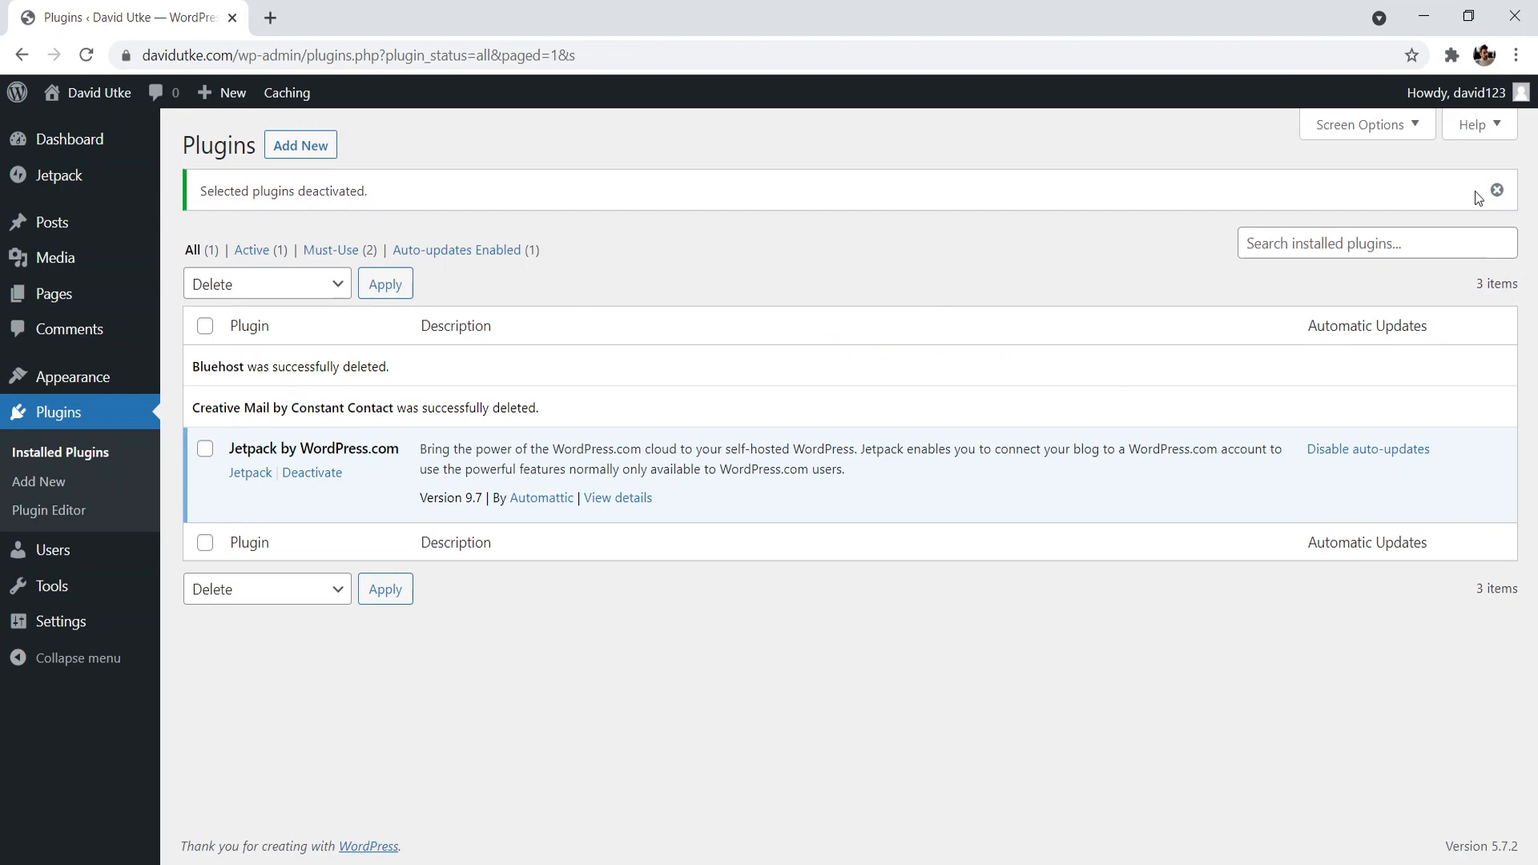
# - Find the Yoast SEO plugin by searching for "yoast seo", then install and activate it
pyautogui.click(300, 149)
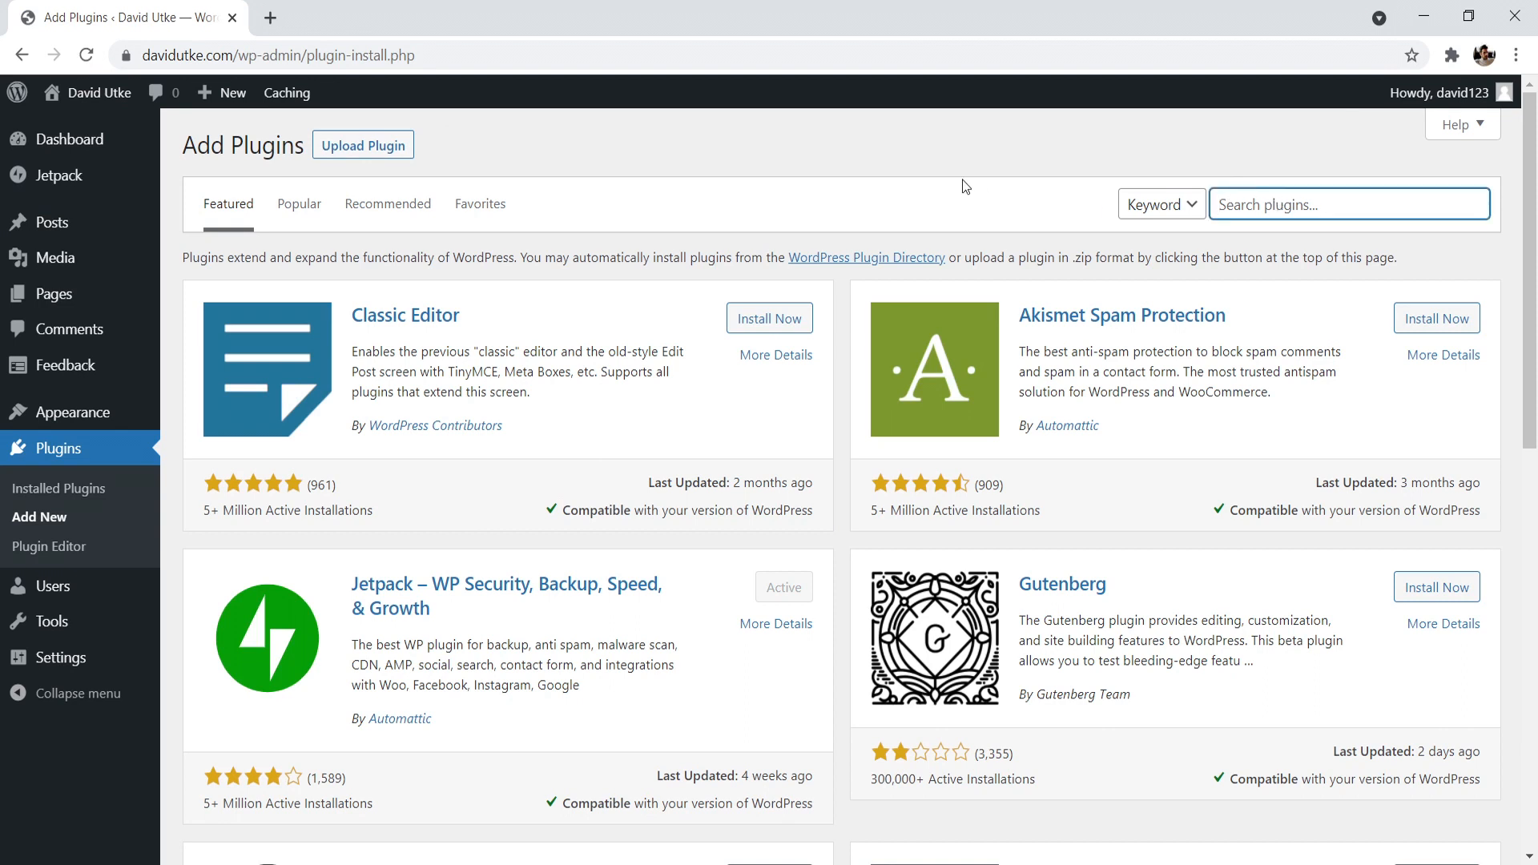
pyautogui.write('yoast seo')
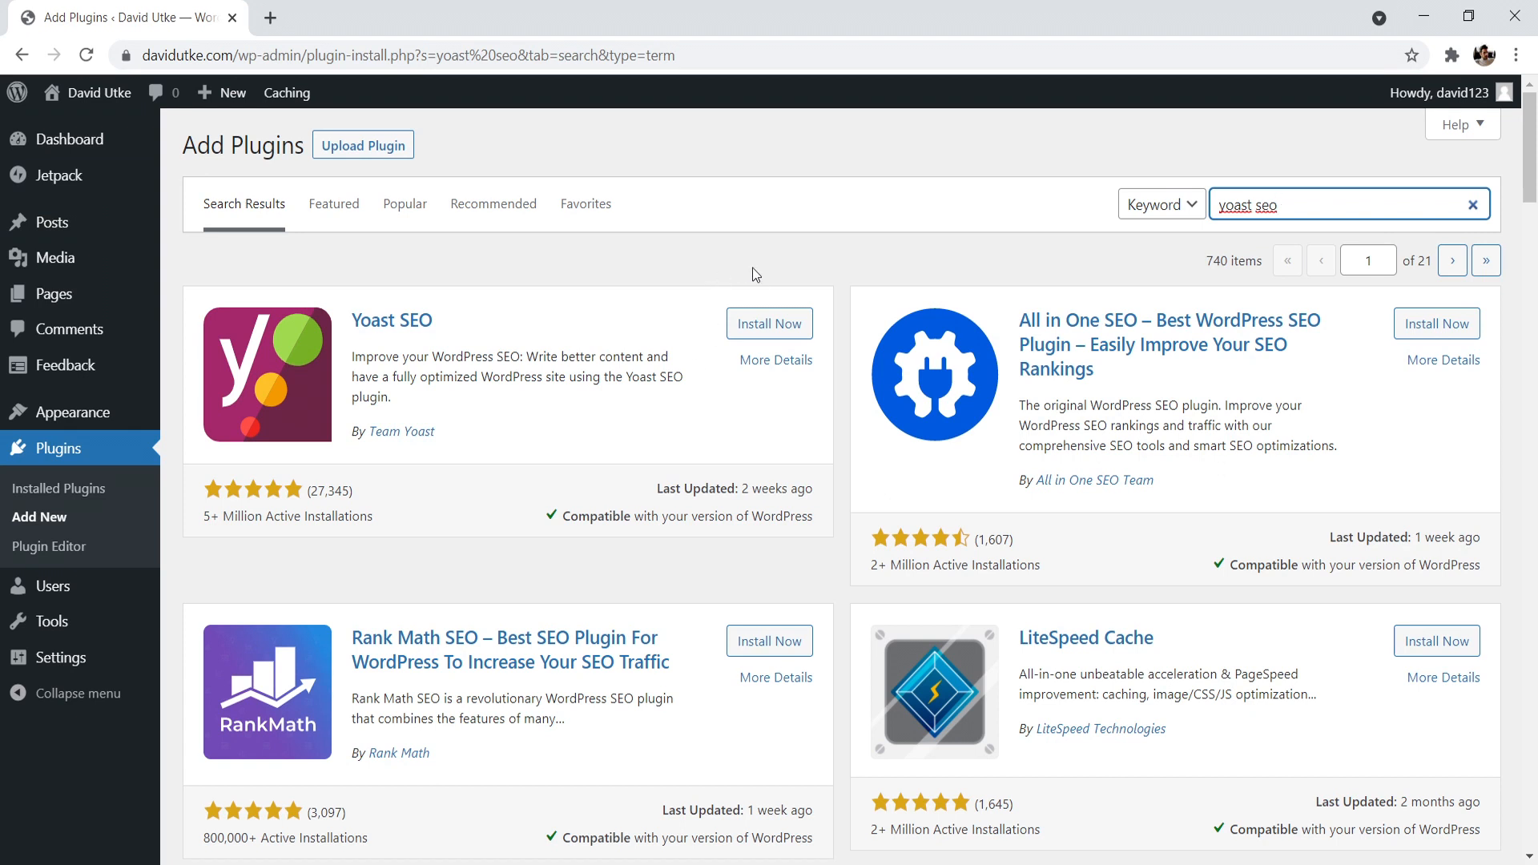
pyautogui.click(771, 324)
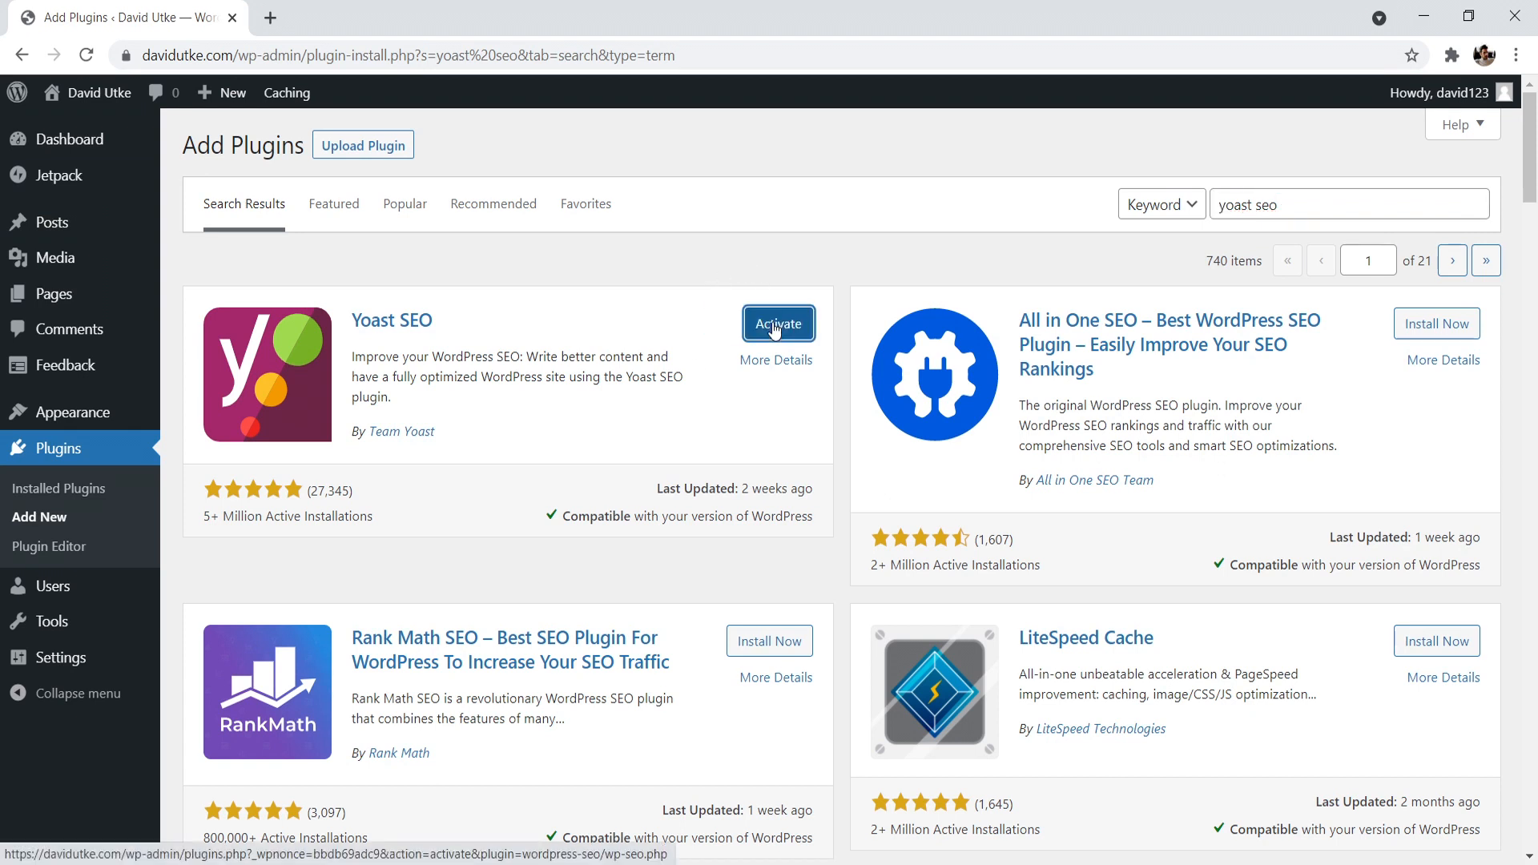
pyautogui.click(774, 325)
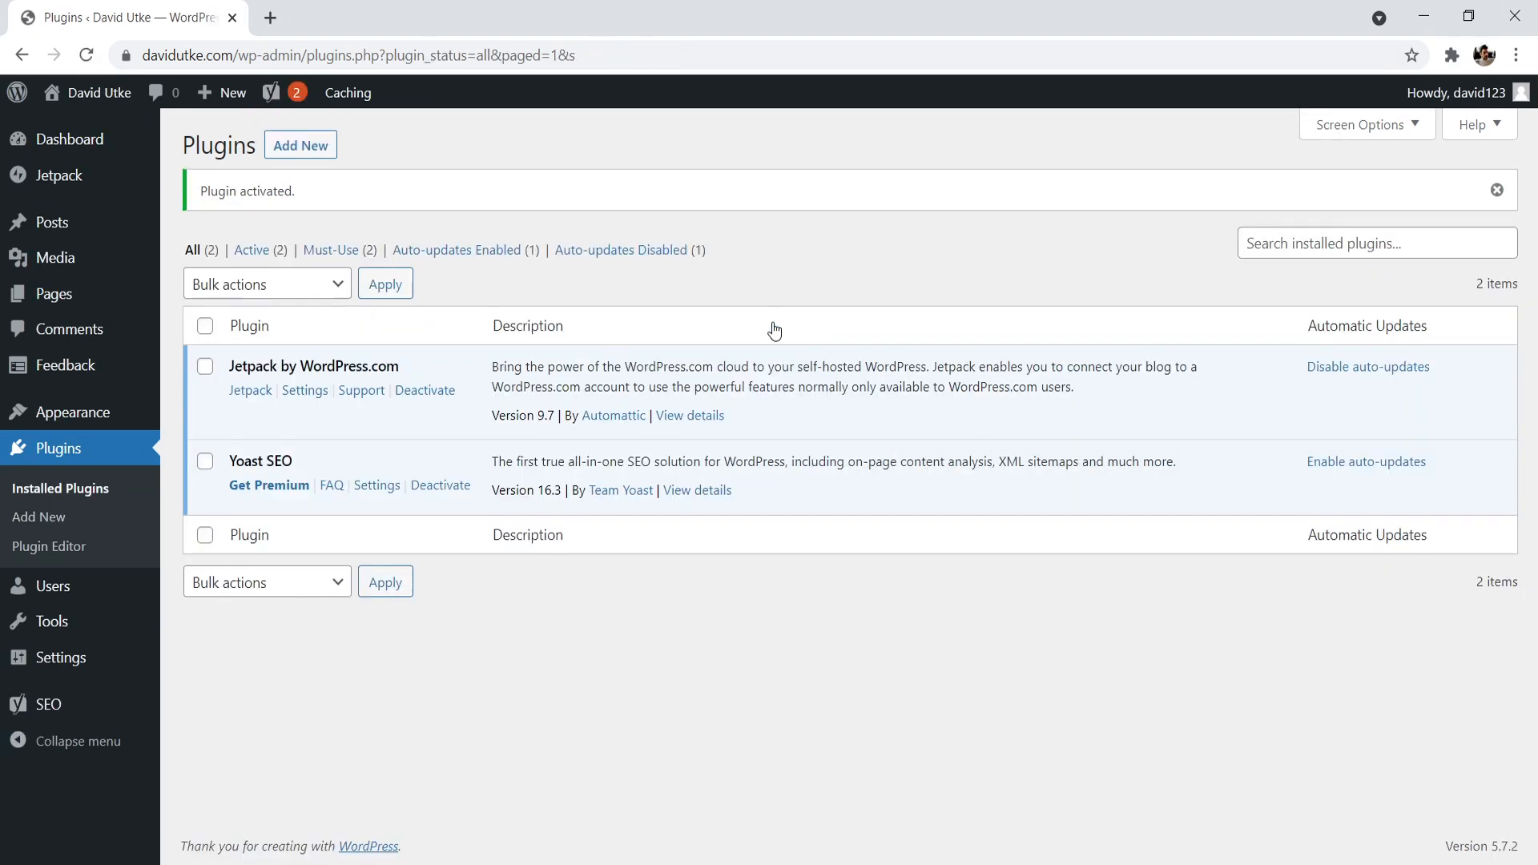
# - Find the Smush image optimization plugin by searching for "smush", then install and activate it
pyautogui.click(294, 152)
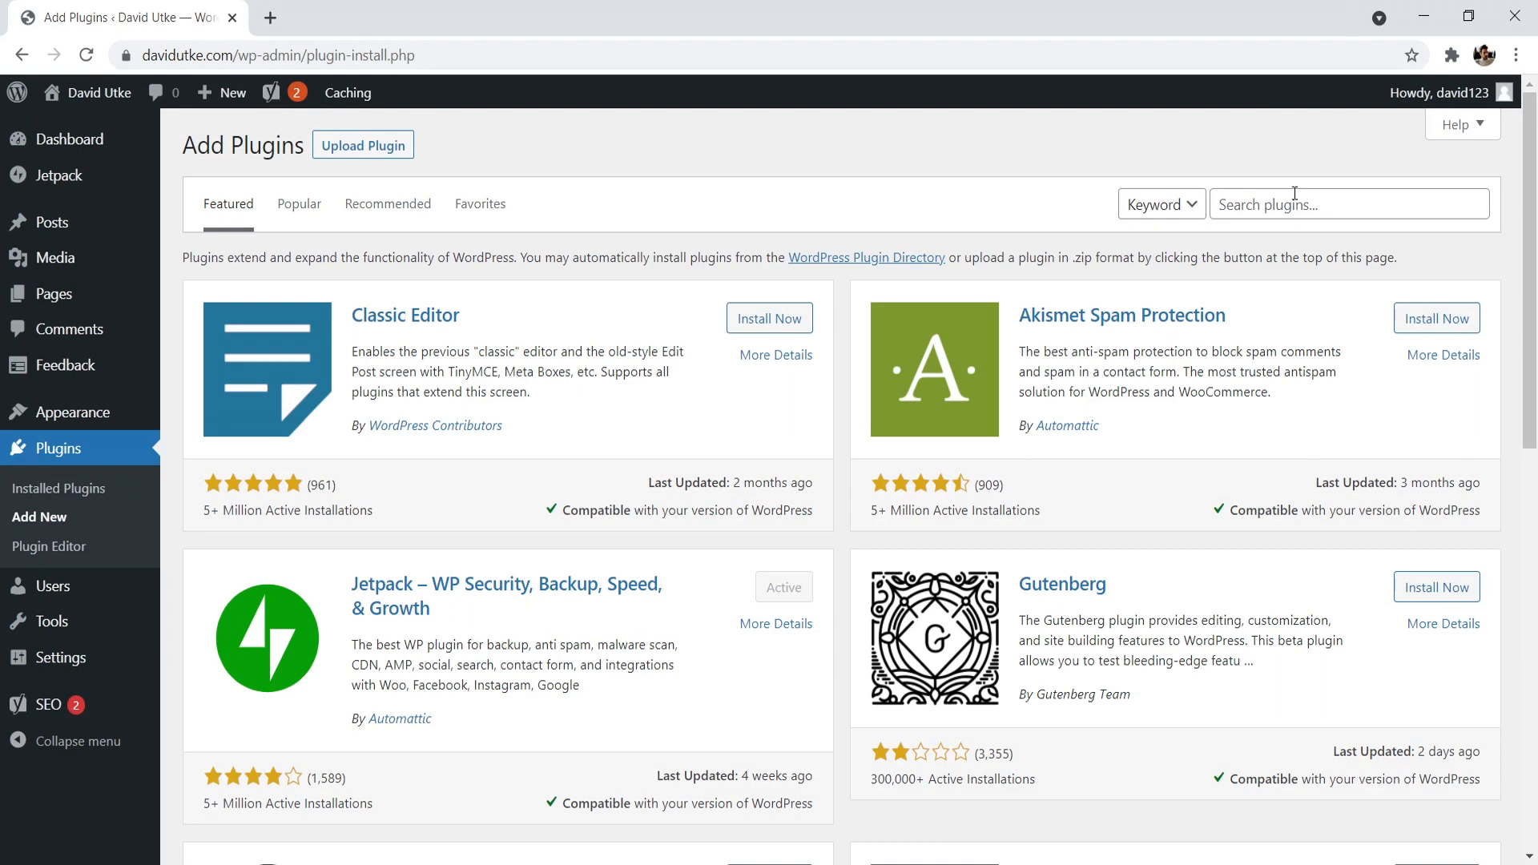
pyautogui.click(1294, 193)
pyautogui.write('smush')
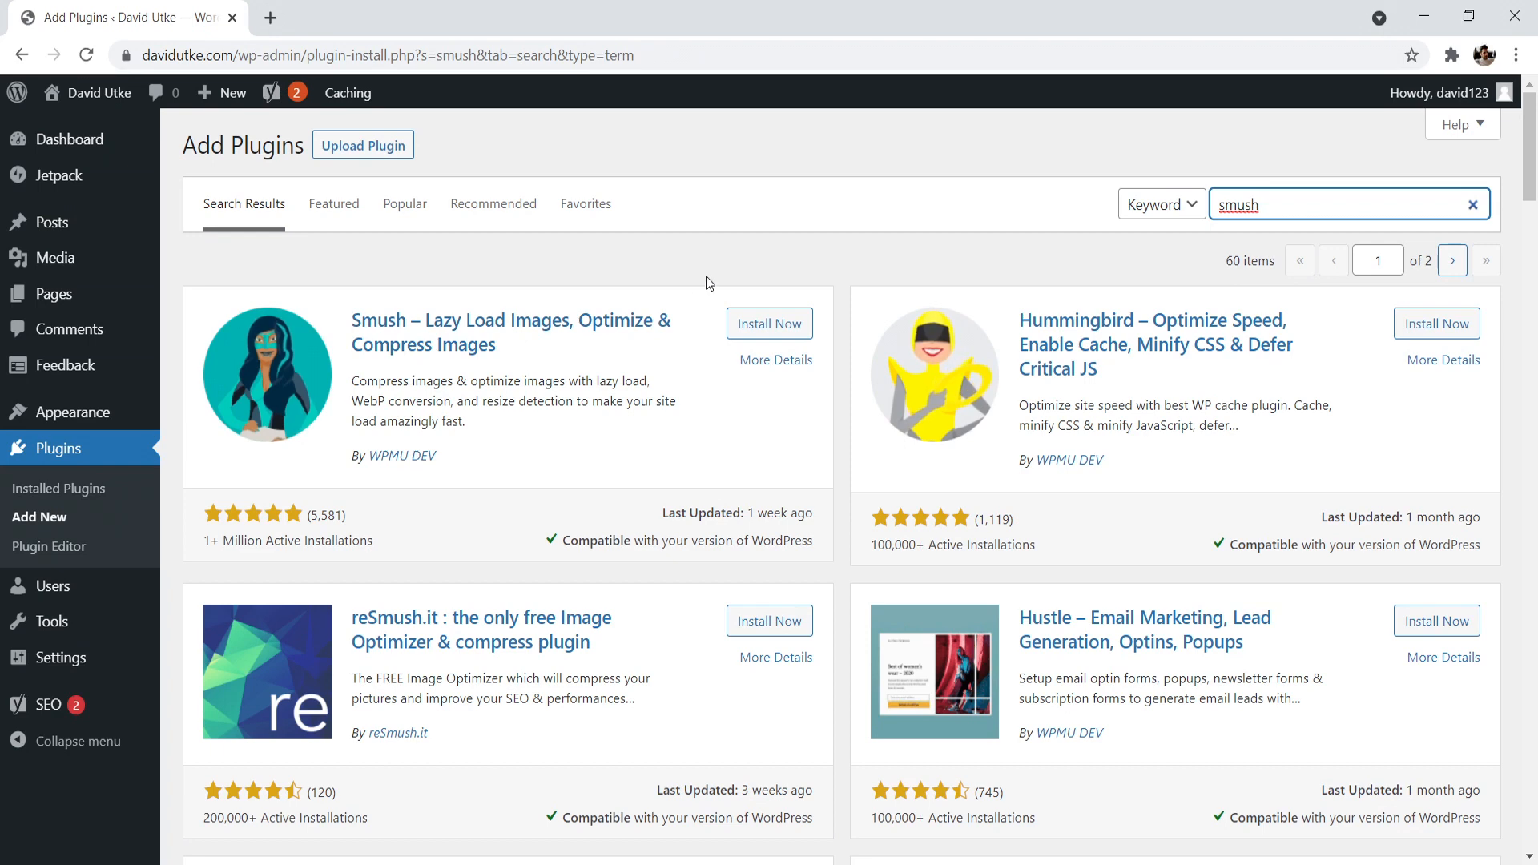
pyautogui.click(791, 328)
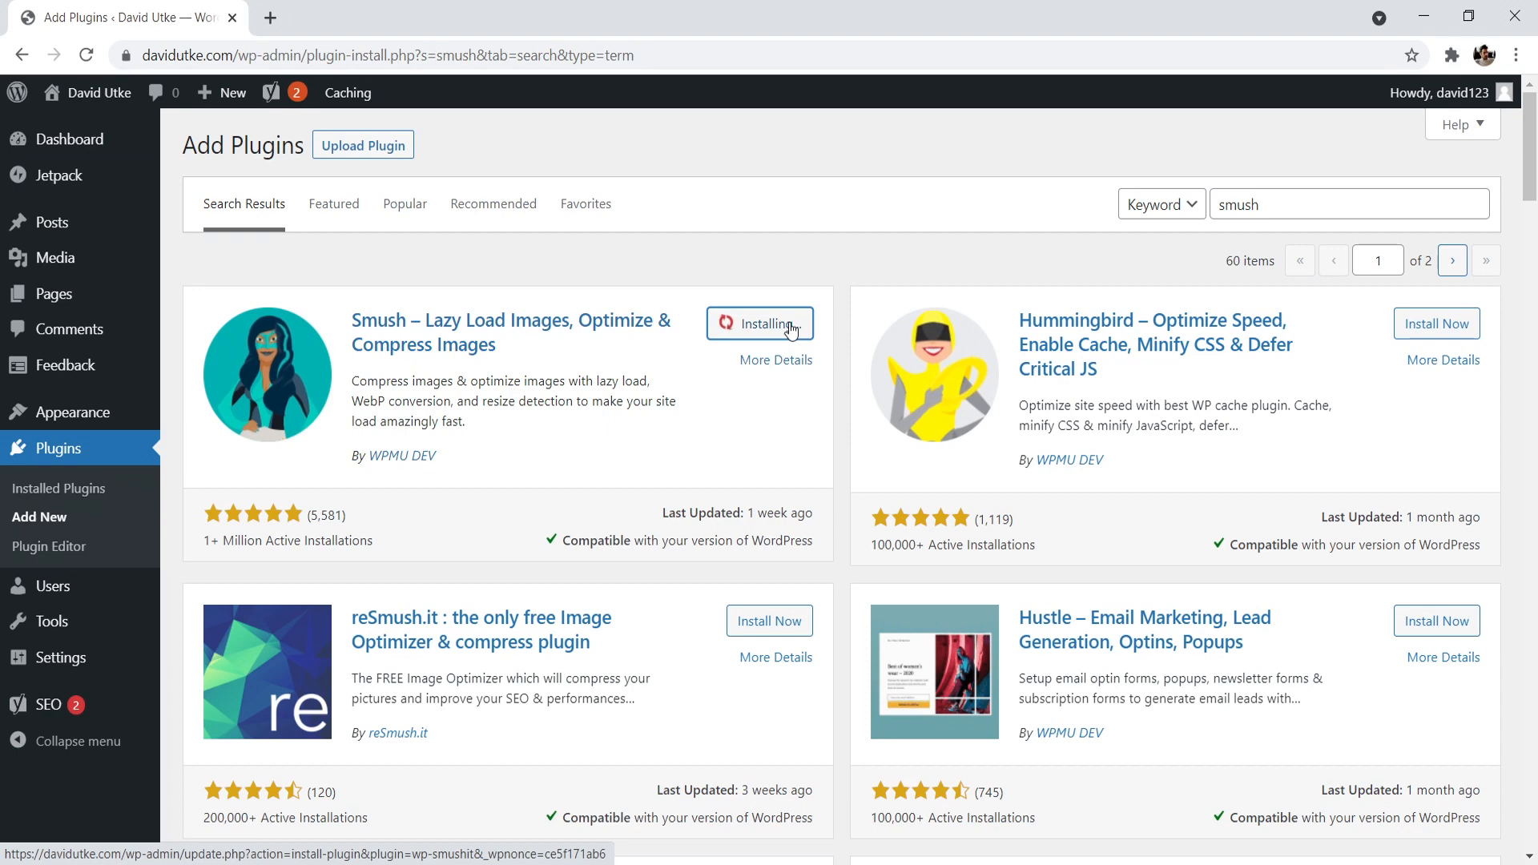
pyautogui.click(784, 325)
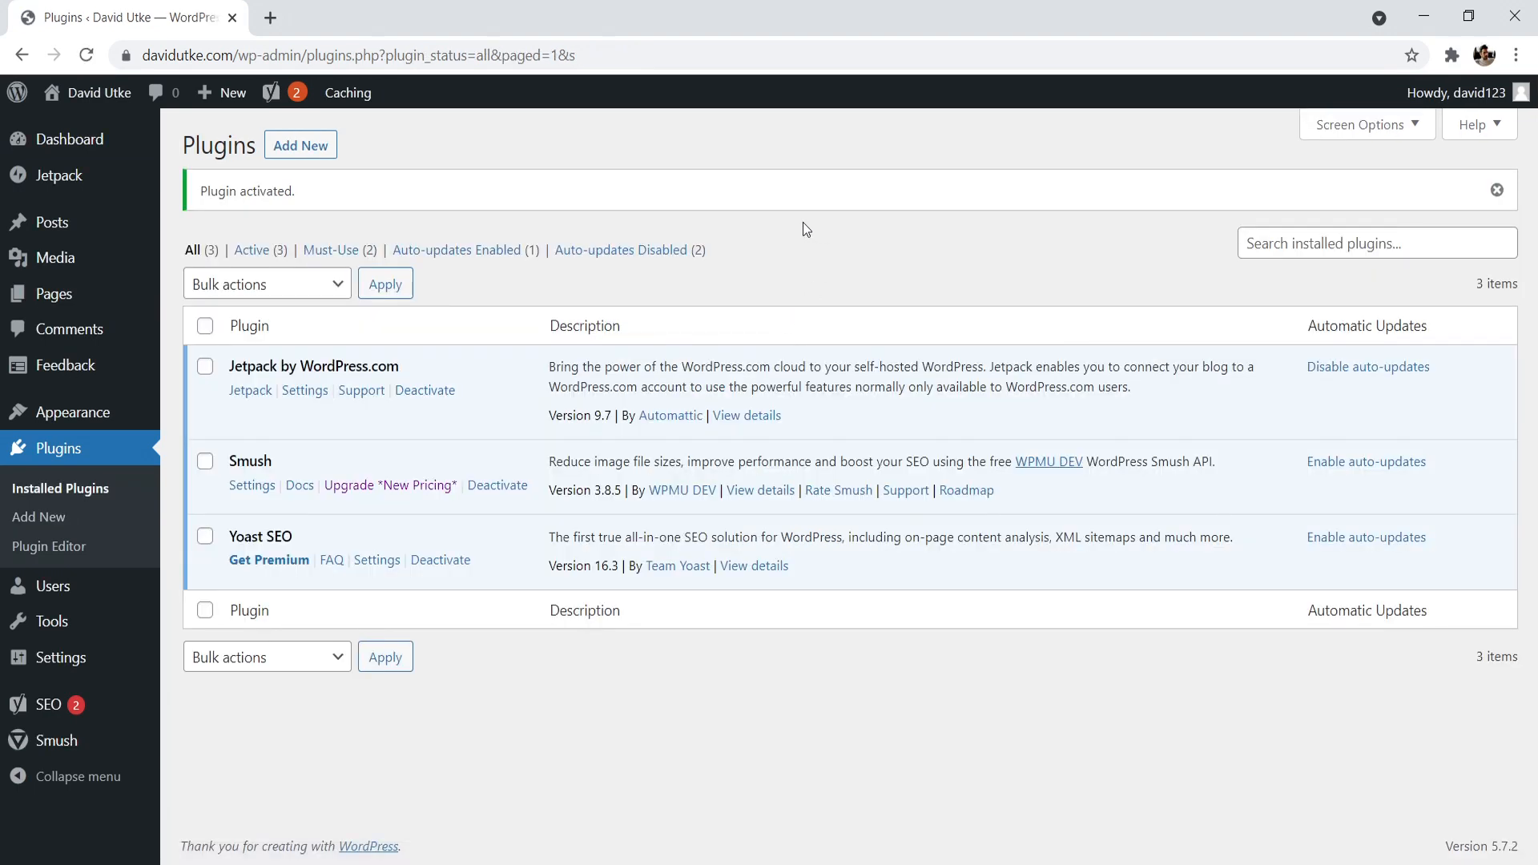
# - Search the plugins available to add for "w3 total cache"
pyautogui.click(305, 147)
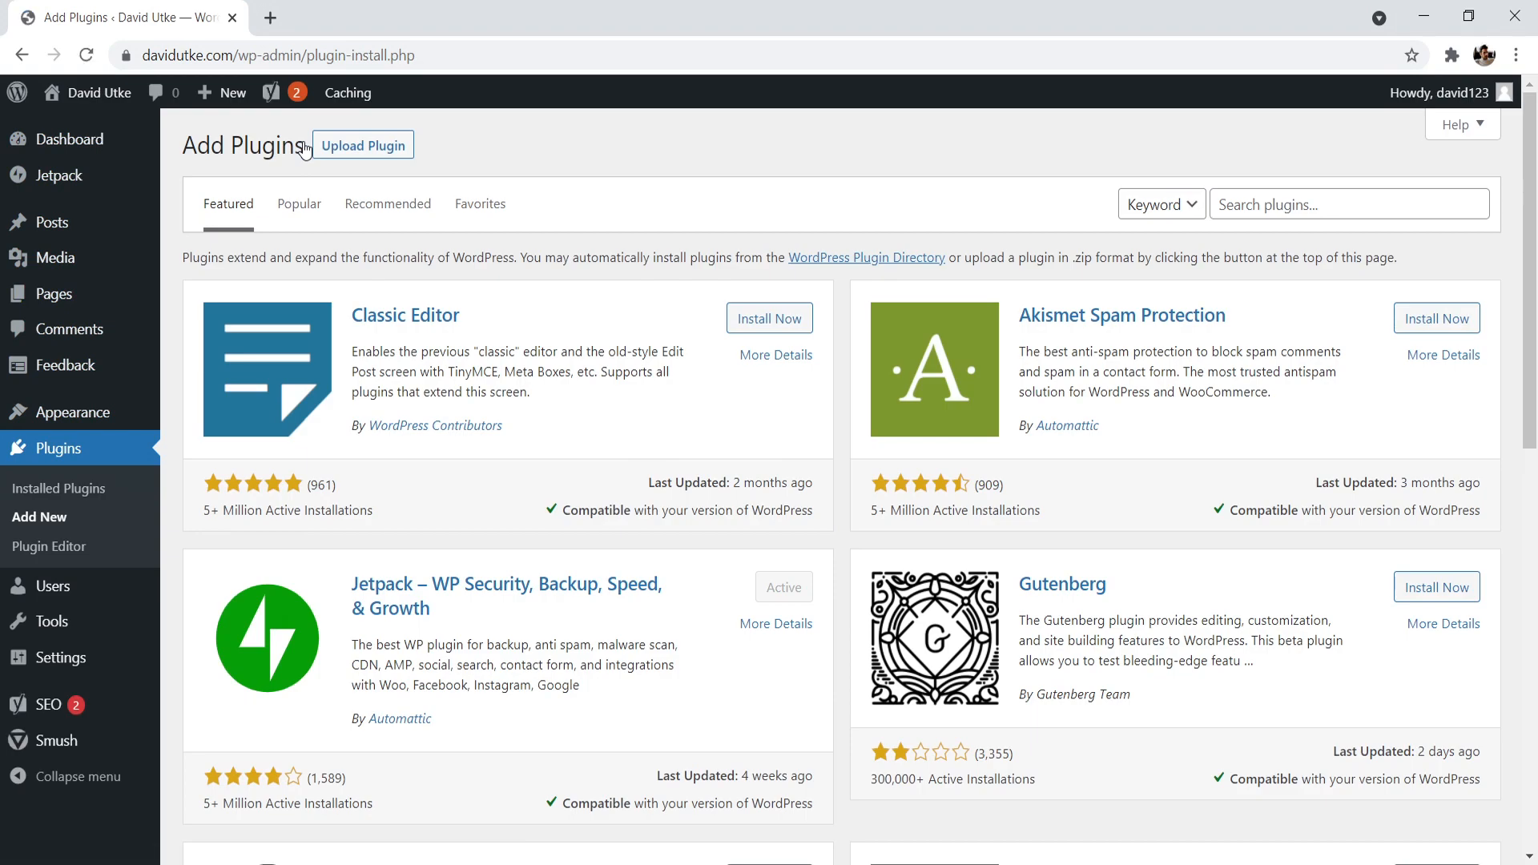
pyautogui.click(1273, 206)
pyautogui.write('w3 total cache')
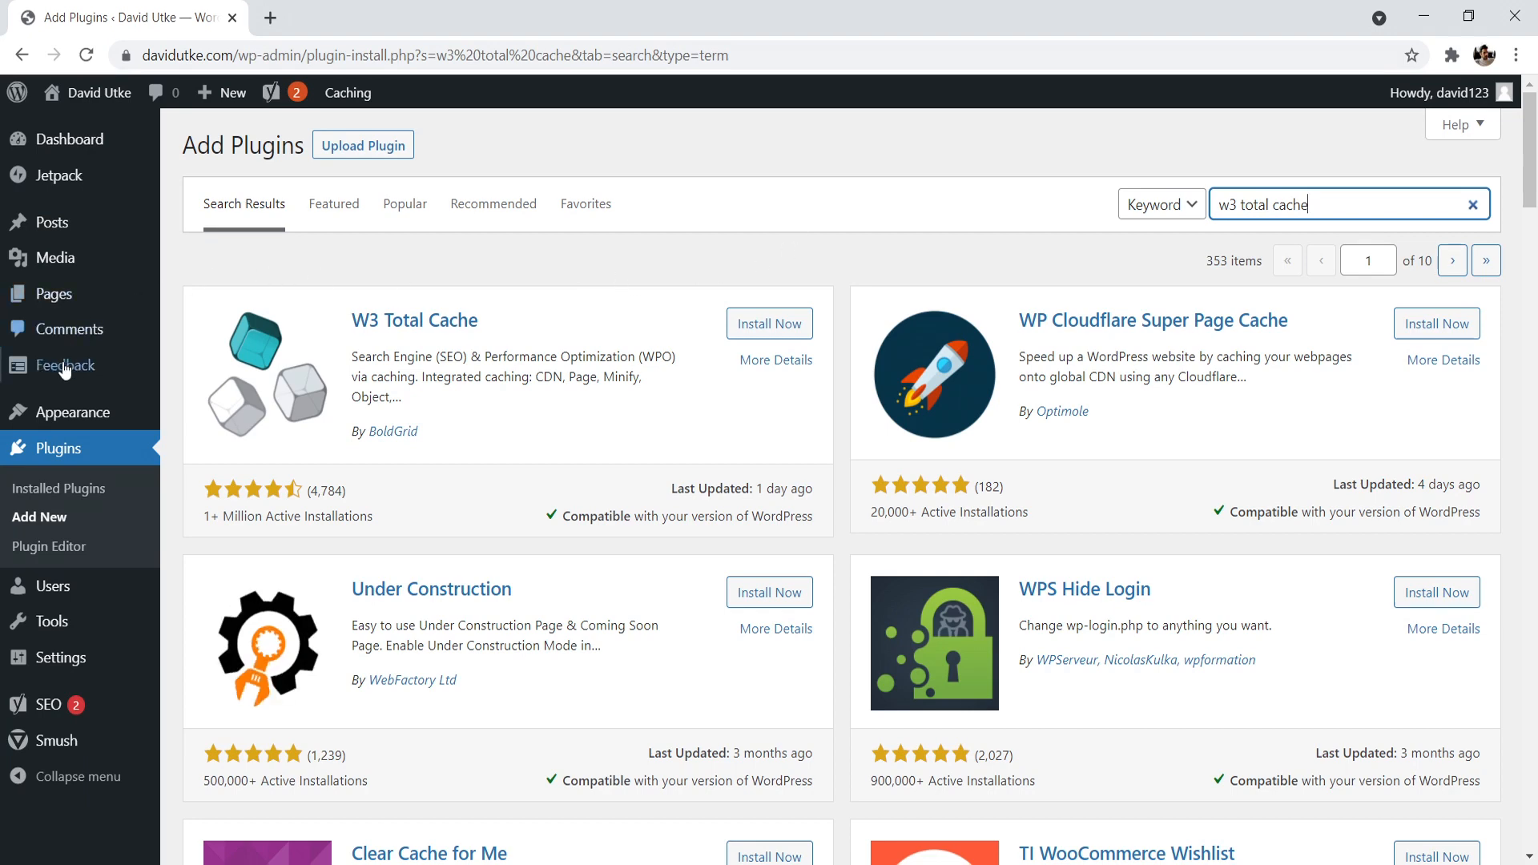
# - Find the Kadence theme by searching the new themes for "kadence", then install and activate it
pyautogui.moveTo(60, 412)
pyautogui.click(181, 417)
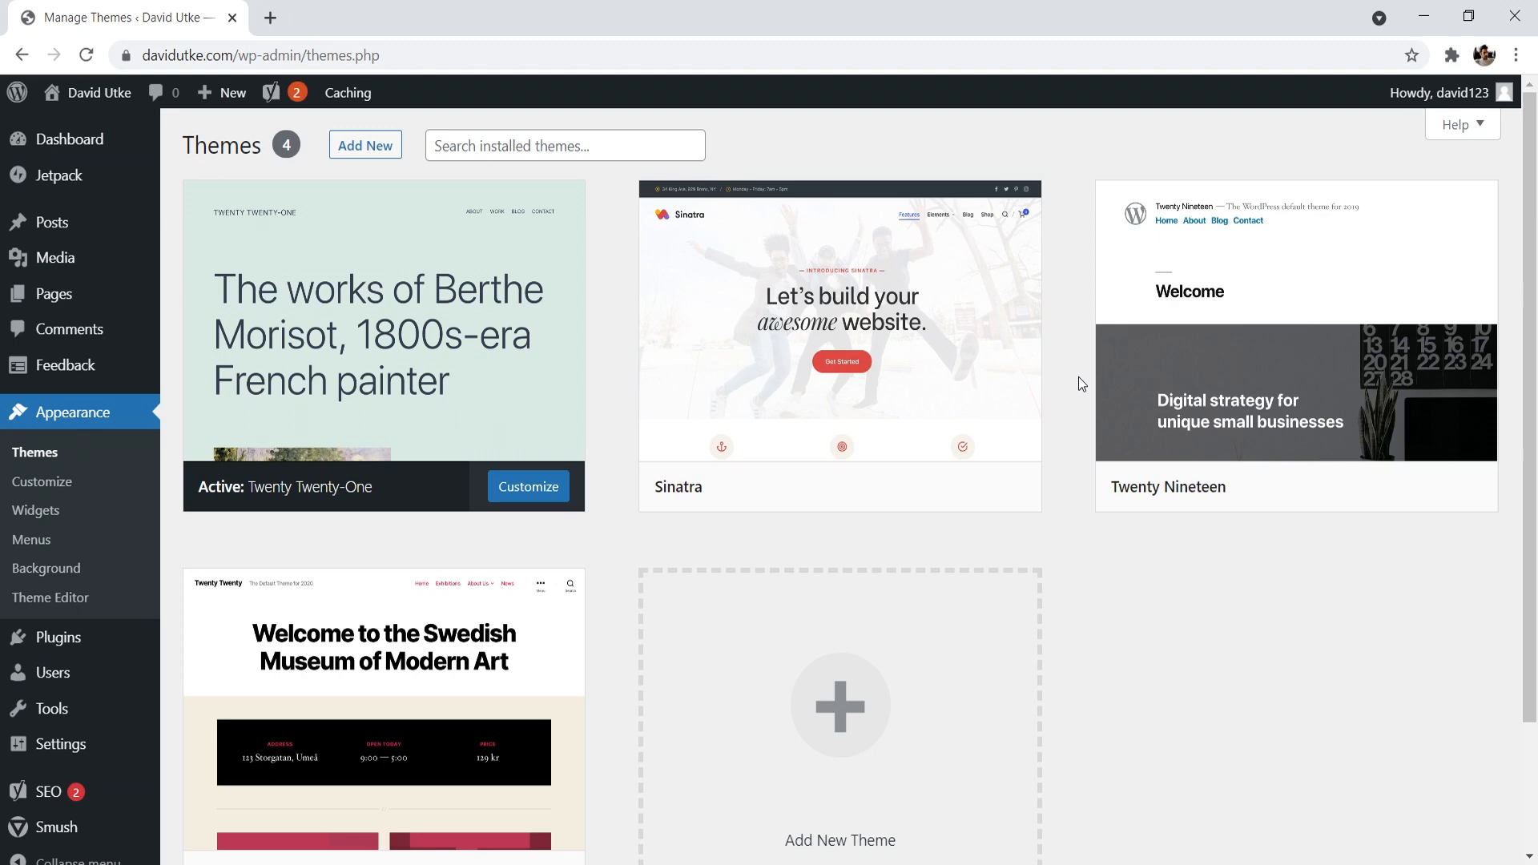
pyautogui.scroll(-1, 910, 593)
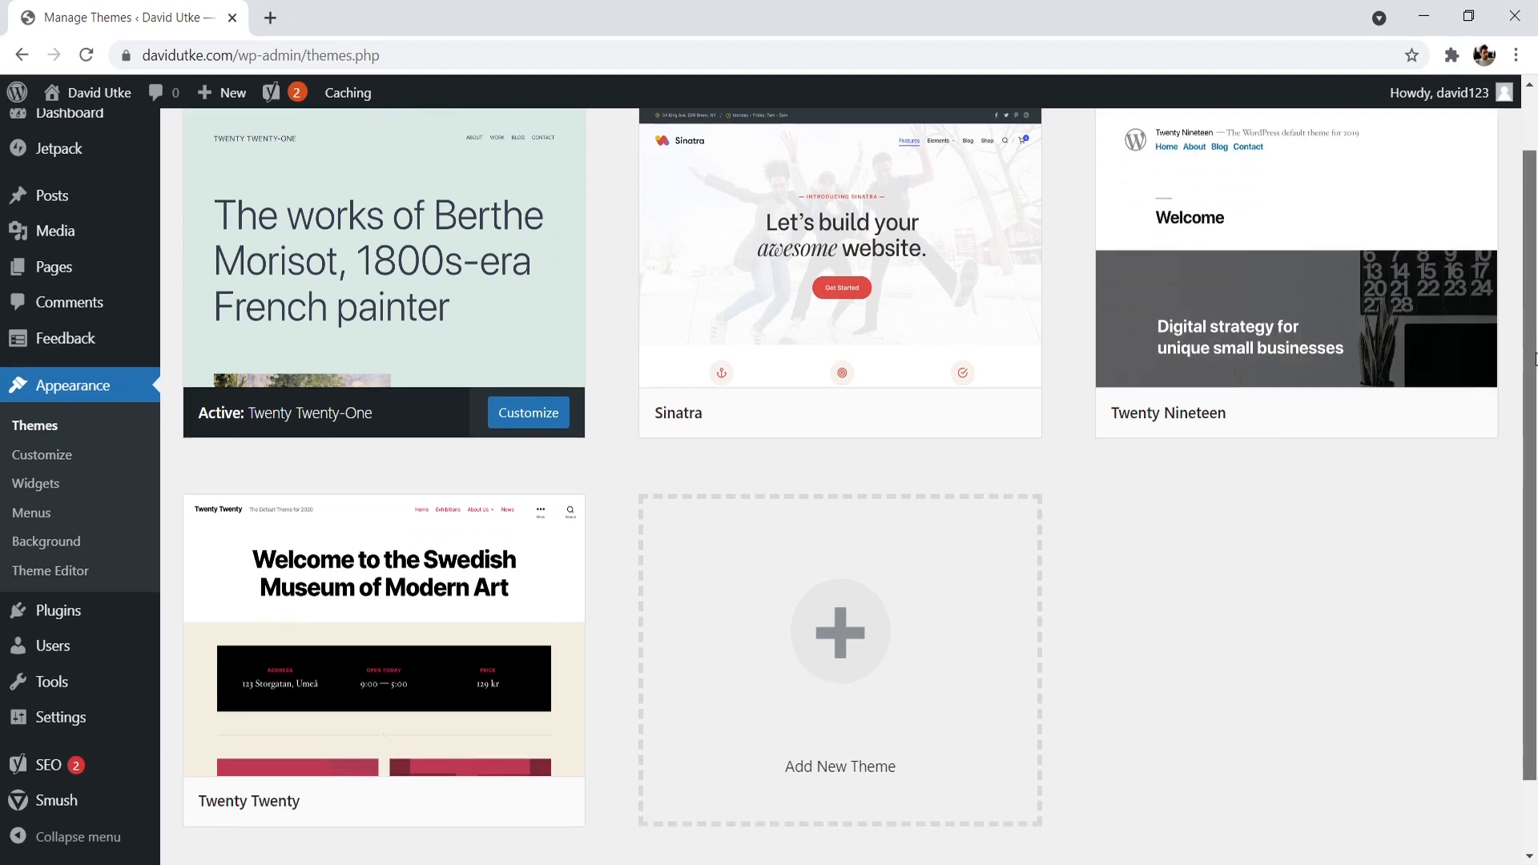
pyautogui.click(910, 593)
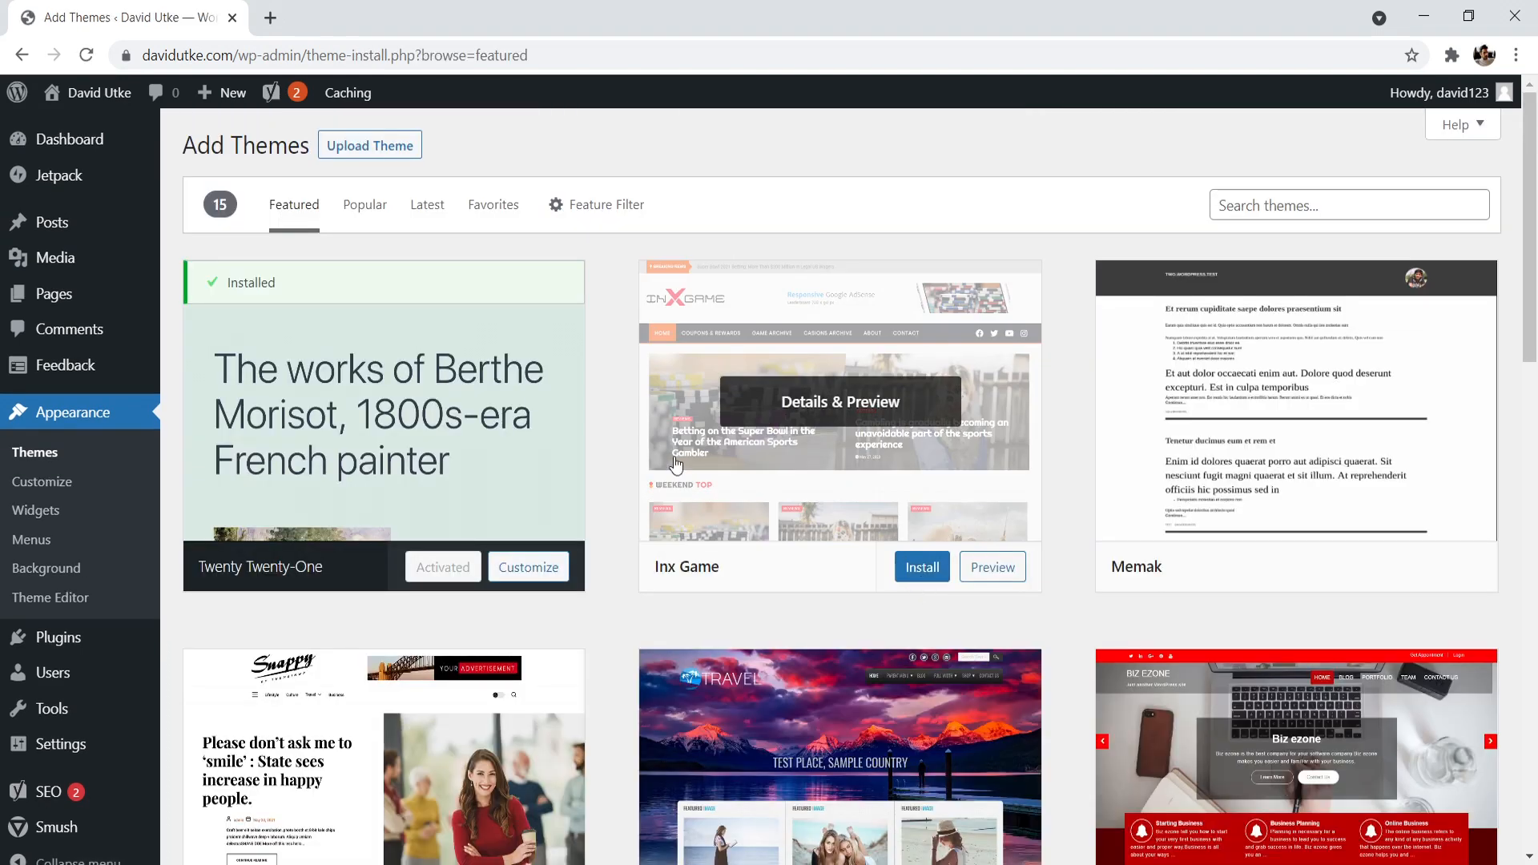
pyautogui.click(1242, 200)
pyautogui.write('kad')
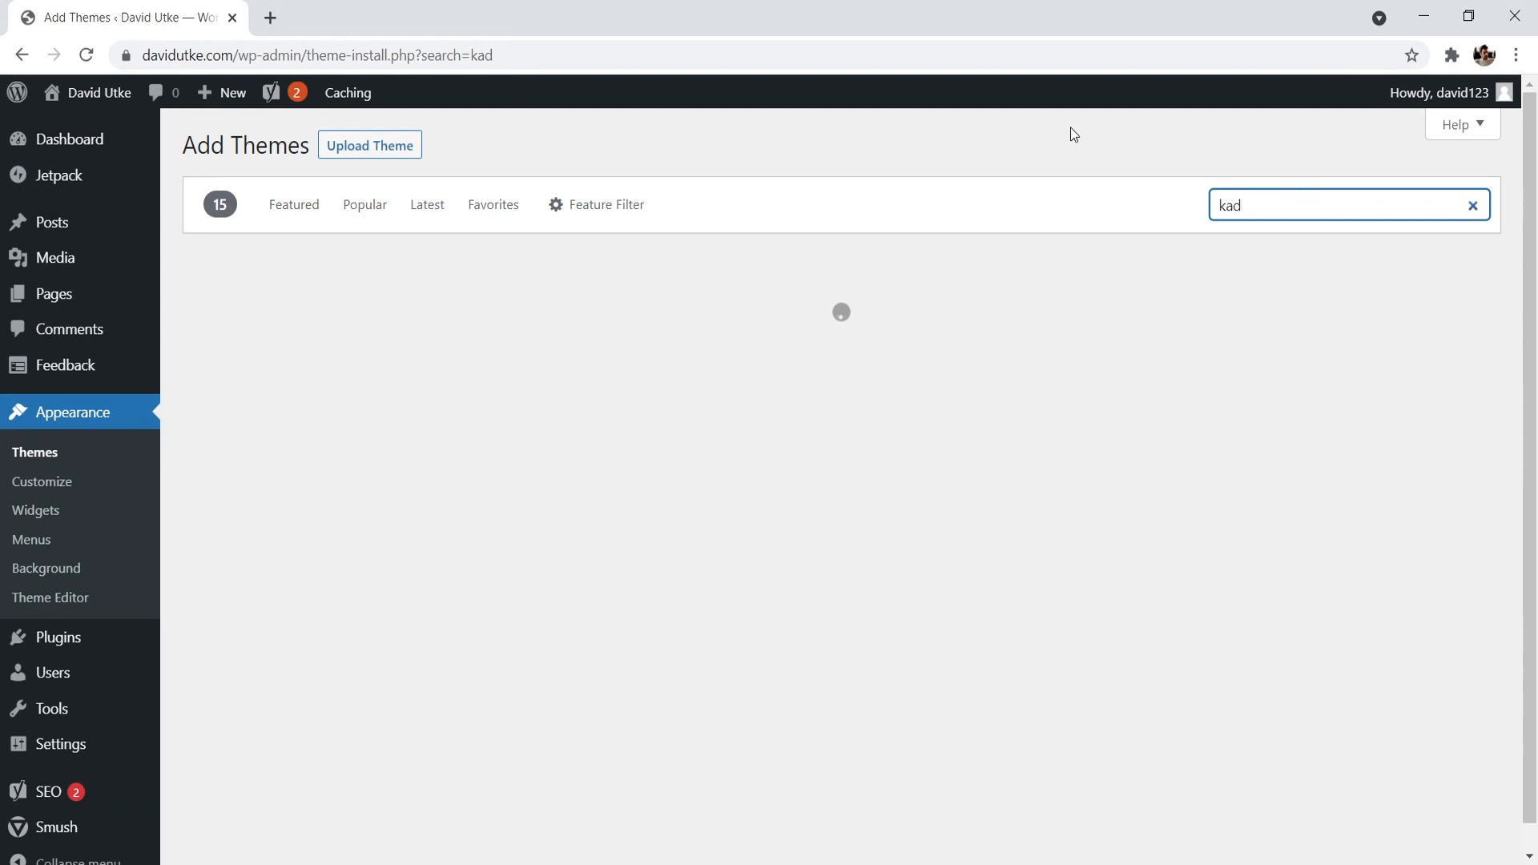
pyautogui.write('ence')
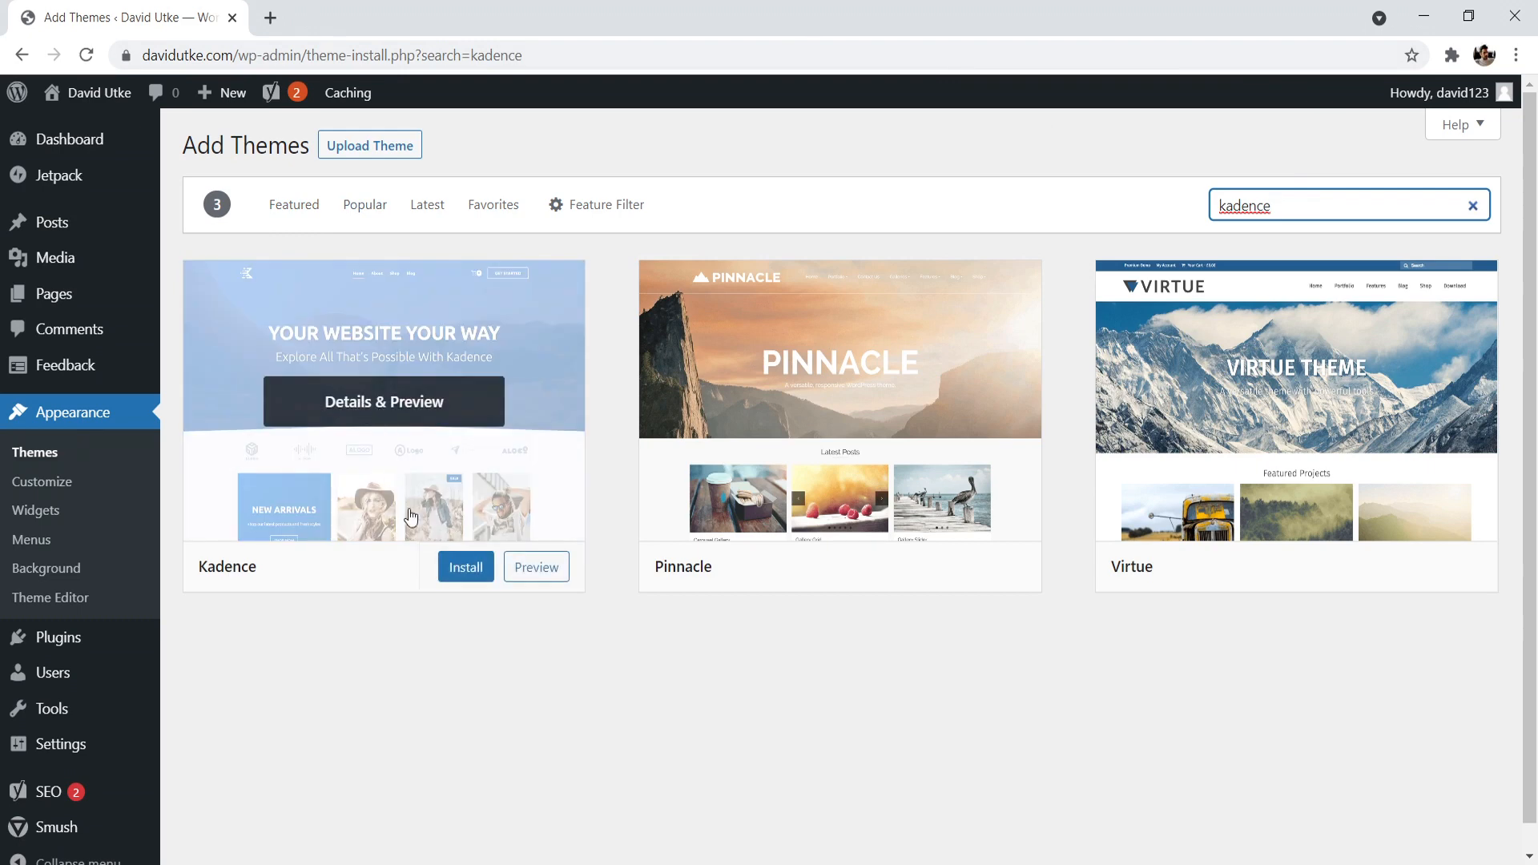
pyautogui.click(464, 567)
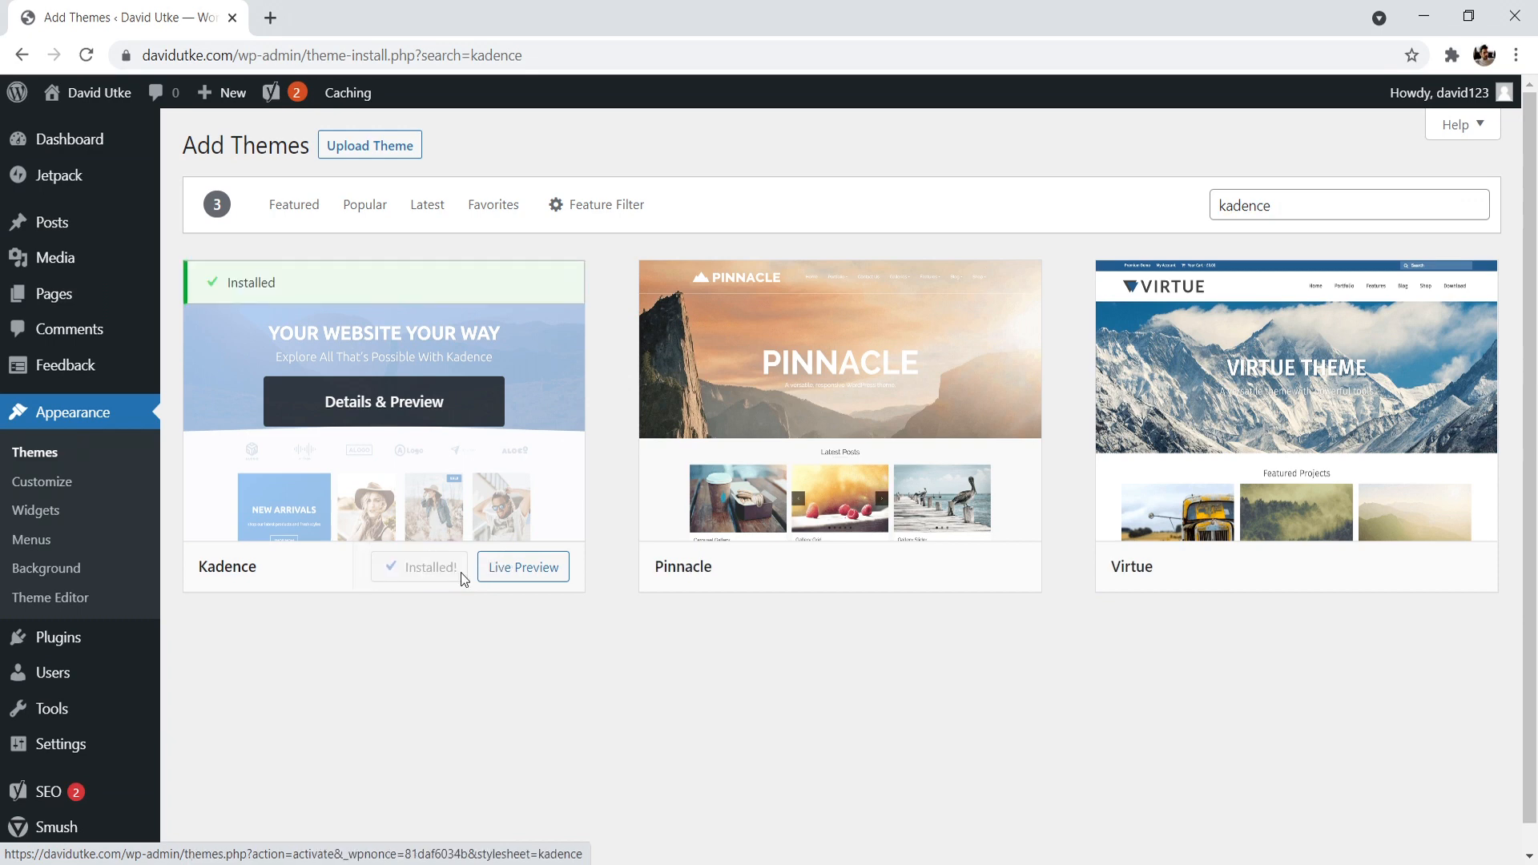
pyautogui.click(436, 571)
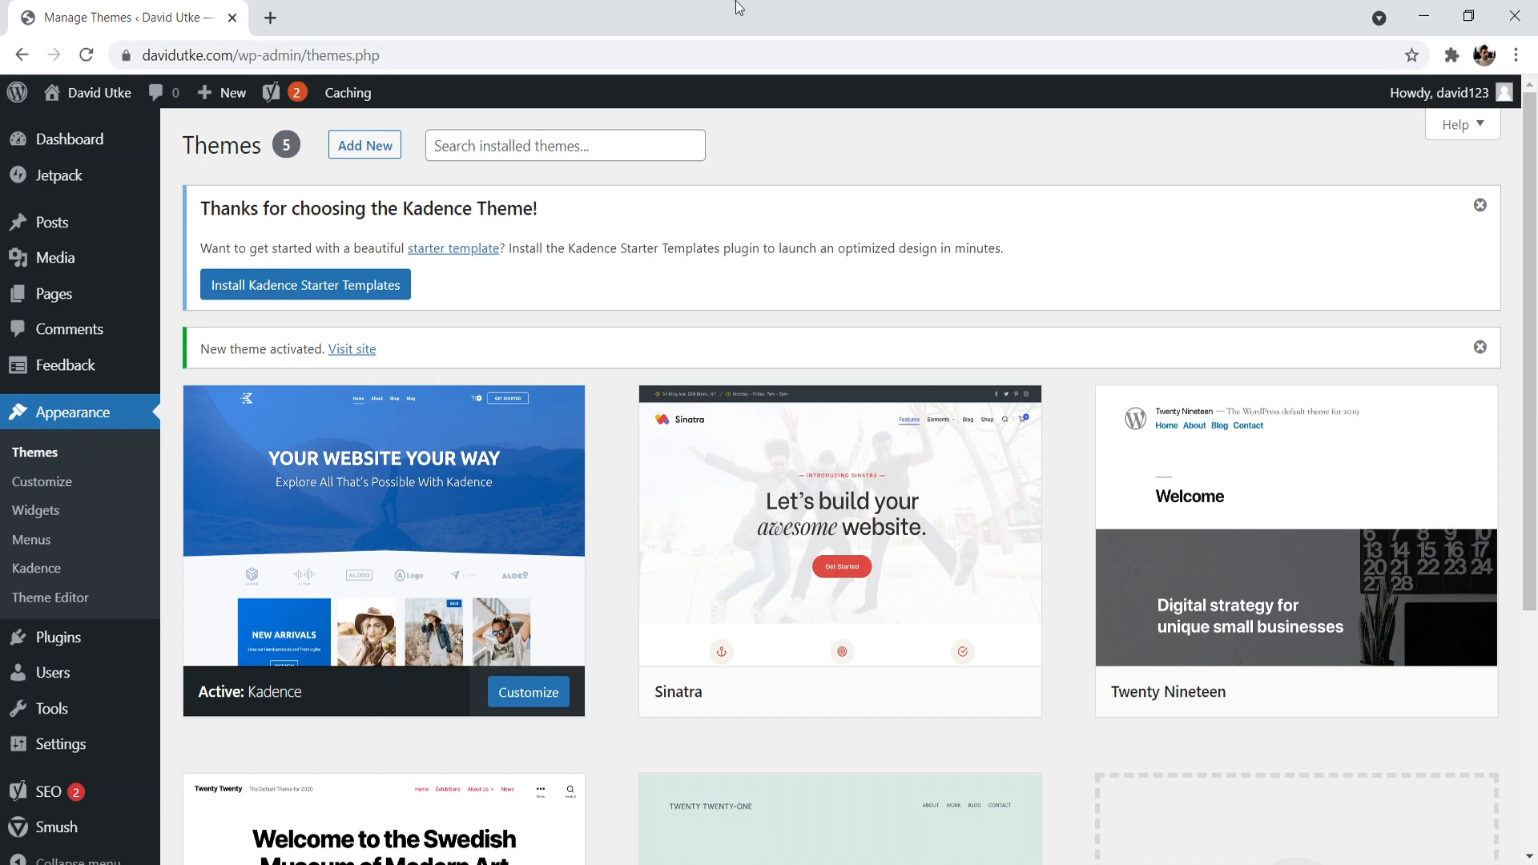
# - Open the live site in a new browser tab to check it, and return to the themes page
pyautogui.moveTo(90, 99)
pyautogui.rightClick(61, 132)
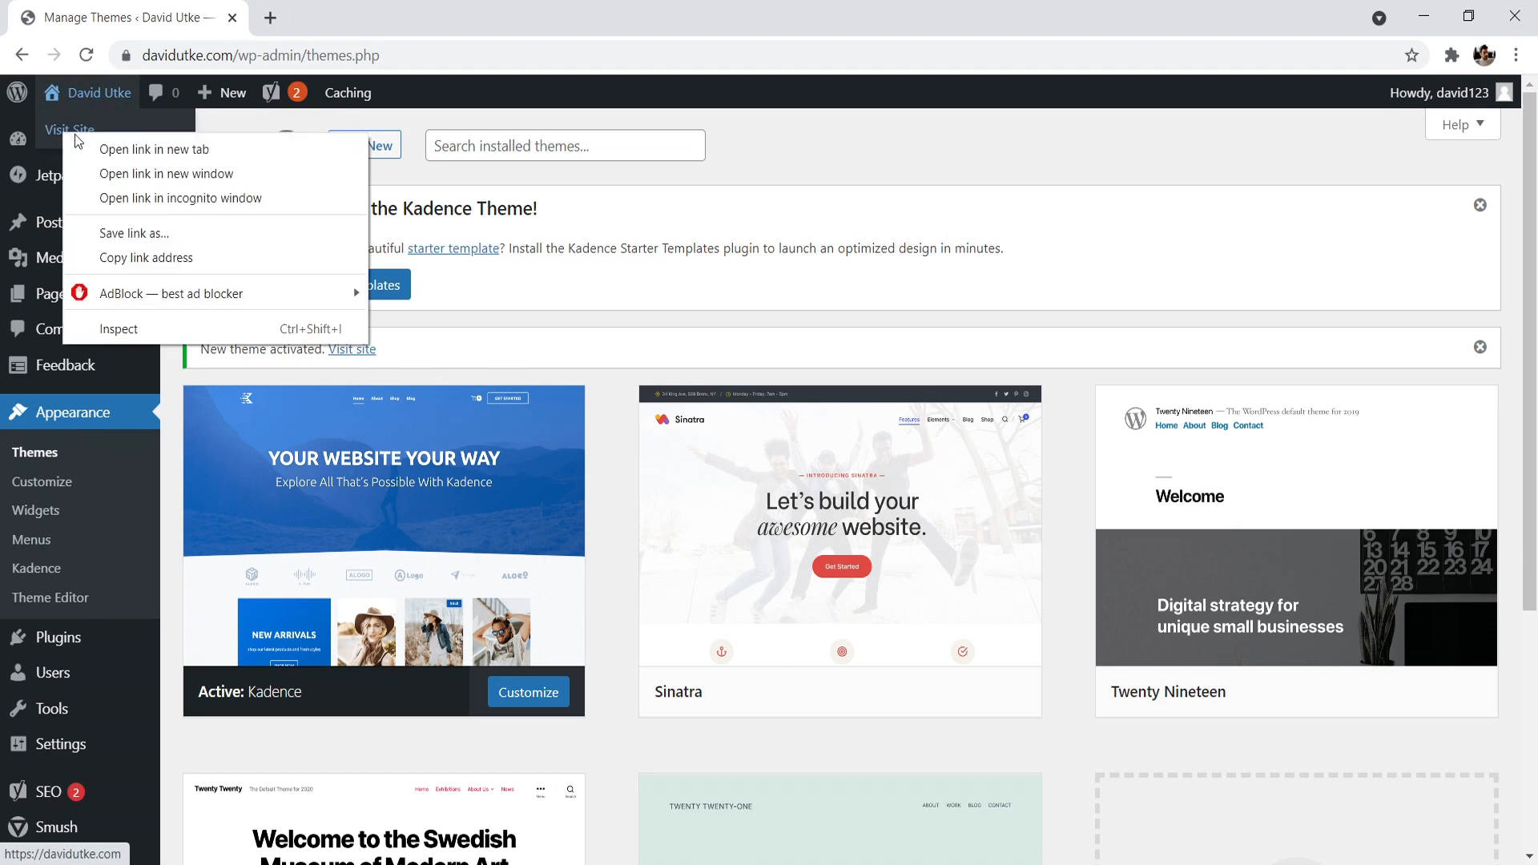
pyautogui.click(95, 145)
pyautogui.click(265, 15)
pyautogui.click(240, 12)
# - Delete the Twenty Nineteen theme from the installed themes and confirm the deletion
pyautogui.moveTo(1536, 179); pyautogui.dragTo(1536, 314)
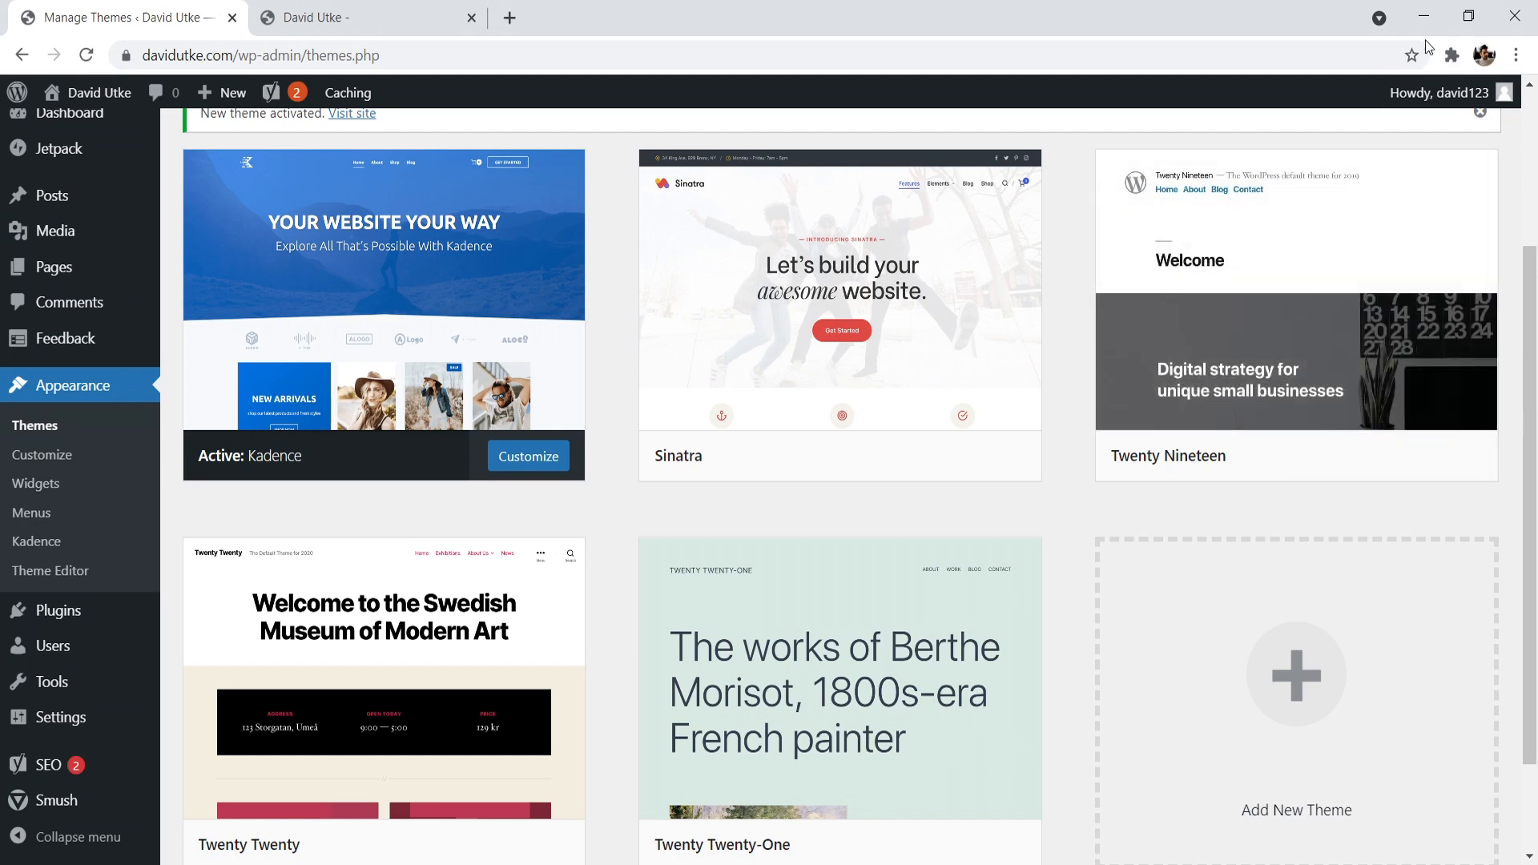
pyautogui.moveTo(1321, 228)
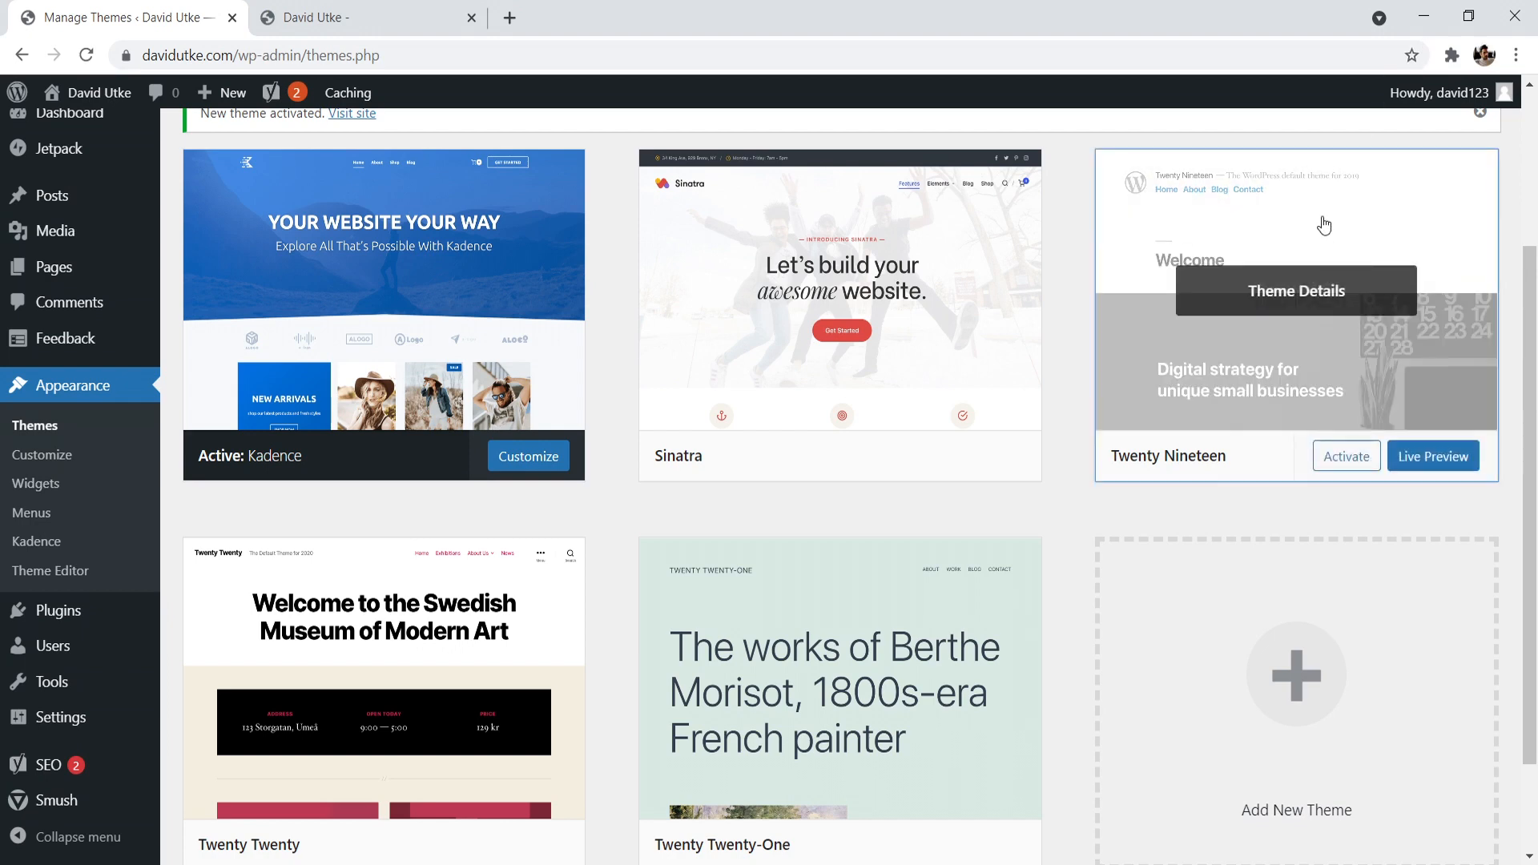
pyautogui.click(1321, 227)
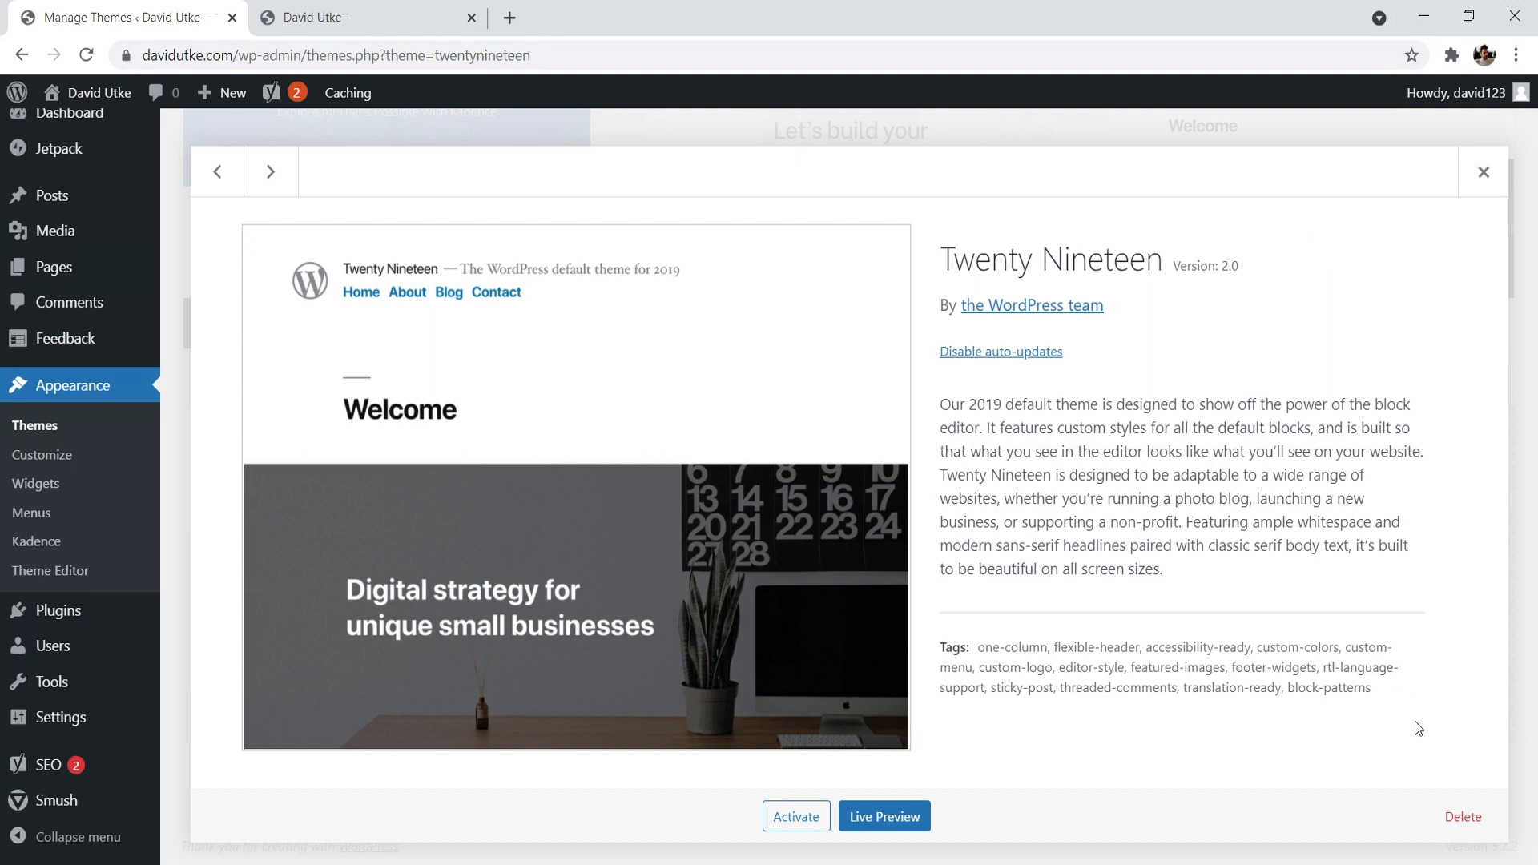
pyautogui.click(1476, 825)
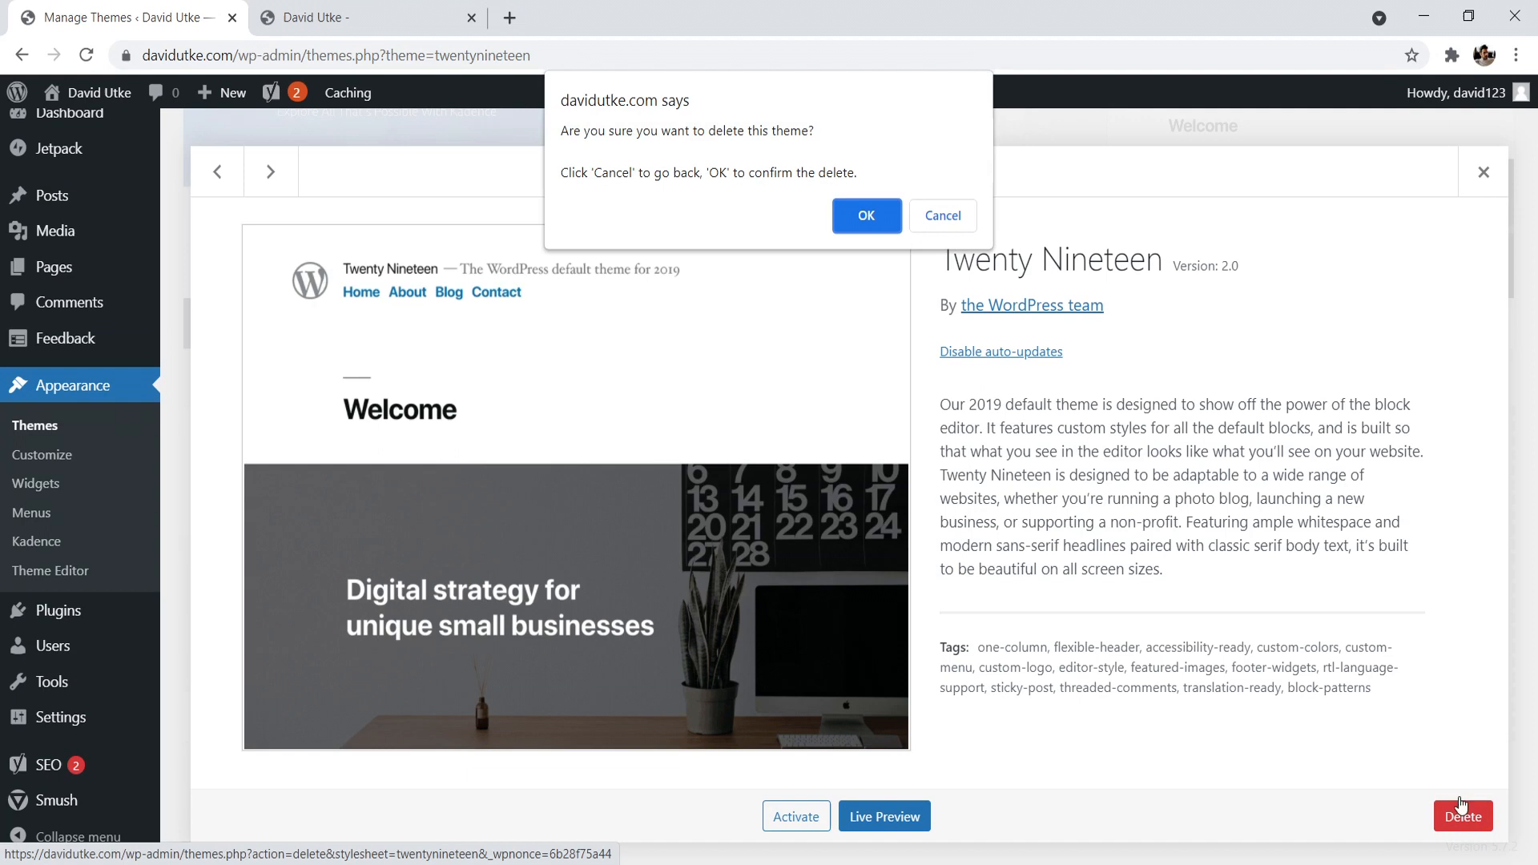
pyautogui.click(866, 219)
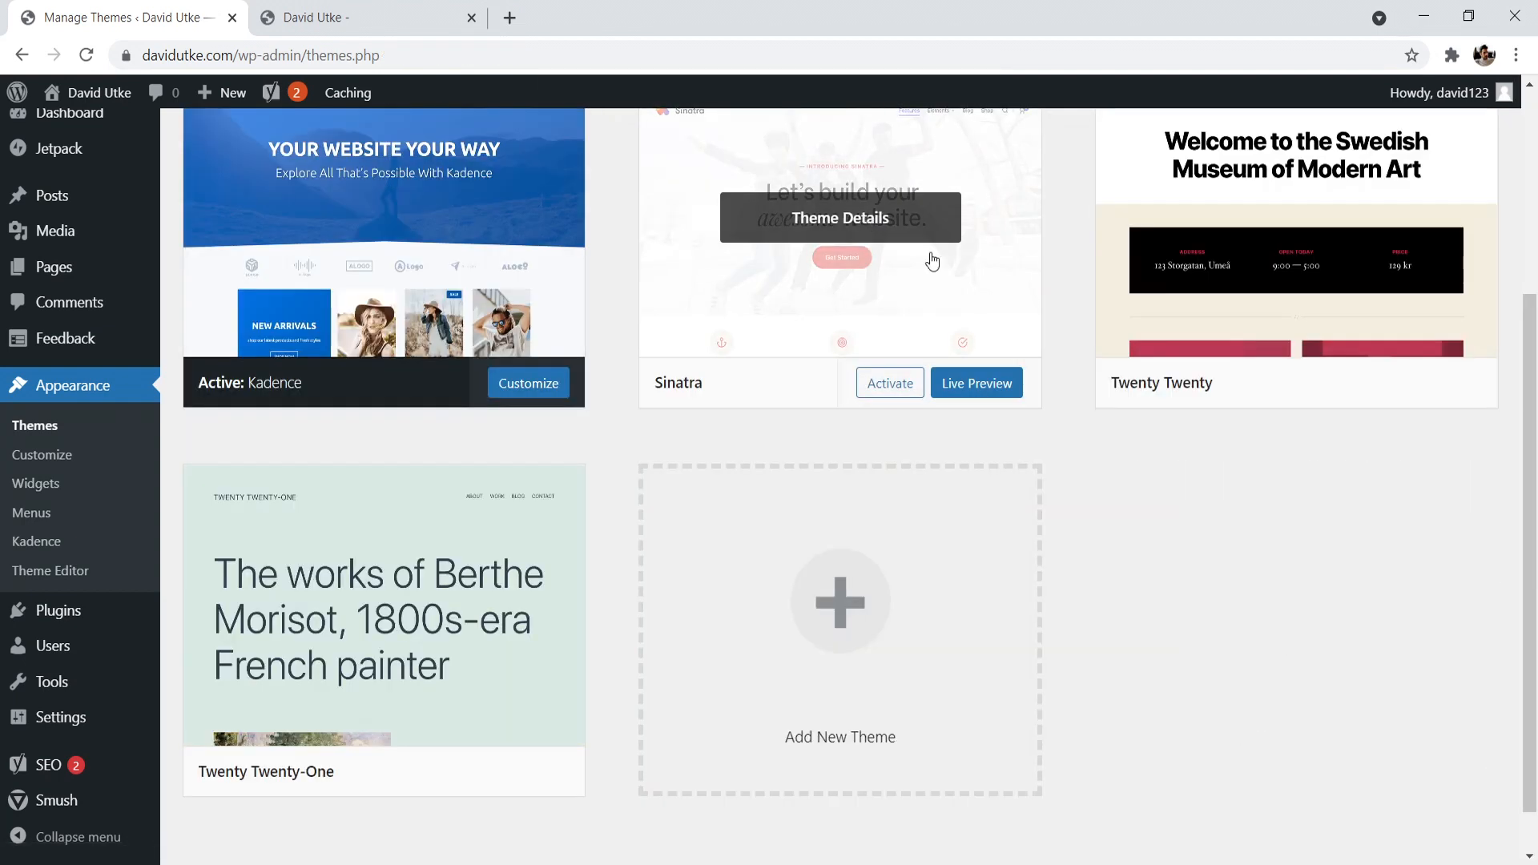
pyautogui.moveTo(1536, 461); pyautogui.dragTo(1532, 394)
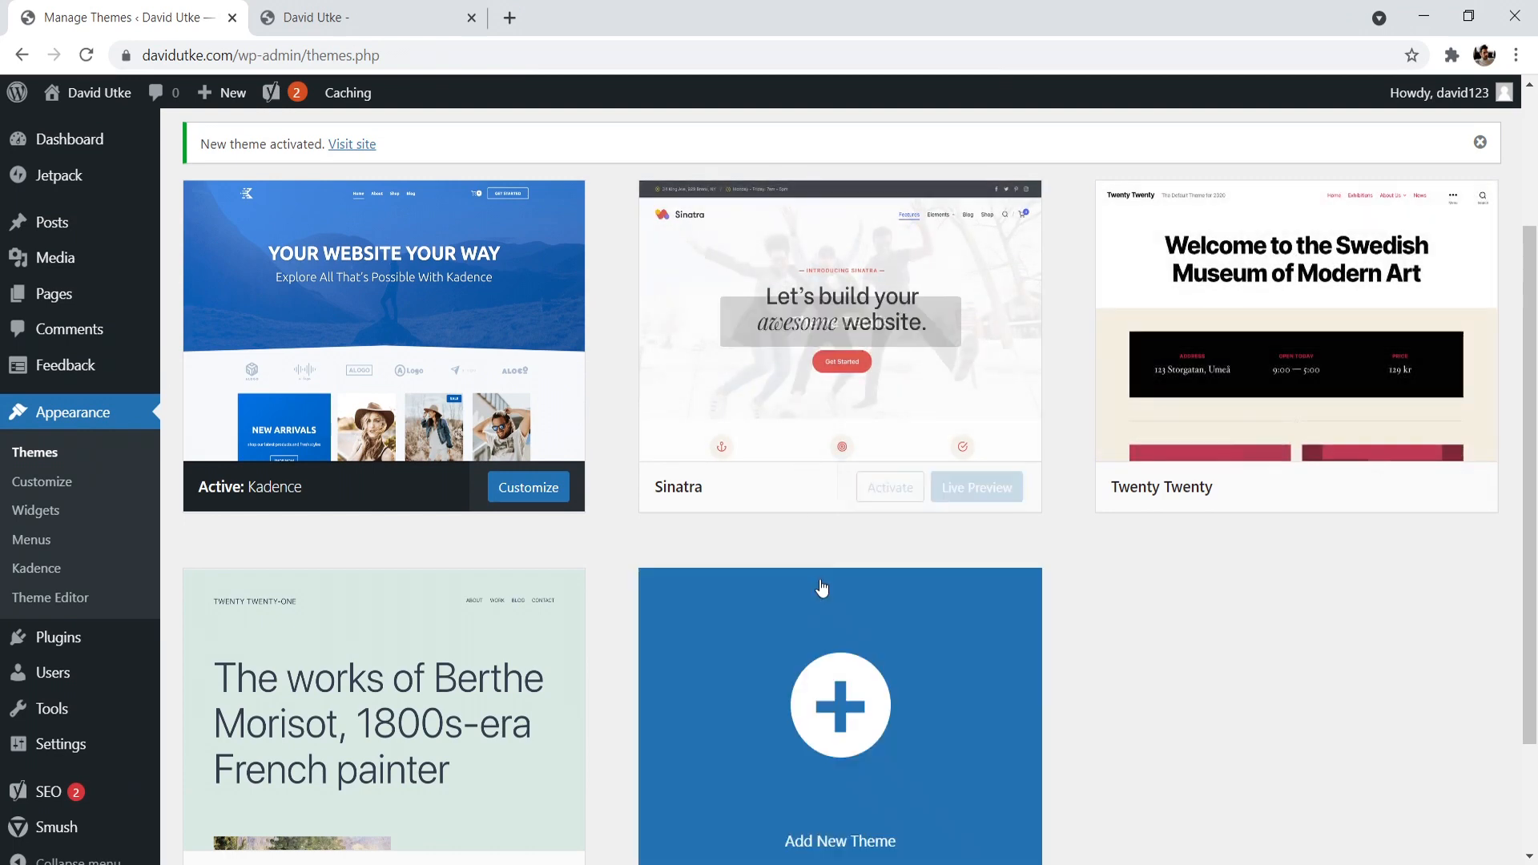
# - Check the live site's front page in its browser tab and return to the WordPress admin dashboard
pyautogui.click(359, 11)
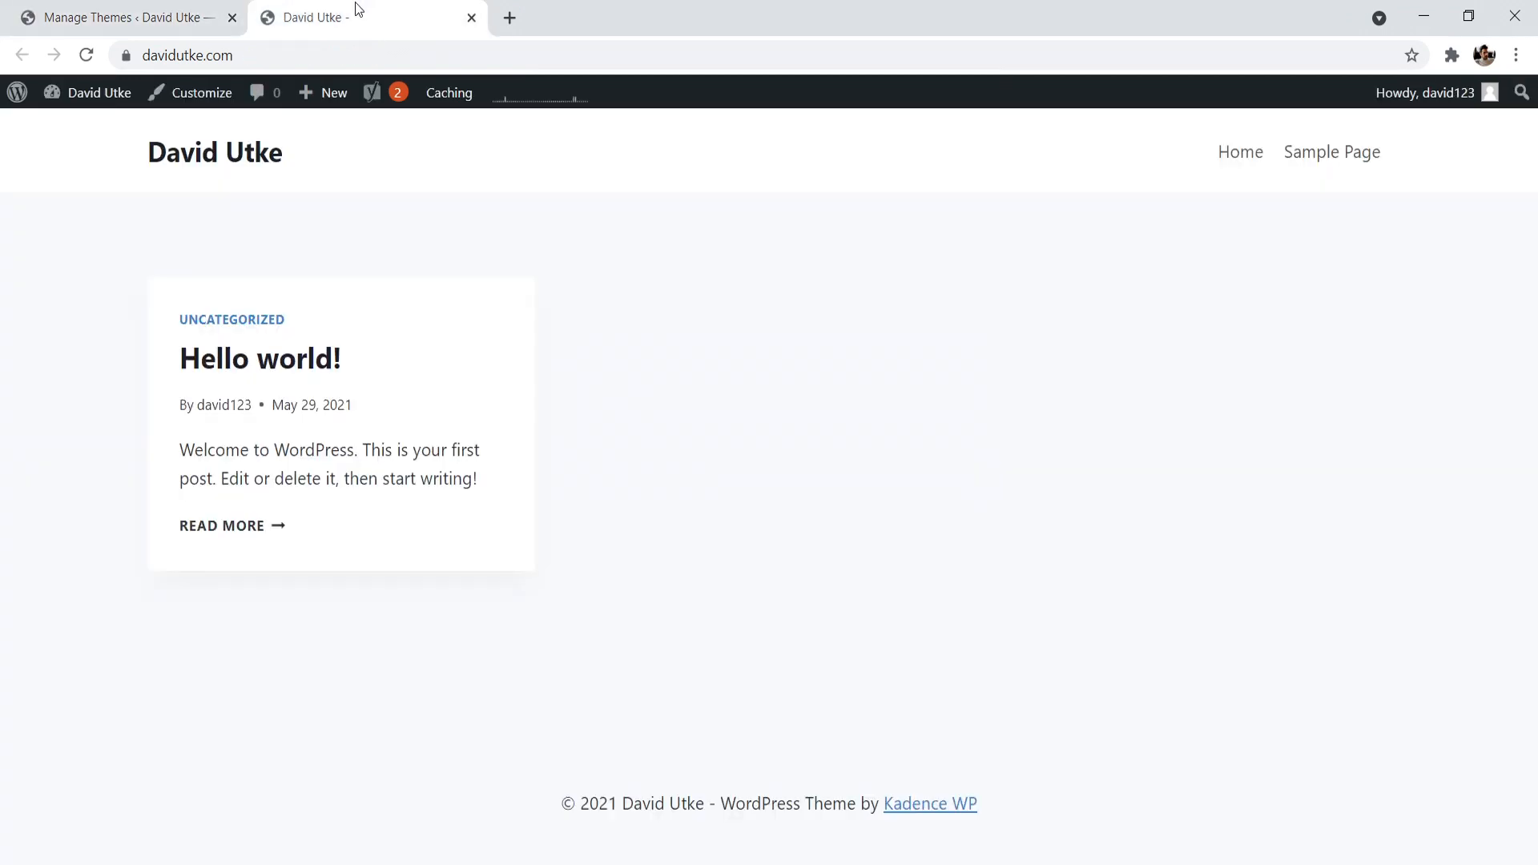
pyautogui.click(169, 16)
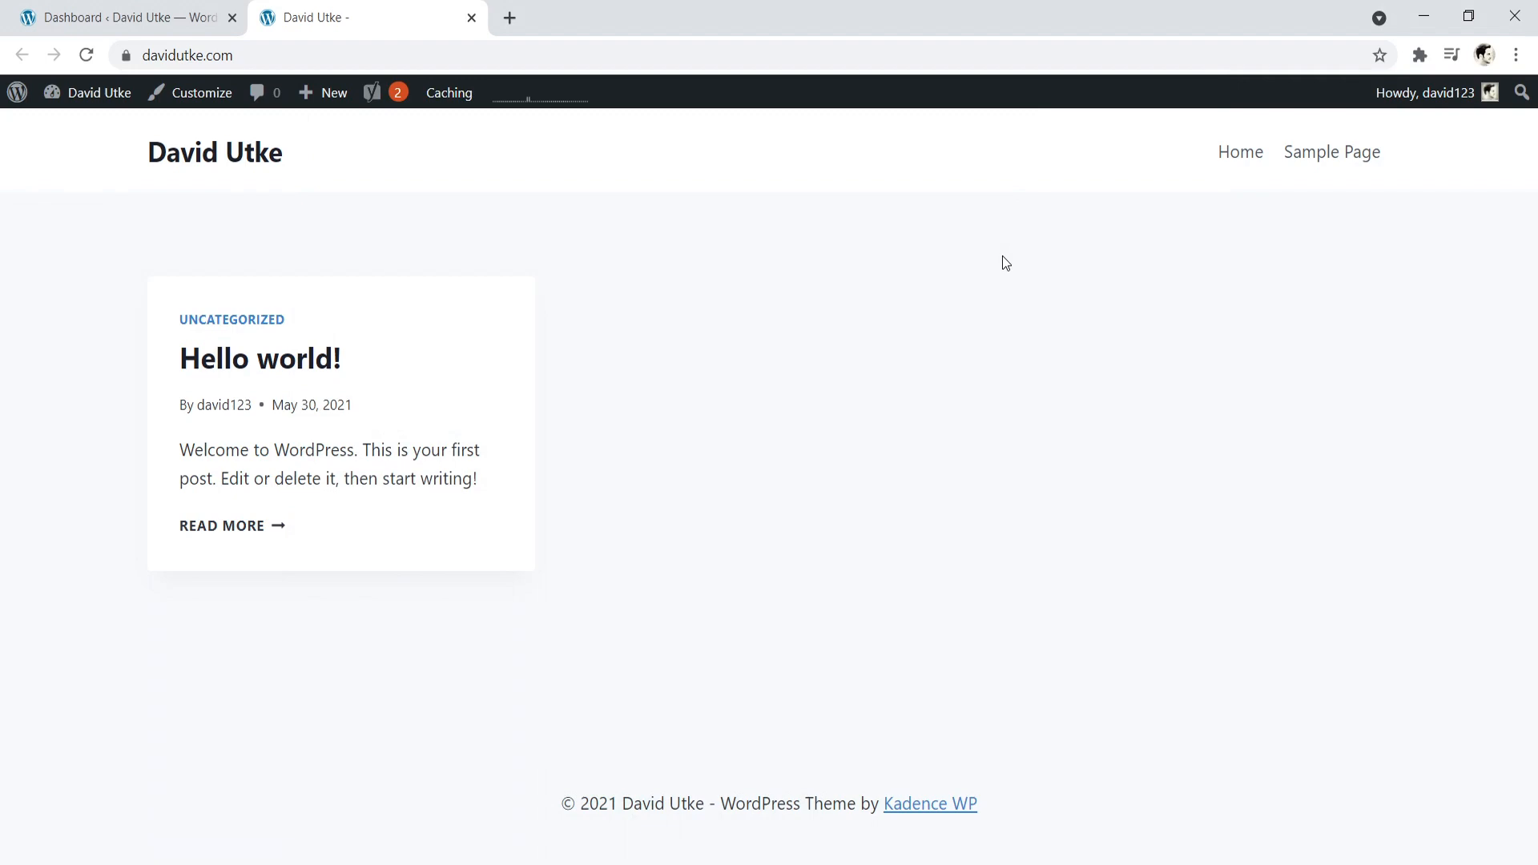
pyautogui.click(69, 7)
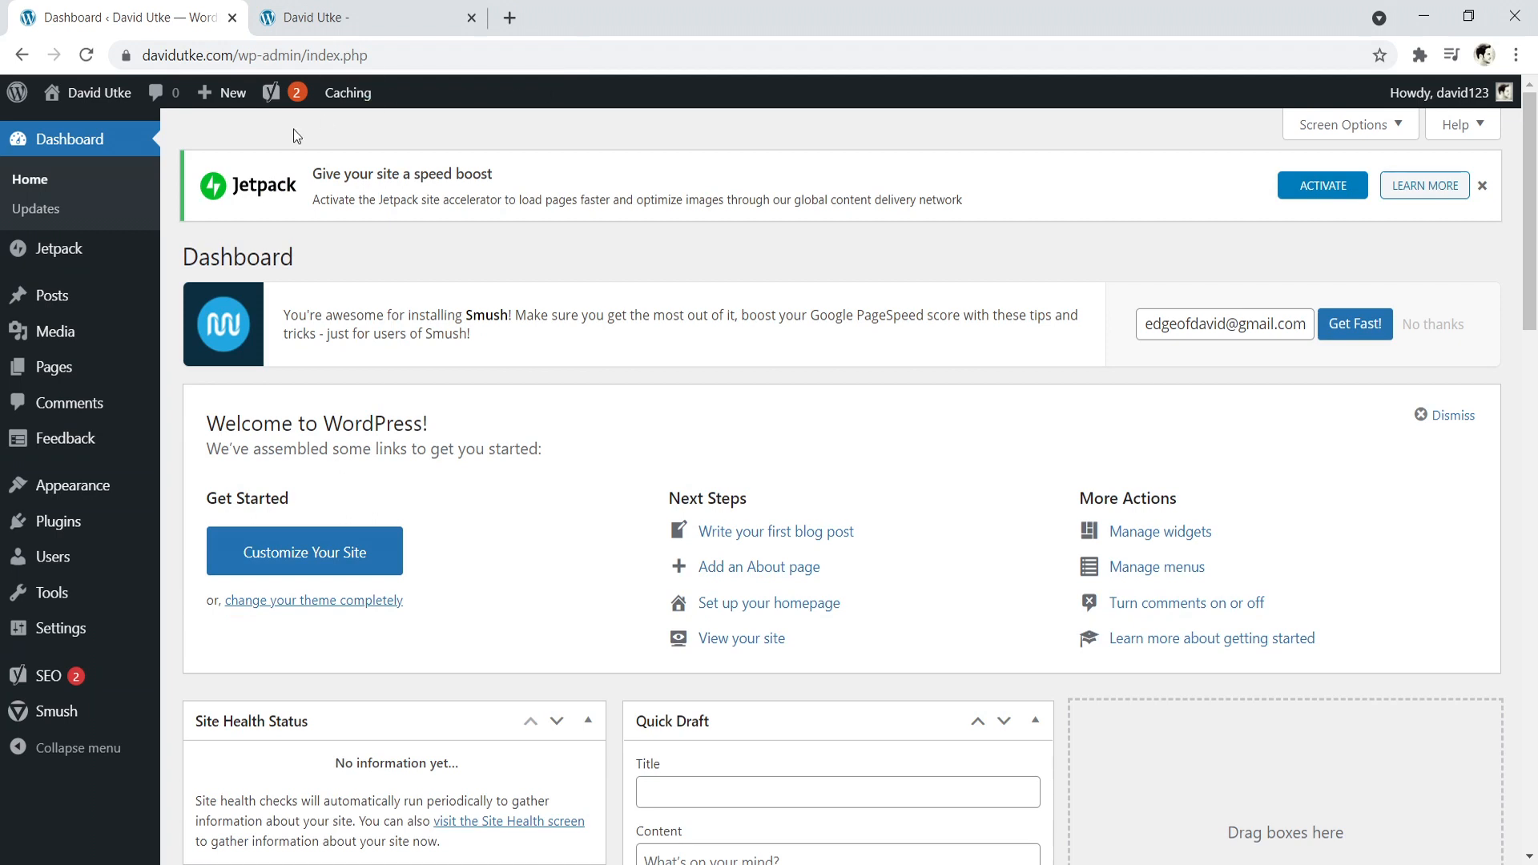
# - Find Gutenberg Blocks by Kadence Blocks by searching the plugins to add for "kadence", and install and activate it
pyautogui.moveTo(52, 539)
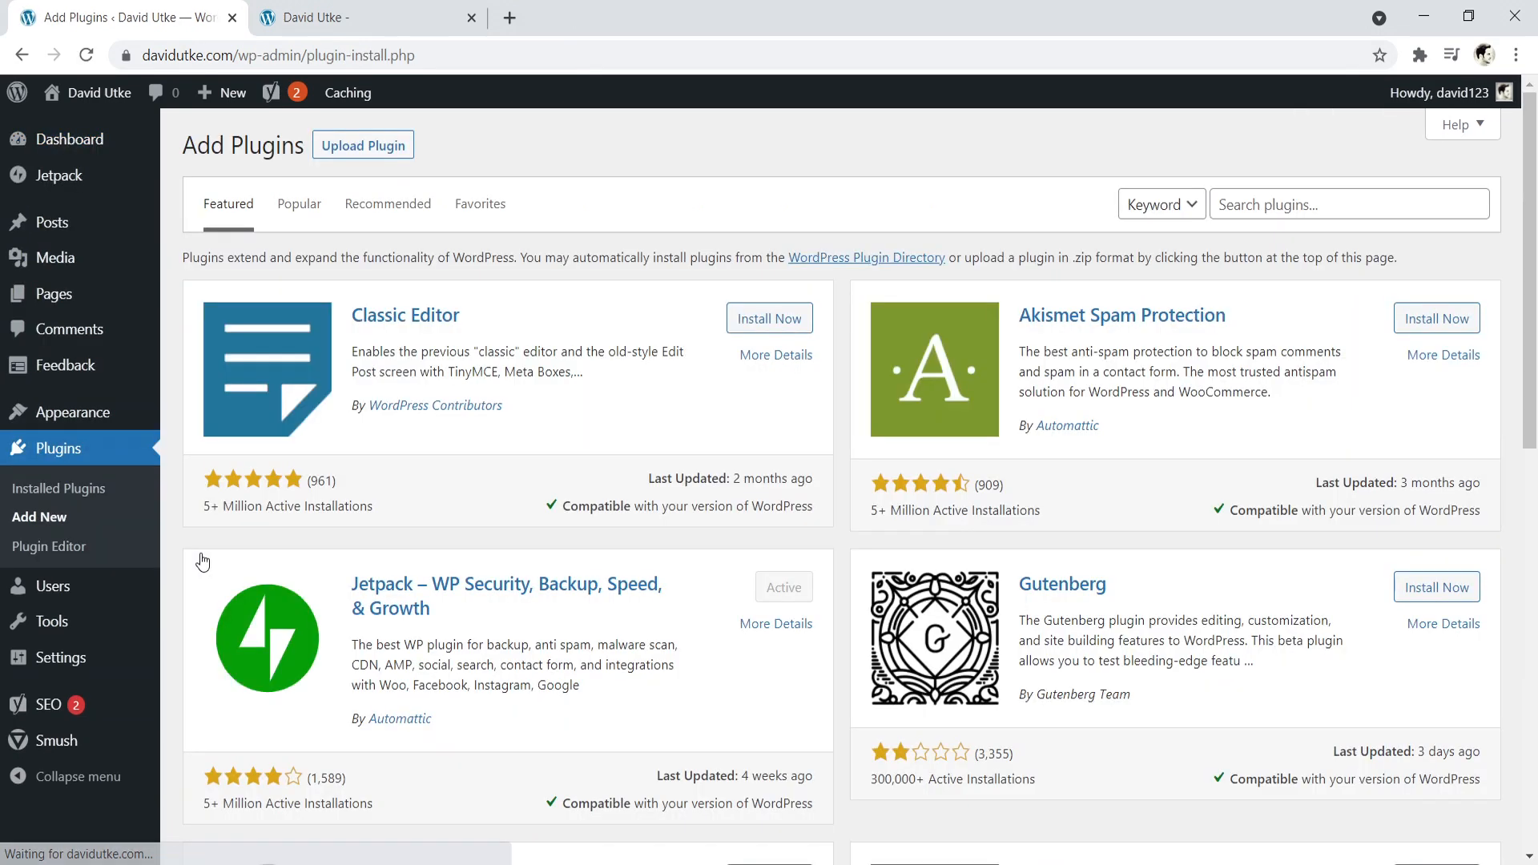
pyautogui.click(1266, 204)
pyautogui.write('kadence')
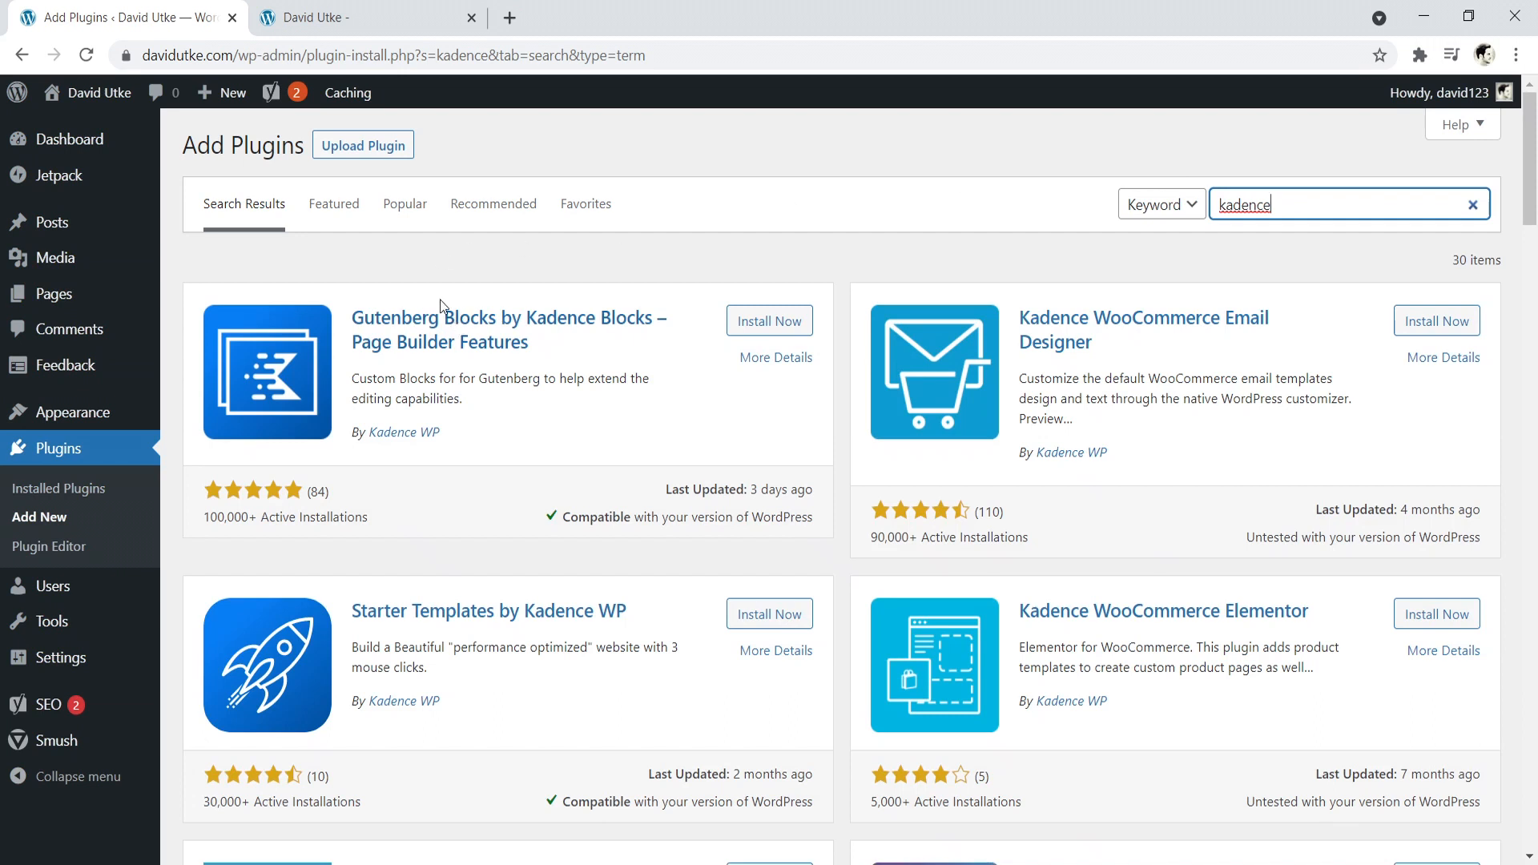
pyautogui.click(783, 321)
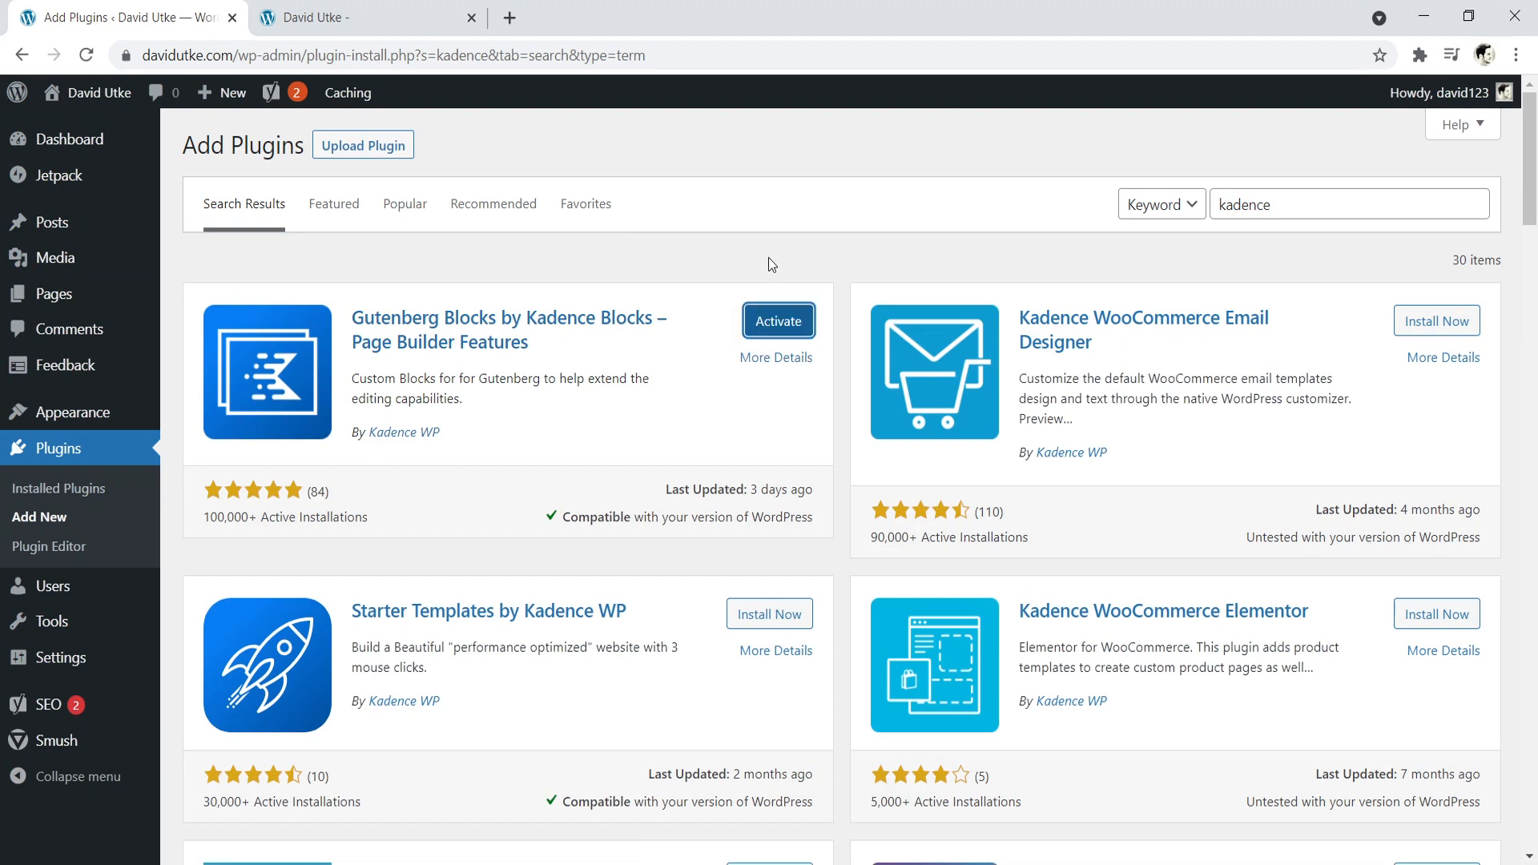
pyautogui.click(781, 322)
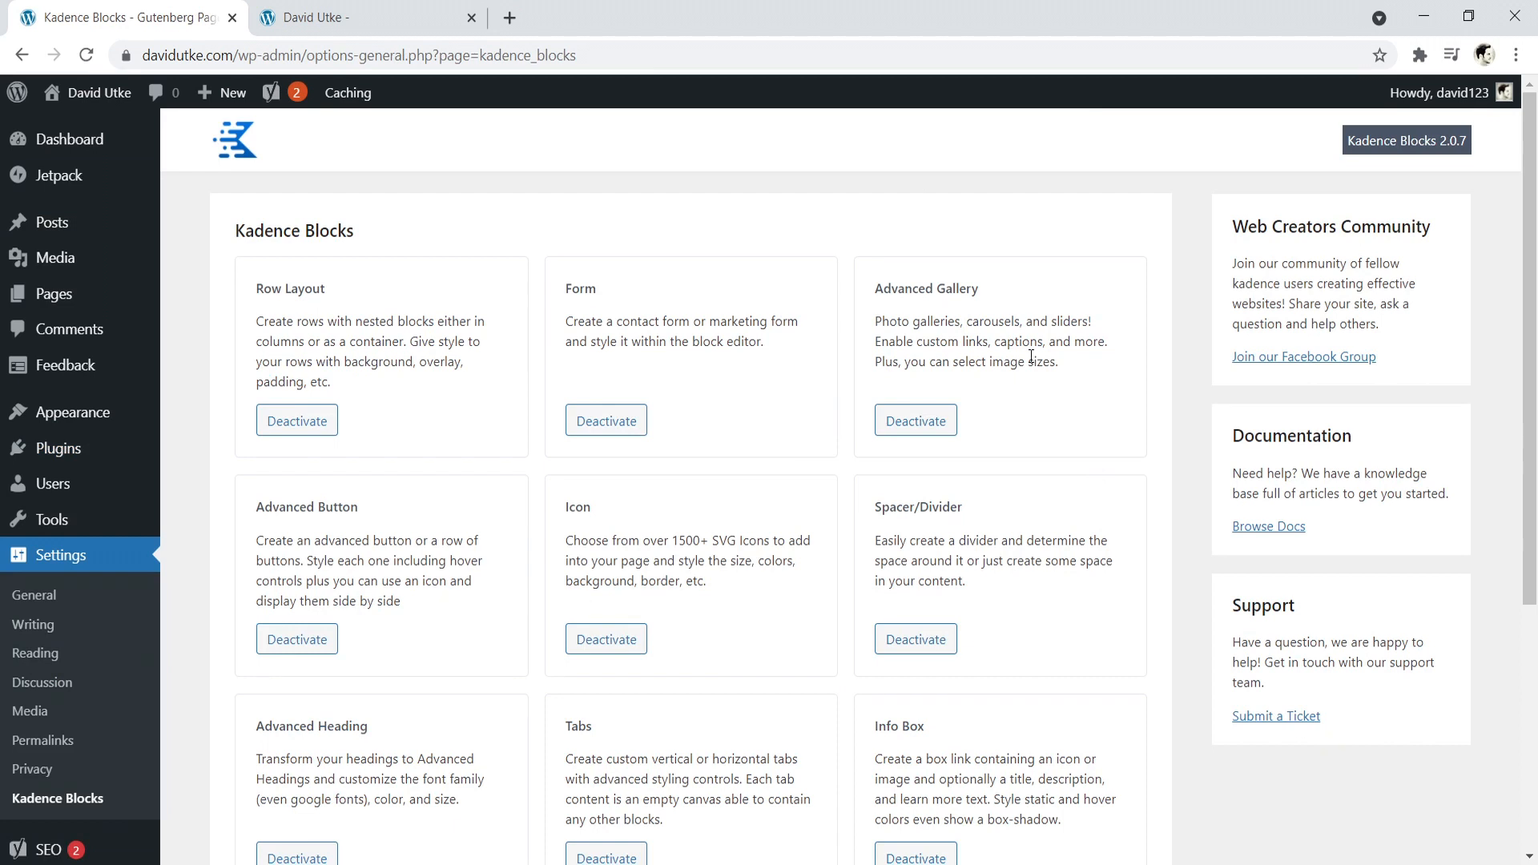
# - Add a new page titled "homepage", publish it, and return to the list of pages
pyautogui.click(310, 11)
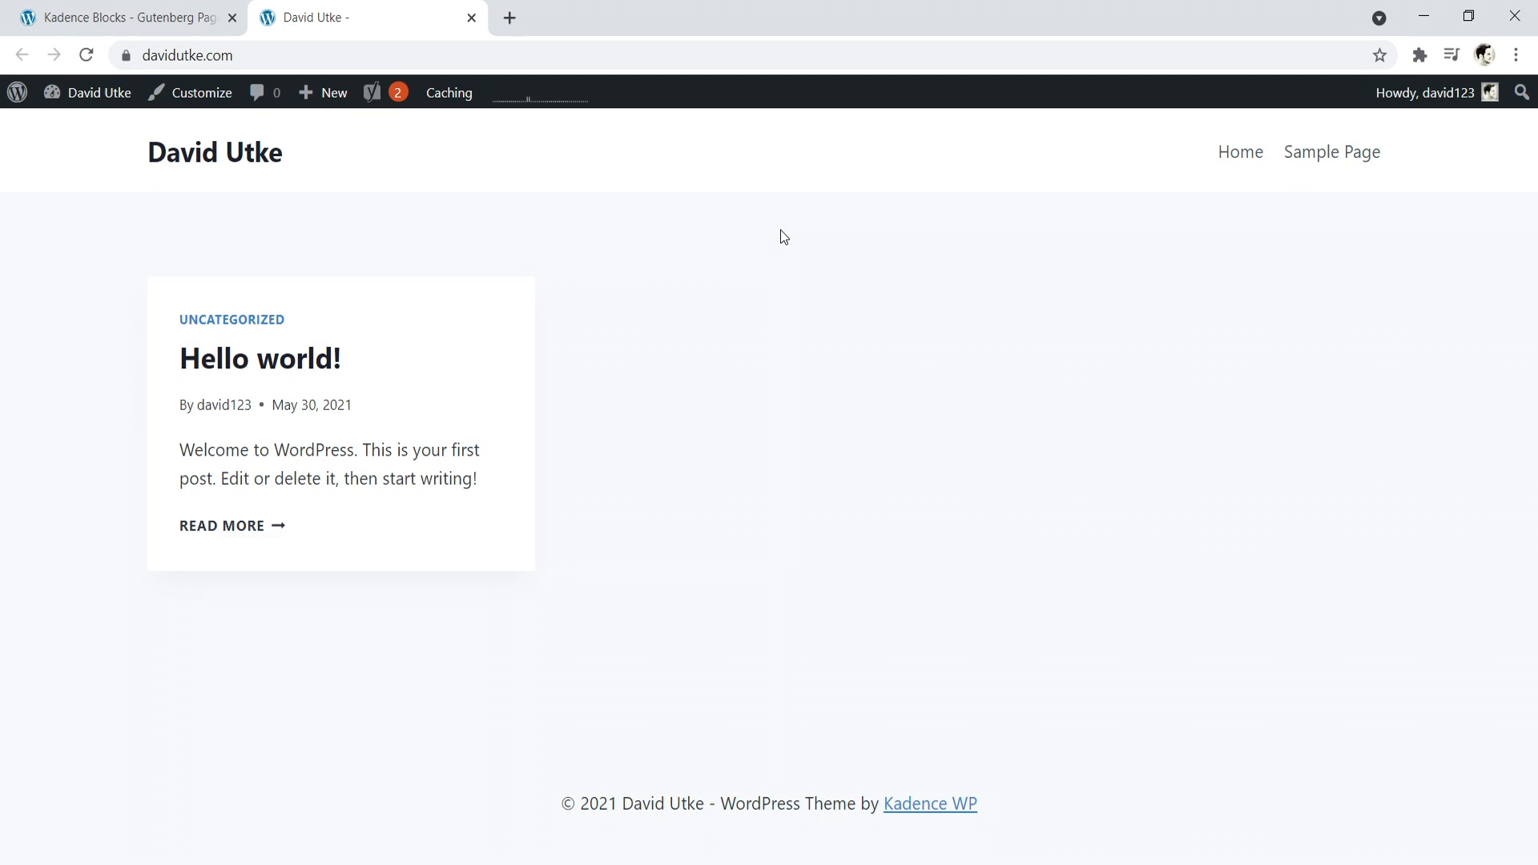
pyautogui.click(48, 12)
pyautogui.moveTo(54, 293)
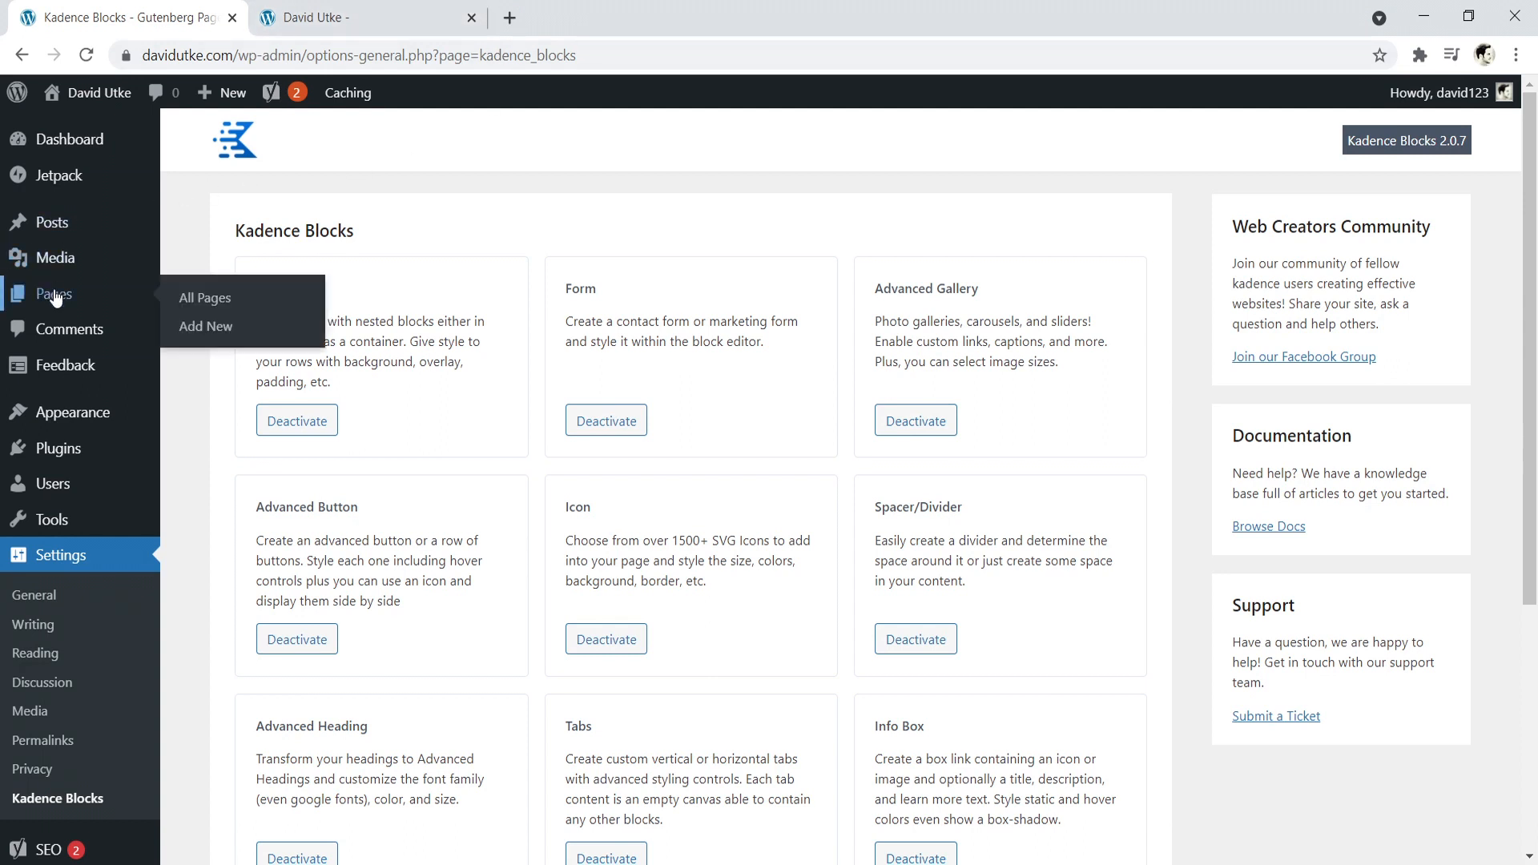
pyautogui.click(203, 330)
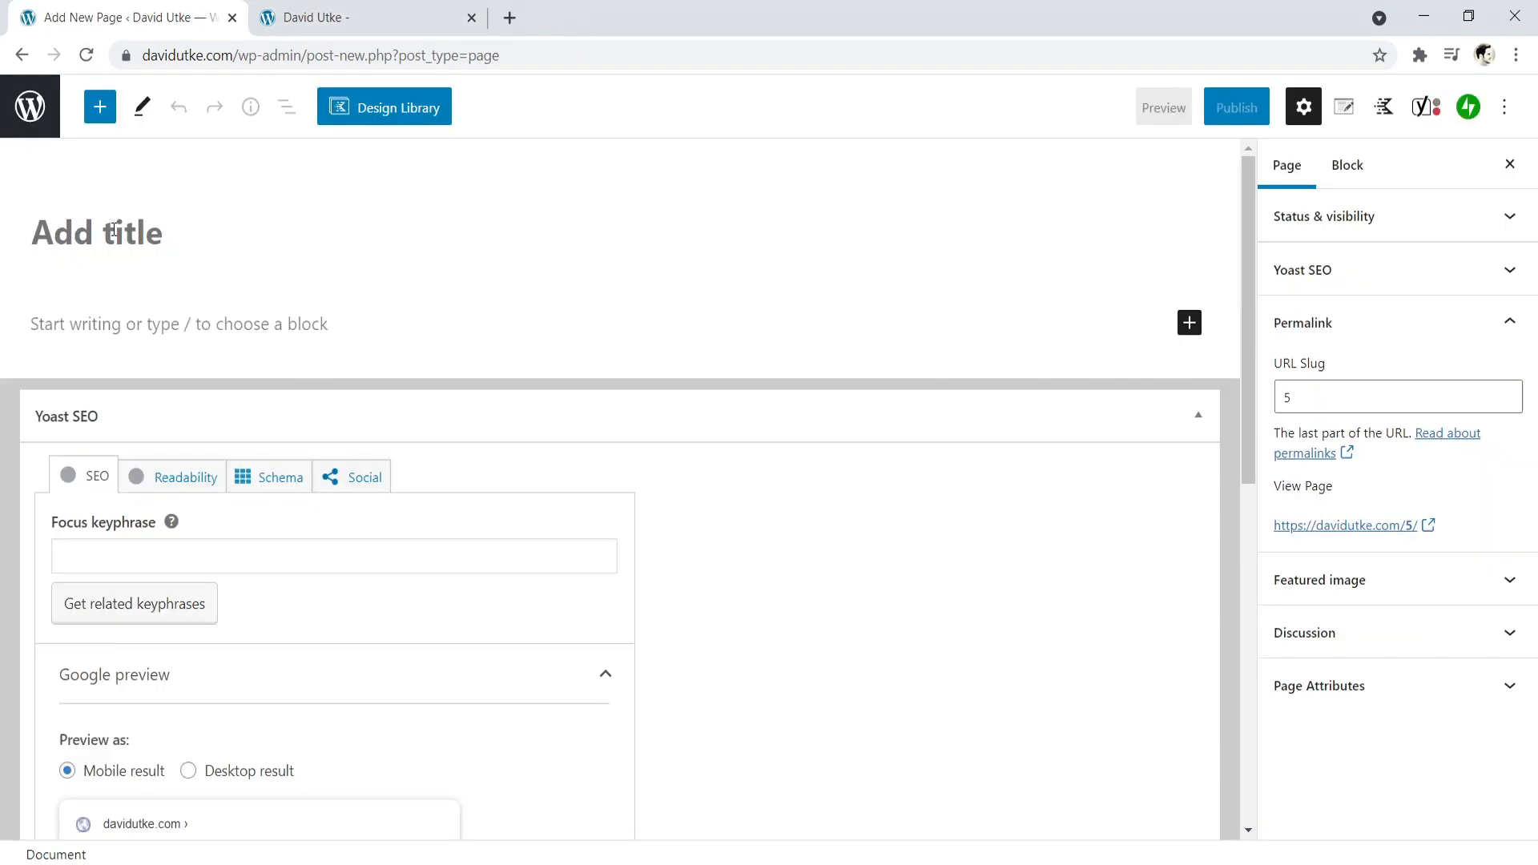
pyautogui.write('homepage')
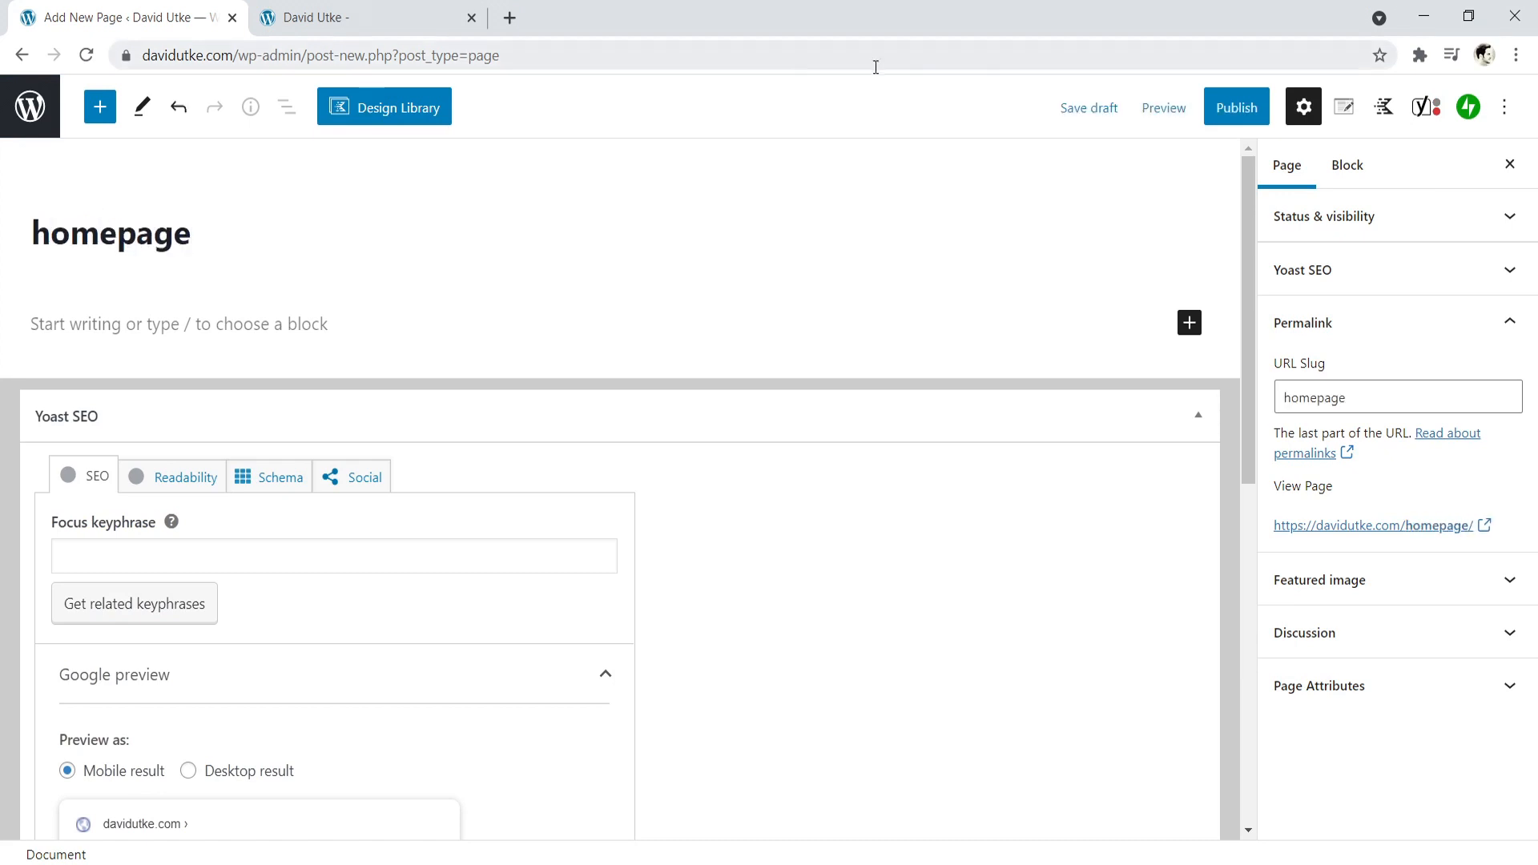
pyautogui.click(1236, 107)
pyautogui.click(1334, 107)
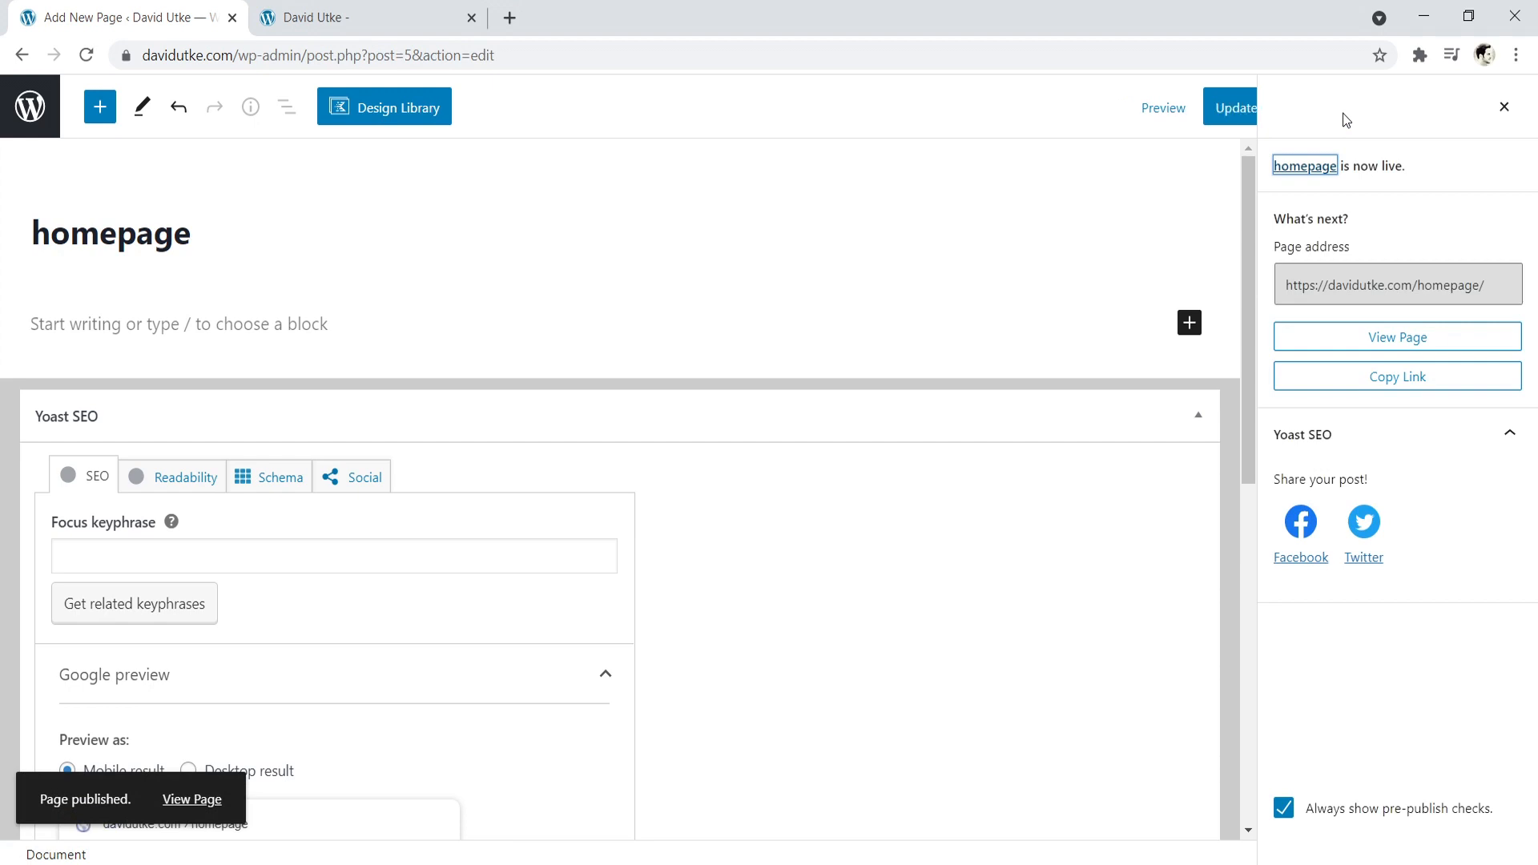
pyautogui.click(22, 112)
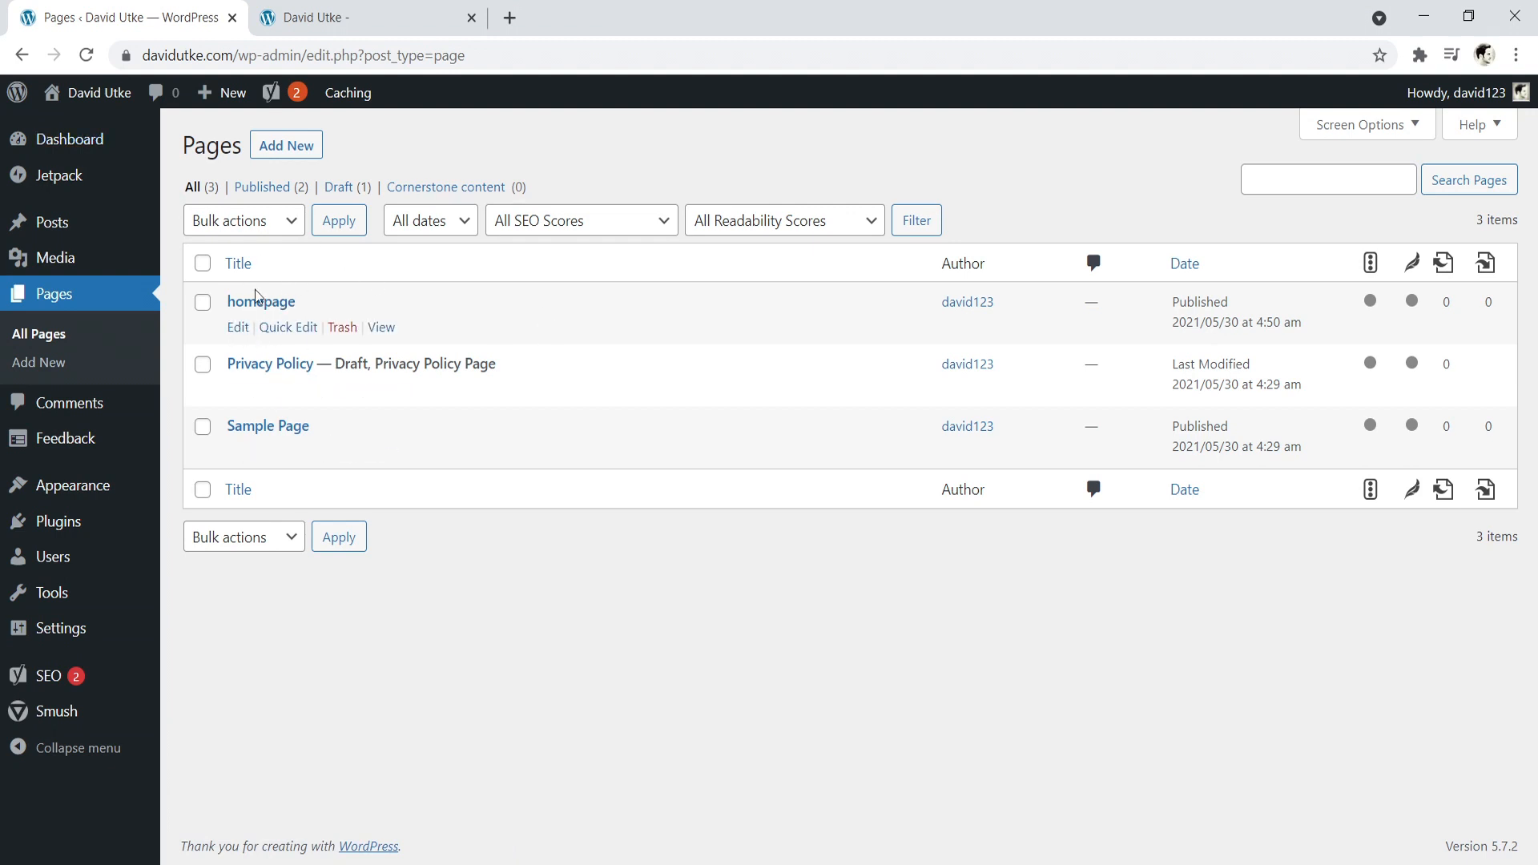
# - Add a new page titled "blog", publish it, and return to the list of pages
pyautogui.click(286, 147)
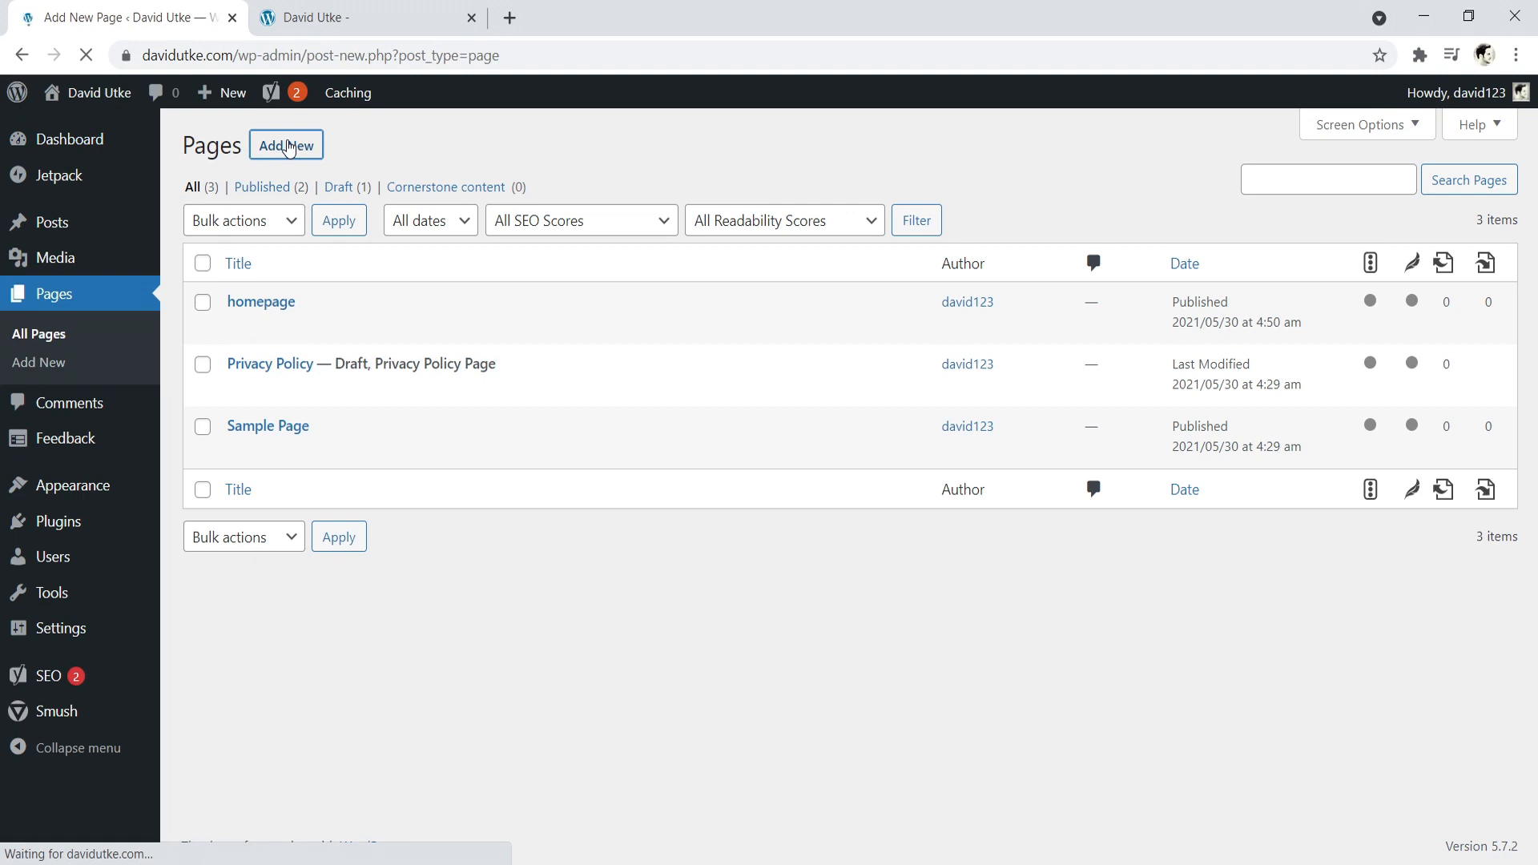
pyautogui.write('blog')
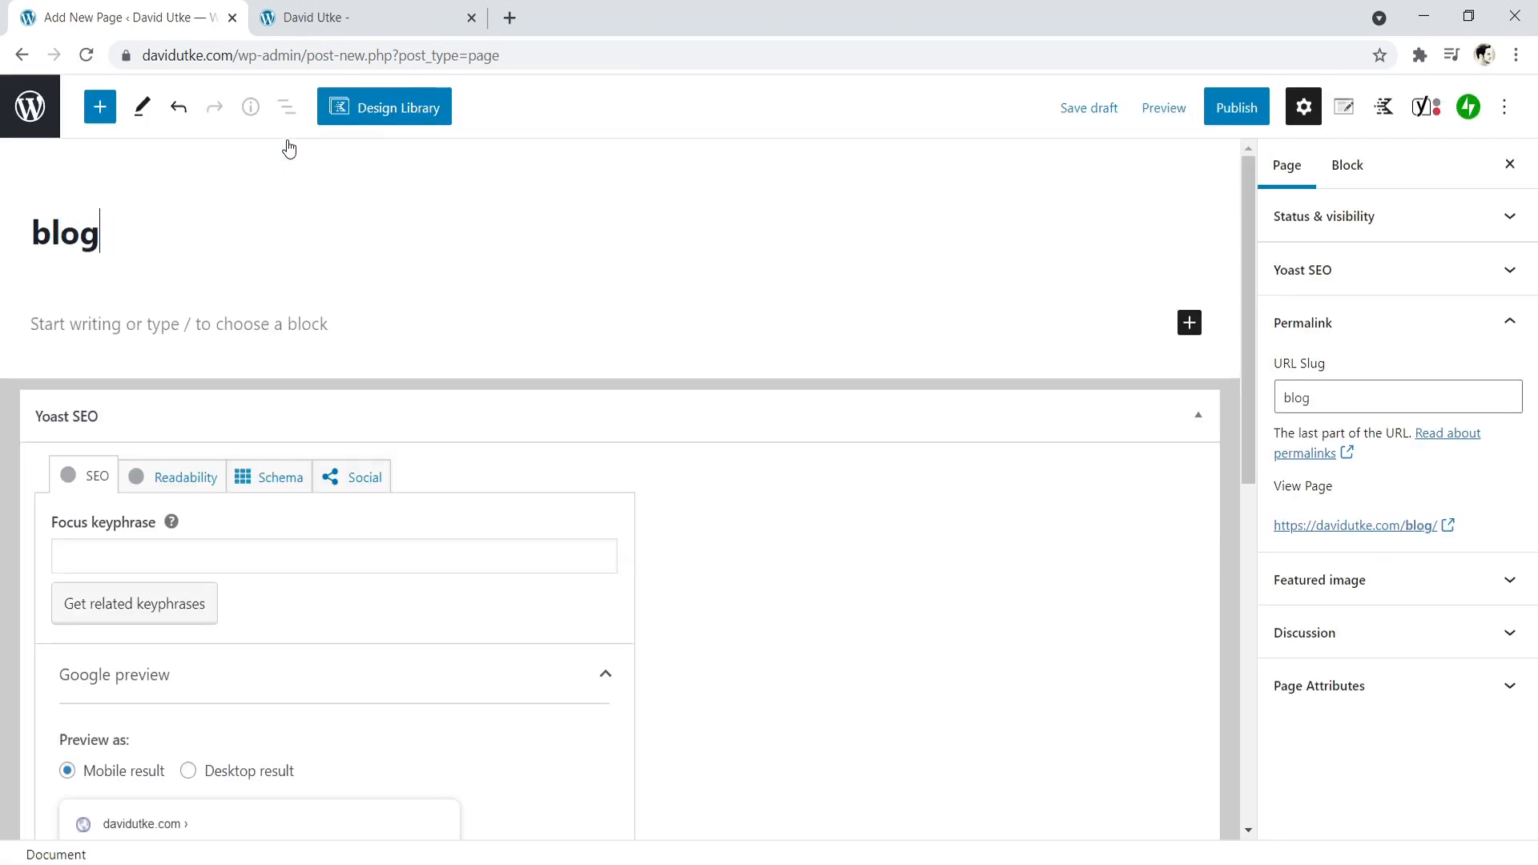
pyautogui.click(1238, 119)
pyautogui.click(1330, 107)
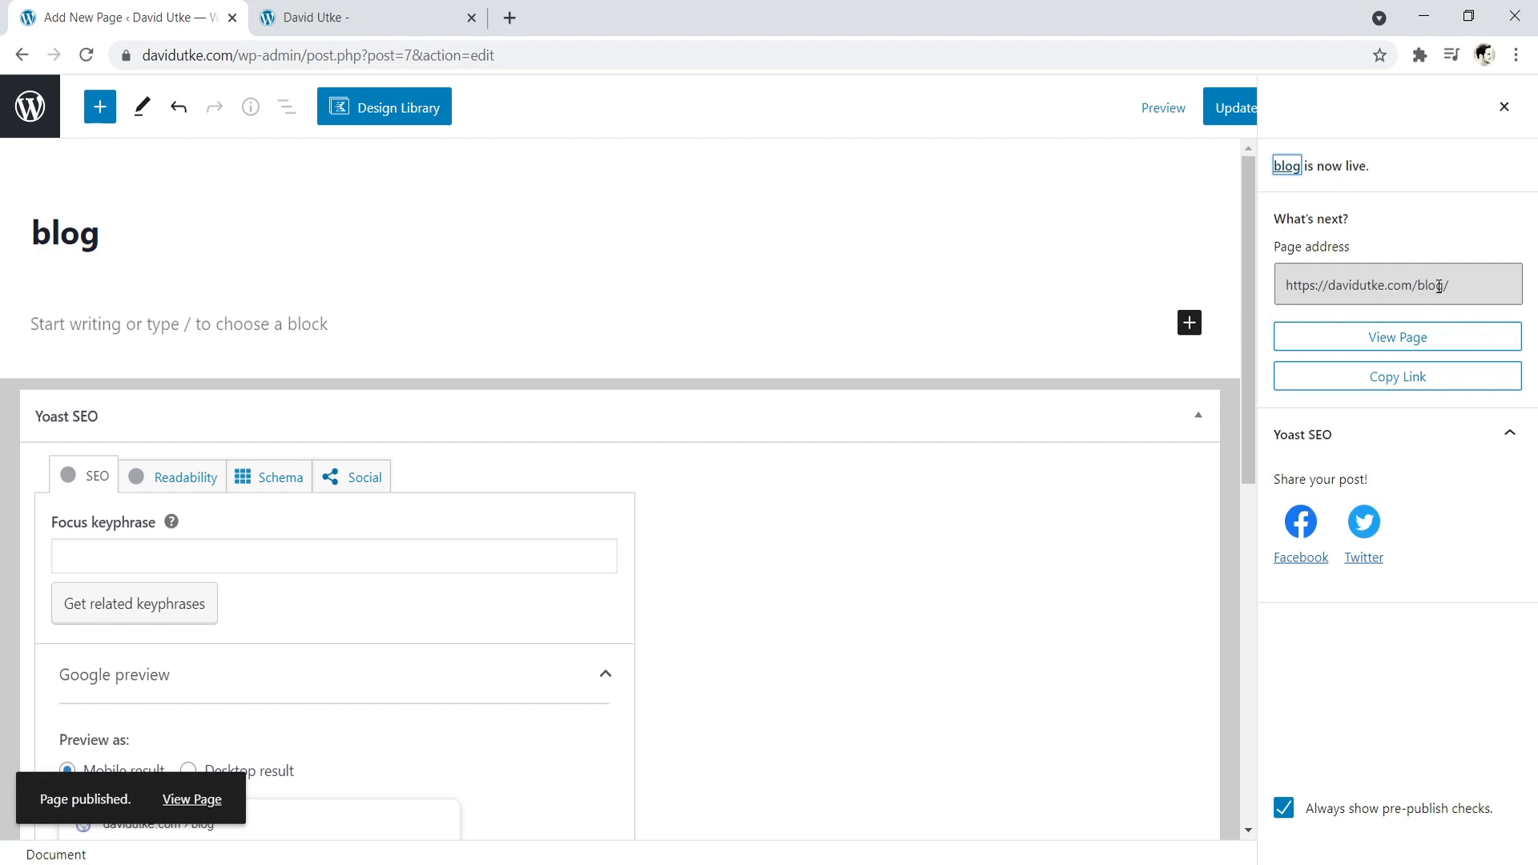
pyautogui.click(24, 112)
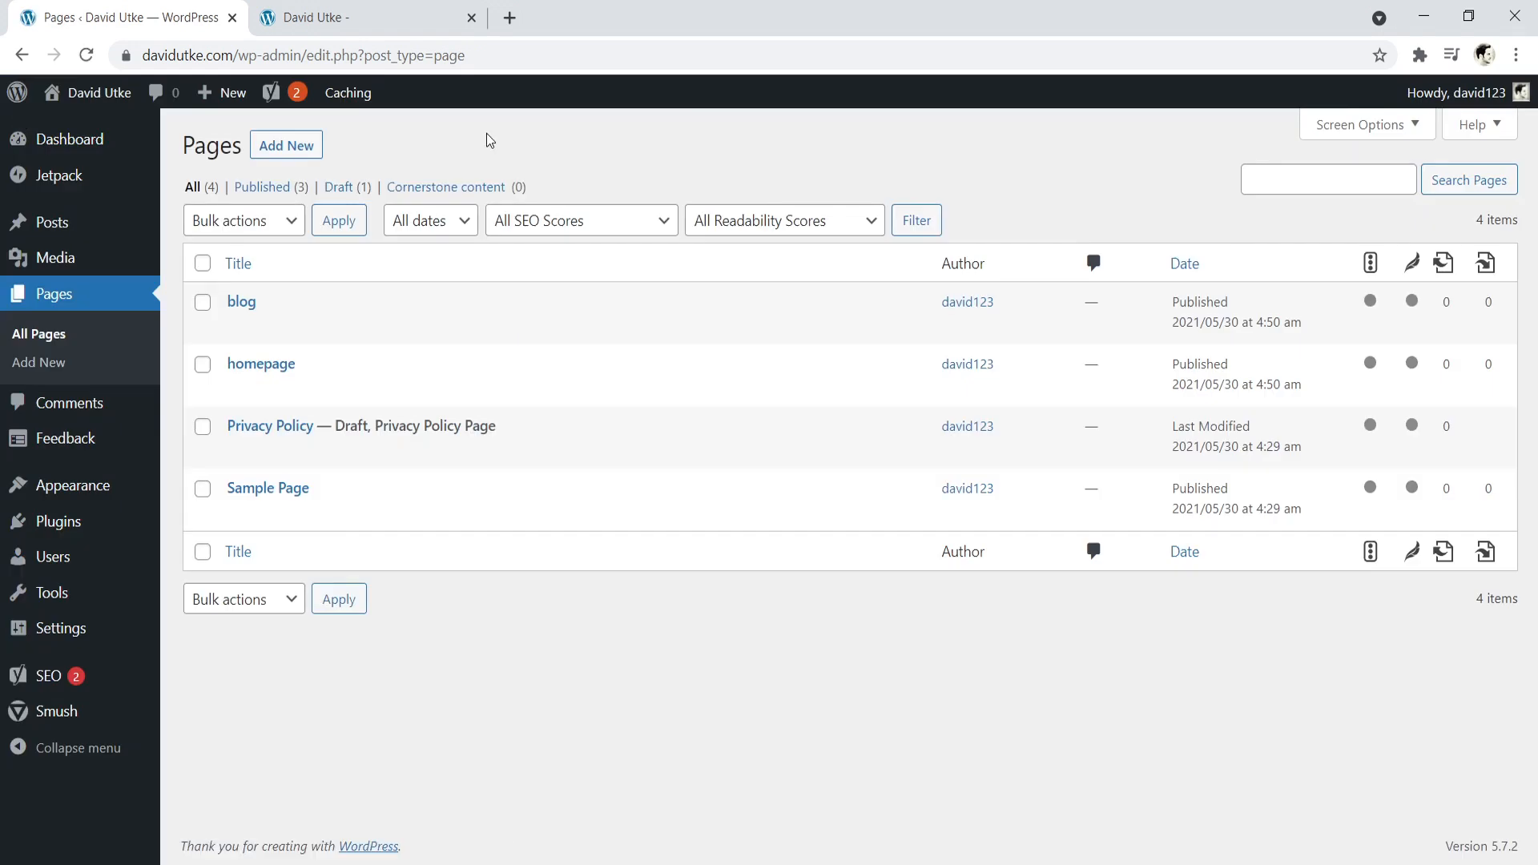
# - In the reading settings, display a static page with "homepage" as Homepage and "blog" as Posts page, and save the changes
pyautogui.moveTo(64, 628)
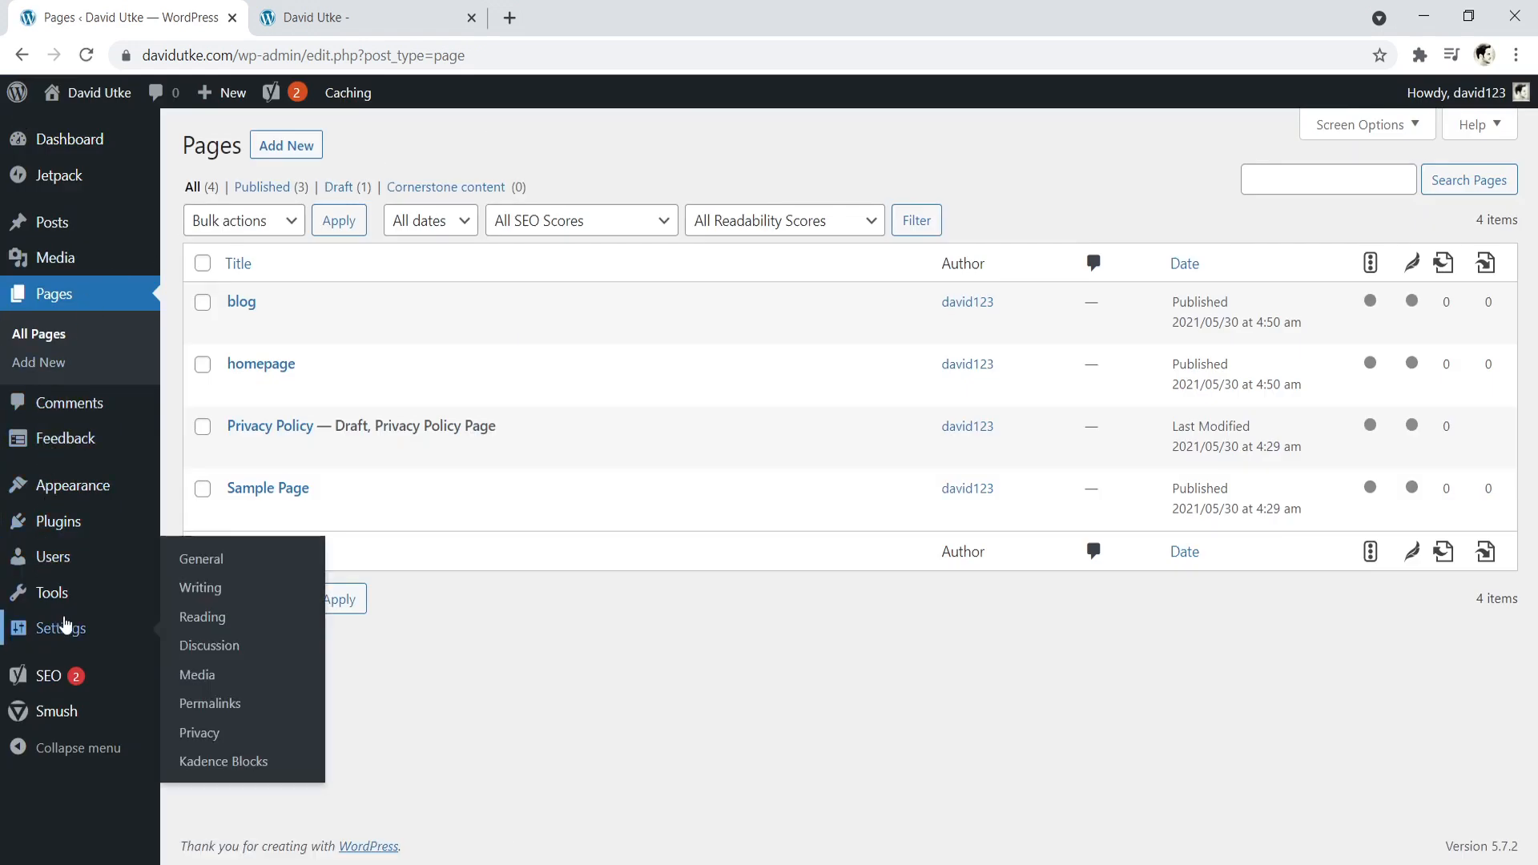
pyautogui.click(213, 626)
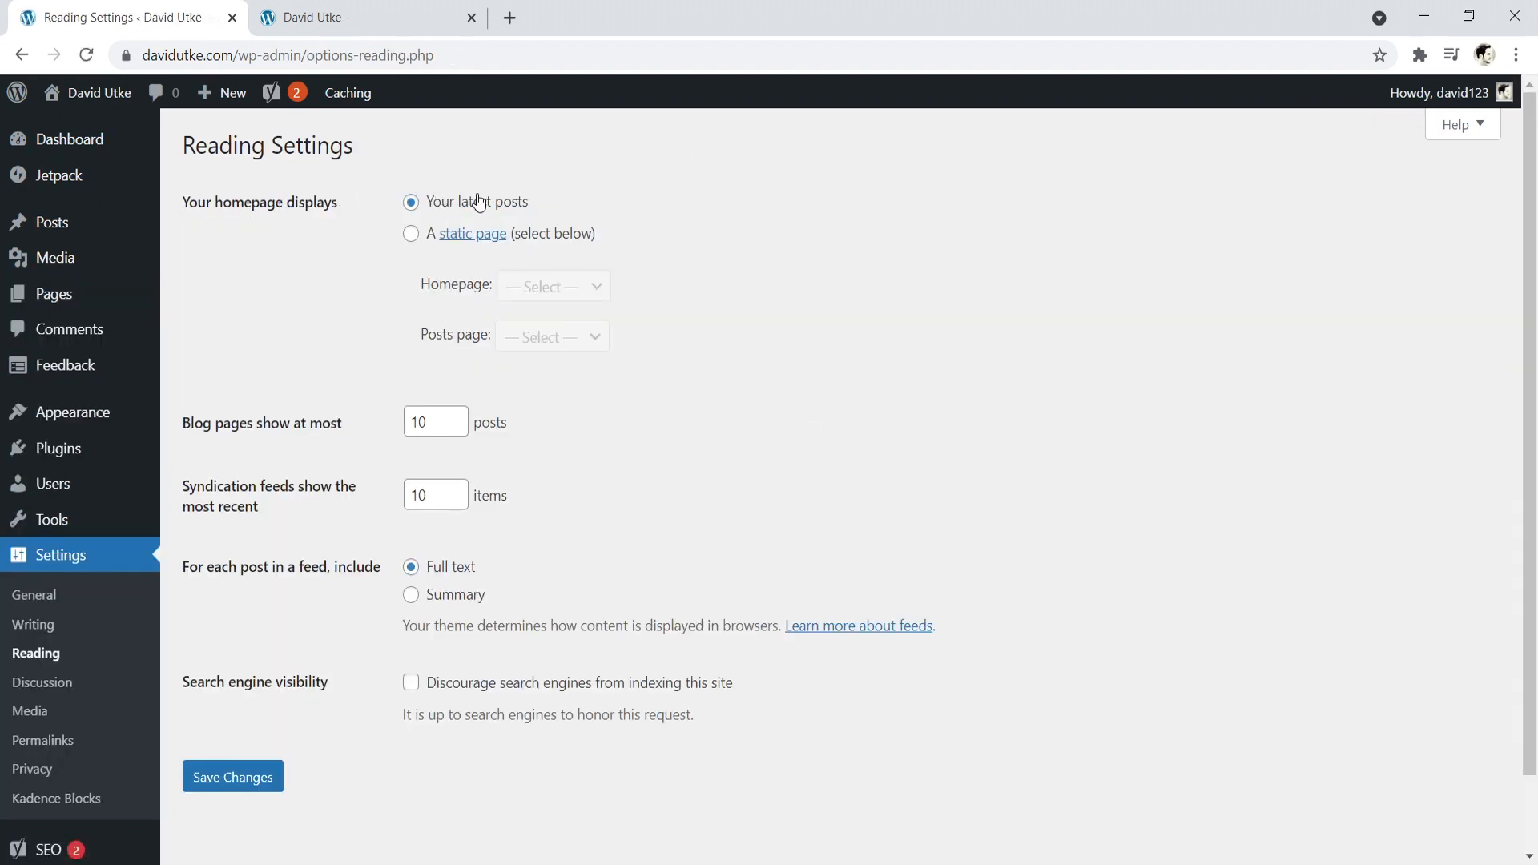
pyautogui.click(411, 237)
pyautogui.click(550, 286)
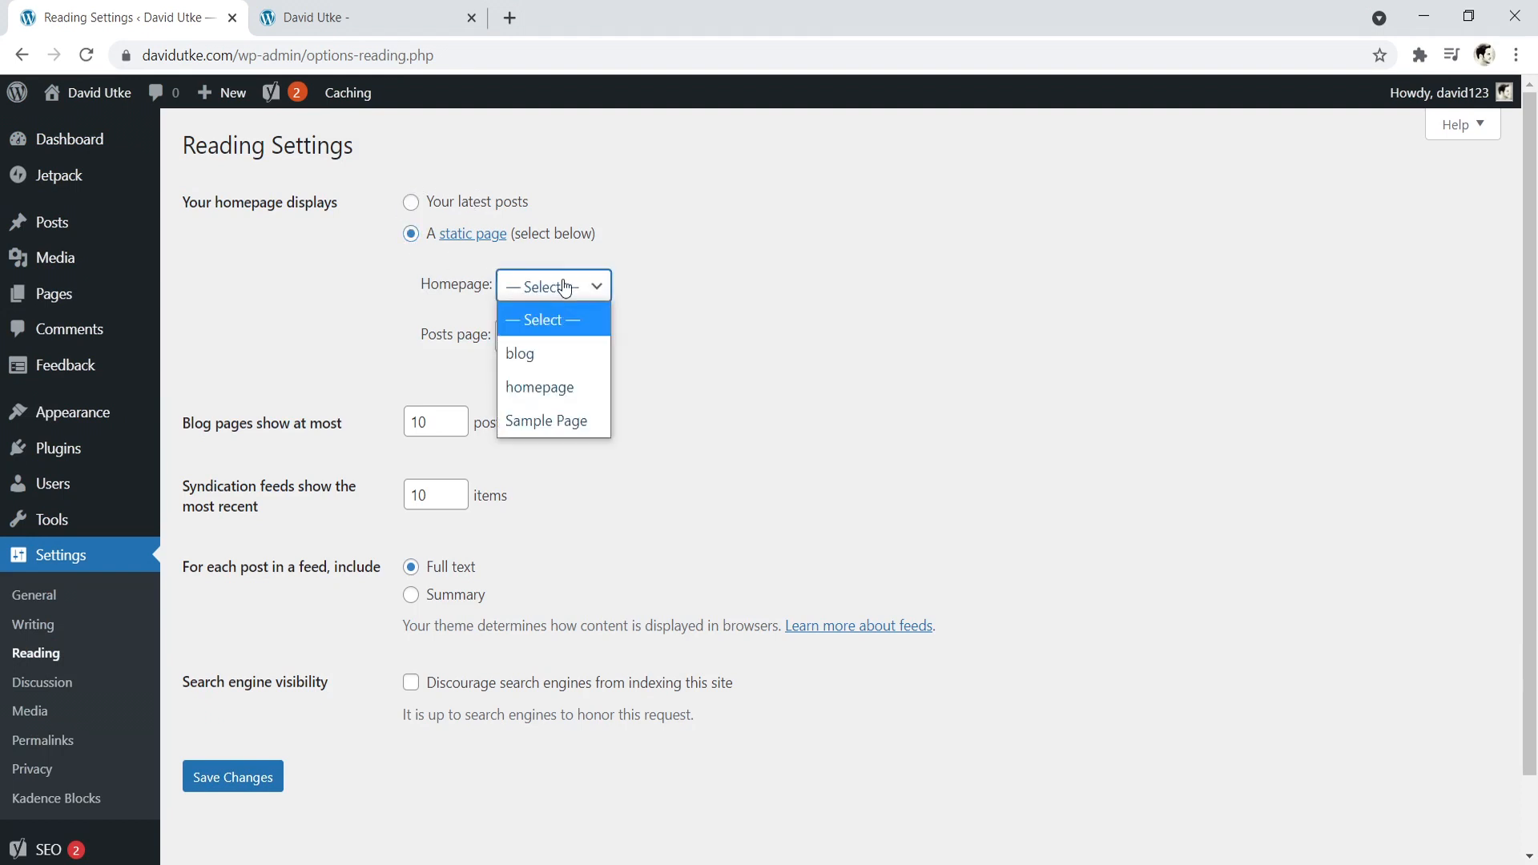
pyautogui.click(548, 386)
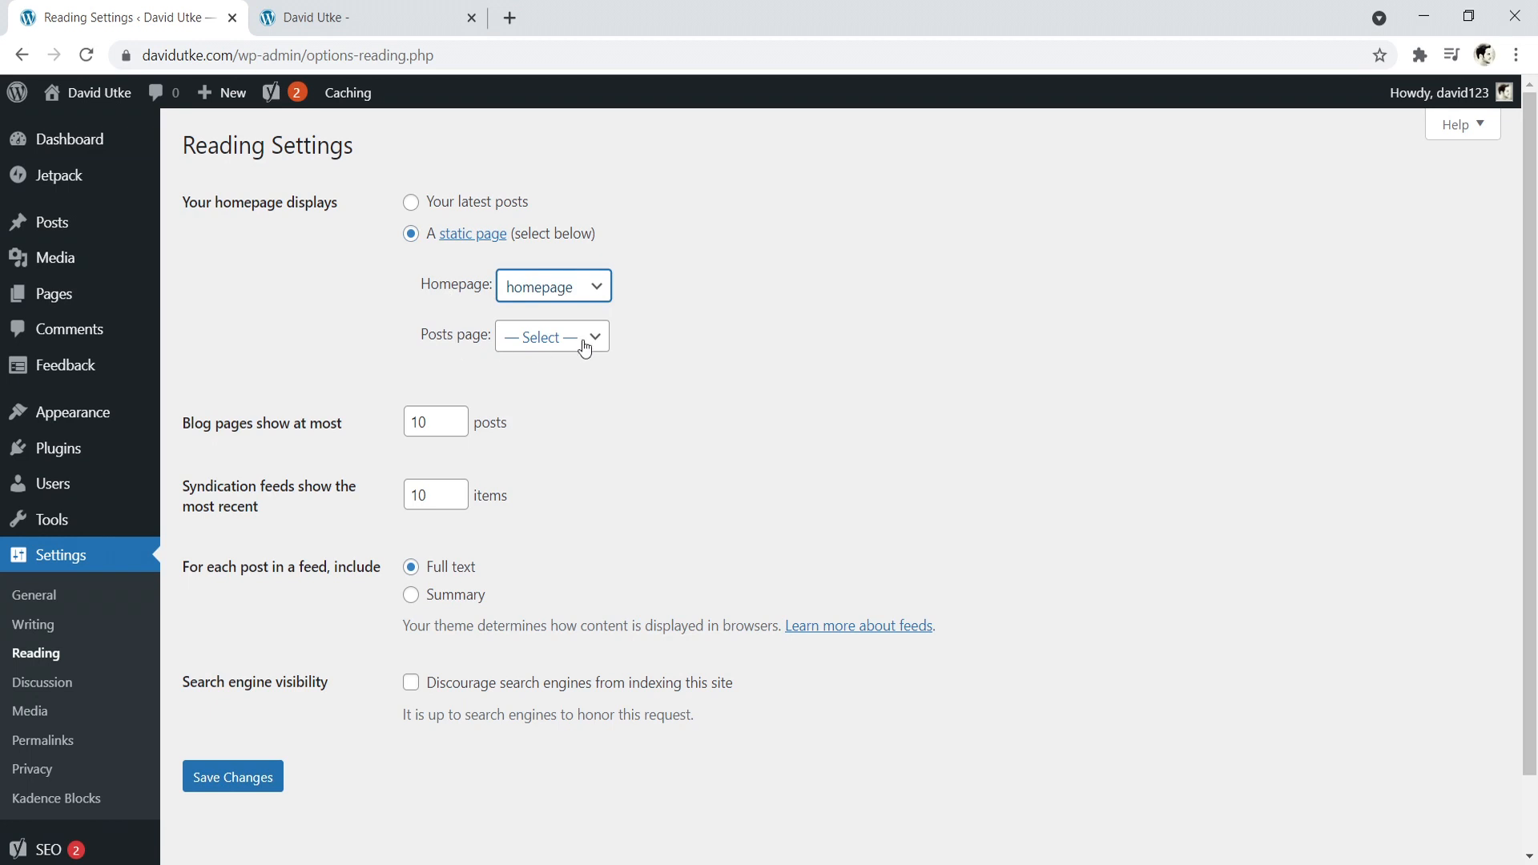
pyautogui.click(583, 345)
pyautogui.click(554, 403)
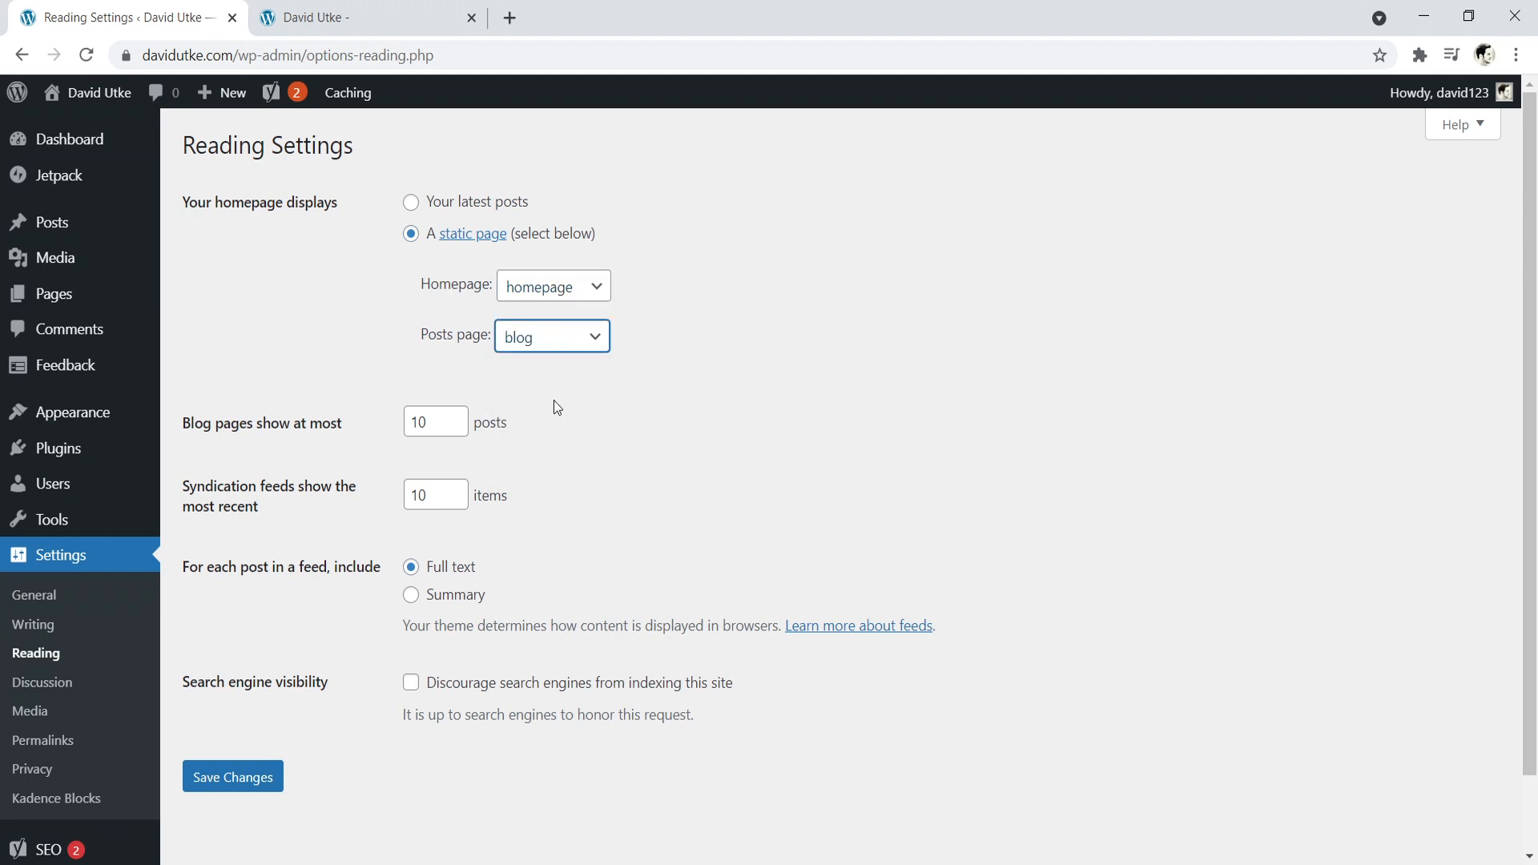
pyautogui.click(244, 784)
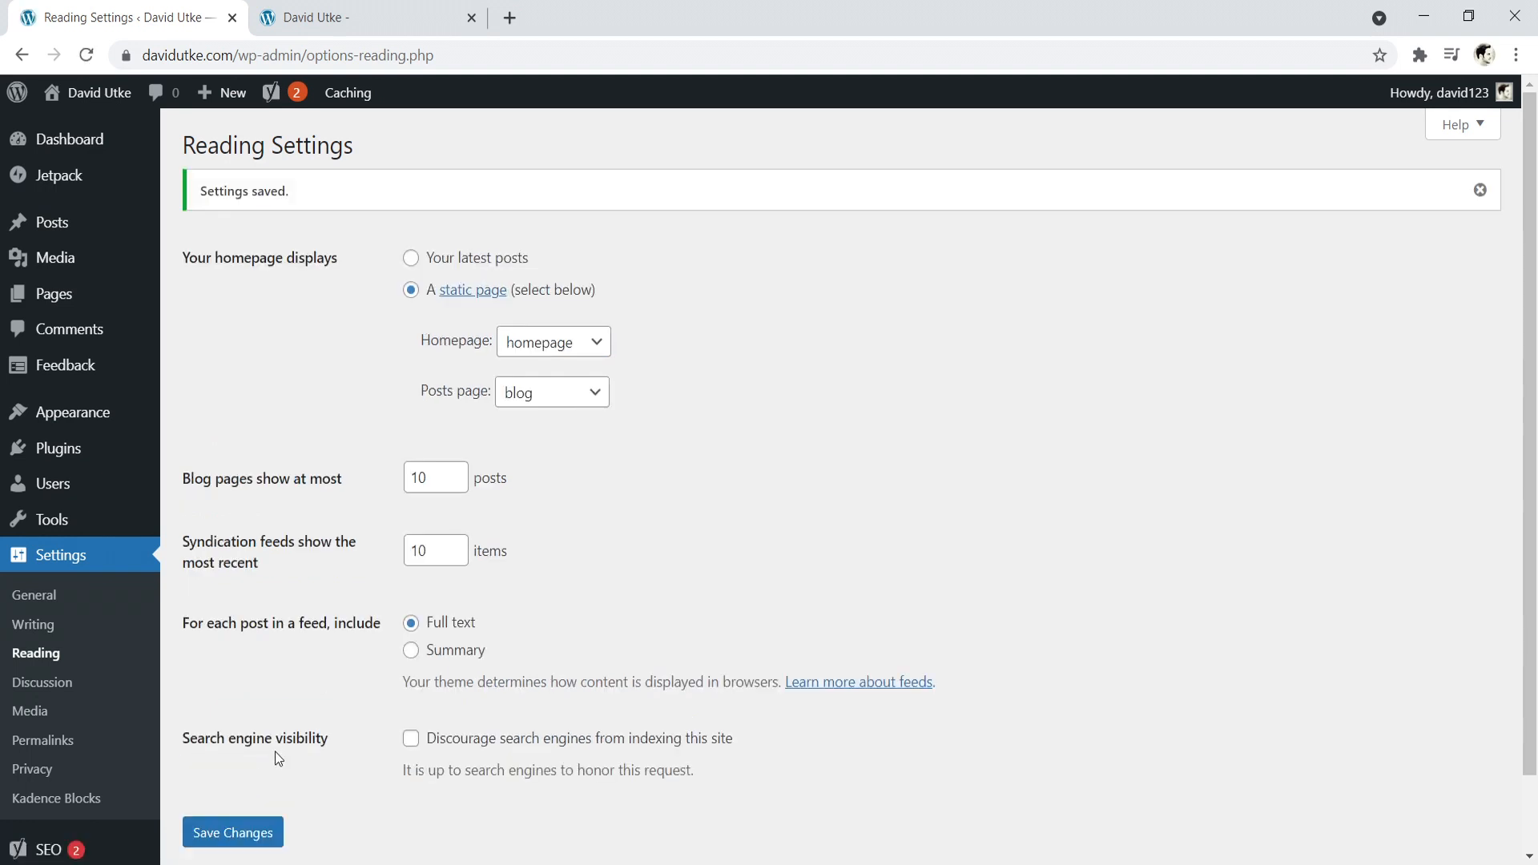
# - Open the live site in a new browser tab to check its static homepage
pyautogui.moveTo(99, 100)
pyautogui.rightClick(94, 129)
pyautogui.click(170, 139)
pyautogui.click(398, 8)
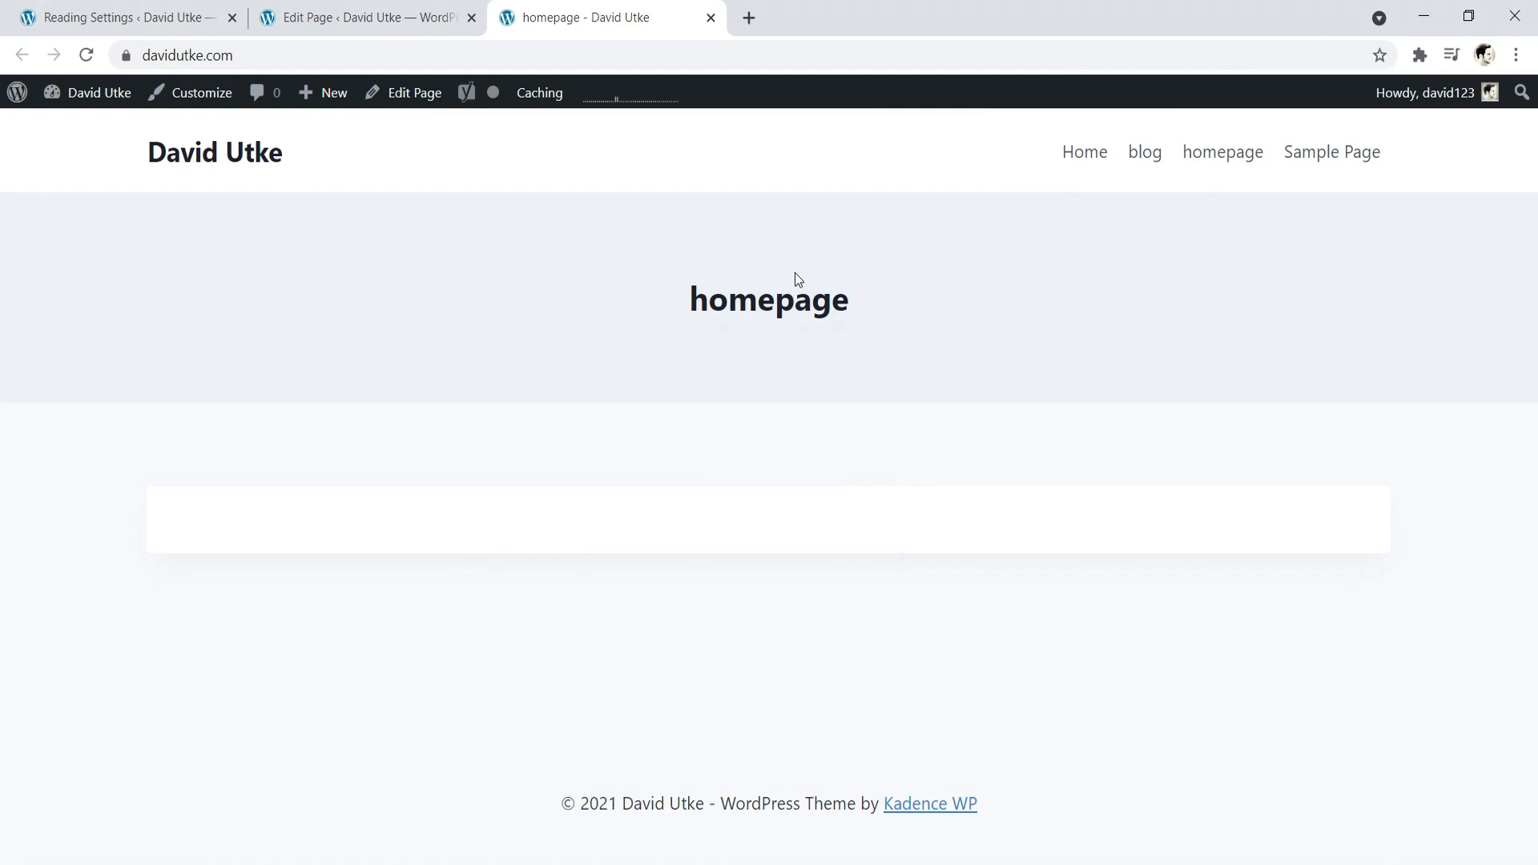
# - View websitecreativepro.com in a separate browser tab as a homepage example, and return to the editor of the "homepage" page
pyautogui.click(749, 18)
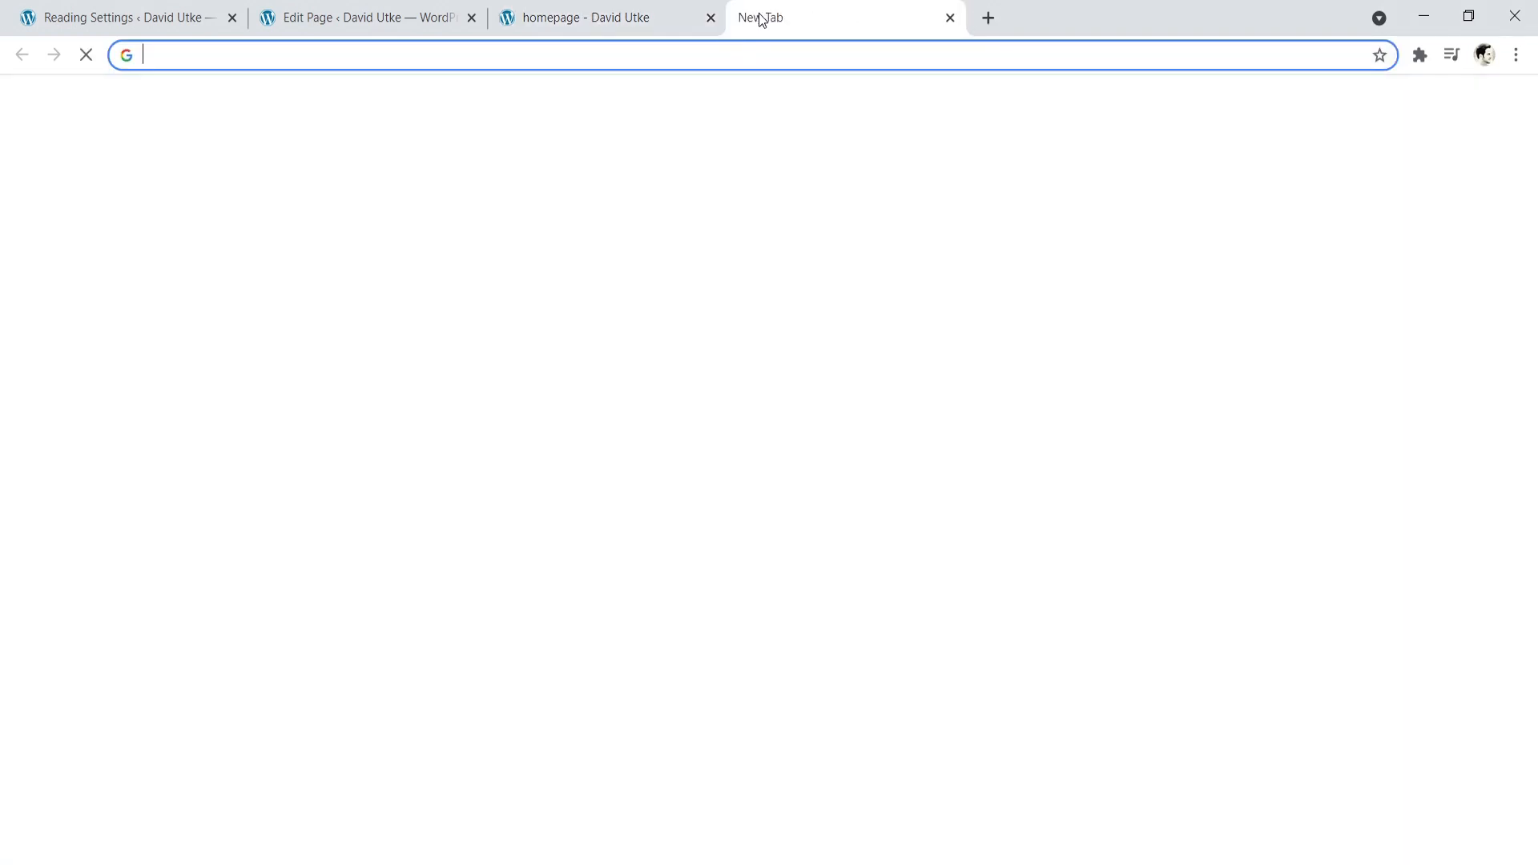
pyautogui.write('web')
pyautogui.press('Return')
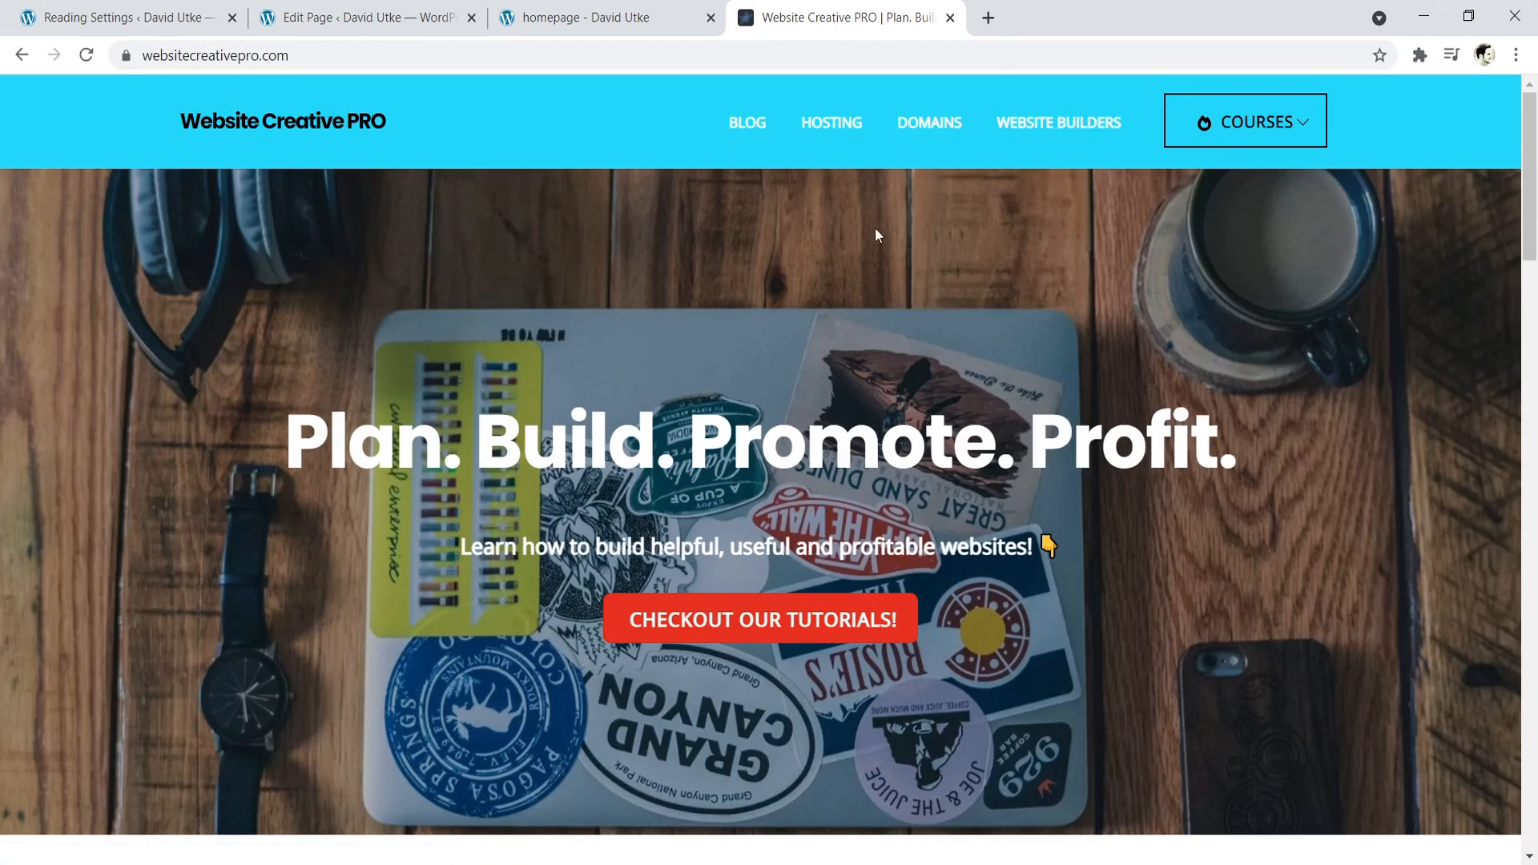
pyautogui.moveTo(330, 432); pyautogui.dragTo(952, 437)
pyautogui.click(635, 6)
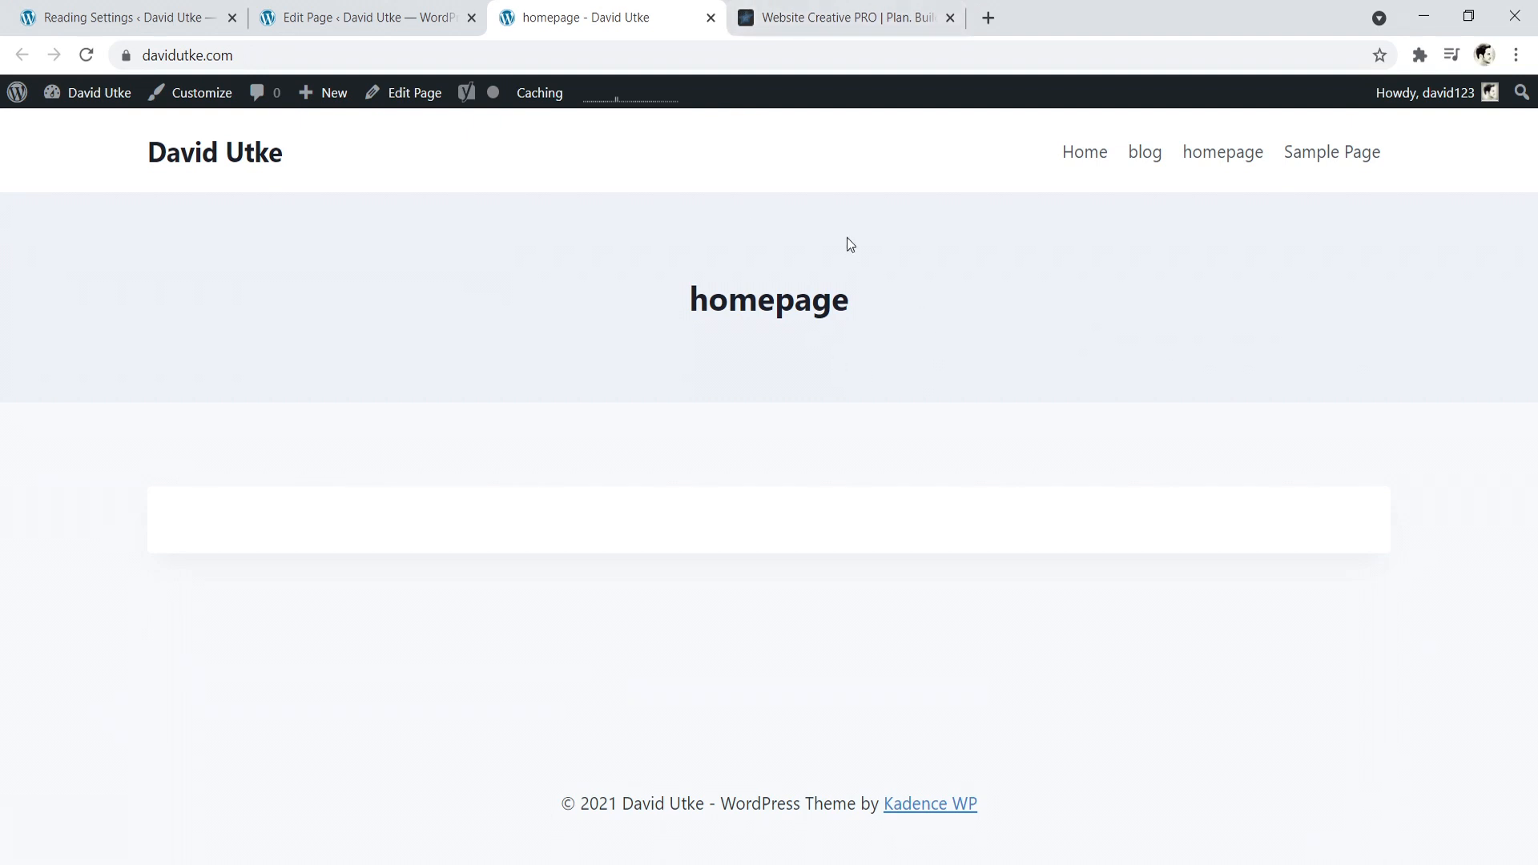
pyautogui.click(950, 18)
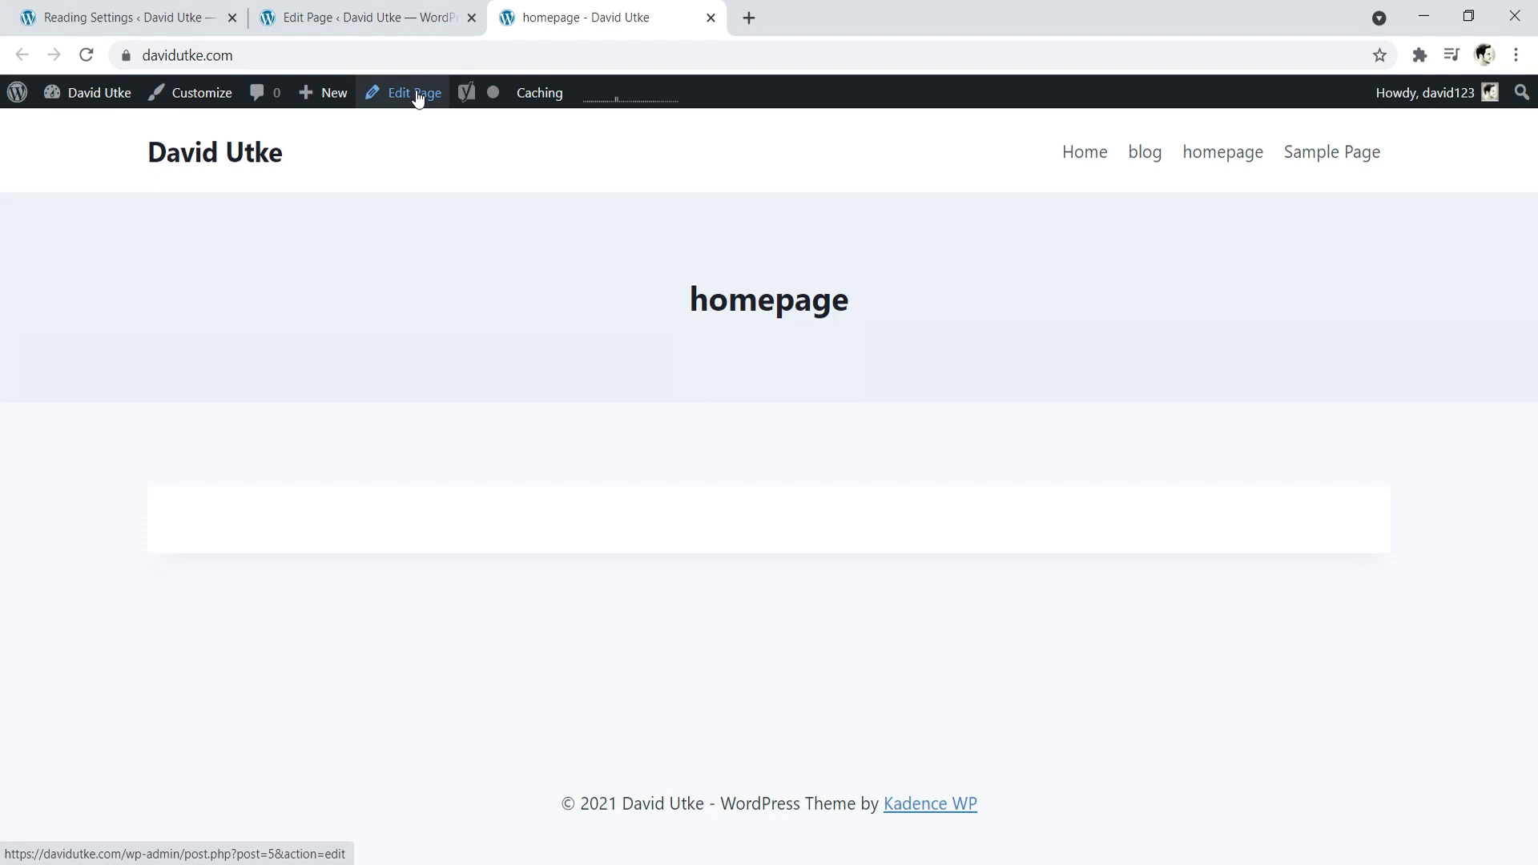
pyautogui.click(364, 17)
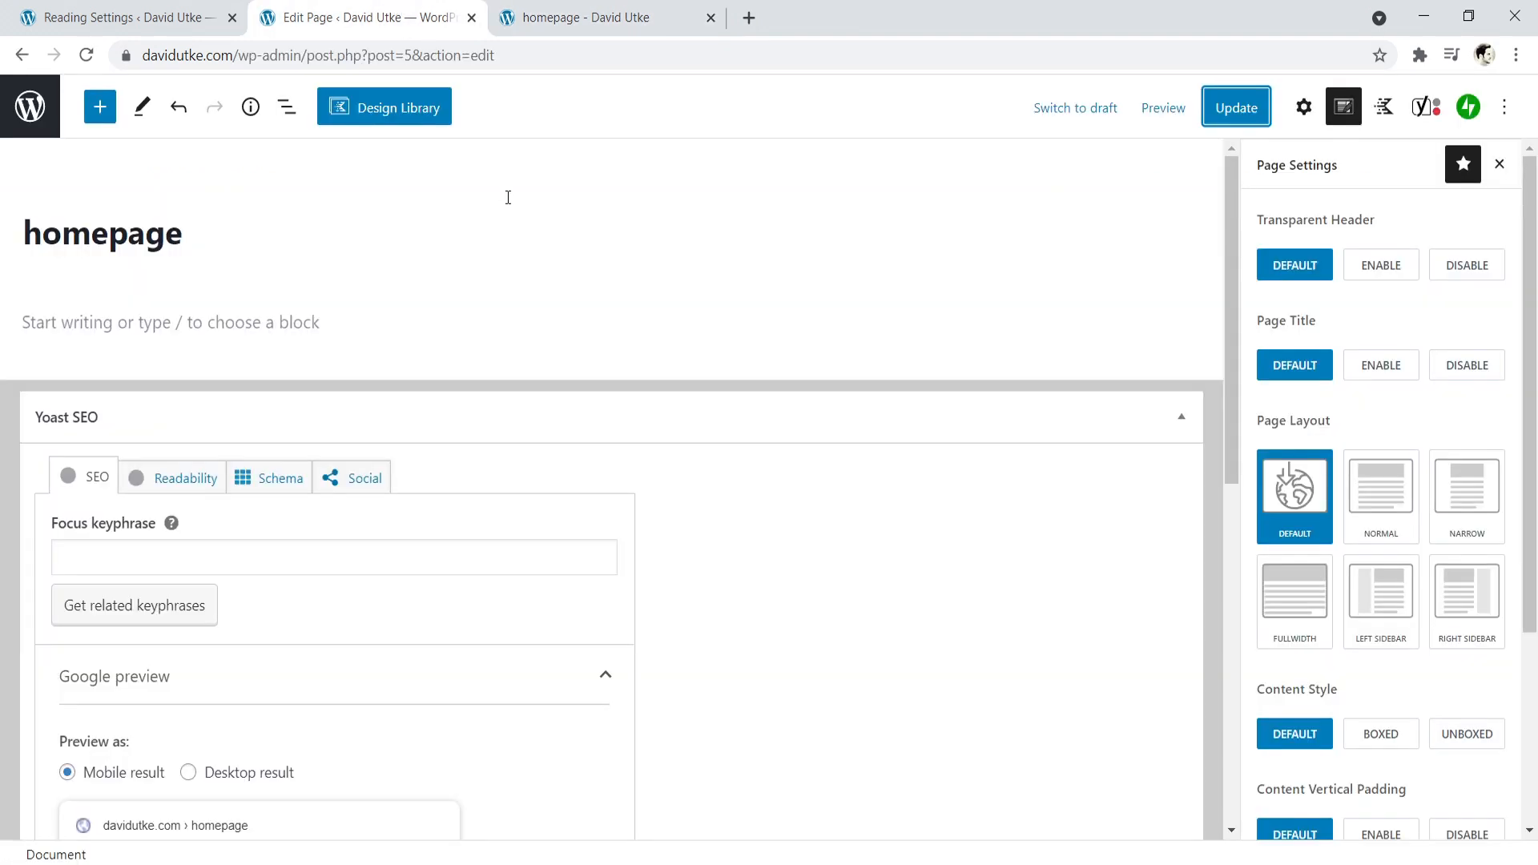
# - Insert a Row Layout block with two equal columns in the empty body of the page
pyautogui.click(227, 327)
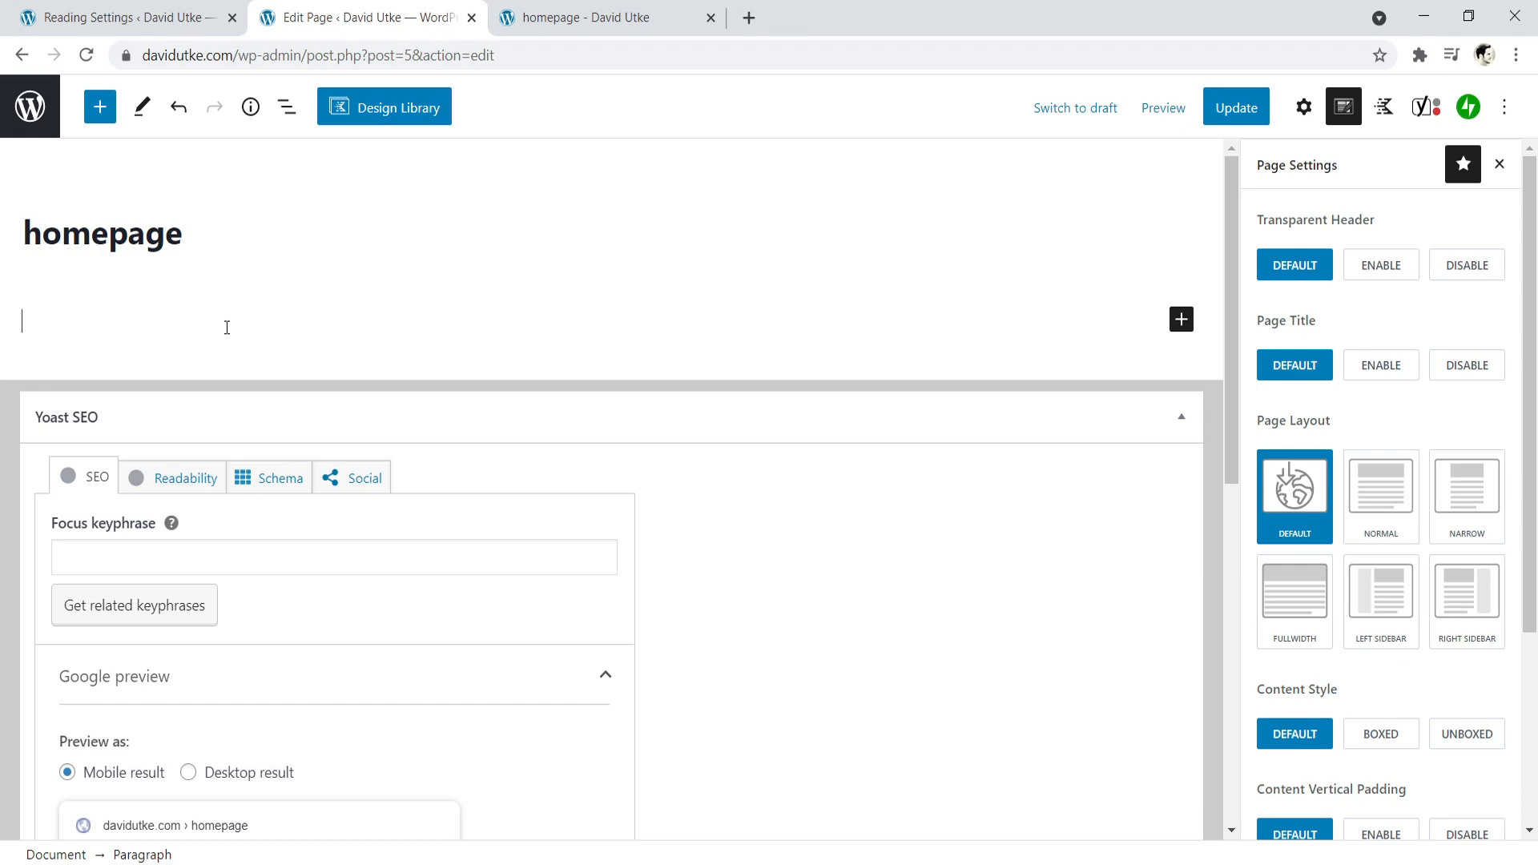
pyautogui.click(1180, 321)
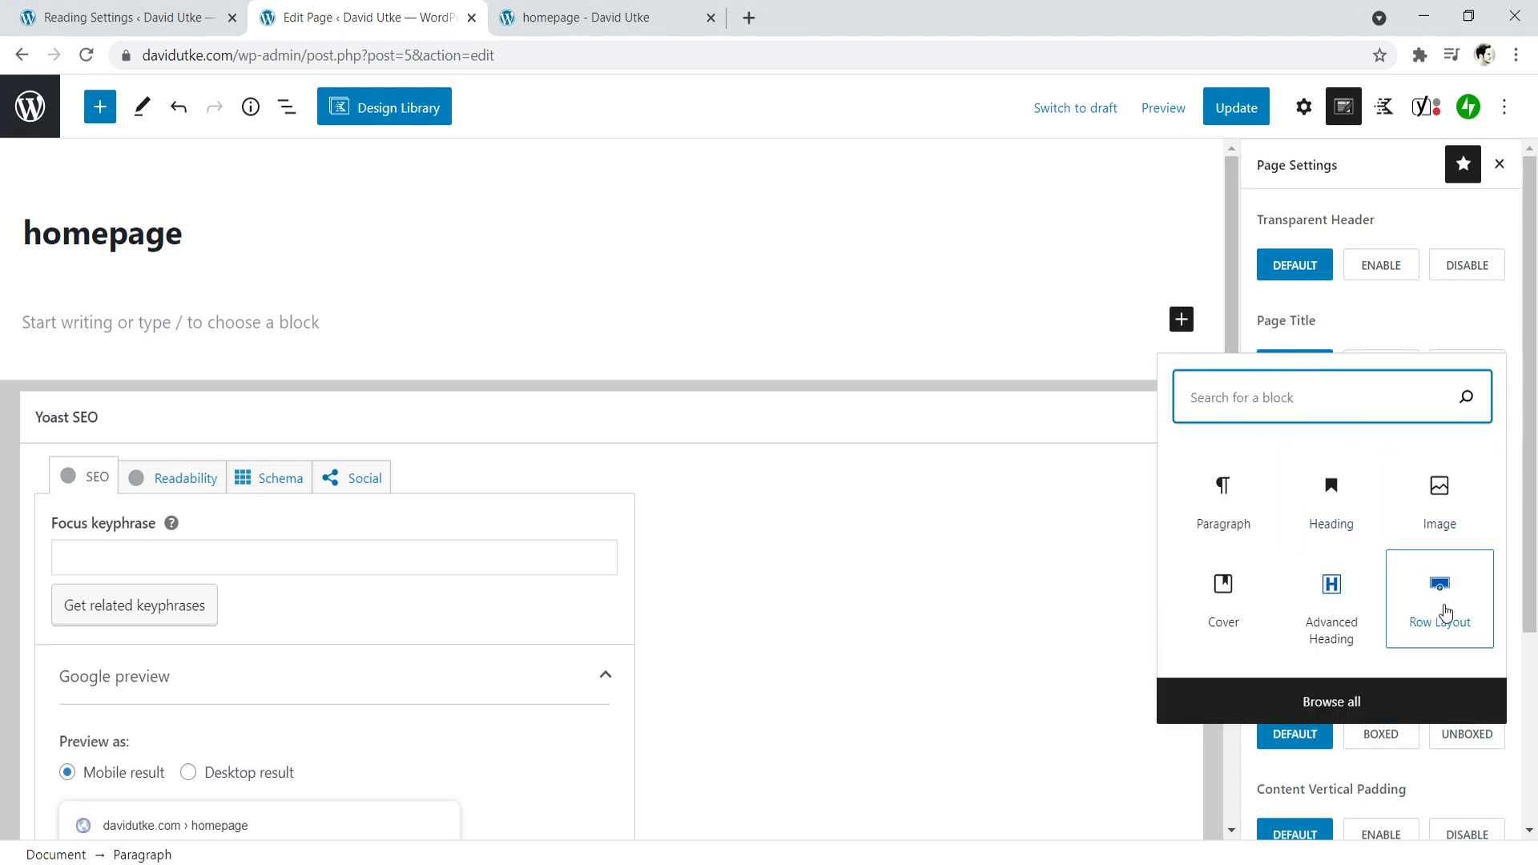
pyautogui.click(1166, 698)
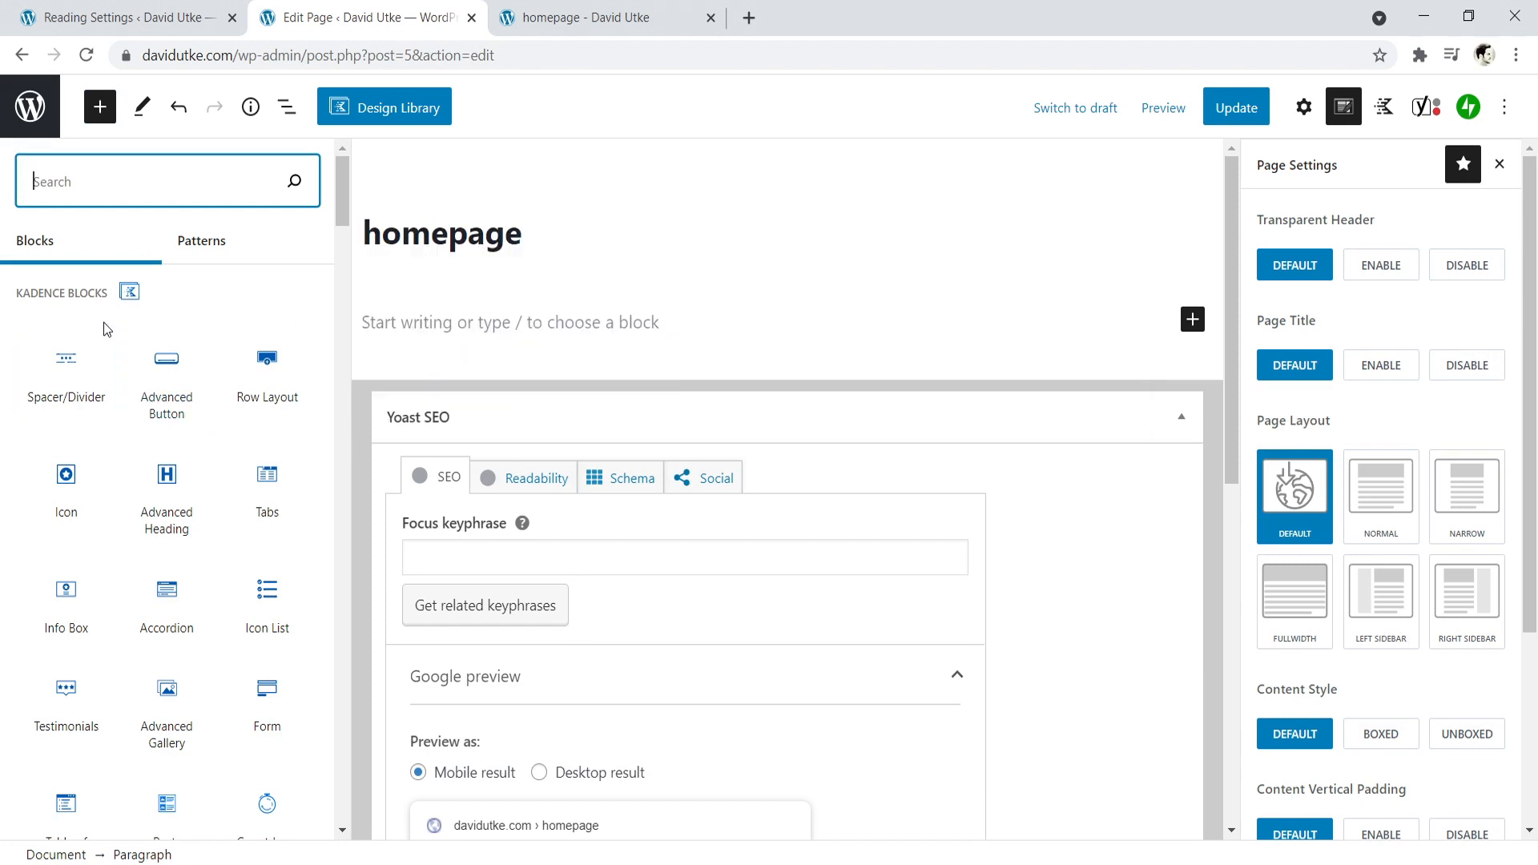
pyautogui.moveTo(290, 340)
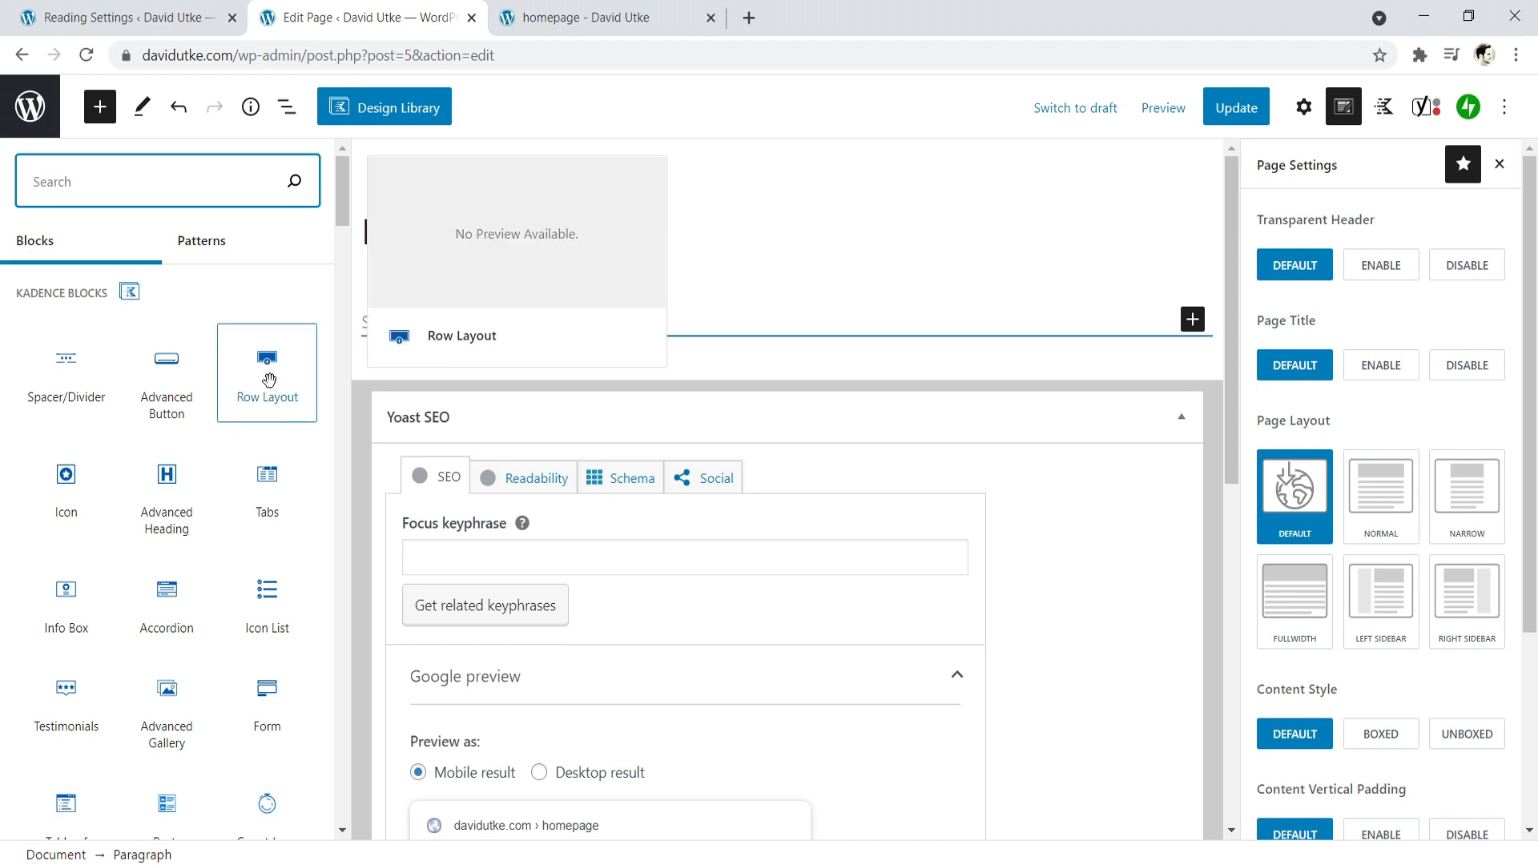
pyautogui.click(269, 380)
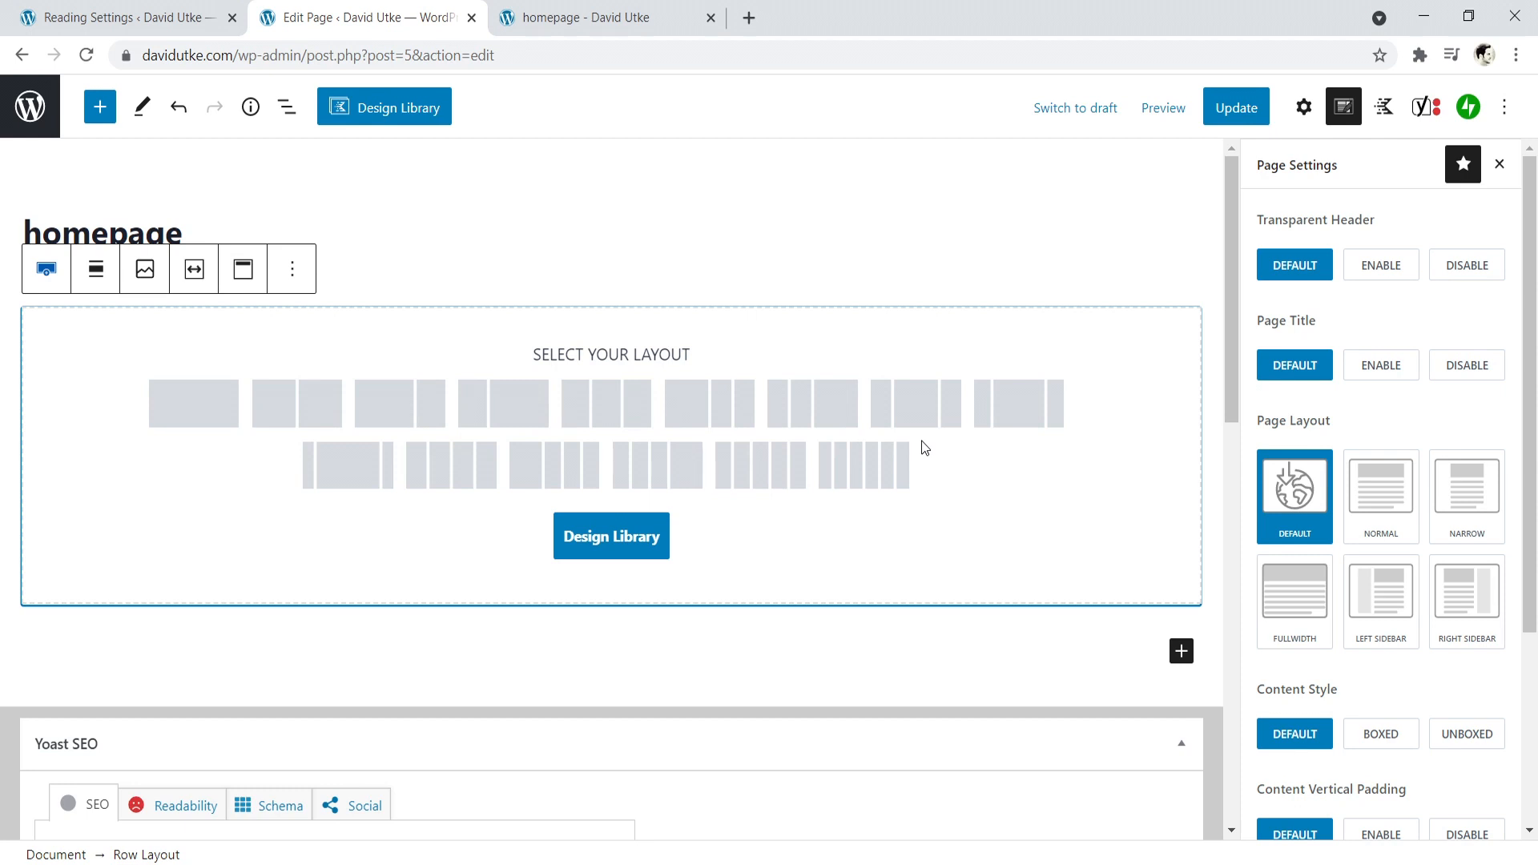
pyautogui.click(286, 410)
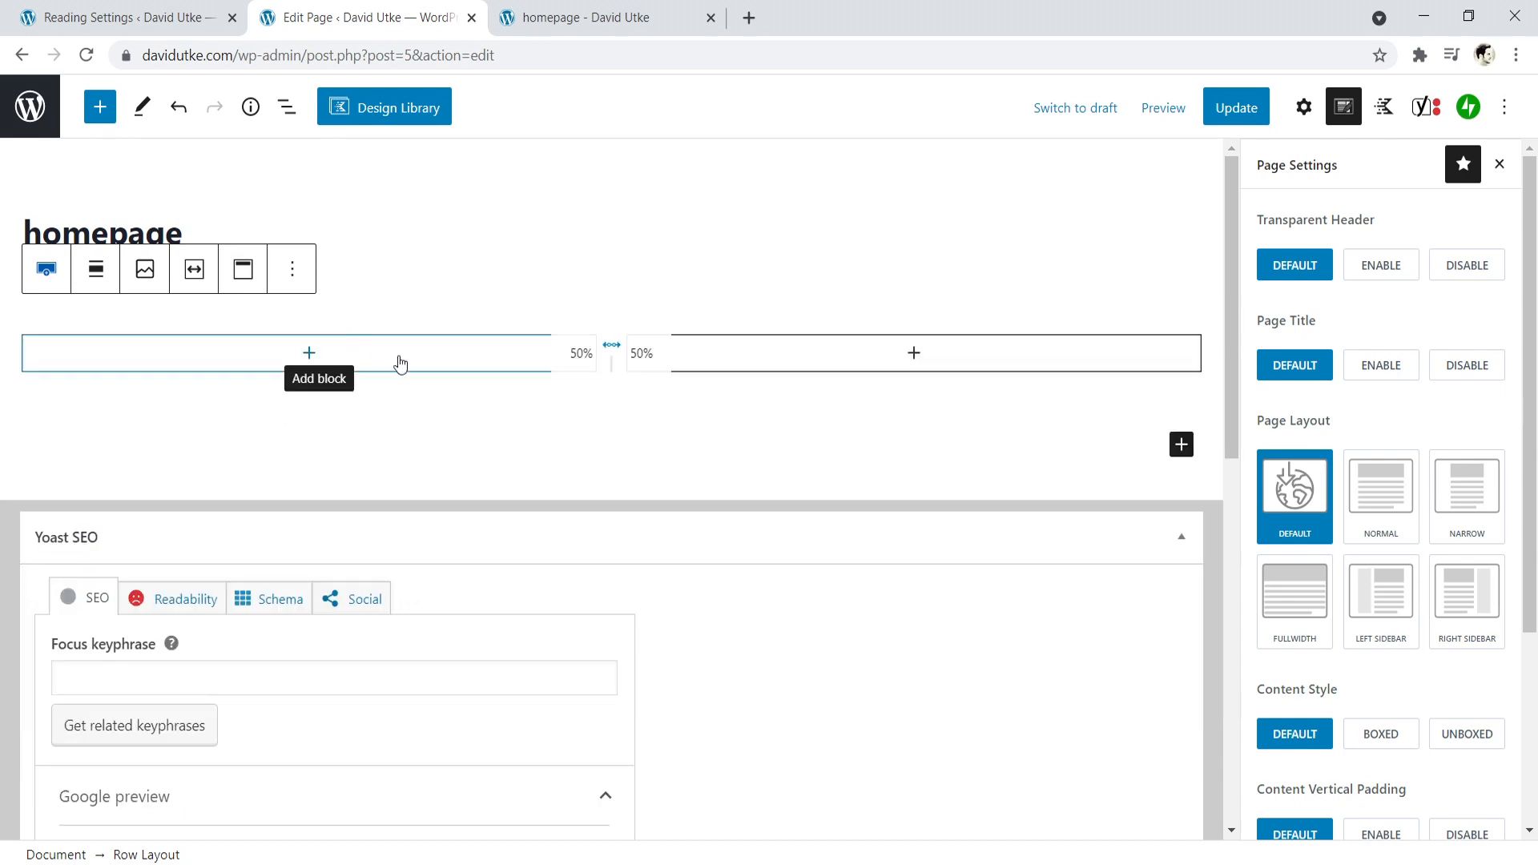
pyautogui.click(307, 360)
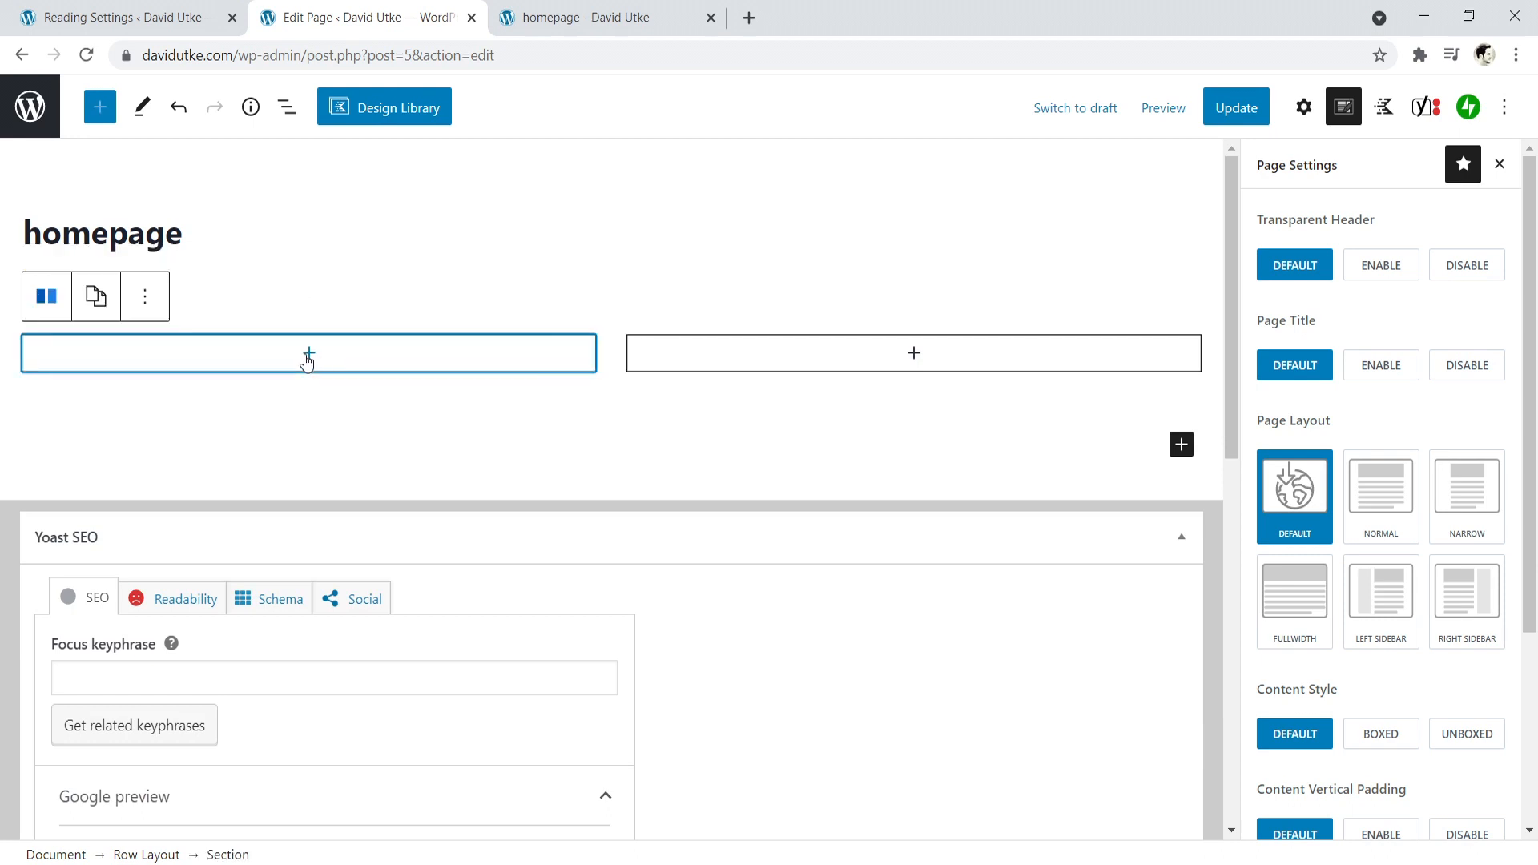
pyautogui.click(308, 354)
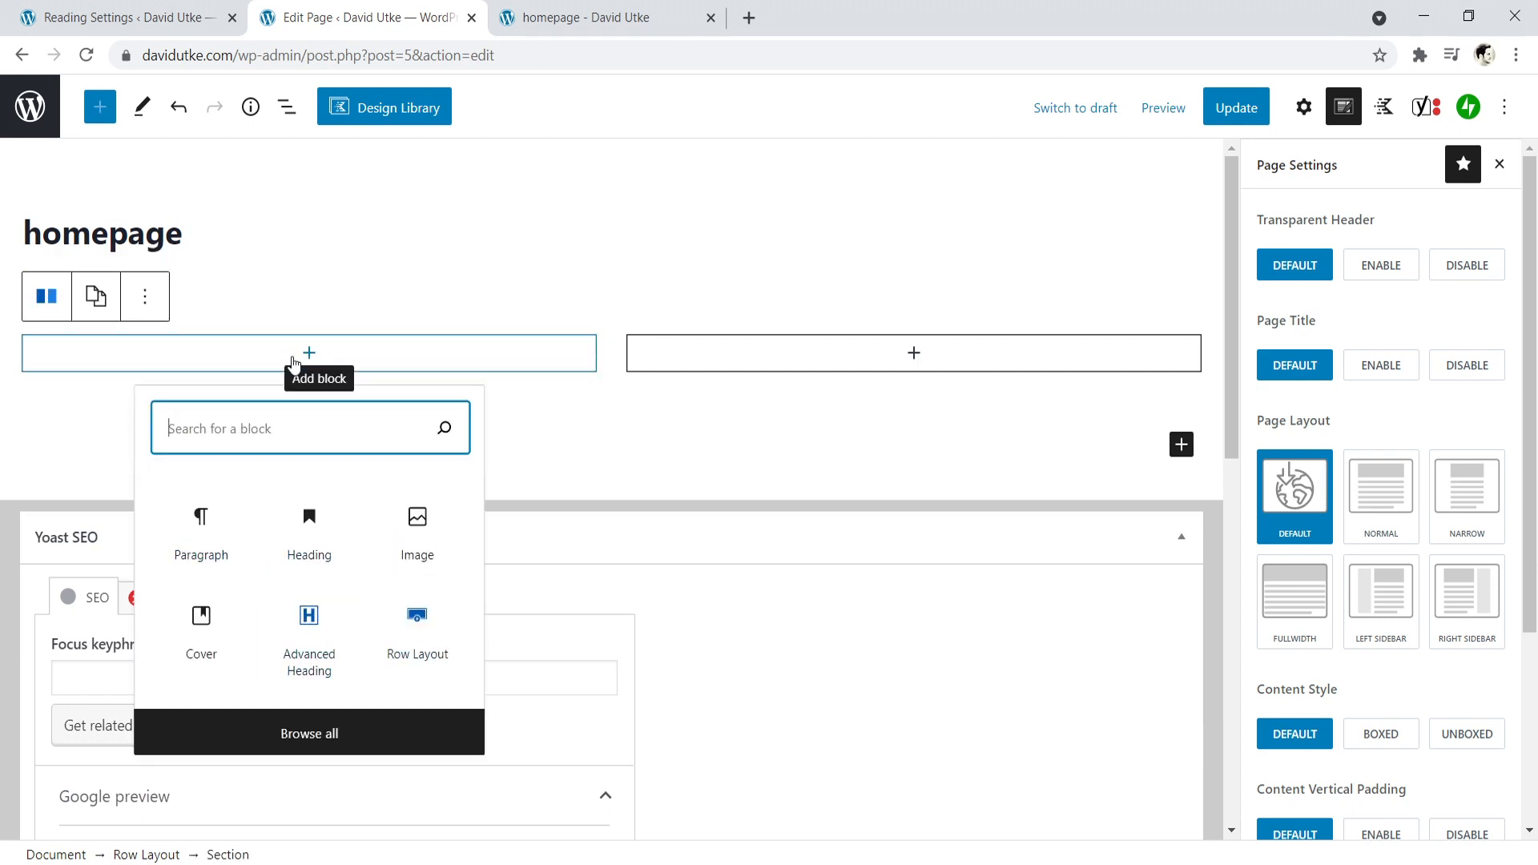
pyautogui.click(584, 334)
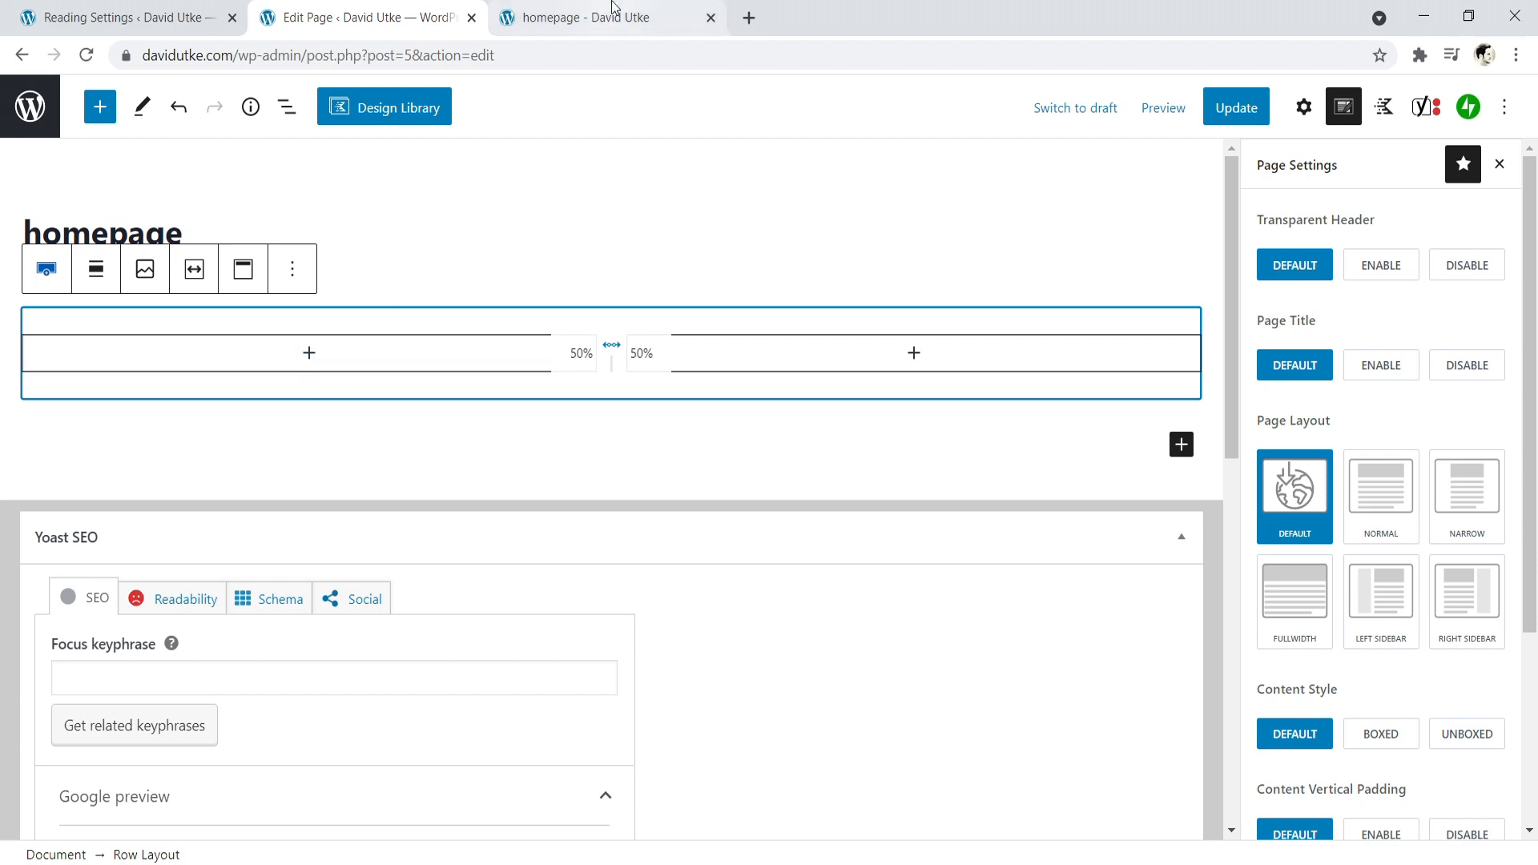
# - Add an Advanced Heading reading "Advice & Guides" to the row's first column and set its level to H5
pyautogui.click(310, 356)
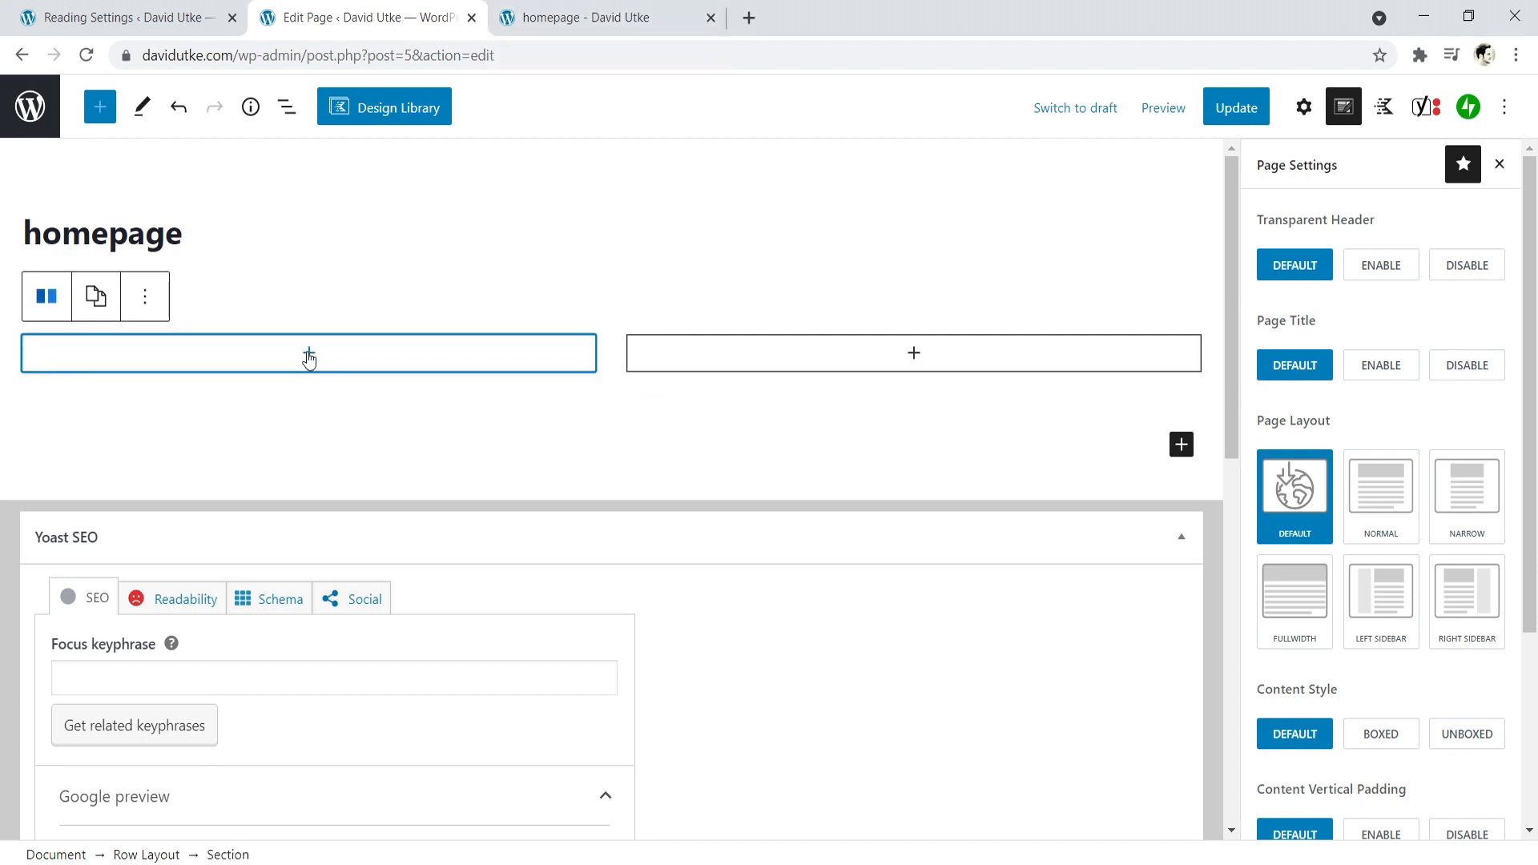
pyautogui.click(309, 356)
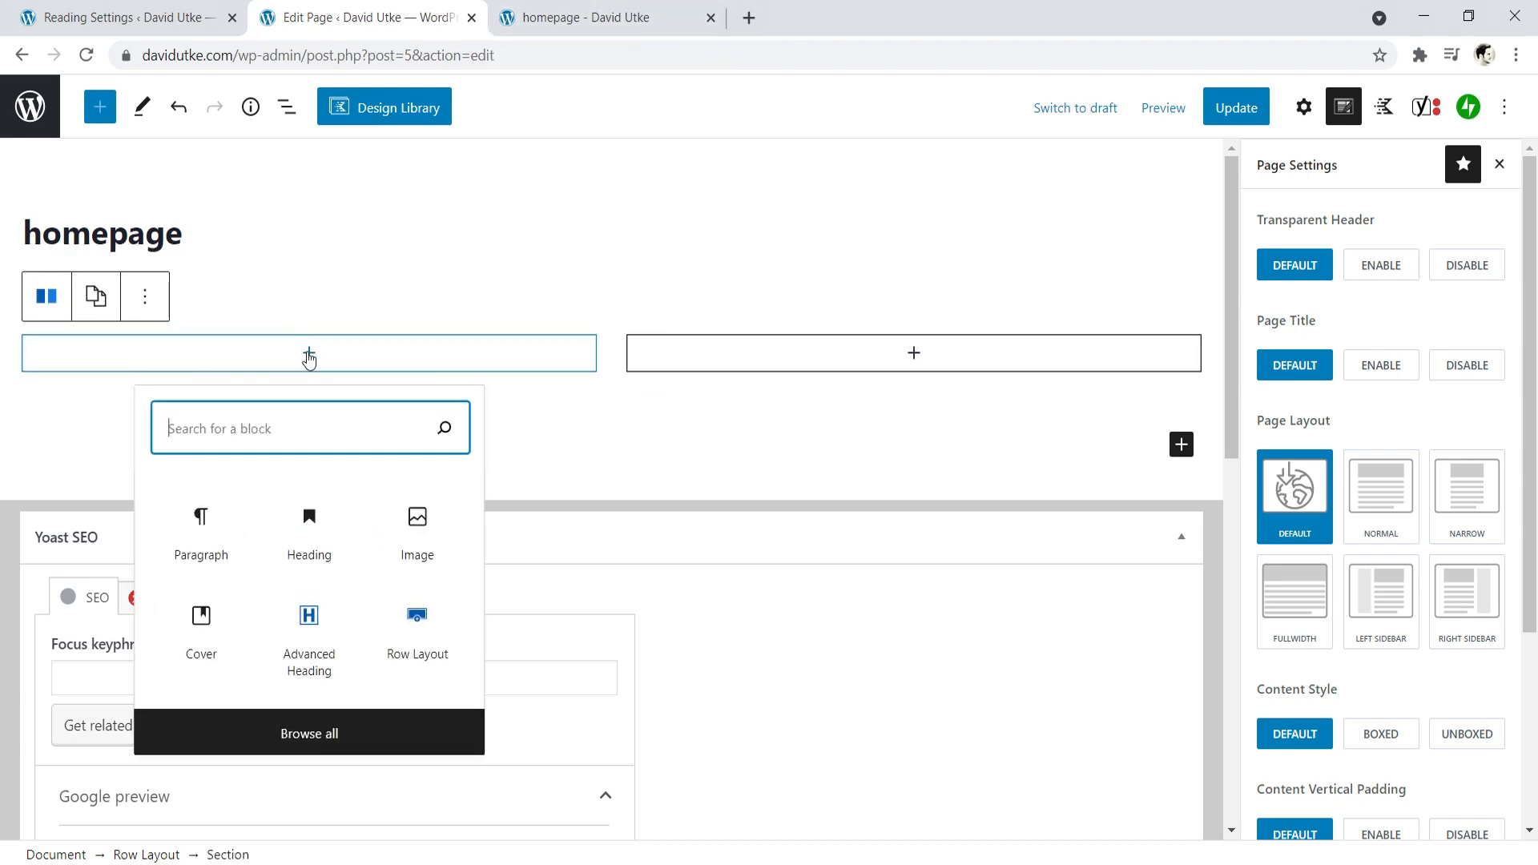
pyautogui.click(309, 641)
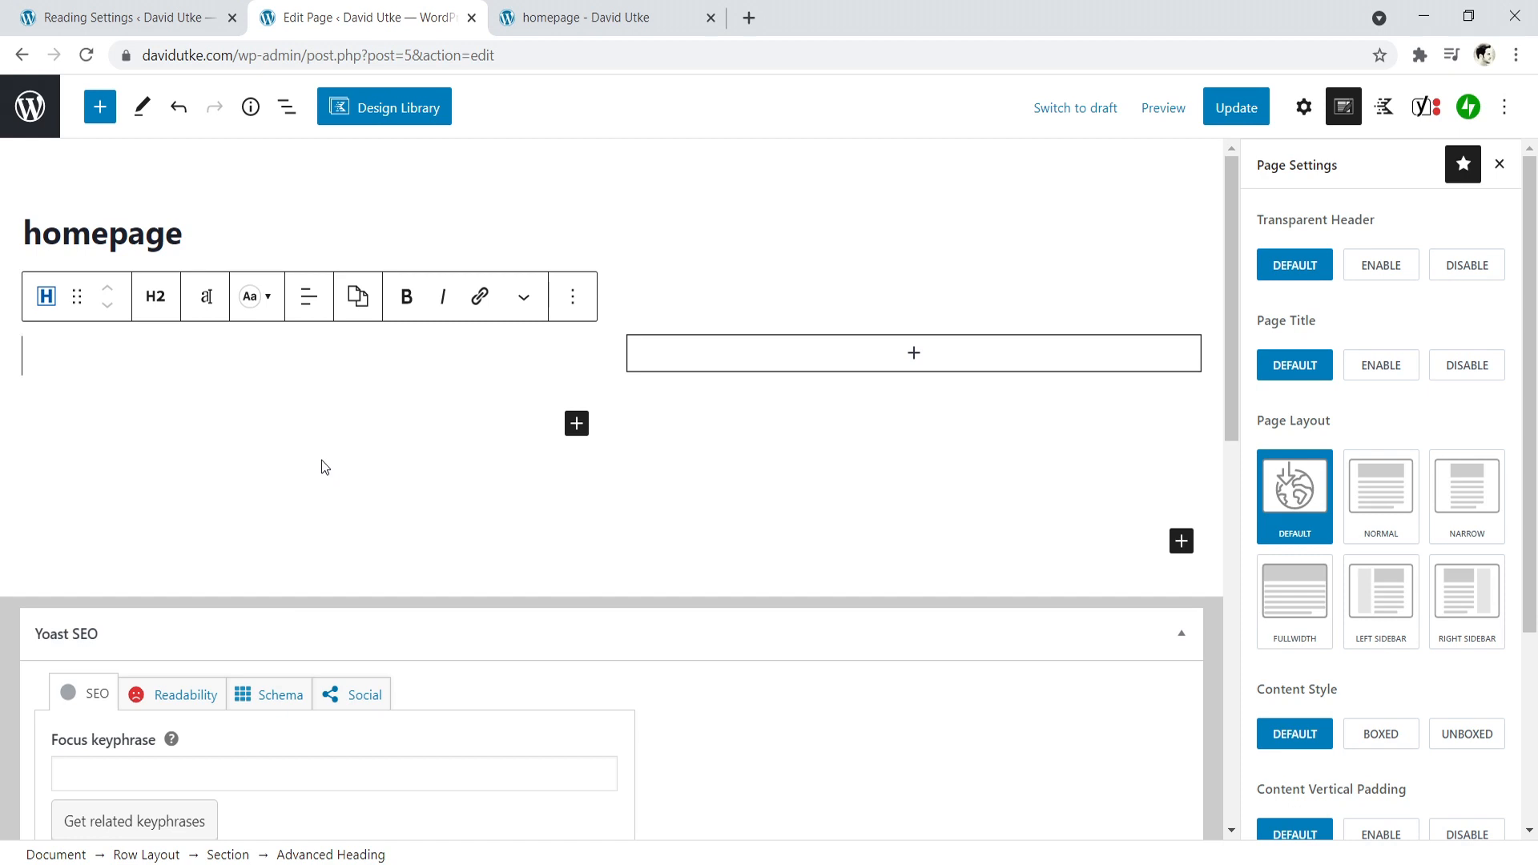
pyautogui.write('Advice %')
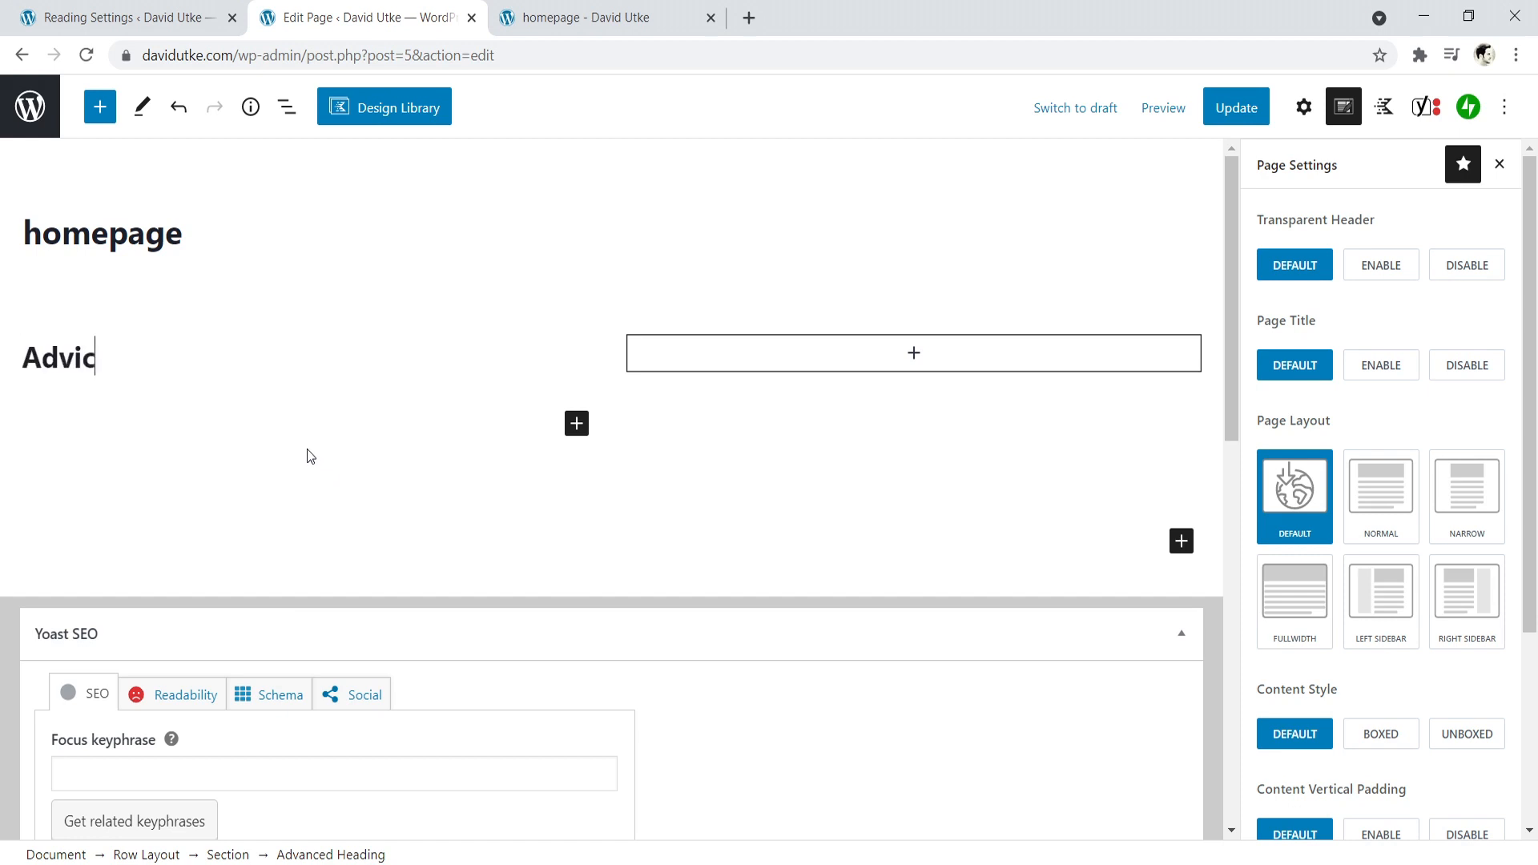
pyautogui.press('BackSpace')
pyautogui.write('& Guides')
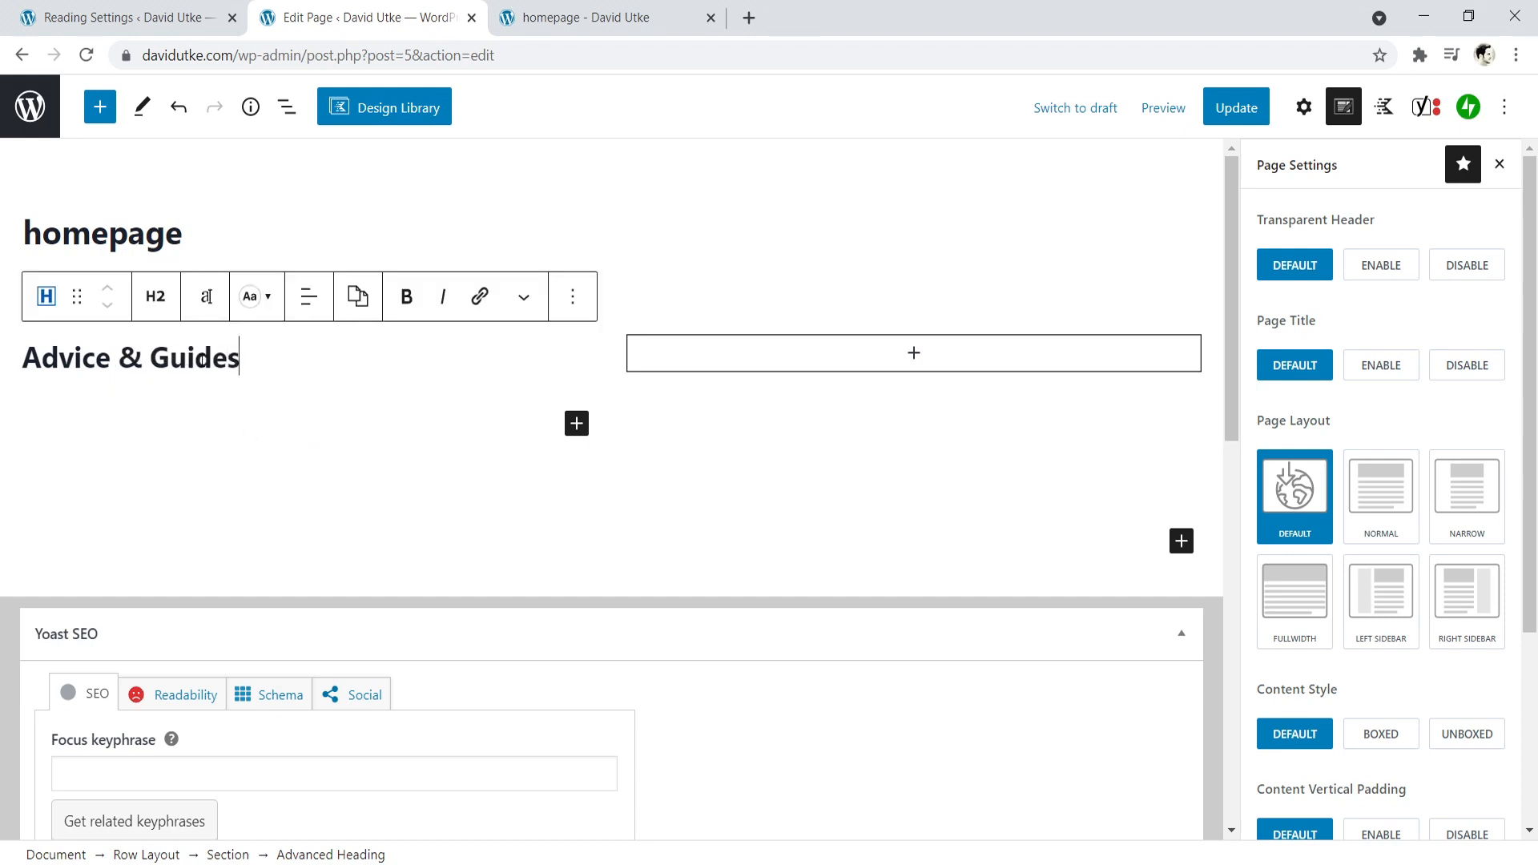
pyautogui.click(155, 297)
pyautogui.click(196, 547)
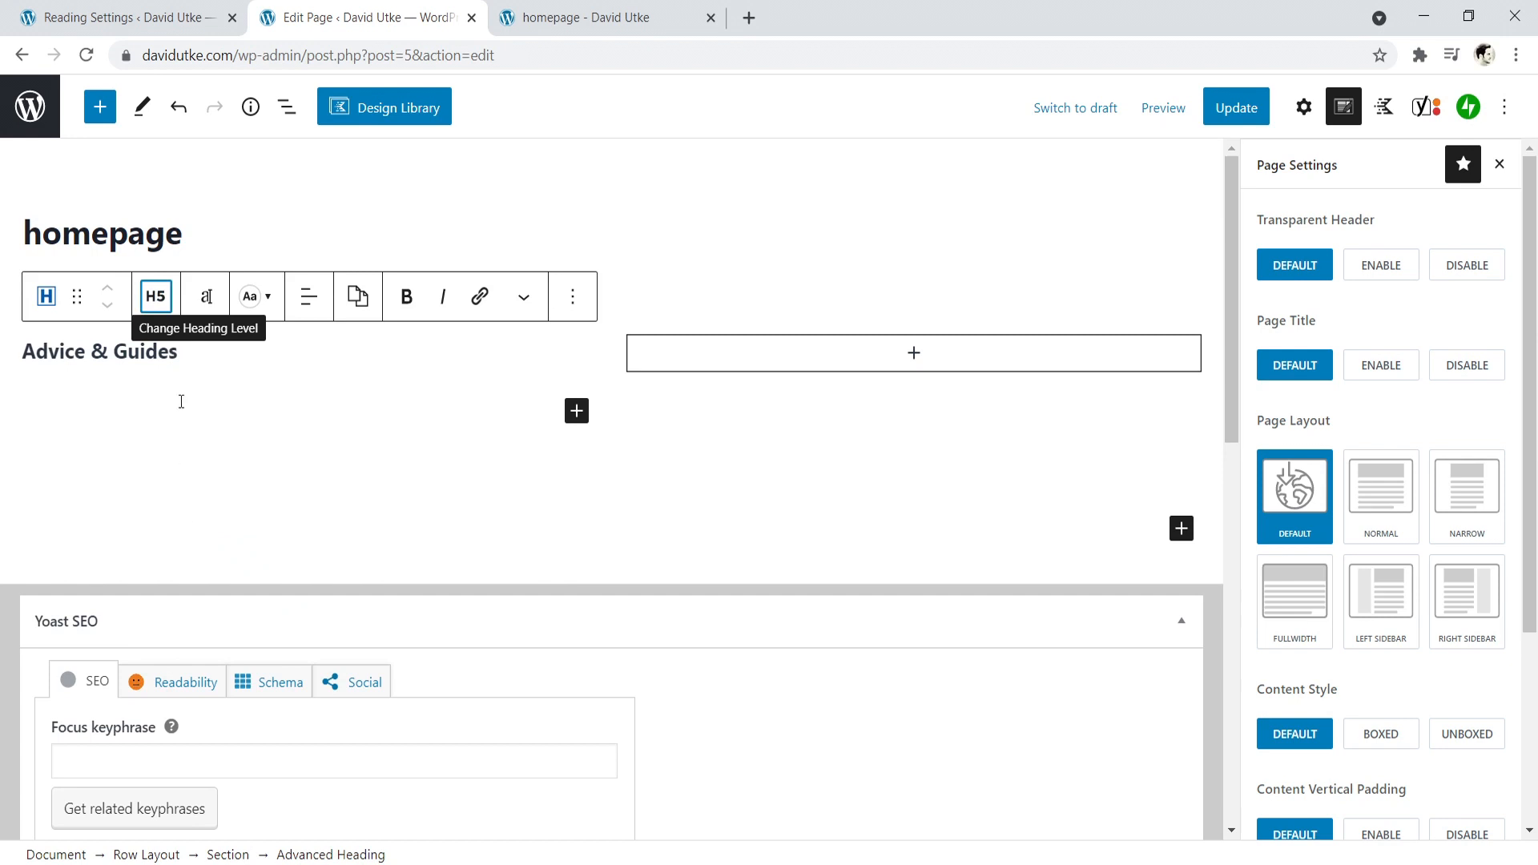
# - Add a second Advanced Heading reading "The finest green tea from Vietnam." below "Advice & Guides" and set its level to H1
pyautogui.click(161, 391)
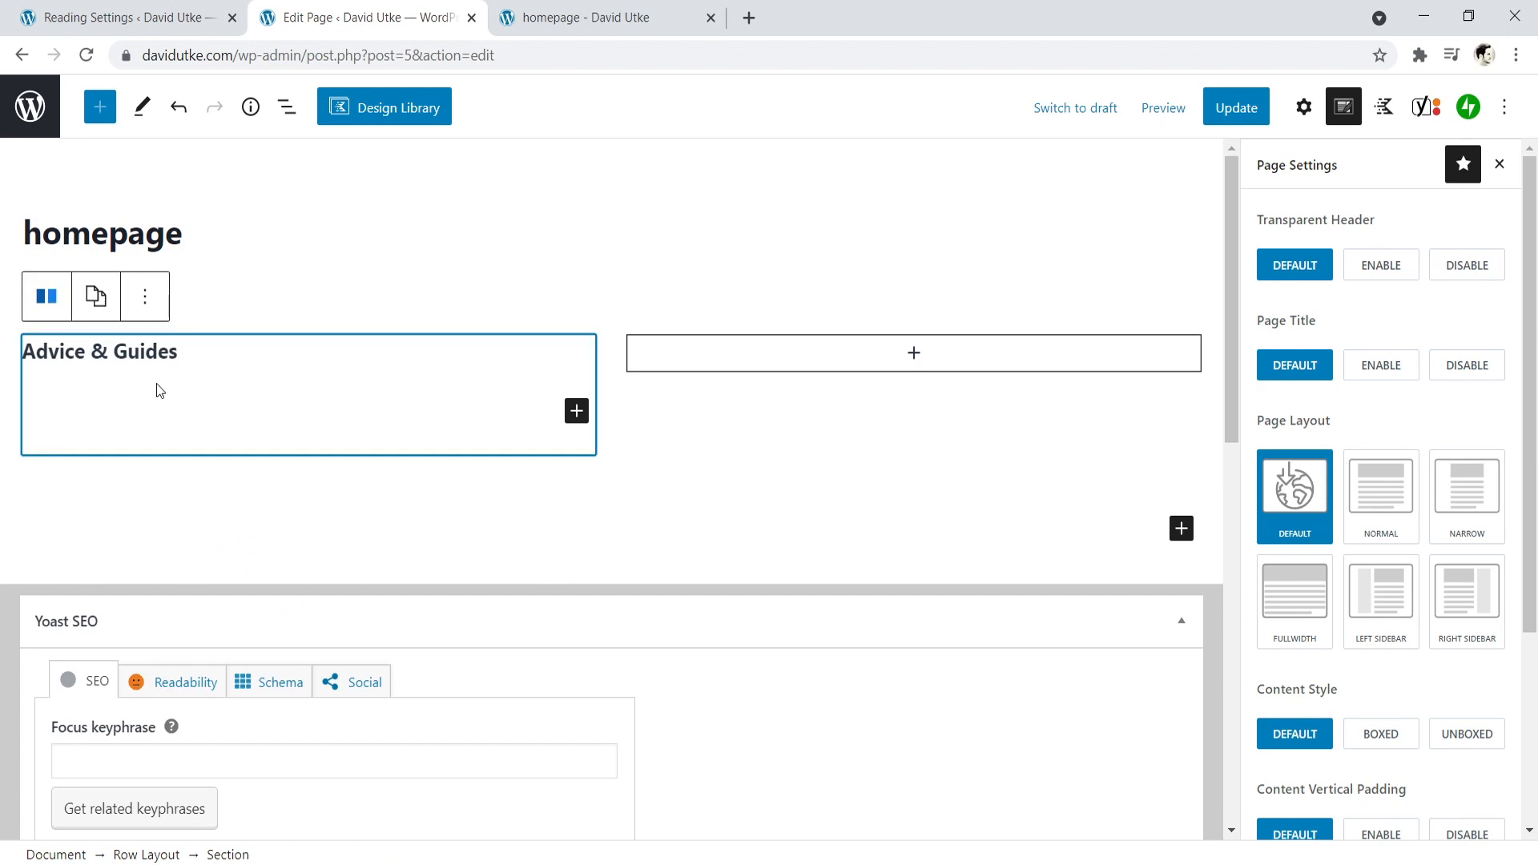
pyautogui.click(577, 411)
pyautogui.click(724, 700)
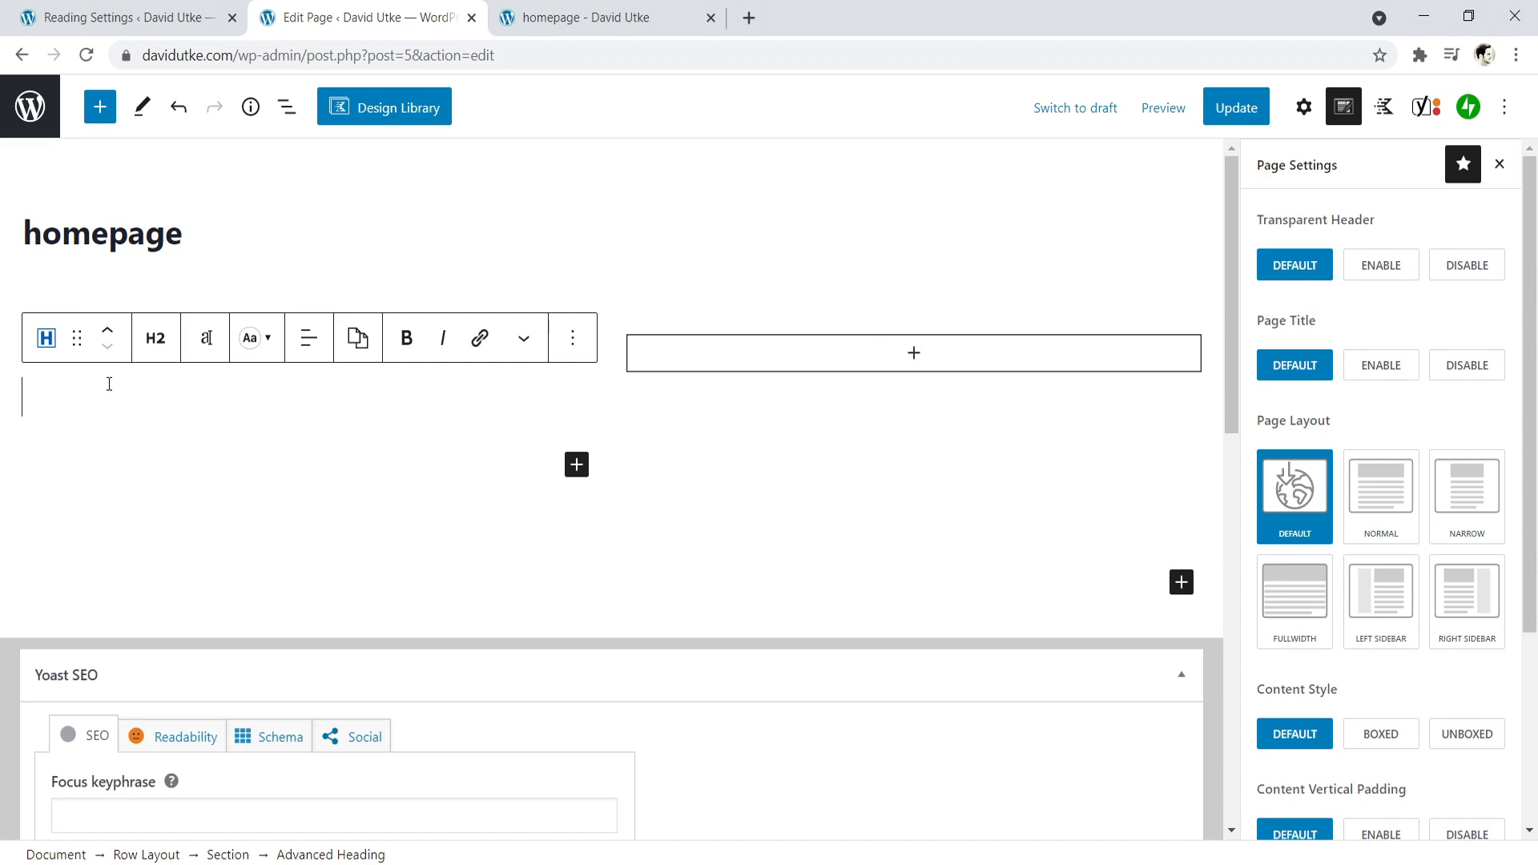
pyautogui.write('The fin')
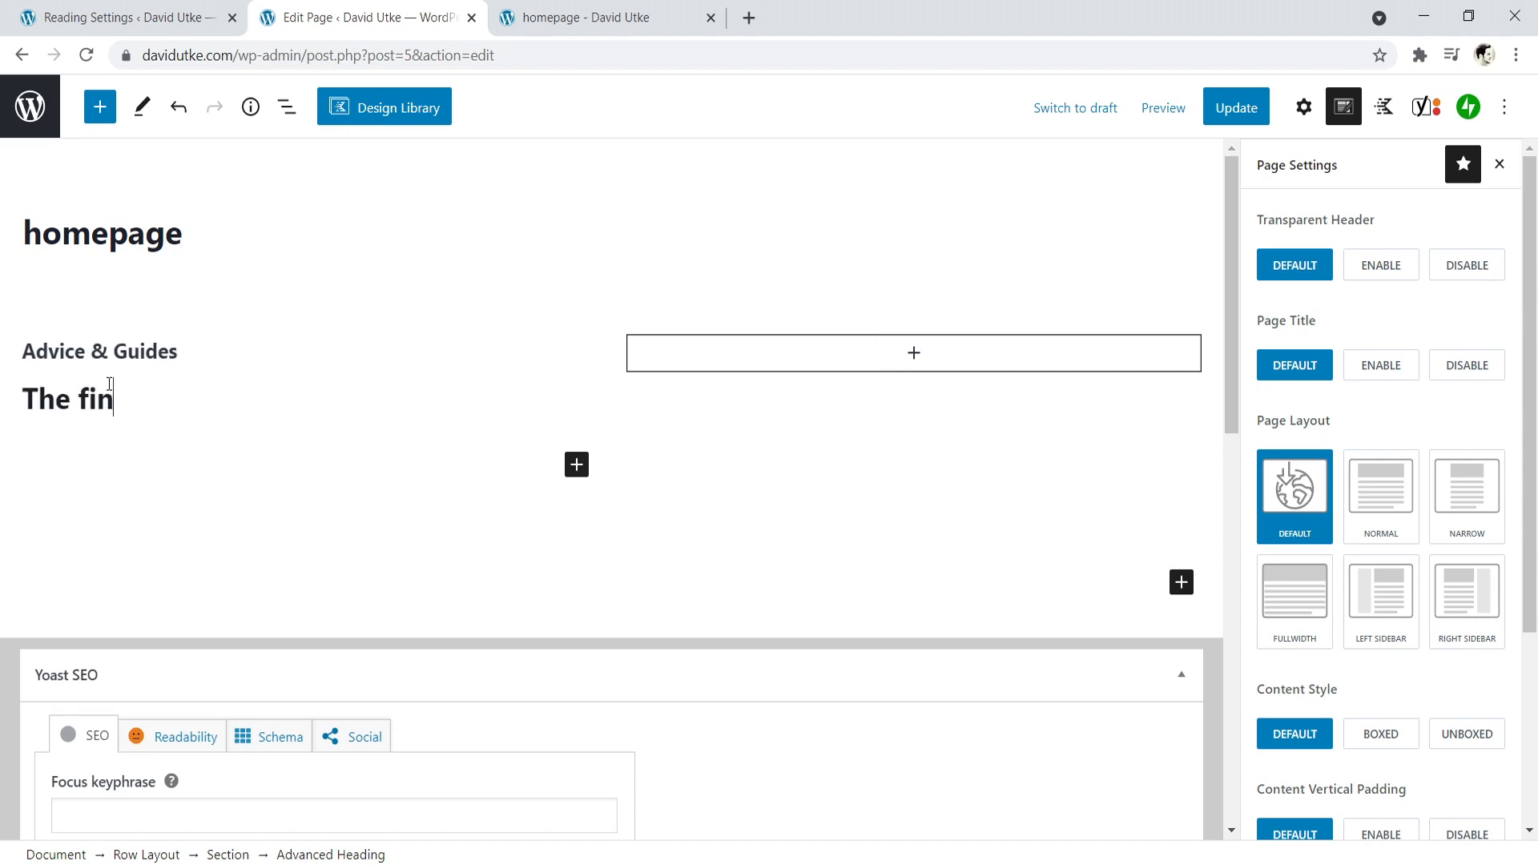
pyautogui.write('est green tea from')
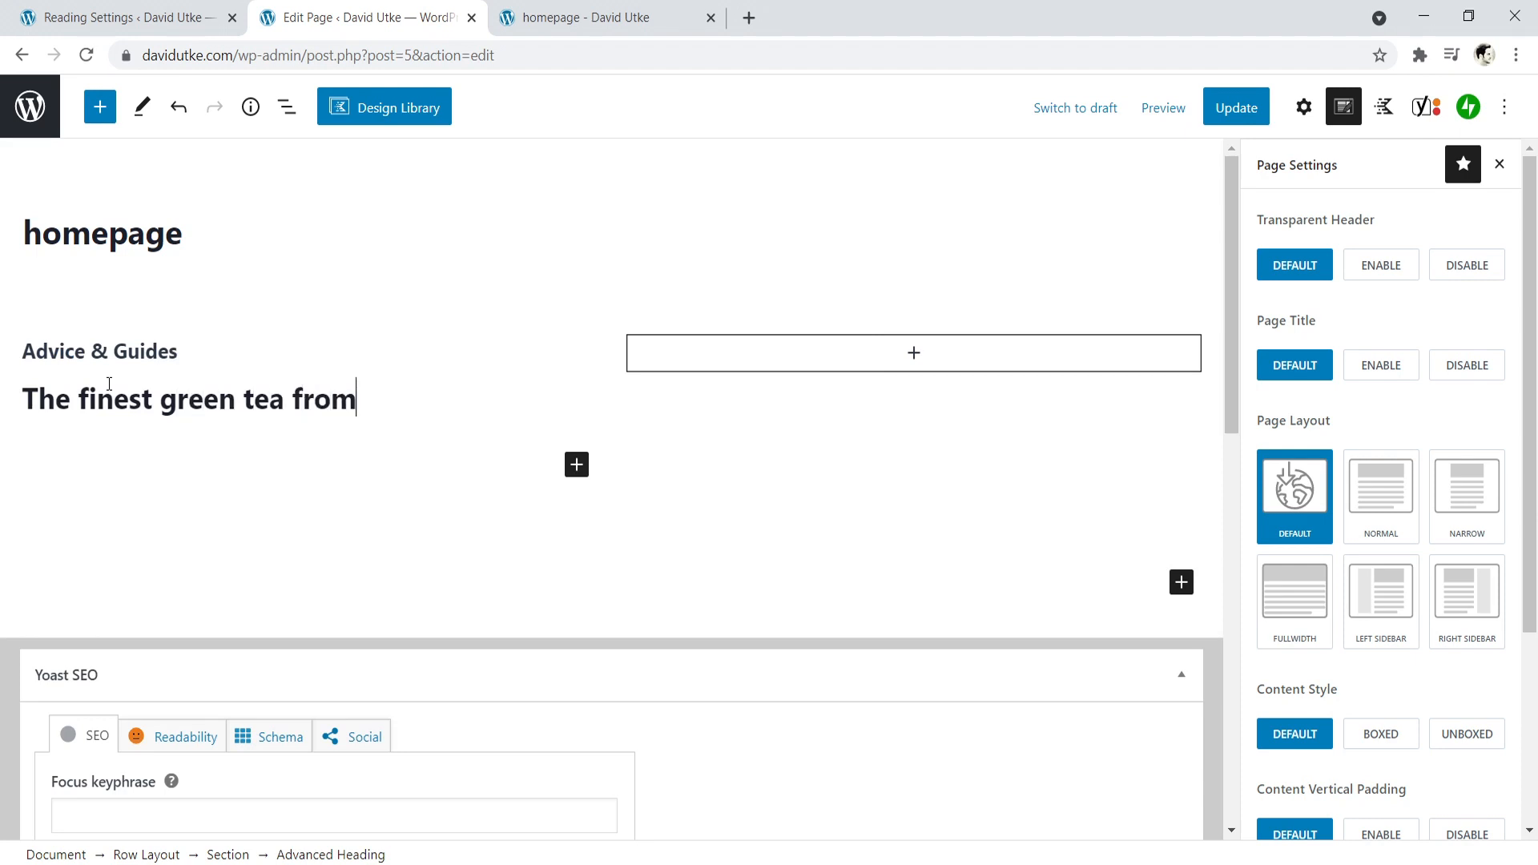
pyautogui.write(' Vietnam.')
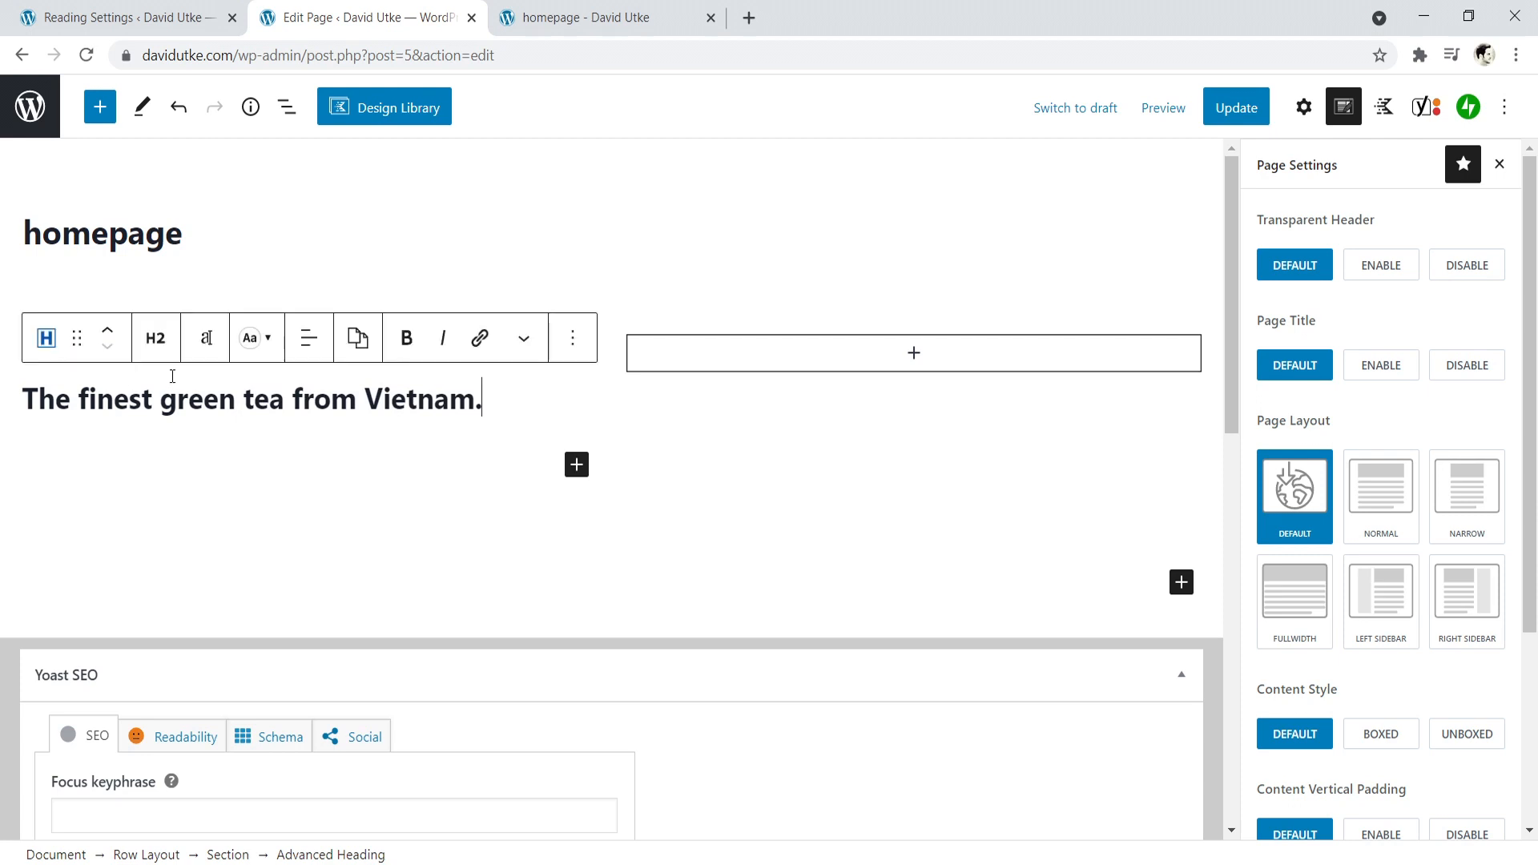
pyautogui.click(157, 341)
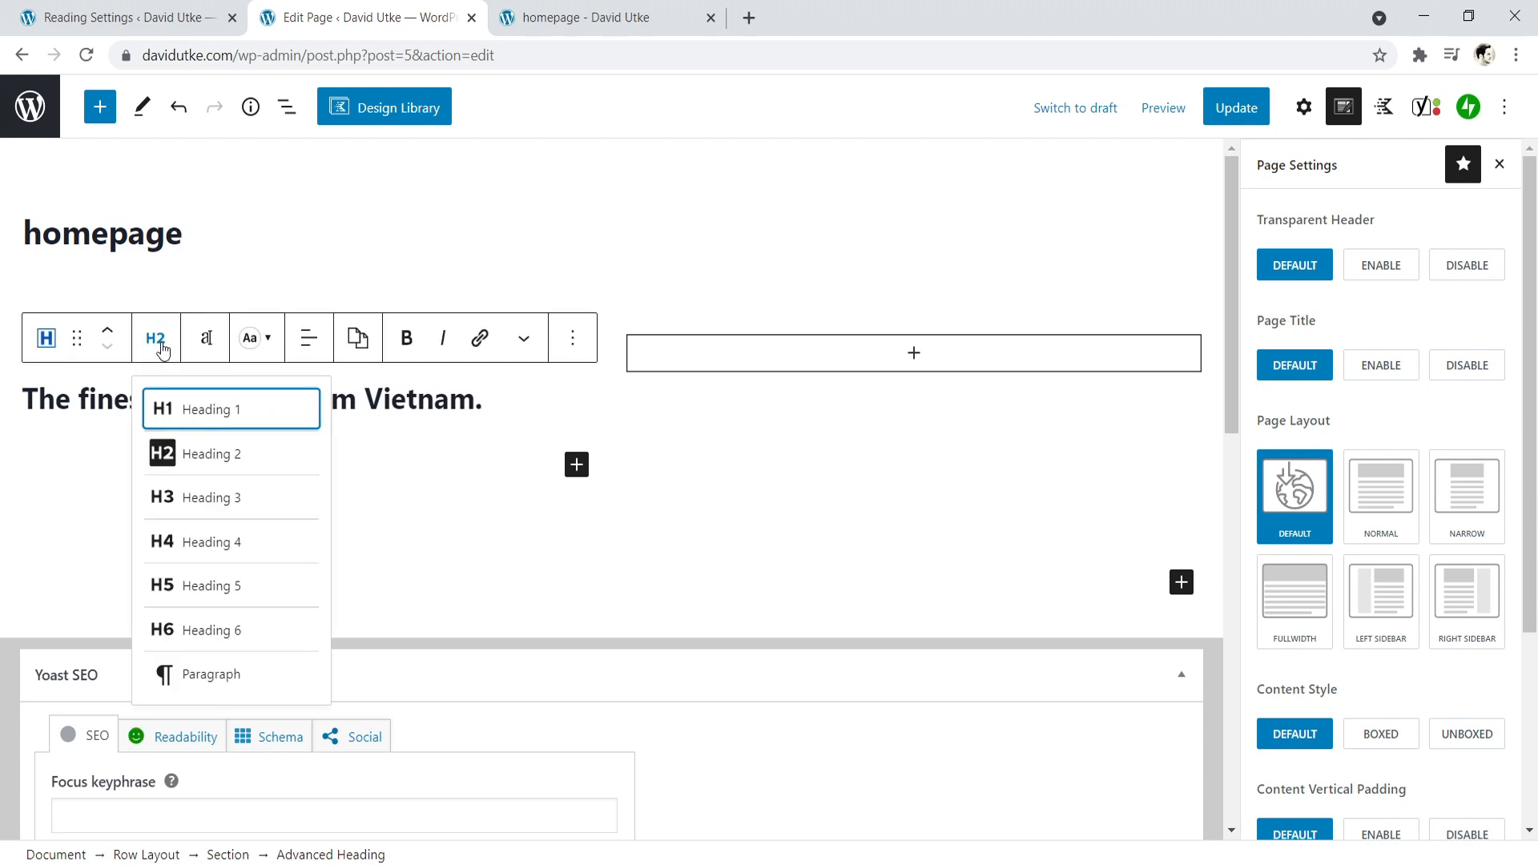
pyautogui.click(210, 404)
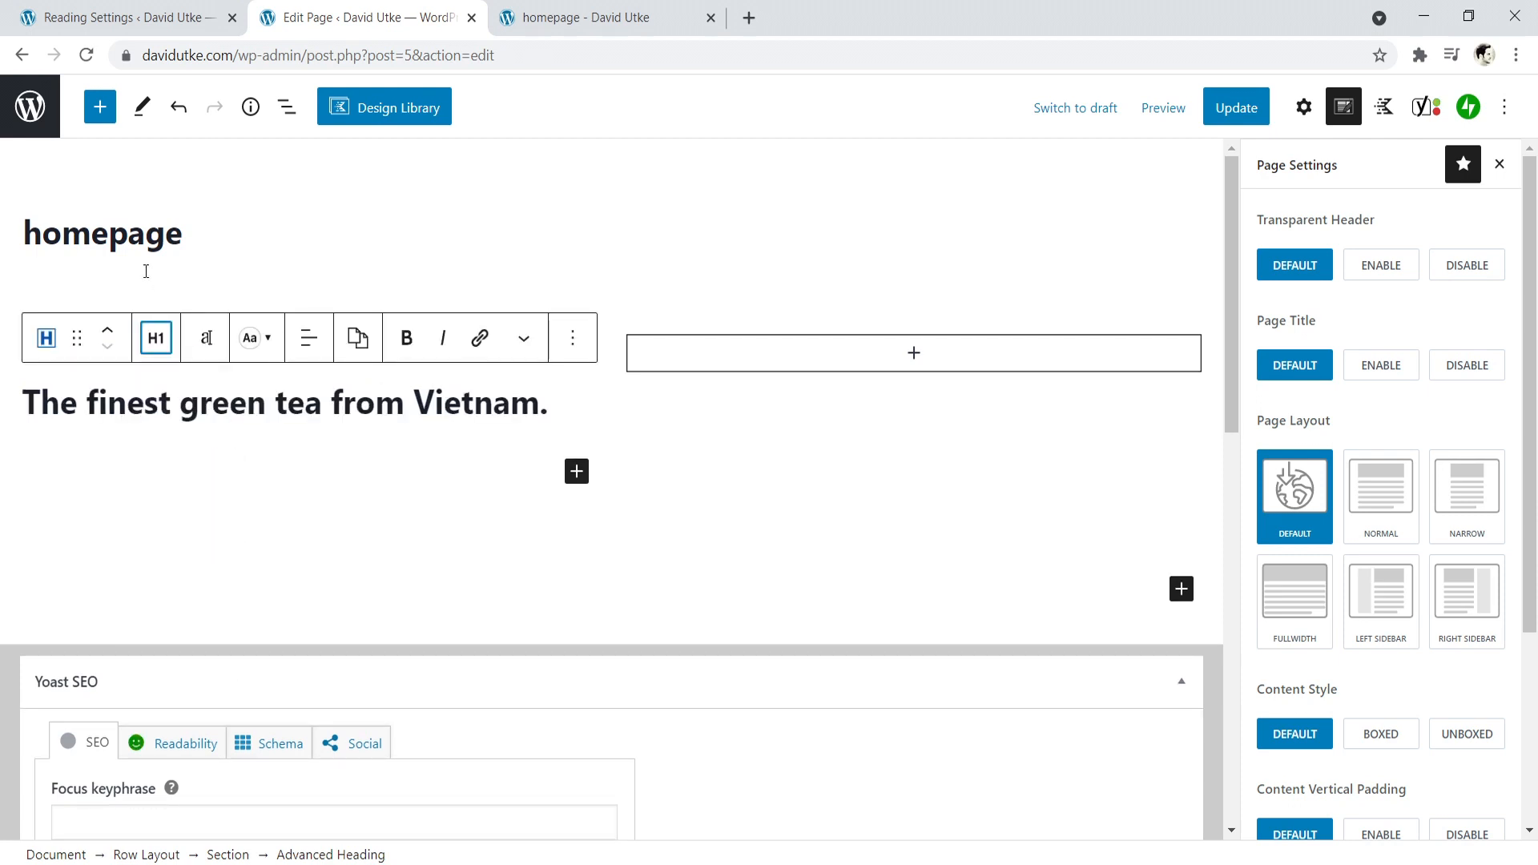
# - Compare the page title in the editor with the title displayed on the live homepage
pyautogui.click(180, 234)
pyautogui.moveTo(181, 237); pyautogui.dragTo(89, 244)
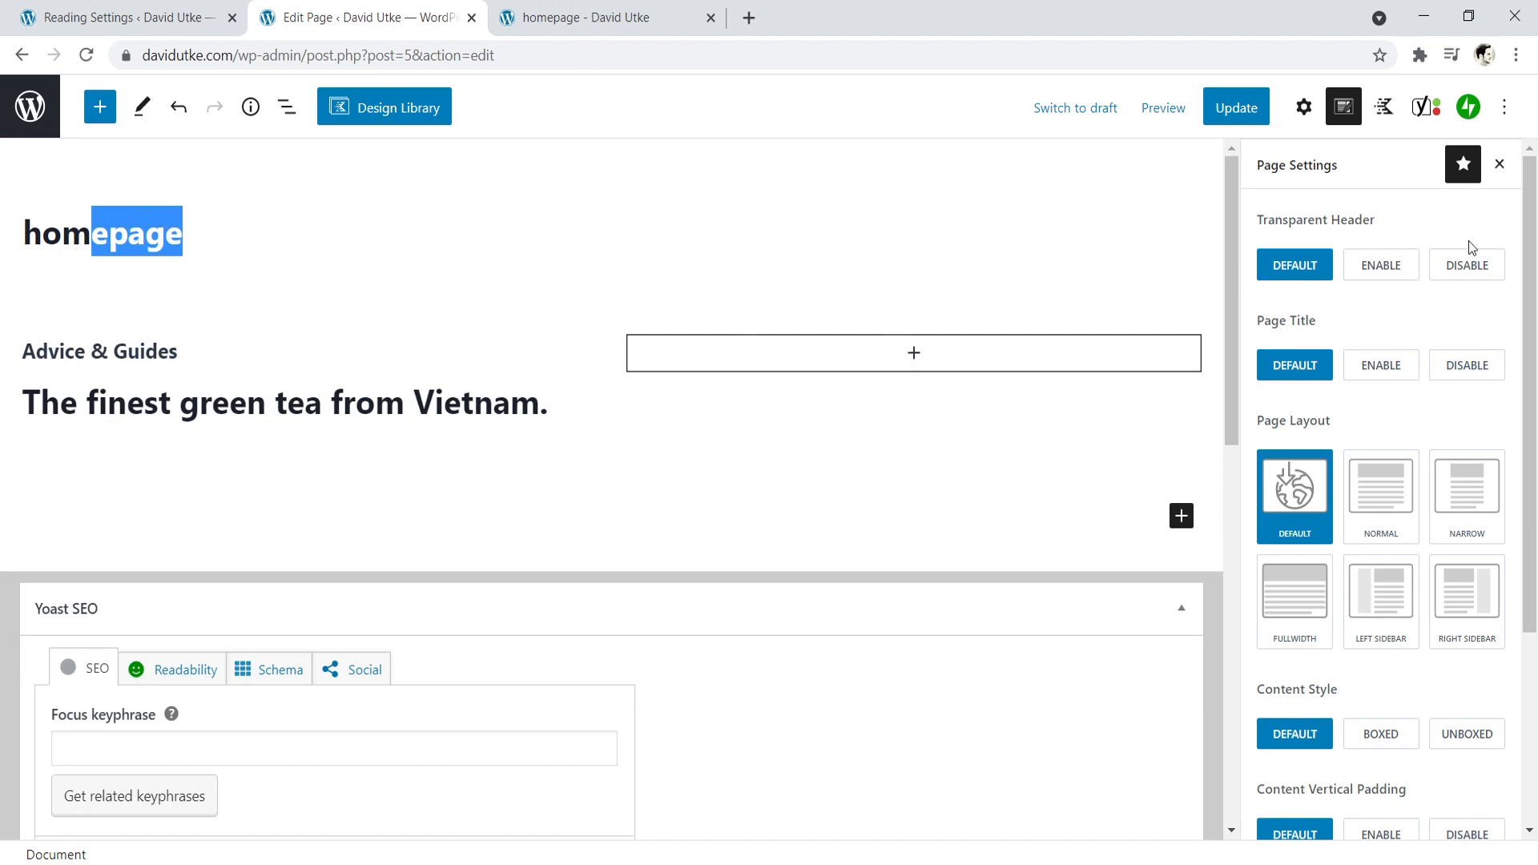
pyautogui.click(548, 8)
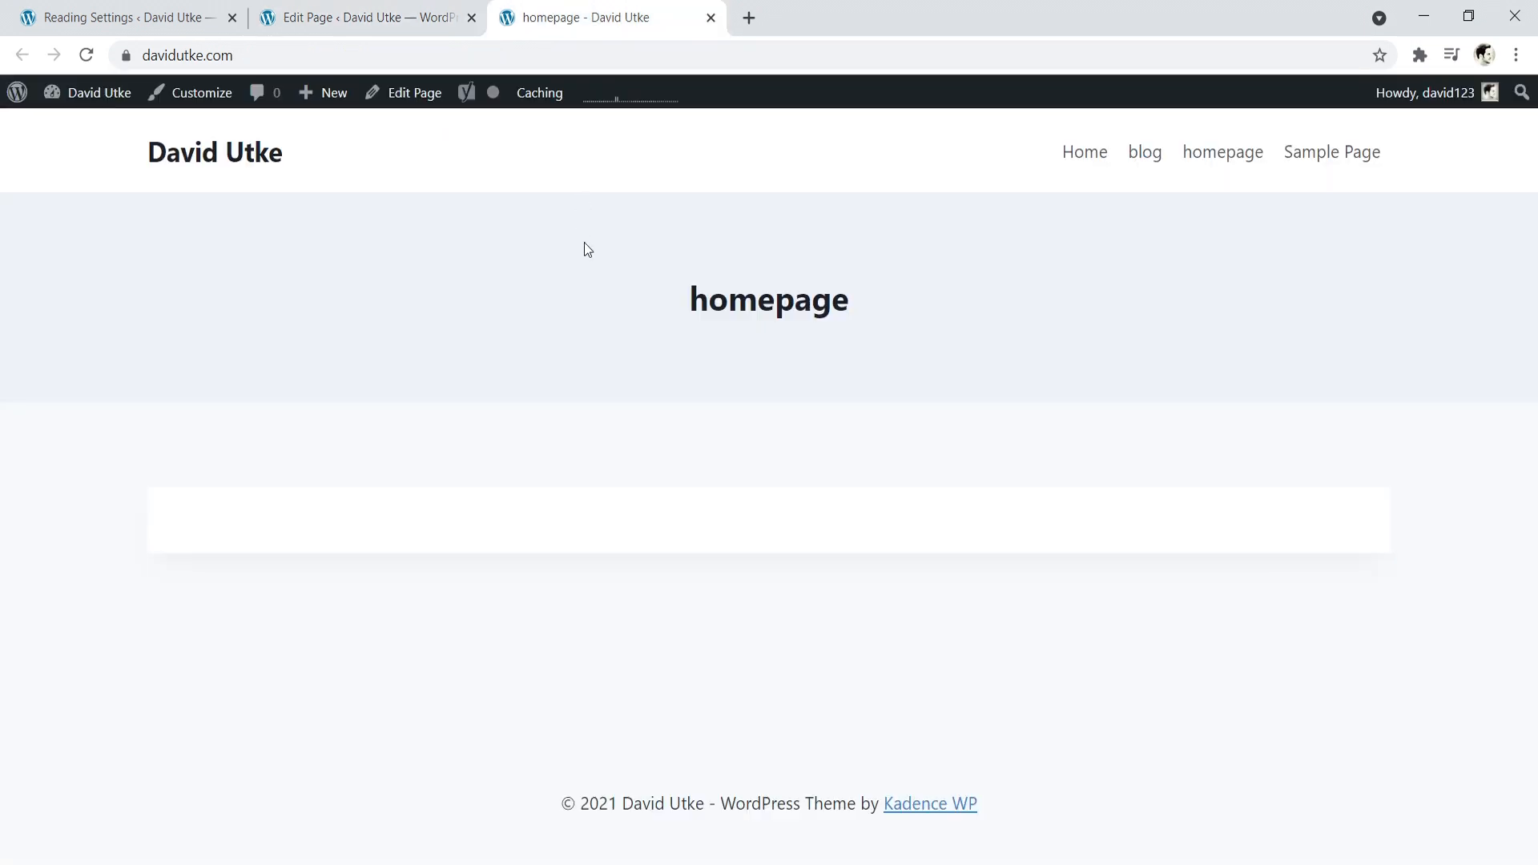
pyautogui.moveTo(665, 291); pyautogui.dragTo(871, 295)
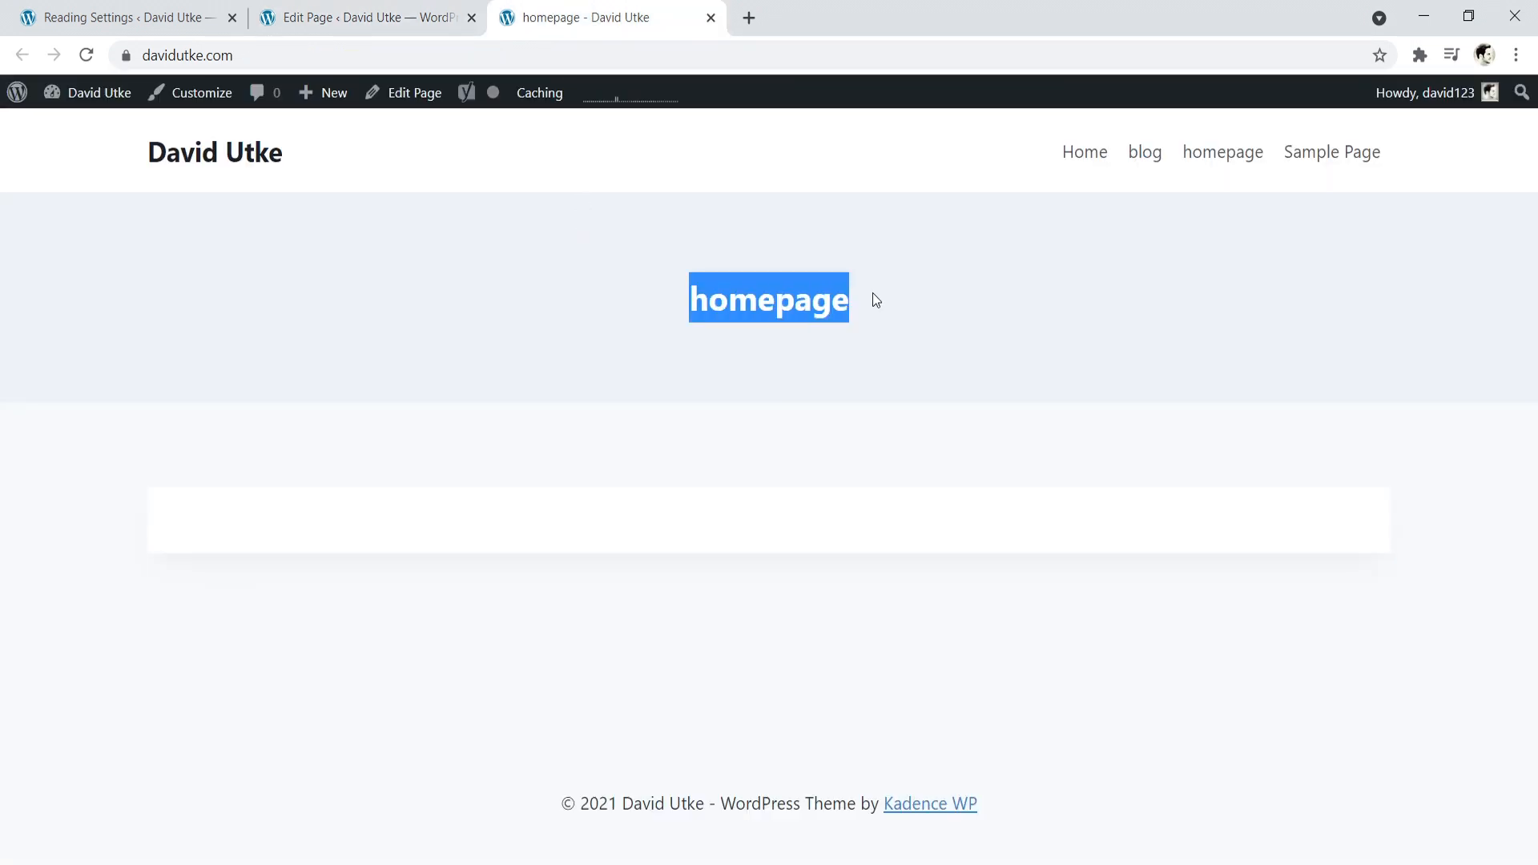
pyautogui.click(330, 10)
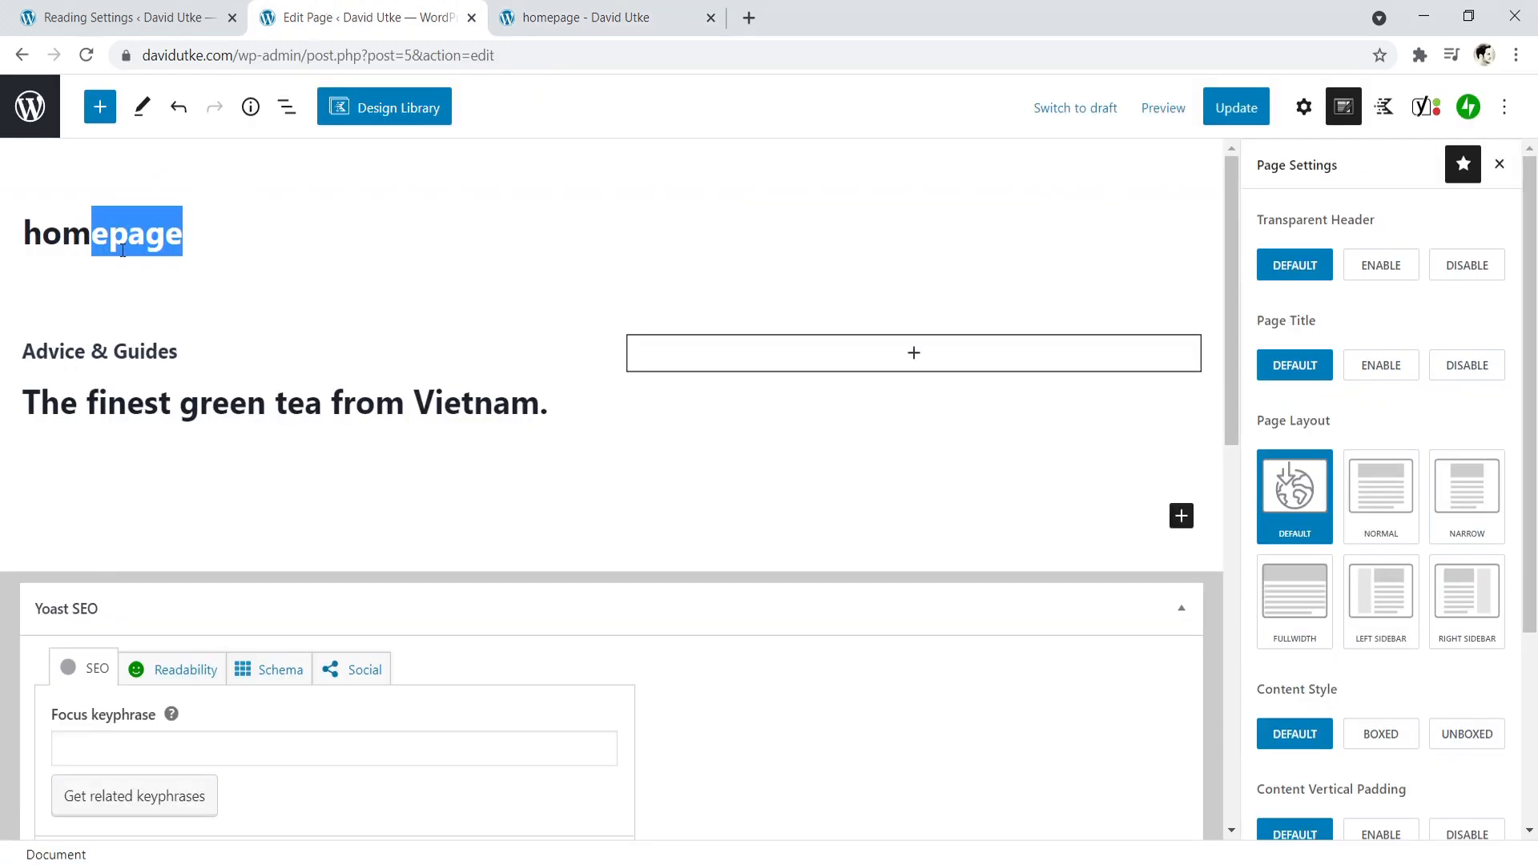
pyautogui.click(108, 233)
# - Set the font family of the "The finest green tea from Vietnam." heading to Poppins
pyautogui.click(262, 401)
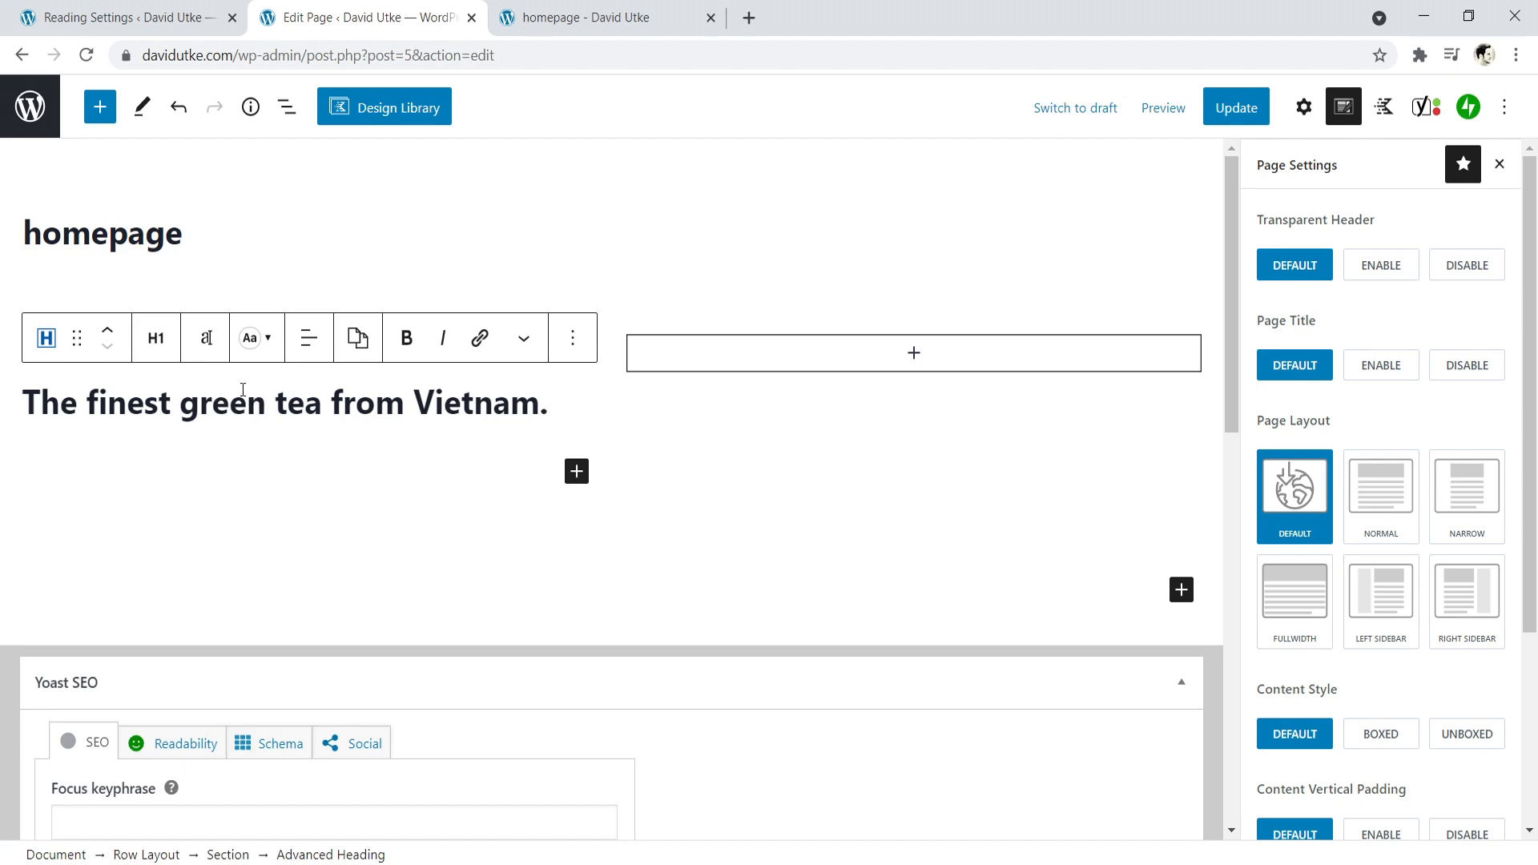
pyautogui.click(206, 340)
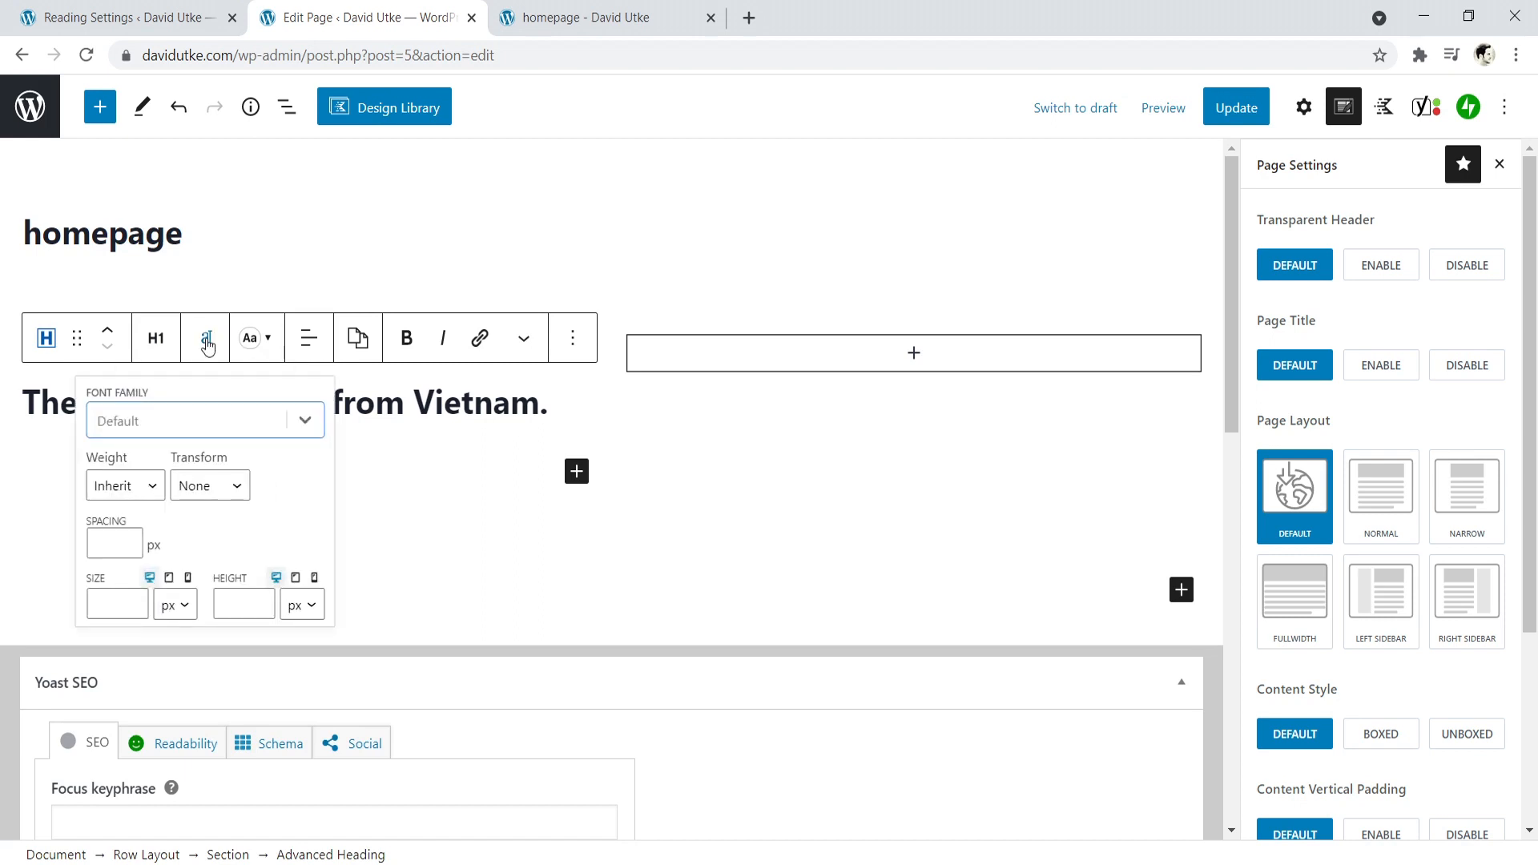
pyautogui.click(183, 425)
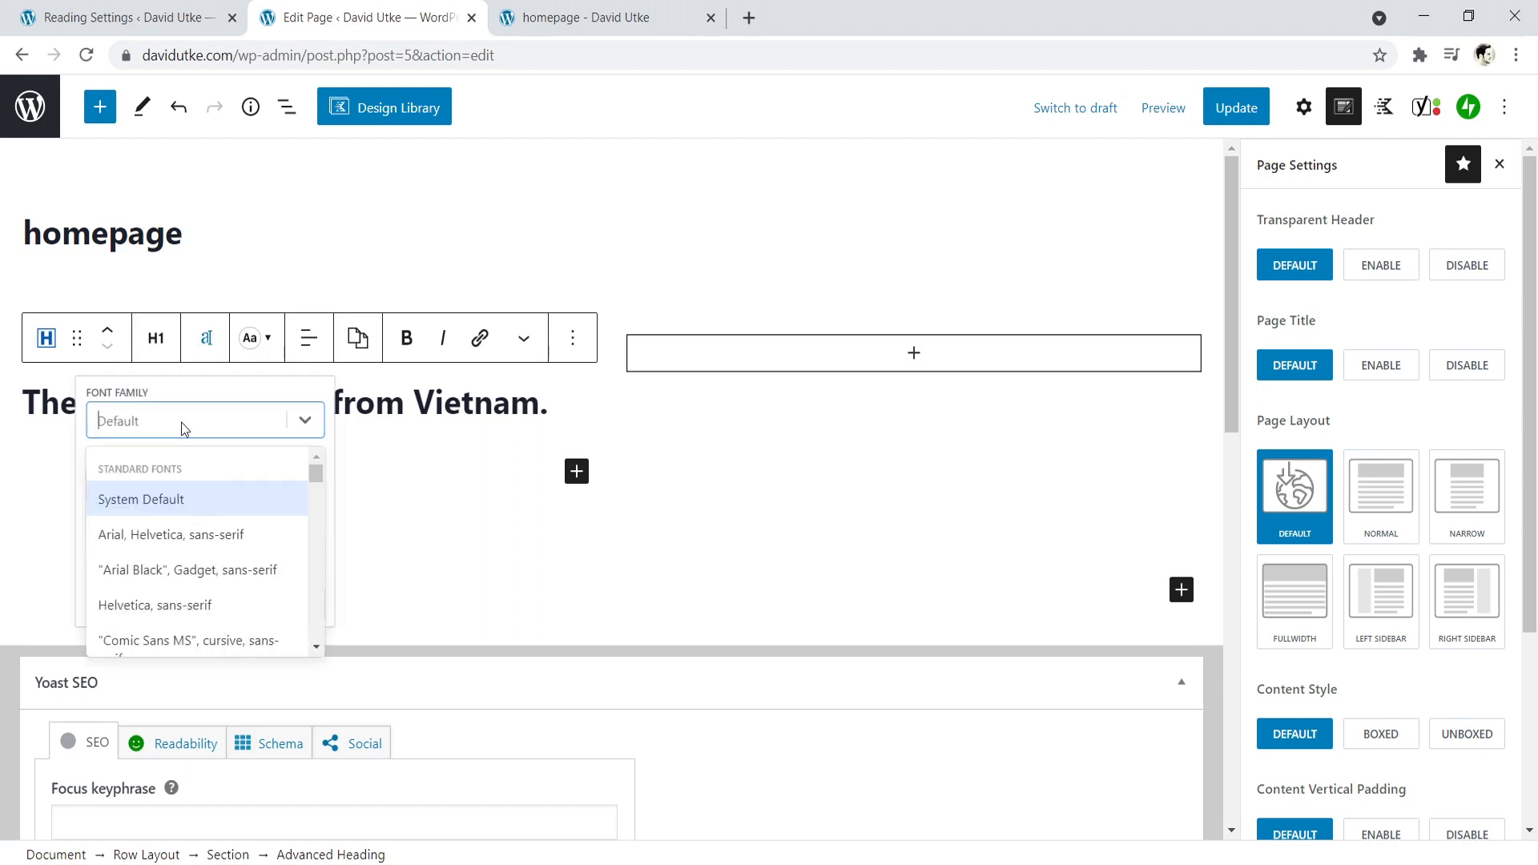
pyautogui.write('d')
pyautogui.press('BackSpace')
pyautogui.moveTo(319, 471); pyautogui.dragTo(322, 439)
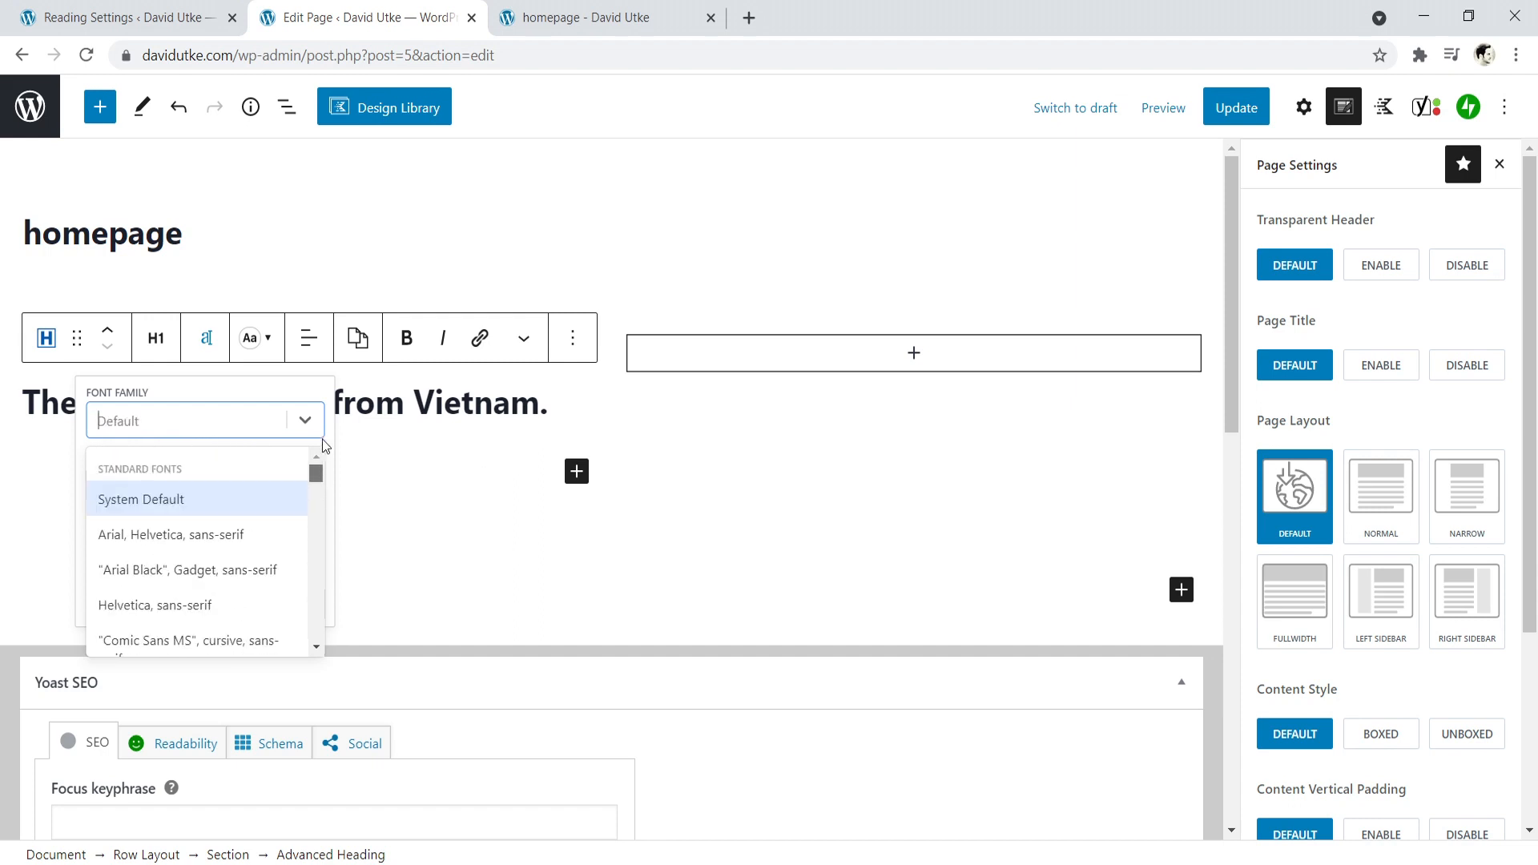
pyautogui.click(182, 415)
pyautogui.write('pop')
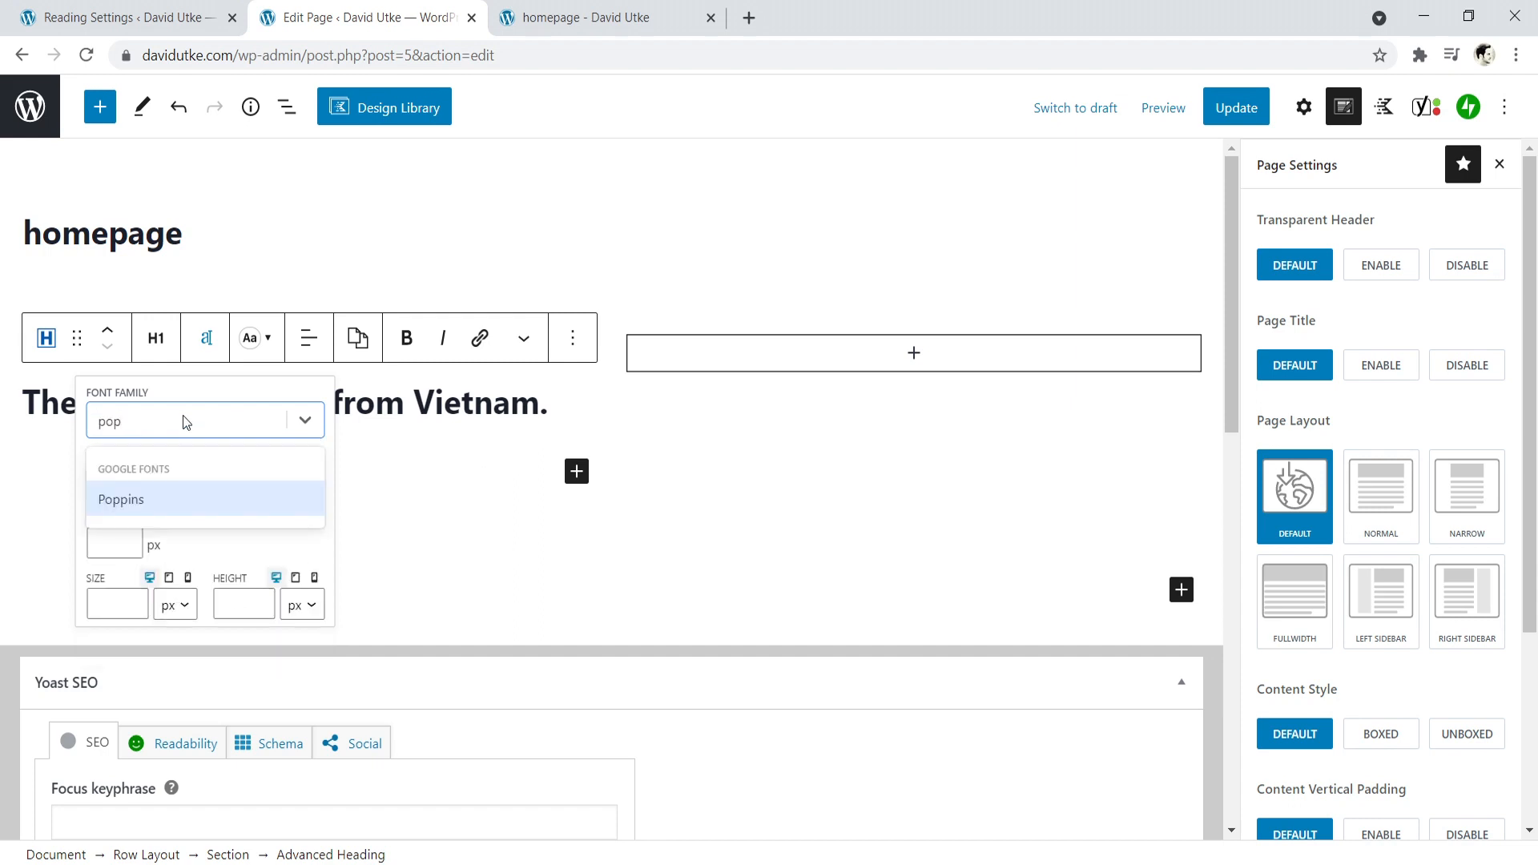
pyautogui.click(168, 500)
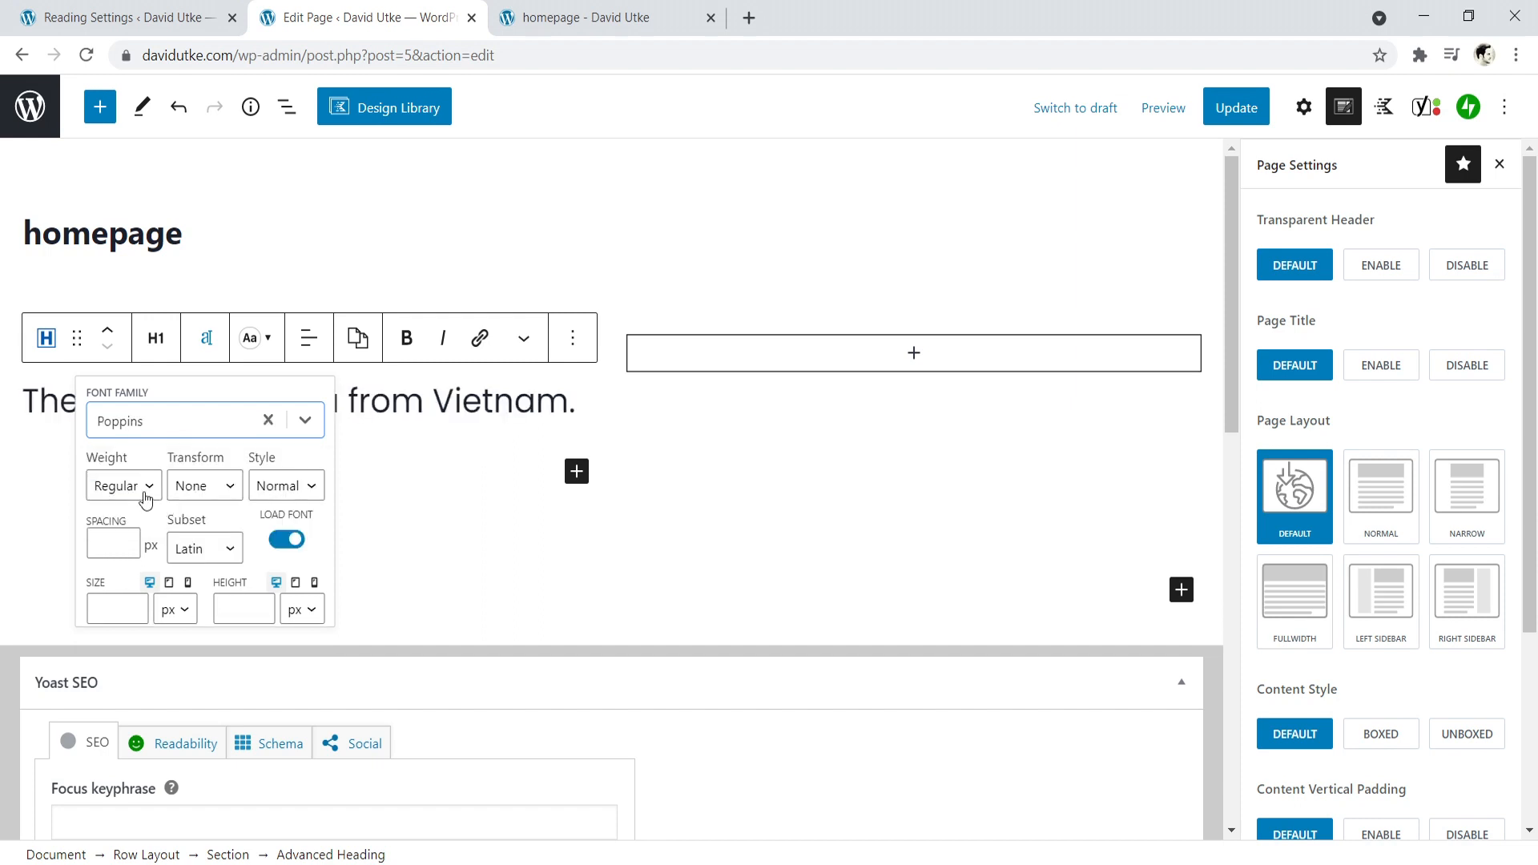
# - Set the green tea heading's font weight to 900 and its size to 50 px
pyautogui.click(145, 486)
pyautogui.click(126, 787)
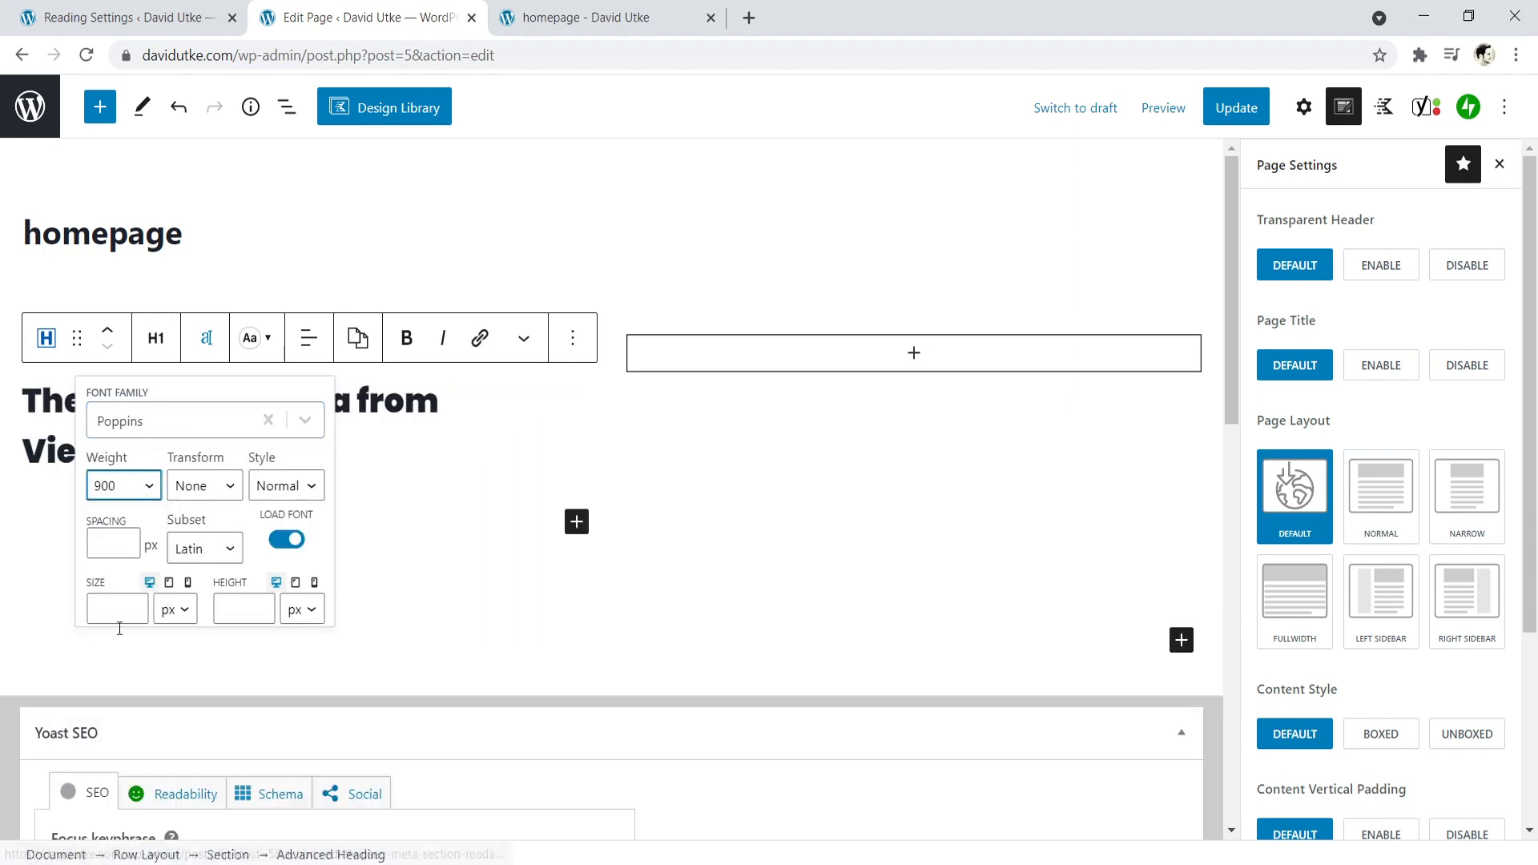
pyautogui.click(112, 602)
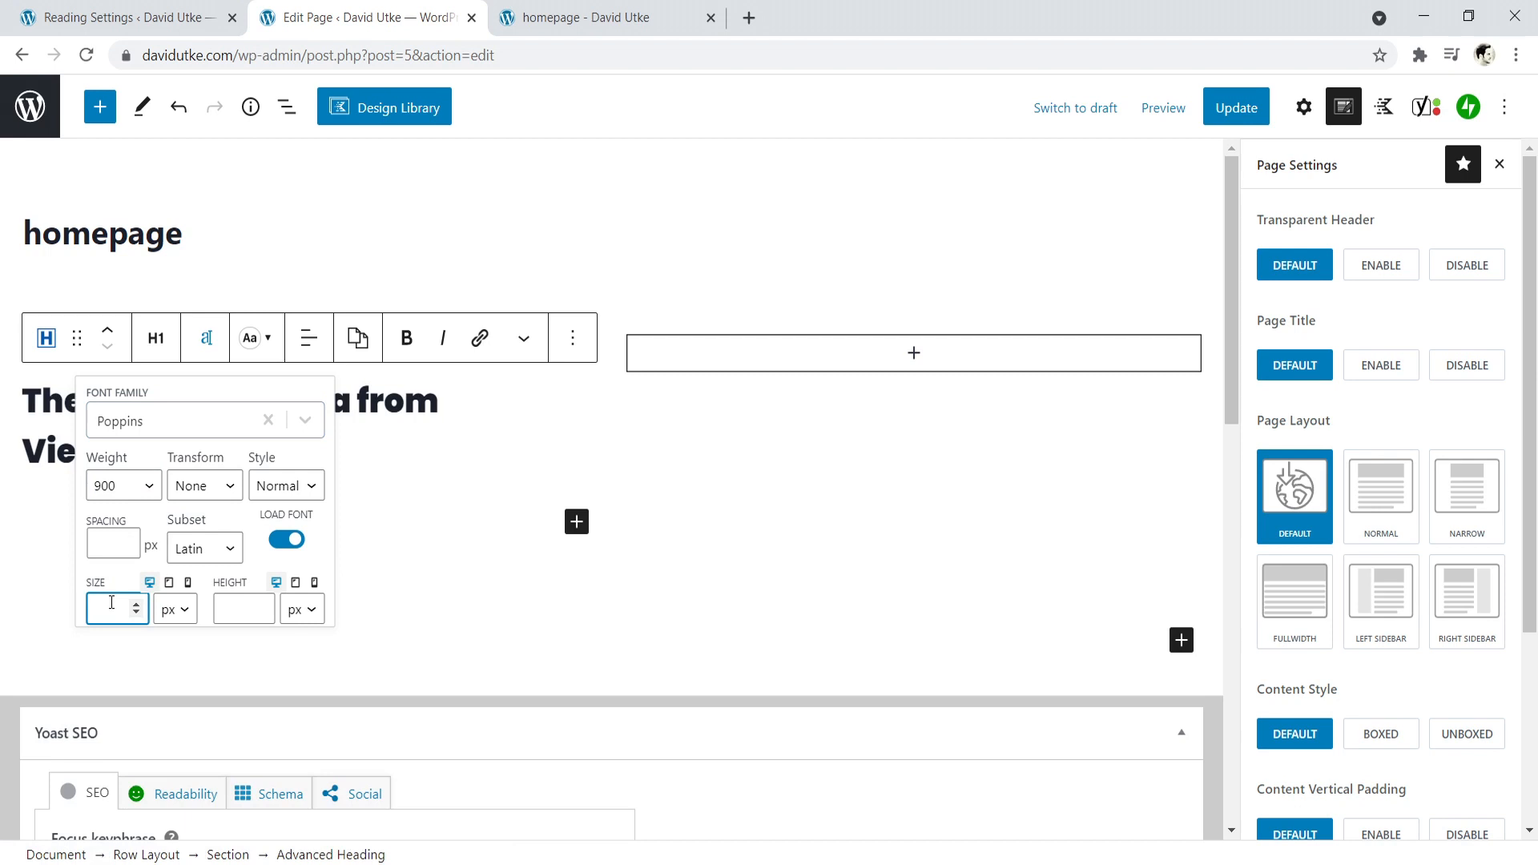
pyautogui.write('50')
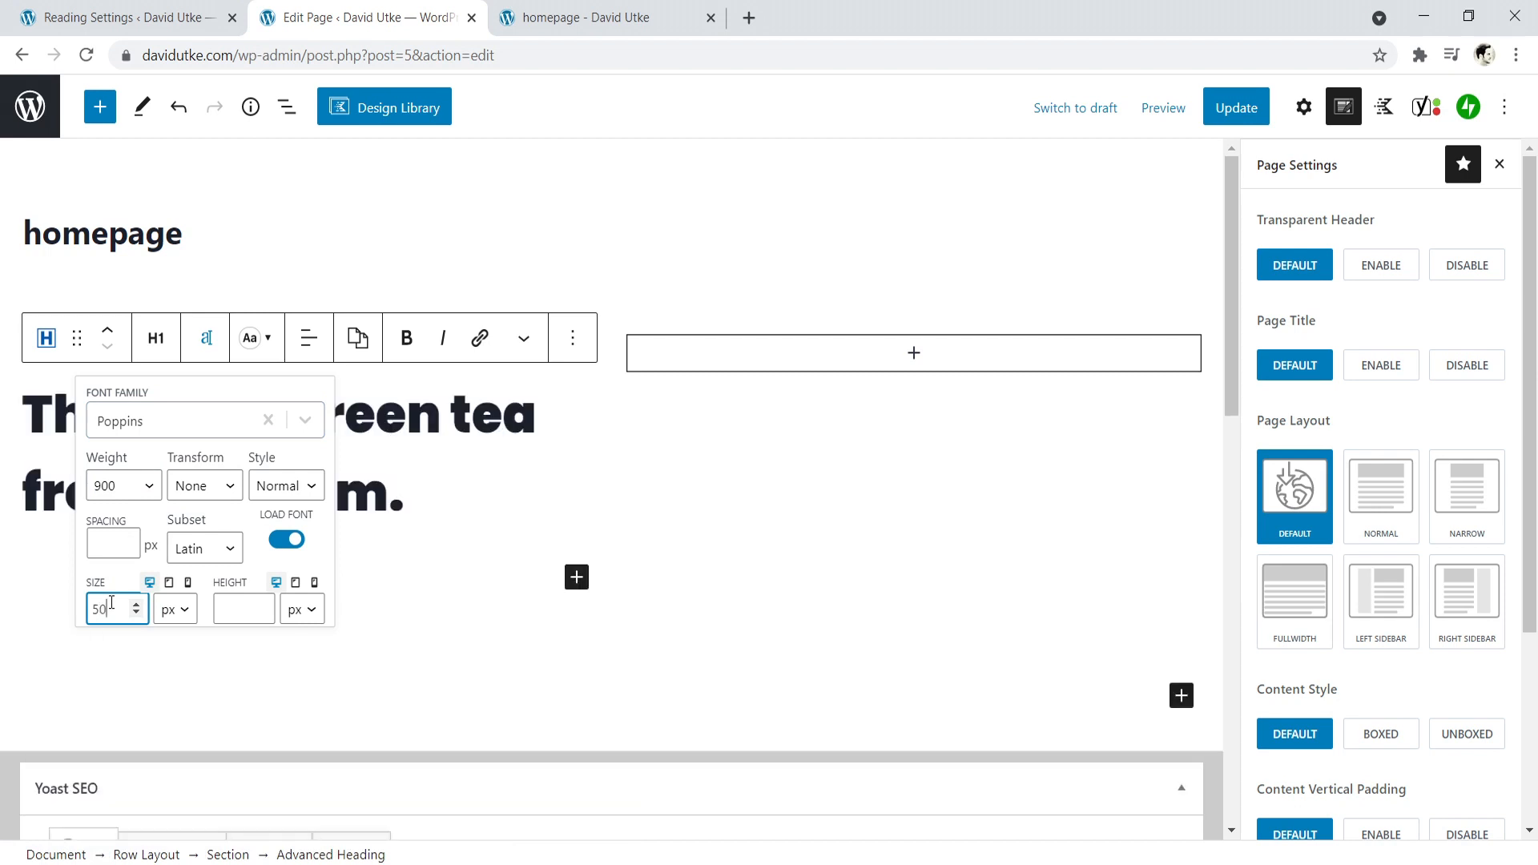
pyautogui.click(455, 470)
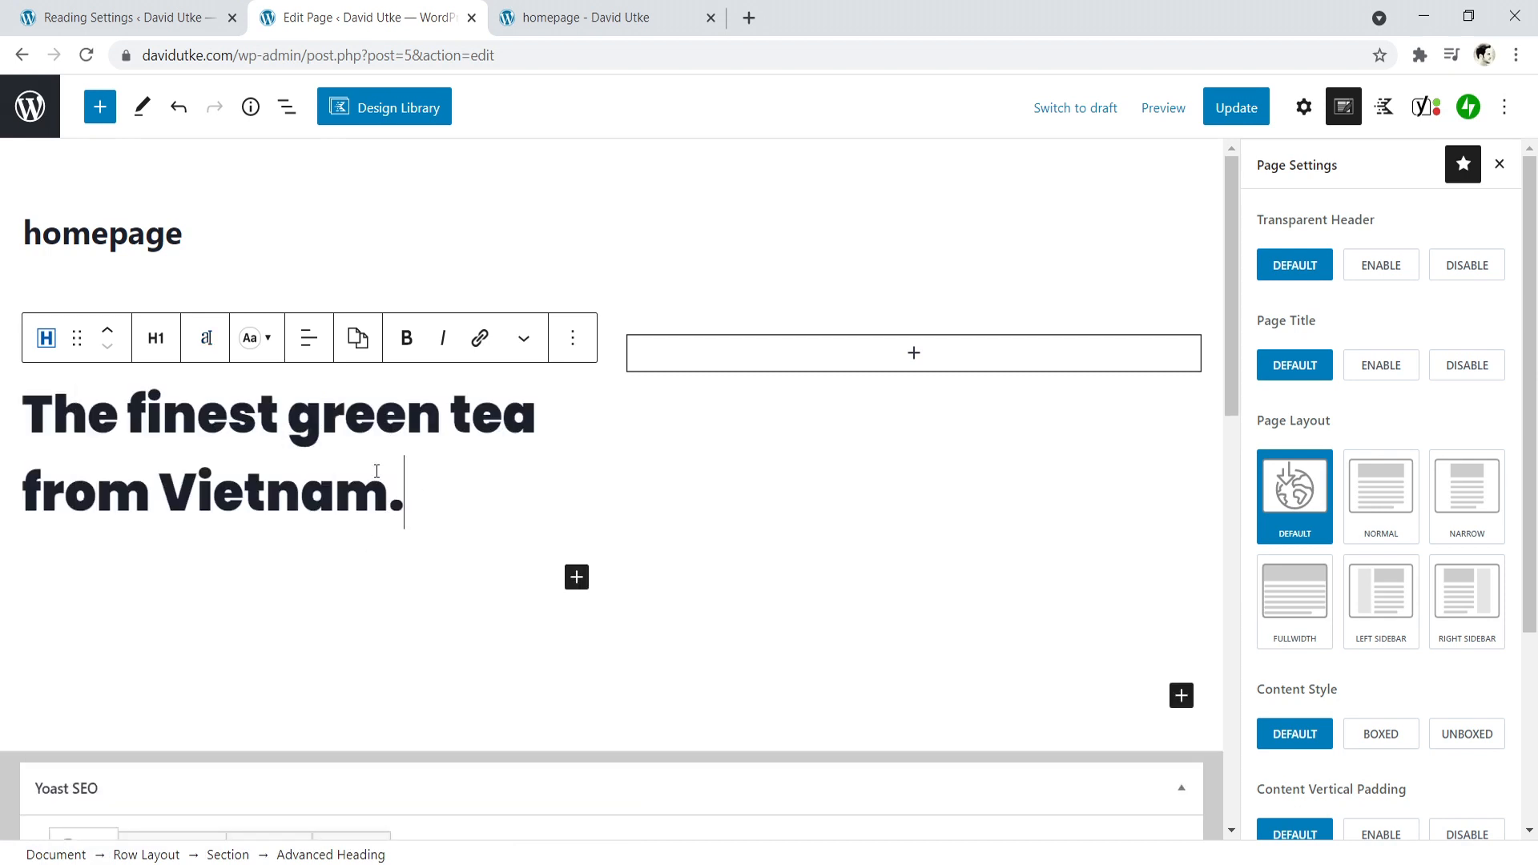
# - Set the font size of the "The finest green tea from Vietnam." heading to 60 px
pyautogui.click(210, 338)
pyautogui.click(116, 612)
pyautogui.press('BackSpace')
pyautogui.press('BackSpace')
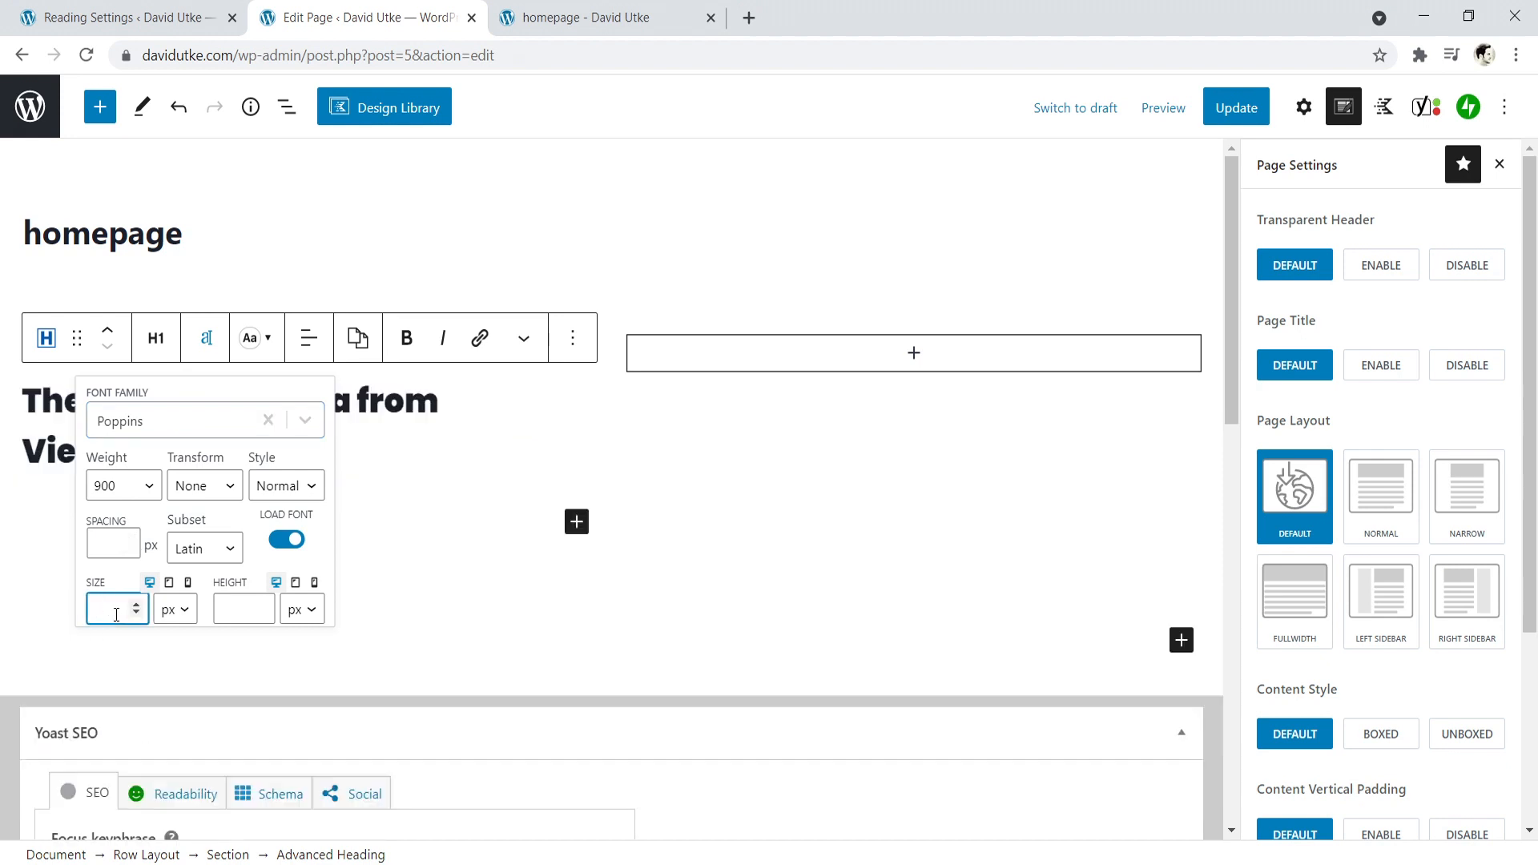
pyautogui.write('60')
pyautogui.click(505, 480)
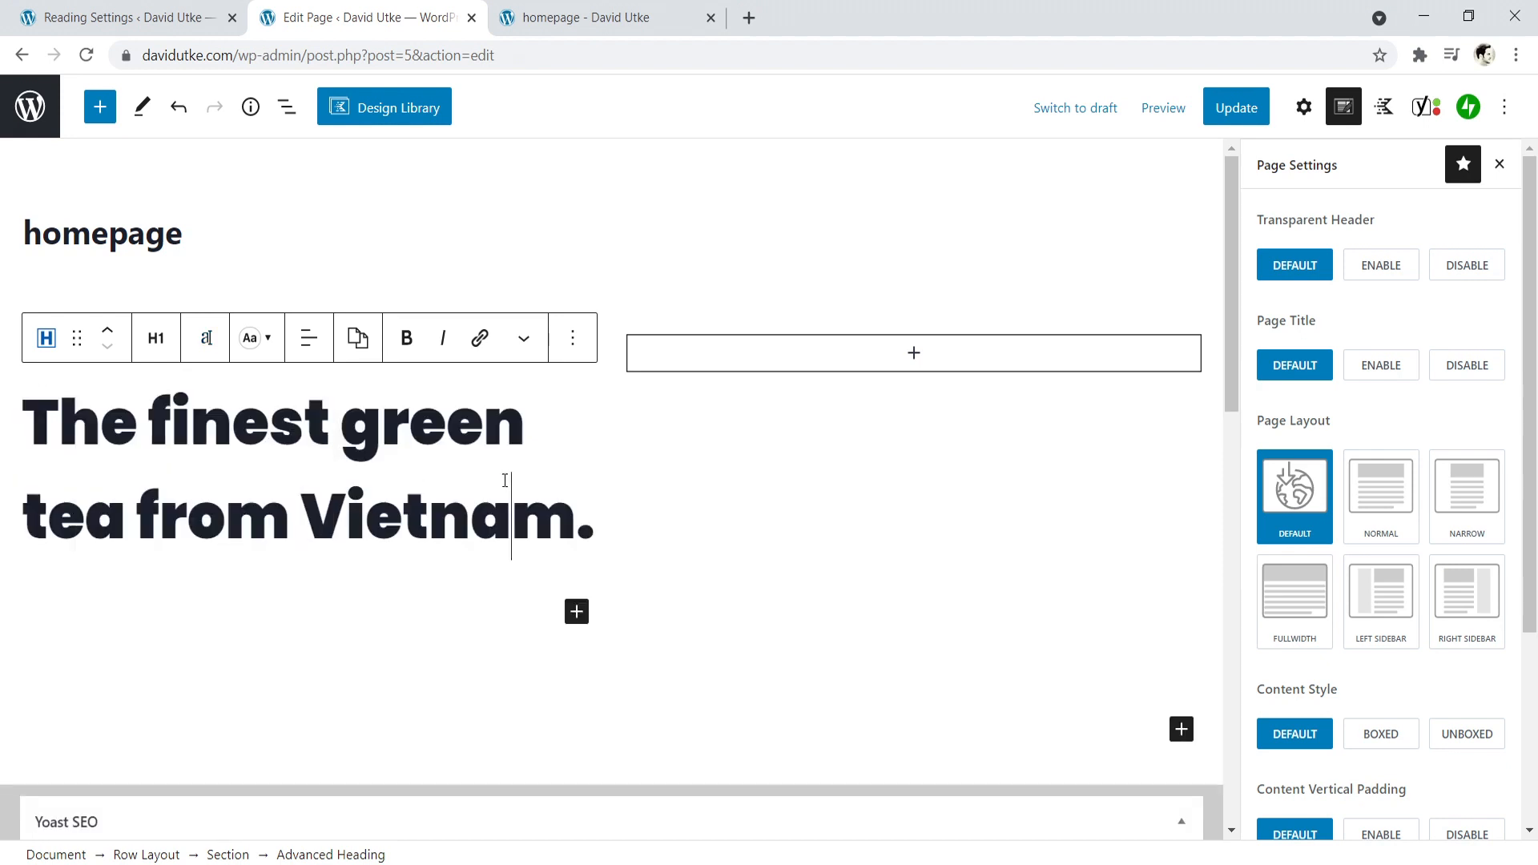
# - Set the font size of the "Advice & Guides" heading to 15 px
pyautogui.click(189, 240)
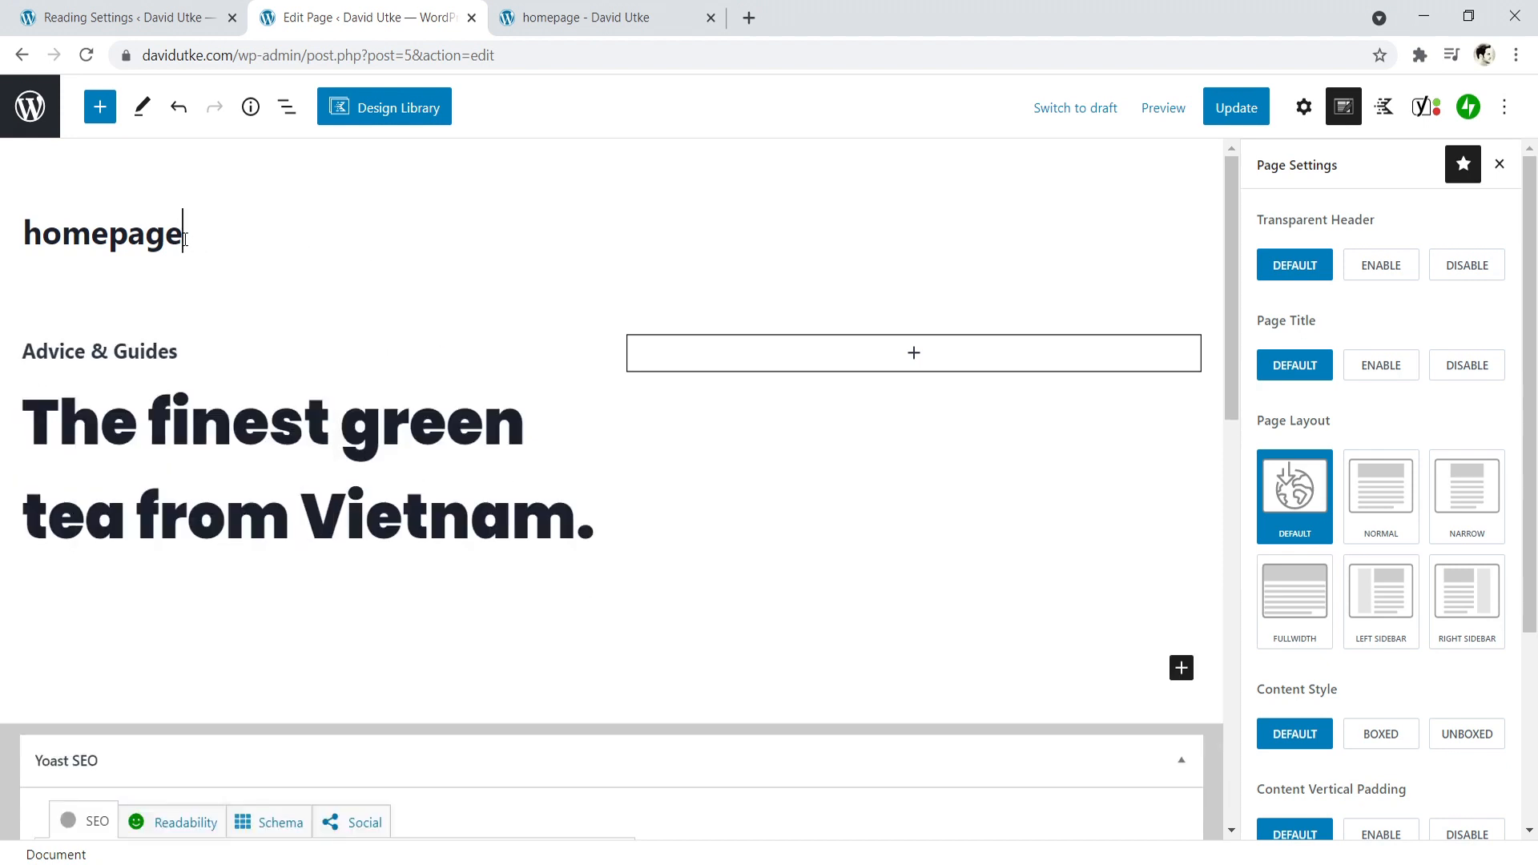
pyautogui.click(152, 353)
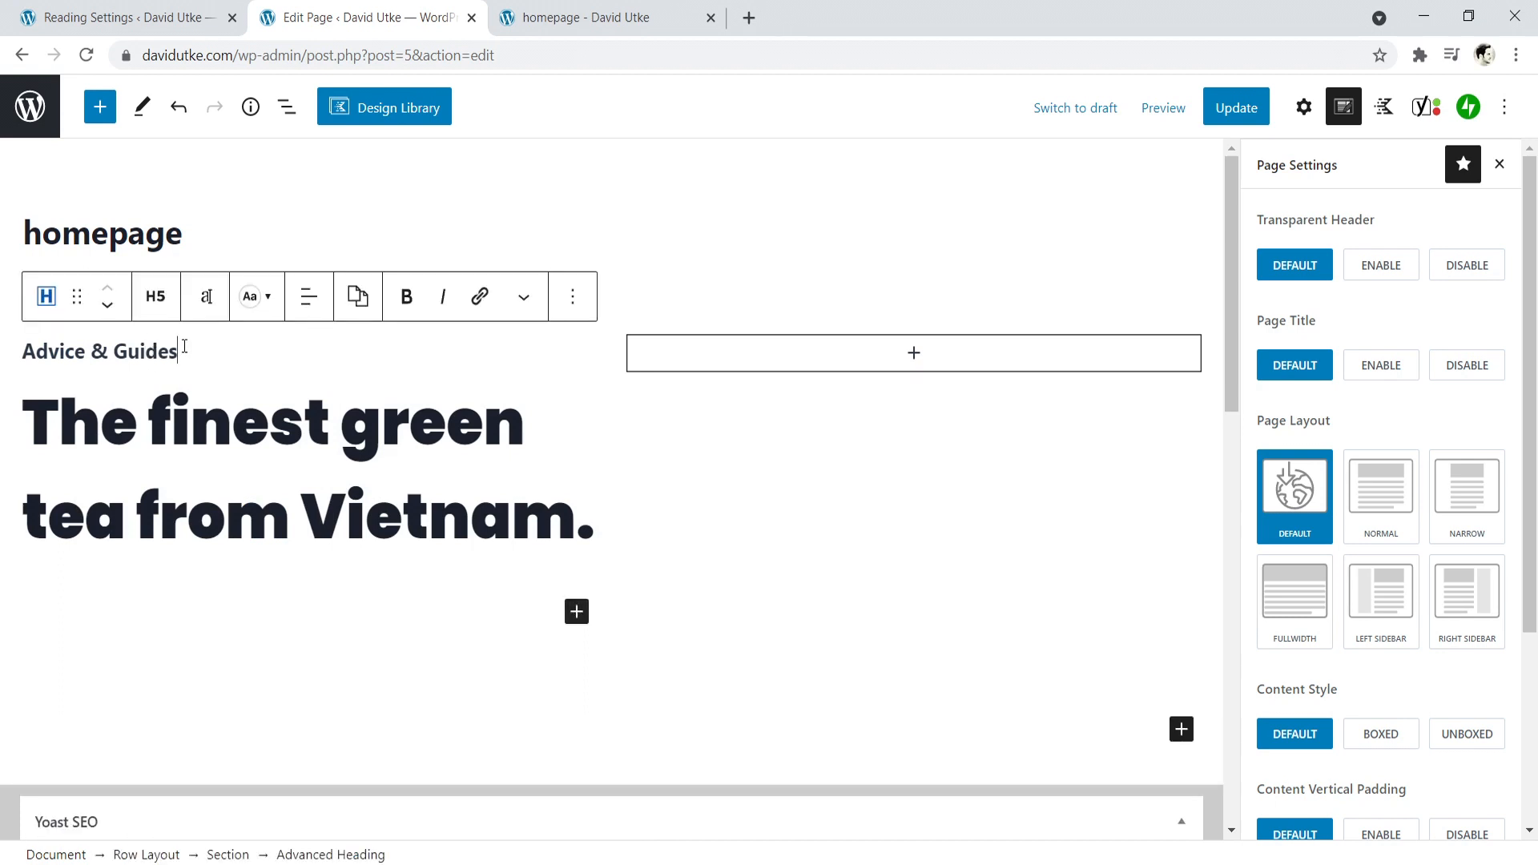
pyautogui.click(206, 298)
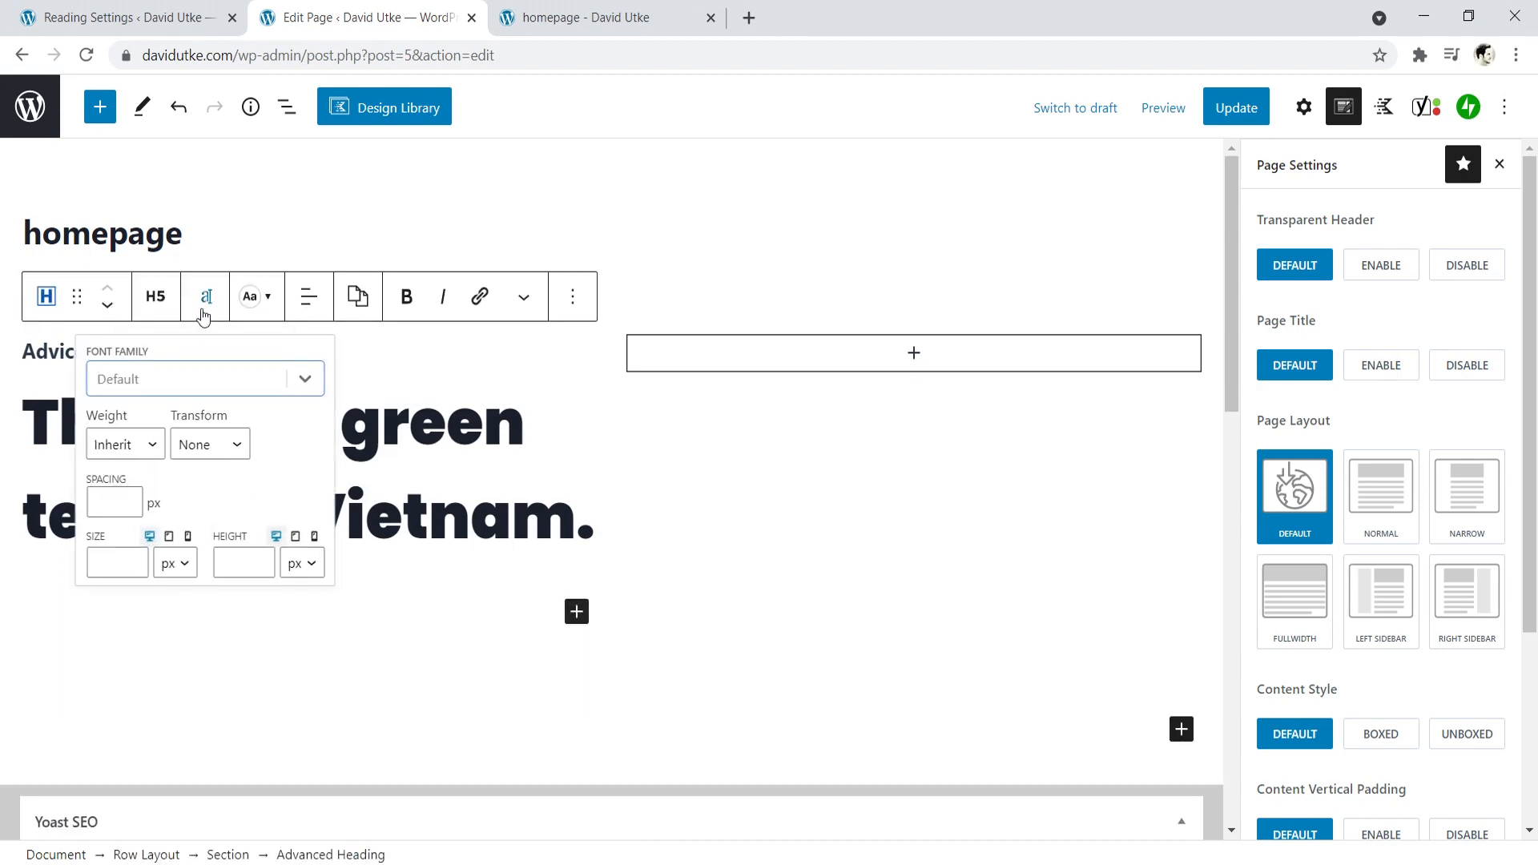
pyautogui.click(136, 563)
pyautogui.write('5')
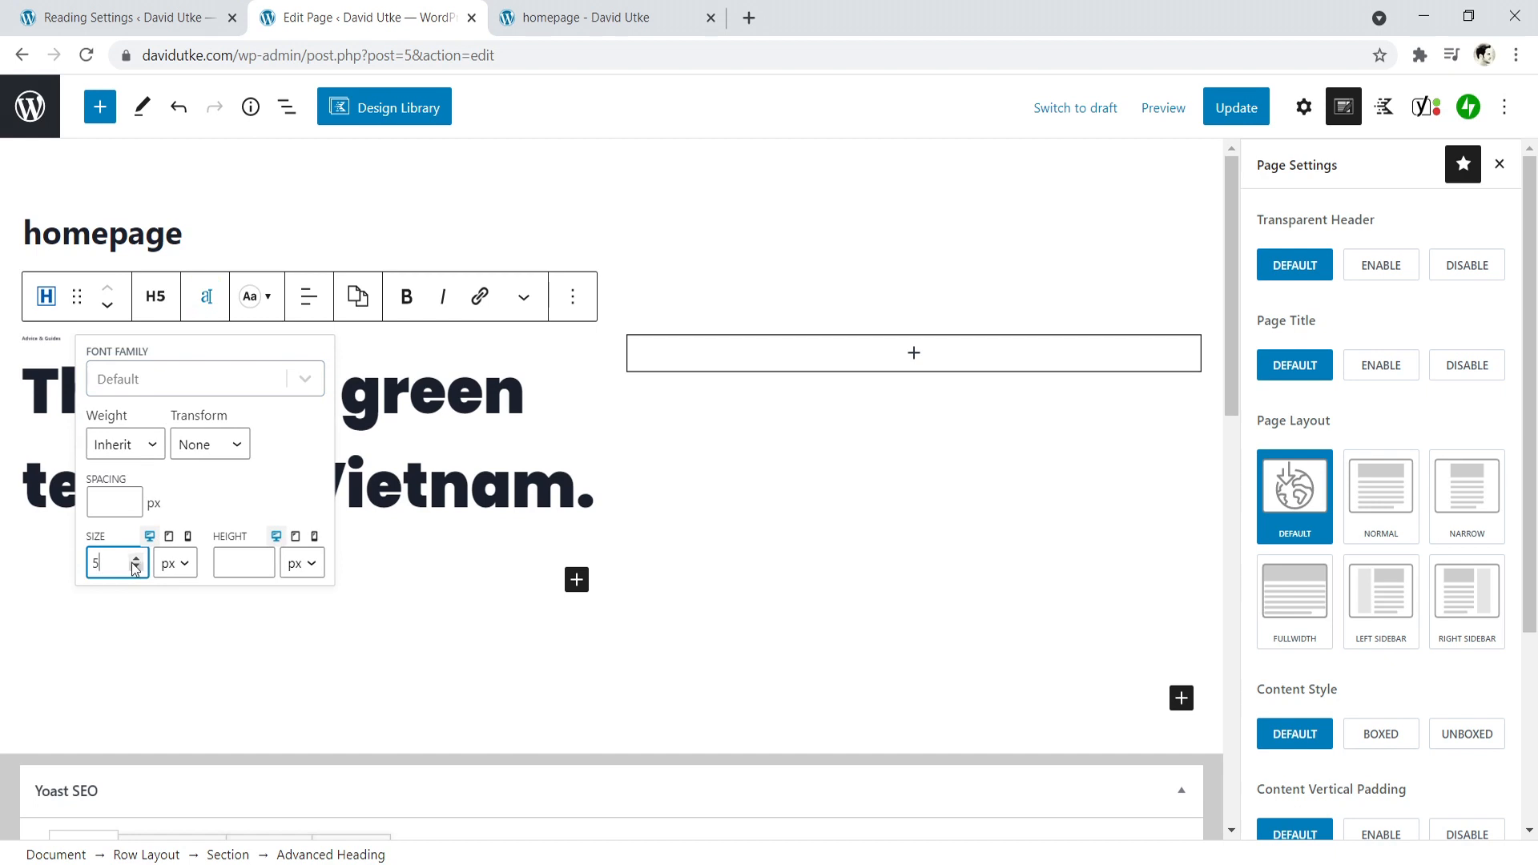
pyautogui.click(138, 559)
pyautogui.click(138, 559)
pyautogui.click(138, 559)
pyautogui.click(137, 559)
pyautogui.click(137, 559)
pyautogui.click(138, 559)
pyautogui.click(137, 560)
pyautogui.click(138, 559)
pyautogui.click(138, 559)
pyautogui.click(137, 560)
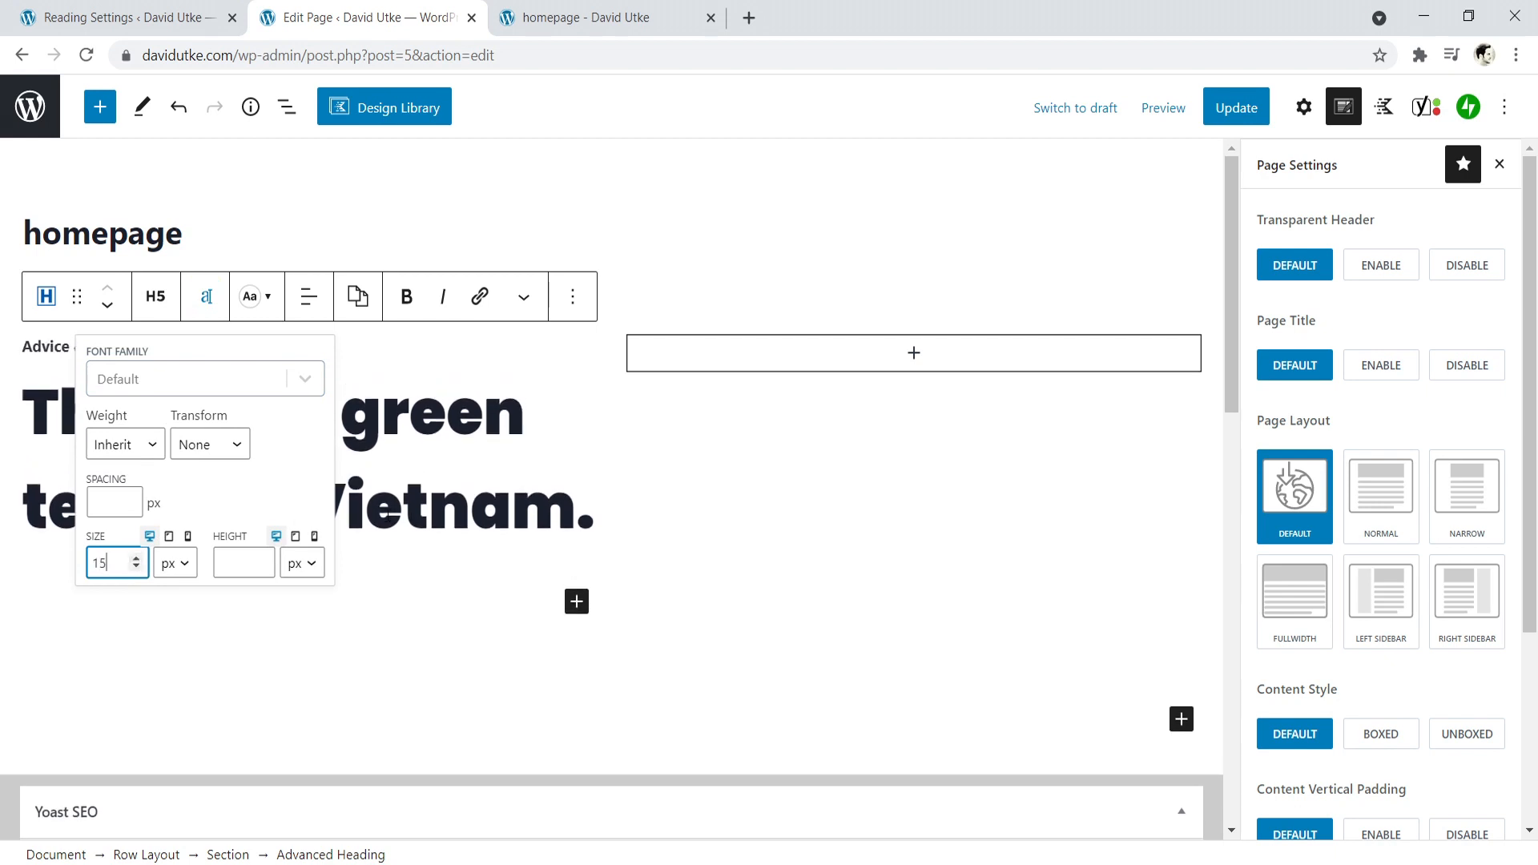
pyautogui.click(430, 507)
# - Update the page and review both headings on the refreshed live homepage
pyautogui.click(1251, 115)
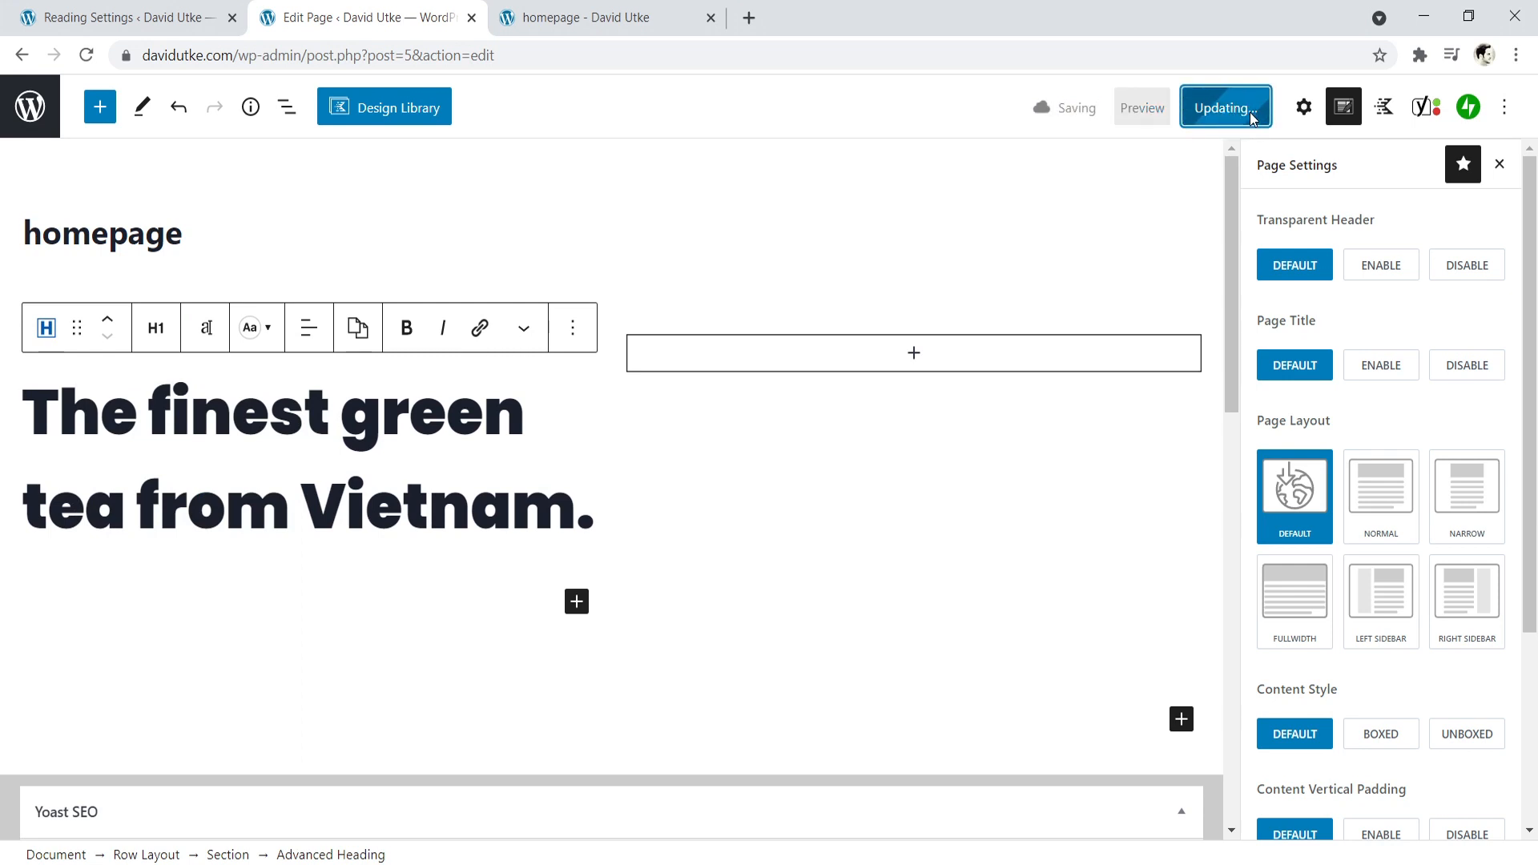
pyautogui.click(587, 9)
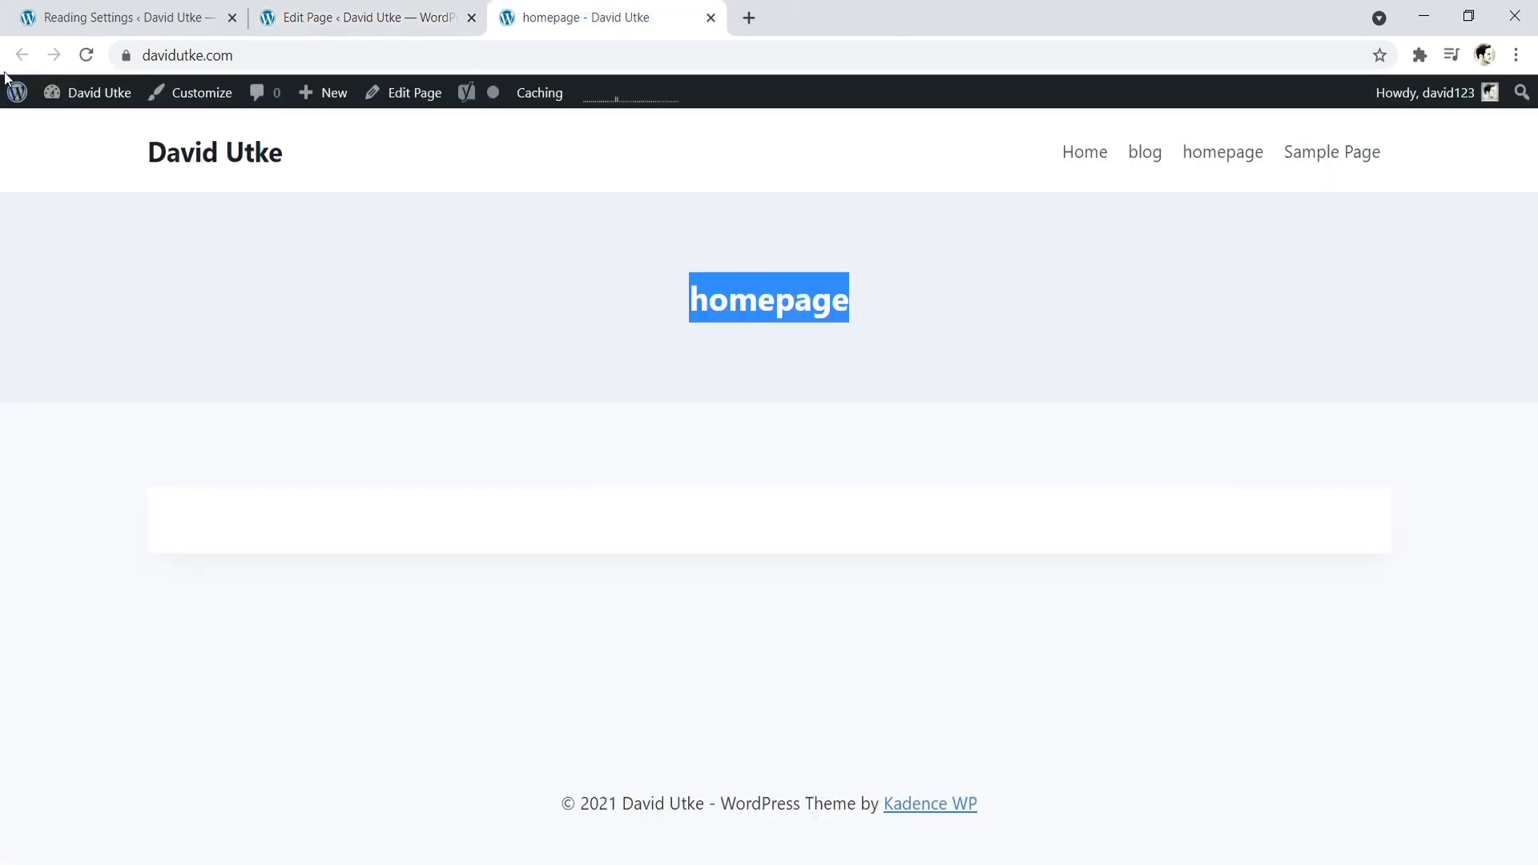
pyautogui.click(87, 56)
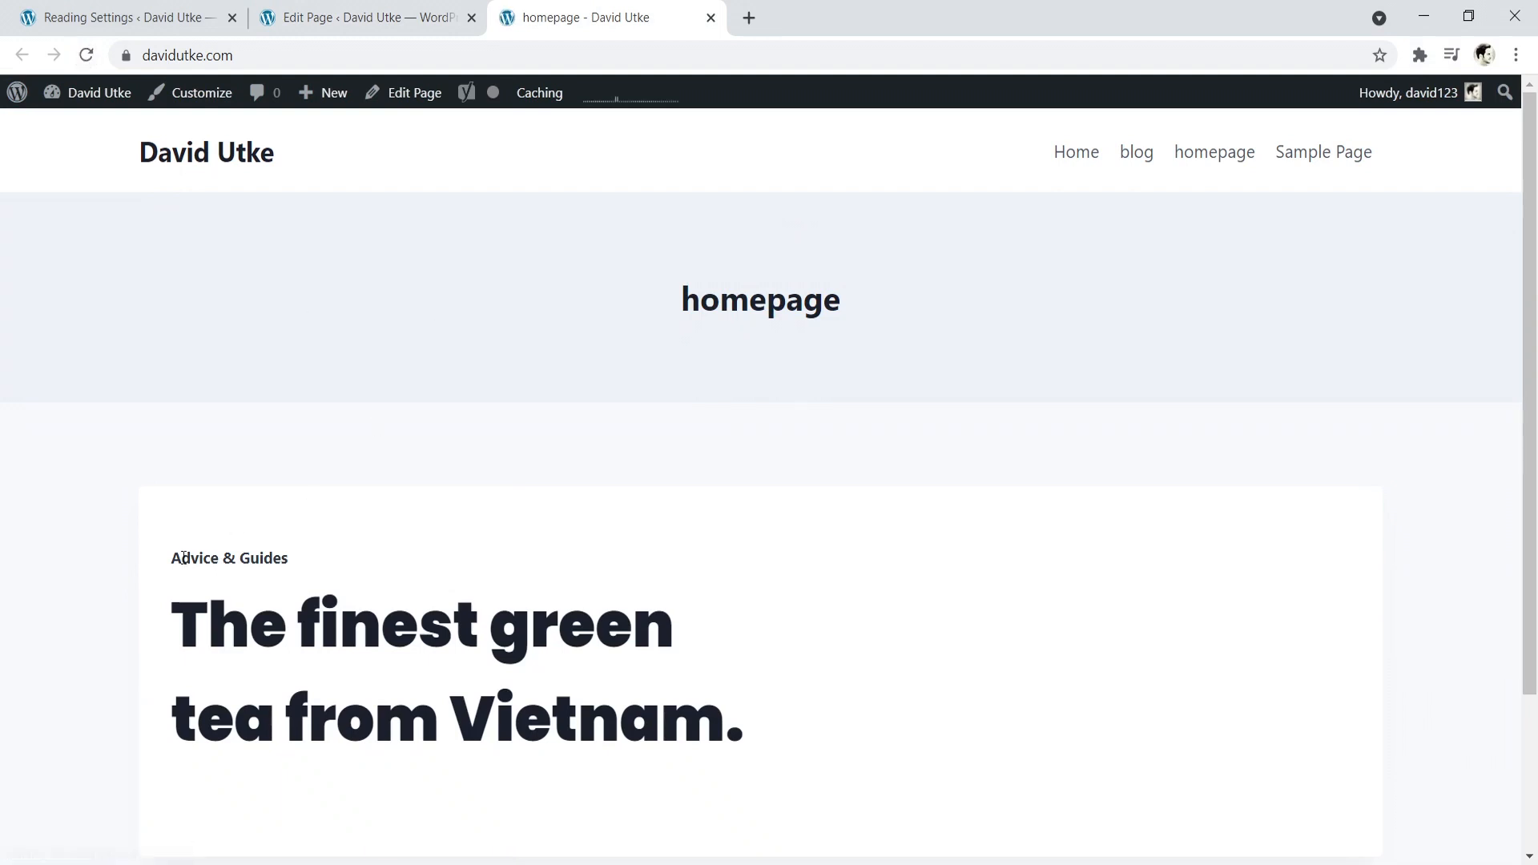
pyautogui.moveTo(170, 557); pyautogui.dragTo(290, 561)
pyautogui.scroll(-3, 253, 525)
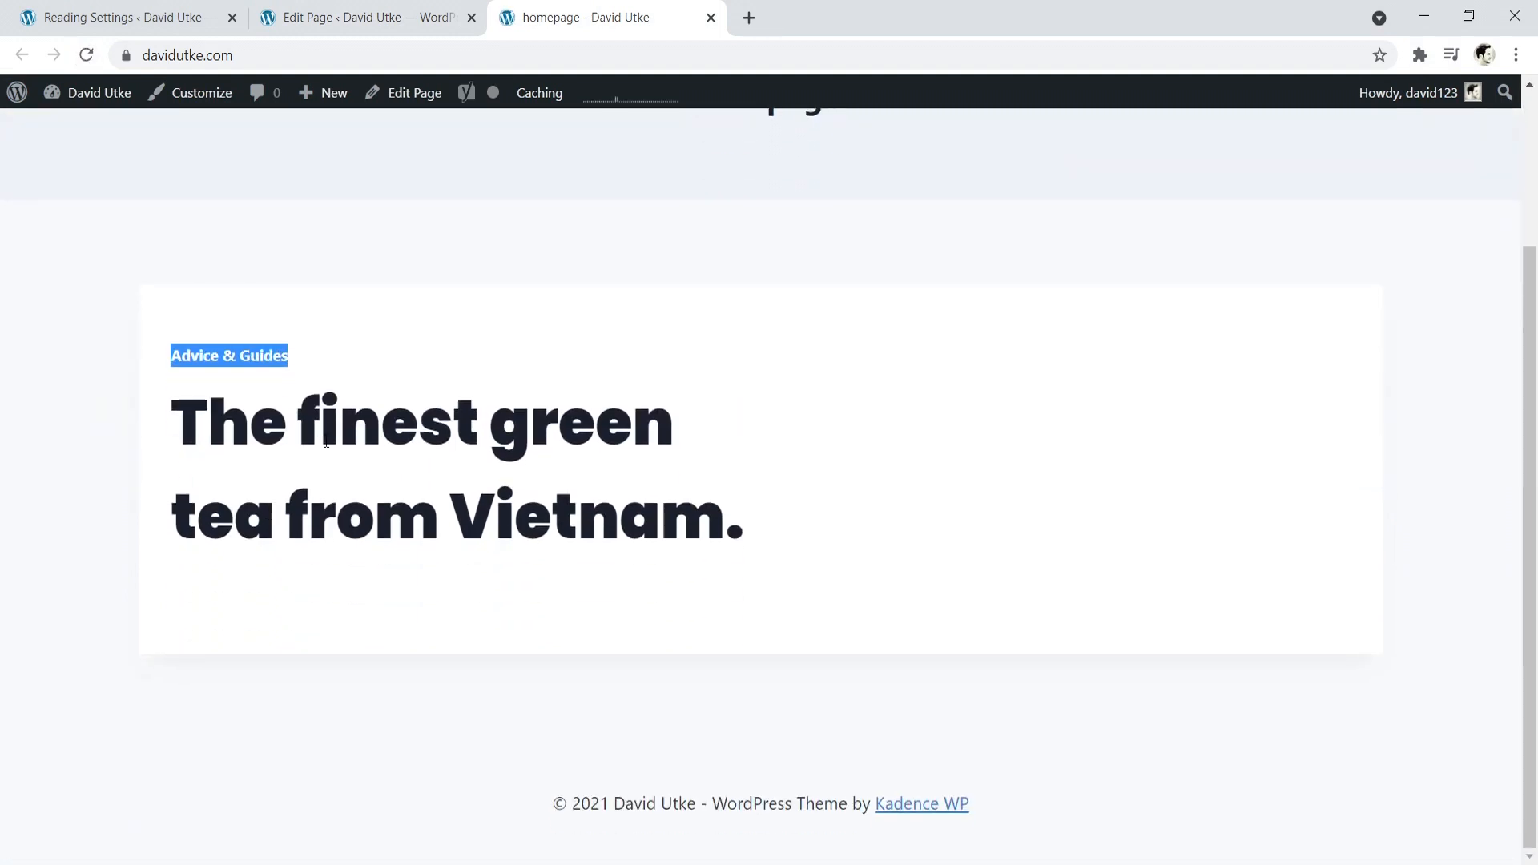
pyautogui.scroll(2, 635, 502)
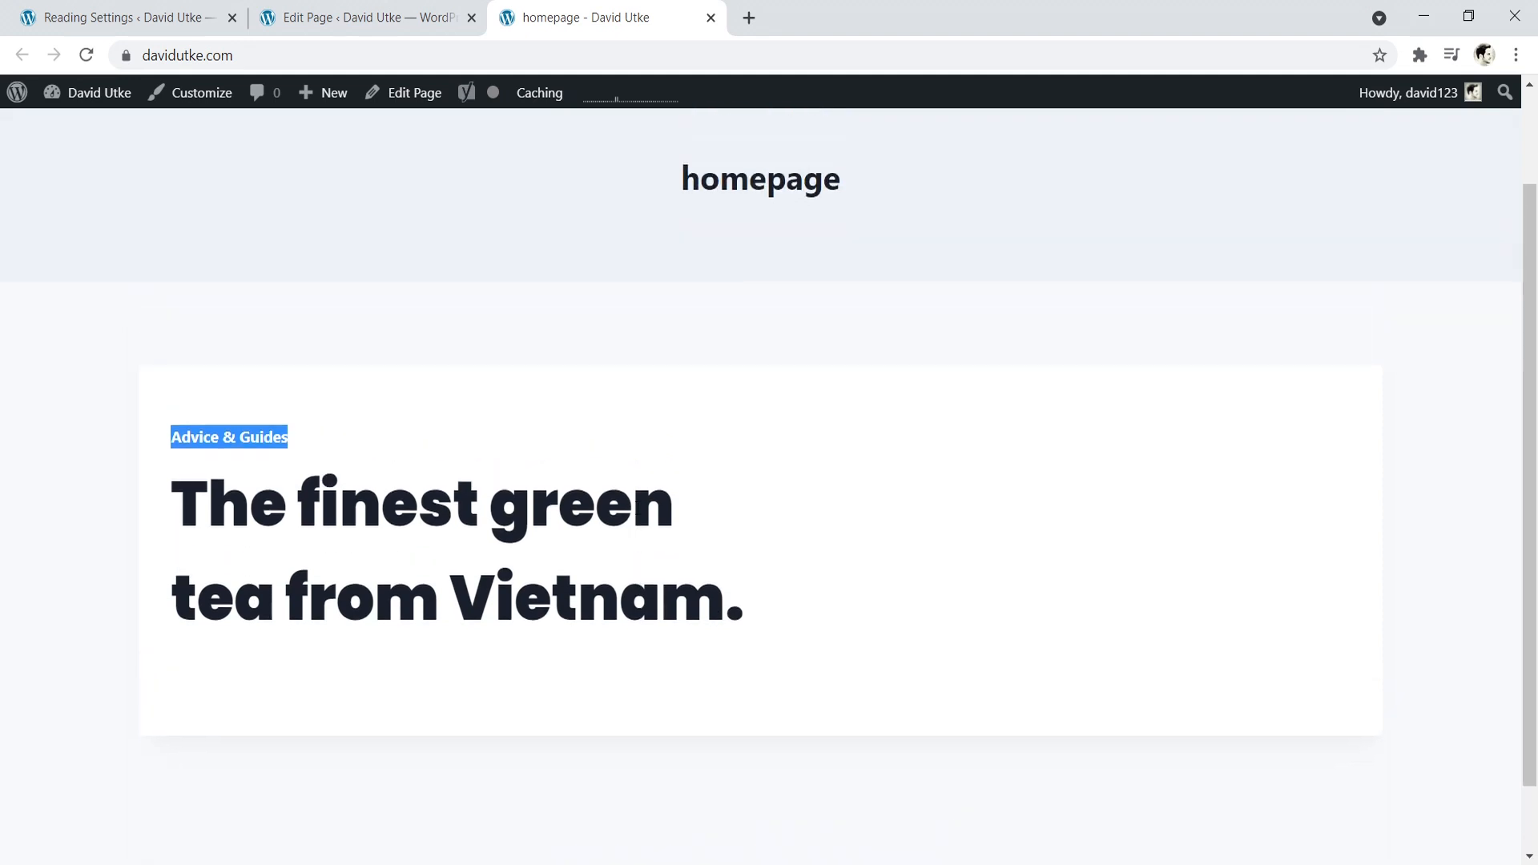
# - Increase the green tea heading's font size by 2 px in the page editor
pyautogui.click(398, 16)
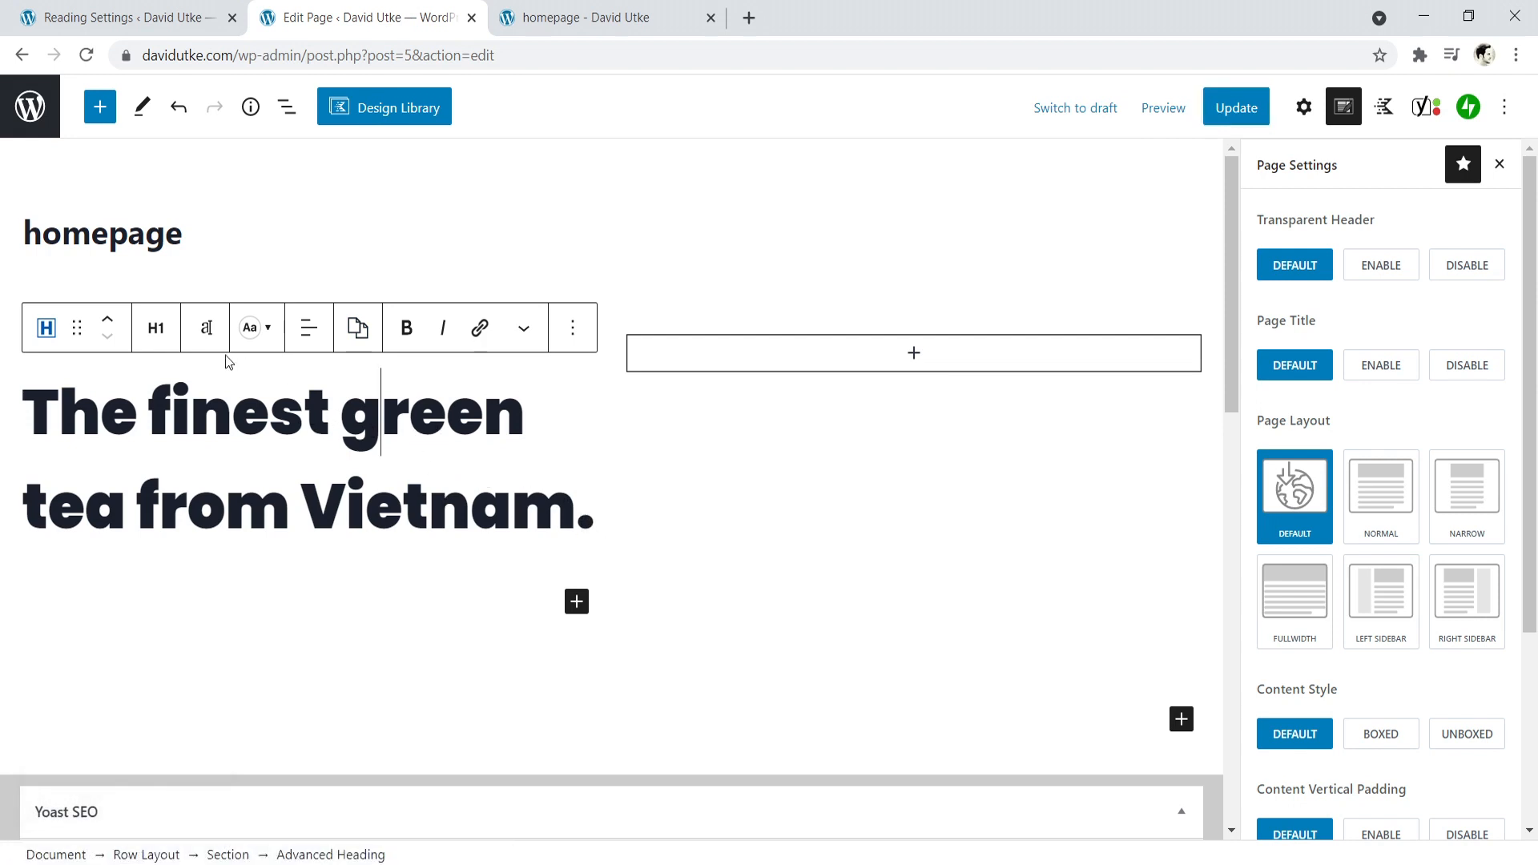
pyautogui.click(206, 329)
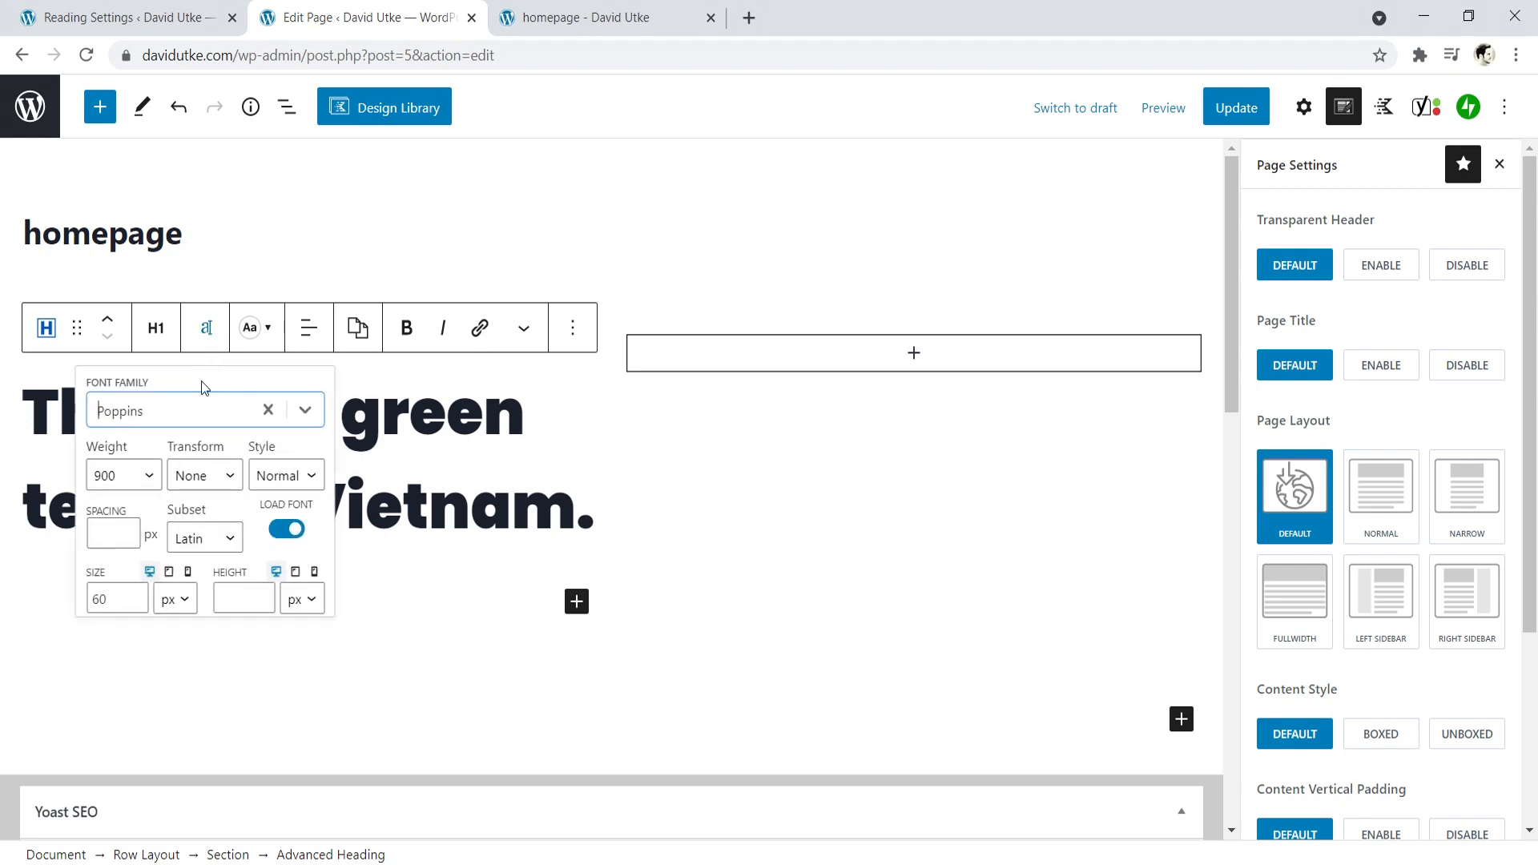
pyautogui.click(138, 595)
pyautogui.click(137, 595)
pyautogui.click(403, 520)
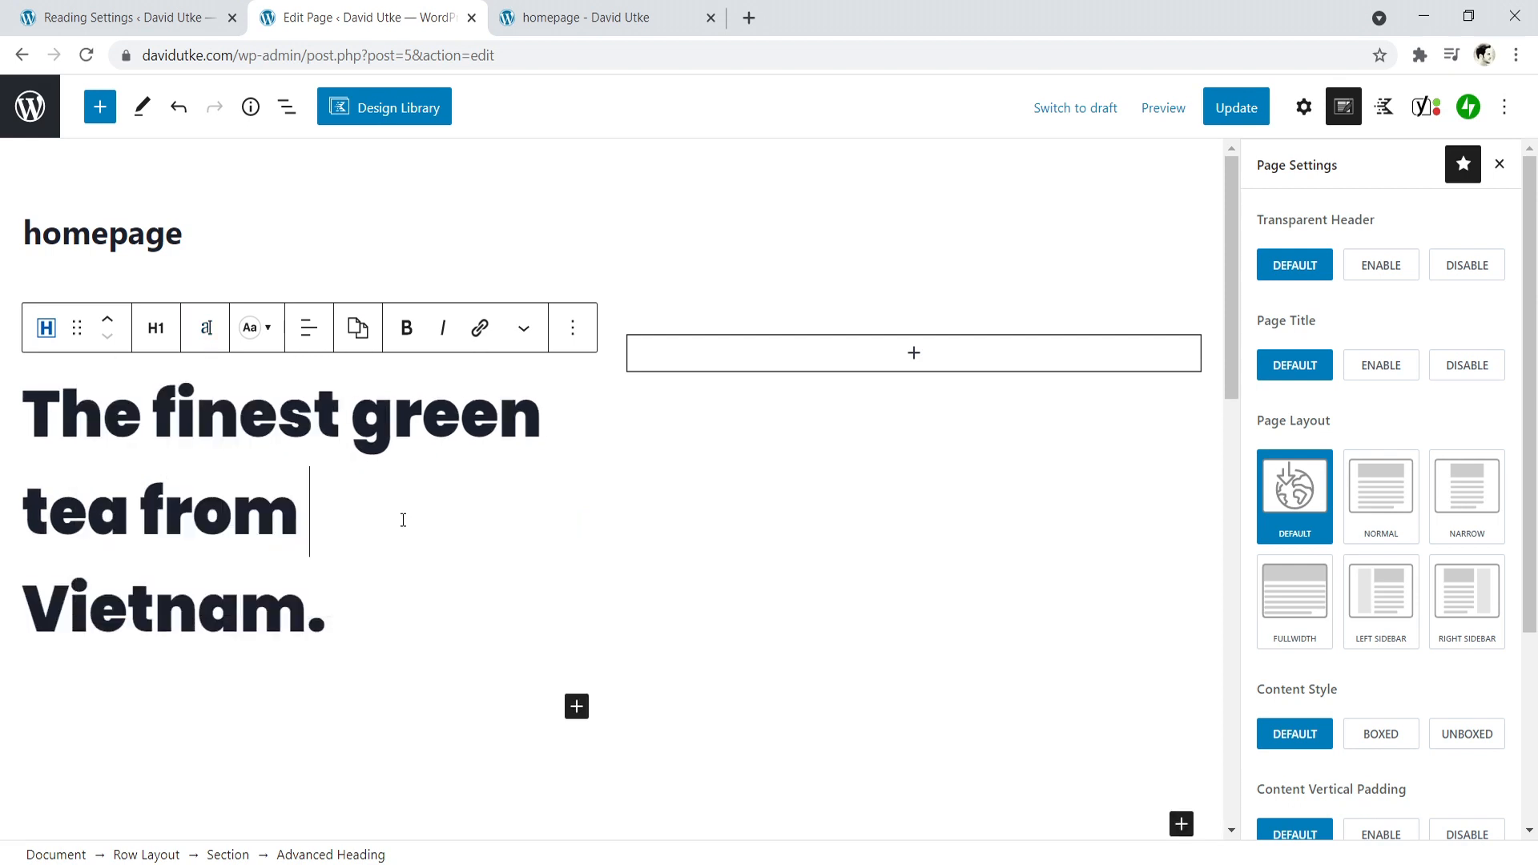
# - Save the enlarged green tea heading and check it together with the page title on the reloaded live homepage
pyautogui.click(1244, 107)
pyautogui.click(683, 8)
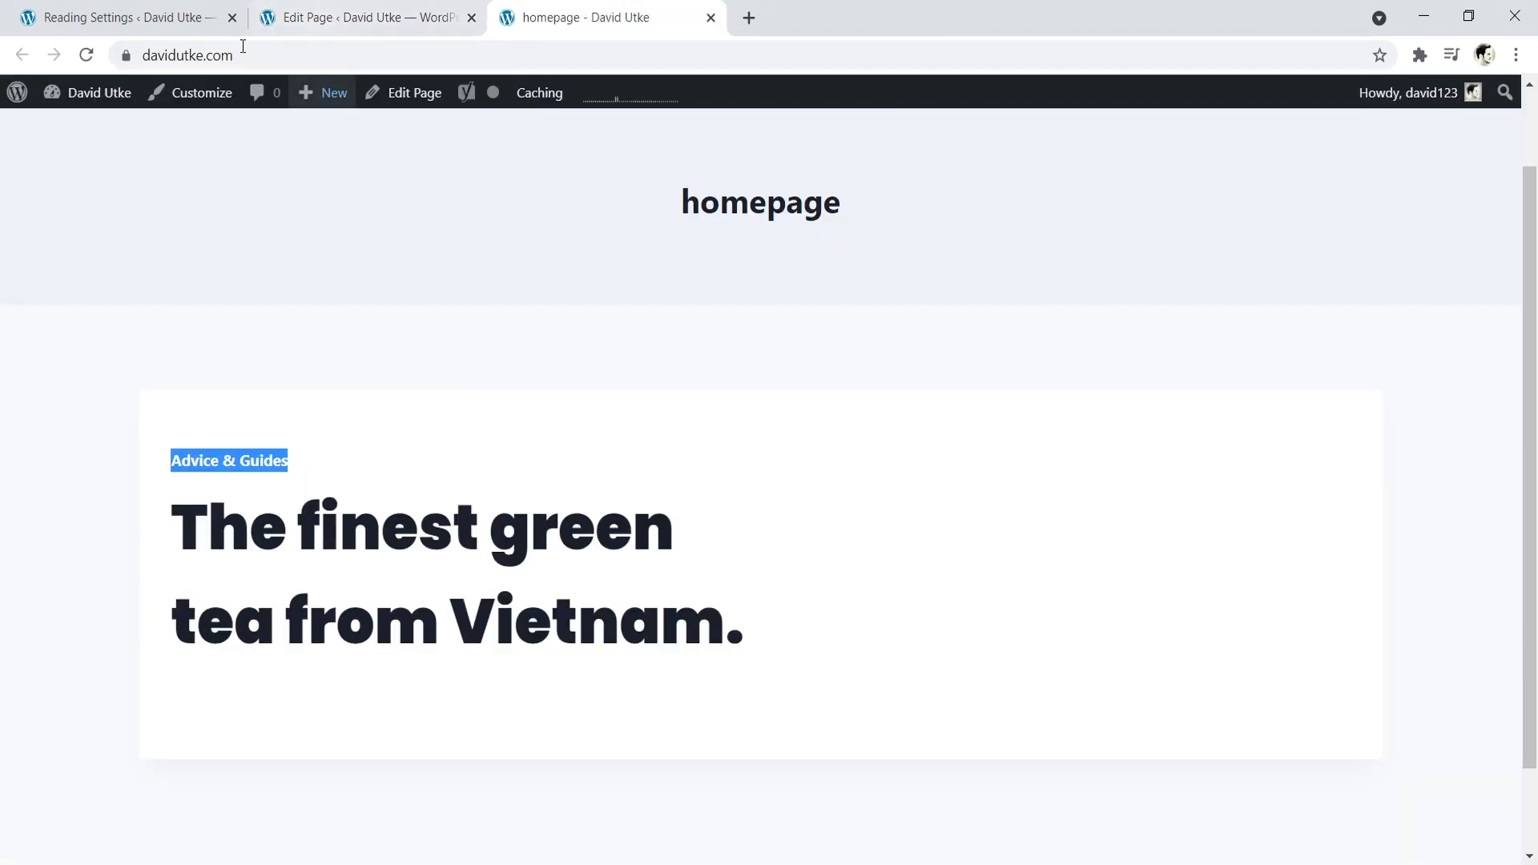
pyautogui.click(86, 56)
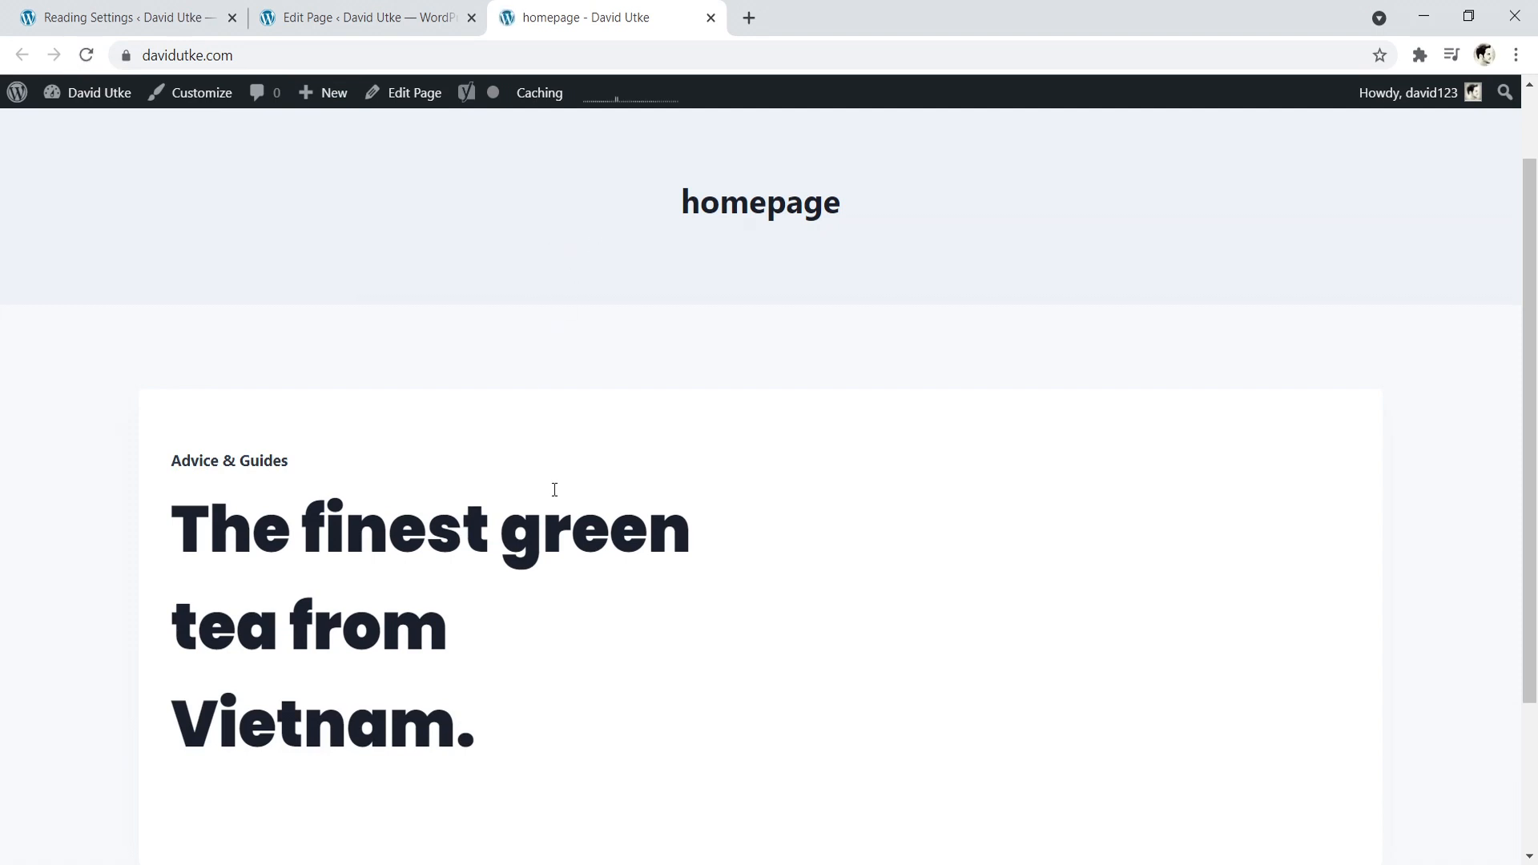
pyautogui.scroll(2, 851, 465)
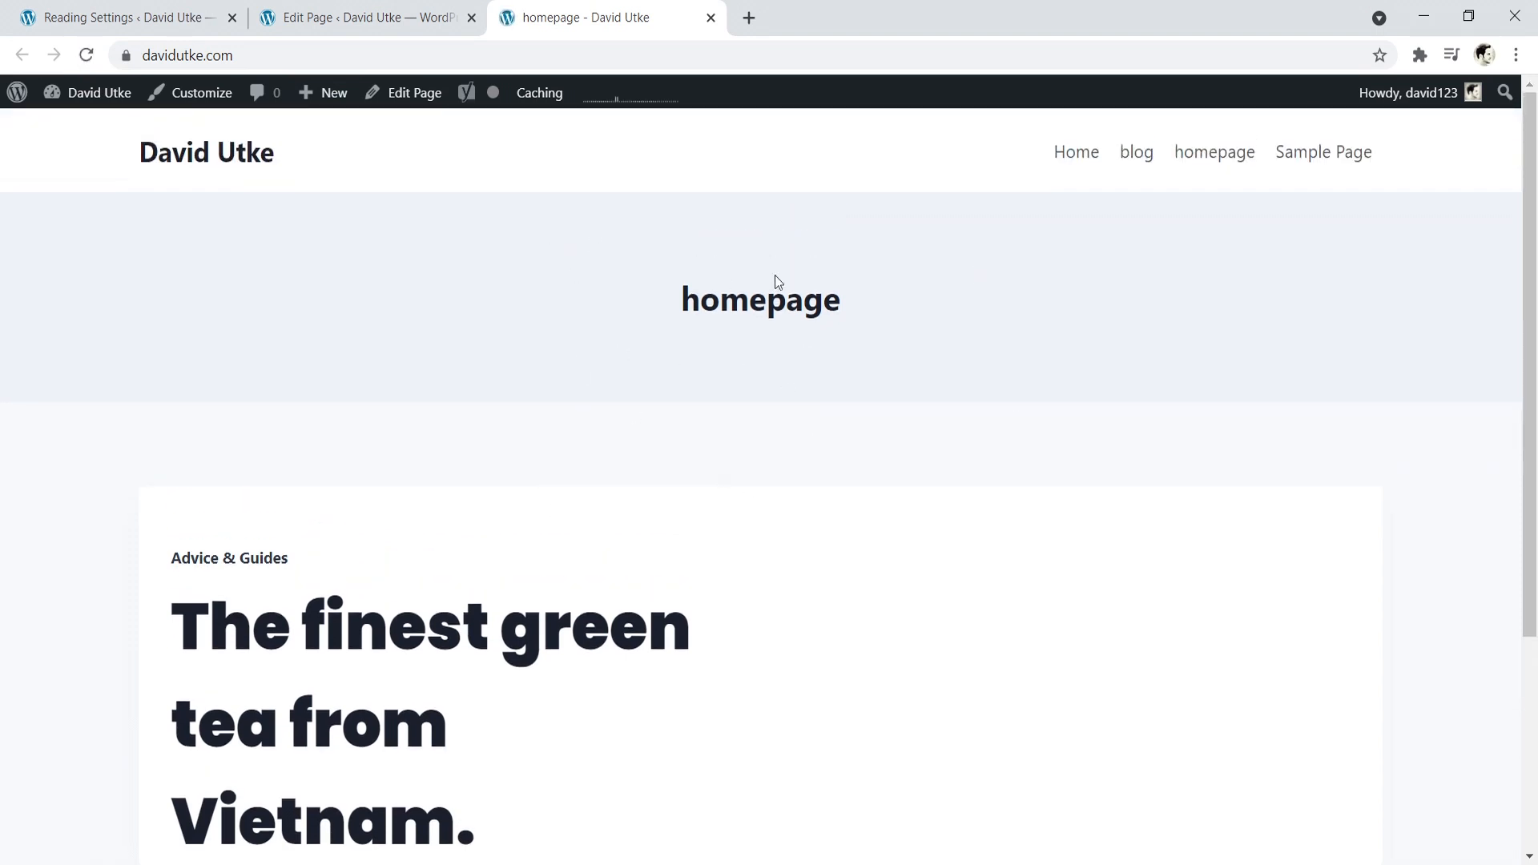
pyautogui.moveTo(787, 301); pyautogui.dragTo(801, 303)
pyautogui.scroll(-5, 580, 412)
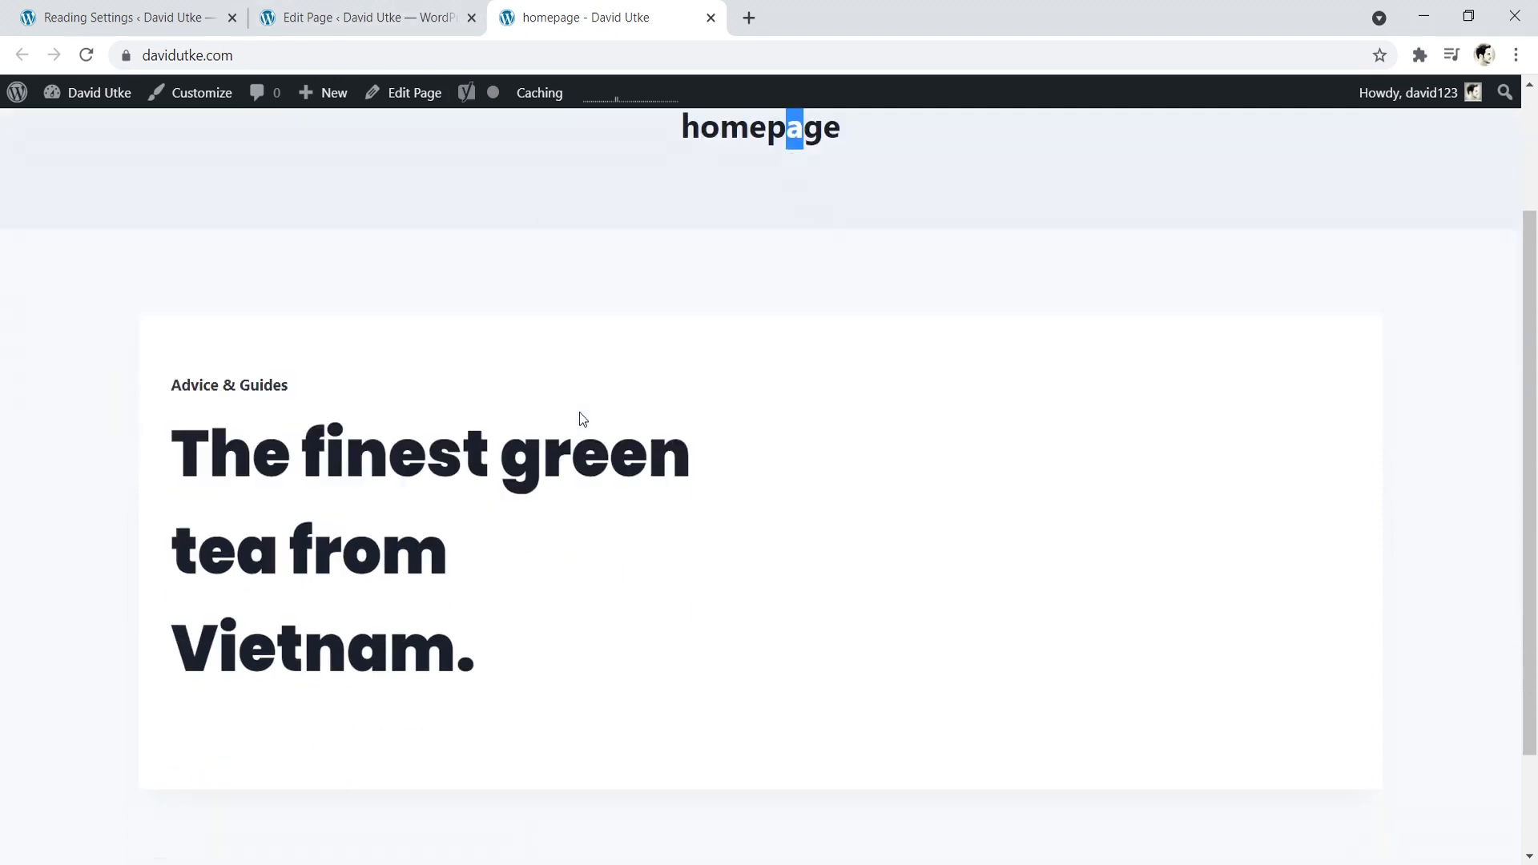
# - Disable the page title in the homepage's Kadence page settings and look at the title area on the live homepage
pyautogui.click(360, 17)
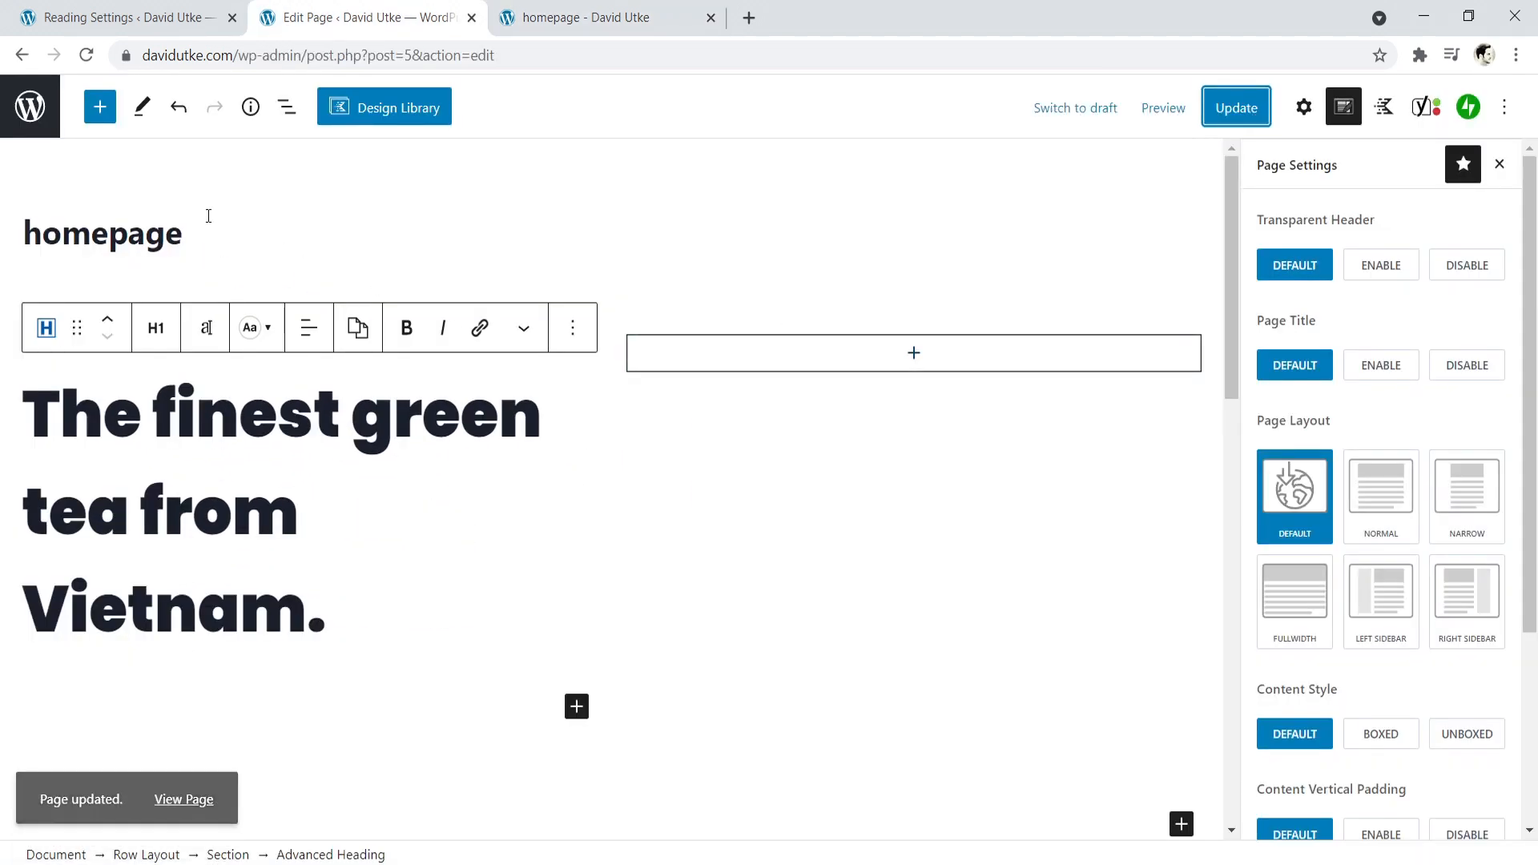
pyautogui.click(1346, 113)
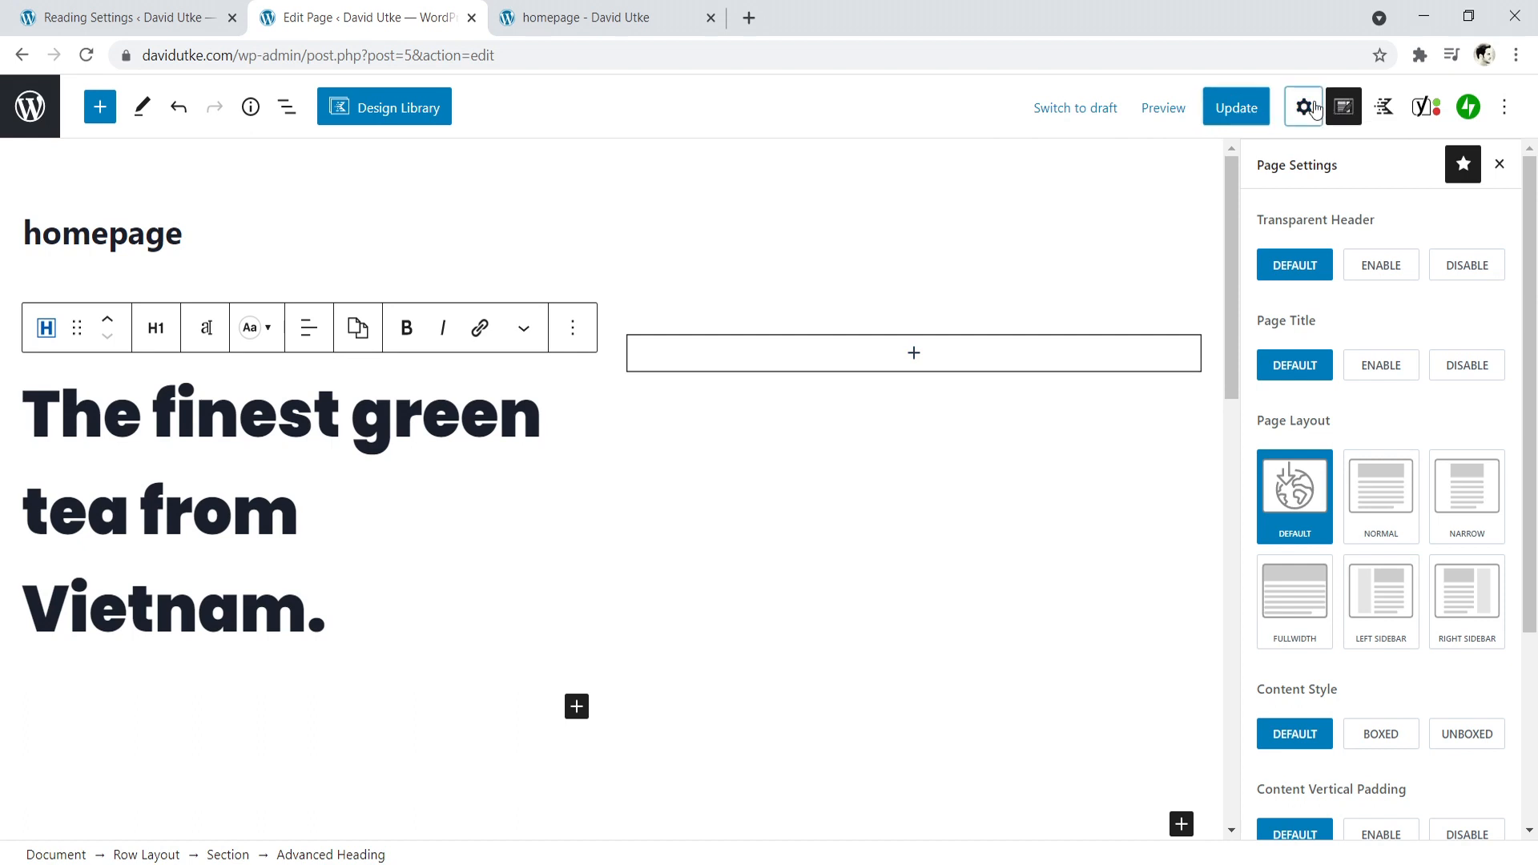
pyautogui.click(1348, 115)
pyautogui.click(1465, 368)
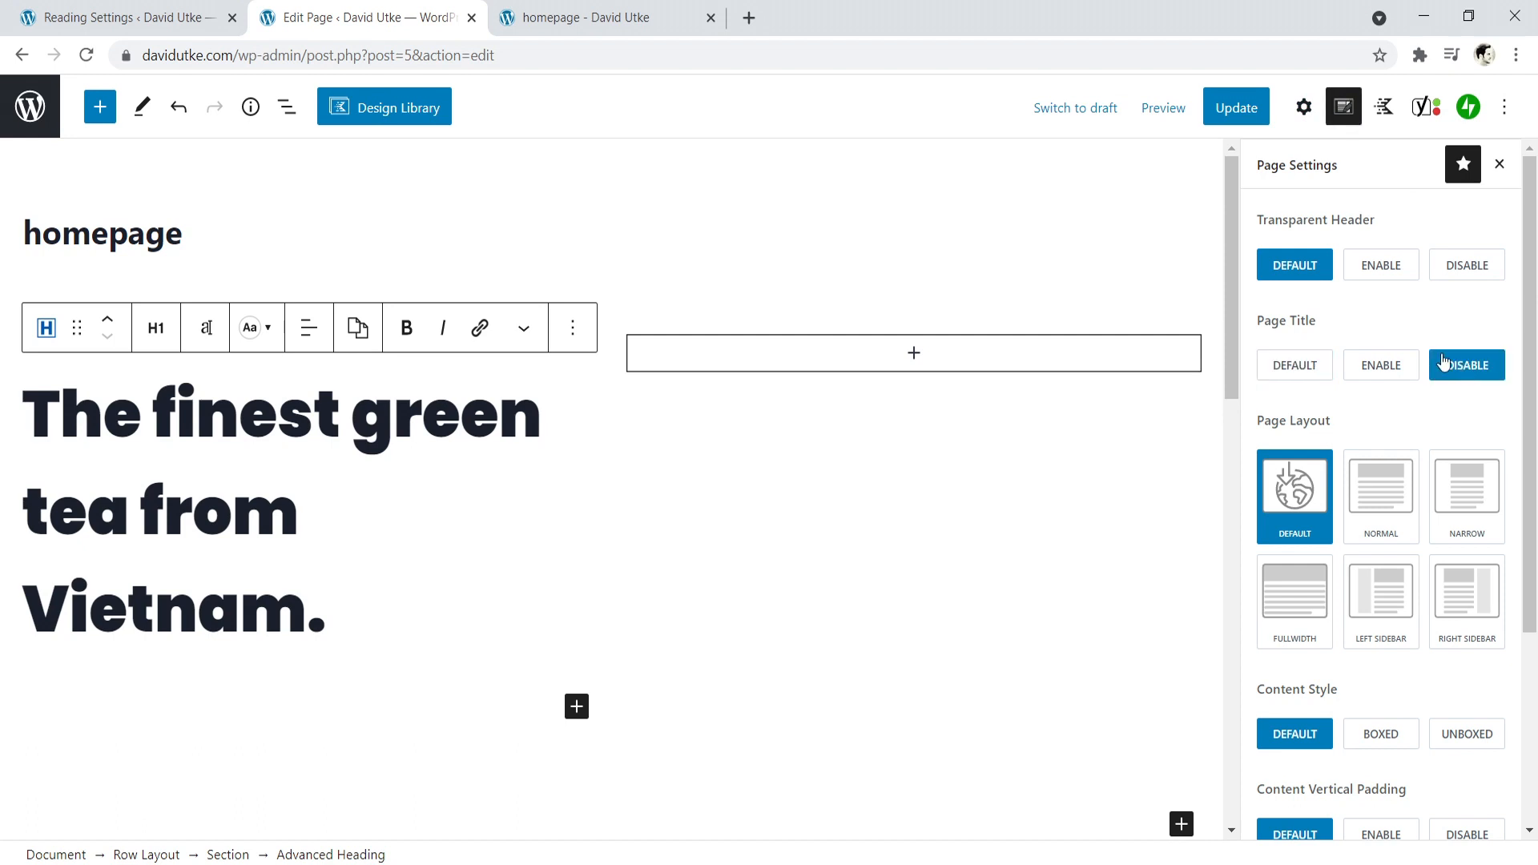
pyautogui.click(609, 17)
pyautogui.scroll(4, 656, 233)
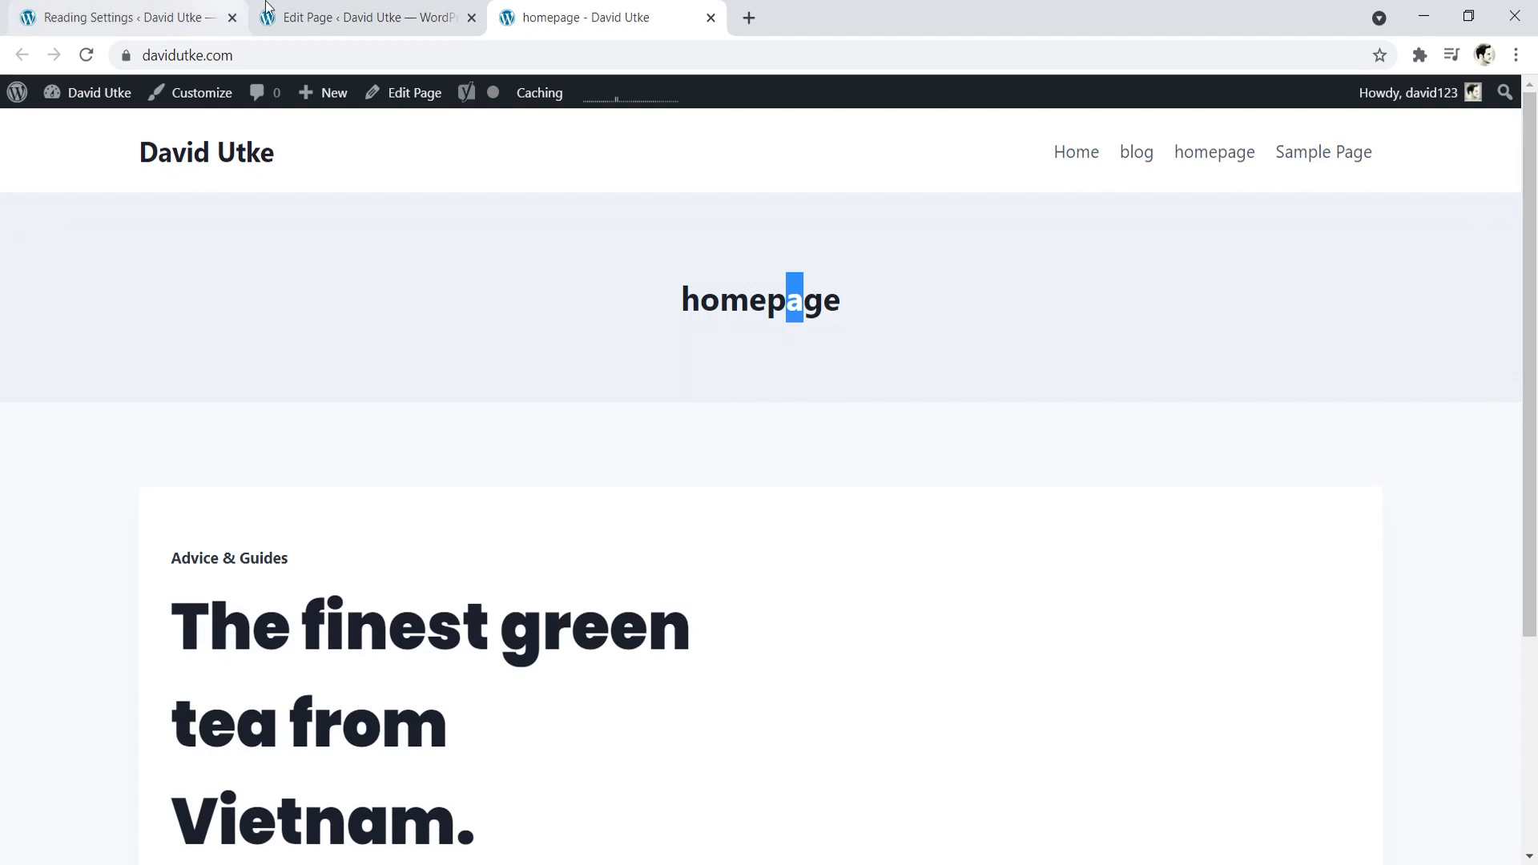
# - Set the homepage's page layout to Fullwidth and its content style to Unboxed
pyautogui.click(364, 17)
pyautogui.click(1289, 601)
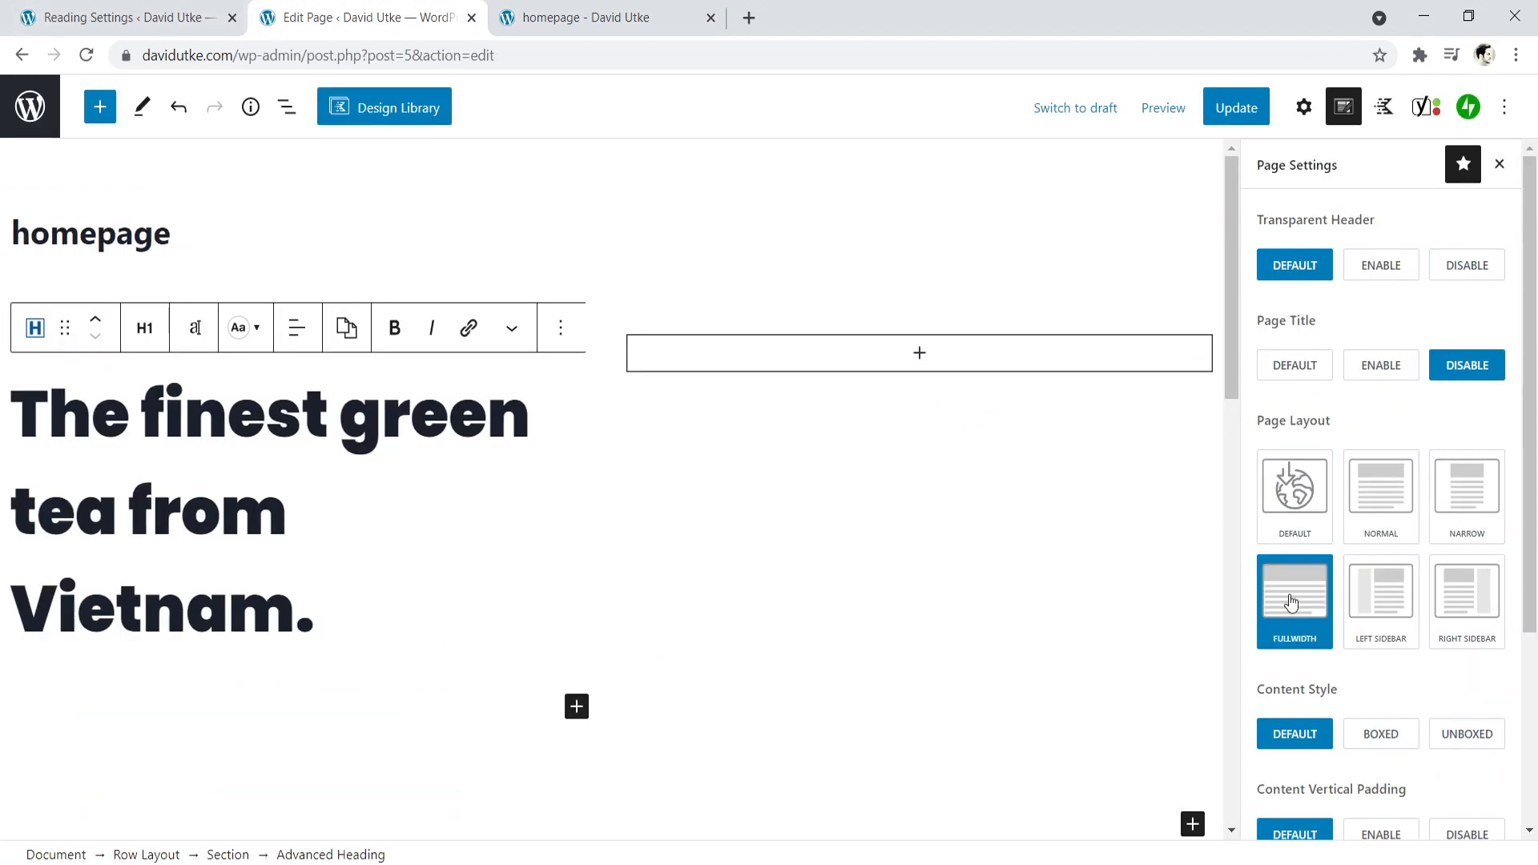
pyautogui.scroll(-2, 1378, 593)
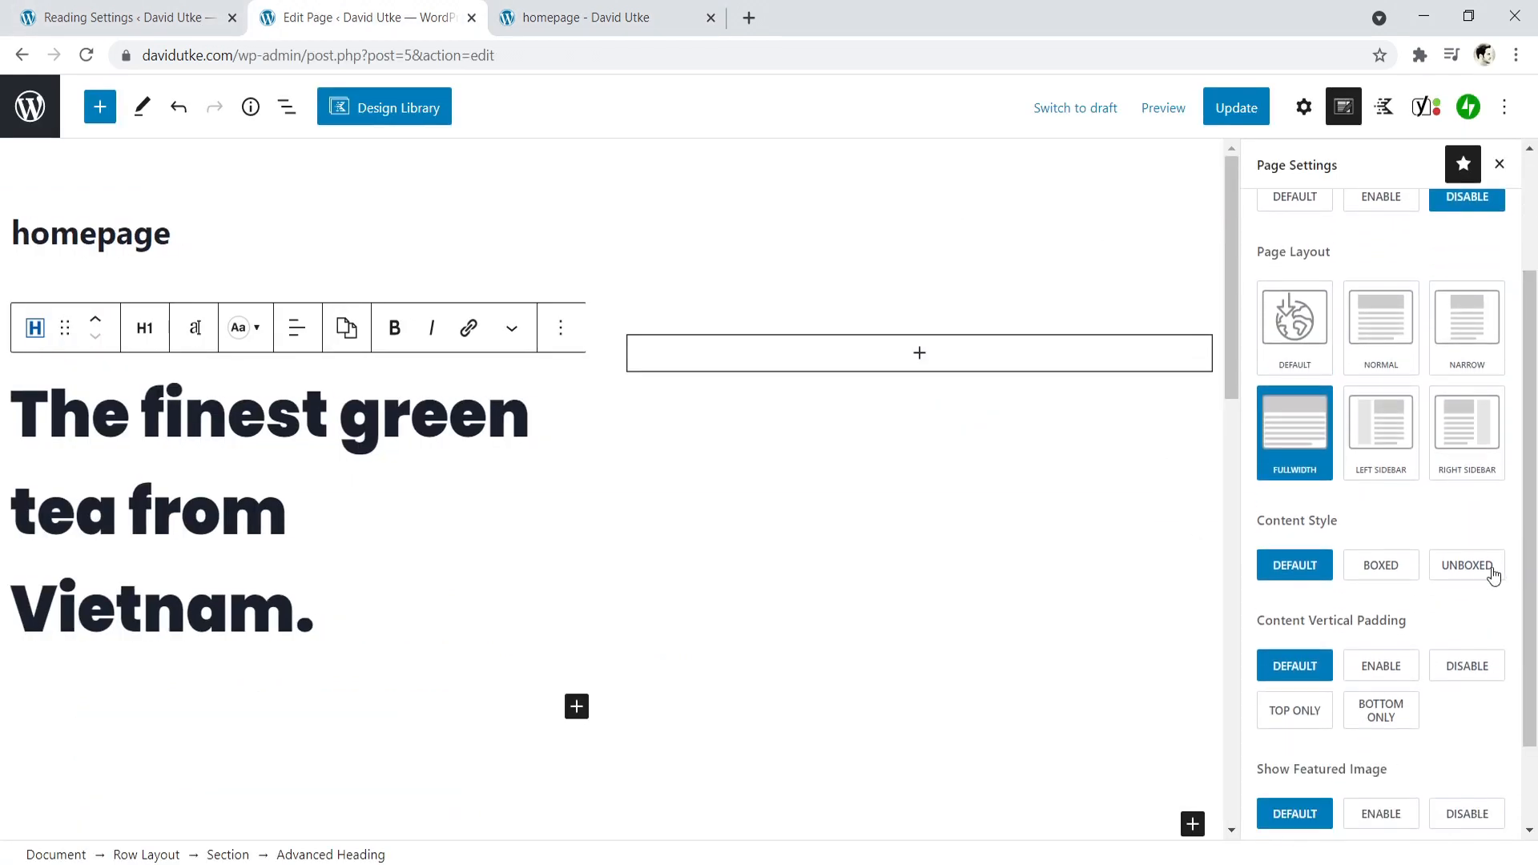
pyautogui.click(1493, 568)
# - Disable the content vertical padding and the featured image for the homepage
pyautogui.scroll(-2, 1494, 561)
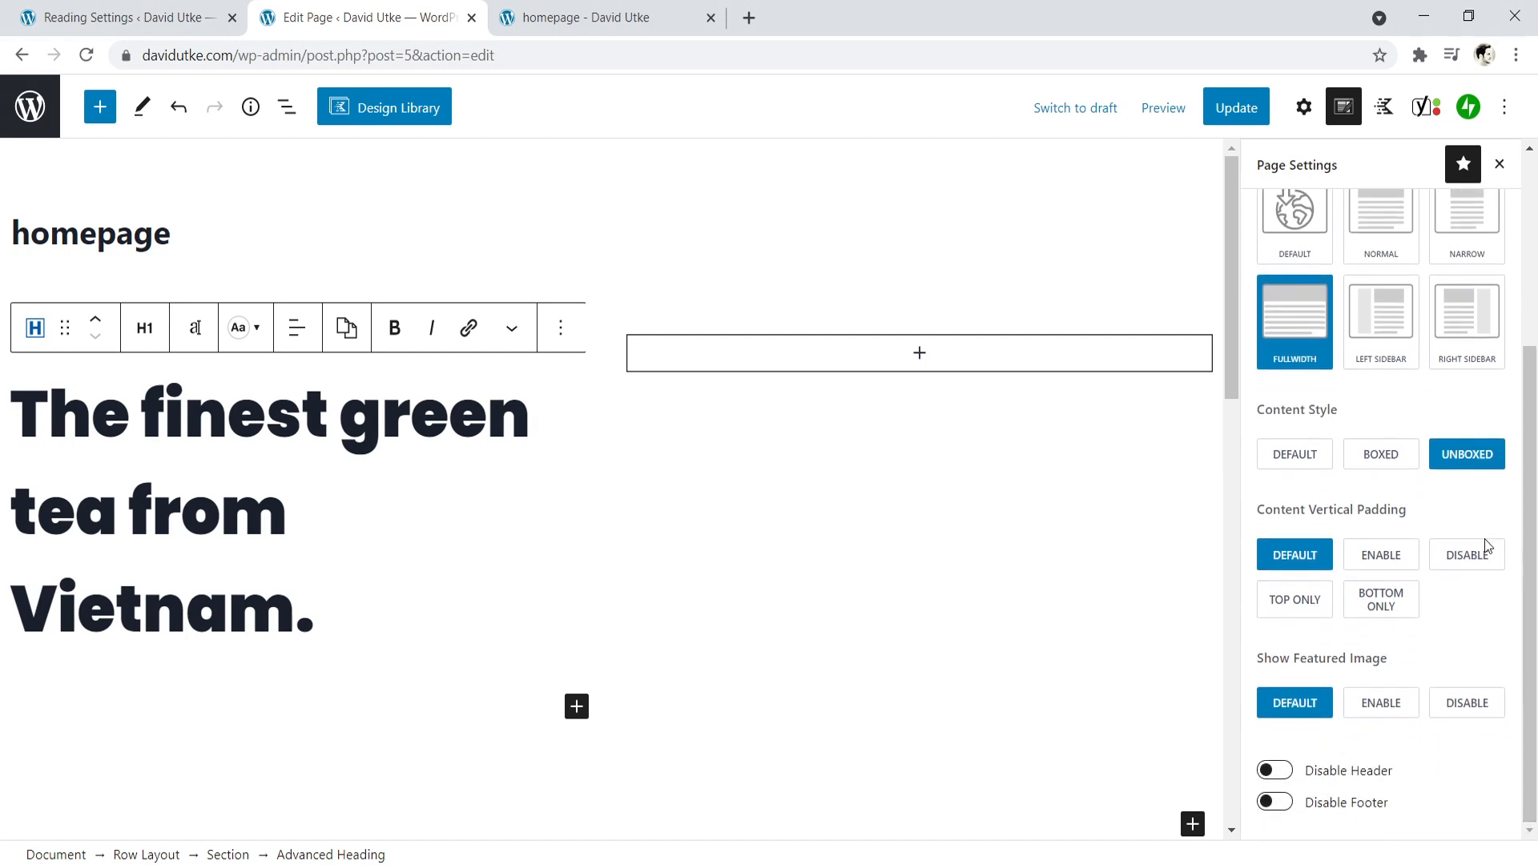
pyautogui.click(1456, 562)
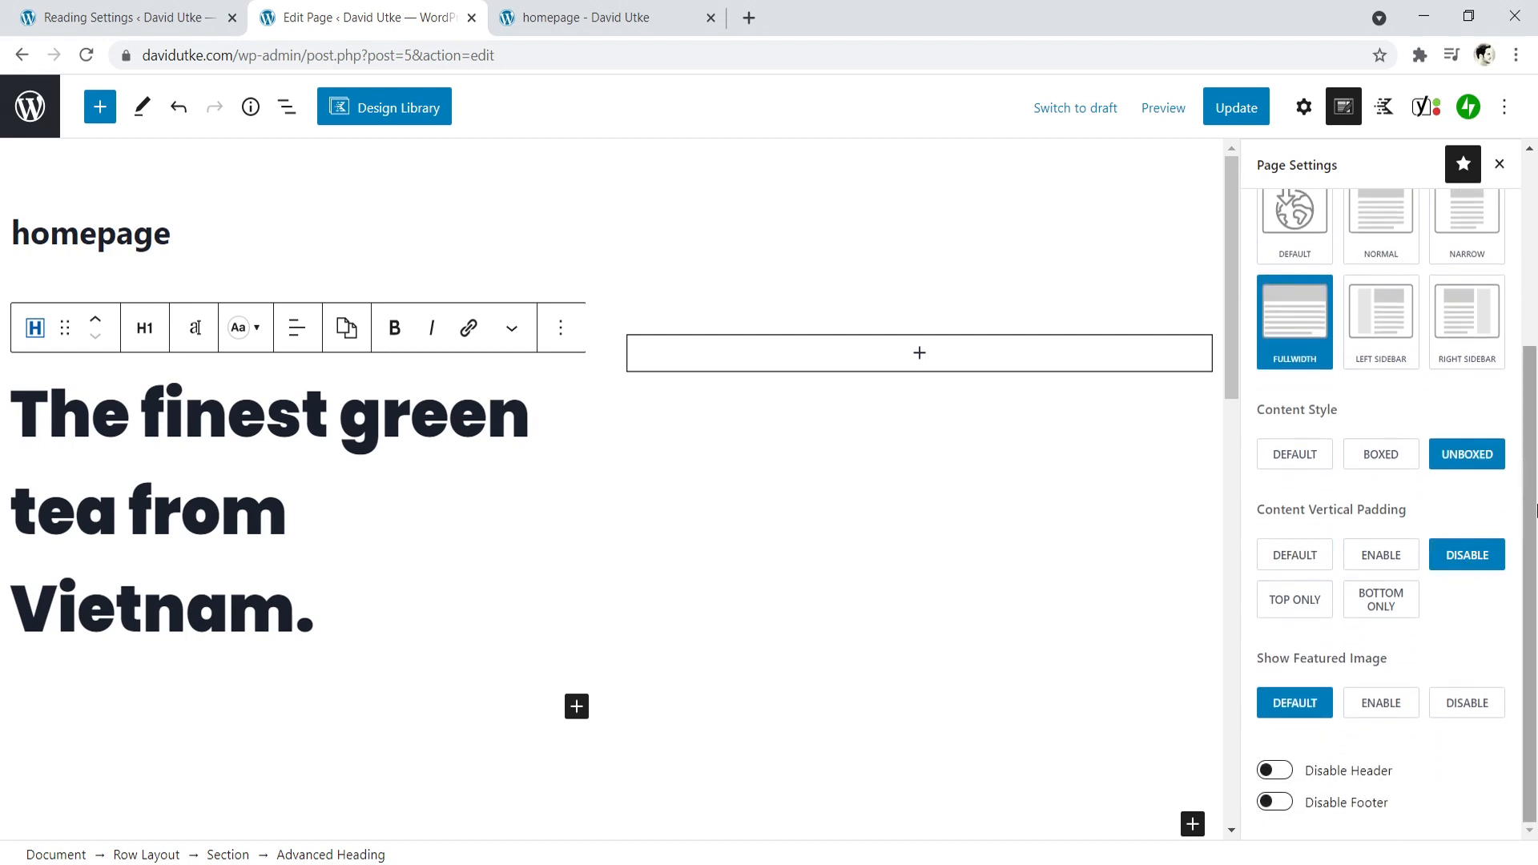
pyautogui.click(1461, 703)
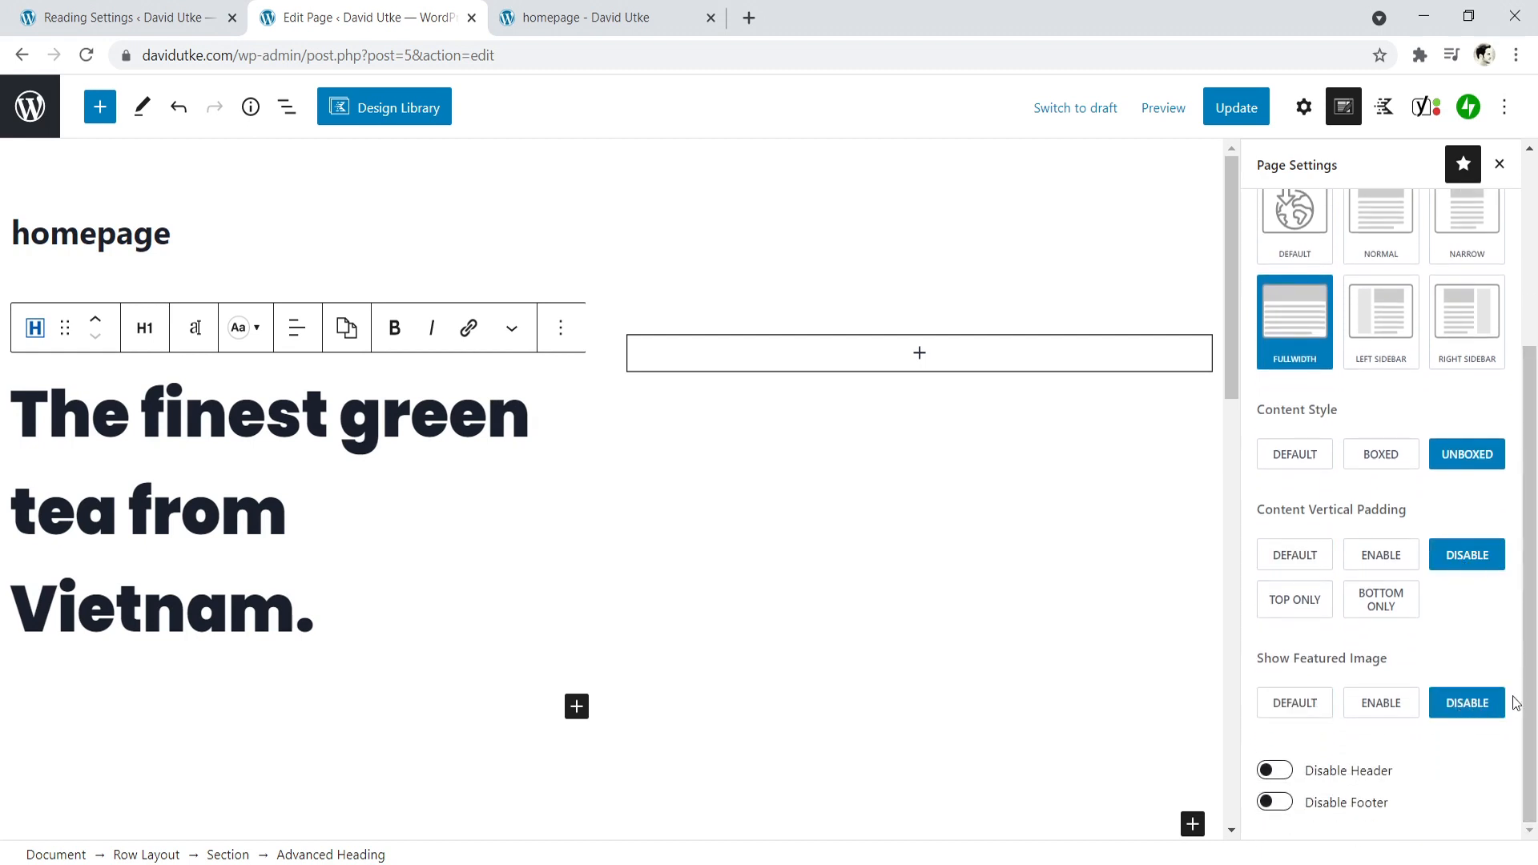
pyautogui.scroll(5, 1526, 697)
# - Update the page and inspect the full-width, unboxed layout on the reloaded live homepage
pyautogui.click(1236, 115)
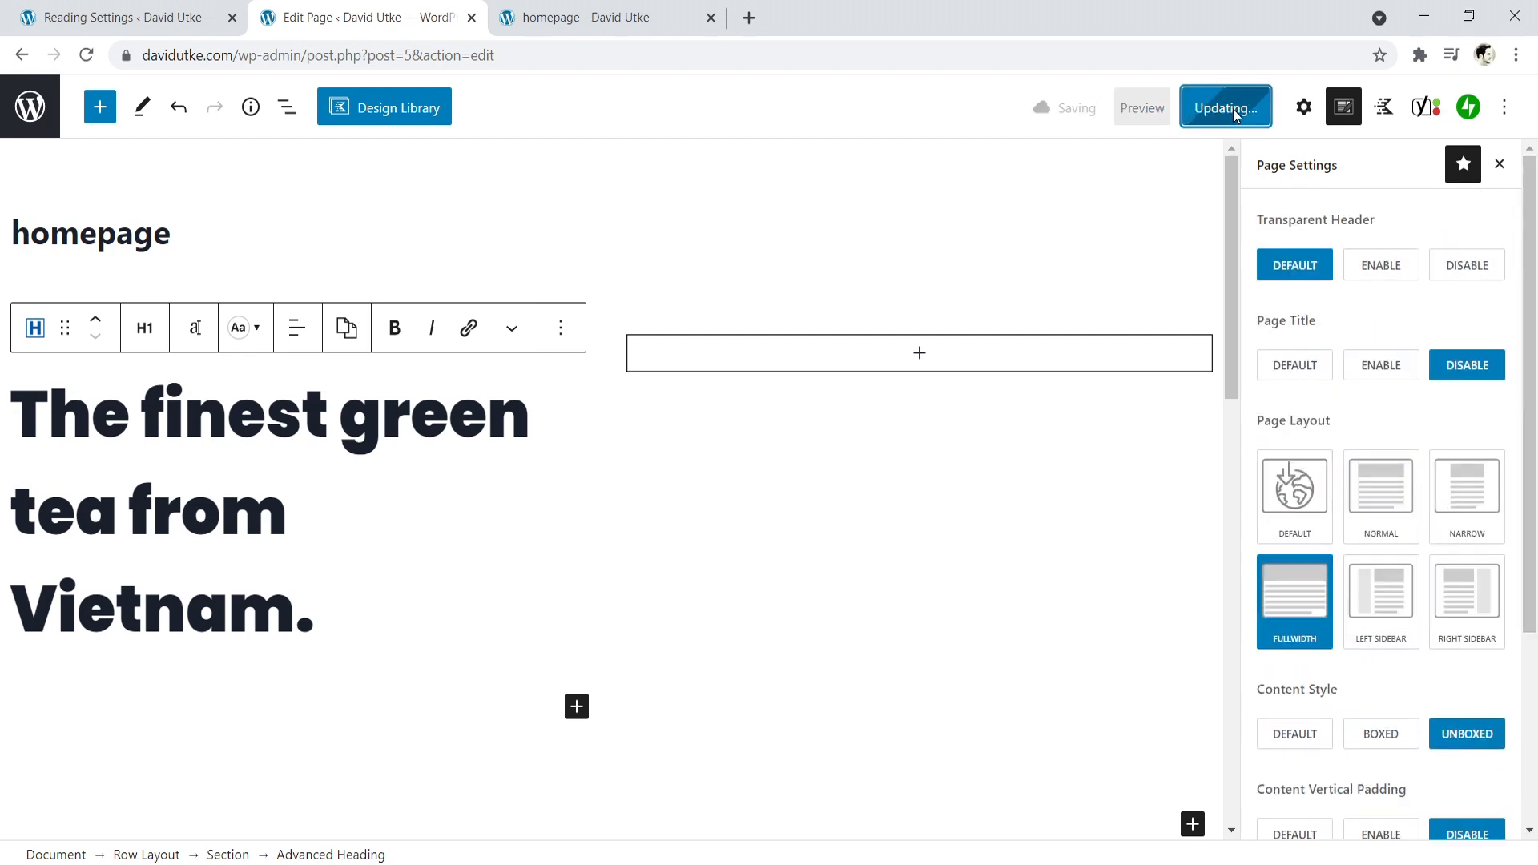
pyautogui.click(587, 20)
pyautogui.click(86, 55)
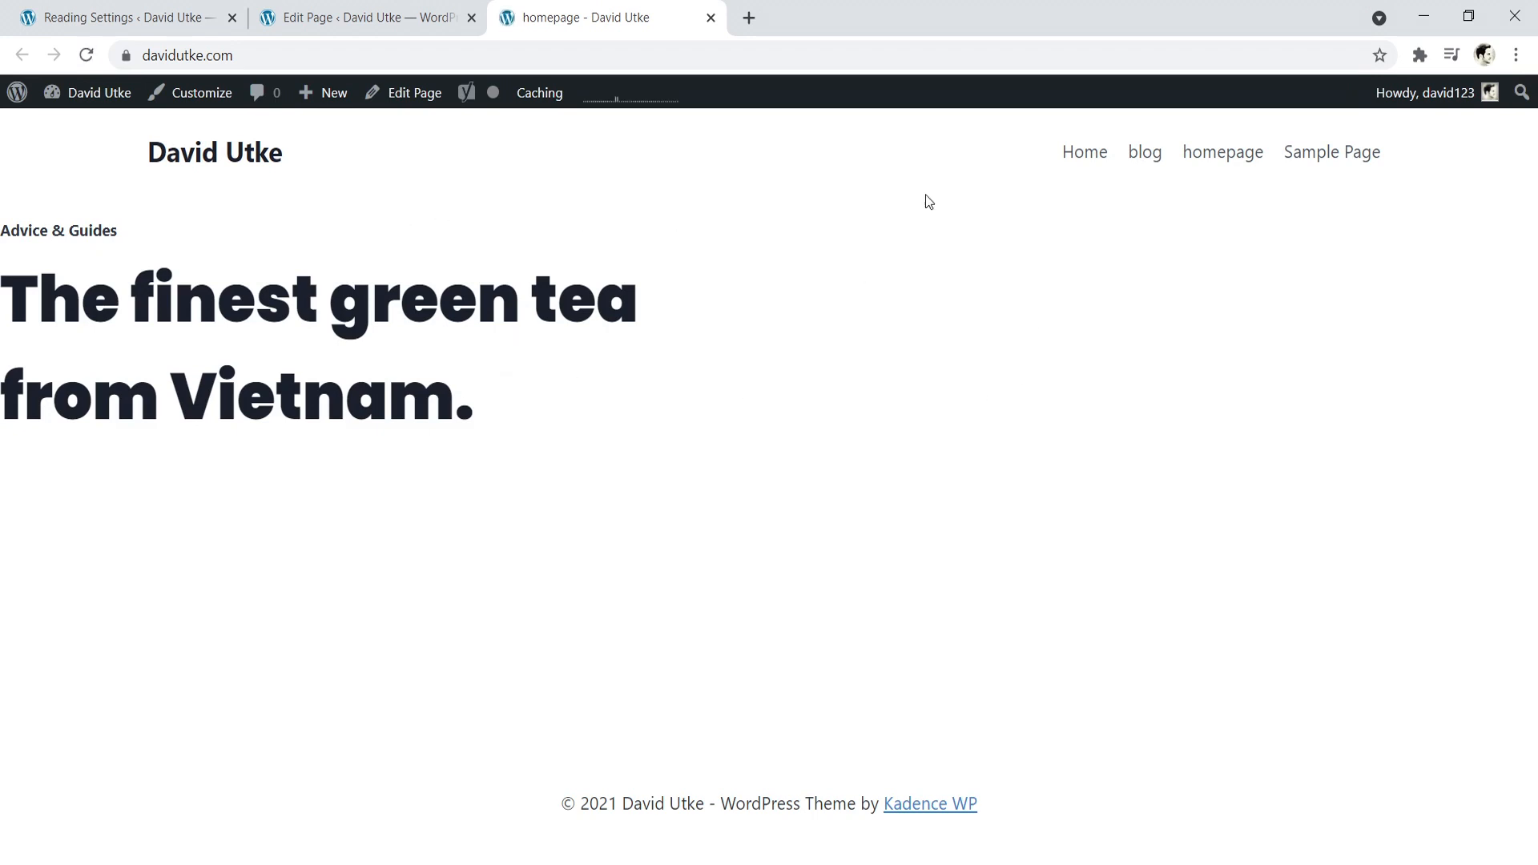
pyautogui.moveTo(2, 230); pyautogui.dragTo(47, 260)
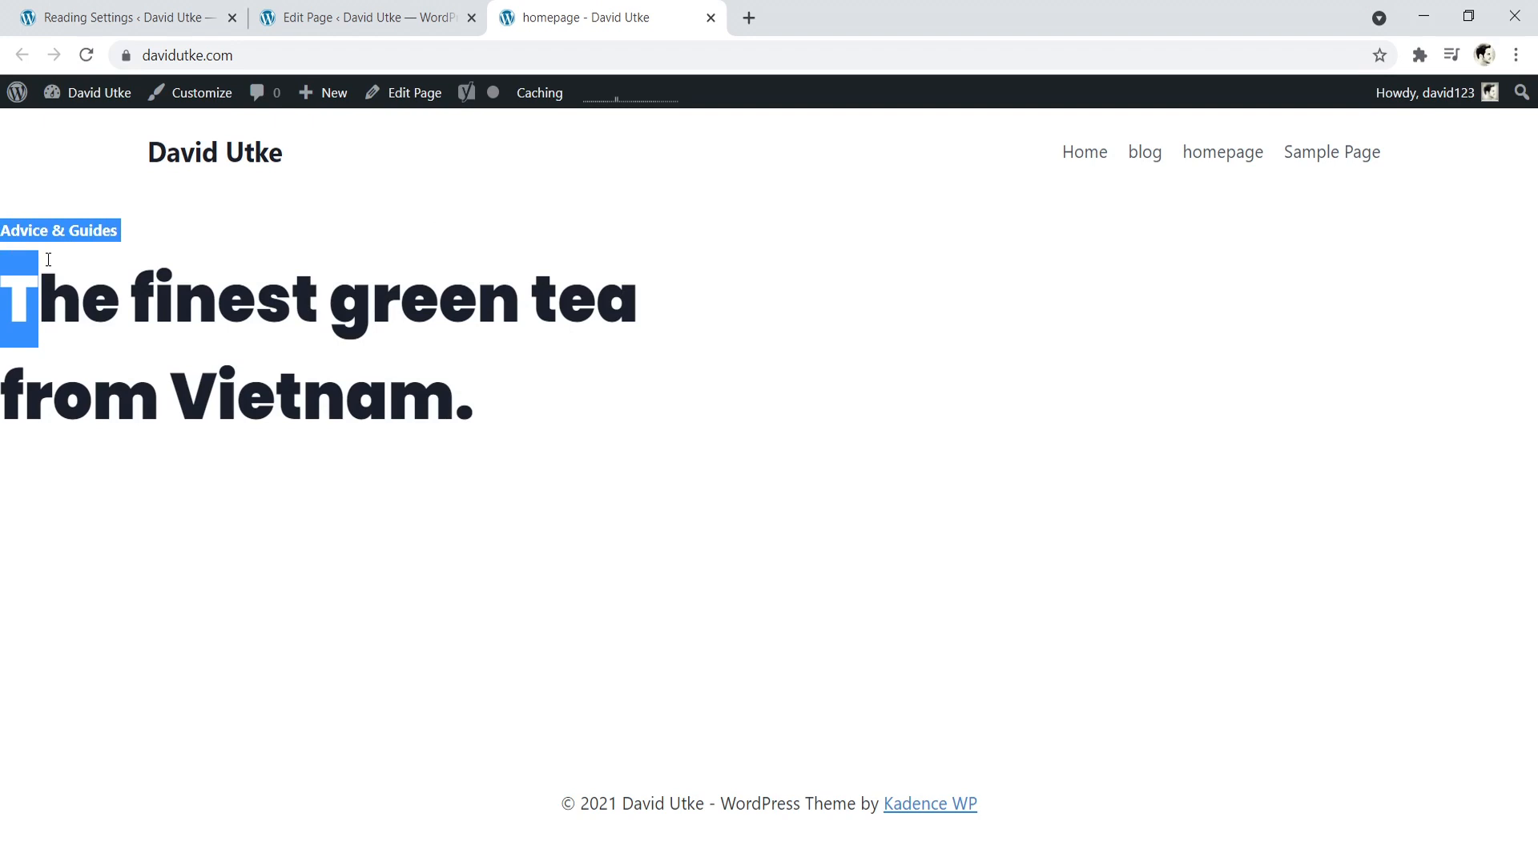
# - Select the two-column Row Layout block in the page editor and open the media library for its background image
pyautogui.click(415, 17)
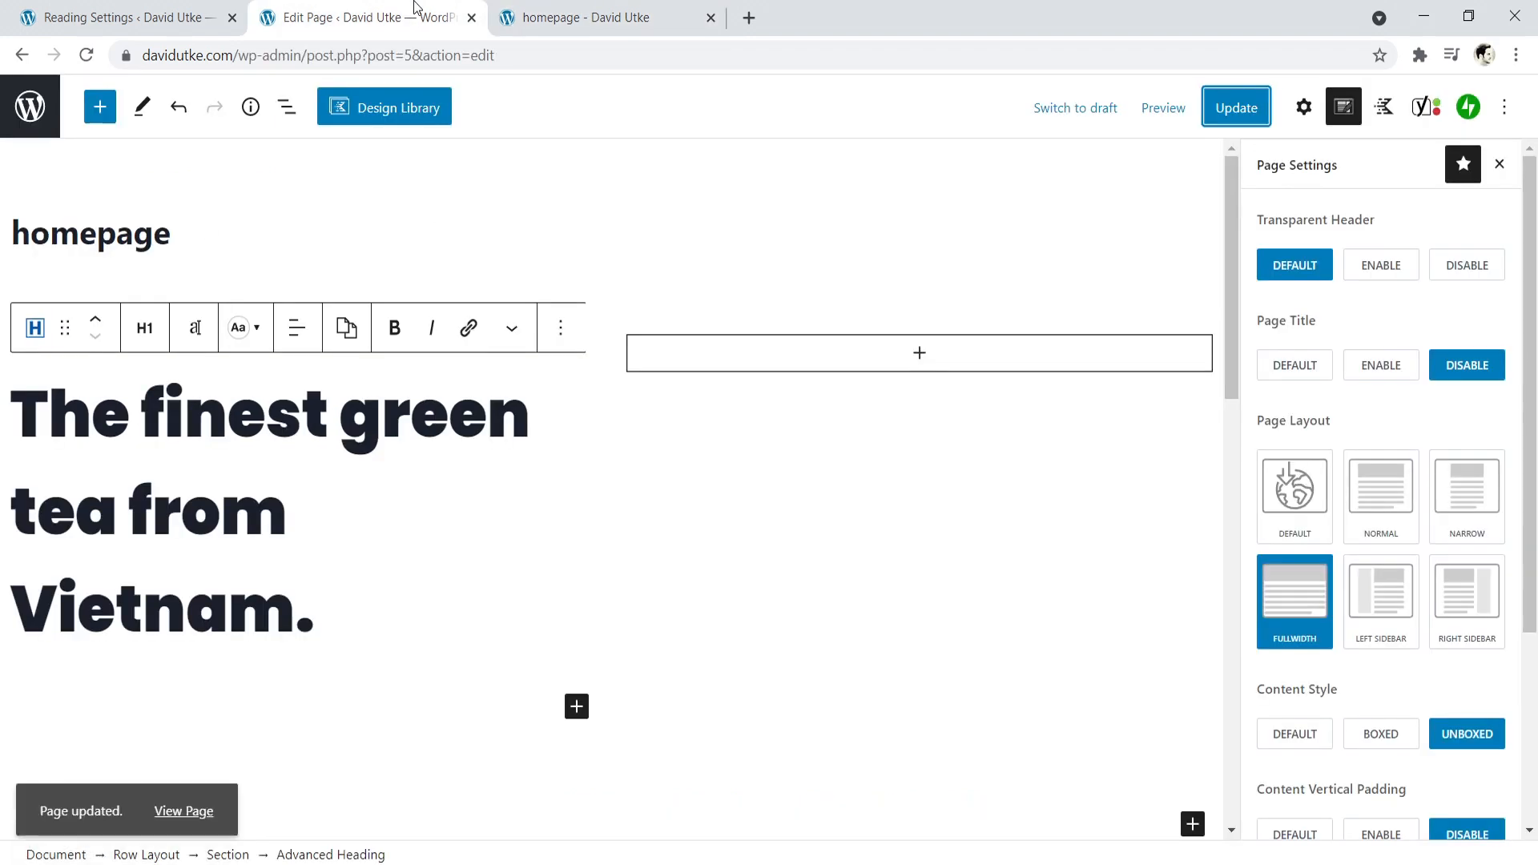
pyautogui.click(606, 274)
pyautogui.click(441, 346)
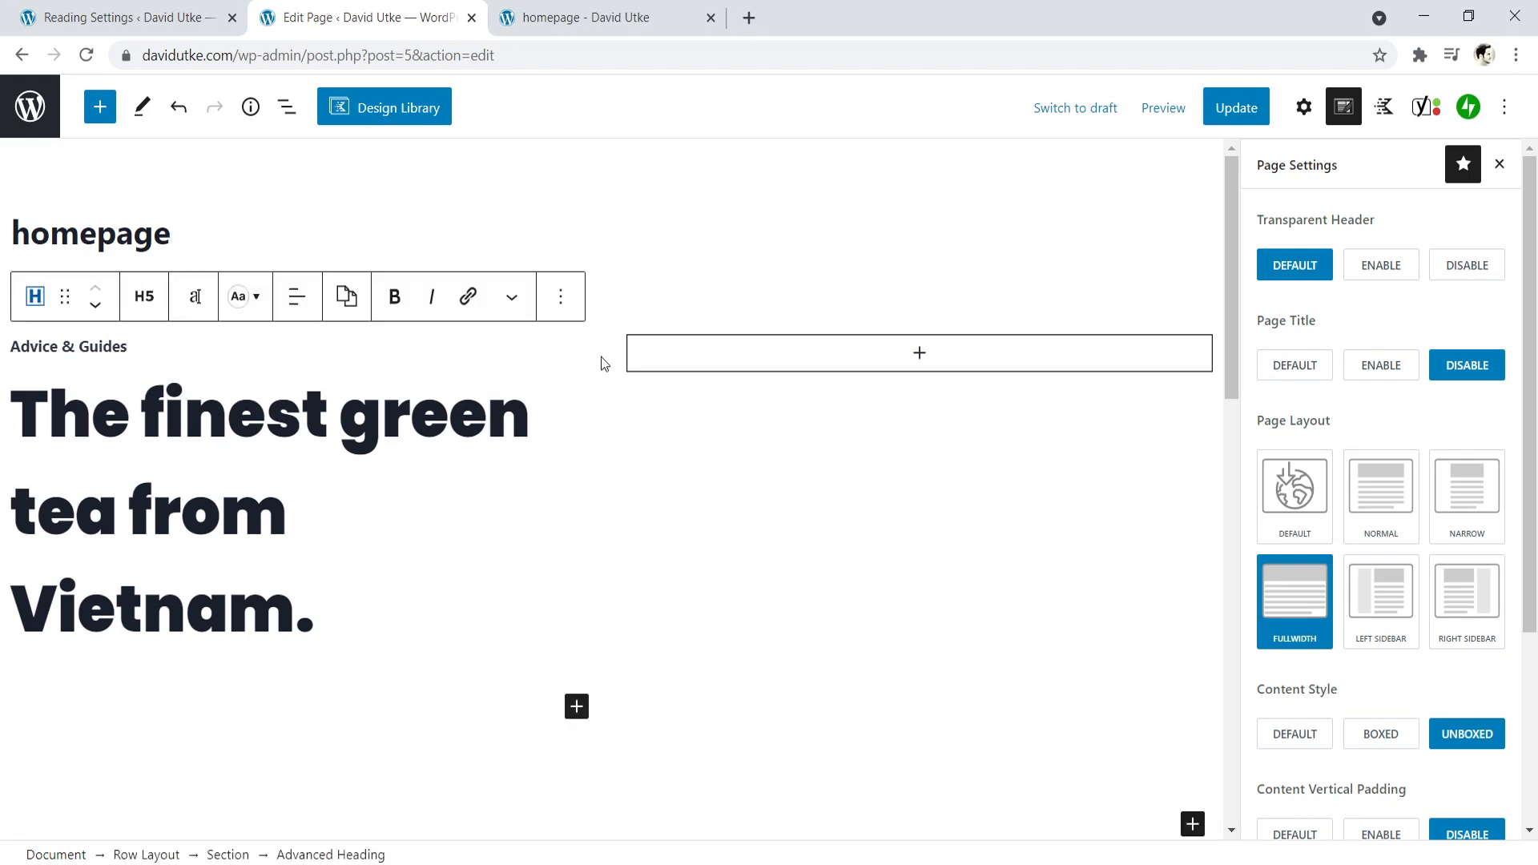
pyautogui.click(628, 322)
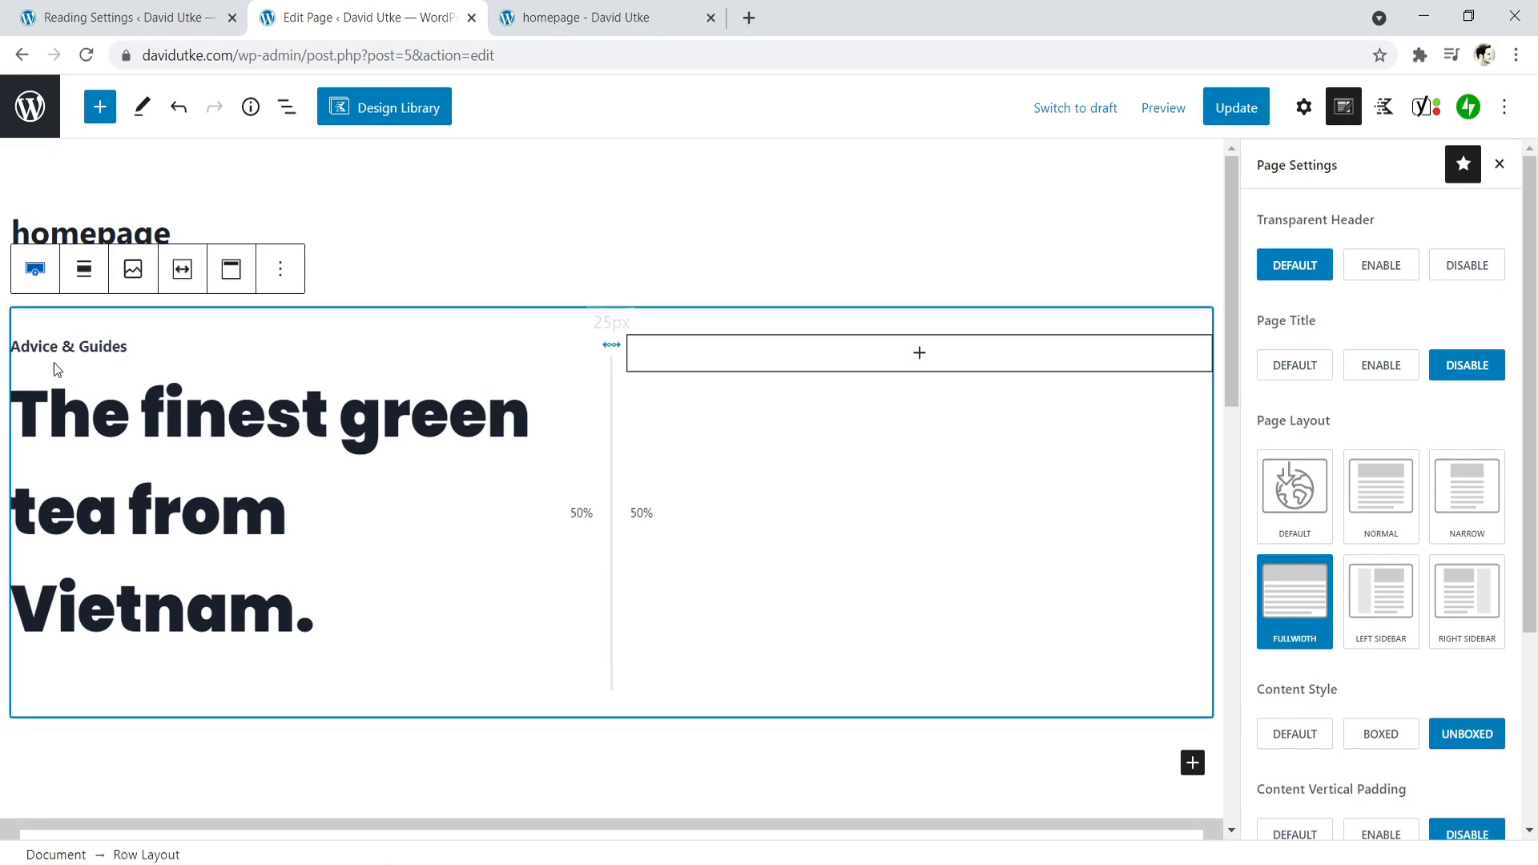
pyautogui.click(272, 461)
pyautogui.click(601, 324)
pyautogui.click(133, 270)
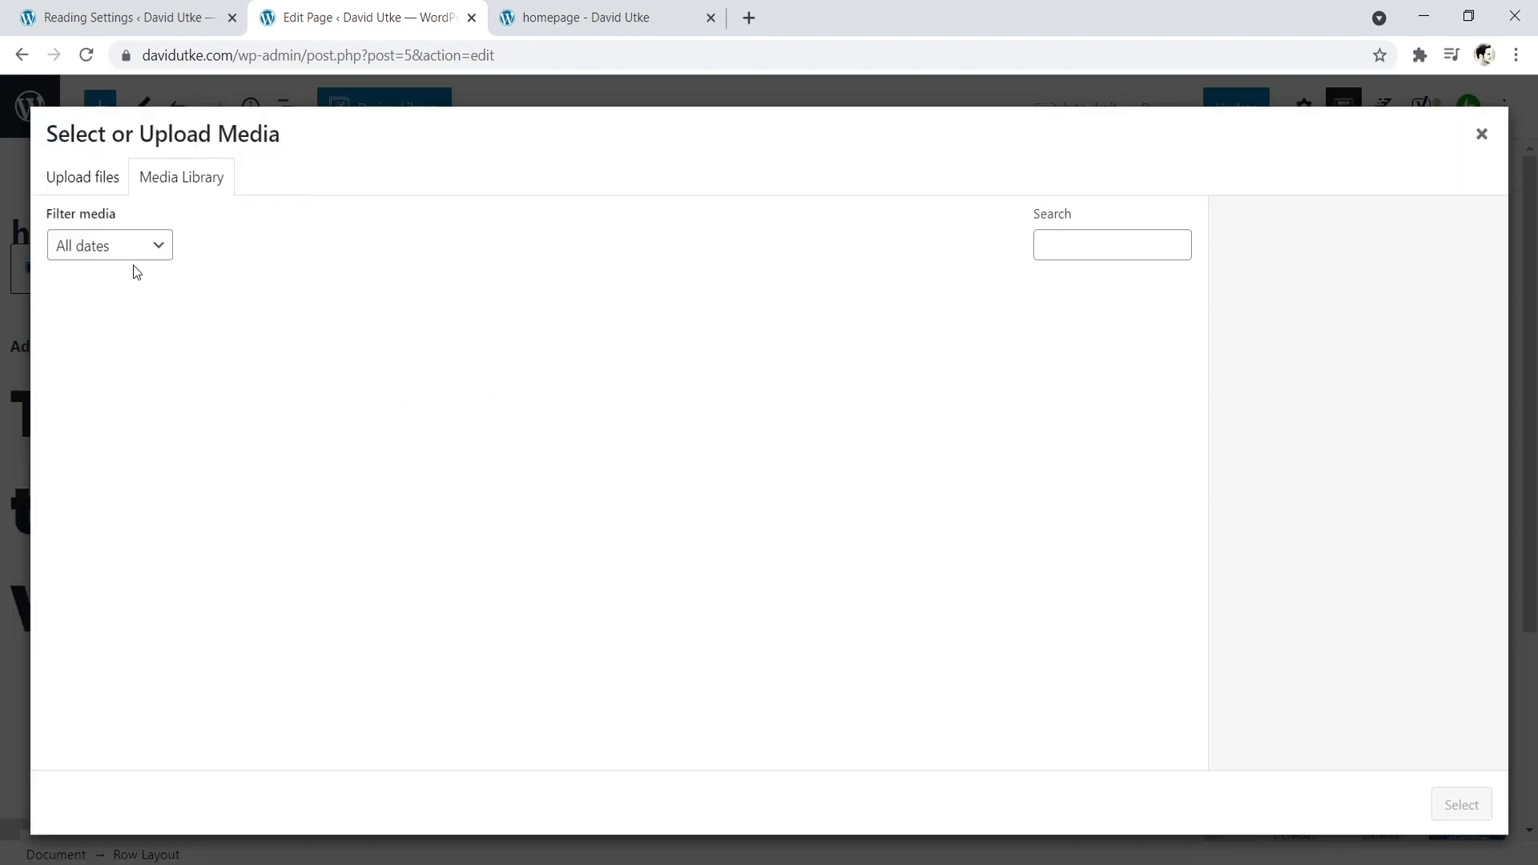
# - Search the web for "unsplash background" in a new browser tab and open Unsplash's background images page
pyautogui.click(744, 14)
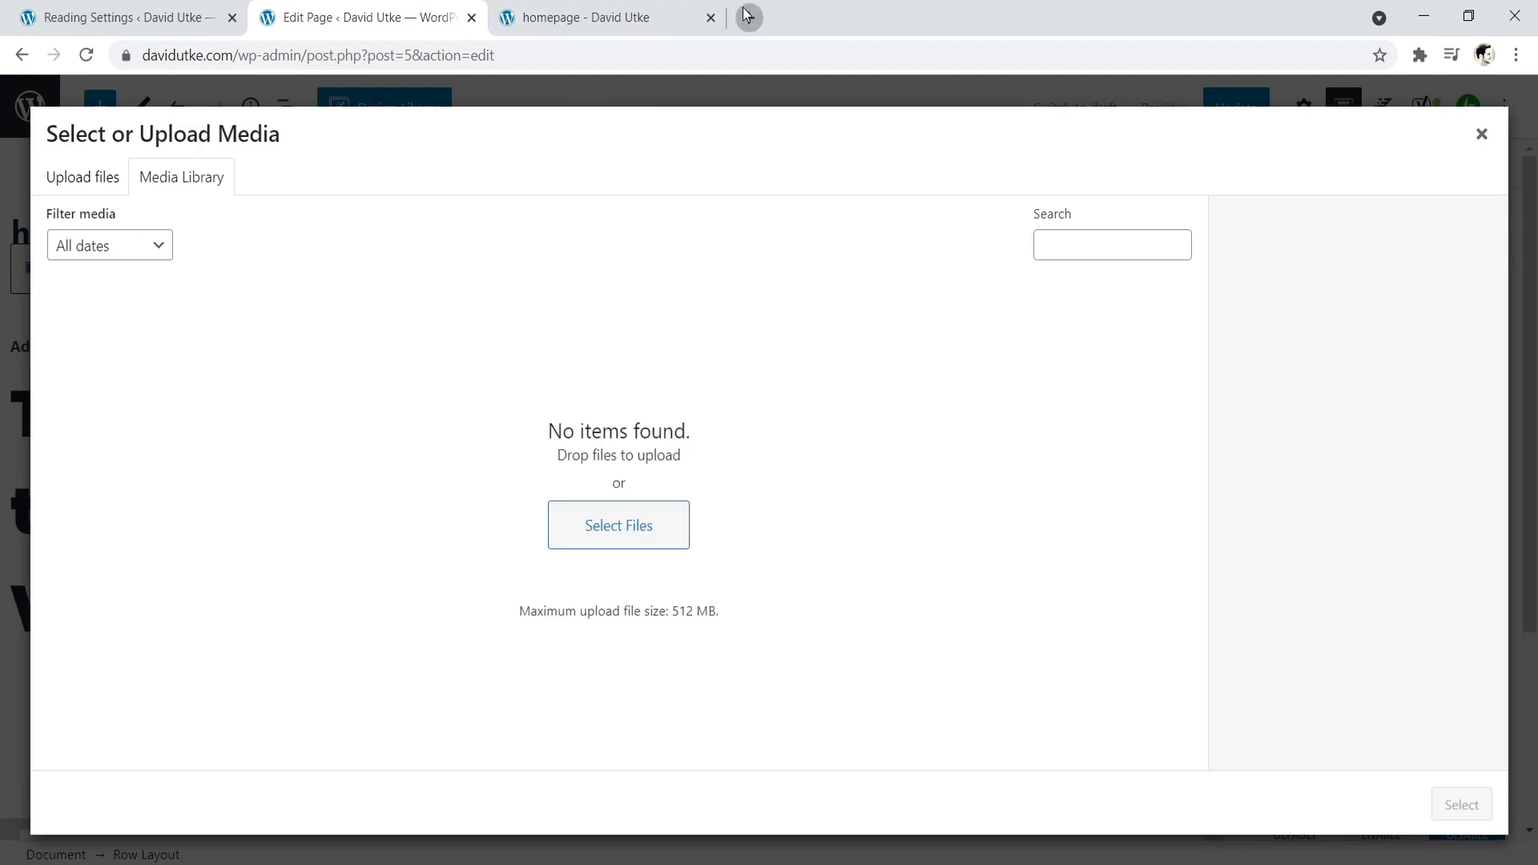
pyautogui.write('unspl')
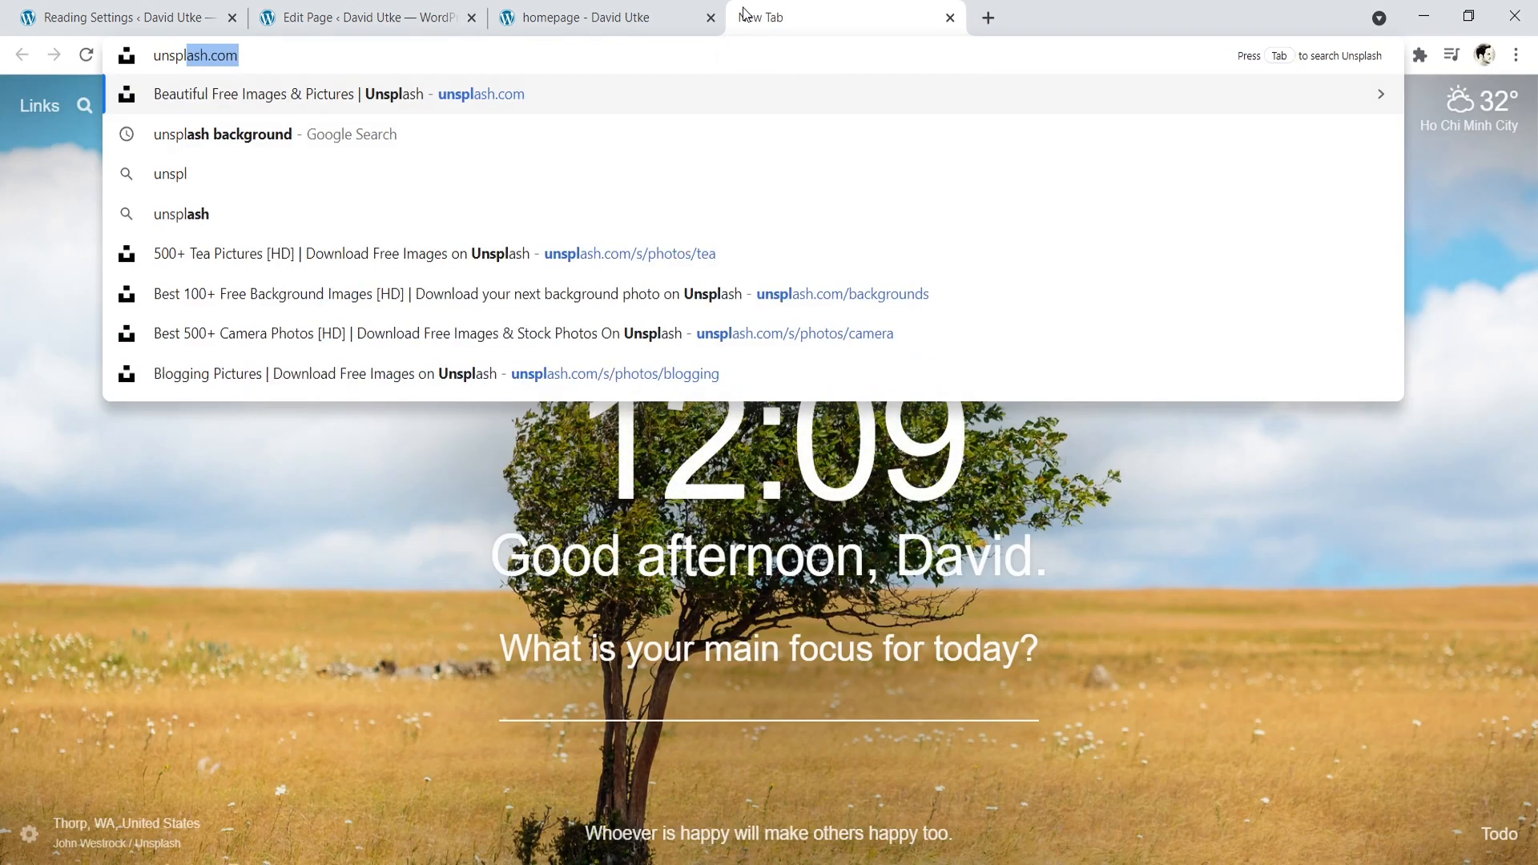
pyautogui.write('ash bac')
pyautogui.press('Return')
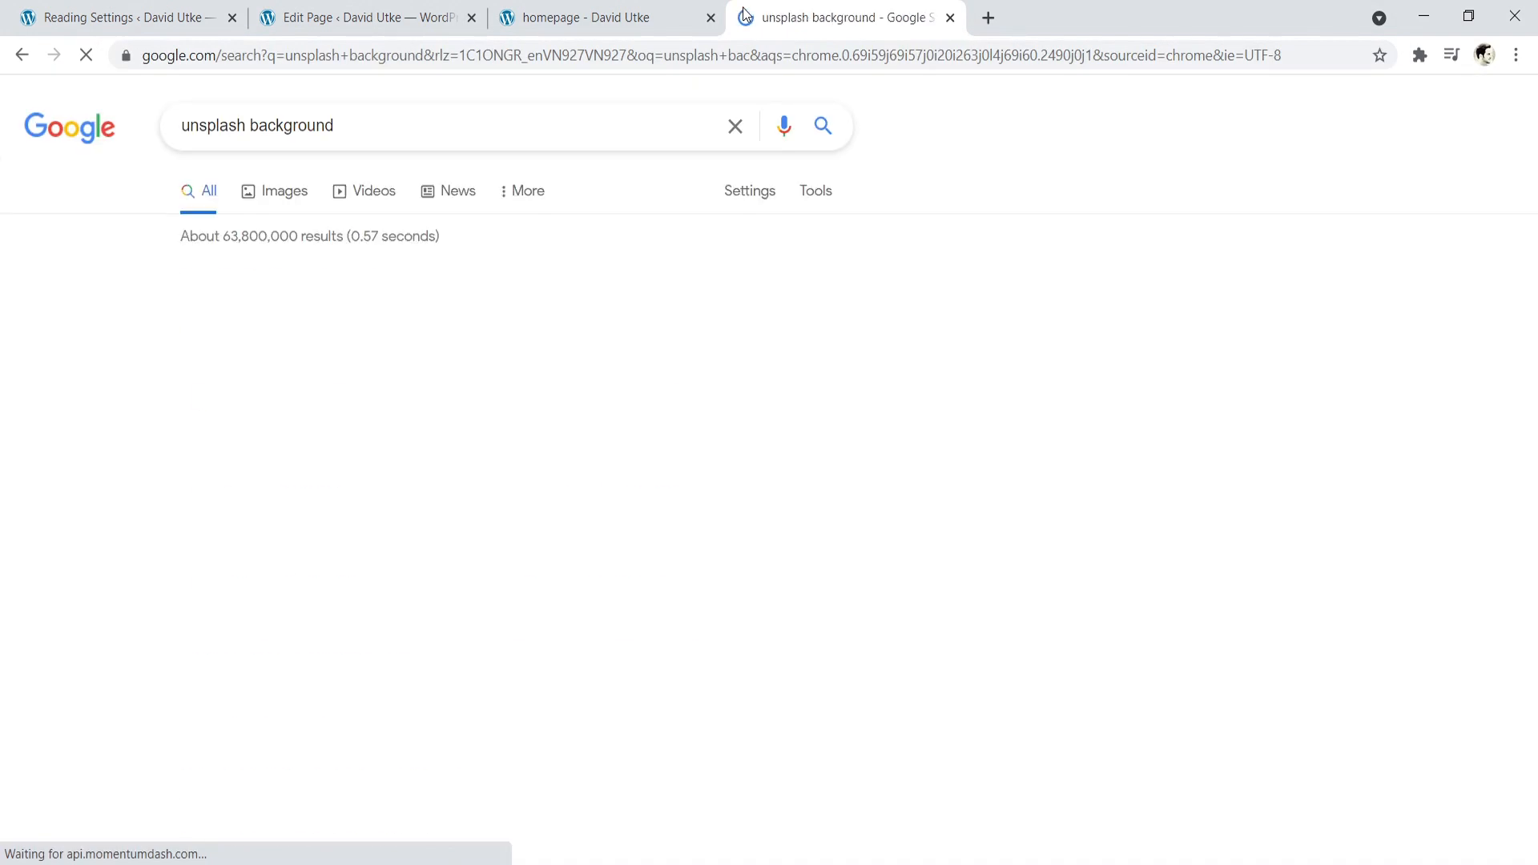
pyautogui.click(291, 313)
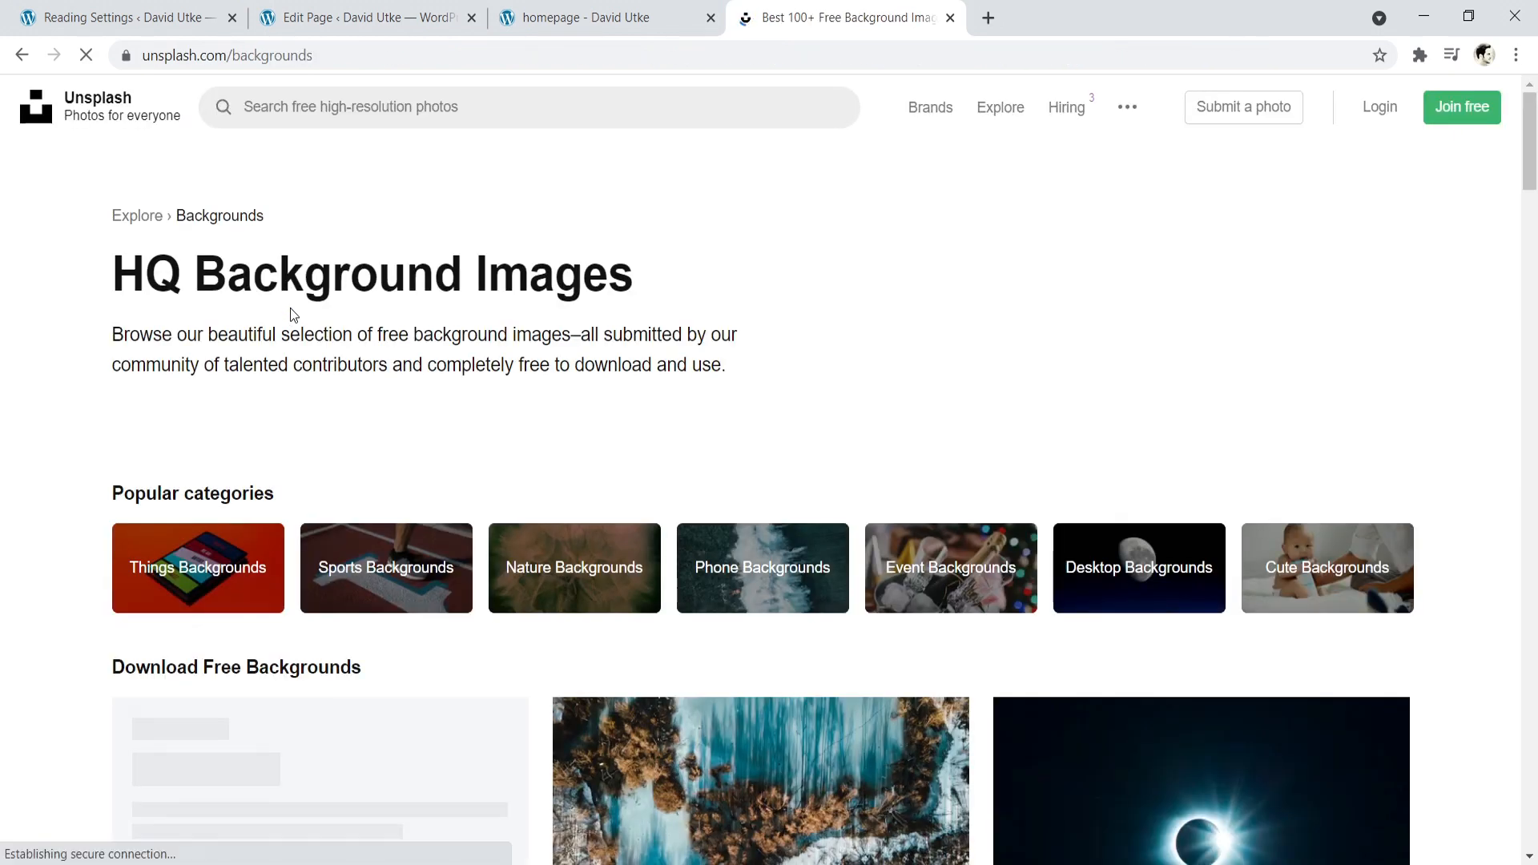
# - Search Unsplash for "tea" and browse the photos for a suitable homepage background
pyautogui.click(414, 106)
pyautogui.write('tea')
pyautogui.press('Return')
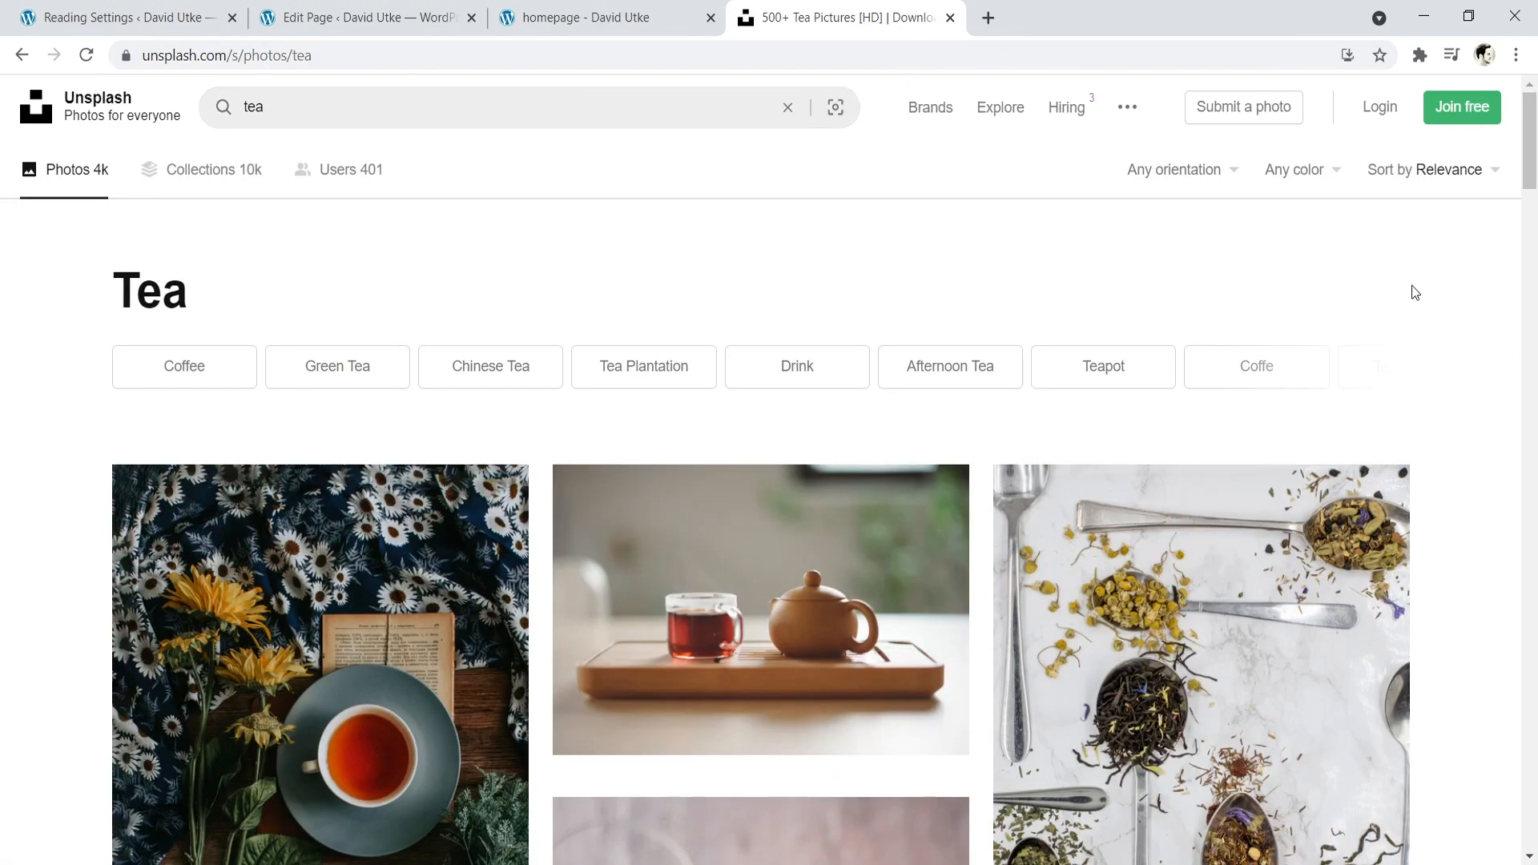
pyautogui.moveTo(1530, 165); pyautogui.dragTo(1530, 255)
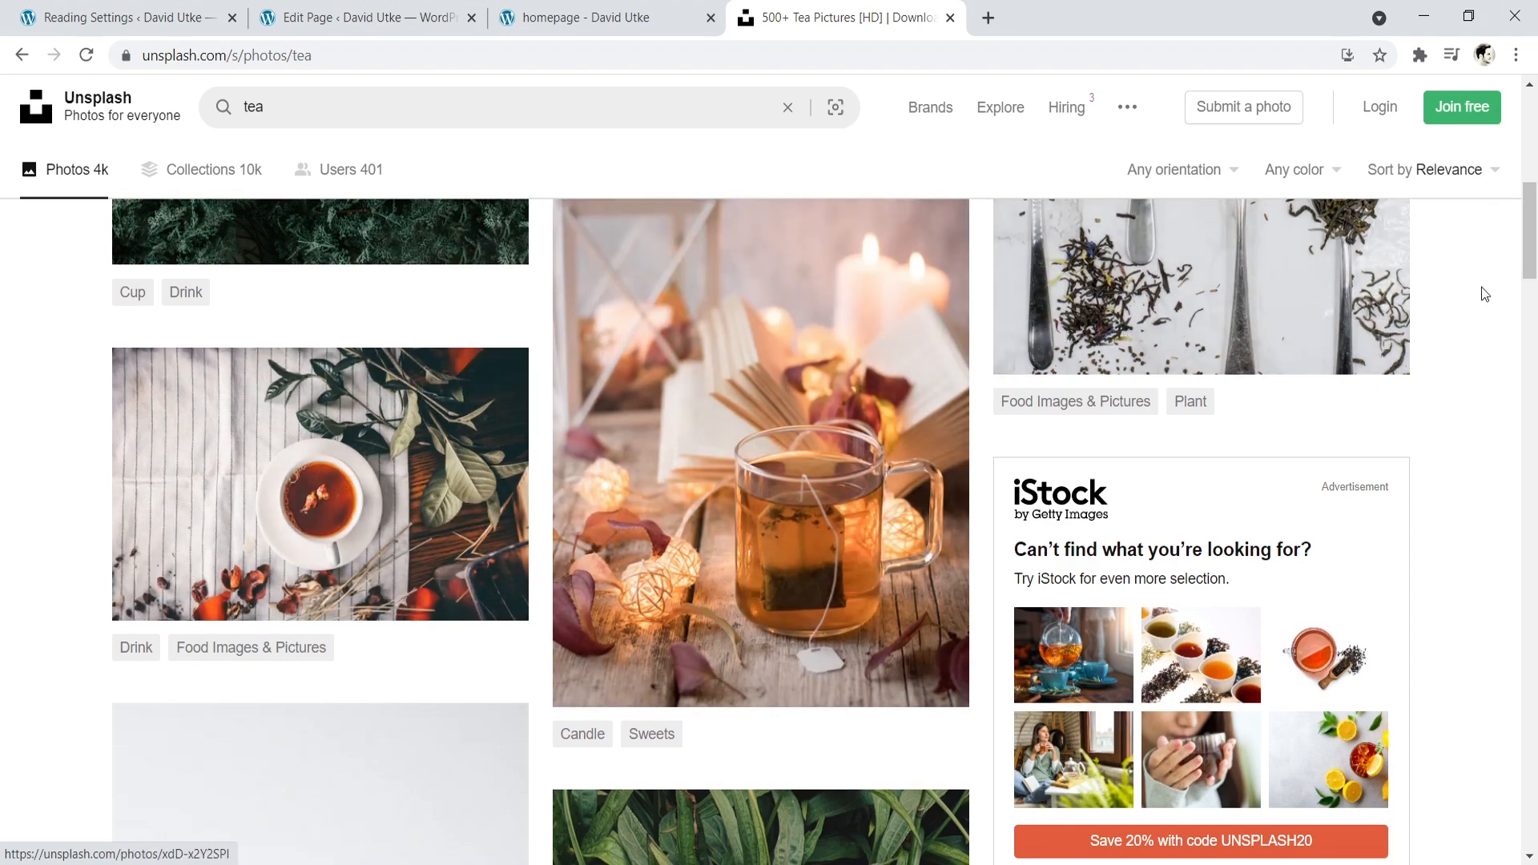
pyautogui.scroll(-15, 1483, 292)
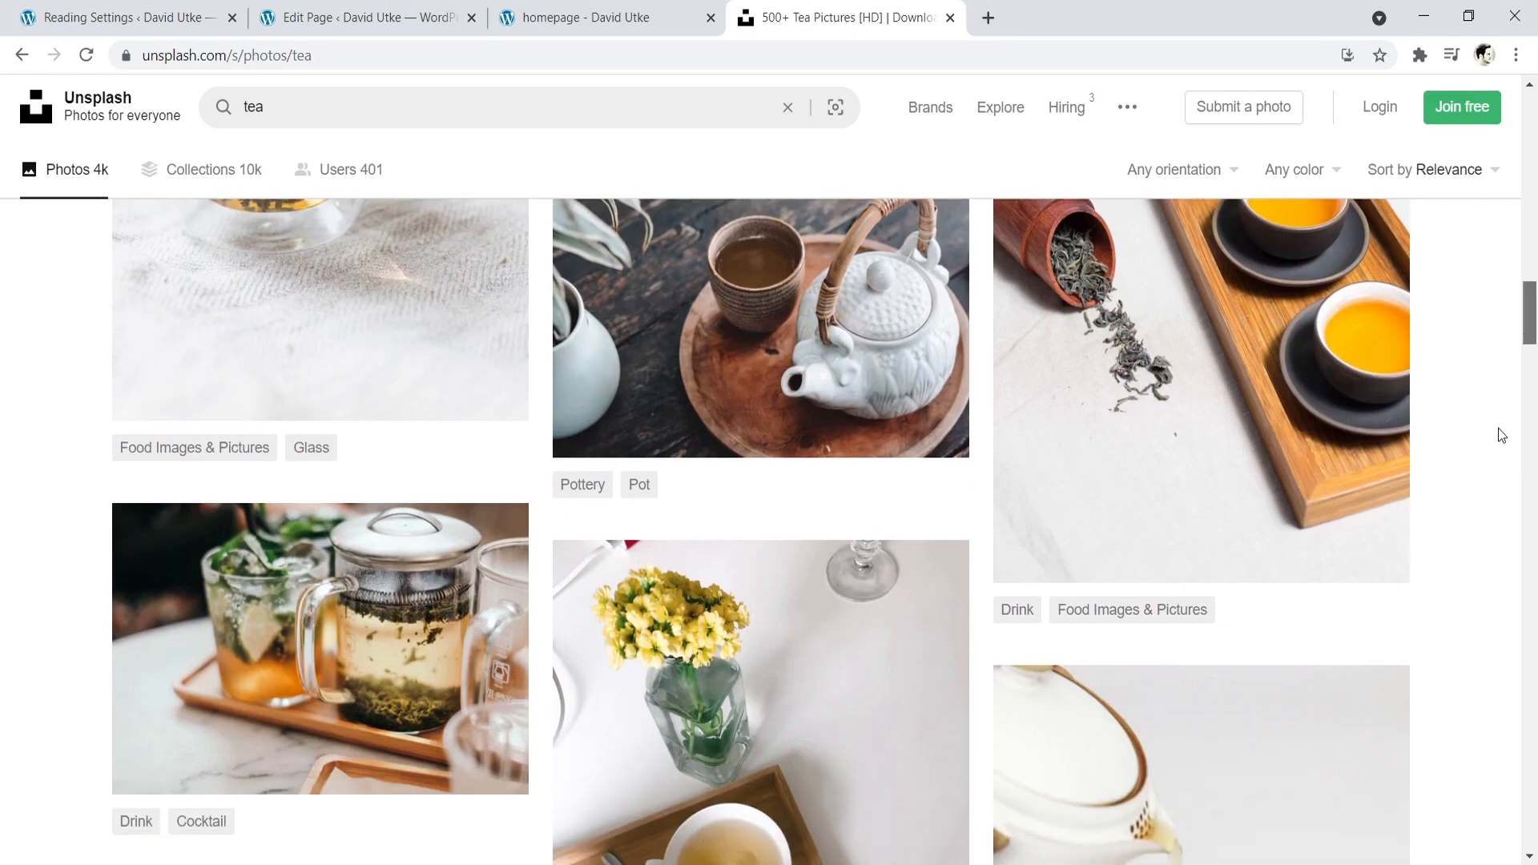
pyautogui.scroll(20, 1497, 432)
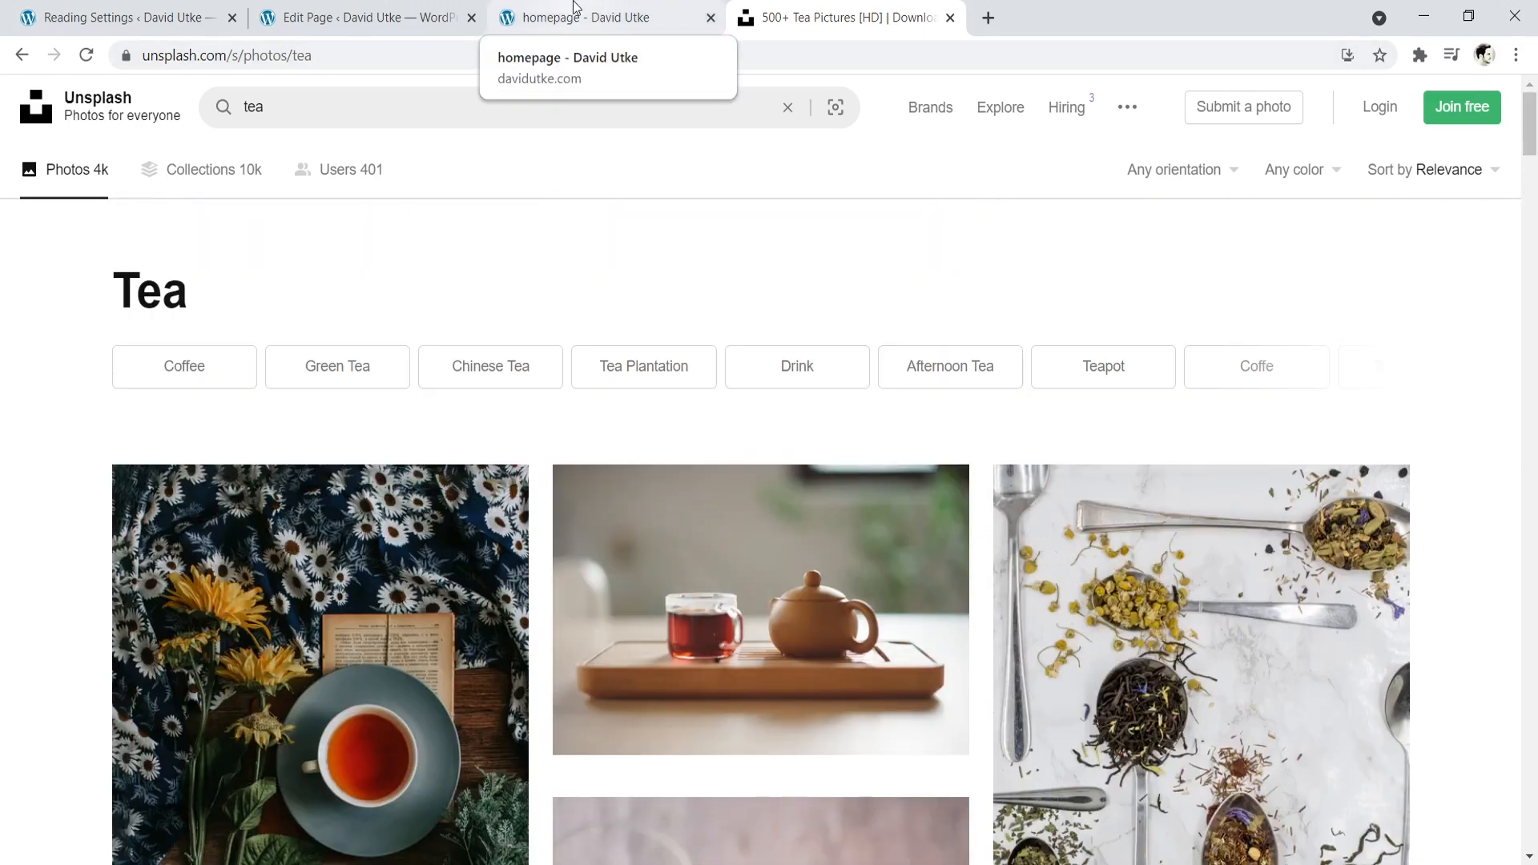
# - Open the downloaded Unsplash tea photo from the desktop in Microsoft Office 2010, examine its resize settings, and close it without changes
pyautogui.click(357, 16)
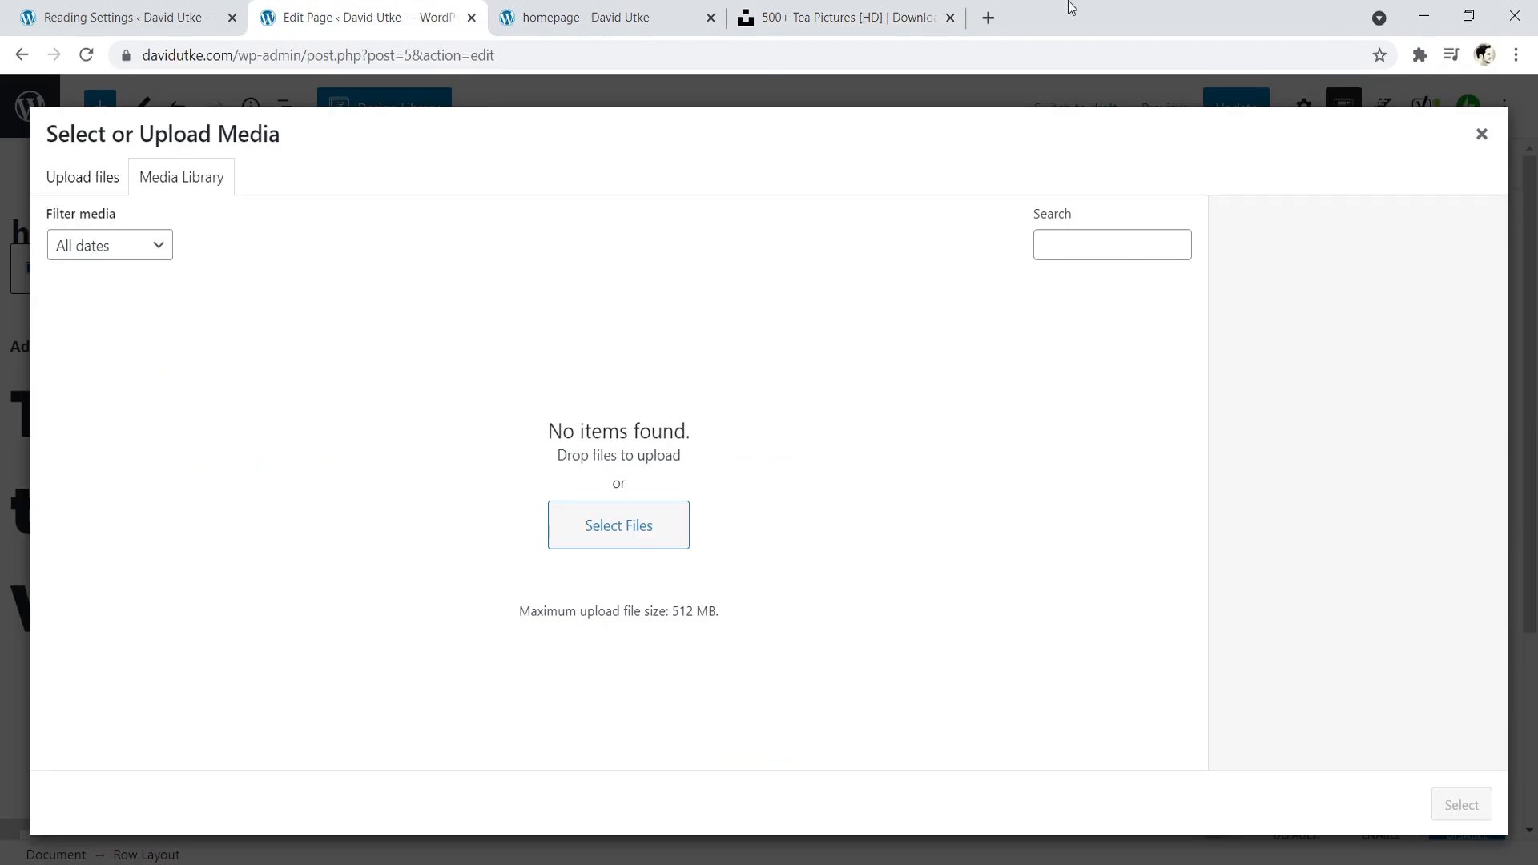
pyautogui.doubleClick(1097, 8)
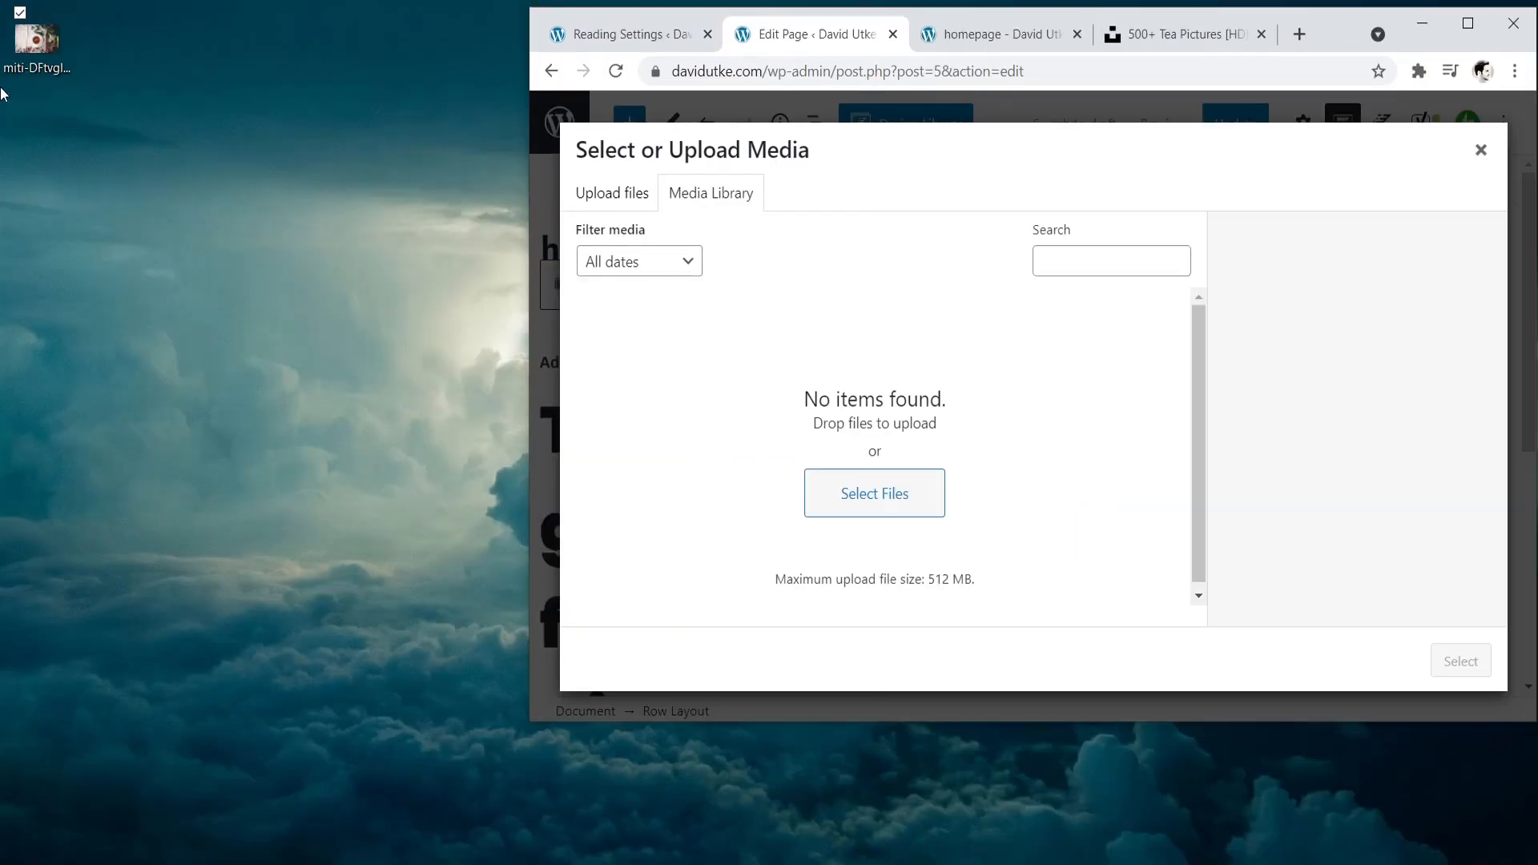
pyautogui.rightClick(40, 45)
pyautogui.moveTo(88, 413)
pyautogui.click(343, 482)
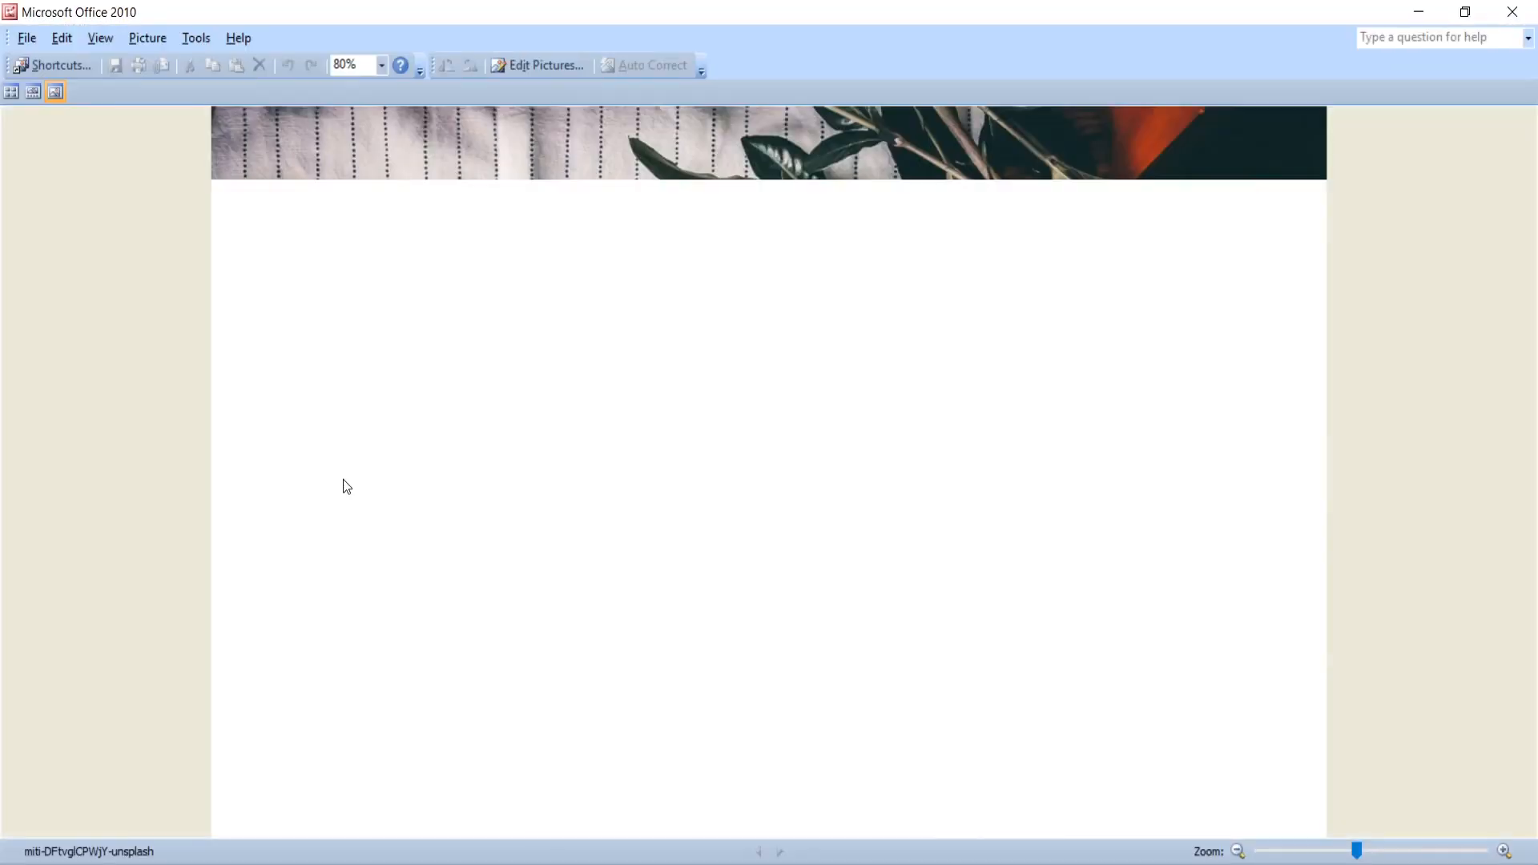
pyautogui.click(561, 66)
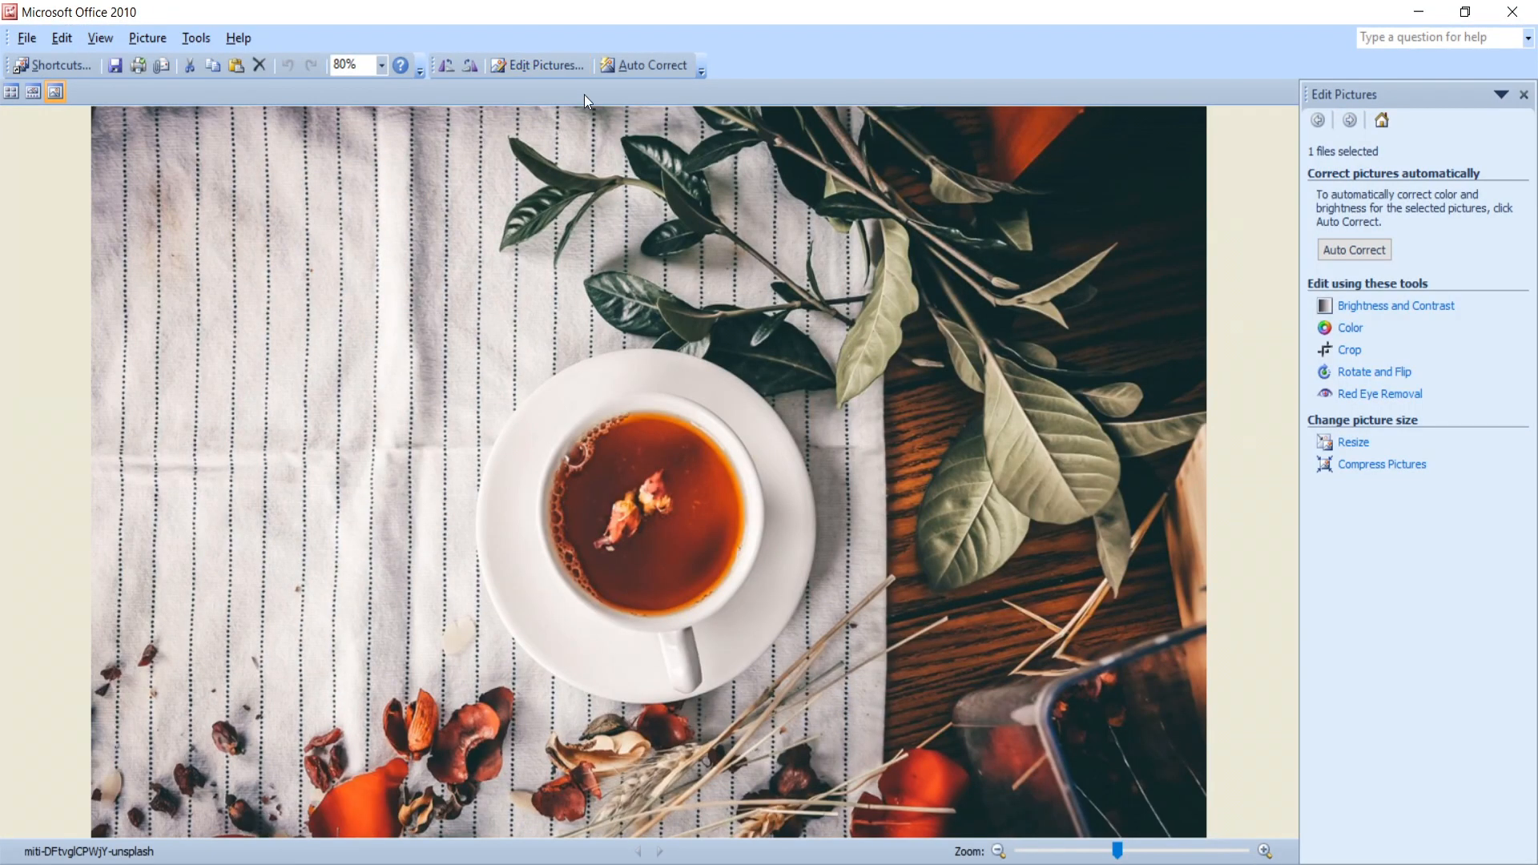
pyautogui.click(1352, 442)
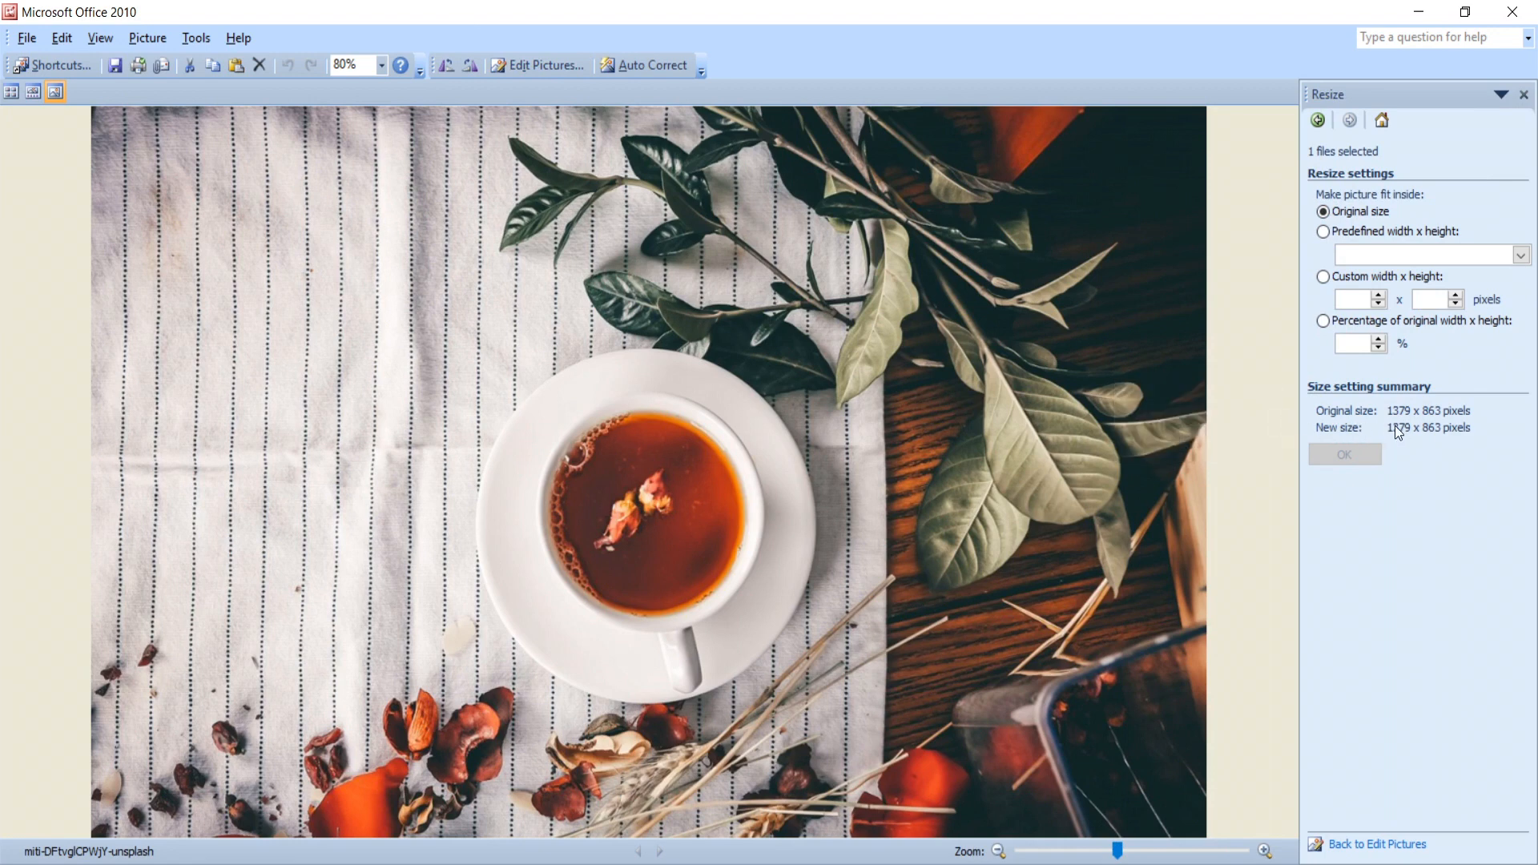
pyautogui.click(1515, 9)
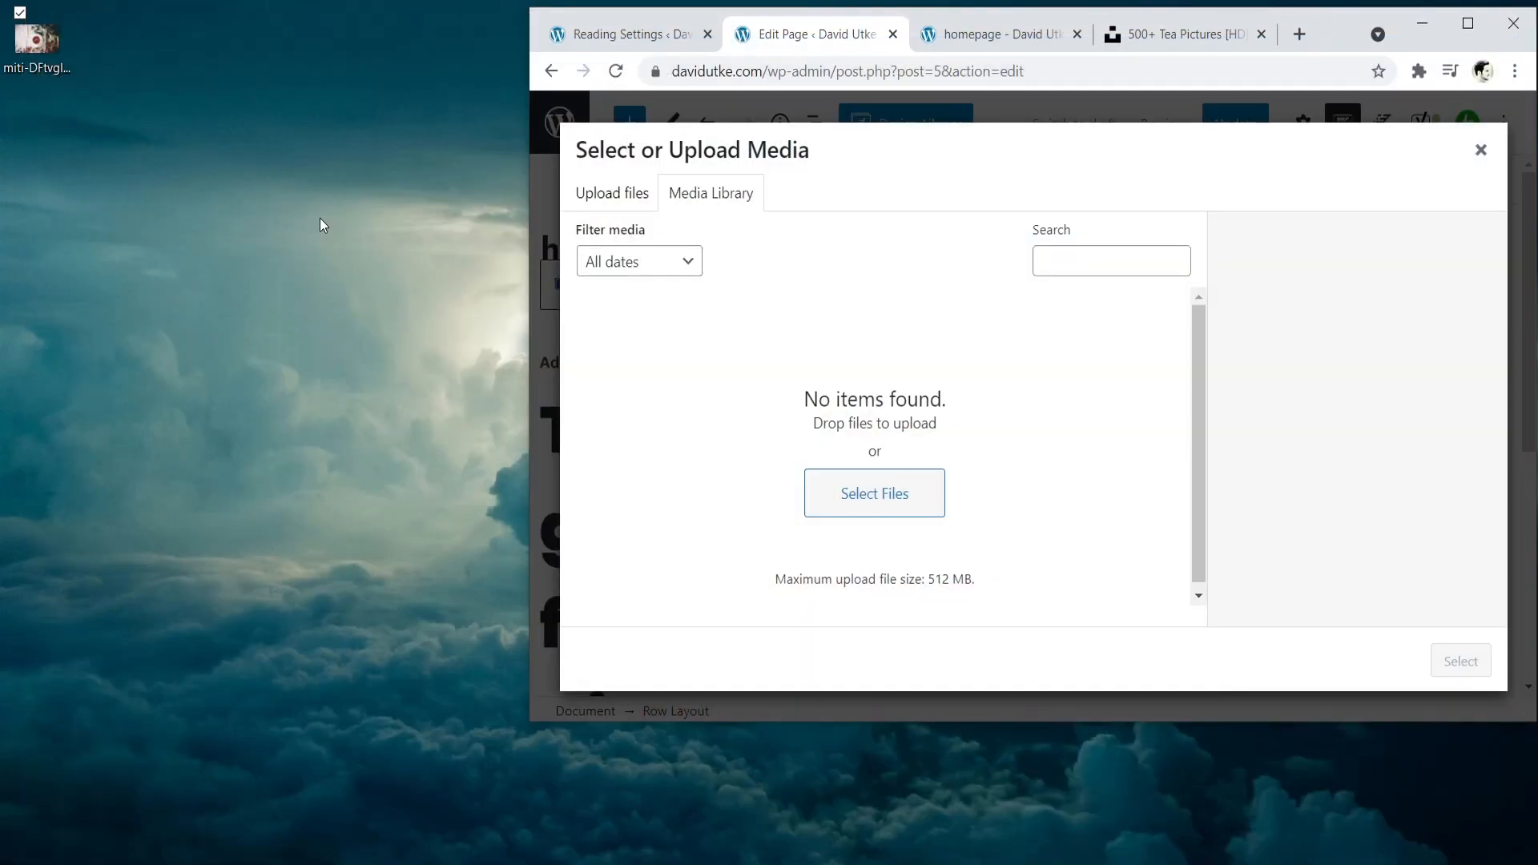
# - Rename the tea photo on the desktop as "tea blog" and upload it to the WordPress media library
pyautogui.rightClick(37, 38)
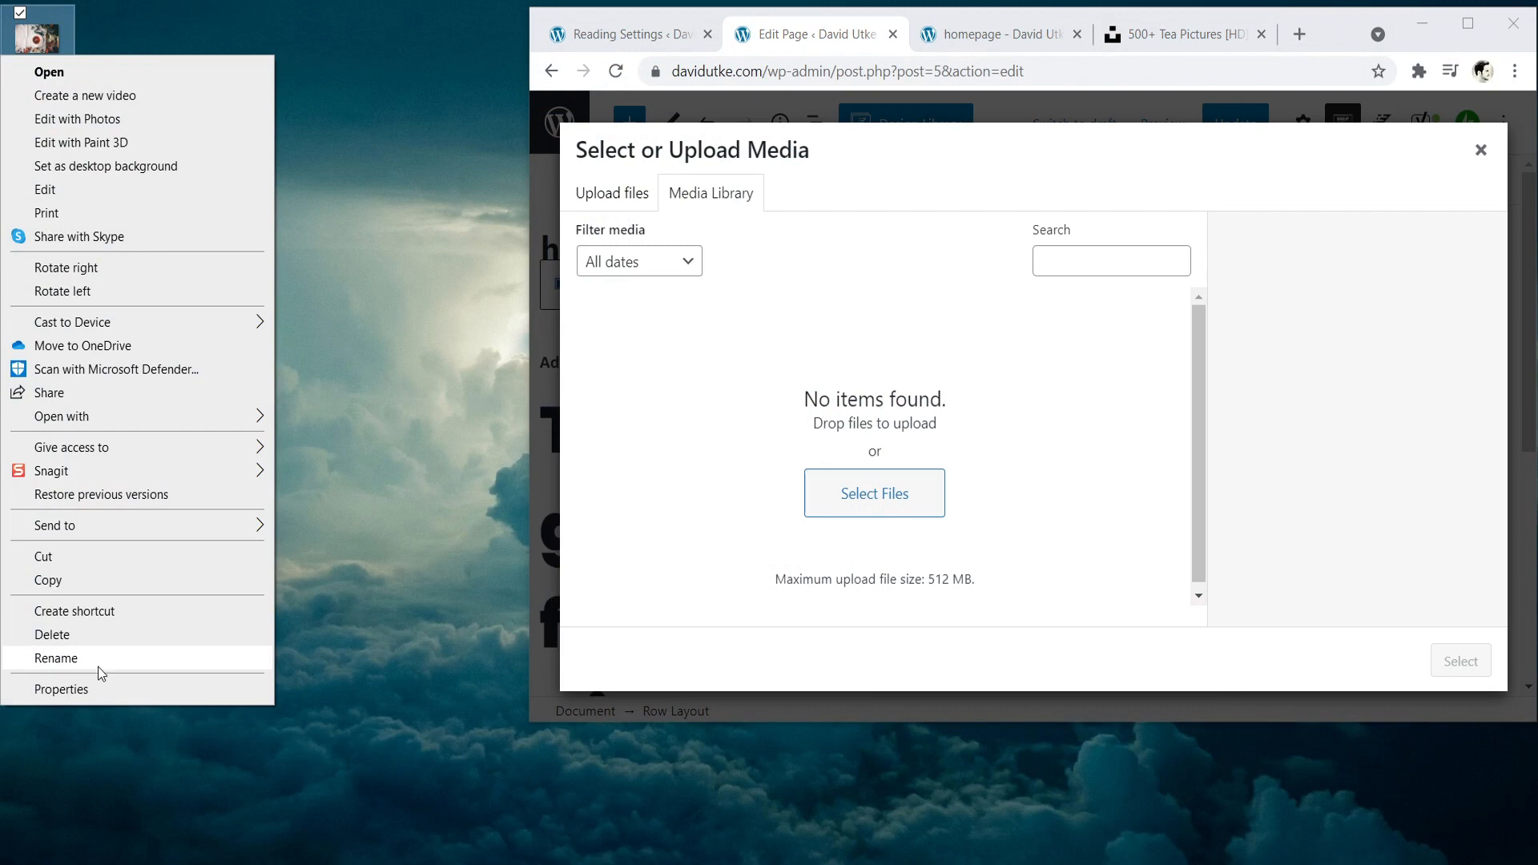
pyautogui.click(98, 667)
pyautogui.write('tea blog')
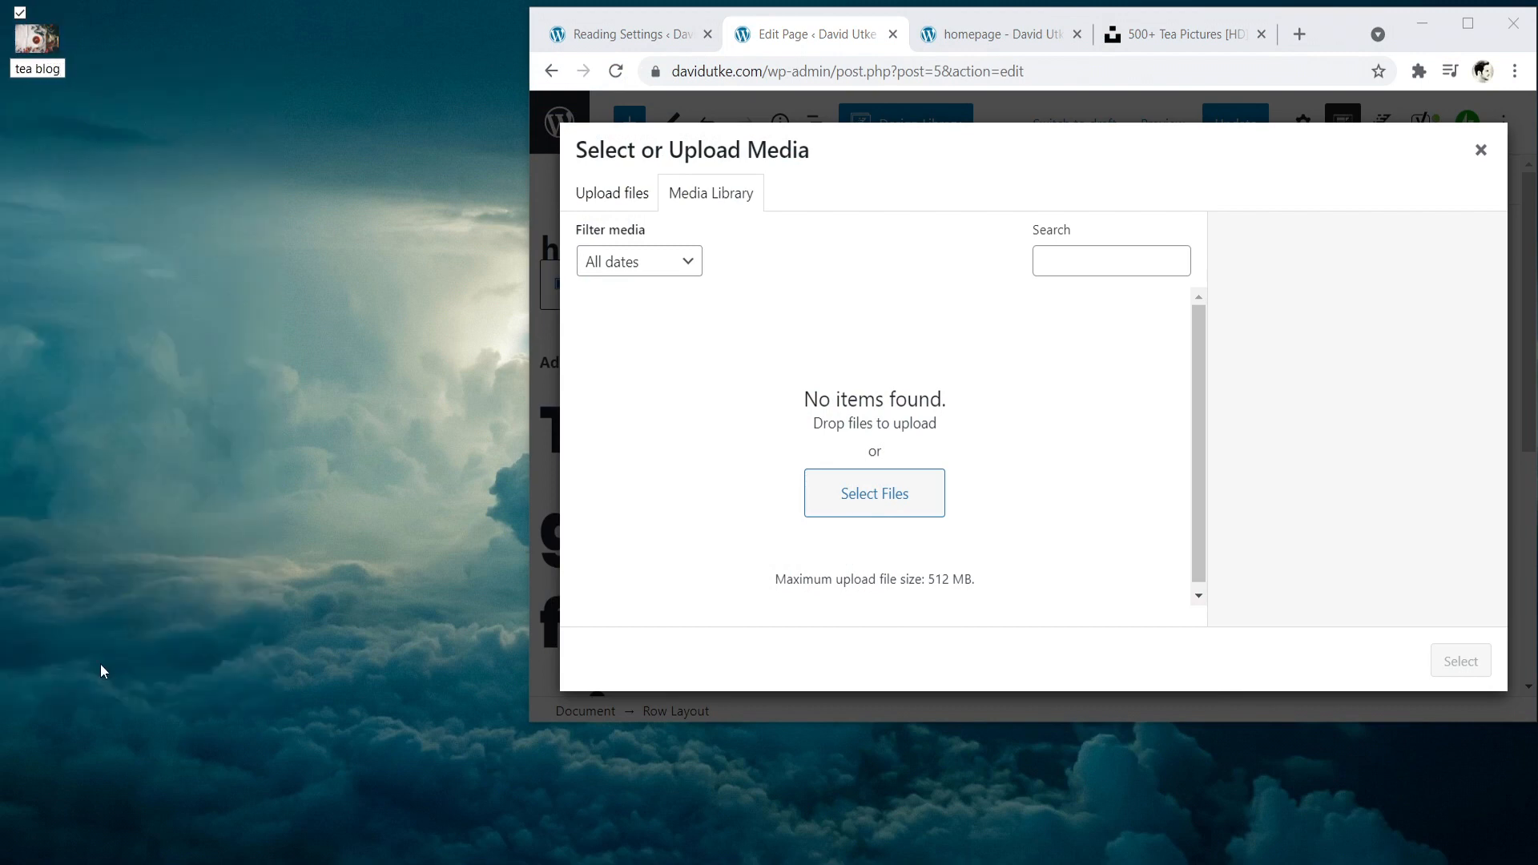
pyautogui.press('Return')
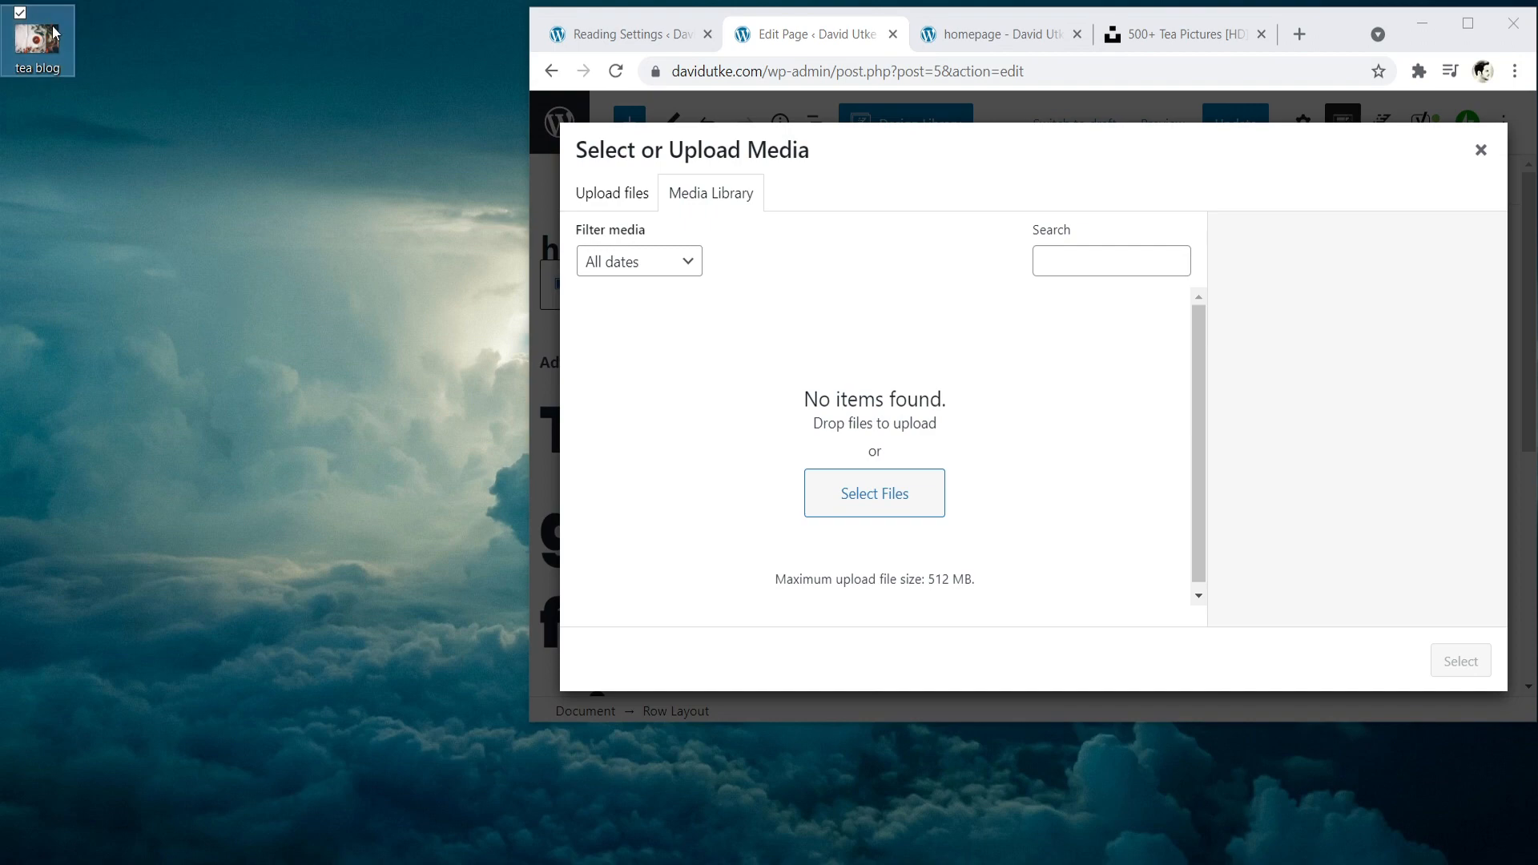
pyautogui.moveTo(22, 53); pyautogui.dragTo(865, 437)
pyautogui.click(1478, 31)
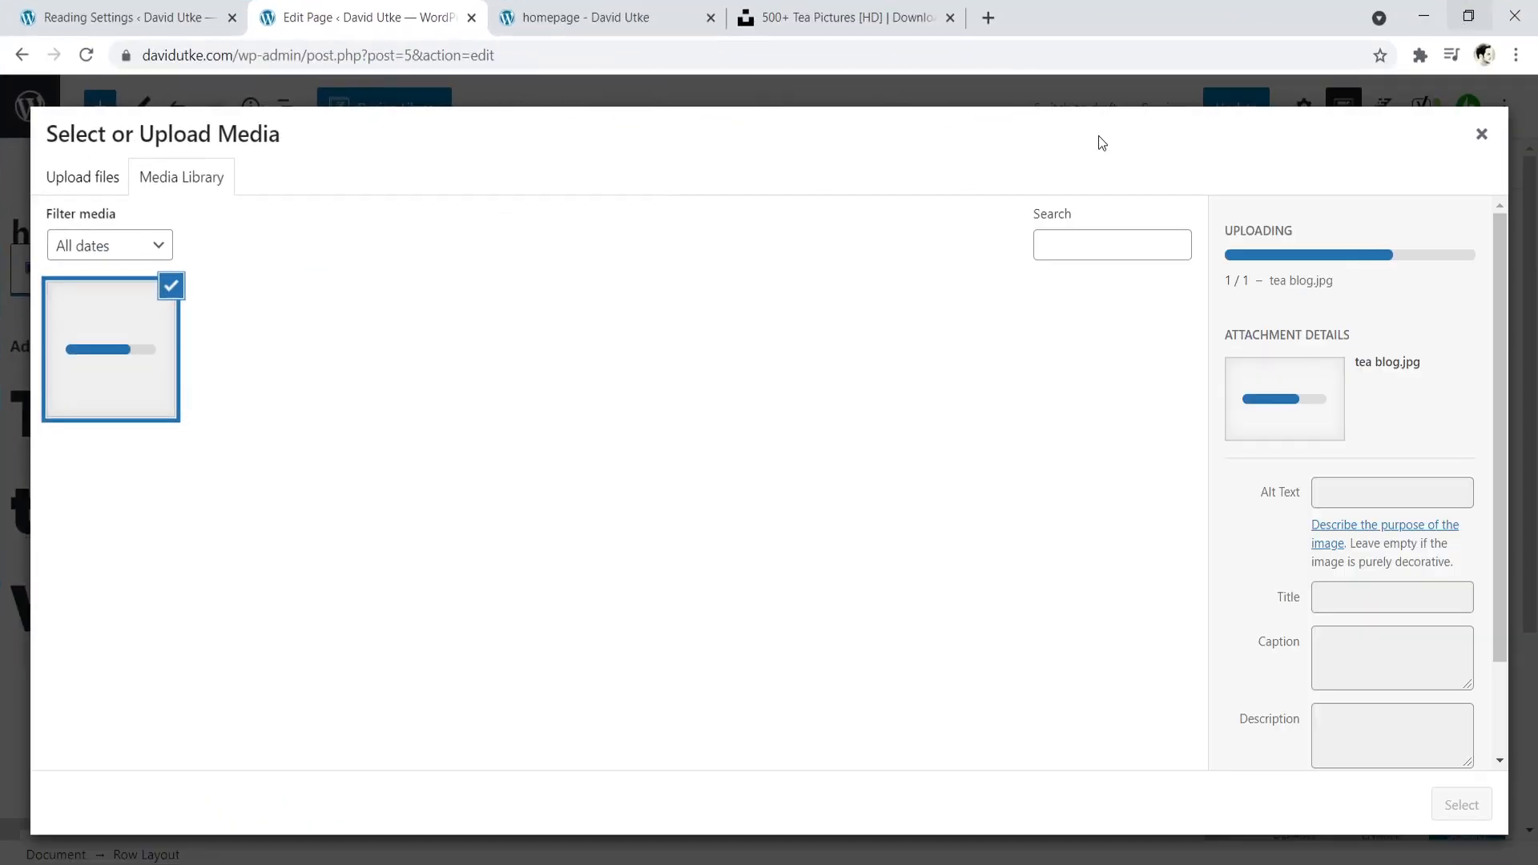
# - Set the uploaded image's alt text to "tea blog", clear its title, and use it as the row's background image
pyautogui.click(1337, 410)
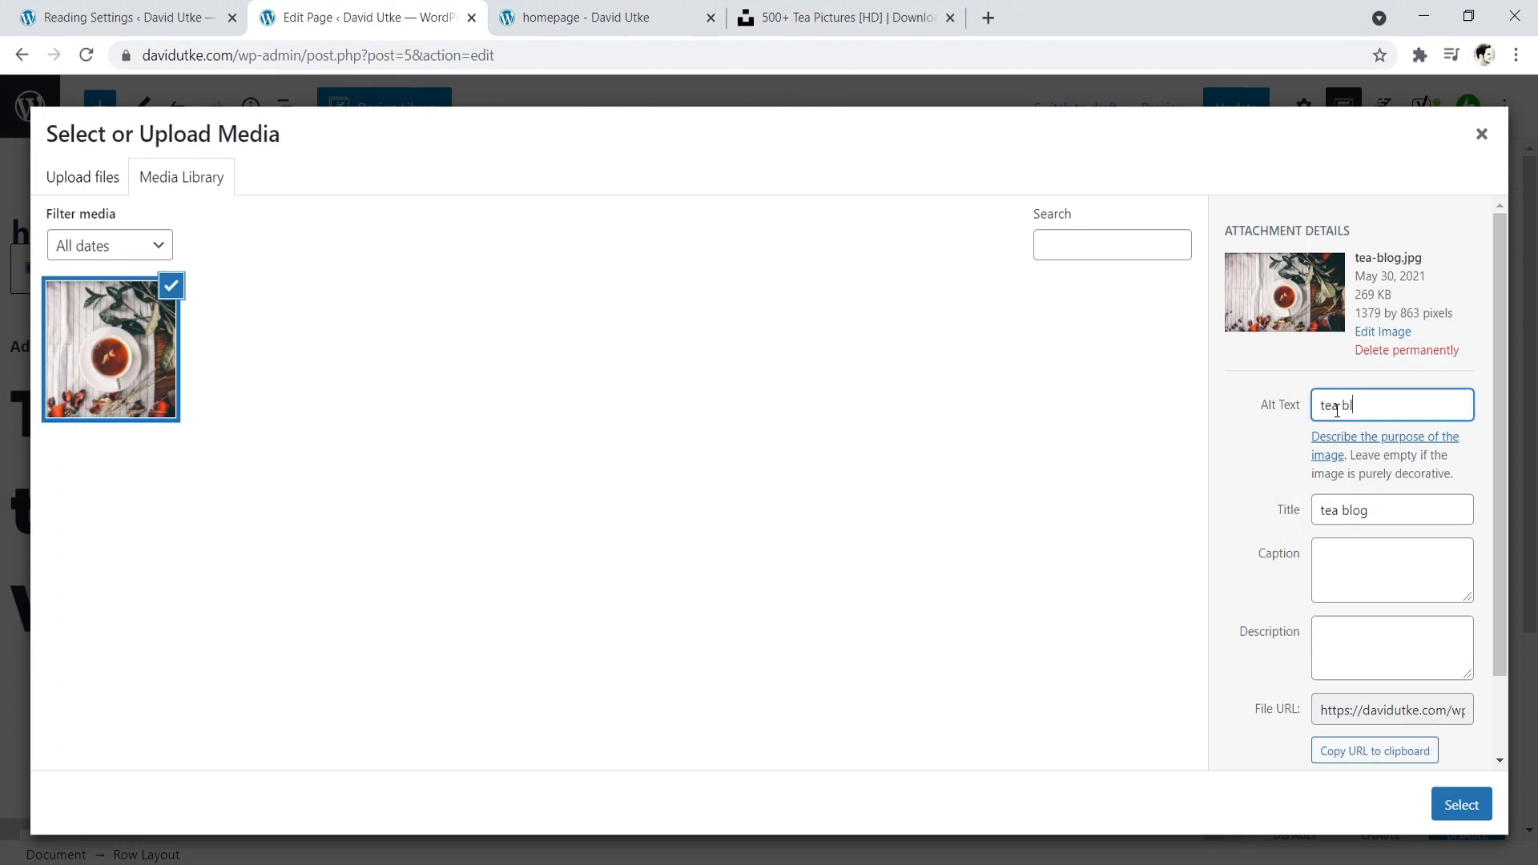
pyautogui.click(1377, 499)
pyautogui.press('BackSpace')
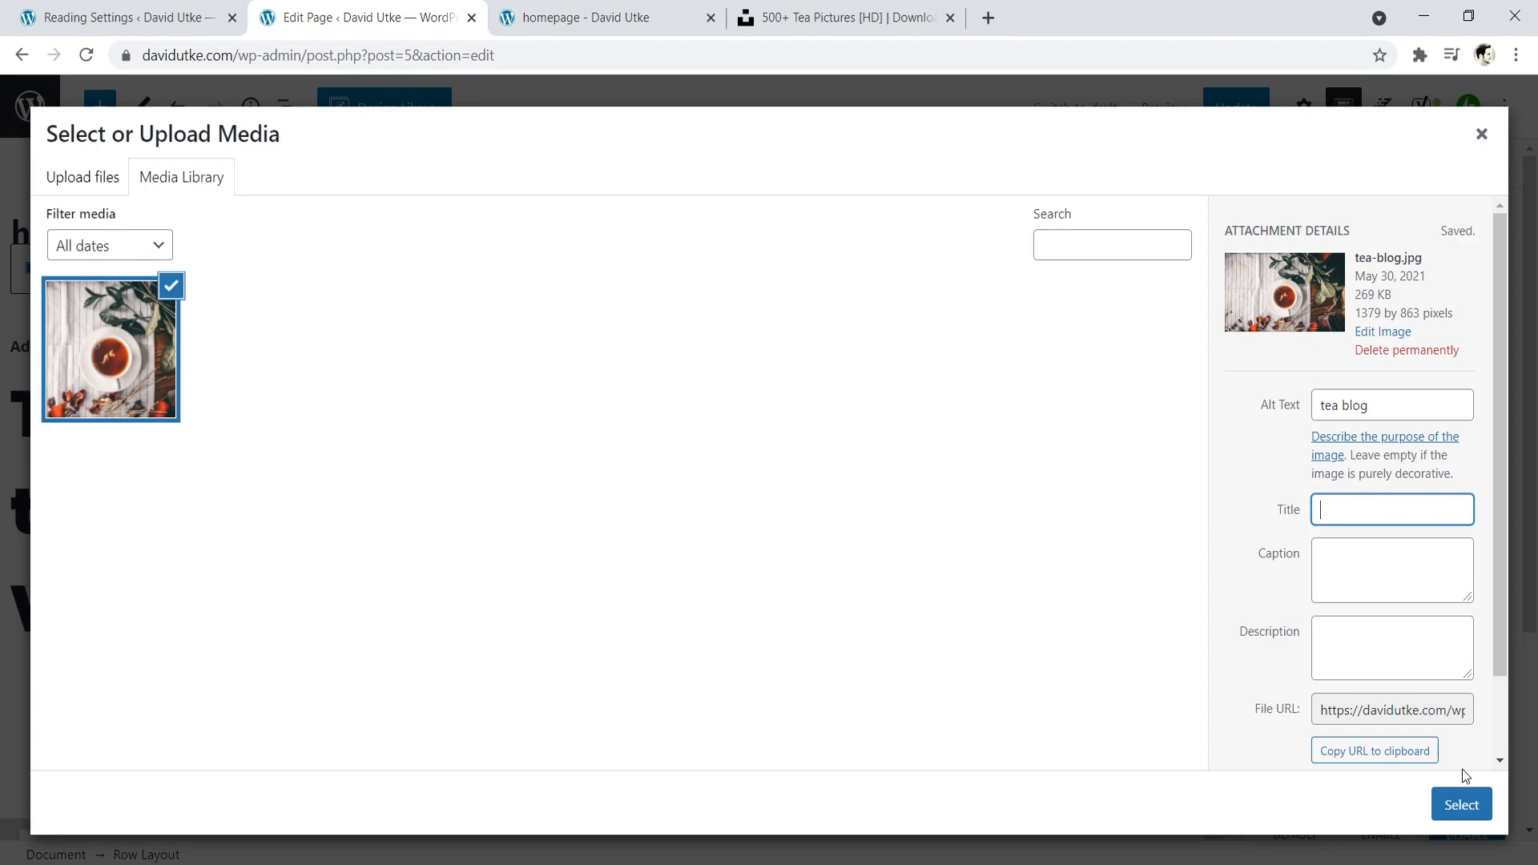
pyautogui.click(1459, 804)
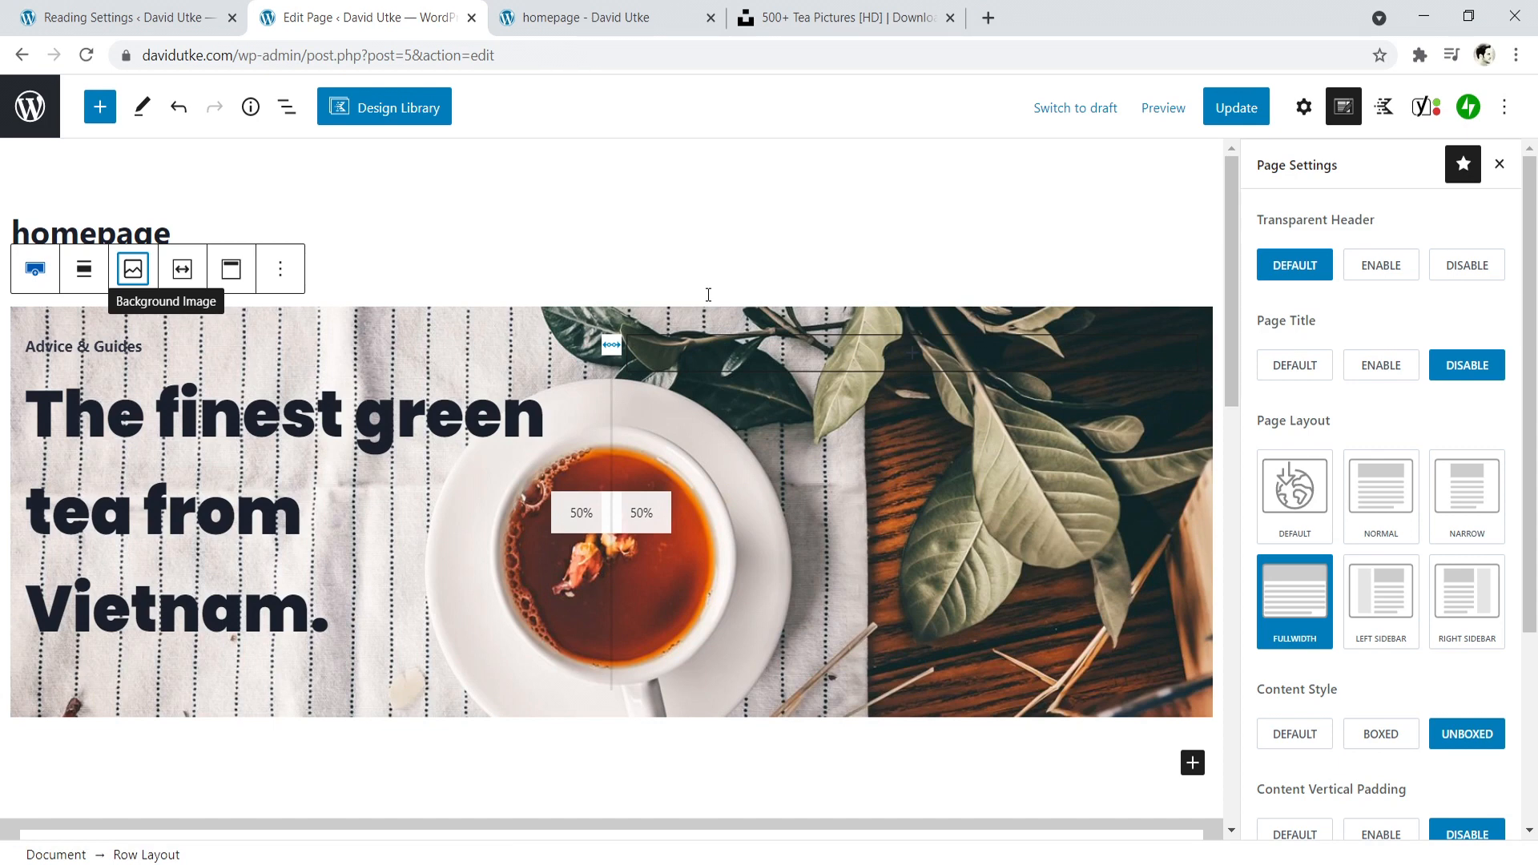
# - Update the page and compare the background image and heading placement on the reloaded live homepage with the editor
pyautogui.click(1236, 107)
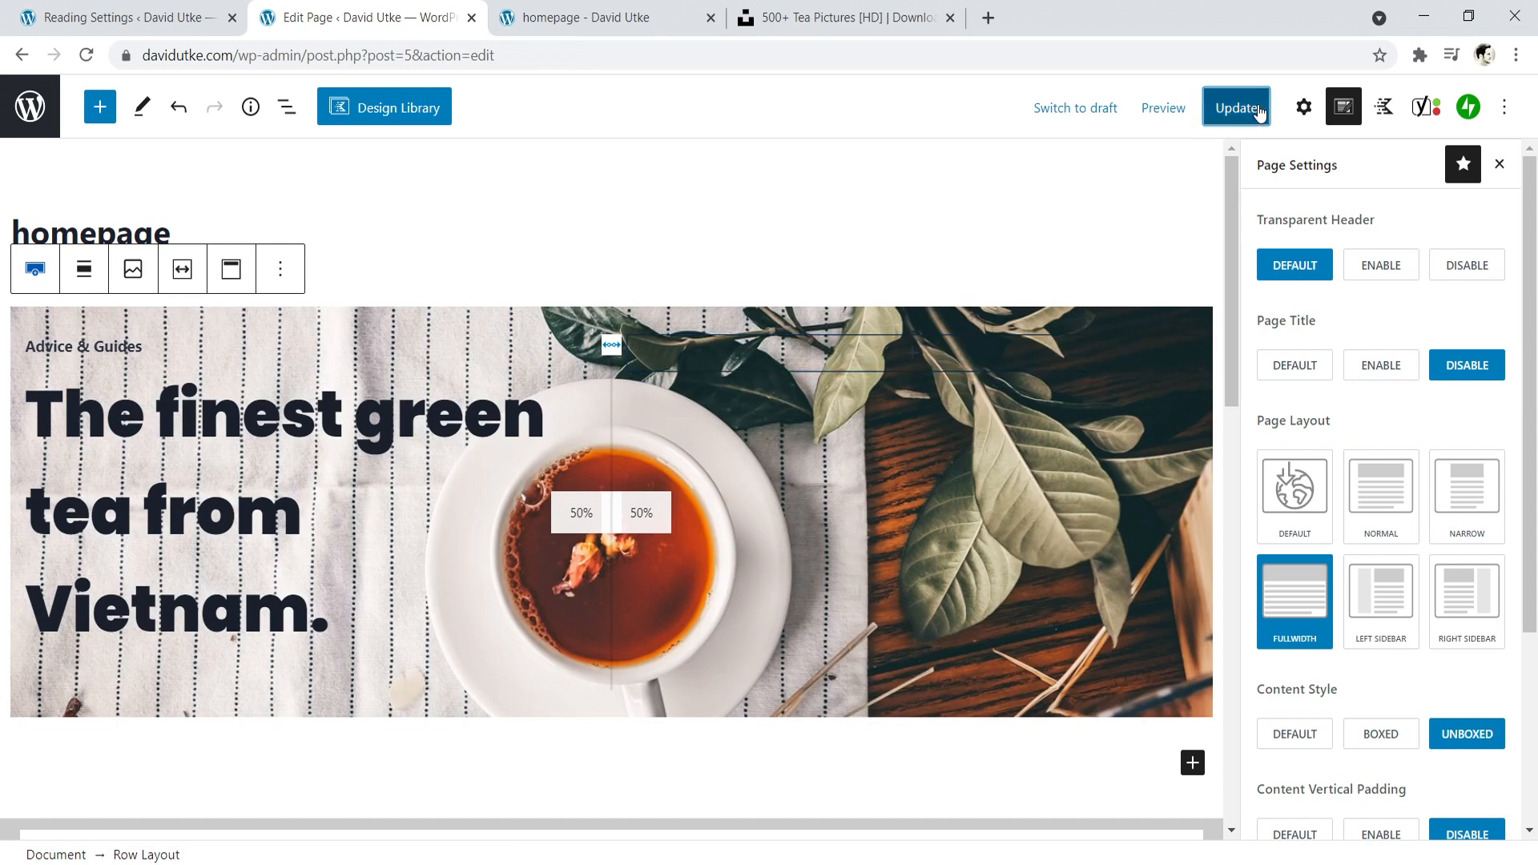
pyautogui.click(635, 14)
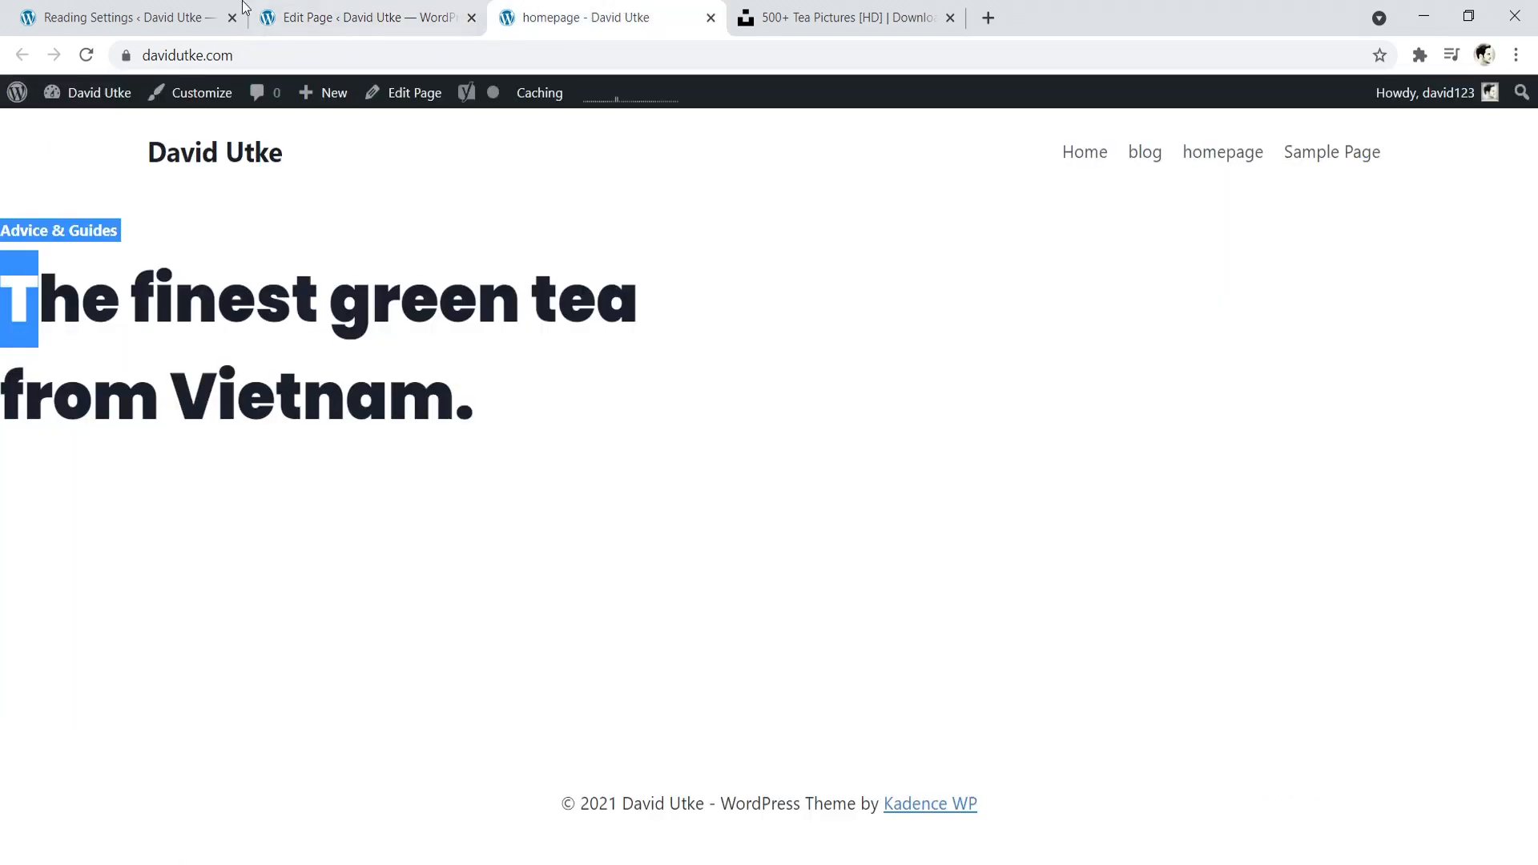
pyautogui.click(86, 54)
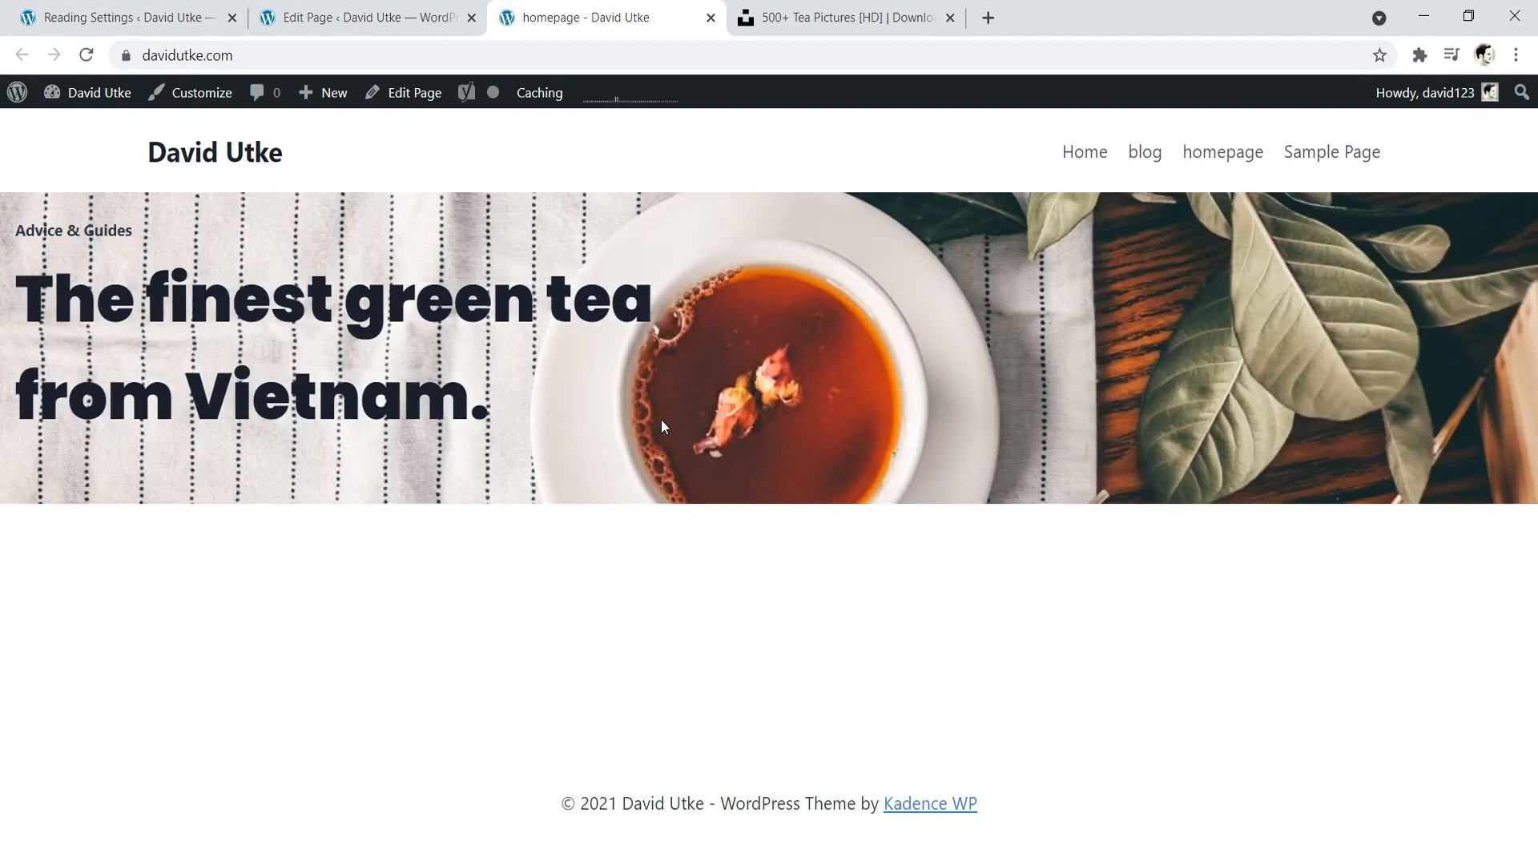
pyautogui.click(370, 8)
pyautogui.click(535, 14)
pyautogui.click(364, 16)
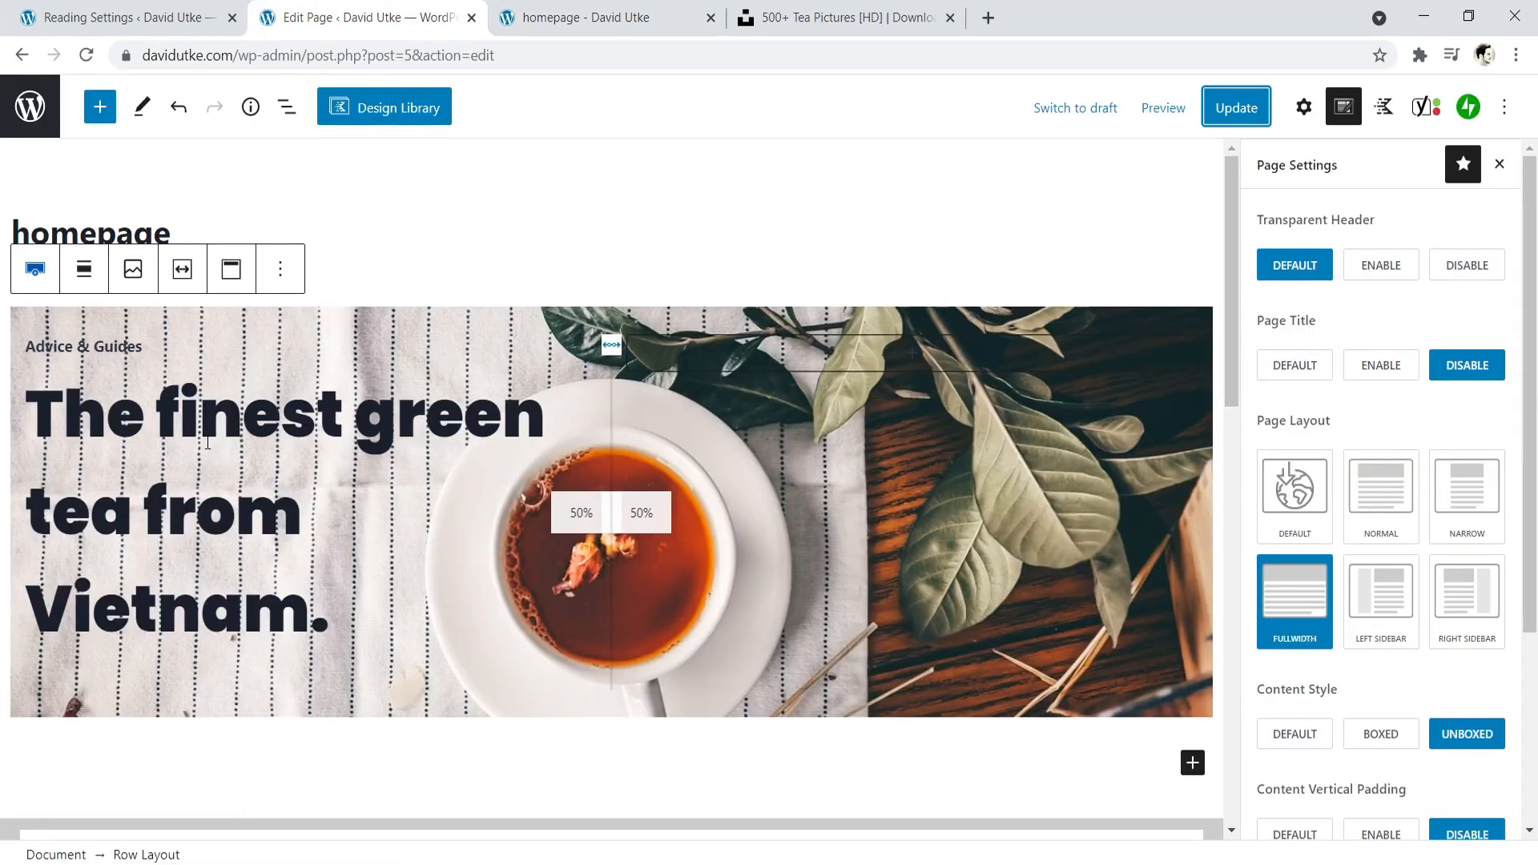
pyautogui.click(494, 10)
pyautogui.moveTo(26, 253); pyautogui.dragTo(496, 412)
pyautogui.click(373, 7)
# - Set the Row Layout block's custom content max width to 988 px
pyautogui.click(386, 410)
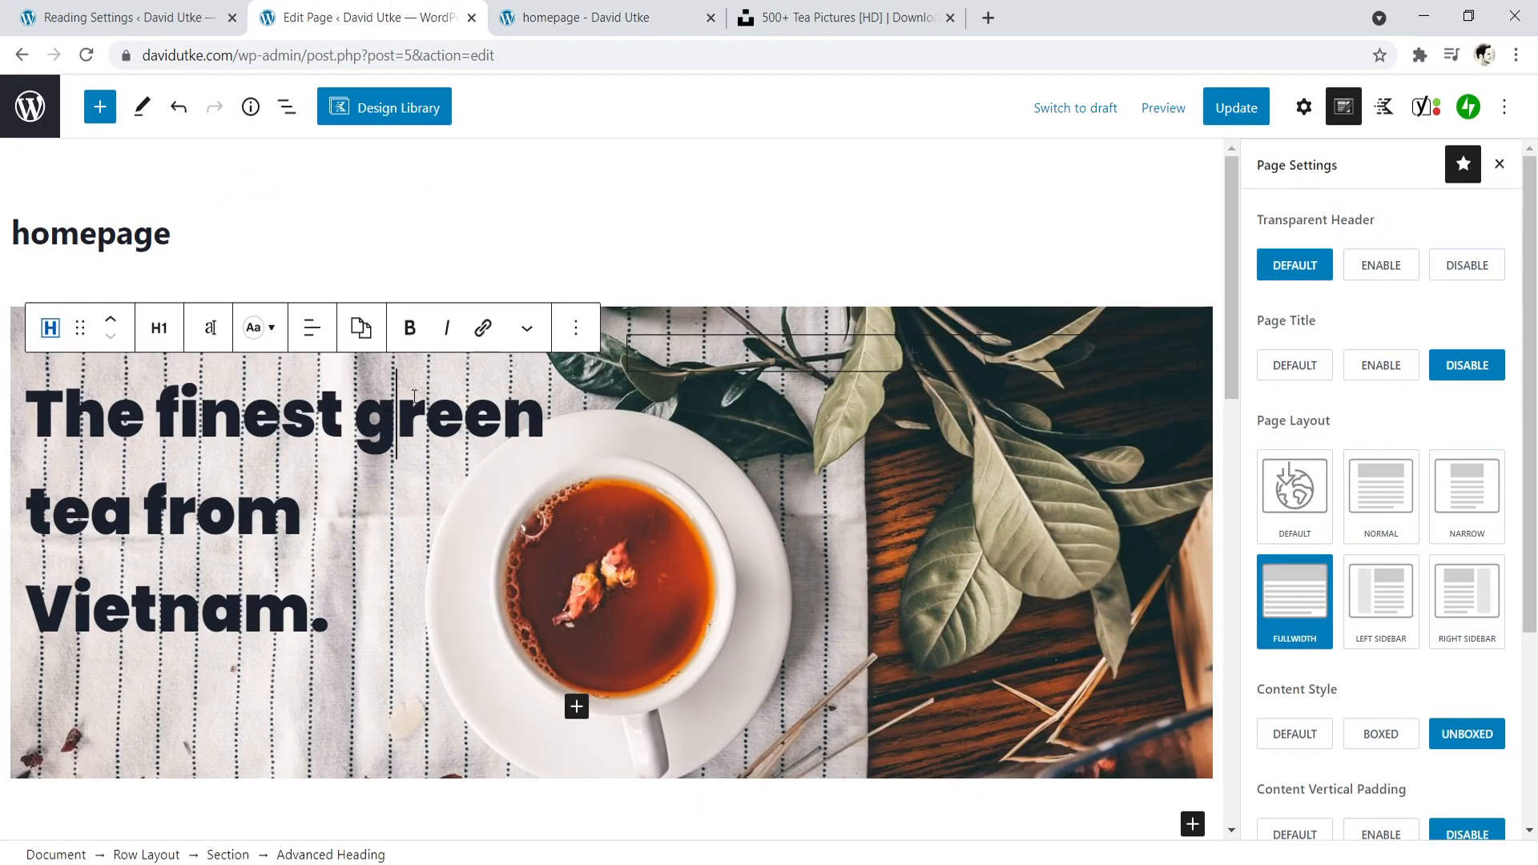
pyautogui.click(630, 318)
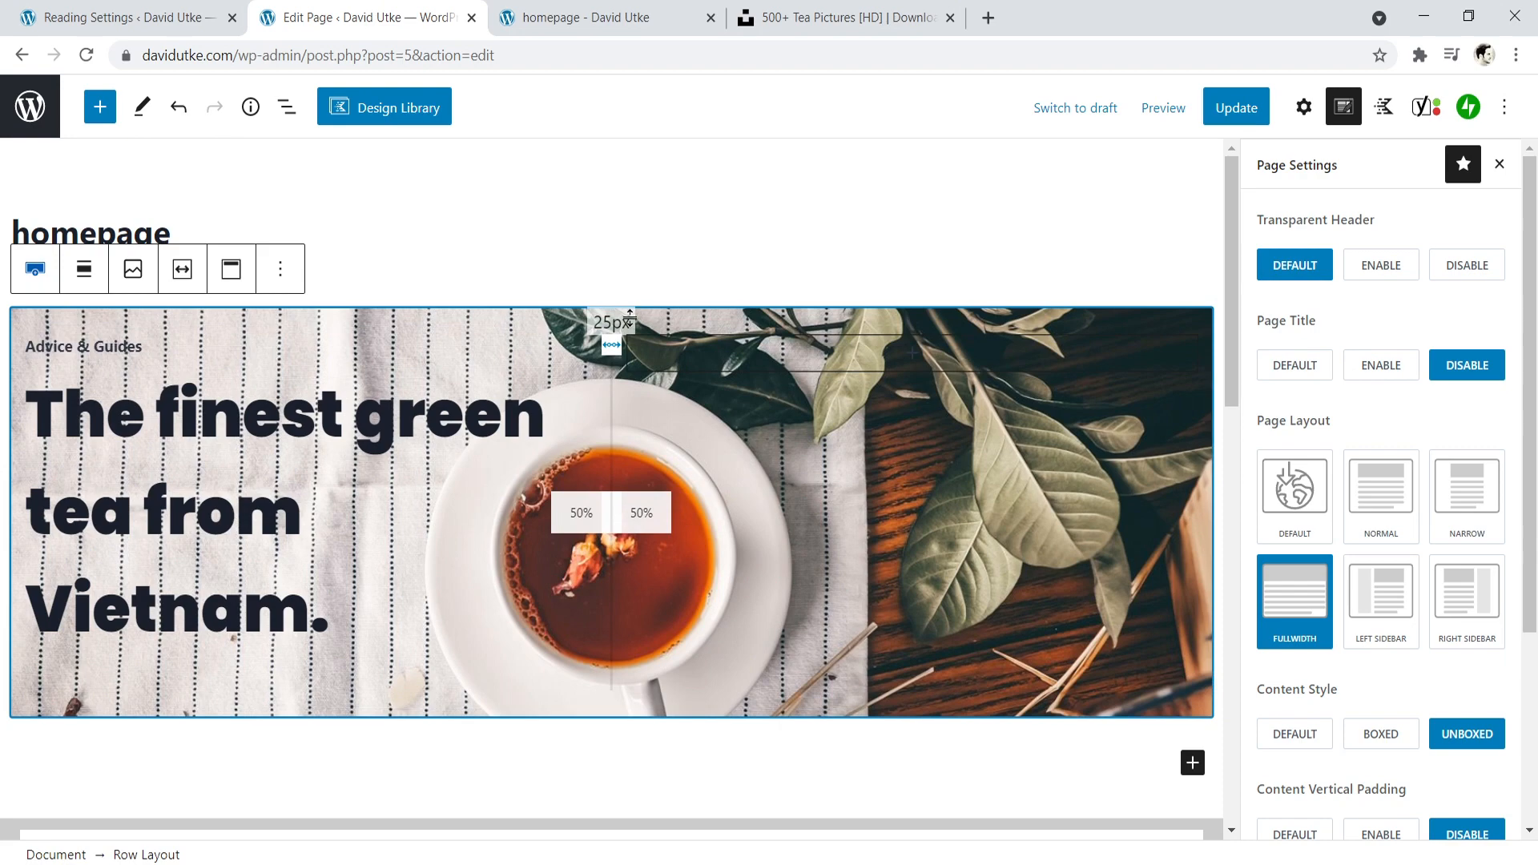
pyautogui.click(182, 269)
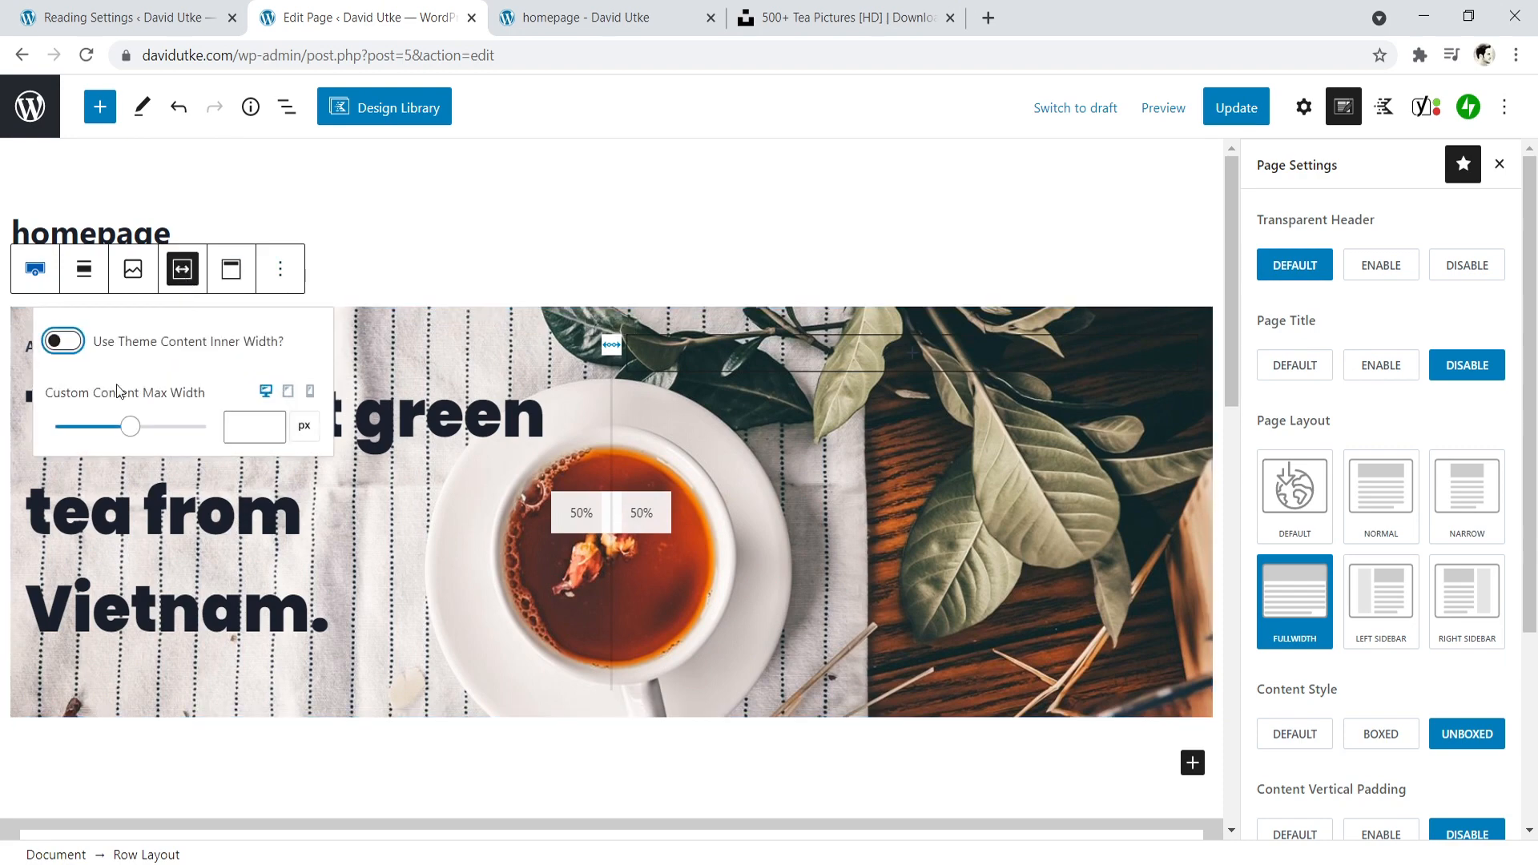
pyautogui.moveTo(132, 424)
pyautogui.mouseDown()
pyautogui.moveTo(114, 425)
pyautogui.moveTo(130, 425)
pyautogui.mouseUp()
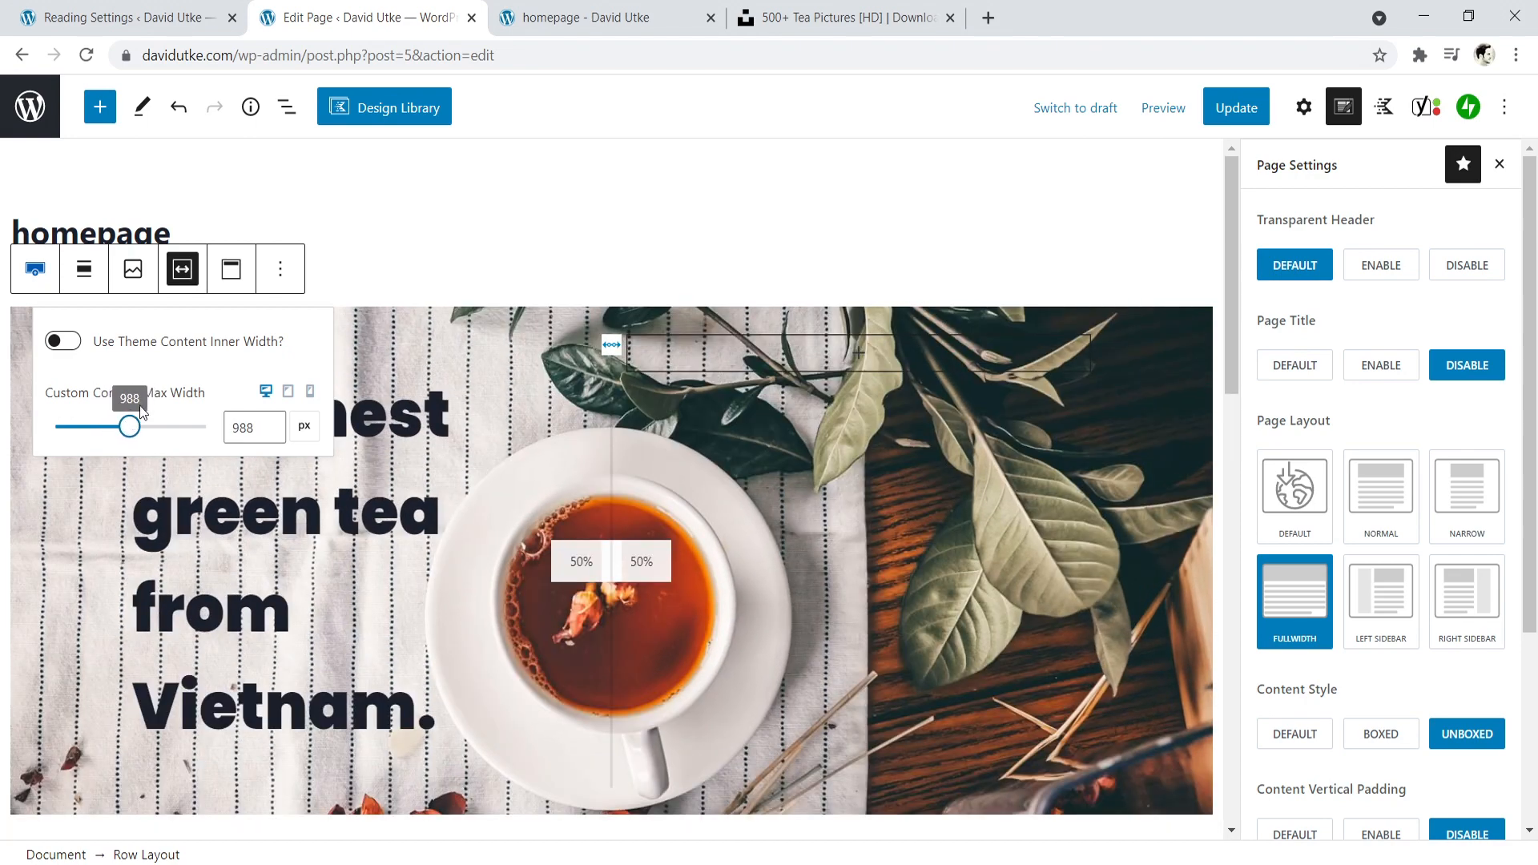
# - Update the page and check the narrower row content on the reloaded live homepage
pyautogui.click(1236, 107)
pyautogui.click(633, 10)
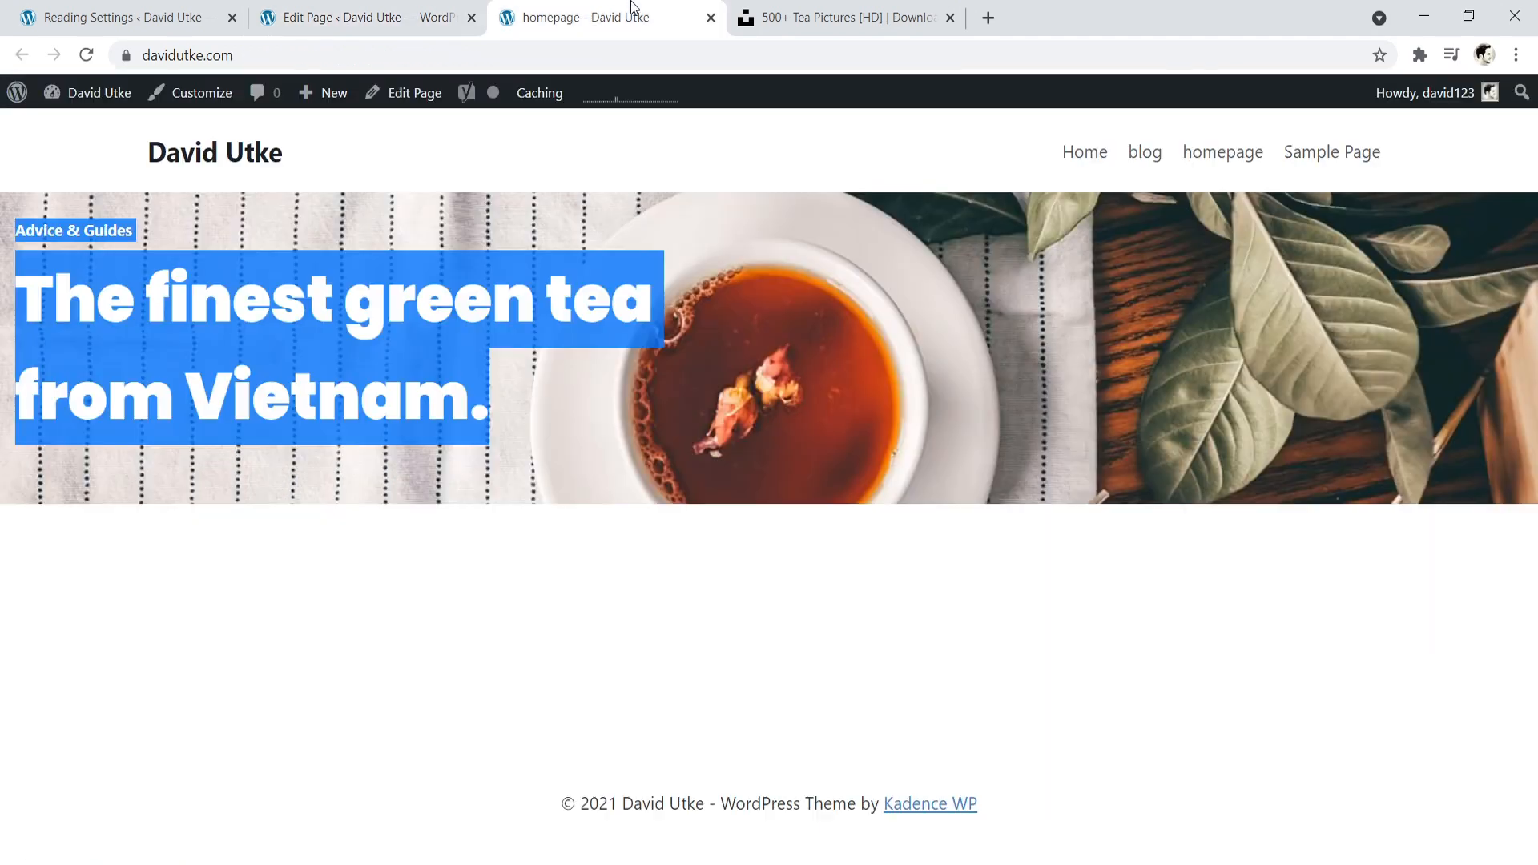
pyautogui.click(87, 56)
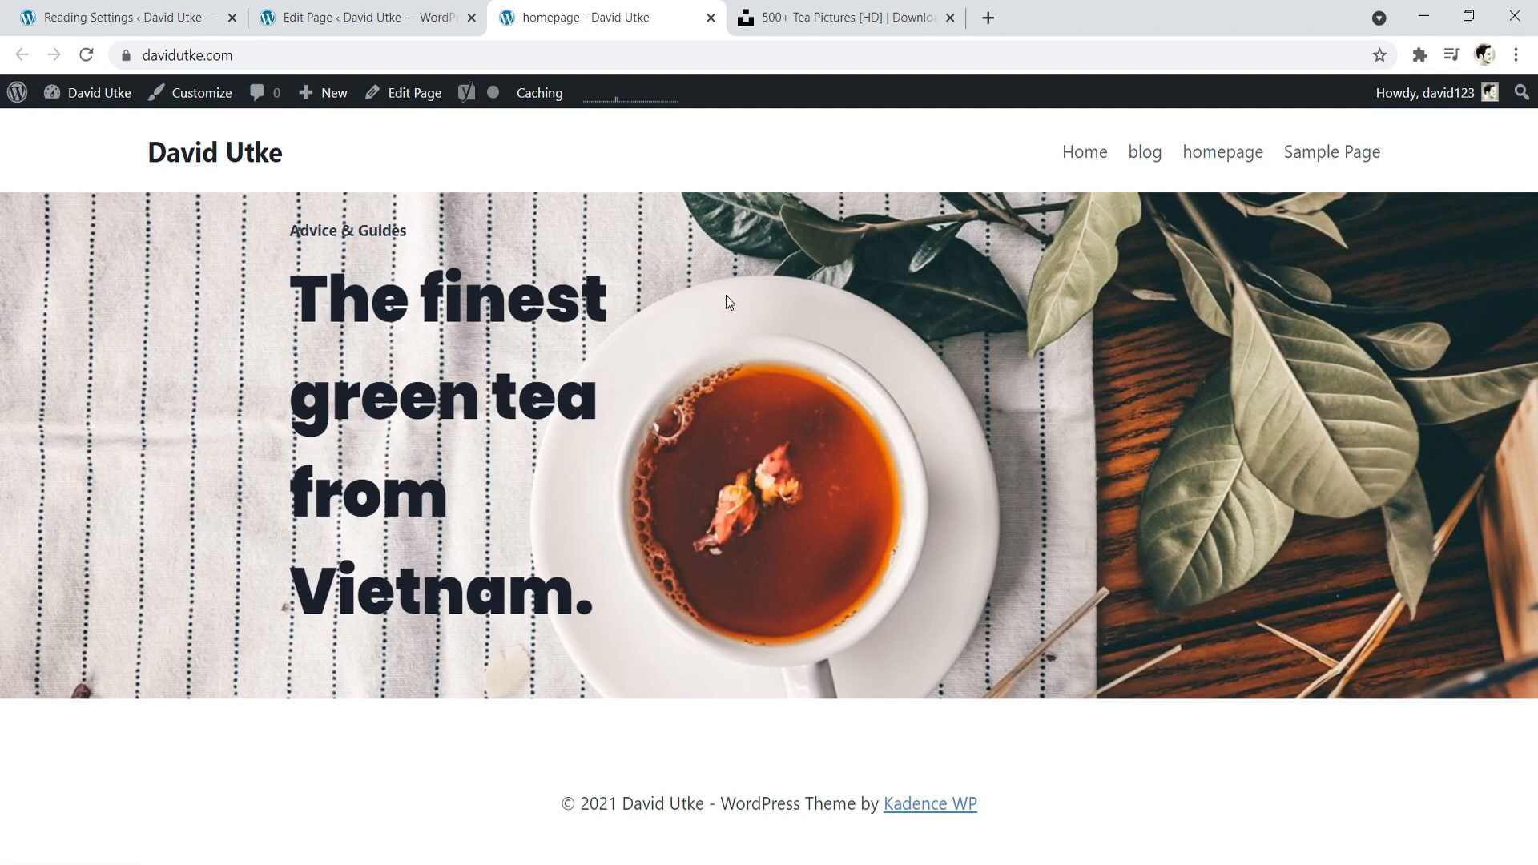
# - Increase the Row Layout block's bottom padding in the page editor to make the background image section taller
pyautogui.click(449, 18)
pyautogui.scroll(-5, 529, 522)
pyautogui.click(513, 477)
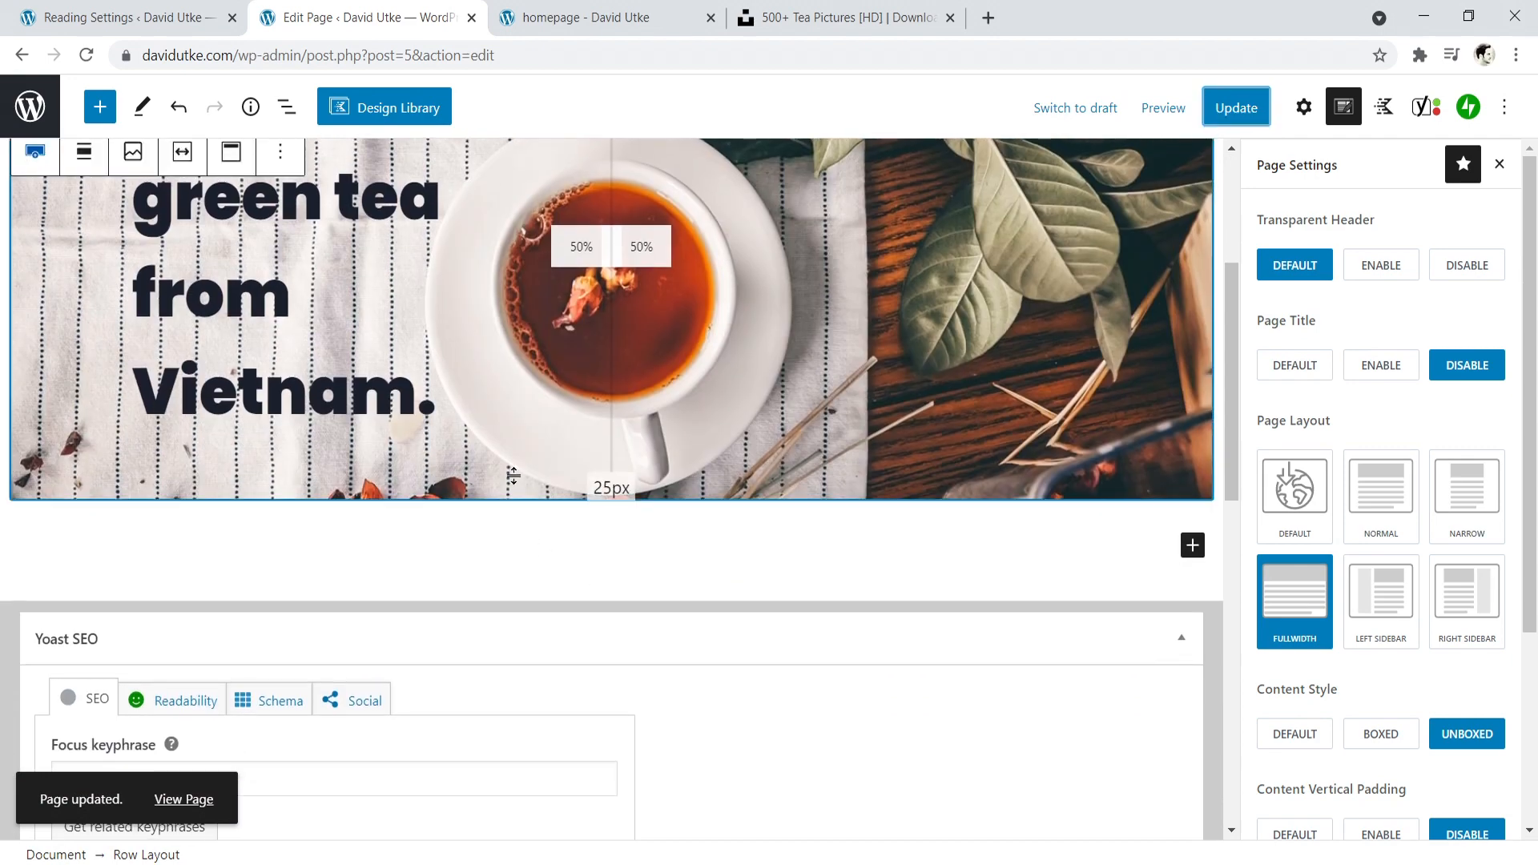
pyautogui.moveTo(589, 497); pyautogui.dragTo(603, 627)
# - Update the page, check the taller background section on the reloaded live homepage, and return to the row in the editor
pyautogui.click(1230, 110)
pyautogui.click(573, 10)
pyautogui.click(92, 53)
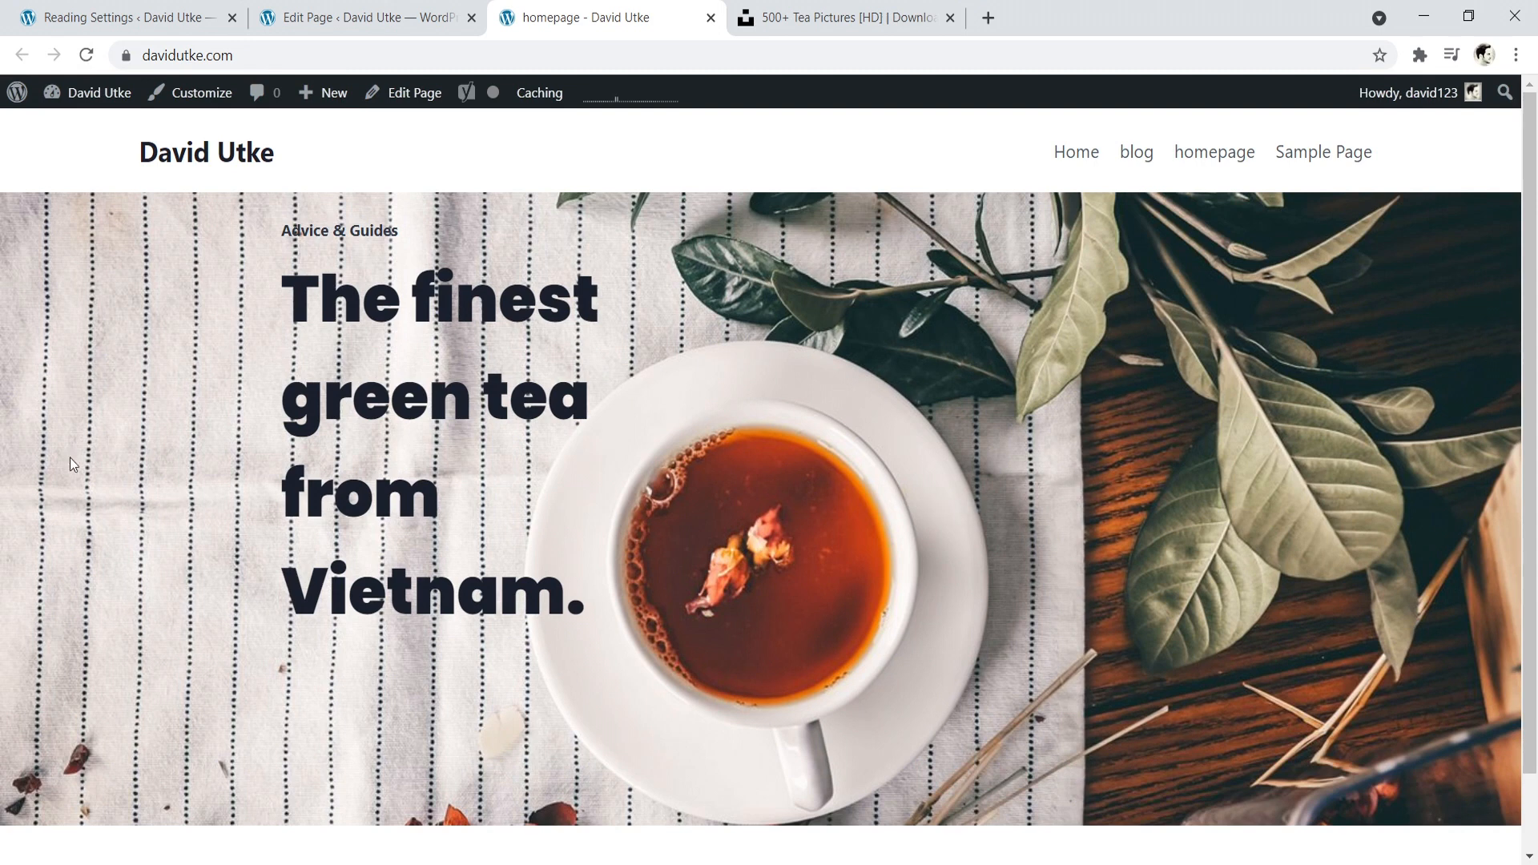
pyautogui.click(337, 8)
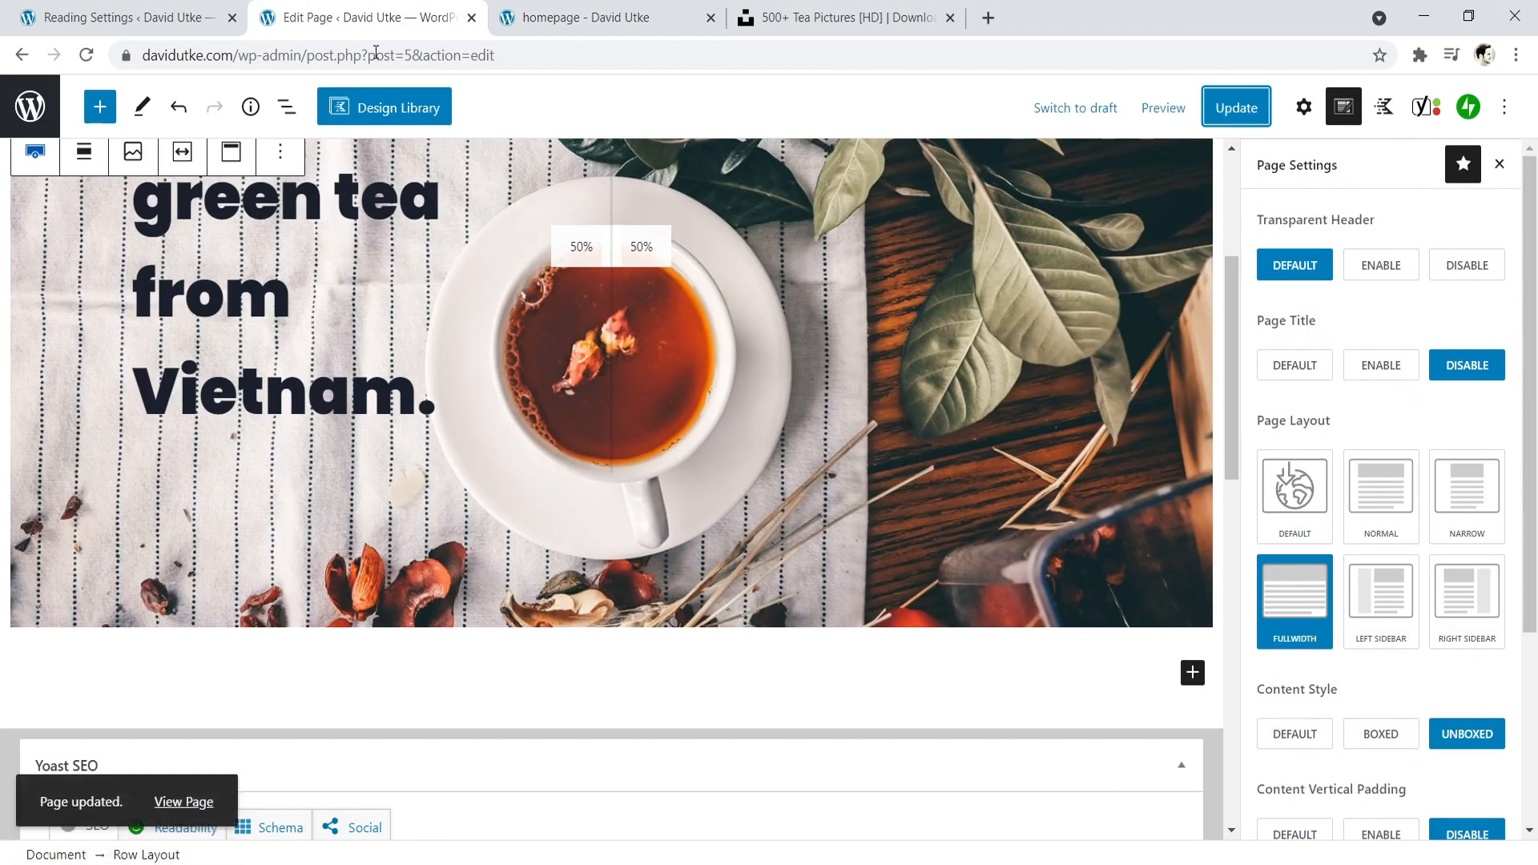
pyautogui.scroll(3, 509, 463)
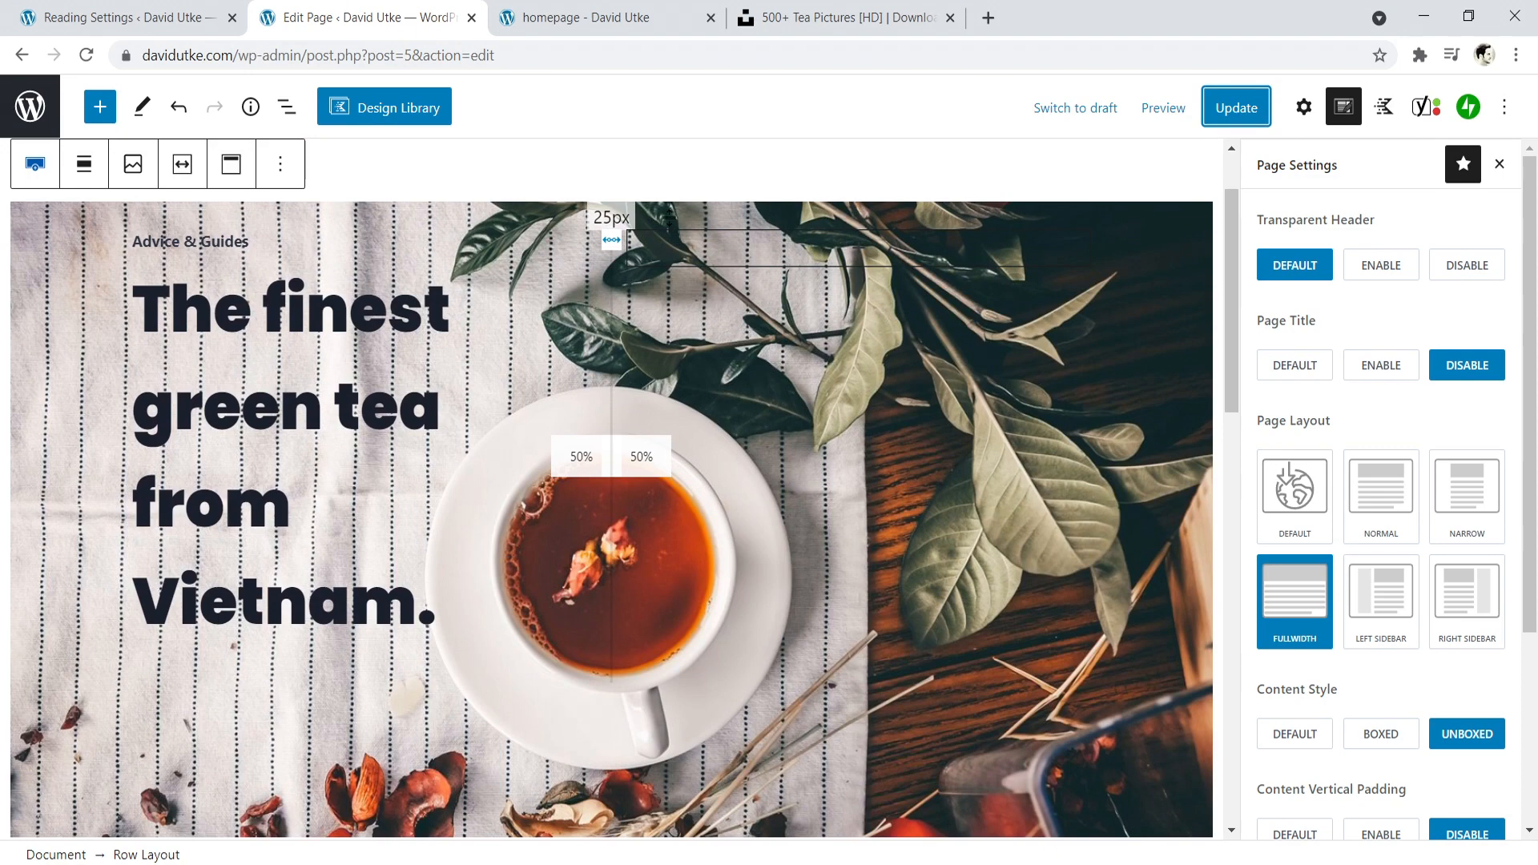
# - Select the hero section's Row Layout block and replace the page settings with the block's own settings, down to its padding and background options
pyautogui.click(546, 252)
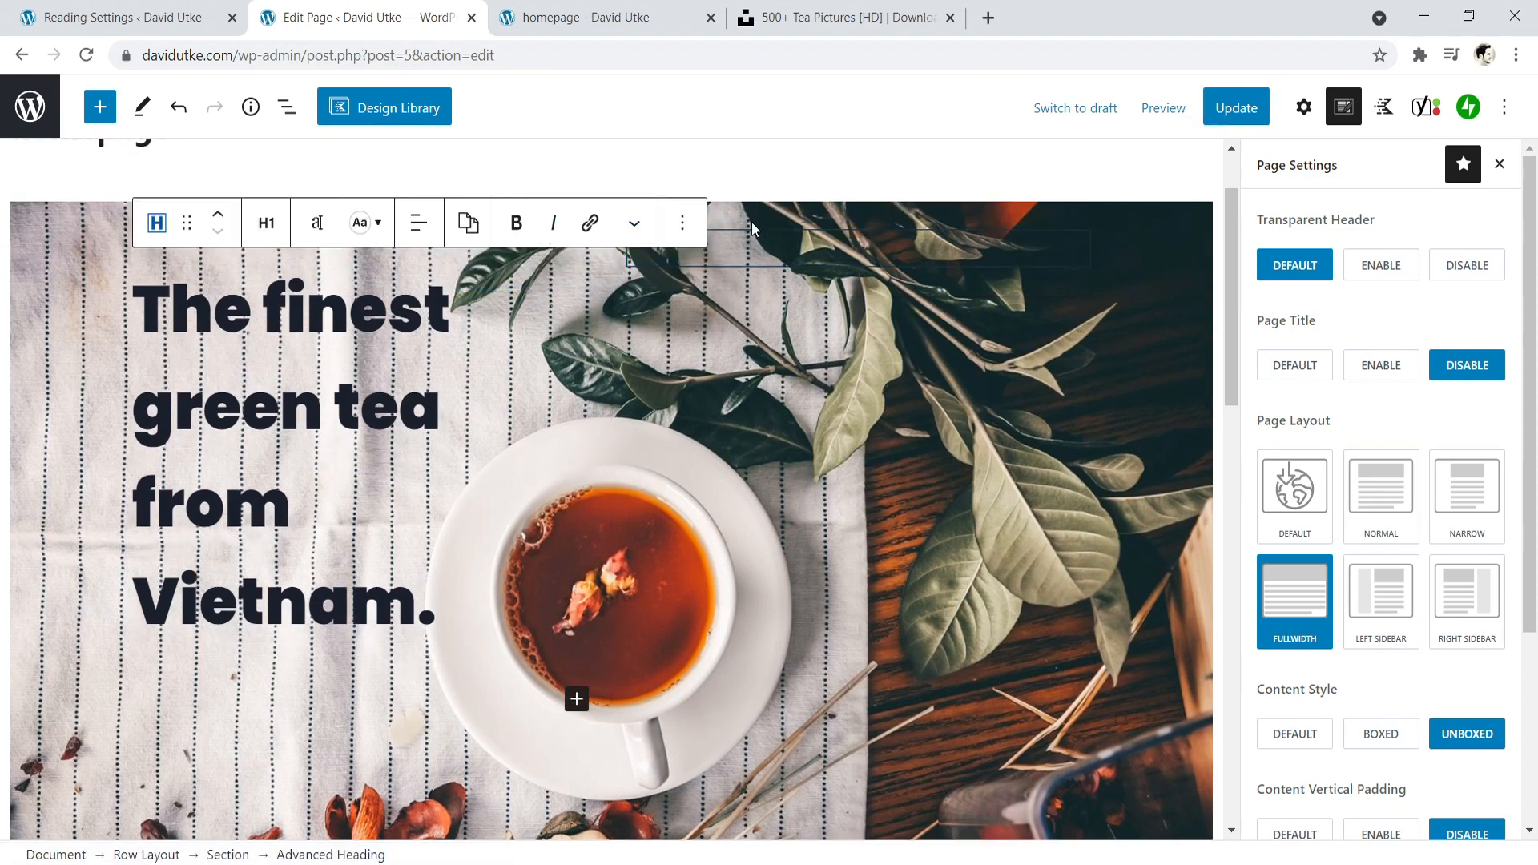
pyautogui.click(747, 225)
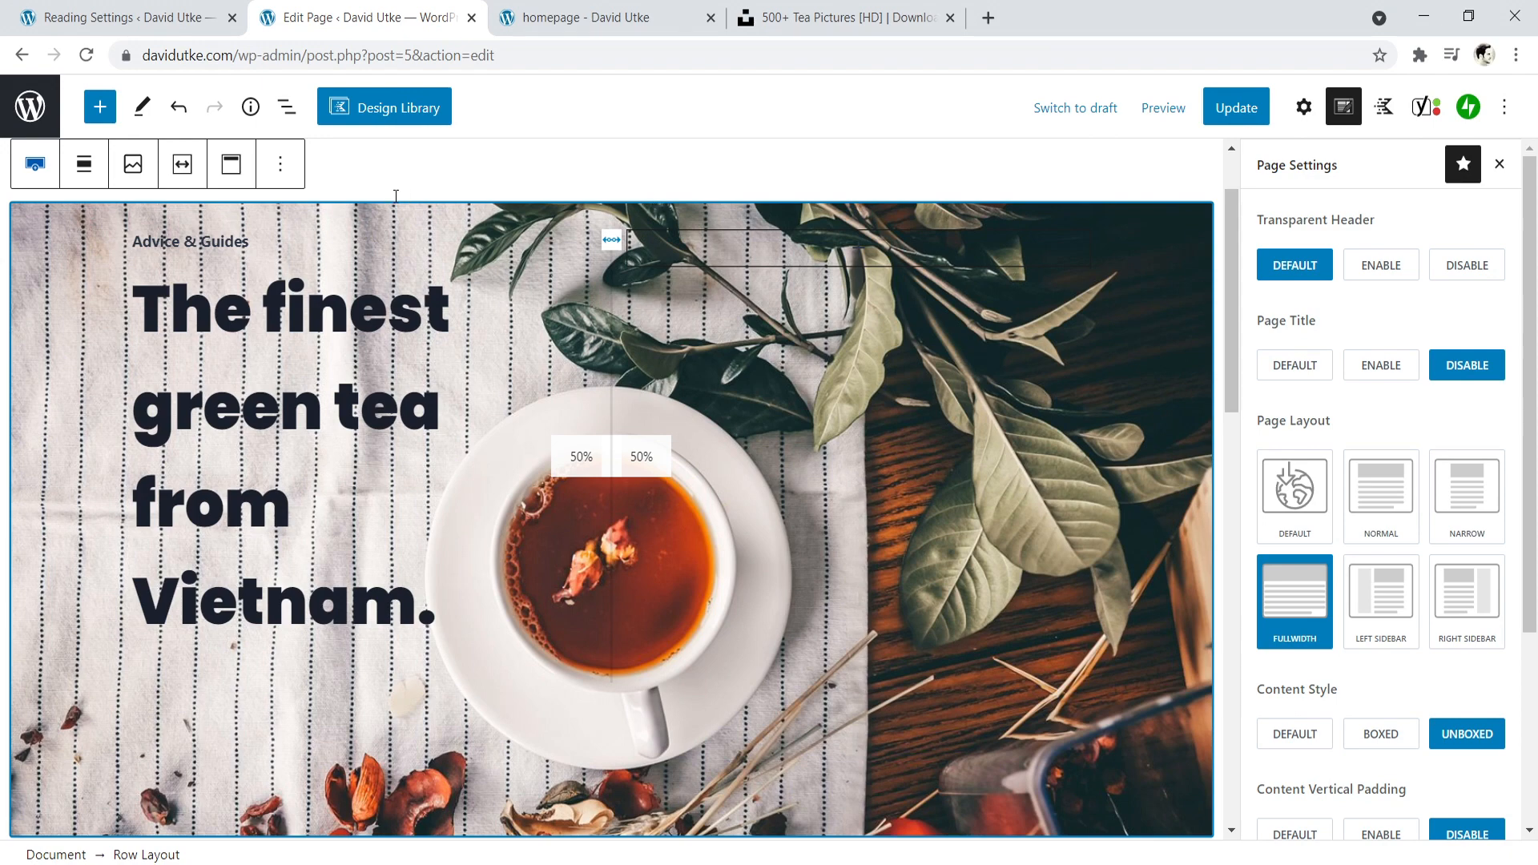
pyautogui.scroll(-2, 1526, 188)
pyautogui.scroll(2, 1518, 180)
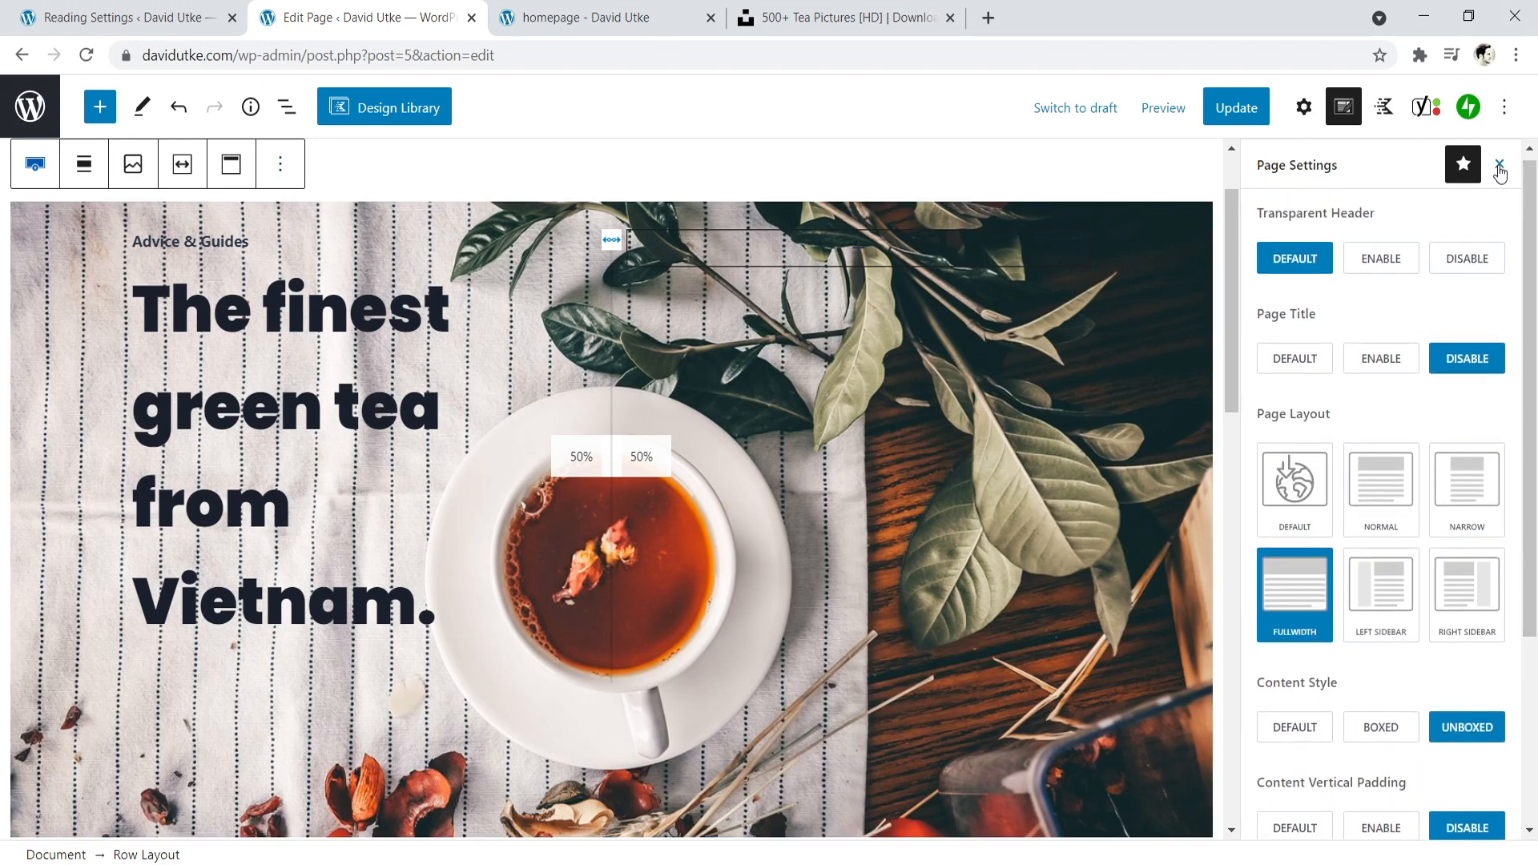
pyautogui.click(1499, 168)
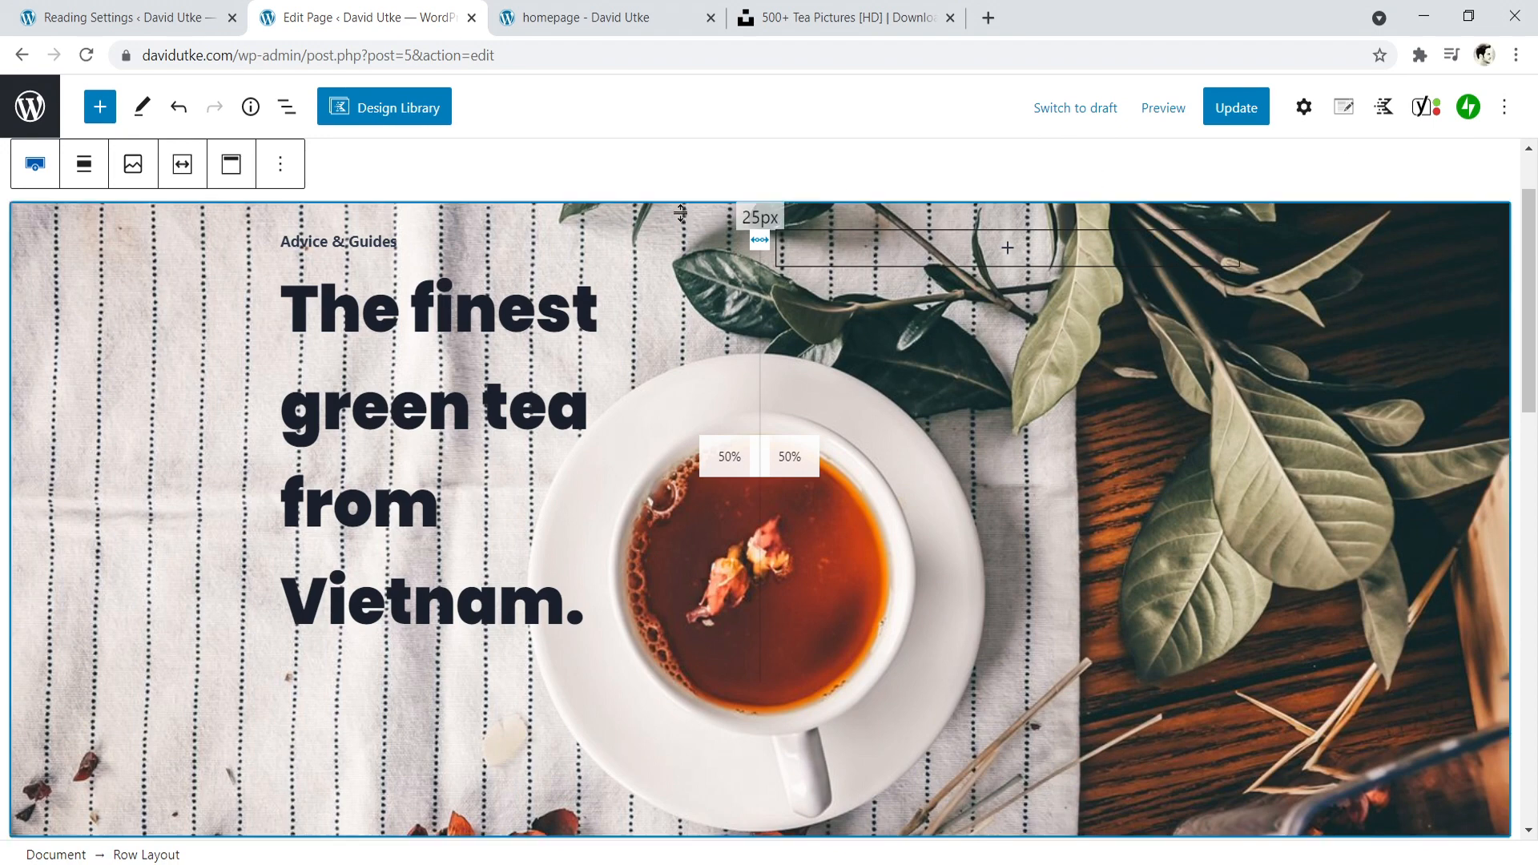
pyautogui.click(1299, 116)
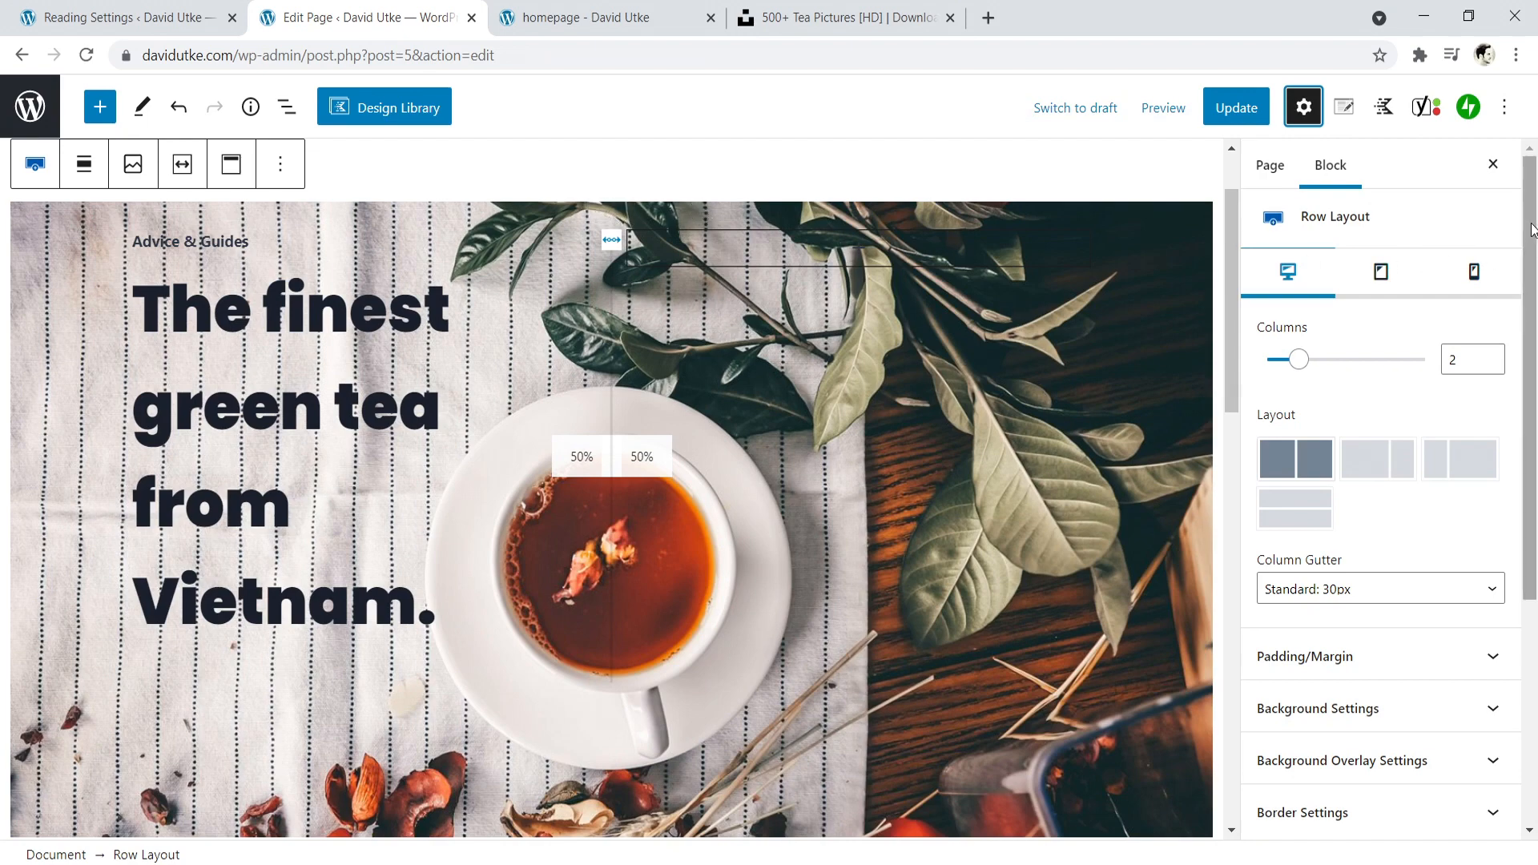
pyautogui.scroll(-3, 1442, 449)
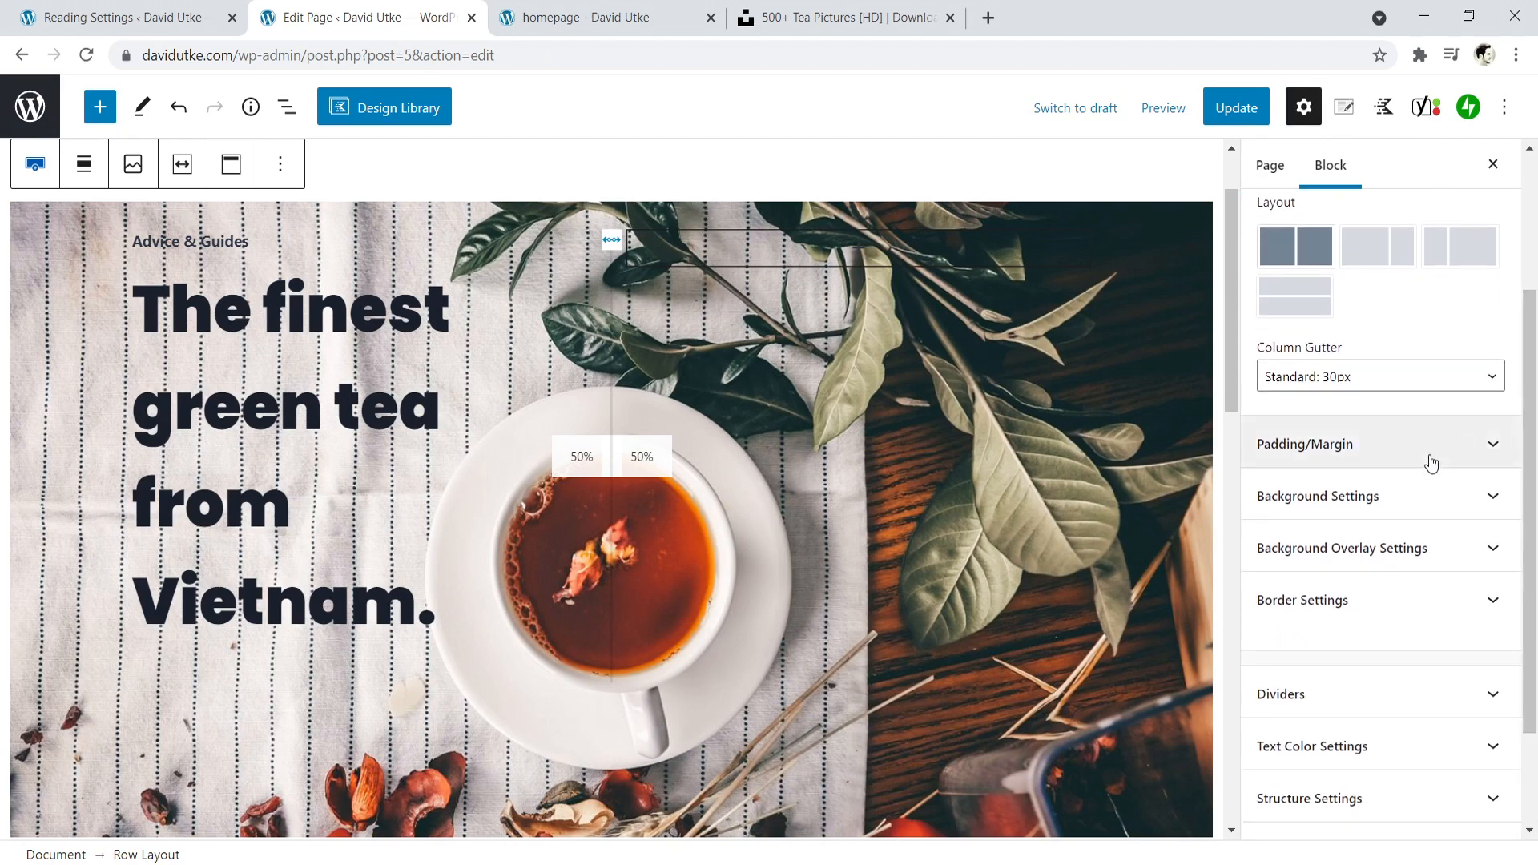
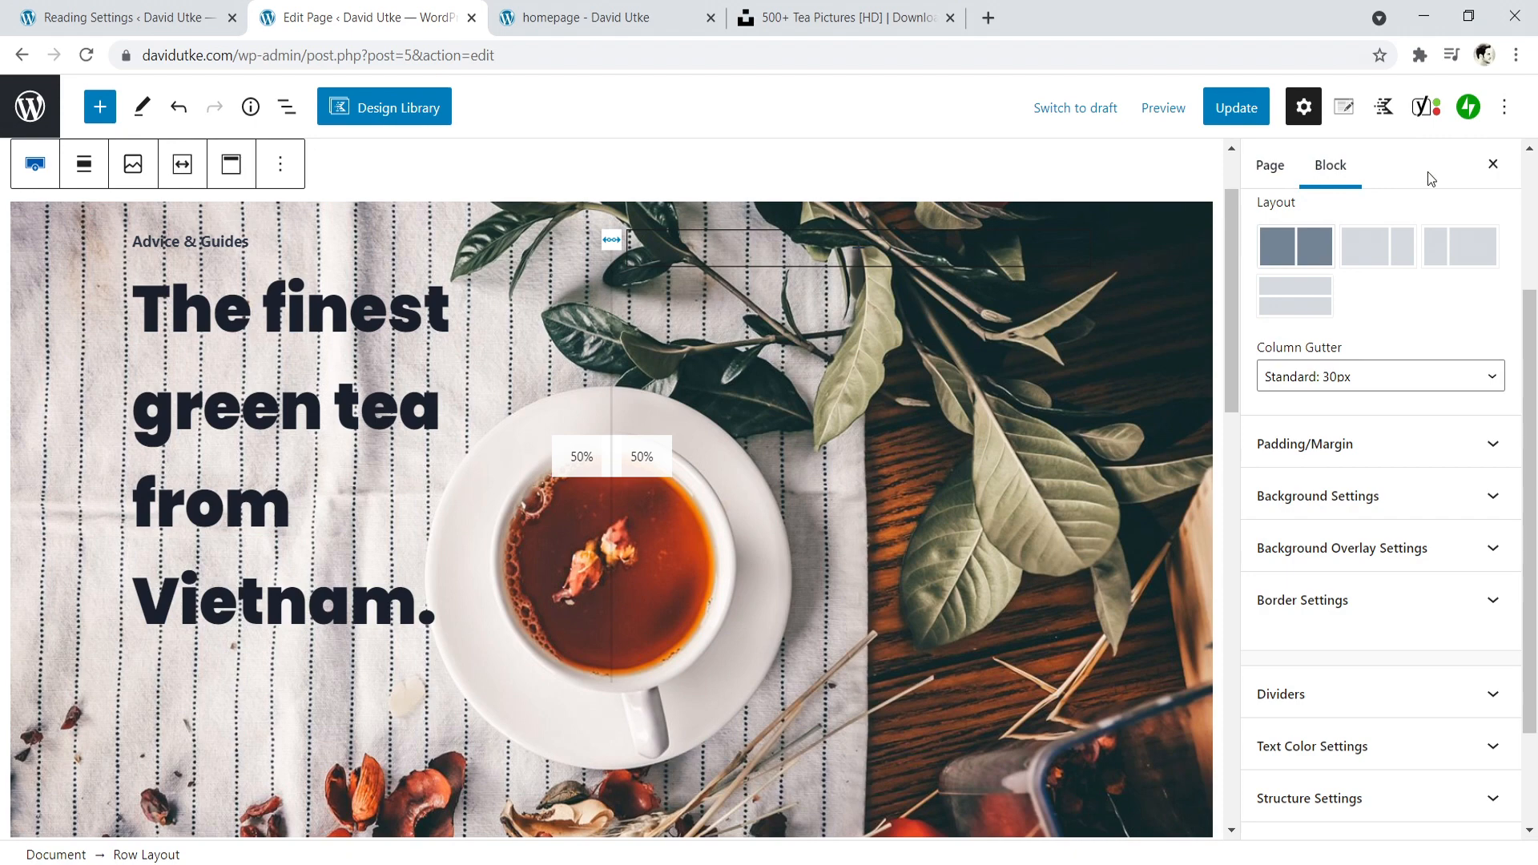
# - Give the hero row's background image a light grey F7F7F7 overlay with an overlay opacity of 18
pyautogui.moveTo(1534, 332); pyautogui.dragTo(1536, 376)
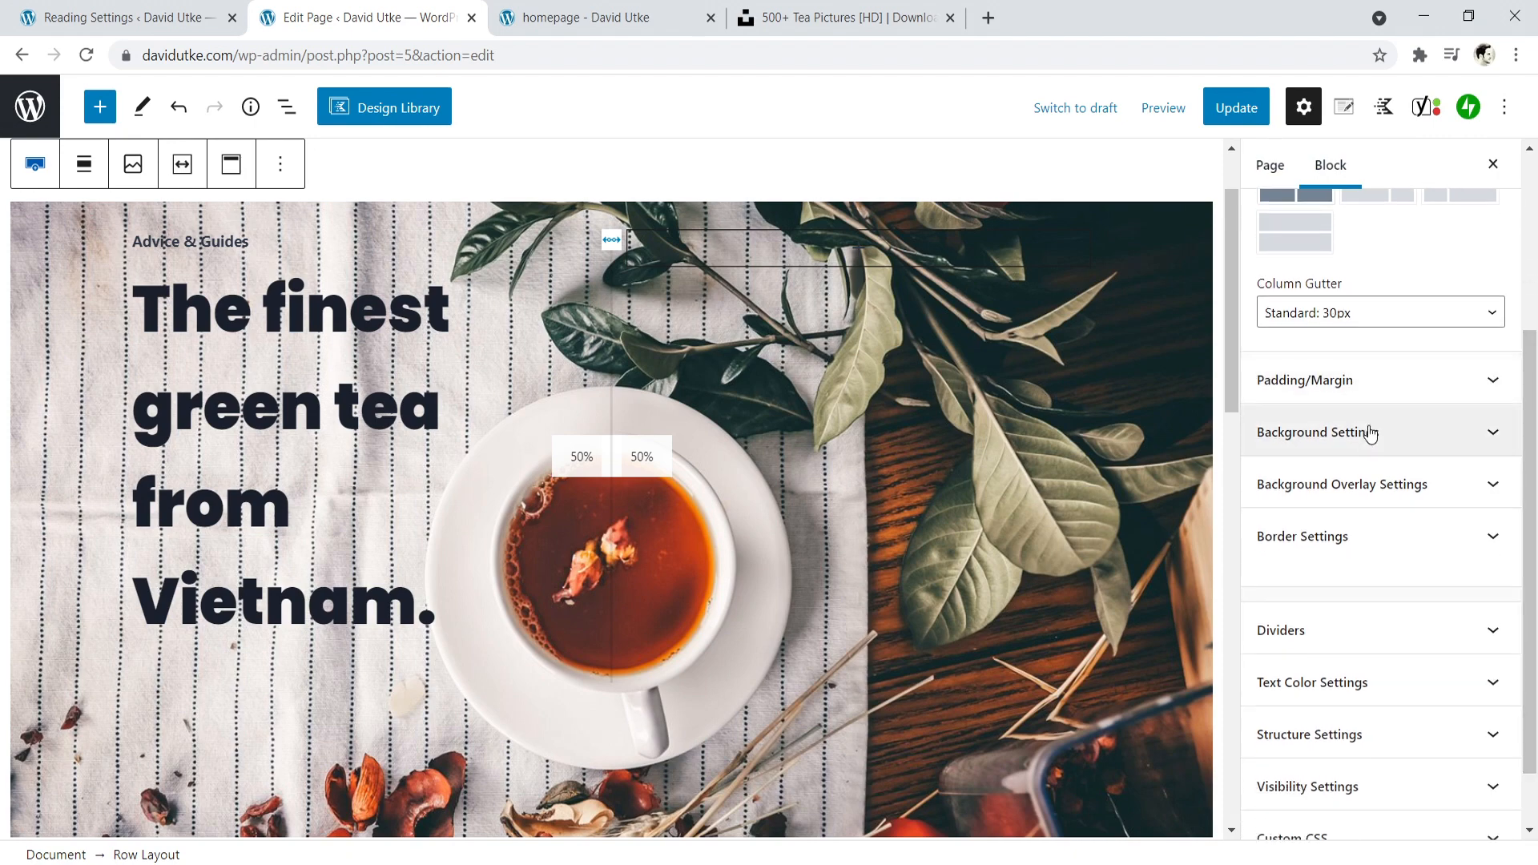
pyautogui.click(1416, 482)
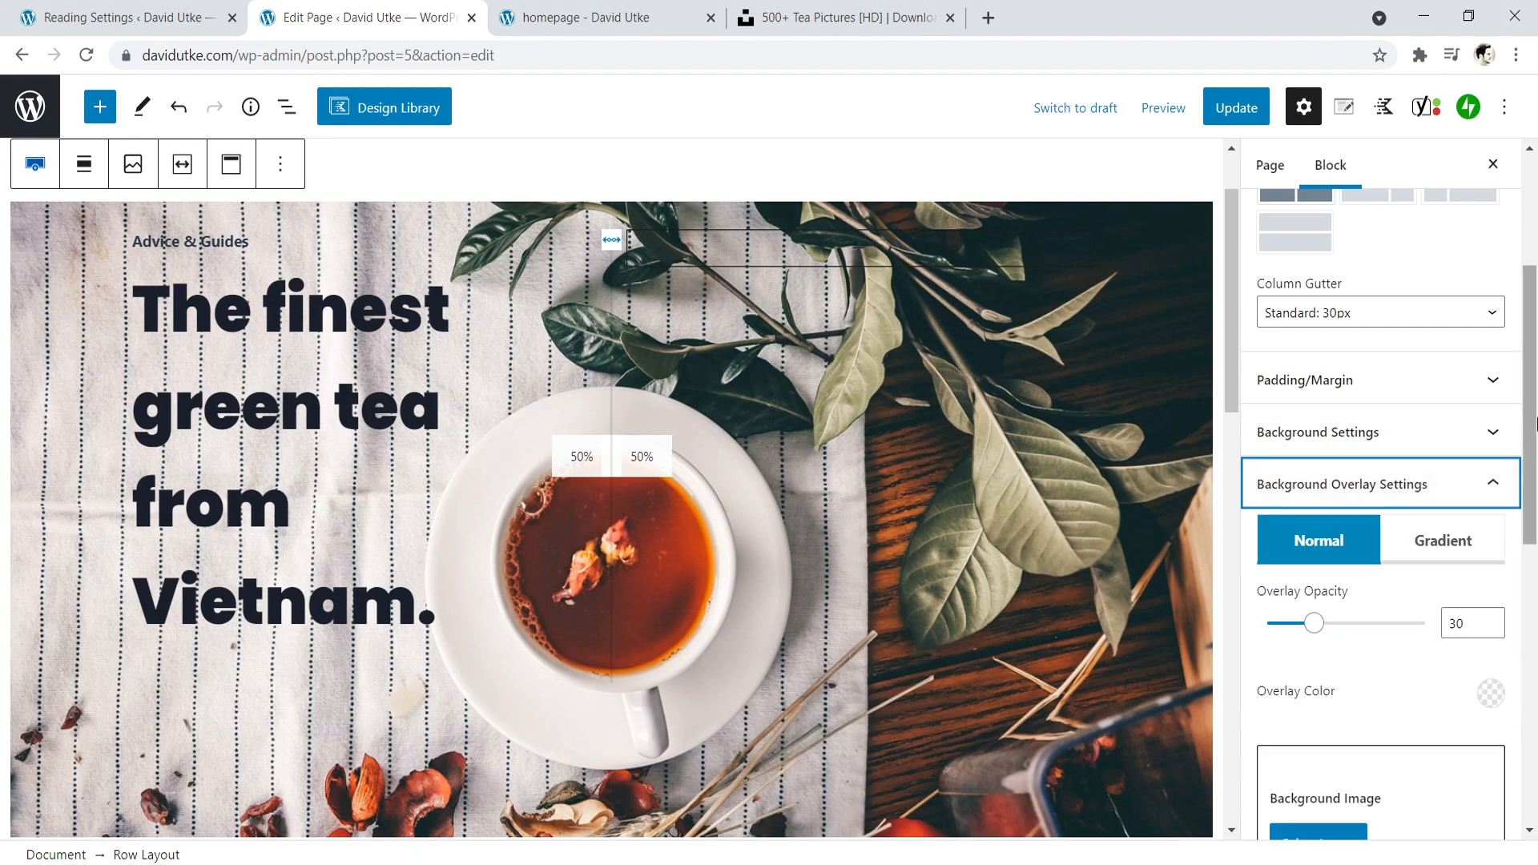
pyautogui.moveTo(1536, 422); pyautogui.dragTo(1536, 482)
pyautogui.moveTo(1318, 474); pyautogui.dragTo(1356, 474)
pyautogui.click(1495, 553)
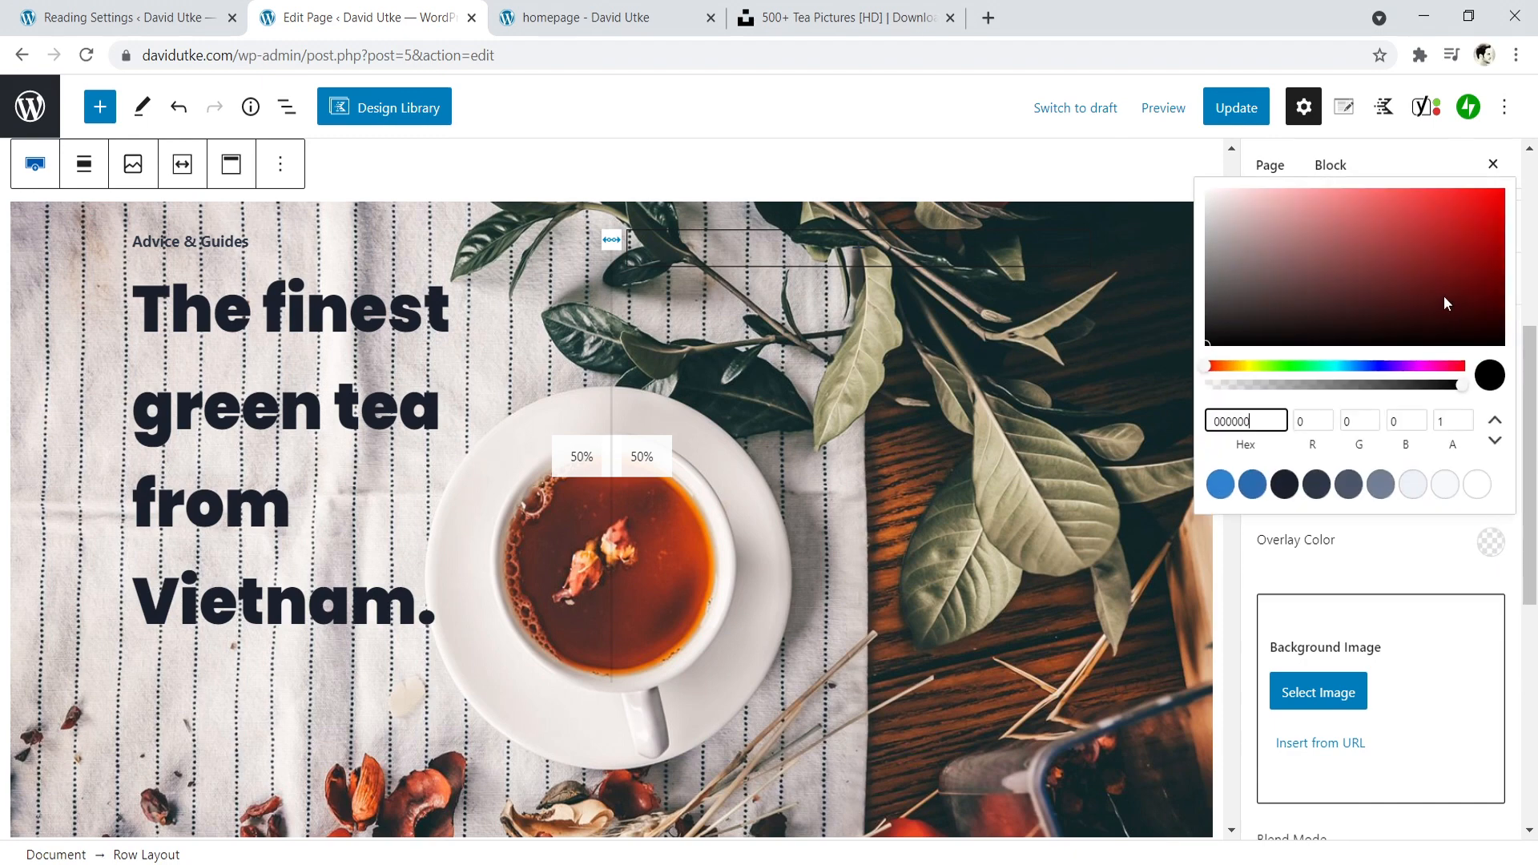
pyautogui.moveTo(1442, 299); pyautogui.dragTo(1201, 194)
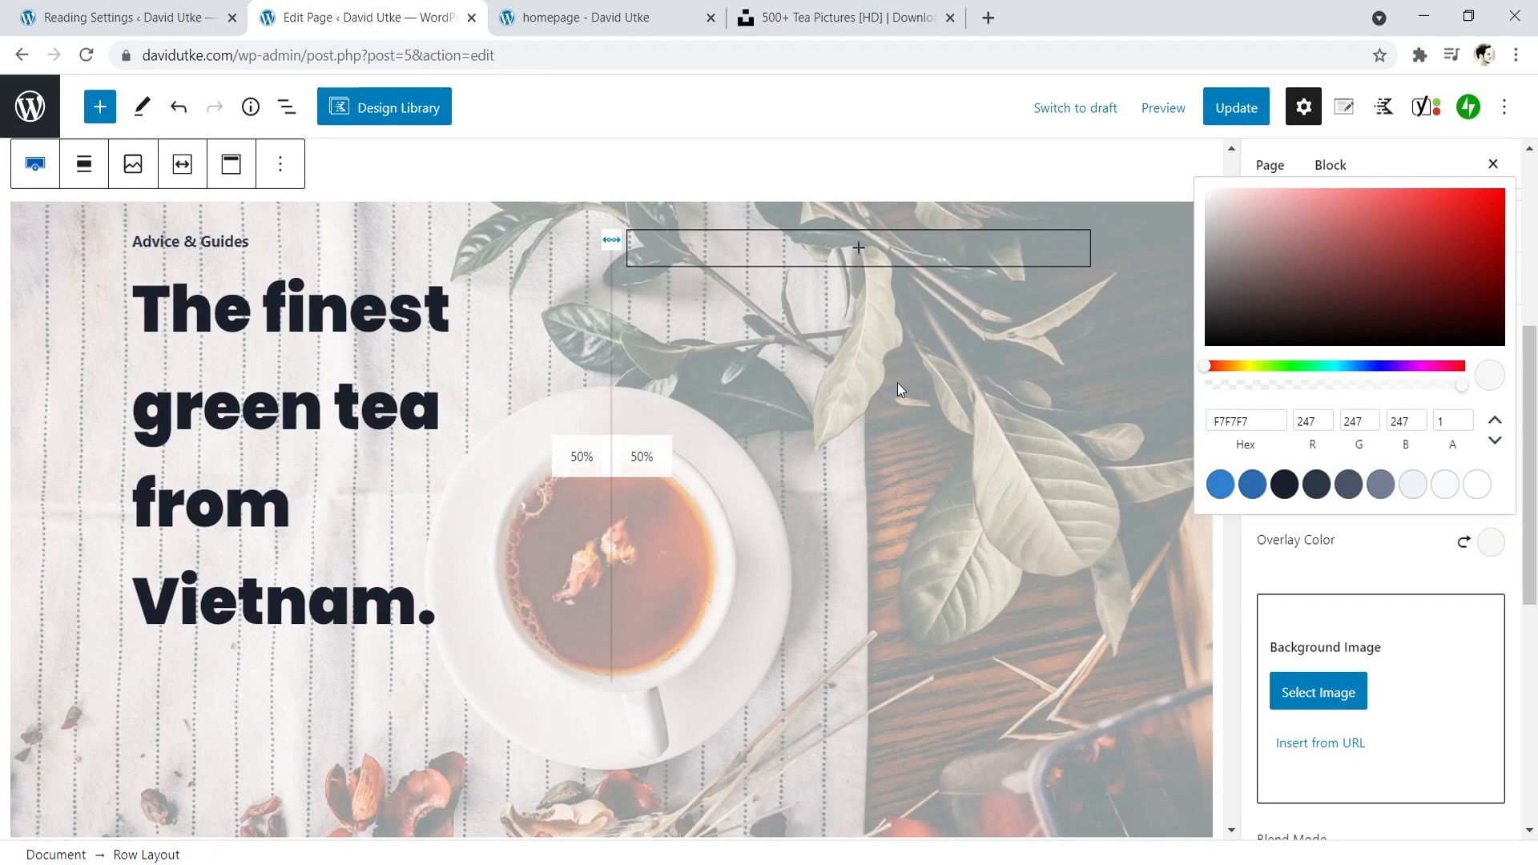
pyautogui.click(1286, 564)
pyautogui.moveTo(1352, 476); pyautogui.dragTo(1295, 471)
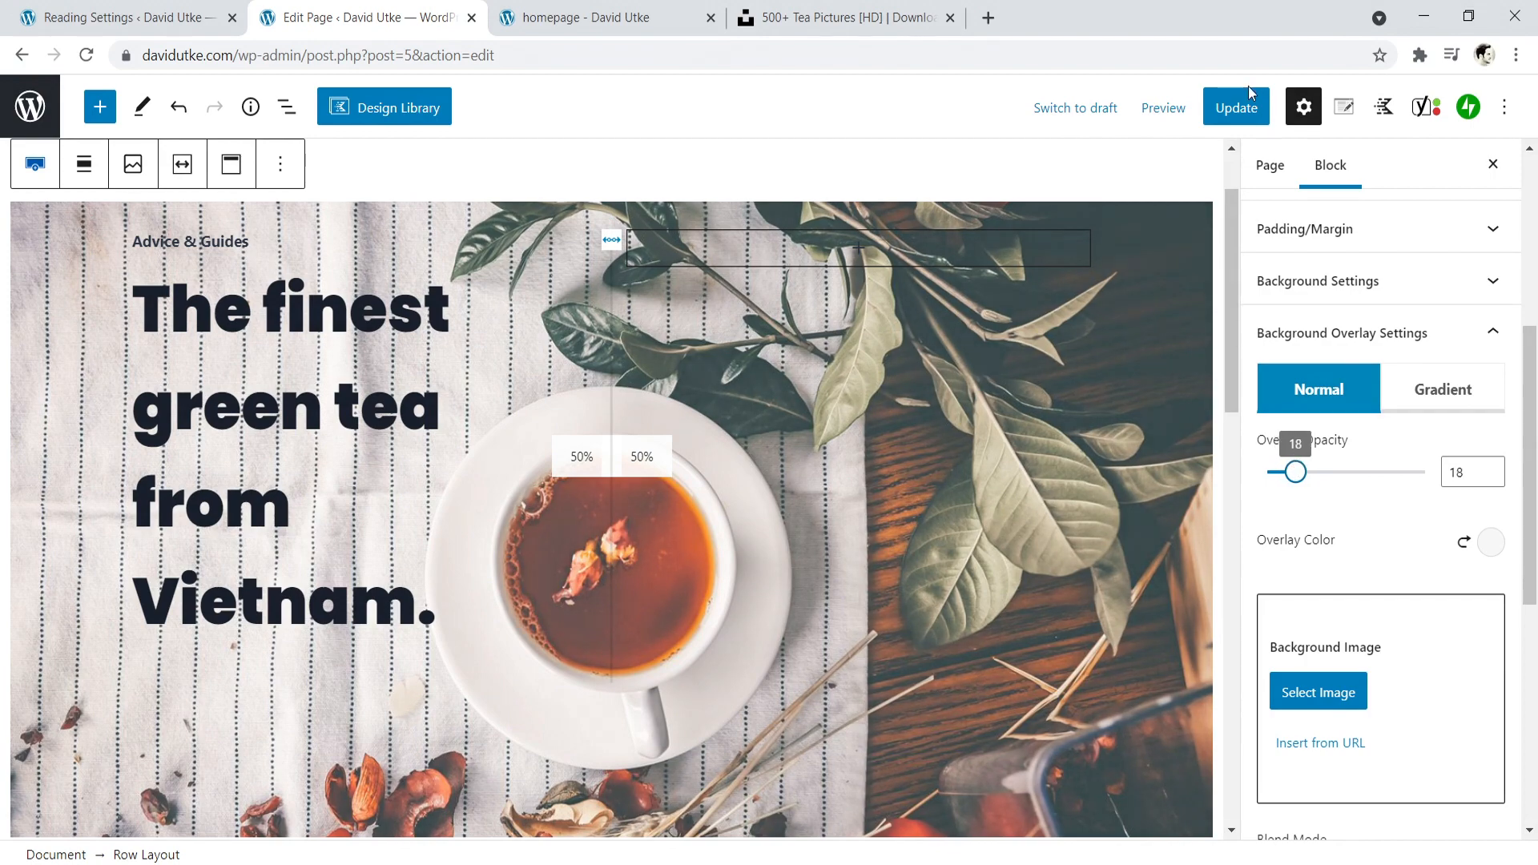
# - Update the page, compare the overlay on the reloaded live homepage with the editor, and return to the editor
pyautogui.click(1239, 108)
pyautogui.click(633, 17)
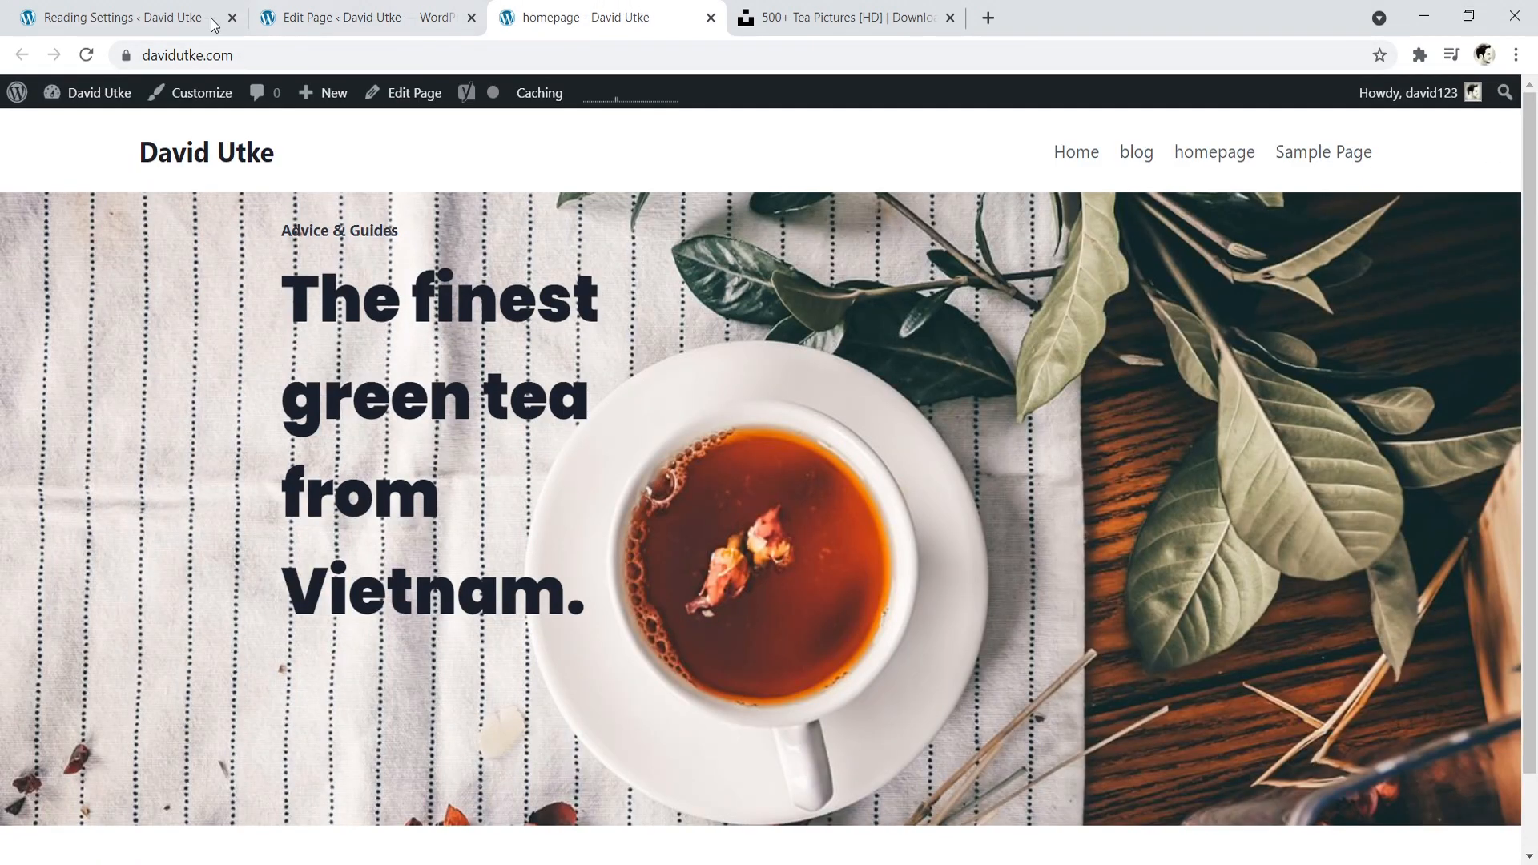
pyautogui.click(85, 54)
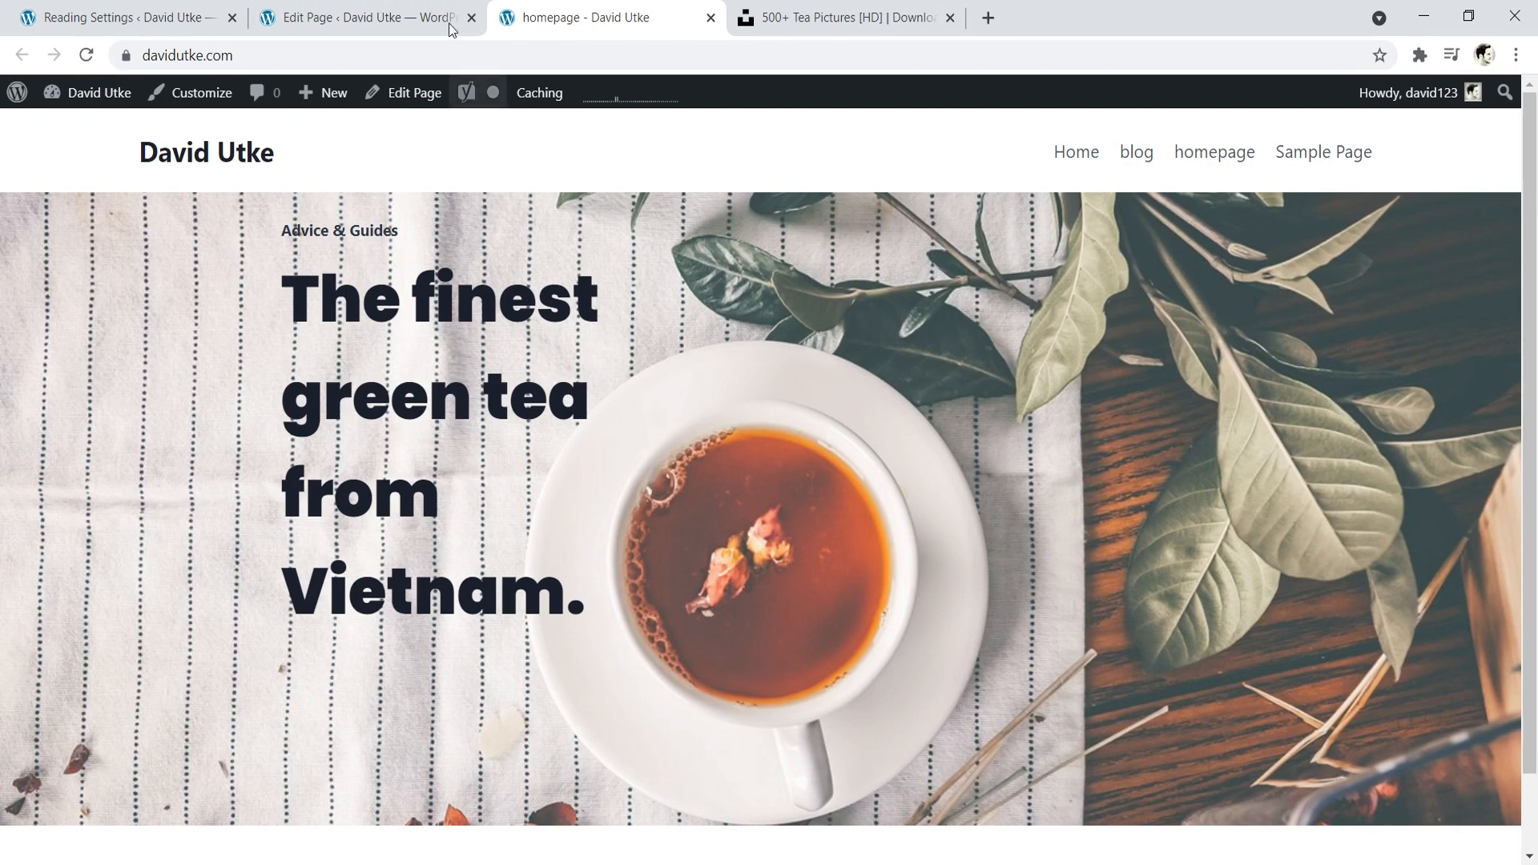
pyautogui.click(360, 17)
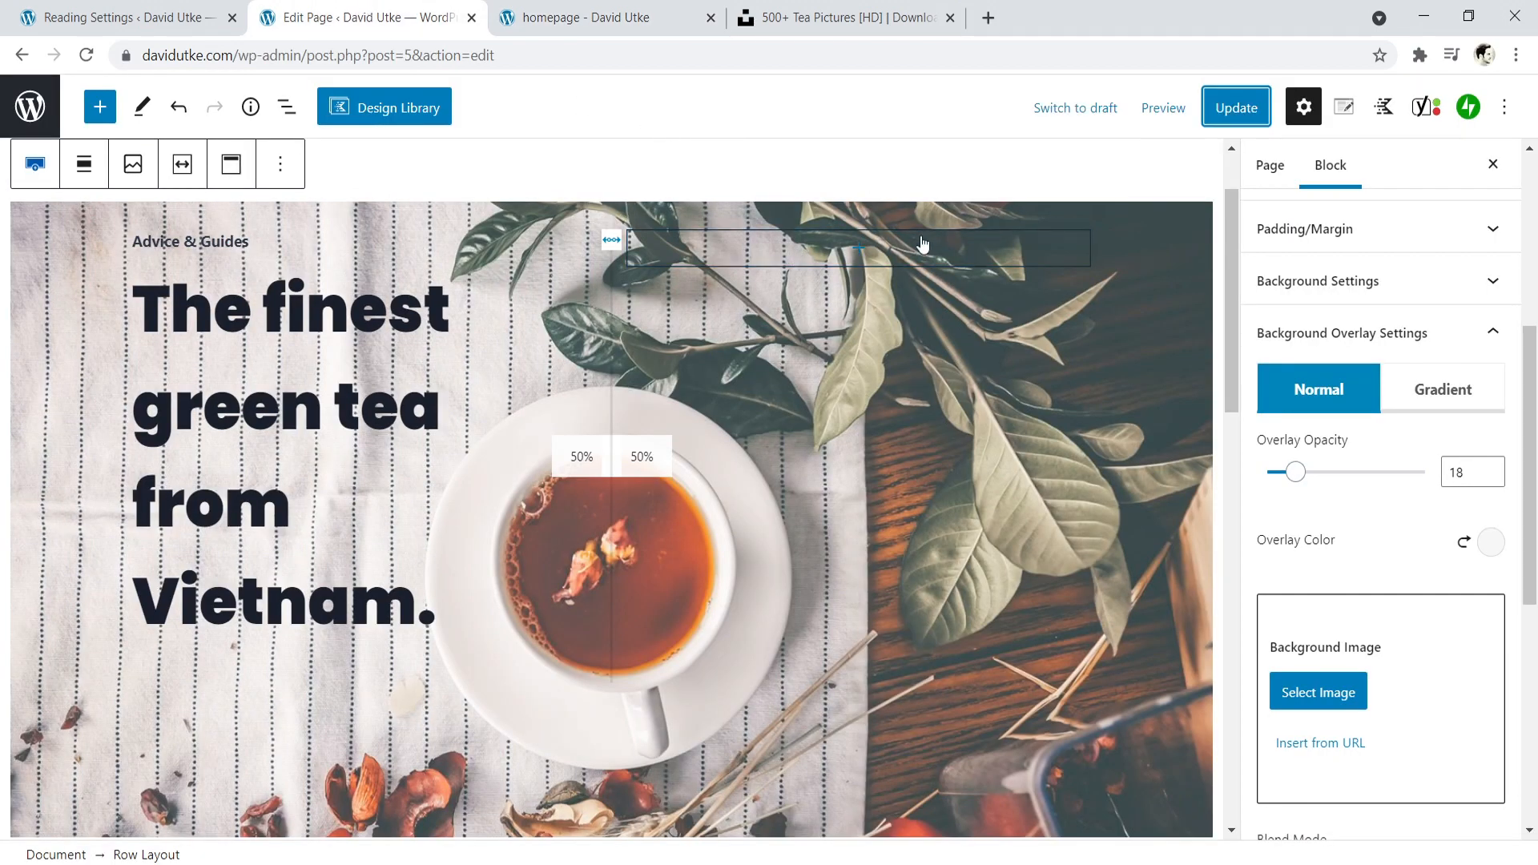
pyautogui.click(628, 13)
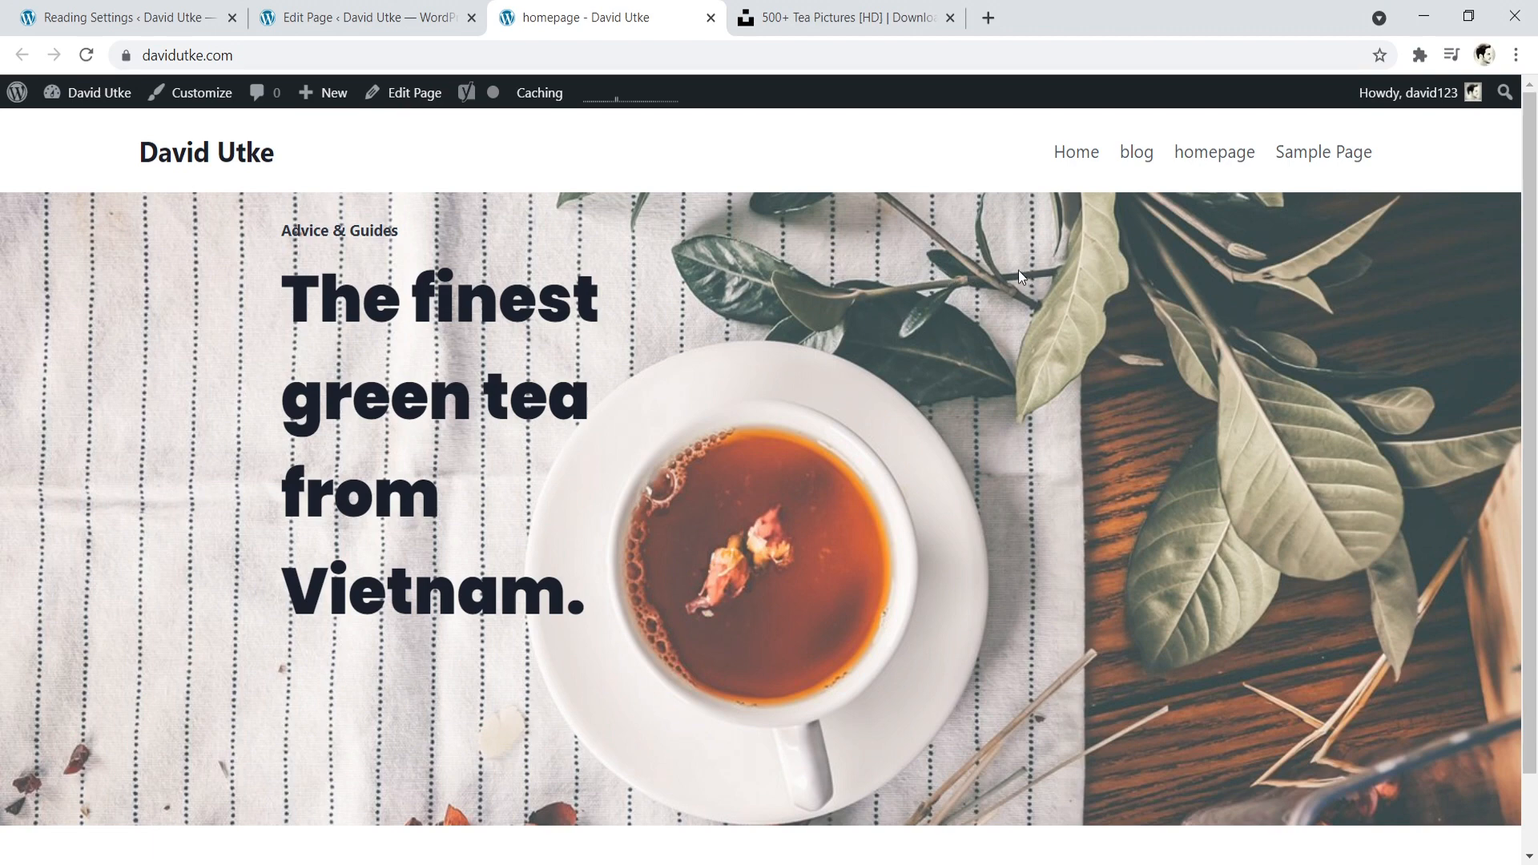
pyautogui.click(408, 14)
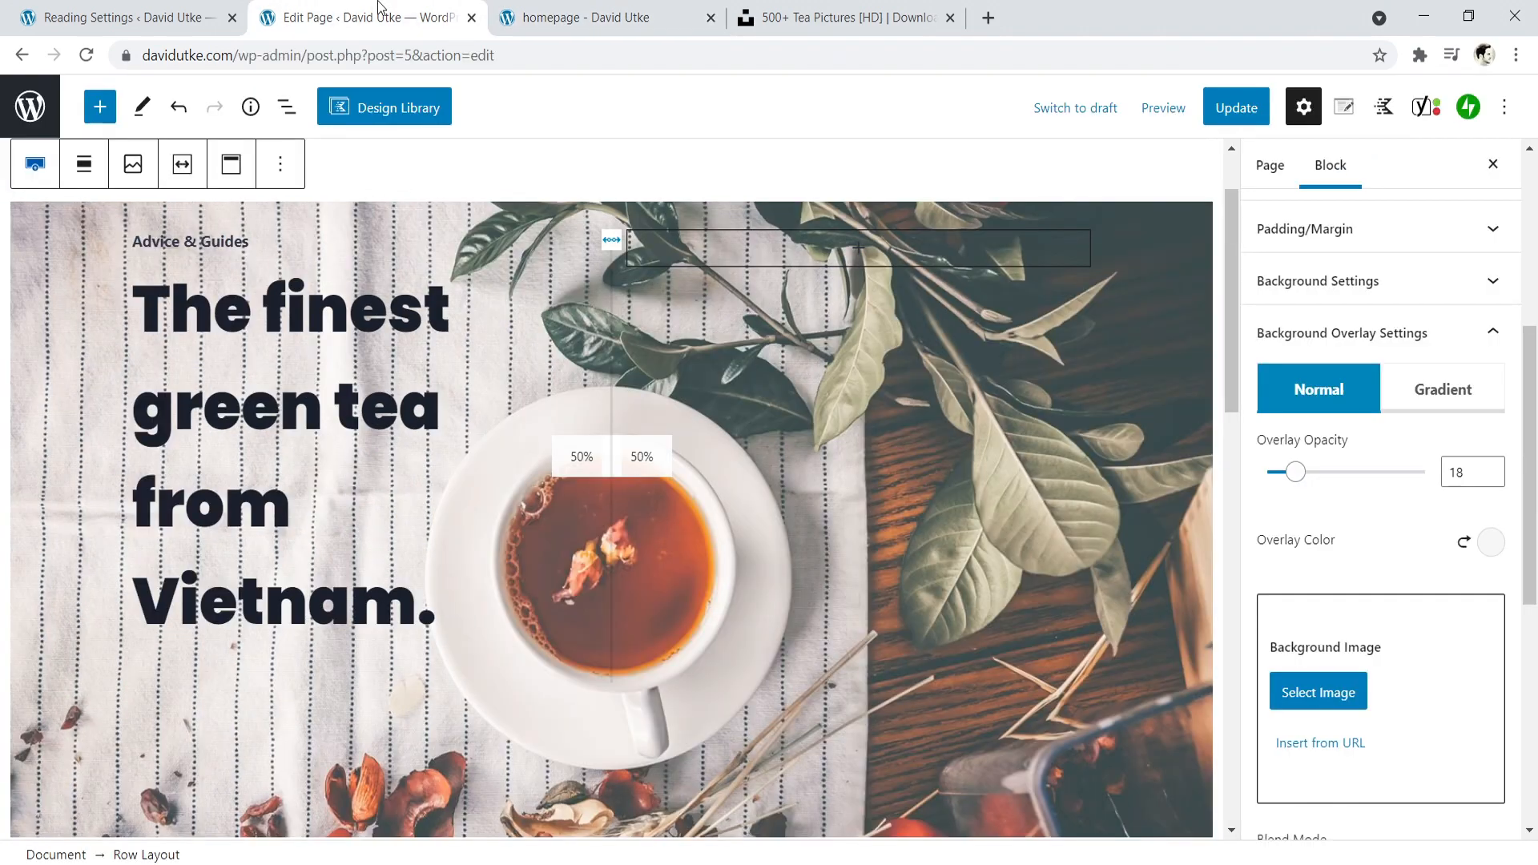
pyautogui.click(466, 615)
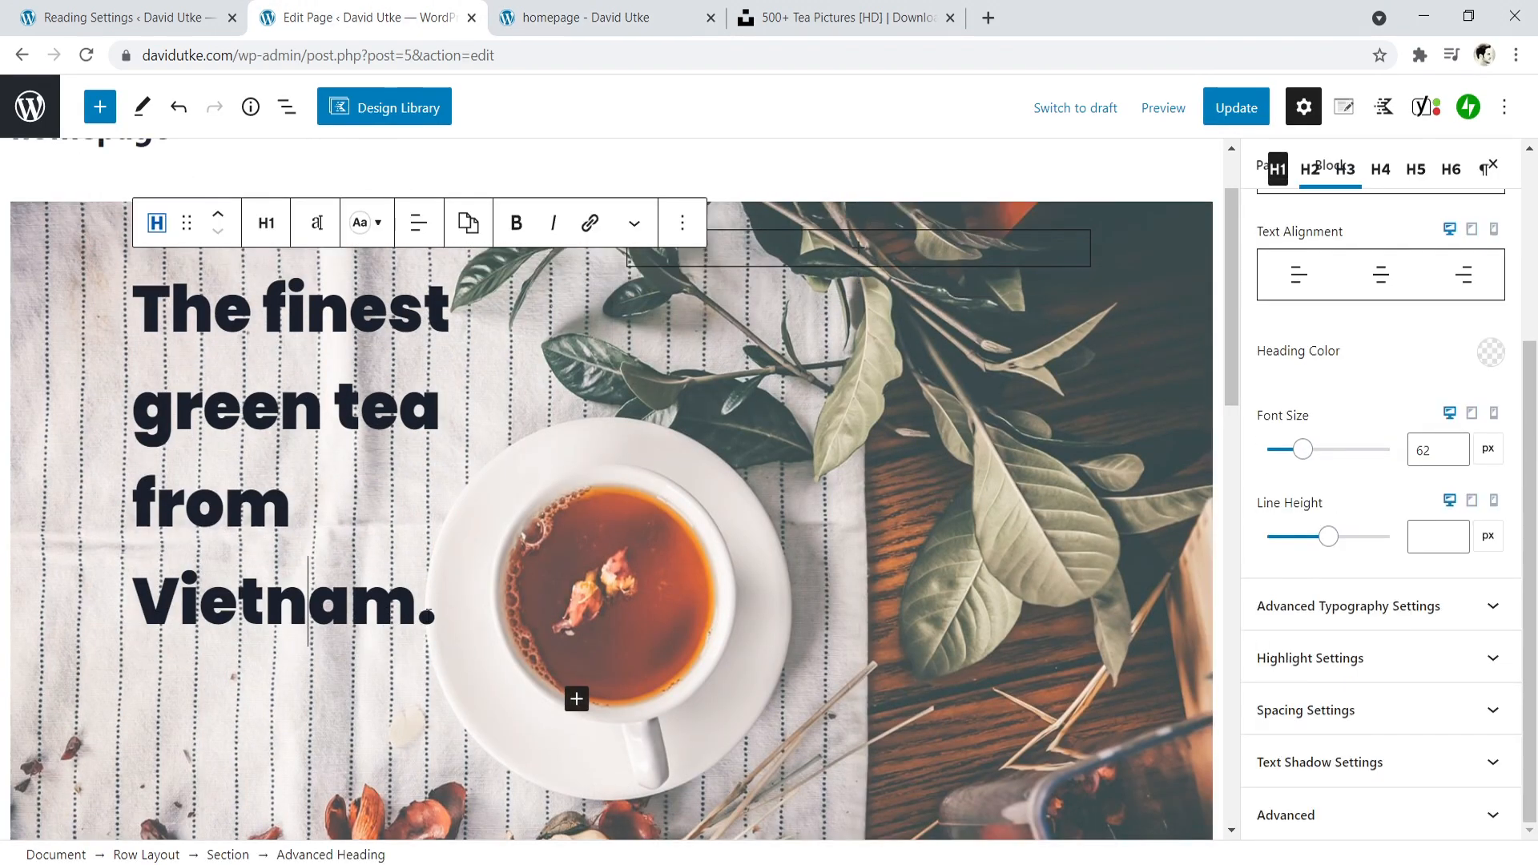
pyautogui.click(576, 700)
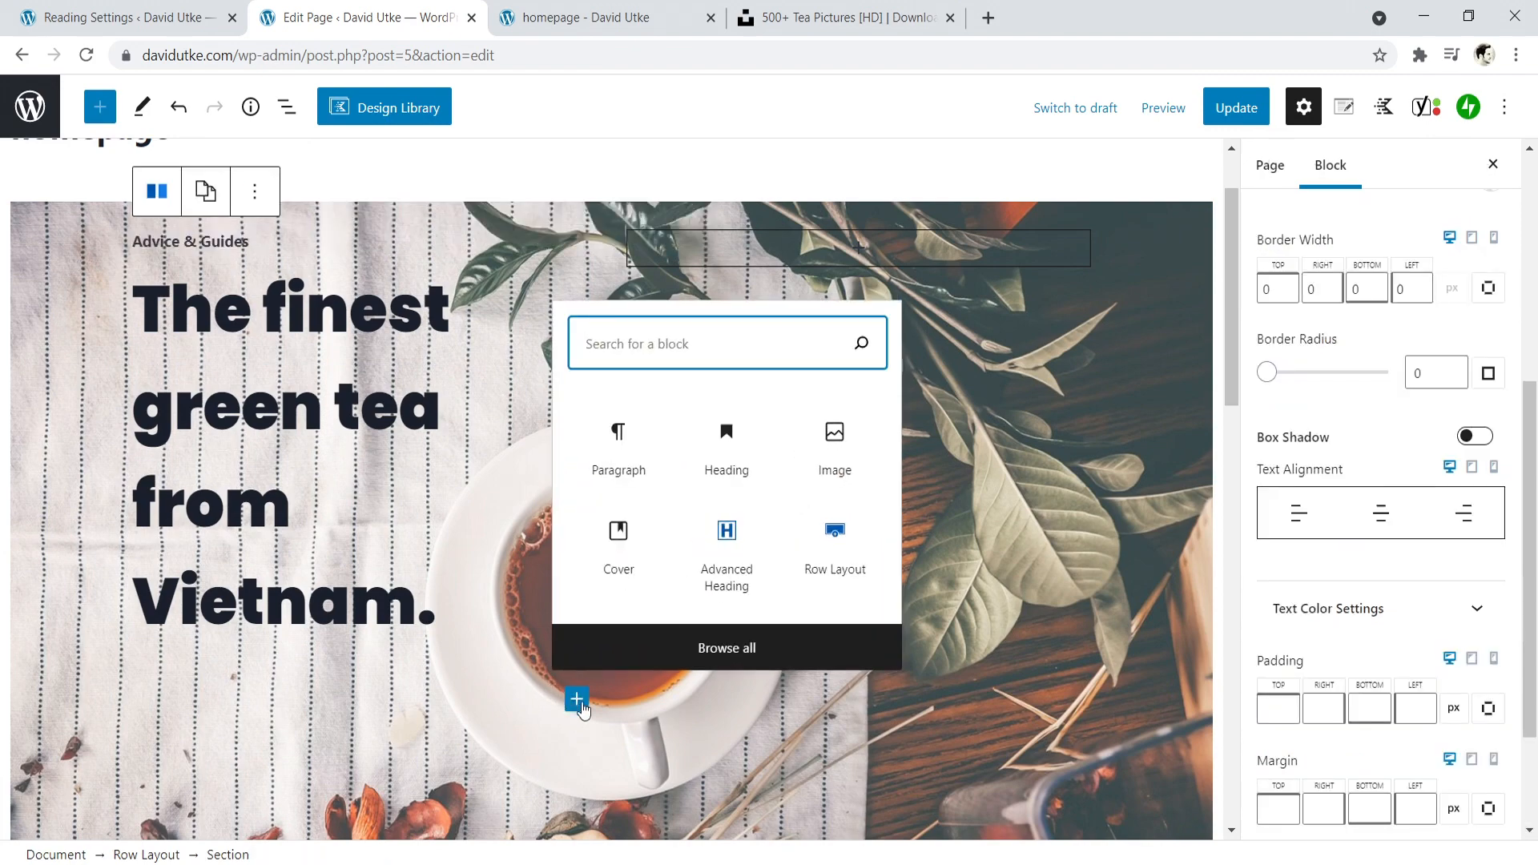
pyautogui.write('buttom')
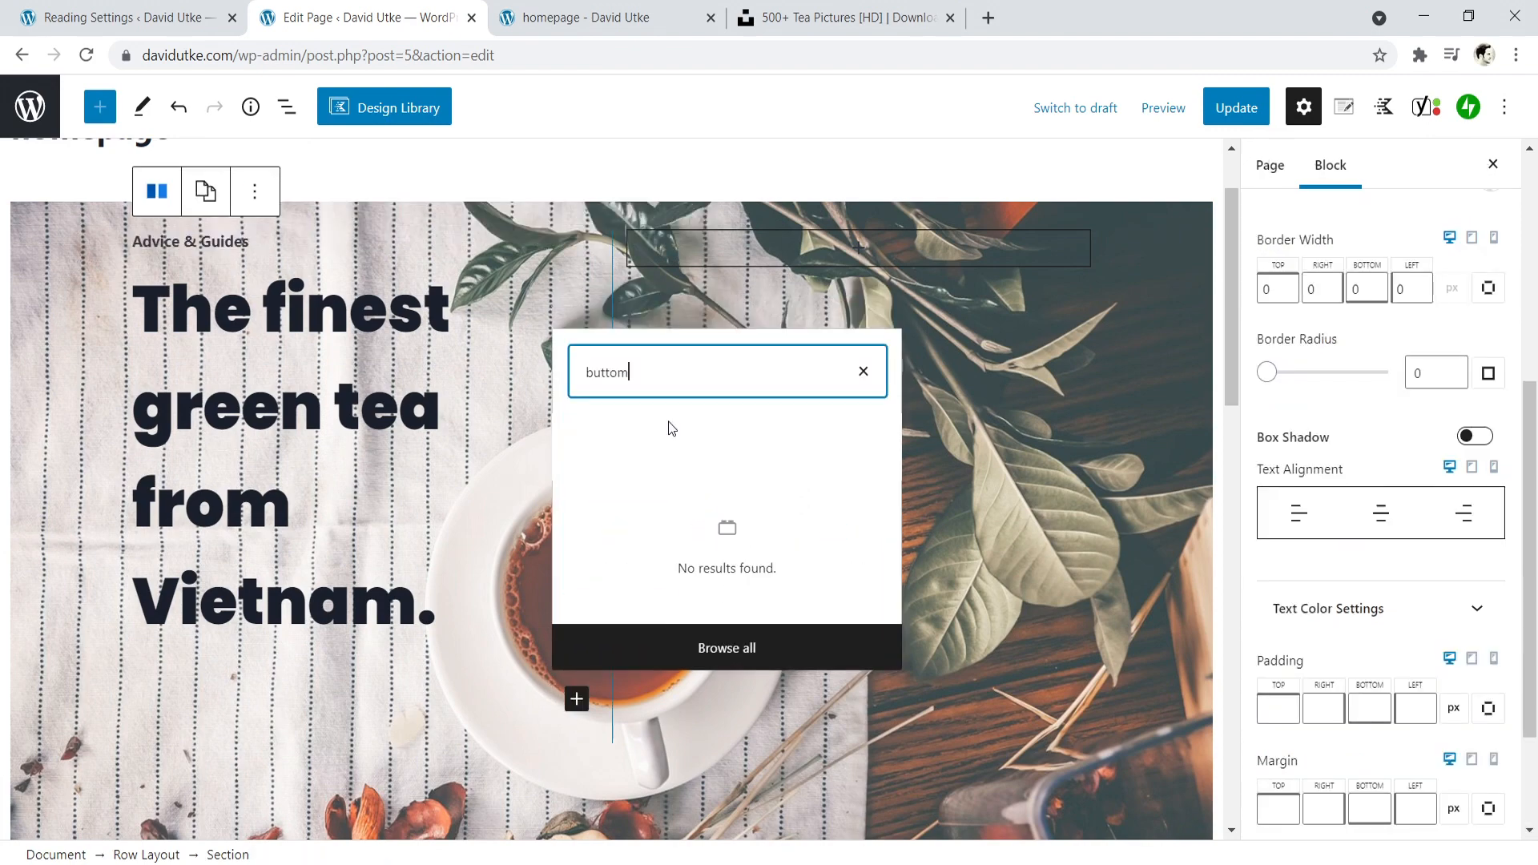
pyautogui.press('BackSpace')
pyautogui.write('n')
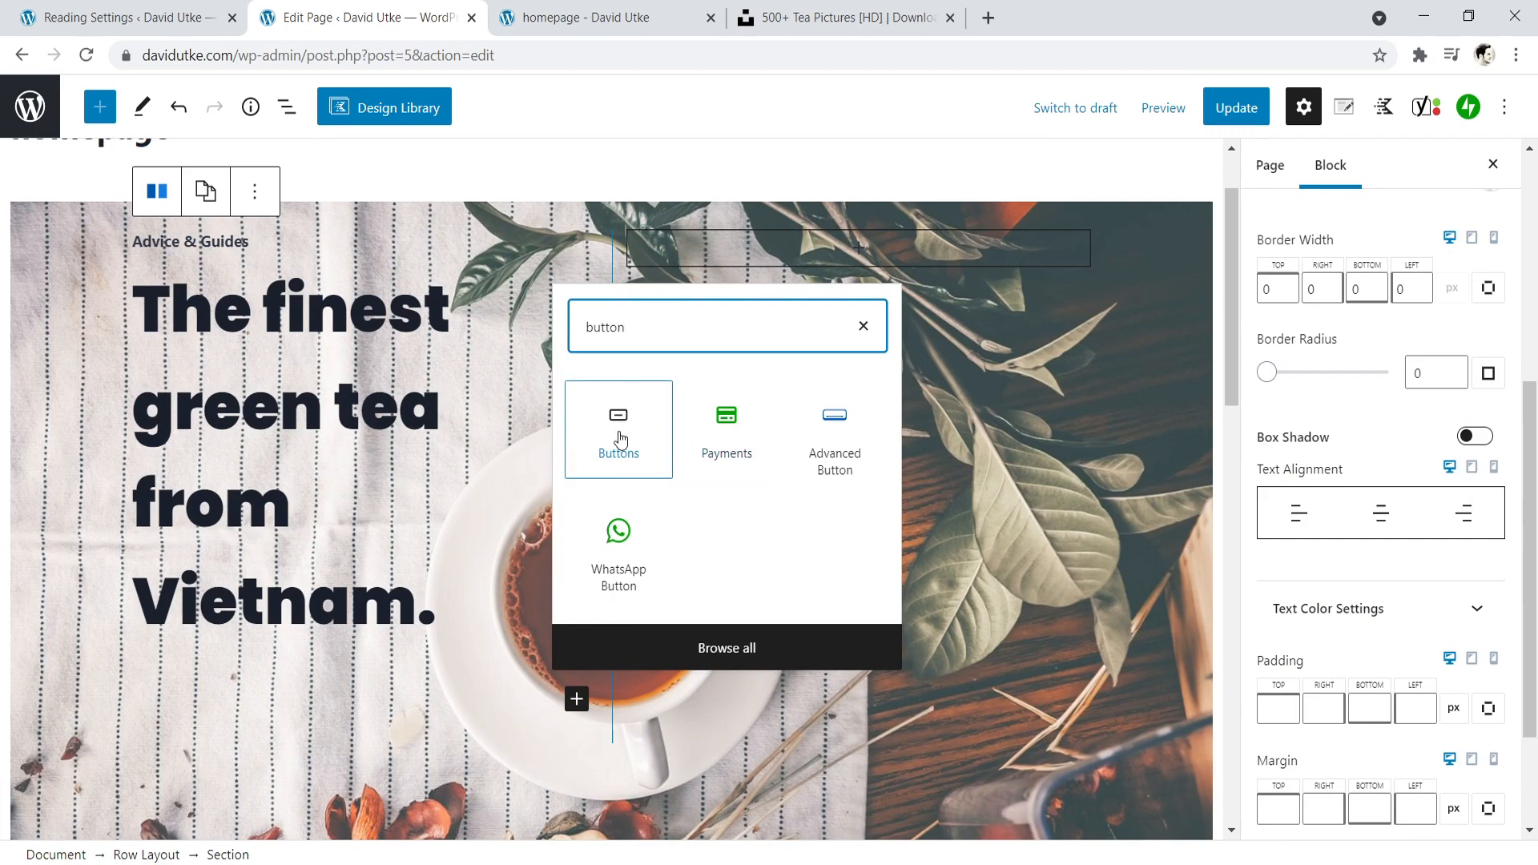
pyautogui.click(633, 11)
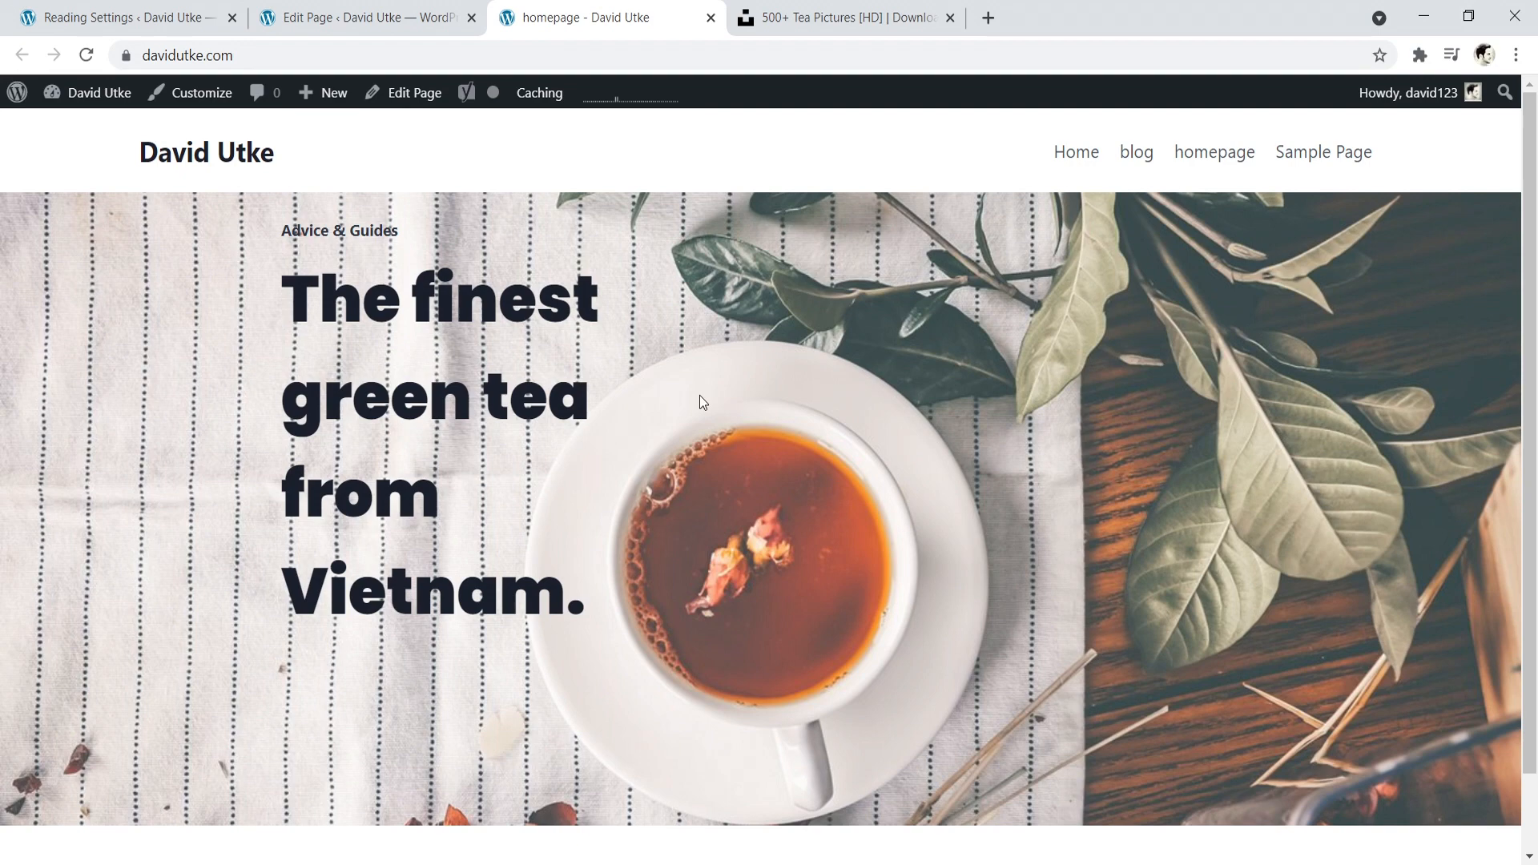
pyautogui.click(365, 17)
# - Set the font size of the hero heading "The finest green tea from Vietnam." to 66 px
pyautogui.click(377, 328)
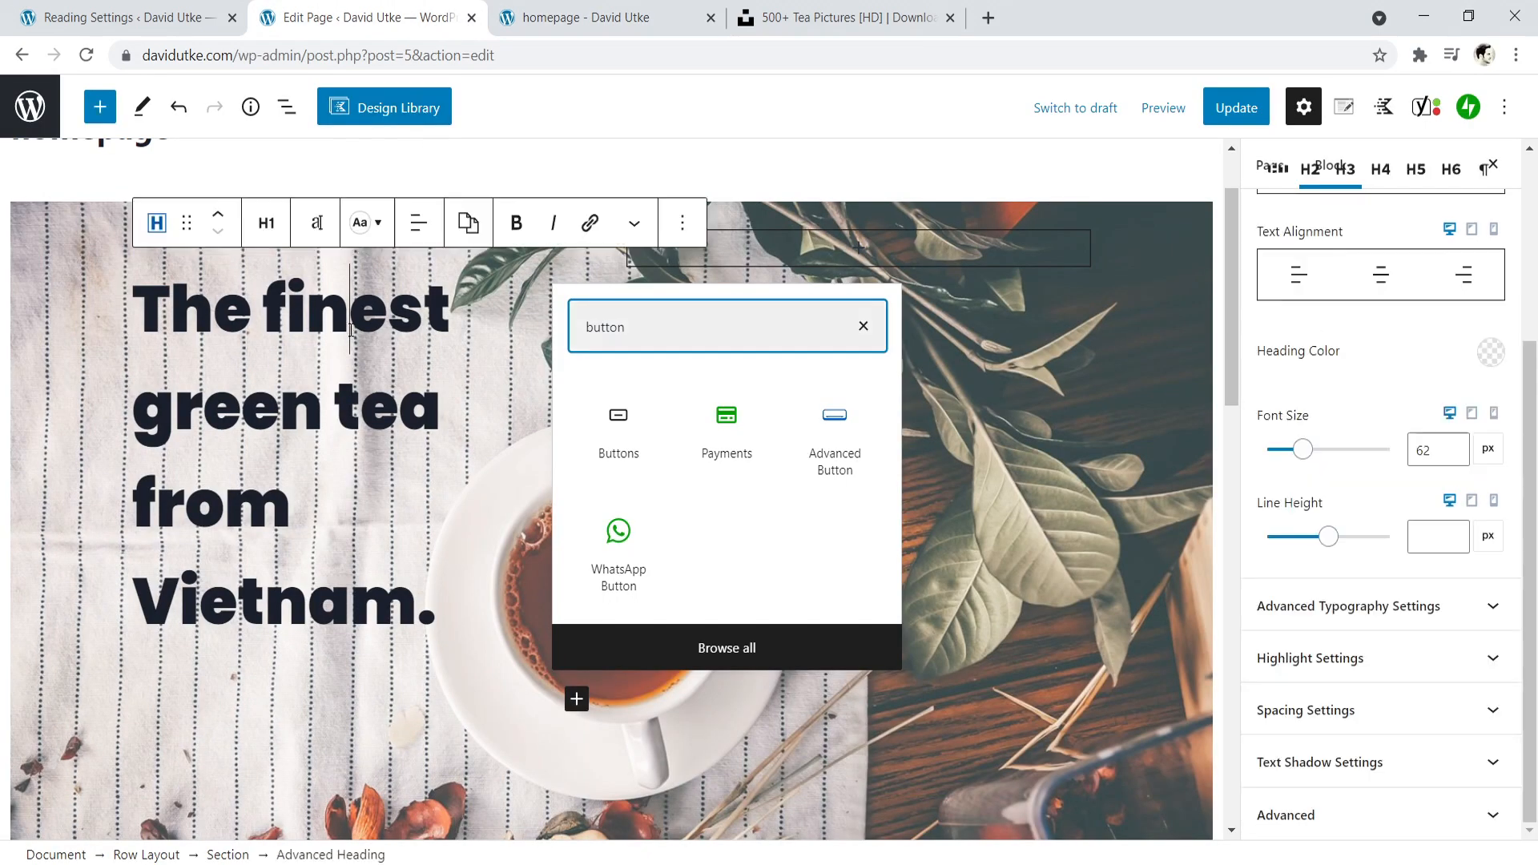
pyautogui.click(317, 224)
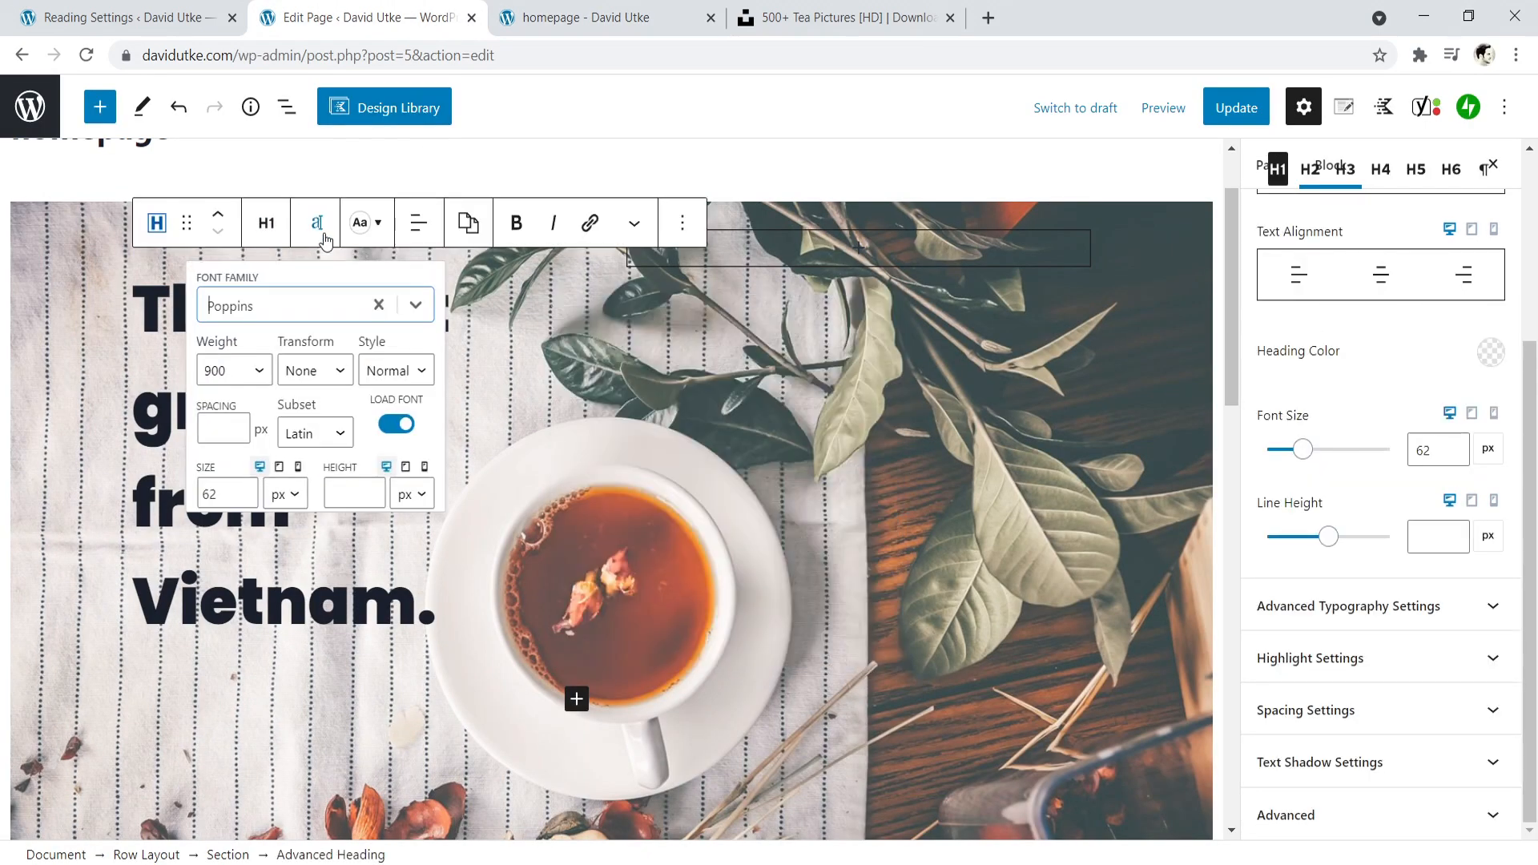
pyautogui.click(246, 488)
pyautogui.click(246, 488)
pyautogui.click(247, 488)
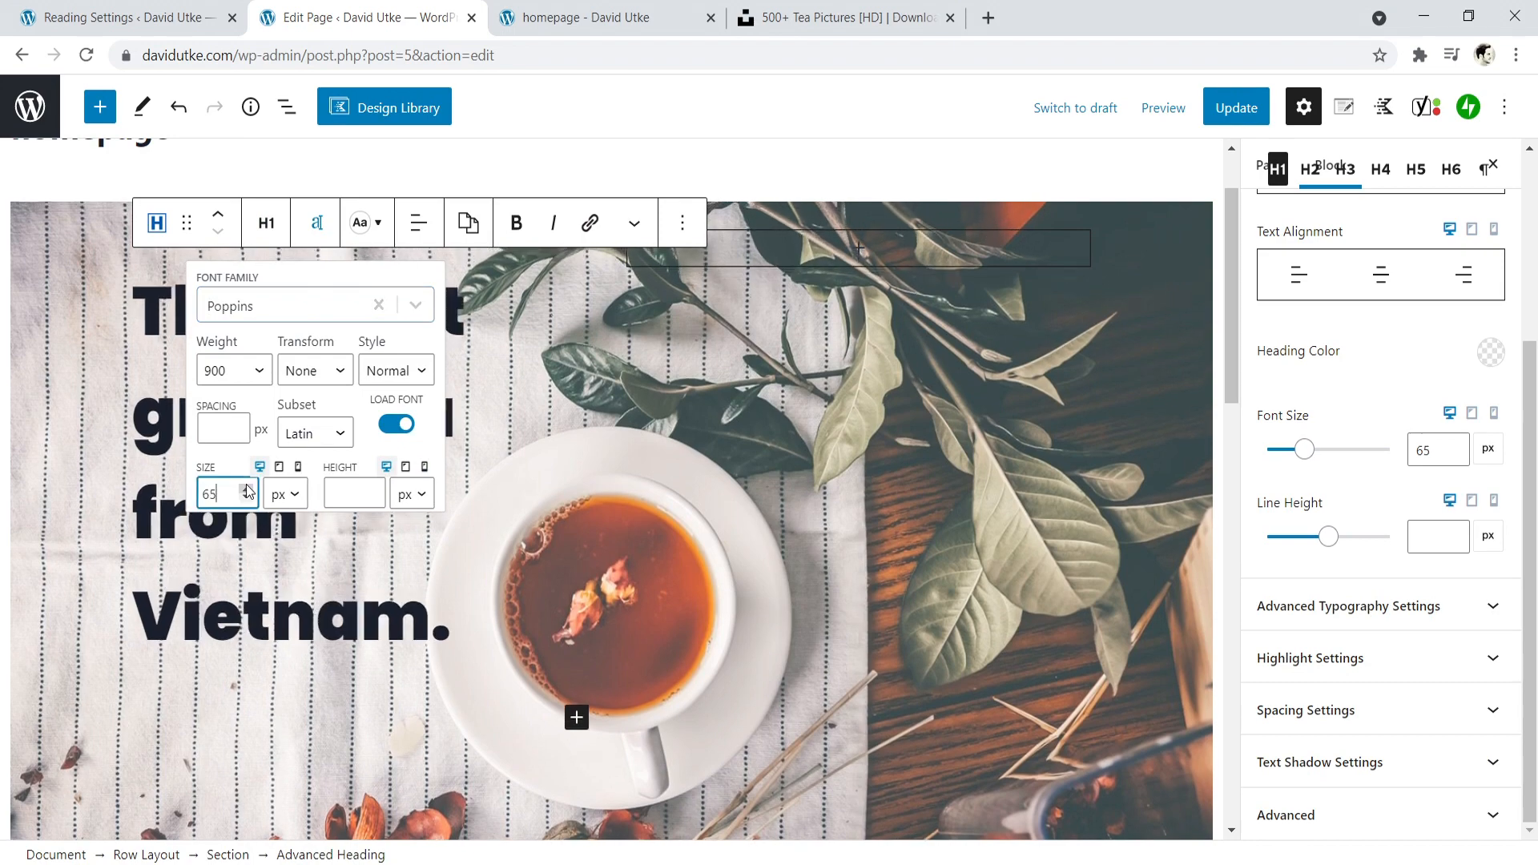
pyautogui.click(247, 488)
pyautogui.click(244, 624)
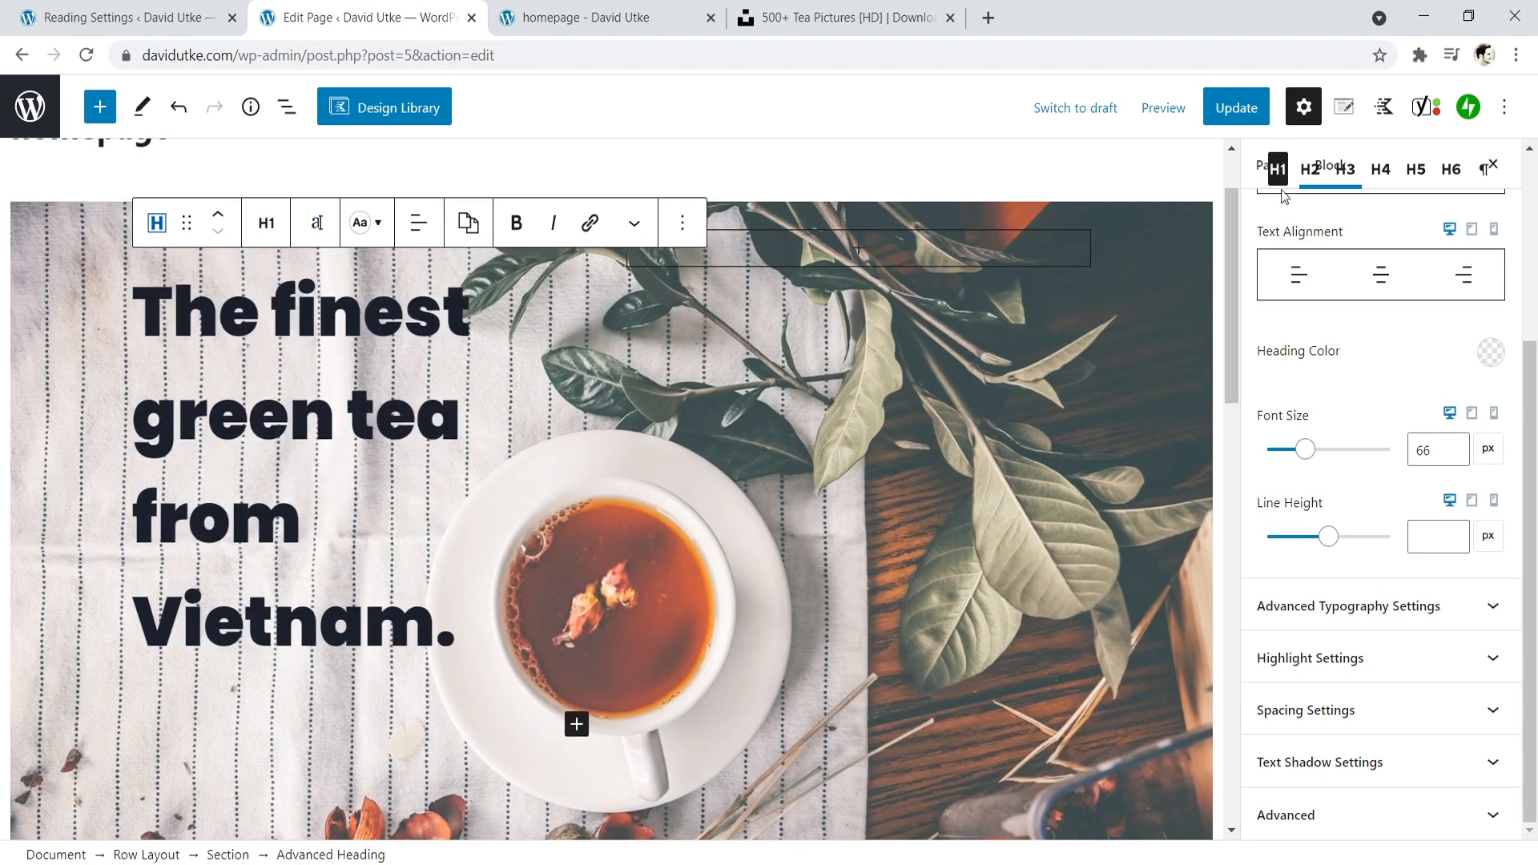
# - Update the page and review the enlarged heading and the Advice & Guides line on the reloaded live homepage
pyautogui.click(1236, 109)
pyautogui.click(600, 16)
pyautogui.click(86, 54)
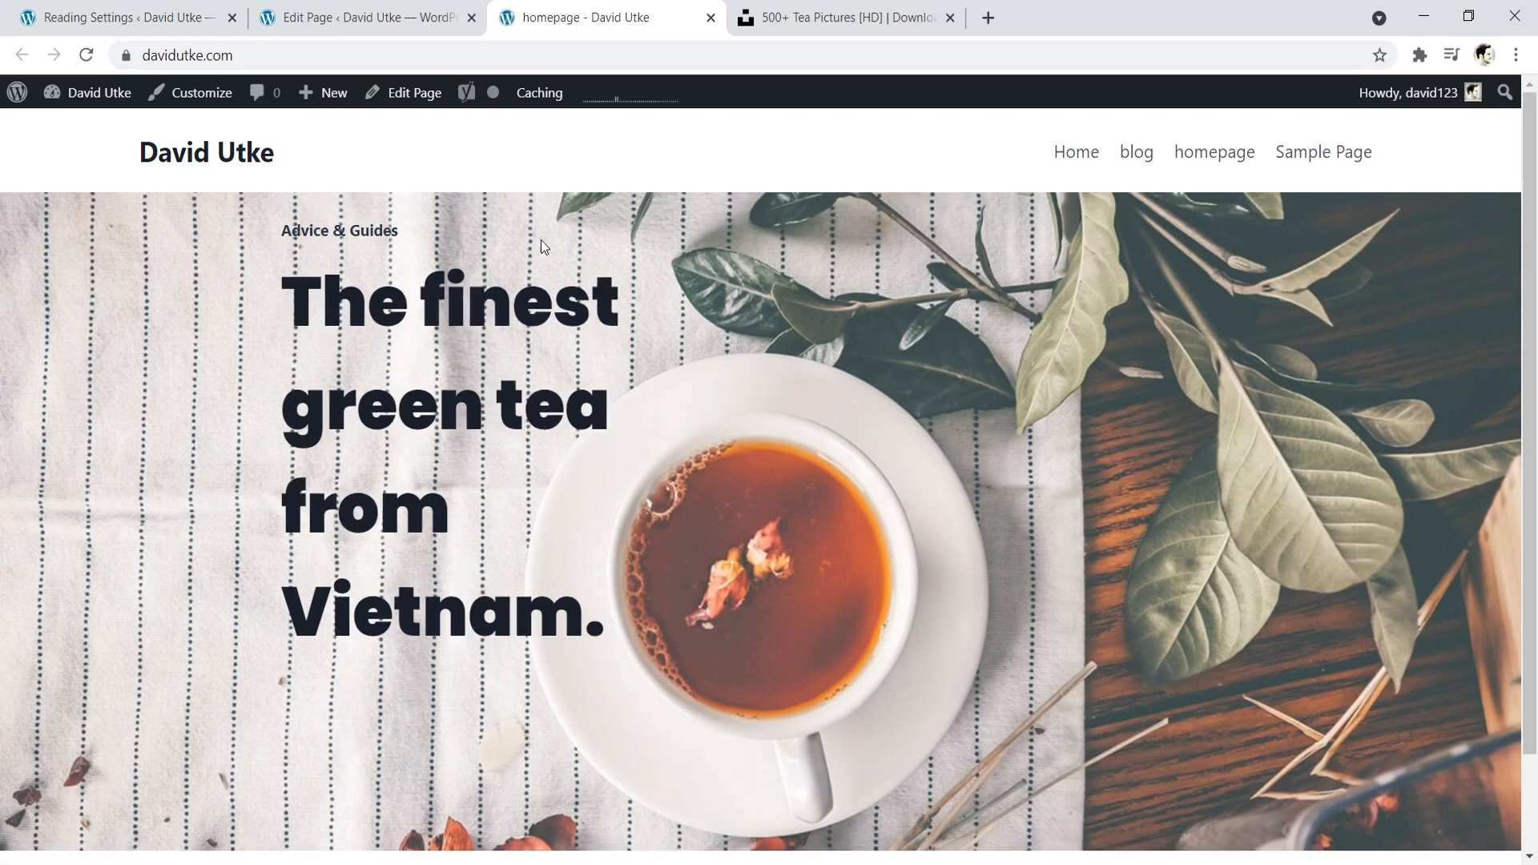
pyautogui.moveTo(400, 232); pyautogui.dragTo(282, 227)
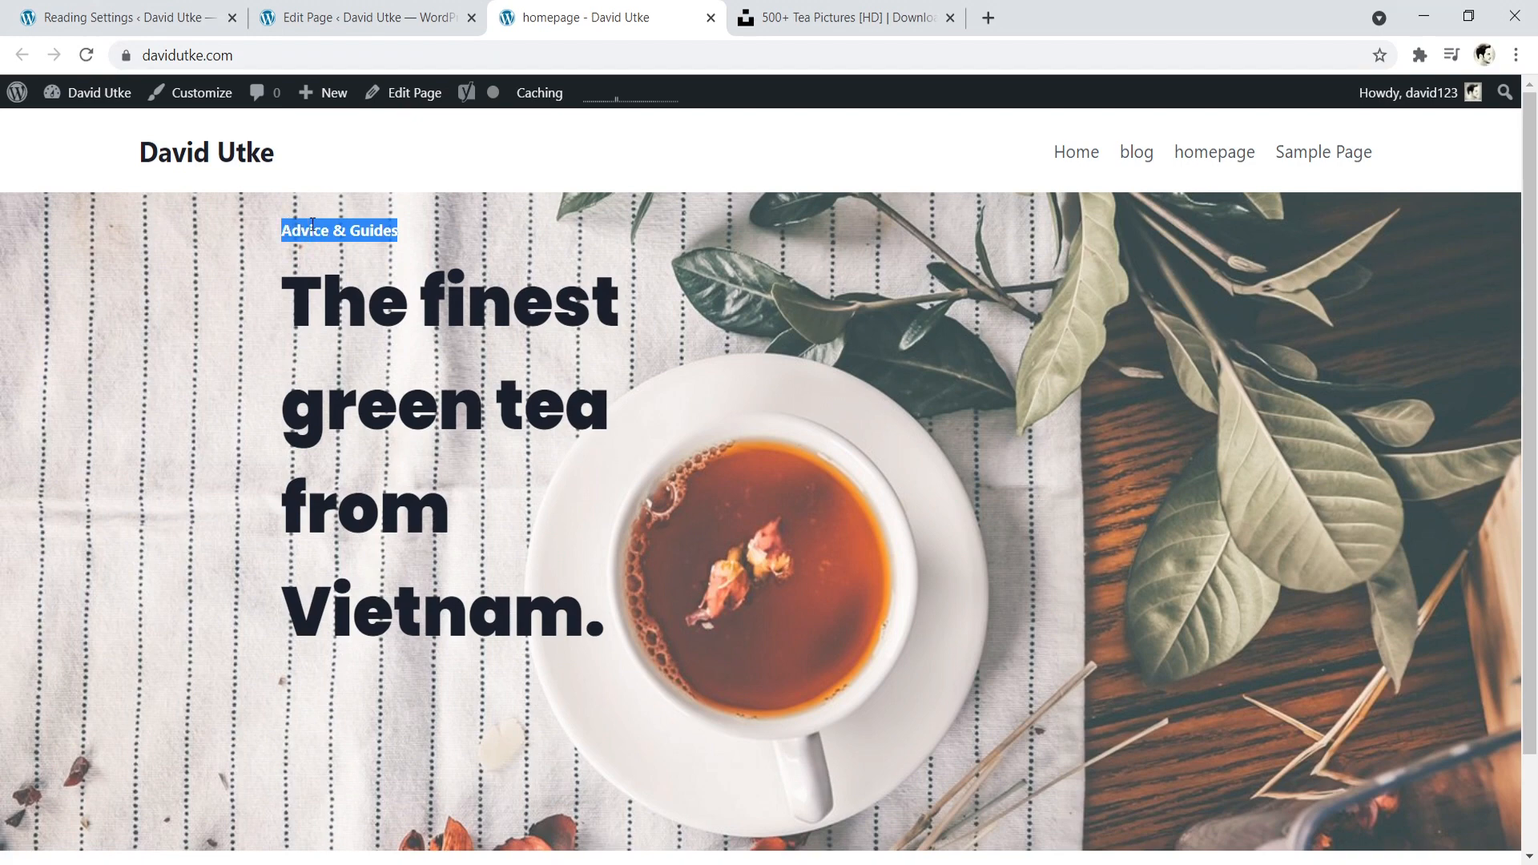
pyautogui.click(368, 18)
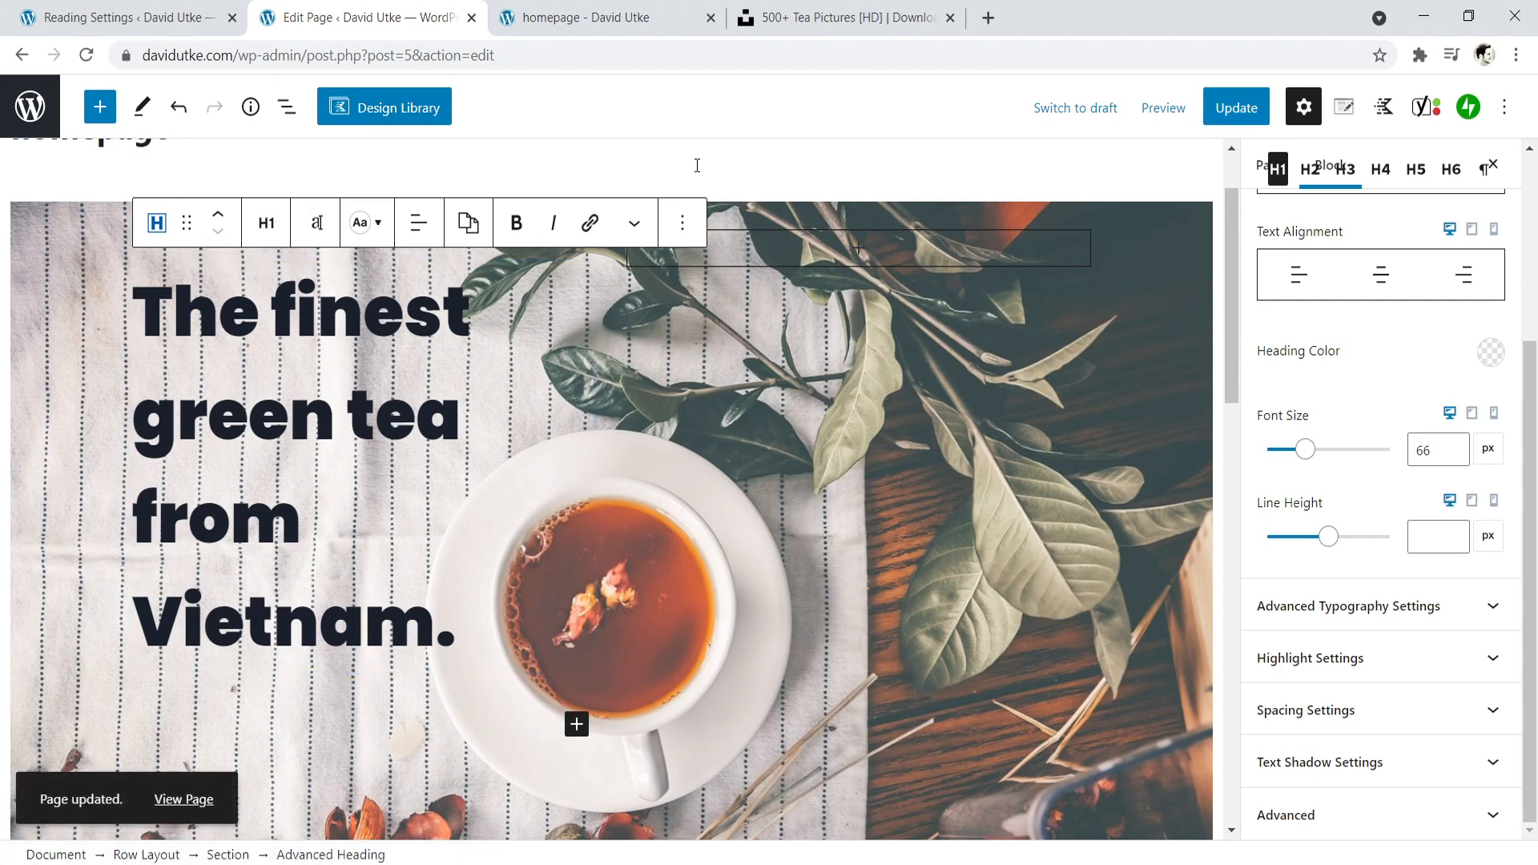
pyautogui.click(585, 14)
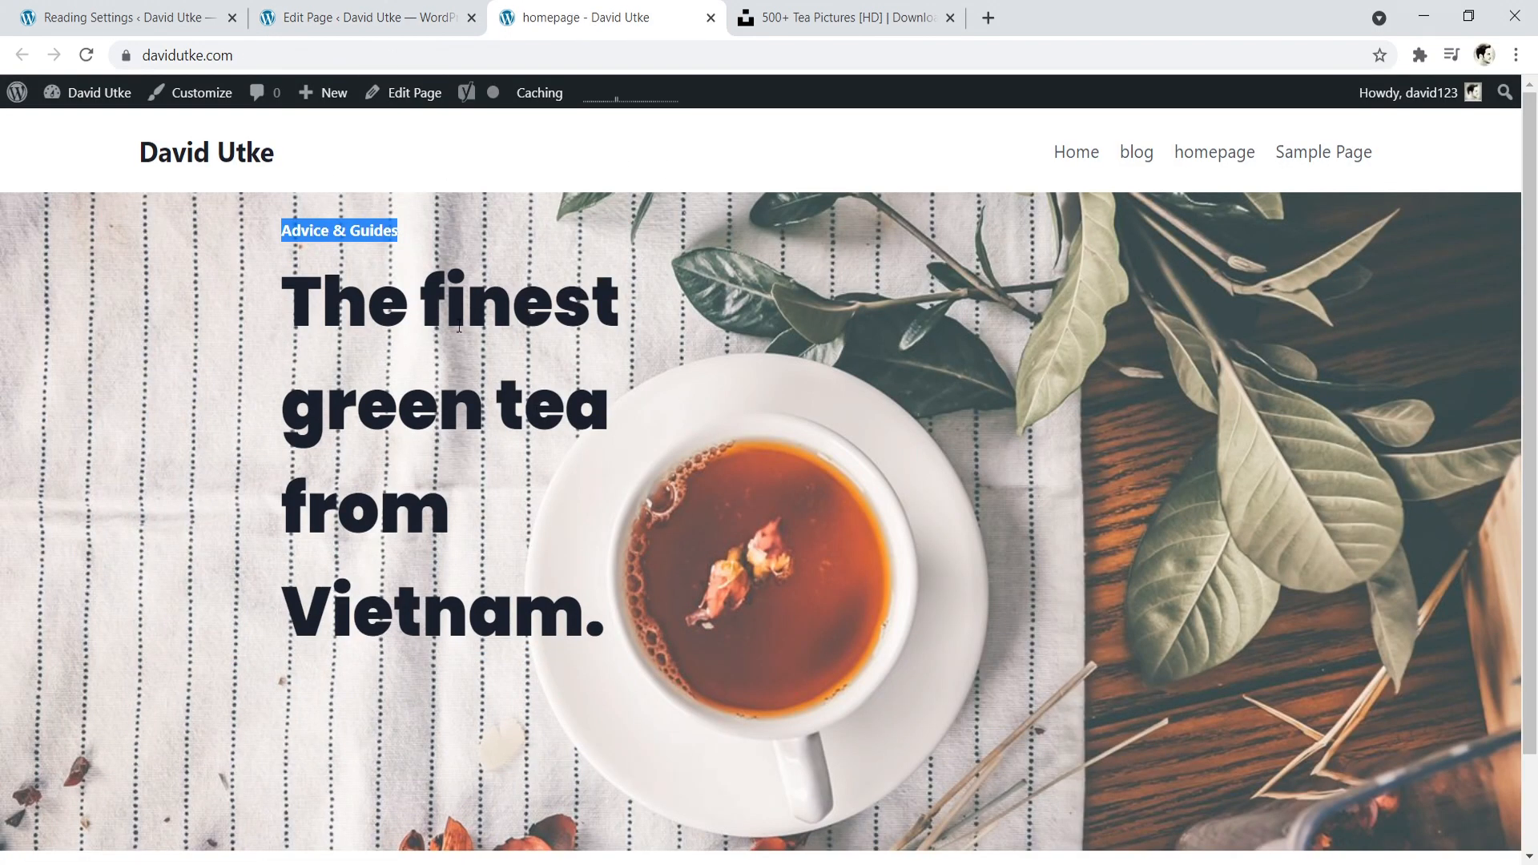
pyautogui.click(368, 316)
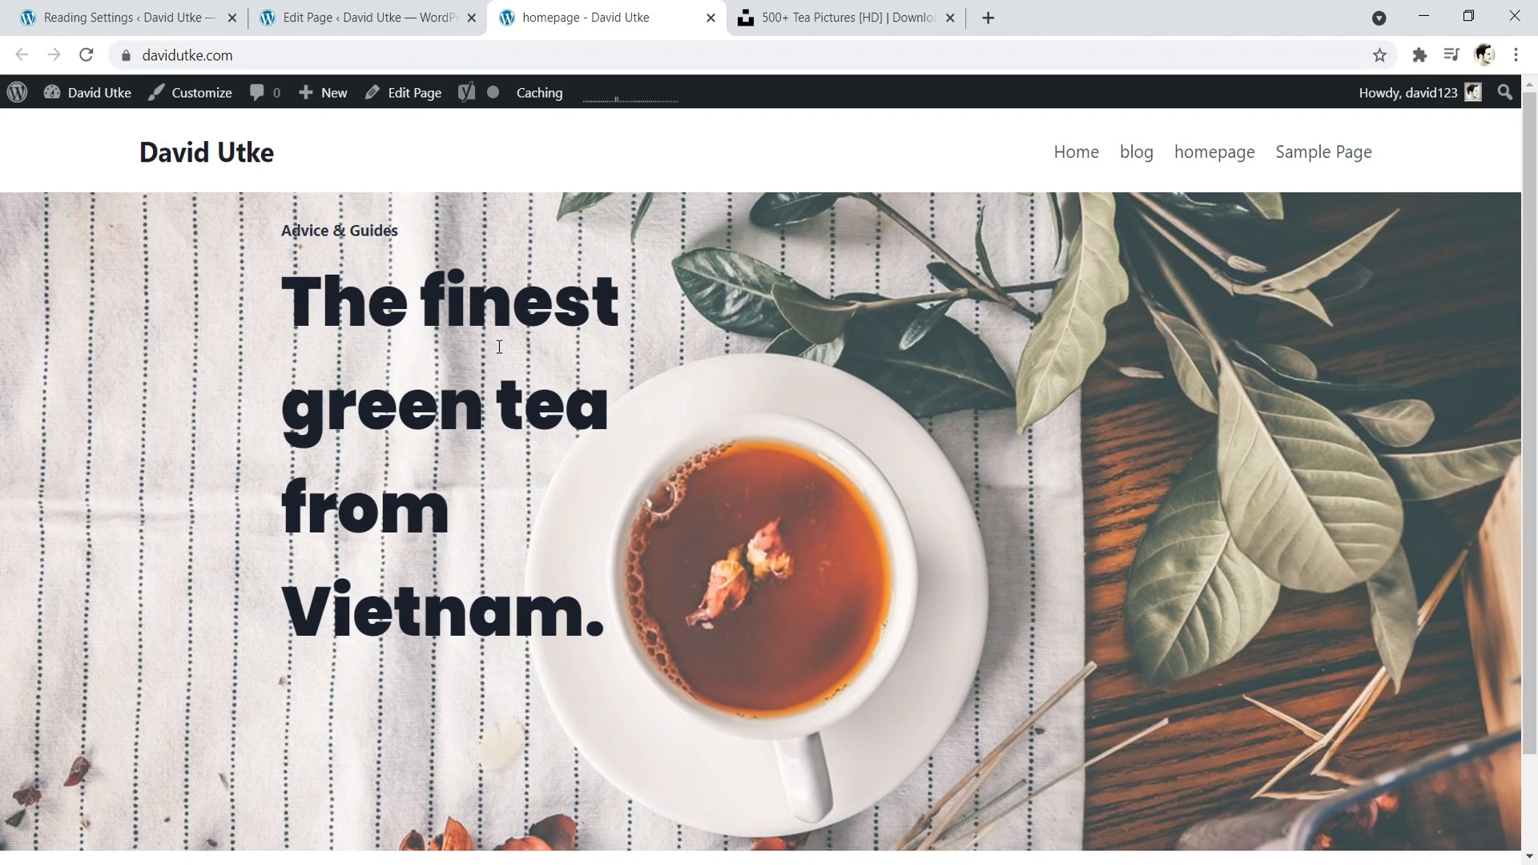
pyautogui.scroll(-1, 422, 549)
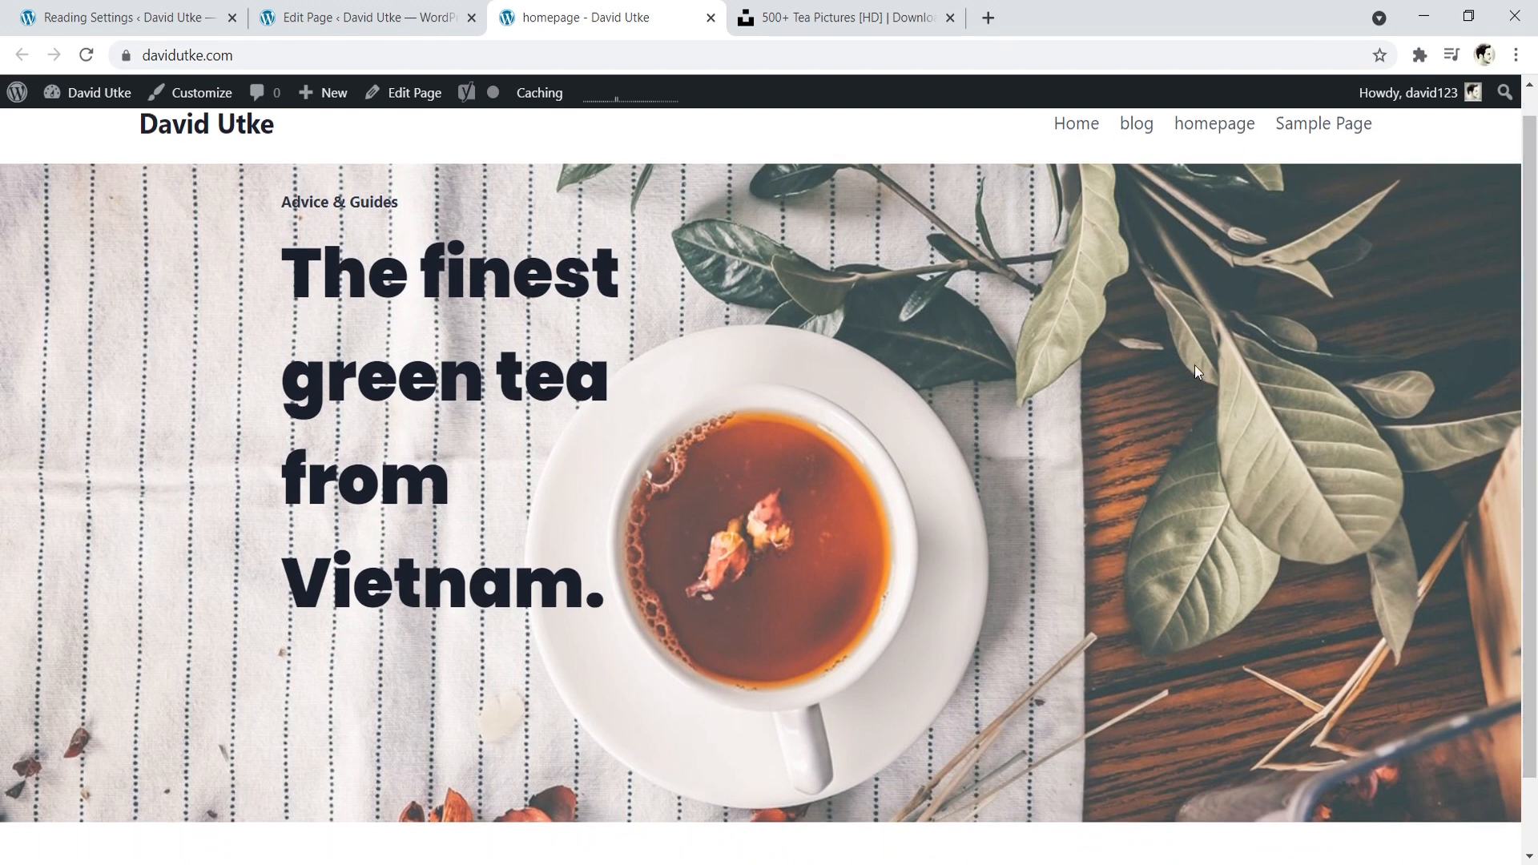
pyautogui.scroll(-2, 723, 742)
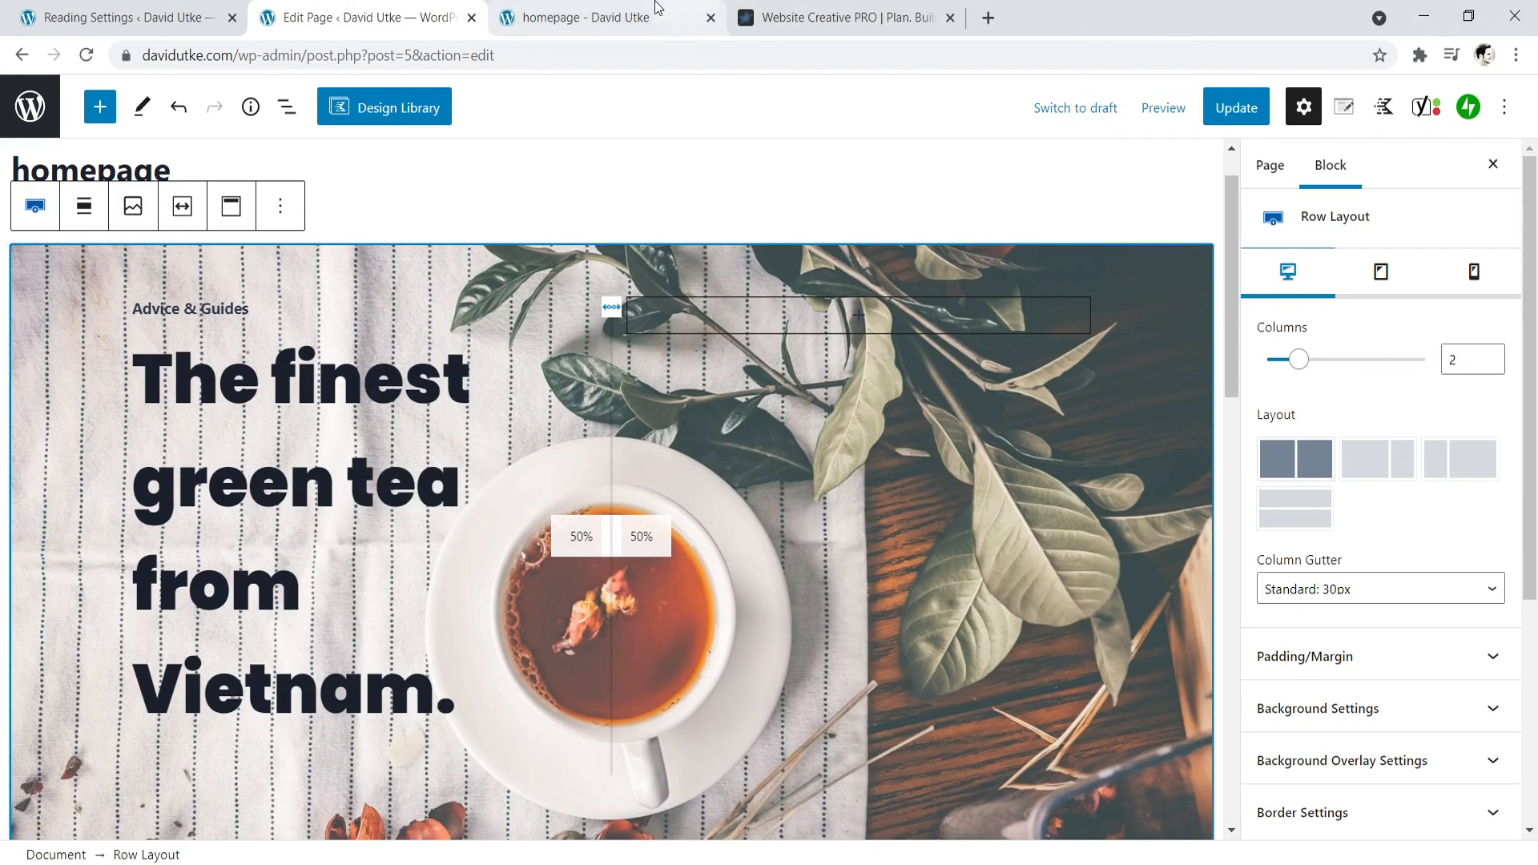
# - Examine the section layout of the Website Creative PRO homepage and compare it with the live tea homepage
pyautogui.click(623, 9)
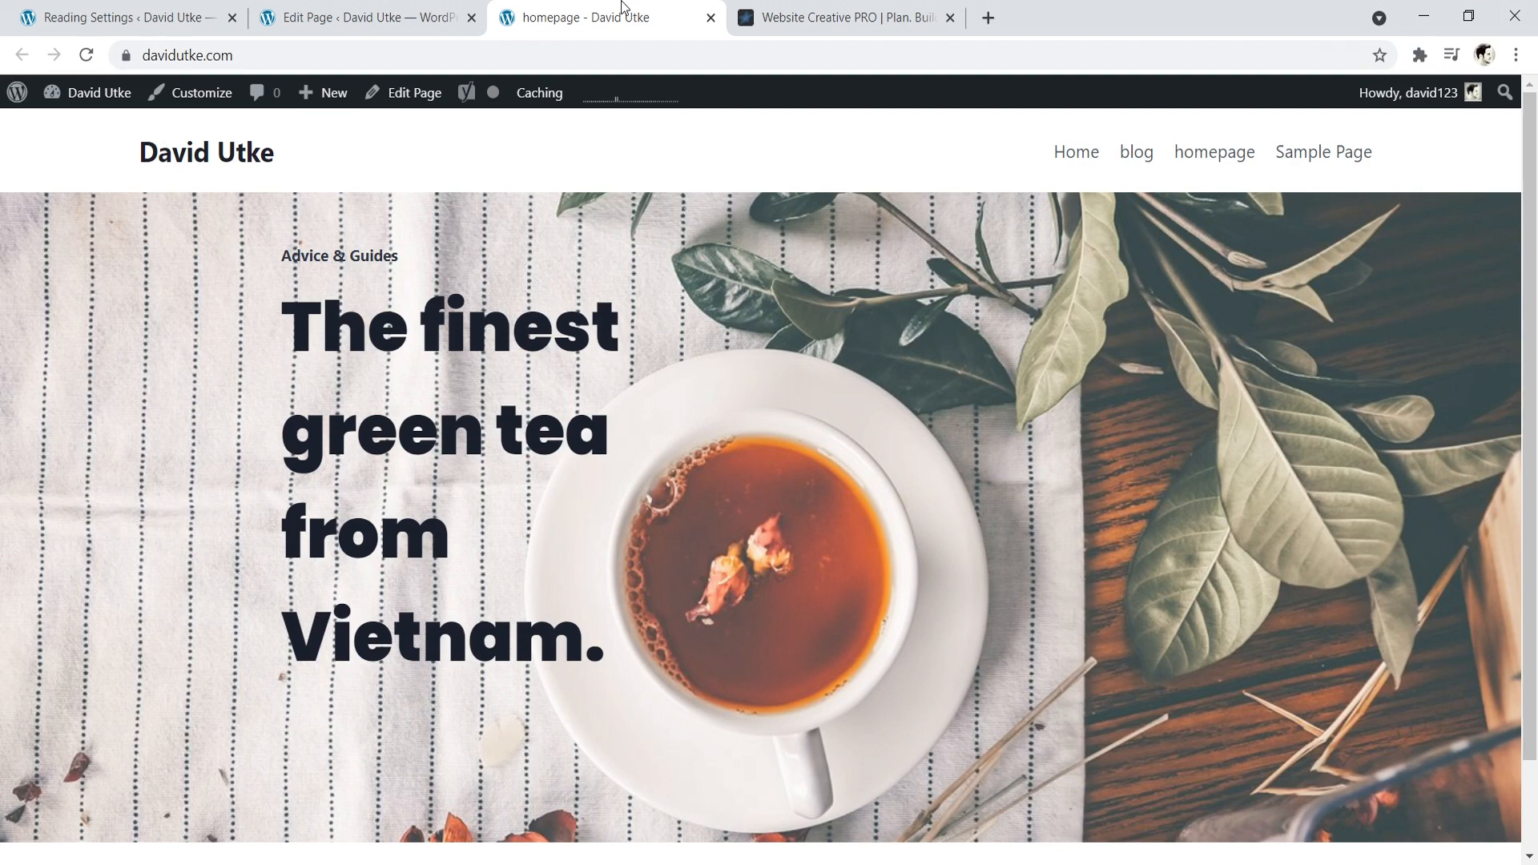
pyautogui.click(841, 18)
pyautogui.moveTo(1528, 157); pyautogui.dragTo(1493, 252)
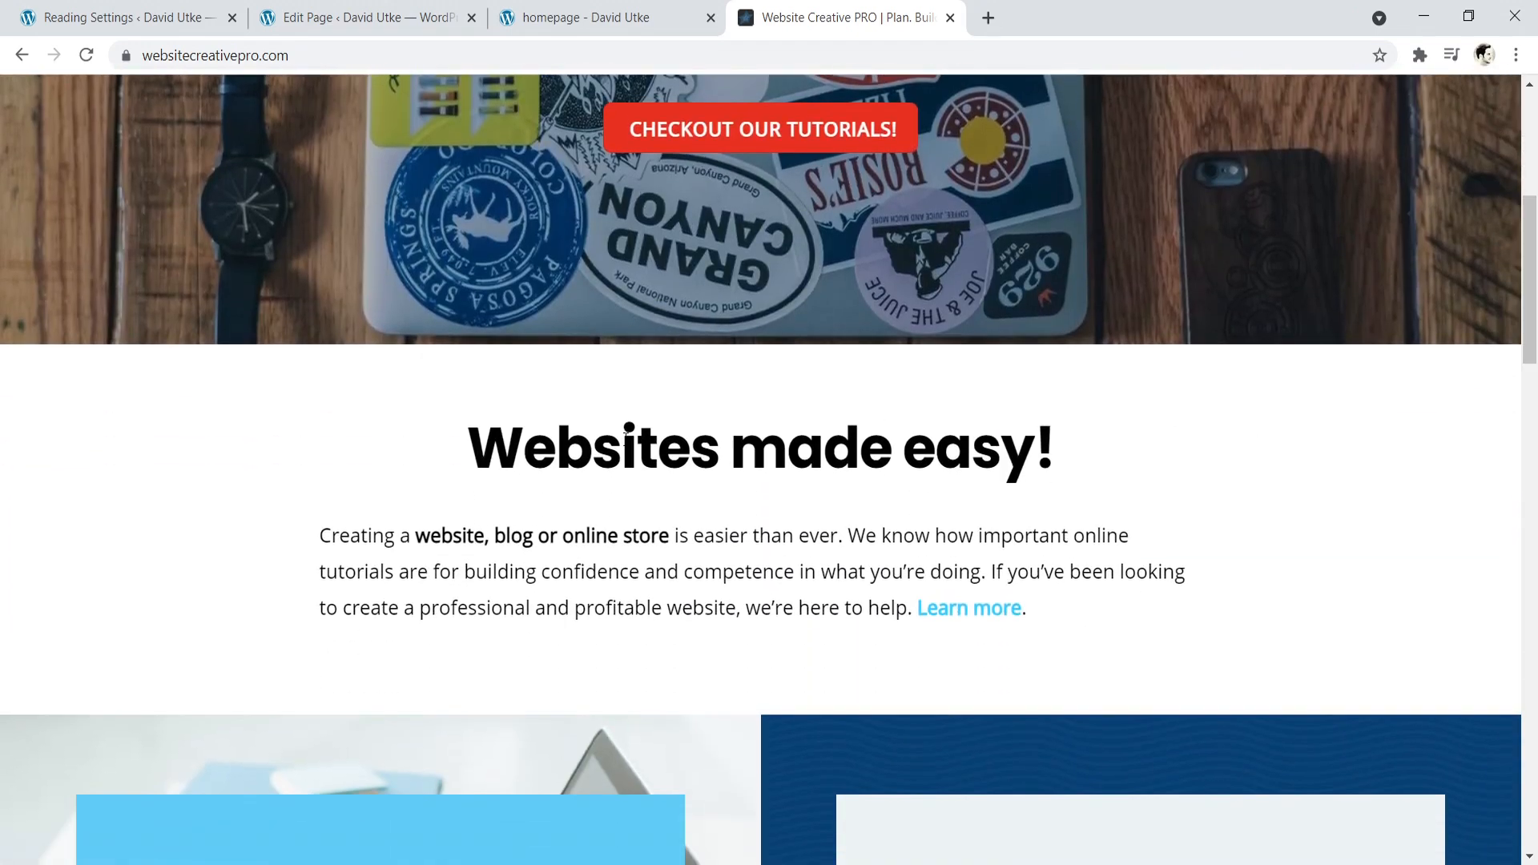
pyautogui.scroll(-8, 768, 360)
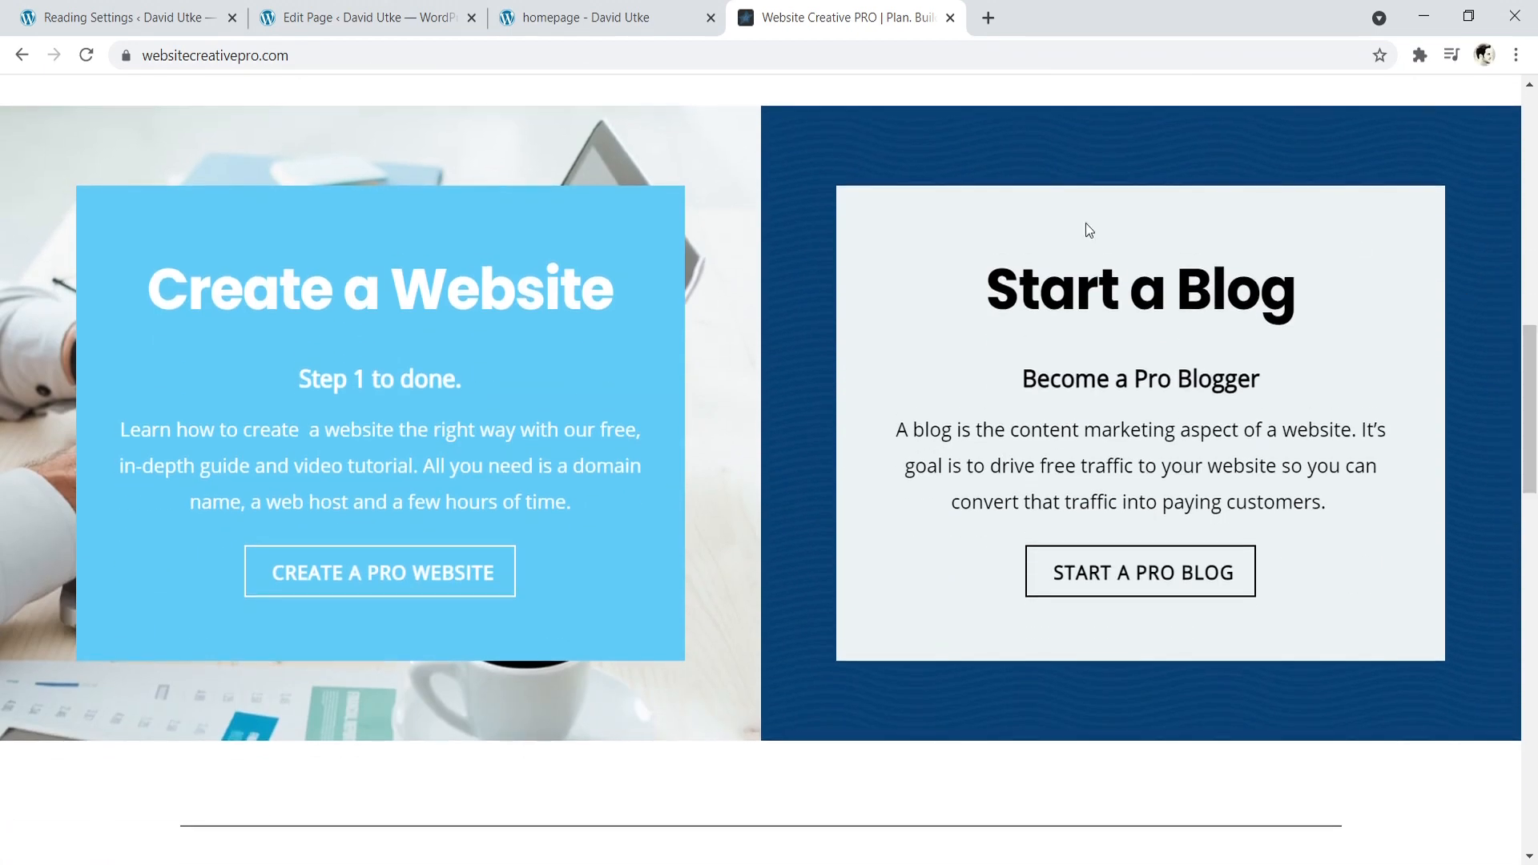
pyautogui.moveTo(1530, 361); pyautogui.dragTo(1533, 693)
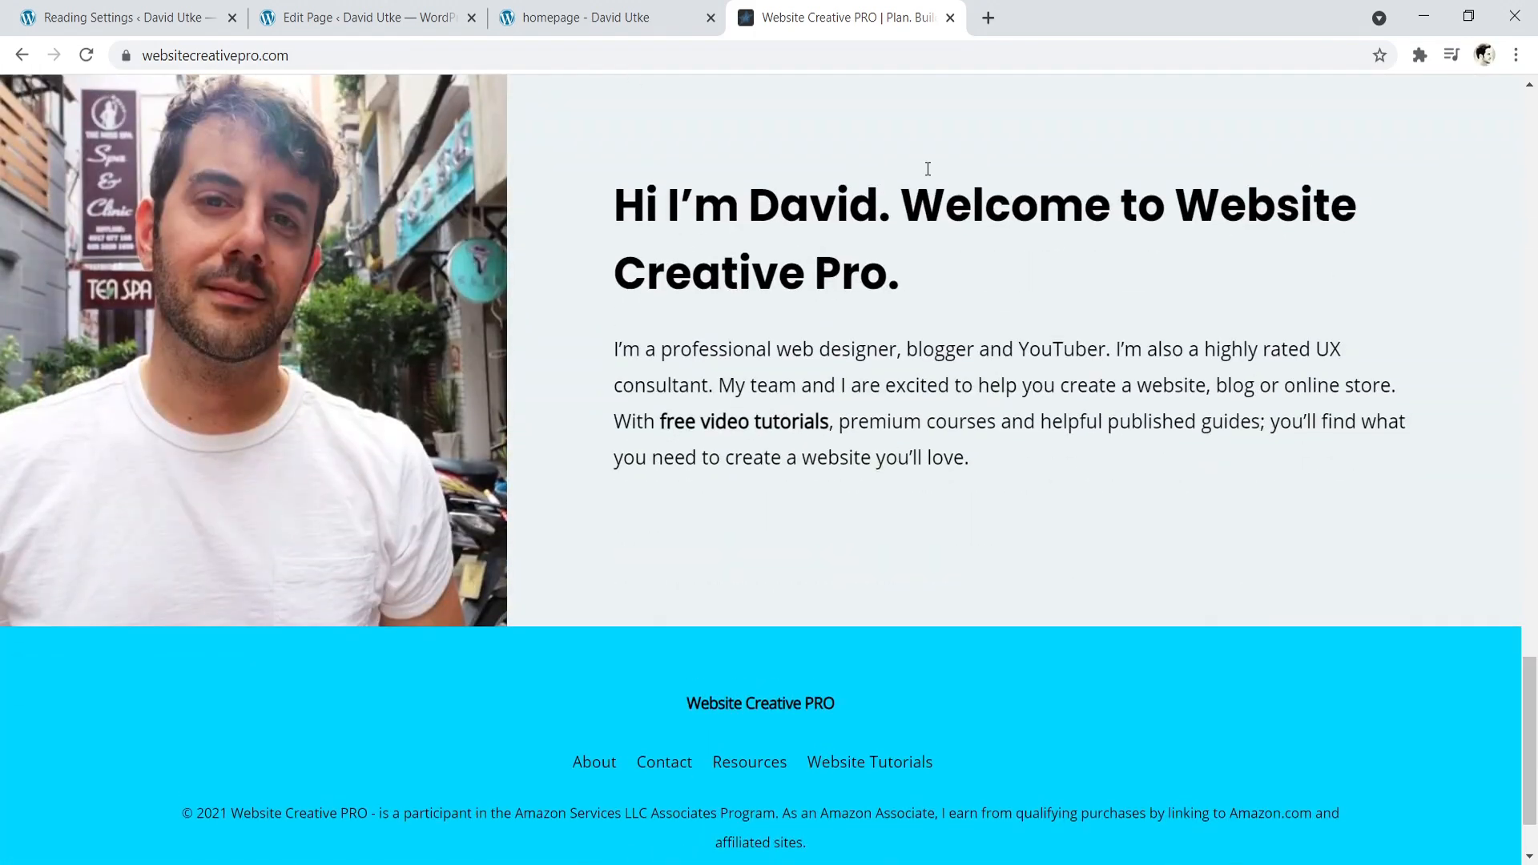
pyautogui.moveTo(1532, 741); pyautogui.dragTo(1534, 365)
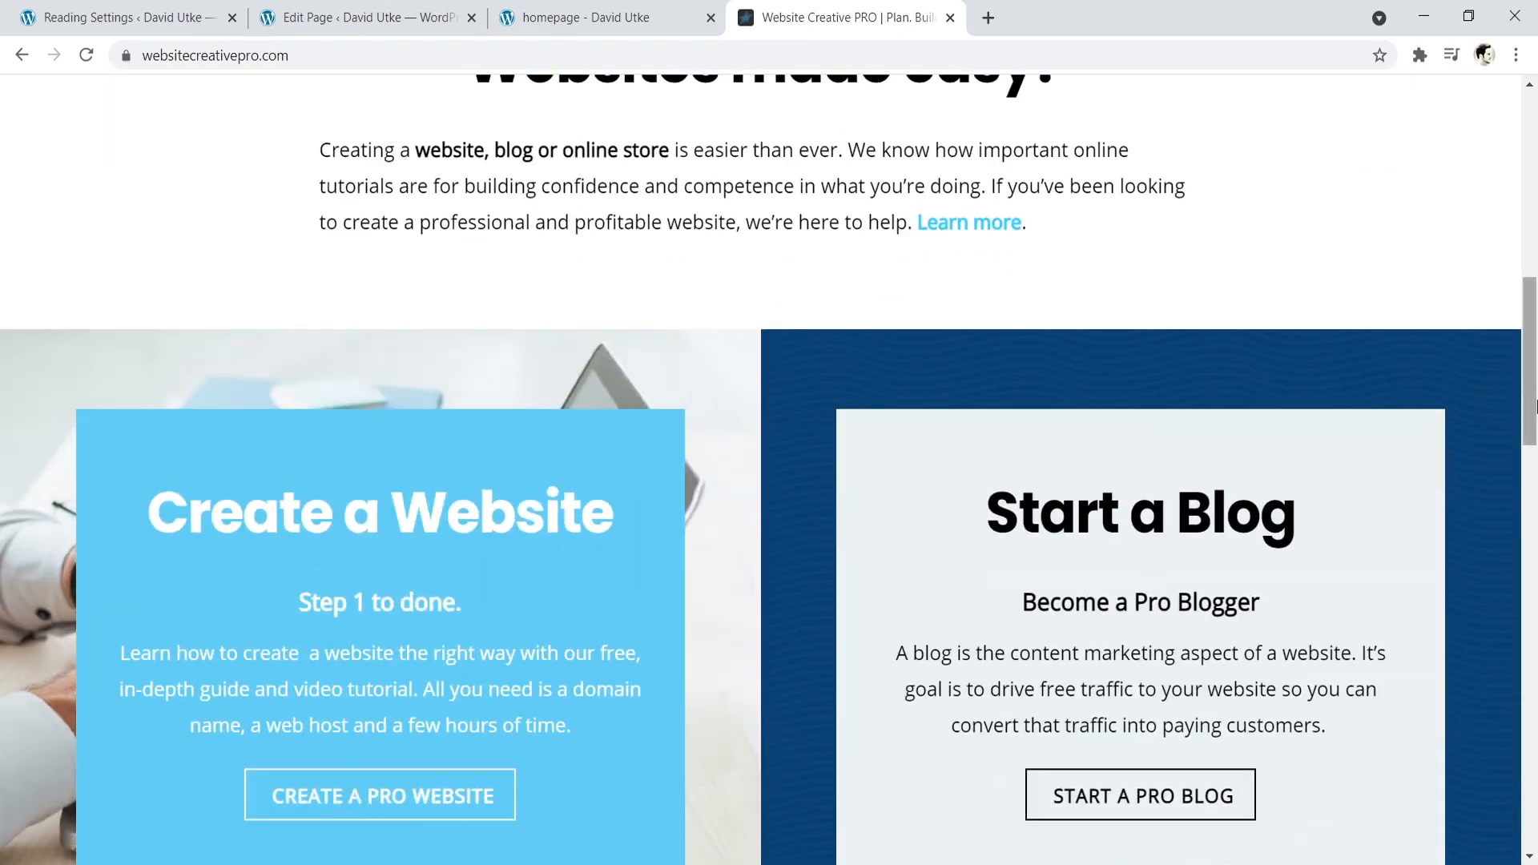
pyautogui.scroll(8, 1291, 198)
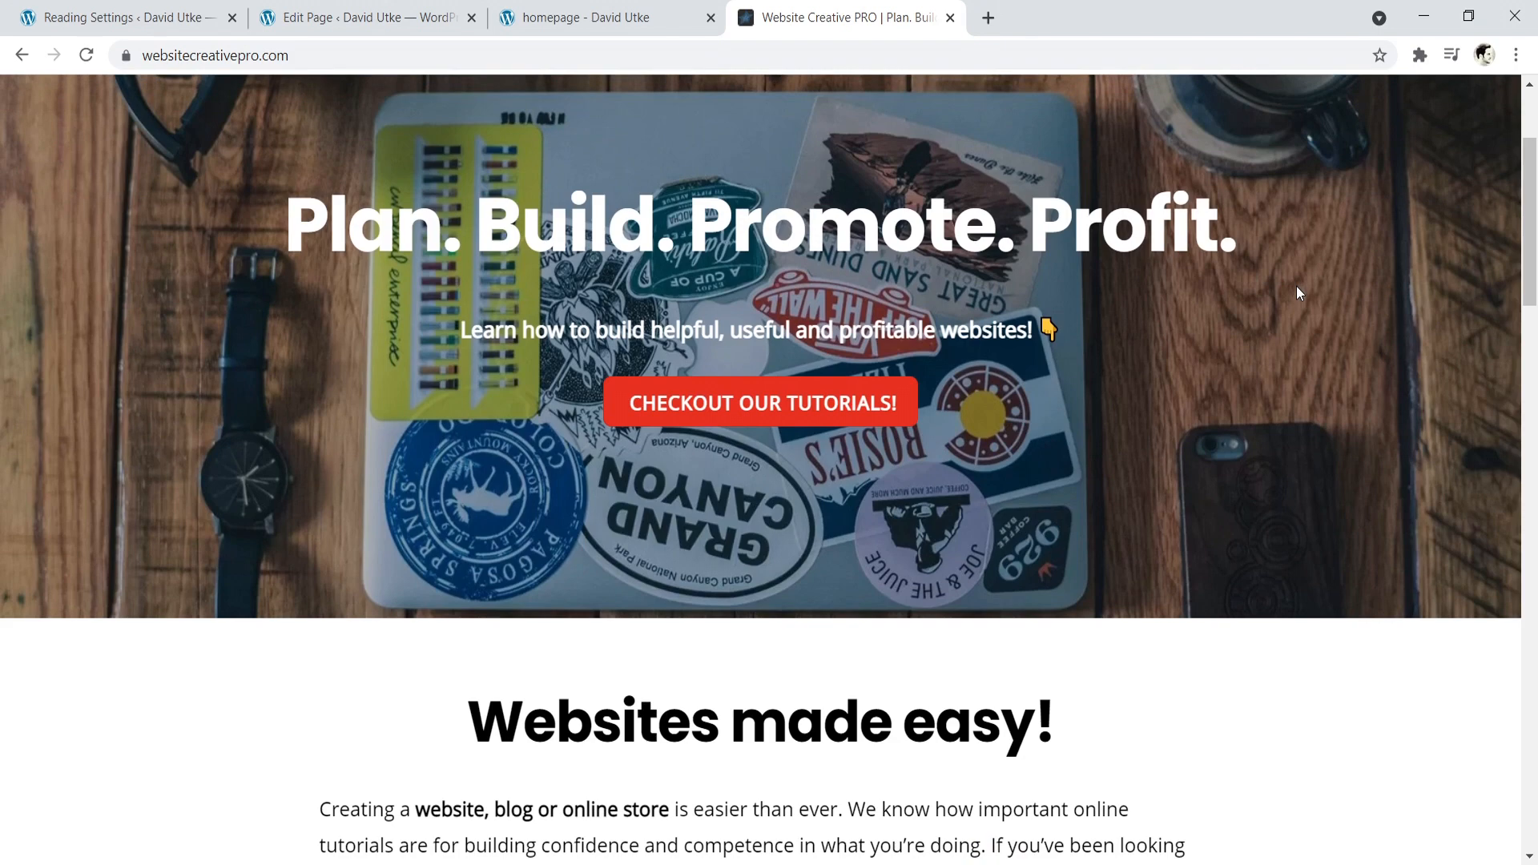
pyautogui.click(570, 8)
pyautogui.scroll(-3, 1016, 679)
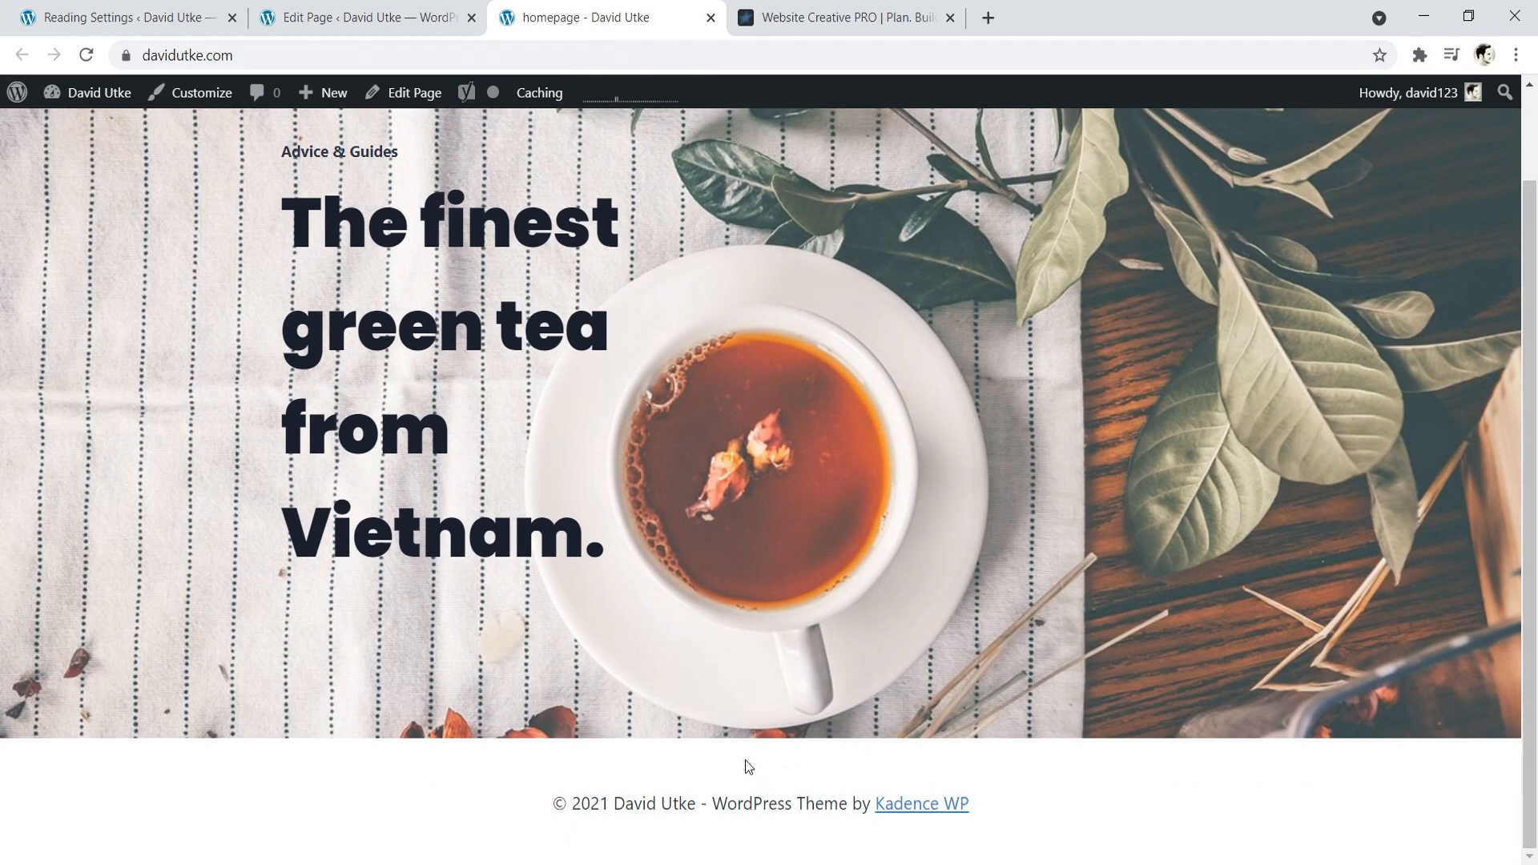
# - Return to the page editor and insert an Advanced Heading block below the hero section's row
pyautogui.click(429, 6)
pyautogui.moveTo(1232, 190); pyautogui.dragTo(1217, 309)
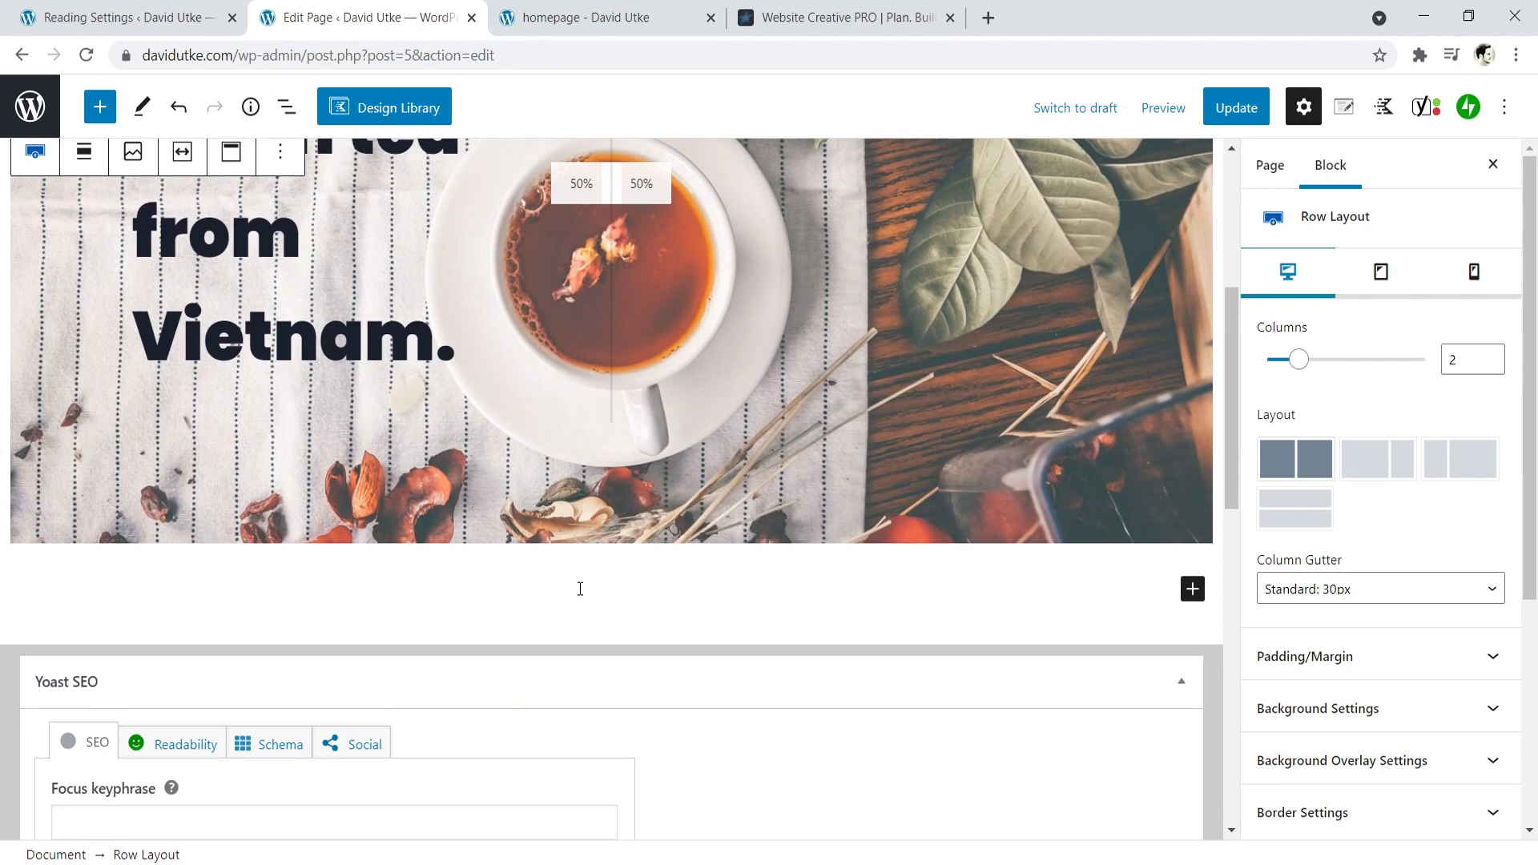
pyautogui.click(1193, 589)
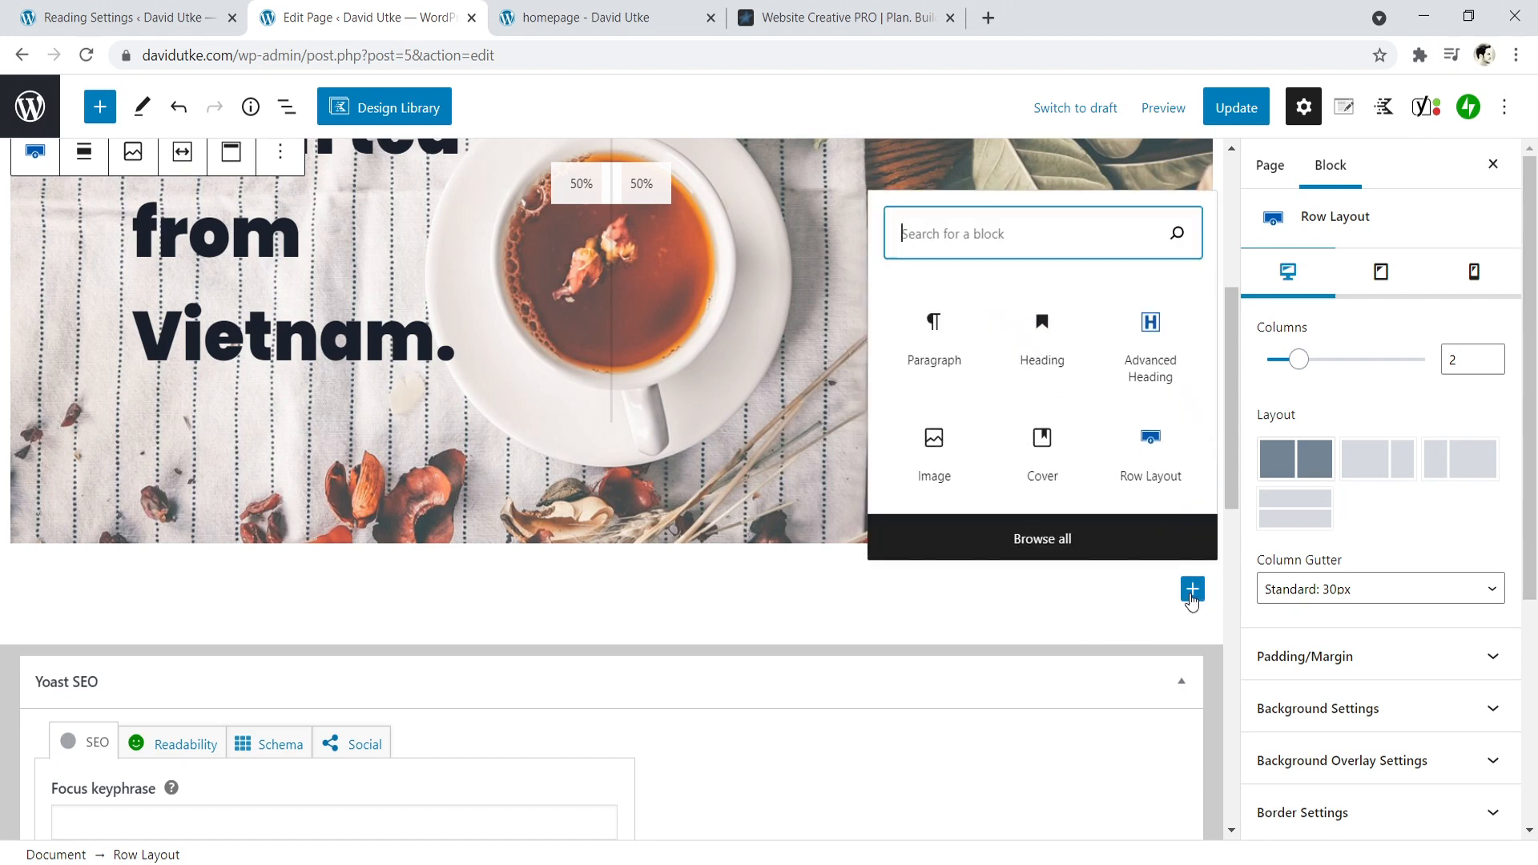
pyautogui.click(1160, 354)
pyautogui.click(110, 604)
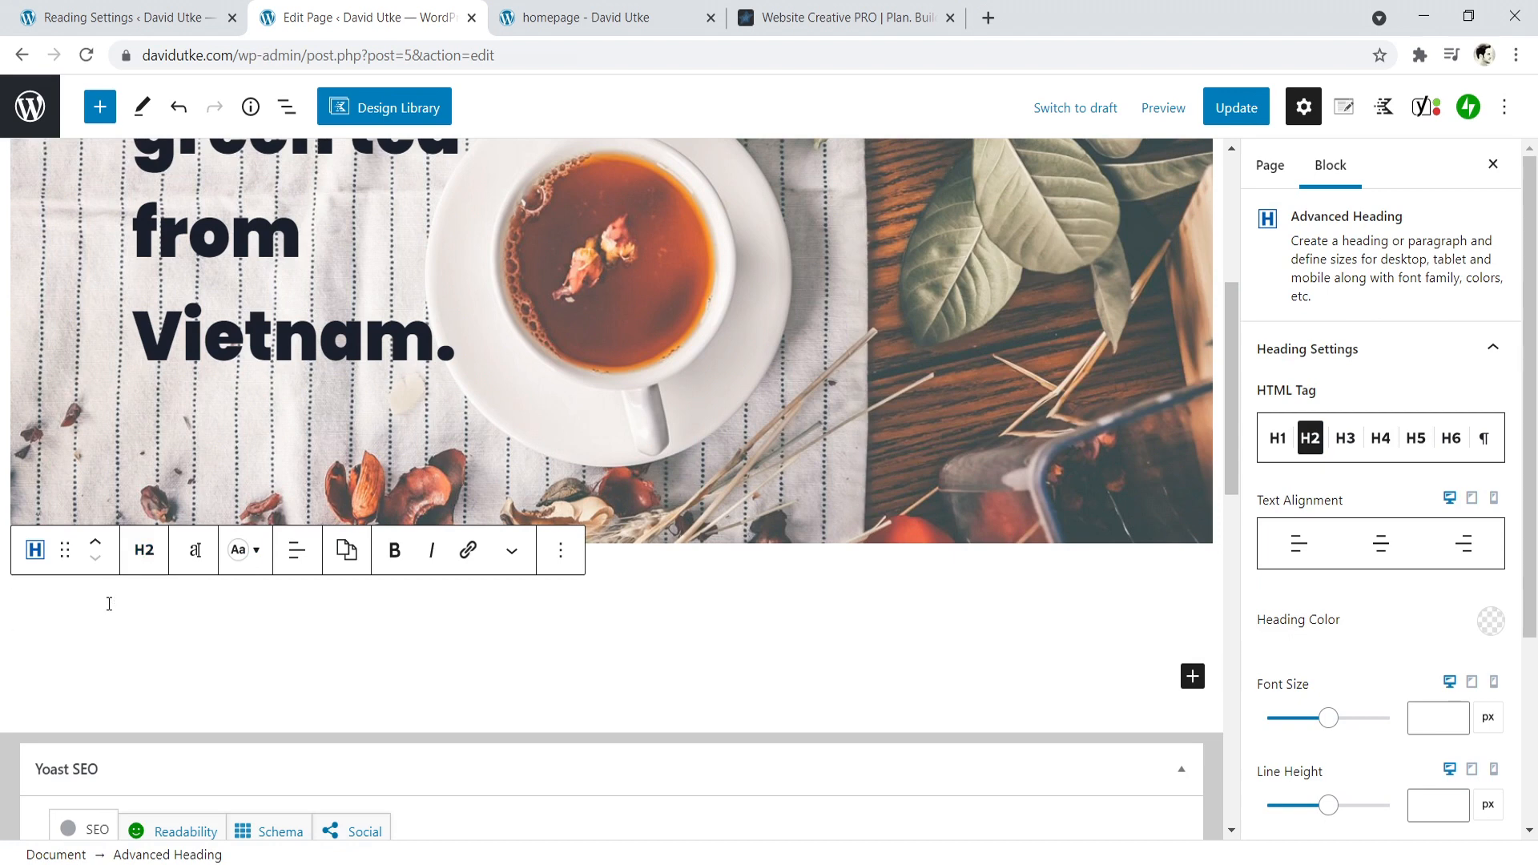
# - Enter "Featured In:" as the text of the new heading below the hero and center it
pyautogui.write('Featured In:')
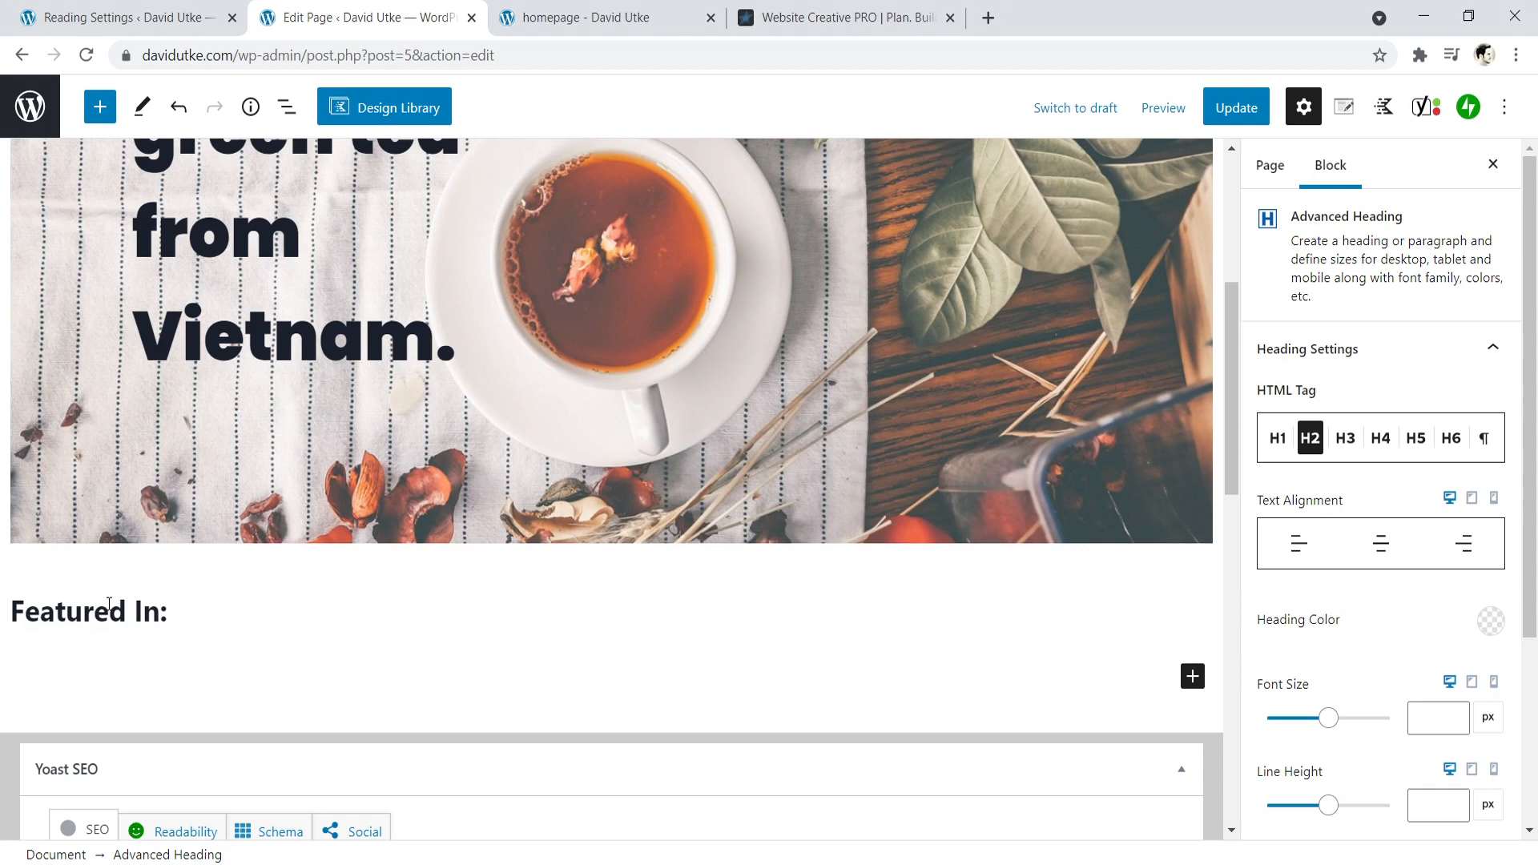
pyautogui.click(296, 550)
pyautogui.click(357, 662)
# - Set the font size of the "Featured In:" heading to 22 px
pyautogui.click(619, 614)
pyautogui.moveTo(690, 617); pyautogui.dragTo(530, 617)
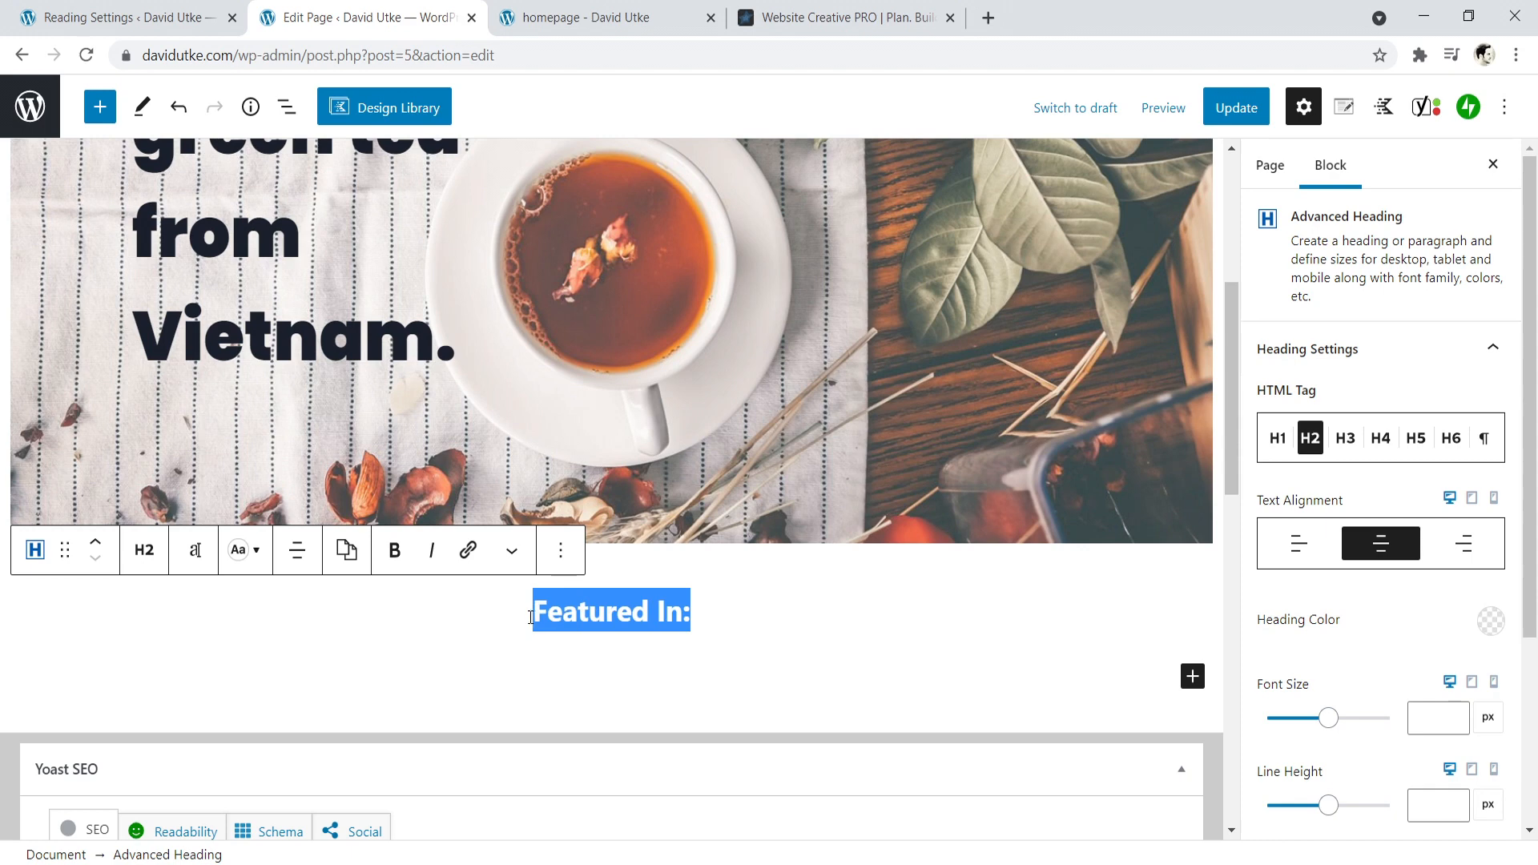
pyautogui.click(192, 552)
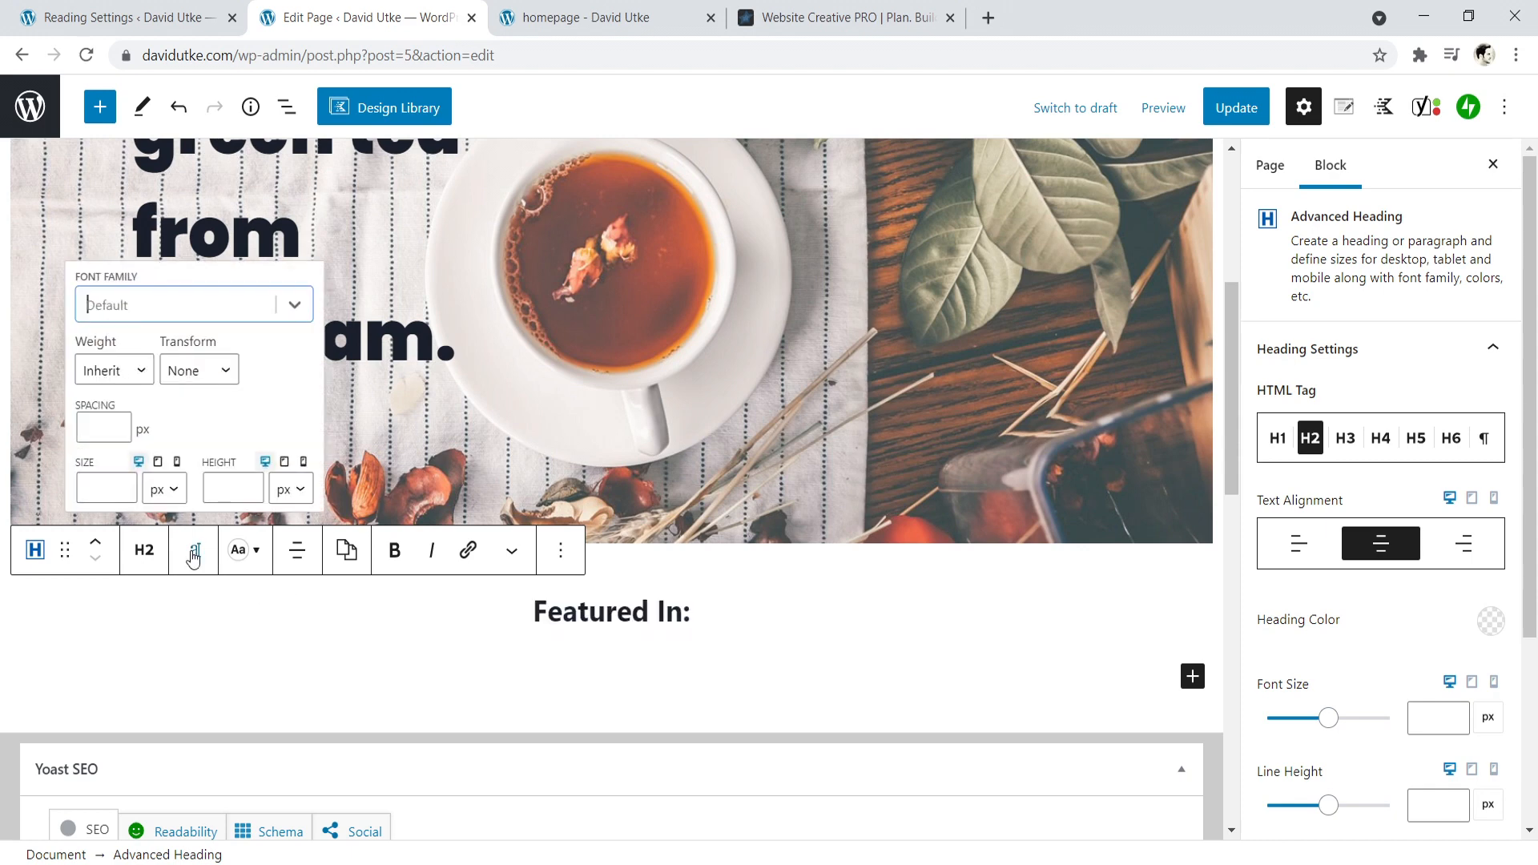
pyautogui.click(112, 486)
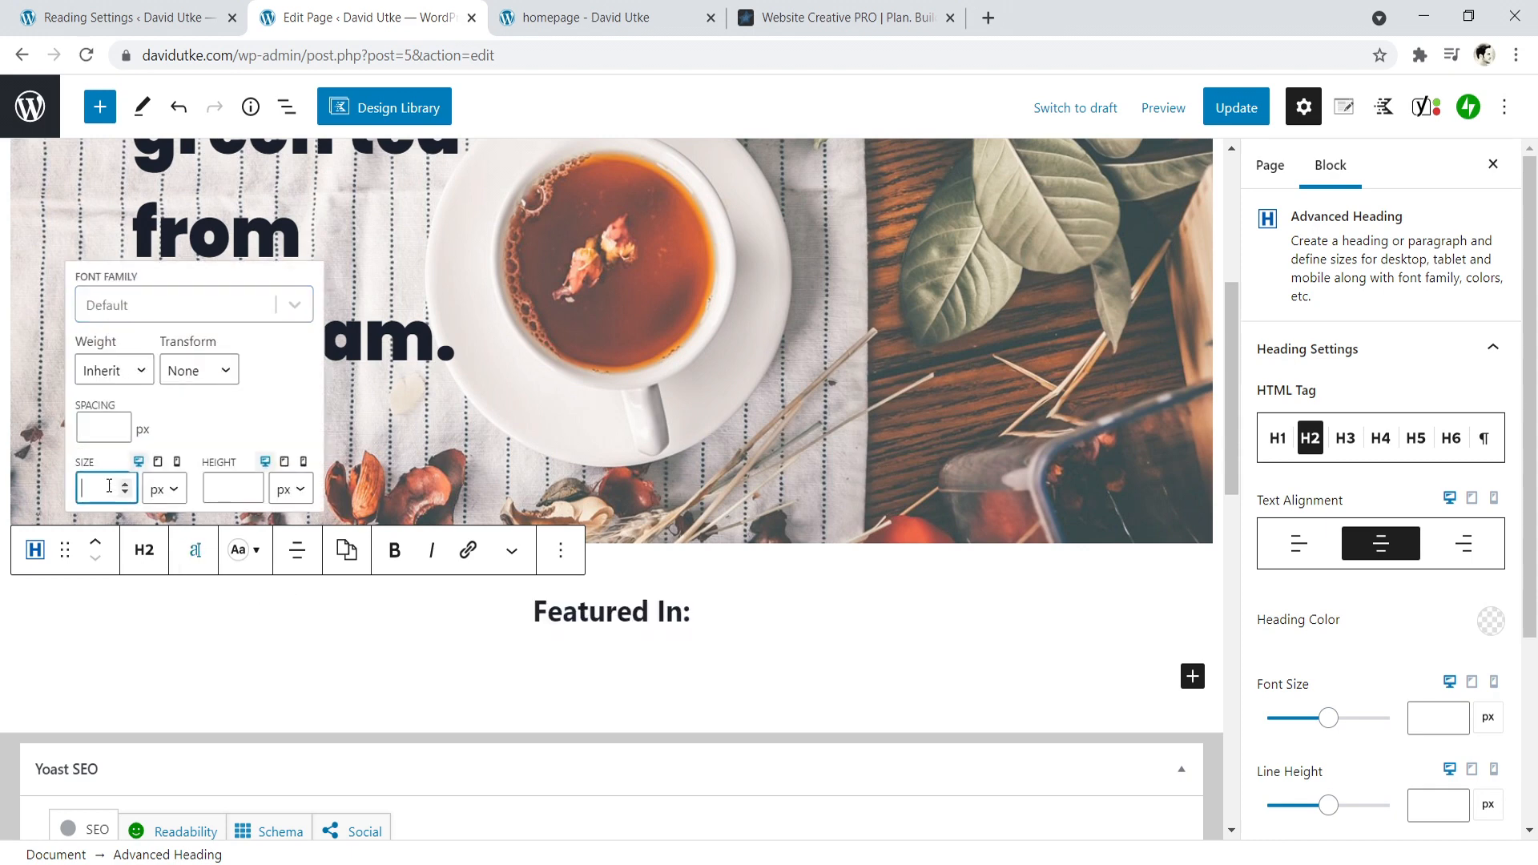
pyautogui.write('5')
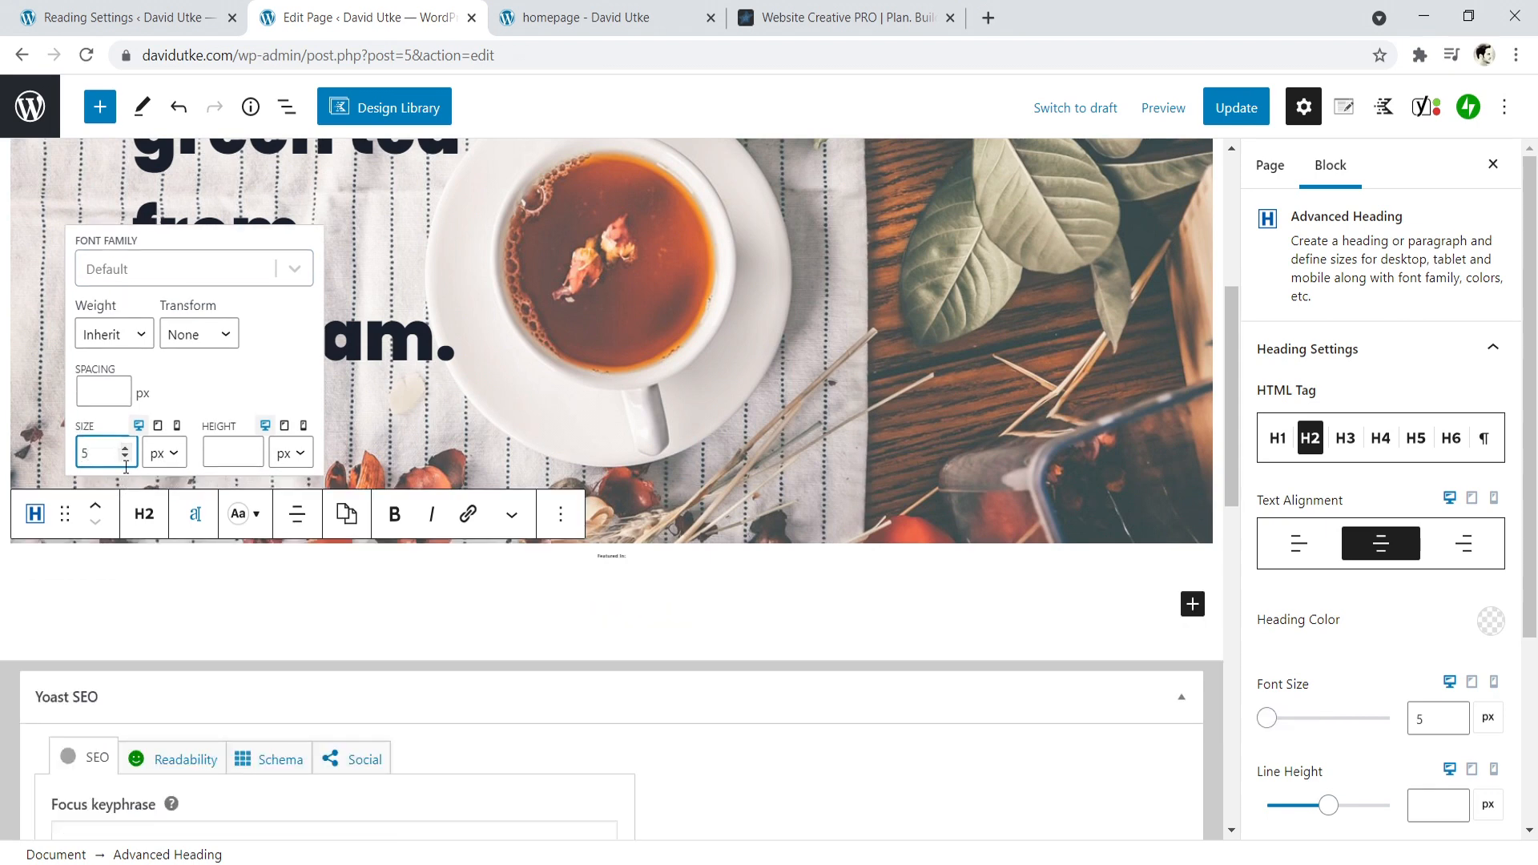
pyautogui.click(123, 448)
pyautogui.click(123, 449)
pyautogui.click(123, 449)
pyautogui.click(124, 451)
pyautogui.click(124, 453)
pyautogui.click(125, 454)
pyautogui.click(125, 454)
pyautogui.click(125, 461)
pyautogui.click(126, 468)
pyautogui.click(127, 474)
pyautogui.click(126, 479)
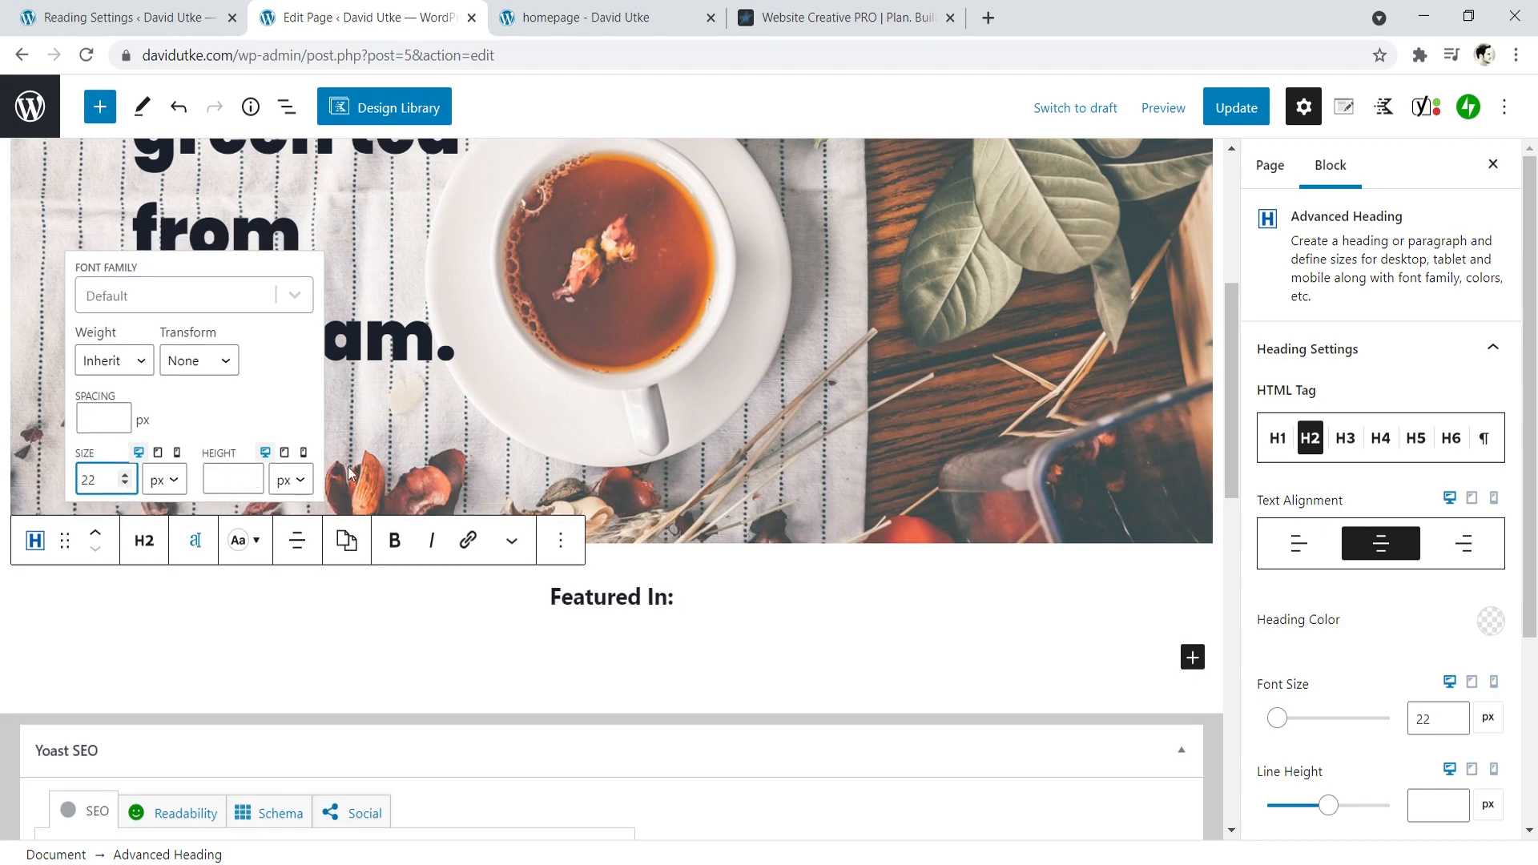
pyautogui.click(641, 596)
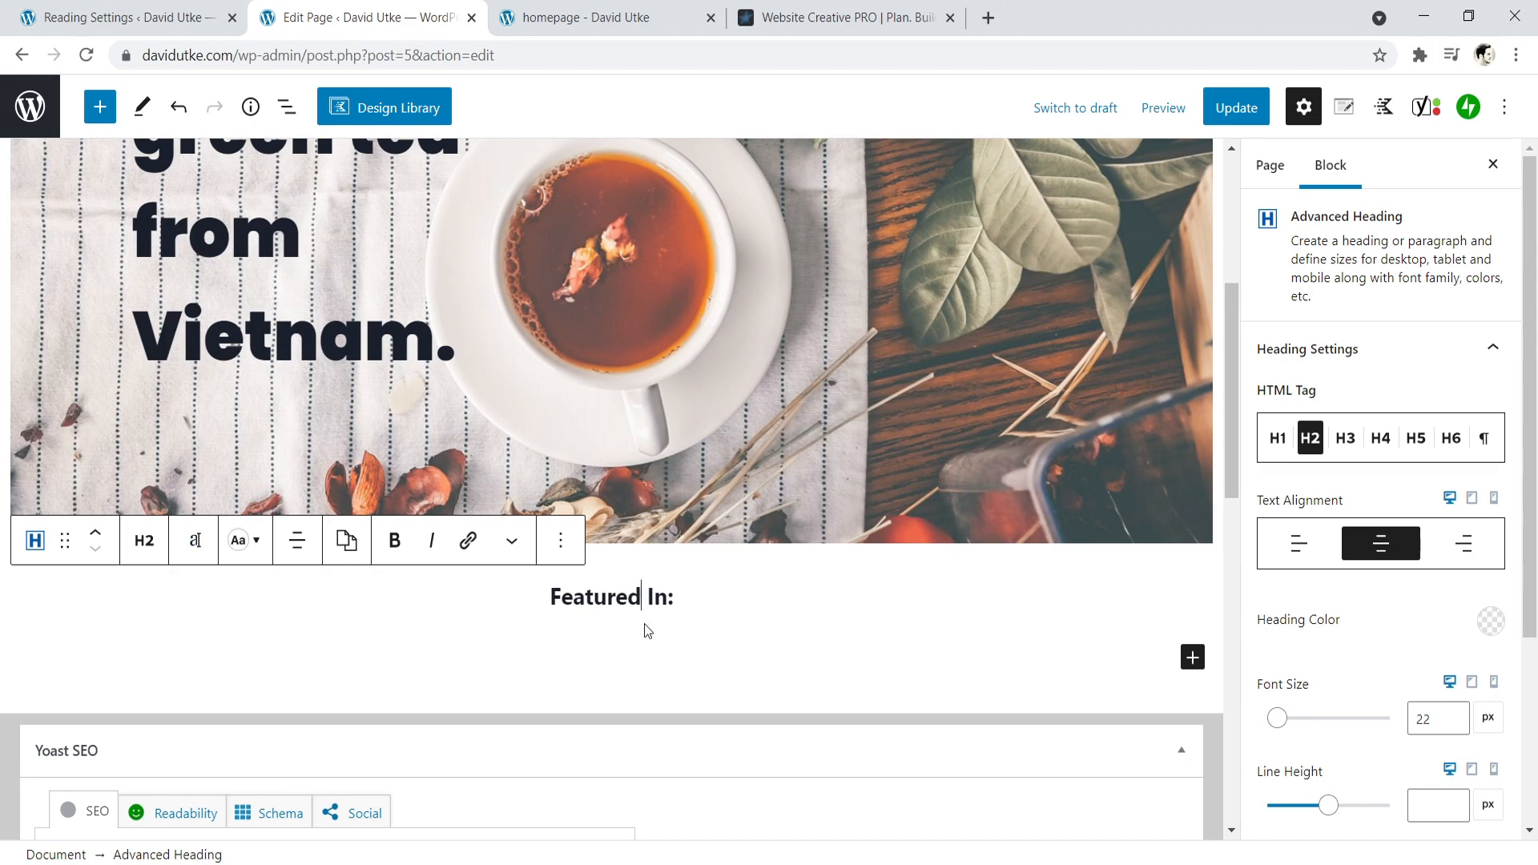
# - Insert an Advanced Gallery block below the "Featured In:" heading
pyautogui.click(596, 636)
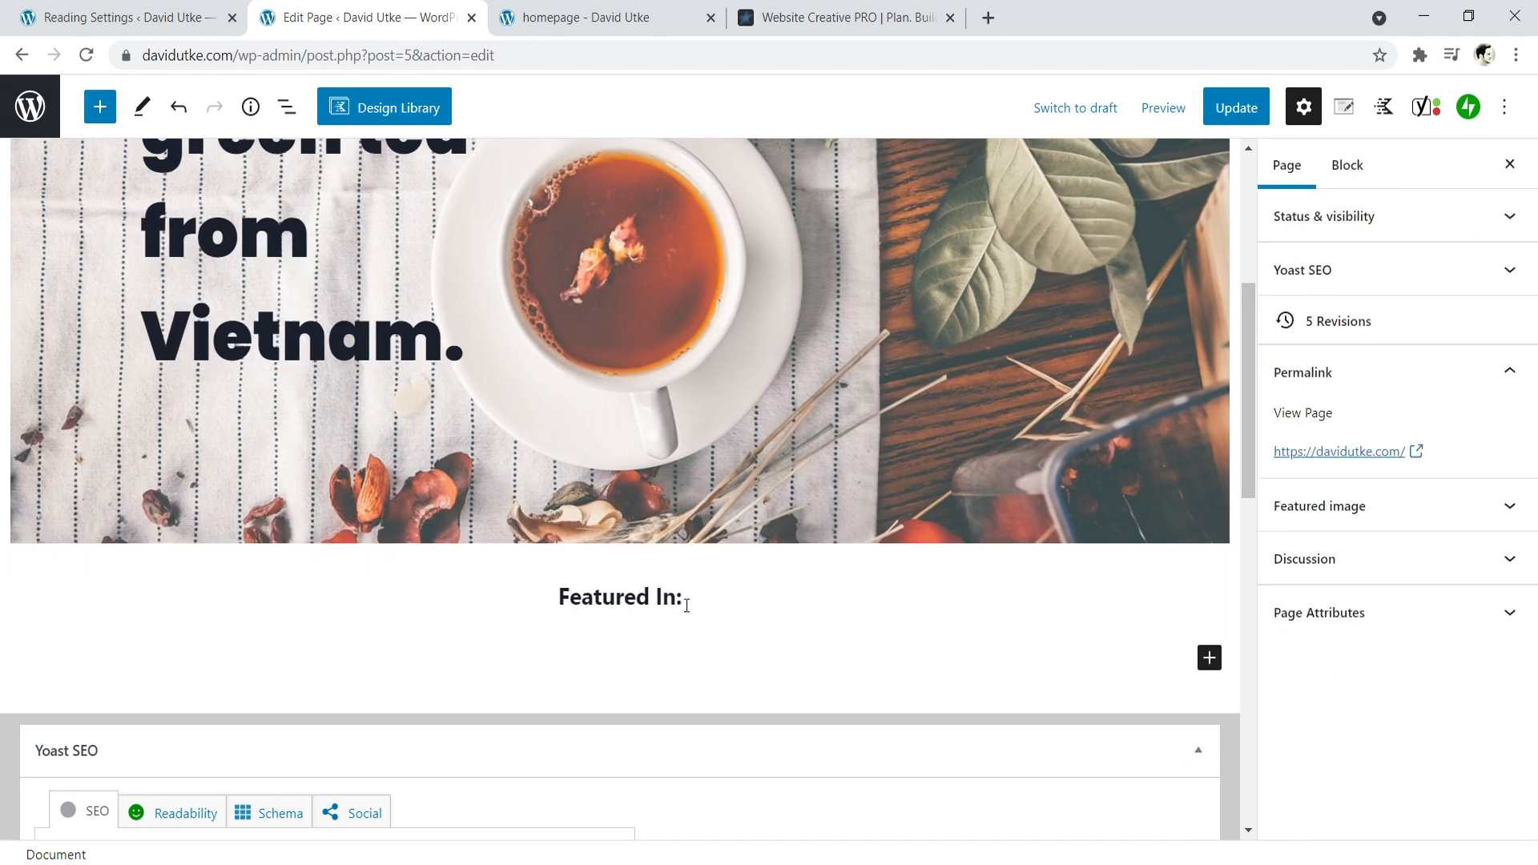
pyautogui.click(1209, 658)
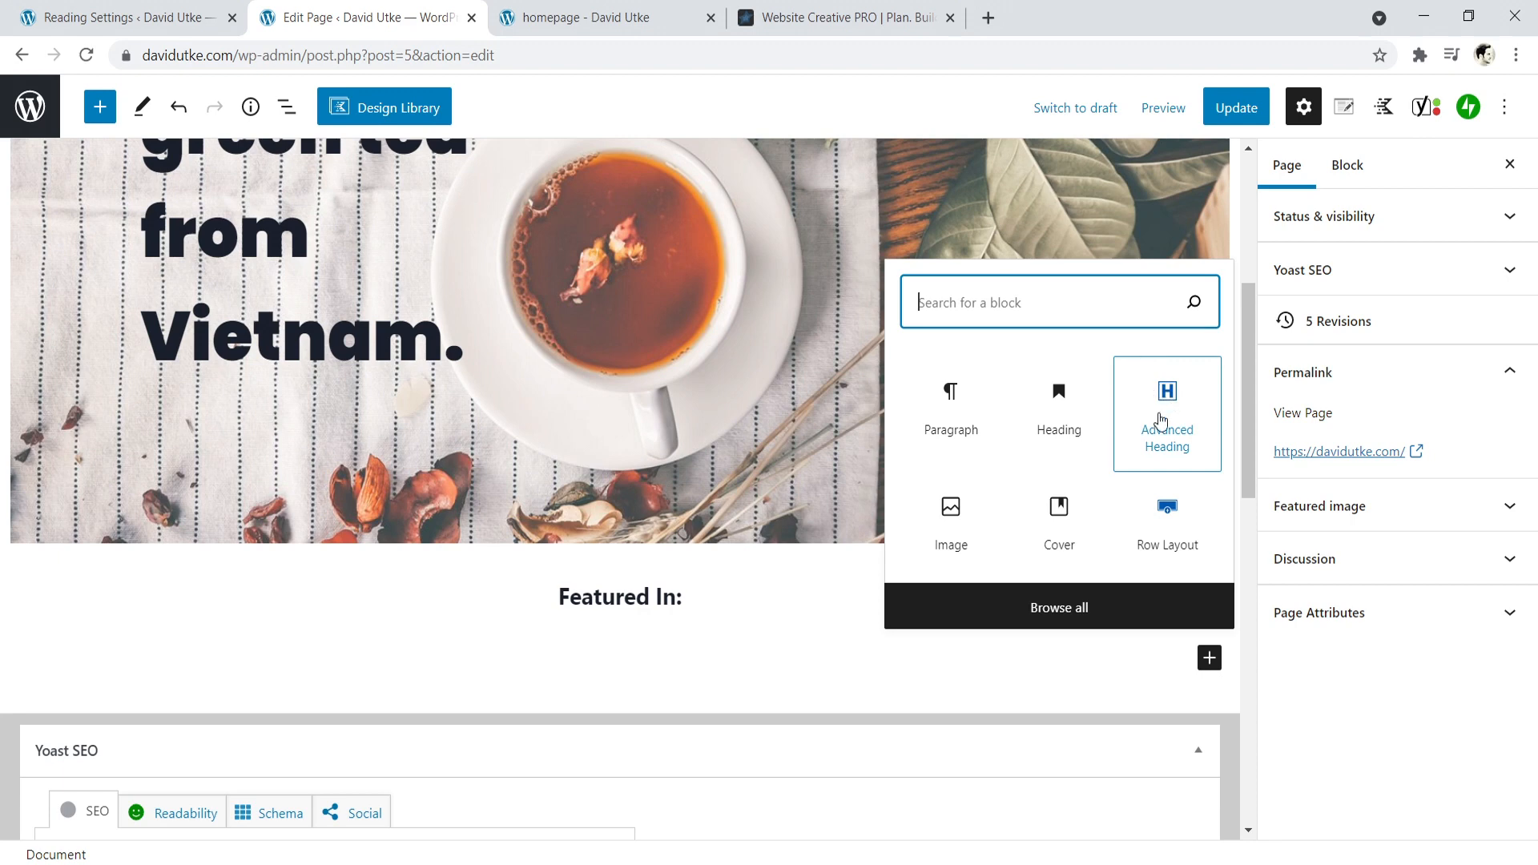
pyautogui.write('advan')
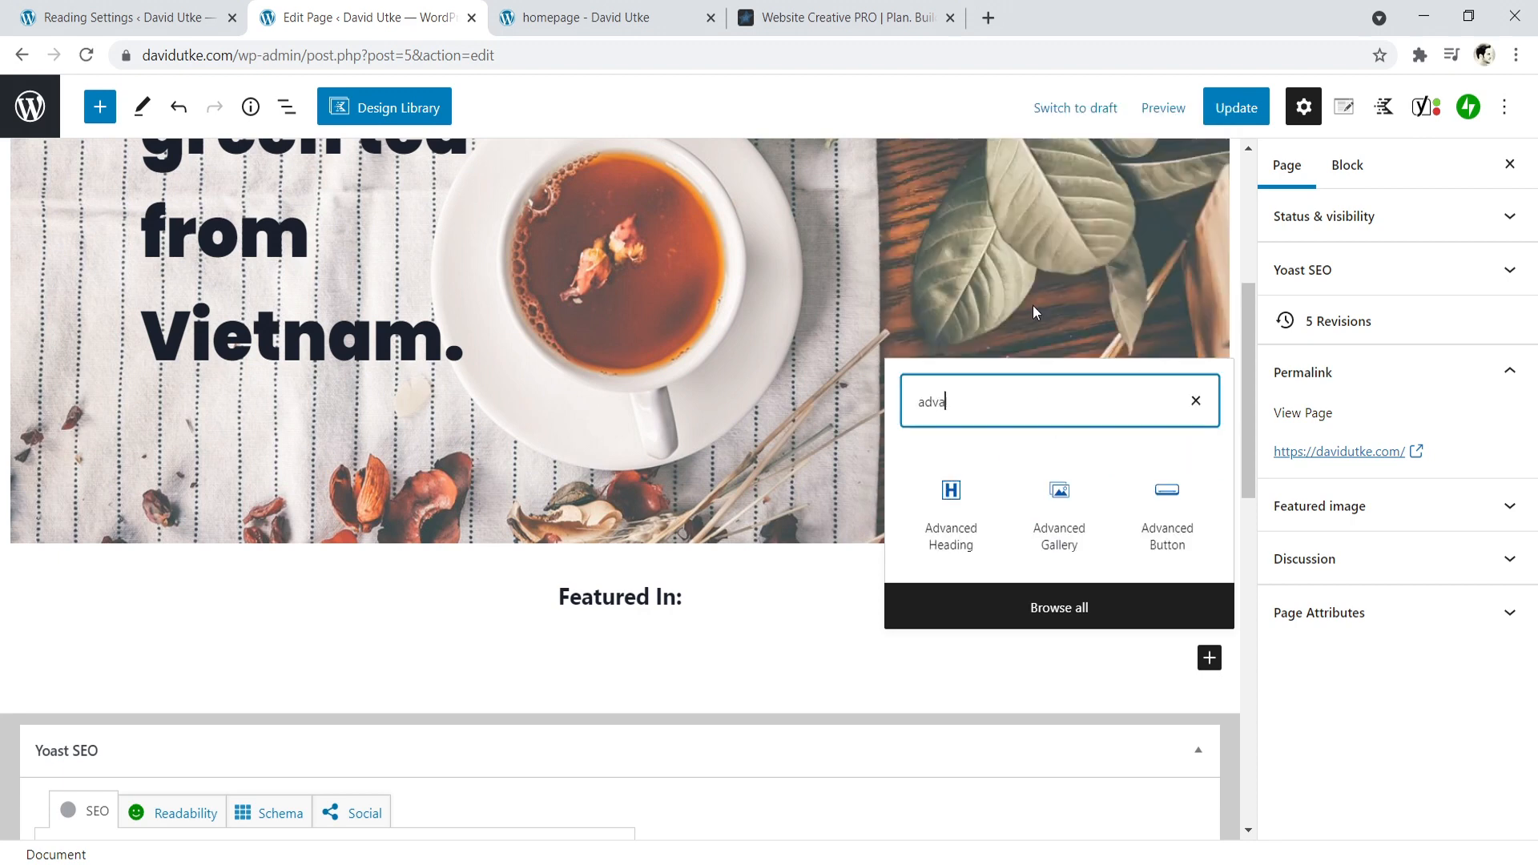
pyautogui.click(1052, 515)
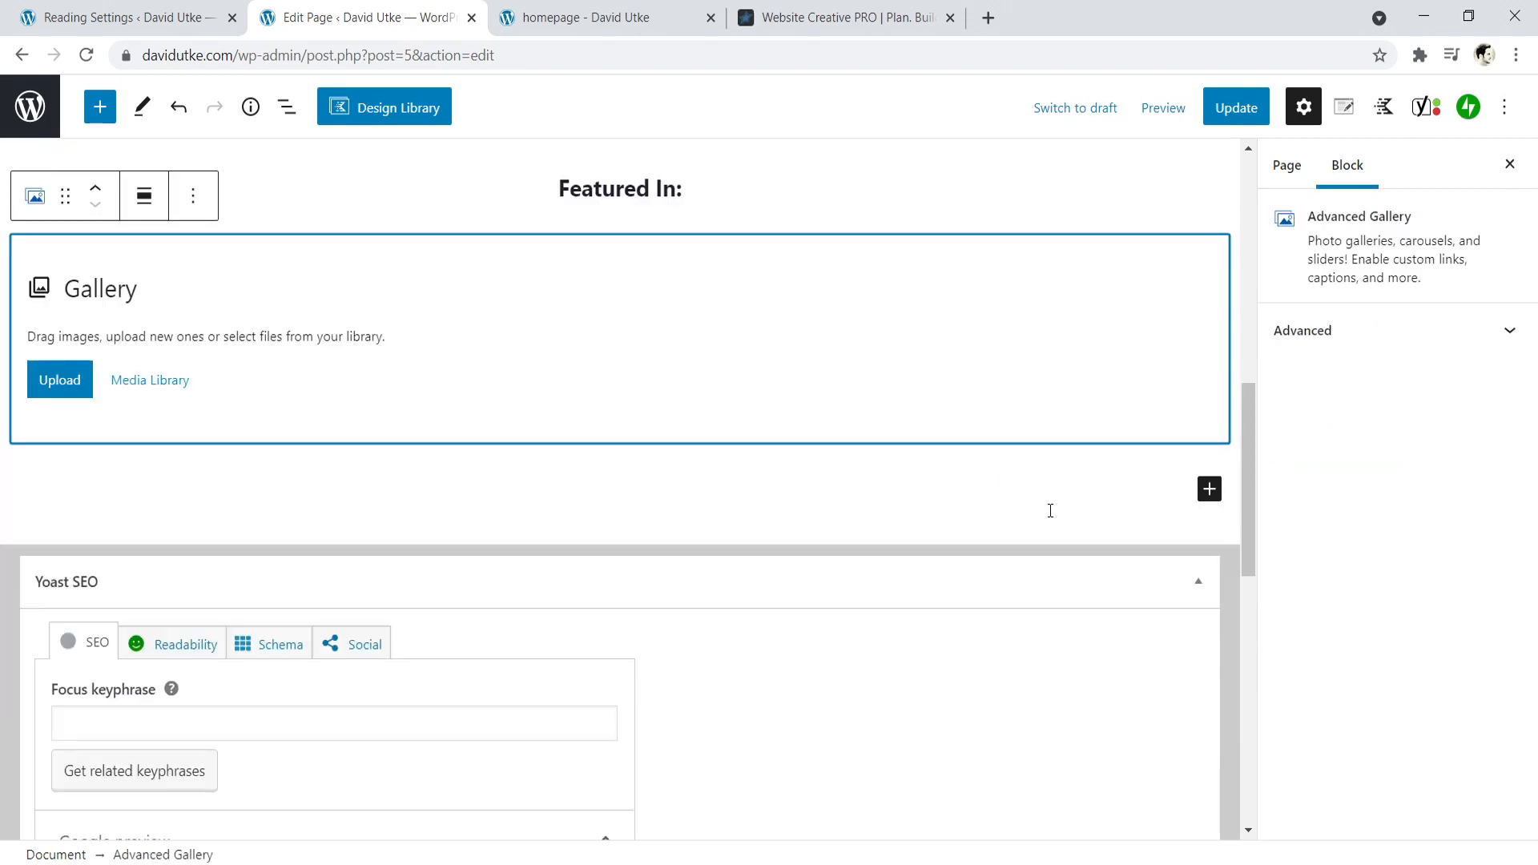
# - Upload the images client 1, client 2, client 3 and client 4 from the "featured in" folder to the gallery
pyautogui.click(62, 383)
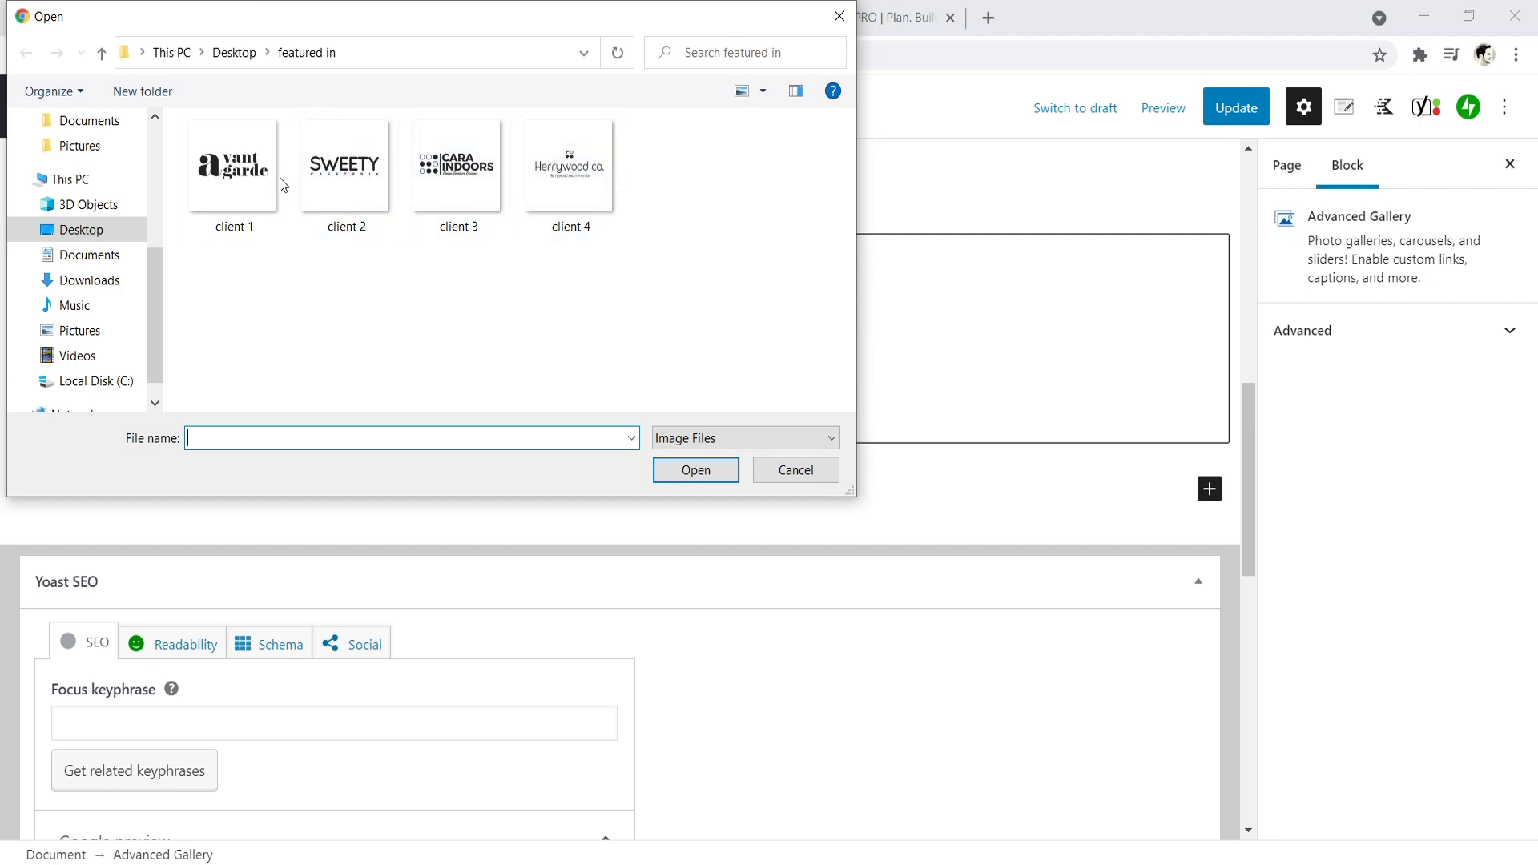
pyautogui.click(194, 127)
pyautogui.click(304, 126)
pyautogui.click(417, 126)
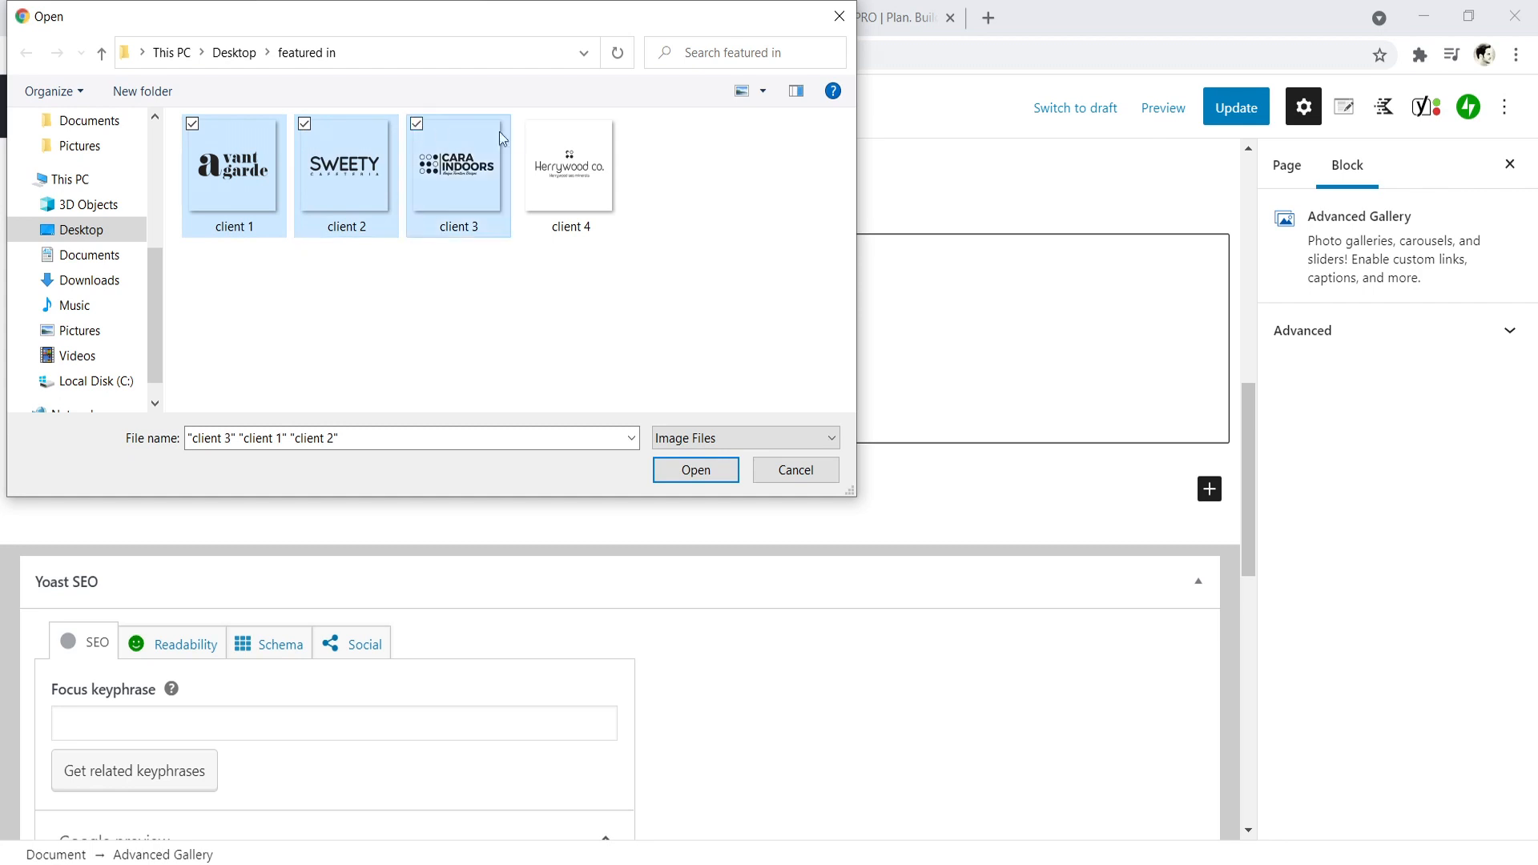
pyautogui.click(529, 125)
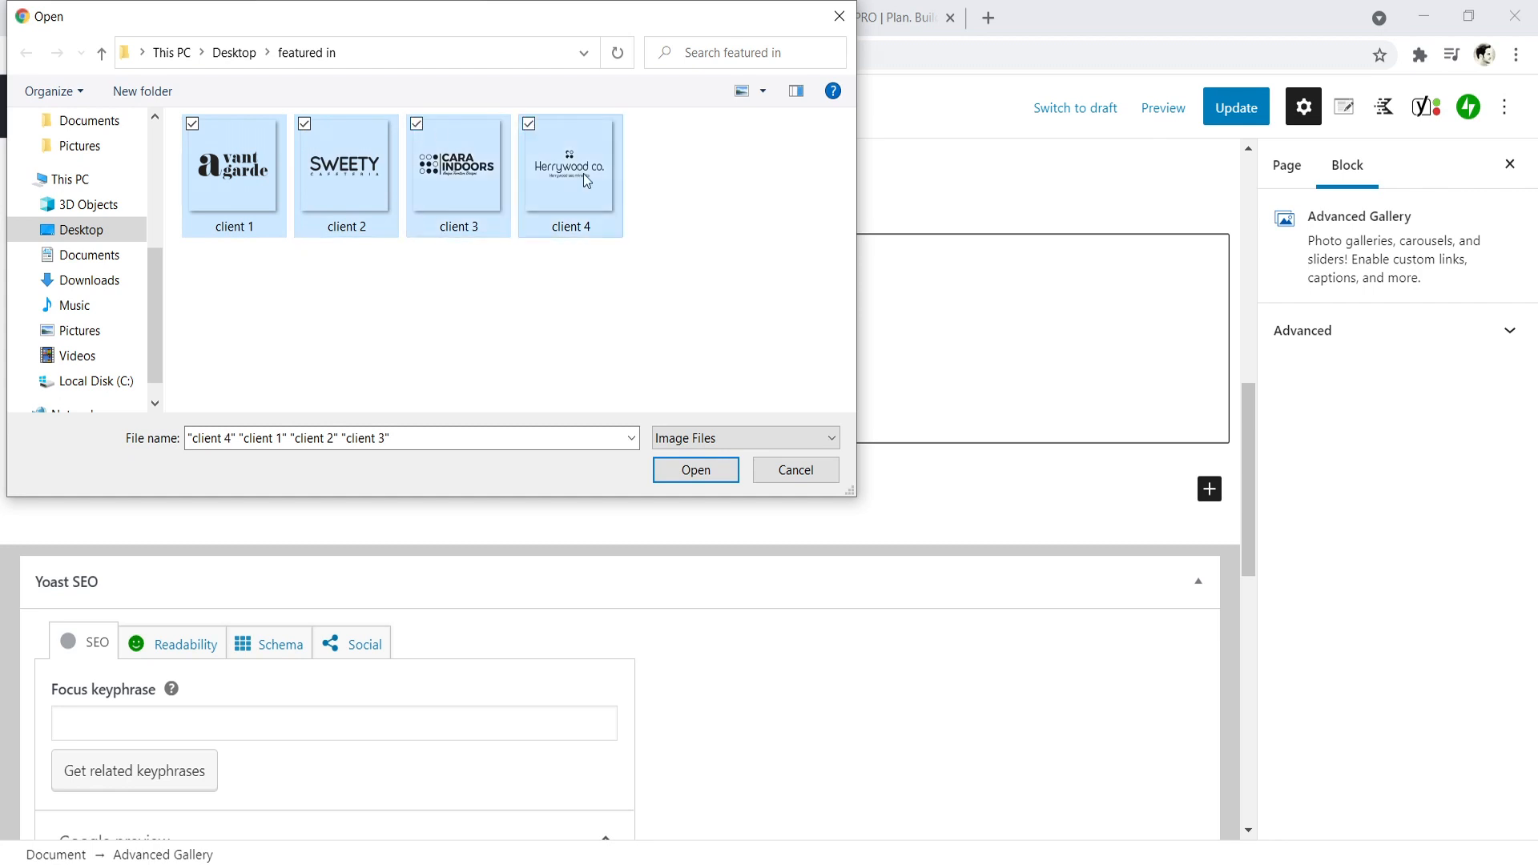
pyautogui.click(695, 471)
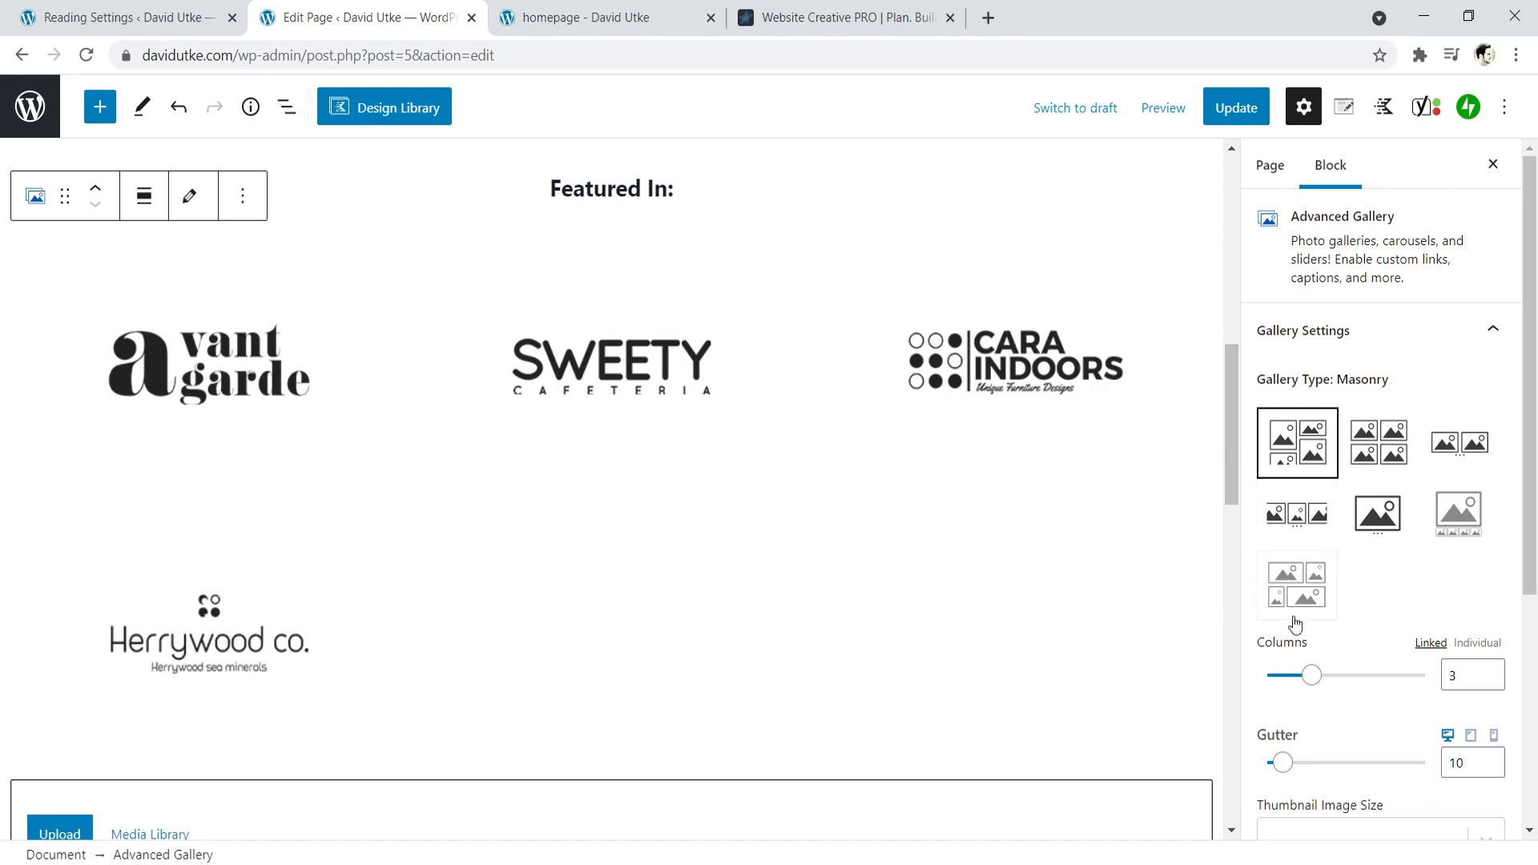
# - Set the logo gallery to 4 columns with a gutter of 0 and the thumbnail (150x150) image size
pyautogui.moveTo(1310, 674); pyautogui.dragTo(1334, 676)
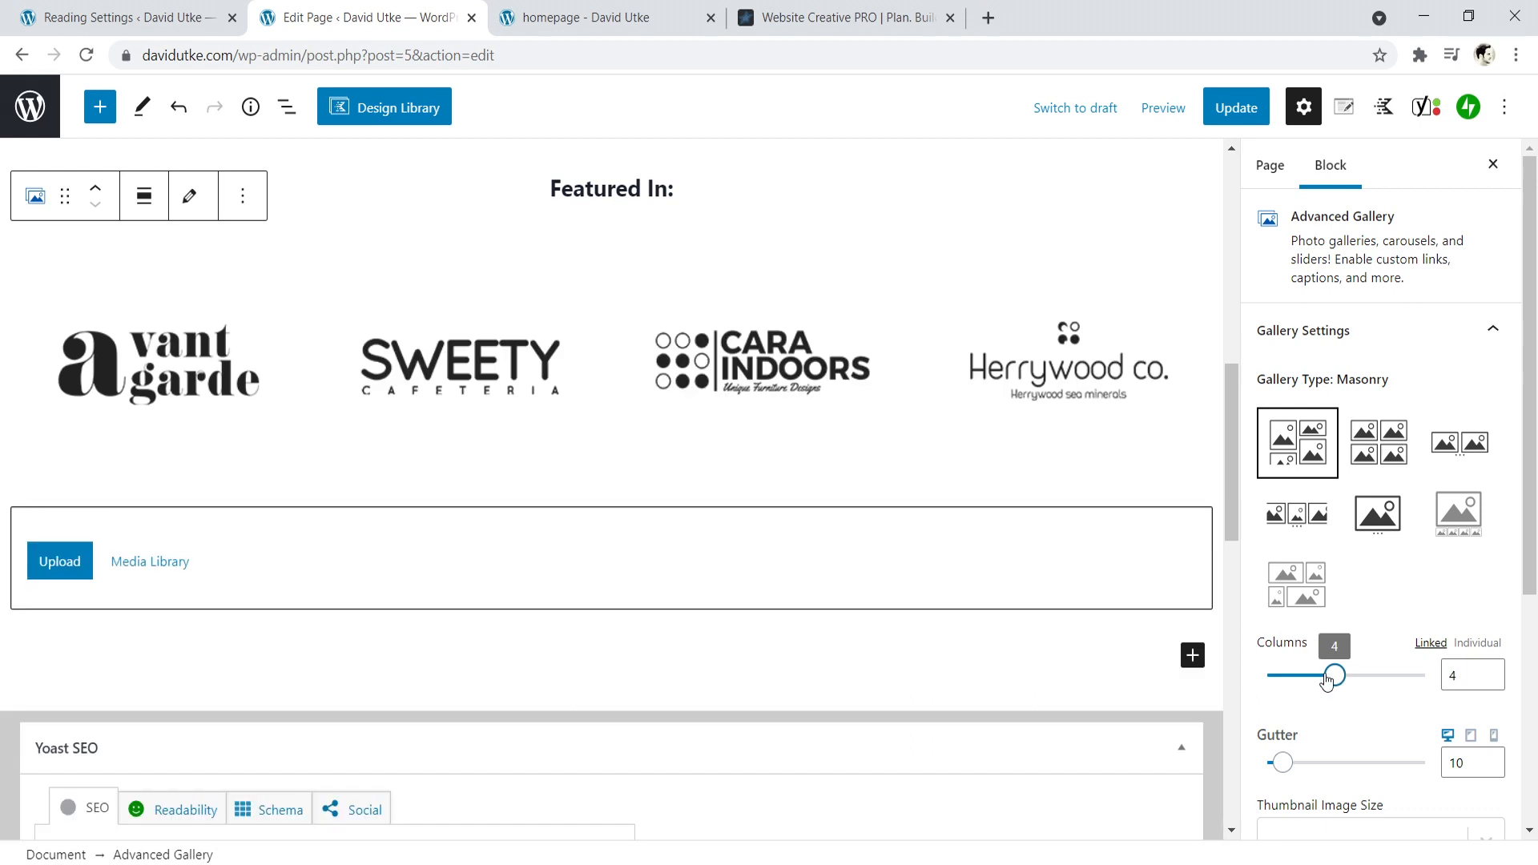
pyautogui.moveTo(1281, 762); pyautogui.dragTo(1252, 767)
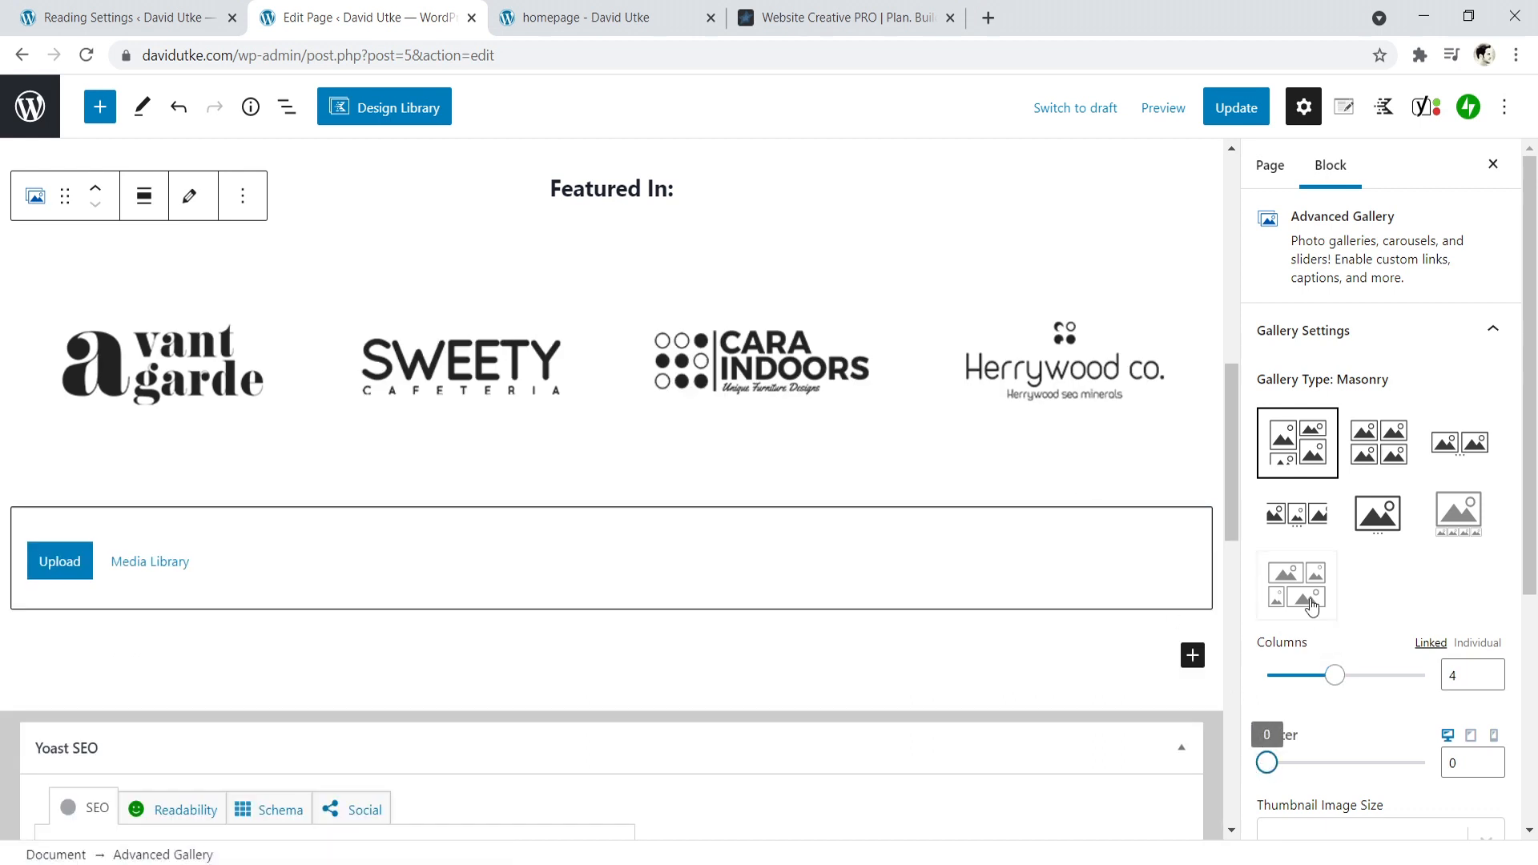
pyautogui.moveTo(1528, 497); pyautogui.dragTo(1530, 609)
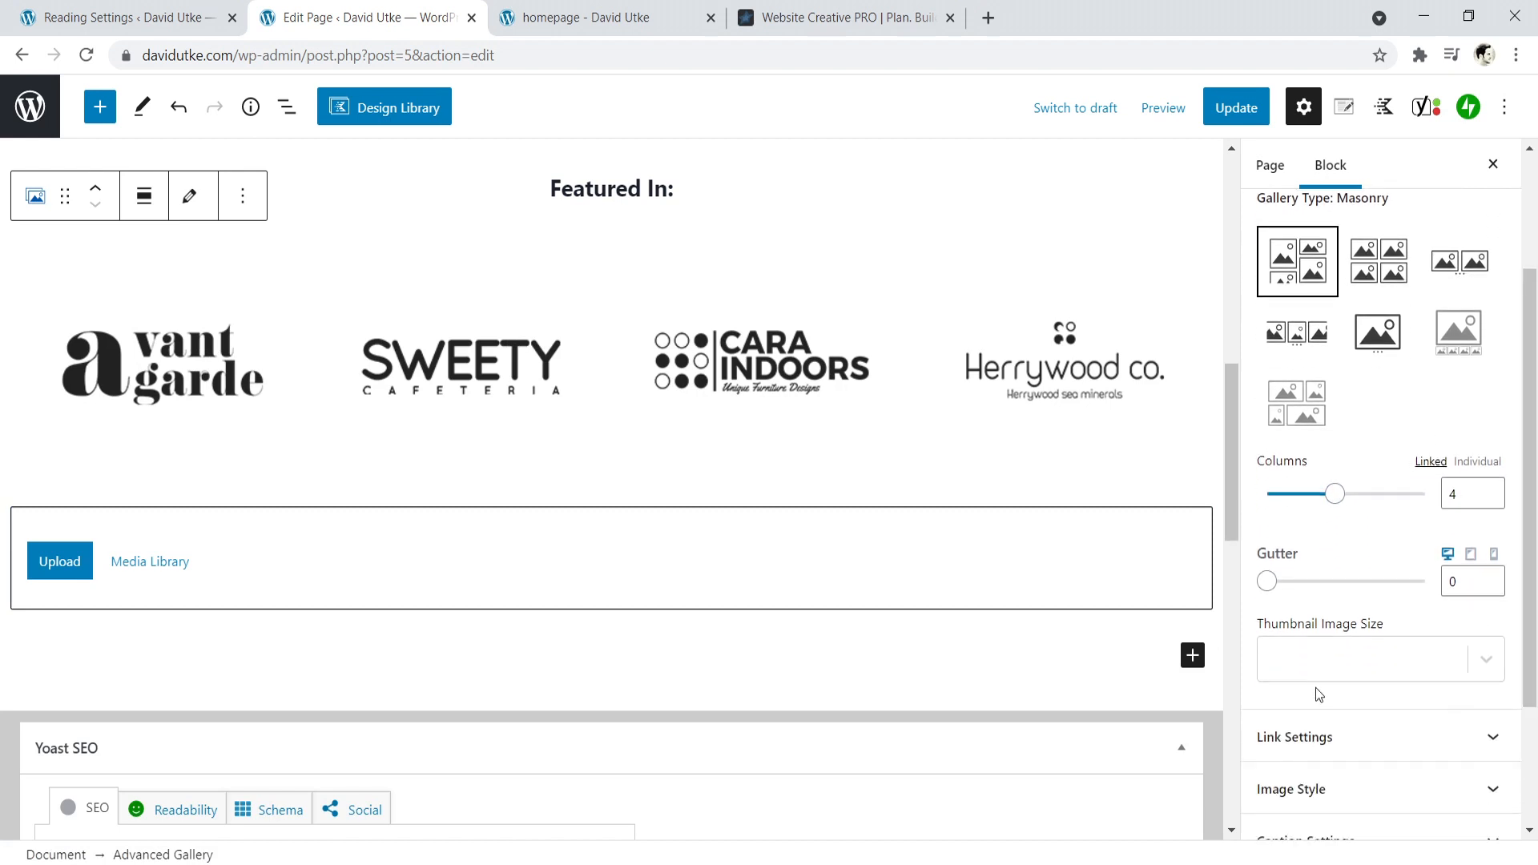
pyautogui.click(1484, 661)
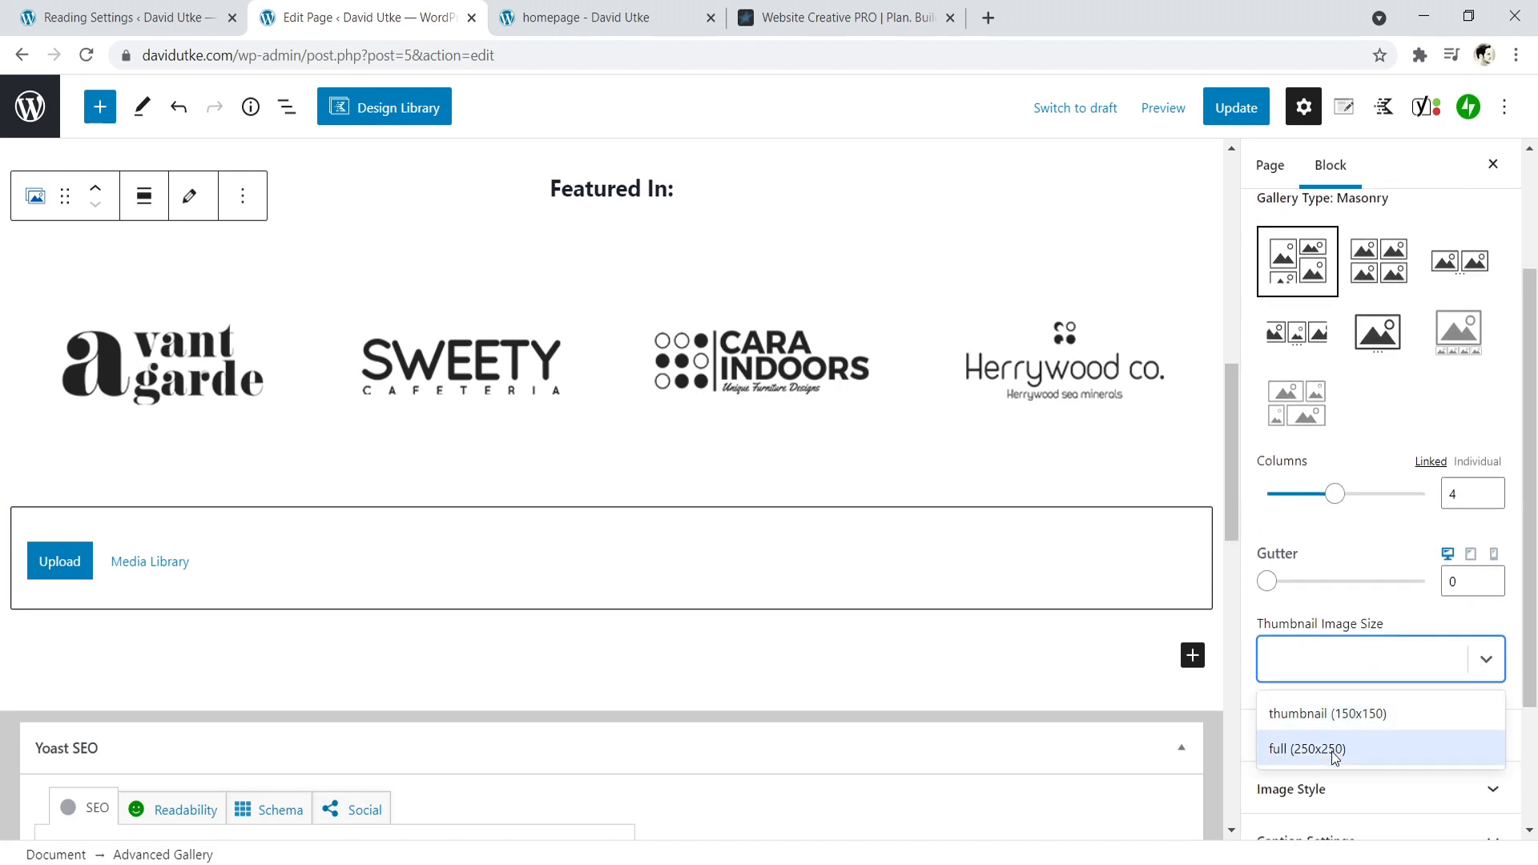
pyautogui.click(1330, 715)
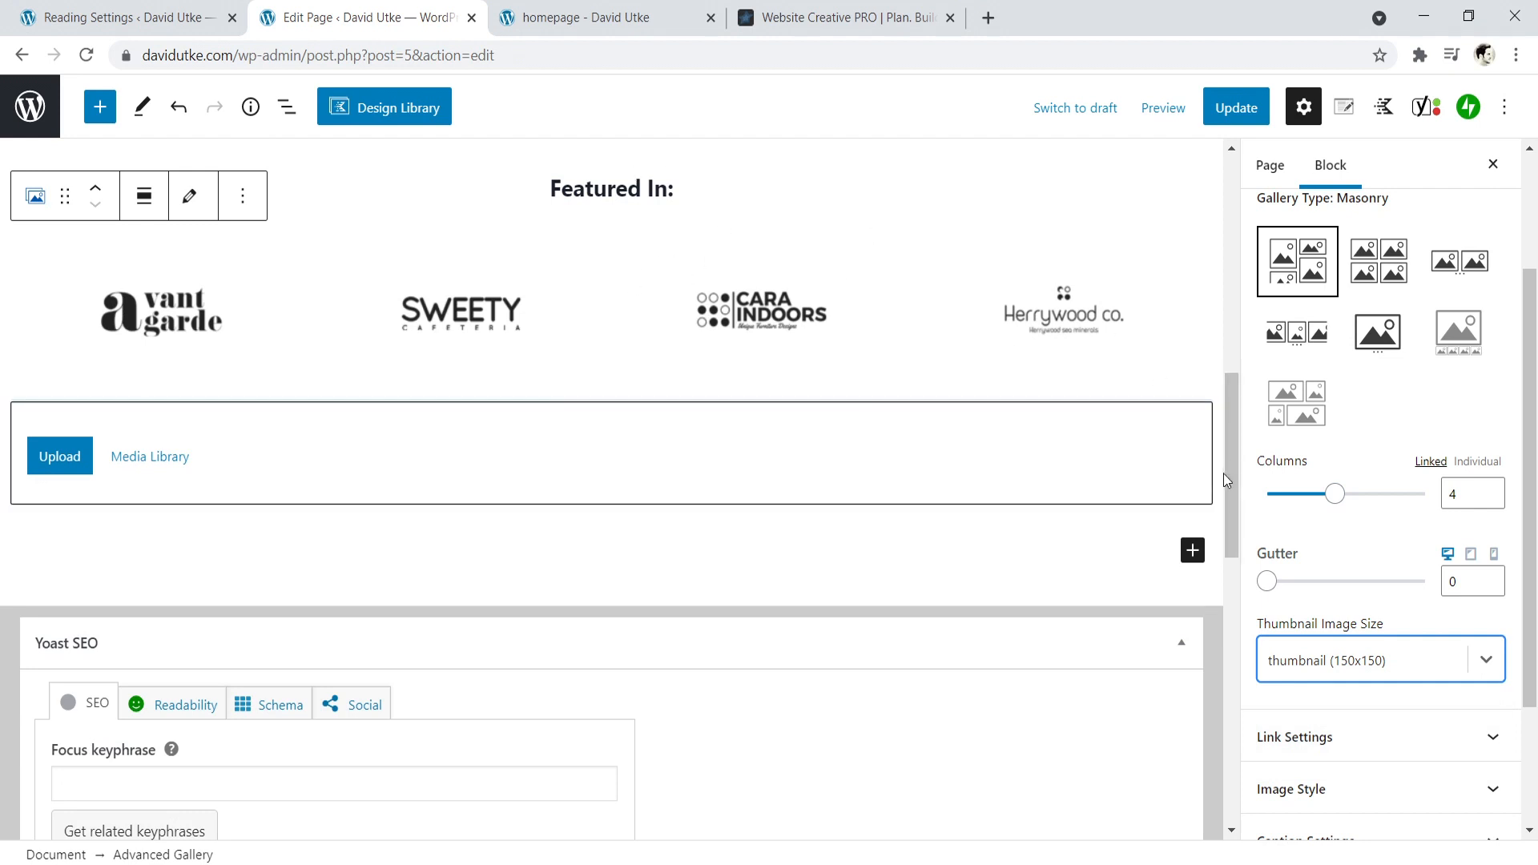
pyautogui.moveTo(1230, 487); pyautogui.dragTo(1232, 449)
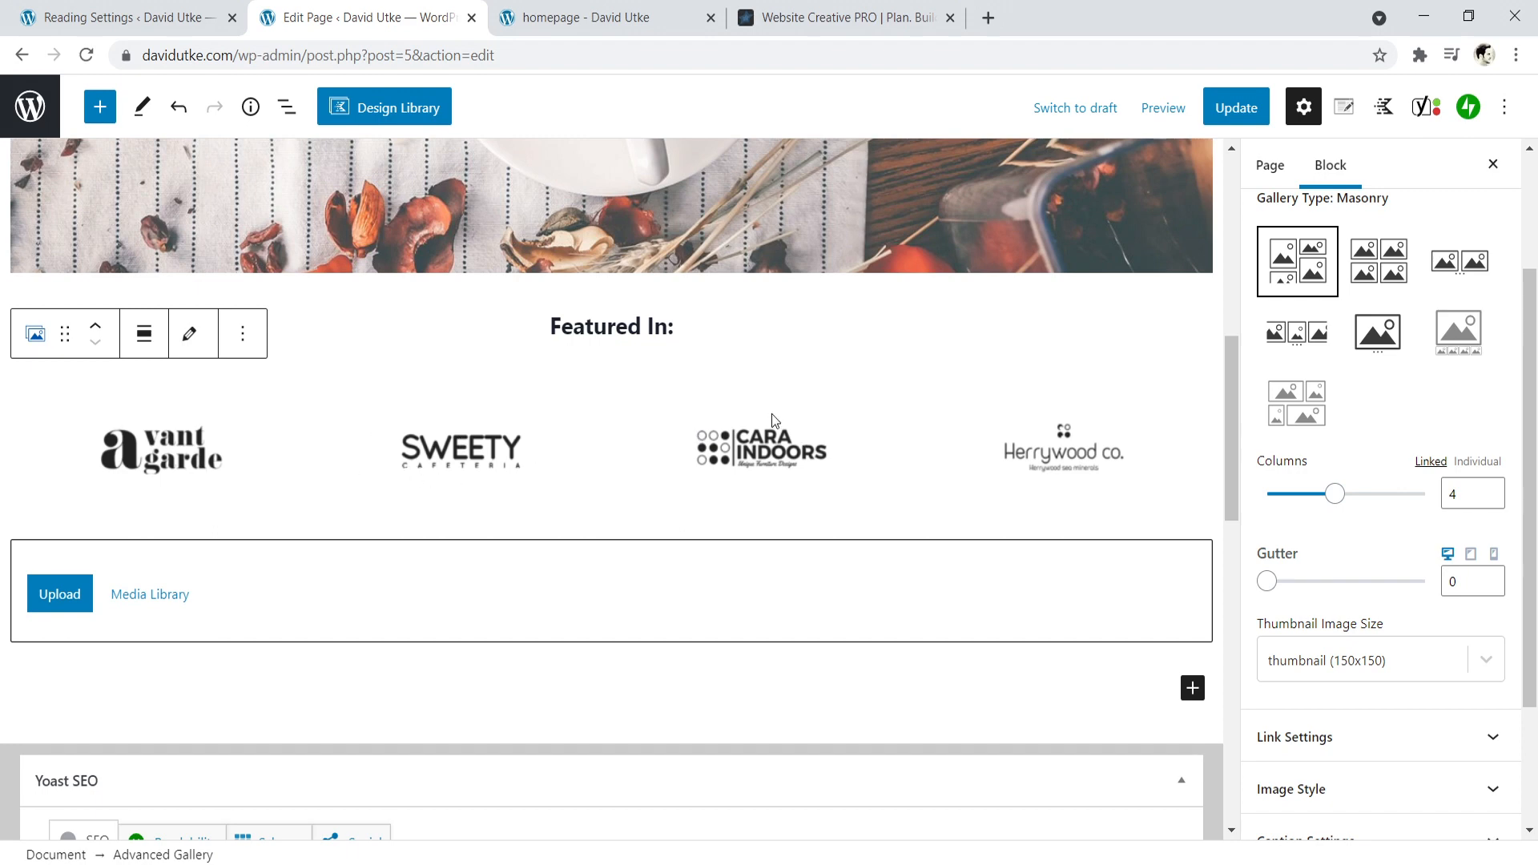
# - Update the page and review the "Featured In:" logo section on the reloaded live homepage
pyautogui.click(1246, 109)
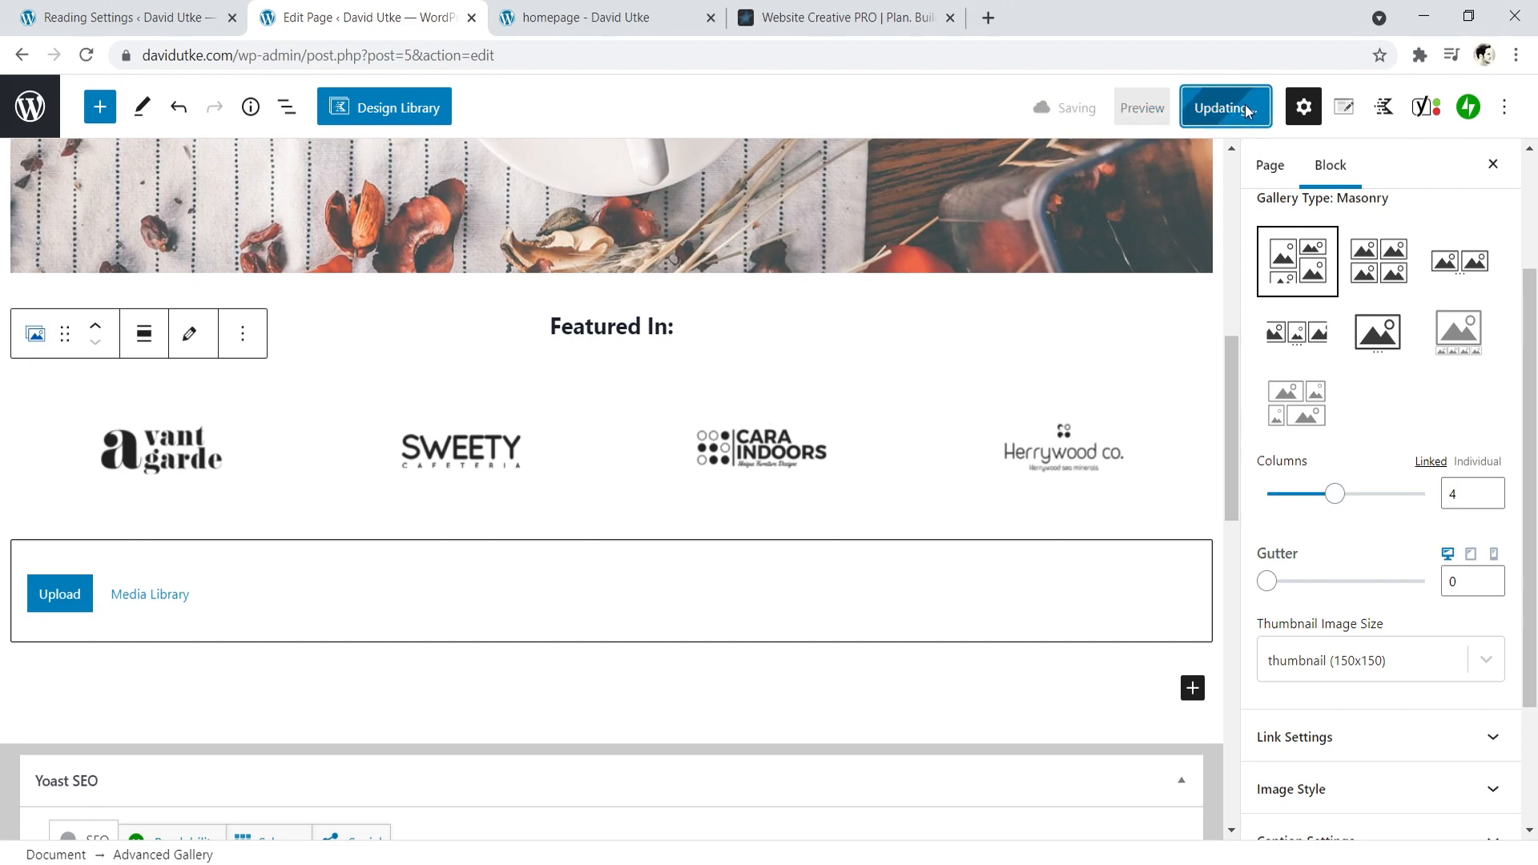
pyautogui.click(597, 18)
pyautogui.click(86, 55)
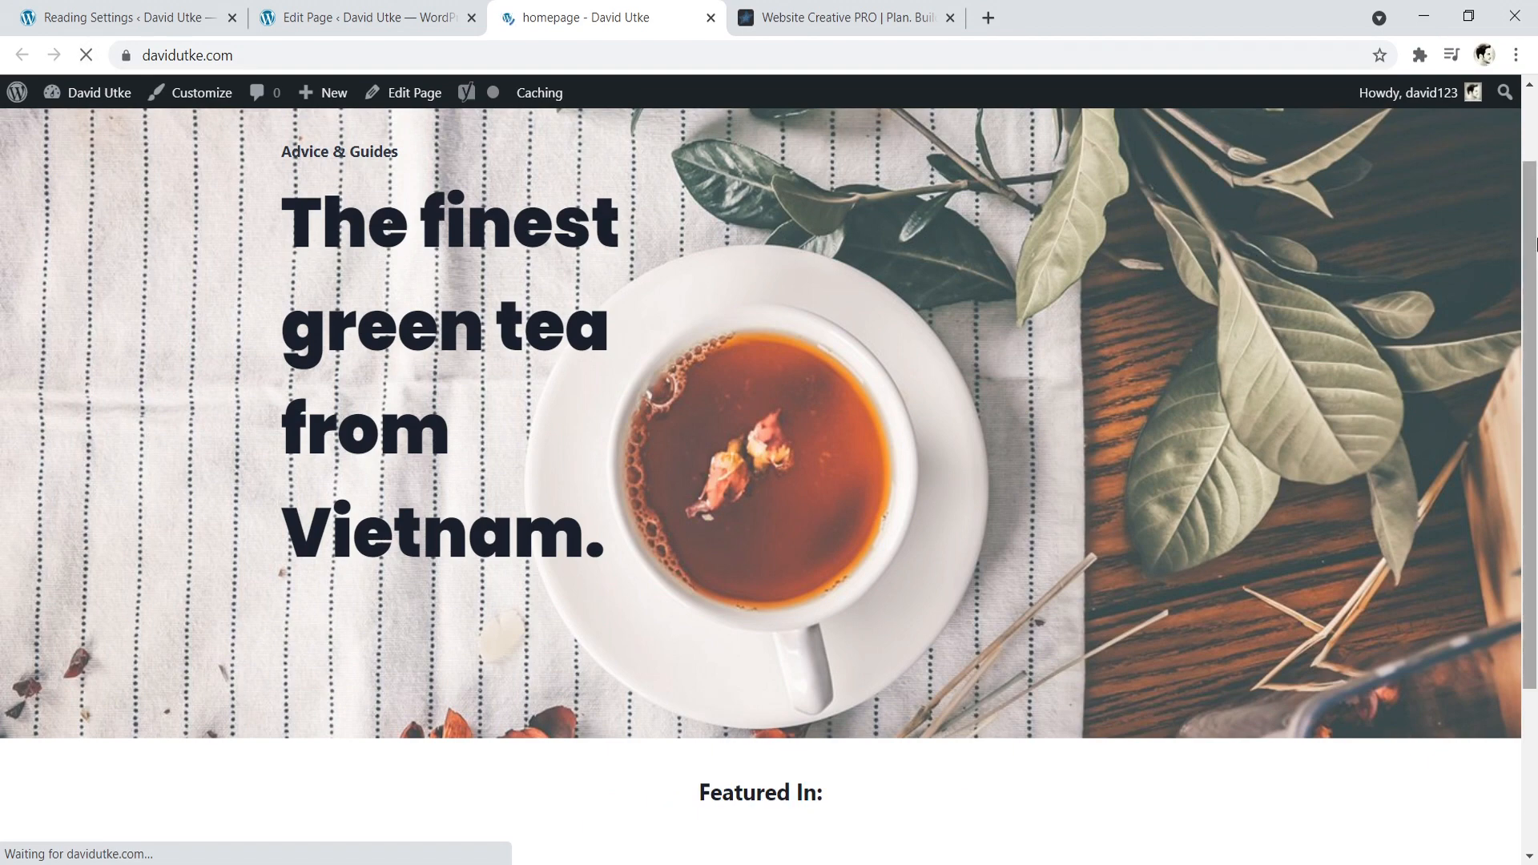
pyautogui.scroll(-3, 1529, 399)
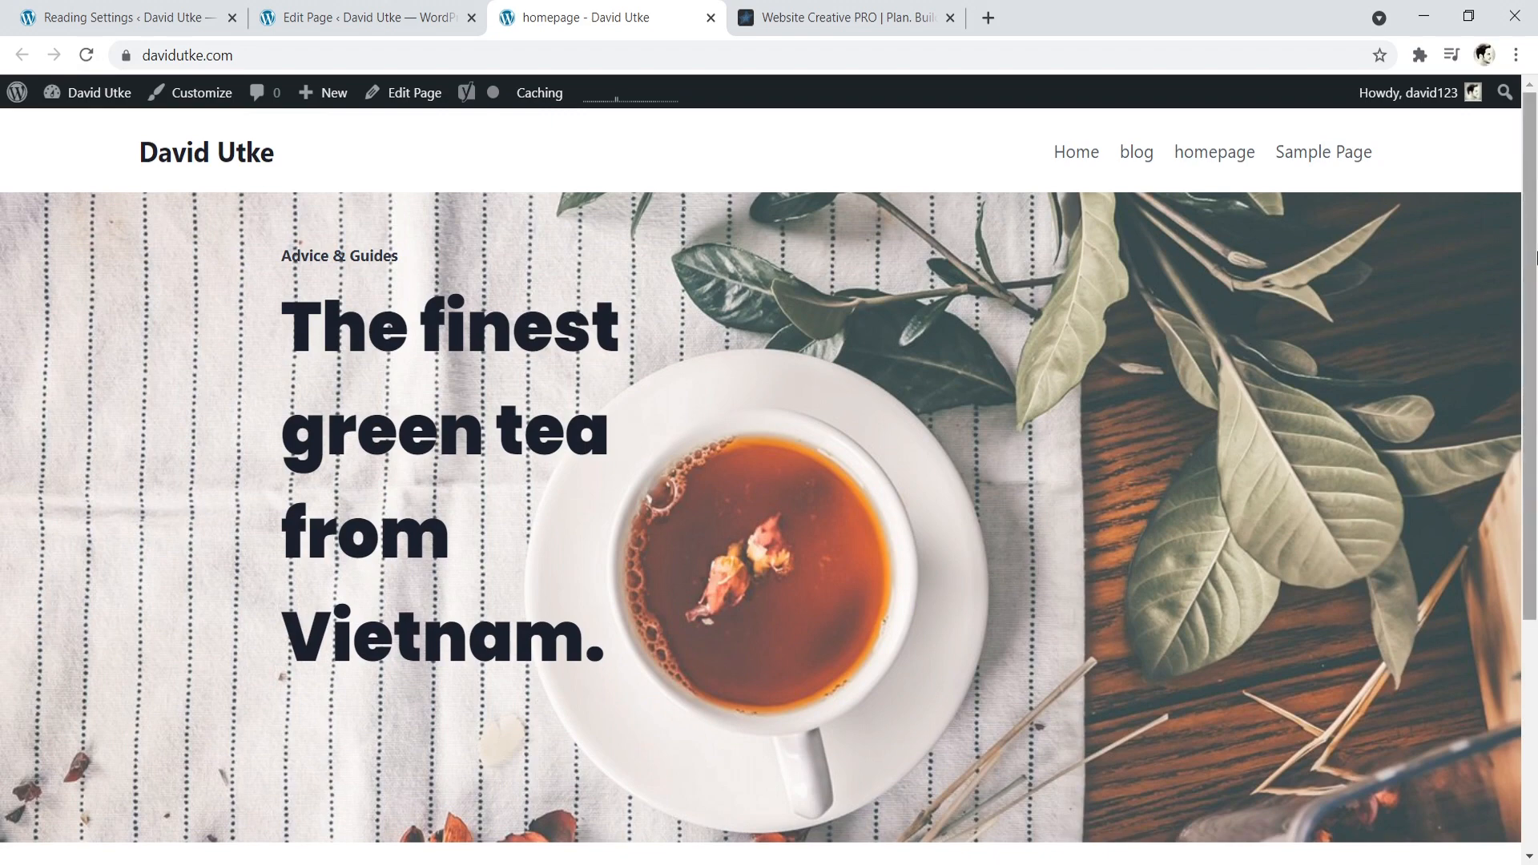
pyautogui.scroll(-5, 1514, 497)
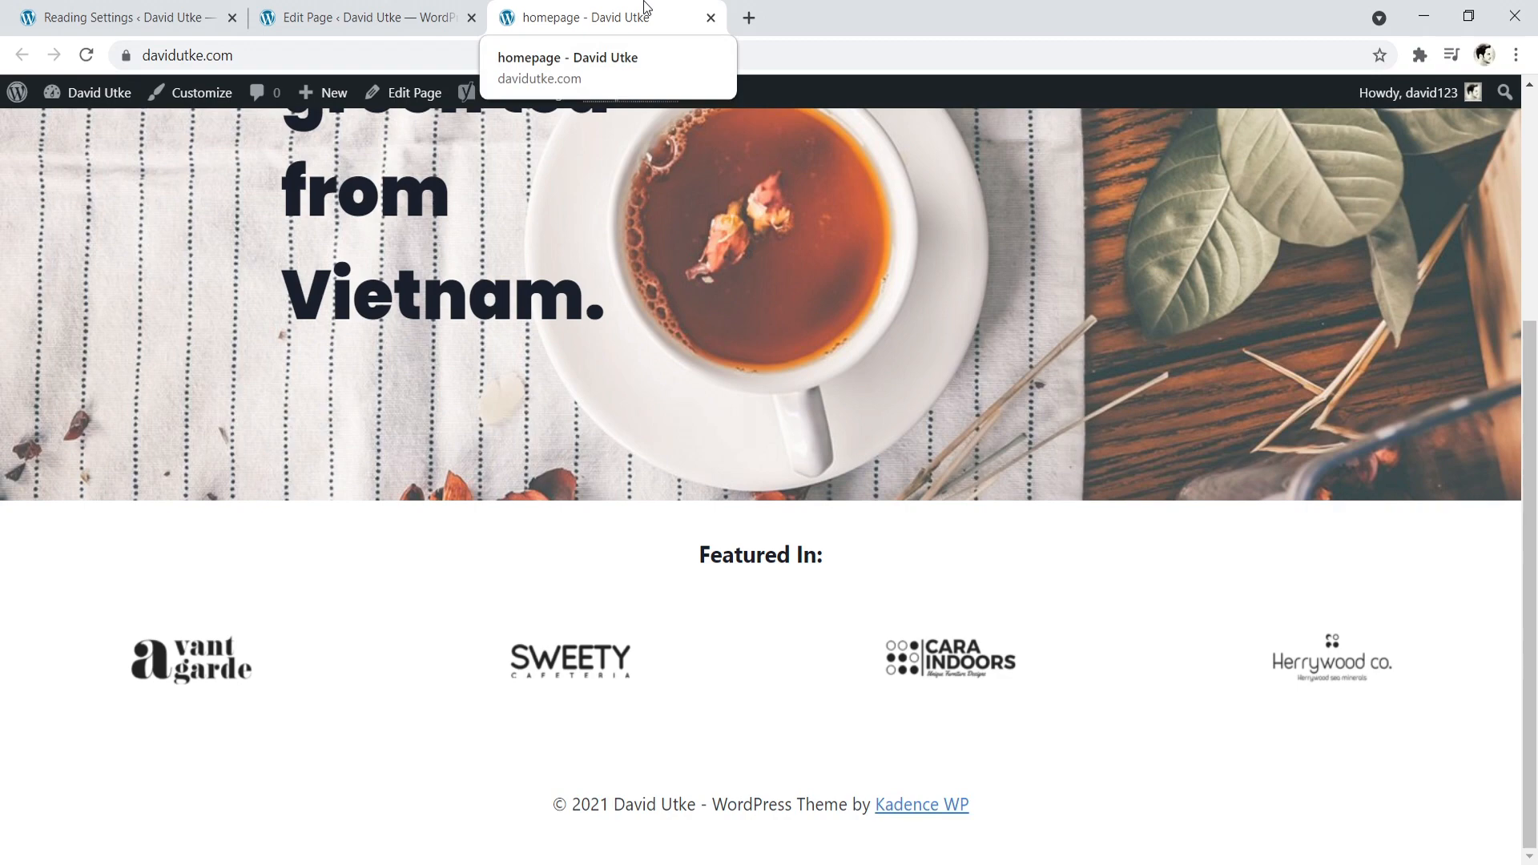
# - Return to the page editor and insert a Row Layout with two equal columns below the logo gallery
pyautogui.click(415, 9)
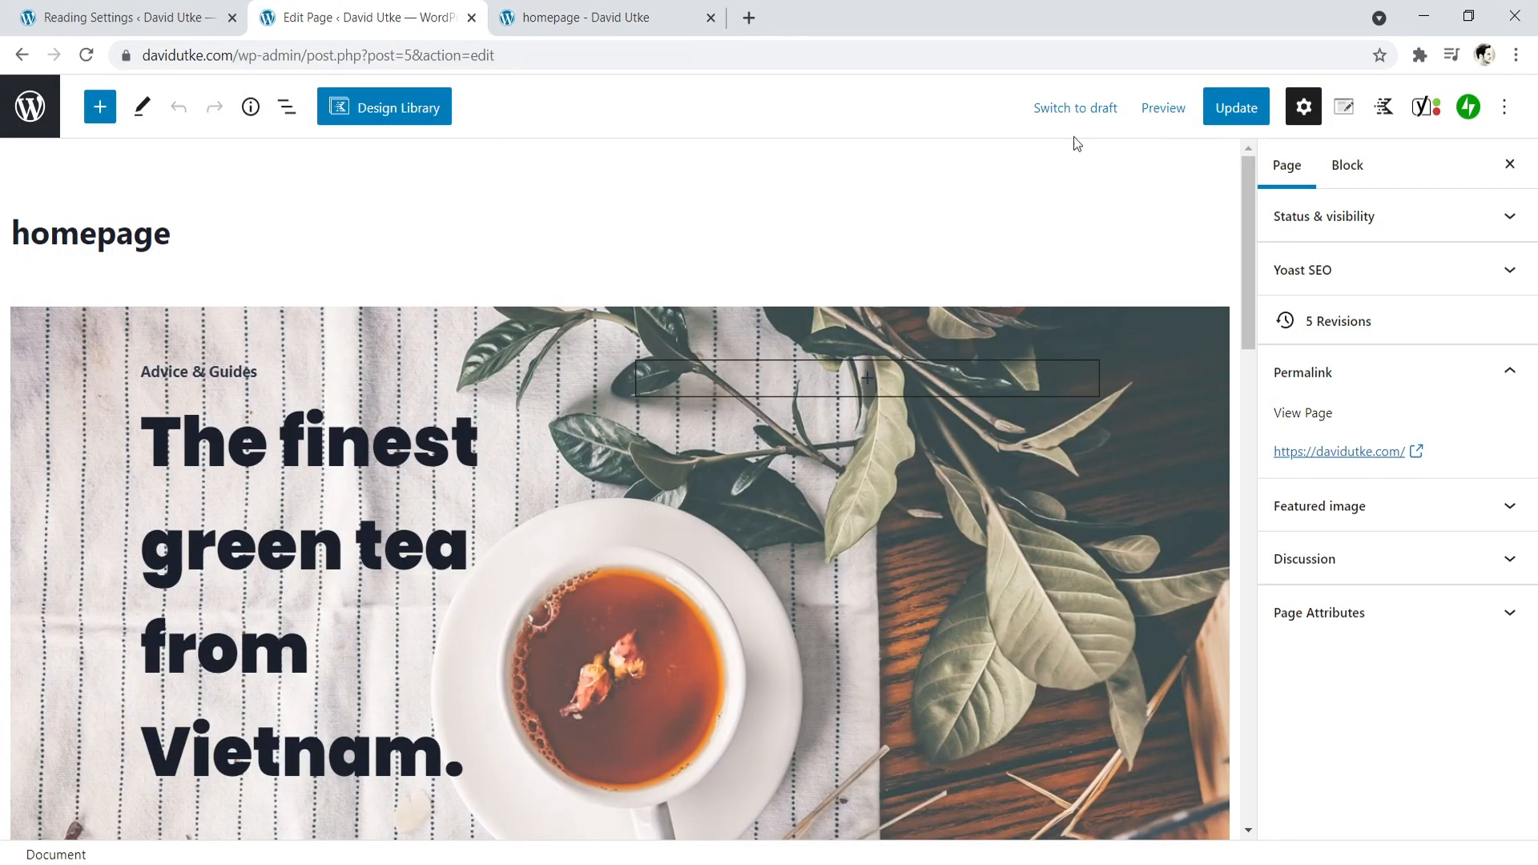
pyautogui.moveTo(1256, 191); pyautogui.dragTo(1233, 402)
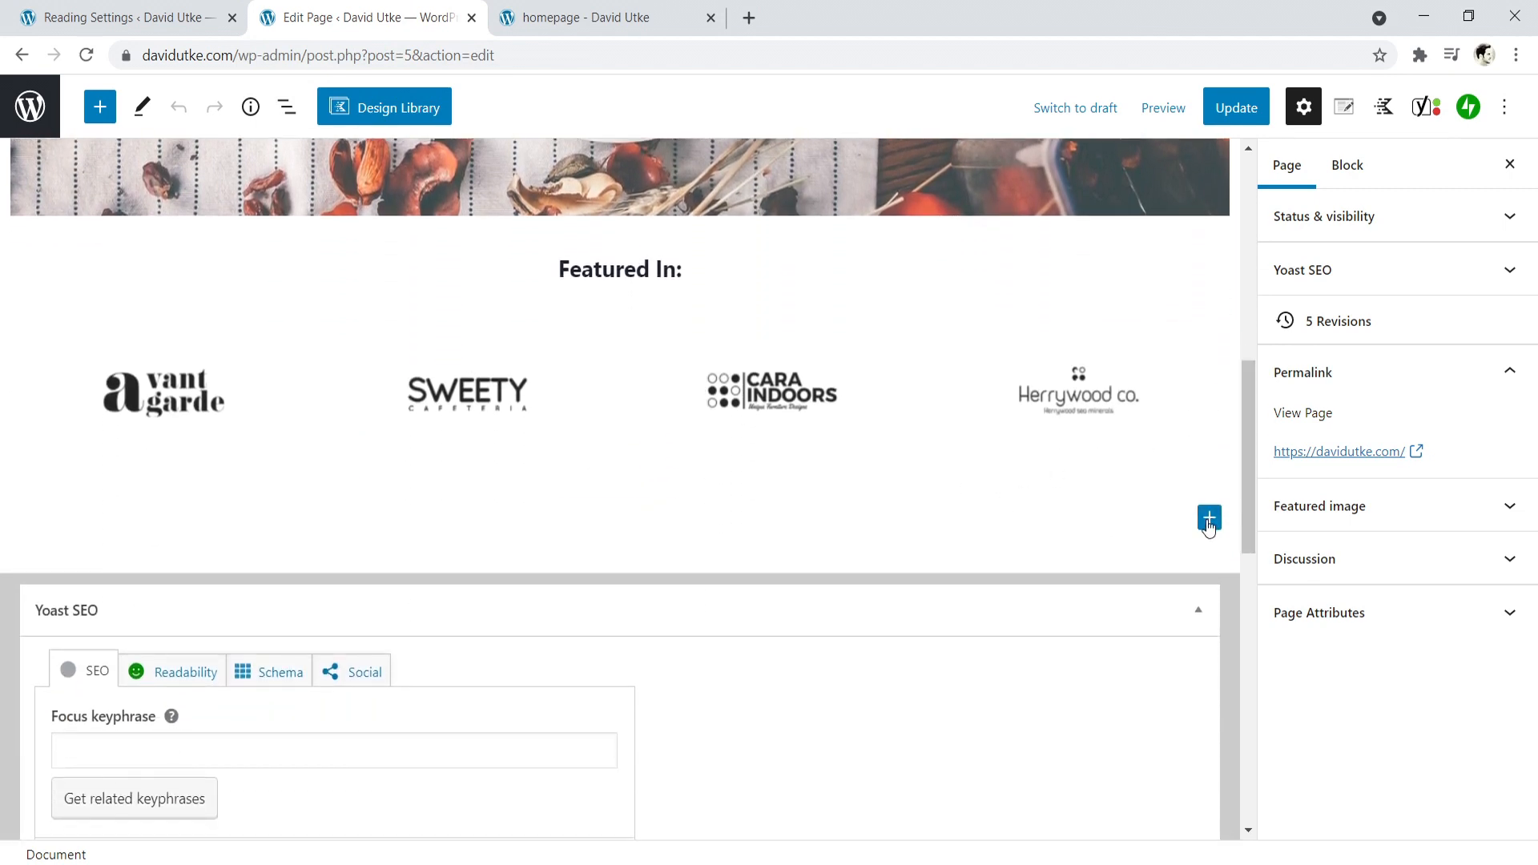
pyautogui.click(1209, 518)
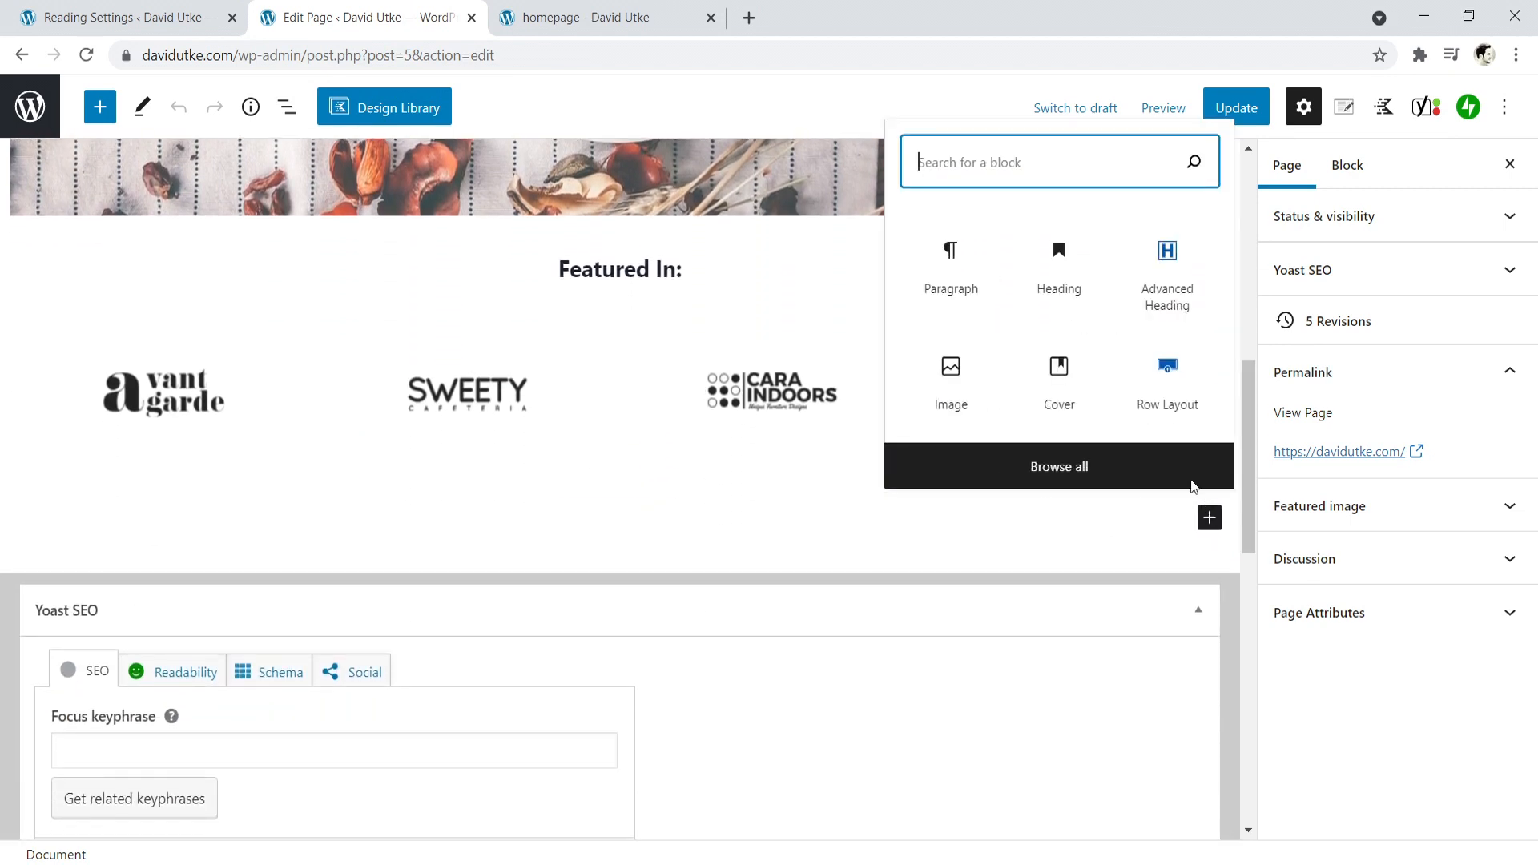
pyautogui.click(1167, 383)
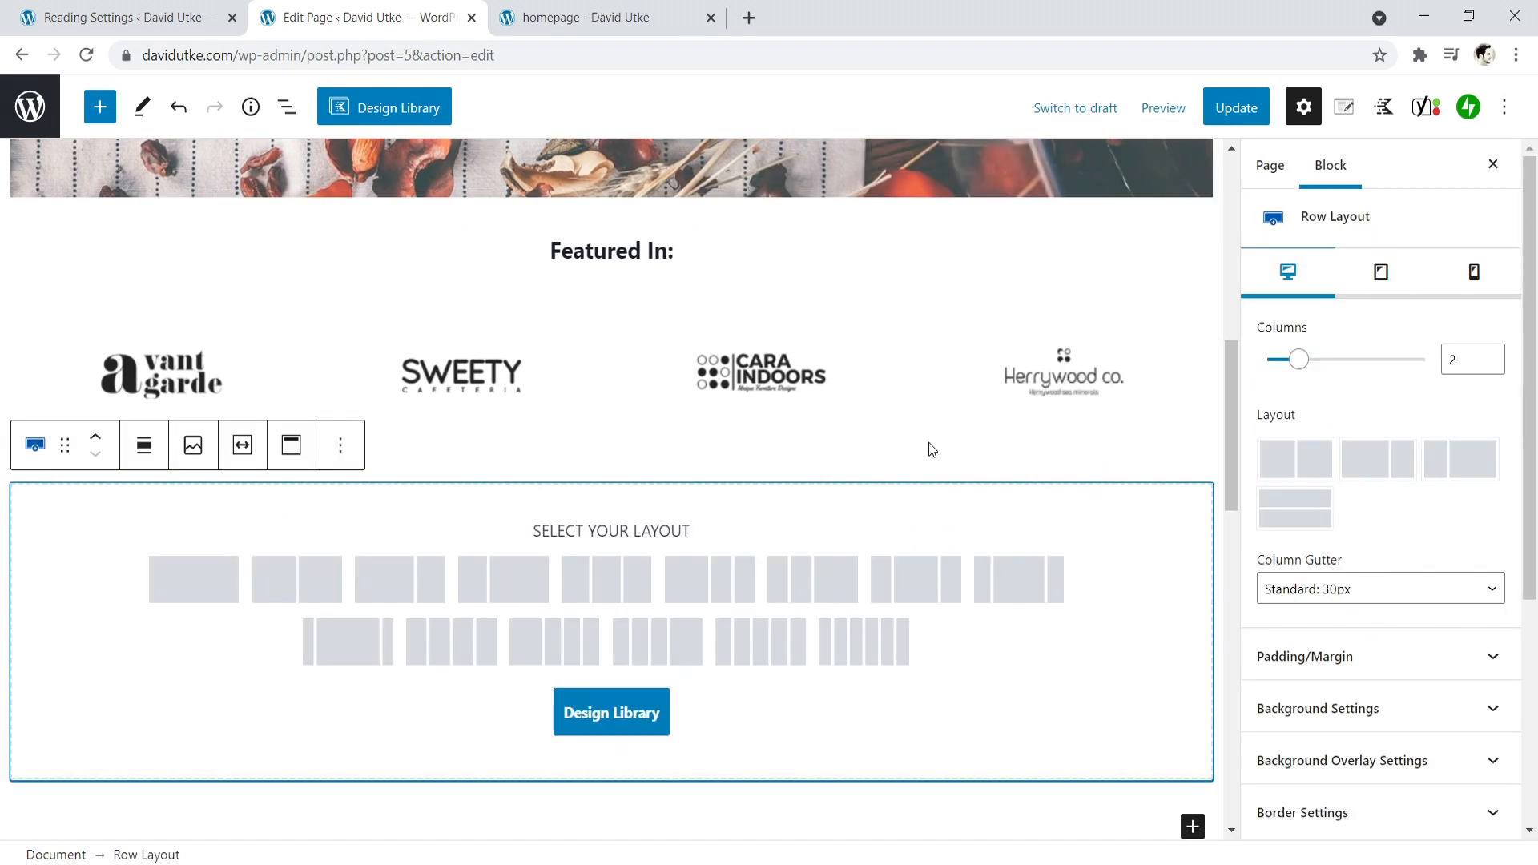
pyautogui.click(292, 591)
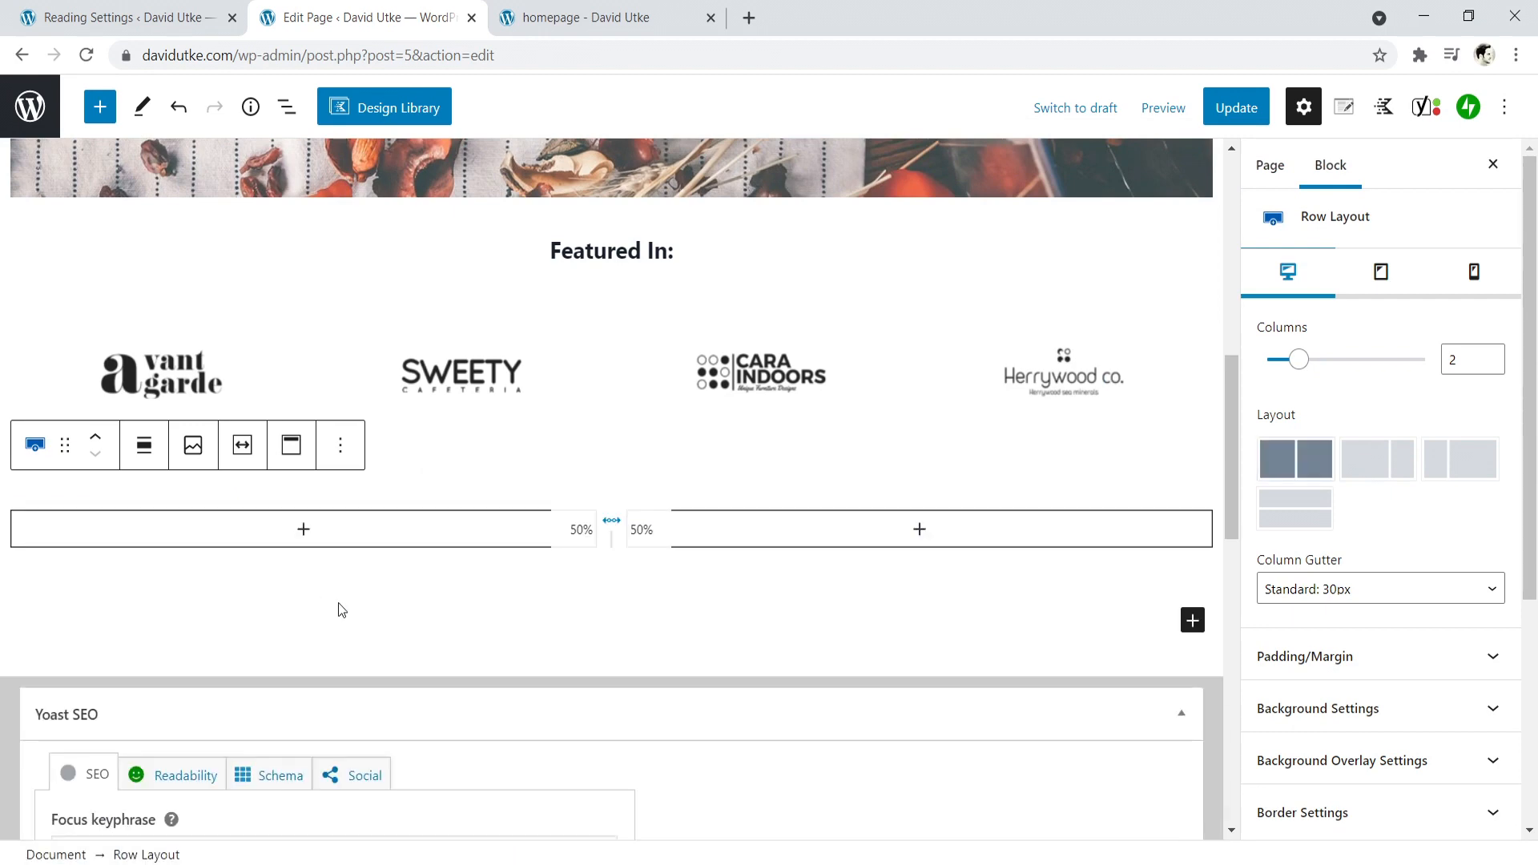
# - Set the background color of the new two-column row to the light palette color F7FAFC
pyautogui.moveTo(437, 498)
pyautogui.click(524, 493)
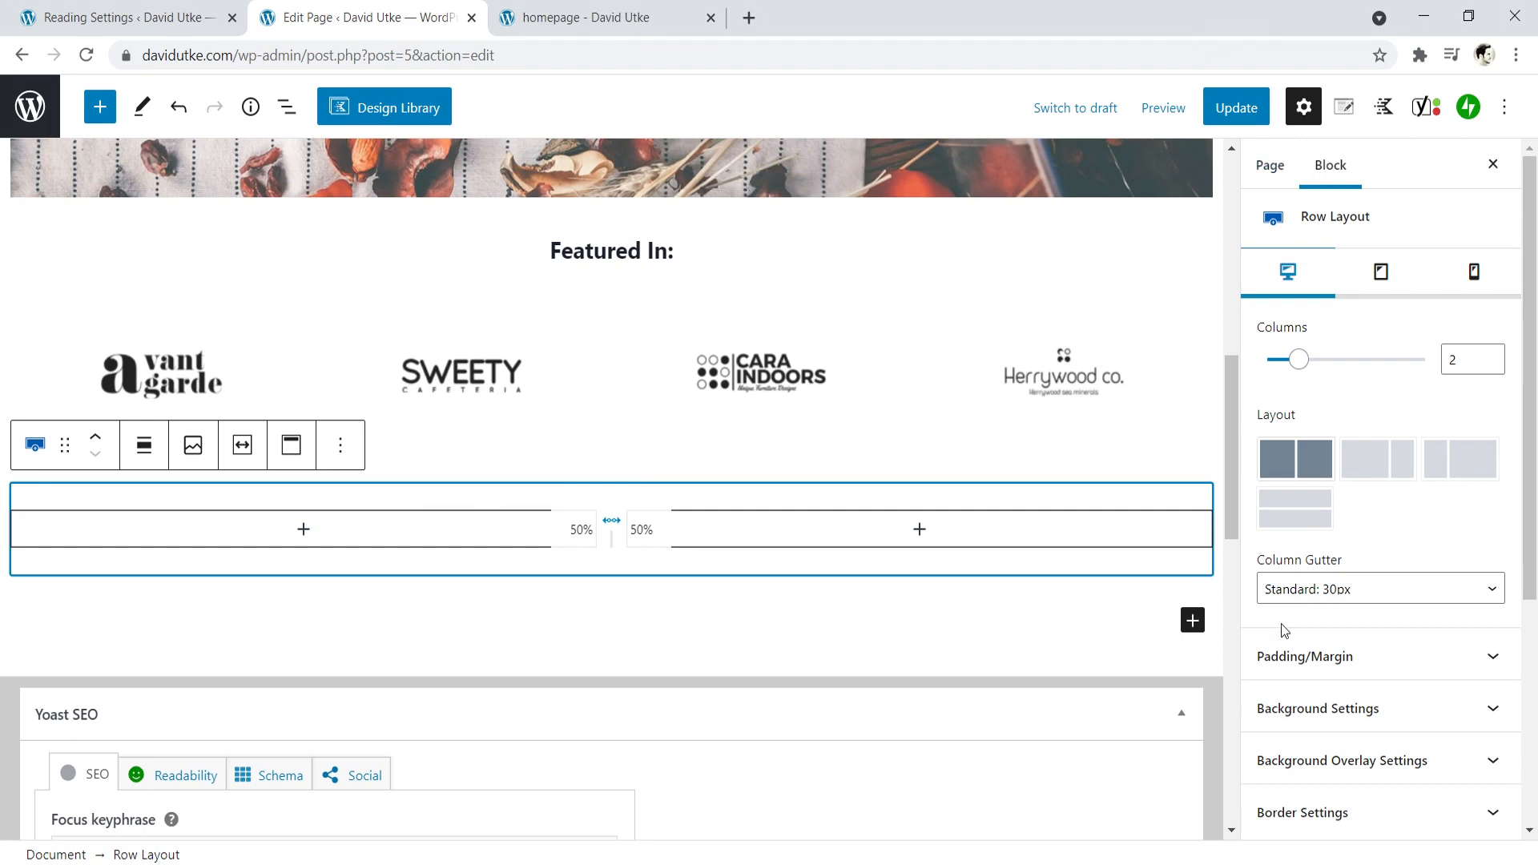
pyautogui.scroll(-3, 1384, 615)
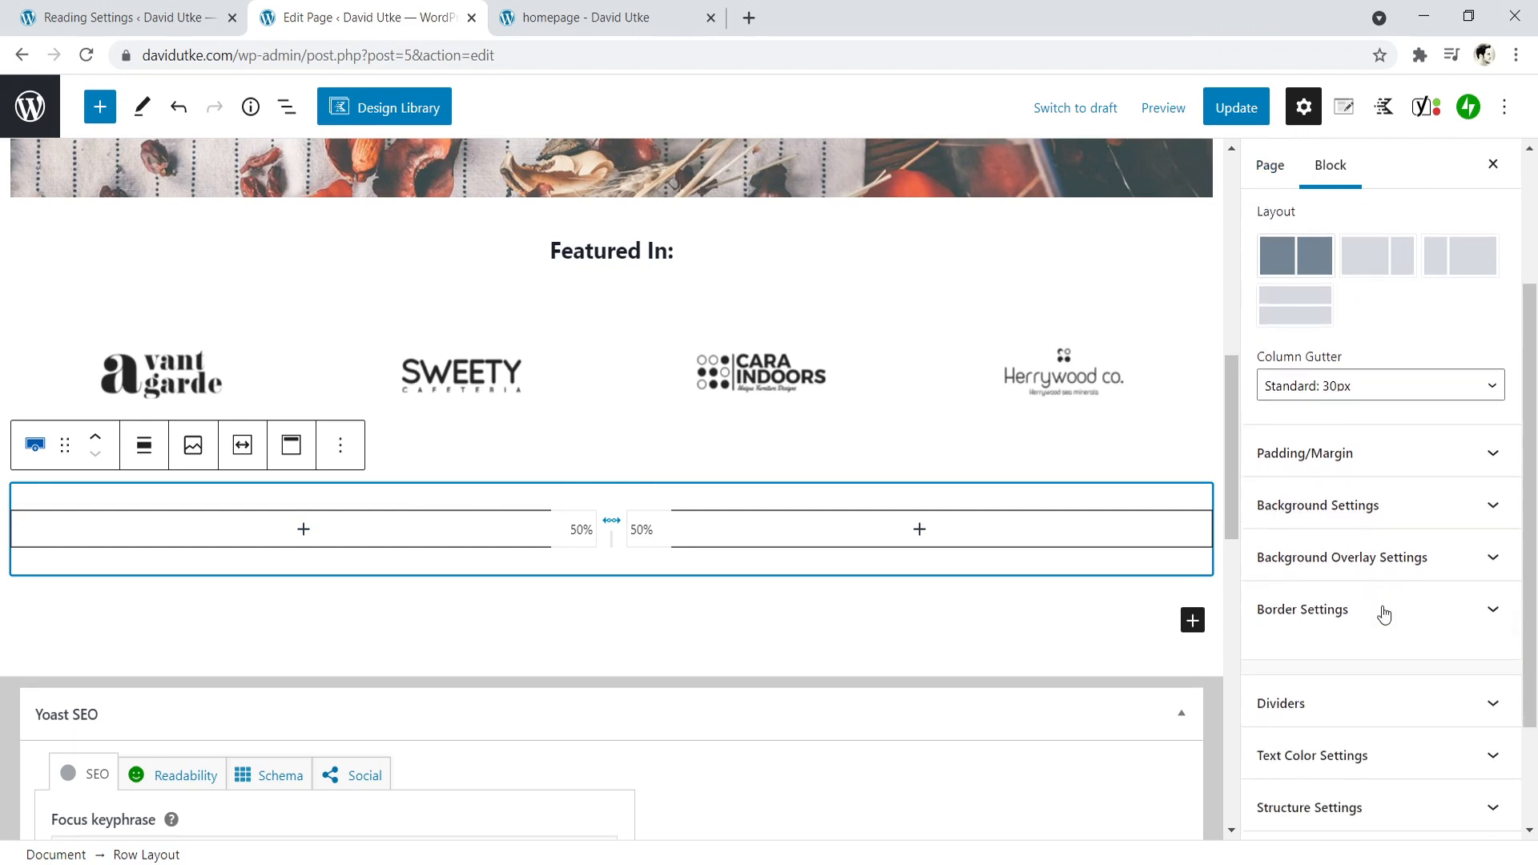
pyautogui.click(1395, 513)
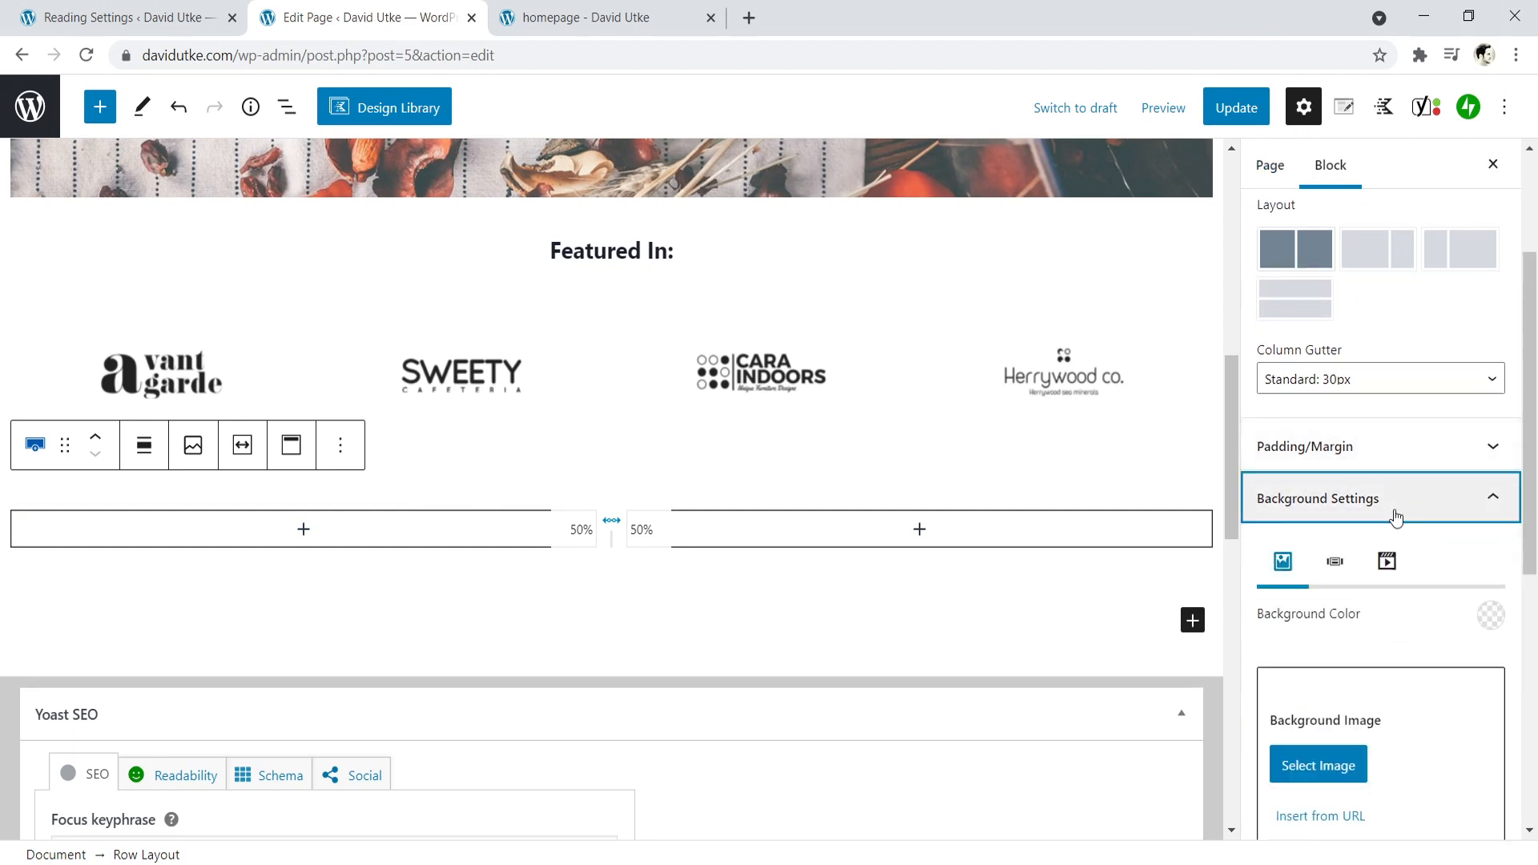
pyautogui.click(1494, 618)
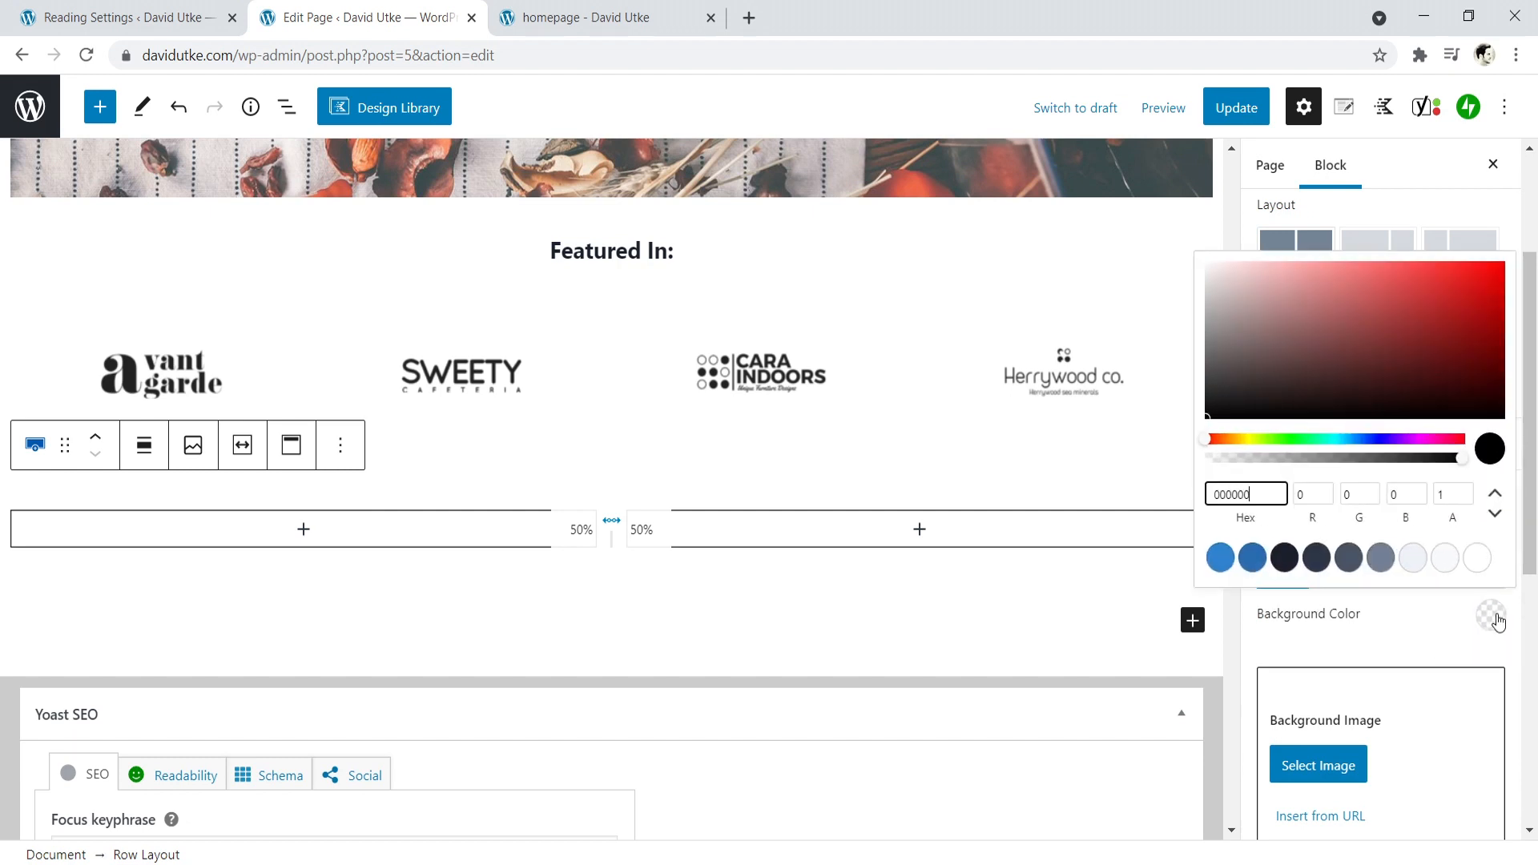
pyautogui.click(1446, 561)
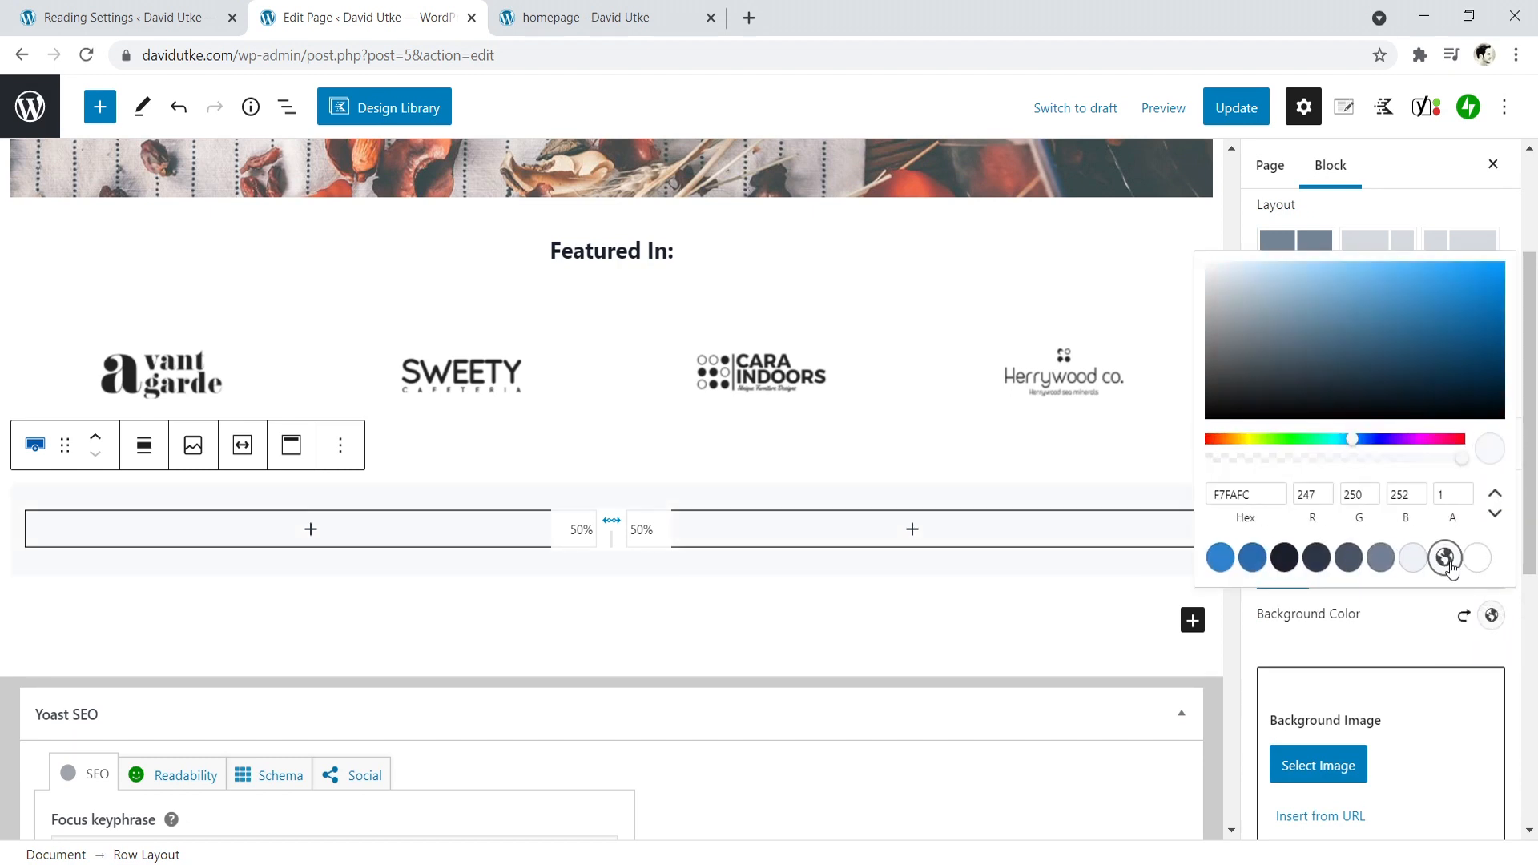
# - Compare the light palette colors for the two-column row's background and set it to EDF2F7
pyautogui.click(1415, 559)
pyautogui.click(1445, 559)
pyautogui.click(1414, 559)
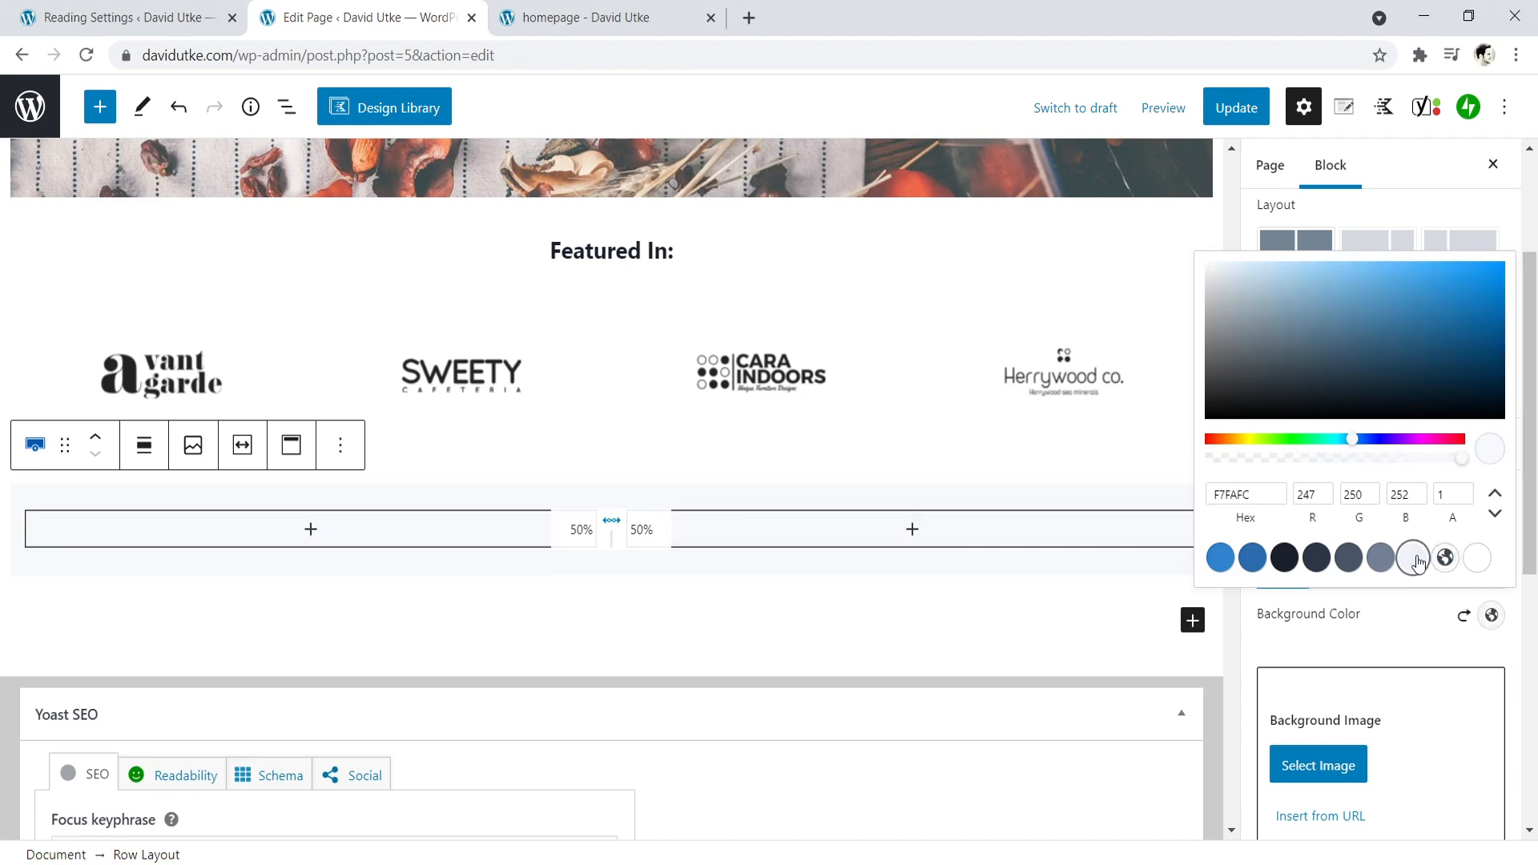
pyautogui.click(1445, 558)
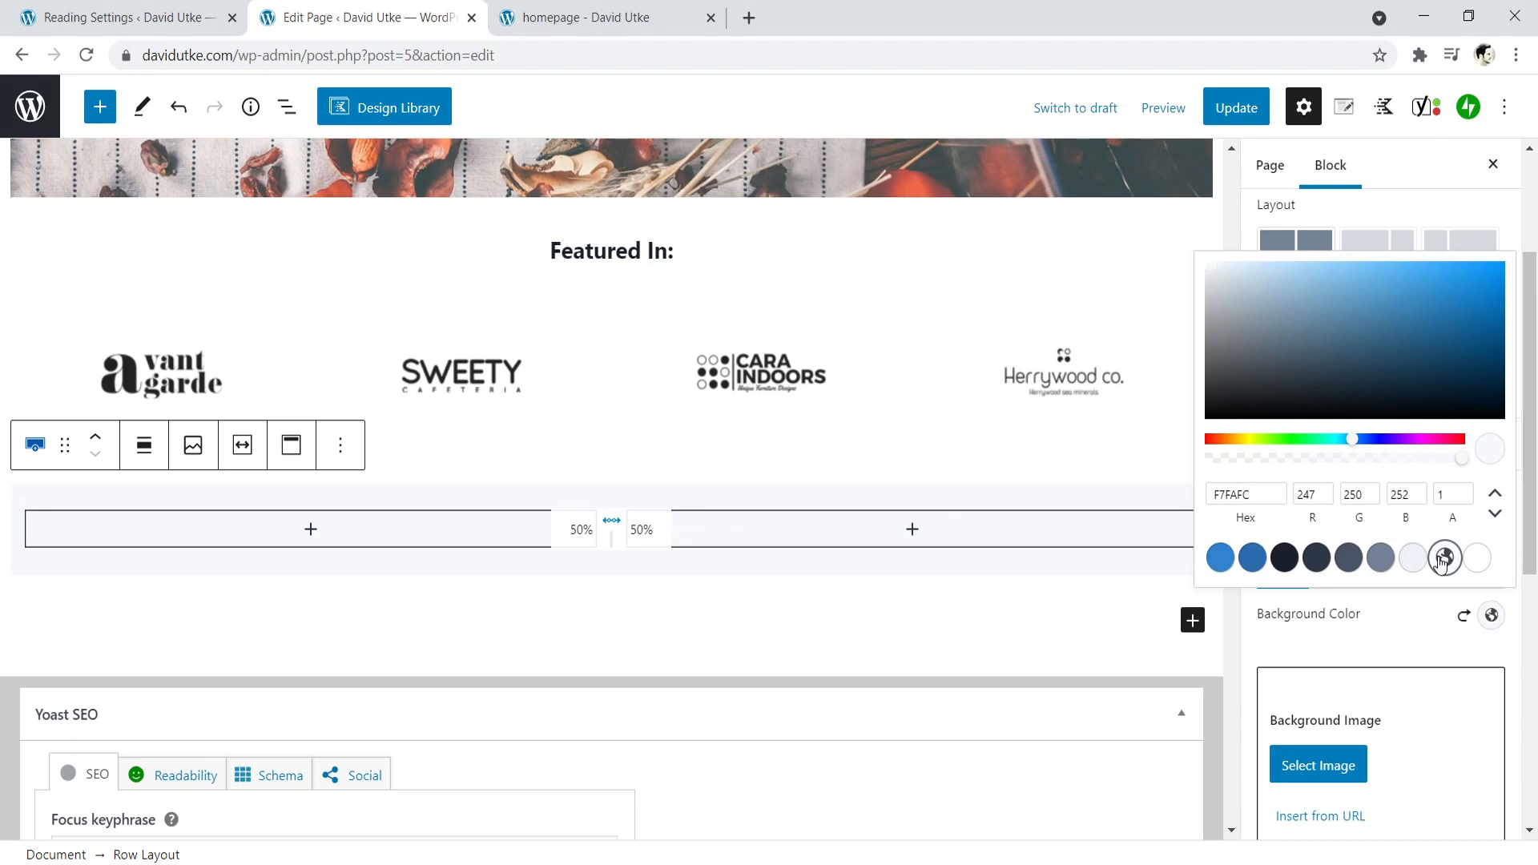
pyautogui.click(1414, 559)
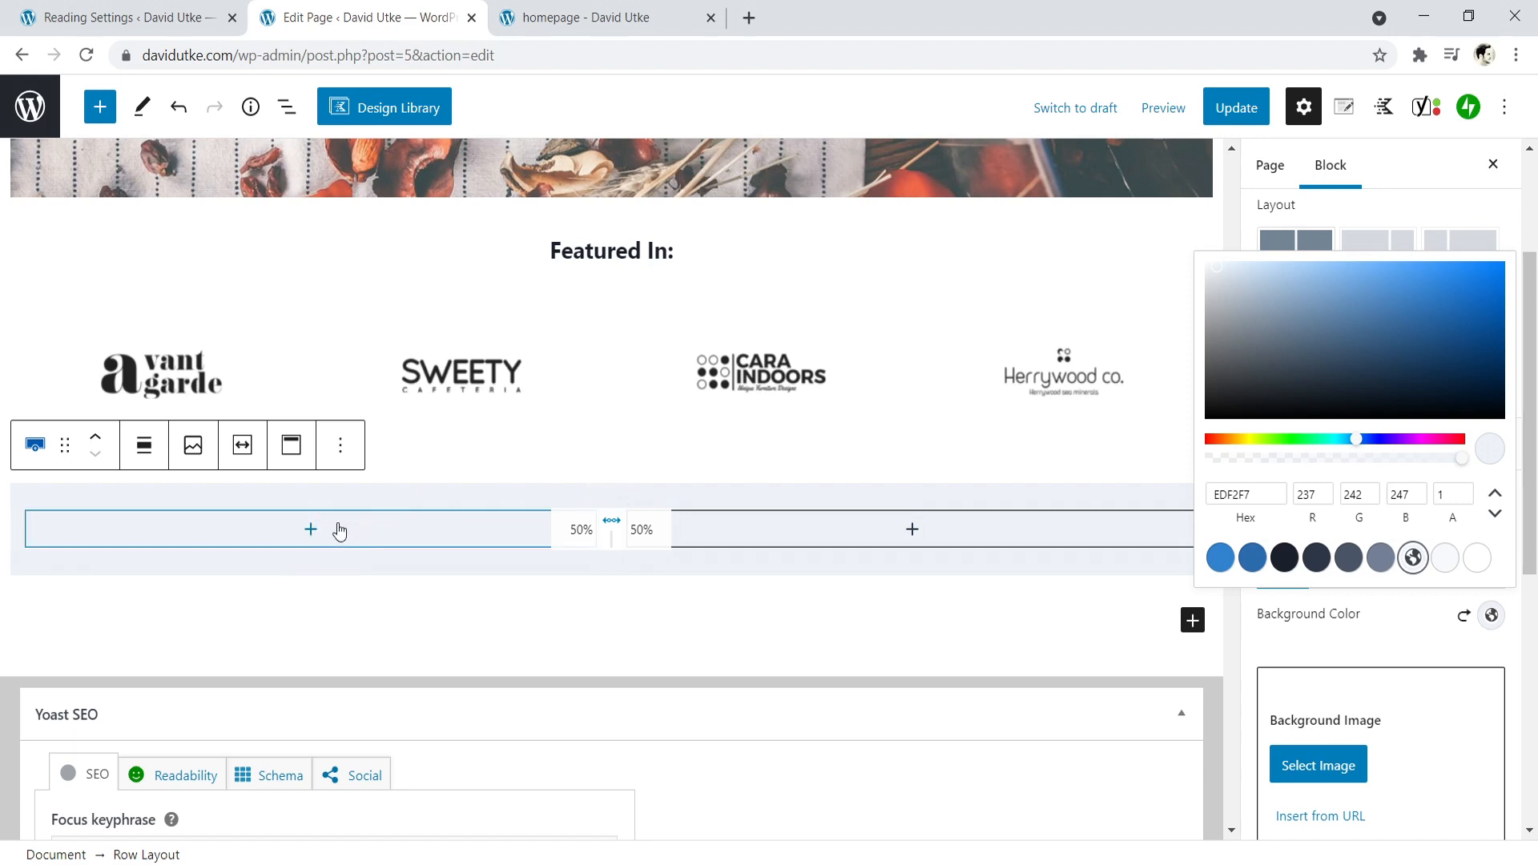
# - Insert an Advanced Heading in the row's first column with the text "Master Tea Buying Guides"
pyautogui.click(313, 532)
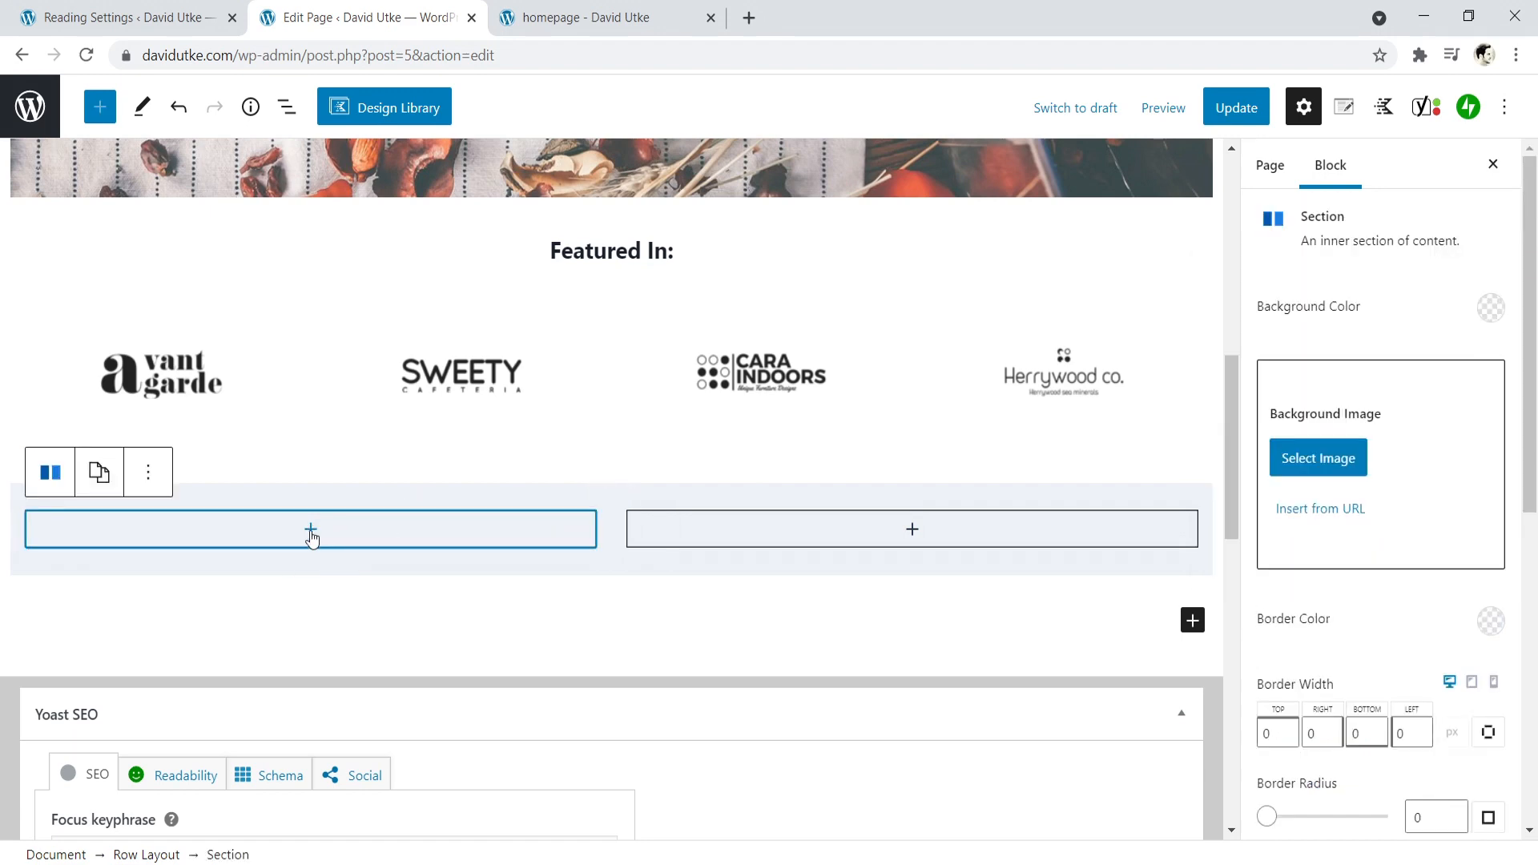
pyautogui.click(312, 530)
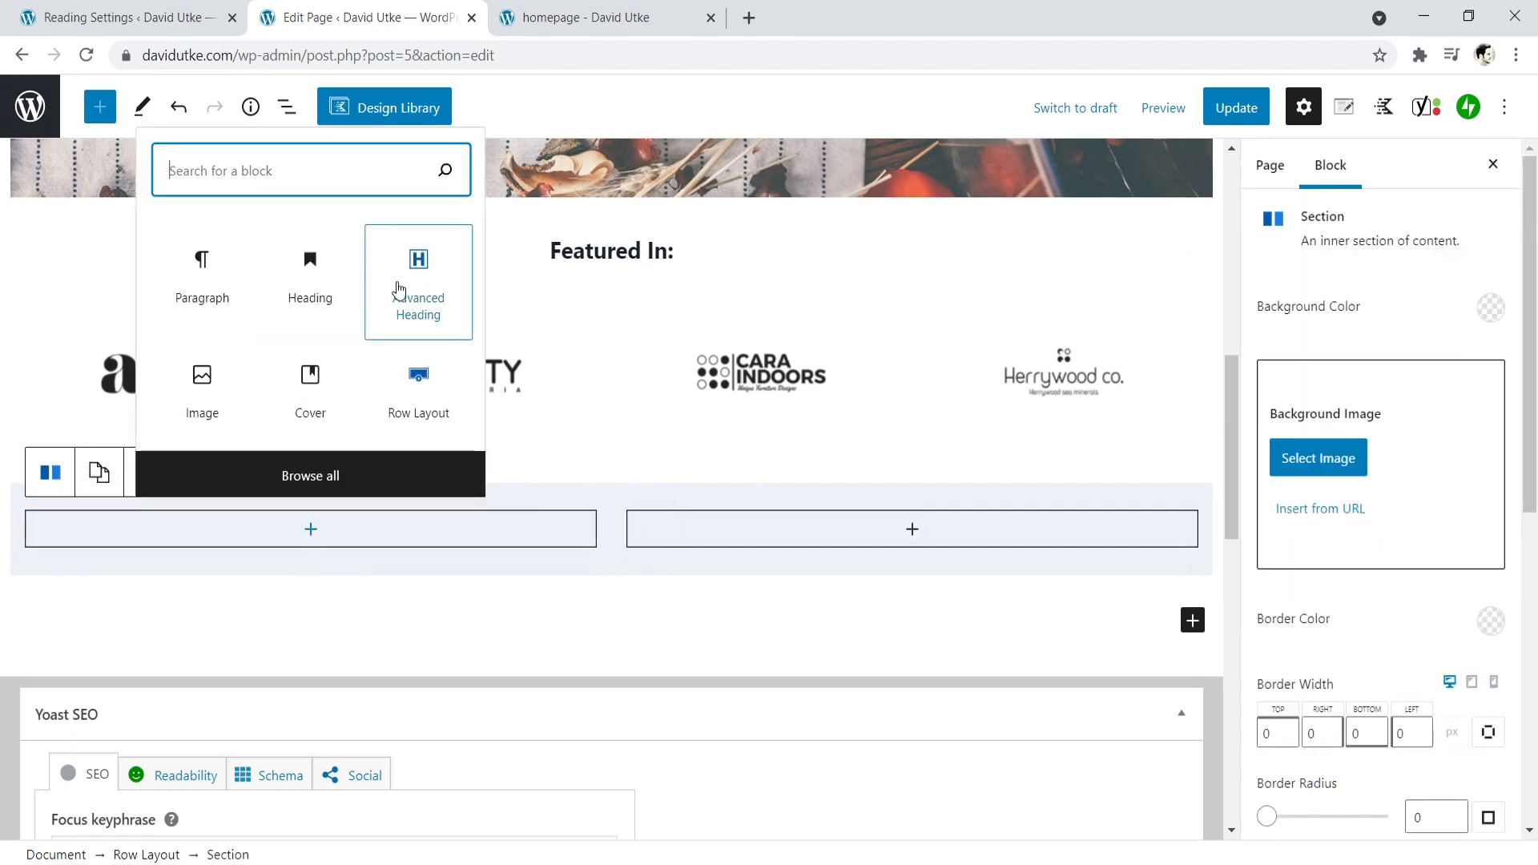
pyautogui.click(426, 297)
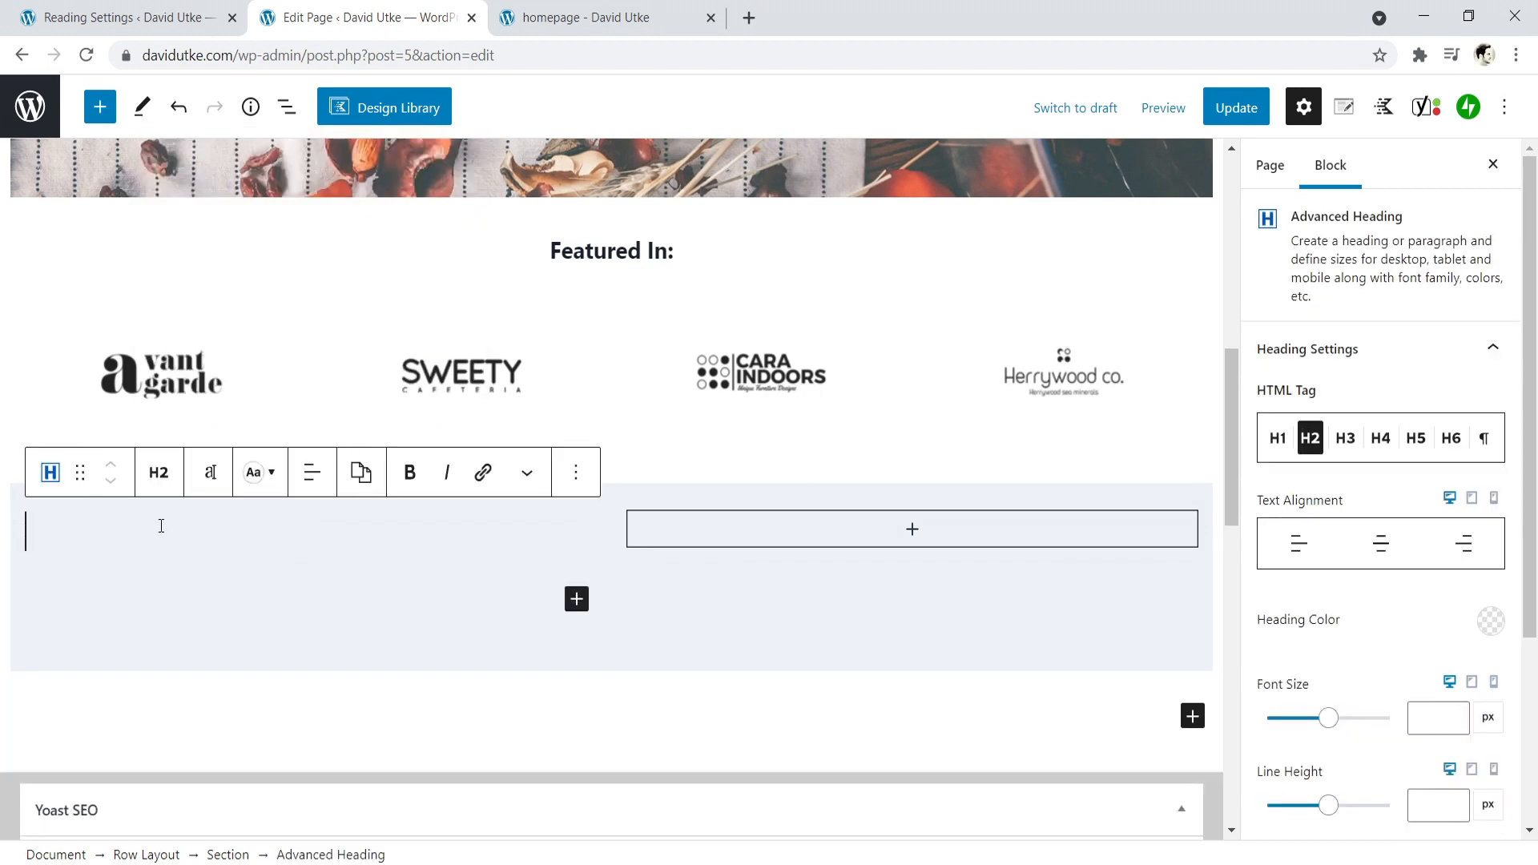
pyautogui.write('M')
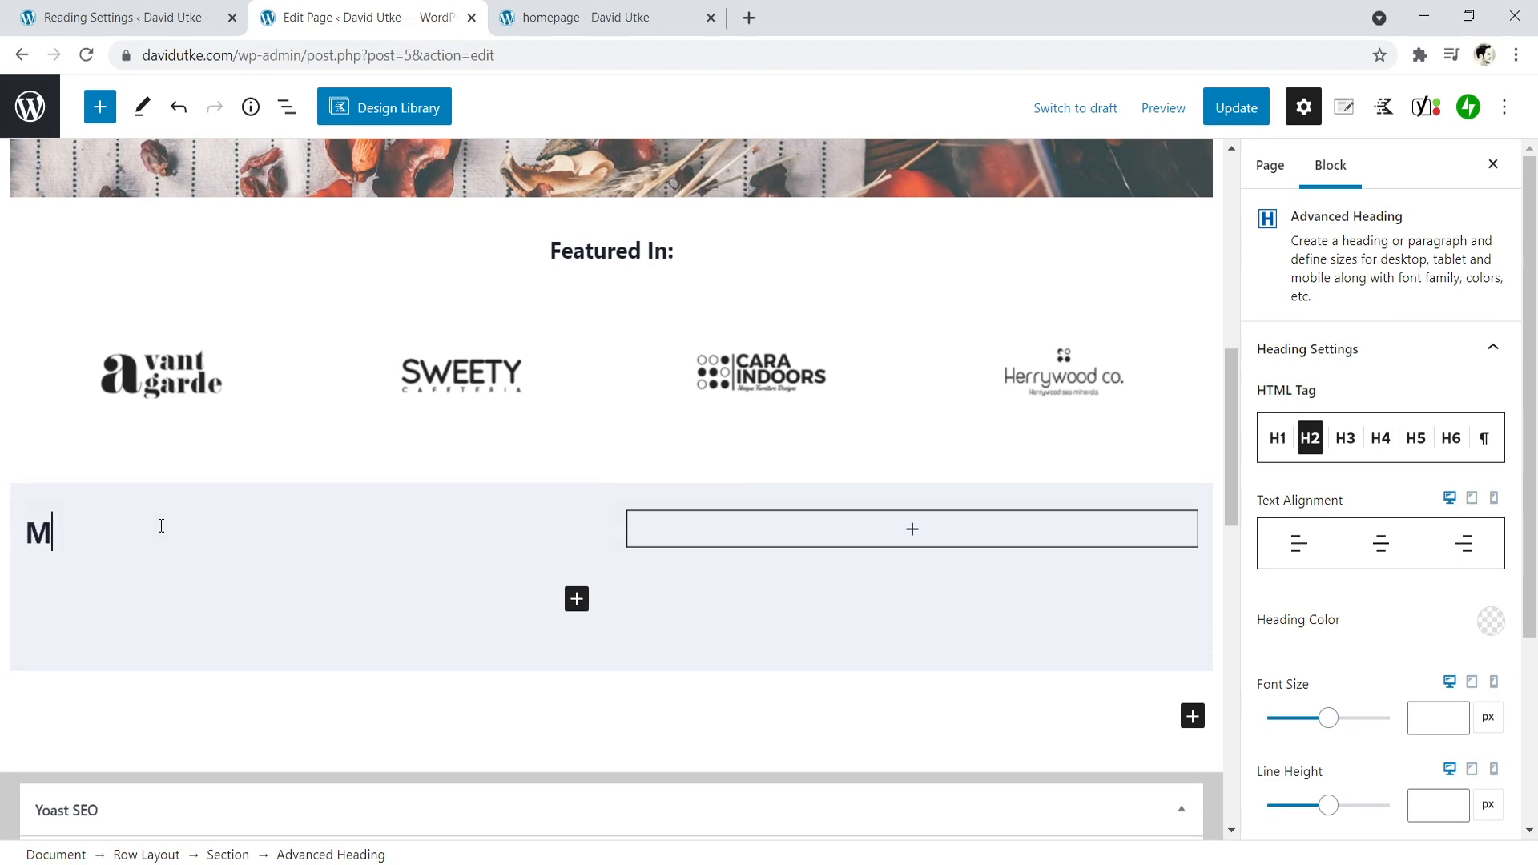
pyautogui.write('aster T')
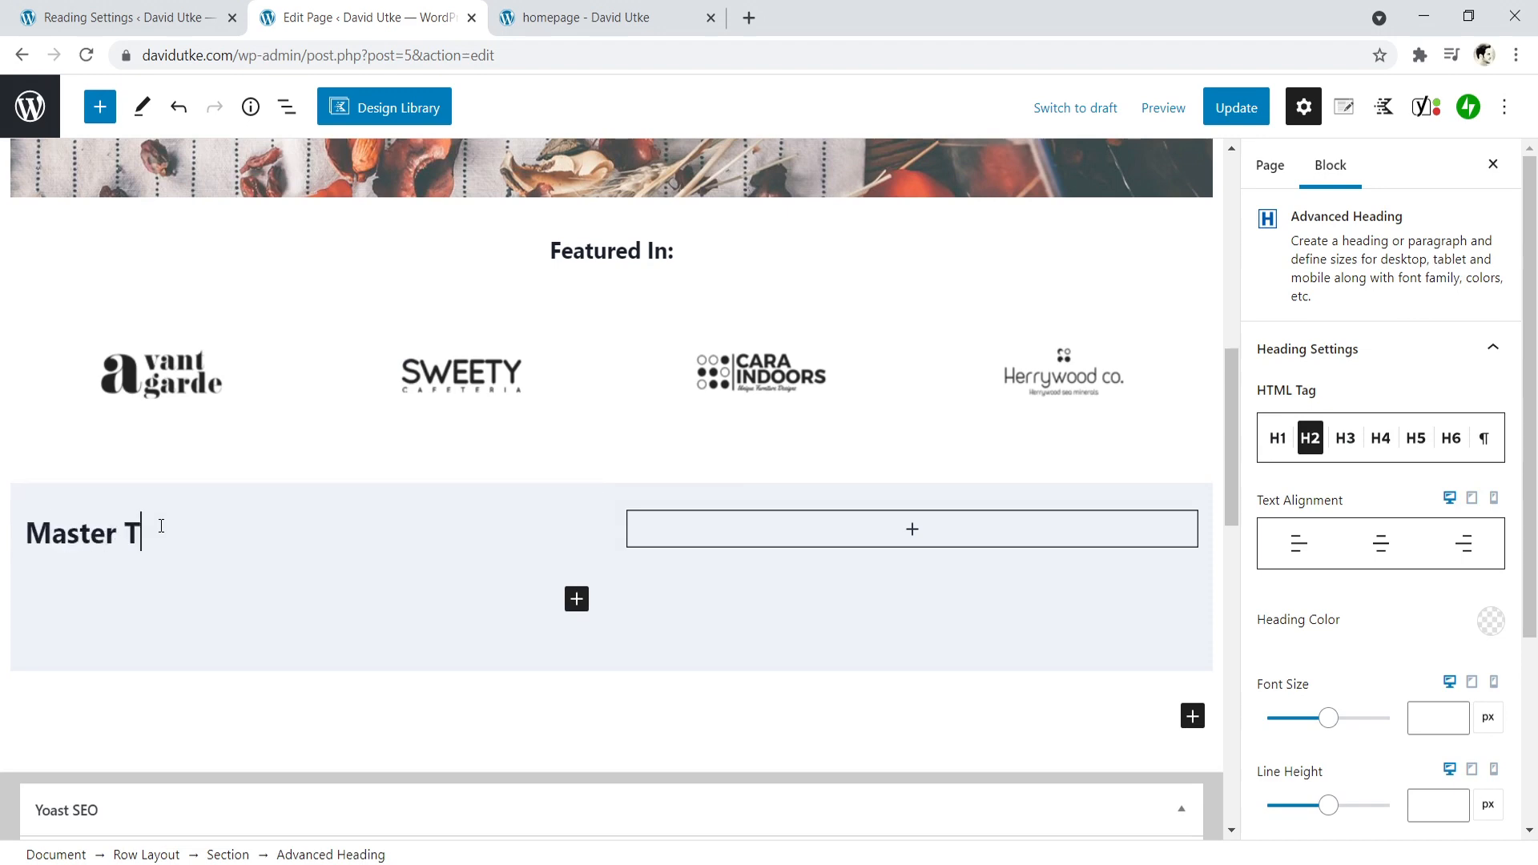
pyautogui.write('ea Buying Guides')
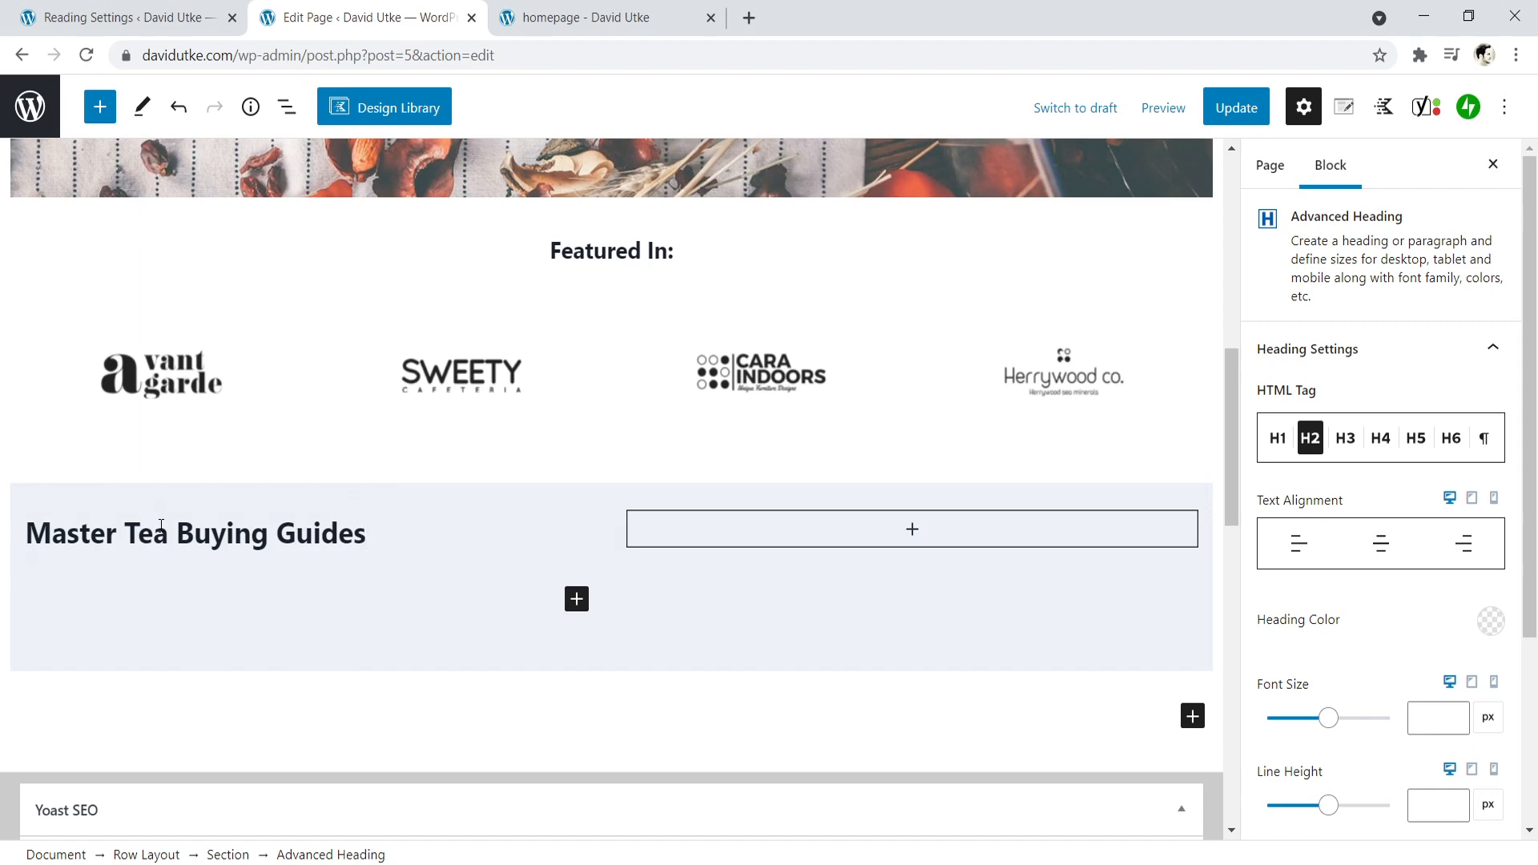
# - Set the font size of the "Master Tea Buying Guides" heading to 44 px
pyautogui.click(161, 525)
pyautogui.click(206, 474)
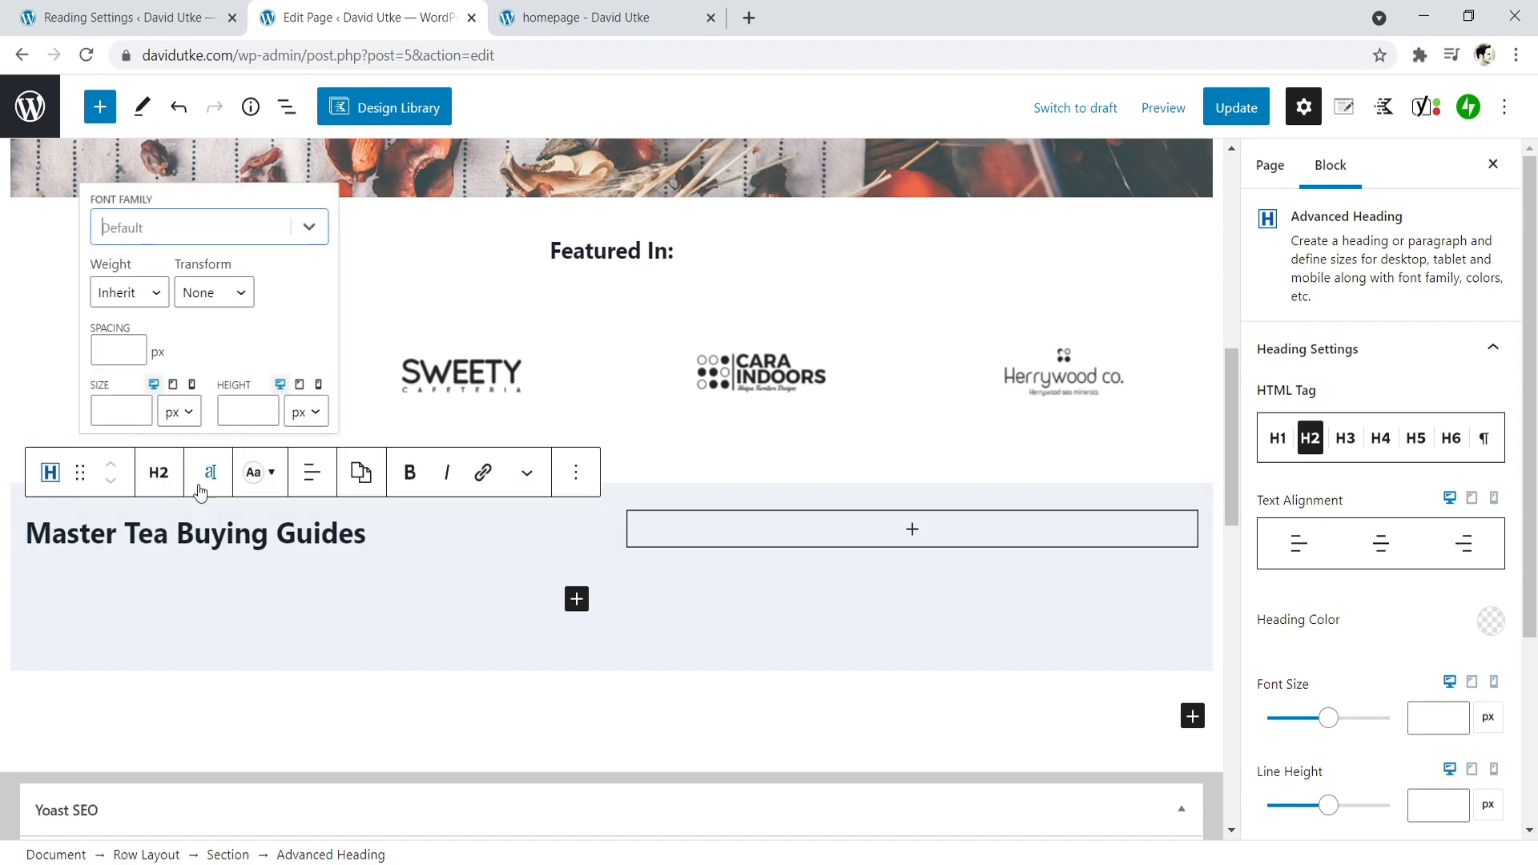
pyautogui.click(139, 407)
pyautogui.moveTo(140, 407); pyautogui.dragTo(141, 416)
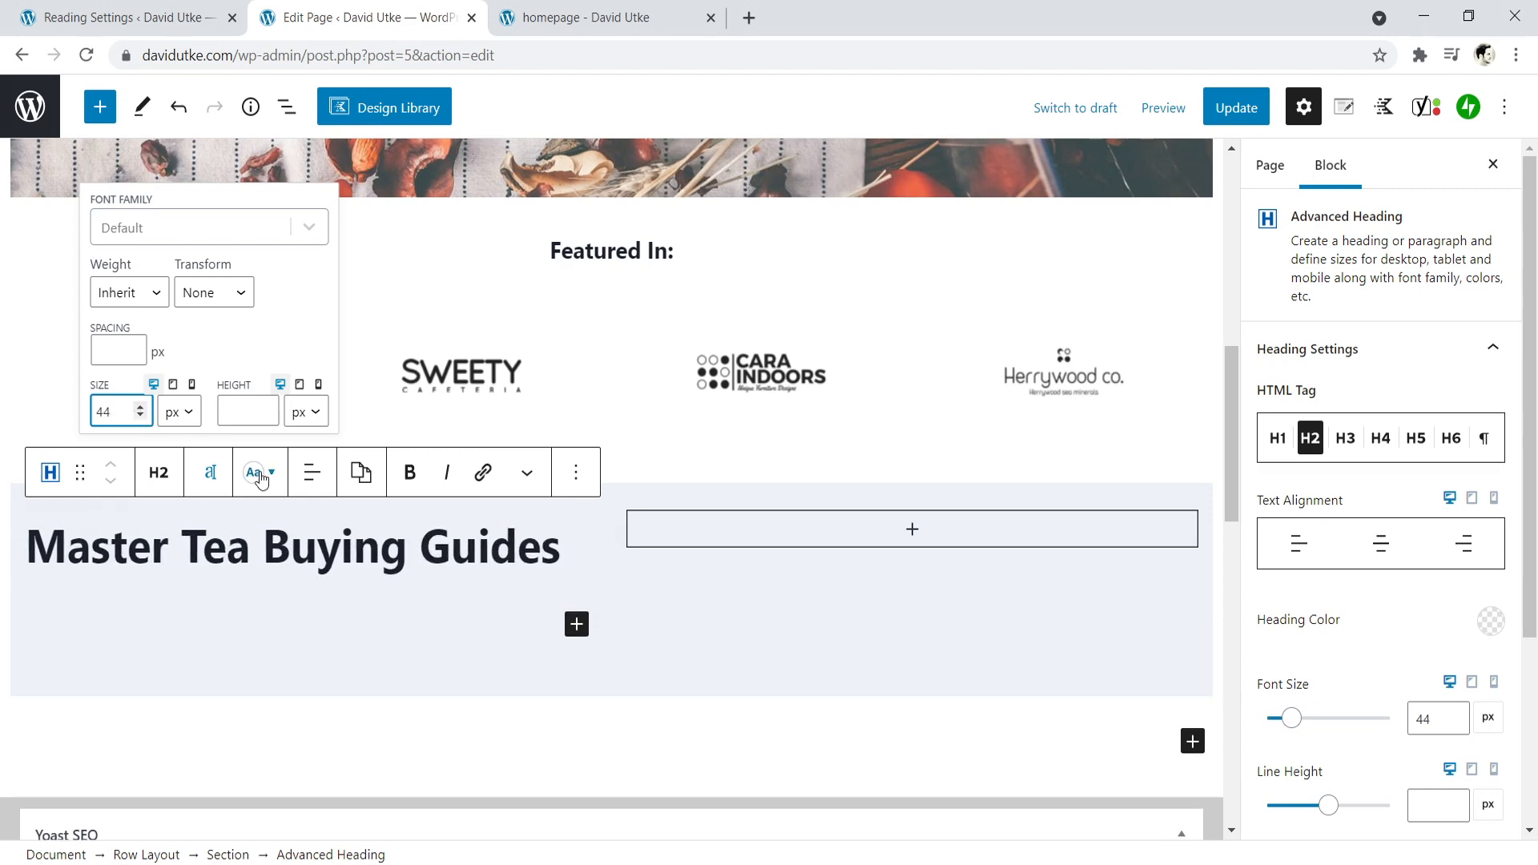
pyautogui.click(416, 550)
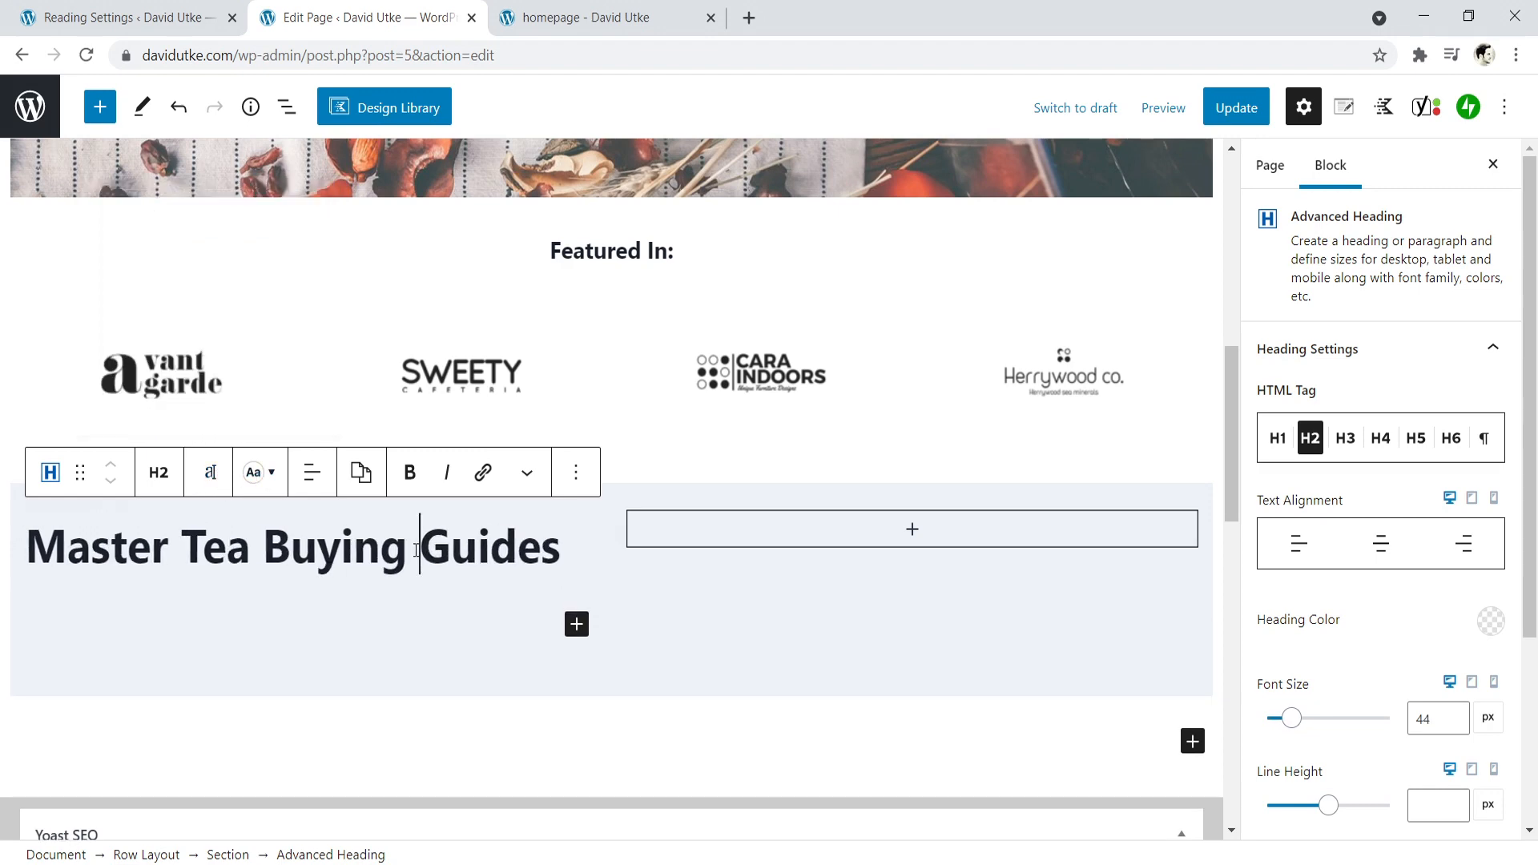
# - Set the custom content max width of the two-column row to 937 px
pyautogui.click(618, 495)
pyautogui.click(245, 449)
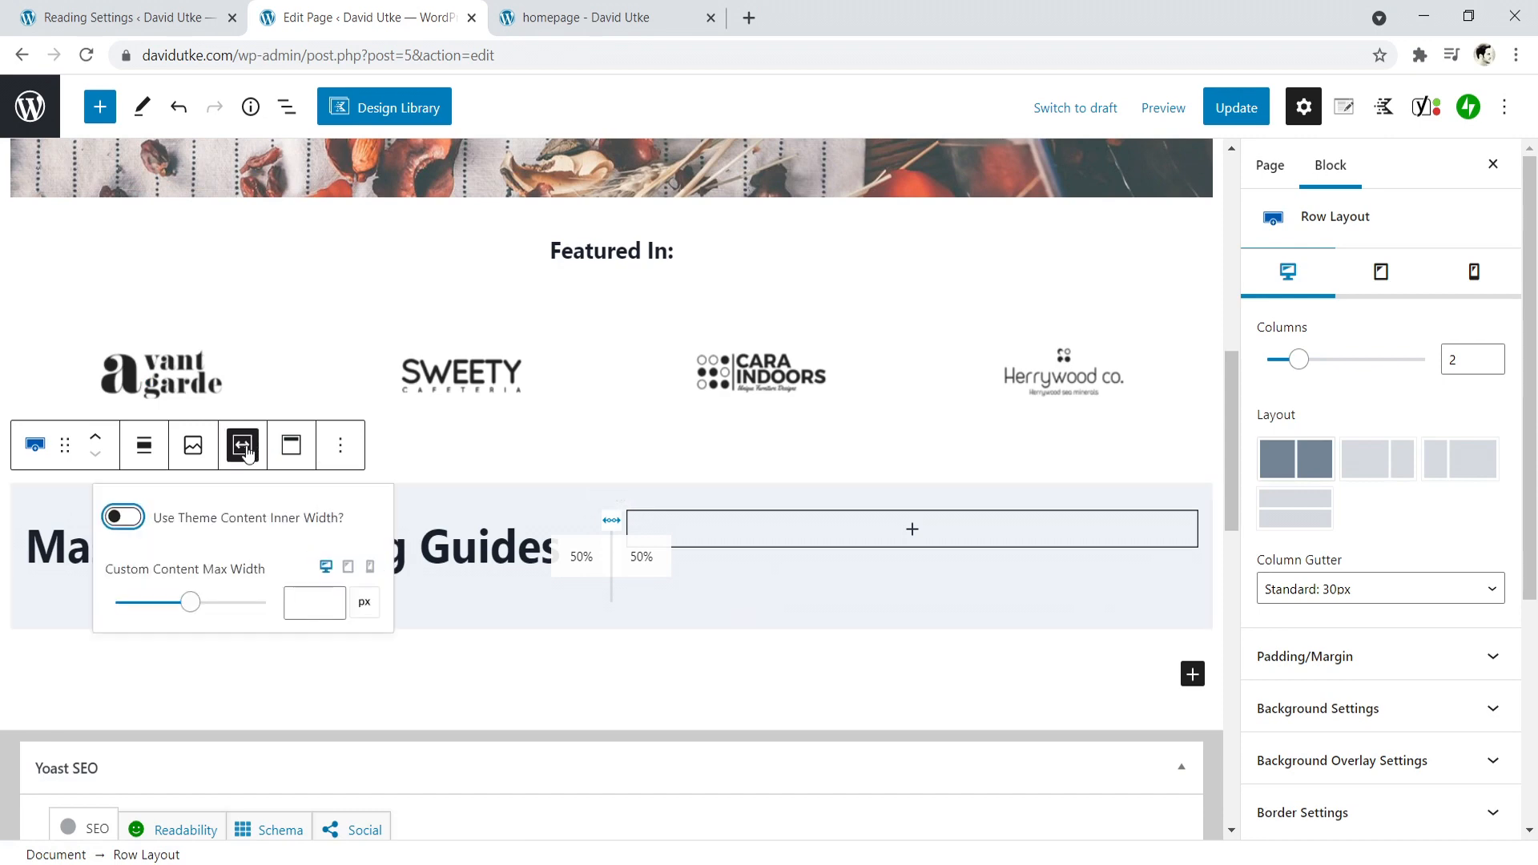
pyautogui.click(192, 601)
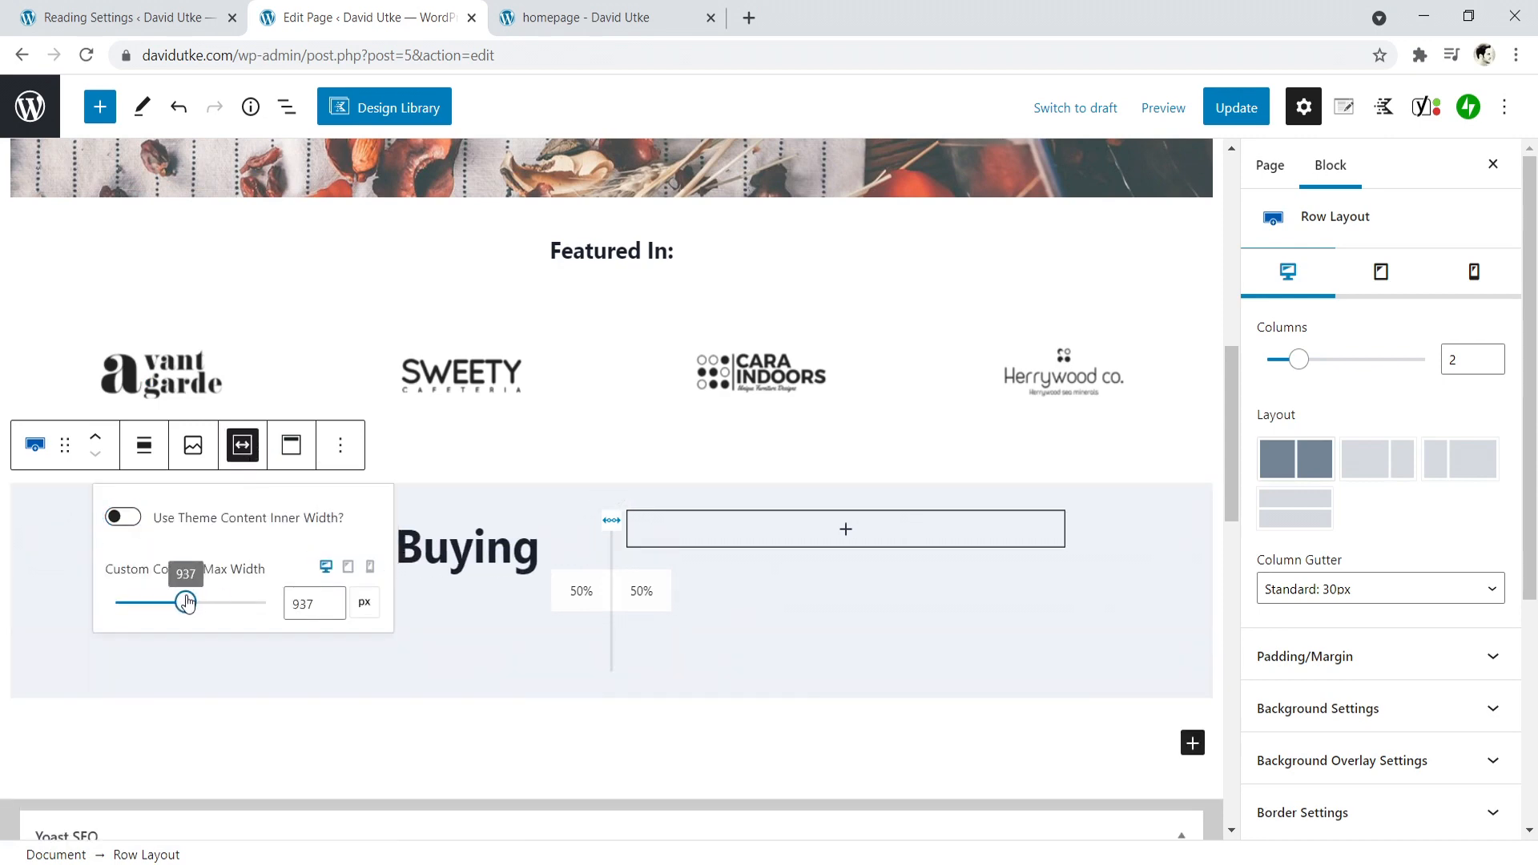
# - Add a paragraph below the heading reading "Helpful paragraph that explains what the website is about goes here."
pyautogui.click(513, 539)
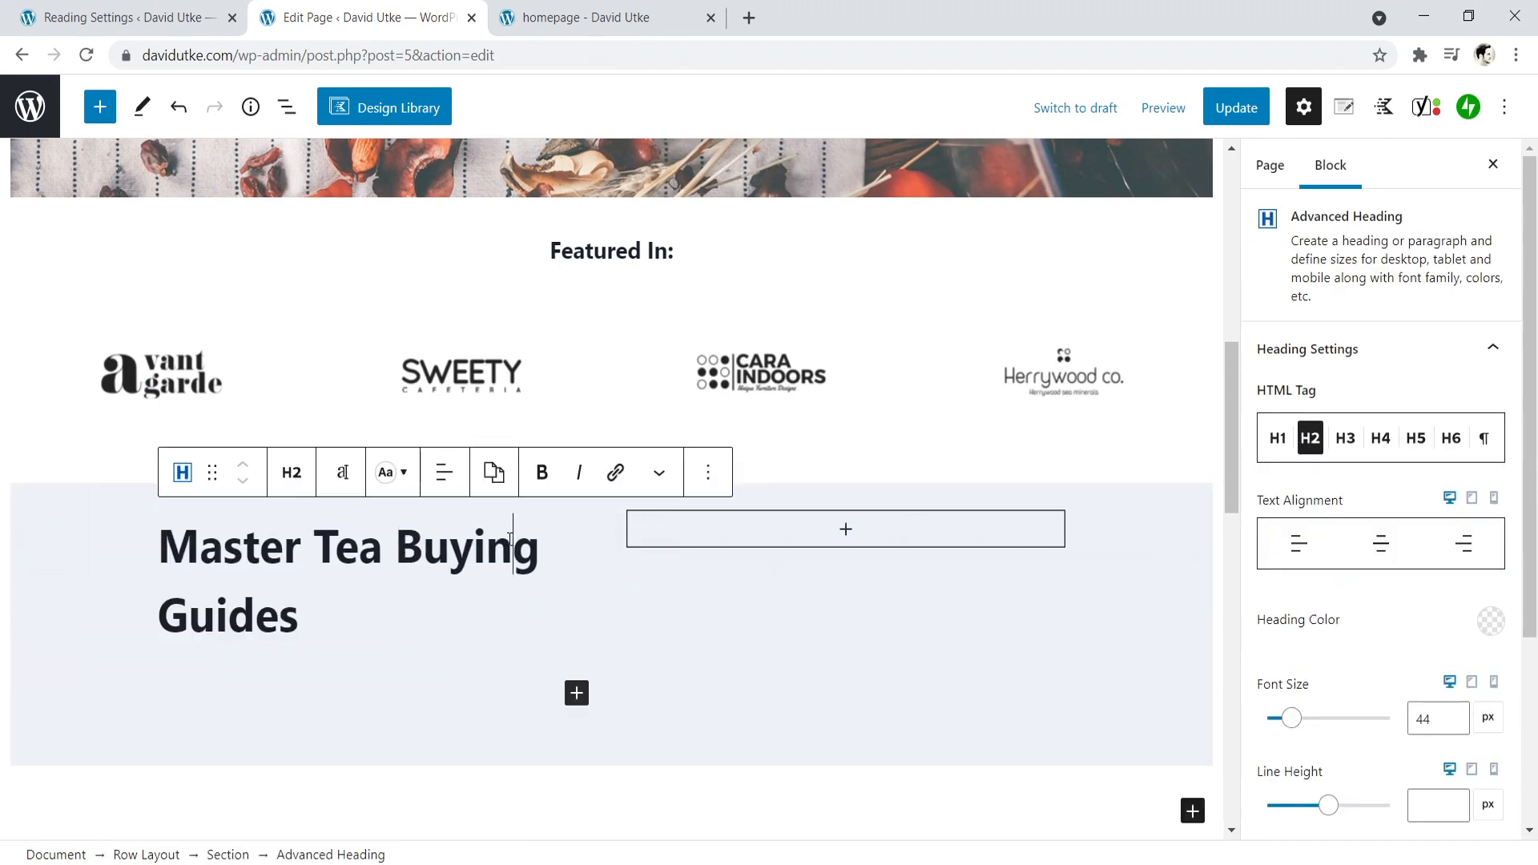
pyautogui.click(577, 692)
pyautogui.click(618, 446)
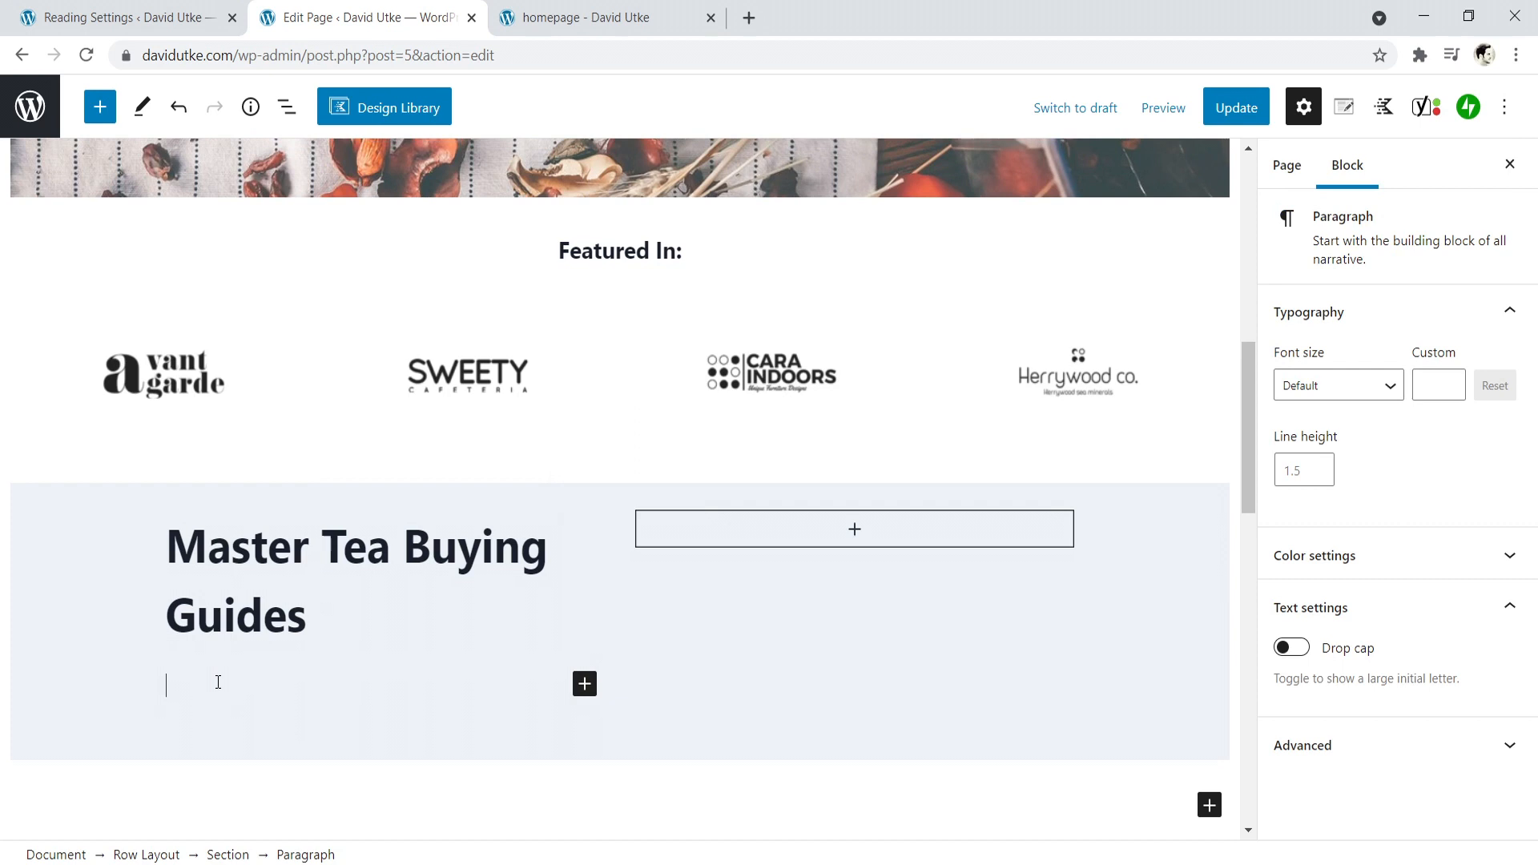
pyautogui.write('Helpful paragraph that exp')
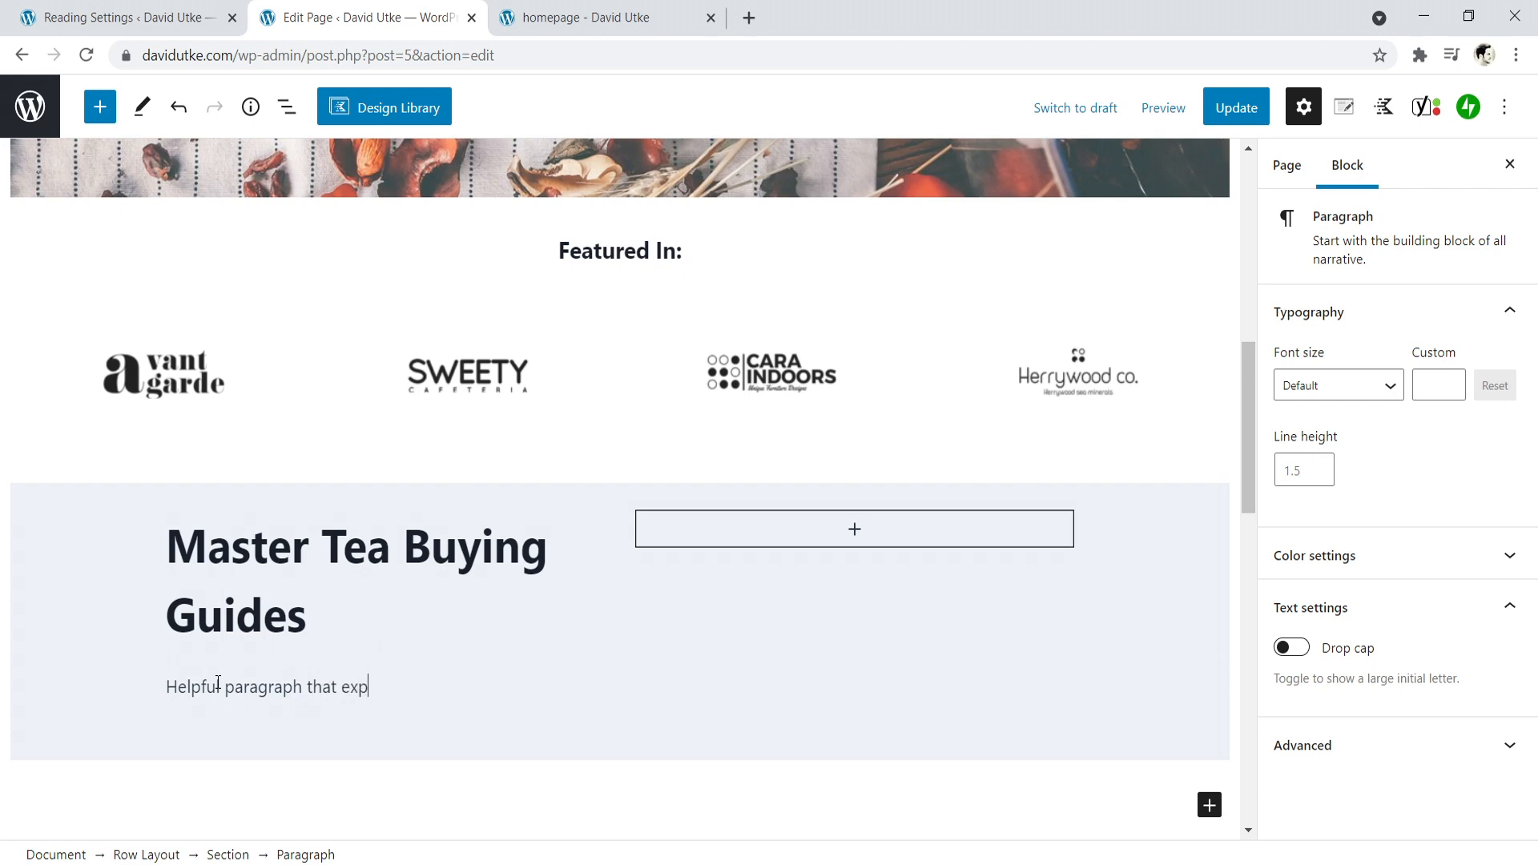
pyautogui.write('lains what the website is about ')
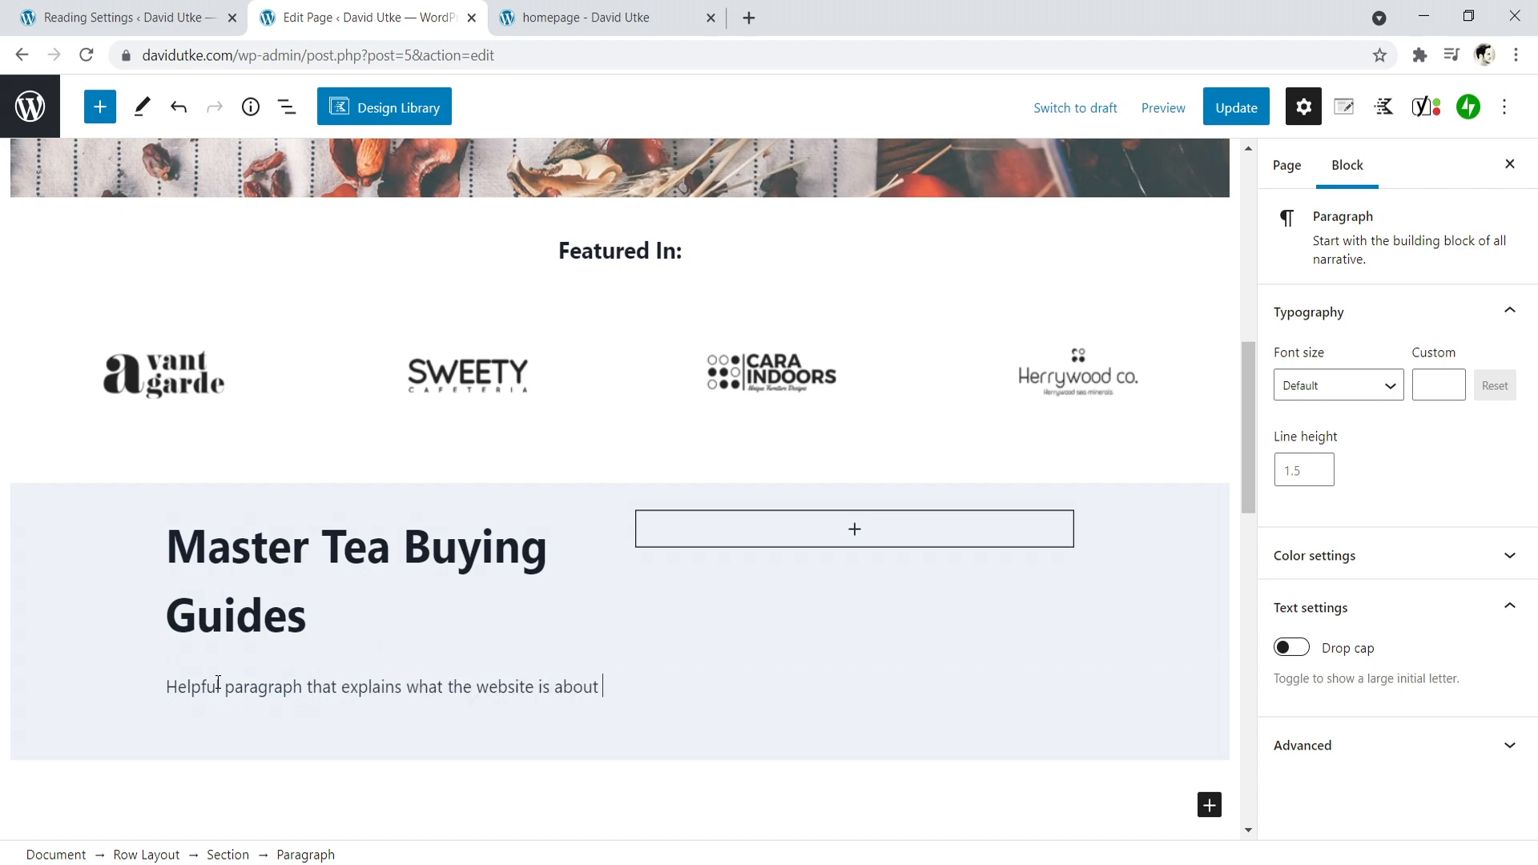
pyautogui.write('goes here.')
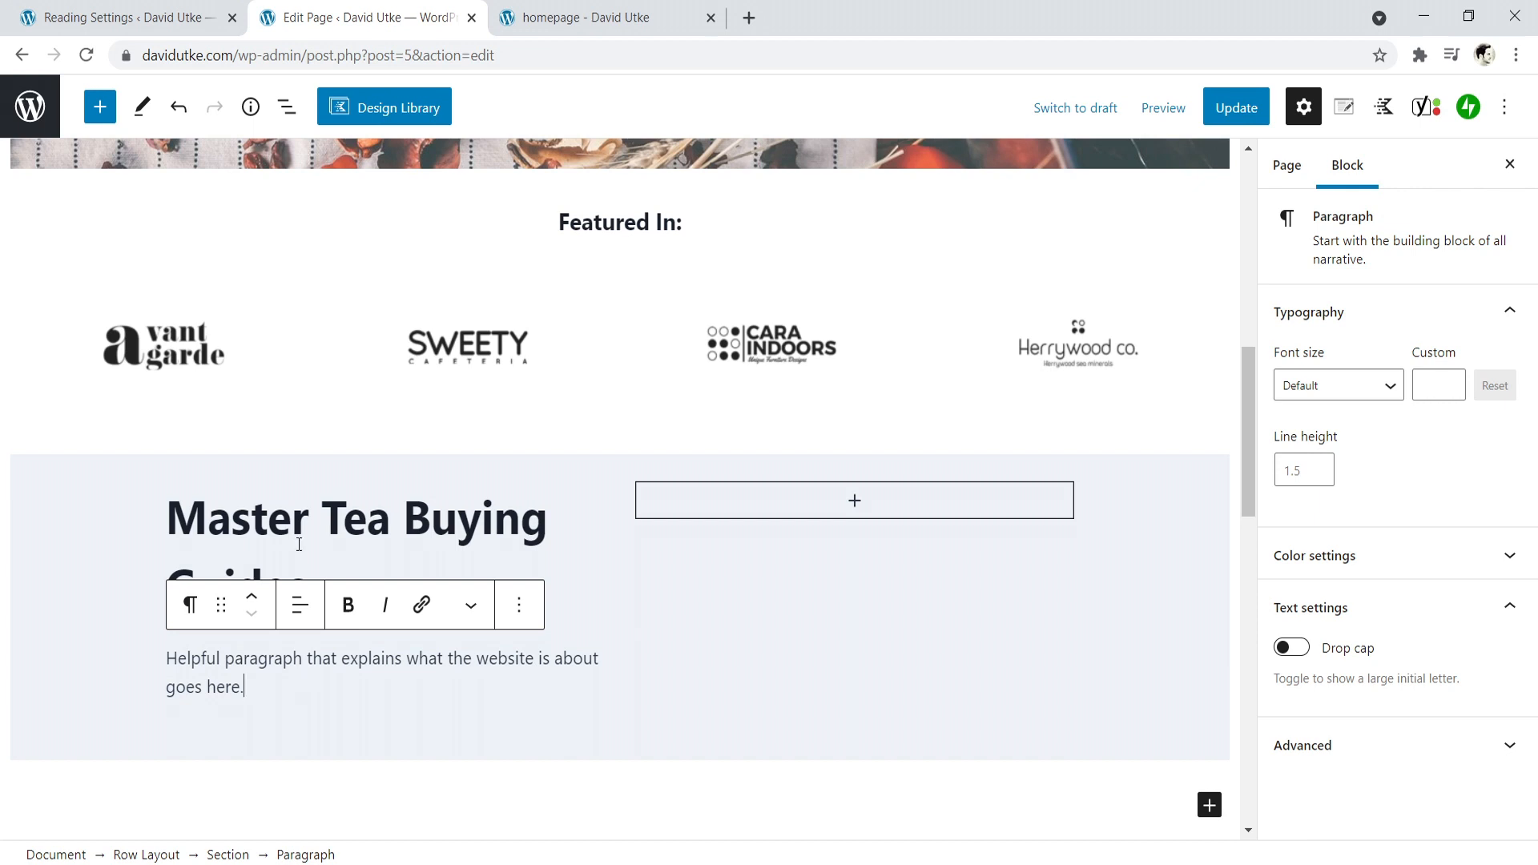
# - Add an empty paragraph directly below the "Master Tea Buying Guides" heading and open the block inserter there
pyautogui.click(283, 525)
pyautogui.click(303, 593)
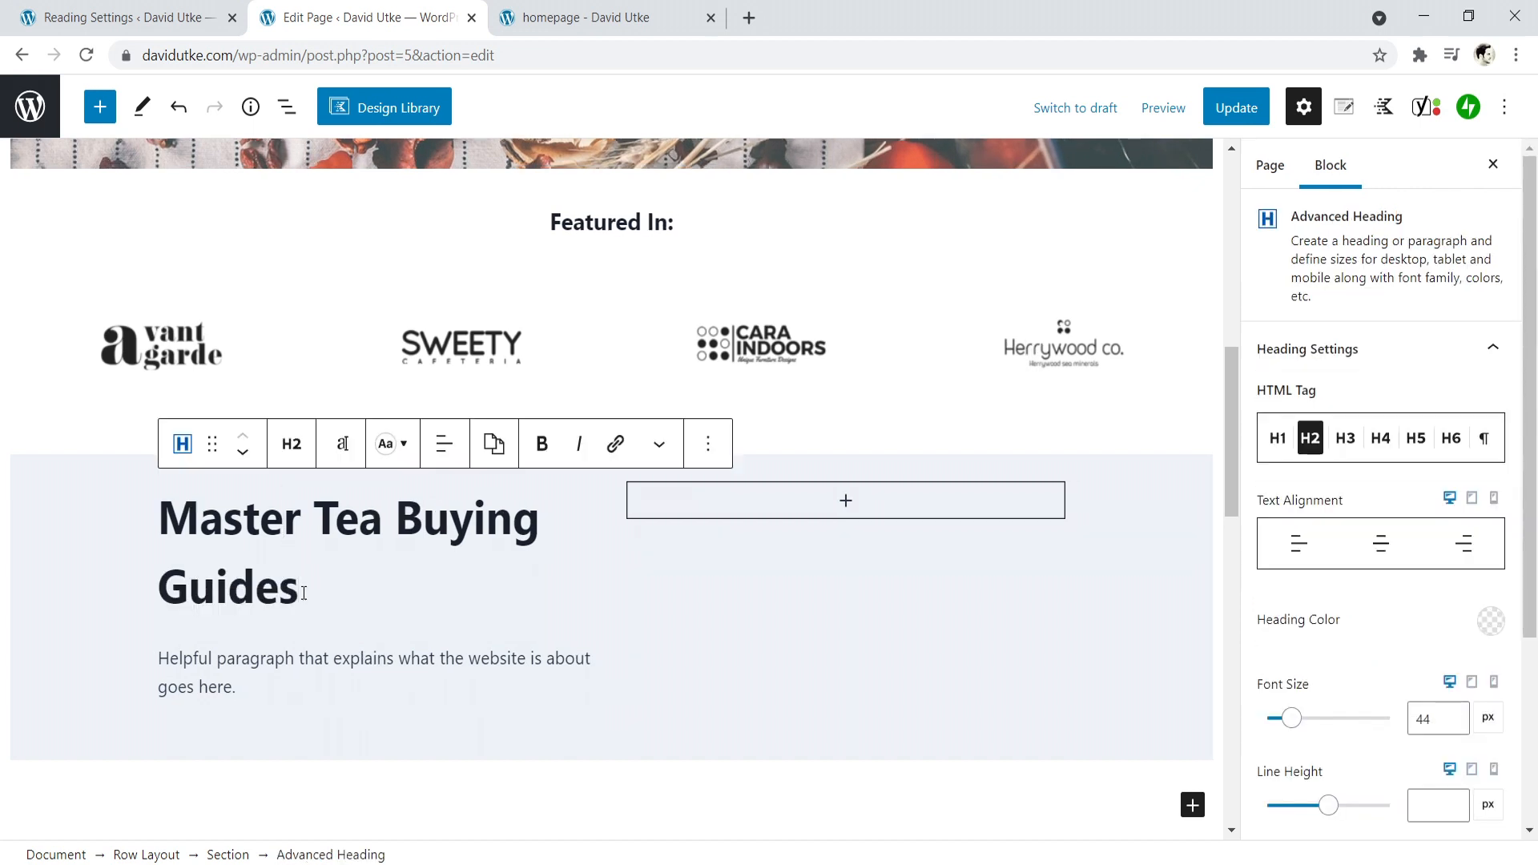
pyautogui.press('Return')
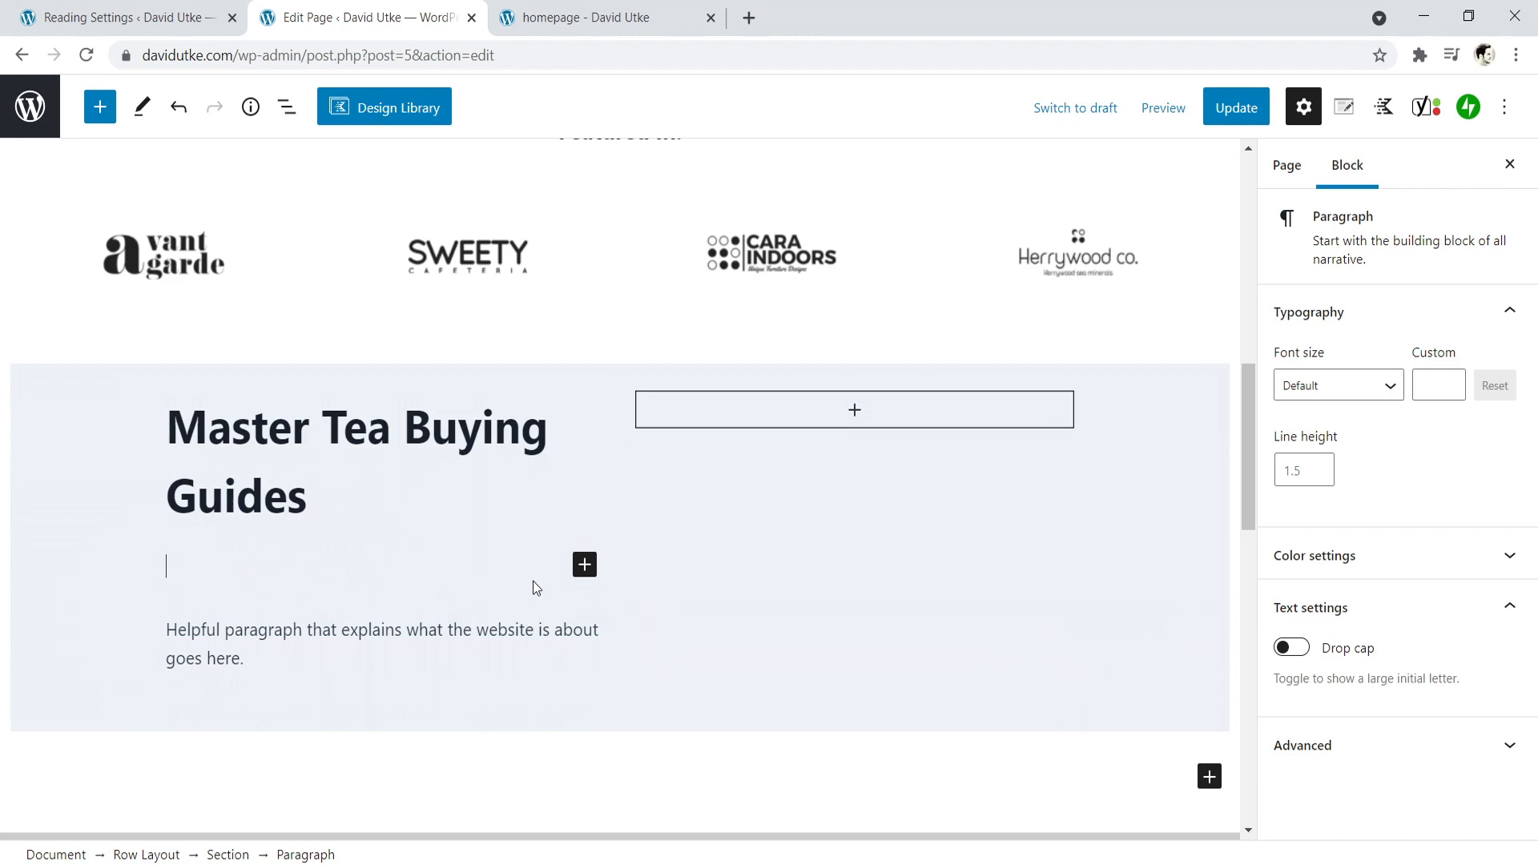
pyautogui.click(586, 567)
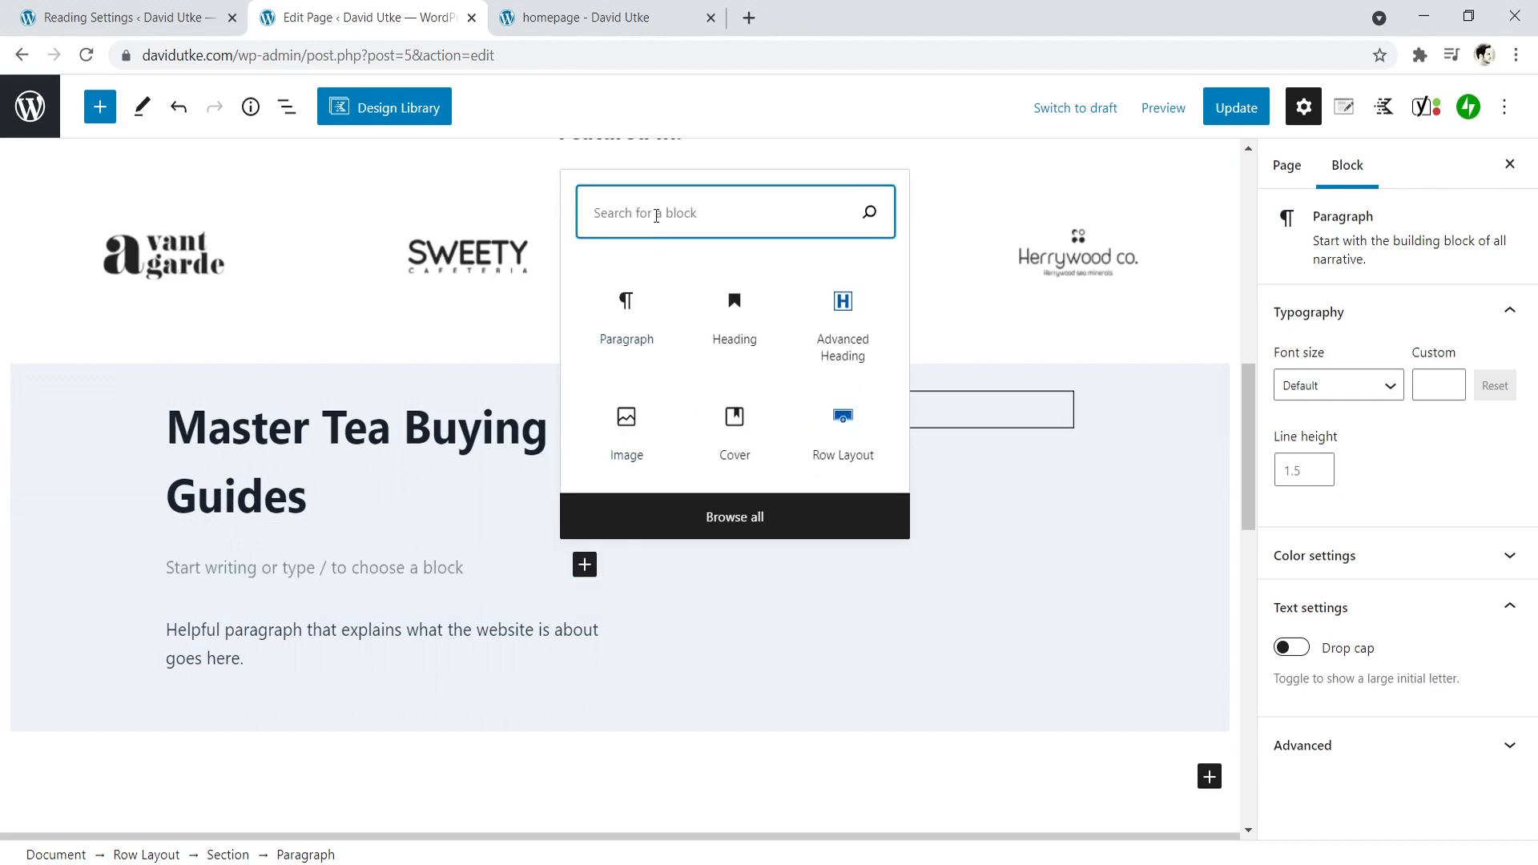
pyautogui.write('di')
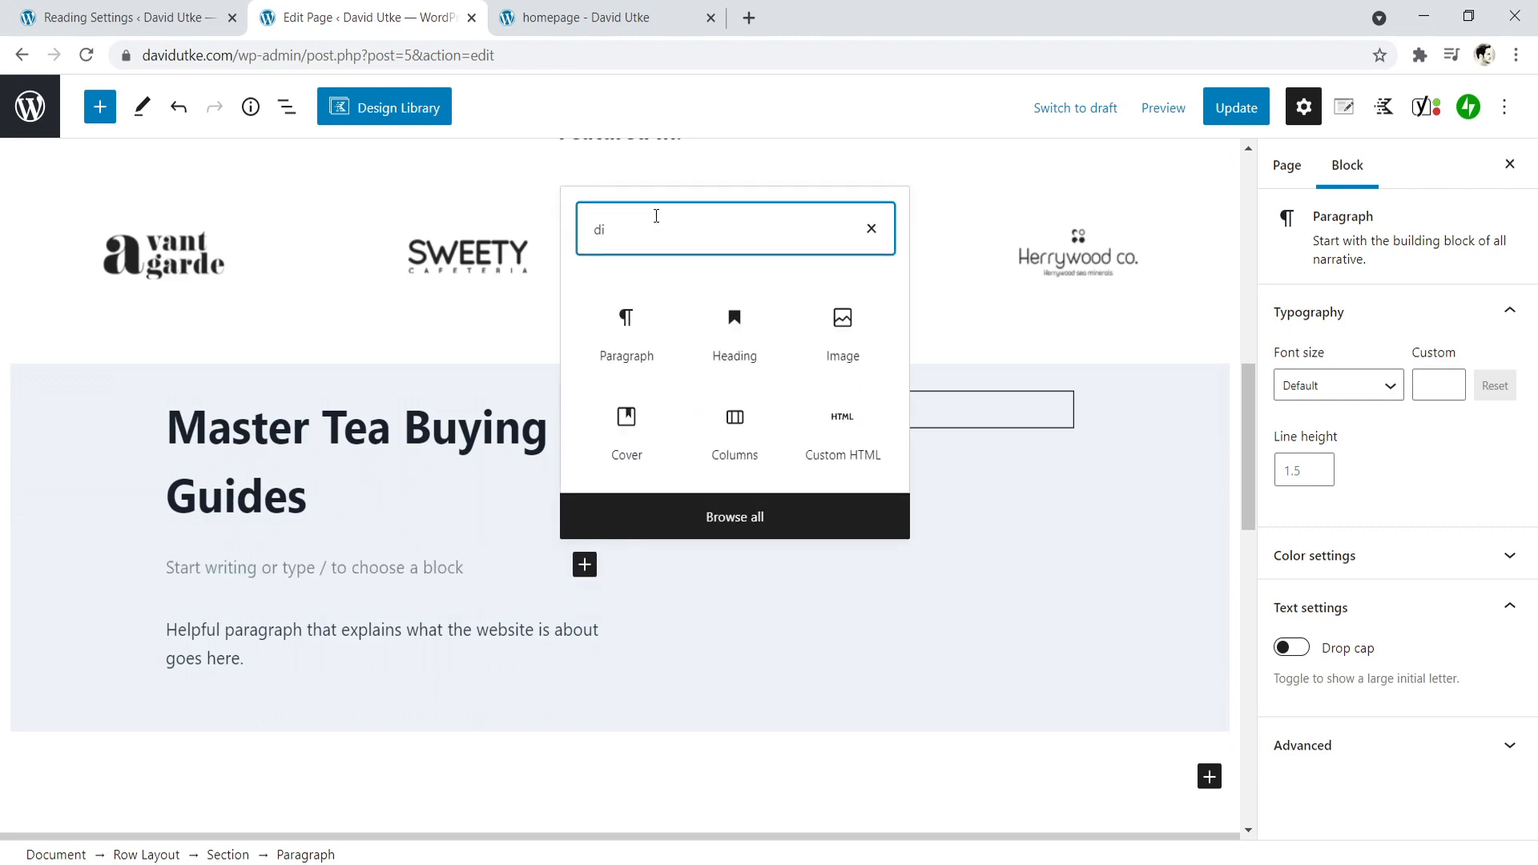
pyautogui.write('v')
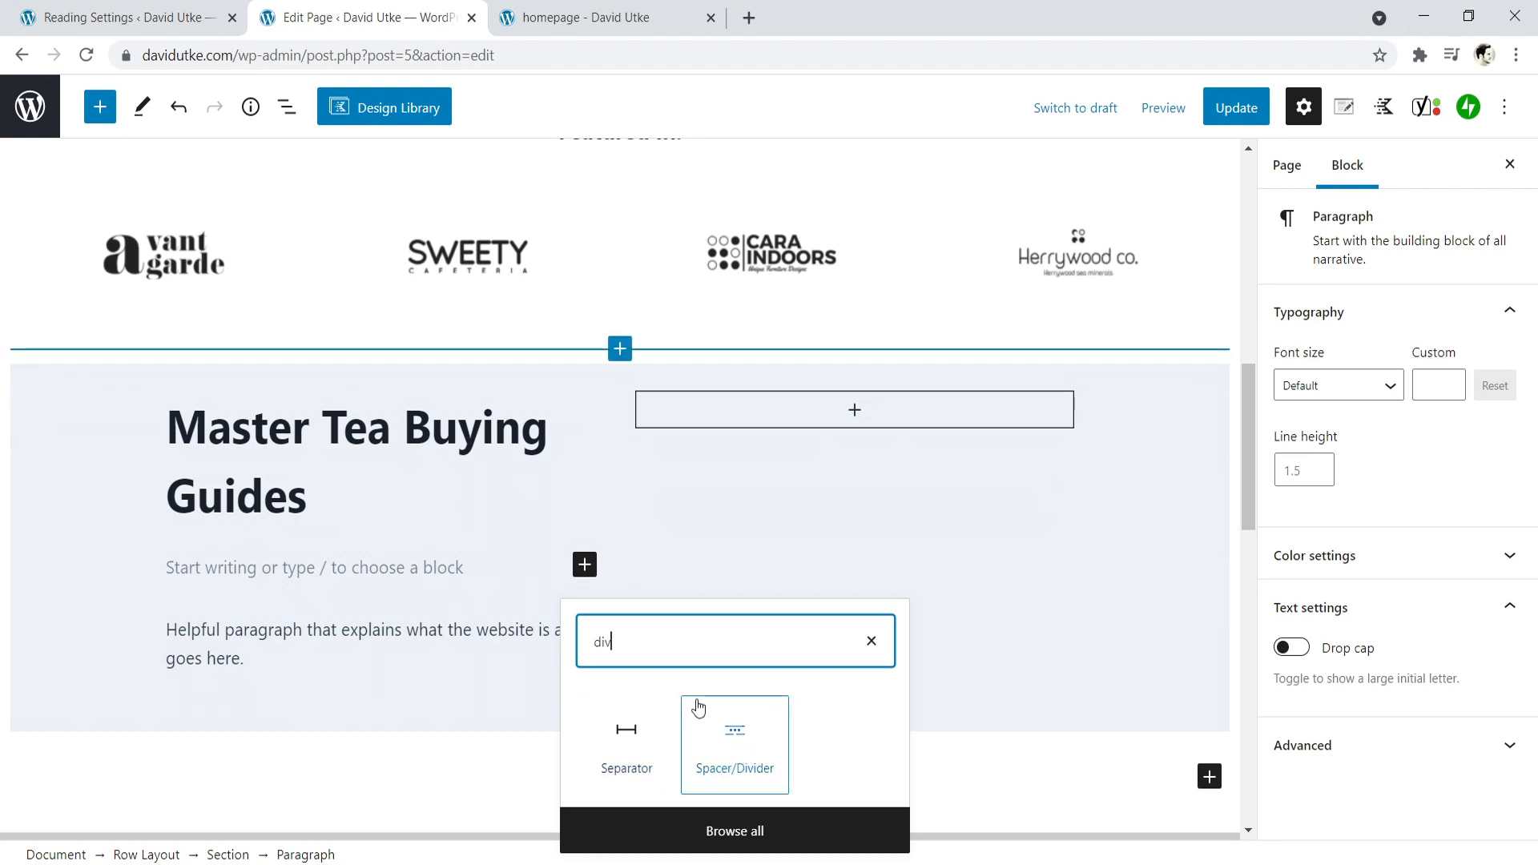
pyautogui.press('BackSpace')
pyautogui.press('BackSpace')
pyautogui.press('BackSpace')
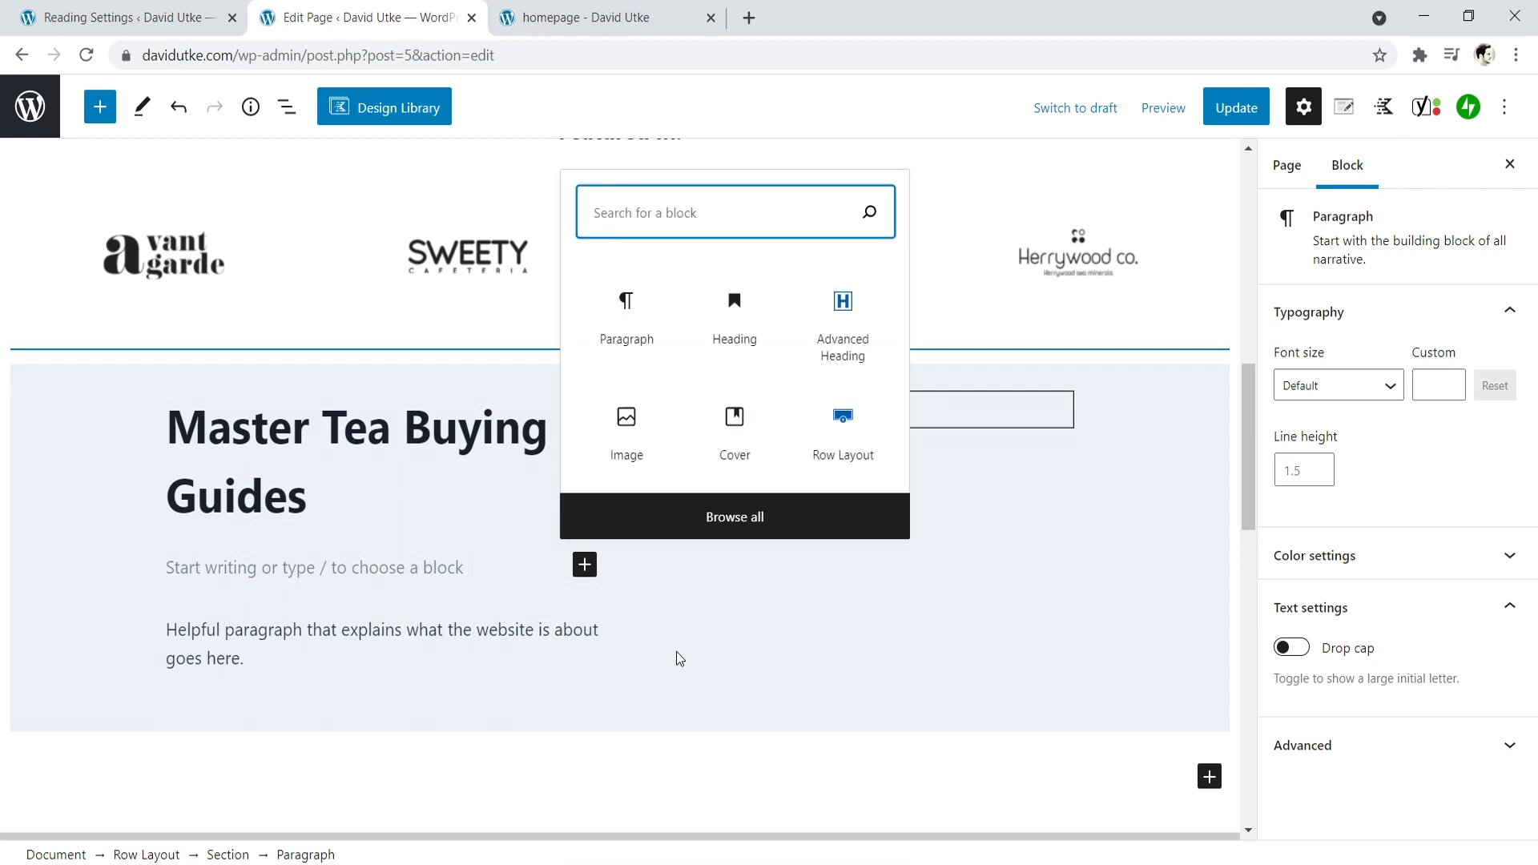
# - Browse all blocks and insert a Separator between the "Master Tea Buying Guides" heading and its paragraph
pyautogui.click(718, 519)
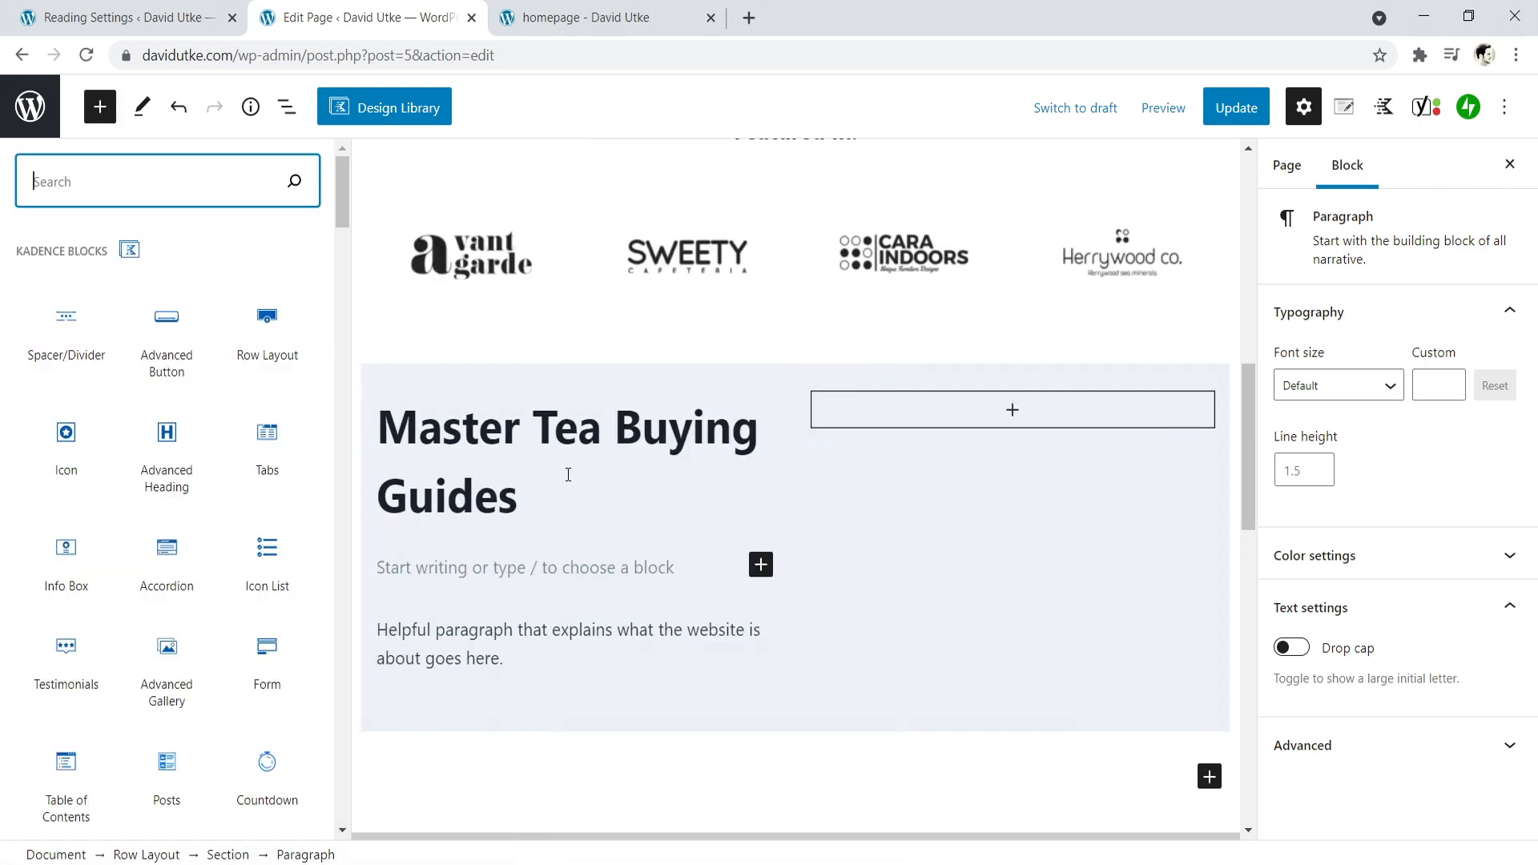
pyautogui.moveTo(345, 183); pyautogui.dragTo(351, 342)
pyautogui.moveTo(164, 476)
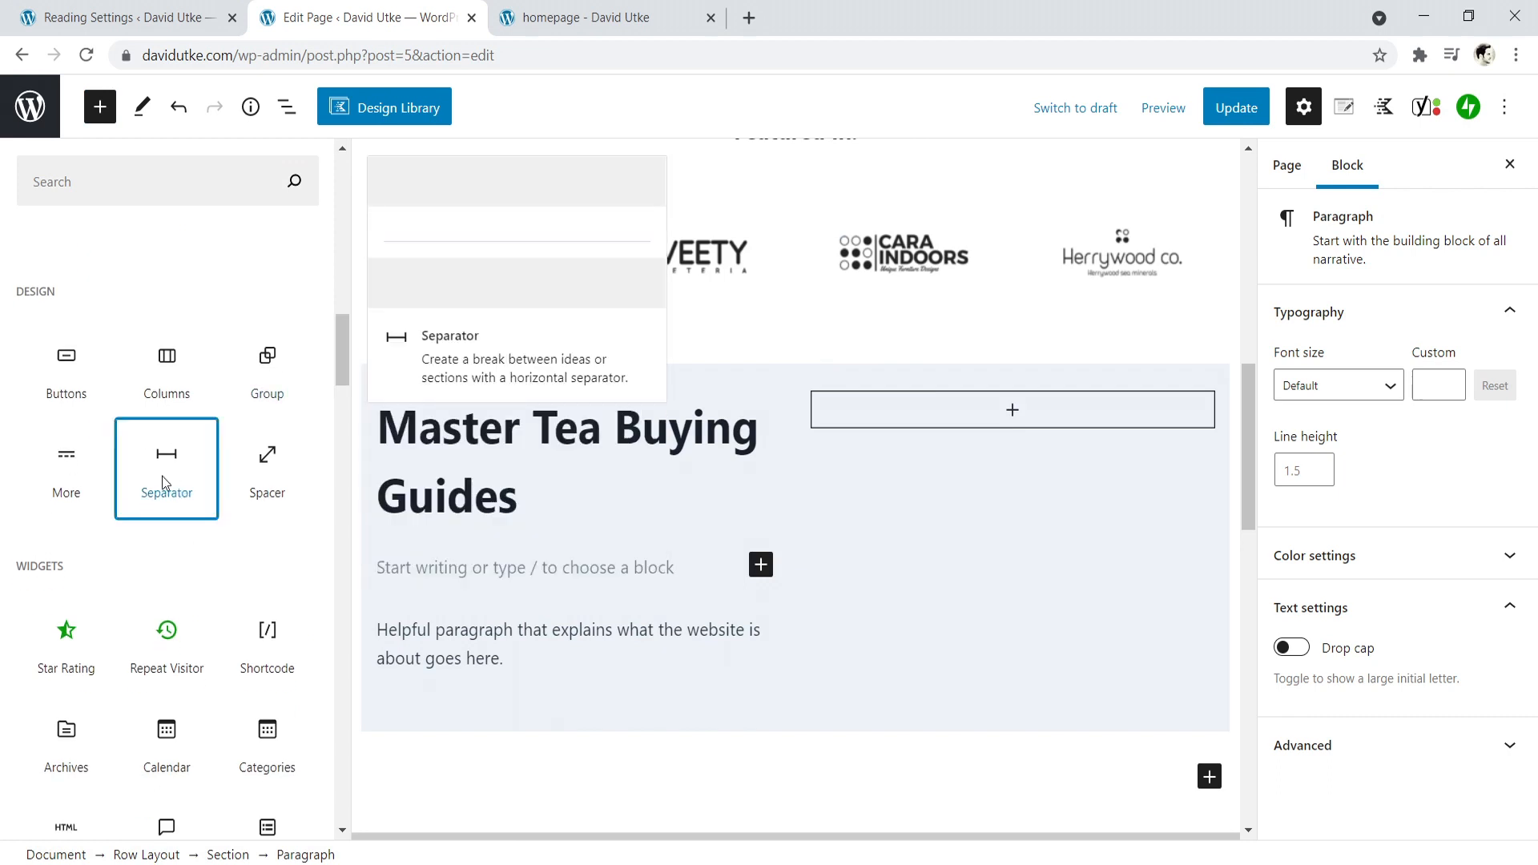
pyautogui.click(162, 476)
pyautogui.click(384, 458)
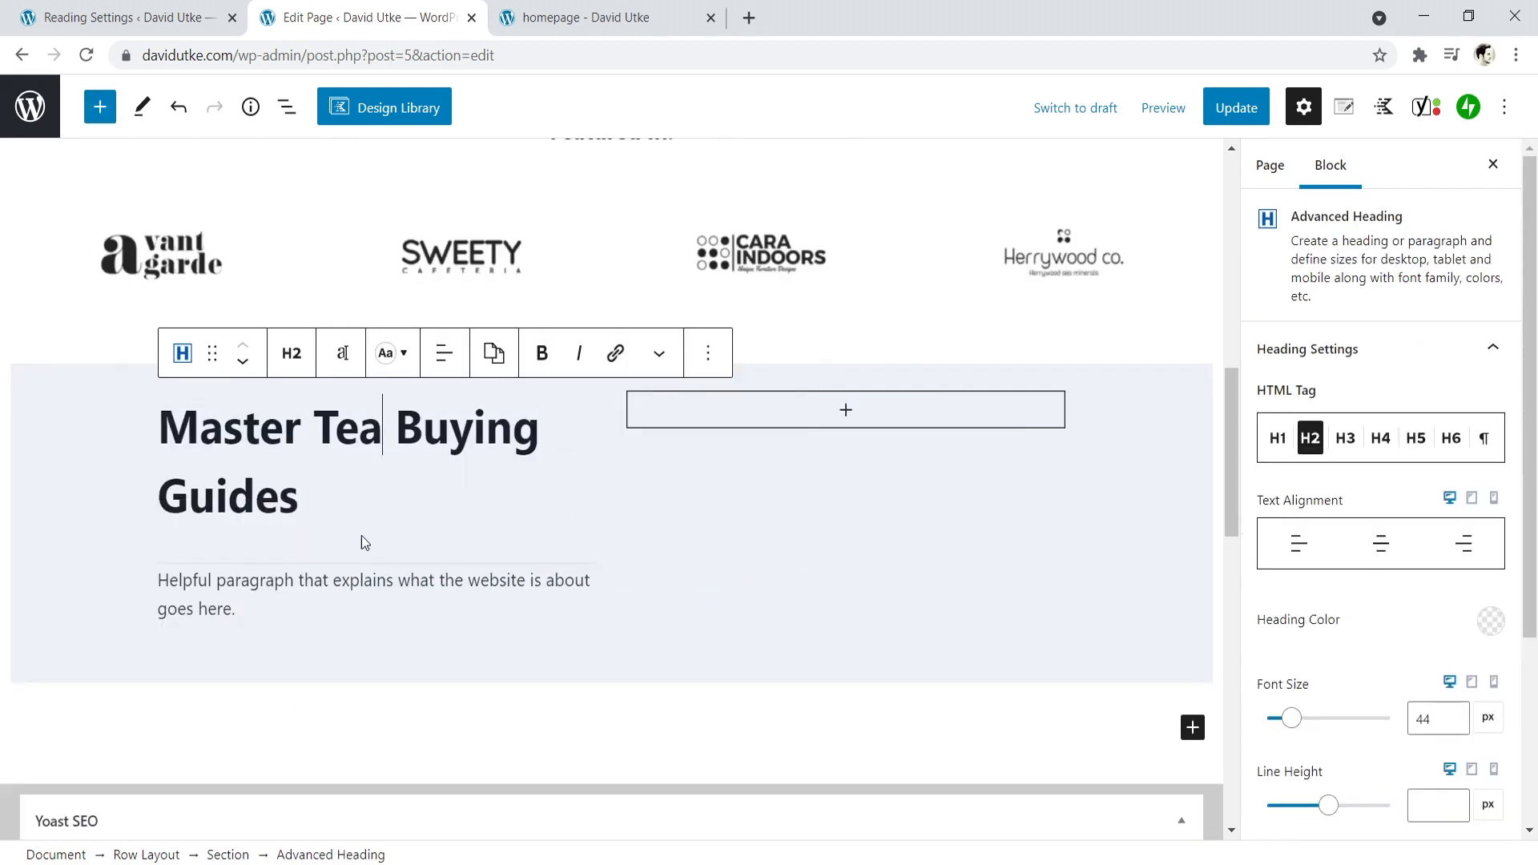
# - Try the near-black palette color on the separator, then set it to the lightest slate gray
pyautogui.click(375, 561)
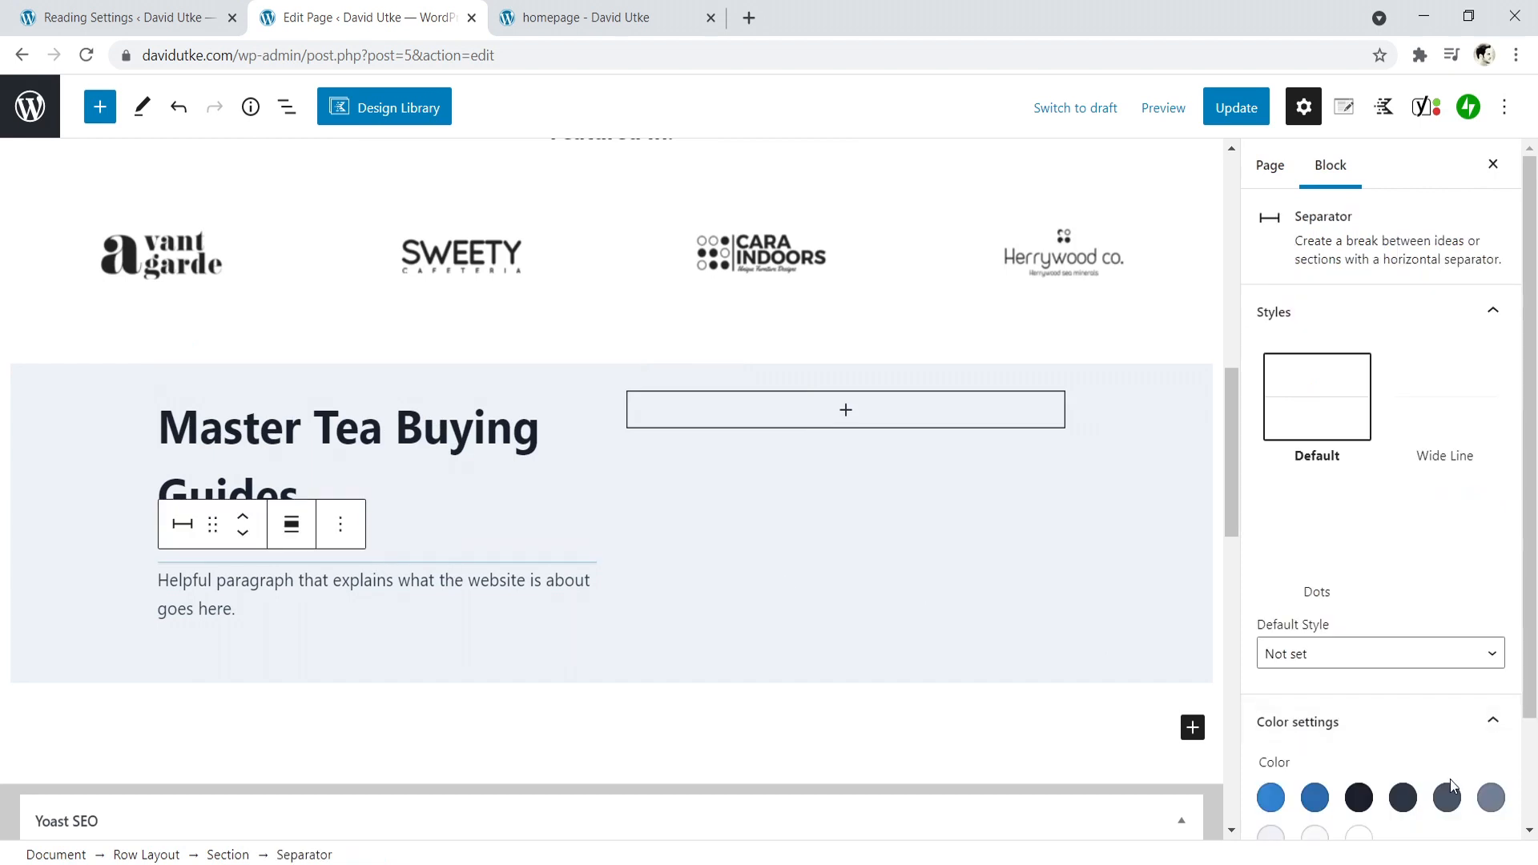
pyautogui.scroll(-1, 1352, 753)
pyautogui.click(1355, 748)
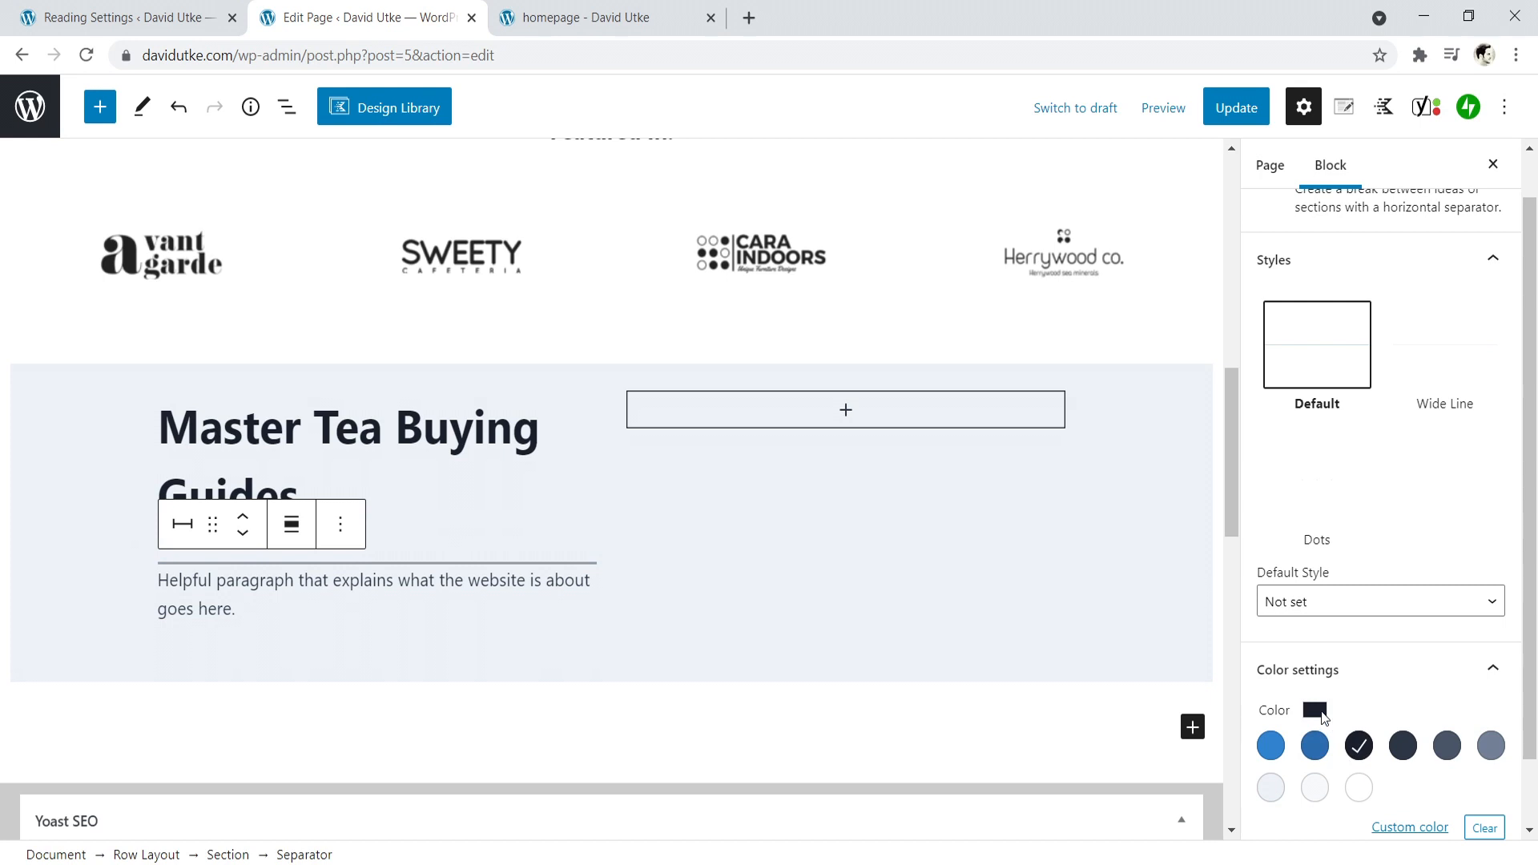
pyautogui.click(1490, 746)
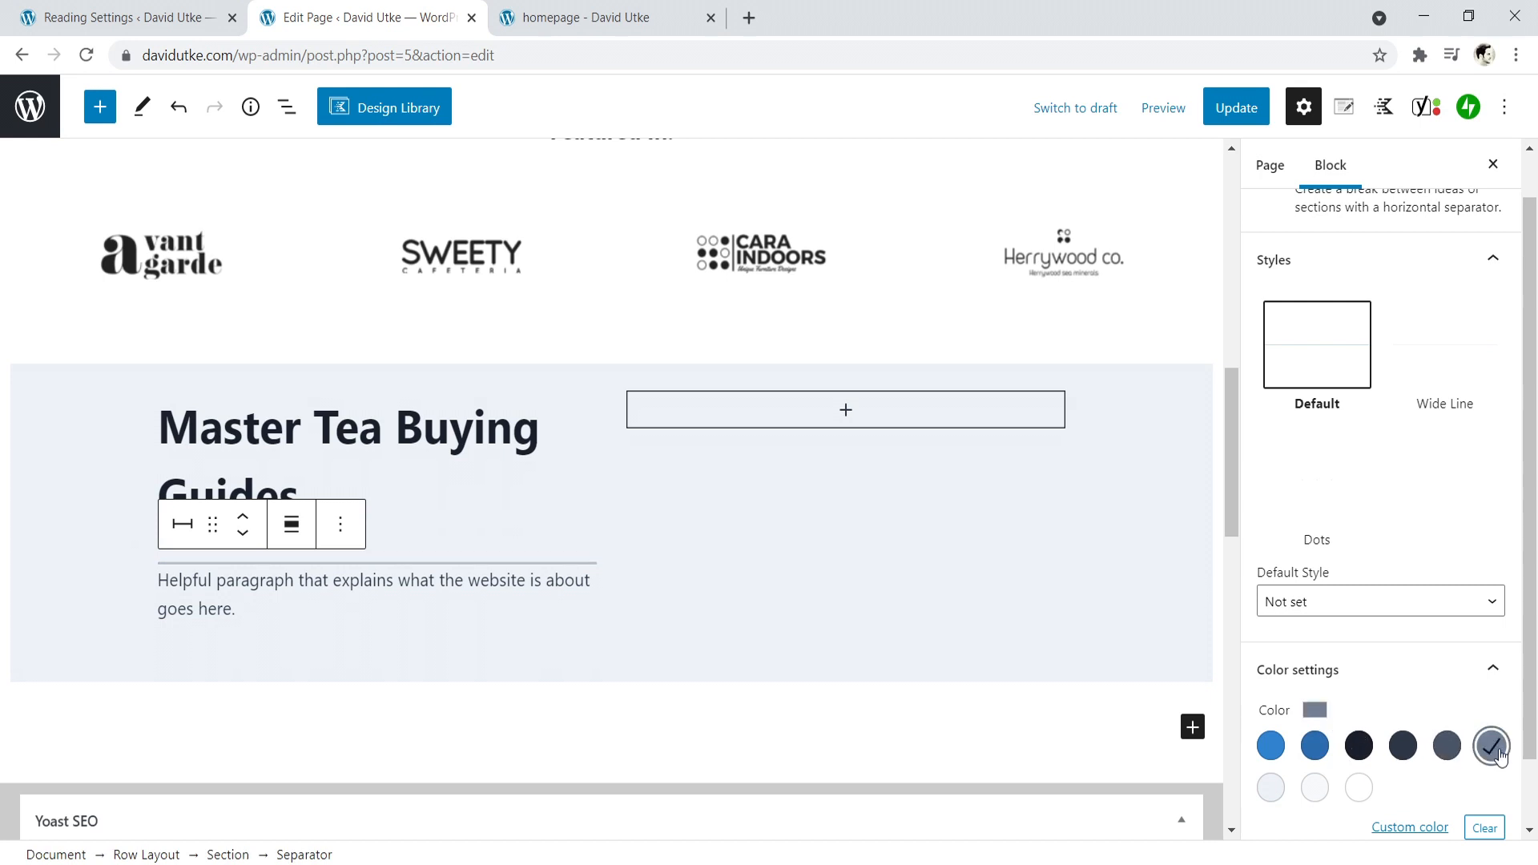
pyautogui.click(397, 611)
# - Insert an empty paragraph between the separator and the "Helpful paragraph" text for extra spacing
pyautogui.click(301, 429)
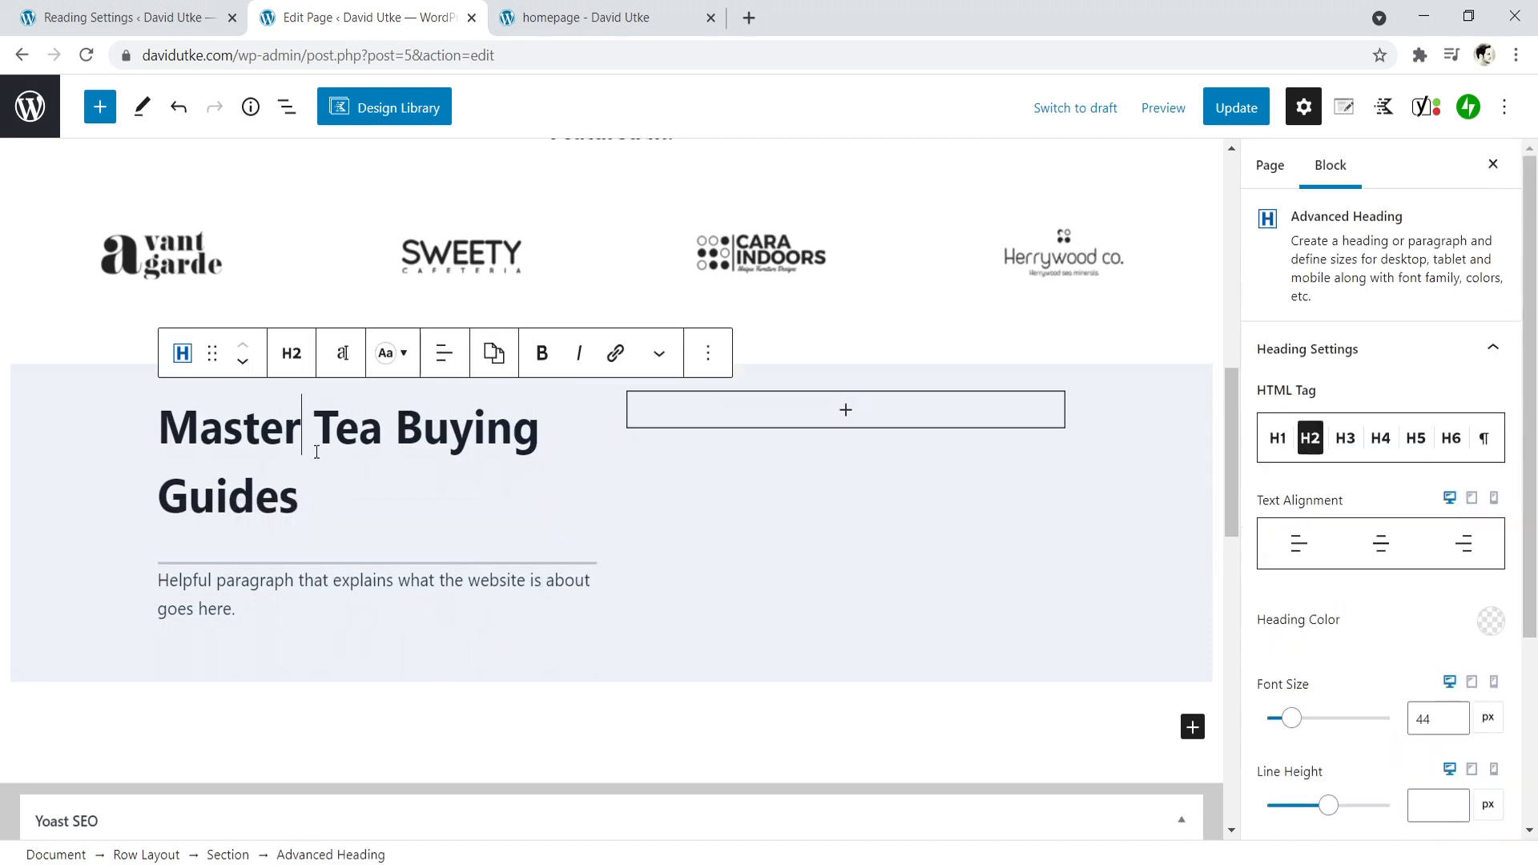
pyautogui.click(164, 582)
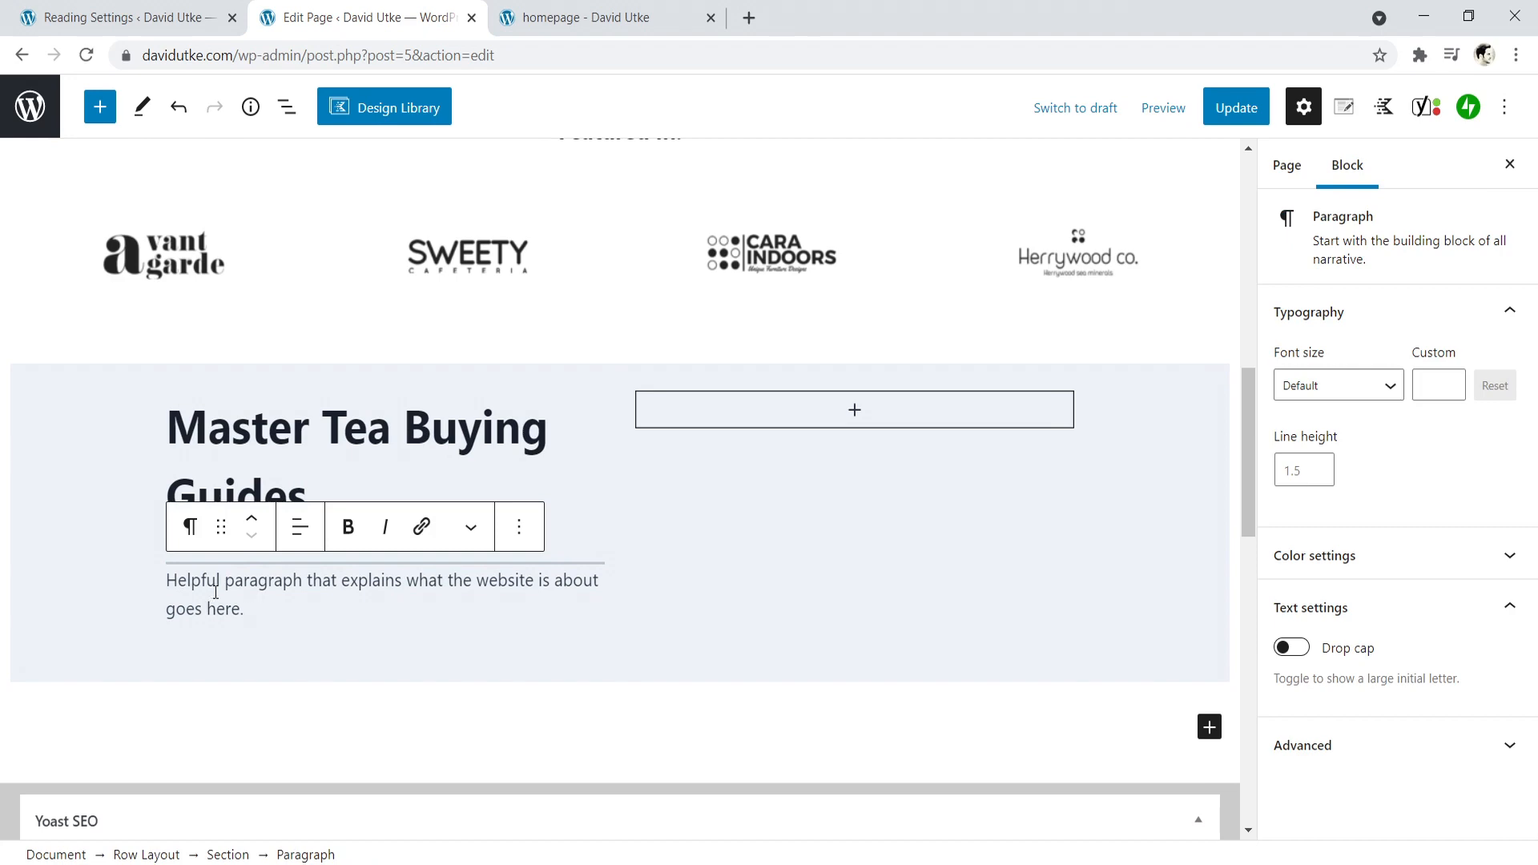
pyautogui.press('Return')
pyautogui.click(301, 433)
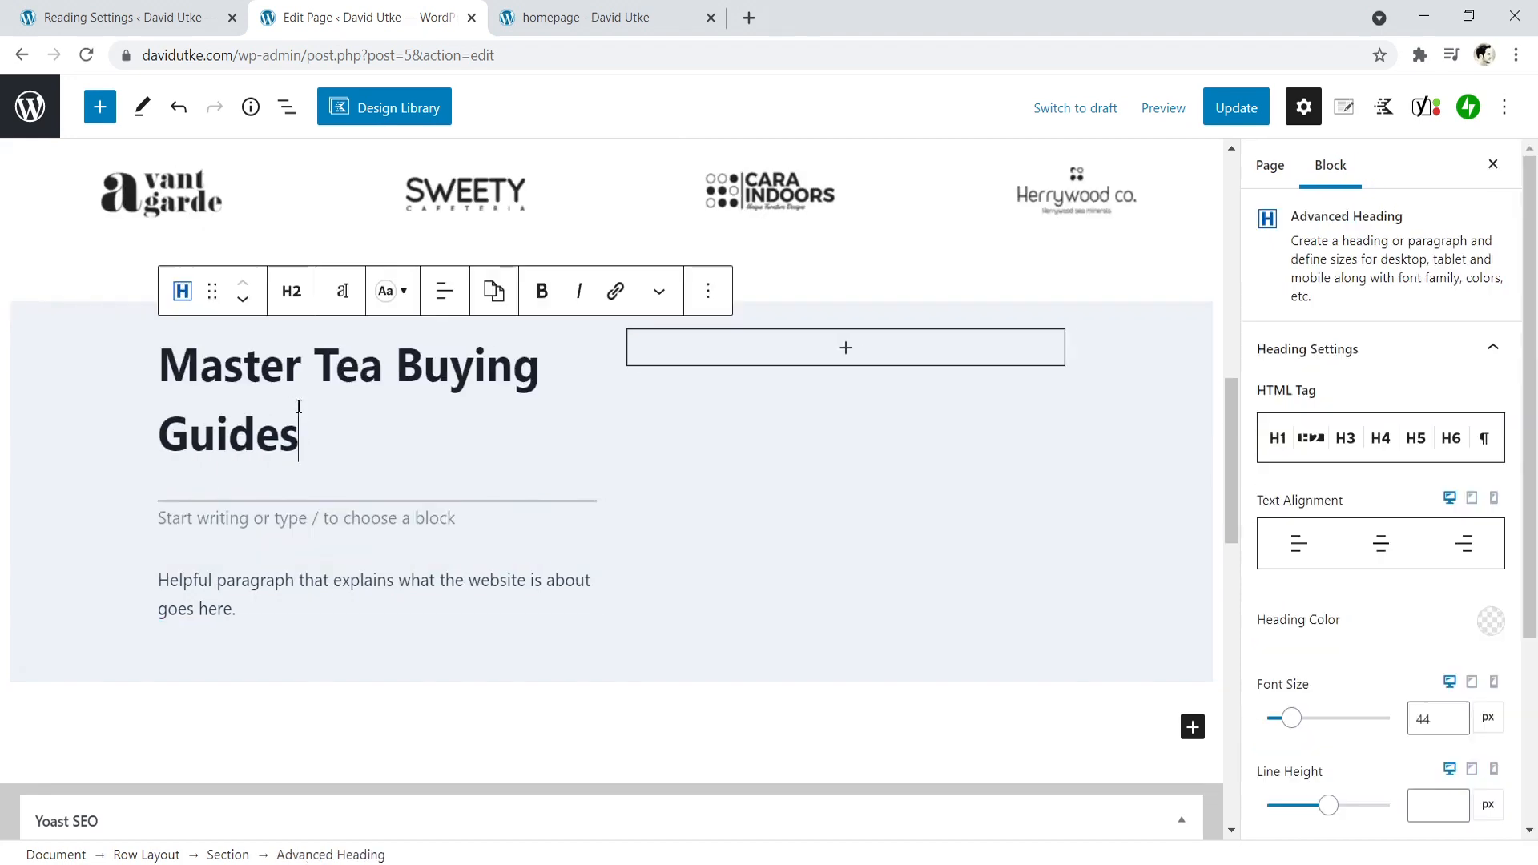
# - Update the page and reload the live homepage to check the Master Tea Buying Guides section
pyautogui.click(1224, 121)
pyautogui.click(574, 17)
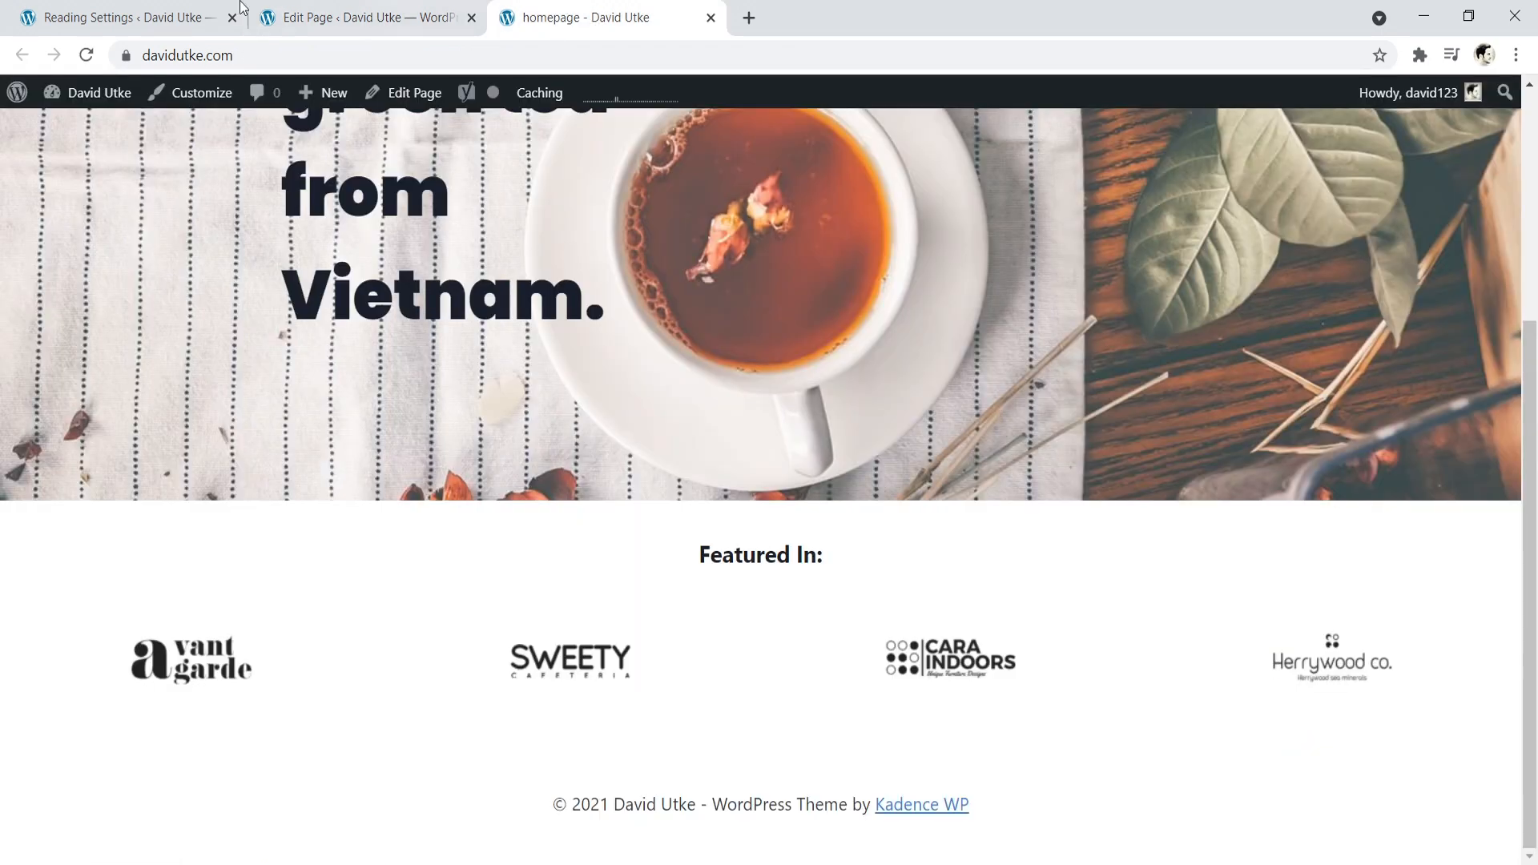
pyautogui.click(87, 56)
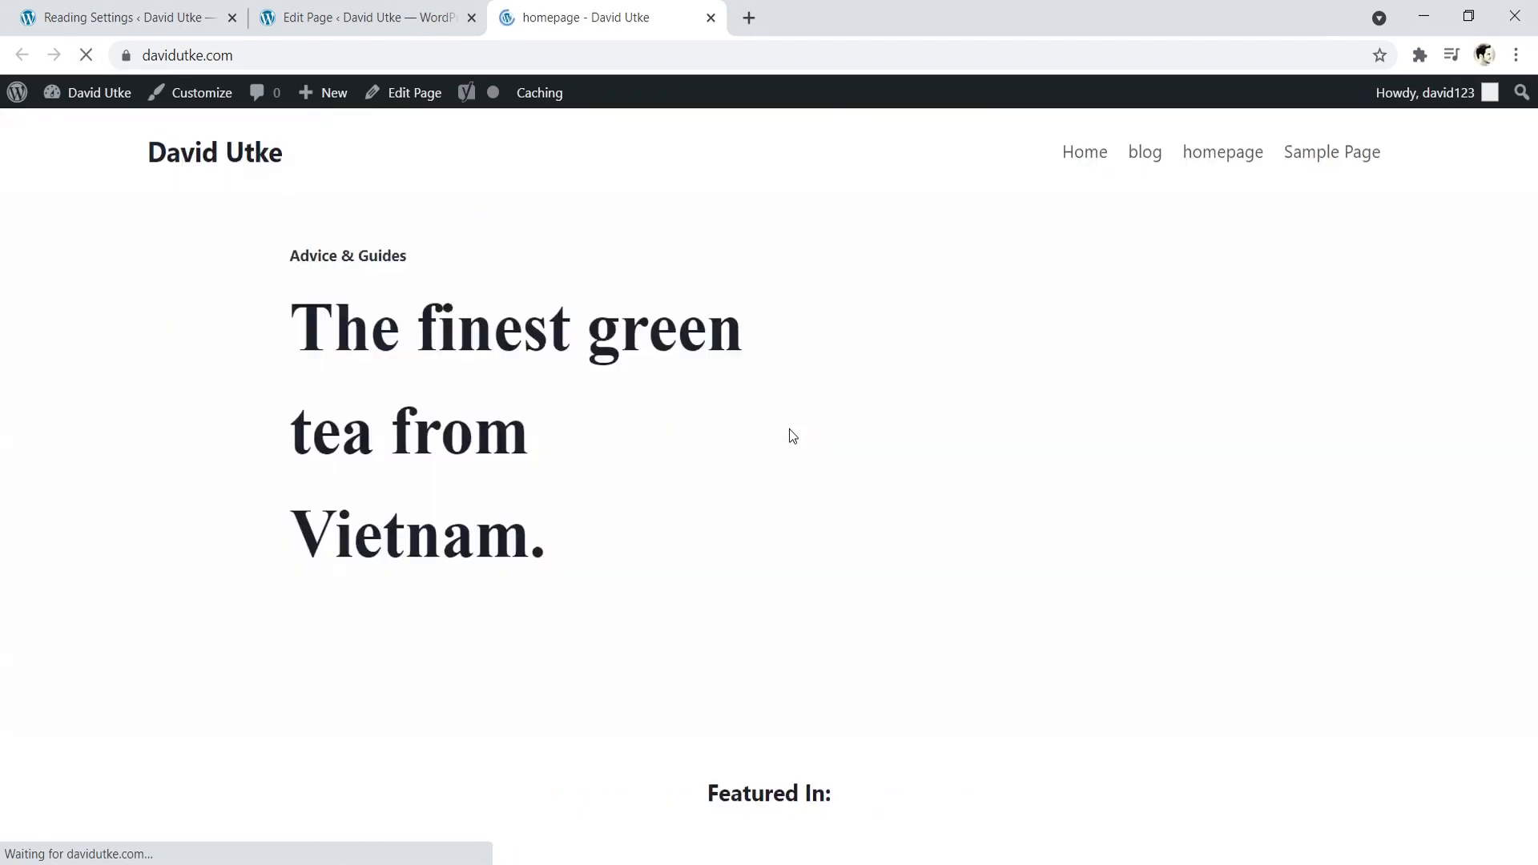
pyautogui.scroll(-3, 1532, 515)
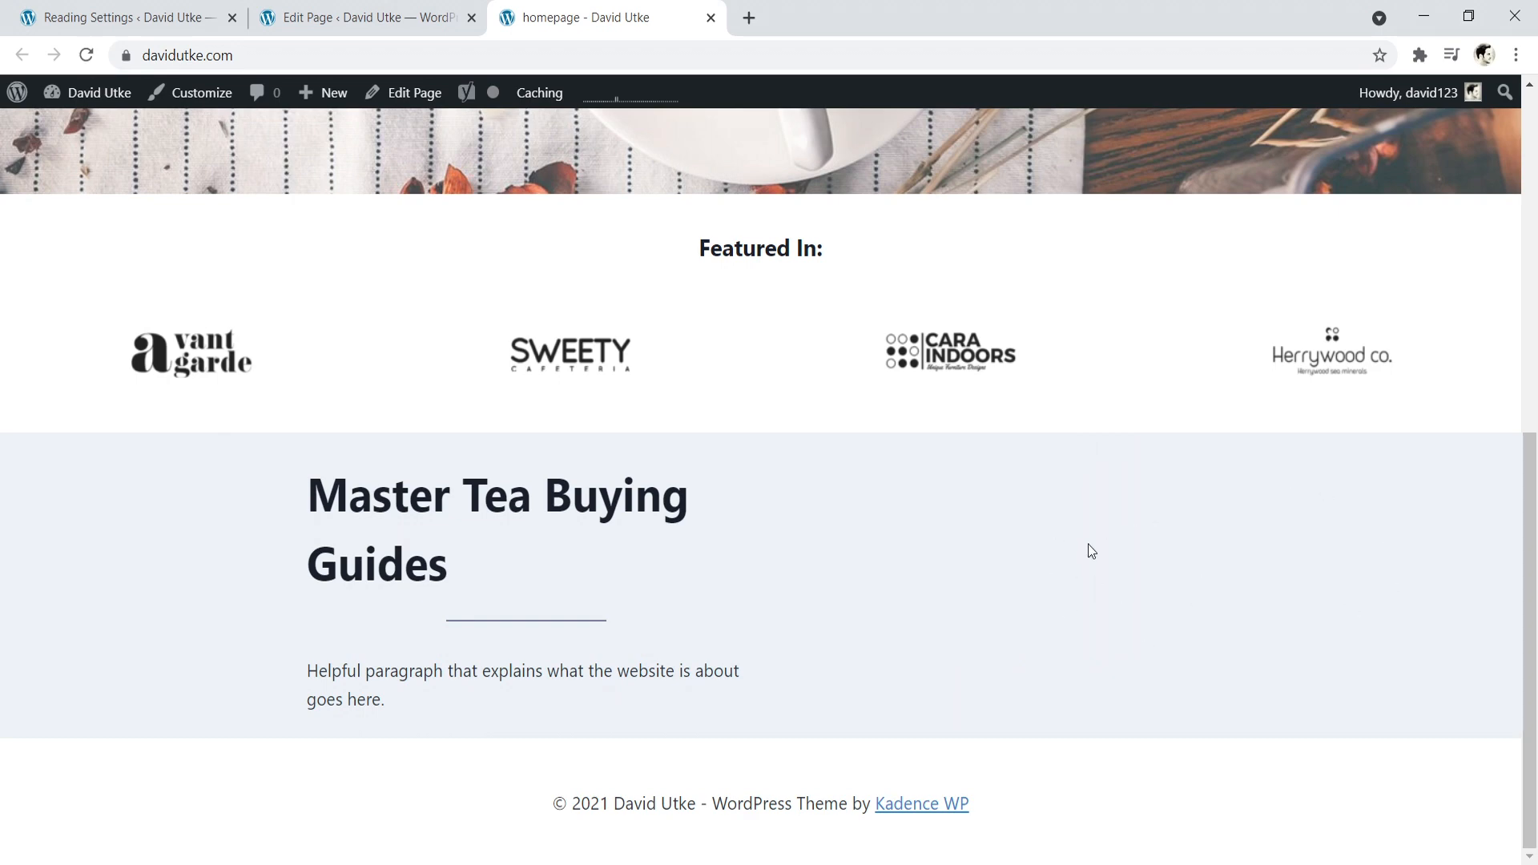
# - Return to the page editor and insert a Row Layout with two equal columns in the empty column beside "Master Tea Buying Guides"
pyautogui.click(352, 16)
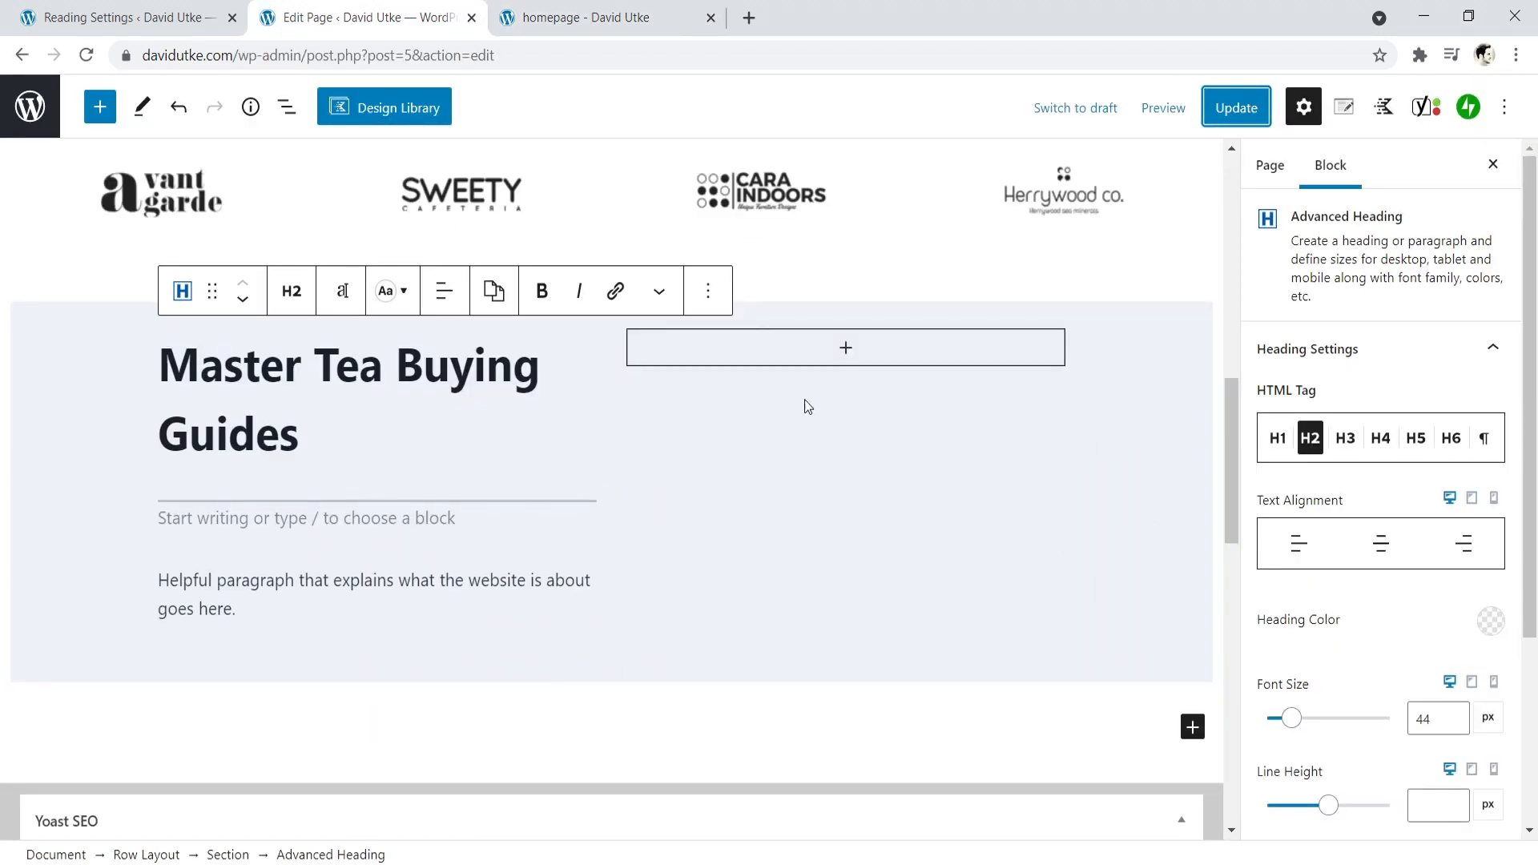
pyautogui.click(845, 349)
pyautogui.click(845, 346)
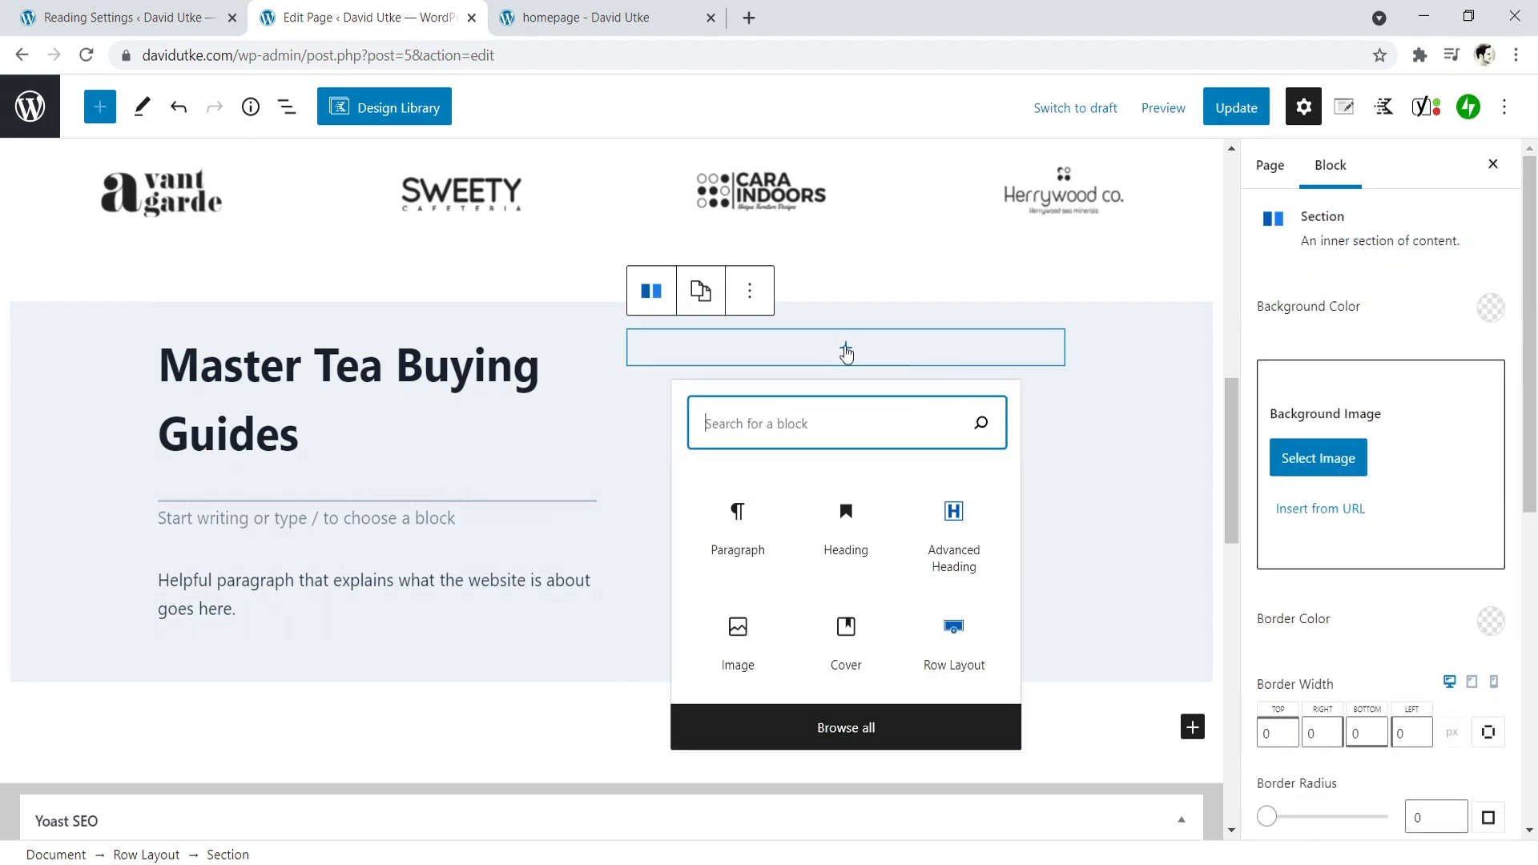
pyautogui.click(955, 631)
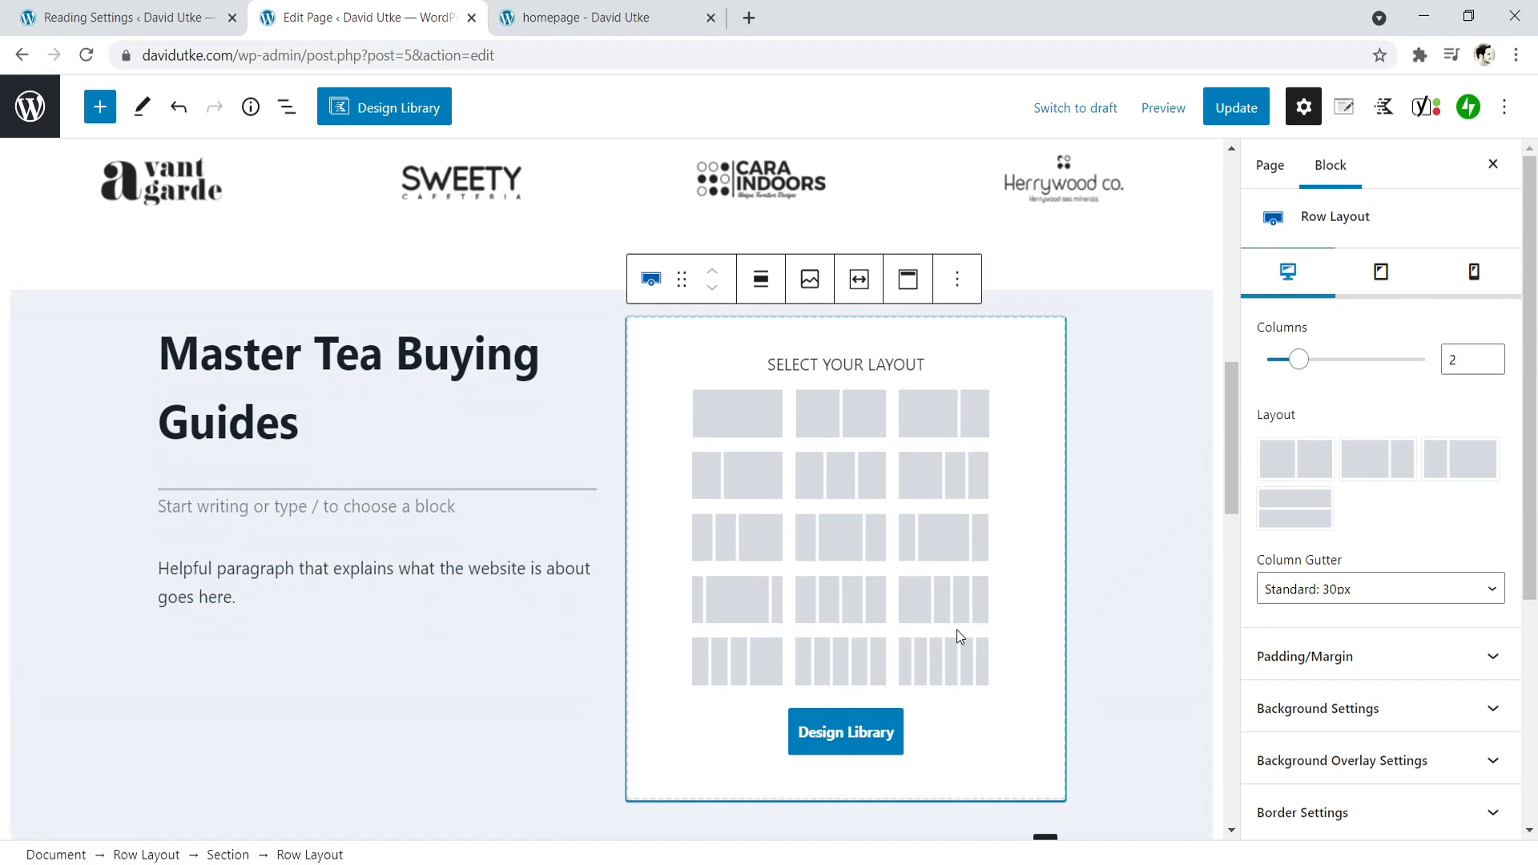
pyautogui.click(843, 416)
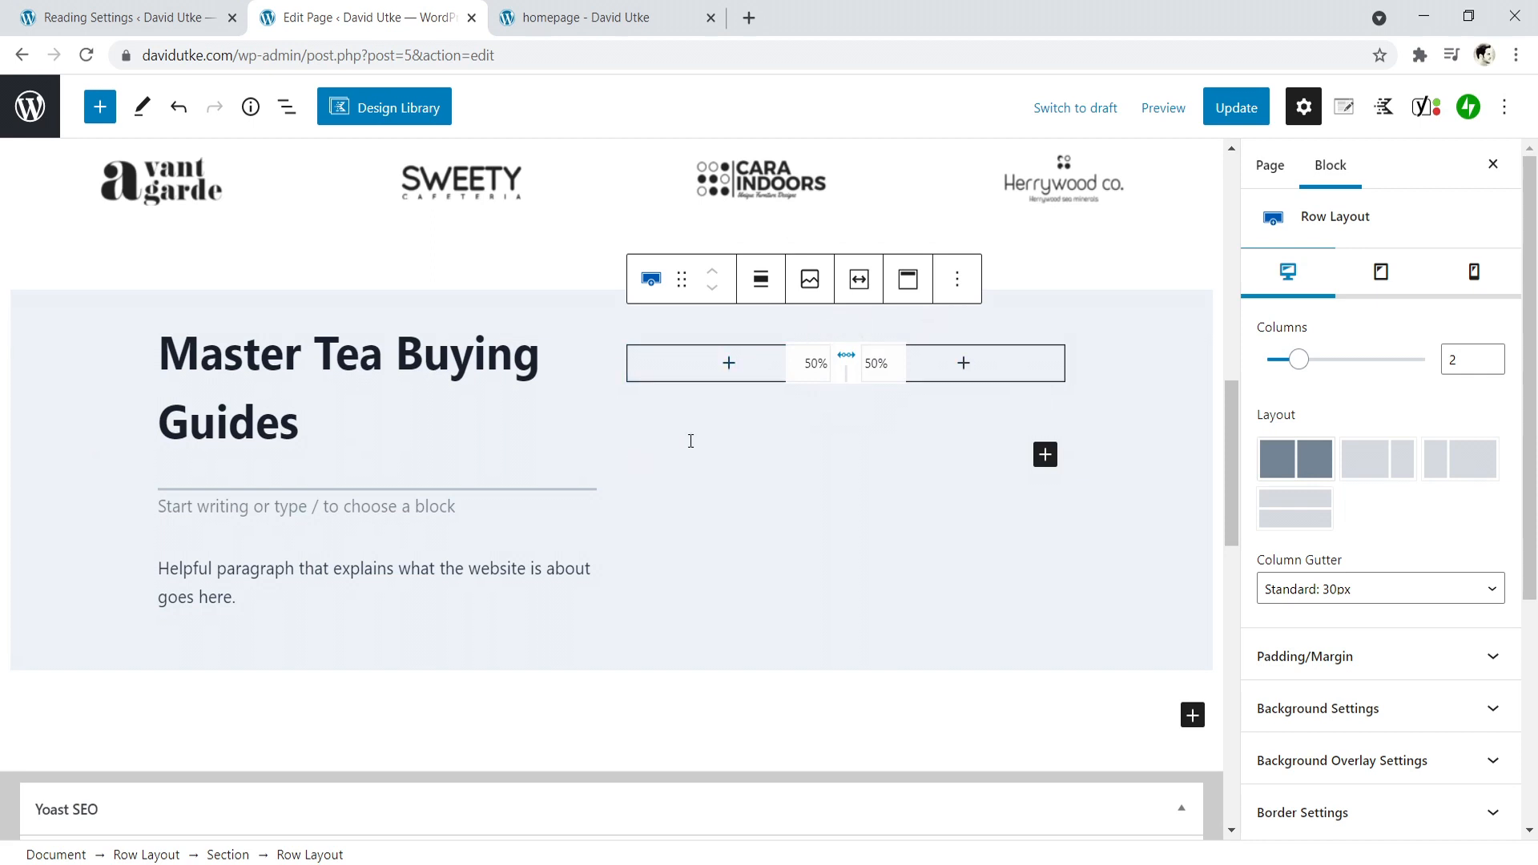
# - Search for "info" and insert an Info Box in the first column of the nested two-column row
pyautogui.click(731, 370)
pyautogui.click(729, 362)
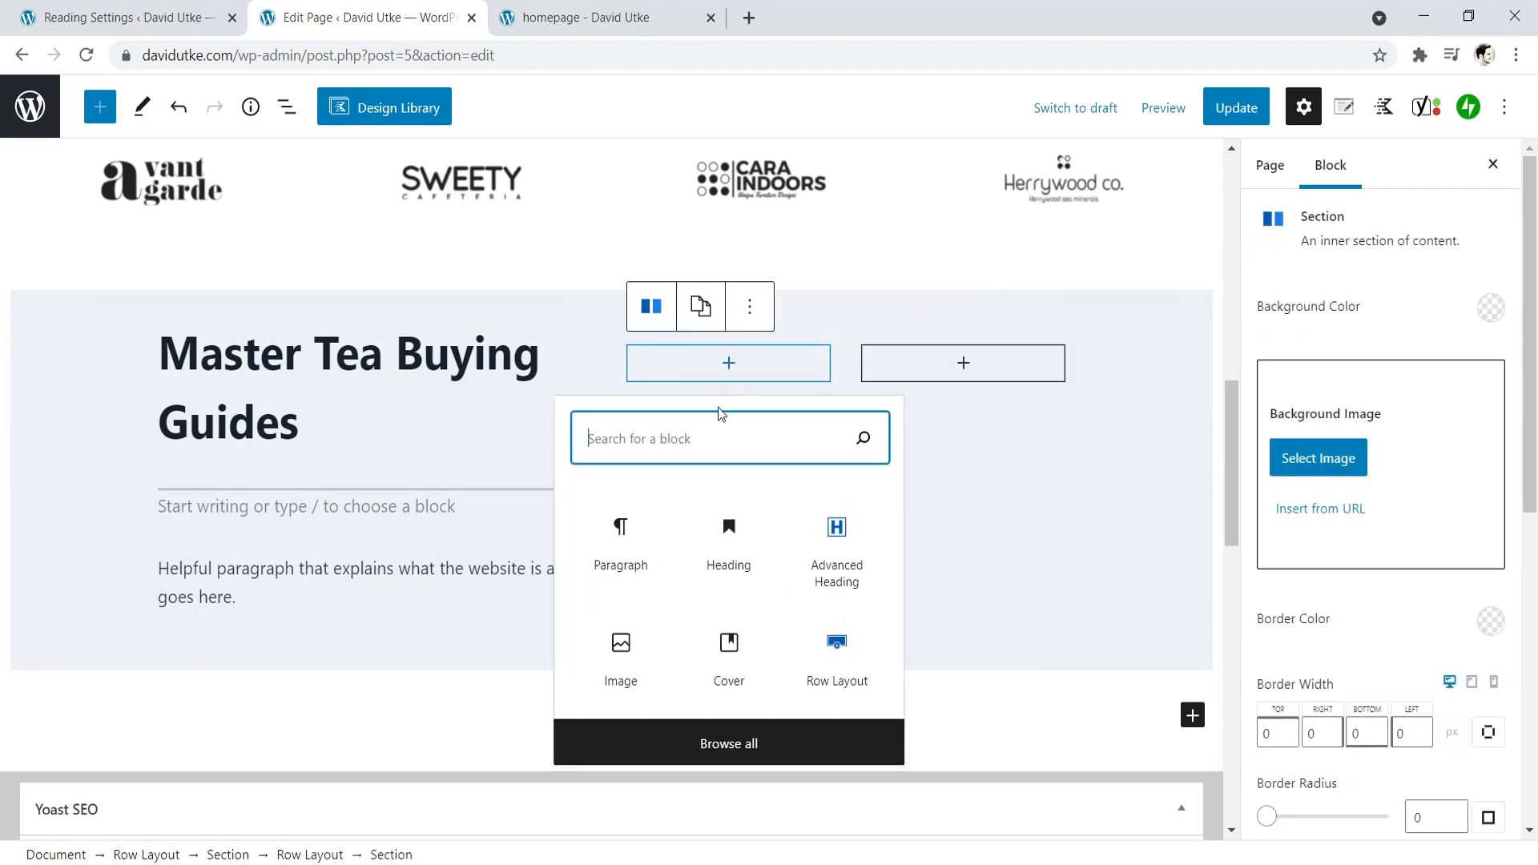
pyautogui.write('inf')
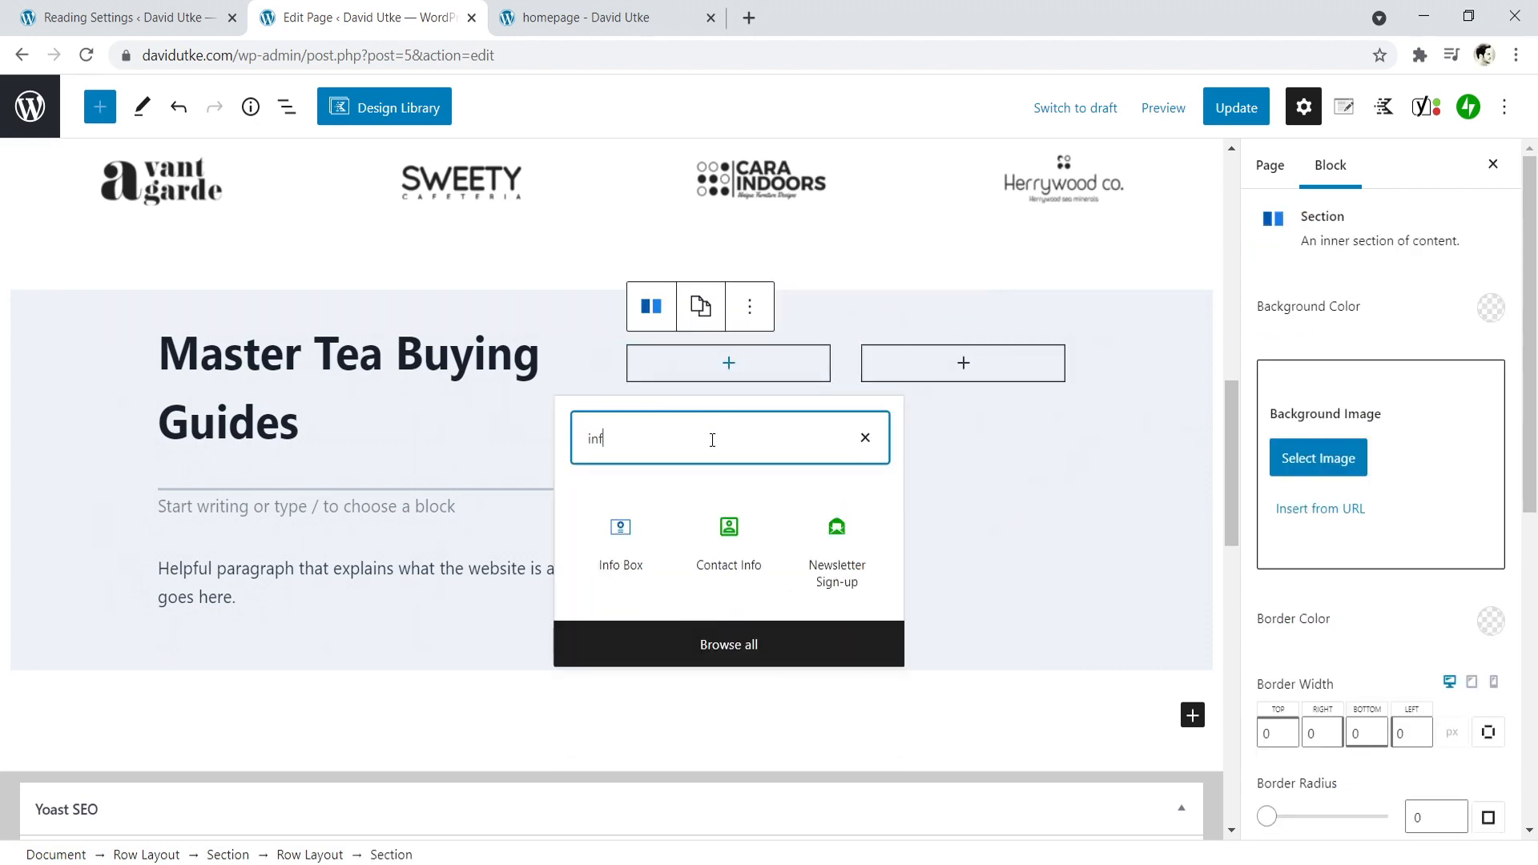
pyautogui.write('o')
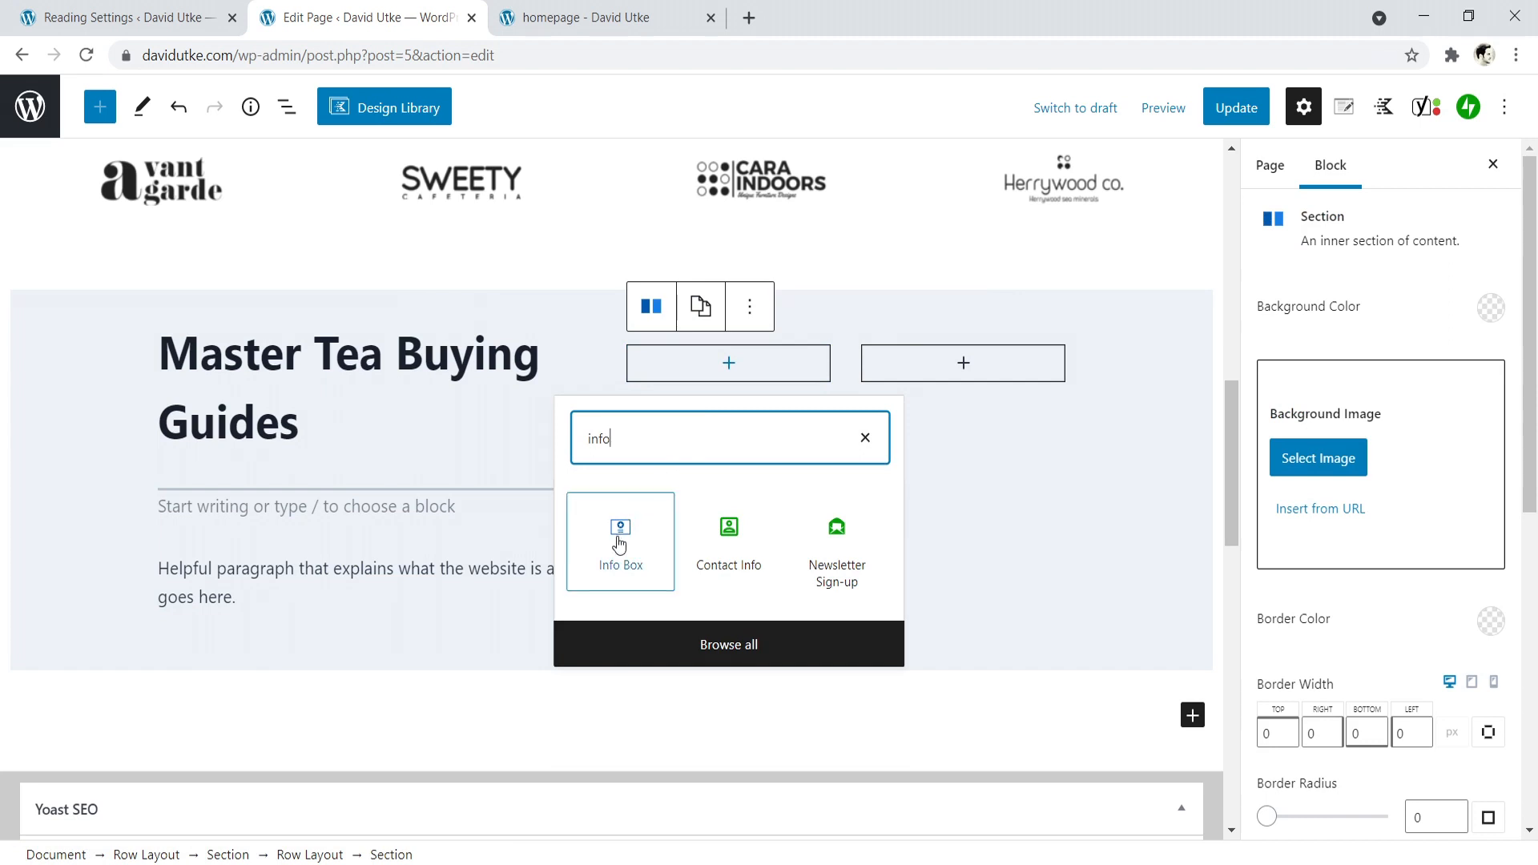
pyautogui.click(618, 538)
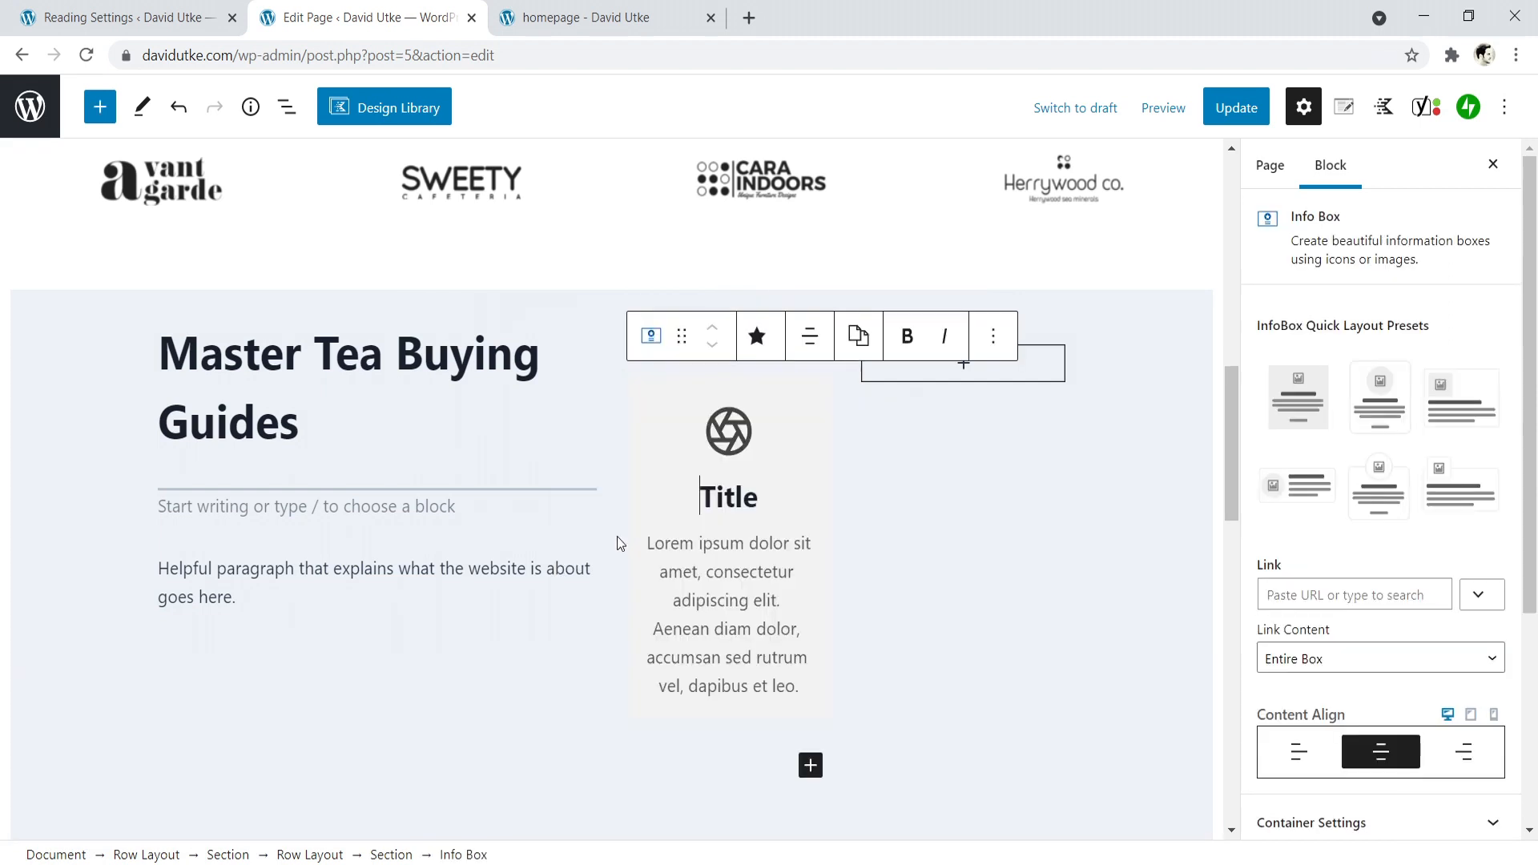
# - Insert an Info Box in the second column of the nested row, beside the first one
pyautogui.click(964, 368)
pyautogui.click(963, 364)
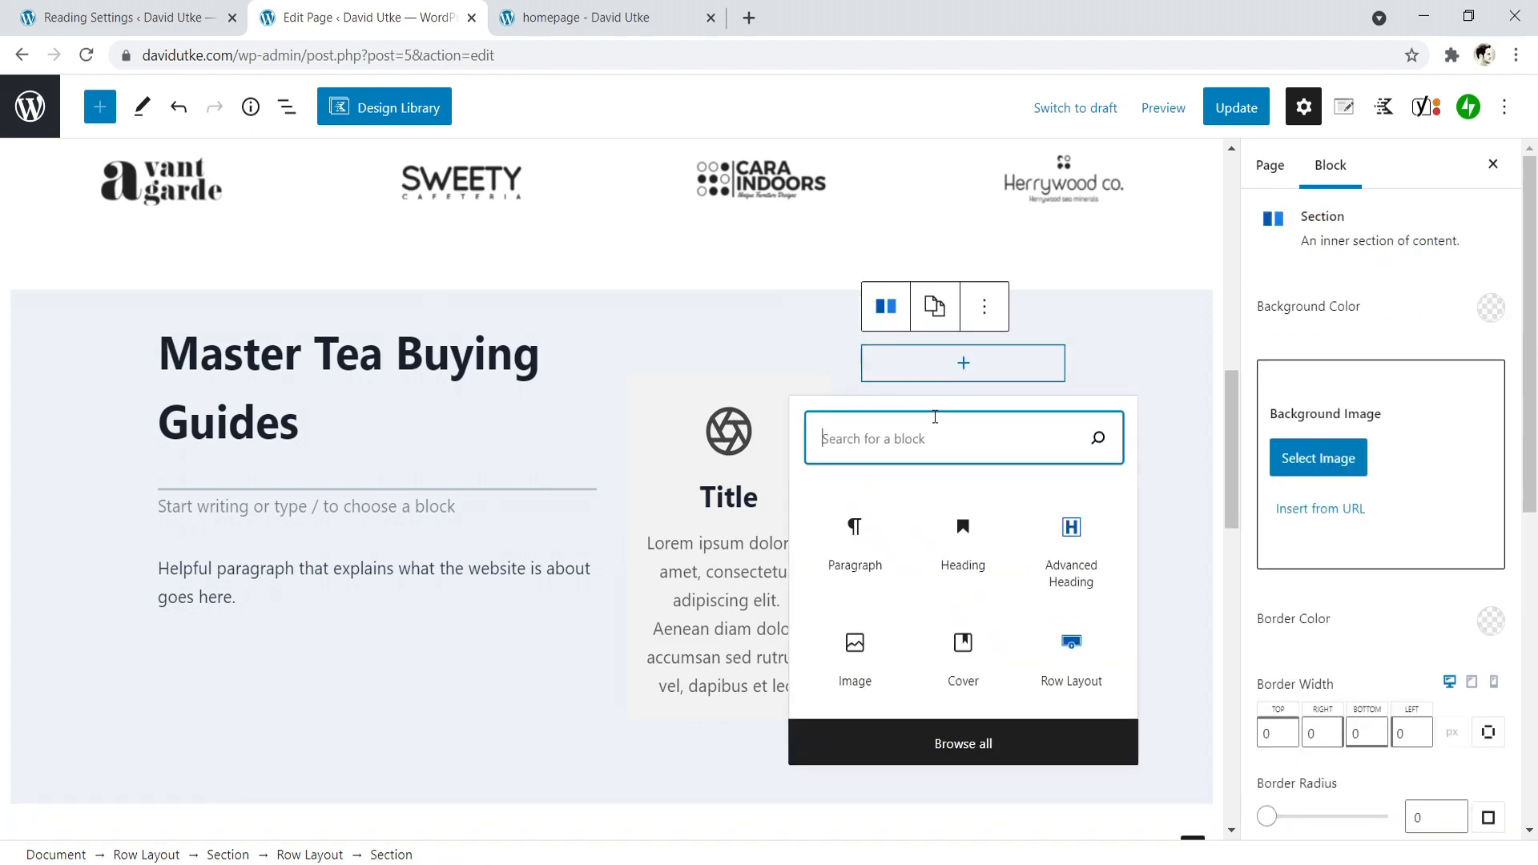
pyautogui.write('info')
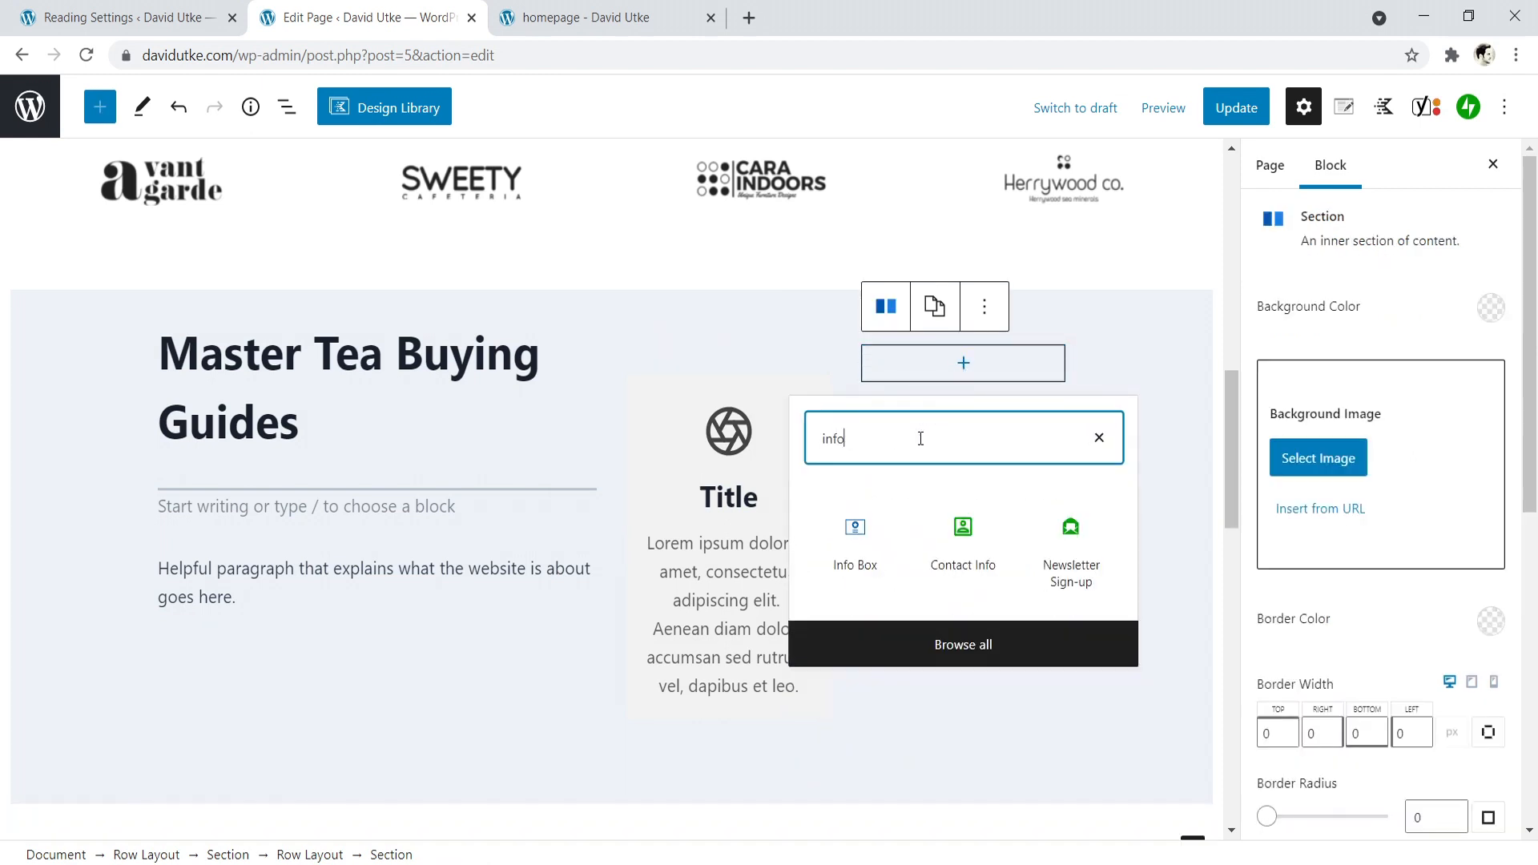
pyautogui.click(849, 534)
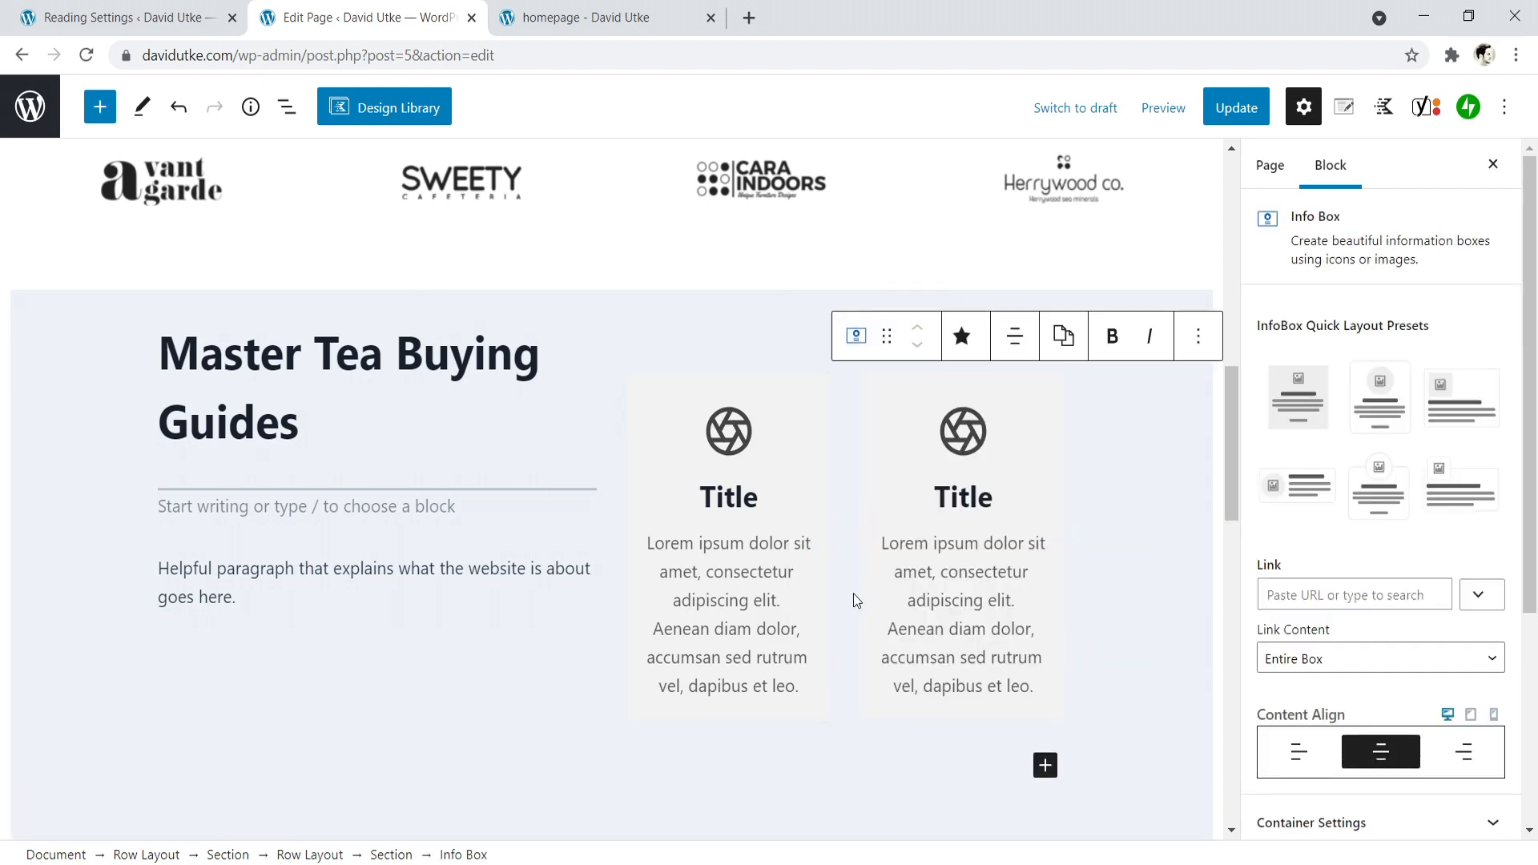
# - Add another Info Box beneath the existing one in the nested row's second column
pyautogui.scroll(-3, 1229, 470)
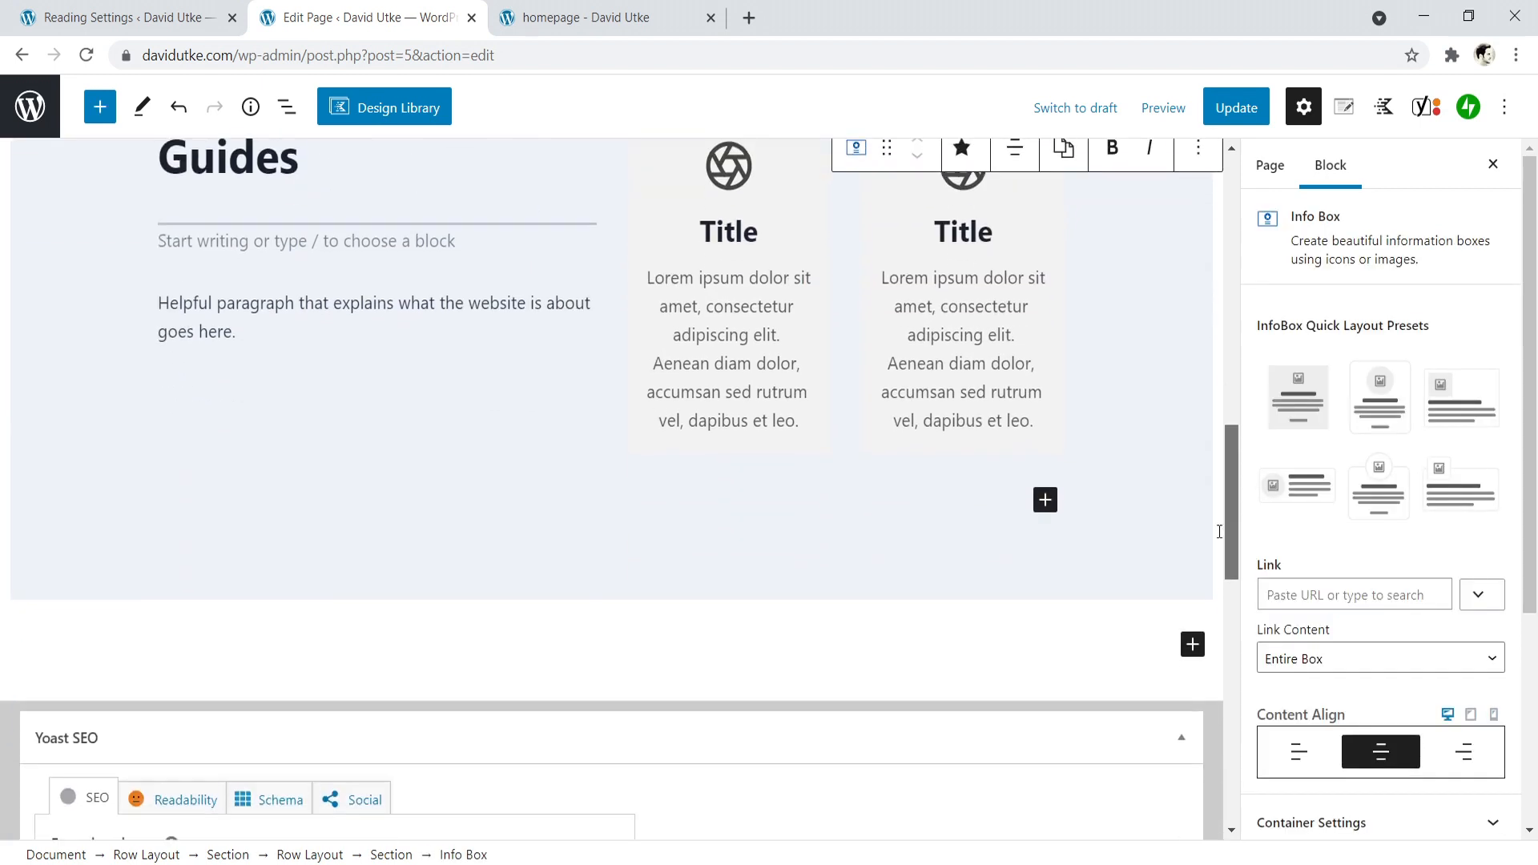
pyautogui.click(742, 471)
pyautogui.click(994, 483)
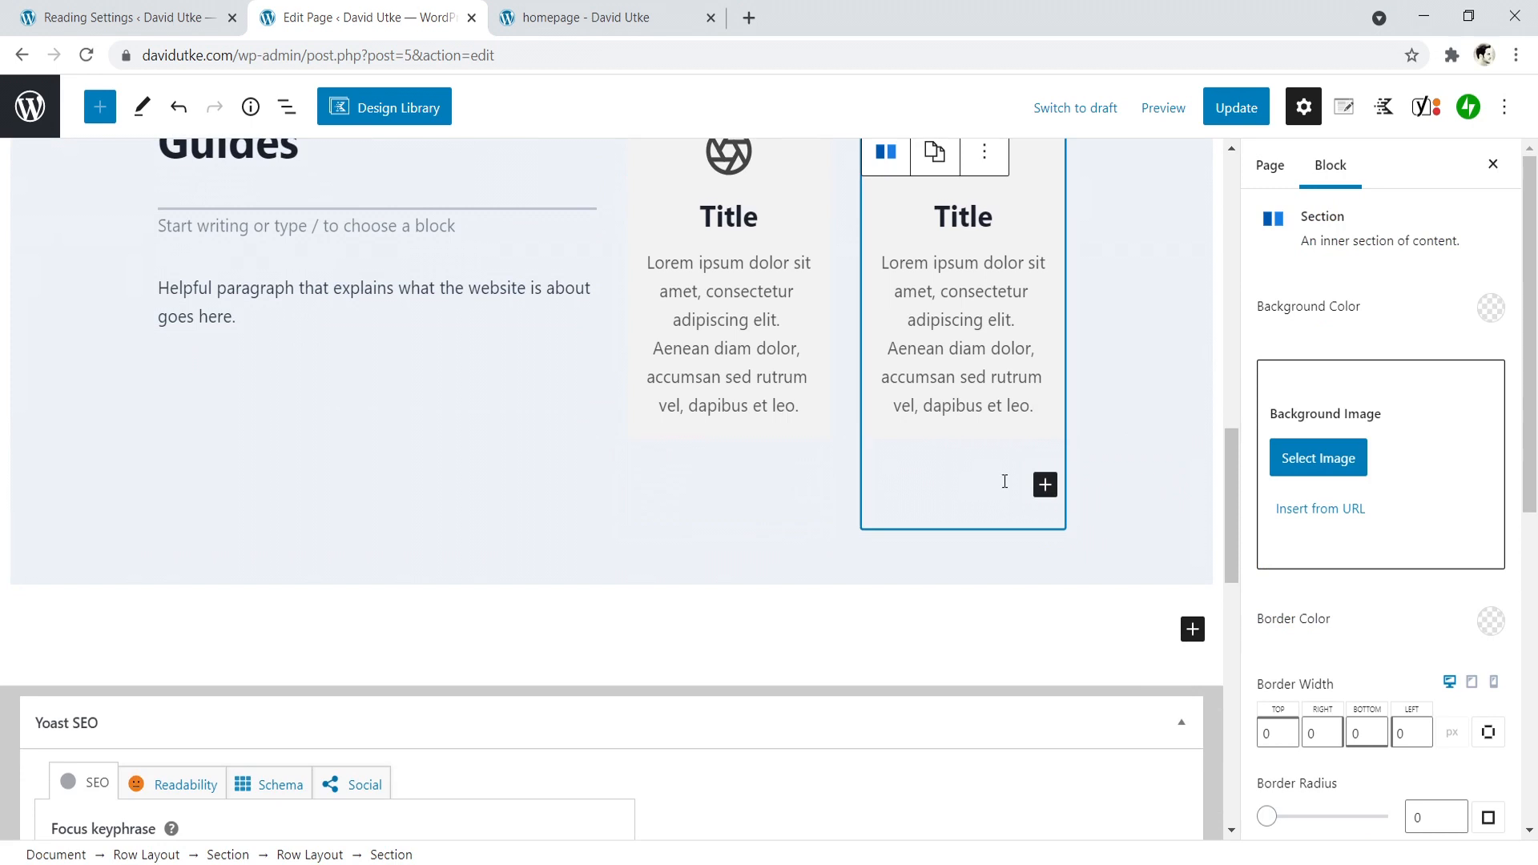
pyautogui.click(1046, 484)
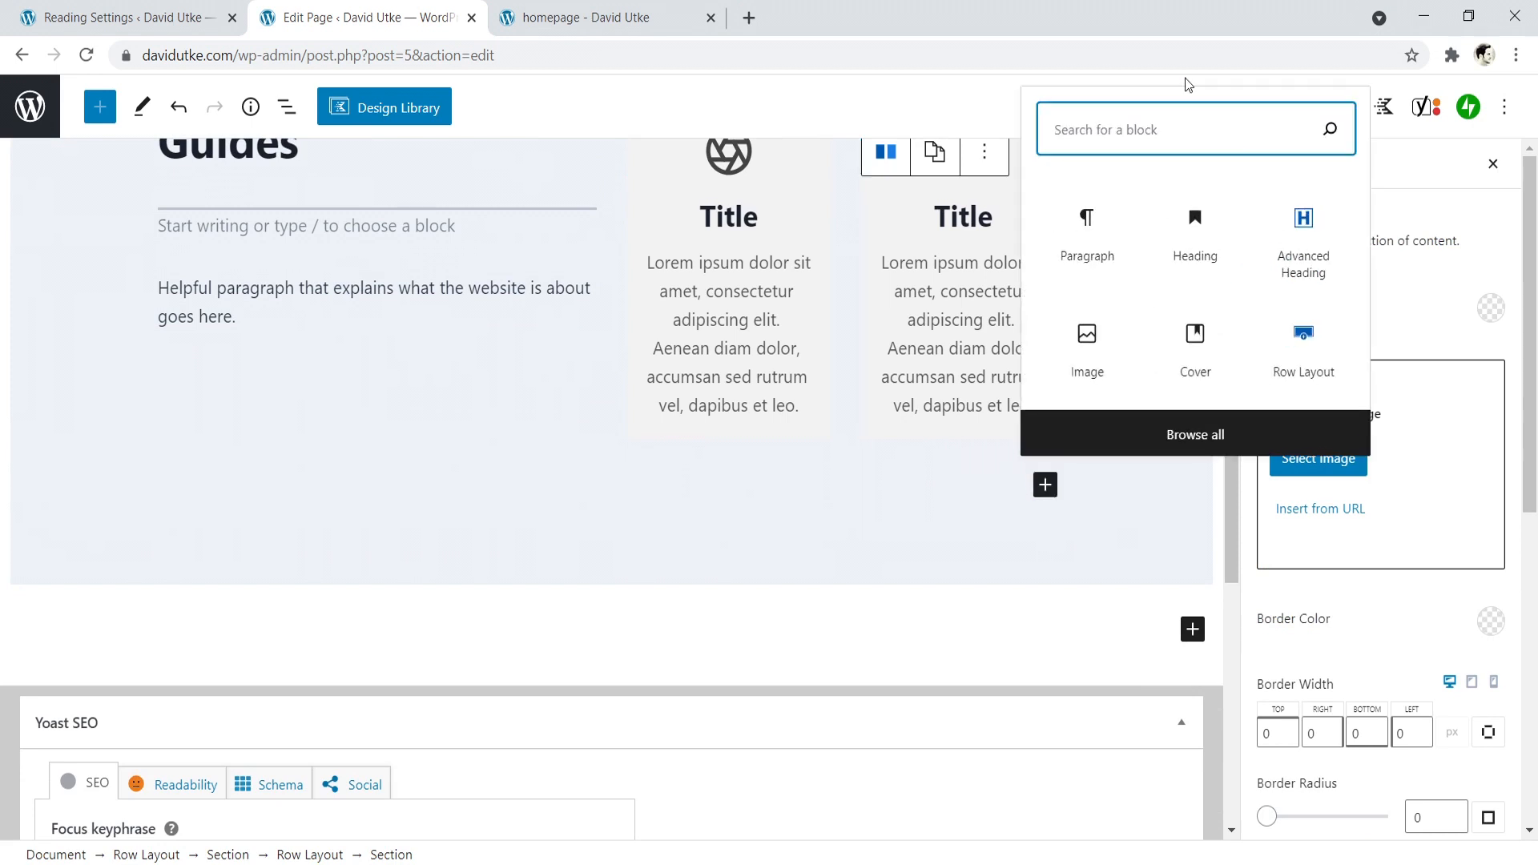
pyautogui.write('inf')
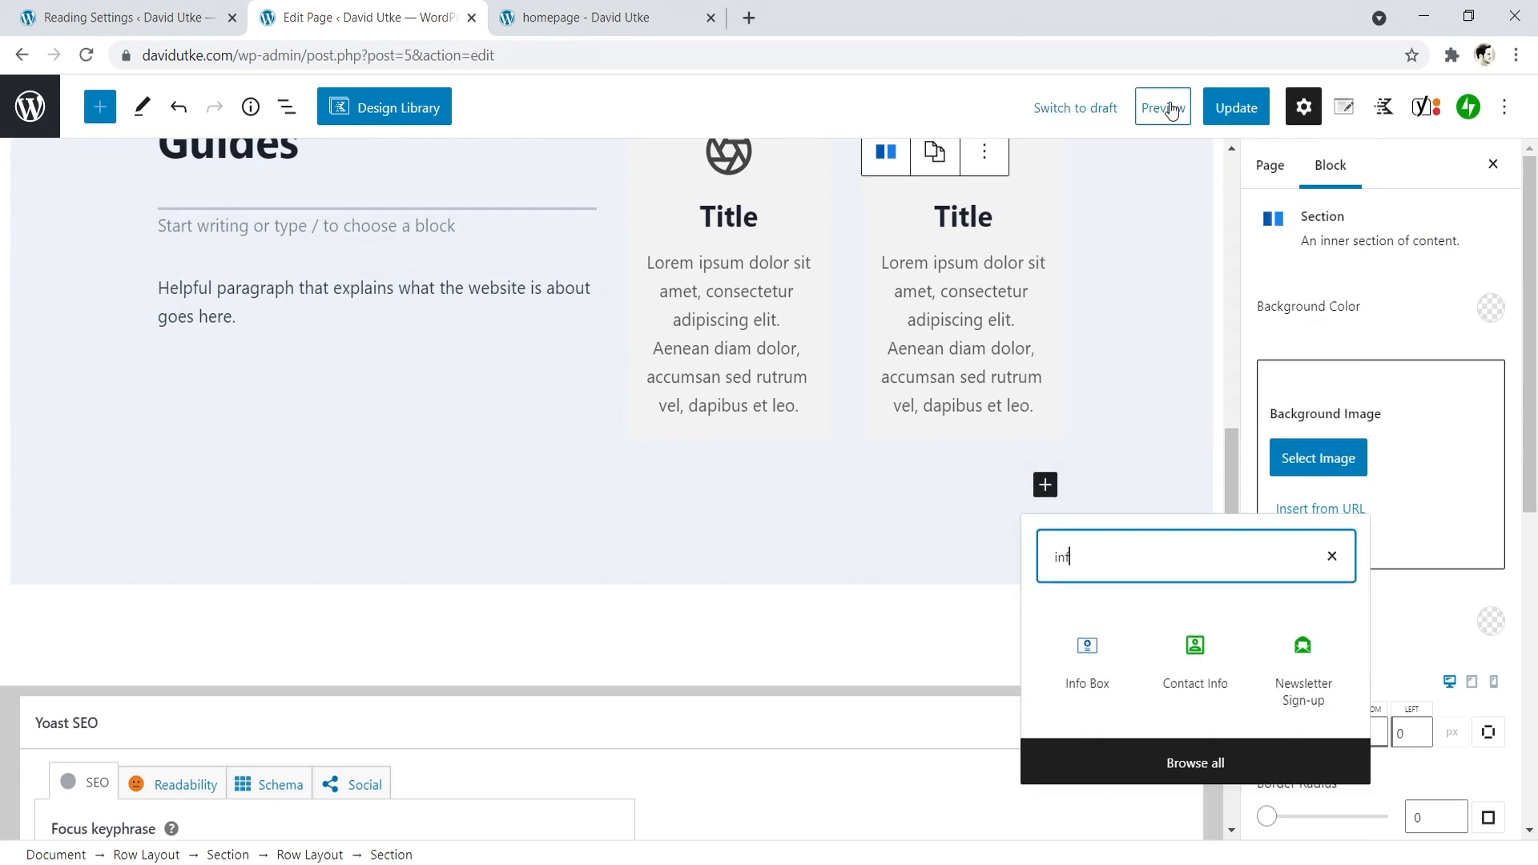
pyautogui.click(1088, 669)
# - Add another Info Box beneath the existing one in the nested row's first column to complete the two-by-two grid
pyautogui.click(734, 548)
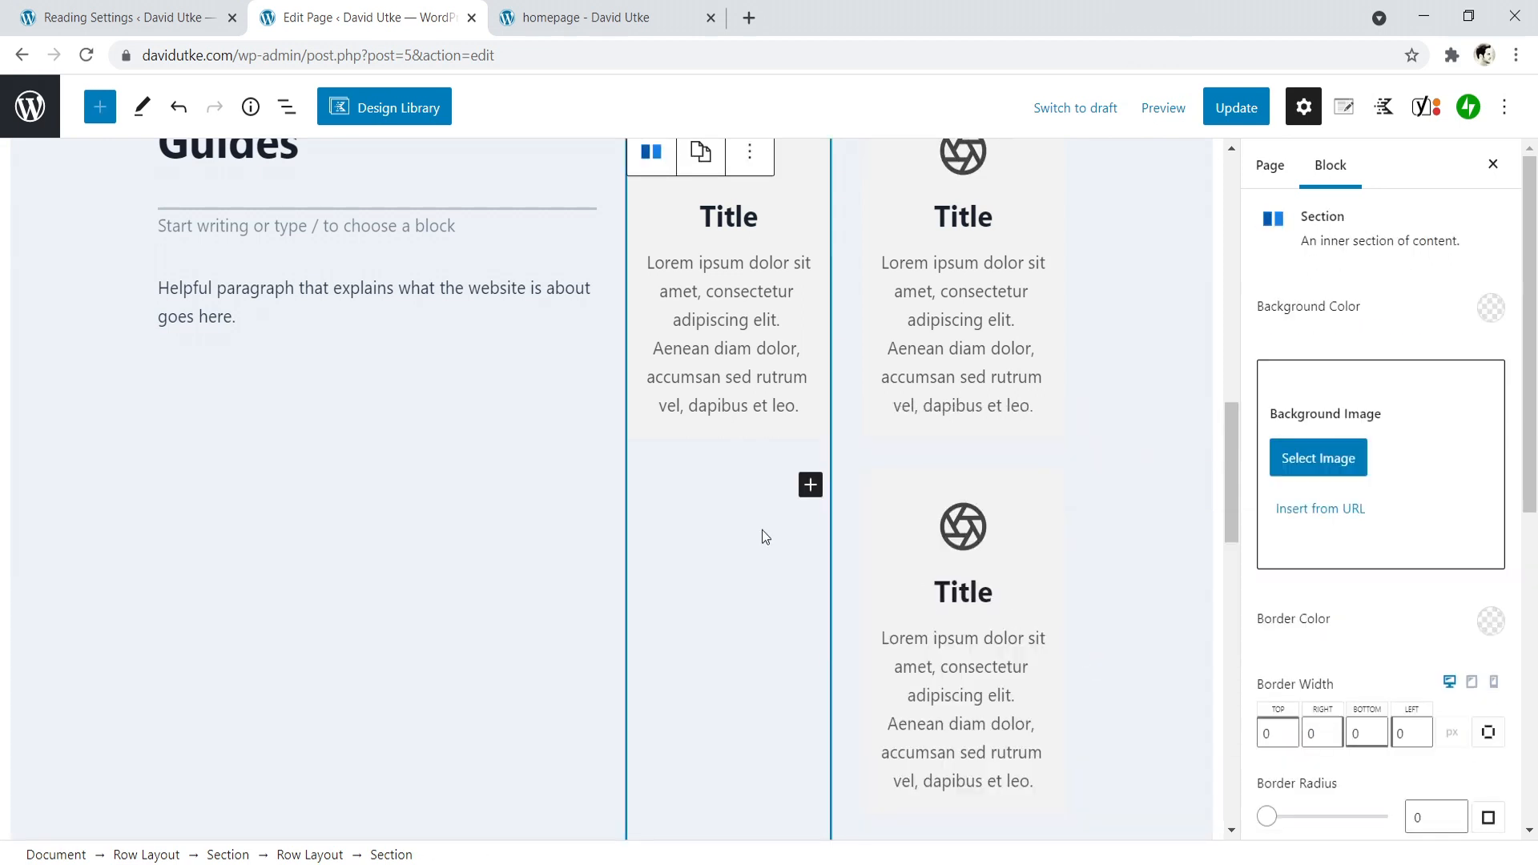
pyautogui.click(811, 485)
pyautogui.write('info')
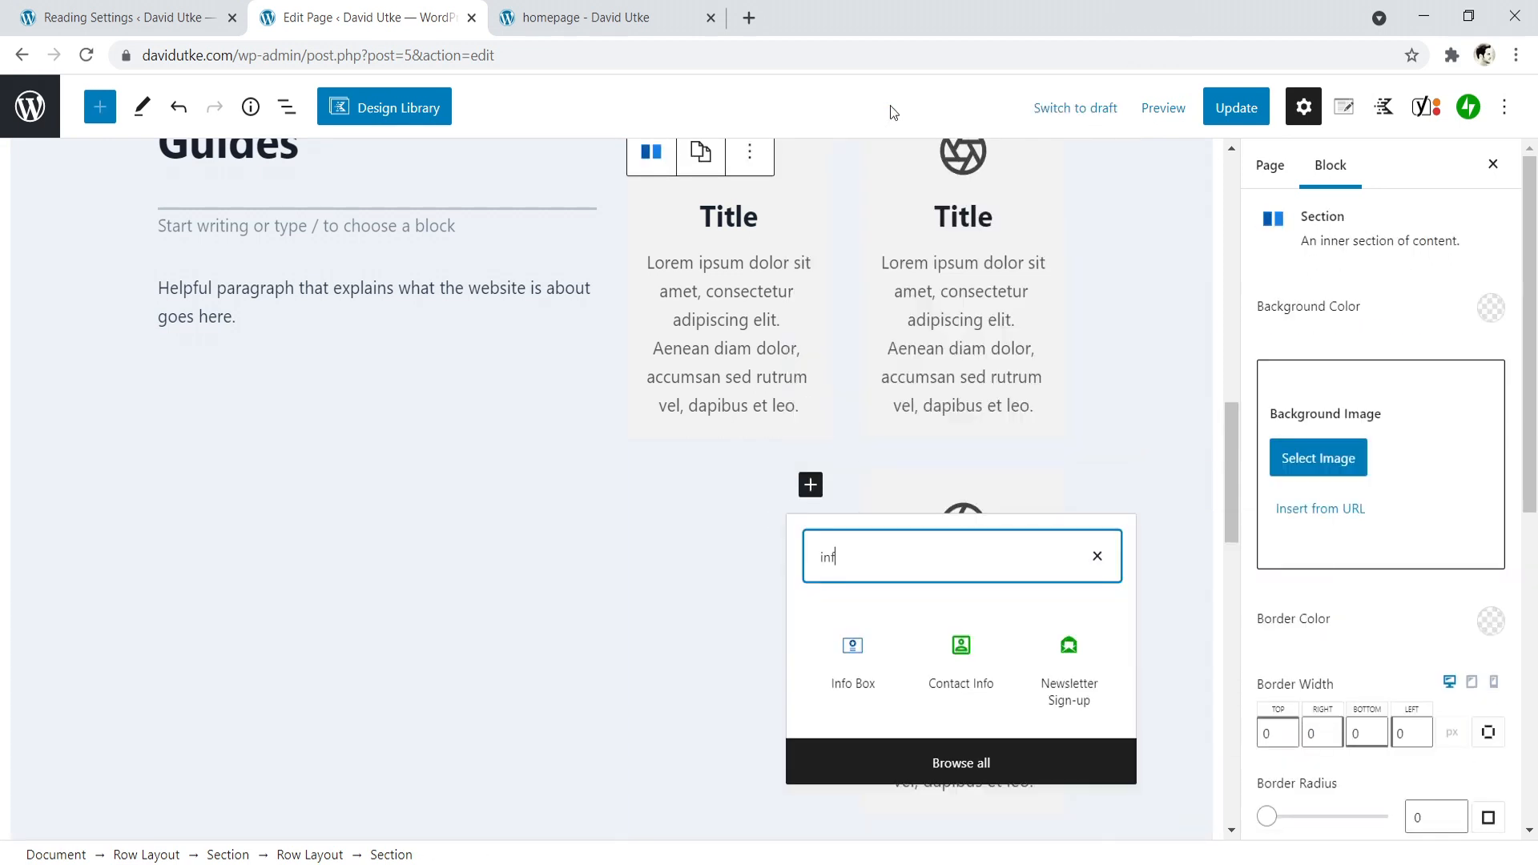
pyautogui.click(845, 670)
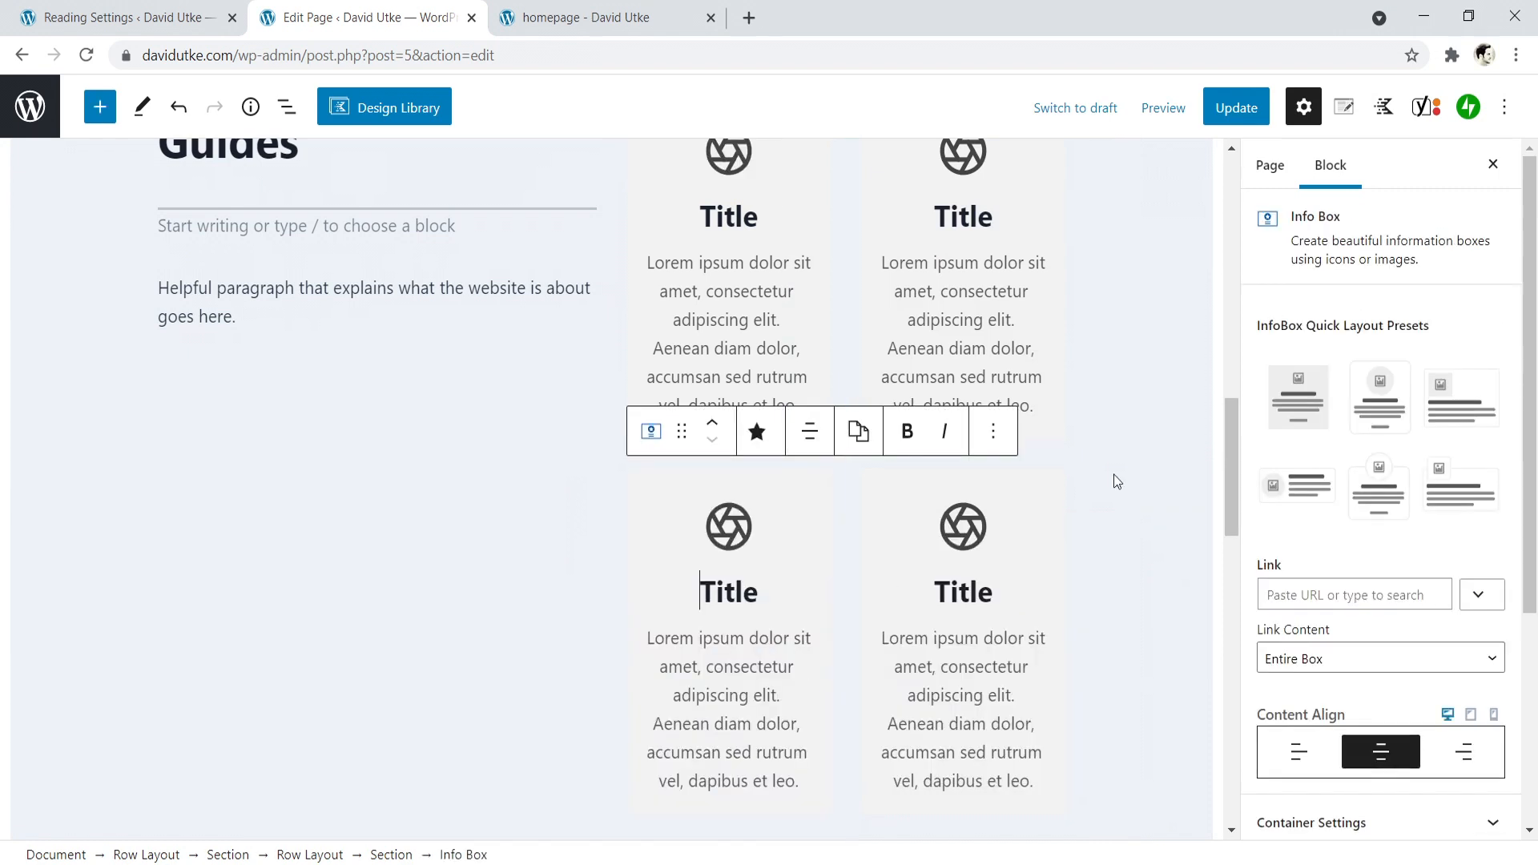
# - Link the first column's upper info box to the site's own https homepage URL and set its link content to Only Learn More Text
pyautogui.moveTo(1229, 483); pyautogui.dragTo(1226, 447)
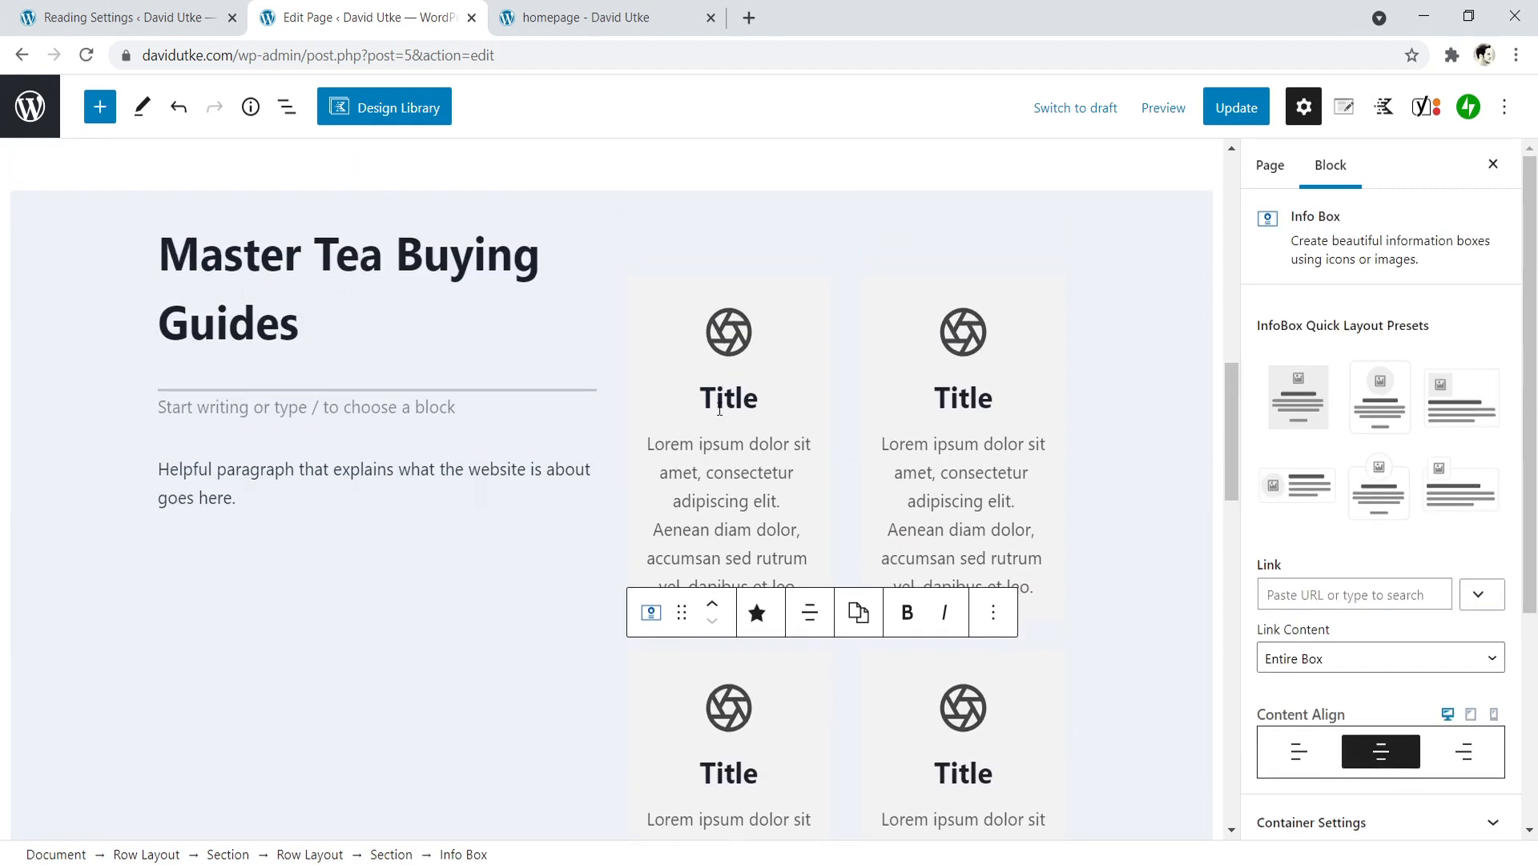
pyautogui.click(708, 478)
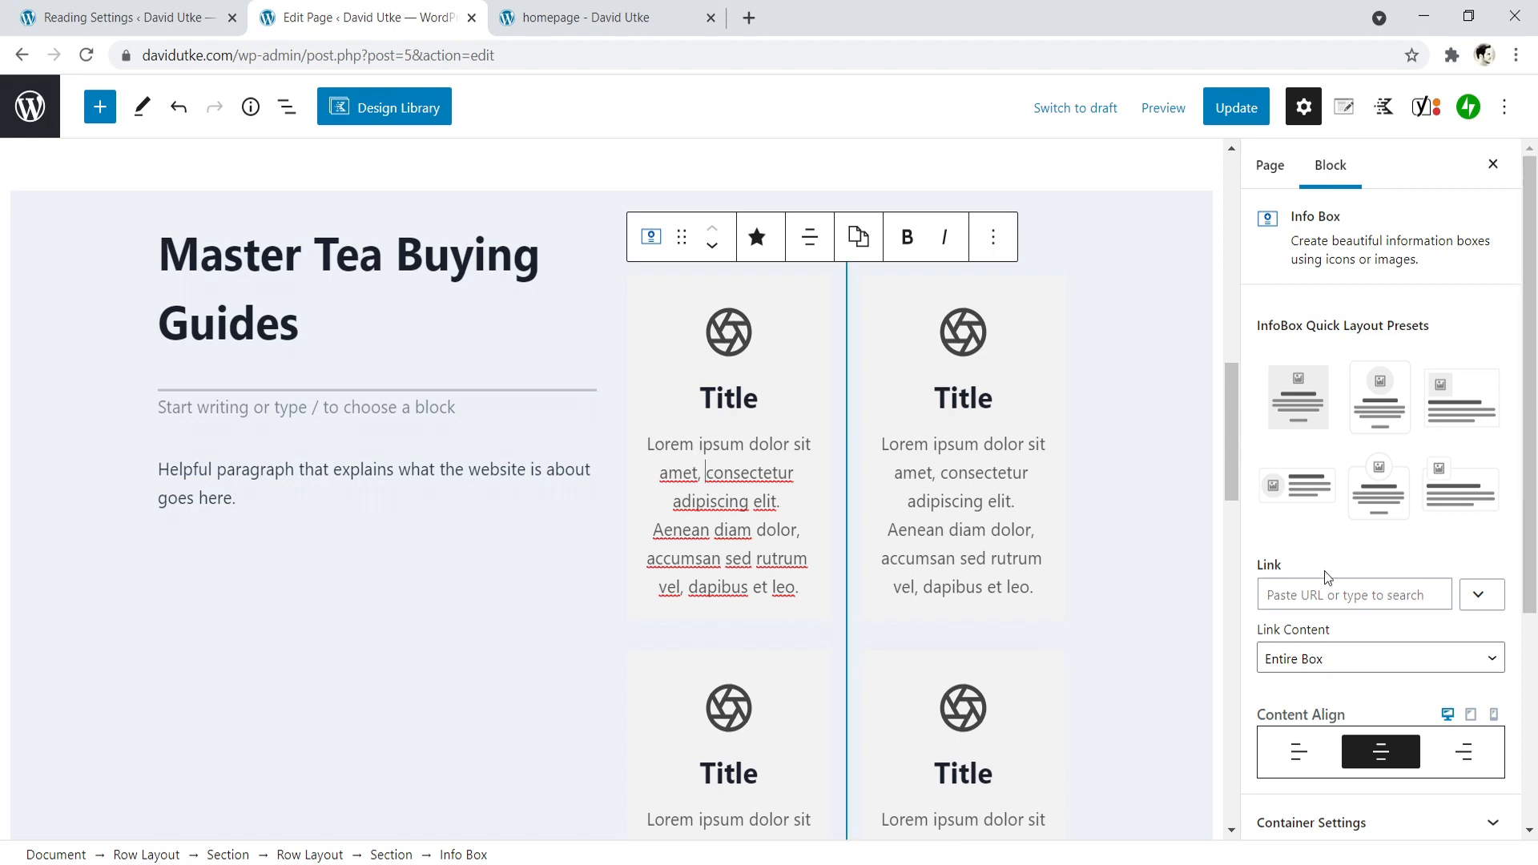
pyautogui.click(1353, 594)
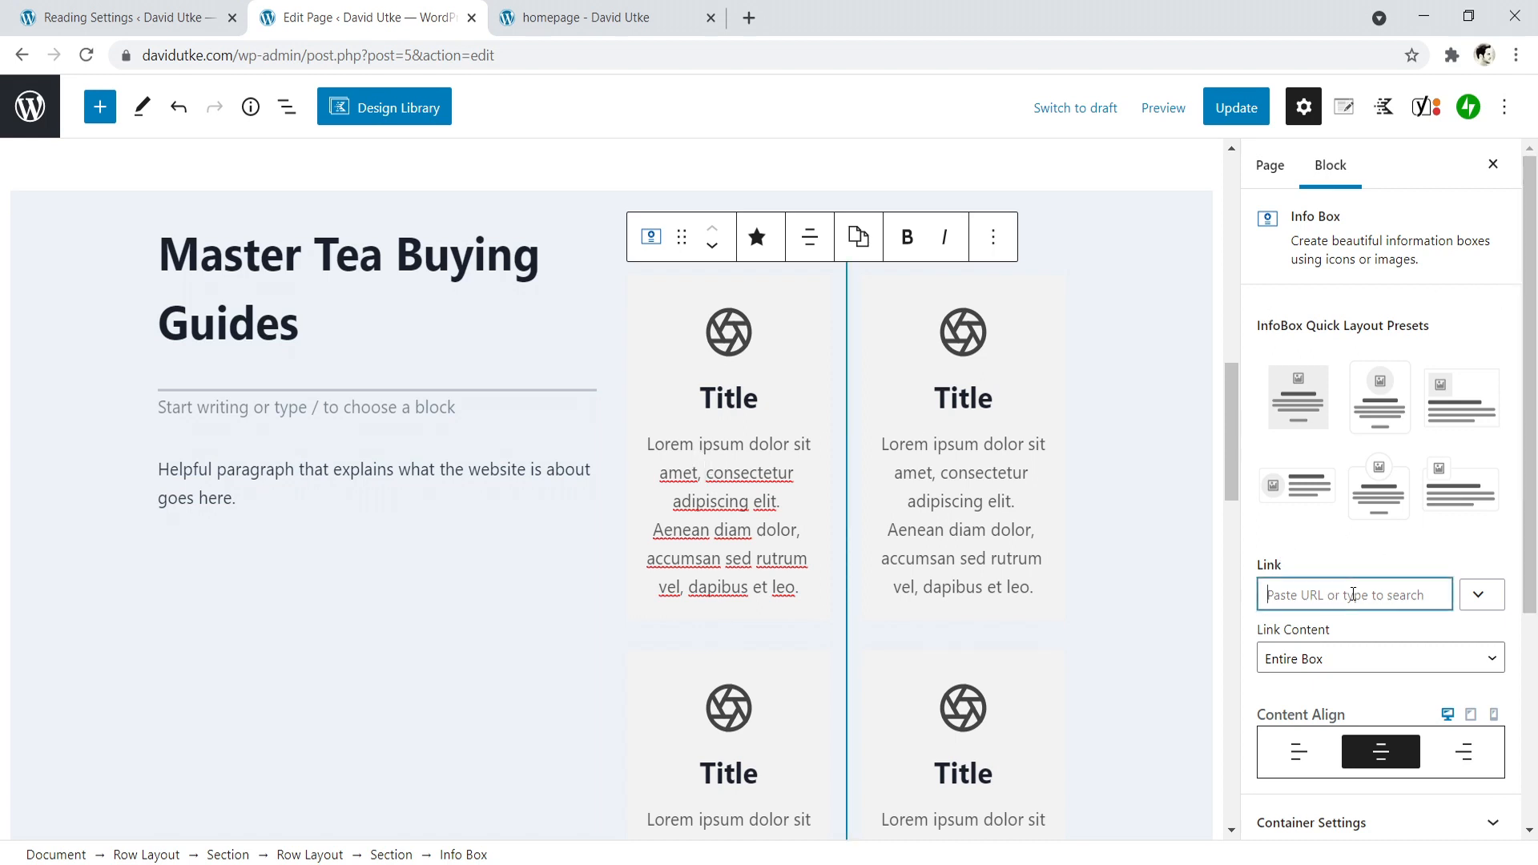
pyautogui.write('https')
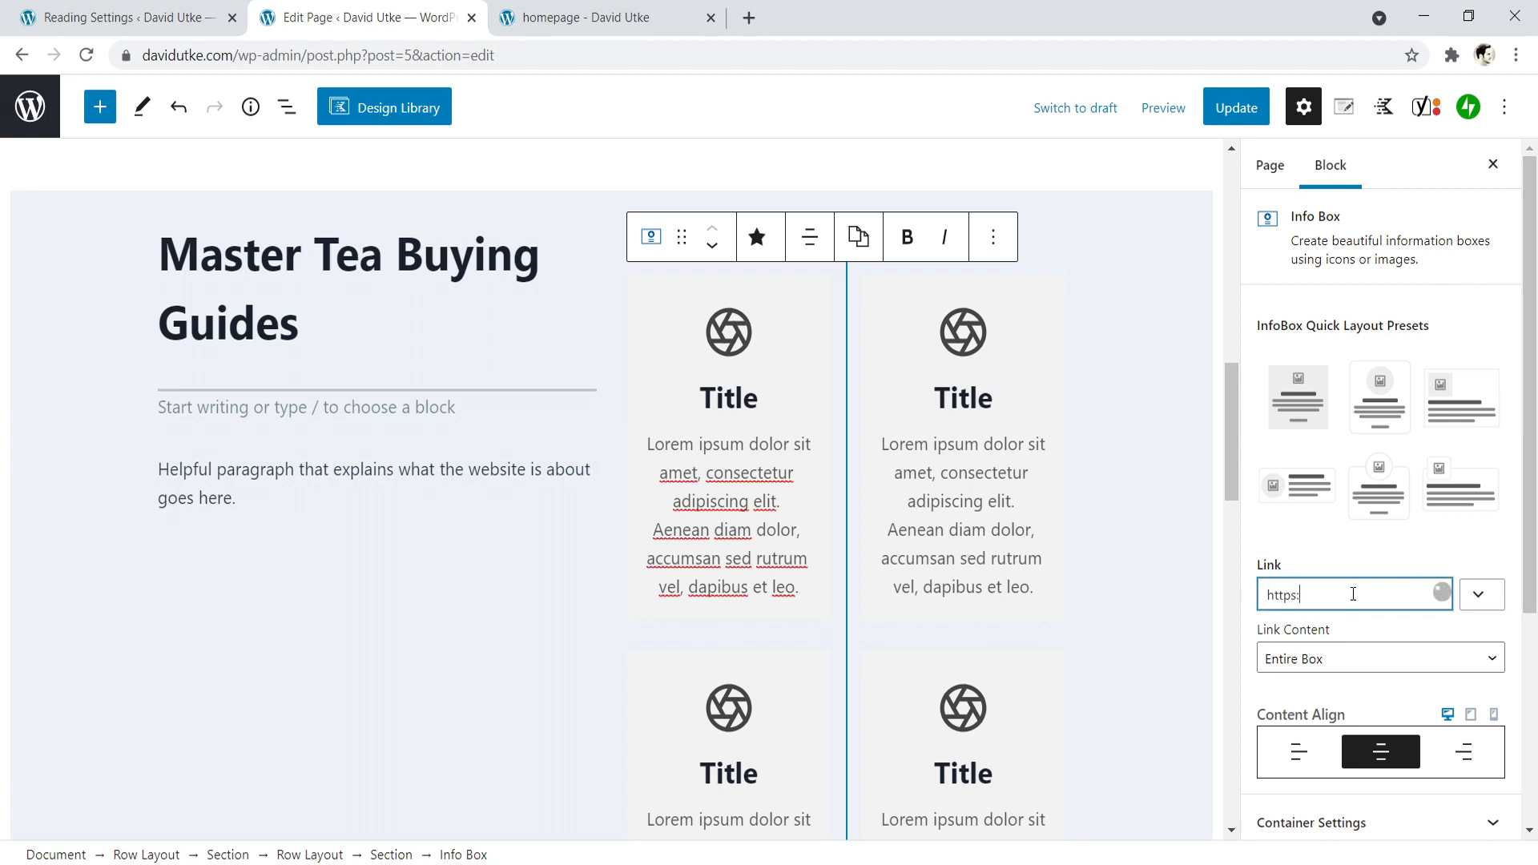
pyautogui.write('://davidutke.com')
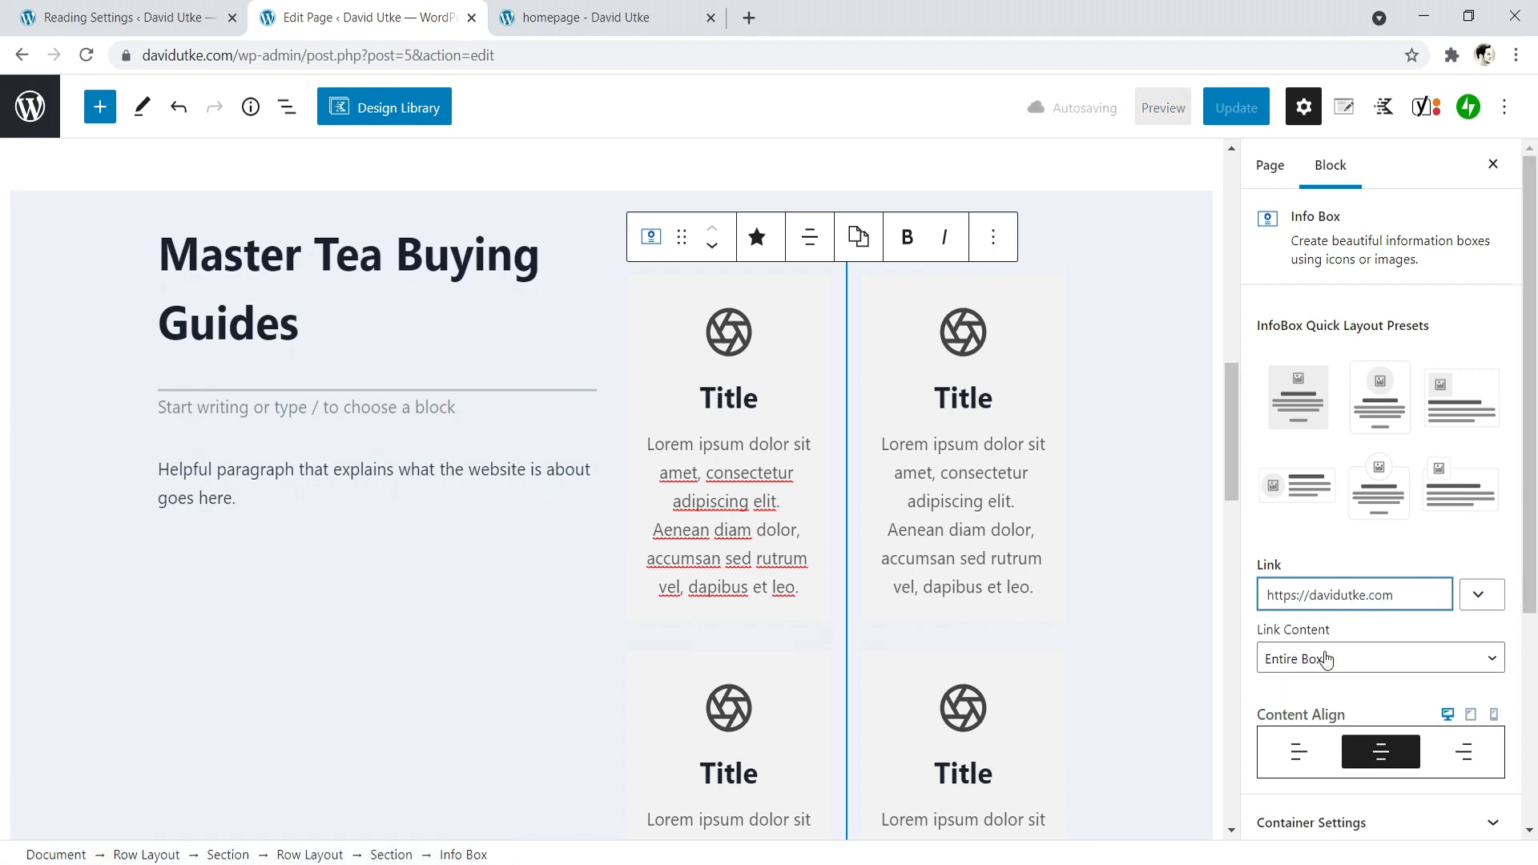
pyautogui.scroll(-1, 1537, 513)
pyautogui.click(1390, 600)
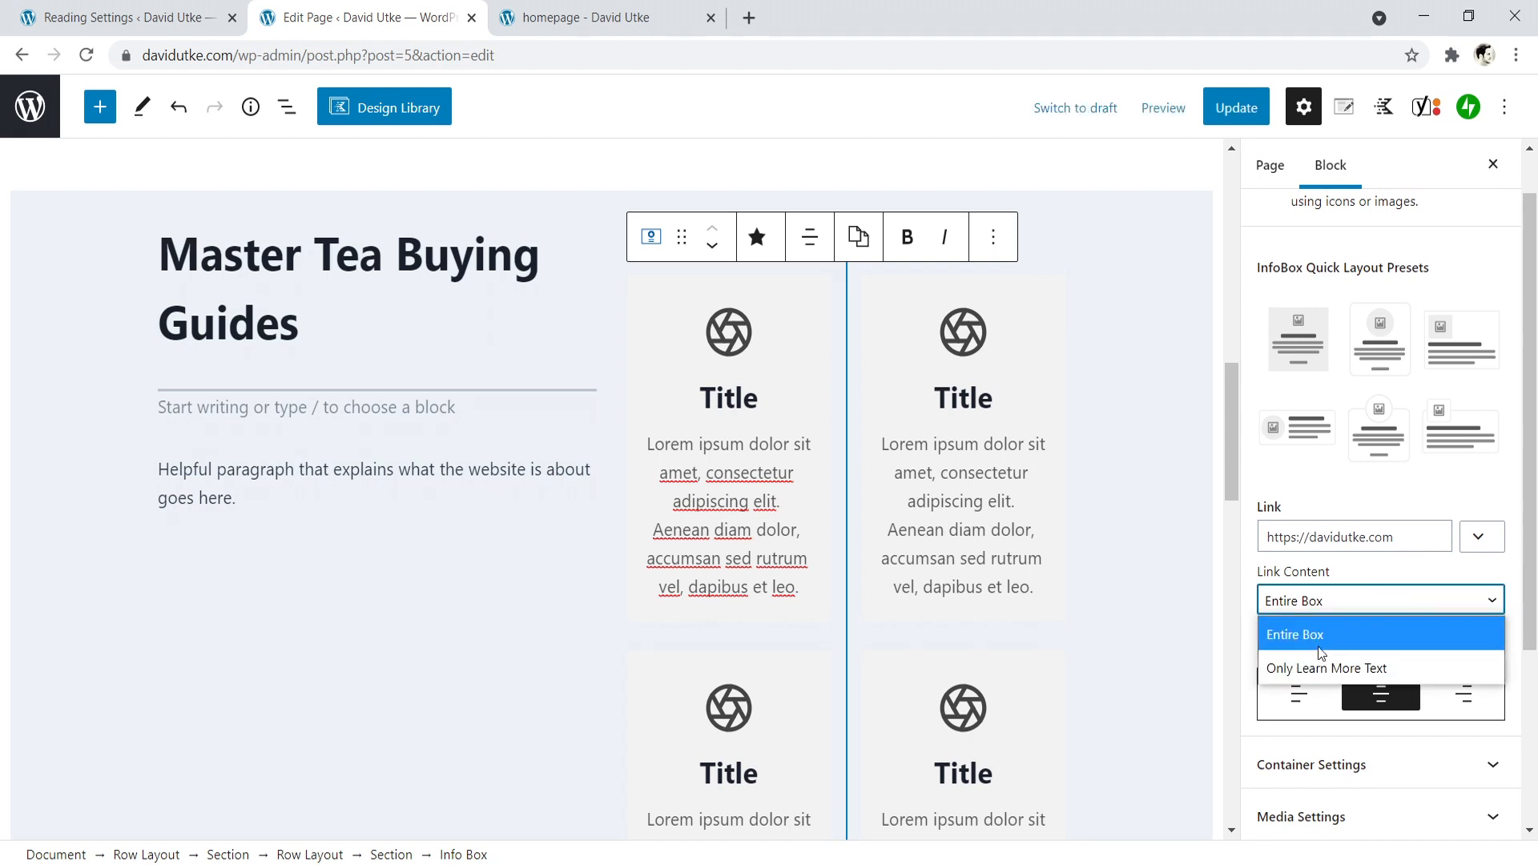
pyautogui.click(1323, 667)
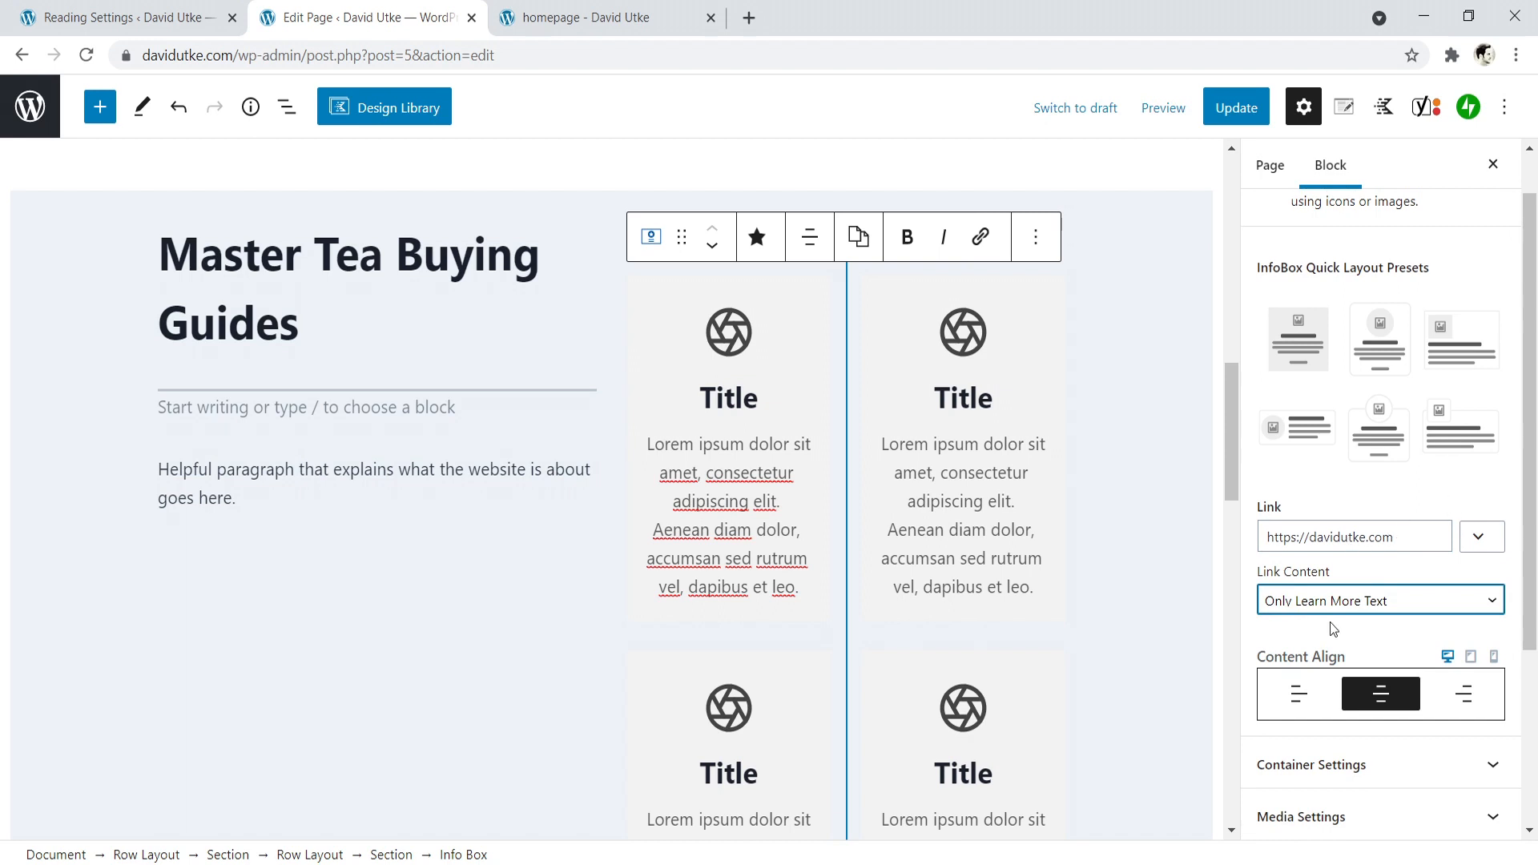
# - Set the same info box's container hover background to the white palette color, FFFFFF
pyautogui.moveTo(1531, 463); pyautogui.dragTo(1536, 525)
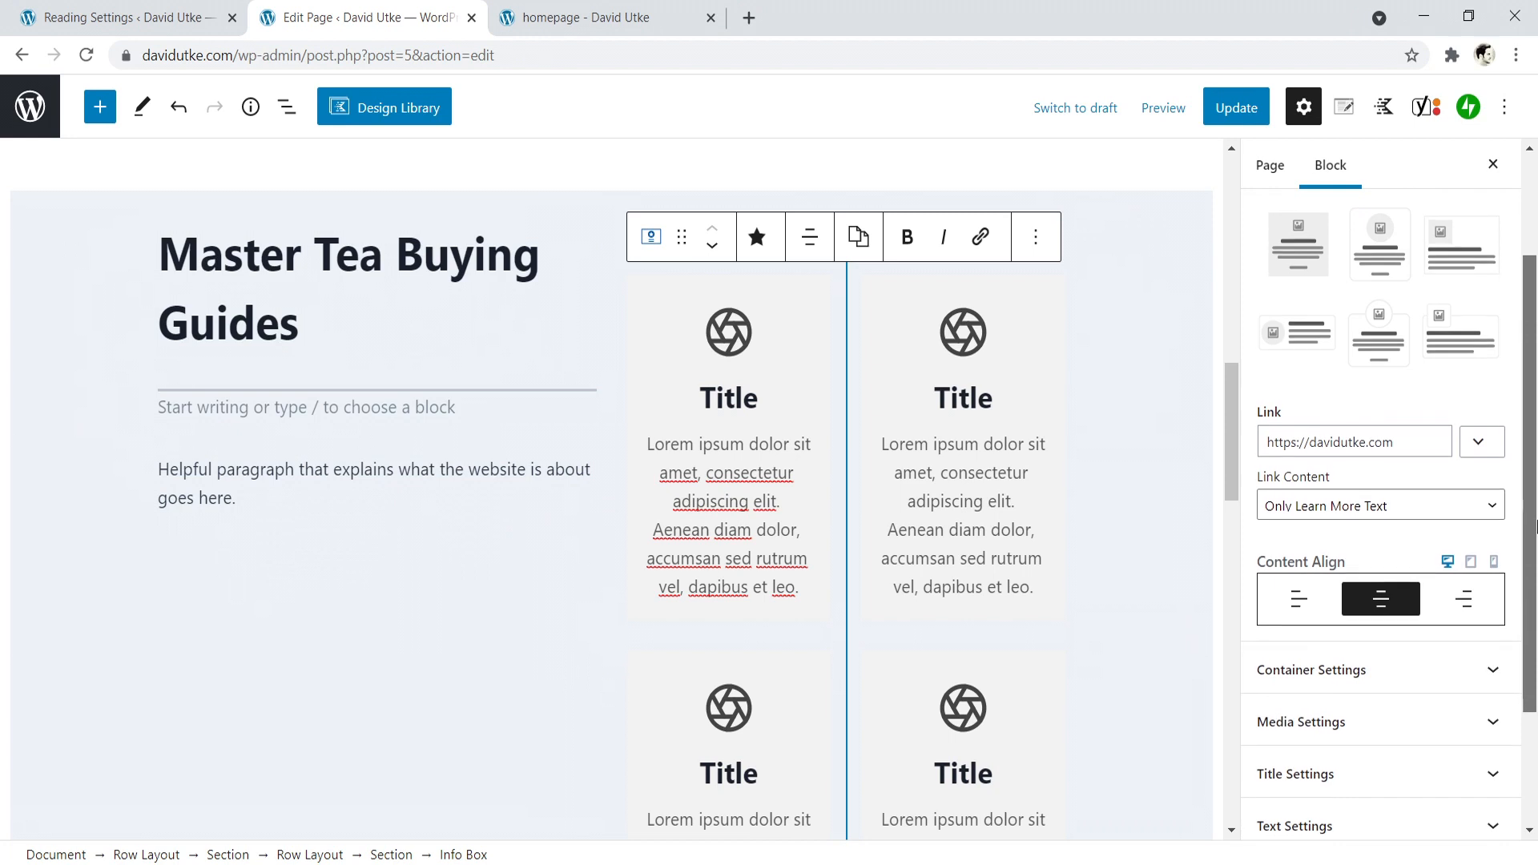
pyautogui.click(1406, 672)
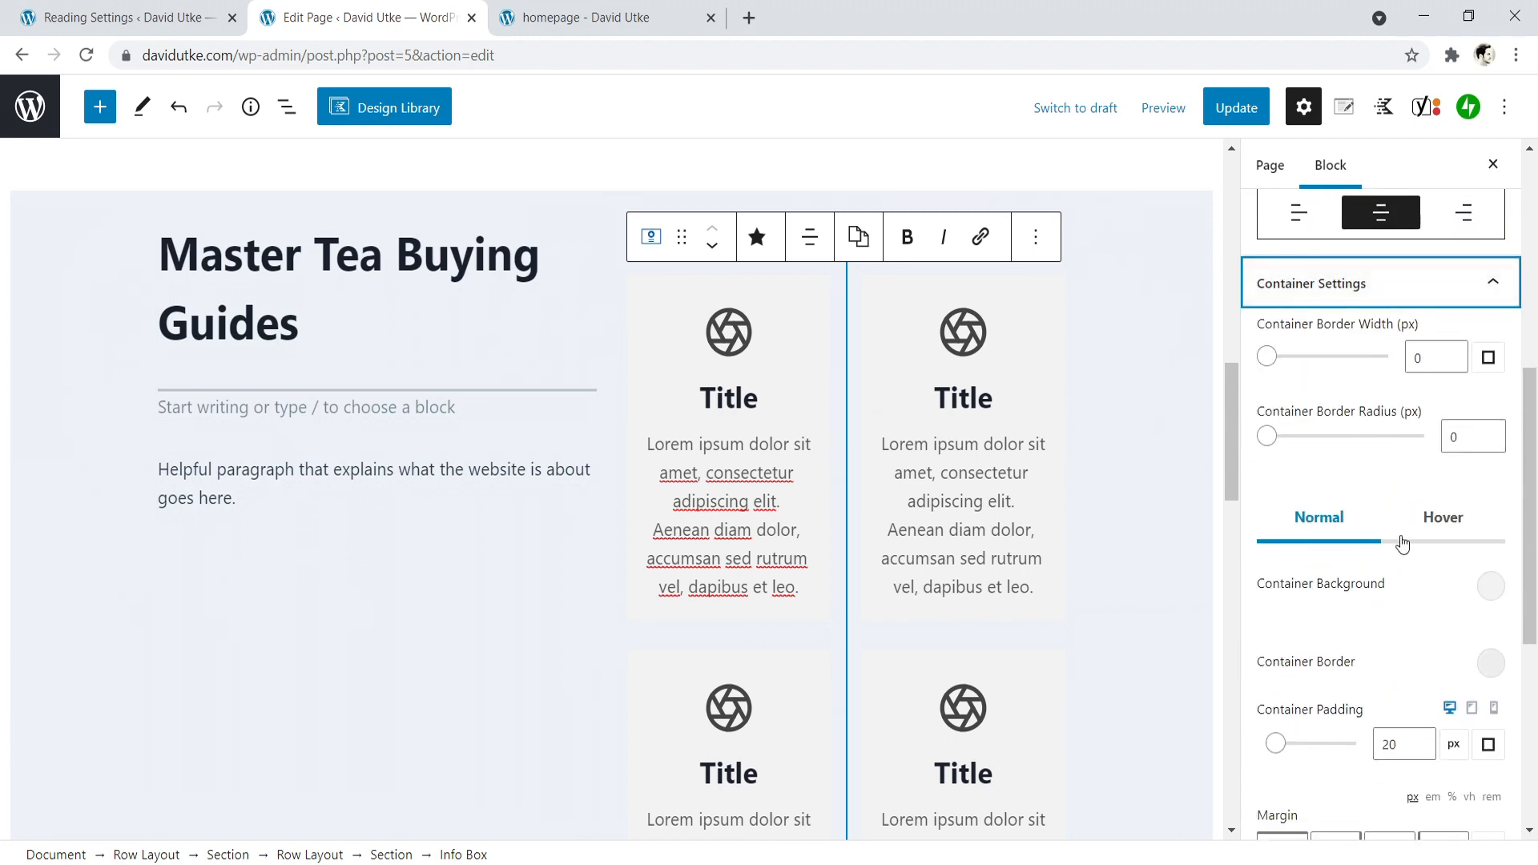
pyautogui.click(1437, 522)
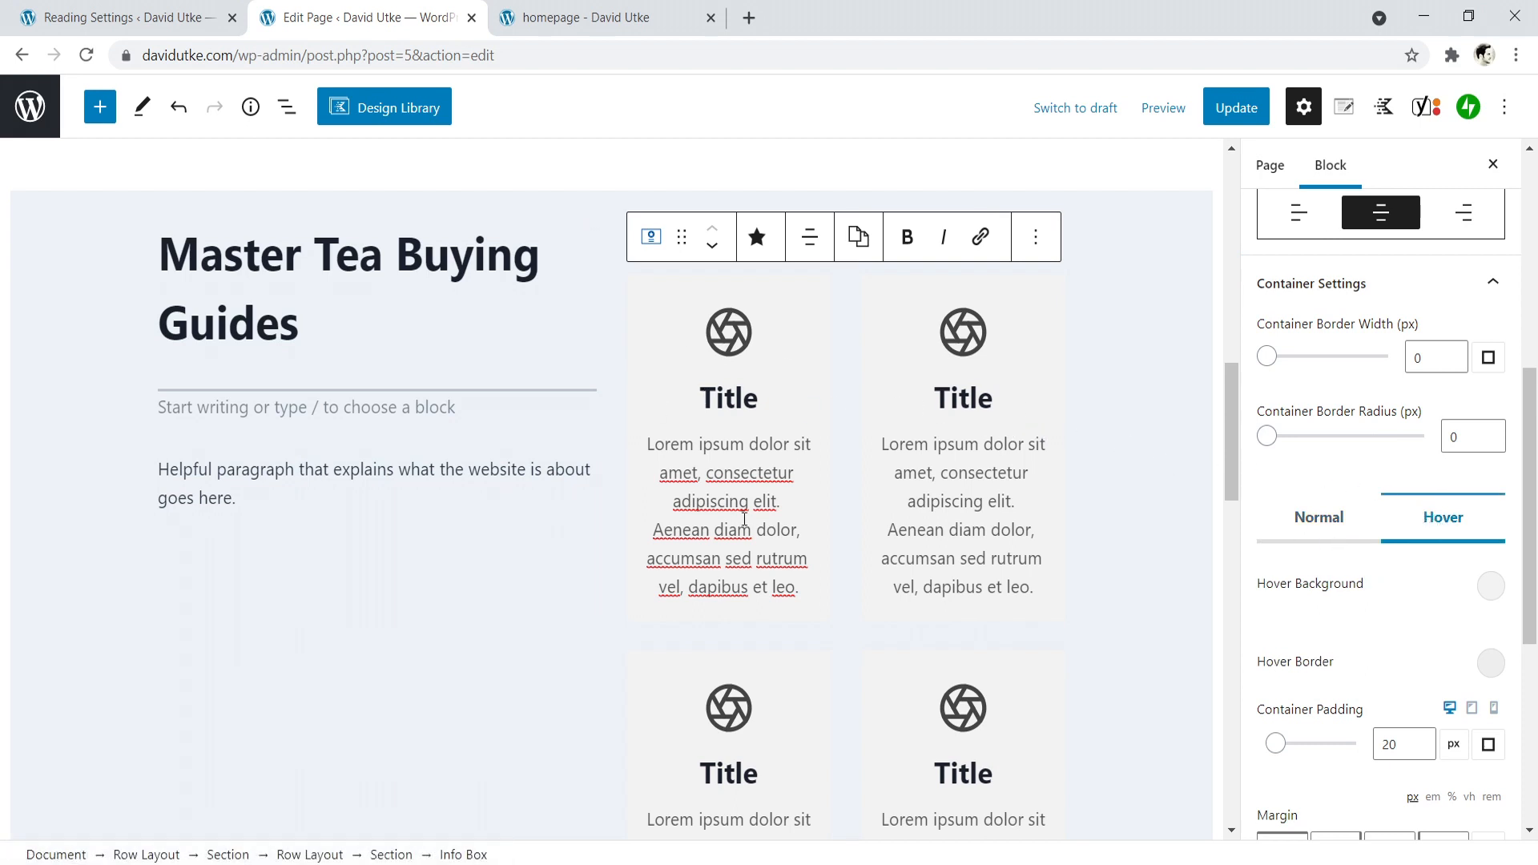
pyautogui.click(1487, 590)
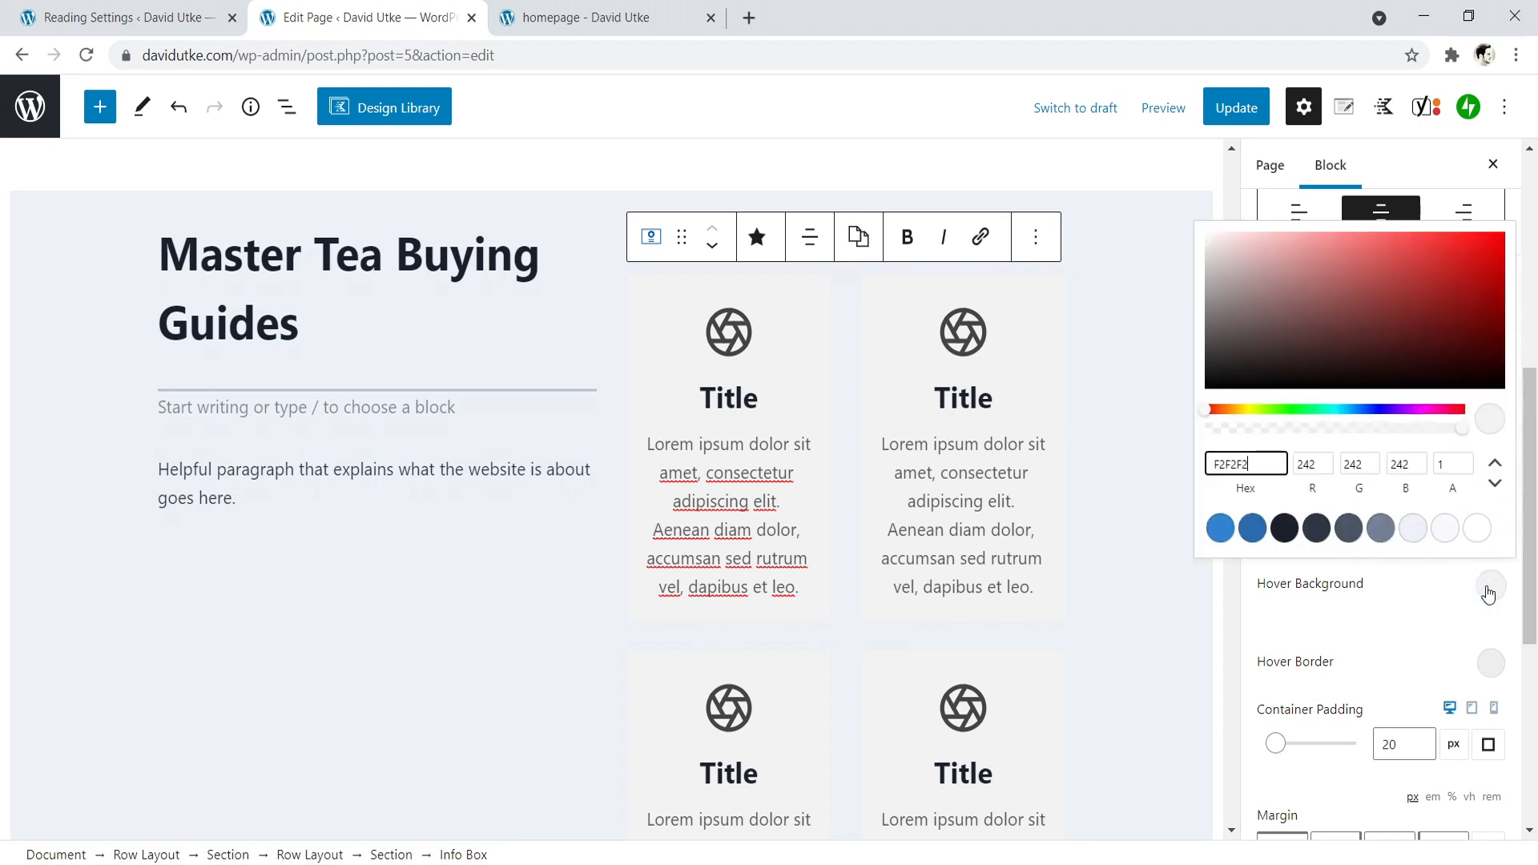
pyautogui.click(1477, 531)
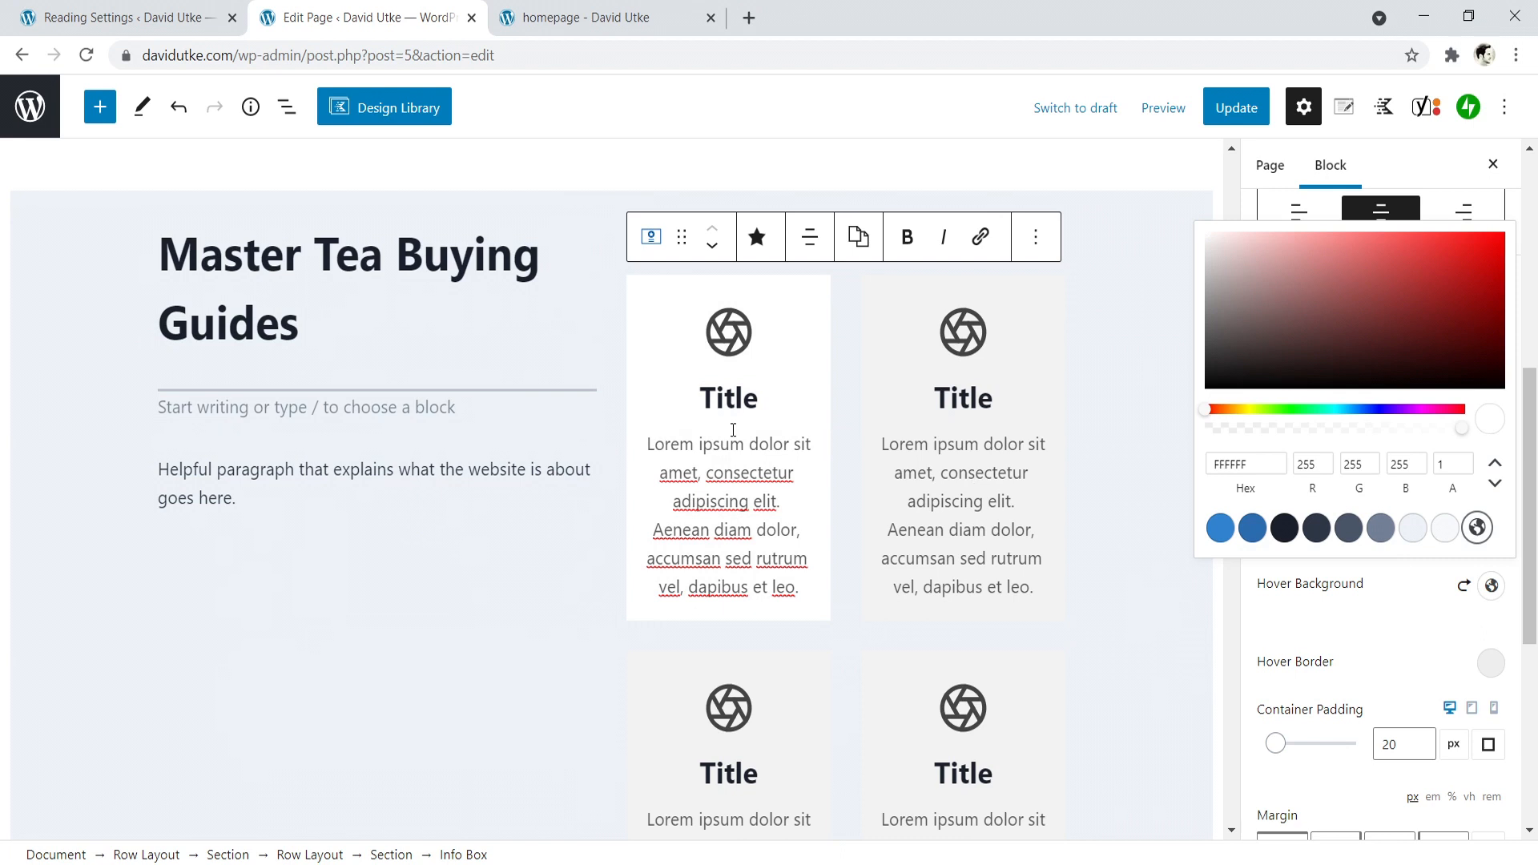
# - Set the container hover background of the second column's upper info box to the white palette color, FFFFFF
pyautogui.click(958, 451)
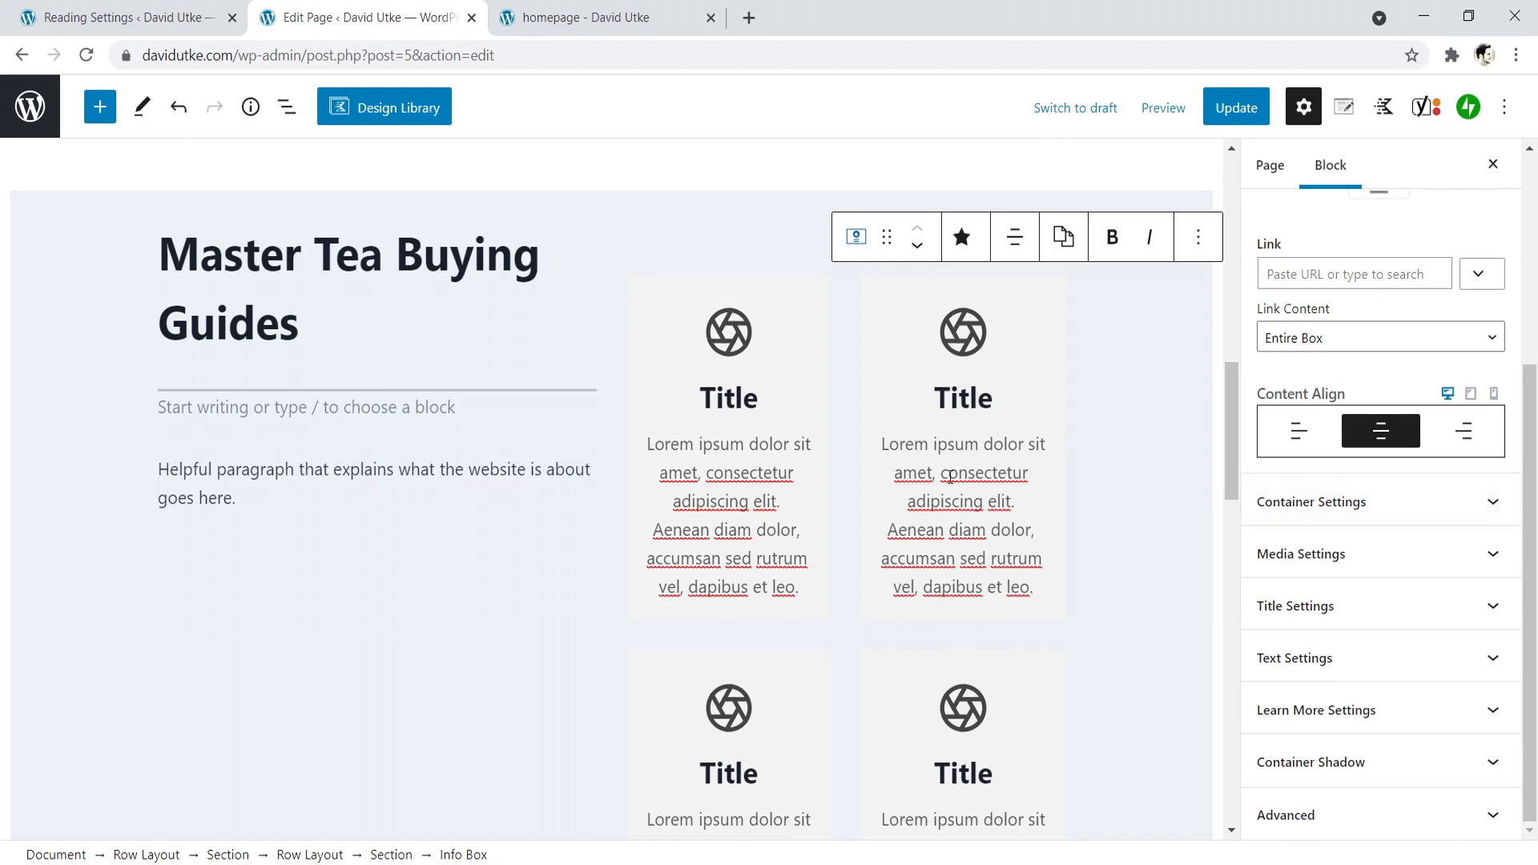
pyautogui.click(1410, 503)
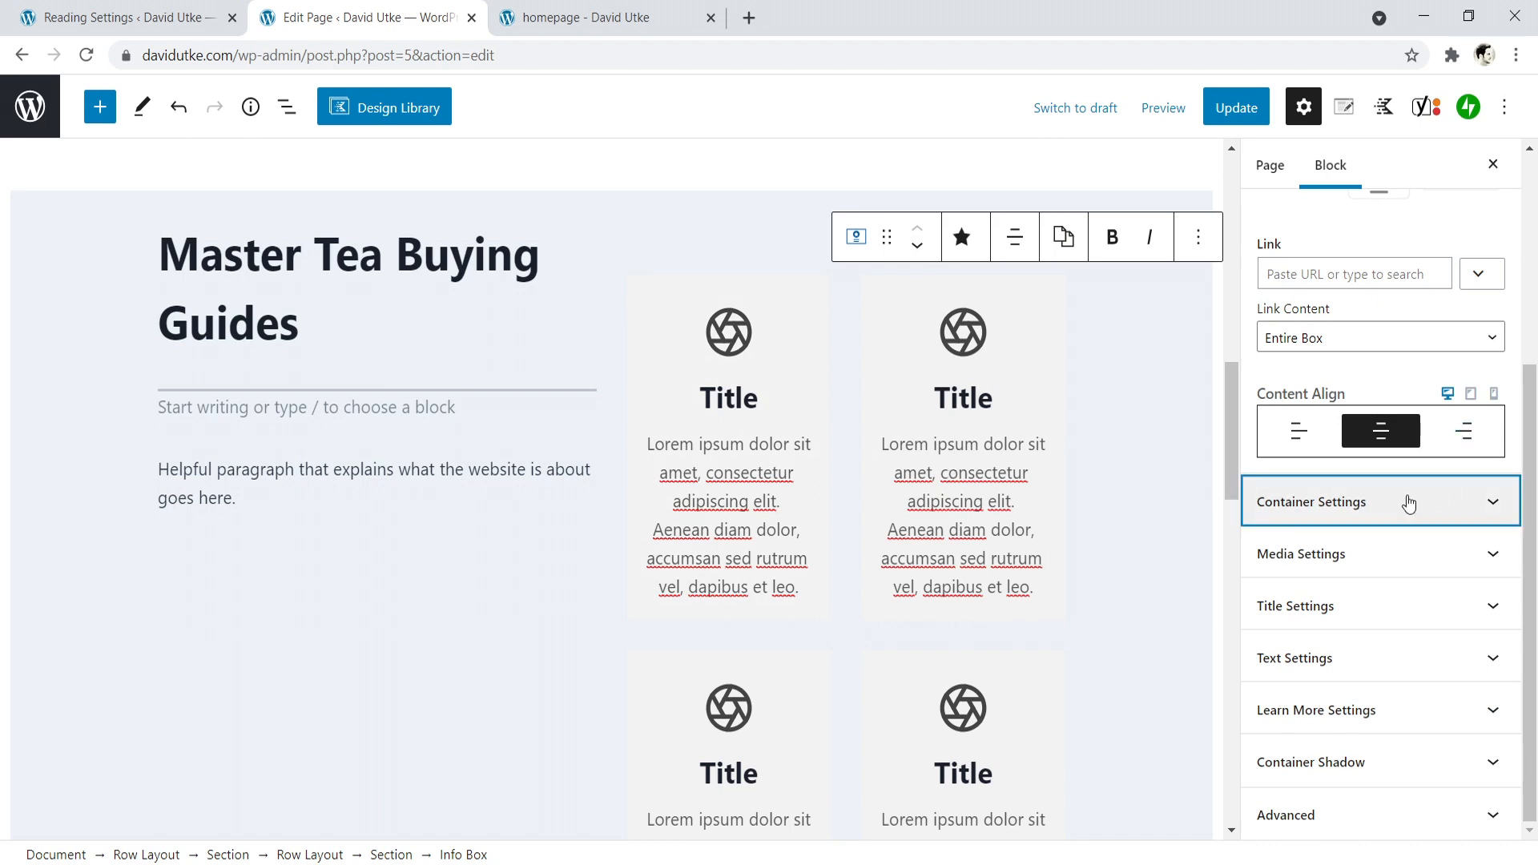
pyautogui.click(1443, 528)
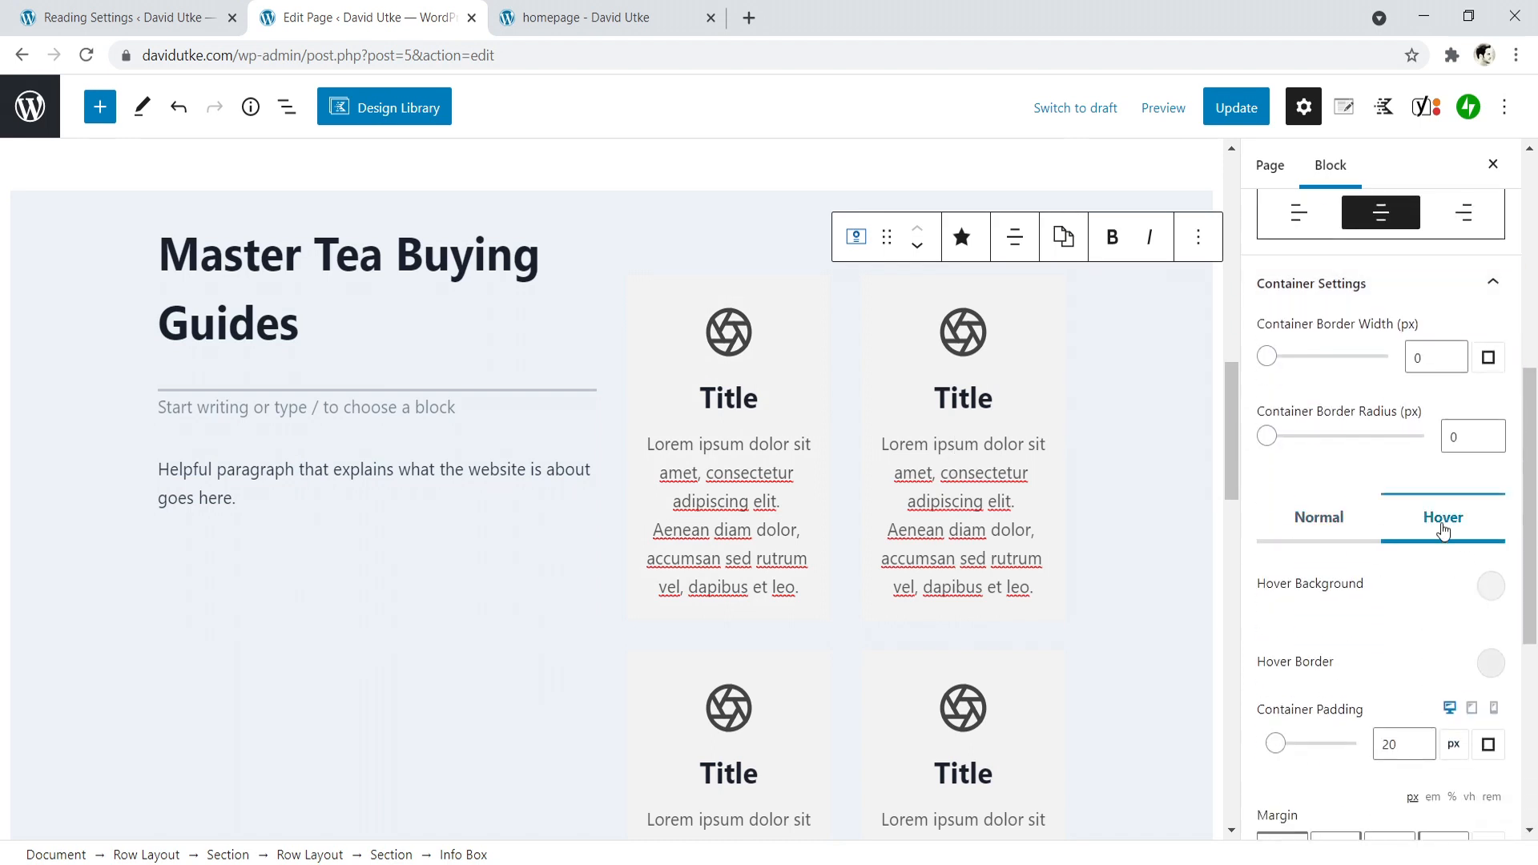
pyautogui.click(1484, 593)
pyautogui.click(1477, 527)
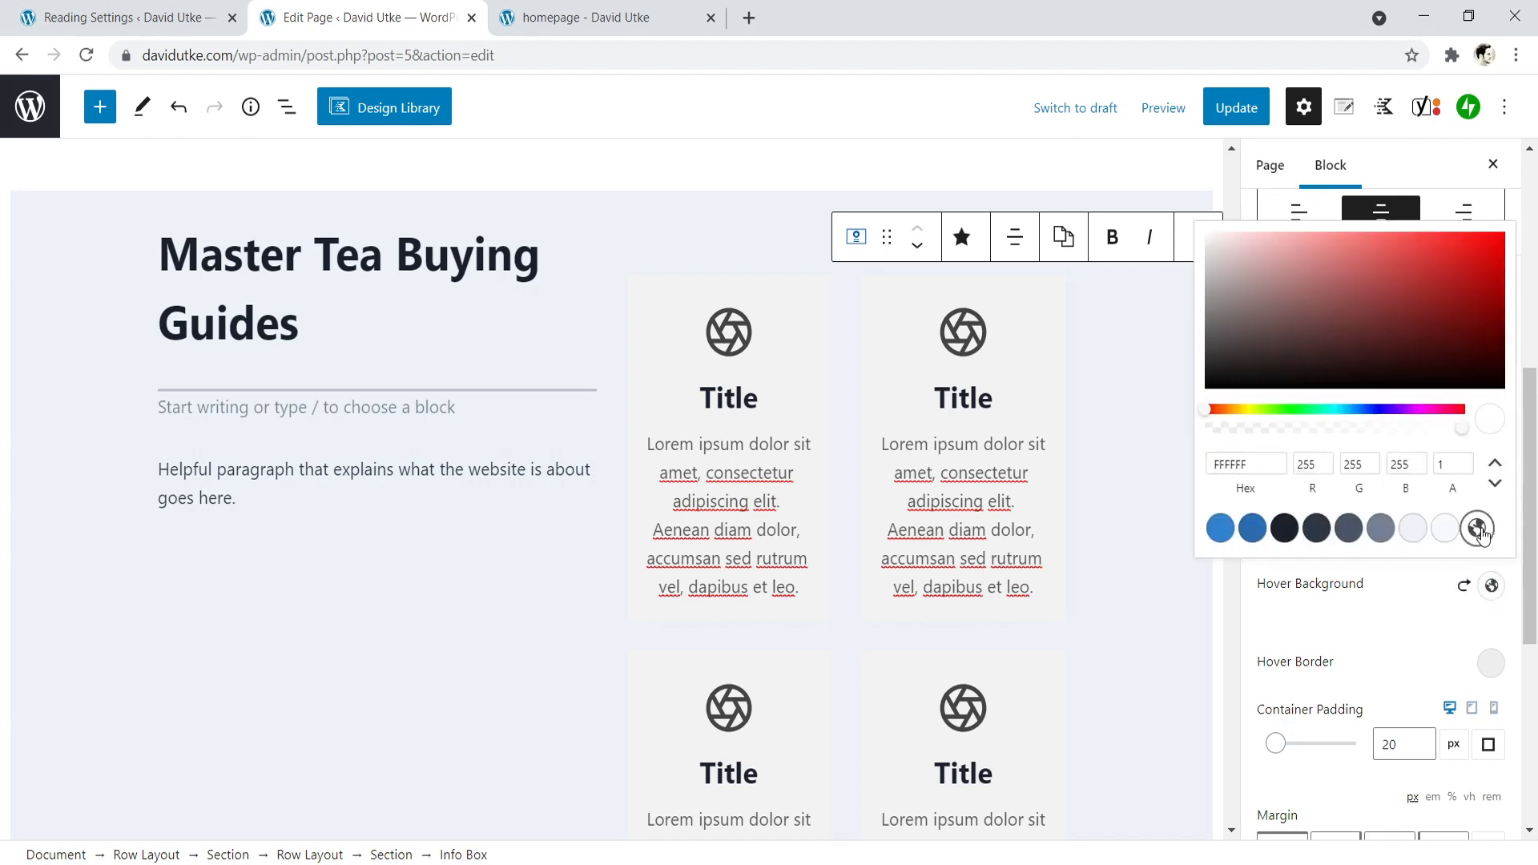
# - Set the container hover background of the first column's lower info box to the white palette color, FFFFFF
pyautogui.scroll(-5, 774, 456)
pyautogui.click(744, 346)
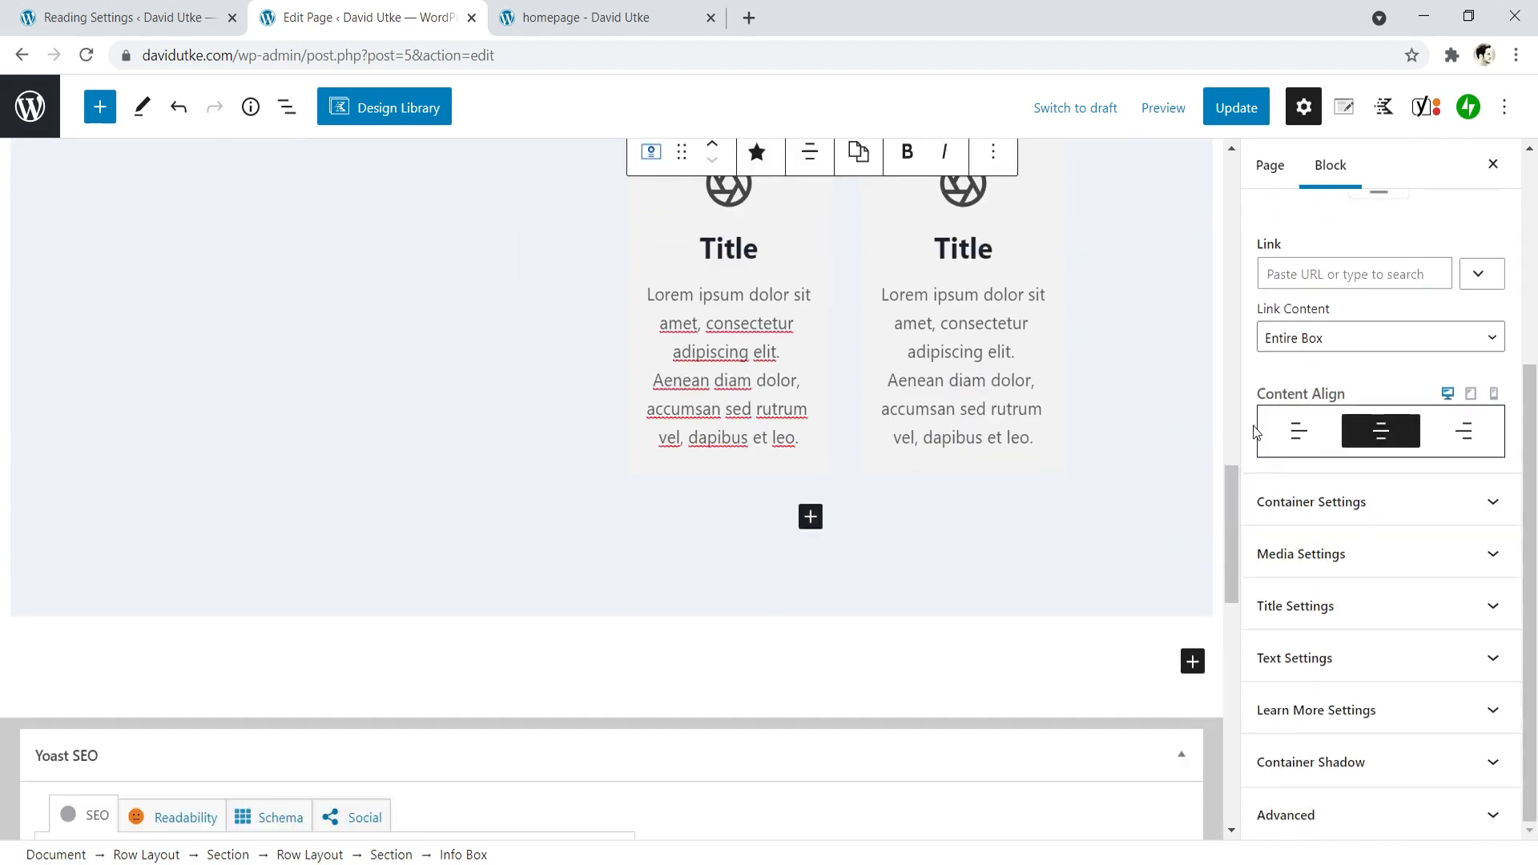
pyautogui.click(1345, 503)
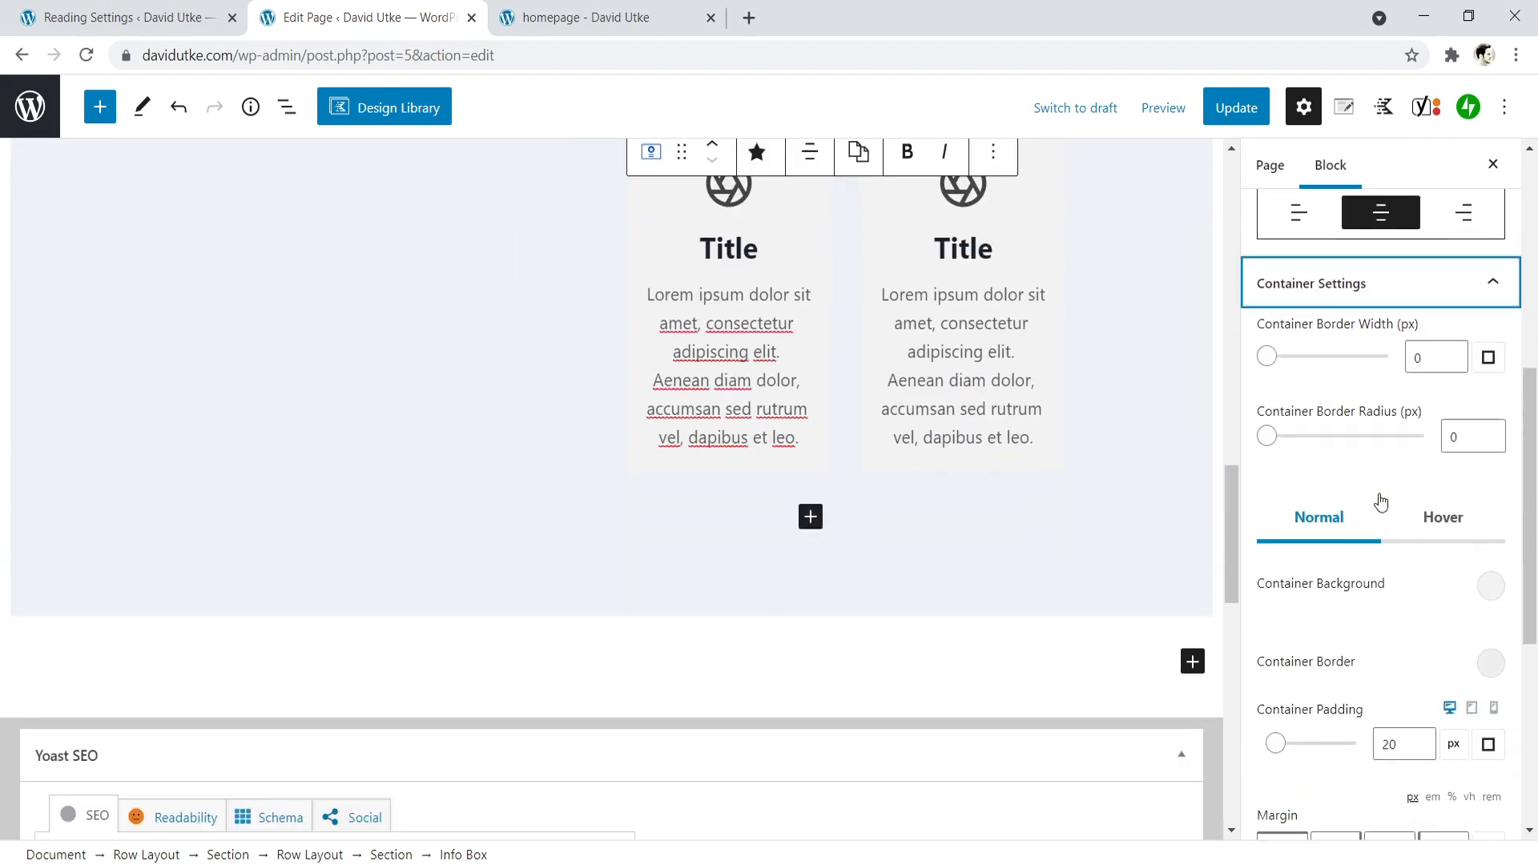
pyautogui.click(1453, 532)
pyautogui.click(1490, 585)
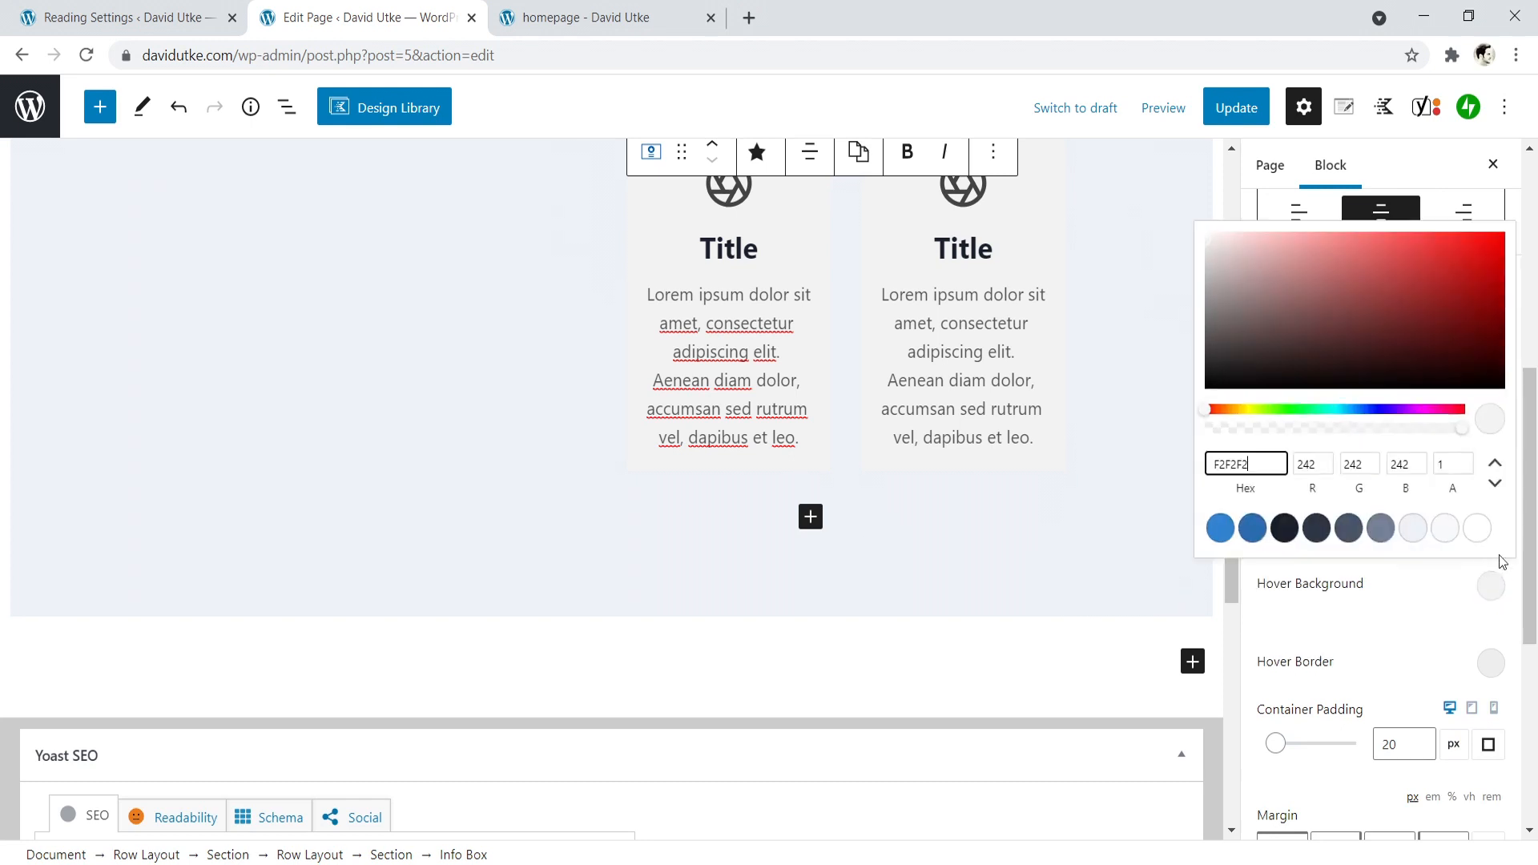
pyautogui.click(1478, 529)
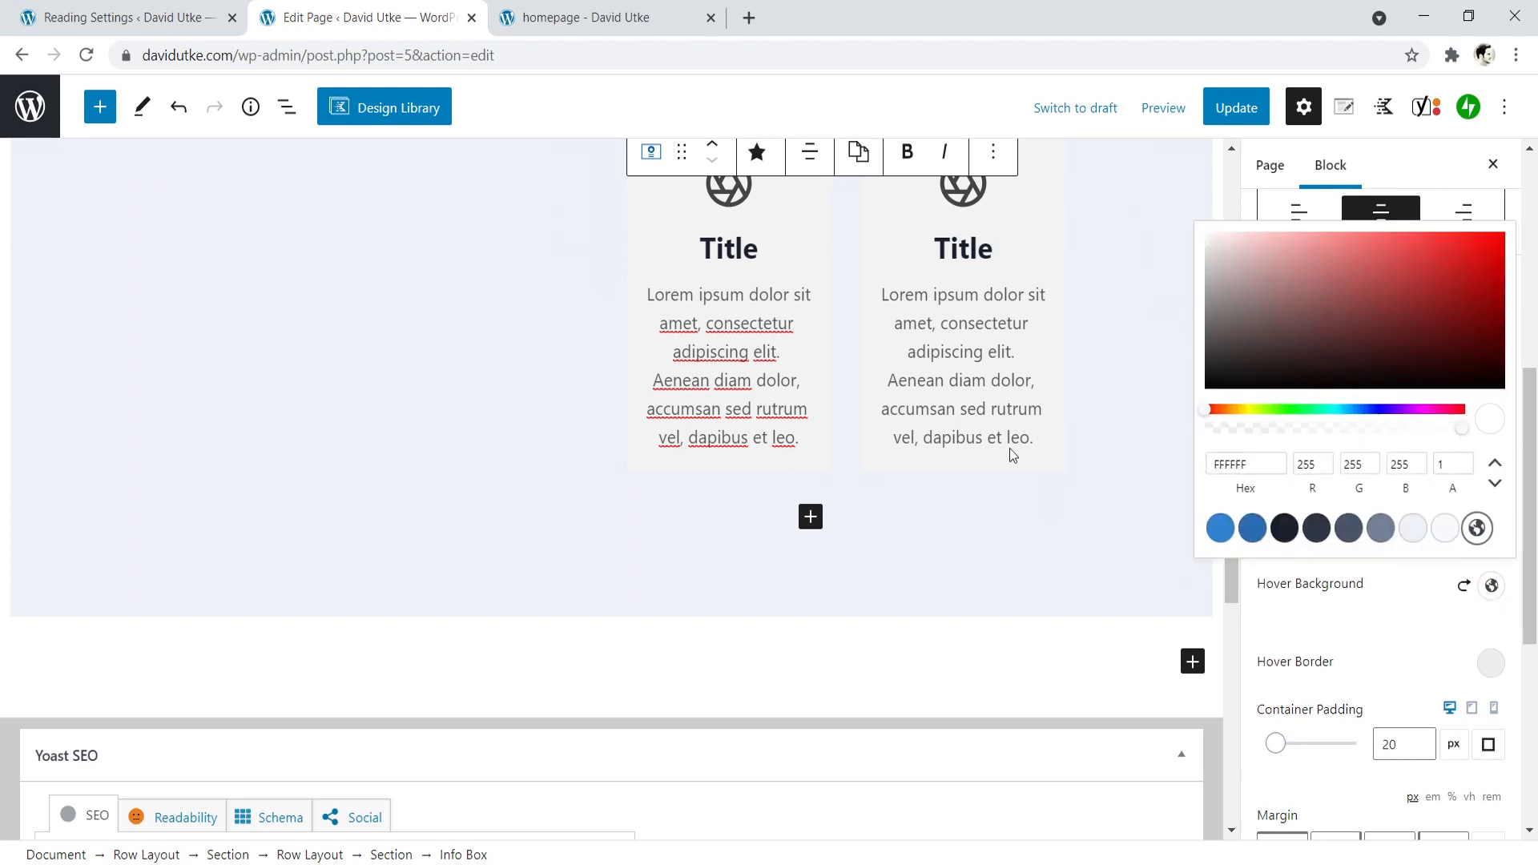
# - Give the second column's lower info box the white palette color, FFFFFF, as its container hover background
pyautogui.click(952, 303)
pyautogui.click(1339, 498)
pyautogui.click(1469, 545)
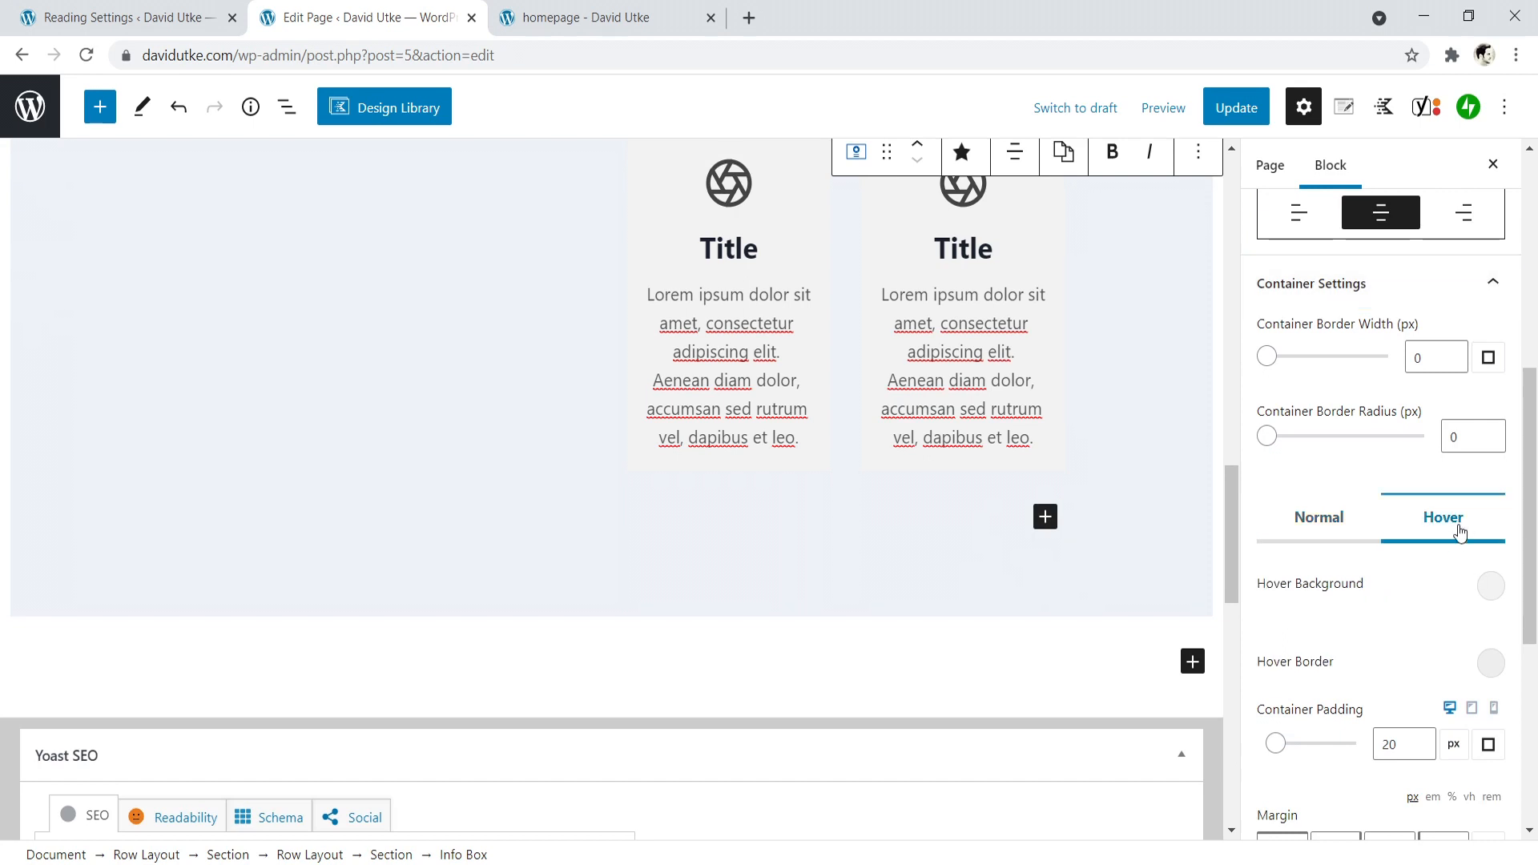
pyautogui.click(1487, 587)
pyautogui.click(1477, 529)
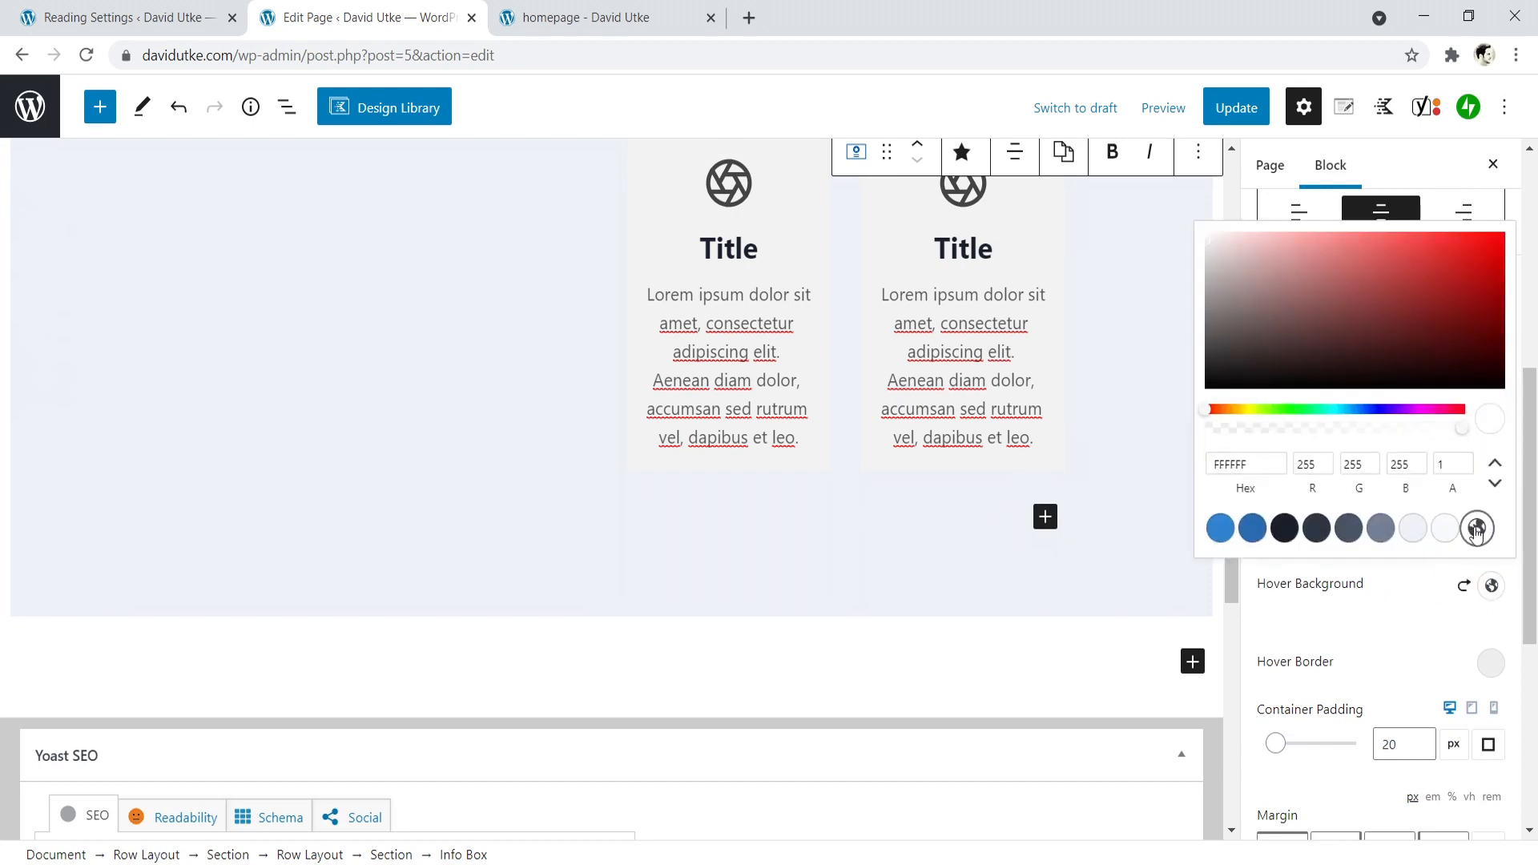
pyautogui.click(968, 362)
# - Update the page and reload the live homepage to check the info boxes beside the Master Tea Buying Guides heading
pyautogui.scroll(4, 968, 359)
pyautogui.click(1236, 120)
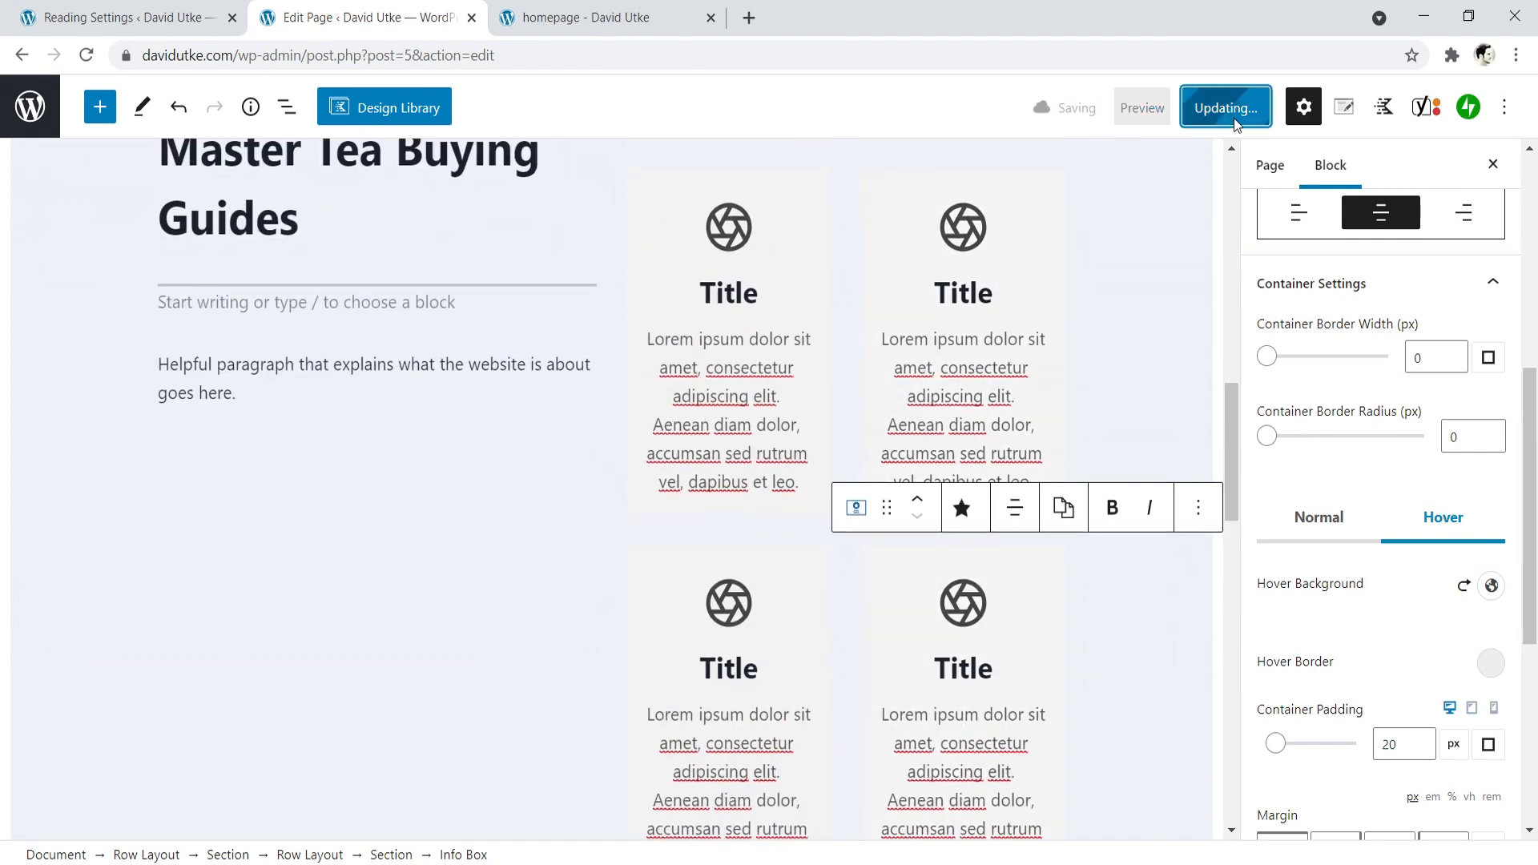
pyautogui.click(593, 18)
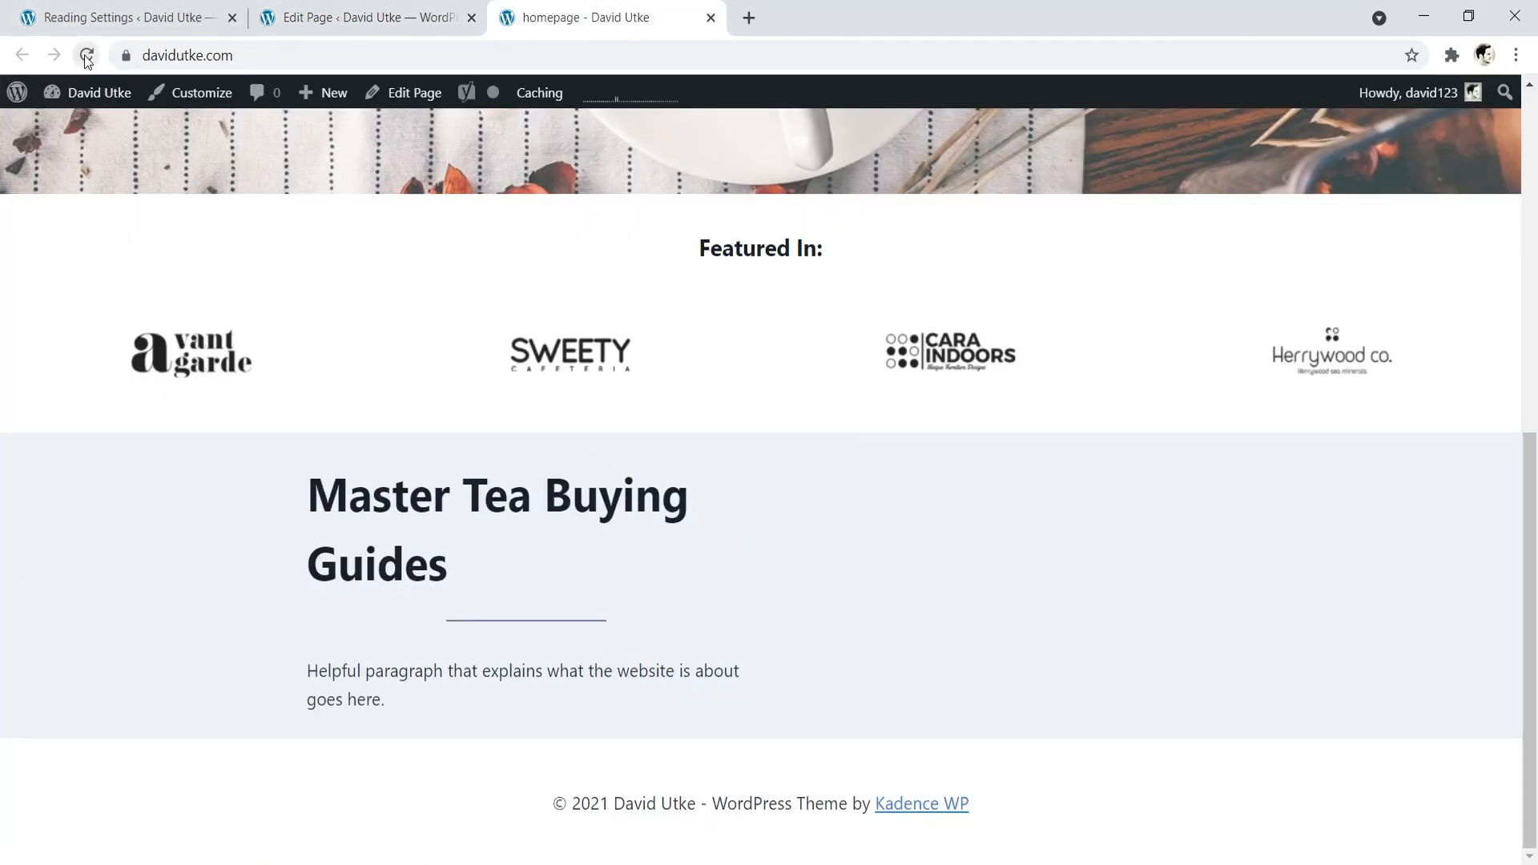
pyautogui.click(85, 55)
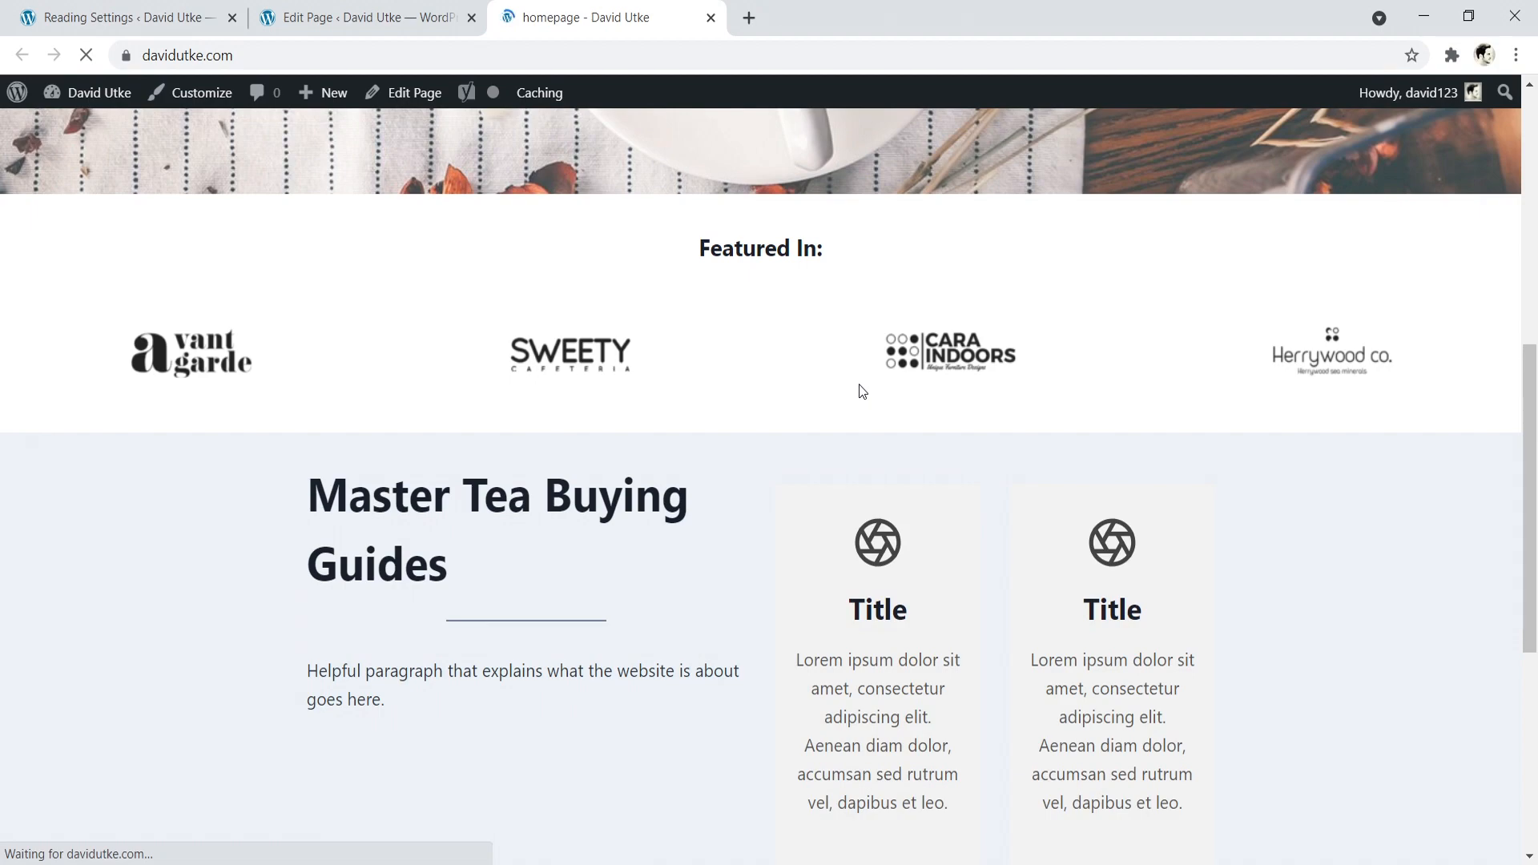
pyautogui.moveTo(1521, 455); pyautogui.dragTo(1450, 527)
# - Back in the page editor, set the Master Tea Buying Guides heading's font size to 60 px
pyautogui.click(353, 7)
pyautogui.scroll(4, 280, 321)
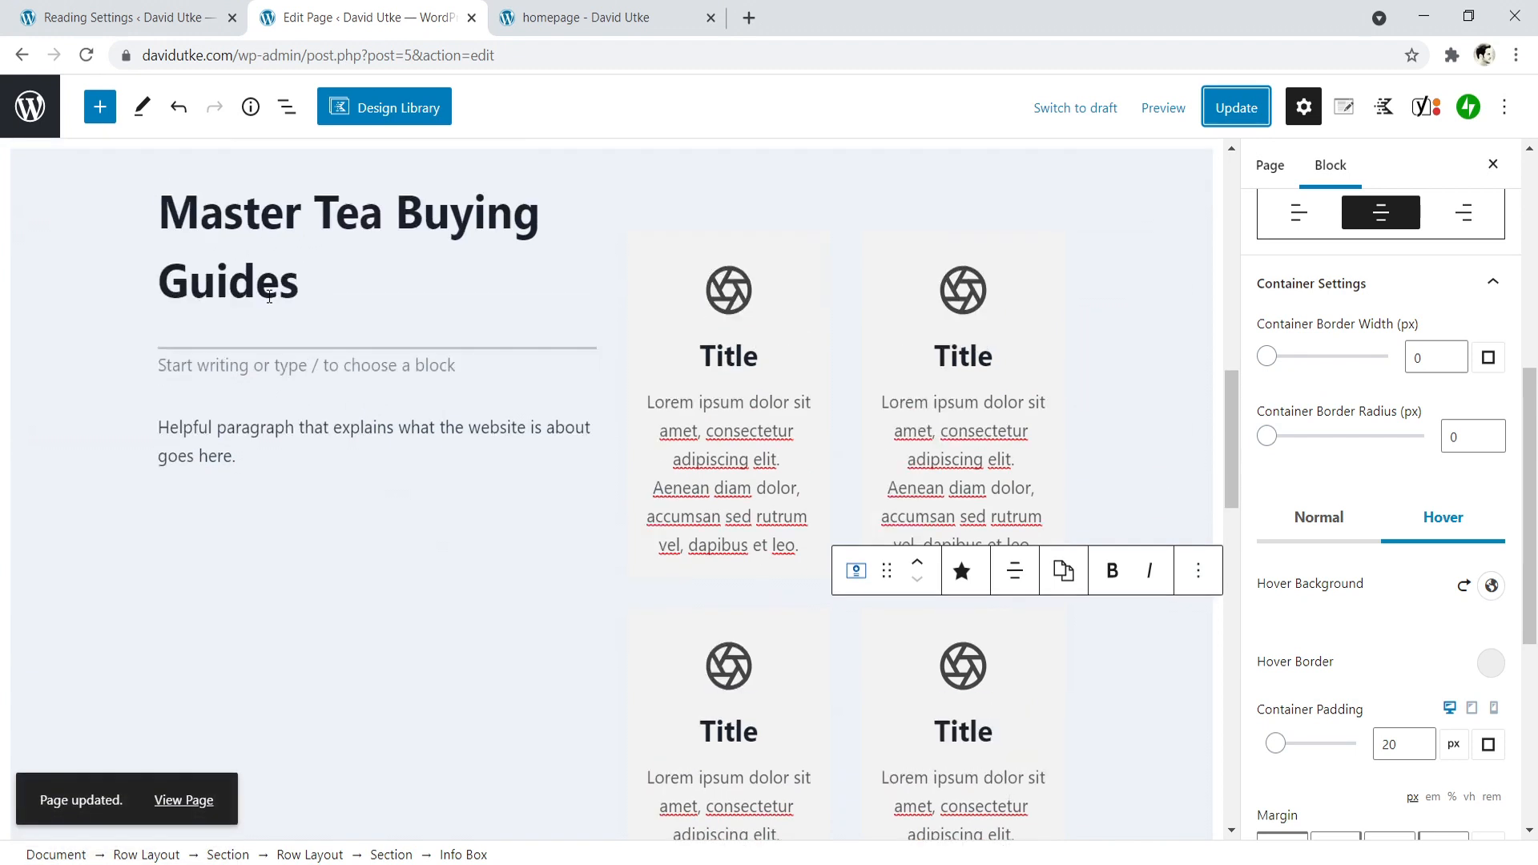
pyautogui.click(287, 420)
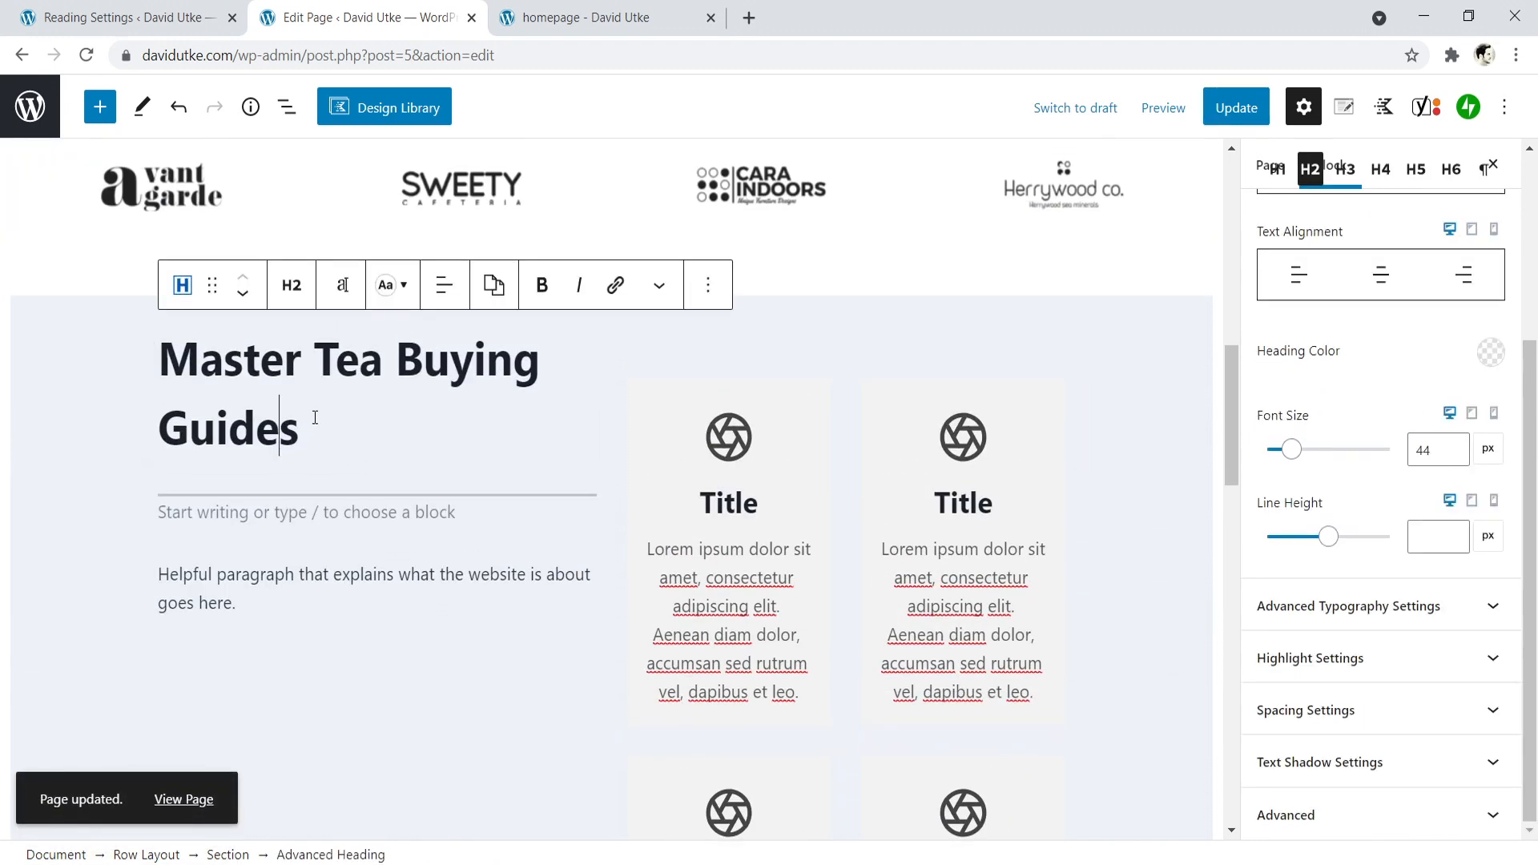
pyautogui.click(342, 285)
pyautogui.moveTo(273, 547); pyautogui.dragTo(274, 550)
pyautogui.click(507, 479)
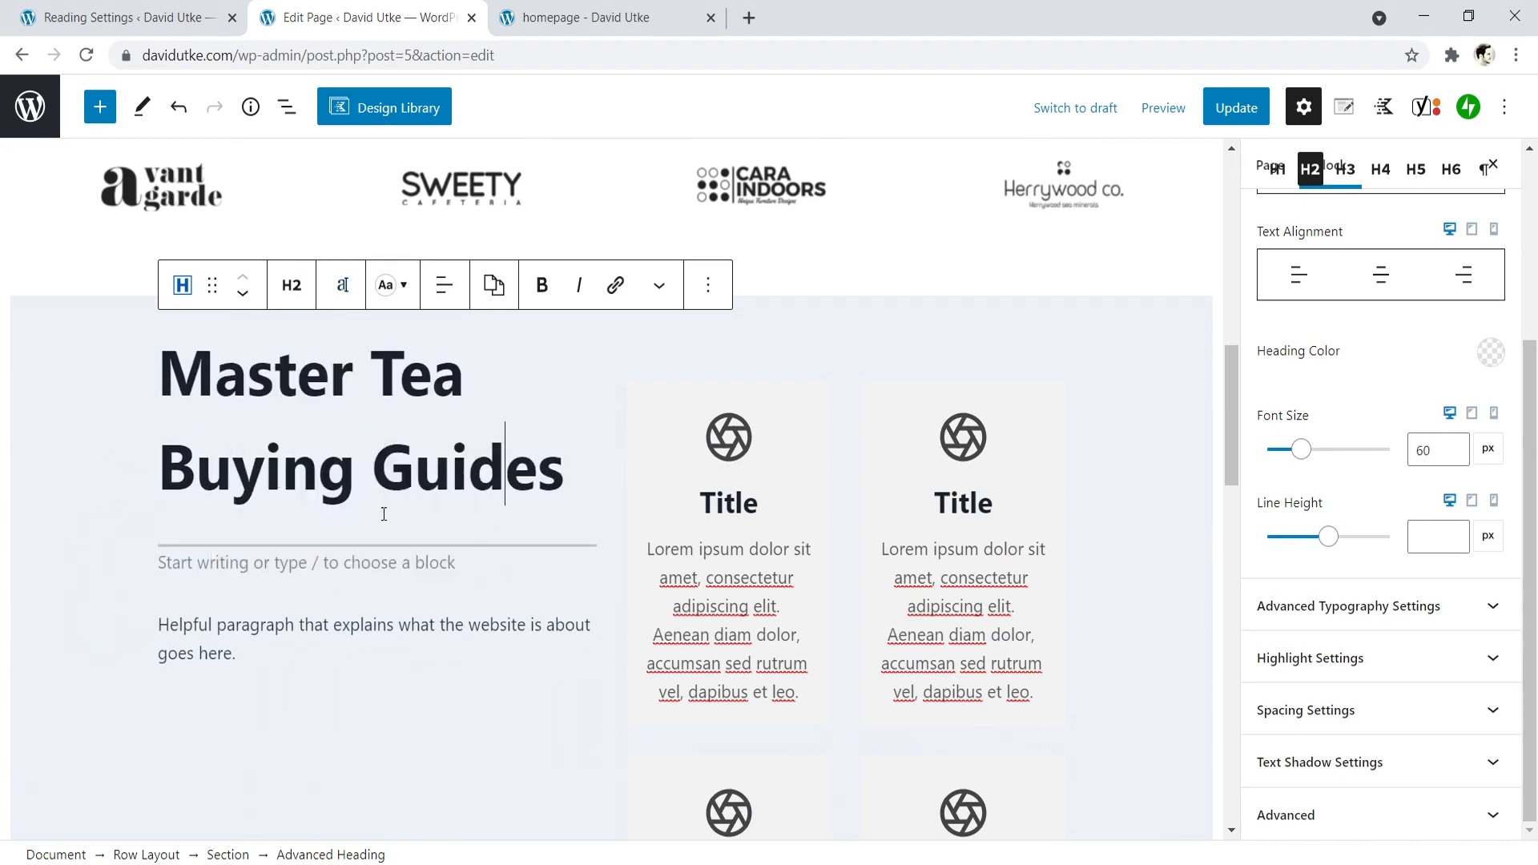
# - Change the Master Tea Buying Guides heading's font family to Poppins with a weight of 900
pyautogui.moveTo(569, 469); pyautogui.dragTo(157, 376)
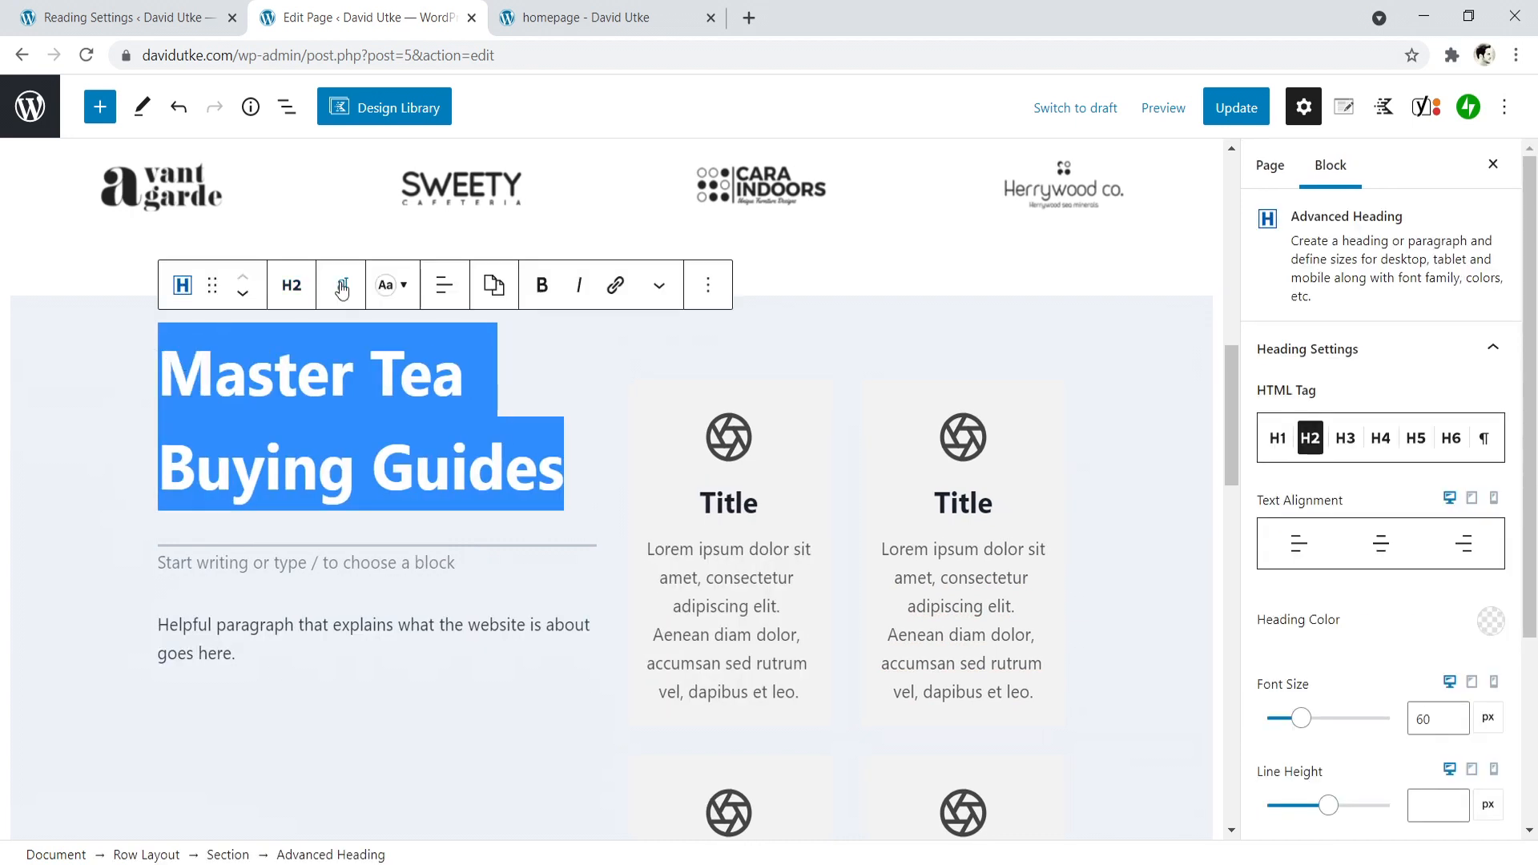
pyautogui.click(342, 285)
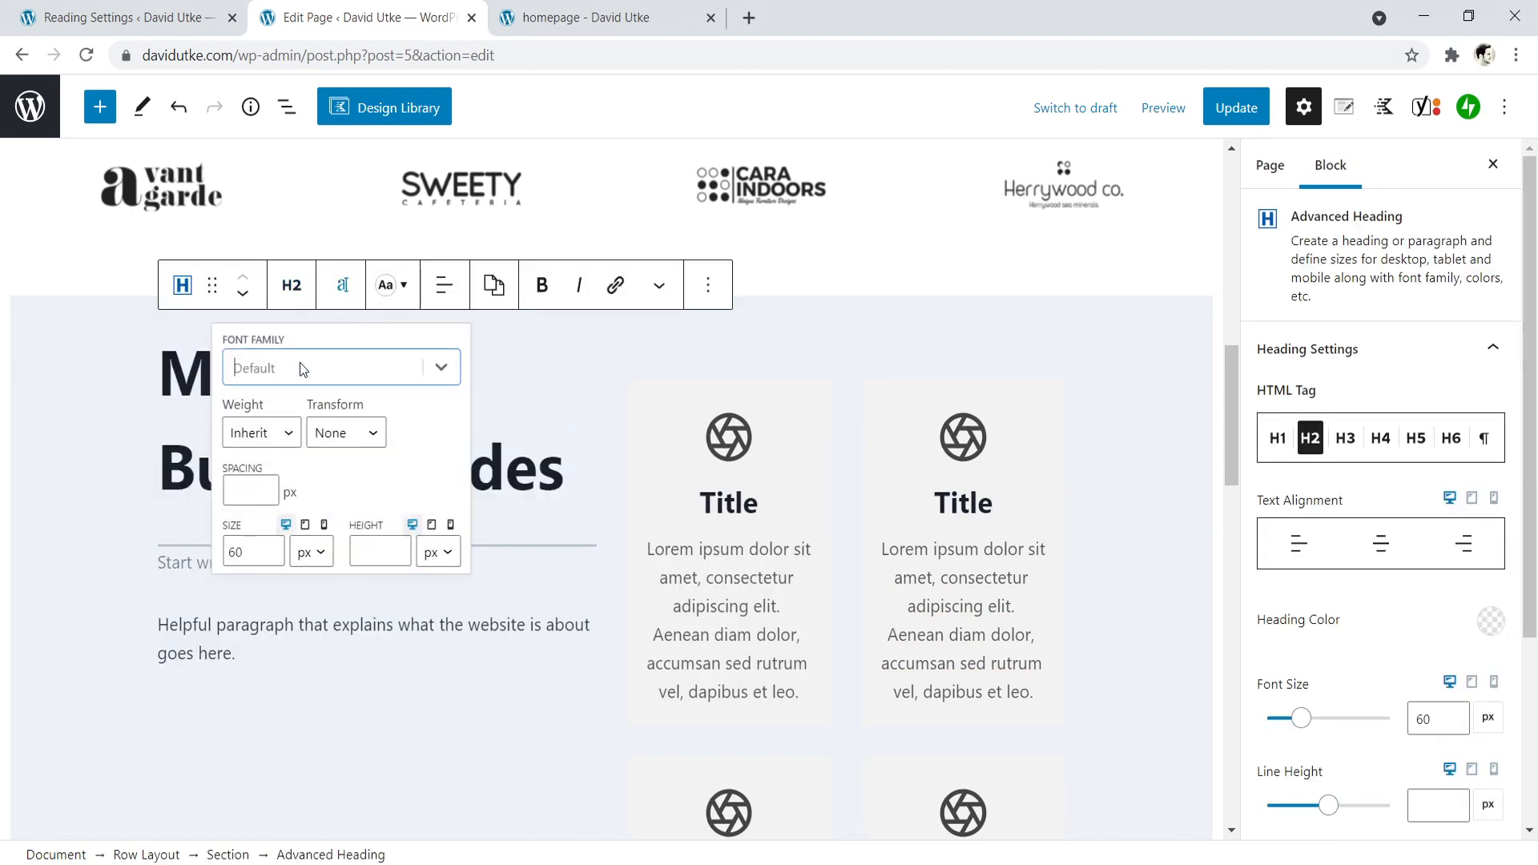
pyautogui.write('pop')
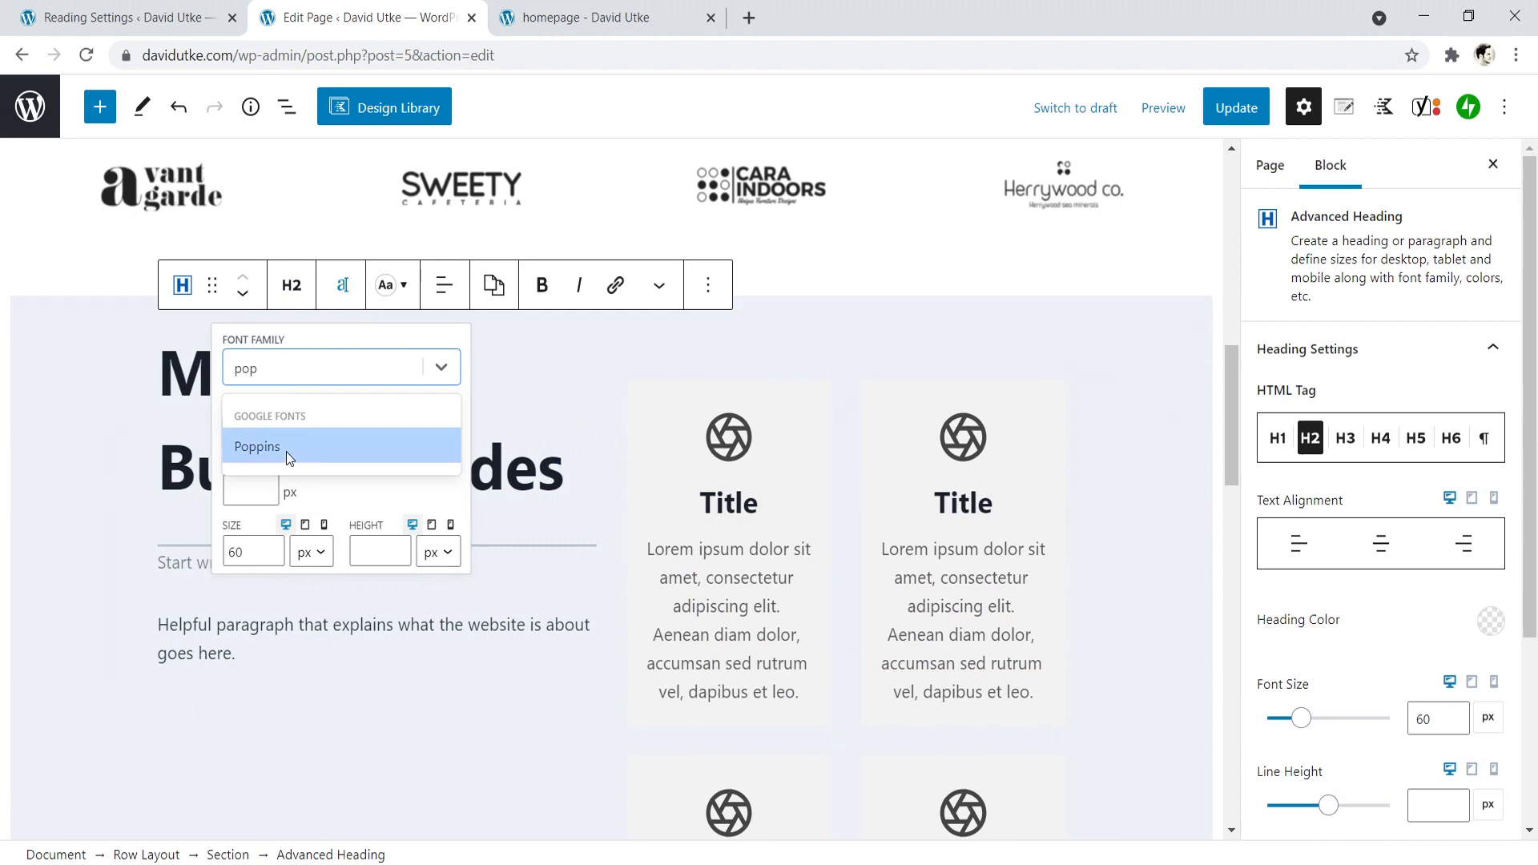
pyautogui.click(286, 451)
pyautogui.click(268, 434)
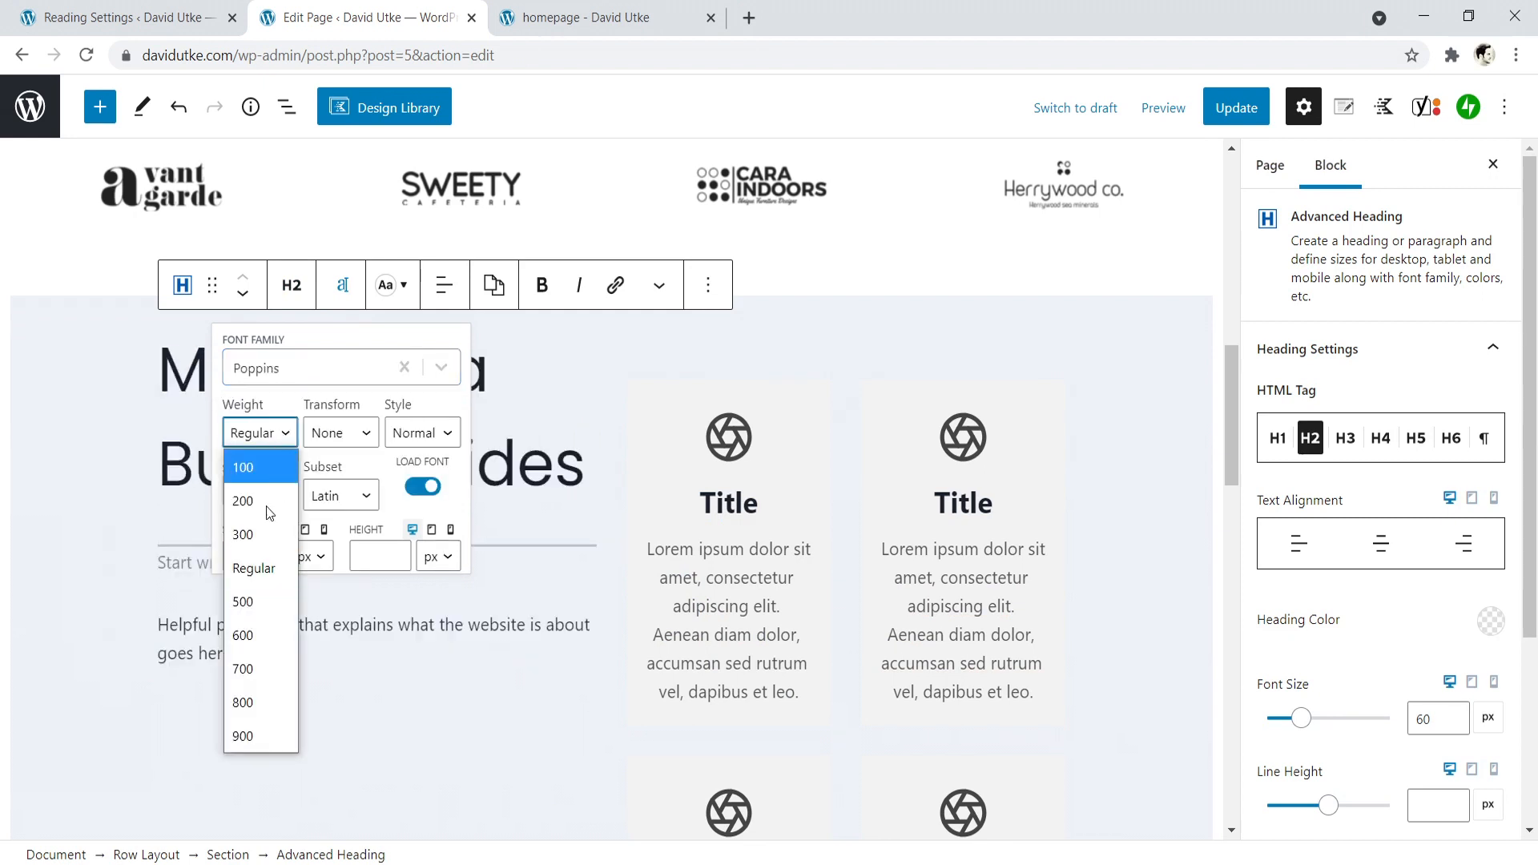
pyautogui.click(245, 739)
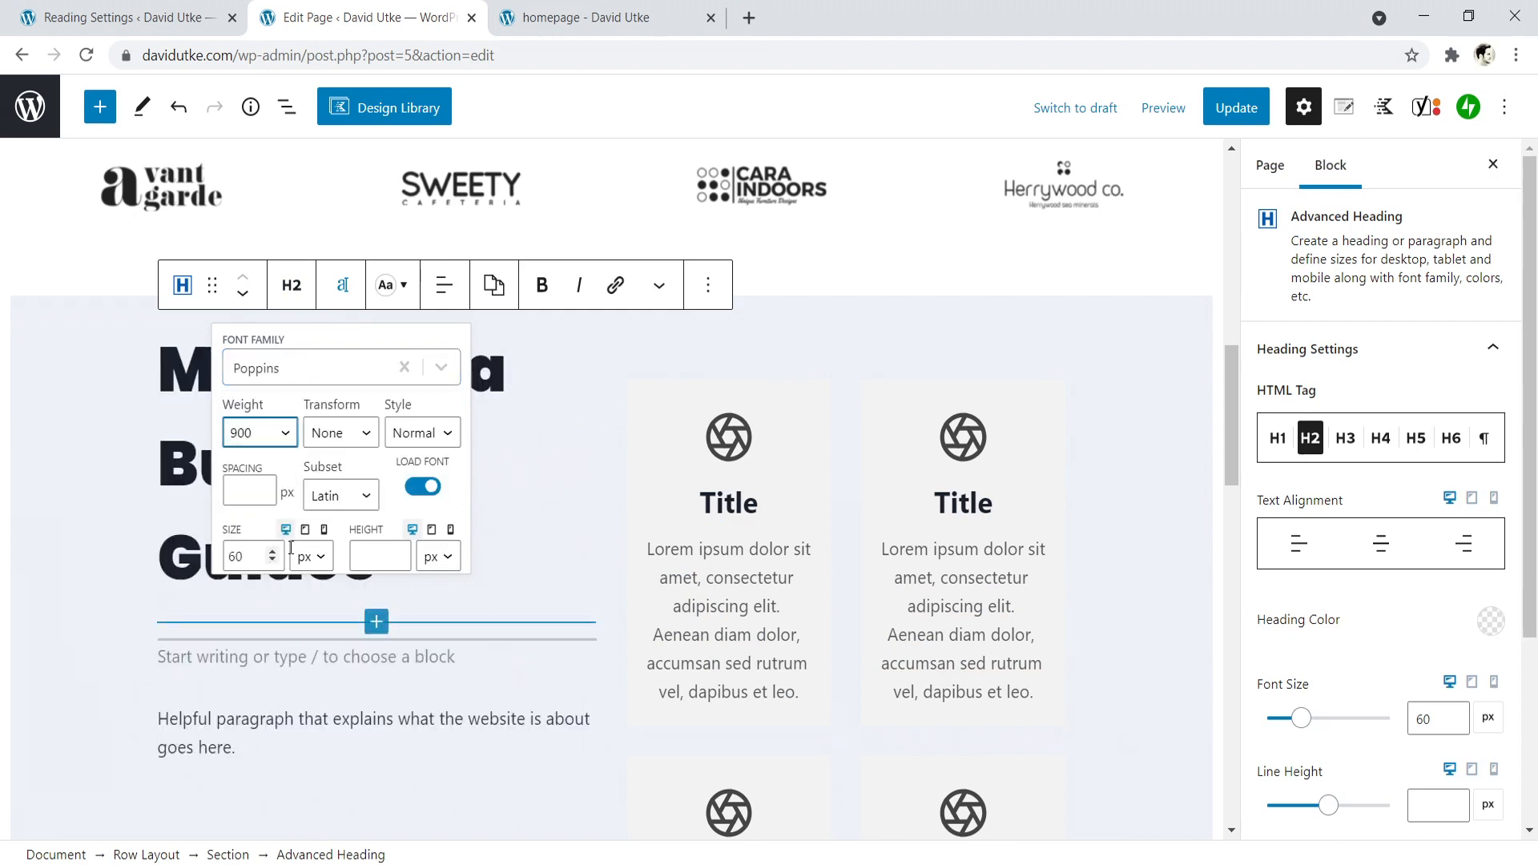
pyautogui.click(511, 416)
# - Update the page and reload the live homepage with the restyled Master Tea Buying Guides heading
pyautogui.click(1236, 108)
pyautogui.click(558, 17)
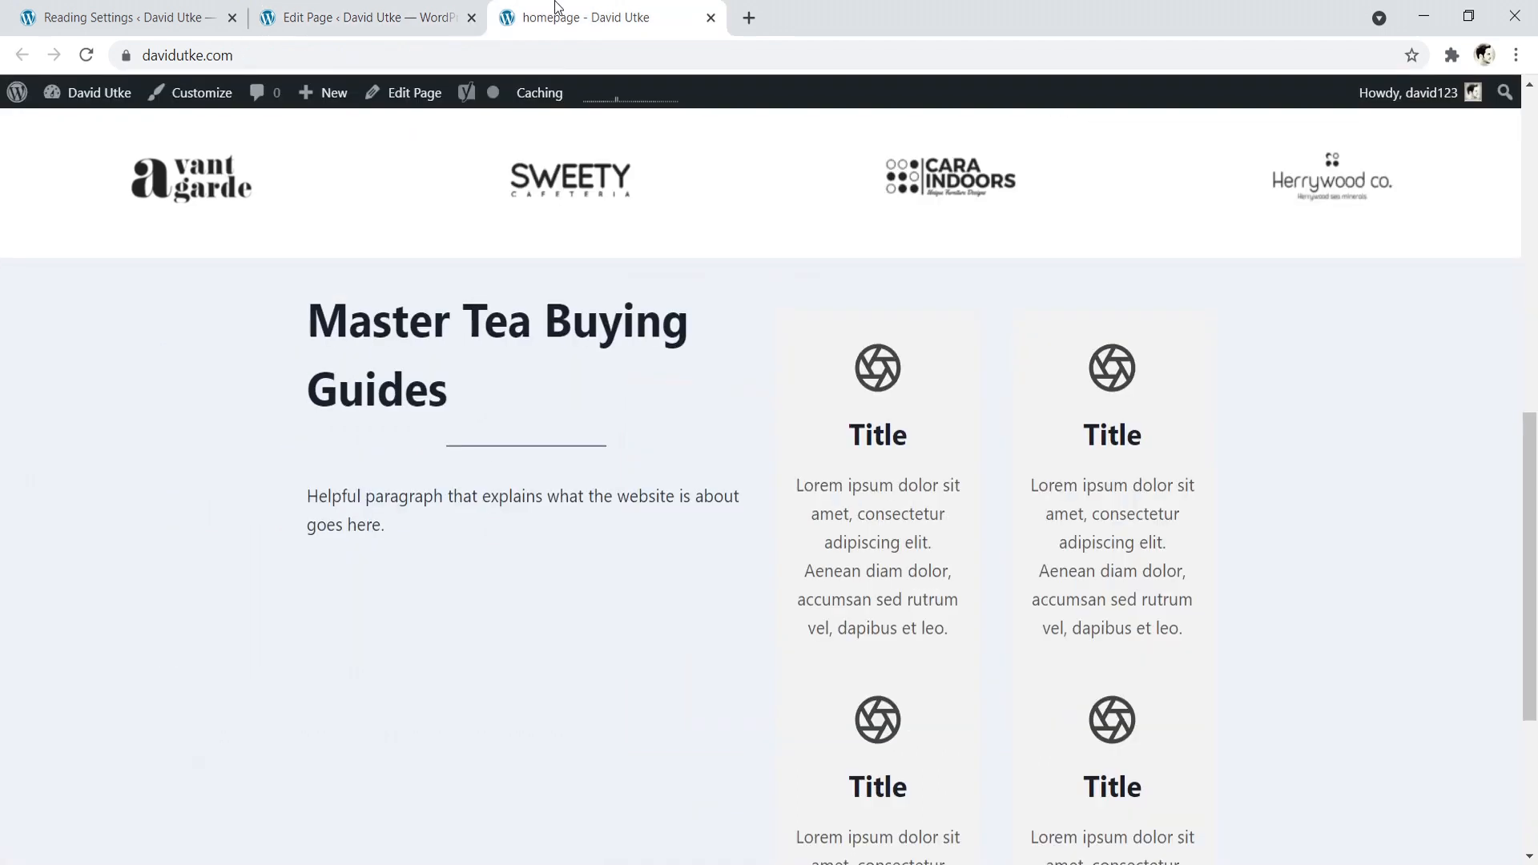
pyautogui.click(86, 54)
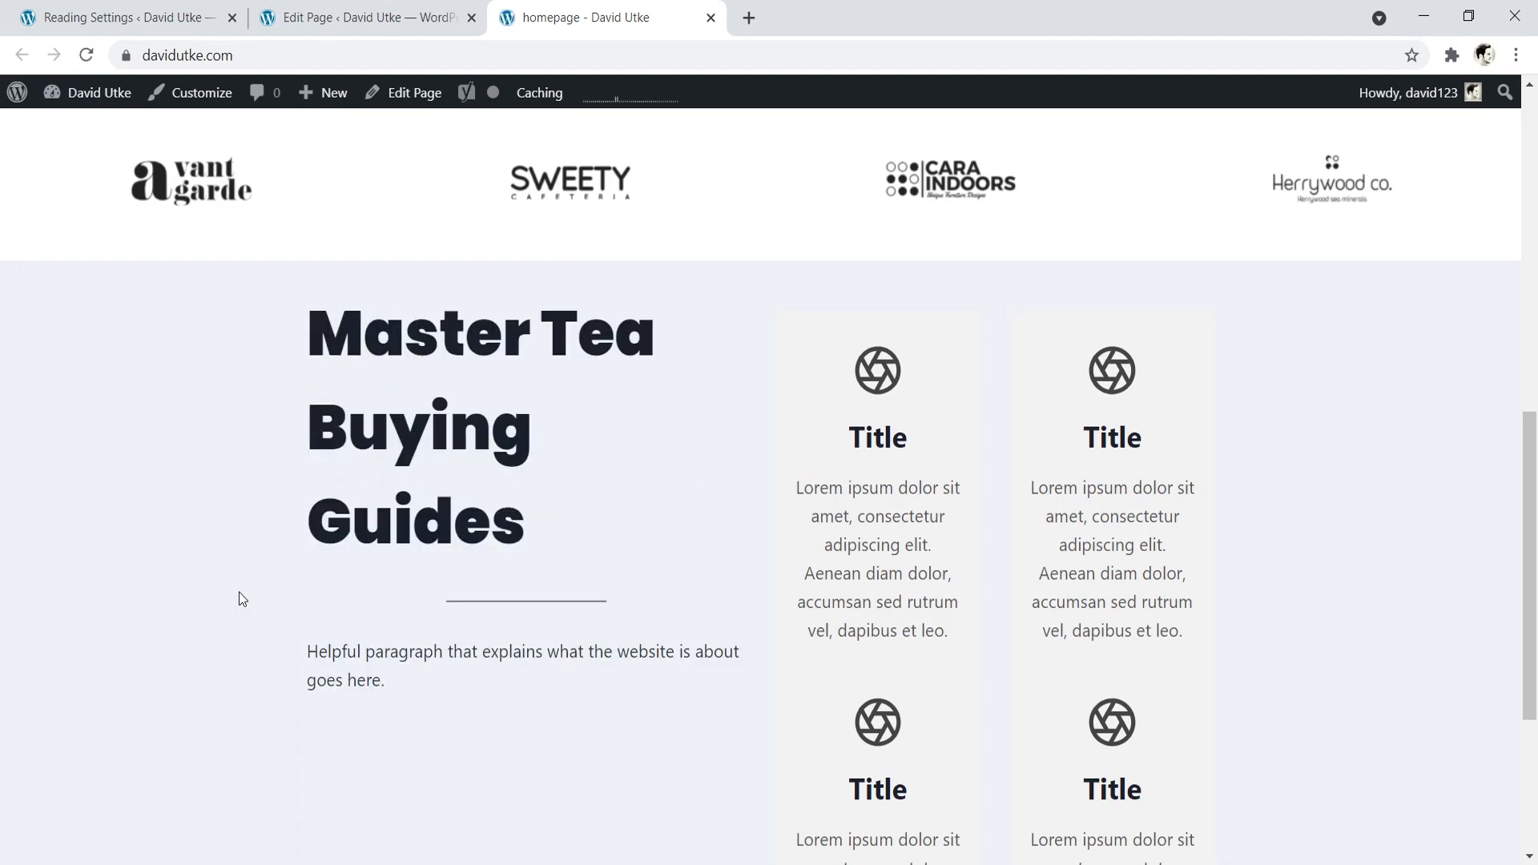
# - Examine the live homepage from the hero to the buying-guides section, check the info boxes' hover effect, and return to the page editor
pyautogui.scroll(10, 242, 598)
pyautogui.scroll(-4, 498, 411)
pyautogui.scroll(4, 729, 226)
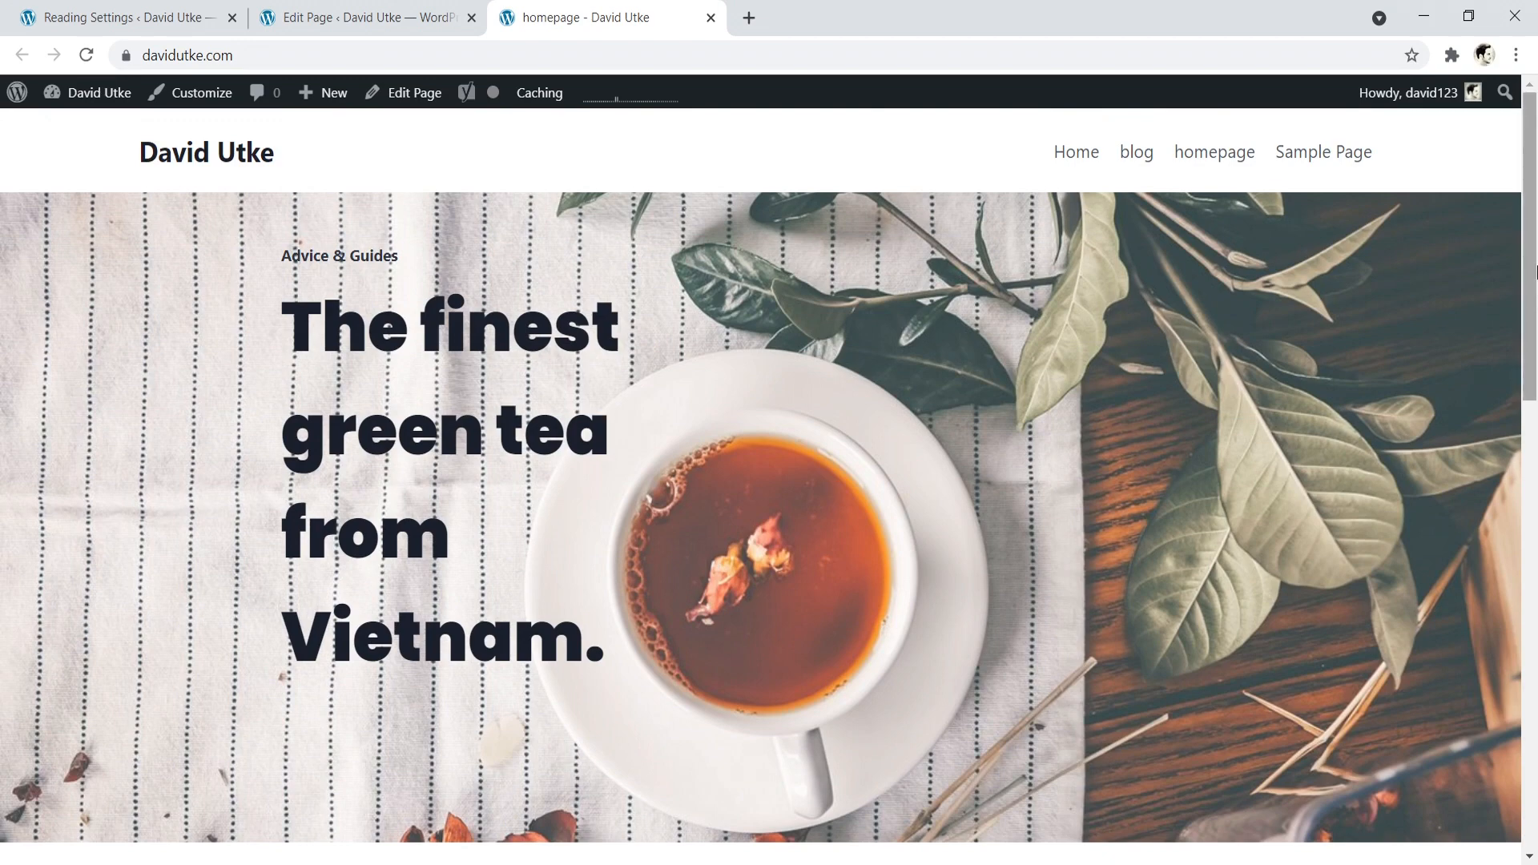
pyautogui.scroll(-11, 1500, 611)
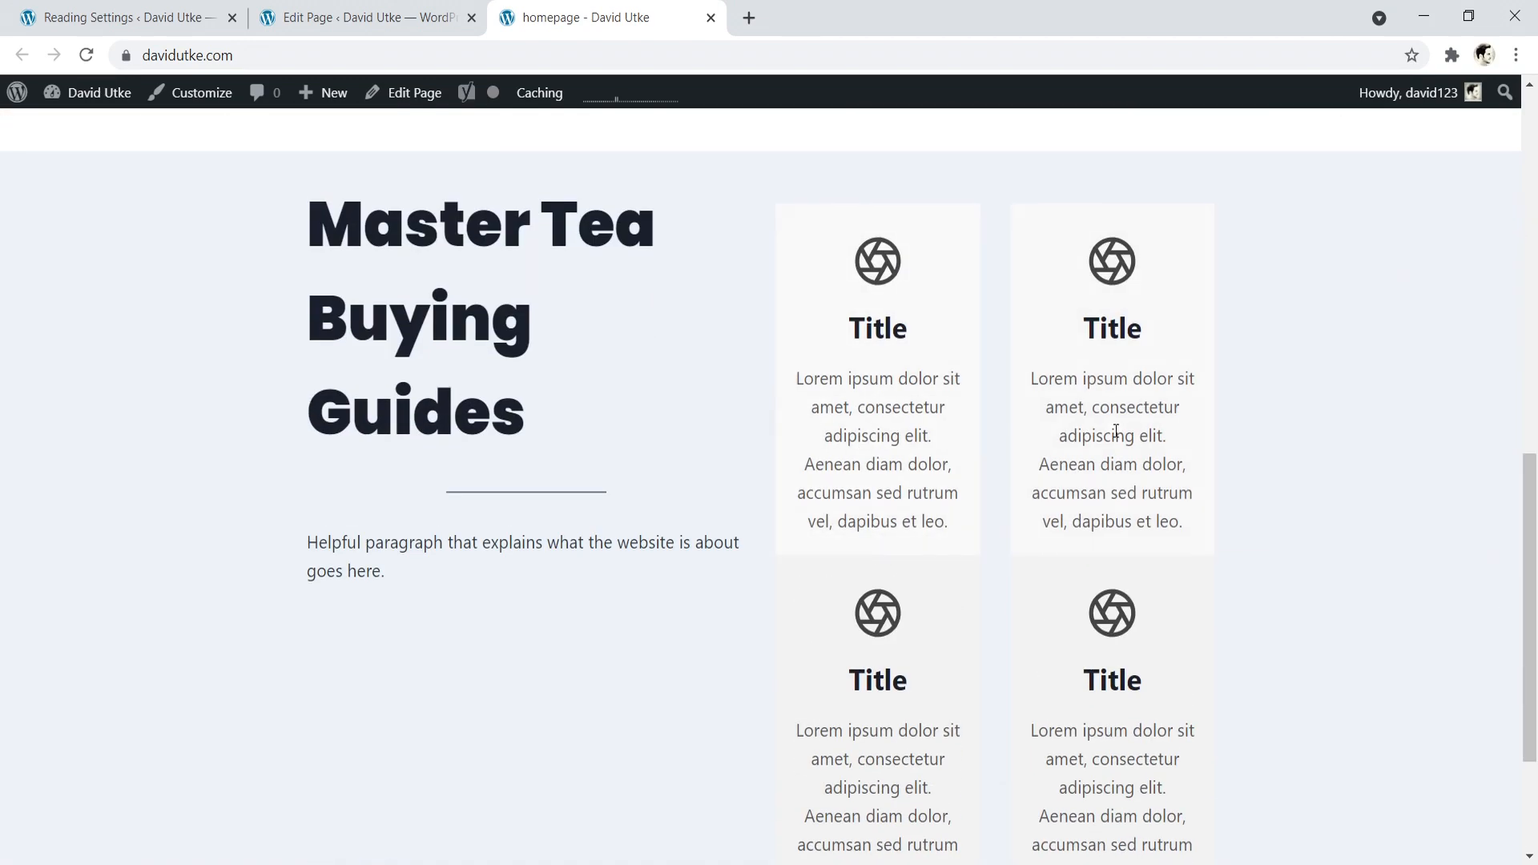
pyautogui.scroll(-1, 1009, 480)
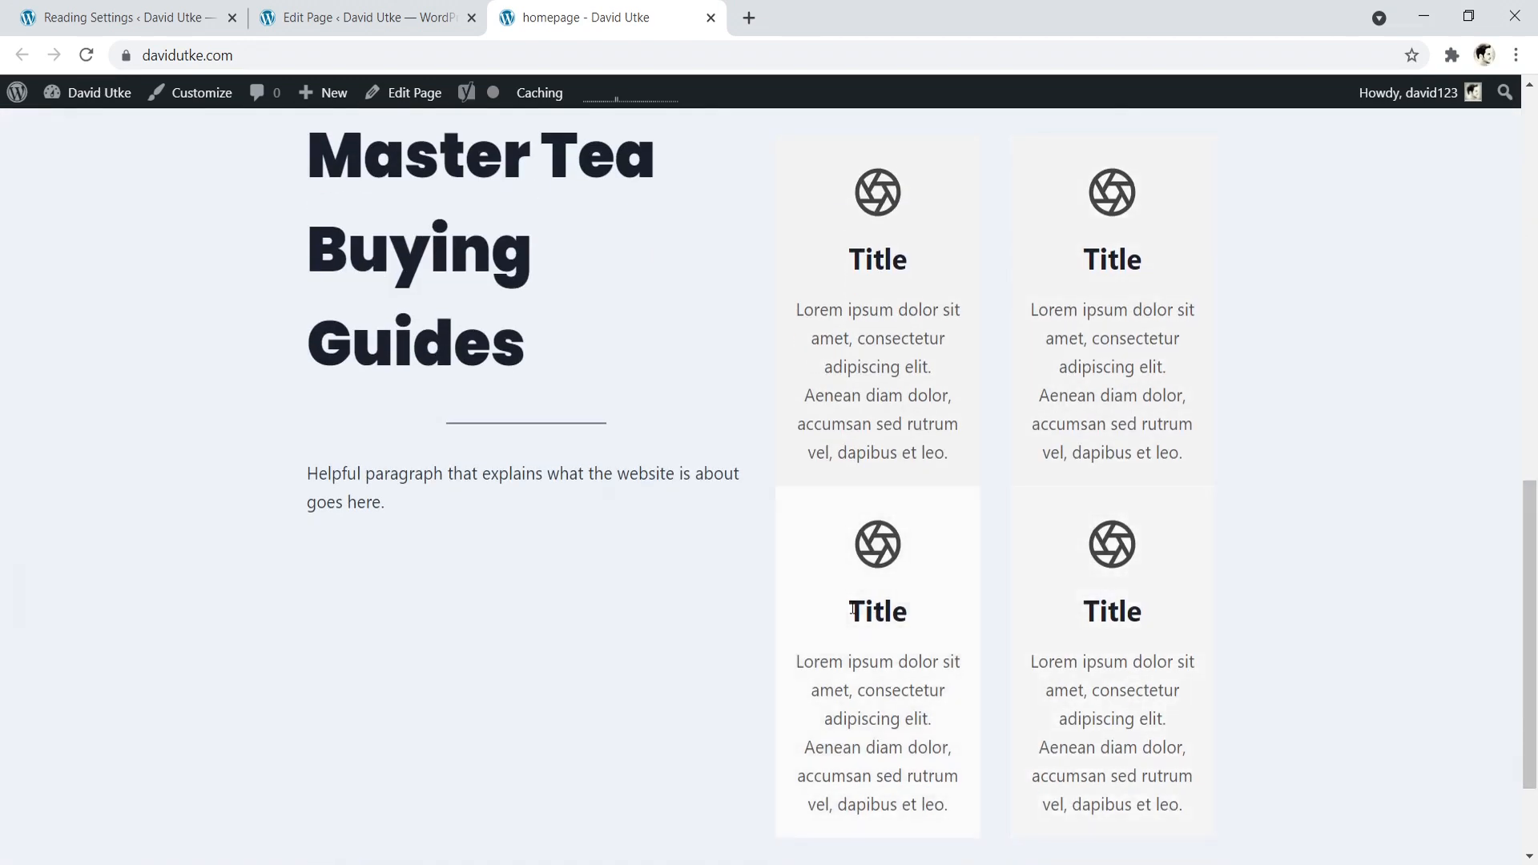
pyautogui.scroll(2, 1504, 559)
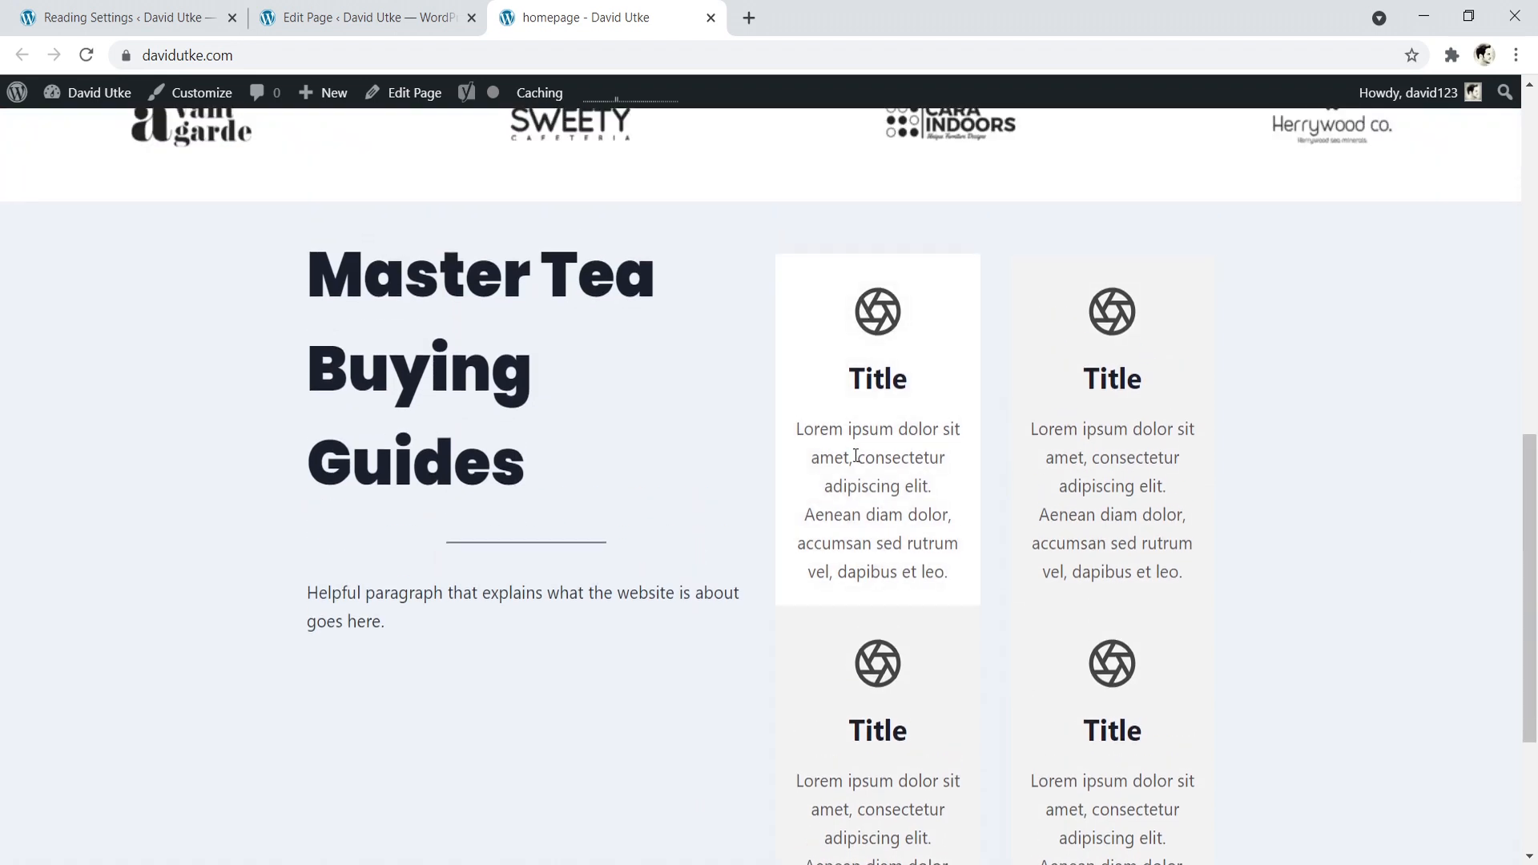
pyautogui.click(404, 15)
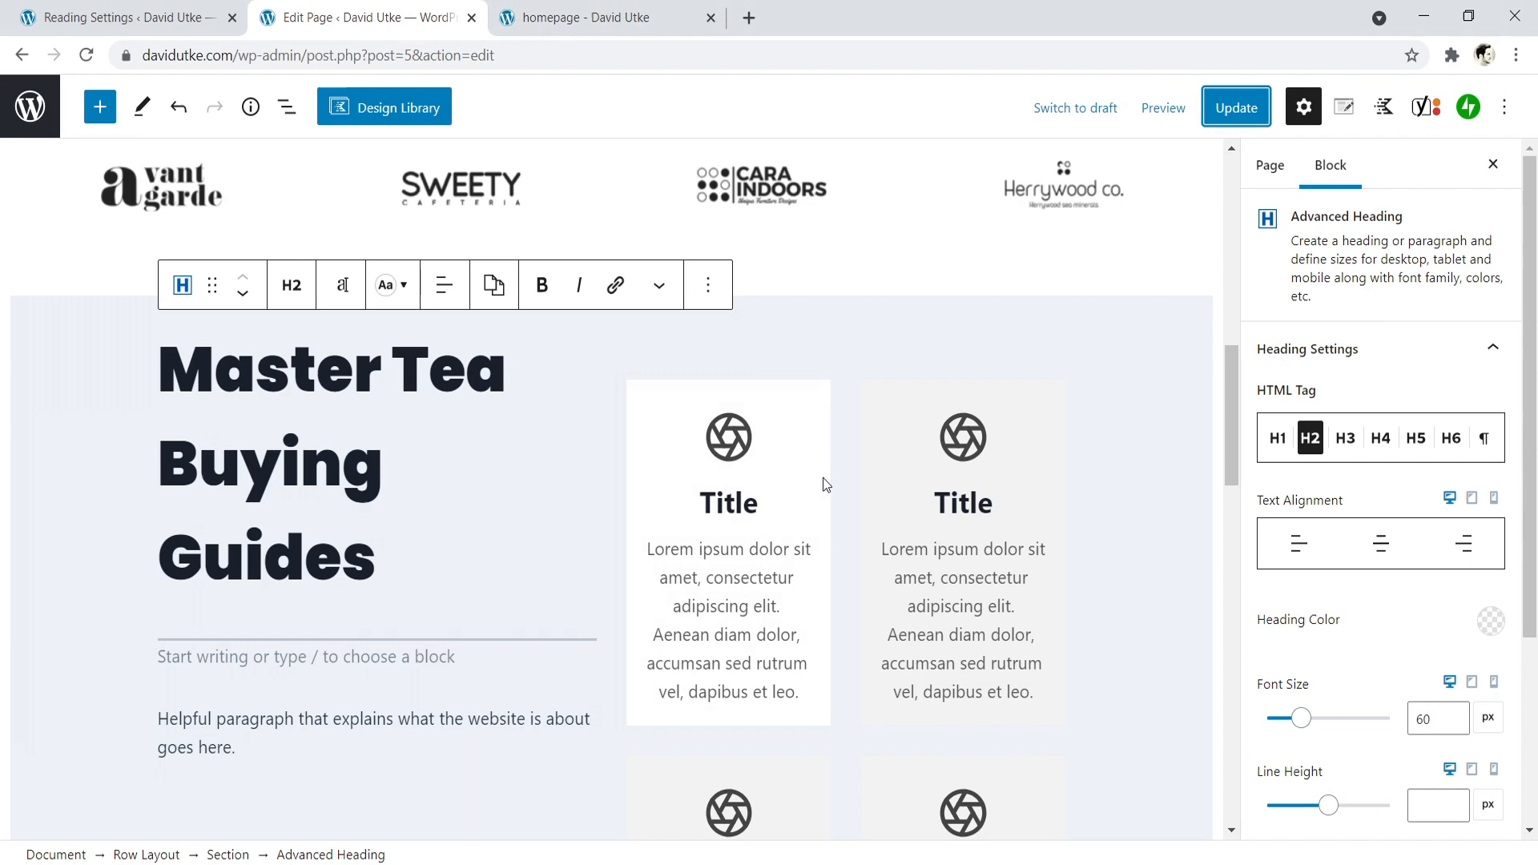
pyautogui.click(550, 11)
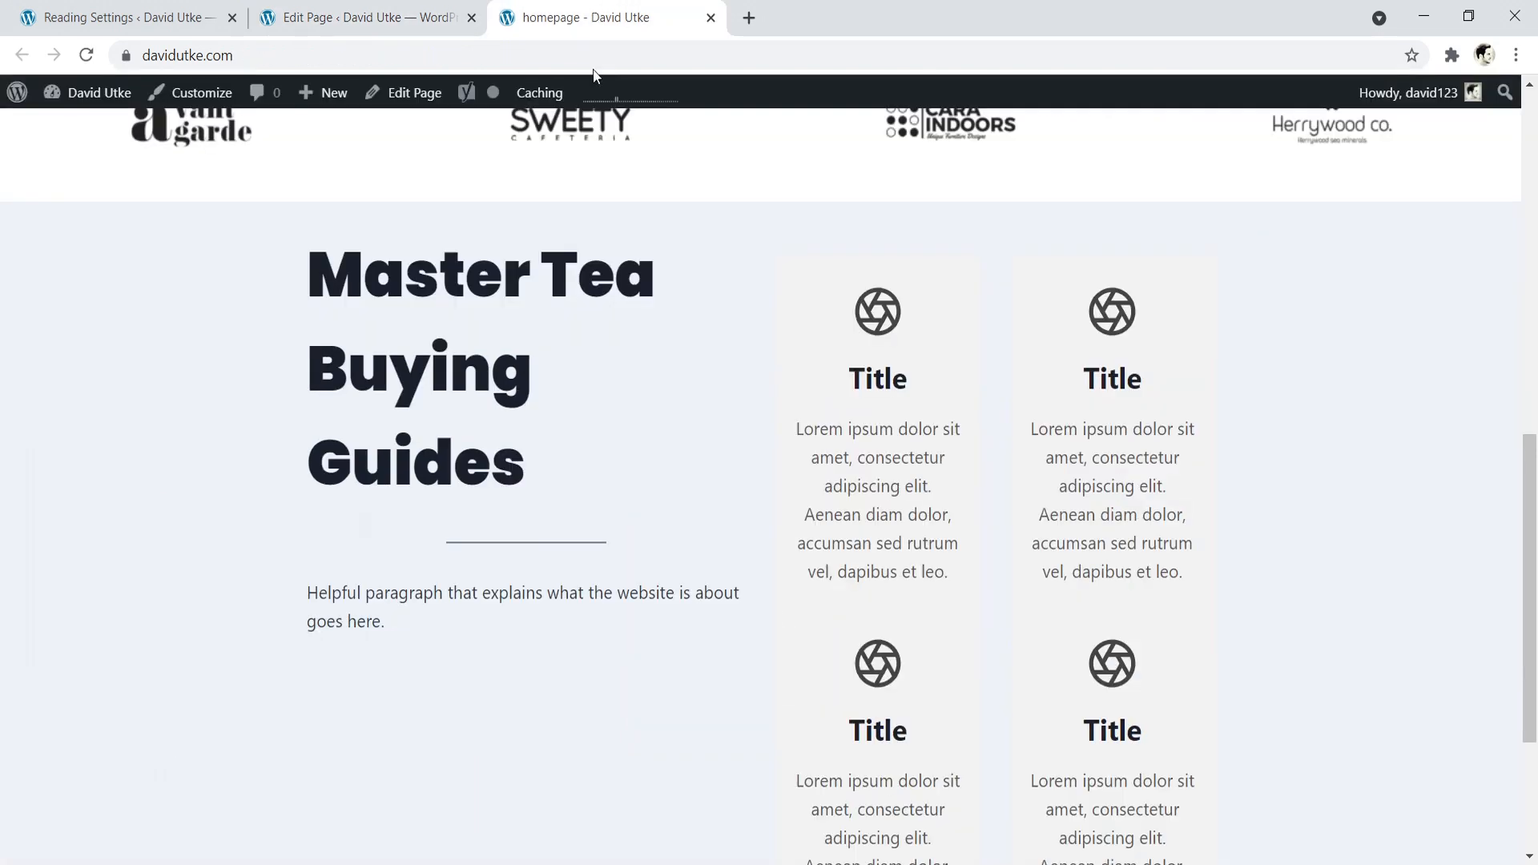
pyautogui.click(365, 17)
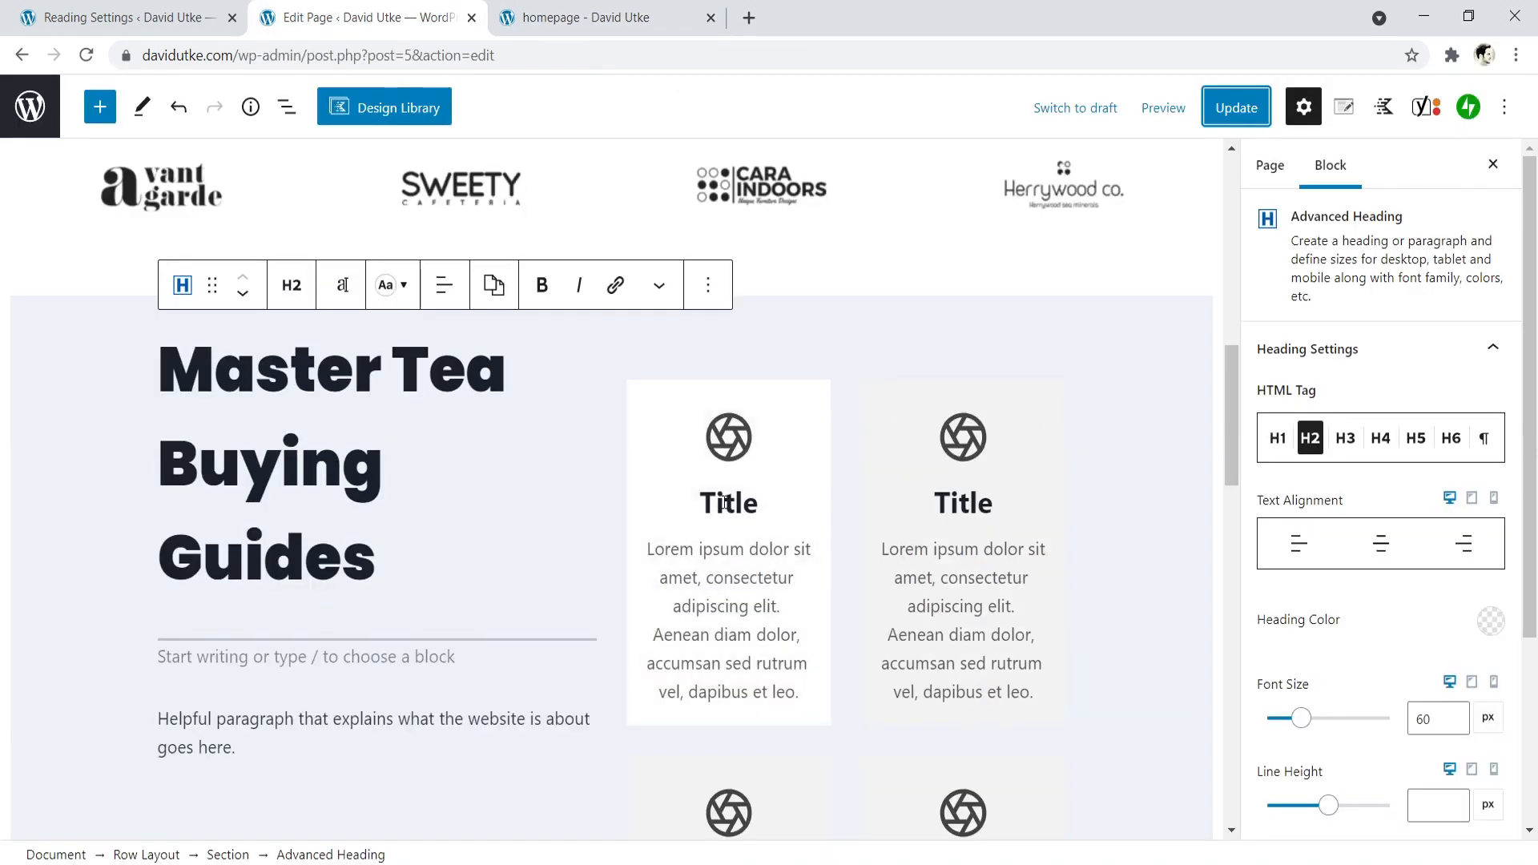
# - Try editing the title text of the first column's upper info box, retyping its ending so it reads Title
pyautogui.click(760, 503)
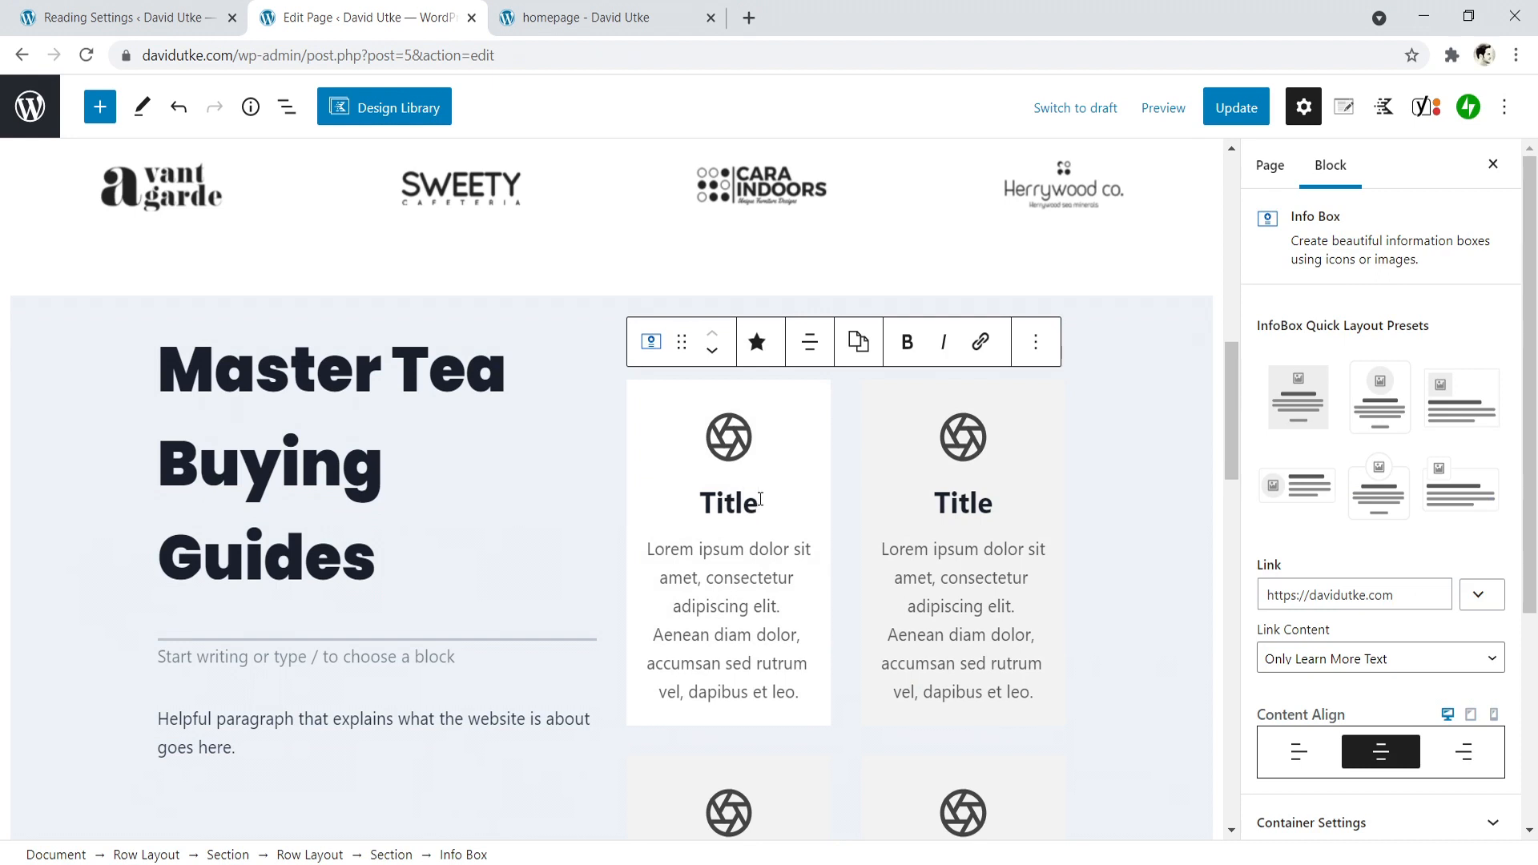
pyautogui.press('BackSpace')
pyautogui.press('BackSpace')
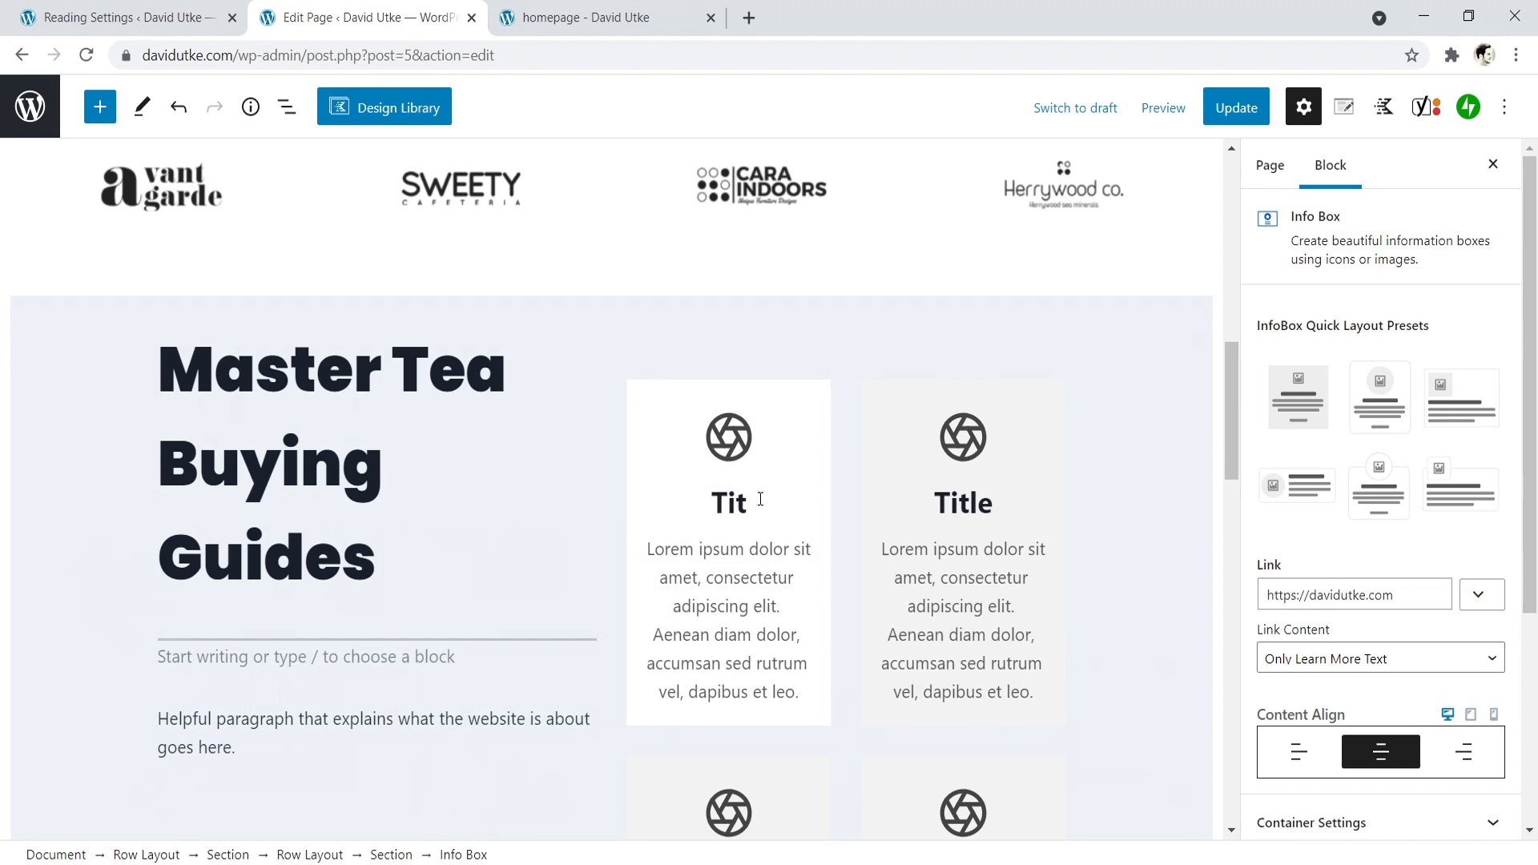
pyautogui.write('le')
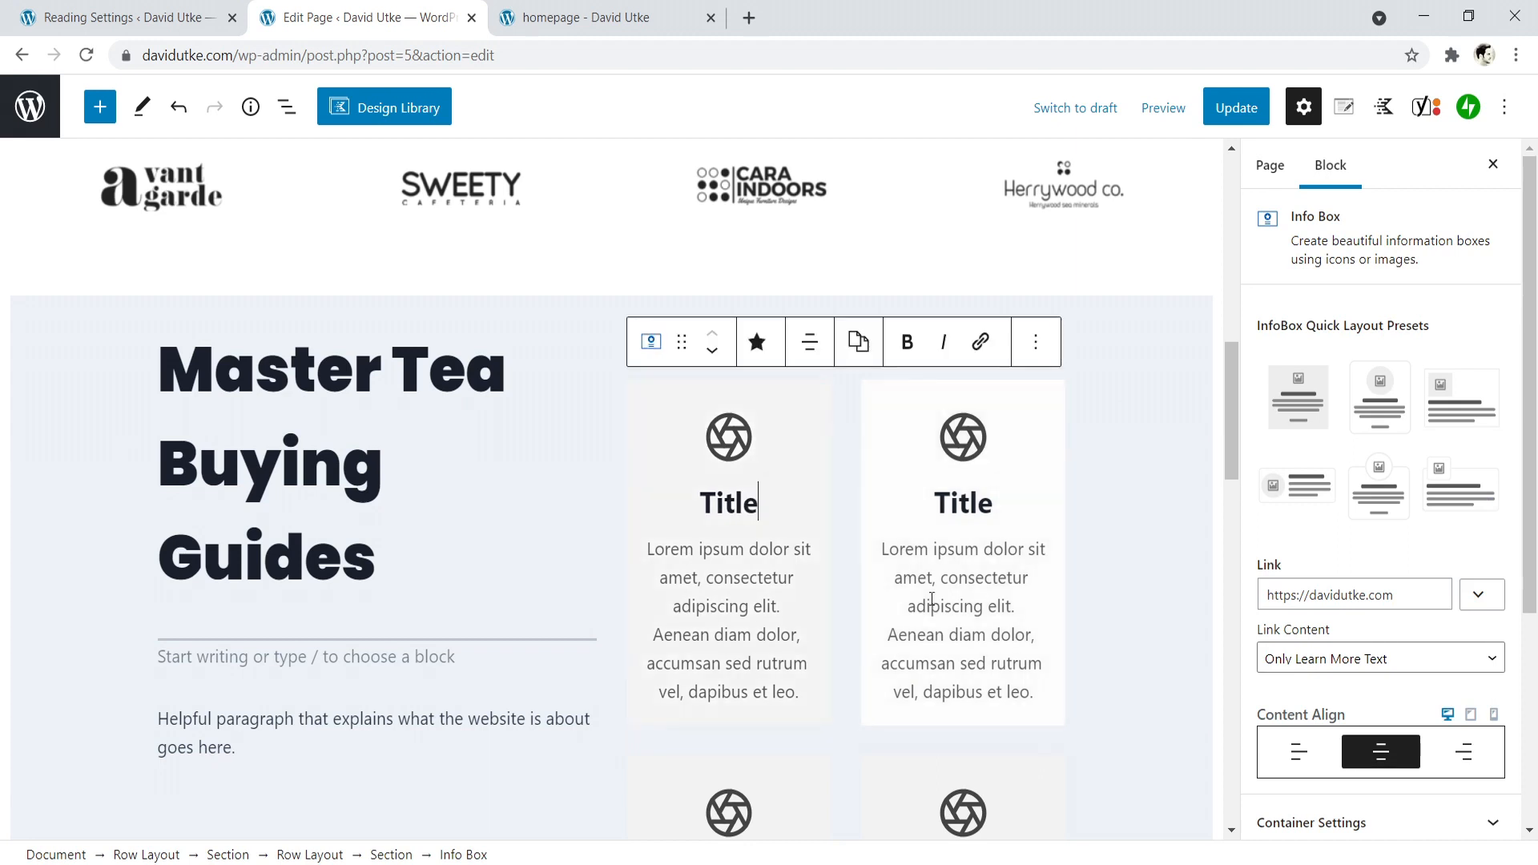
# - Try the Image media type on the first column's upper info box and switch it back to Icon
pyautogui.click(733, 577)
pyautogui.scroll(-4, 1390, 582)
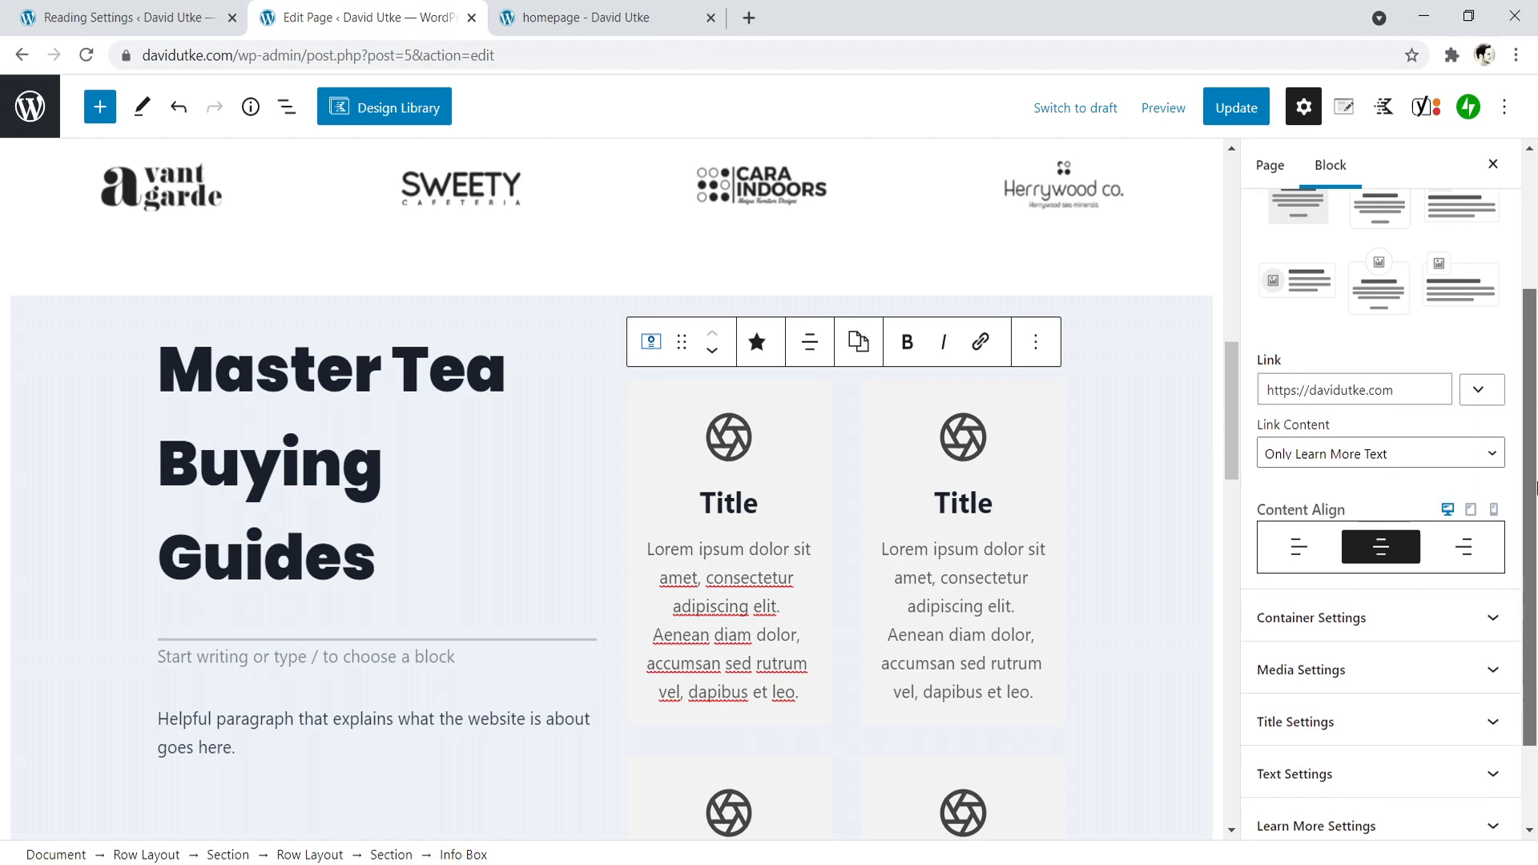
pyautogui.click(1388, 574)
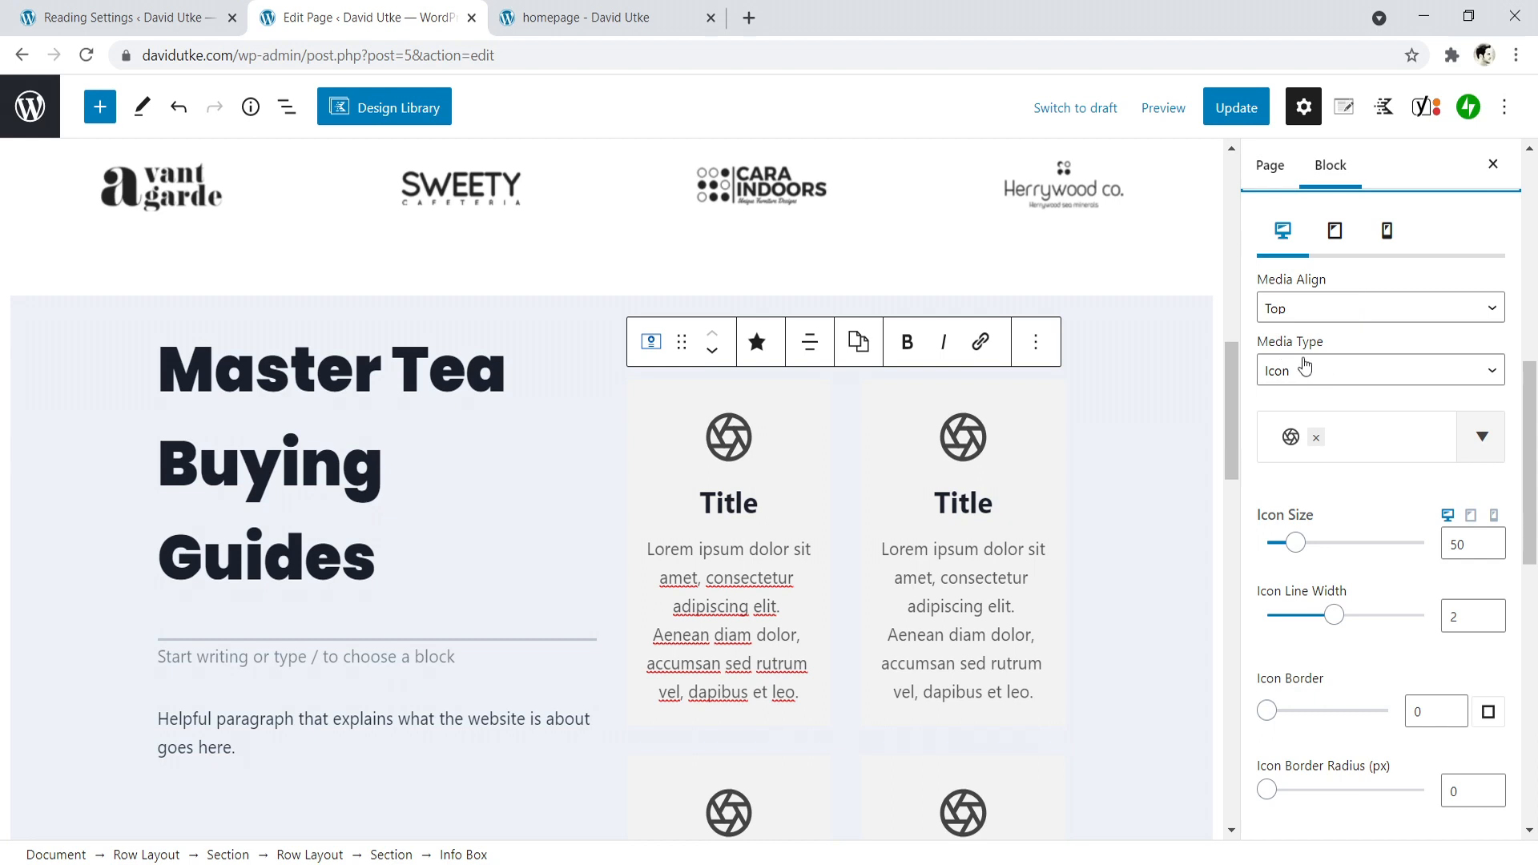
pyautogui.click(1318, 378)
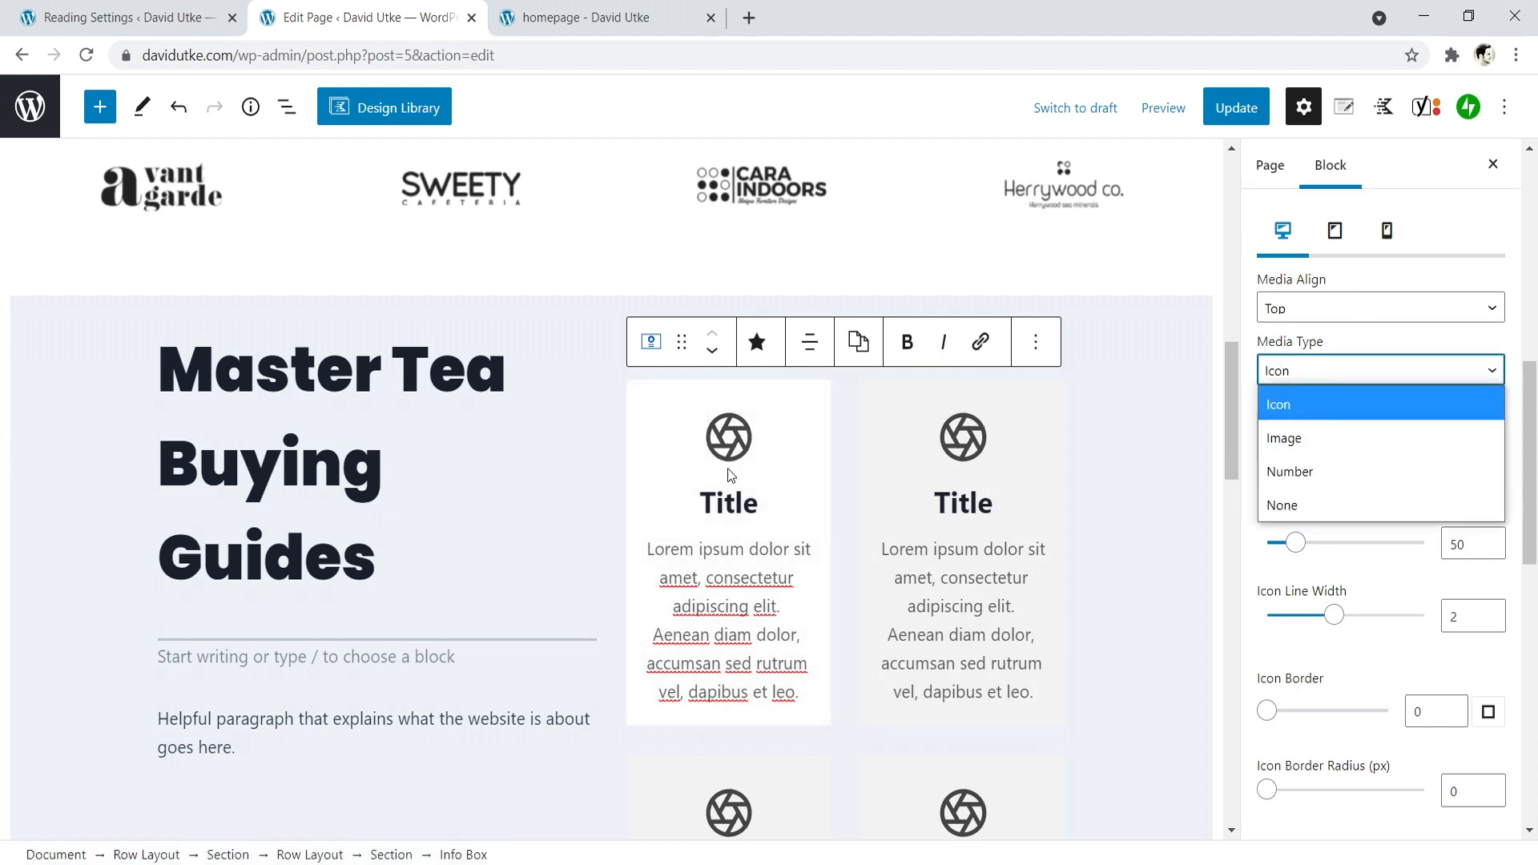
pyautogui.click(1294, 441)
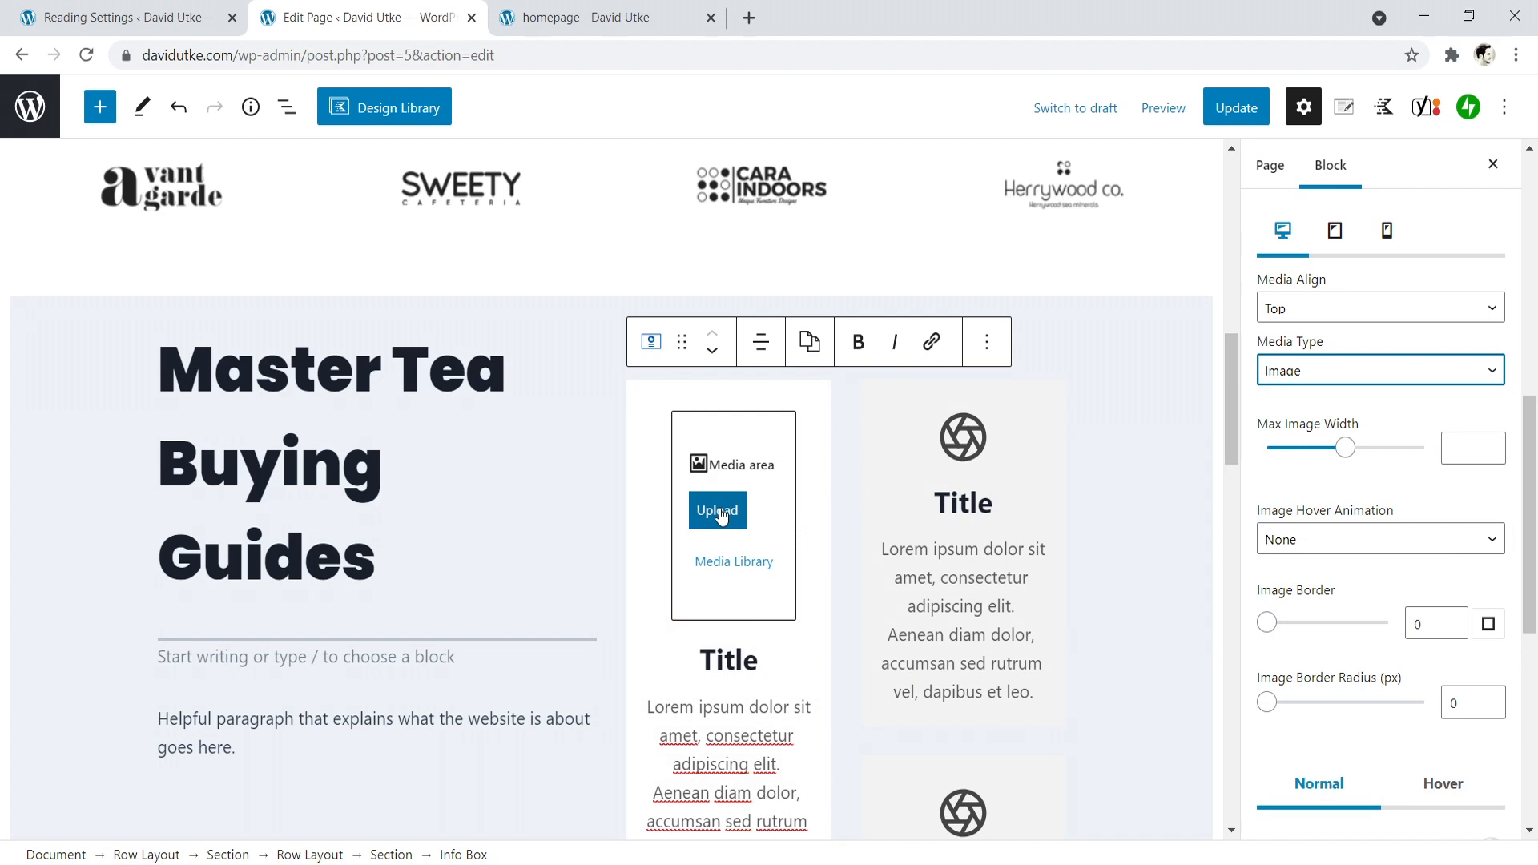
pyautogui.click(1383, 374)
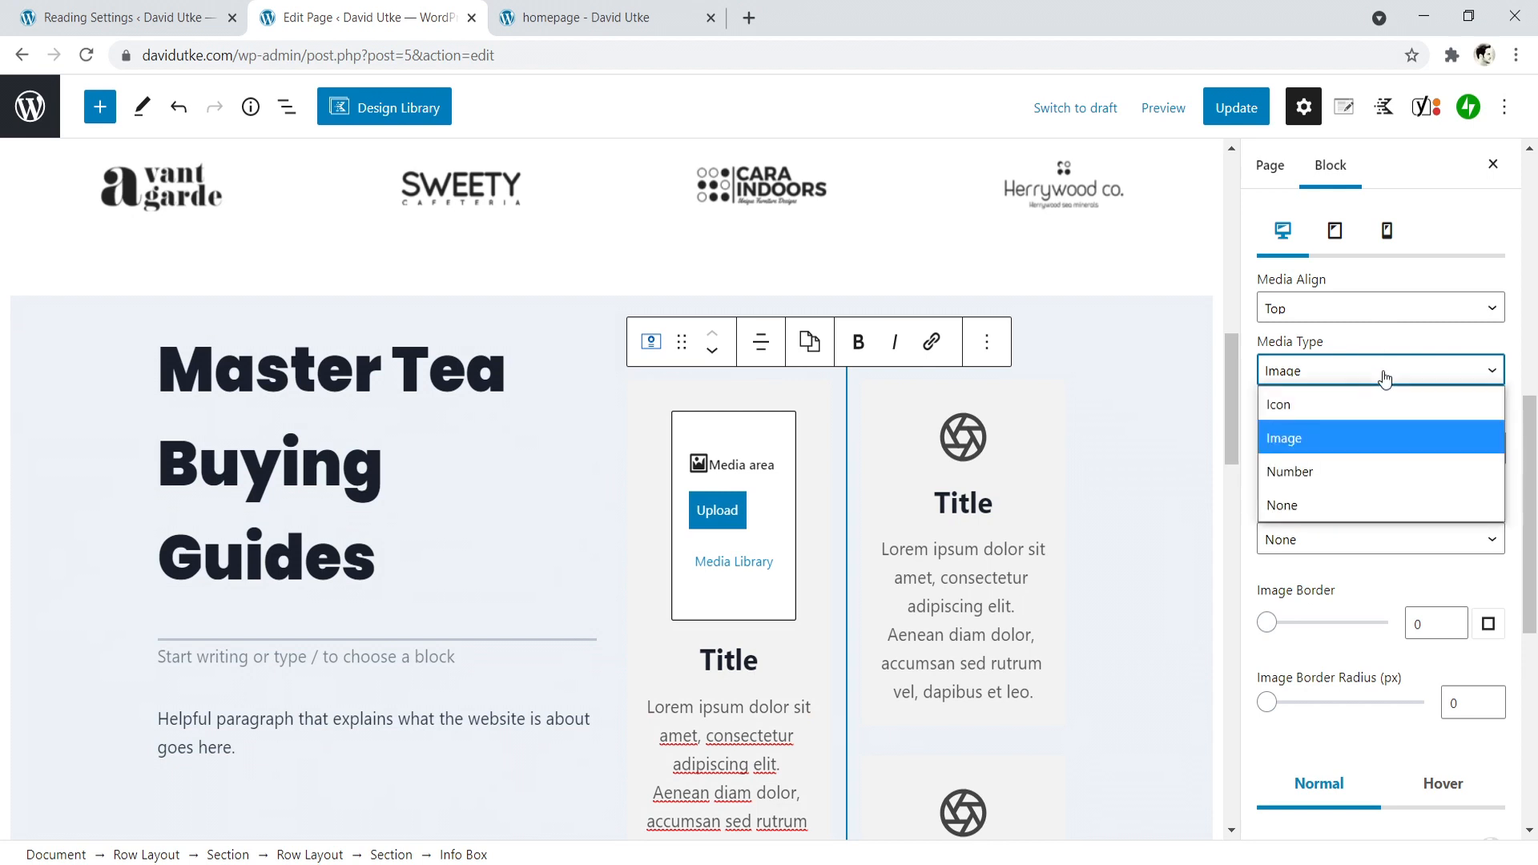
pyautogui.click(1319, 403)
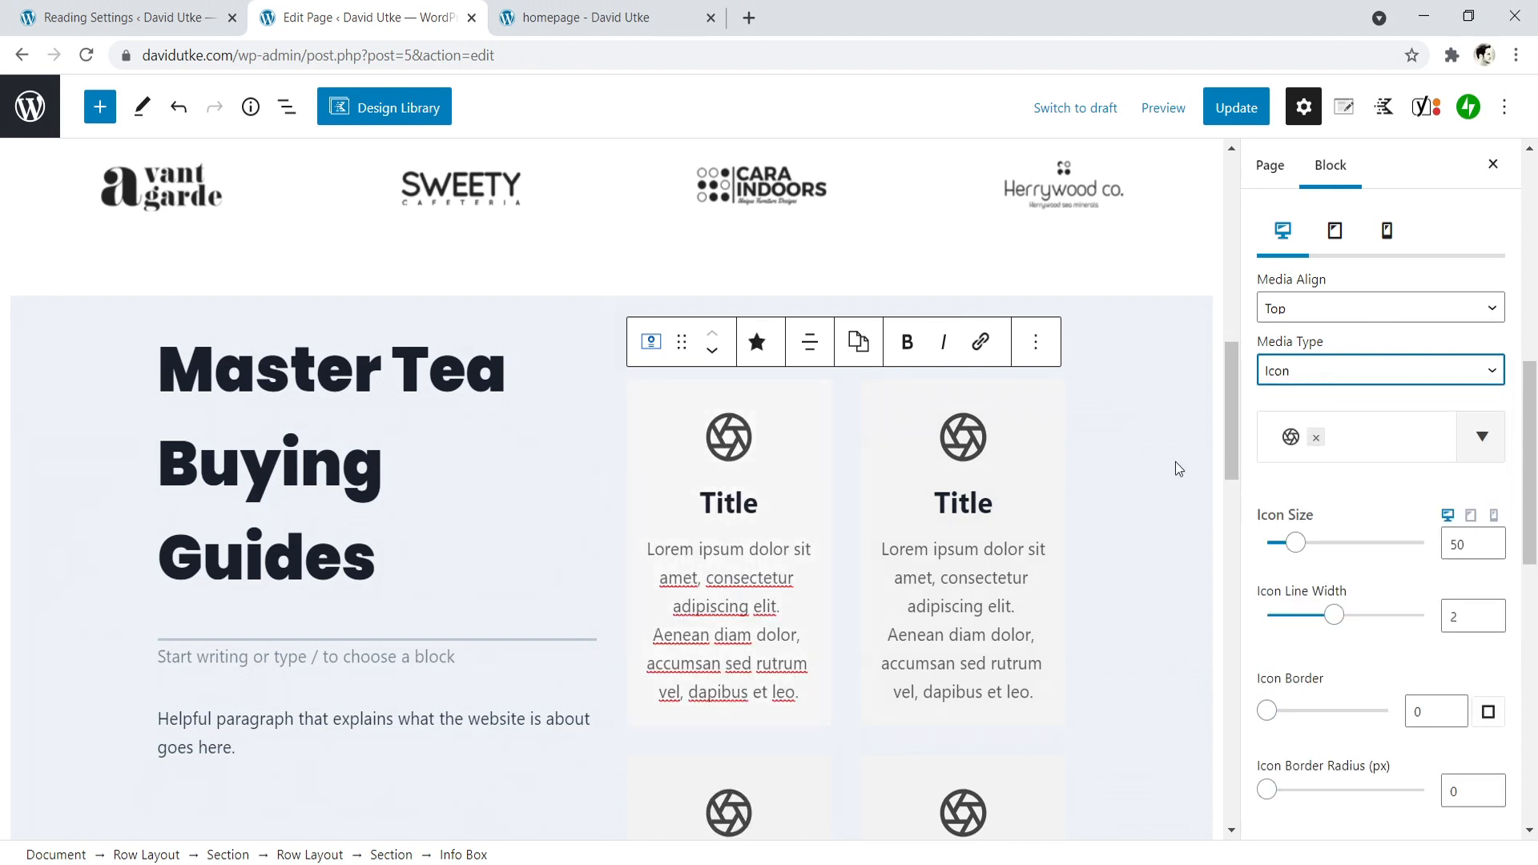
# - Remove the aperture icon from the first column's upper info box, search the icon library for tea, and clear the search
pyautogui.click(1316, 437)
pyautogui.click(1480, 442)
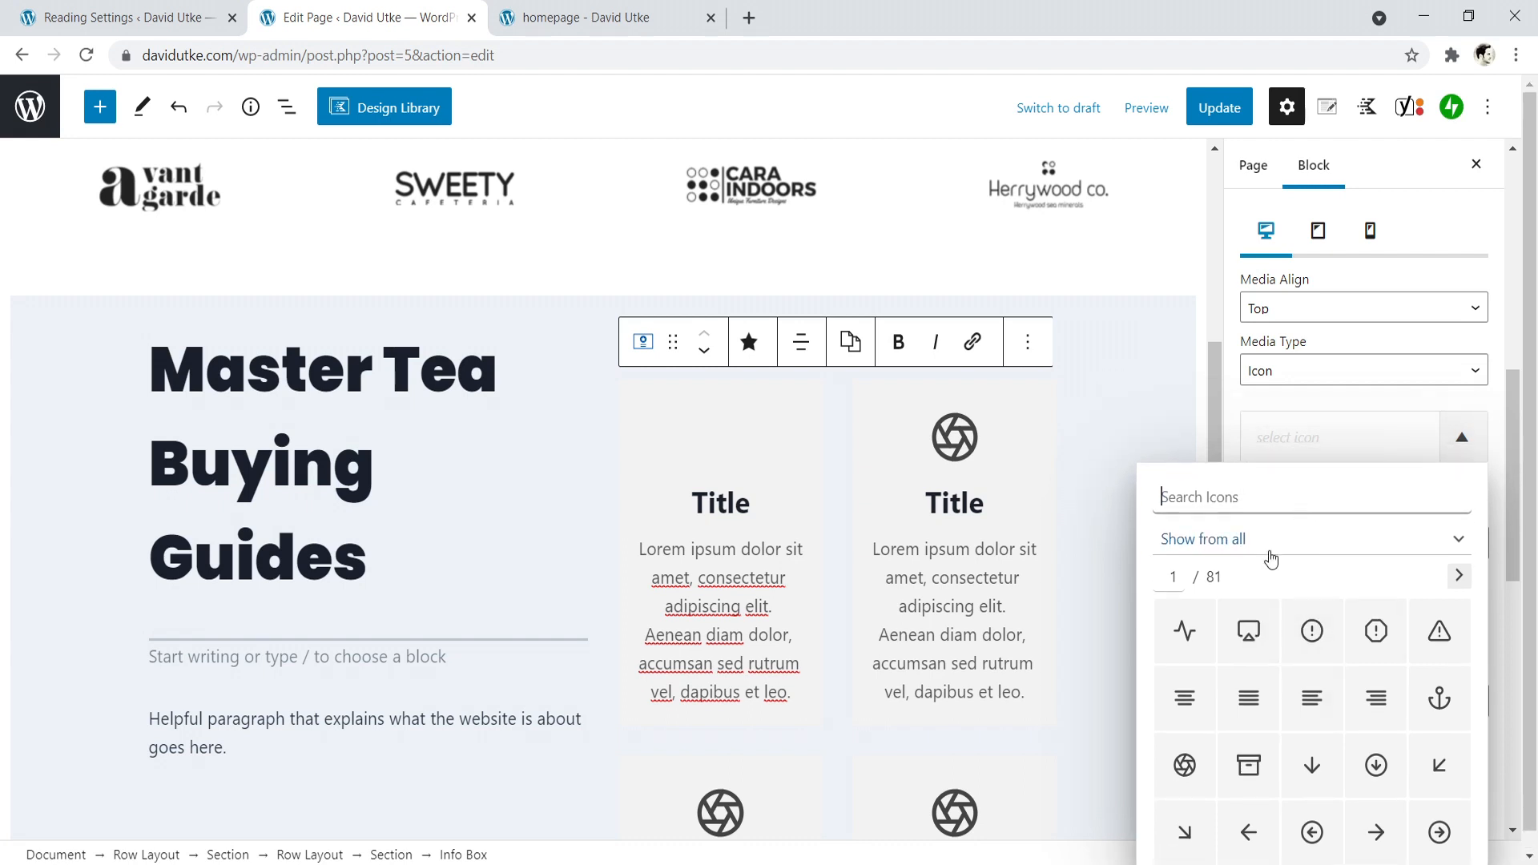
pyautogui.write('tea')
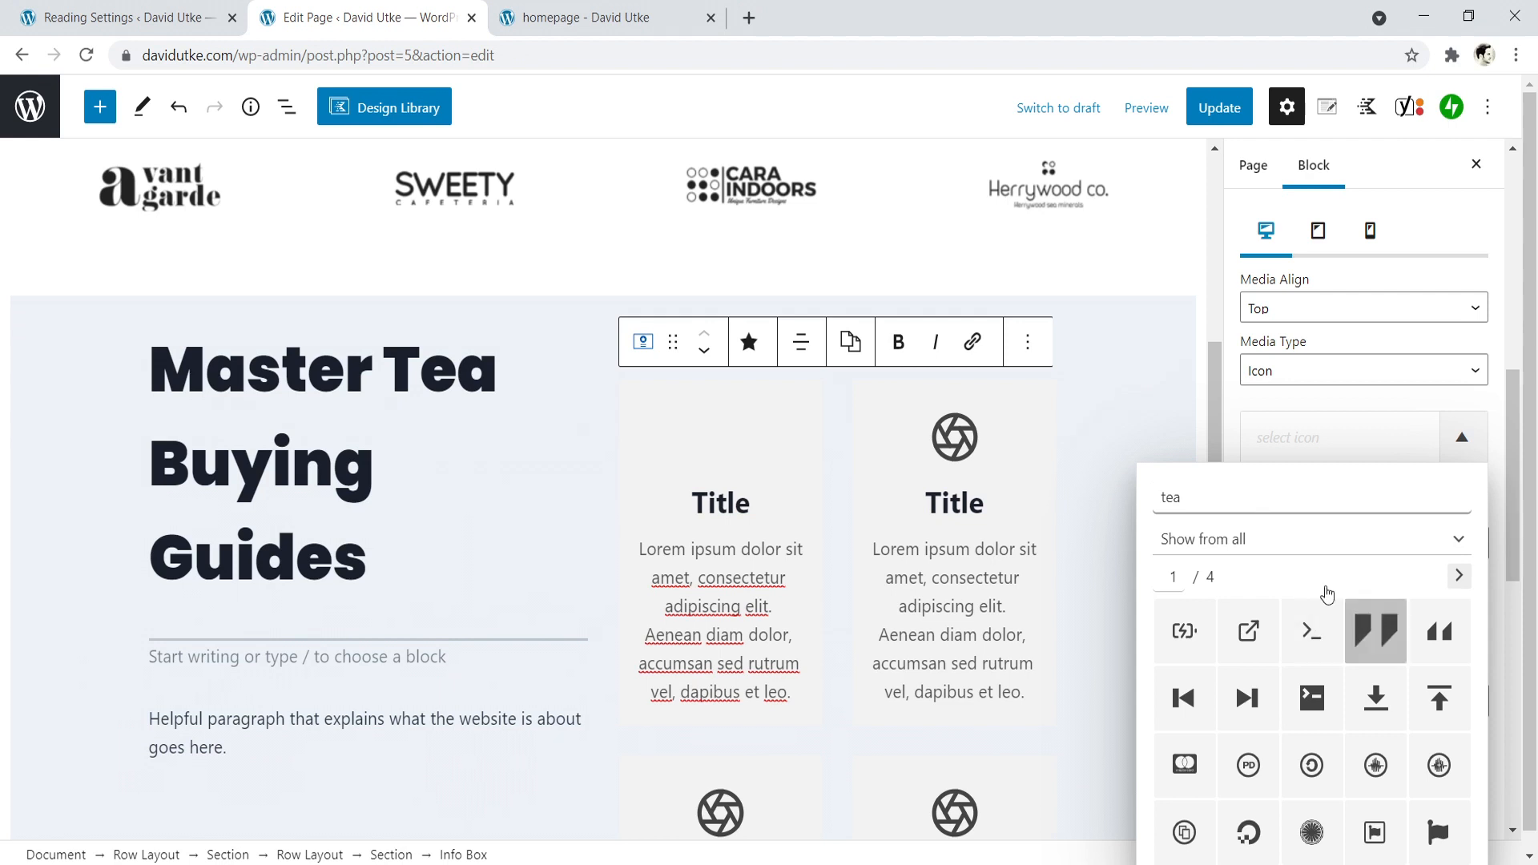
pyautogui.press('BackSpace')
pyautogui.press('BackSpace')
pyautogui.press('BackSpace')
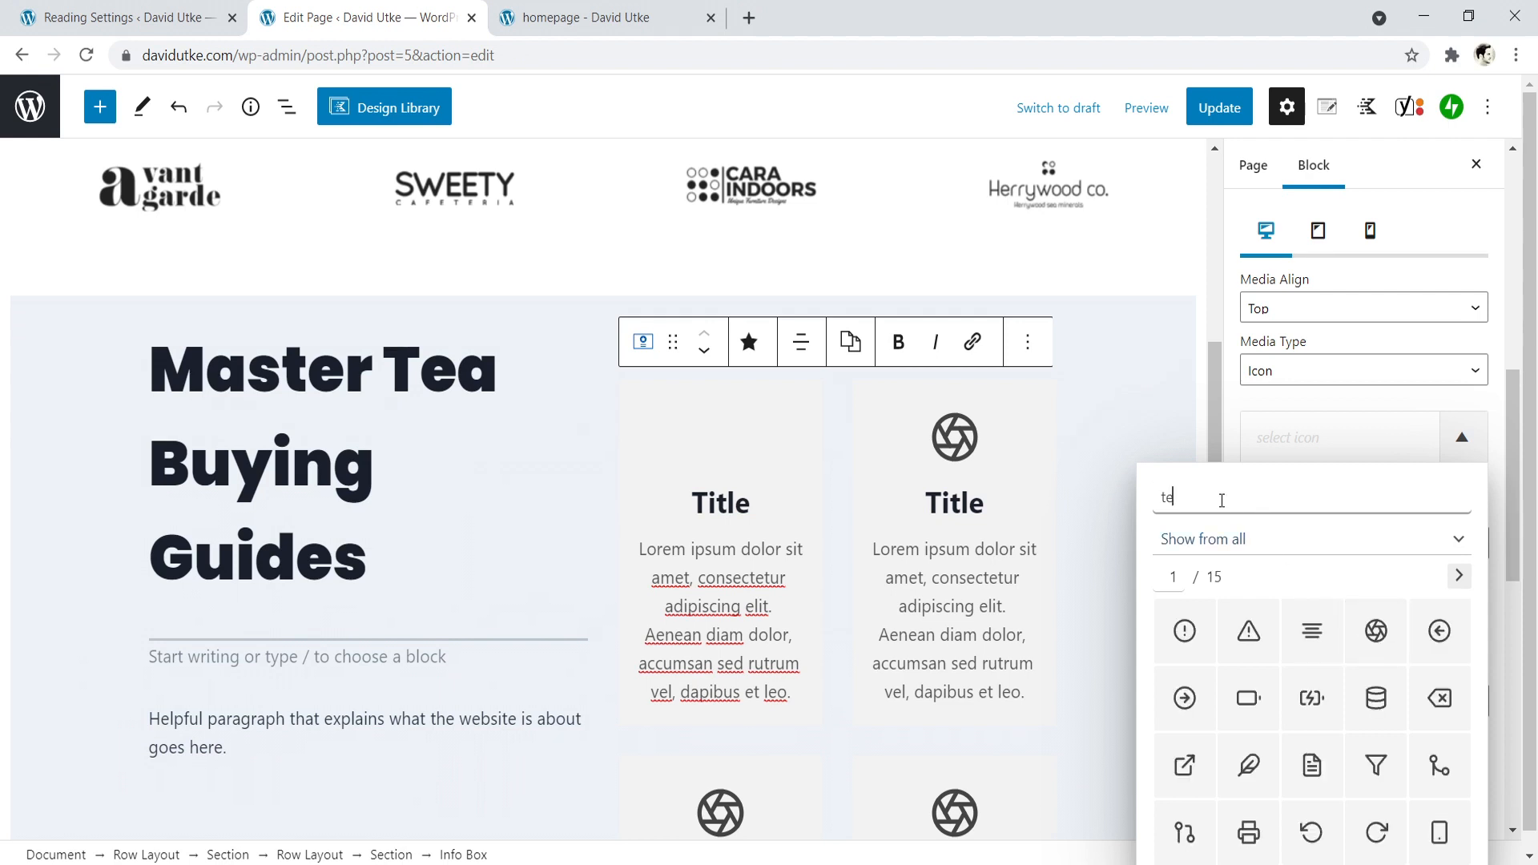
# - Browse to page 7 of the icon library and choose the stacked-layers icon for the first column's upper info box
pyautogui.click(1456, 577)
pyautogui.click(1457, 578)
pyautogui.click(1458, 579)
pyautogui.click(1459, 579)
pyautogui.click(1458, 577)
pyautogui.click(1459, 576)
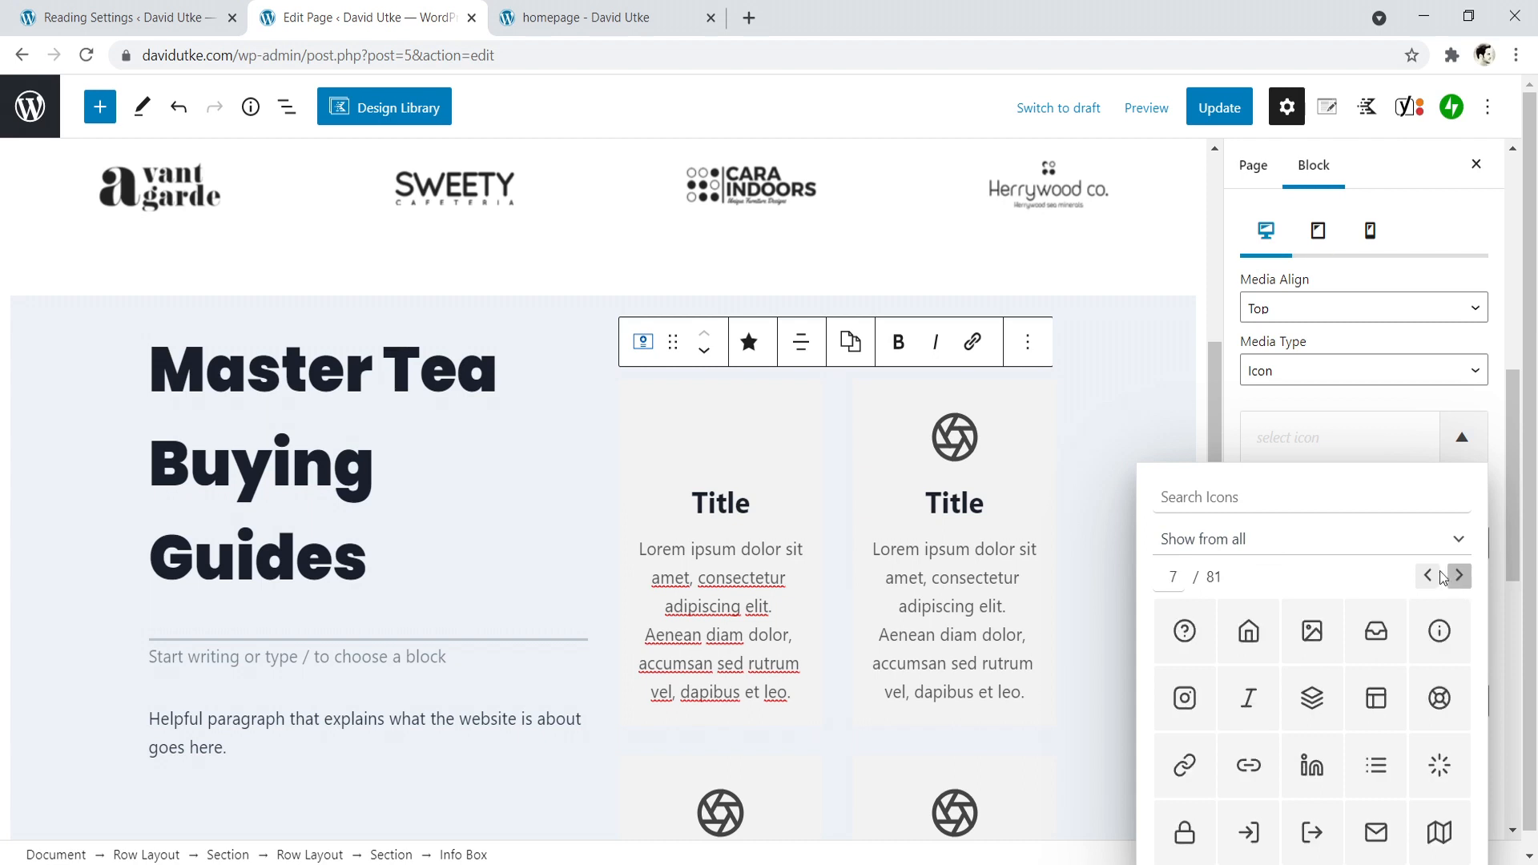
pyautogui.click(1312, 698)
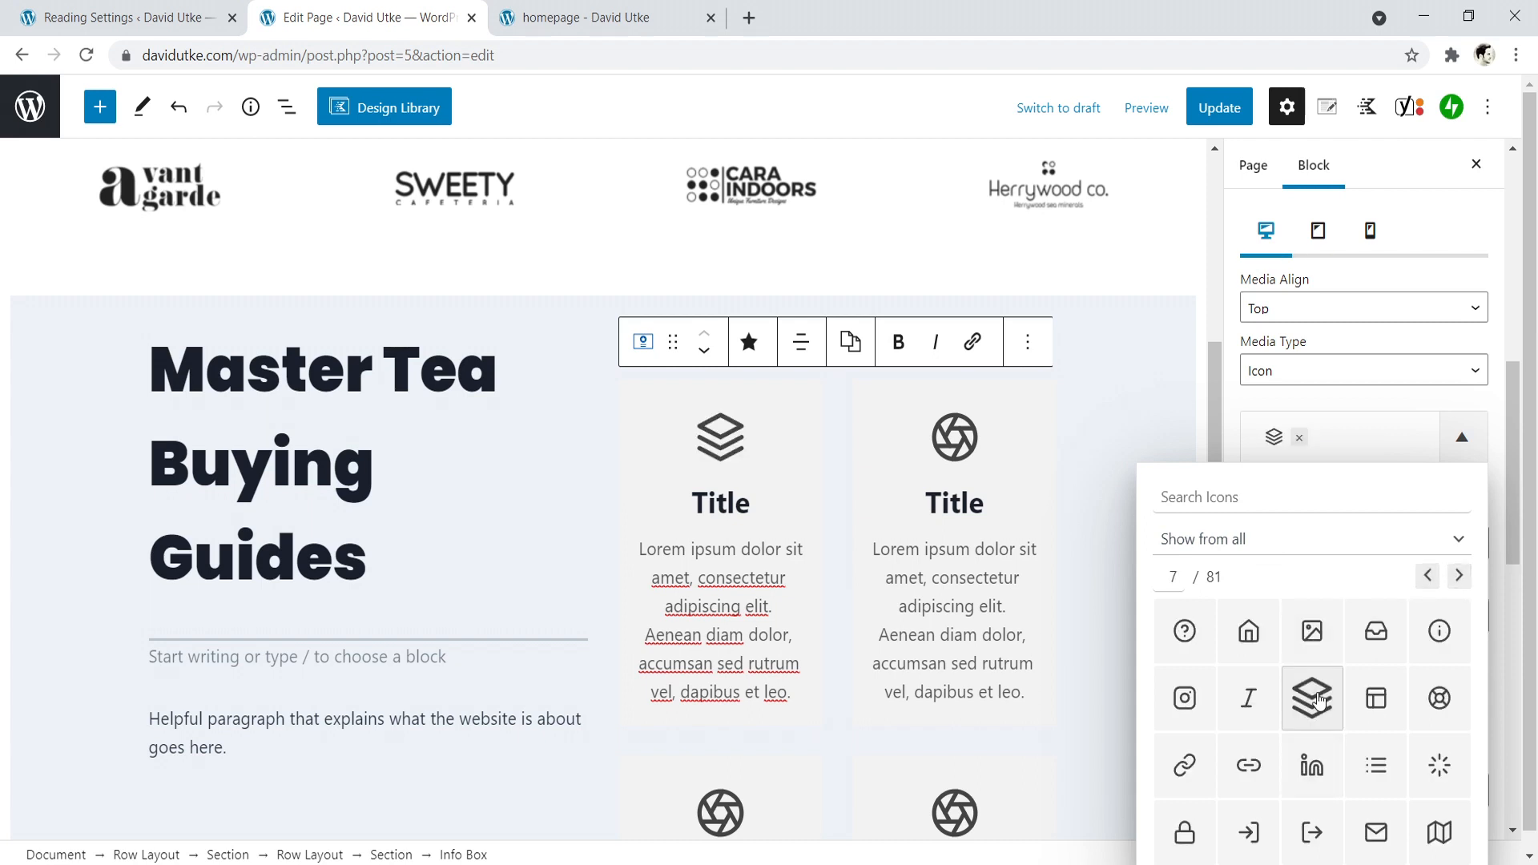
# - Set the title's HTML tag to H3 for the second column's upper info box
pyautogui.click(964, 533)
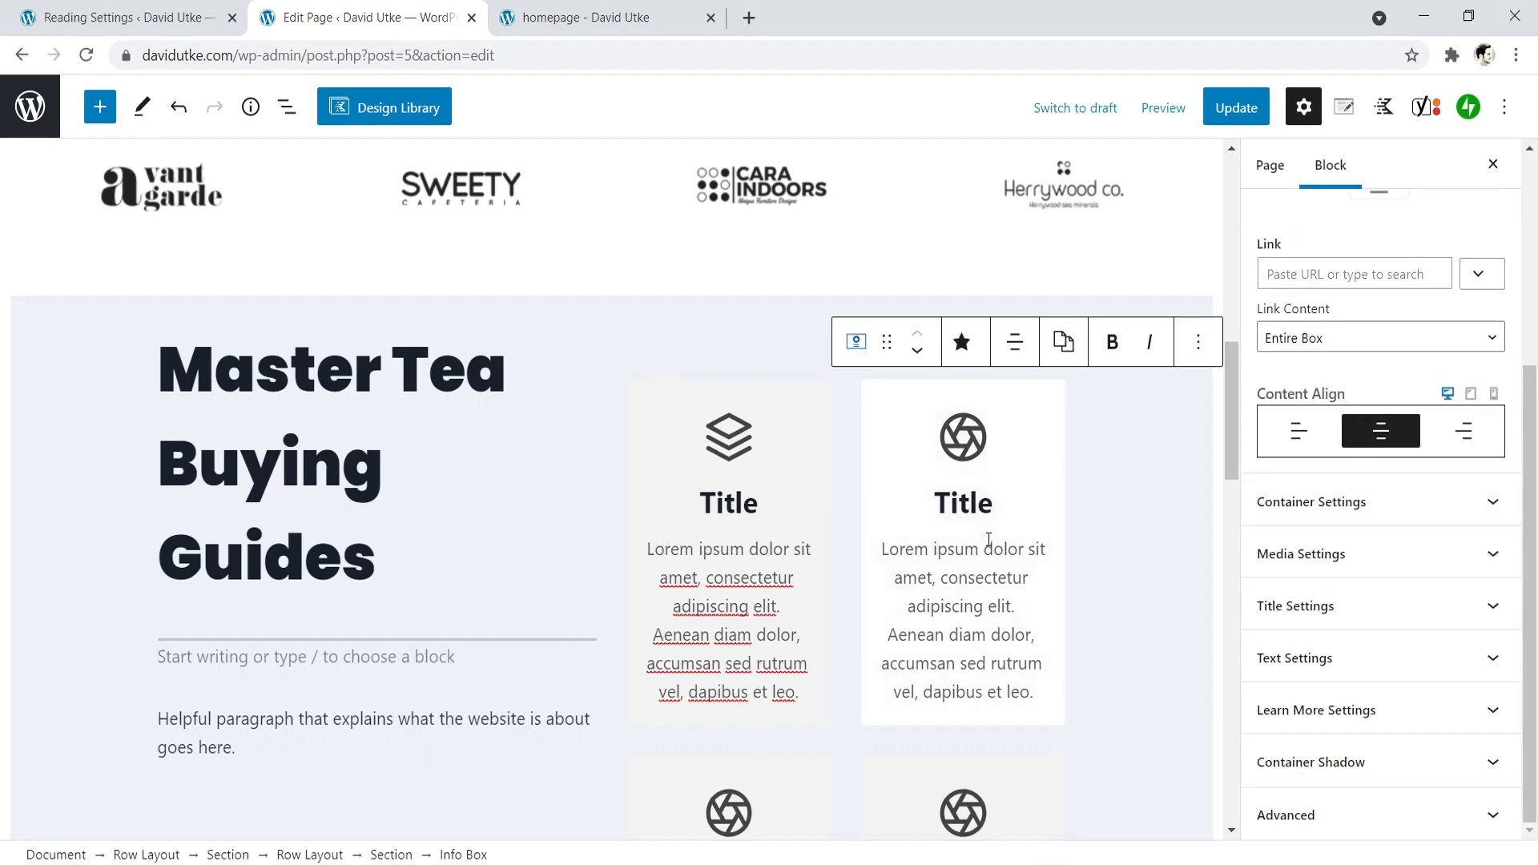
pyautogui.scroll(-5, 745, 468)
pyautogui.scroll(4, 669, 341)
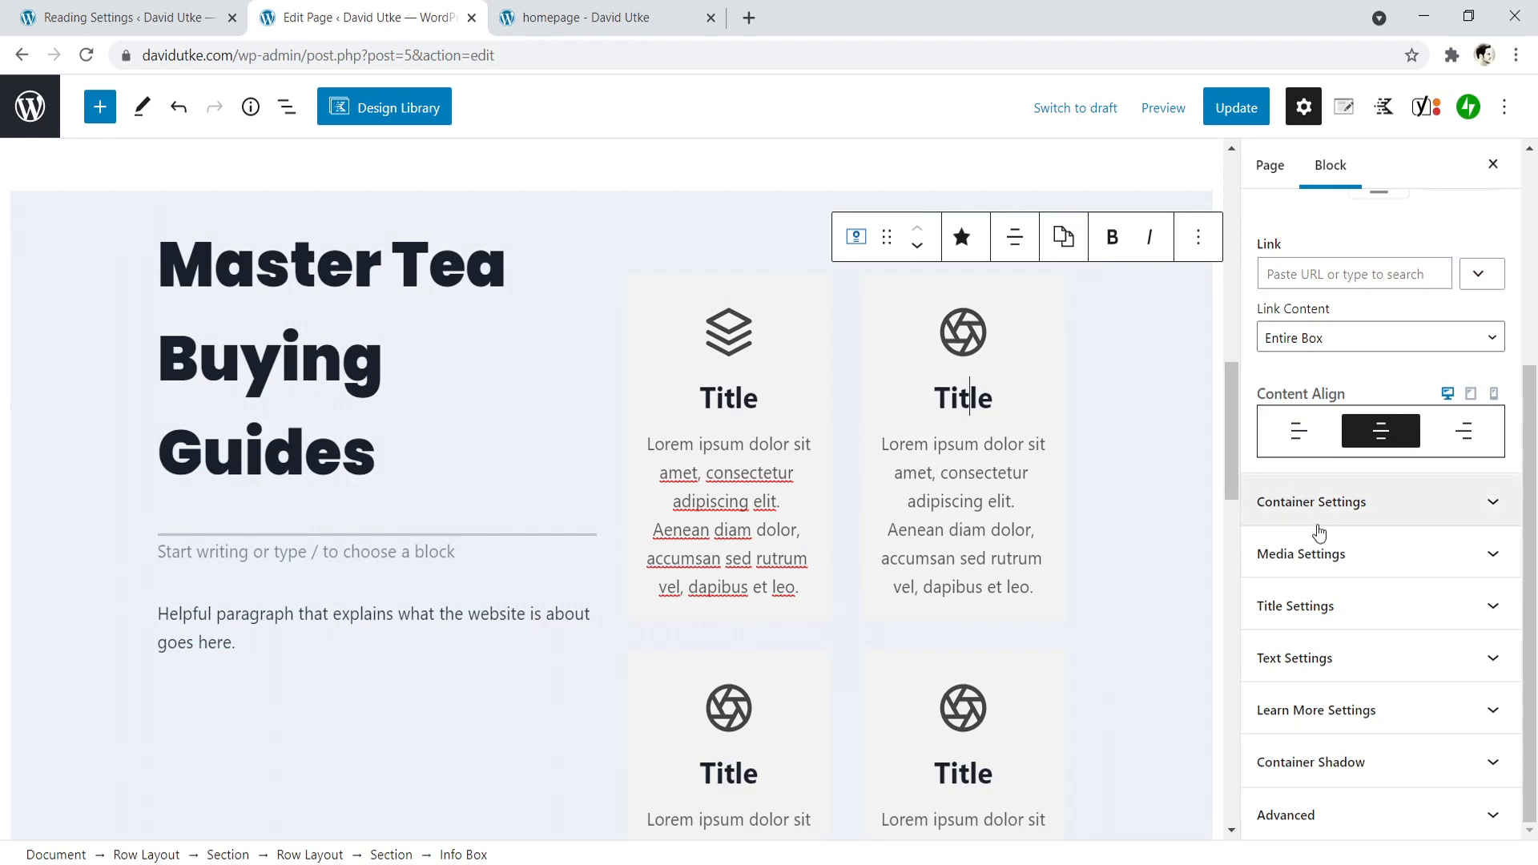
pyautogui.click(1378, 616)
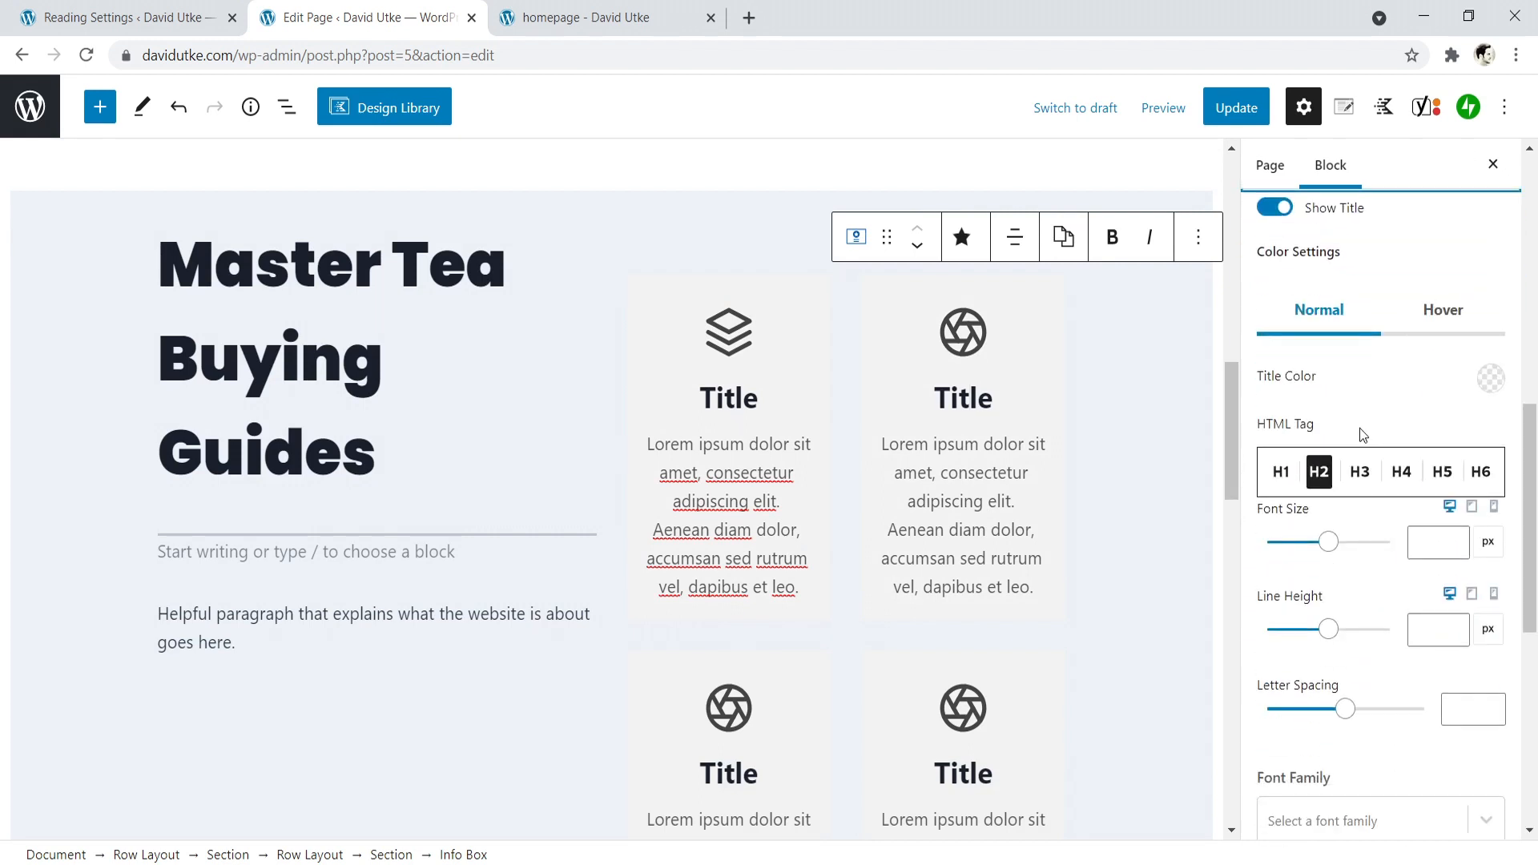
pyautogui.click(1359, 473)
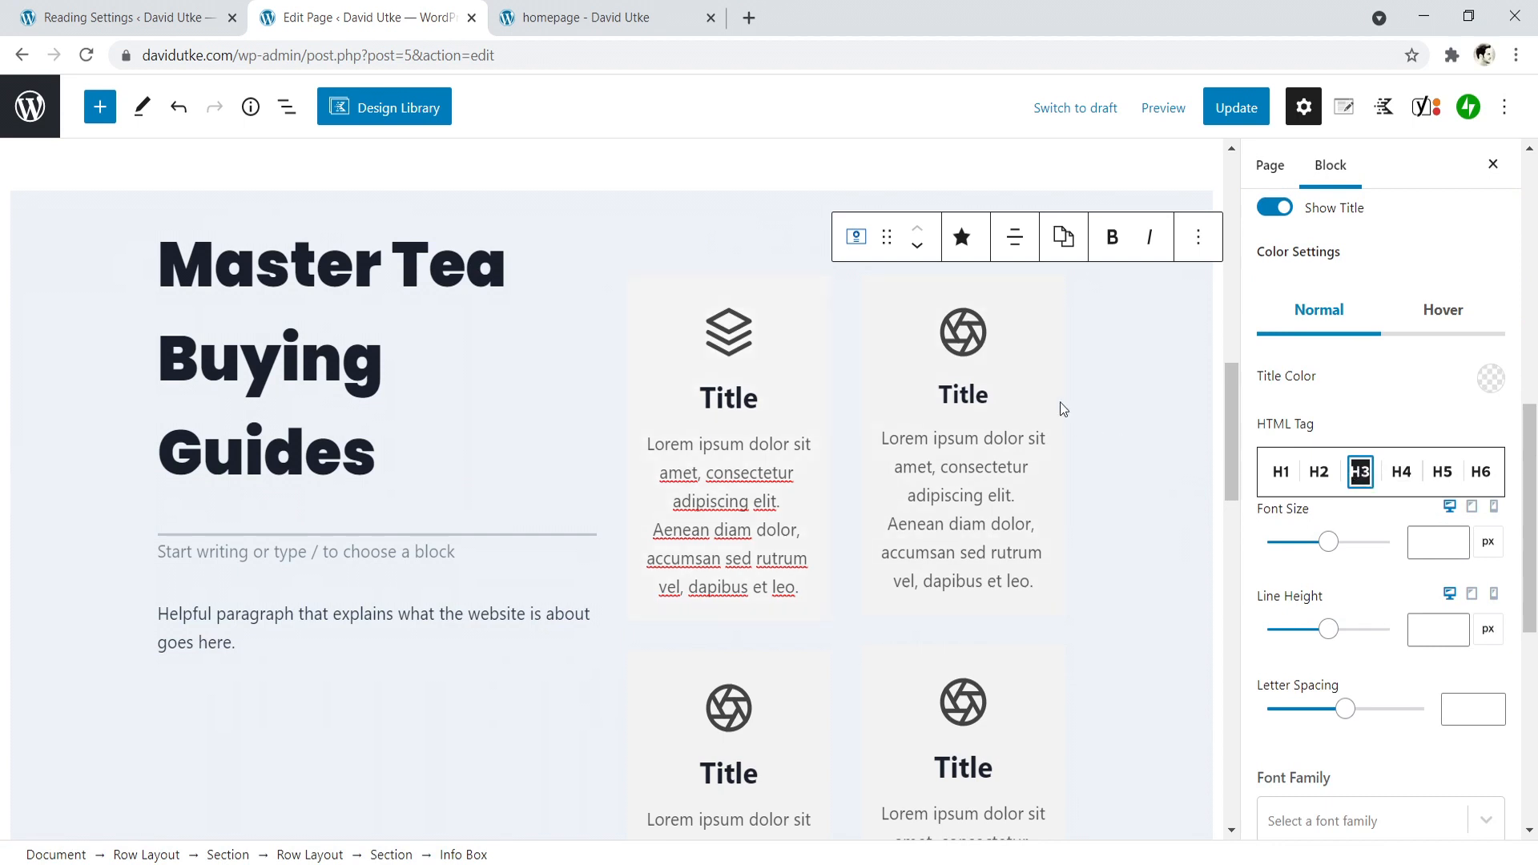
# - Check the Master Tea Buying Guides heading's level and set the first column's upper info box title to H3
pyautogui.click(353, 346)
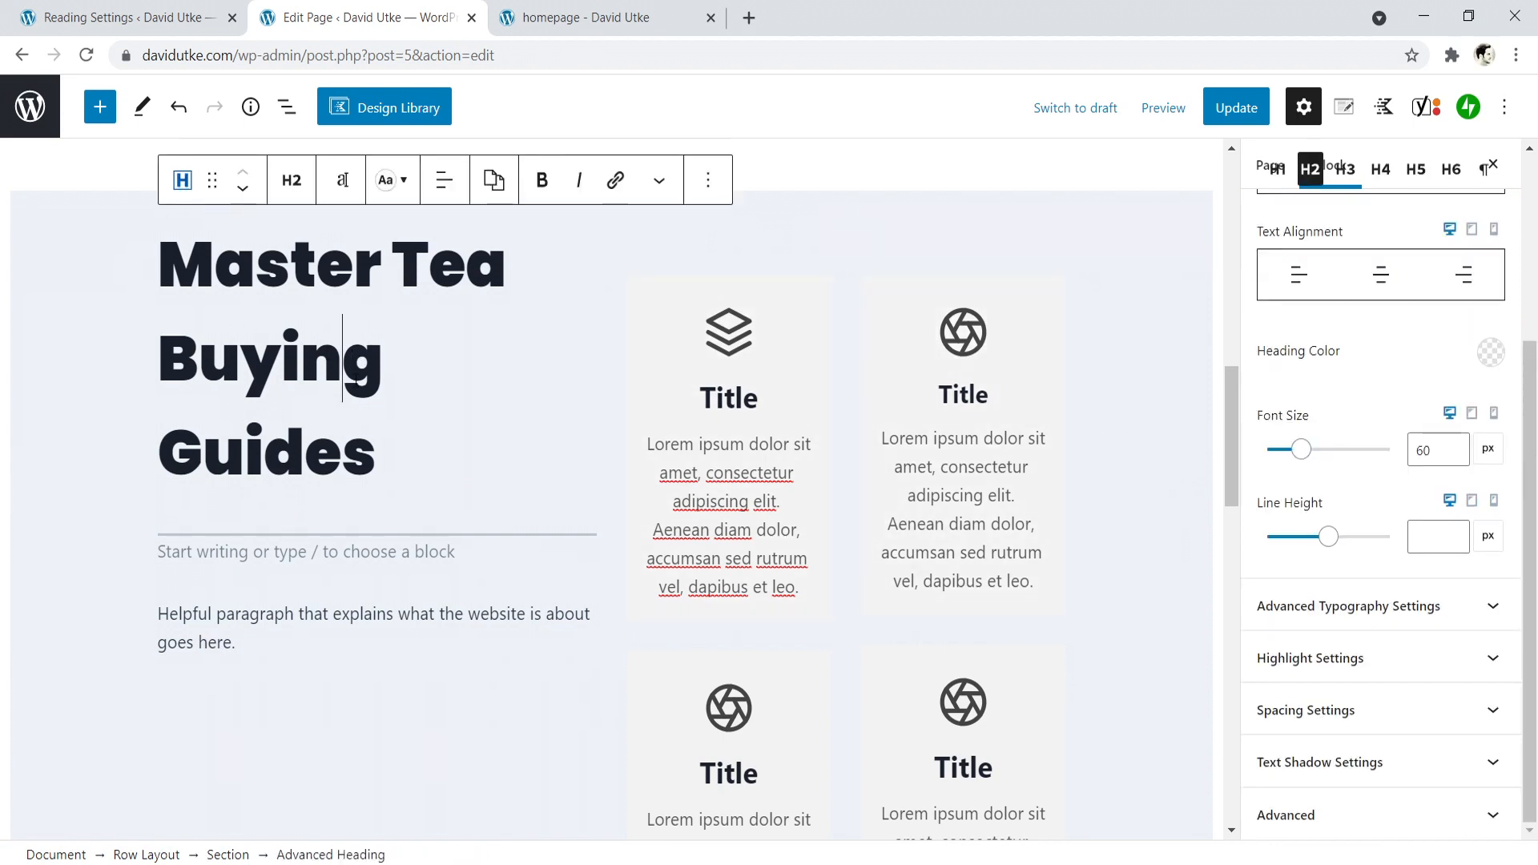
pyautogui.click(725, 433)
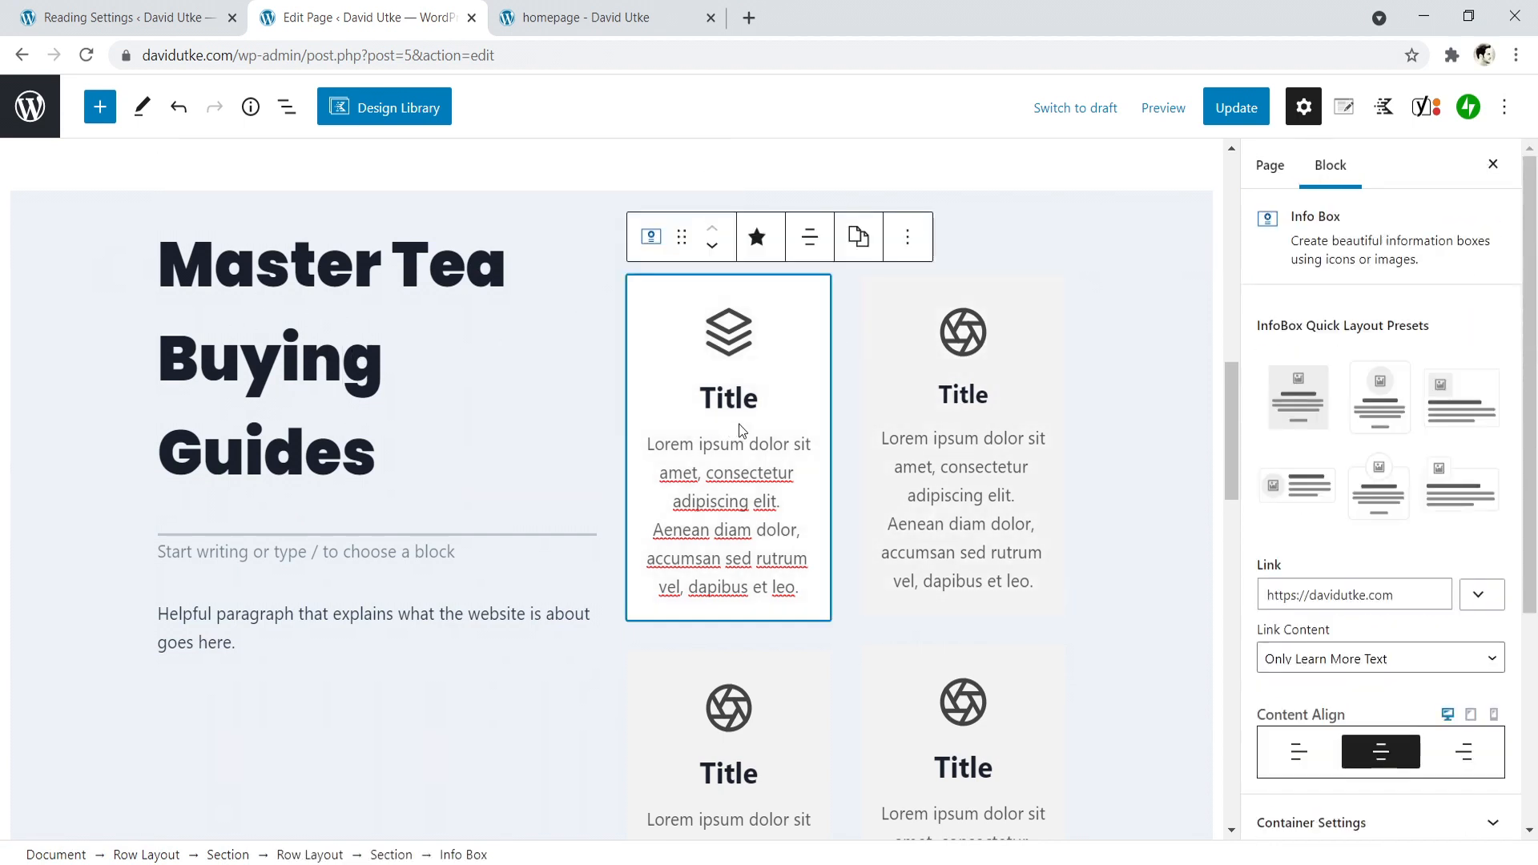
pyautogui.scroll(-3, 1299, 471)
pyautogui.scroll(-2, 1312, 475)
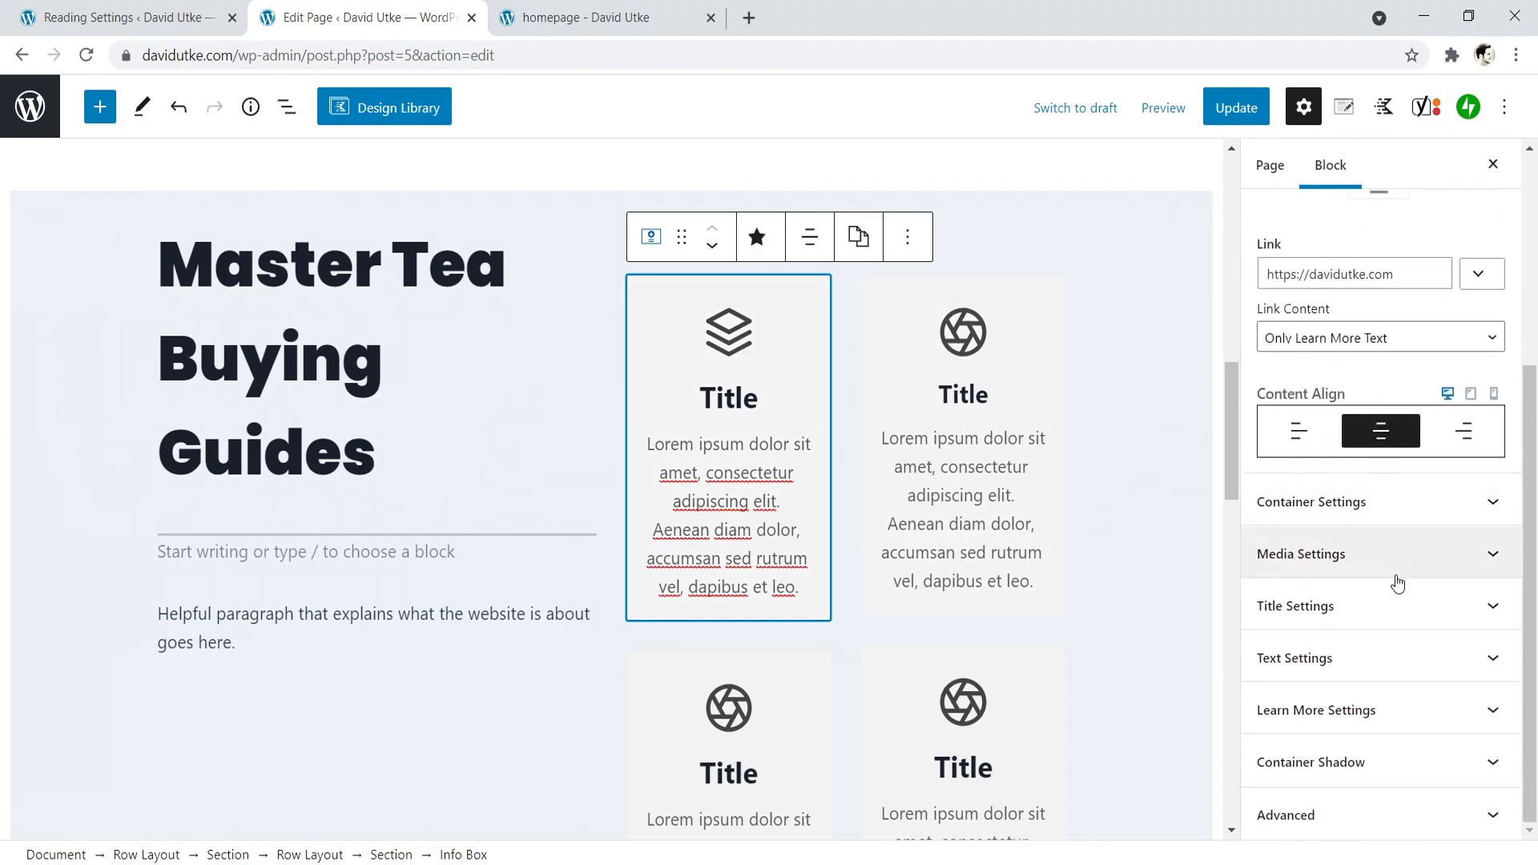
pyautogui.click(1395, 621)
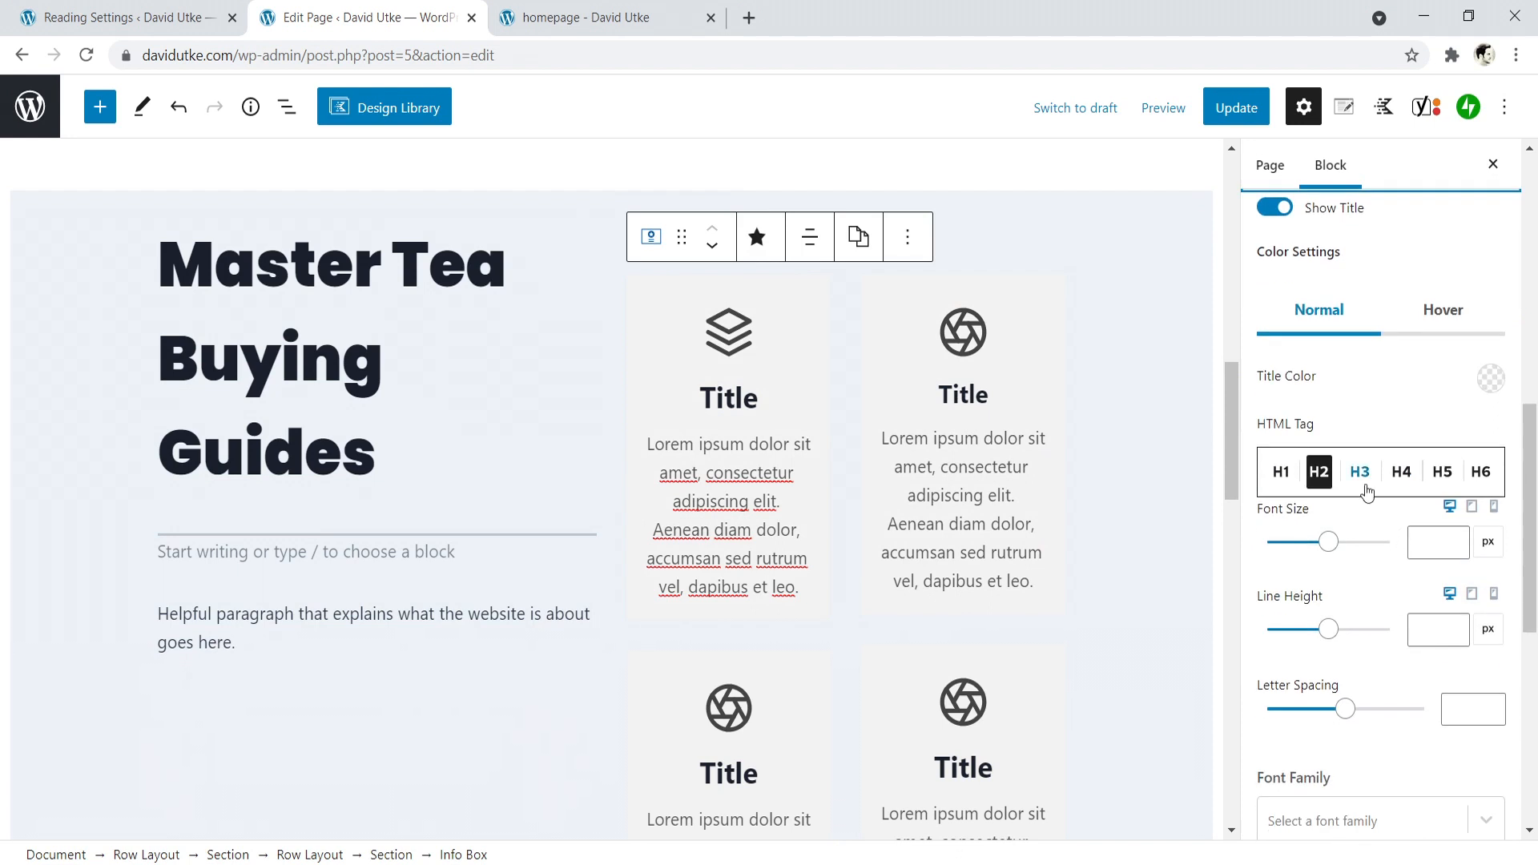
pyautogui.click(1359, 471)
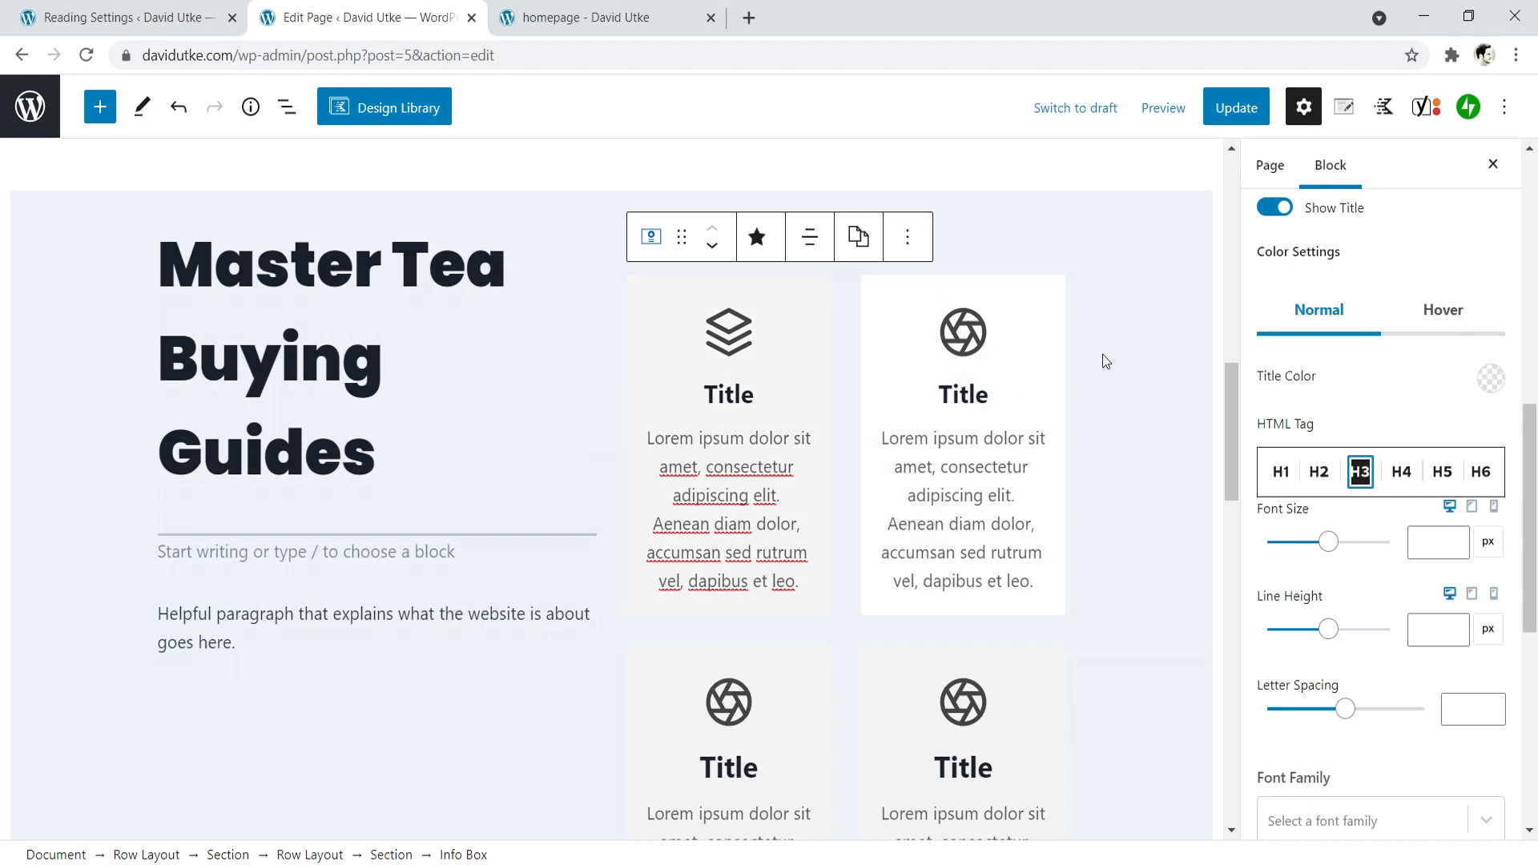
# - Enable Show Learn More for the first column's upper info box and review its link settings
pyautogui.moveTo(1535, 430); pyautogui.dragTo(1535, 478)
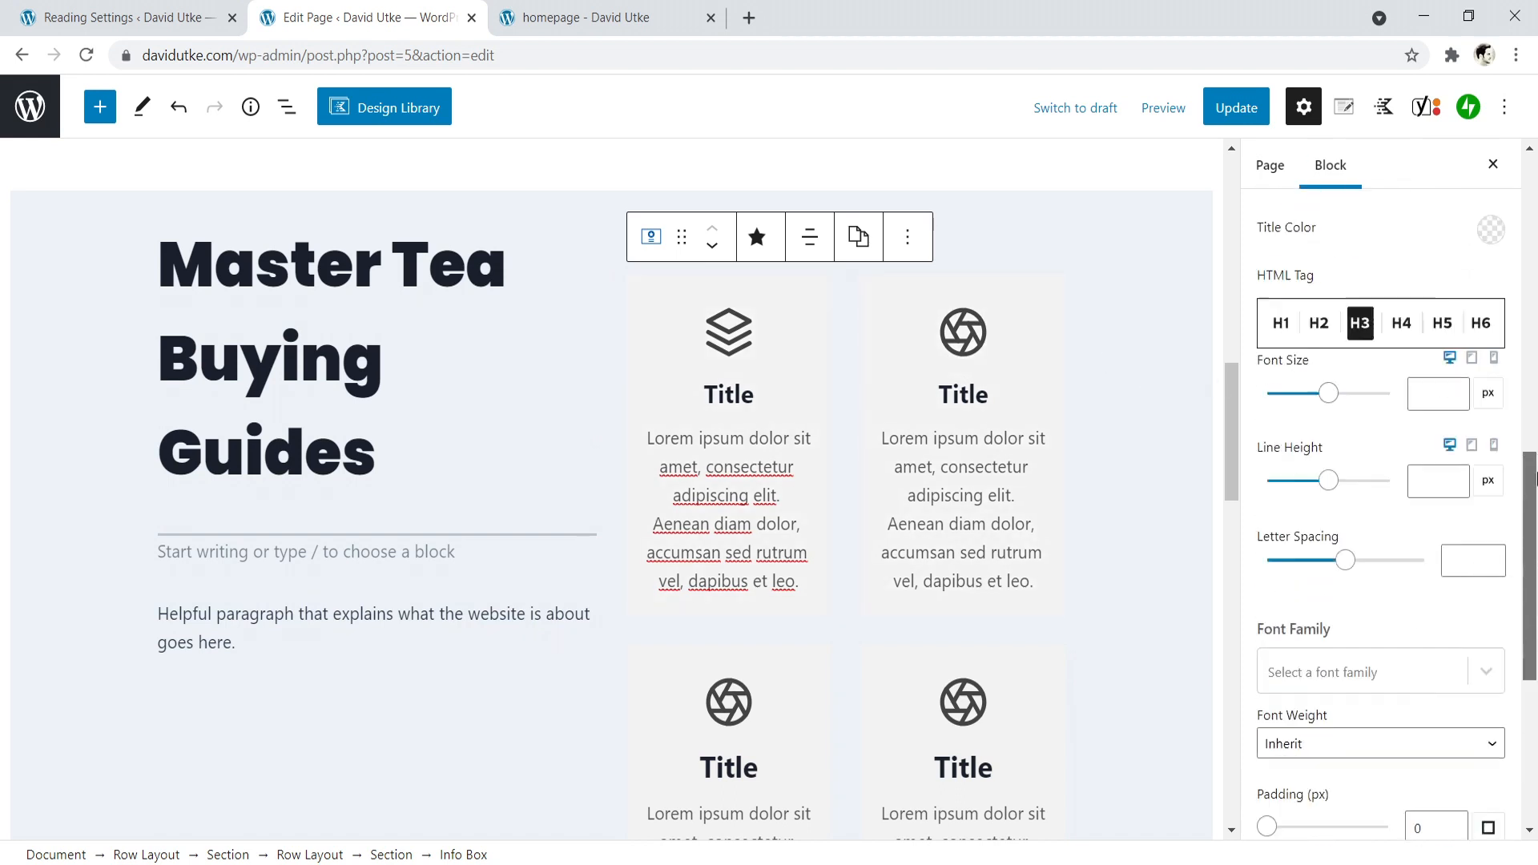
pyautogui.scroll(5, 1410, 448)
pyautogui.click(1421, 478)
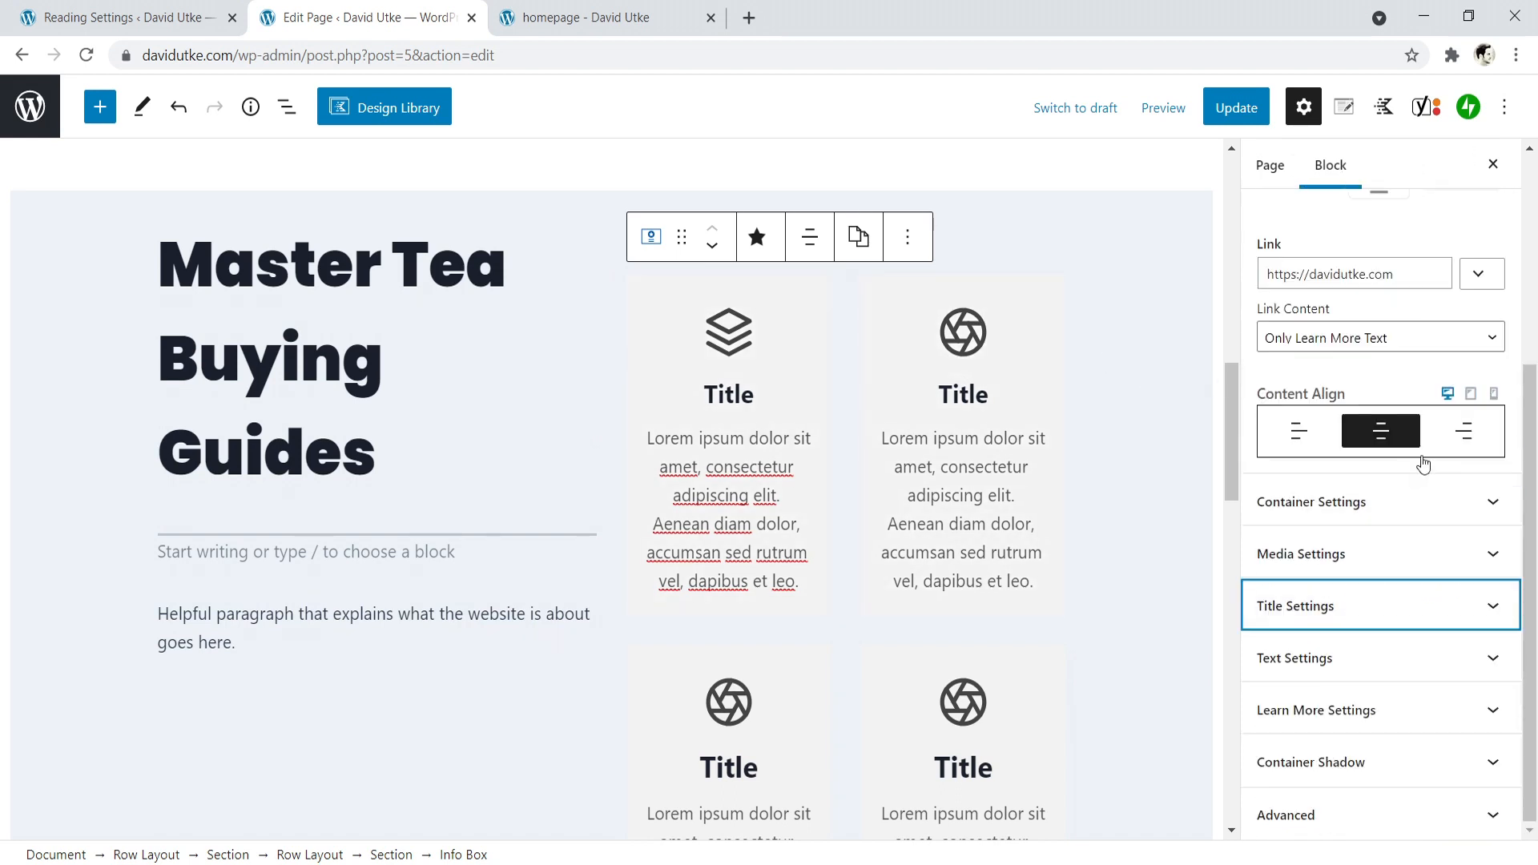
pyautogui.click(1352, 711)
pyautogui.scroll(-1, 1356, 711)
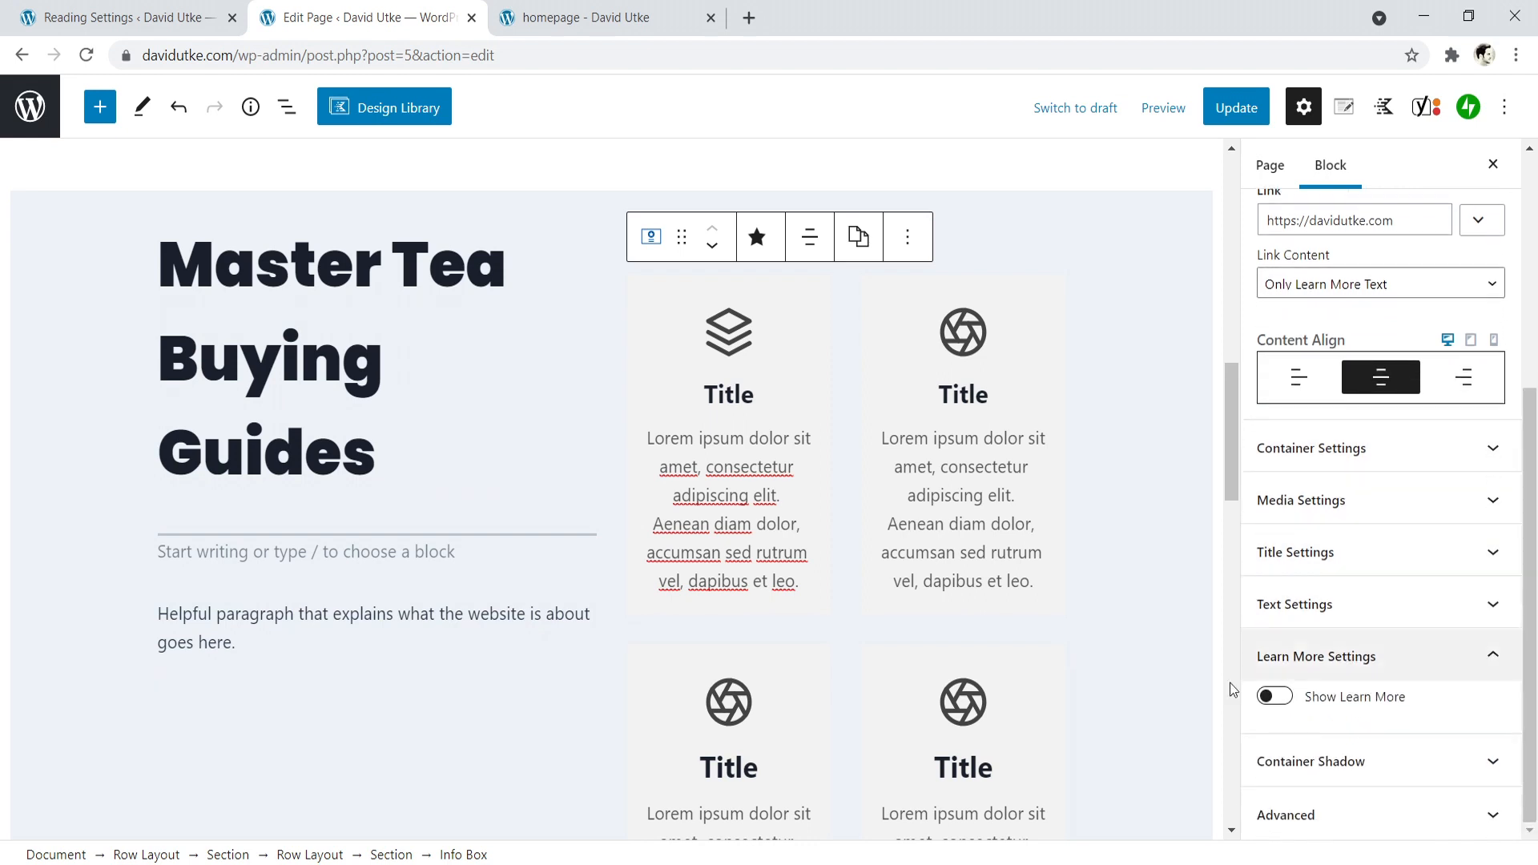
pyautogui.click(1283, 700)
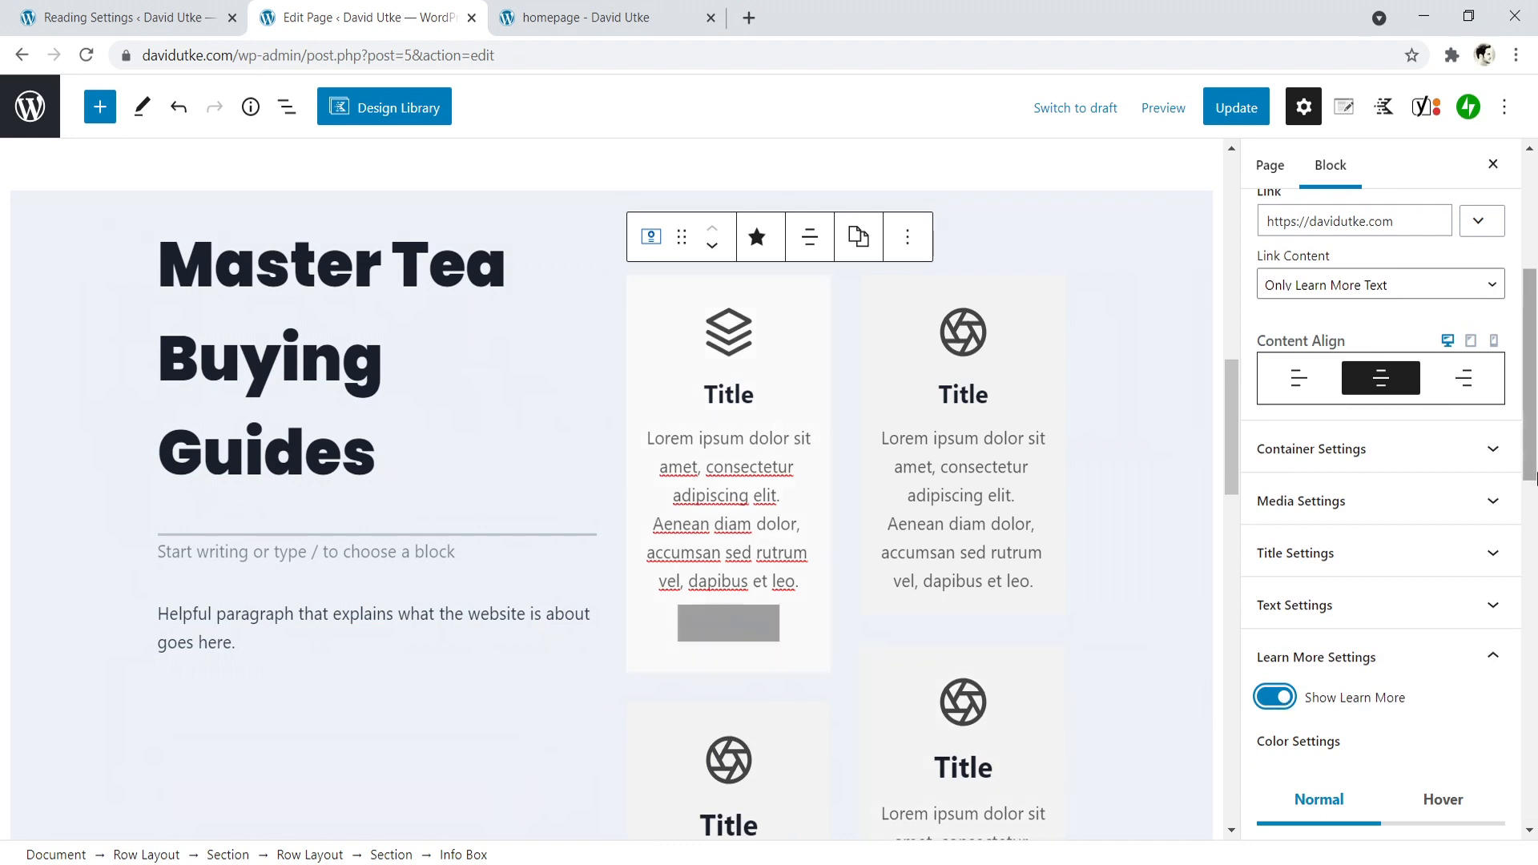
pyautogui.scroll(1, 1535, 380)
pyautogui.scroll(2, 1535, 381)
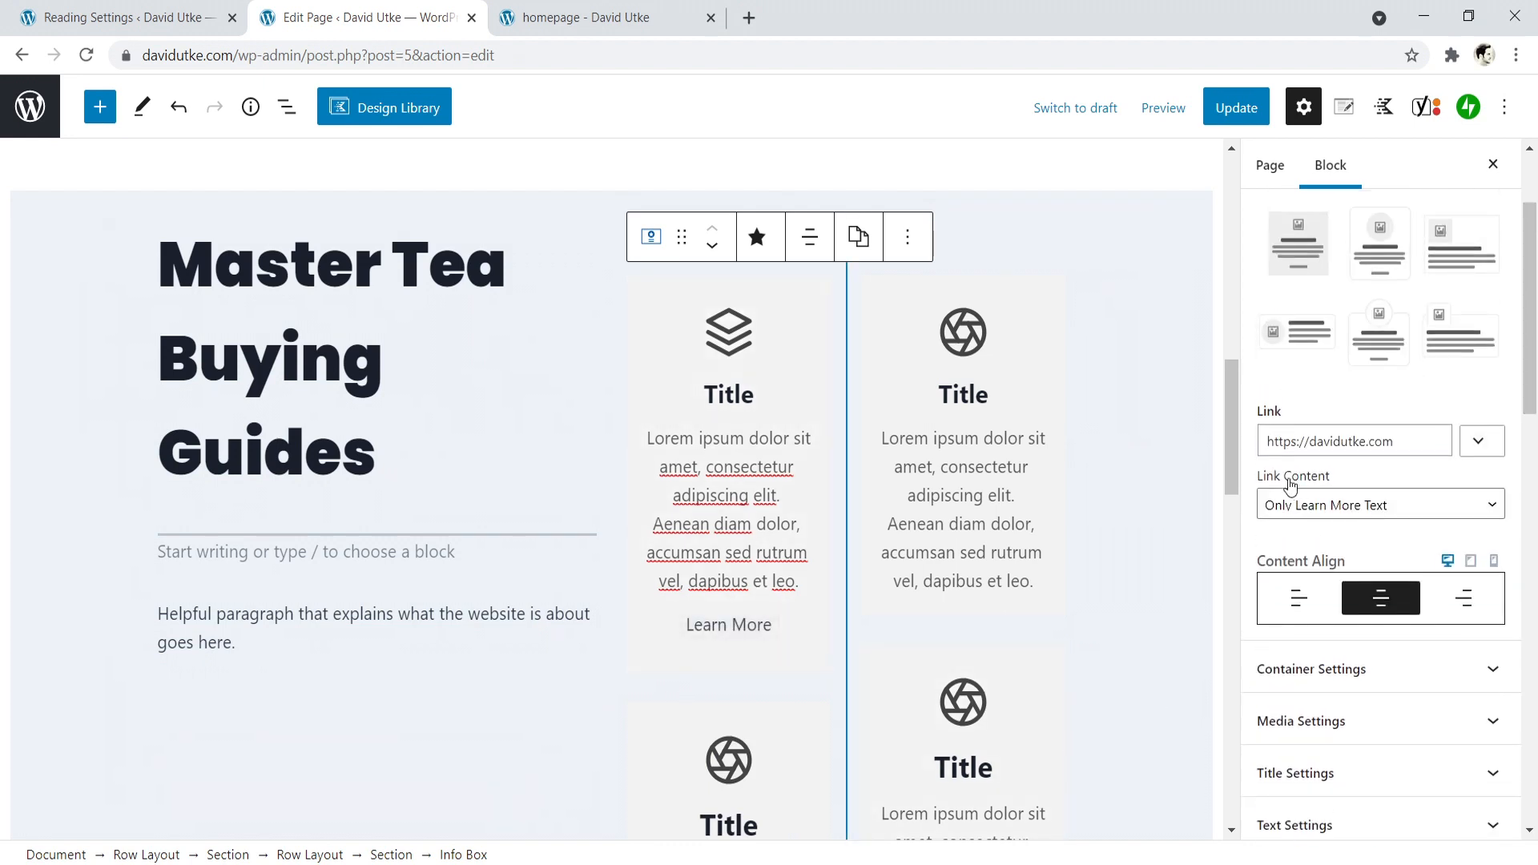
# - Update the page and reload the live homepage to check the Learn More link in the first info box
pyautogui.click(1236, 108)
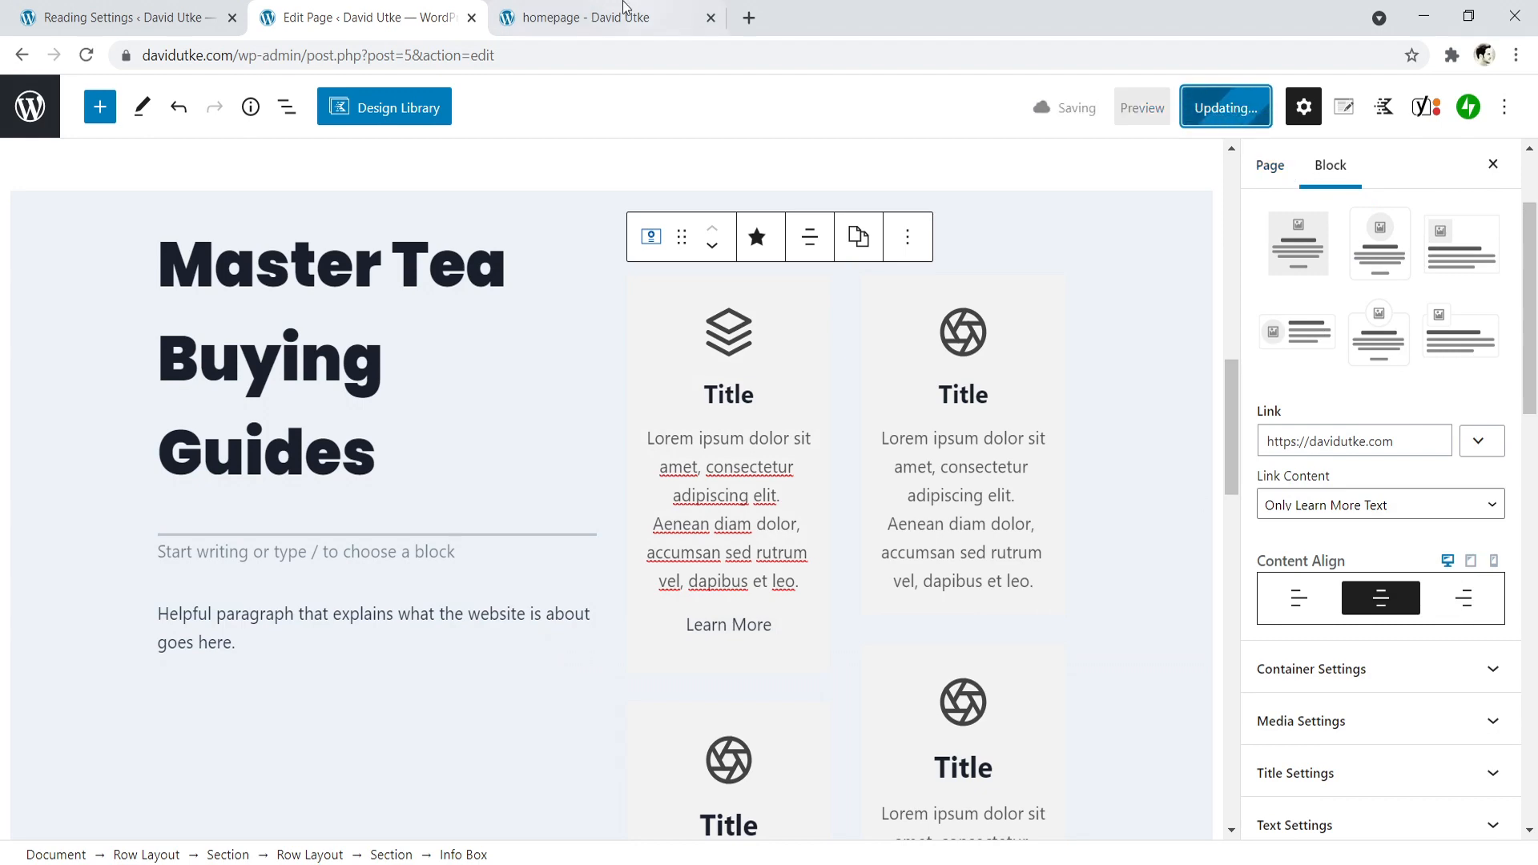
pyautogui.click(585, 12)
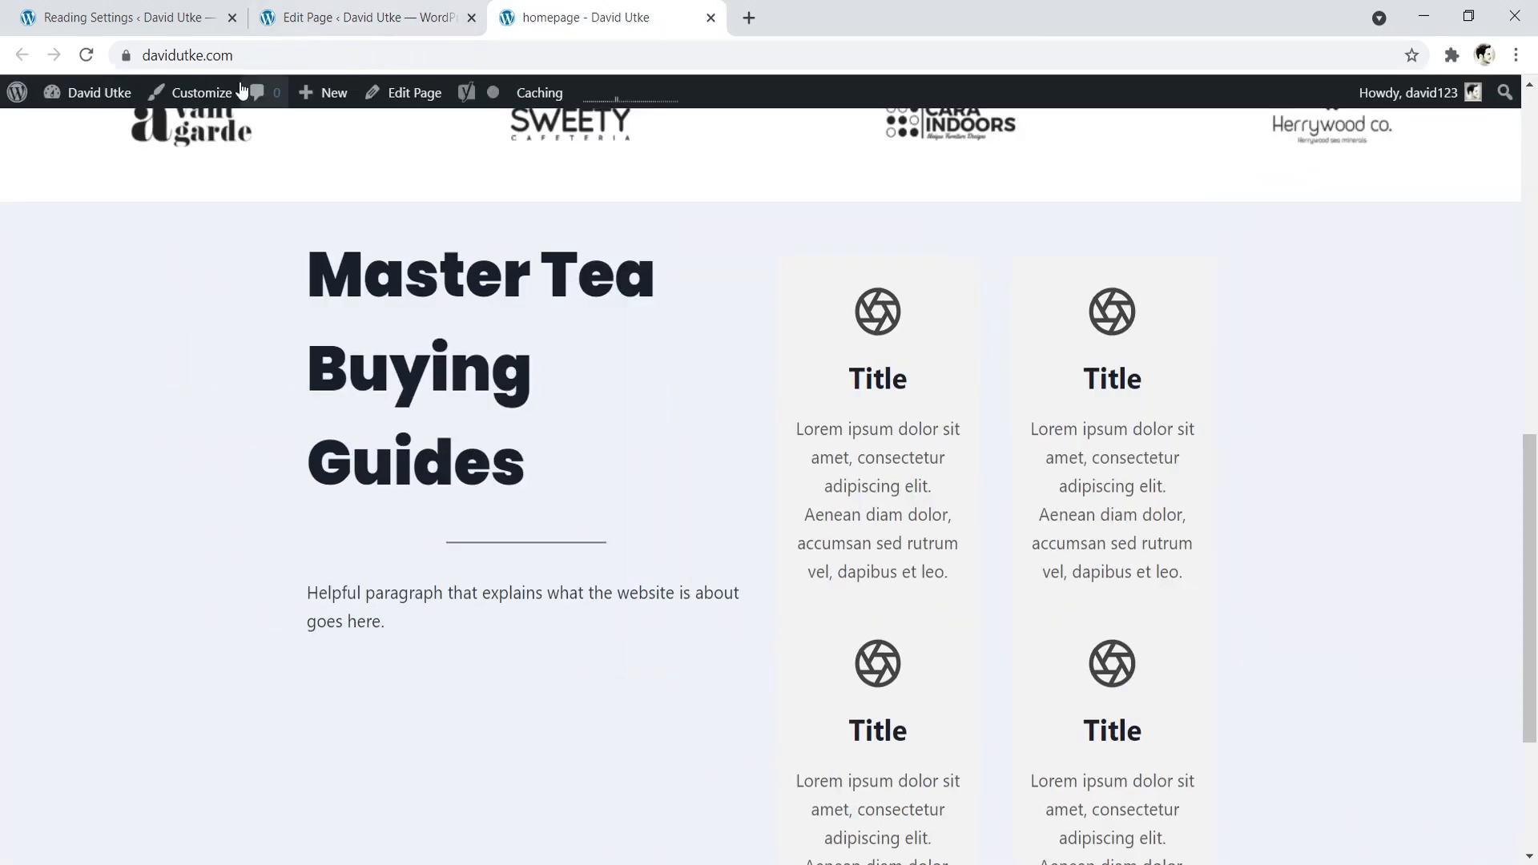
pyautogui.click(86, 54)
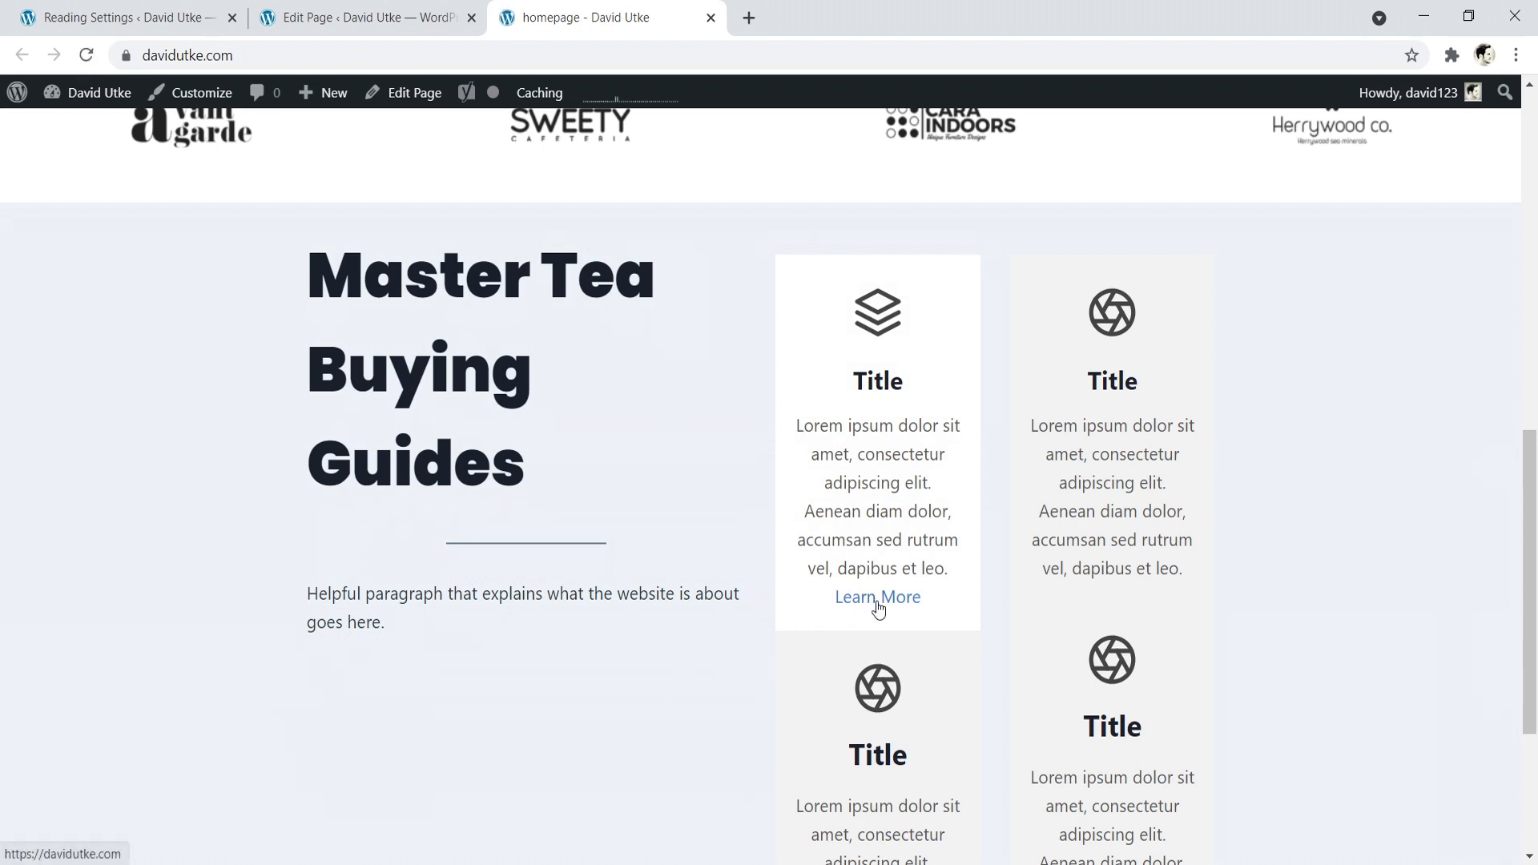
# - Back in the page editor, set the first info box's Link Content to Entire Box and disable Show Learn More
pyautogui.click(360, 17)
pyautogui.click(1414, 504)
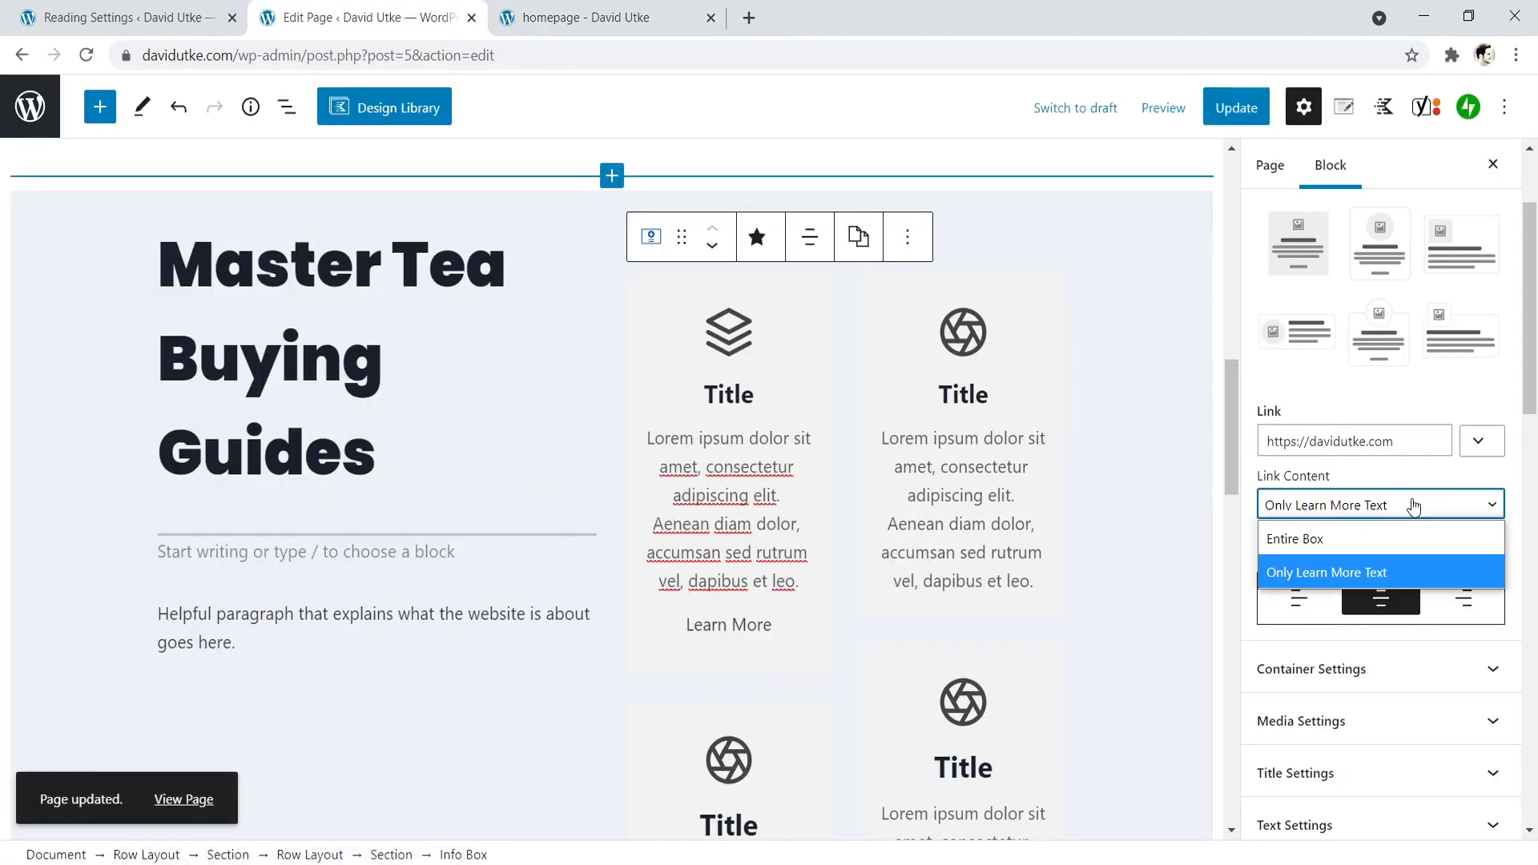
pyautogui.click(1313, 531)
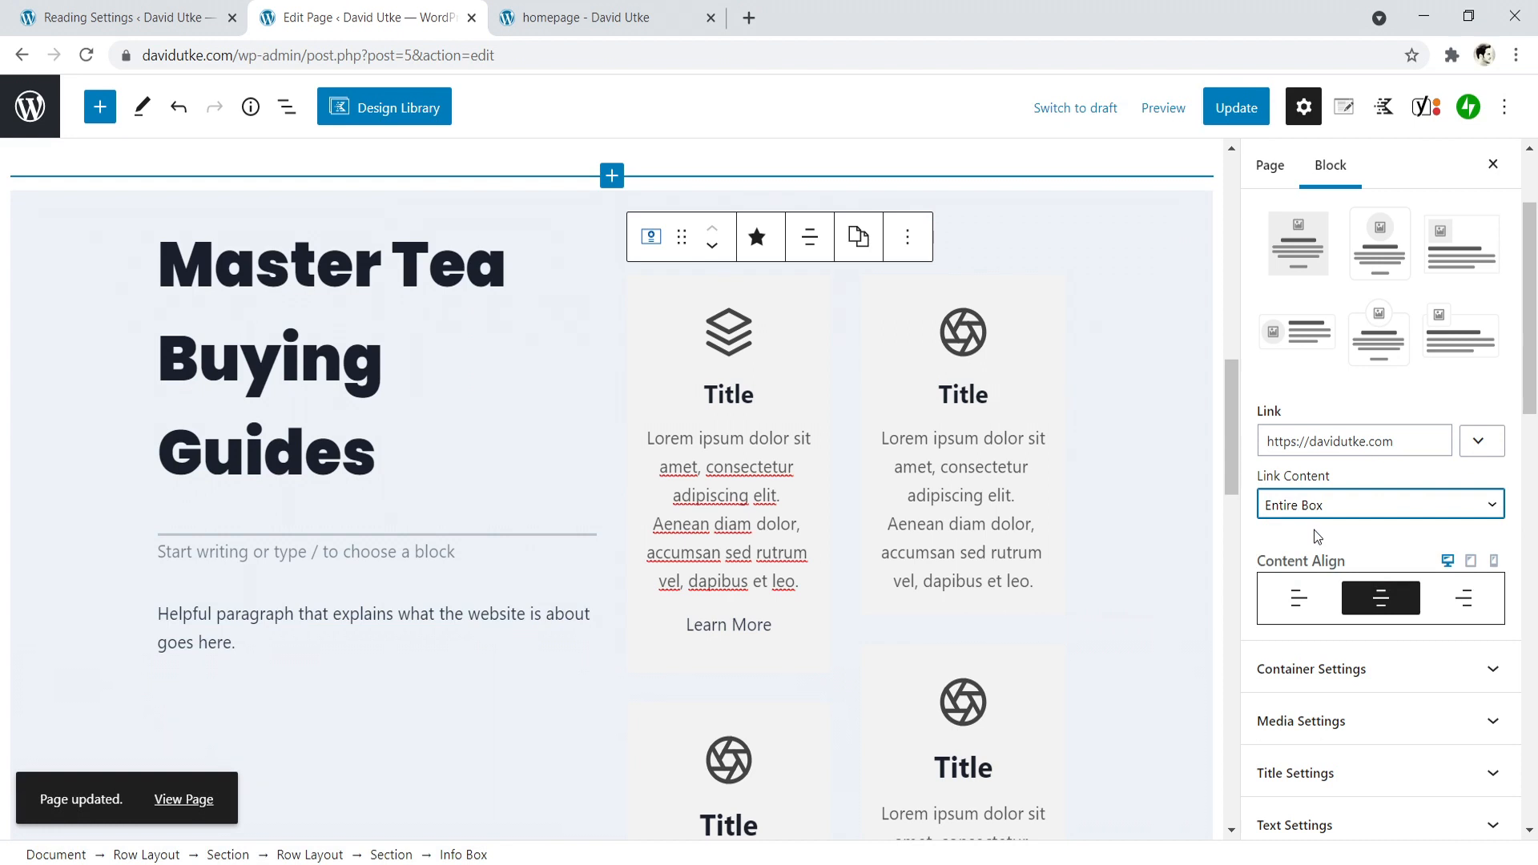
pyautogui.scroll(-4, 1314, 531)
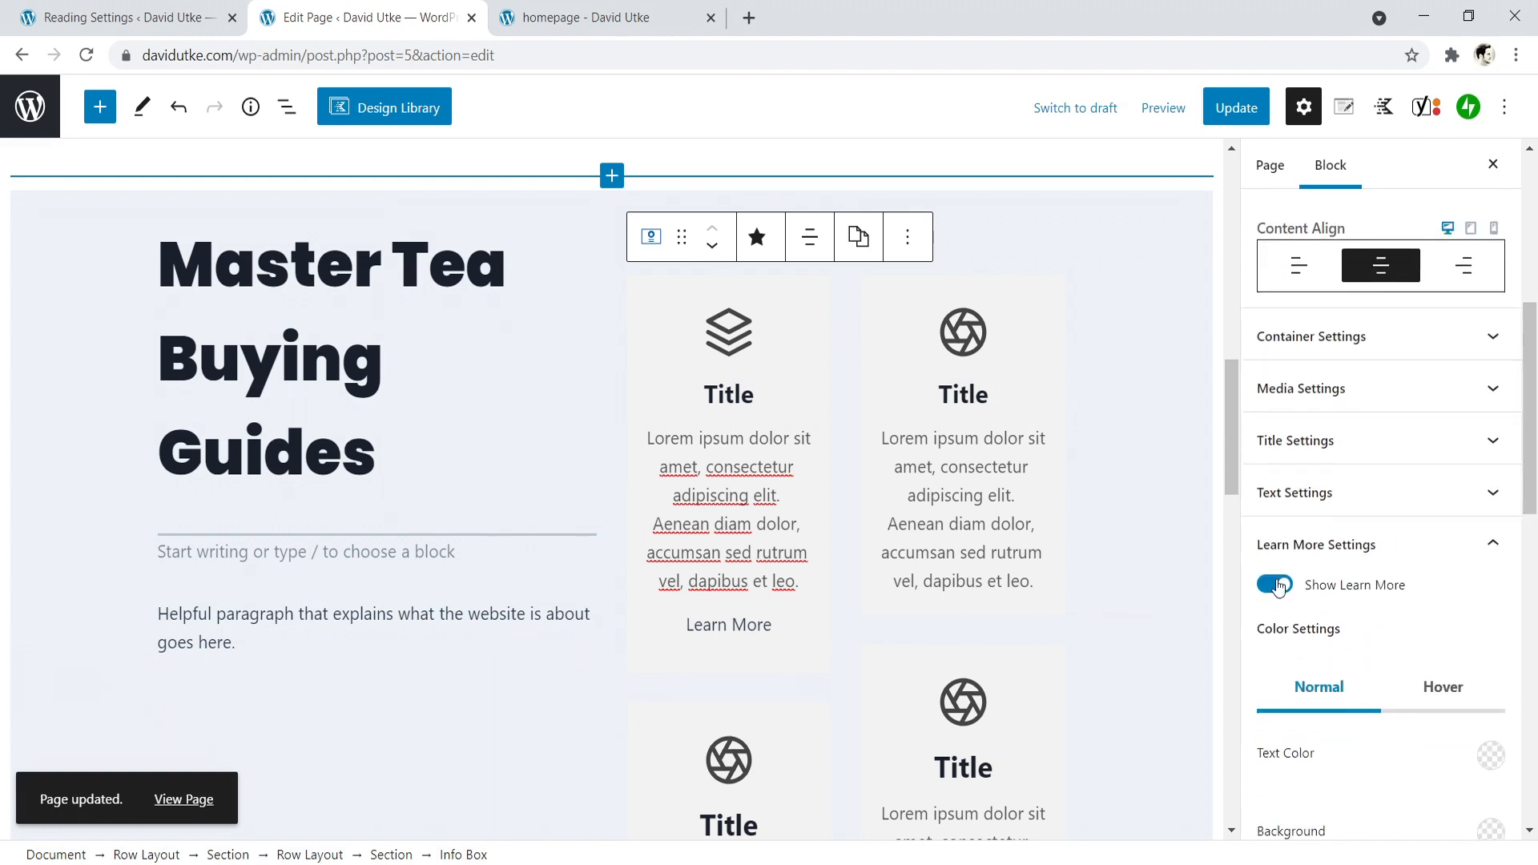
pyautogui.click(1275, 586)
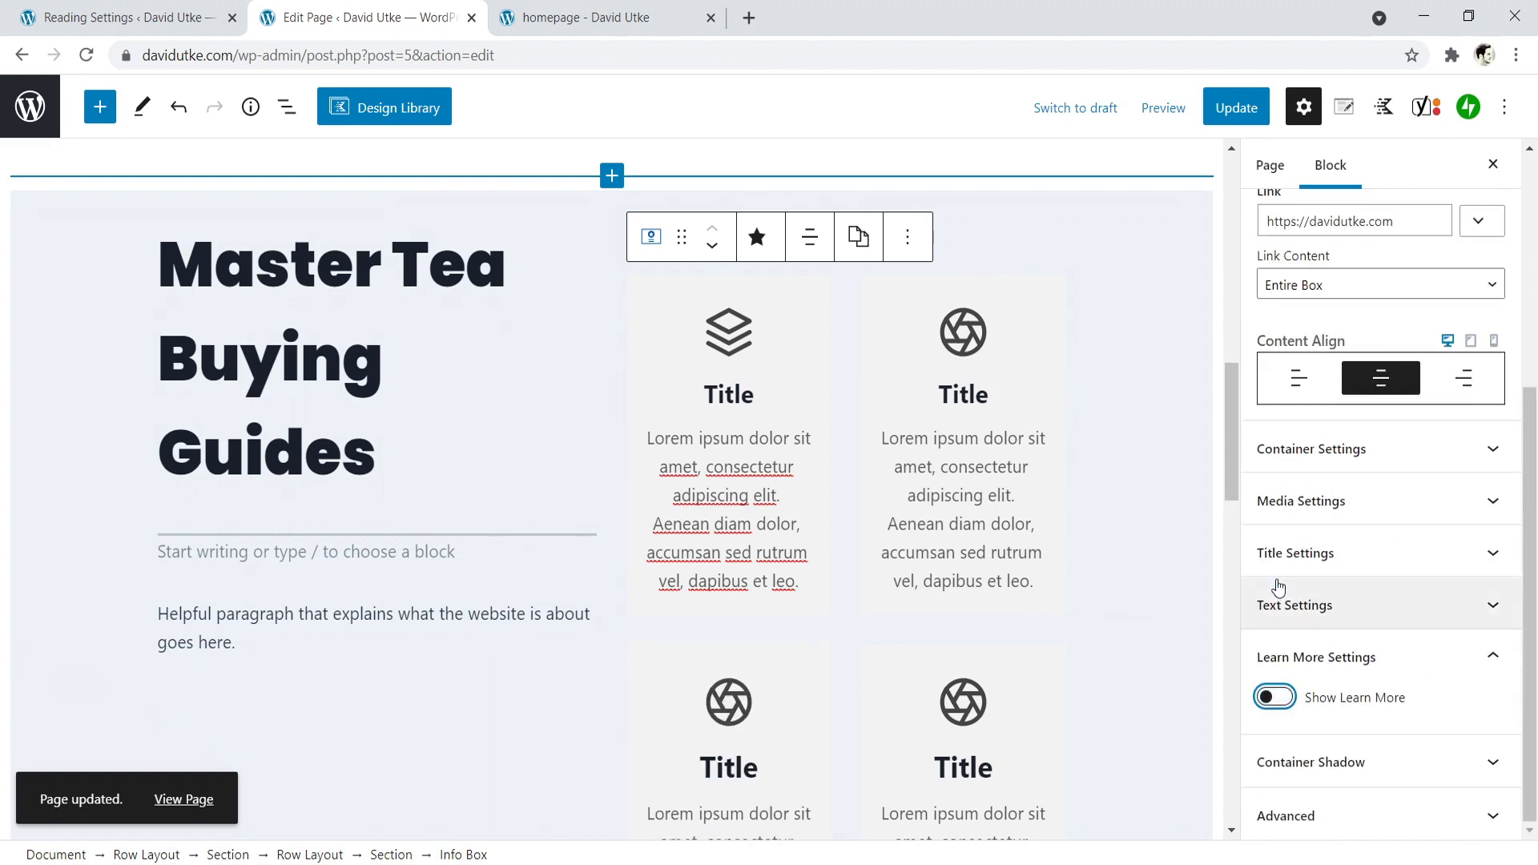
# - Update the page, reload the live homepage, and check that the entire first info box acts as a link
pyautogui.click(1233, 107)
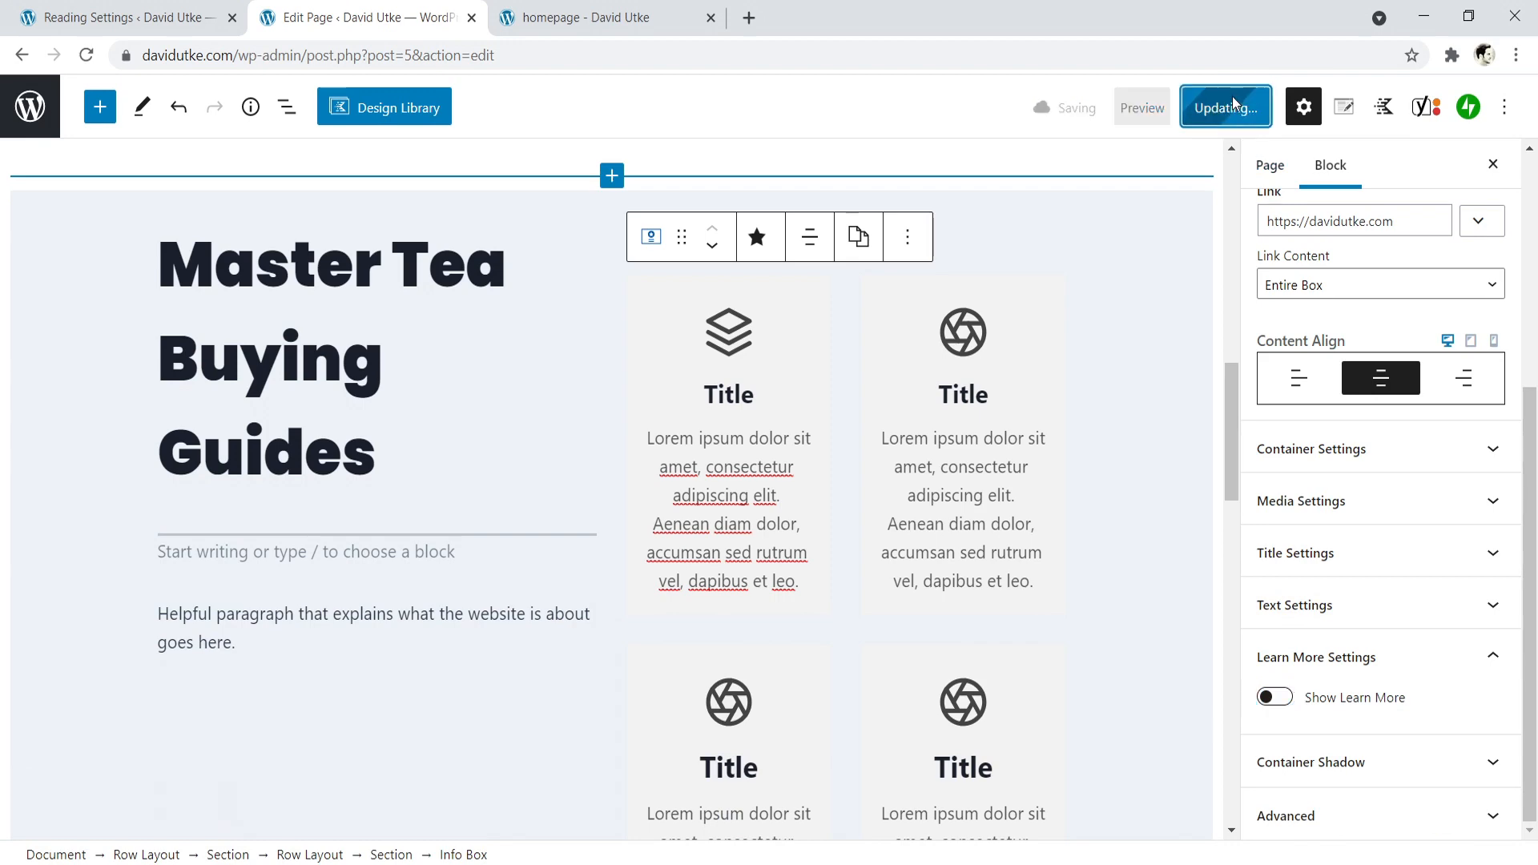
pyautogui.click(559, 10)
pyautogui.press('F5')
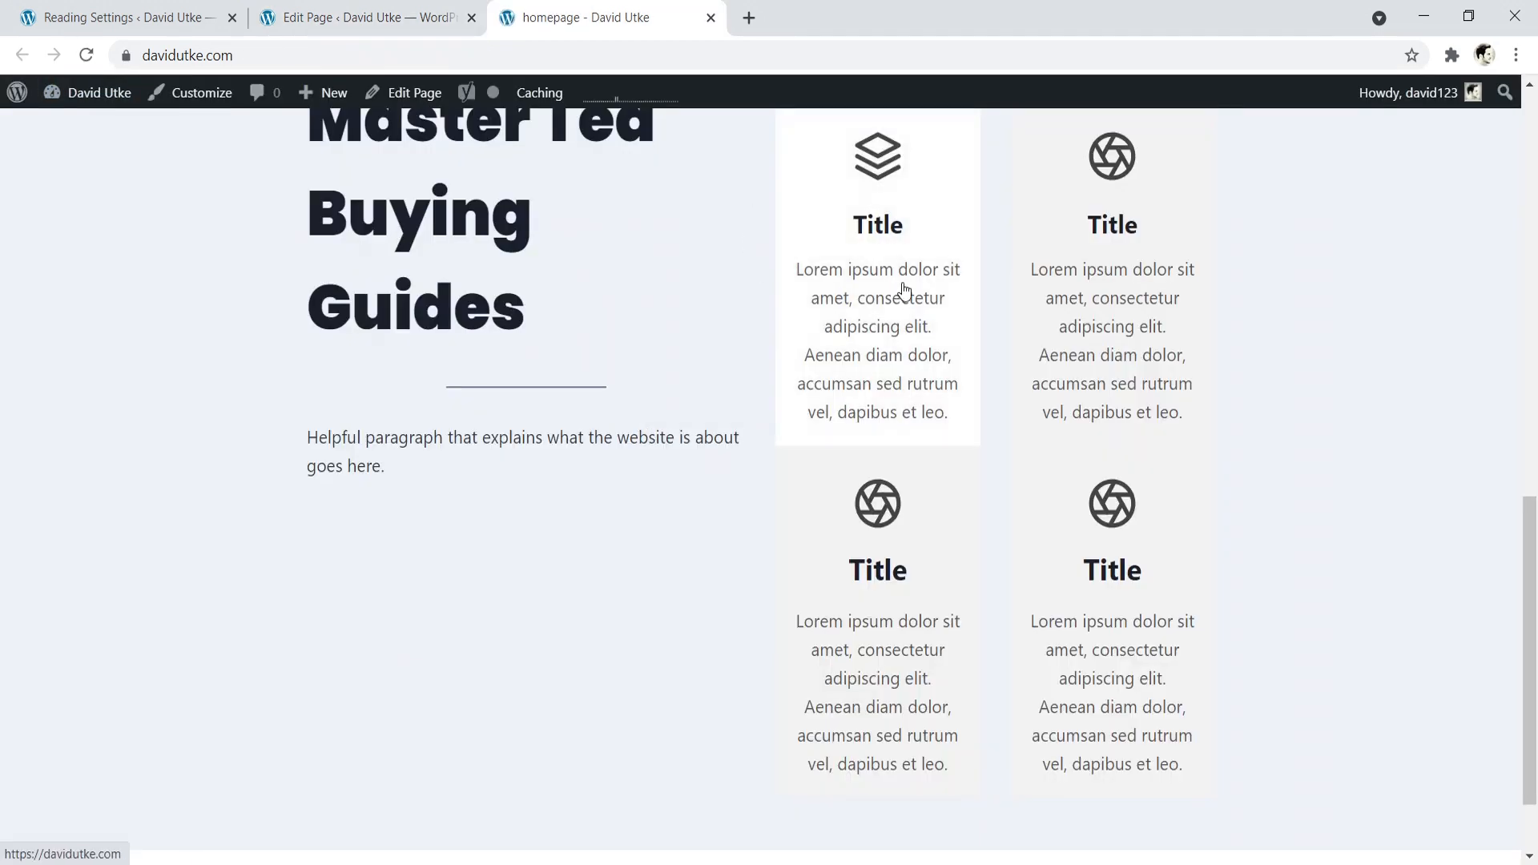
pyautogui.scroll(3, 809, 301)
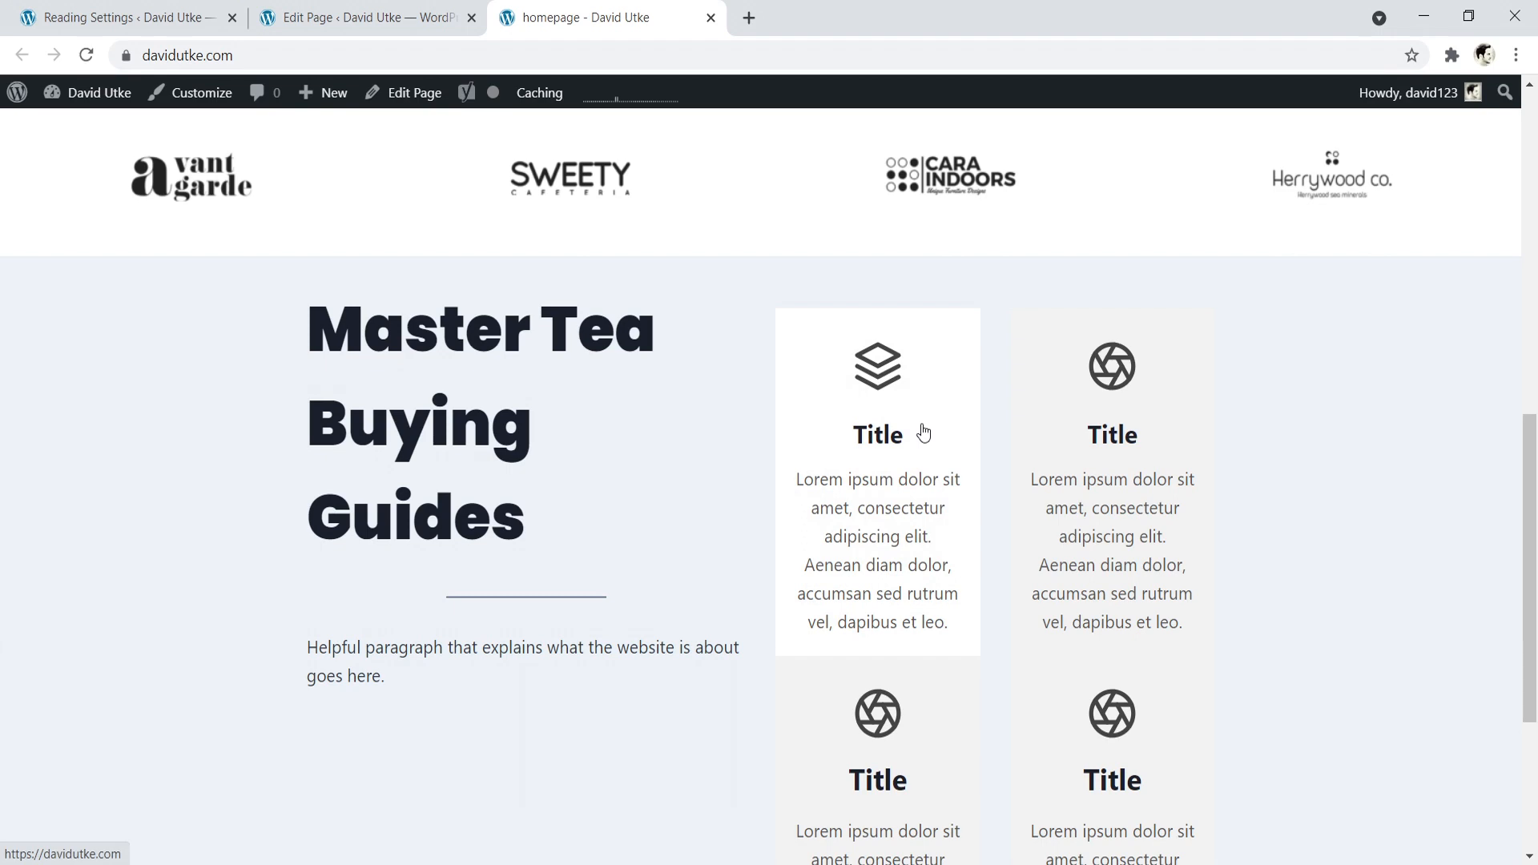
# - Examine the buying-guides section on the live homepage, including the heading, paragraph and four info boxes
pyautogui.moveTo(1529, 449); pyautogui.dragTo(1497, 569)
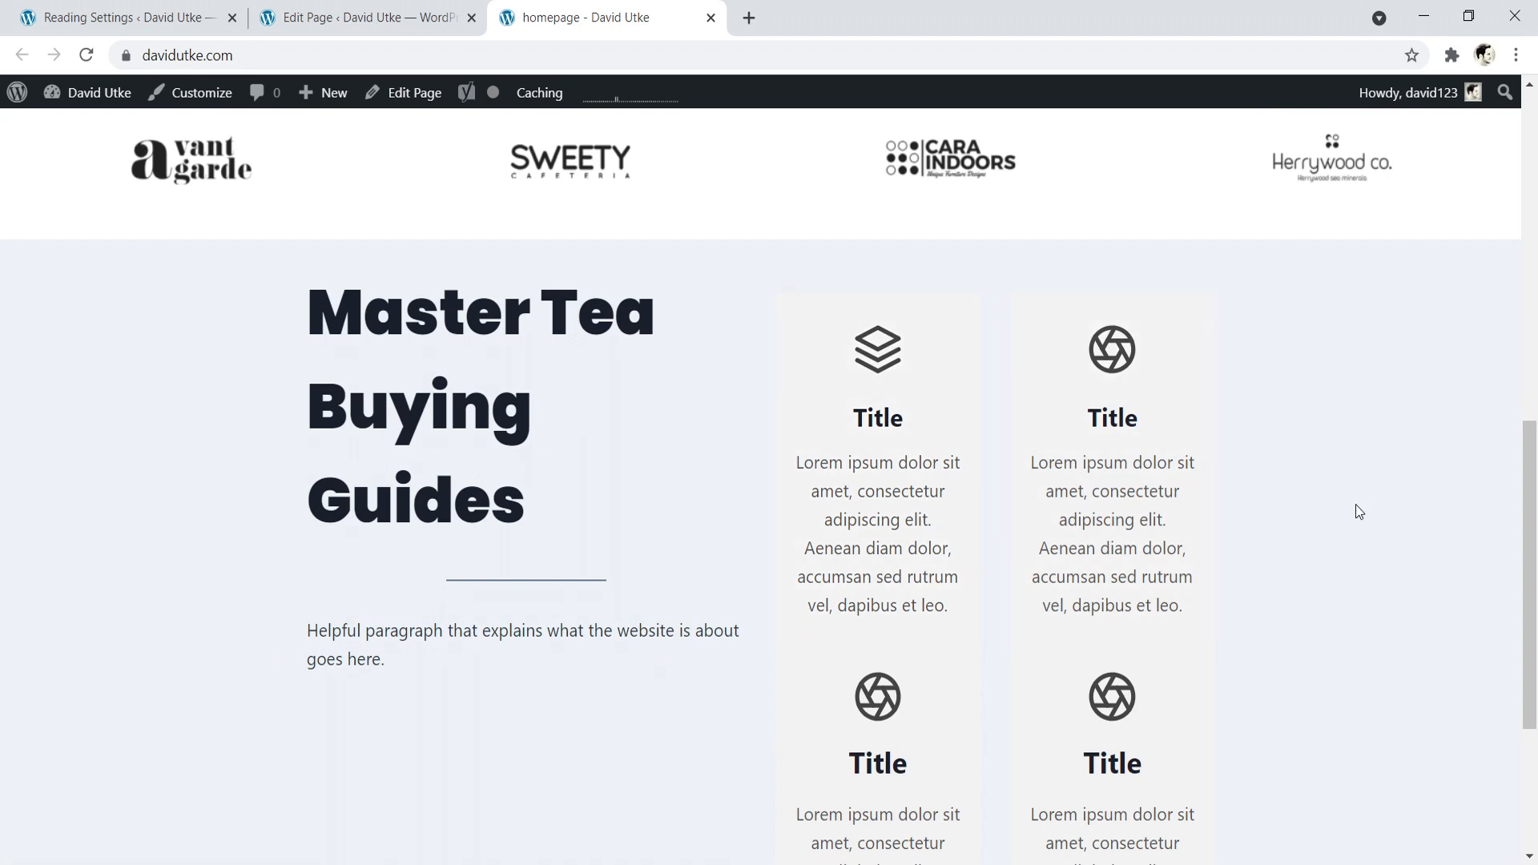
pyautogui.scroll(-1, 1448, 527)
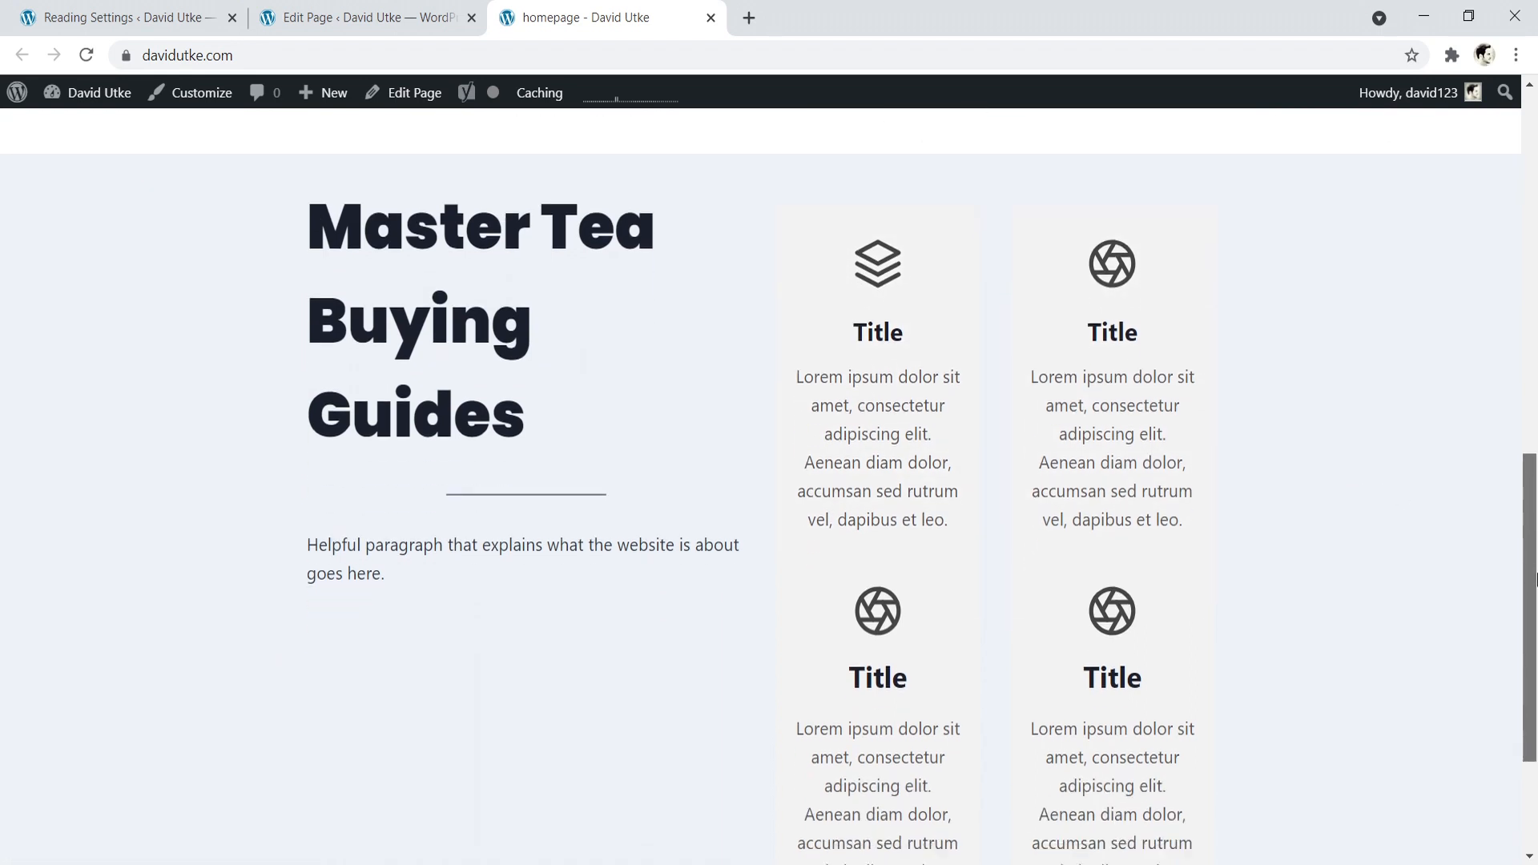
pyautogui.moveTo(309, 517); pyautogui.dragTo(385, 546)
pyautogui.click(374, 539)
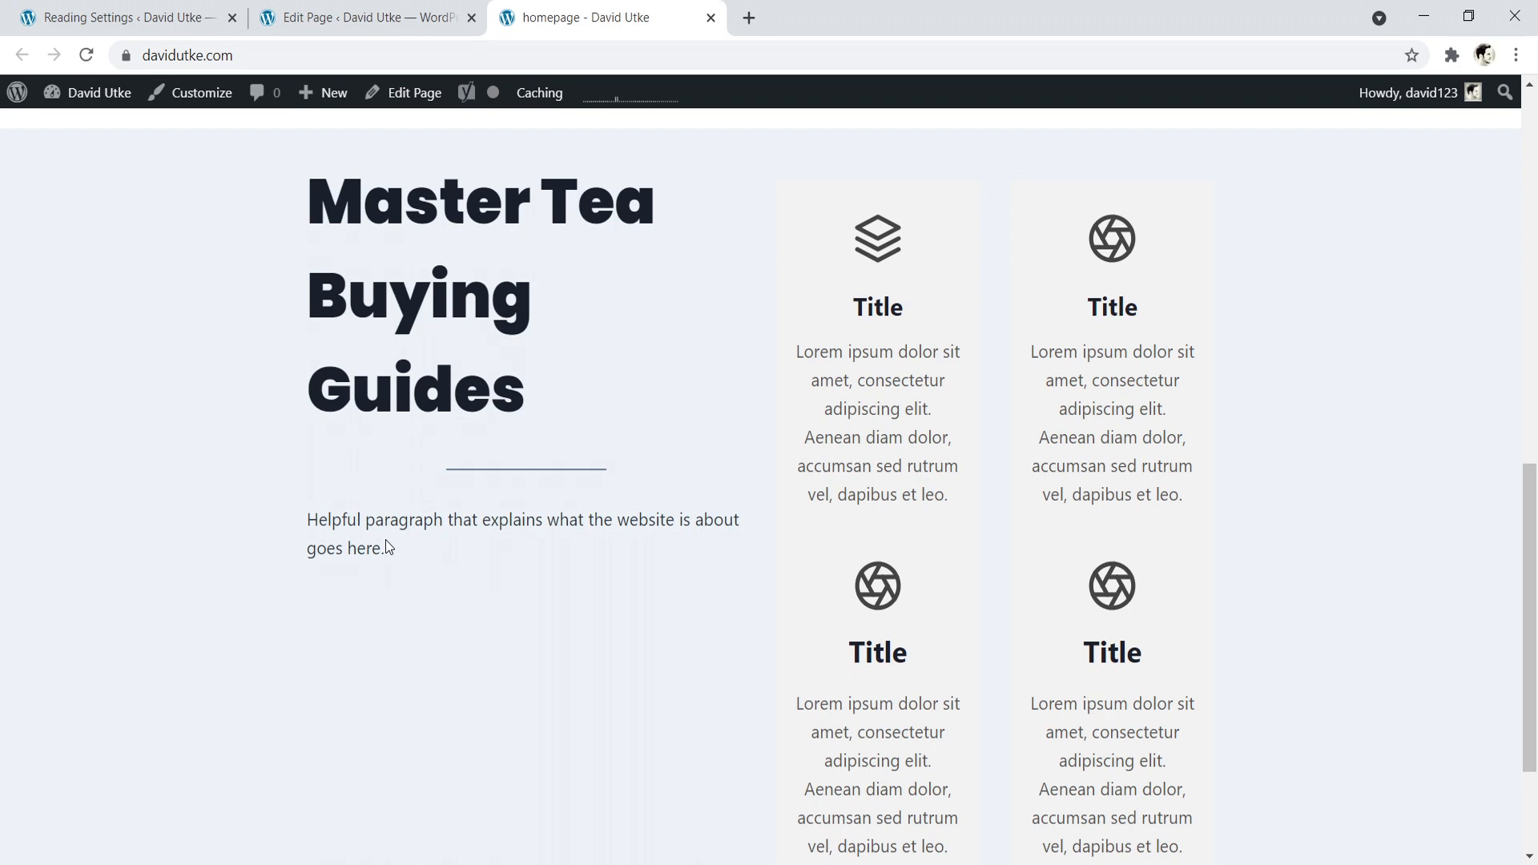
pyautogui.scroll(-1, 1248, 483)
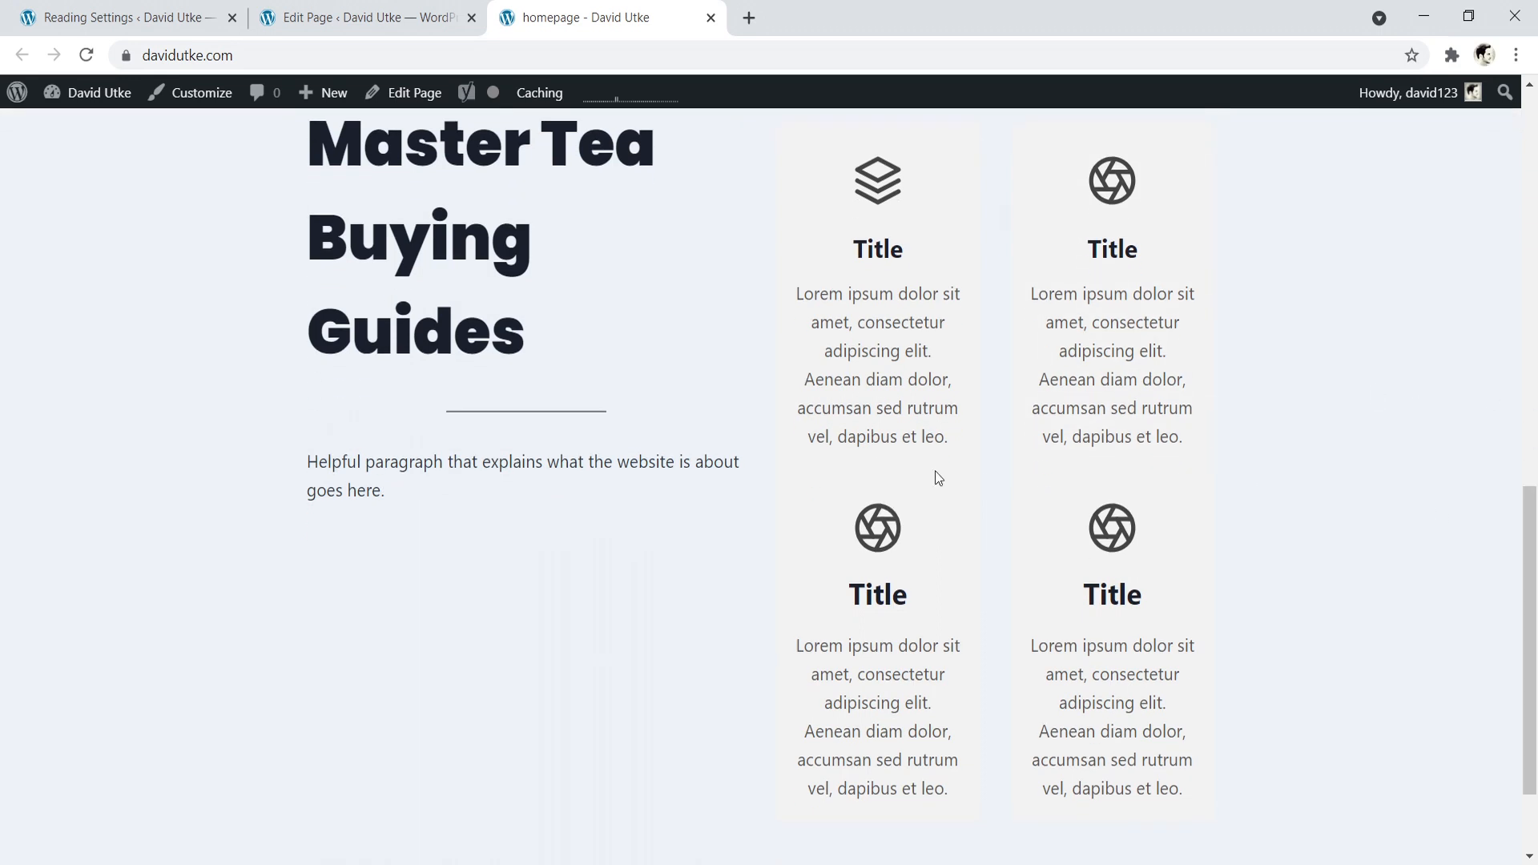
pyautogui.scroll(1, 963, 575)
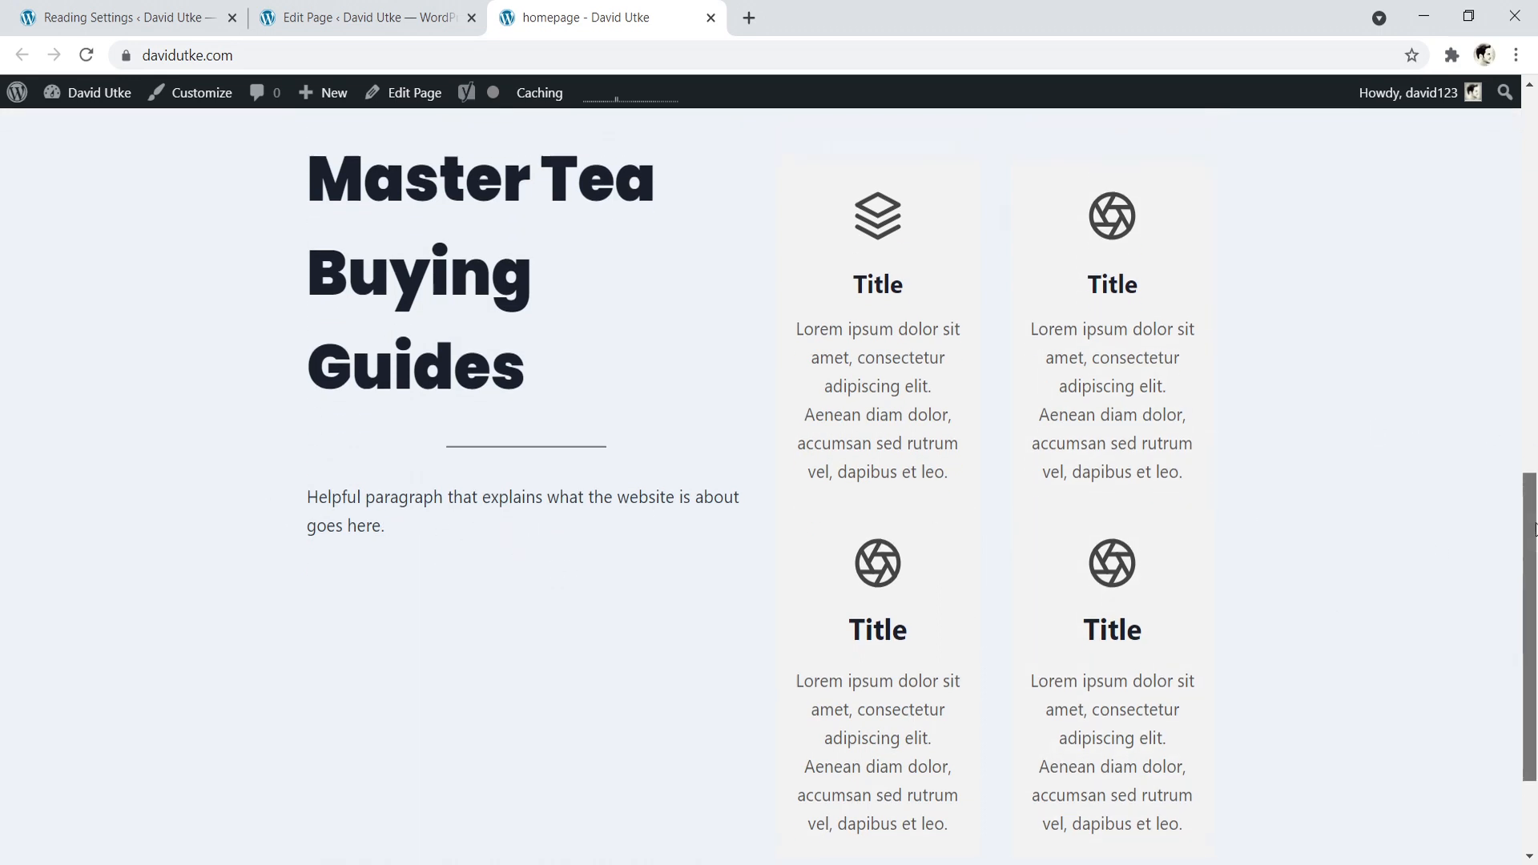
pyautogui.scroll(-3, 804, 516)
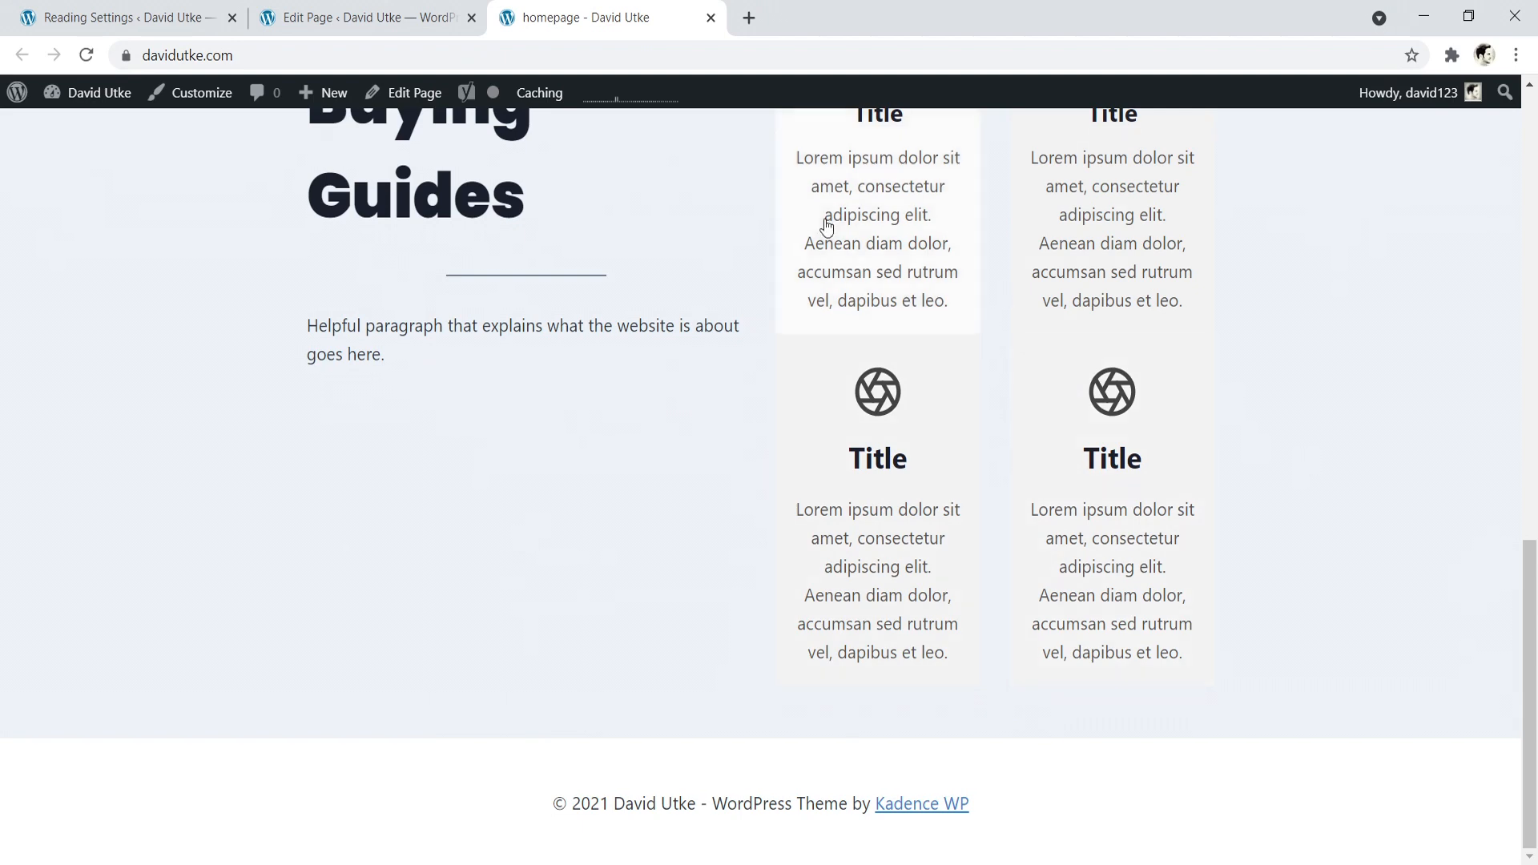
# - Back in the page editor, set the buying-guides row layout's Custom Content Max Width to 1112 px
pyautogui.click(361, 17)
pyautogui.scroll(3, 442, 272)
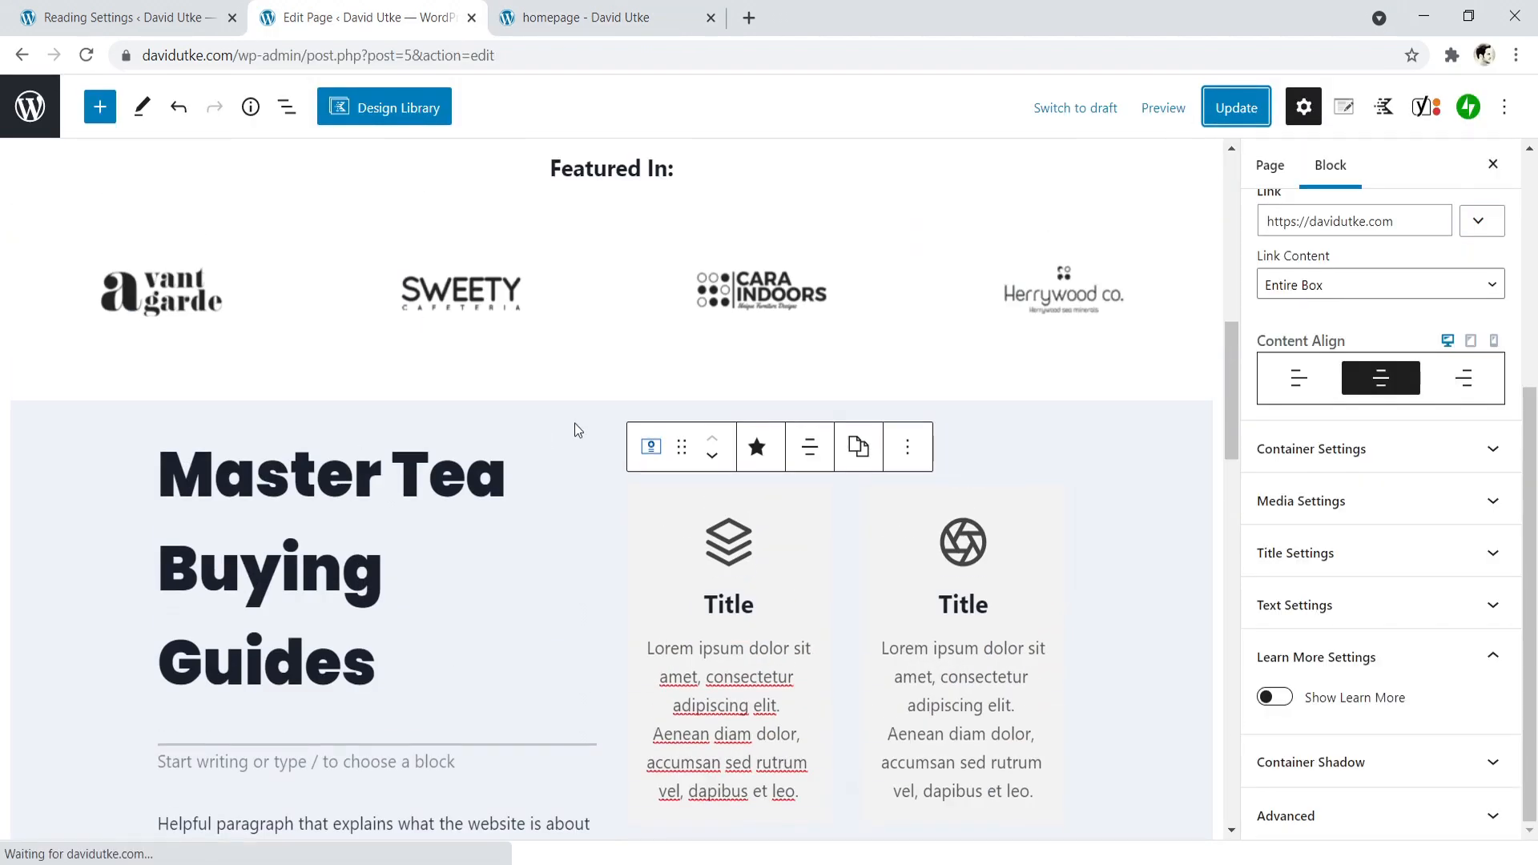
pyautogui.click(576, 443)
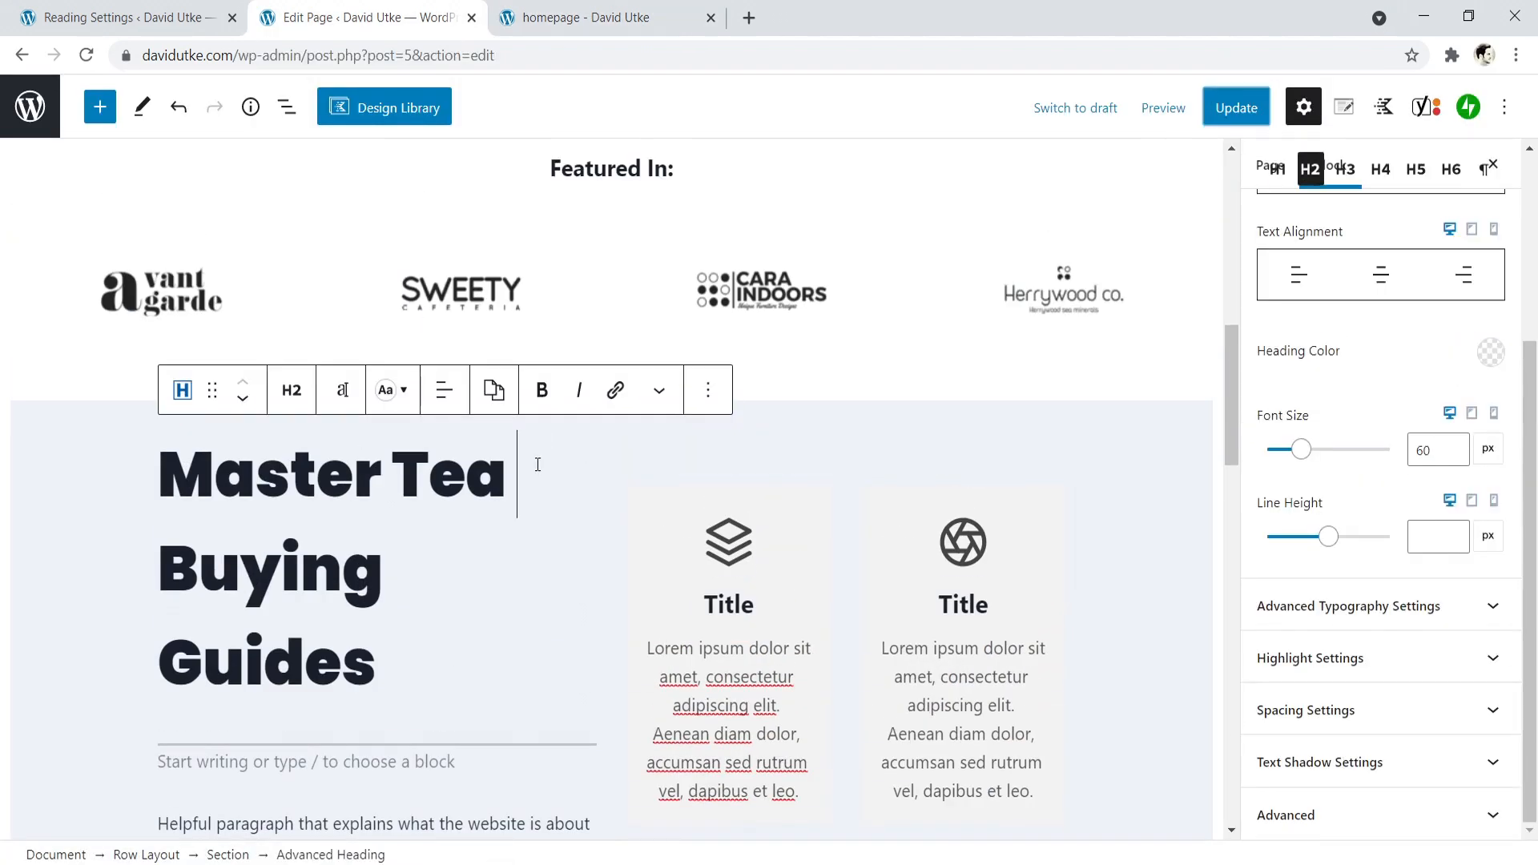
pyautogui.click(685, 438)
pyautogui.scroll(-3, 559, 425)
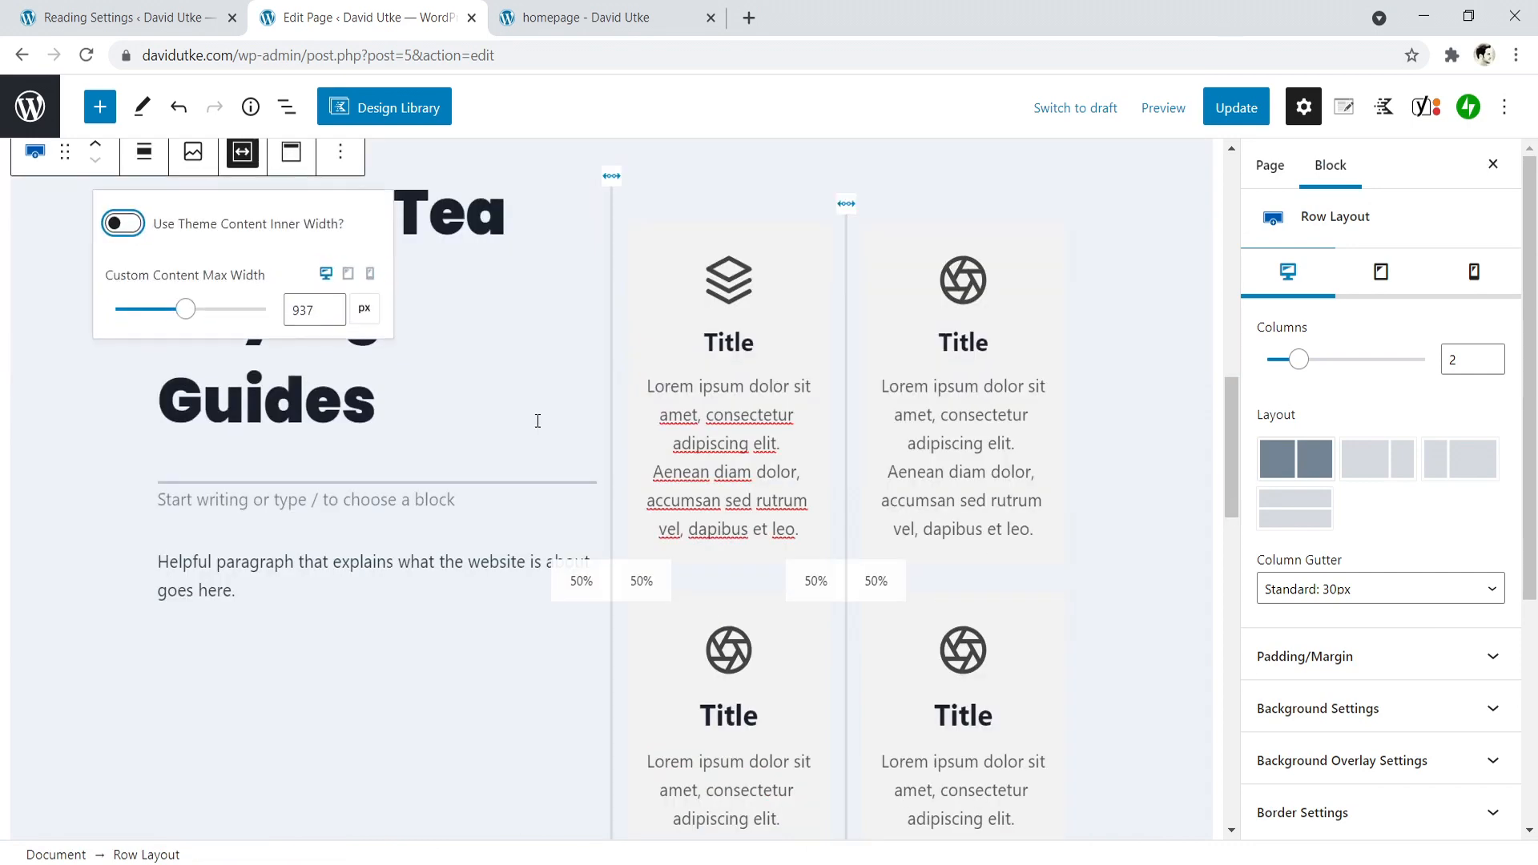
pyautogui.scroll(3, 535, 396)
pyautogui.click(514, 382)
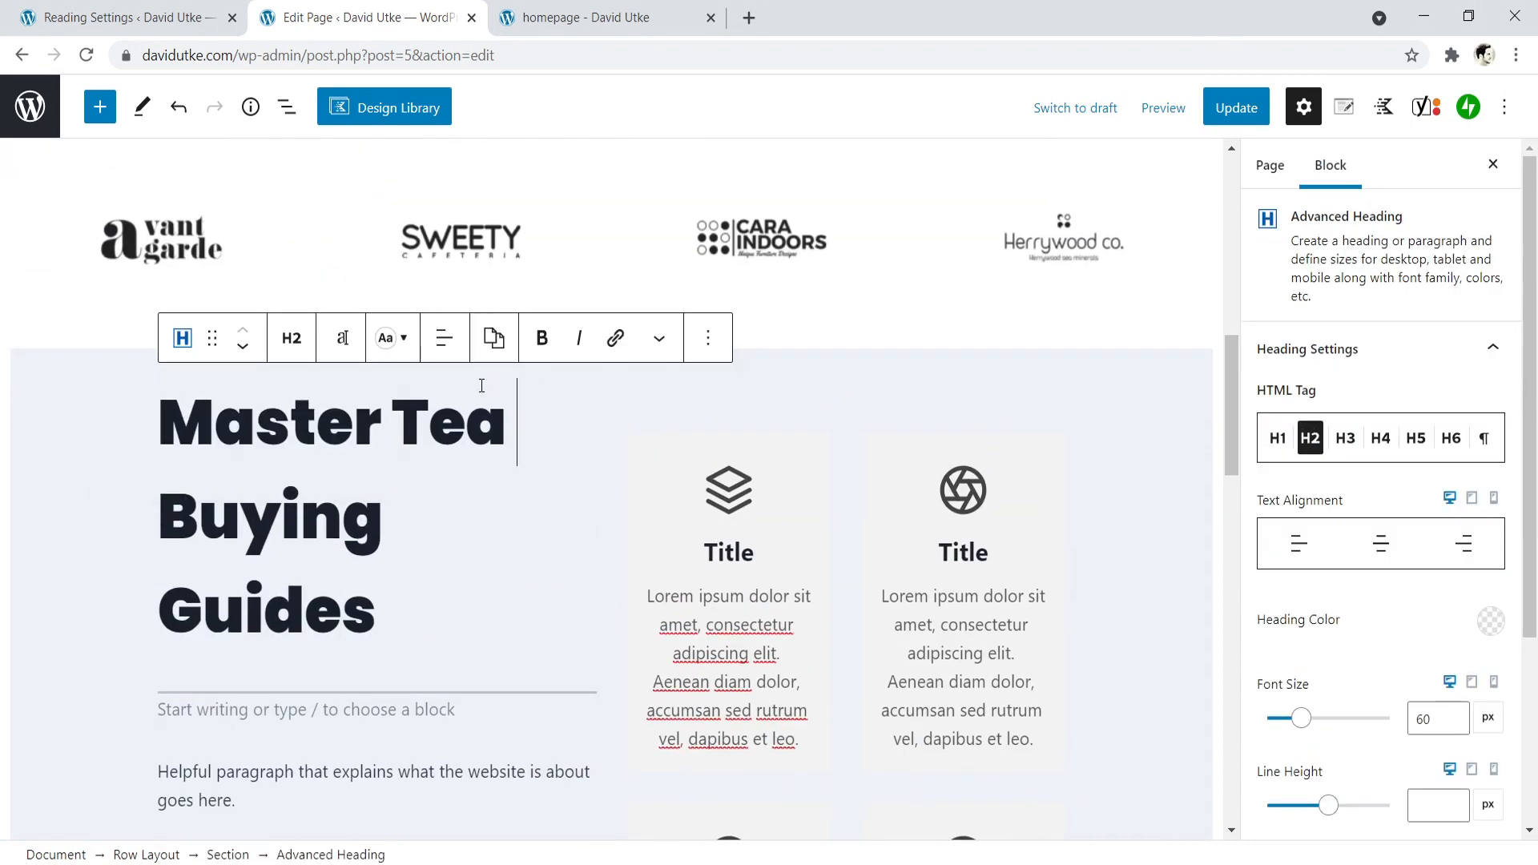
pyautogui.click(51, 382)
pyautogui.scroll(-3, 53, 377)
pyautogui.scroll(2, 56, 371)
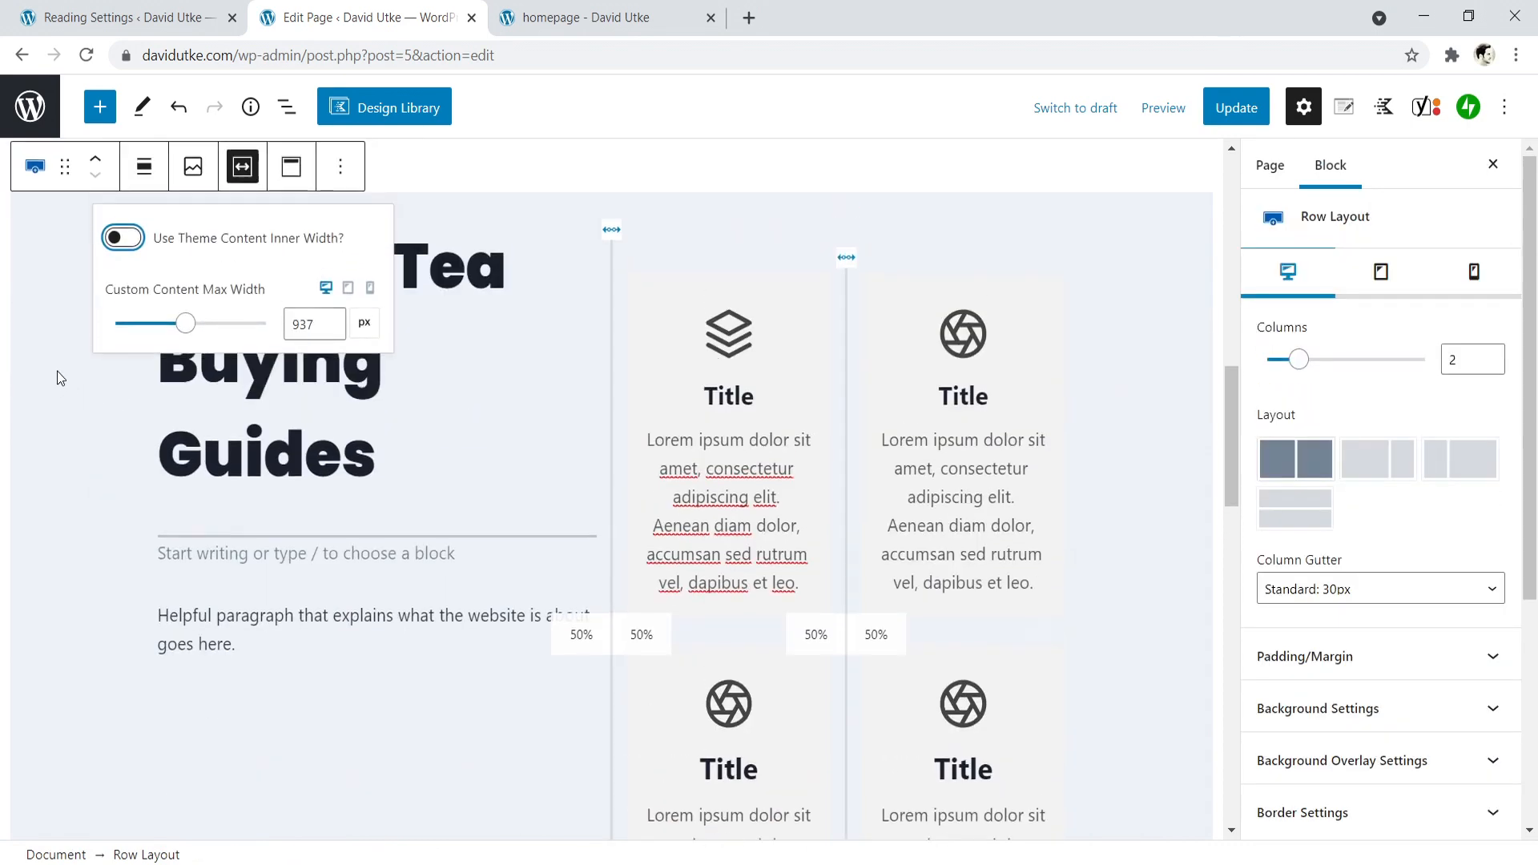
pyautogui.moveTo(187, 362); pyautogui.dragTo(198, 366)
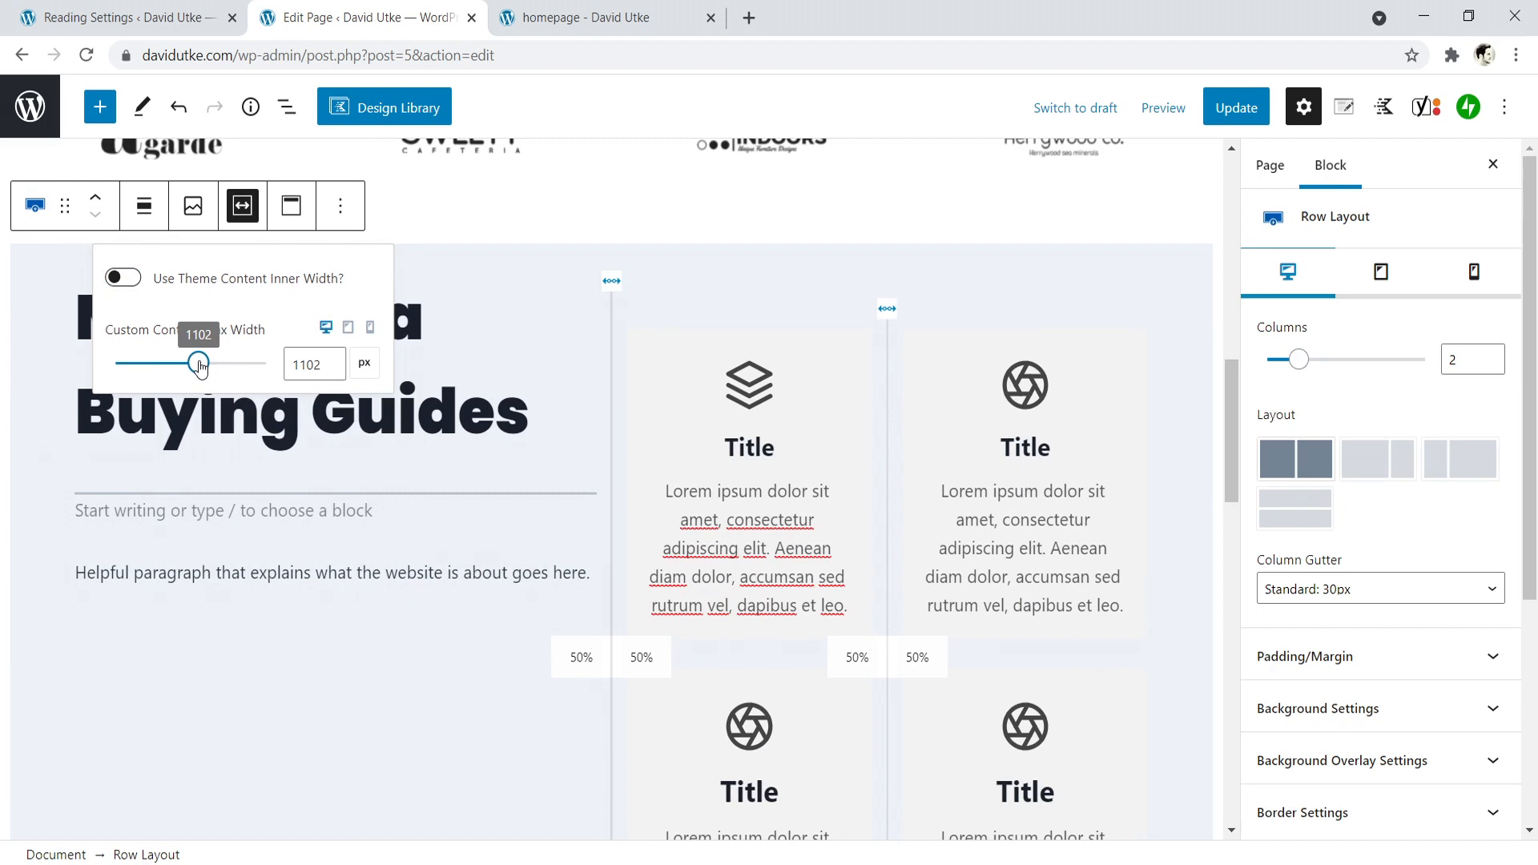
pyautogui.moveTo(197, 366); pyautogui.dragTo(200, 365)
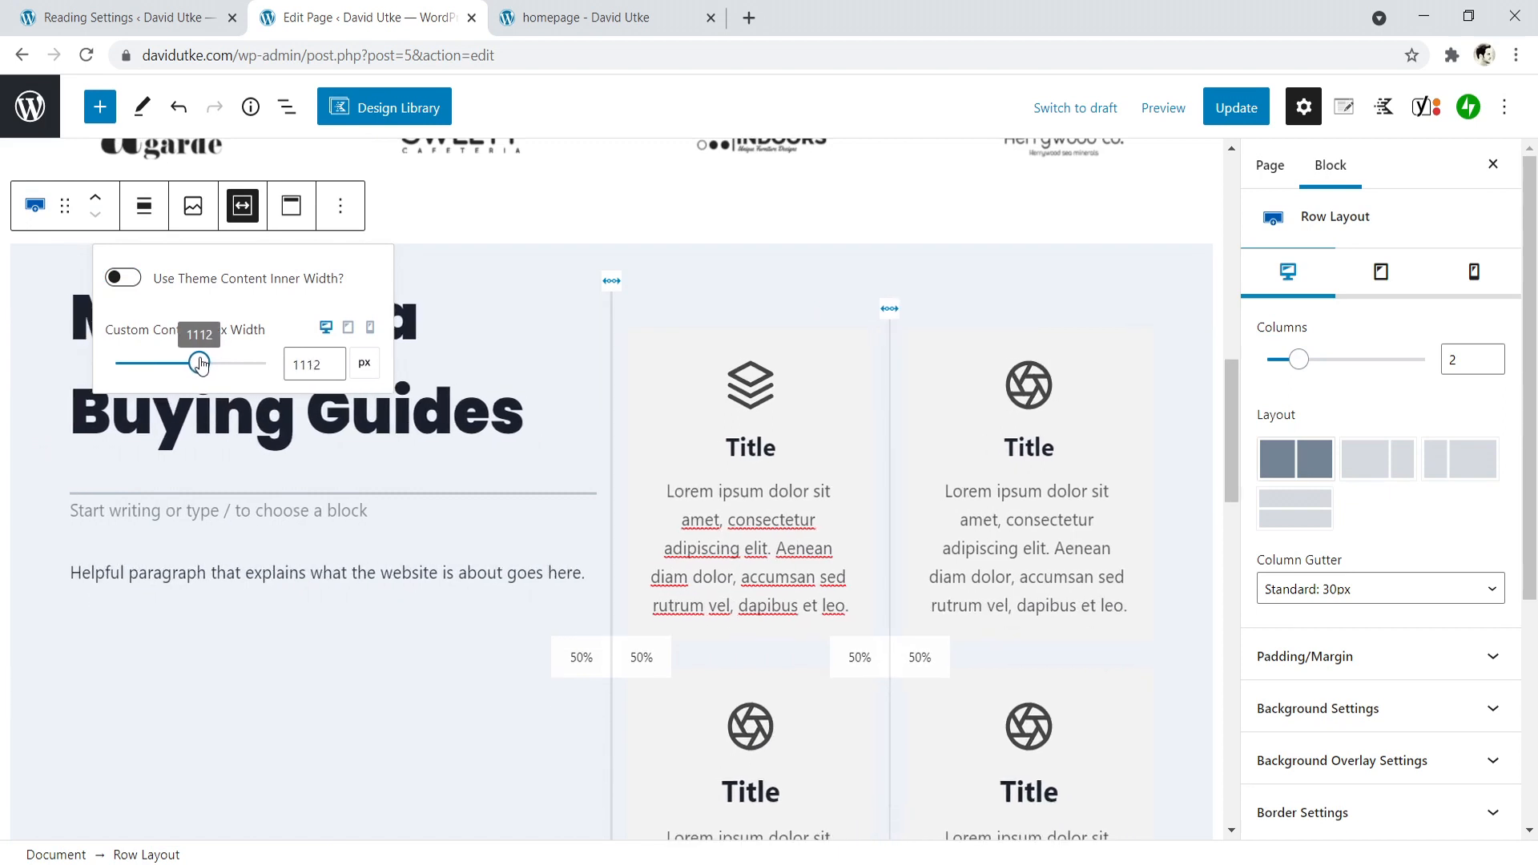
# - Update the page, reload the live homepage, and check the buying-guides section's width and layout down to the footer
pyautogui.click(1236, 107)
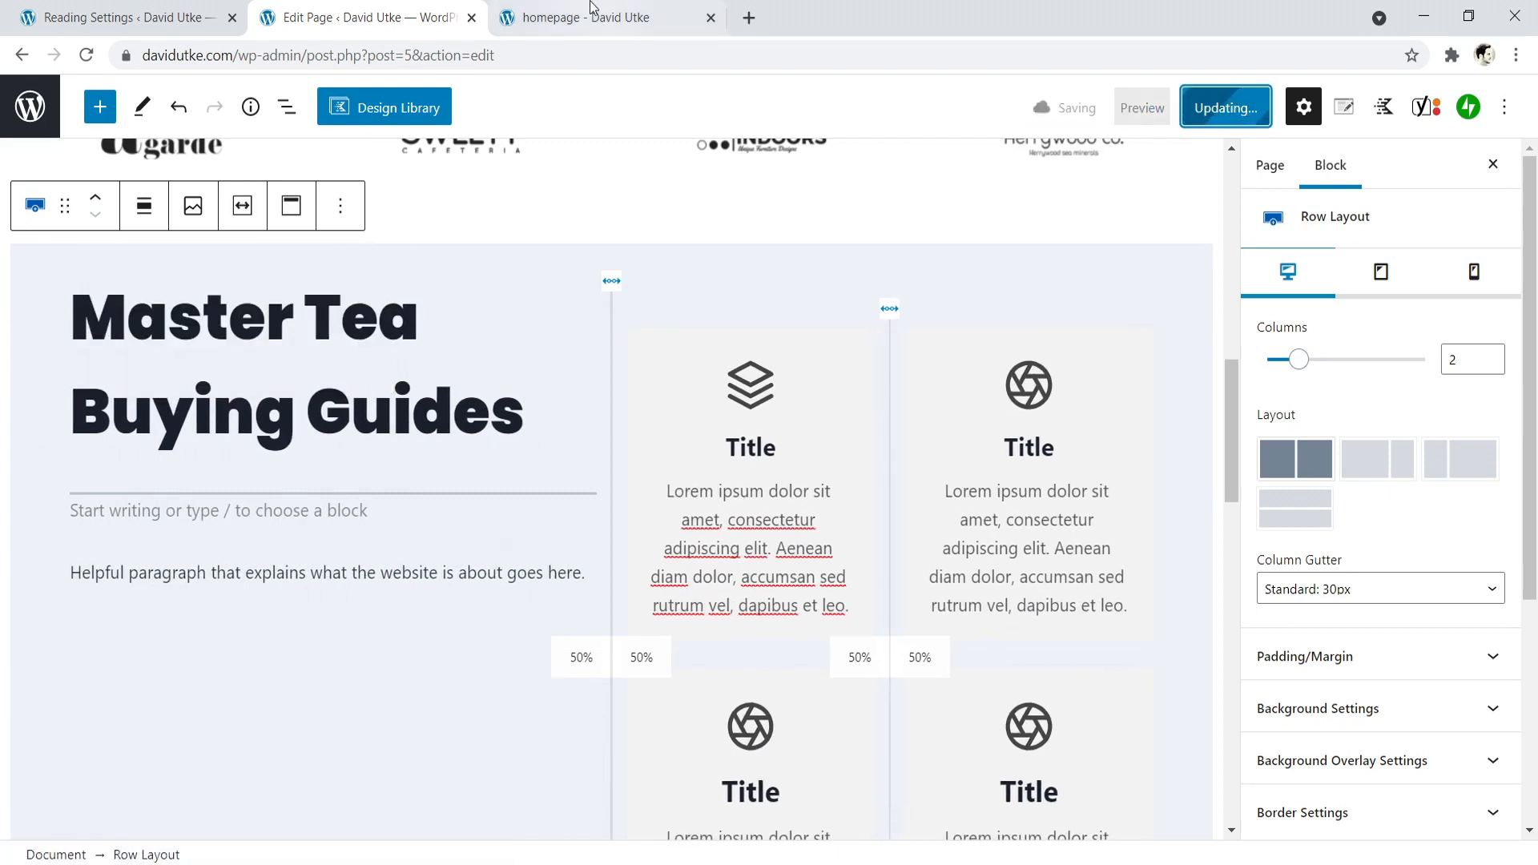
pyautogui.click(585, 14)
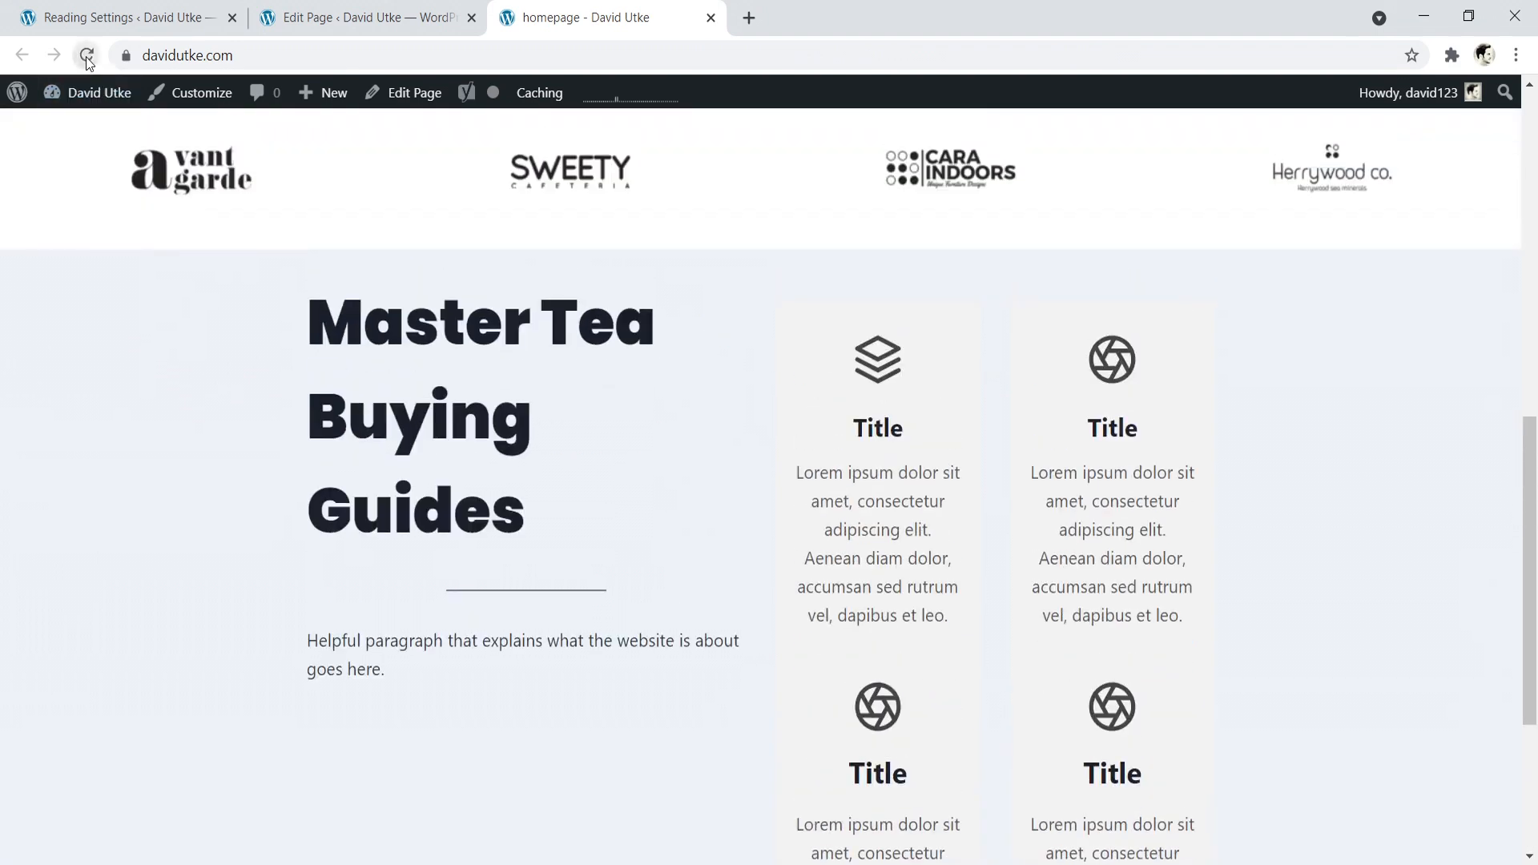
pyautogui.click(86, 55)
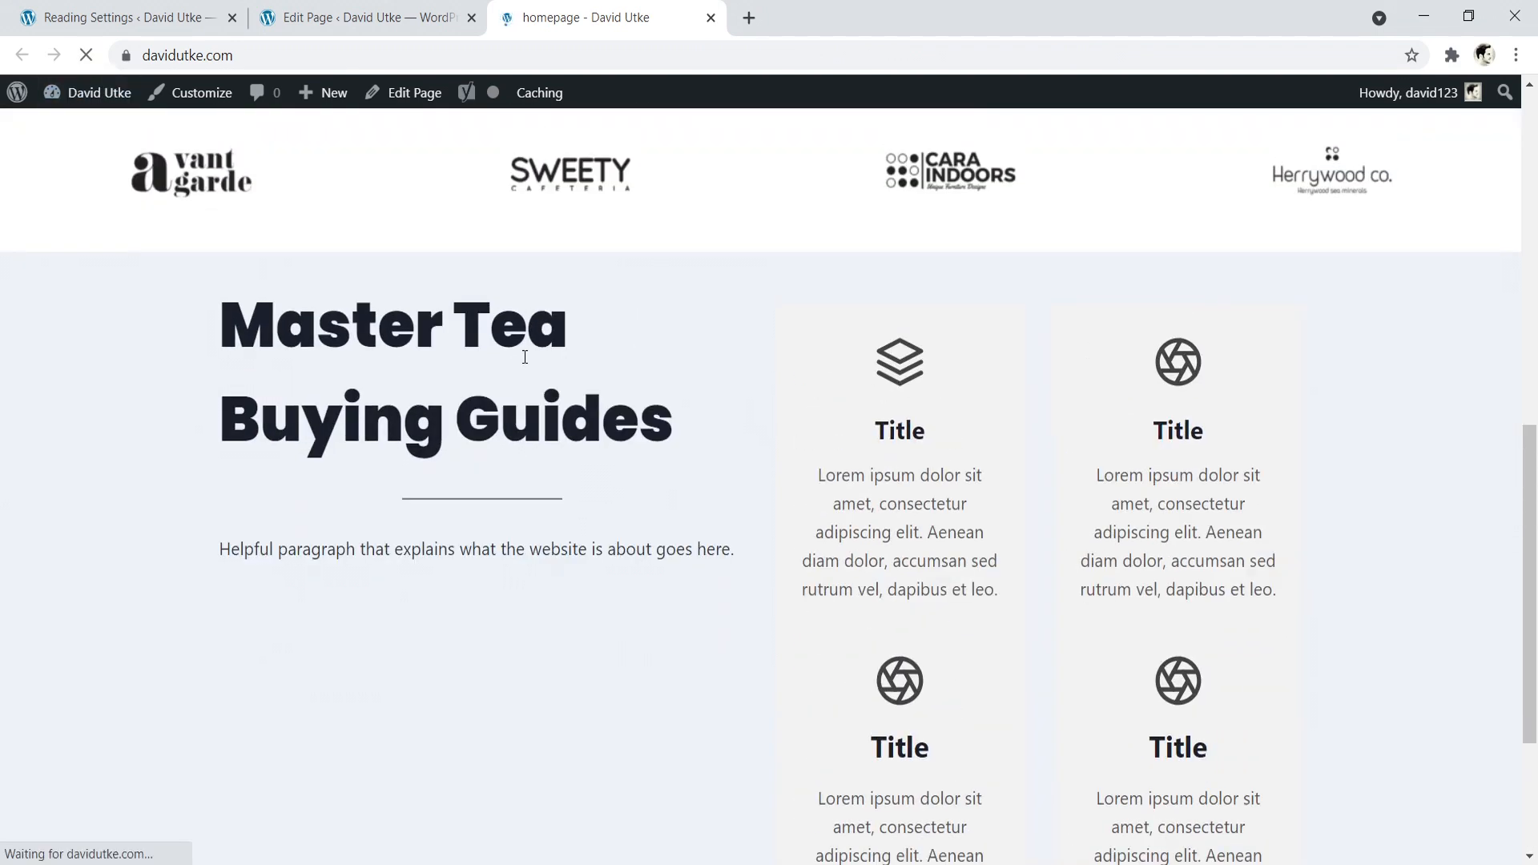
pyautogui.moveTo(1536, 565); pyautogui.dragTo(1537, 530)
pyautogui.scroll(-3, 1379, 537)
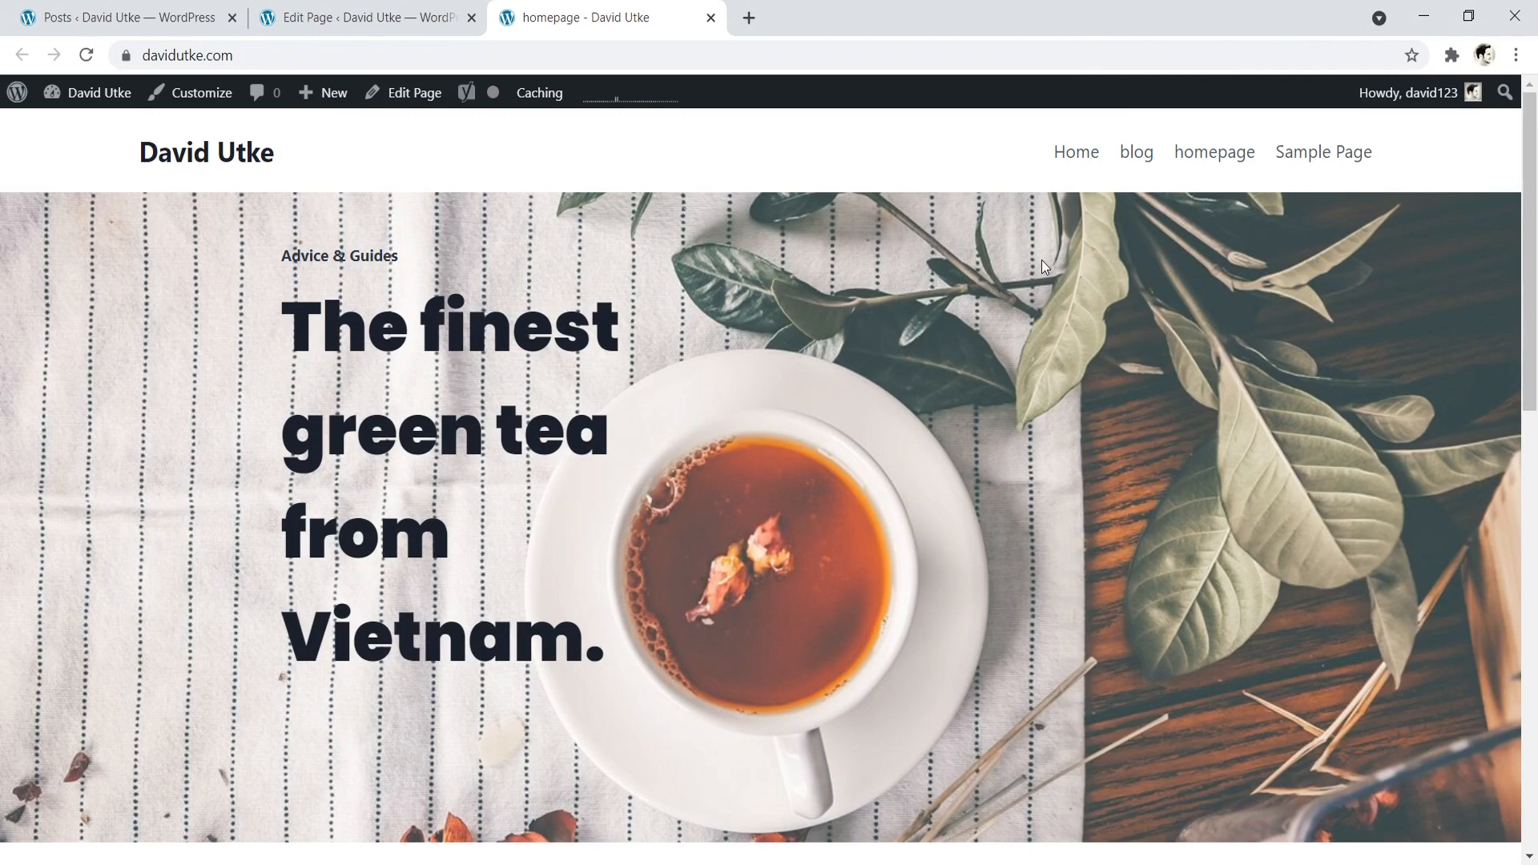
pyautogui.moveTo(1526, 141); pyautogui.dragTo(1515, 571)
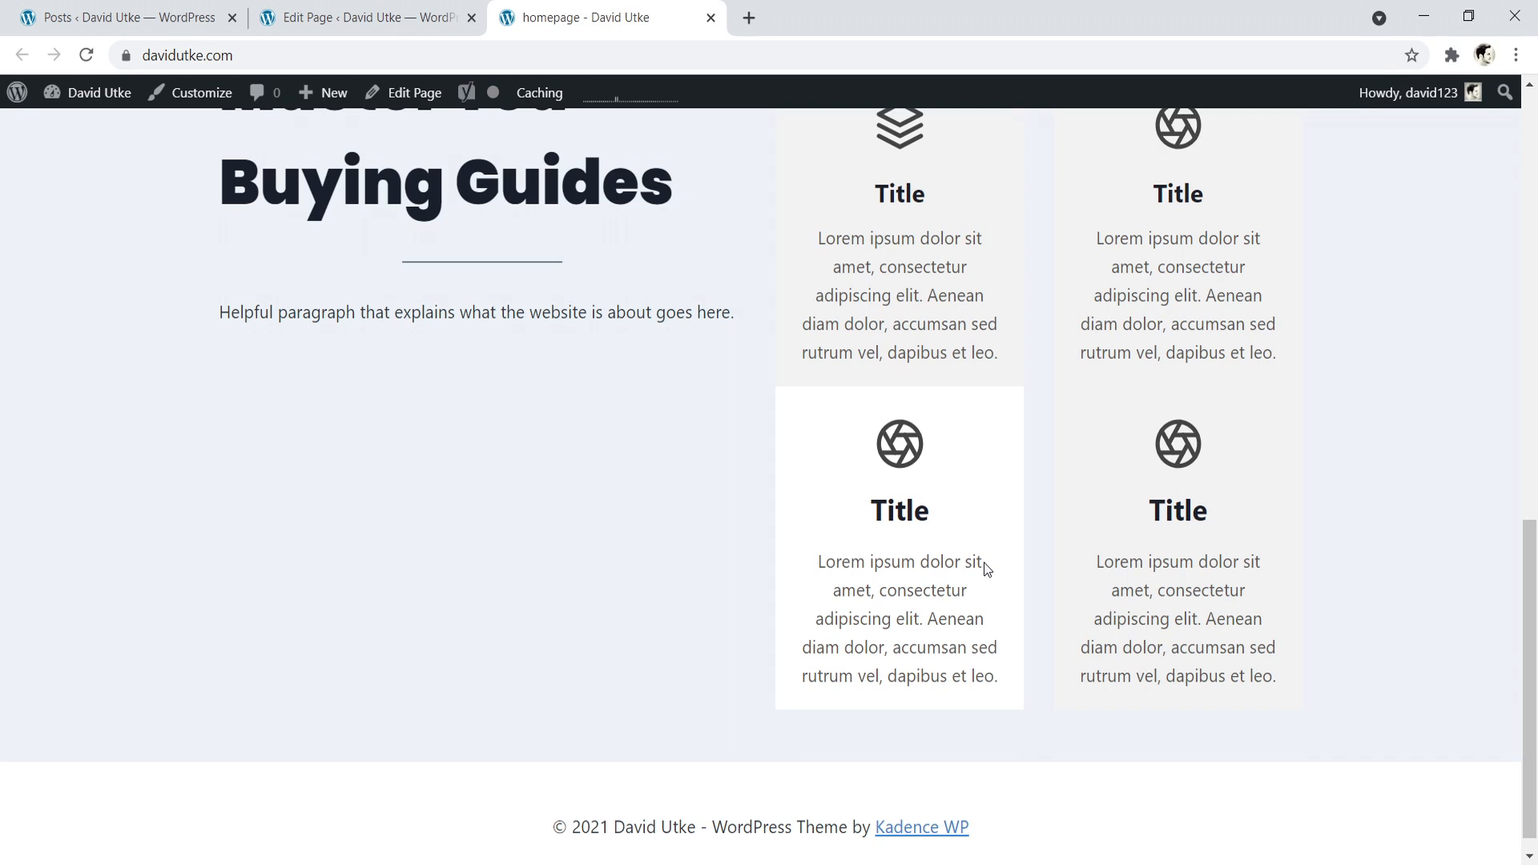
pyautogui.scroll(-1, 268, 713)
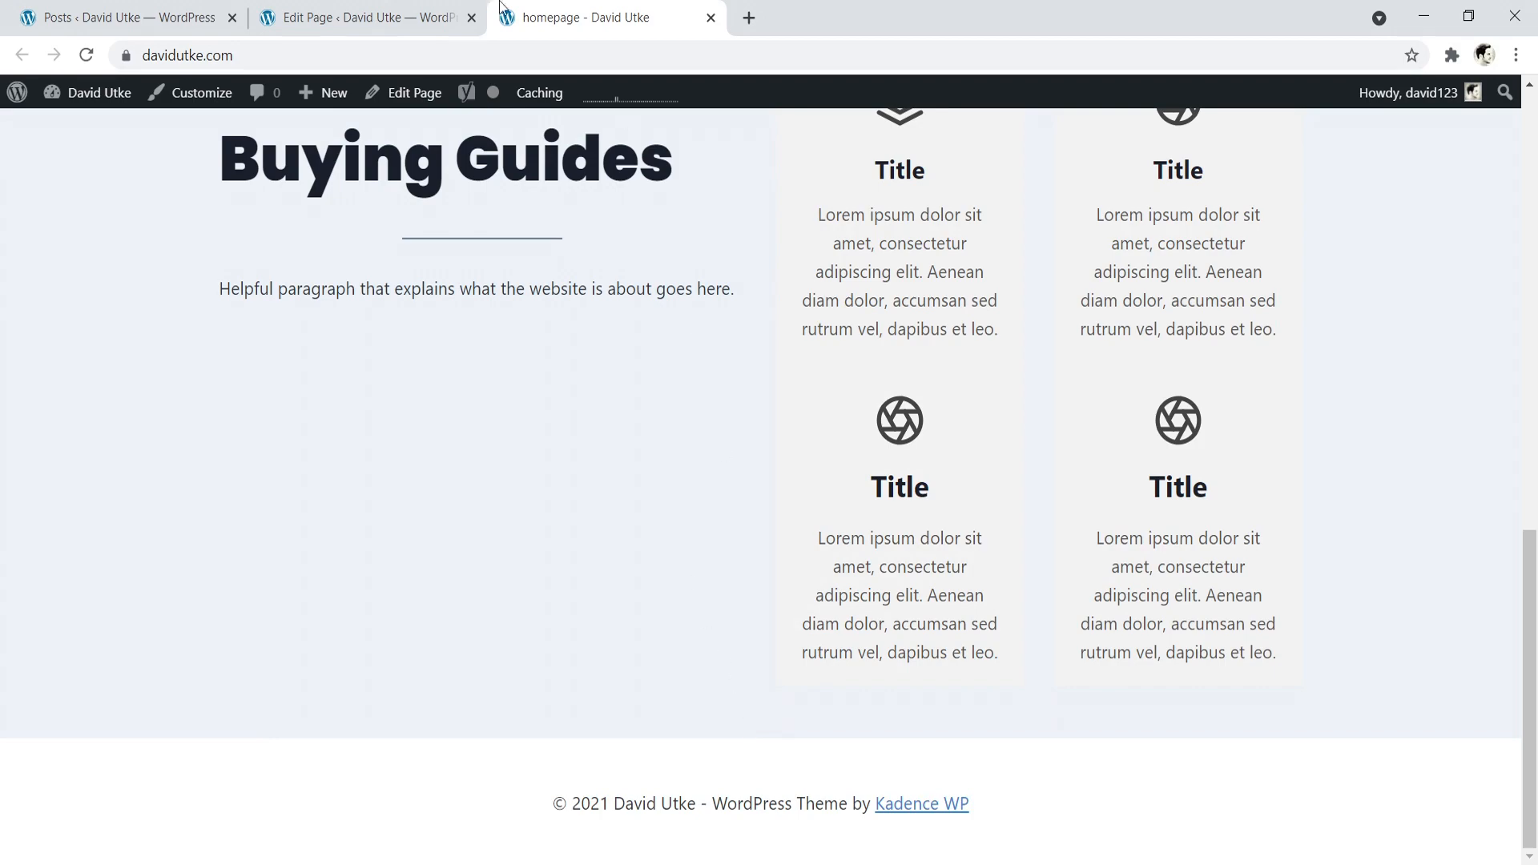
# - Back in the page editor, search the blocks for "blog" and insert a Posts block below the buying-guides row
pyautogui.click(432, 16)
pyautogui.moveTo(1246, 185); pyautogui.dragTo(1226, 515)
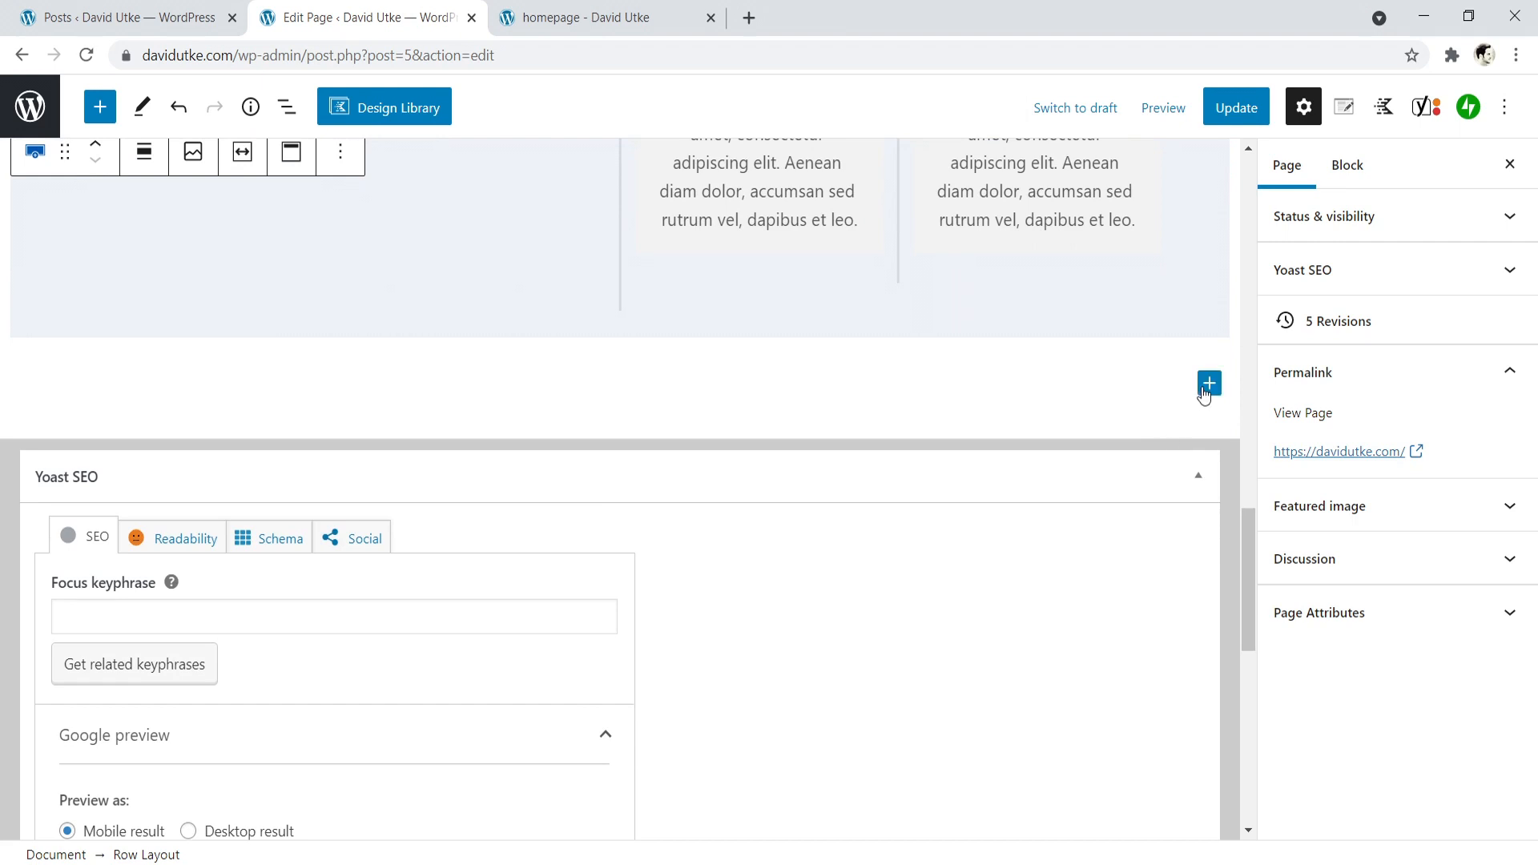
pyautogui.click(1205, 386)
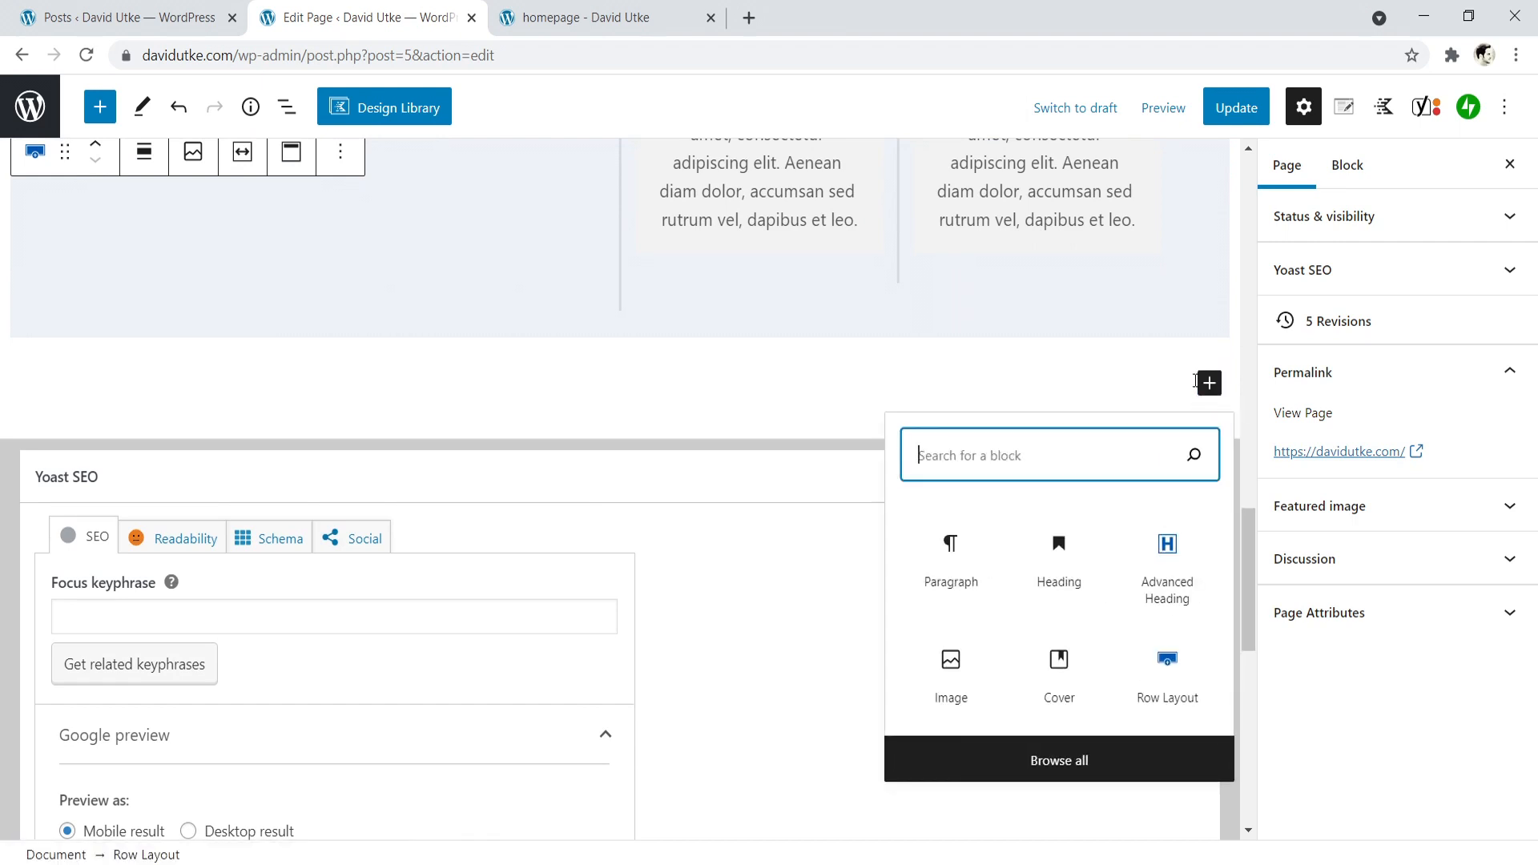
pyautogui.click(689, 19)
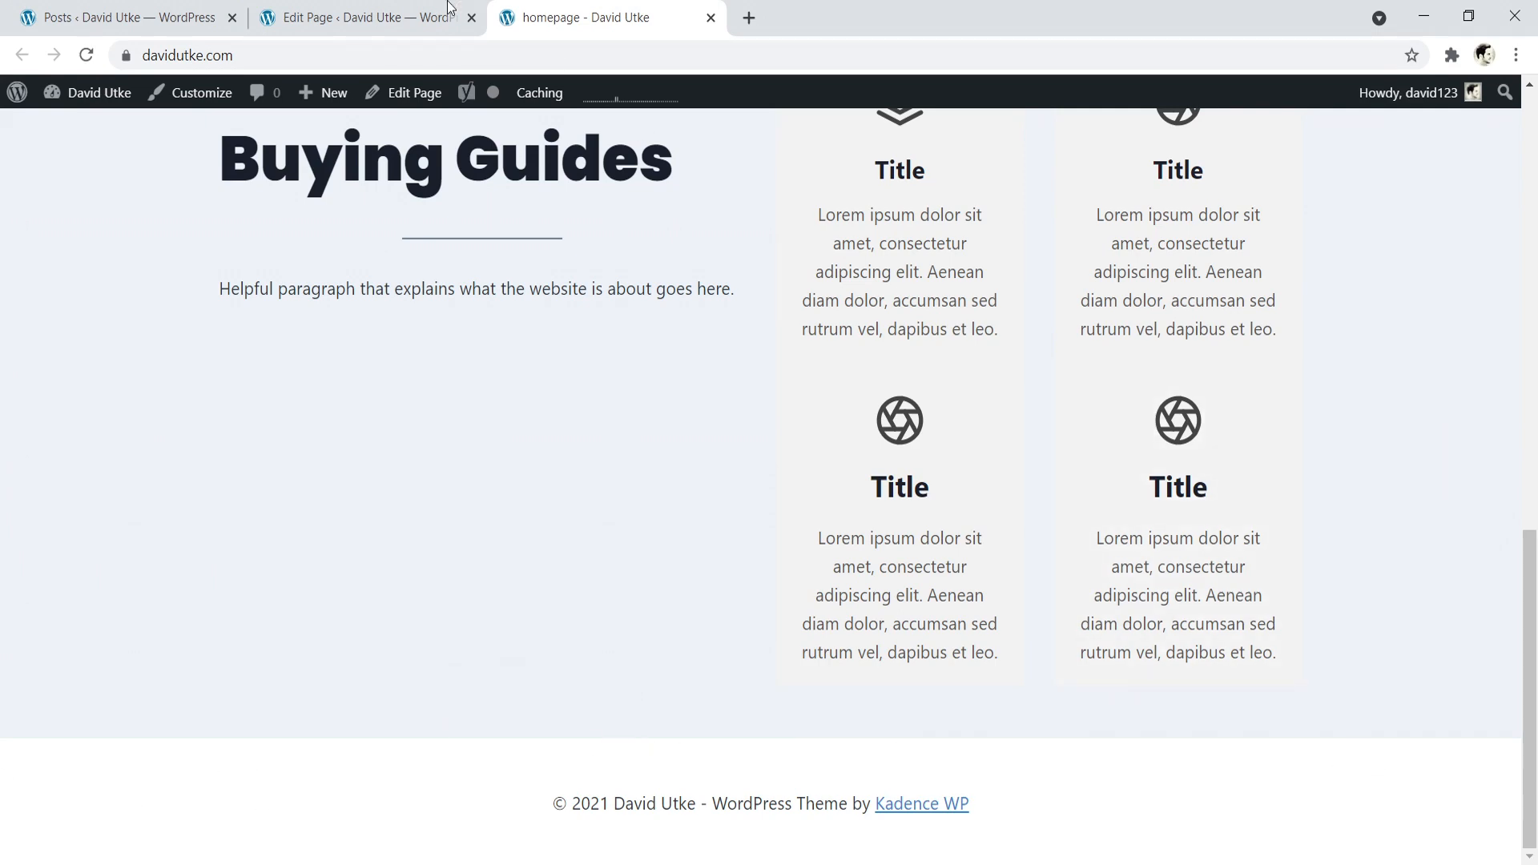
pyautogui.click(395, 8)
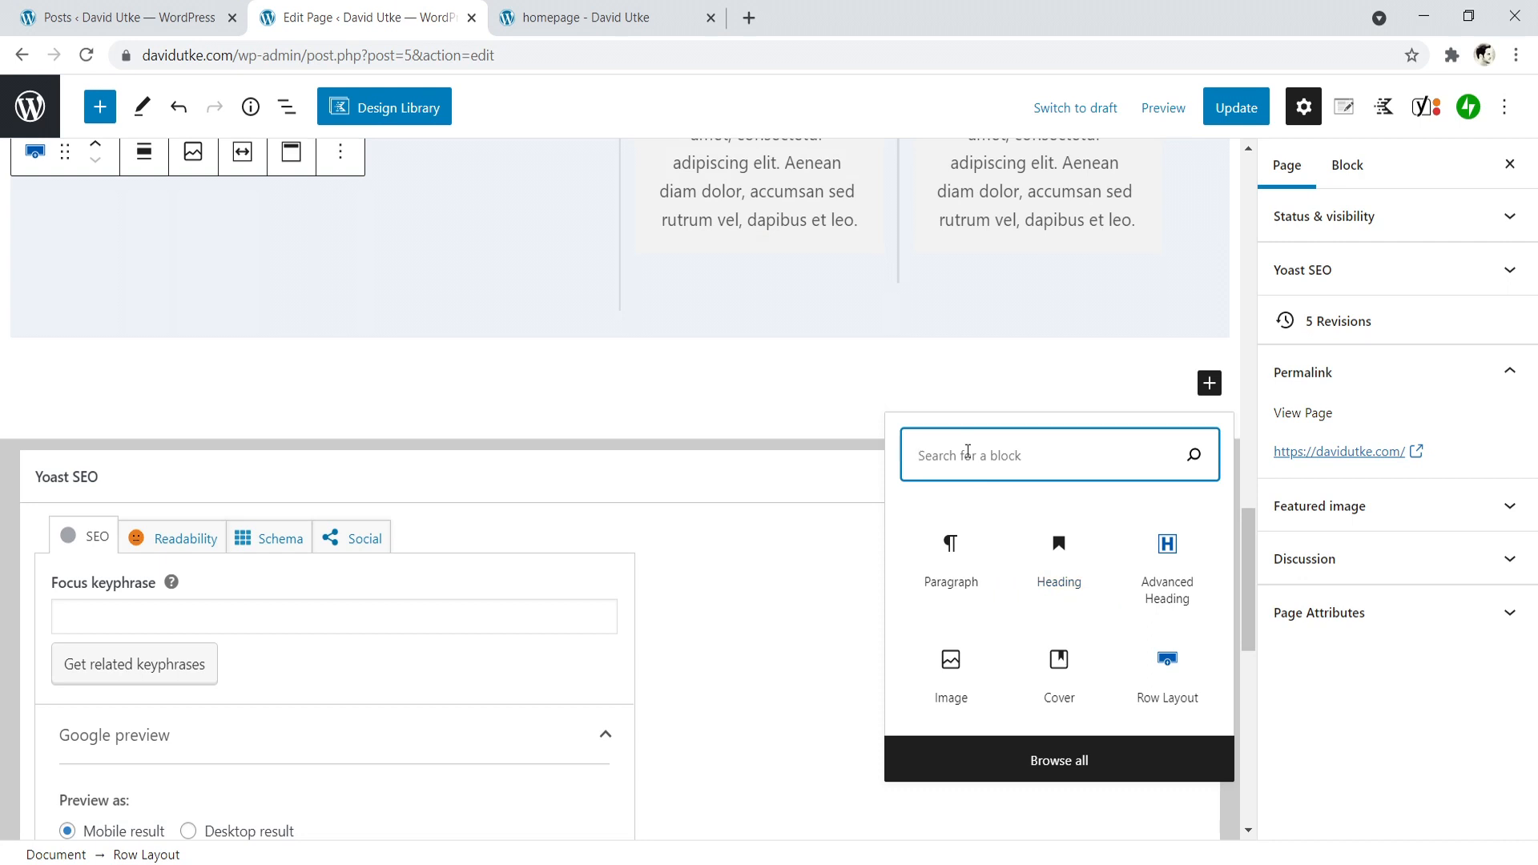
pyautogui.write('blo')
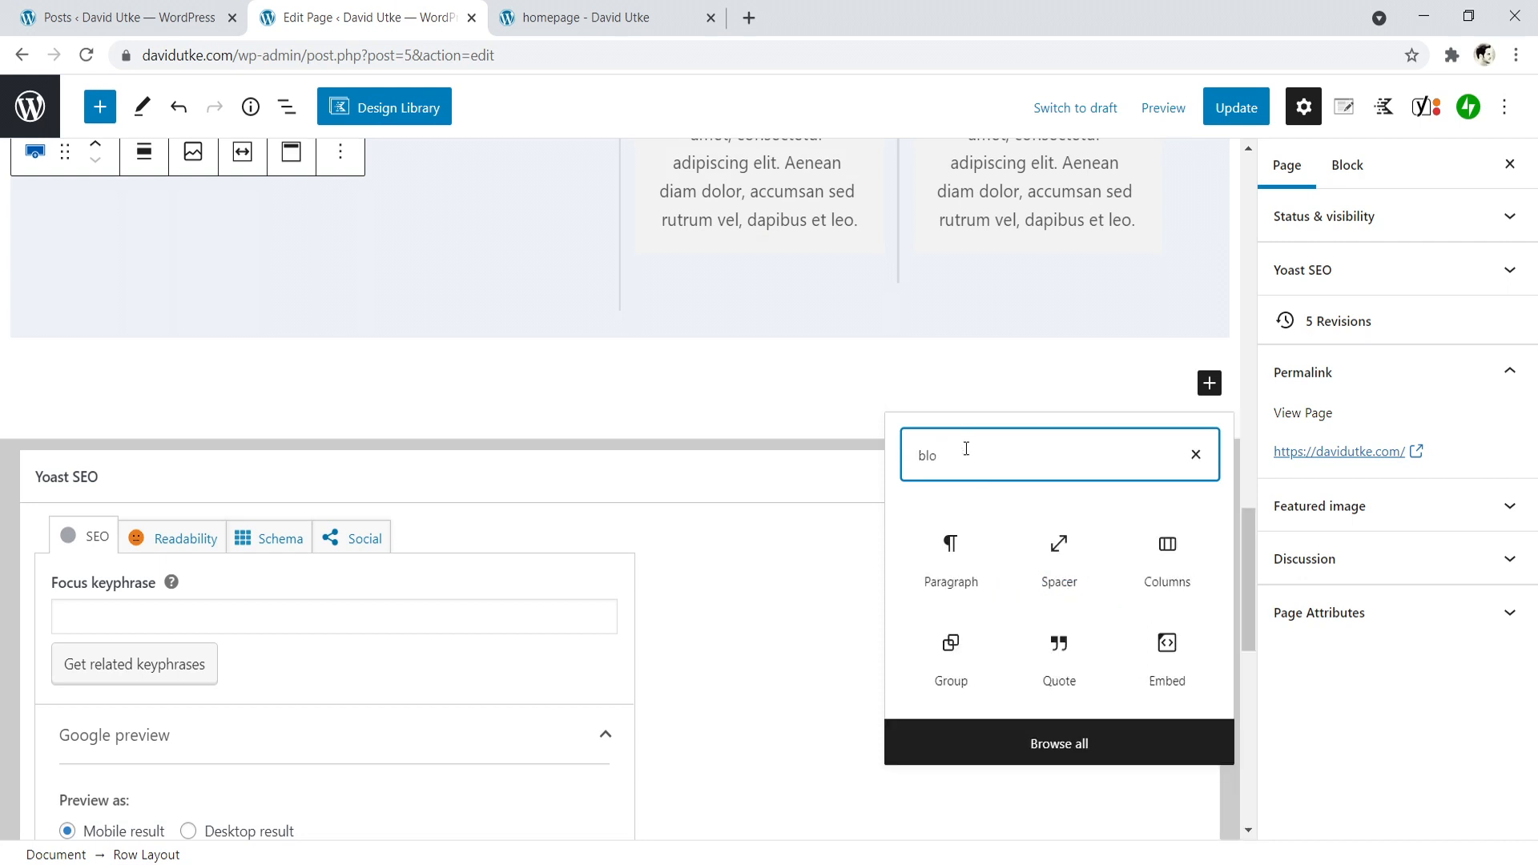
pyautogui.press('BackSpace')
pyautogui.write('og')
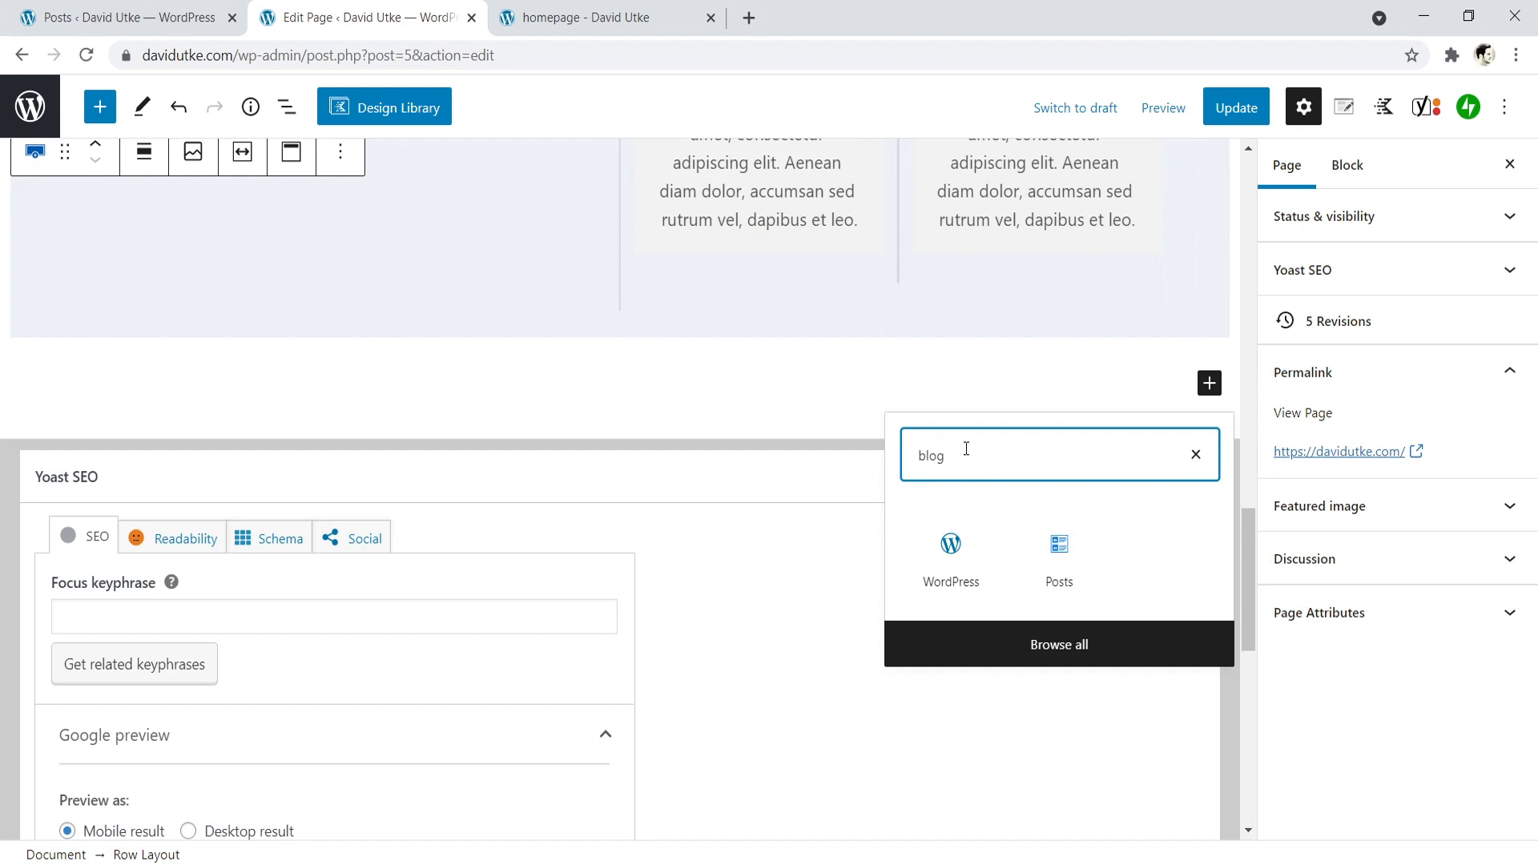
pyautogui.click(1059, 561)
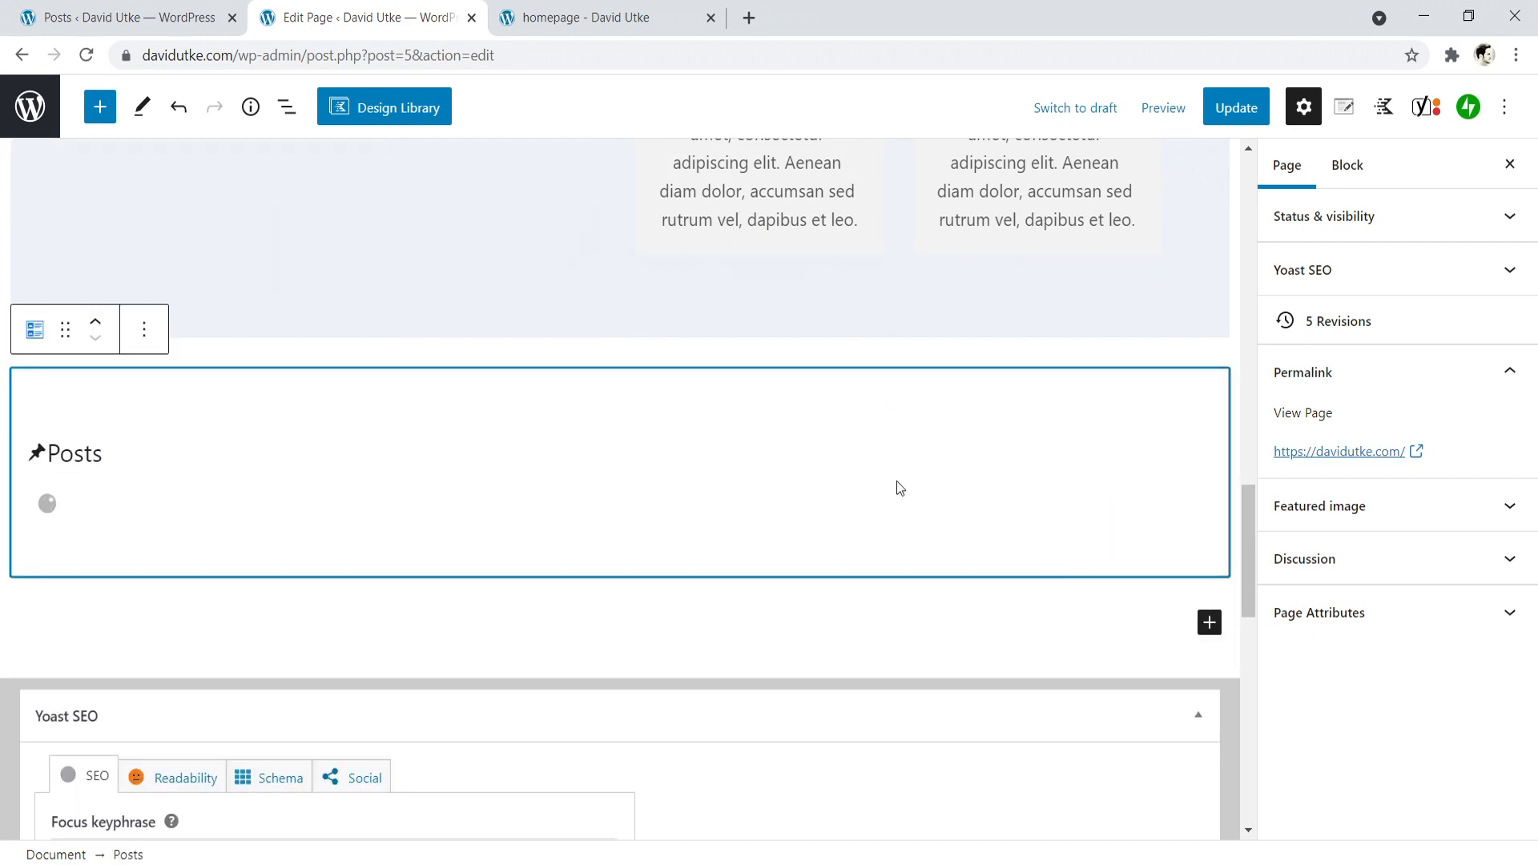
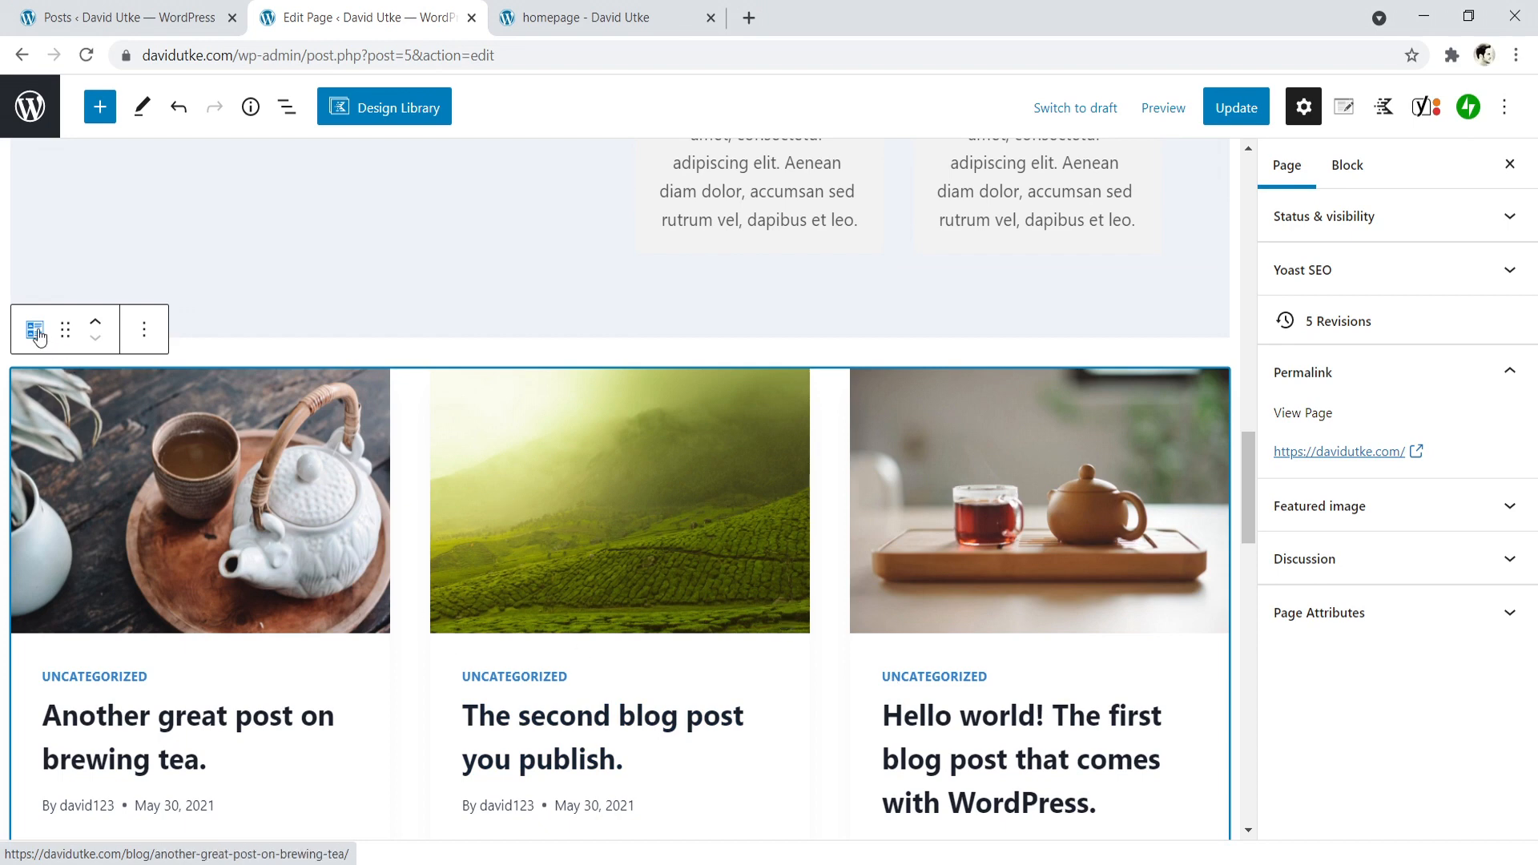
# - Set the Posts block's number of items to 3
pyautogui.click(1349, 168)
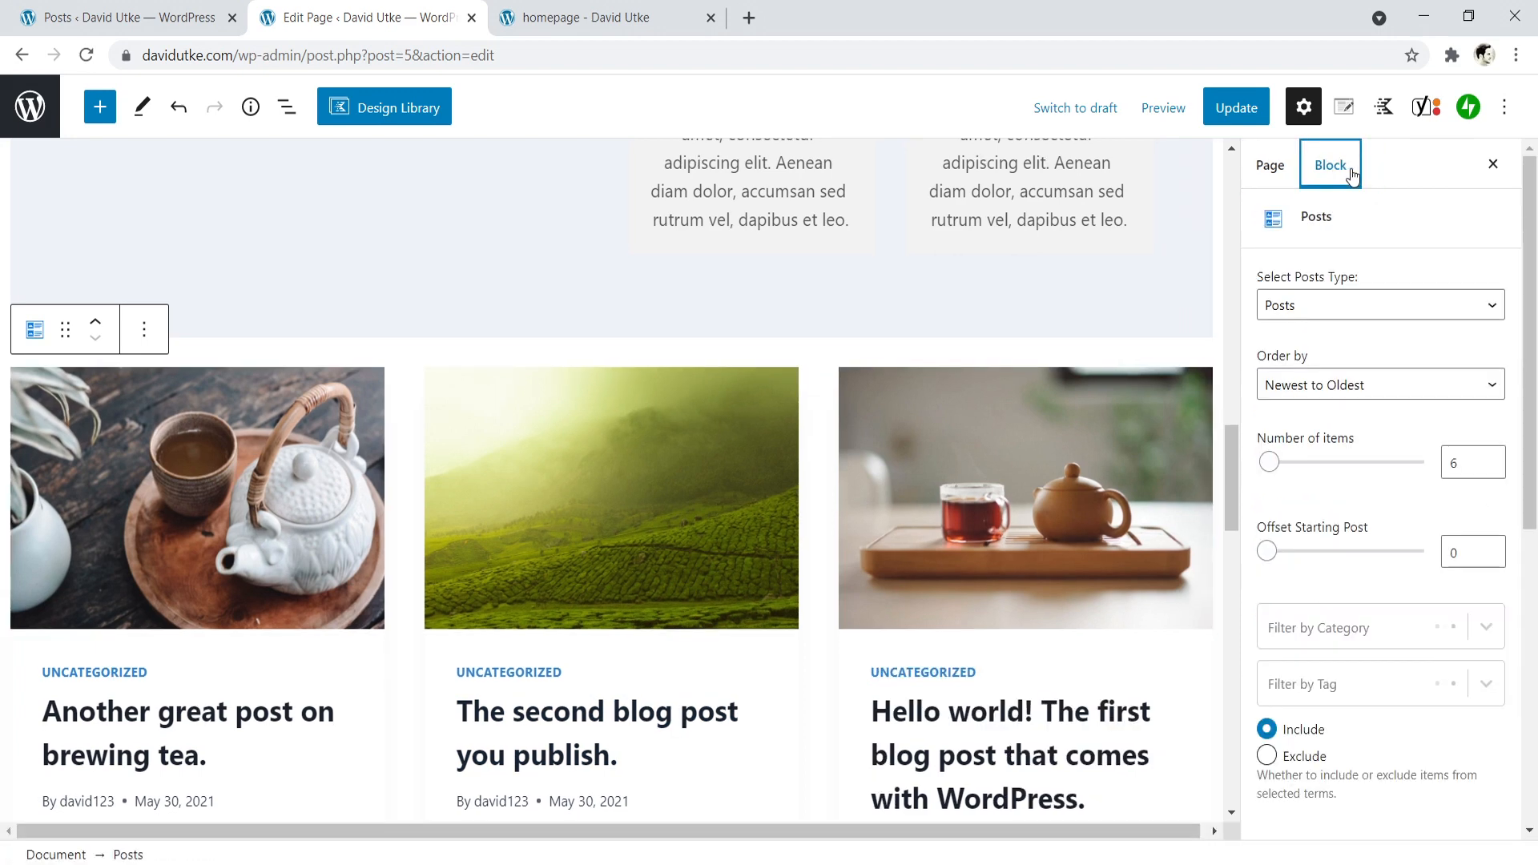
pyautogui.click(1457, 457)
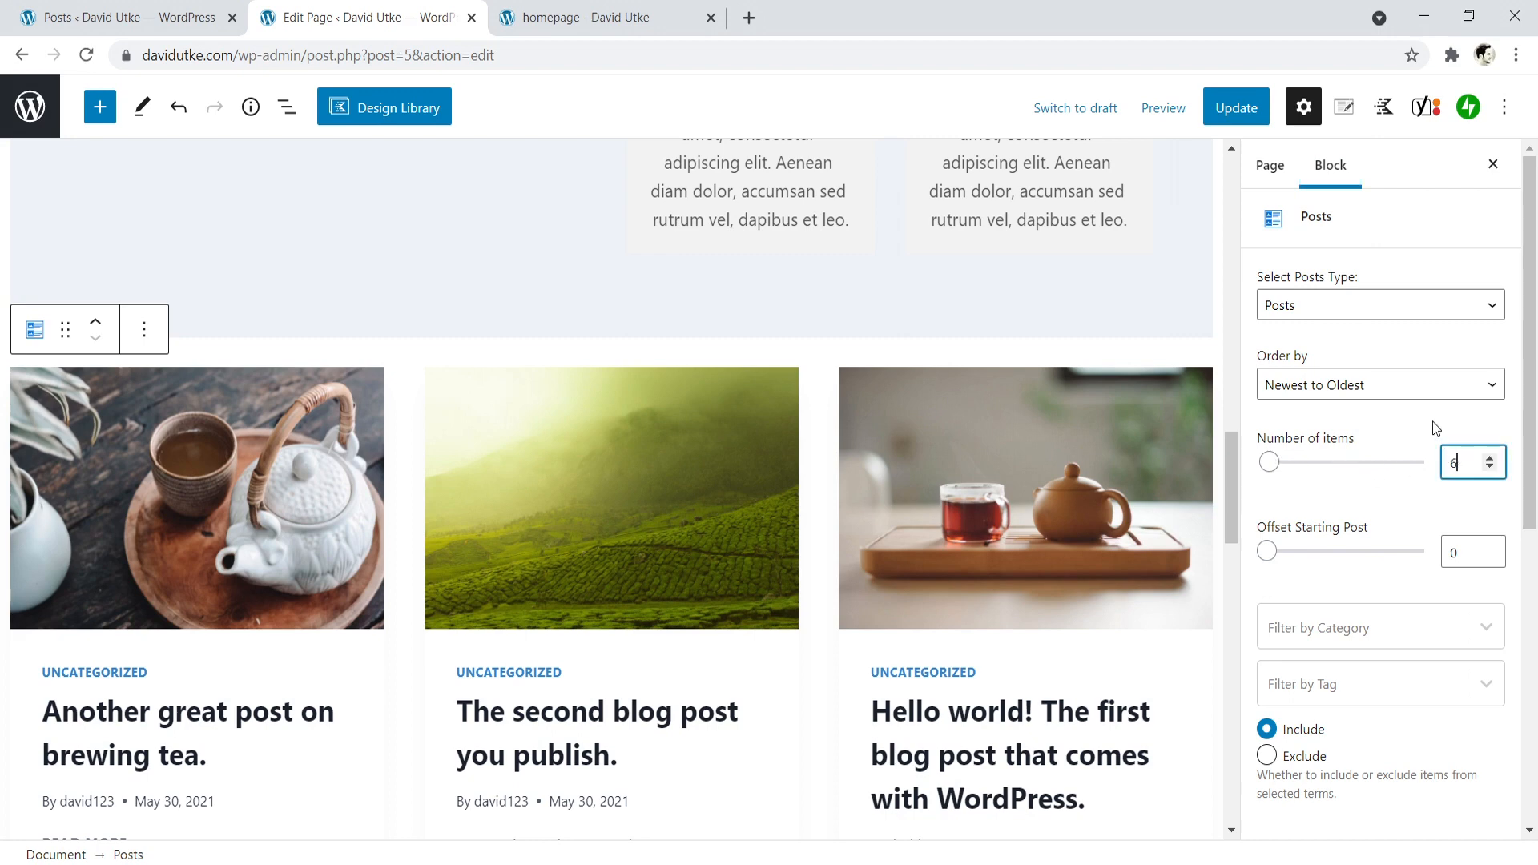
pyautogui.press('BackSpace')
pyautogui.write('3')
pyautogui.moveTo(1234, 473)
pyautogui.mouseDown()
pyautogui.moveTo(1239, 565)
pyautogui.moveTo(1232, 476)
pyautogui.mouseUp()
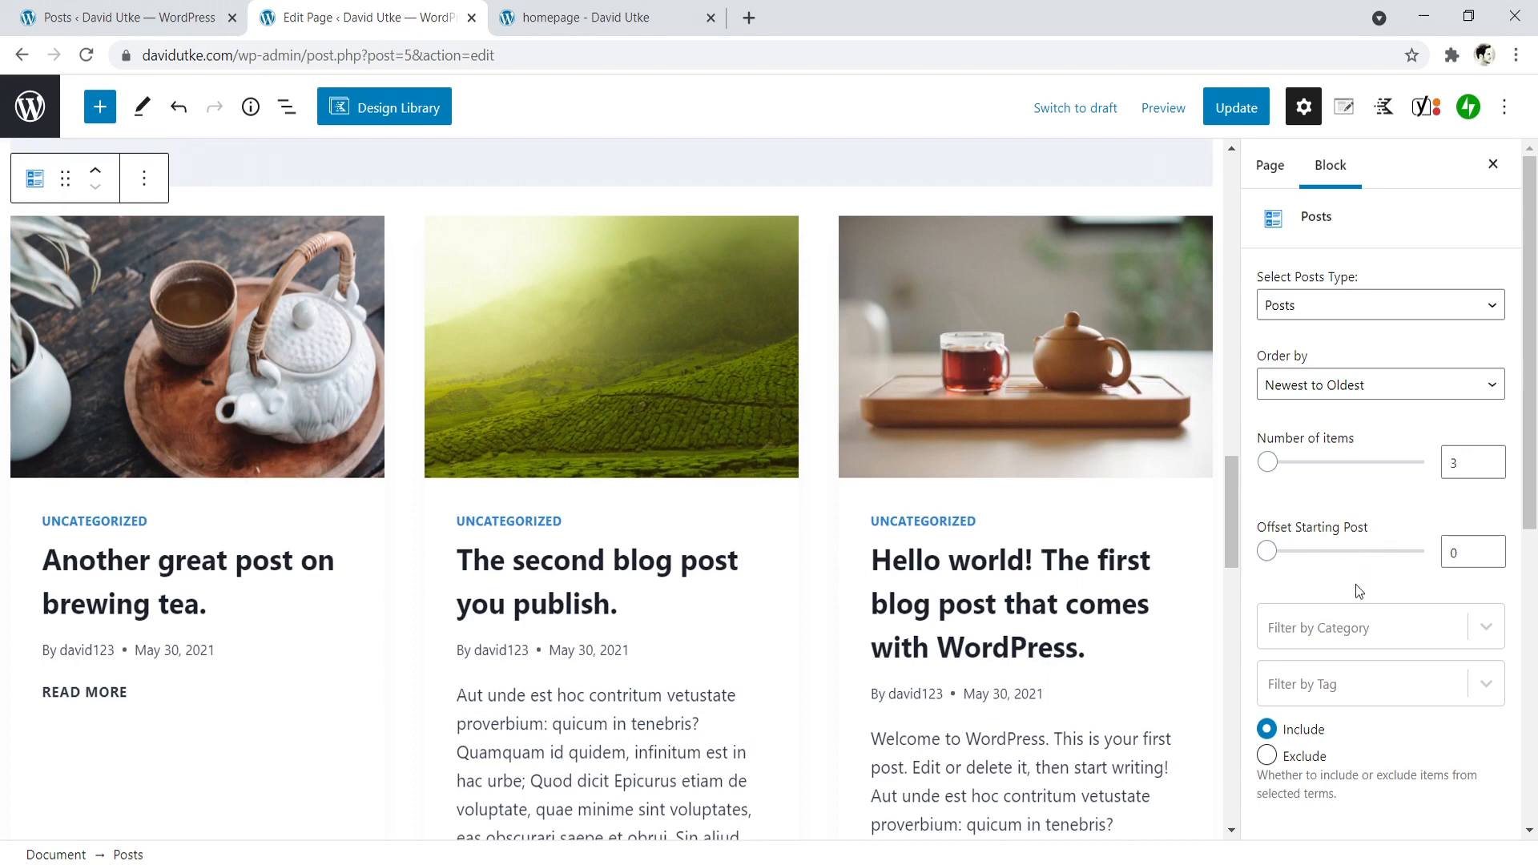
# - Examine the Posts block's layout, image and title size settings, including the available layout styles
pyautogui.scroll(-2, 1358, 680)
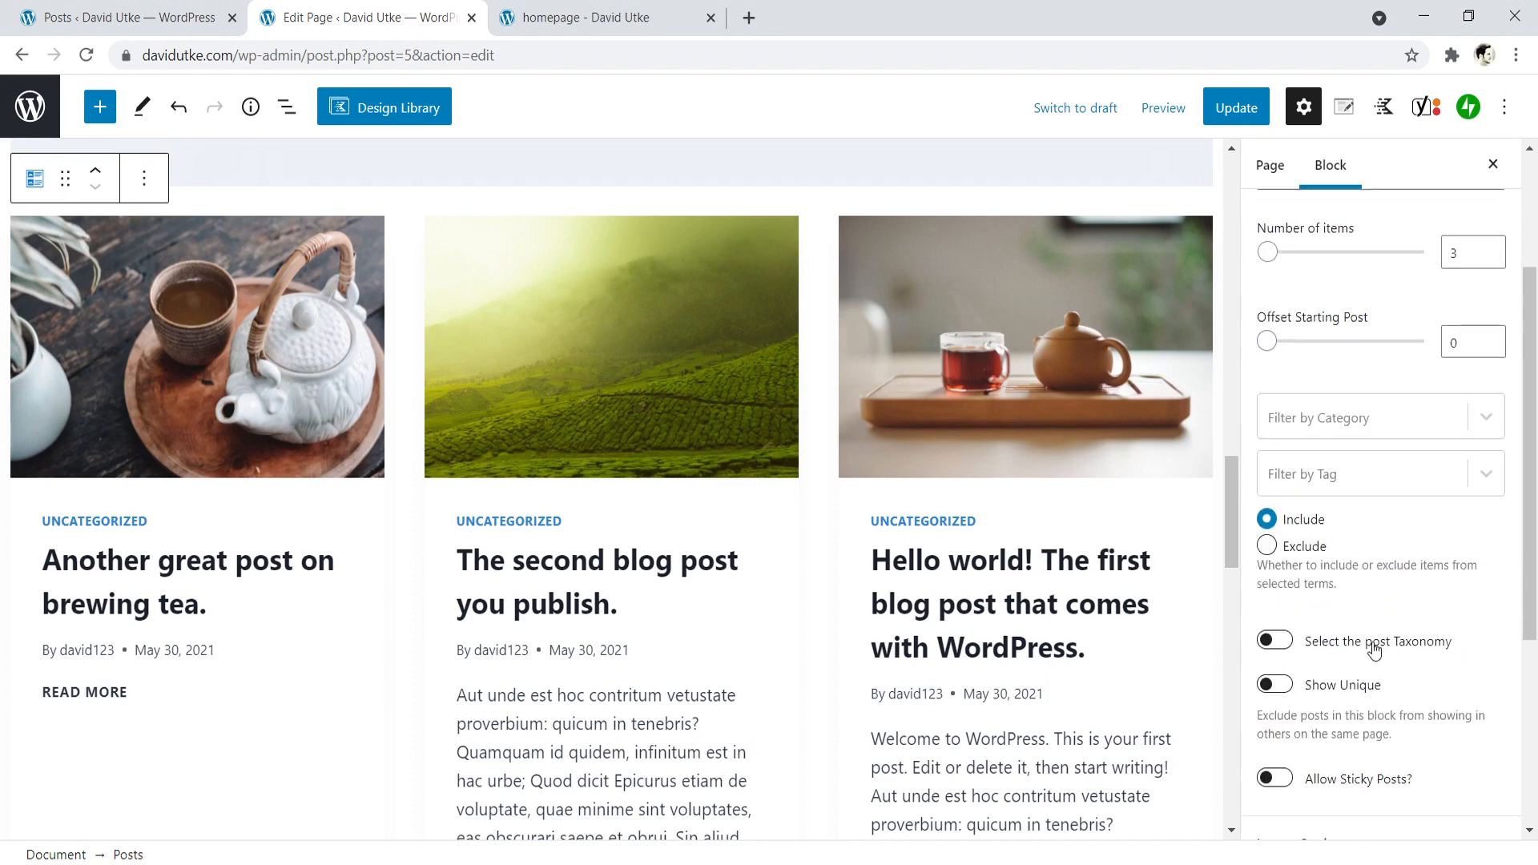
pyautogui.scroll(-1, 1357, 615)
pyautogui.scroll(-2, 1339, 617)
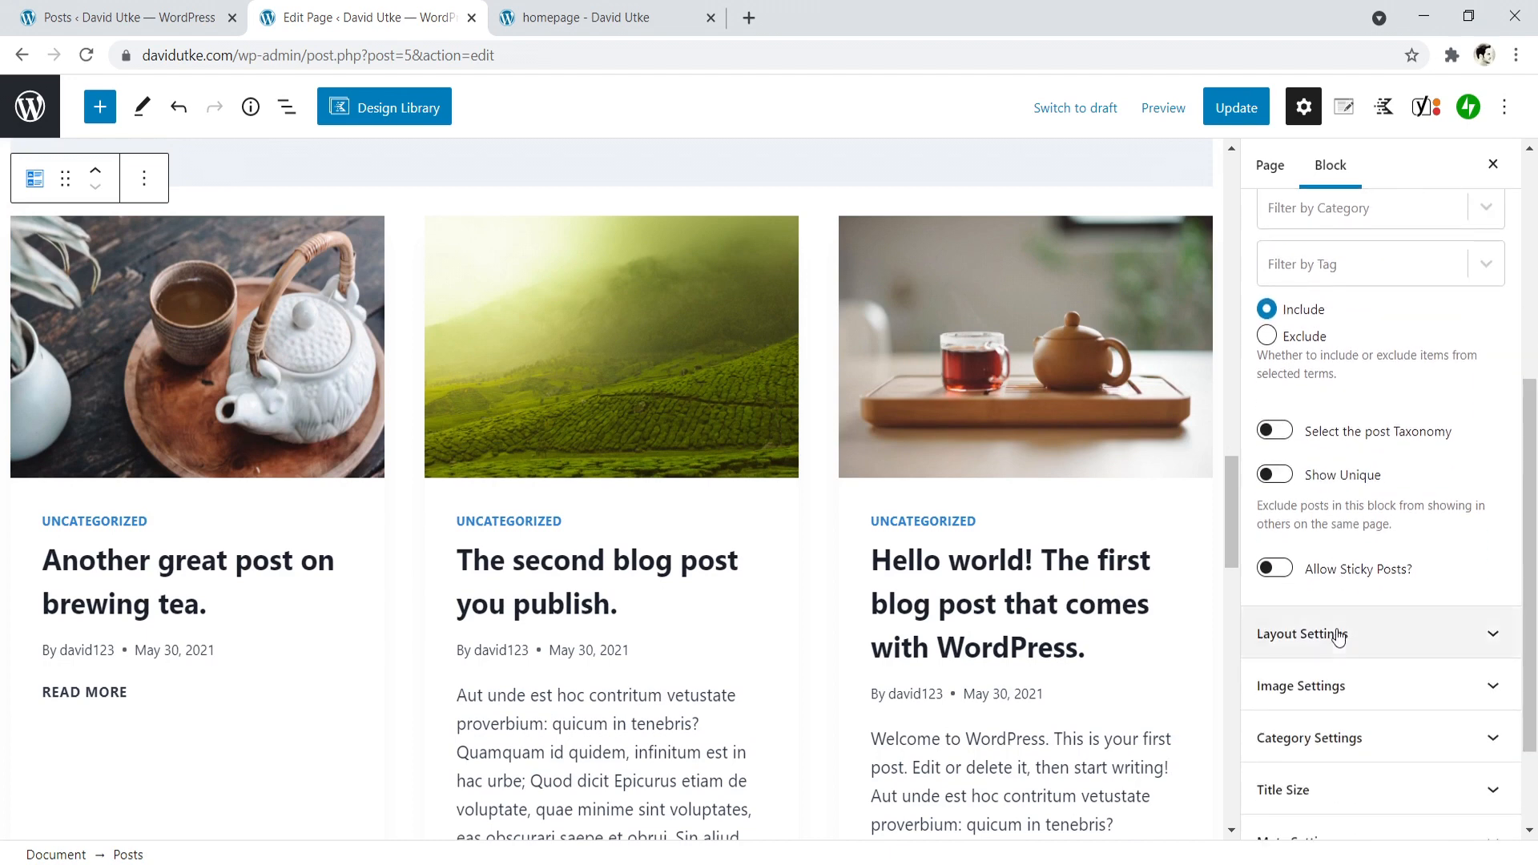
pyautogui.click(1353, 635)
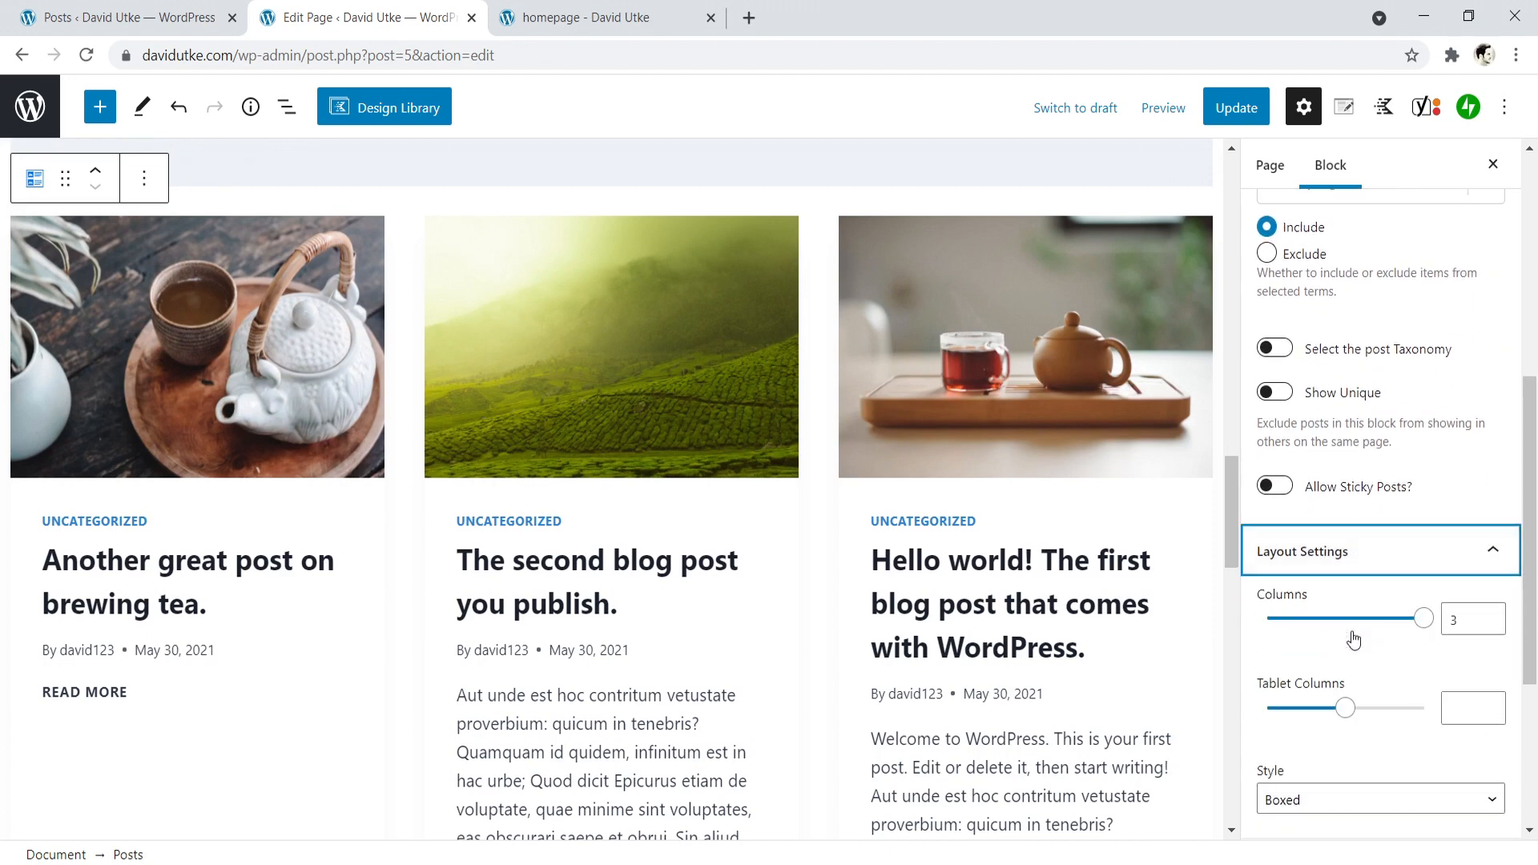
pyautogui.scroll(-3, 1346, 691)
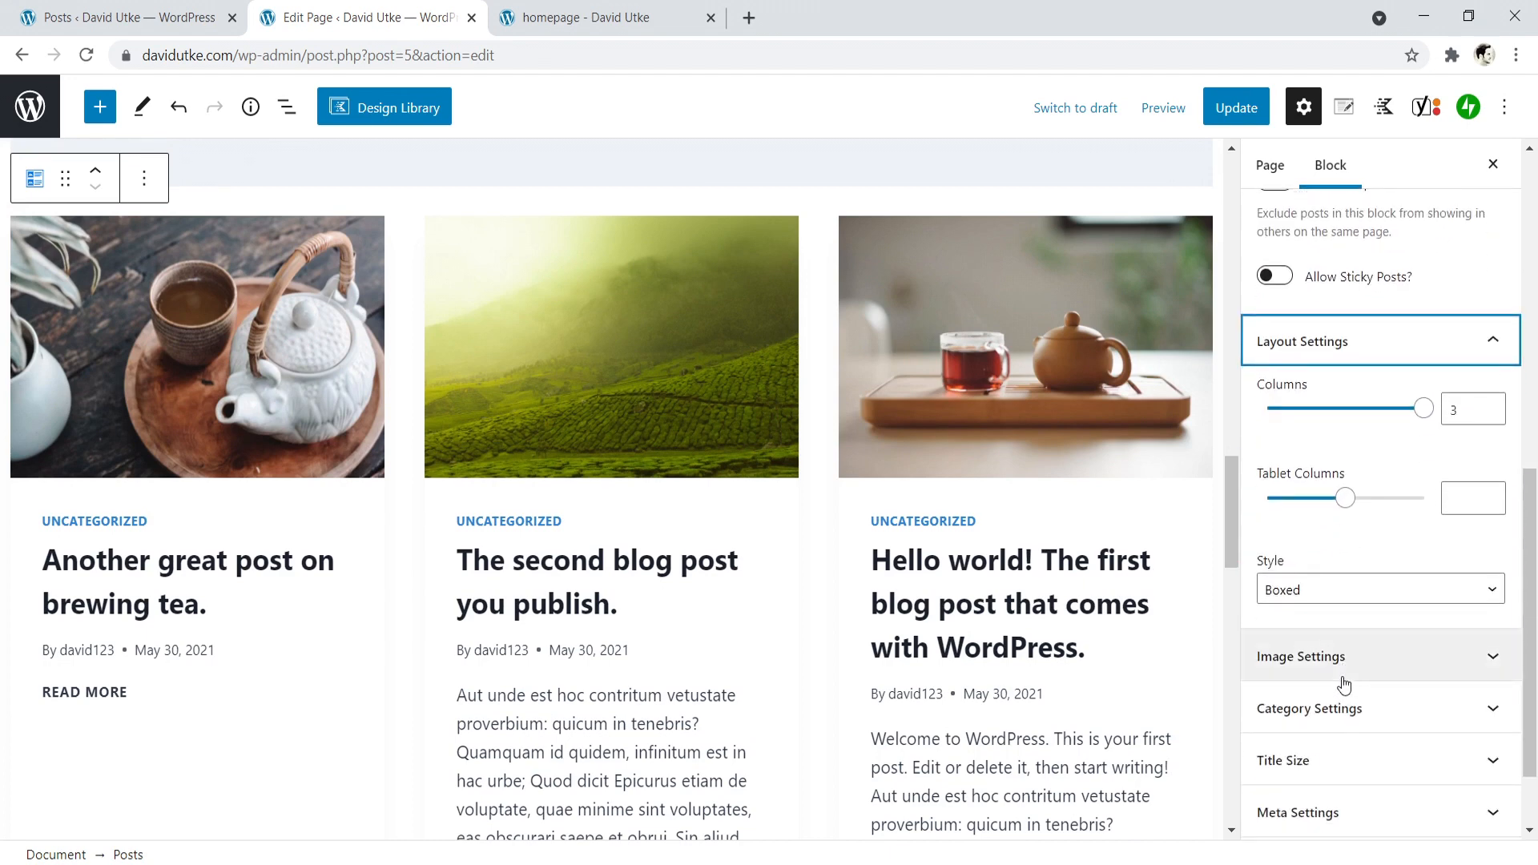
pyautogui.click(1346, 596)
pyautogui.click(1325, 629)
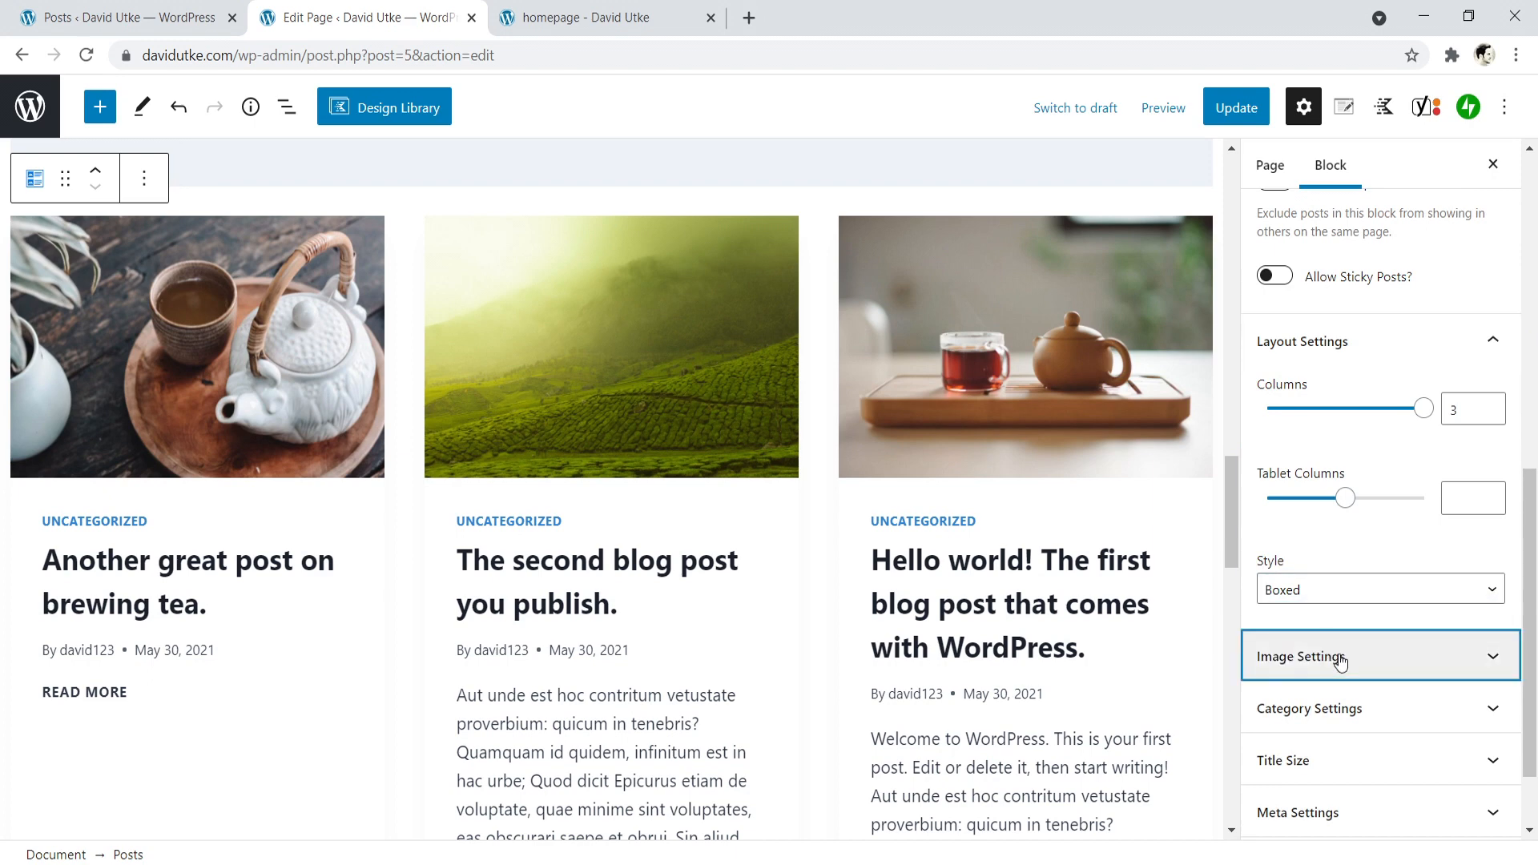
pyautogui.click(1333, 658)
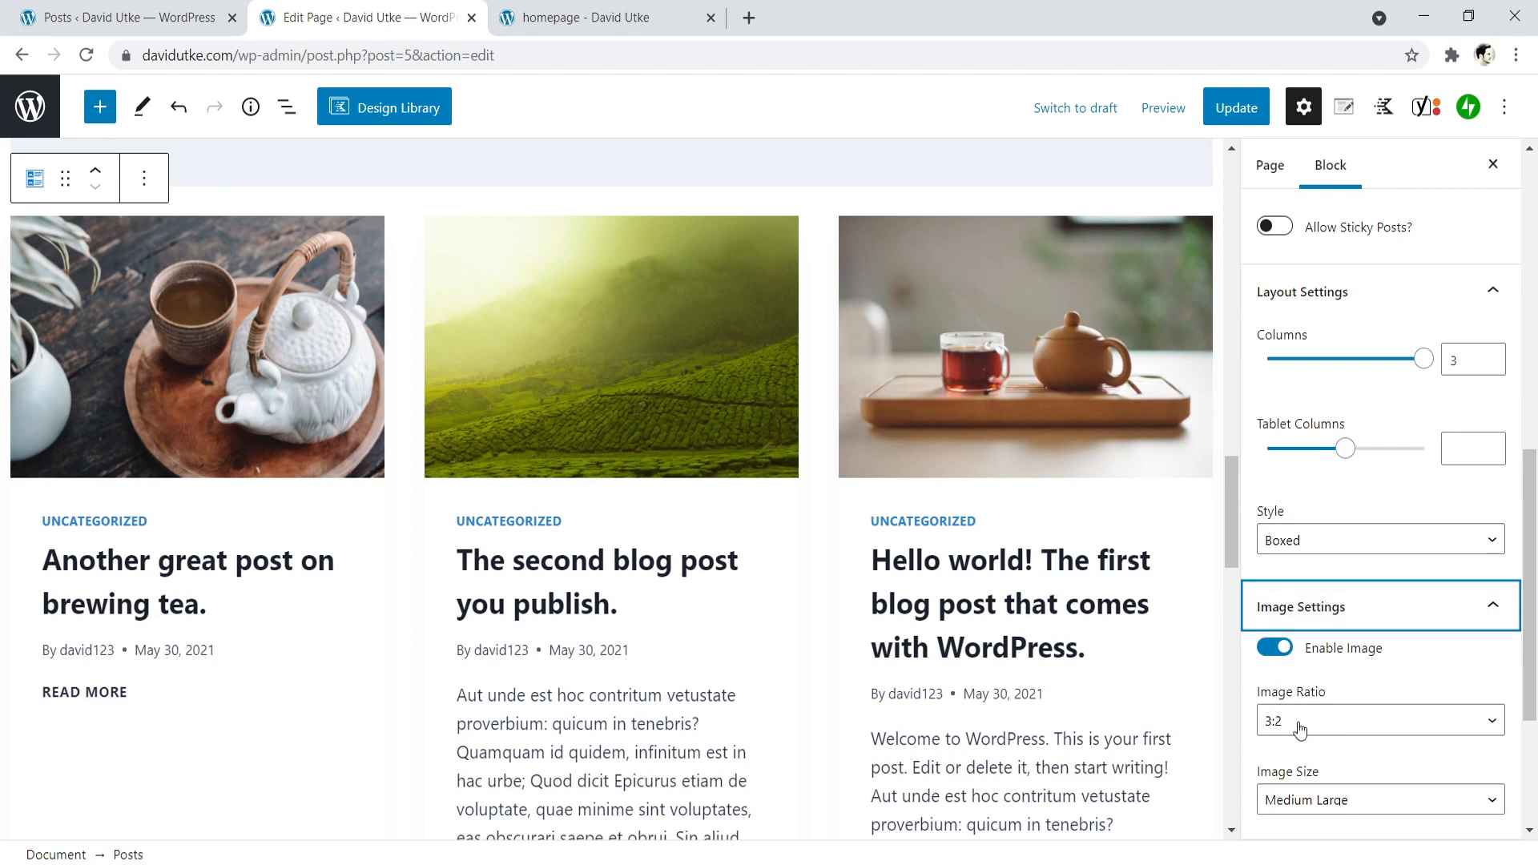
pyautogui.click(1354, 619)
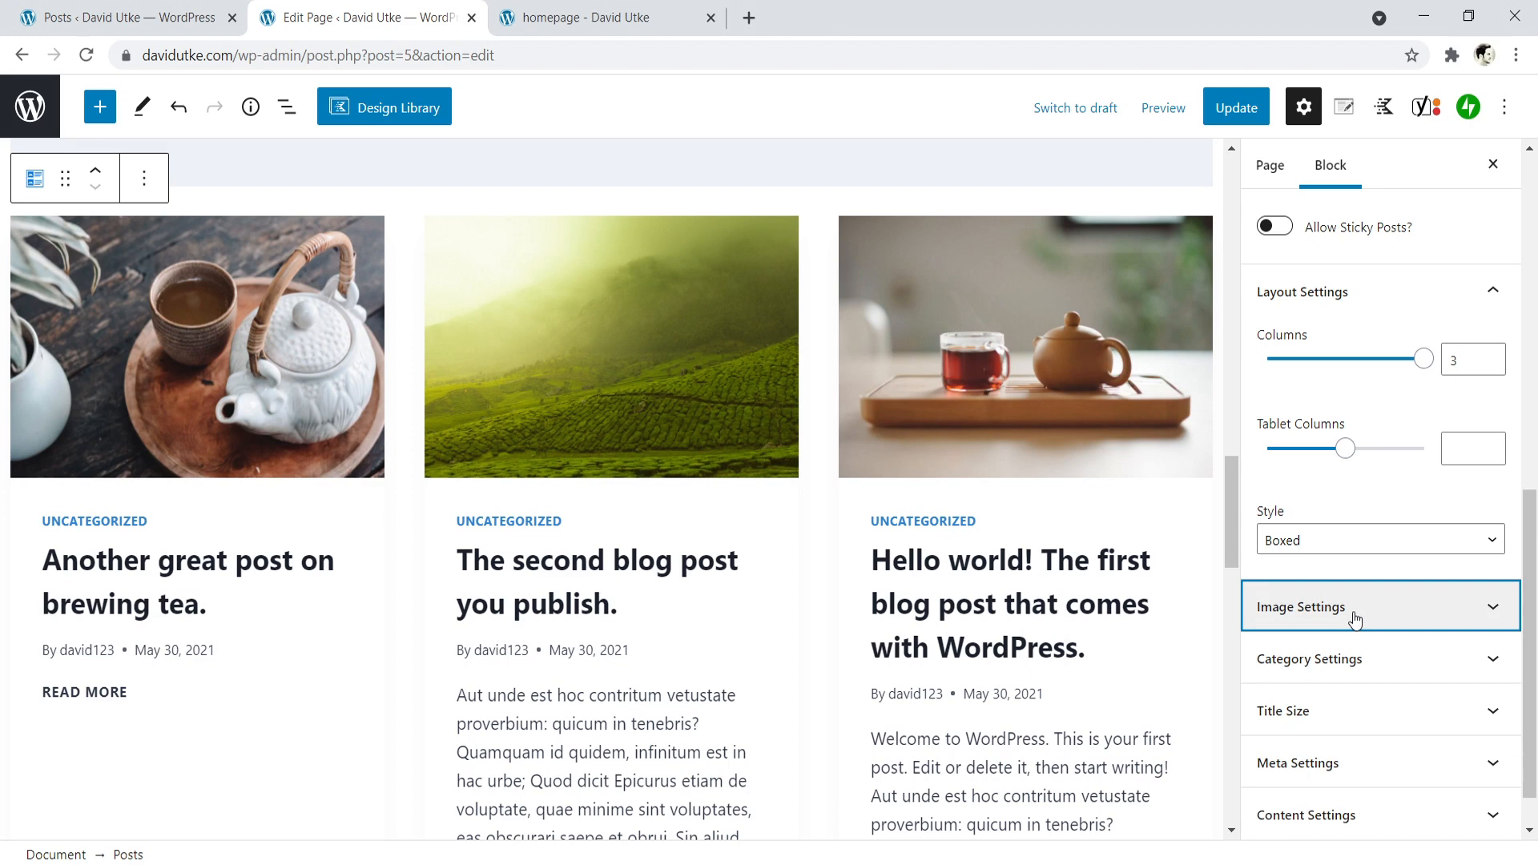
pyautogui.click(1350, 711)
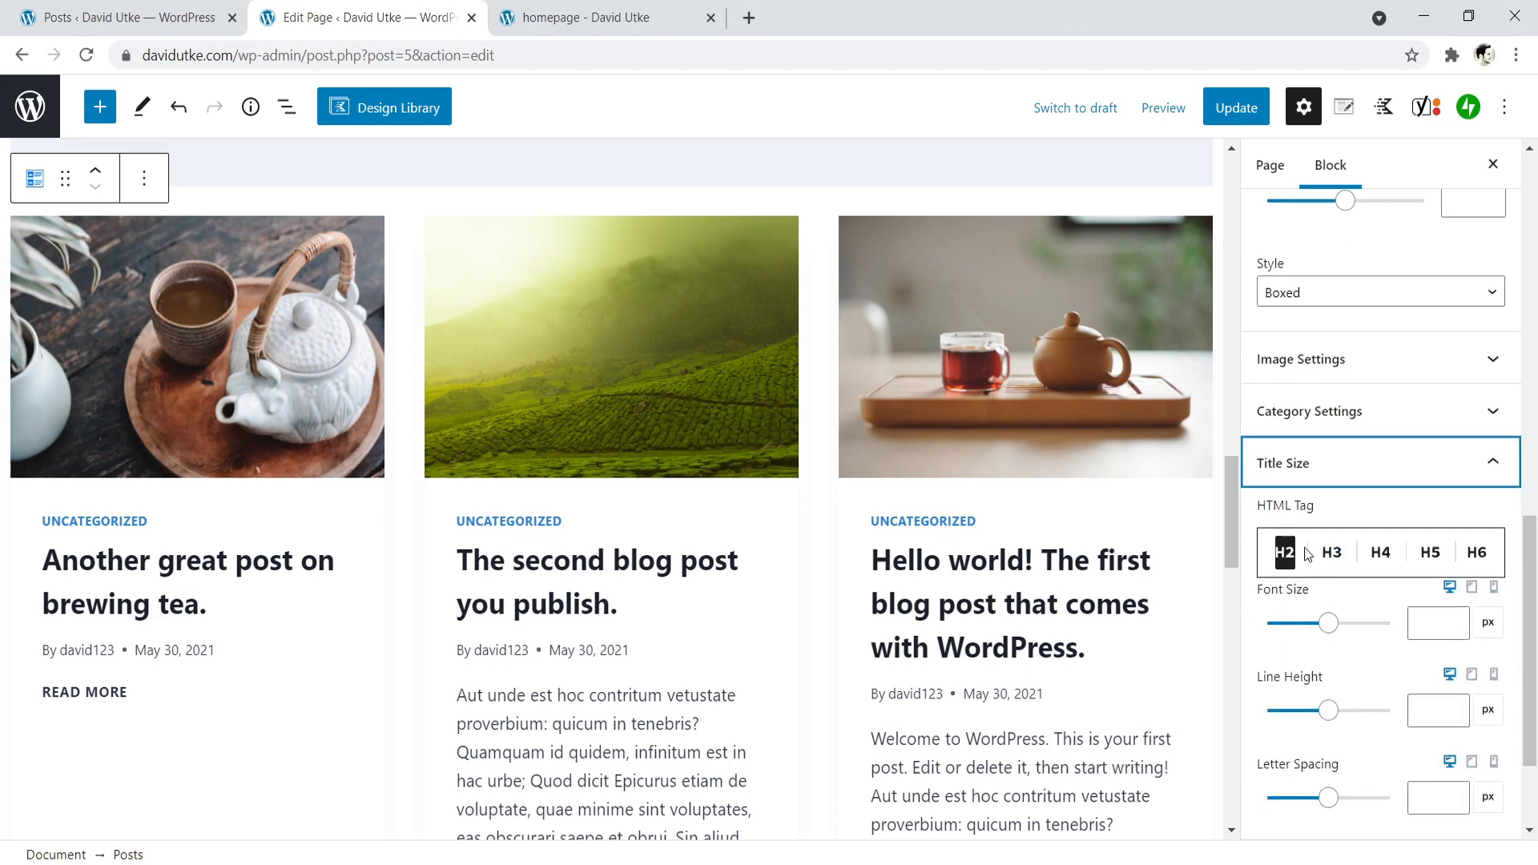
pyautogui.click(1360, 474)
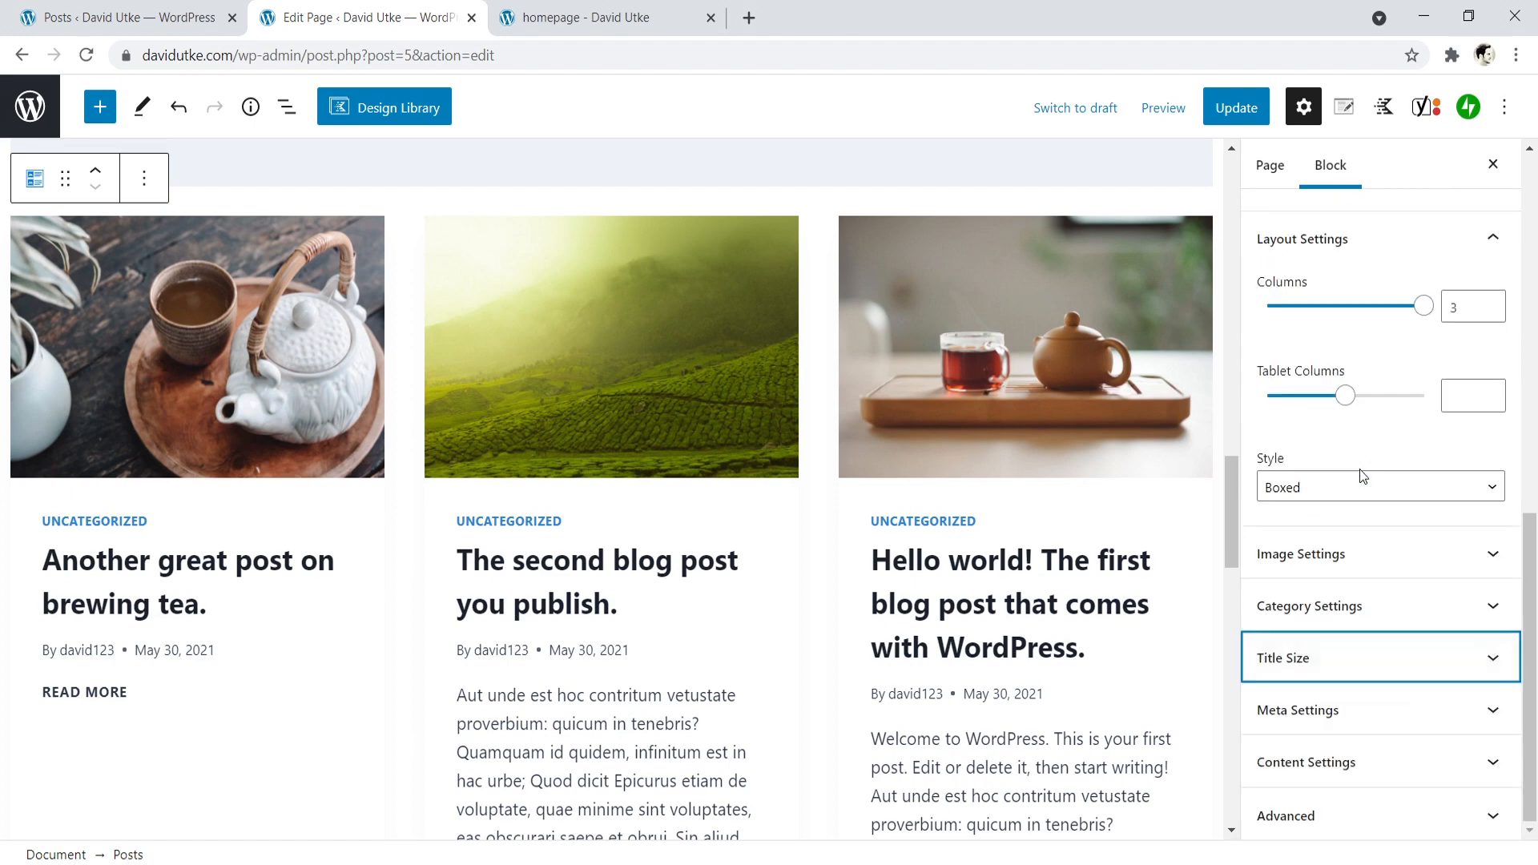
# - Disable the meta info and the excerpt for the Posts block
pyautogui.click(1329, 710)
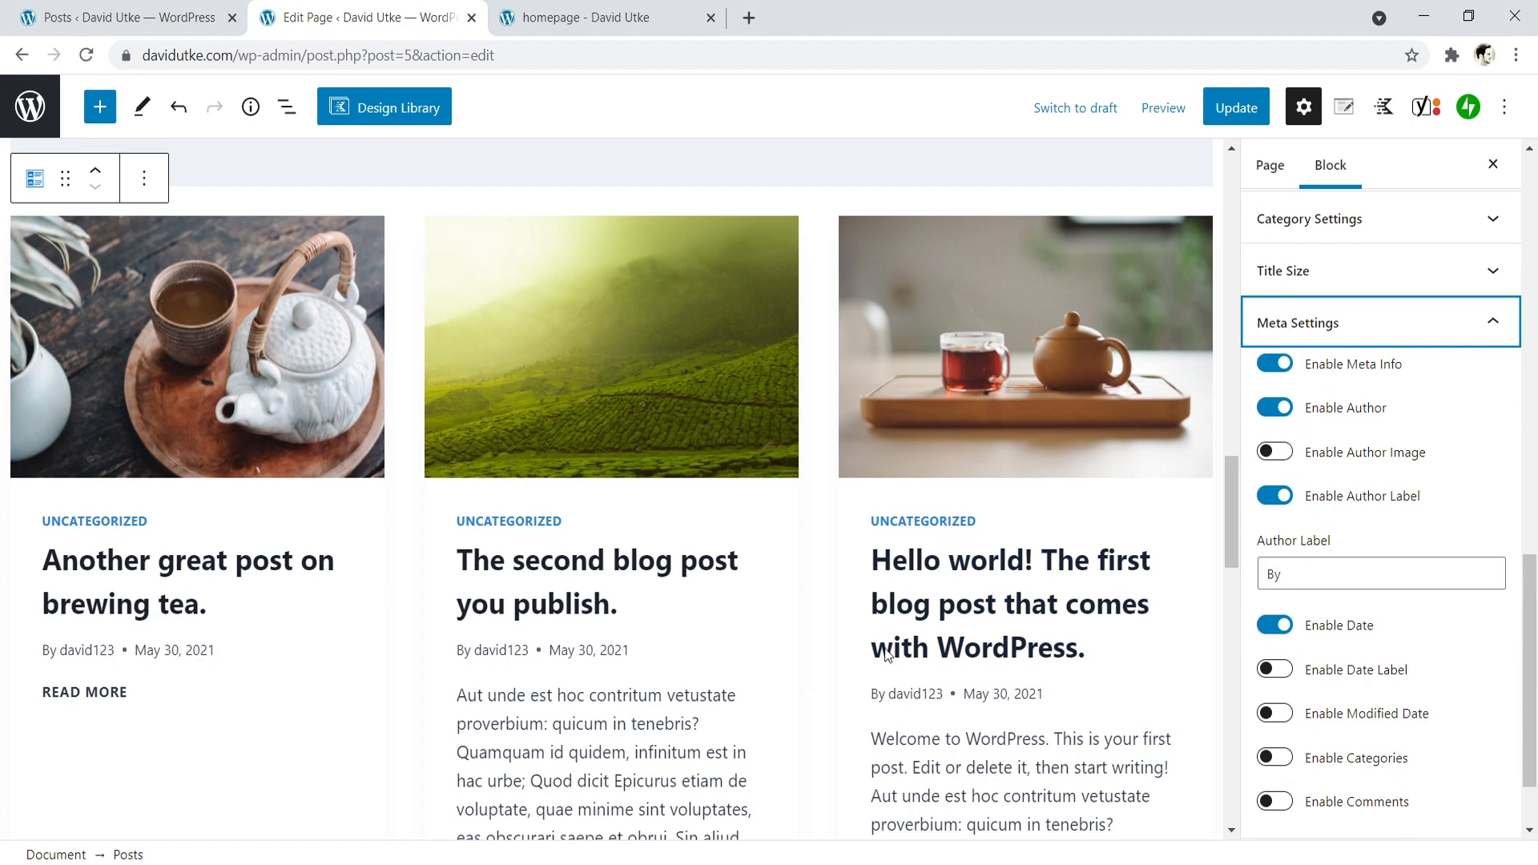
pyautogui.click(1275, 365)
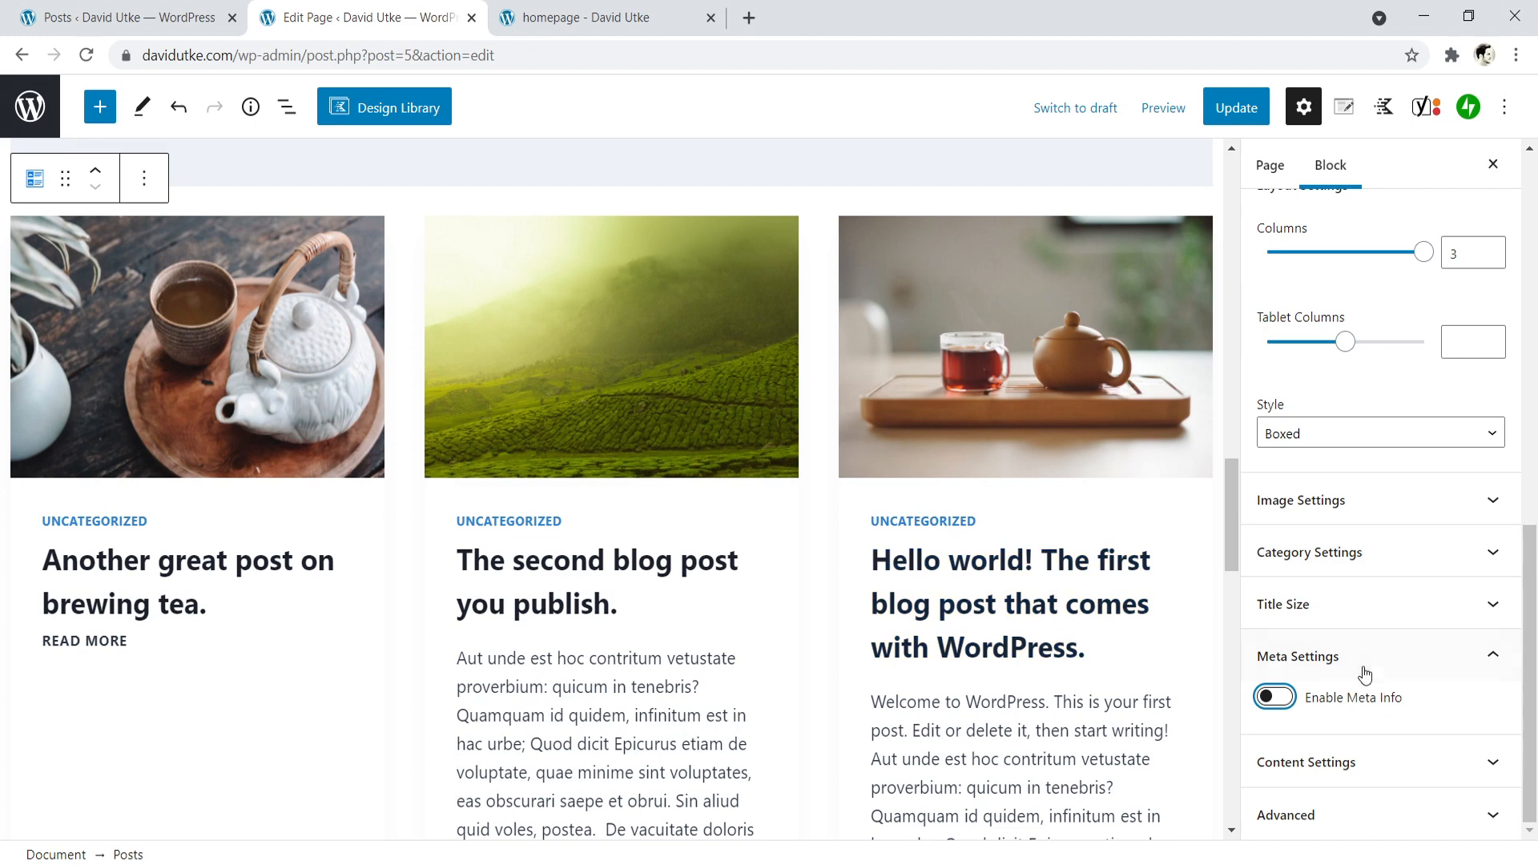
pyautogui.click(1372, 765)
pyautogui.click(1274, 679)
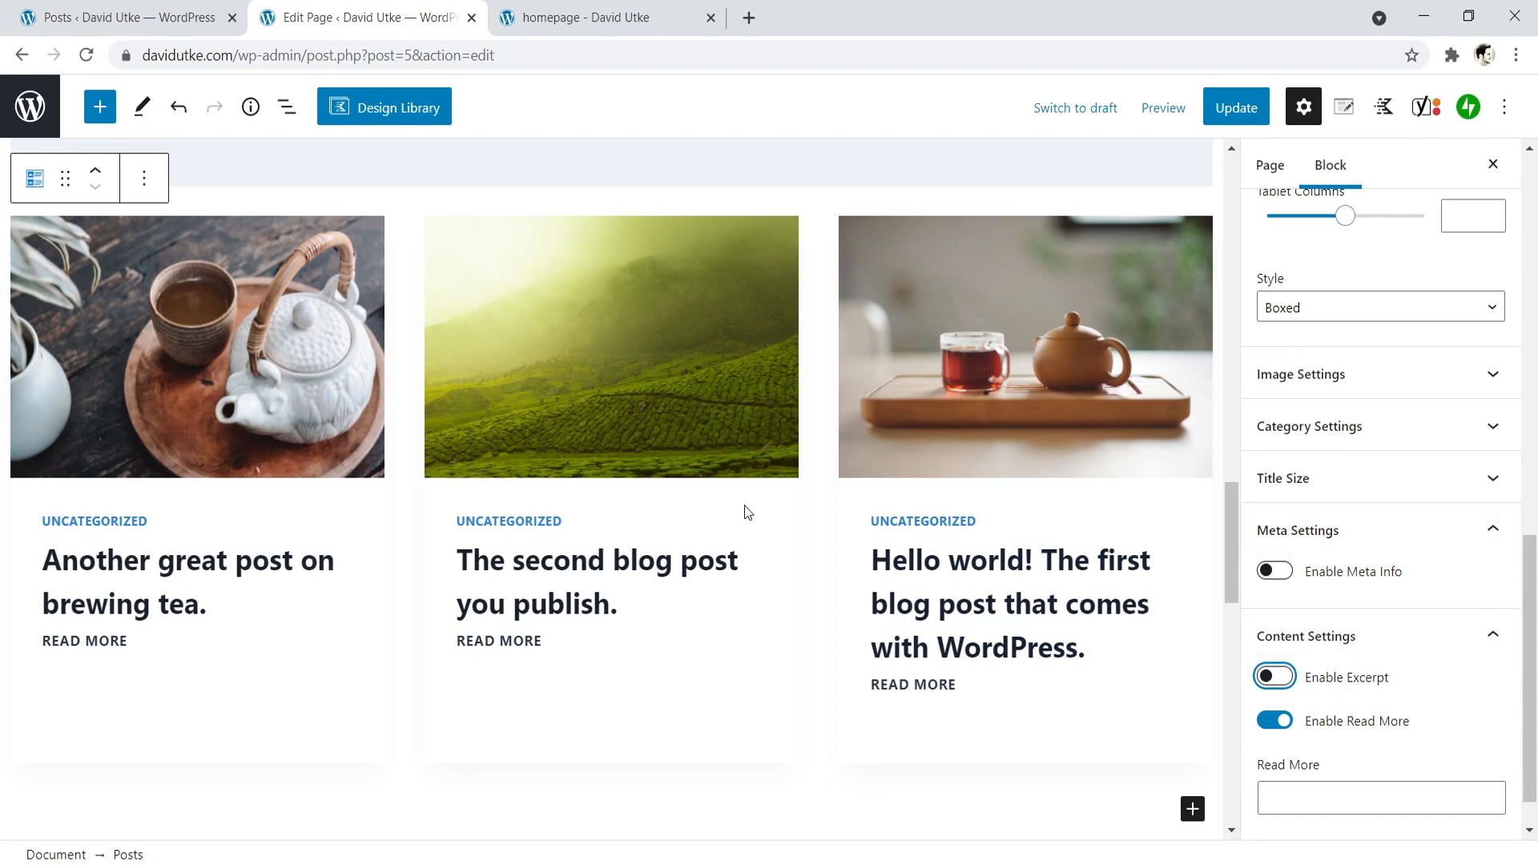
# - Update the page, reload the live homepage, and check the three-post section below the buying guides
pyautogui.click(1235, 105)
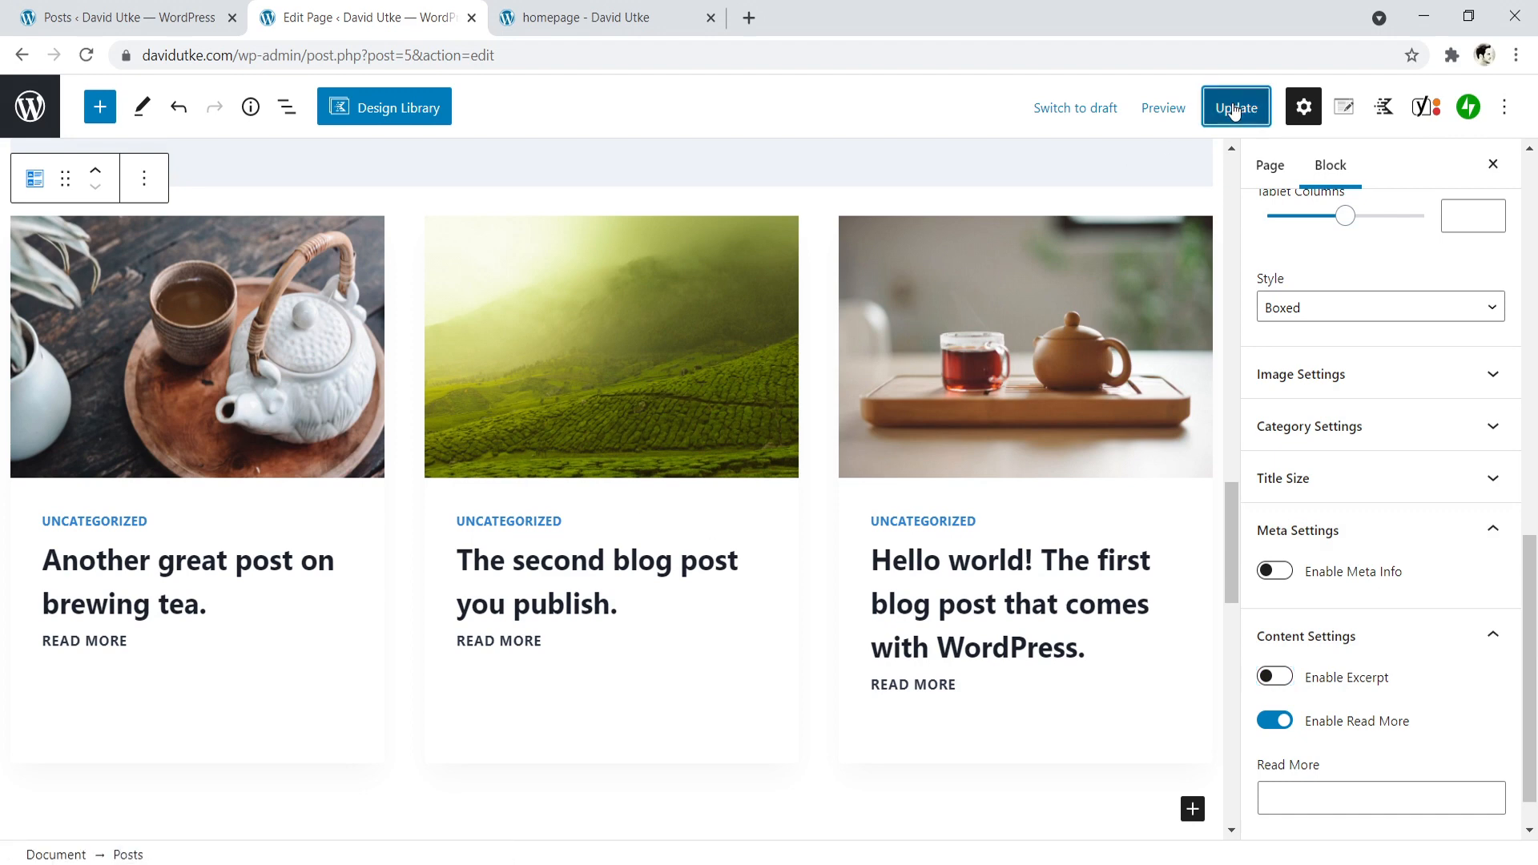
pyautogui.click(566, 6)
pyautogui.click(86, 54)
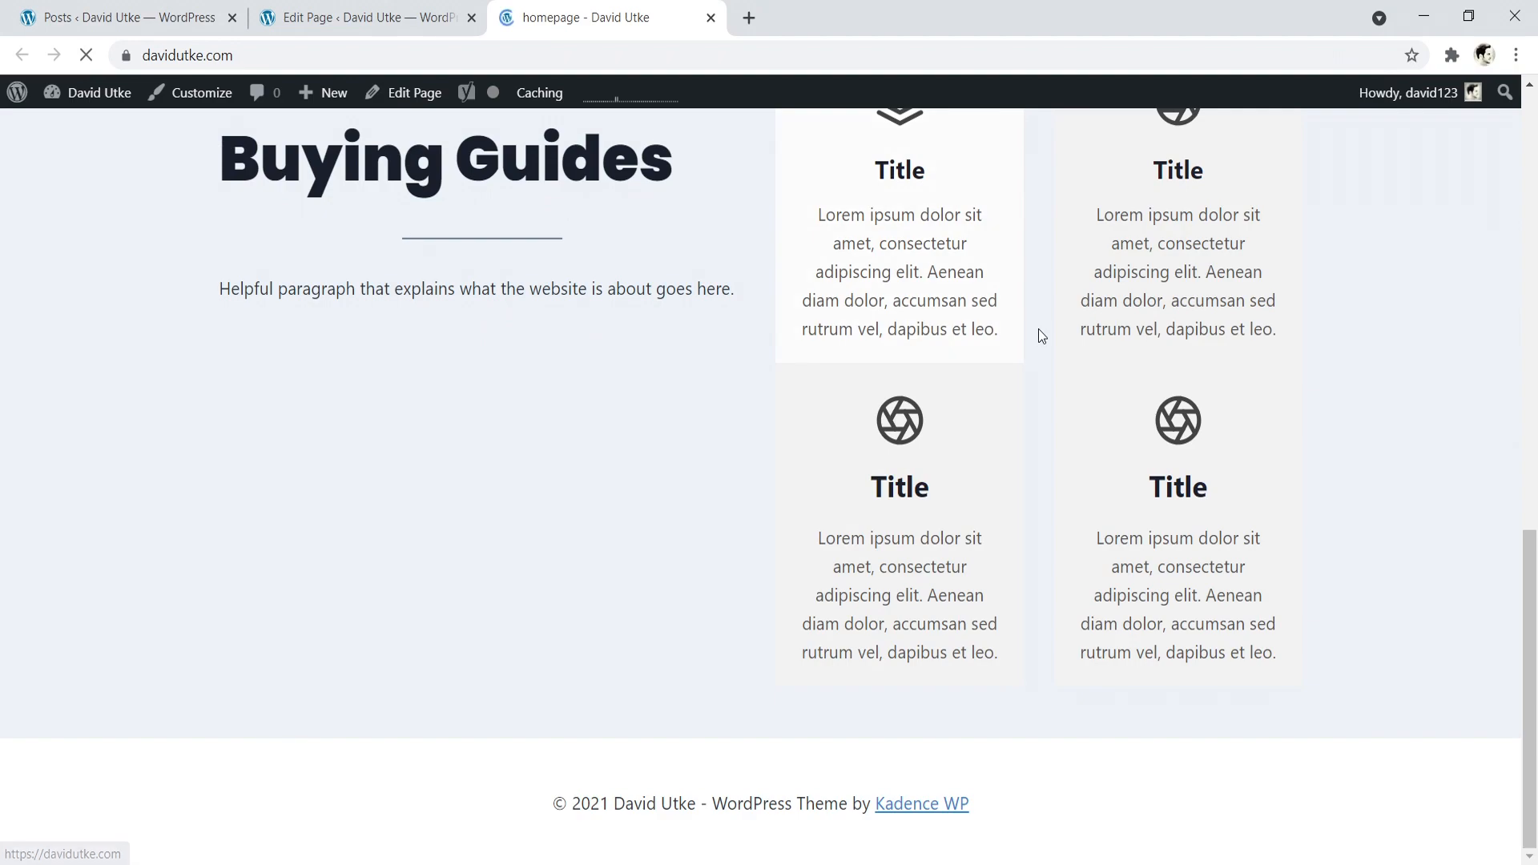
pyautogui.moveTo(1536, 499); pyautogui.dragTo(1524, 701)
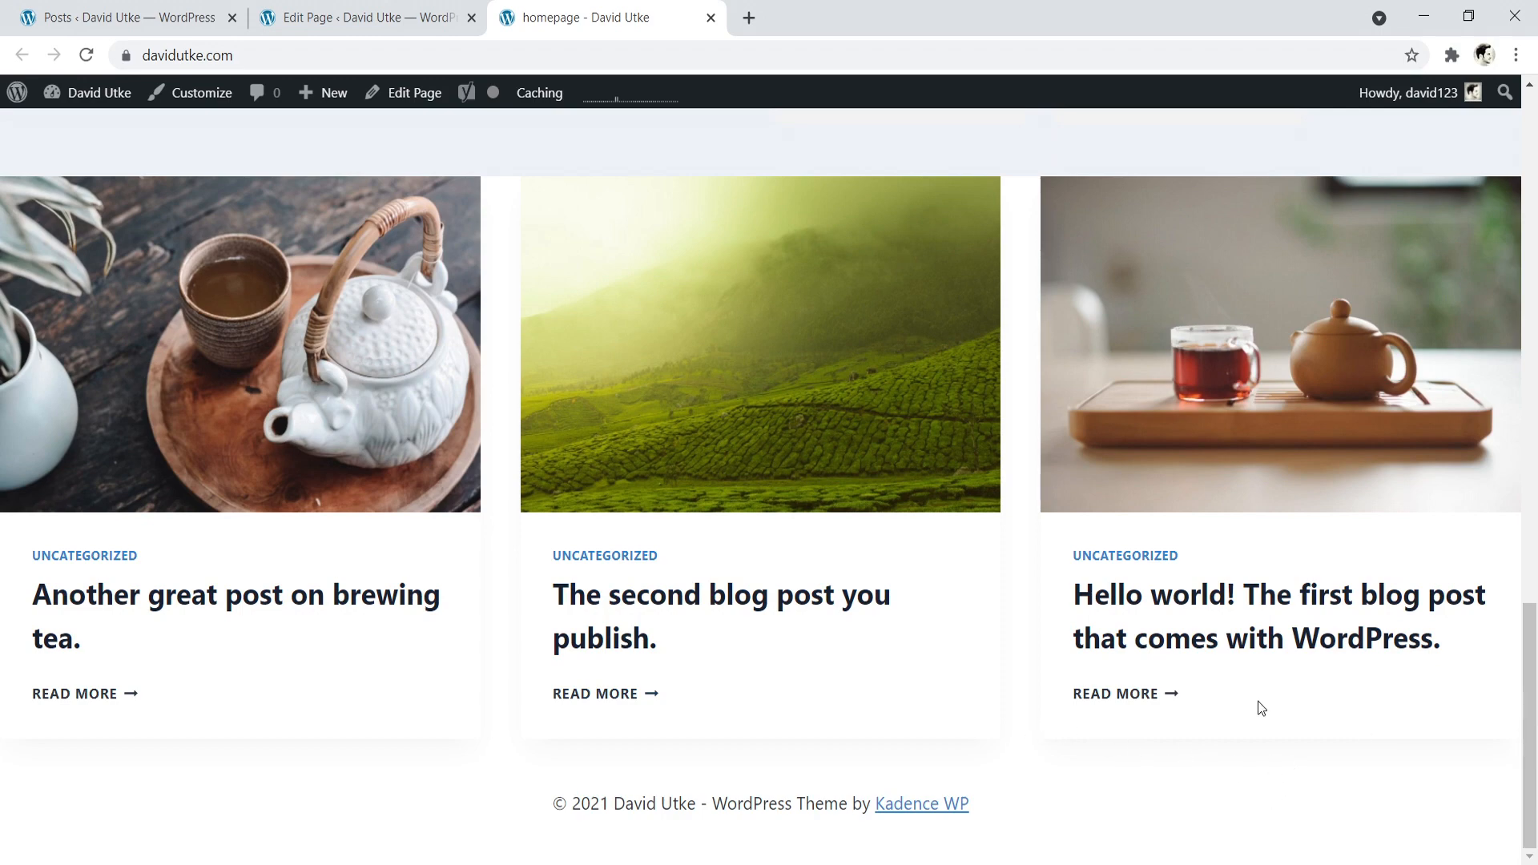
pyautogui.scroll(5, 1242, 525)
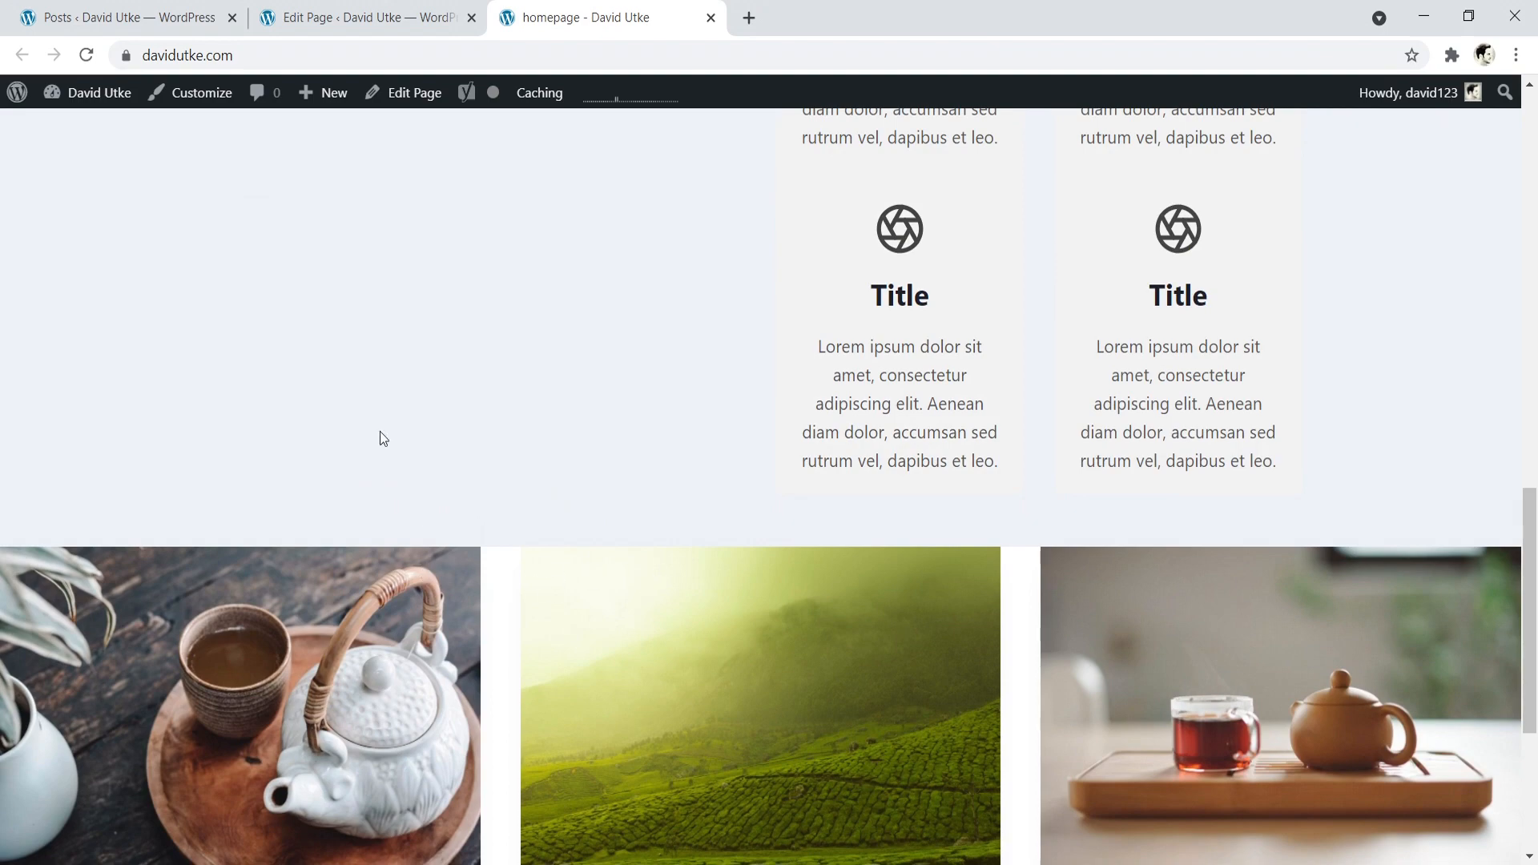
# - Compare the Posts block in the page editor with the posts section on the live homepage, down to the footer
pyautogui.click(384, 31)
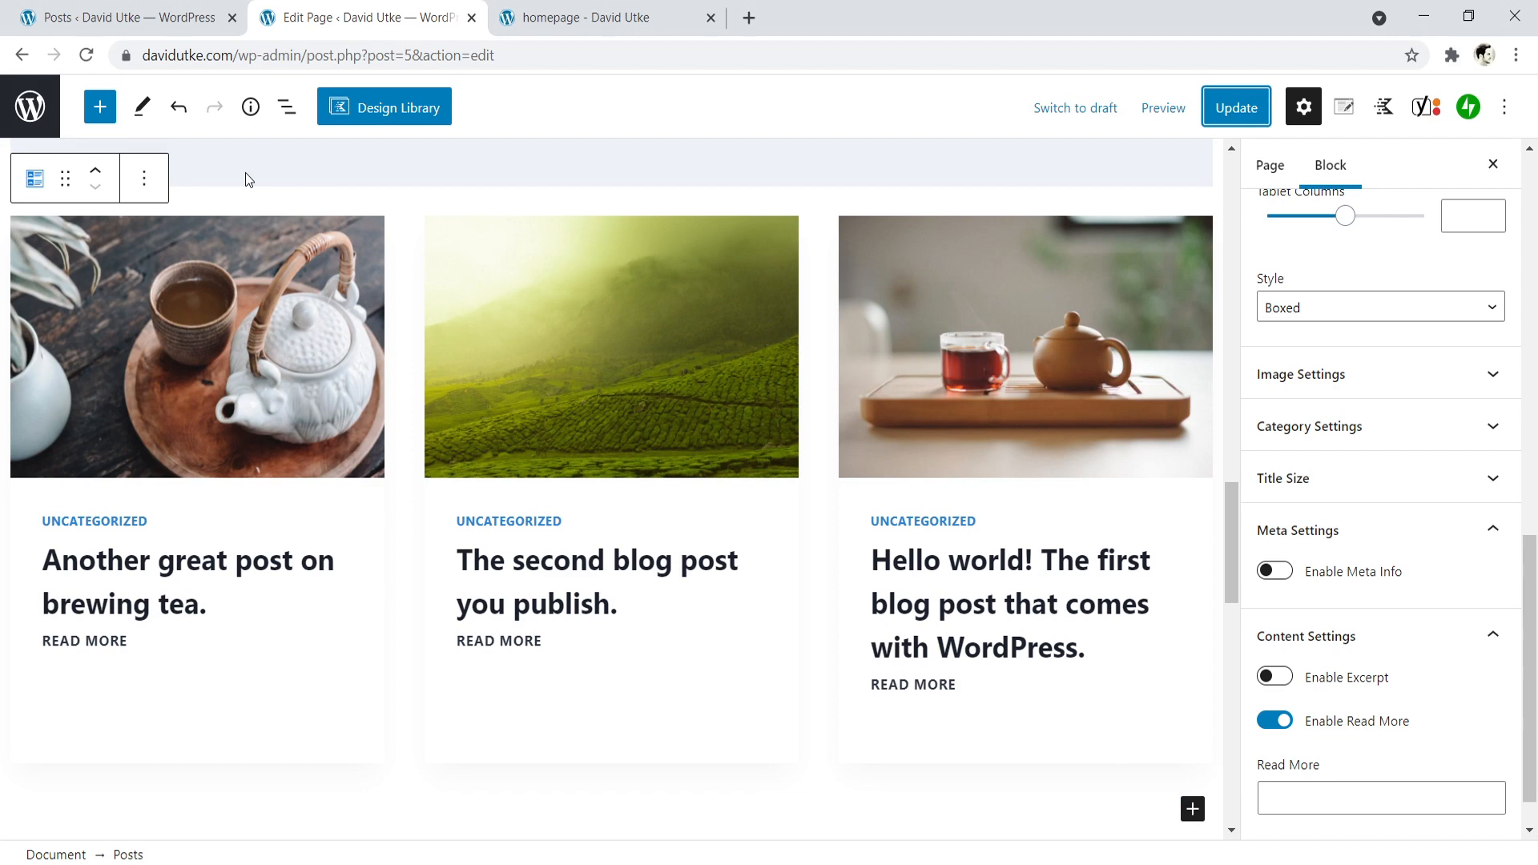
pyautogui.click(535, 10)
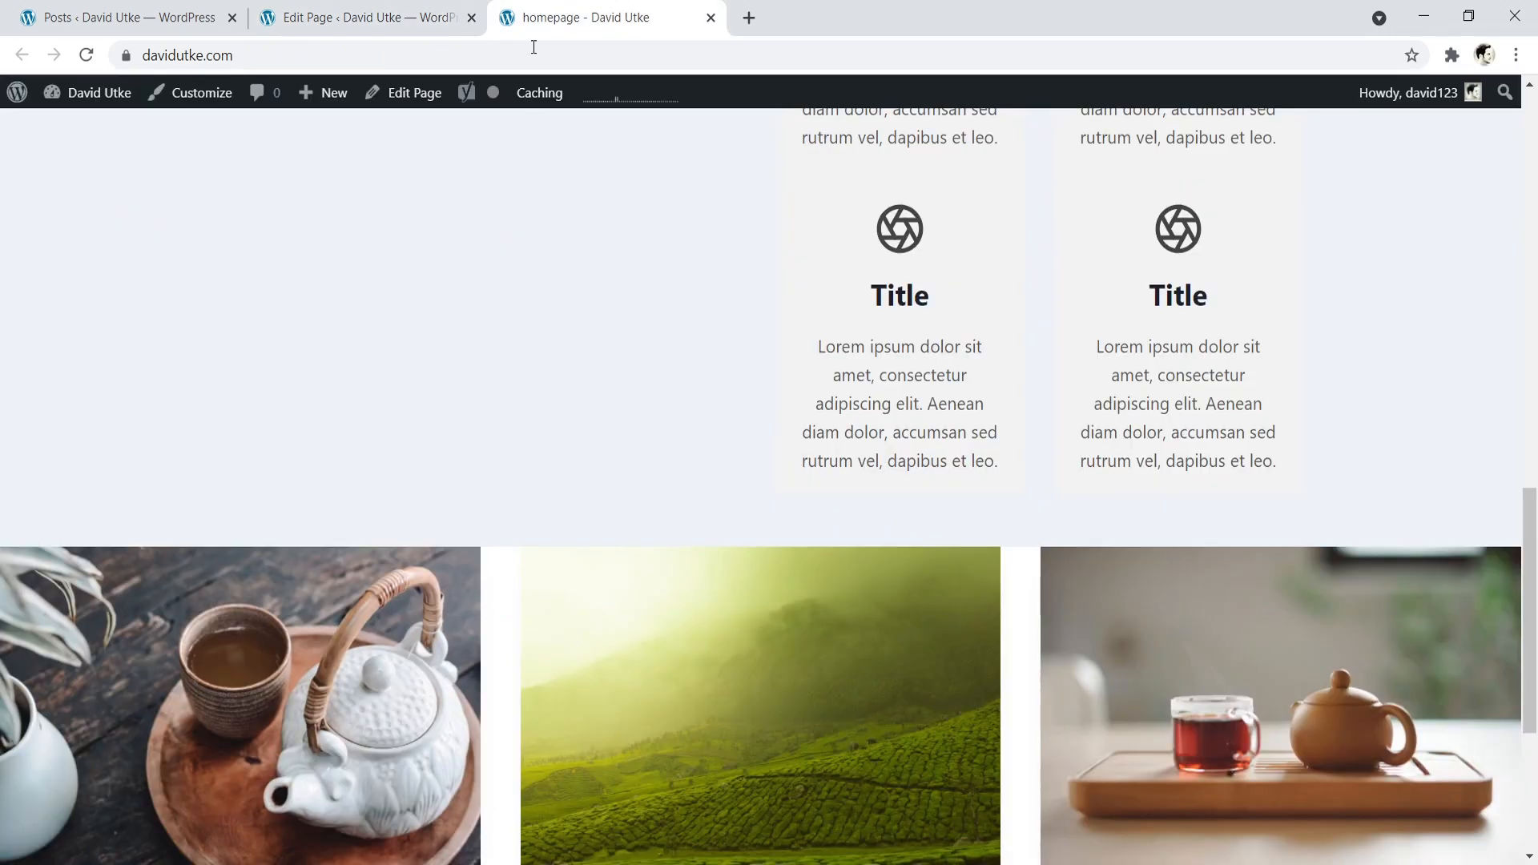
pyautogui.scroll(-3, 696, 410)
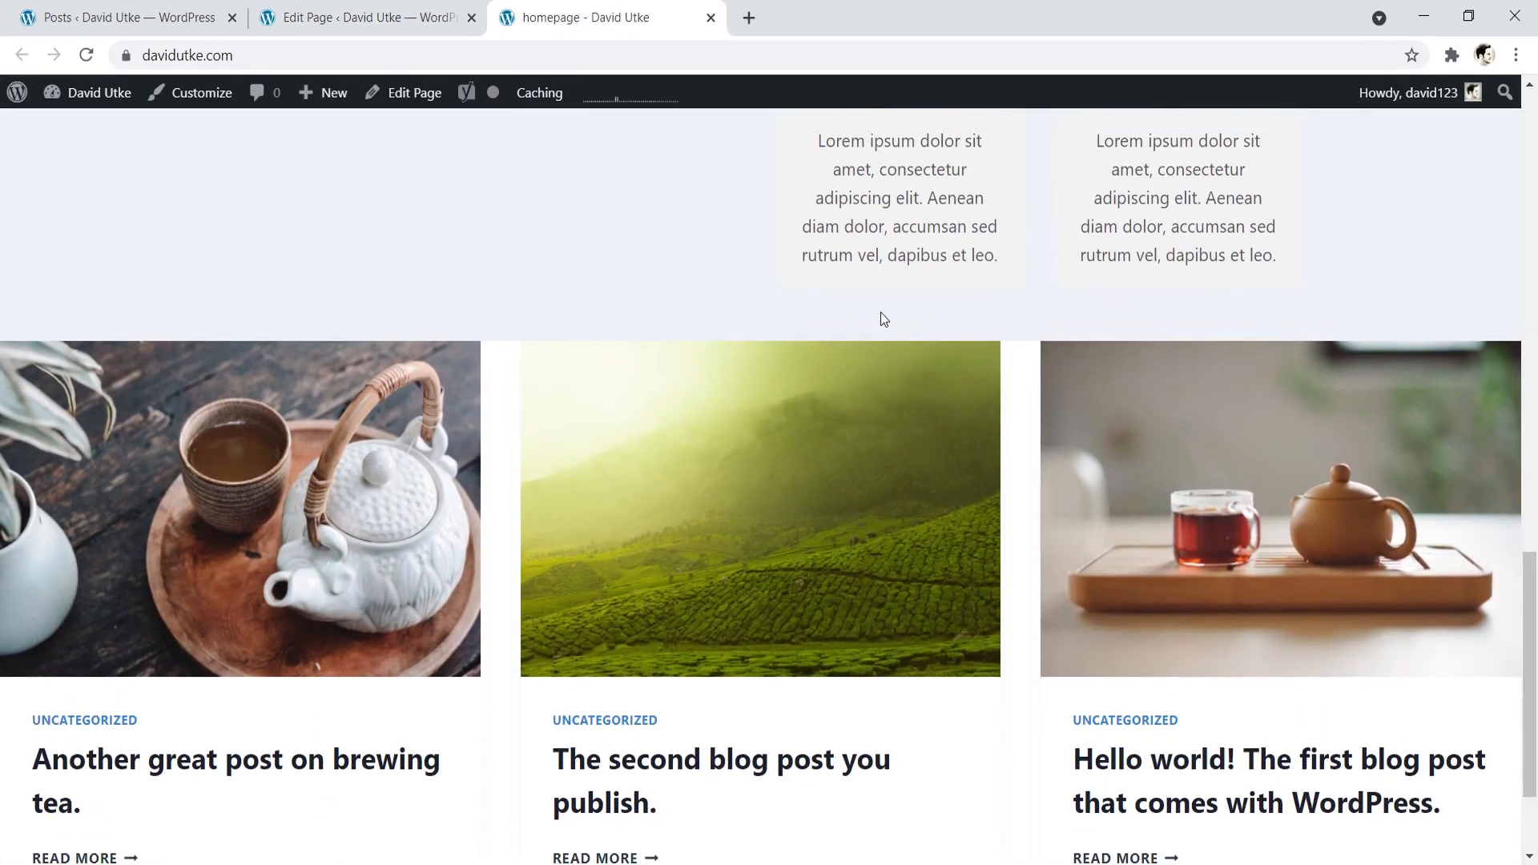
pyautogui.moveTo(1528, 629); pyautogui.dragTo(1498, 696)
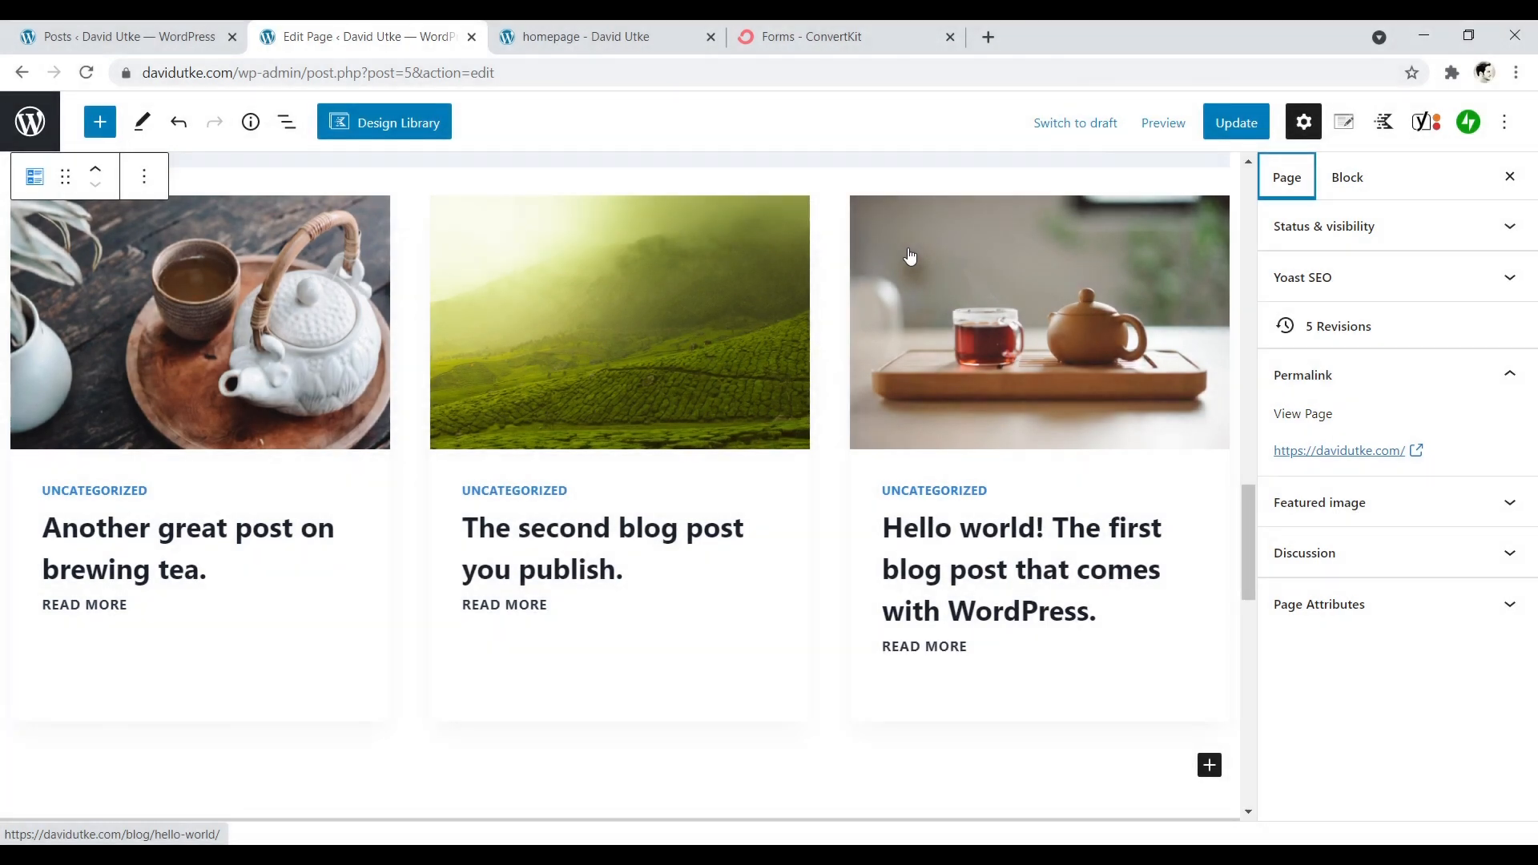
pyautogui.click(673, 36)
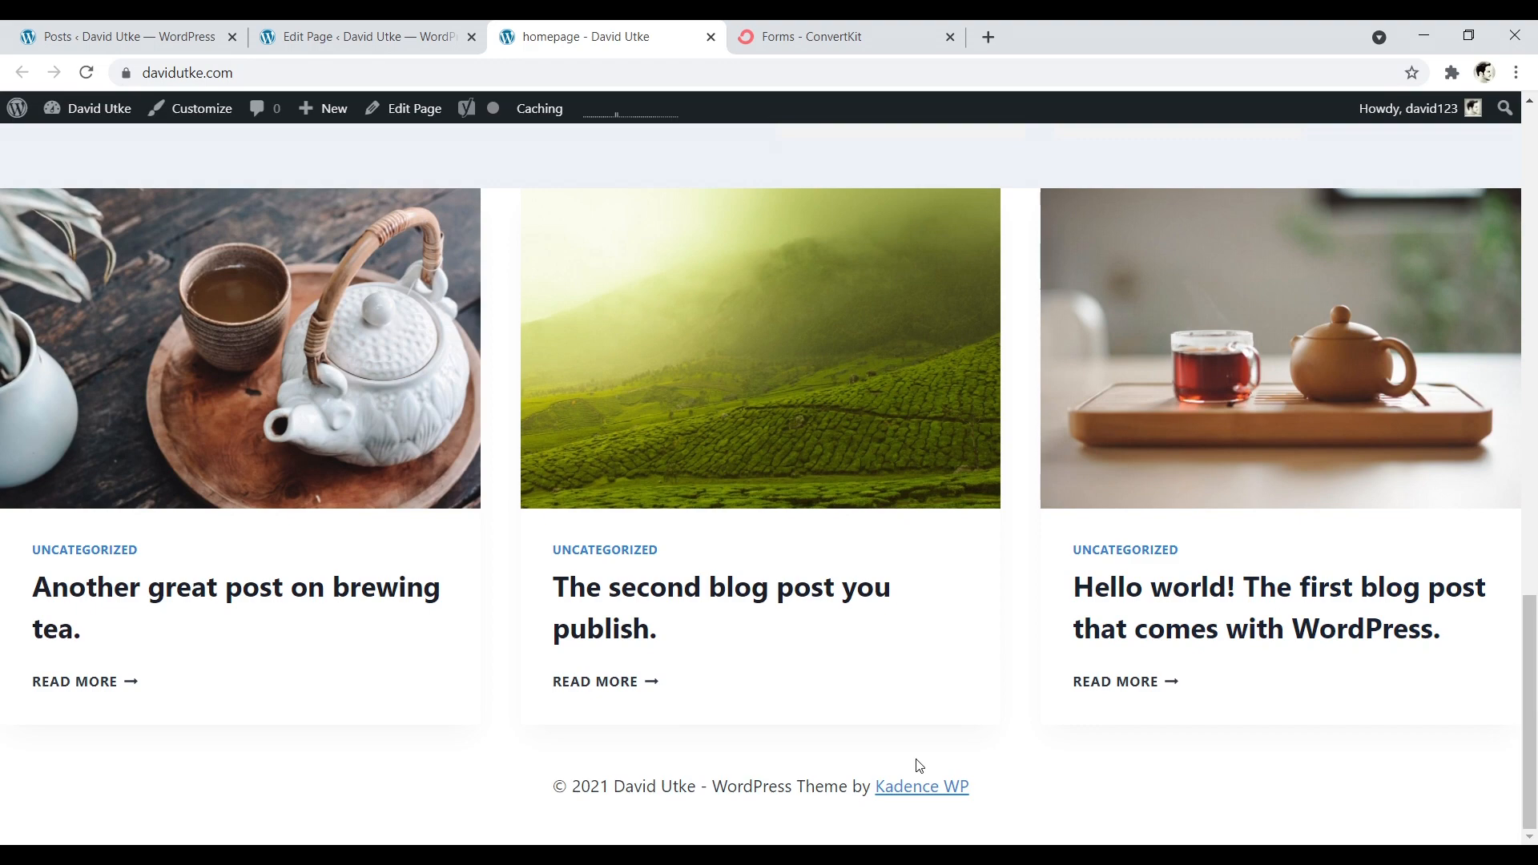
# - Back in the page editor, insert a Row Layout with two equal columns below the Posts block
pyautogui.click(361, 36)
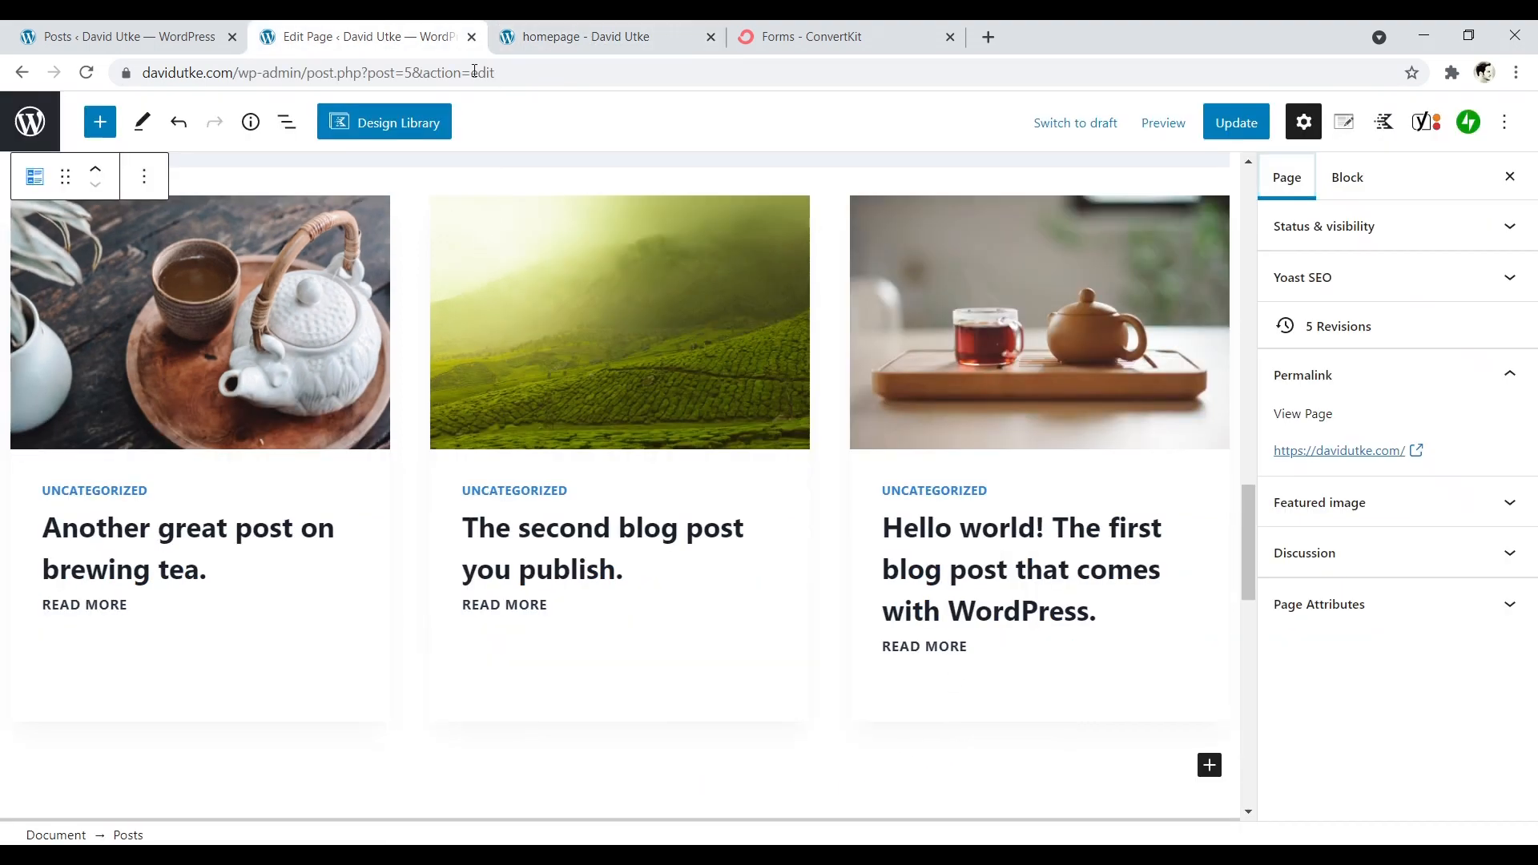
pyautogui.click(1209, 766)
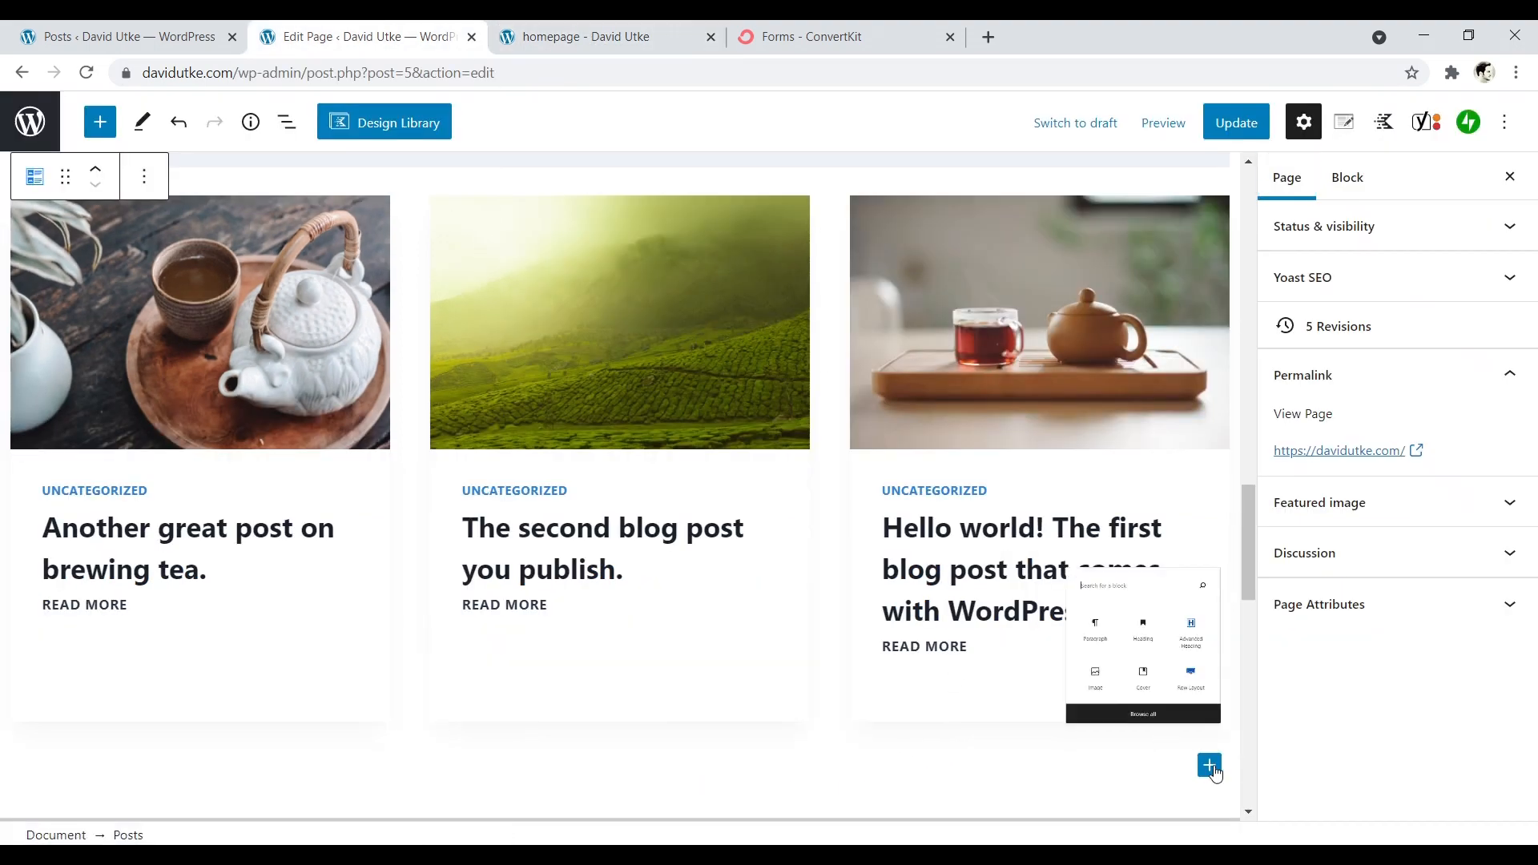
pyautogui.click(1168, 643)
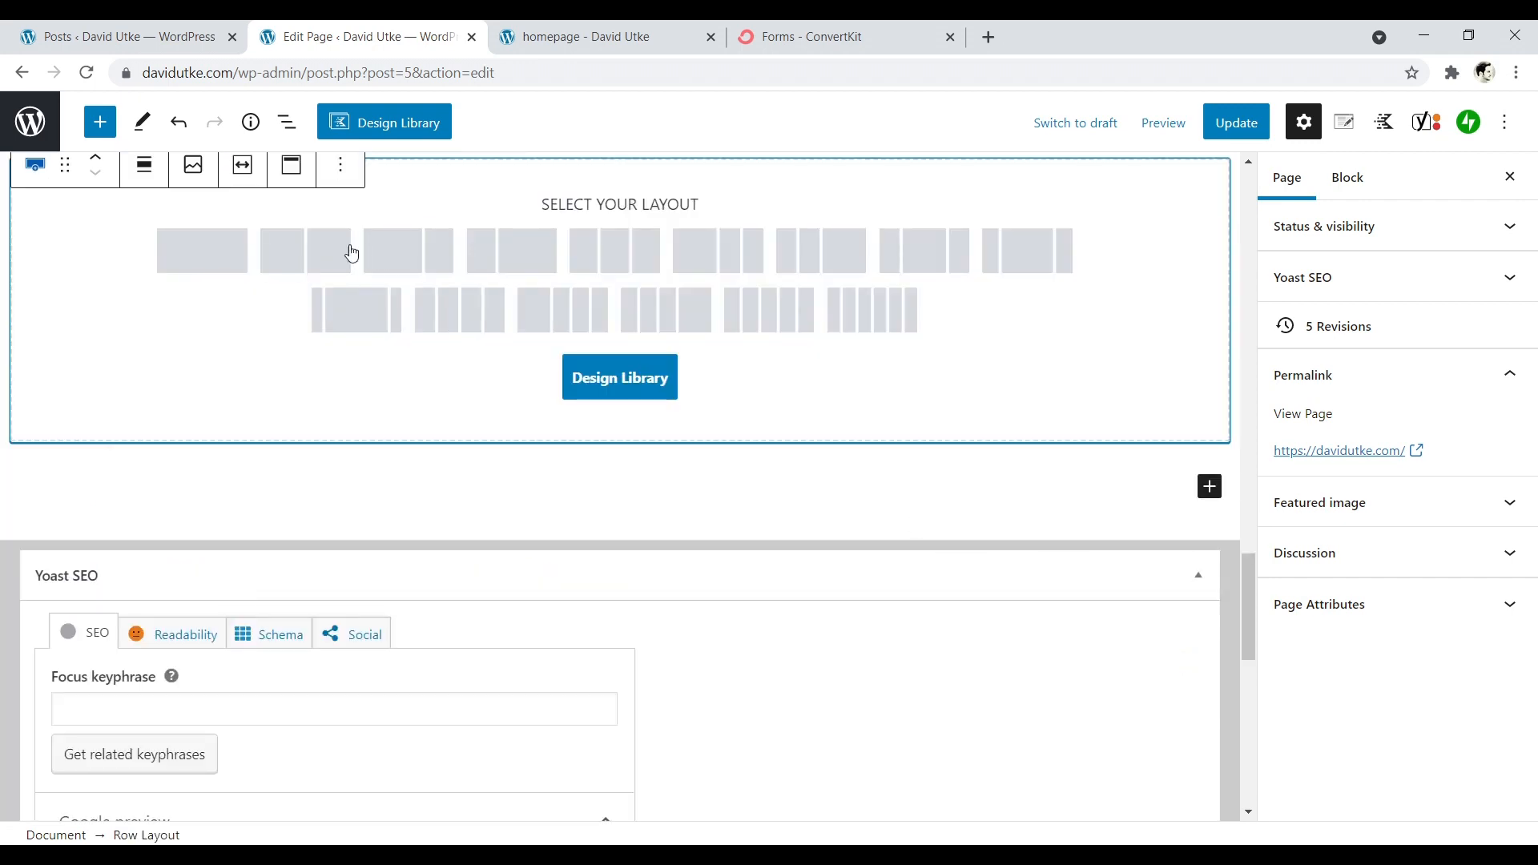
pyautogui.click(305, 250)
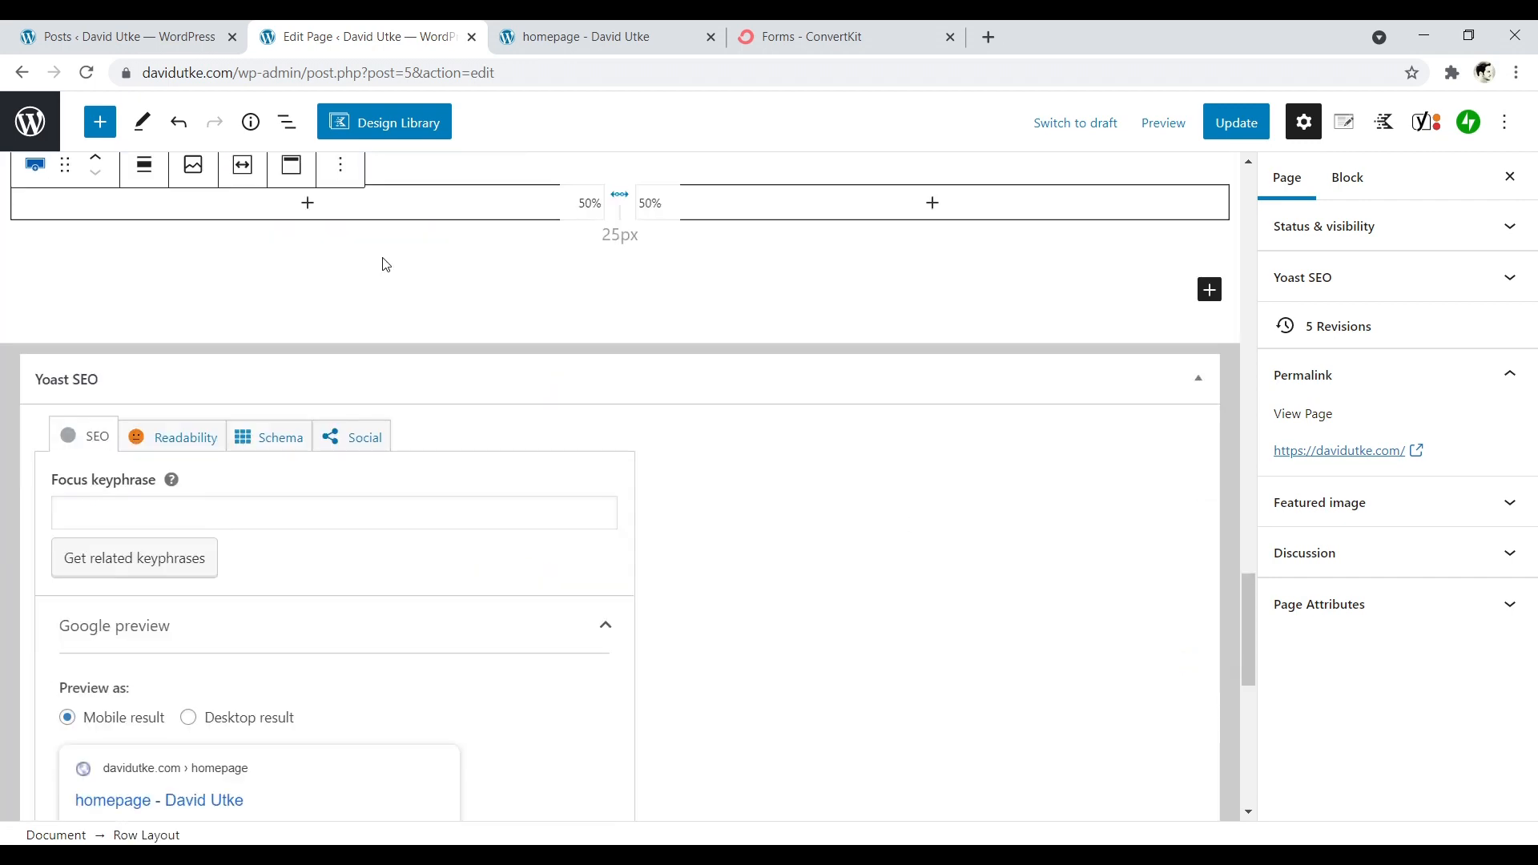
pyautogui.scroll(4, 433, 264)
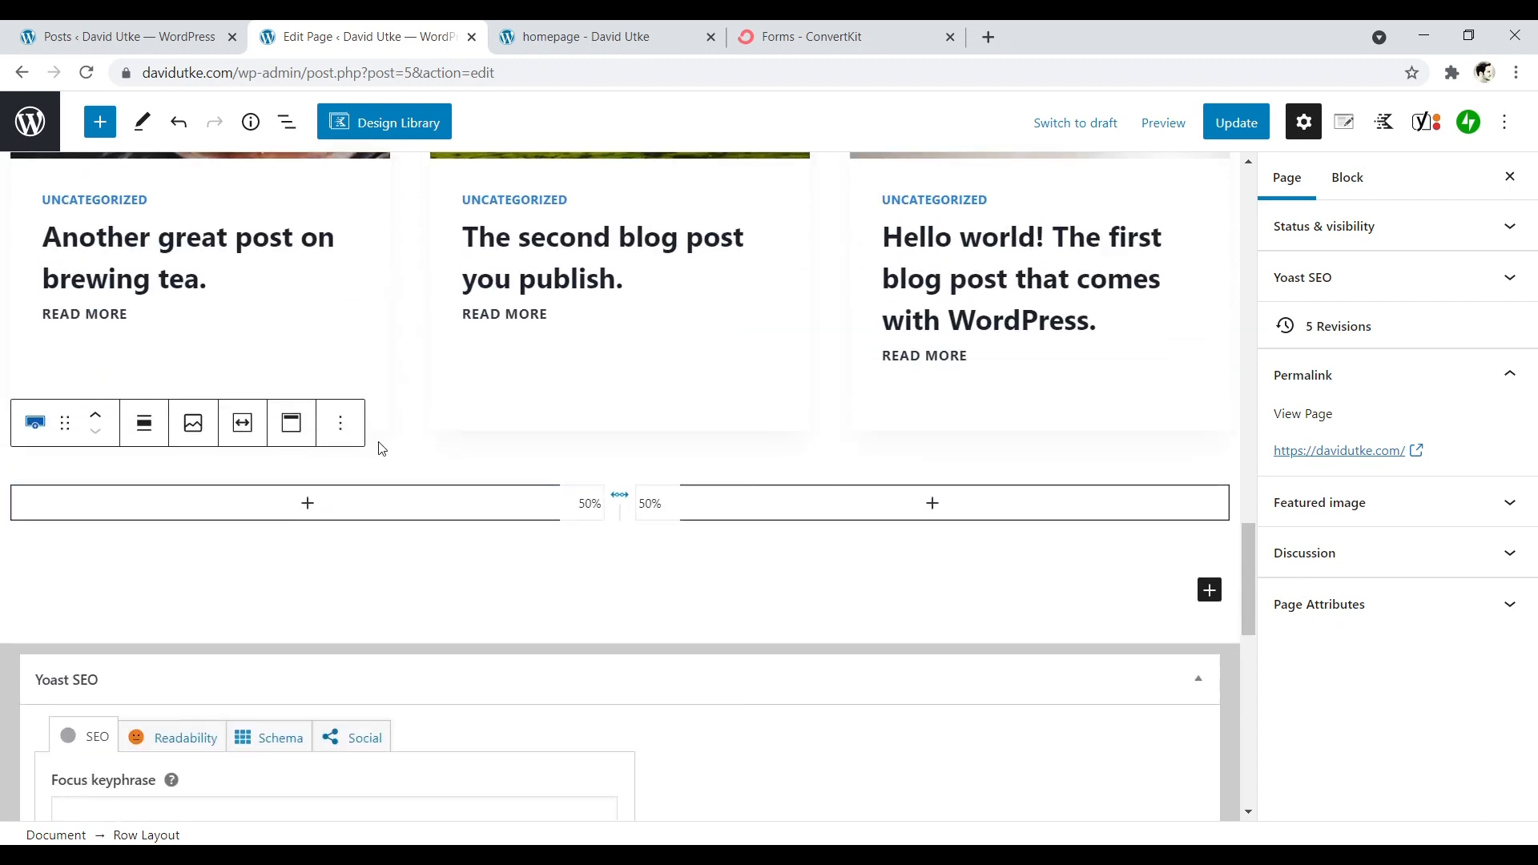
# - Add an Image block to the new row's first column using tea-blog.jpg from the media library
pyautogui.click(309, 504)
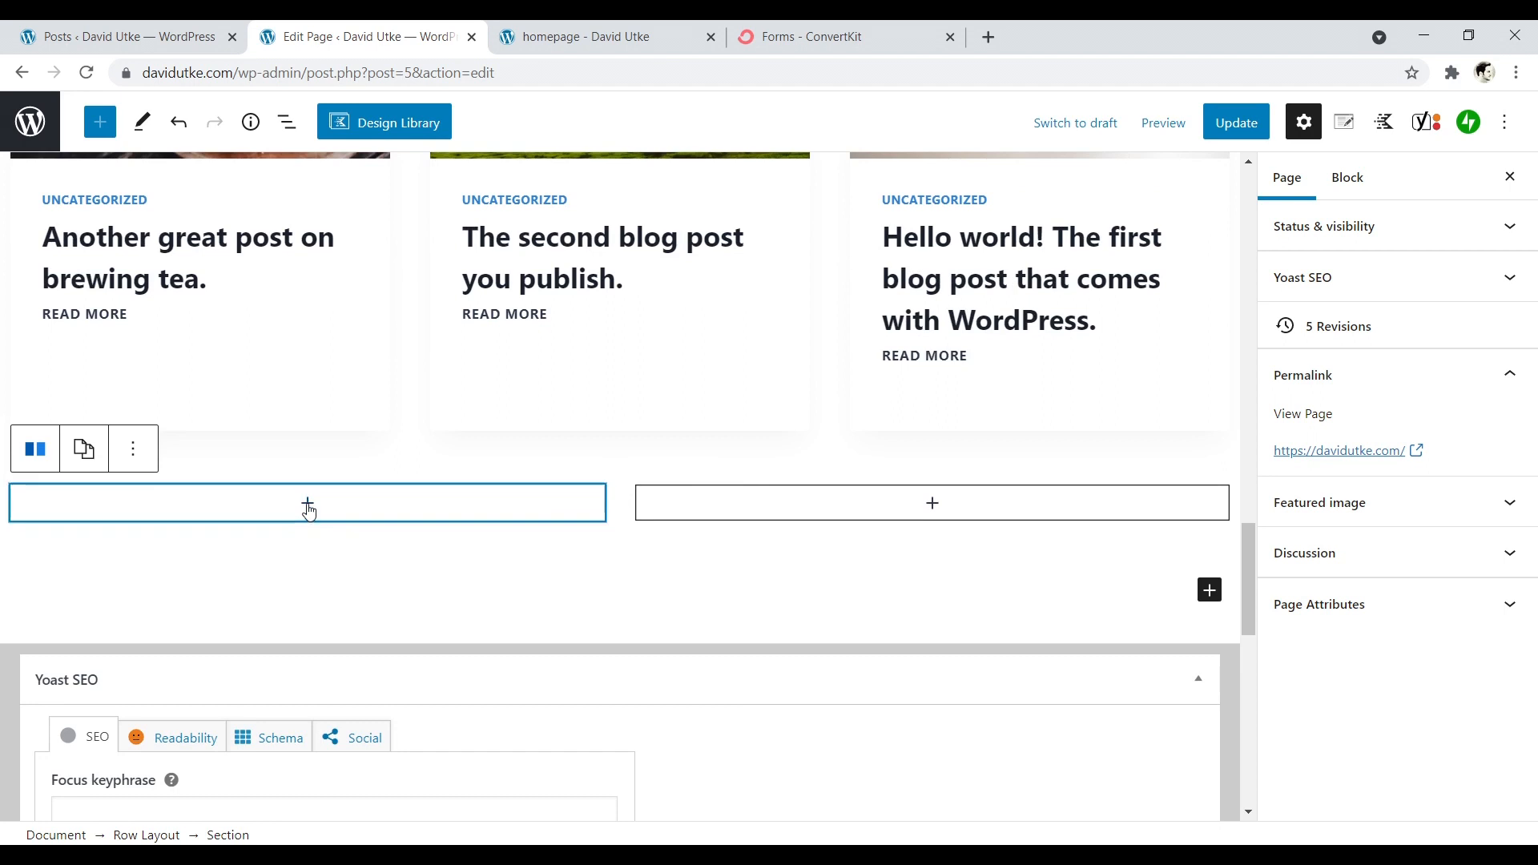
pyautogui.click(309, 505)
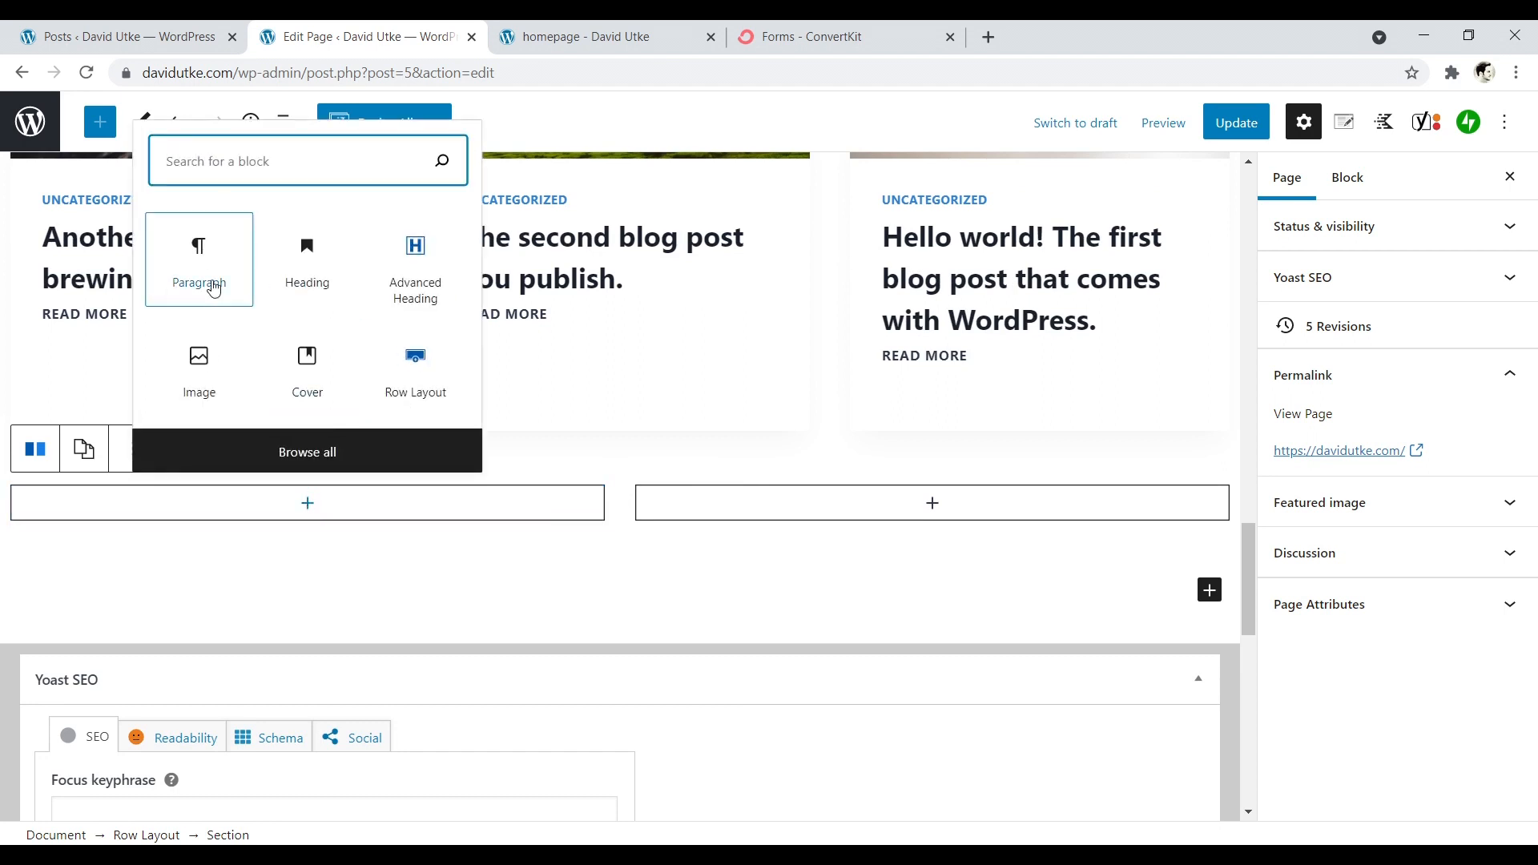
pyautogui.click(205, 374)
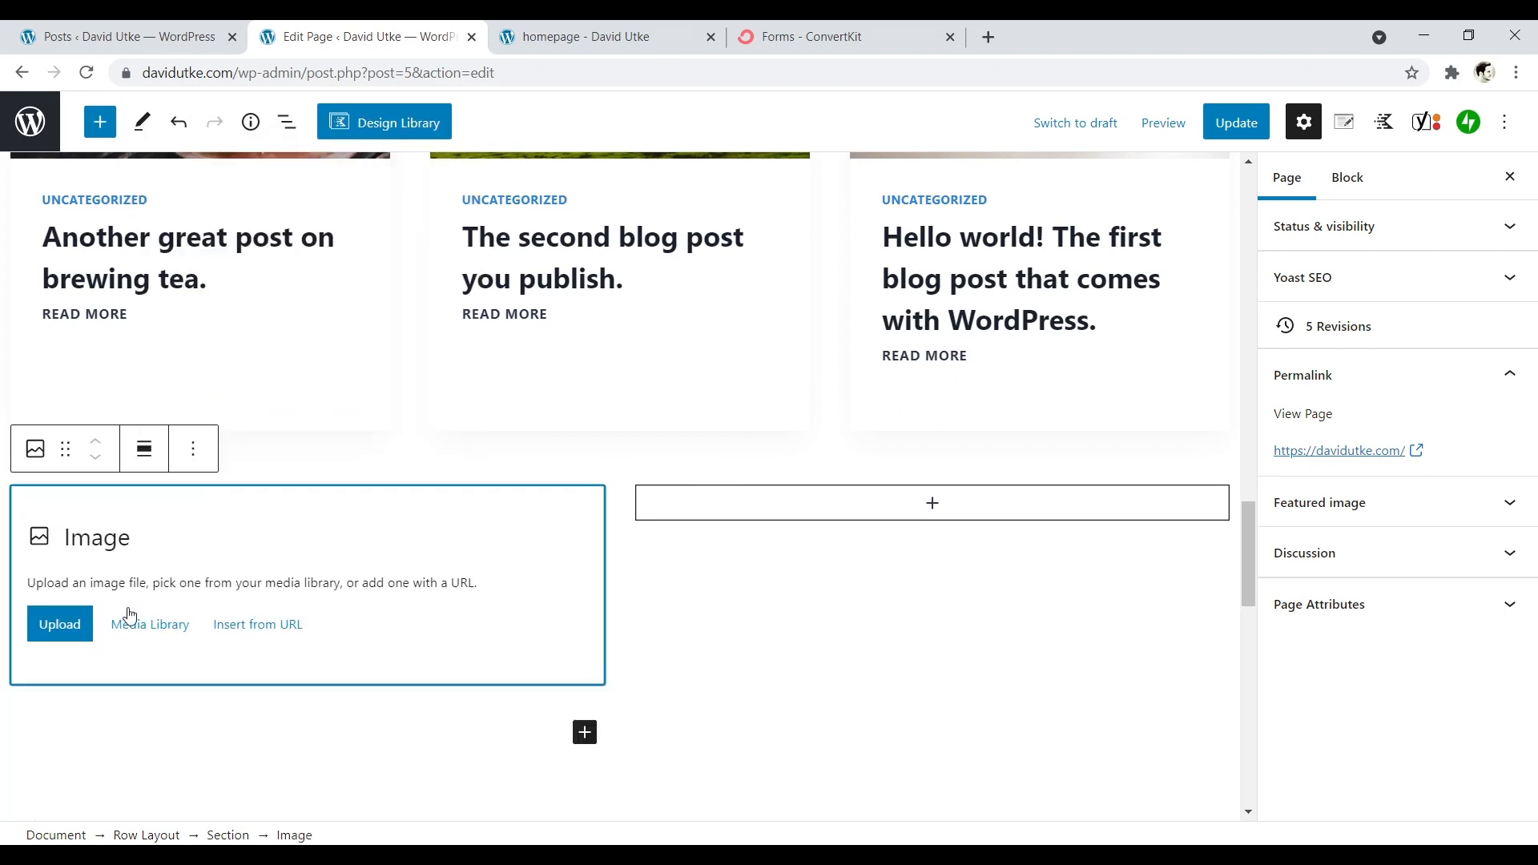
pyautogui.click(150, 624)
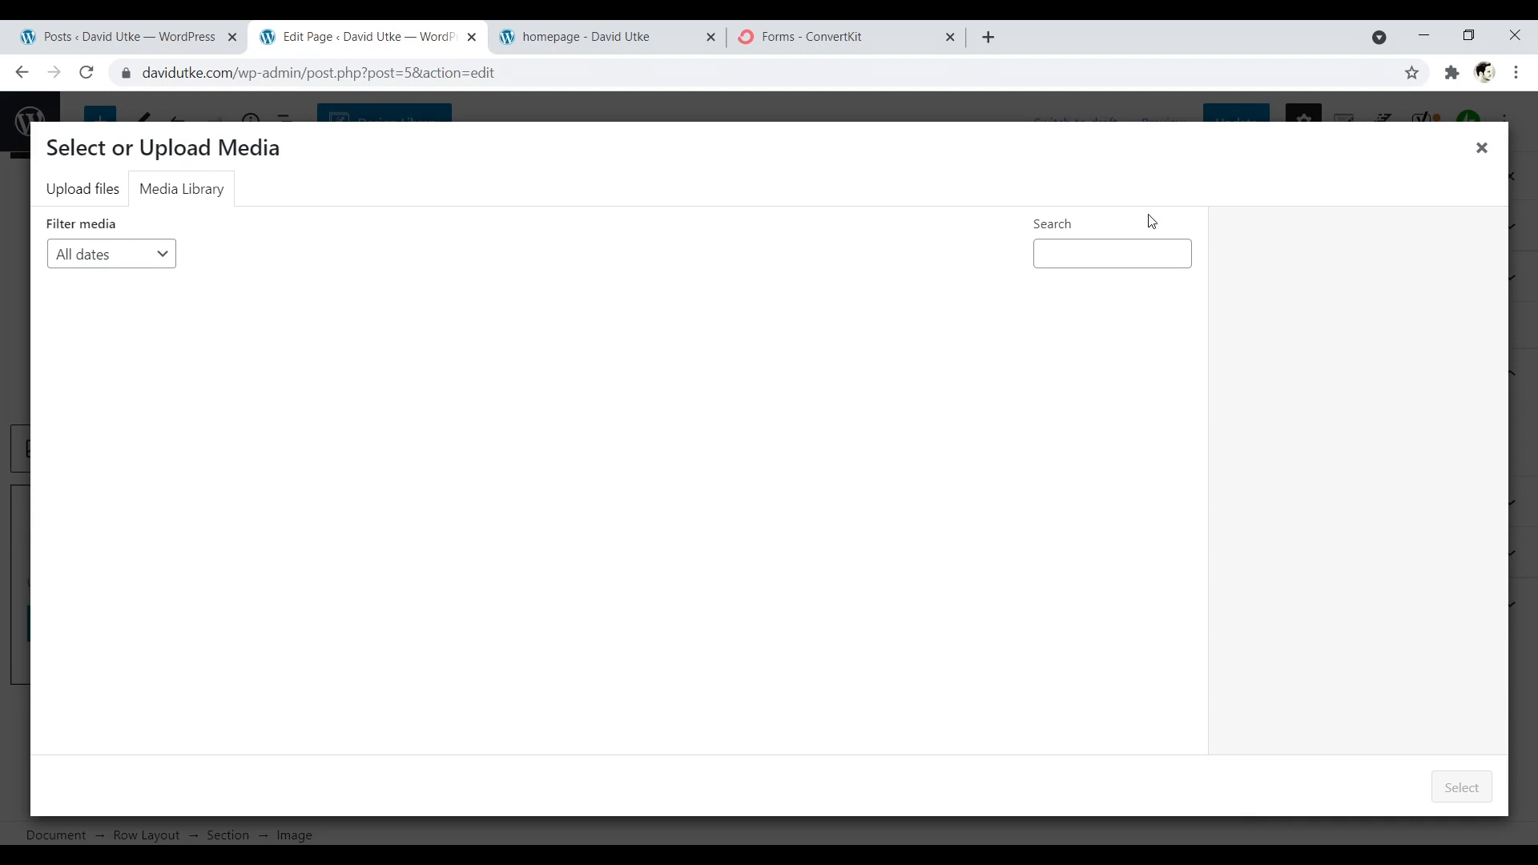
pyautogui.click(711, 468)
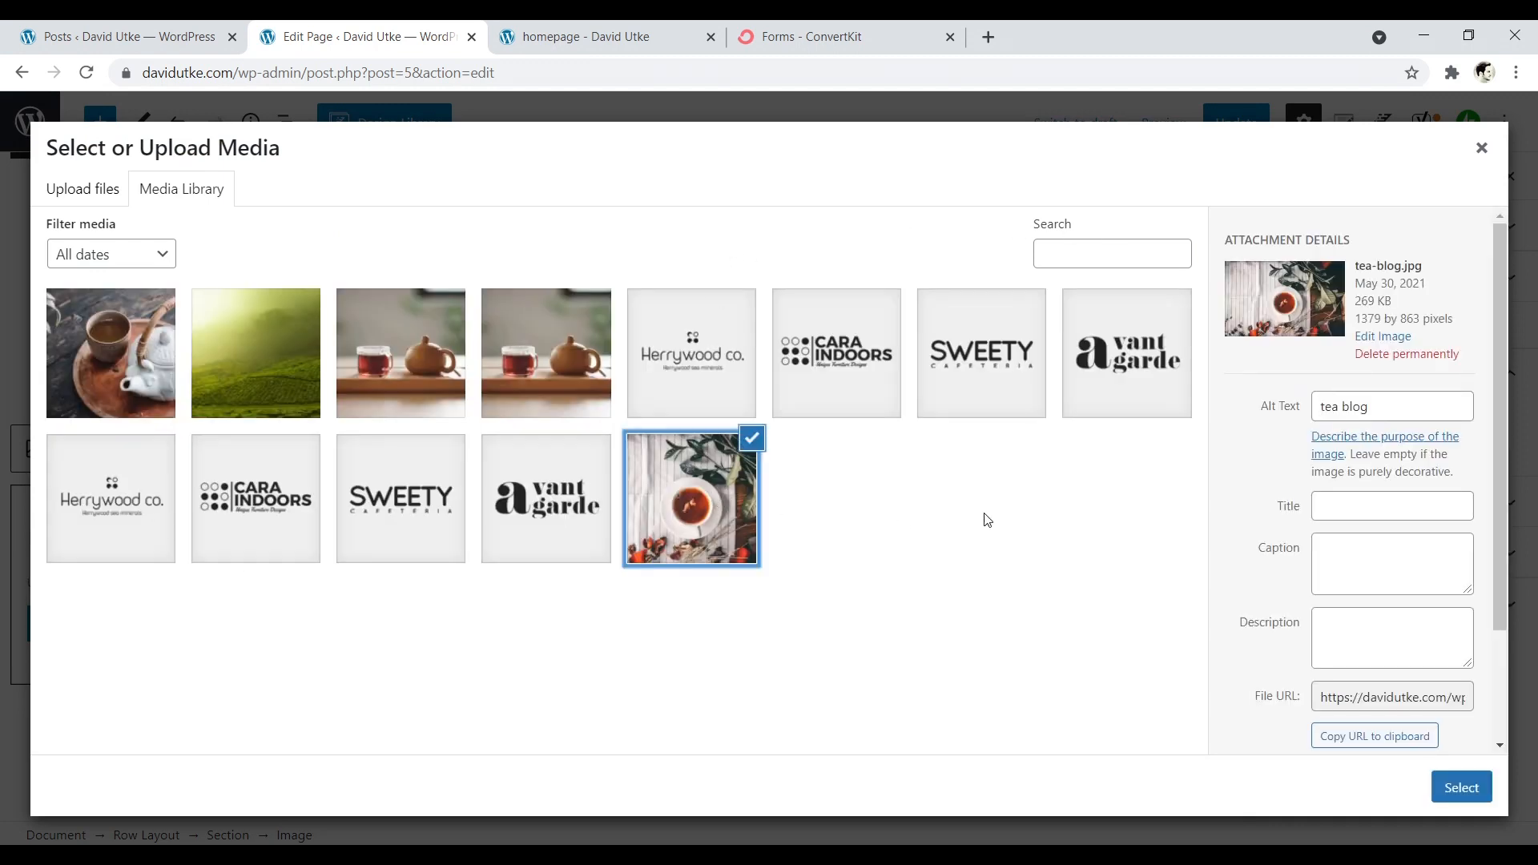
pyautogui.click(1456, 791)
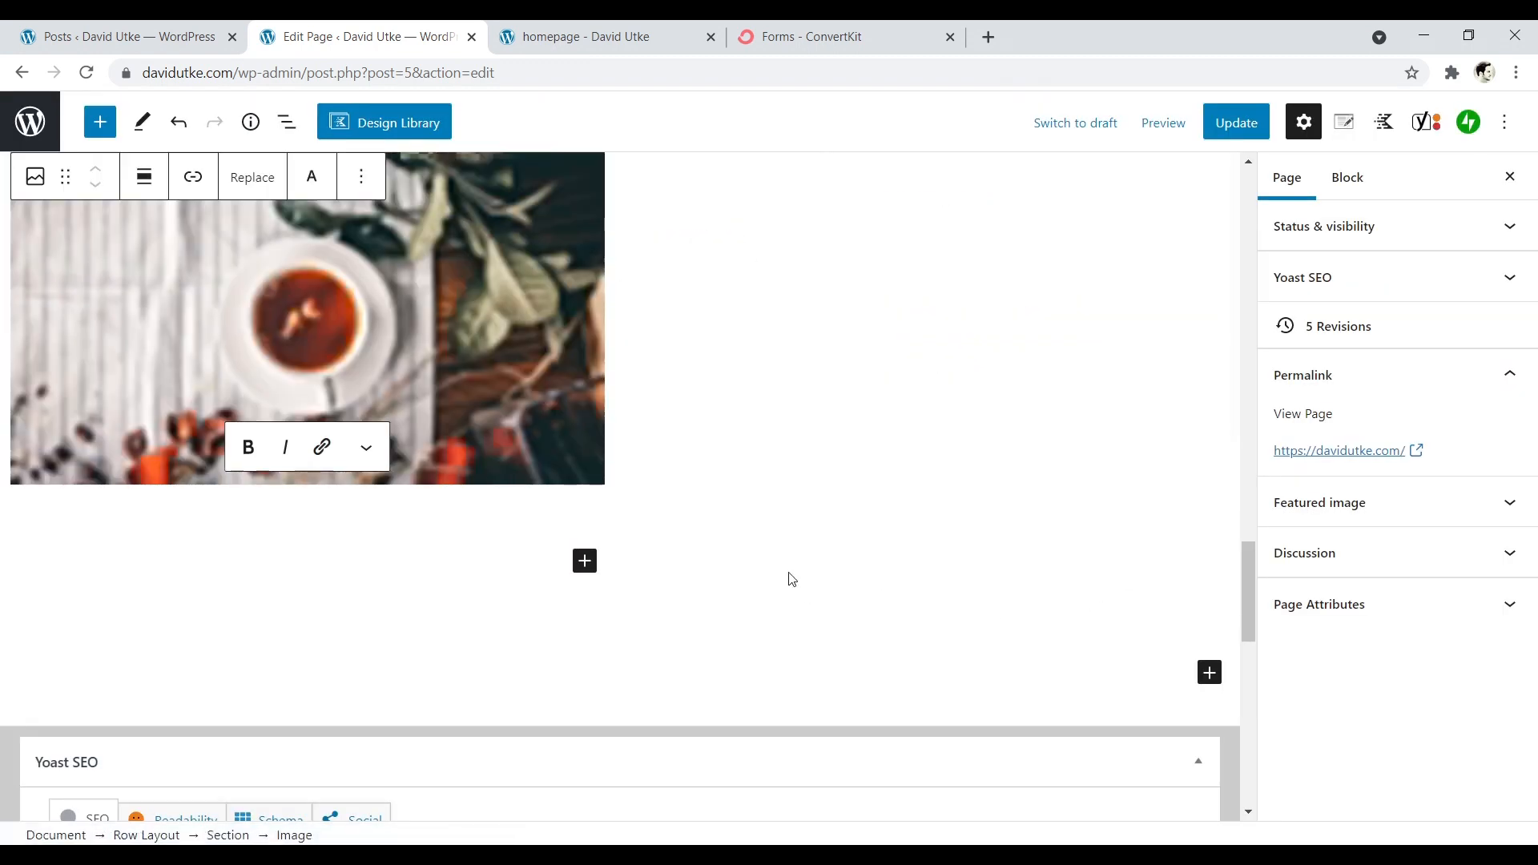
# - Add an Advanced Heading block to the row's second column reading "Brew something special that you'll love."
pyautogui.scroll(4, 666, 518)
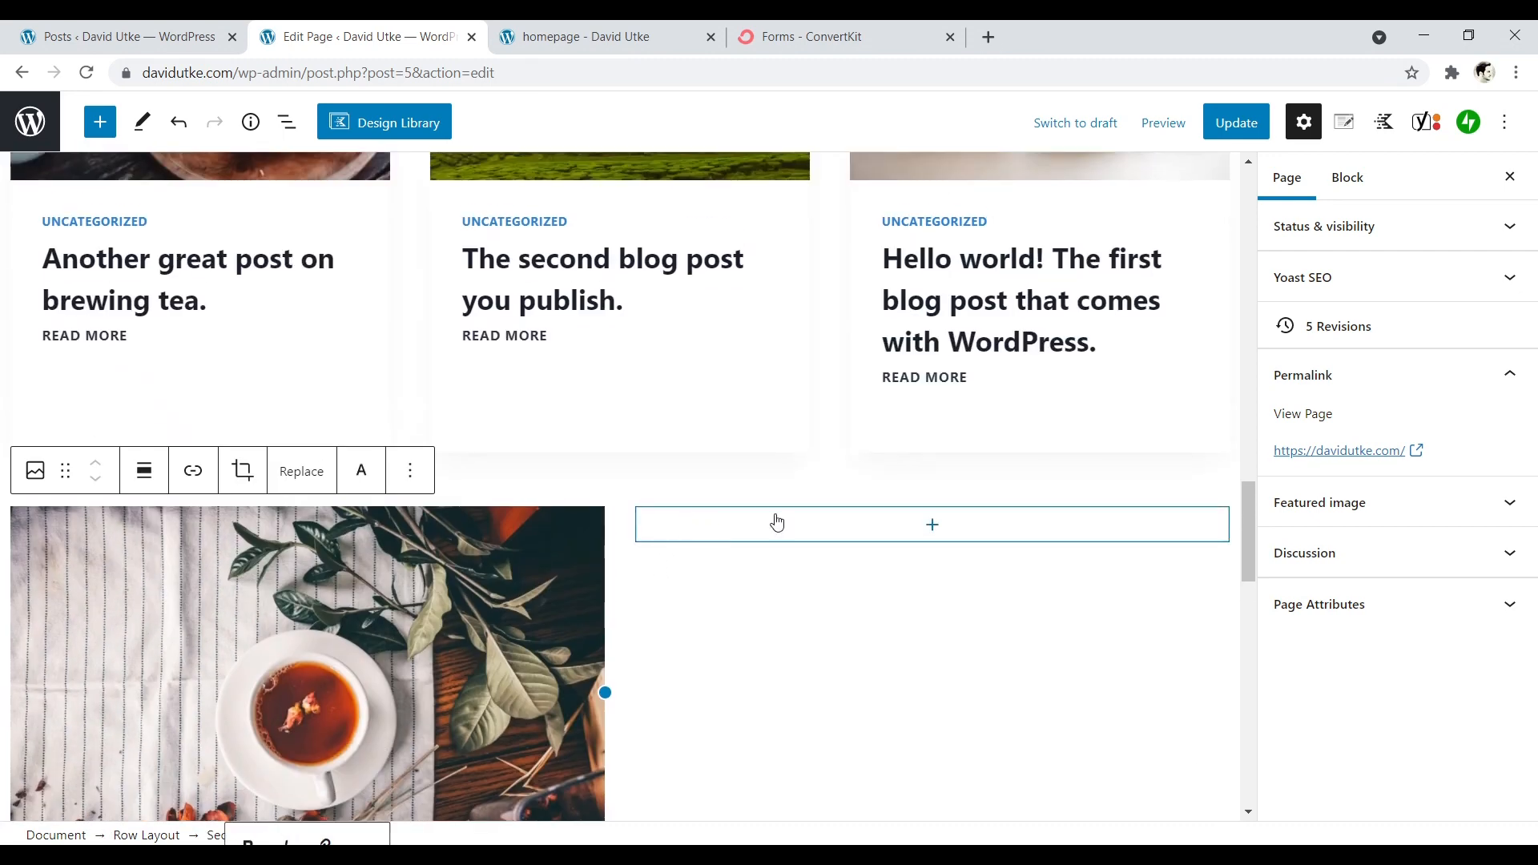
pyautogui.click(935, 531)
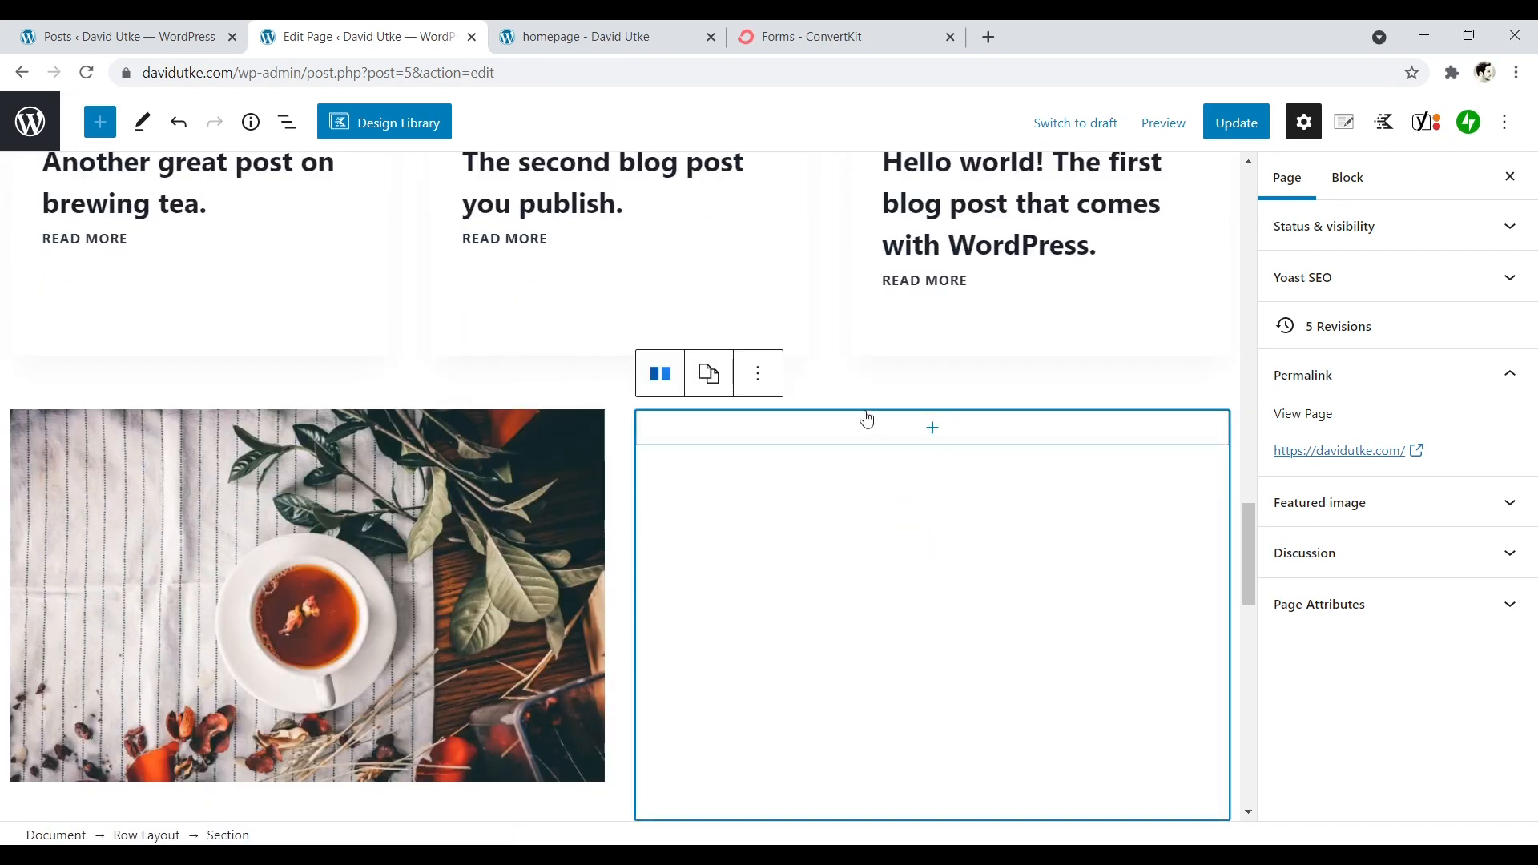
pyautogui.click(928, 431)
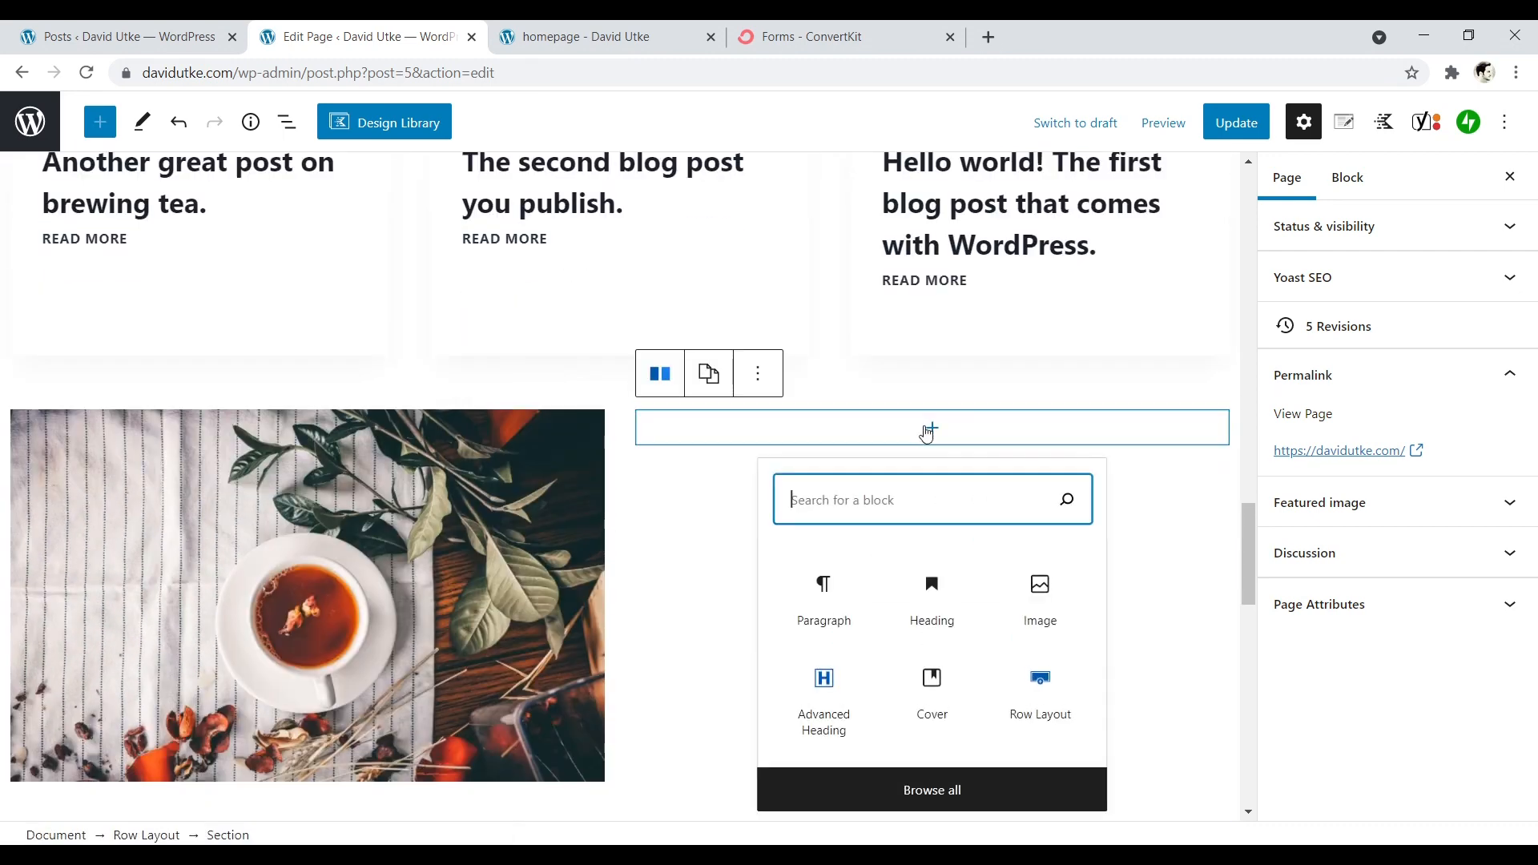
pyautogui.click(837, 705)
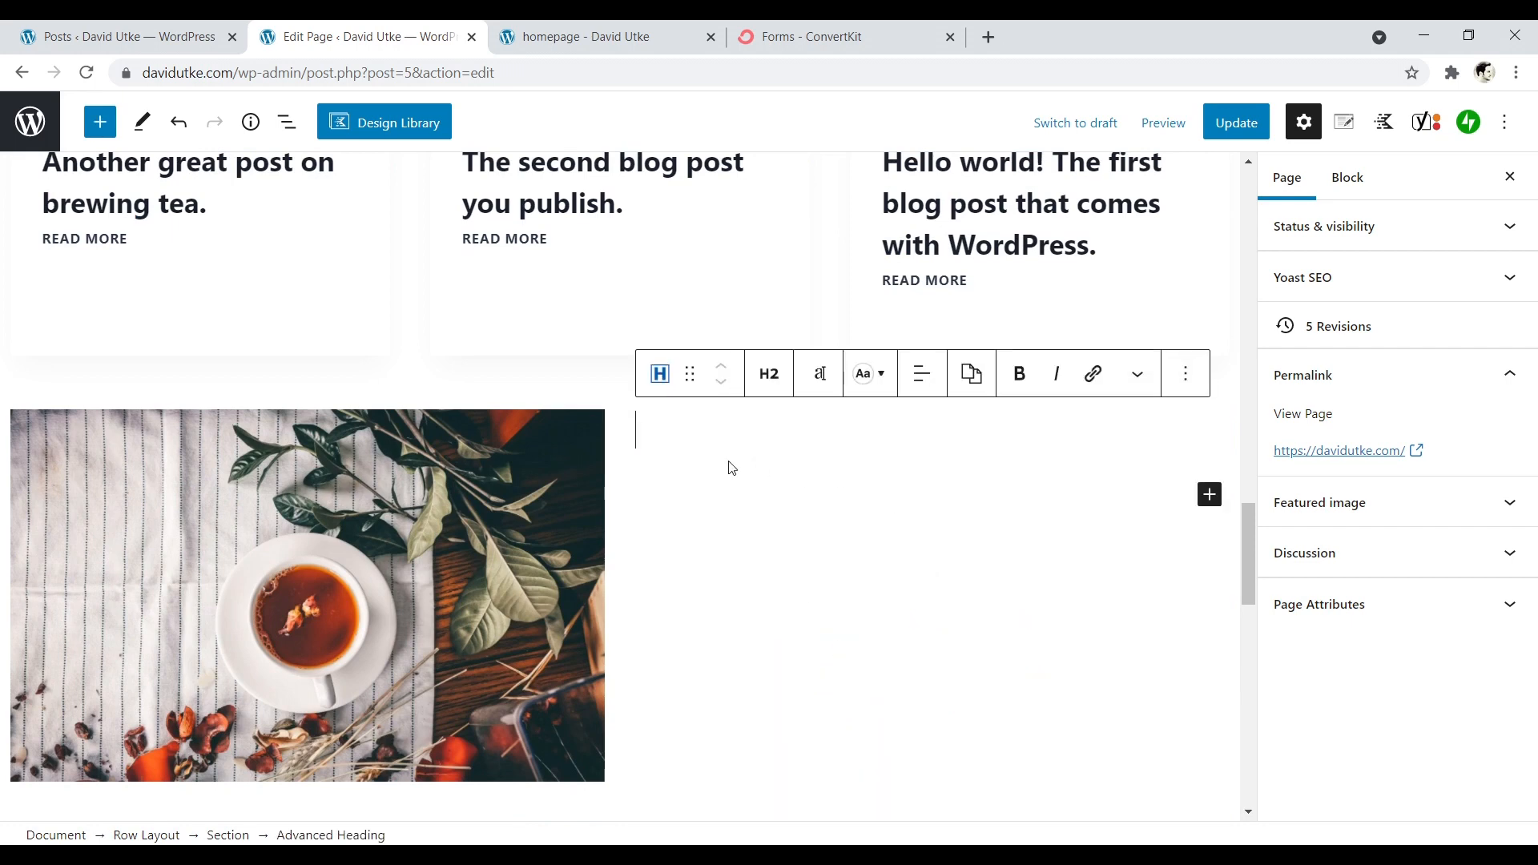
pyautogui.write('Br')
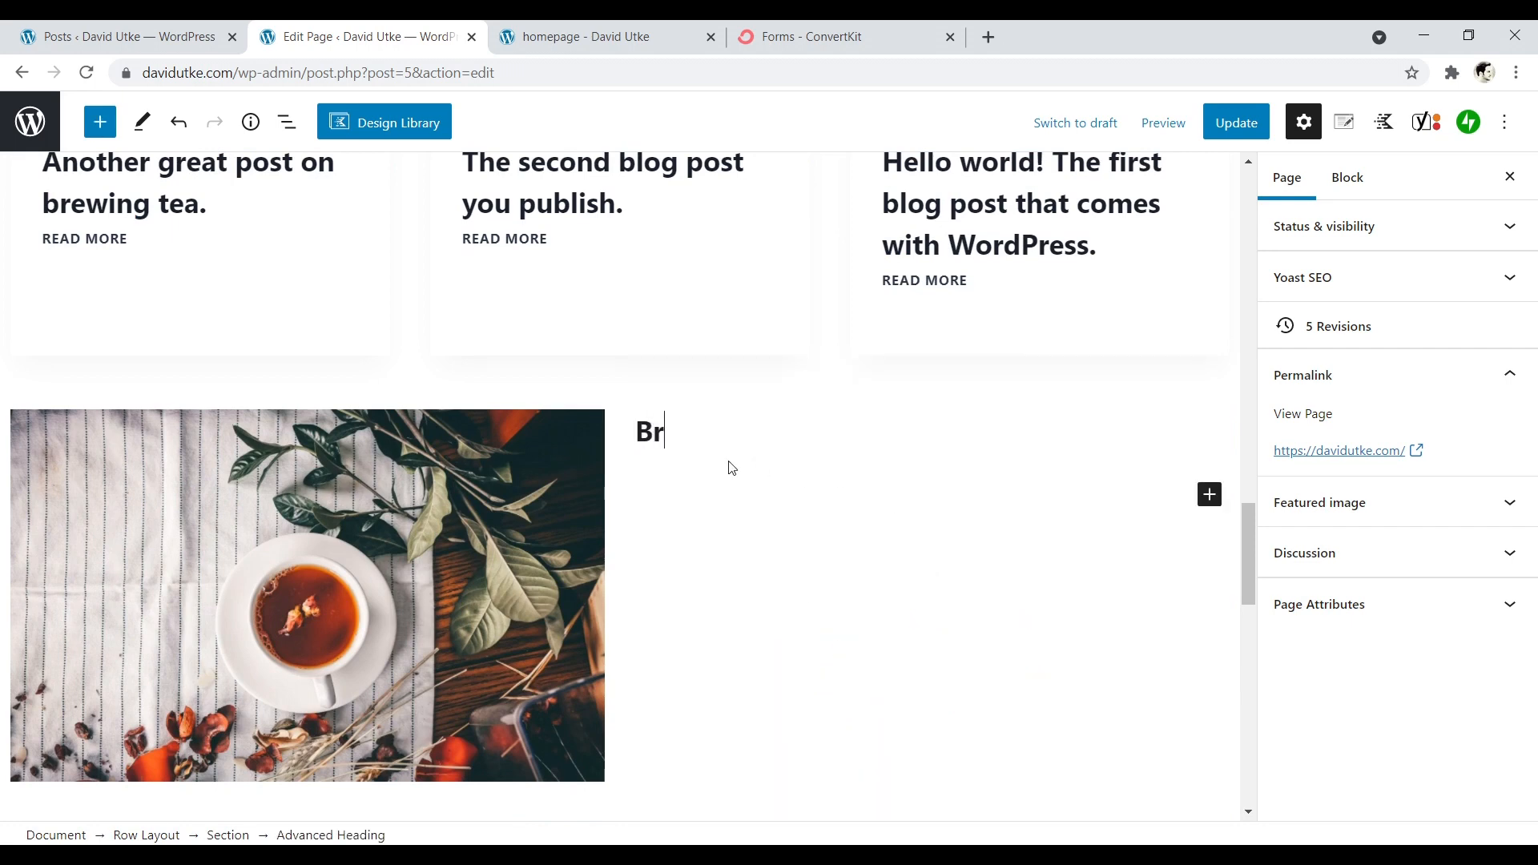
pyautogui.write('ew somethin')
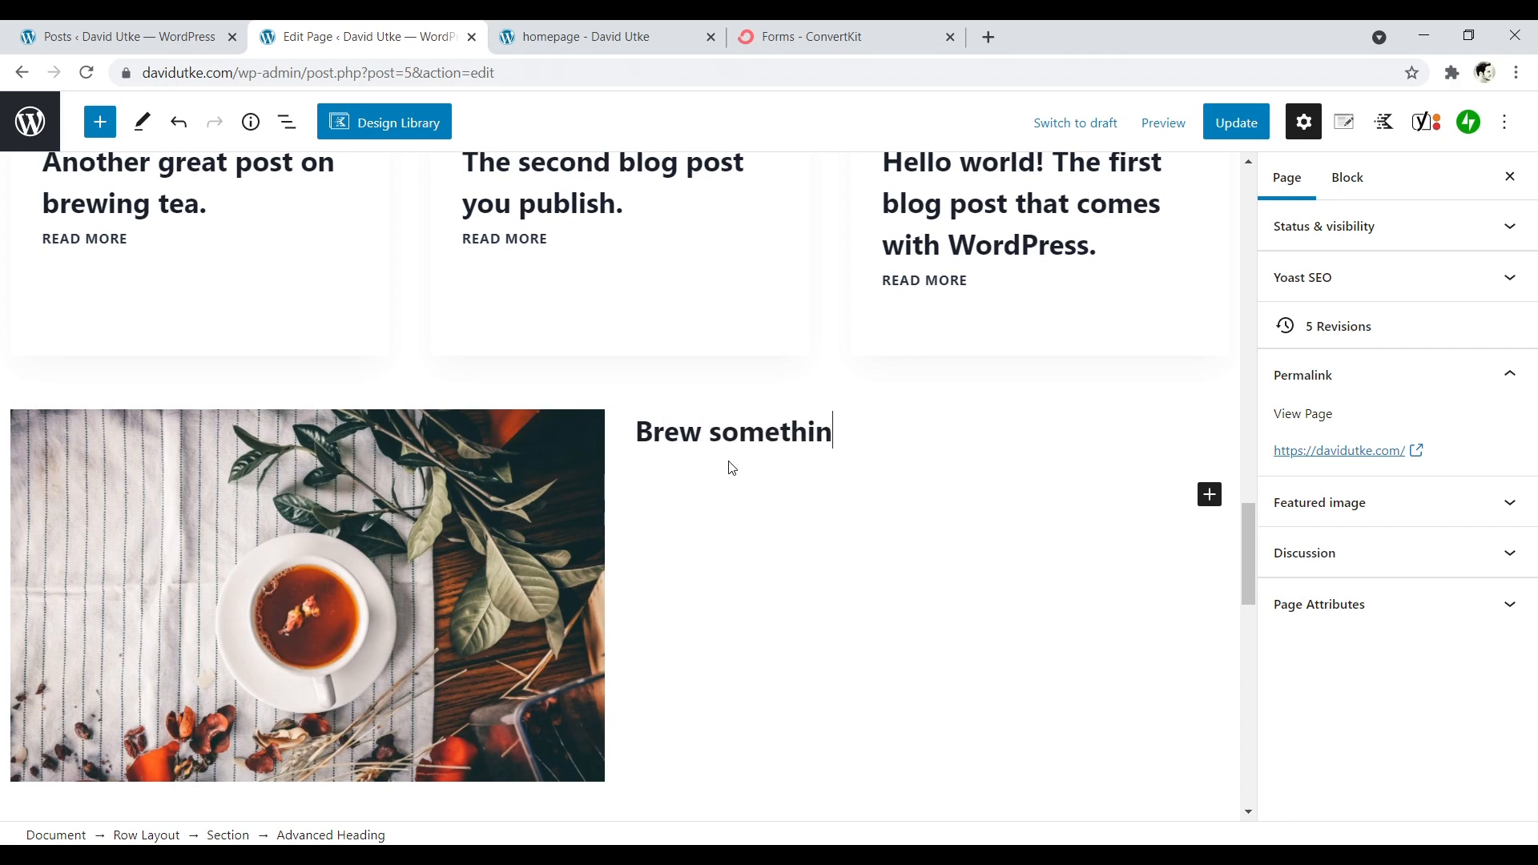
pyautogui.write('g special')
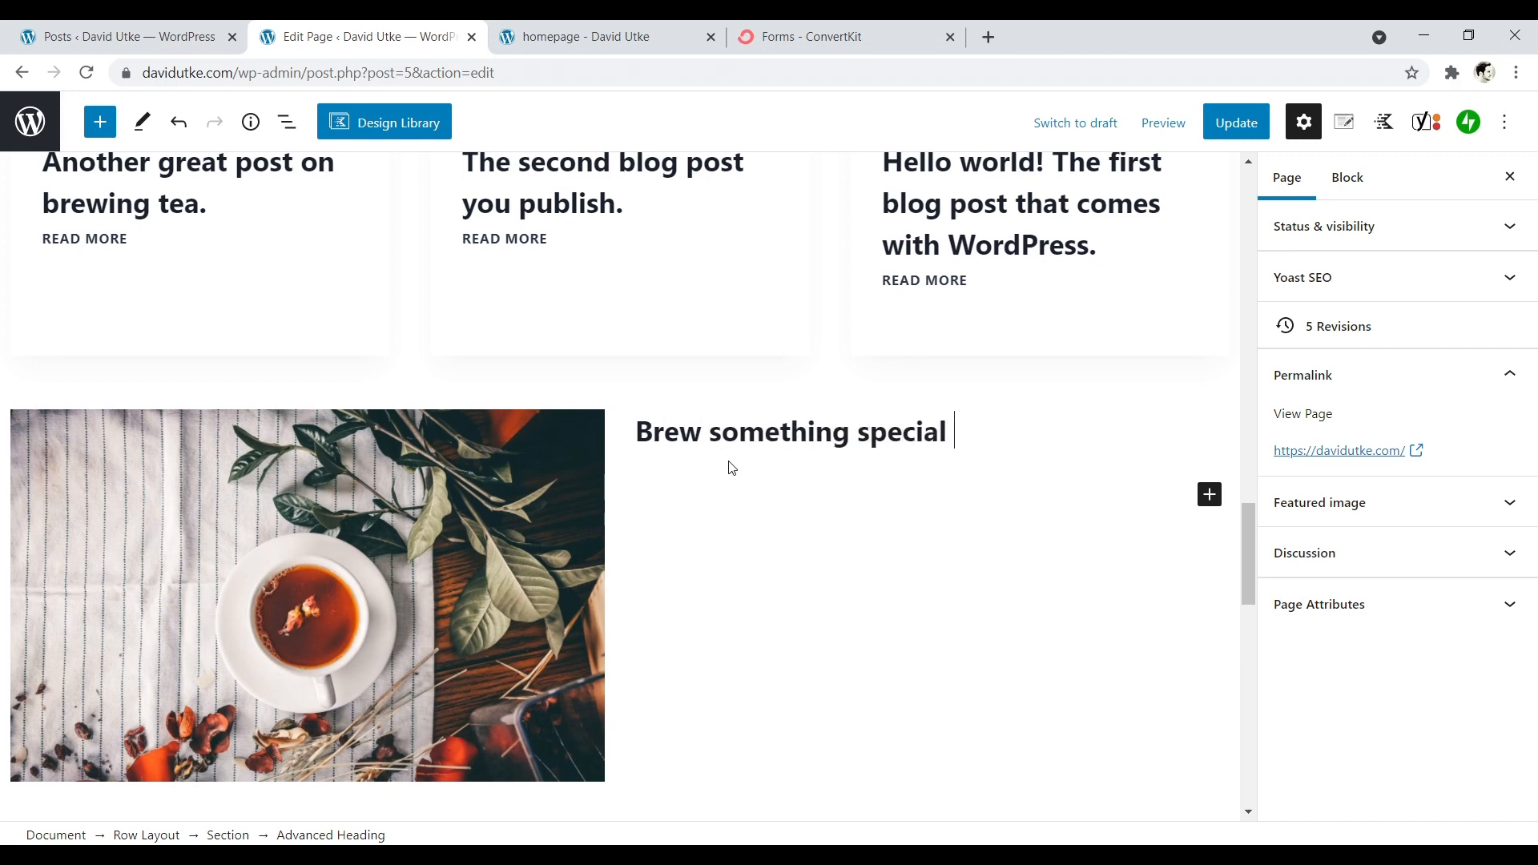
pyautogui.write(' that y')
pyautogui.press('BackSpace')
pyautogui.write("t you'll love.")
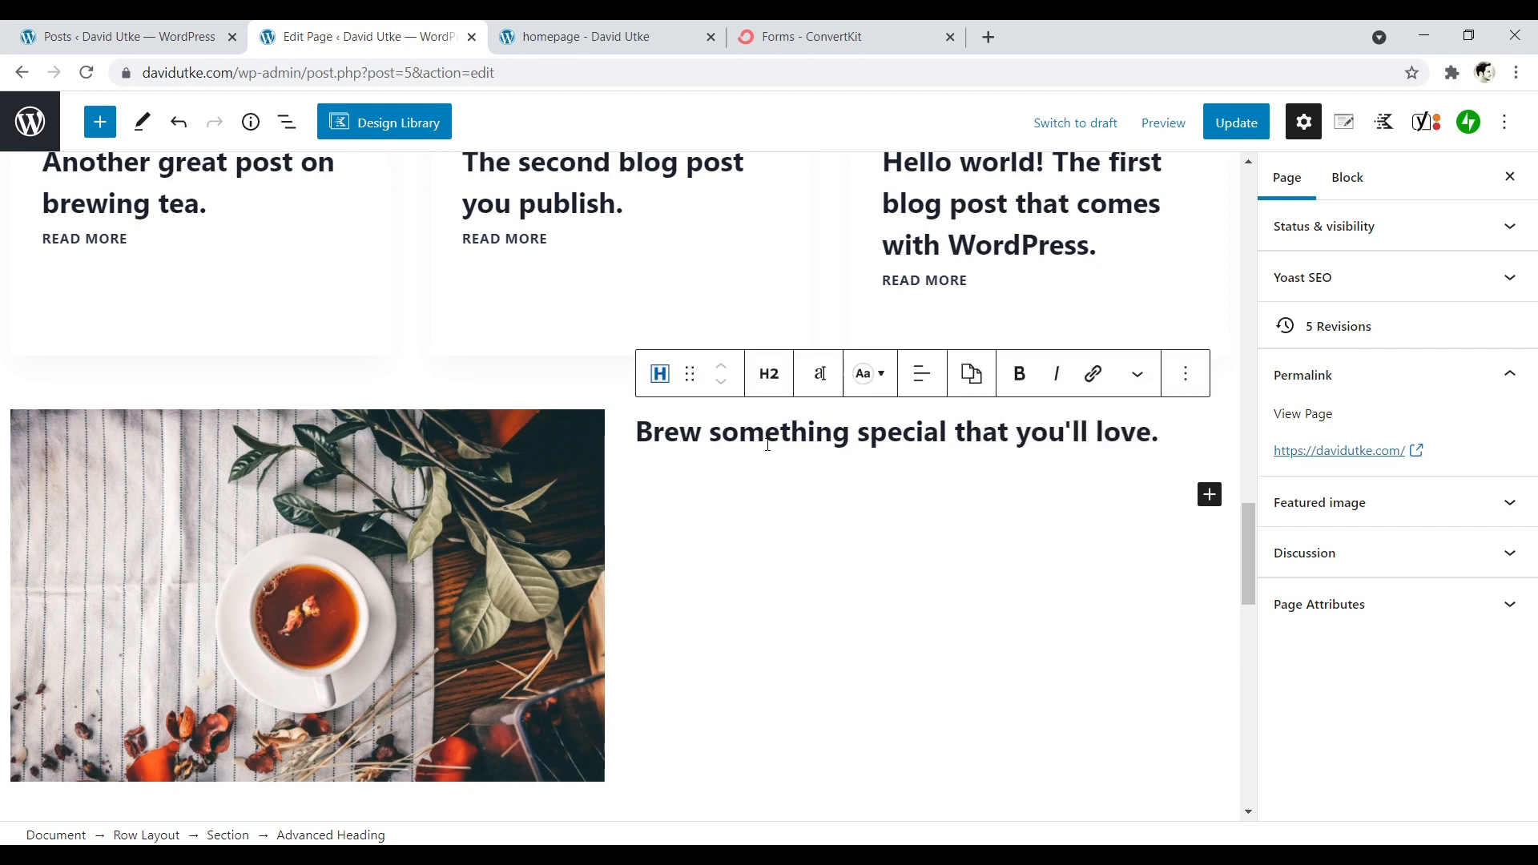
# - Centre the new heading and set its font size to 37 px
pyautogui.click(917, 390)
pyautogui.click(962, 476)
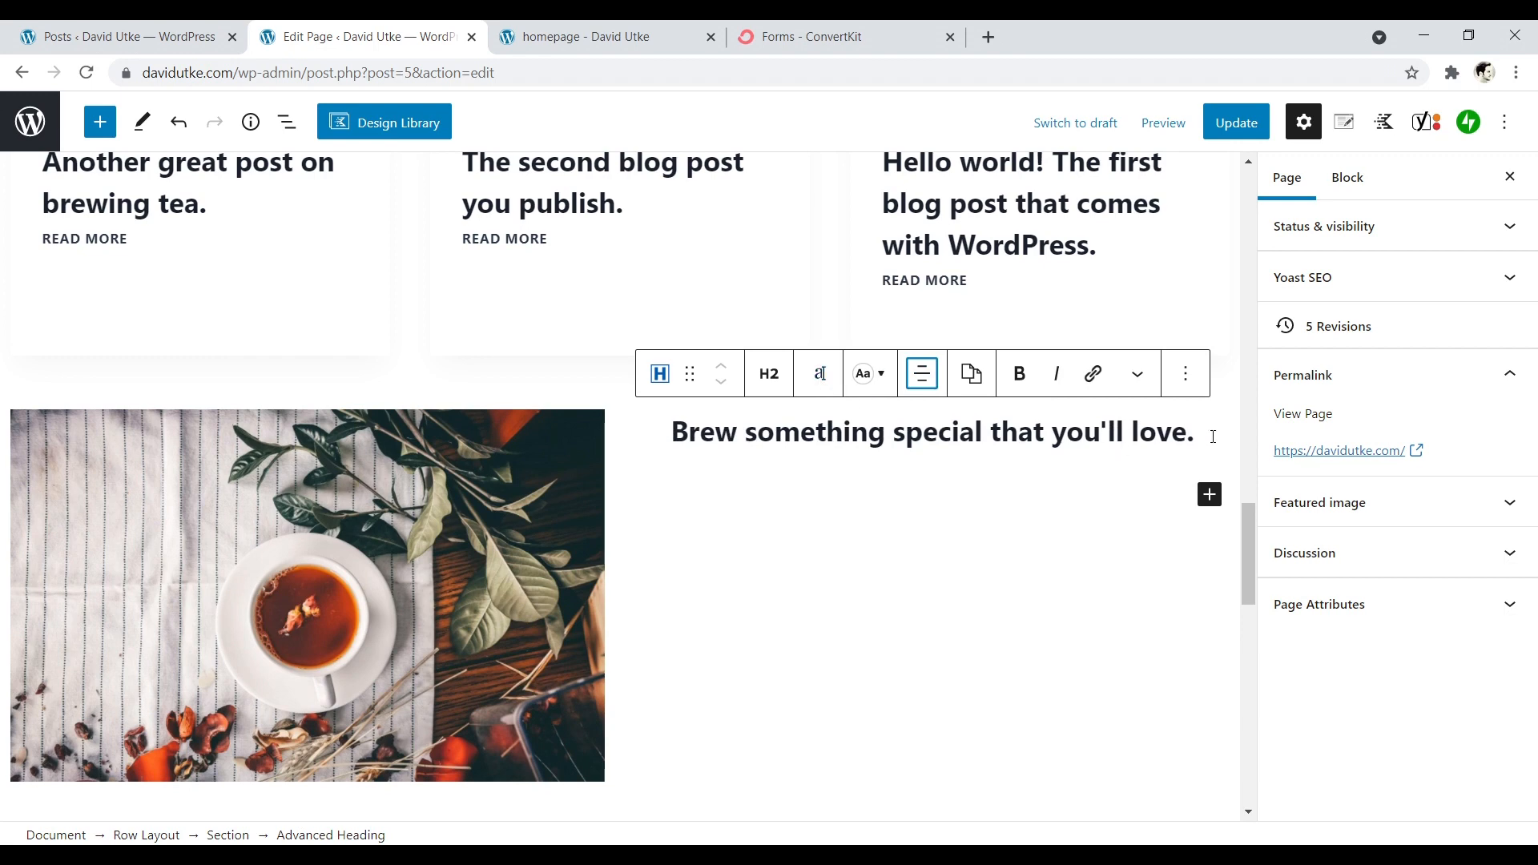
pyautogui.click(819, 373)
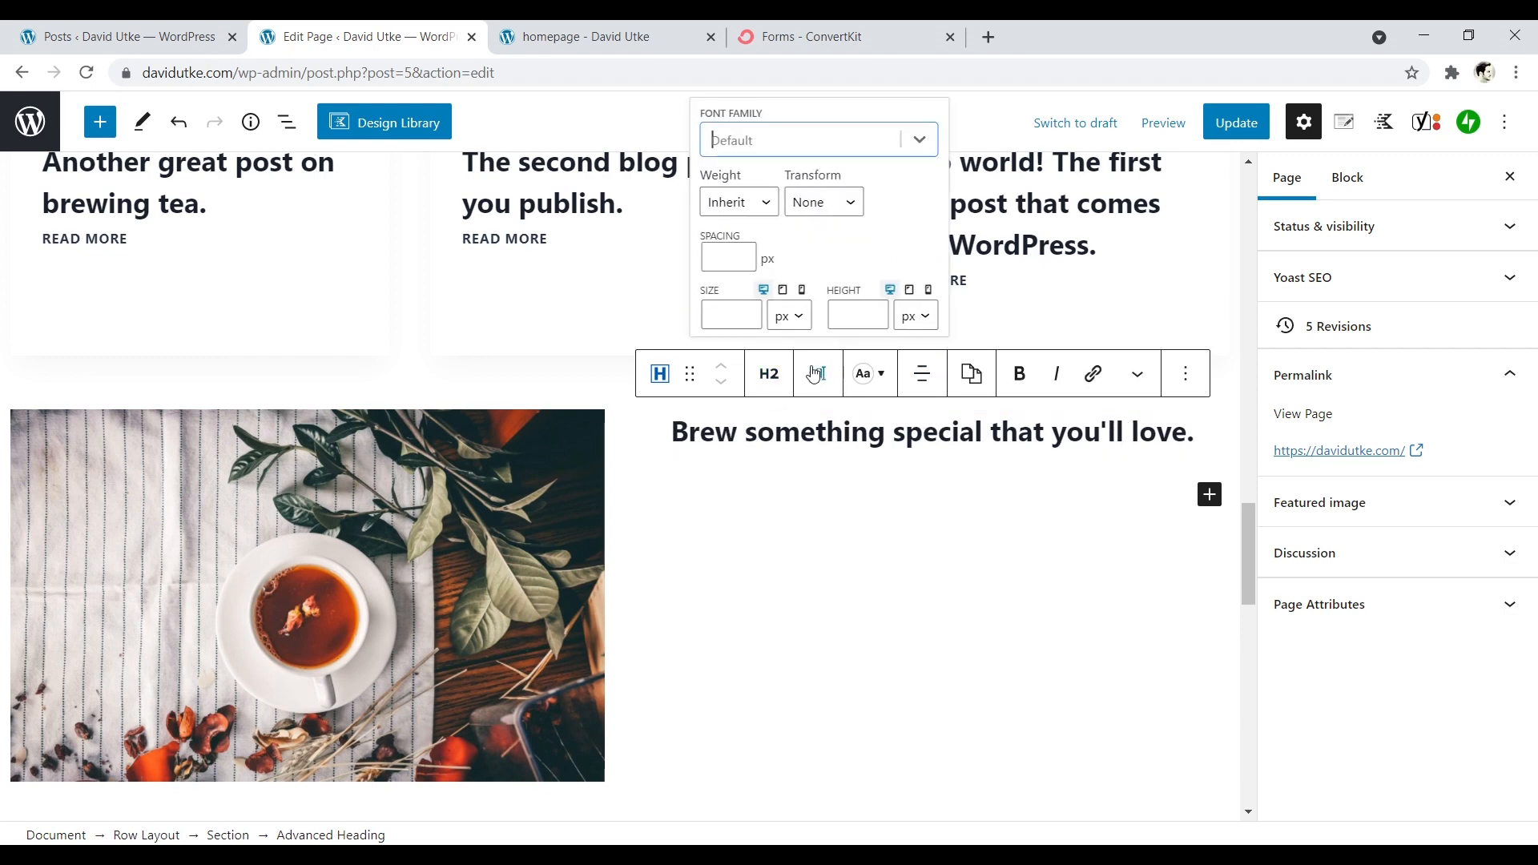
pyautogui.click(750, 316)
pyautogui.write('6')
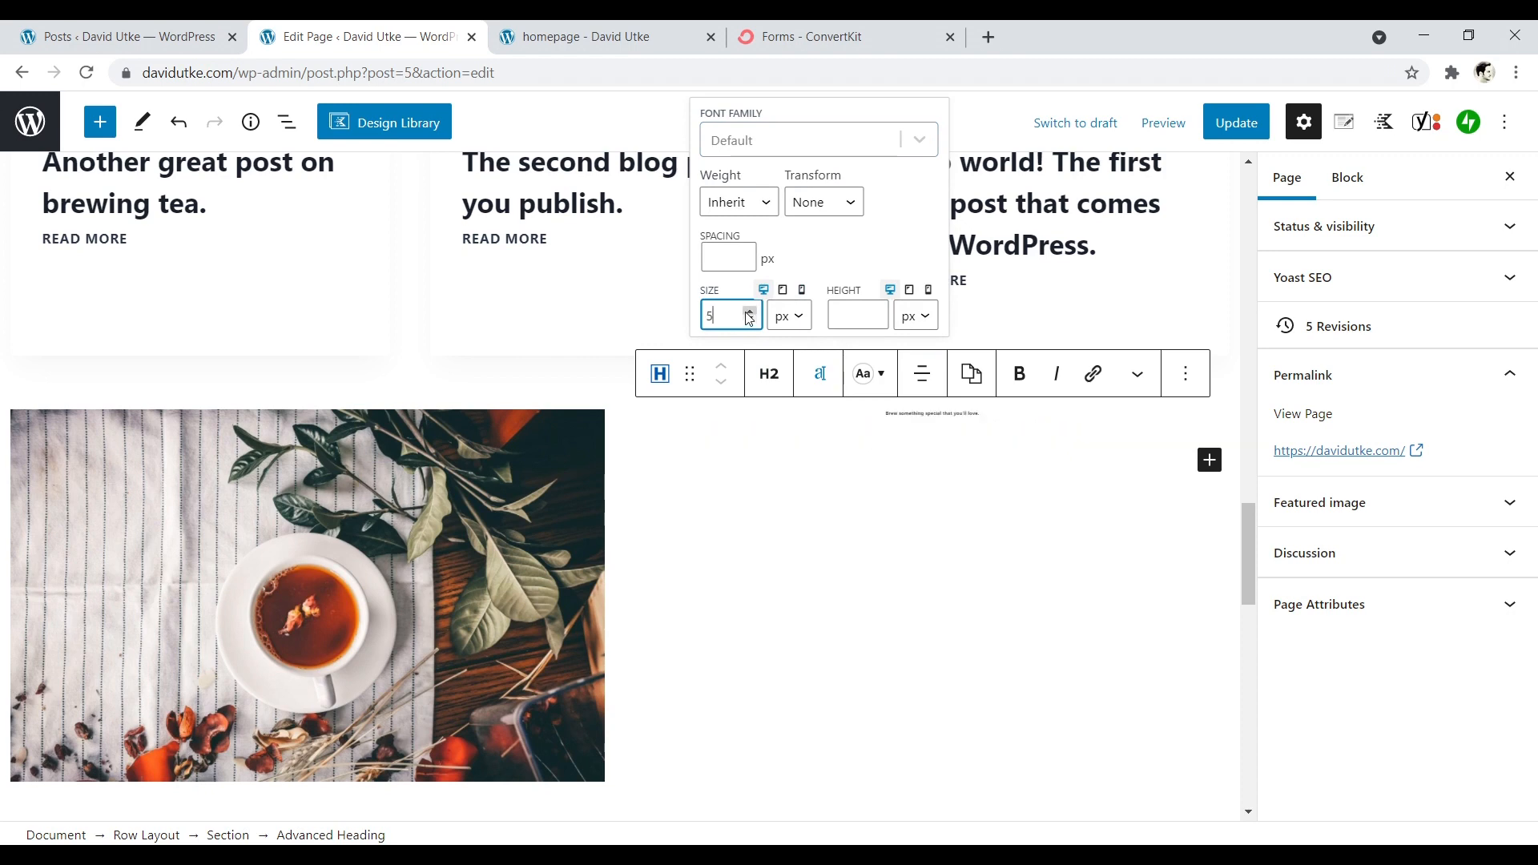
pyautogui.click(750, 310)
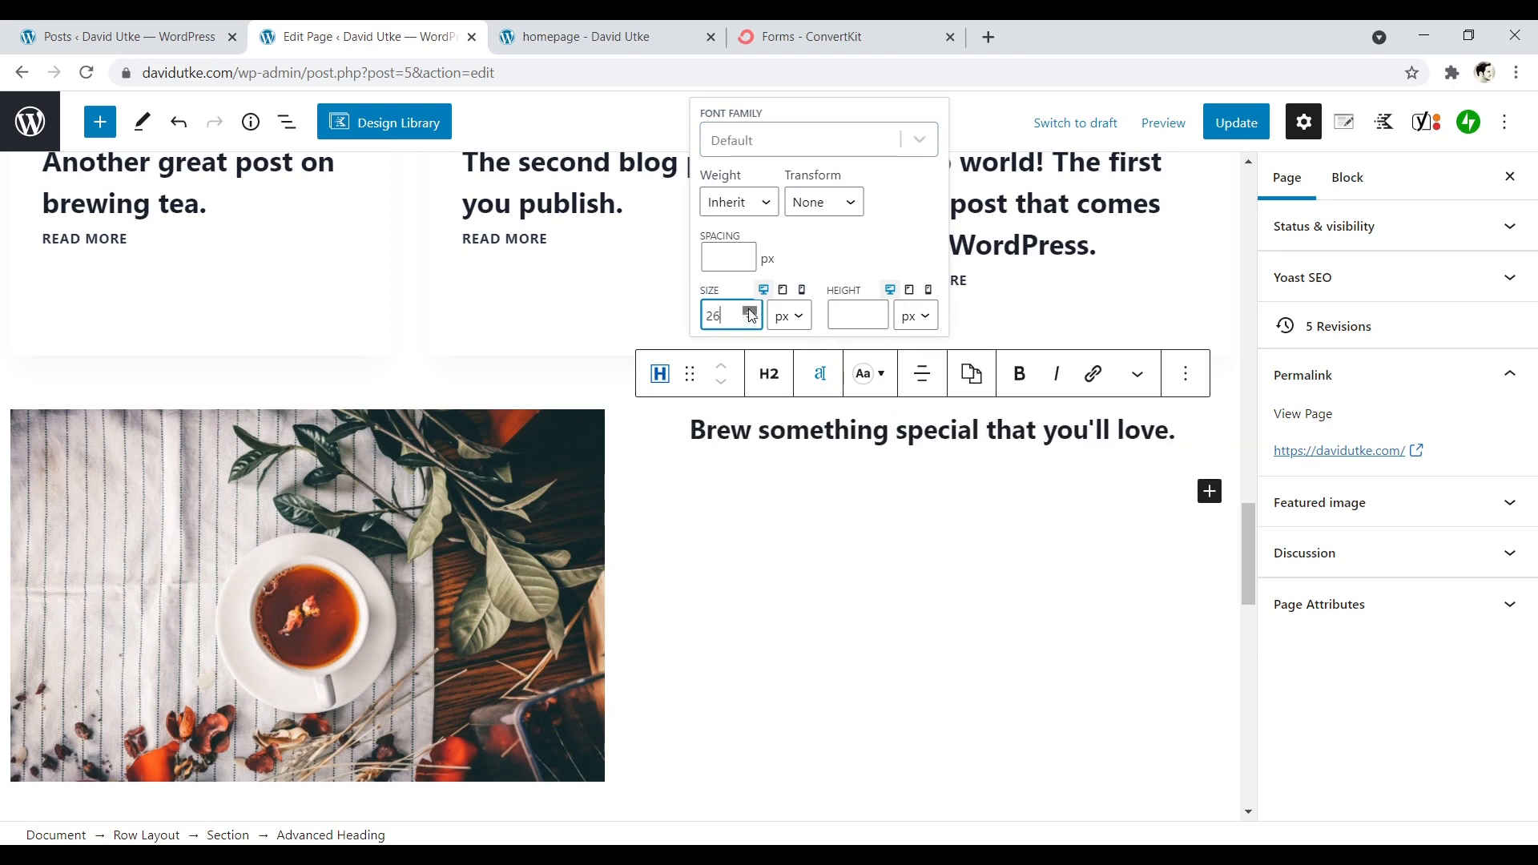
pyautogui.click(750, 310)
pyautogui.click(750, 311)
pyautogui.click(750, 311)
pyautogui.click(749, 311)
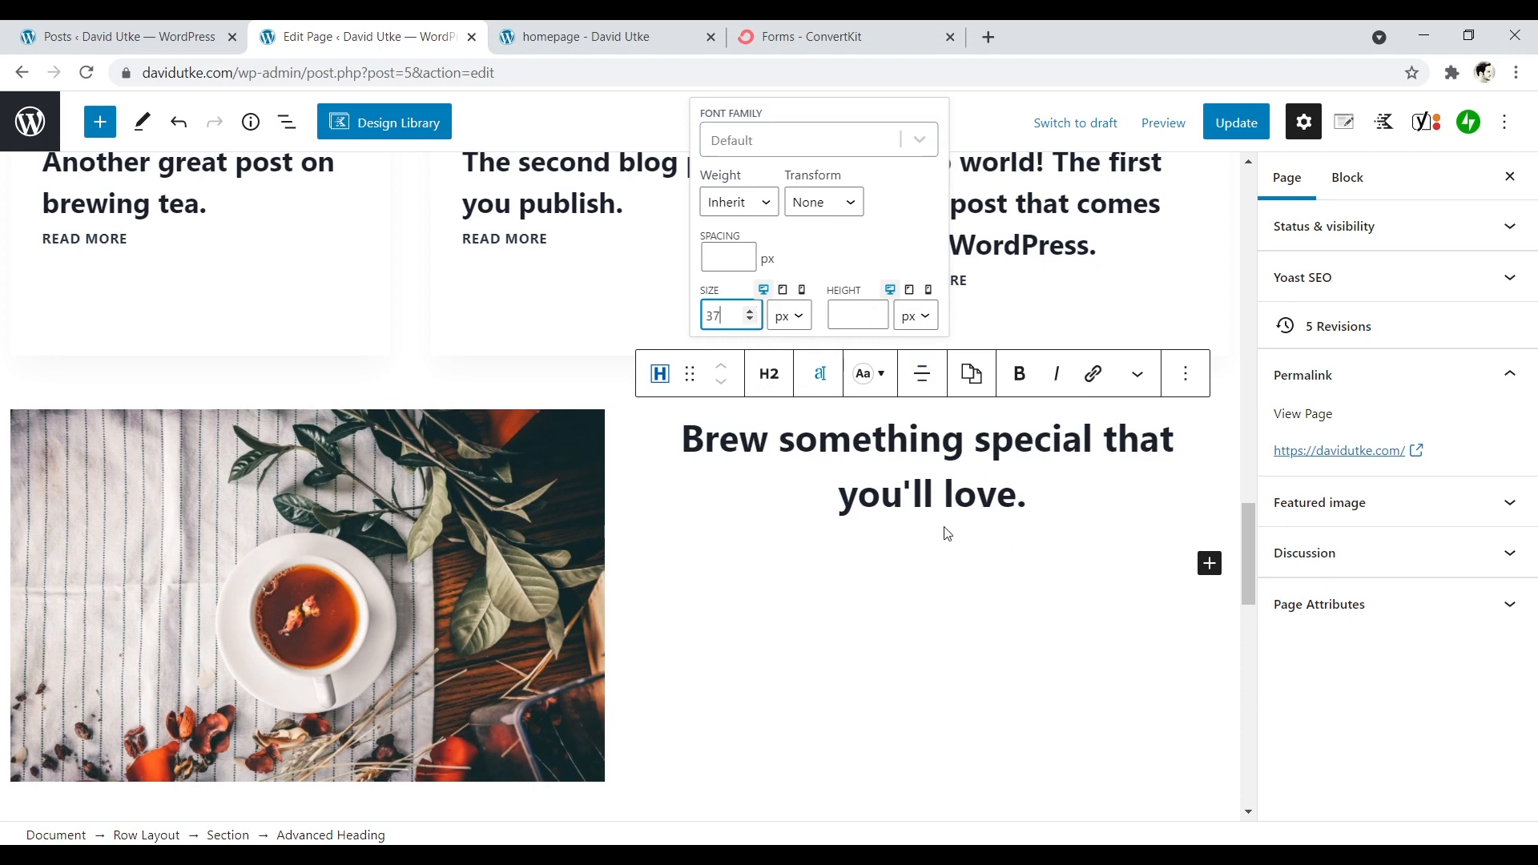
# - Add a centred paragraph below the heading: "Call to action for why someone should join your email list. Give a reason to someone."
pyautogui.click(946, 554)
pyautogui.click(1209, 552)
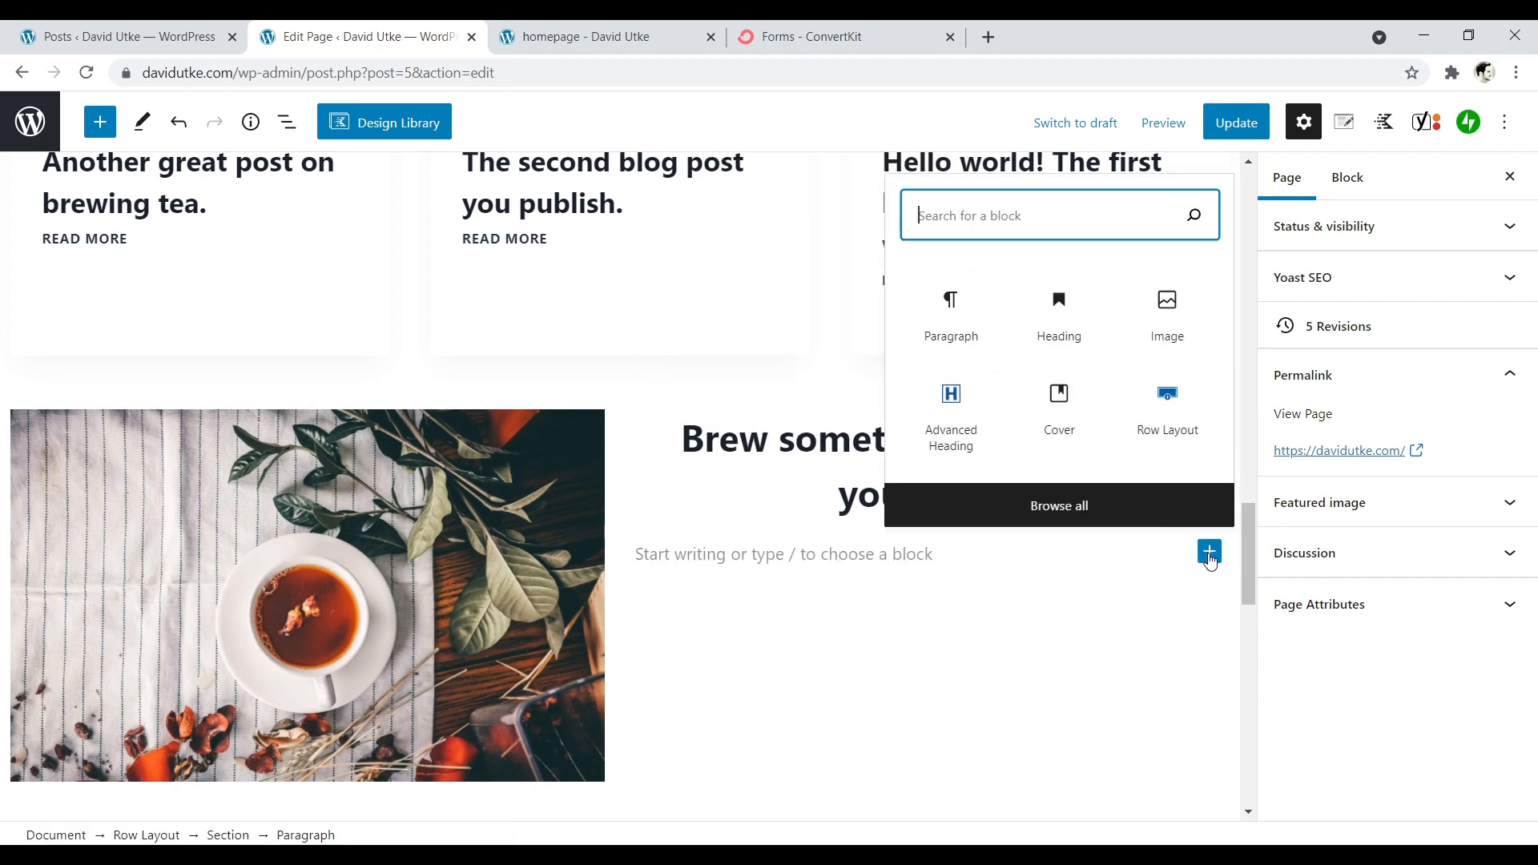
pyautogui.click(965, 332)
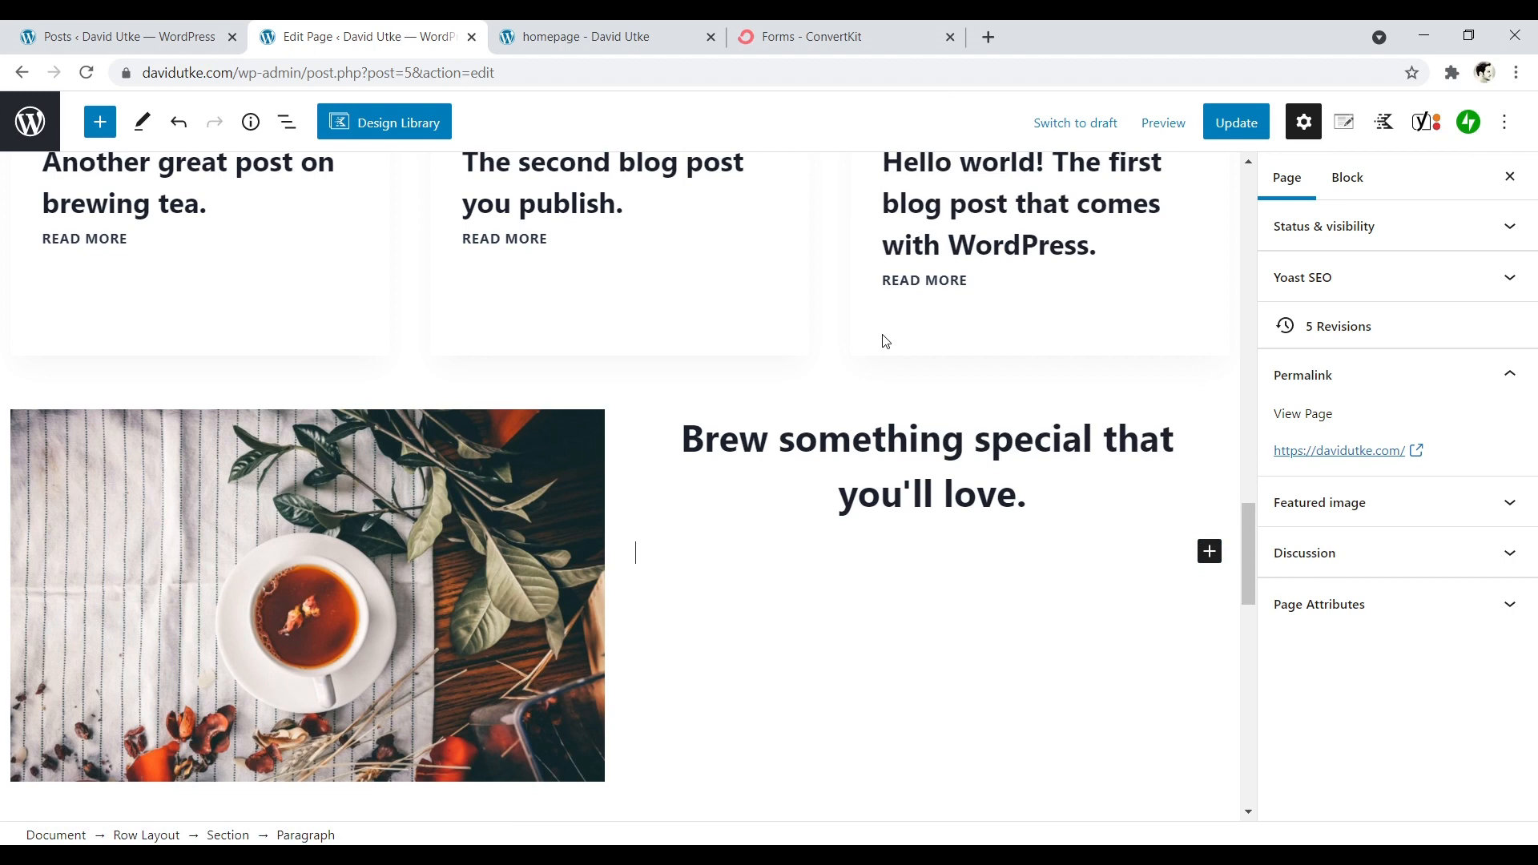
pyautogui.write('Call to actio')
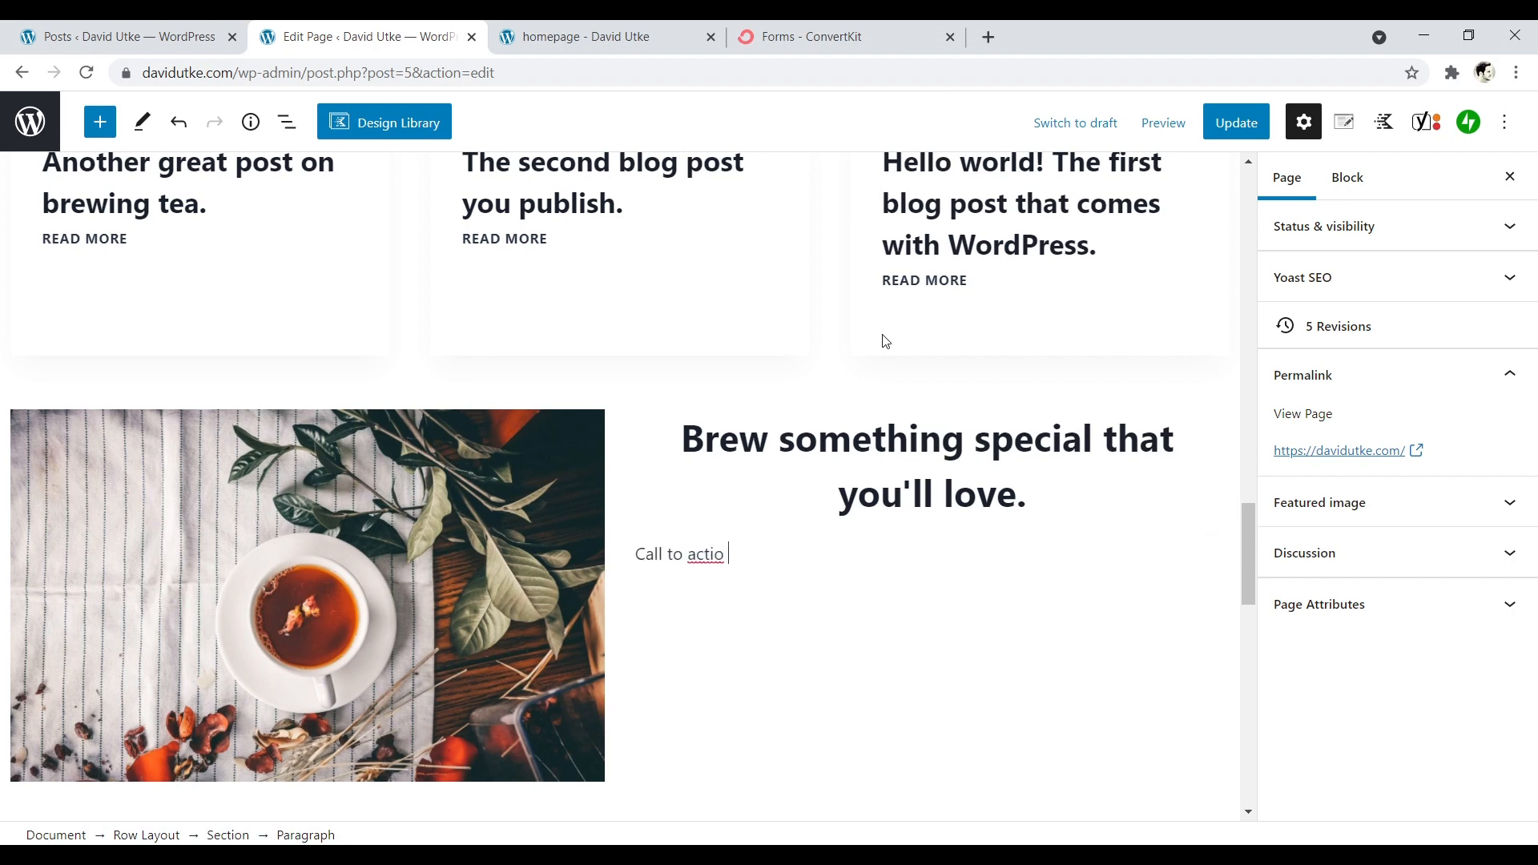
pyautogui.write('n for why someone should join your email list')
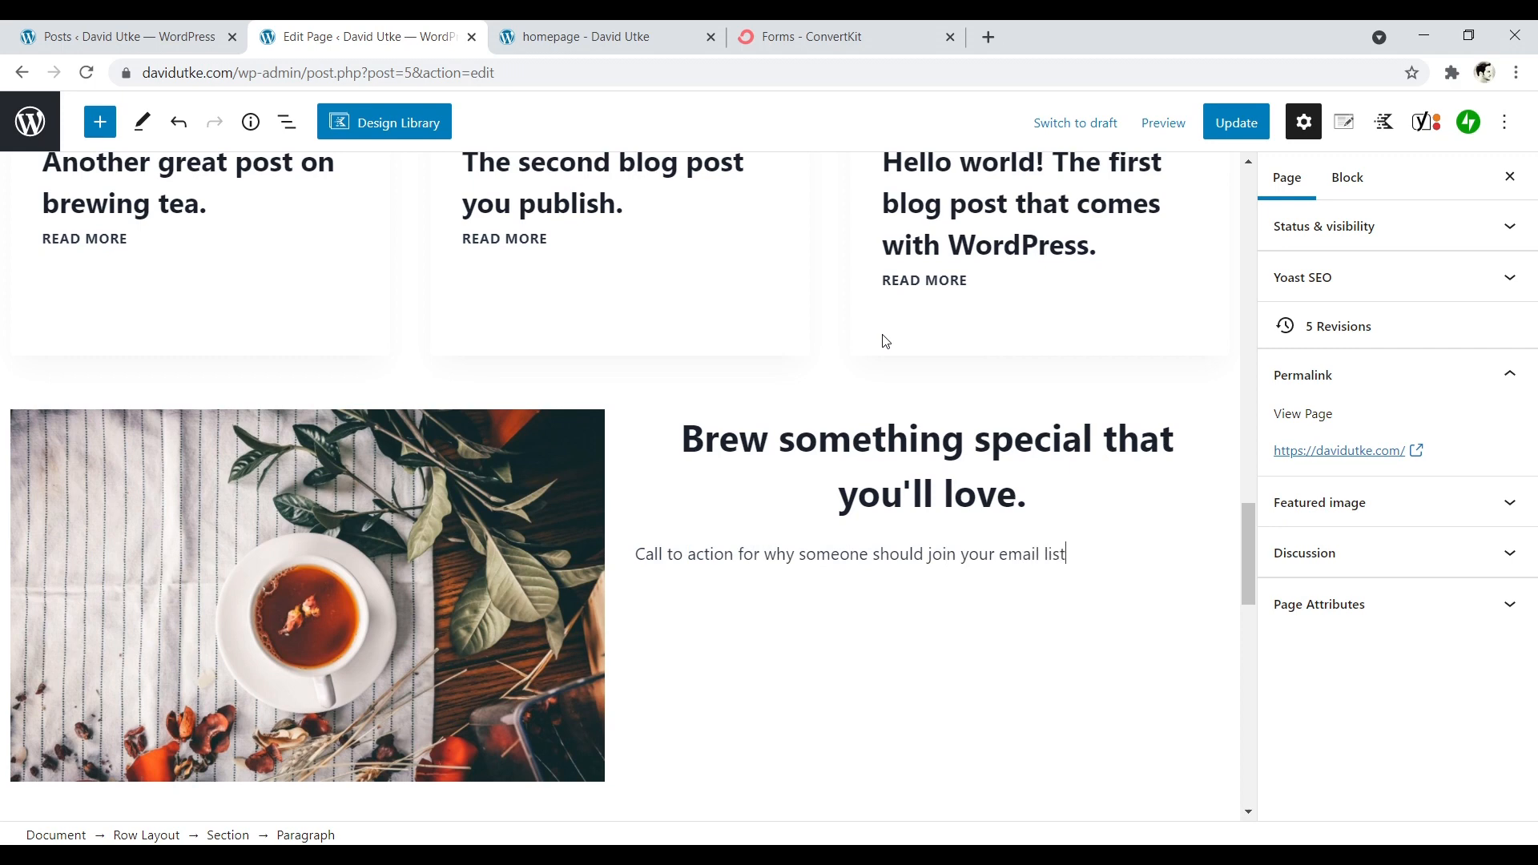
pyautogui.write('. Give a reason to someone.')
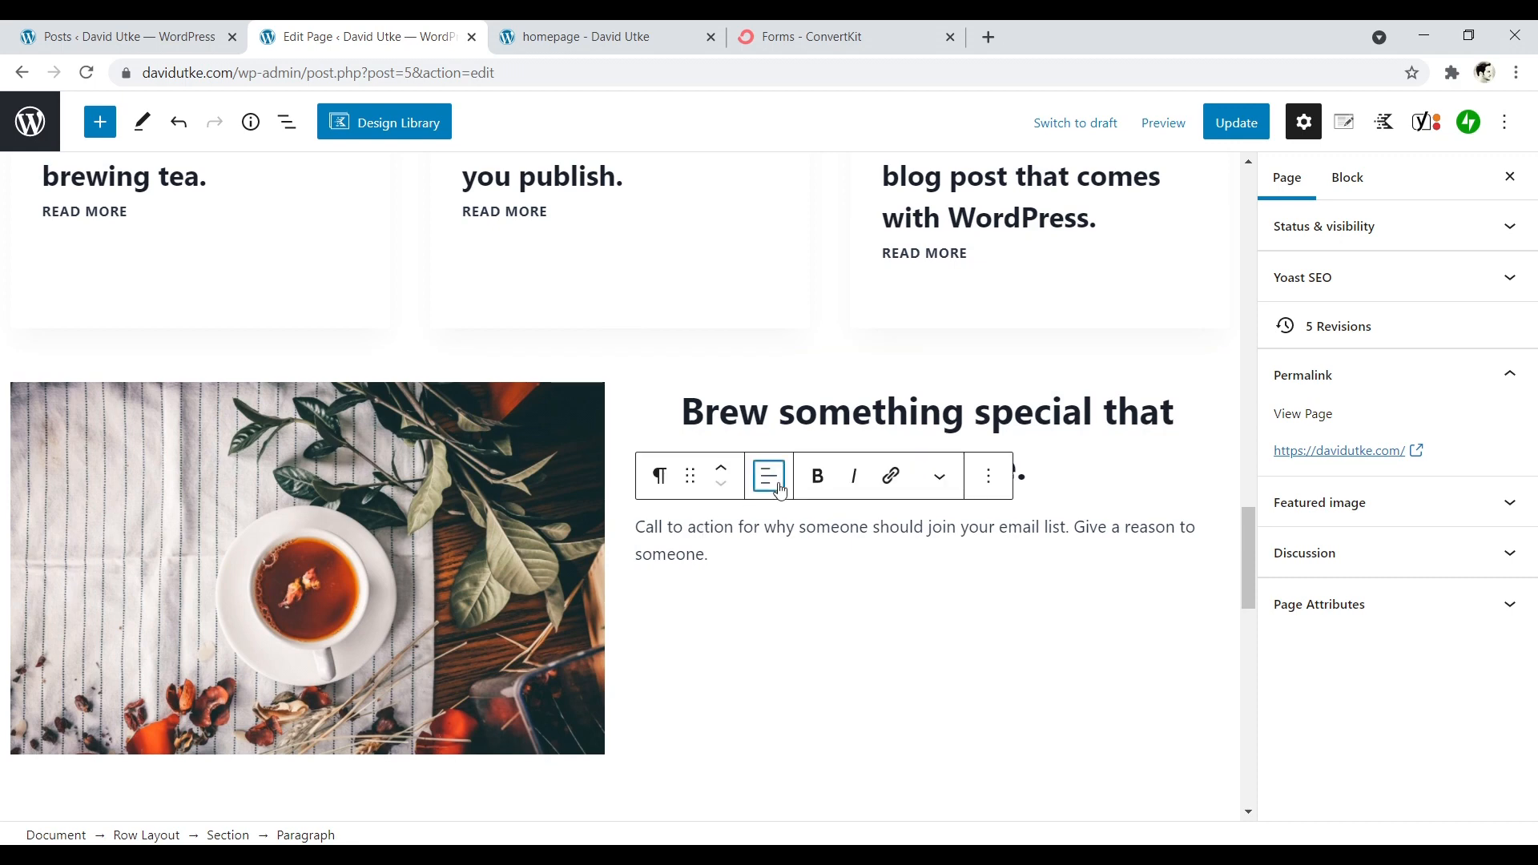
pyautogui.click(768, 476)
pyautogui.click(834, 584)
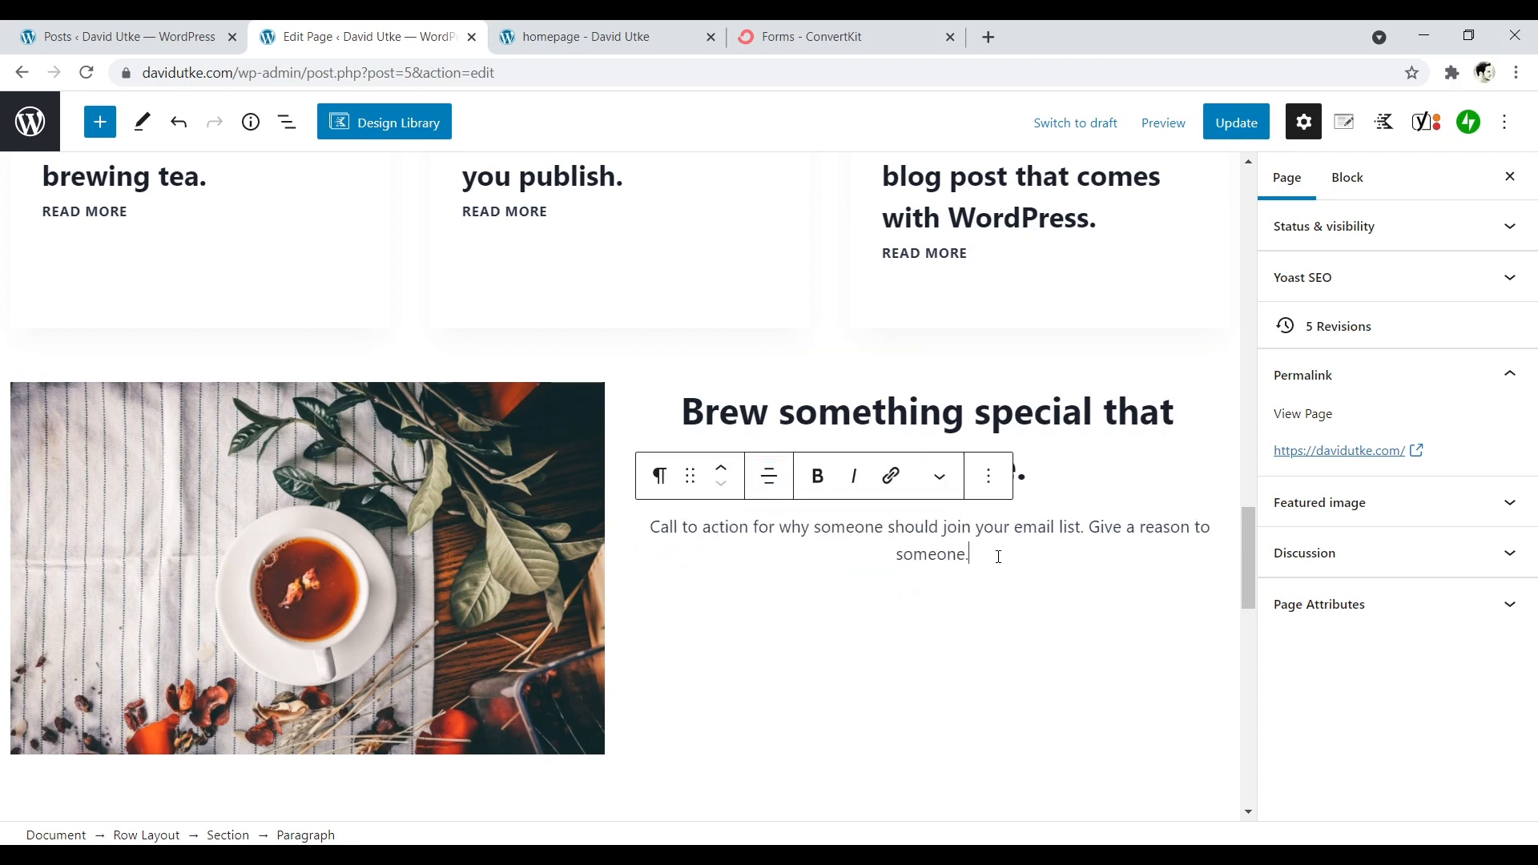
# - Update the page, reload the live homepage, and check the new image and heading row below the posts
pyautogui.click(1232, 132)
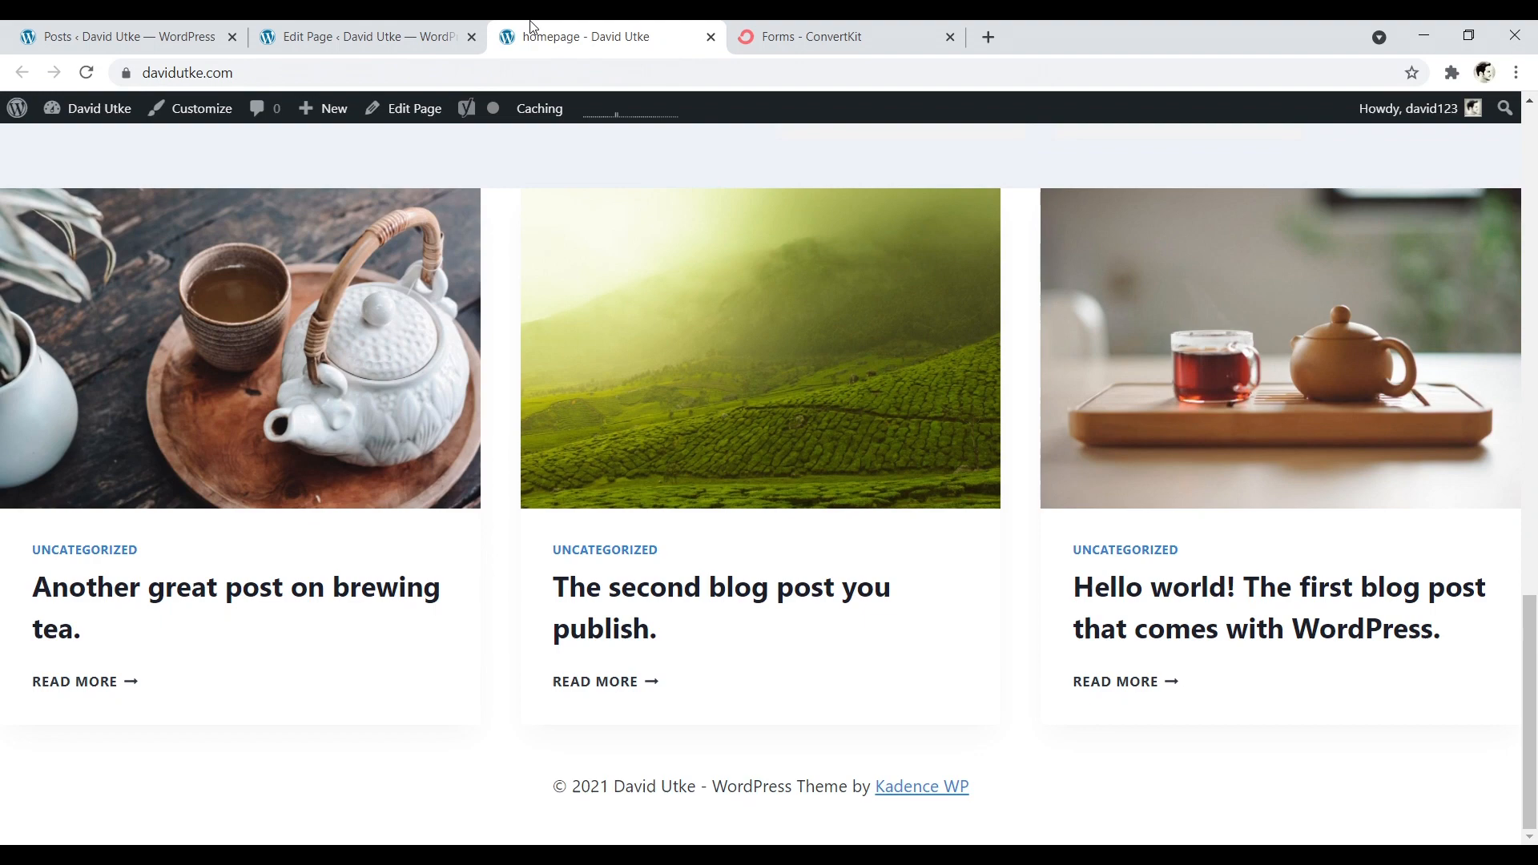
pyautogui.click(575, 36)
pyautogui.click(86, 72)
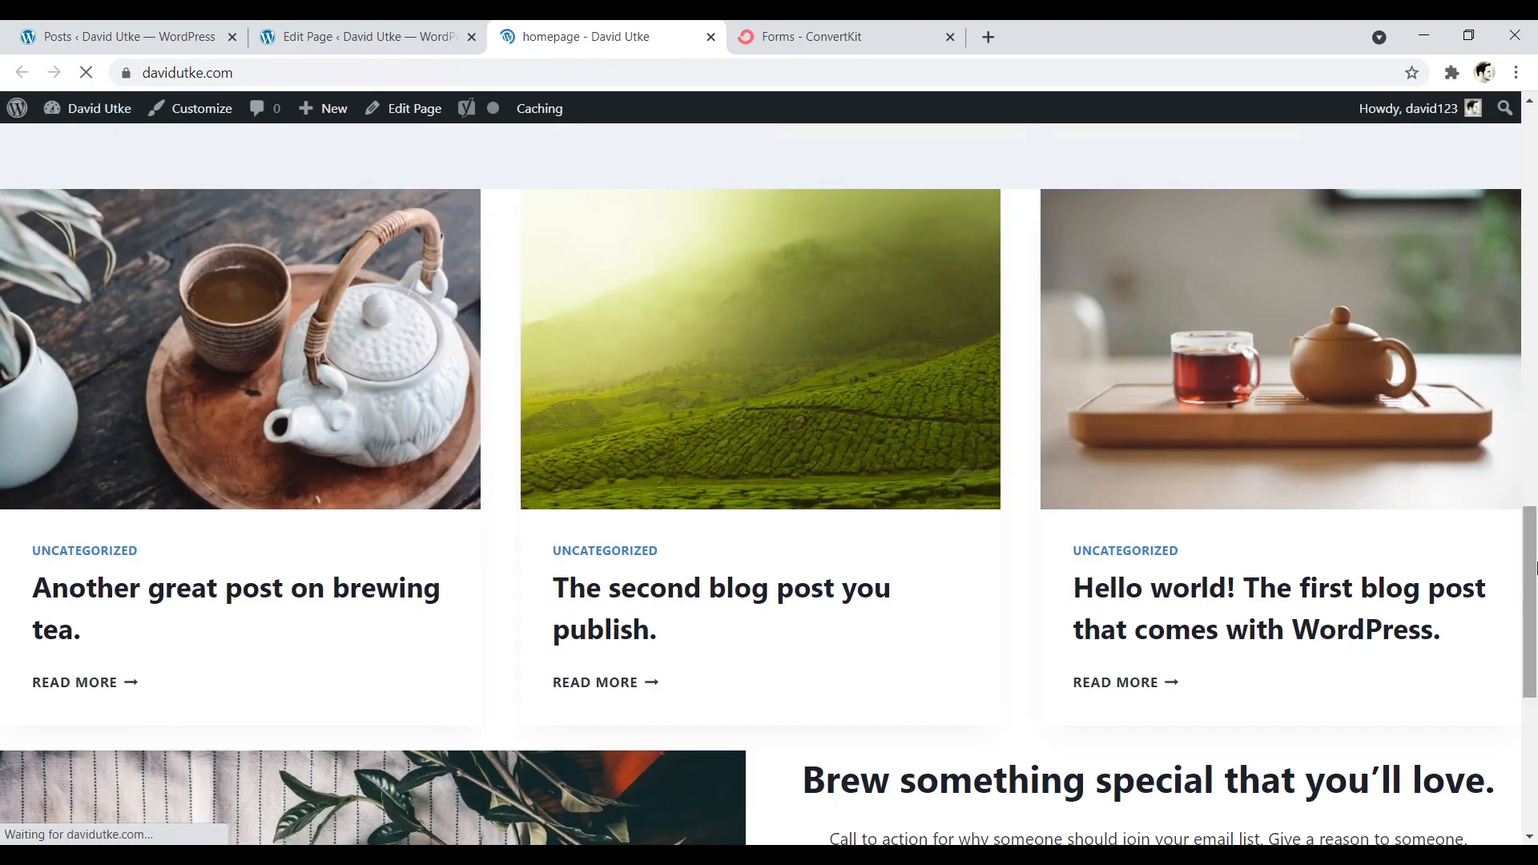
pyautogui.moveTo(1530, 566); pyautogui.dragTo(1532, 711)
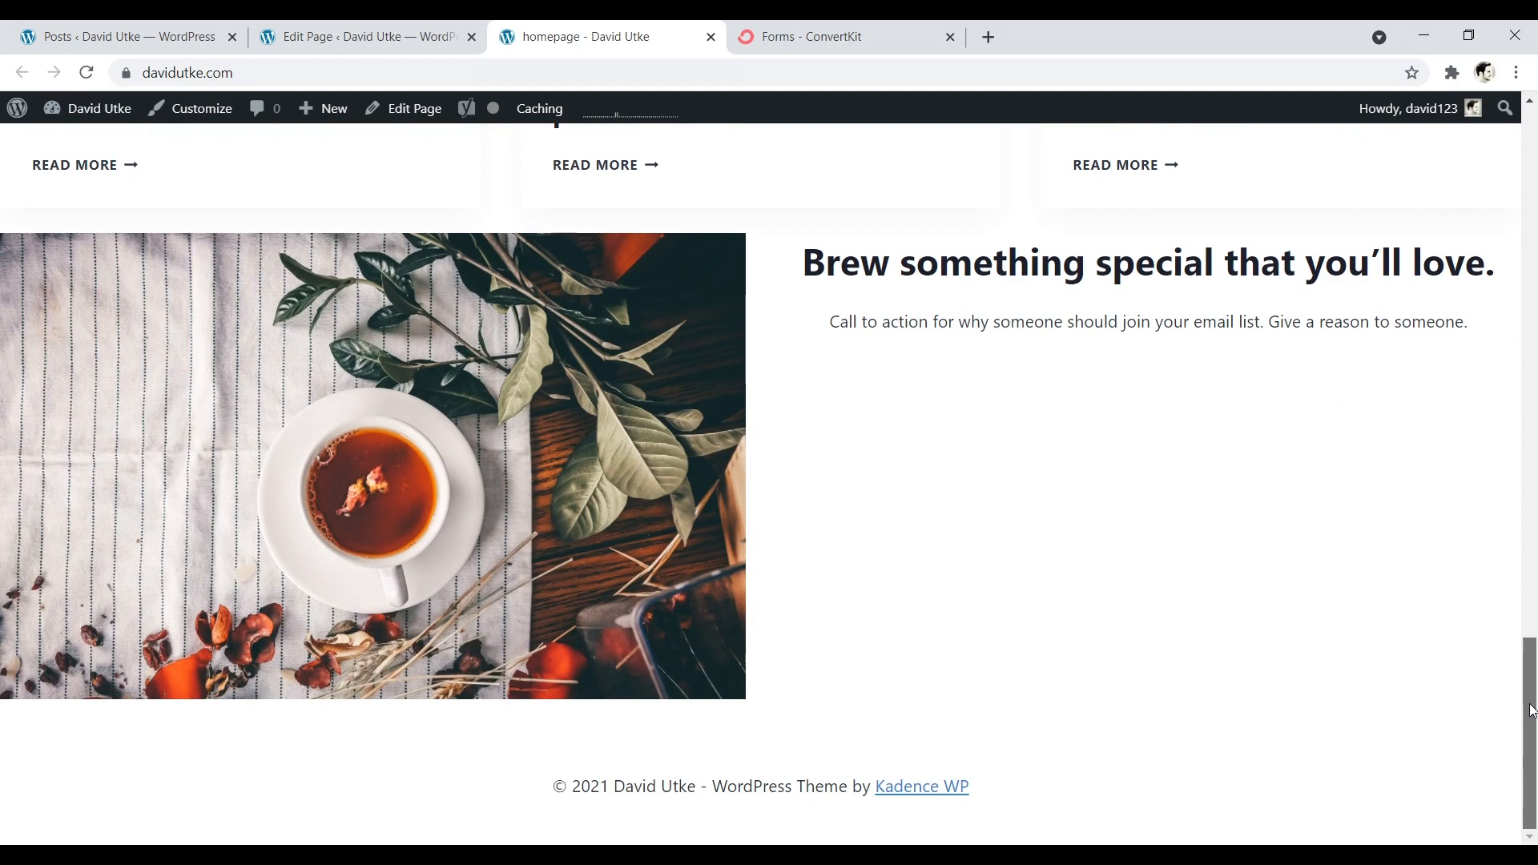
pyautogui.scroll(4, 1308, 773)
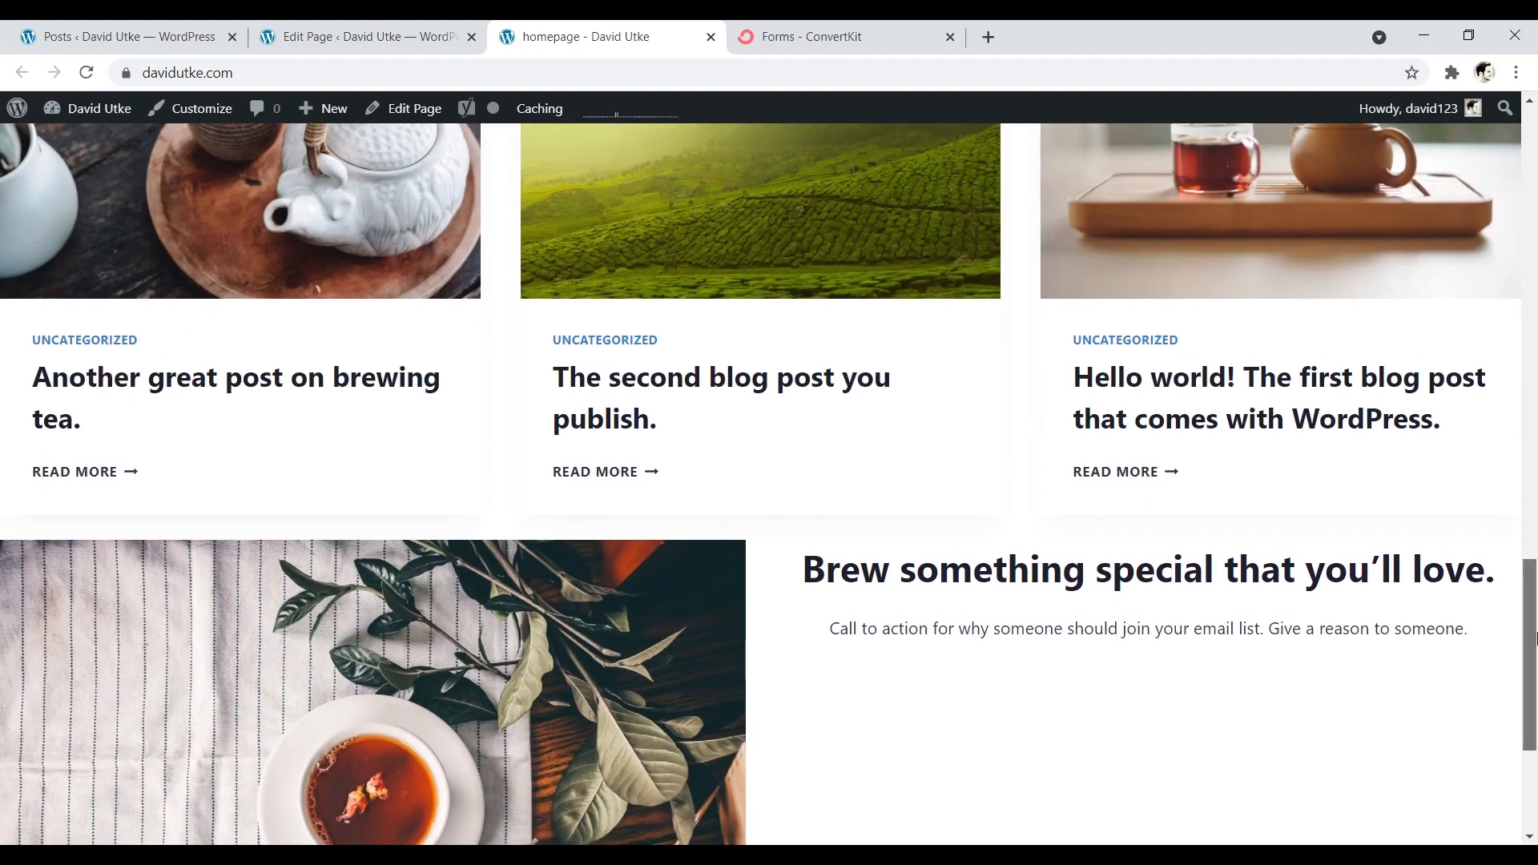
pyautogui.scroll(-3, 1512, 638)
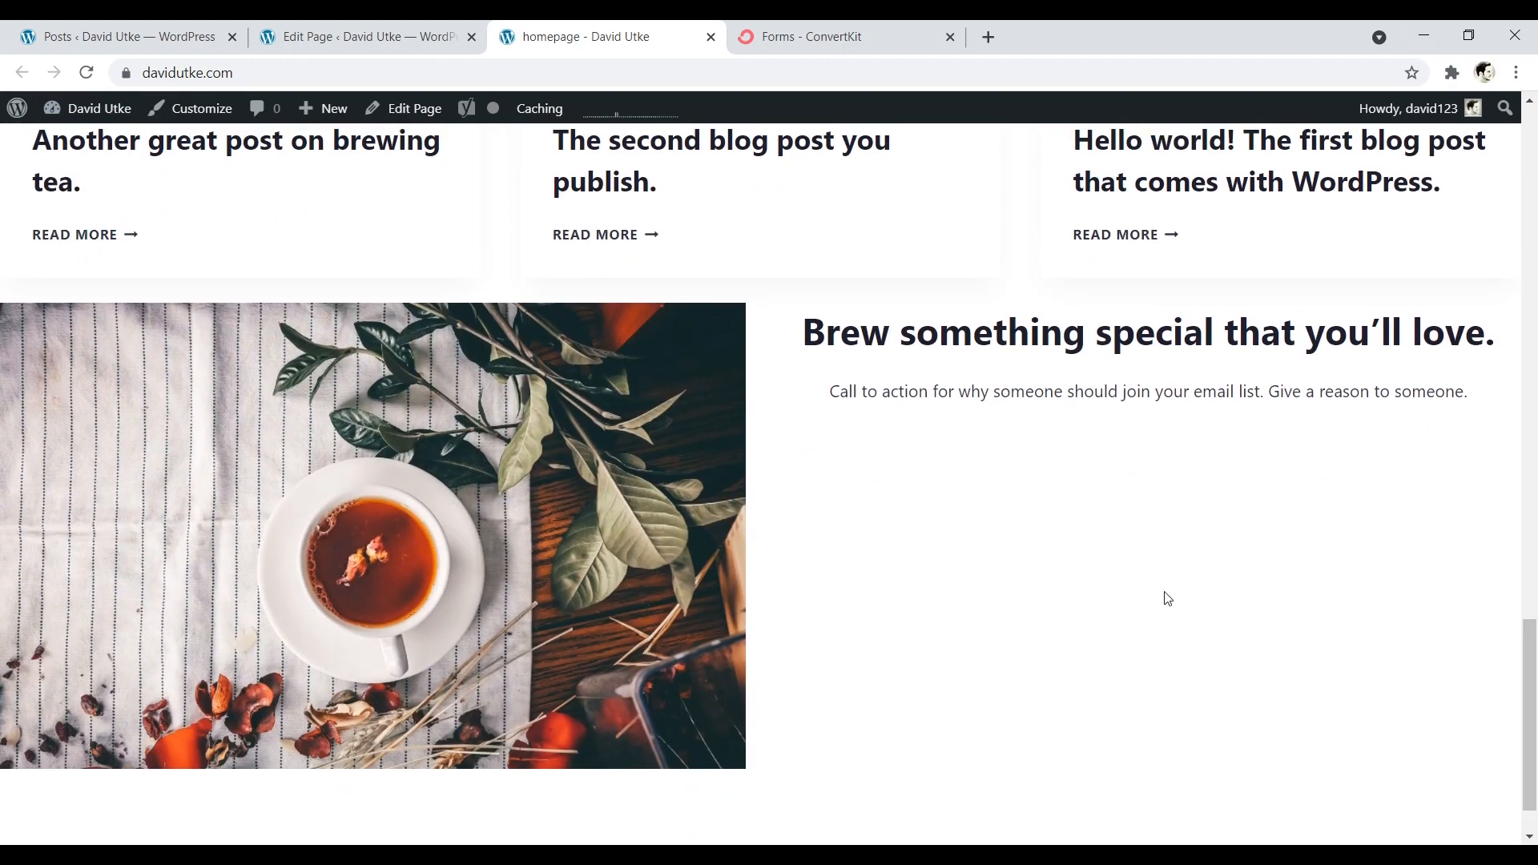
# - Switch to ConvertKit and start creating a new form with the Inline display format
pyautogui.click(809, 36)
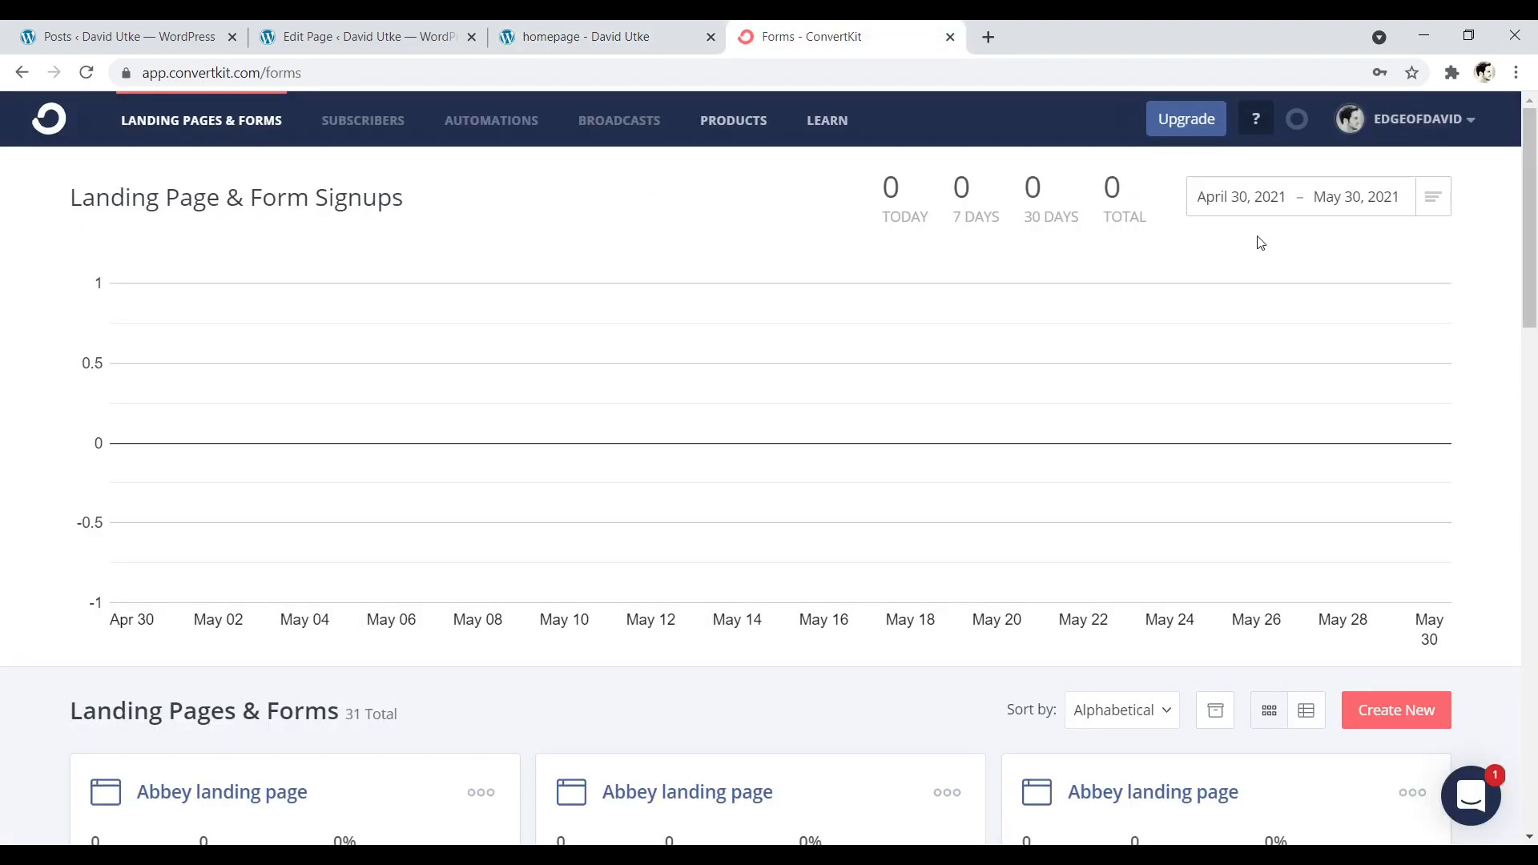
pyautogui.scroll(-2, 1534, 228)
pyautogui.scroll(-2, 1534, 228)
pyautogui.scroll(2, 1521, 232)
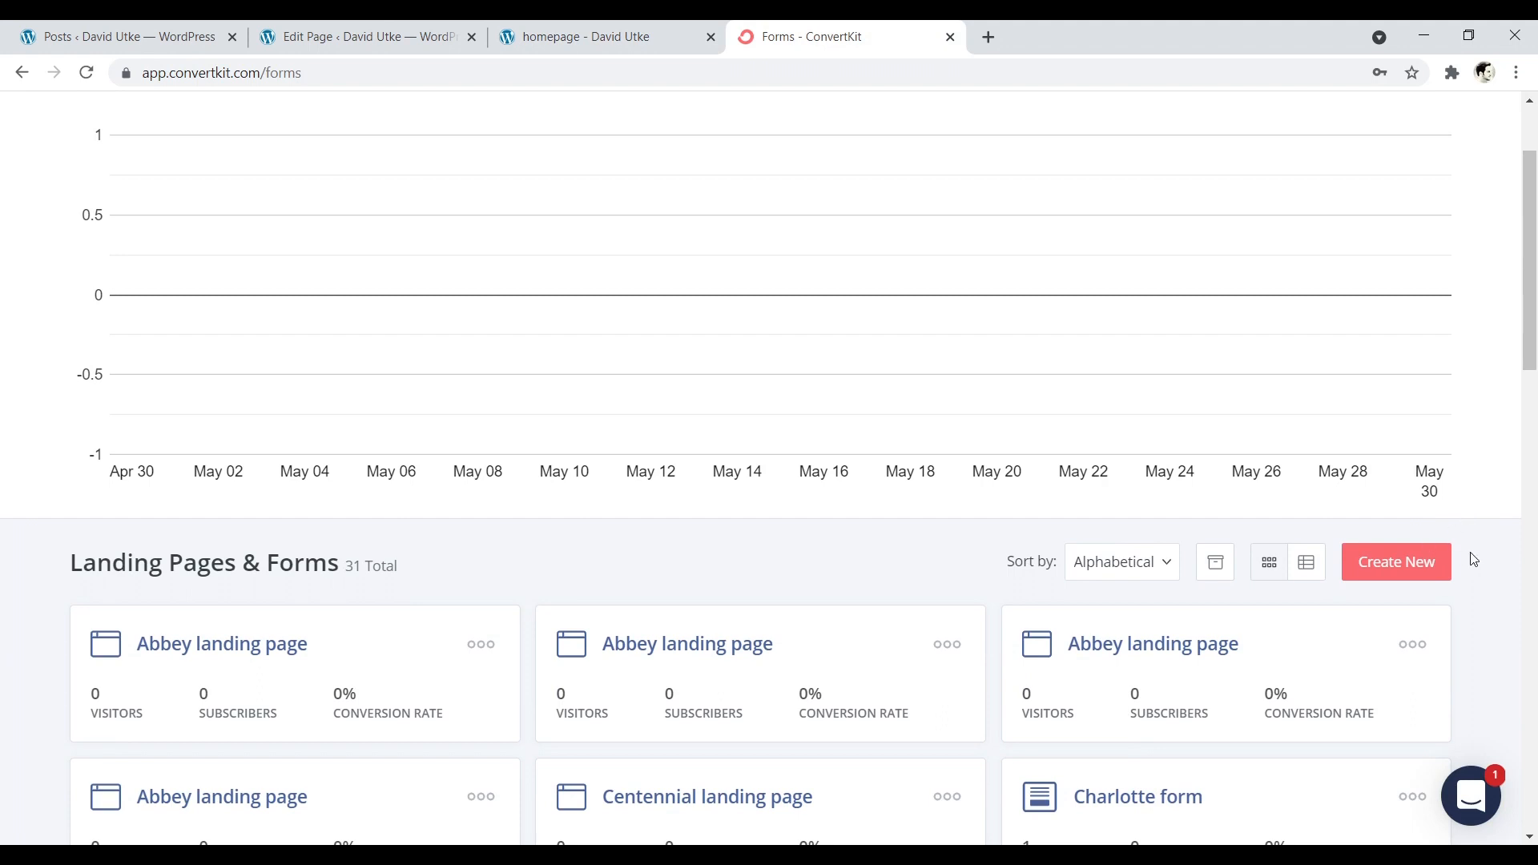
pyautogui.click(1403, 566)
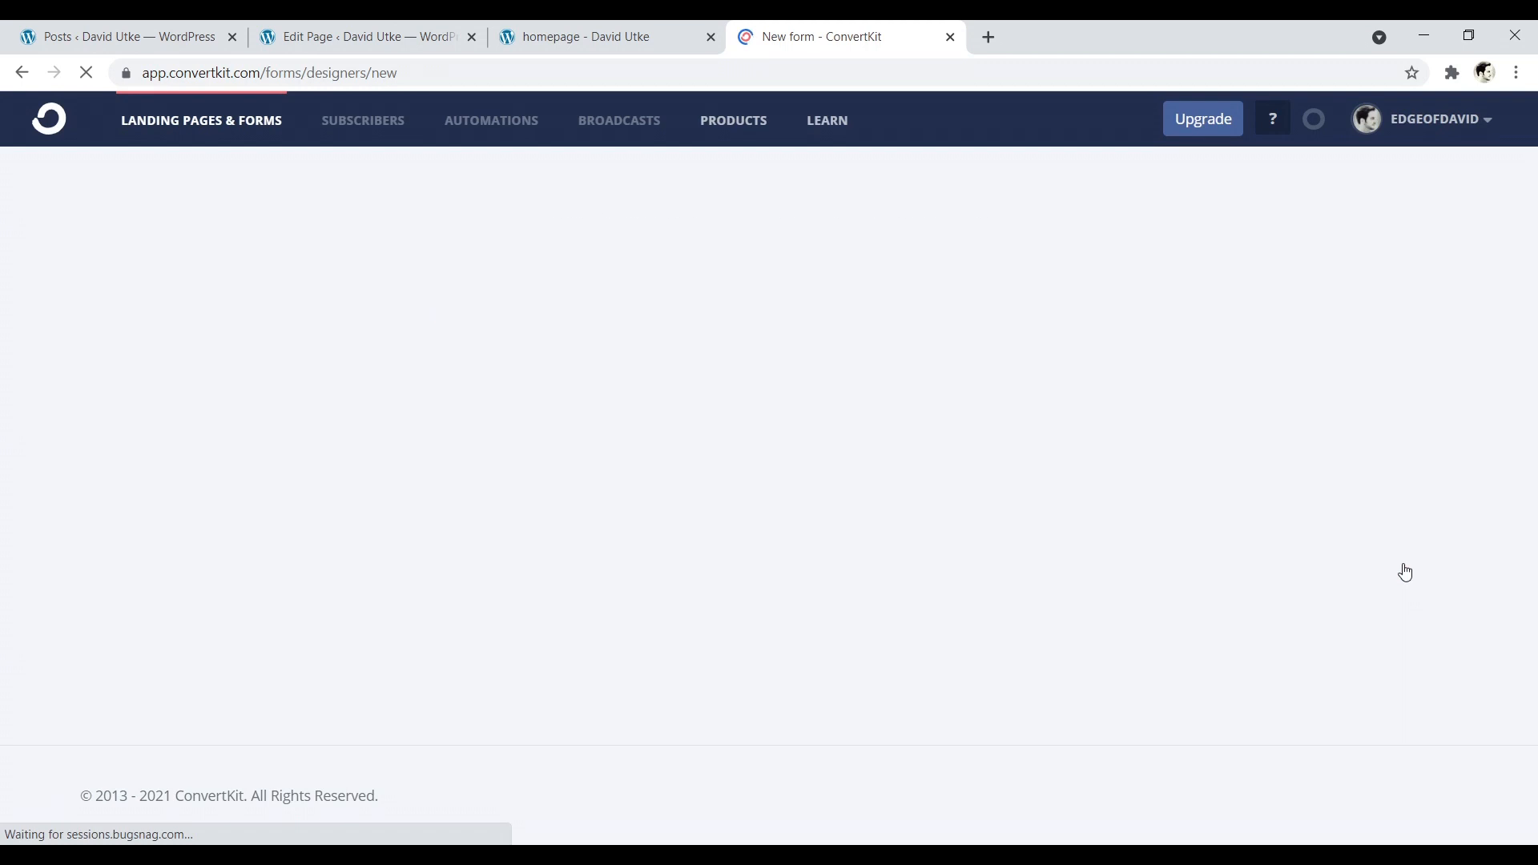
pyautogui.click(576, 301)
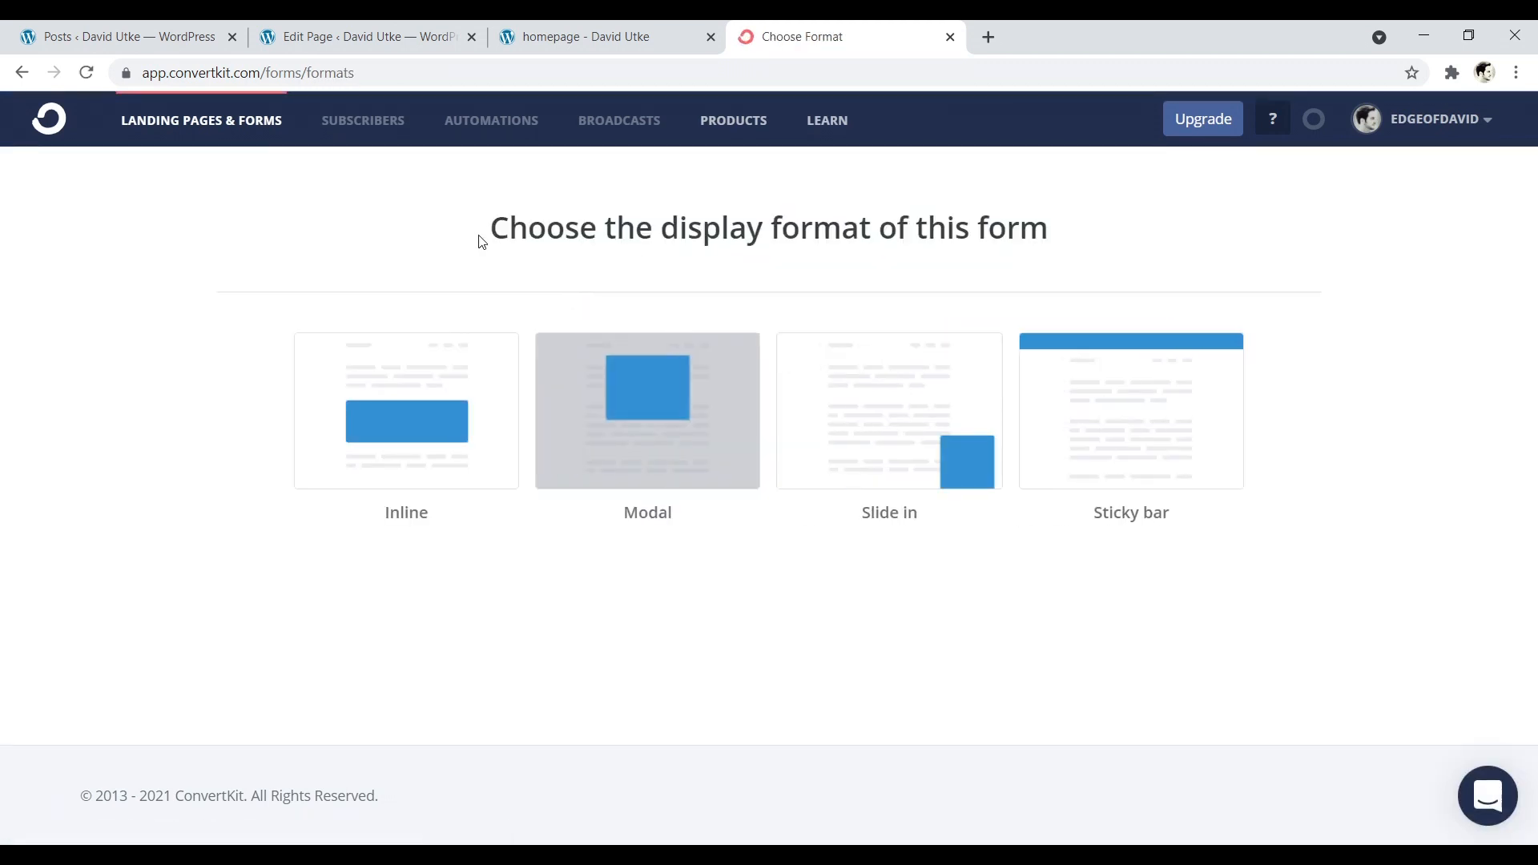
pyautogui.click(406, 389)
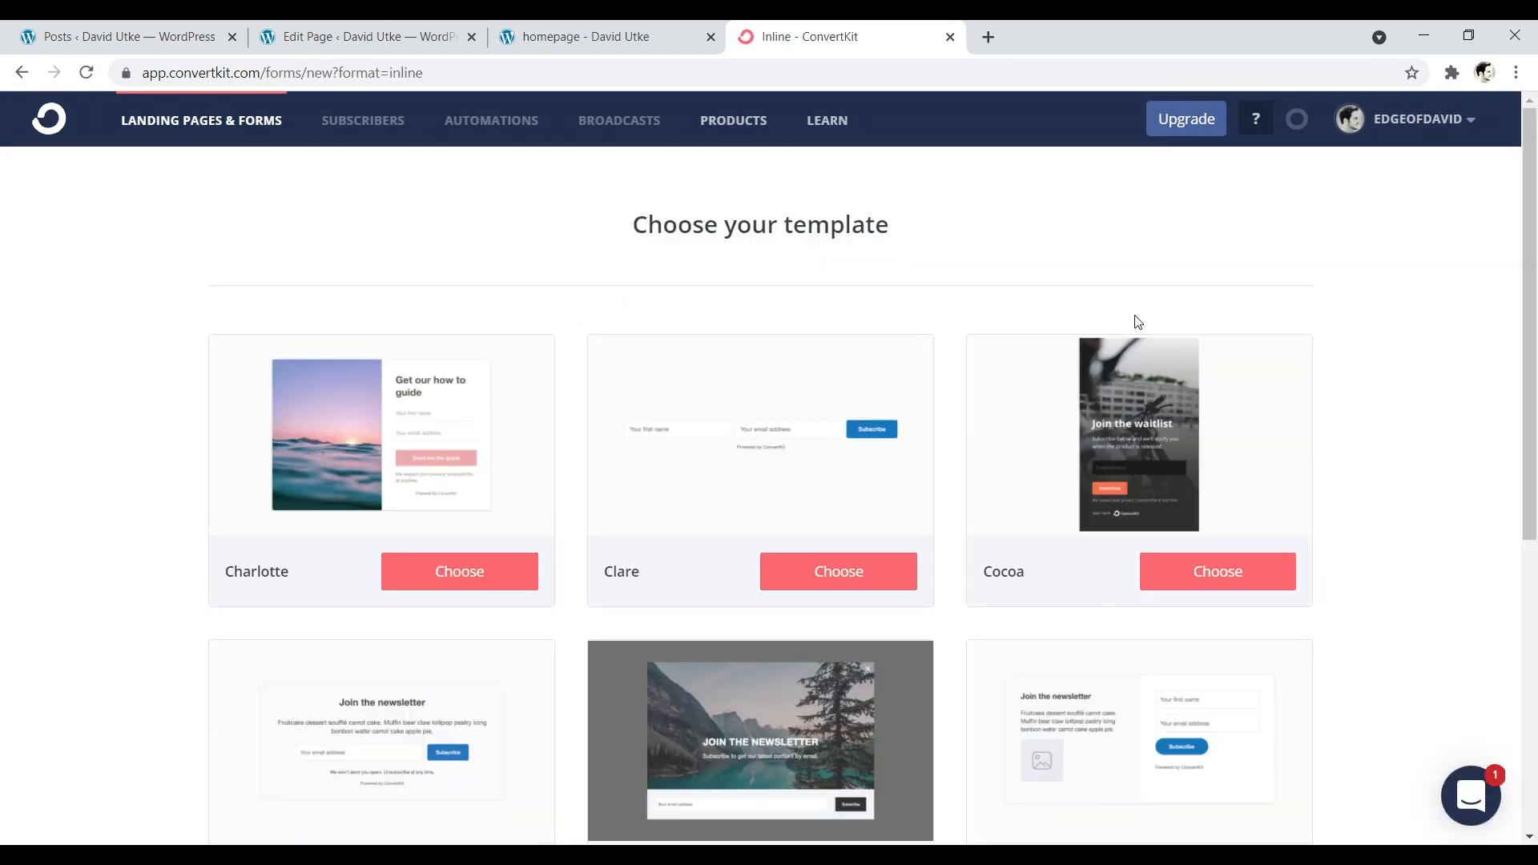
# - Browse the inline form templates and choose the Clare template
pyautogui.scroll(-2, 1533, 386)
pyautogui.scroll(-1, 1534, 385)
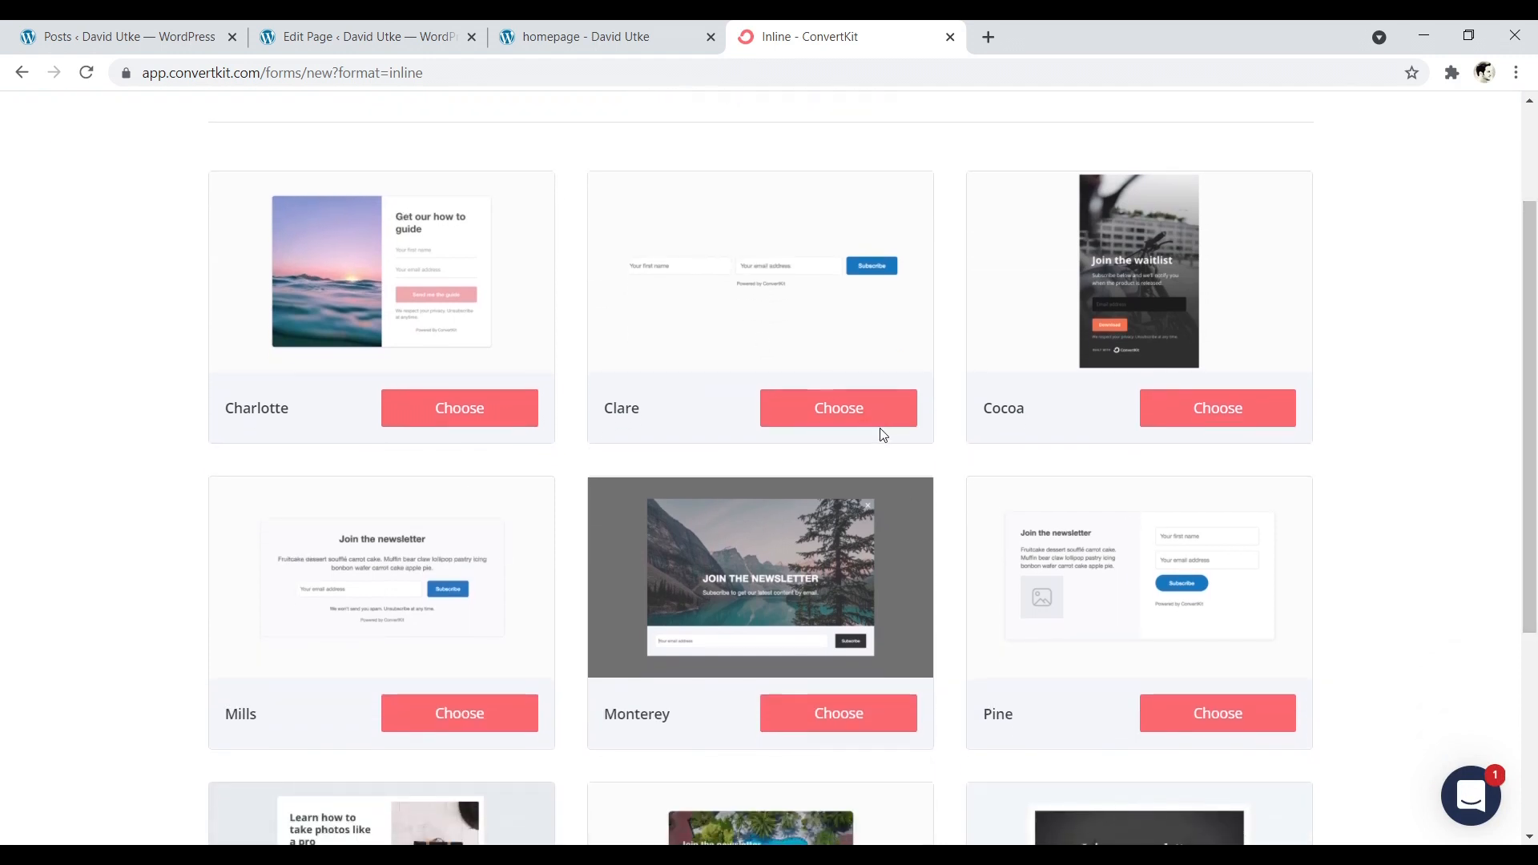
pyautogui.scroll(1, 774, 469)
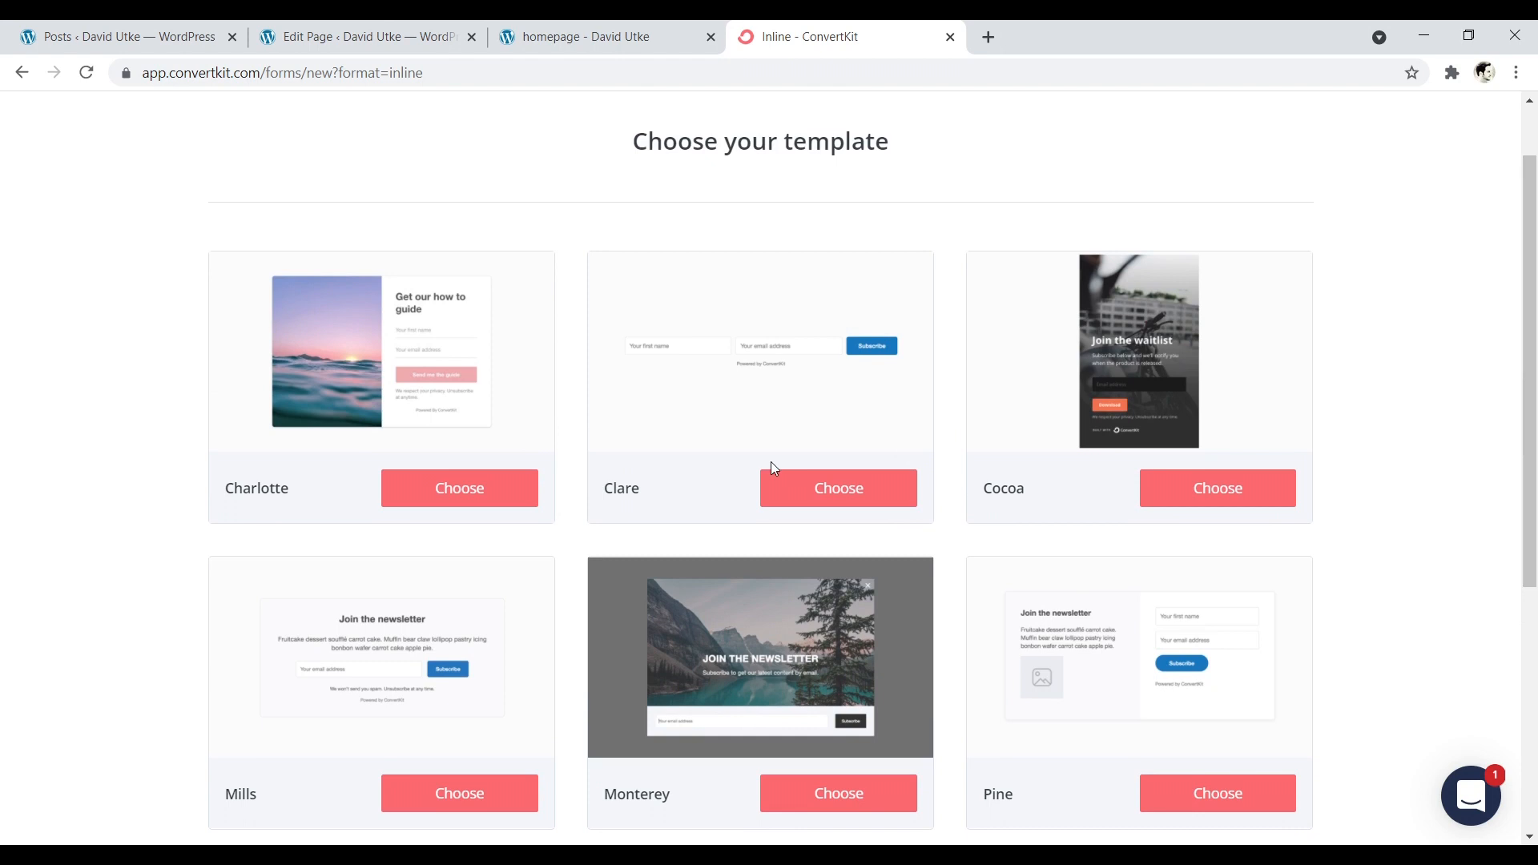
pyautogui.click(832, 498)
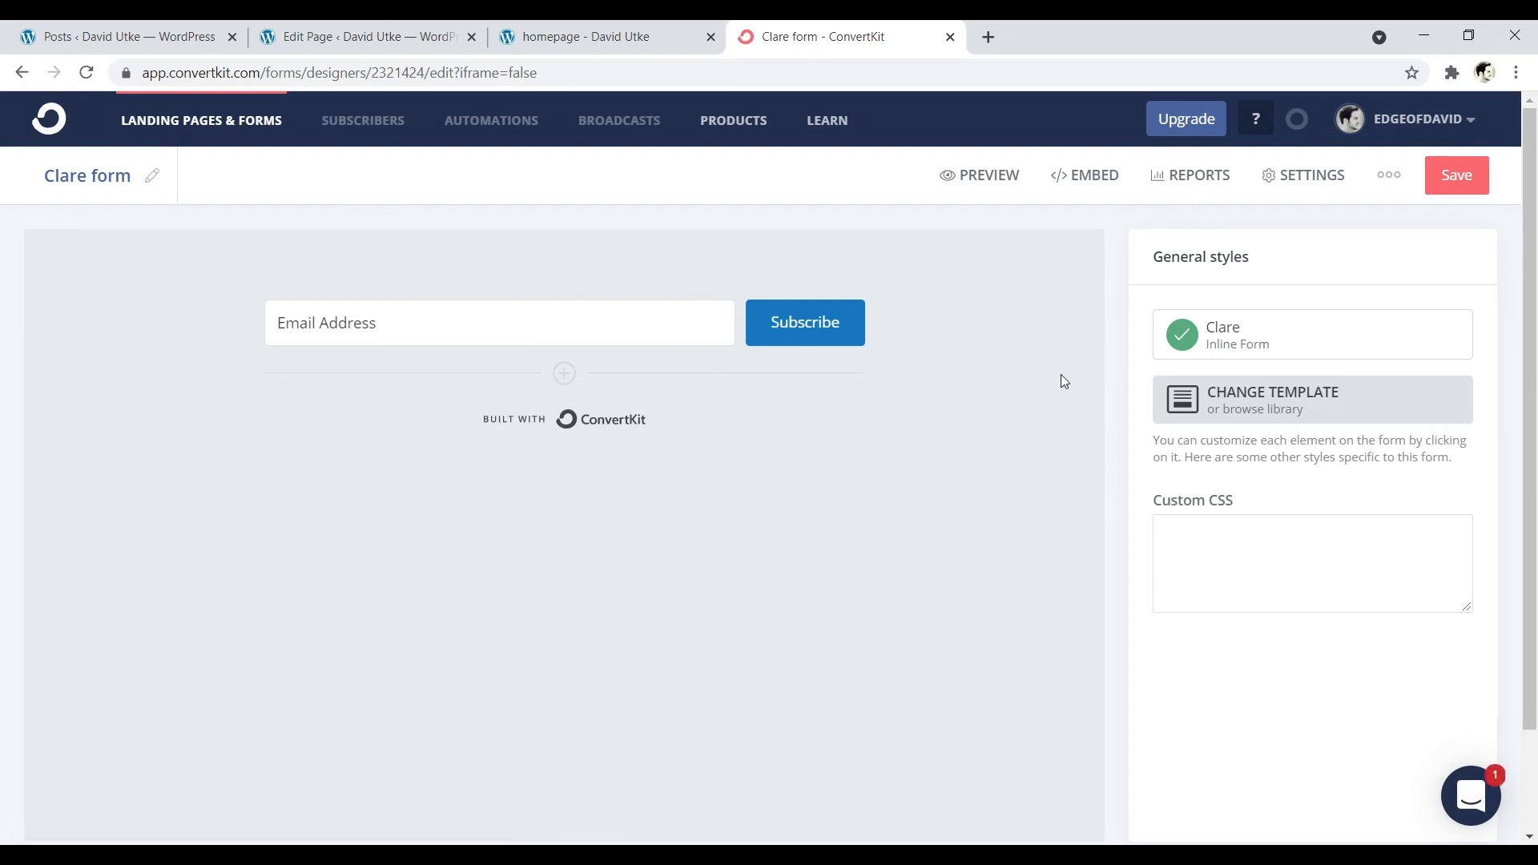
# - Look through the Clare form's embed options and copy its full HTML embed code
pyautogui.click(1093, 175)
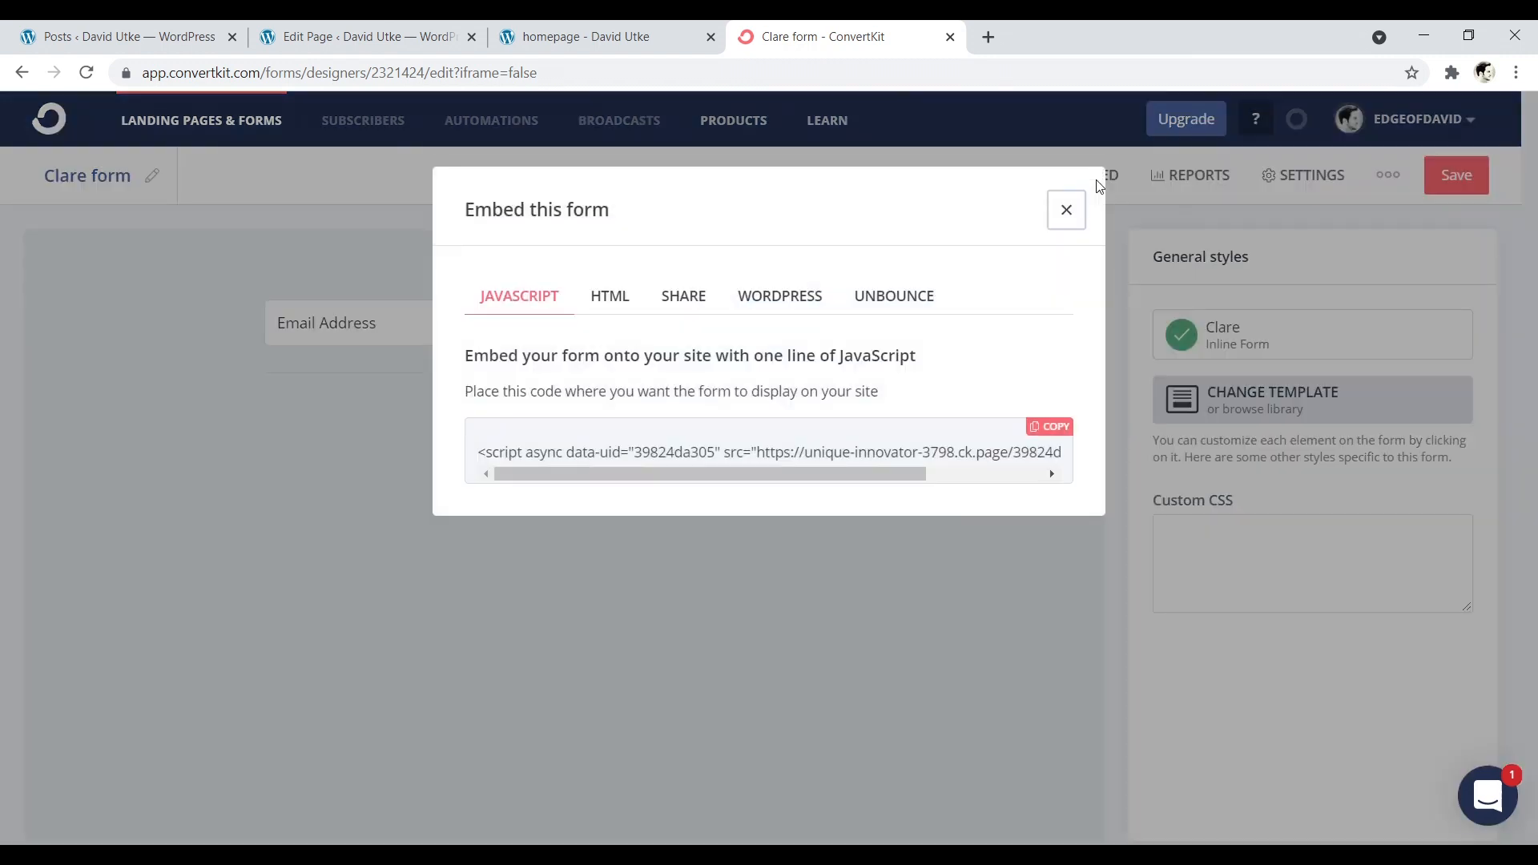
pyautogui.click(605, 305)
pyautogui.click(762, 303)
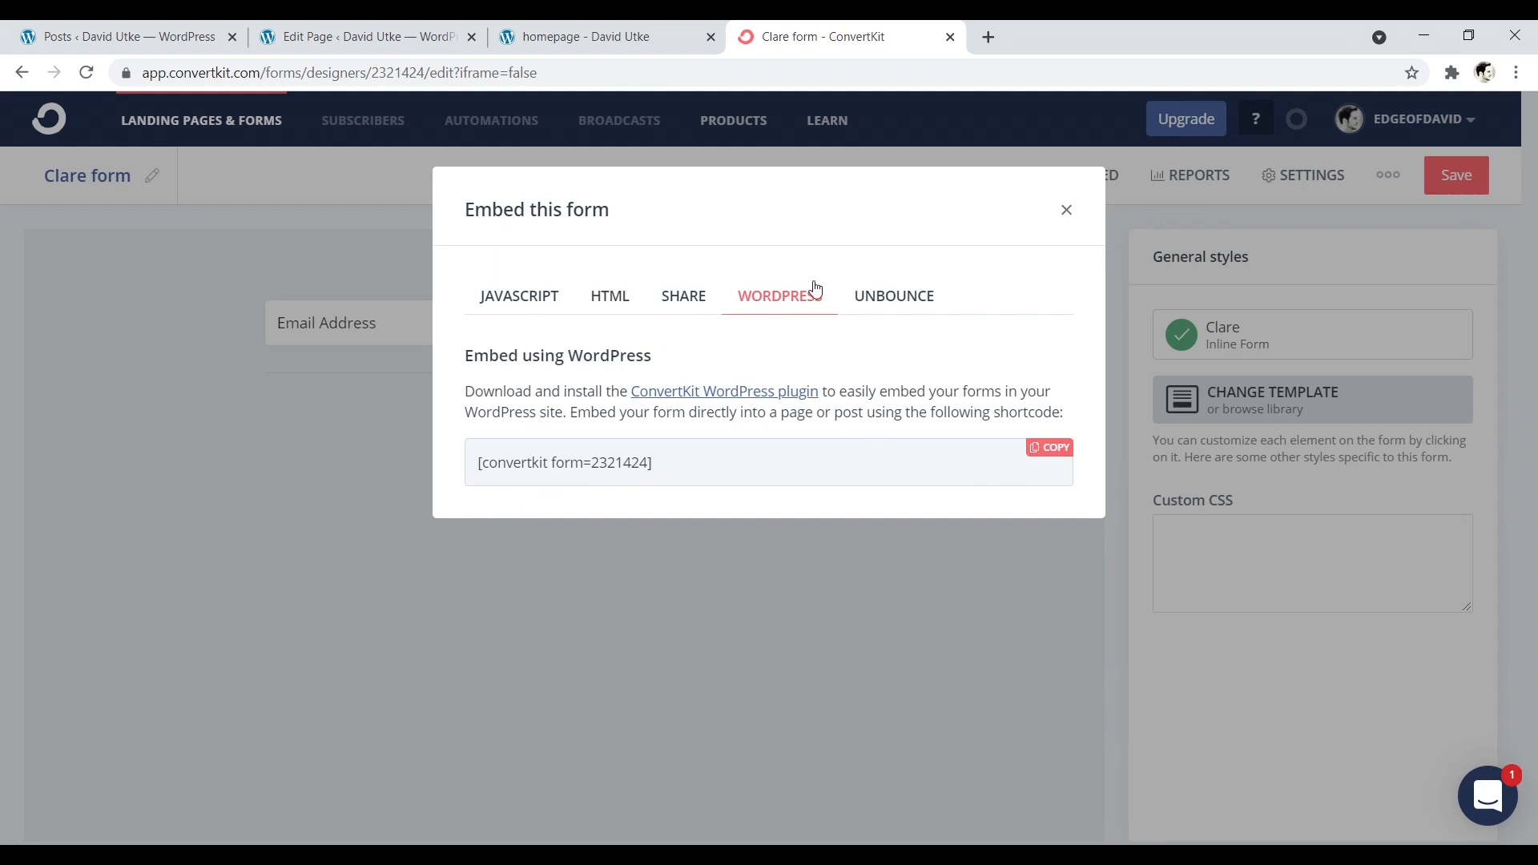
pyautogui.click(612, 294)
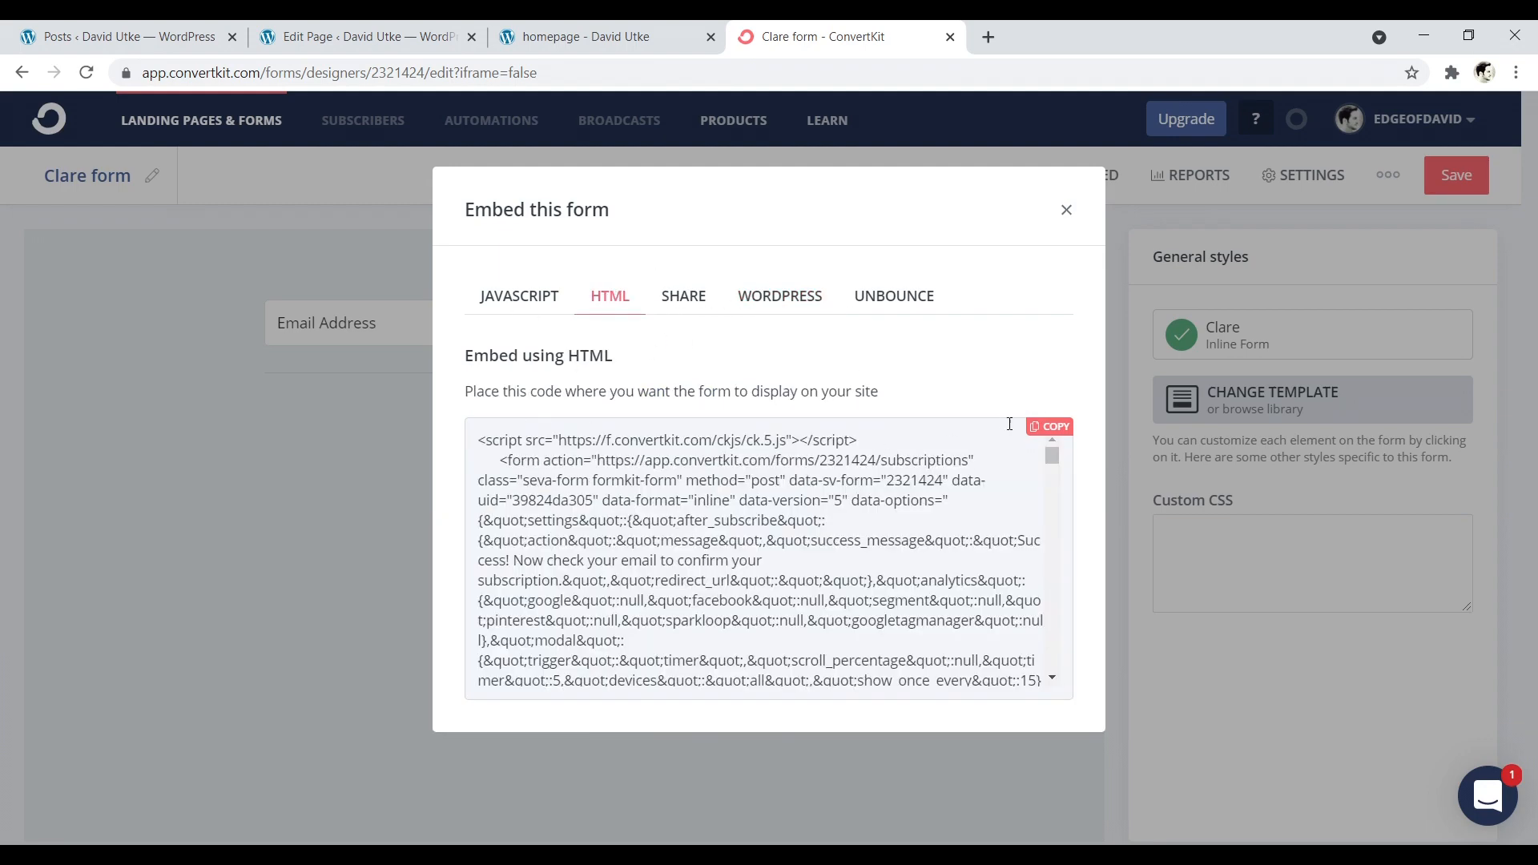
pyautogui.click(1045, 430)
pyautogui.rightClick(558, 519)
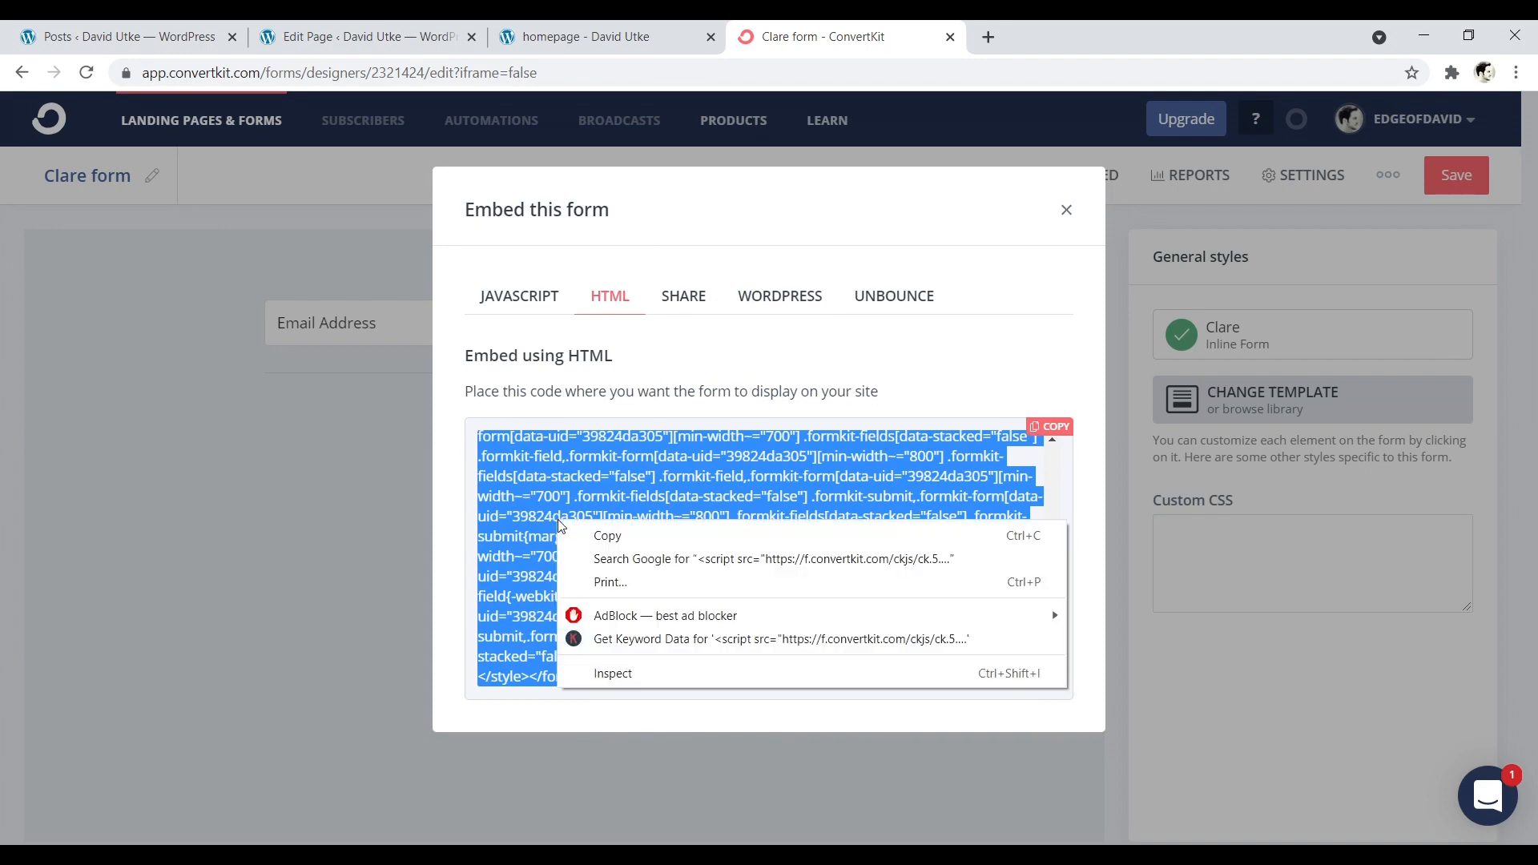
pyautogui.click(611, 536)
# - Switch to the WordPress page editor, add a Custom HTML block below the call-to-action paragraph, and paste the form's embed code into it
pyautogui.click(376, 32)
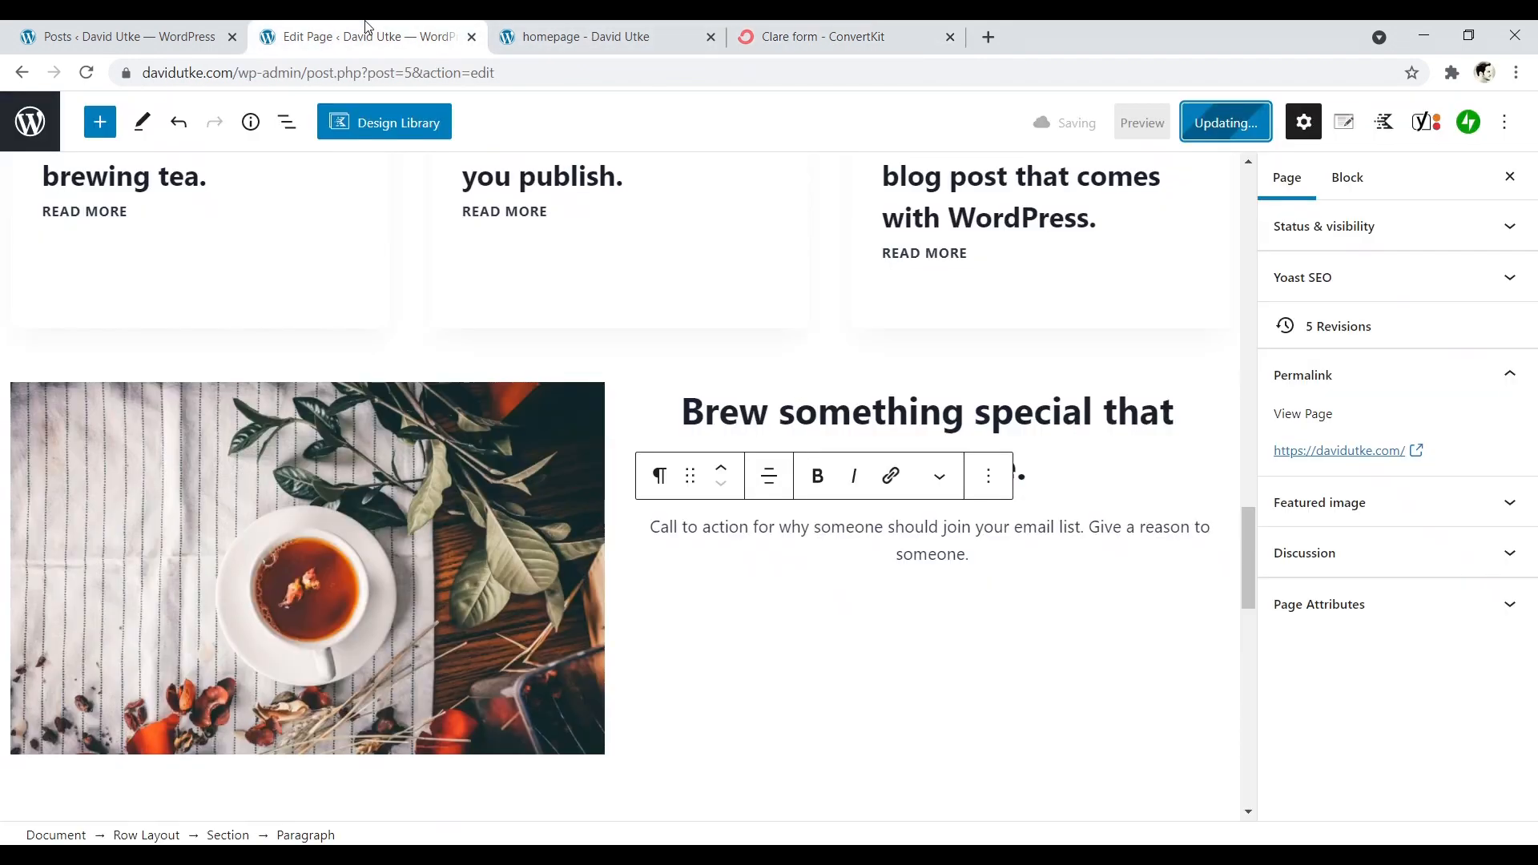
pyautogui.click(984, 557)
pyautogui.click(976, 561)
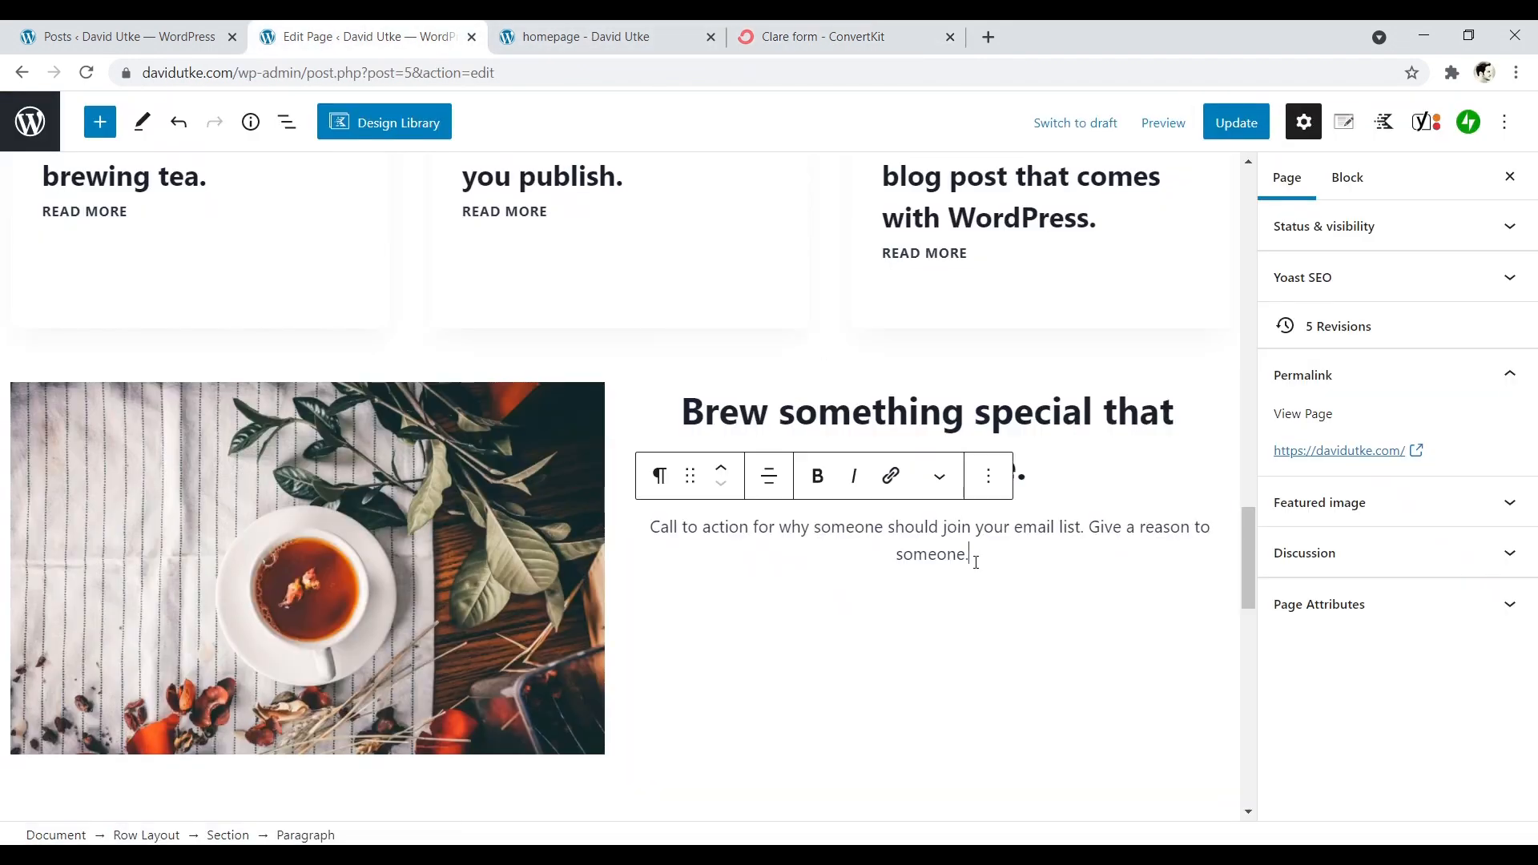
pyautogui.press('Return')
pyautogui.click(1208, 551)
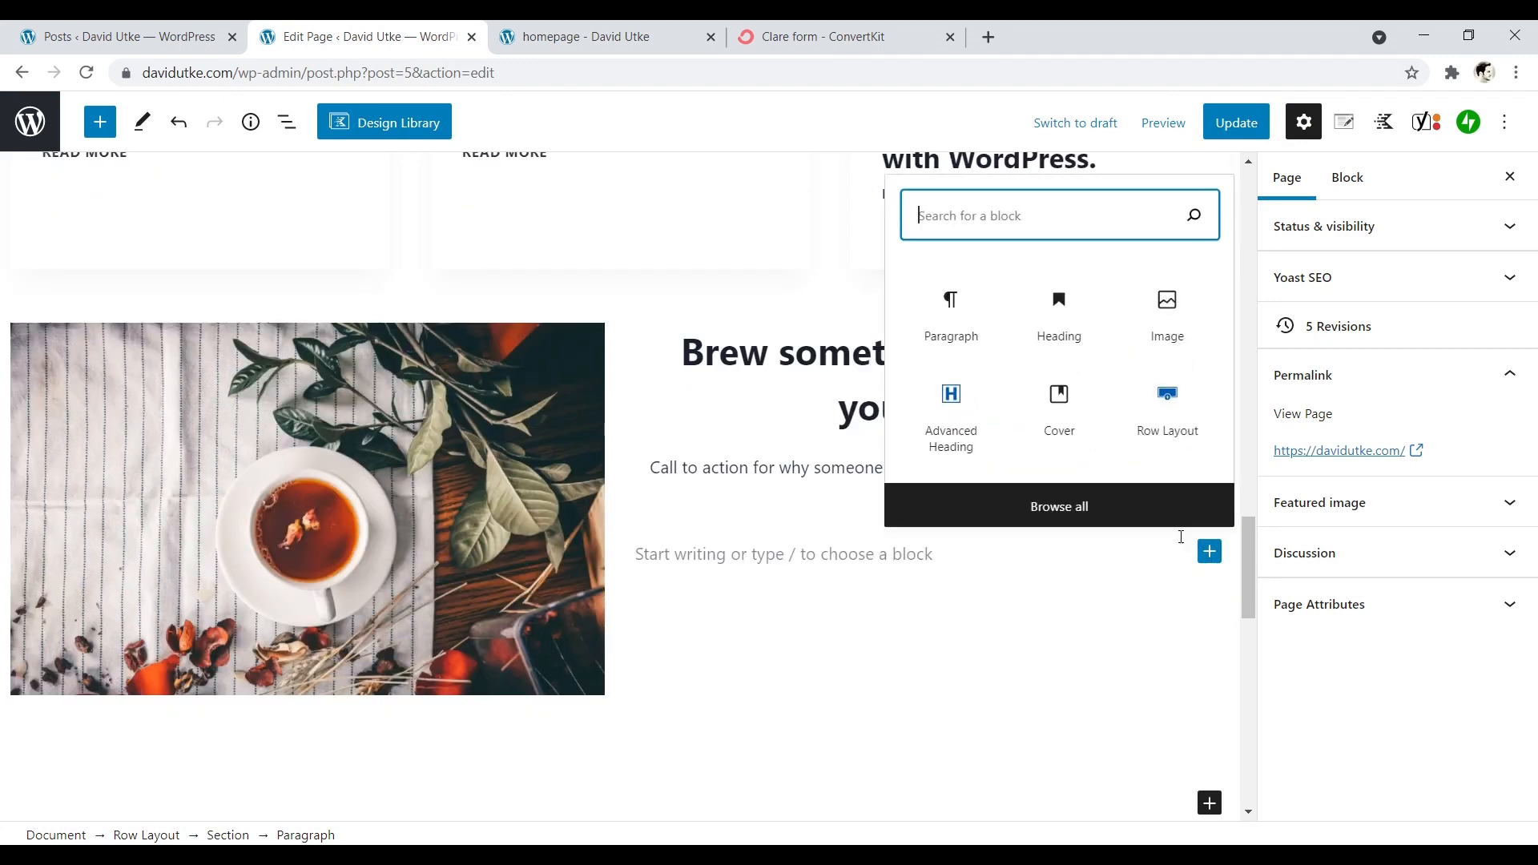
pyautogui.write('ht')
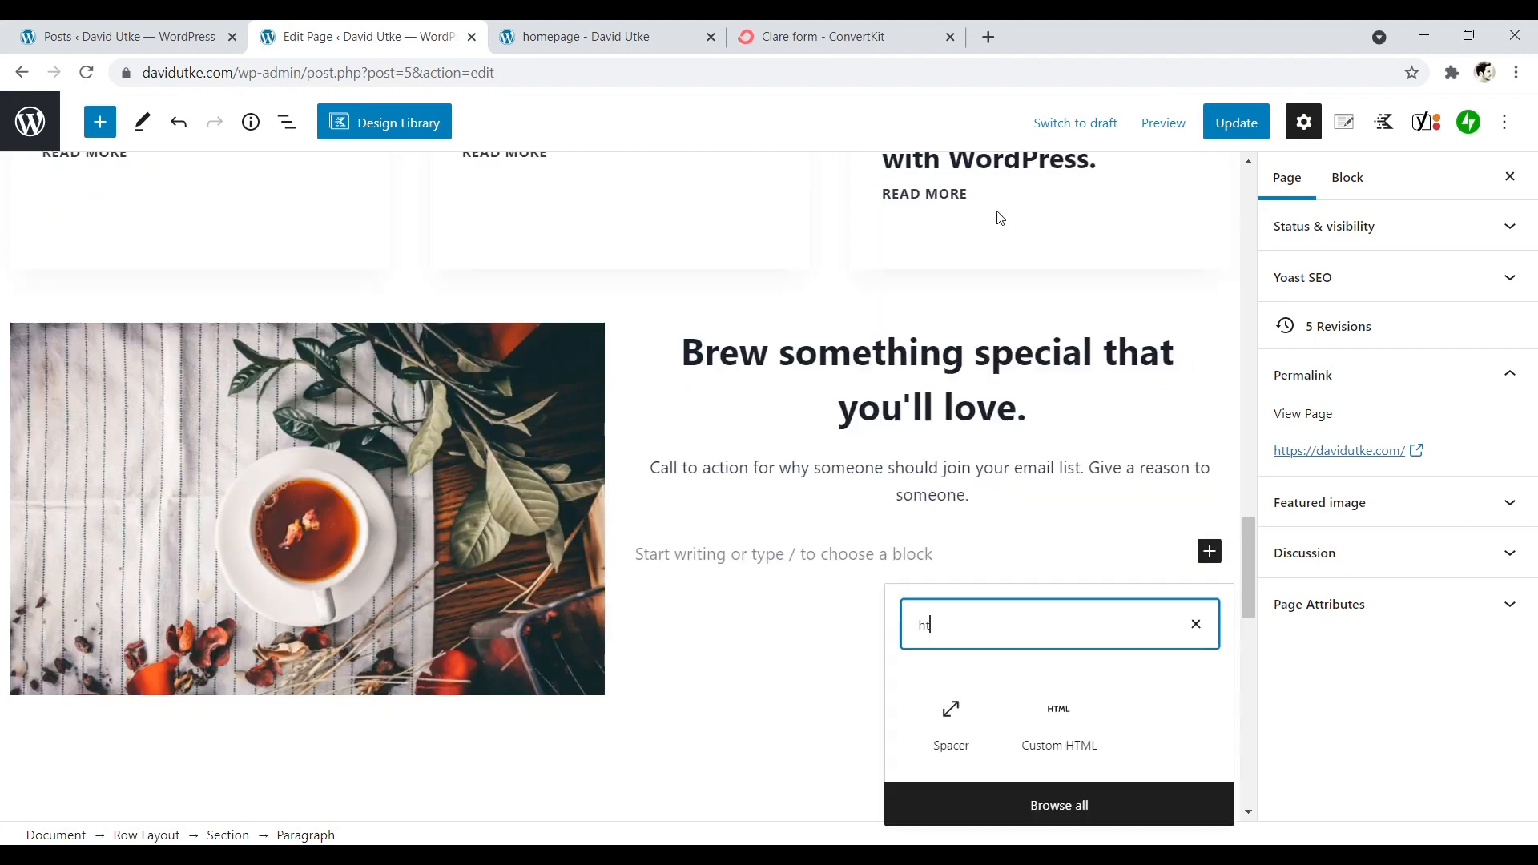
pyautogui.click(1061, 741)
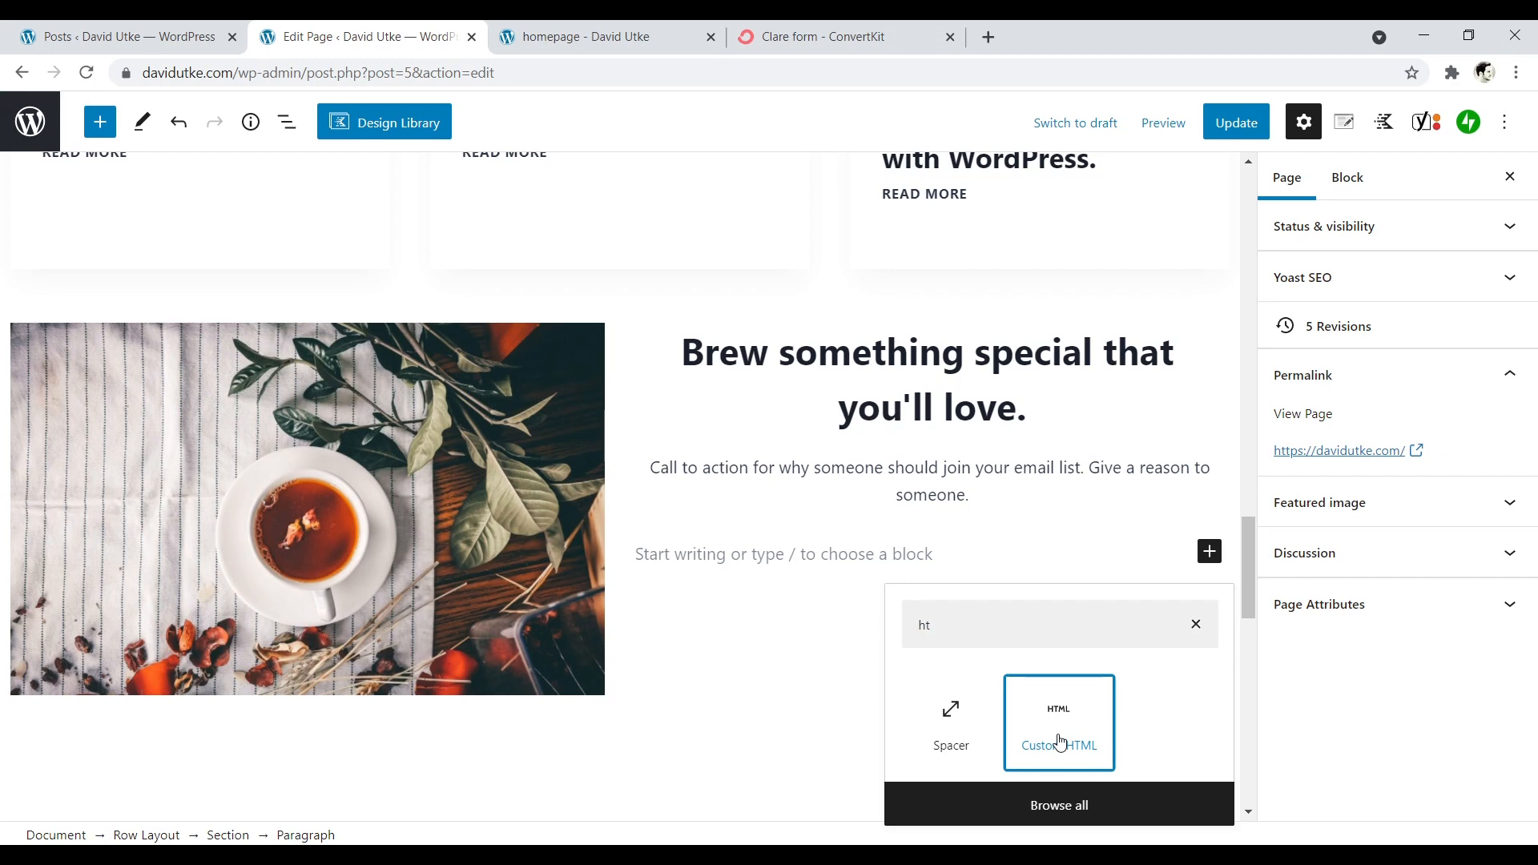
pyautogui.rightClick(725, 566)
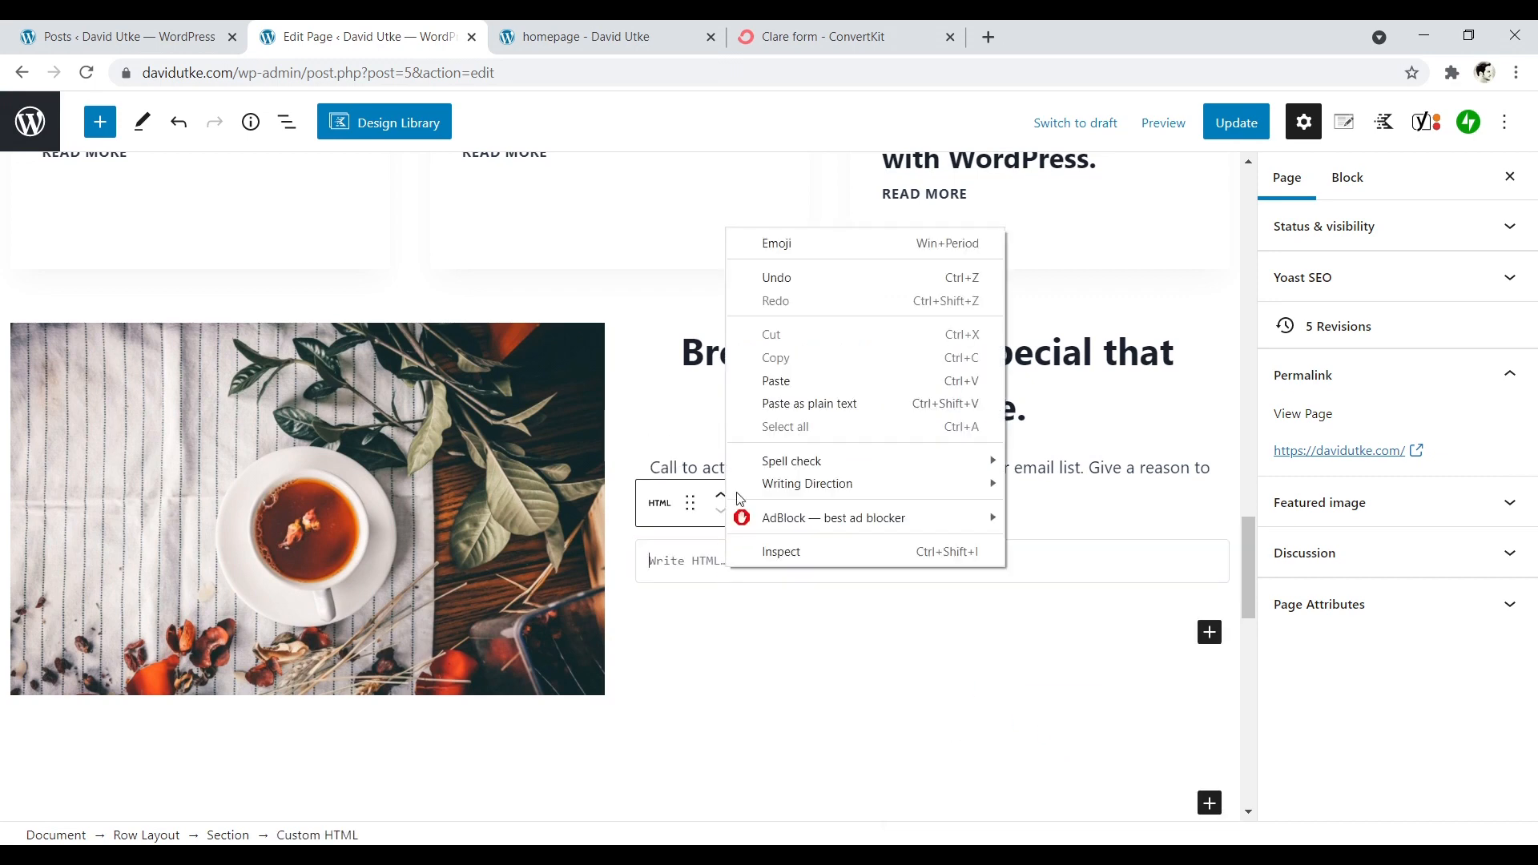
pyautogui.click(777, 385)
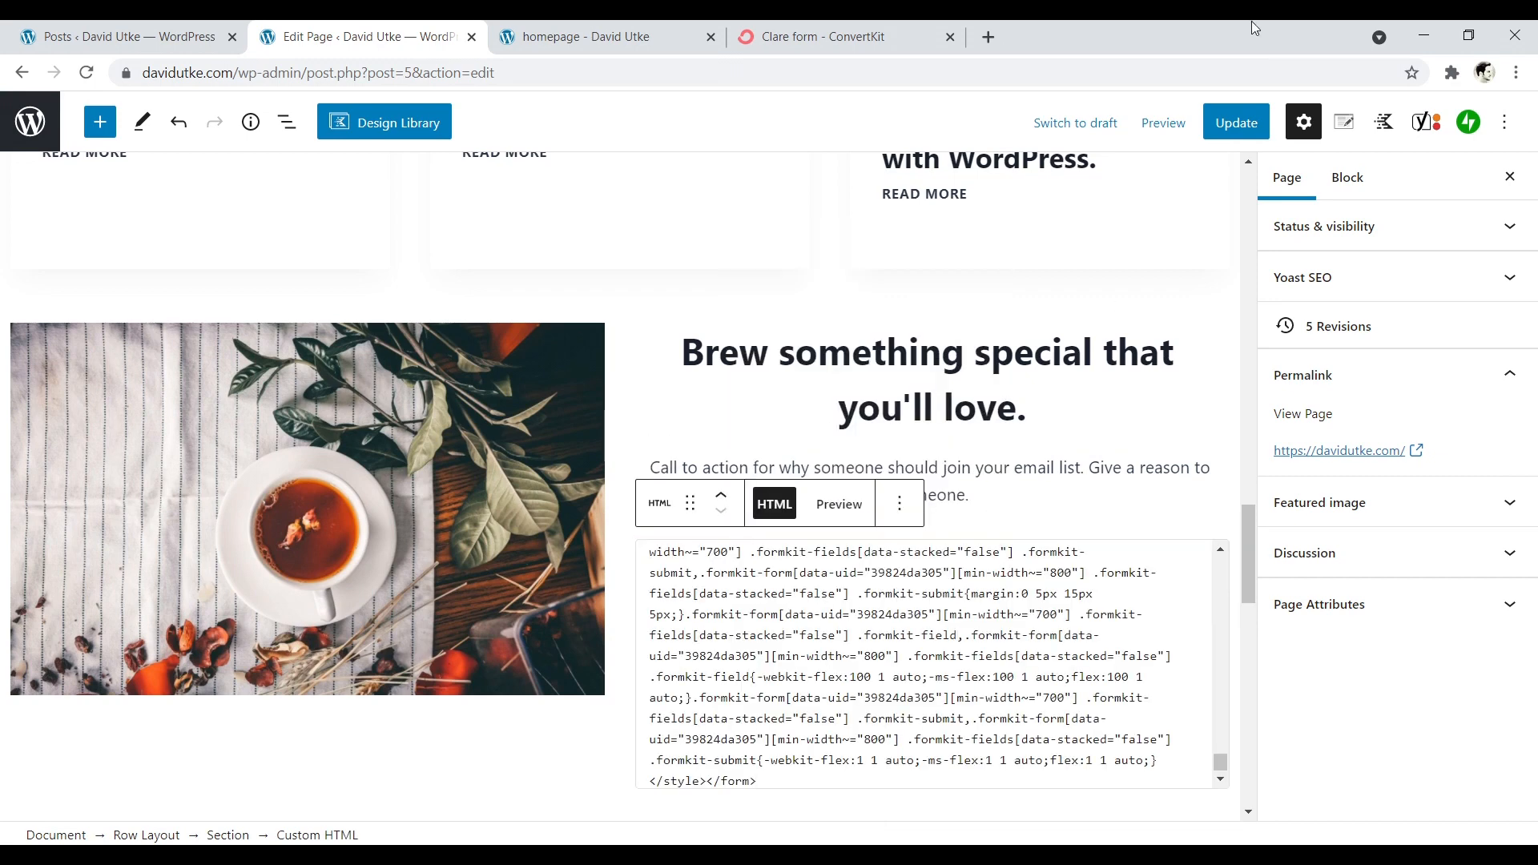
# - Update the page, reload the live homepage, and check the email signup form beneath the call-to-action text
pyautogui.click(1236, 121)
pyautogui.click(601, 31)
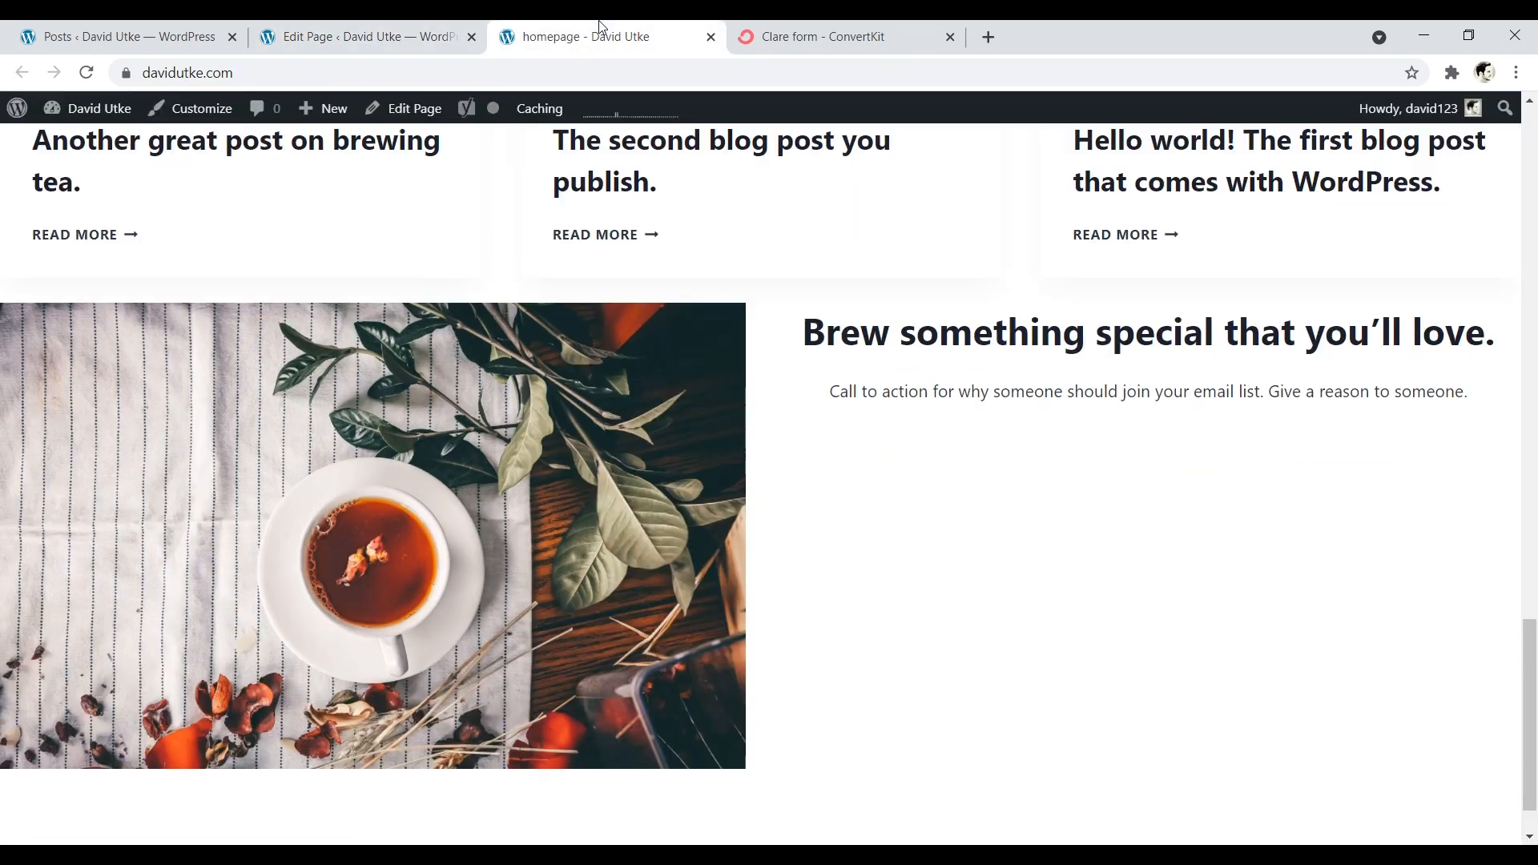
pyautogui.click(87, 72)
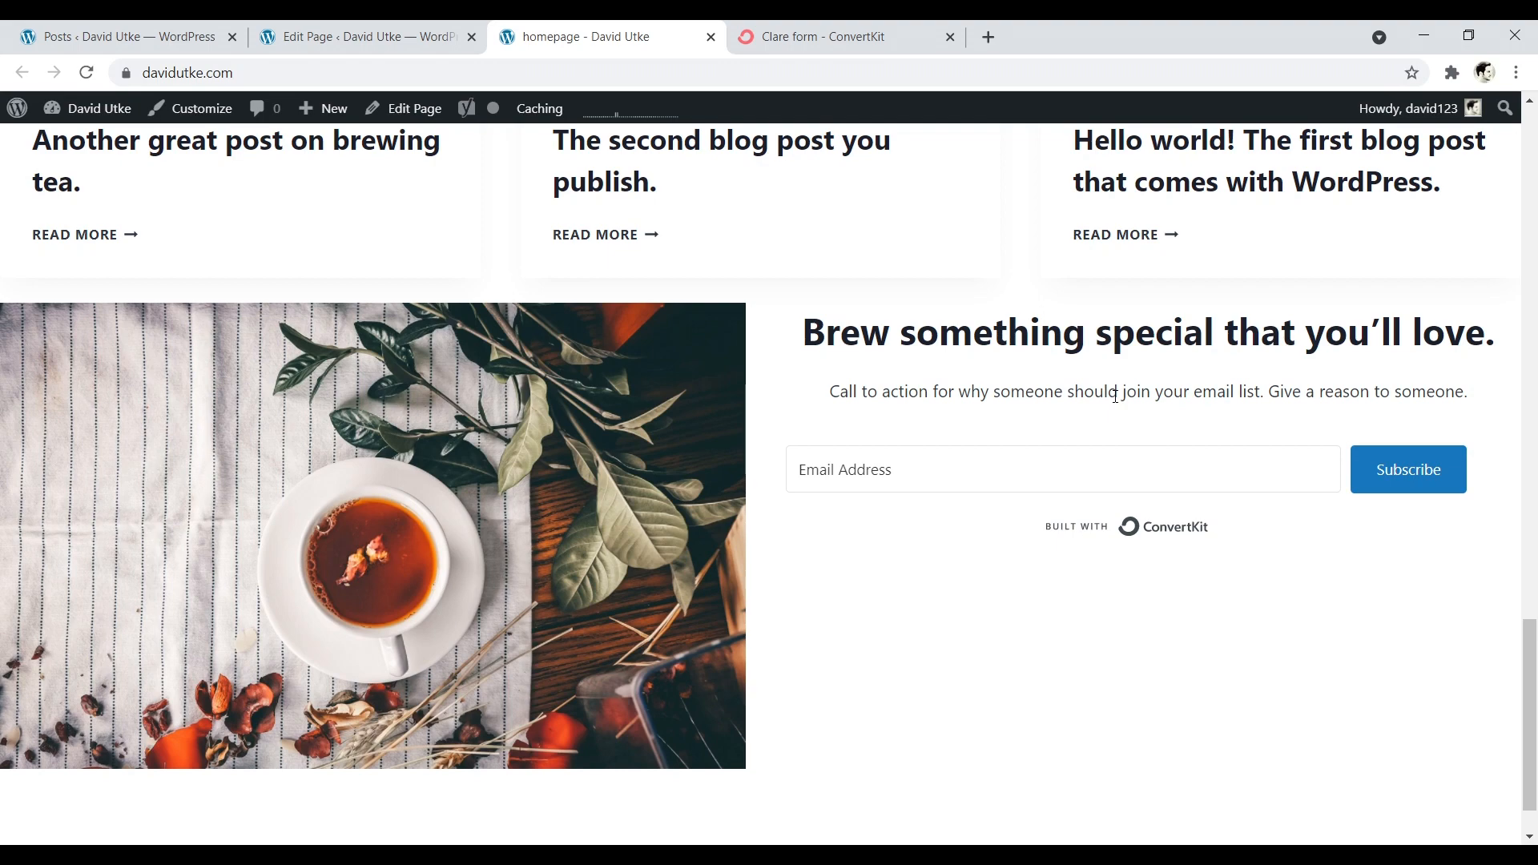
pyautogui.moveTo(1536, 725)
pyautogui.mouseDown()
pyautogui.moveTo(1536, 681)
pyautogui.moveTo(1536, 708)
pyautogui.mouseUp()
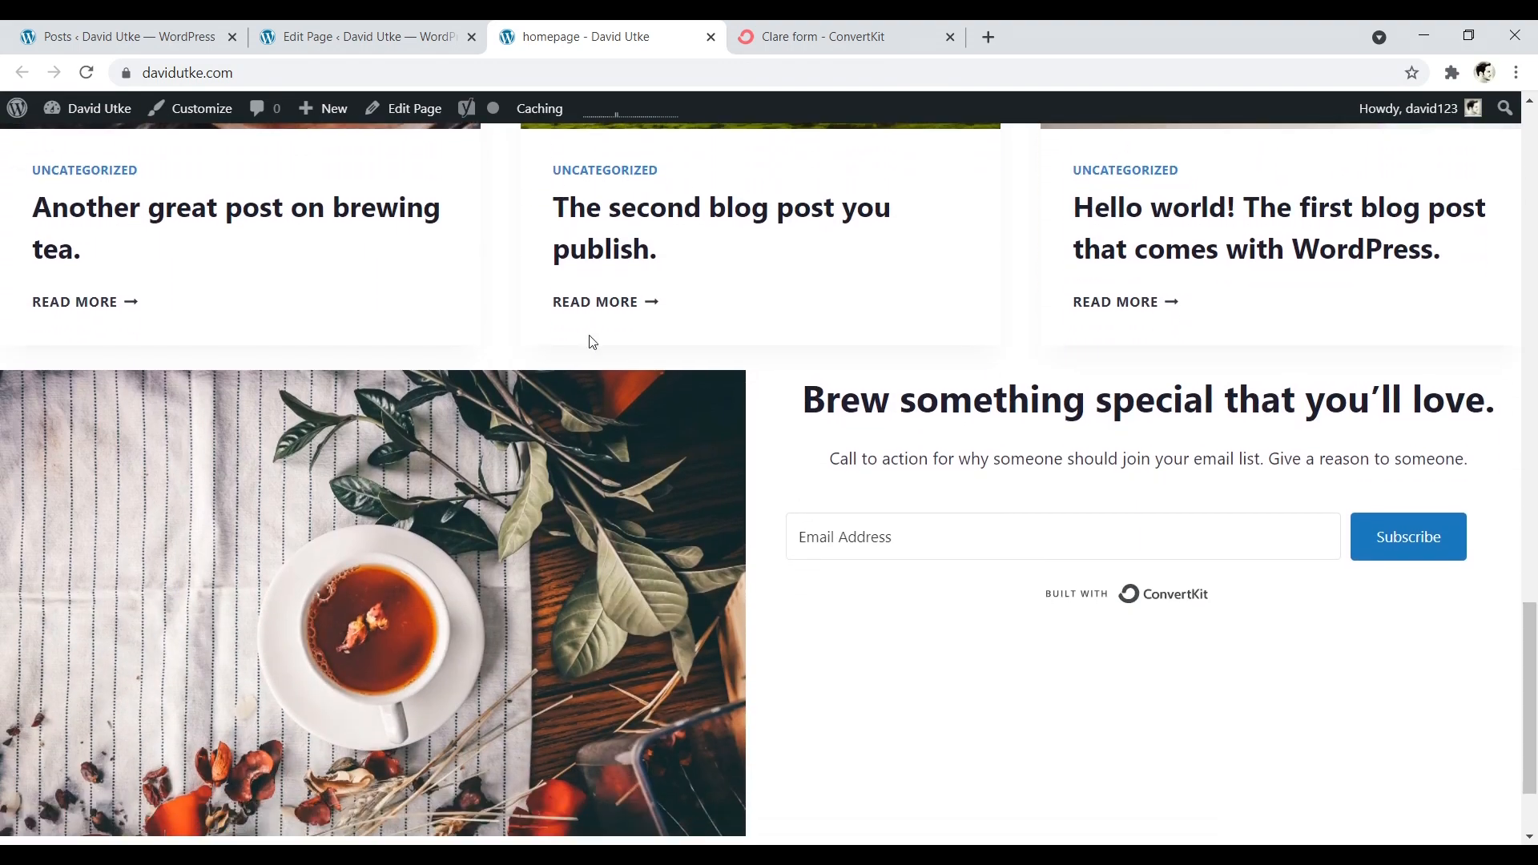
# - Back in the page editor, insert an empty paragraph above the "Brew something special that you'll love." heading
pyautogui.hotkey('ctrl', 'shift', 'Tab')
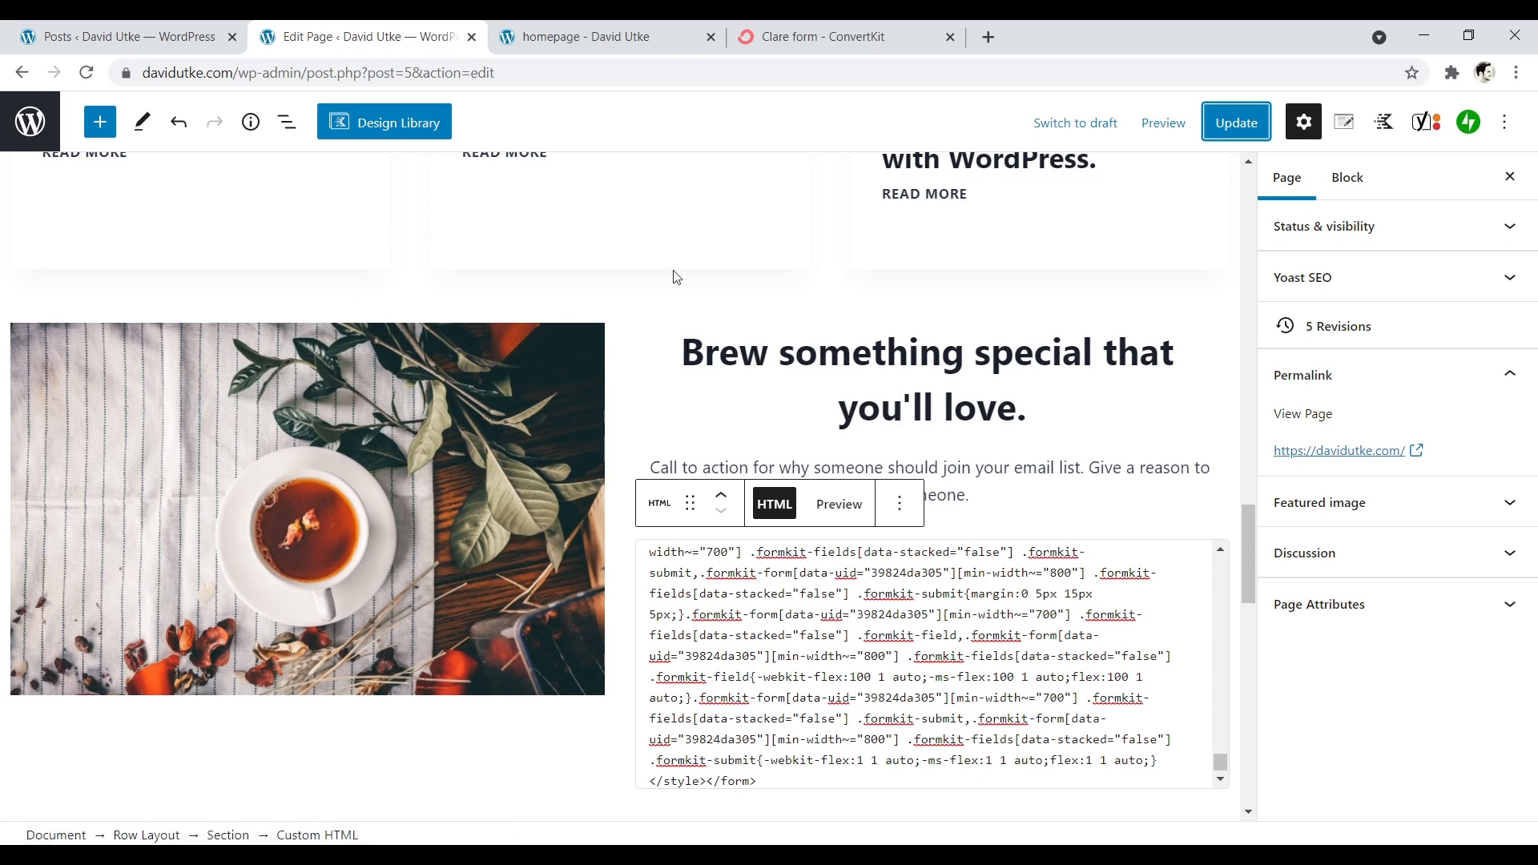
pyautogui.hotkey('ctrl', 'Tab')
pyautogui.click(336, 36)
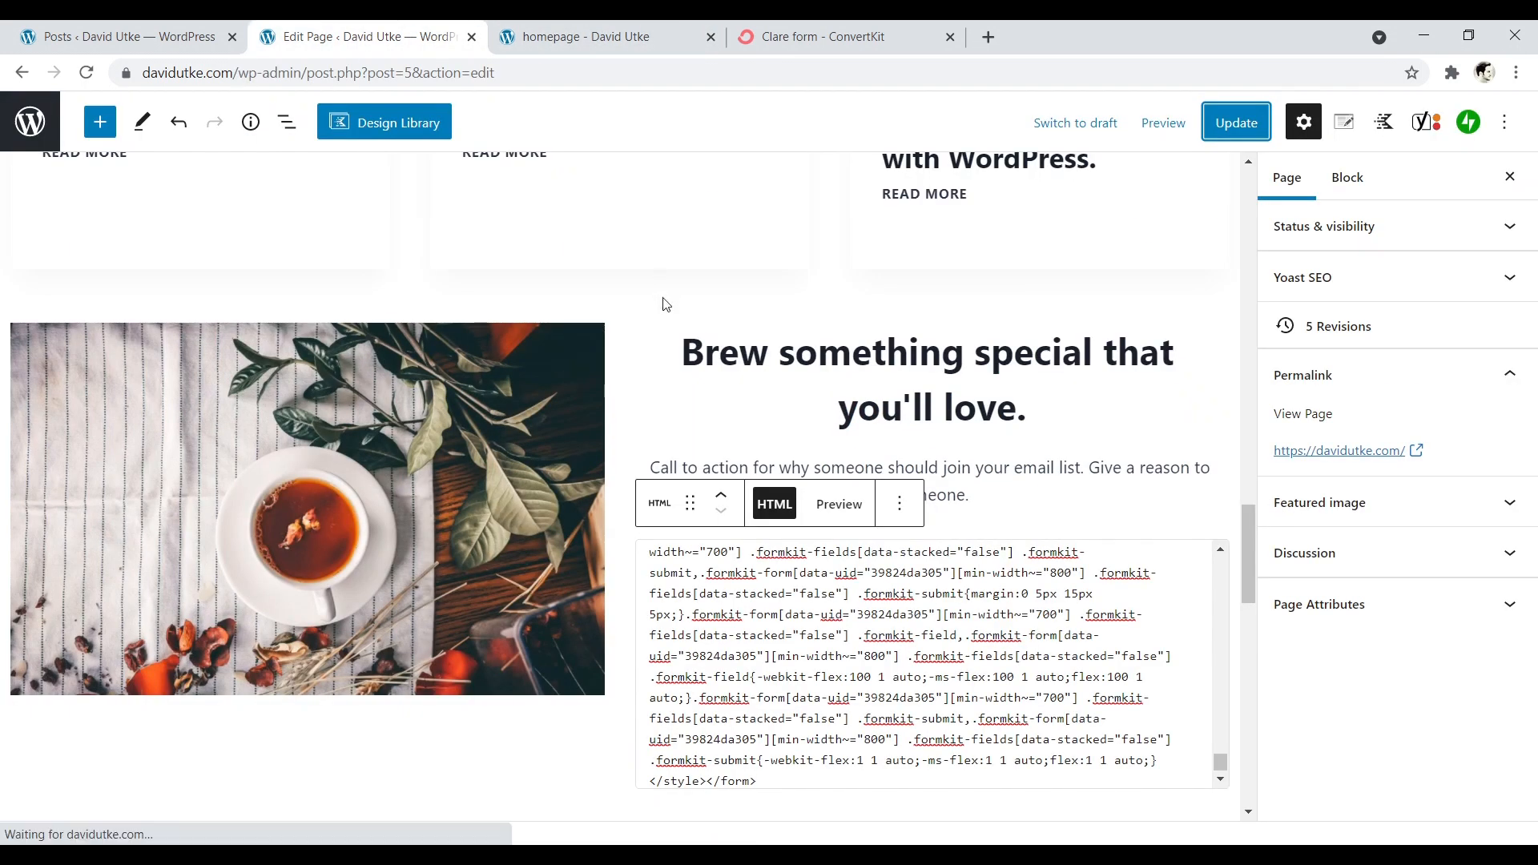
pyautogui.click(693, 355)
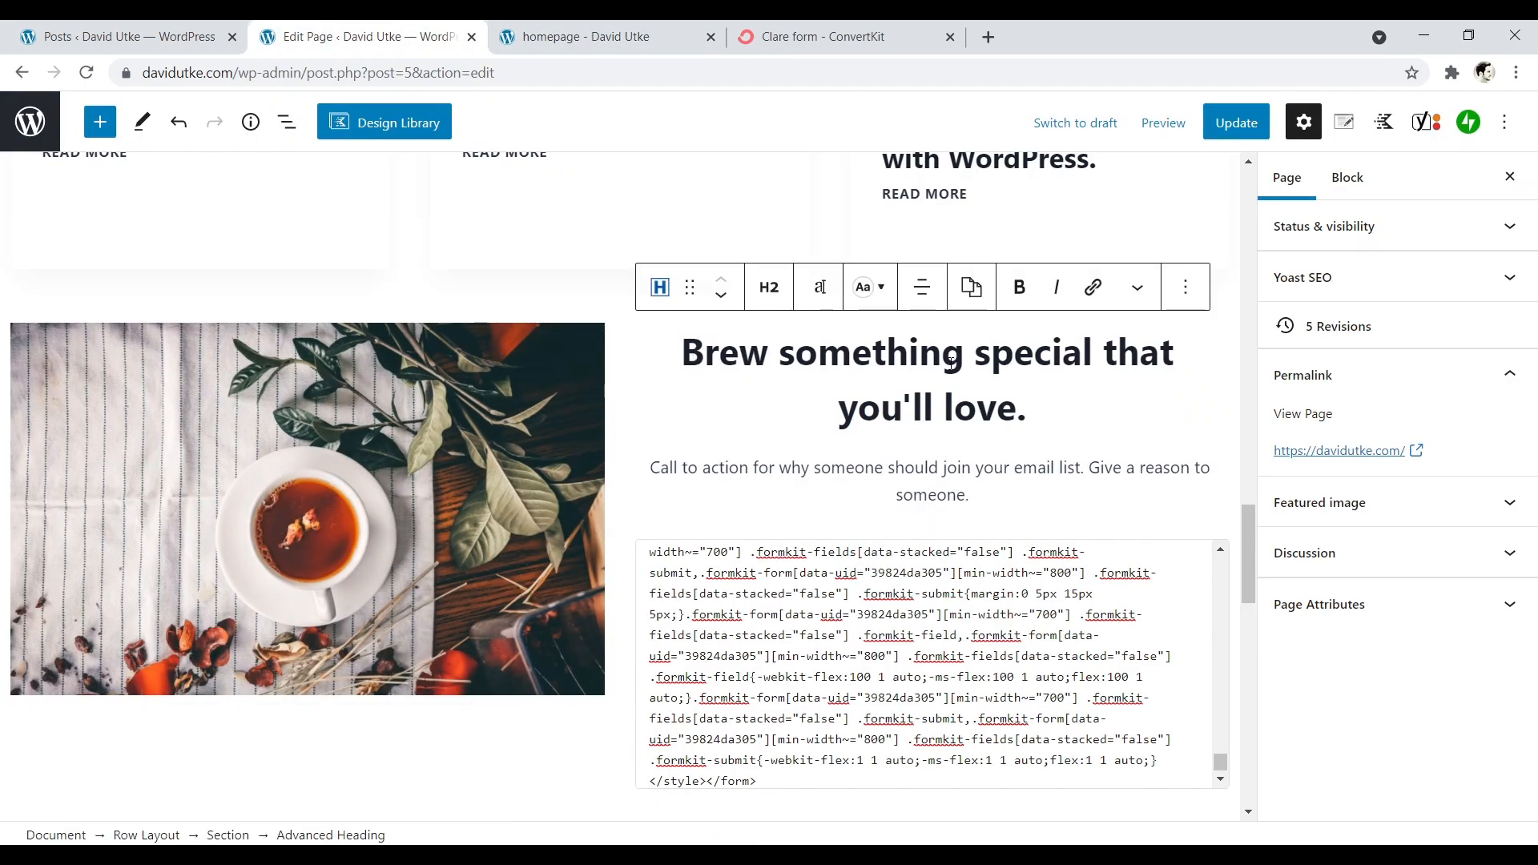
pyautogui.press('Return')
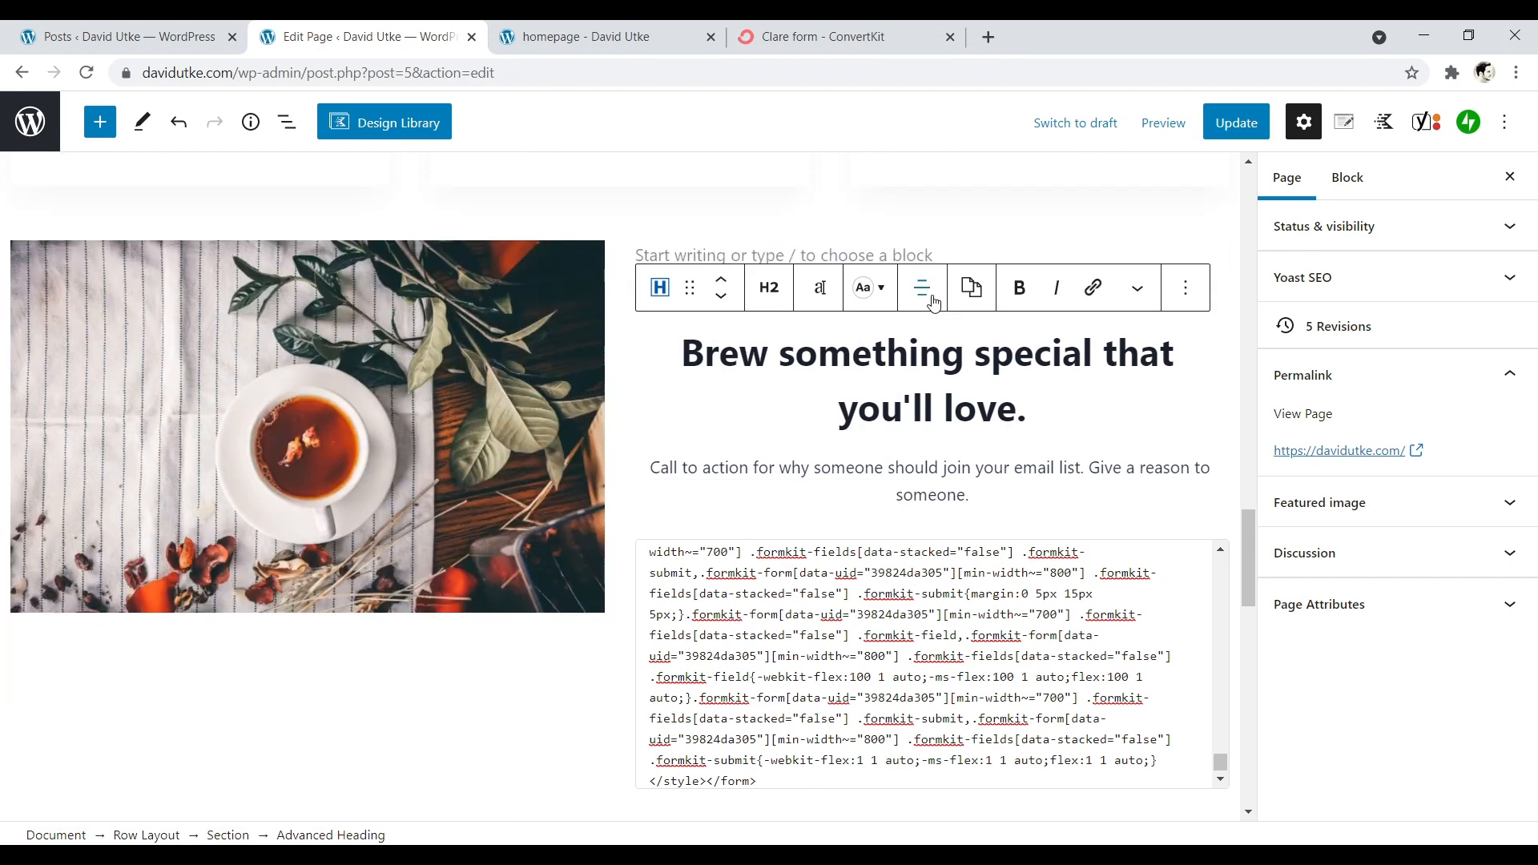
pyautogui.click(922, 252)
# - Update the page, reload the live homepage, and check the vertical spacing of the call-to-action column
pyautogui.click(1236, 122)
pyautogui.click(585, 37)
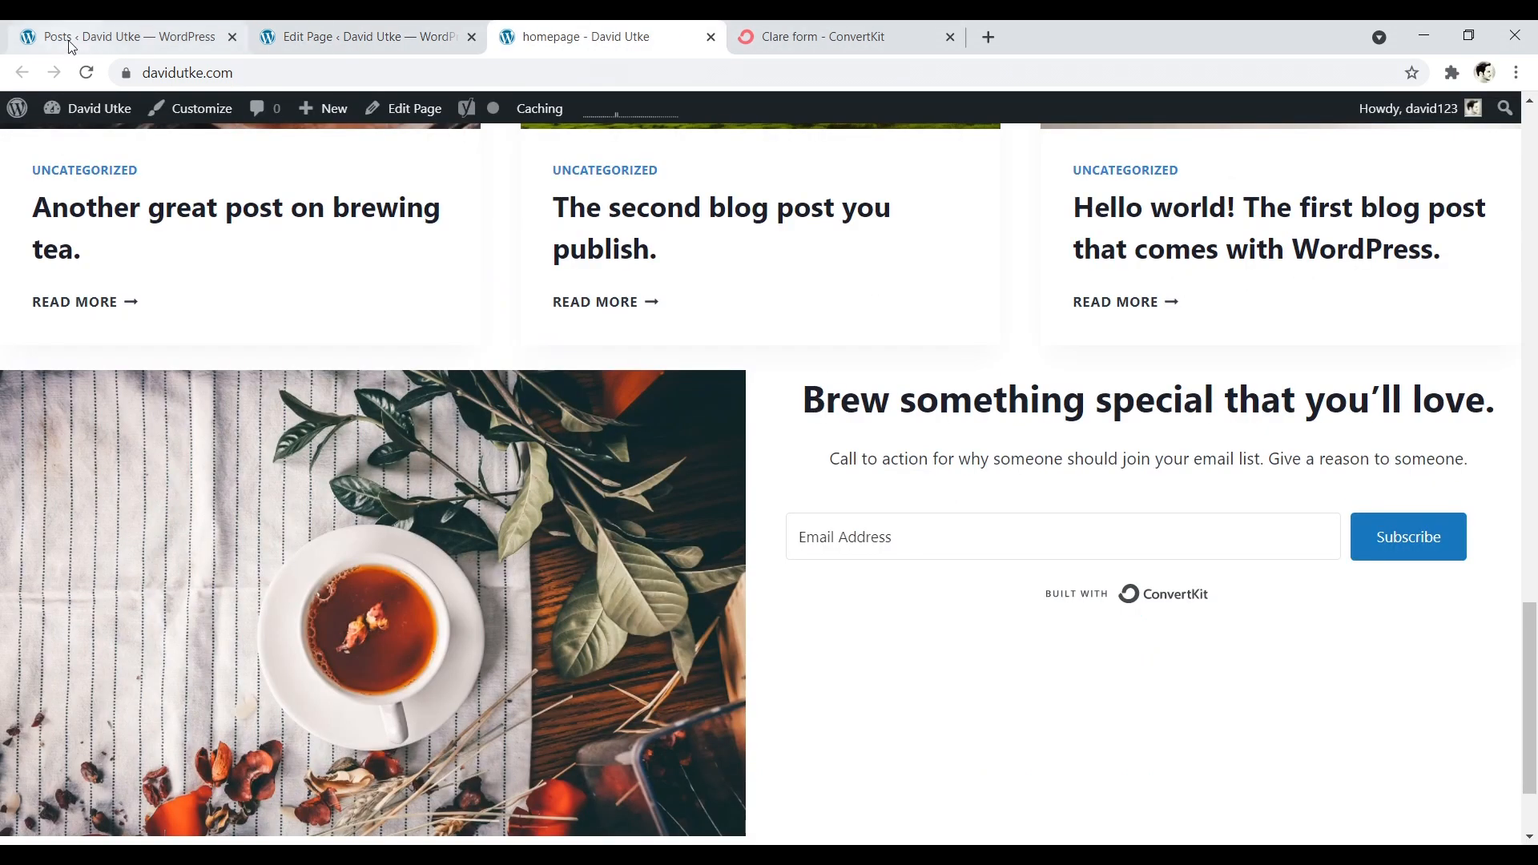
pyautogui.click(87, 73)
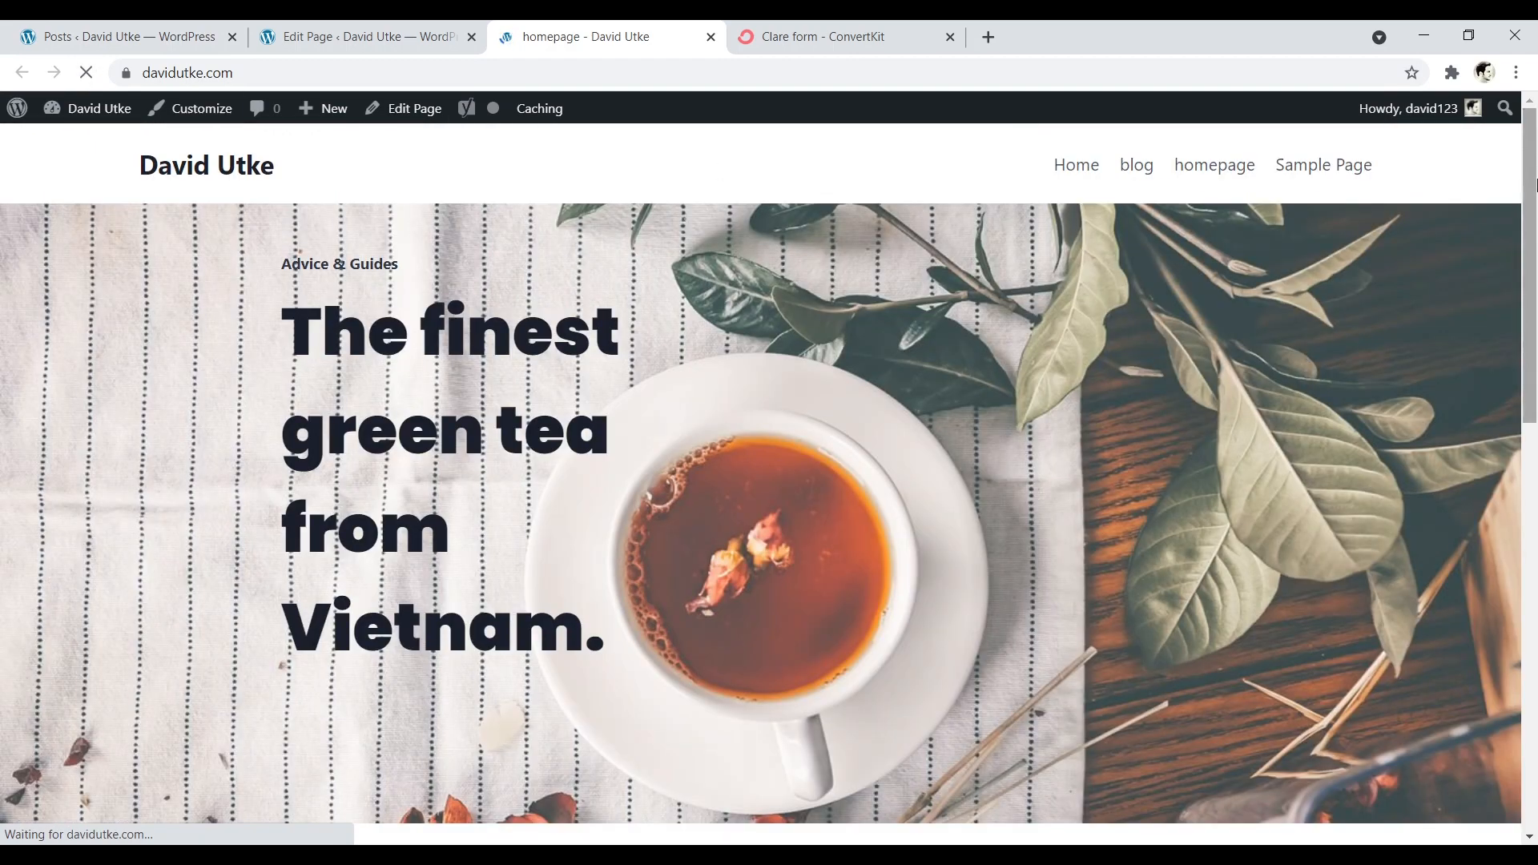
pyautogui.moveTo(1529, 218); pyautogui.dragTo(1536, 712)
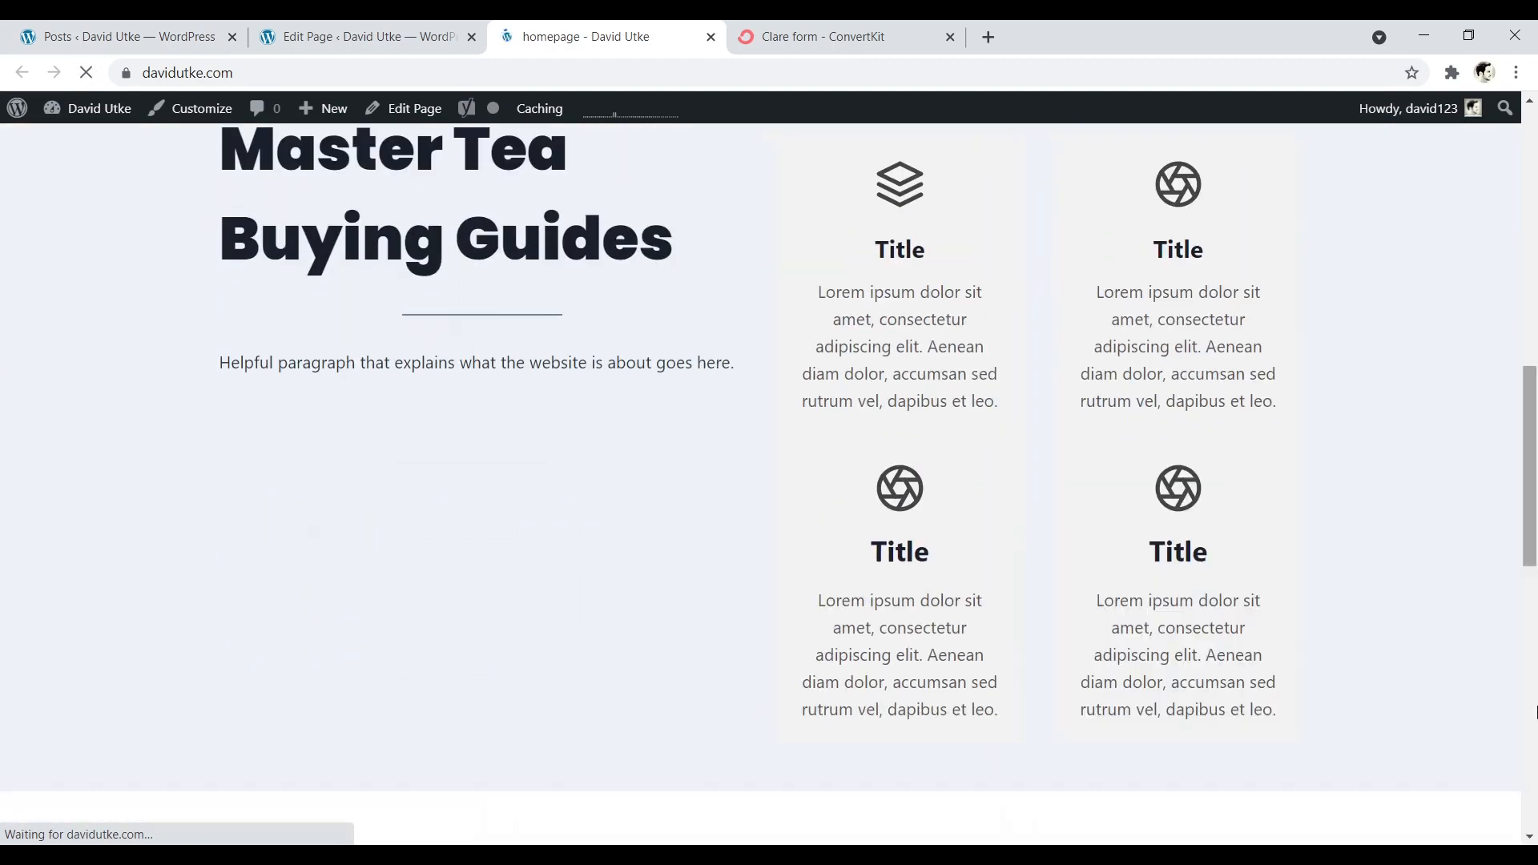
pyautogui.scroll(-13, 1016, 405)
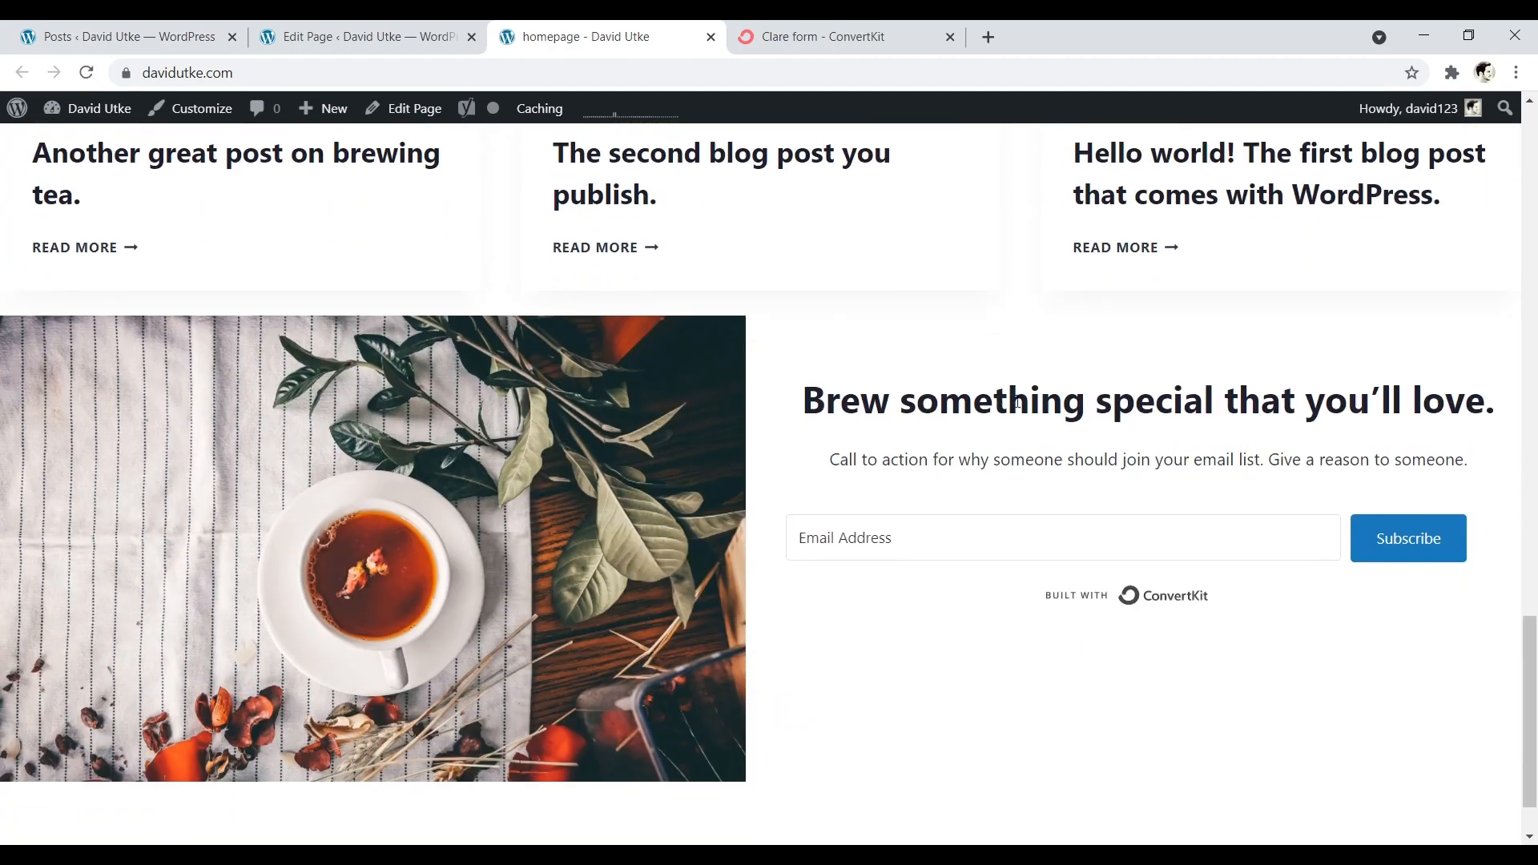
# - Add a second empty paragraph above the call-to-action heading in the page editor and update the page
pyautogui.click(360, 37)
pyautogui.click(682, 353)
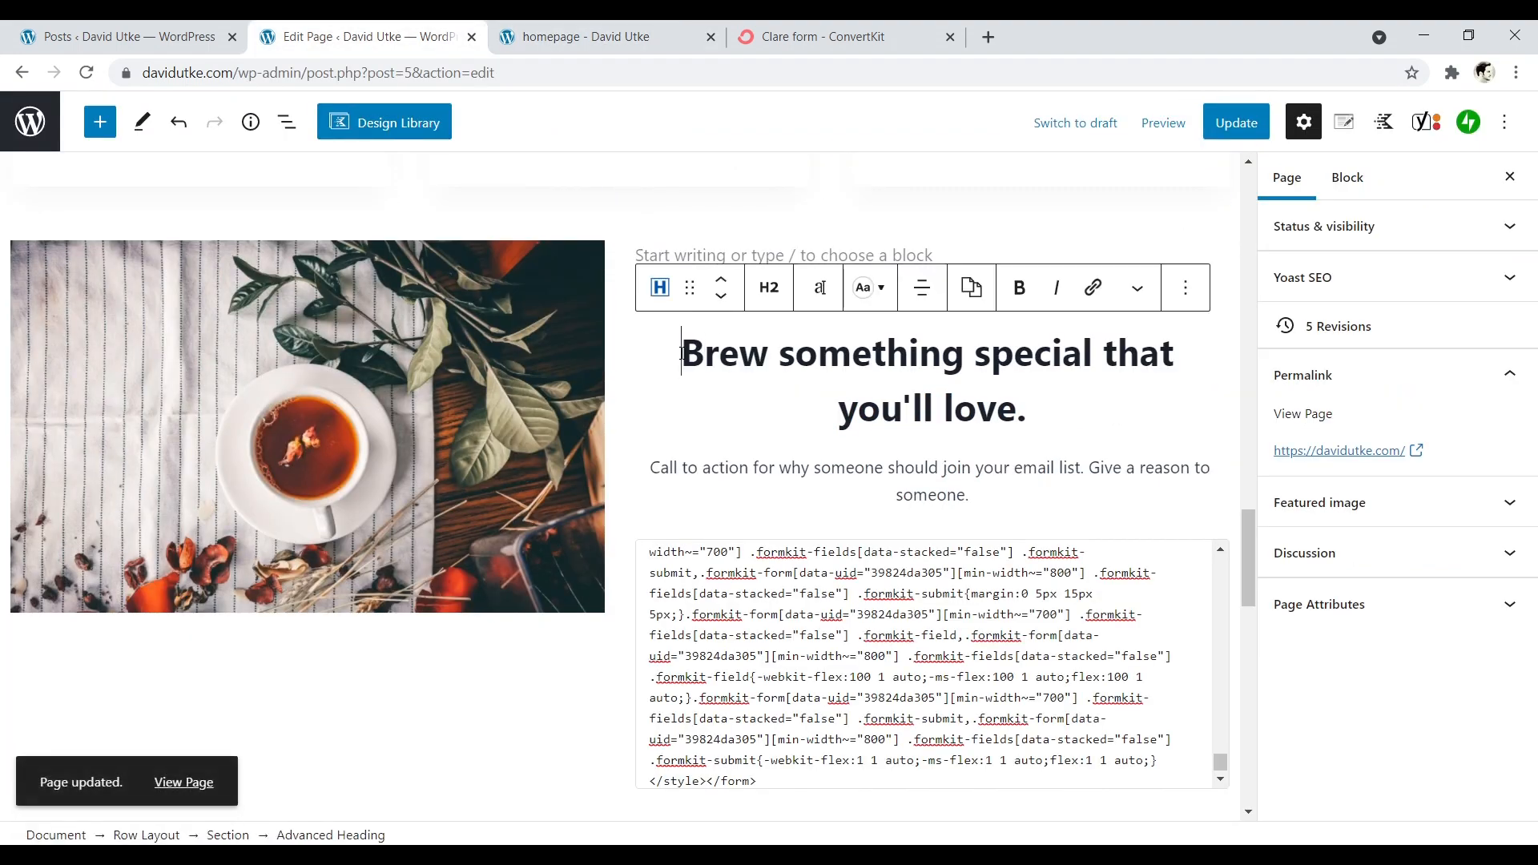
pyautogui.press('Return')
pyautogui.click(1236, 123)
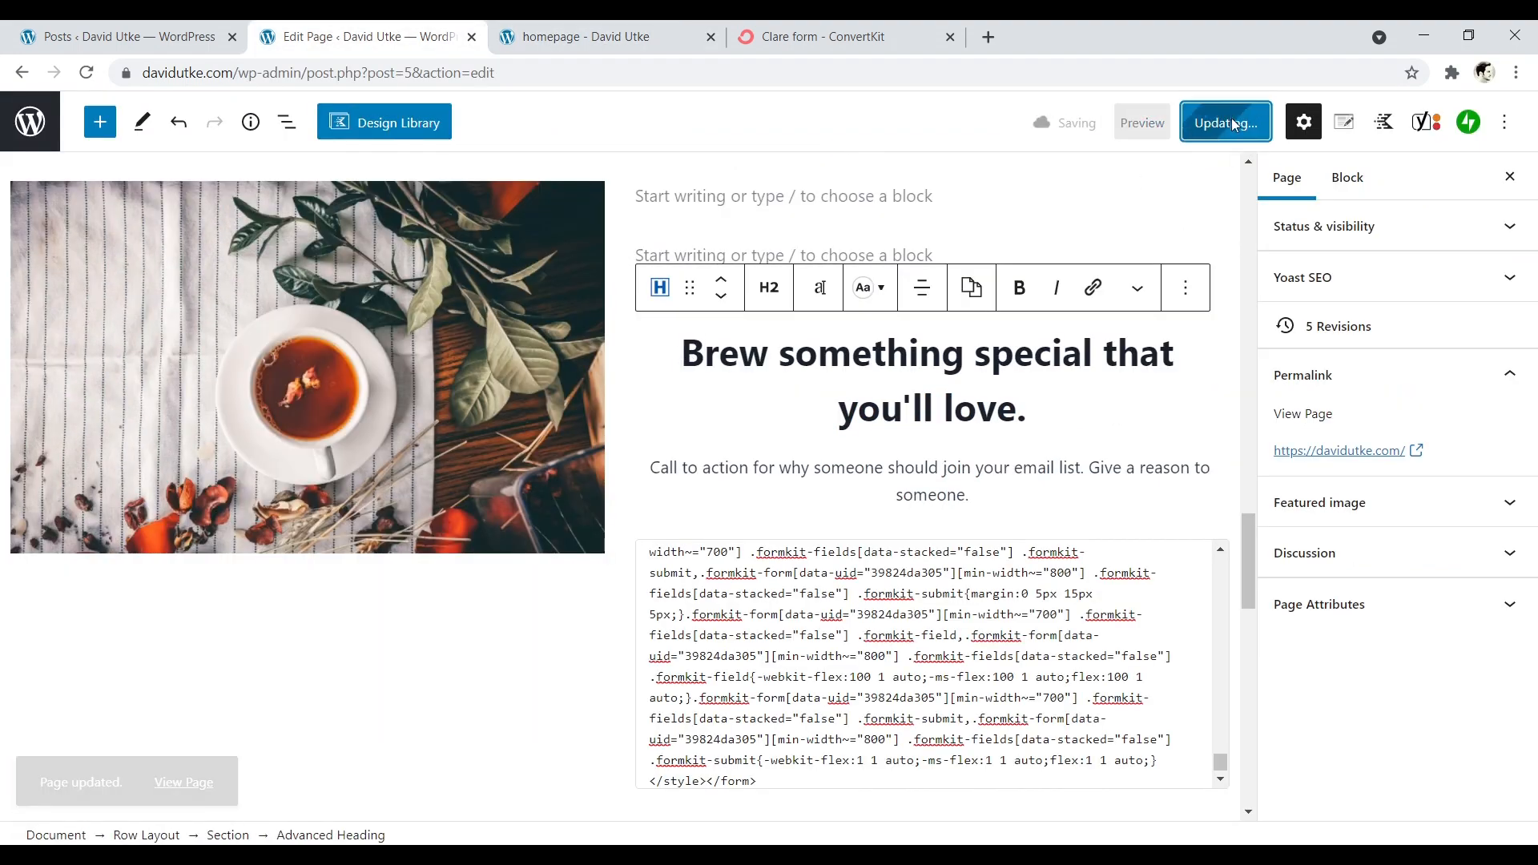
# - Review the whole live homepage, from the hero section through the post grid to the signup row and footer
pyautogui.click(683, 30)
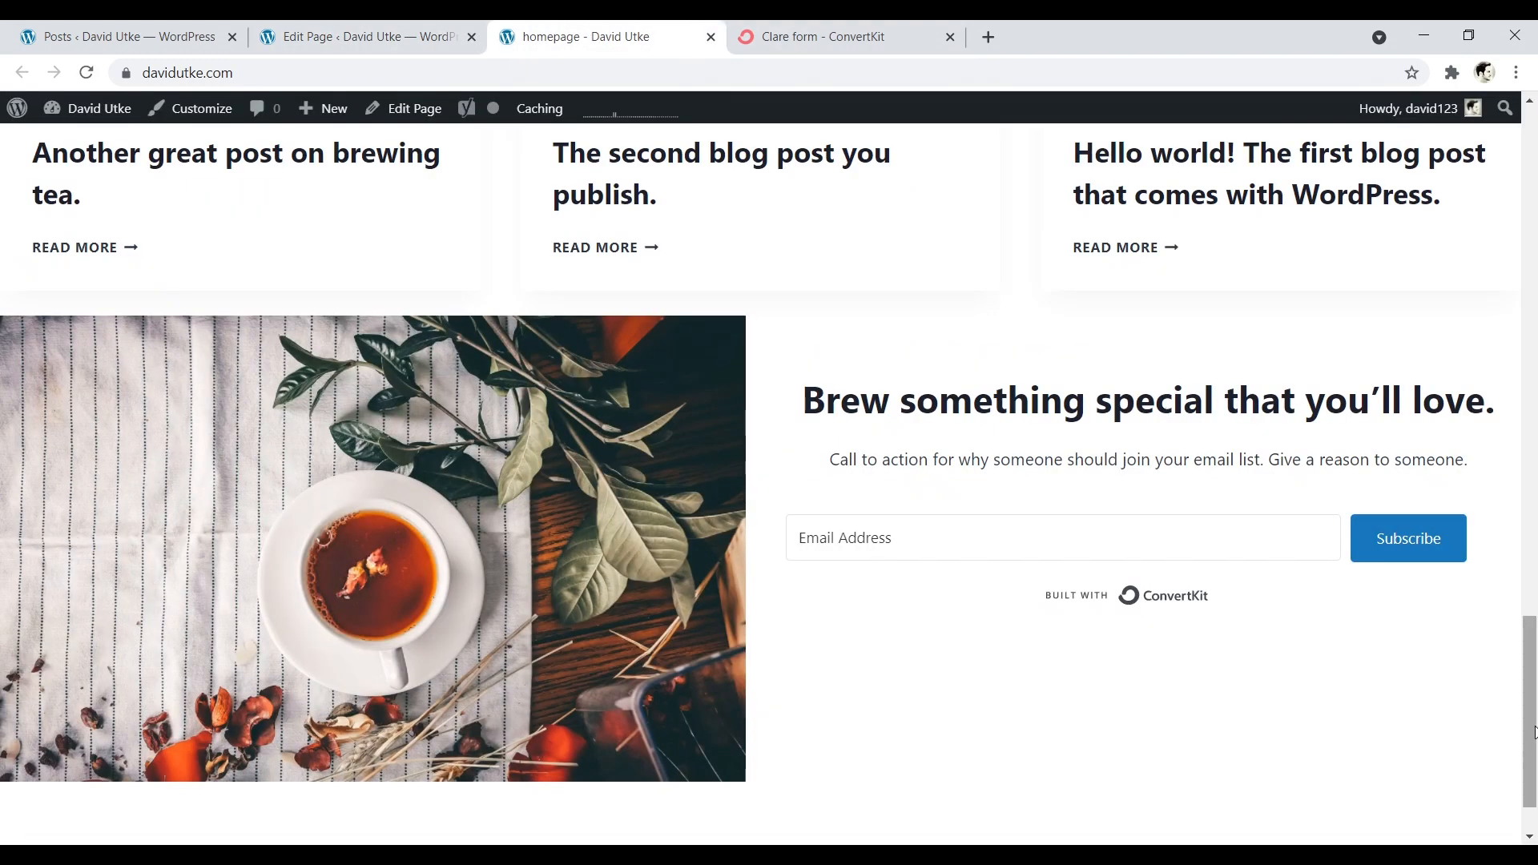
pyautogui.scroll(5, 1532, 683)
pyautogui.scroll(-6, 1534, 626)
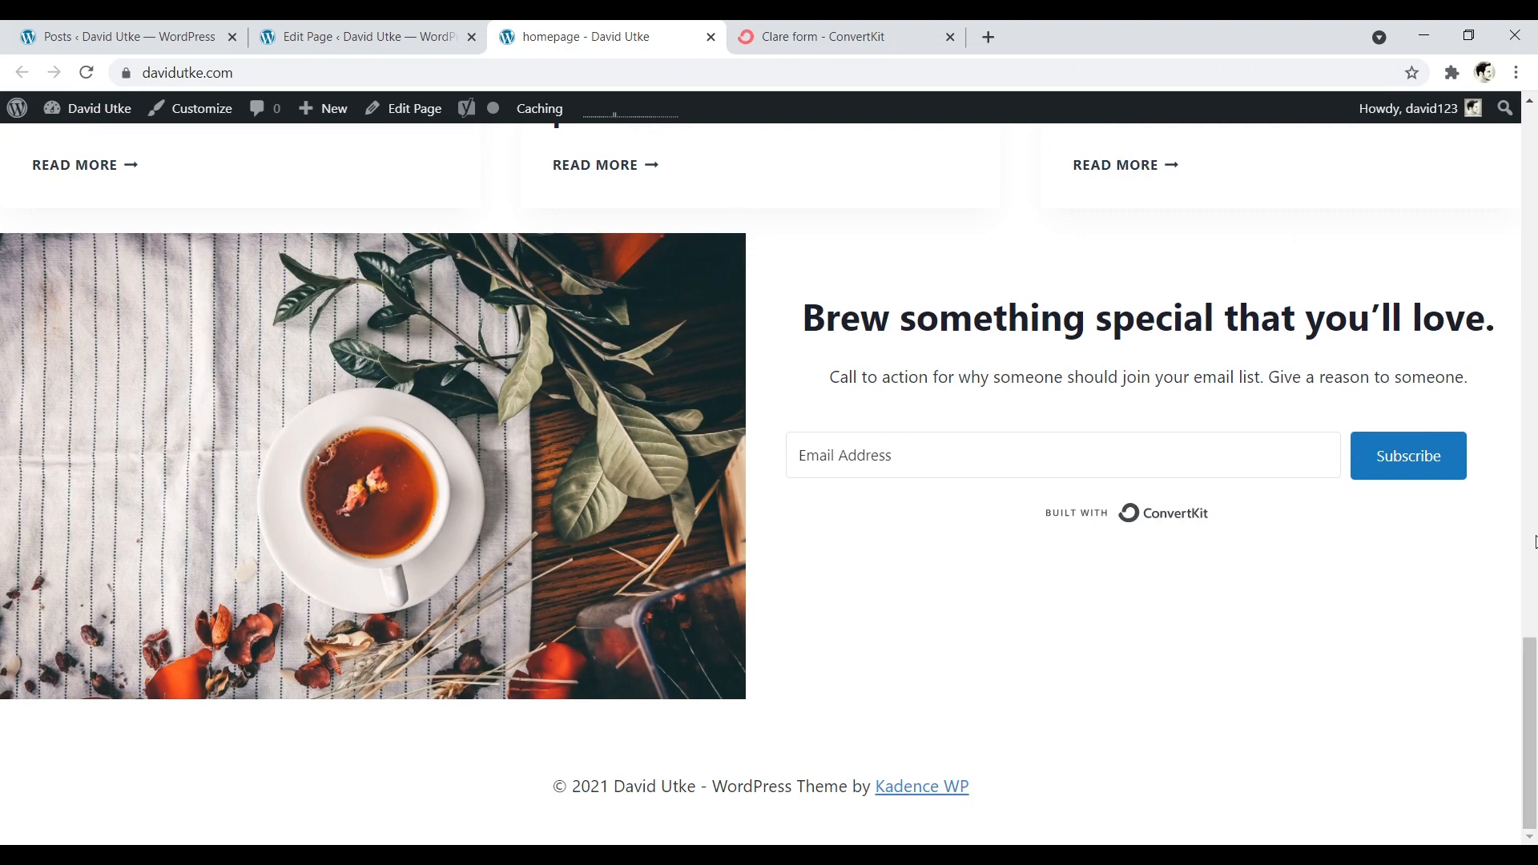
pyautogui.scroll(15, 1534, 541)
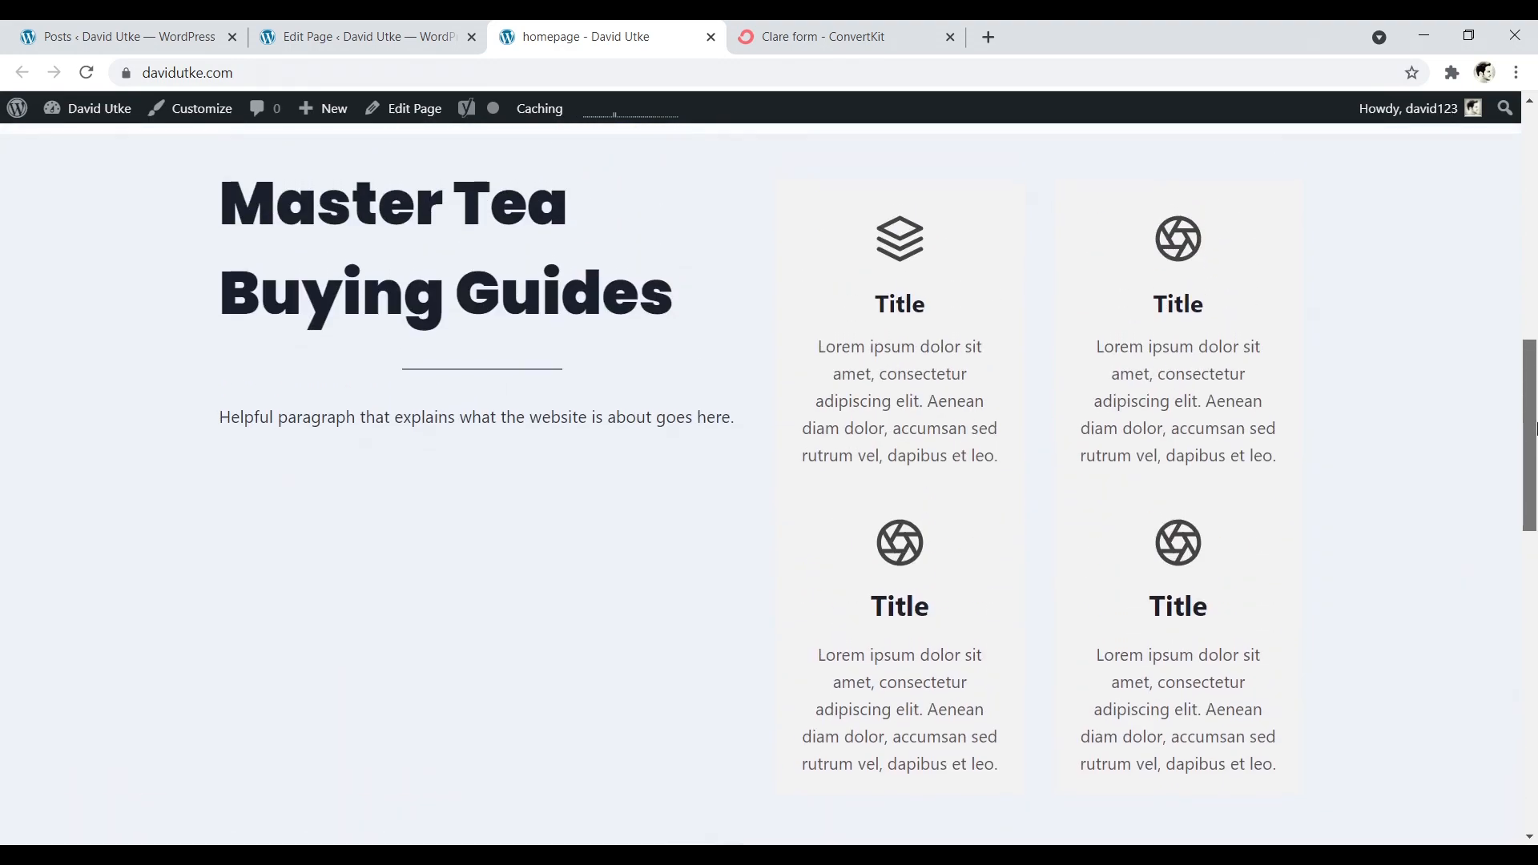
pyautogui.moveTo(1534, 428); pyautogui.dragTo(1532, 159)
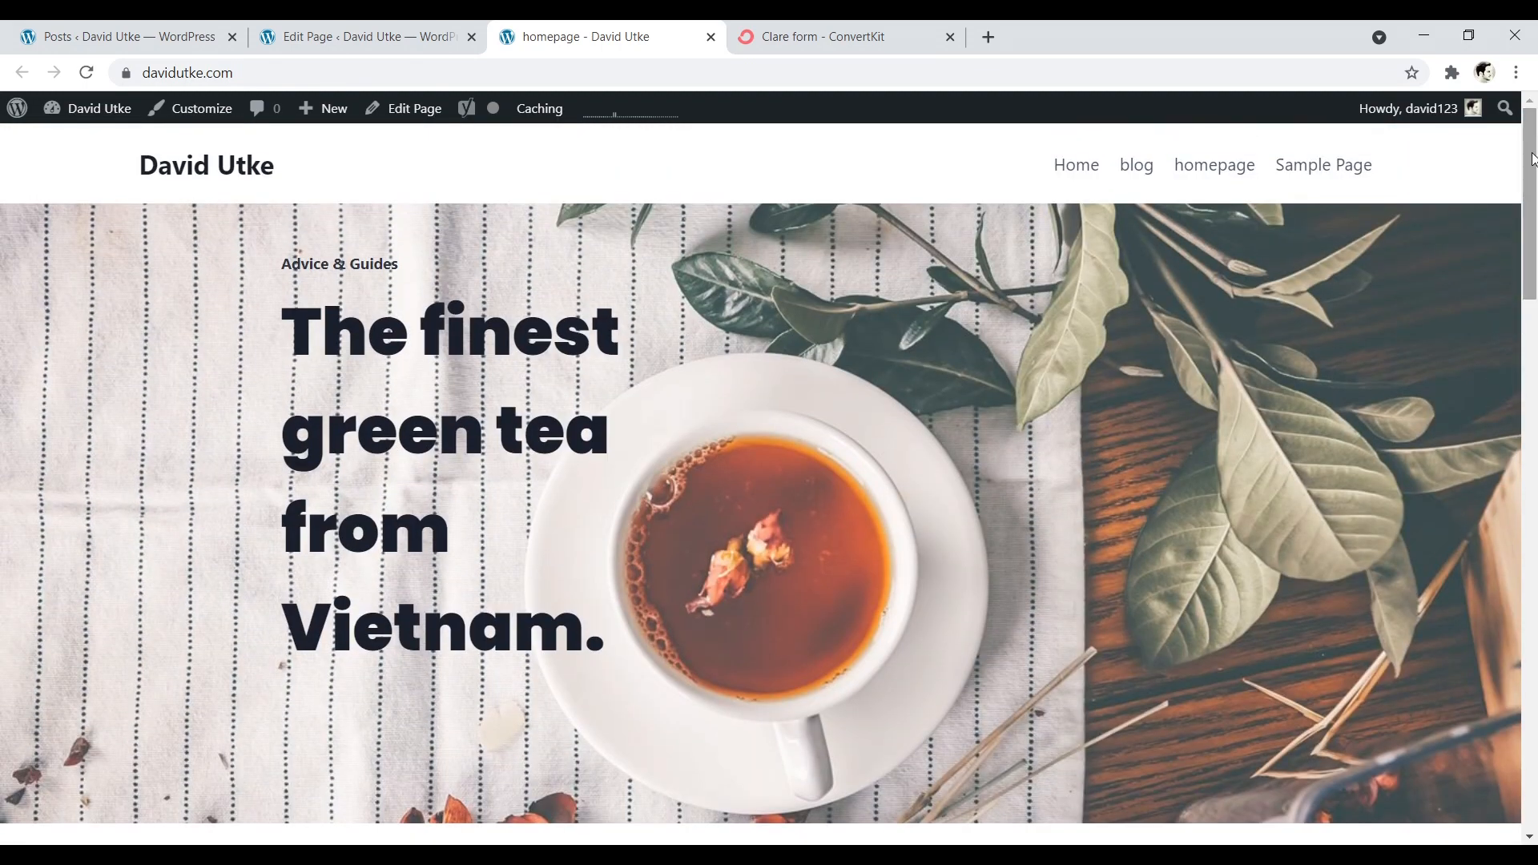
pyautogui.moveTo(1532, 168); pyautogui.dragTo(1523, 413)
pyautogui.scroll(-7, 1523, 413)
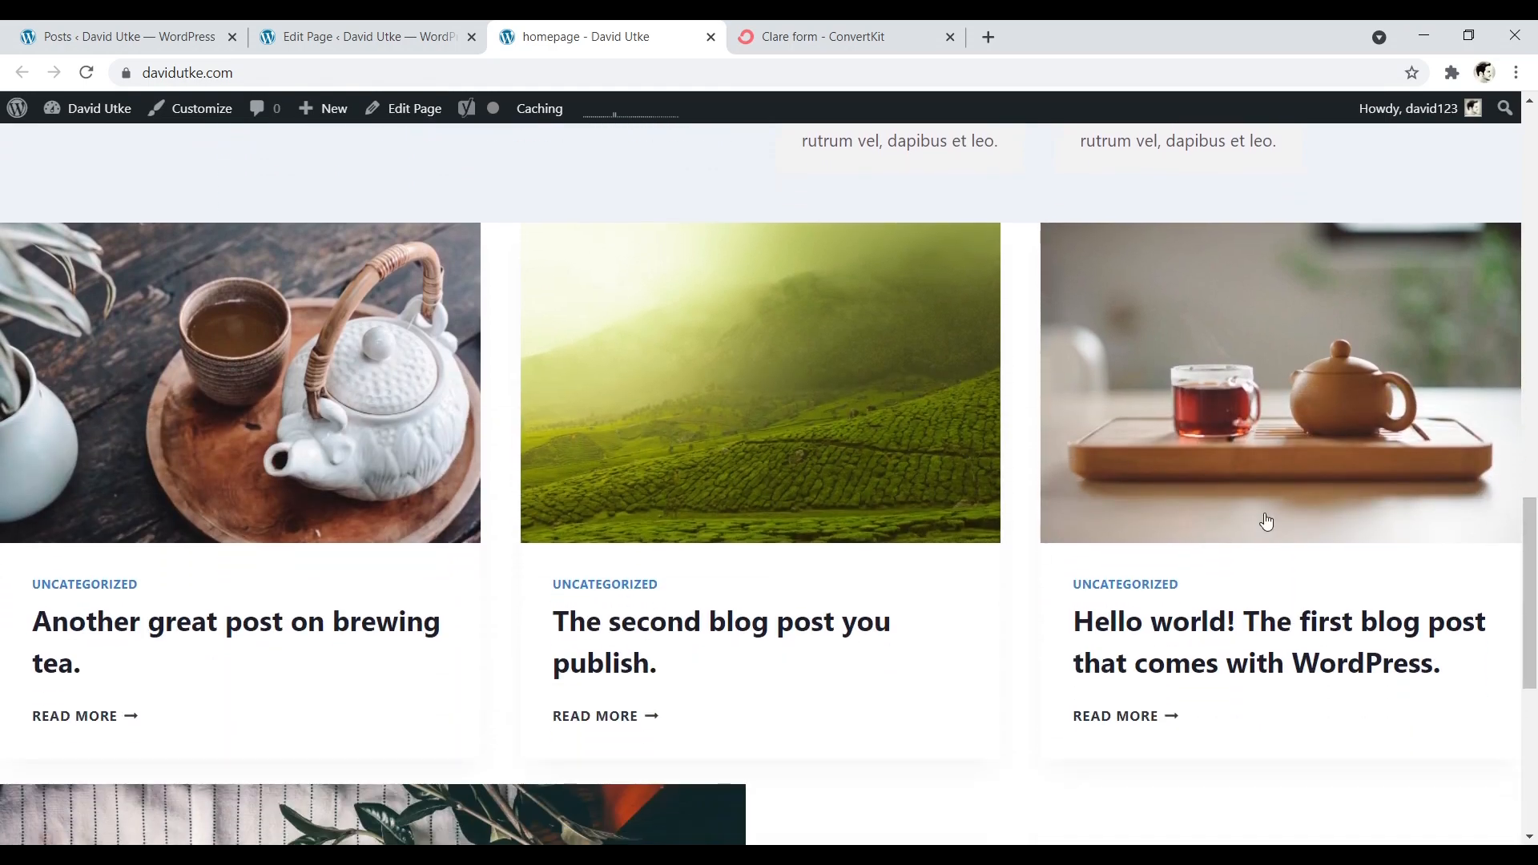
pyautogui.moveTo(1534, 584); pyautogui.dragTo(1534, 136)
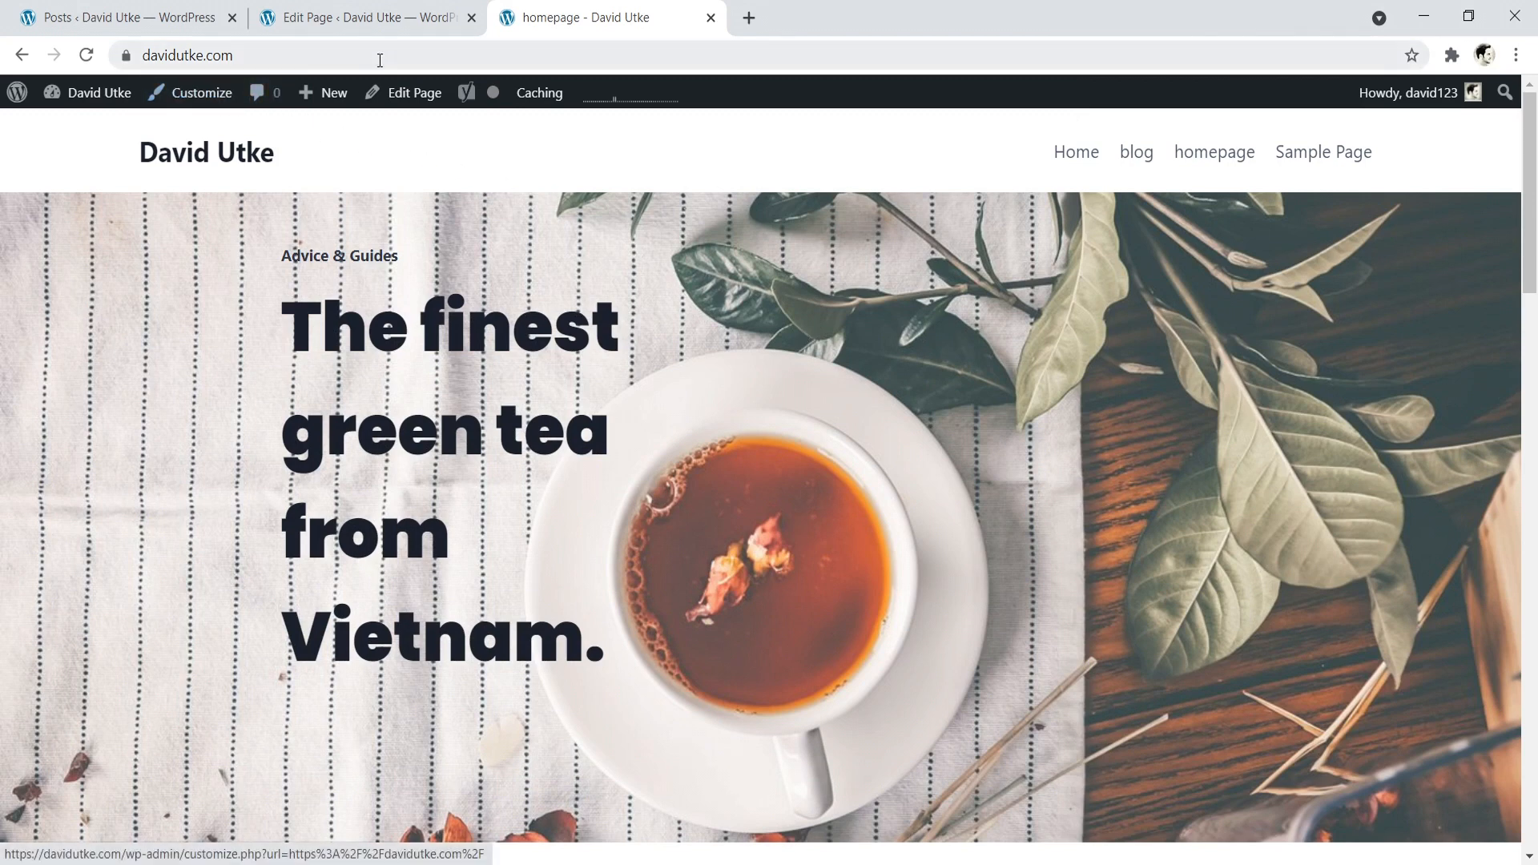
# - Open the Header settings in the theme Customizer and move the Logo and Primary Navigation items into the desktop header's top row
pyautogui.click(193, 97)
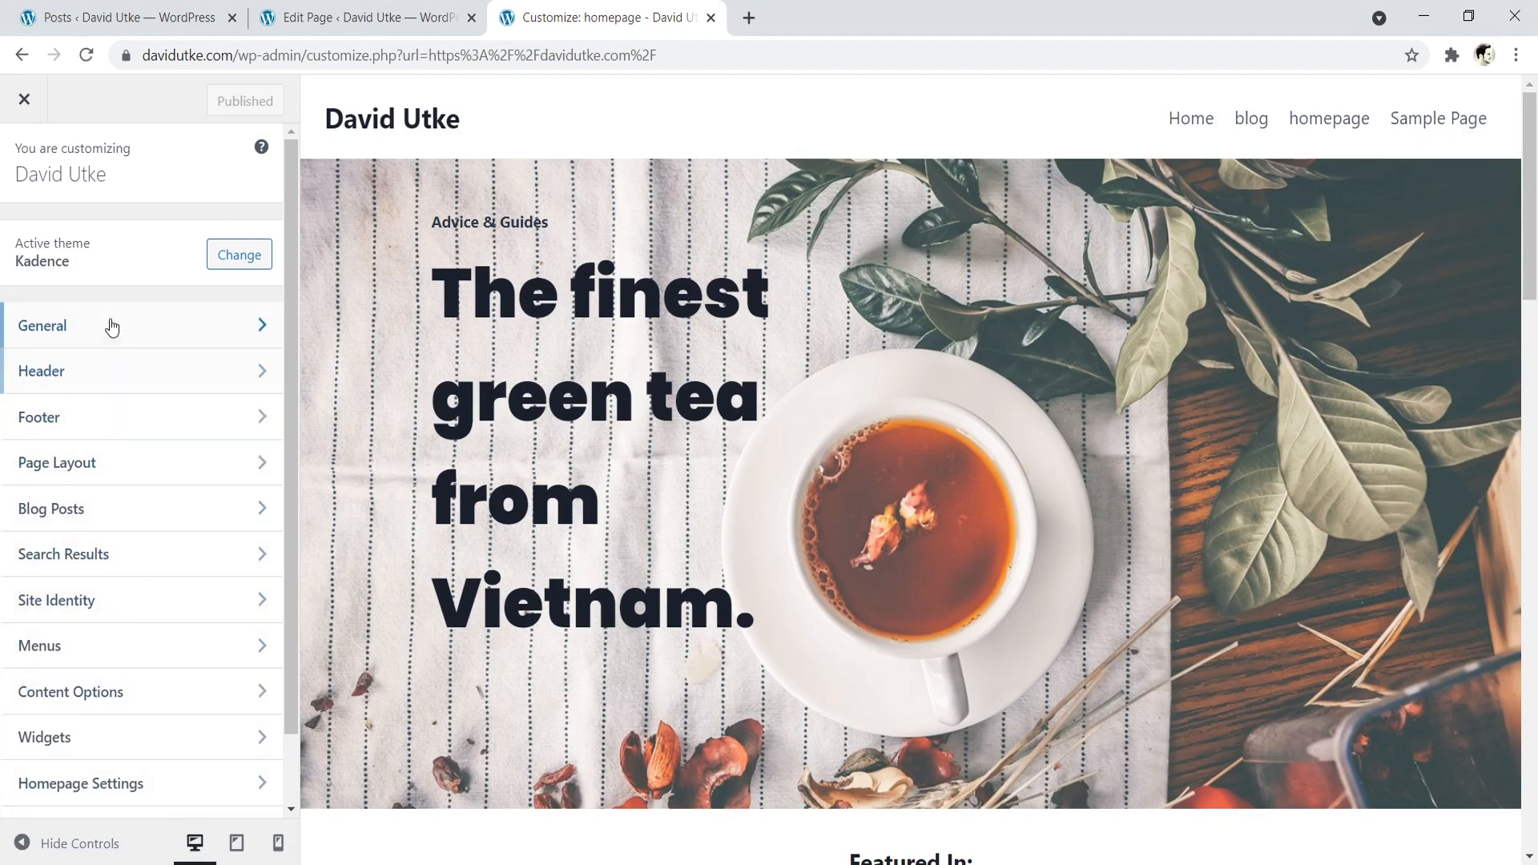
pyautogui.click(107, 377)
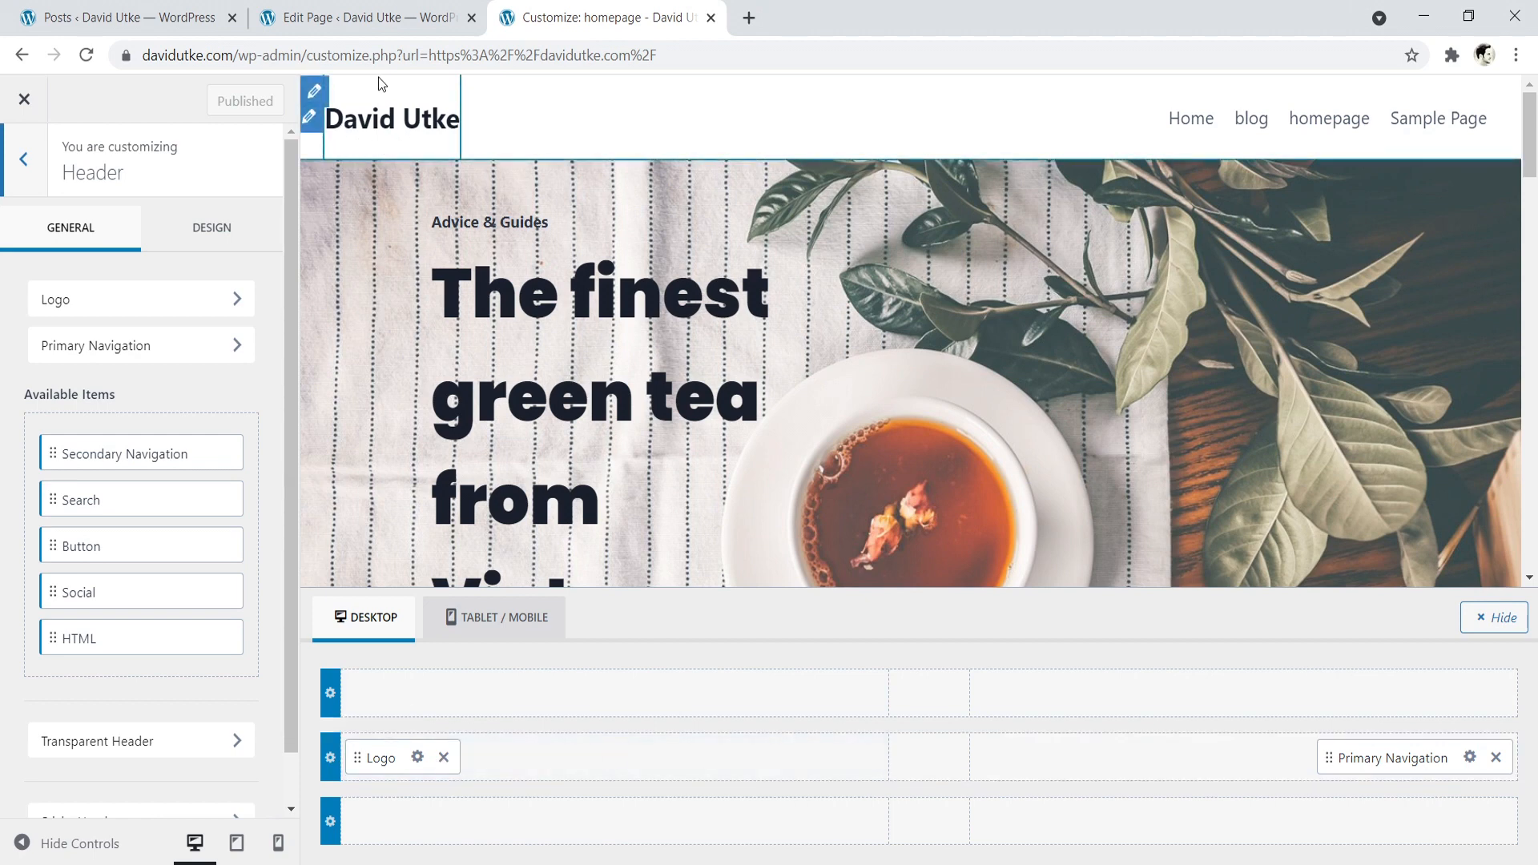
pyautogui.moveTo(379, 757); pyautogui.dragTo(381, 694)
pyautogui.moveTo(1362, 759); pyautogui.dragTo(1142, 691)
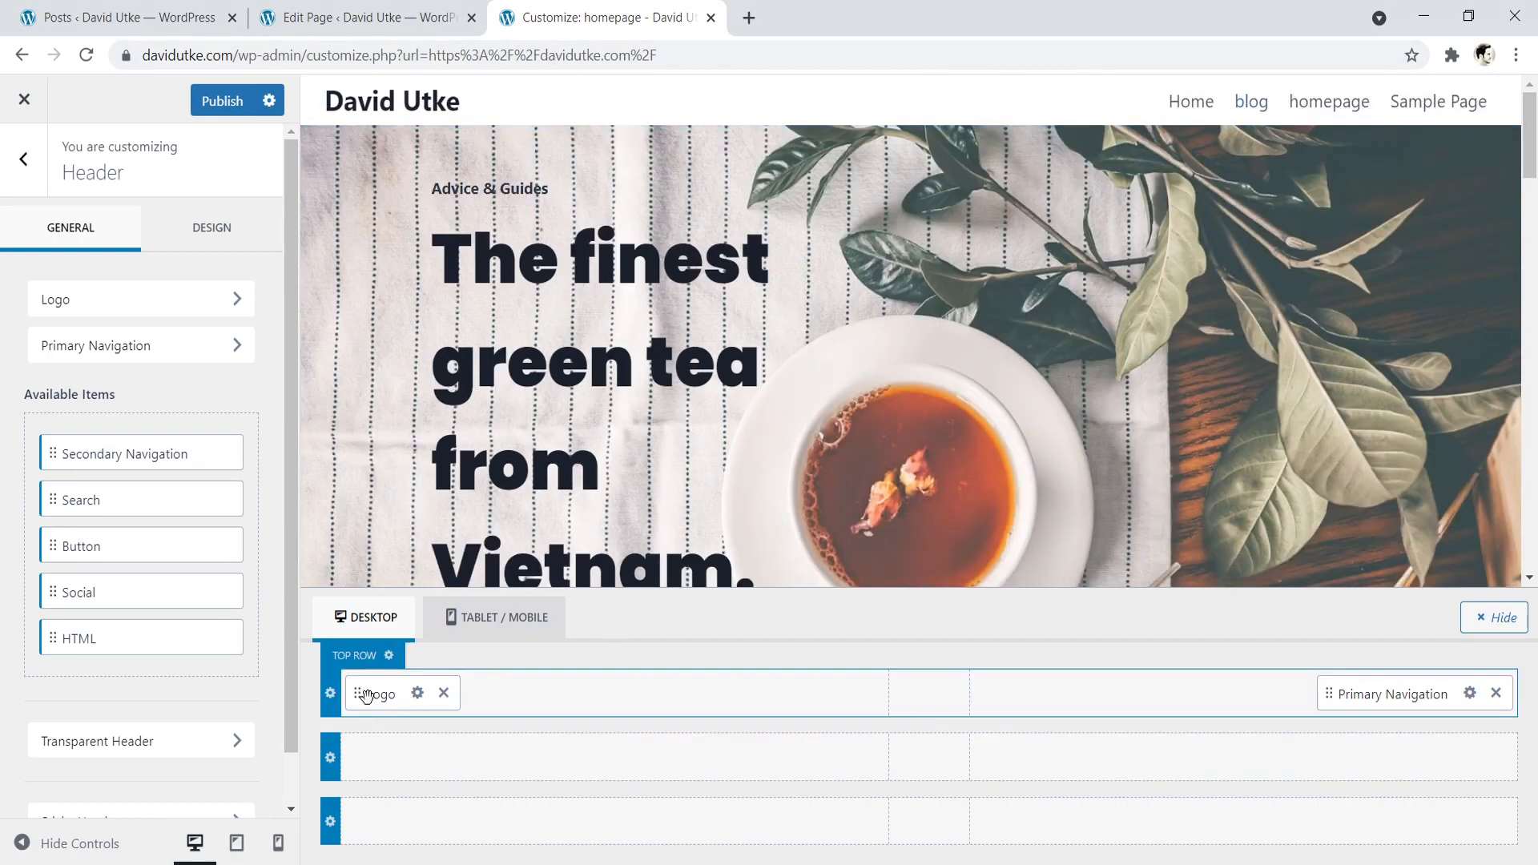
# - Return the Logo to the main header row's left section and place the Primary Navigation in that row's centre section
pyautogui.moveTo(376, 694); pyautogui.dragTo(377, 754)
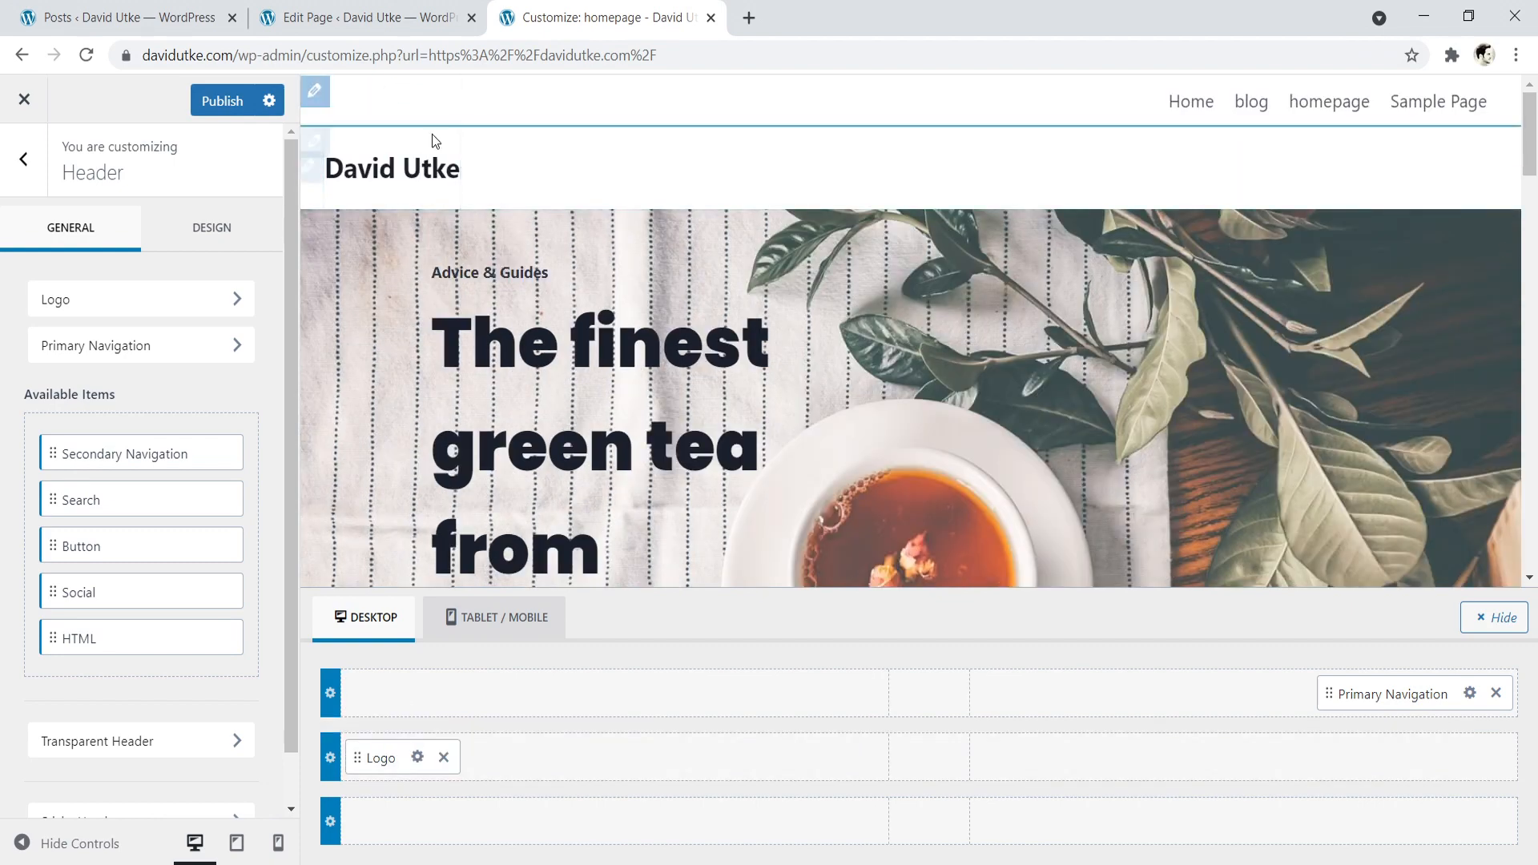
pyautogui.moveTo(1375, 696); pyautogui.dragTo(902, 755)
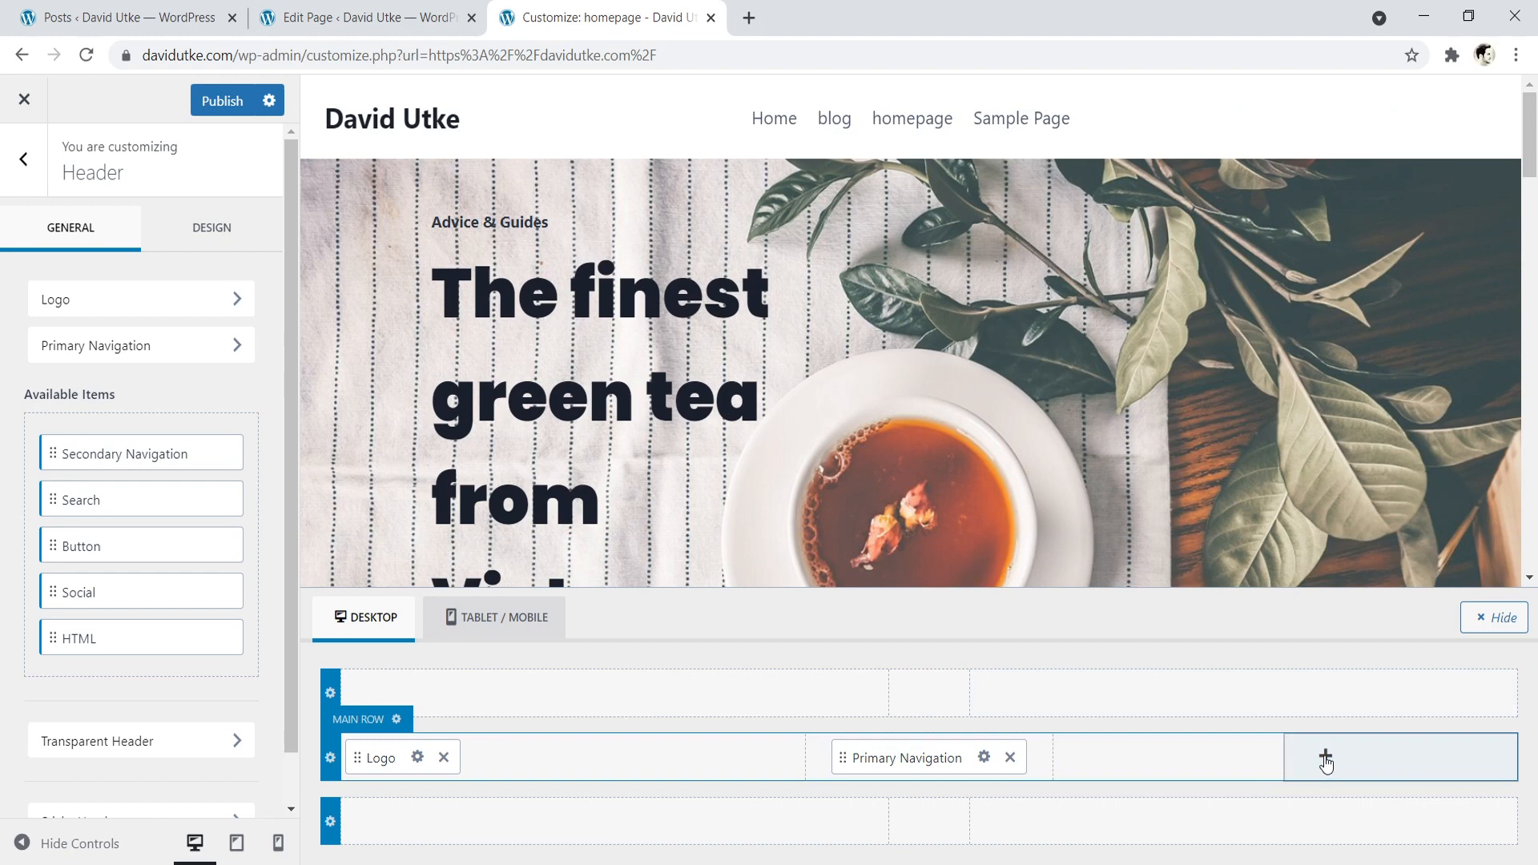
# - Add a Button item to the desktop header's main row and place it in the row's far right section
pyautogui.click(1325, 757)
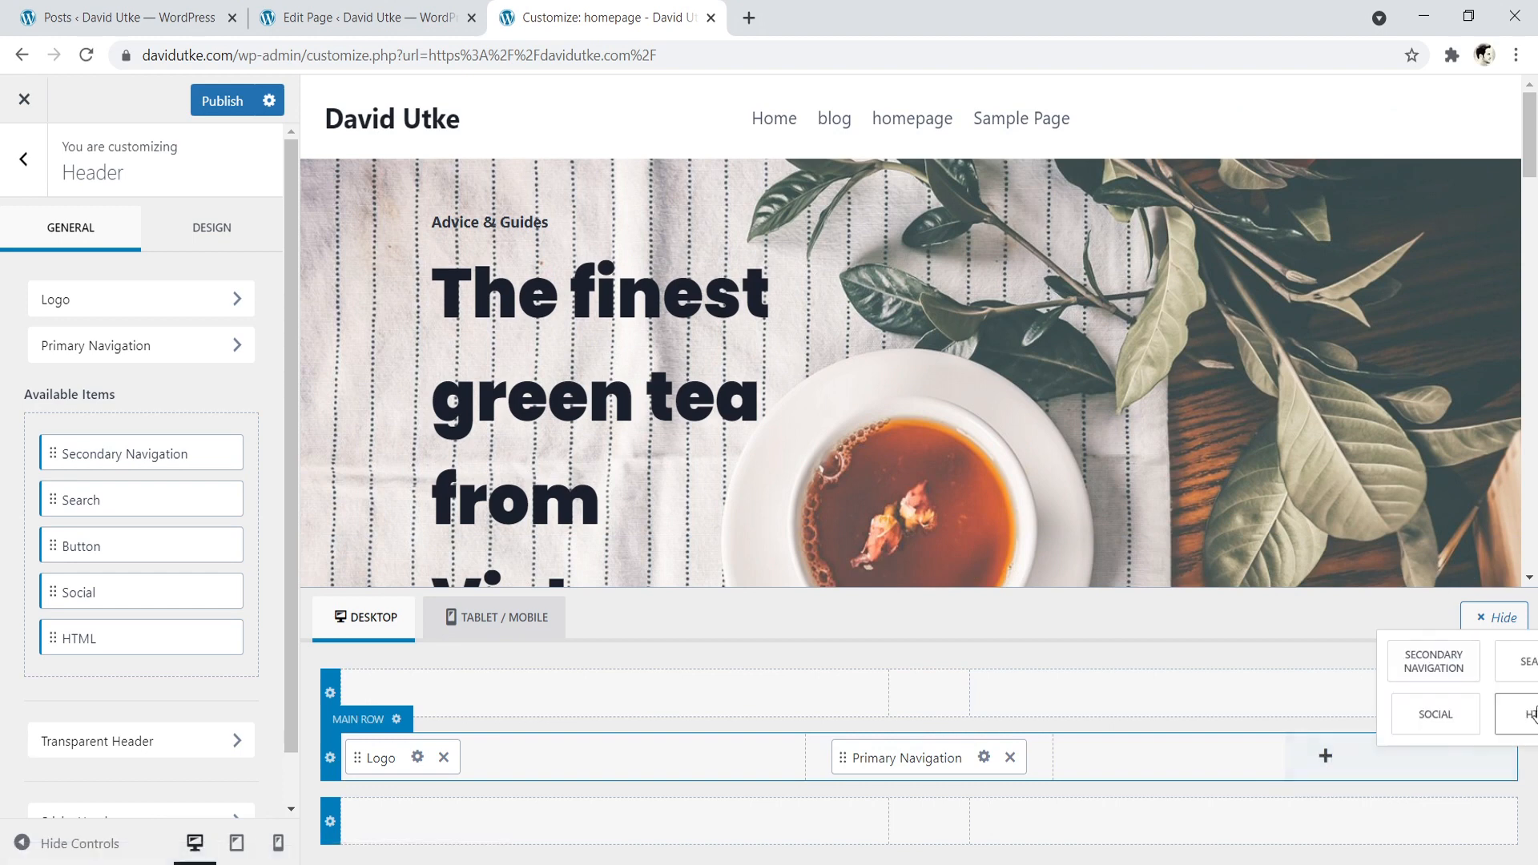
pyautogui.click(1168, 763)
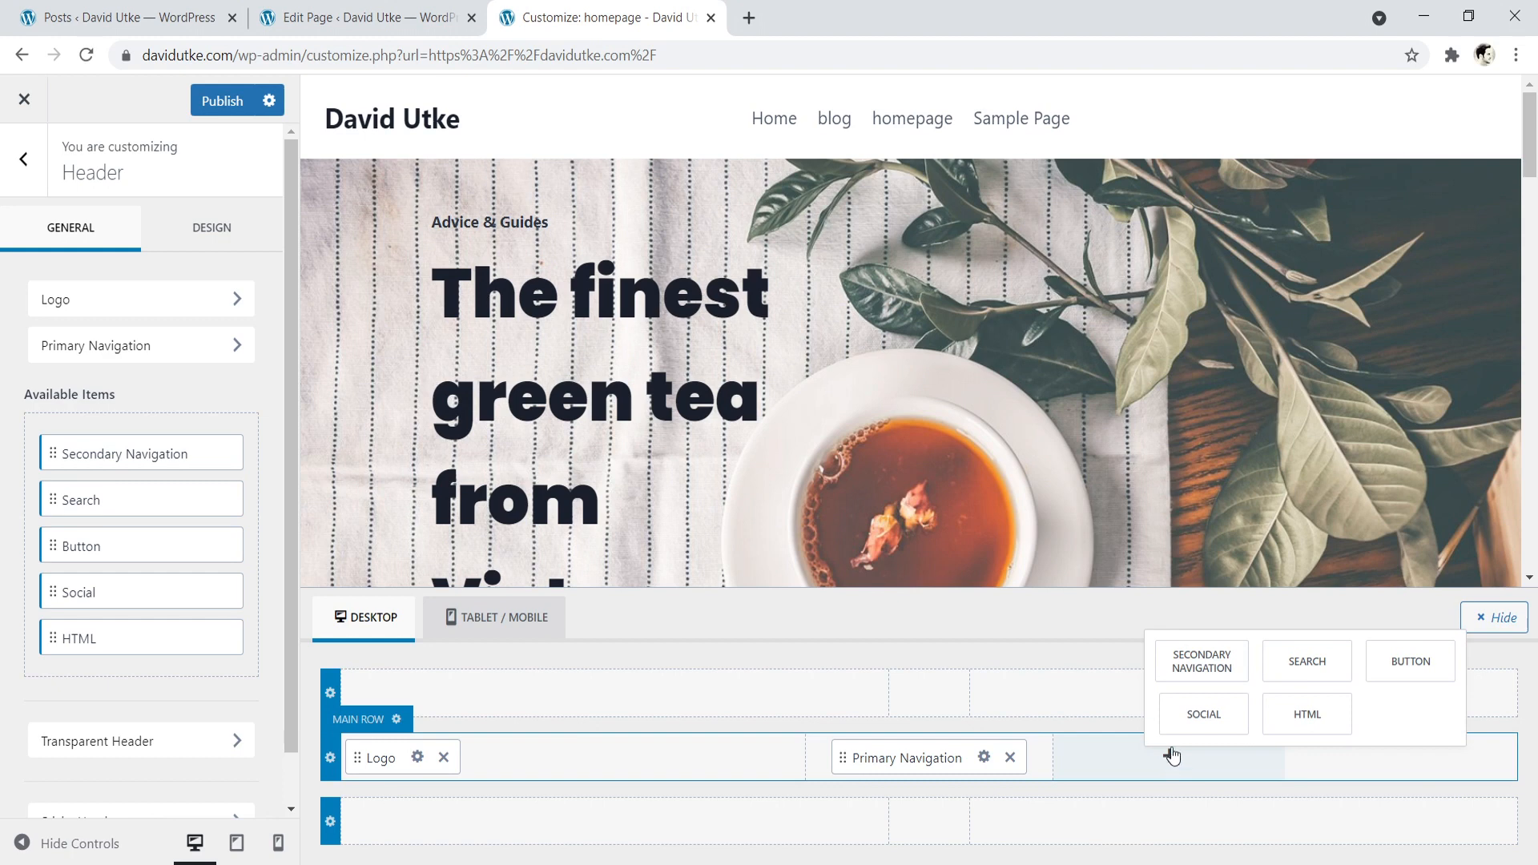
pyautogui.click(1408, 662)
pyautogui.moveTo(1087, 758); pyautogui.dragTo(1387, 758)
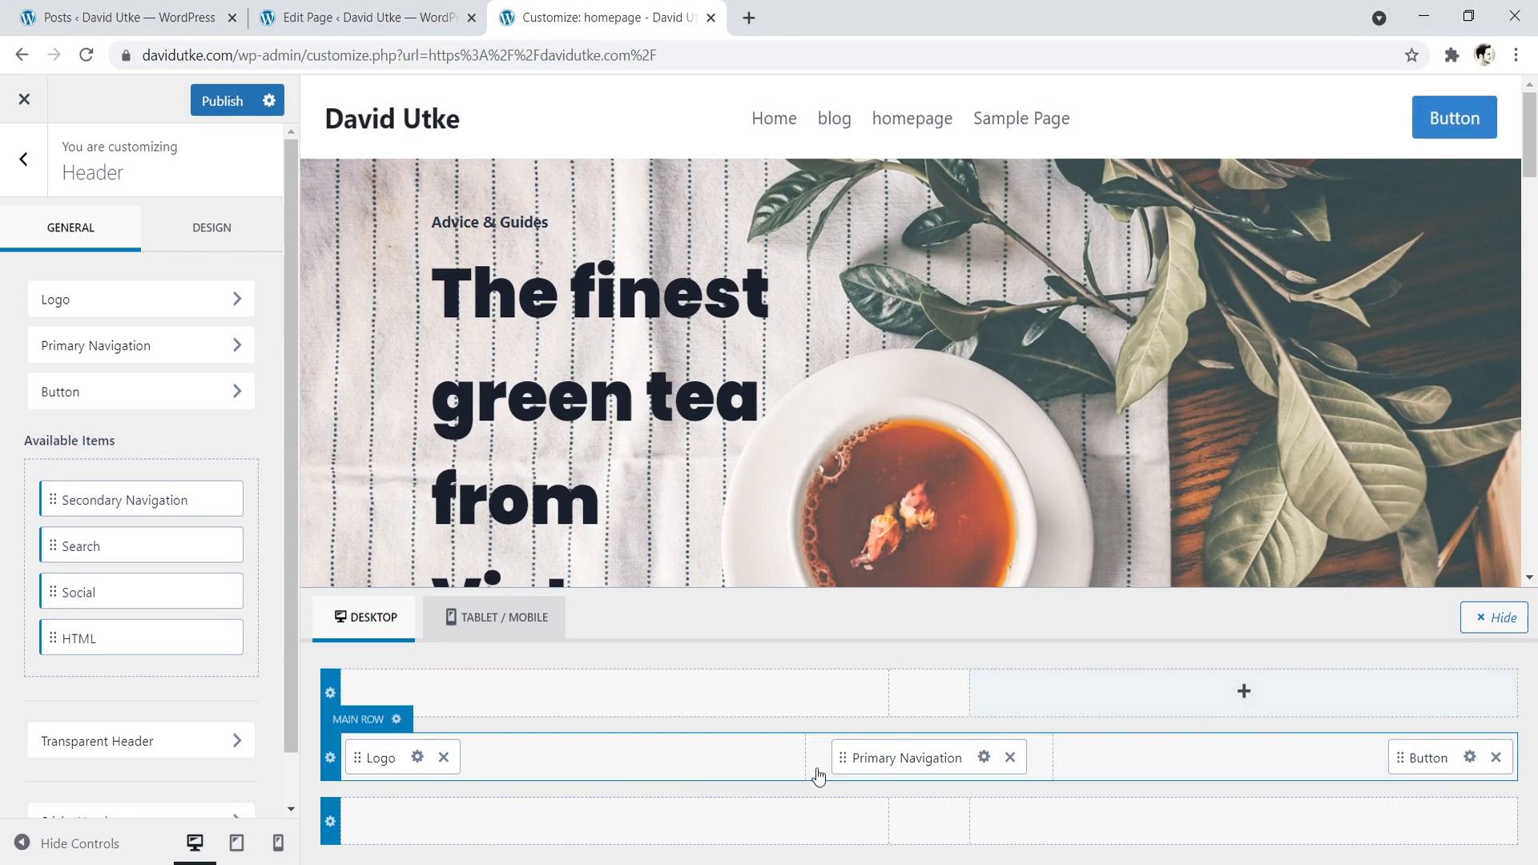
# - Open the header Logo item's Site Identity settings and change the site title to "Tea Blog"
pyautogui.click(416, 758)
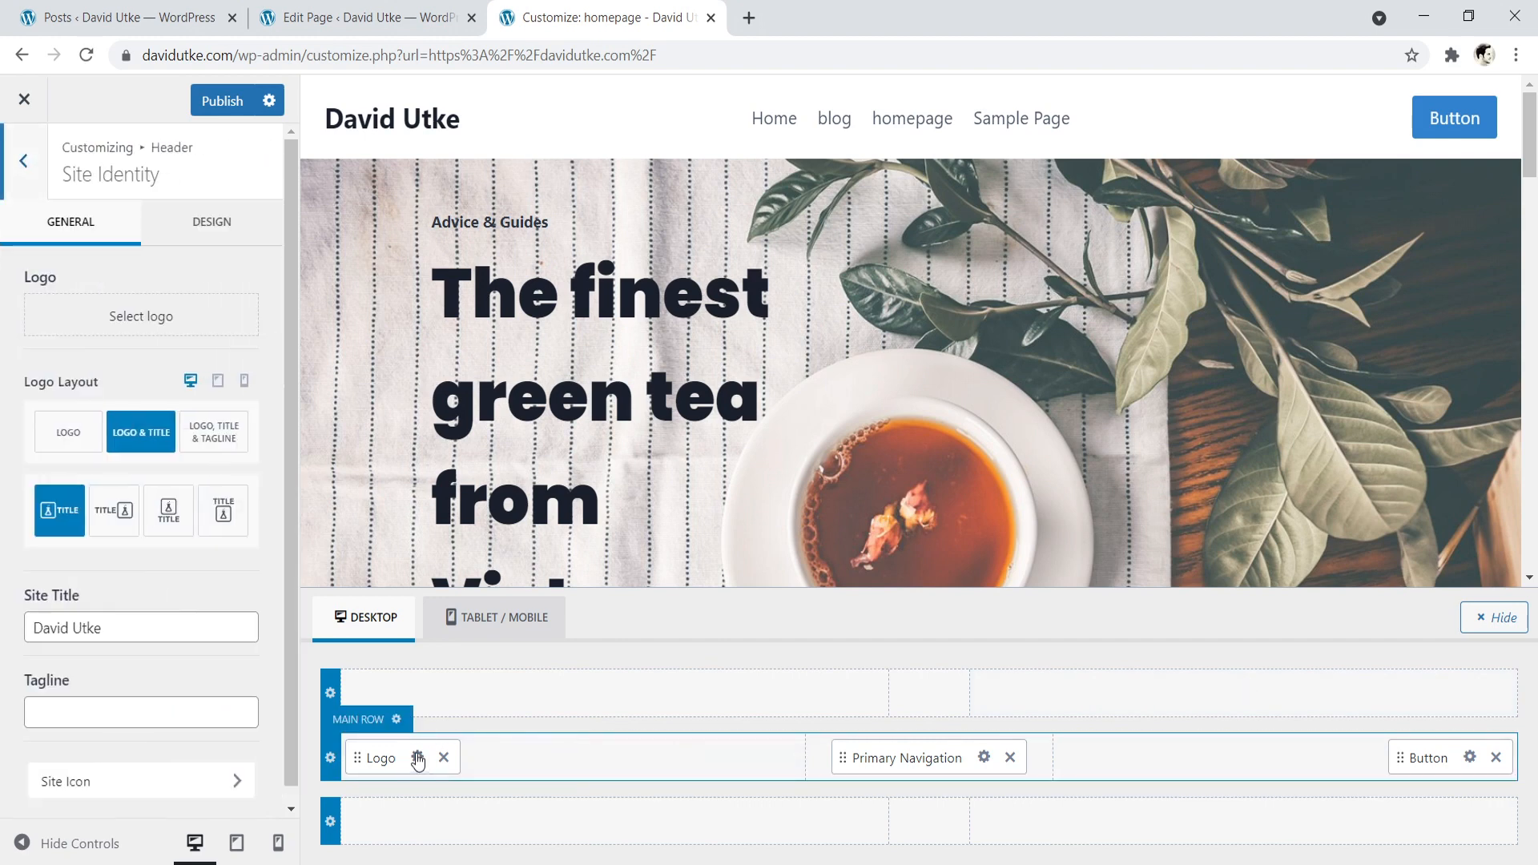
pyautogui.moveTo(168, 624); pyautogui.dragTo(57, 618)
pyautogui.press('BackSpace')
pyautogui.press('BackSpace')
pyautogui.press('BackSpace')
pyautogui.write('Tea B')
pyautogui.write('log')
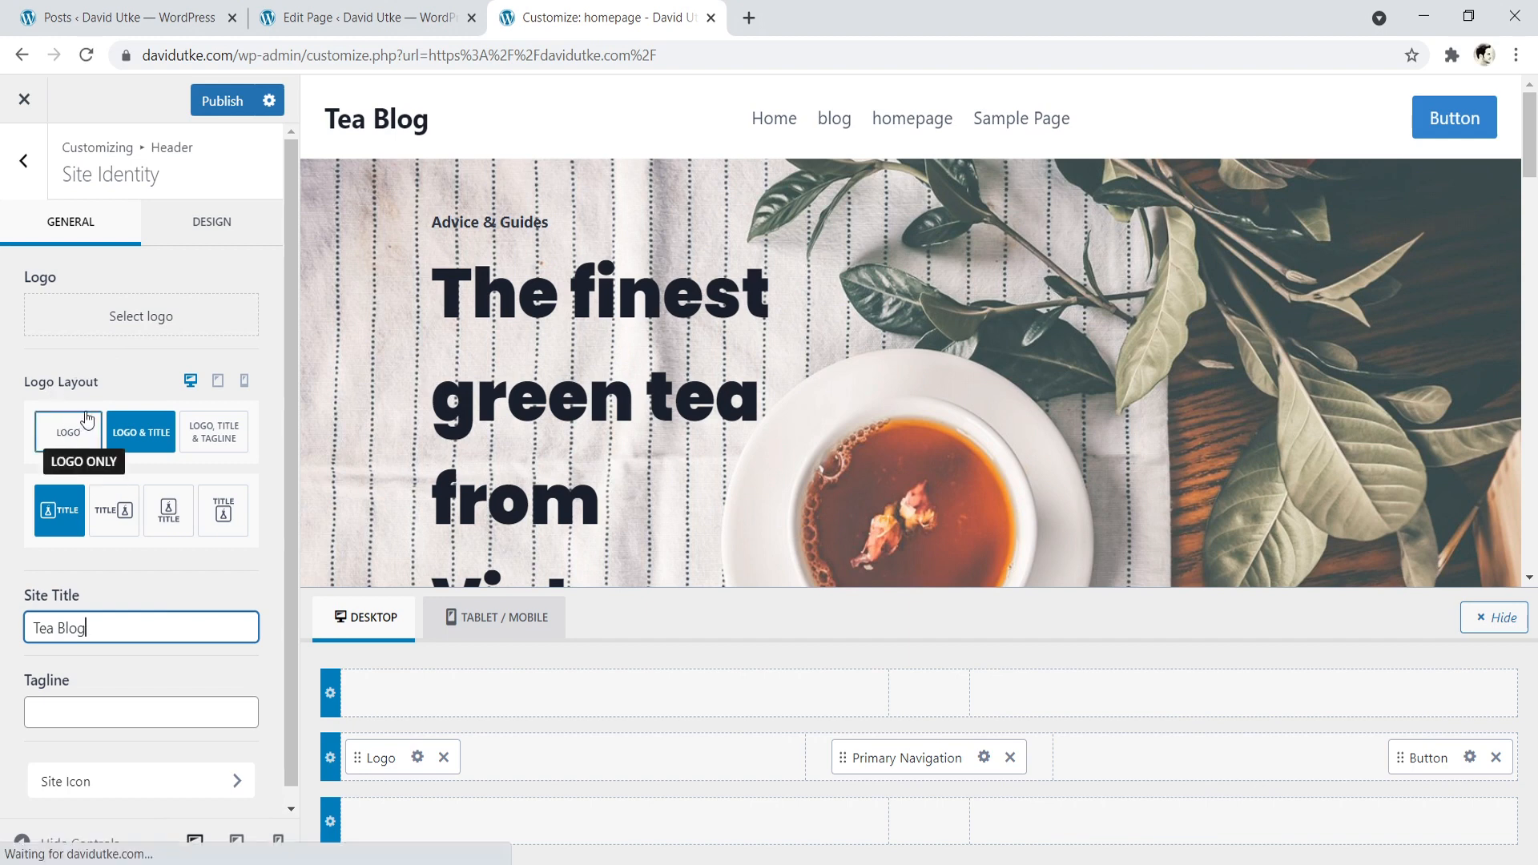
# - Try the logo-only layout, restore the Logo & Title layout, and open and dismiss the logo image selection
pyautogui.click(78, 439)
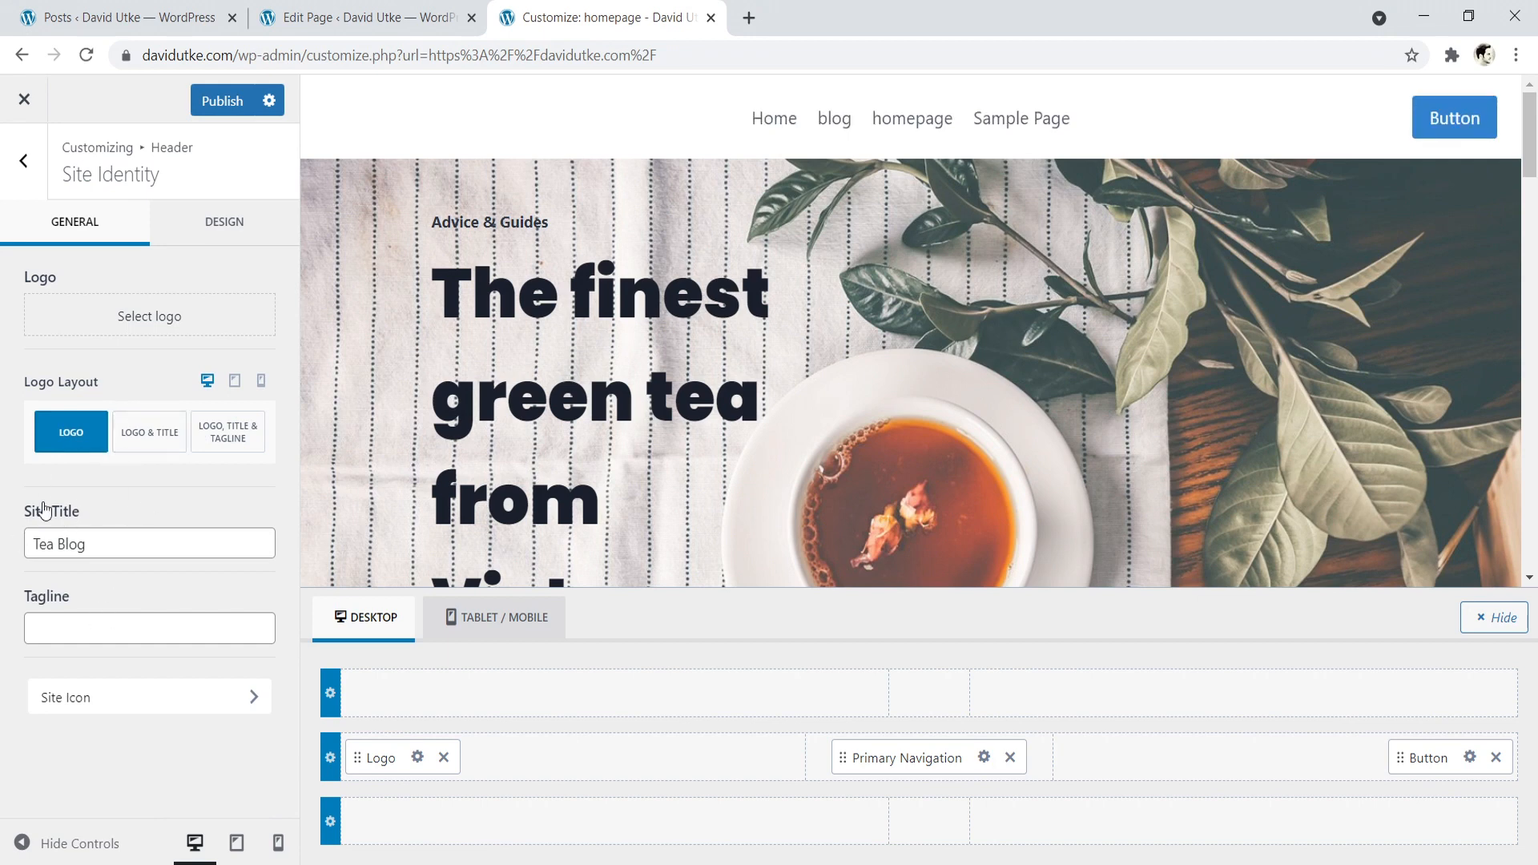
pyautogui.click(138, 439)
pyautogui.click(73, 443)
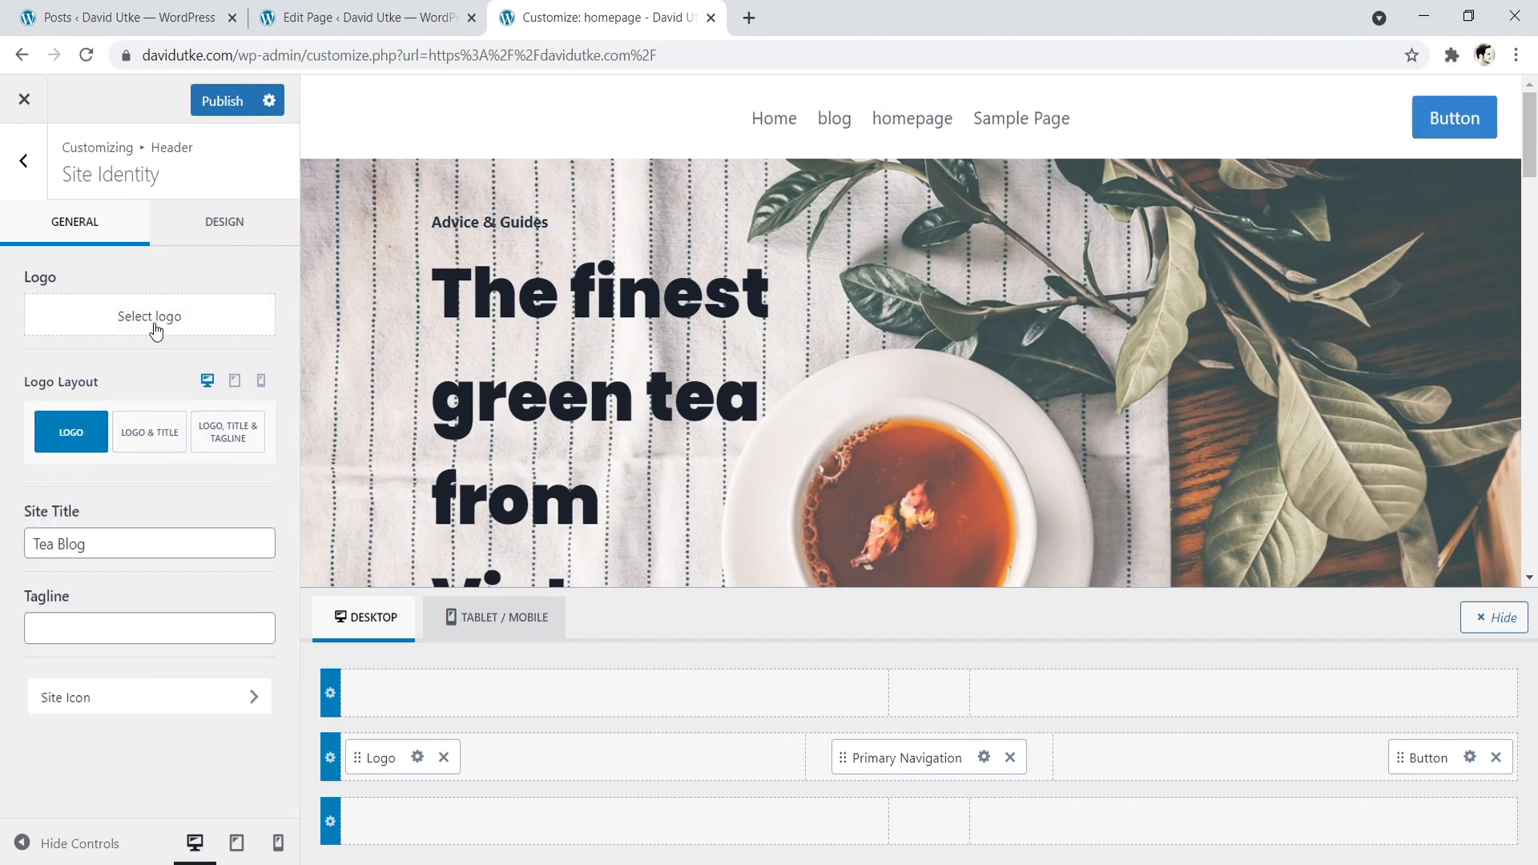
pyautogui.click(160, 447)
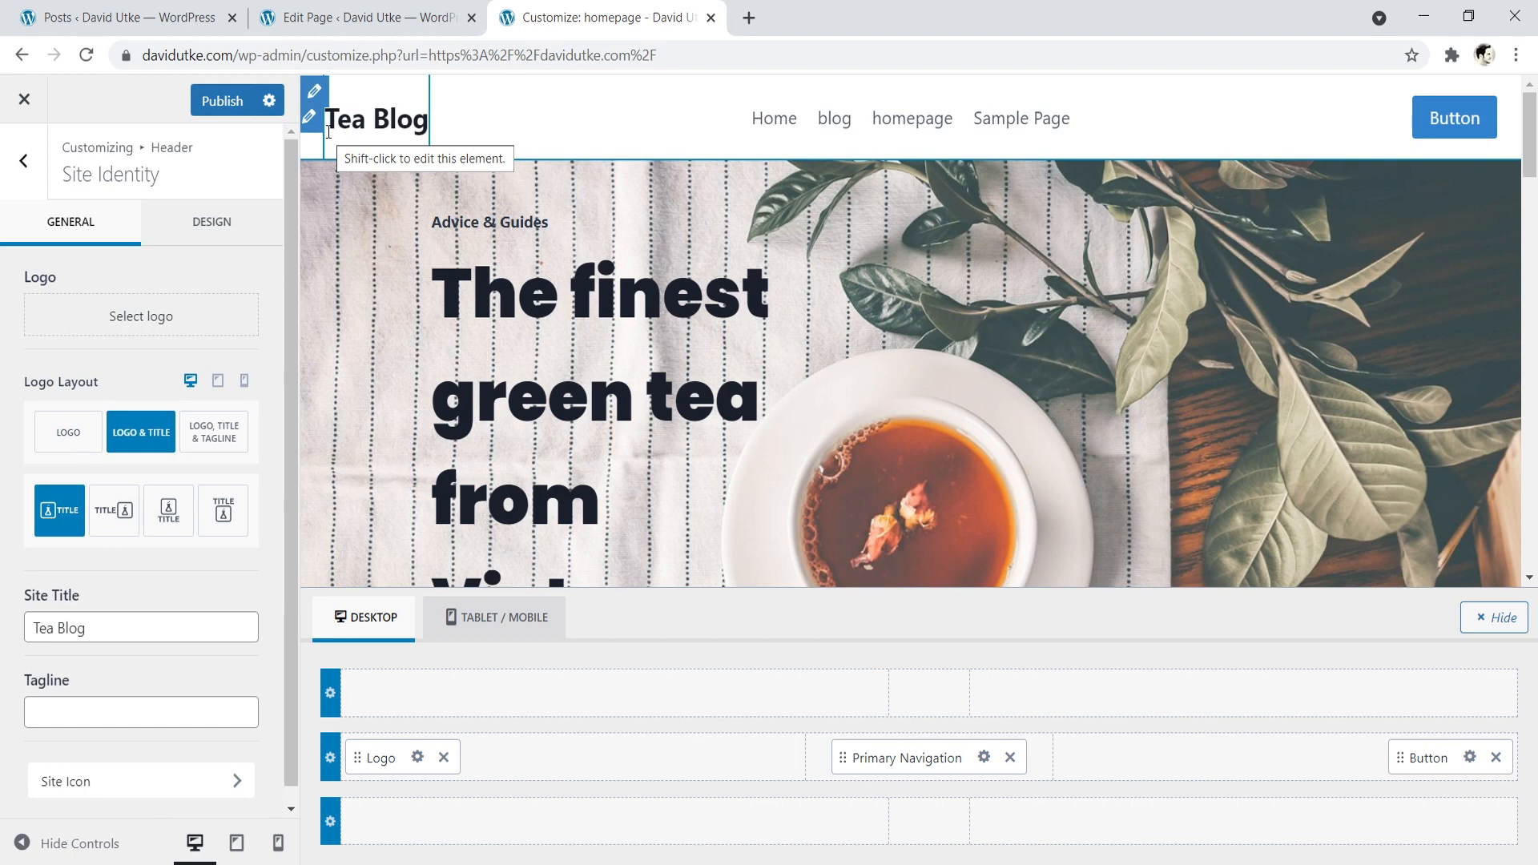
pyautogui.click(151, 317)
pyautogui.click(1484, 147)
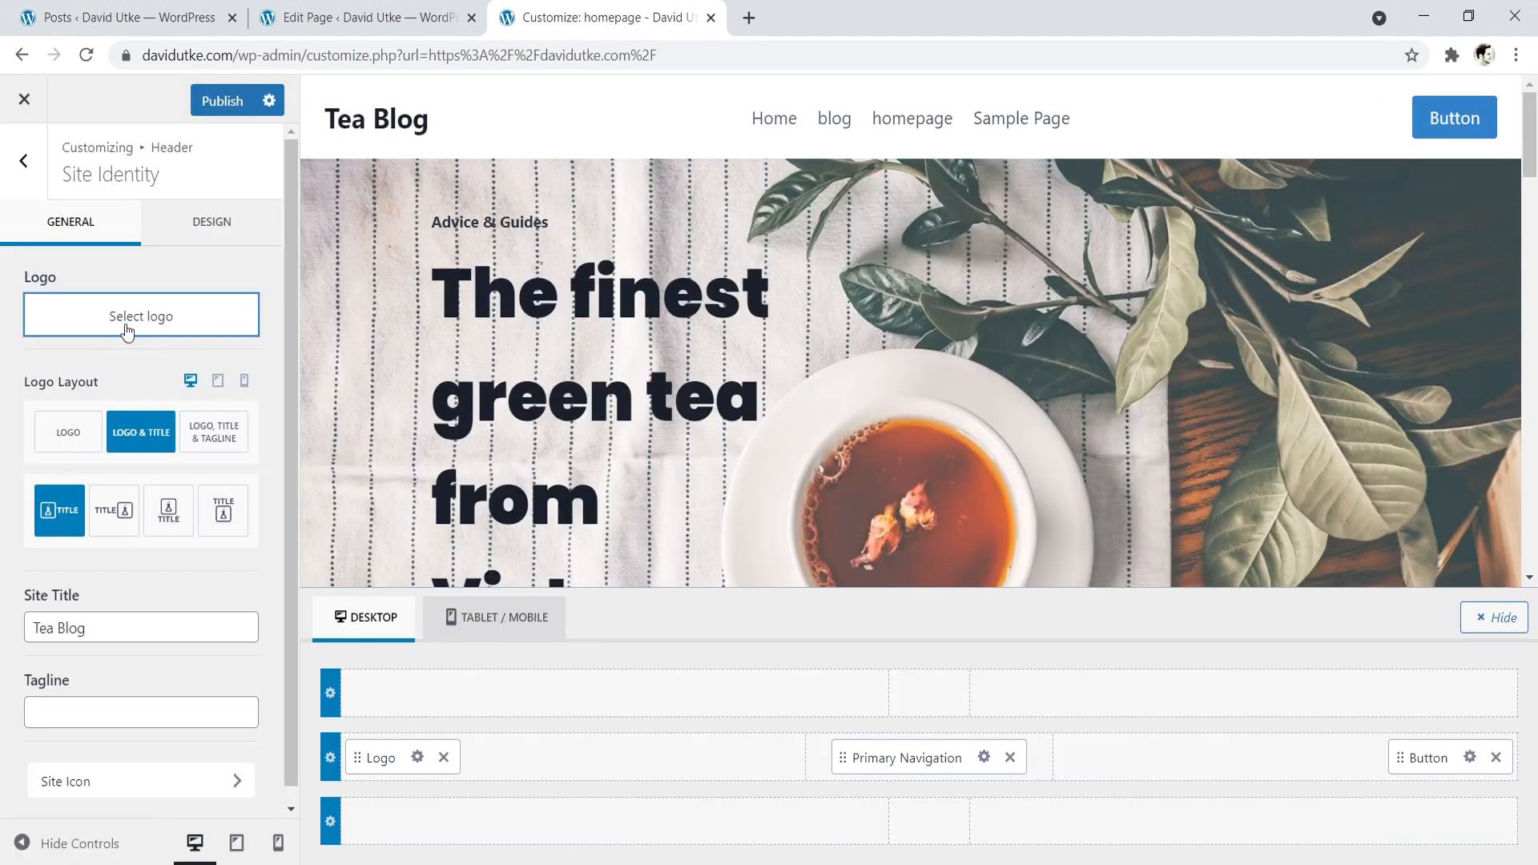
# - Set the site title's font family to Poppins in the Site Identity design settings
pyautogui.click(196, 232)
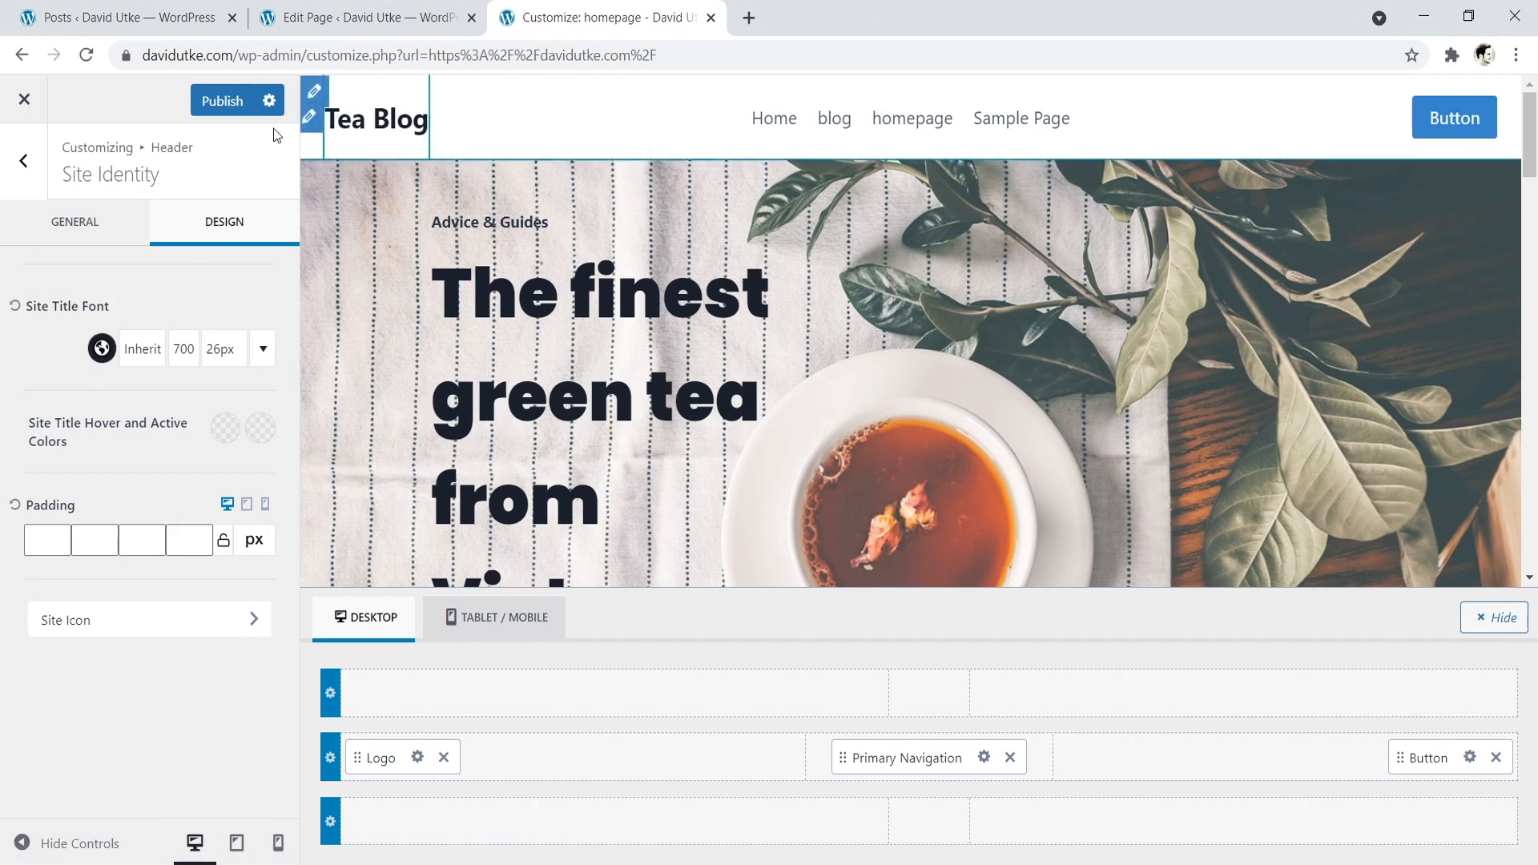
pyautogui.click(152, 350)
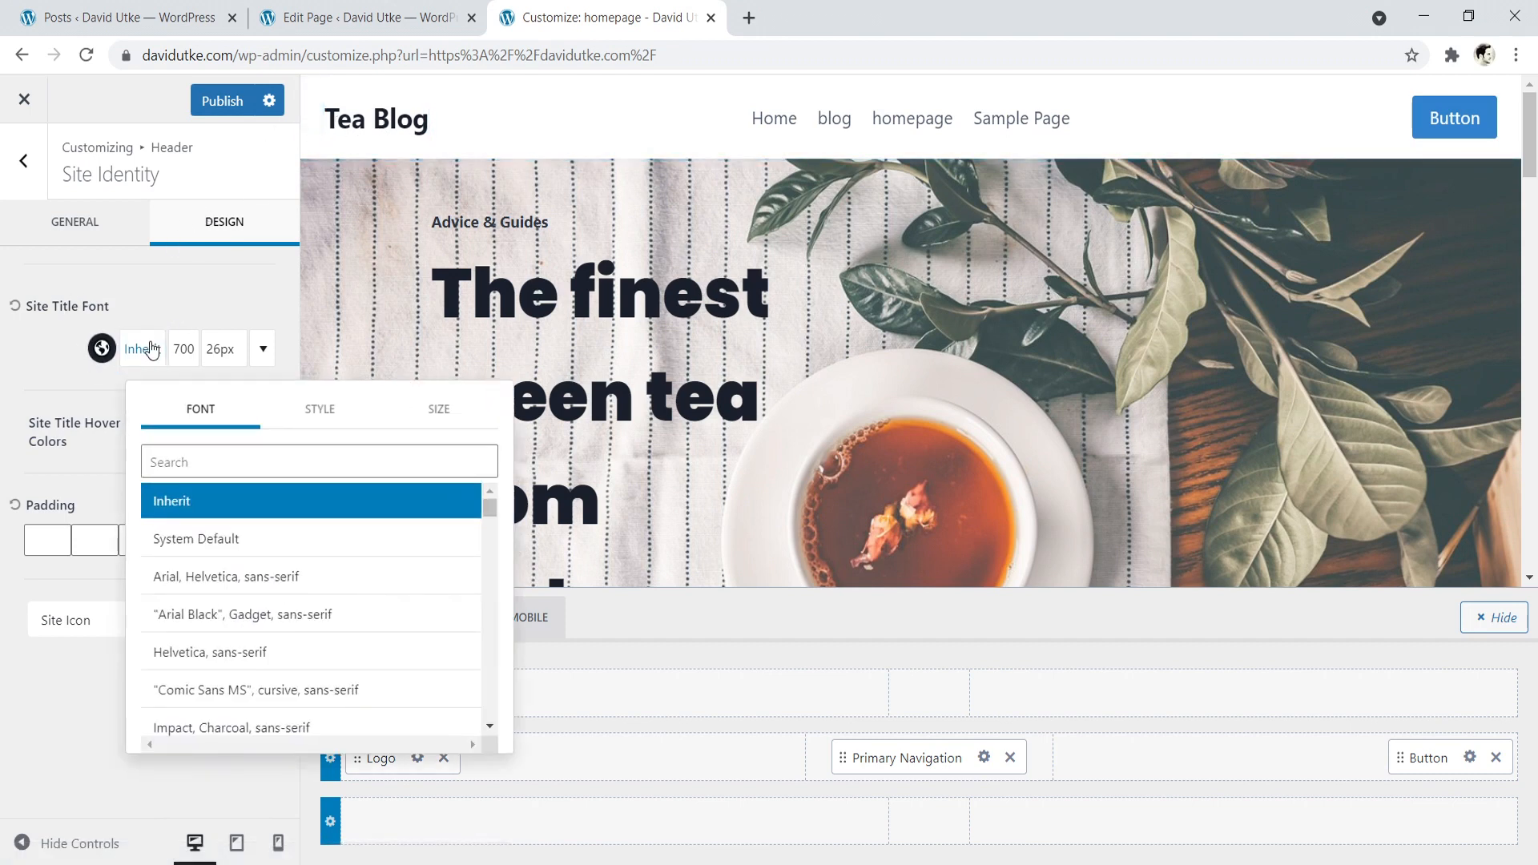
pyautogui.click(197, 460)
pyautogui.write('pop')
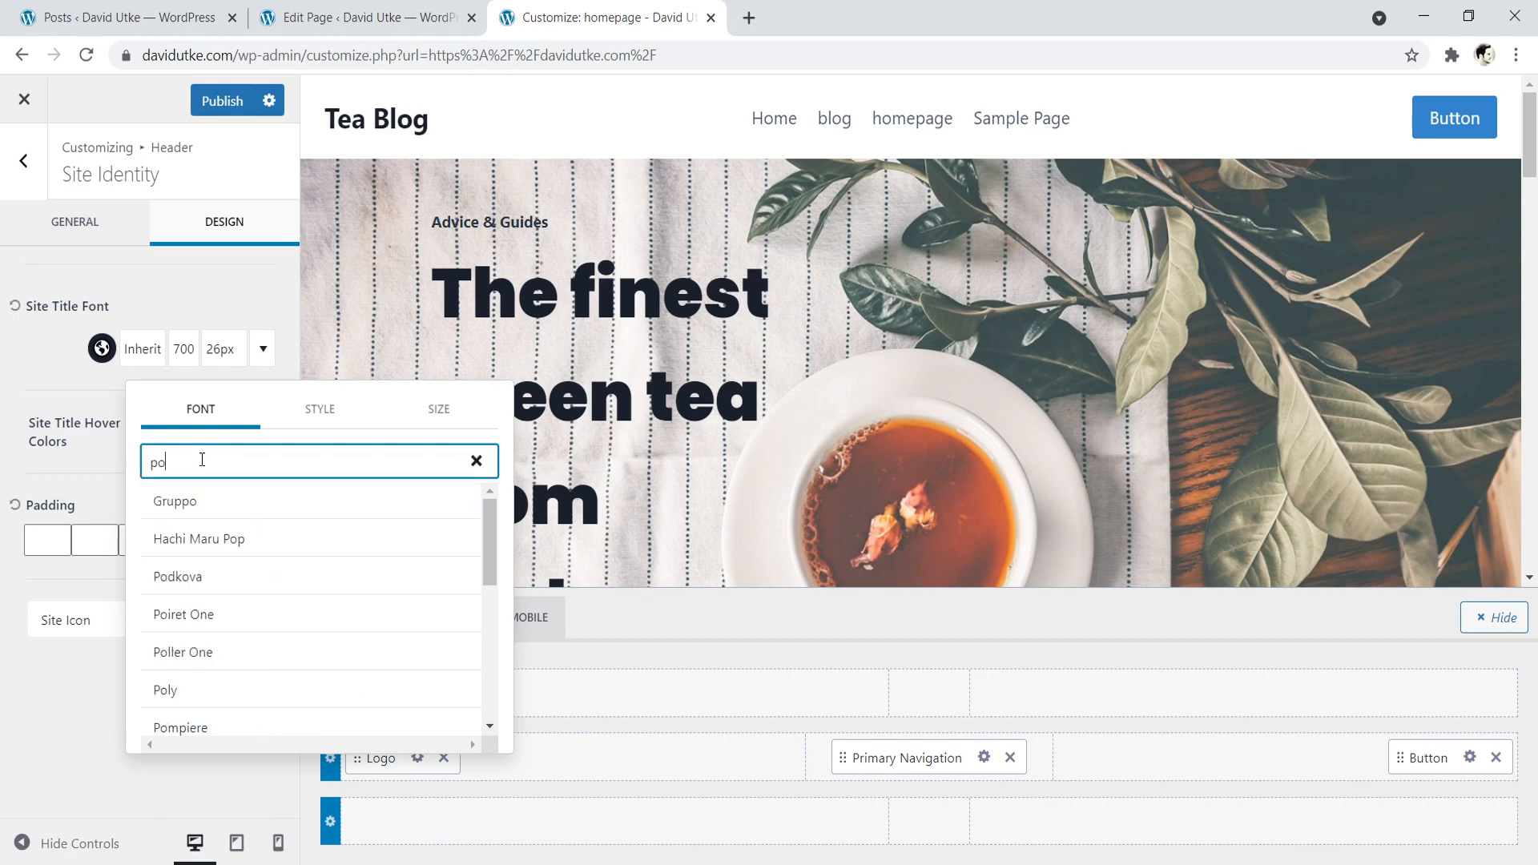
pyautogui.click(209, 542)
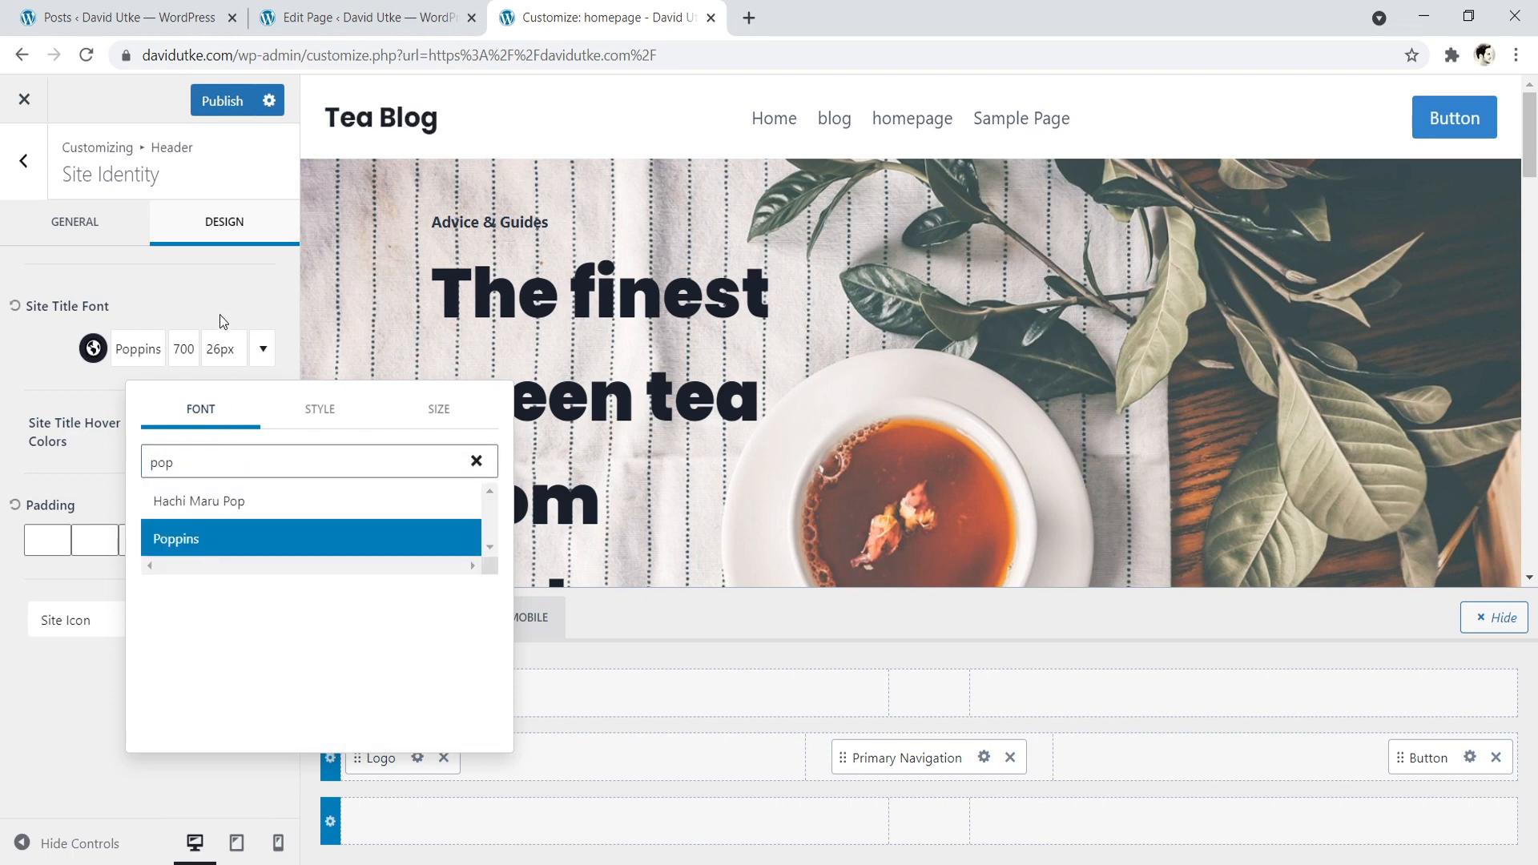
# - Try weight 900 on the site title, settle on 800, and return to the general Site Identity settings
pyautogui.click(183, 350)
pyautogui.click(184, 349)
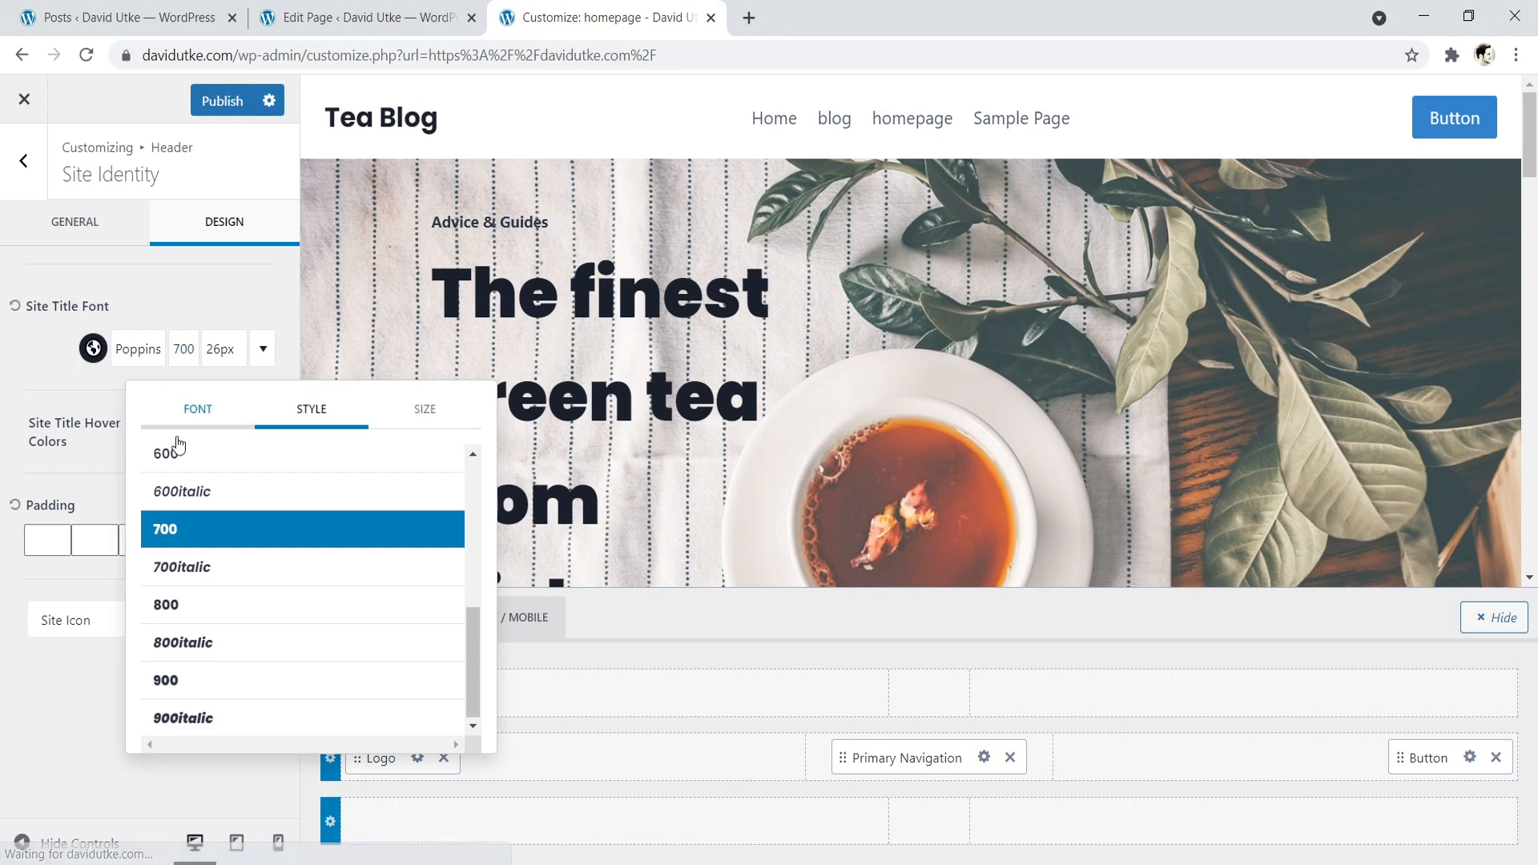
pyautogui.click(190, 683)
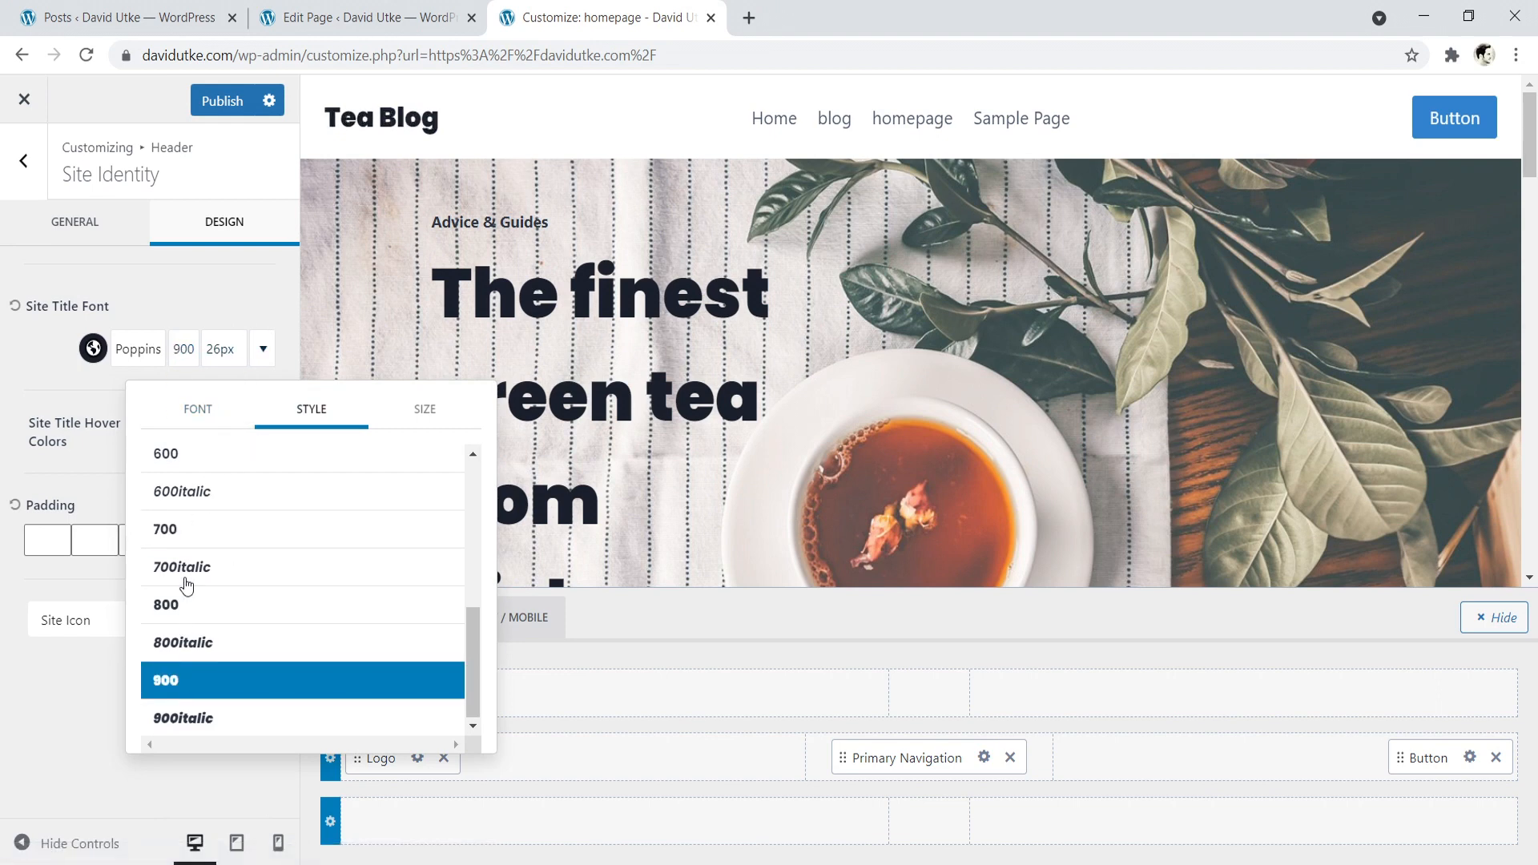
pyautogui.click(200, 607)
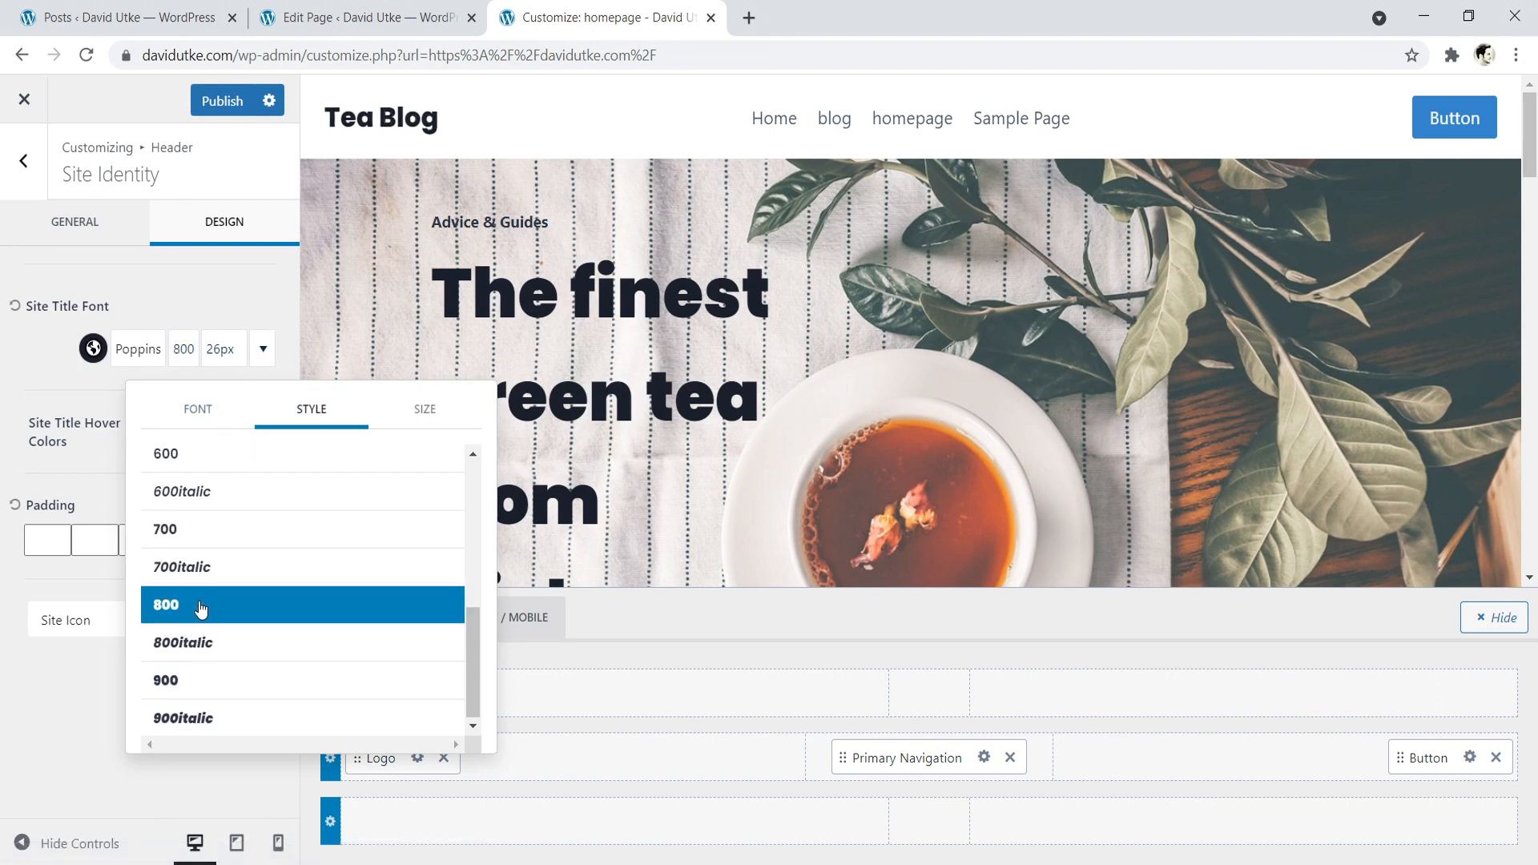
pyautogui.click(251, 305)
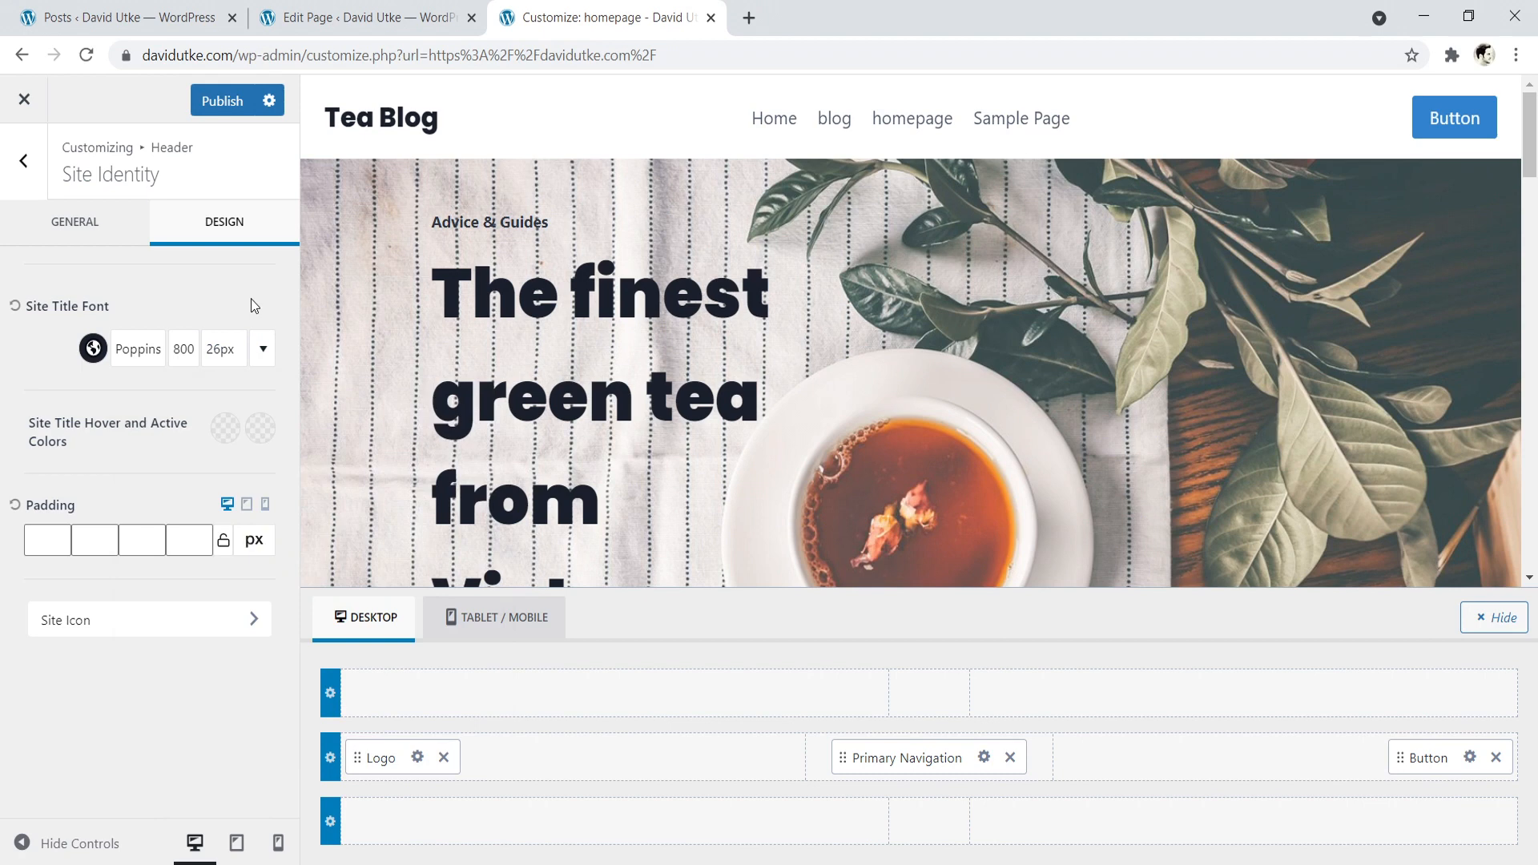
pyautogui.click(58, 224)
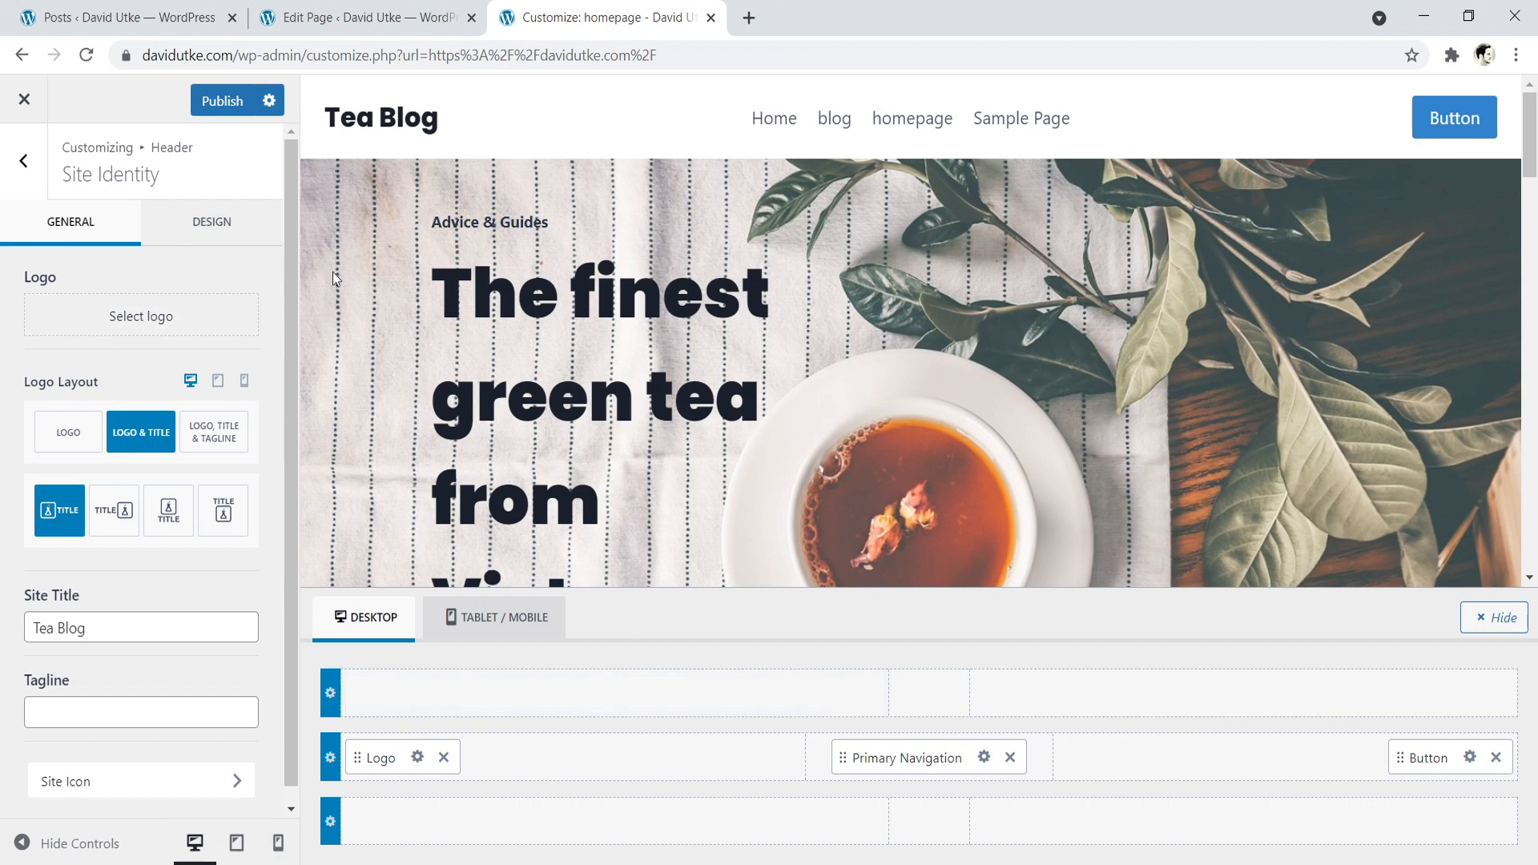
pyautogui.scroll(-1, 137, 529)
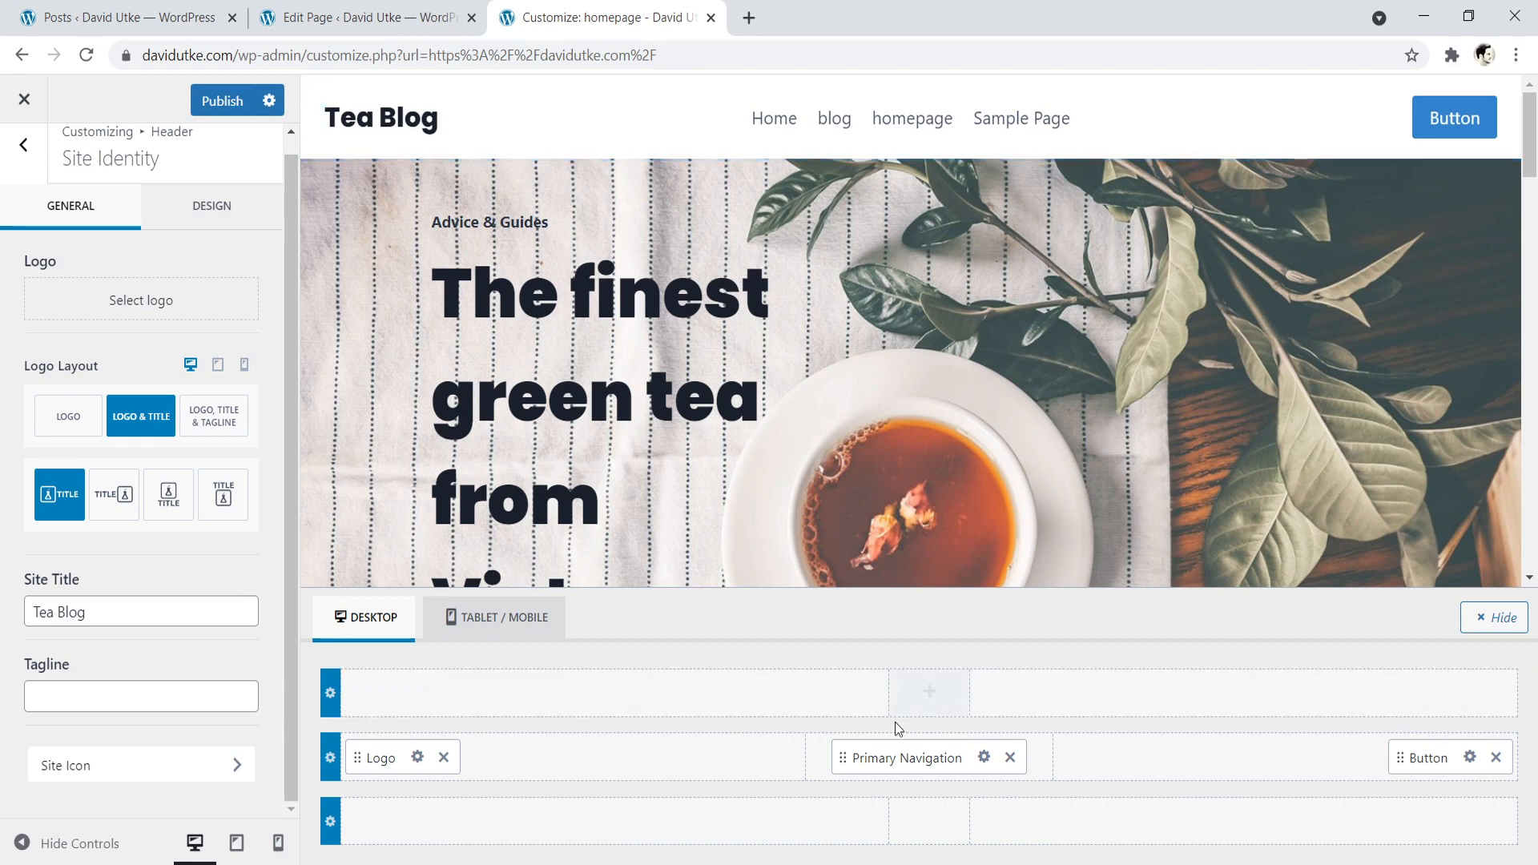
# - Open the Primary Navigation settings from the header's main row and set the items spacing to 2.09 em
pyautogui.click(985, 759)
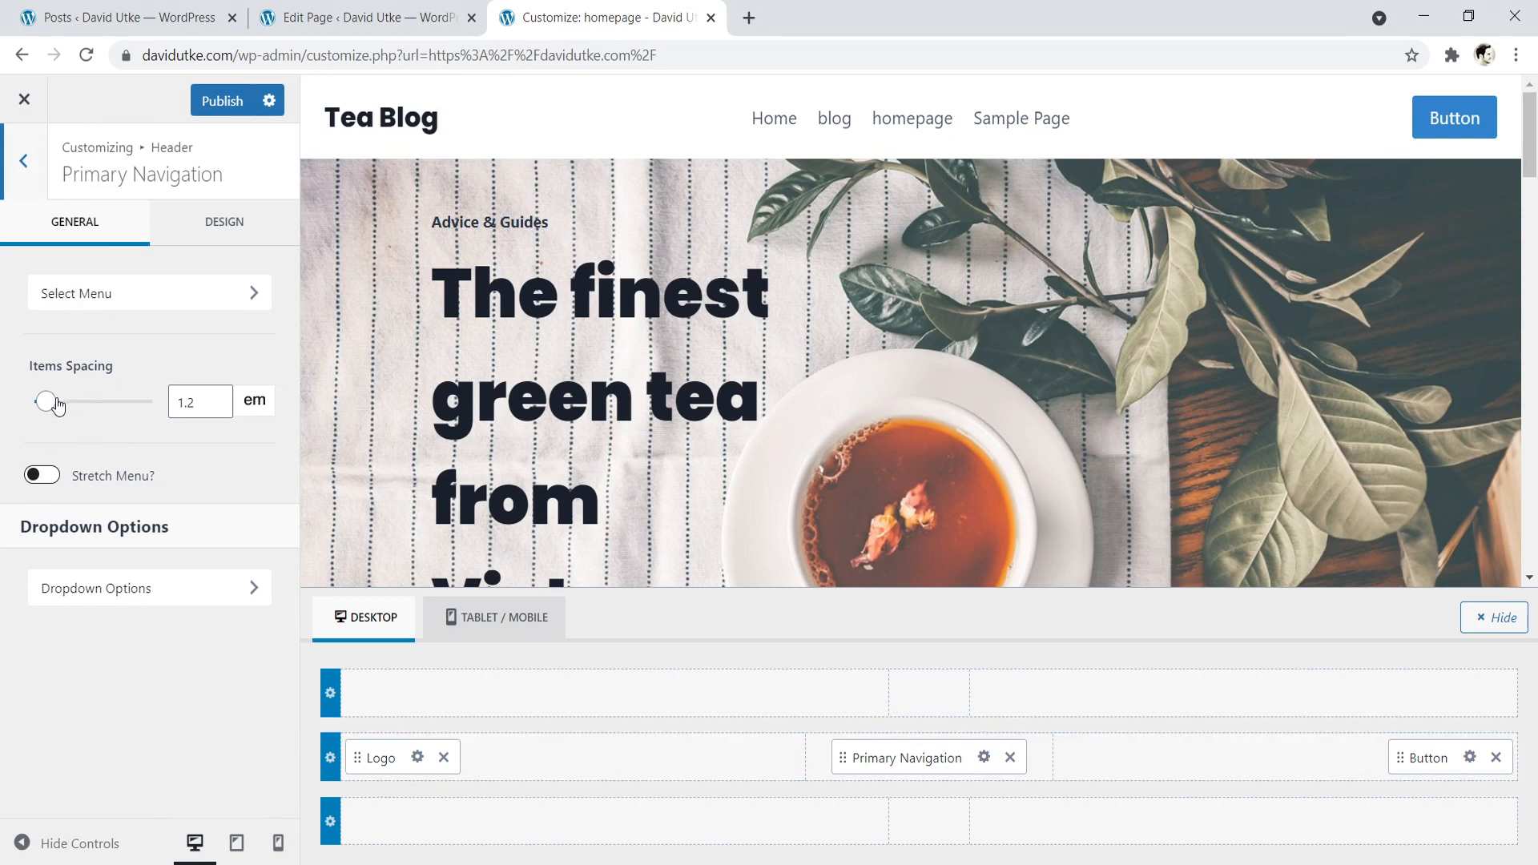
pyautogui.moveTo(46, 407)
pyautogui.mouseDown()
pyautogui.moveTo(77, 408)
pyautogui.moveTo(55, 406)
pyautogui.mouseUp()
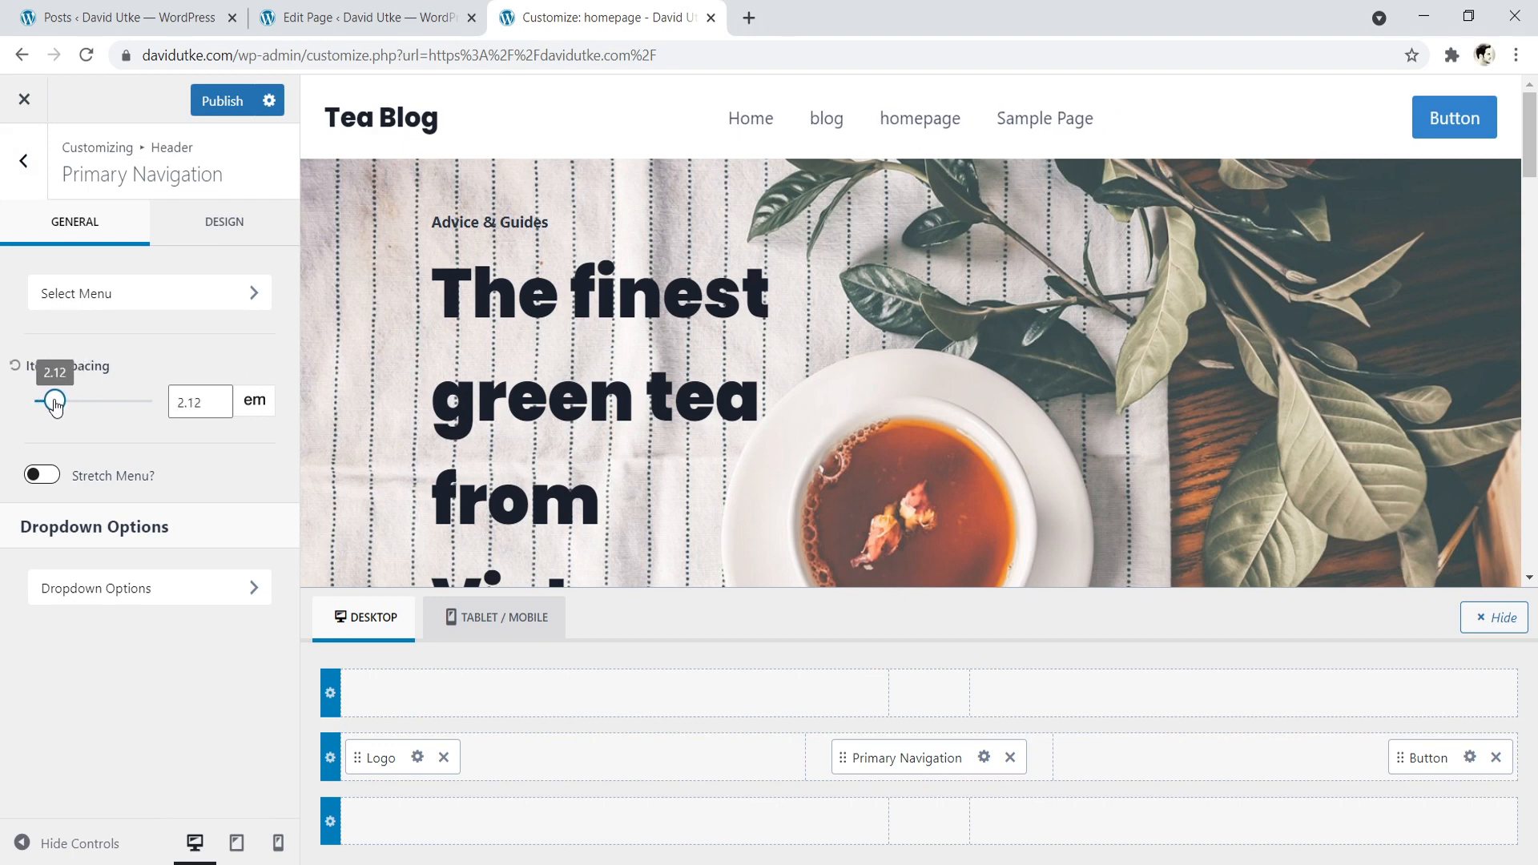
pyautogui.click(216, 407)
pyautogui.click(216, 407)
pyautogui.click(216, 407)
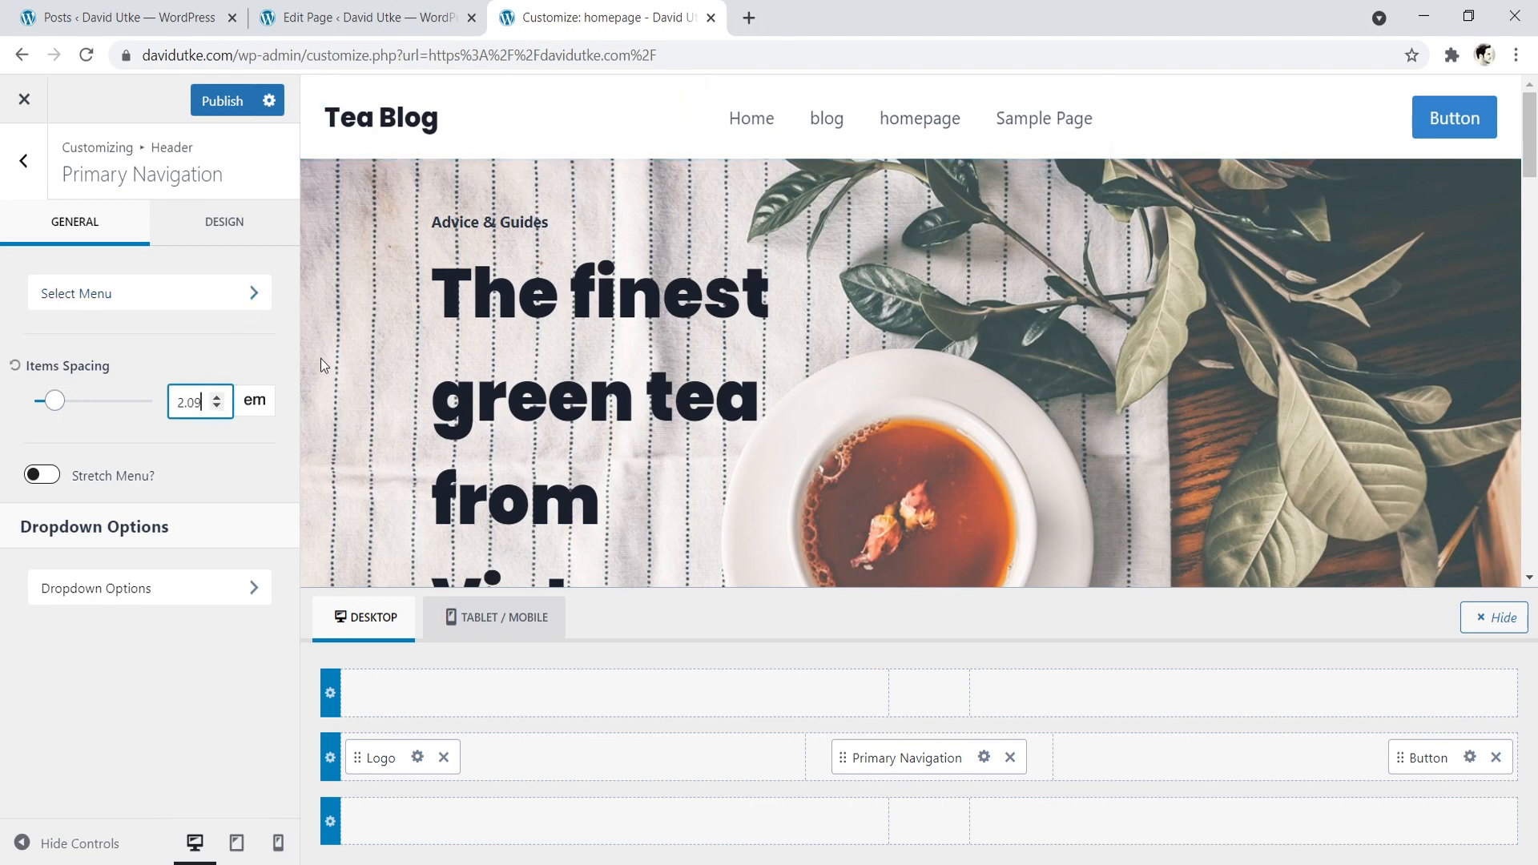
# - Check the menu location assignments and the Menus settings, and return to the Header settings
pyautogui.click(253, 296)
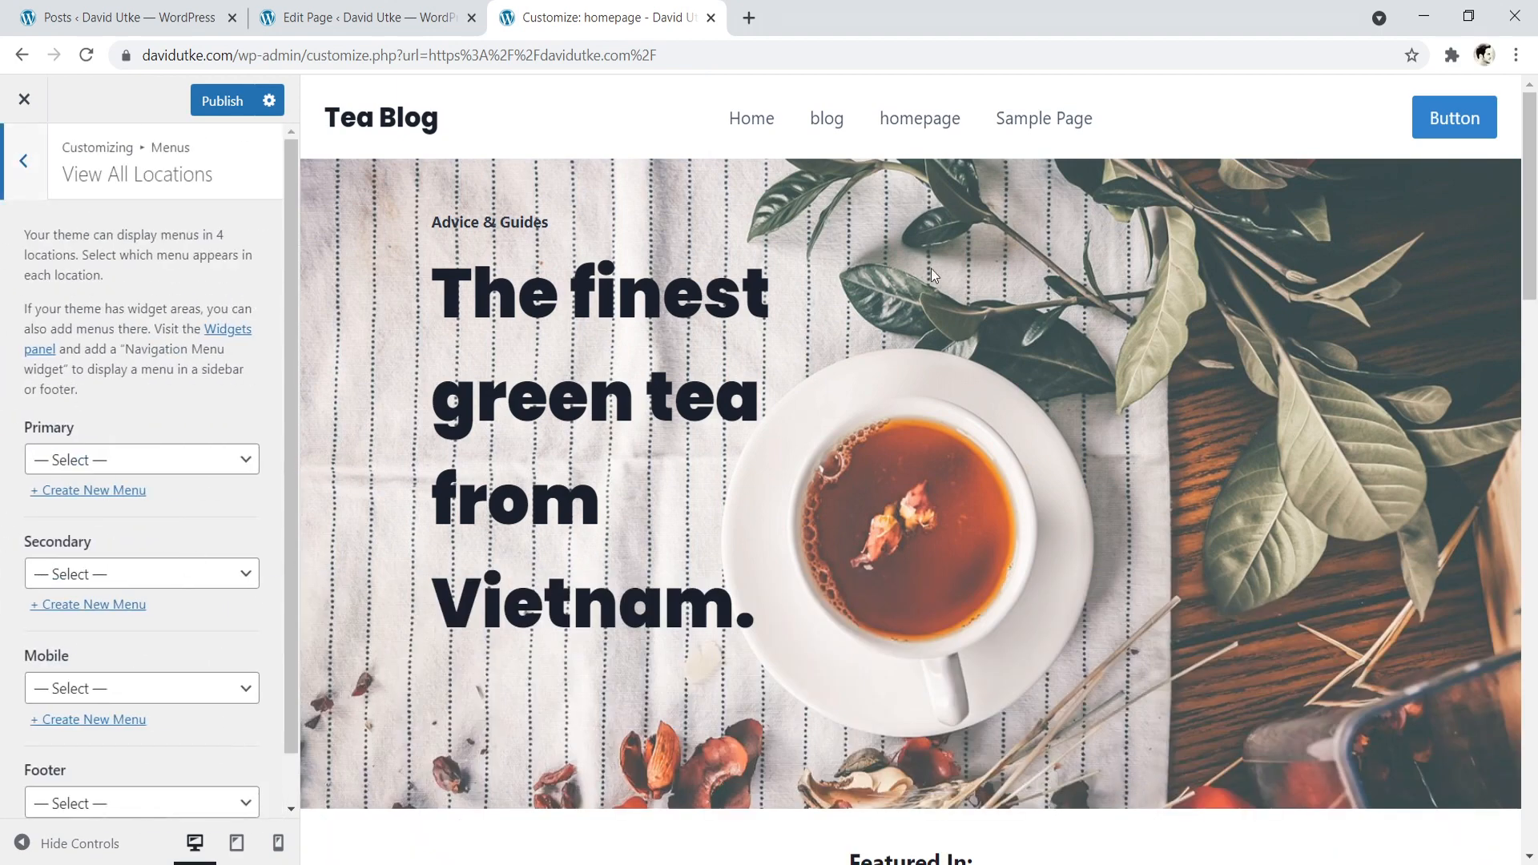
pyautogui.click(36, 174)
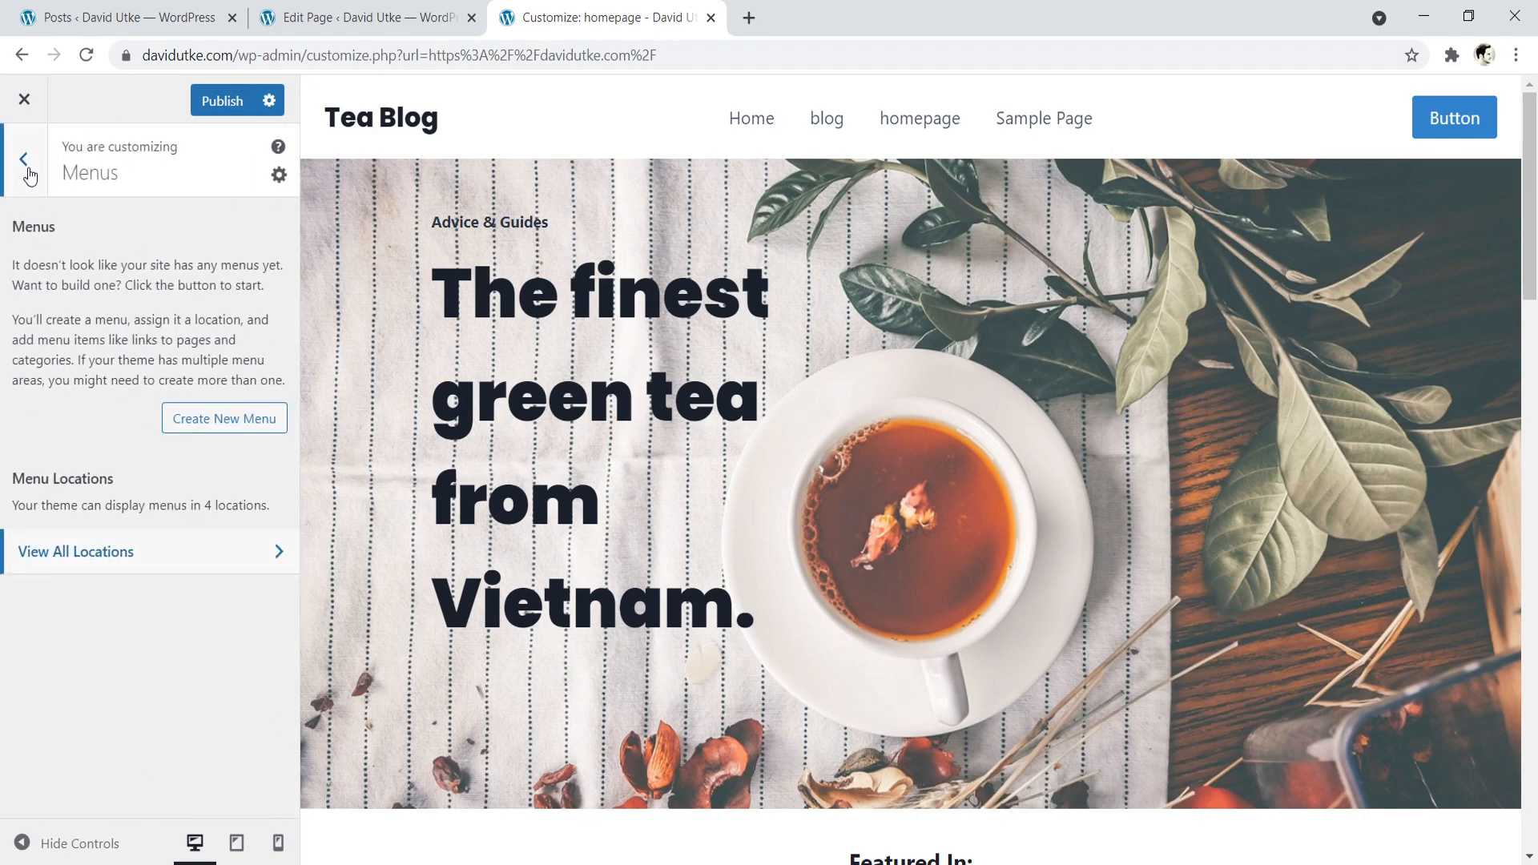
pyautogui.click(29, 174)
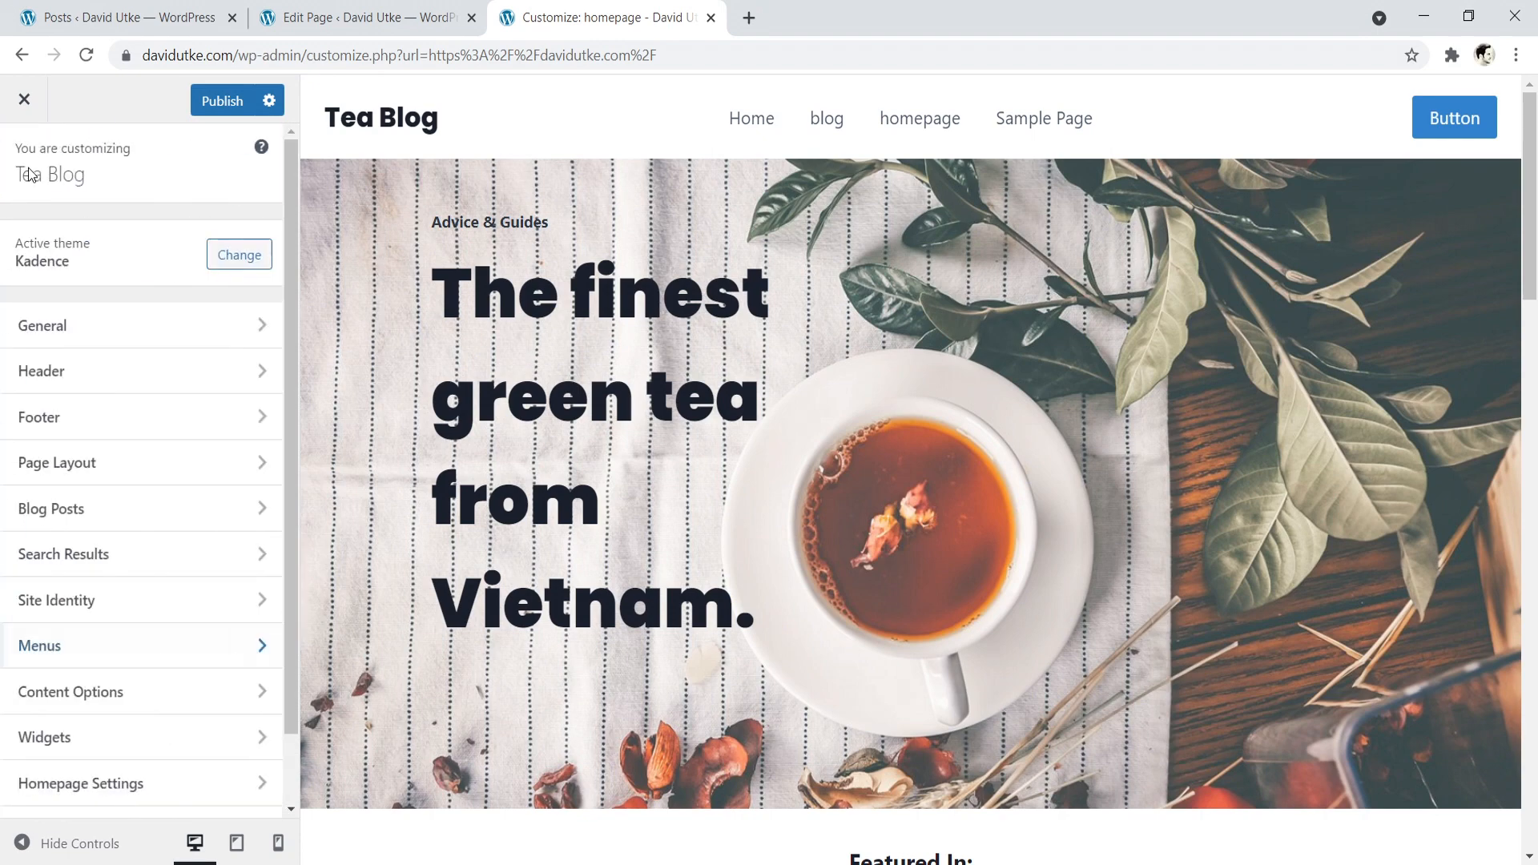
pyautogui.click(132, 649)
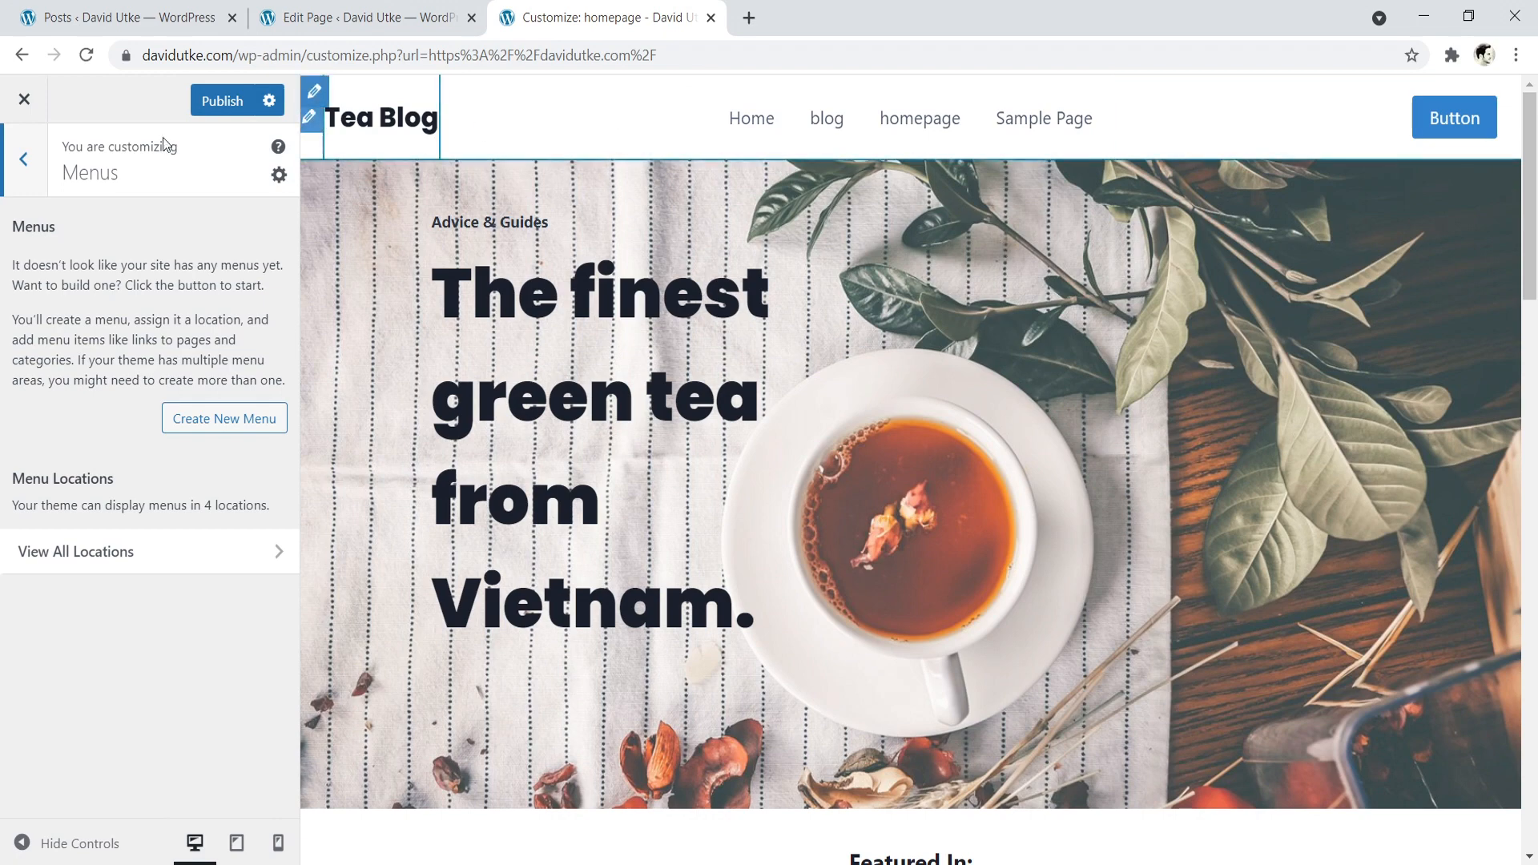
pyautogui.click(20, 160)
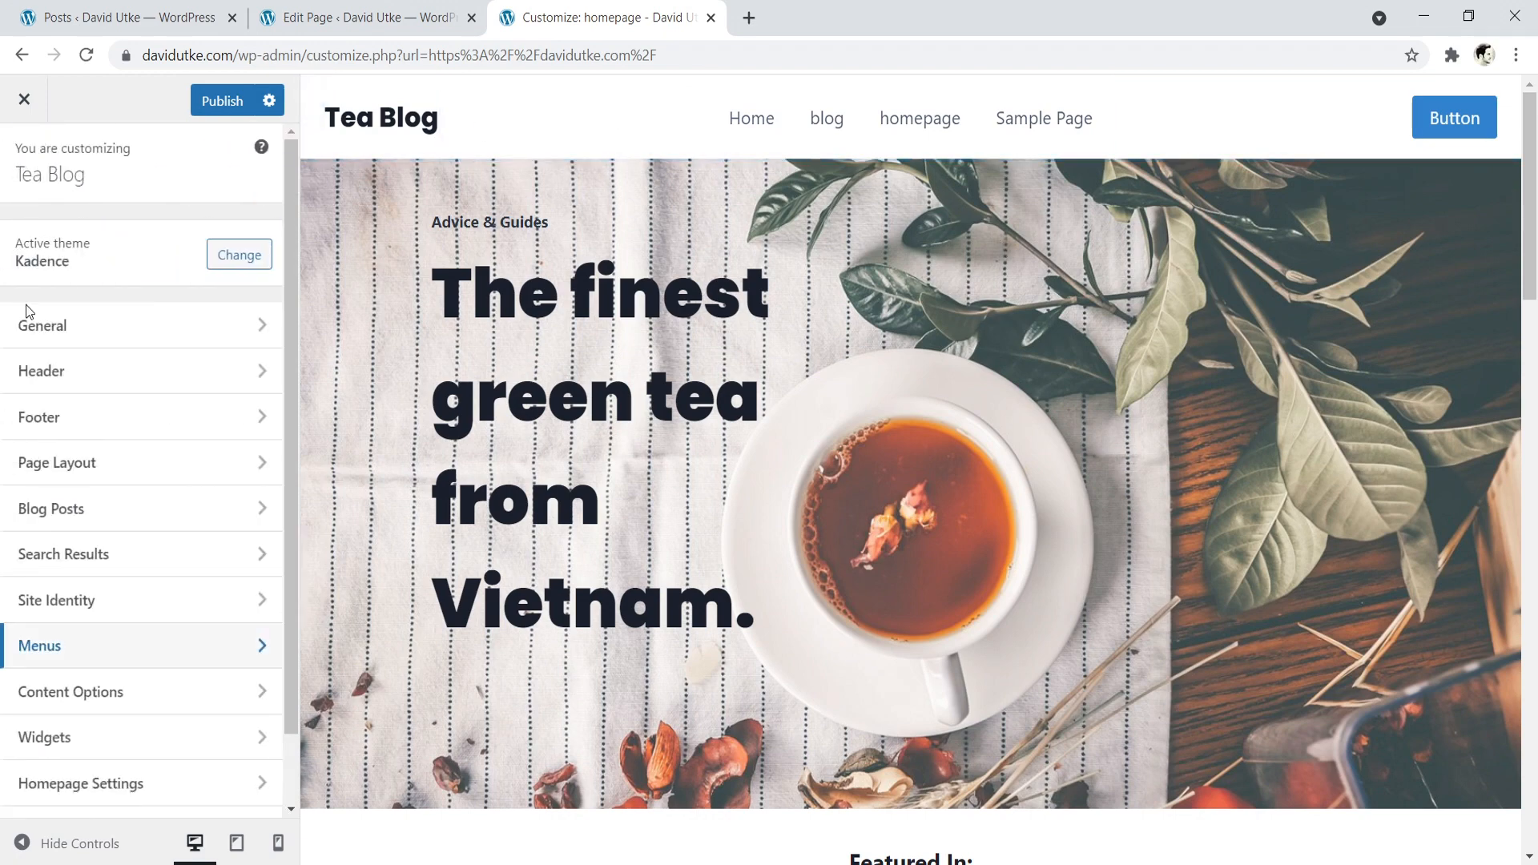
pyautogui.click(89, 373)
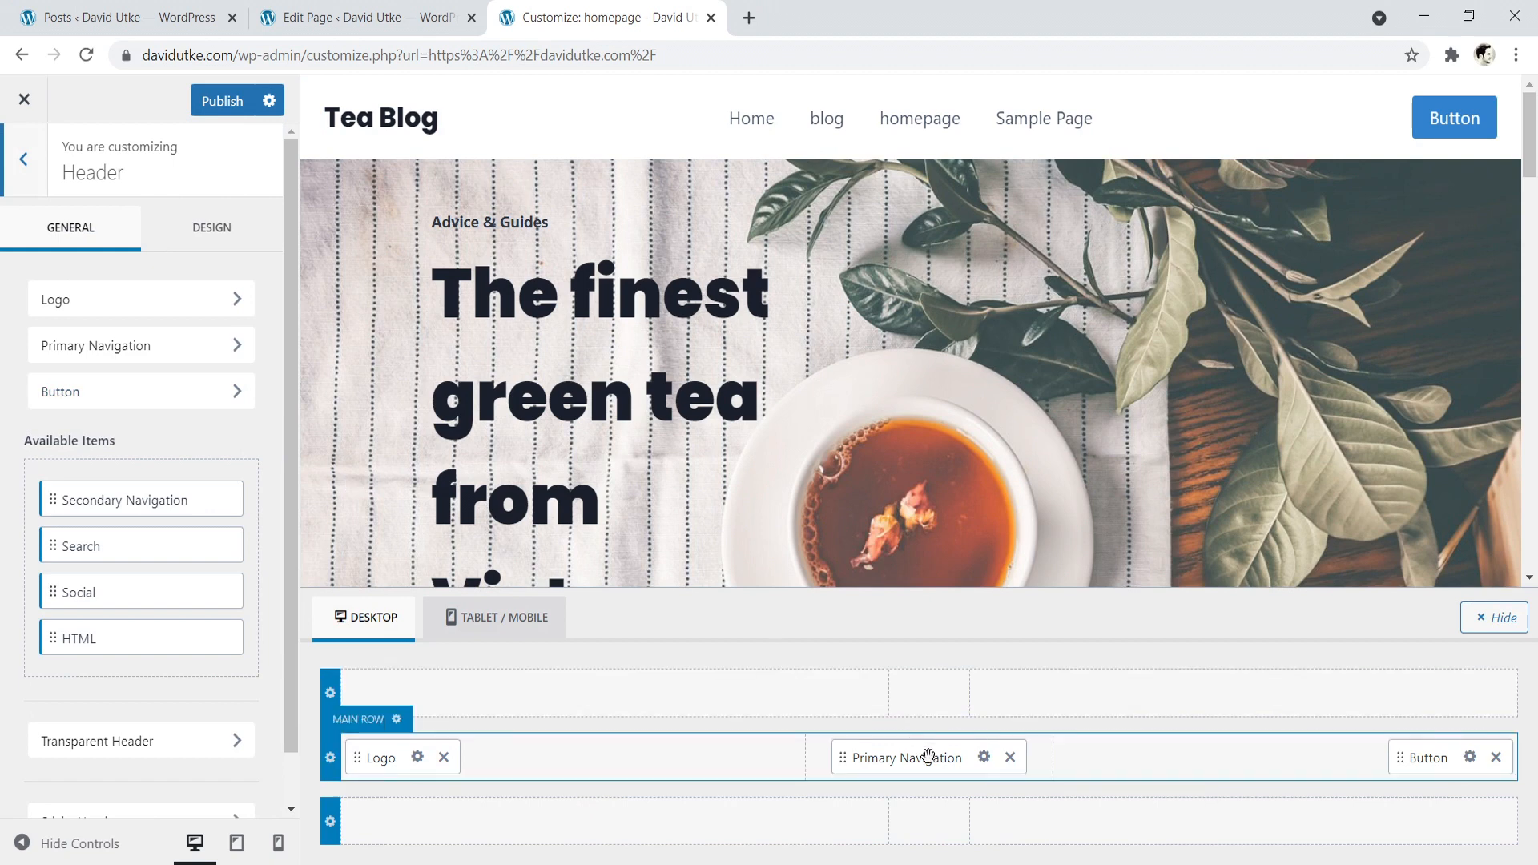
# - Try the Stretch Menu option in the Primary Navigation settings and switch it back off
pyautogui.click(984, 757)
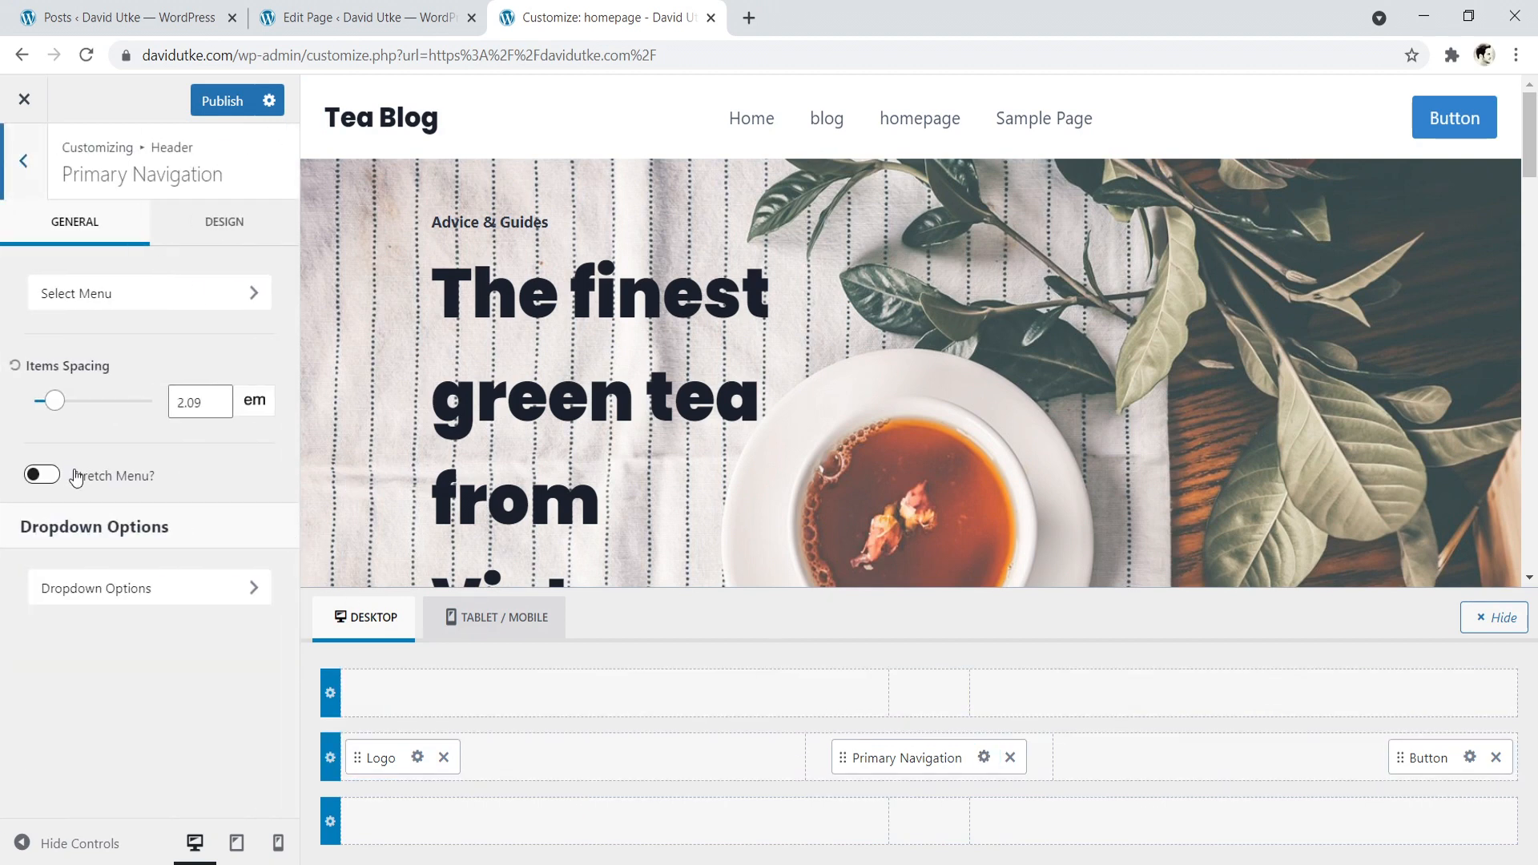
pyautogui.click(51, 483)
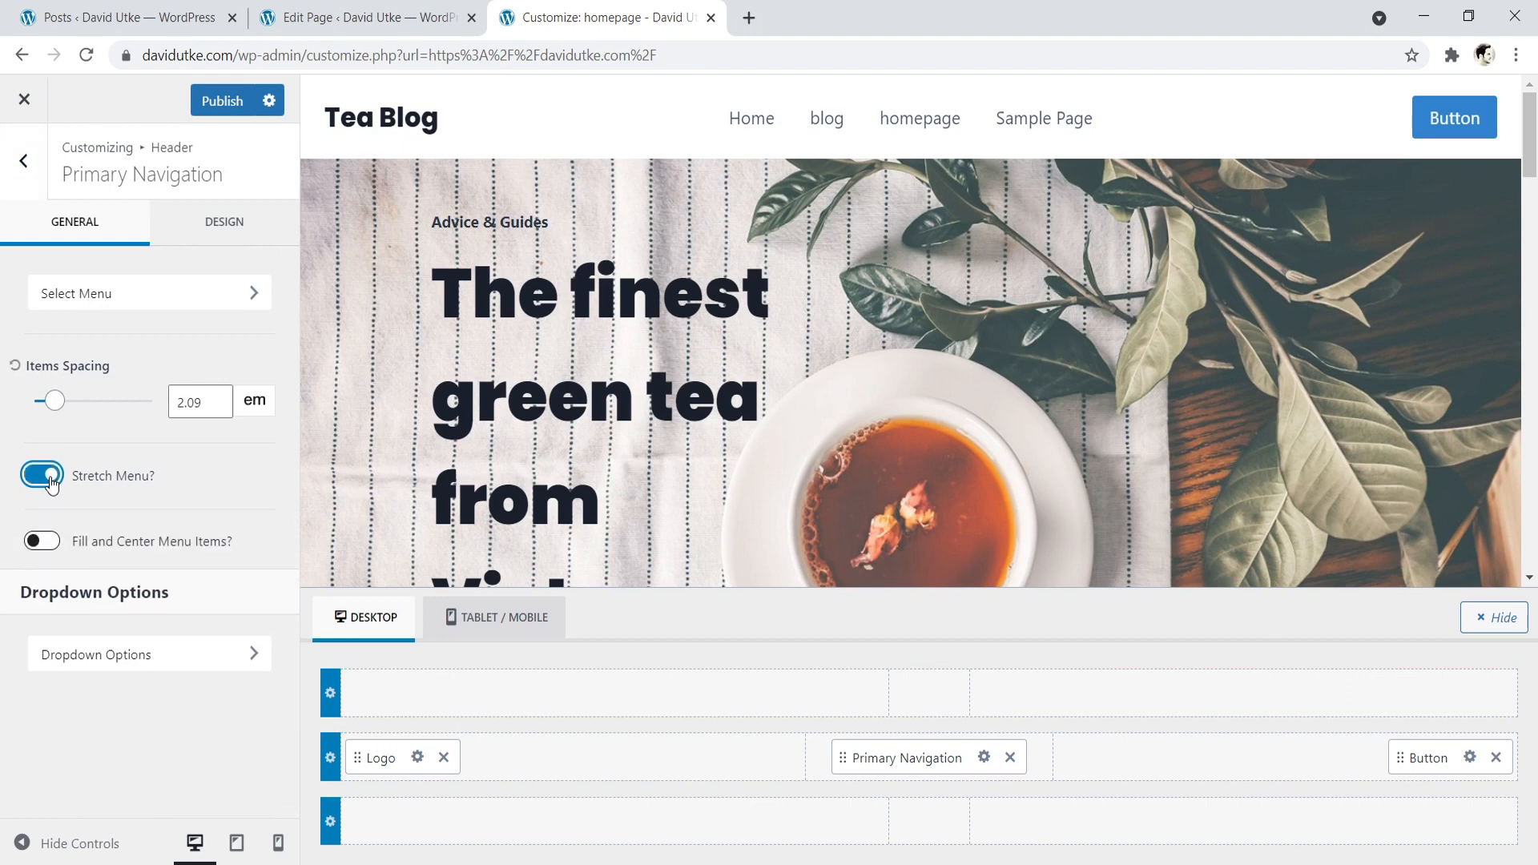
pyautogui.click(51, 483)
# - Set the Primary Navigation's initial text colour to the dark palette colour 1A202C and recheck it in the colour picker
pyautogui.click(212, 235)
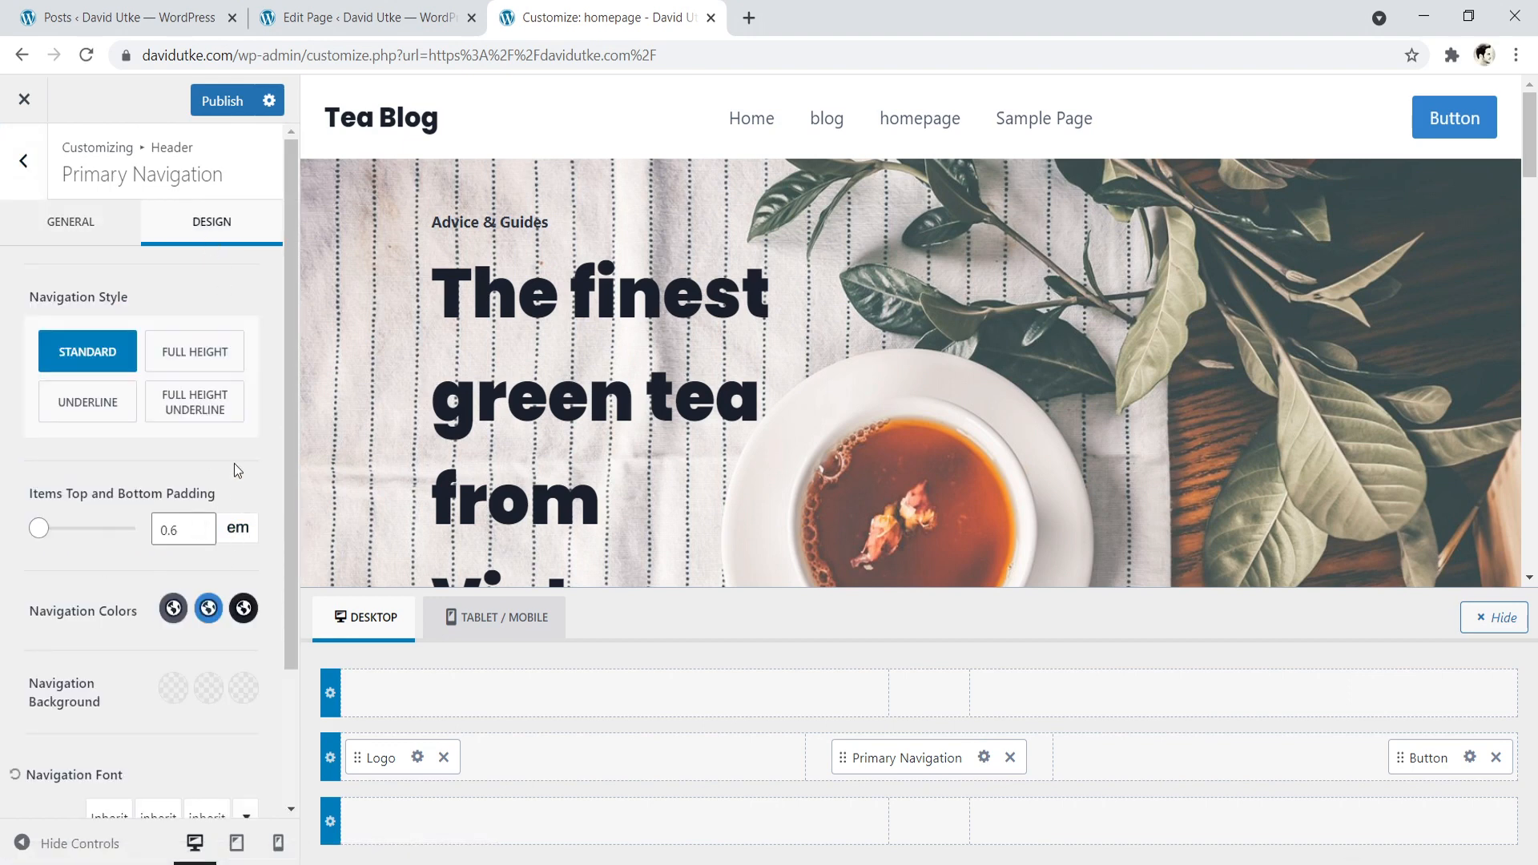
pyautogui.scroll(-2, 184, 453)
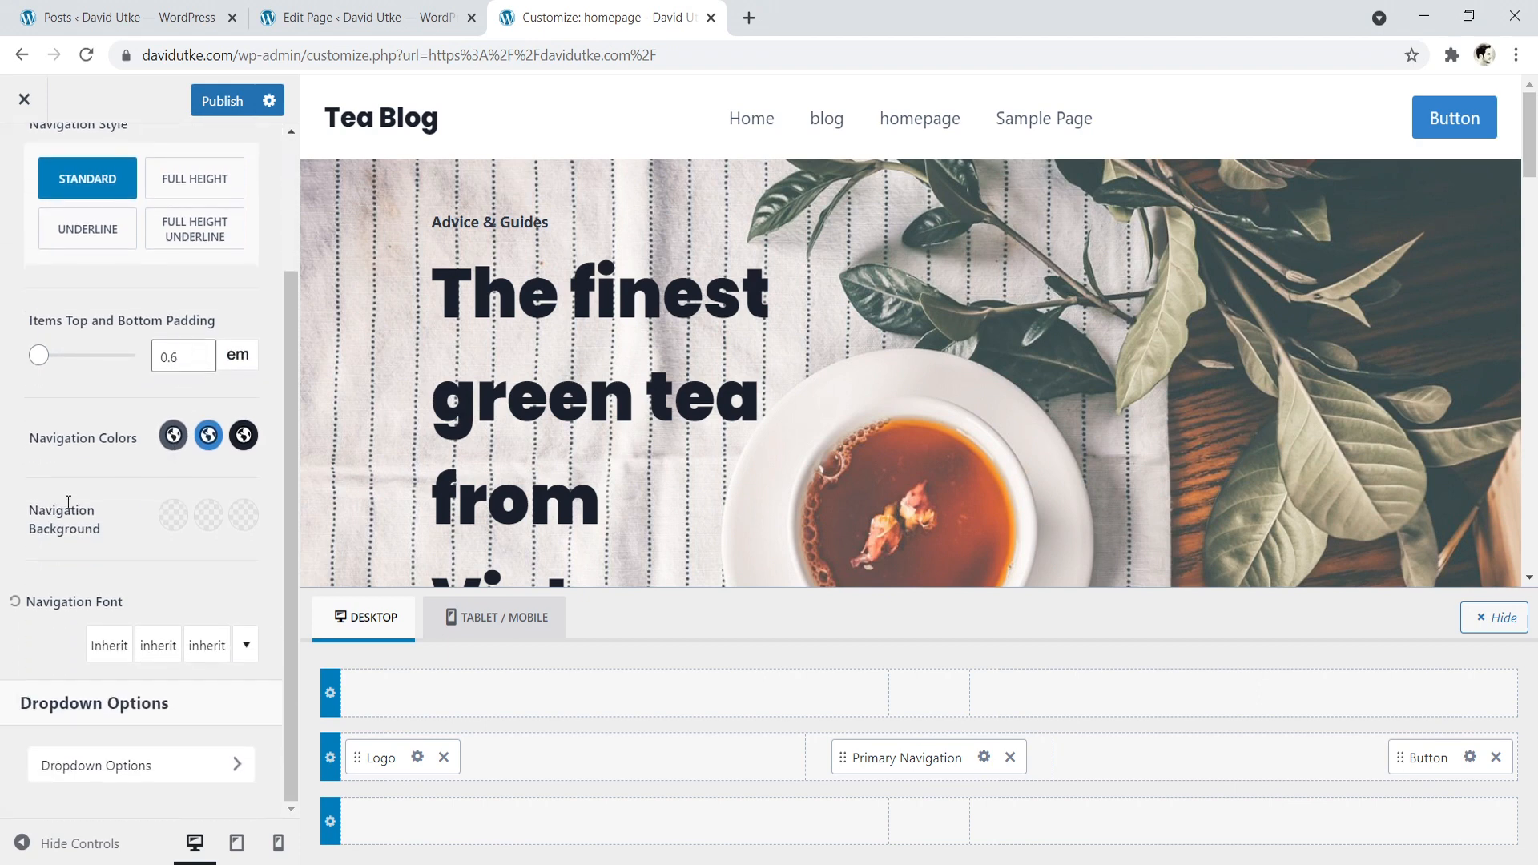
pyautogui.click(173, 435)
pyautogui.scroll(2, 174, 436)
pyautogui.click(114, 549)
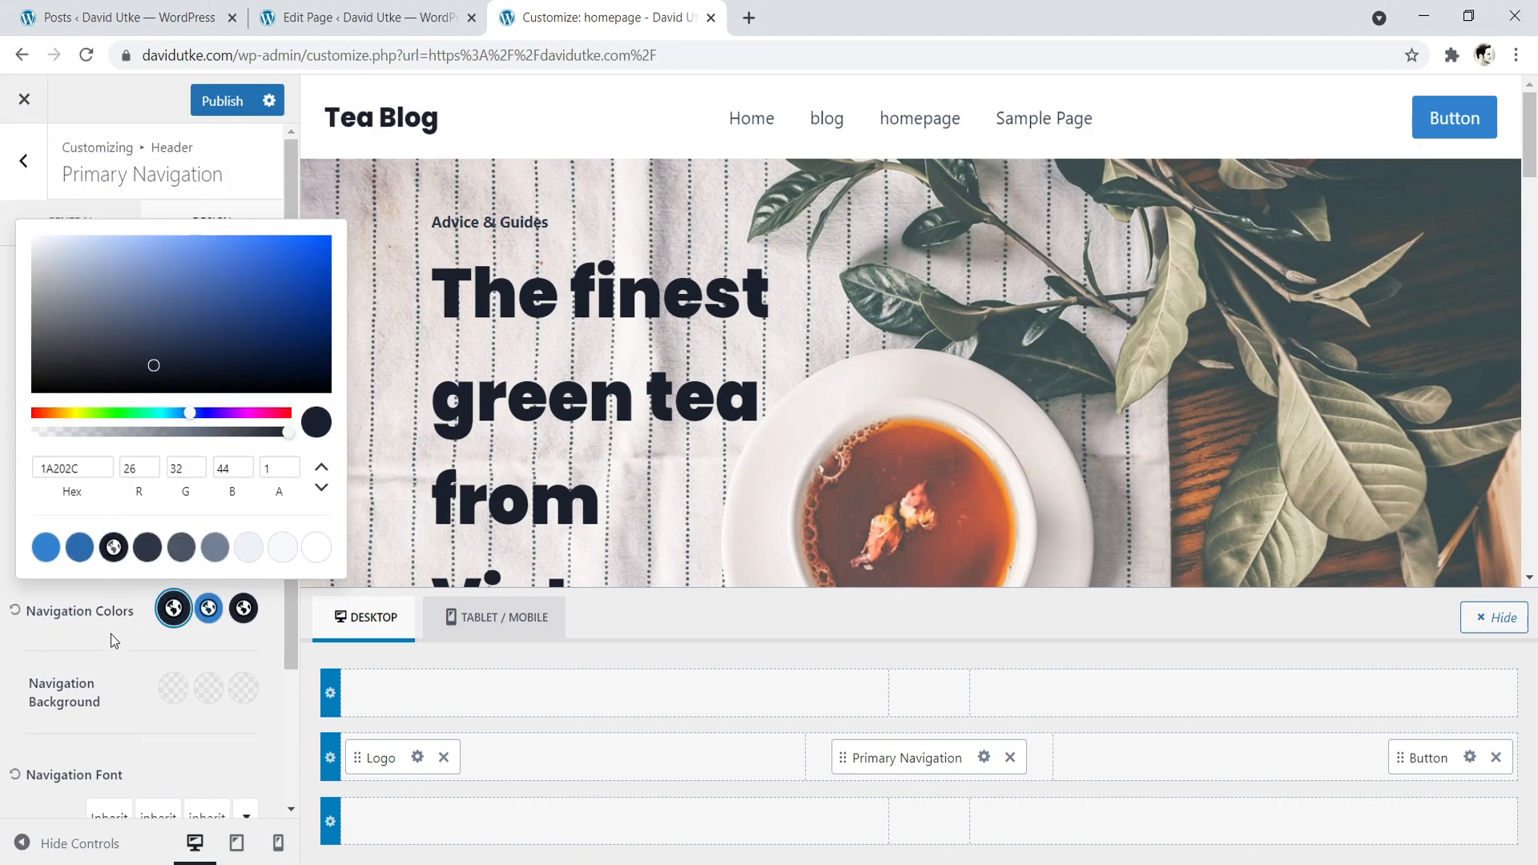
pyautogui.click(166, 622)
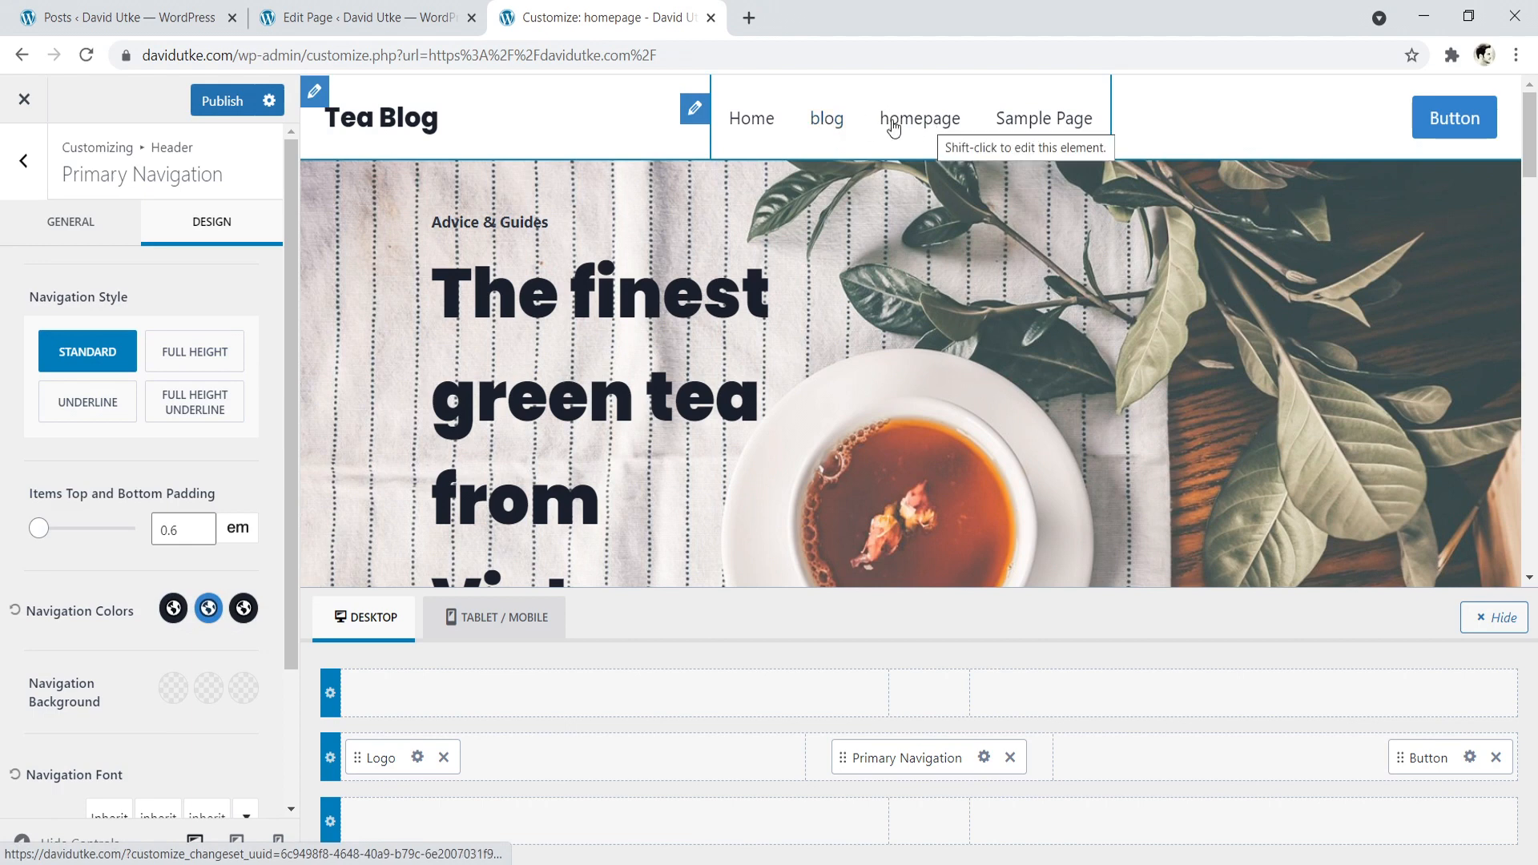
pyautogui.click(173, 608)
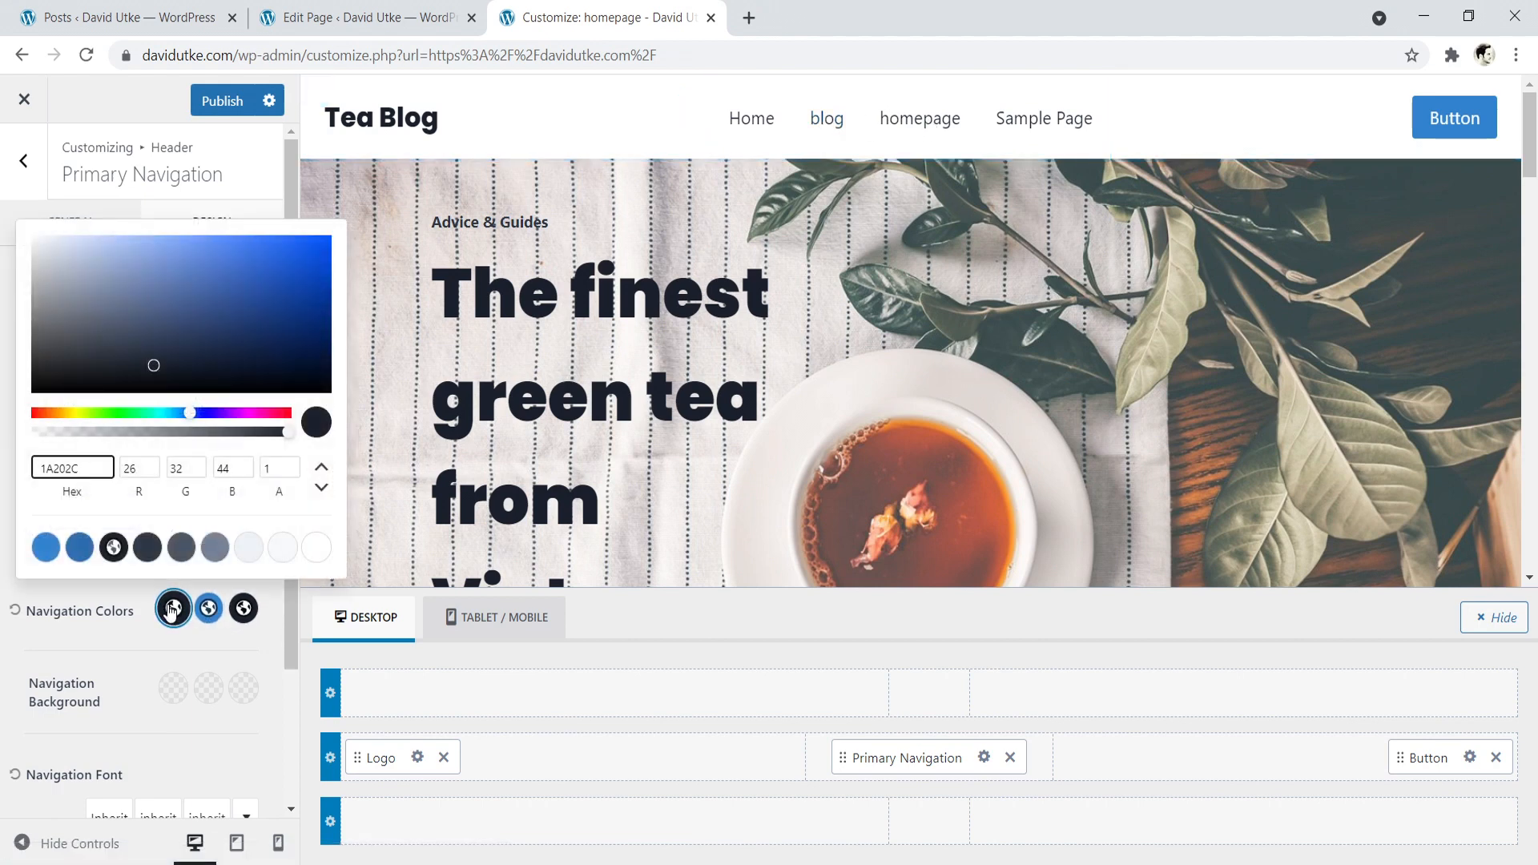
# - Try the light palette colour F7FAFC for the navigation's initial text, restore 1A202C, and check the active colour
pyautogui.click(284, 550)
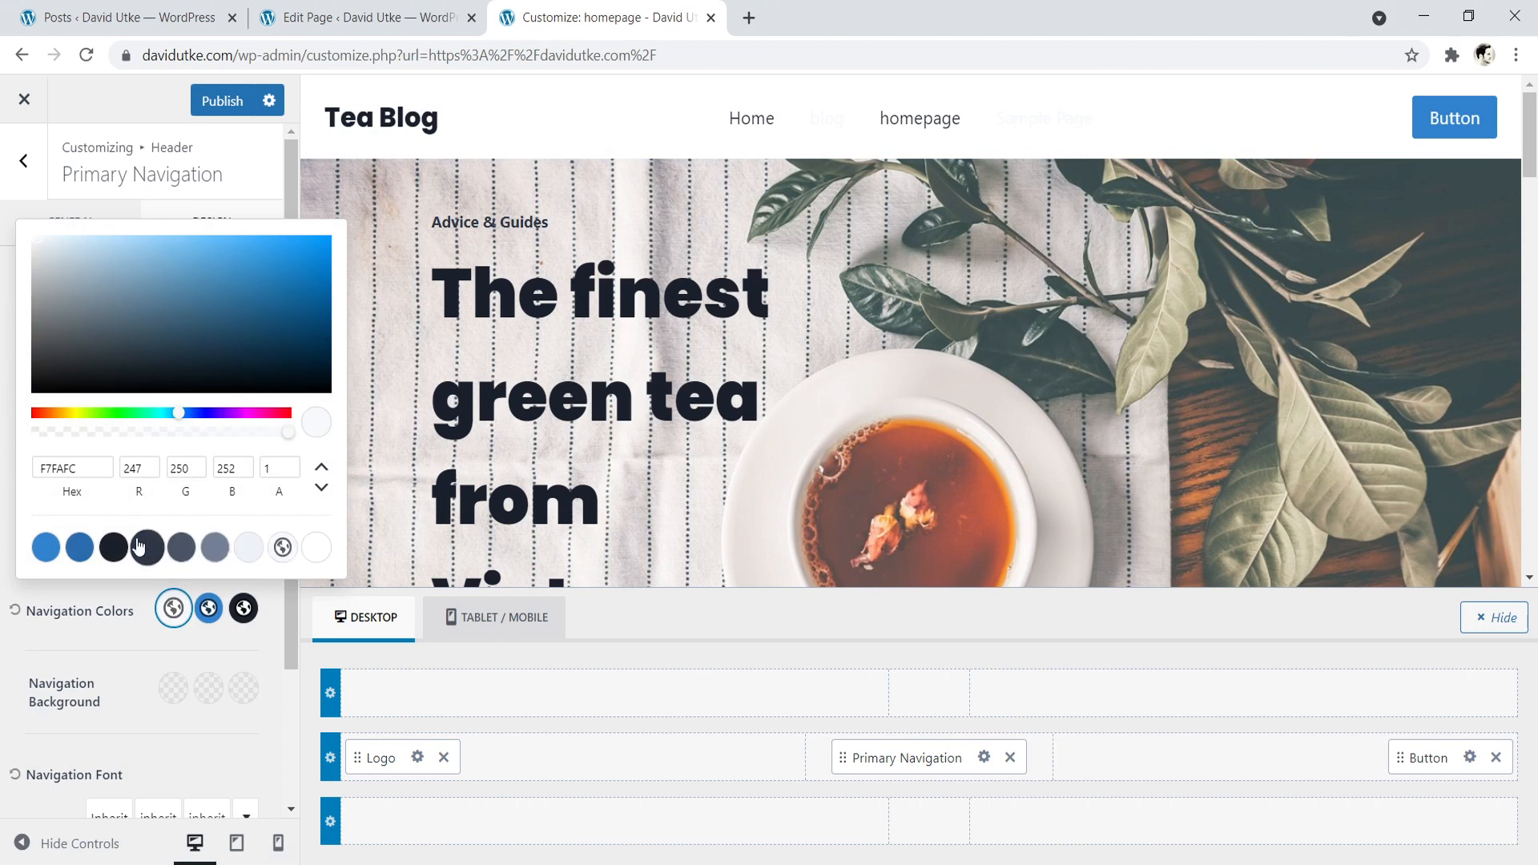
pyautogui.click(113, 547)
pyautogui.click(243, 609)
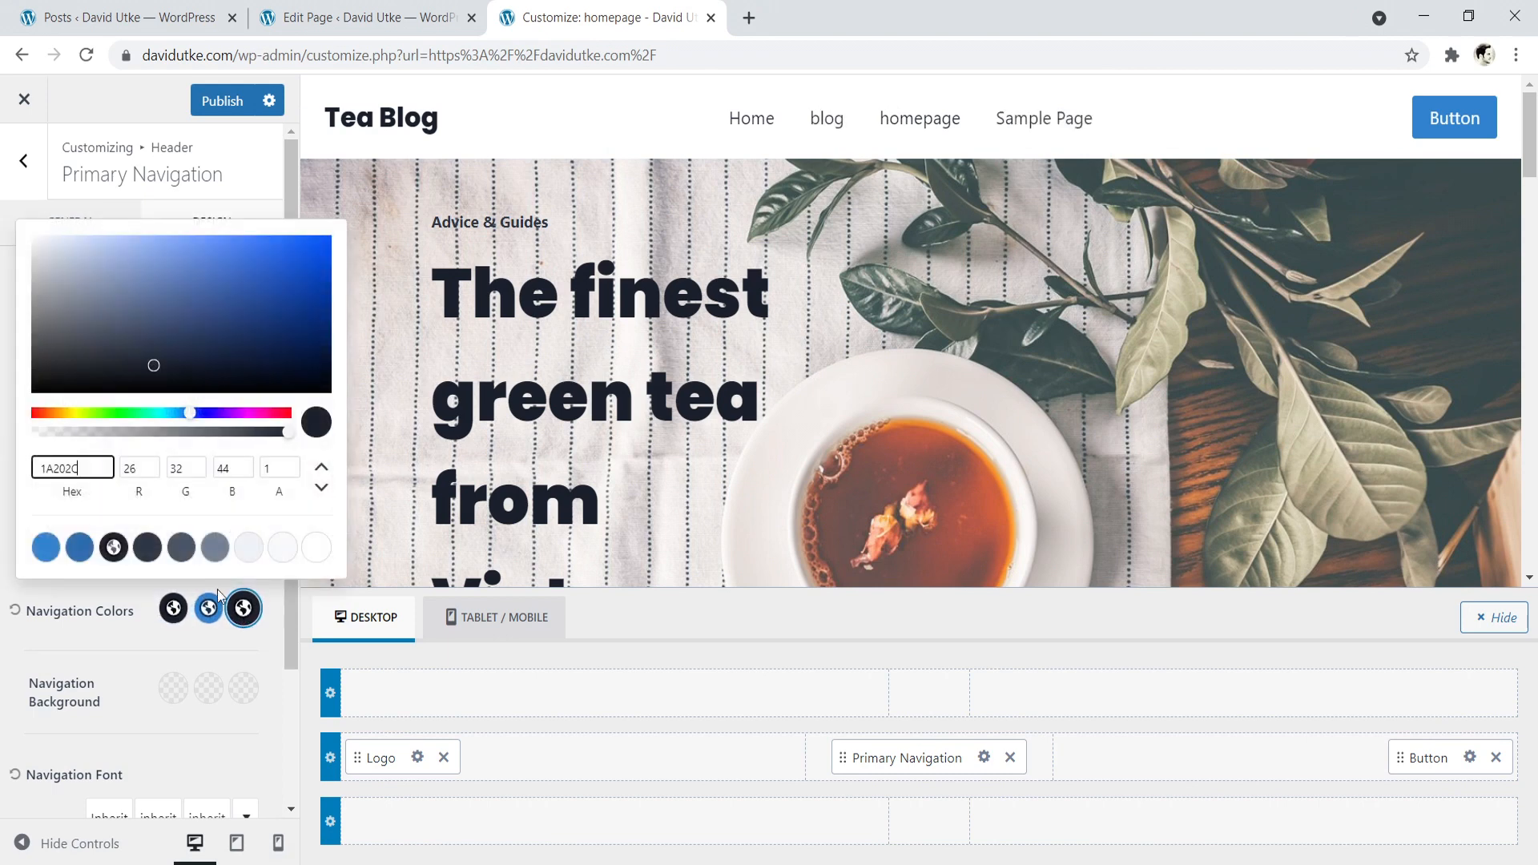
pyautogui.click(132, 643)
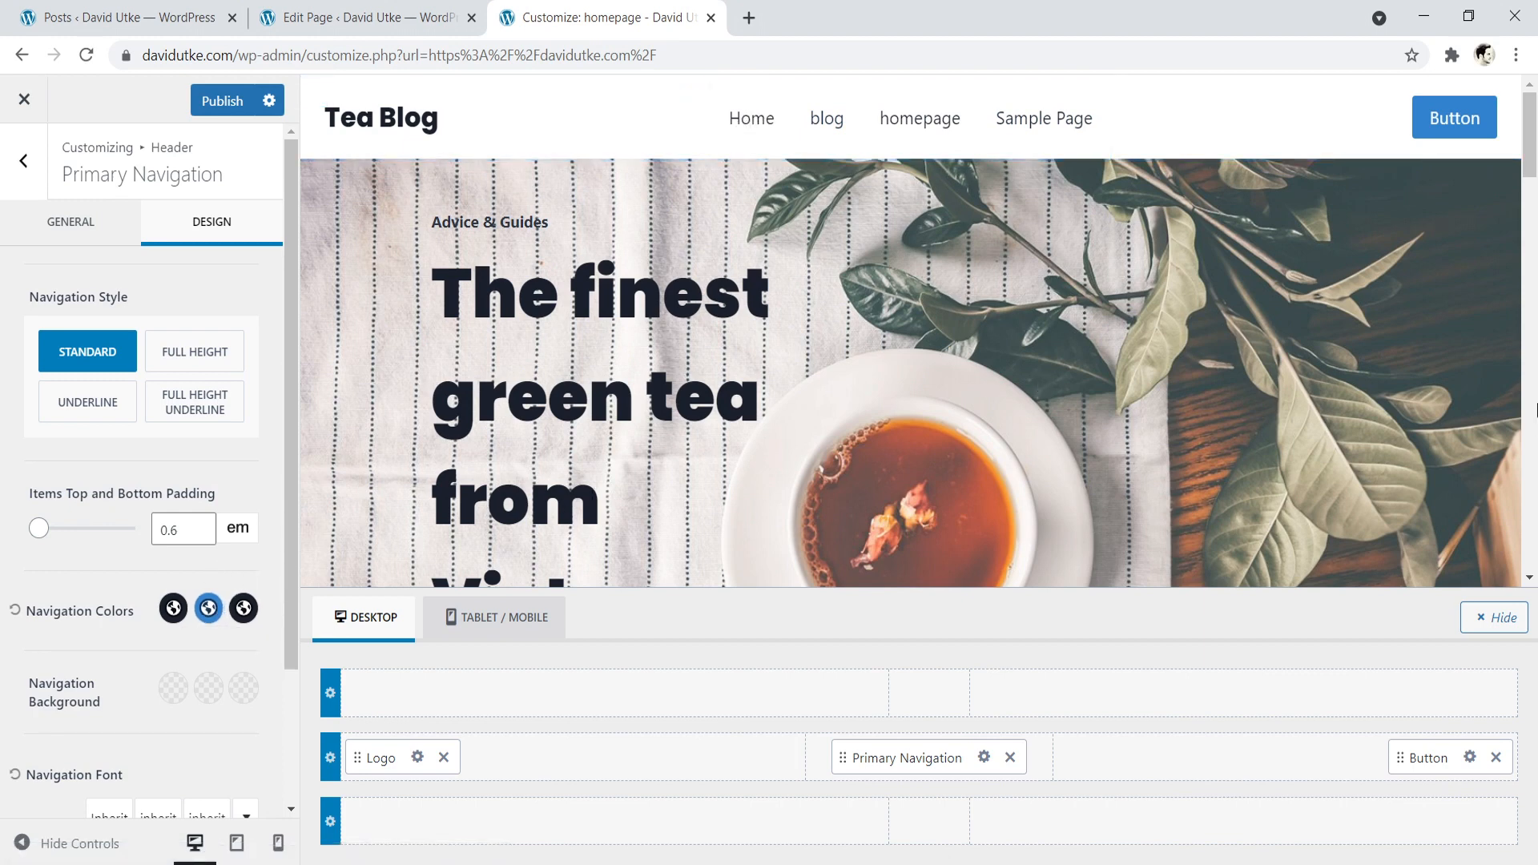
# - Review the Primary Navigation's design settings and check its hover text colour
pyautogui.scroll(-2, 921, 360)
pyautogui.scroll(2, 721, 441)
pyautogui.click(208, 608)
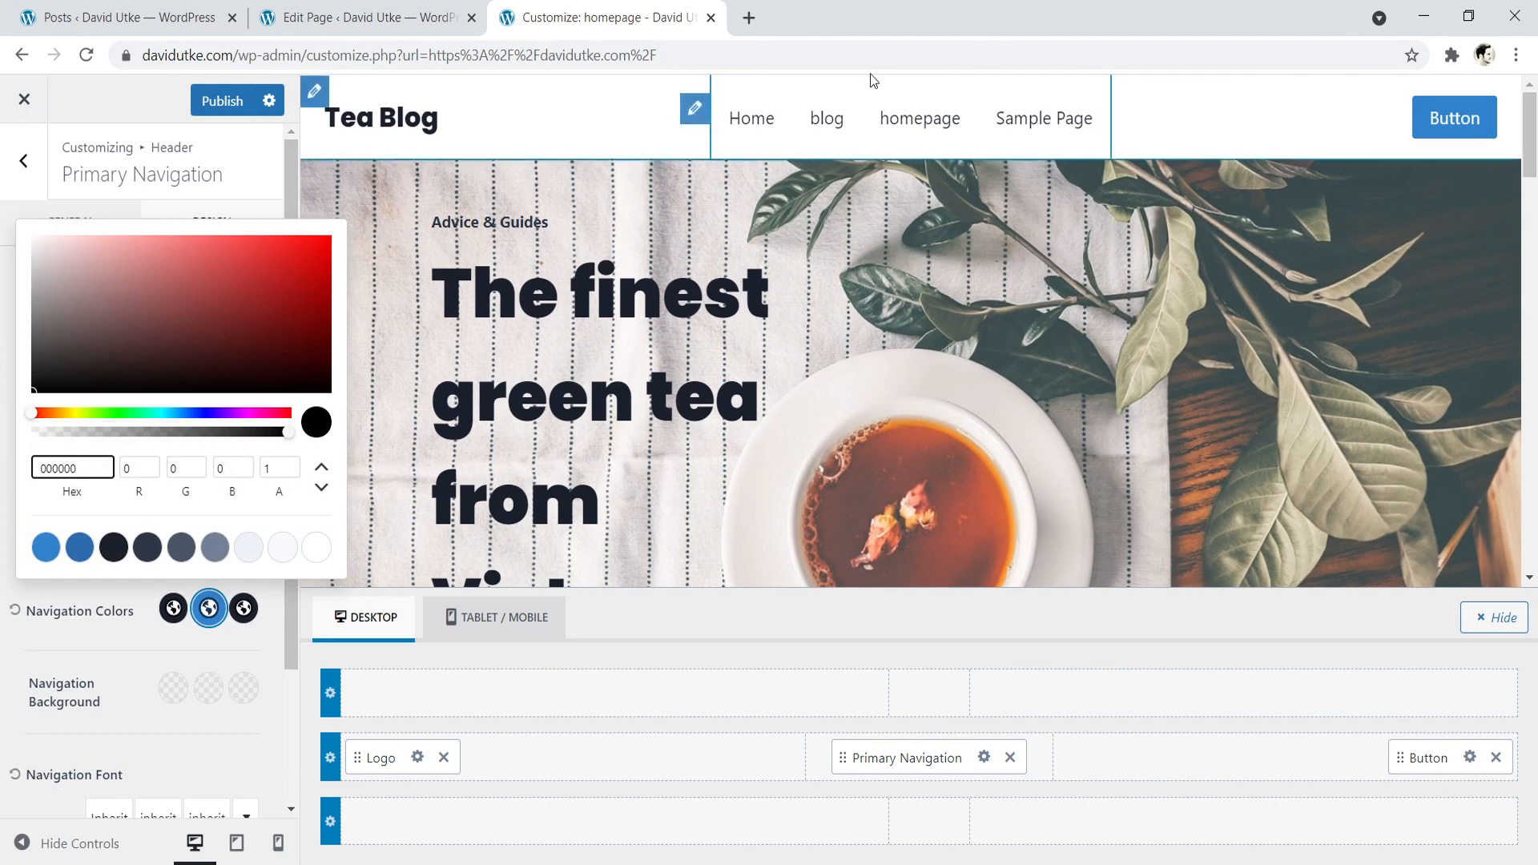
pyautogui.click(37, 647)
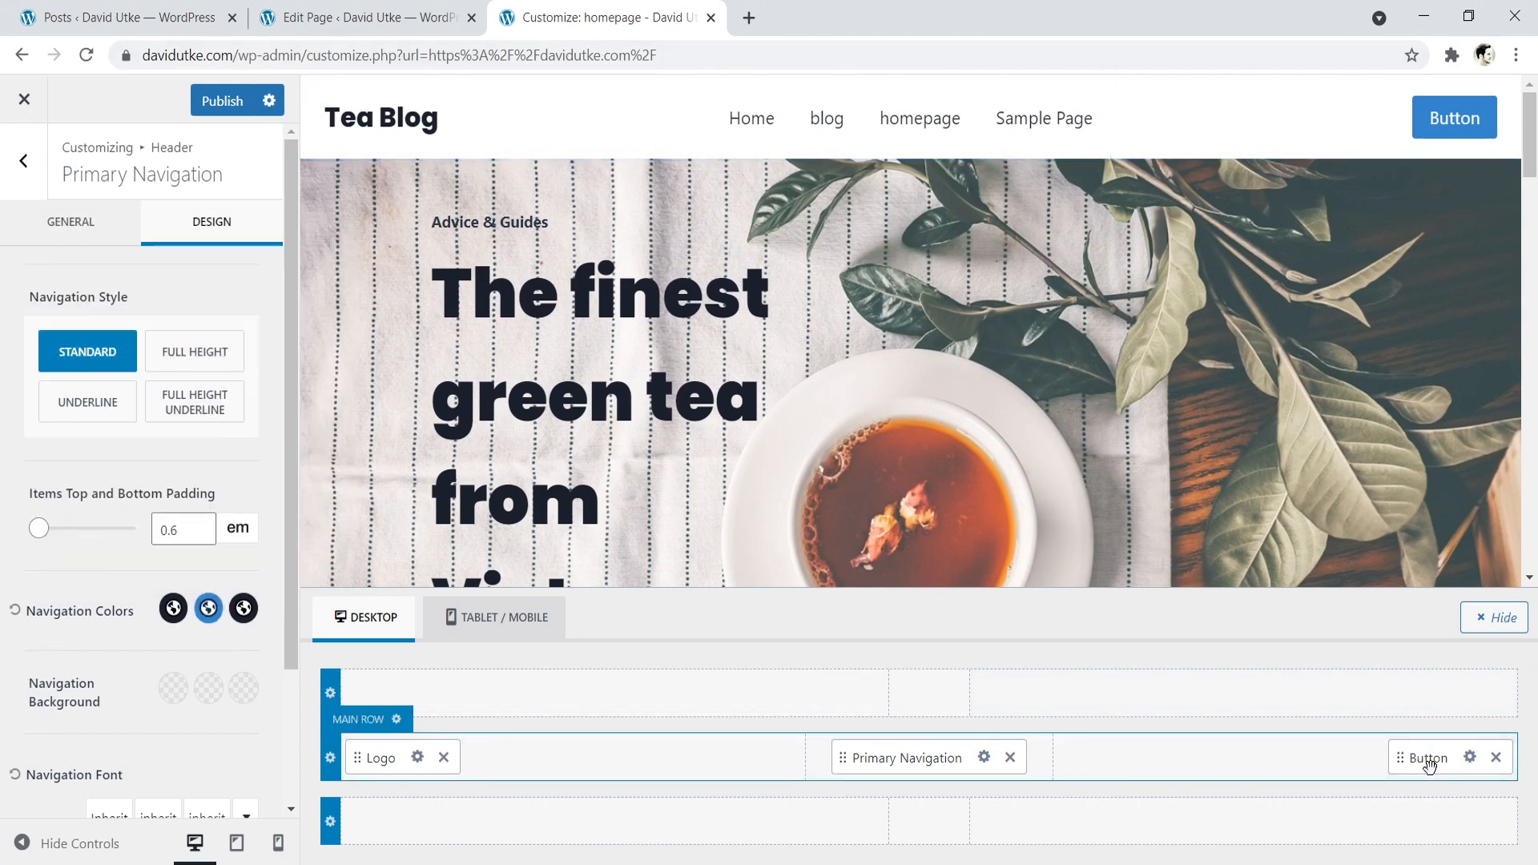
# - Open the header button's settings and change its label to "Subscribe!"
pyautogui.click(1471, 758)
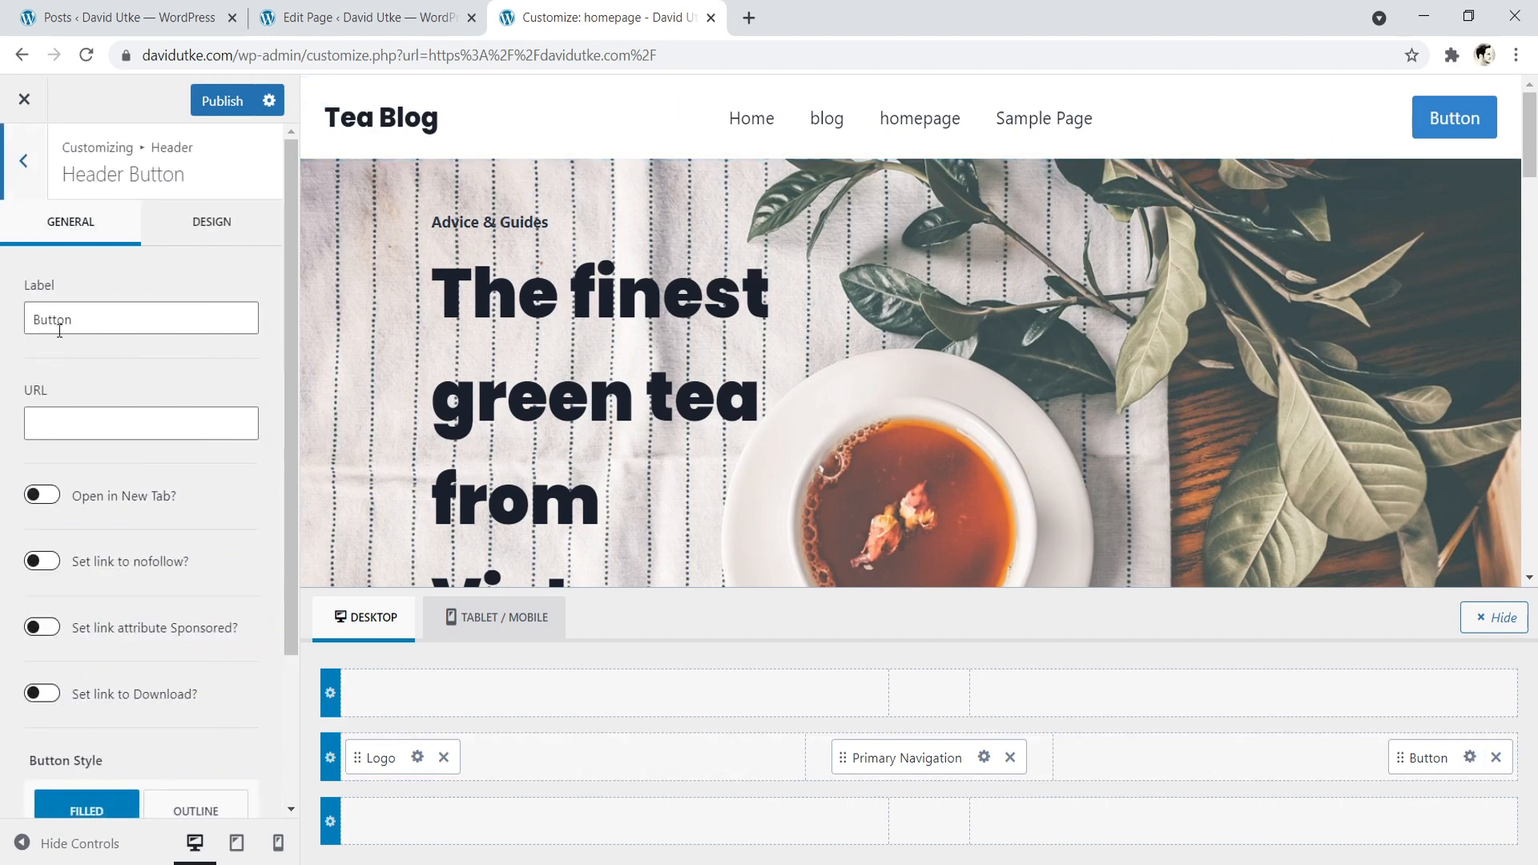
pyautogui.moveTo(86, 325); pyautogui.dragTo(13, 326)
pyautogui.press('BackSpace')
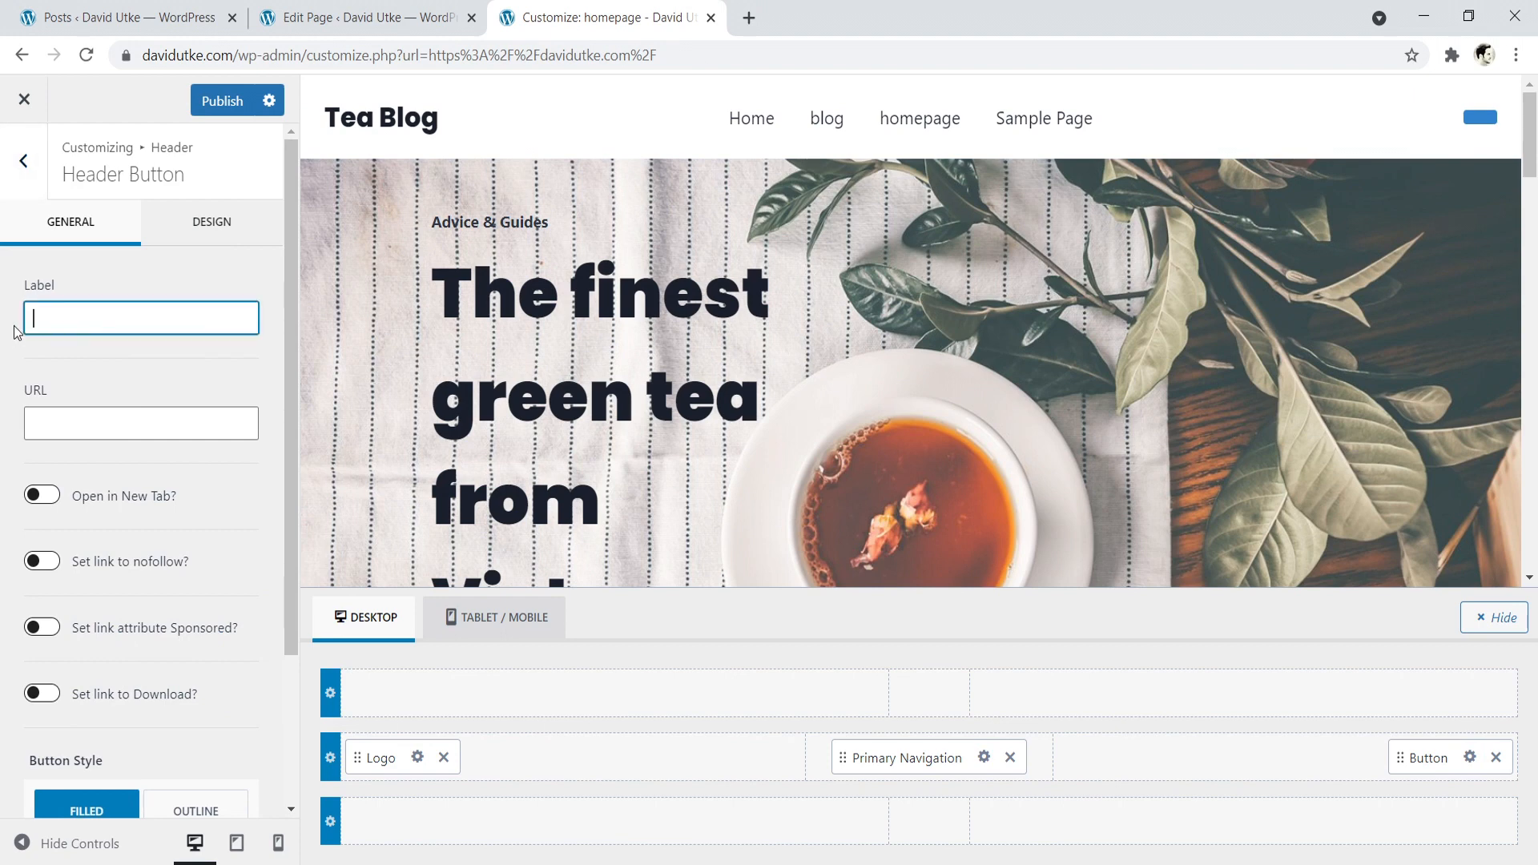
pyautogui.write('Su')
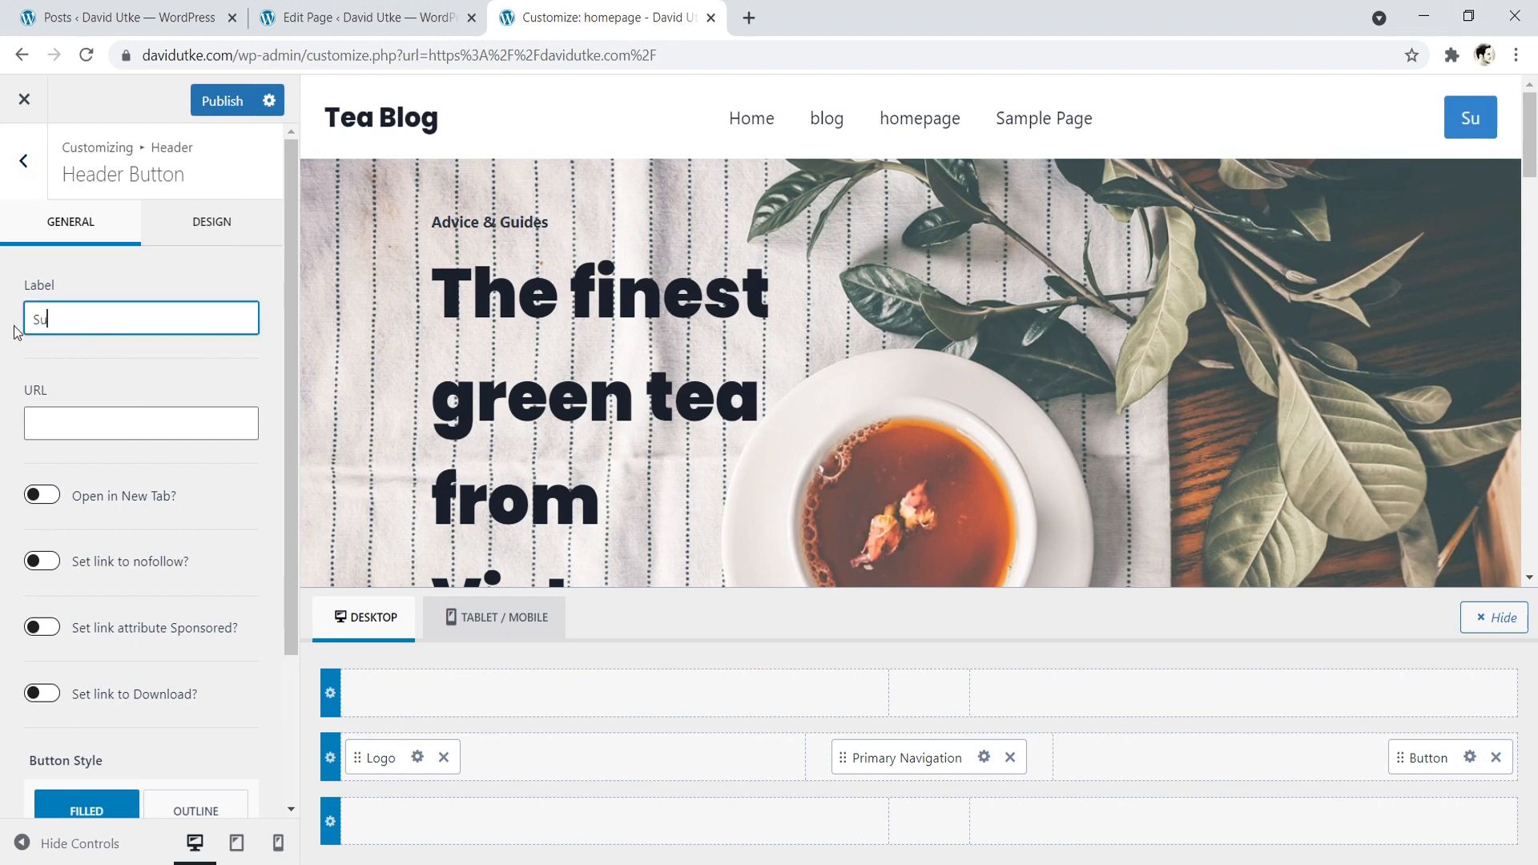
pyautogui.write('bscribe!')
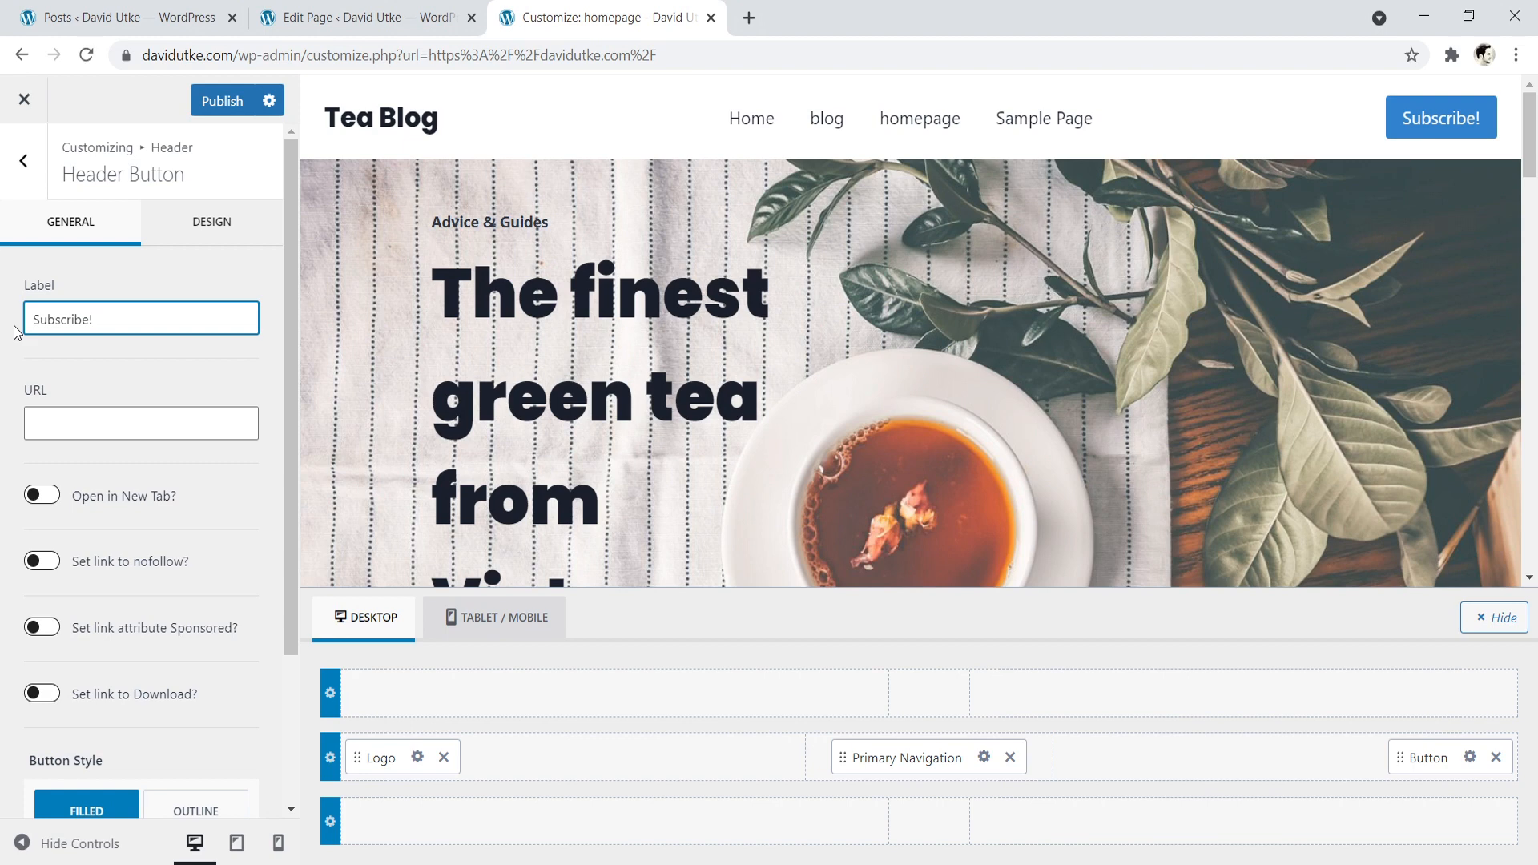
# - Try the small and large sizes in the header button's design settings and return to MD
pyautogui.click(210, 235)
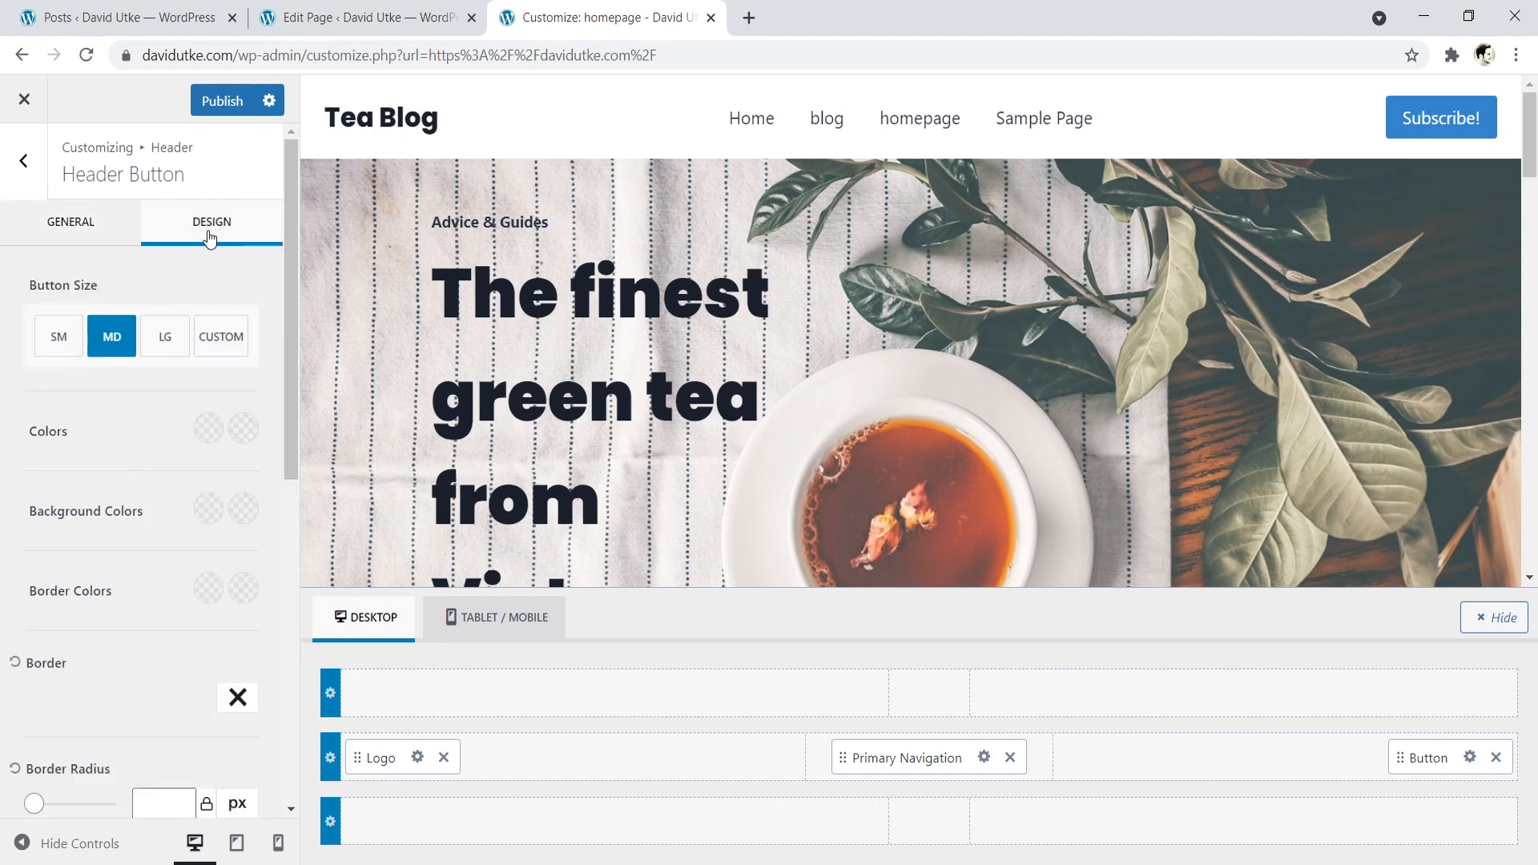
pyautogui.click(62, 346)
pyautogui.click(113, 342)
pyautogui.click(163, 340)
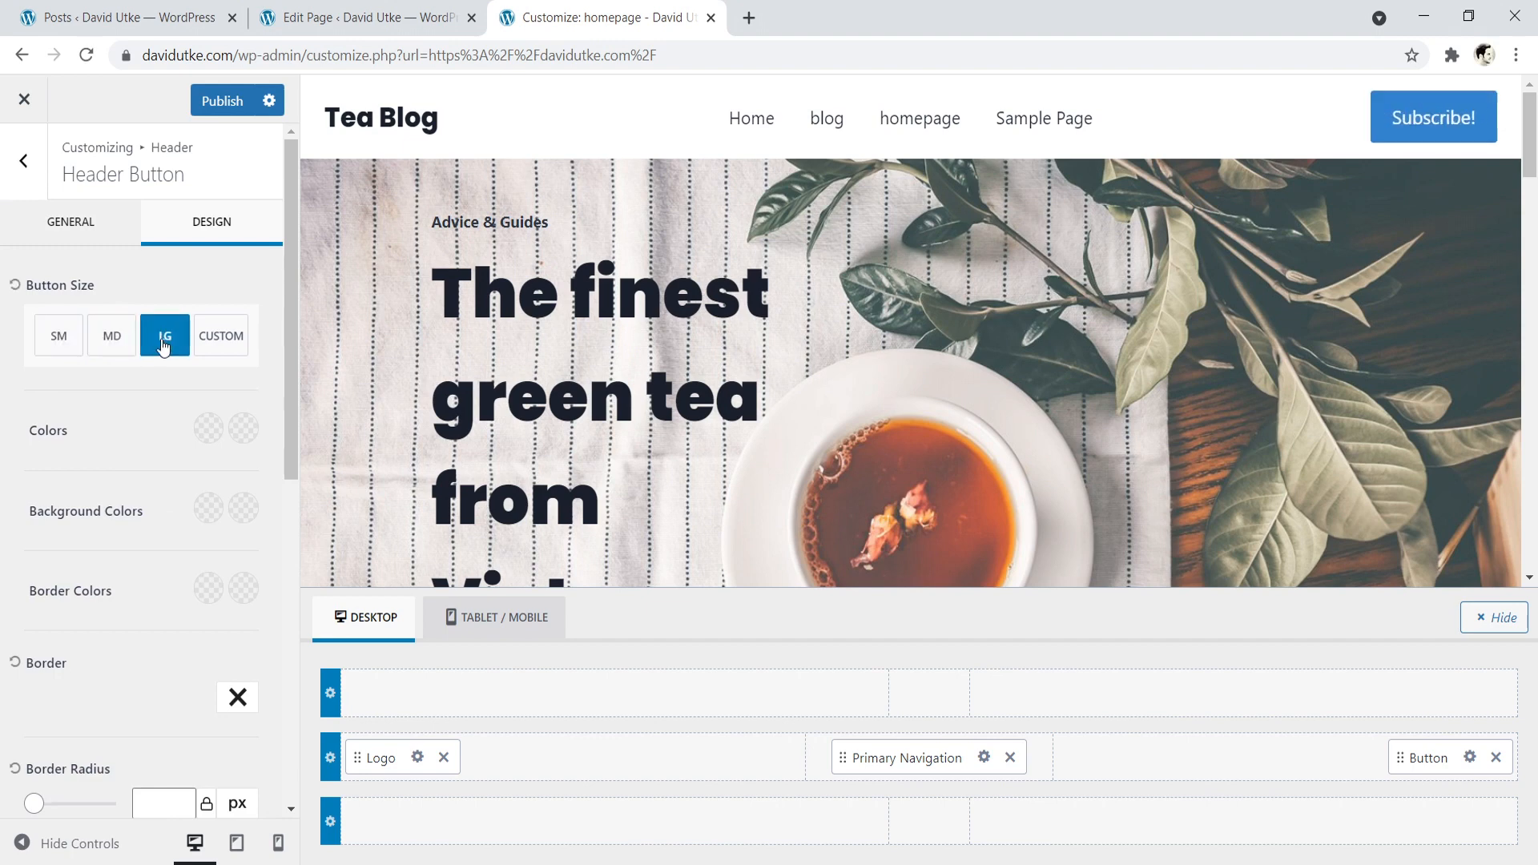
pyautogui.click(121, 345)
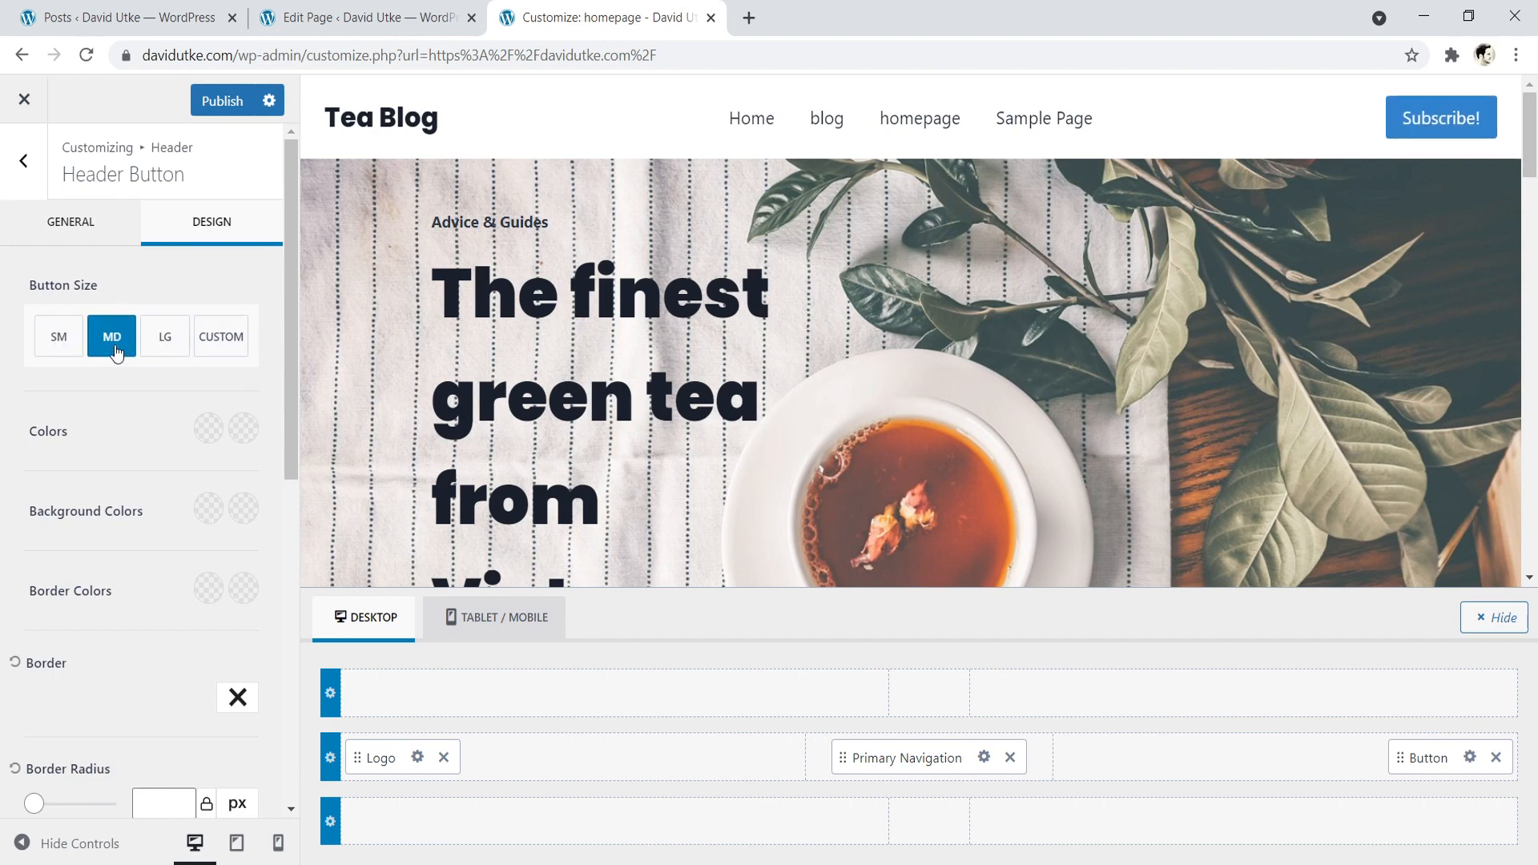
# - Set the header button's initial background colour to the turquoise 17C7DE
pyautogui.click(208, 429)
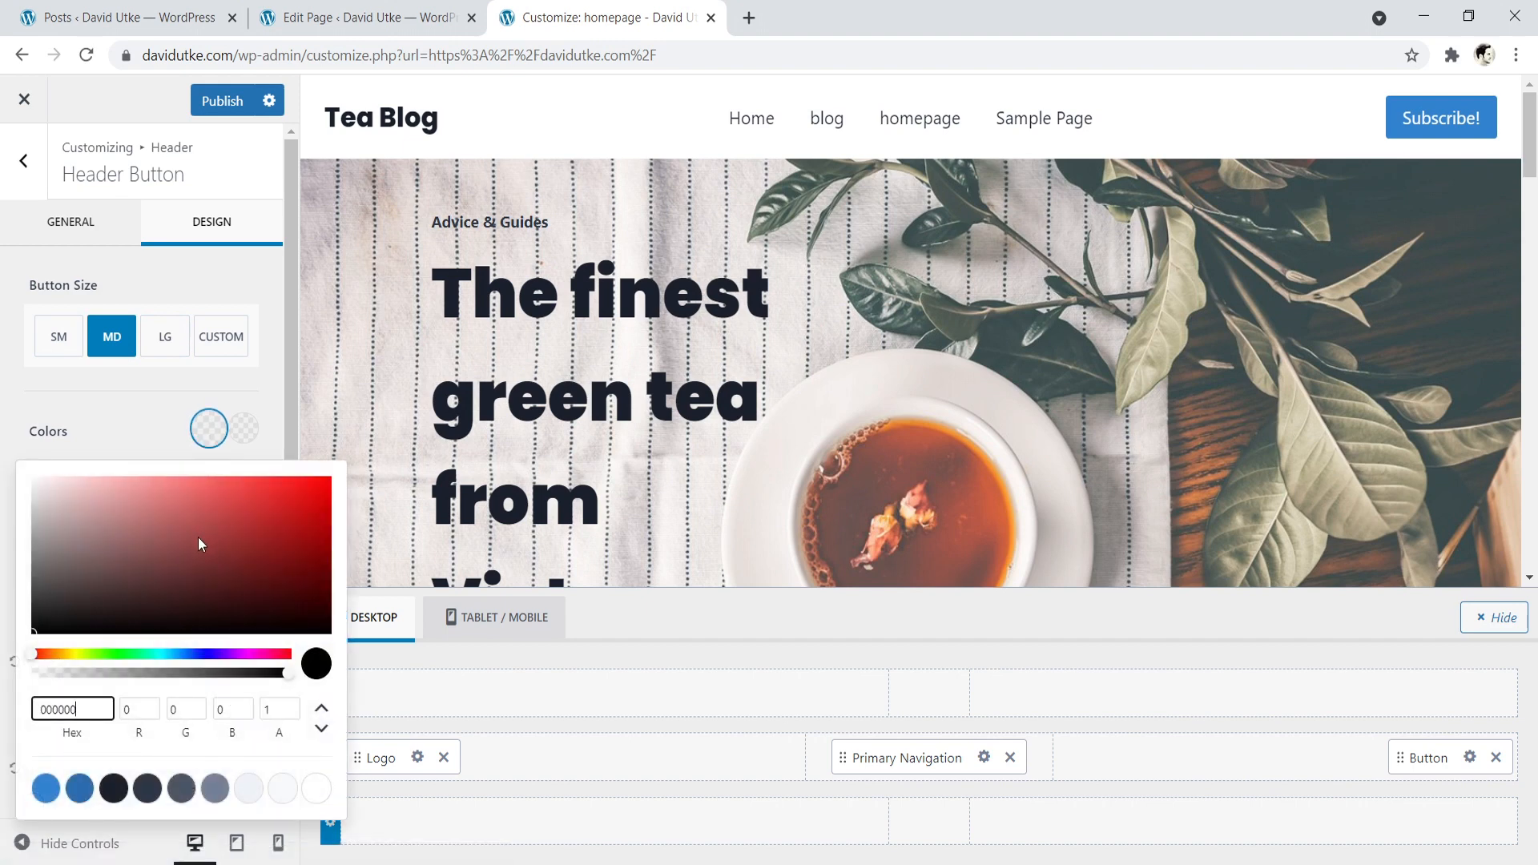
pyautogui.click(97, 453)
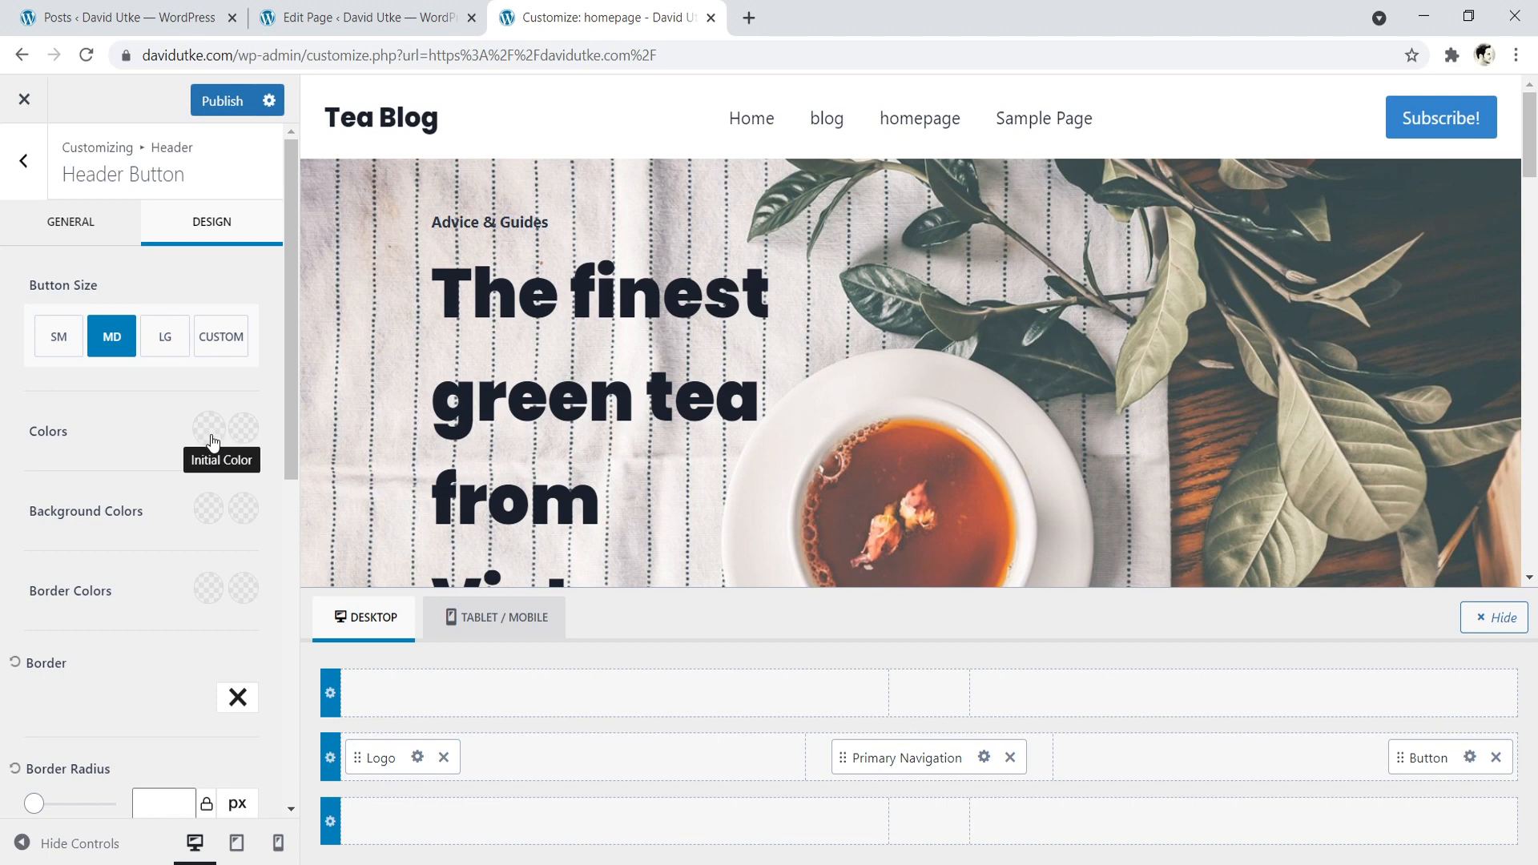
pyautogui.click(207, 508)
pyautogui.click(136, 312)
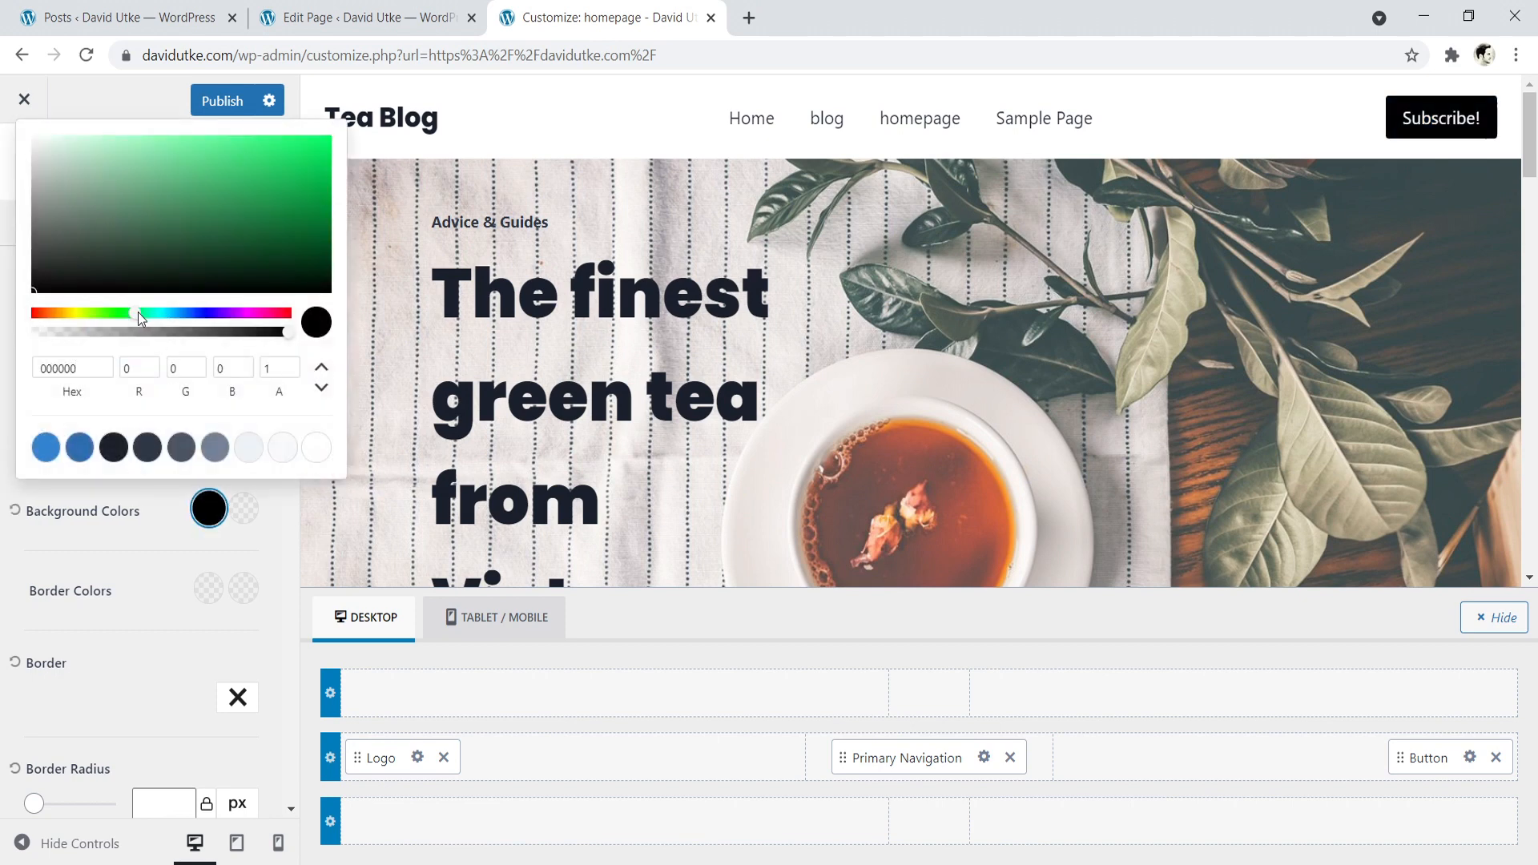
pyautogui.moveTo(186, 190); pyautogui.dragTo(301, 156)
pyautogui.click(161, 313)
pyautogui.click(165, 311)
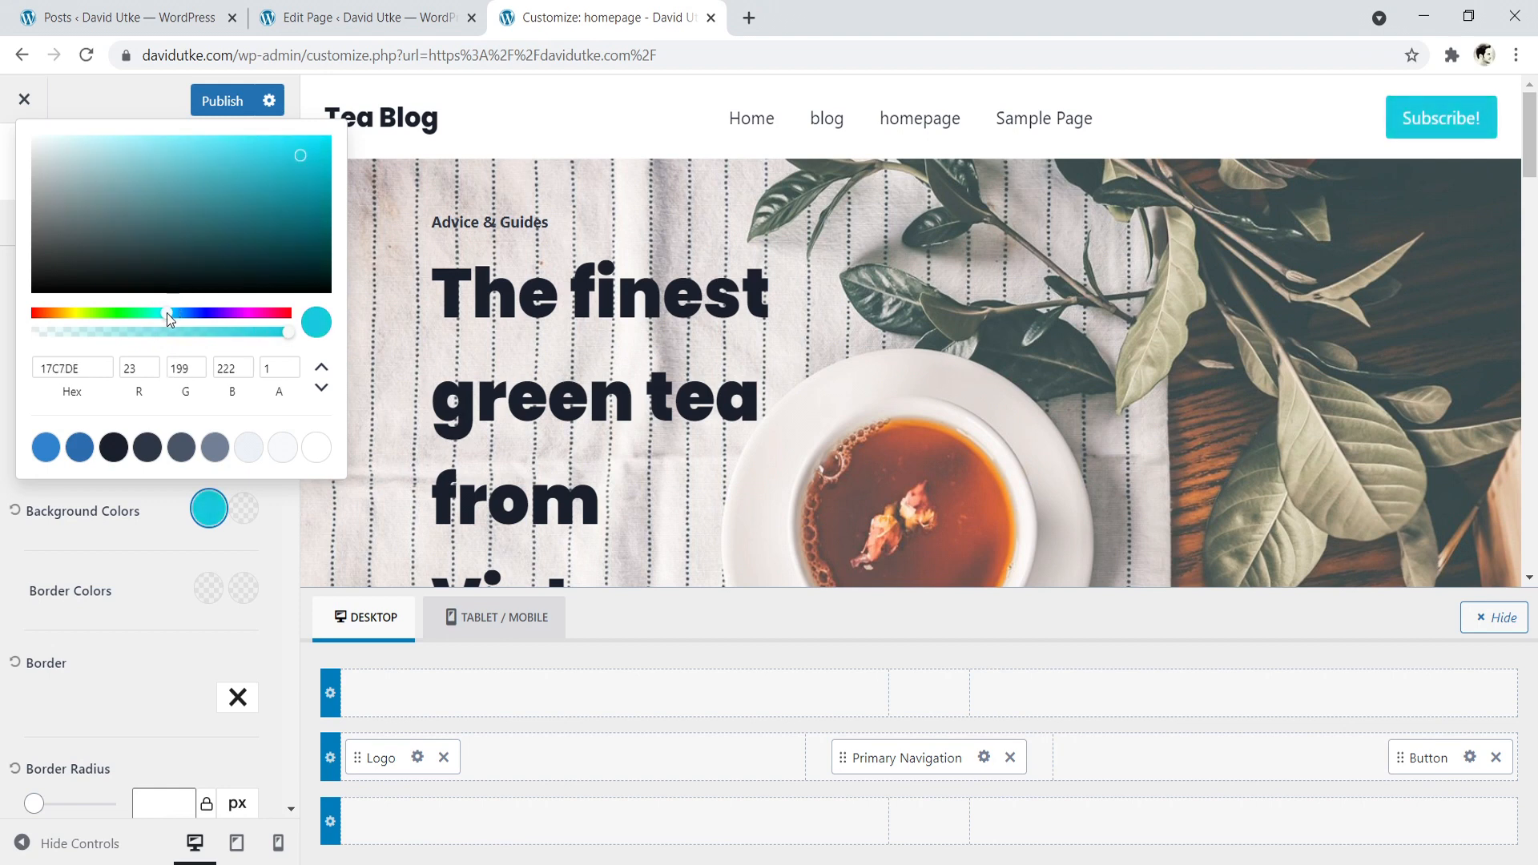
pyautogui.click(276, 527)
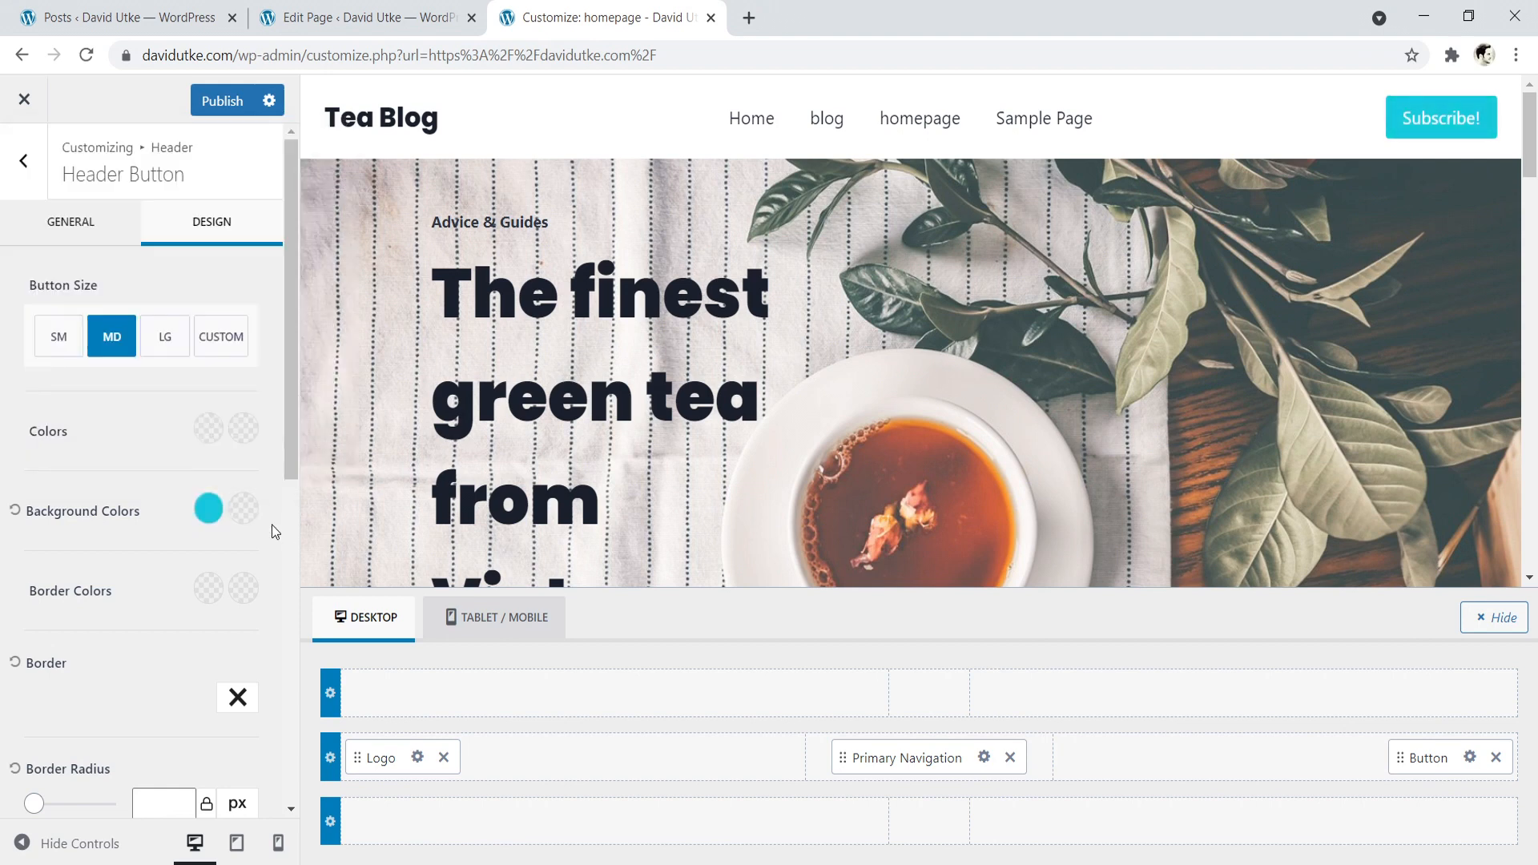
# - Set the header button's initial text colour to the dark palette colour 1A202C
pyautogui.click(210, 427)
pyautogui.click(117, 796)
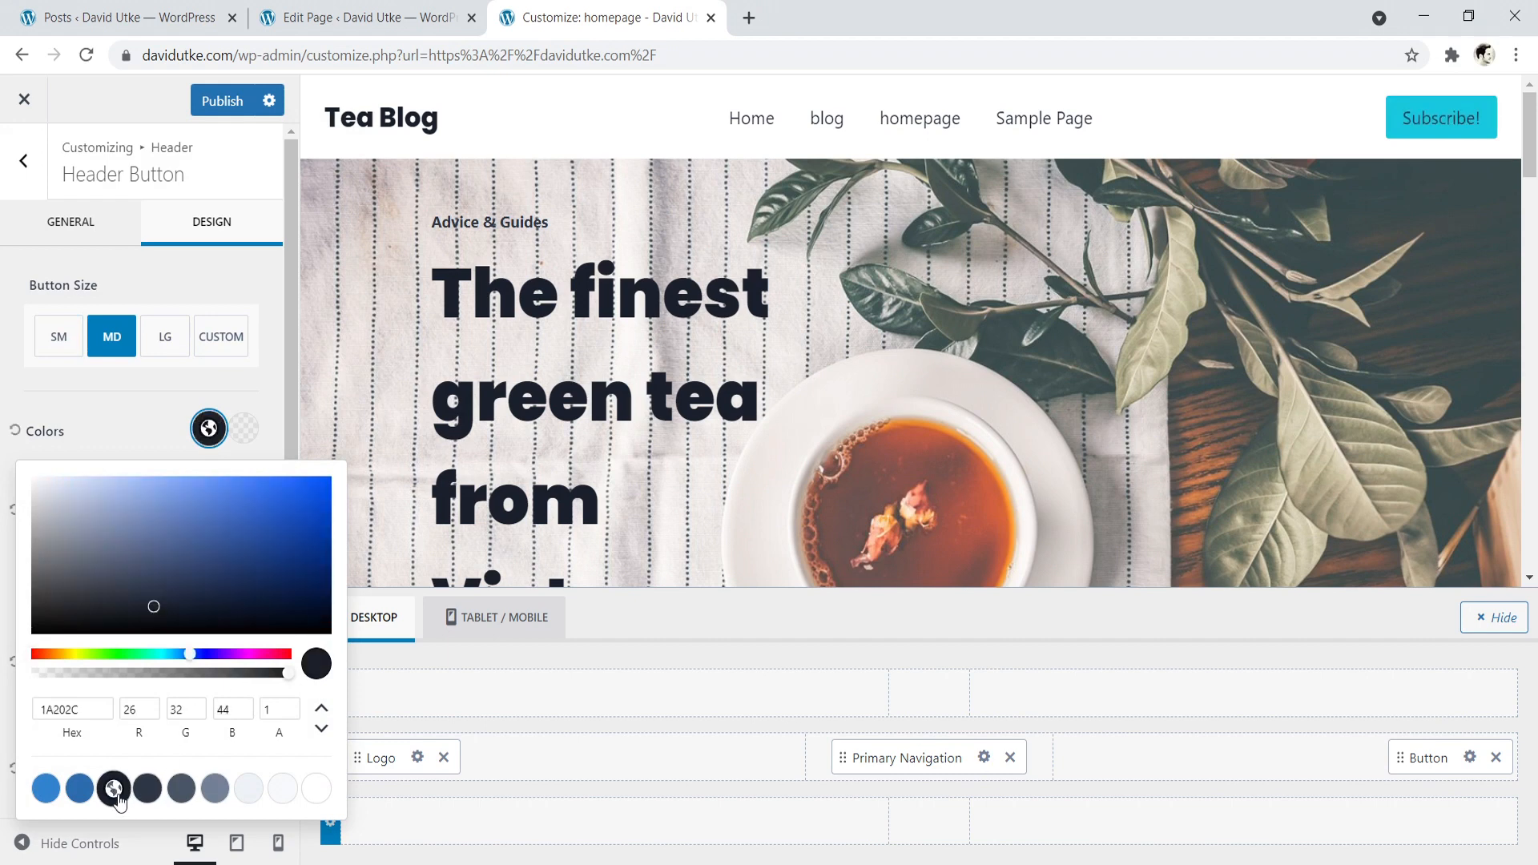
pyautogui.click(3, 713)
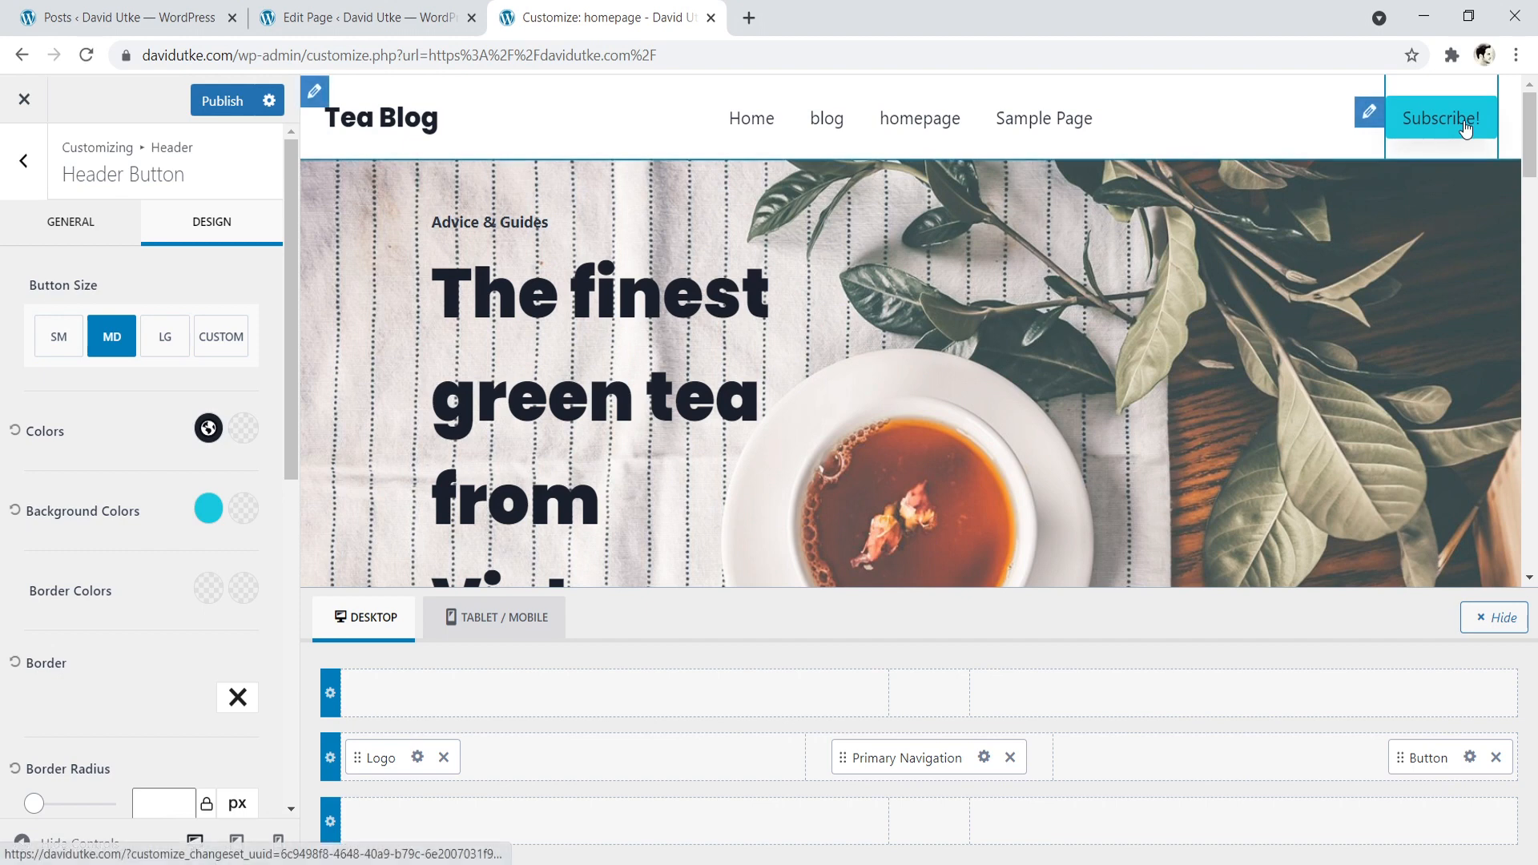
# - Review the header button's remaining design settings, including border, radius, font, shadows and margin
pyautogui.scroll(-1, 224, 505)
pyautogui.scroll(1, 216, 506)
pyautogui.scroll(-4, 126, 506)
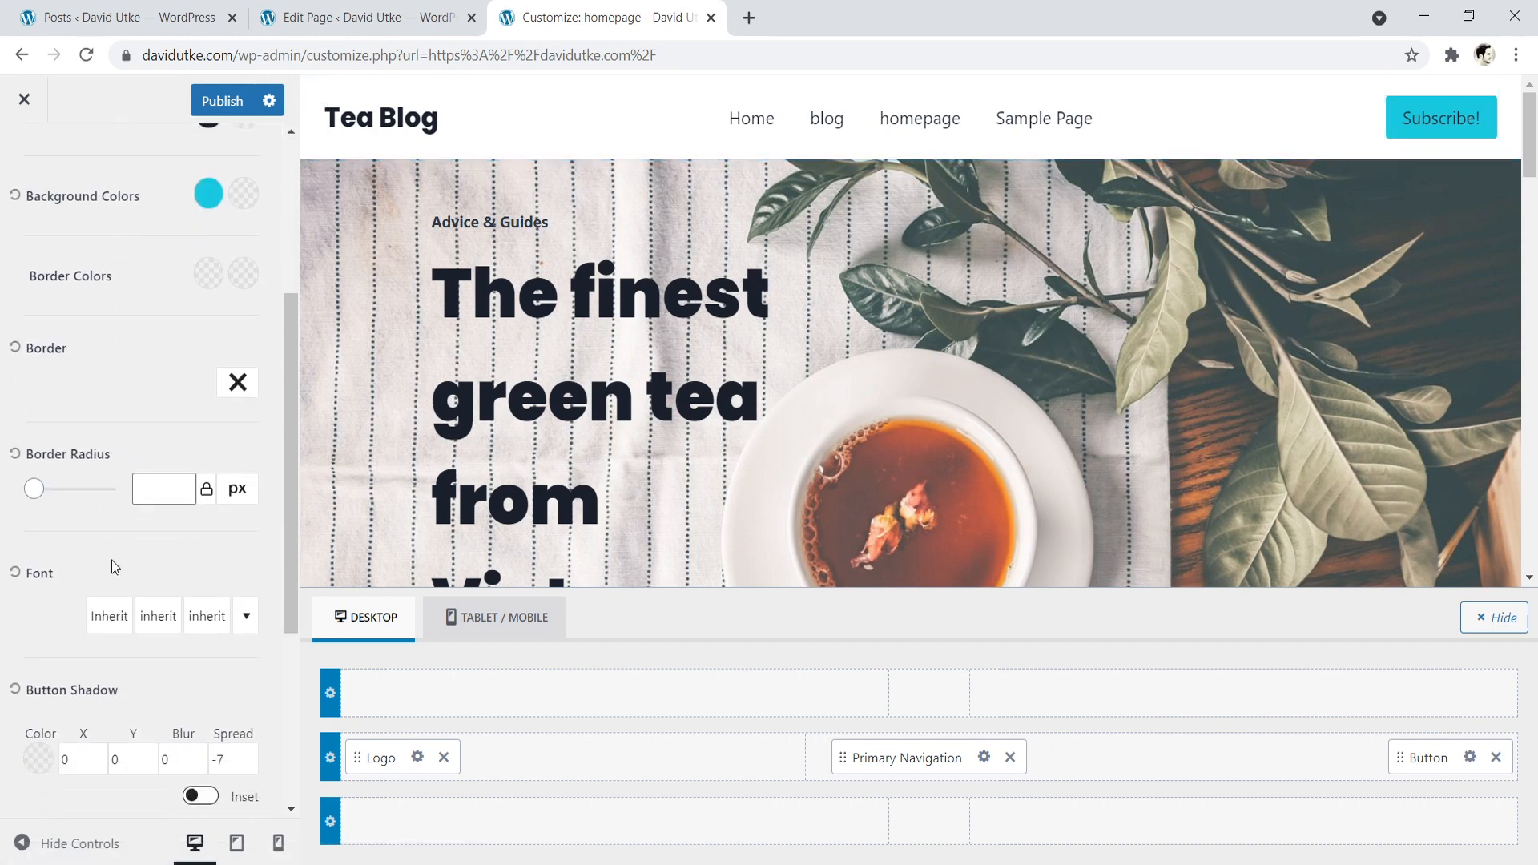
pyautogui.scroll(-1, 24, 513)
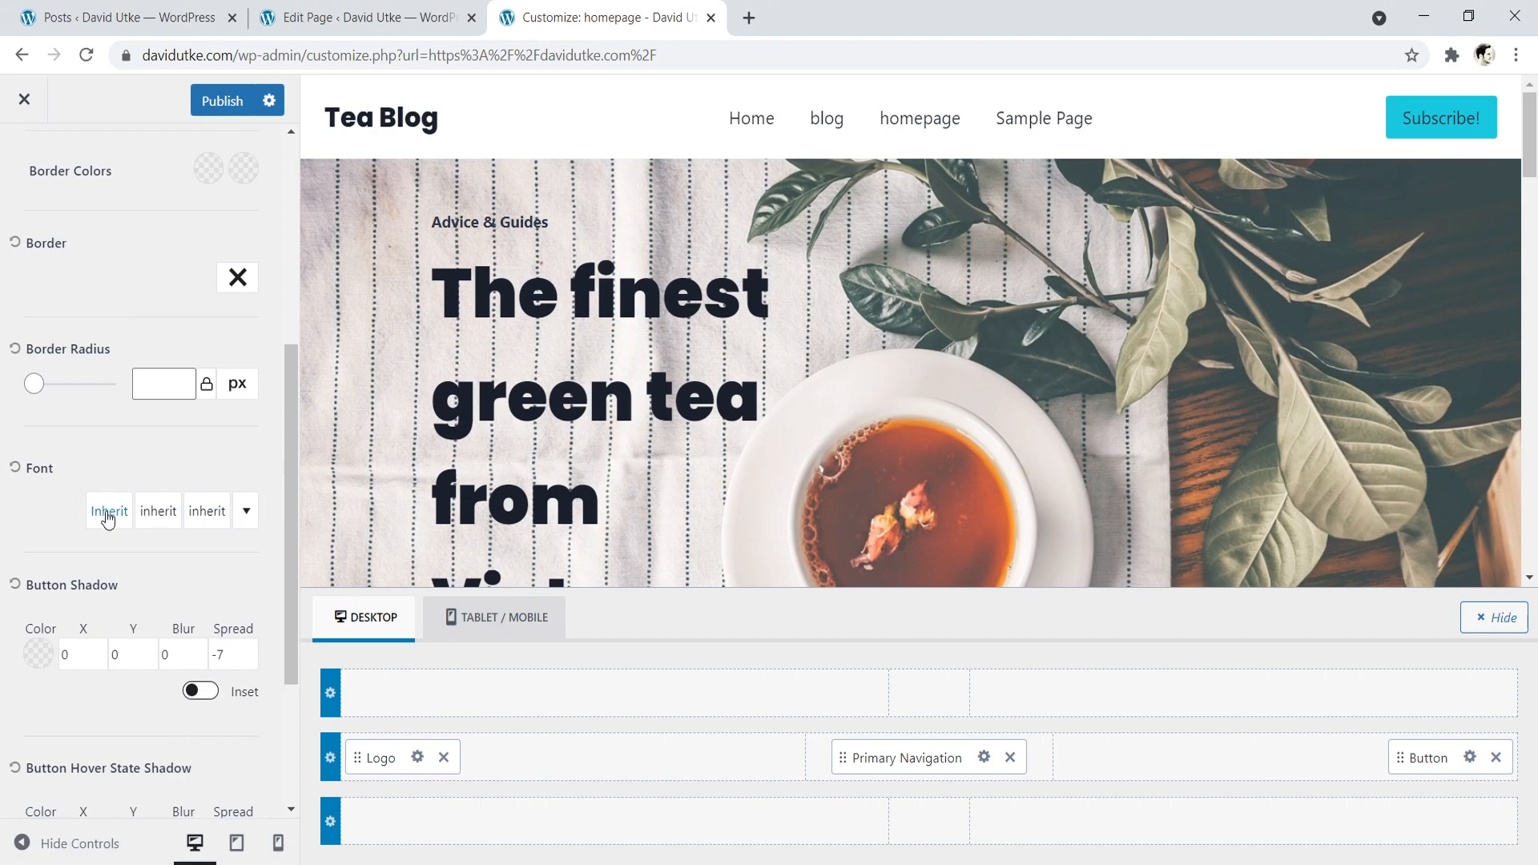
pyautogui.scroll(-2, 214, 539)
pyautogui.scroll(-1, 214, 538)
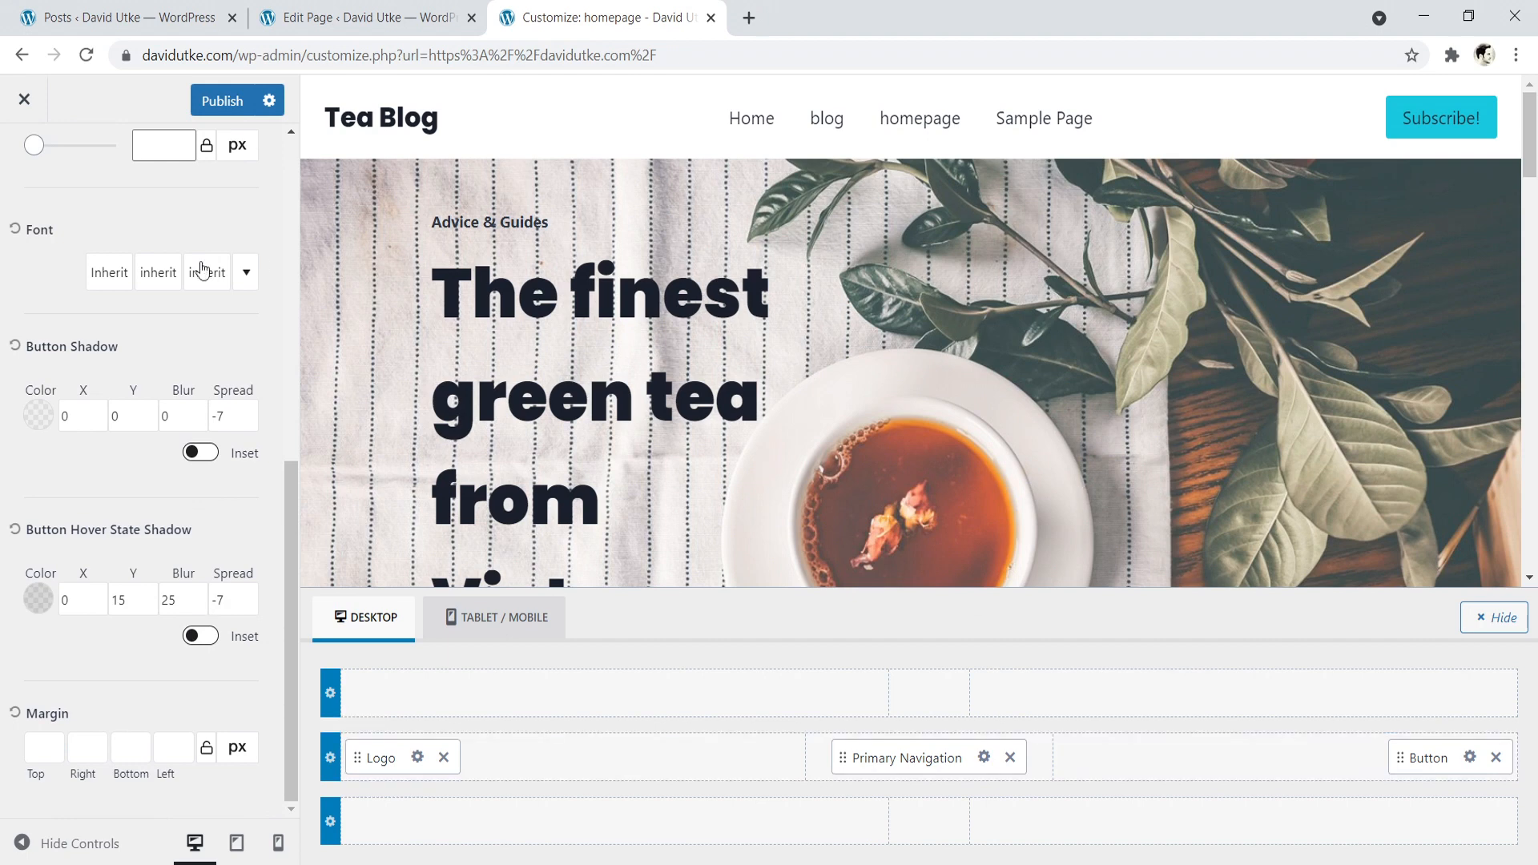
pyautogui.scroll(8, 102, 468)
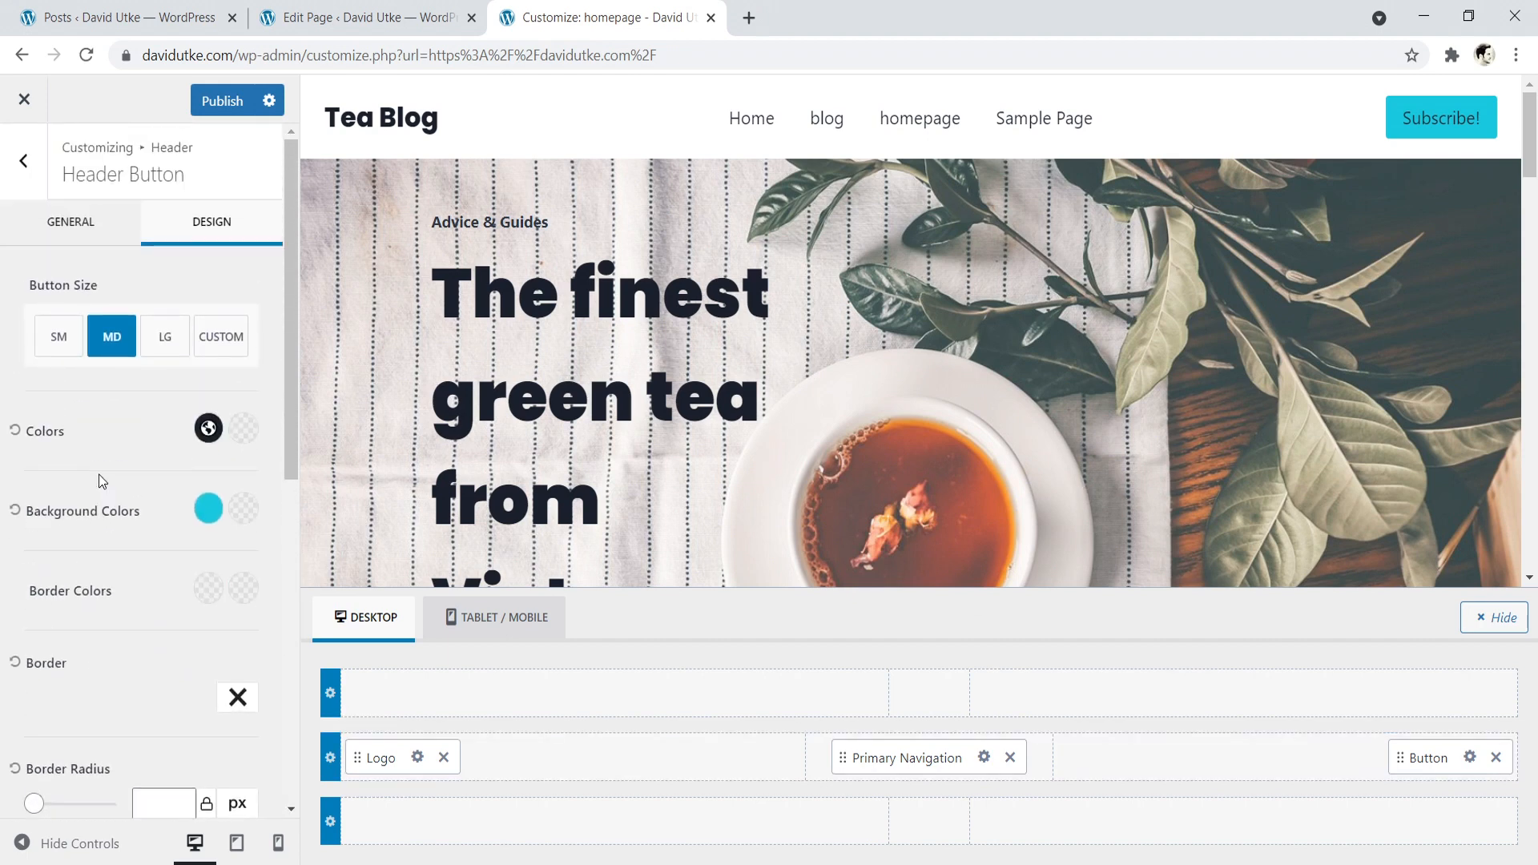
# - Set the header button's URL to the website's own https address in its general settings
pyautogui.click(46, 217)
pyautogui.click(62, 425)
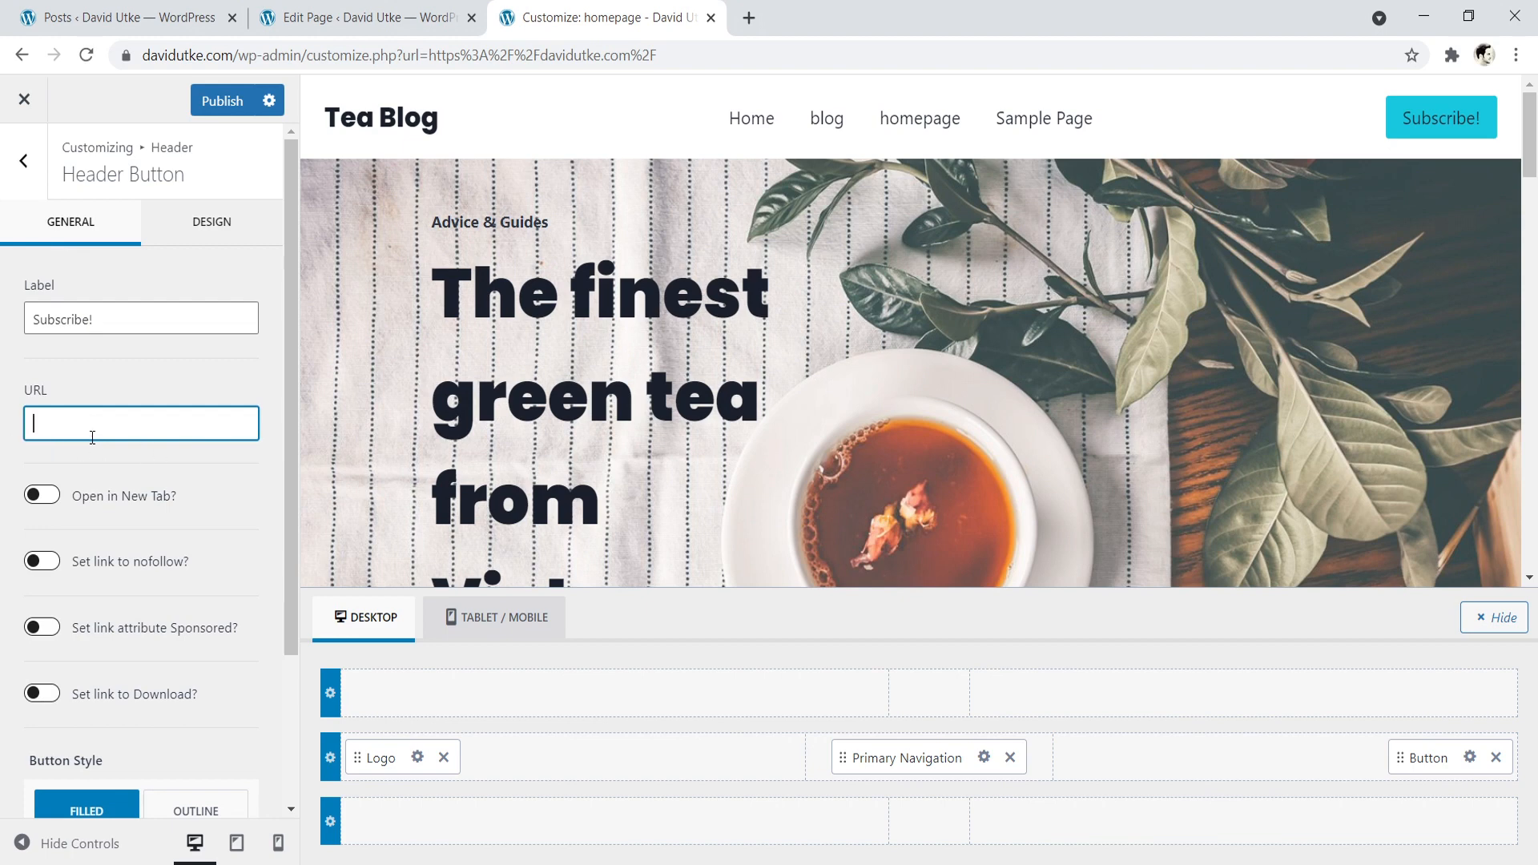
pyautogui.write('https://david')
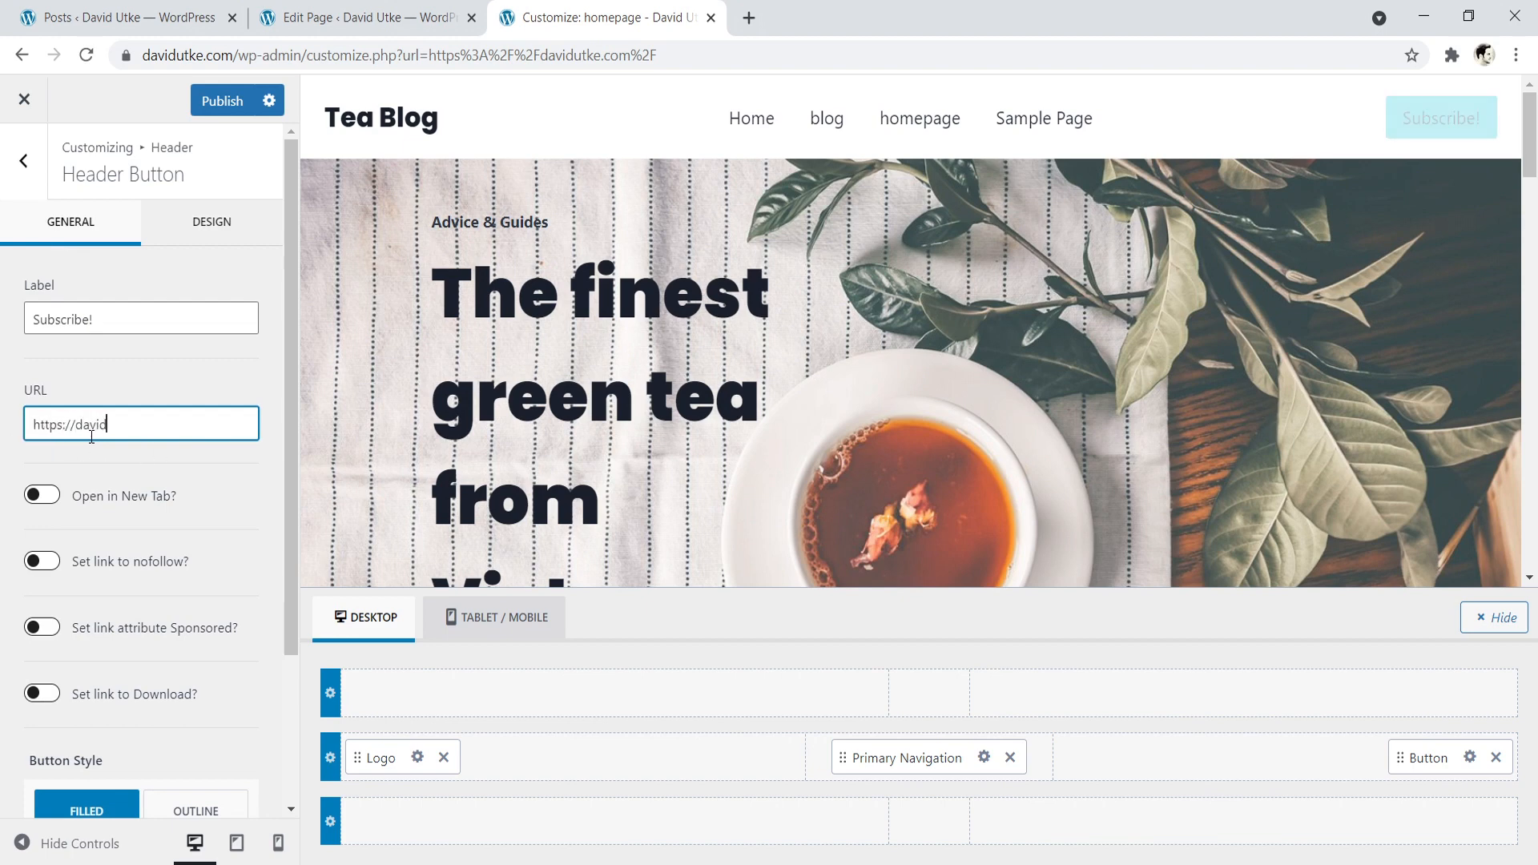
pyautogui.write('utke.com')
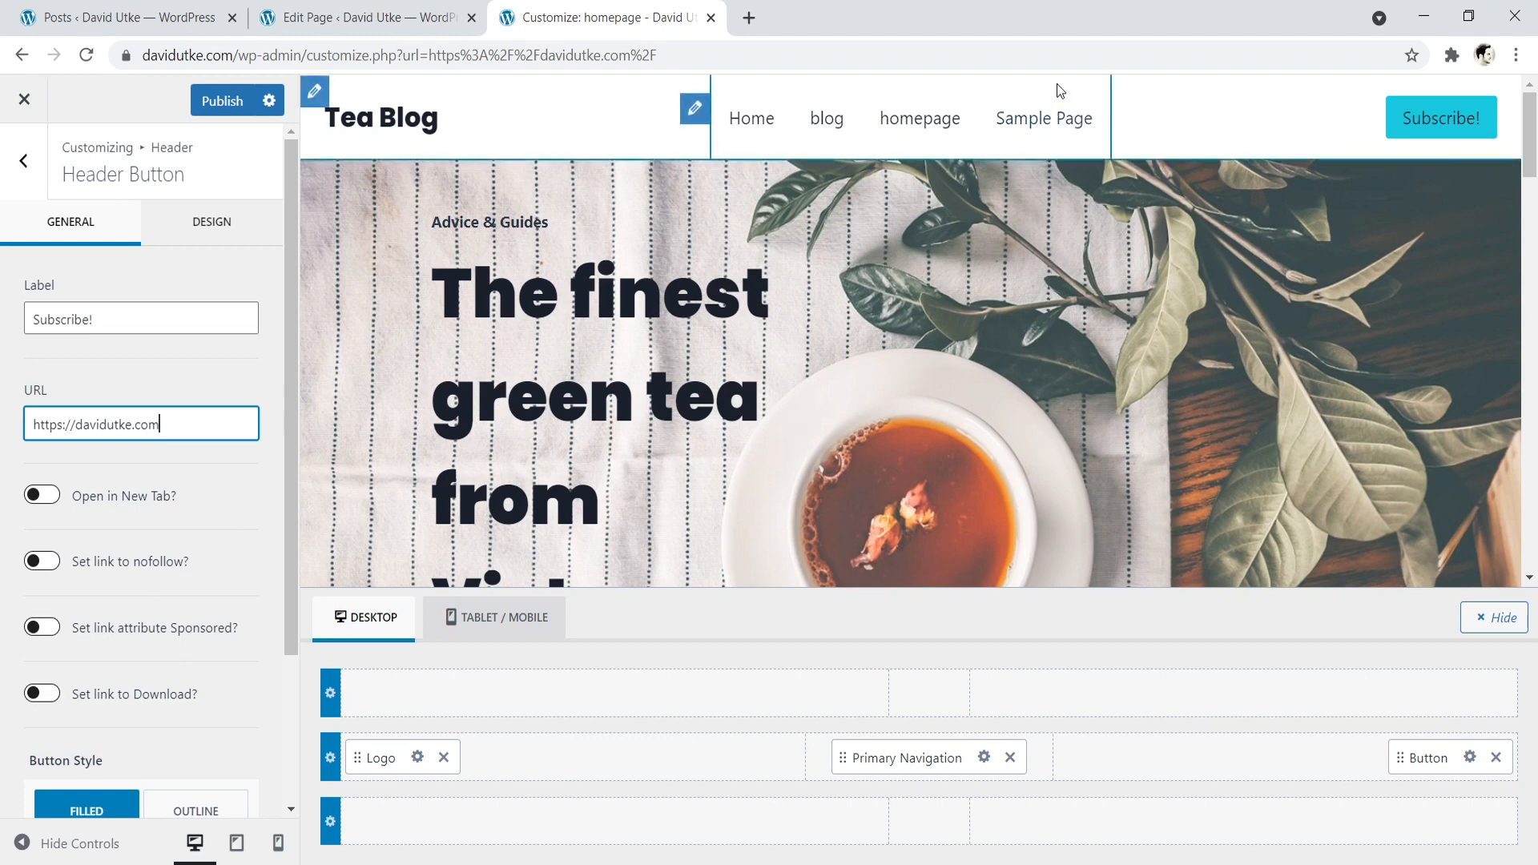
# - Publish the header changes and exit the Customizer to the live homepage
pyautogui.click(215, 100)
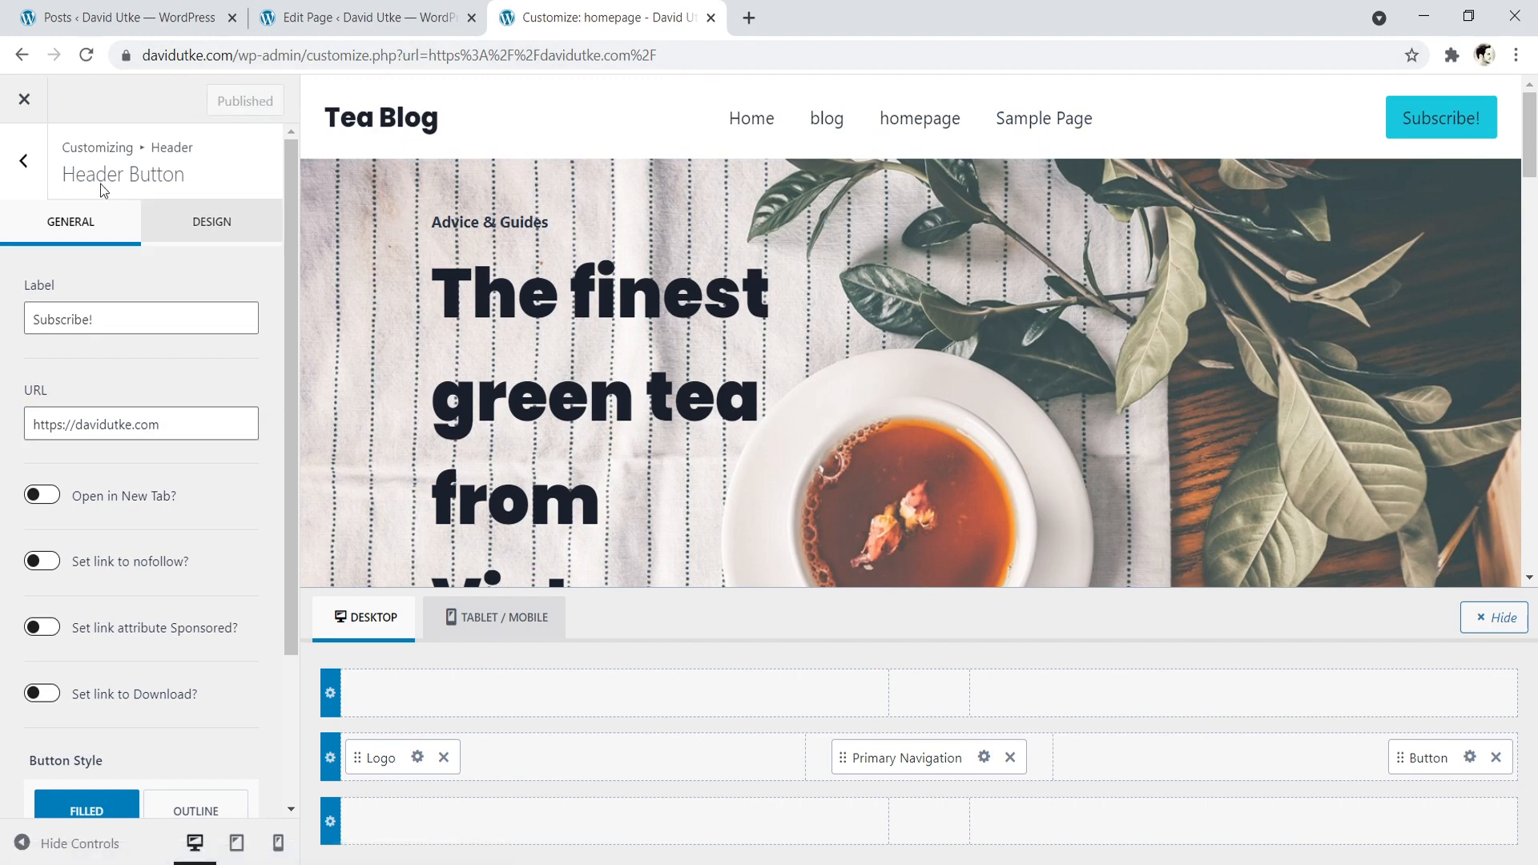
pyautogui.click(24, 100)
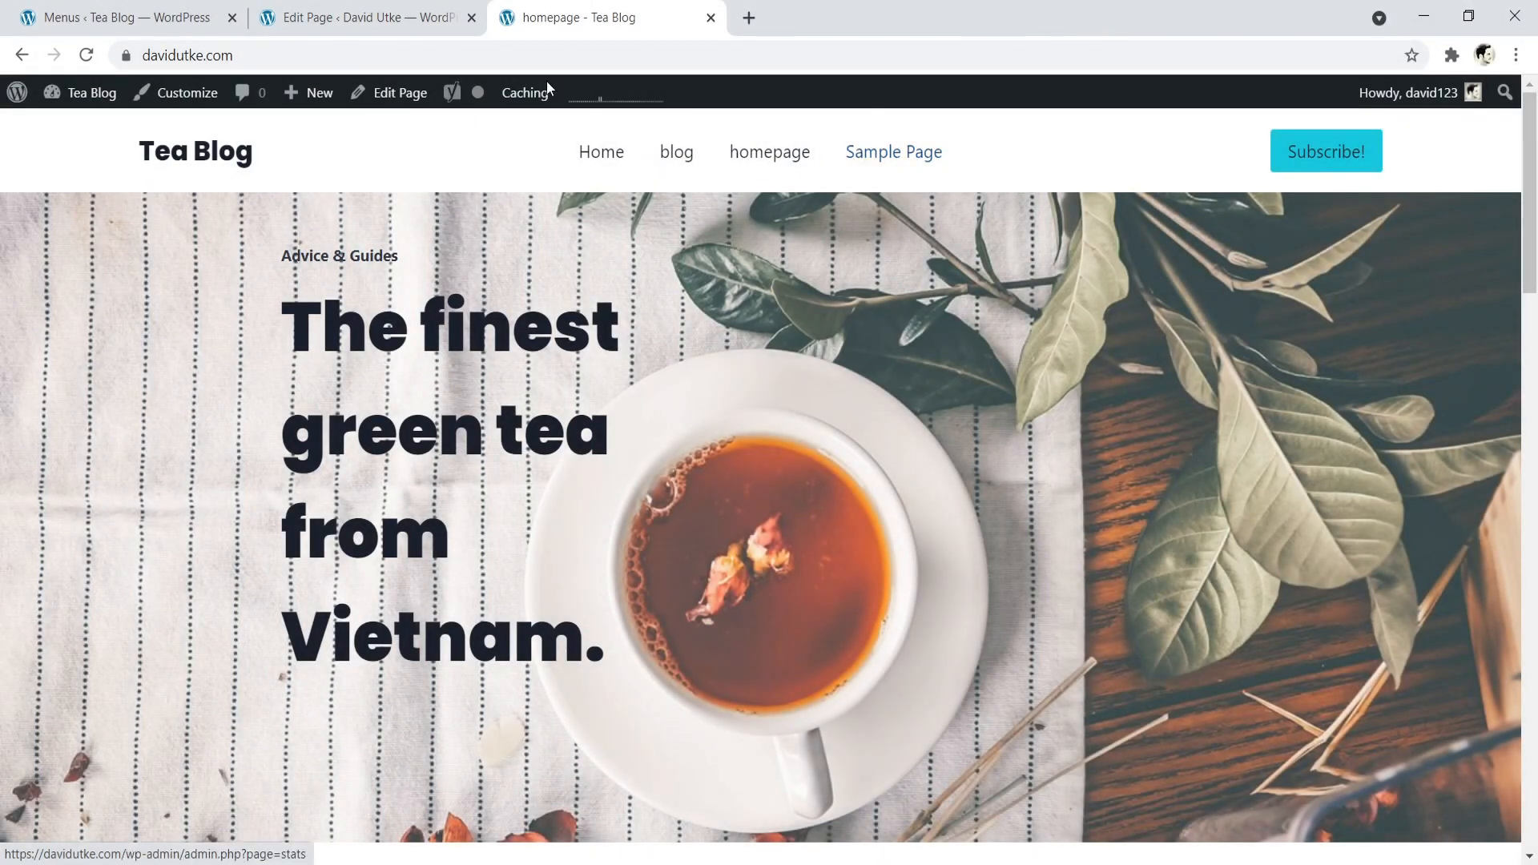
# - Create a menu named "Main Menu" assigned to the Primary display location, checking the live header's navigation before saving
pyautogui.click(112, 16)
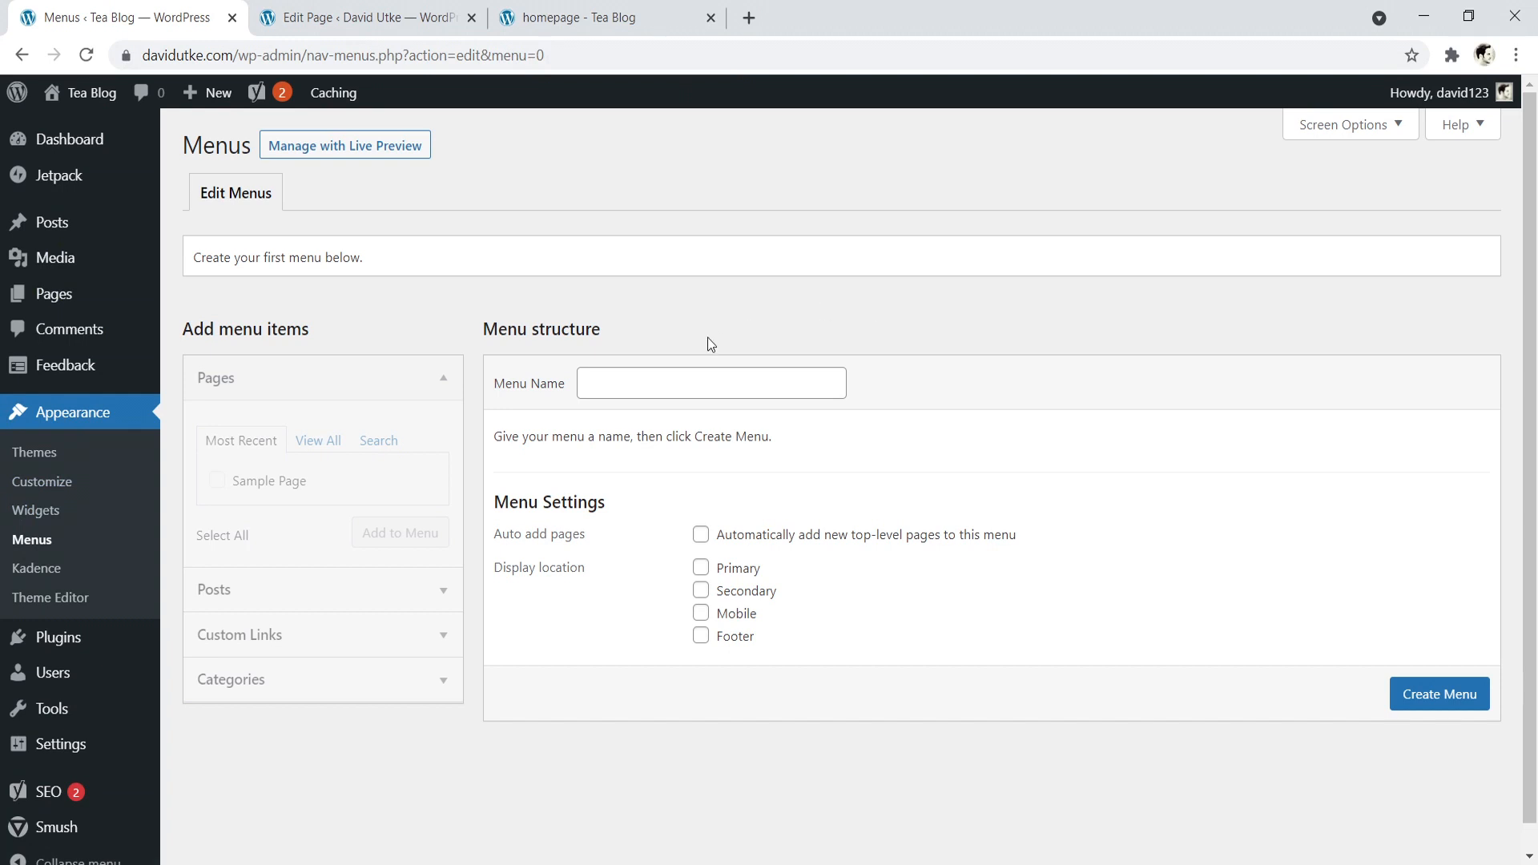
pyautogui.click(660, 374)
pyautogui.write('M')
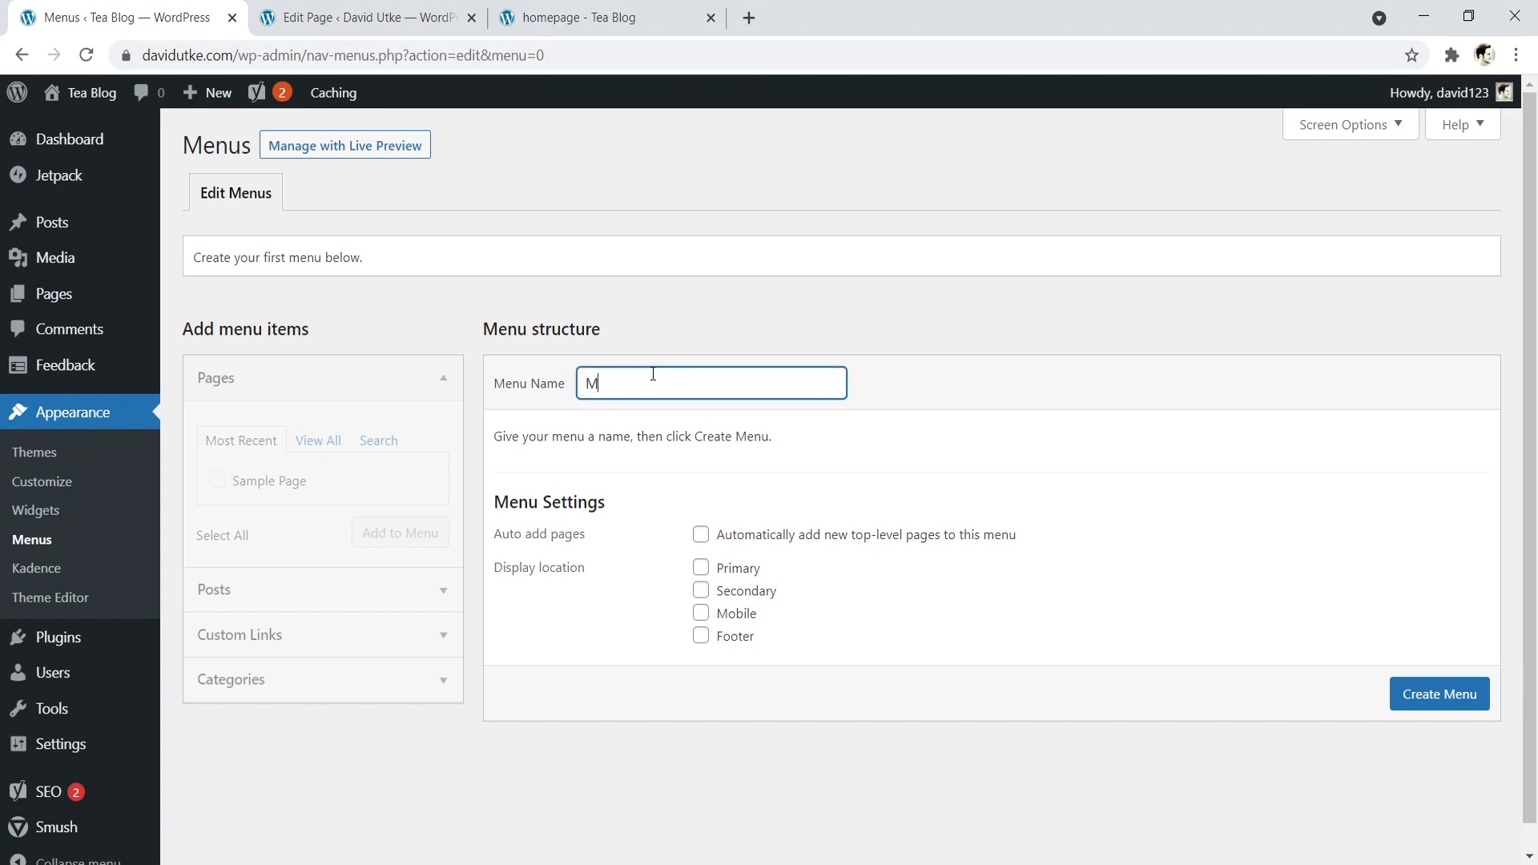
pyautogui.write('ain Menu')
pyautogui.click(627, 29)
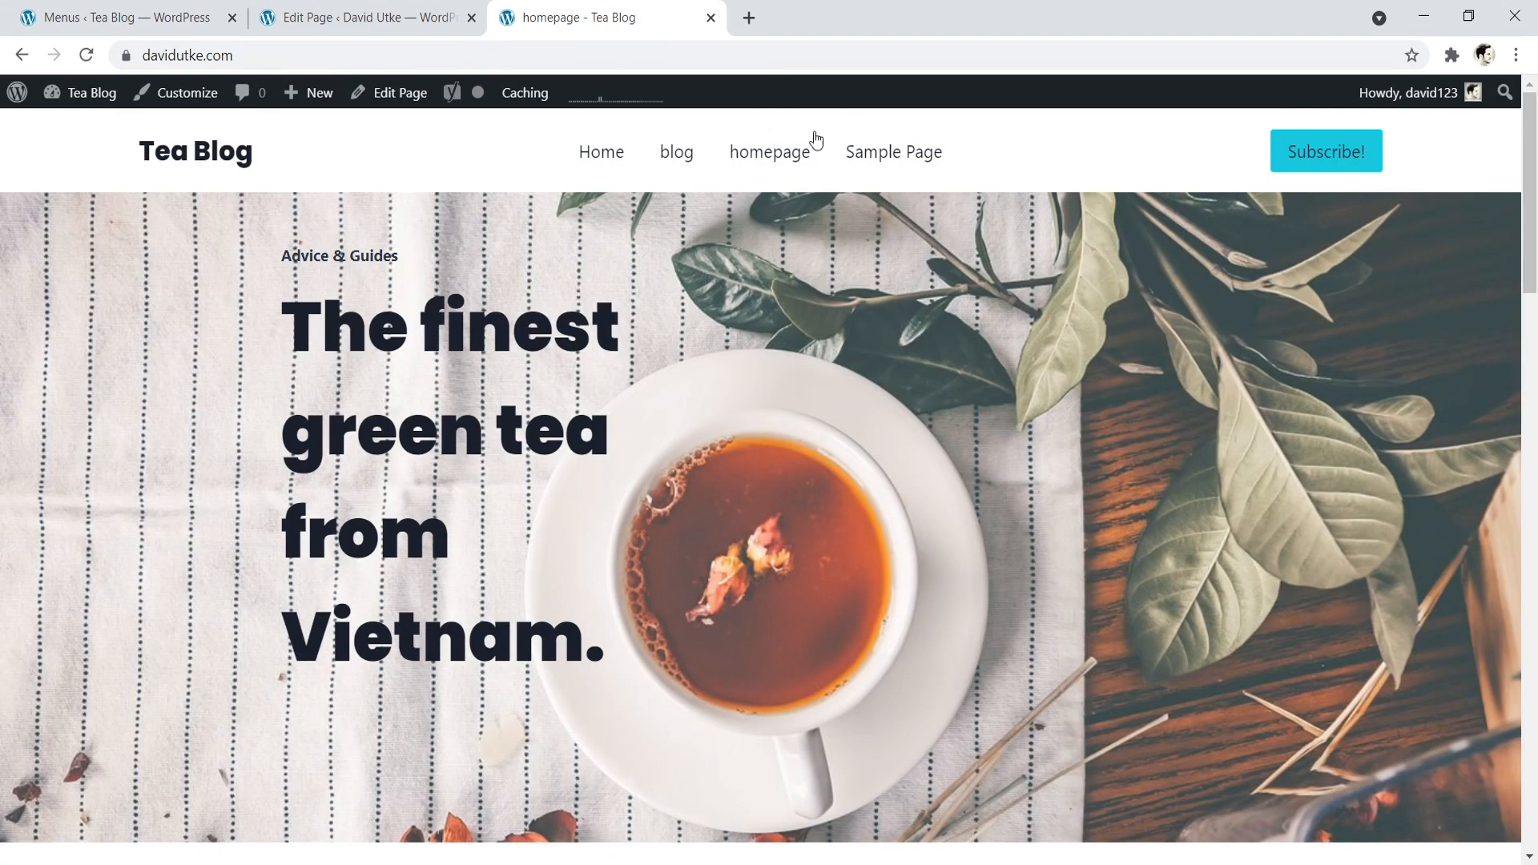
pyautogui.click(128, 17)
pyautogui.click(701, 569)
pyautogui.click(1480, 700)
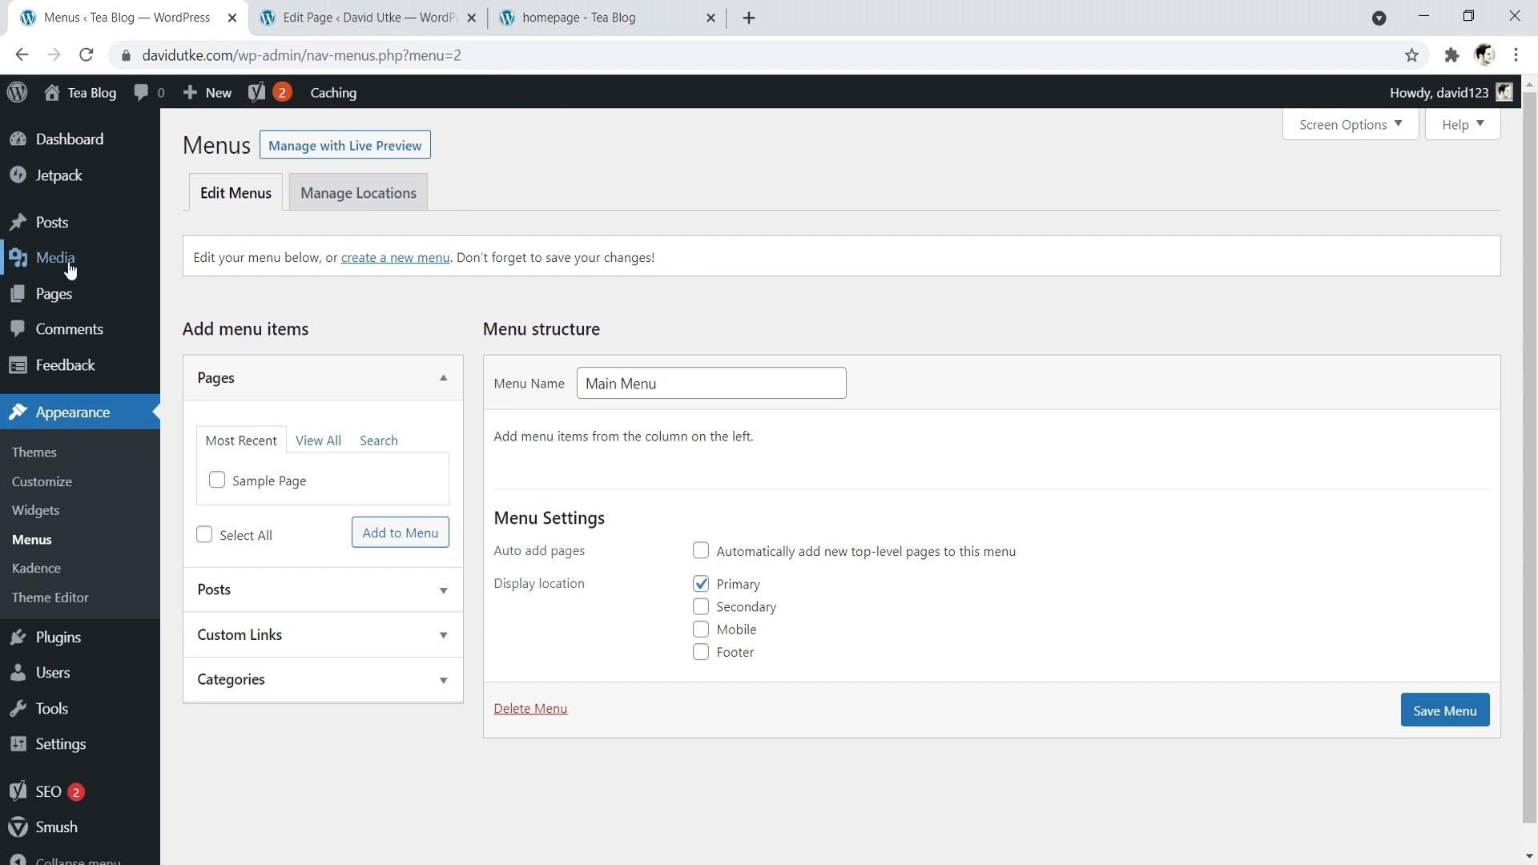
# - Move the Sample Page to the trash from the list of pages and start a new page
pyautogui.click(54, 298)
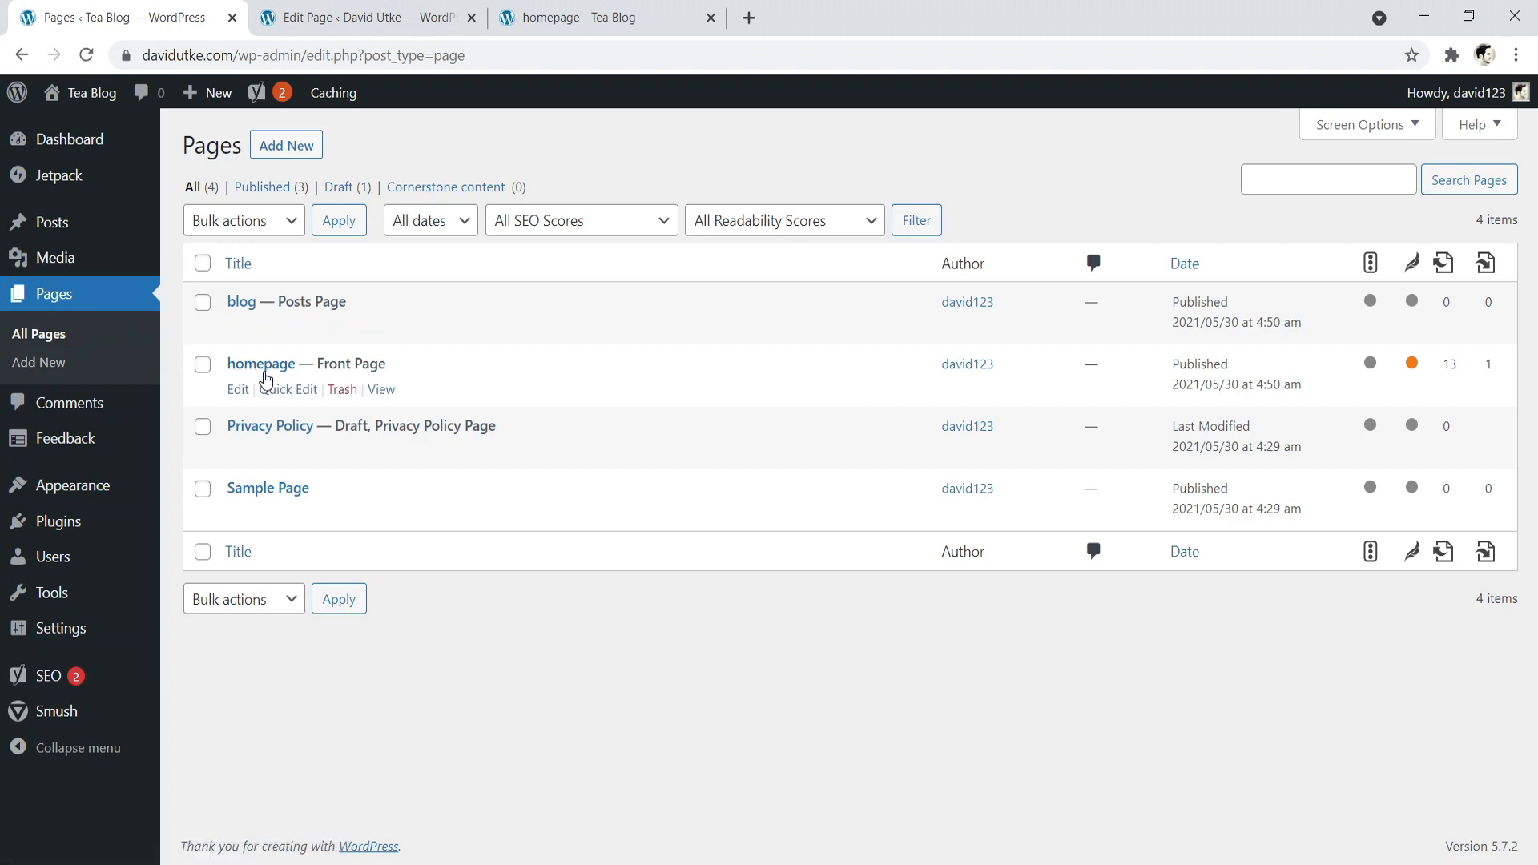
pyautogui.click(356, 518)
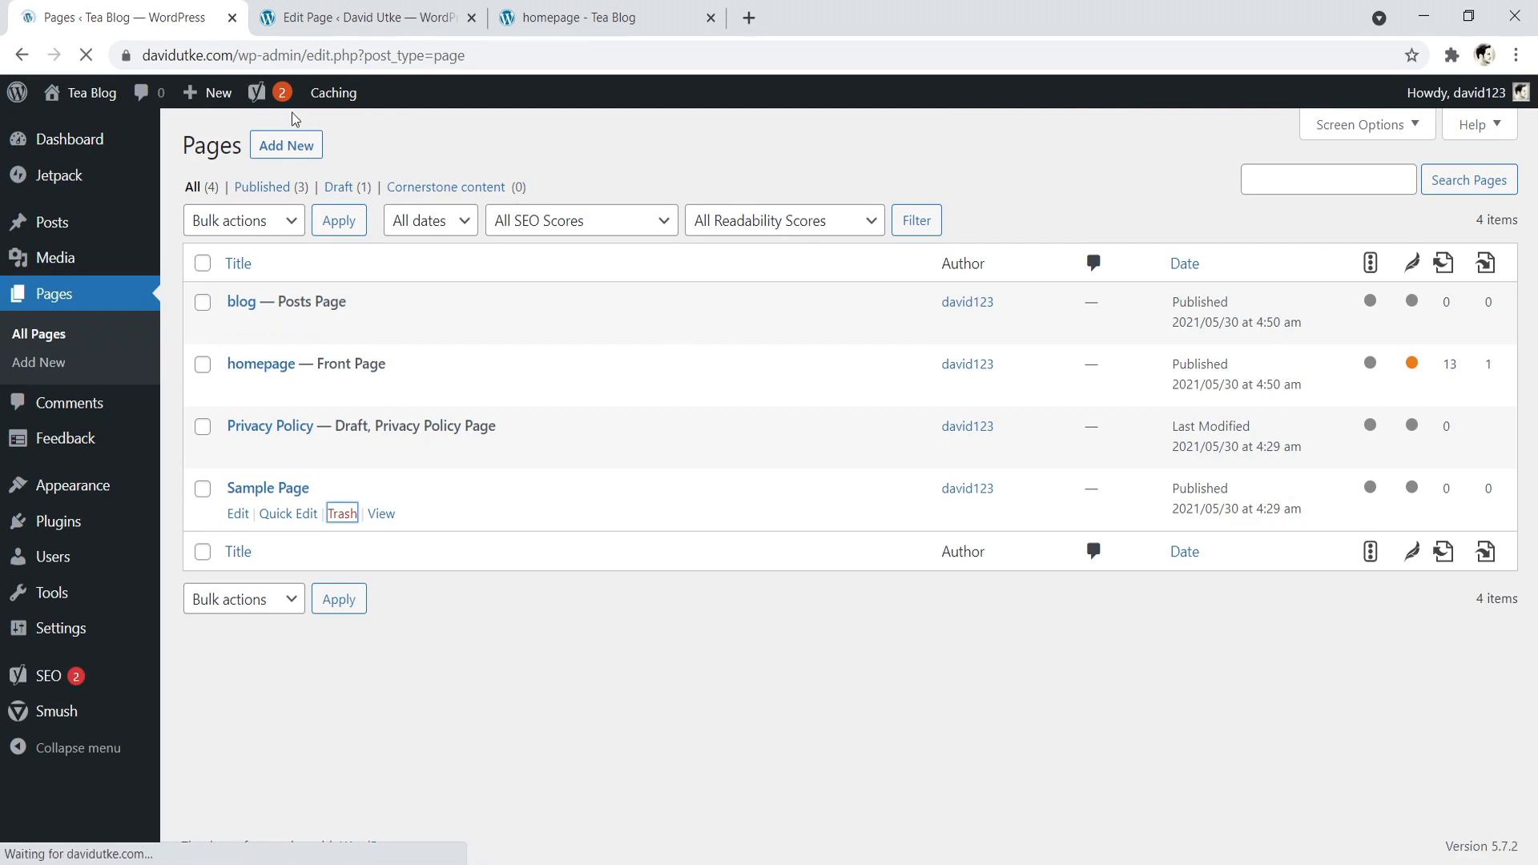
pyautogui.click(309, 157)
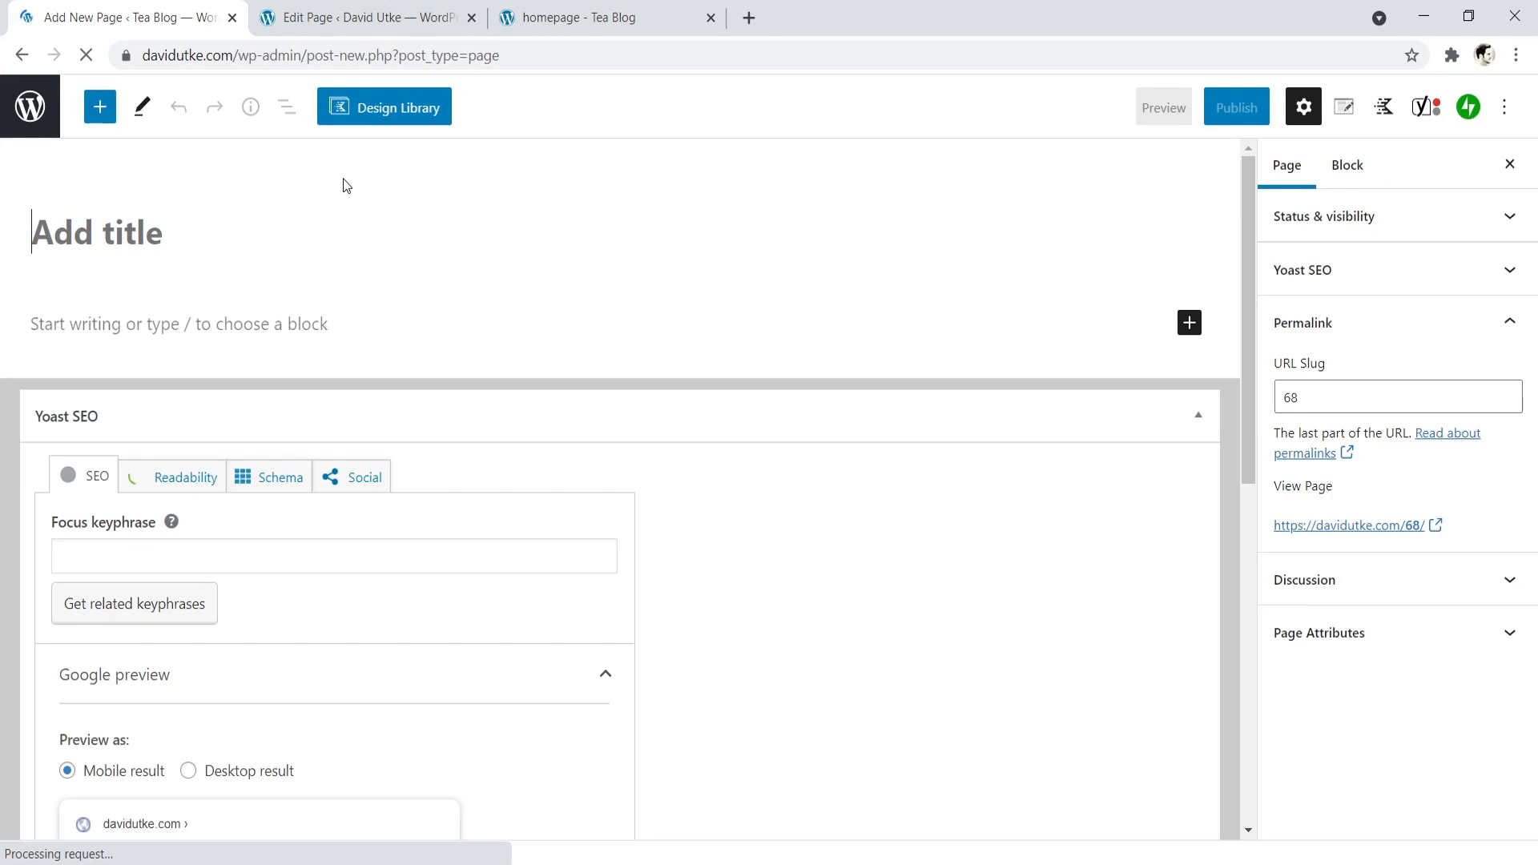
# - Title the new page "About", publish it and return to the list of pages
pyautogui.write('About')
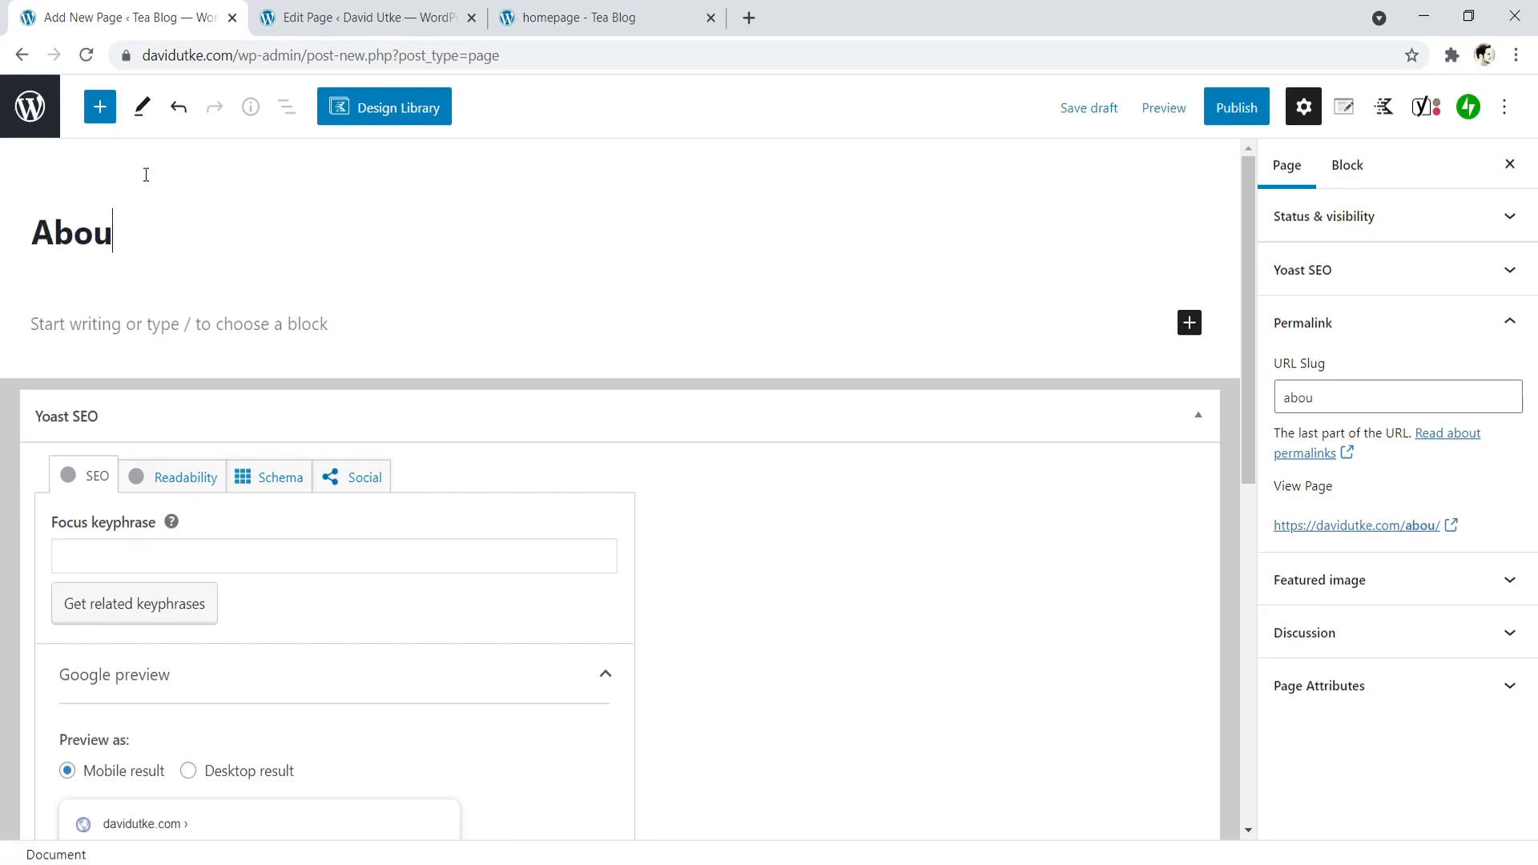
pyautogui.click(1241, 109)
pyautogui.click(1320, 112)
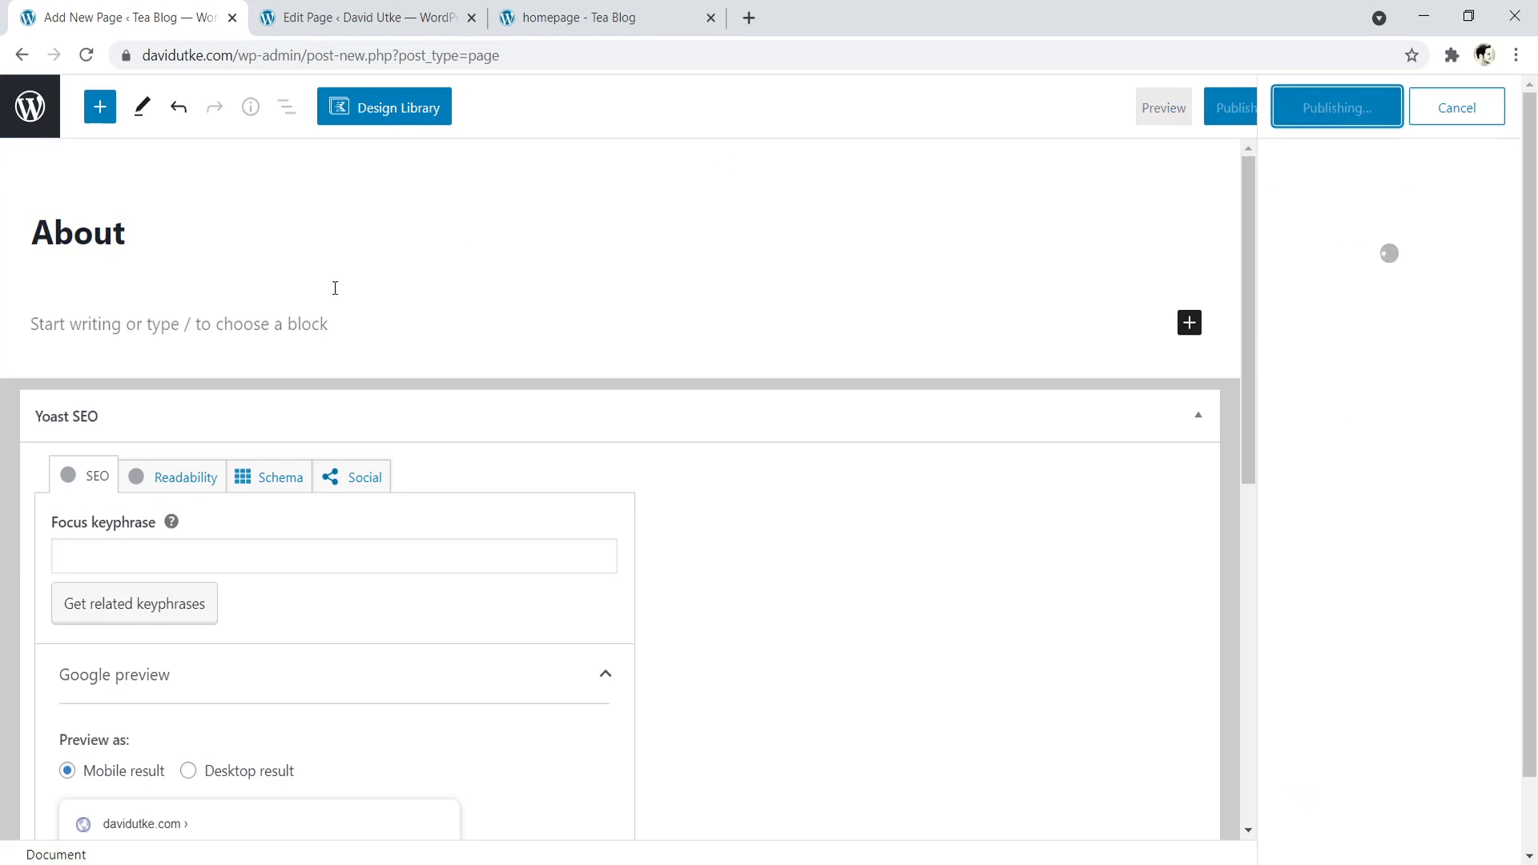
pyautogui.click(26, 116)
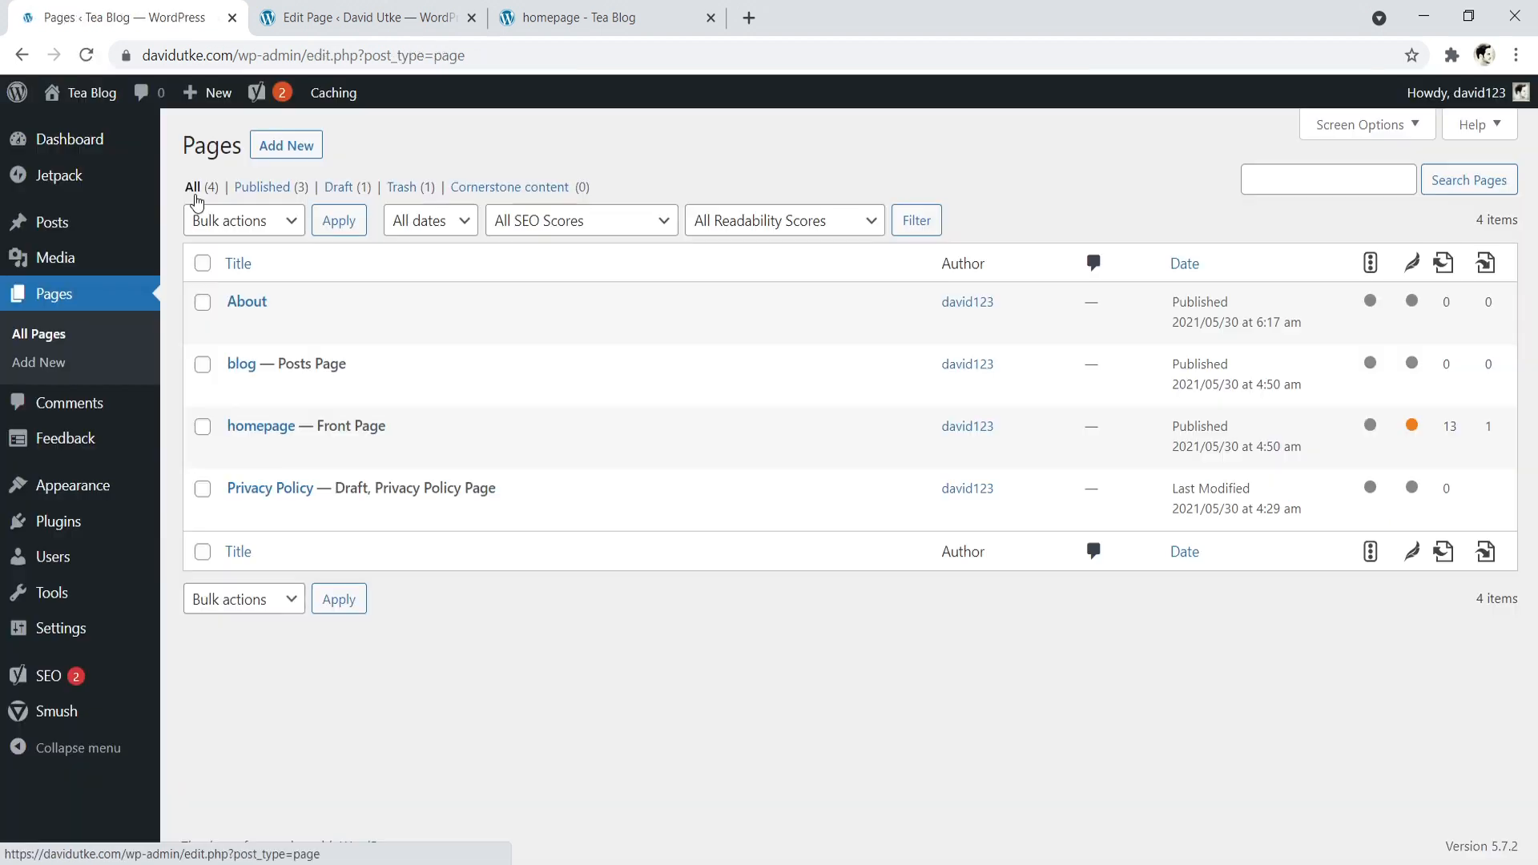
# - Create and publish another page titled "Contact", and leave the editor for the list of pages
pyautogui.click(277, 154)
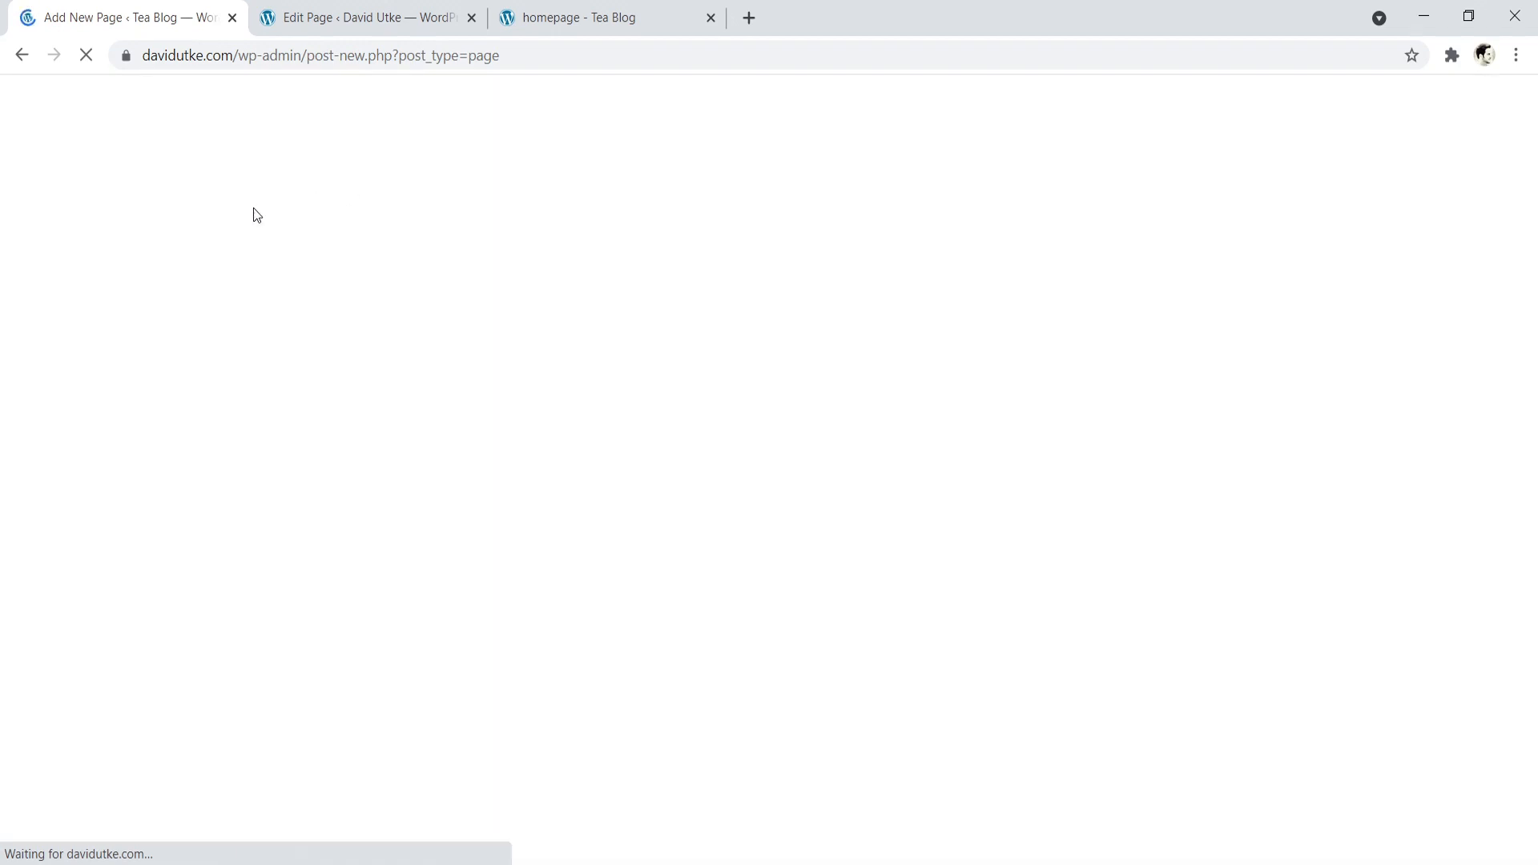
pyautogui.write('c')
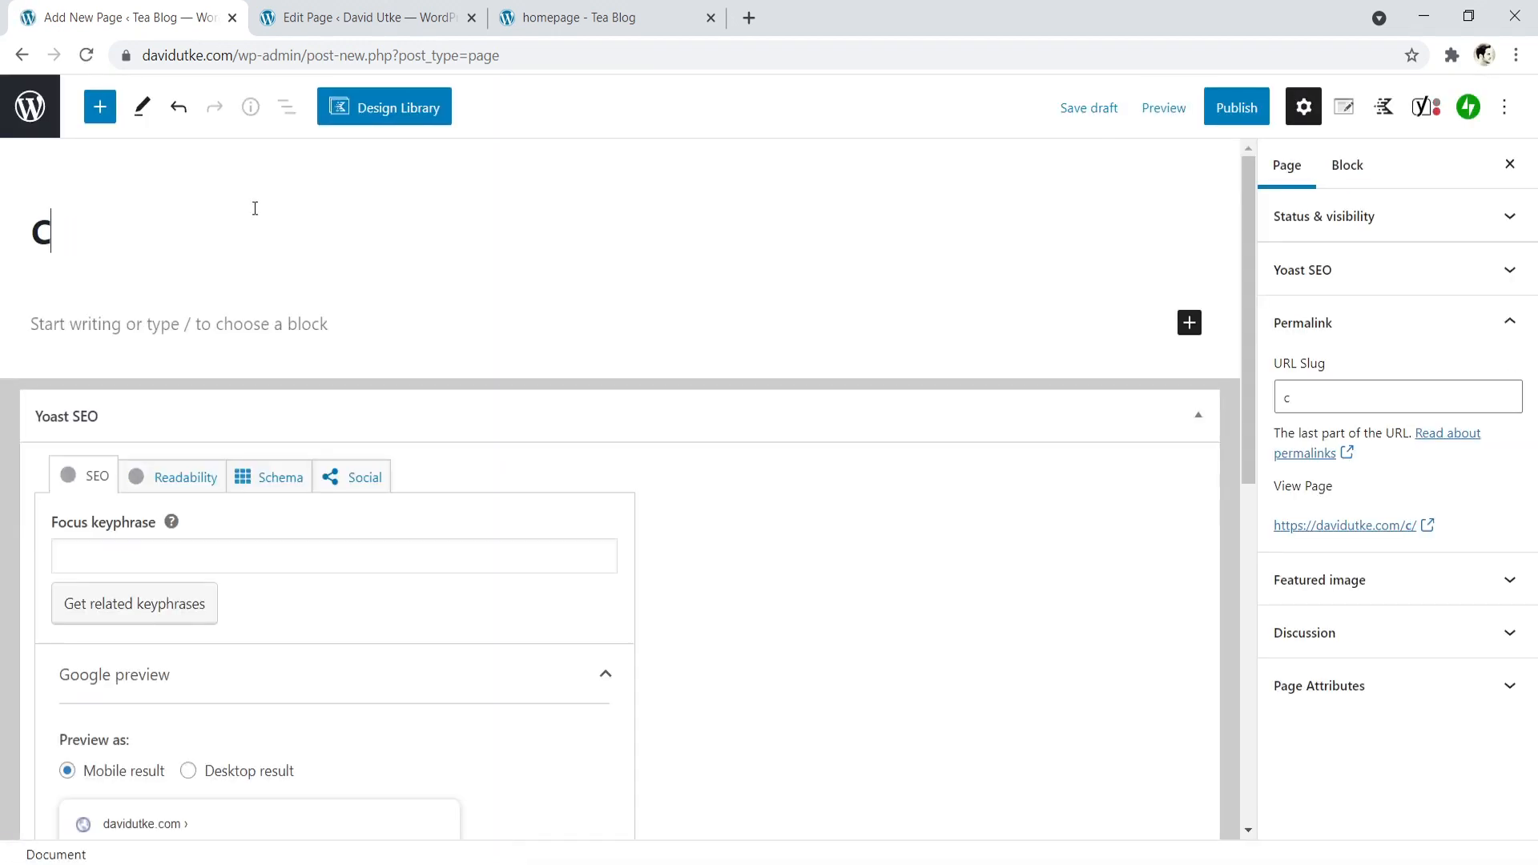
pyautogui.write('ontact')
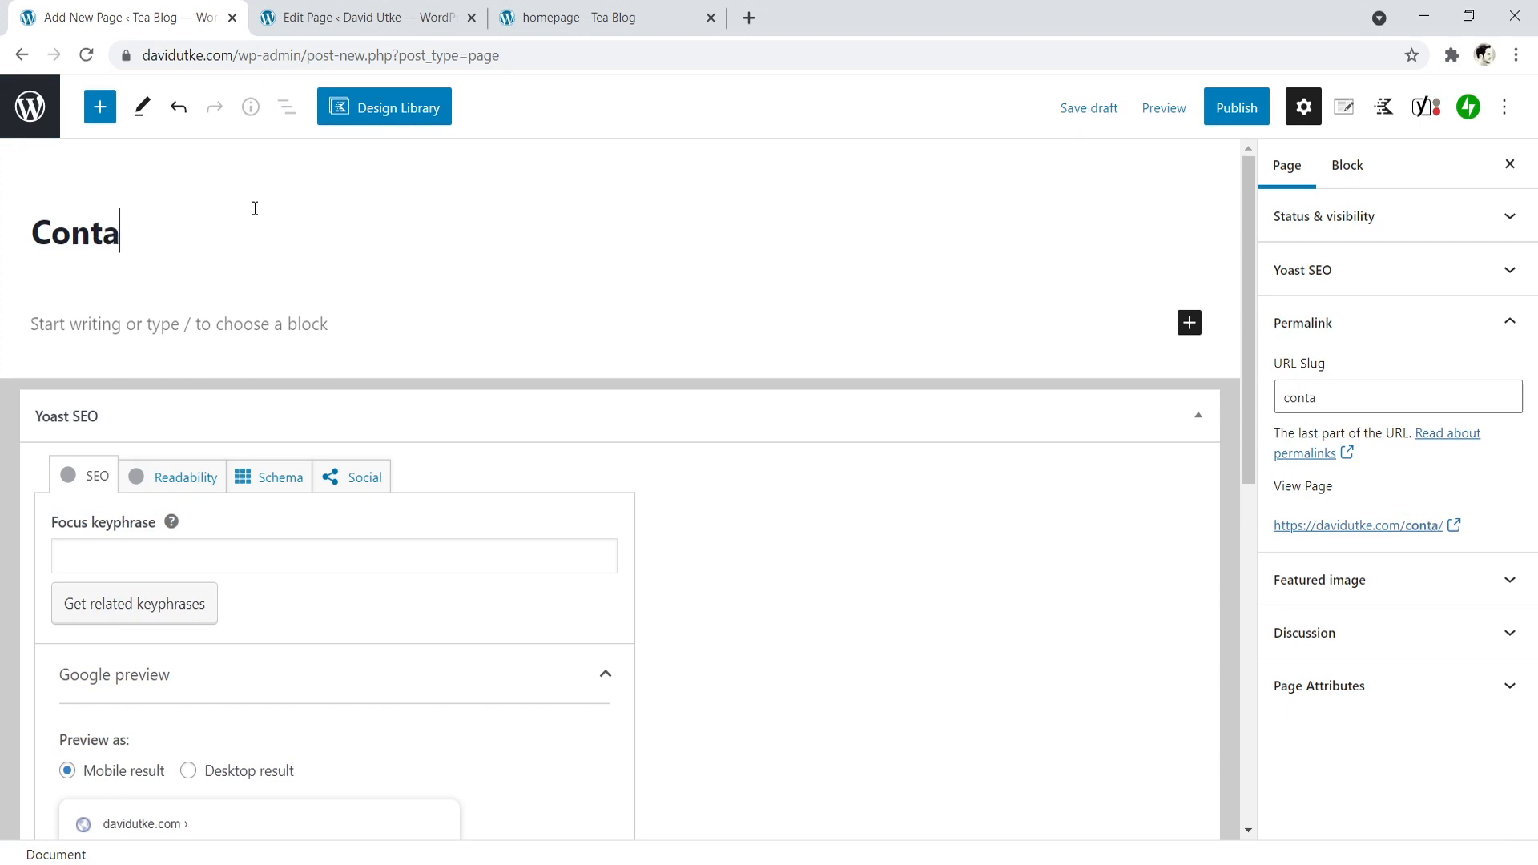
pyautogui.click(1234, 113)
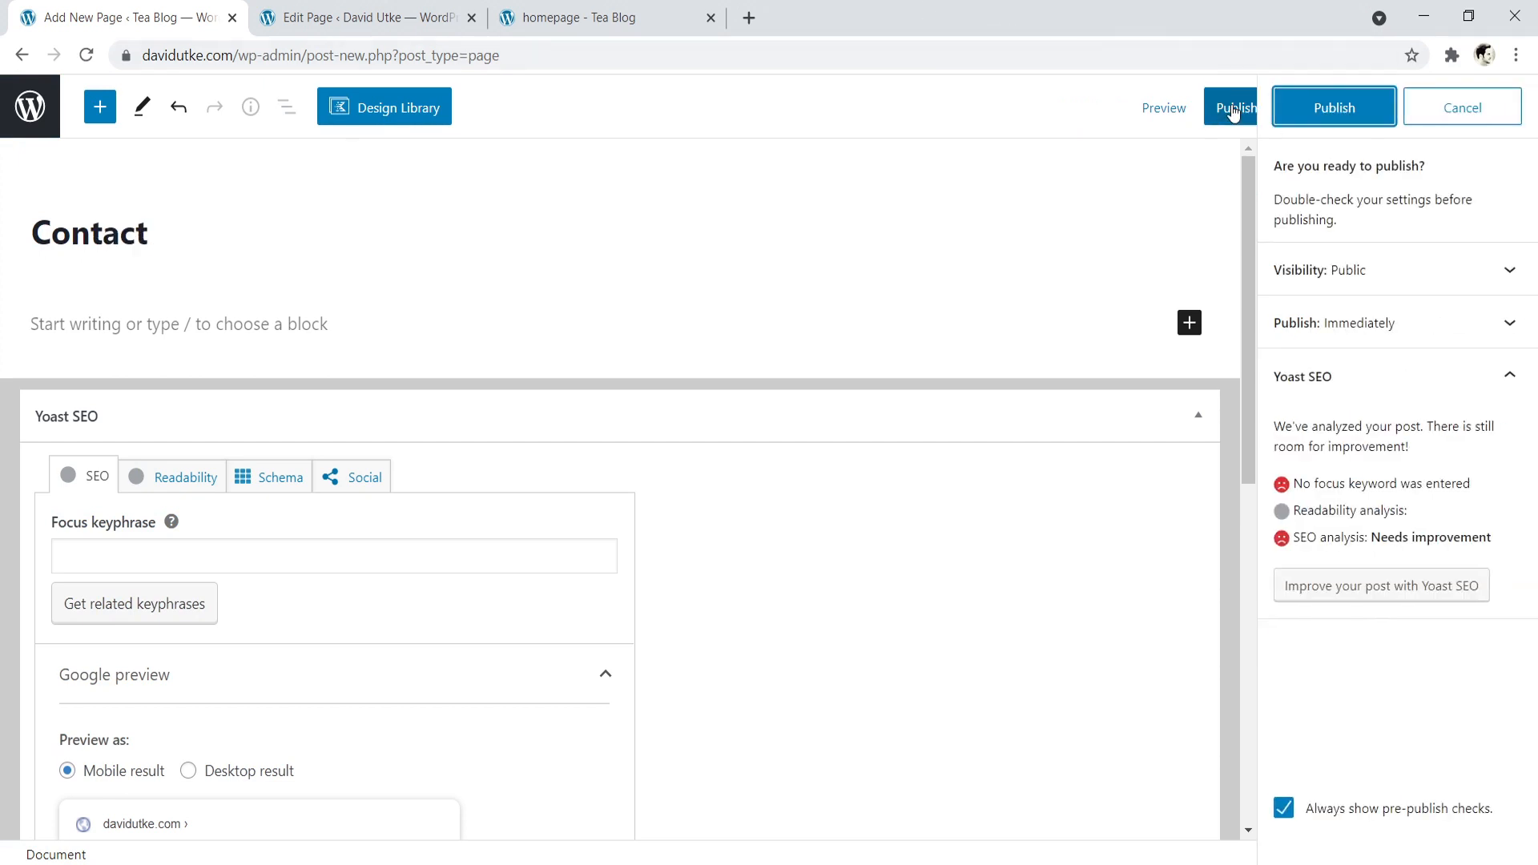
pyautogui.click(1318, 109)
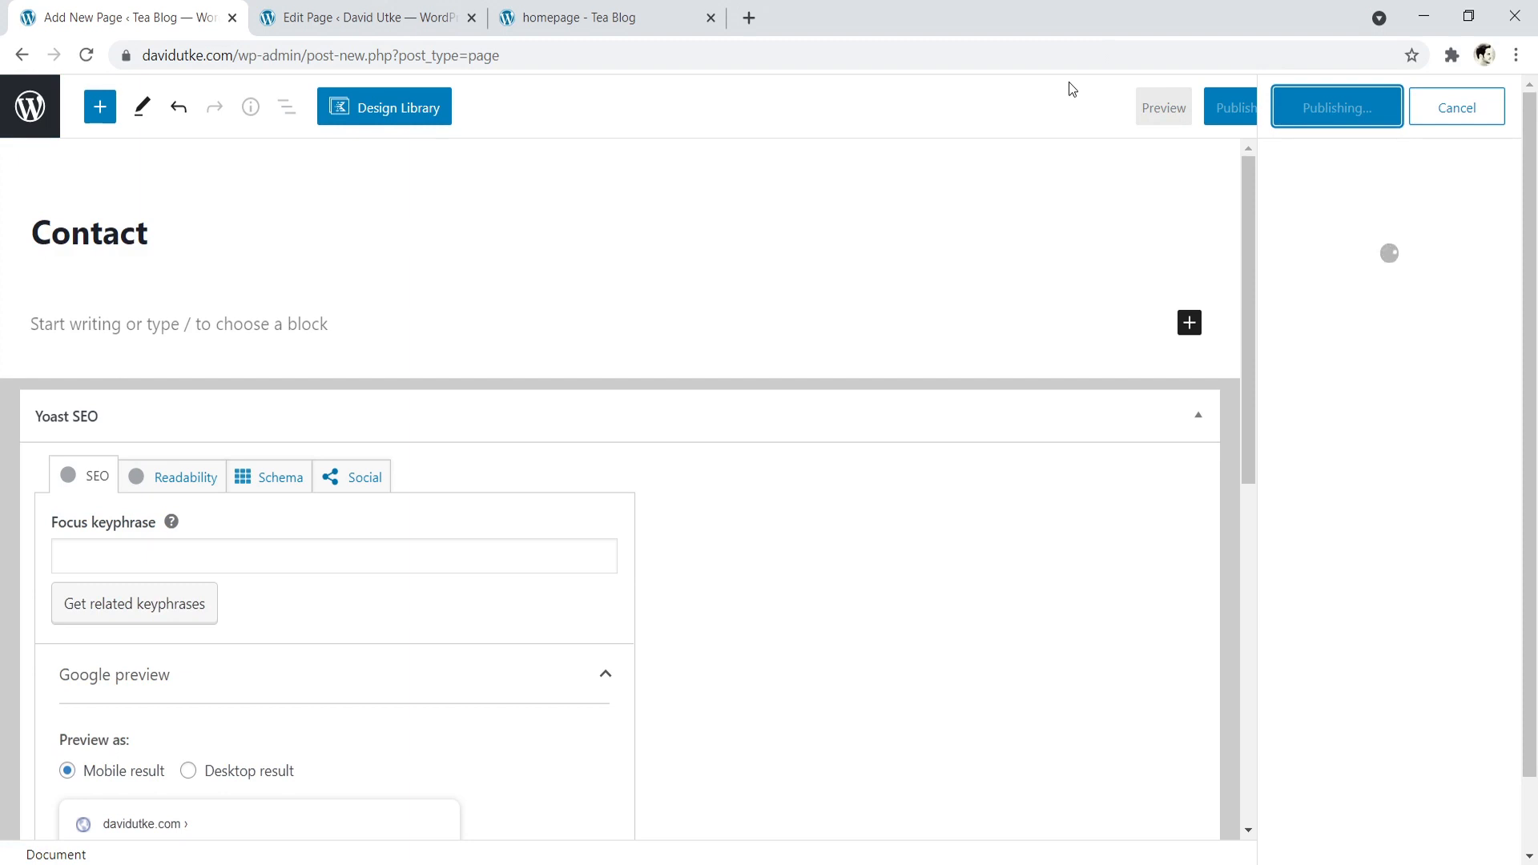
pyautogui.click(29, 117)
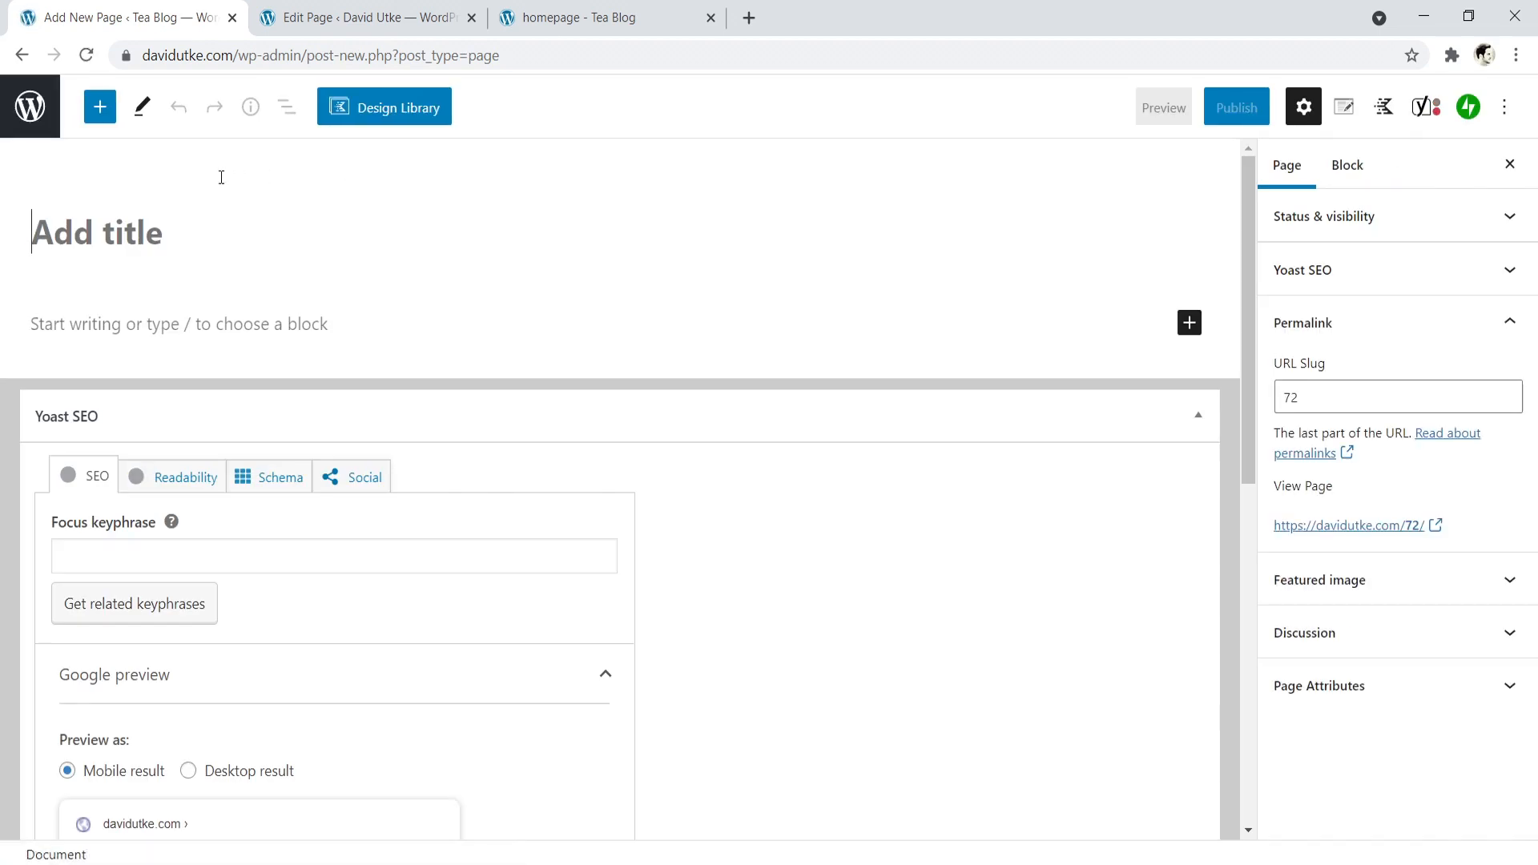
# - Create a page titled "Resources", publish it and go back to the list of pages
pyautogui.write('Reso')
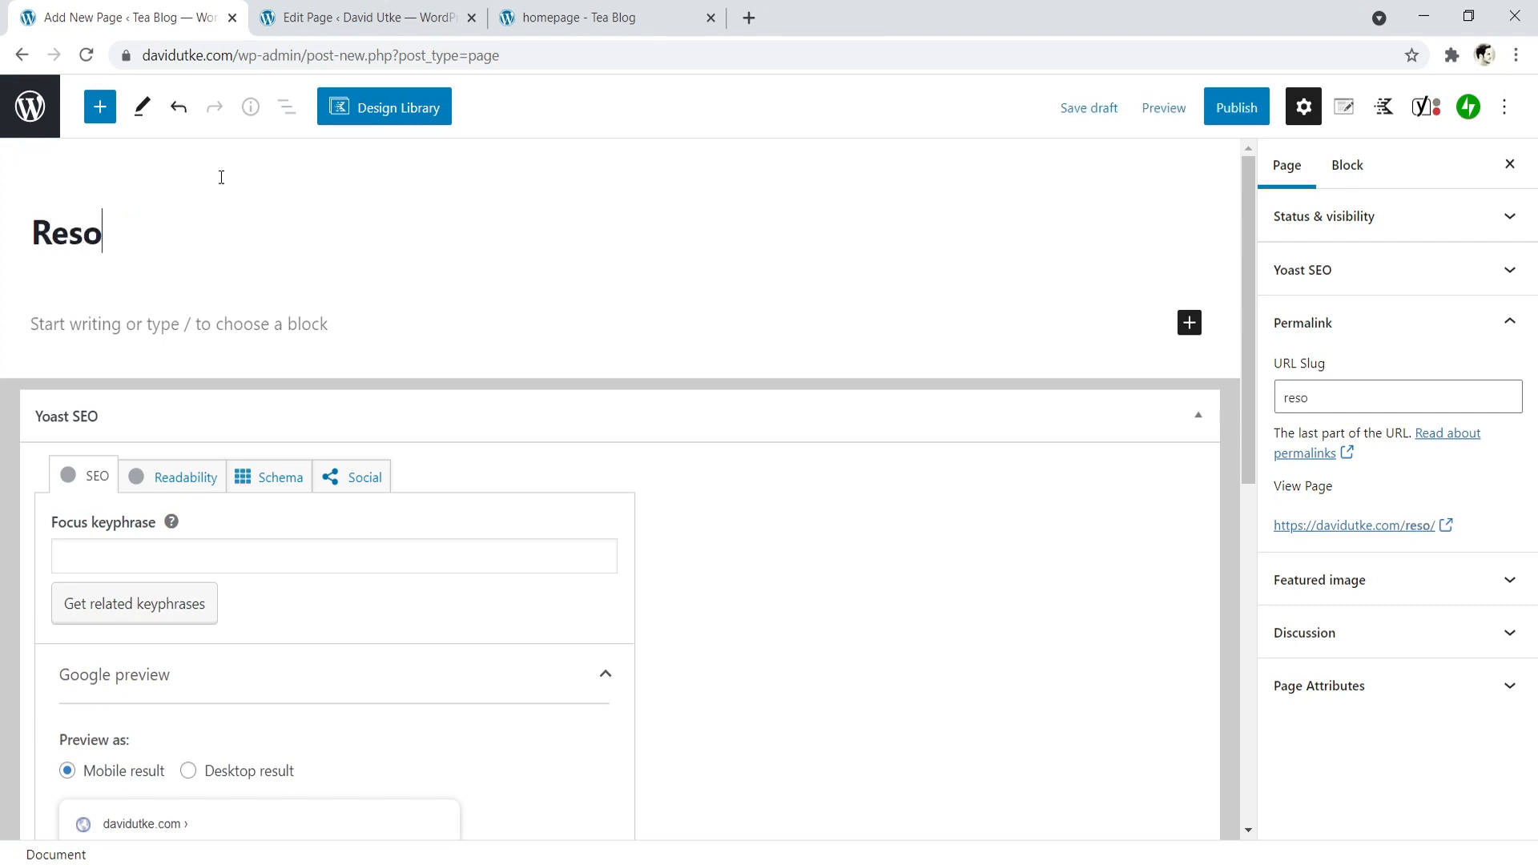
pyautogui.write('urces')
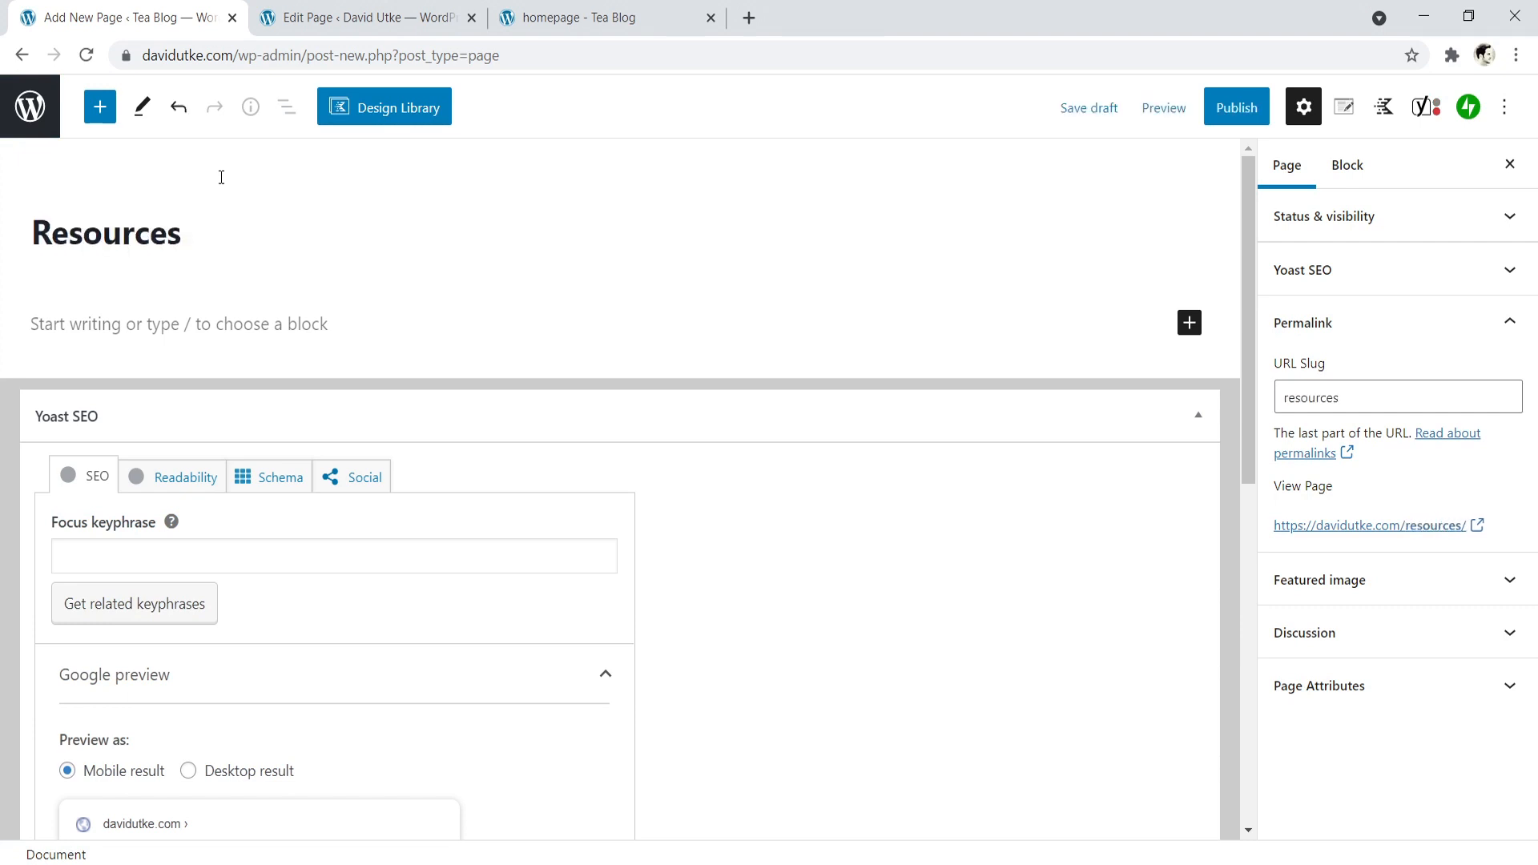
pyautogui.click(1236, 107)
pyautogui.click(1331, 115)
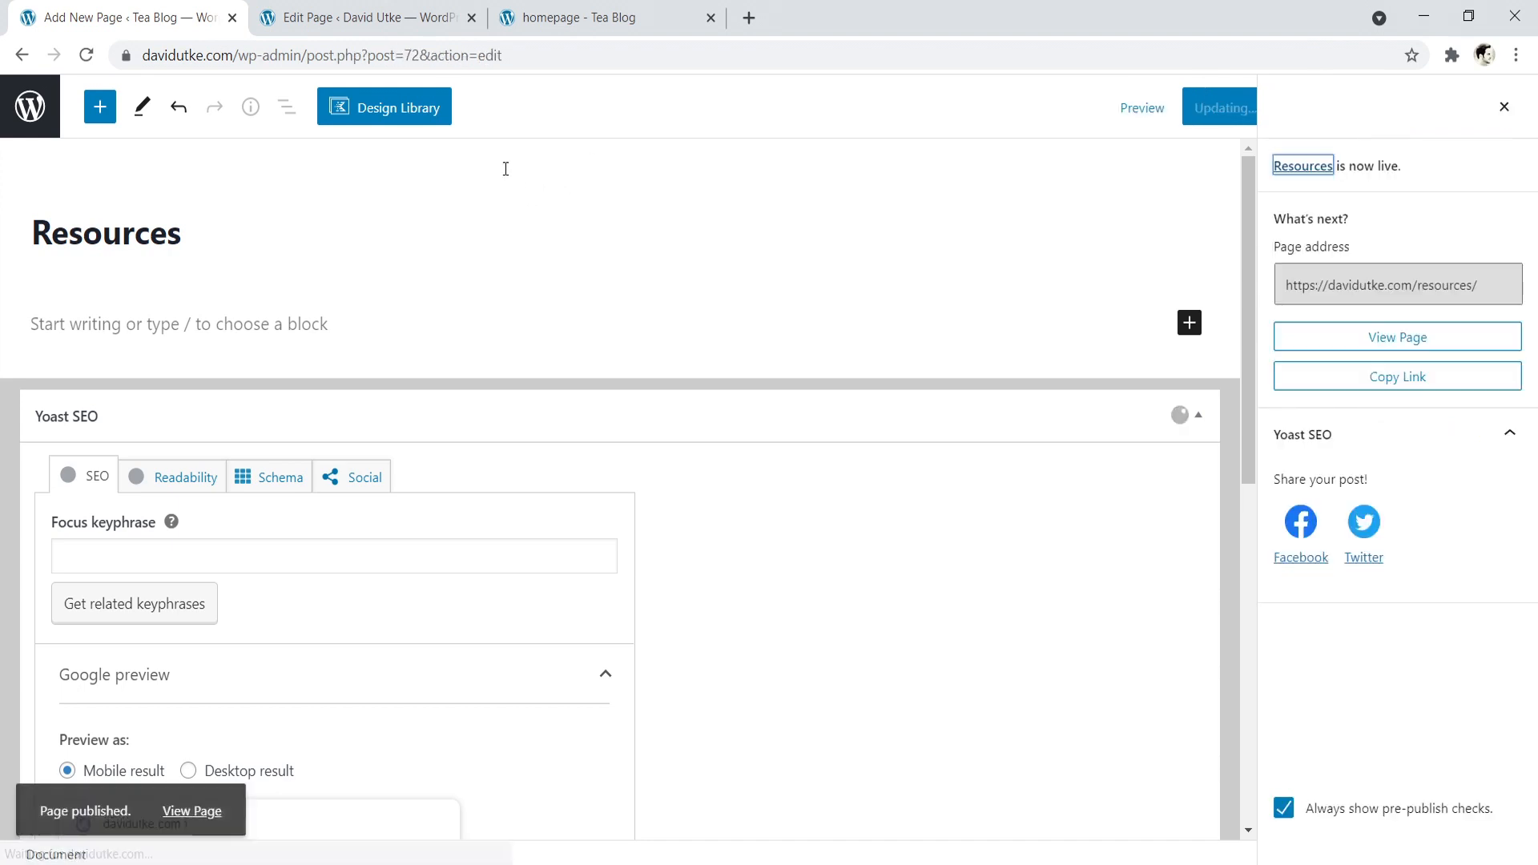
pyautogui.click(31, 108)
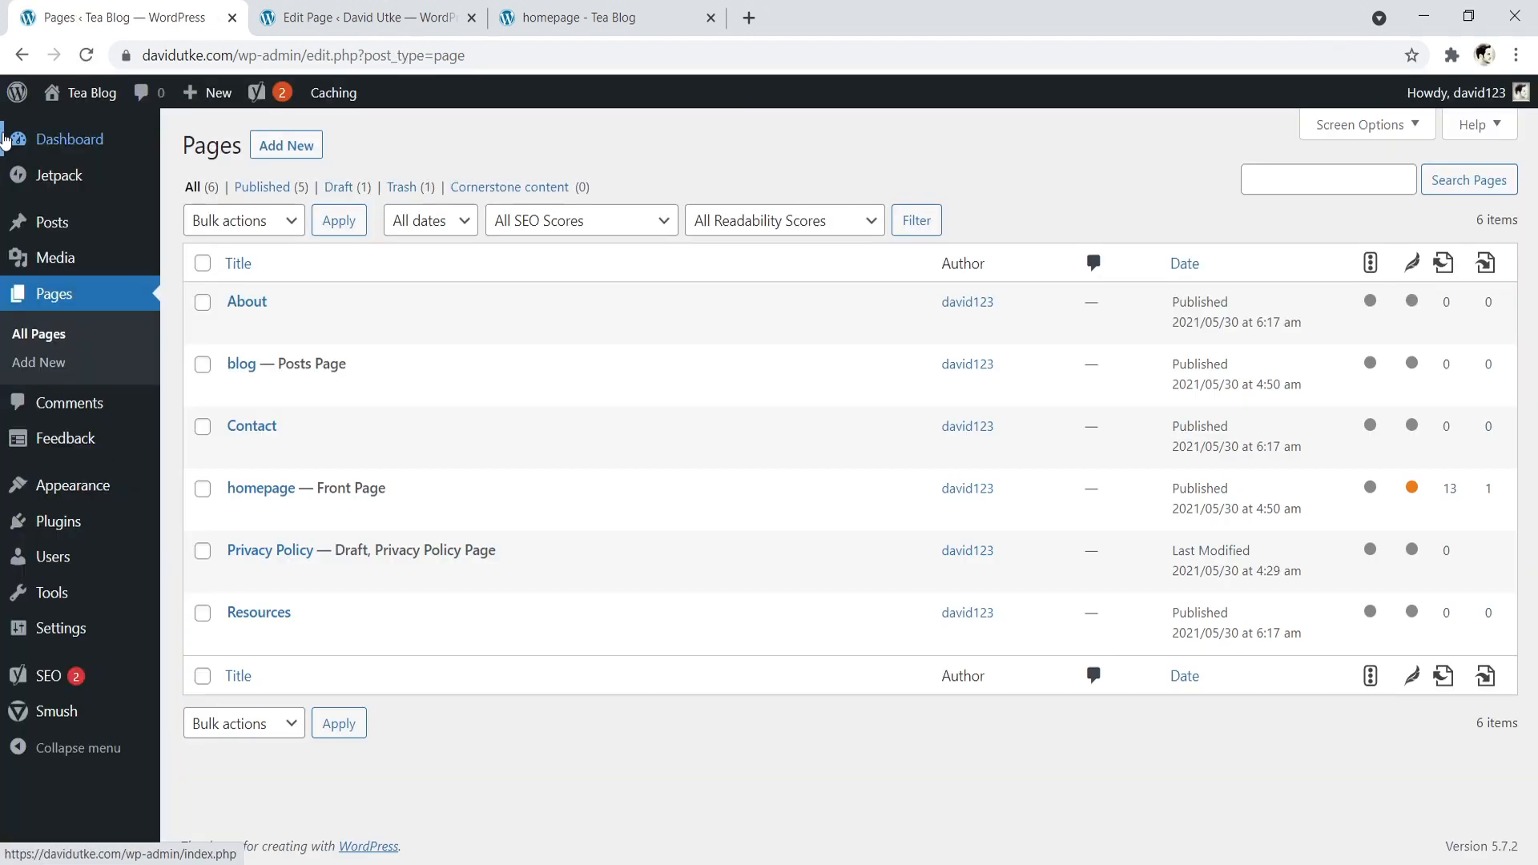
# - Add the Resources, Contact and About pages to the Main Menu in the site's menu settings
pyautogui.moveTo(89, 492)
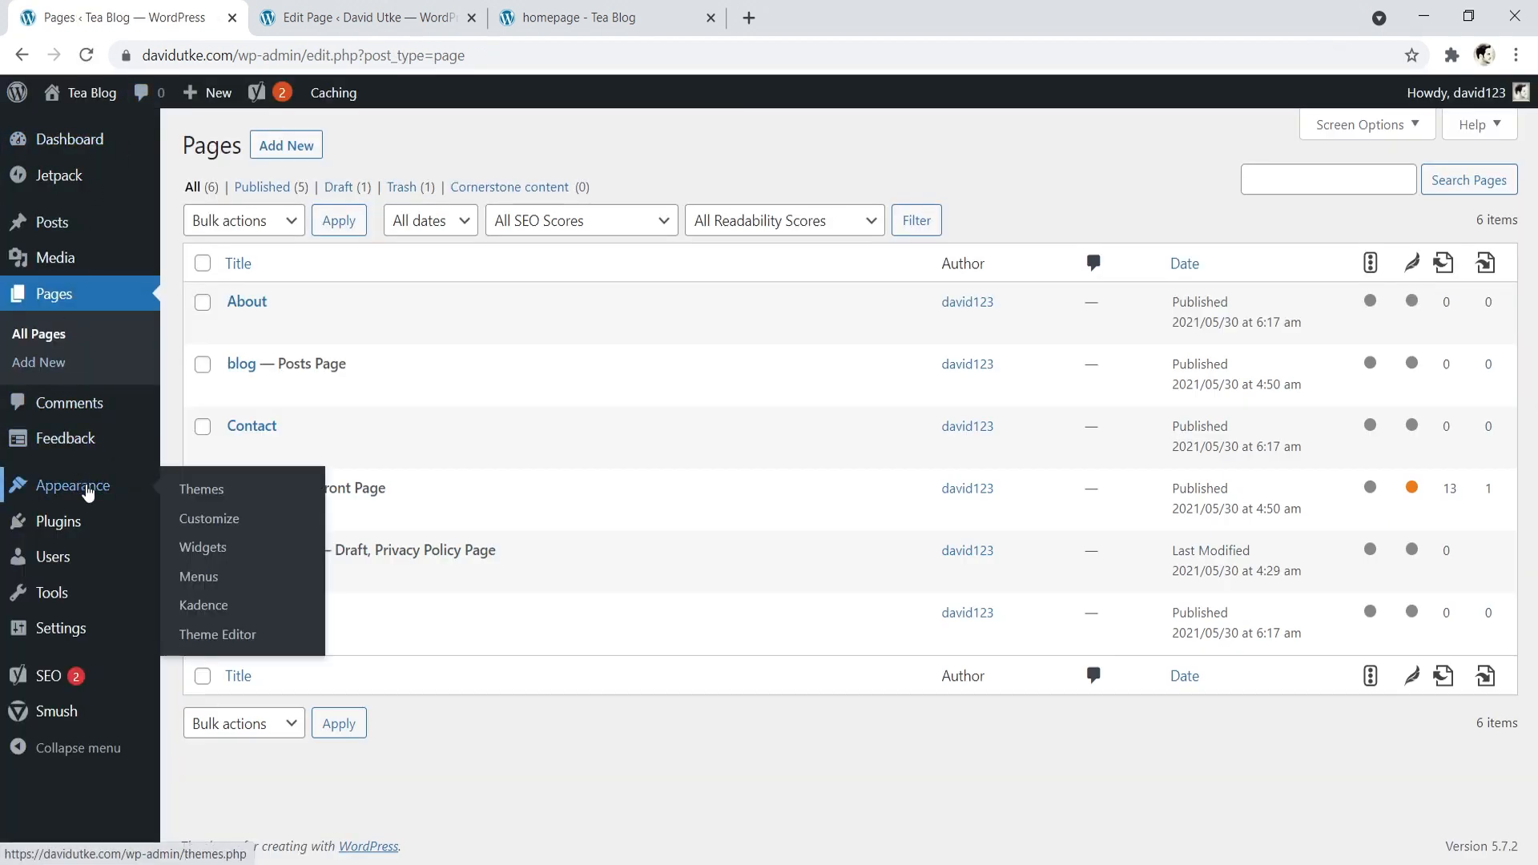
pyautogui.click(204, 577)
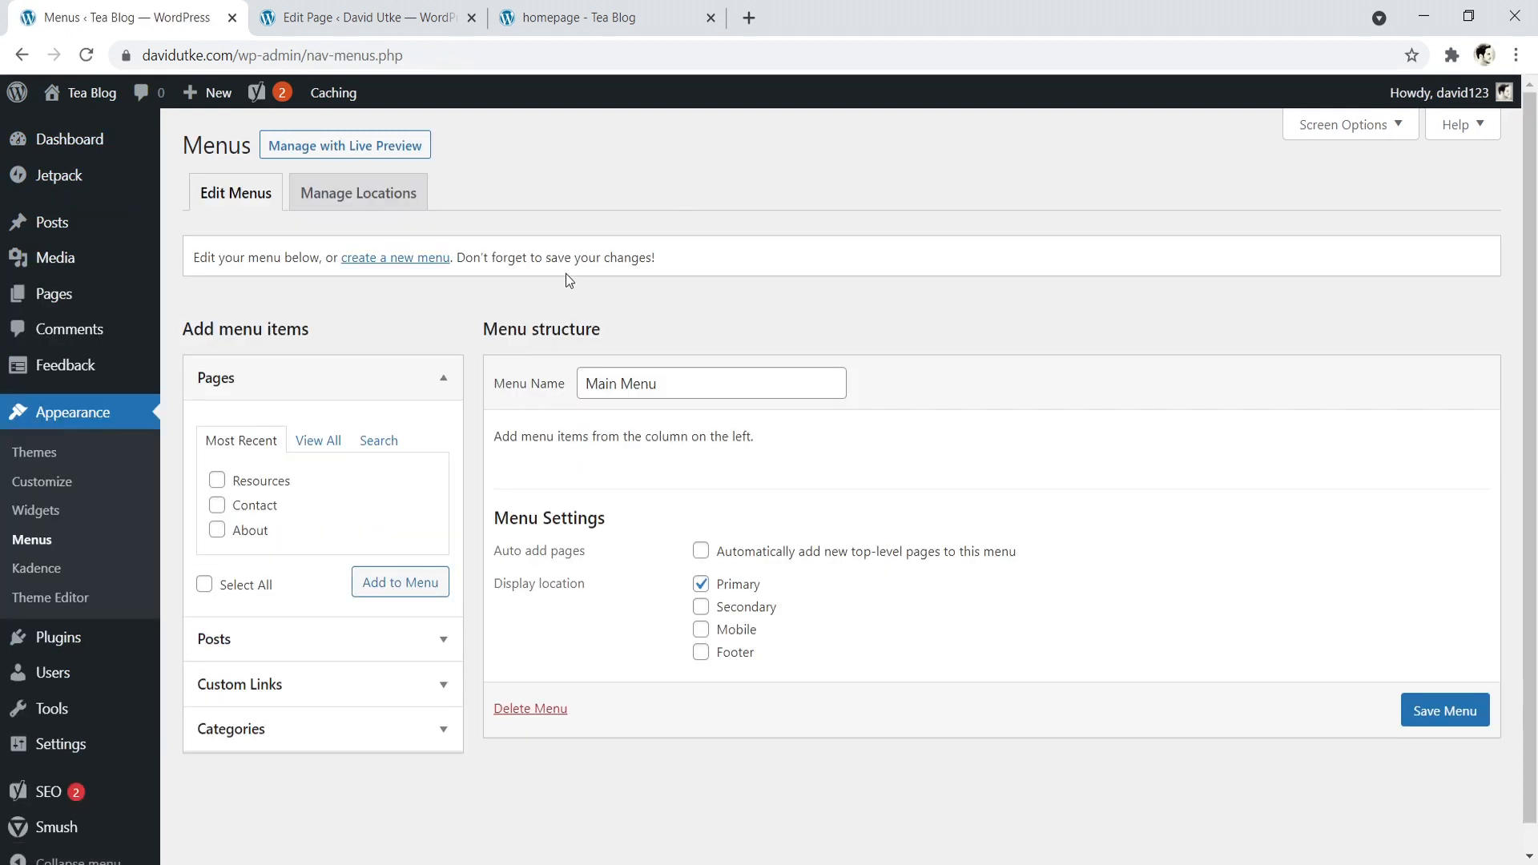
pyautogui.click(217, 504)
pyautogui.click(218, 531)
pyautogui.click(408, 591)
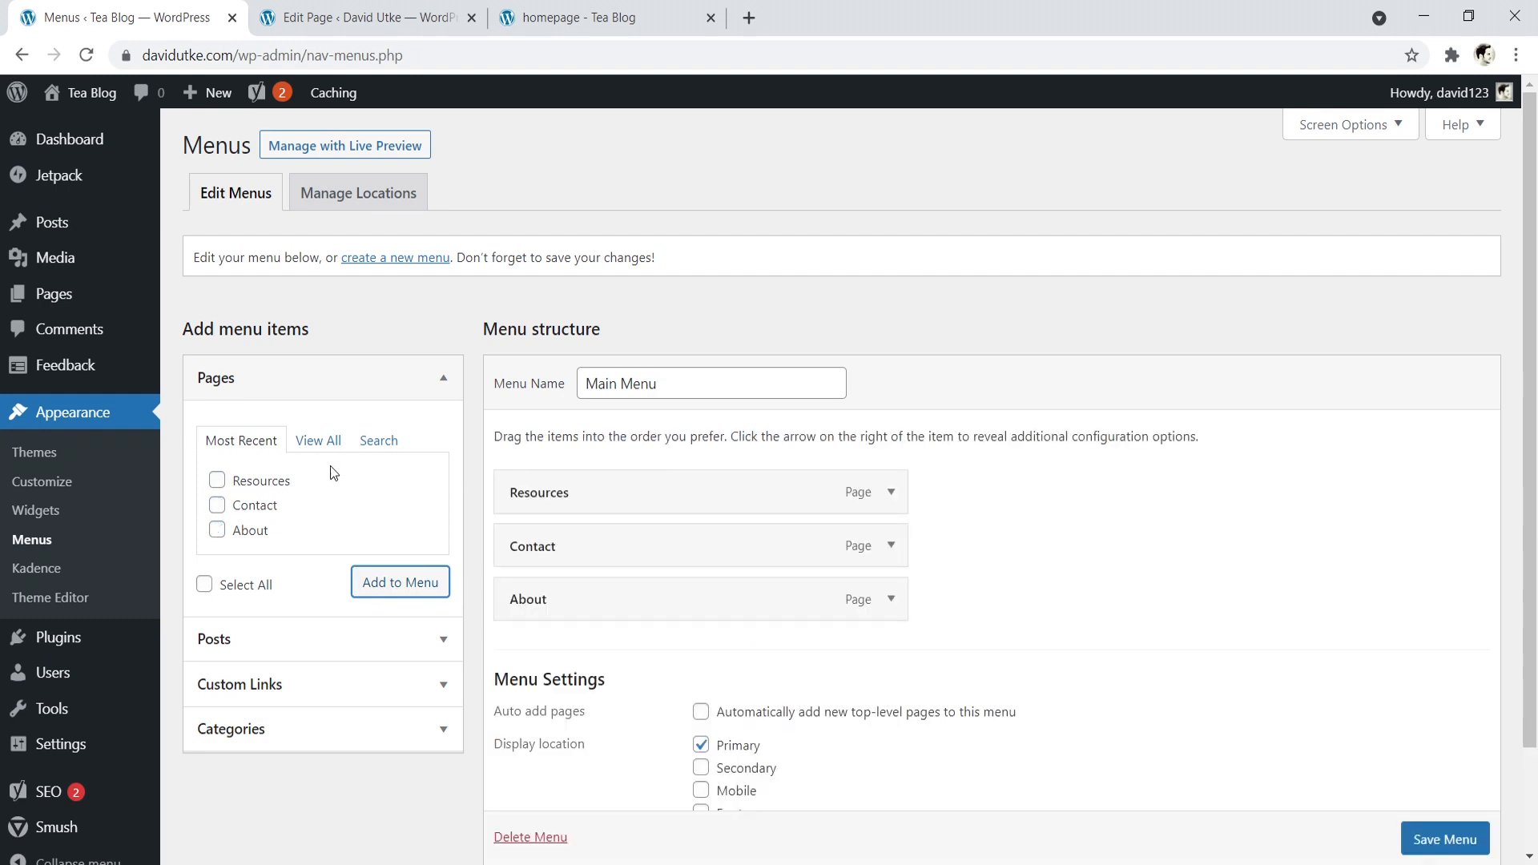
# - Add the blog posts page to the Main Menu and move it to first place, above Resources
pyautogui.click(321, 441)
pyautogui.click(217, 505)
pyautogui.click(406, 633)
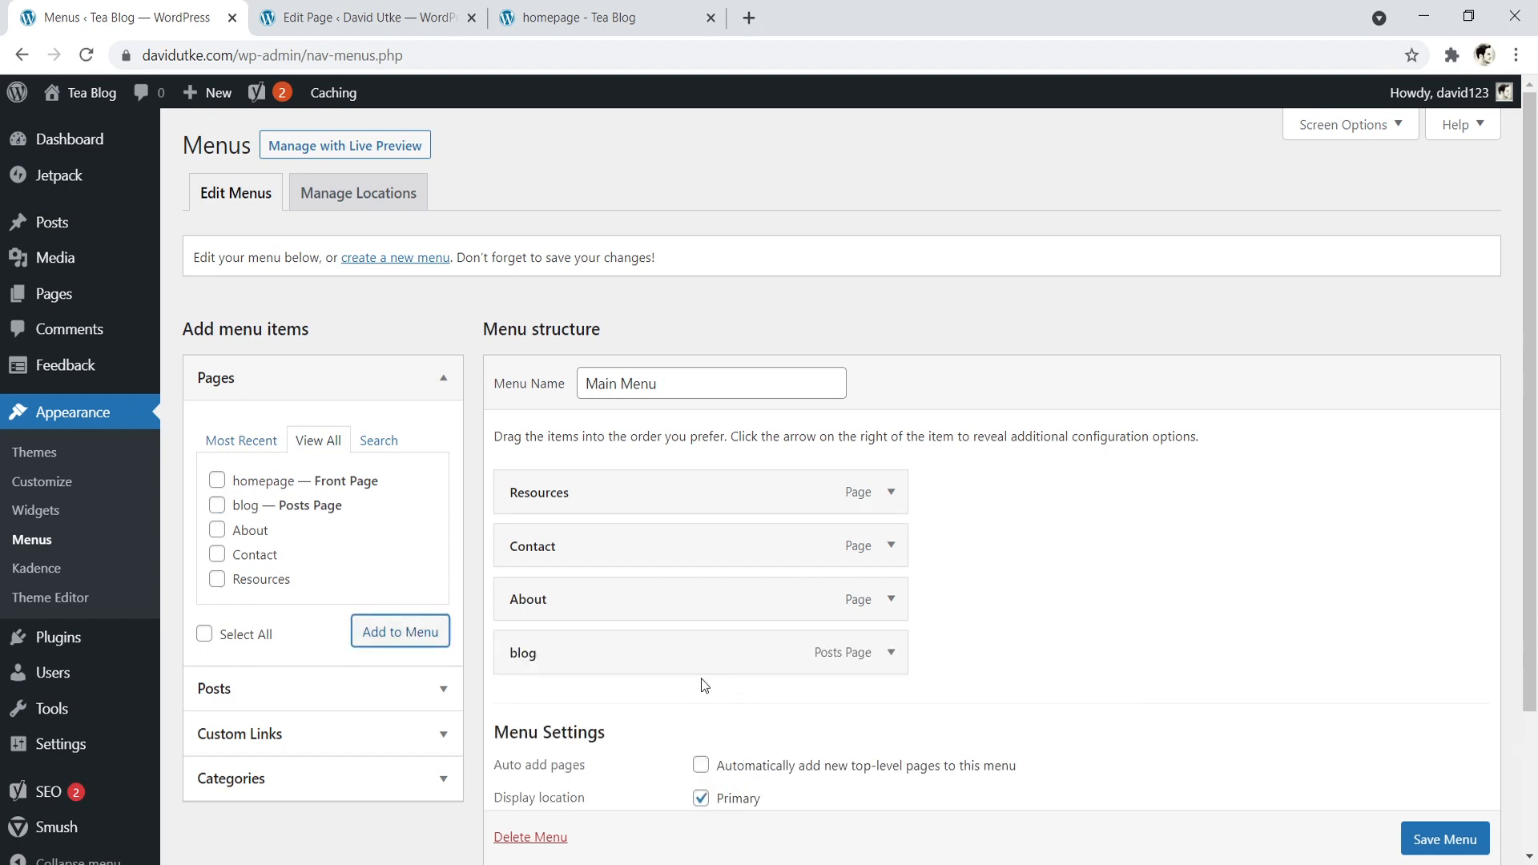
pyautogui.moveTo(687, 656); pyautogui.dragTo(687, 478)
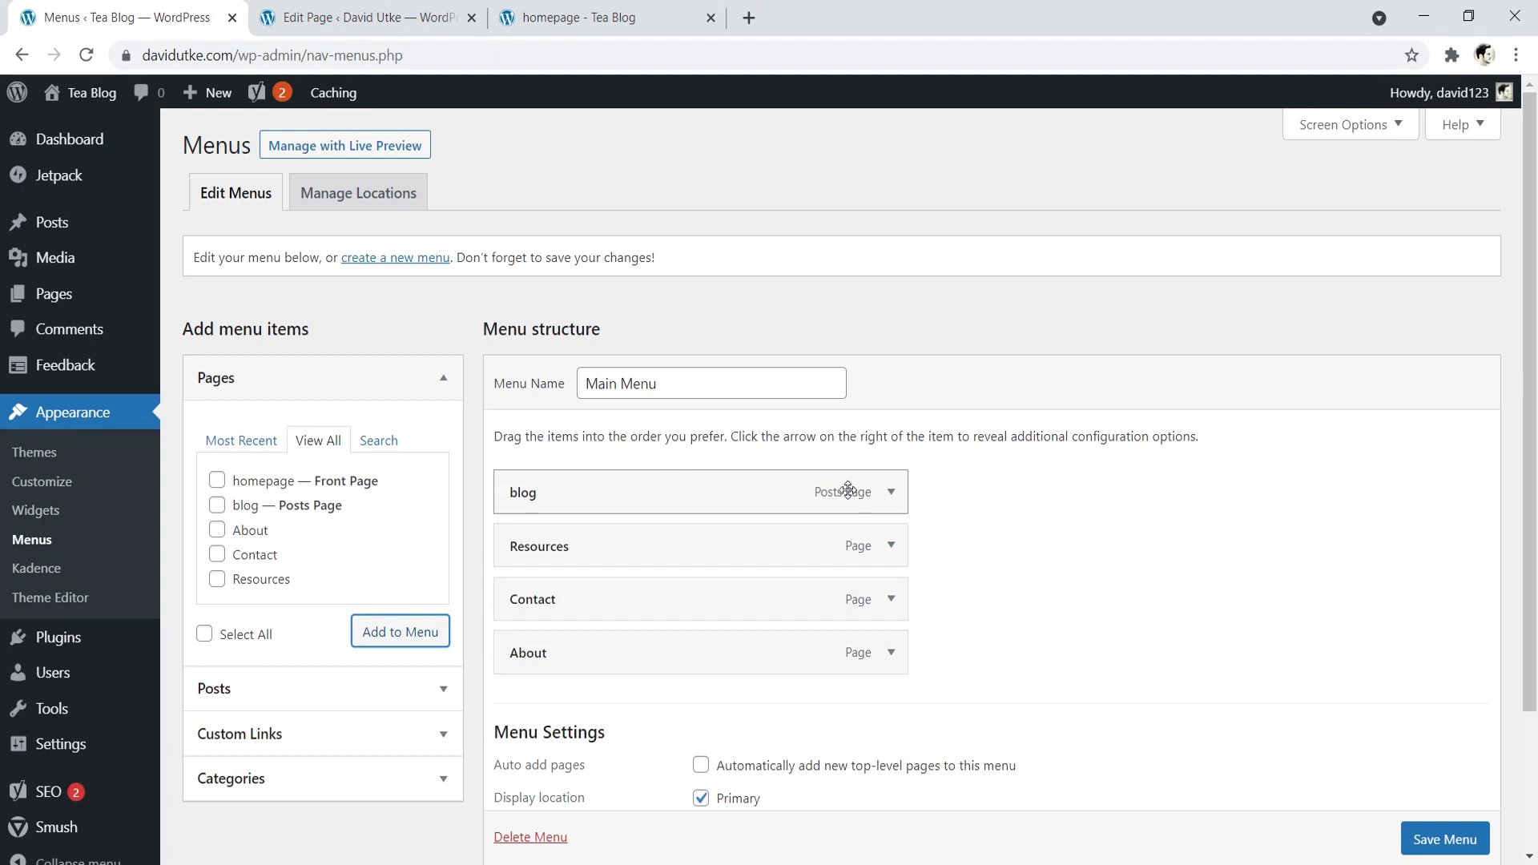
# - Change the blog menu item's navigation label to "Blog" and collapse its settings
pyautogui.click(890, 493)
pyautogui.click(563, 564)
pyautogui.press('BackSpace')
pyautogui.press('BackSpace')
pyautogui.press('BackSpace')
pyautogui.press('BackSpace')
pyautogui.write('Blo')
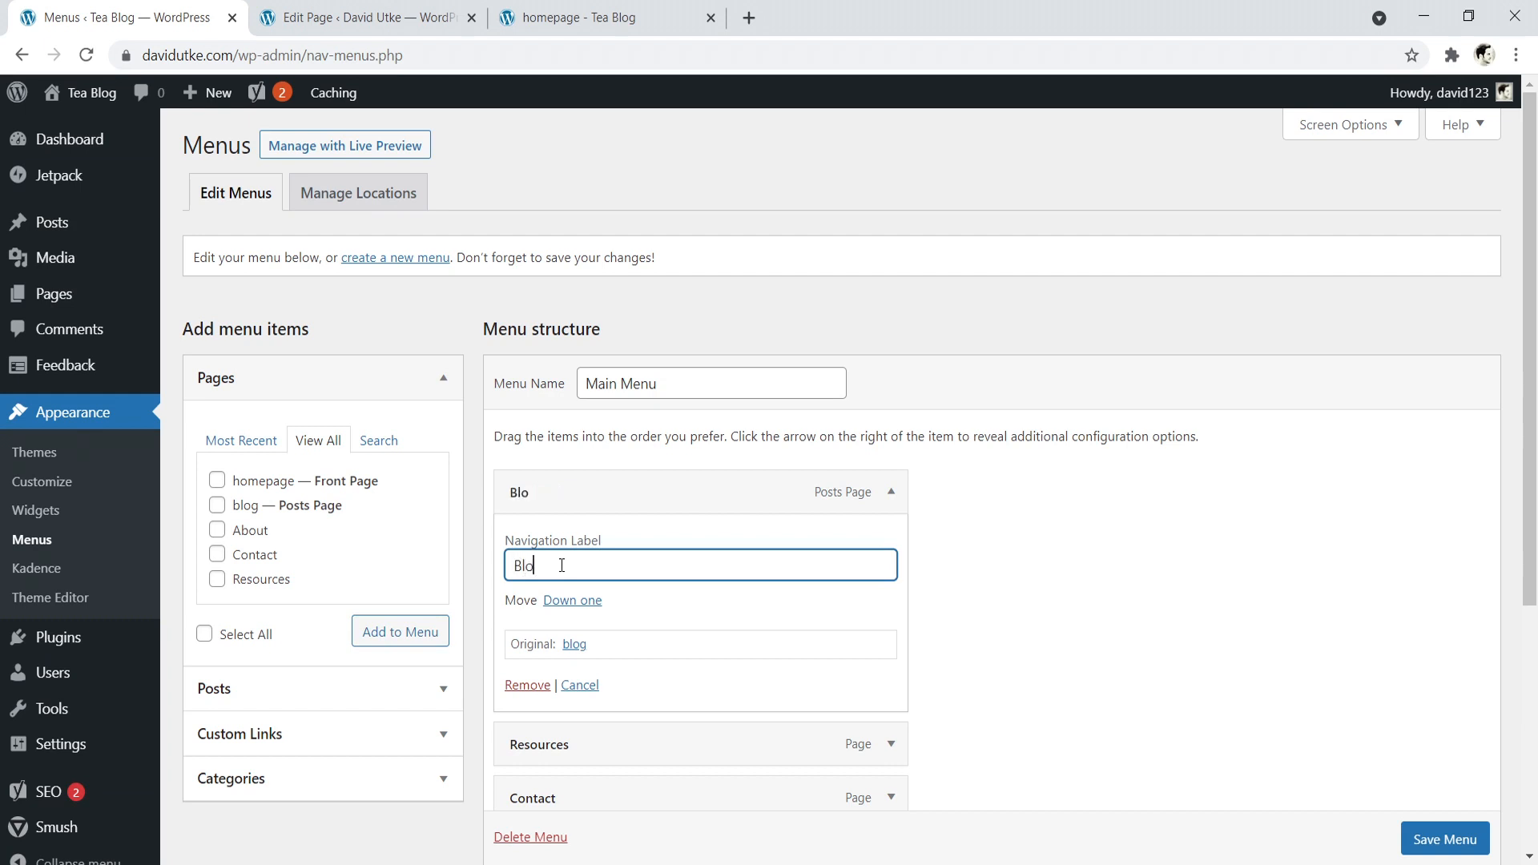
pyautogui.write('g')
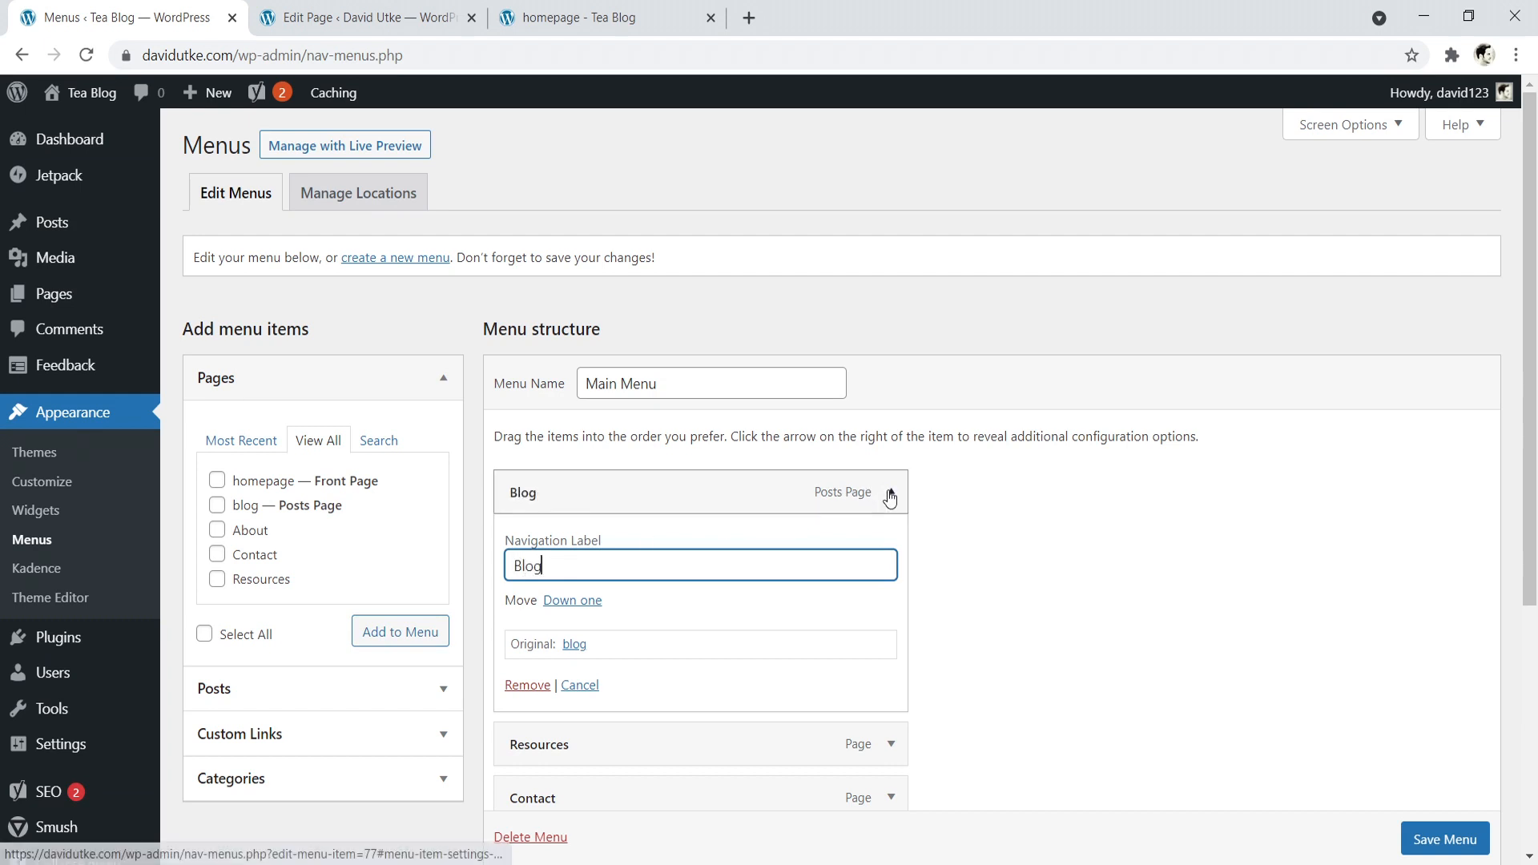
pyautogui.click(891, 492)
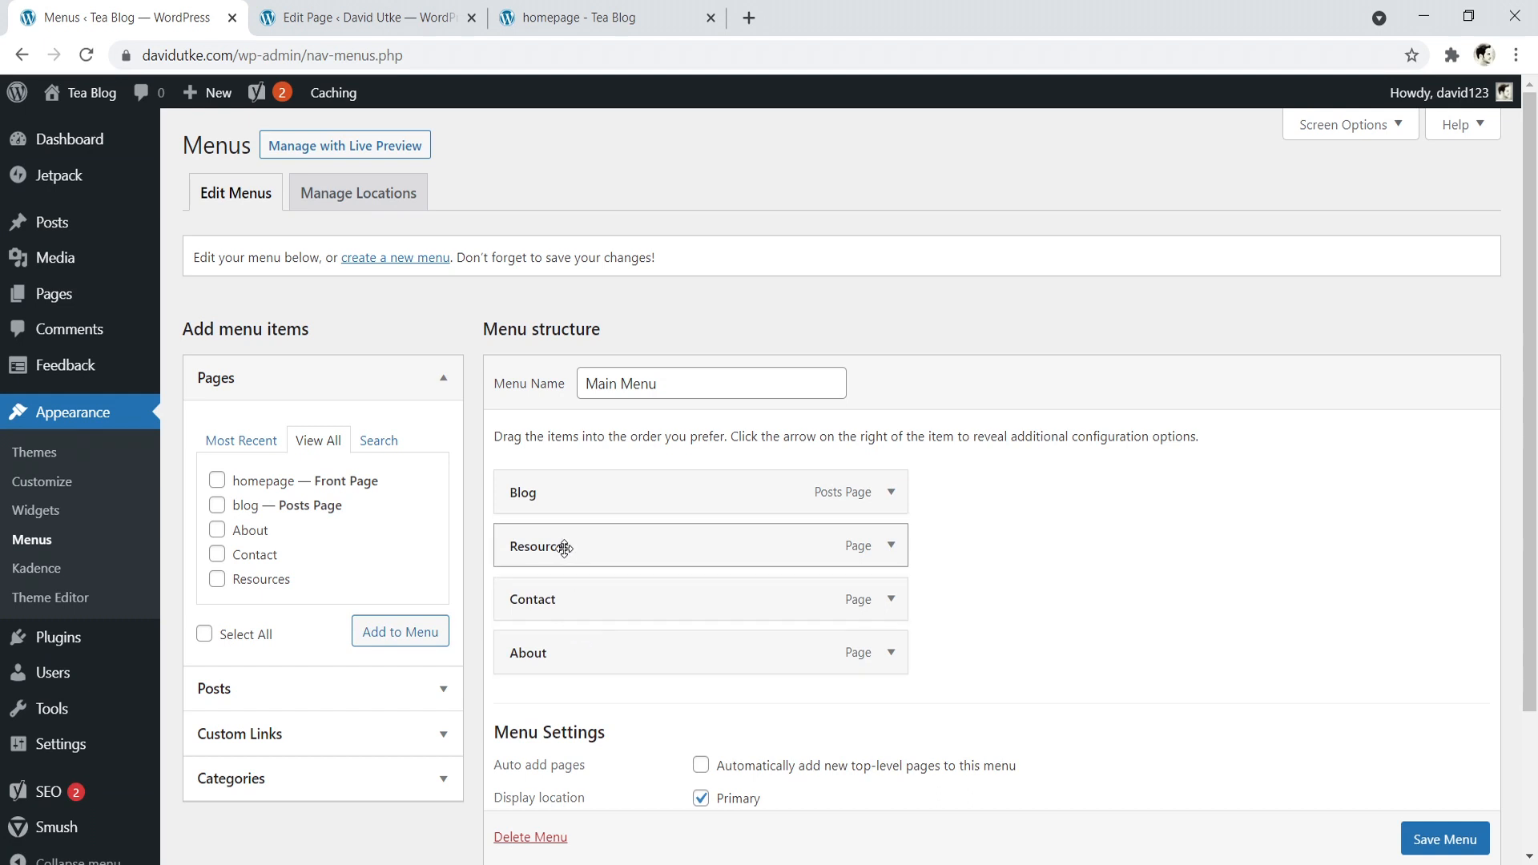
# - Nest Resources and Contact as sub items of Blog, and move them back to the top level
pyautogui.moveTo(562, 548); pyautogui.dragTo(615, 587)
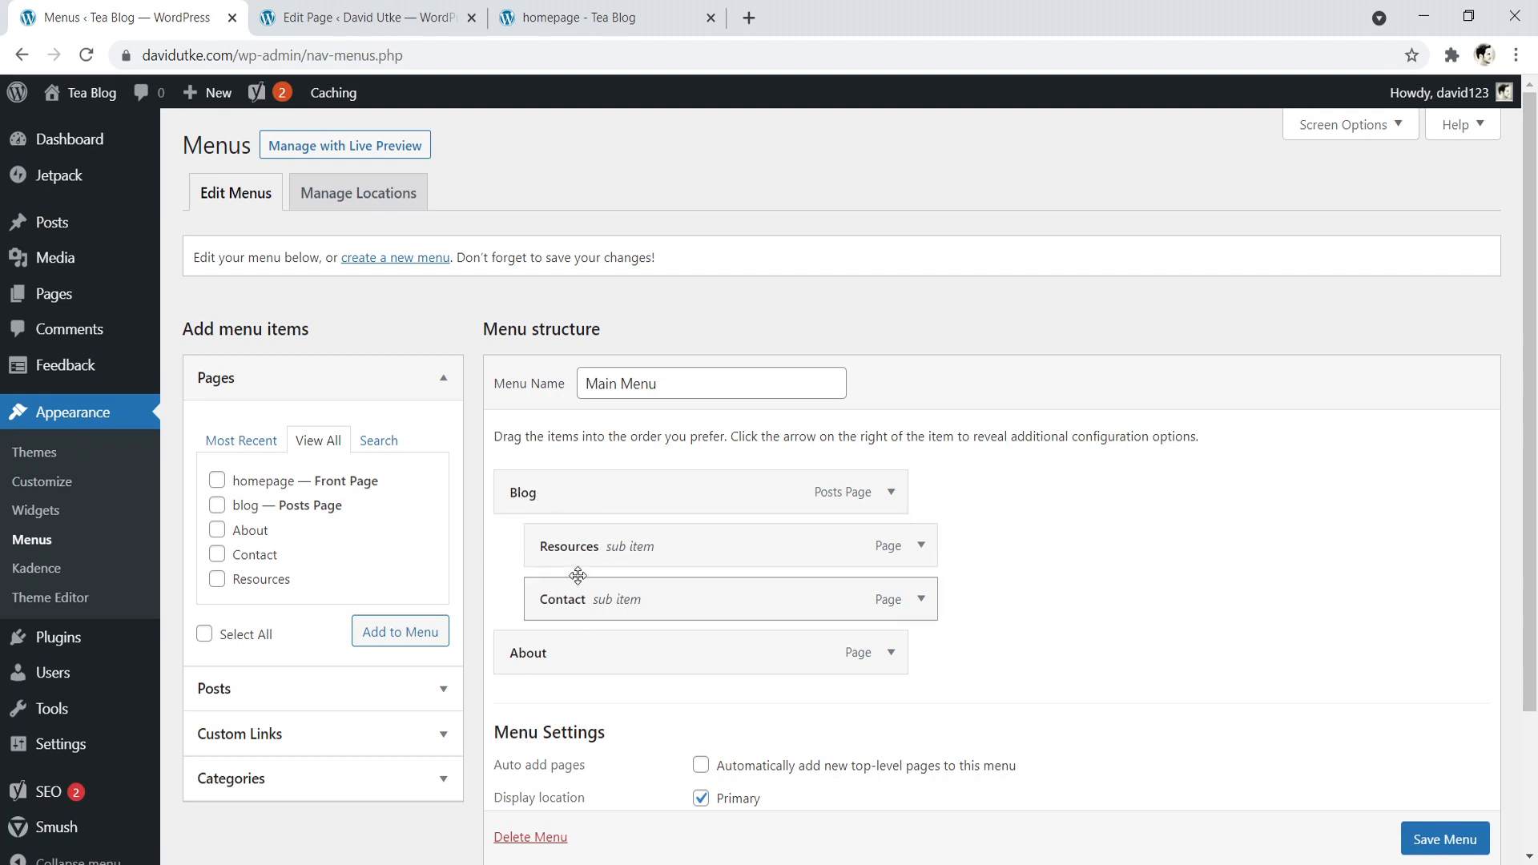
pyautogui.moveTo(577, 549); pyautogui.dragTo(485, 559)
pyautogui.moveTo(550, 601); pyautogui.dragTo(507, 602)
pyautogui.moveTo(570, 547); pyautogui.dragTo(546, 544)
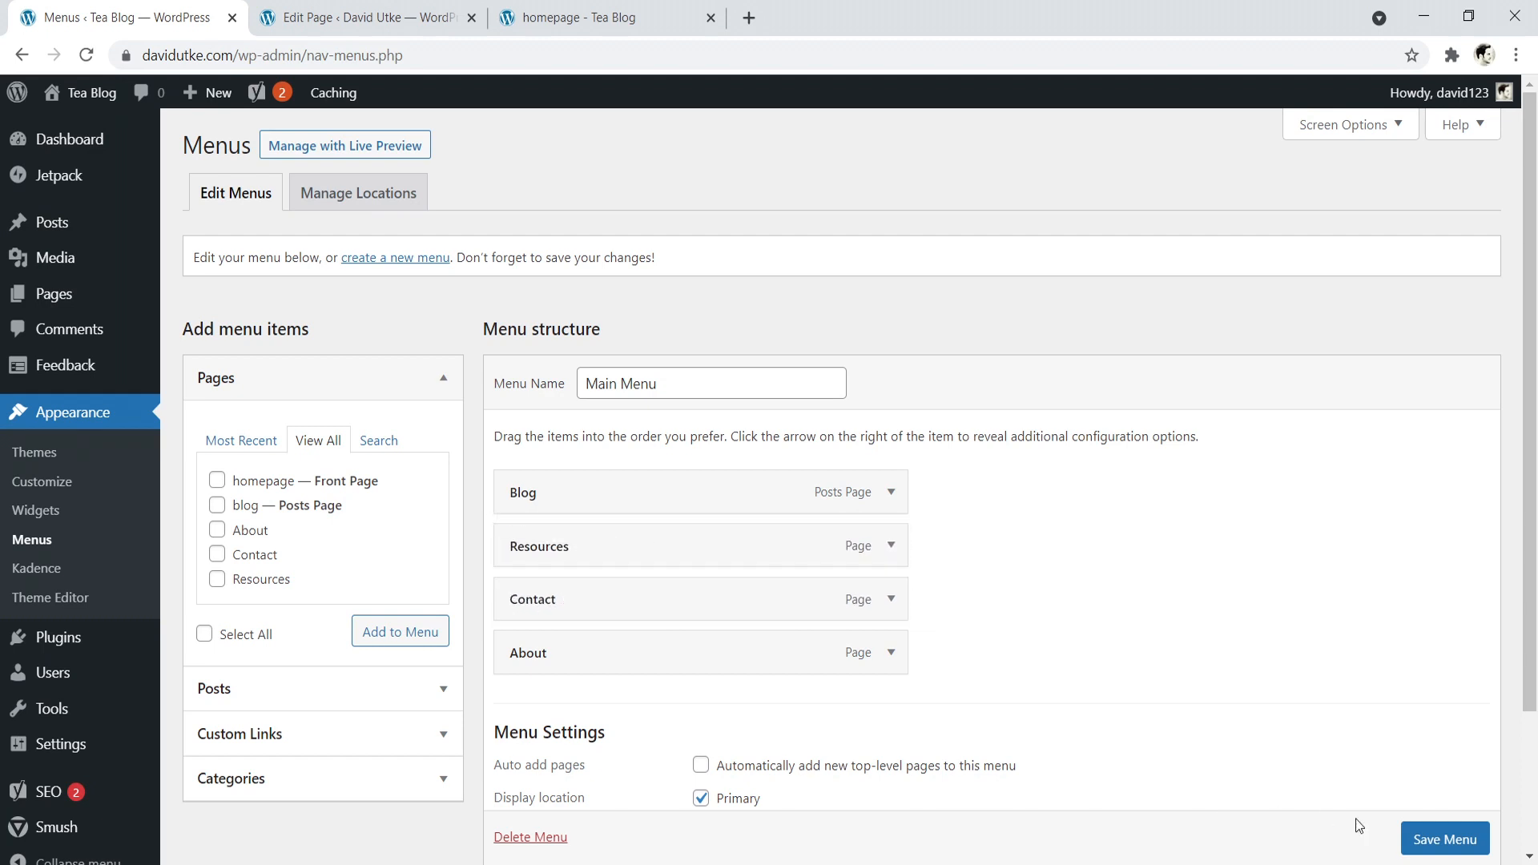
# - Save the Main Menu and reload the live homepage to check the header navigation
pyautogui.click(1434, 838)
pyautogui.scroll(-1, 1216, 697)
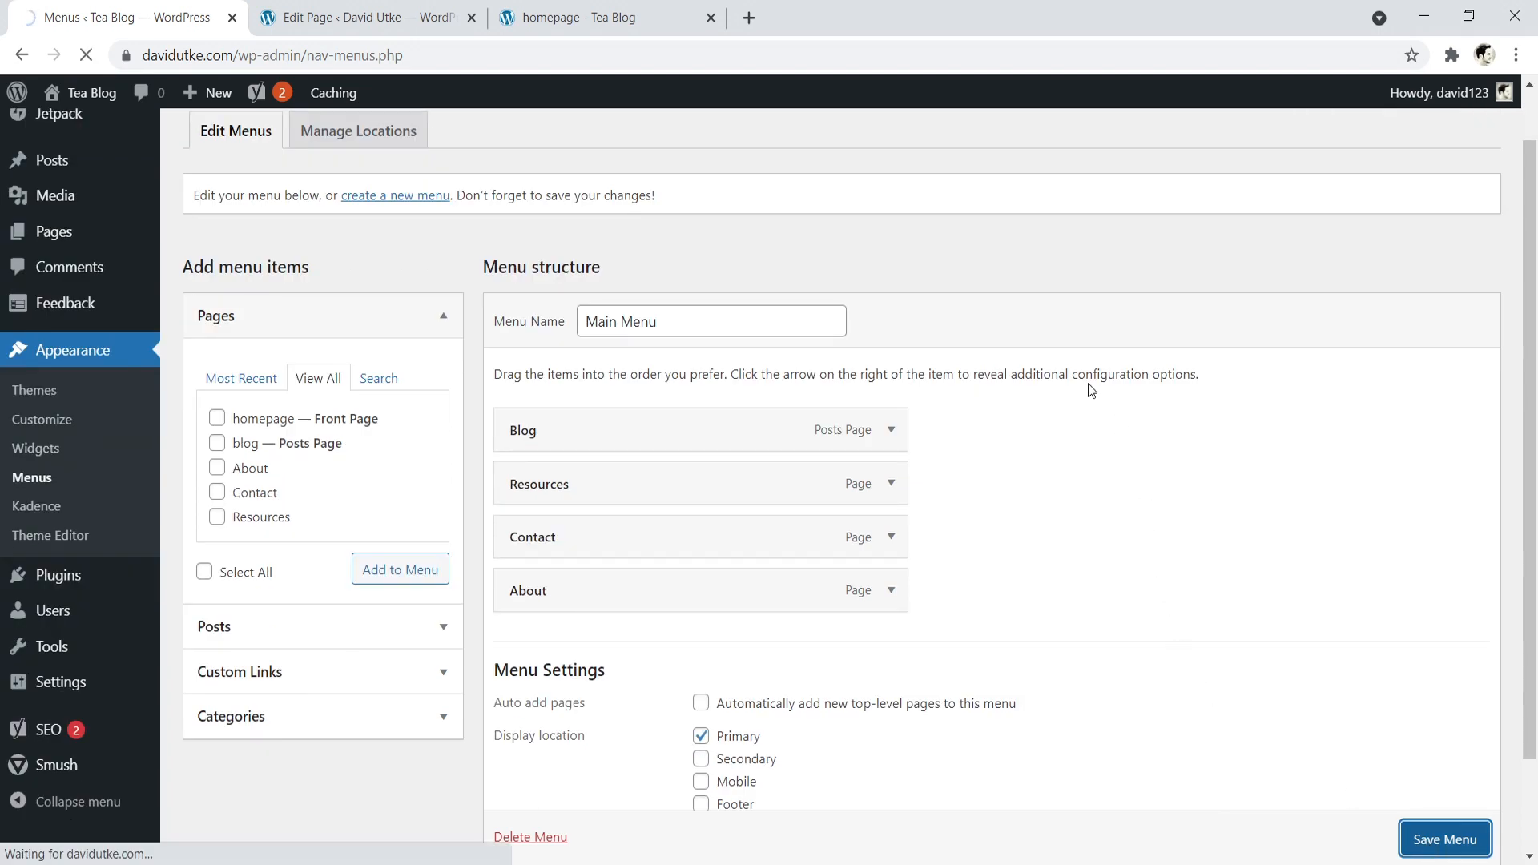
pyautogui.click(577, 18)
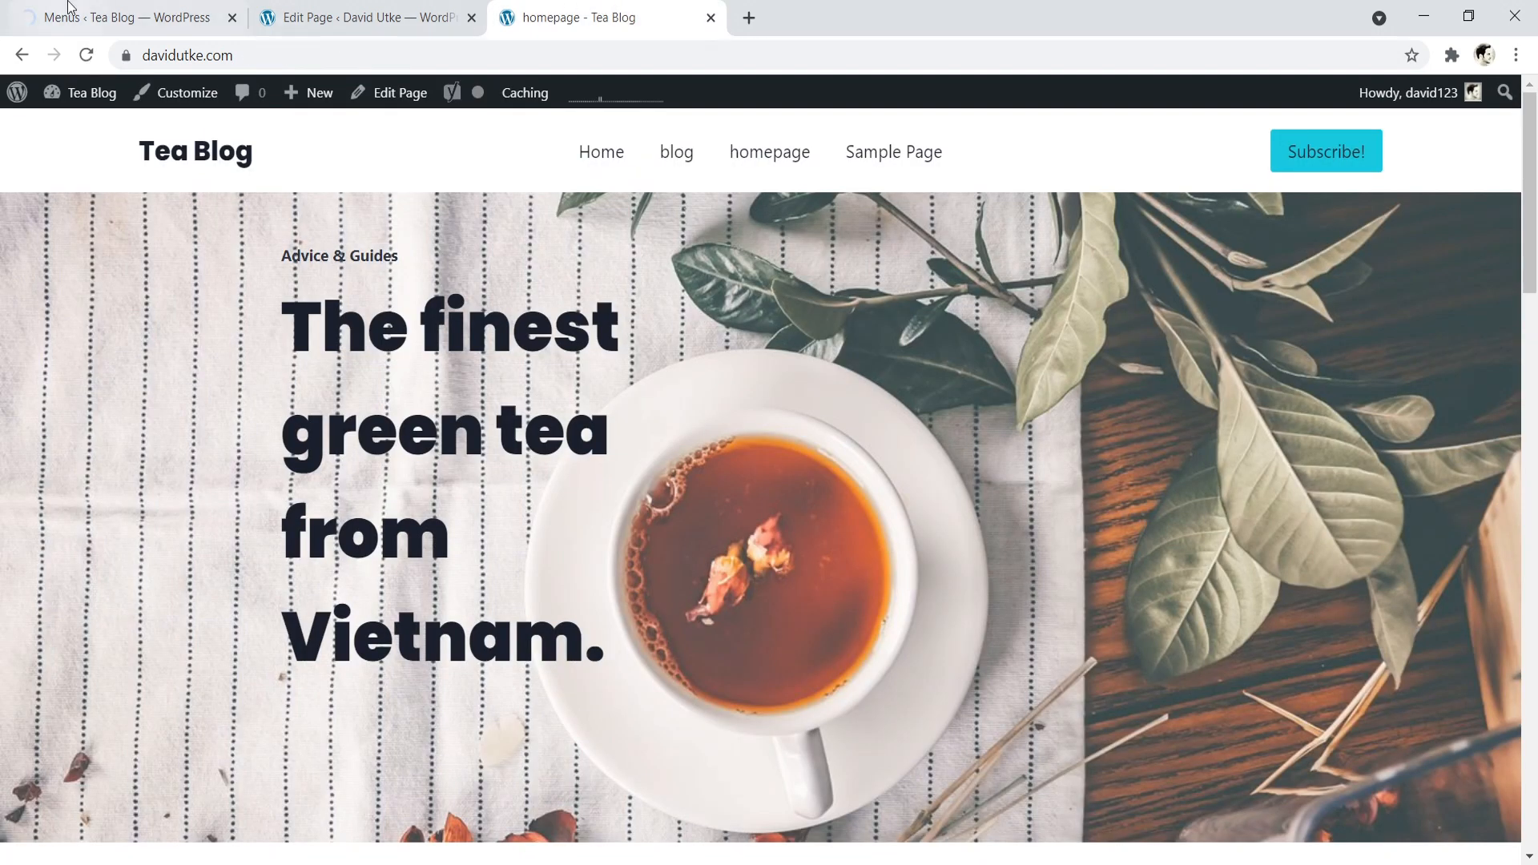
pyautogui.click(86, 56)
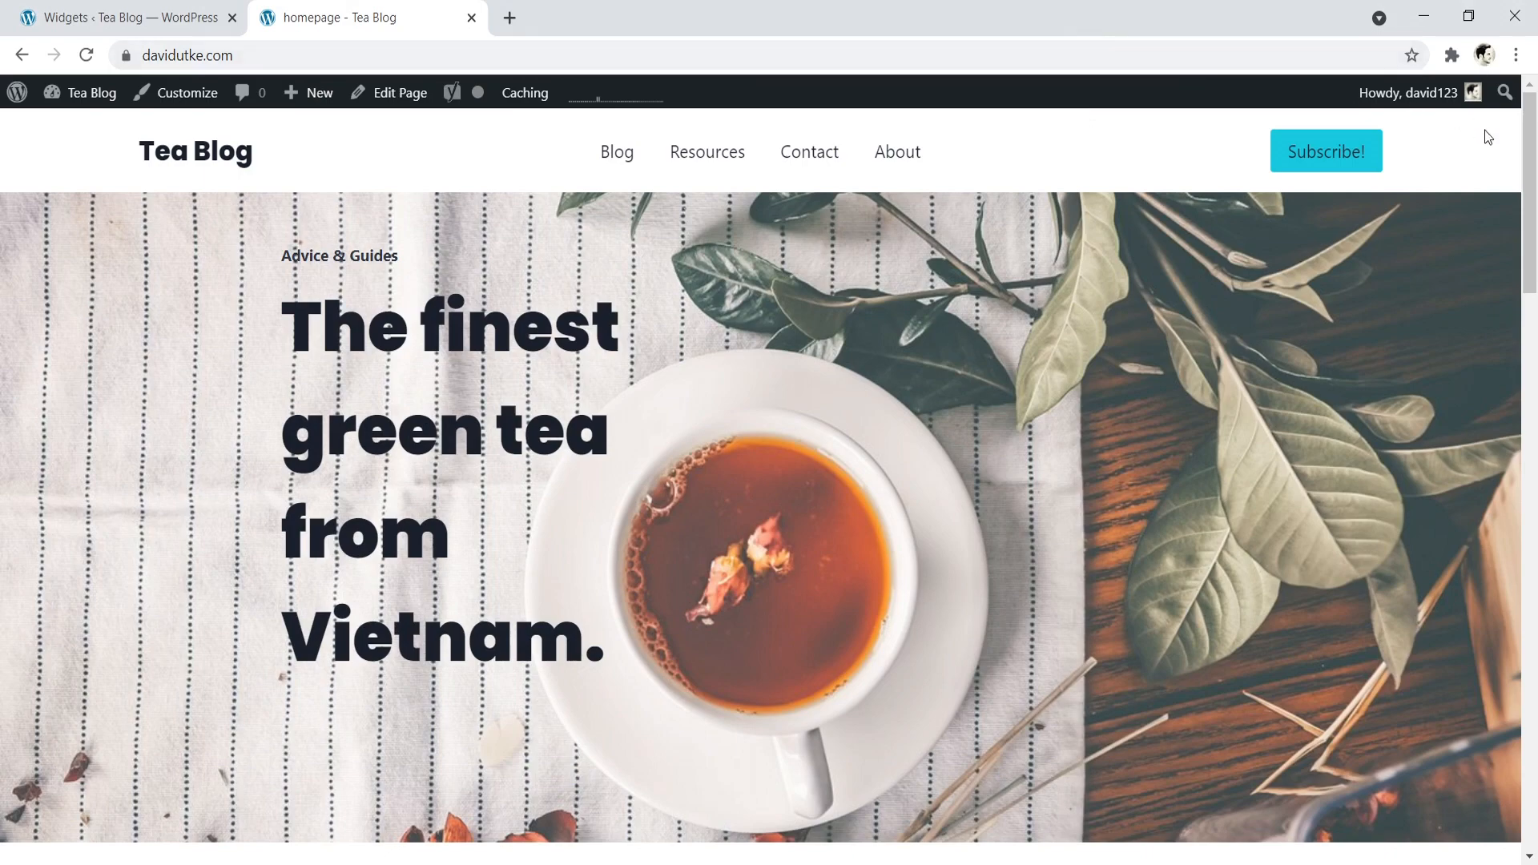
# - Review the homepage's footer, open the footer in the Customizer and inspect the copyright item's settings
pyautogui.moveTo(1530, 153); pyautogui.dragTo(1501, 708)
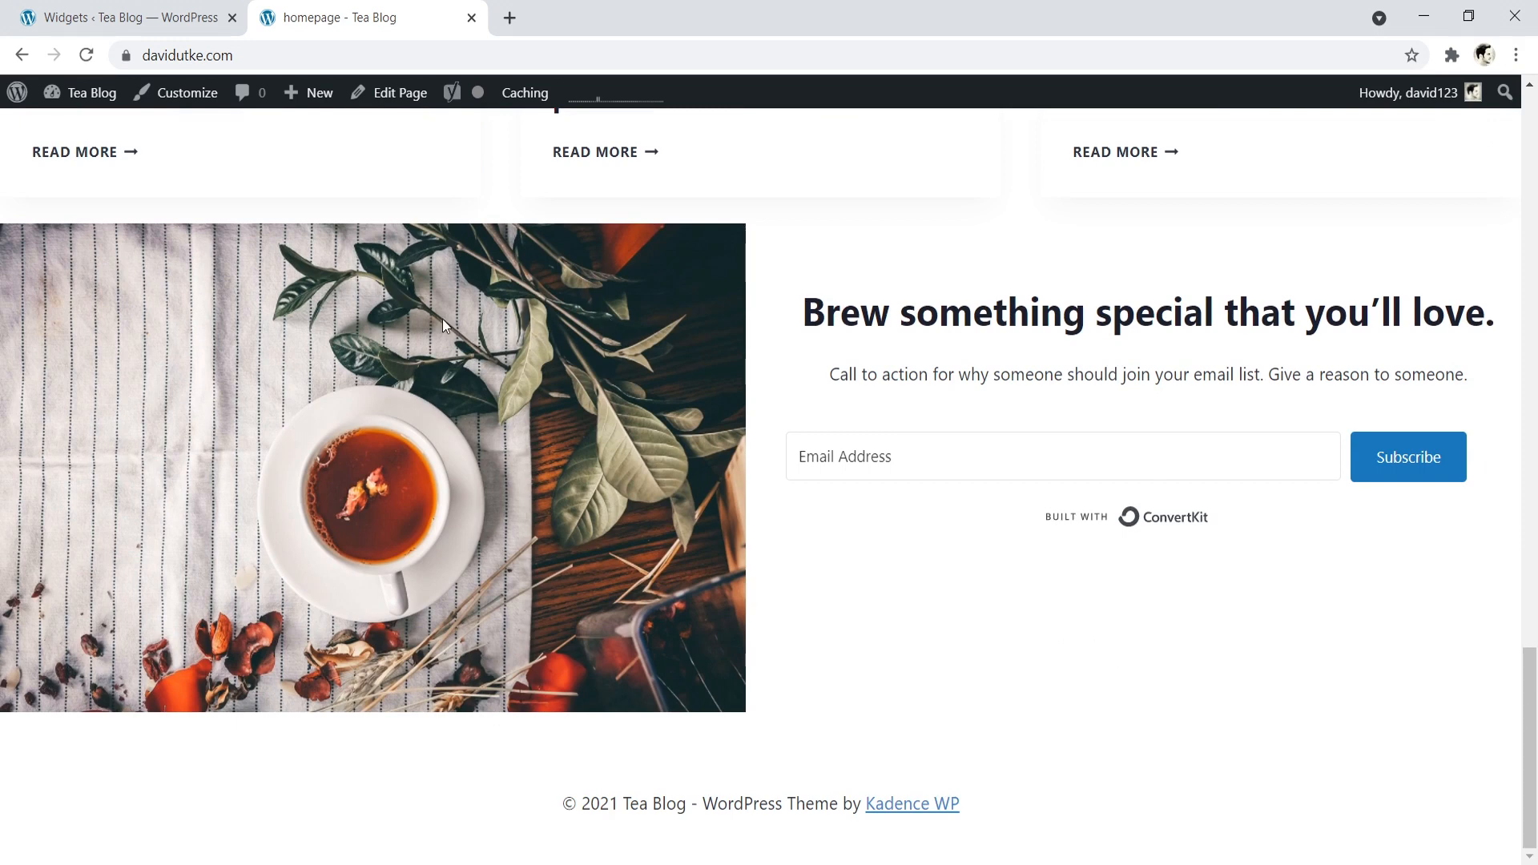
pyautogui.click(184, 100)
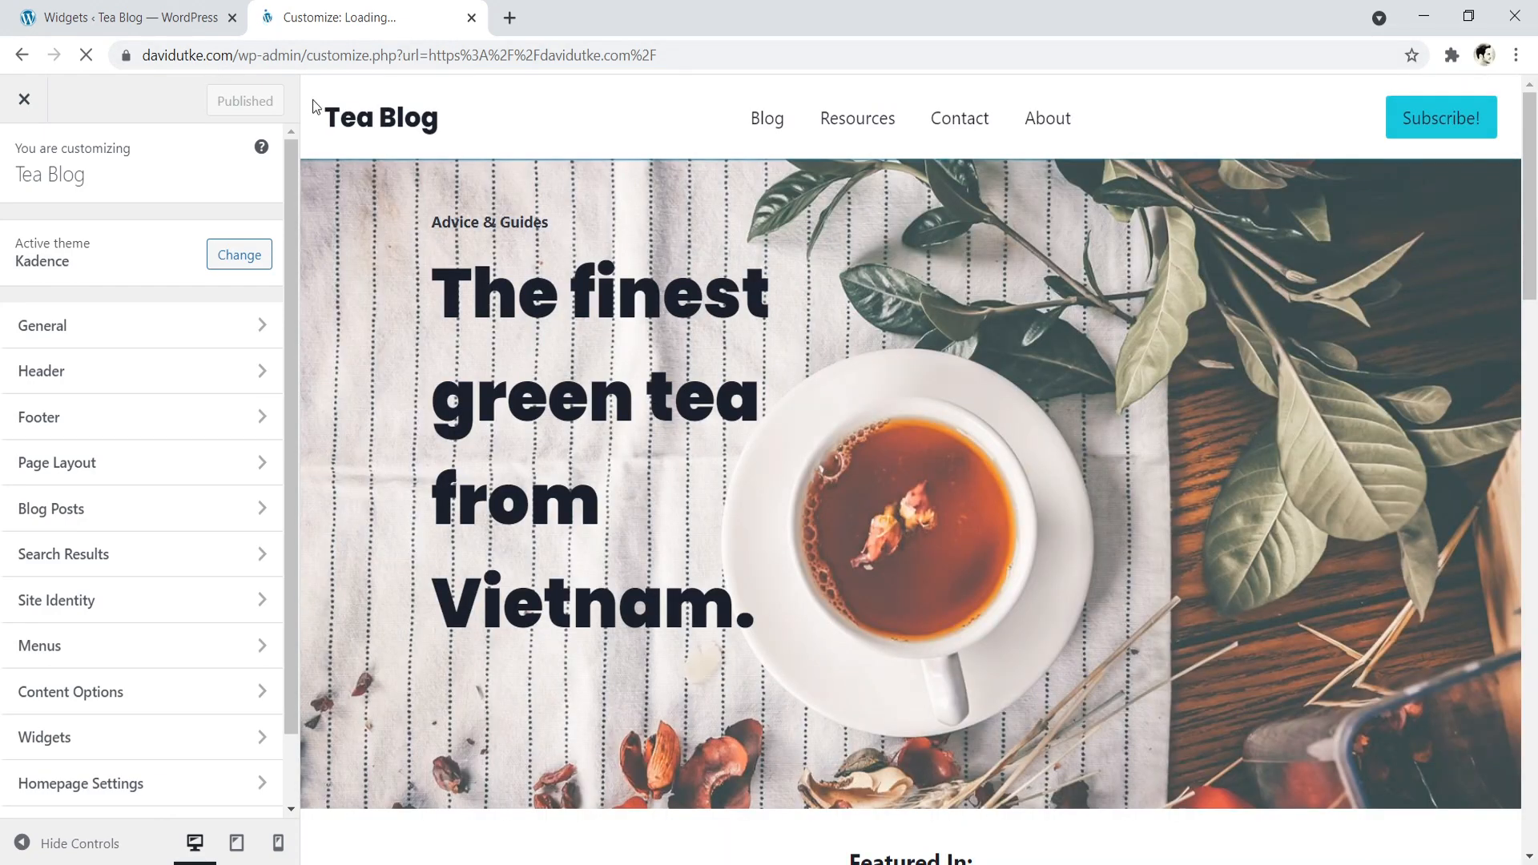
pyautogui.click(102, 422)
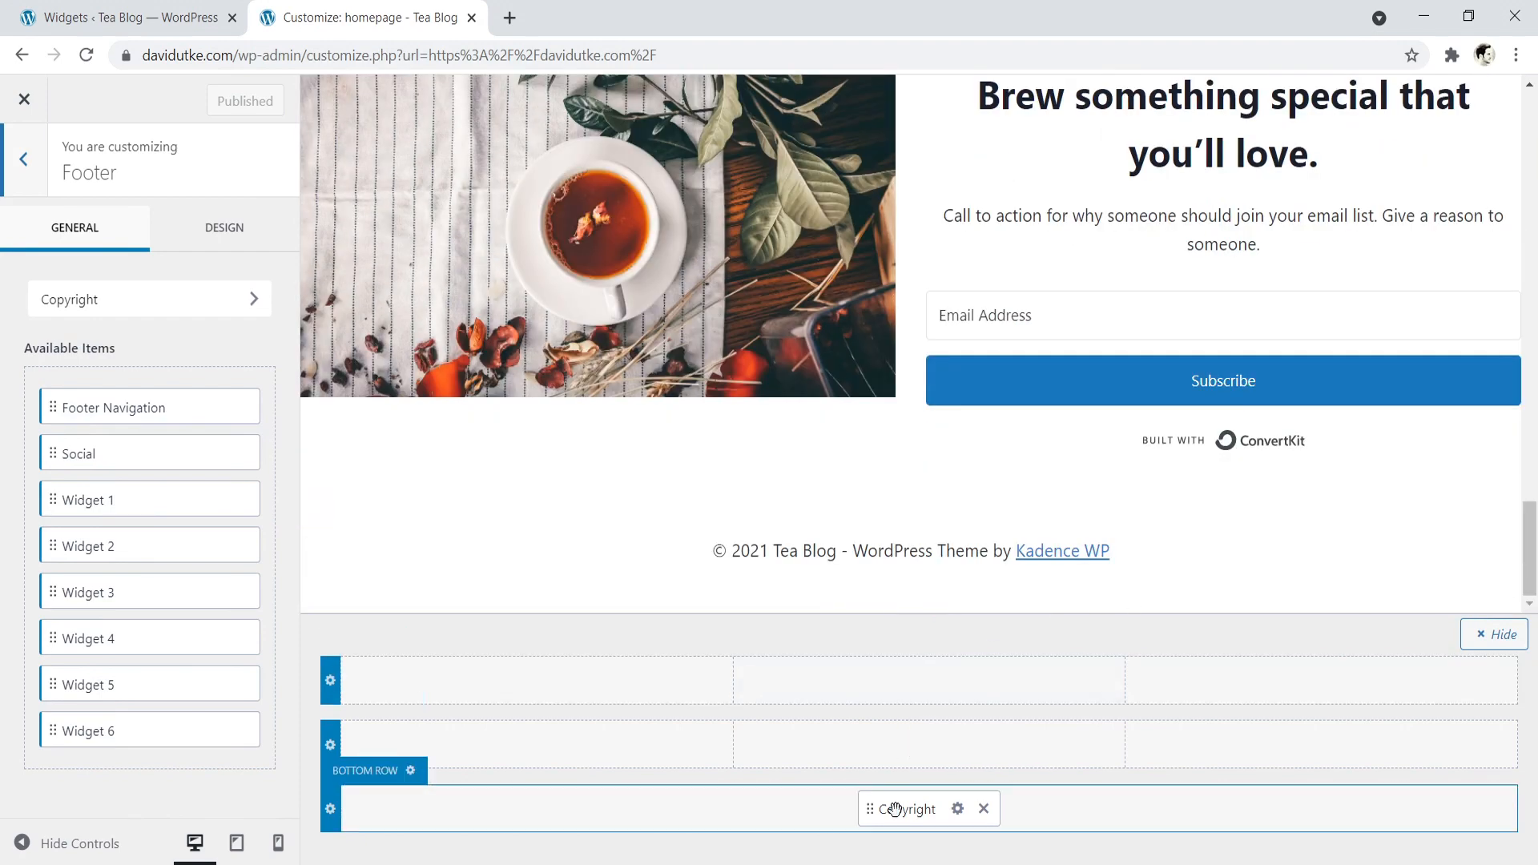
pyautogui.click(957, 809)
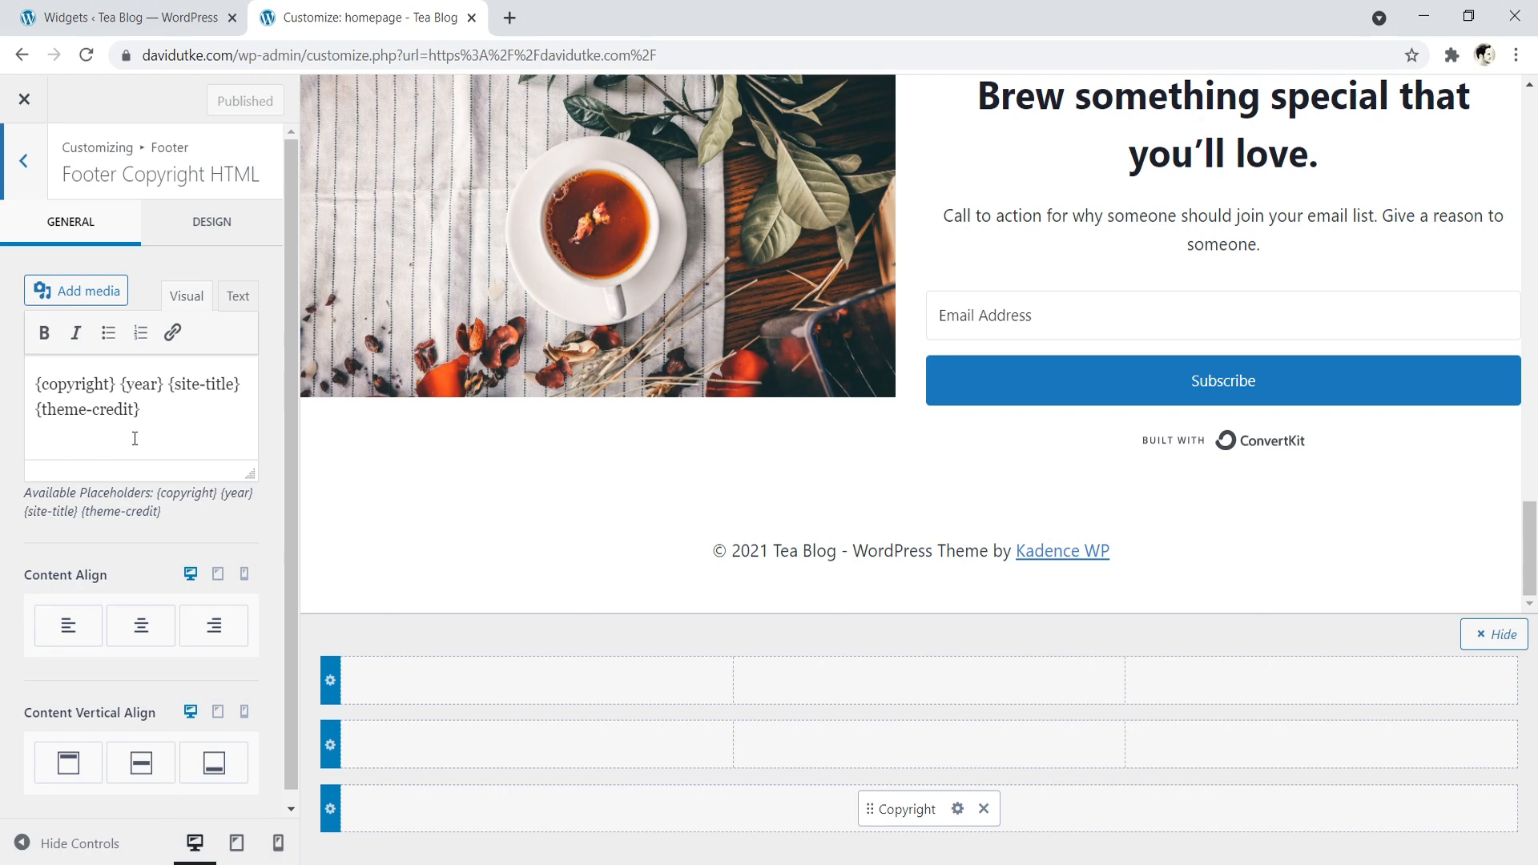
pyautogui.click(24, 161)
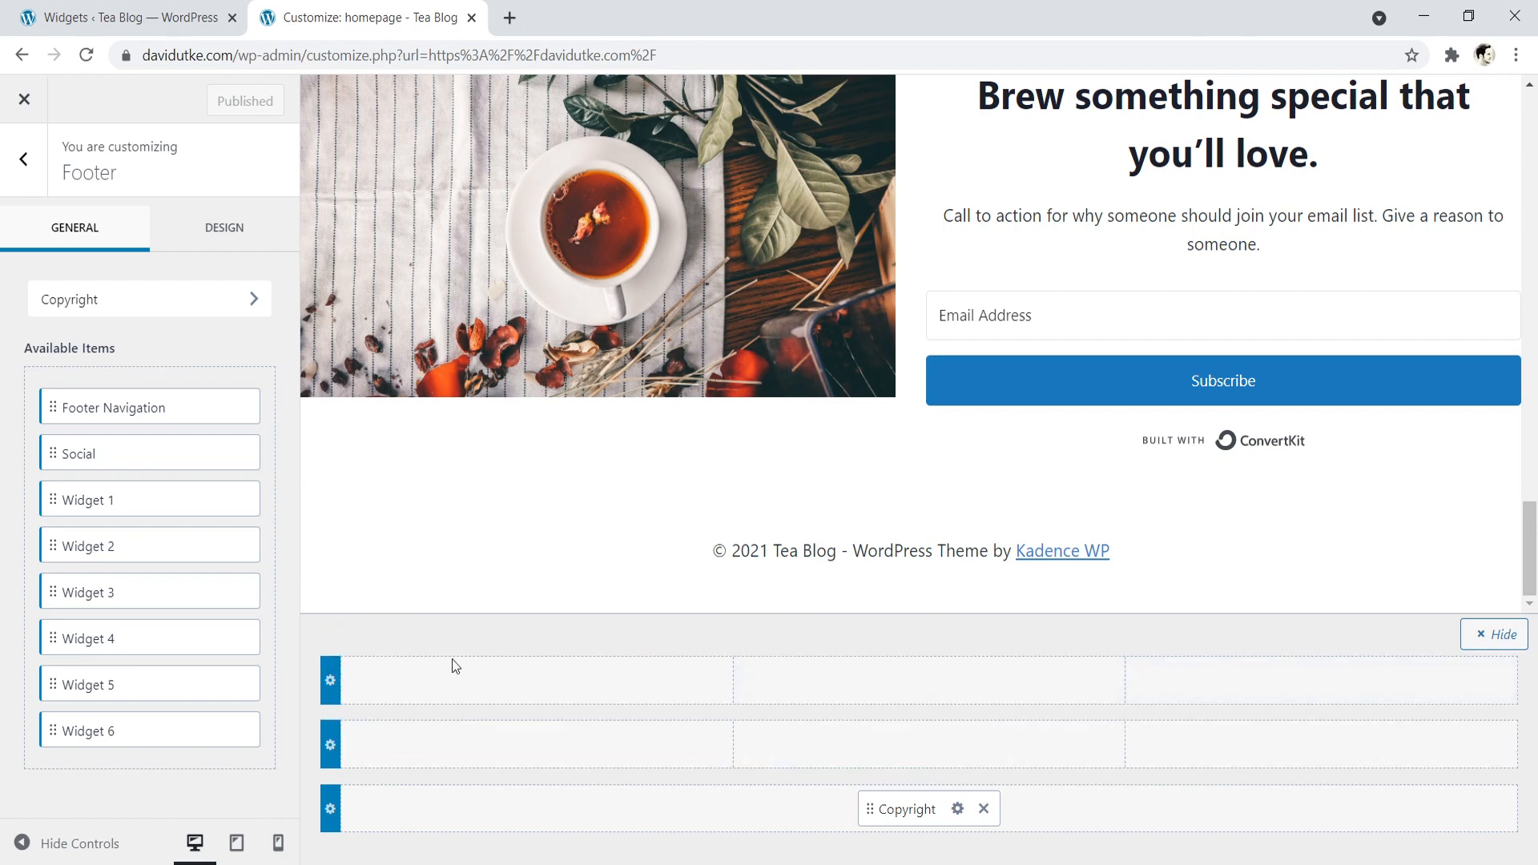
# - Try five and four columns in the footer's top row, and set three columns with a wider first column
pyautogui.click(389, 647)
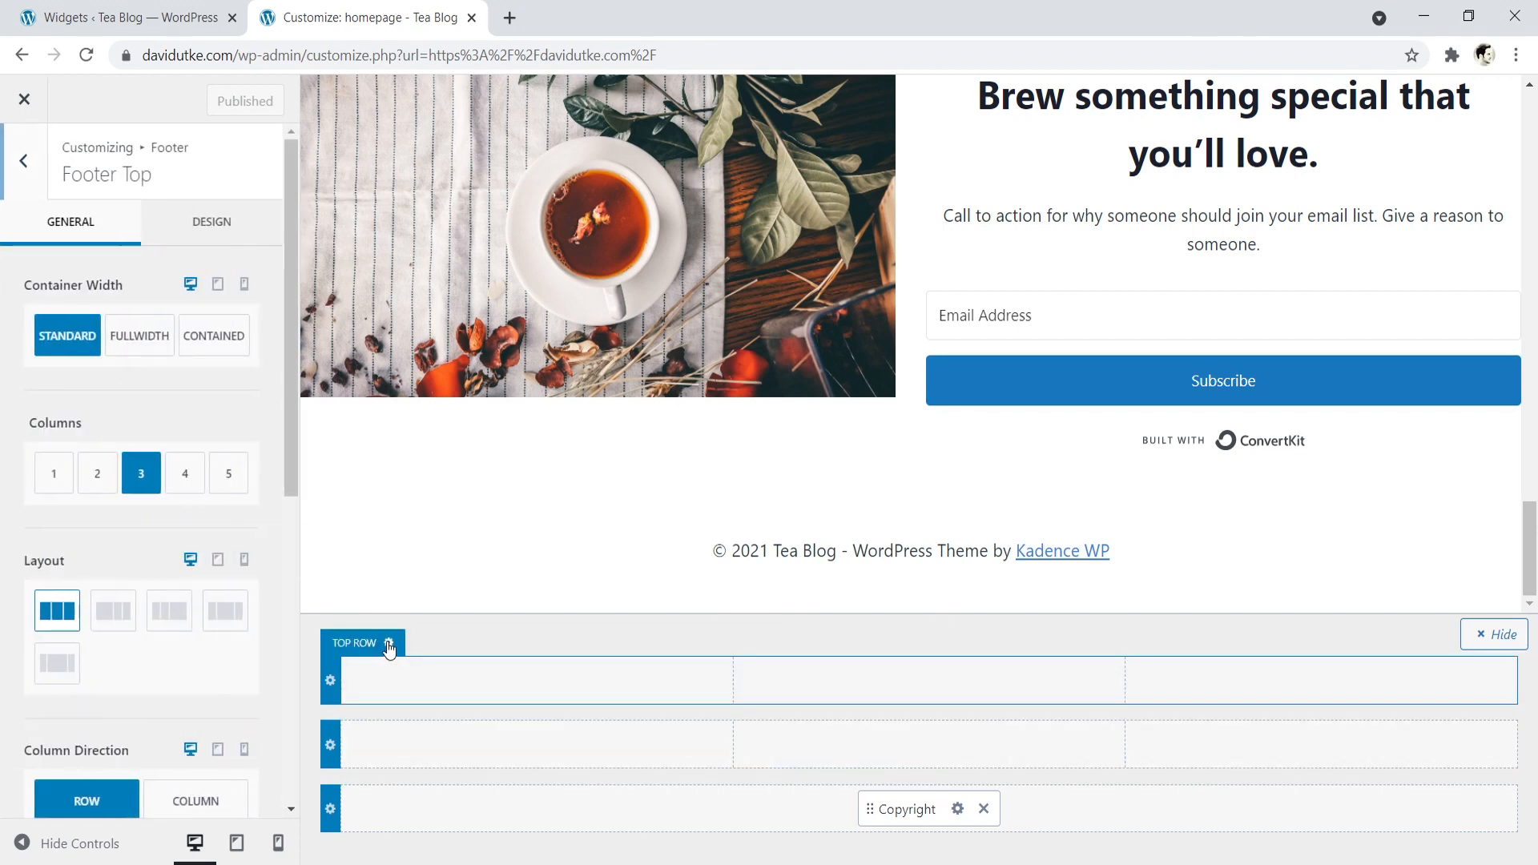
pyautogui.click(228, 474)
pyautogui.click(173, 475)
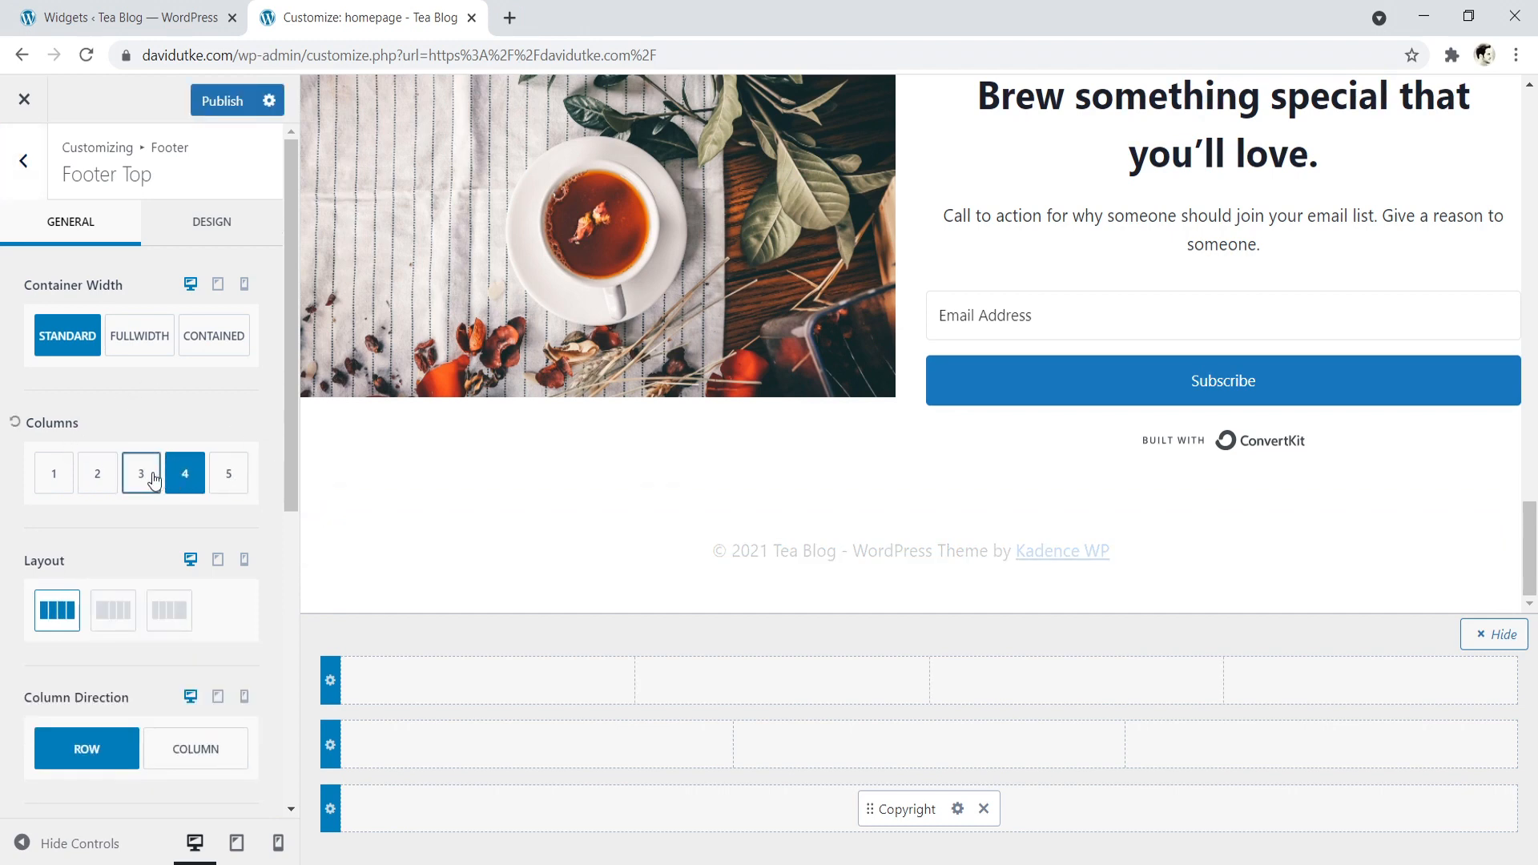
pyautogui.click(149, 478)
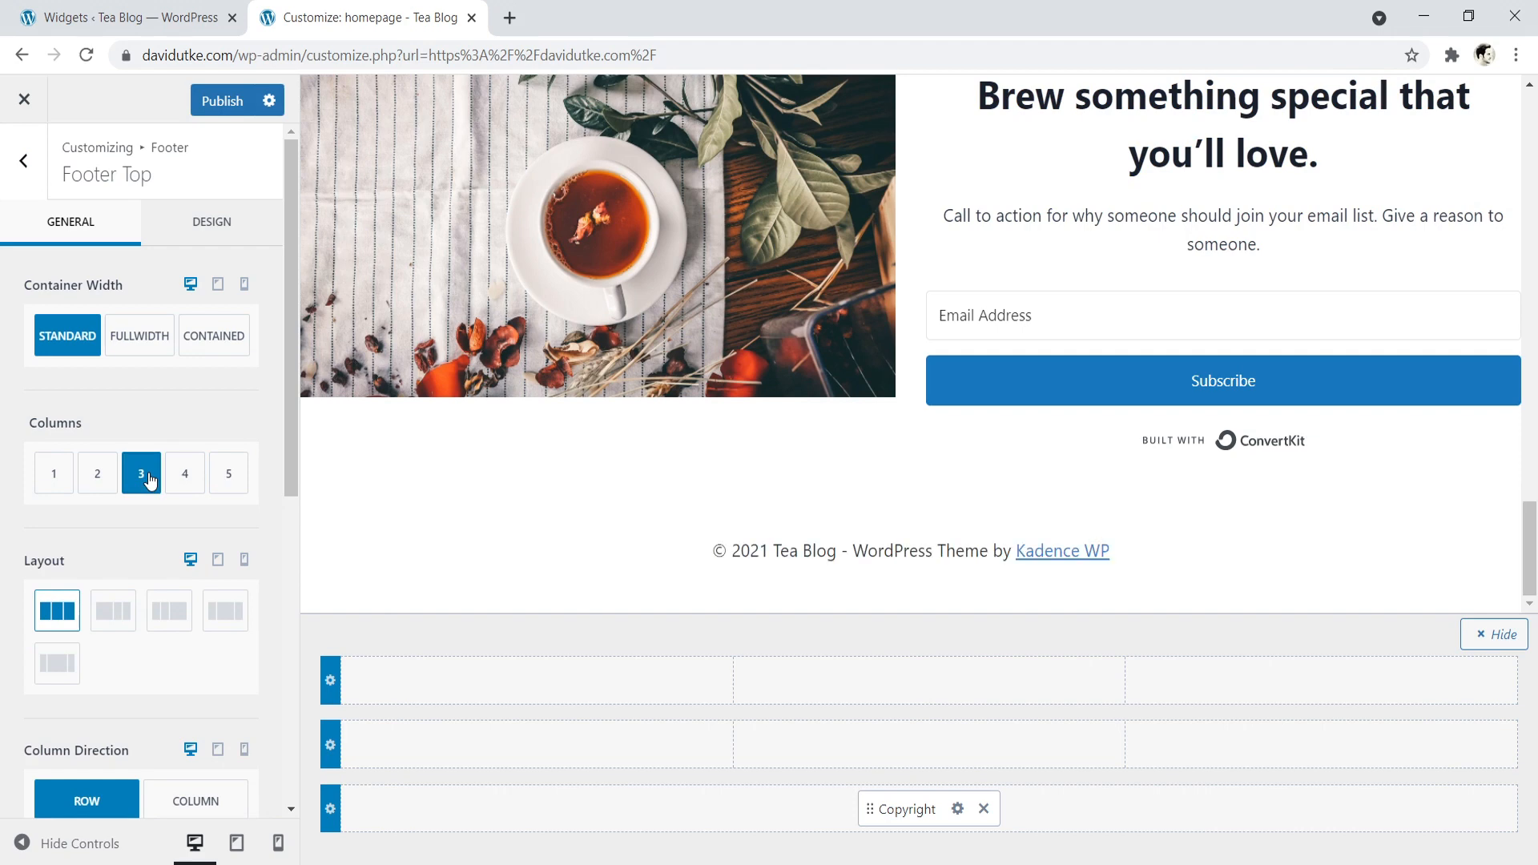
pyautogui.click(113, 612)
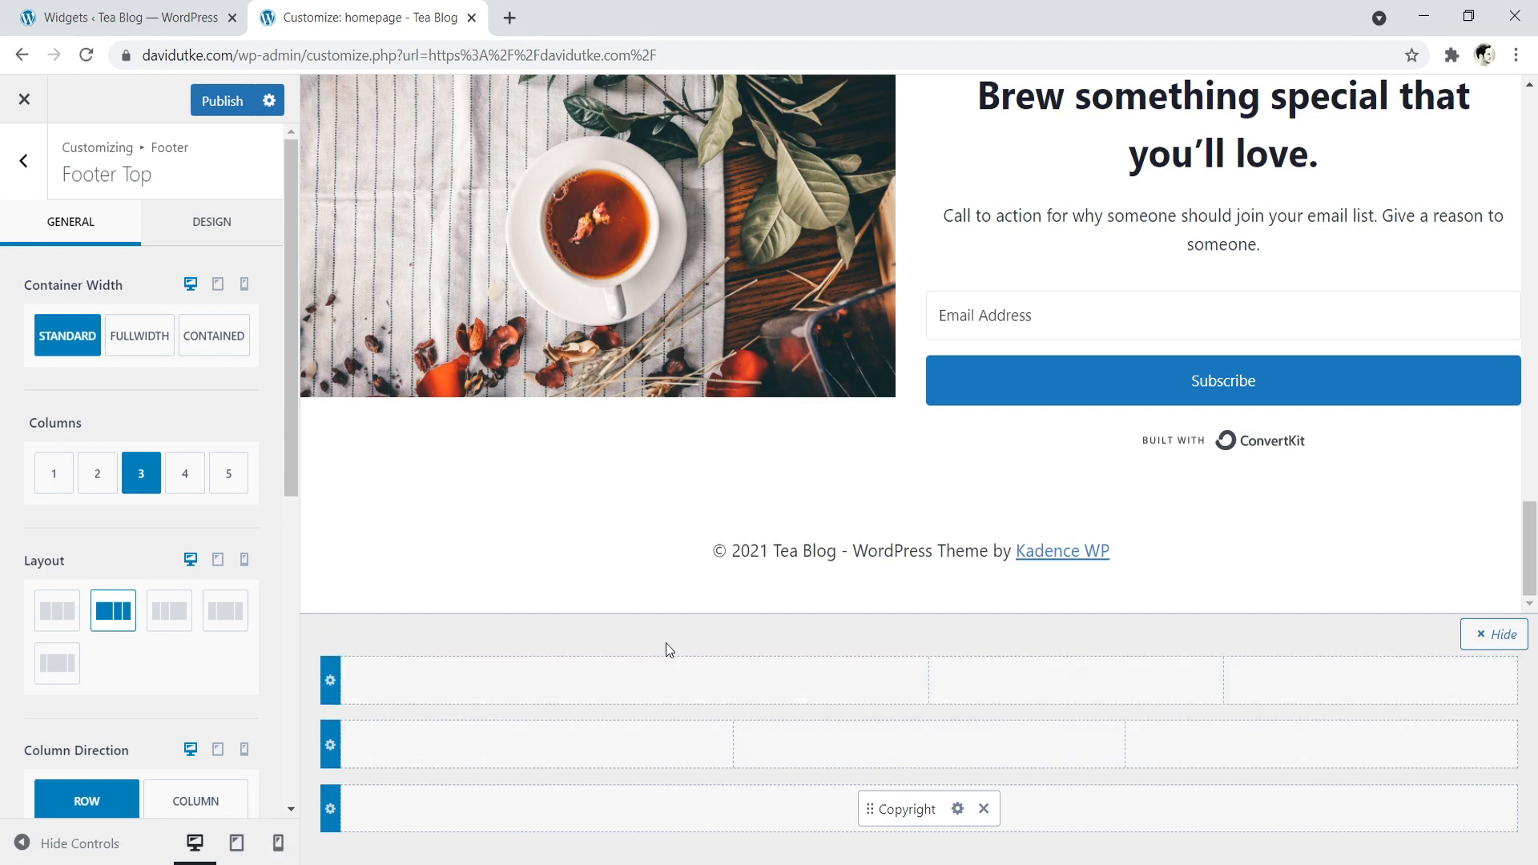
# - Place Widget 1, Widget 2 and Widget 3 in the three columns of the footer's top row, in that order
pyautogui.click(633, 683)
pyautogui.click(726, 532)
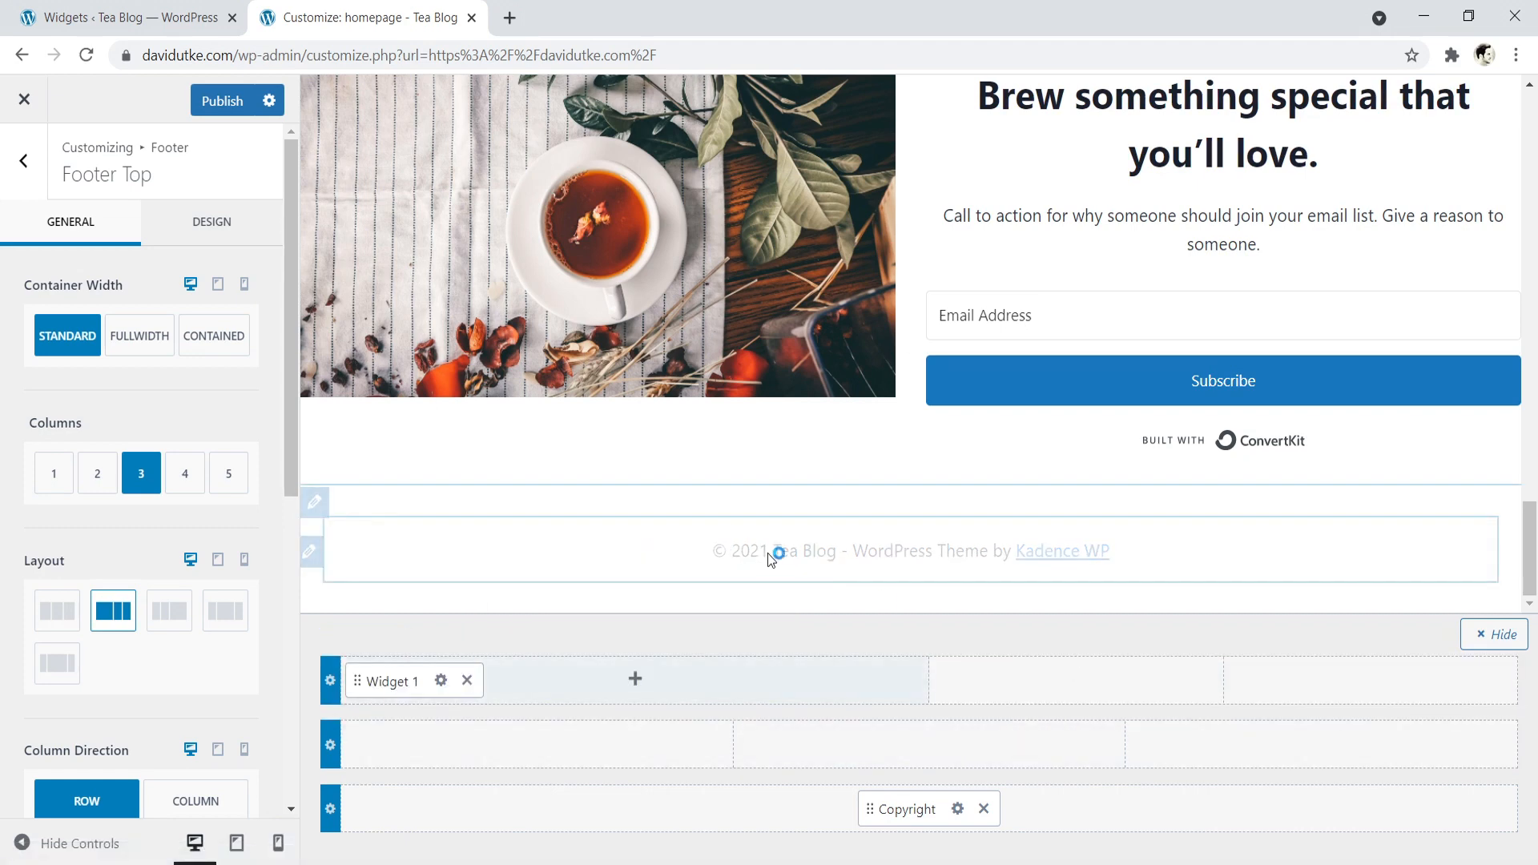
pyautogui.click(1075, 679)
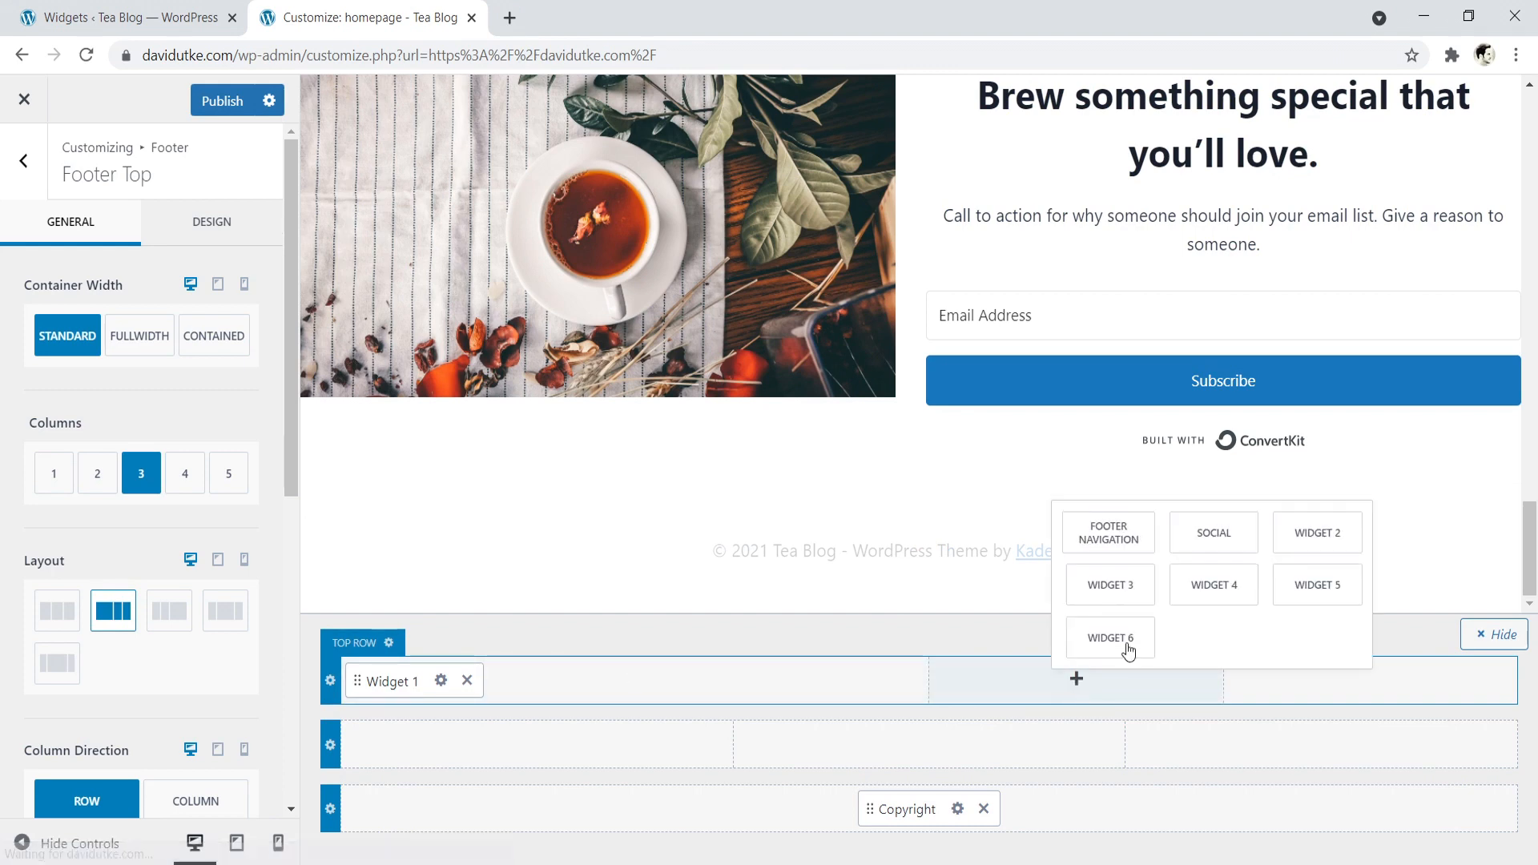
pyautogui.click(1316, 533)
pyautogui.click(1369, 678)
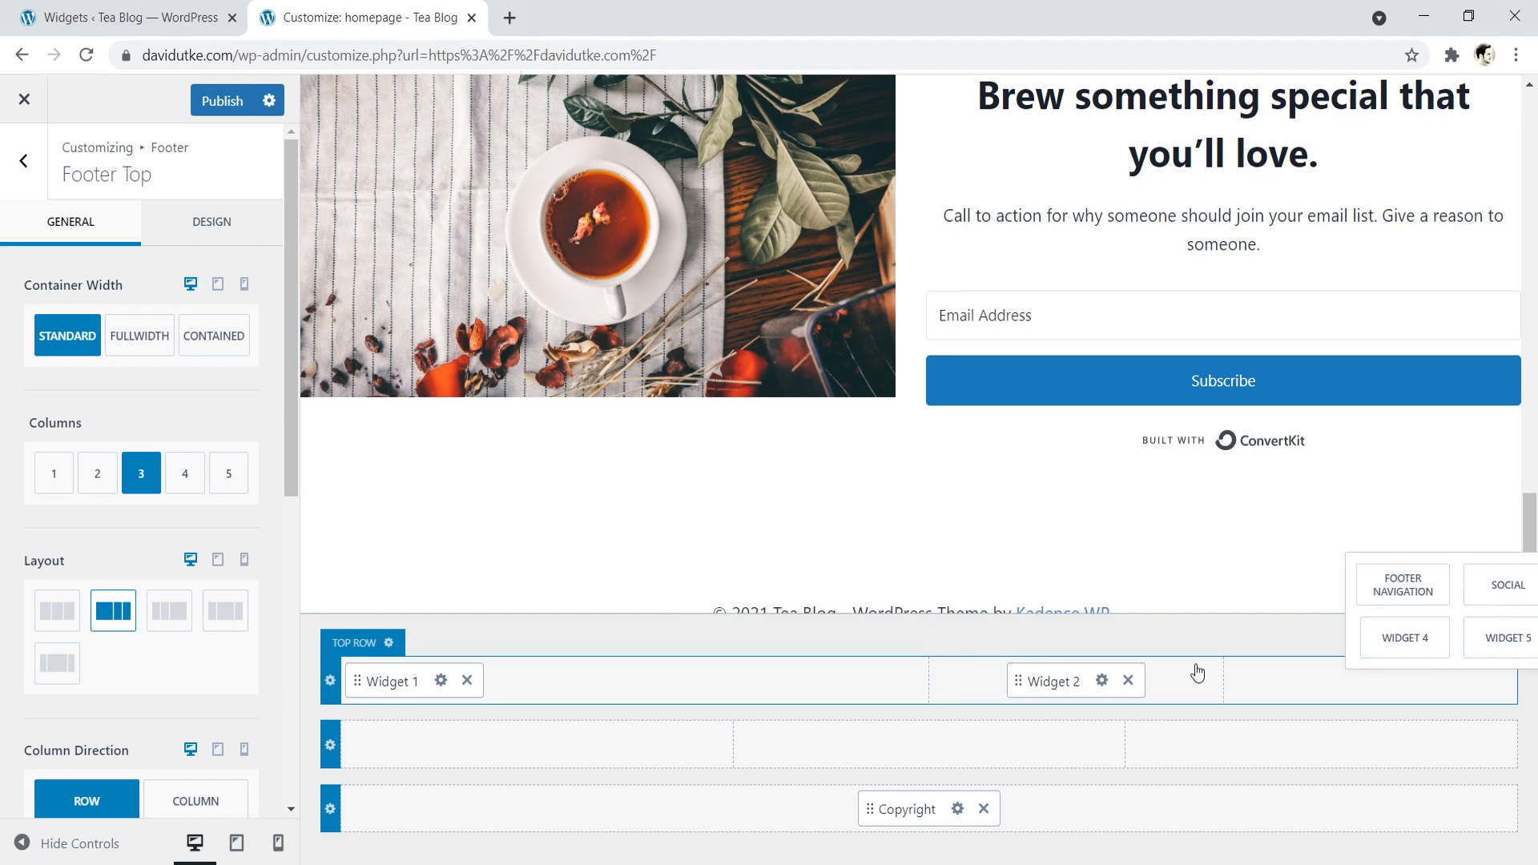
pyautogui.click(537, 743)
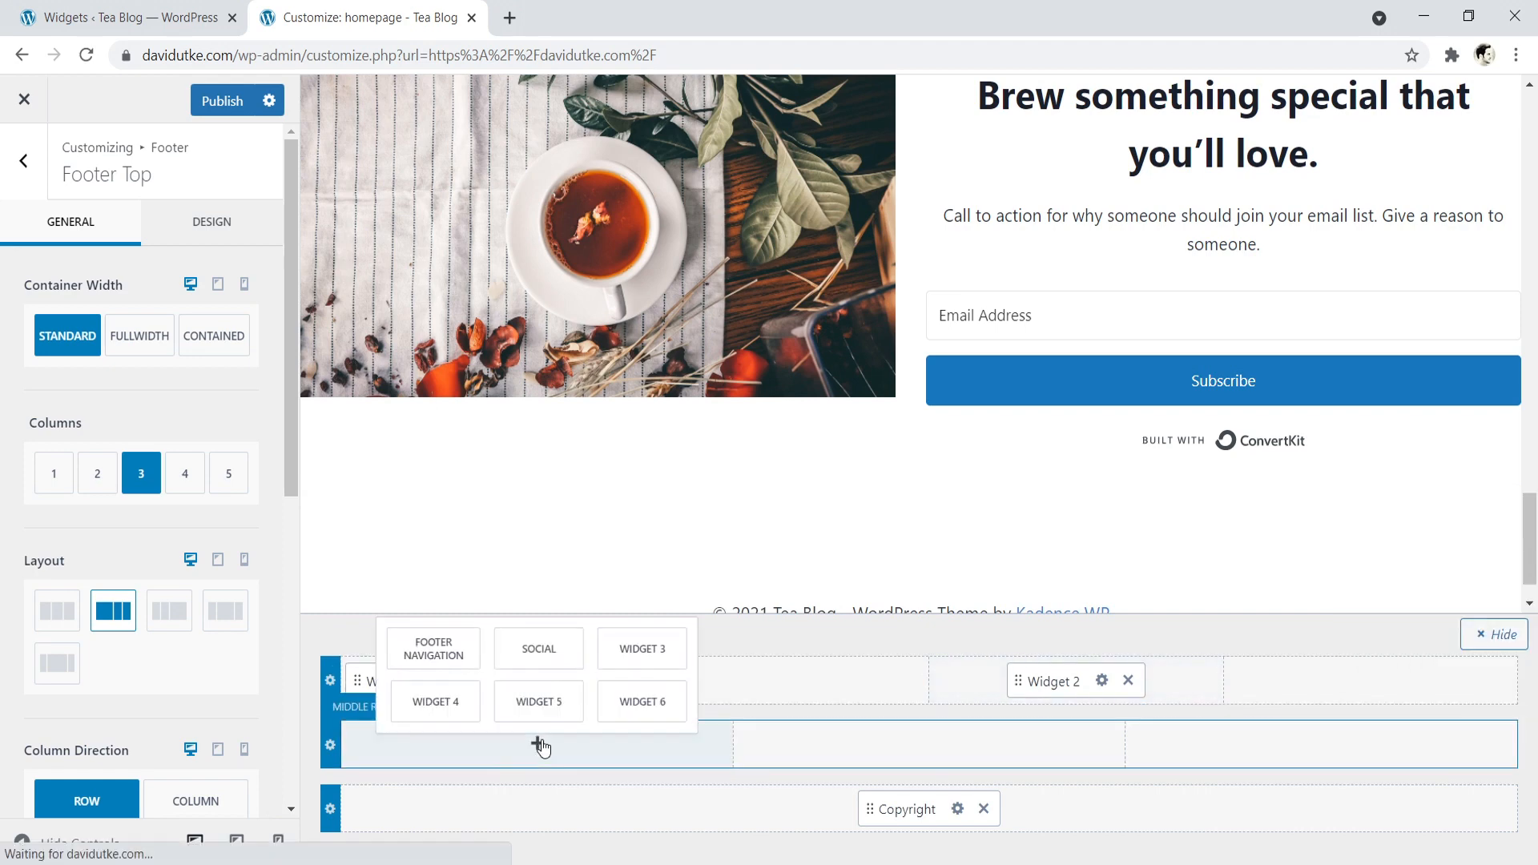
pyautogui.click(639, 646)
pyautogui.moveTo(387, 745); pyautogui.dragTo(1308, 680)
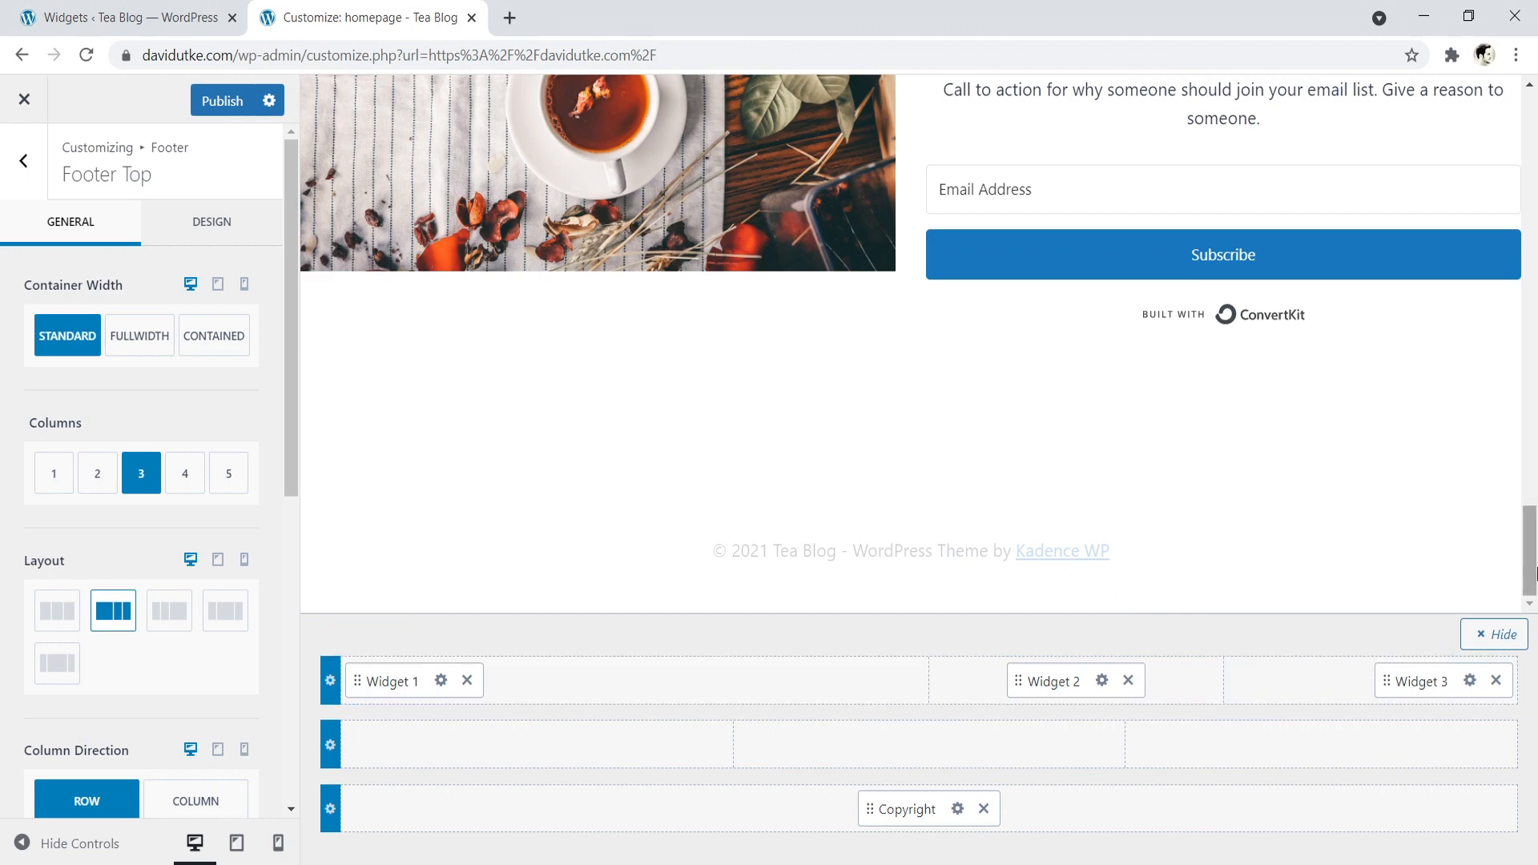
pyautogui.scroll(2, 1529, 561)
pyautogui.scroll(-1, 1530, 560)
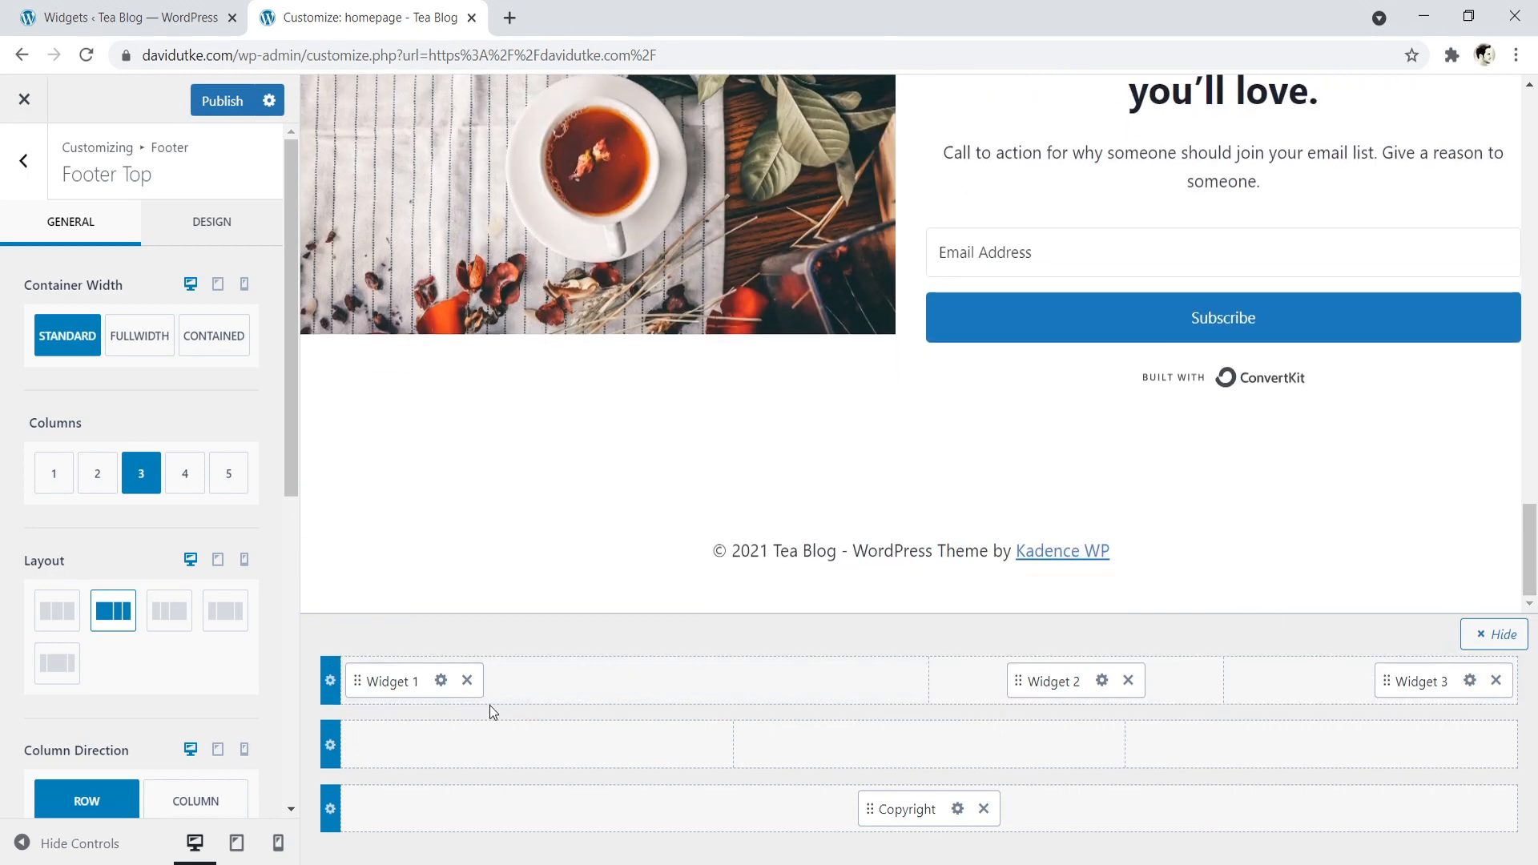
# - Open Widget 1's settings in the footer and browse the widgets that can be added to it
pyautogui.click(22, 164)
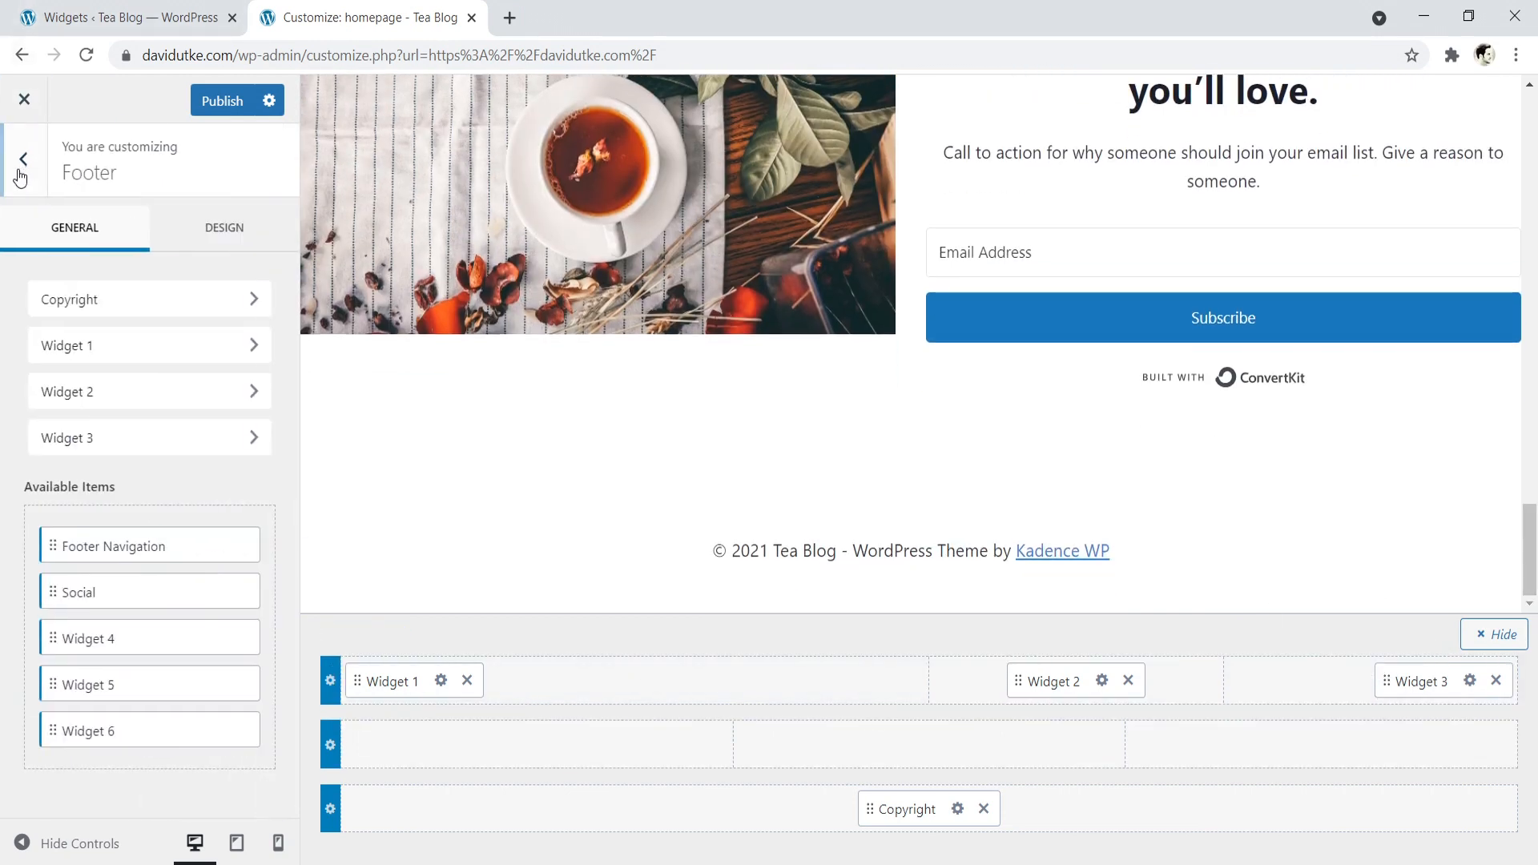
pyautogui.click(150, 346)
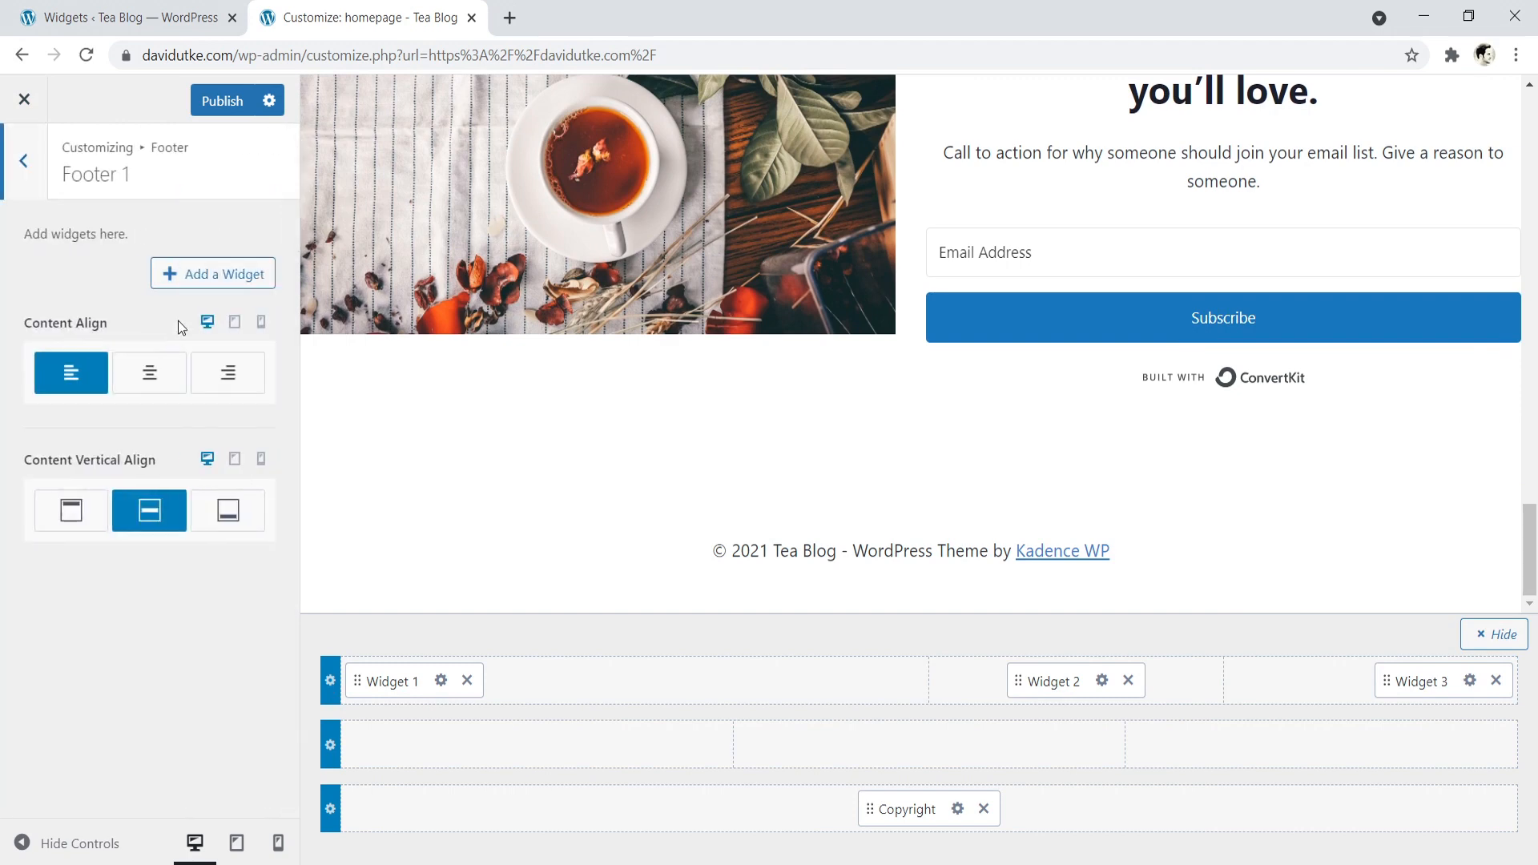
pyautogui.click(206, 278)
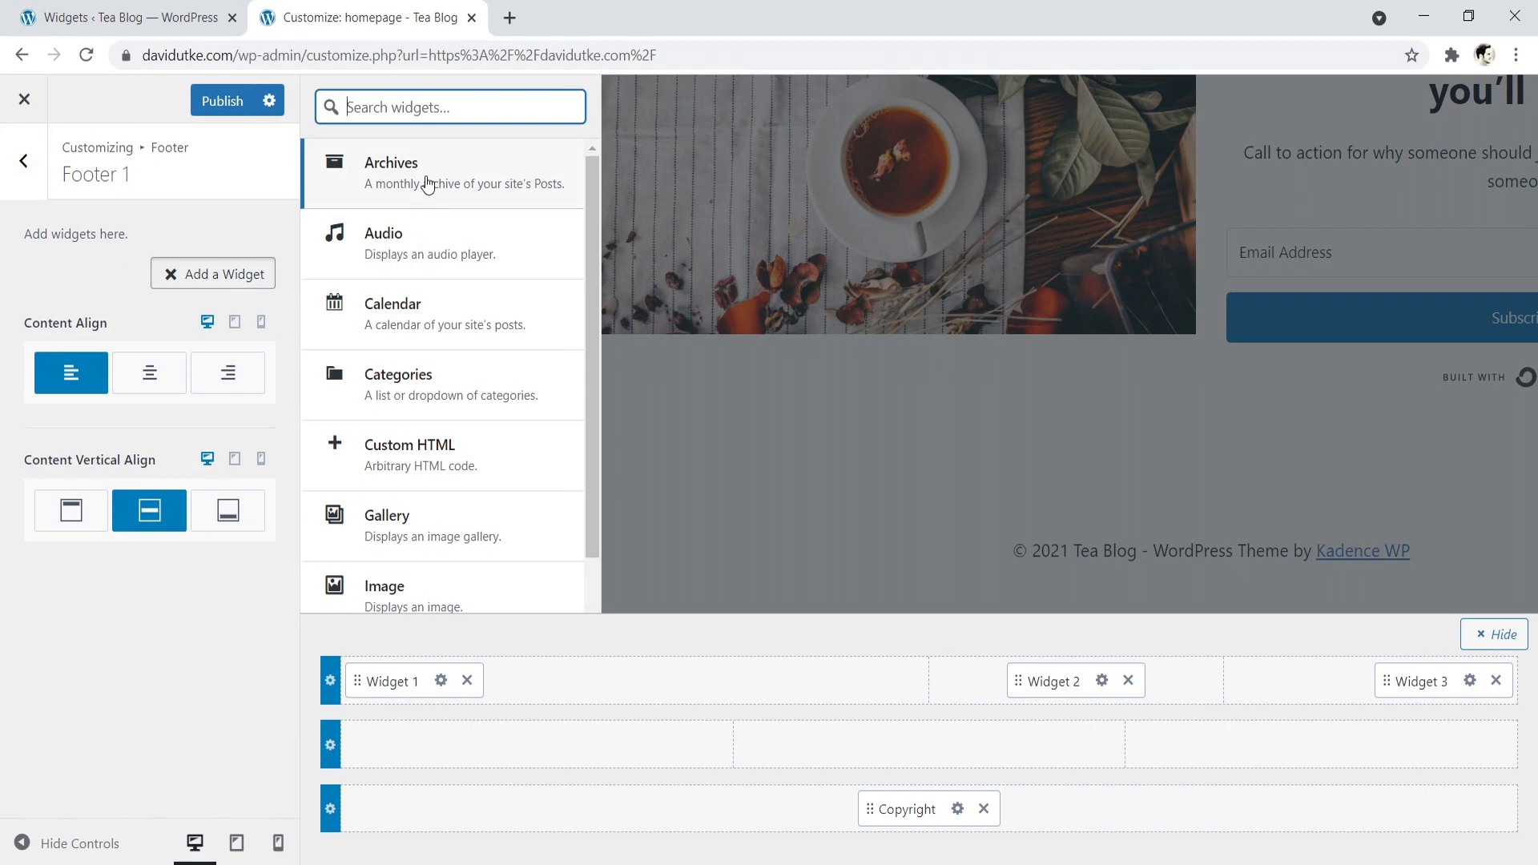
pyautogui.moveTo(588, 175); pyautogui.dragTo(596, 266)
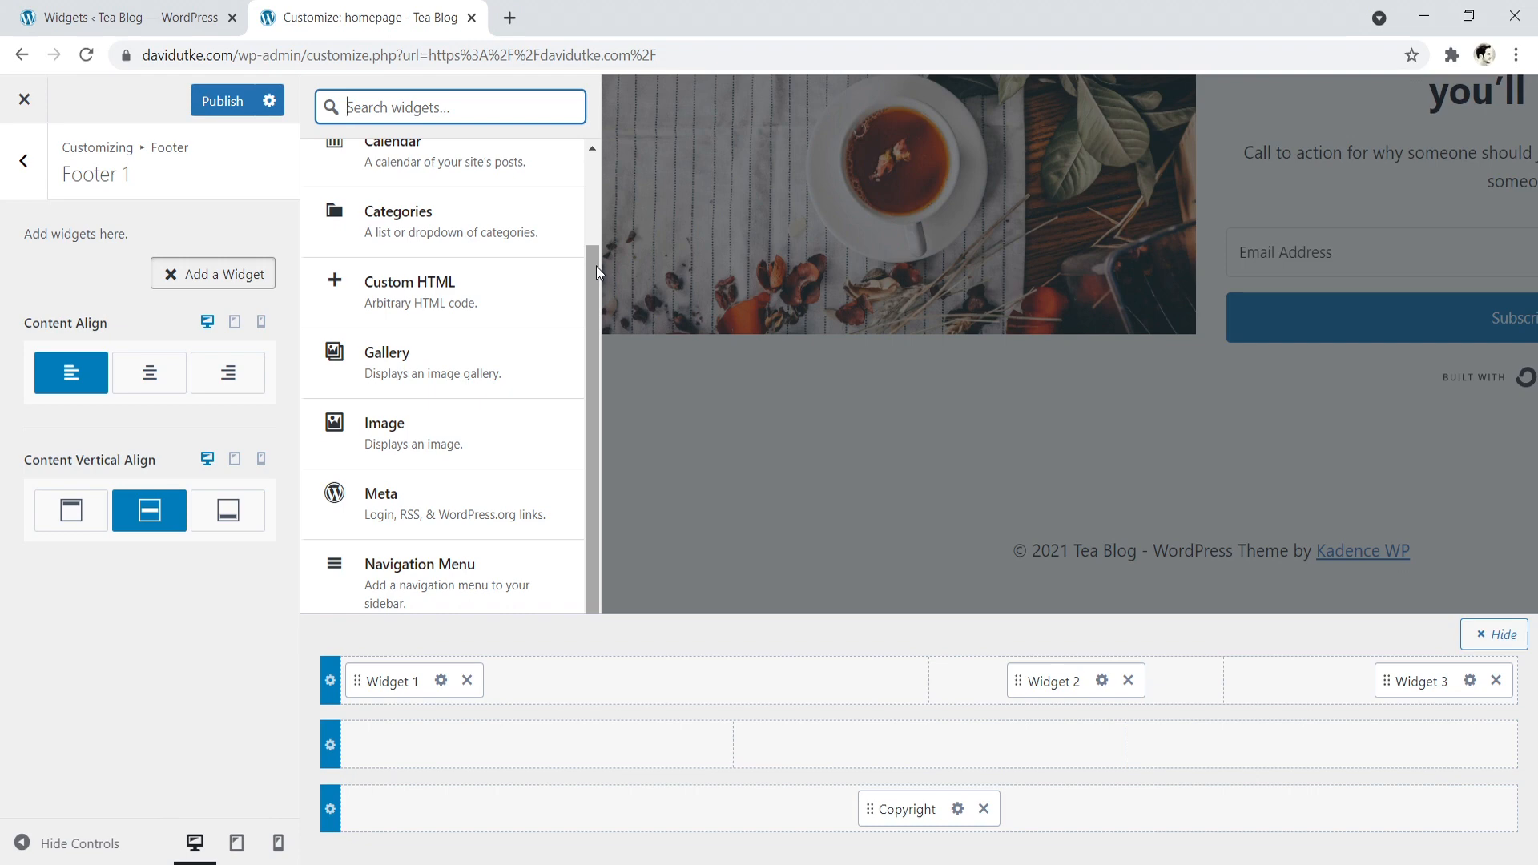
# - Publish the footer layout, close the Customizer and check the footer on the live homepage
pyautogui.click(215, 101)
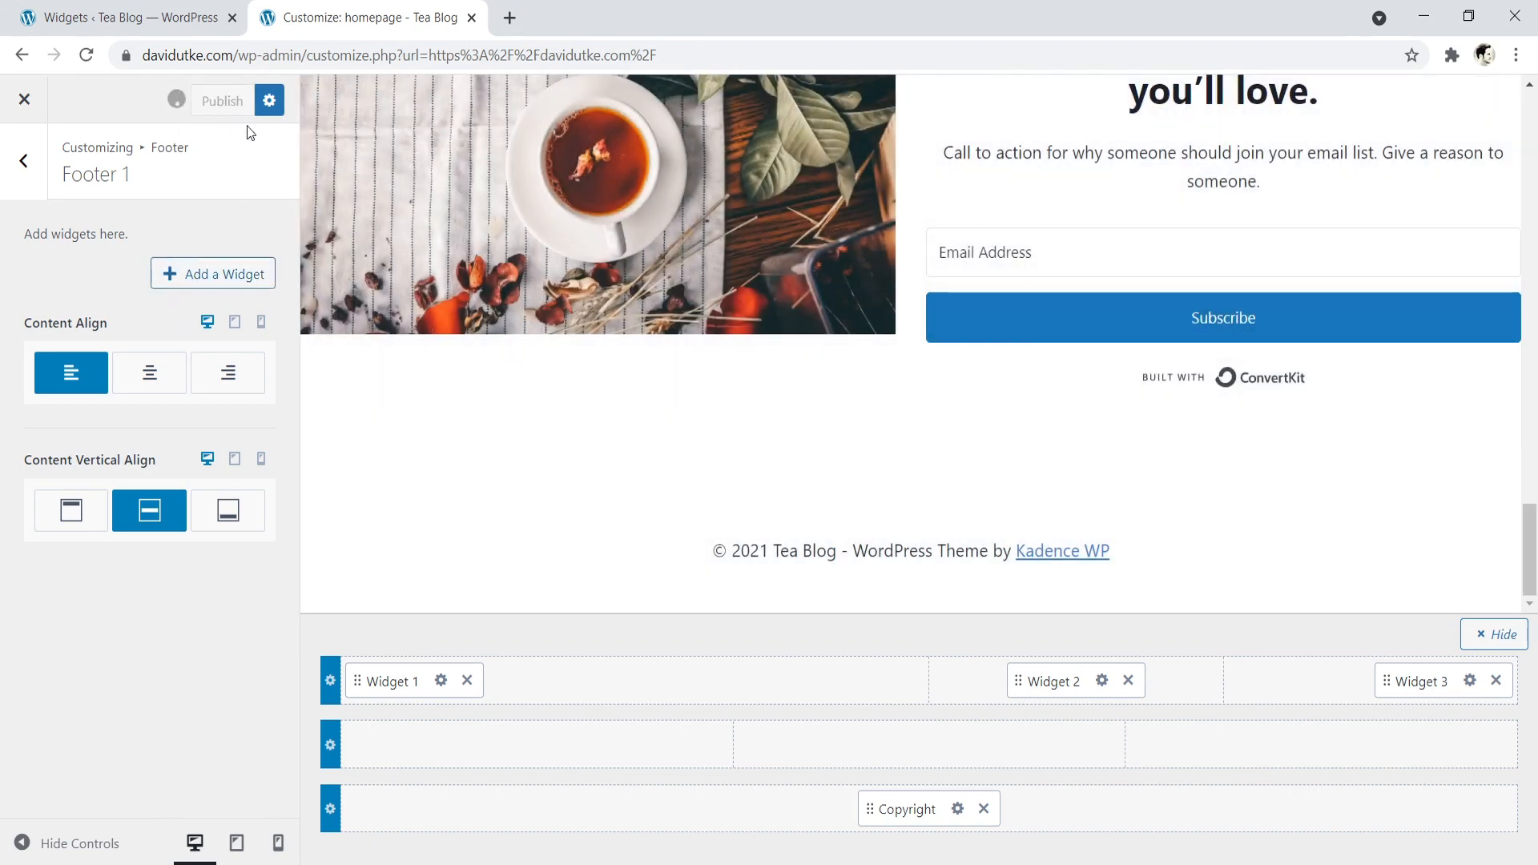
pyautogui.click(24, 100)
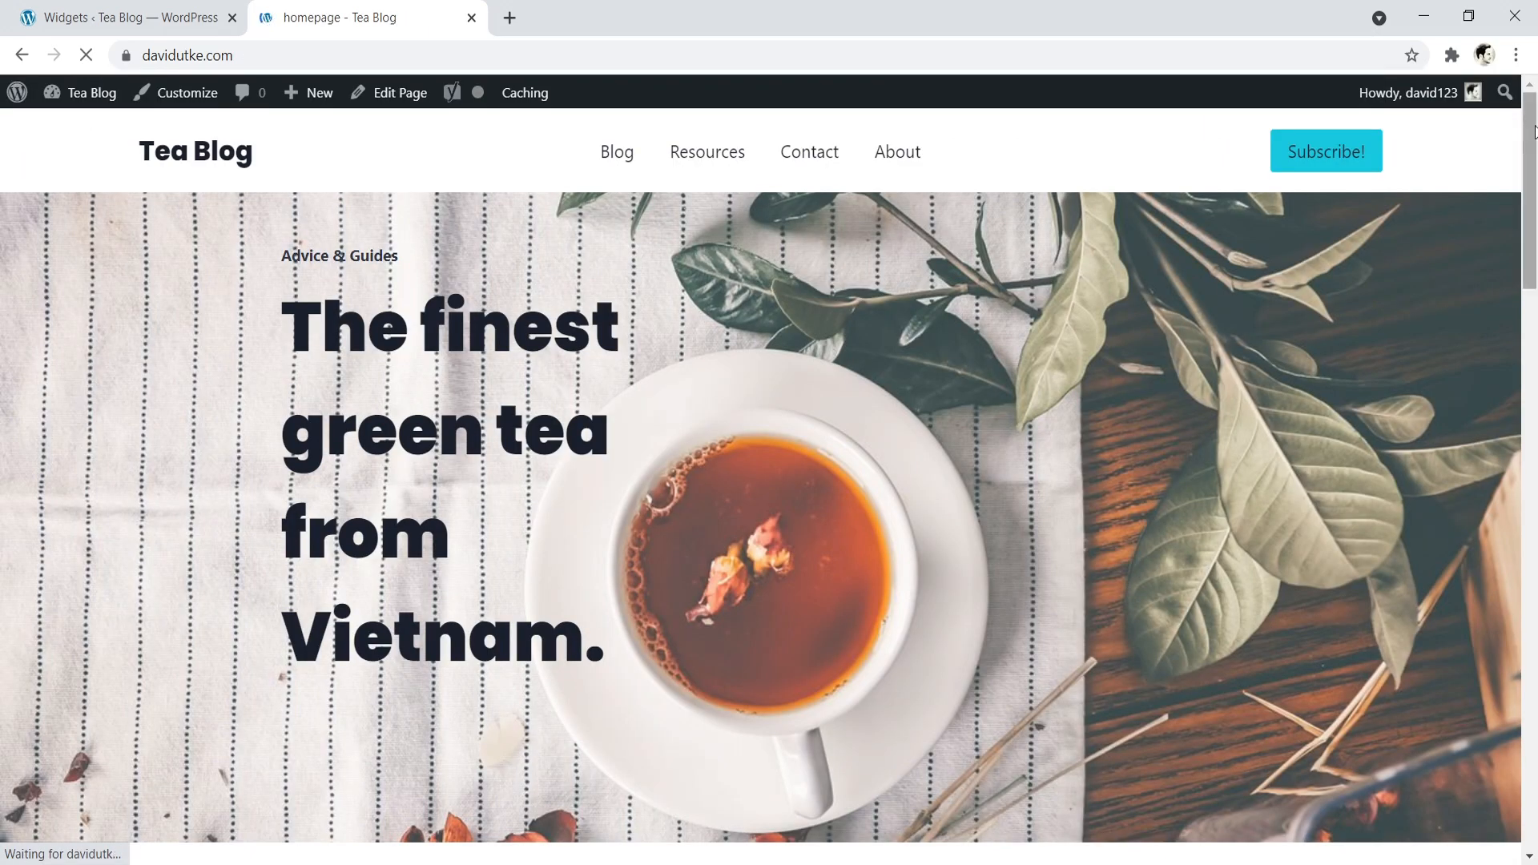
pyautogui.moveTo(1531, 150); pyautogui.dragTo(1535, 713)
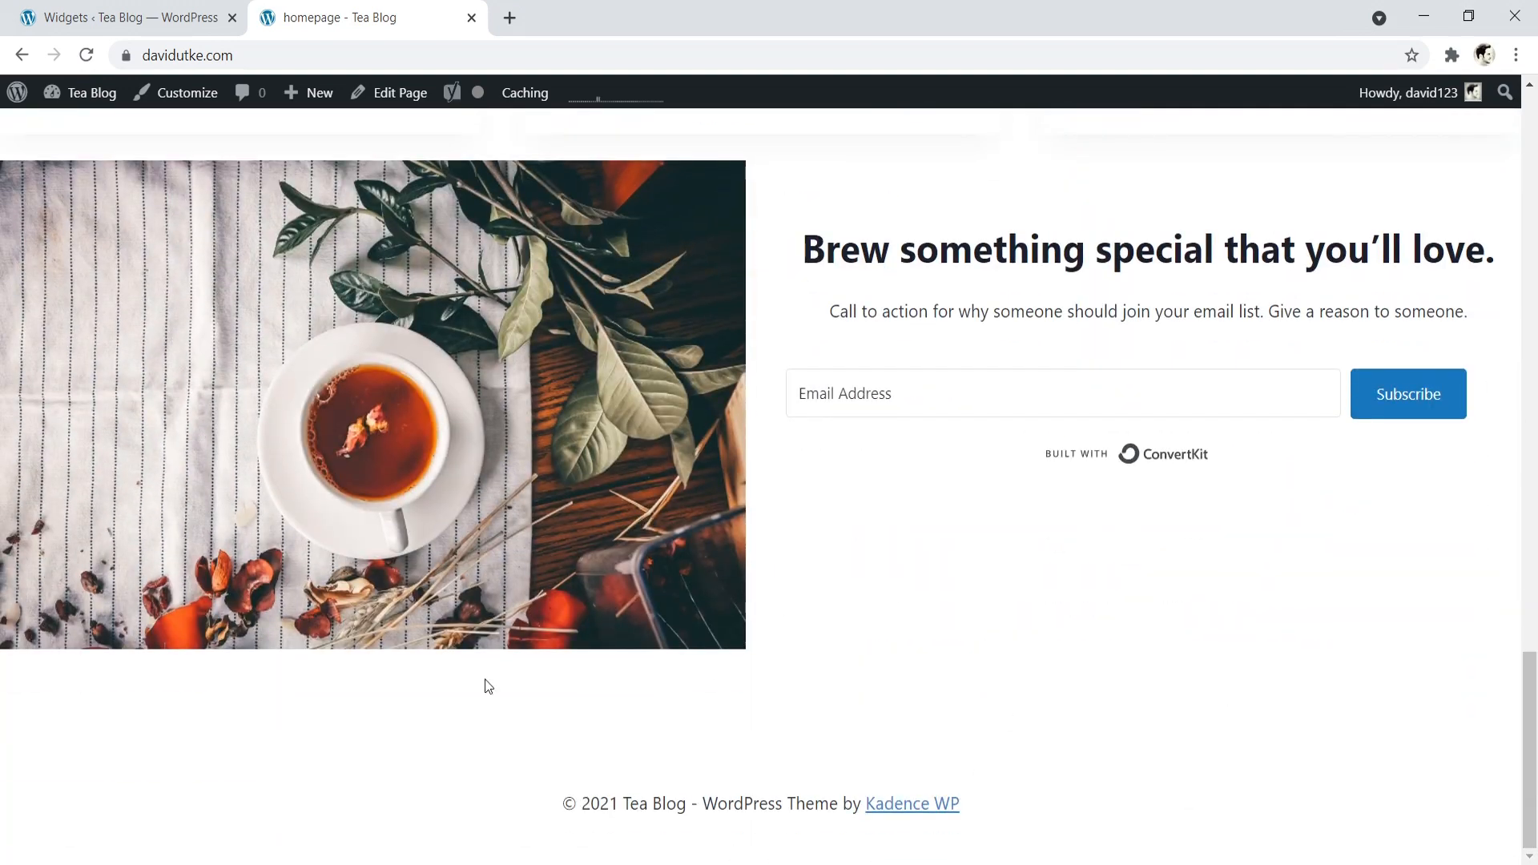
# - On the Widgets admin page, collapse Sidebar 1 and add a Text widget to the Footer 1 area
pyautogui.click(168, 10)
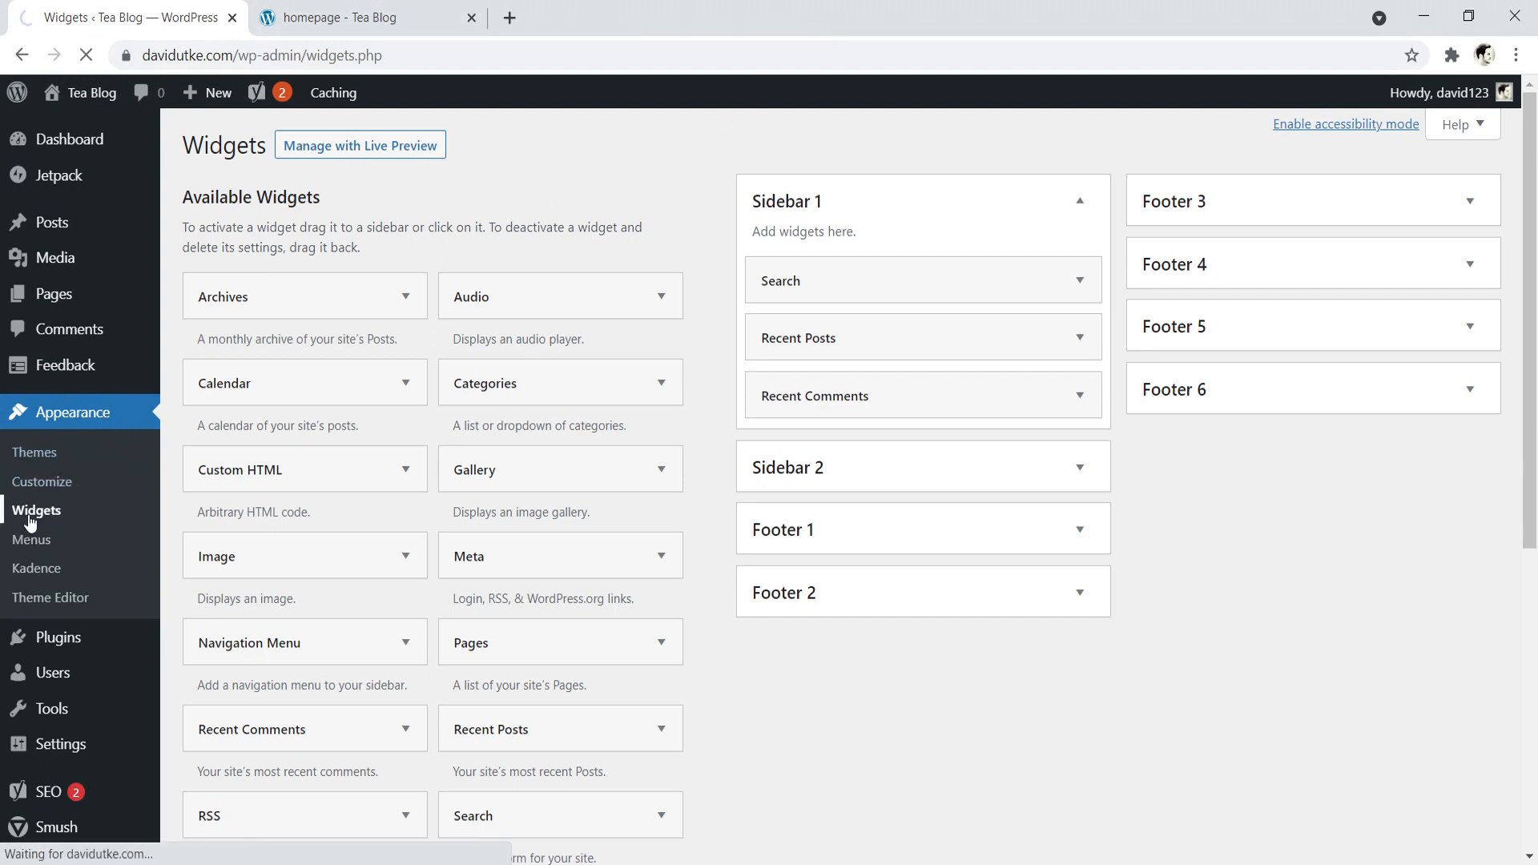
pyautogui.click(1078, 202)
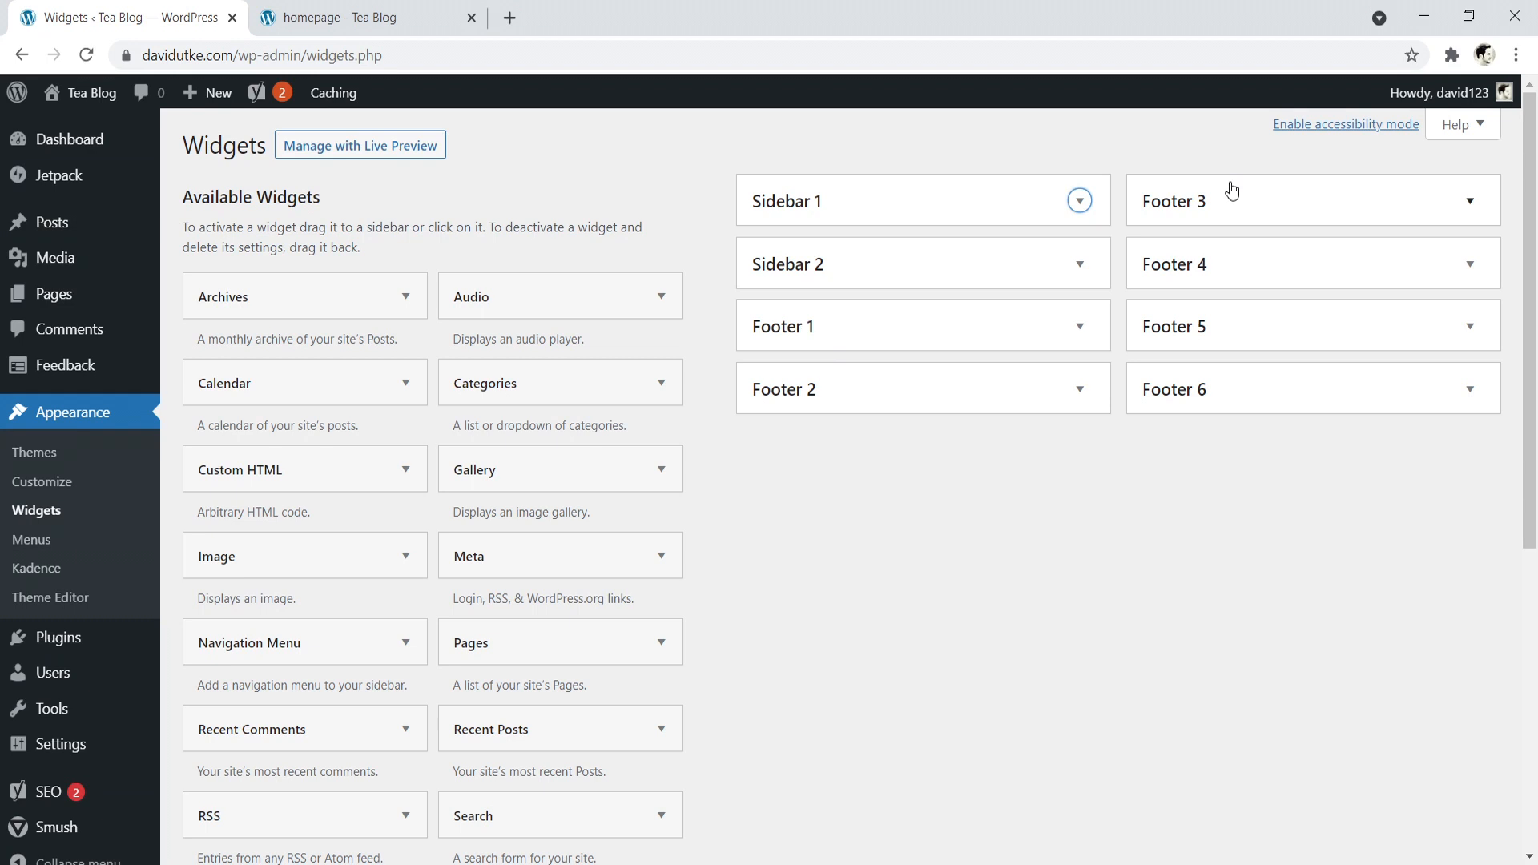
pyautogui.click(1080, 328)
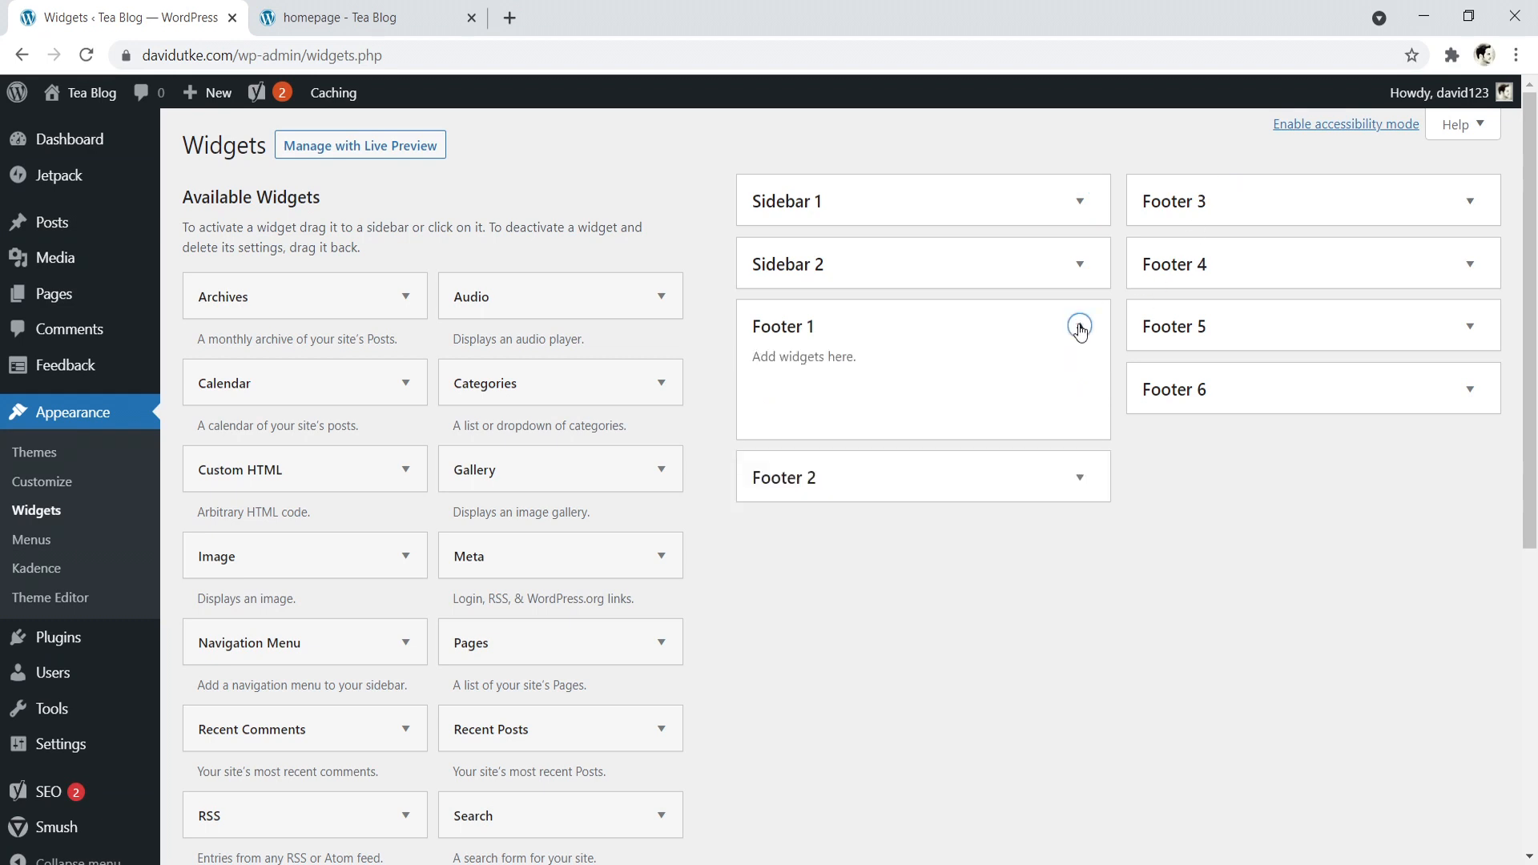
pyautogui.scroll(-3, 638, 539)
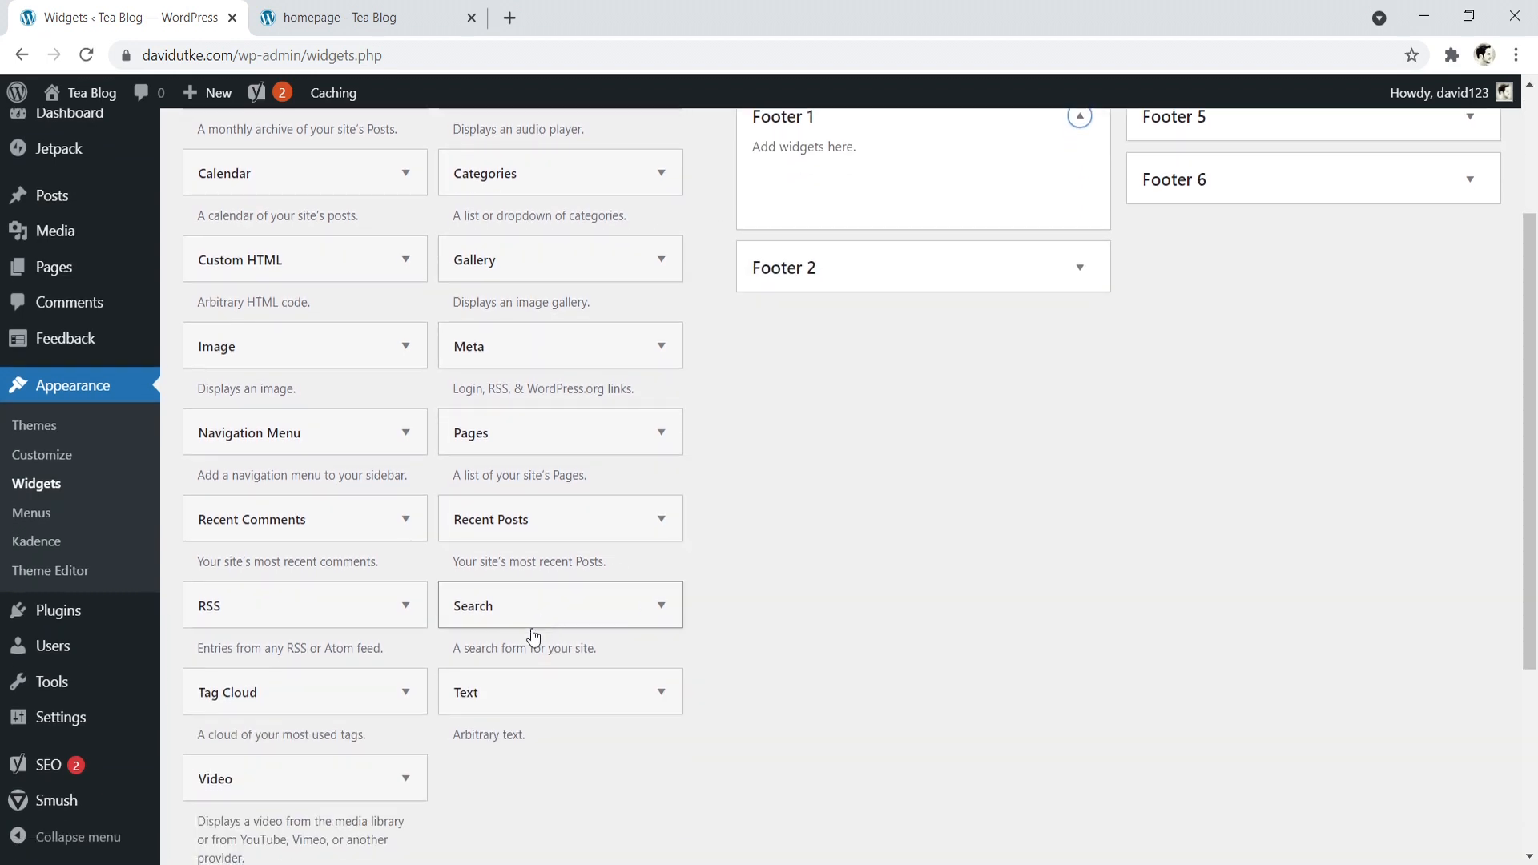
pyautogui.moveTo(527, 697); pyautogui.dragTo(816, 198)
# - Title Footer 1's Text widget "Brewing Tea Has Never Been So Easy", paste the copied Tea blog description as its content and save it
pyautogui.click(788, 269)
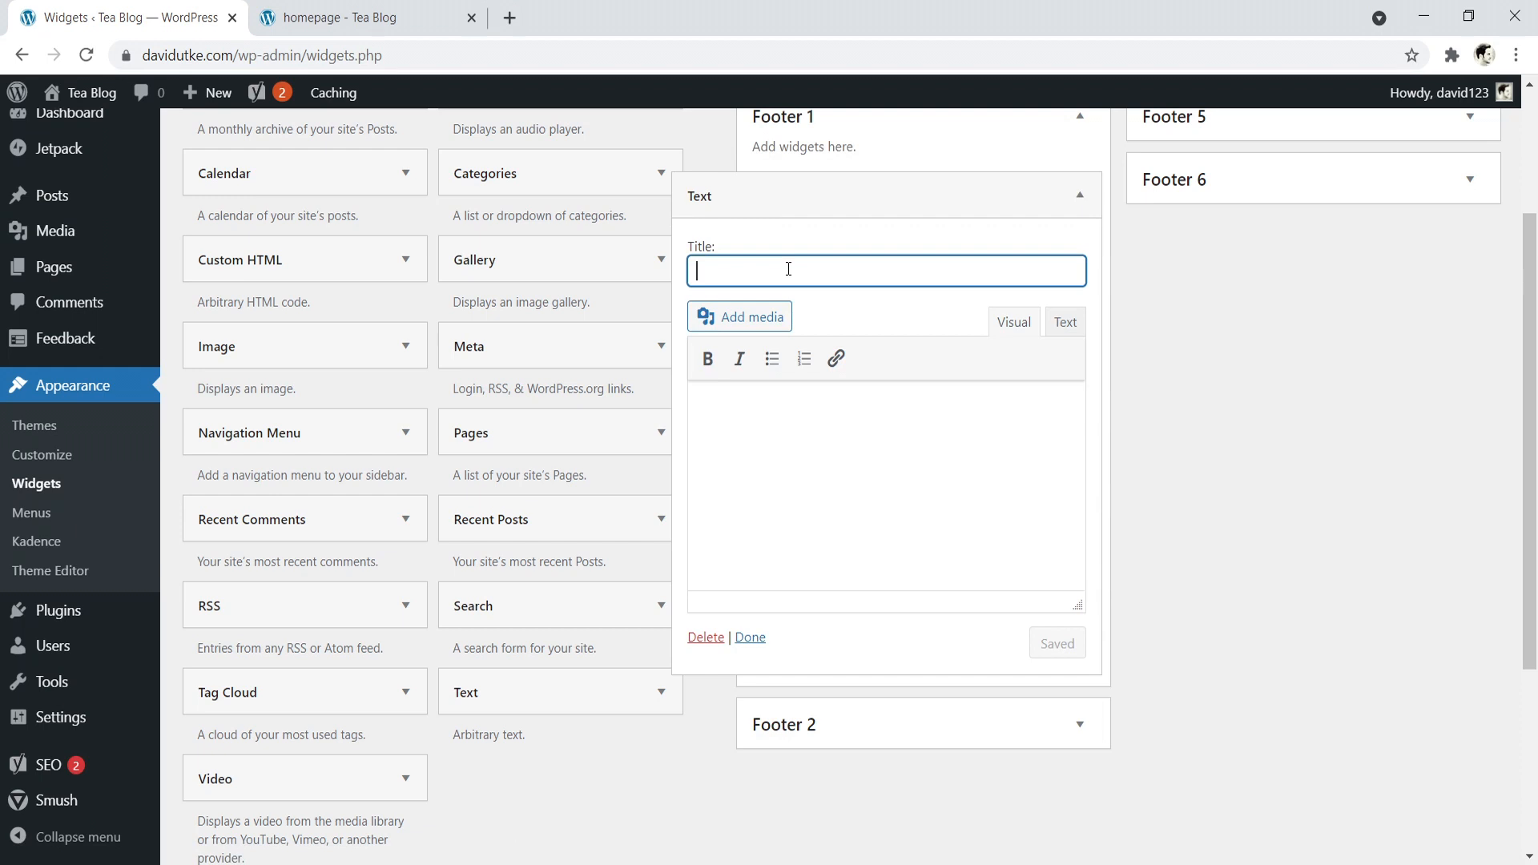
pyautogui.write('Brewing')
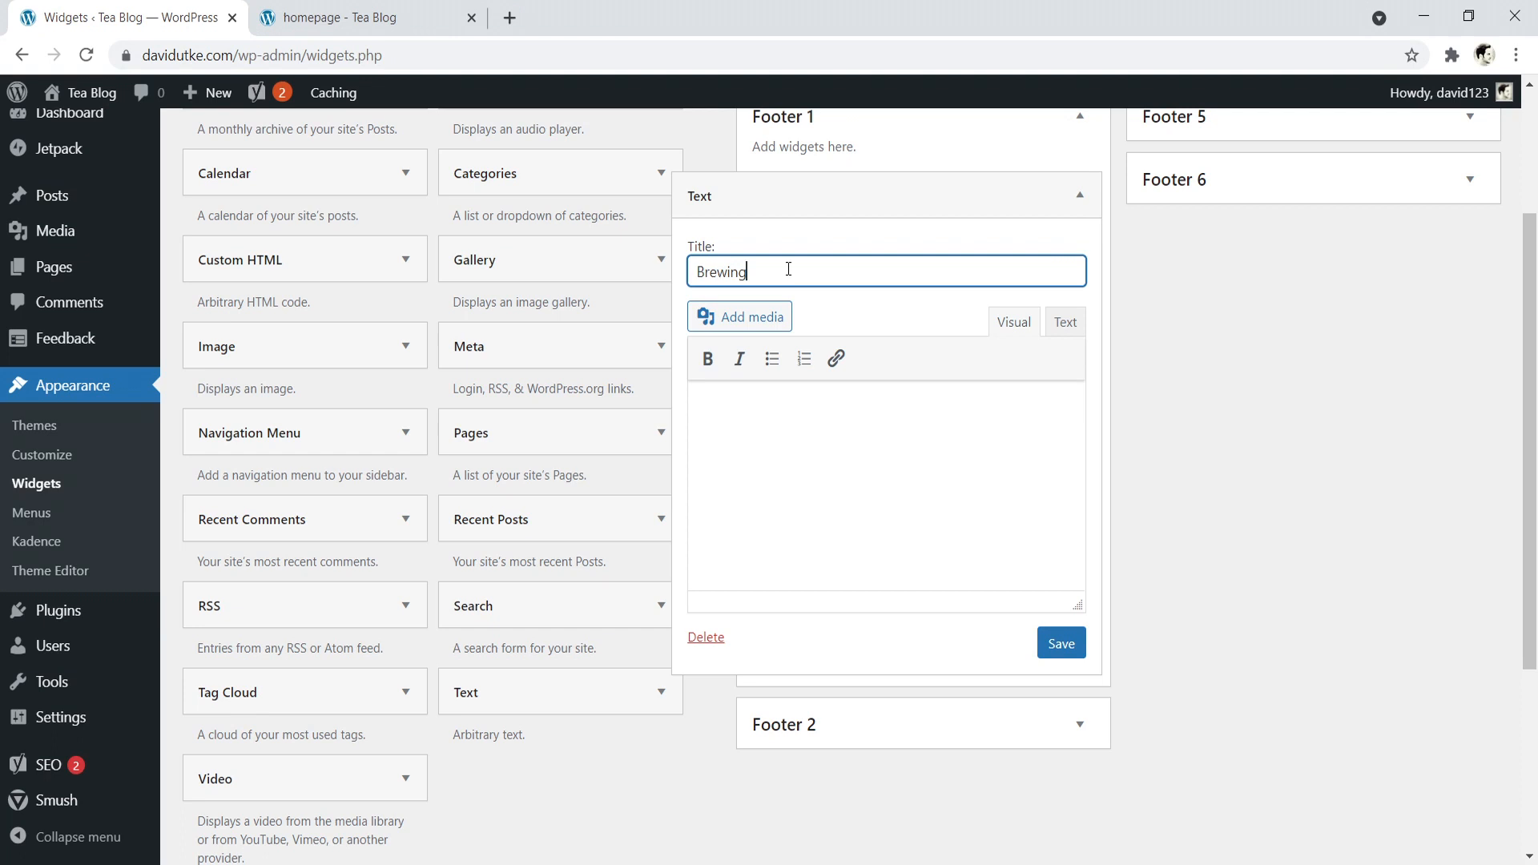
pyautogui.write(' Tea Has Never Been So Easy')
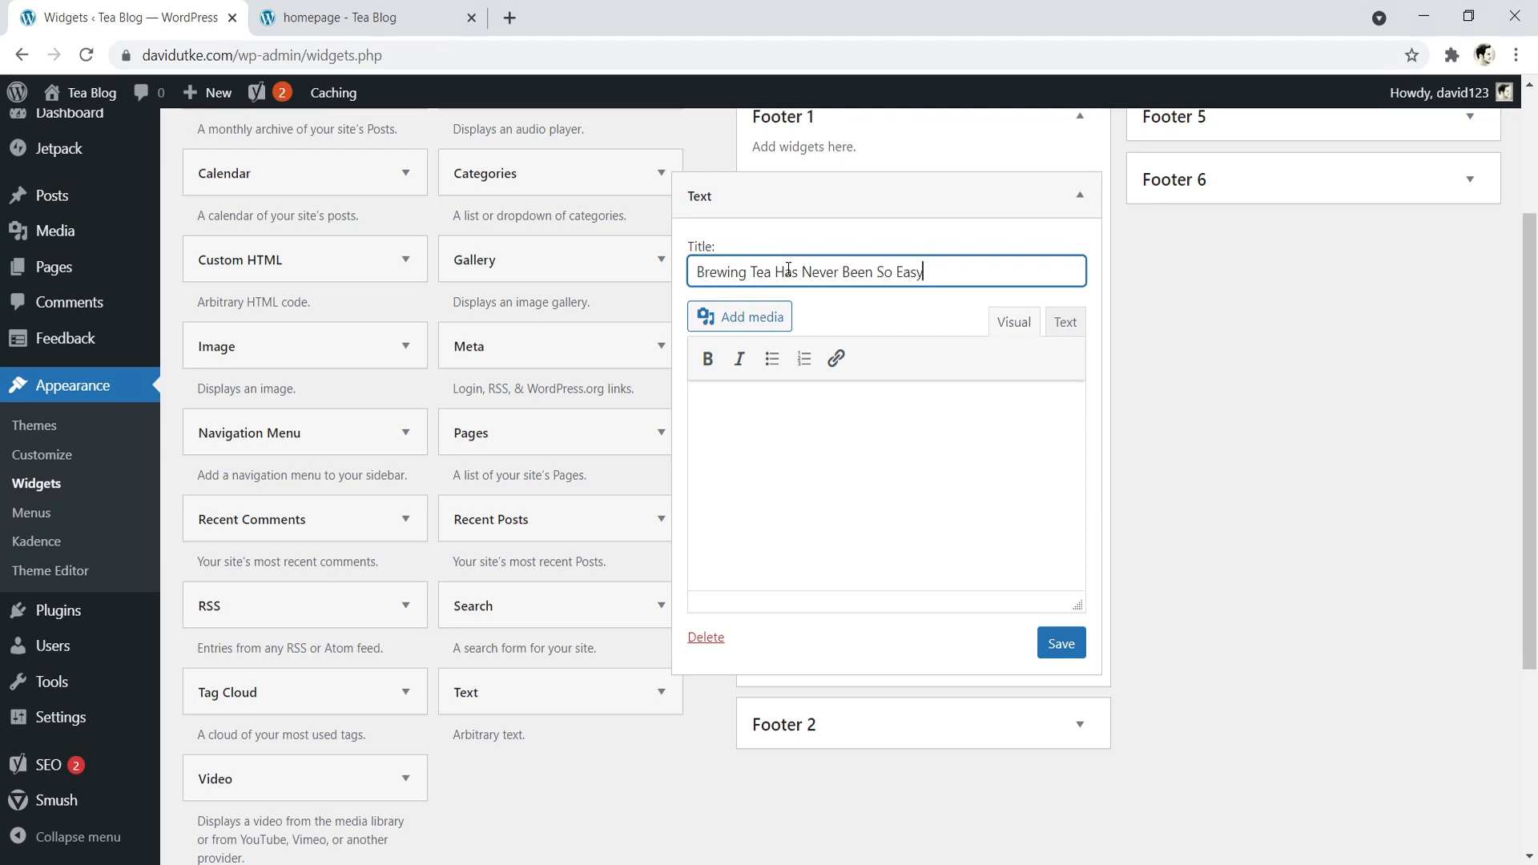
pyautogui.click(738, 415)
pyautogui.rightClick(739, 415)
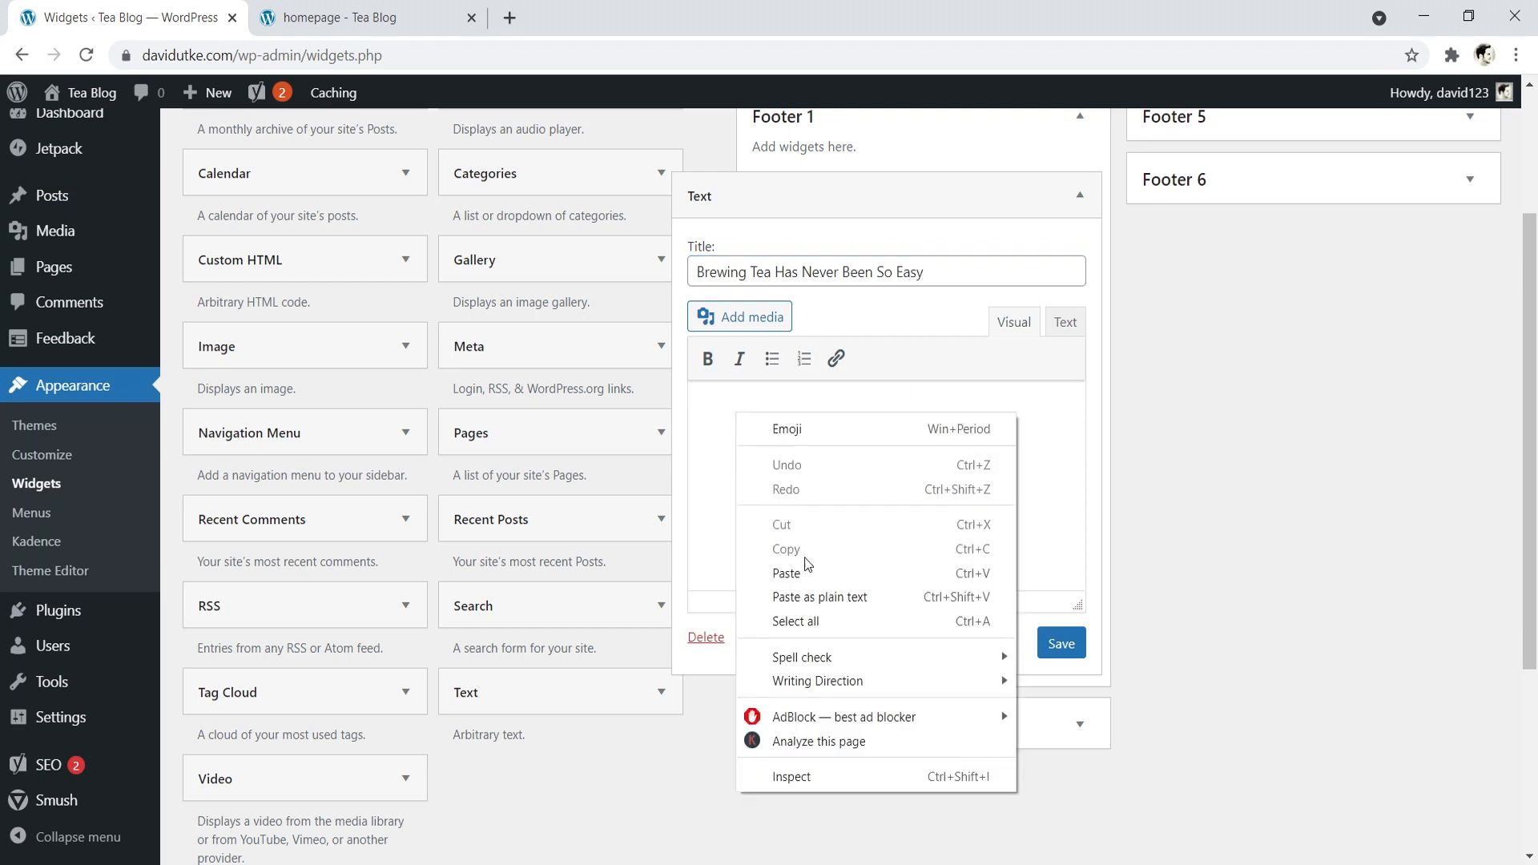
pyautogui.click(801, 558)
pyautogui.click(1065, 641)
# - Reload the live homepage and check the first footer column
pyautogui.click(360, 17)
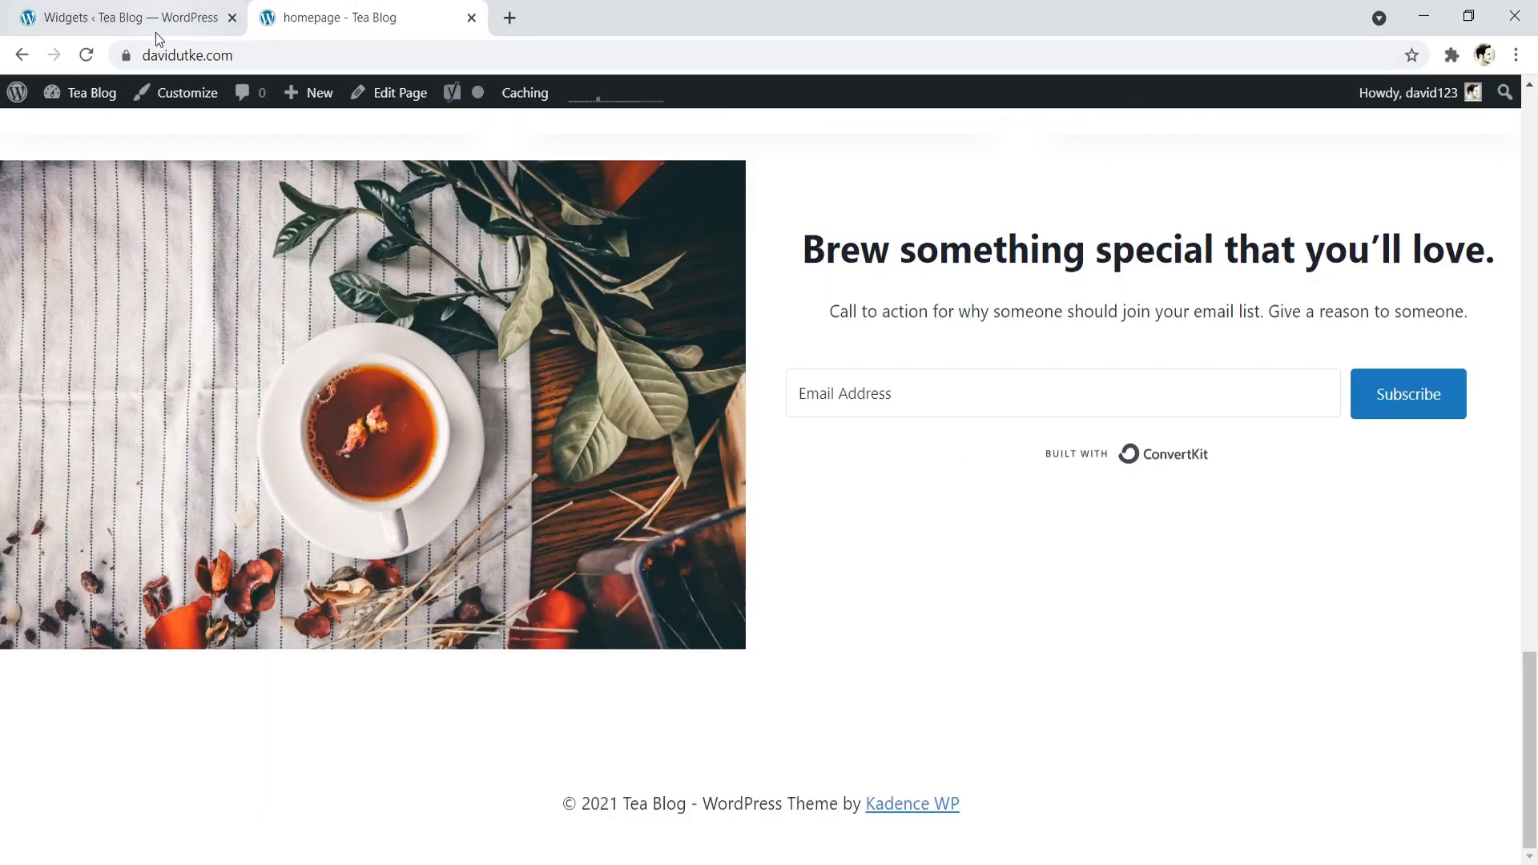
pyautogui.click(86, 54)
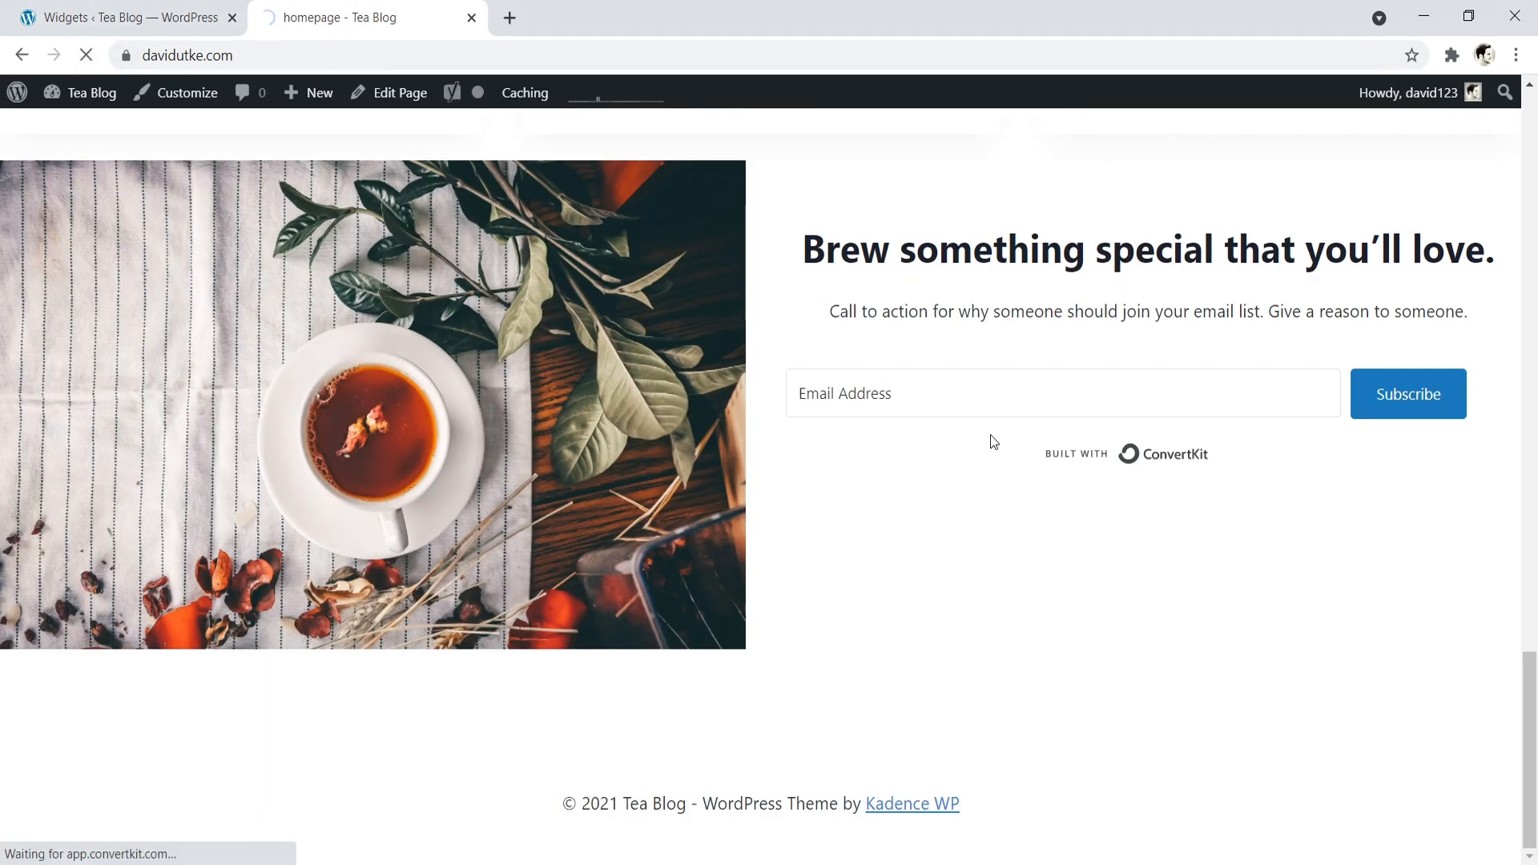
pyautogui.scroll(-2, 834, 598)
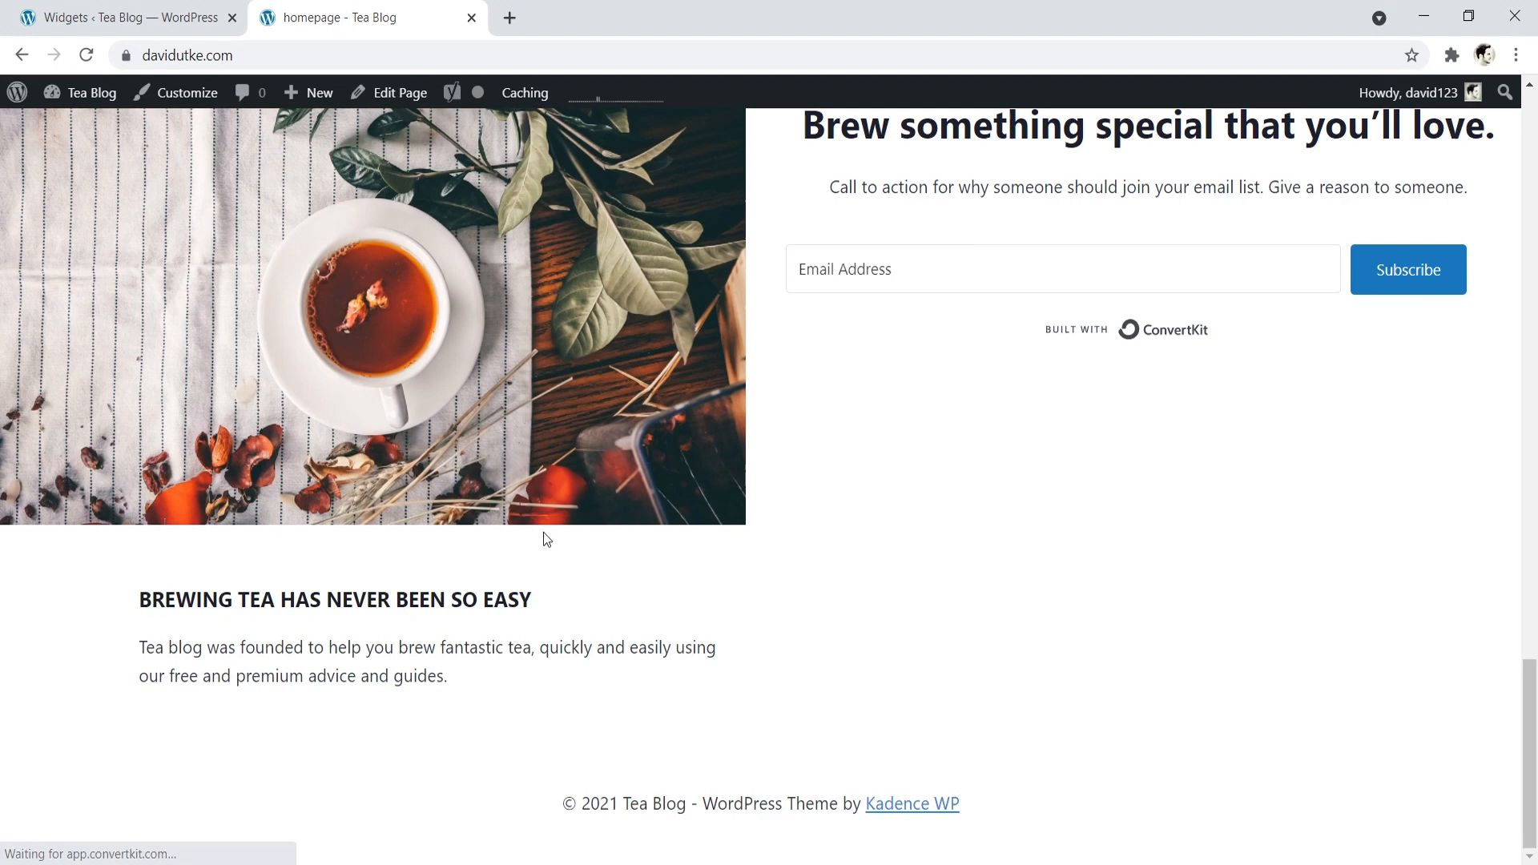
# - Back on the Widgets admin page, collapse Footer 1's Text widget and add a Text widget titled "Company" to Footer 2
pyautogui.click(204, 10)
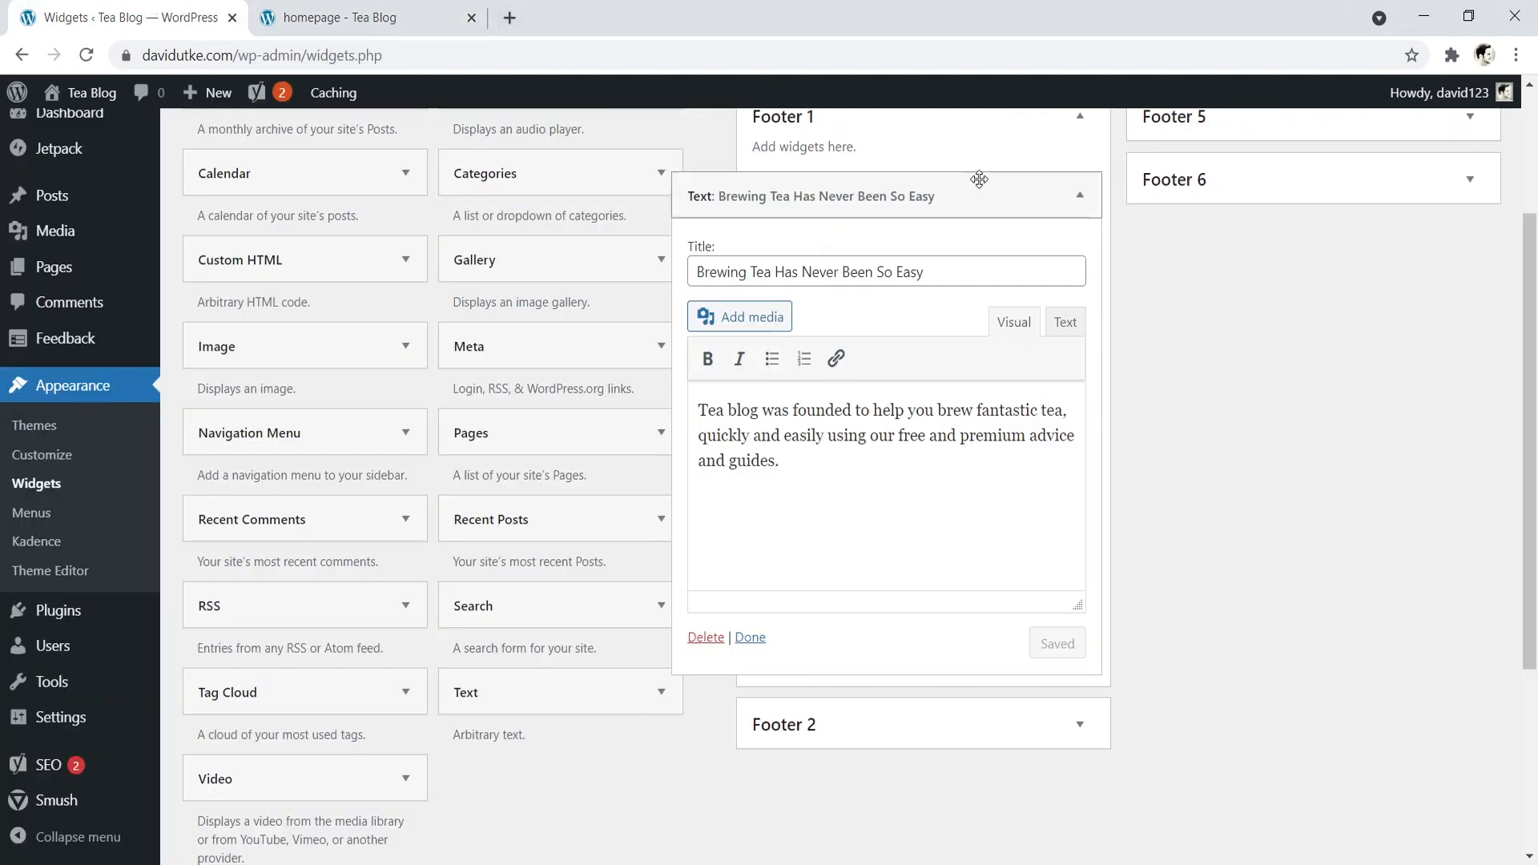
pyautogui.click(1079, 197)
pyautogui.click(1080, 268)
pyautogui.moveTo(542, 700); pyautogui.dragTo(845, 341)
pyautogui.click(753, 414)
pyautogui.write('Company')
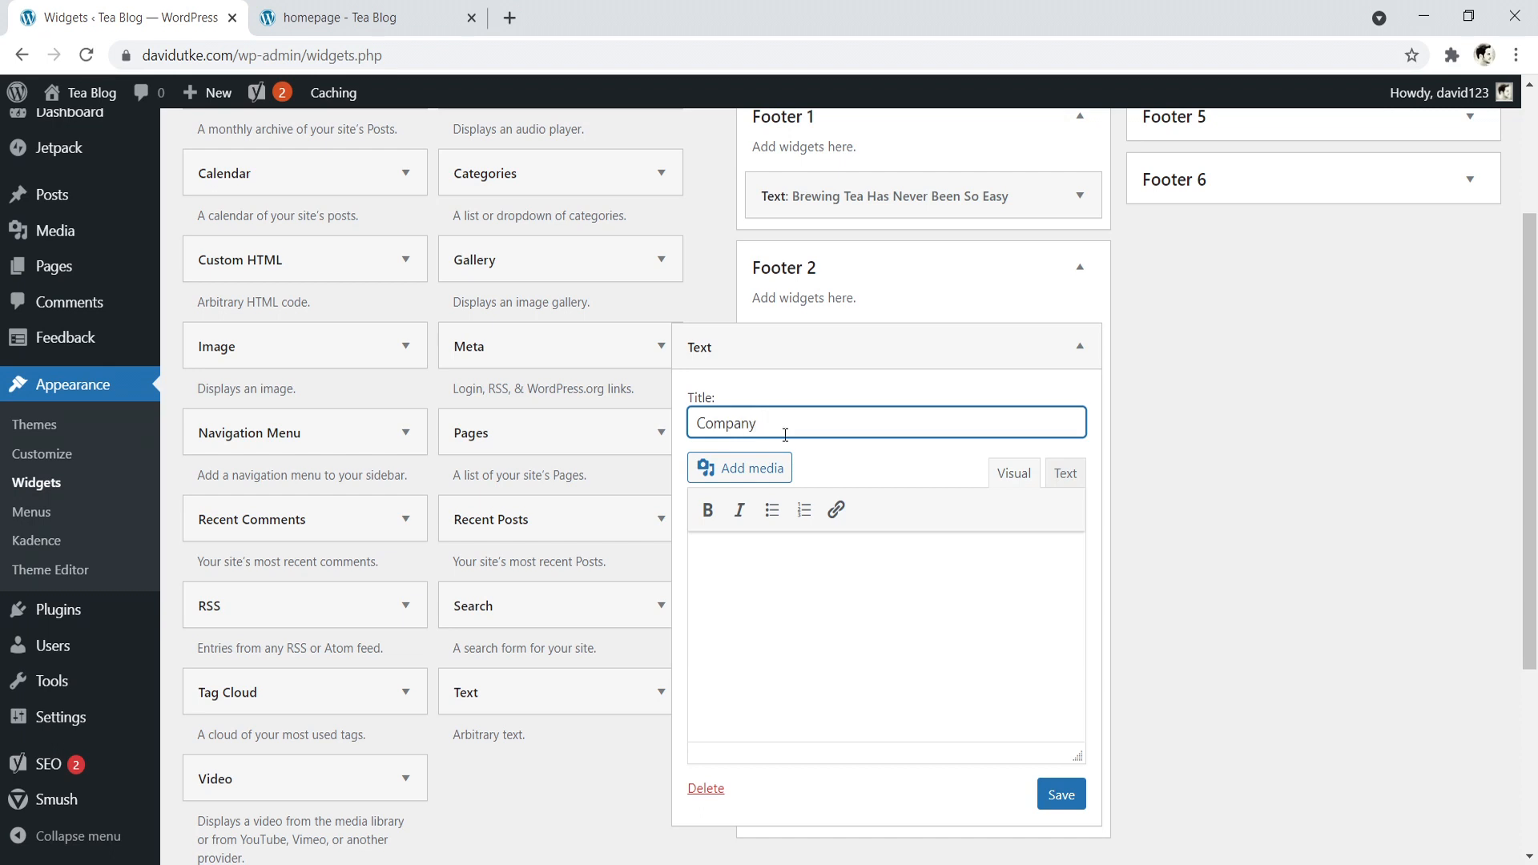
# - Enter a bulleted list in the Company widget with the items About, Contact, Resources and FAQ
pyautogui.click(771, 510)
pyautogui.write('Ab')
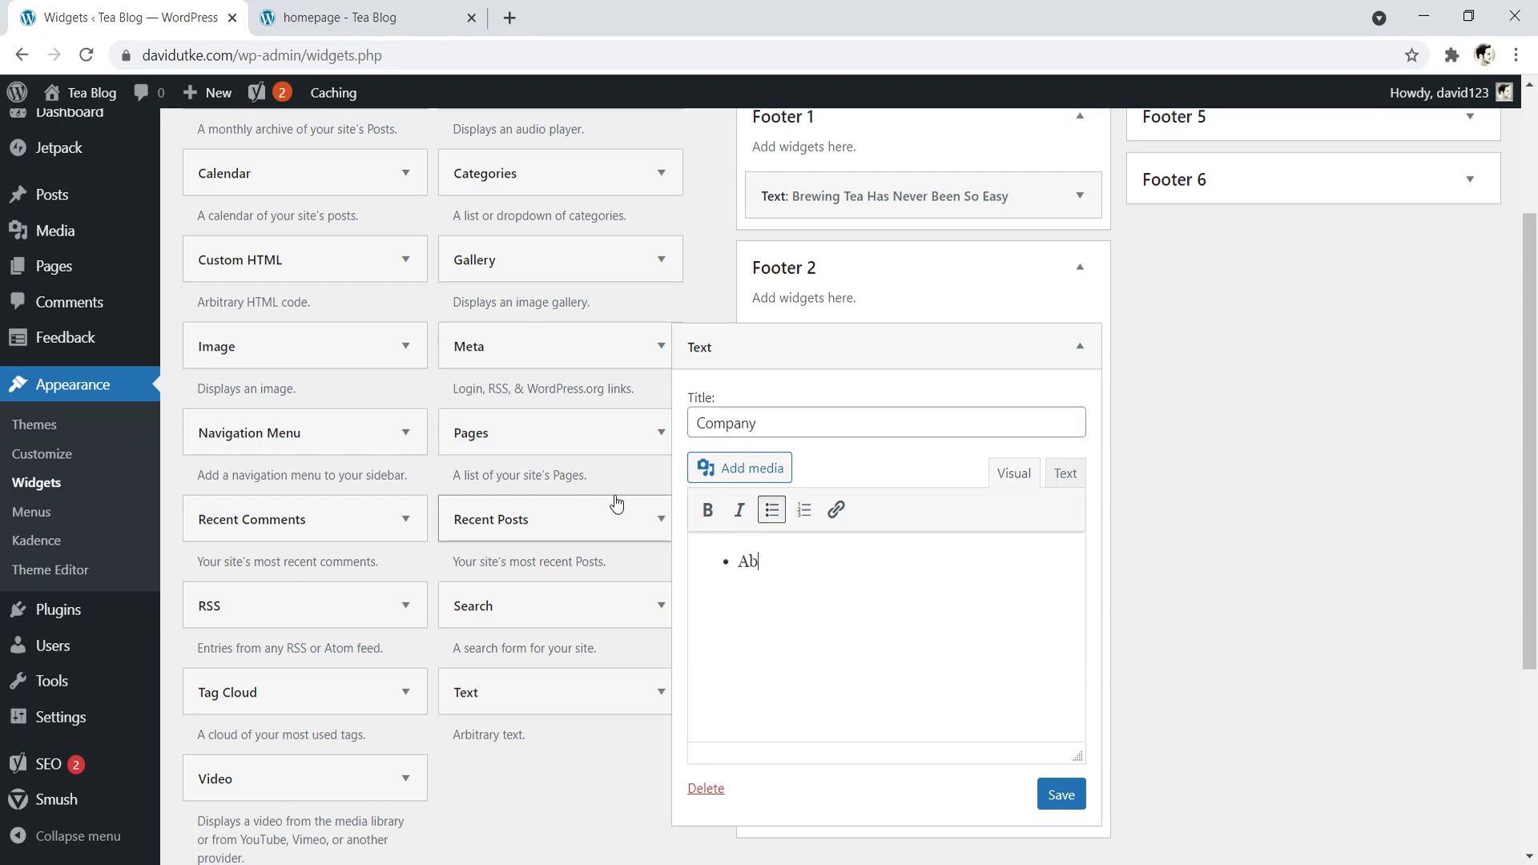
pyautogui.write('out ')
pyautogui.write('esources')
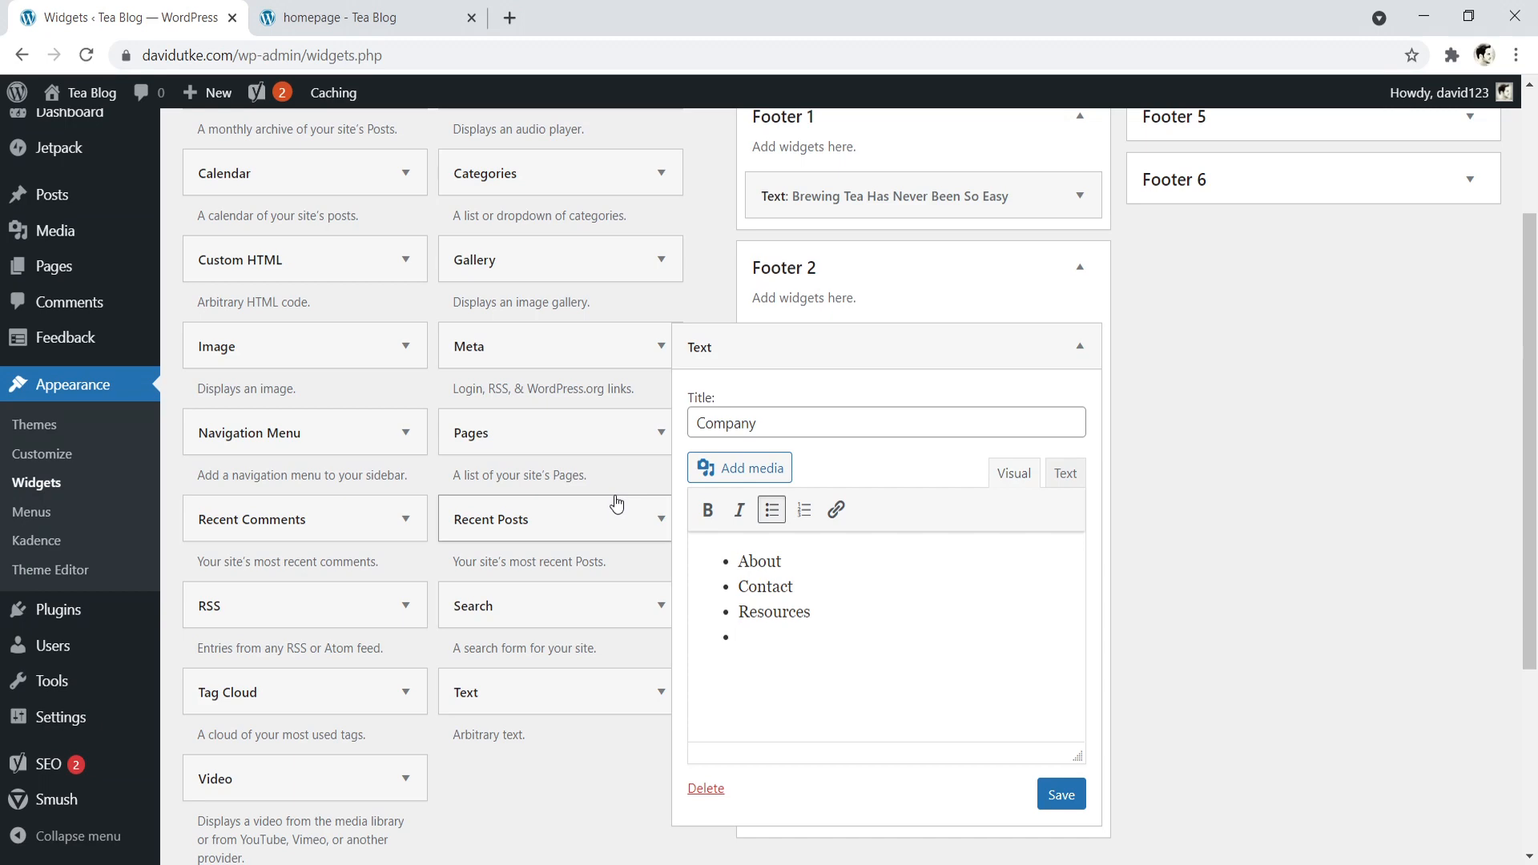
pyautogui.write('Q')
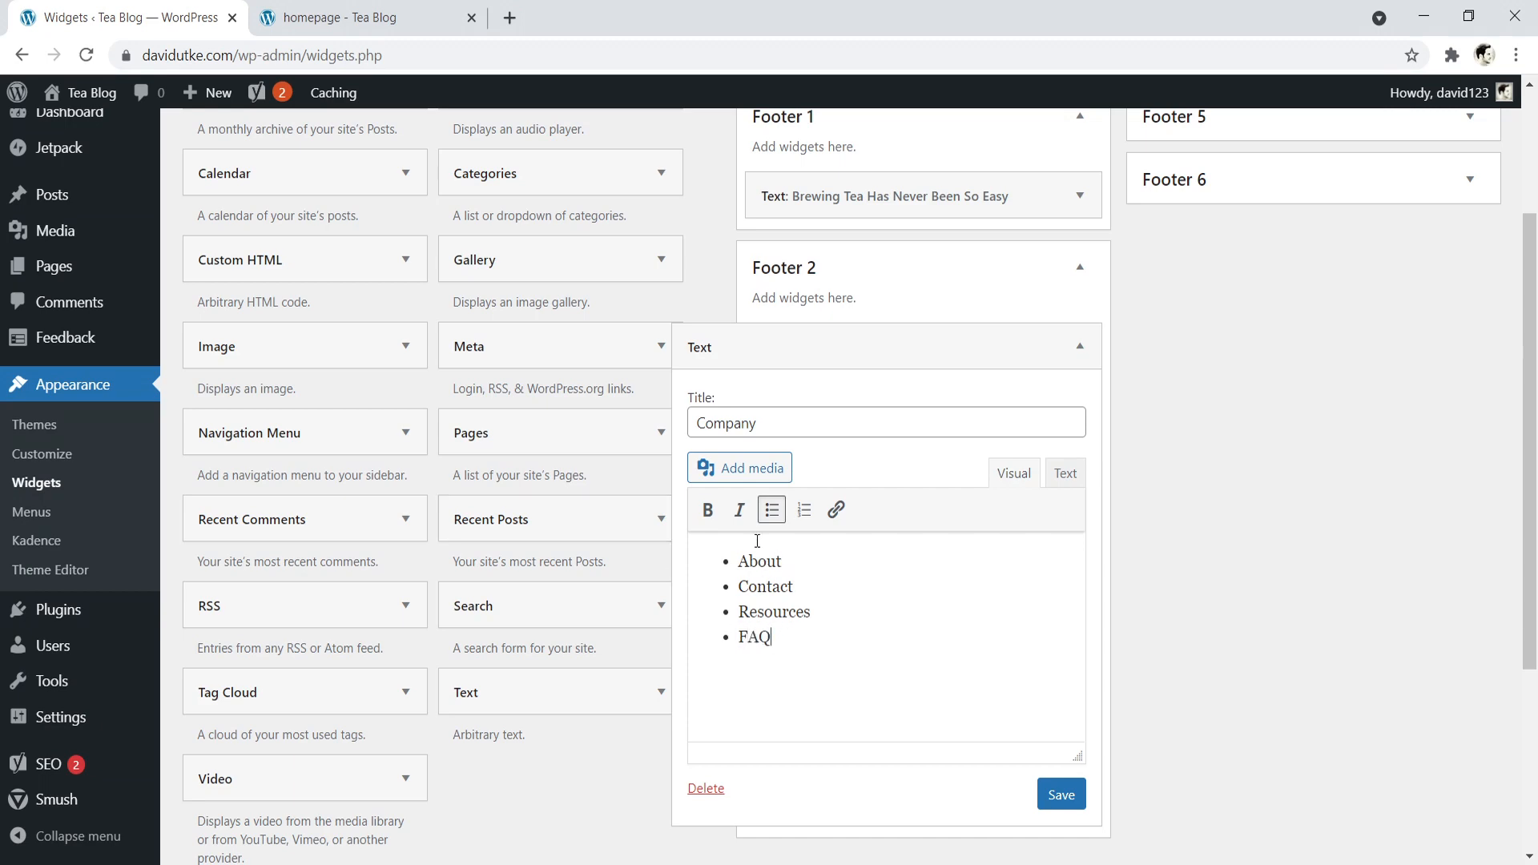
# - Open the About page from the live homepage's navigation in a new tab and copy its full URL
pyautogui.click(390, 8)
pyautogui.moveTo(1536, 705); pyautogui.dragTo(1536, 105)
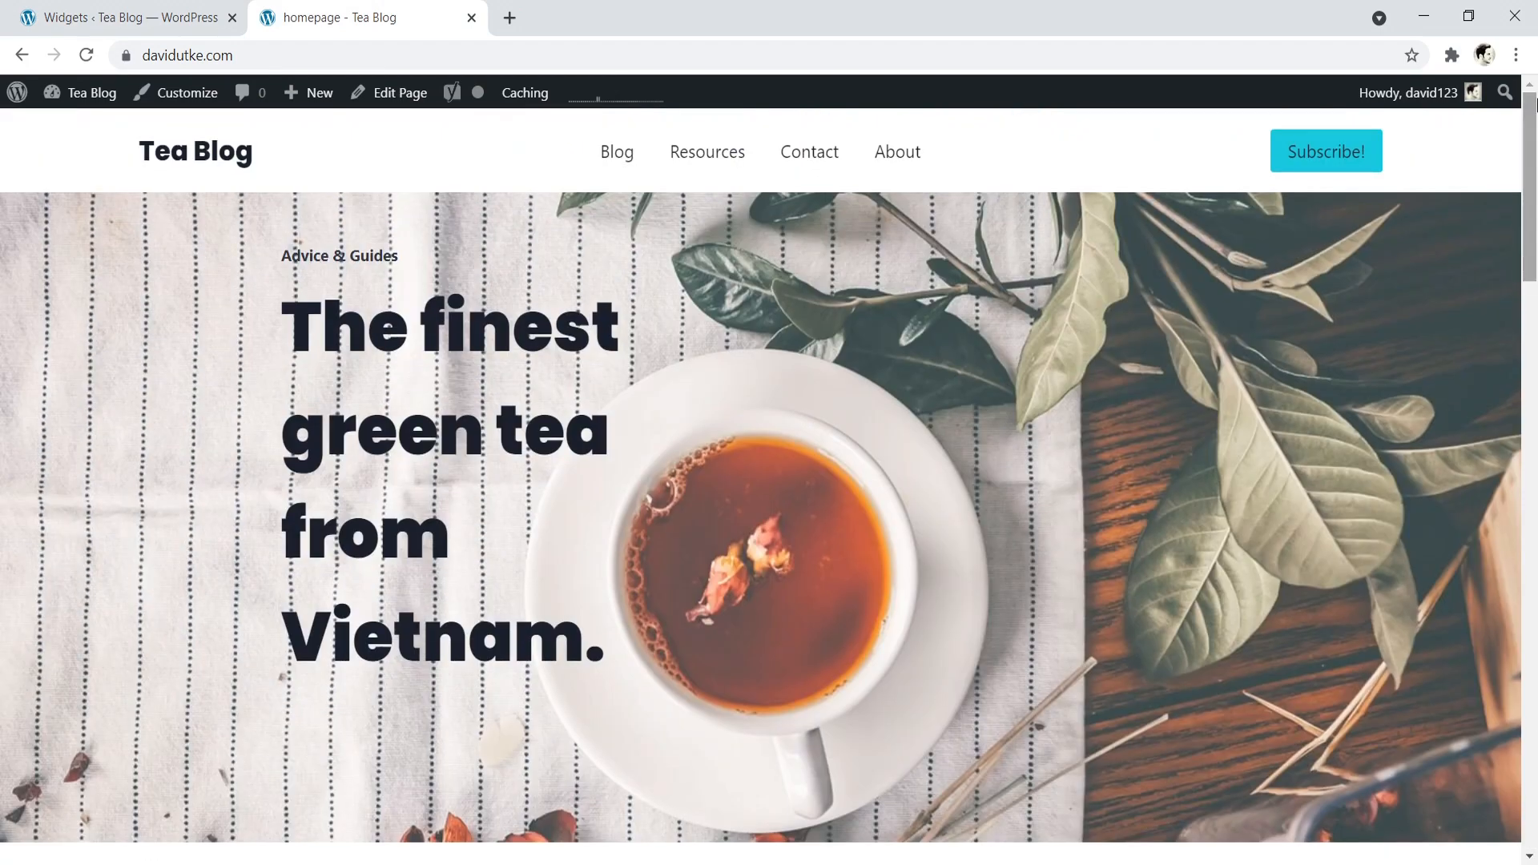
pyautogui.rightClick(915, 155)
pyautogui.click(928, 169)
pyautogui.click(524, 11)
pyautogui.click(185, 55)
pyautogui.moveTo(185, 55); pyautogui.dragTo(140, 55)
pyautogui.hotkey('ctrl', 'c')
pyautogui.click(341, 46)
pyautogui.rightClick(191, 53)
pyautogui.click(239, 170)
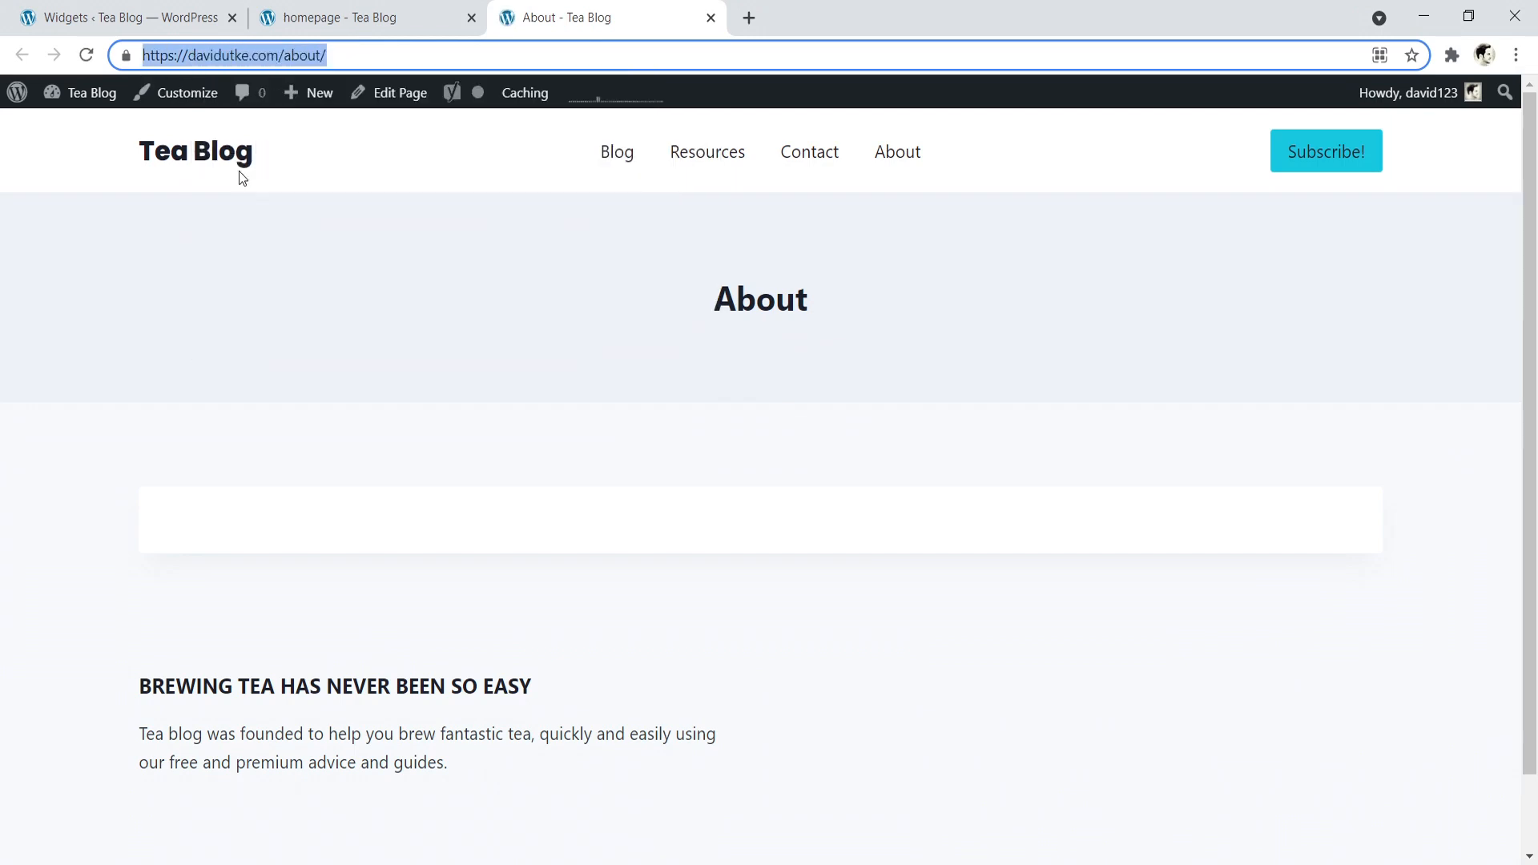
# - Link the About item in the Company widget's list to the copied About page URL
pyautogui.click(343, 16)
pyautogui.click(141, 16)
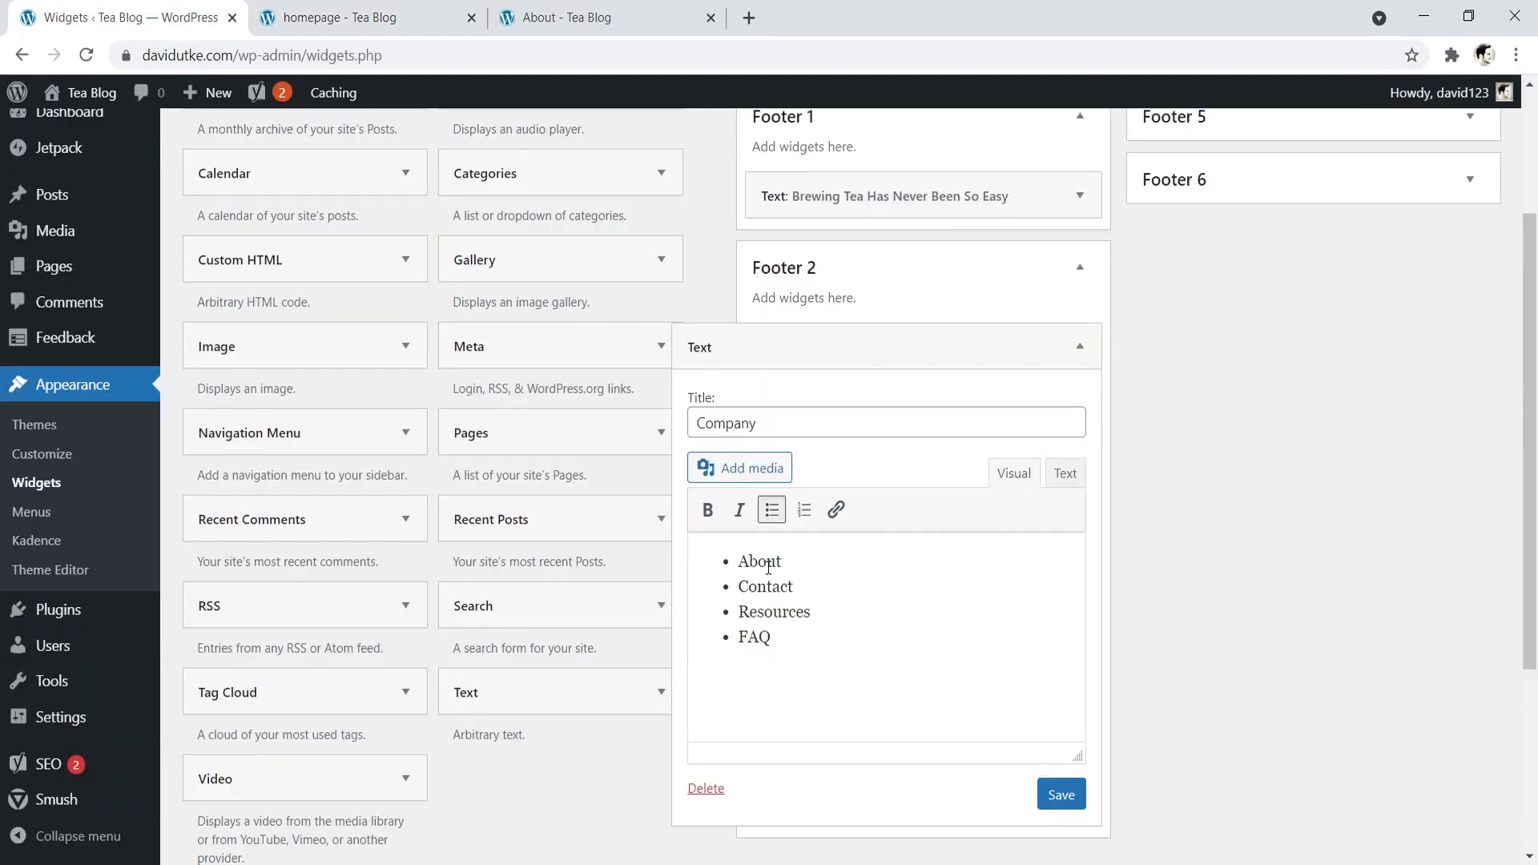
pyautogui.moveTo(780, 559); pyautogui.dragTo(741, 560)
pyautogui.click(836, 509)
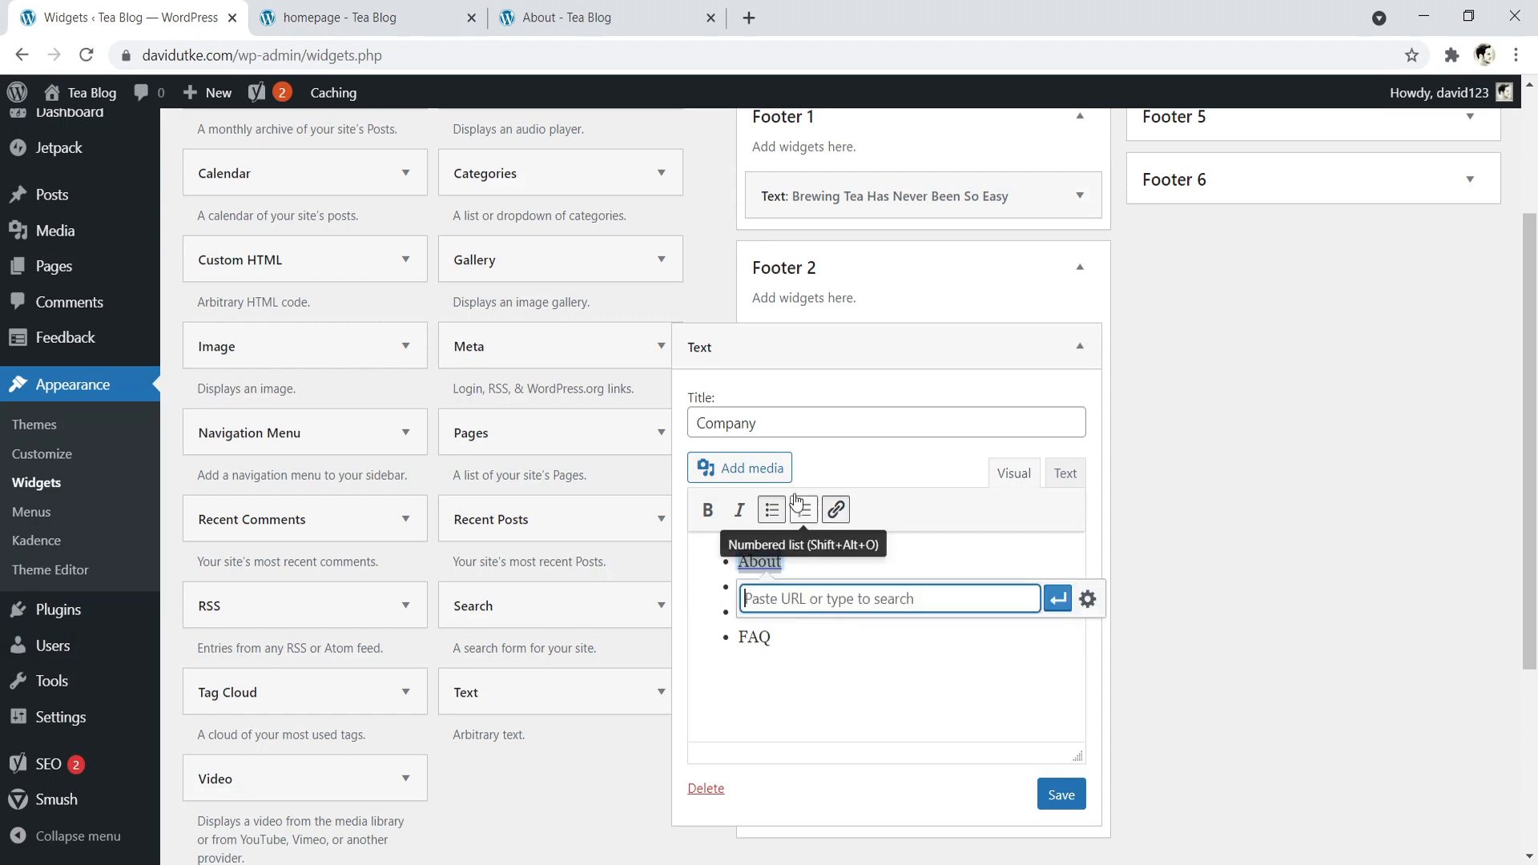
pyautogui.rightClick(808, 602)
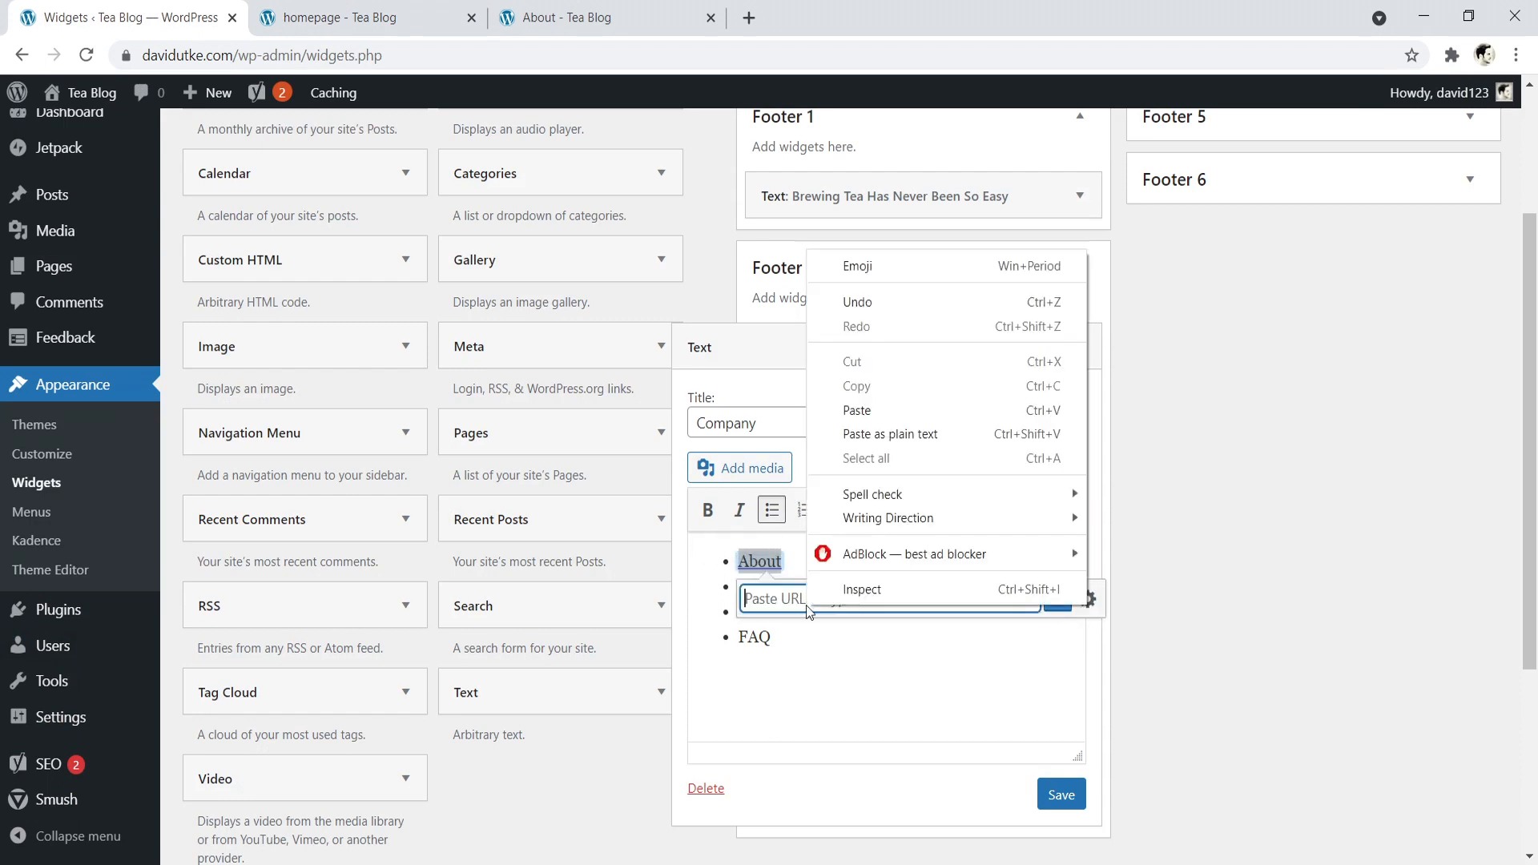
pyautogui.click(857, 408)
pyautogui.click(1057, 599)
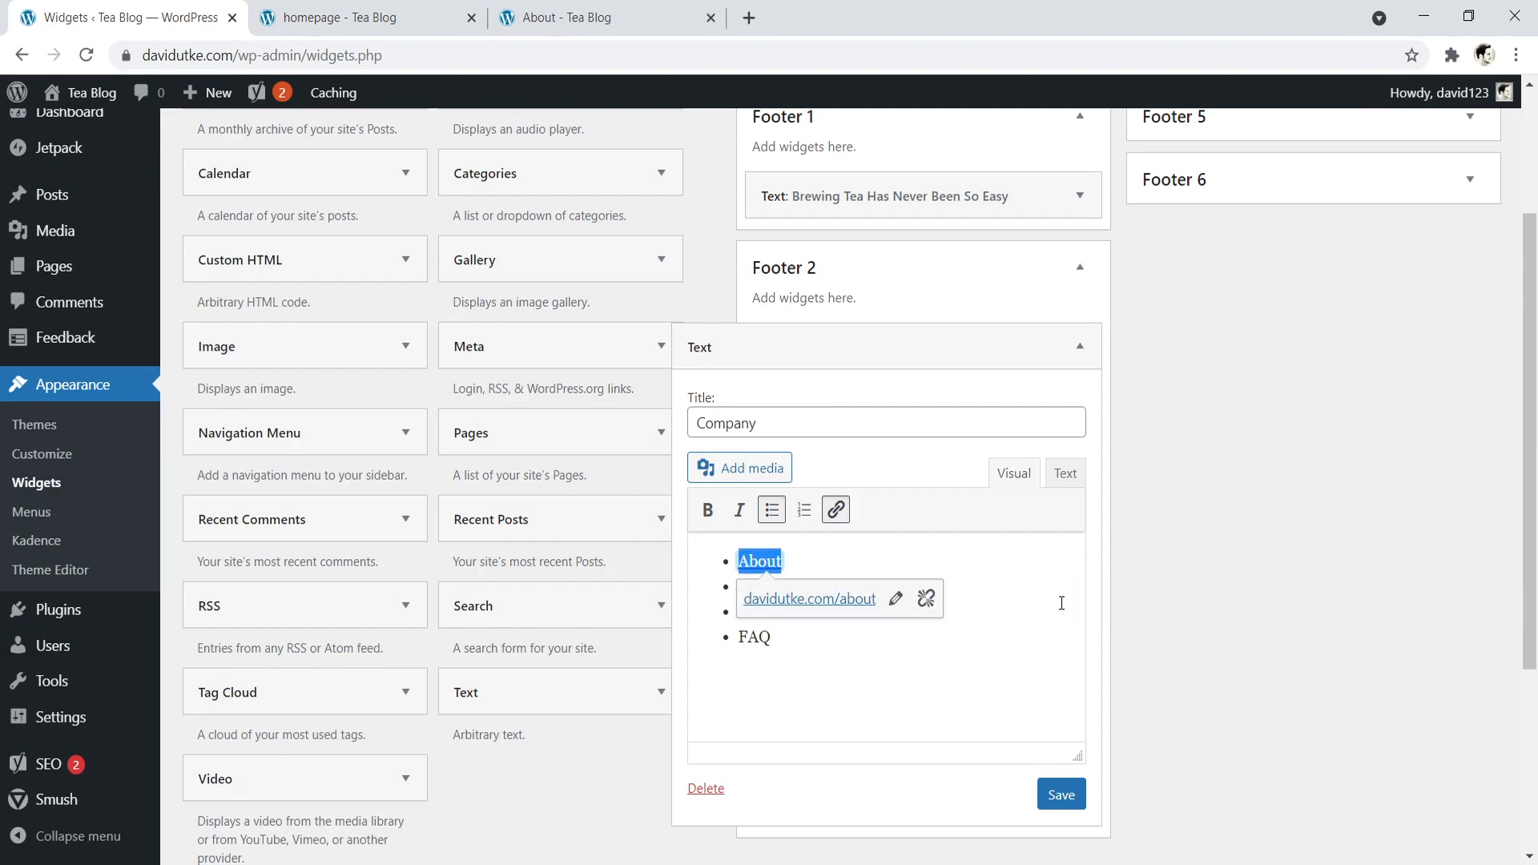
# - Save the Company widget and check its list in the footer of the reloaded live homepage
pyautogui.click(1061, 794)
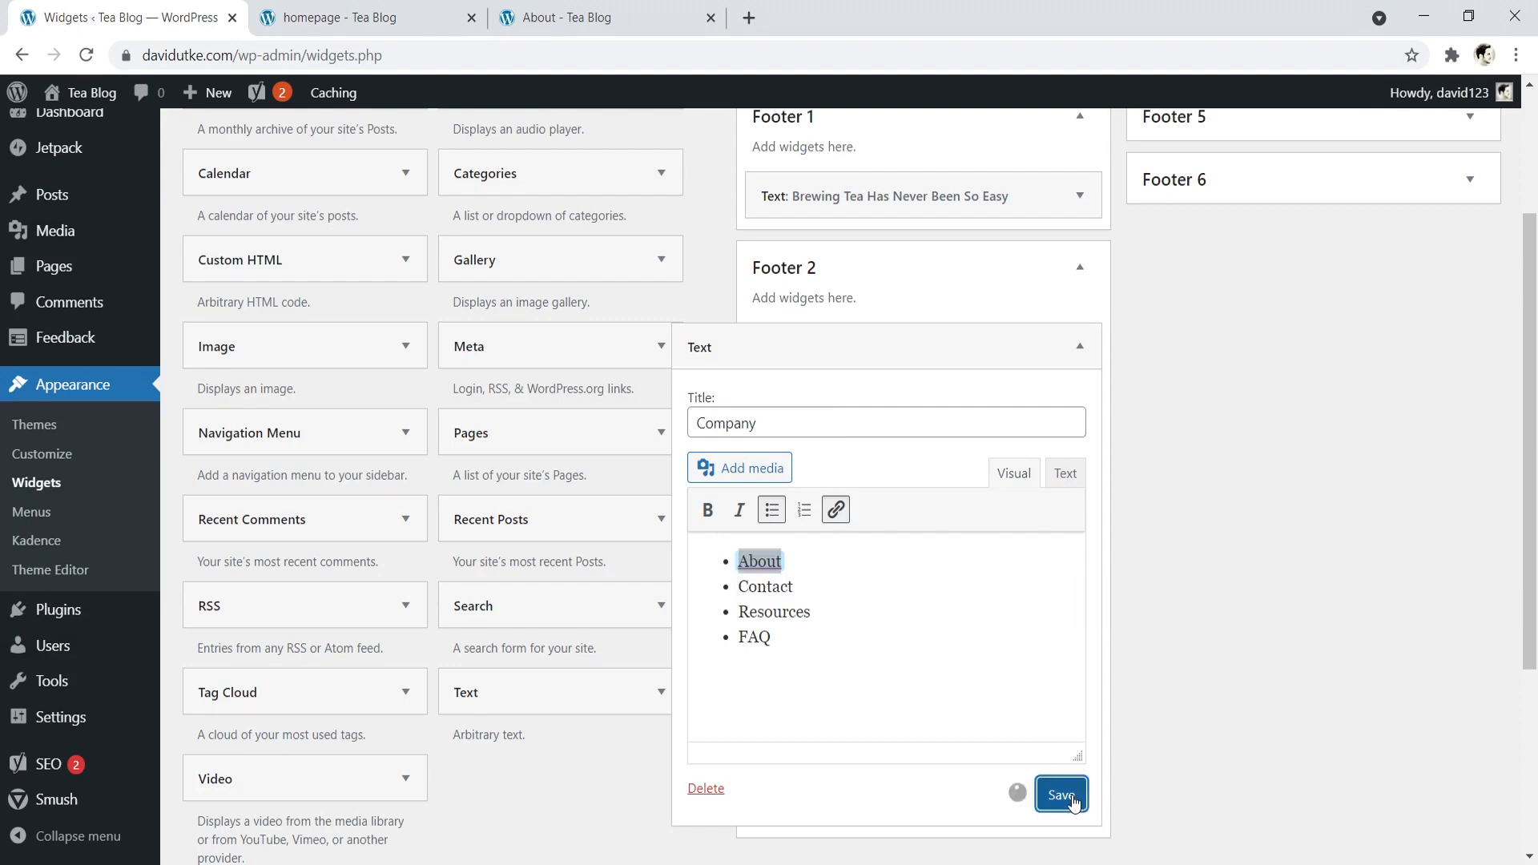
pyautogui.click(396, 14)
pyautogui.click(86, 55)
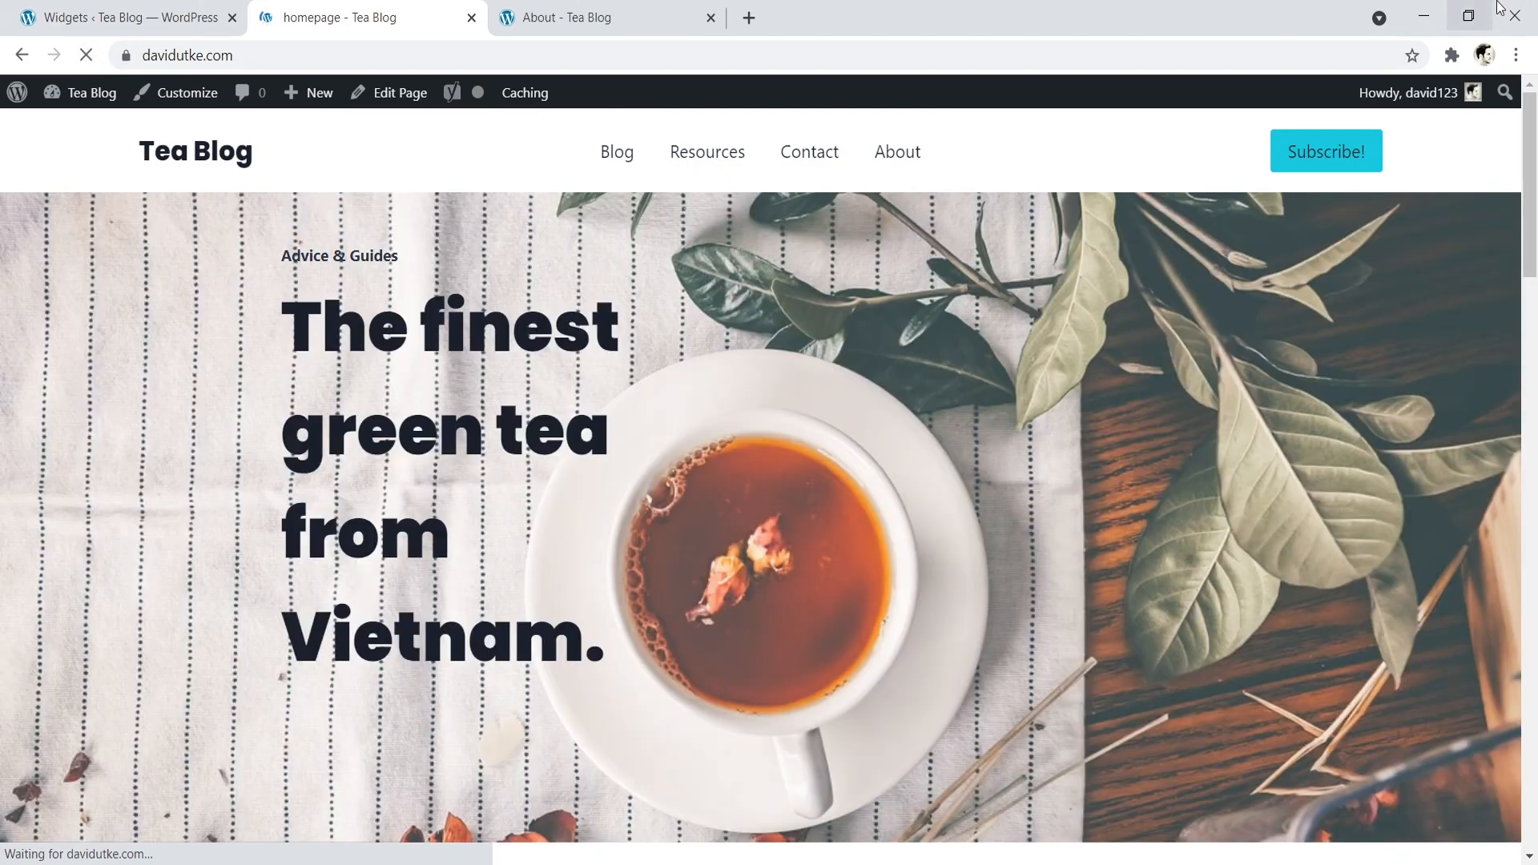
pyautogui.moveTo(1536, 124); pyautogui.dragTo(1513, 767)
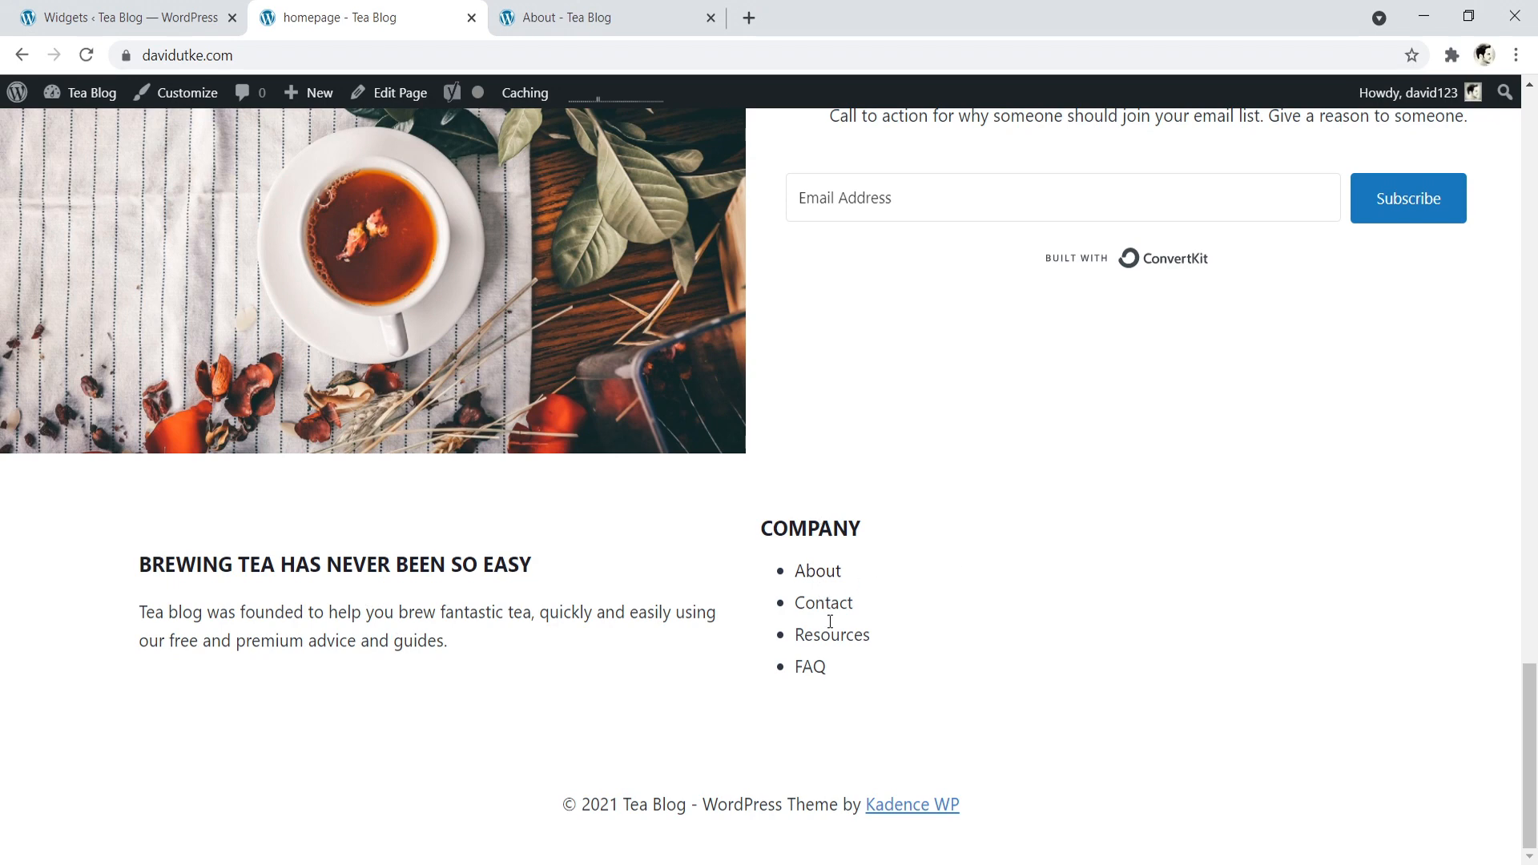
# - Back on the Widgets admin page, collapse the Company widget and add a Text widget titled "Legal" to Footer 3
pyautogui.click(160, 12)
pyautogui.click(1080, 346)
pyautogui.scroll(3, 1202, 377)
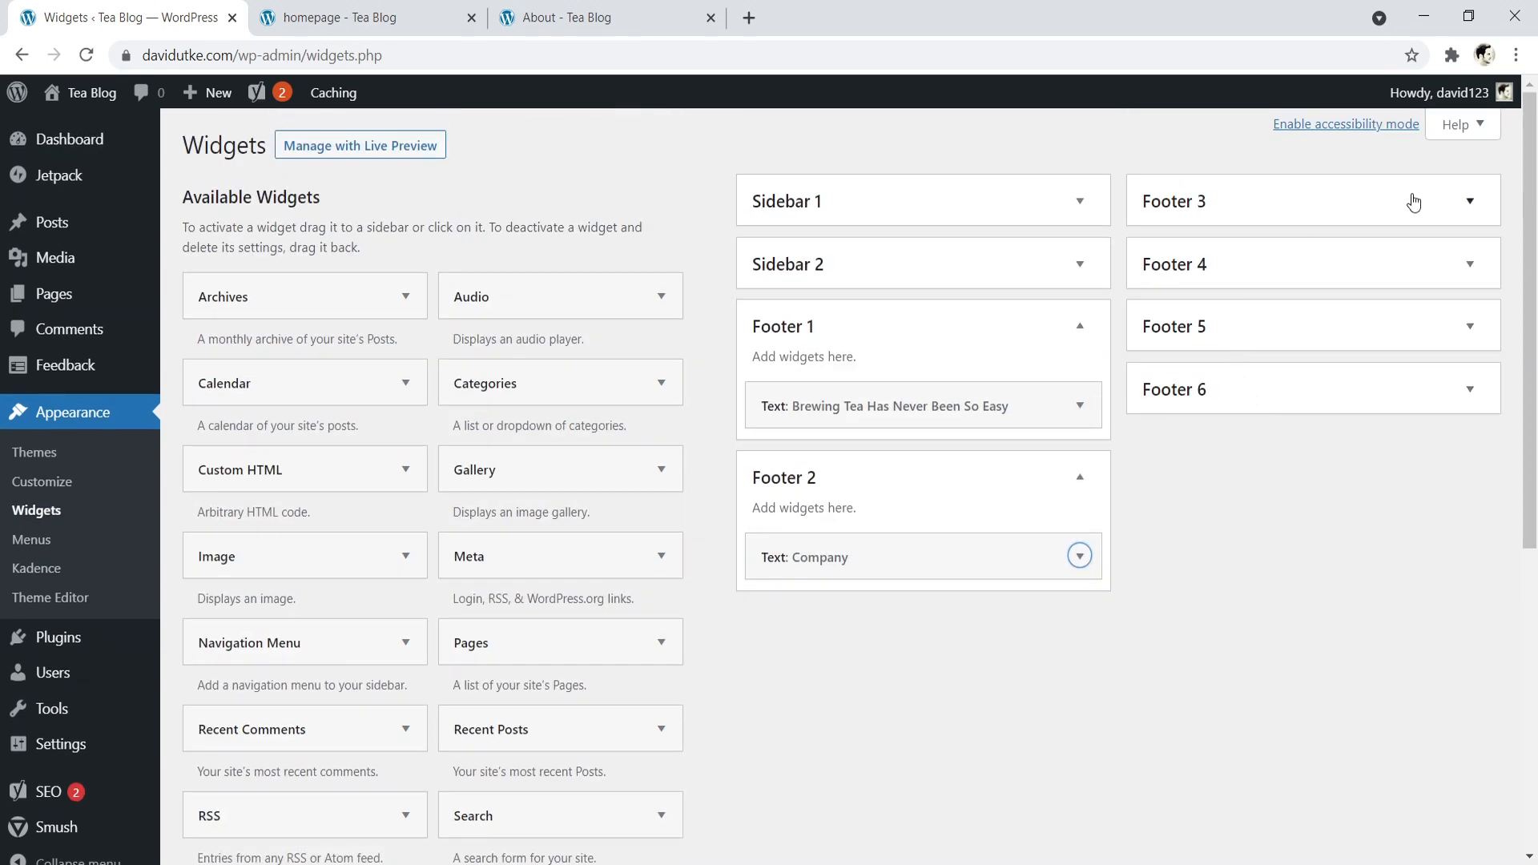
pyautogui.click(1469, 200)
pyautogui.scroll(-4, 575, 552)
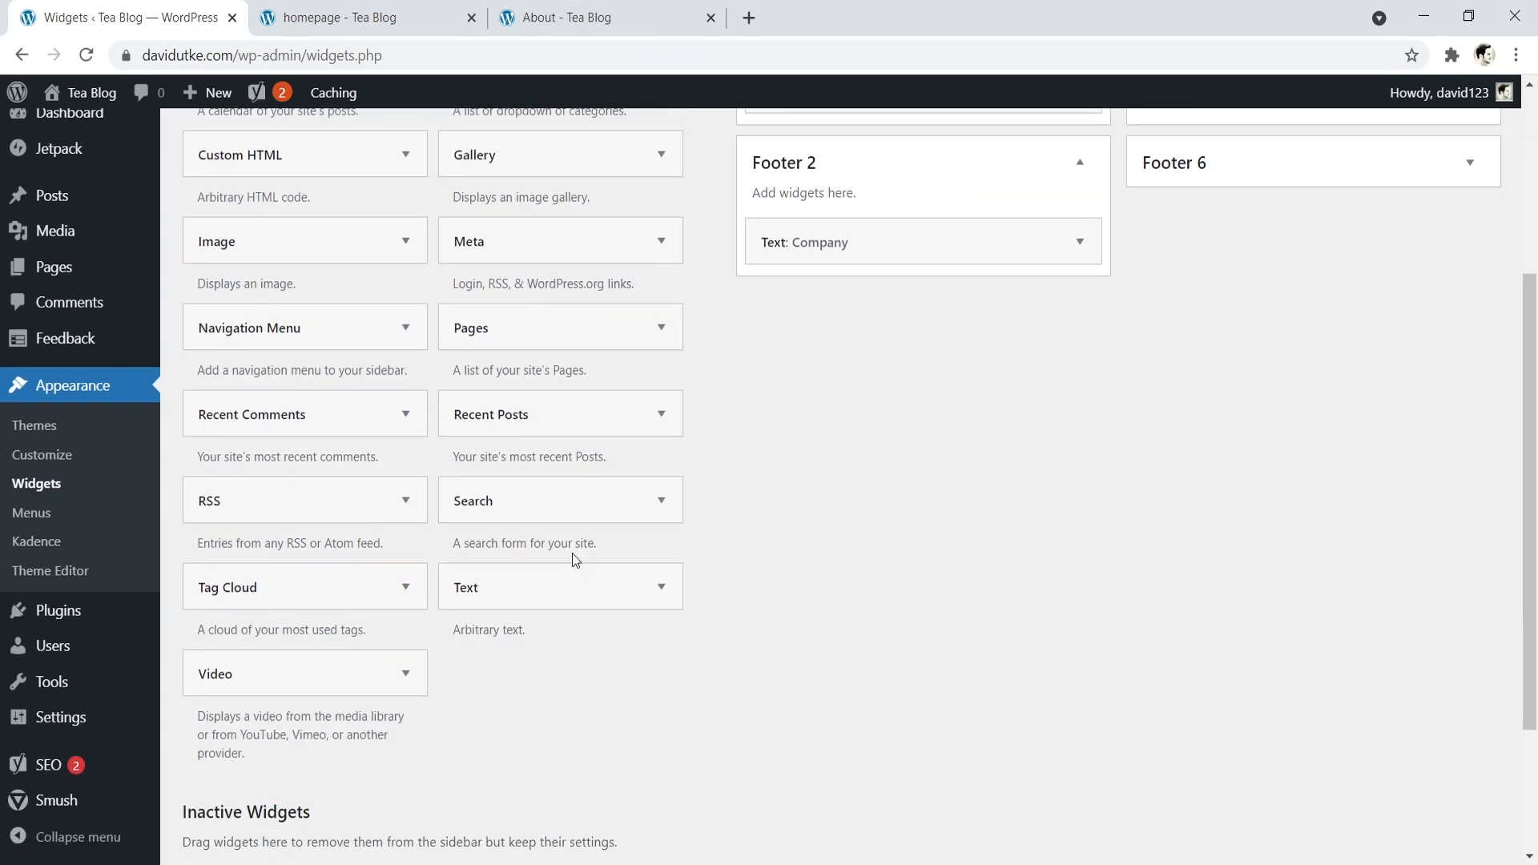
pyautogui.moveTo(542, 594); pyautogui.dragTo(1236, 266)
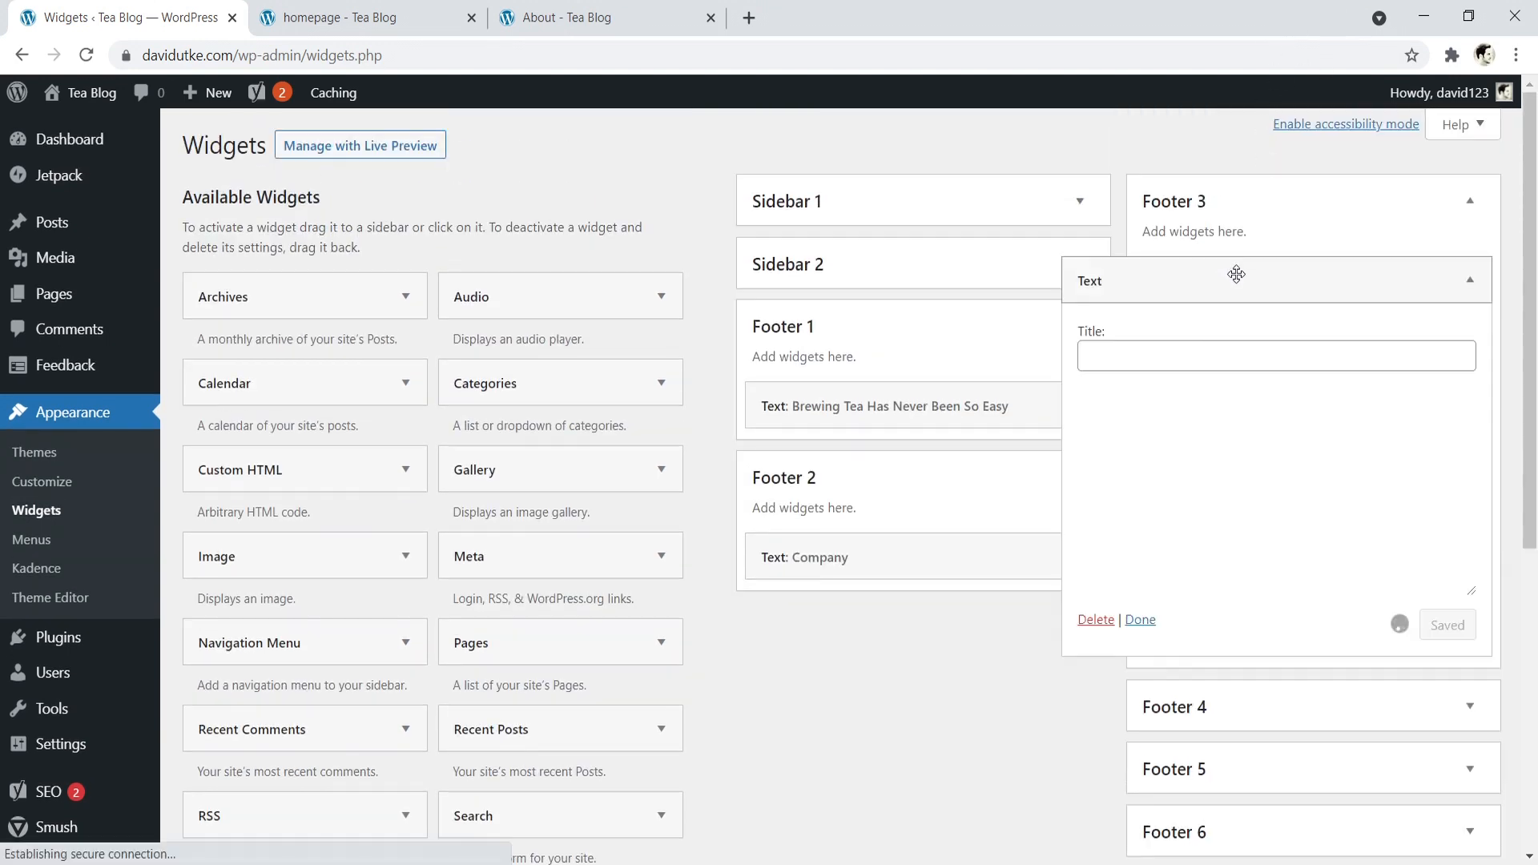
pyautogui.click(1183, 355)
pyautogui.write('Lea')
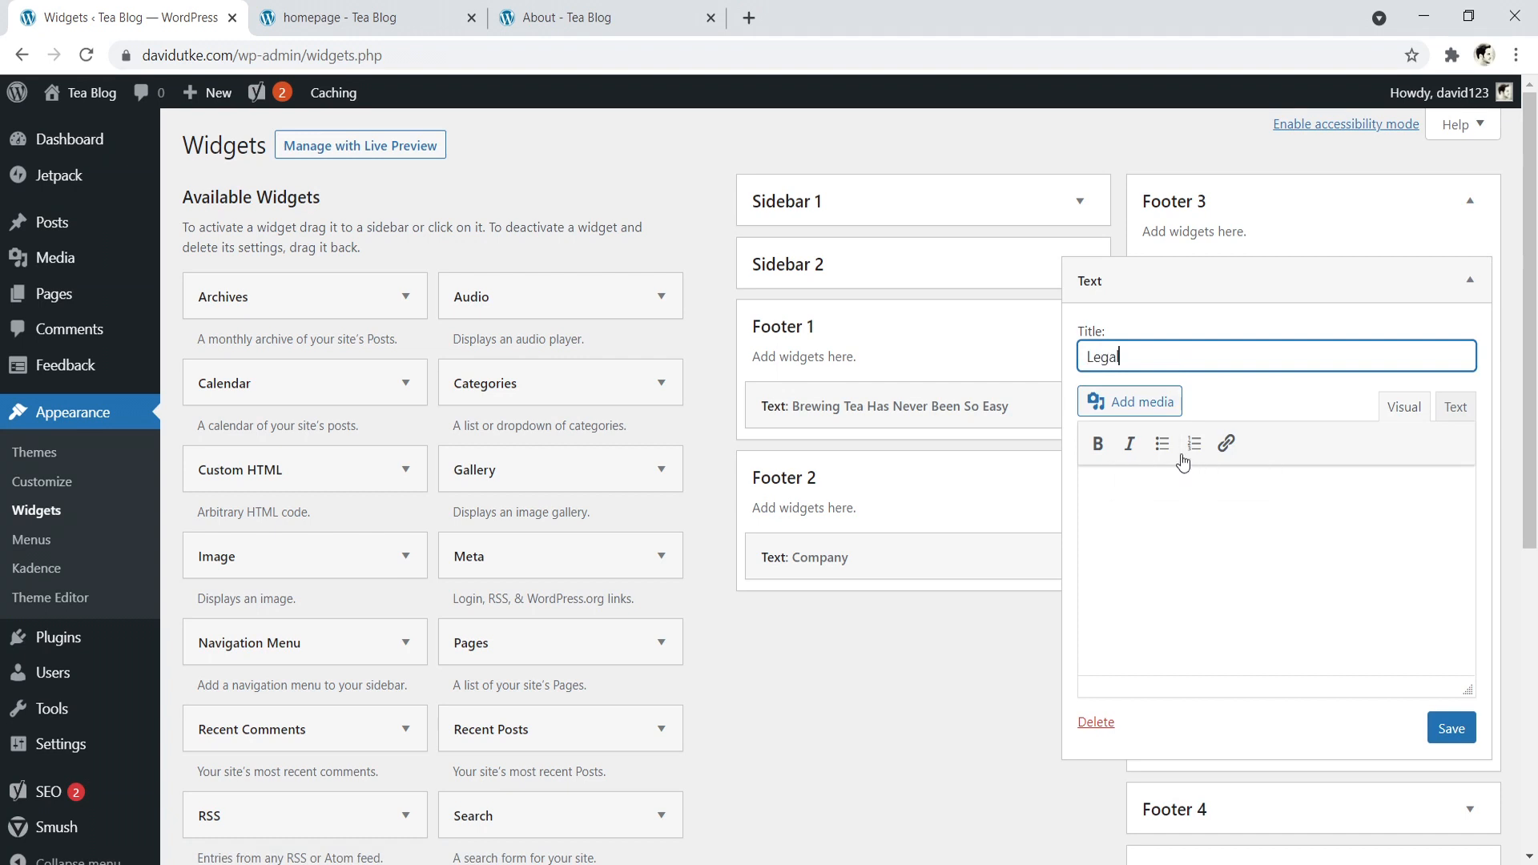
# - Enter a bulleted list in the Legal widget with the items Privacy, Terms of Service, Disclosure and Copyright
pyautogui.click(1161, 443)
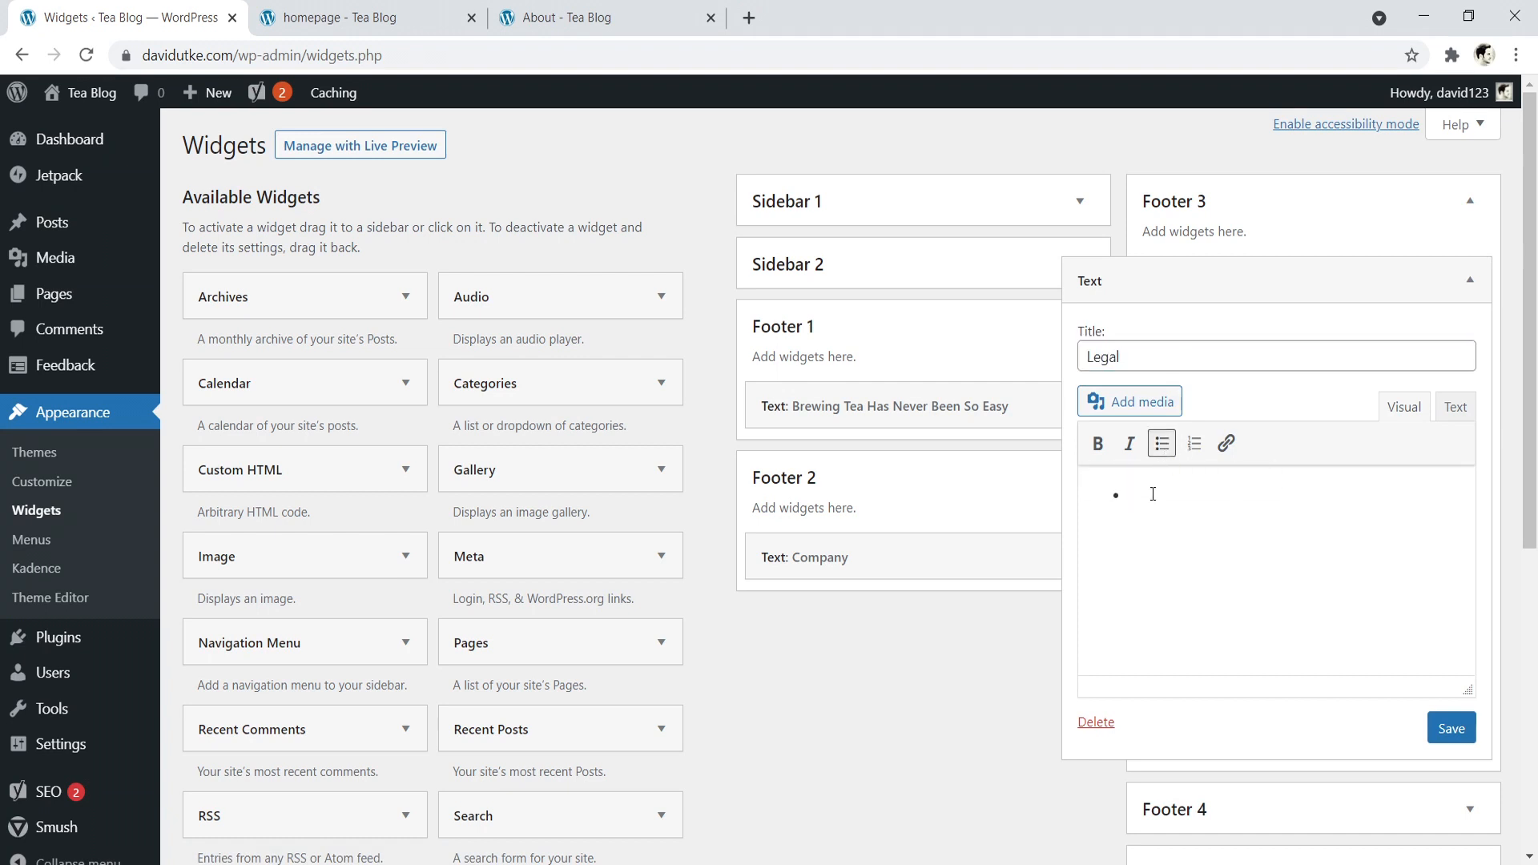
pyautogui.write('Privacy ')
pyautogui.write('Terms ')
pyautogui.write('of Servic')
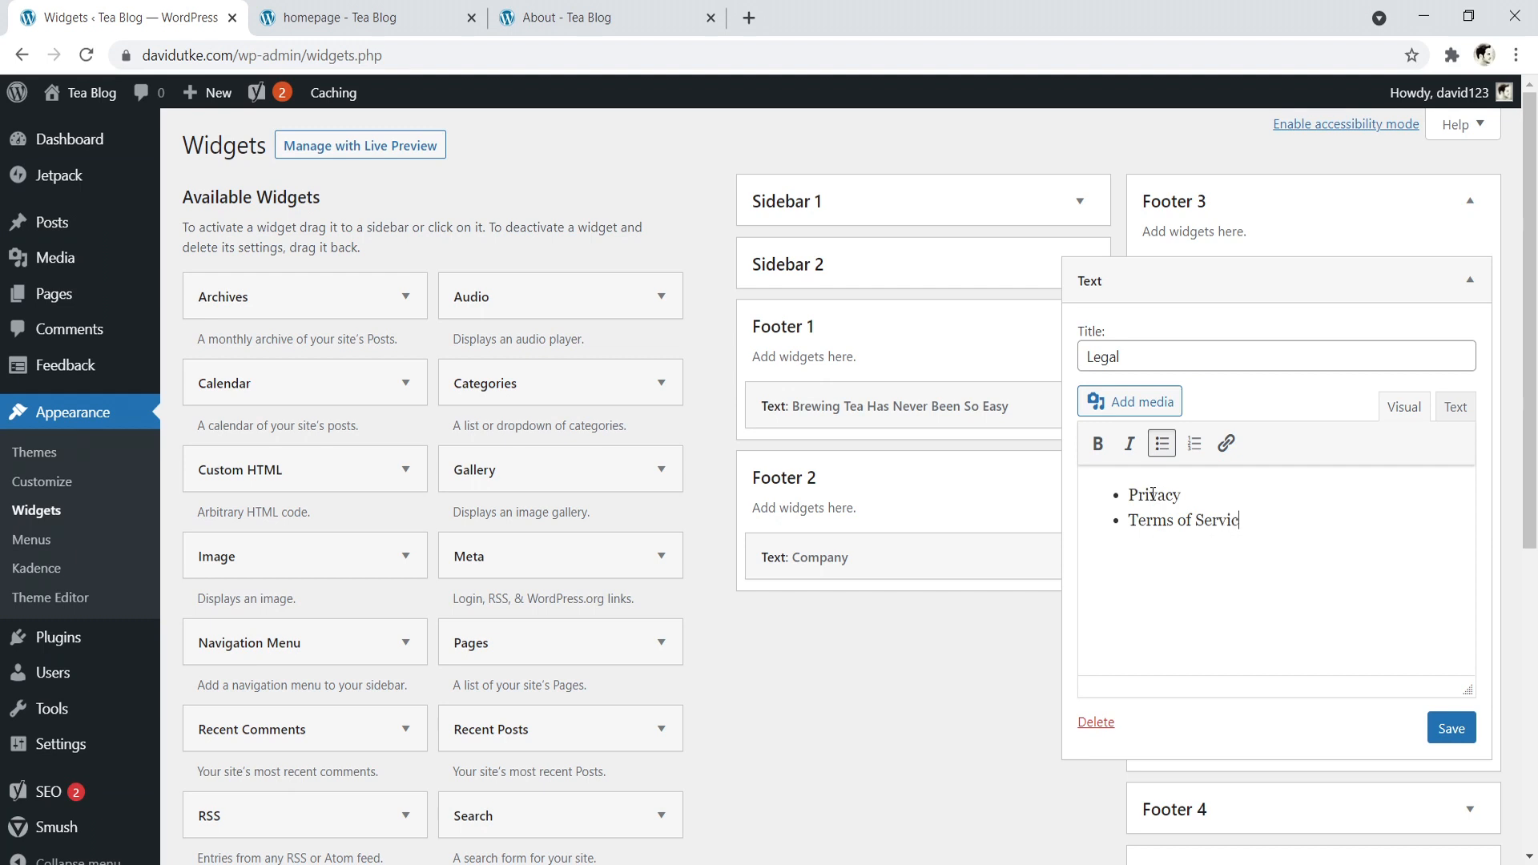
pyautogui.write('e Di')
pyautogui.write('sclosure Cop')
pyautogui.write('yright')
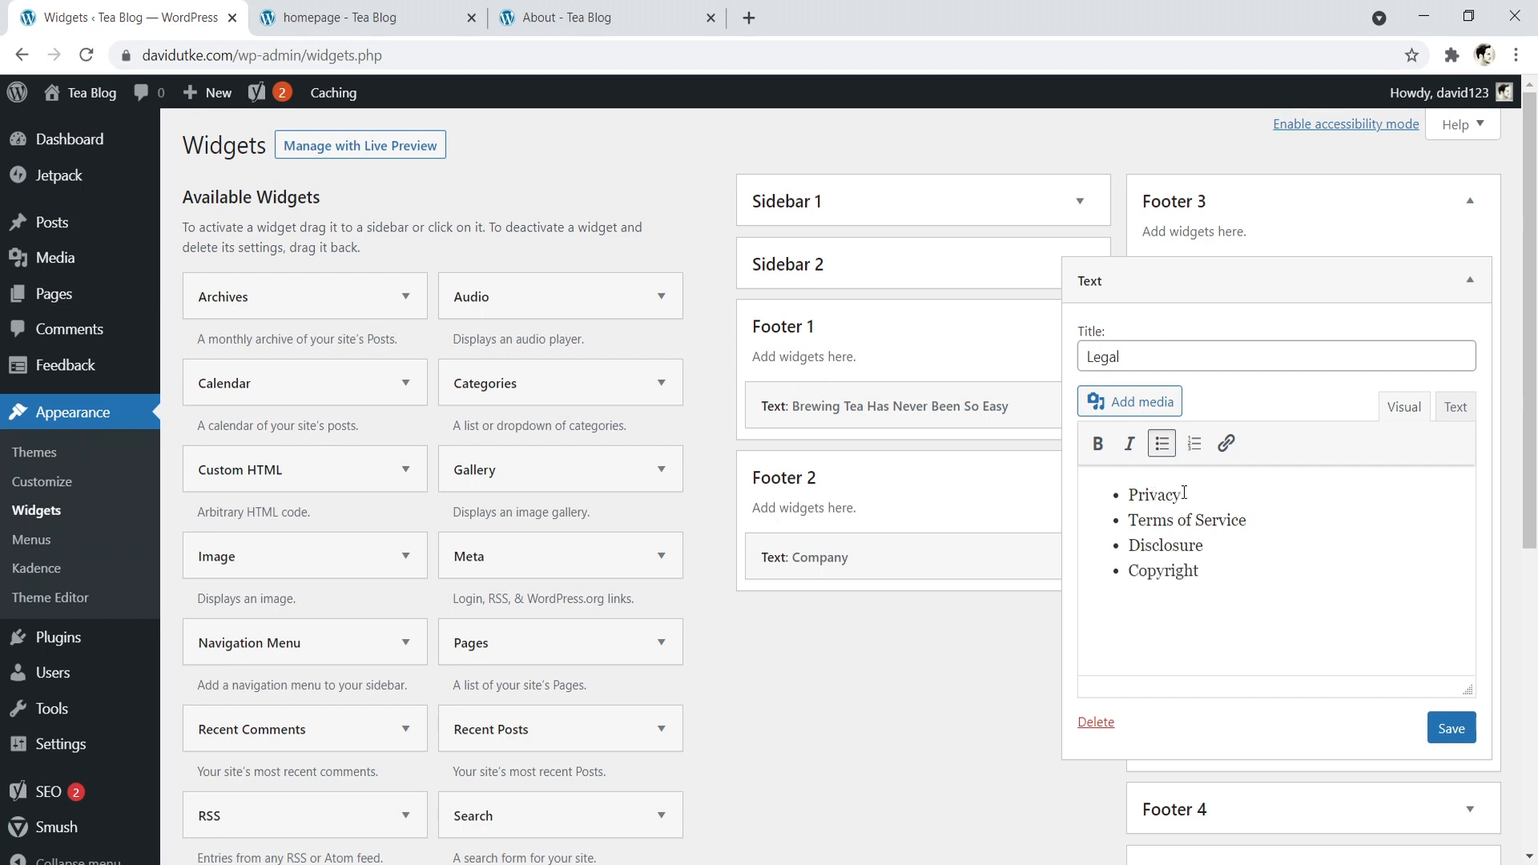
pyautogui.moveTo(1180, 490); pyautogui.dragTo(1135, 488)
pyautogui.moveTo(1251, 516); pyautogui.dragTo(1133, 519)
pyautogui.click(1209, 544)
pyautogui.click(1163, 520)
pyautogui.click(1230, 446)
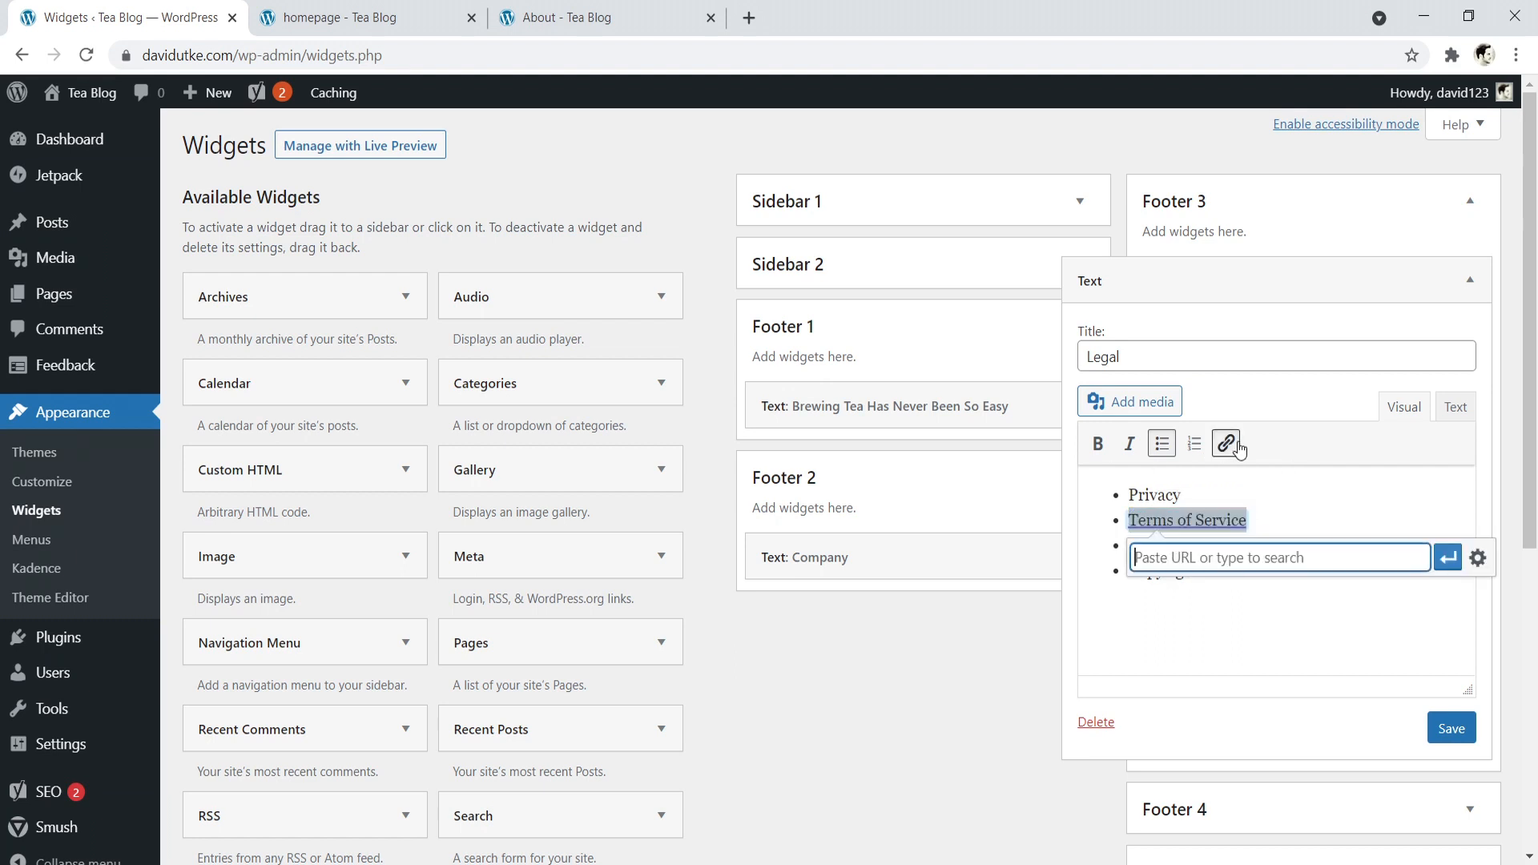
pyautogui.click(1282, 416)
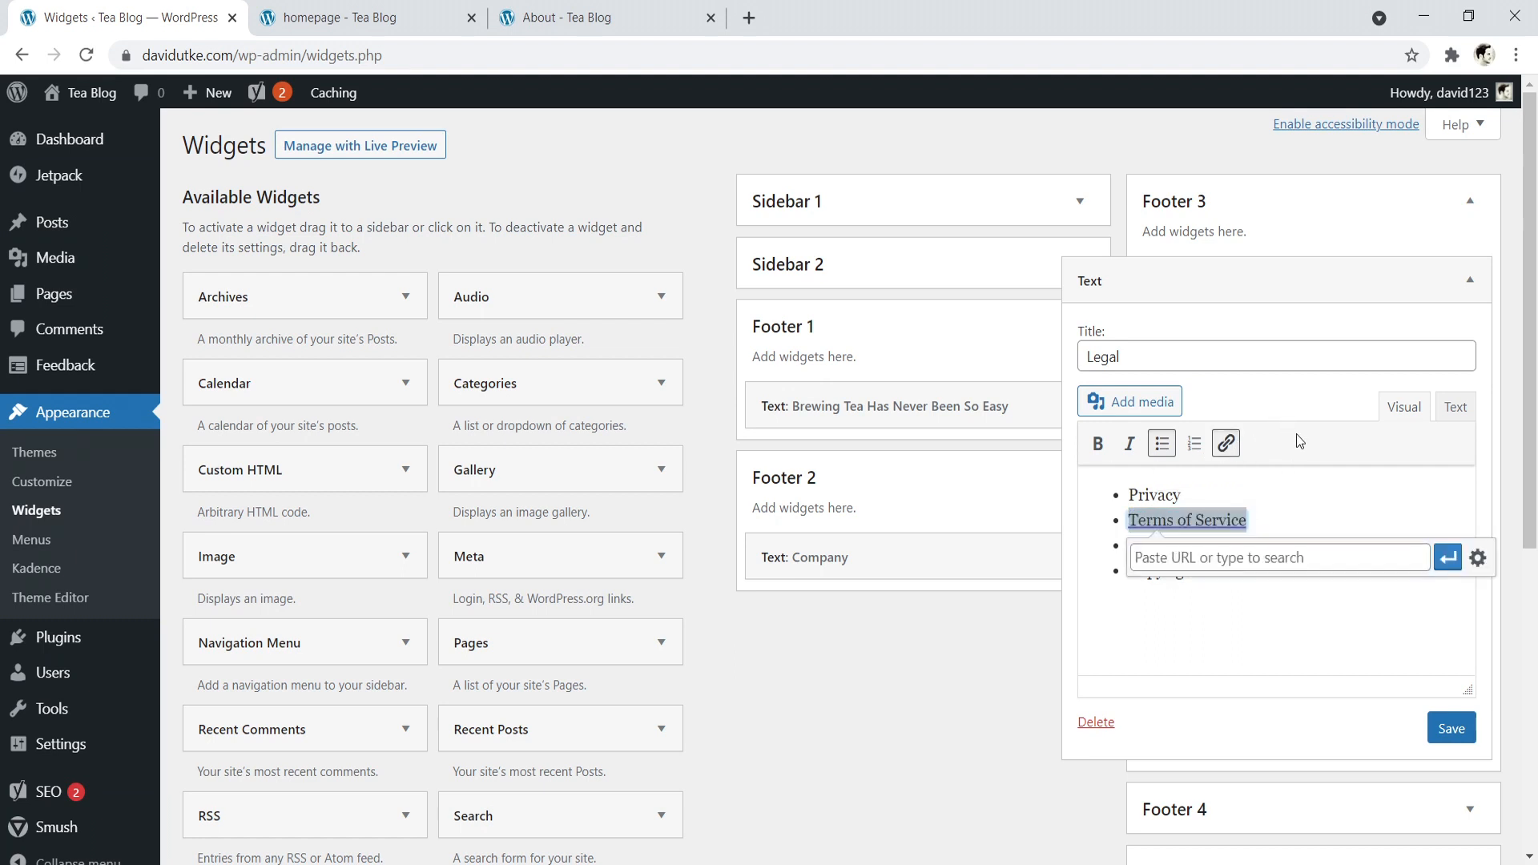
# - Save the Legal widget and reload the live homepage to check the footer columns
pyautogui.click(1449, 726)
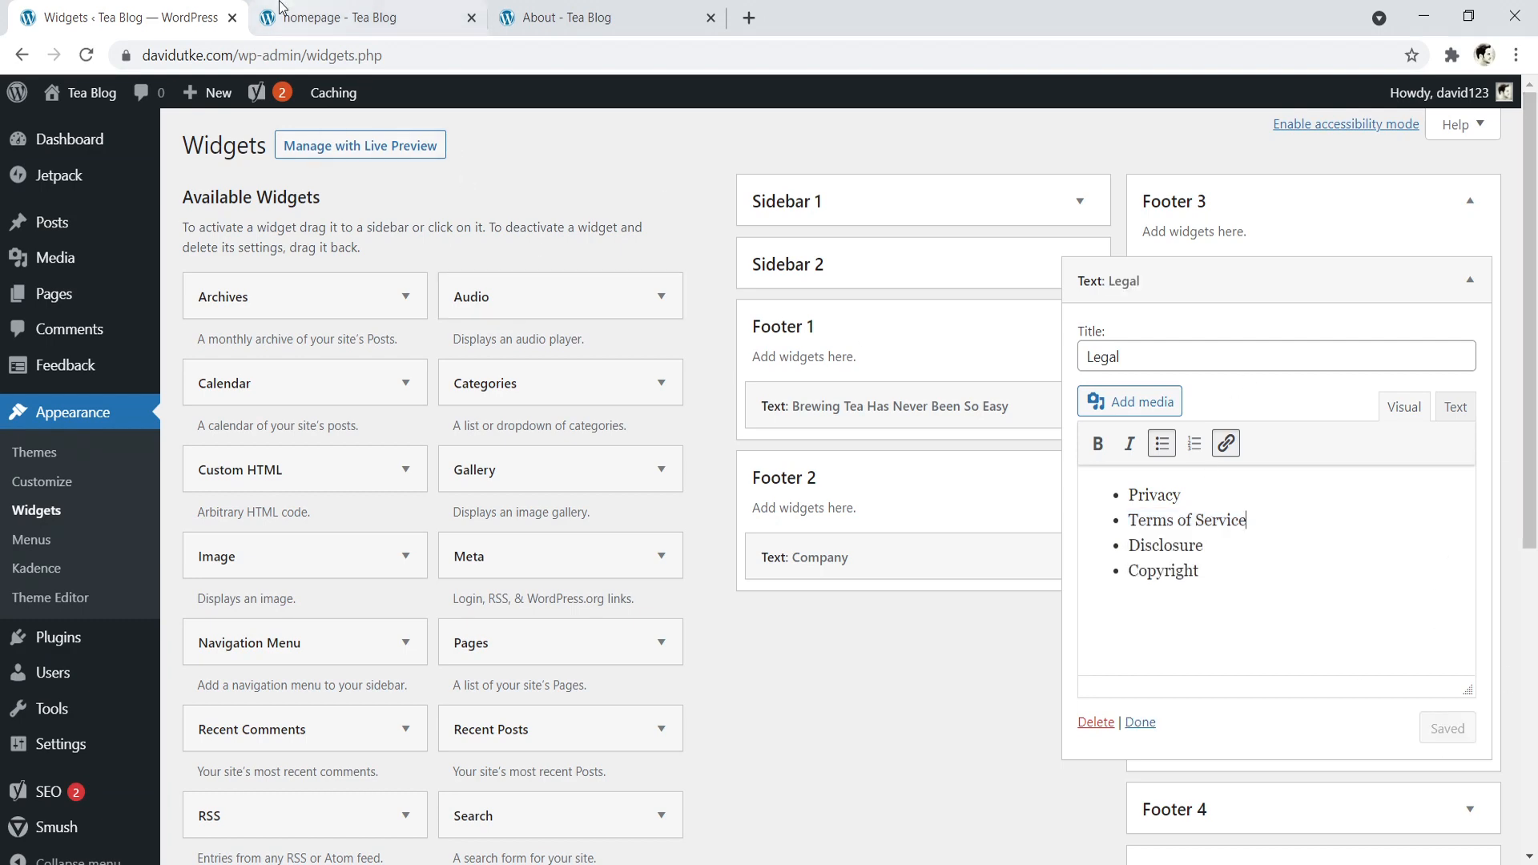
pyautogui.click(305, 18)
pyautogui.click(85, 54)
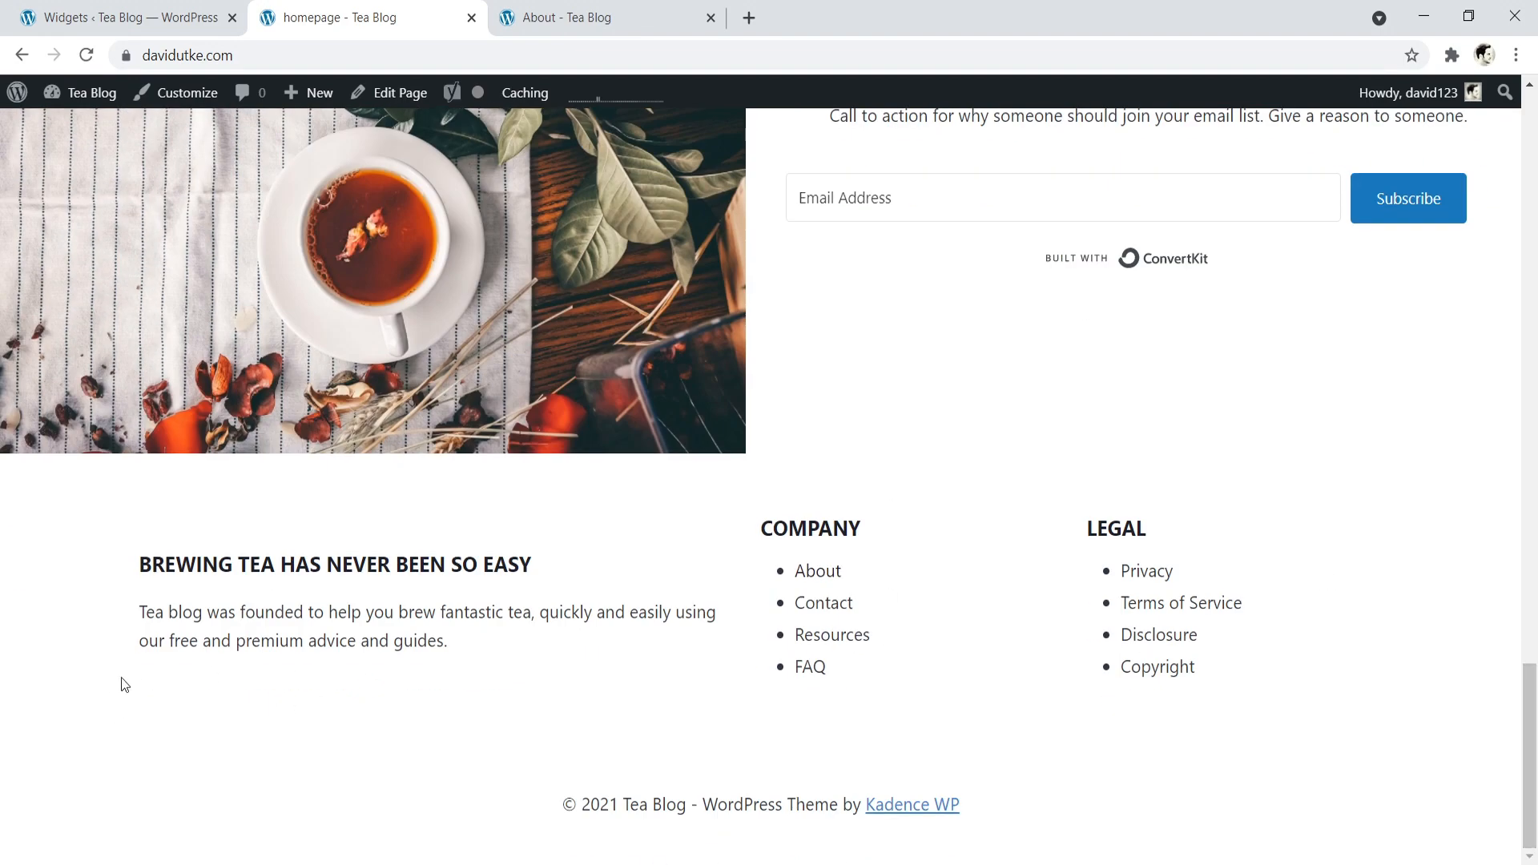
# - Open the footer builder in the site customizer and place the Social item in the first column of the middle row
pyautogui.click(192, 95)
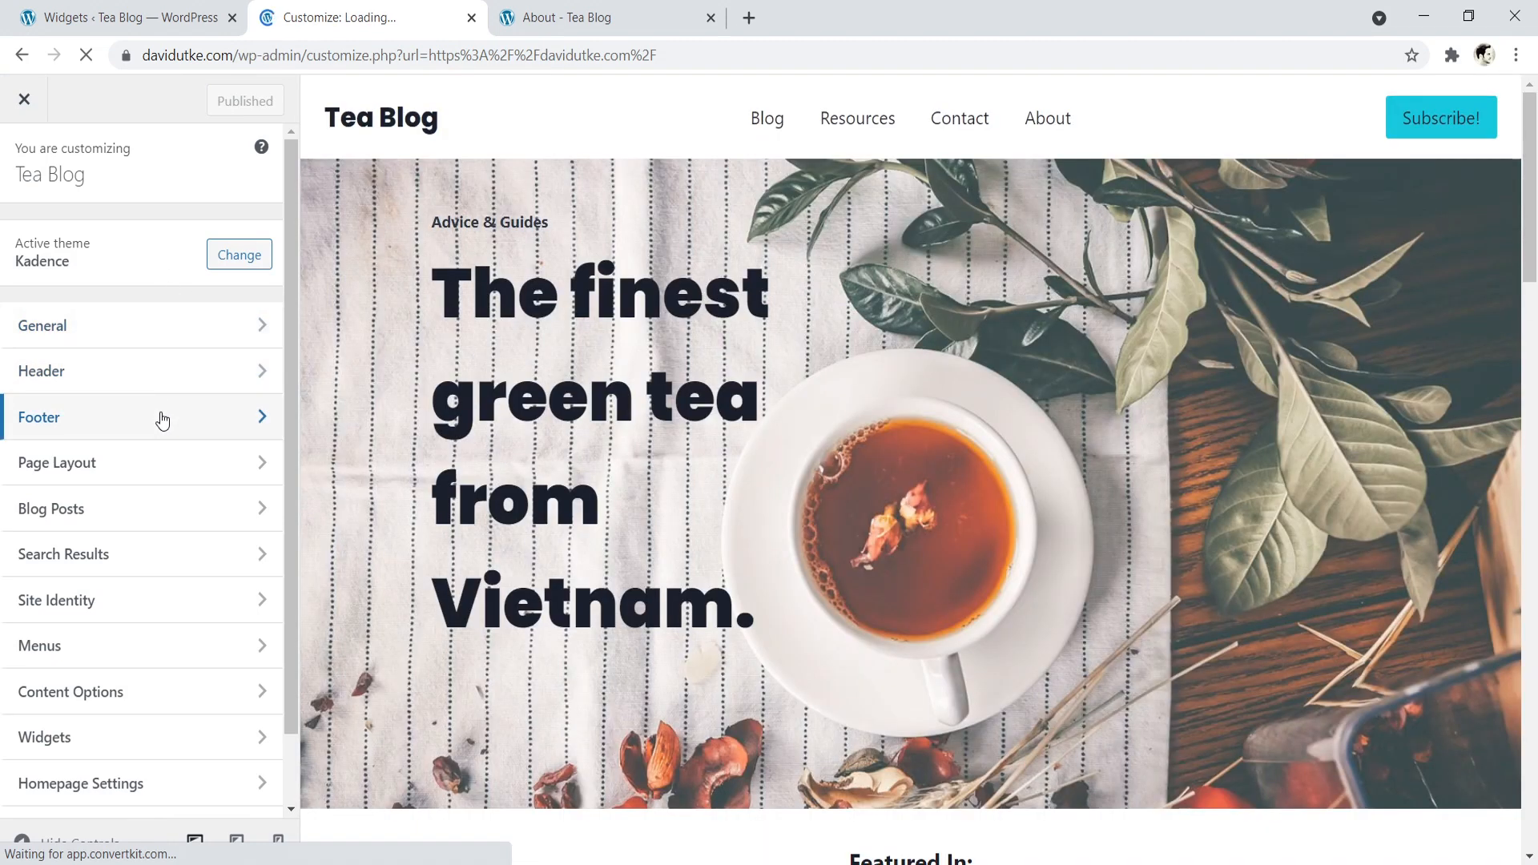
pyautogui.click(162, 417)
pyautogui.moveTo(1530, 136); pyautogui.dragTo(1534, 578)
pyautogui.moveTo(114, 594); pyautogui.dragTo(399, 745)
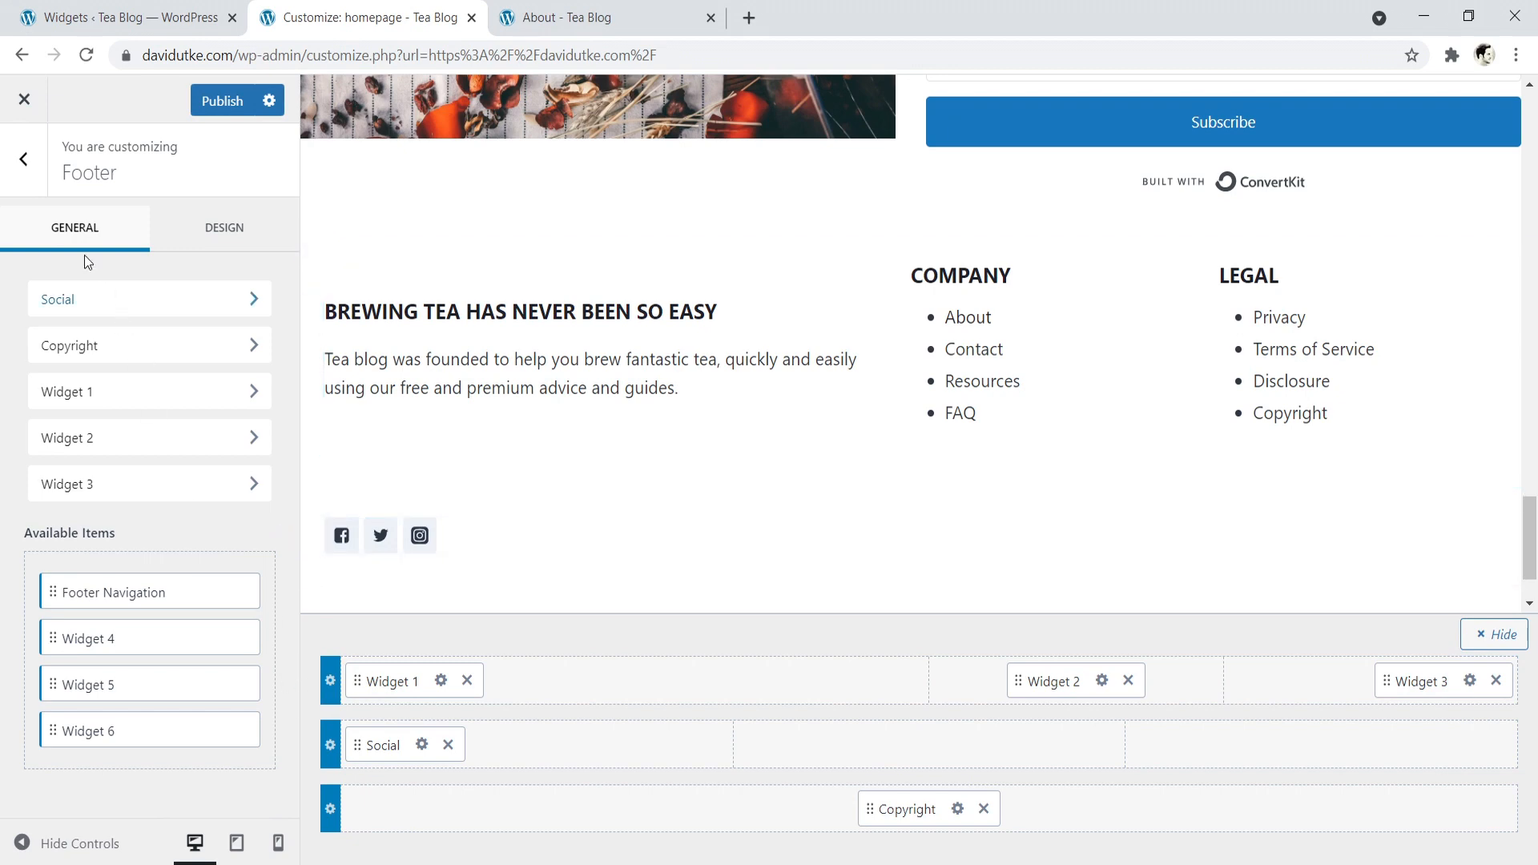
# - Review the footer Social item's settings, including the expanded Facebook entry, and return to the main footer settings
pyautogui.click(24, 159)
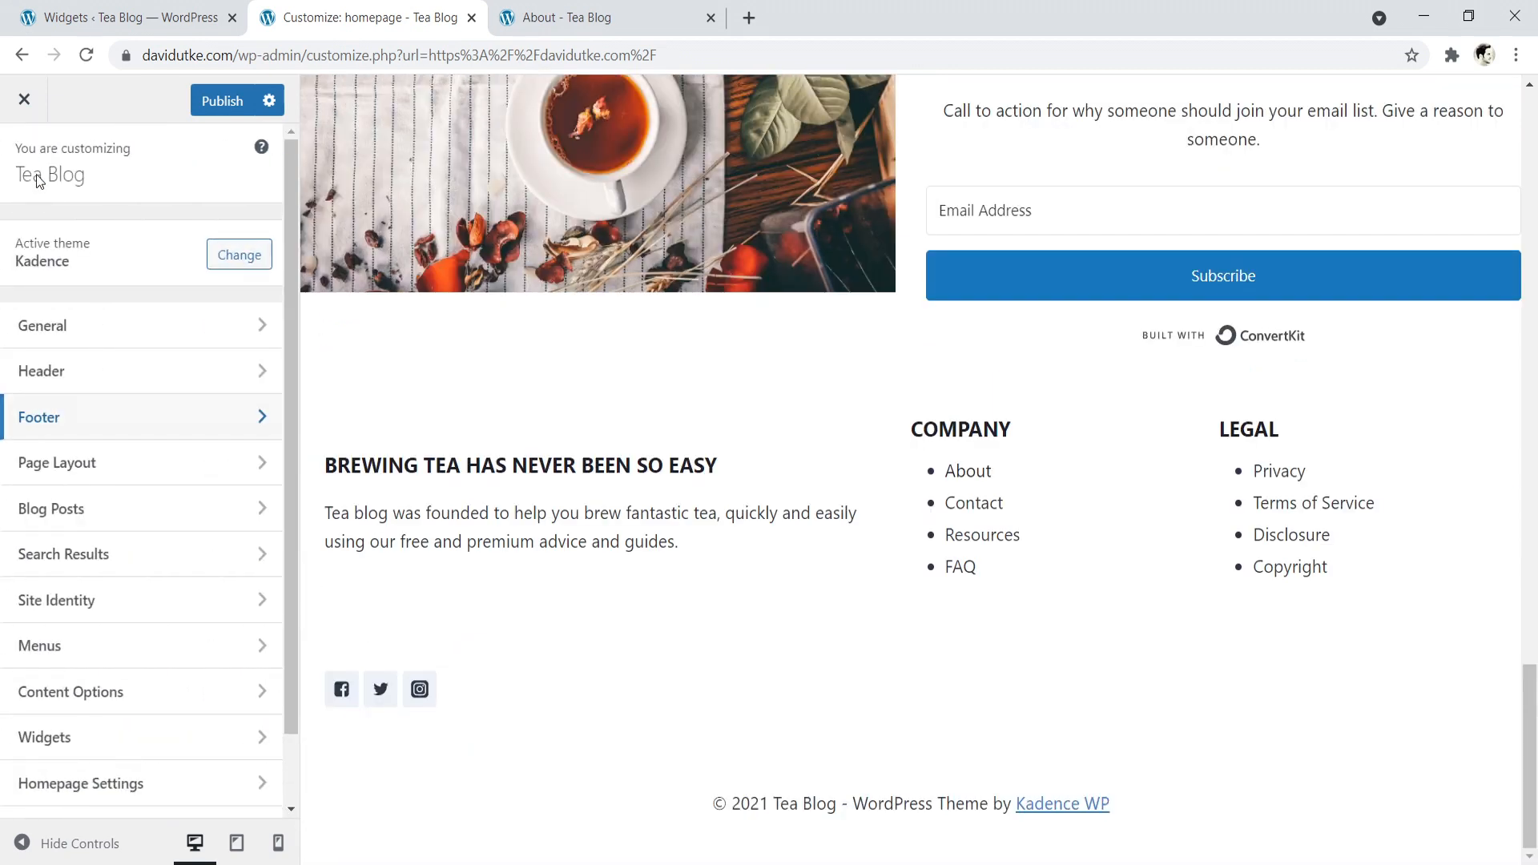
pyautogui.click(141, 422)
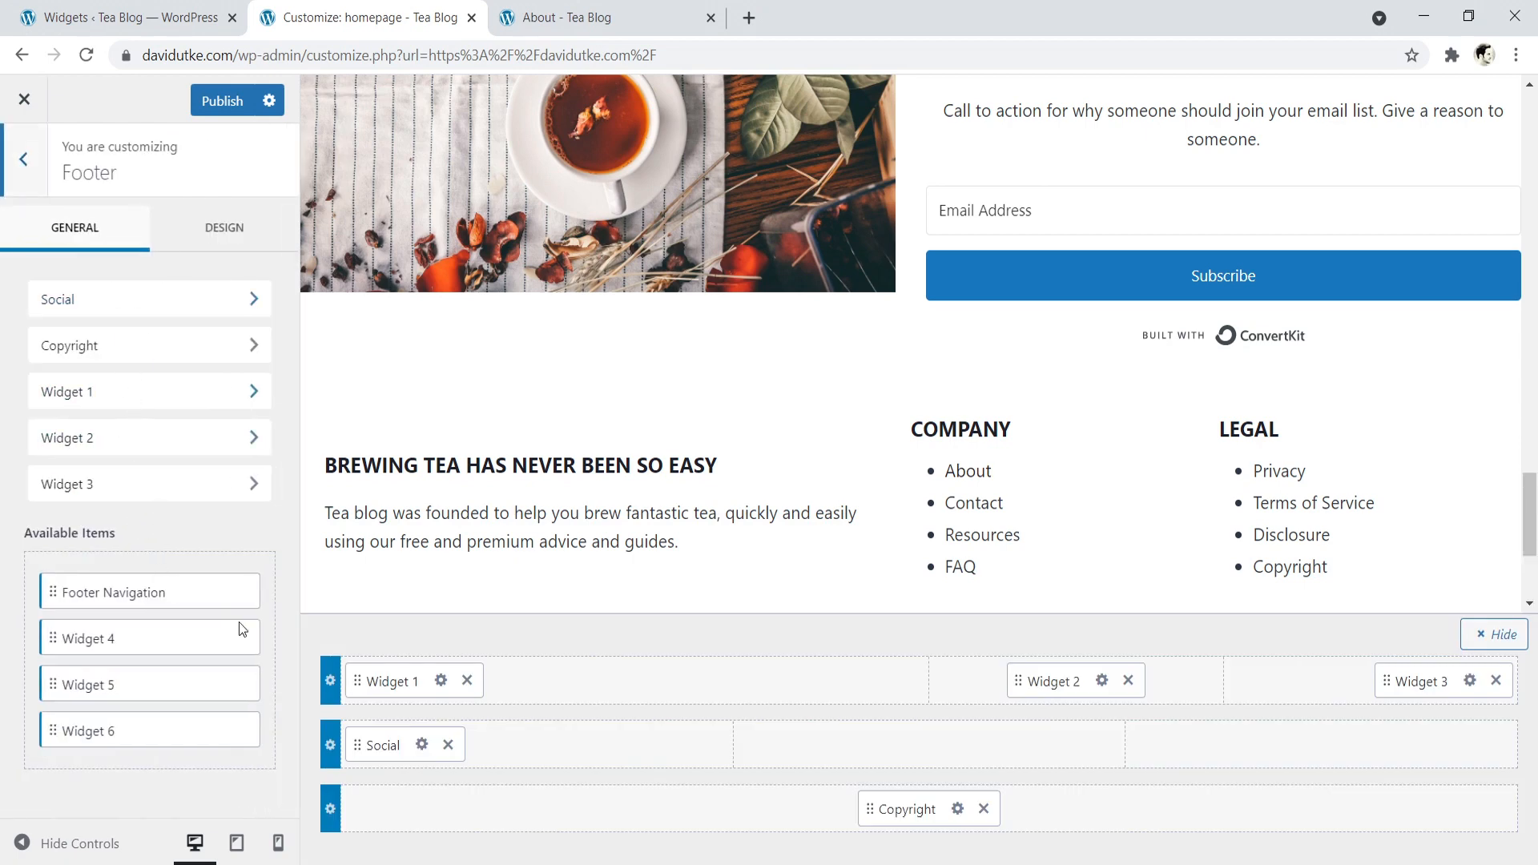
pyautogui.click(421, 744)
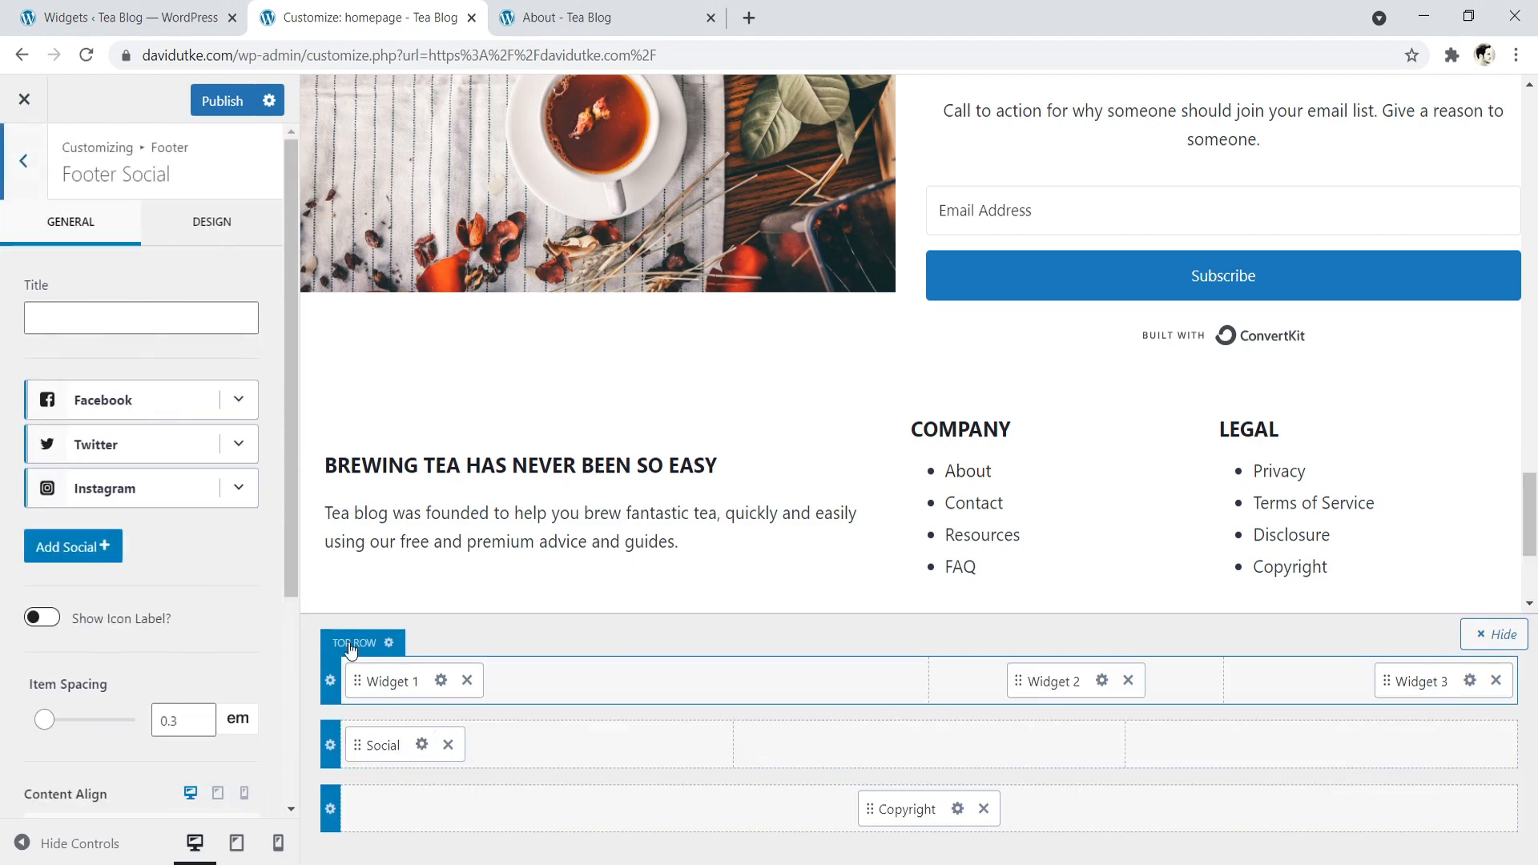
pyautogui.click(238, 400)
pyautogui.doubleClick(159, 600)
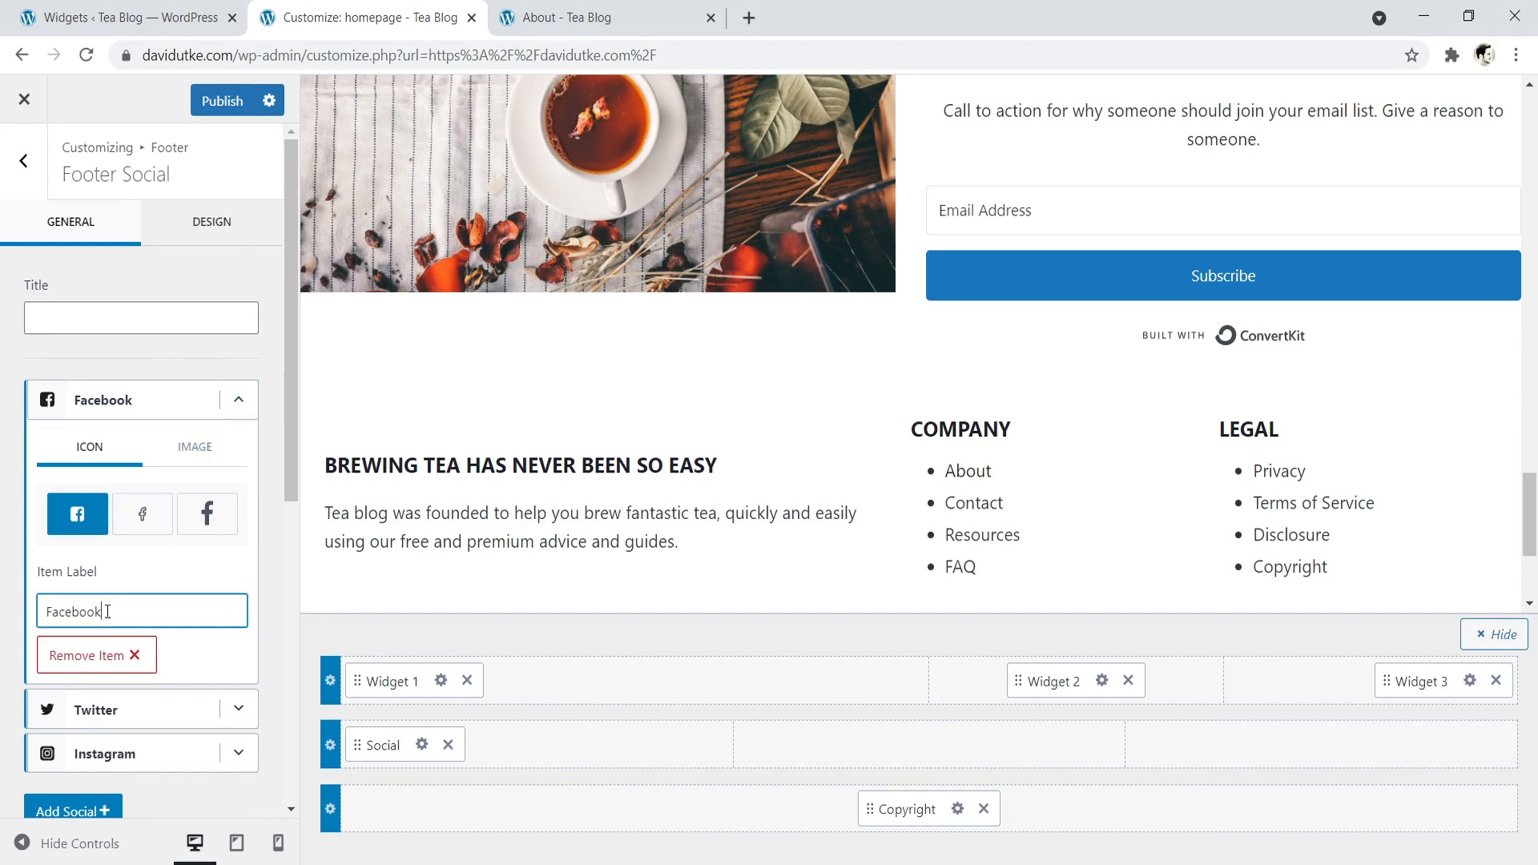
pyautogui.click(279, 387)
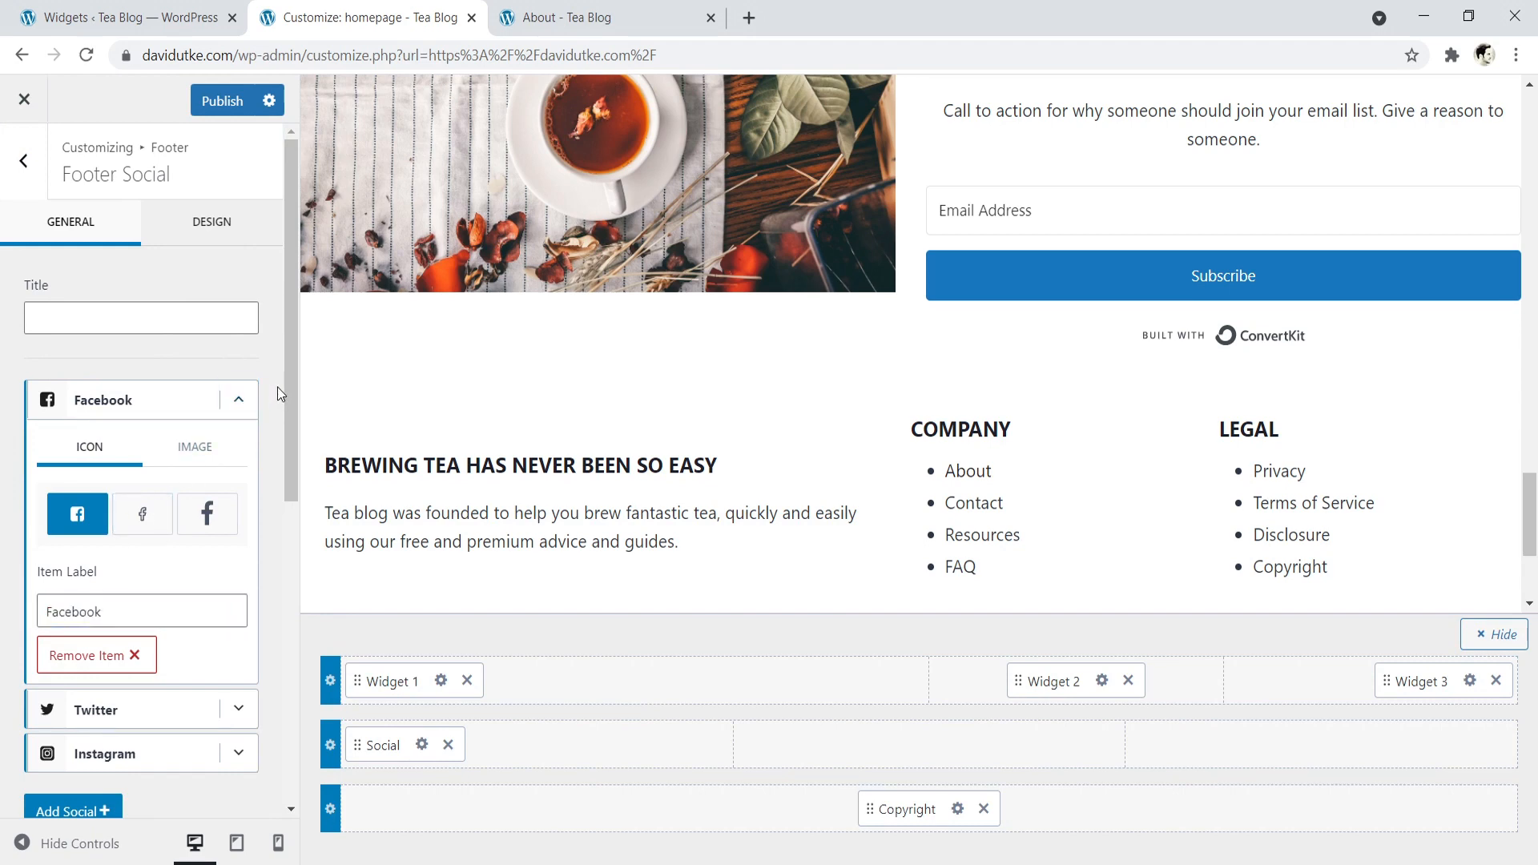
pyautogui.click(24, 164)
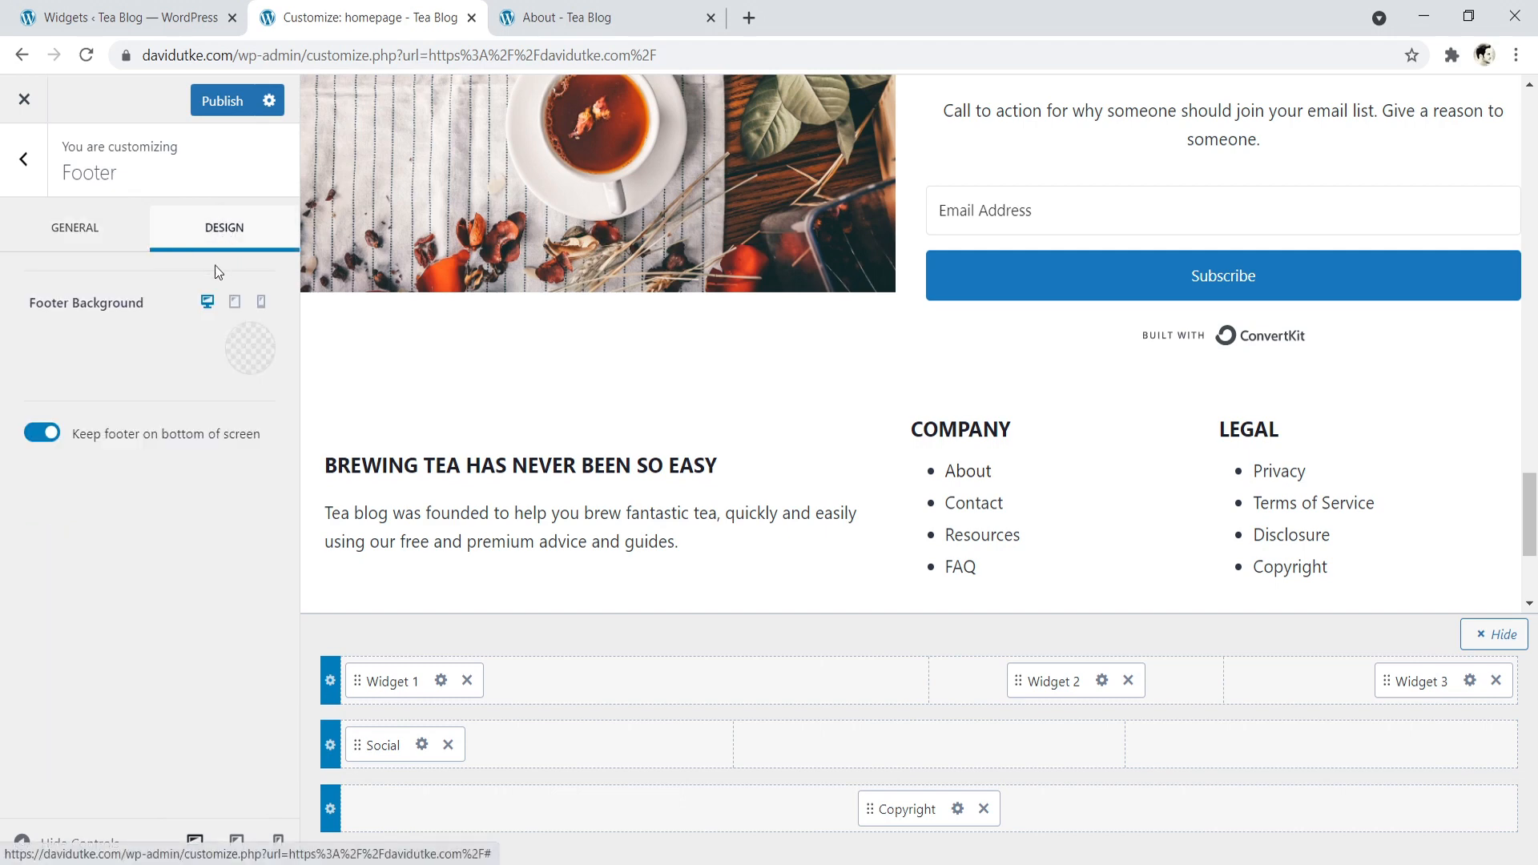
# - Try the light palette colours for the footer background and set it to F7FAFC
pyautogui.click(243, 362)
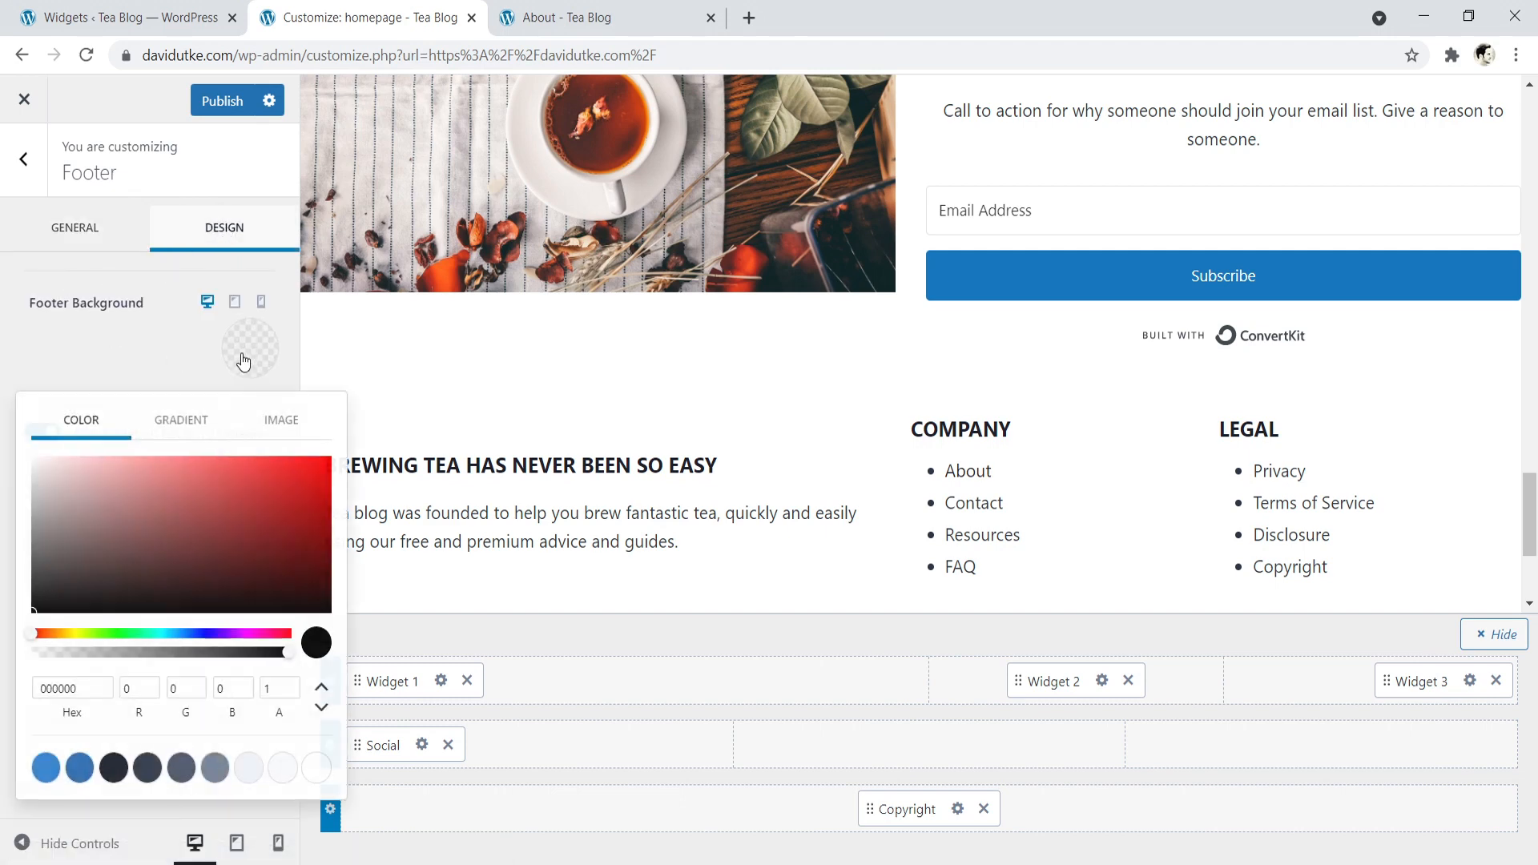
pyautogui.click(284, 767)
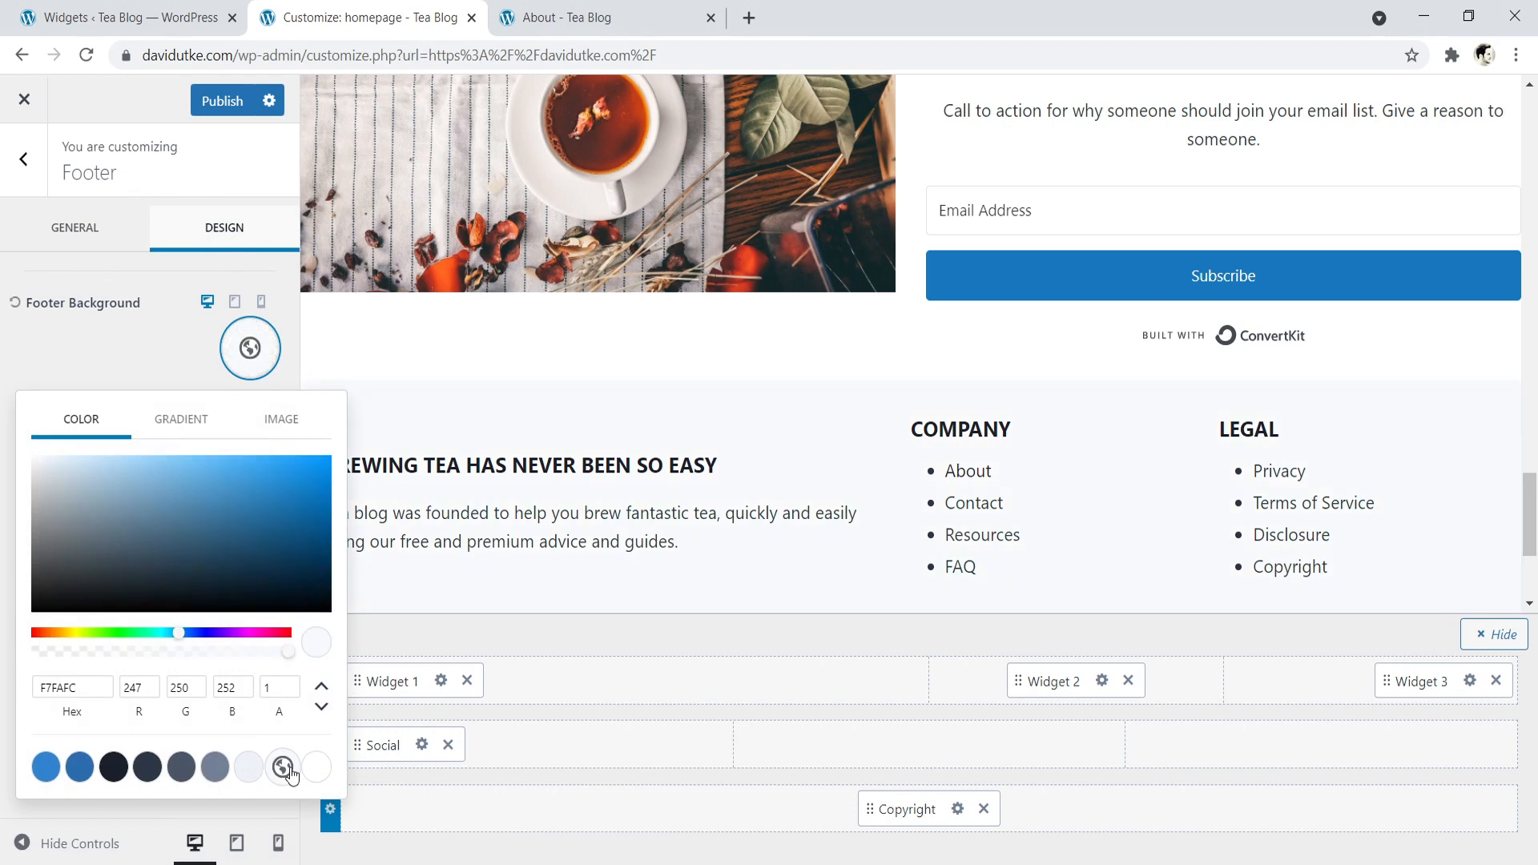
pyautogui.click(250, 767)
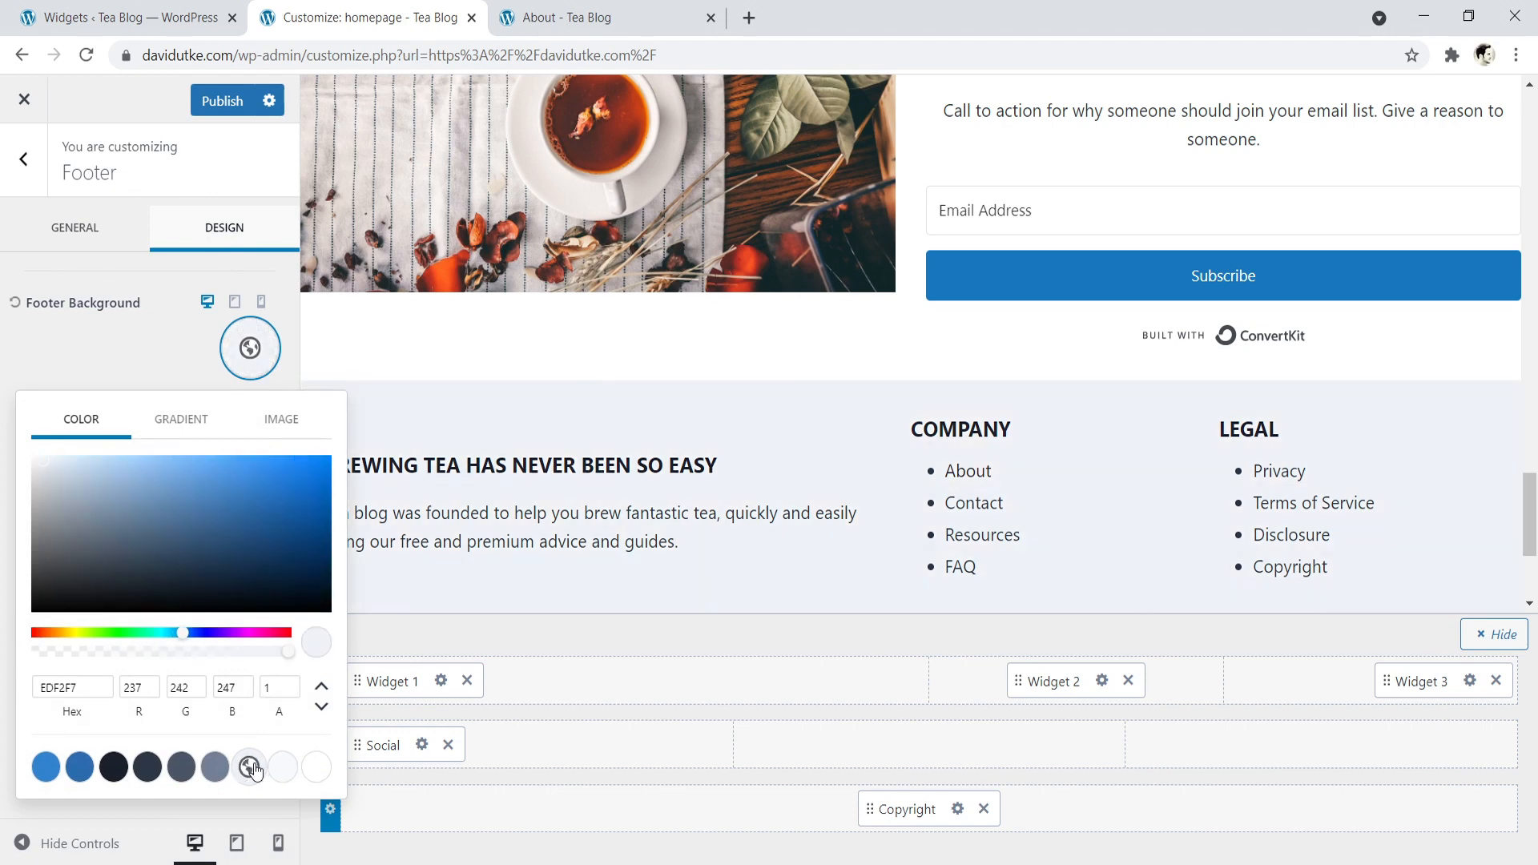
pyautogui.click(283, 768)
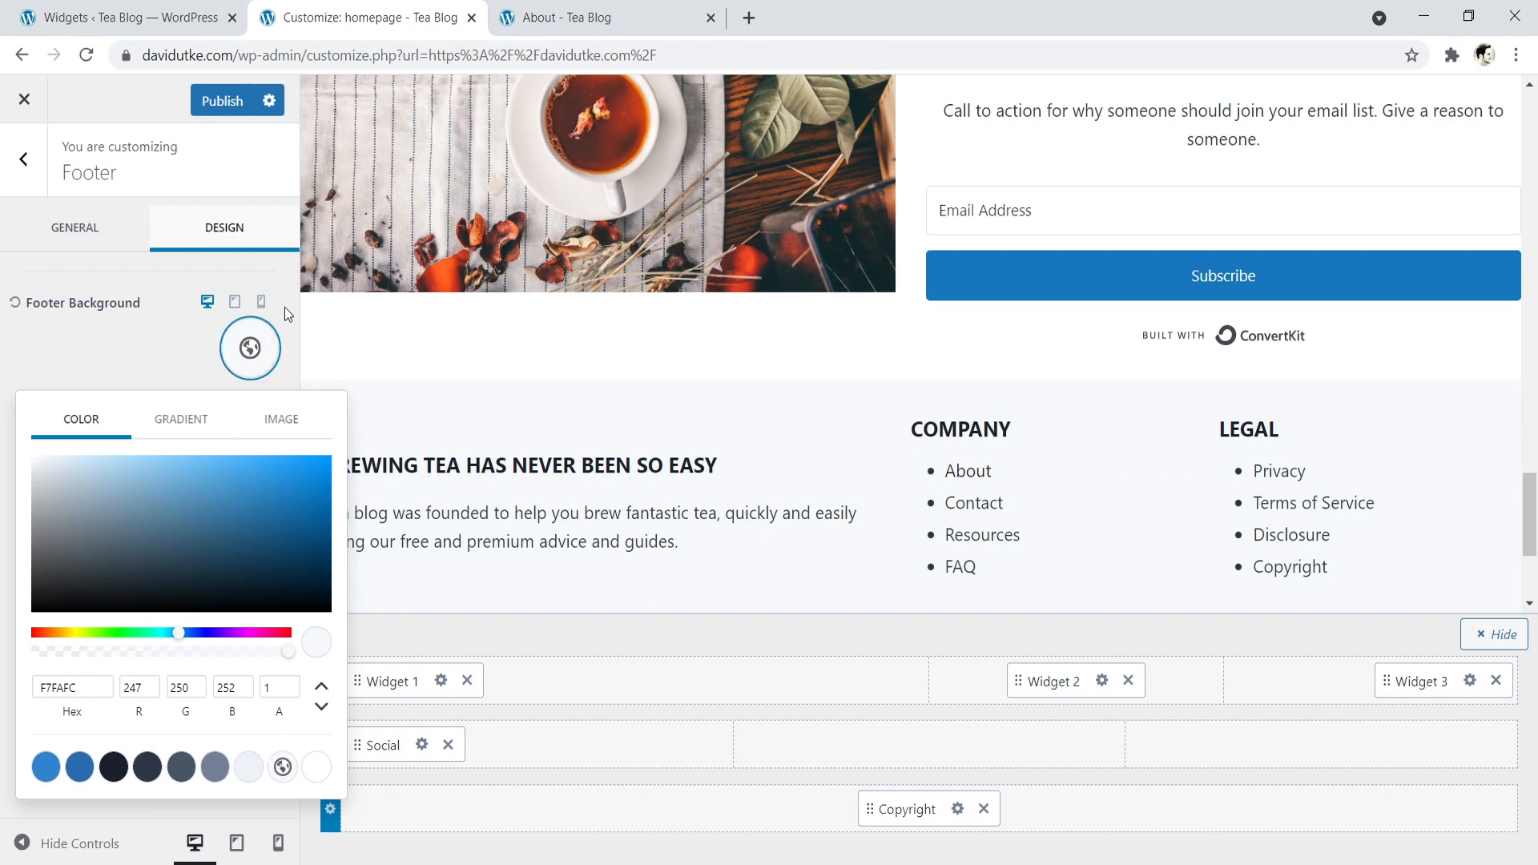
# - Publish the footer changes and check the finished footer on the live homepage
pyautogui.click(231, 104)
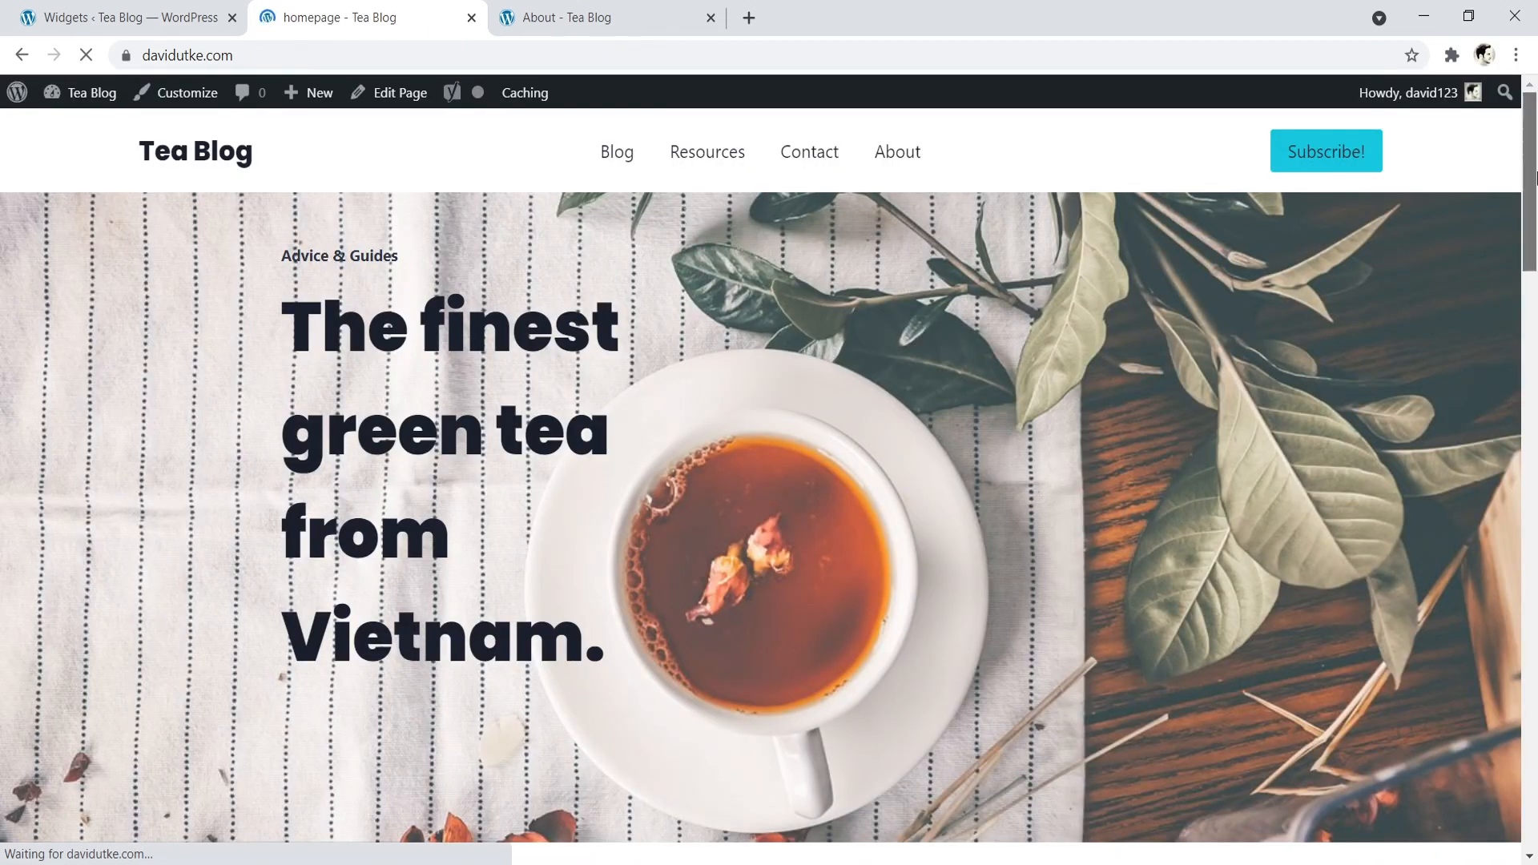
pyautogui.moveTo(1535, 244); pyautogui.dragTo(1491, 739)
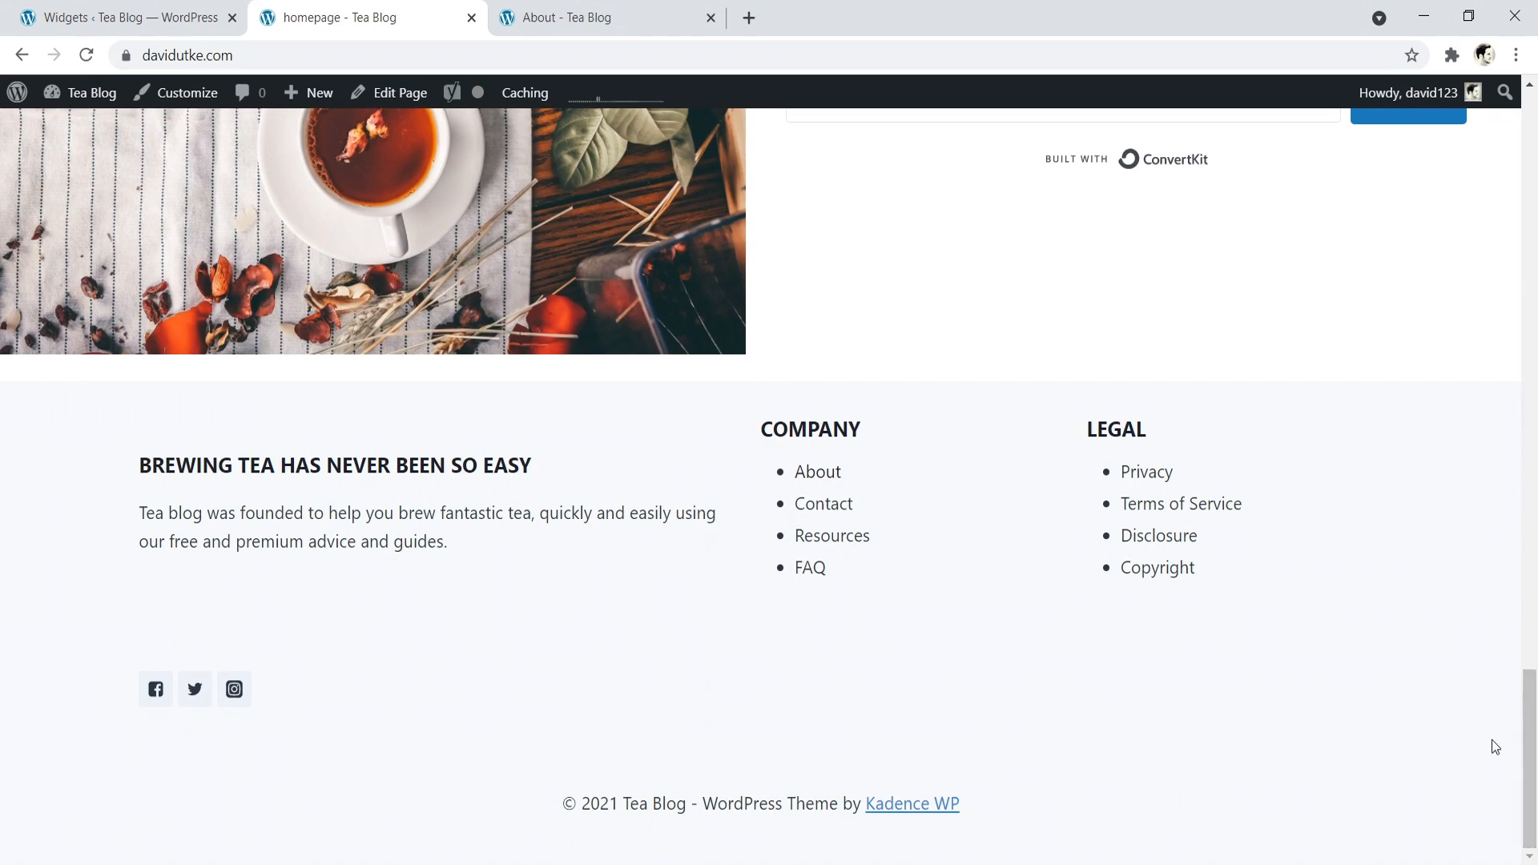
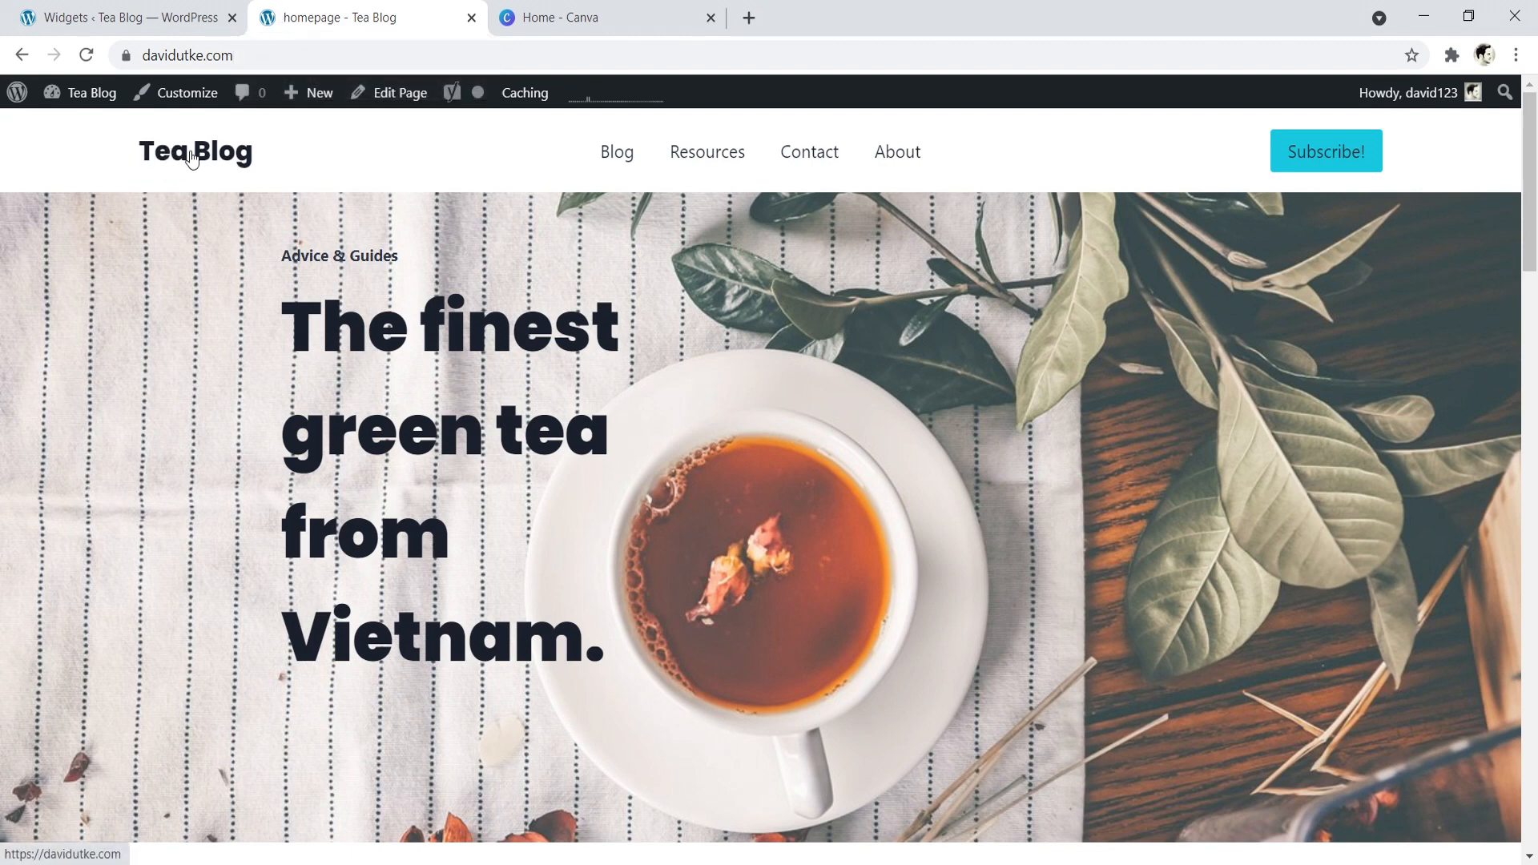
# - Switch to Canva, find the YouTube Thumbnail design type and create a blank 1280 × 720 px design
pyautogui.click(575, 8)
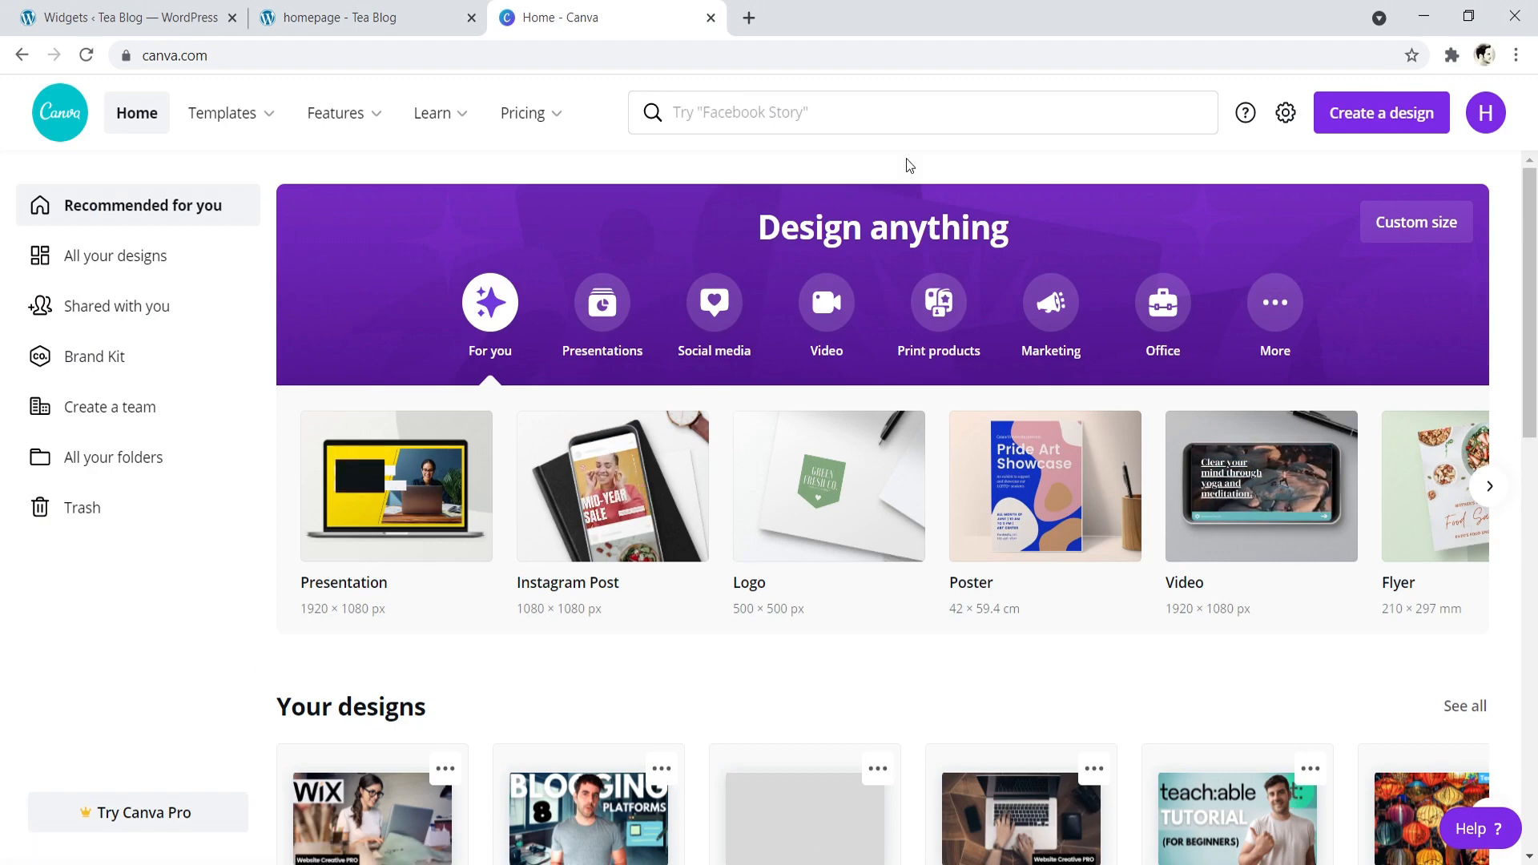
pyautogui.click(787, 127)
pyautogui.write('you')
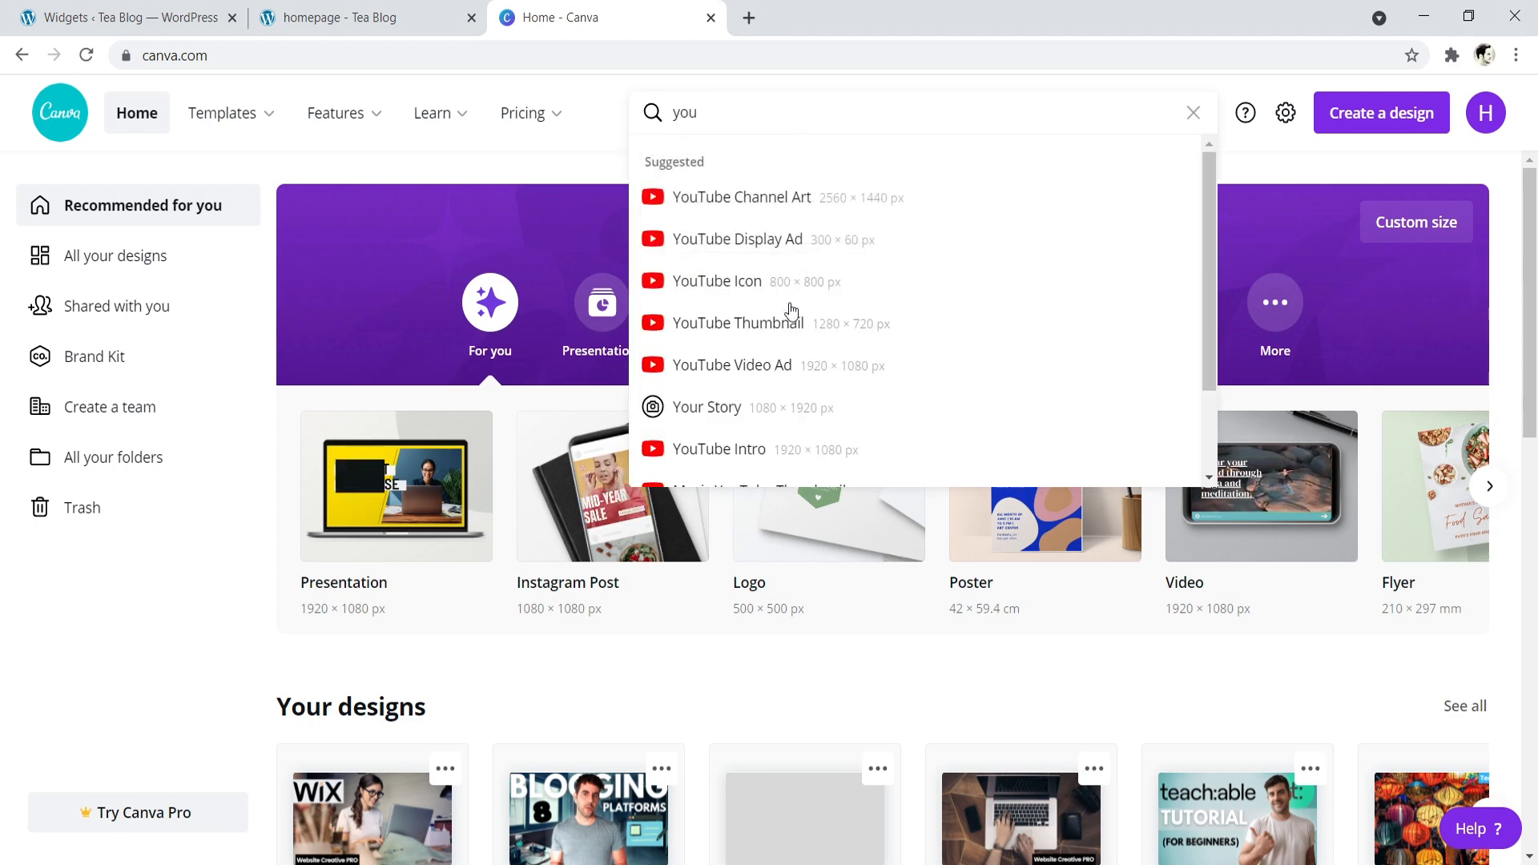
pyautogui.click(771, 334)
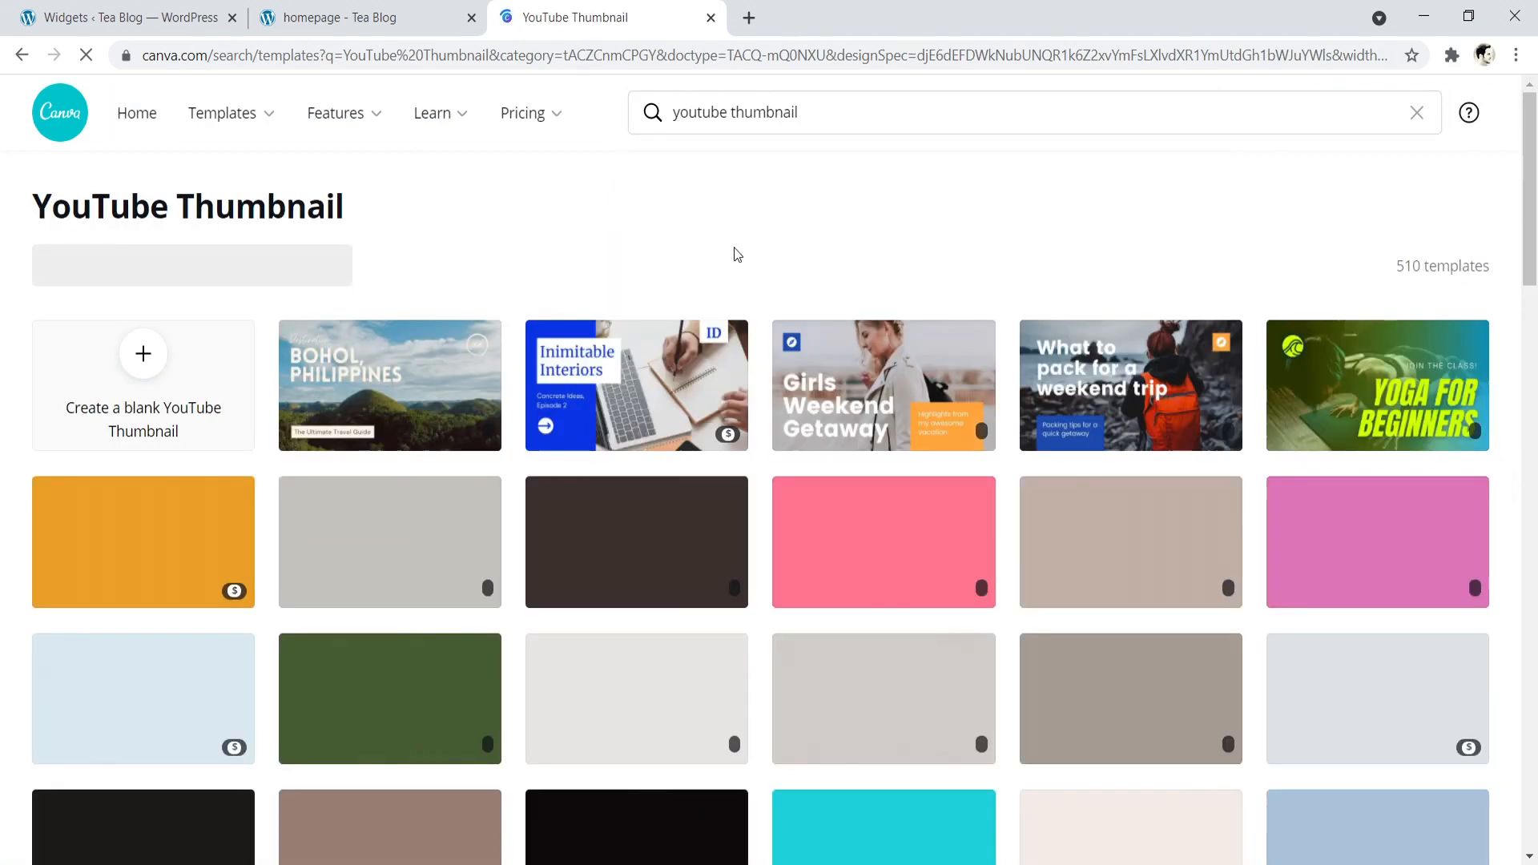
pyautogui.click(146, 365)
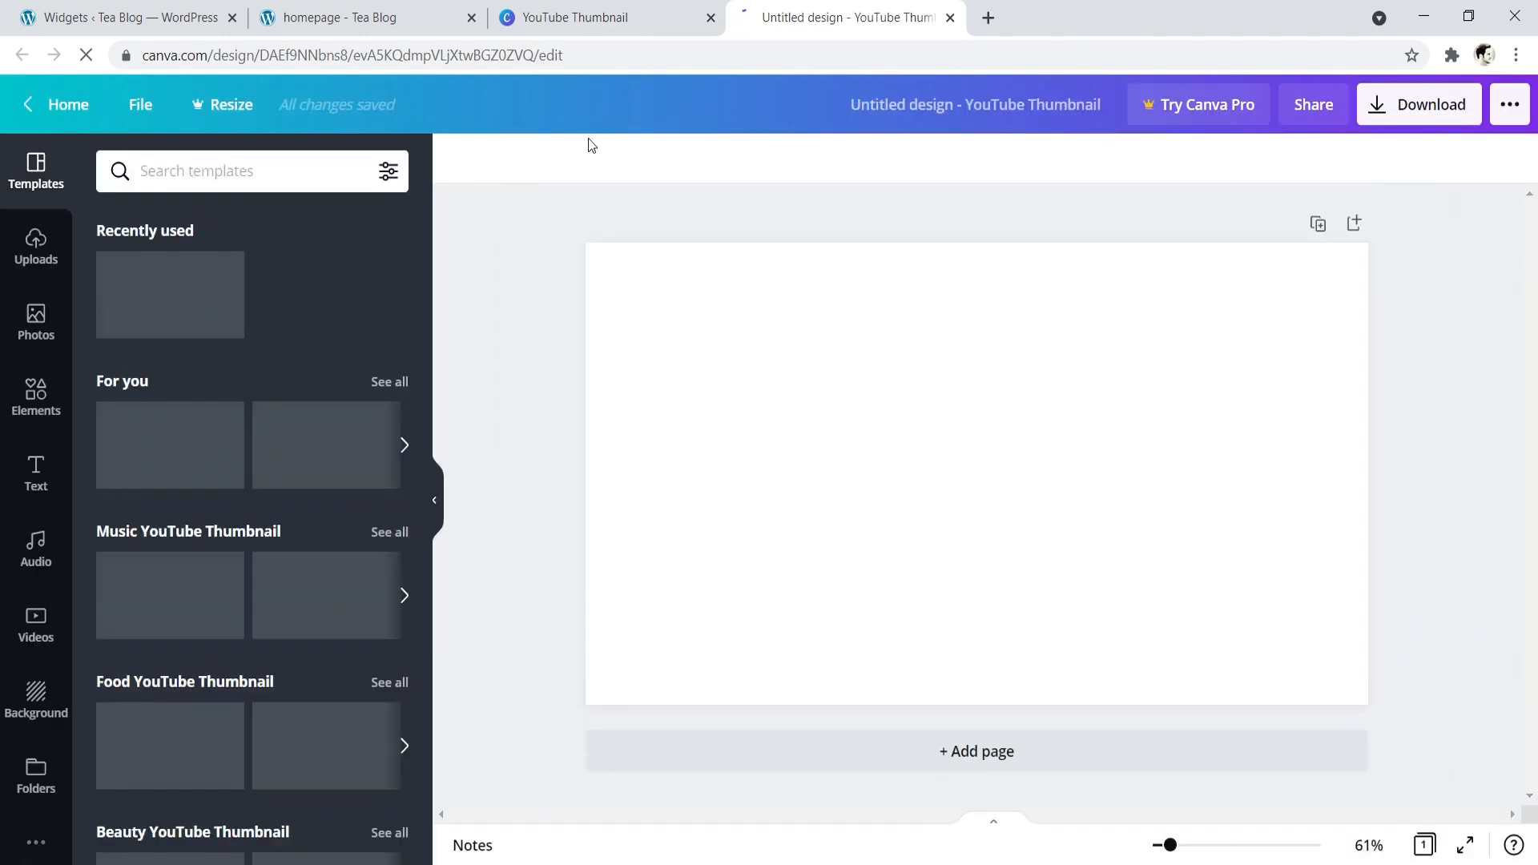
# - Search the elements for "tea", add the free green steaming teacup and enlarge it around the canvas centre
pyautogui.click(36, 394)
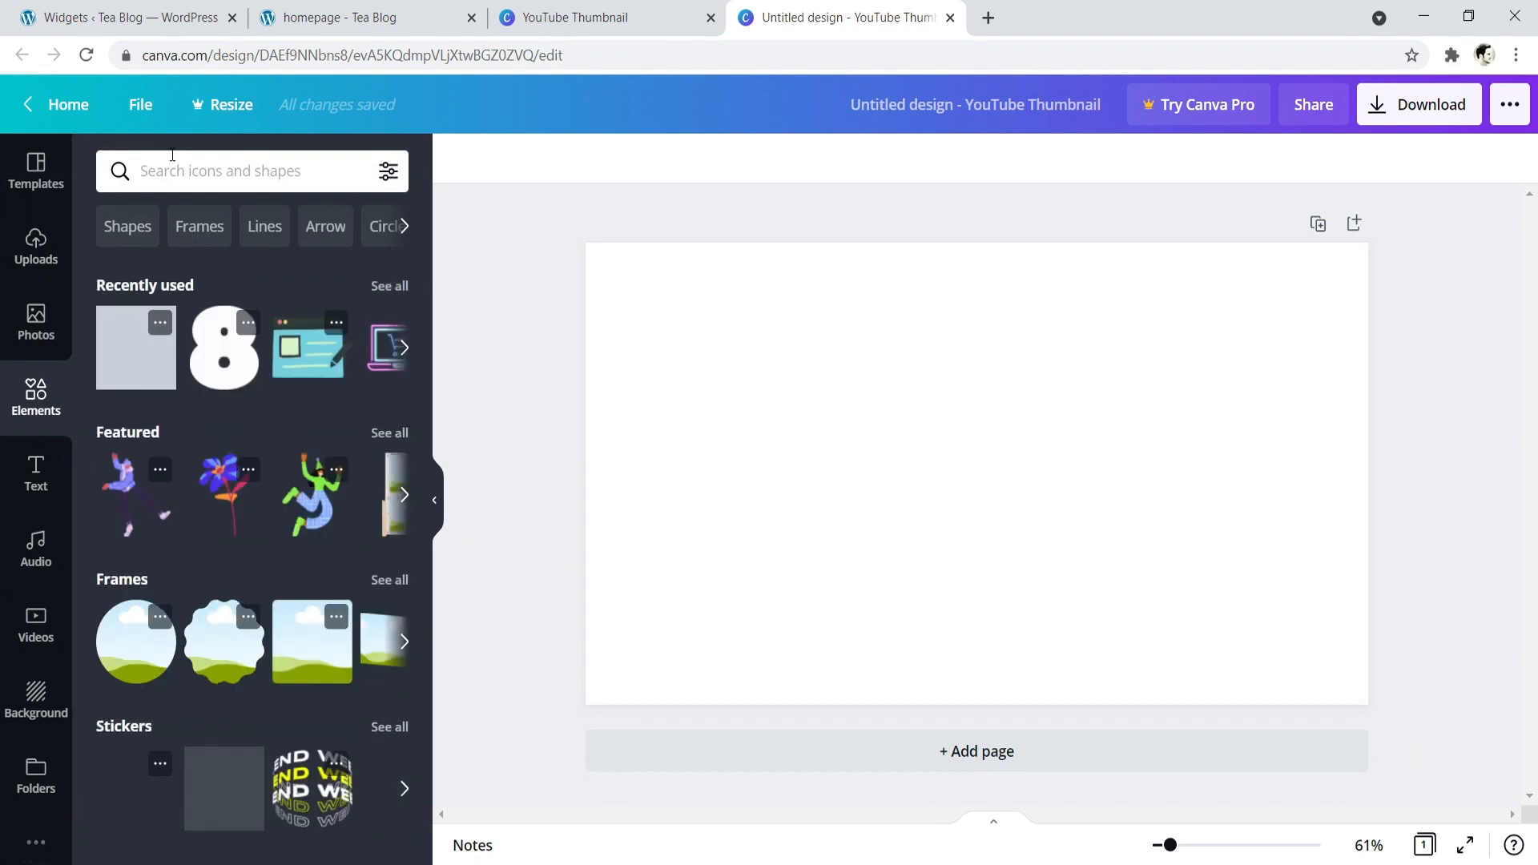
pyautogui.click(216, 172)
pyautogui.write('tea')
pyautogui.press('Return')
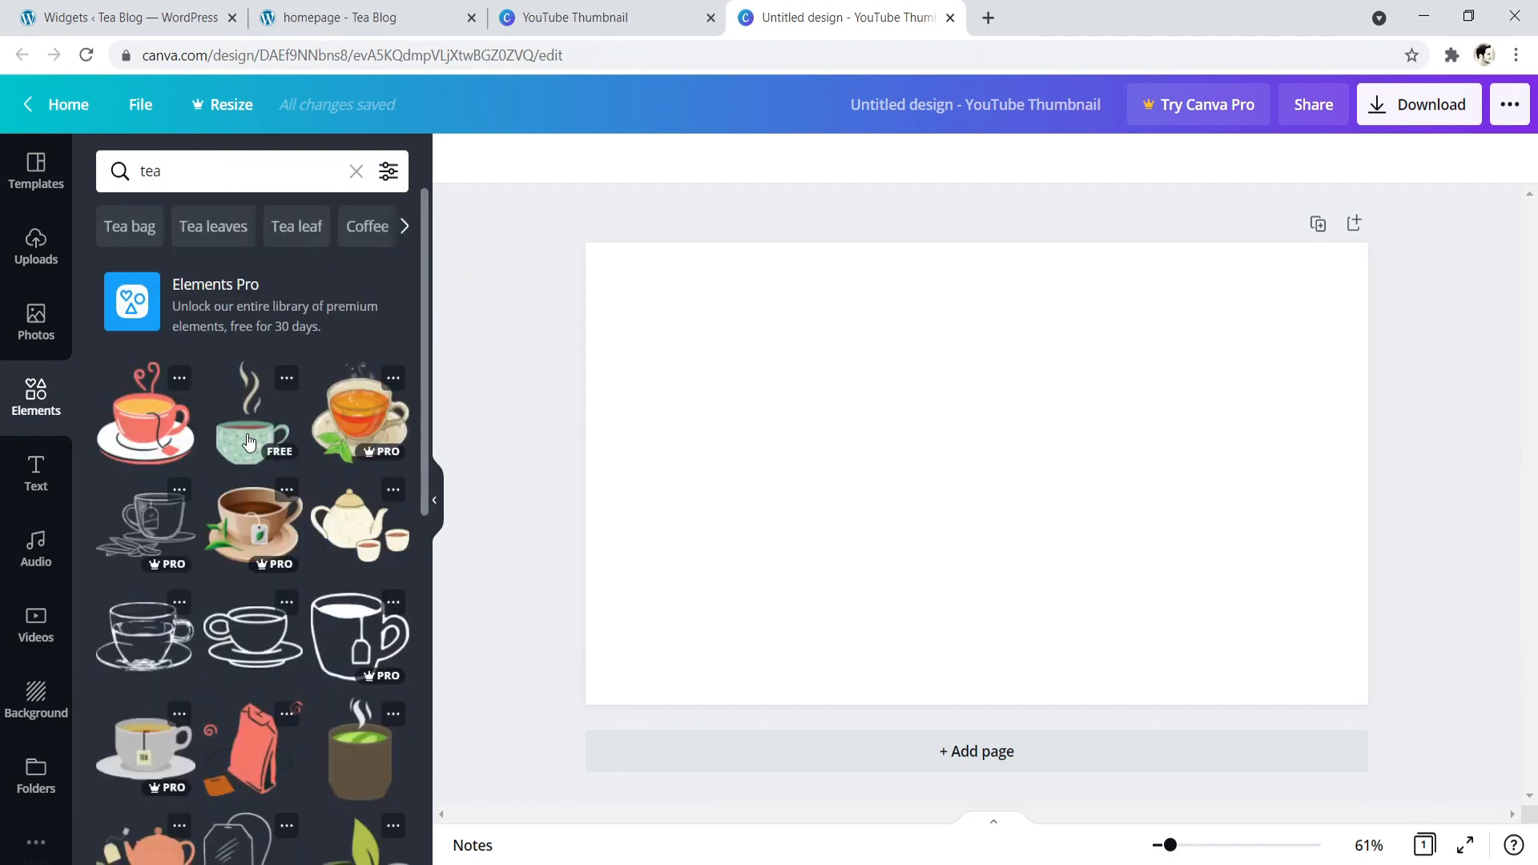
pyautogui.click(246, 439)
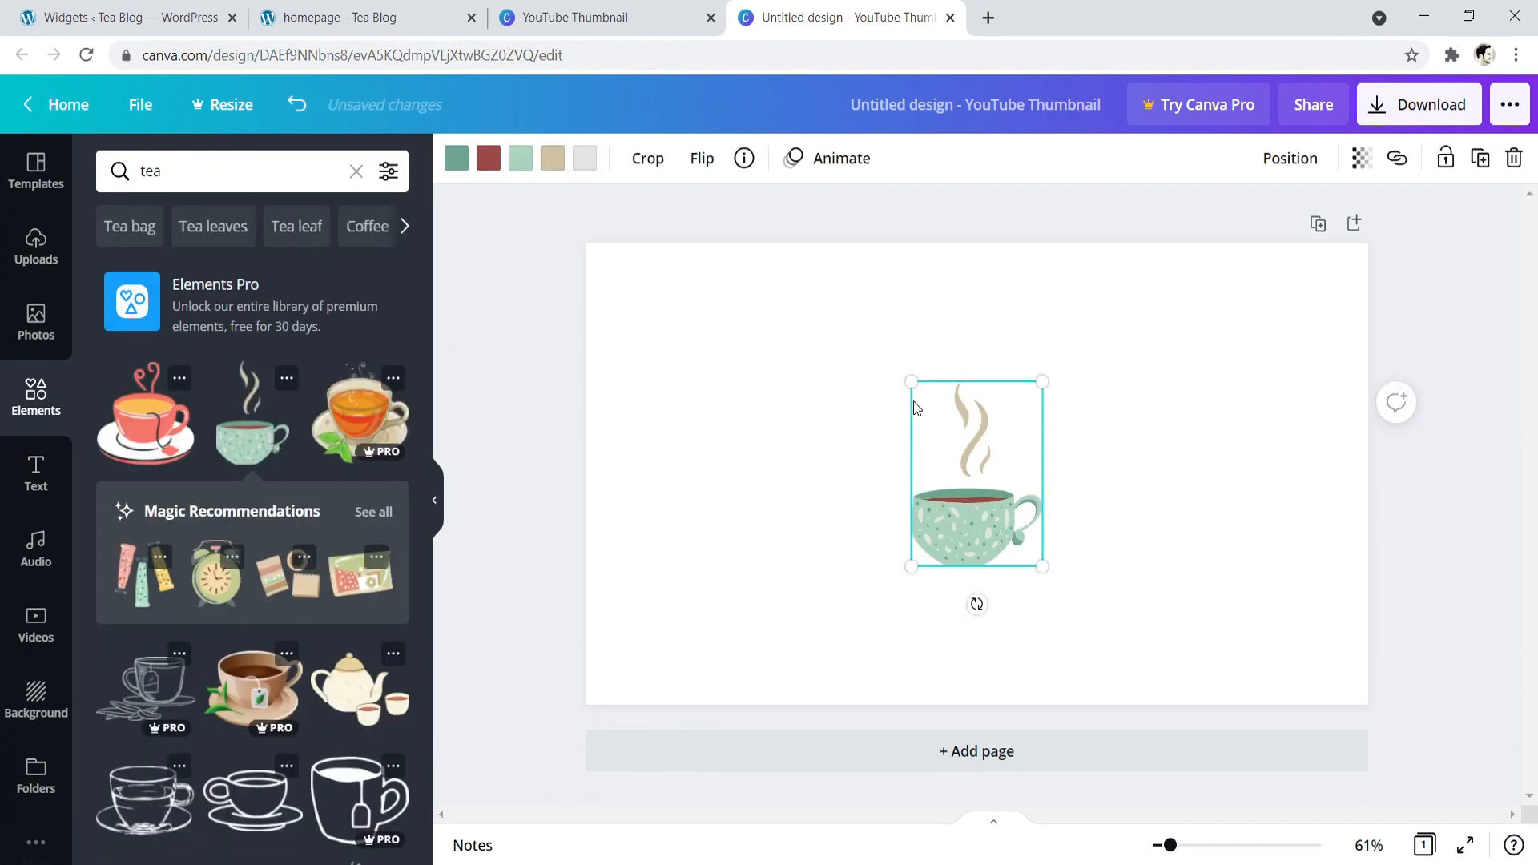
pyautogui.moveTo(912, 386); pyautogui.dragTo(790, 364)
pyautogui.moveTo(1042, 566)
pyautogui.mouseDown()
pyautogui.moveTo(1098, 590)
pyautogui.moveTo(1036, 553)
pyautogui.mouseUp()
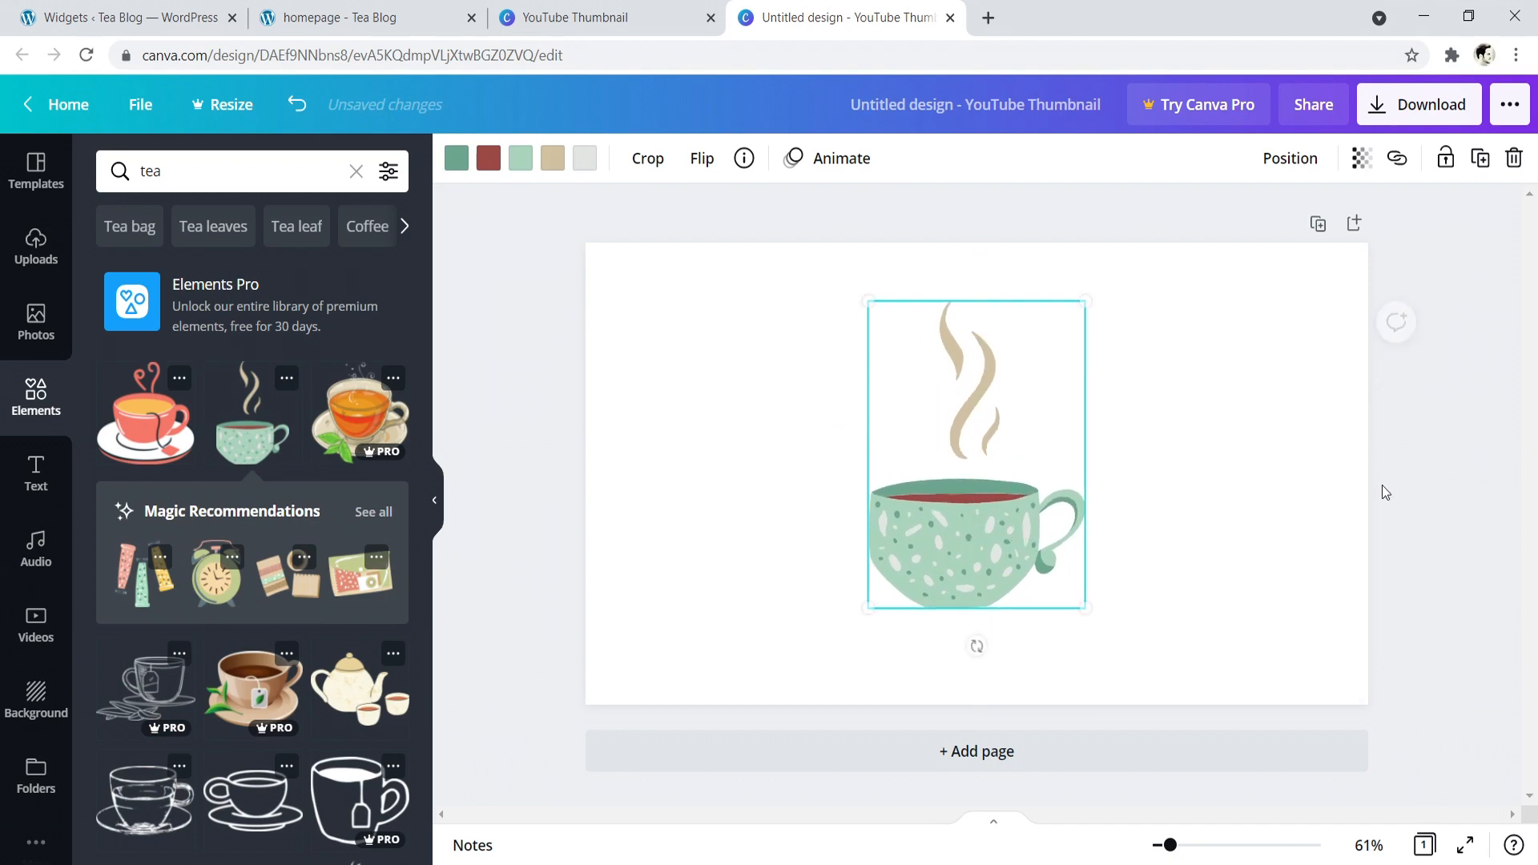
# - Download the teacup design as a PNG and dismiss the referral dialog
pyautogui.click(1488, 454)
pyautogui.click(1422, 104)
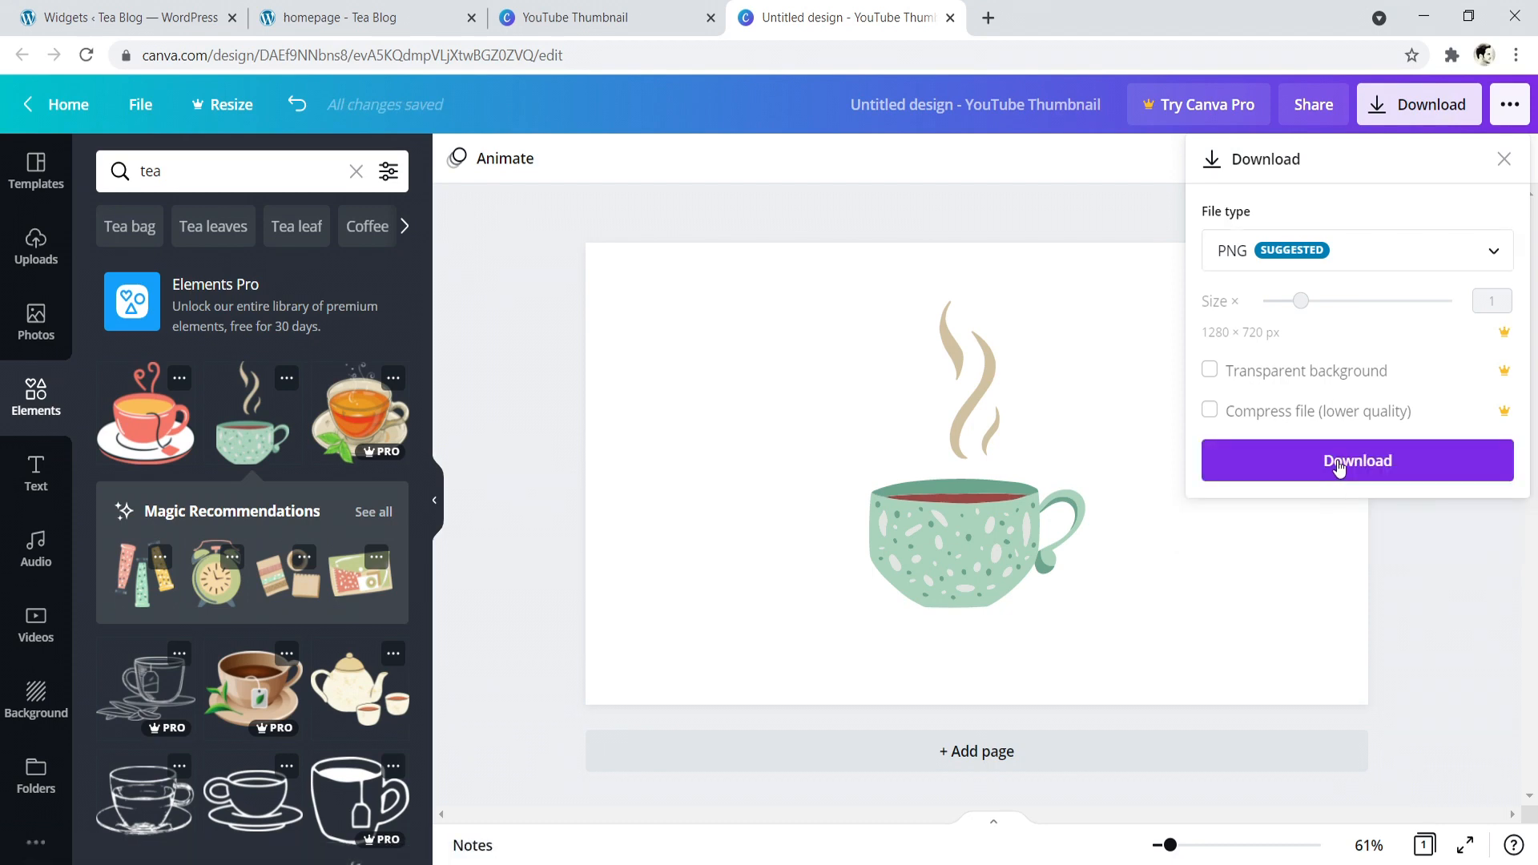
pyautogui.click(1338, 463)
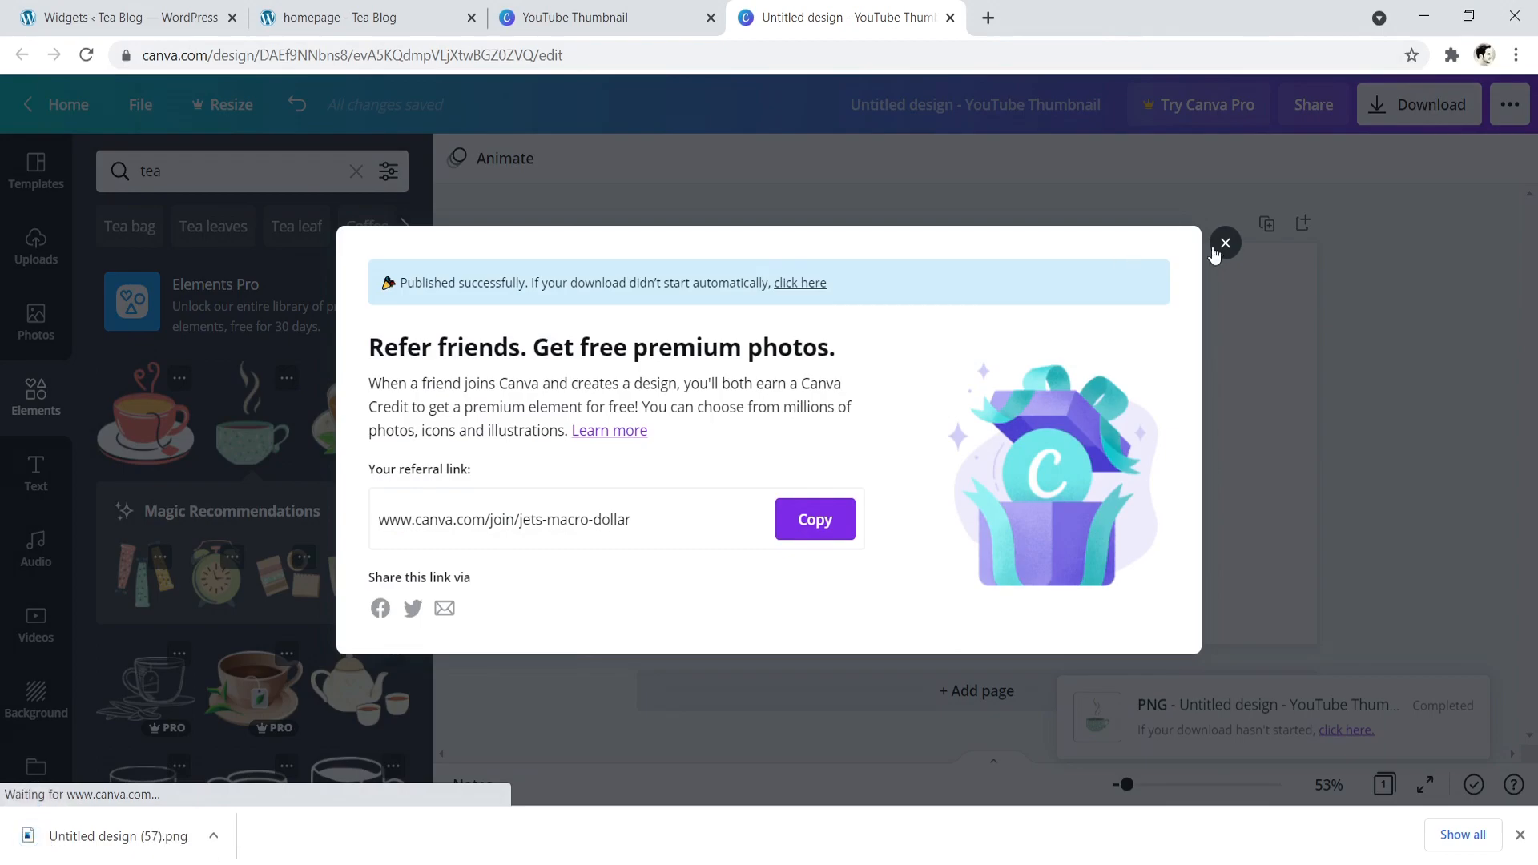
pyautogui.click(1216, 250)
# - Shrink the browser window, copy the downloaded PNG to the desktop and open it in the Microsoft Office 2010 picture editor
pyautogui.moveTo(1112, 10); pyautogui.dragTo(1104, 27)
pyautogui.moveTo(641, 703); pyautogui.dragTo(127, 375)
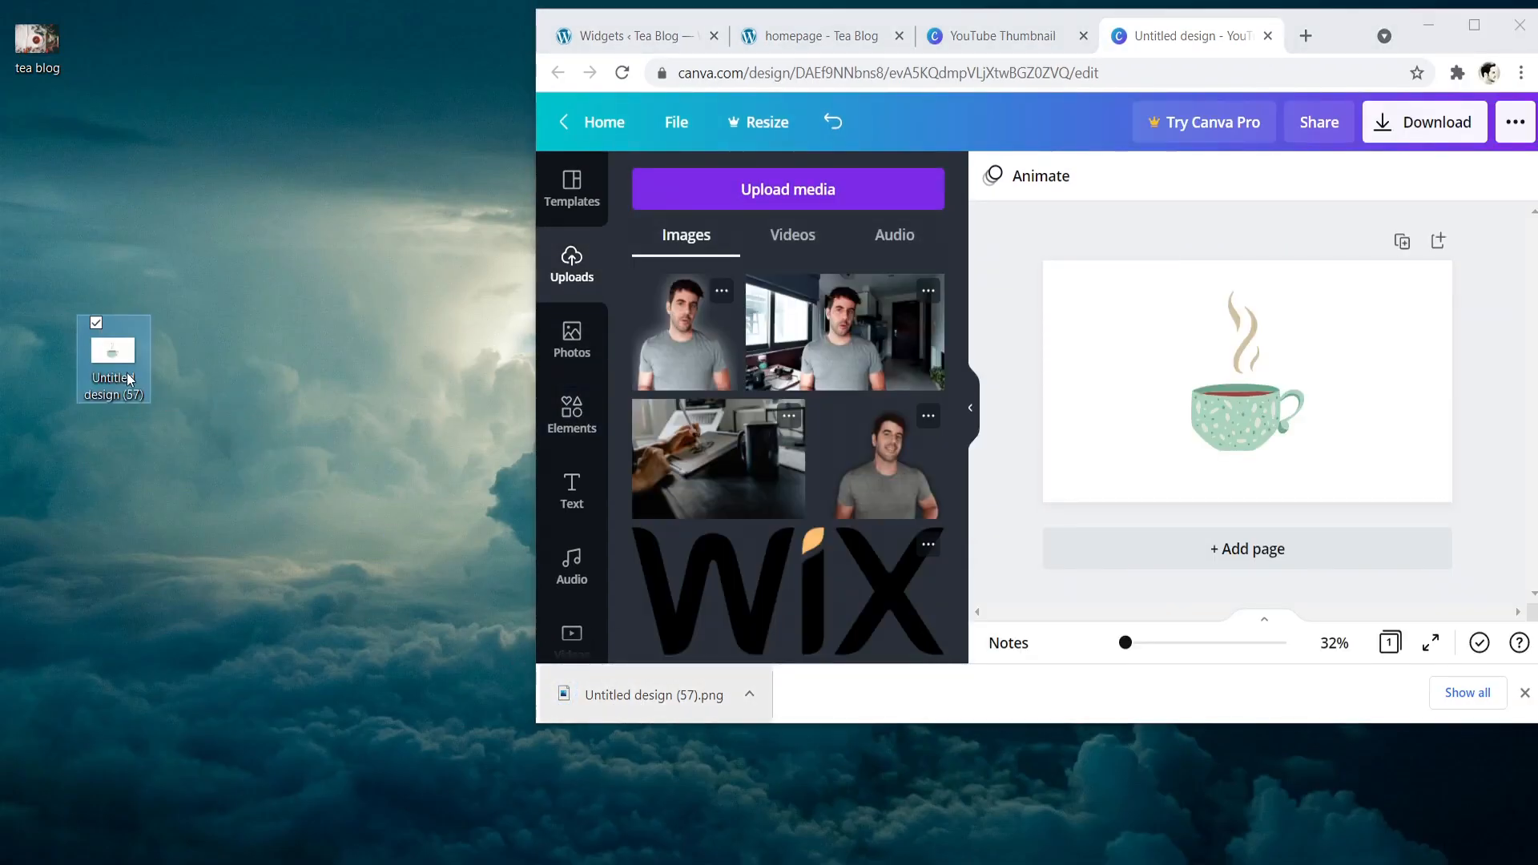
pyautogui.rightClick(126, 373)
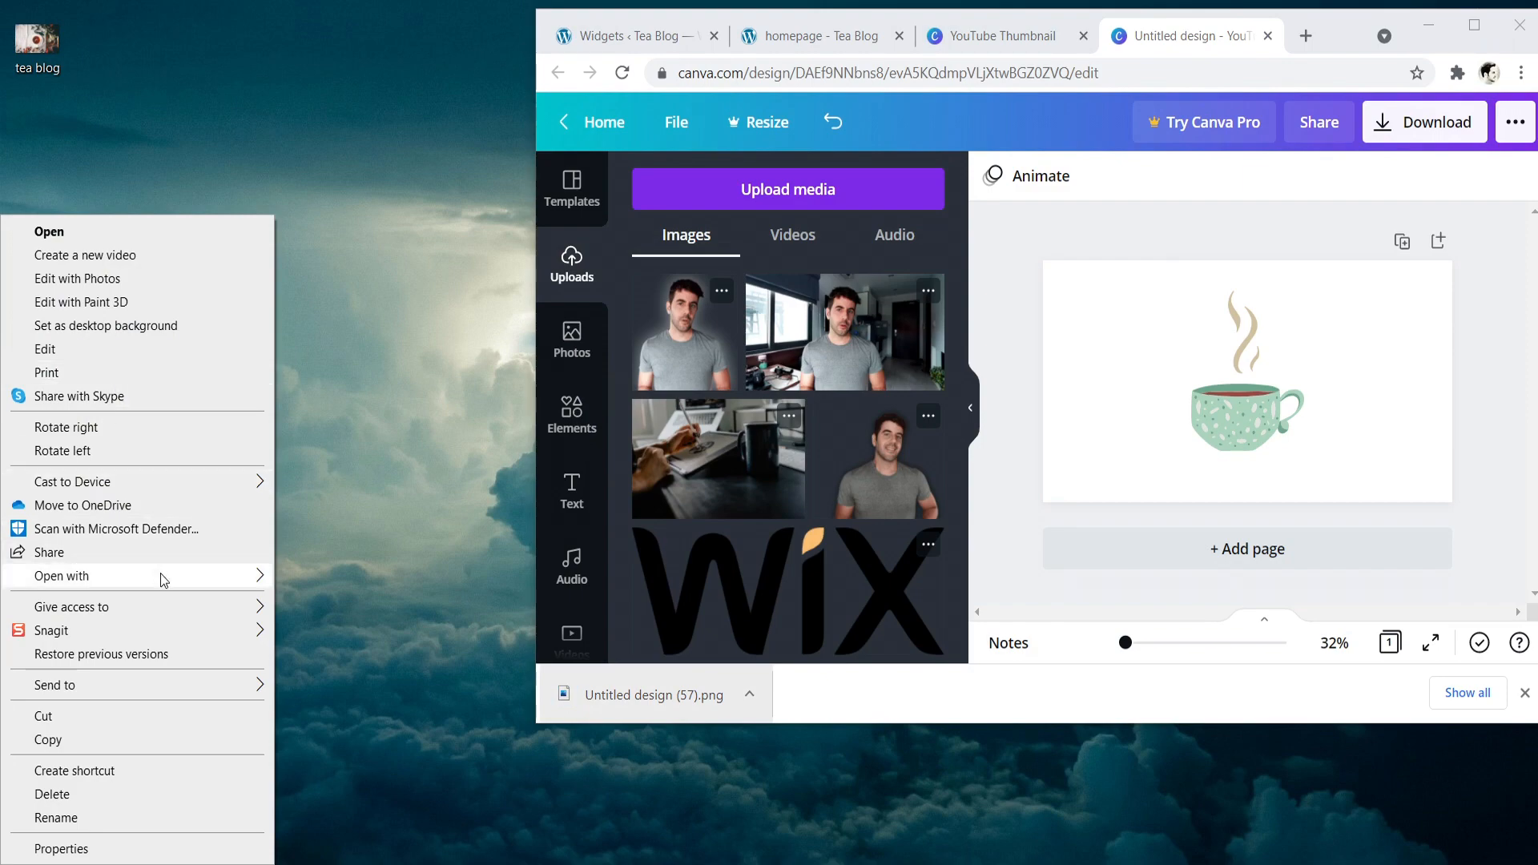
pyautogui.moveTo(165, 580)
pyautogui.click(366, 651)
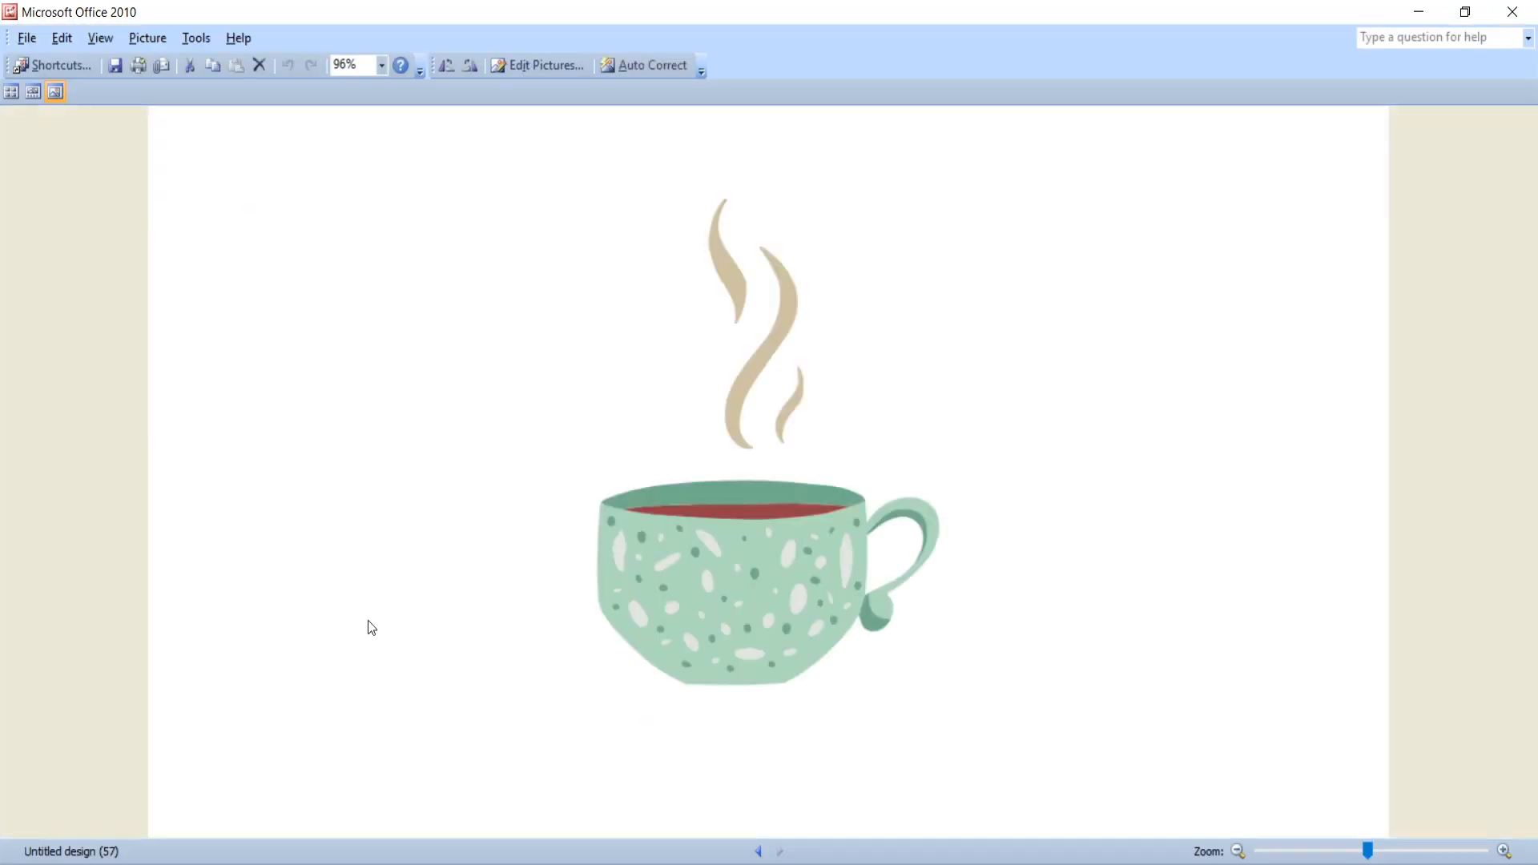
# - Crop the picture to a 533 × 533 pixel square around the teacup, removing 69 pixels above and 118 below
pyautogui.click(546, 64)
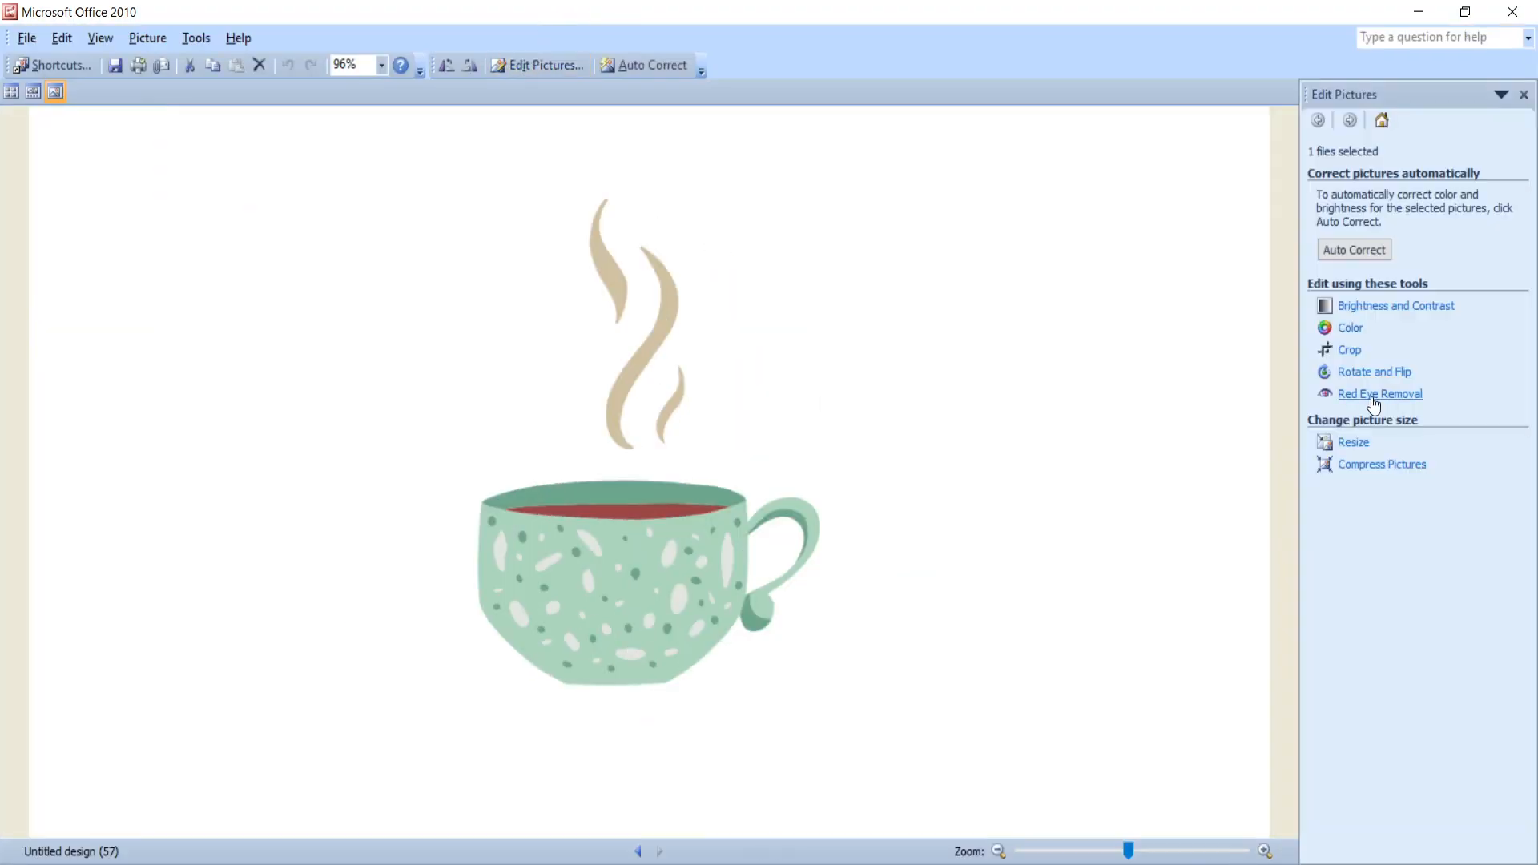
pyautogui.click(1349, 351)
pyautogui.moveTo(1260, 473); pyautogui.dragTo(889, 437)
pyautogui.moveTo(32, 474); pyautogui.dragTo(404, 416)
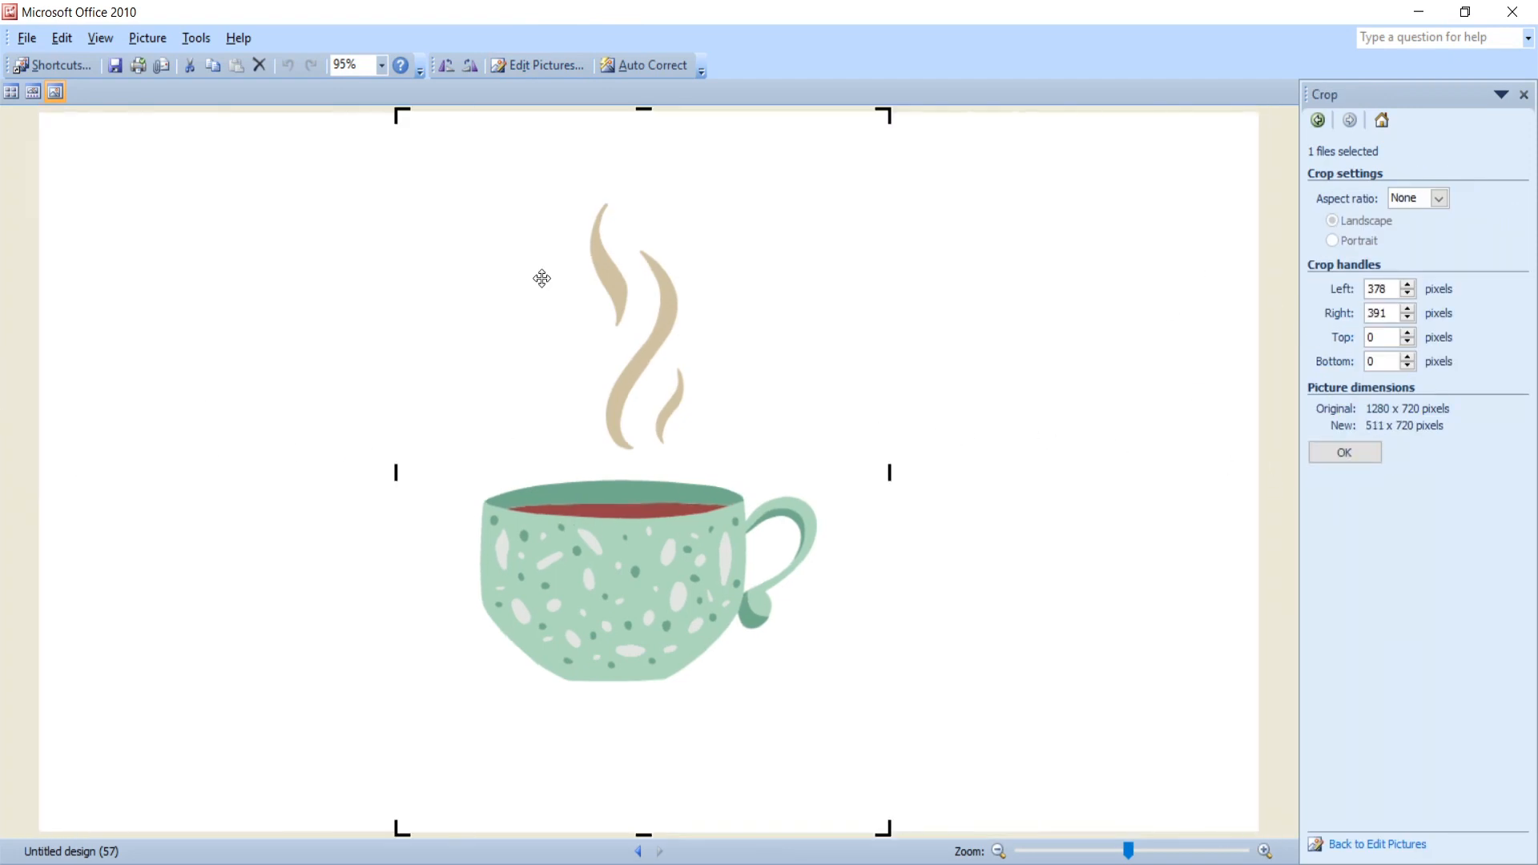
pyautogui.moveTo(640, 113); pyautogui.dragTo(640, 178)
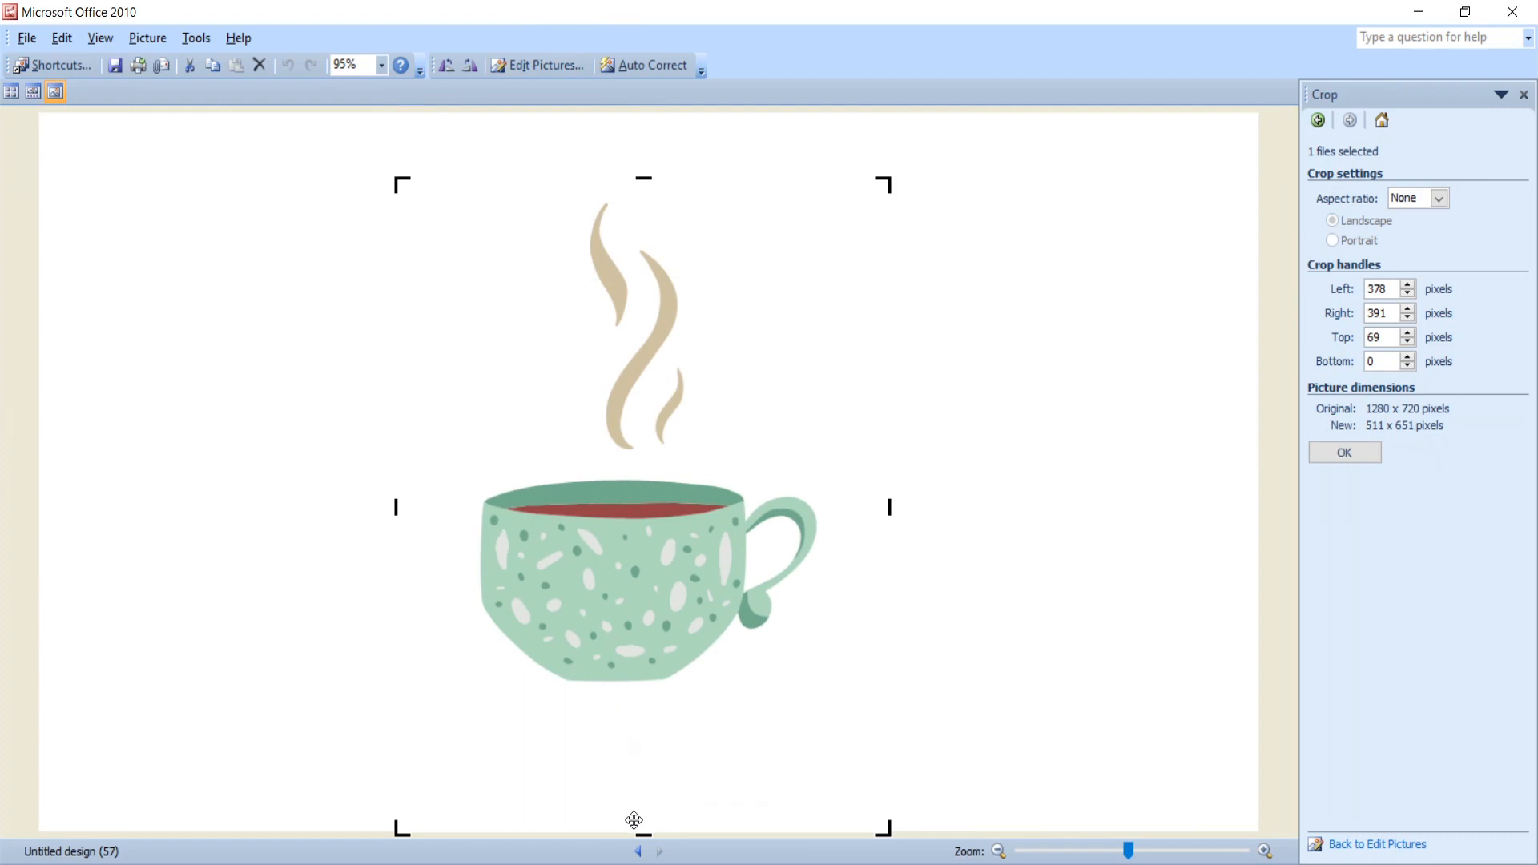
pyautogui.moveTo(637, 828); pyautogui.dragTo(655, 712)
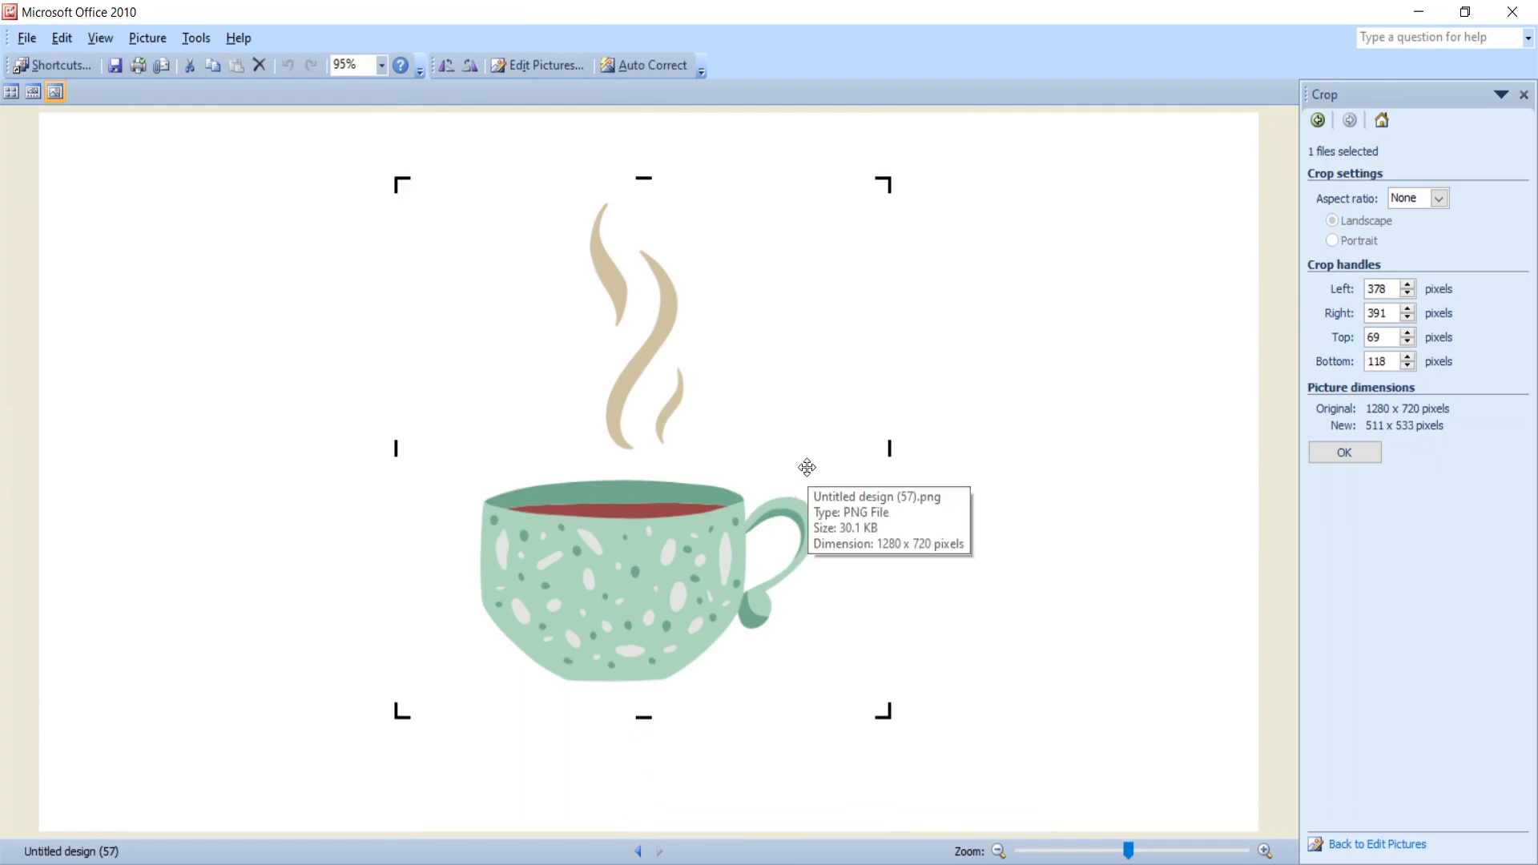
pyautogui.moveTo(891, 447); pyautogui.dragTo(897, 446)
pyautogui.moveTo(394, 451); pyautogui.dragTo(381, 452)
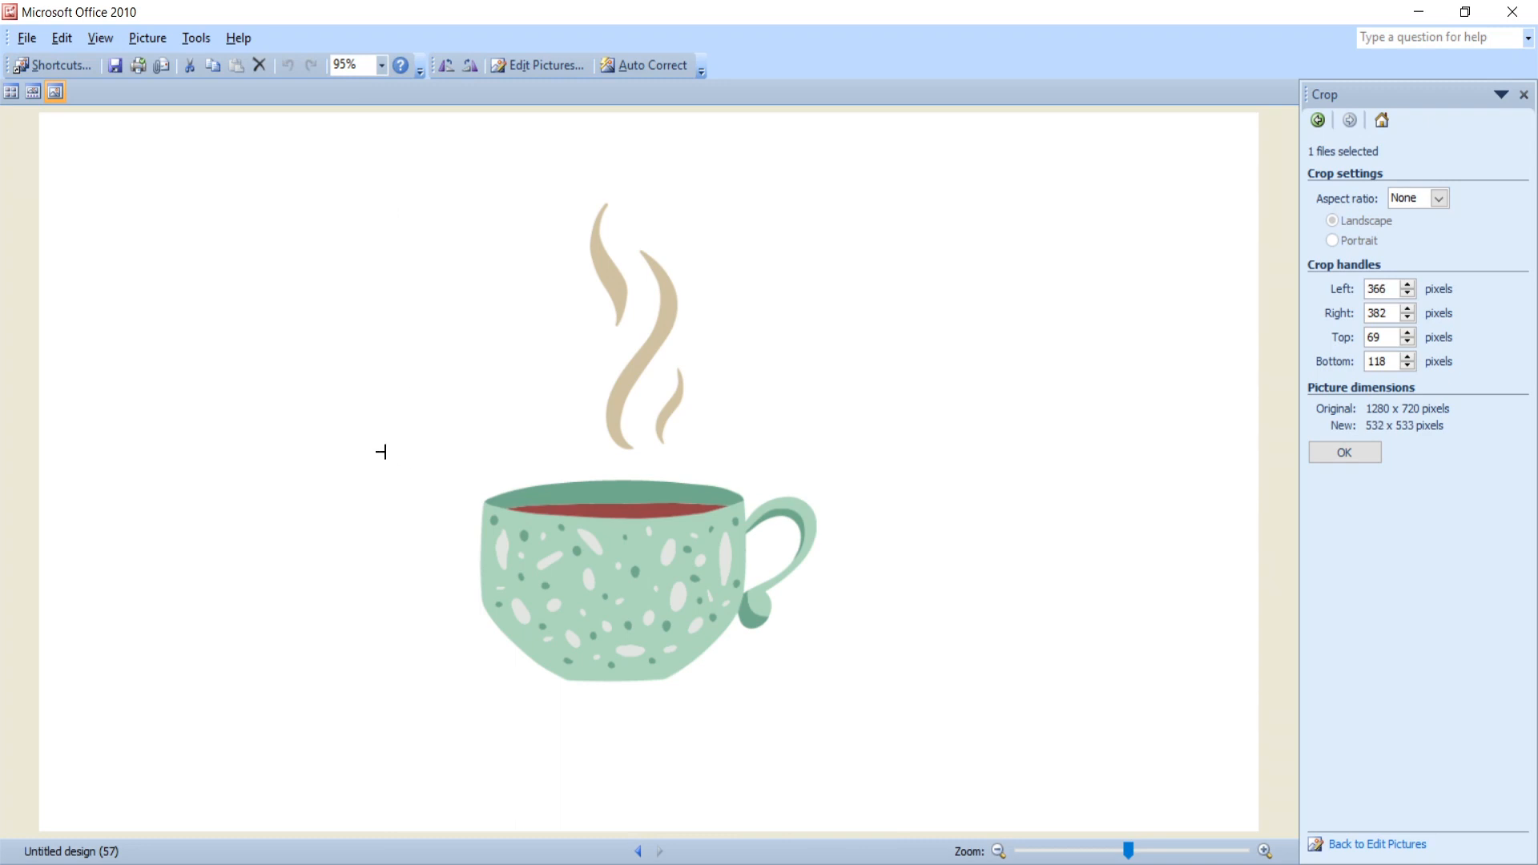
pyautogui.moveTo(380, 451); pyautogui.dragTo(380, 451)
pyautogui.click(1340, 452)
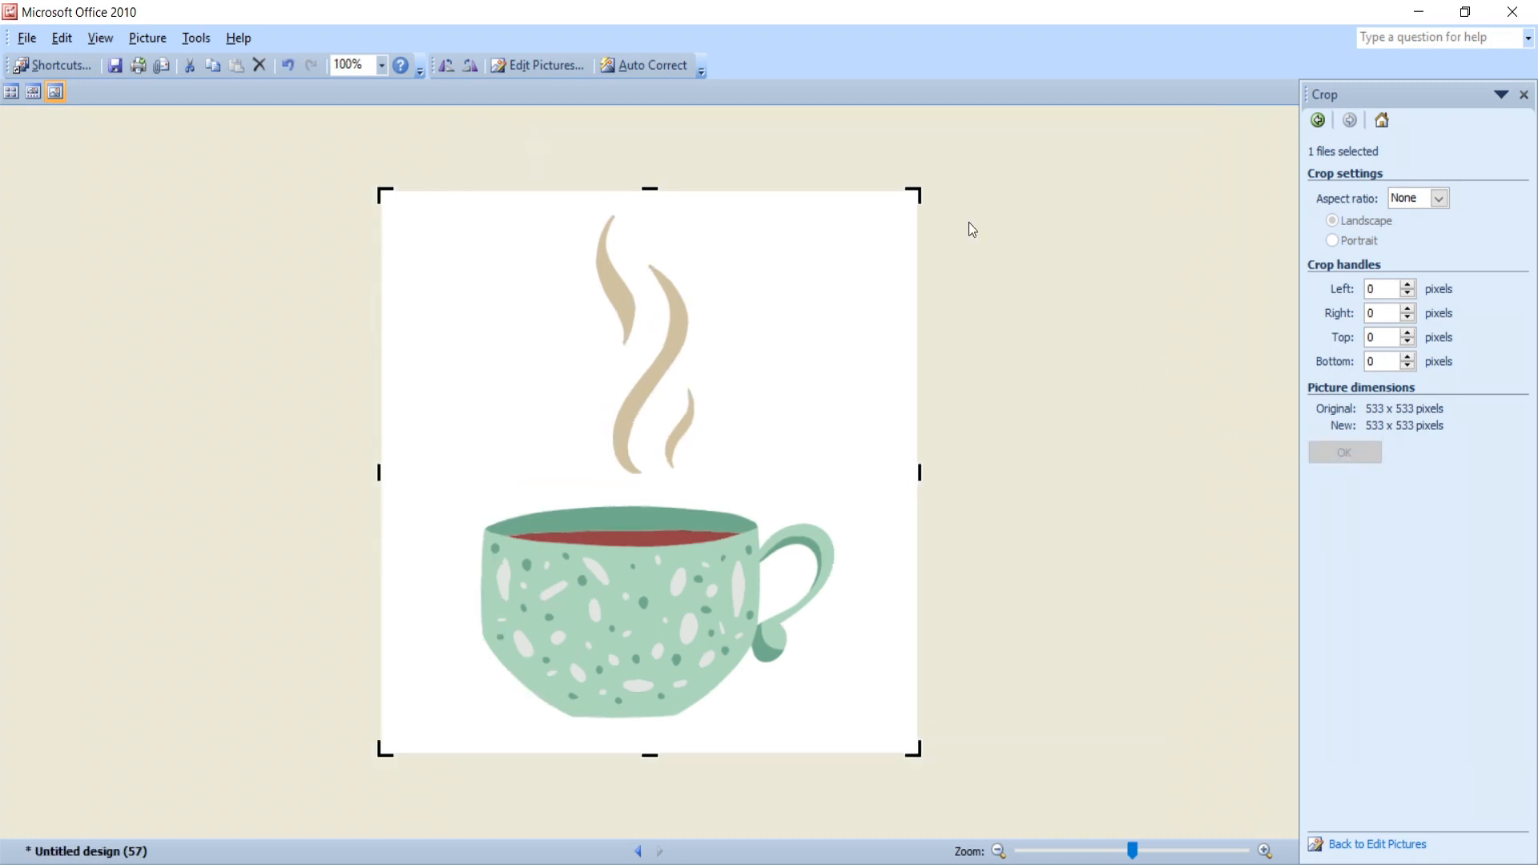
# - Resize the cropped teacup picture to 319 × 319 pixels
pyautogui.click(545, 65)
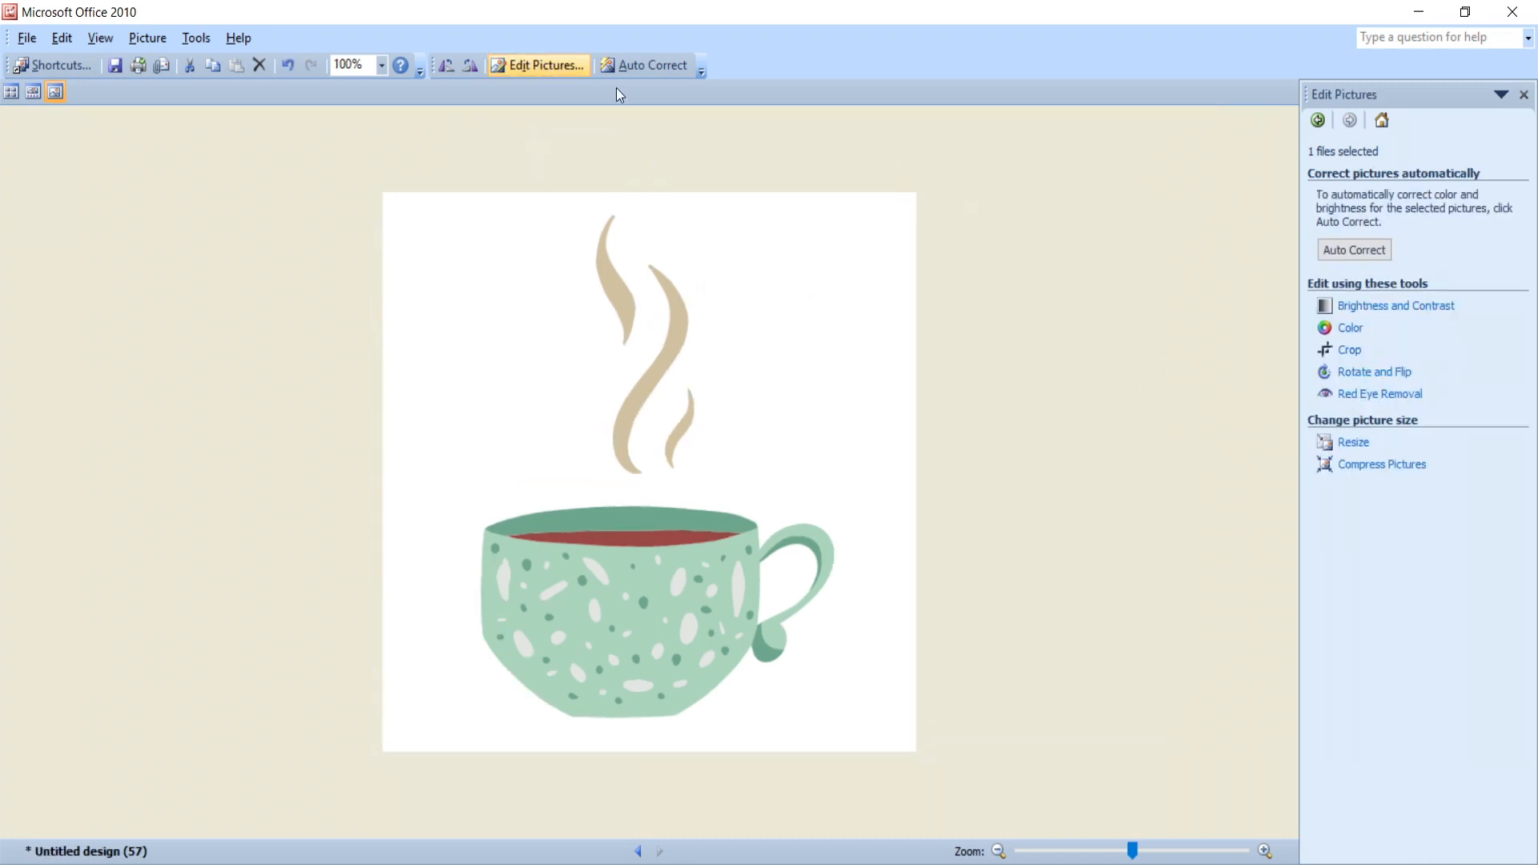
pyautogui.click(1354, 442)
pyautogui.moveTo(1376, 347); pyautogui.dragTo(1378, 353)
pyautogui.click(1362, 454)
pyautogui.click(1344, 454)
# - Reduce the picture further to 76% (242 × 242 pixels) and close the editor, saving the changes
pyautogui.click(1379, 348)
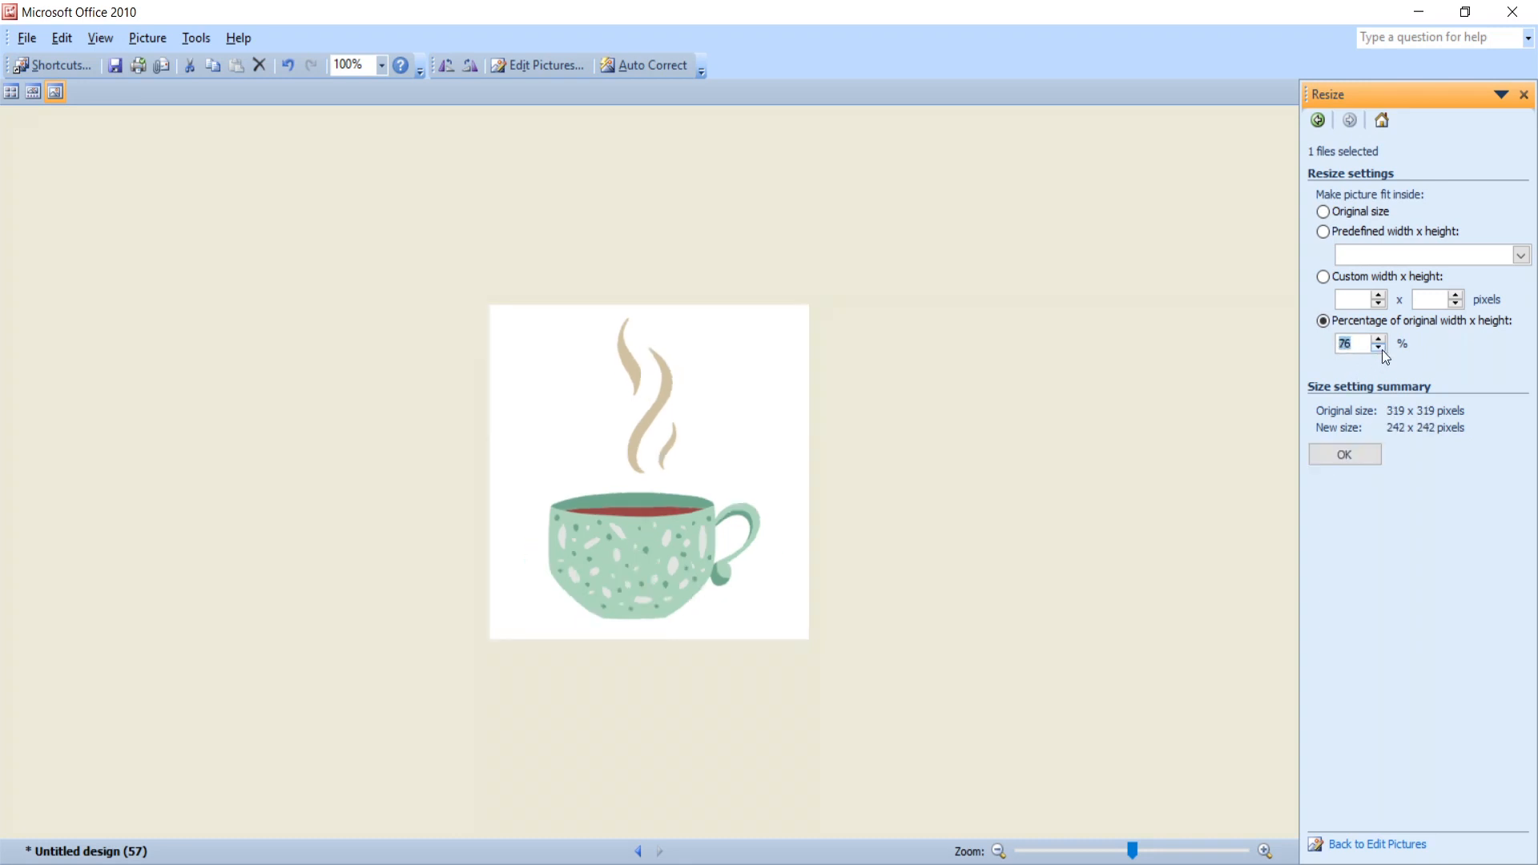
pyautogui.click(1343, 455)
pyautogui.click(1512, 11)
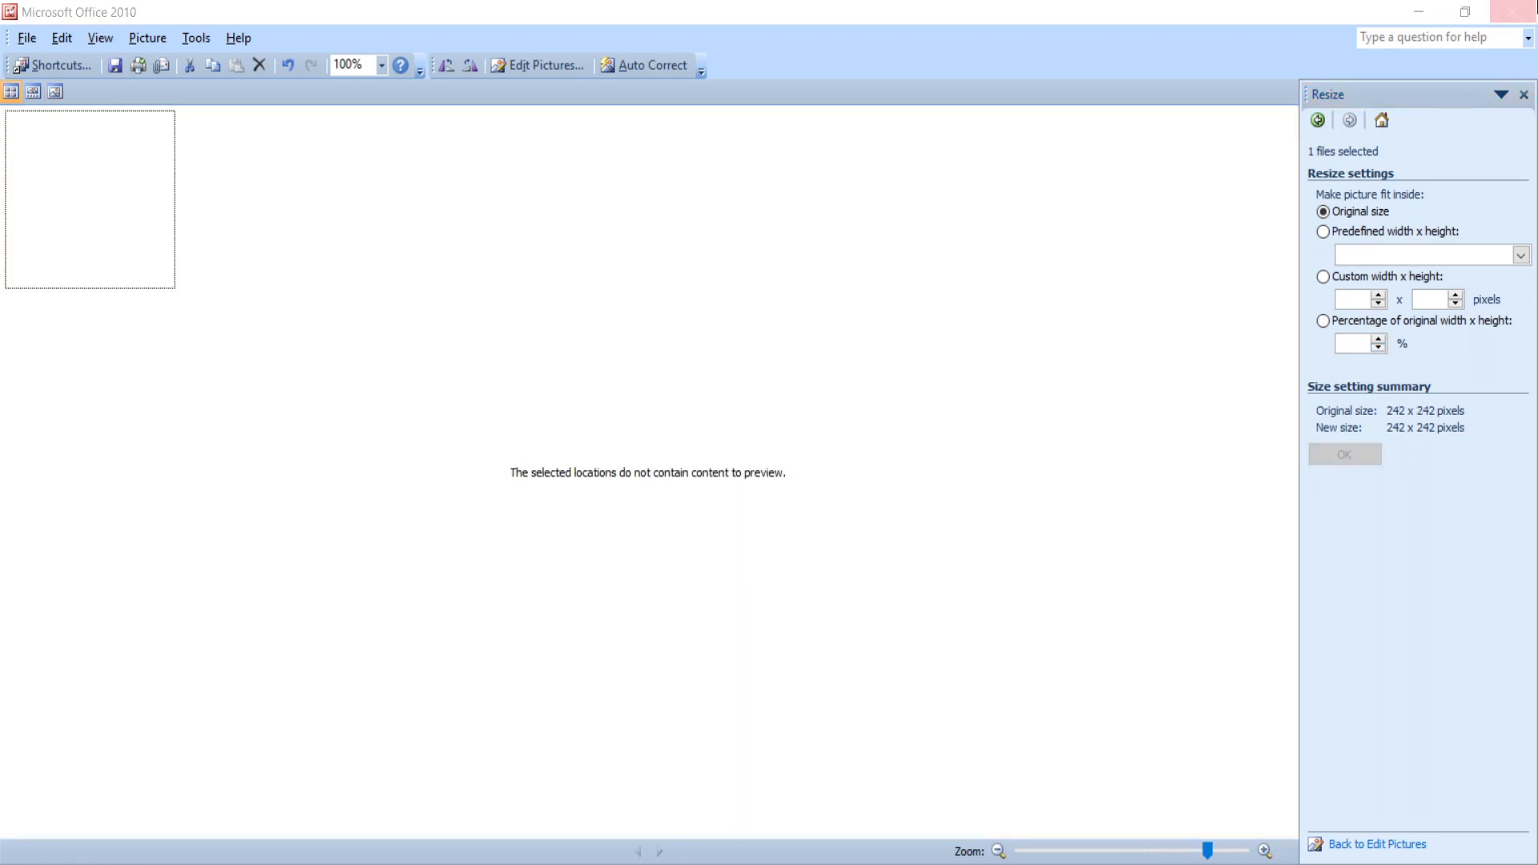
pyautogui.click(675, 496)
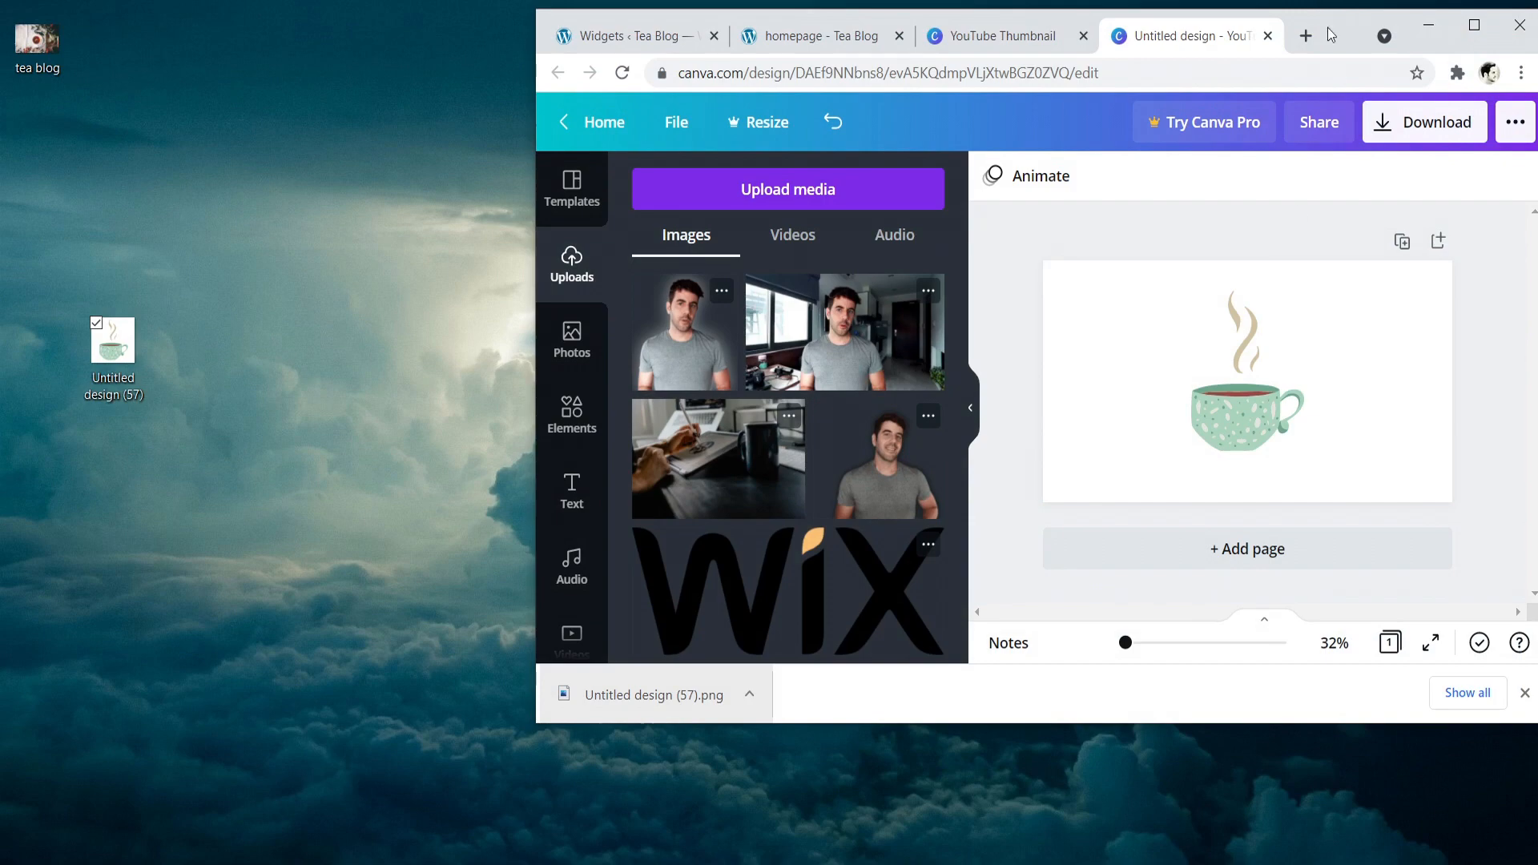
# - Return to the maximized live homepage, open the site customizer and start choosing a site icon under Site Identity
pyautogui.click(829, 36)
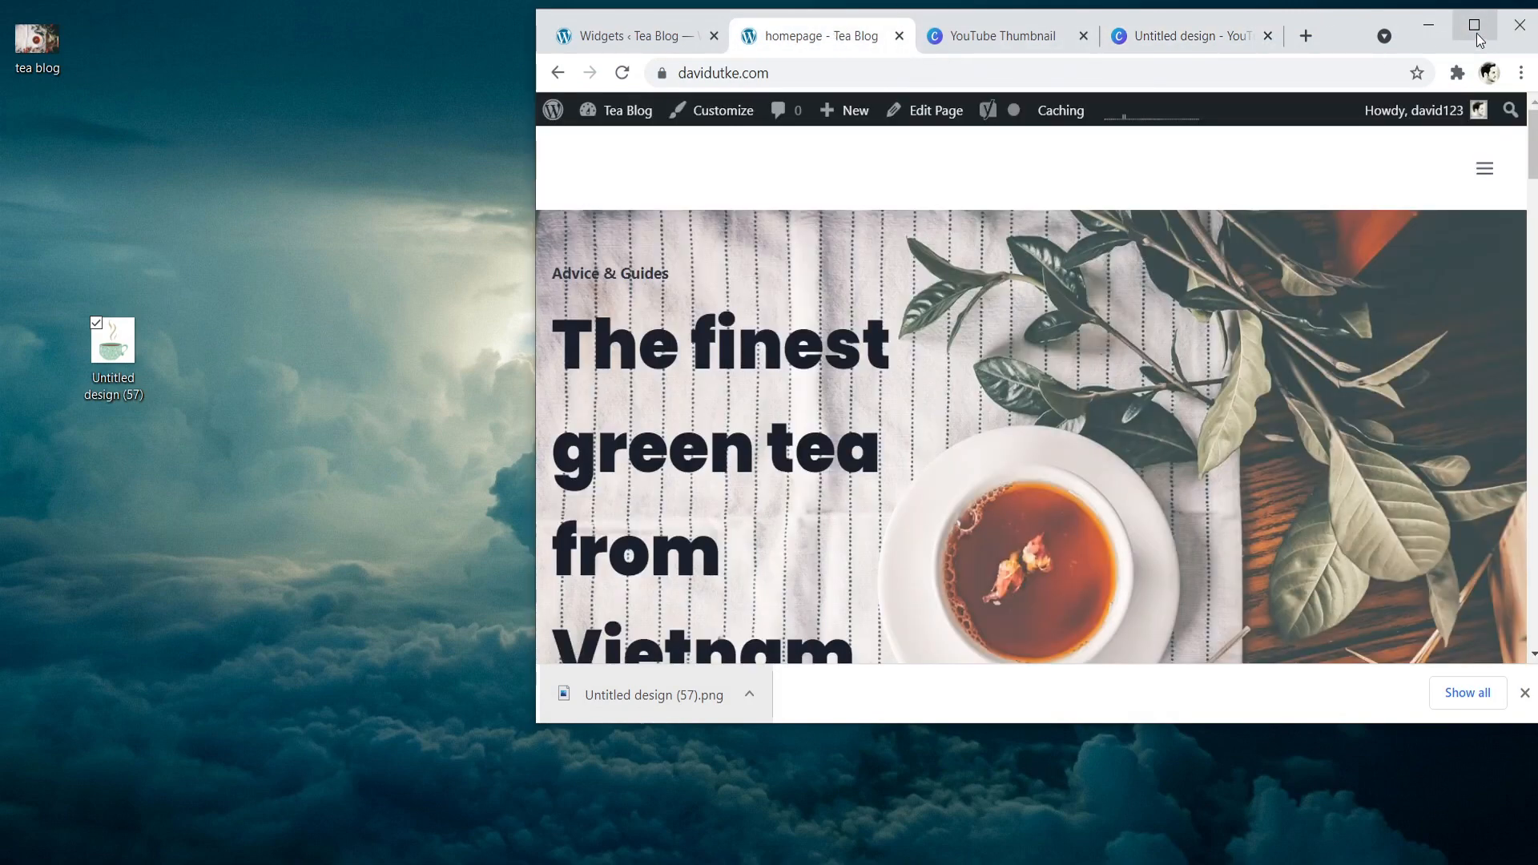
pyautogui.click(1475, 32)
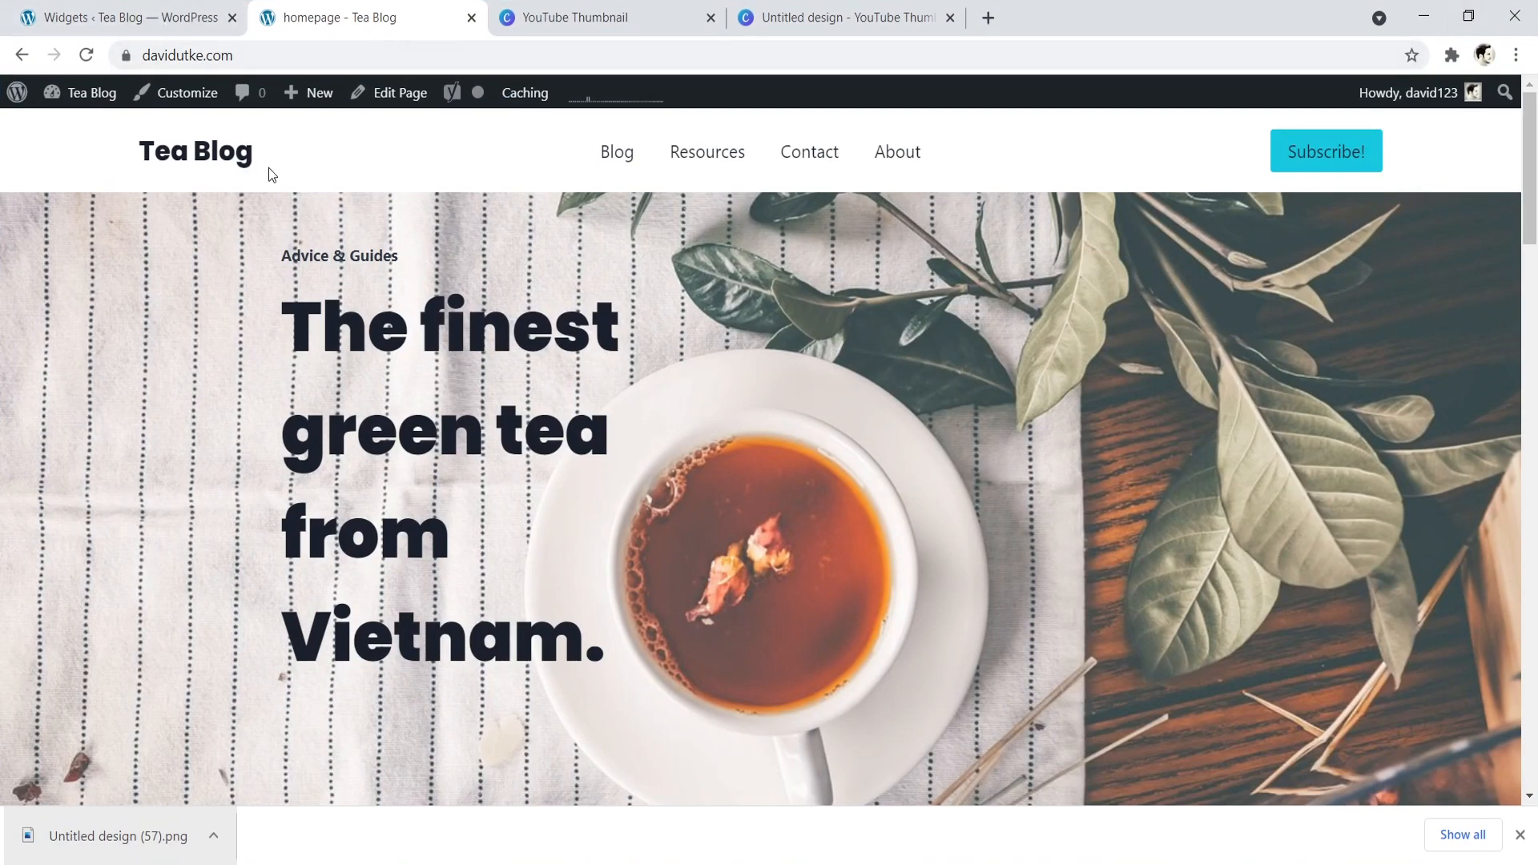
pyautogui.click(184, 96)
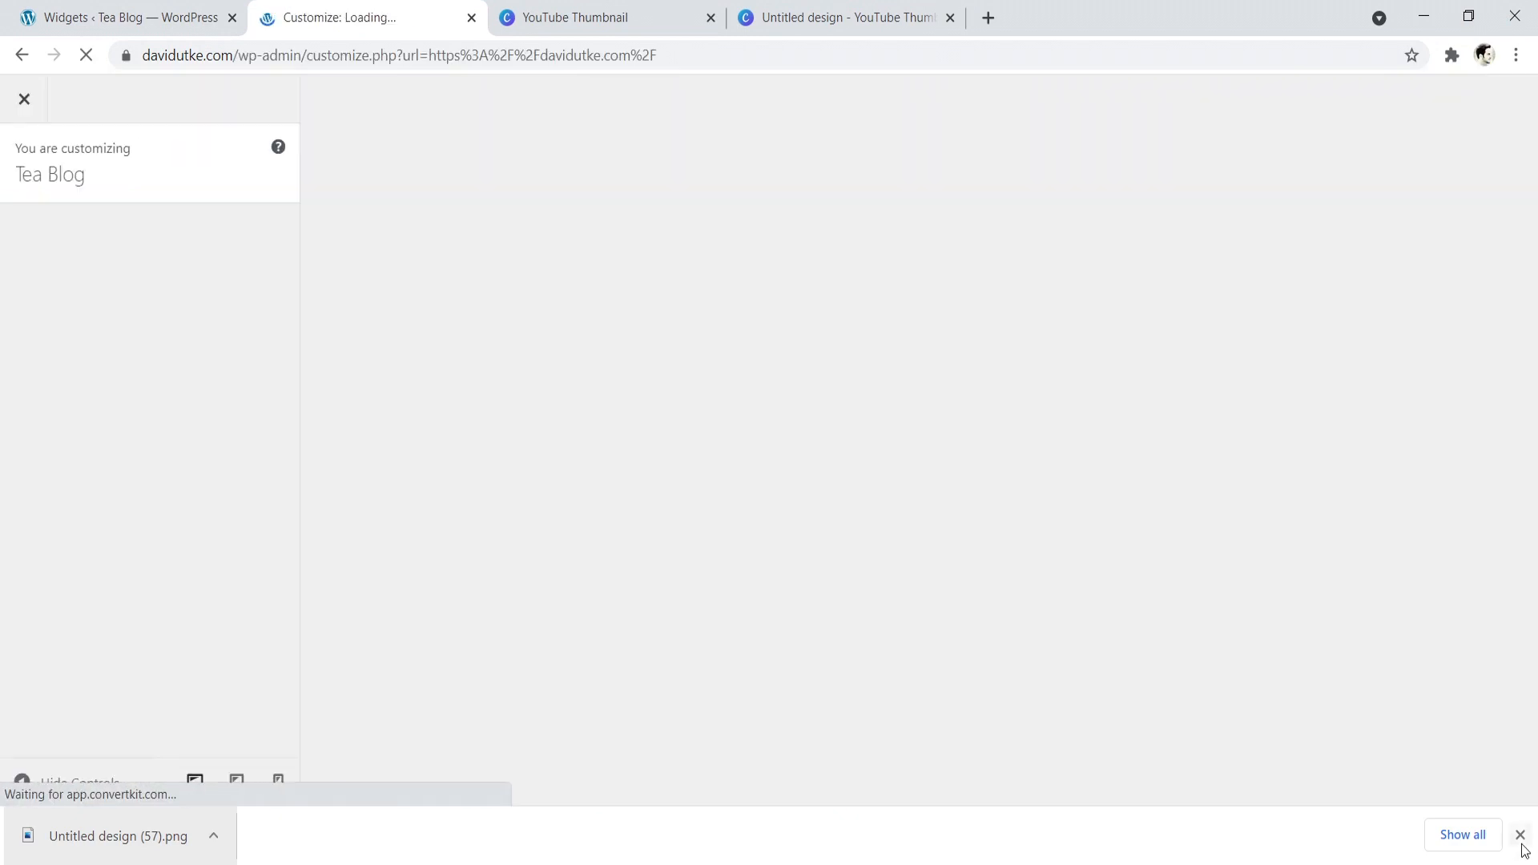
pyautogui.click(1519, 836)
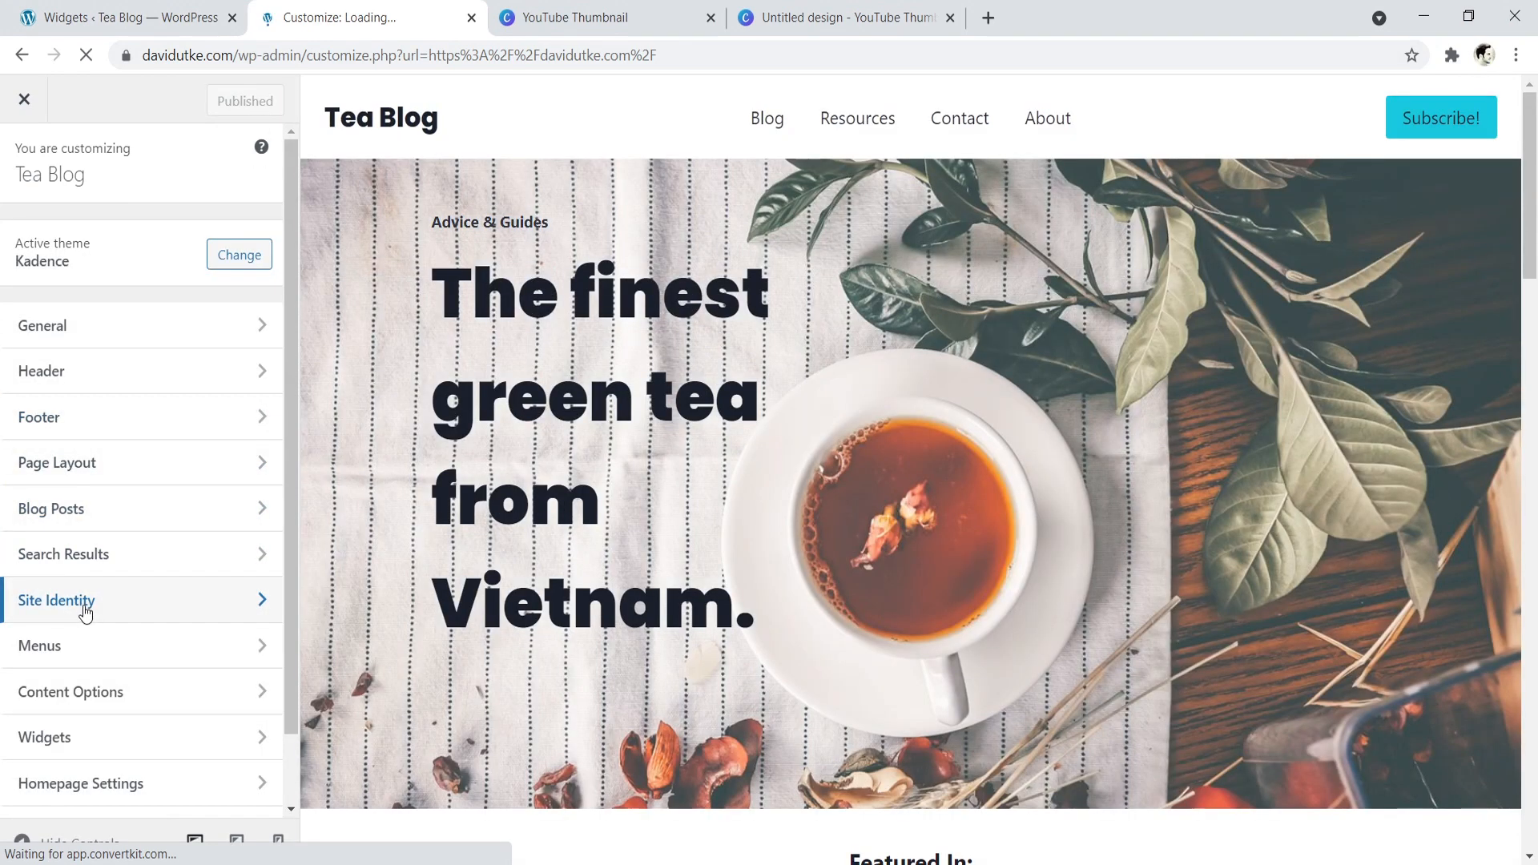
pyautogui.click(82, 610)
pyautogui.click(123, 487)
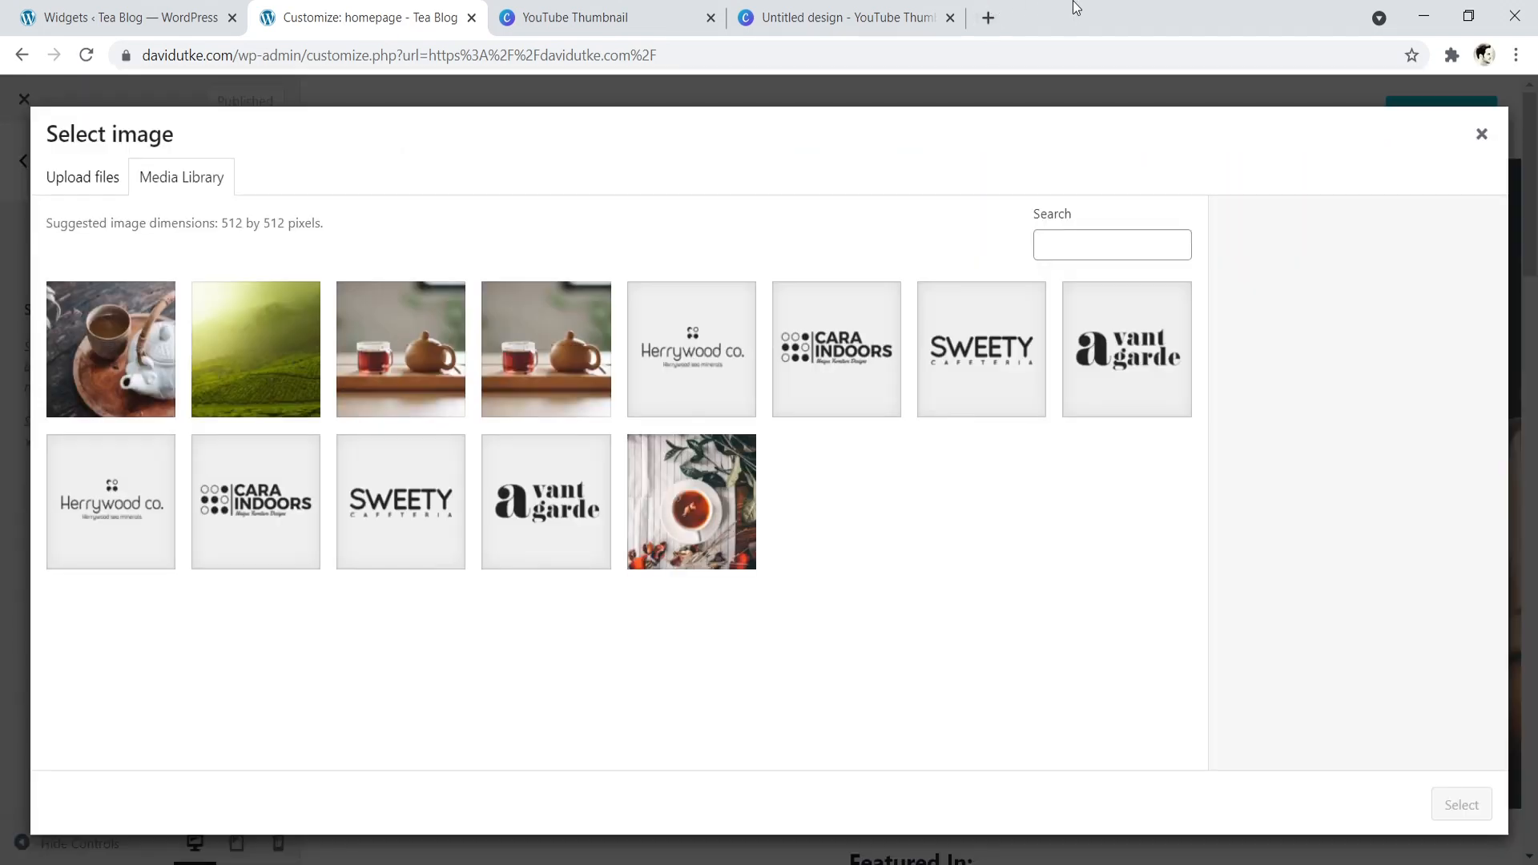
# - Upload the teacup PNG from the desktop to the media library and set it as the site icon without cropping
pyautogui.doubleClick(1071, 4)
pyautogui.moveTo(113, 357); pyautogui.dragTo(791, 395)
pyautogui.click(1483, 28)
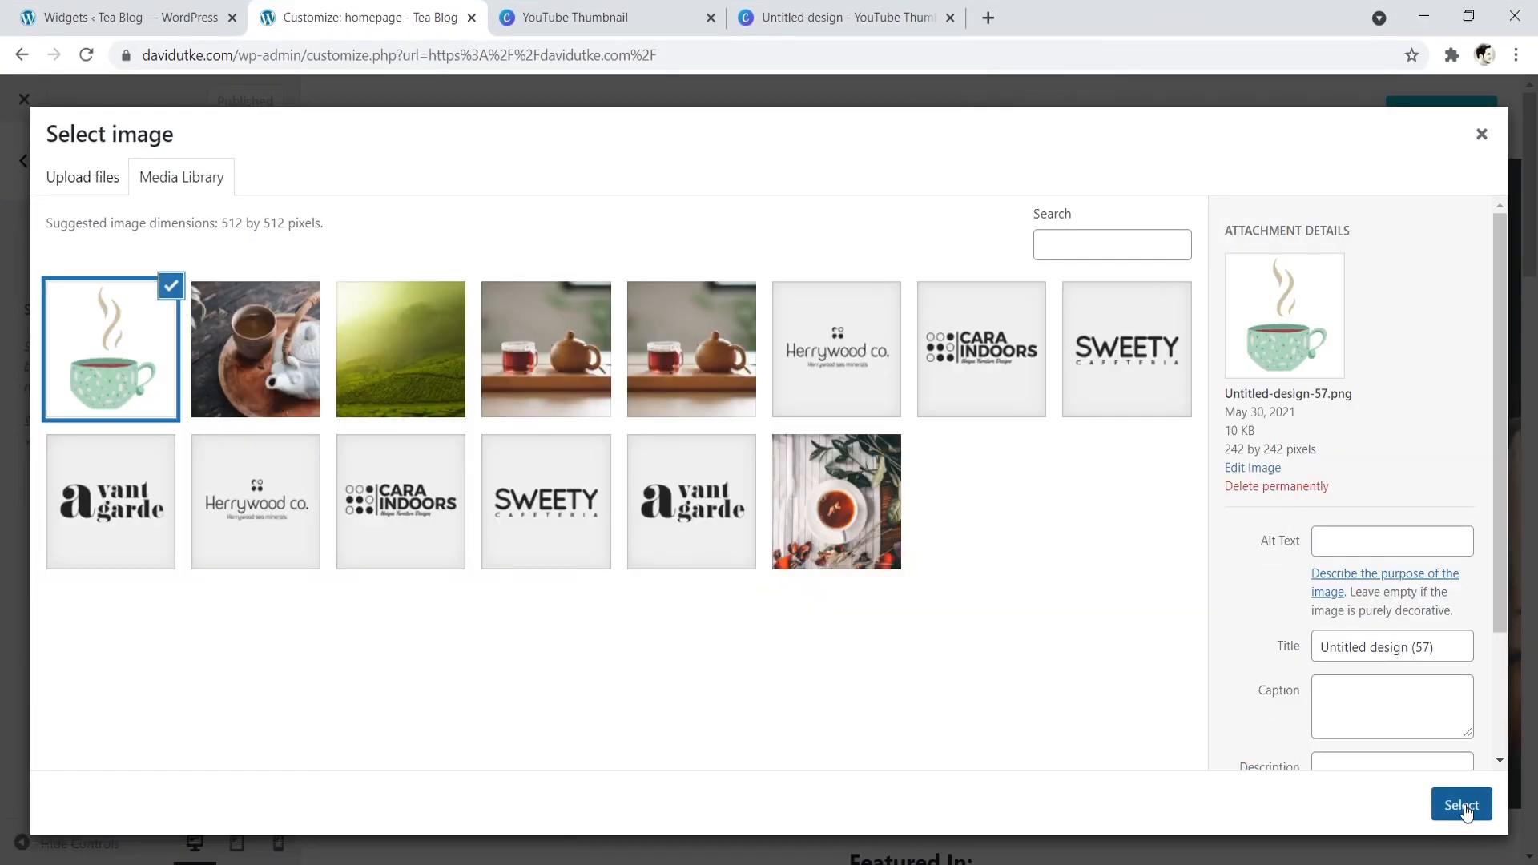
pyautogui.click(1462, 805)
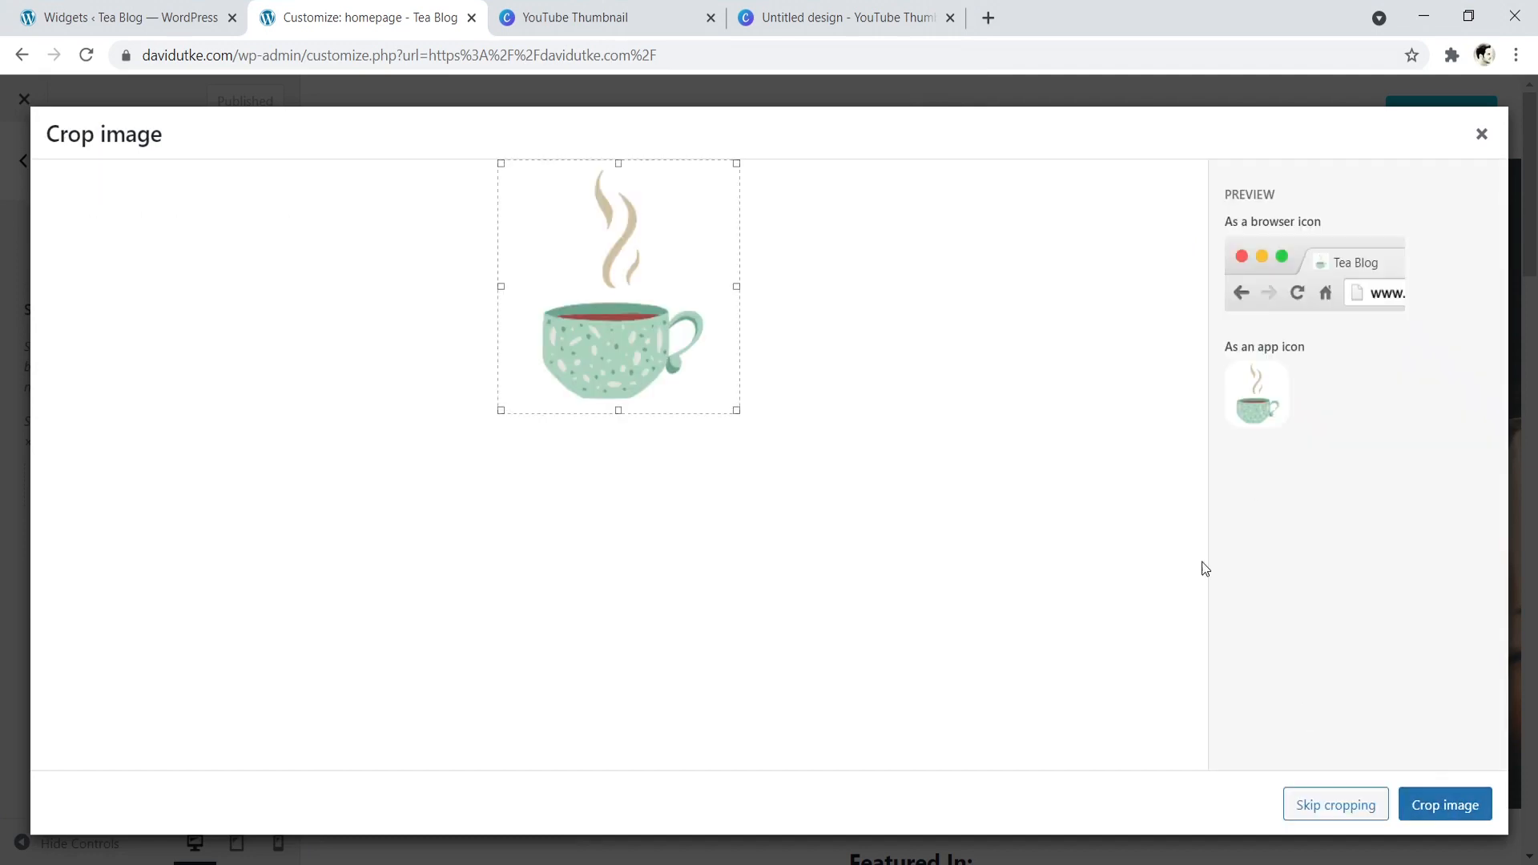
pyautogui.click(1335, 805)
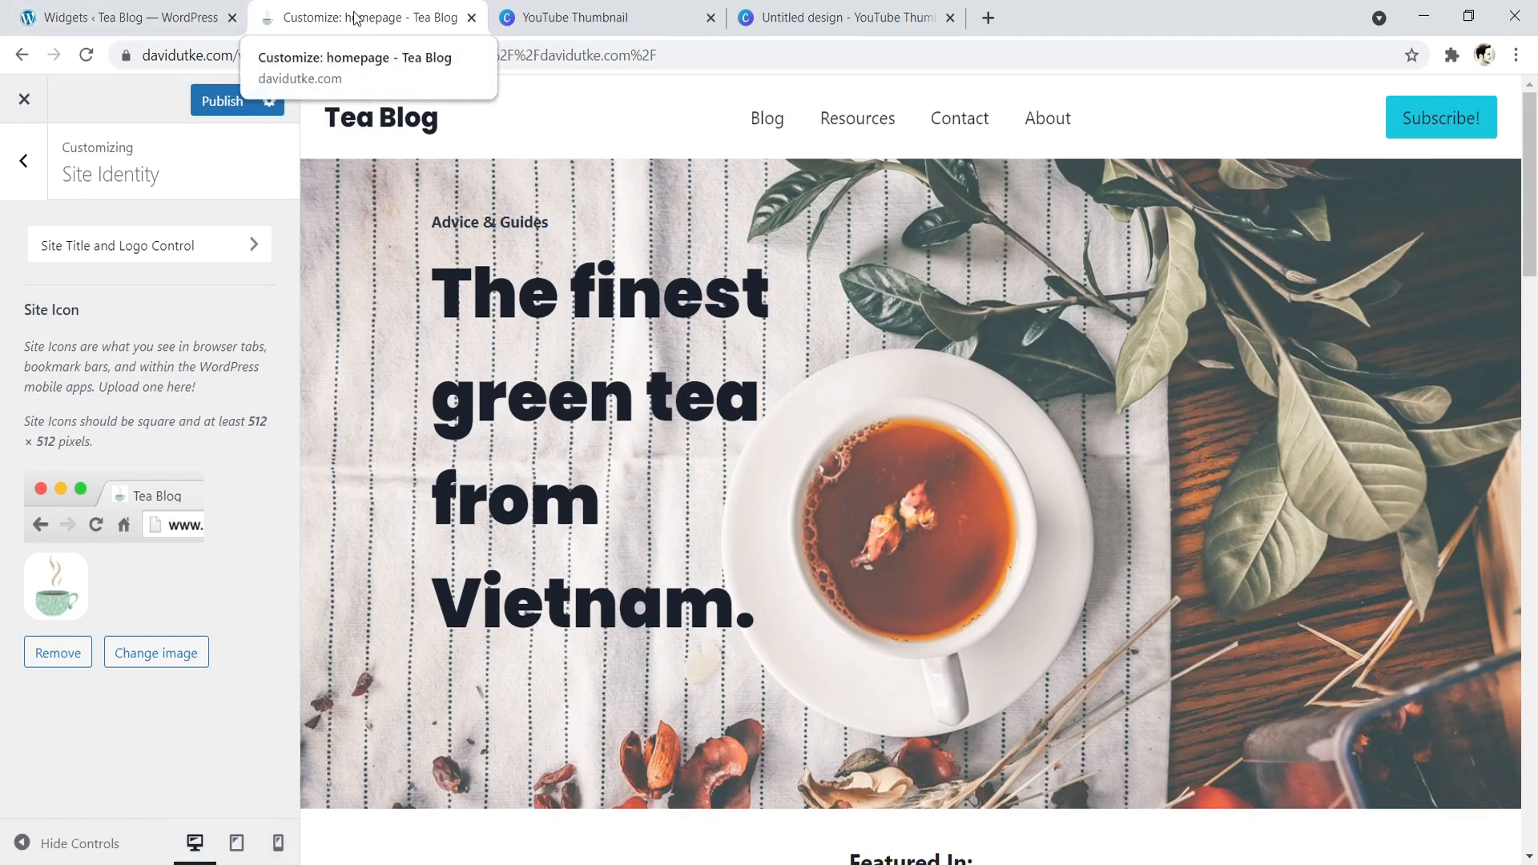
# - Compare the new site icon with the Canva tab's icon and open the remove.bg upload page in a new tab
pyautogui.click(561, 16)
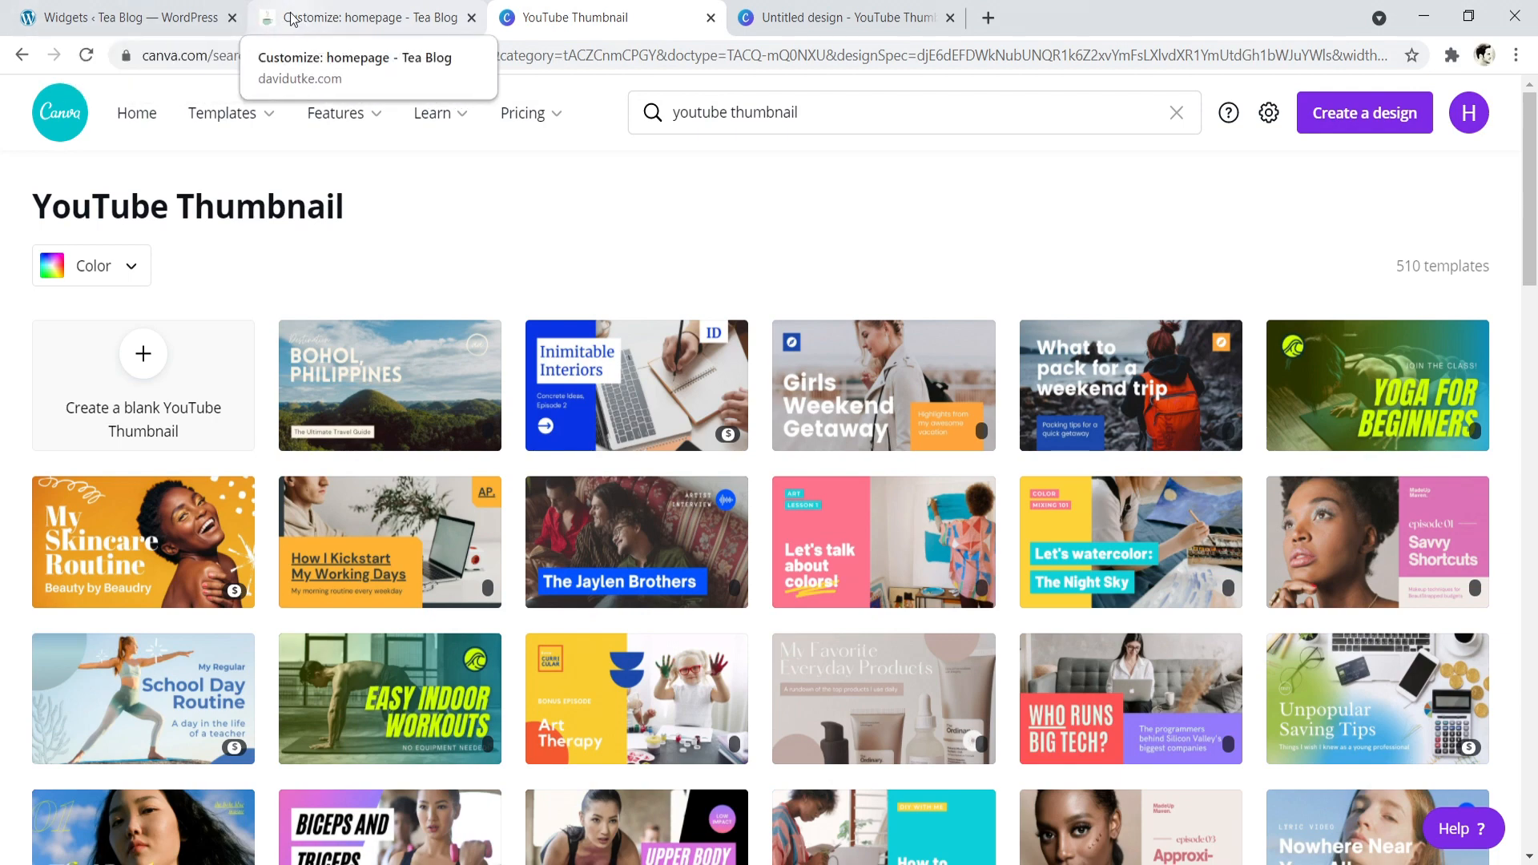
pyautogui.click(318, 22)
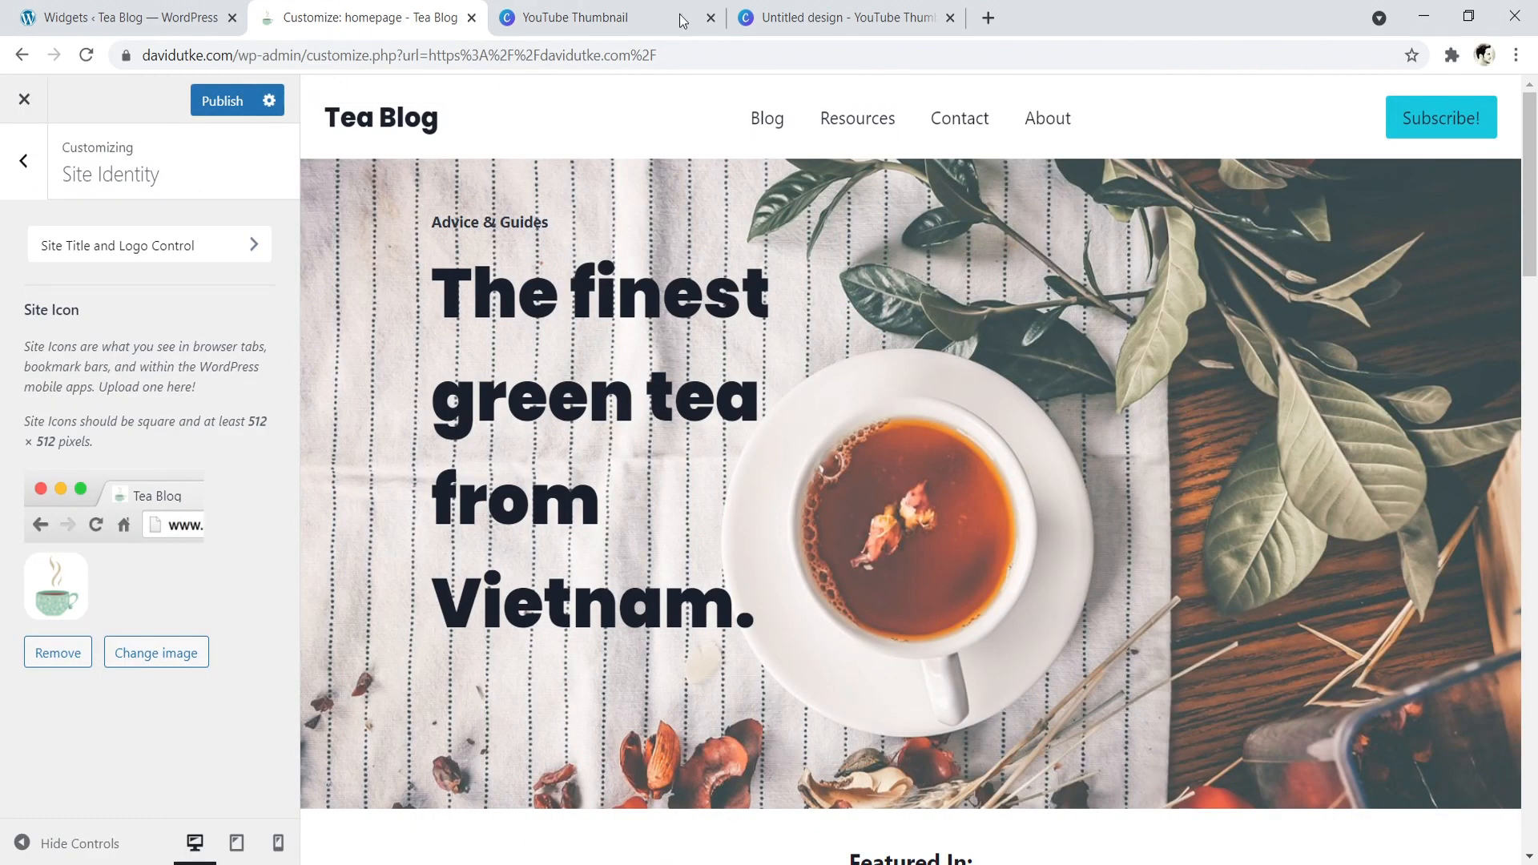
pyautogui.click(985, 18)
pyautogui.write('rem')
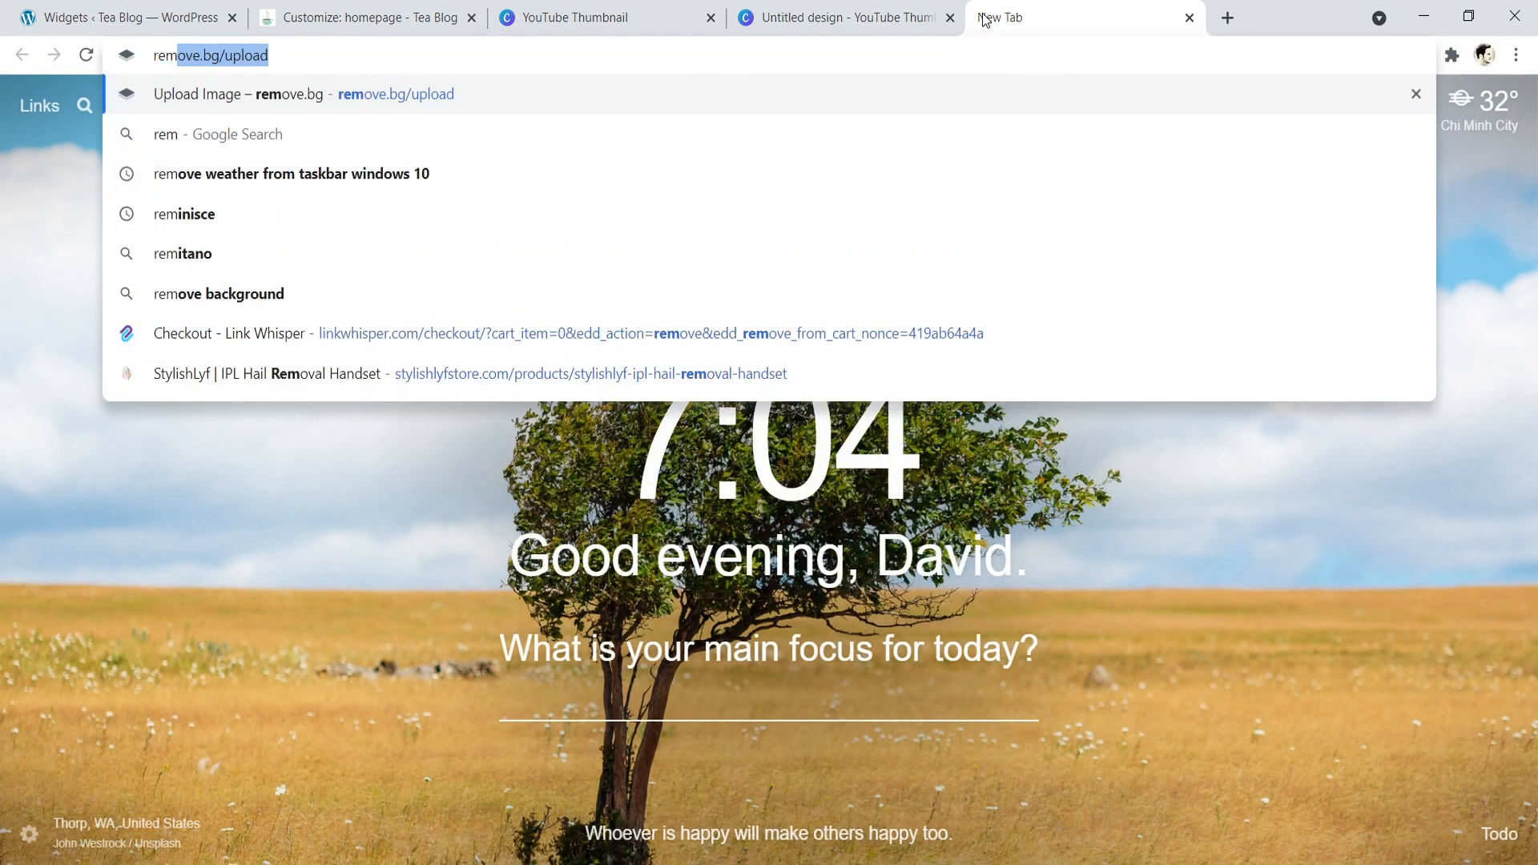
pyautogui.press('Return')
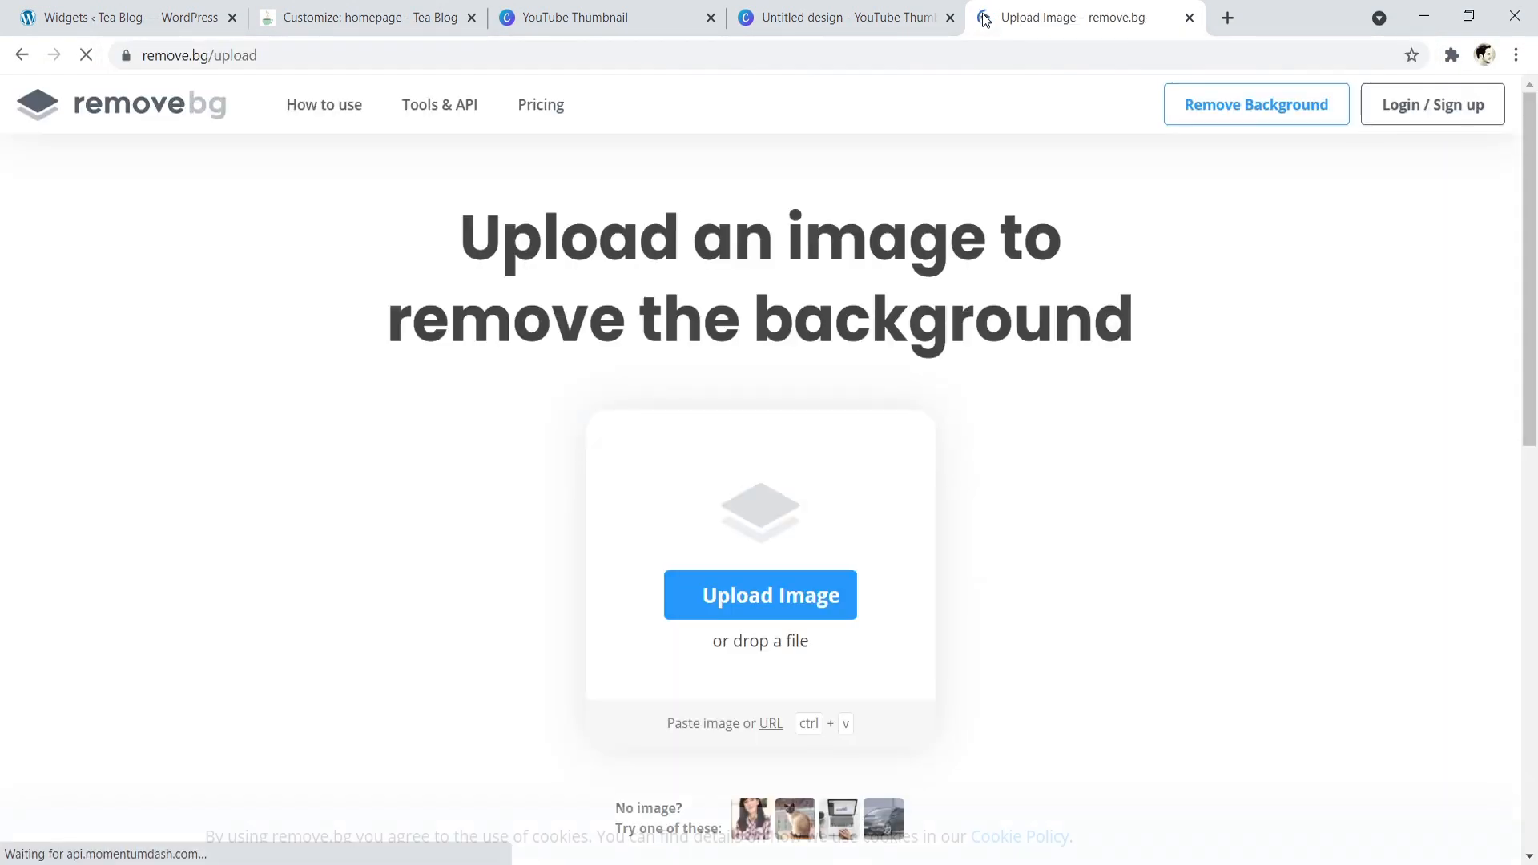
# - Upload the teacup PNG from the desktop to remove.bg and download the version with its background removed
pyautogui.click(734, 609)
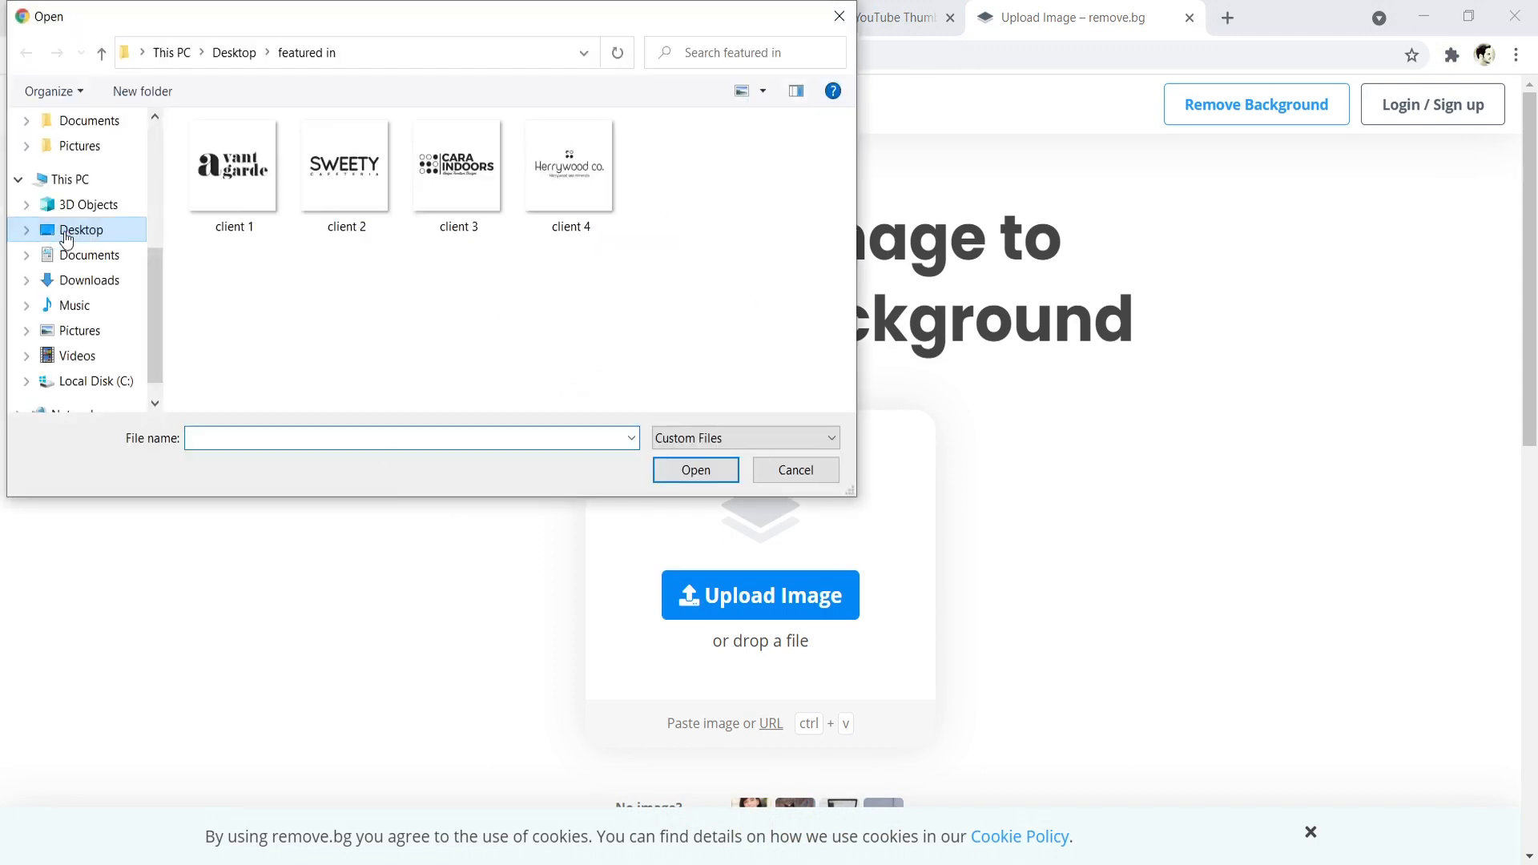
pyautogui.click(65, 234)
pyautogui.click(557, 191)
pyautogui.click(696, 476)
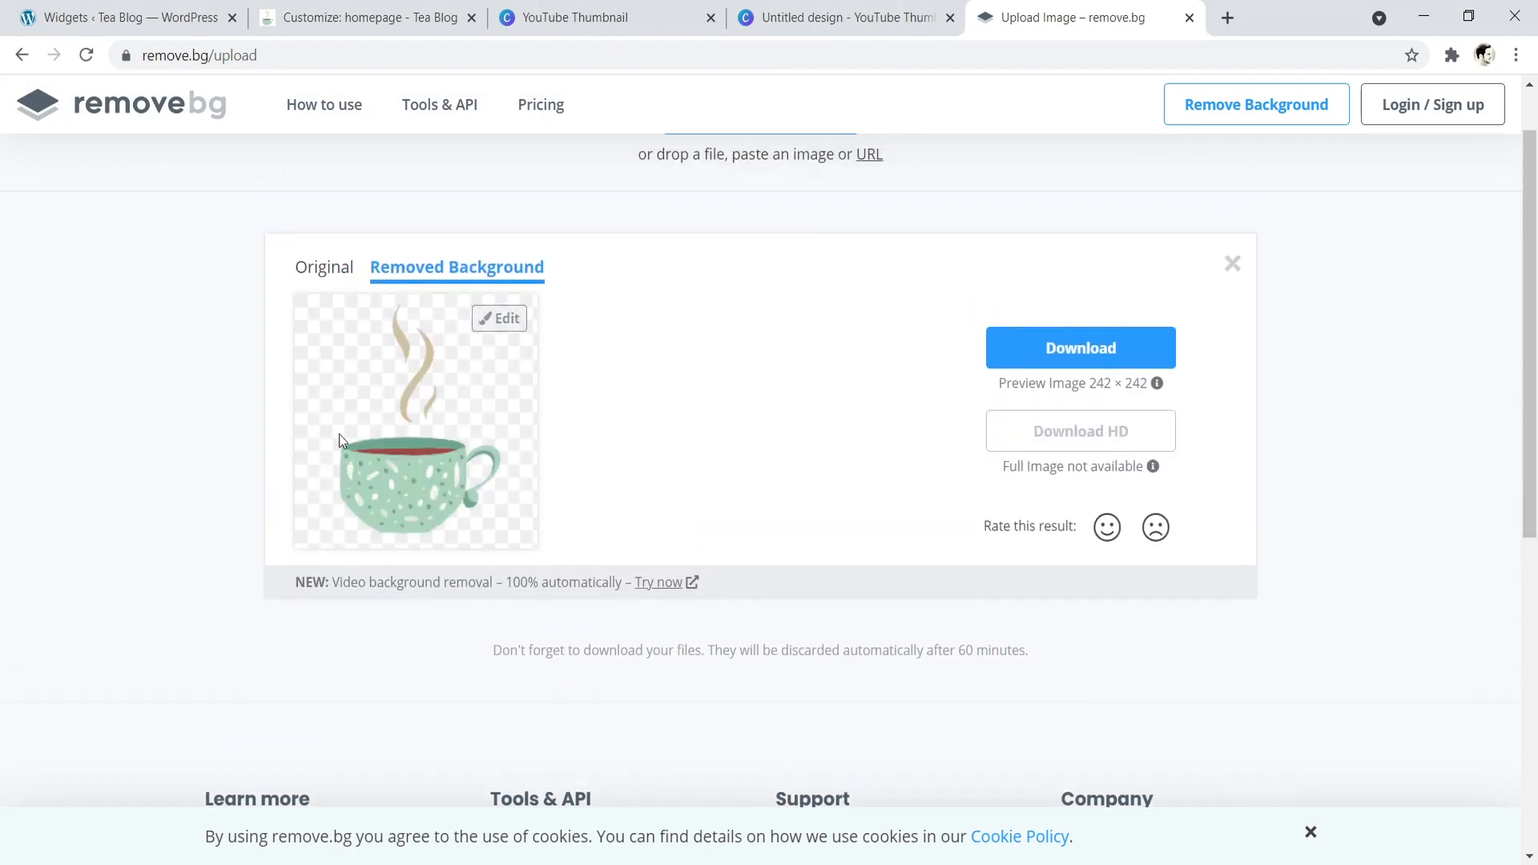
pyautogui.click(1079, 347)
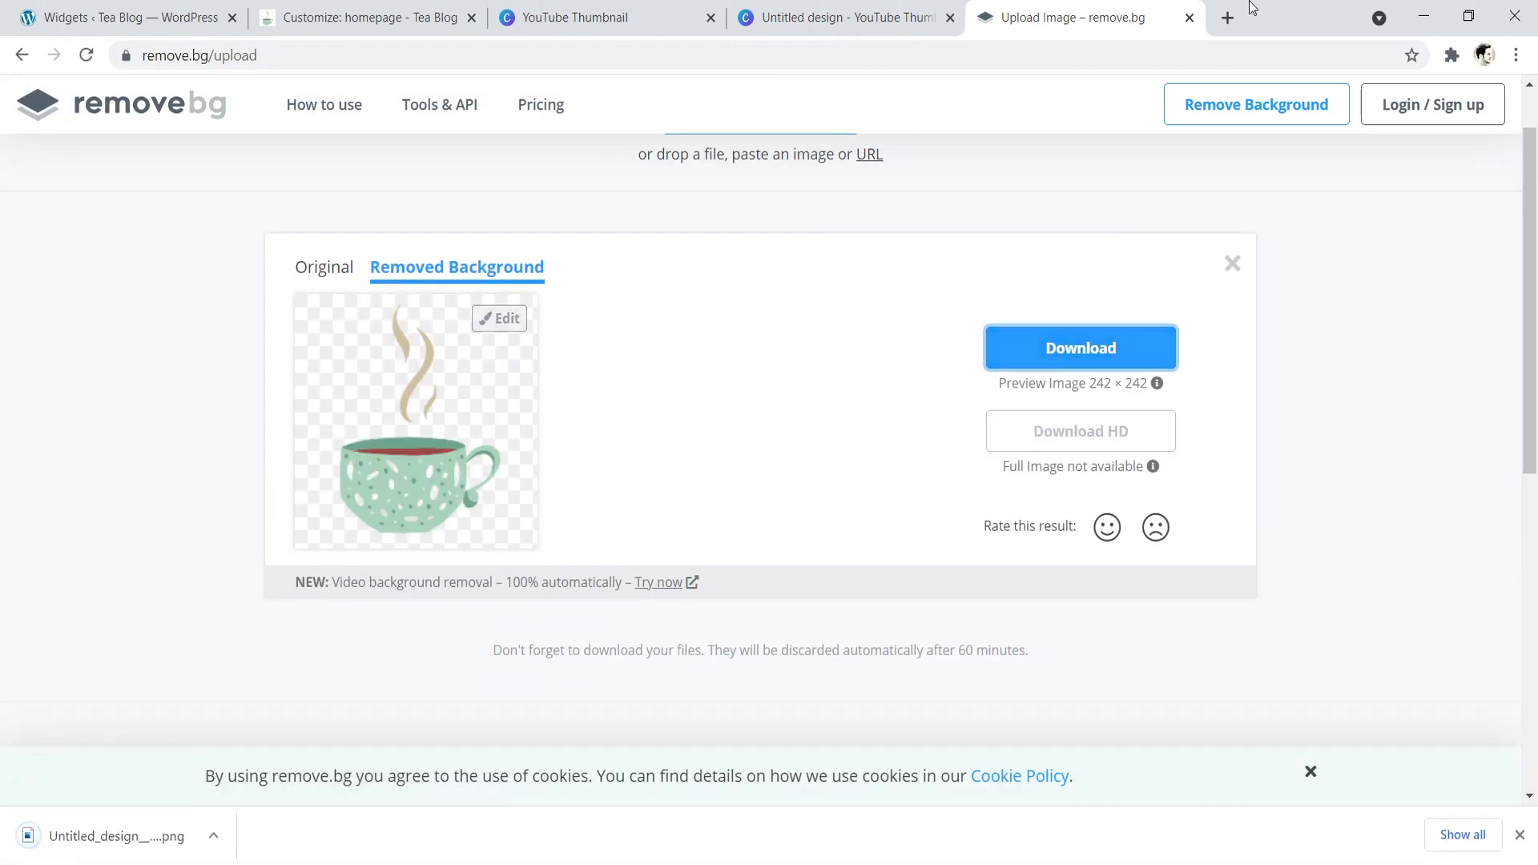
# - Copy the downloaded transparent teacup PNG onto the desktop and maximize the browser window again
pyautogui.doubleClick(1278, 8)
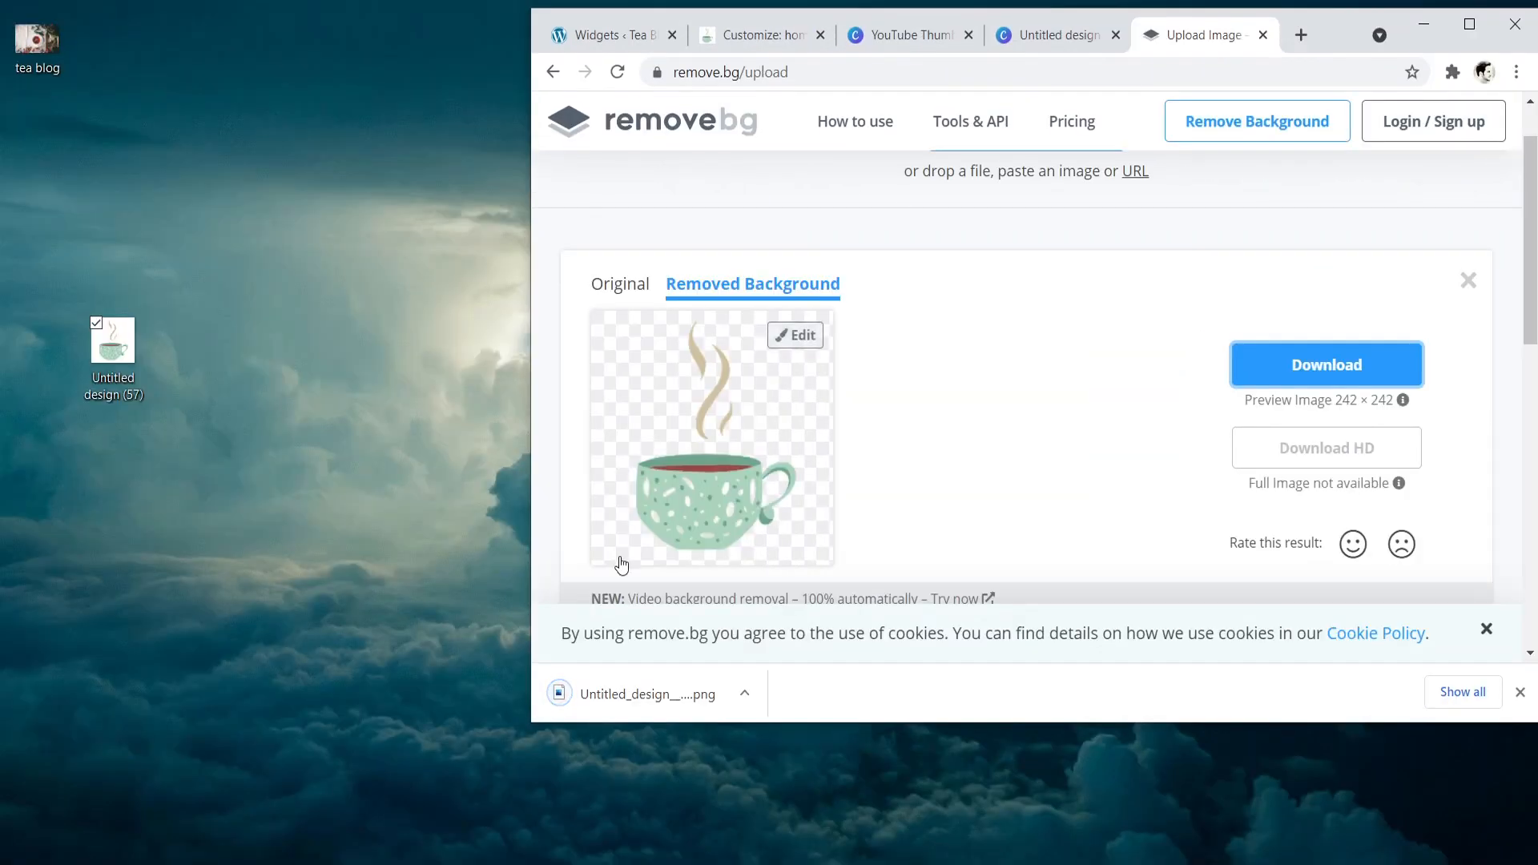
pyautogui.moveTo(641, 699); pyautogui.dragTo(156, 561)
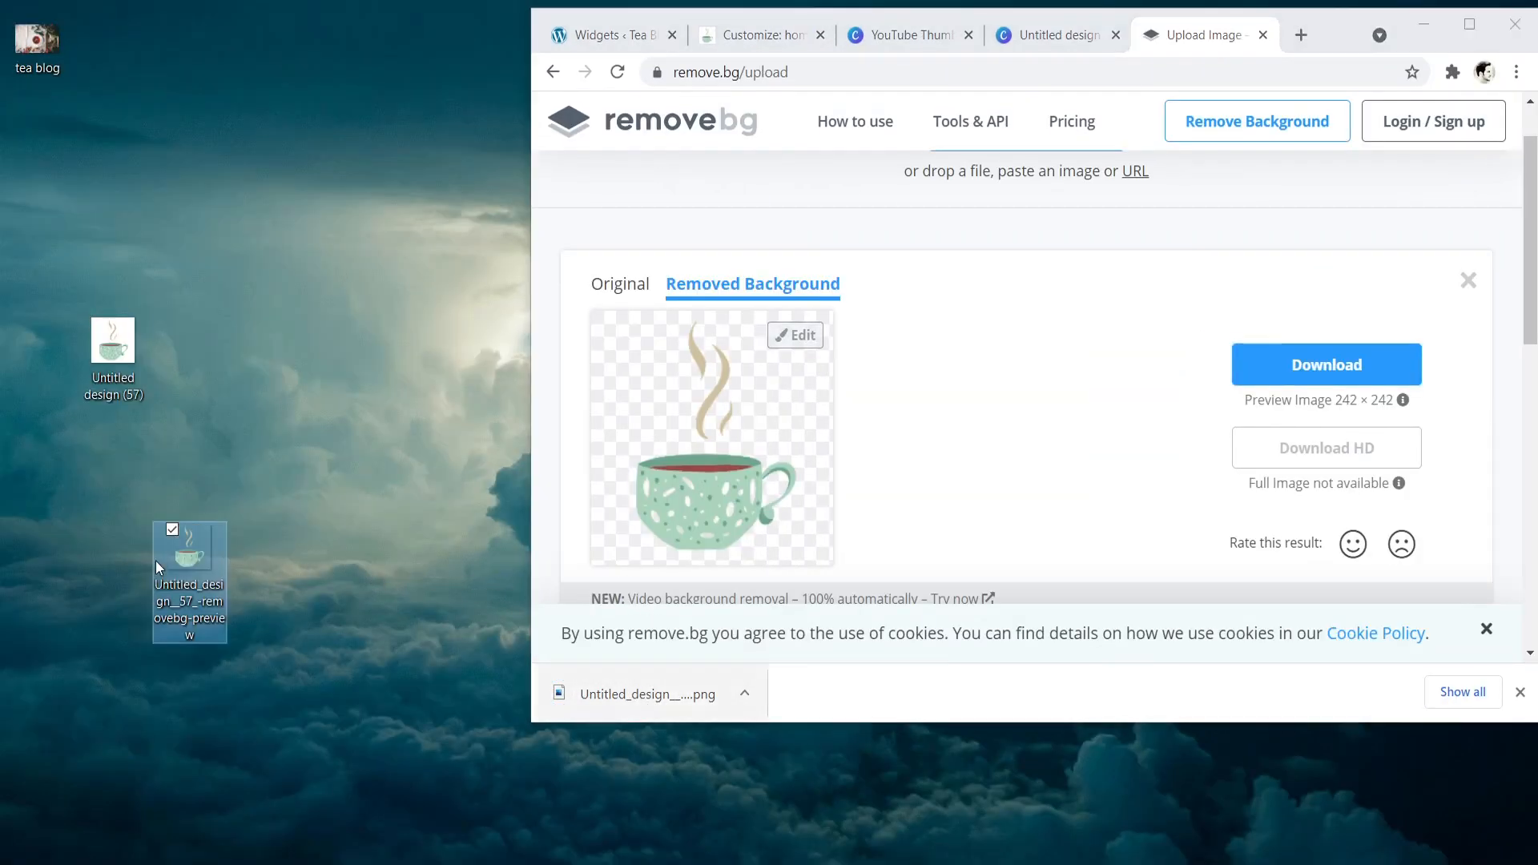
pyautogui.click(286, 413)
pyautogui.click(1451, 36)
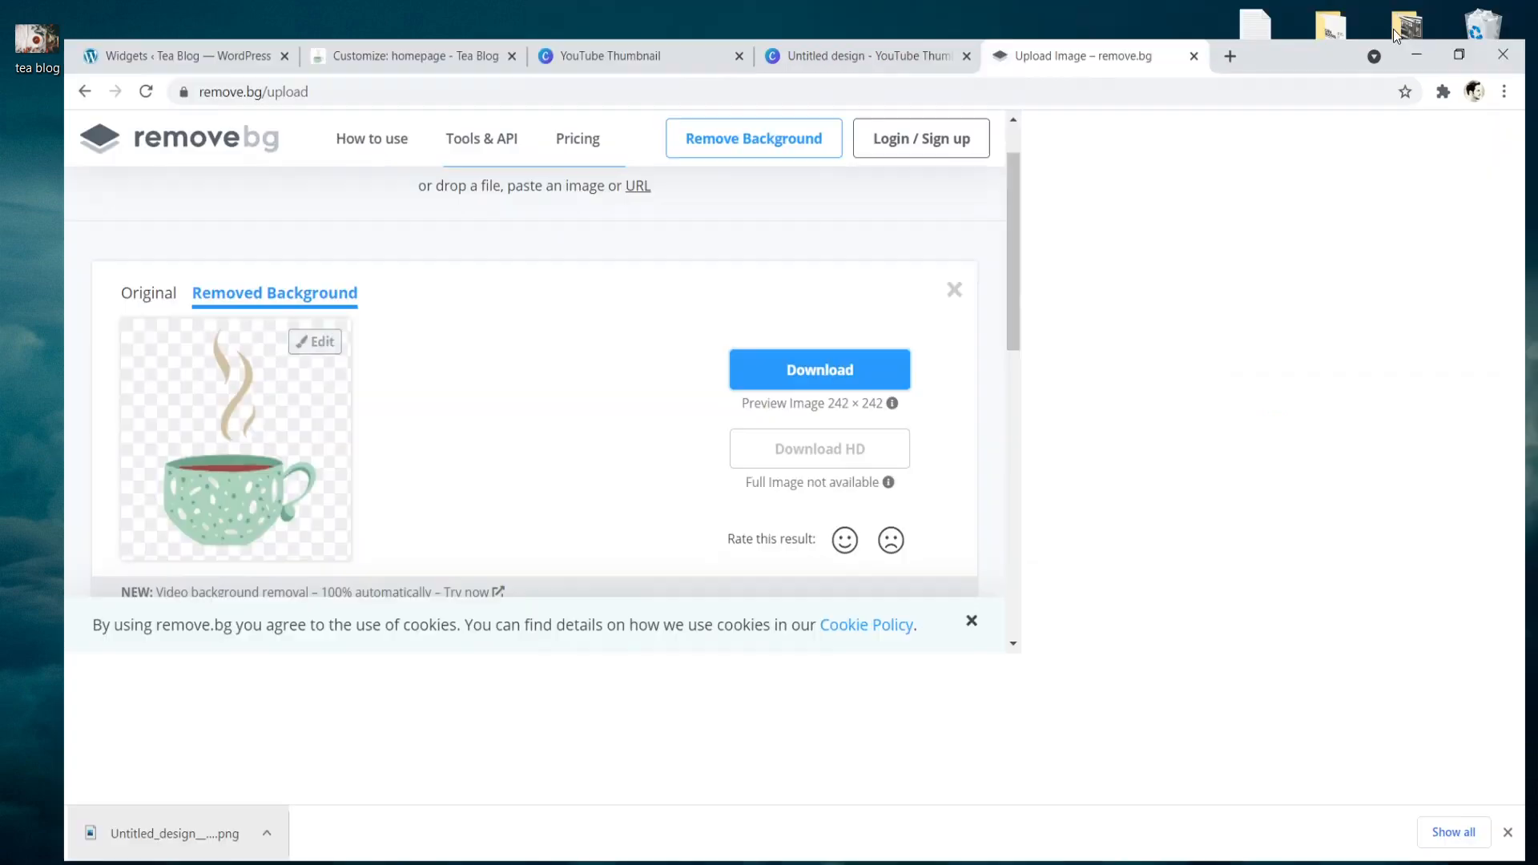
# - Start changing the site icon in the customizer and upload the transparent teacup PNG from the desktop to the media library
pyautogui.click(370, 17)
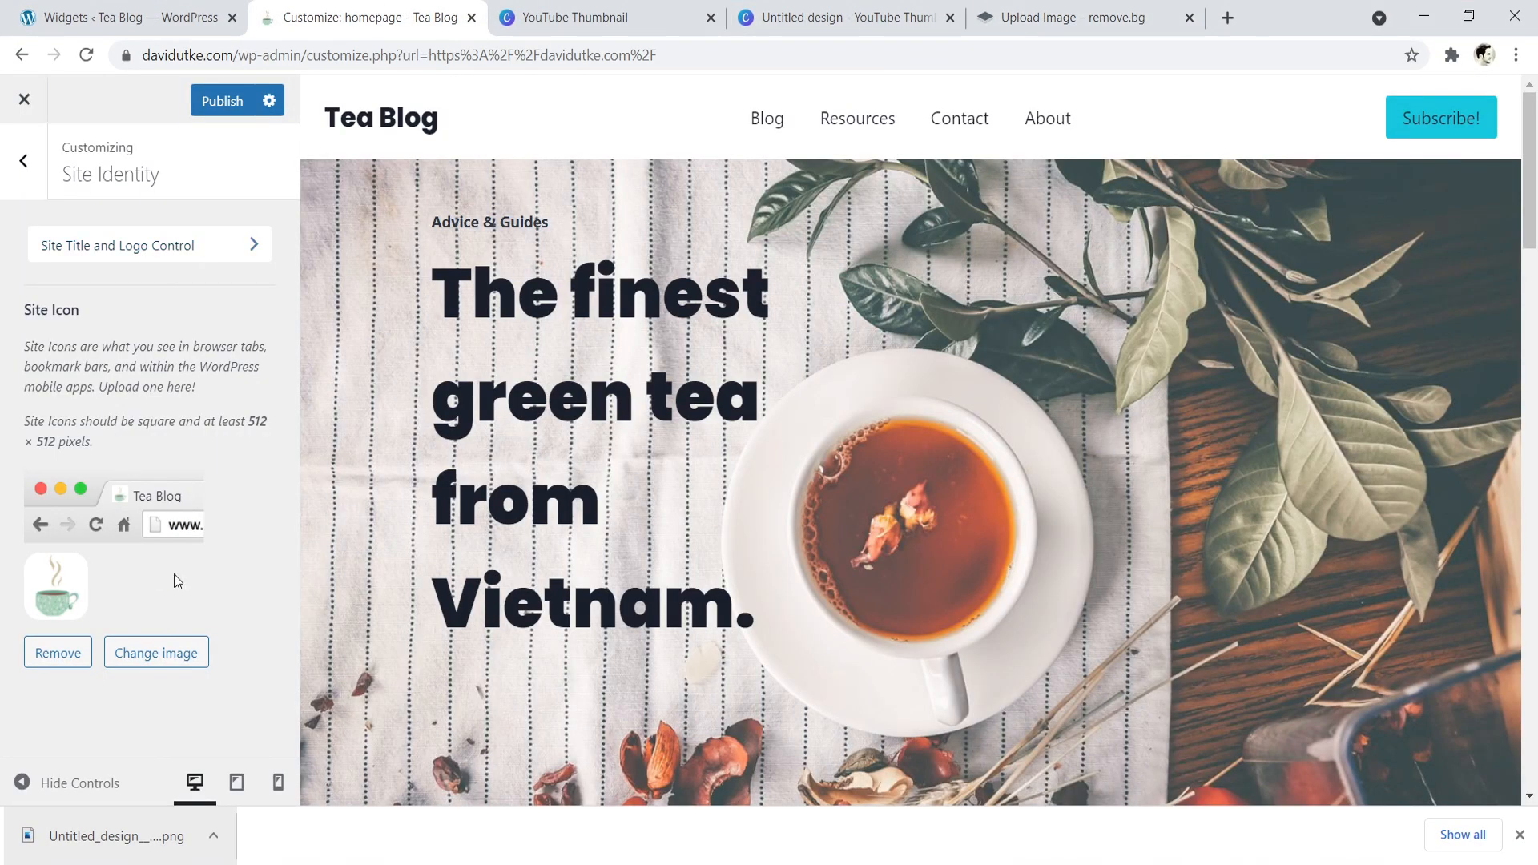
pyautogui.click(142, 651)
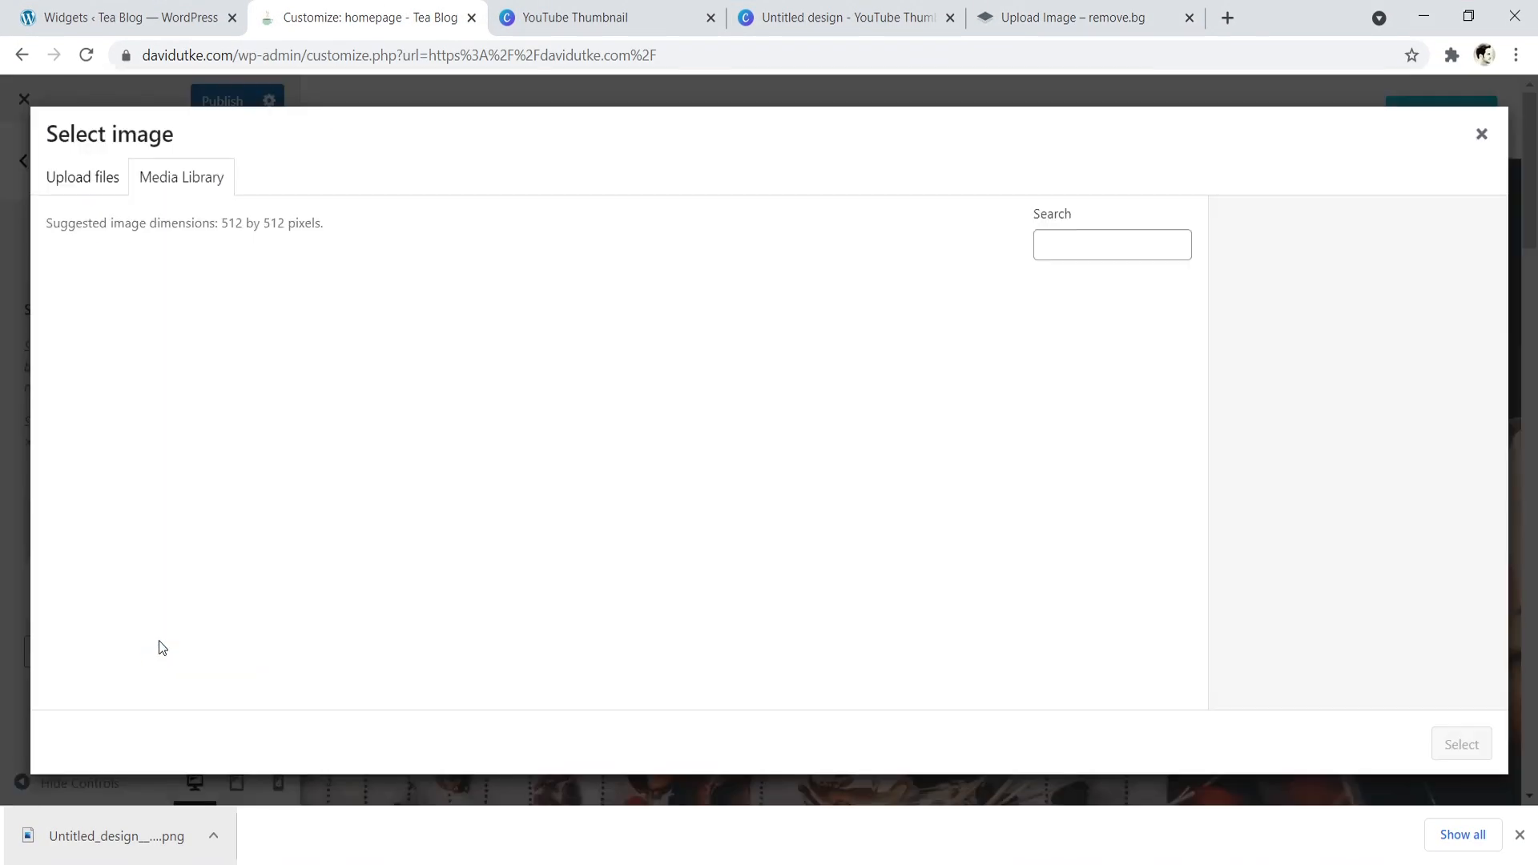
pyautogui.doubleClick(1332, 11)
pyautogui.moveTo(189, 552); pyautogui.dragTo(812, 369)
pyautogui.click(1469, 16)
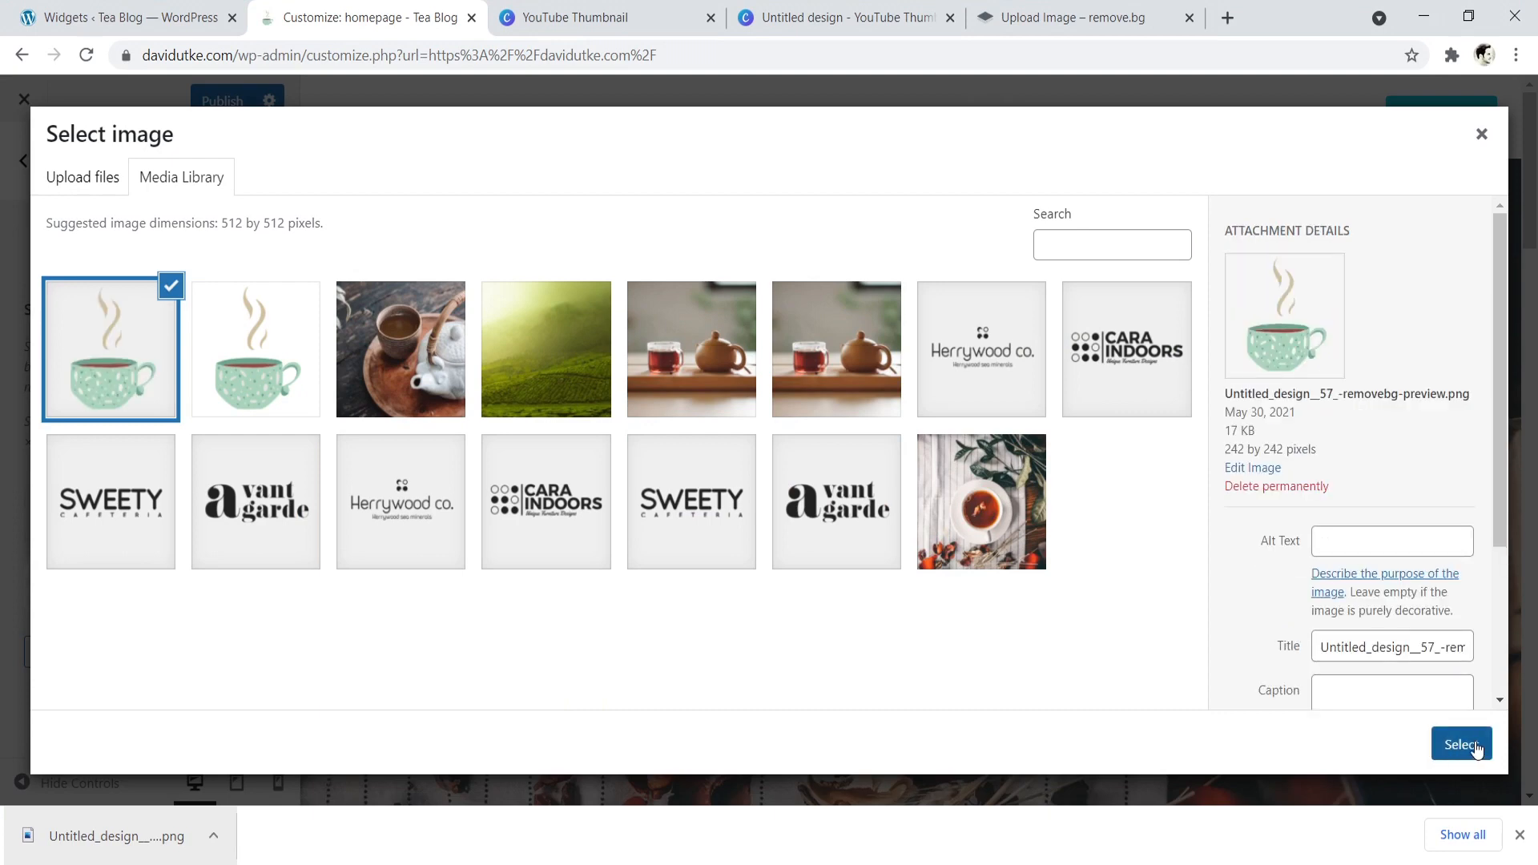
# - Clear the transparent teacup image's title and set its alt text to "favicon"
pyautogui.moveTo(1335, 648); pyautogui.dragTo(1480, 653)
pyautogui.press('BackSpace')
pyautogui.press('BackSpace')
pyautogui.press('BackSpace')
pyautogui.press('BackSpace')
pyautogui.click(1338, 538)
pyautogui.write('favicon')
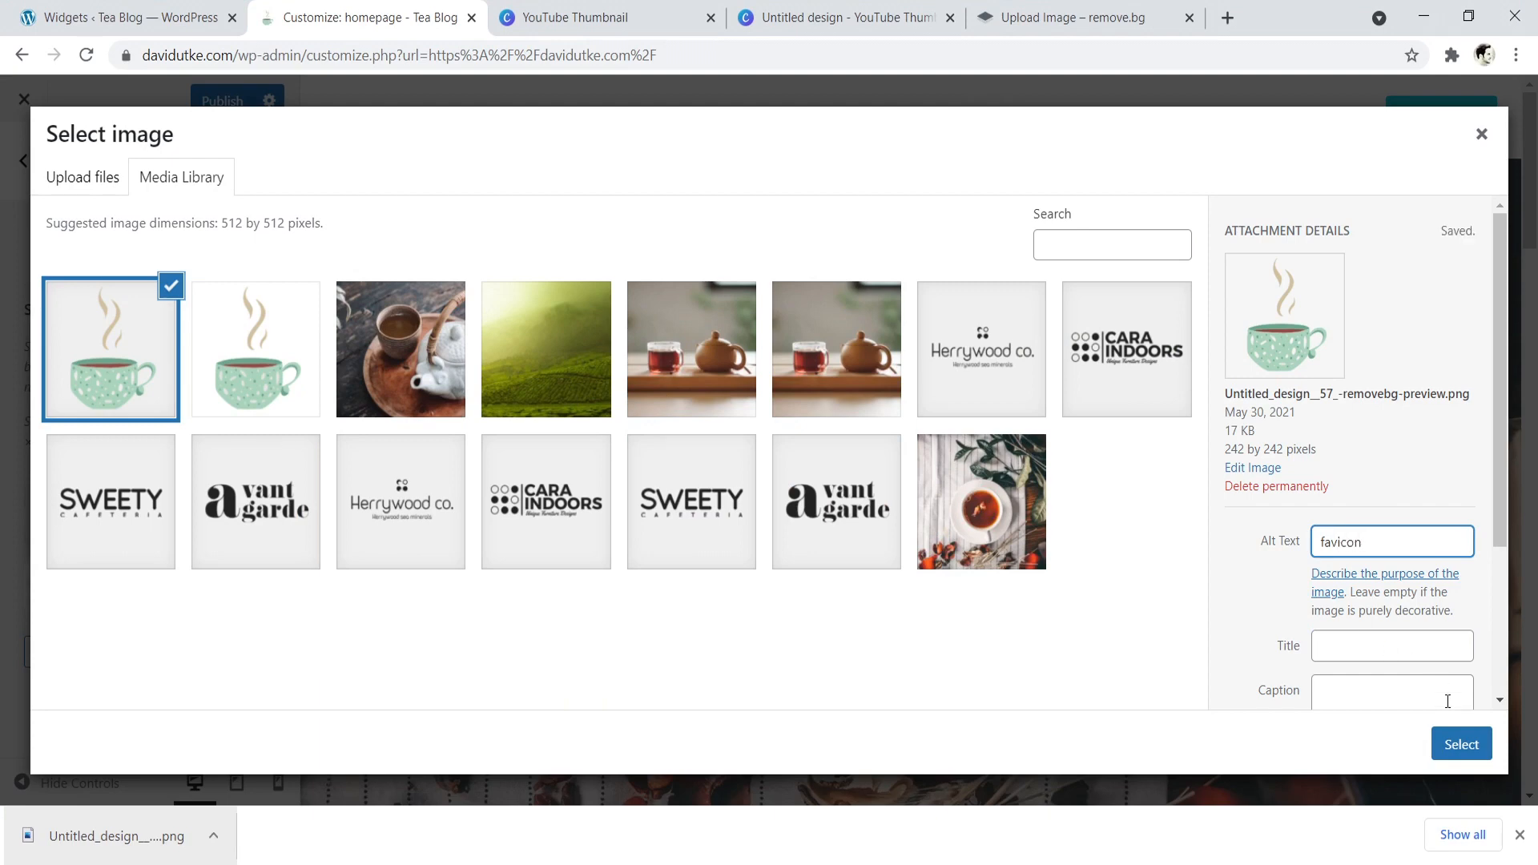
# - Apply the transparent teacup as the site icon without cropping and check how it looks in the browser tab
pyautogui.click(1457, 747)
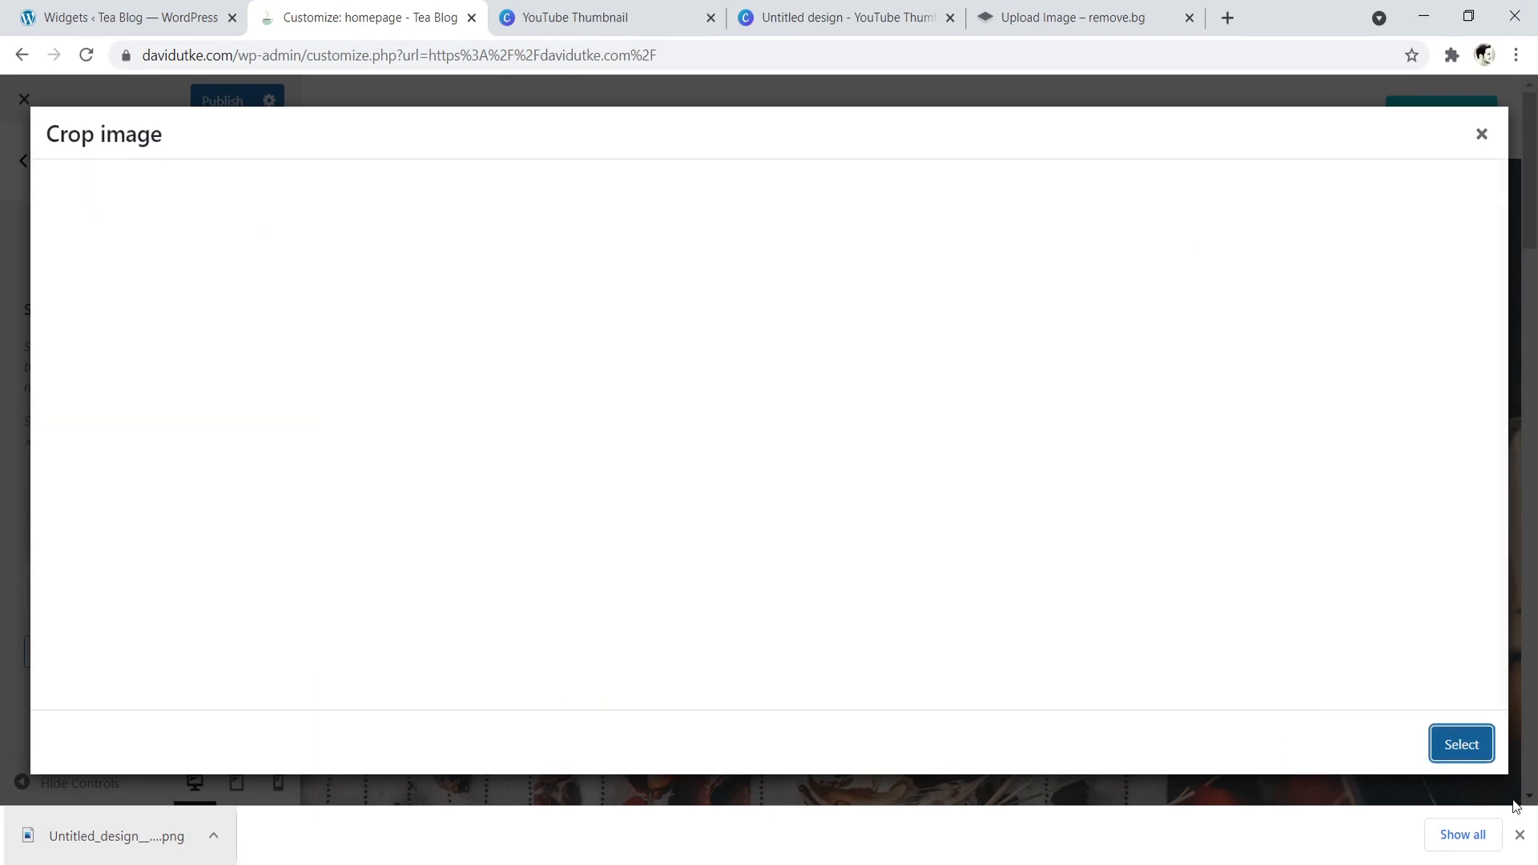
pyautogui.click(1354, 749)
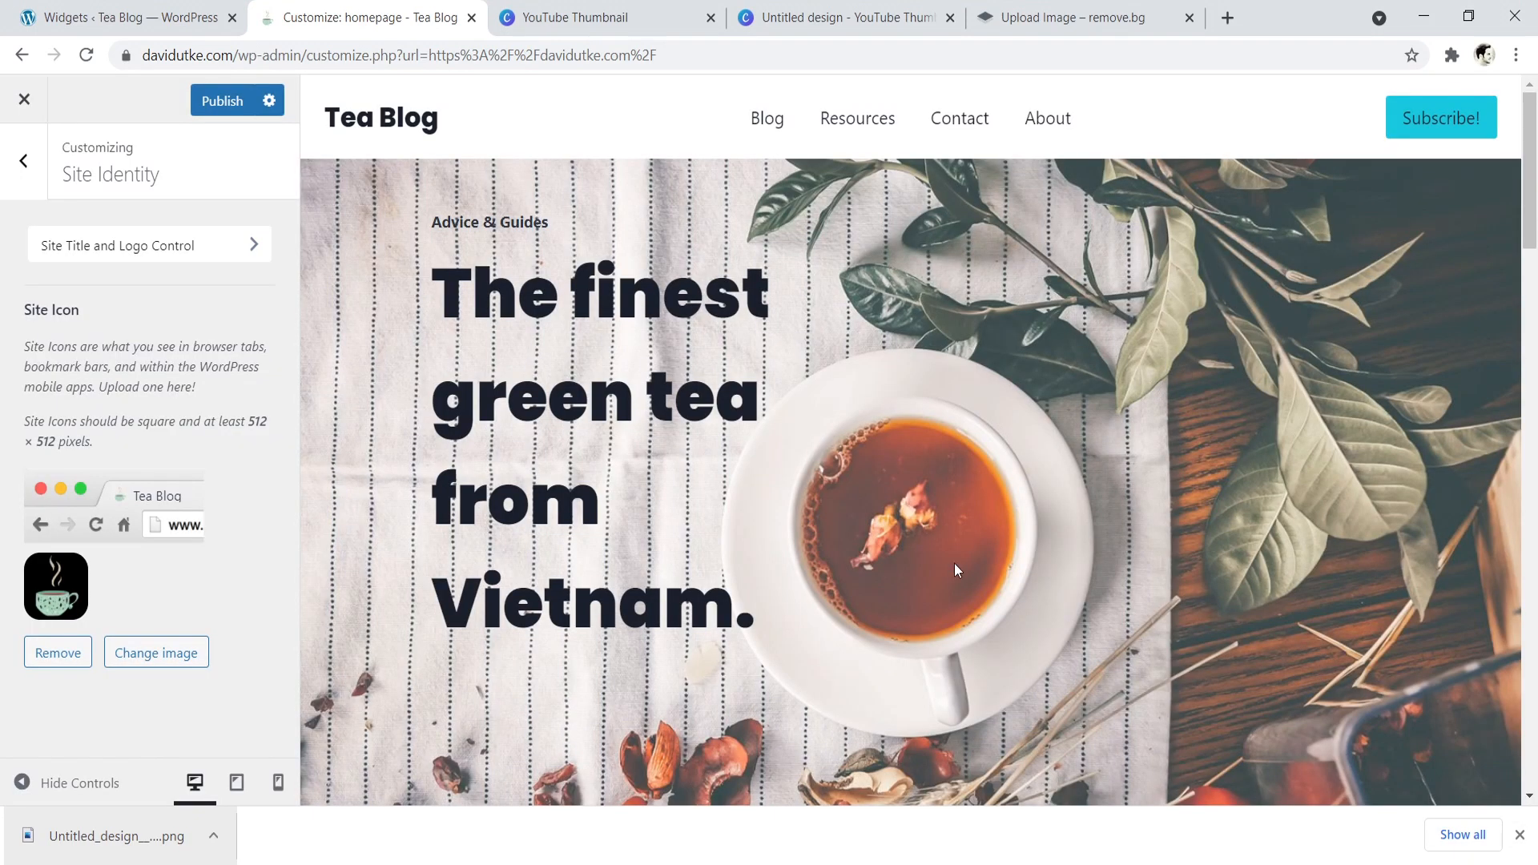
pyautogui.click(561, 16)
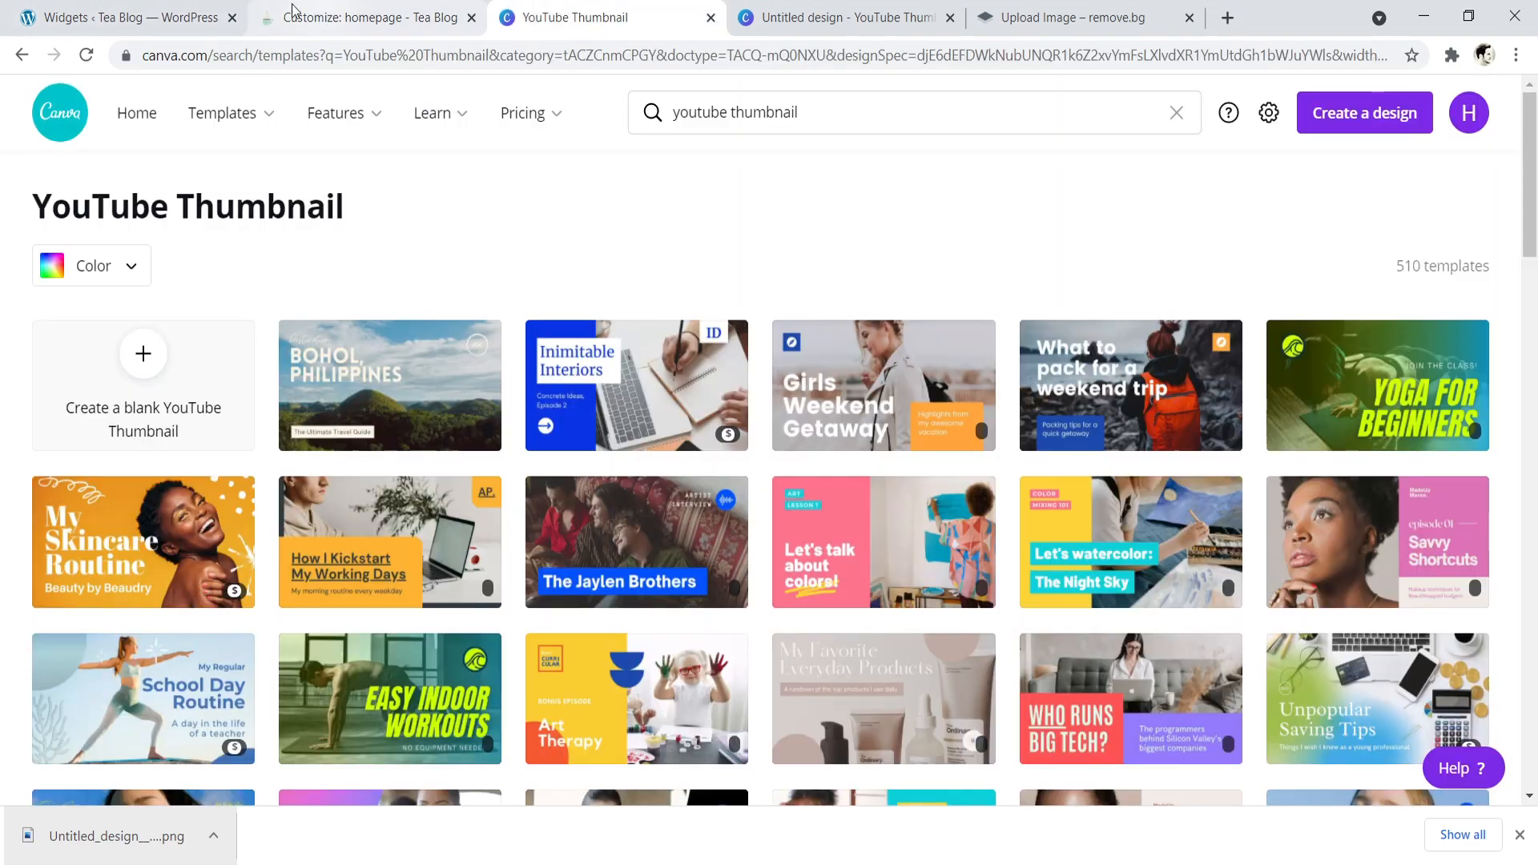
pyautogui.click(297, 16)
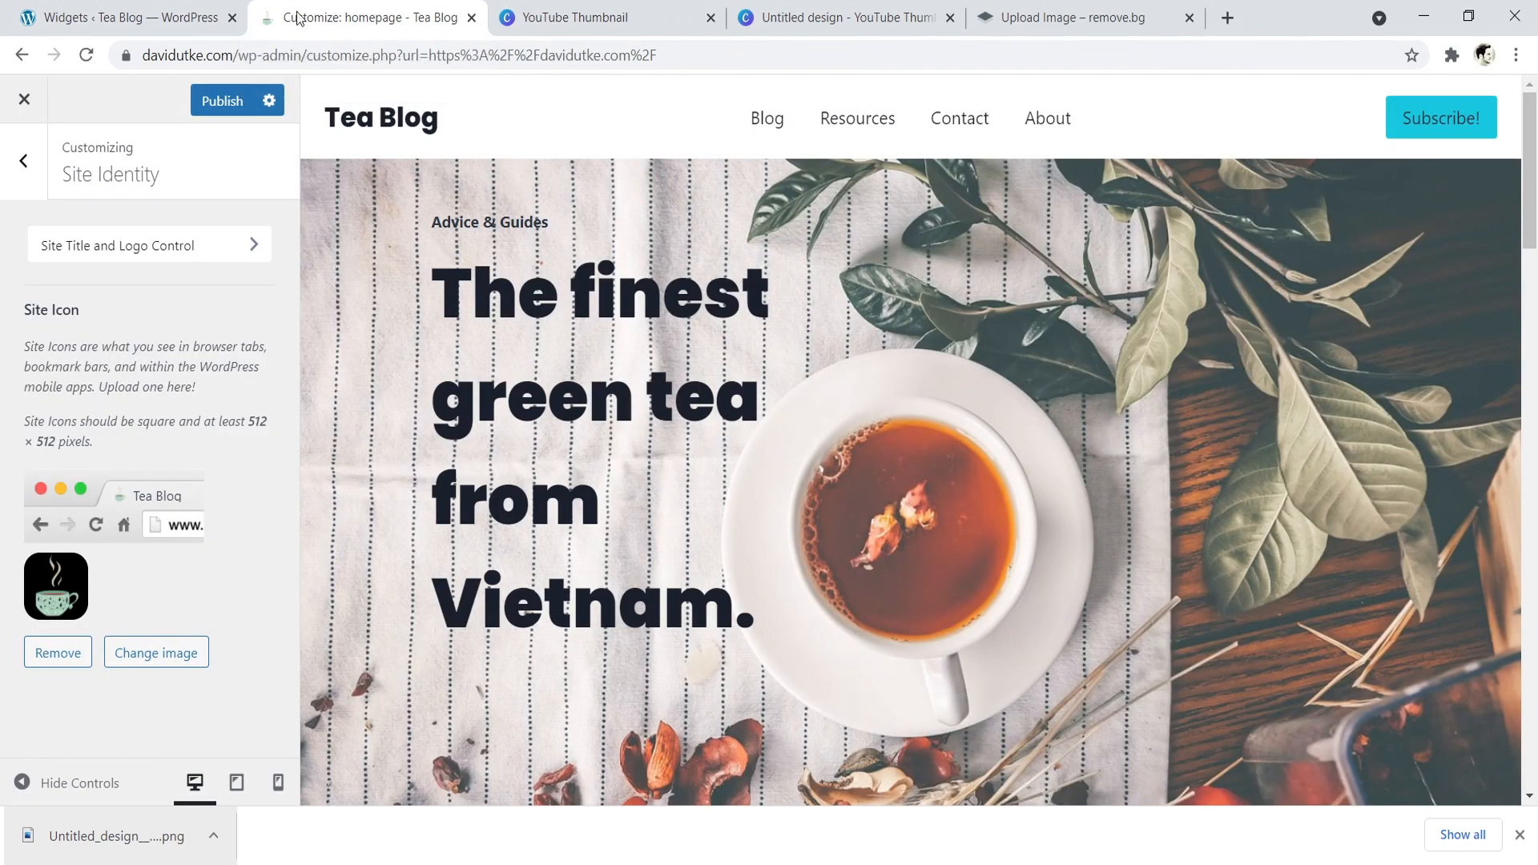
# - Add the white-background teacup image as the header logo, cropped to a square around the cup and steam
pyautogui.click(24, 161)
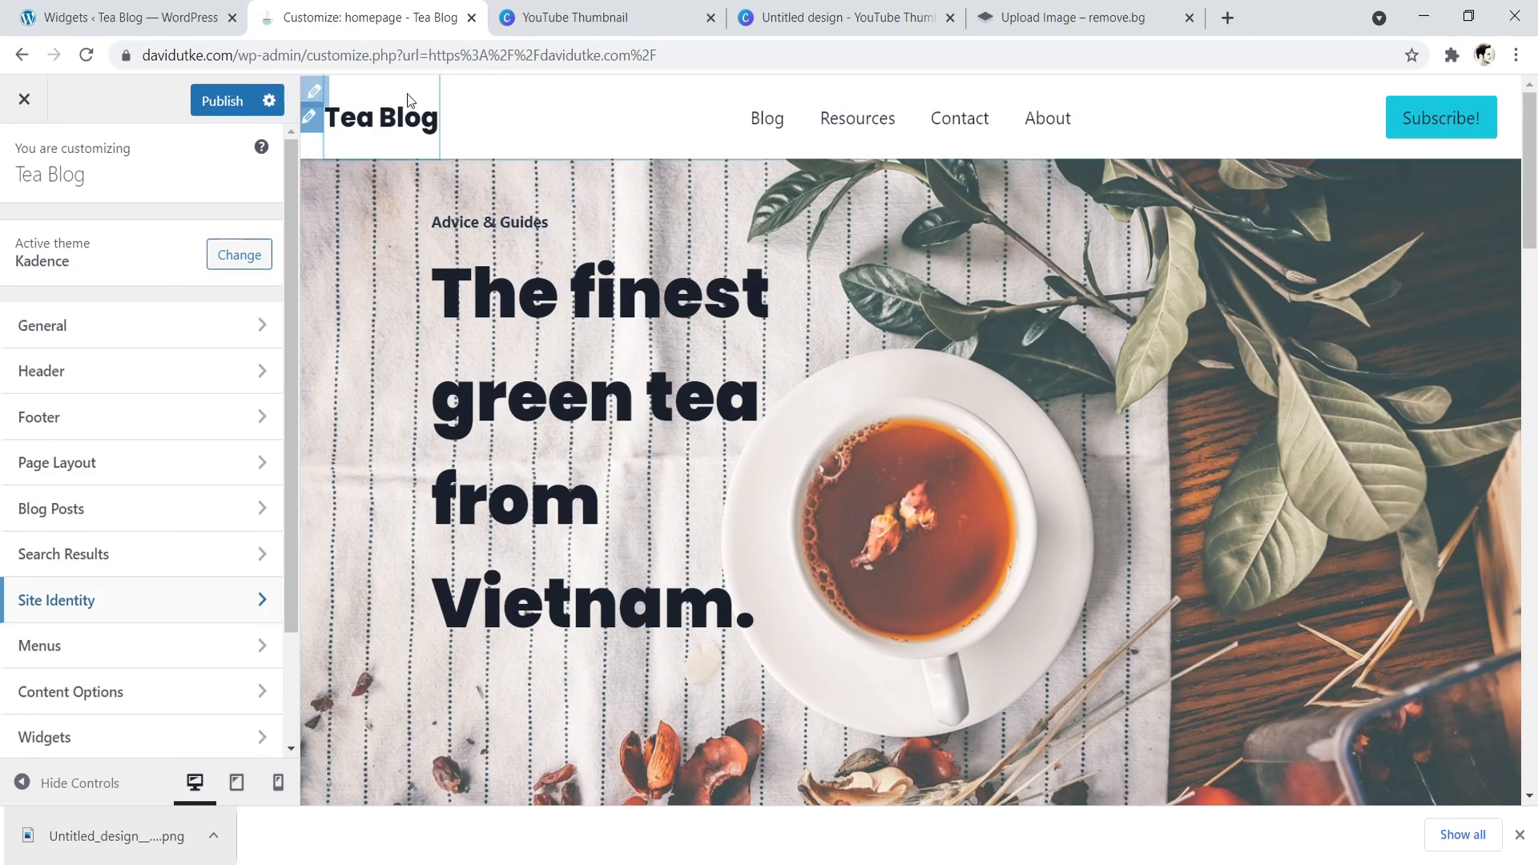
pyautogui.click(161, 368)
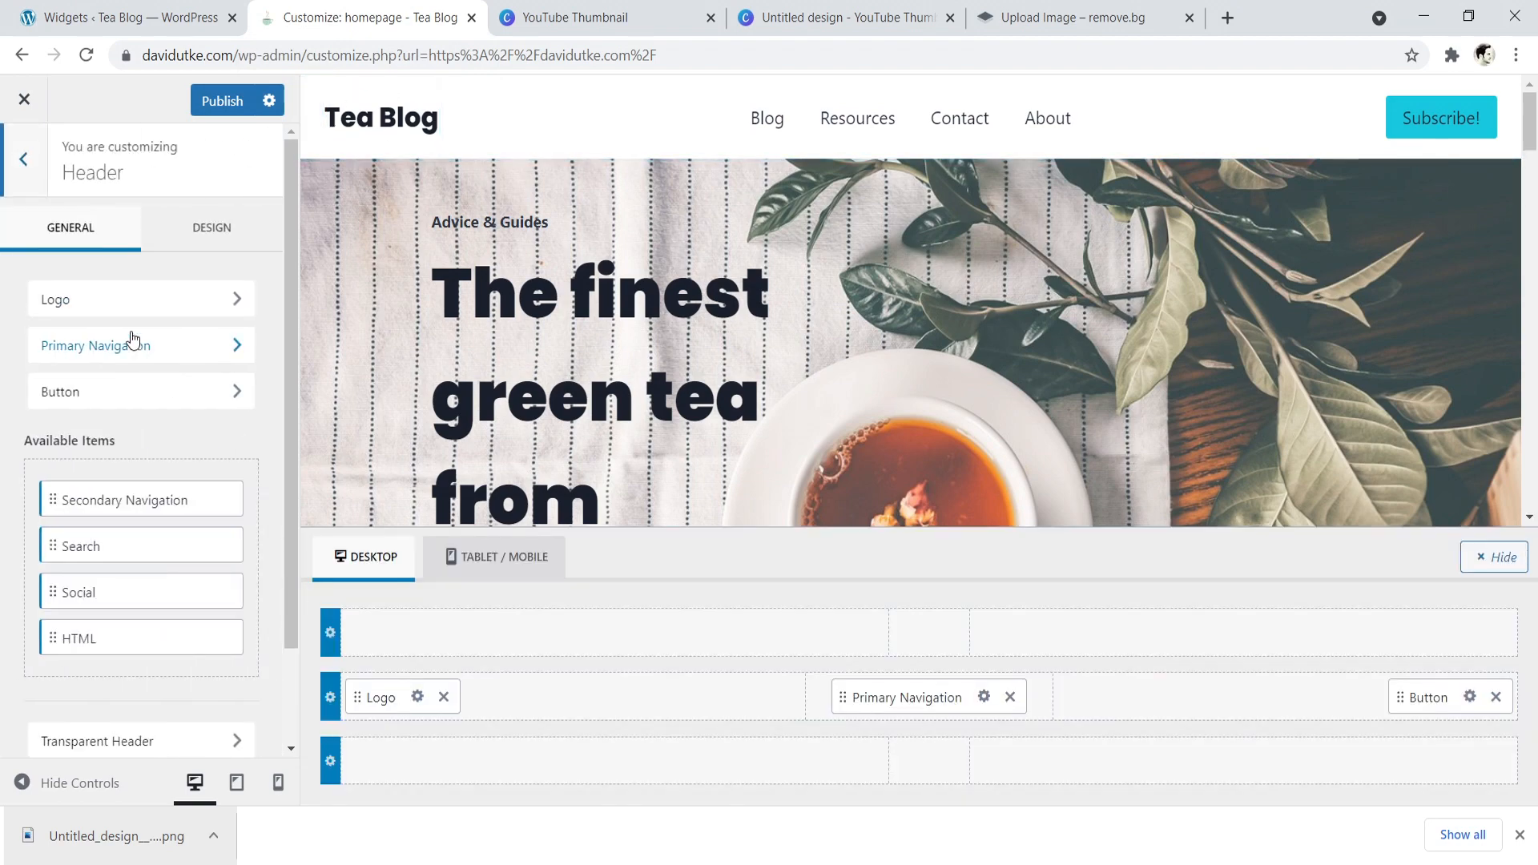
pyautogui.click(125, 301)
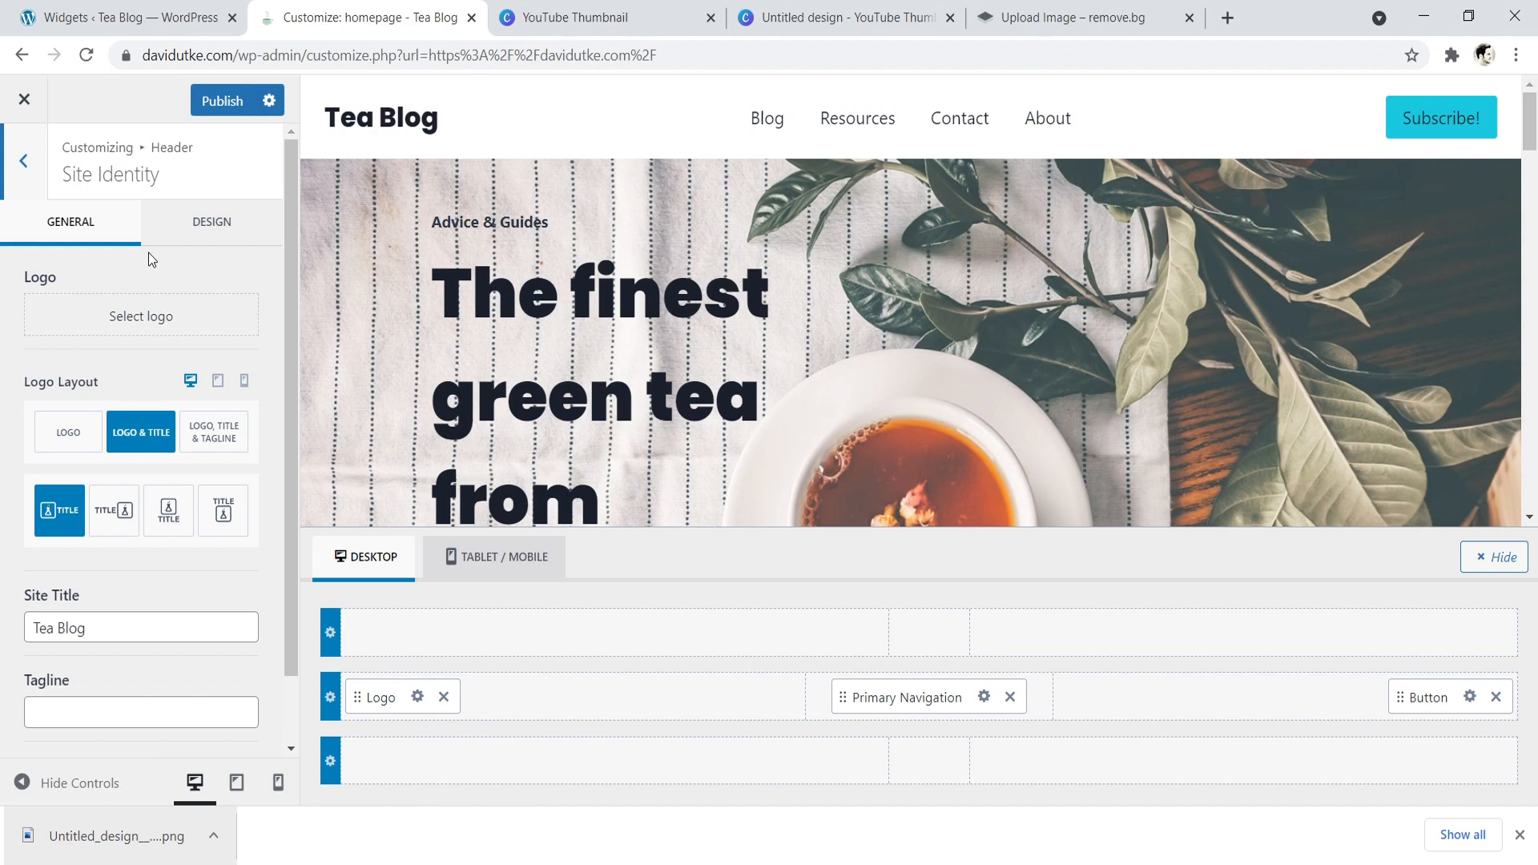
pyautogui.click(141, 317)
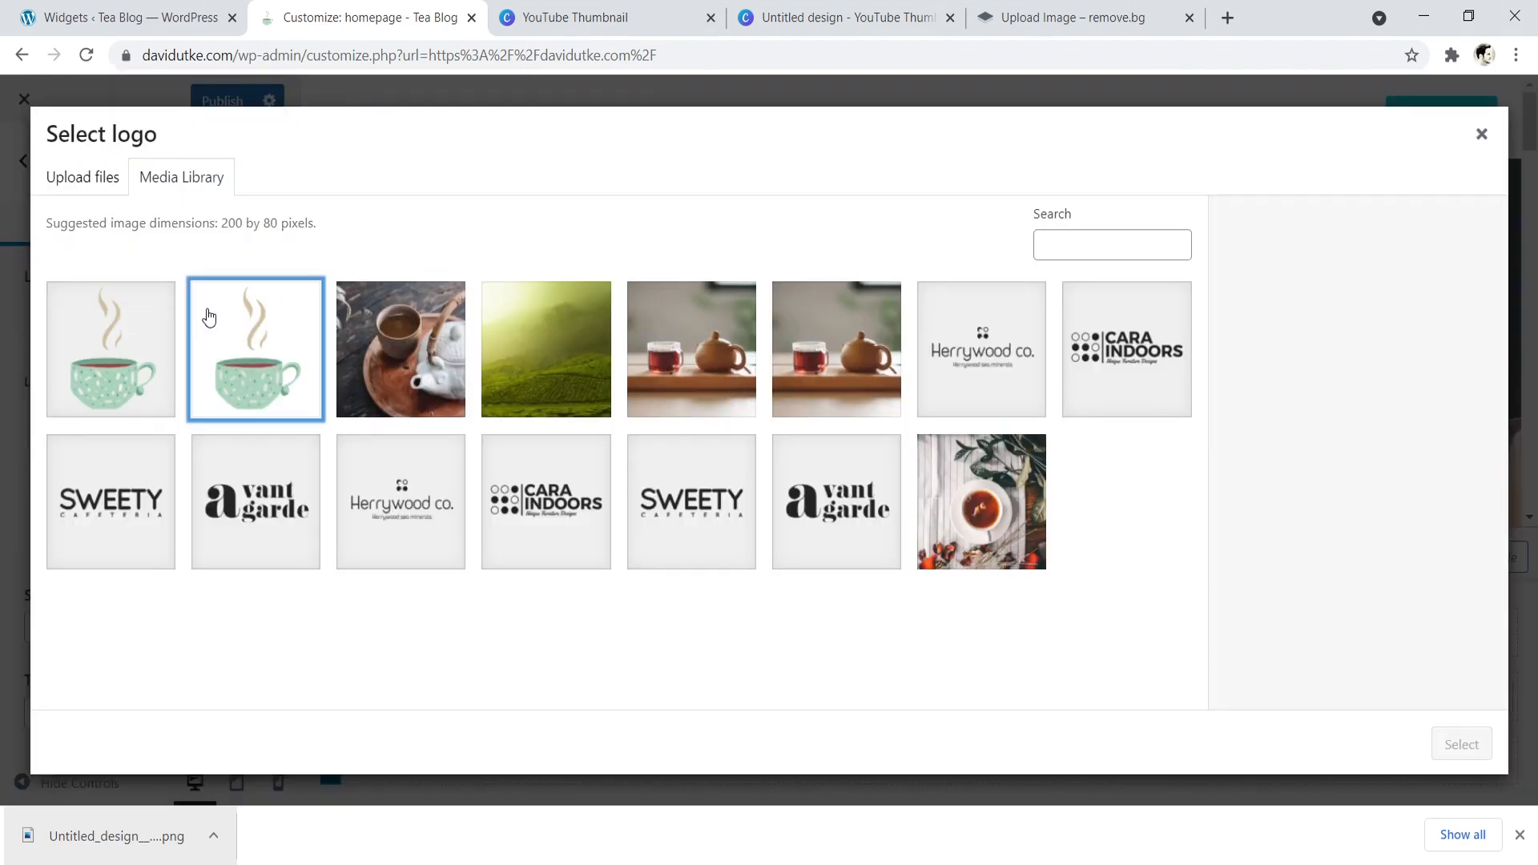
pyautogui.click(208, 317)
pyautogui.click(1466, 744)
pyautogui.moveTo(738, 329); pyautogui.dragTo(753, 170)
pyautogui.moveTo(737, 350); pyautogui.dragTo(736, 345)
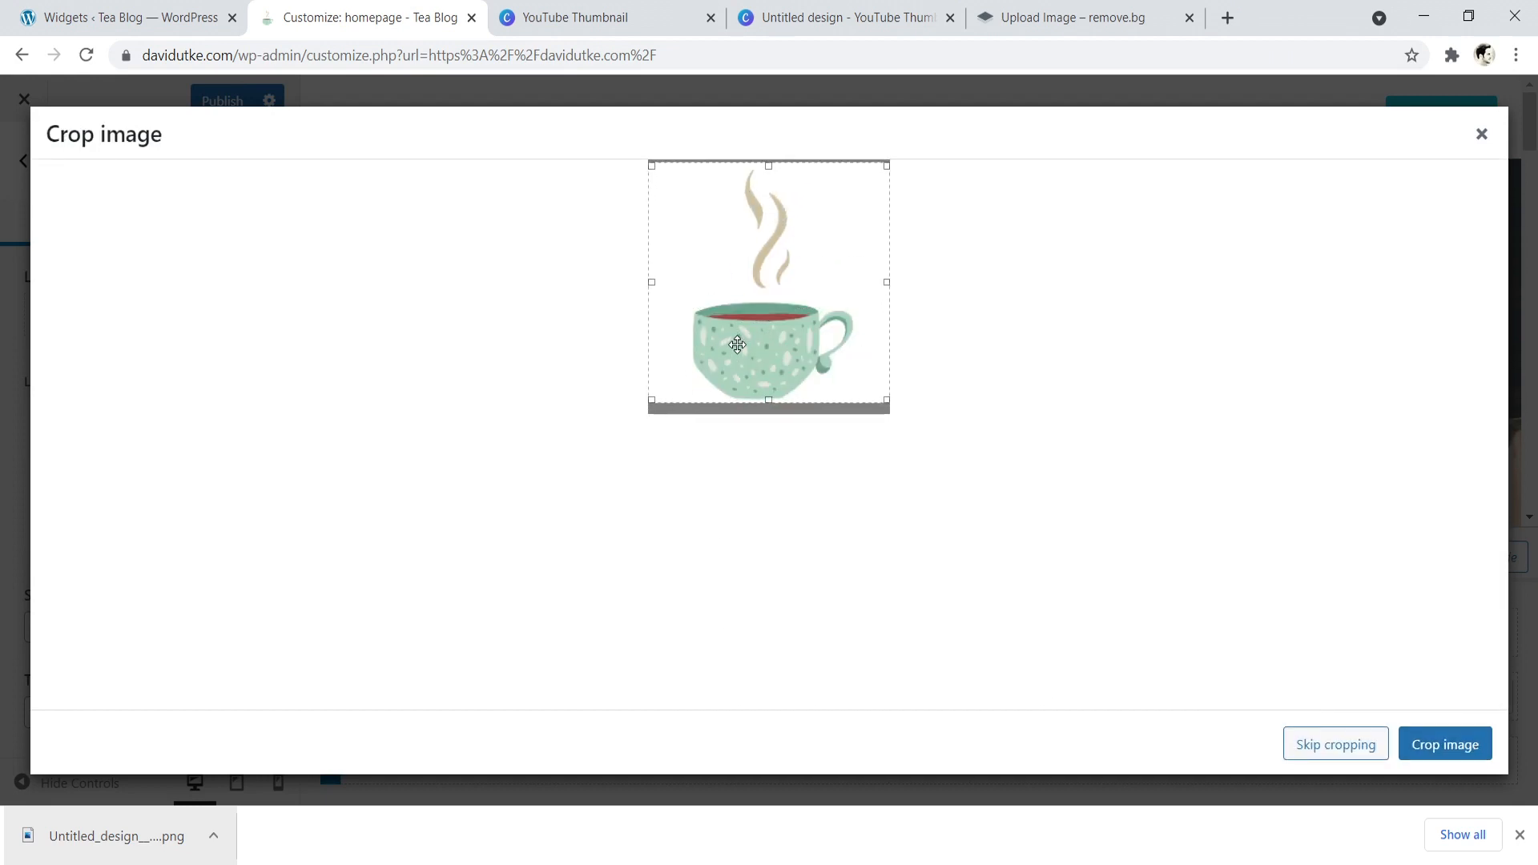
pyautogui.click(1433, 756)
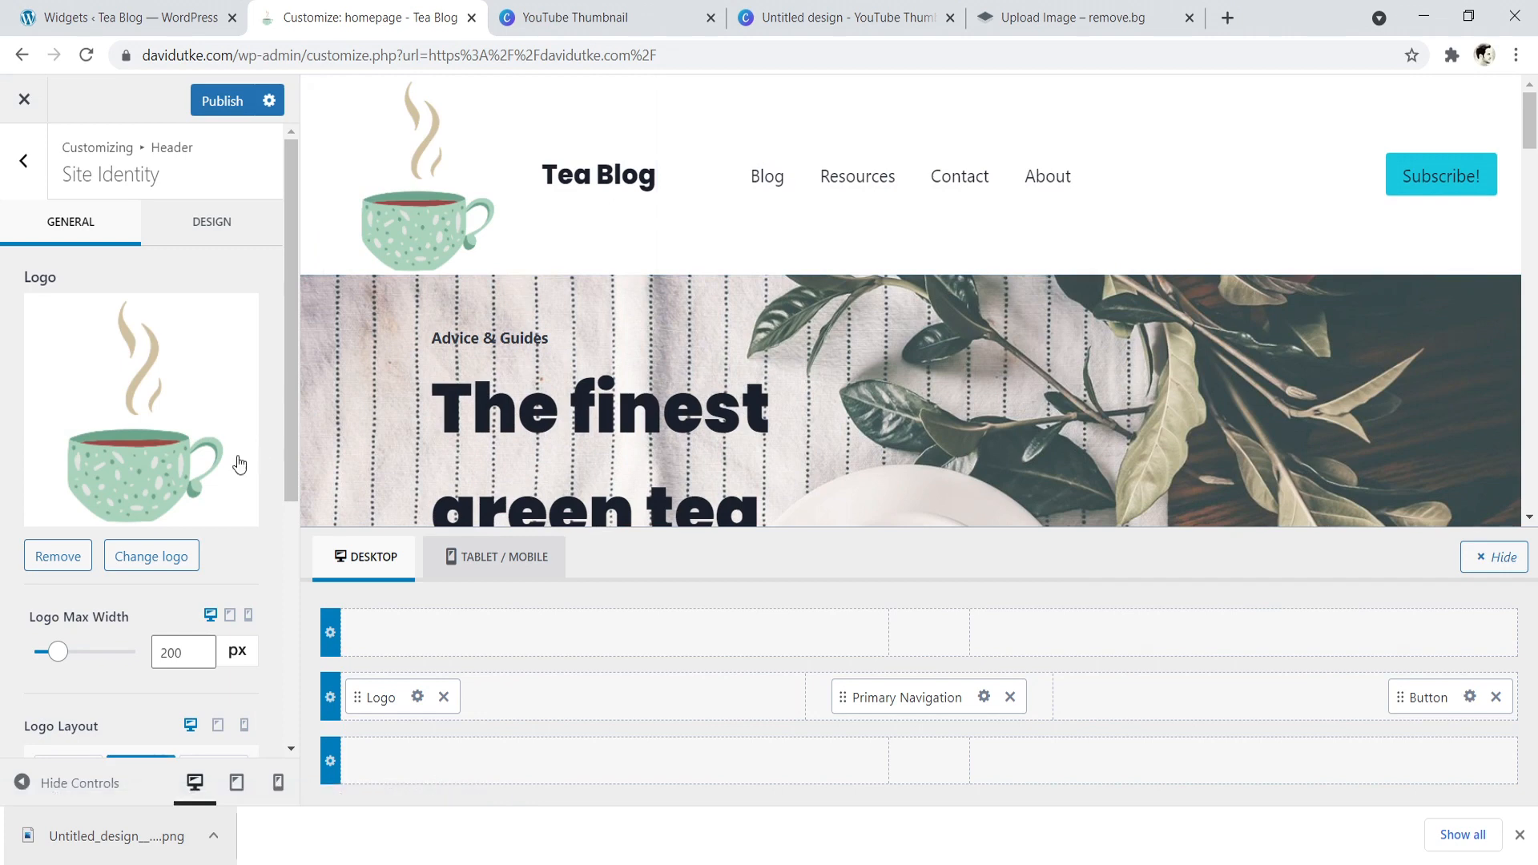
# - Try logo maximum widths of 64 px and 94 px, and remove the teacup logo from the header
pyautogui.moveTo(59, 651); pyautogui.dragTo(41, 651)
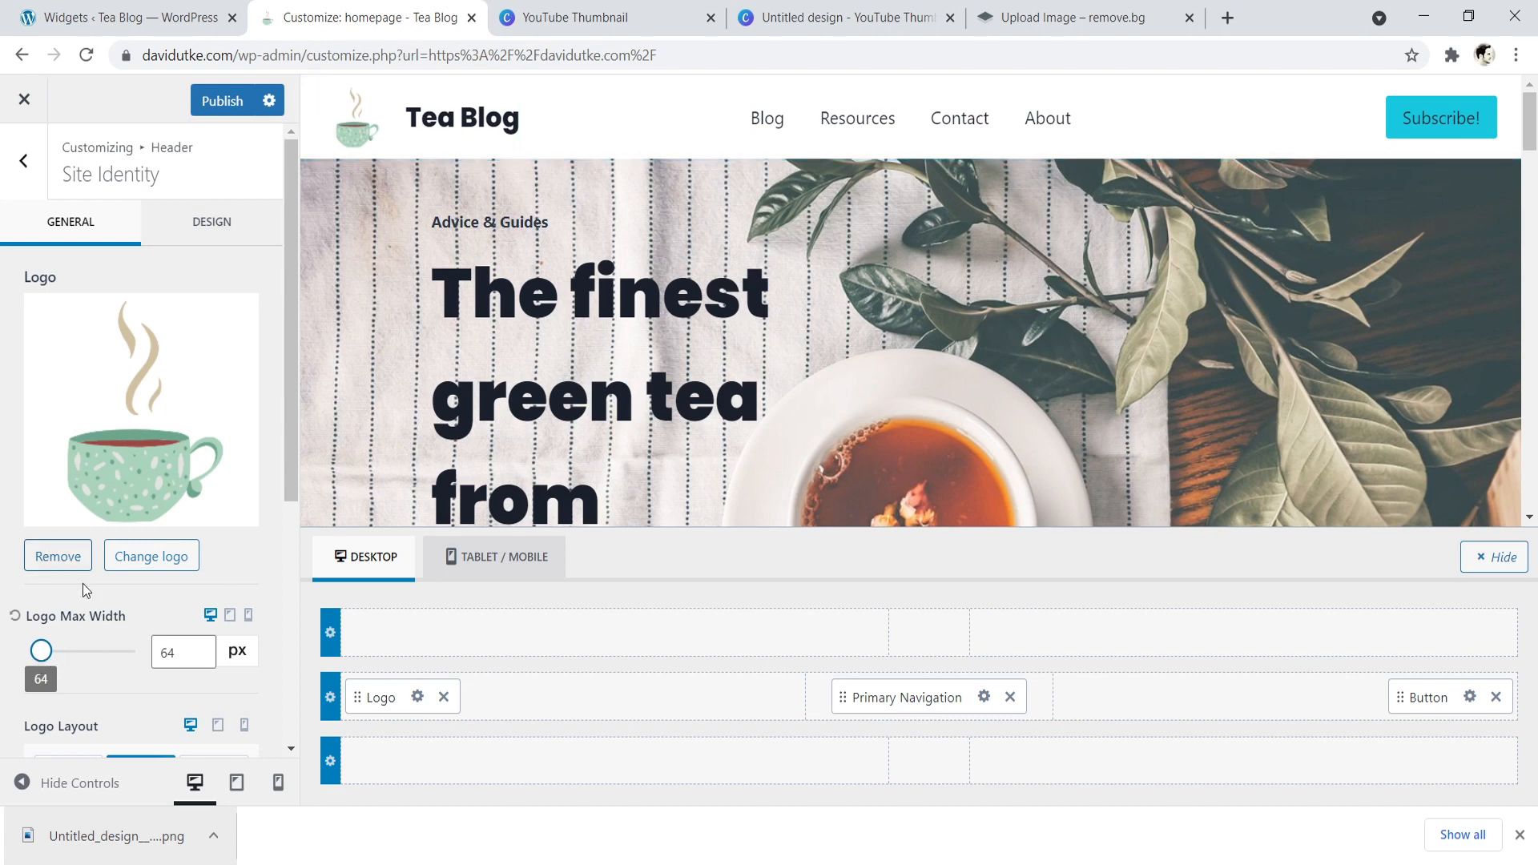
pyautogui.moveTo(41, 651); pyautogui.dragTo(45, 653)
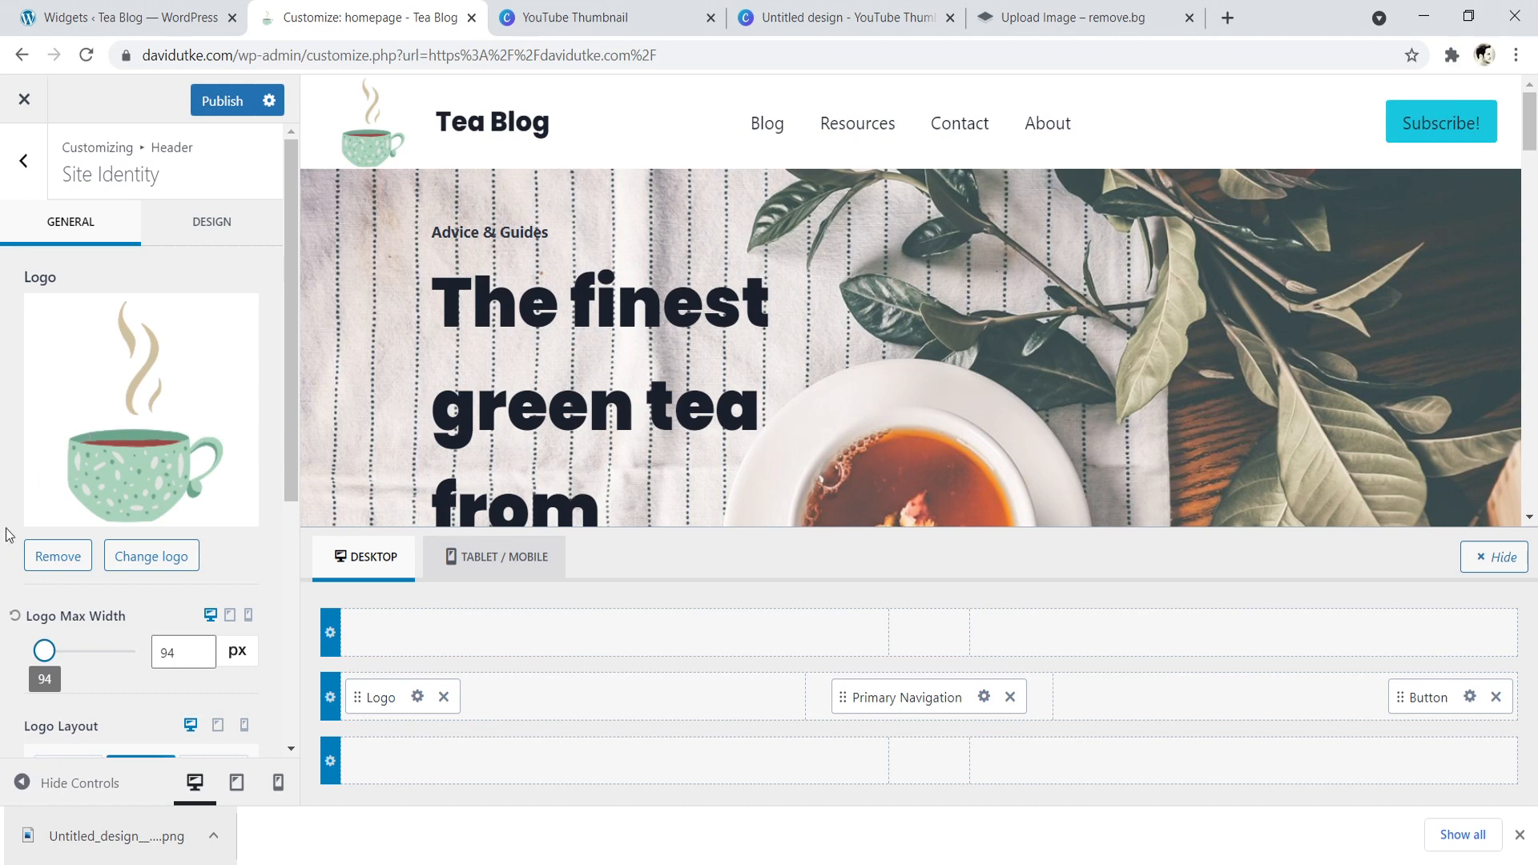
pyautogui.click(68, 566)
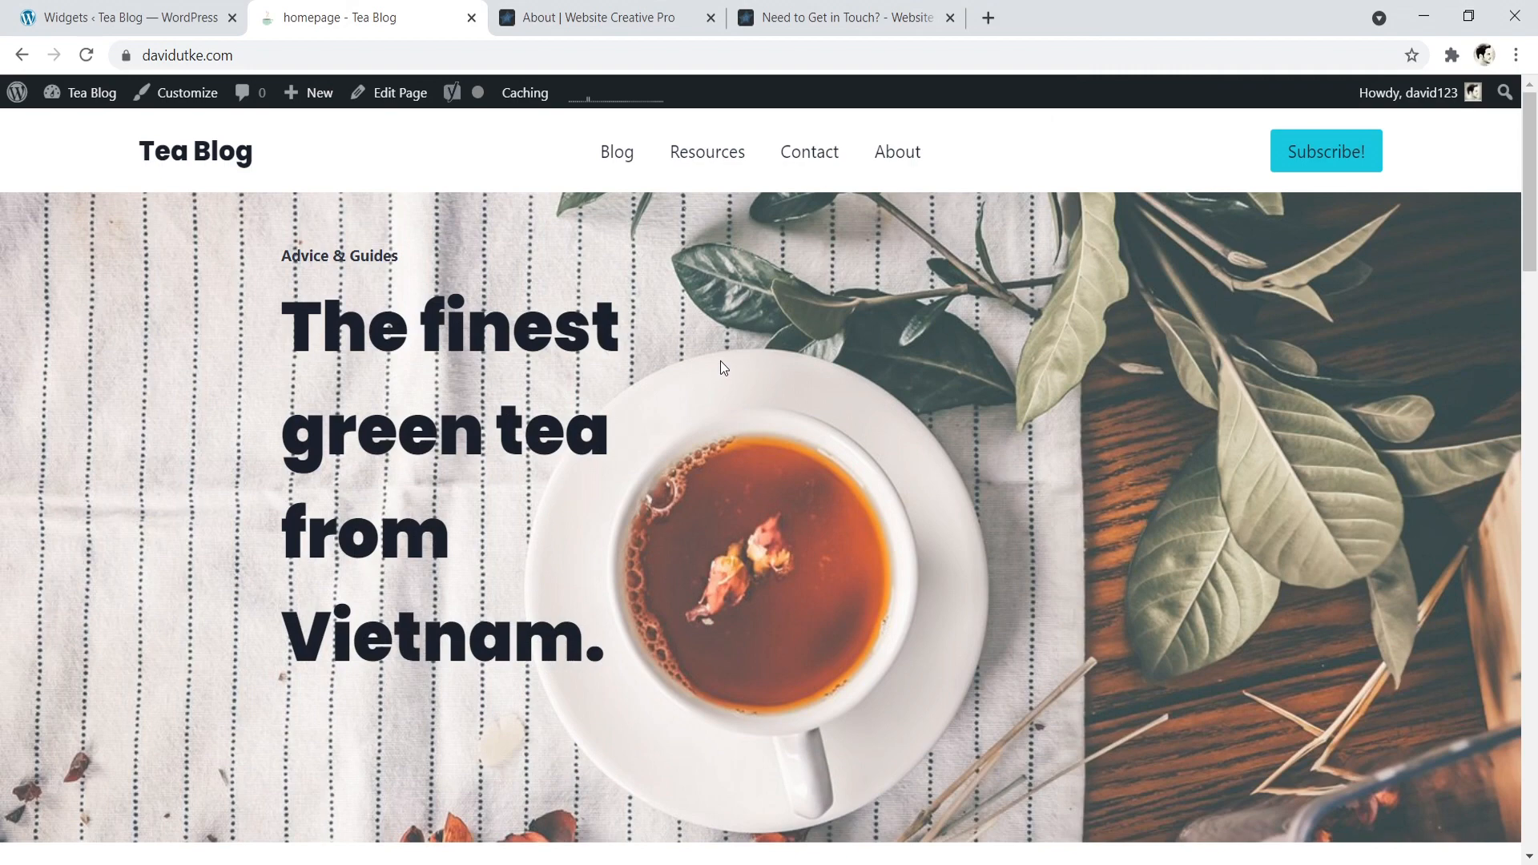
# - Examine the Website Creative Pro About page's introduction, its "How to use this website" section and its /about/ address
pyautogui.click(593, 4)
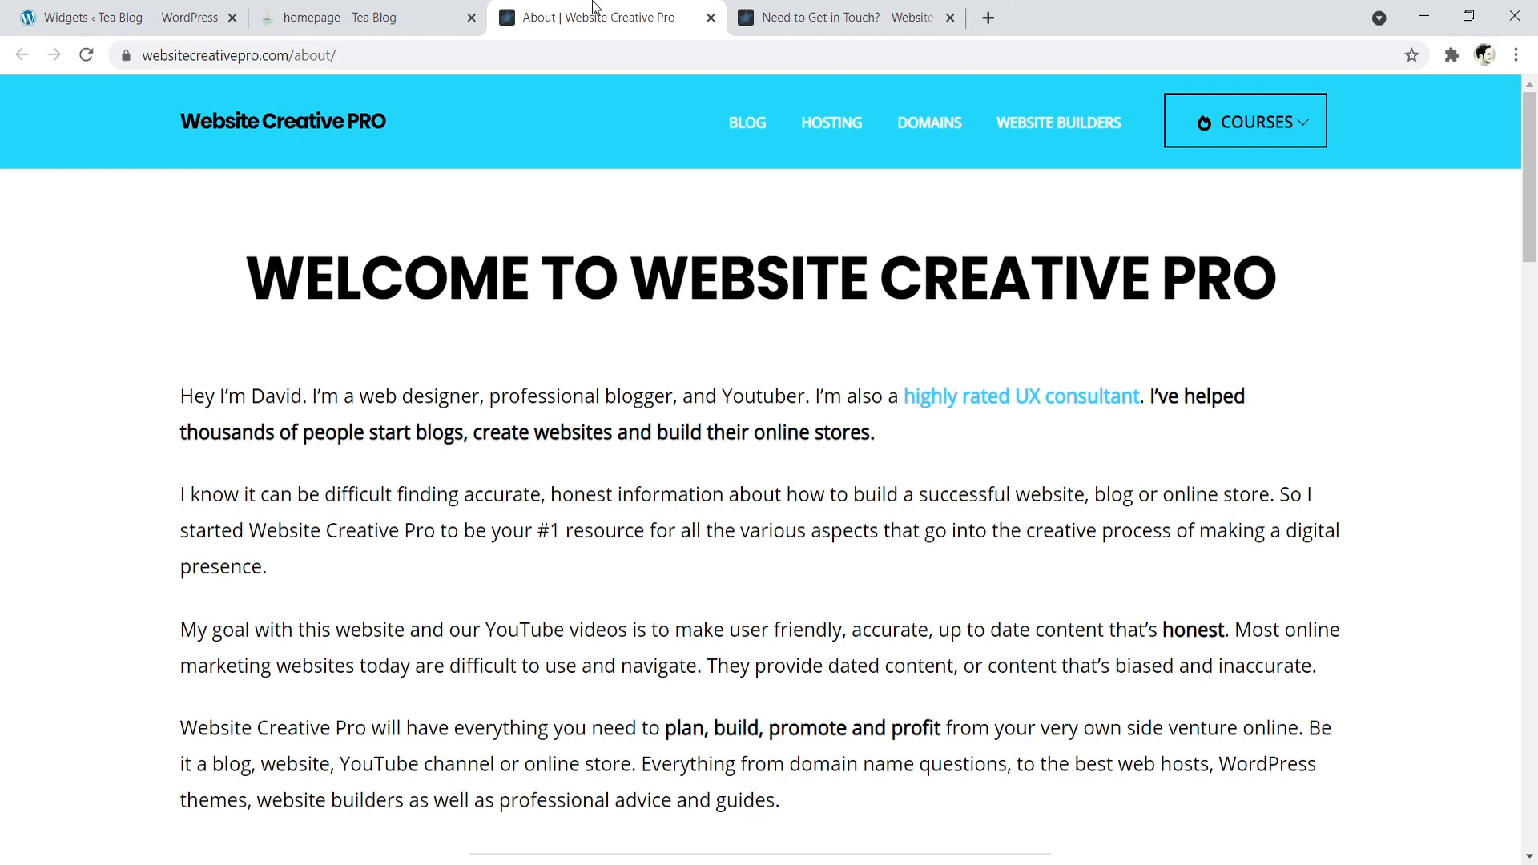
pyautogui.moveTo(181, 397); pyautogui.dragTo(855, 789)
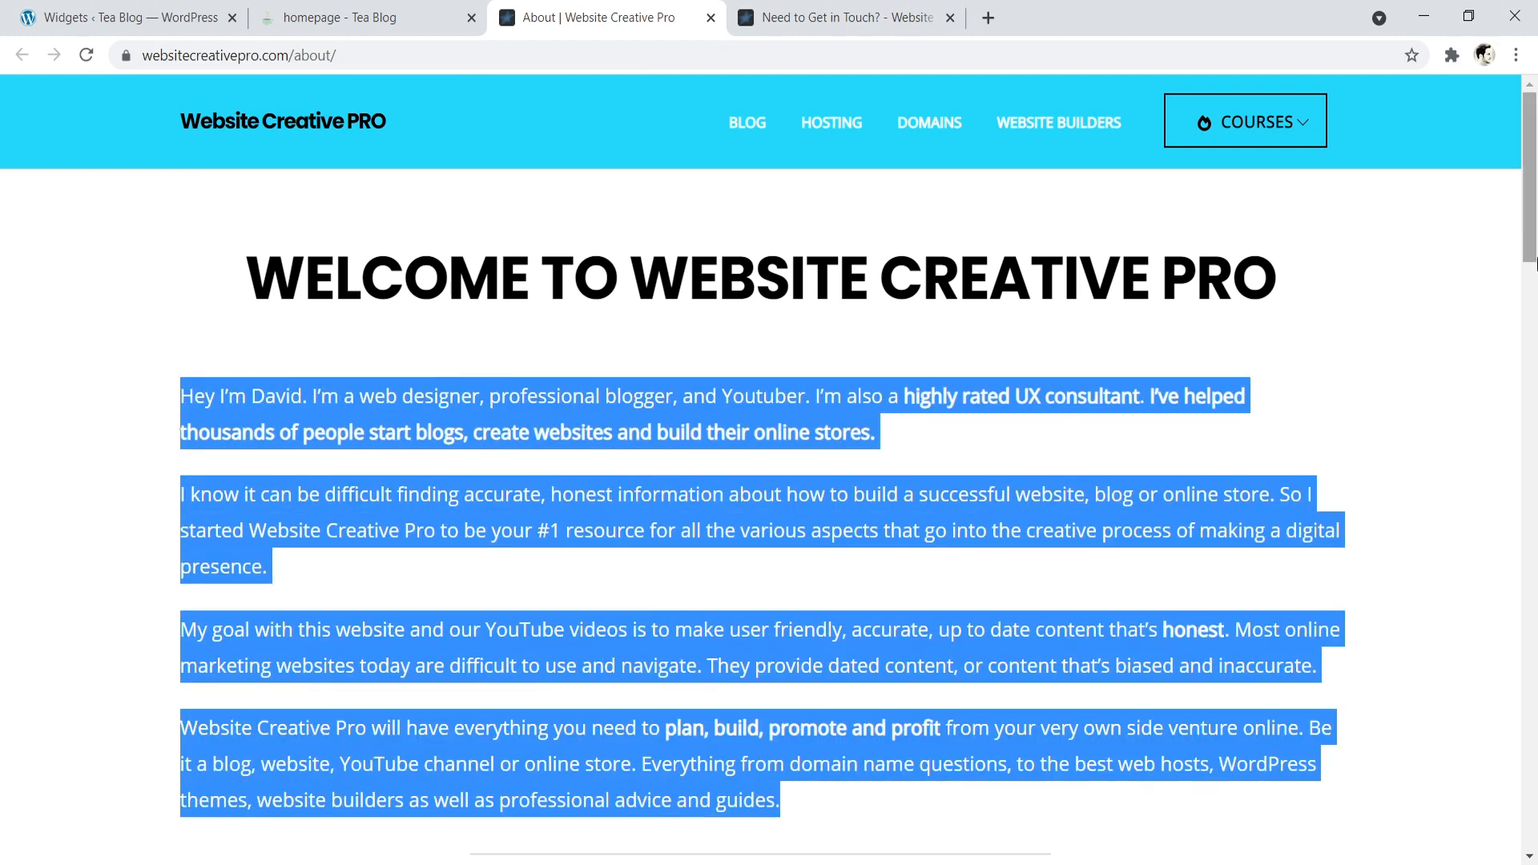
pyautogui.scroll(-5, 789, 327)
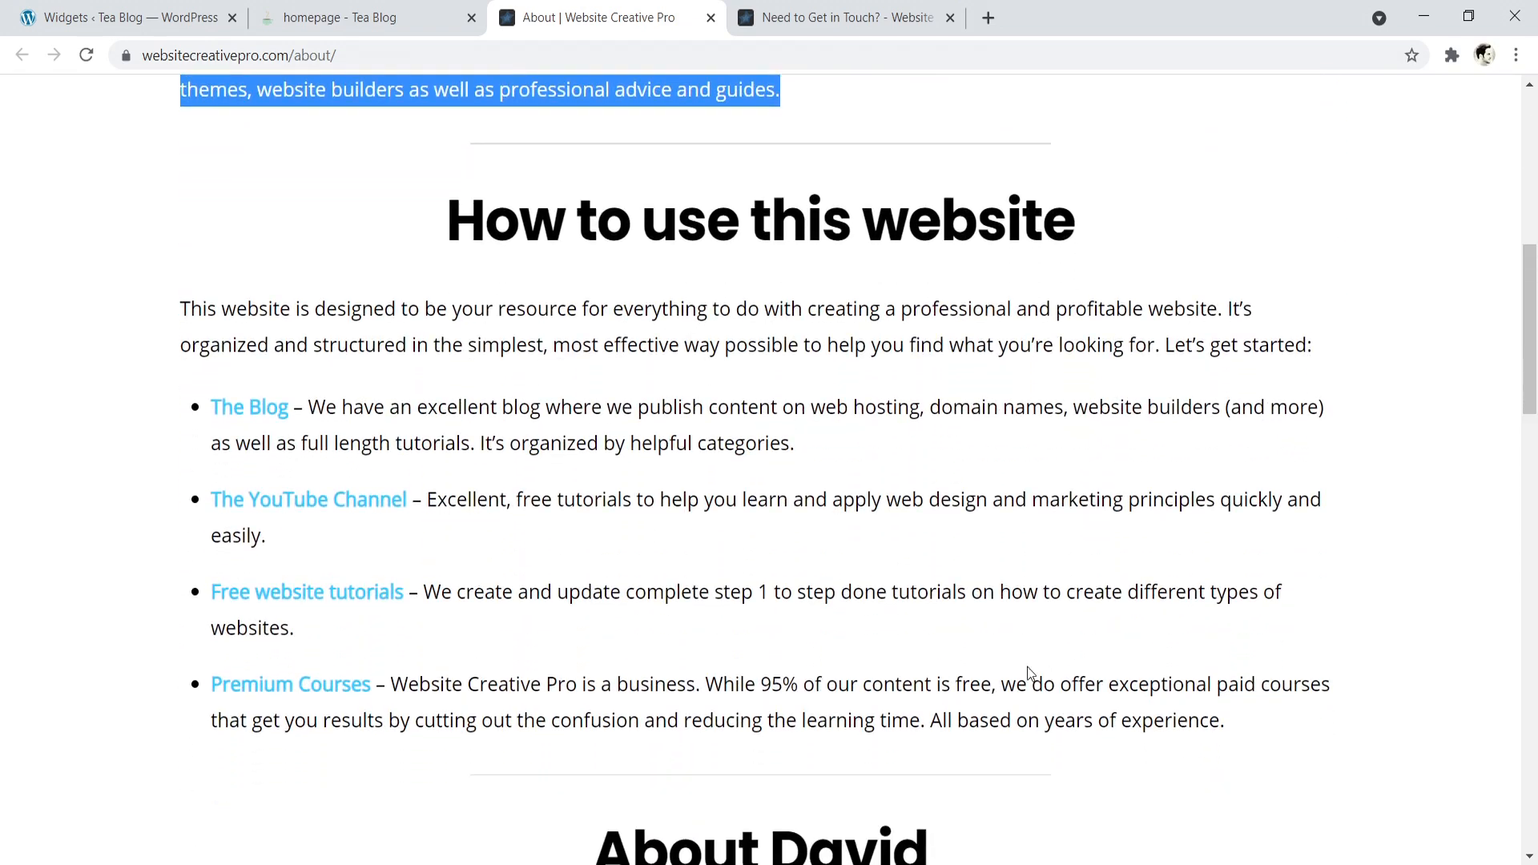
pyautogui.moveTo(1254, 720); pyautogui.dragTo(379, 256)
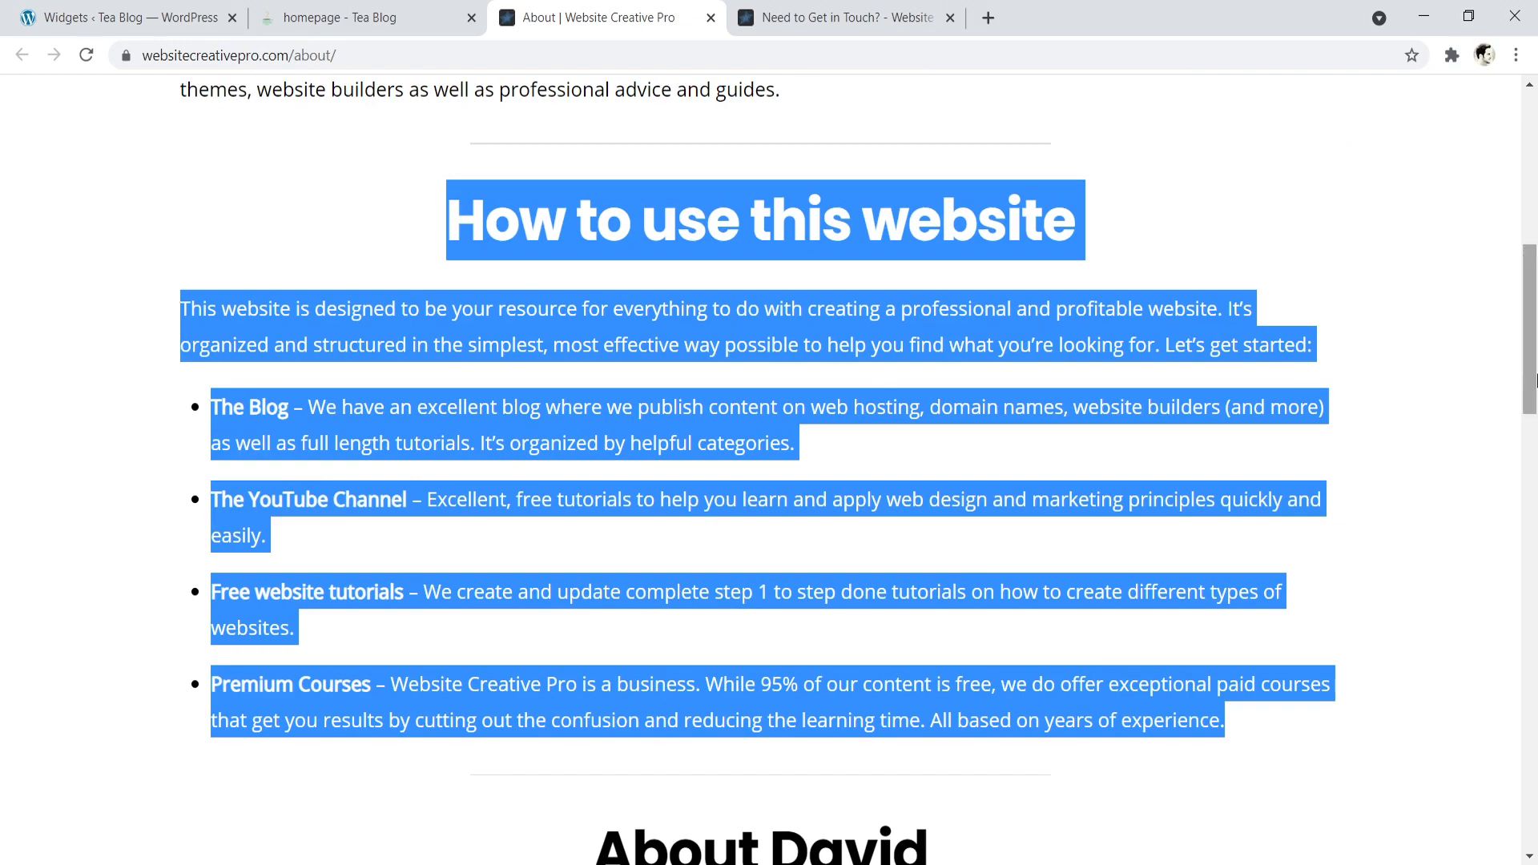
pyautogui.moveTo(1532, 304); pyautogui.dragTo(1526, 132)
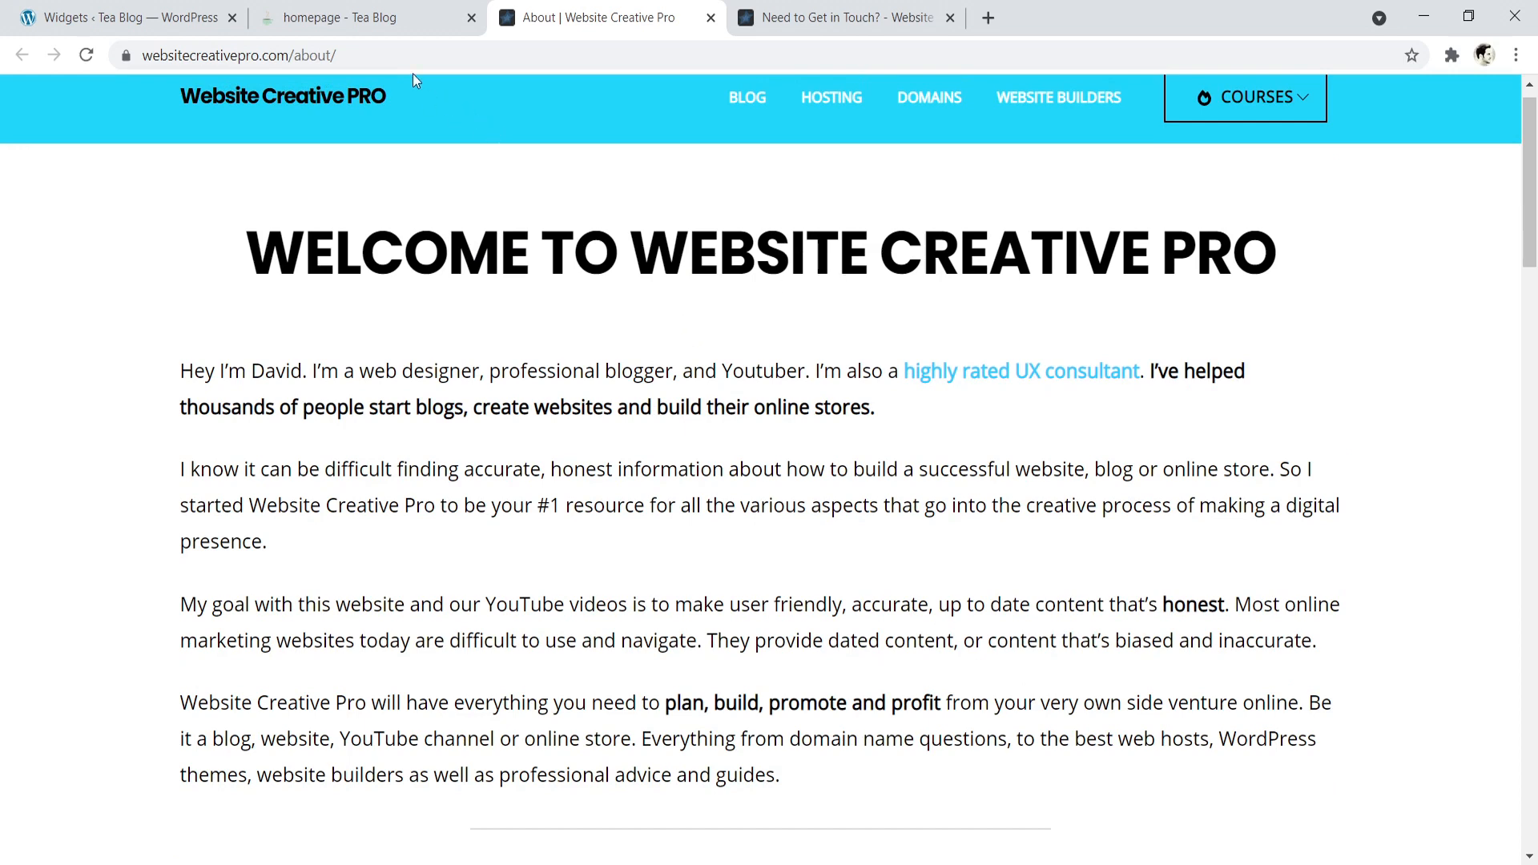
pyautogui.moveTo(337, 55); pyautogui.dragTo(295, 56)
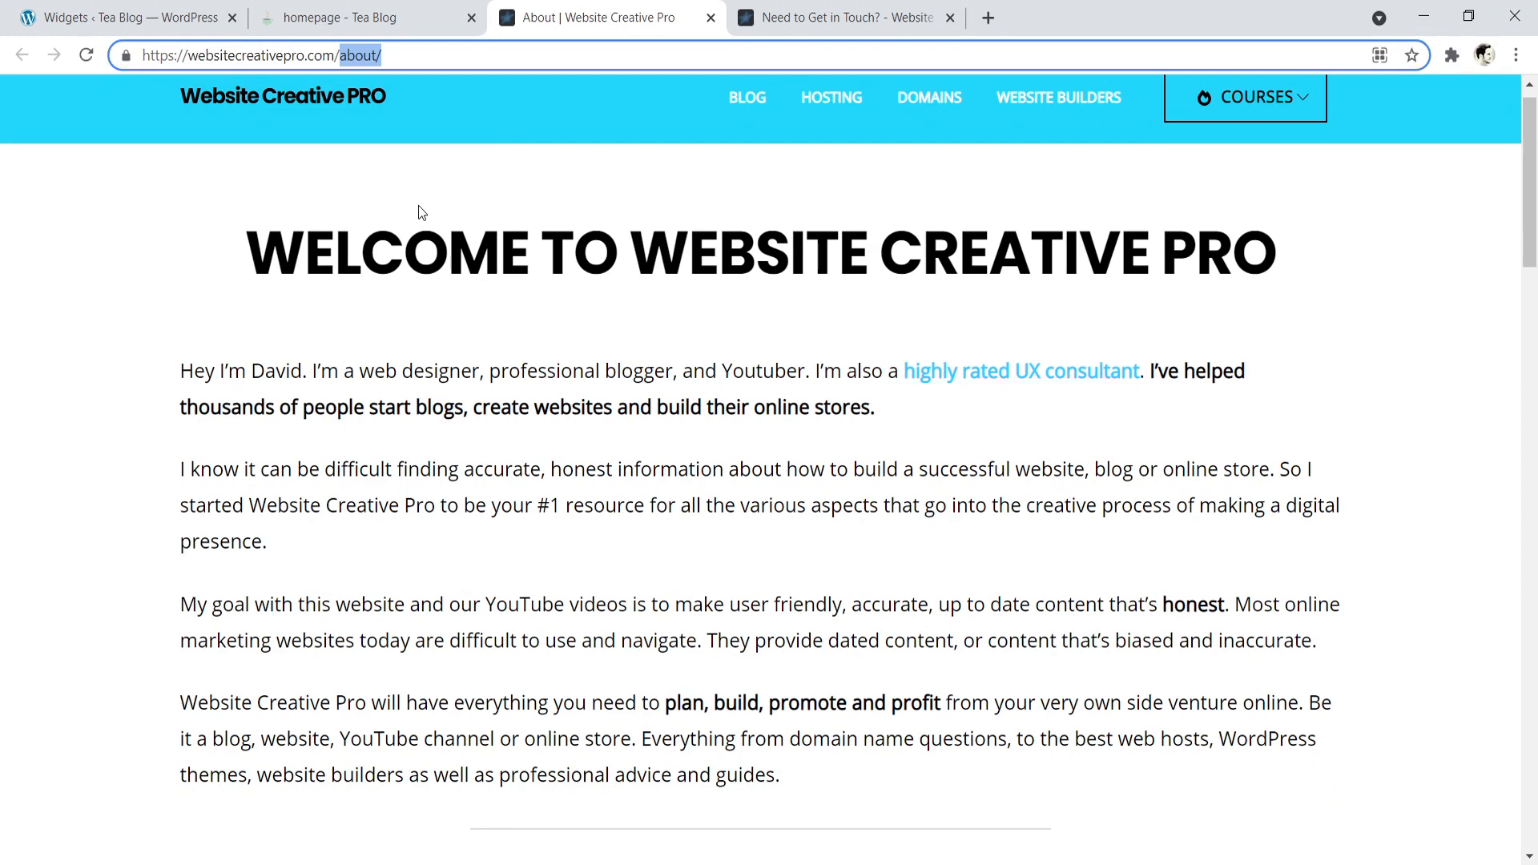
# - Review the Contact link in the Tea Blog menu and examine the Website Creative Pro contact page's introduction and form
pyautogui.click(364, 9)
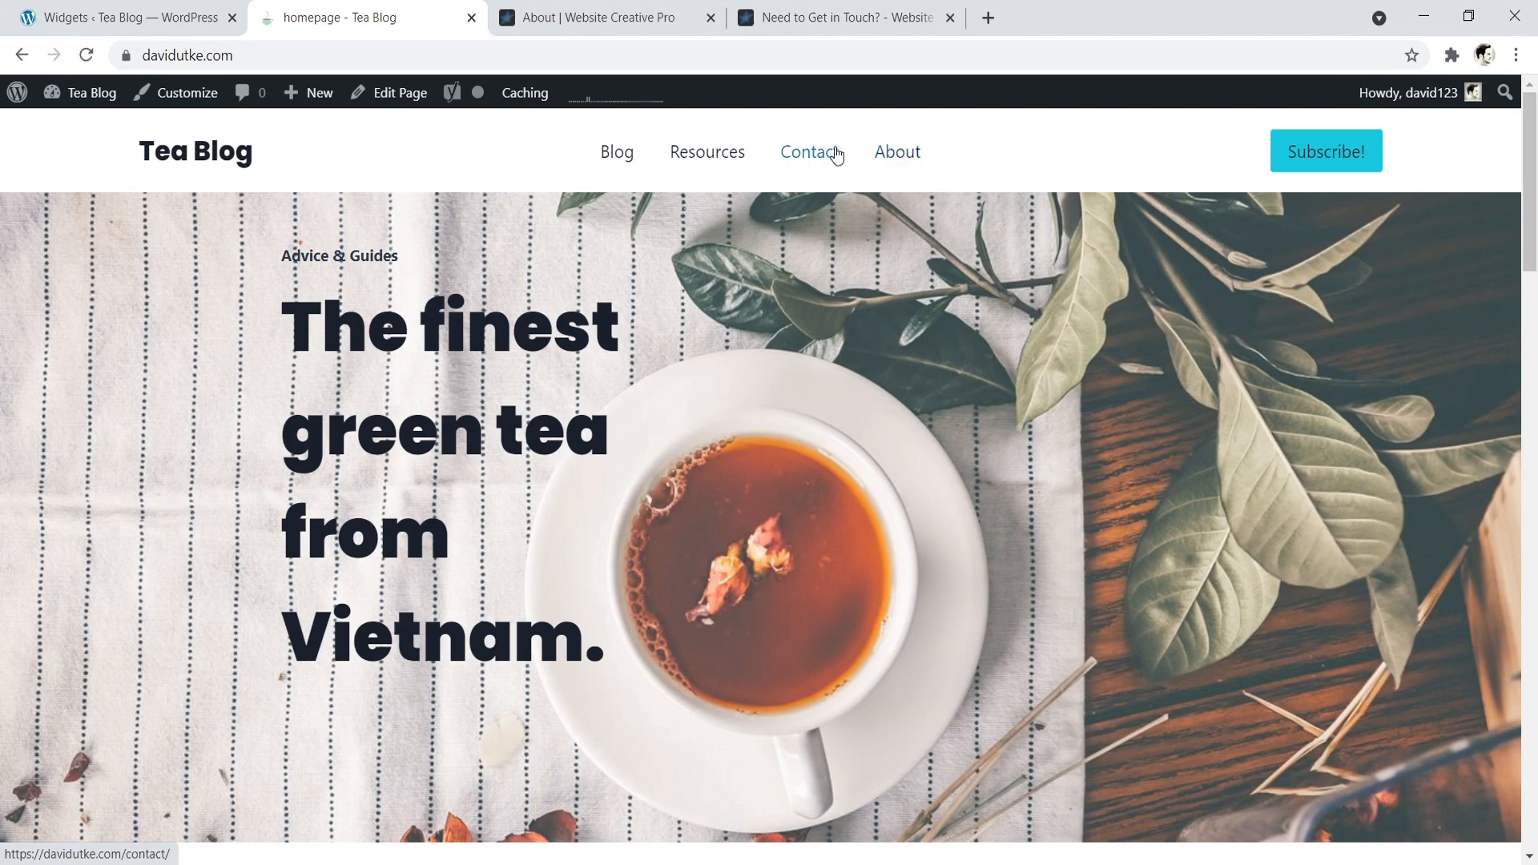
pyautogui.click(804, 11)
pyautogui.moveTo(1531, 281); pyautogui.dragTo(1536, 346)
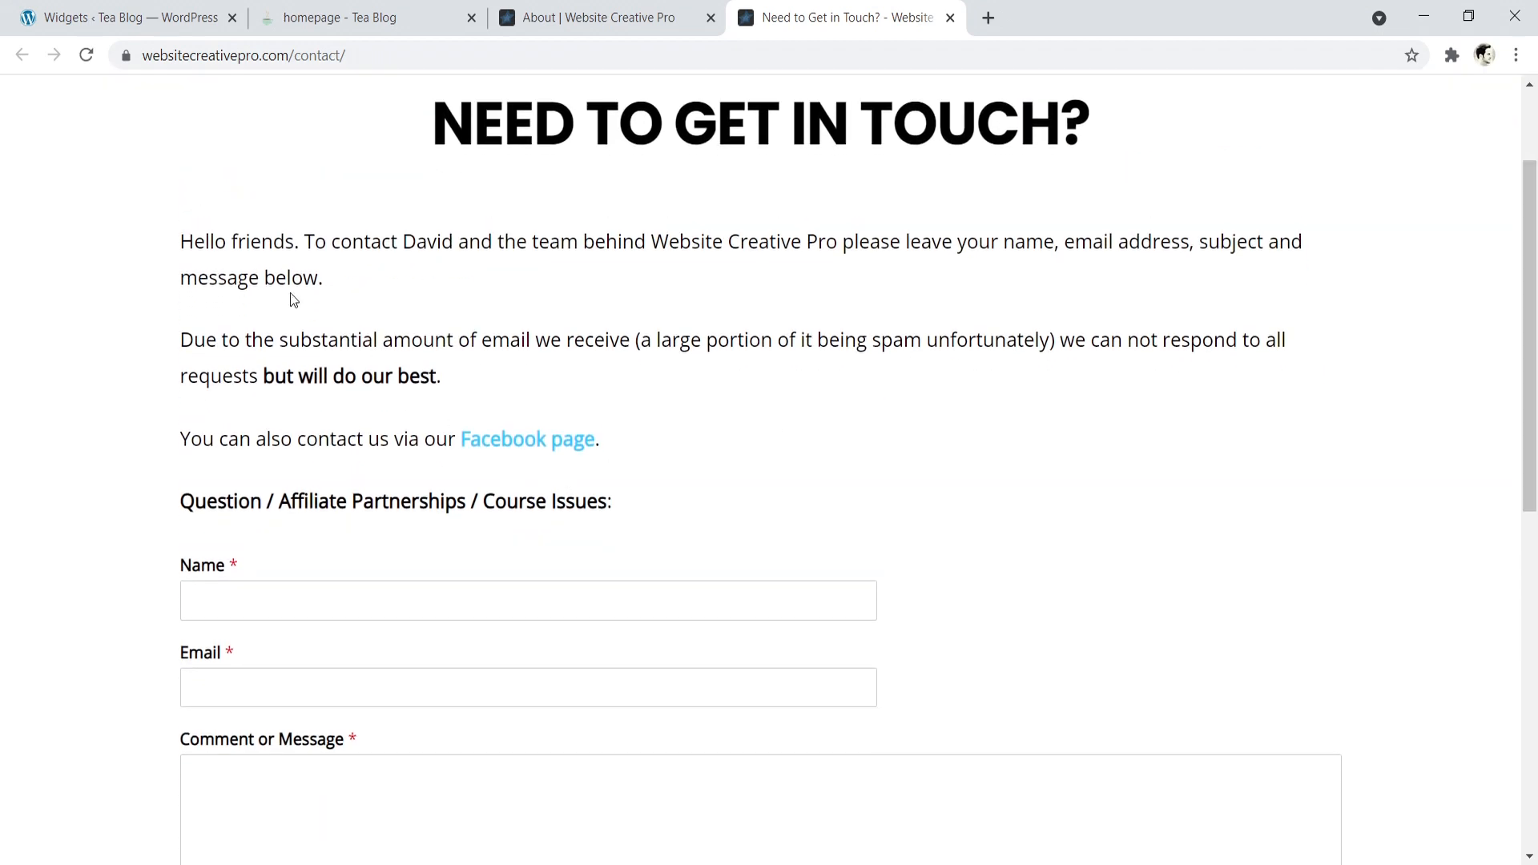
pyautogui.moveTo(181, 241); pyautogui.dragTo(479, 377)
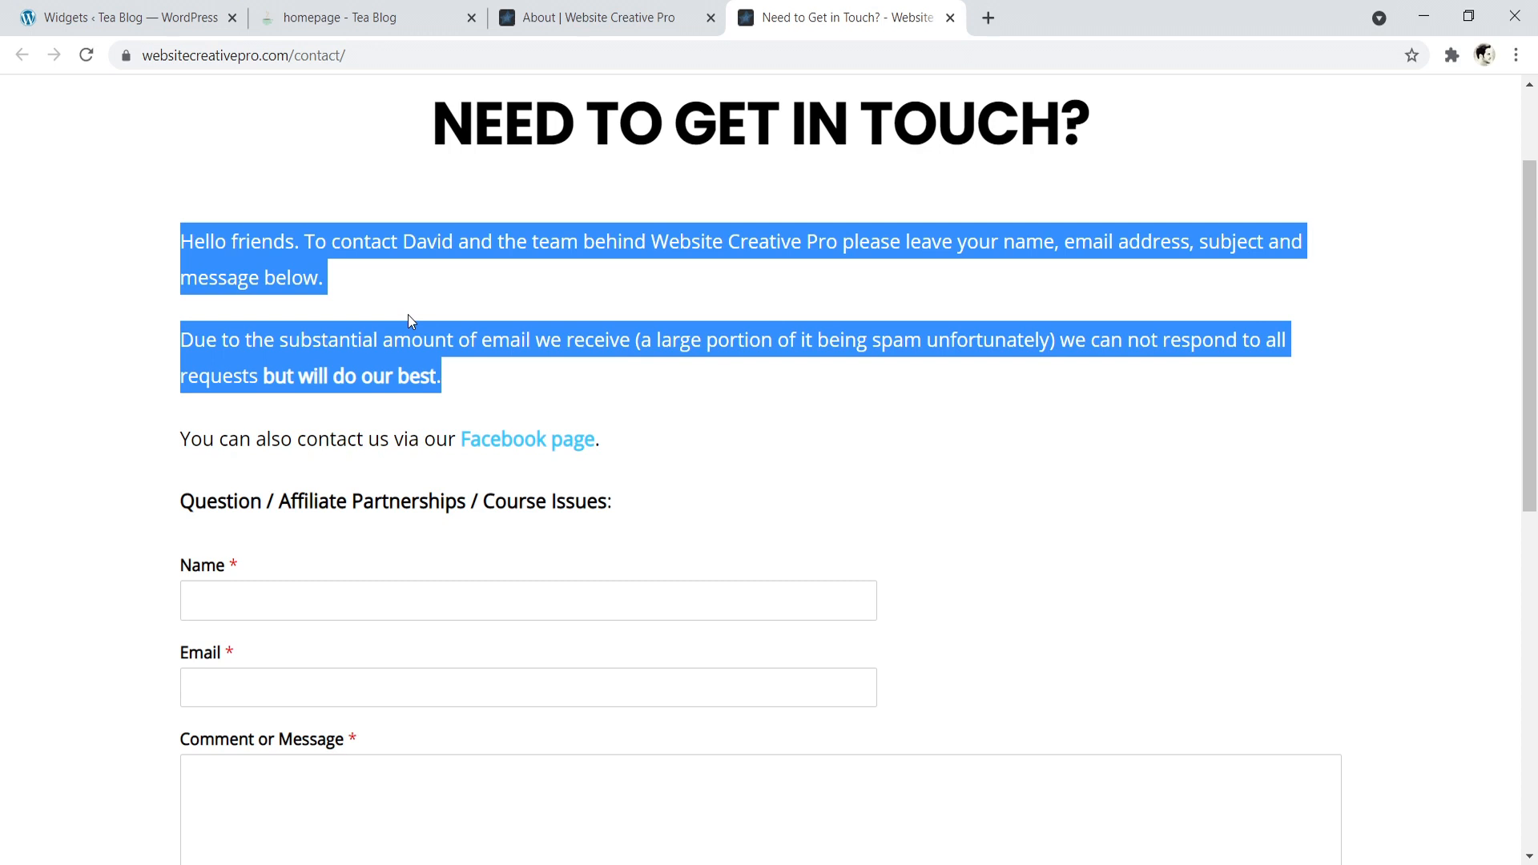
pyautogui.scroll(-3, 1534, 253)
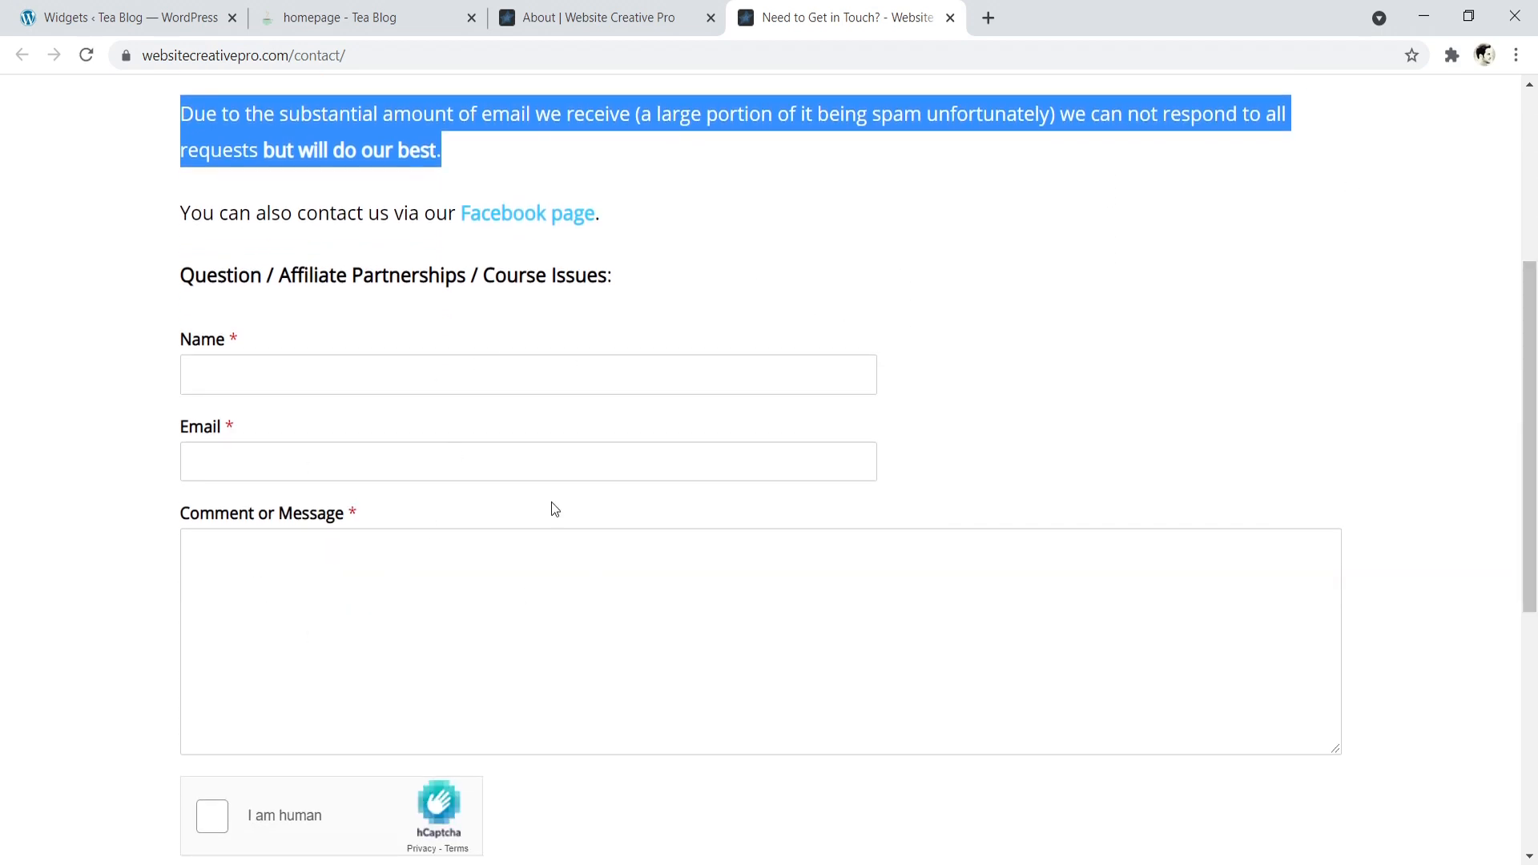
# - Search the Tea Blog's plugin directory for "wp forms", and install and activate Contact Form by WPForms
pyautogui.click(314, 13)
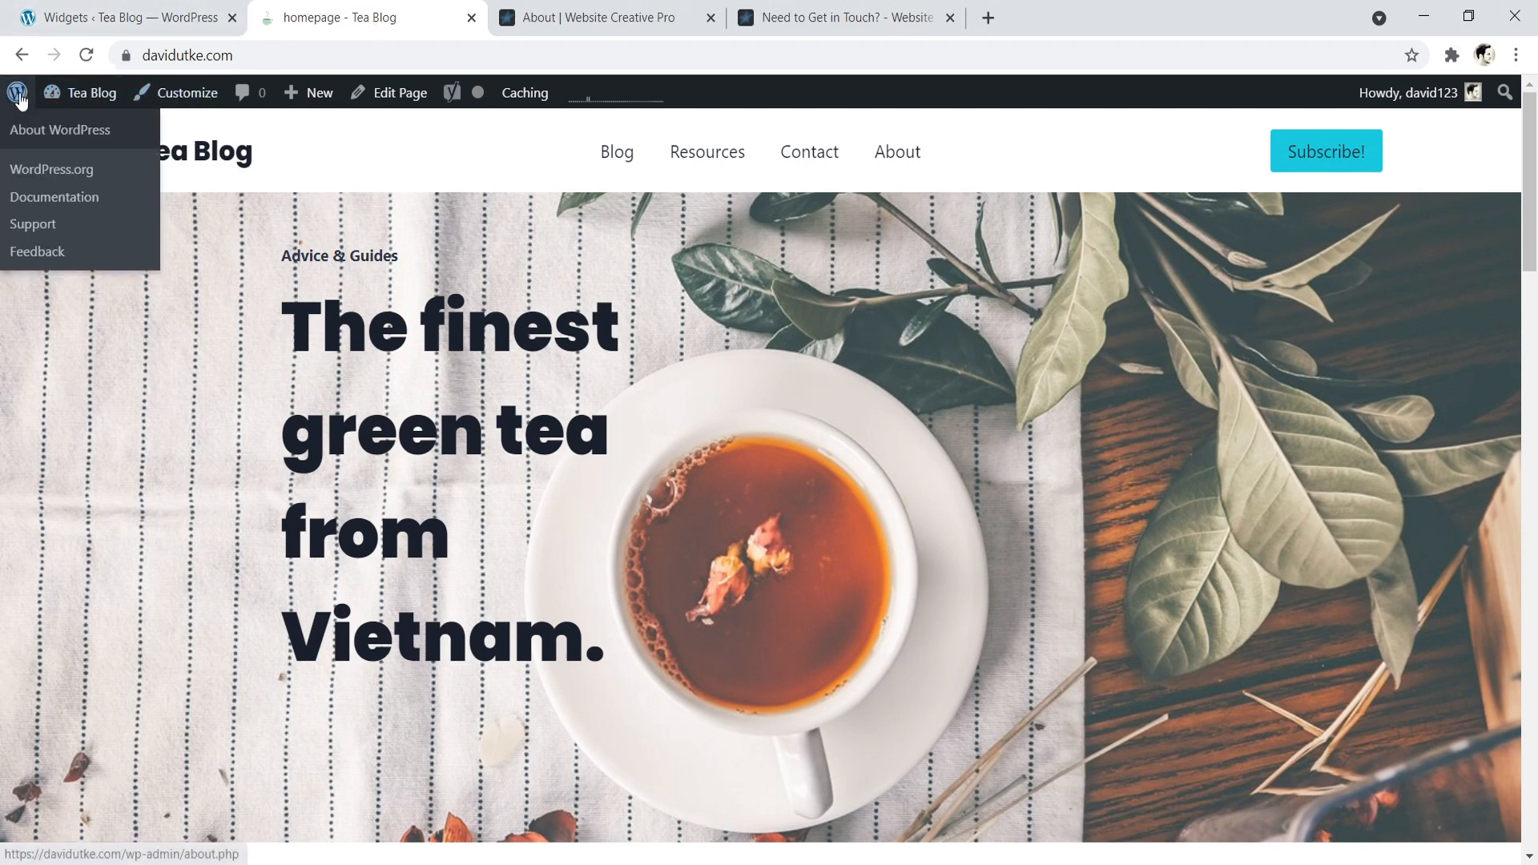
pyautogui.moveTo(86, 104)
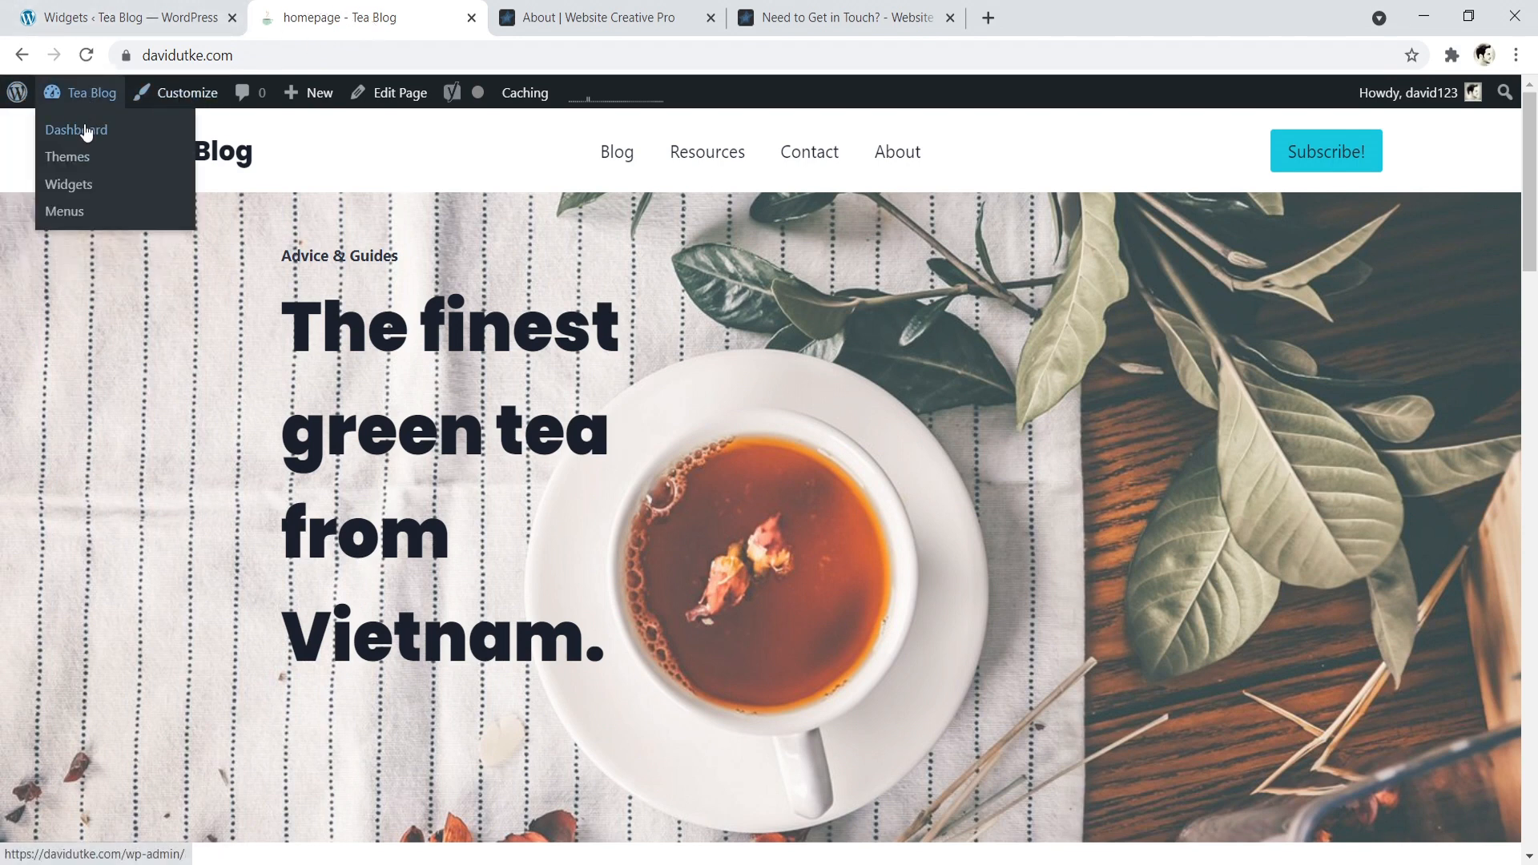
pyautogui.click(86, 130)
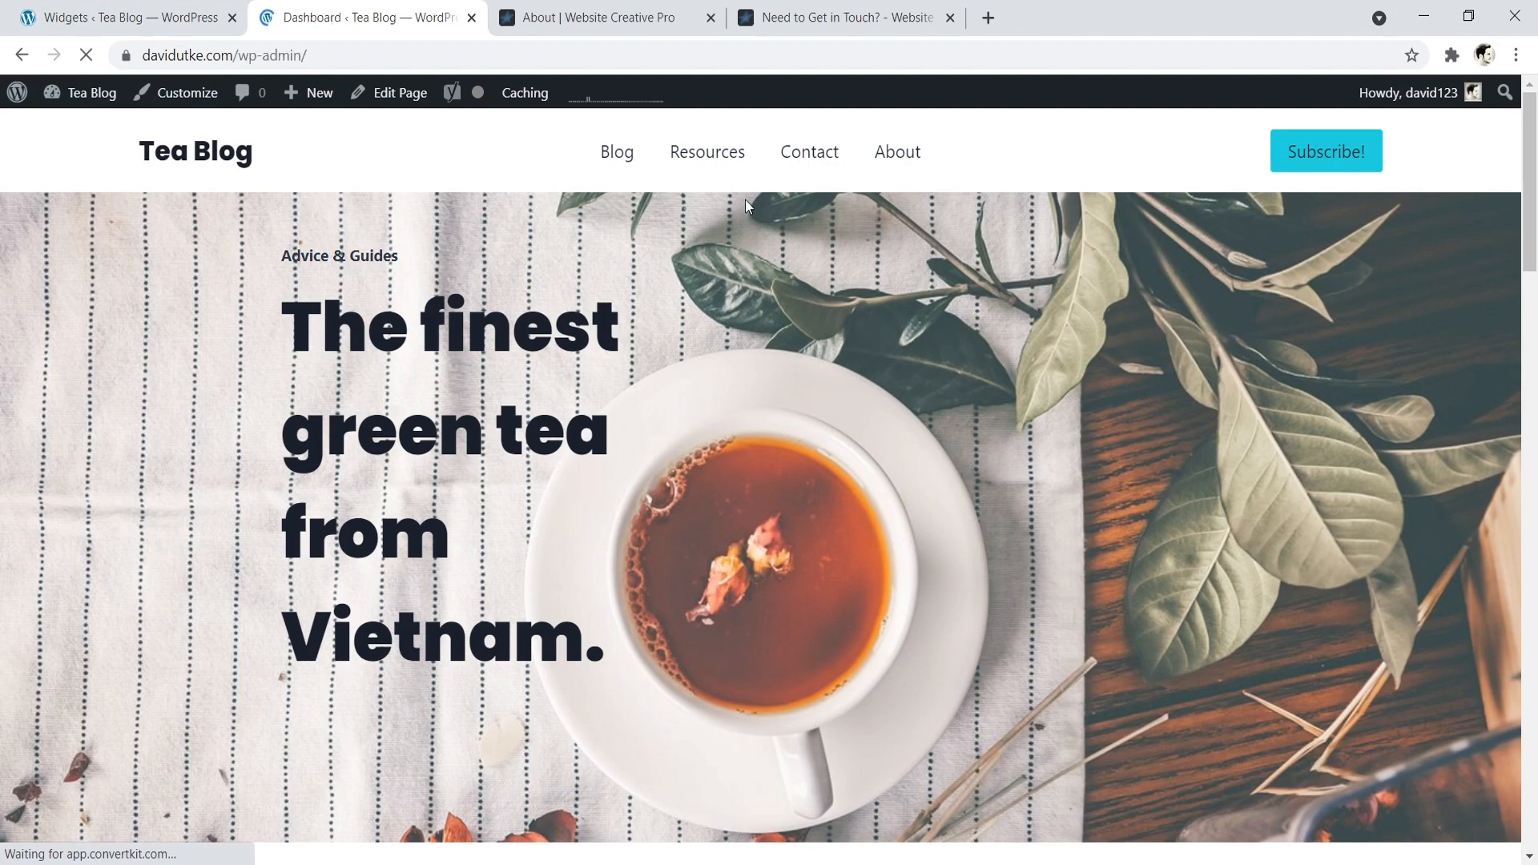
pyautogui.moveTo(120, 522)
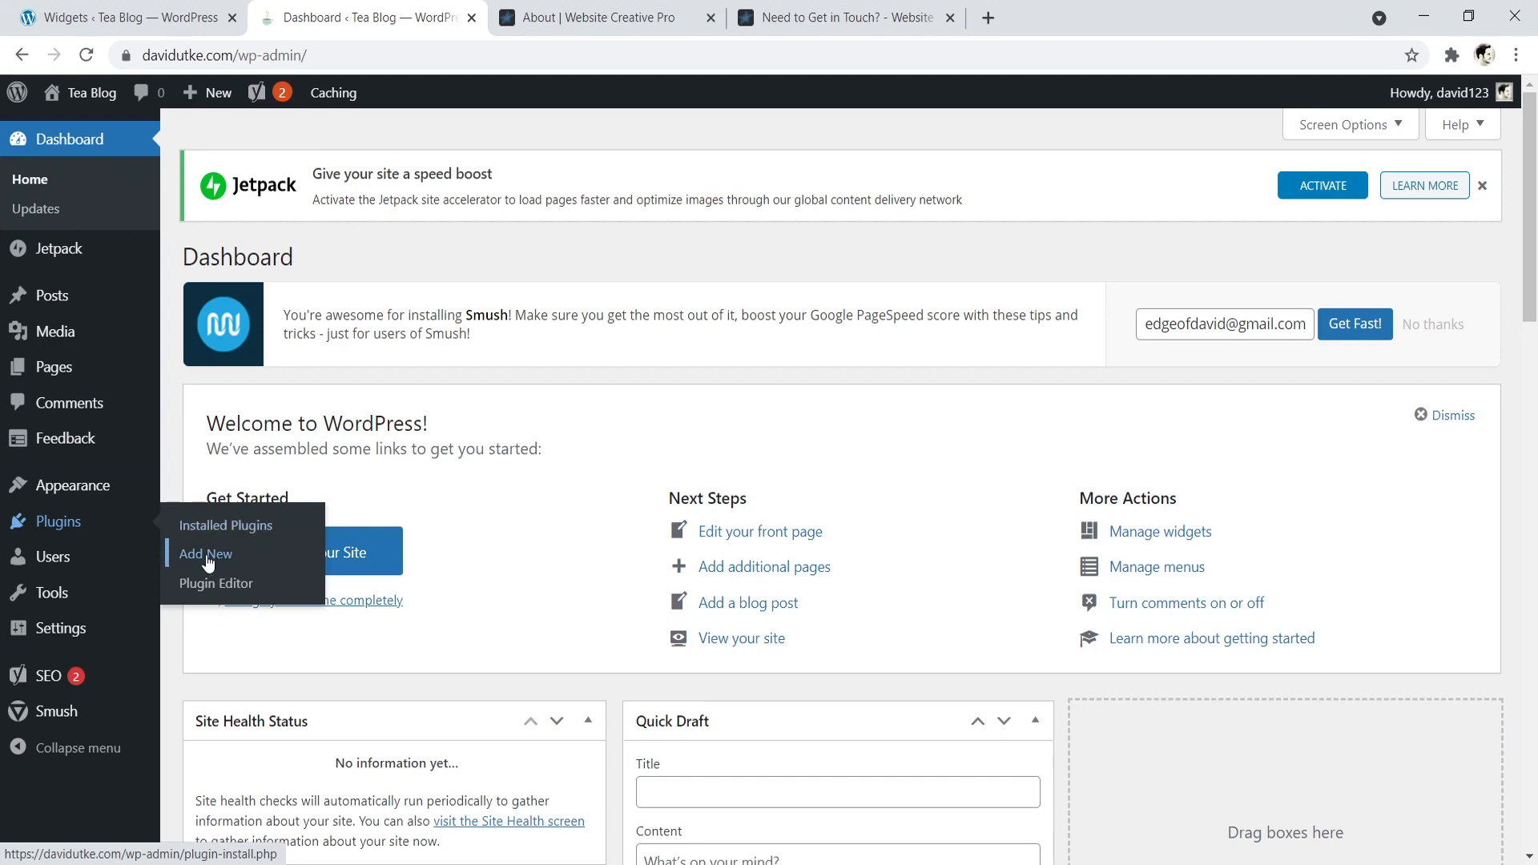
pyautogui.click(207, 558)
pyautogui.click(1248, 199)
pyautogui.write('wp forms')
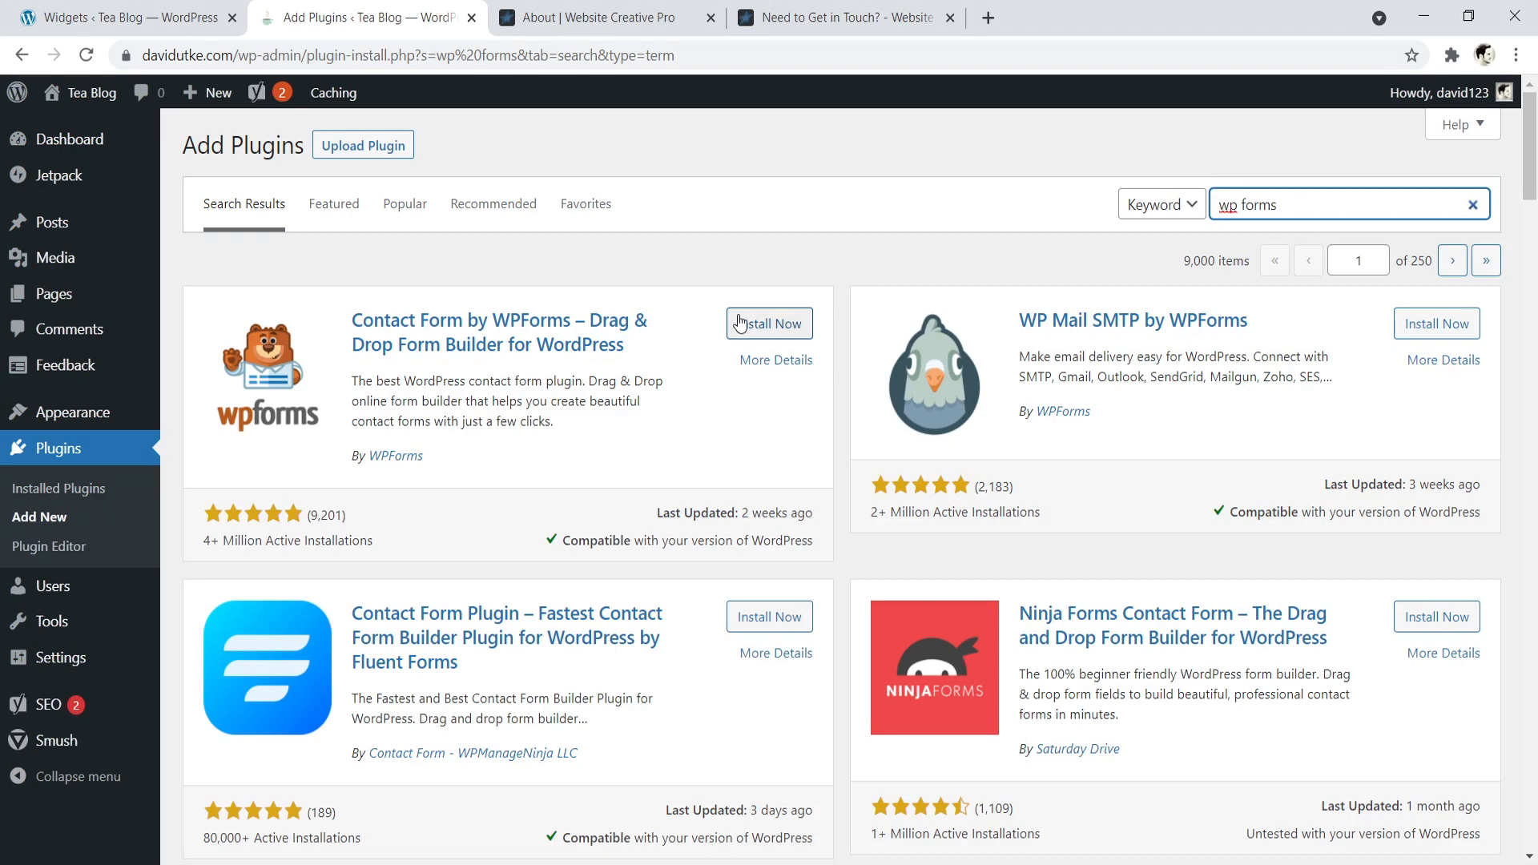
pyautogui.click(740, 322)
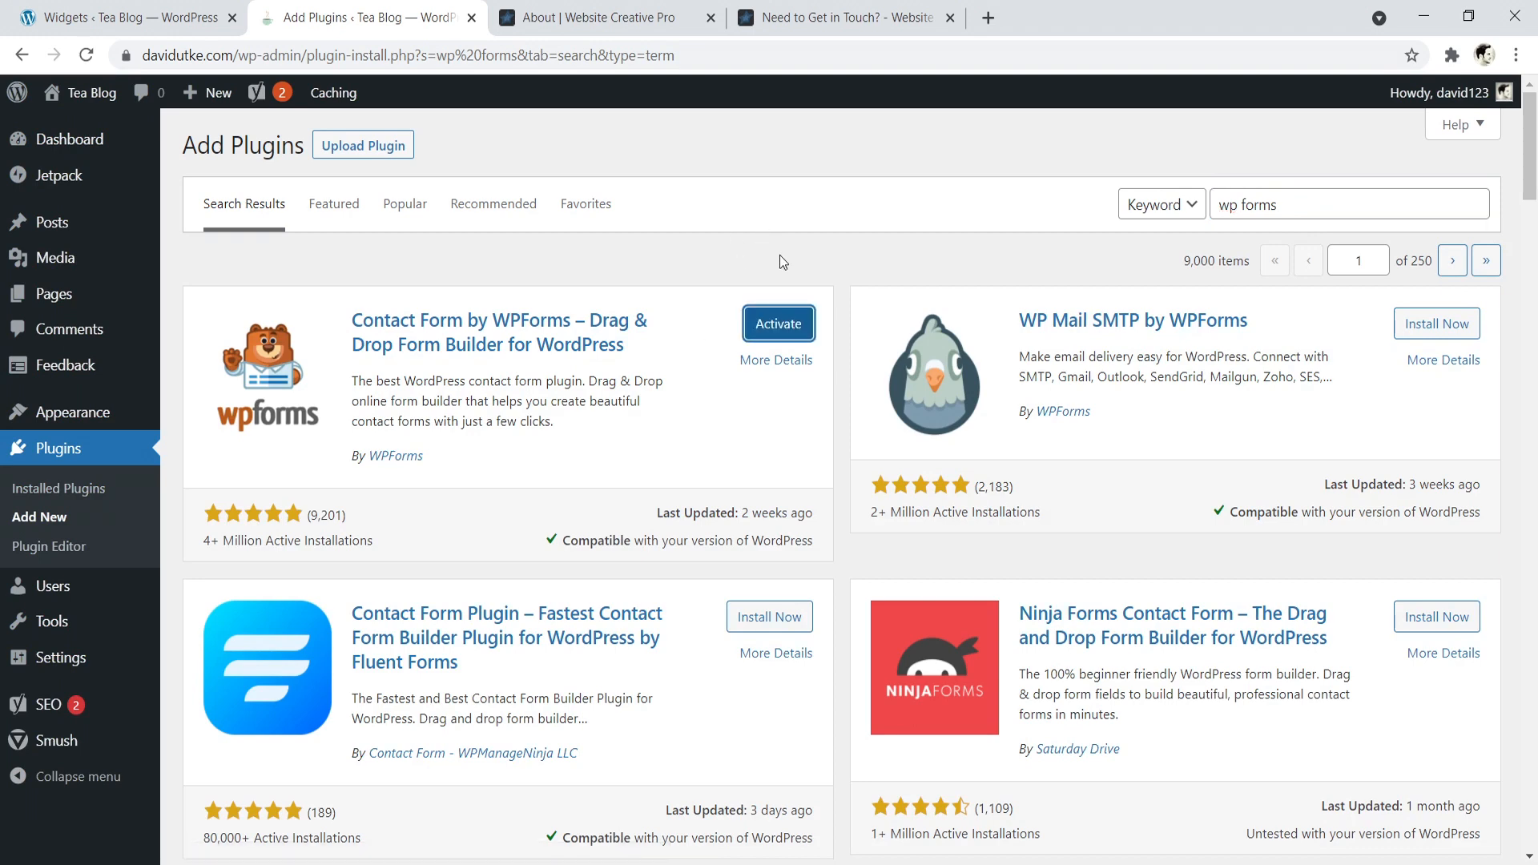
pyautogui.click(781, 324)
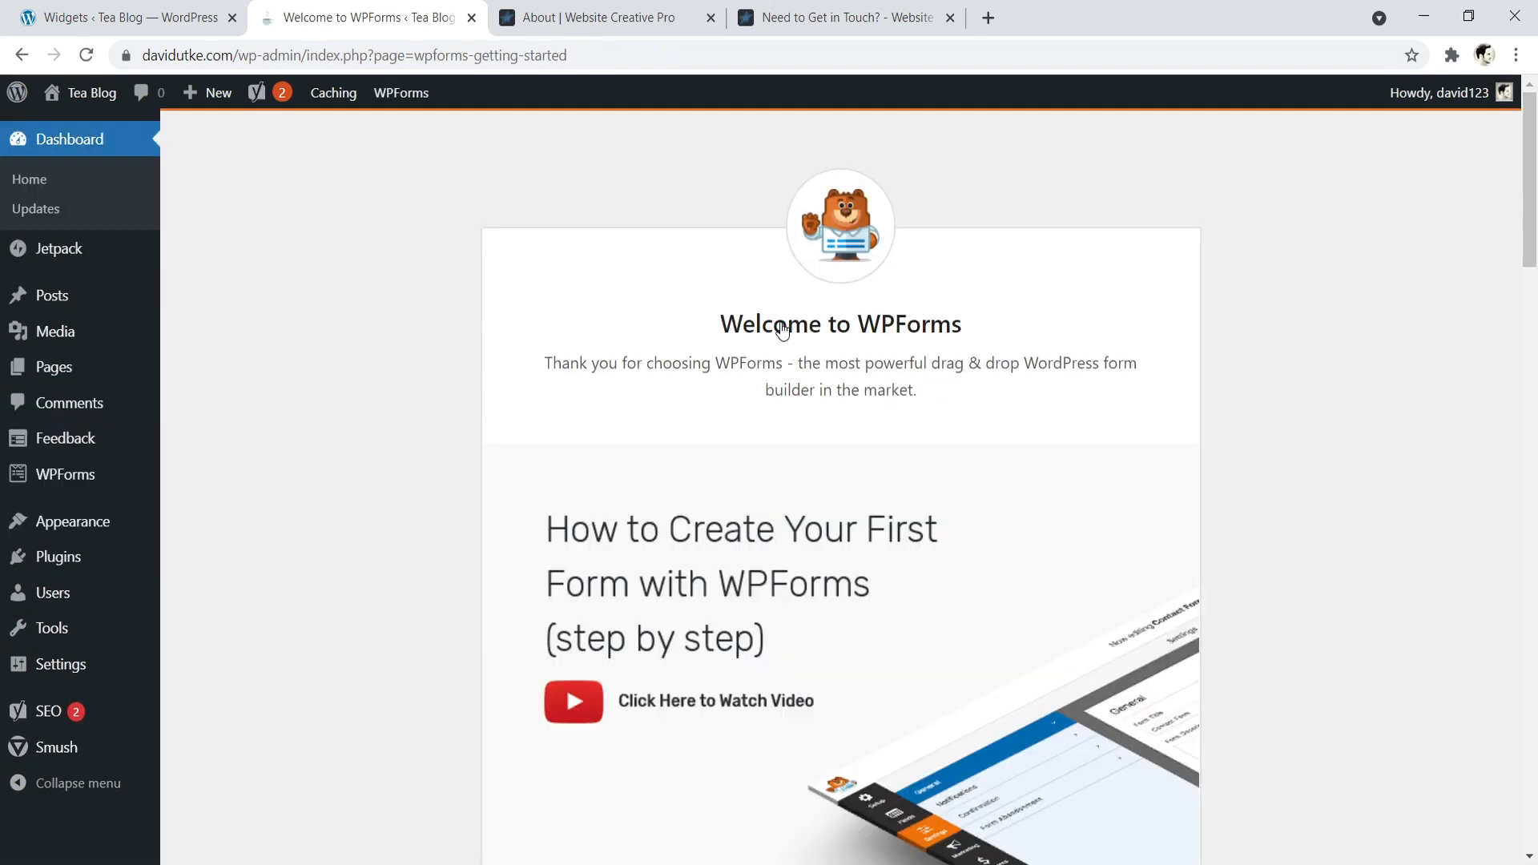
# - Create the first WPForms form from the Simple Contact Form template
pyautogui.moveTo(1536, 162); pyautogui.dragTo(1528, 297)
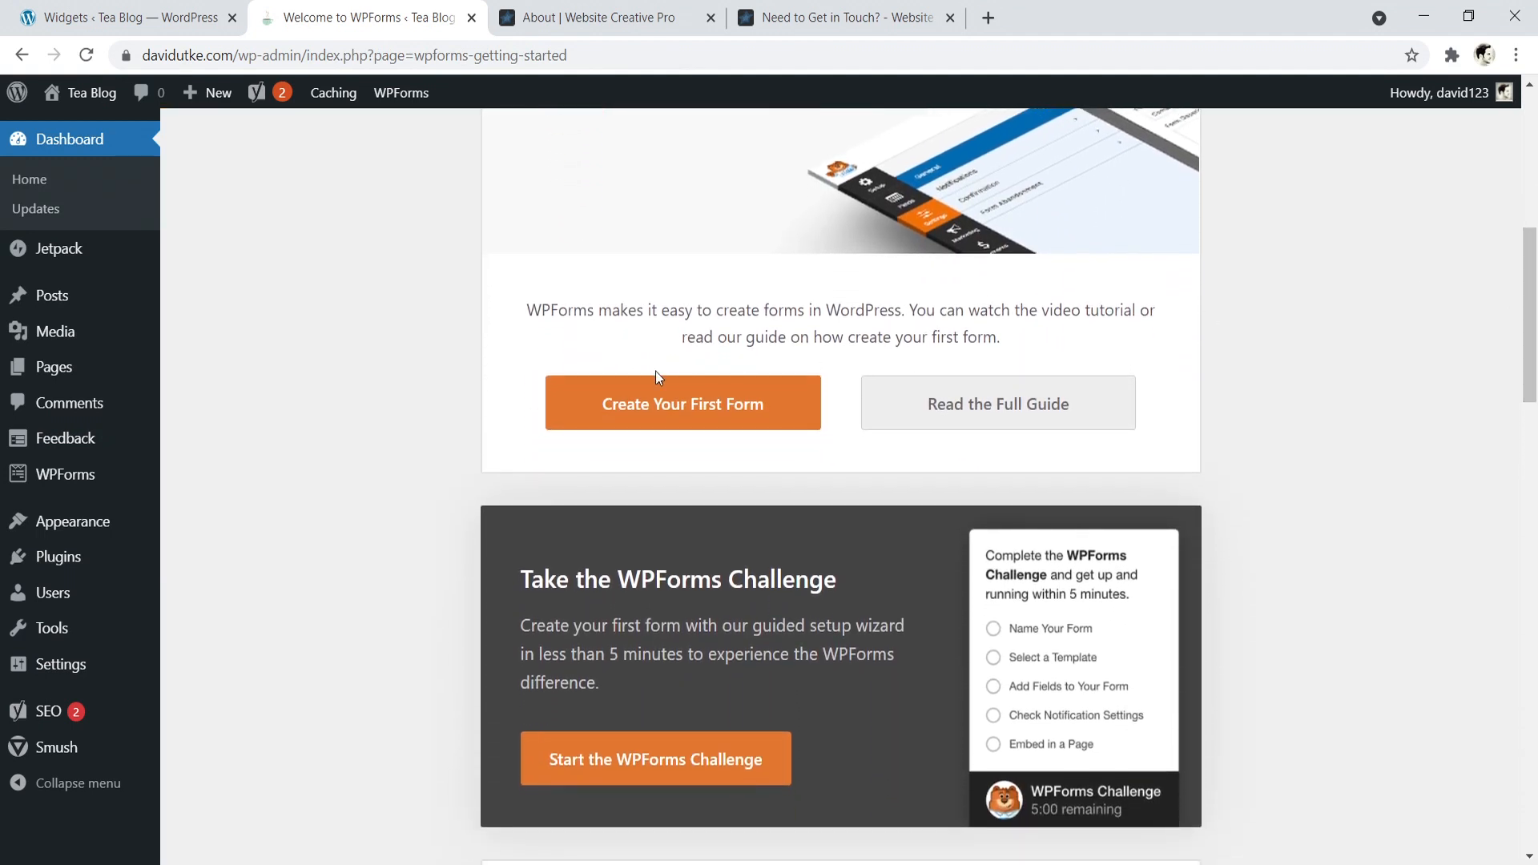
pyautogui.click(676, 405)
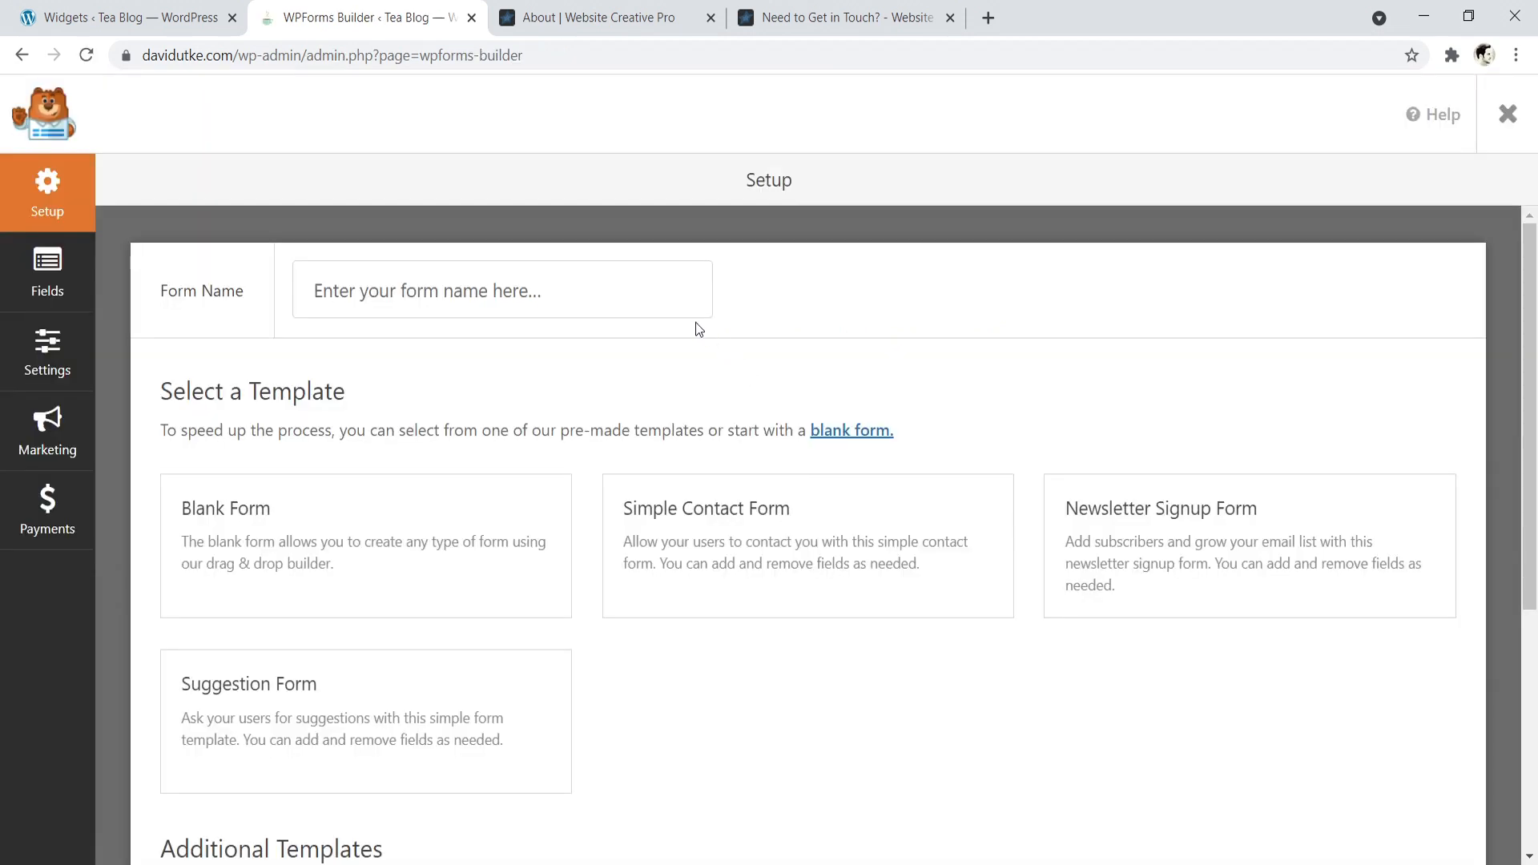
pyautogui.click(41, 267)
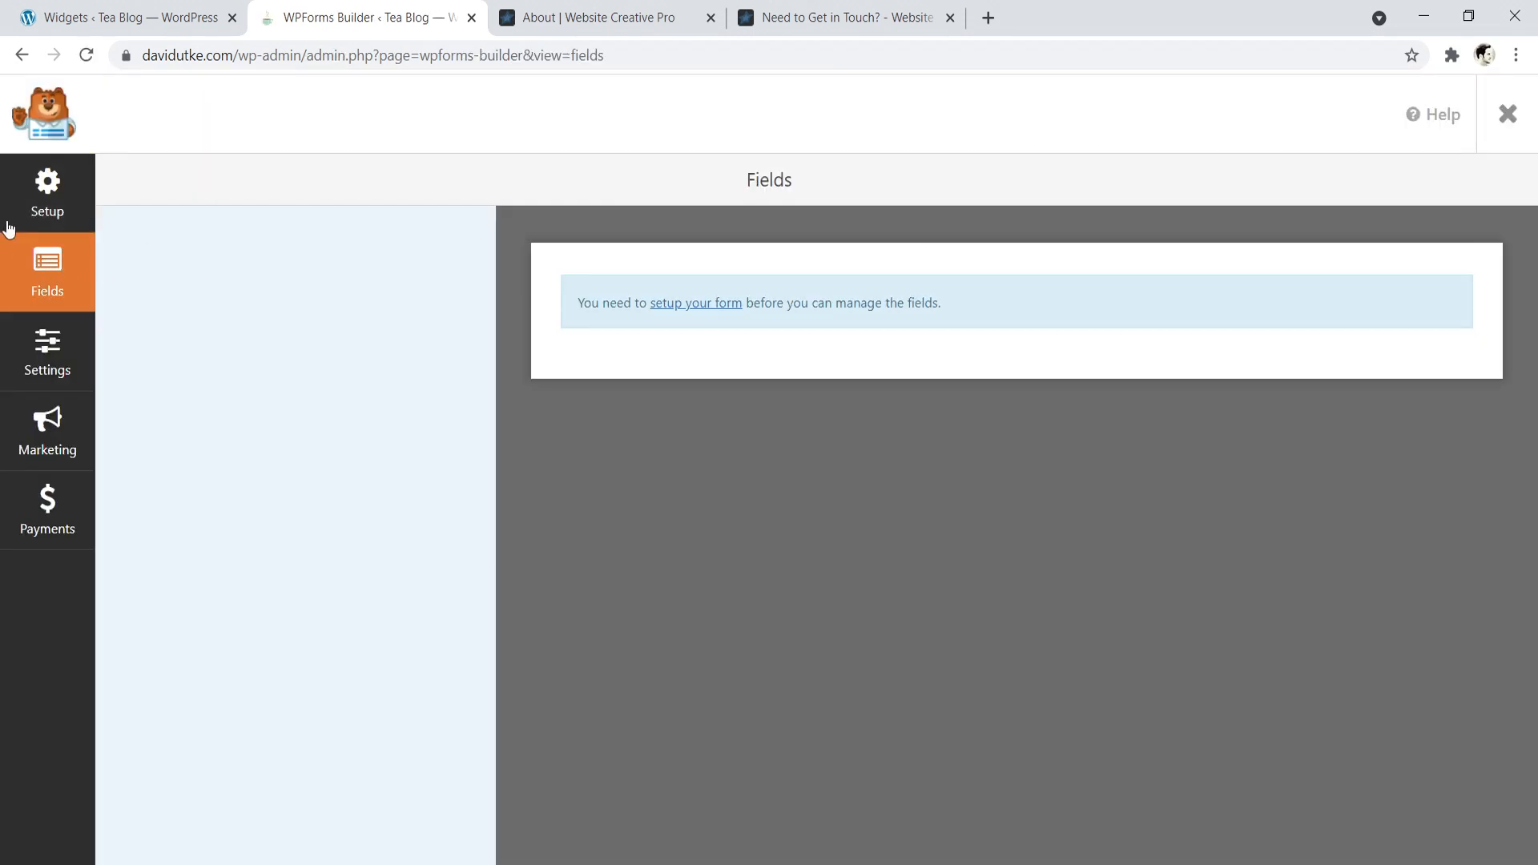
pyautogui.click(36, 212)
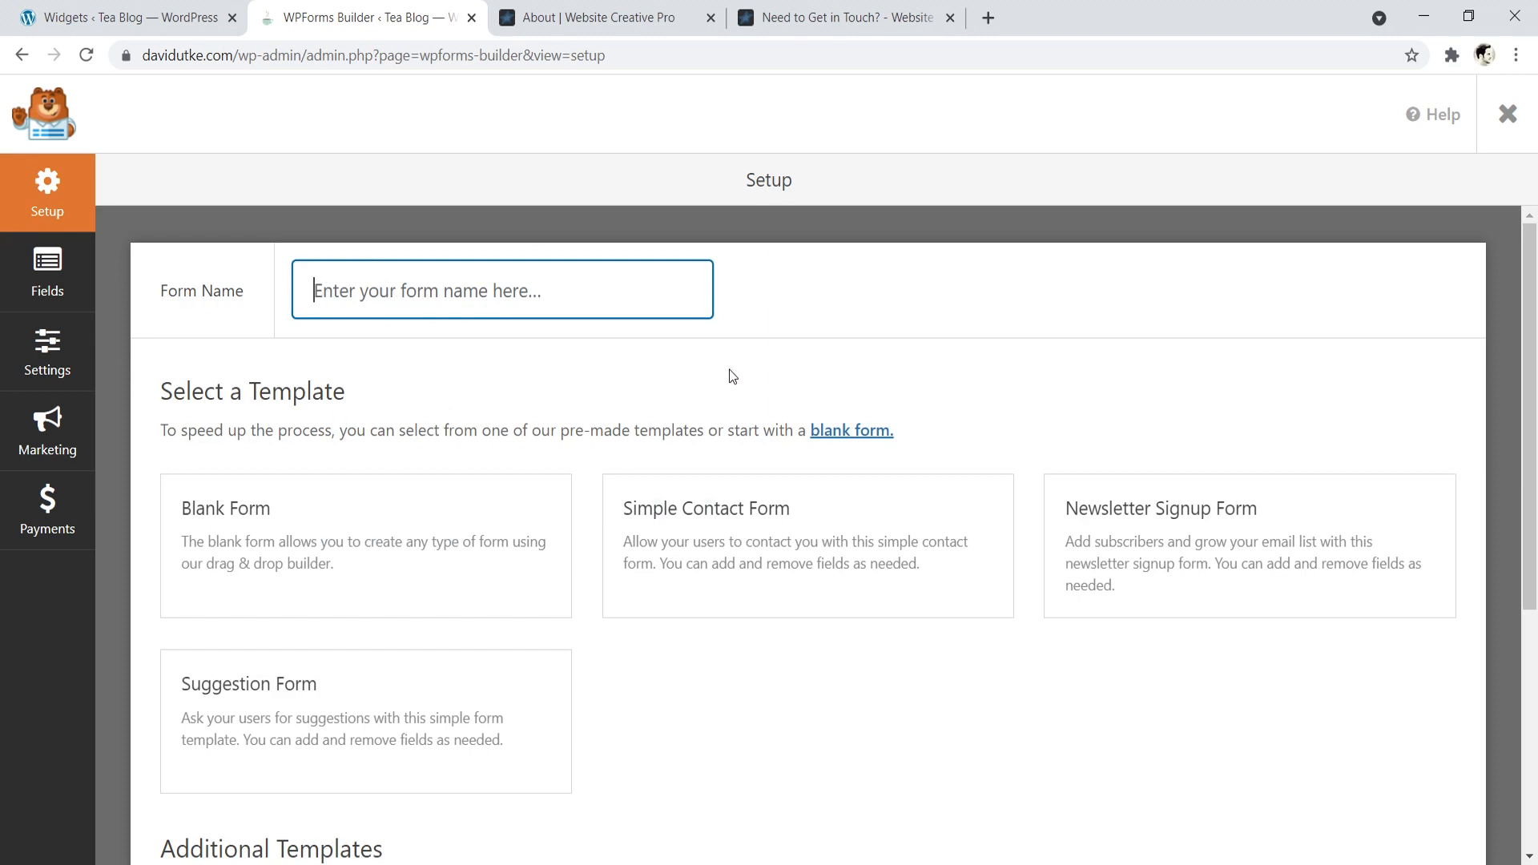
pyautogui.moveTo(723, 507)
pyautogui.click(815, 550)
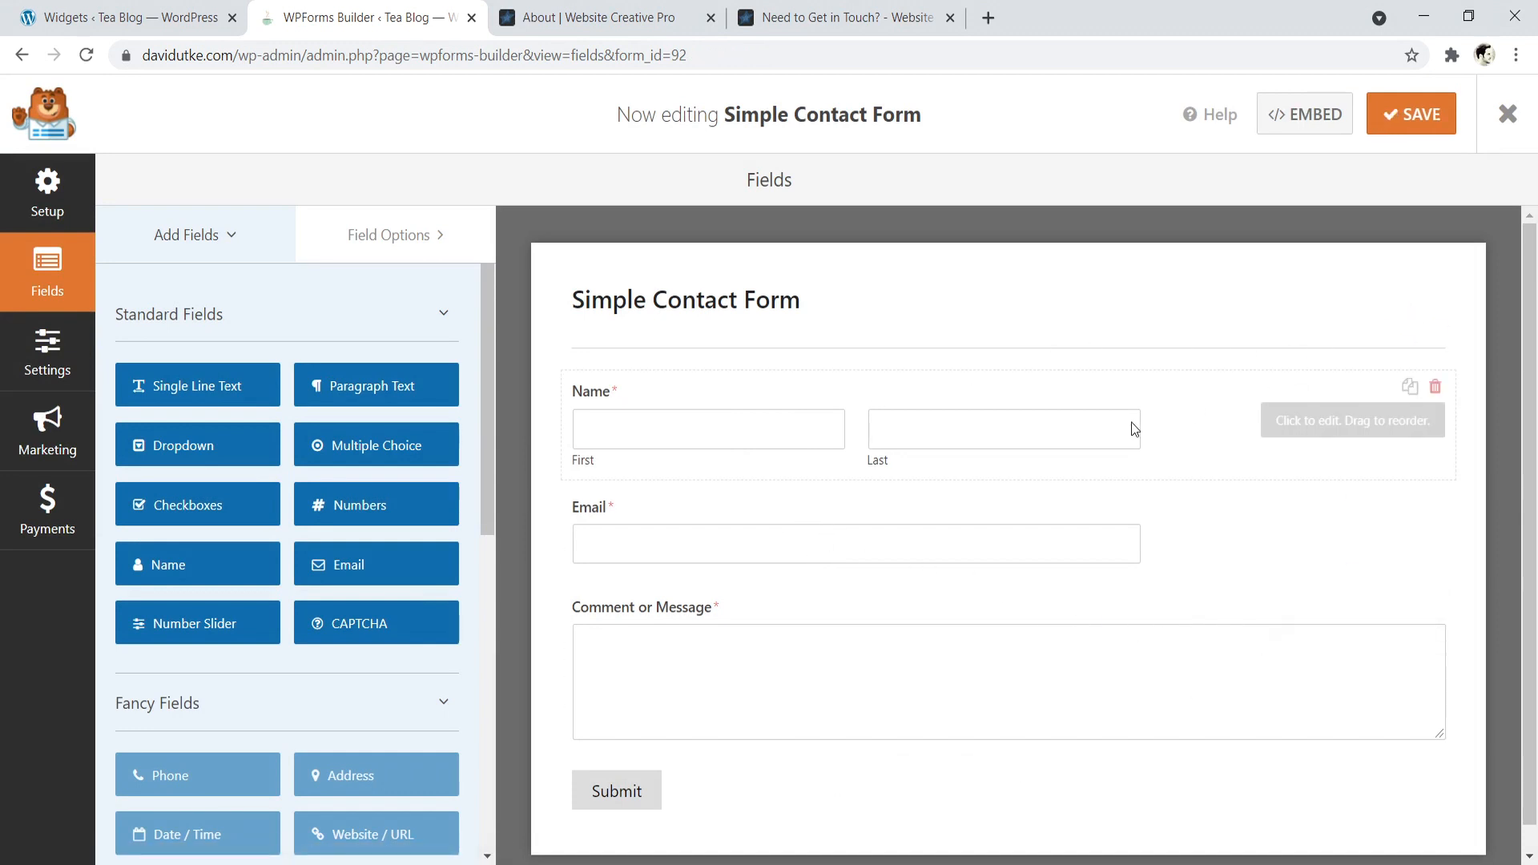
# - Set the Name field's format to Simple so it uses a single input box
pyautogui.click(1182, 398)
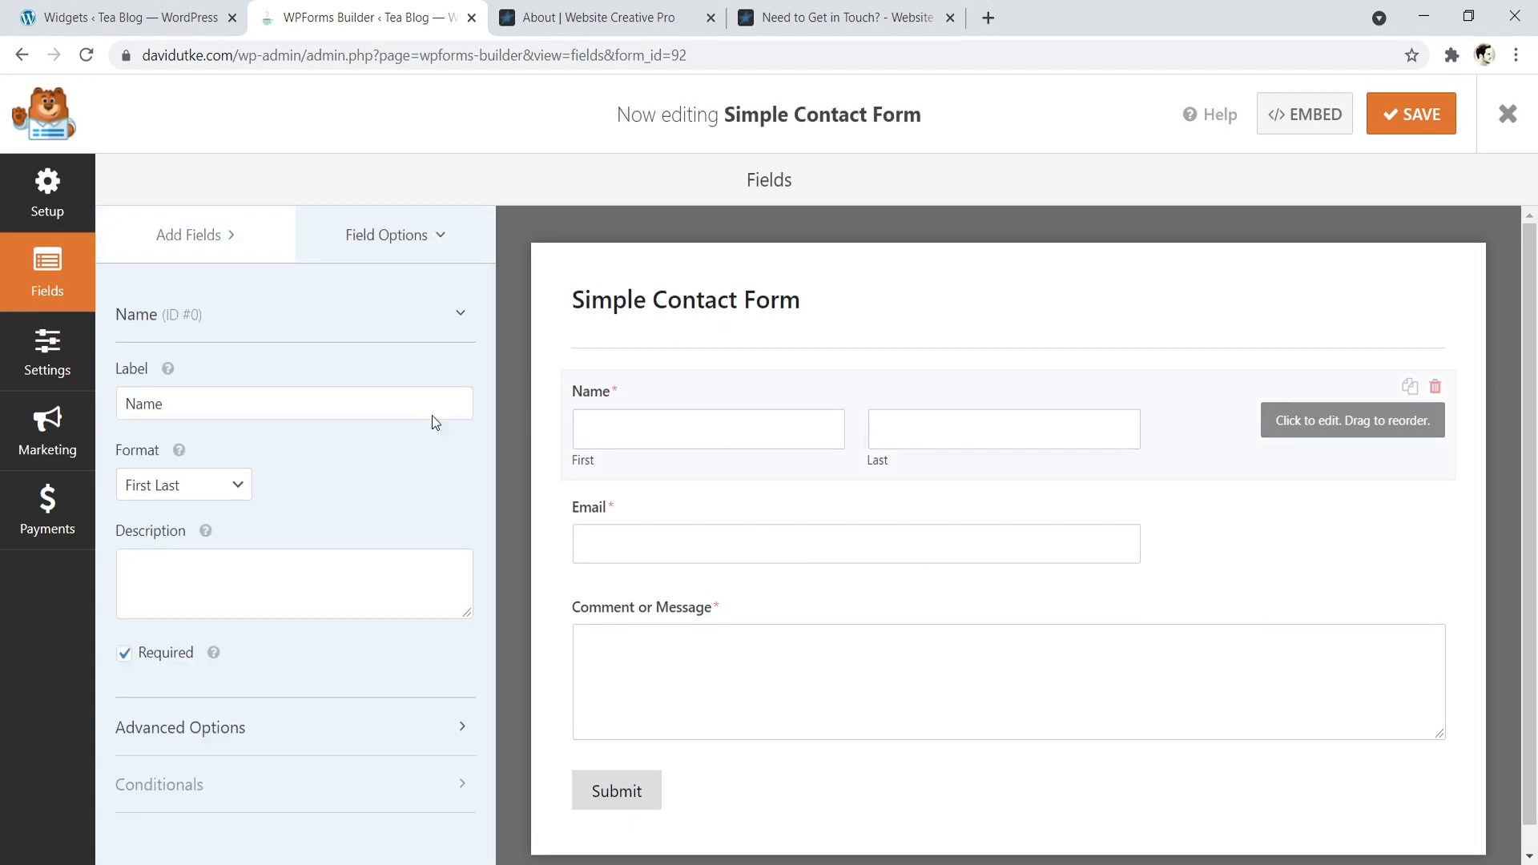
pyautogui.click(217, 483)
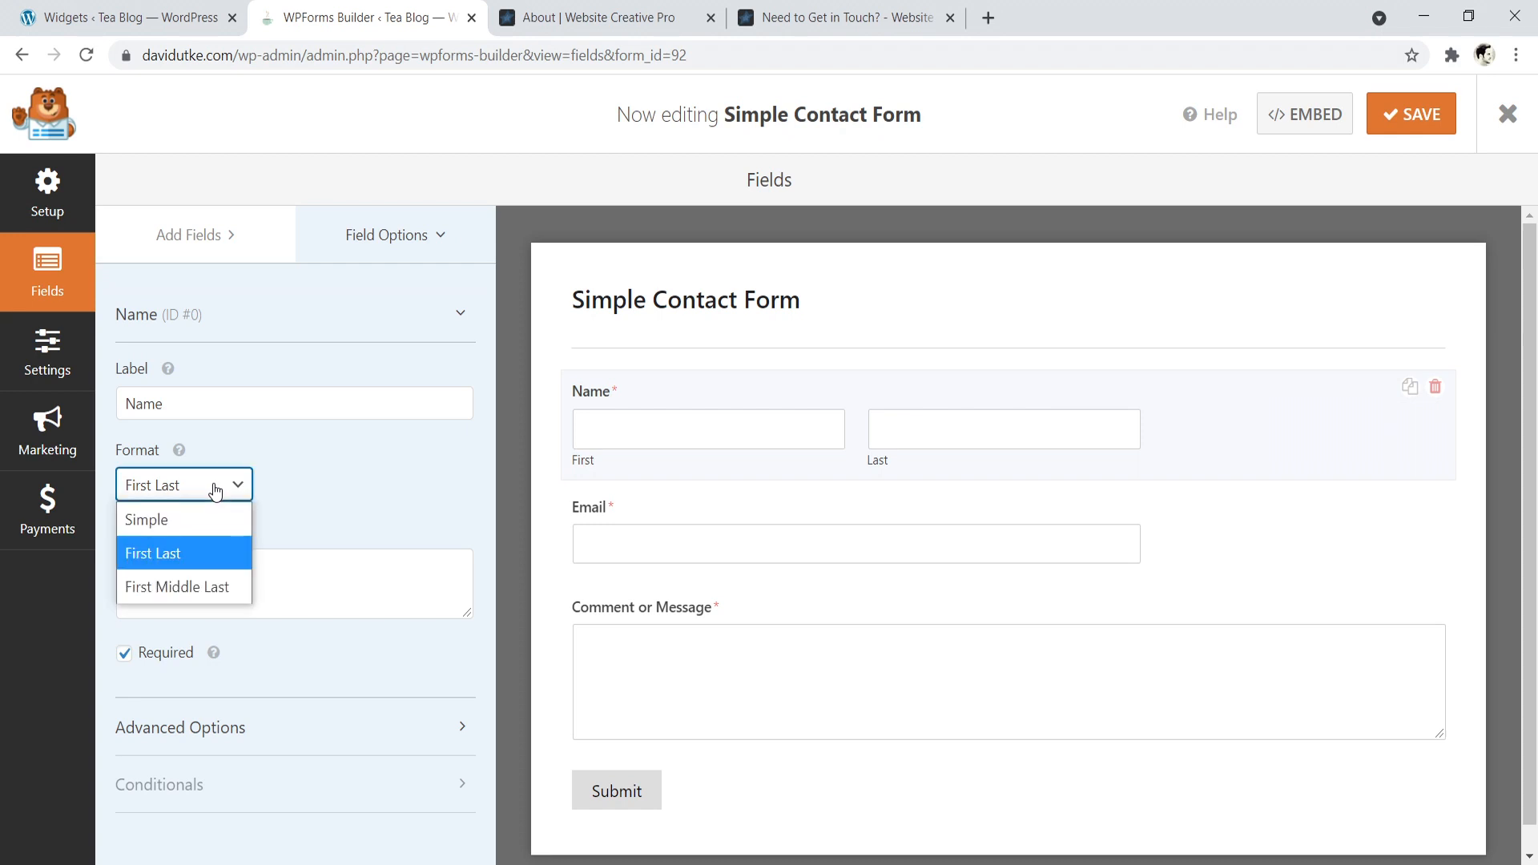
pyautogui.click(184, 519)
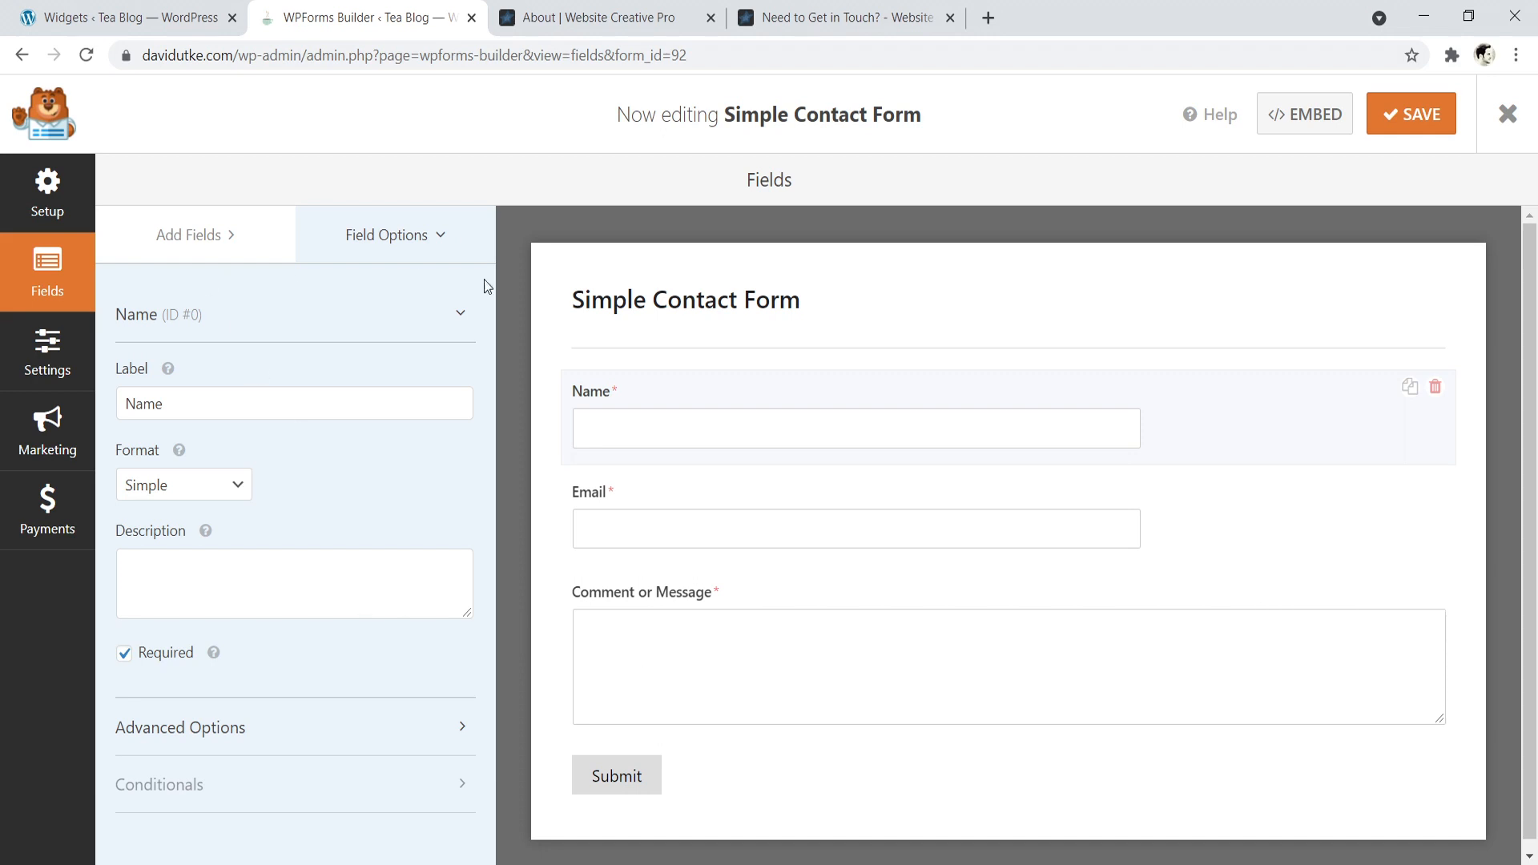
# - Examine the contact form's default notification settings, especially the Send To Email Address, and return to the form fields
pyautogui.click(48, 353)
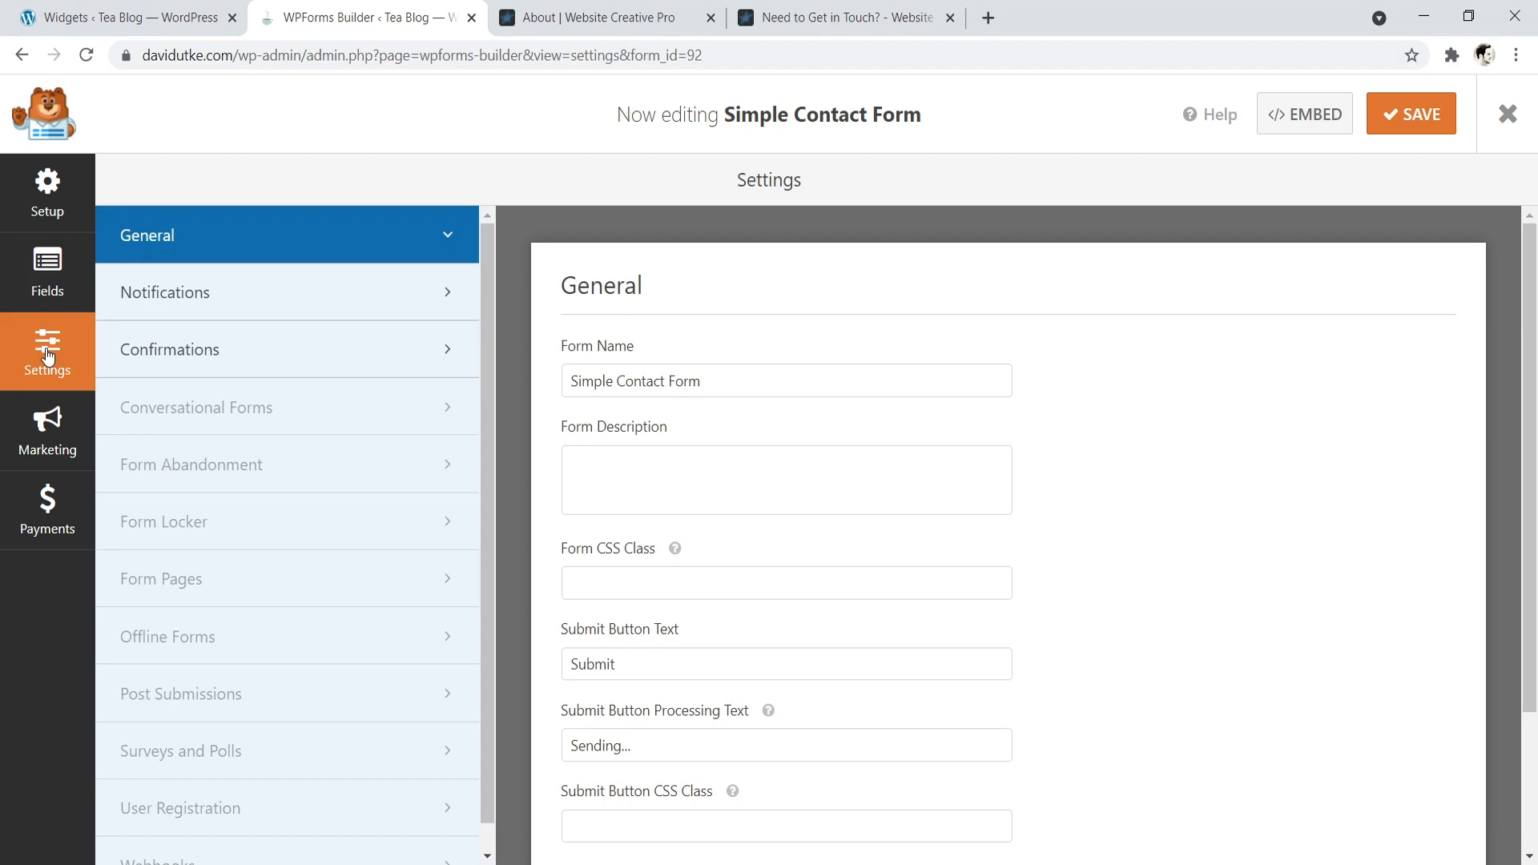
pyautogui.click(220, 297)
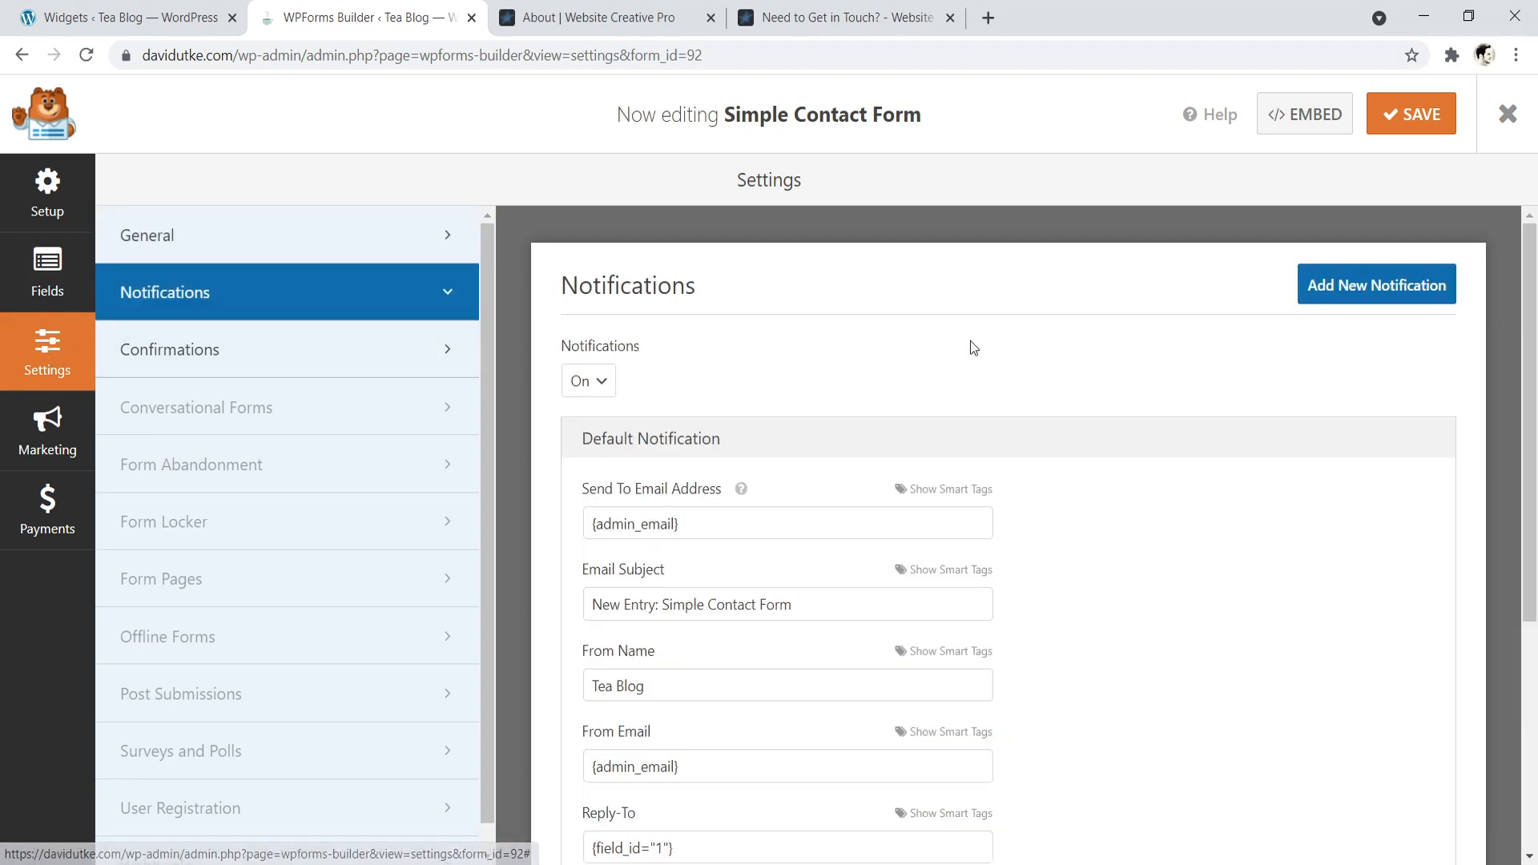
pyautogui.scroll(-1, 1535, 335)
pyautogui.scroll(-2, 1534, 335)
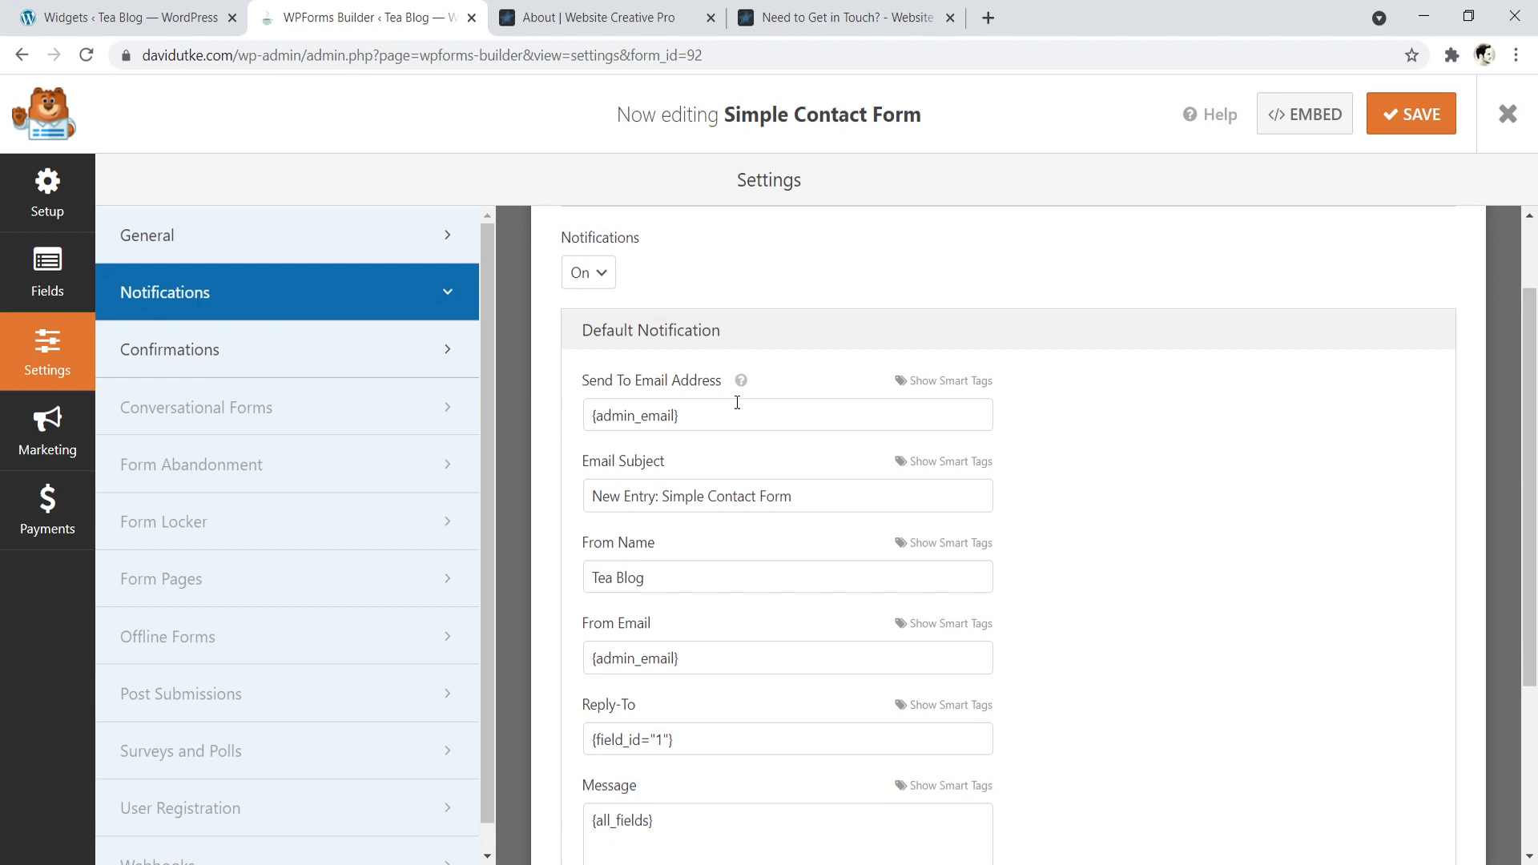
pyautogui.moveTo(690, 418); pyautogui.dragTo(594, 415)
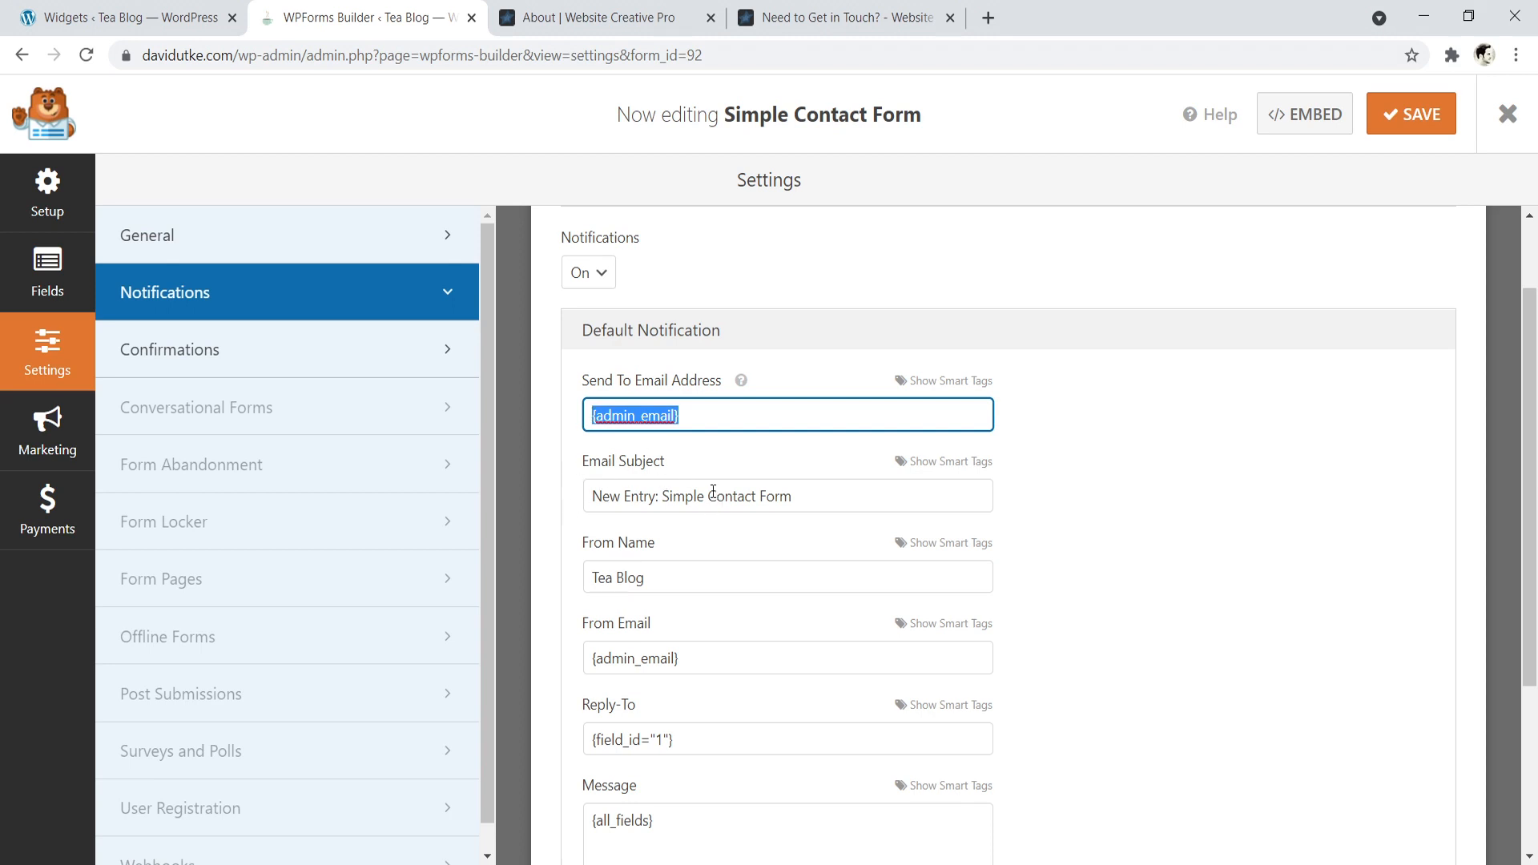
pyautogui.moveTo(1528, 392); pyautogui.dragTo(1527, 424)
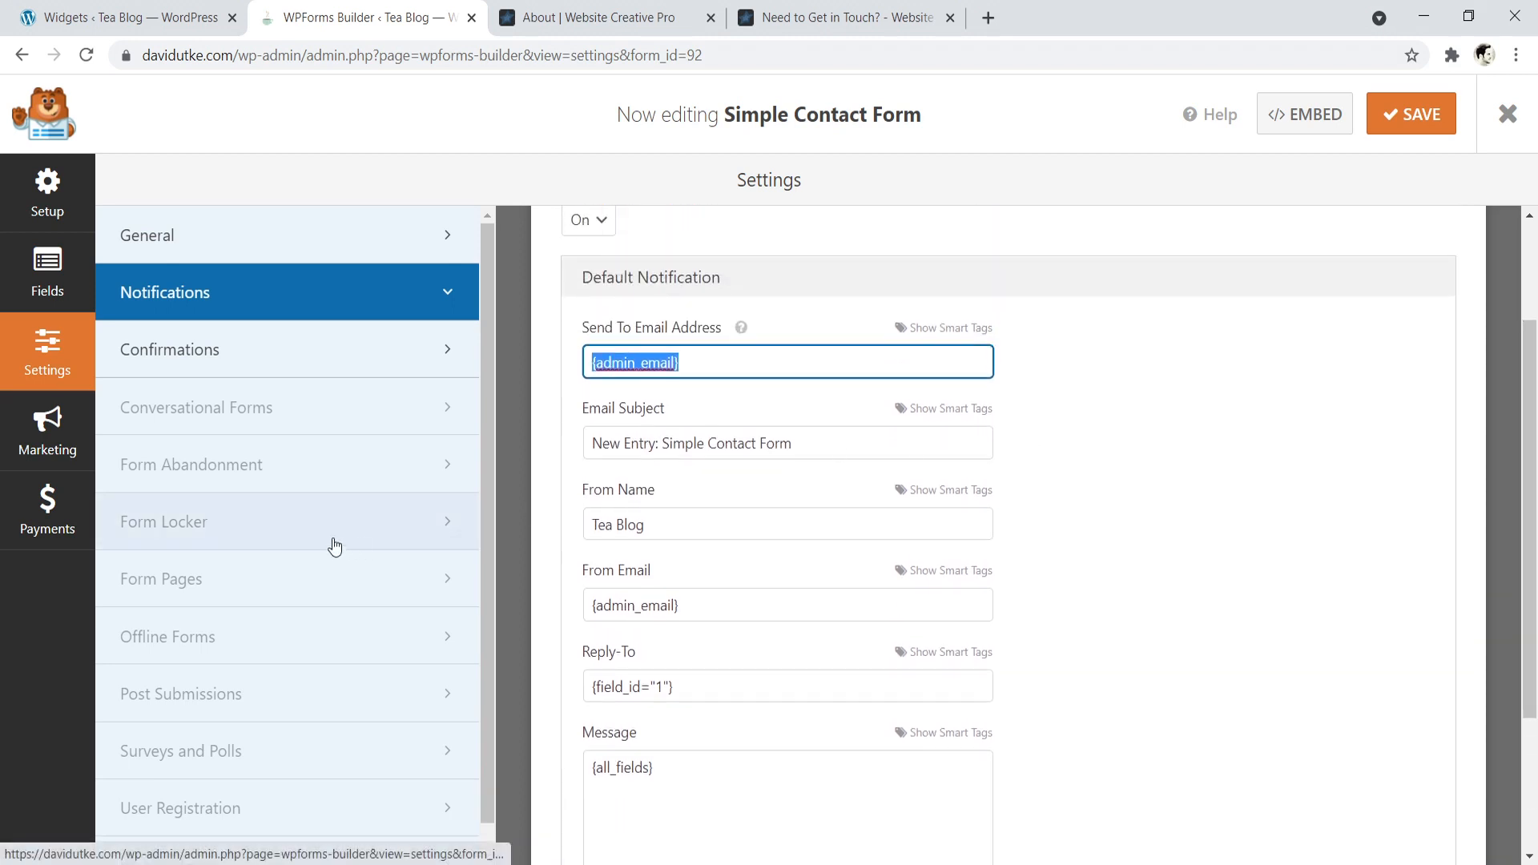
pyautogui.click(44, 296)
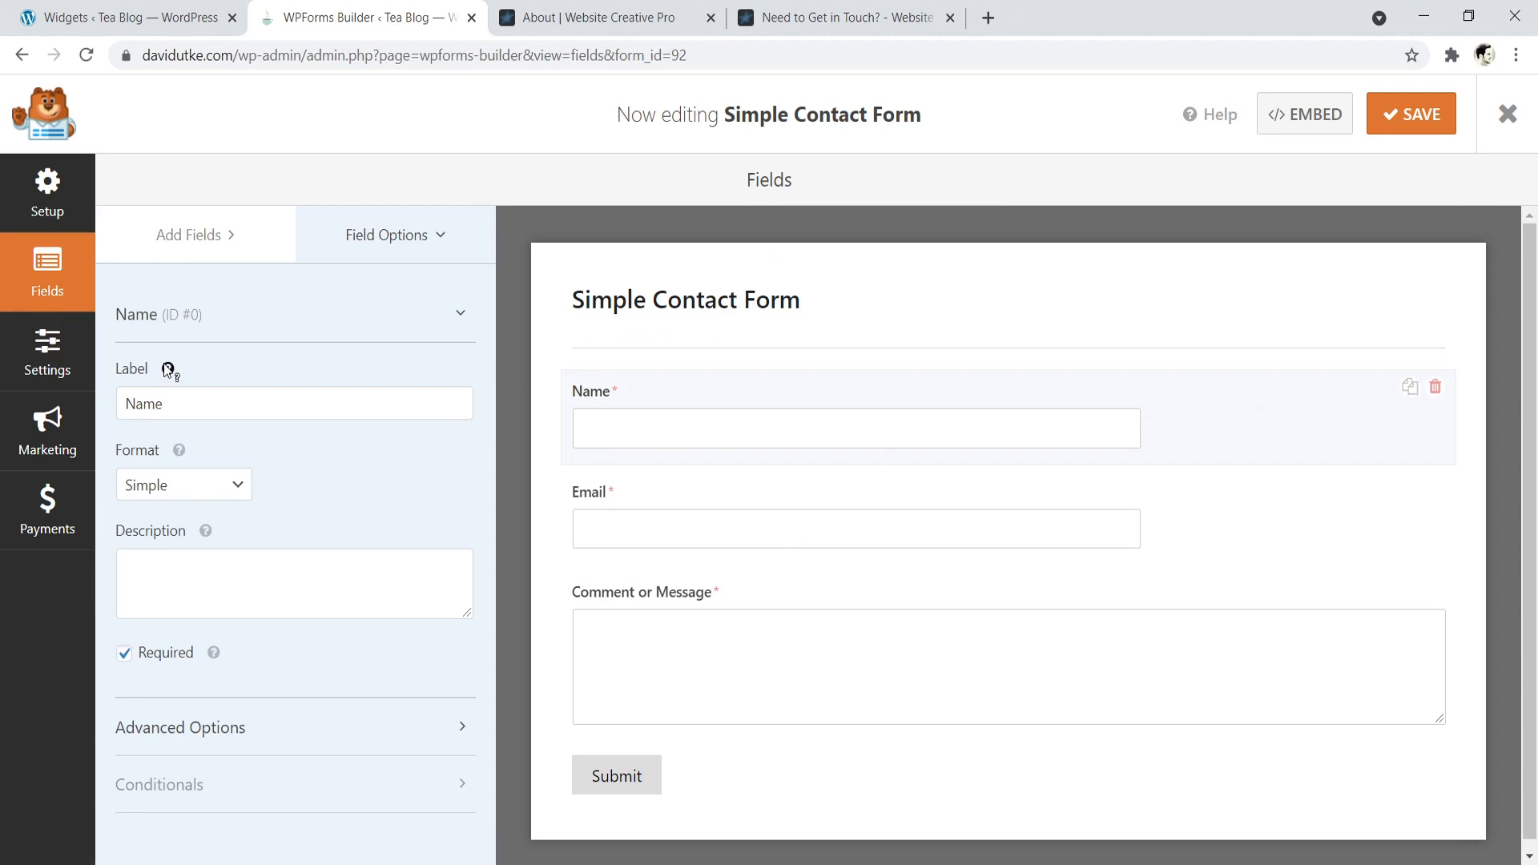
pyautogui.click(47, 192)
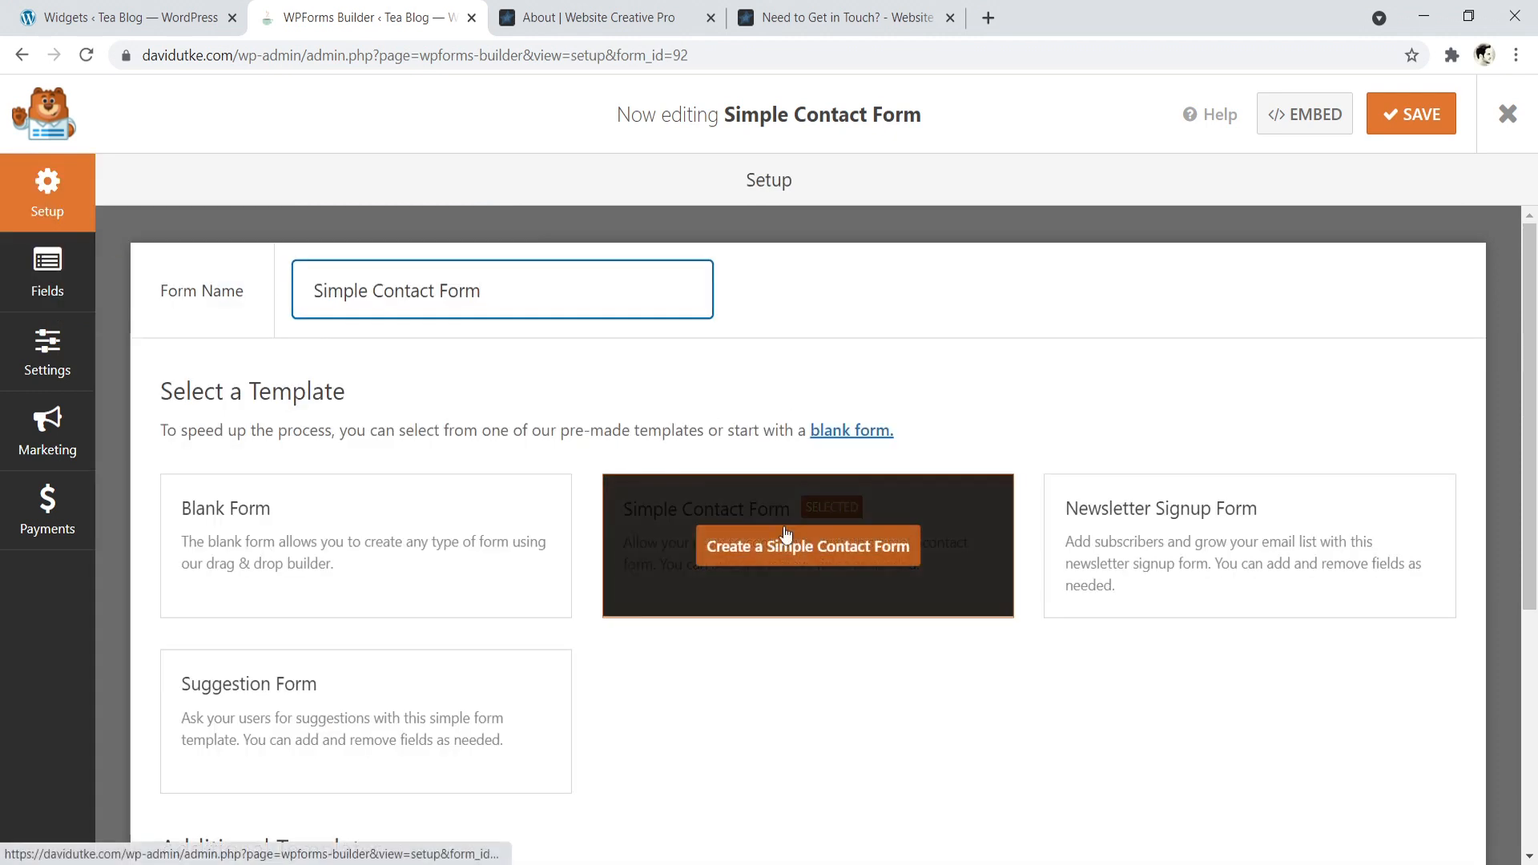
pyautogui.click(47, 297)
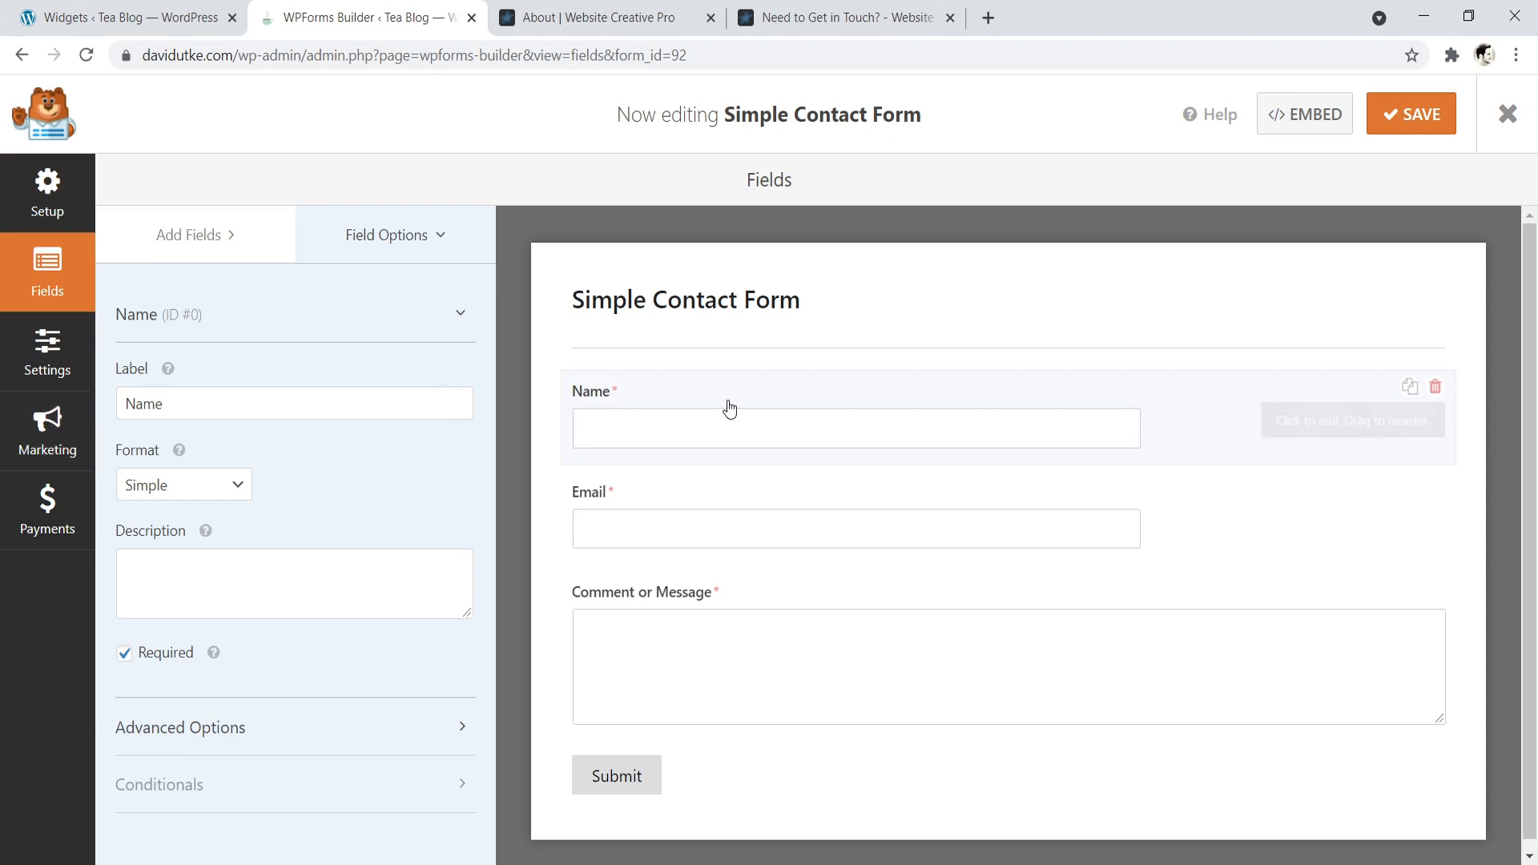
# - Try the Small field size on the Name field and set it back to Medium
pyautogui.click(429, 728)
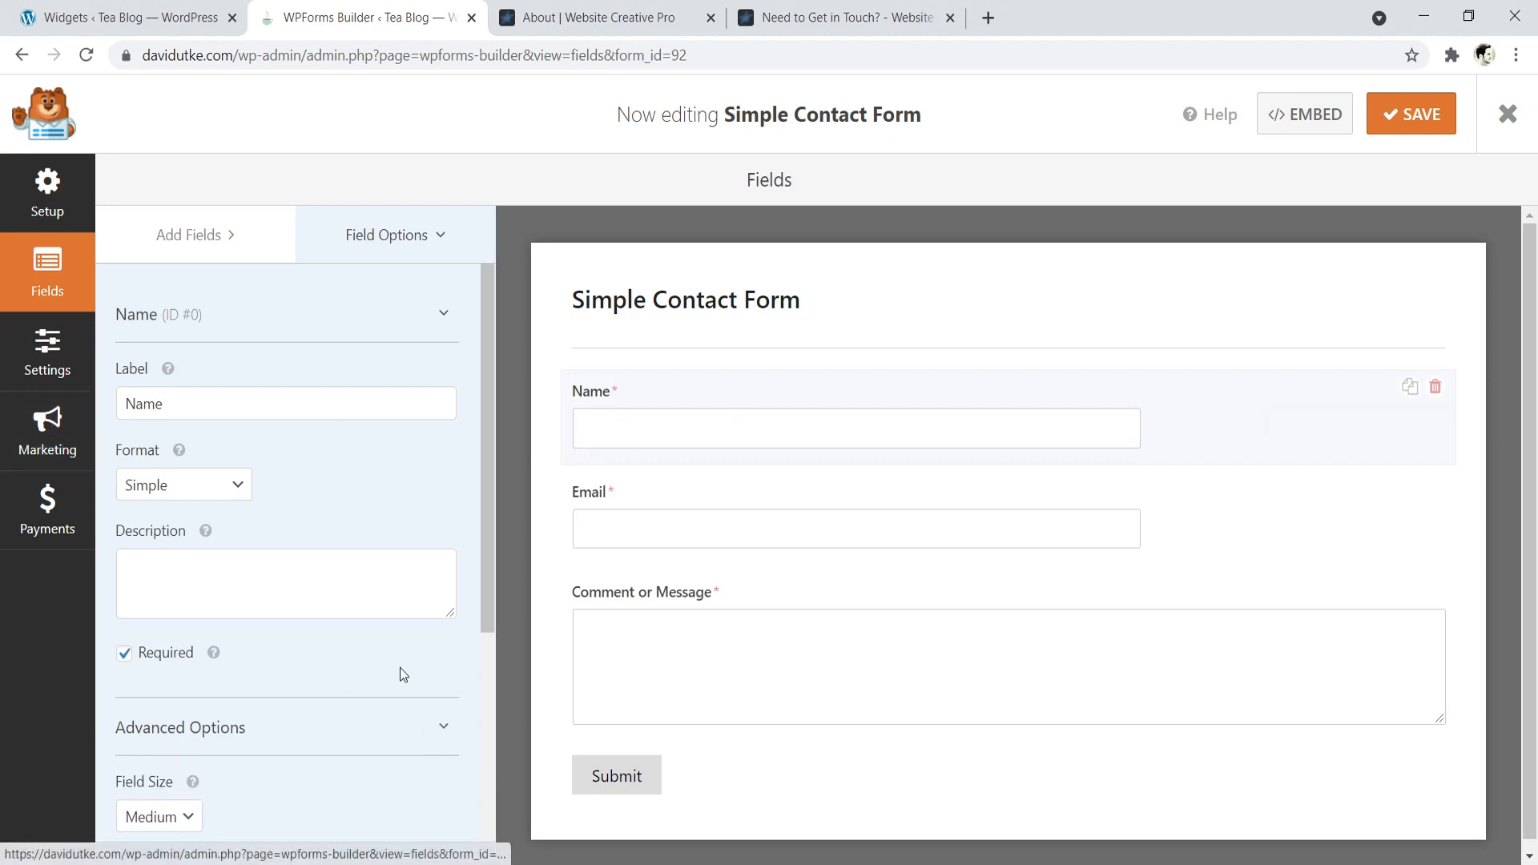
pyautogui.scroll(-3, 399, 668)
pyautogui.scroll(-2, 345, 637)
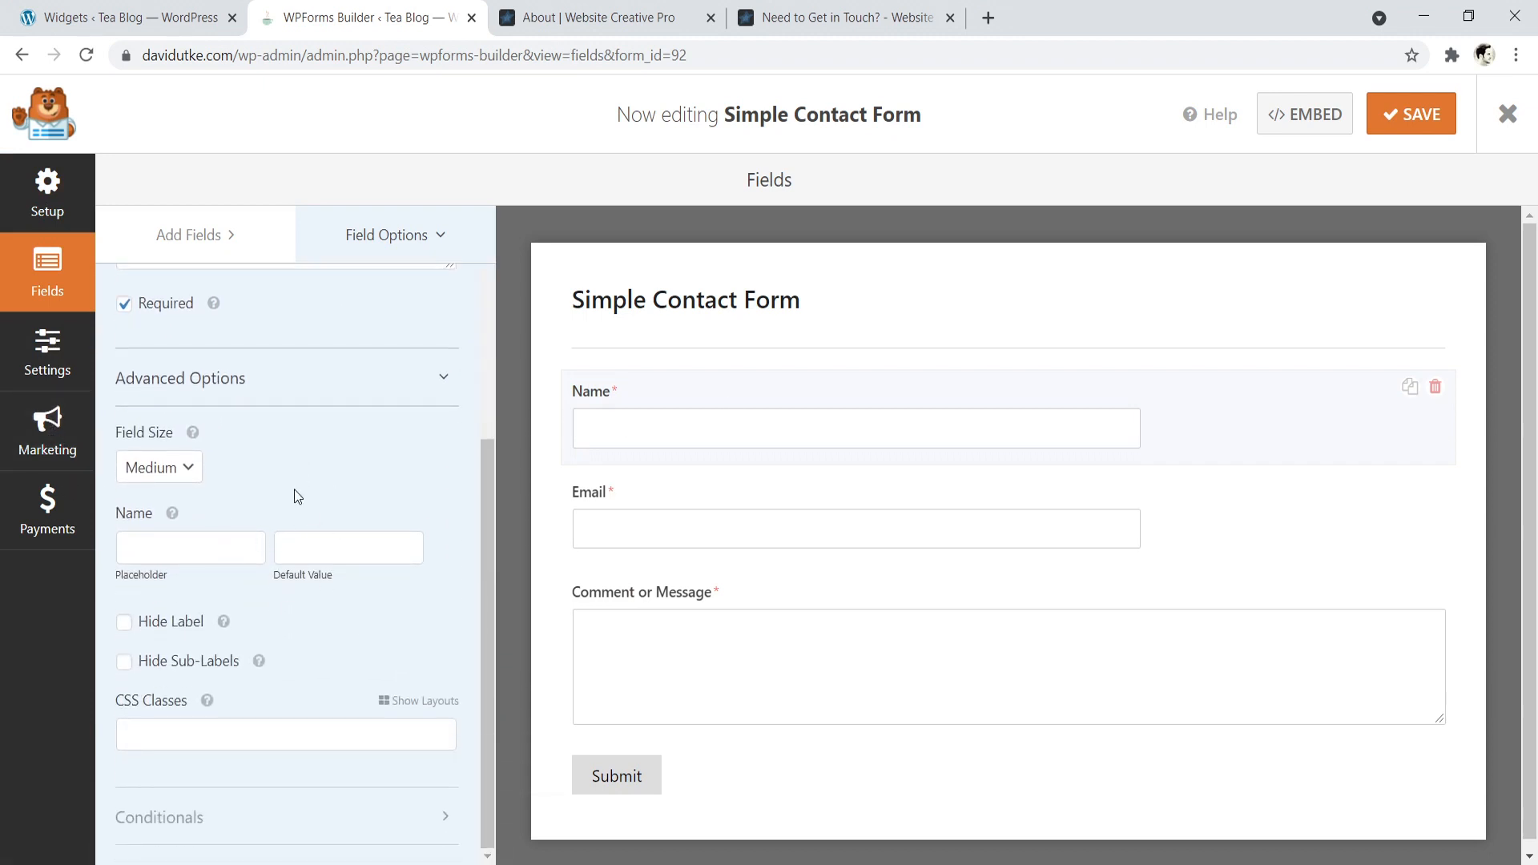
pyautogui.click(191, 468)
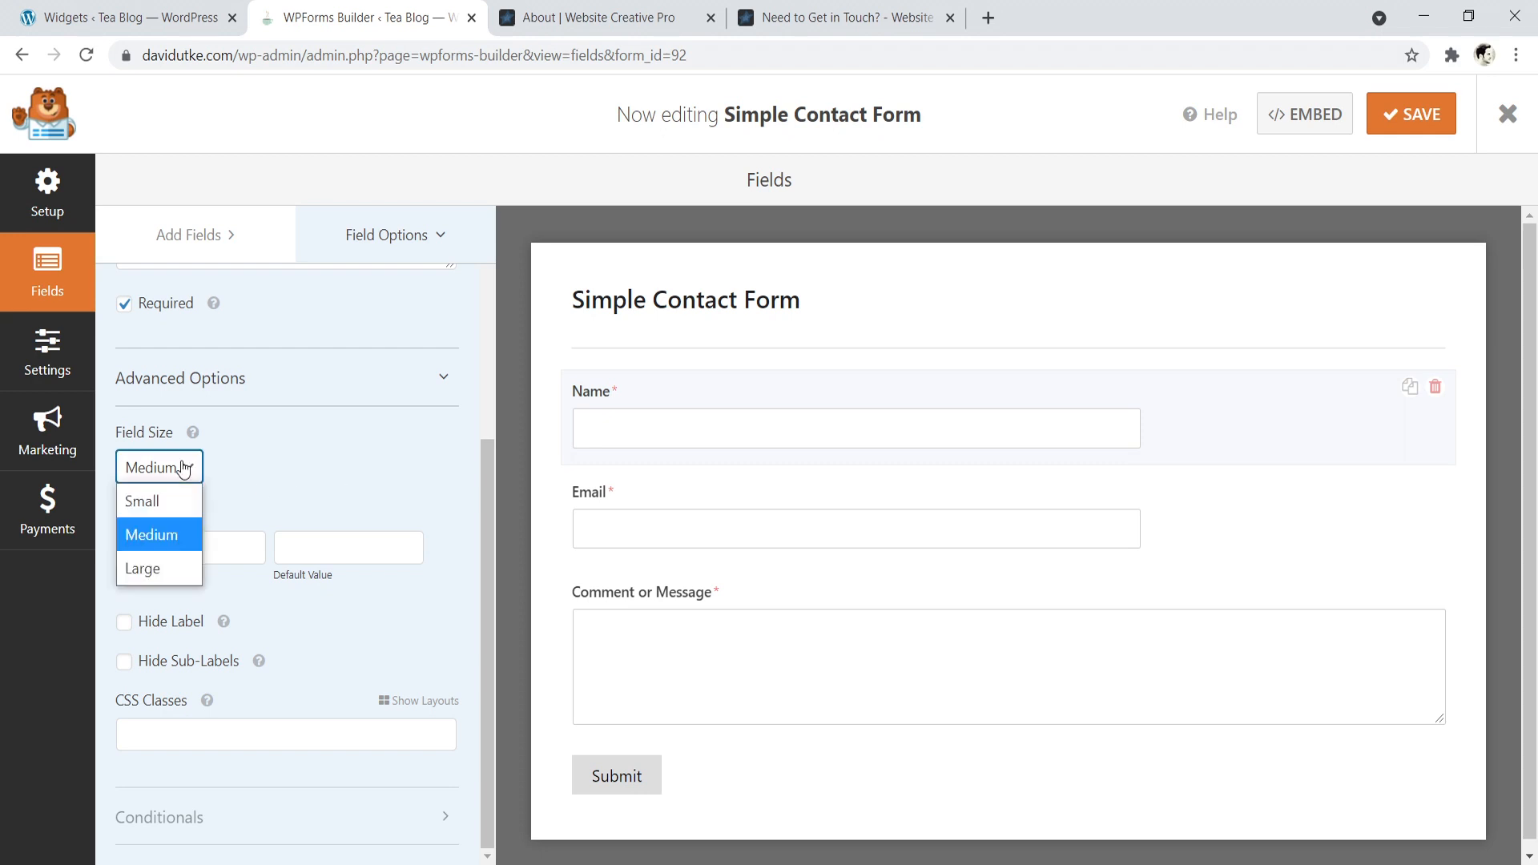
pyautogui.click(173, 498)
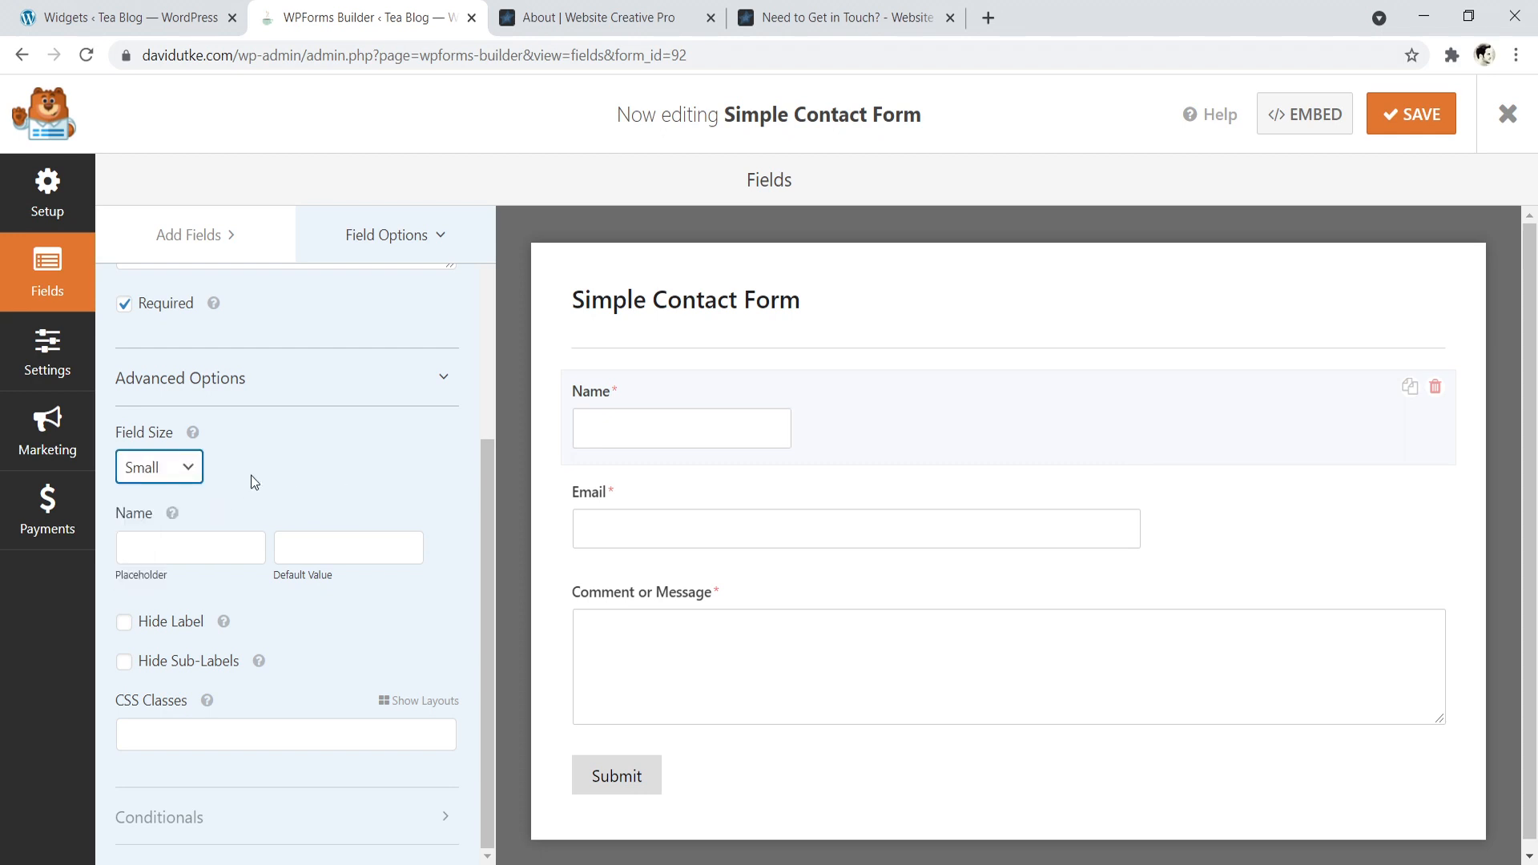
pyautogui.click(189, 468)
pyautogui.click(154, 532)
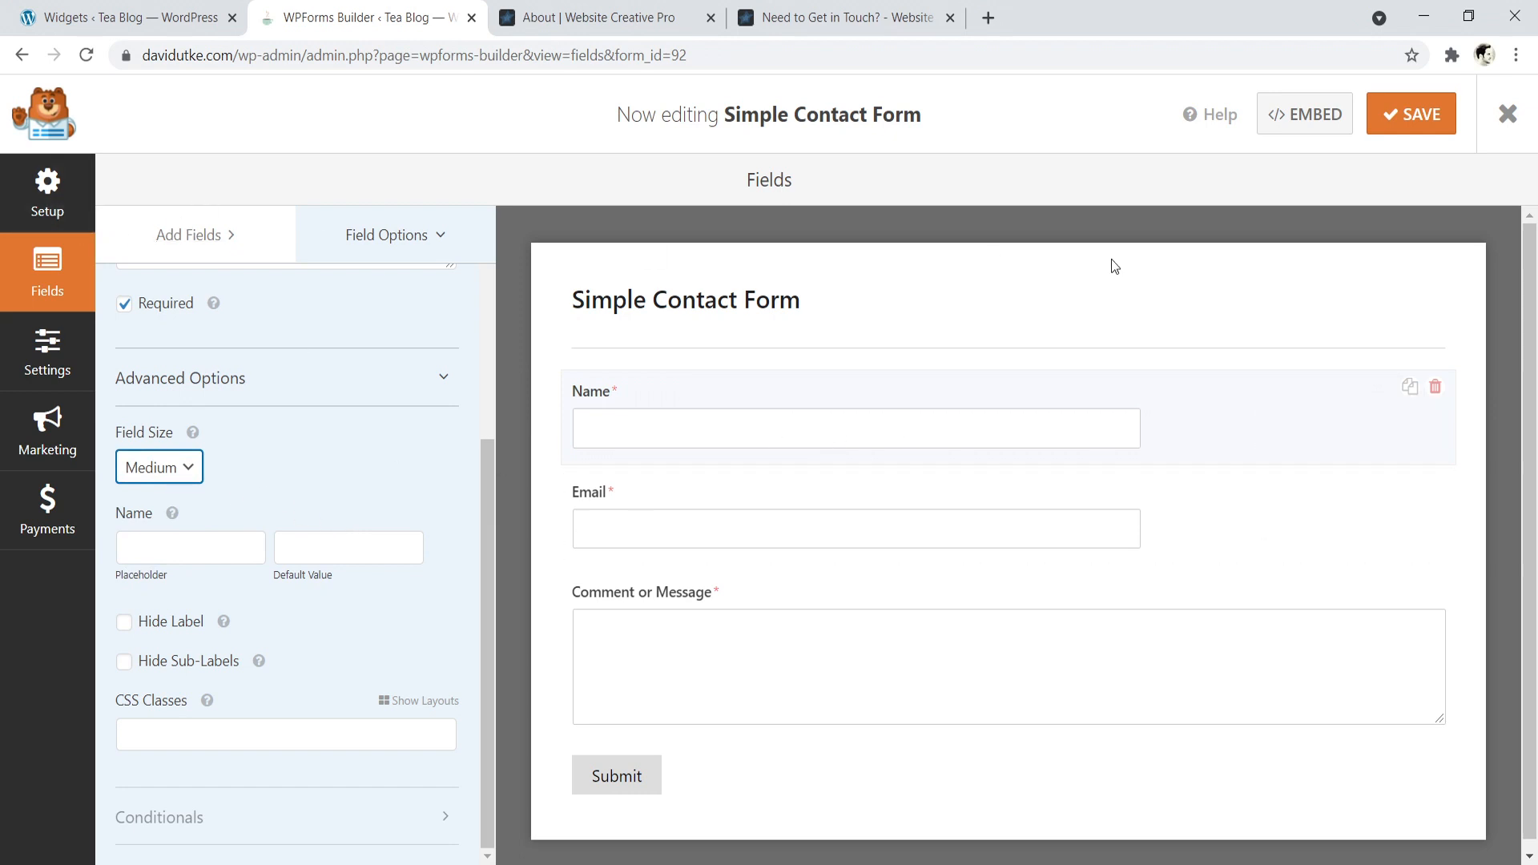
# - Save the Simple Contact Form and copy its embed shortcode [wpforms id="92" title="false"]
pyautogui.click(1409, 113)
pyautogui.click(1307, 116)
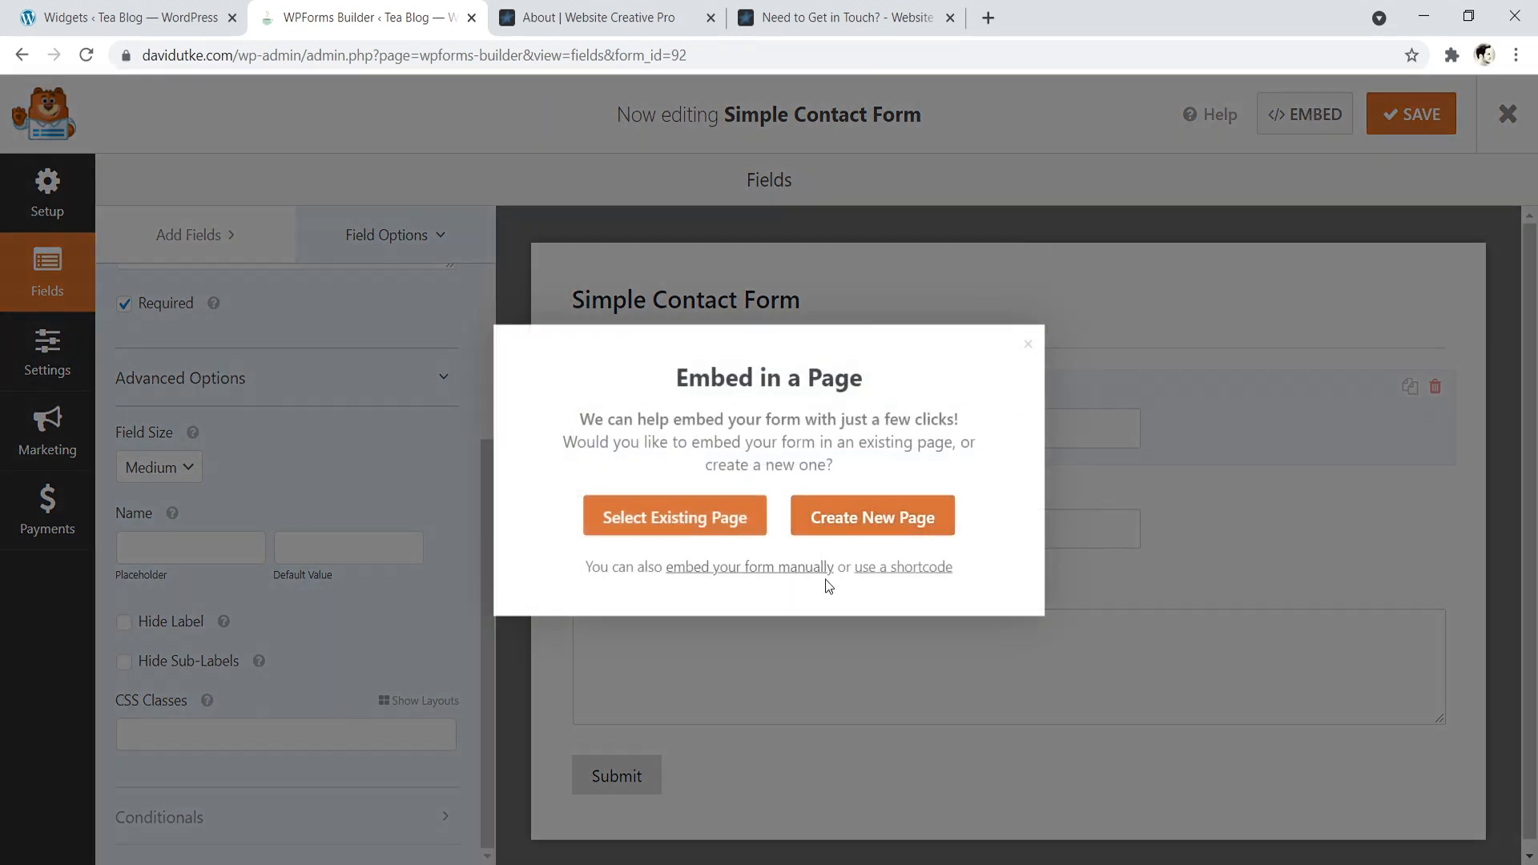
pyautogui.click(892, 568)
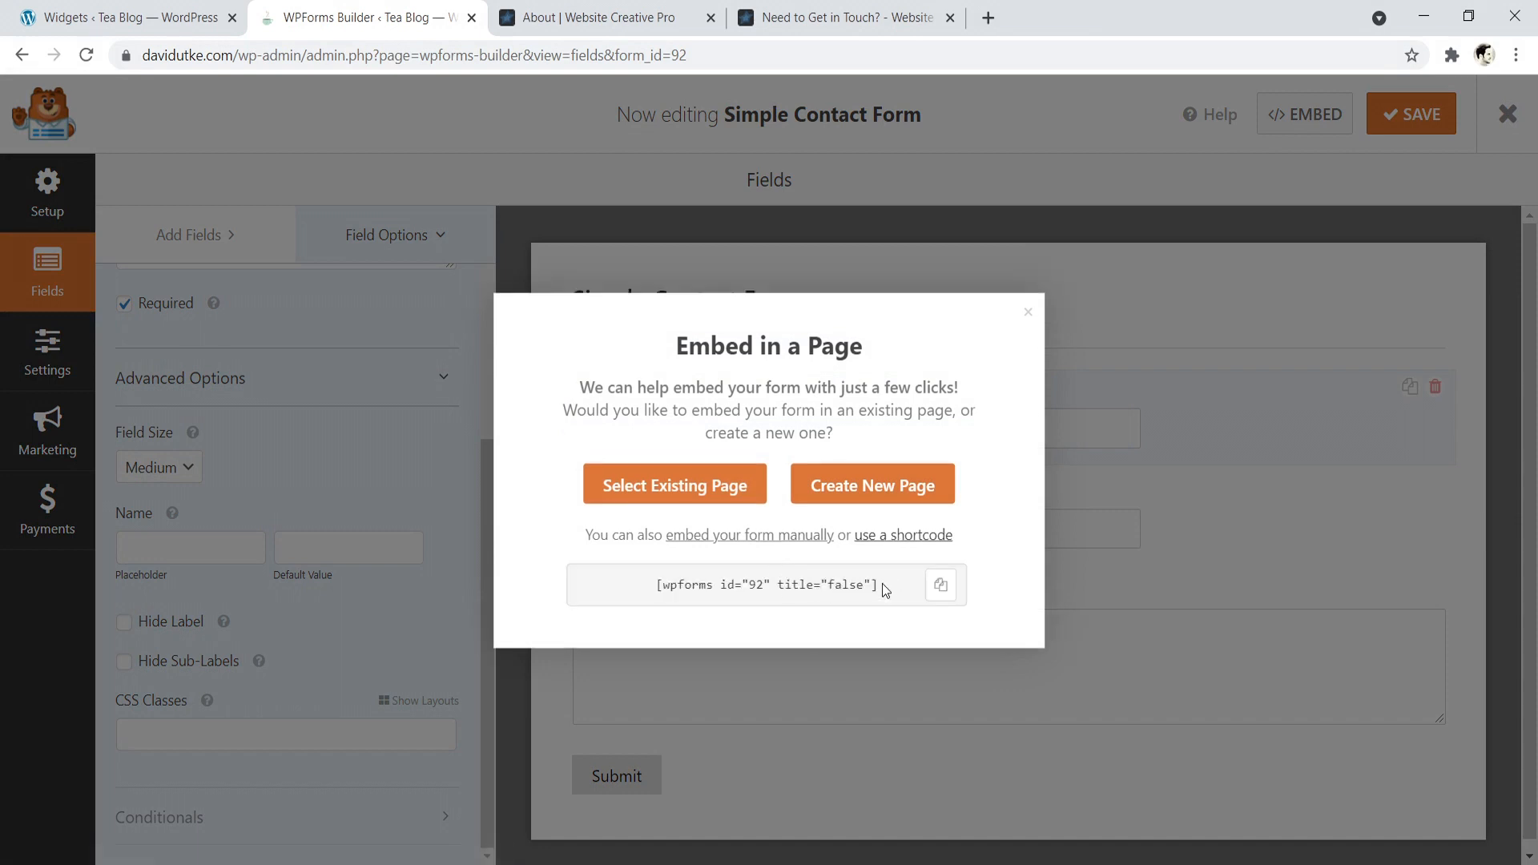
pyautogui.click(940, 584)
pyautogui.rightClick(810, 592)
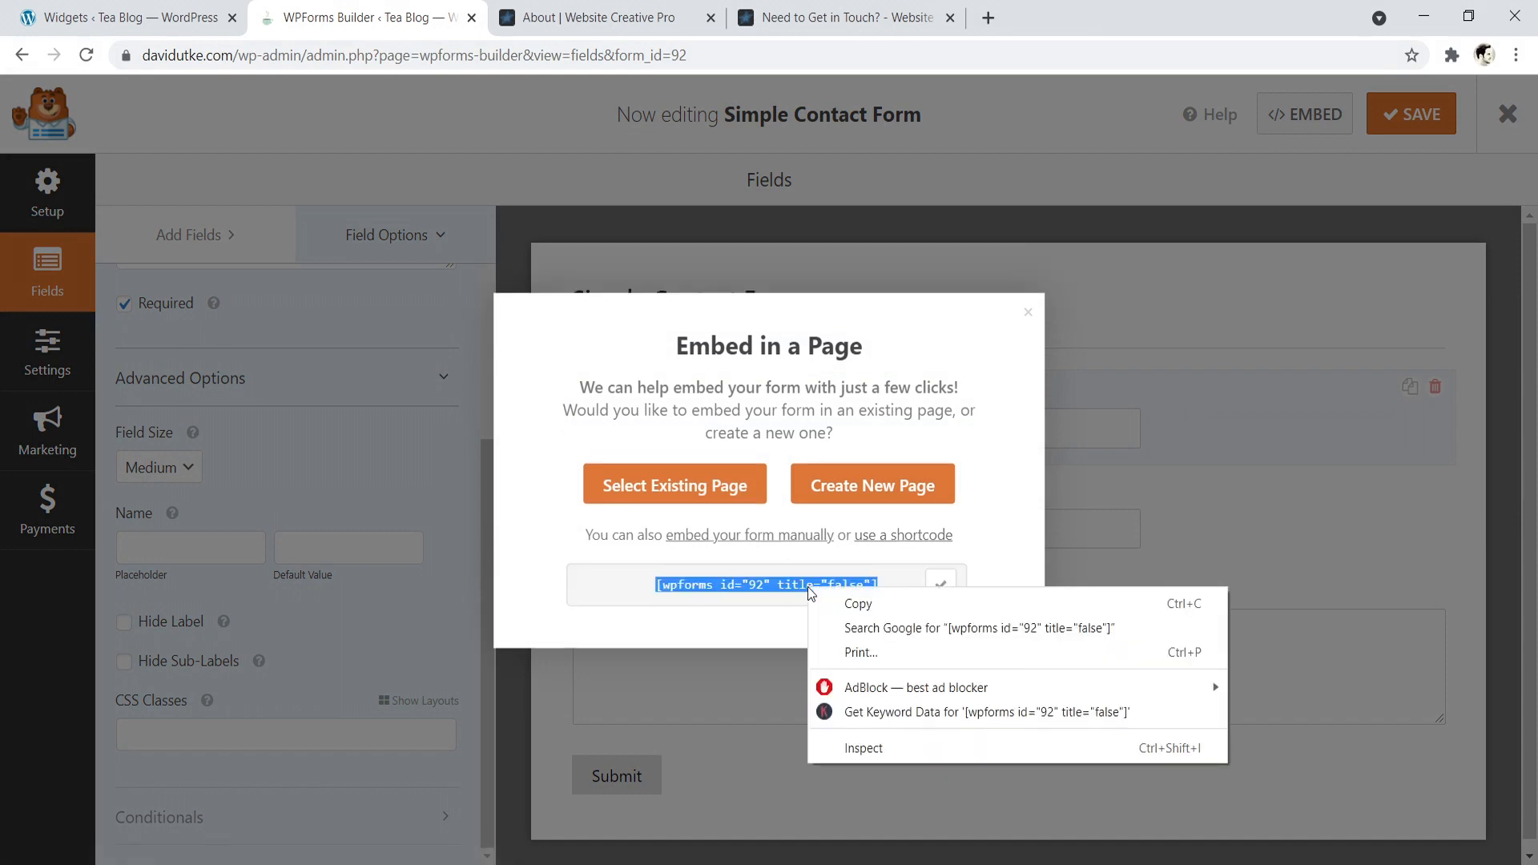
pyautogui.click(840, 602)
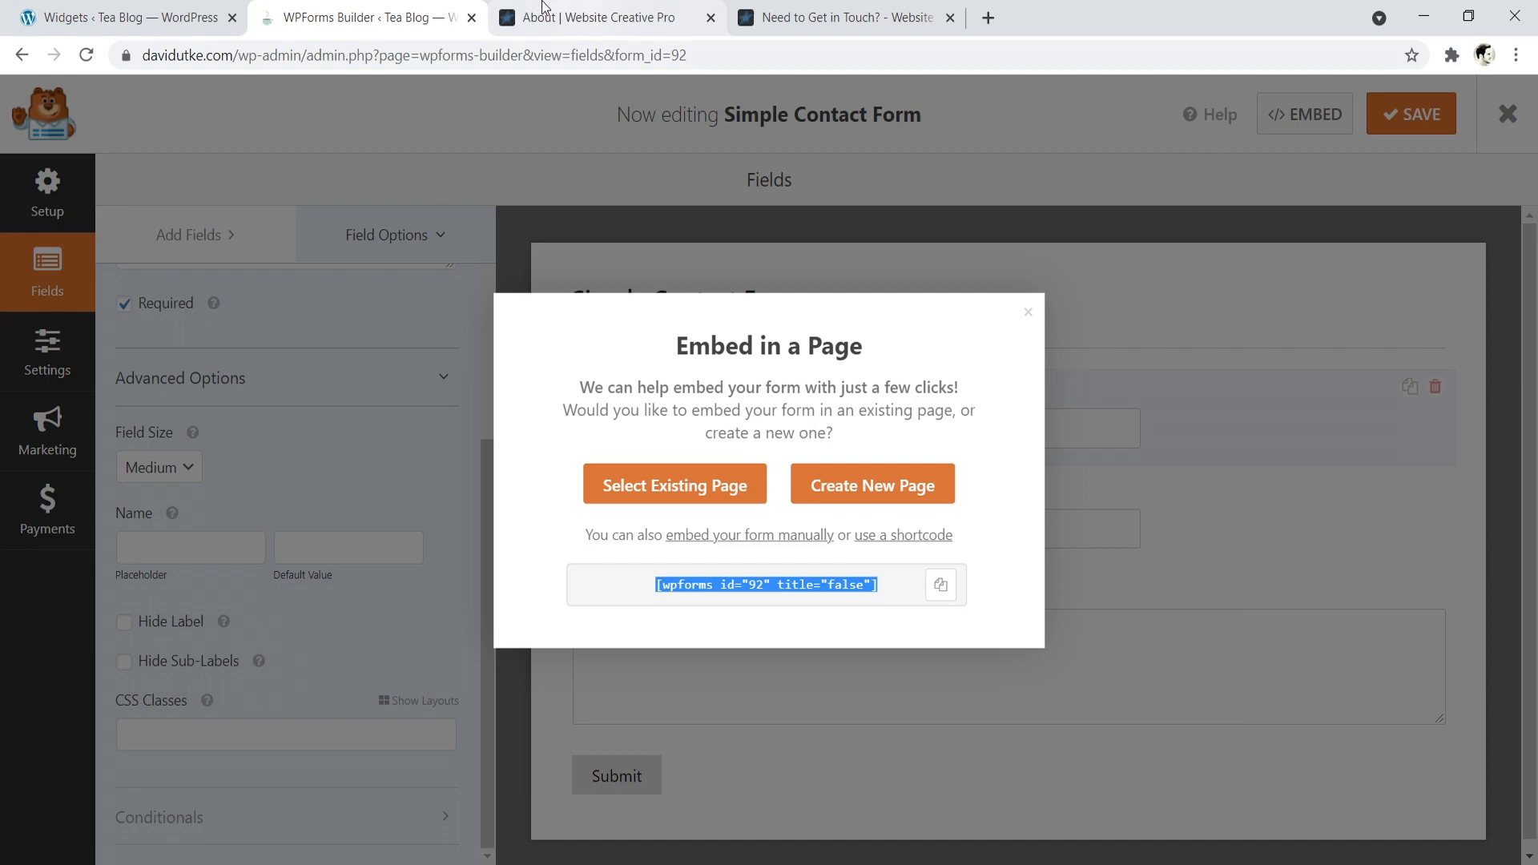
# - Open the Tea Blog's existing Contact page for editing from the list of pages
pyautogui.click(156, 8)
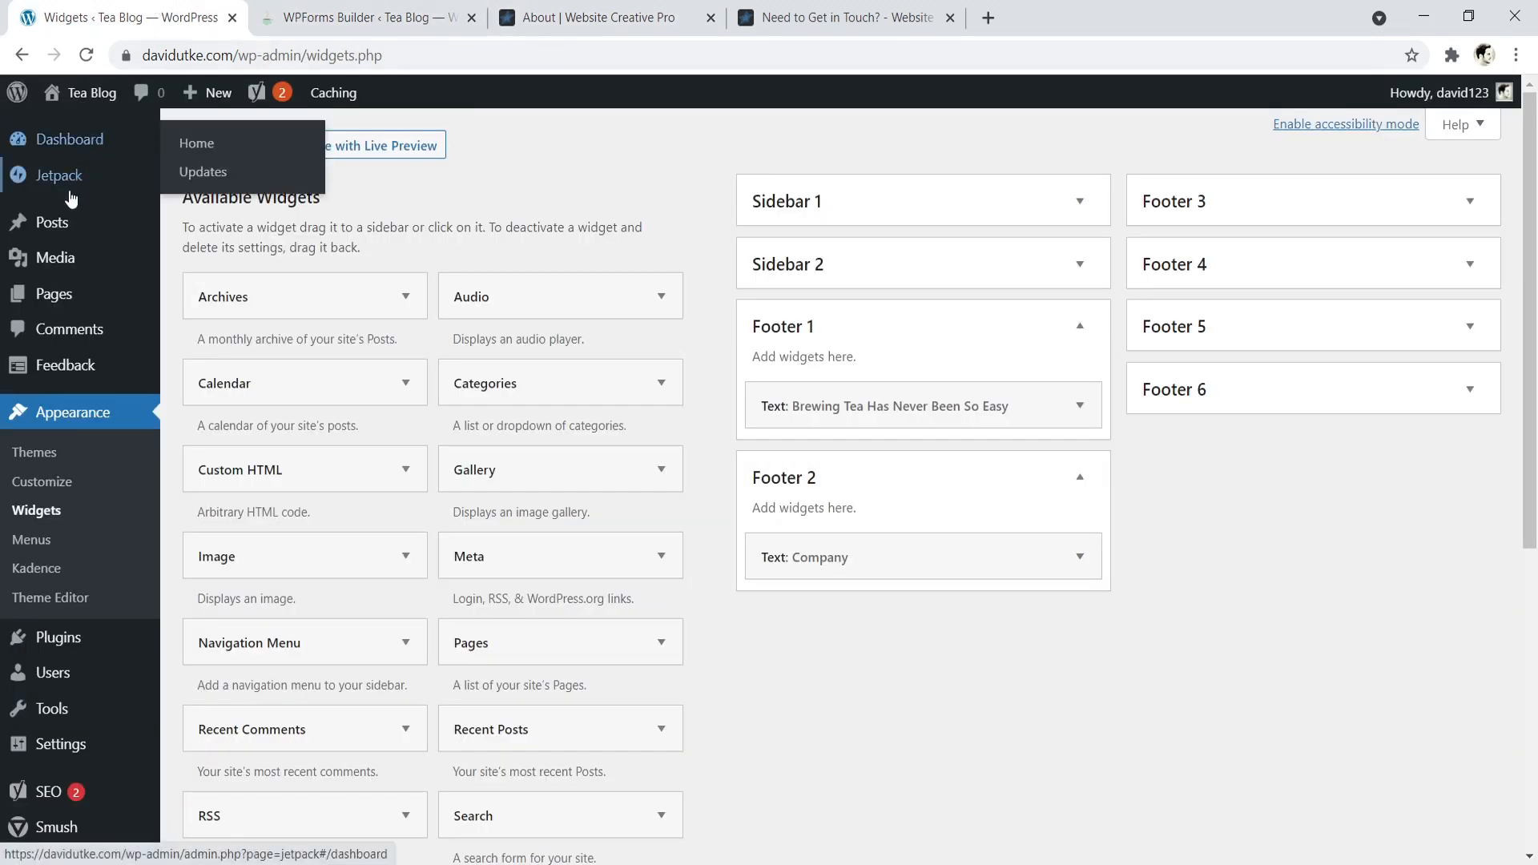
pyautogui.click(62, 302)
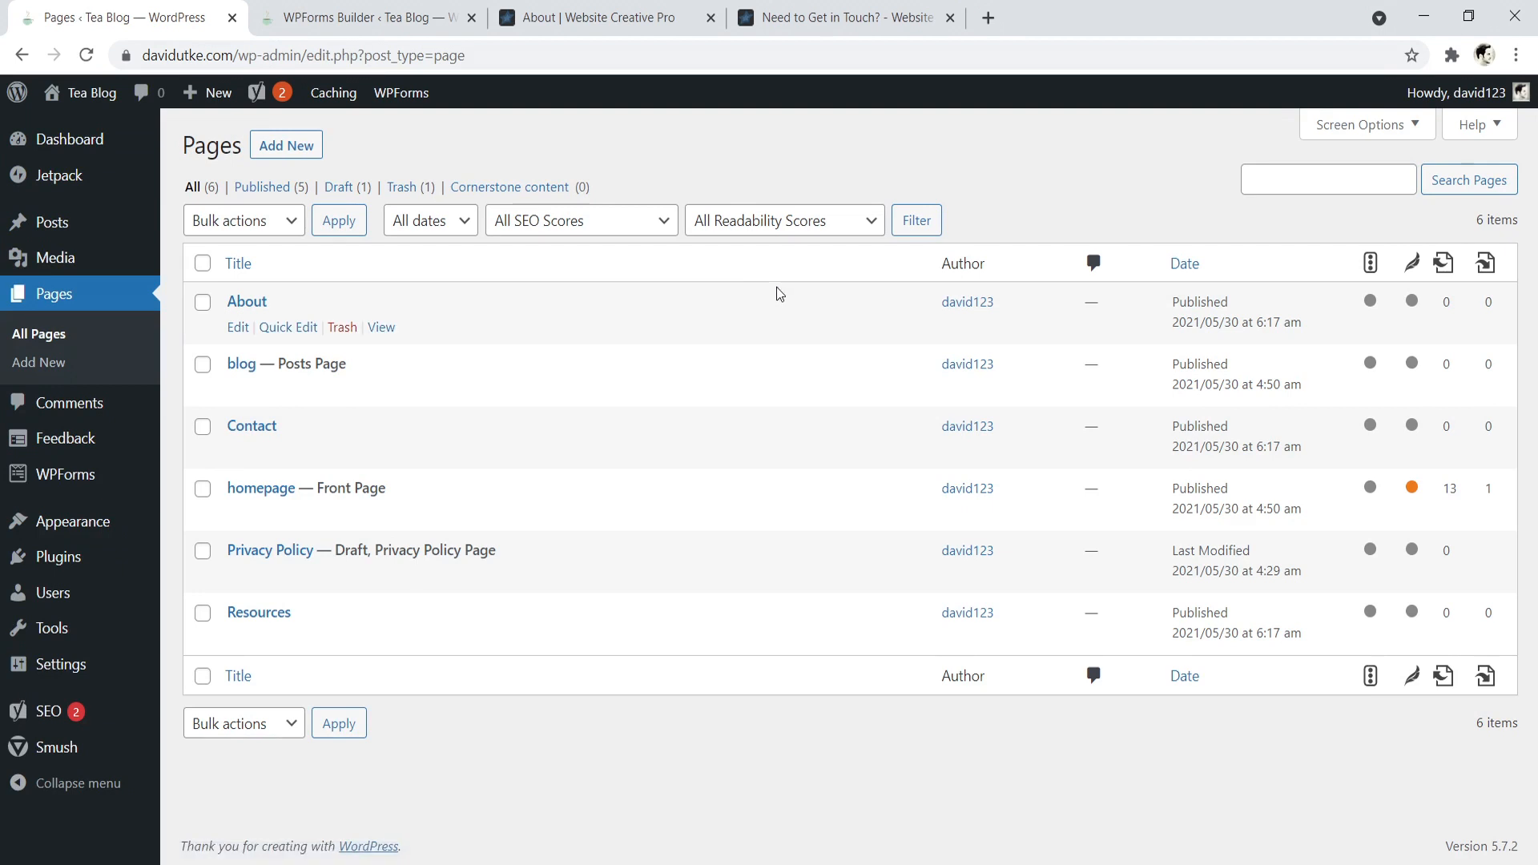
pyautogui.click(253, 426)
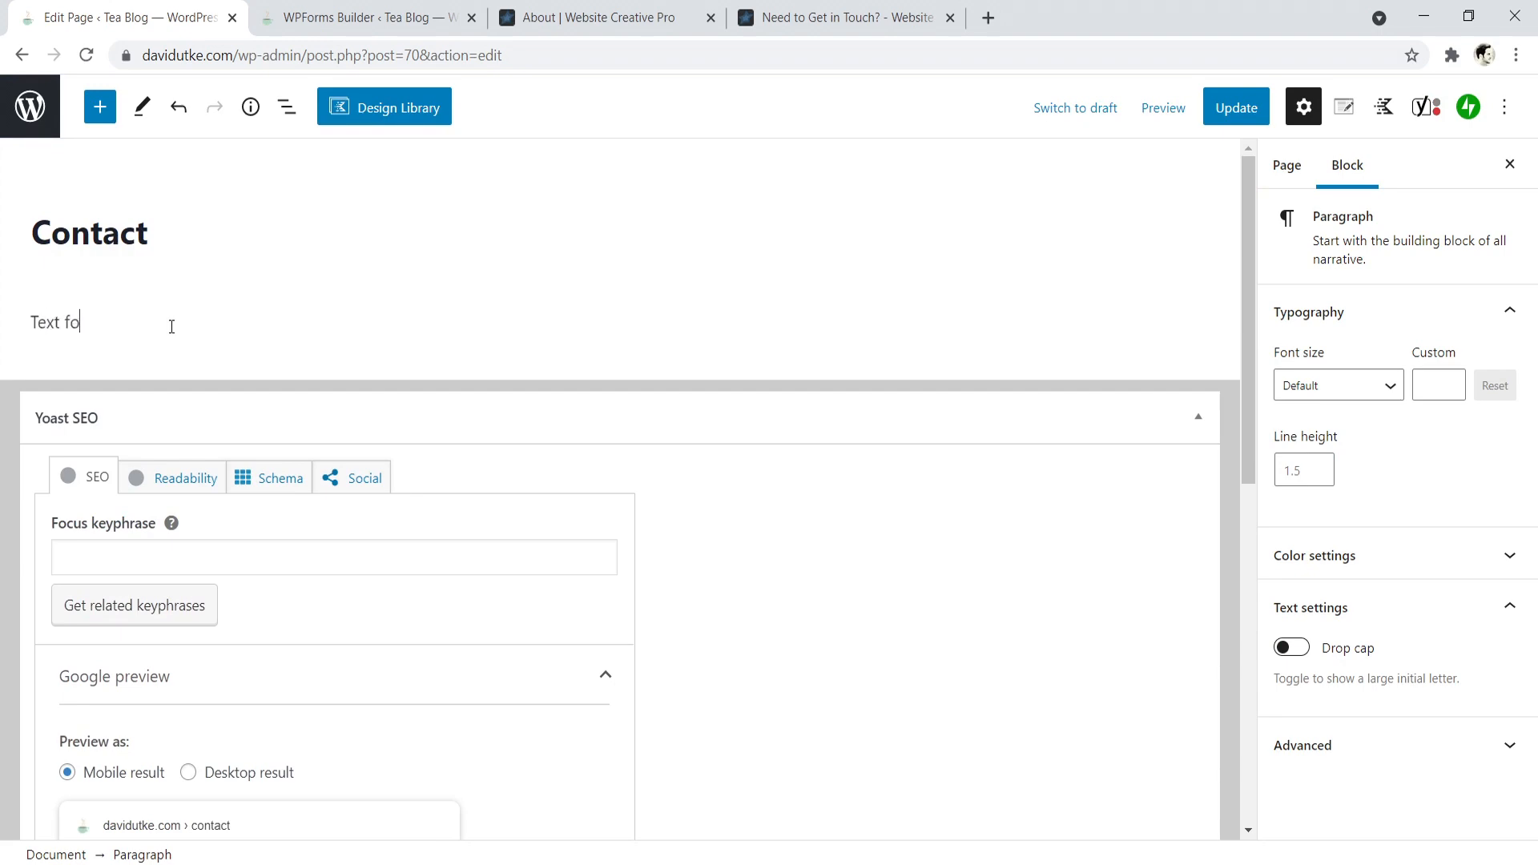
# - Write the paragraph "Text goes here." under the Contact title, checking the Website Creative Pro example page for reference
pyautogui.write('goes here.')
pyautogui.click(625, 16)
pyautogui.hotkey('ctrl', 'Tab')
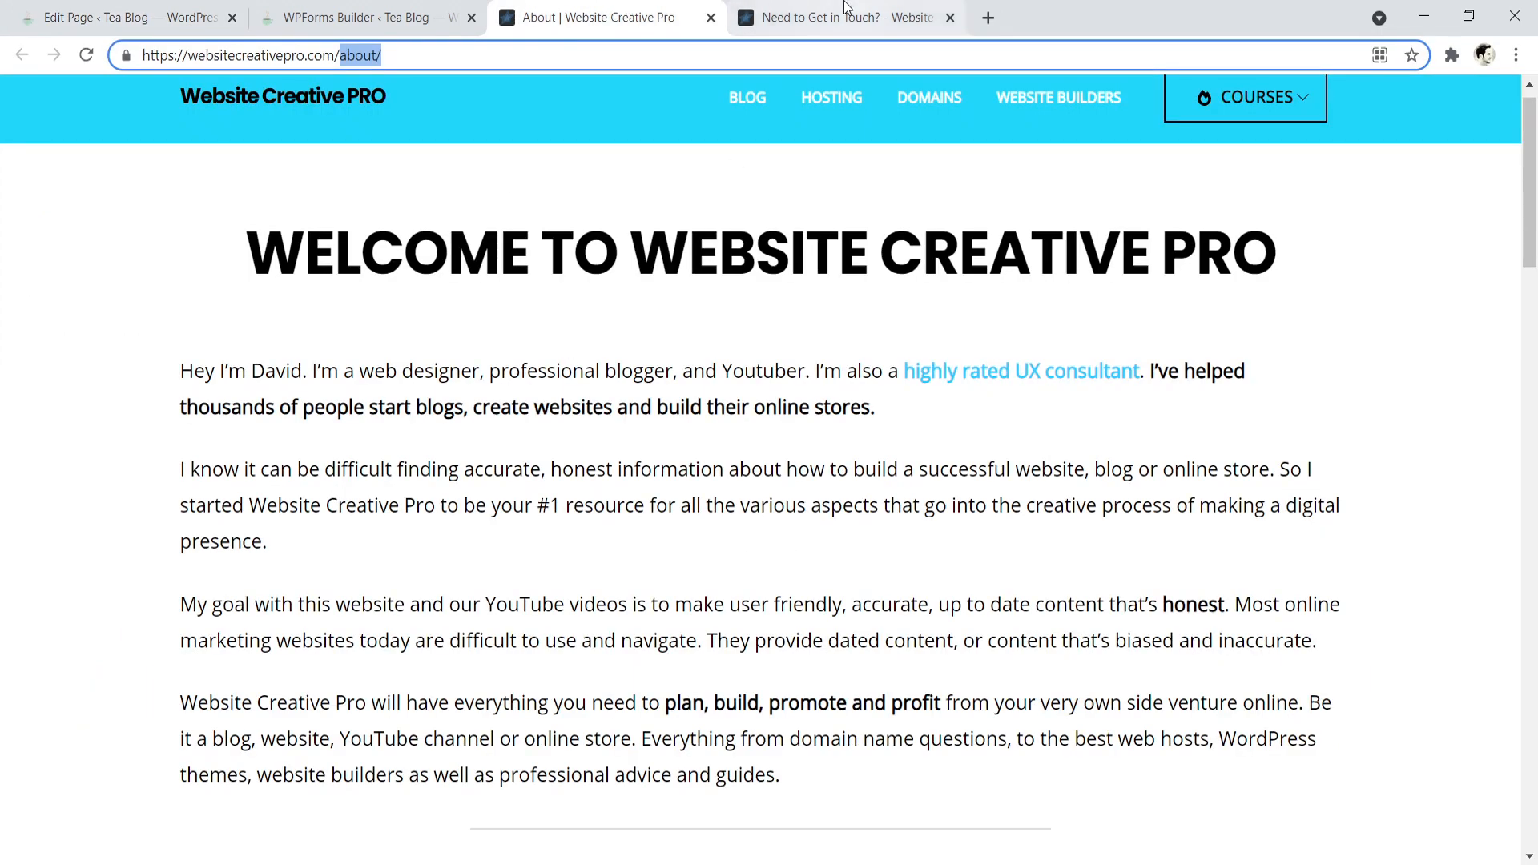
pyautogui.scroll(5, 829, 313)
pyautogui.click(144, 17)
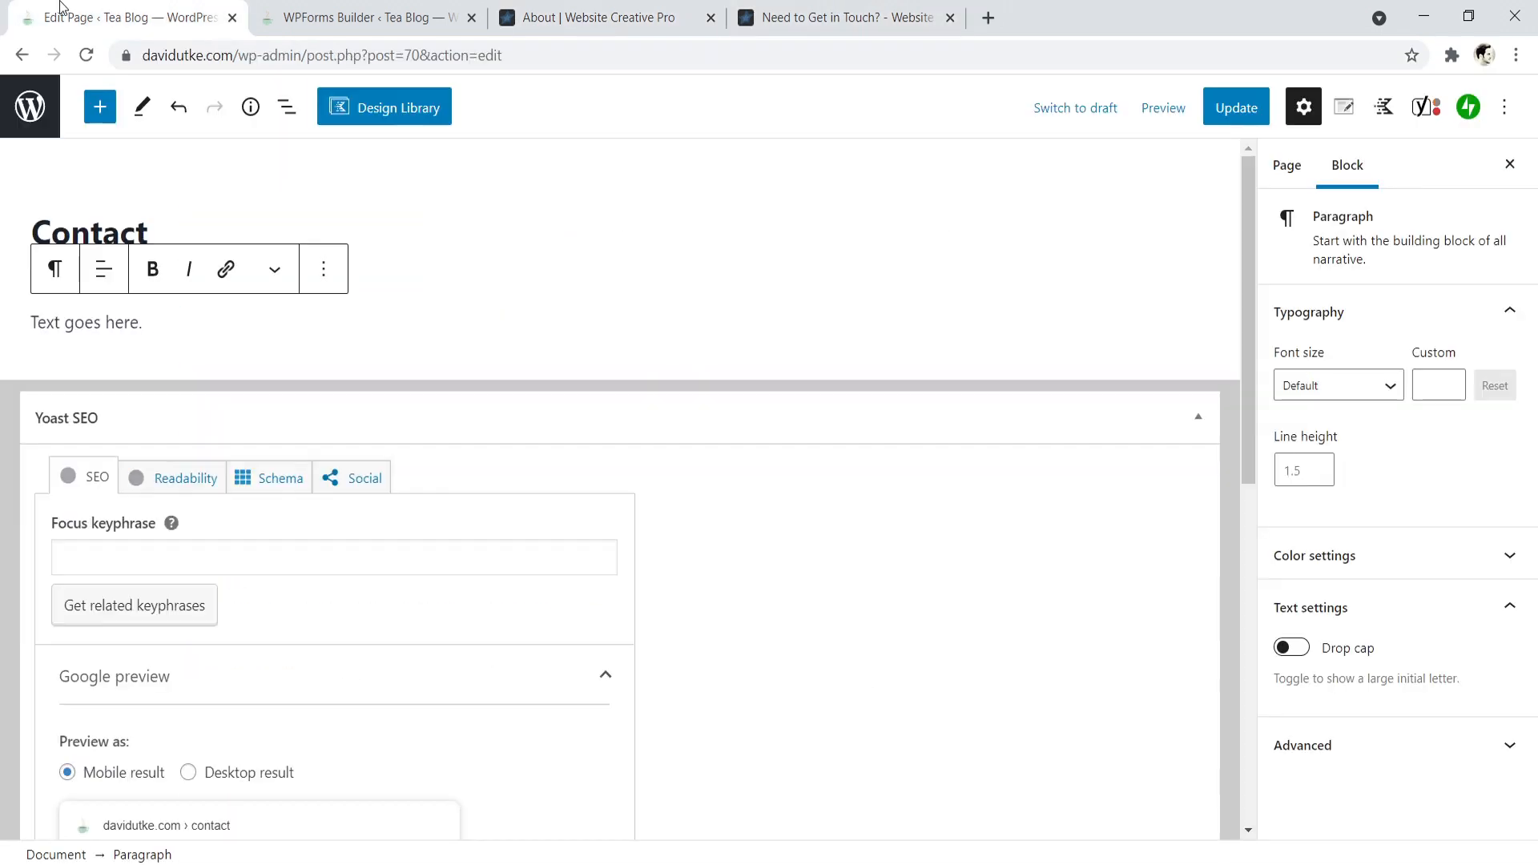
# - Add a Shortcode block below the Contact page's paragraph and paste in [wpforms id="92" title="false"]
pyautogui.press('Return')
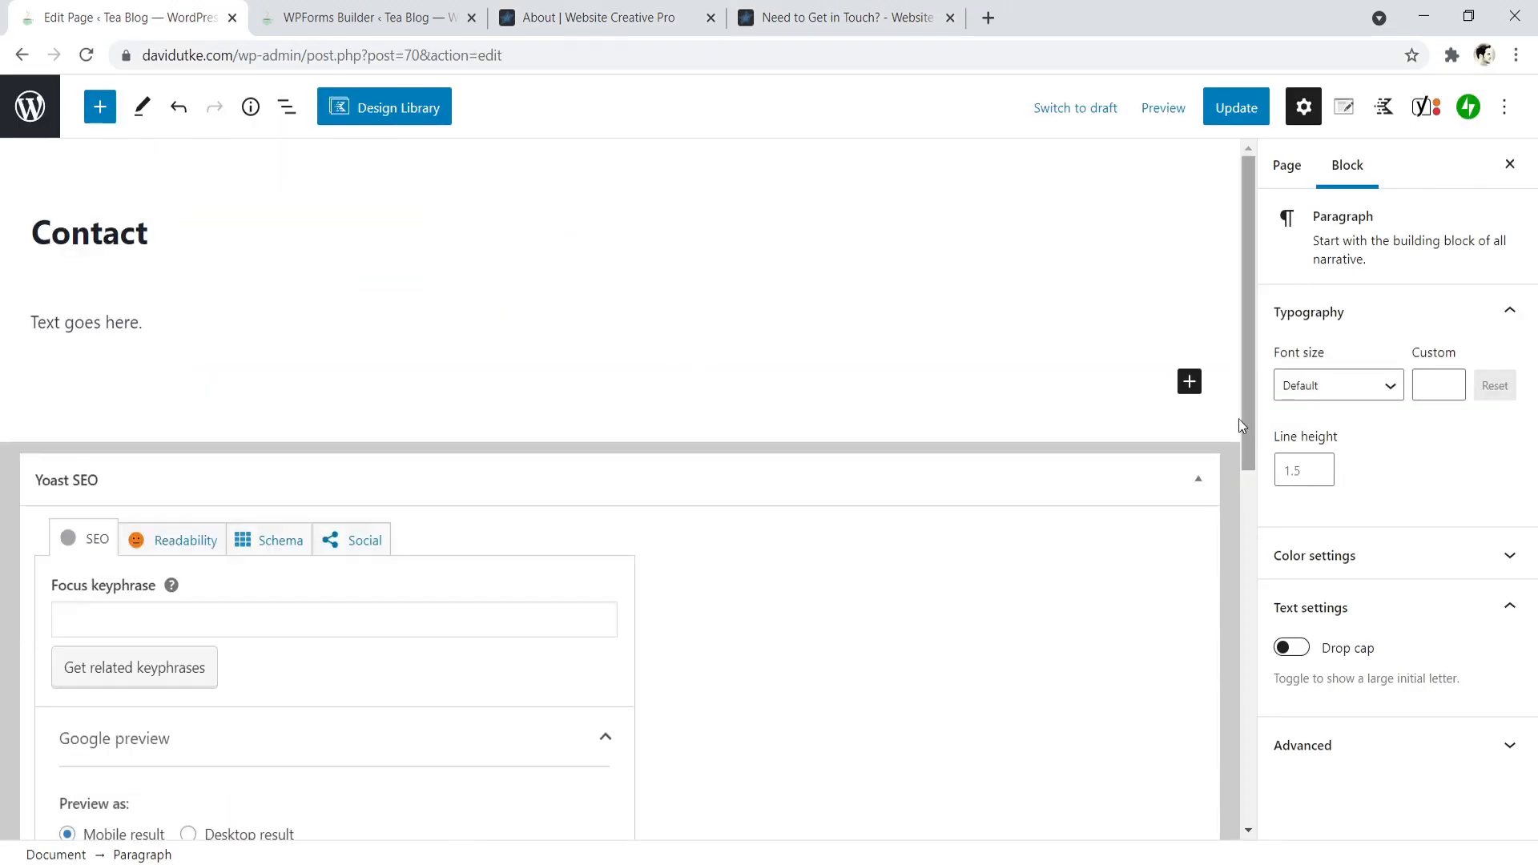
pyautogui.click(1189, 382)
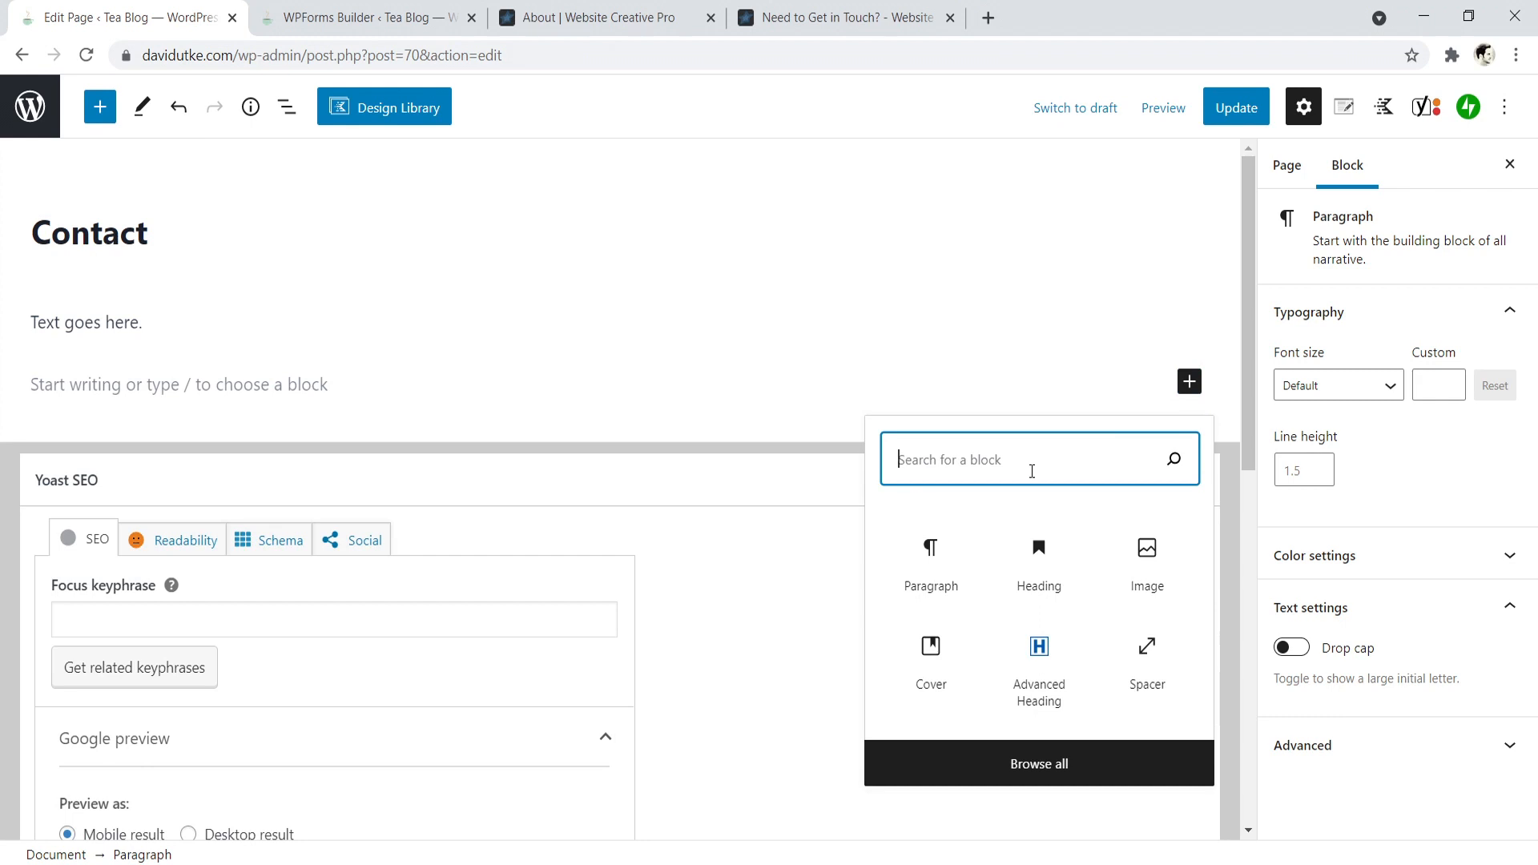
pyautogui.write('sho')
pyautogui.click(923, 552)
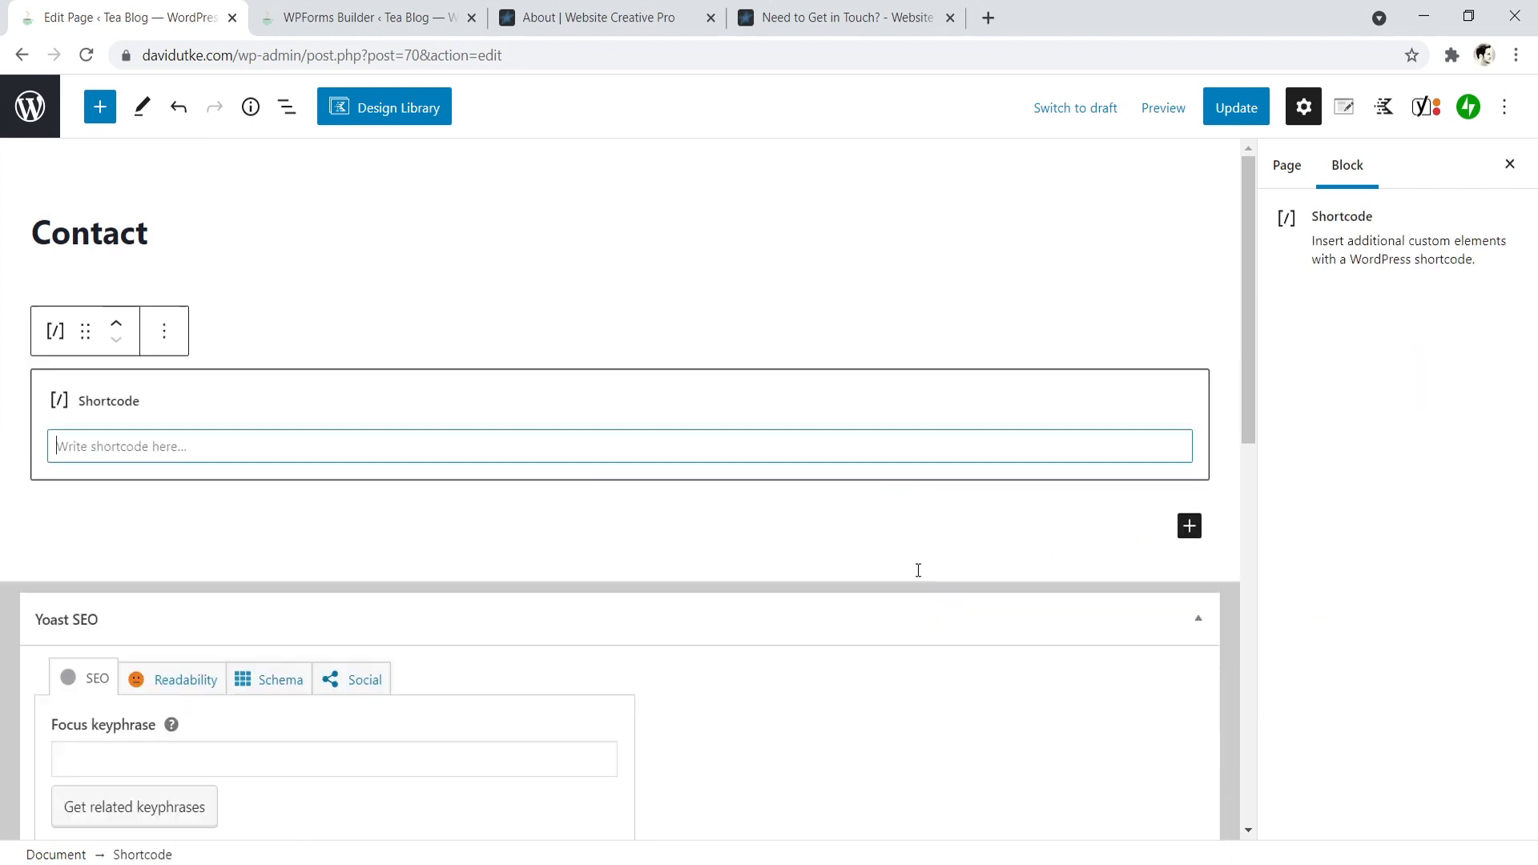
pyautogui.rightClick(121, 441)
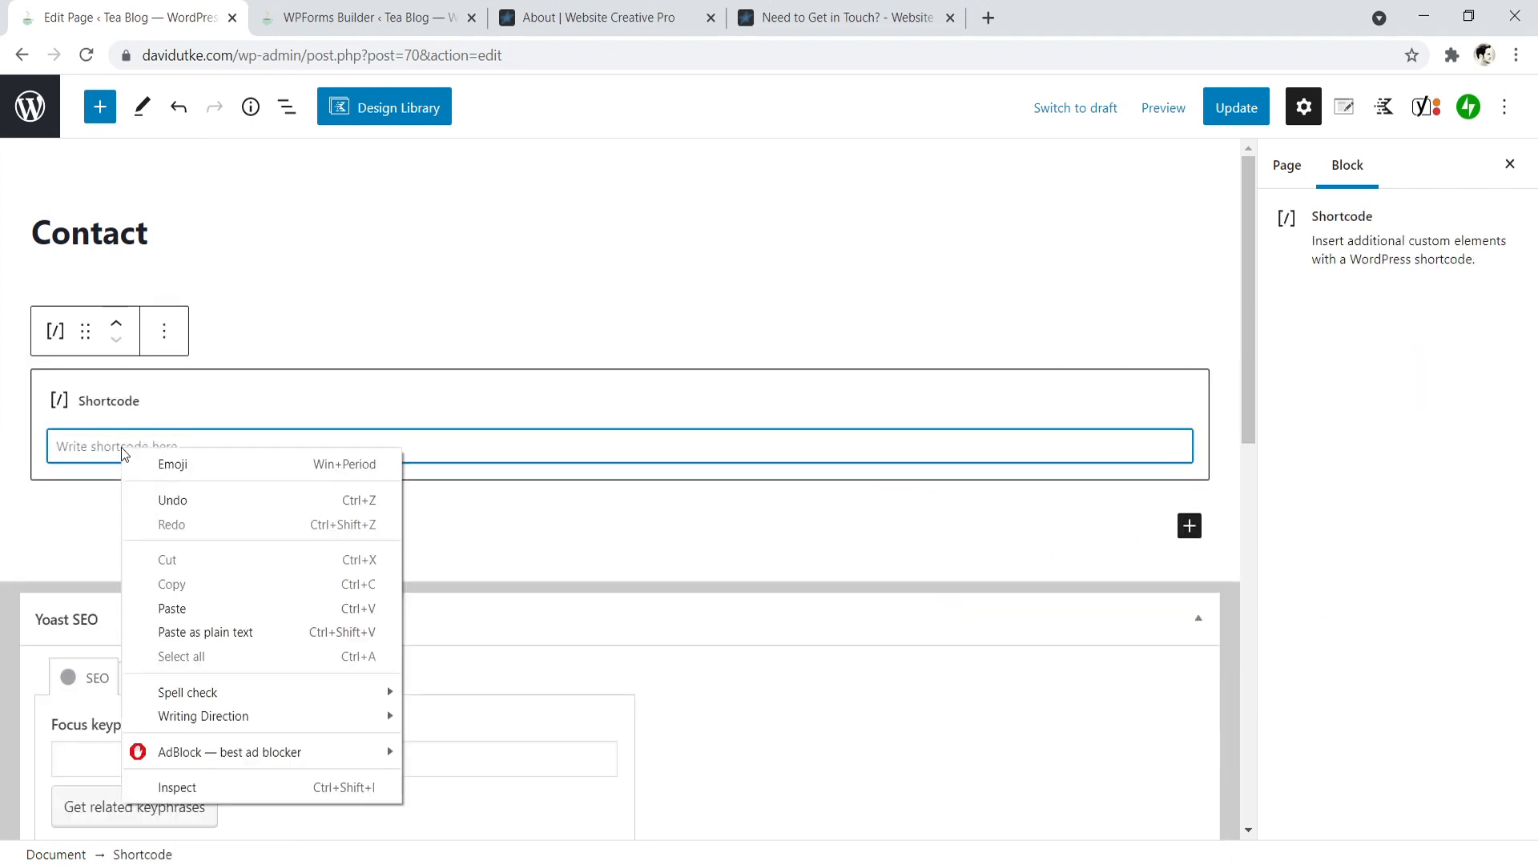
pyautogui.click(190, 604)
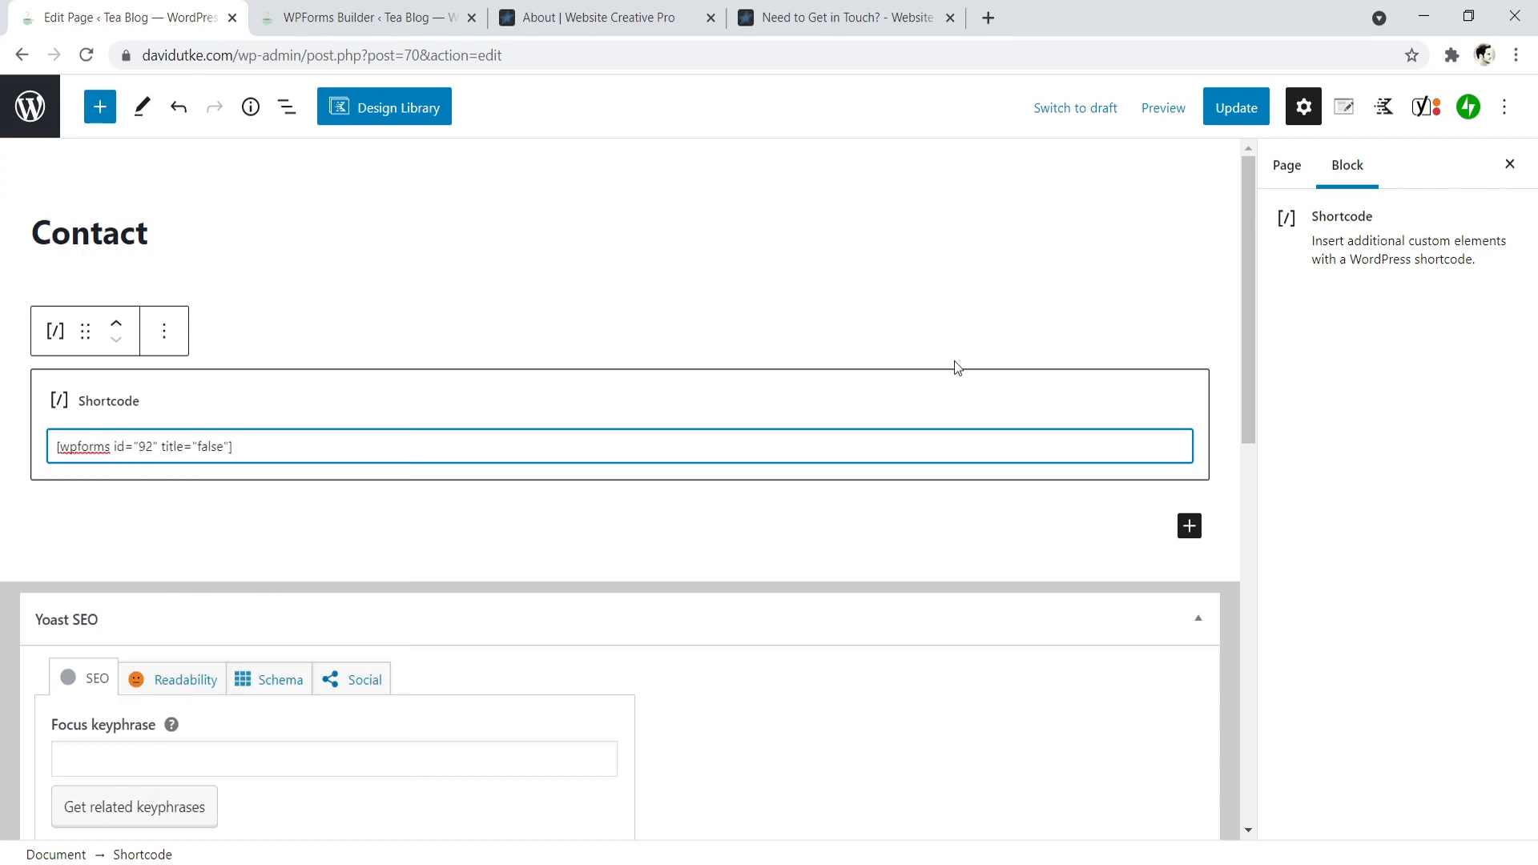
# - Update the Contact page and view its embedded form on the live site
pyautogui.click(1246, 112)
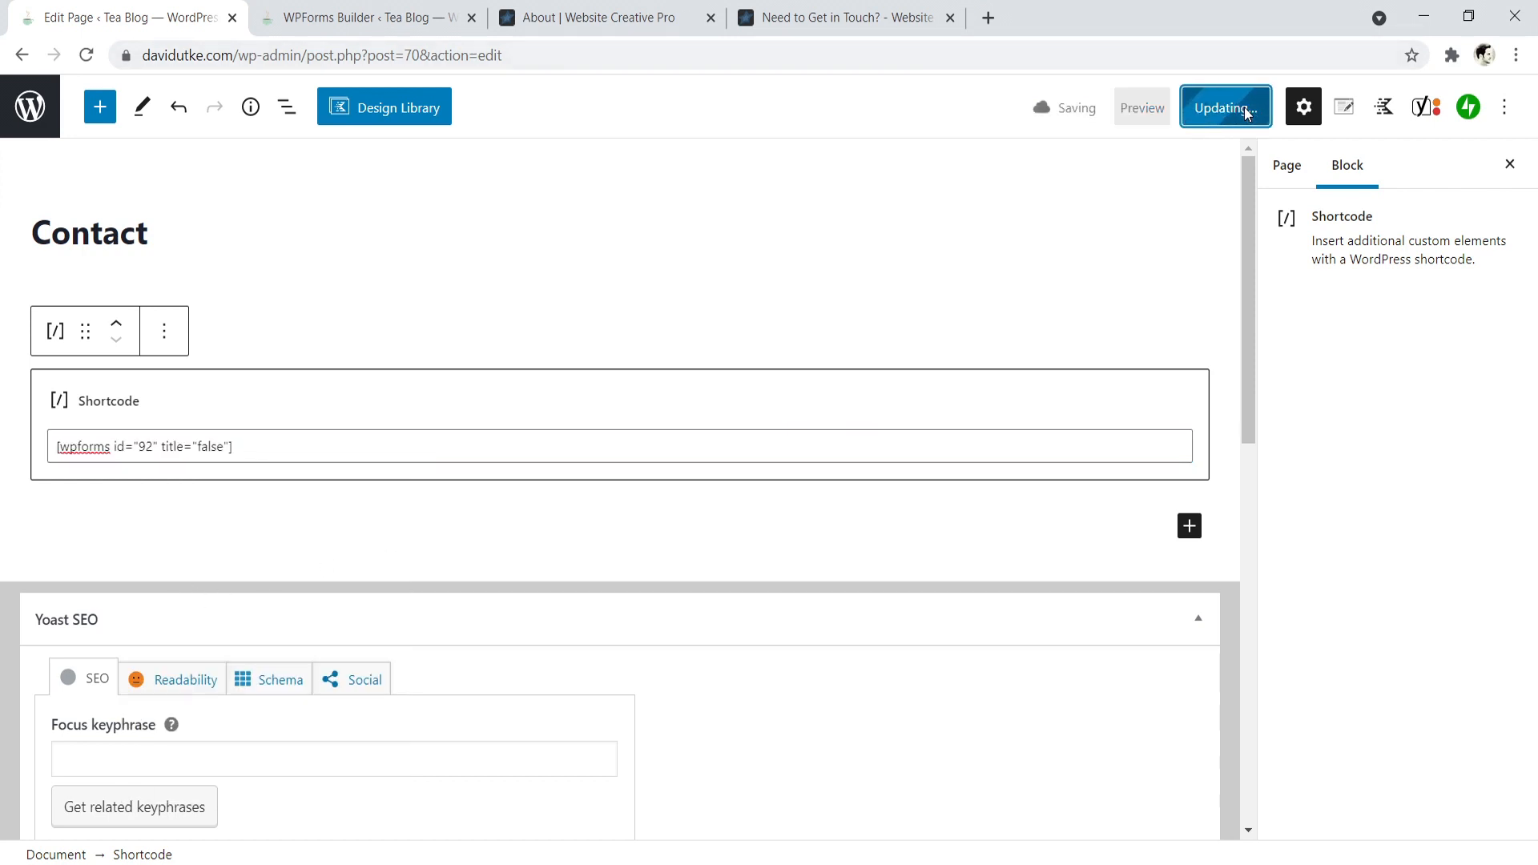
pyautogui.click(1287, 166)
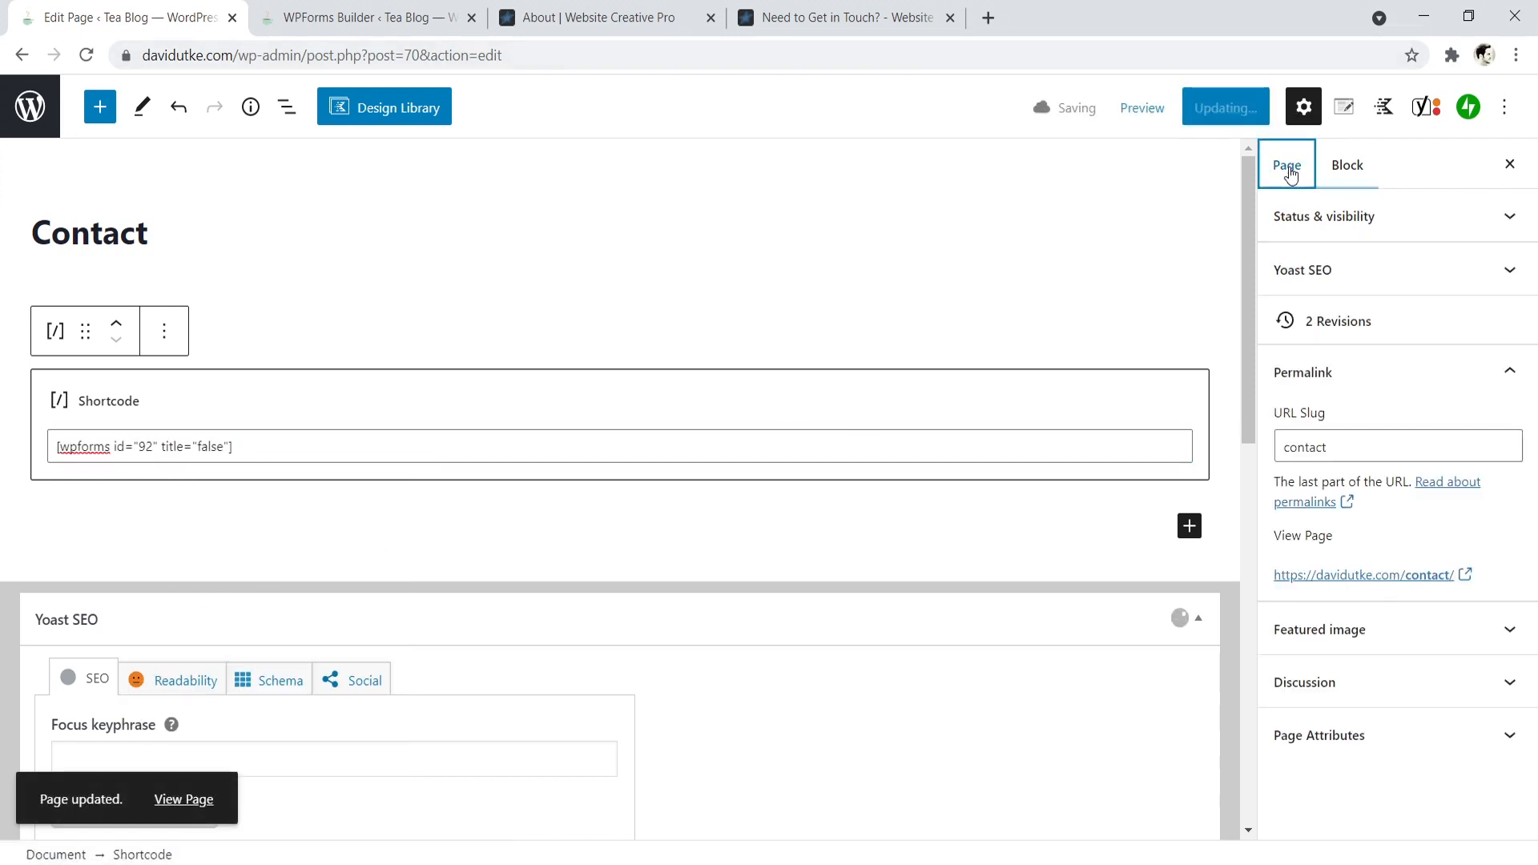
pyautogui.click(1395, 576)
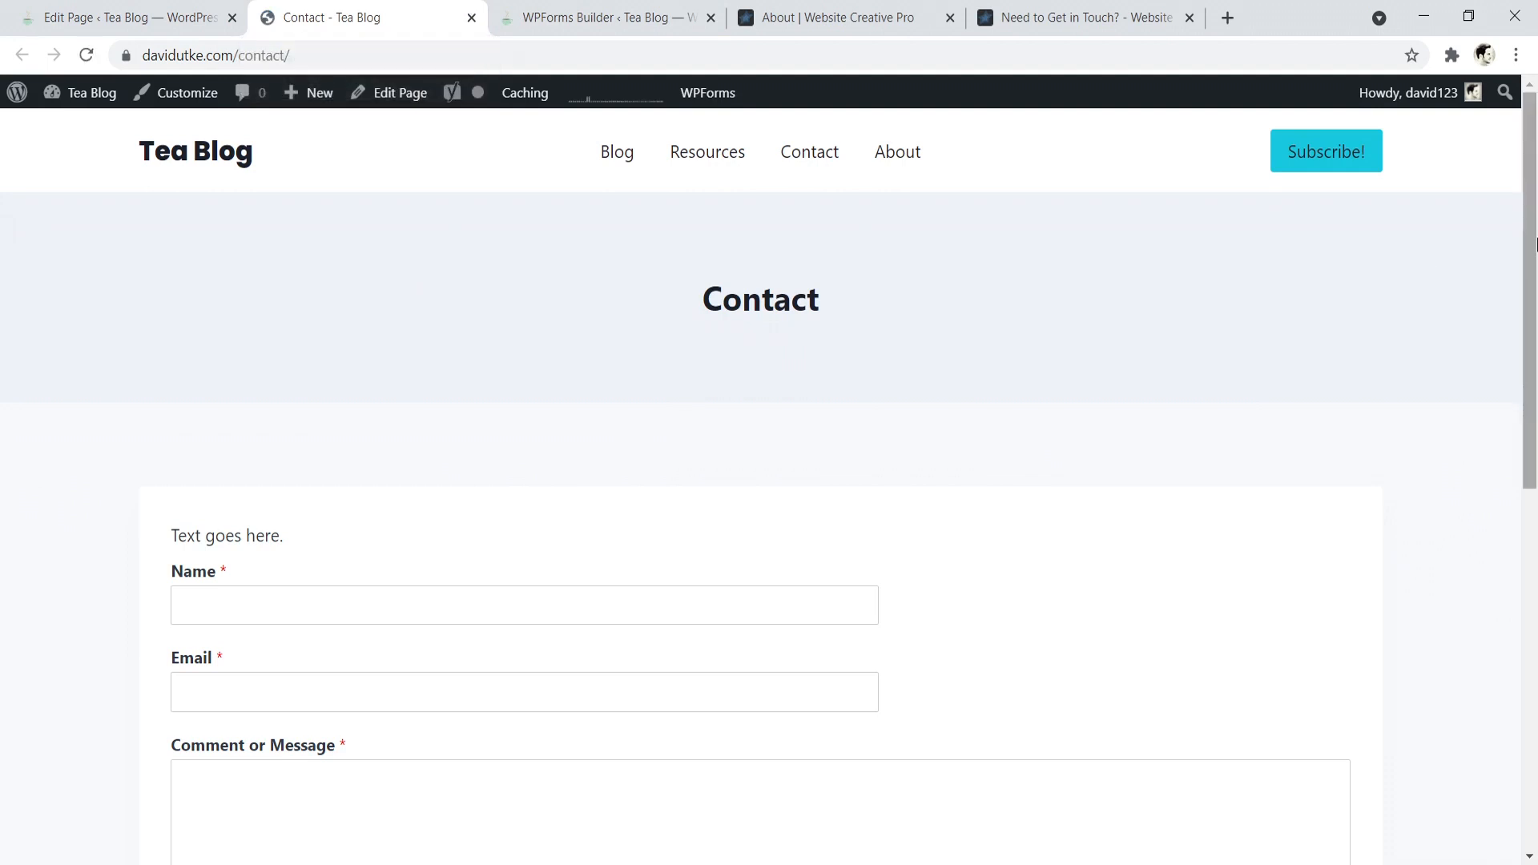
pyautogui.scroll(-4, 804, 543)
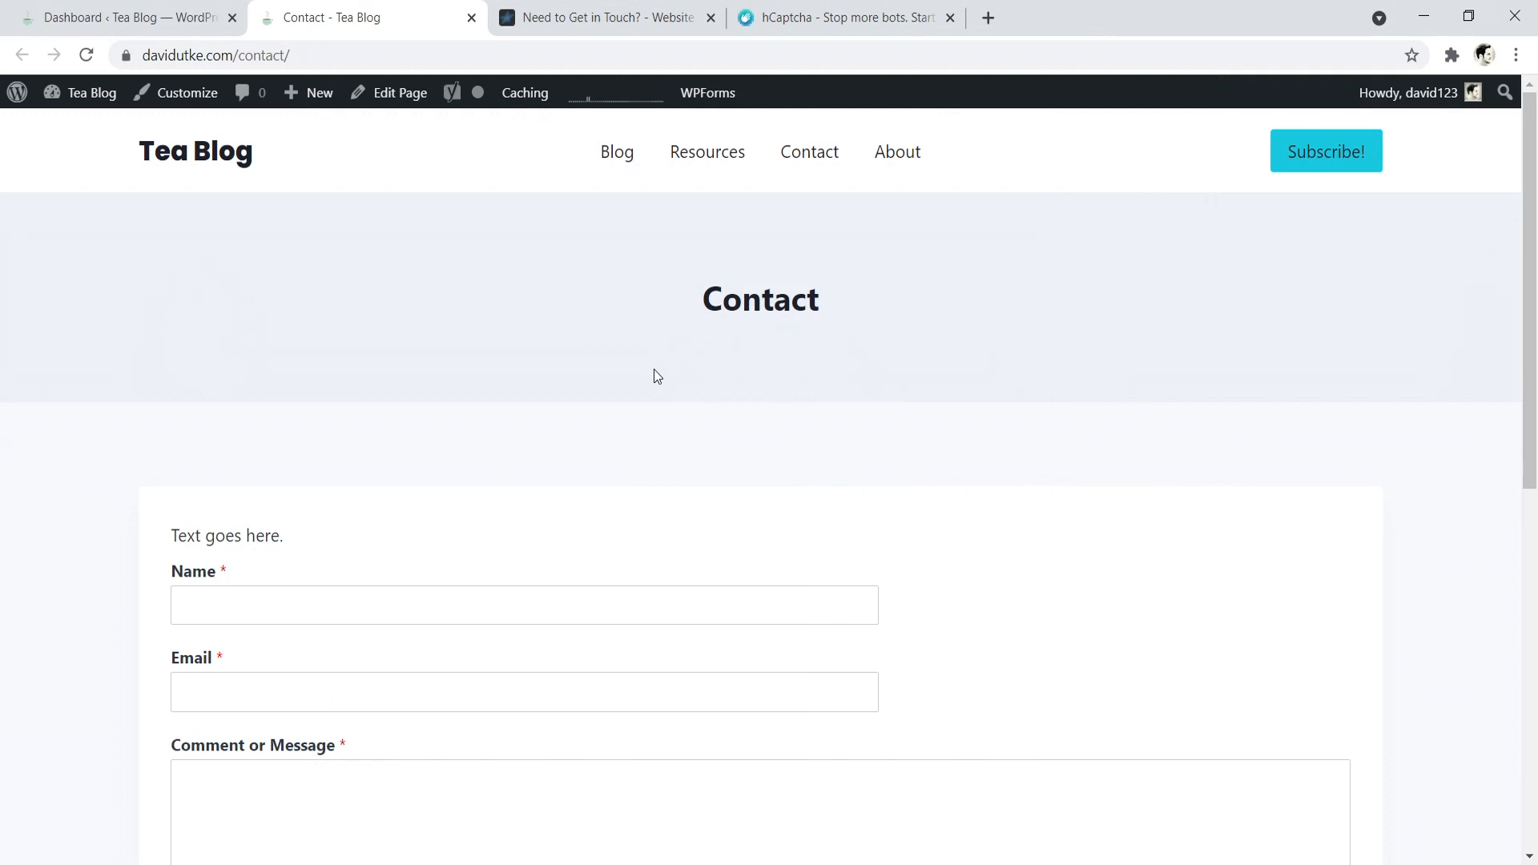
# - Compare the Tea Blog contact form with Website Creative Pro's, especially its hCaptcha check, and return to the WordPress dashboard
pyautogui.click(604, 8)
pyautogui.moveTo(1528, 374); pyautogui.dragTo(1528, 432)
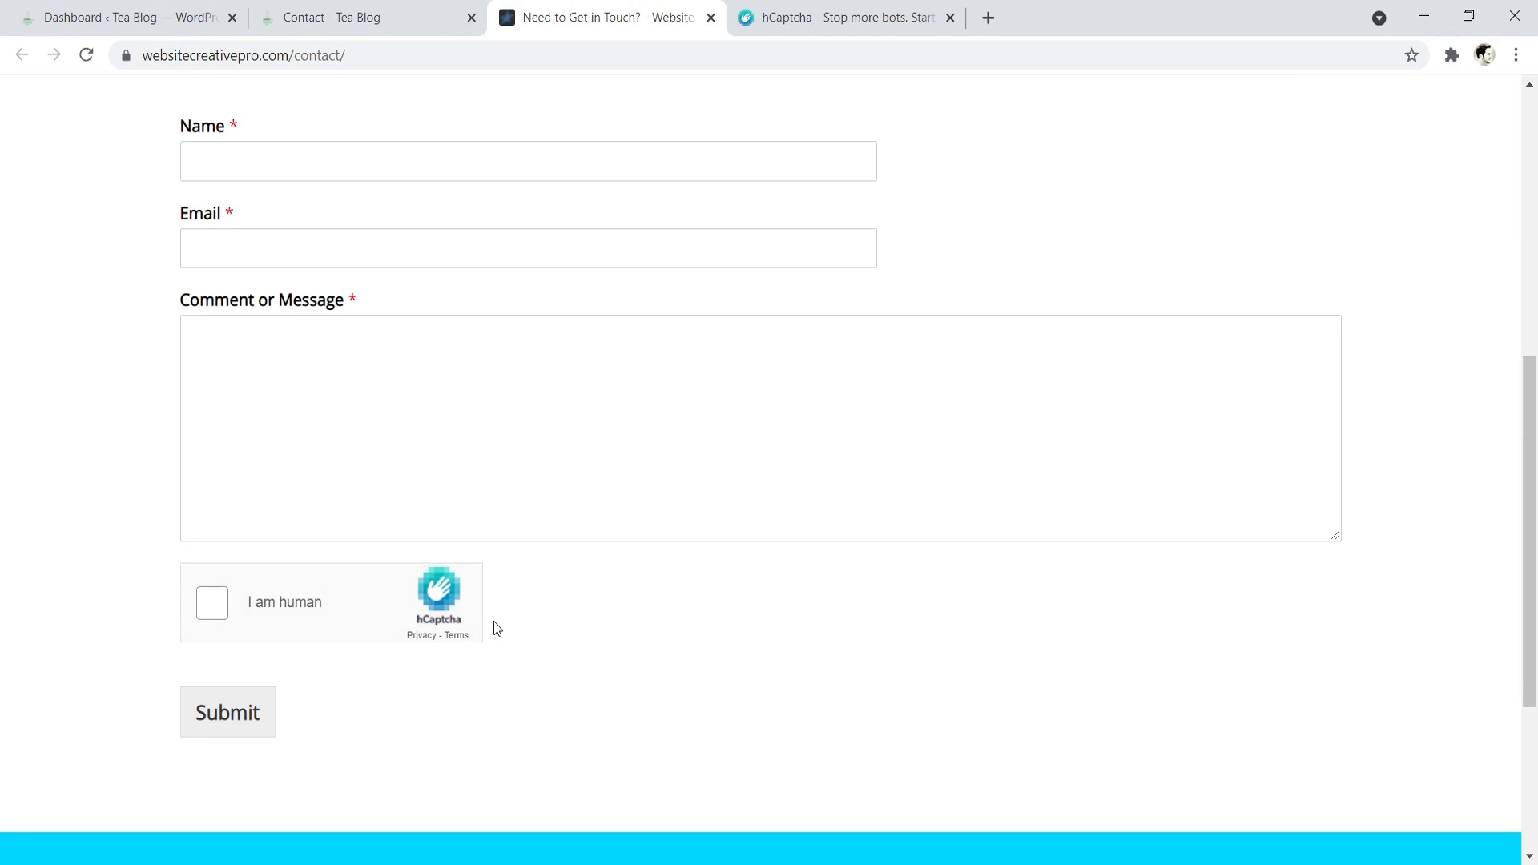
pyautogui.scroll(4, 433, 456)
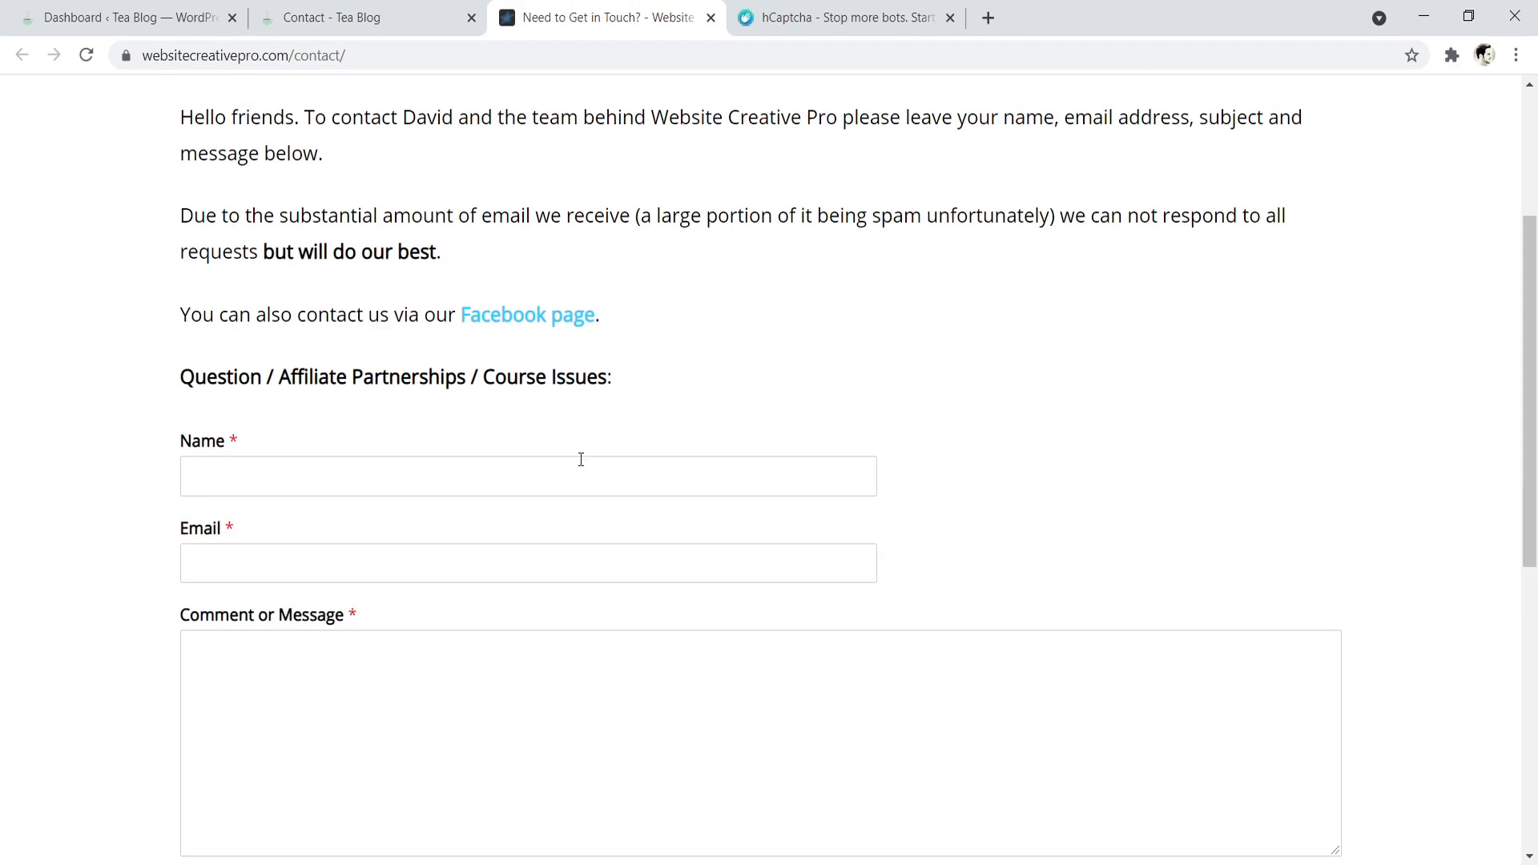
pyautogui.scroll(-2, 1417, 408)
pyautogui.click(393, 8)
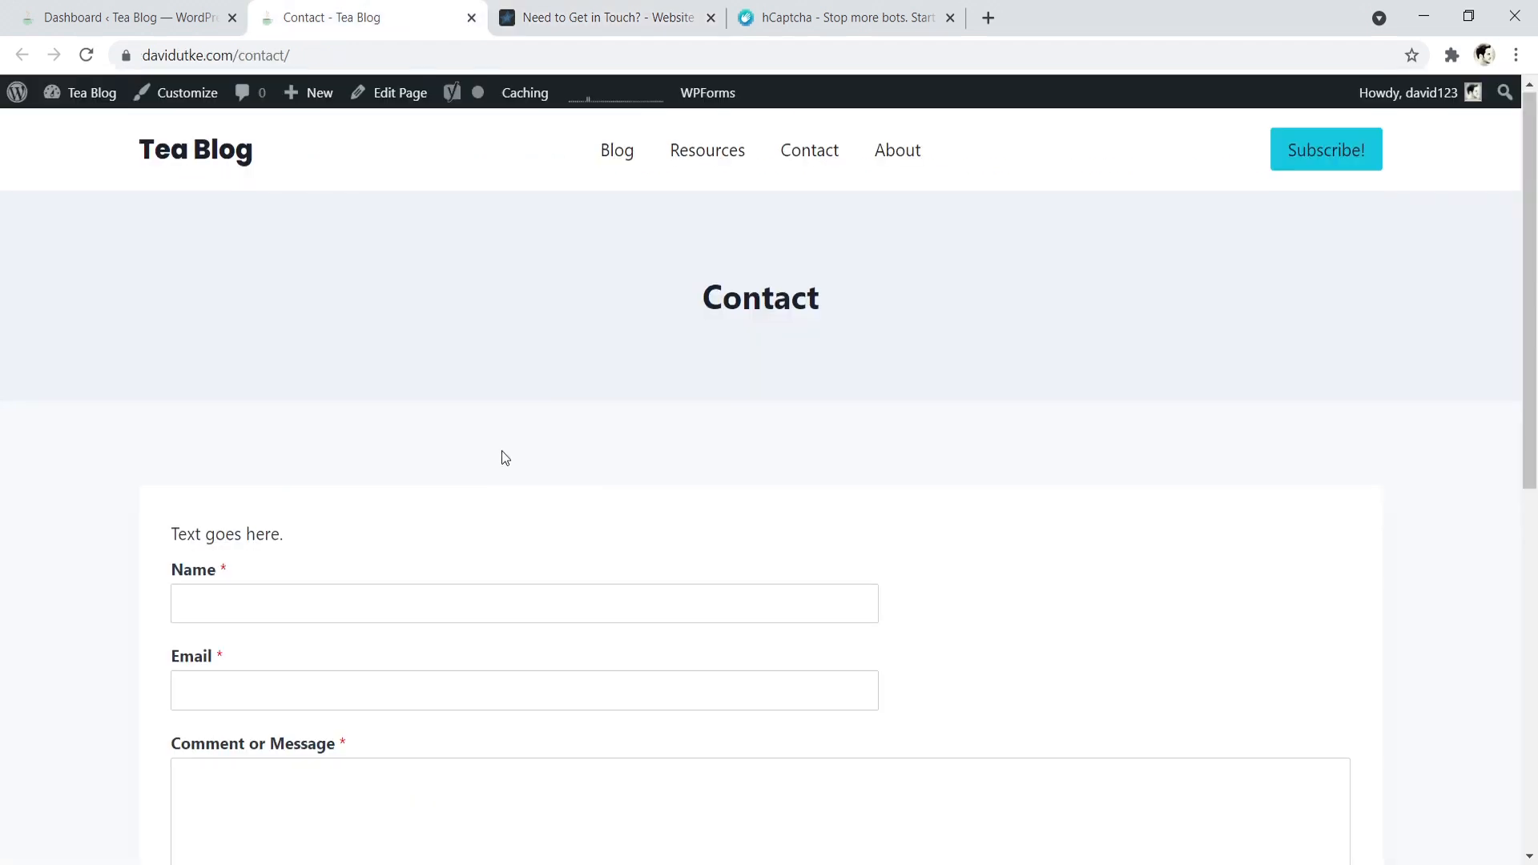
pyautogui.scroll(-5, 503, 449)
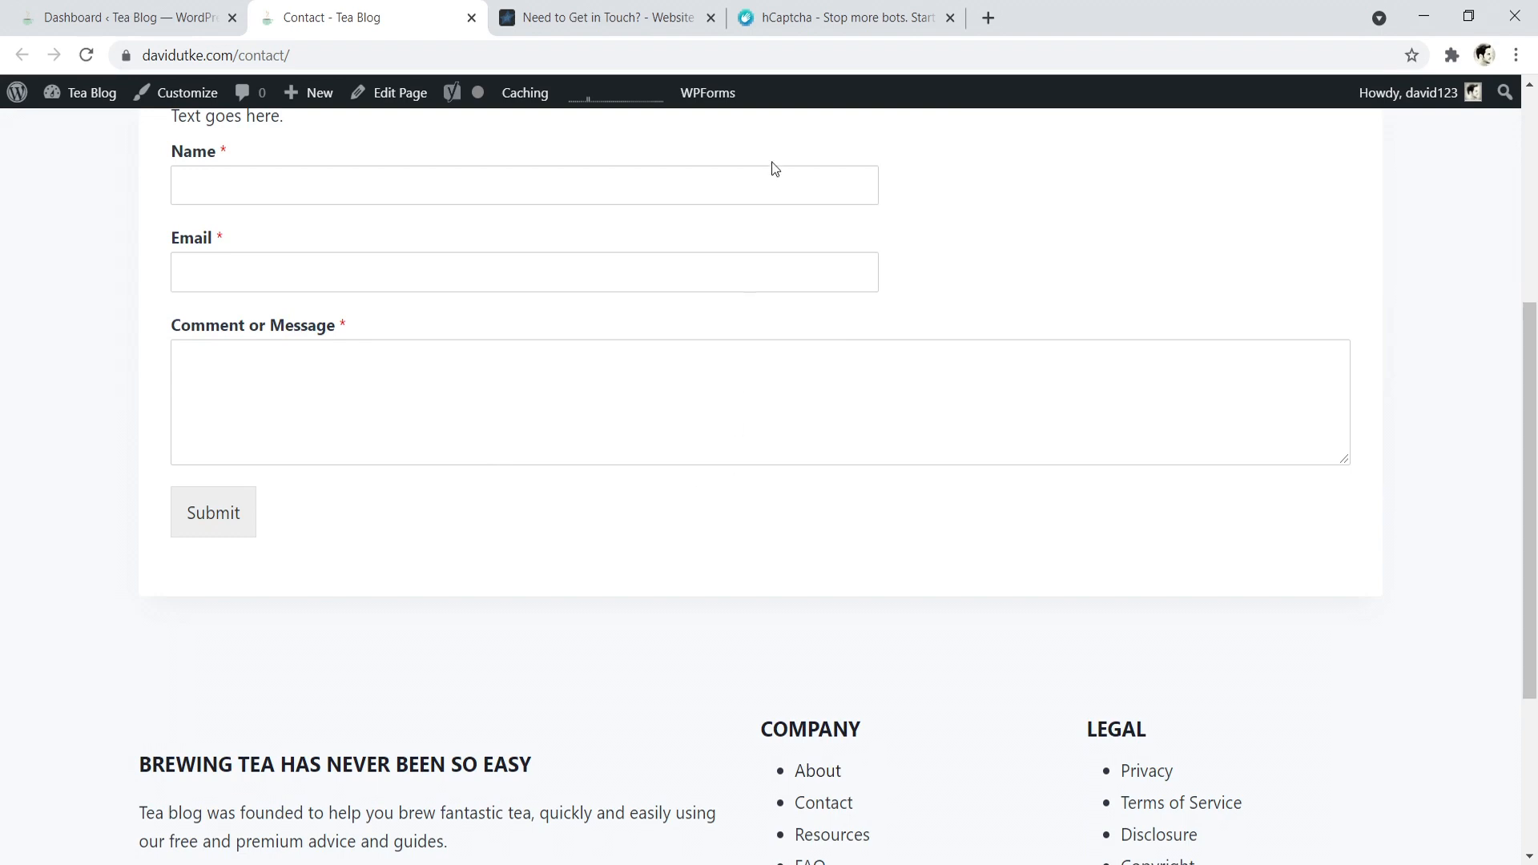
pyautogui.click(556, 16)
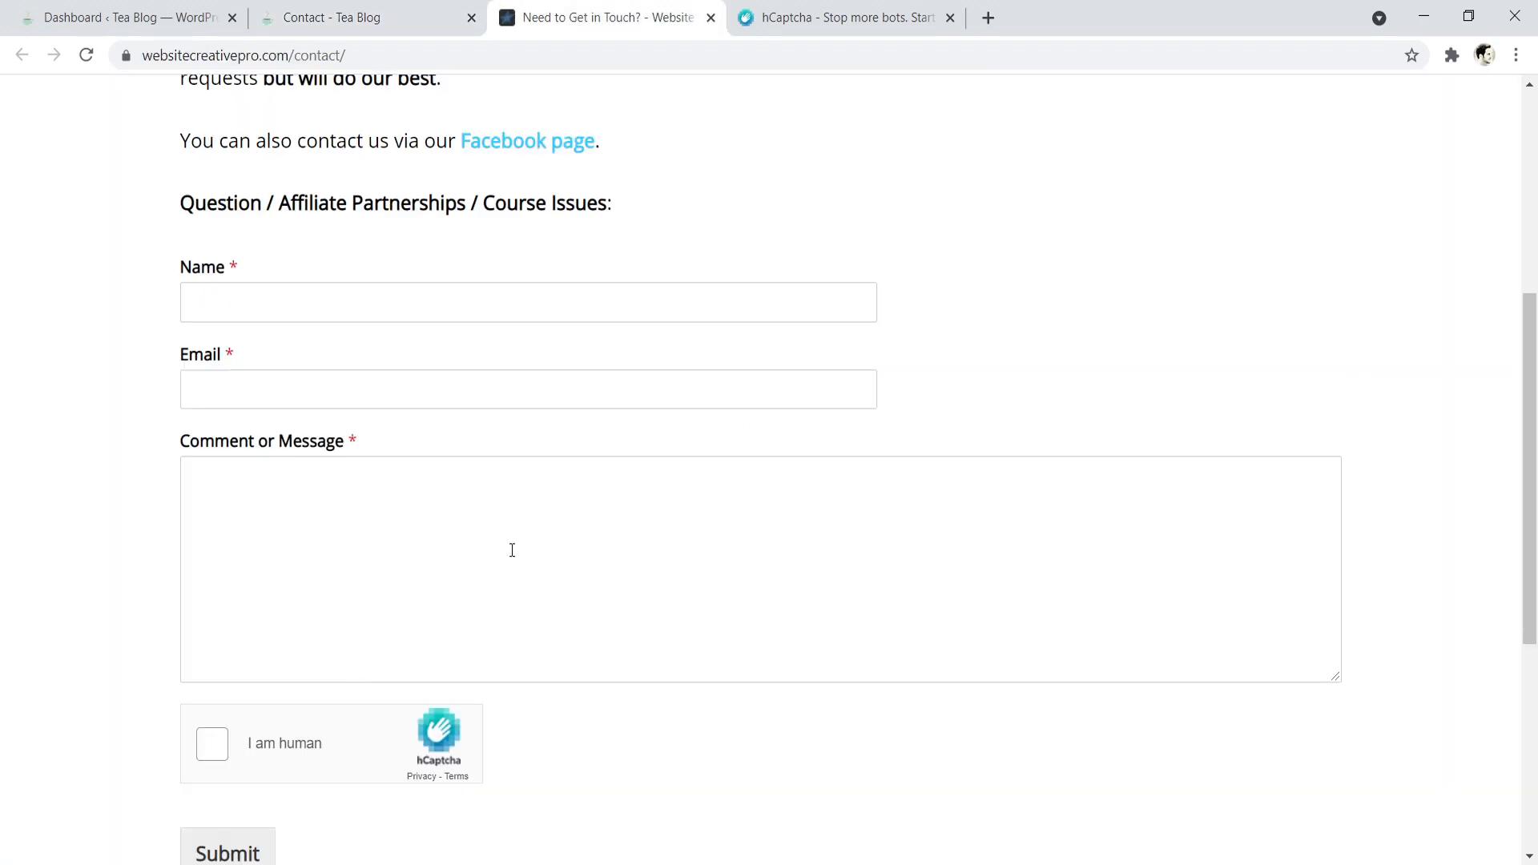
pyautogui.click(144, 11)
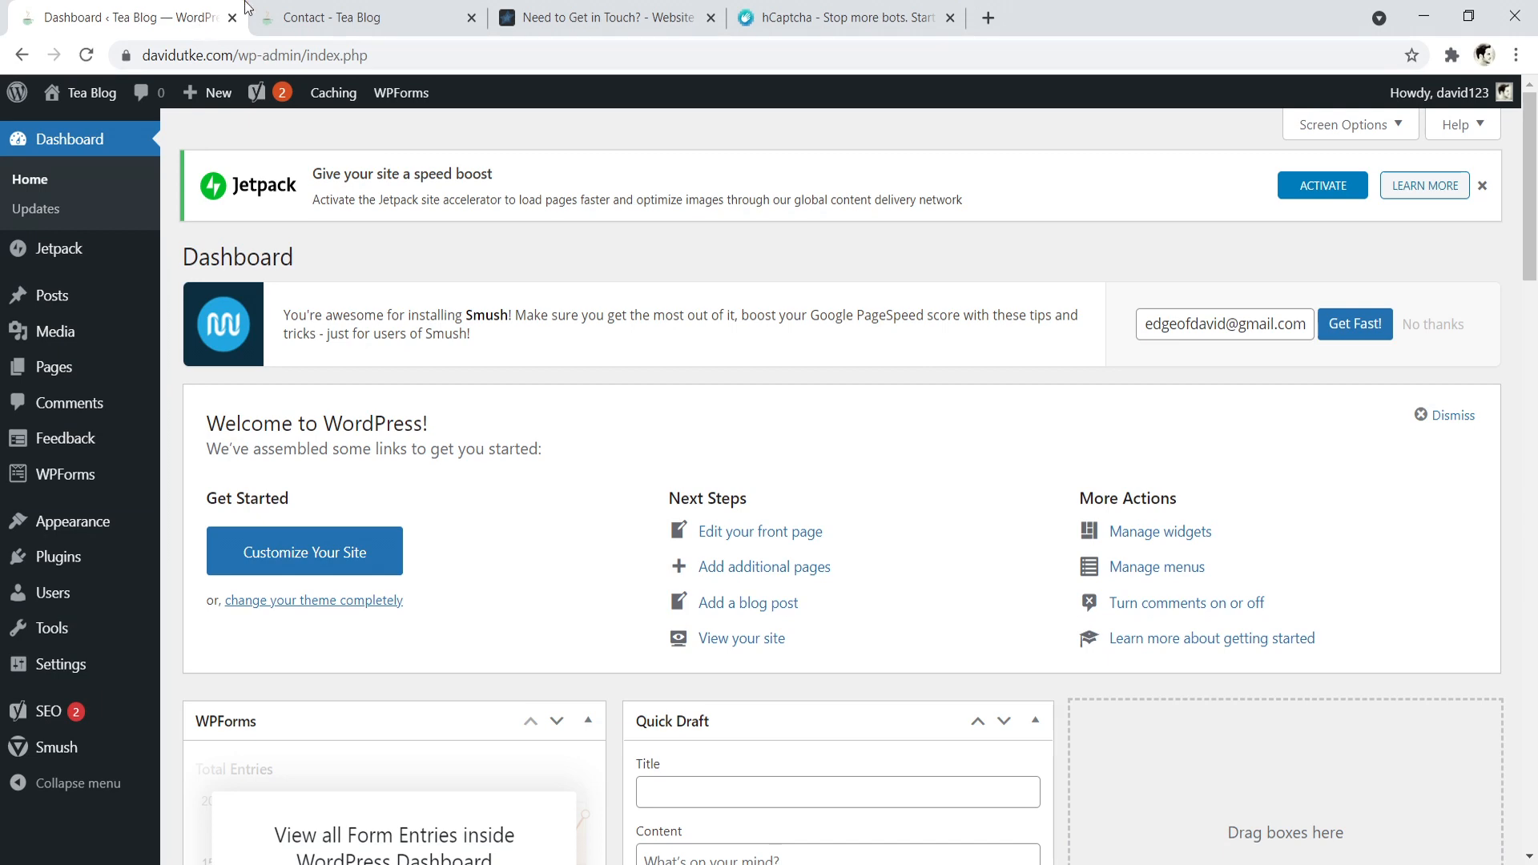
pyautogui.click(318, 10)
pyautogui.click(126, 13)
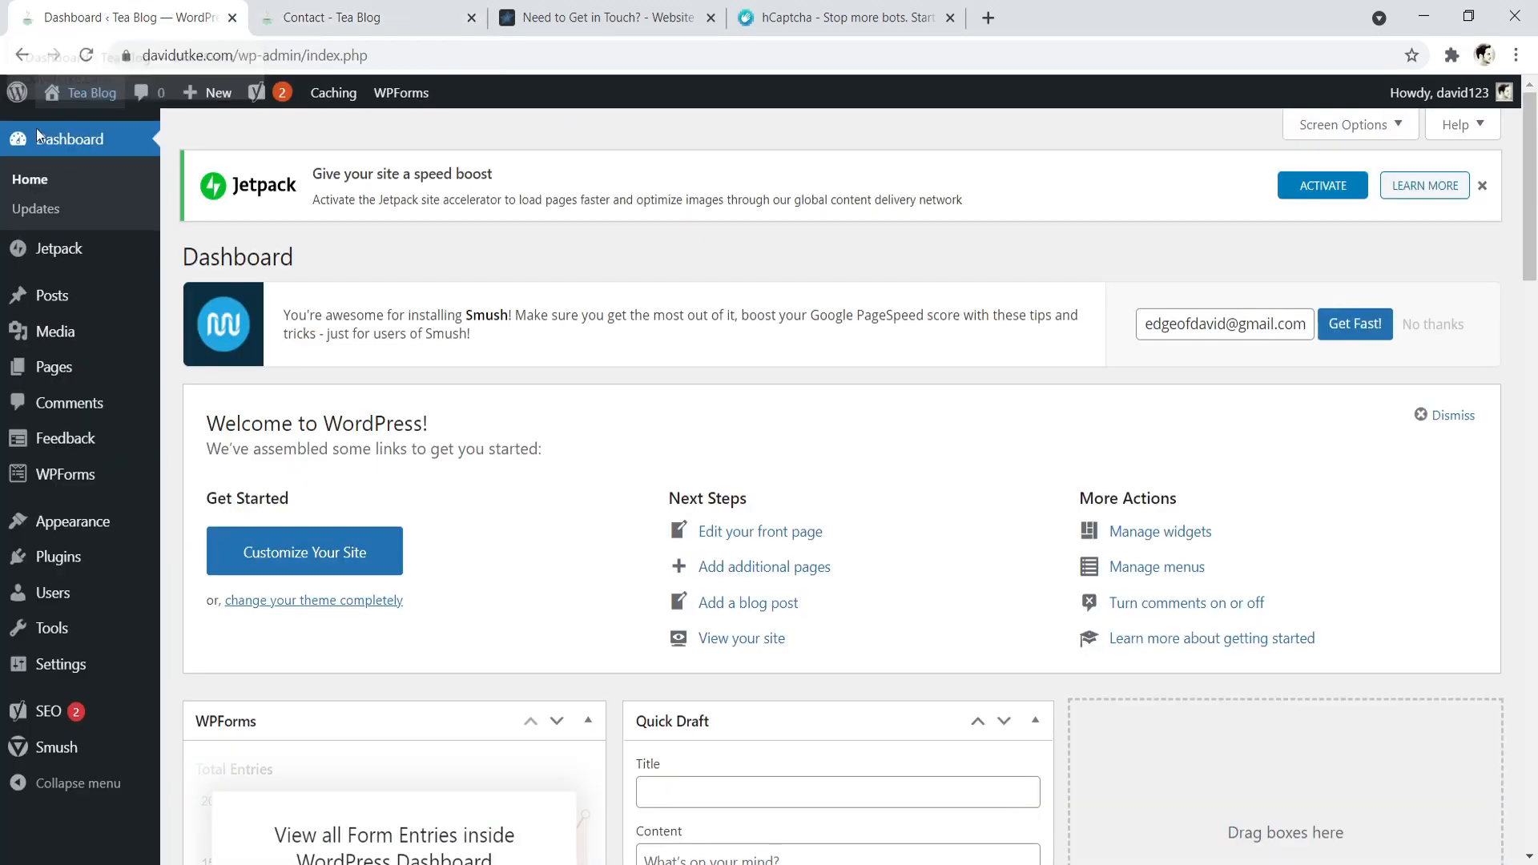
# - Select hCaptcha as the anti-spam service in the WPForms CAPTCHA settings and bring its key fields into view
pyautogui.moveTo(76, 480)
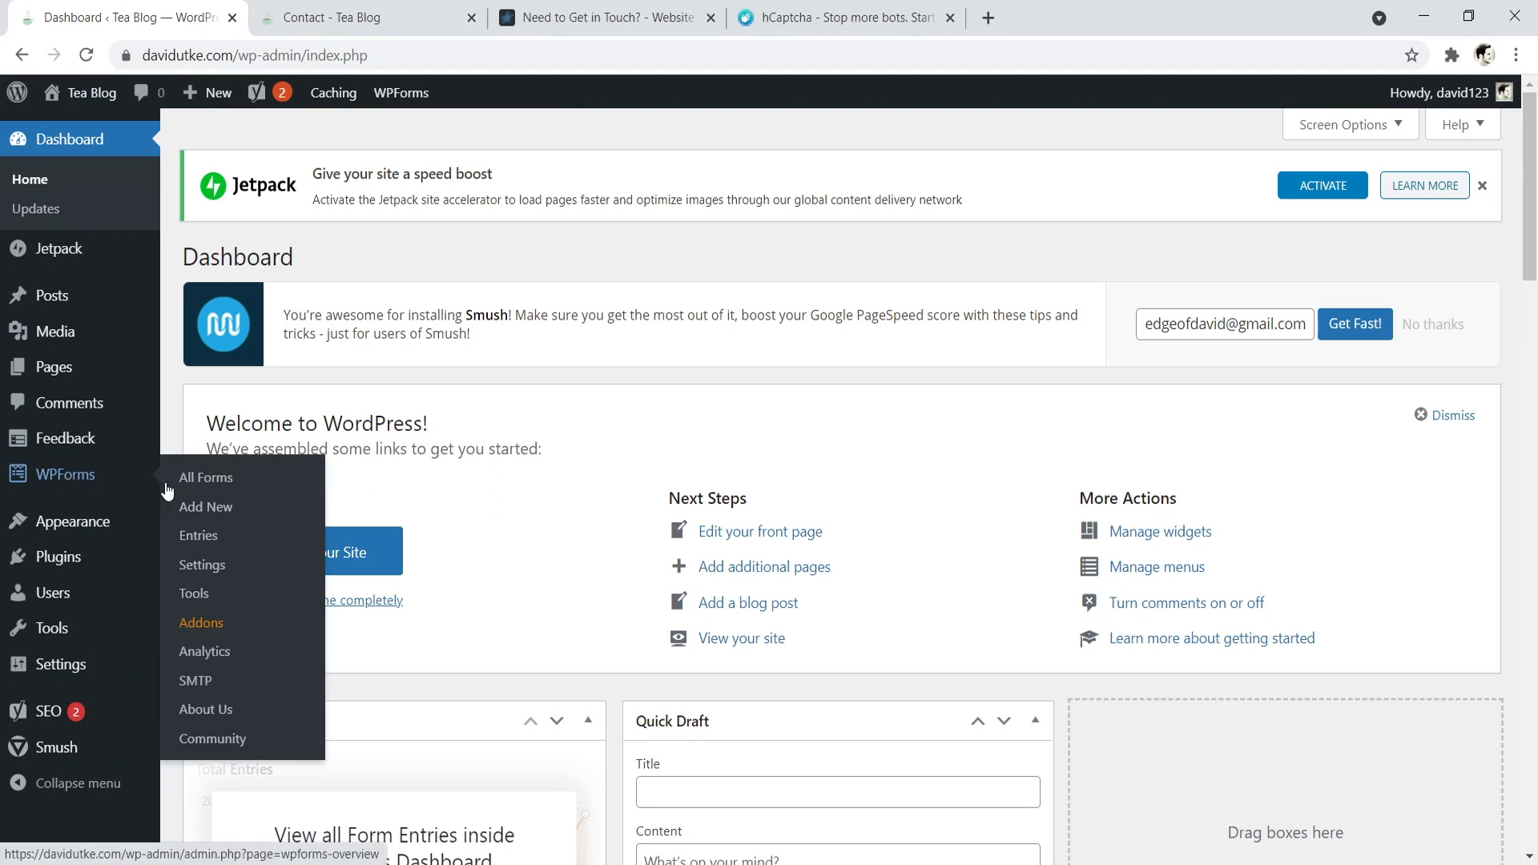
pyautogui.click(200, 569)
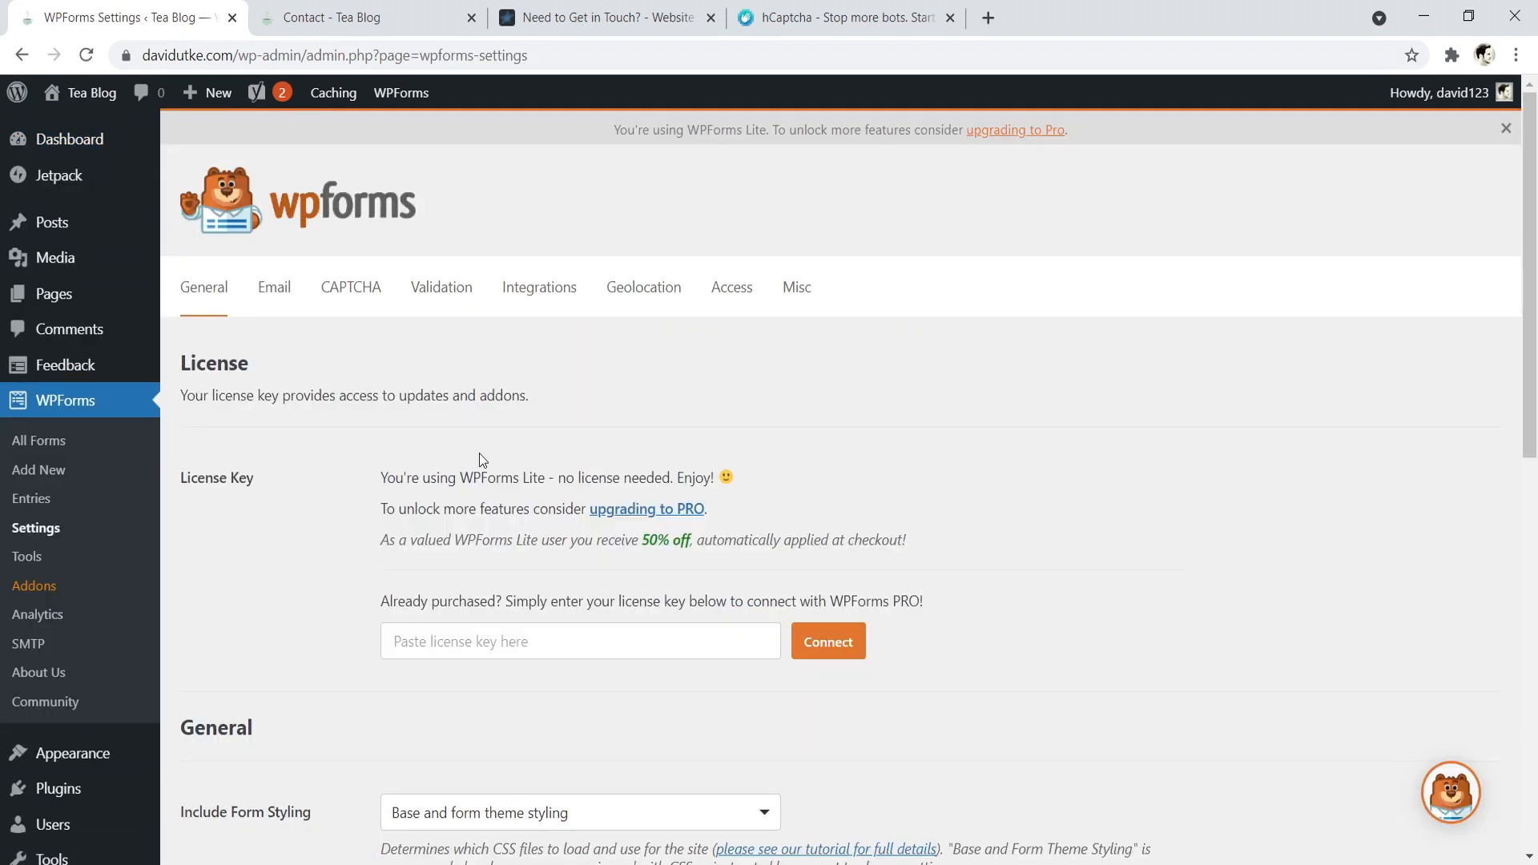
pyautogui.click(346, 294)
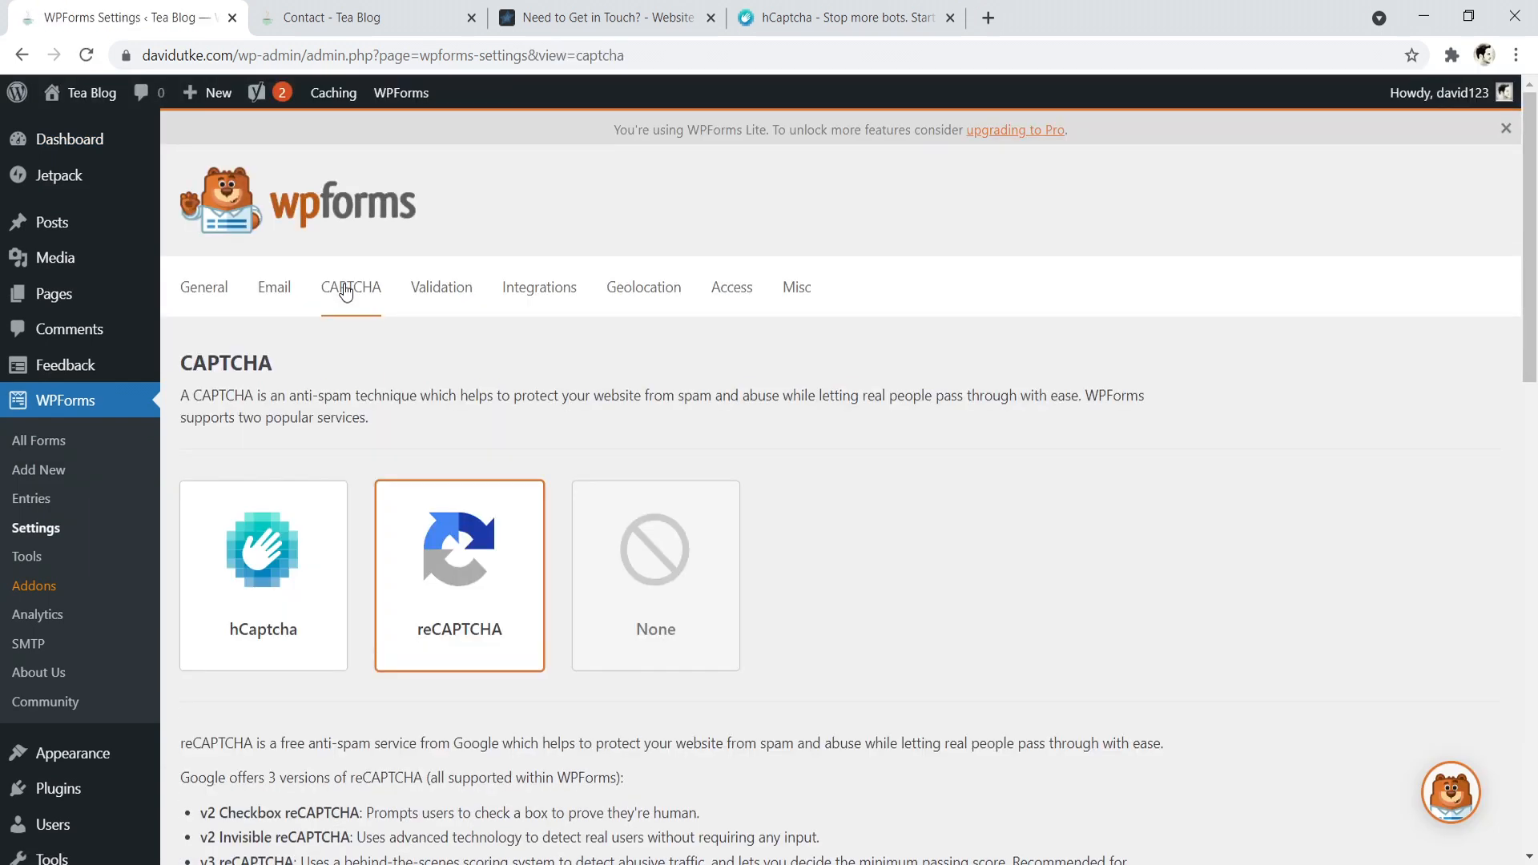
pyautogui.moveTo(1531, 202); pyautogui.dragTo(911, 271)
pyautogui.click(275, 320)
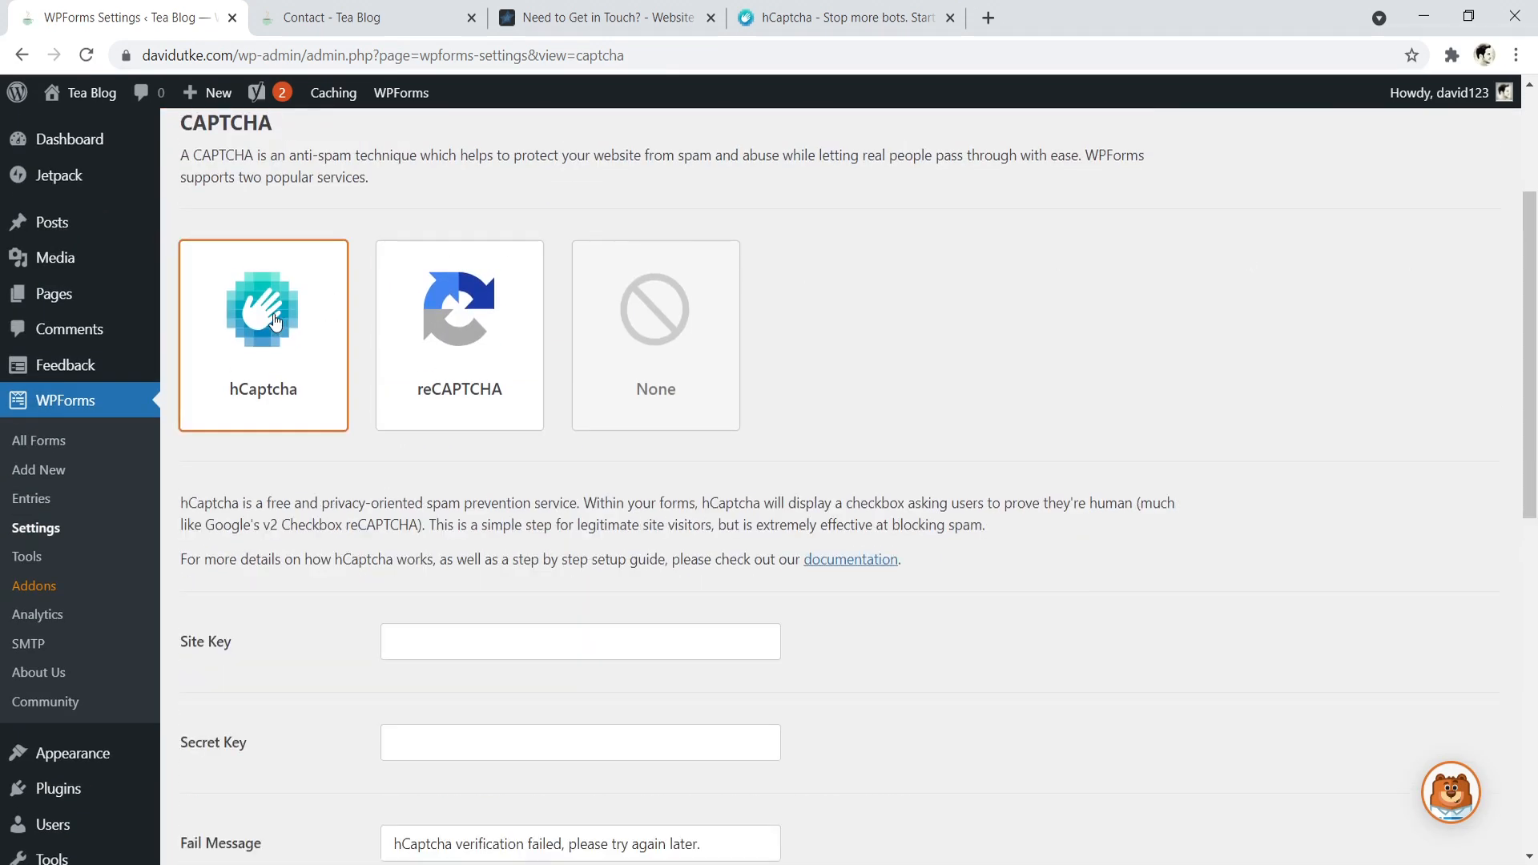
pyautogui.moveTo(1534, 314); pyautogui.dragTo(1537, 411)
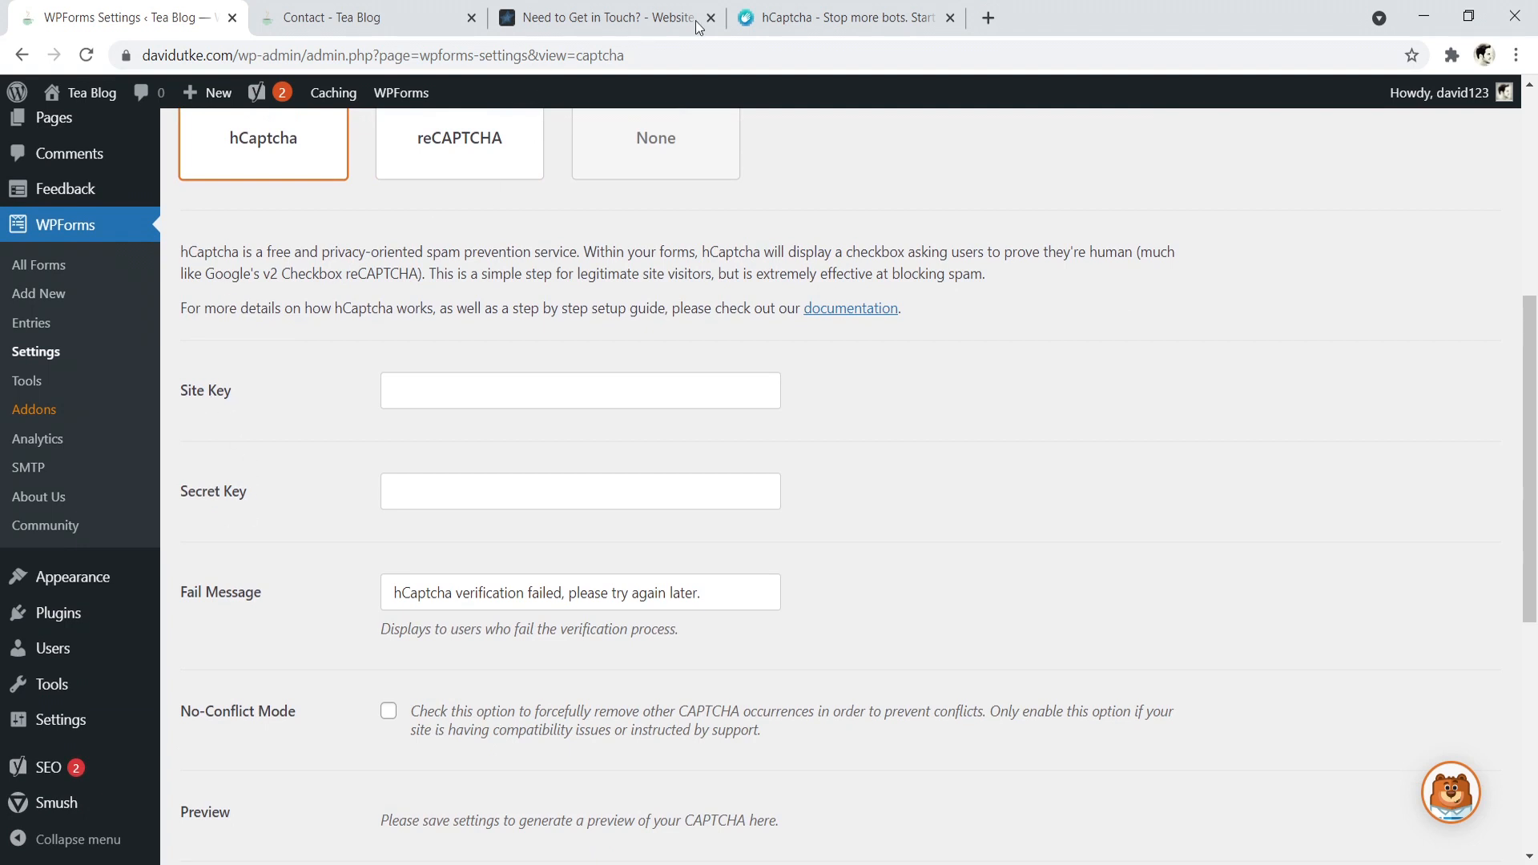
# - Look at the hCaptcha website, the Site Key and Secret Key fields, and the hCaptcha box on Website Creative Pro's contact form
pyautogui.click(791, 6)
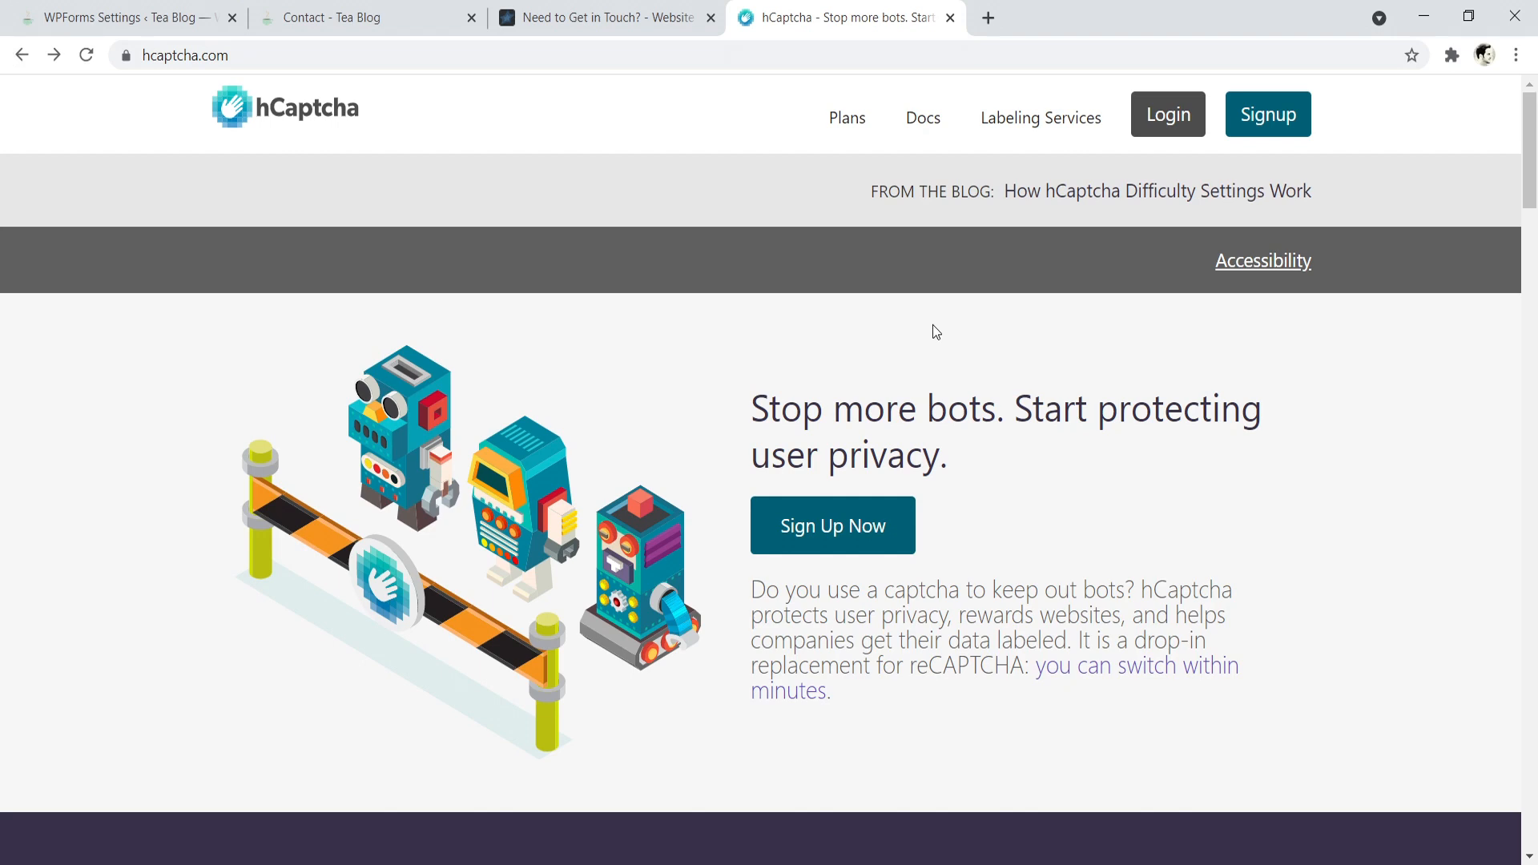
pyautogui.click(324, 15)
pyautogui.click(57, 8)
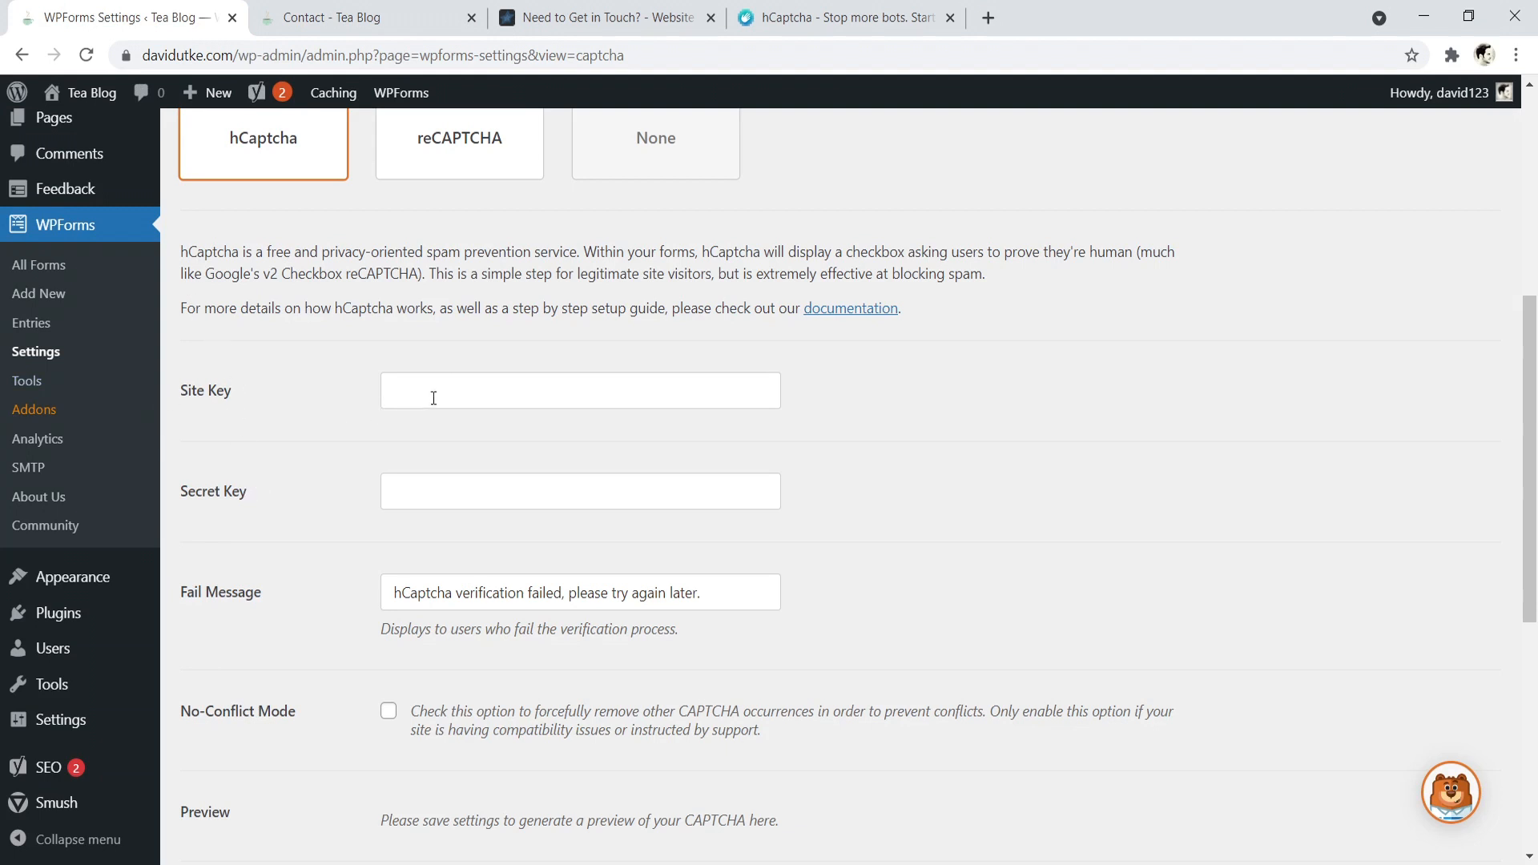
pyautogui.click(597, 17)
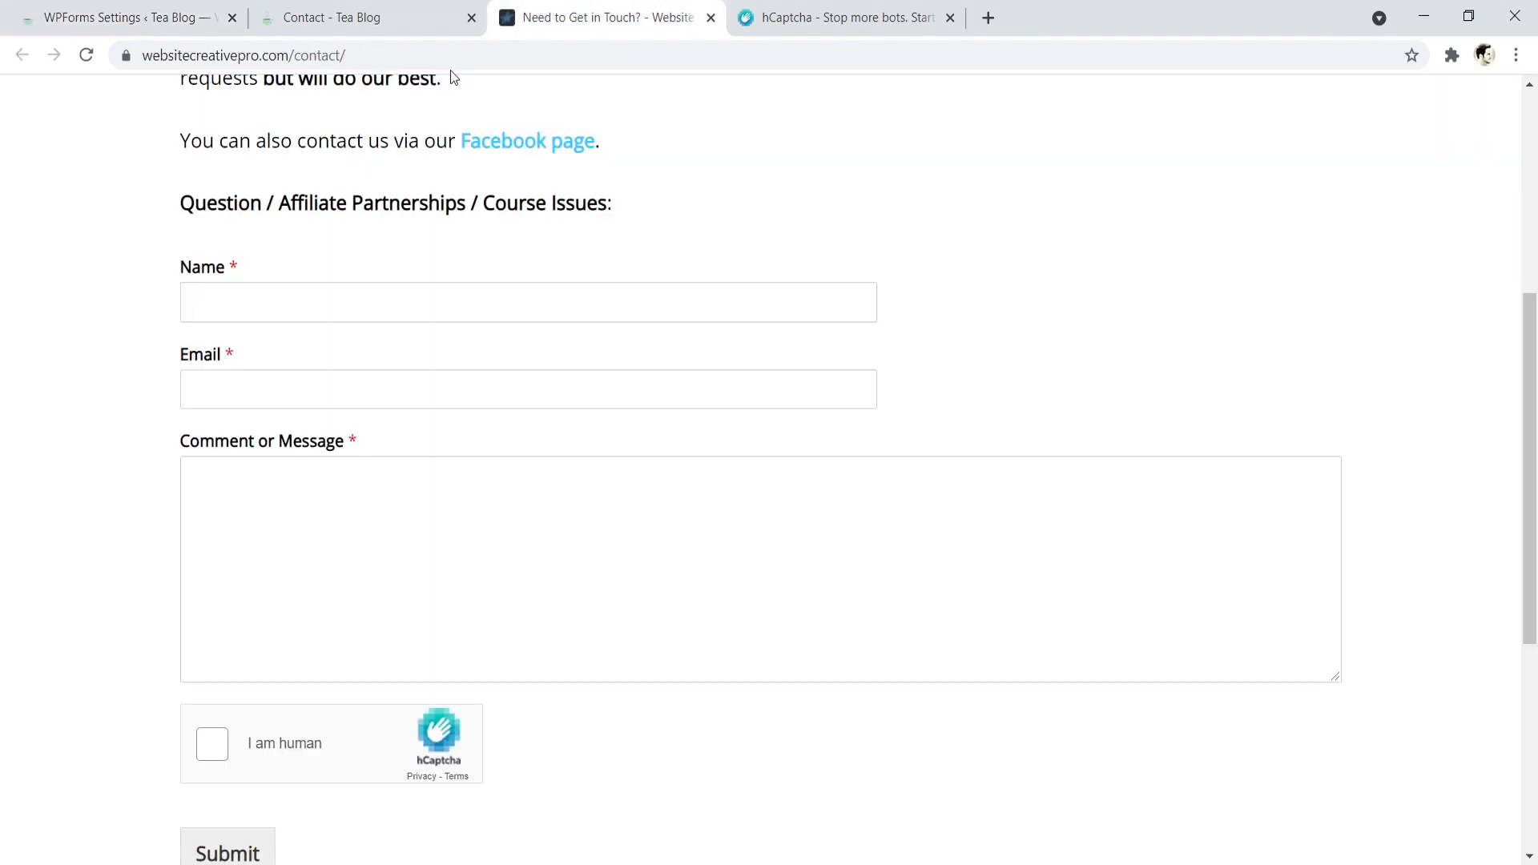
pyautogui.scroll(-2, 1537, 325)
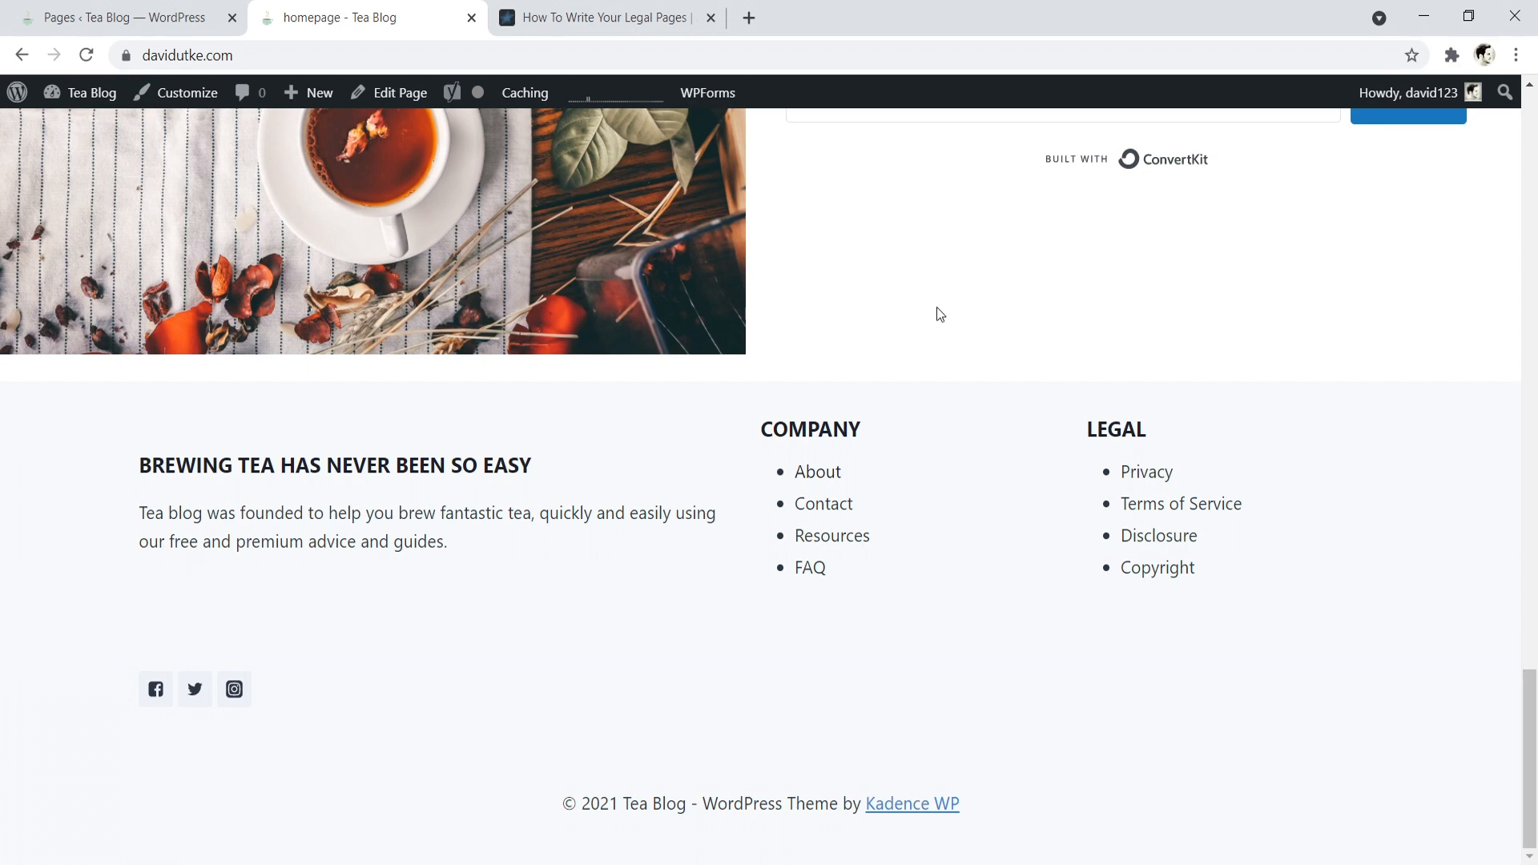
# - Check the Tea Blog's page list and read the Privacy Policy and Terms of Use advice in Website Creative Pro's legal pages guide
pyautogui.click(124, 18)
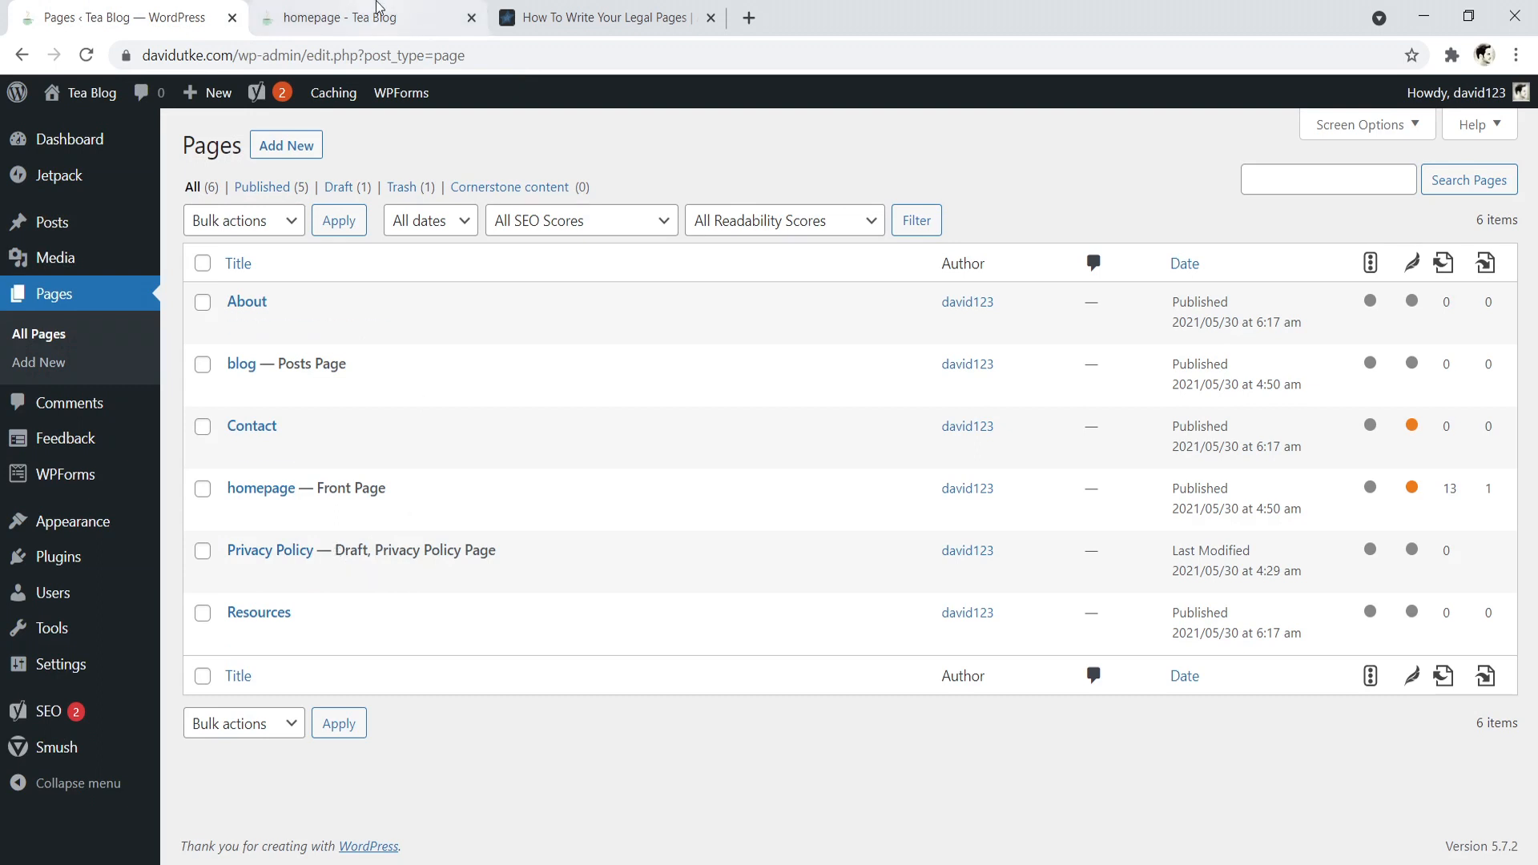
pyautogui.click(549, 16)
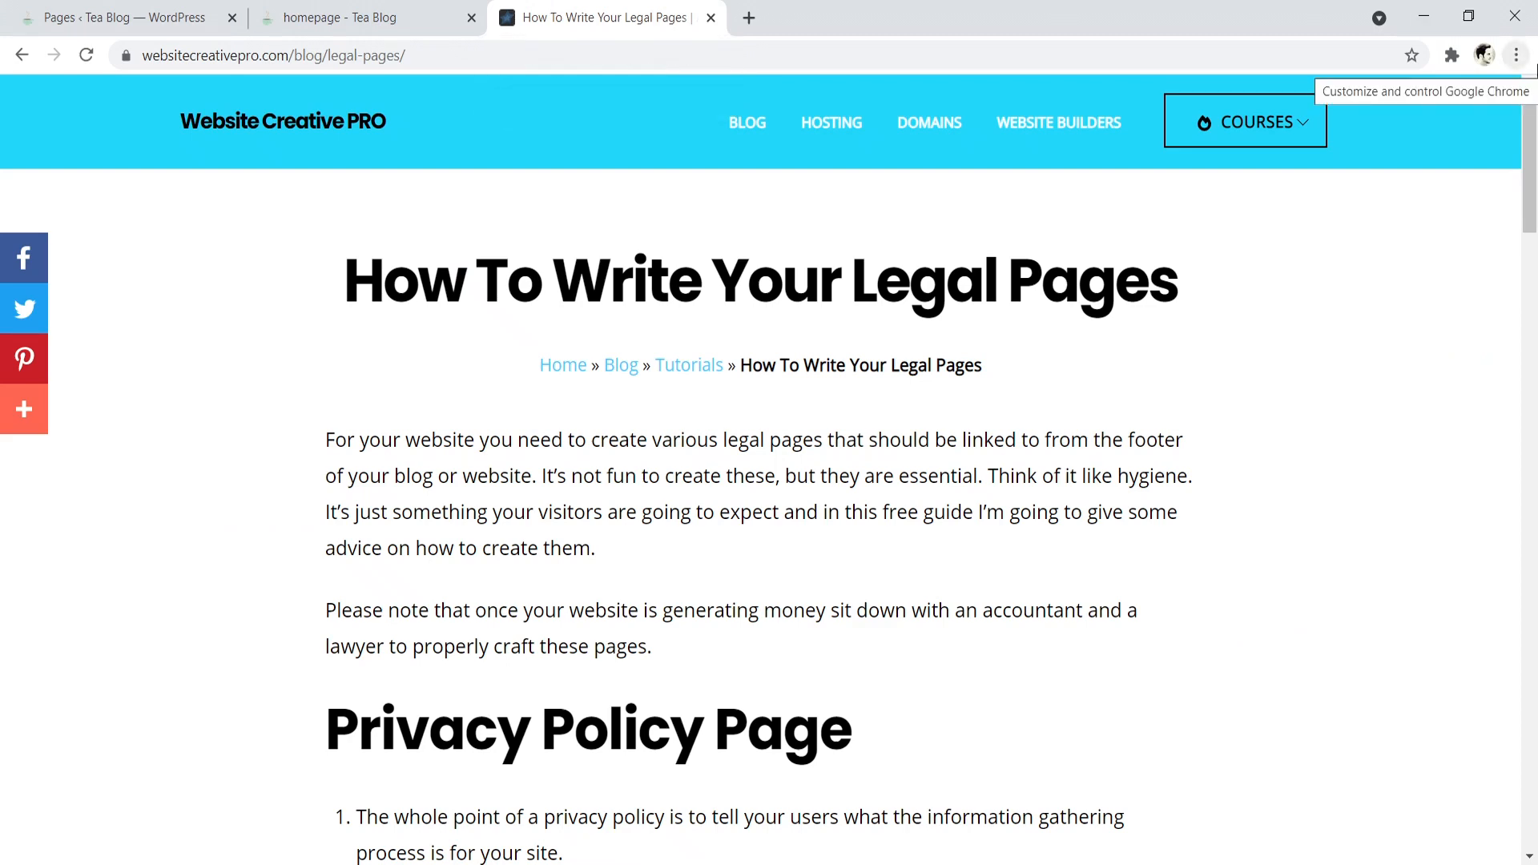
pyautogui.scroll(-4, 1535, 202)
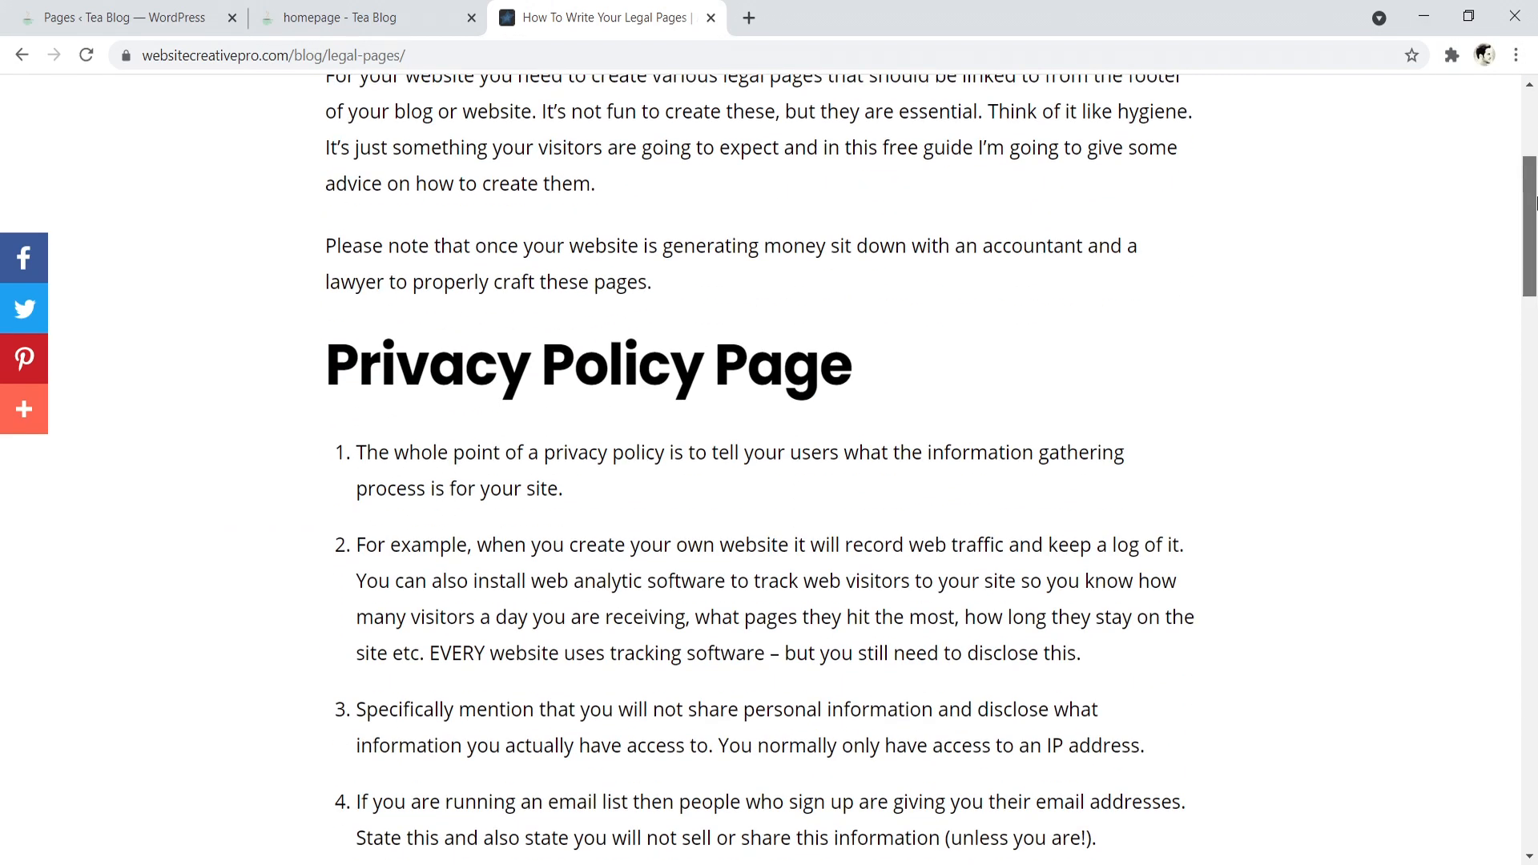
pyautogui.scroll(-1, 1536, 202)
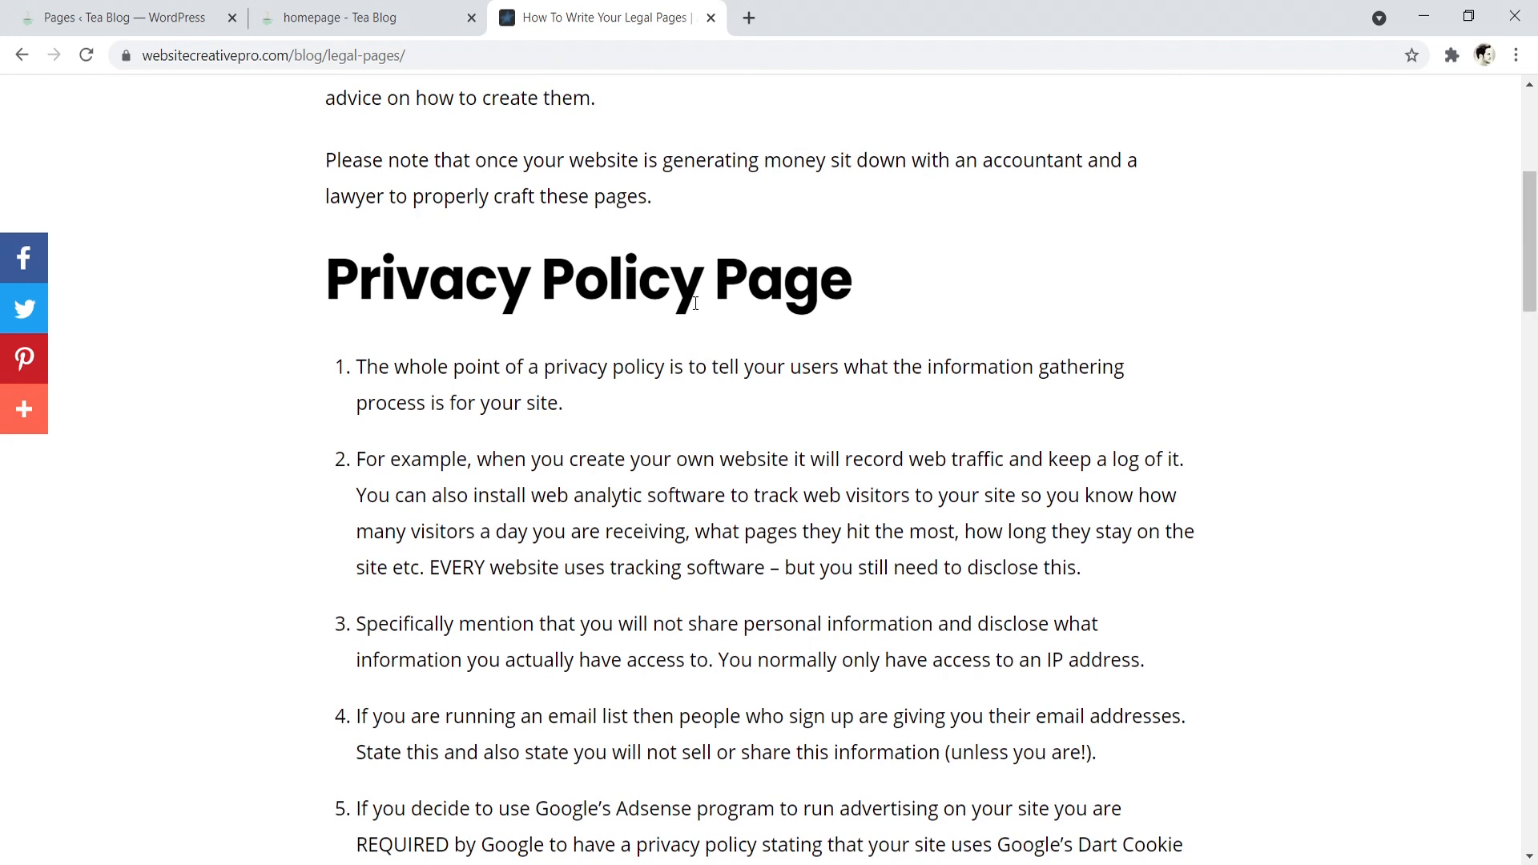
pyautogui.moveTo(709, 366); pyautogui.dragTo(977, 374)
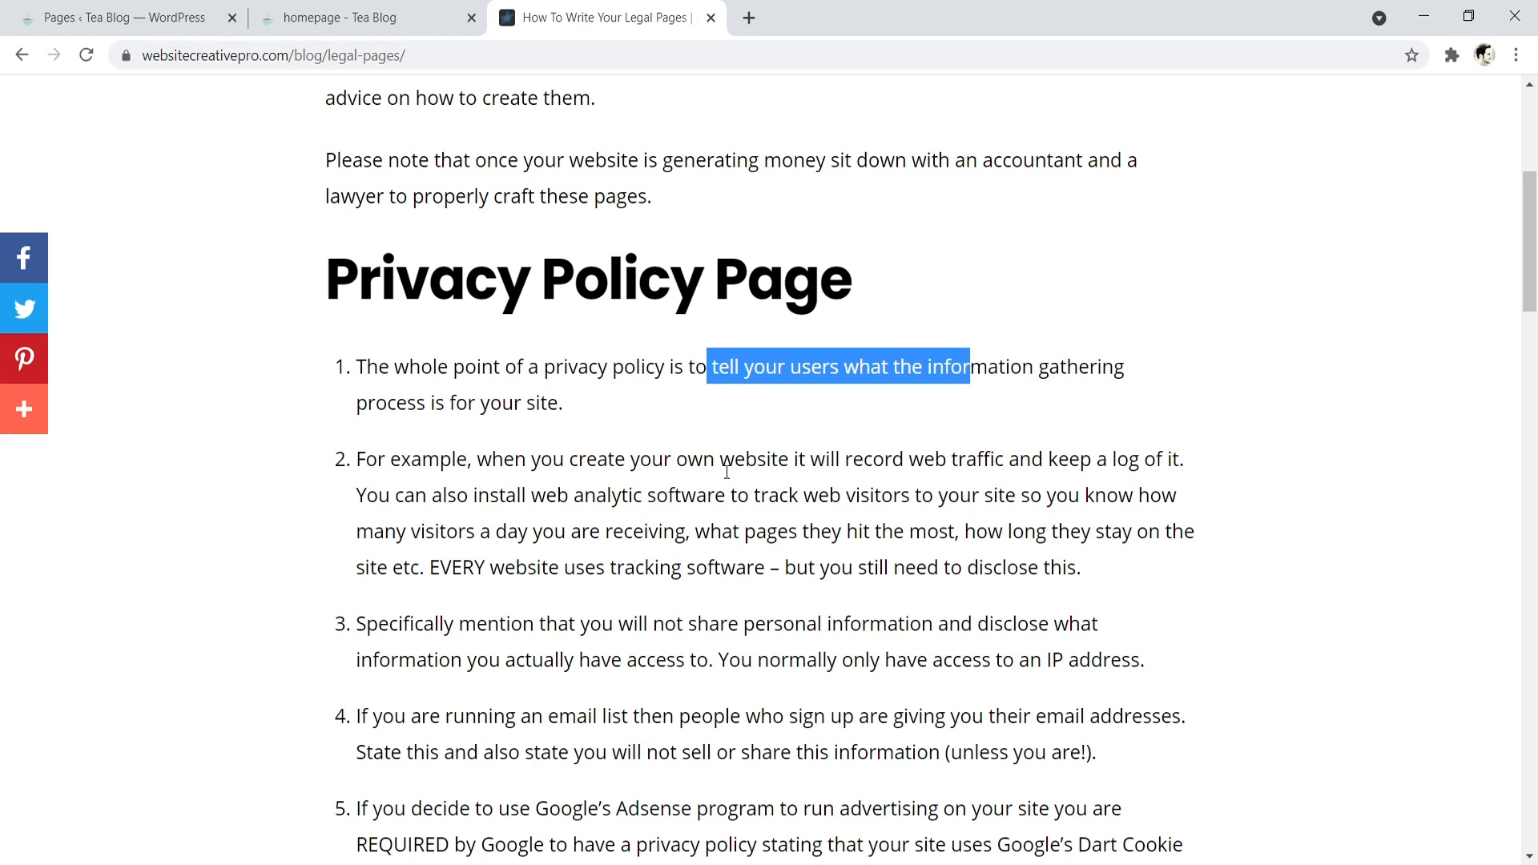
pyautogui.moveTo(475, 529); pyautogui.dragTo(814, 531)
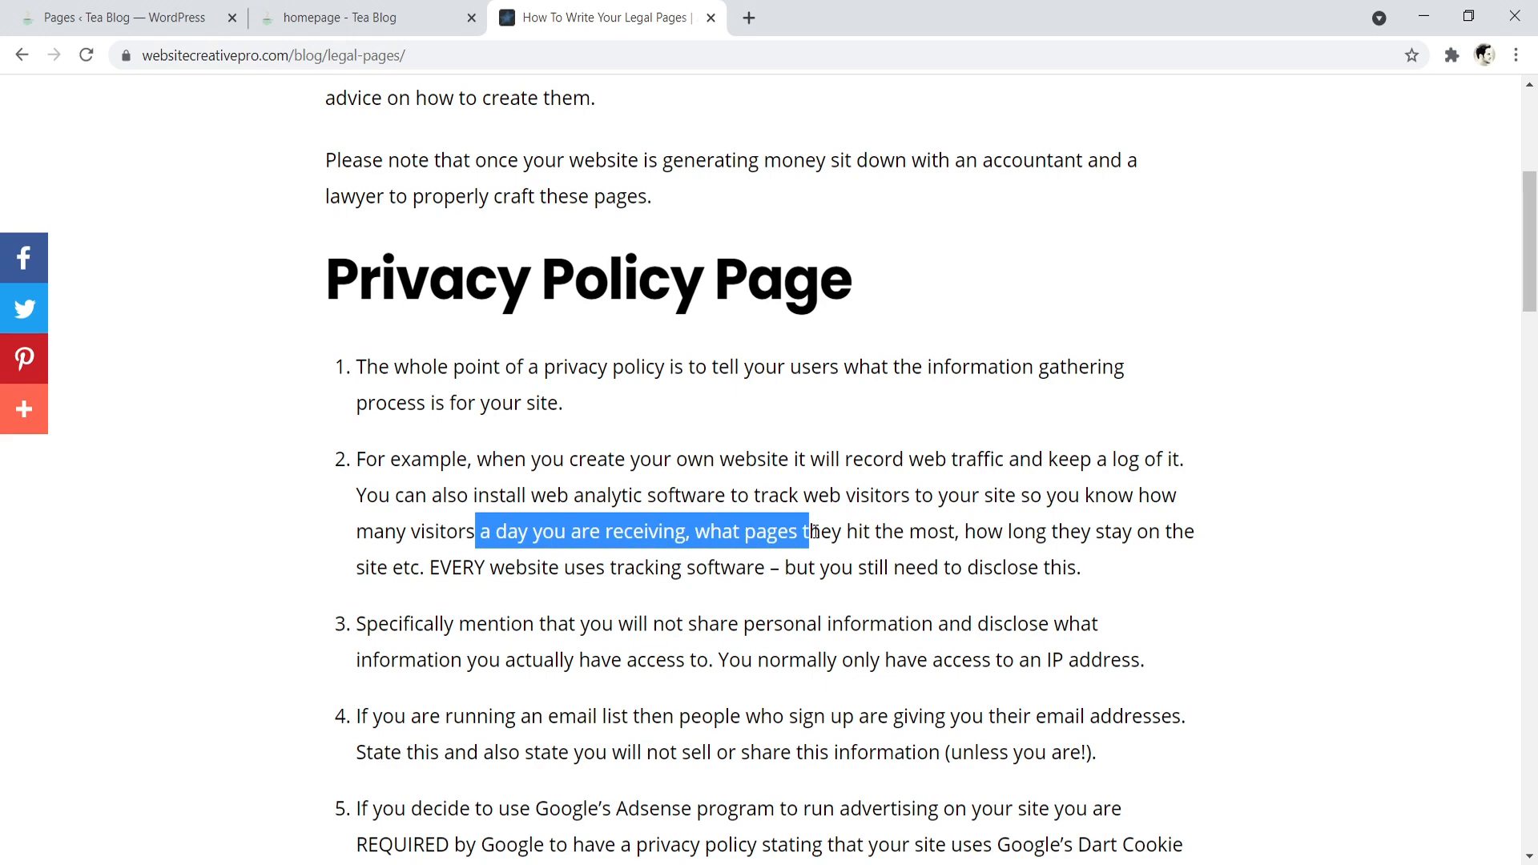
pyautogui.moveTo(1528, 196); pyautogui.dragTo(1525, 398)
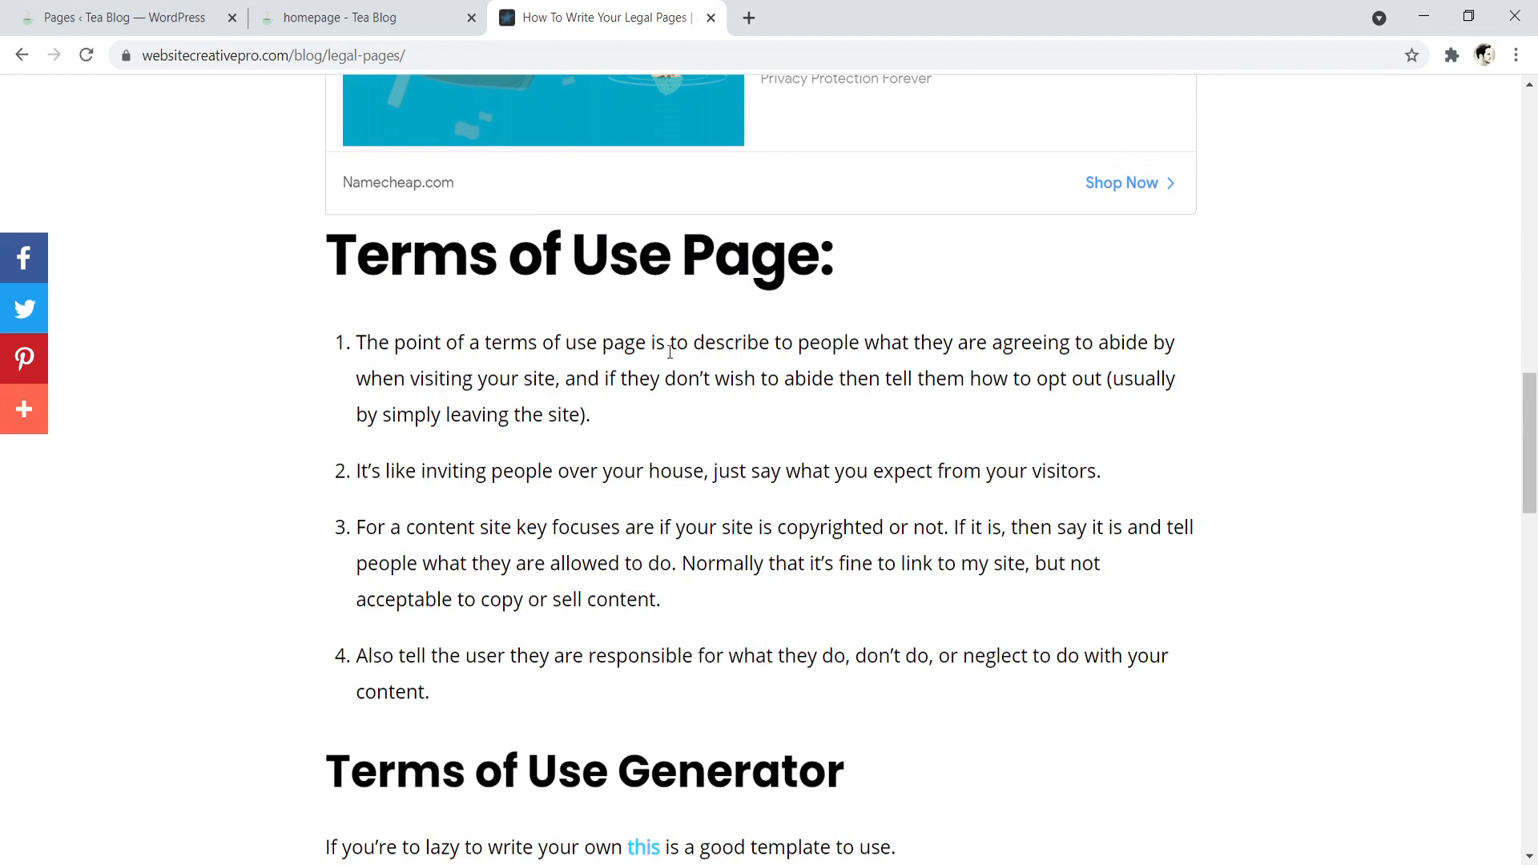
pyautogui.moveTo(761, 351); pyautogui.dragTo(990, 366)
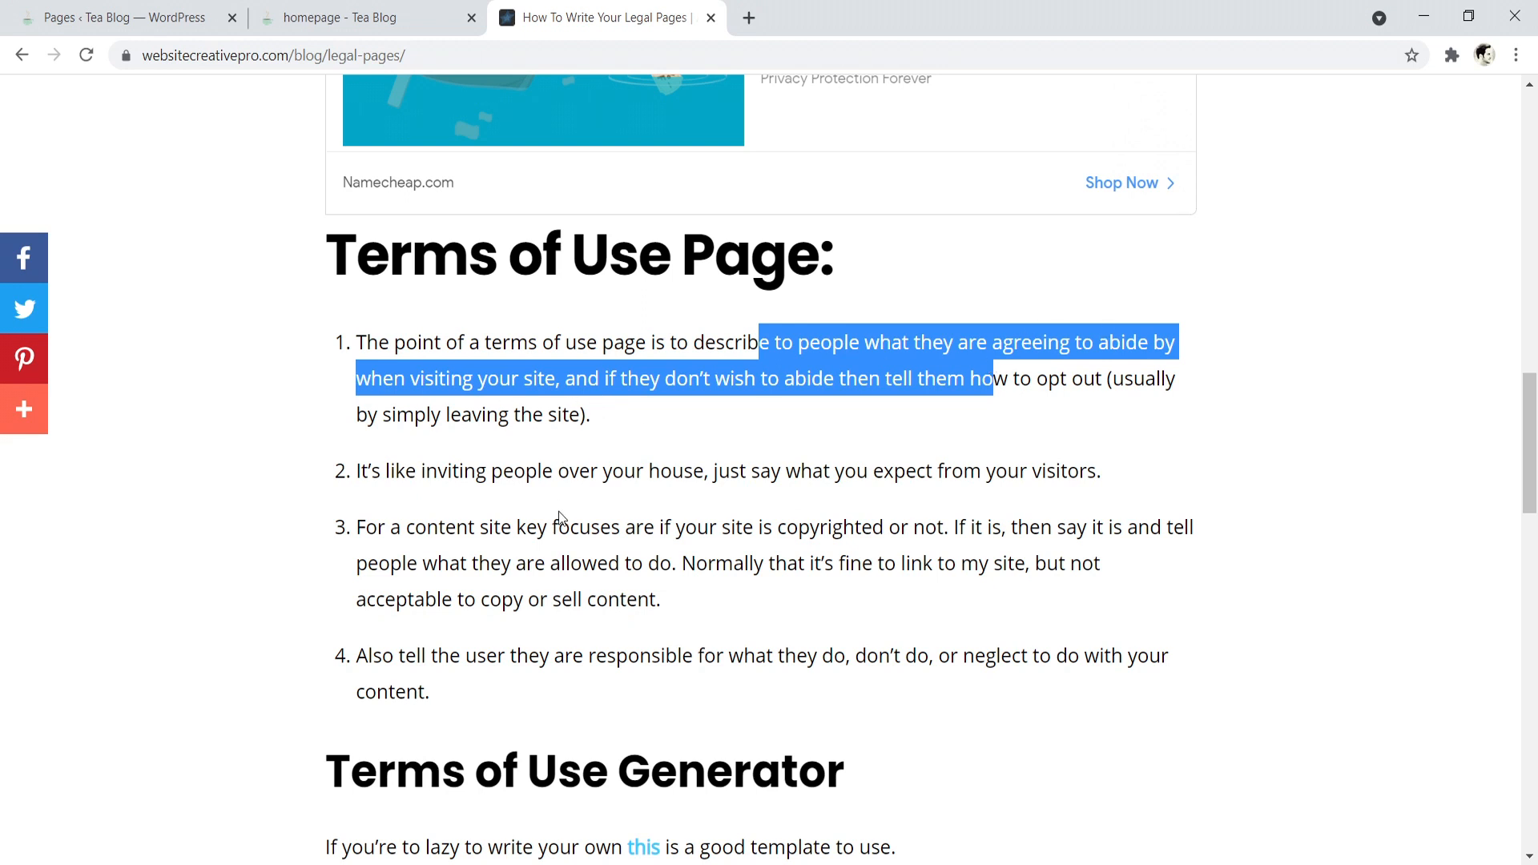
# - Read the Disclosure Page advice in the legal pages guide, then return to the Tea Blog page list and live site
pyautogui.click(755, 511)
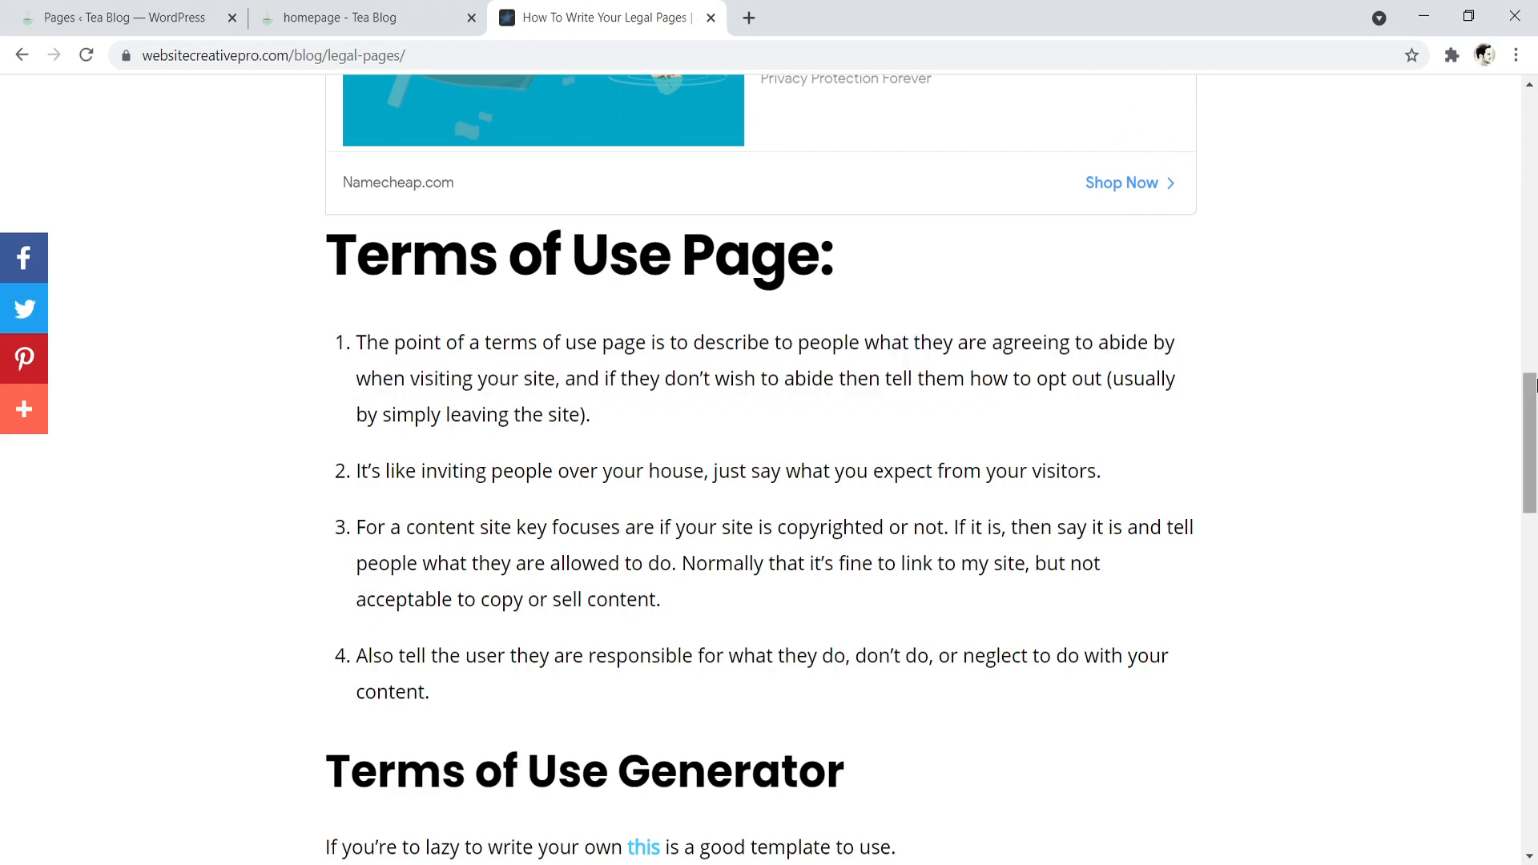
pyautogui.moveTo(1530, 393); pyautogui.dragTo(1533, 501)
pyautogui.scroll(-1, 1534, 501)
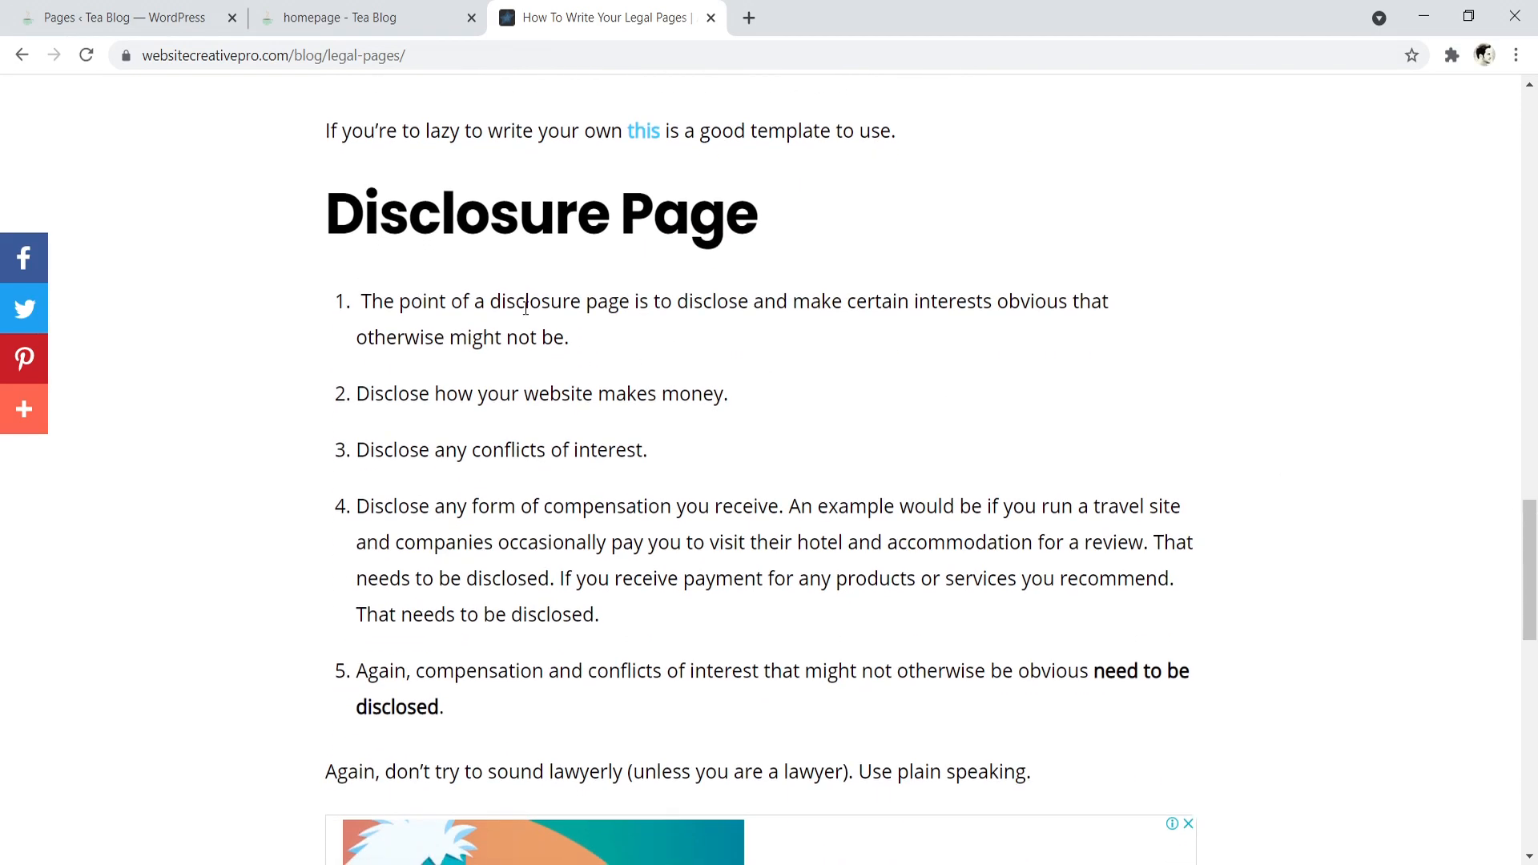
pyautogui.moveTo(428, 298); pyautogui.dragTo(702, 294)
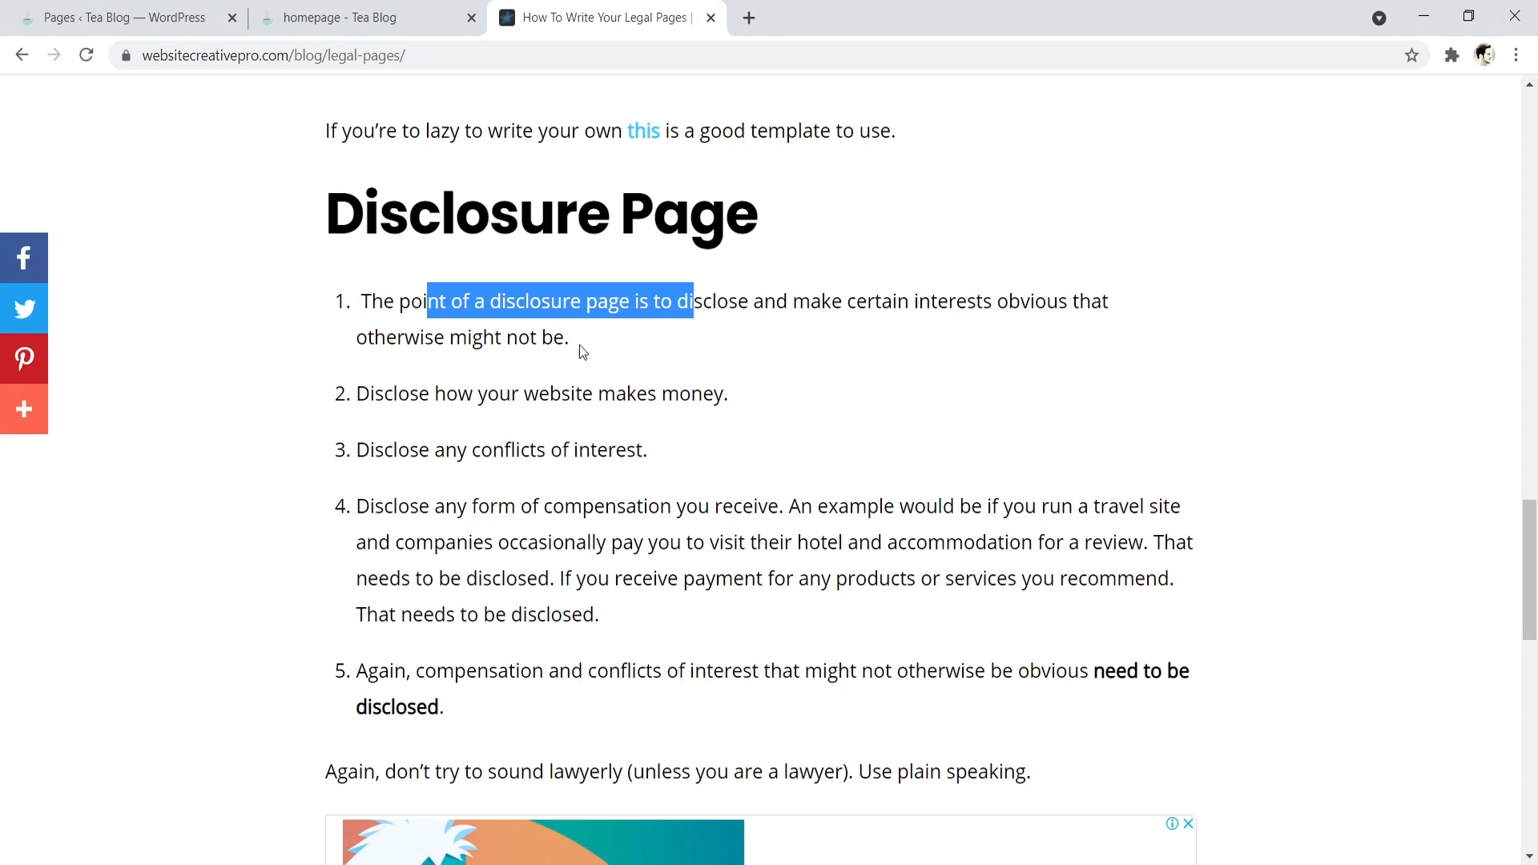
pyautogui.moveTo(393, 393); pyautogui.dragTo(693, 398)
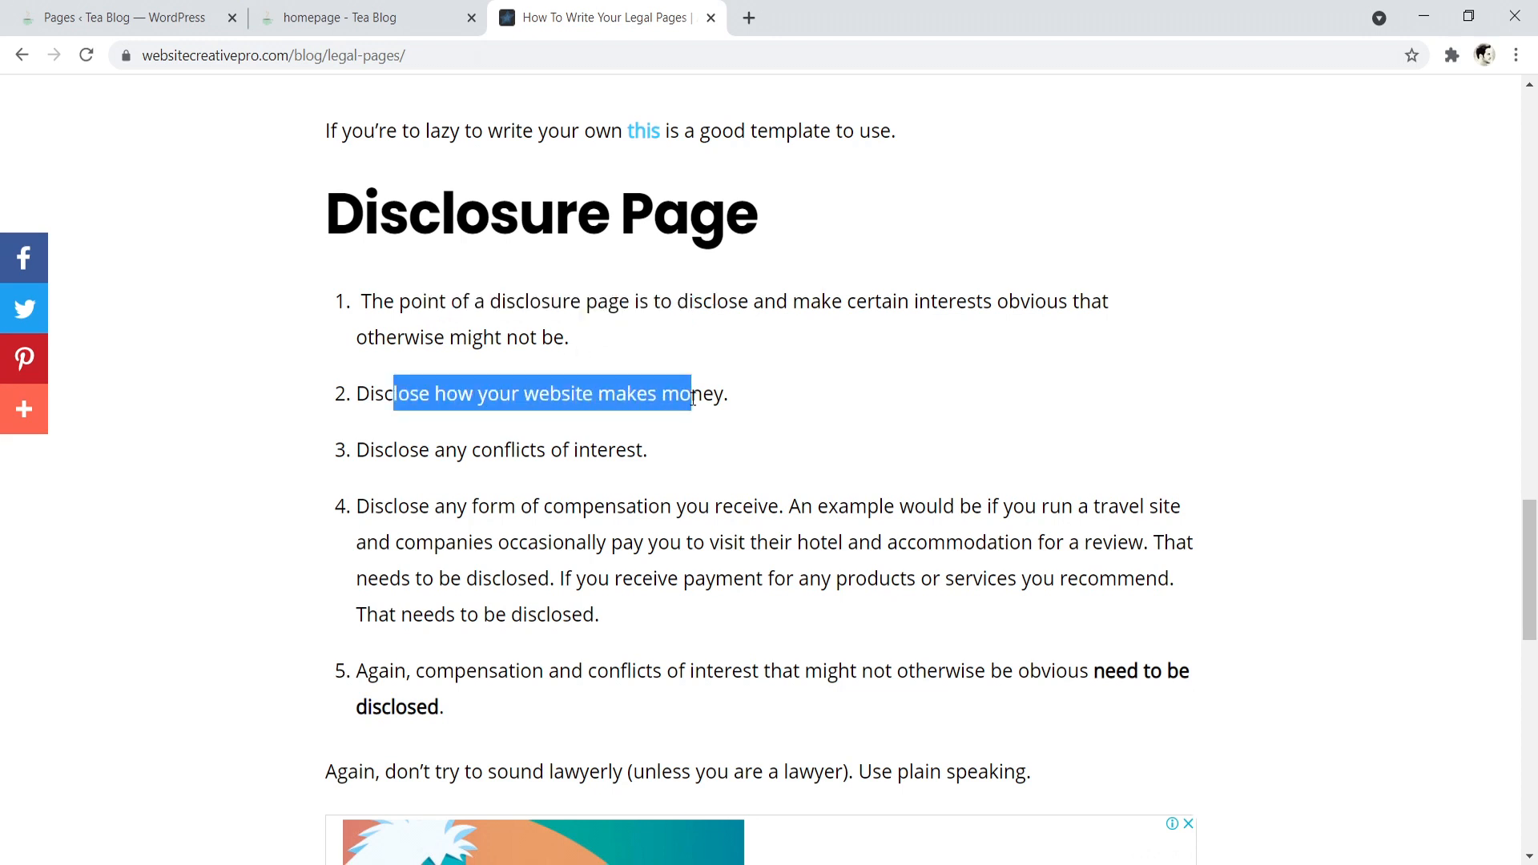
pyautogui.moveTo(371, 478); pyautogui.dragTo(625, 475)
pyautogui.moveTo(489, 450); pyautogui.dragTo(657, 465)
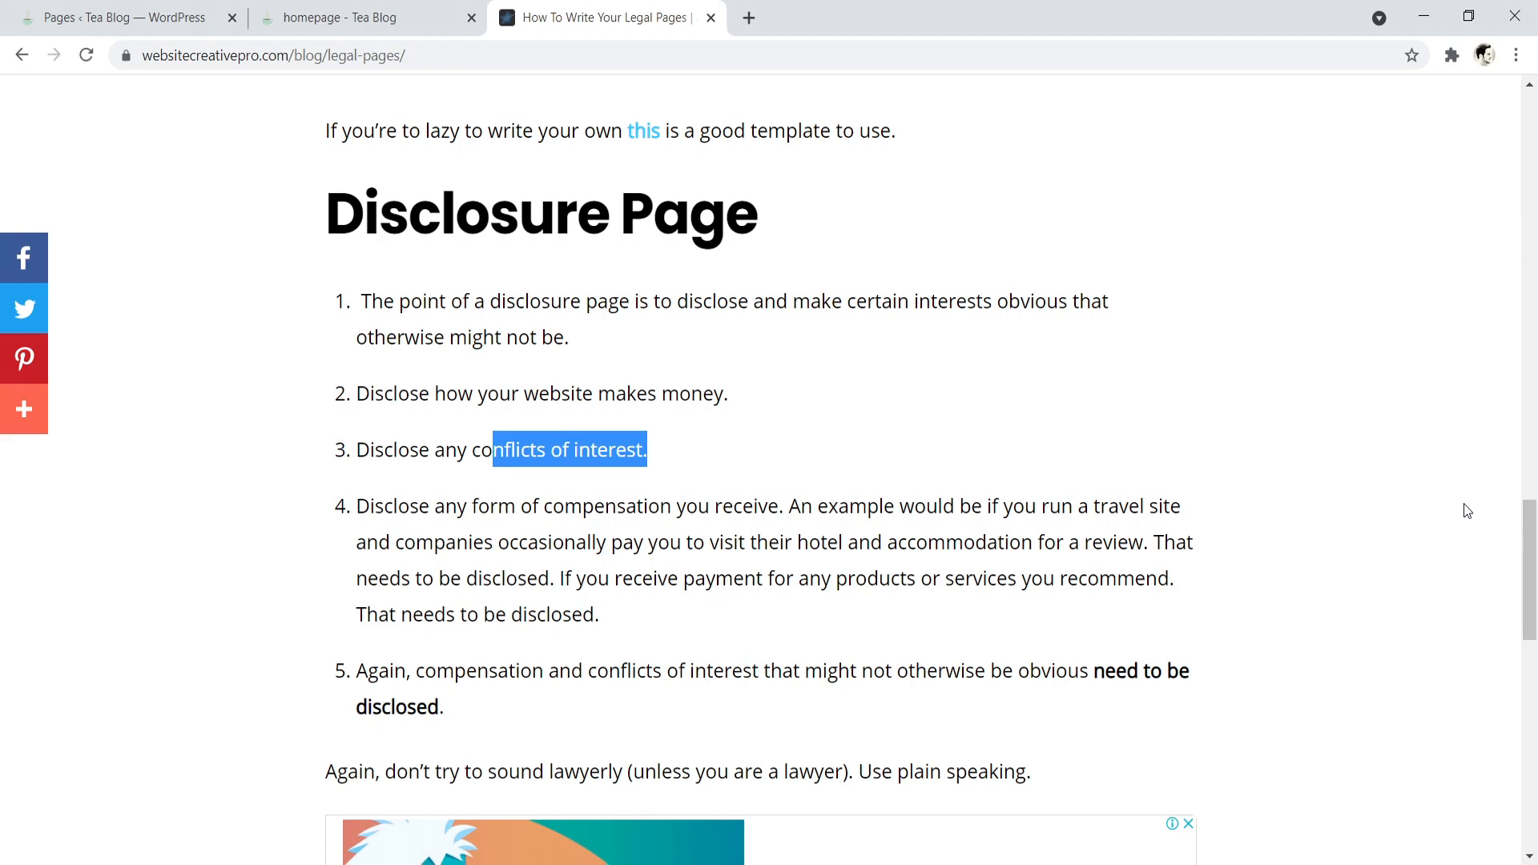
pyautogui.moveTo(1529, 583); pyautogui.dragTo(1529, 356)
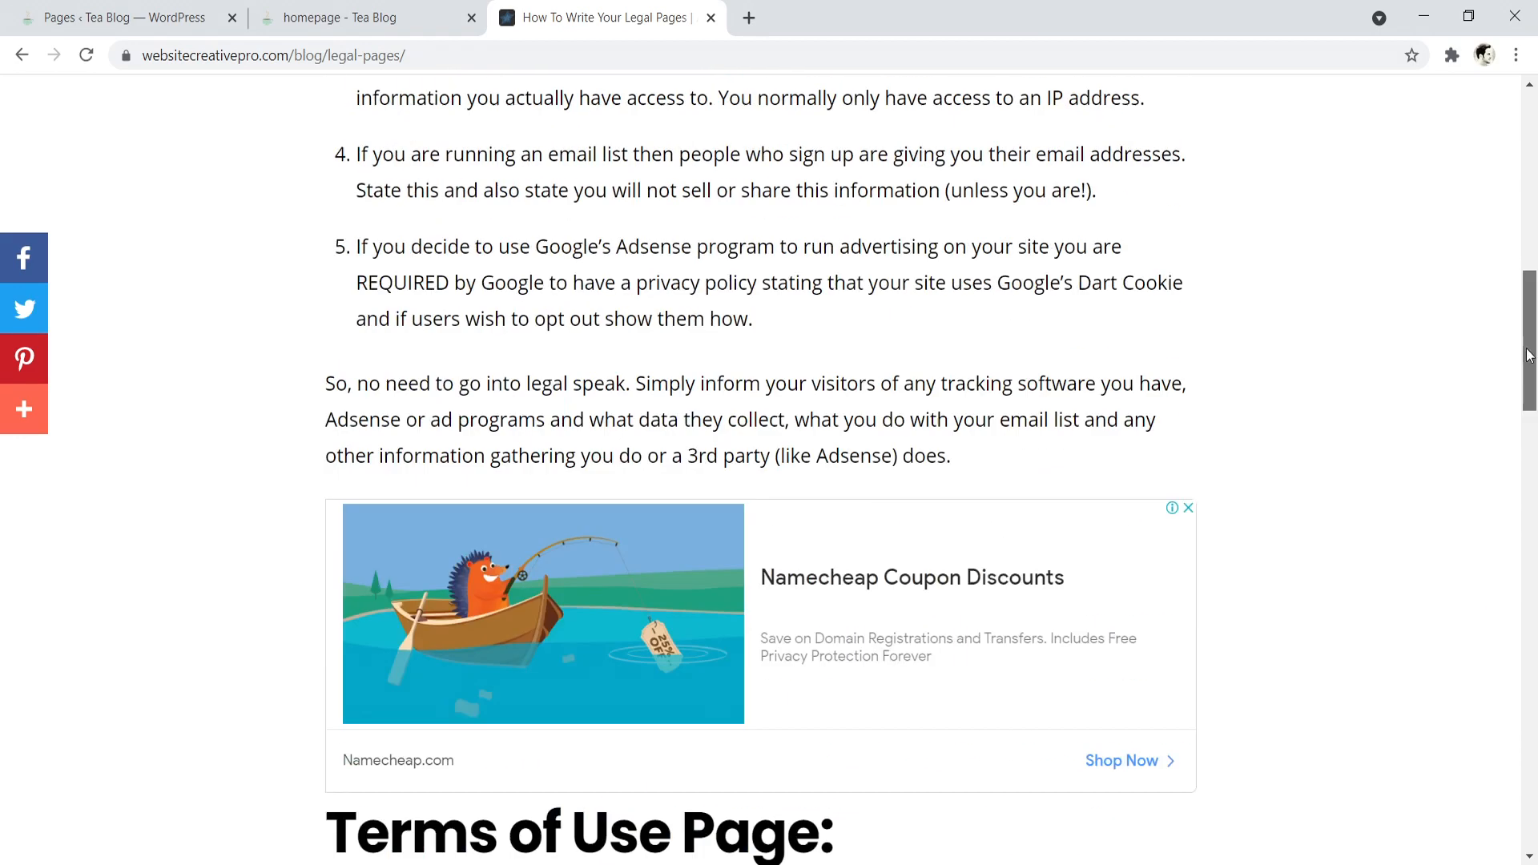
pyautogui.scroll(2, 1530, 356)
pyautogui.click(165, 13)
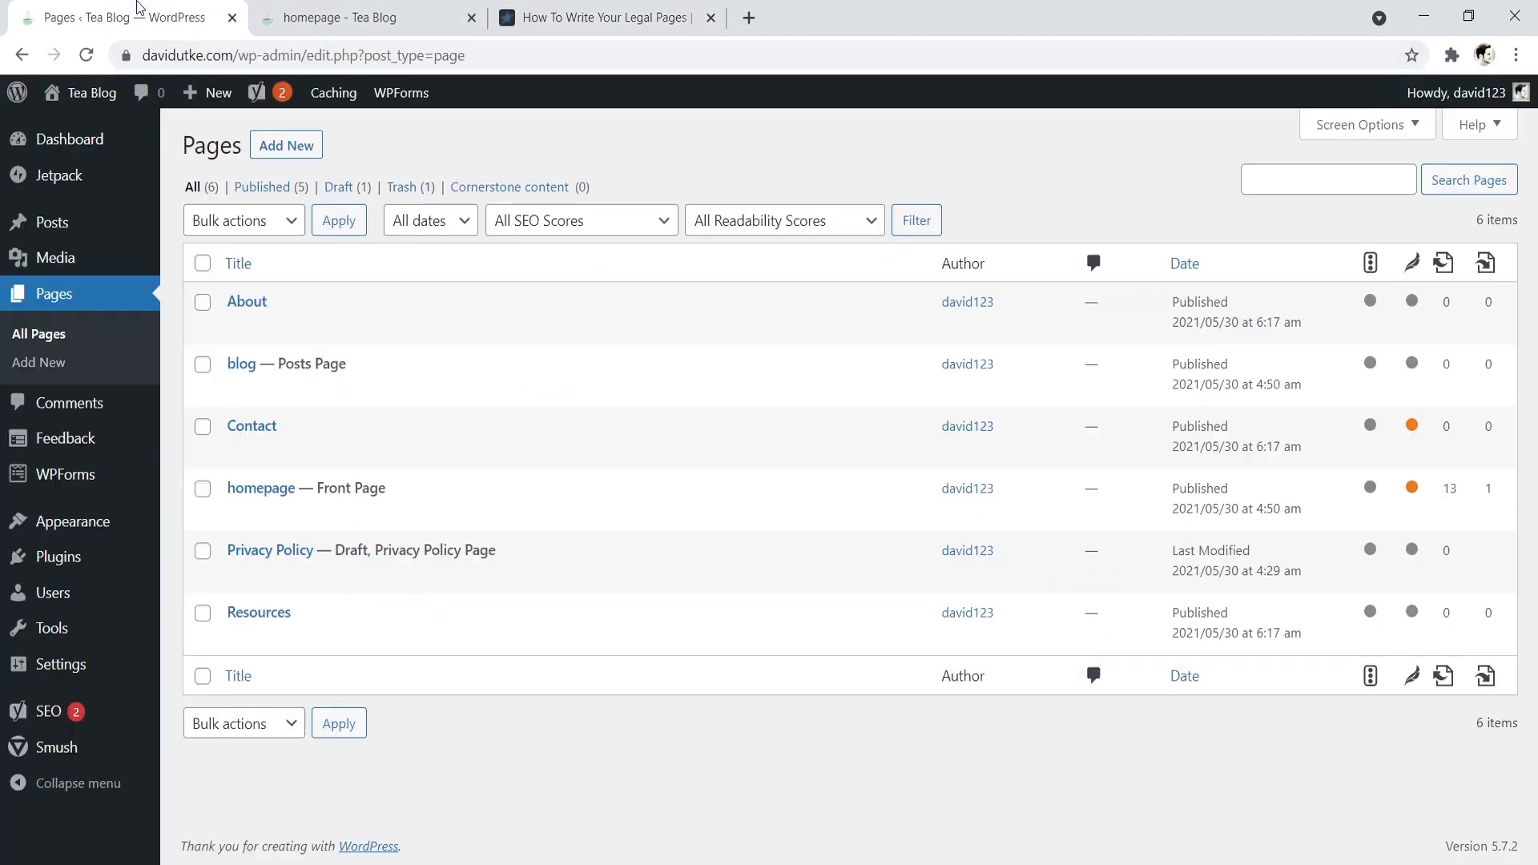
pyautogui.click(362, 11)
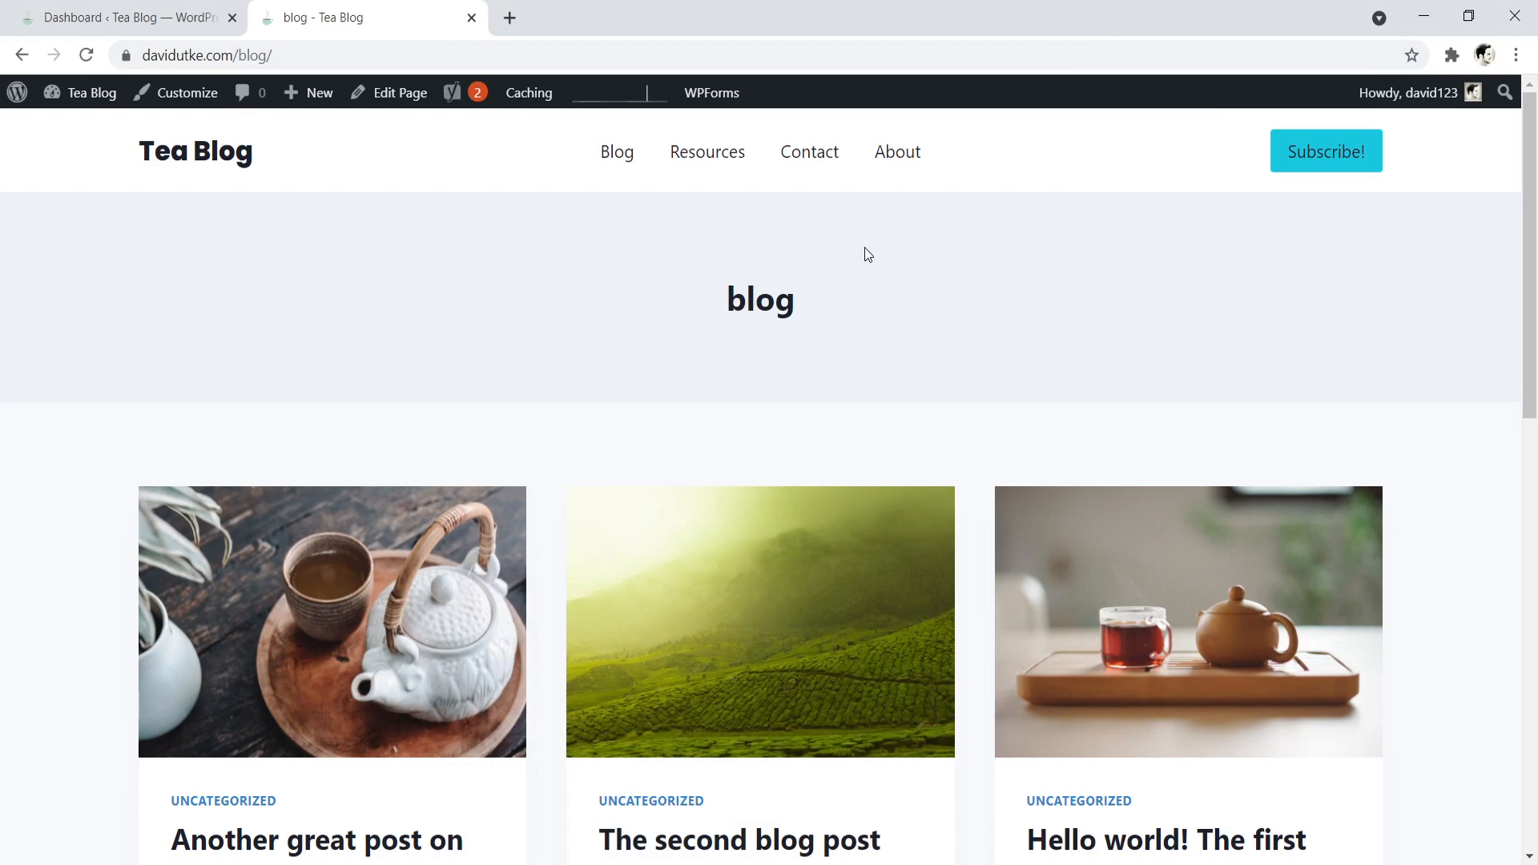
# - Open the blog page in the Customizer and bring up the Archive Layout settings for Blog Posts
pyautogui.moveTo(1525, 210); pyautogui.dragTo(515, 131)
pyautogui.click(199, 95)
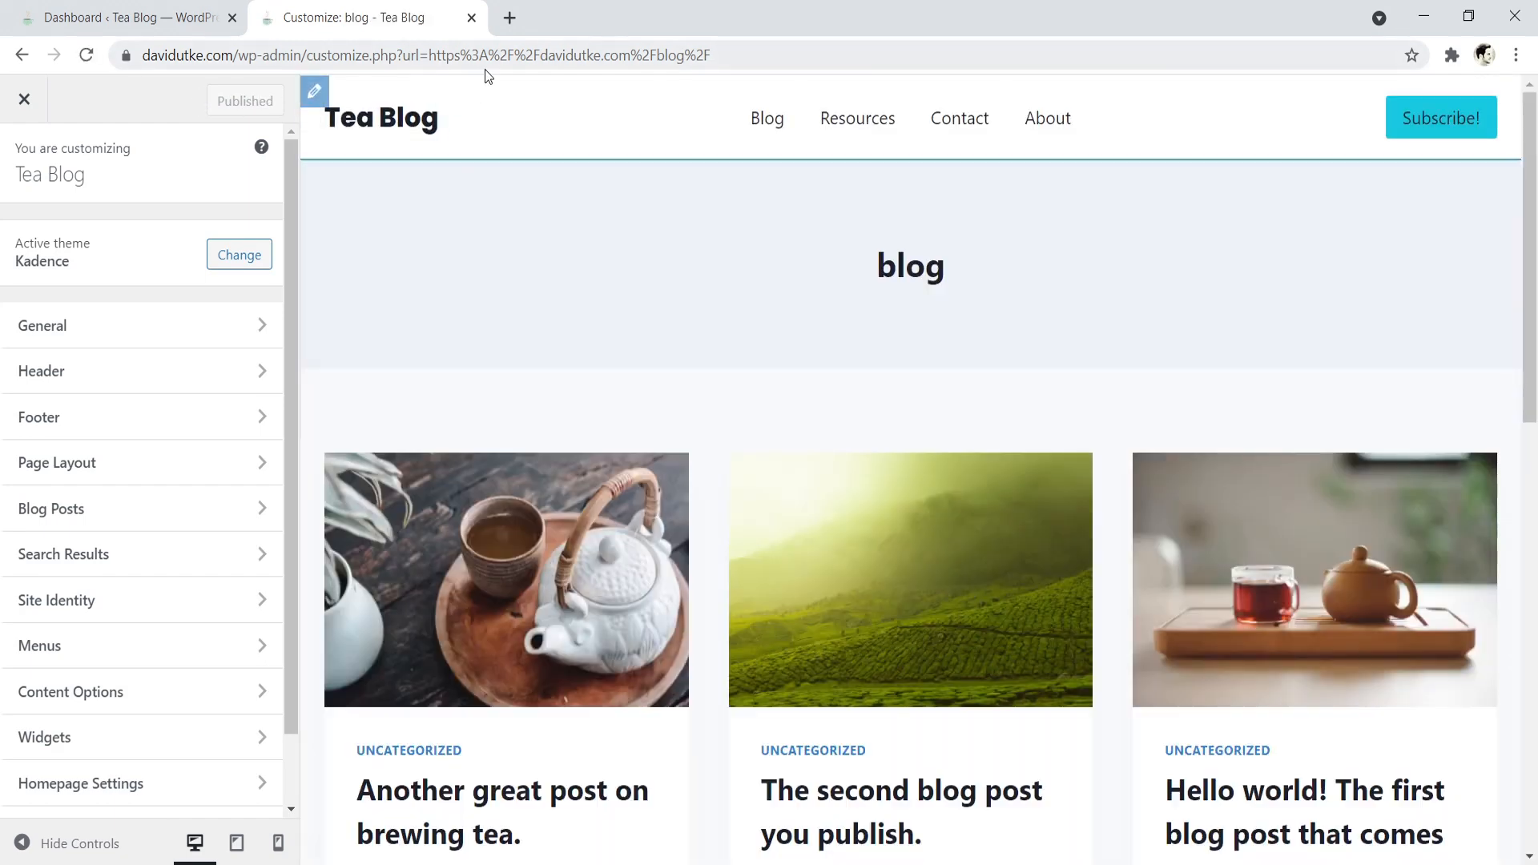
pyautogui.click(109, 514)
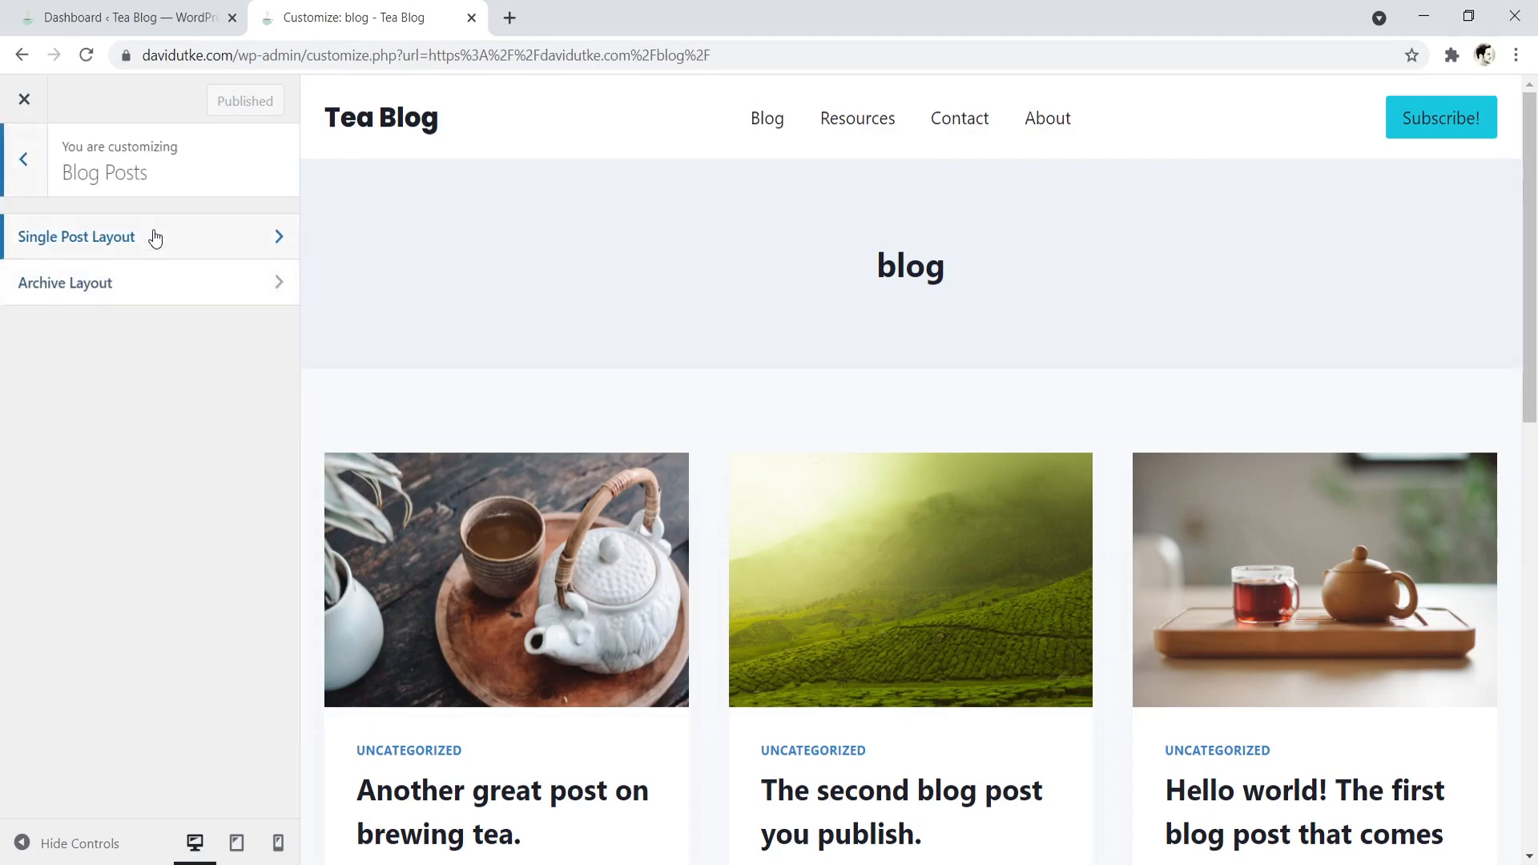
pyautogui.moveTo(1533, 239); pyautogui.dragTo(1534, 284)
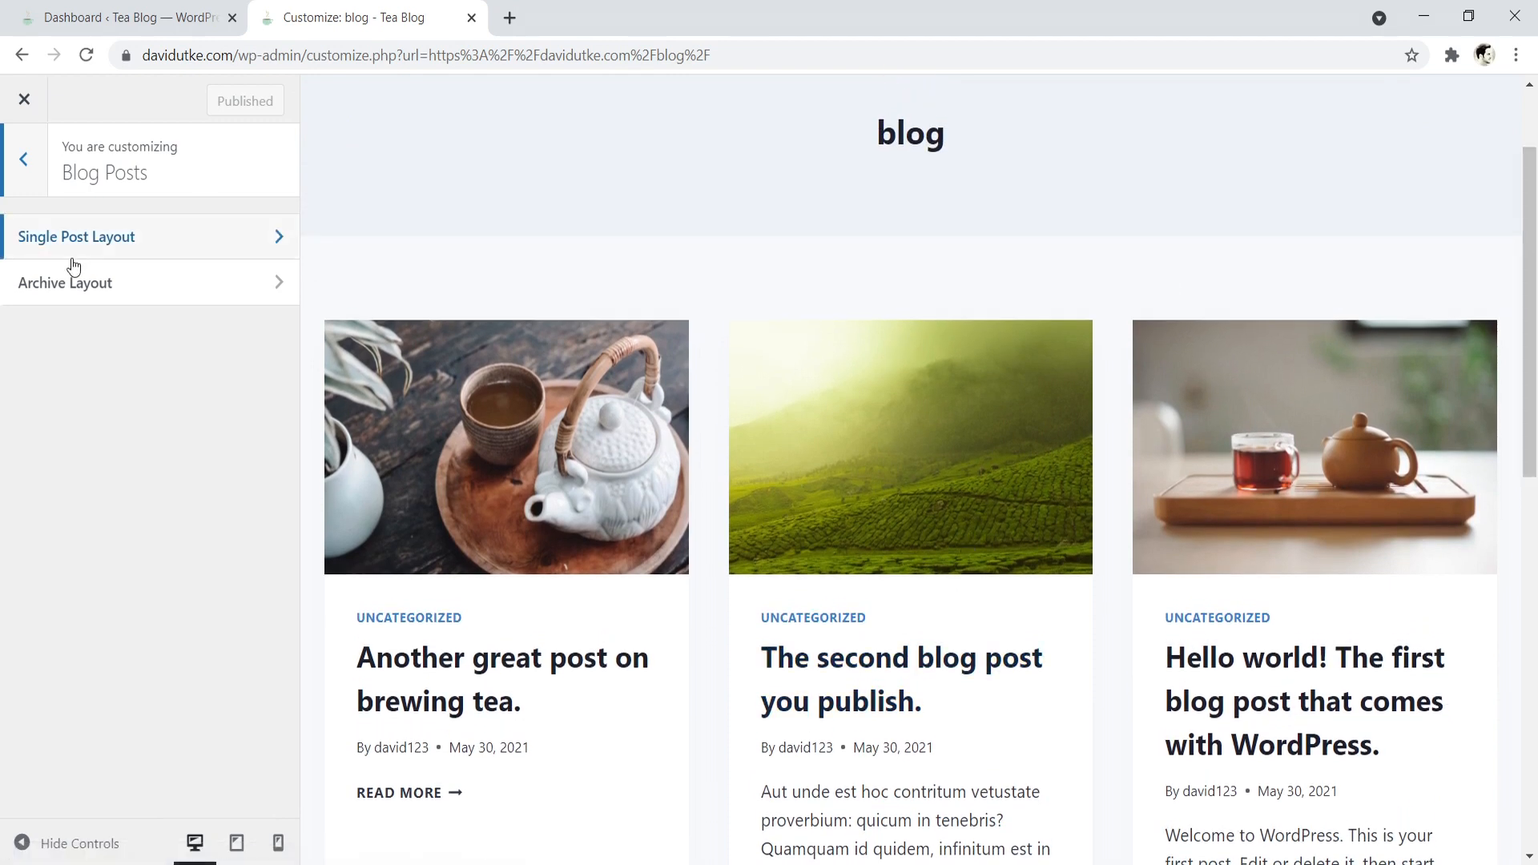
pyautogui.click(107, 296)
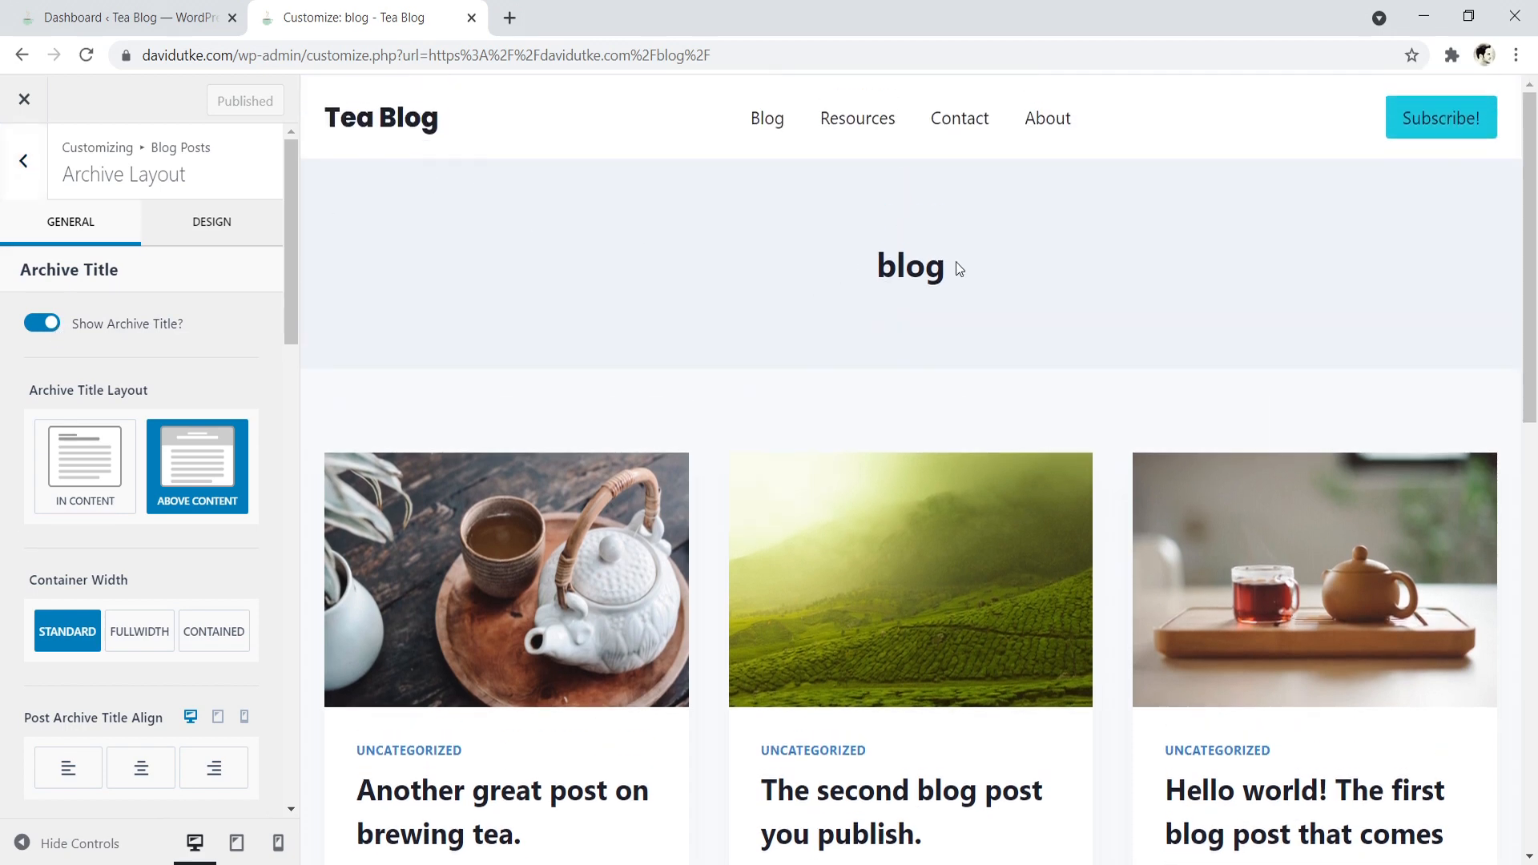
pyautogui.moveTo(961, 268); pyautogui.dragTo(867, 263)
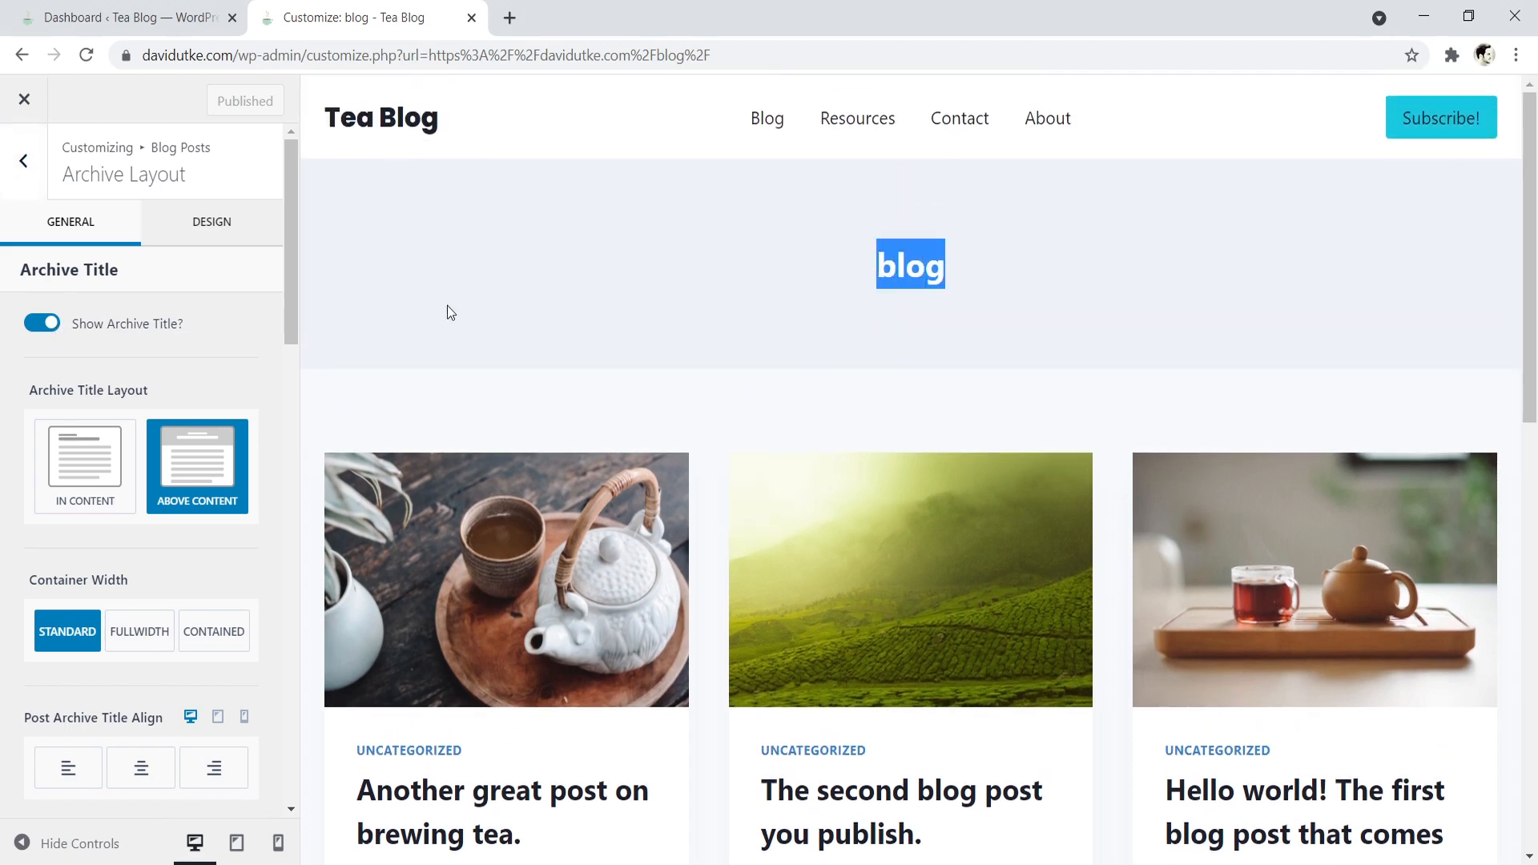
pyautogui.click(923, 270)
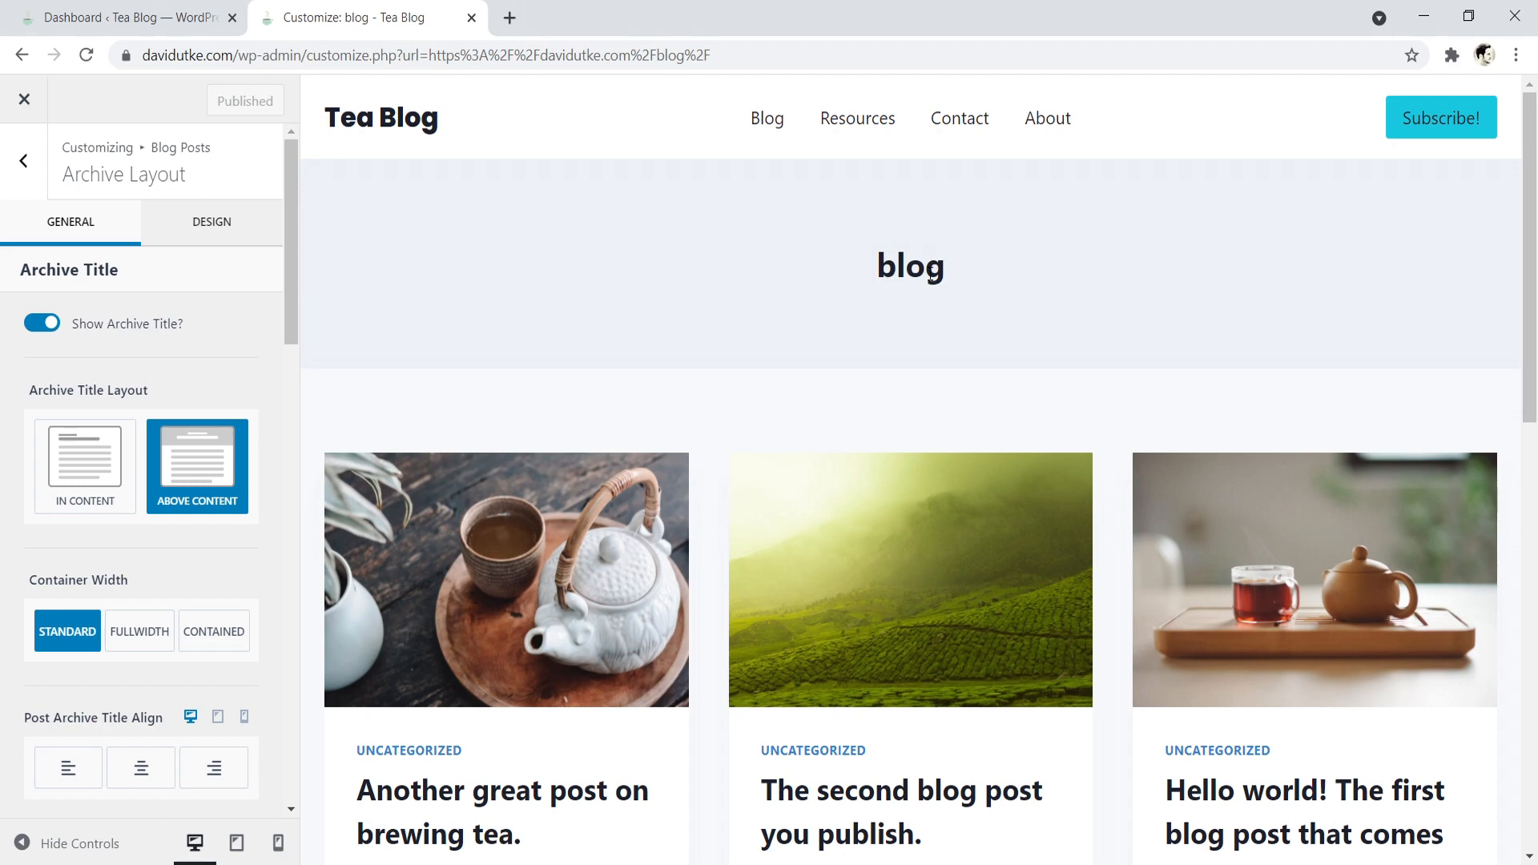
# - Try hiding the archive title and using the In Content title layout, then restore the shown title with Above Content
pyautogui.click(56, 326)
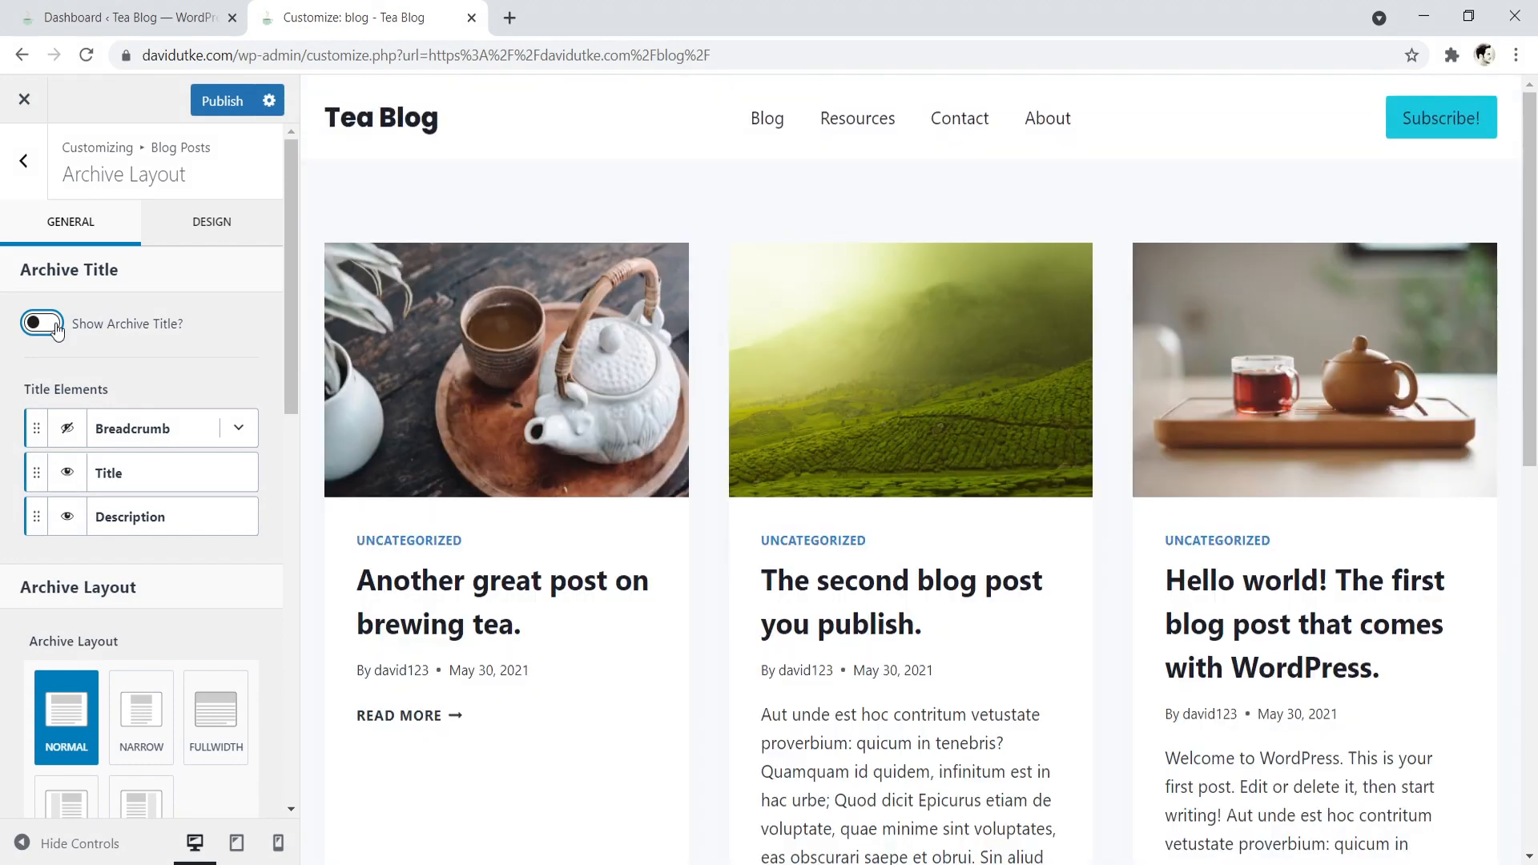
pyautogui.click(54, 326)
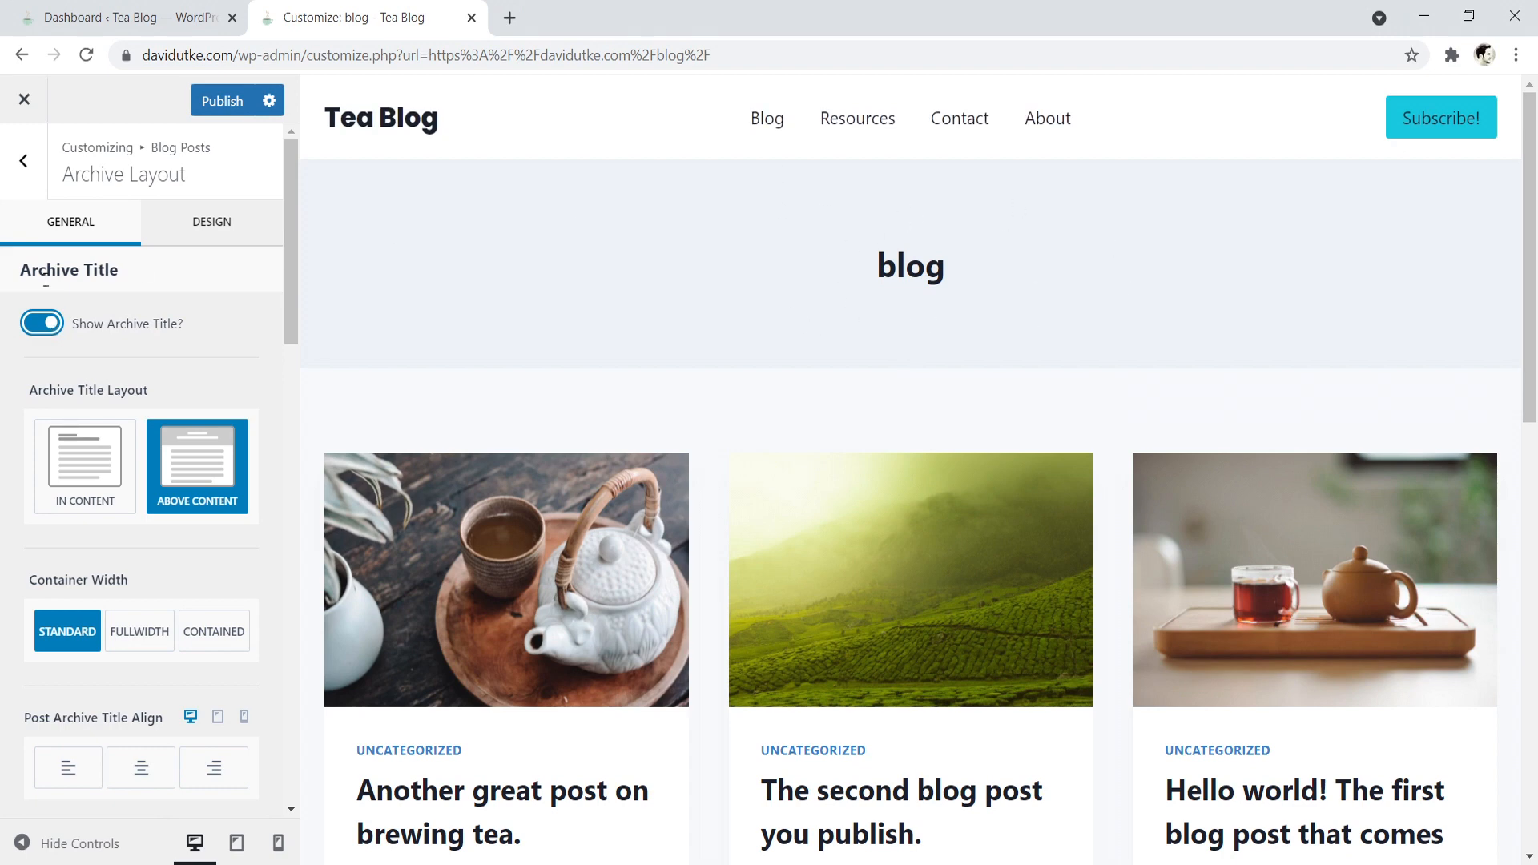
pyautogui.click(94, 453)
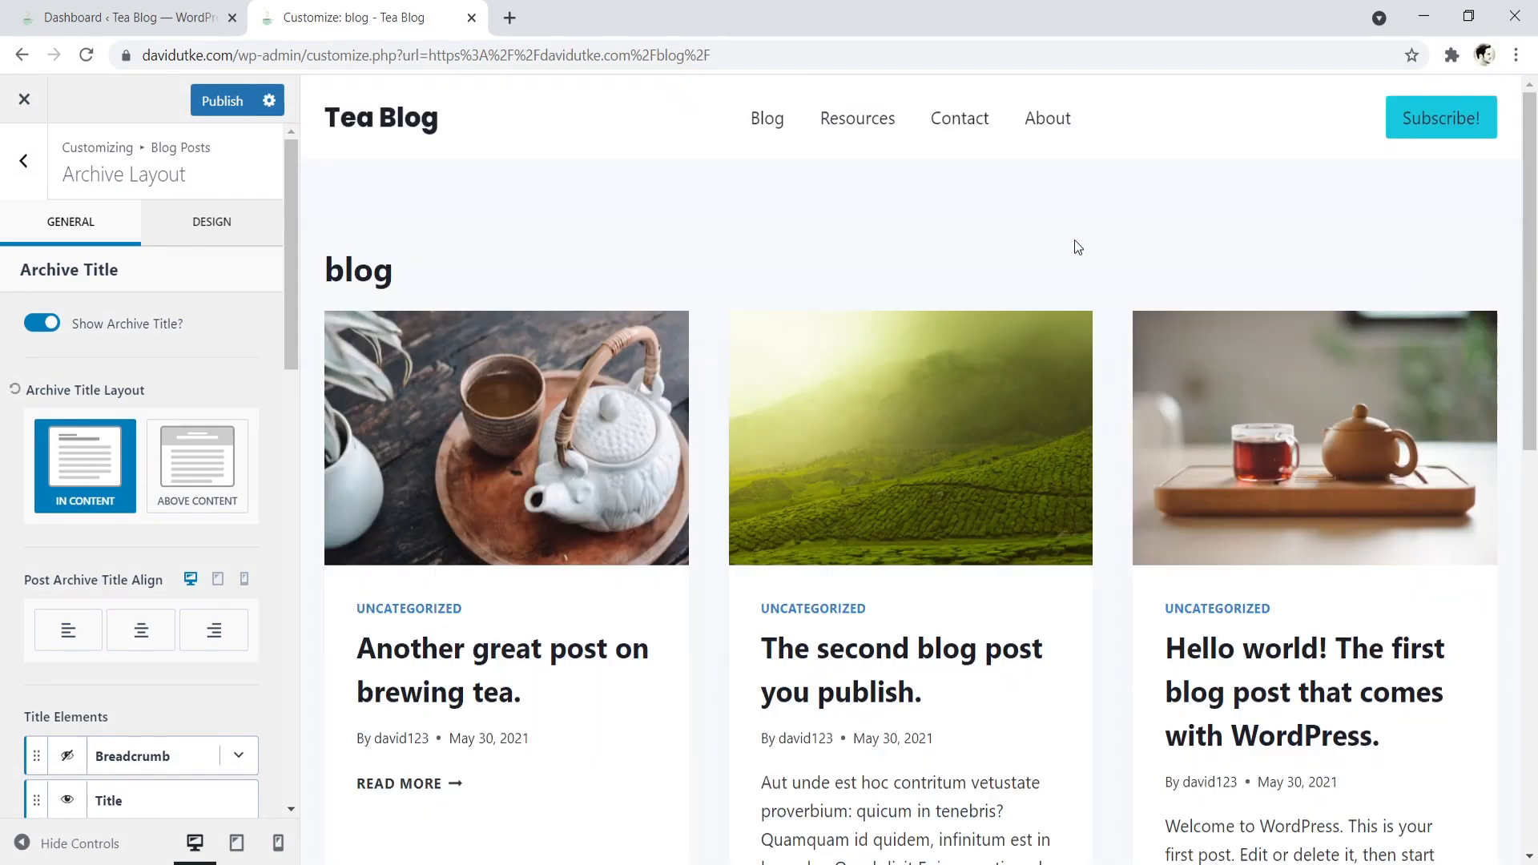
pyautogui.click(189, 472)
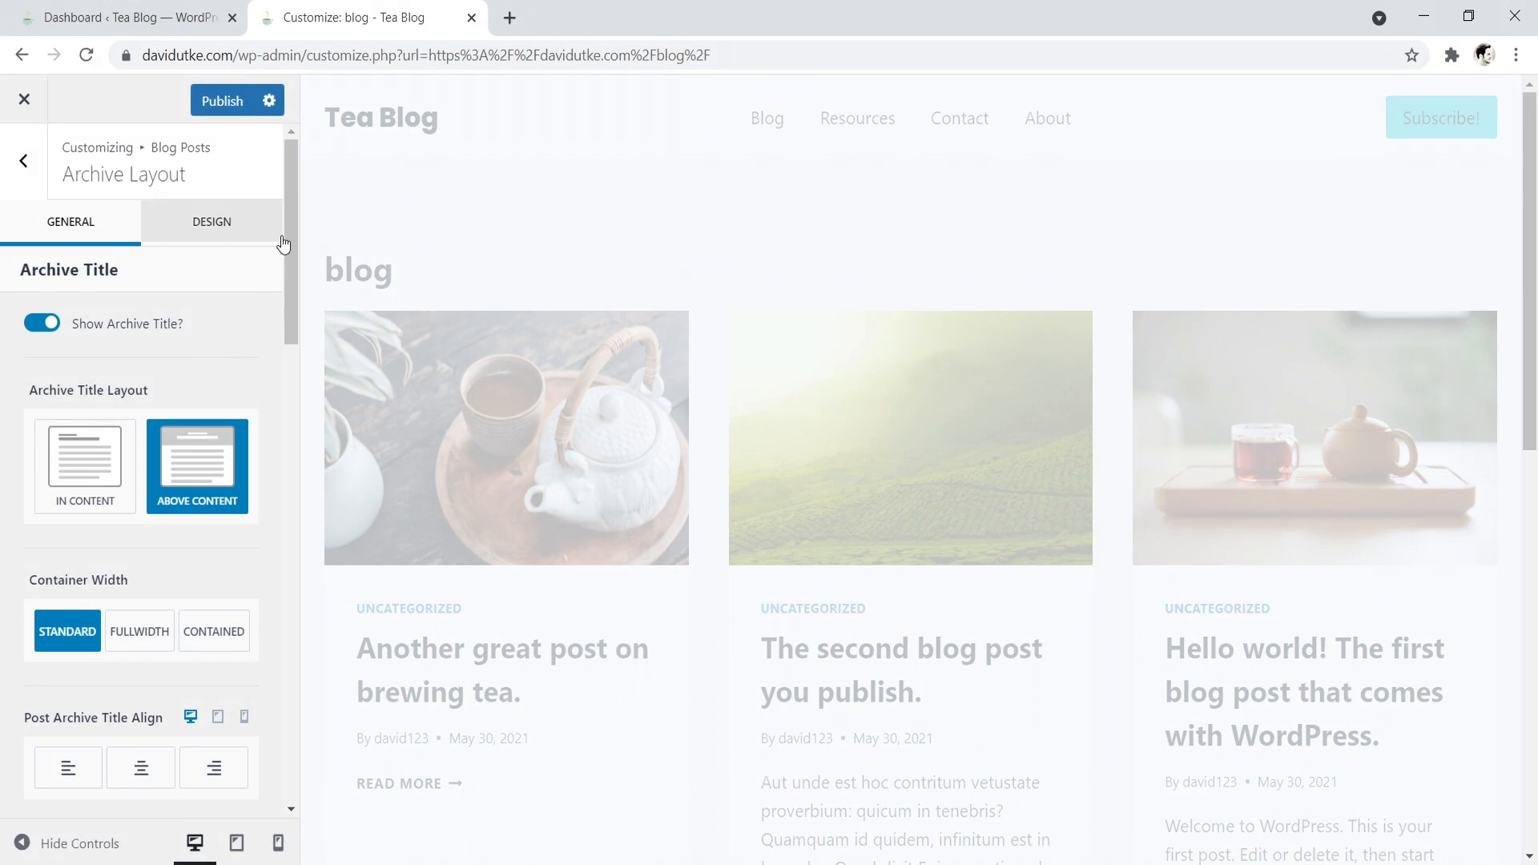
# - Show the Breadcrumb element in the blog page's archive title
pyautogui.moveTo(288, 215); pyautogui.dragTo(290, 287)
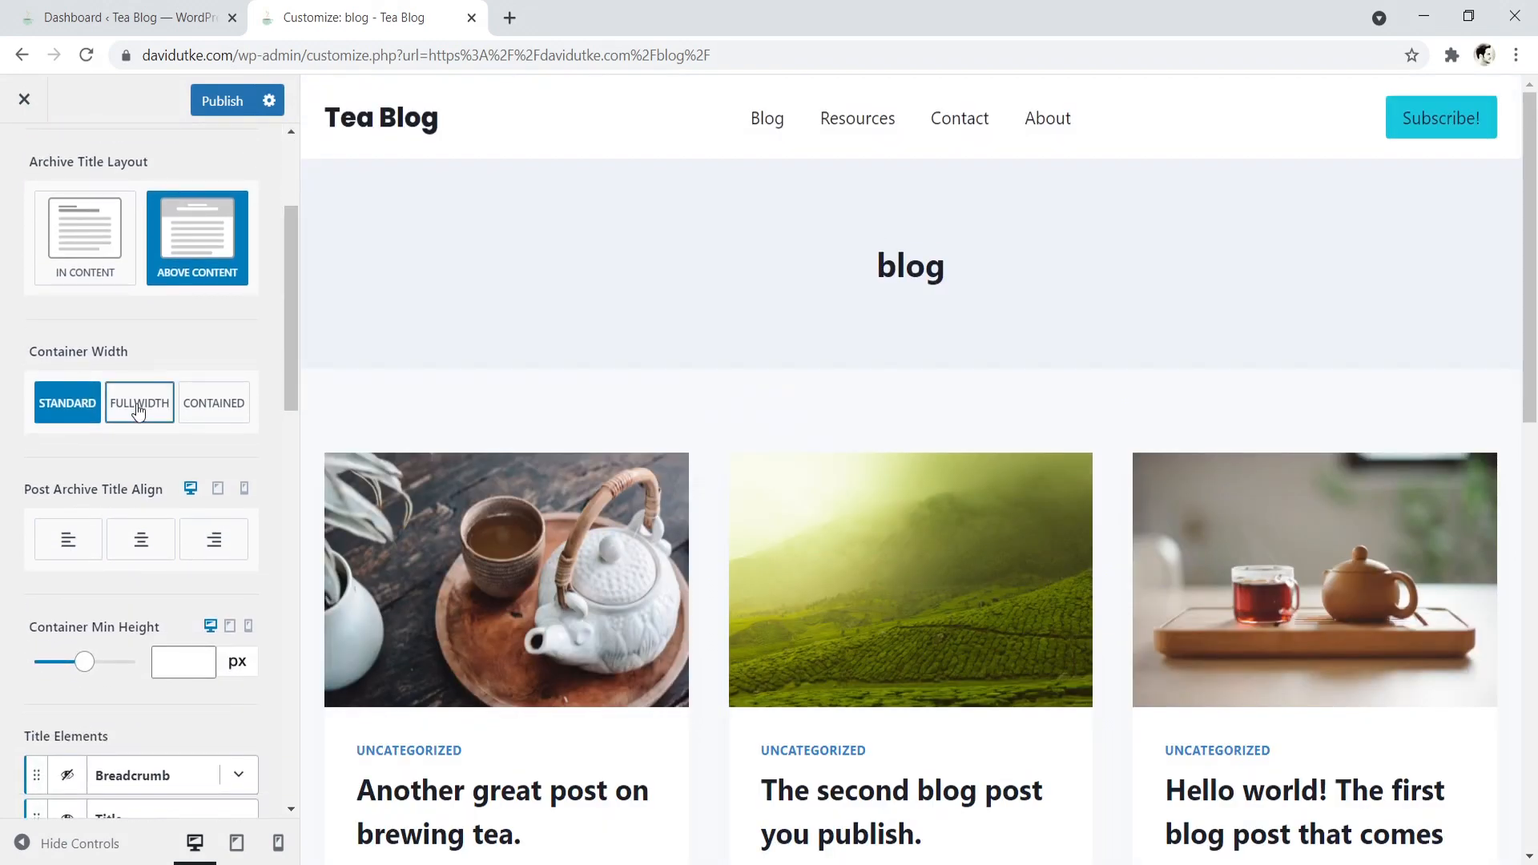
pyautogui.scroll(-3, 1474, 296)
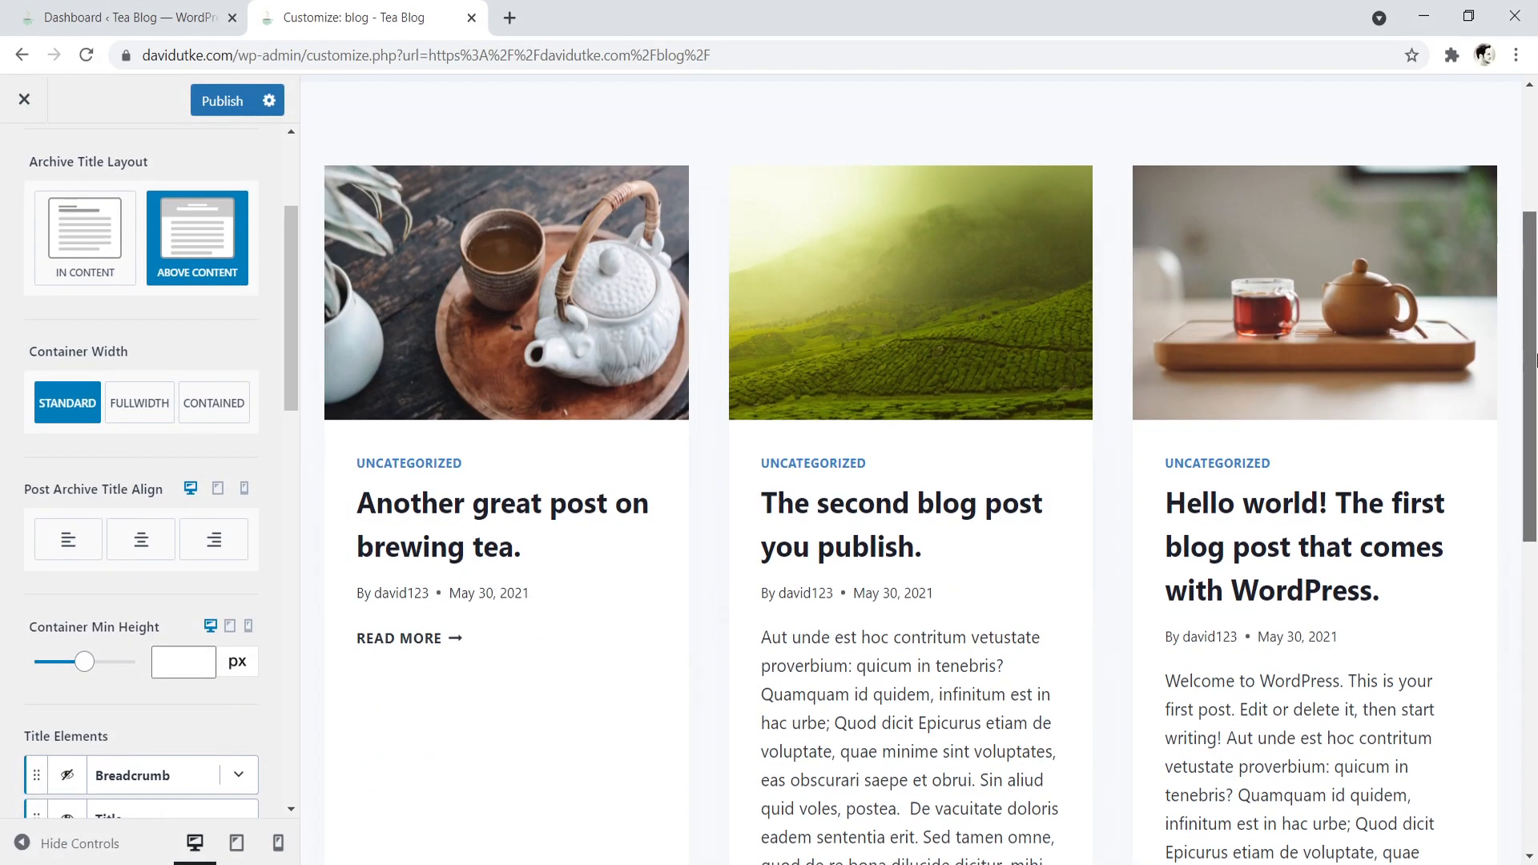
pyautogui.moveTo(286, 309); pyautogui.dragTo(289, 386)
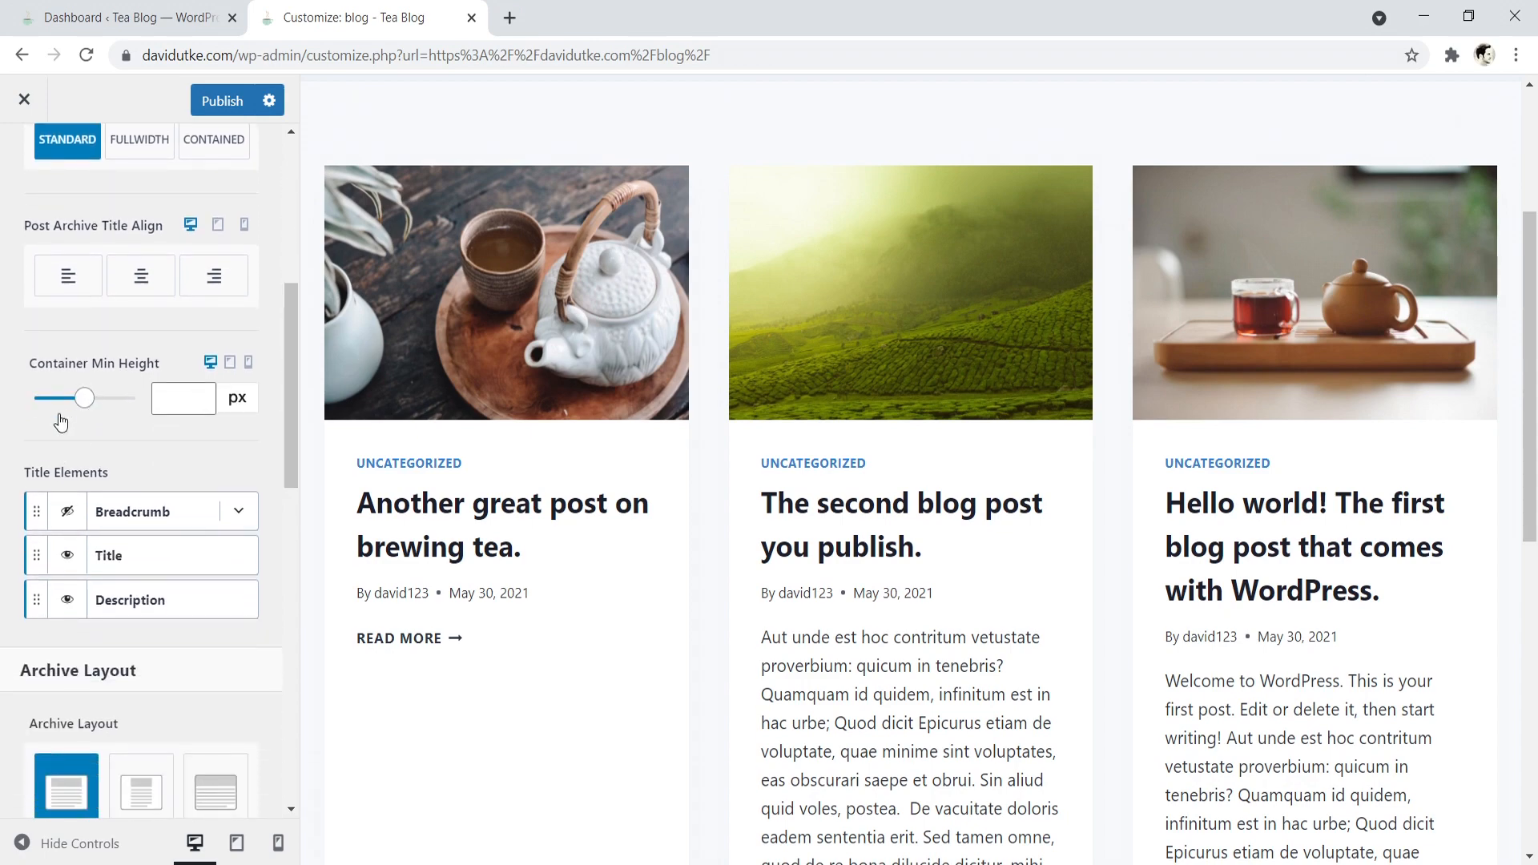
pyautogui.scroll(3, 387, 373)
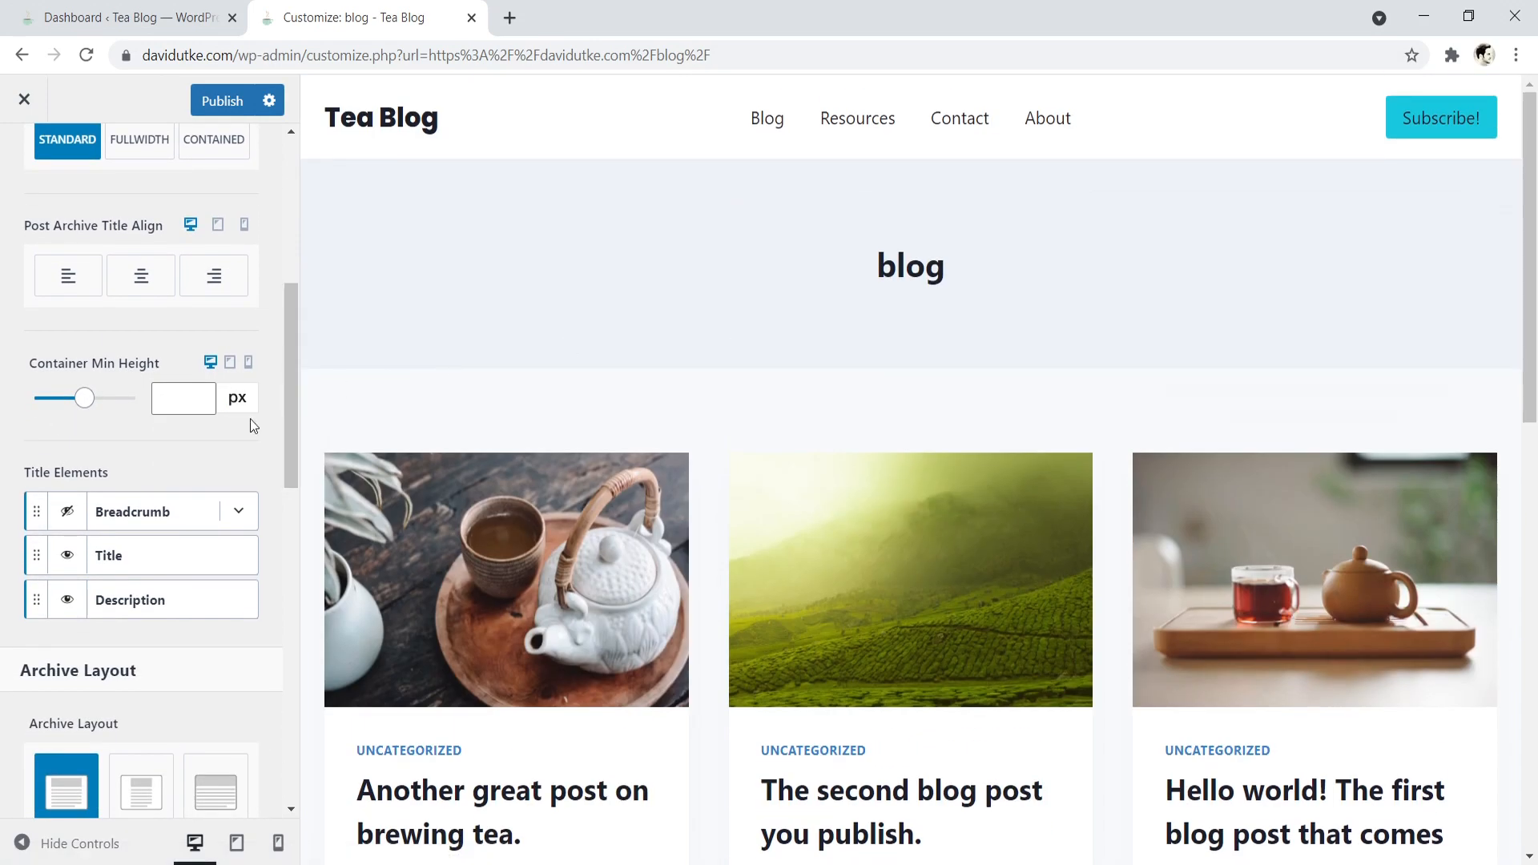
pyautogui.click(68, 513)
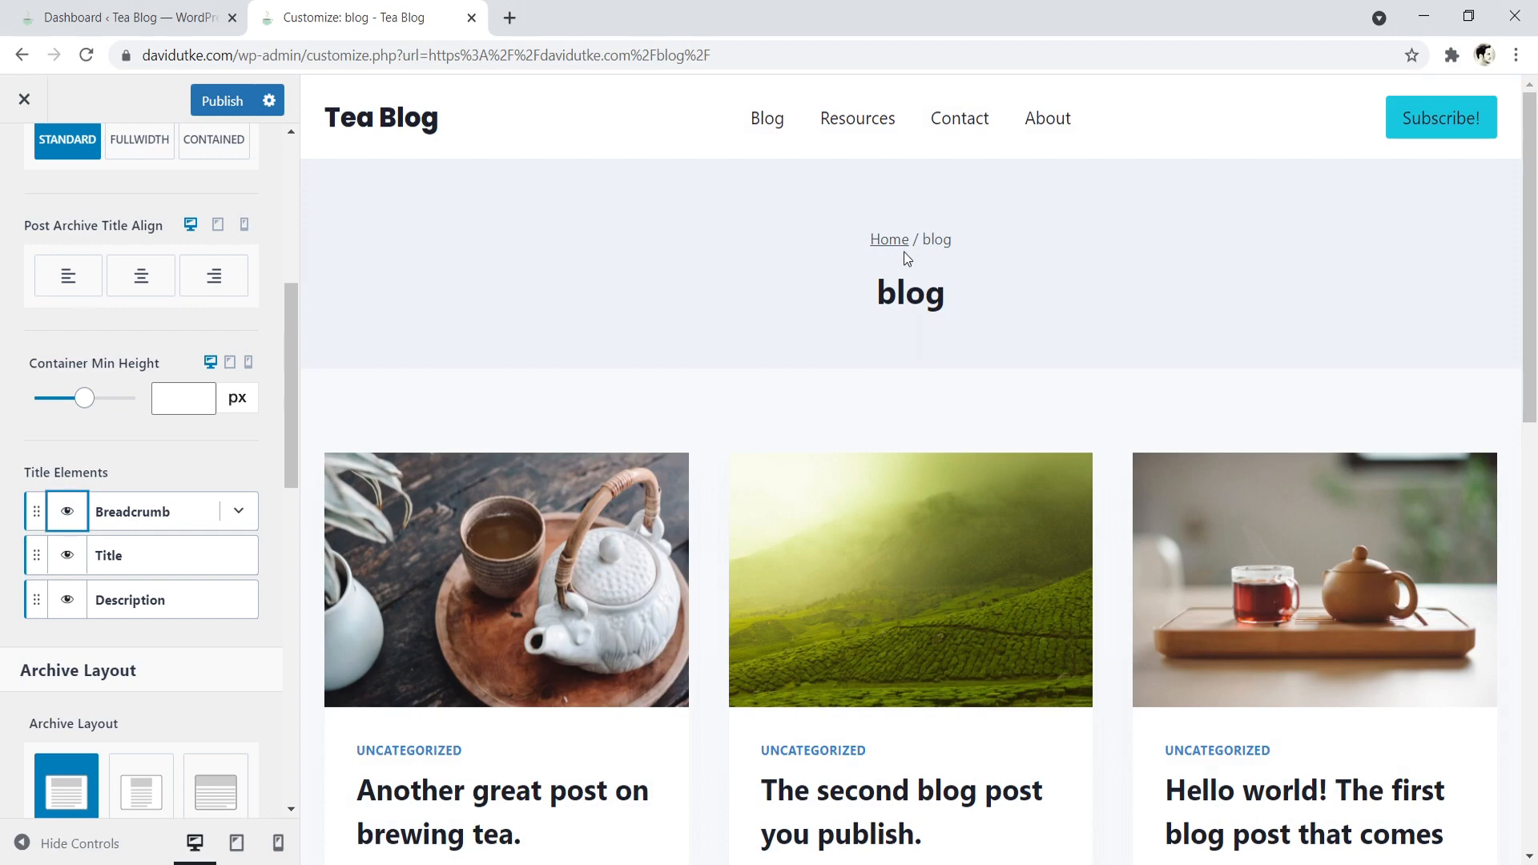
# - Hide the Excerpt and Meta elements from the post items on the blog archive
pyautogui.moveTo(287, 348); pyautogui.dragTo(300, 464)
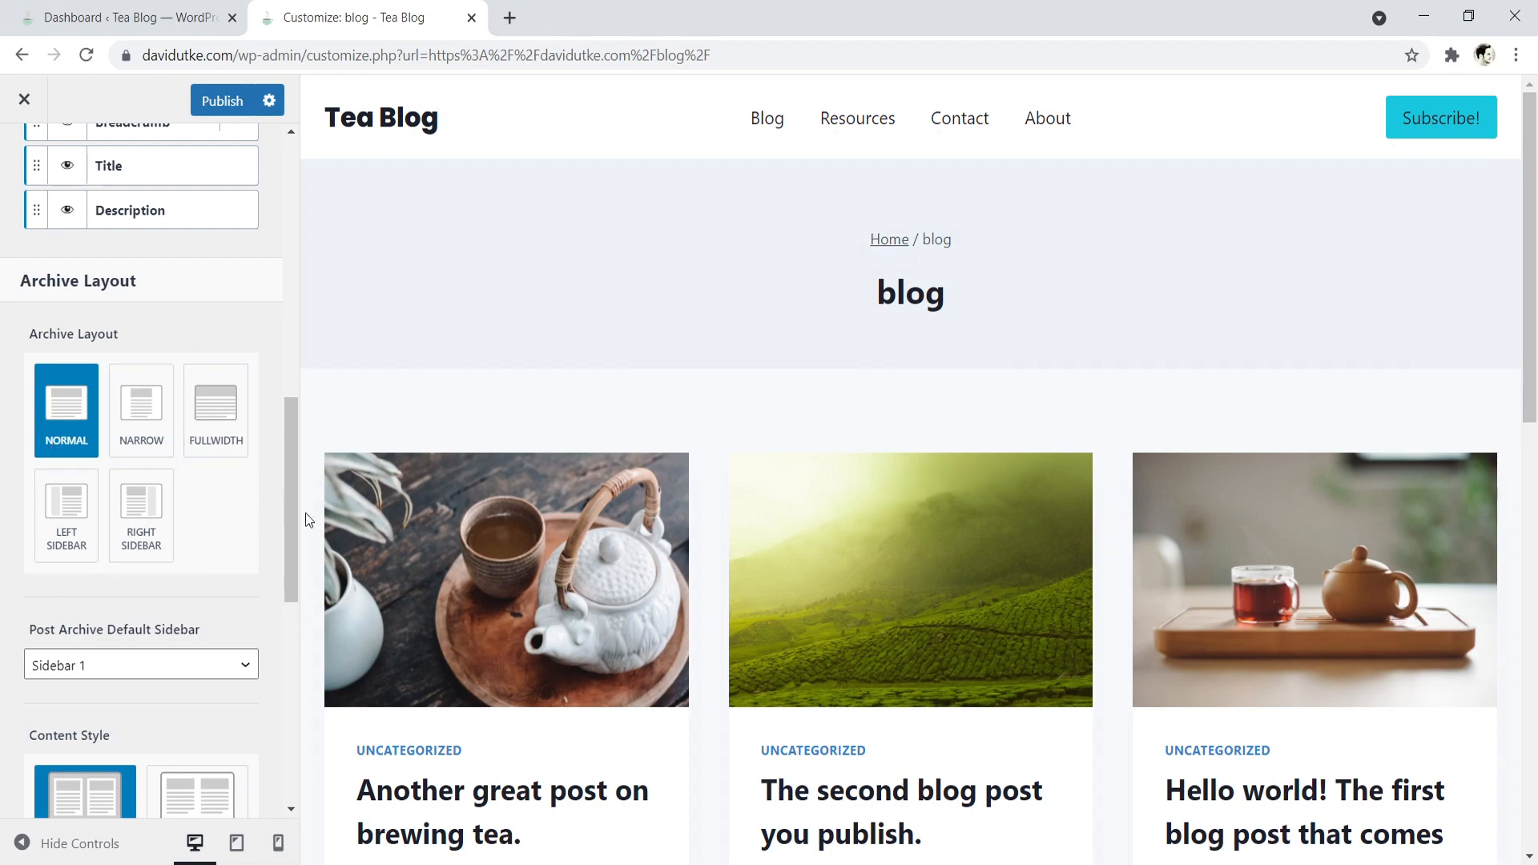
pyautogui.moveTo(1536, 204); pyautogui.dragTo(1535, 311)
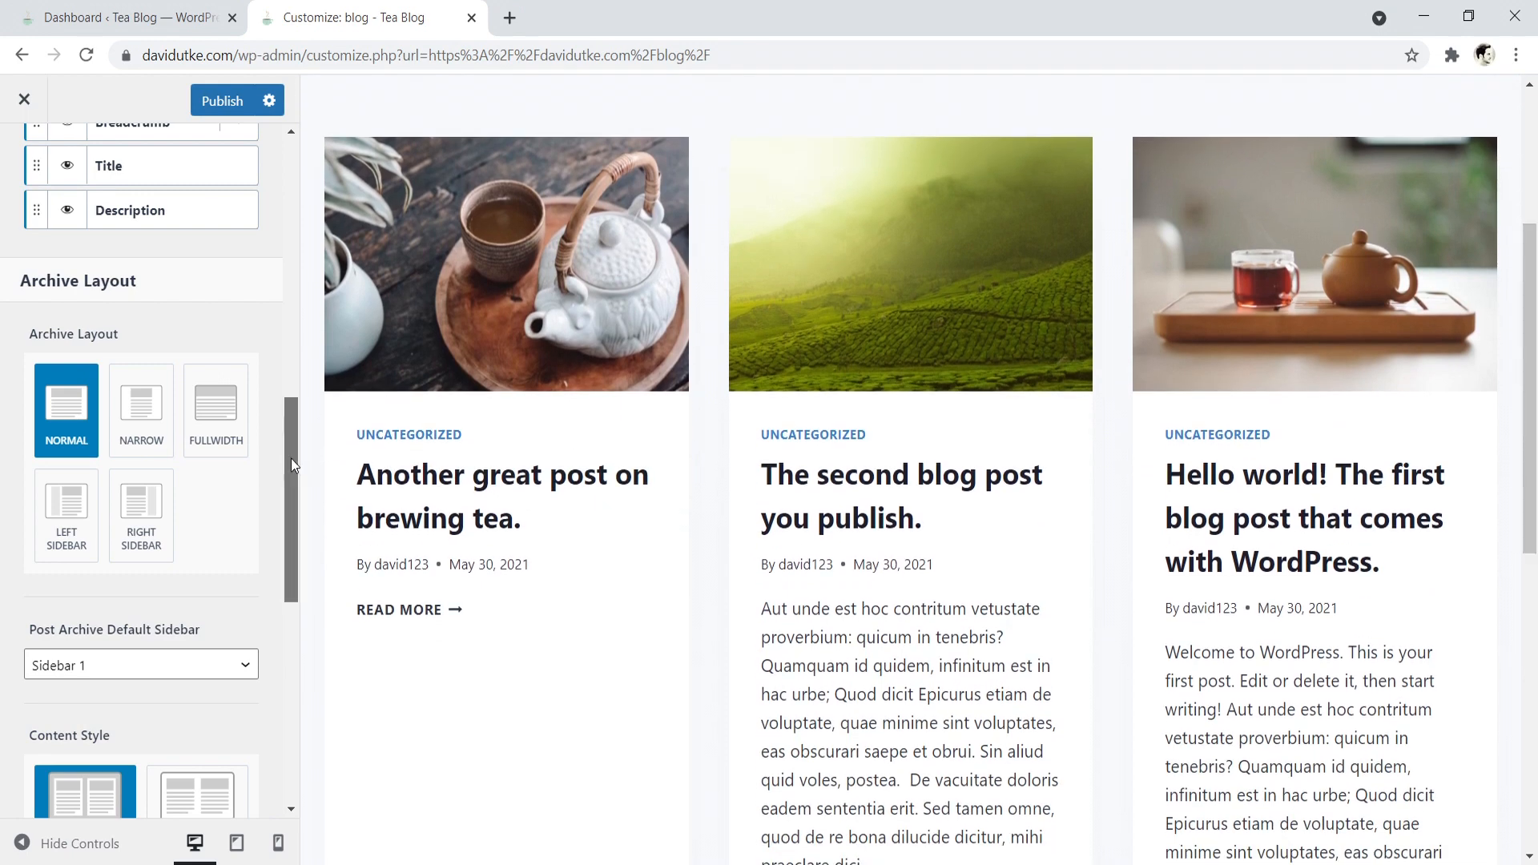
pyautogui.moveTo(291, 458); pyautogui.dragTo(313, 671)
pyautogui.scroll(2, 246, 479)
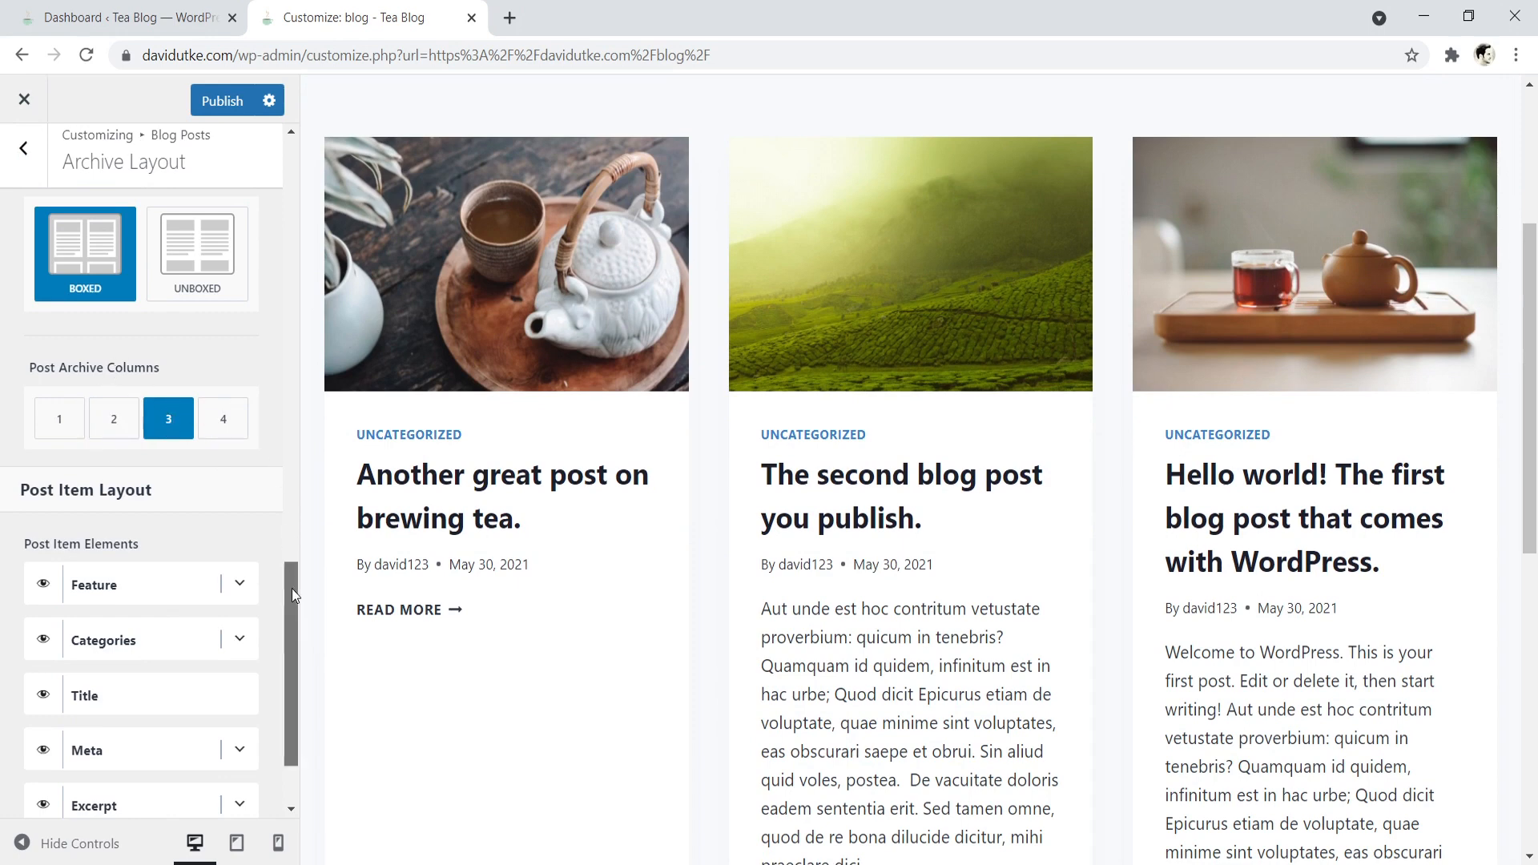
pyautogui.moveTo(291, 588); pyautogui.dragTo(300, 621)
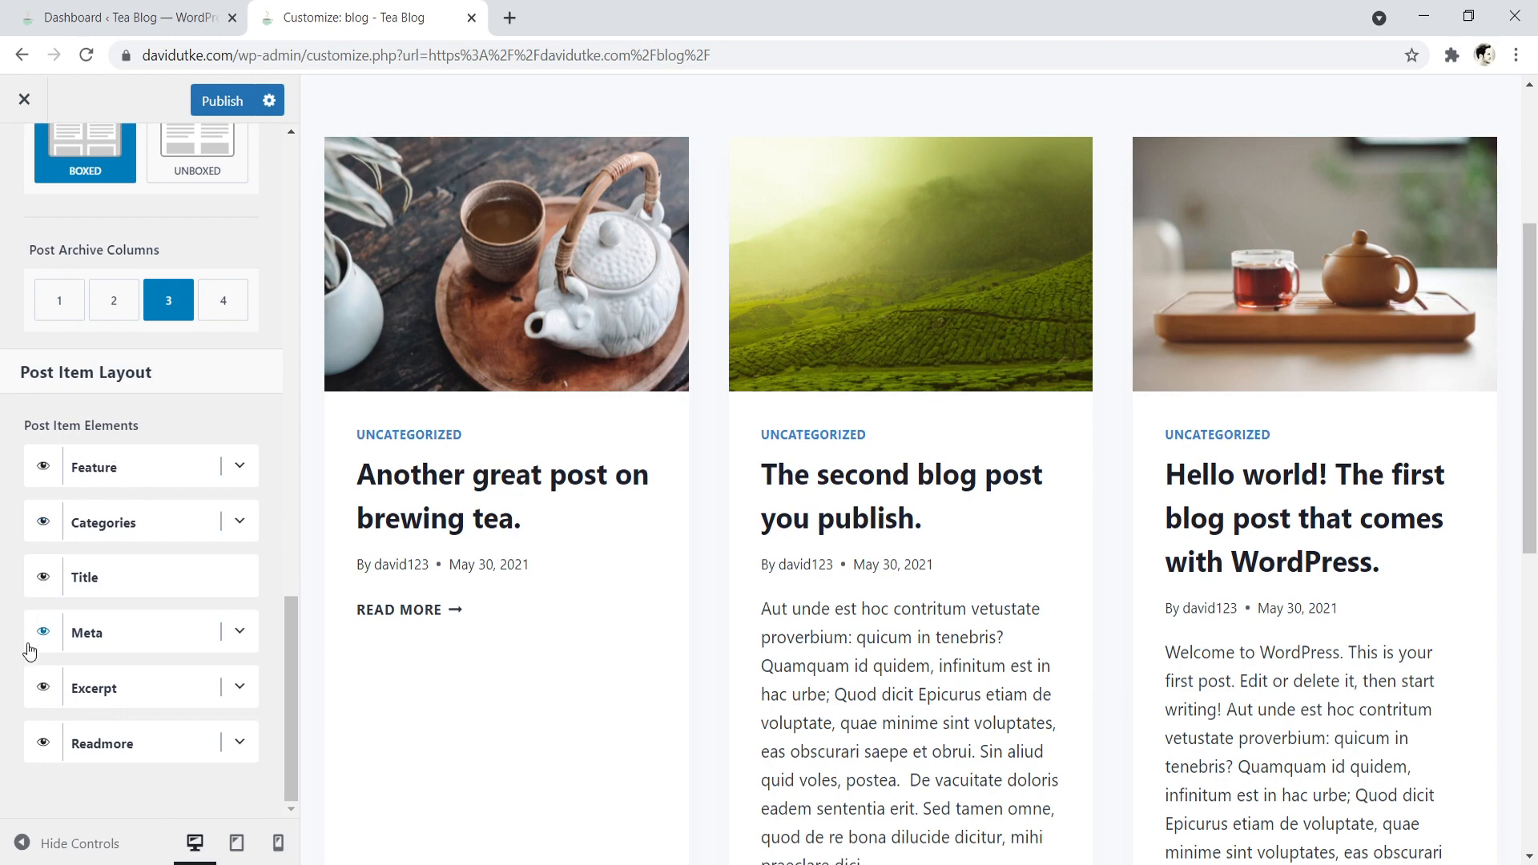
pyautogui.click(44, 687)
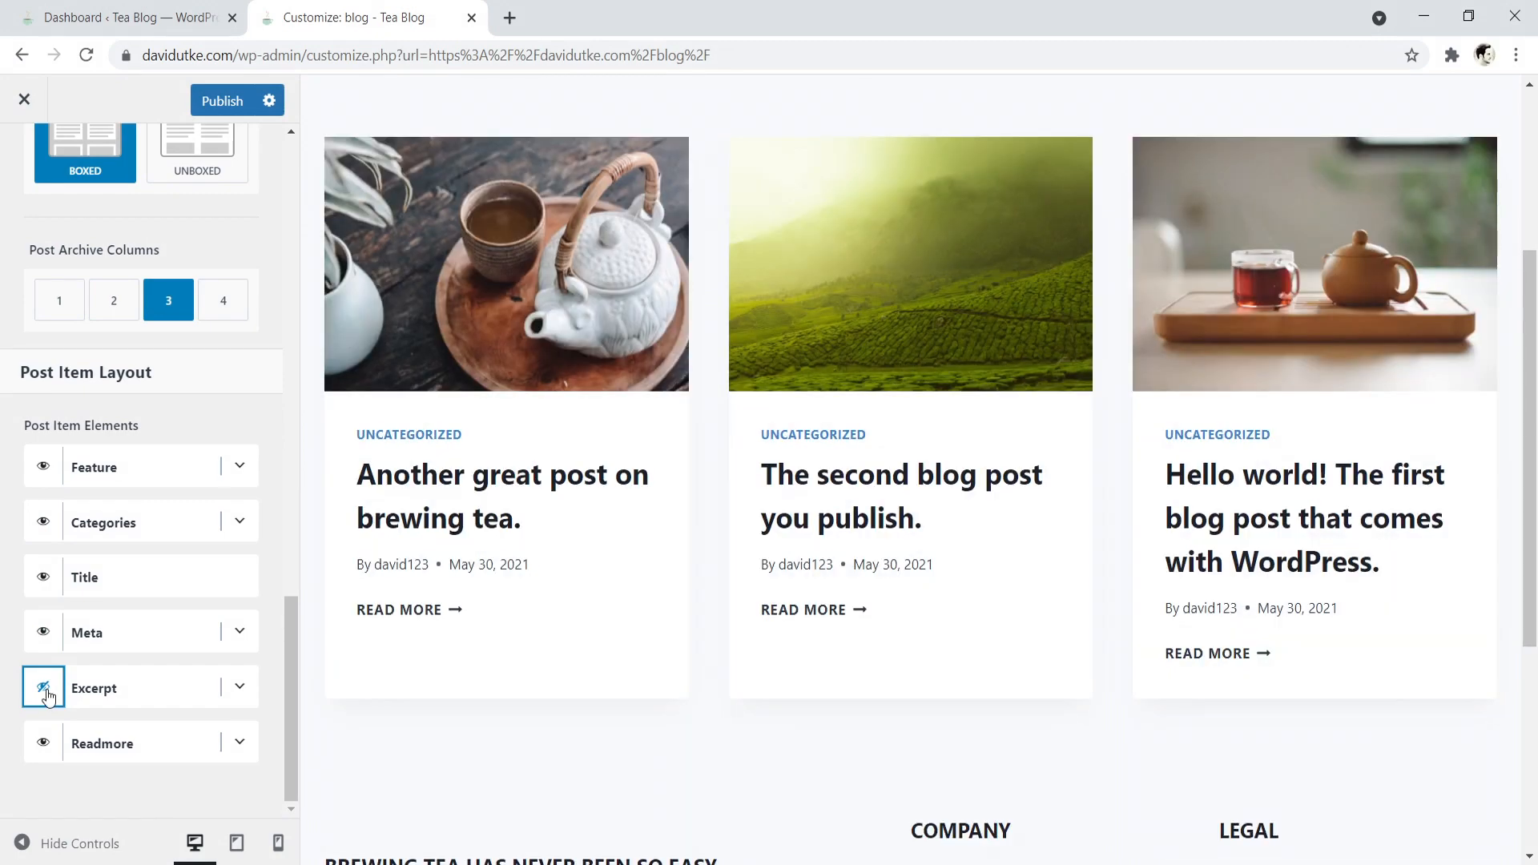
pyautogui.click(44, 632)
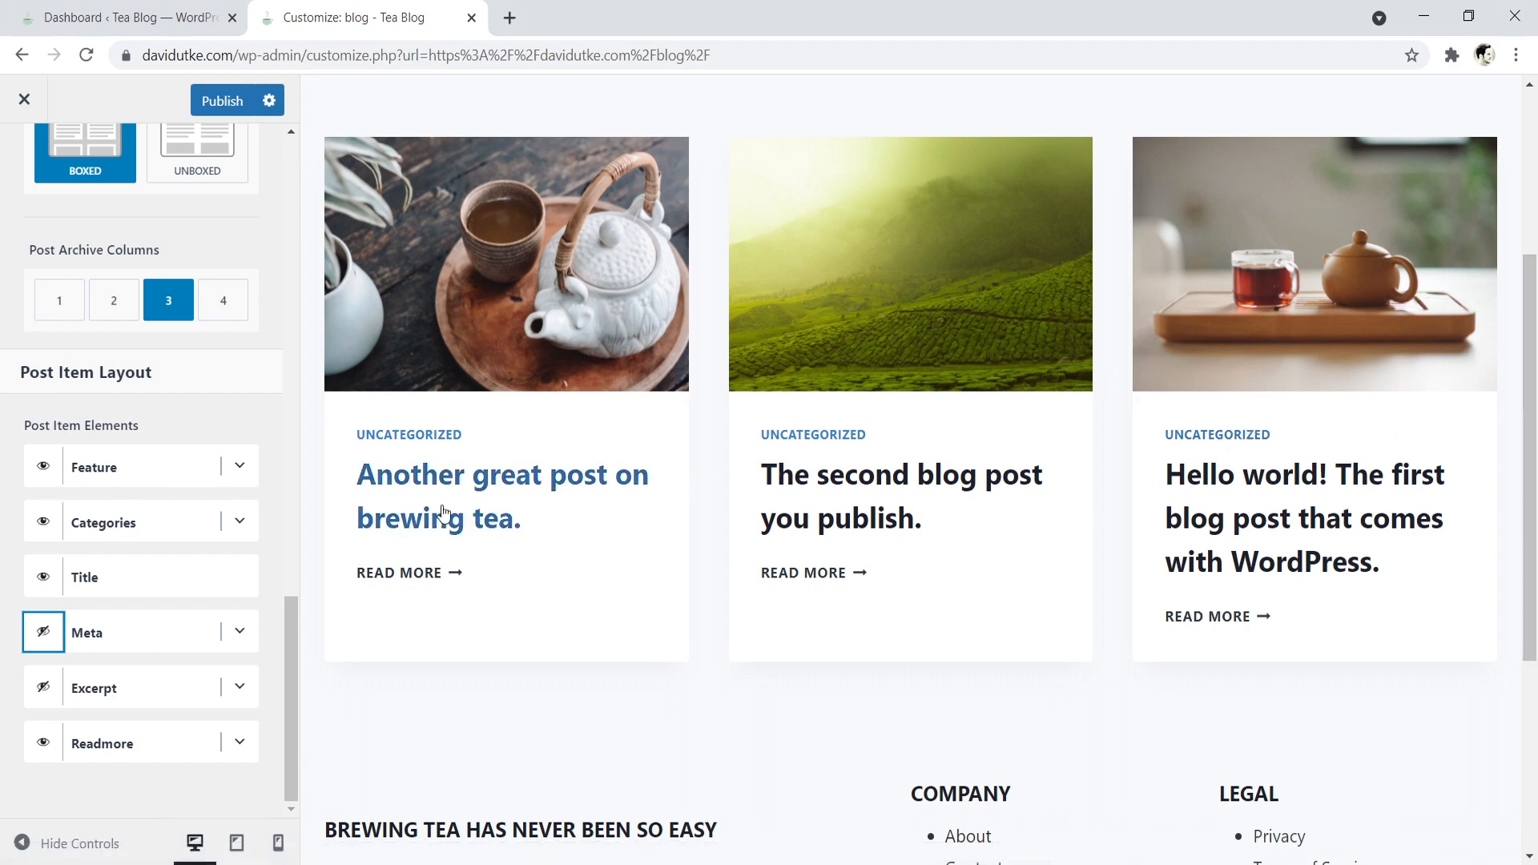
# - Publish the blog archive changes and close the Customizer
pyautogui.moveTo(1533, 423); pyautogui.dragTo(1535, 288)
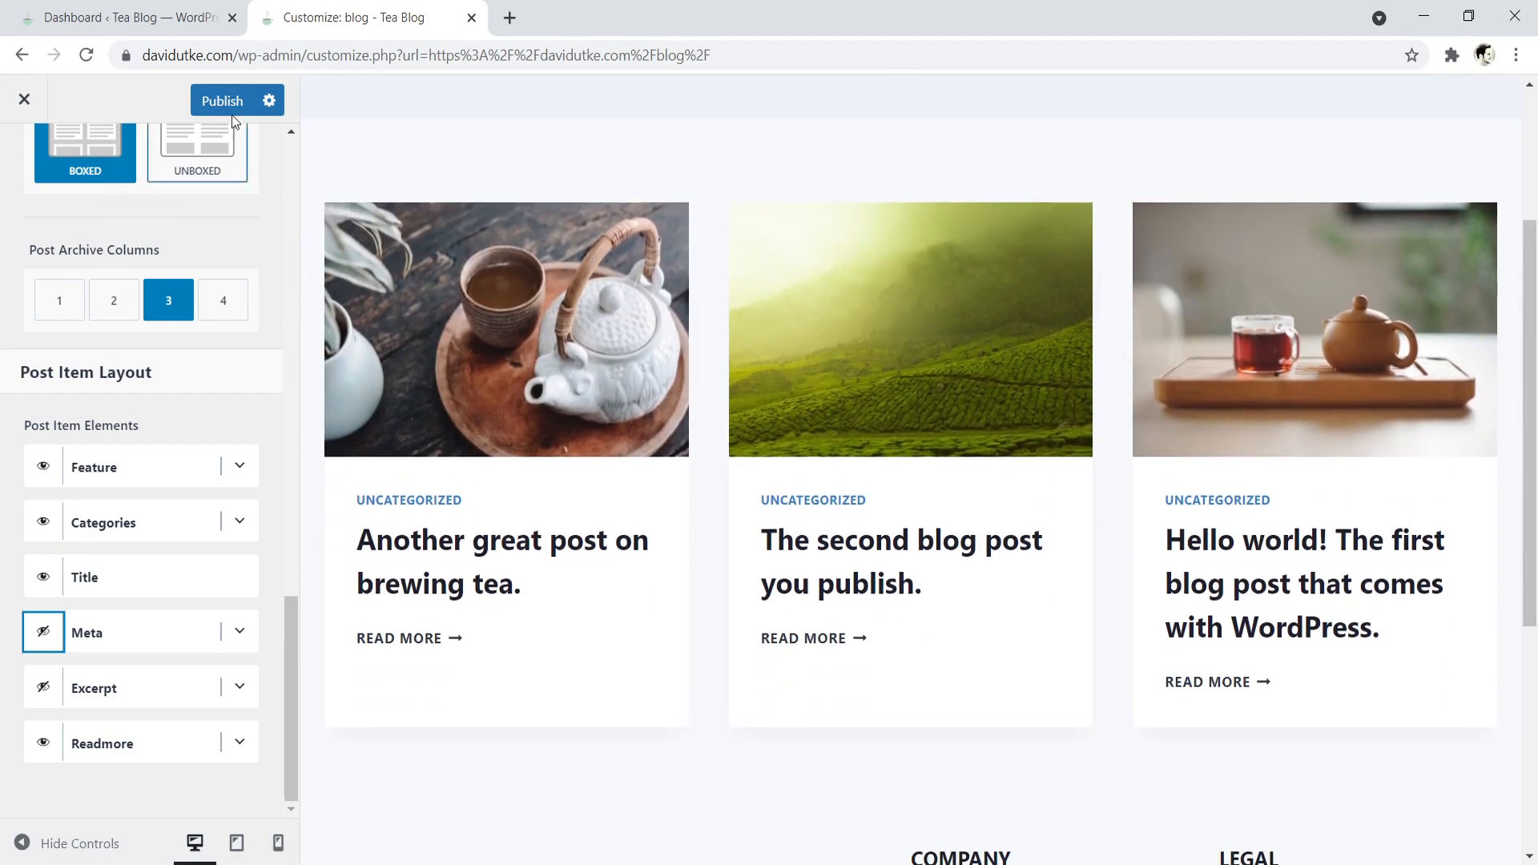
pyautogui.click(223, 100)
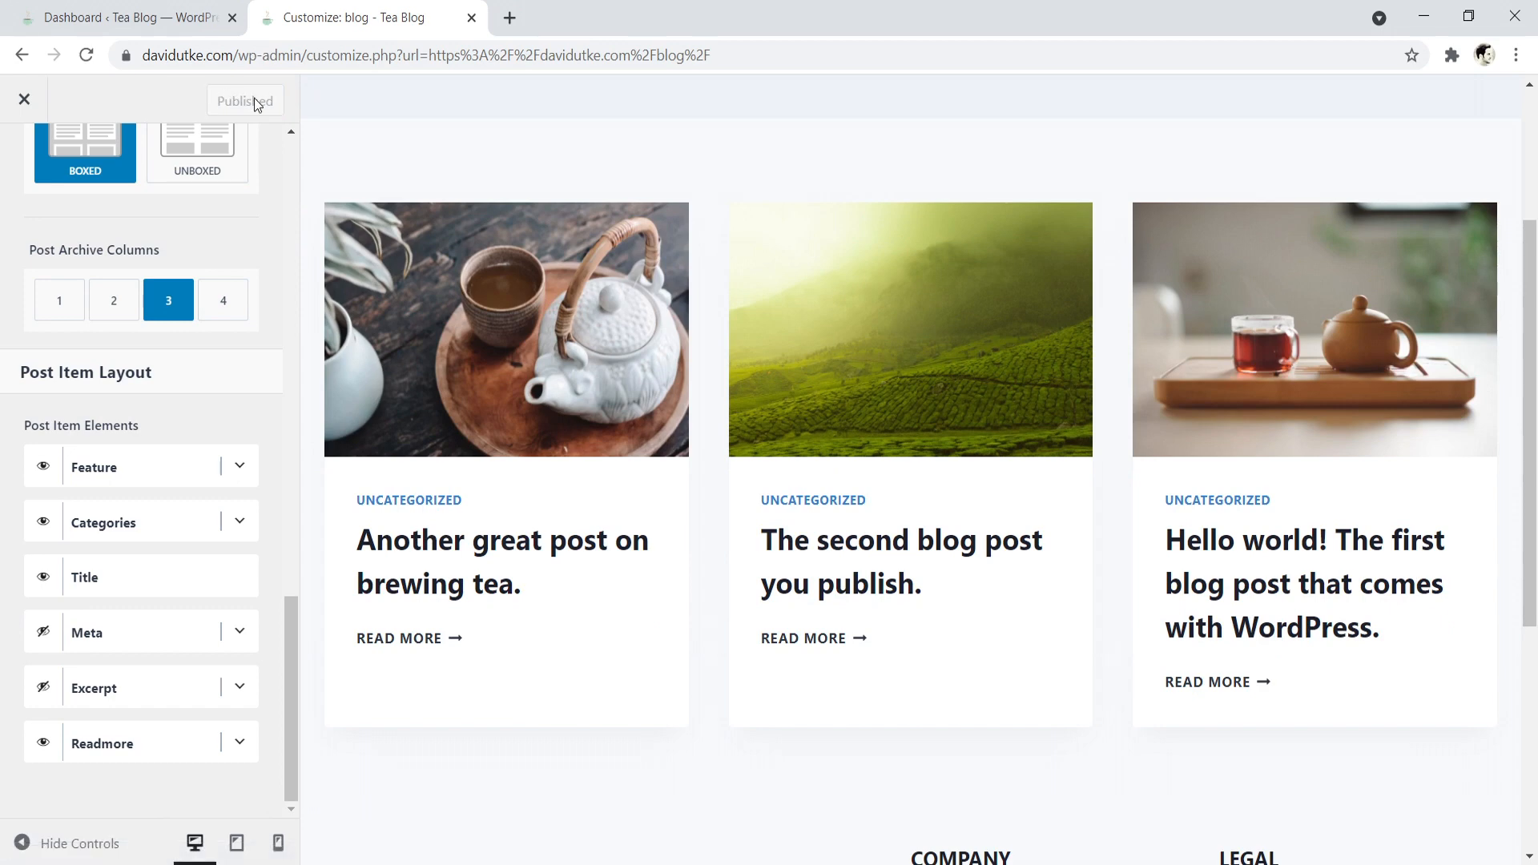
pyautogui.click(24, 101)
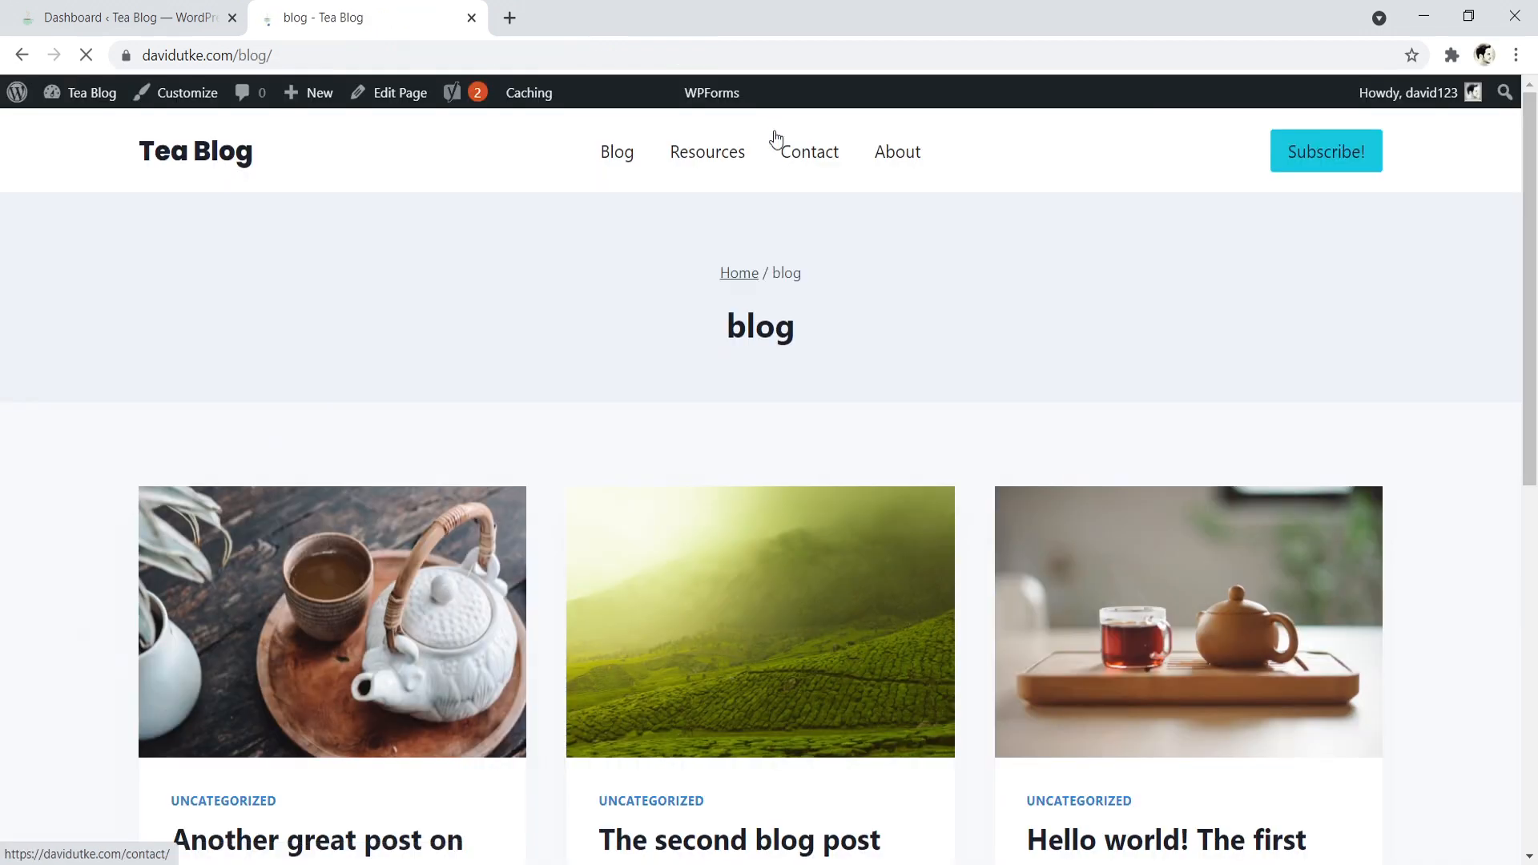
# - Open the "Hello world!" post from the blog page and look over its featured image, title and content layout
pyautogui.scroll(-3, 1042, 480)
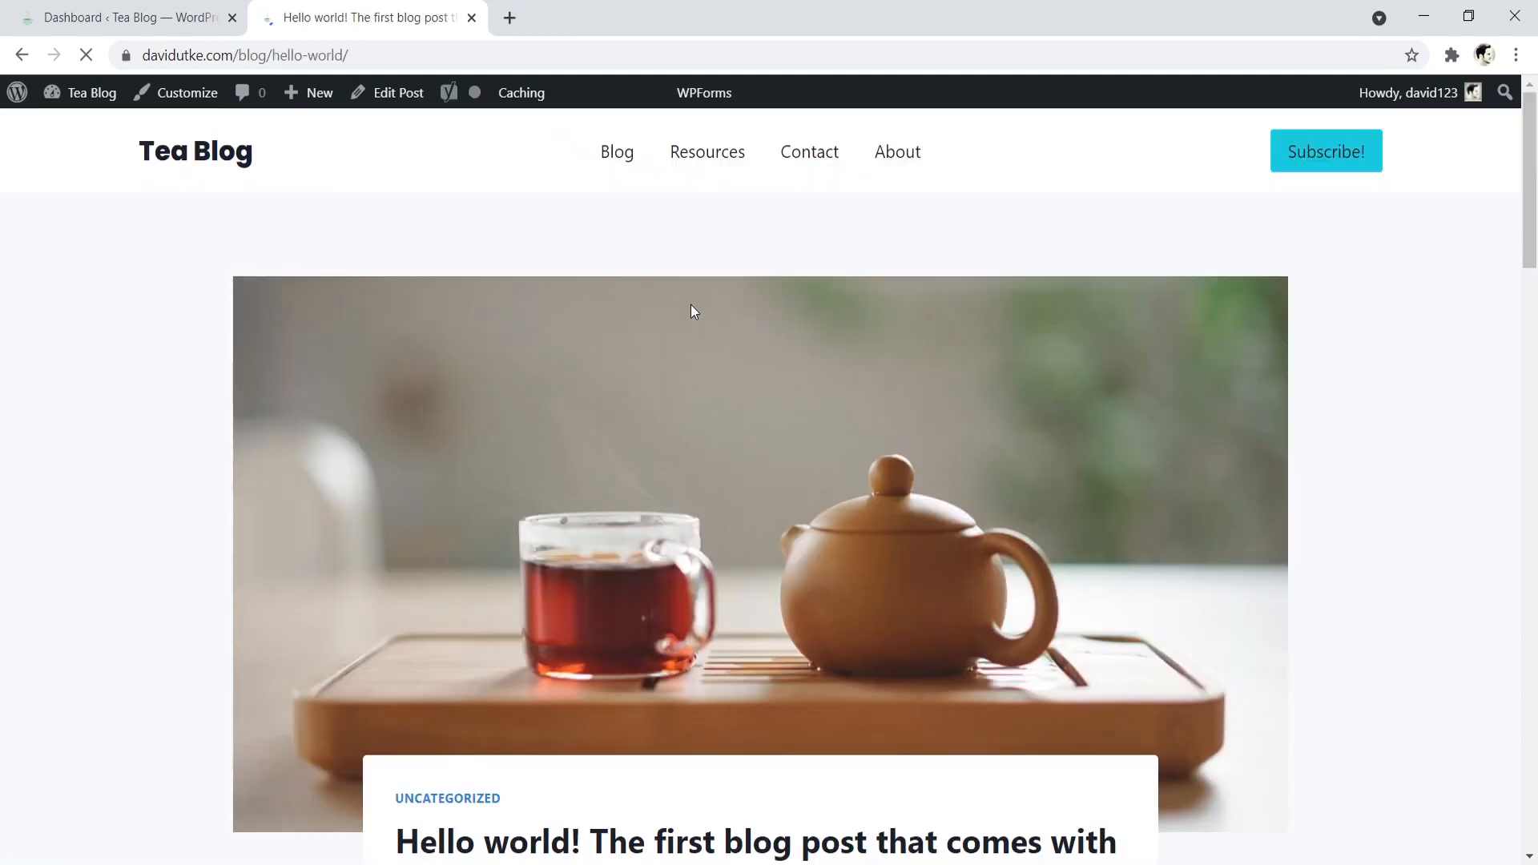
pyautogui.moveTo(1536, 147); pyautogui.dragTo(1533, 182)
pyautogui.moveTo(1530, 240); pyautogui.dragTo(1529, 257)
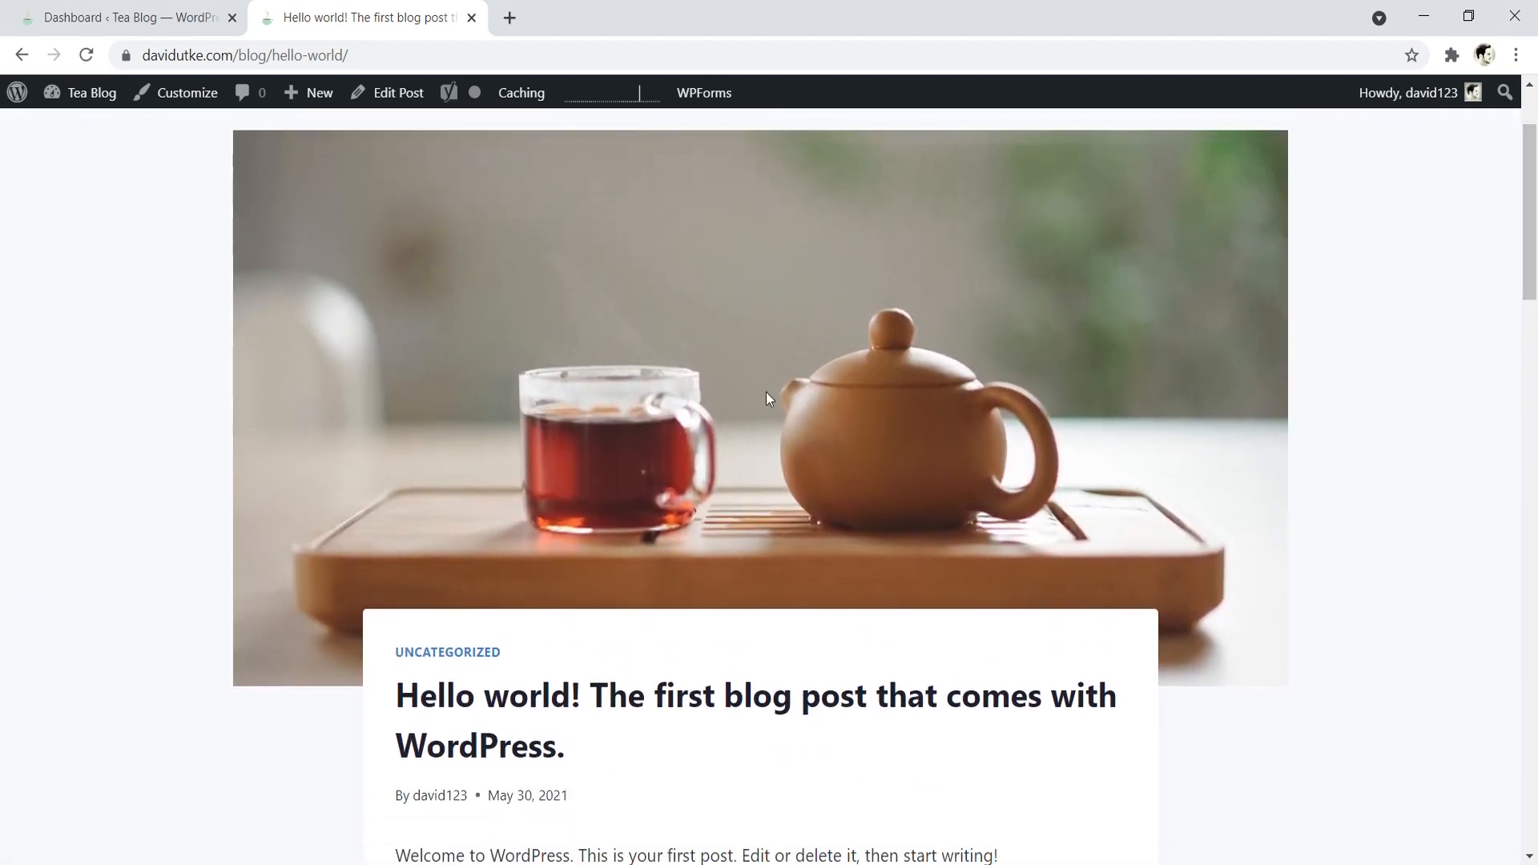
pyautogui.scroll(2, 732, 386)
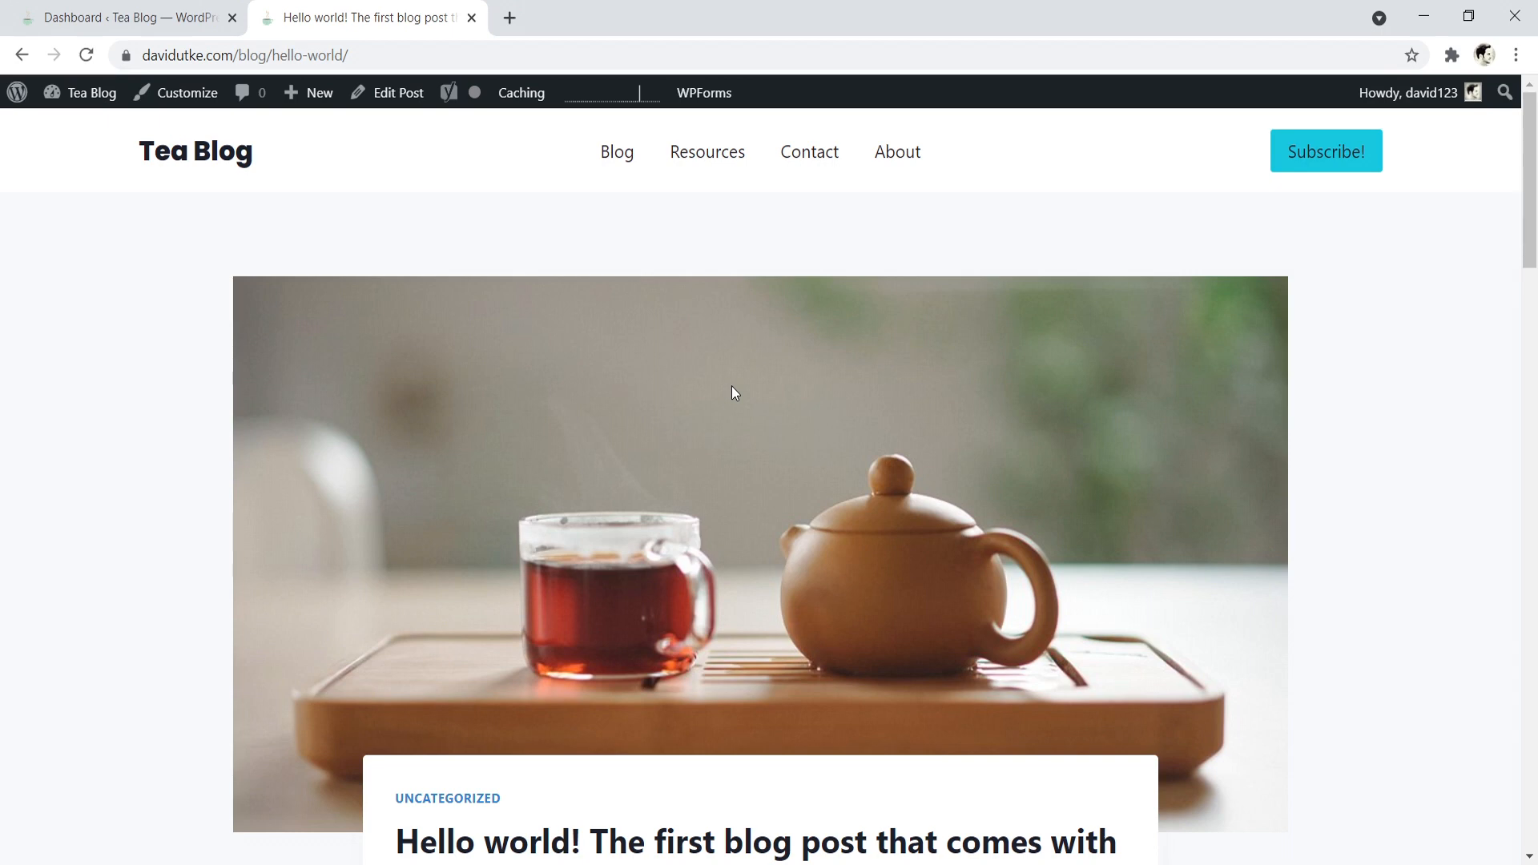
# - Open the blog page in a new tab, look over its post grid, and return to the "Hello world!" post
pyautogui.rightClick(610, 149)
pyautogui.click(637, 162)
pyautogui.click(549, 11)
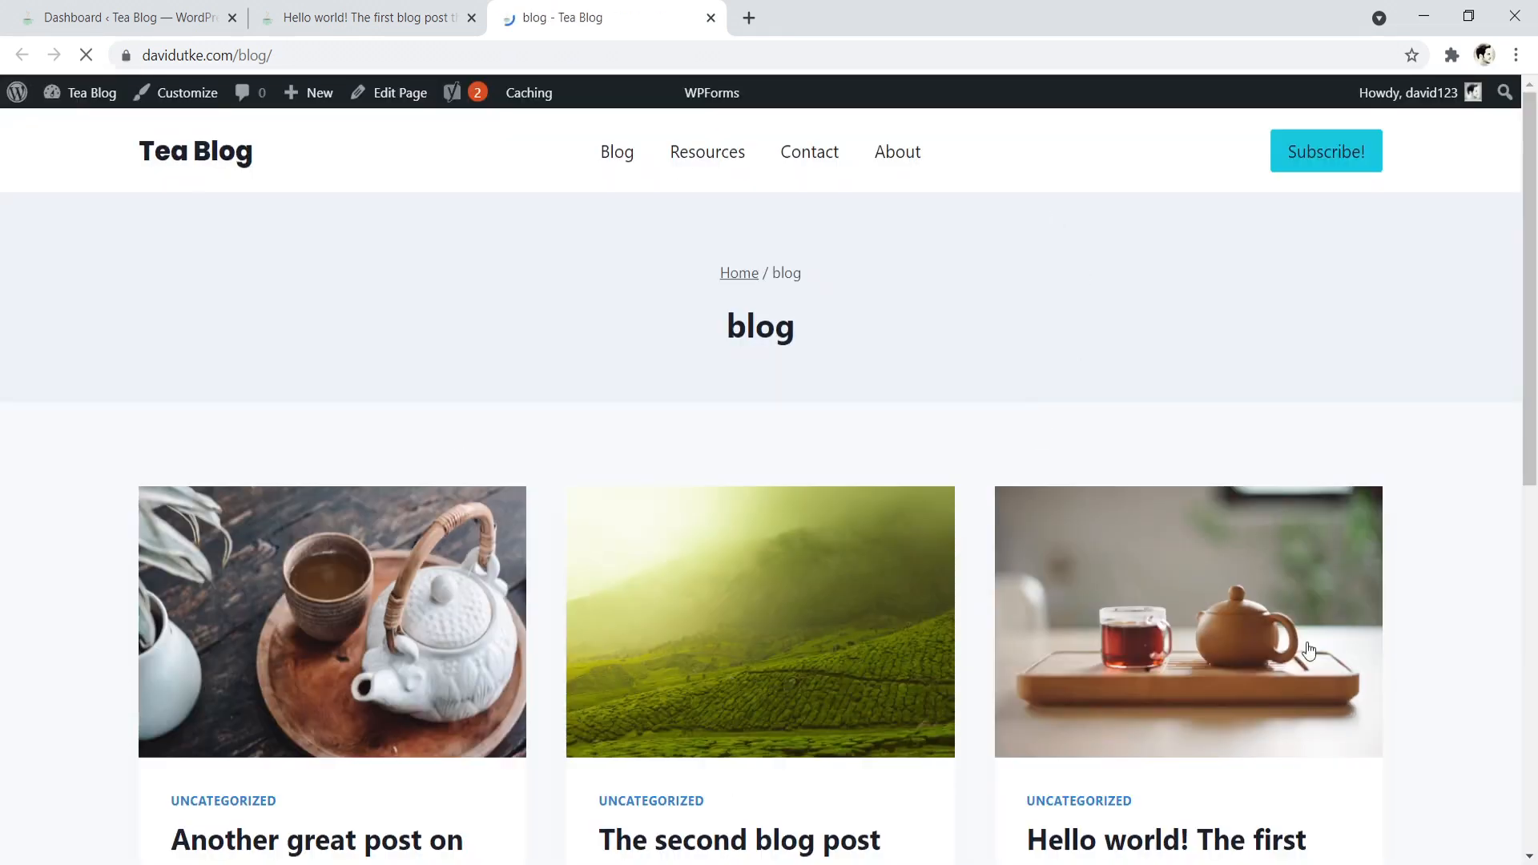
pyautogui.scroll(-1, 961, 371)
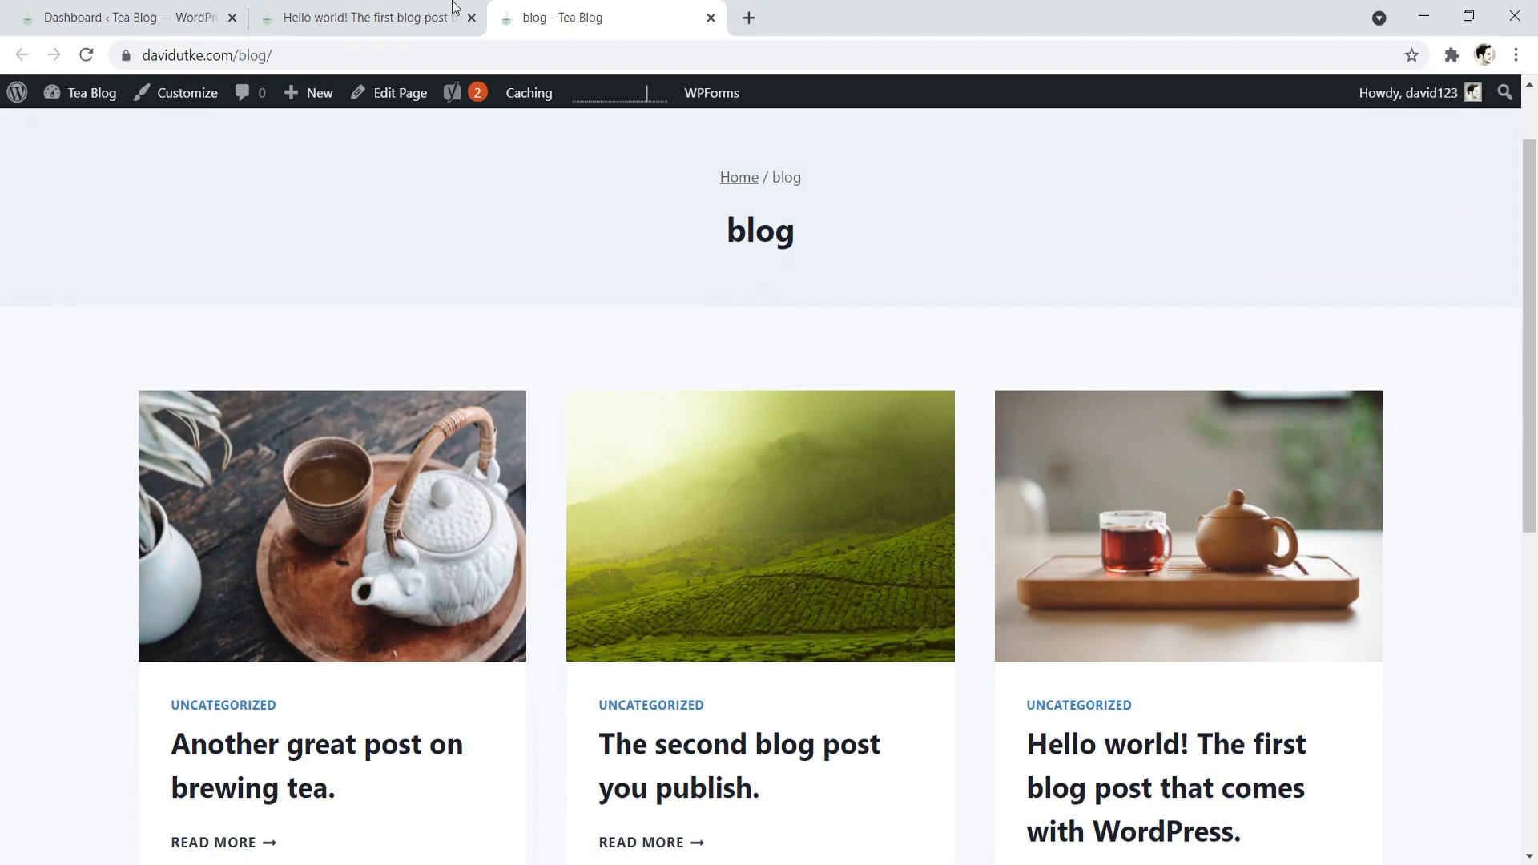
pyautogui.click(372, 5)
pyautogui.moveTo(1531, 237); pyautogui.dragTo(1511, 161)
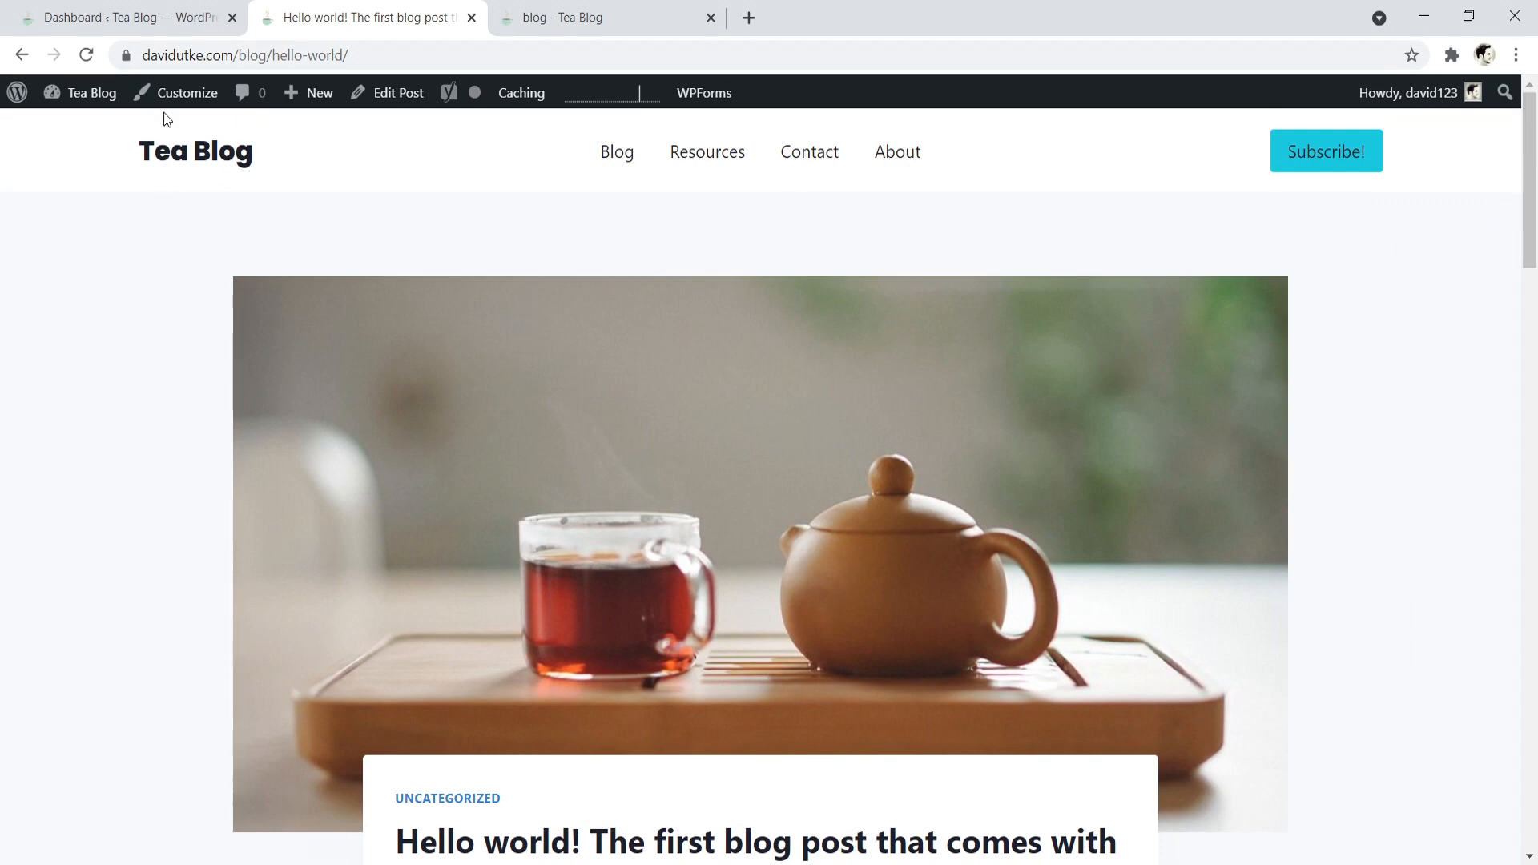
# - Open the Single Post Layout settings for blog posts in the Customizer
pyautogui.click(176, 95)
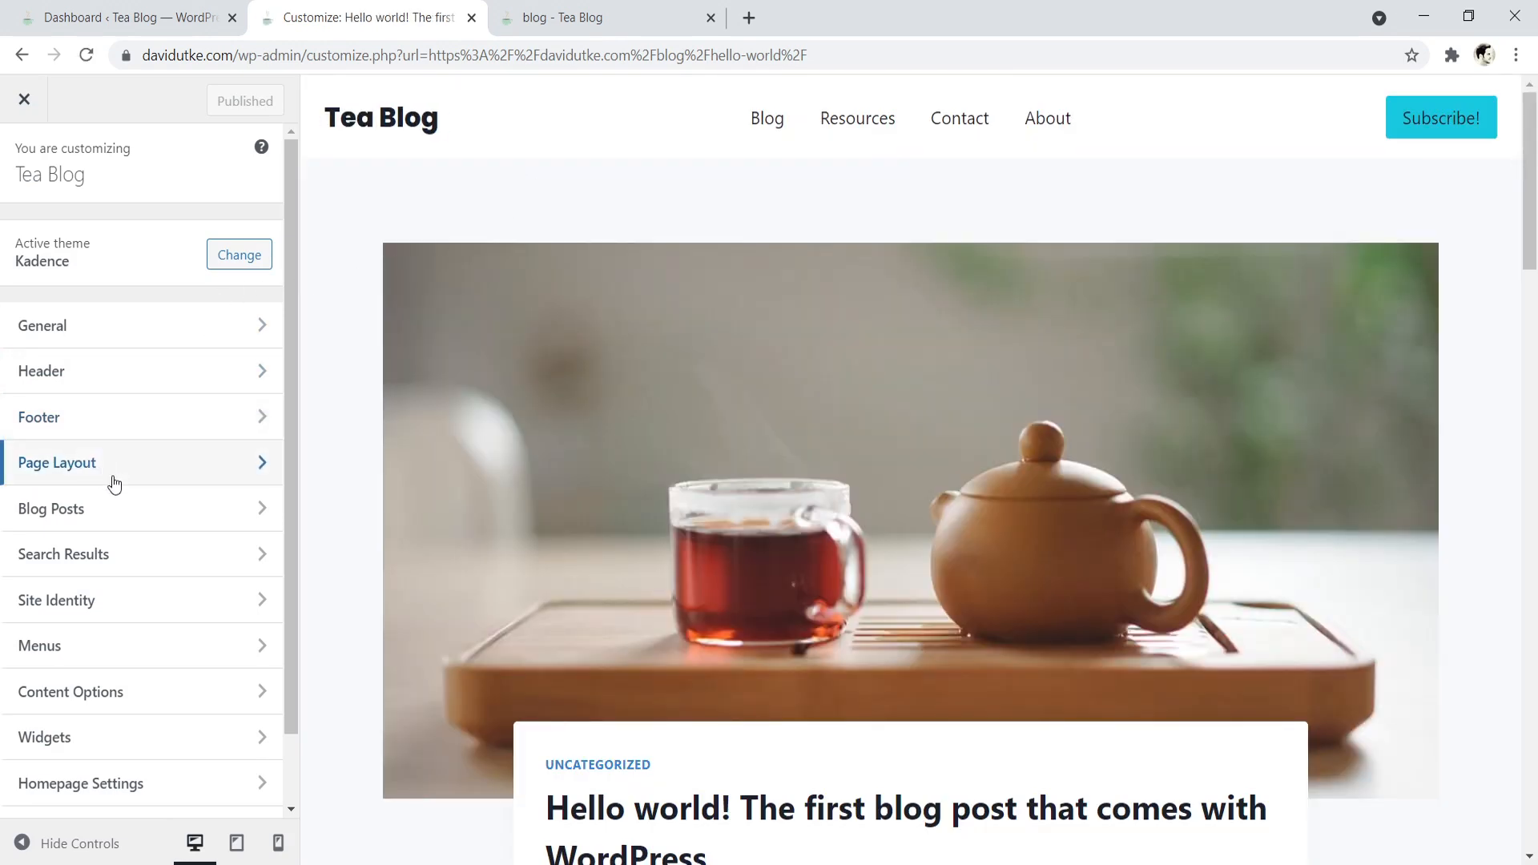
pyautogui.click(127, 509)
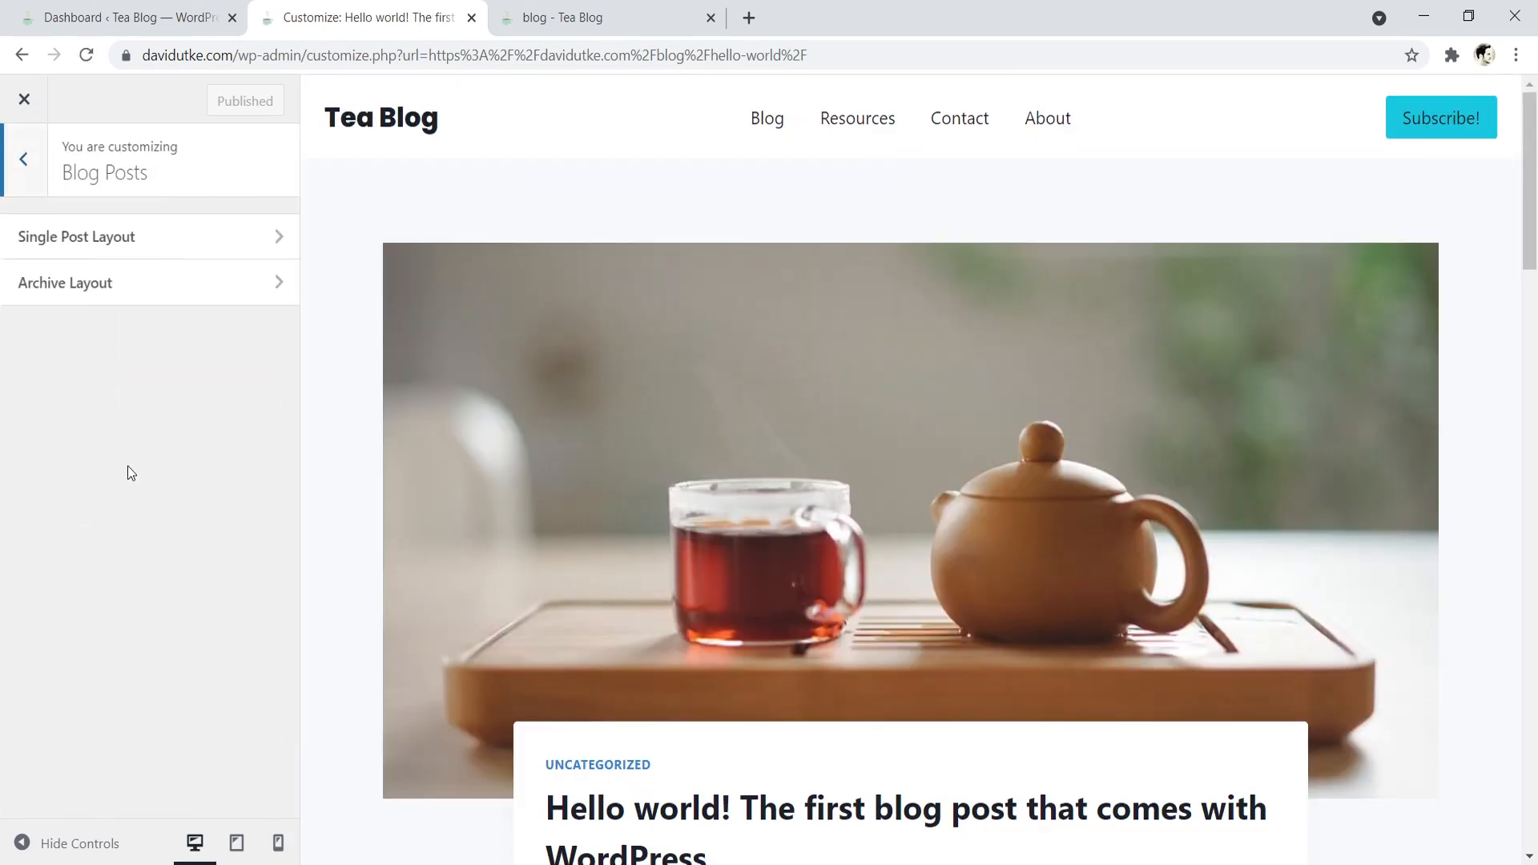
pyautogui.click(133, 247)
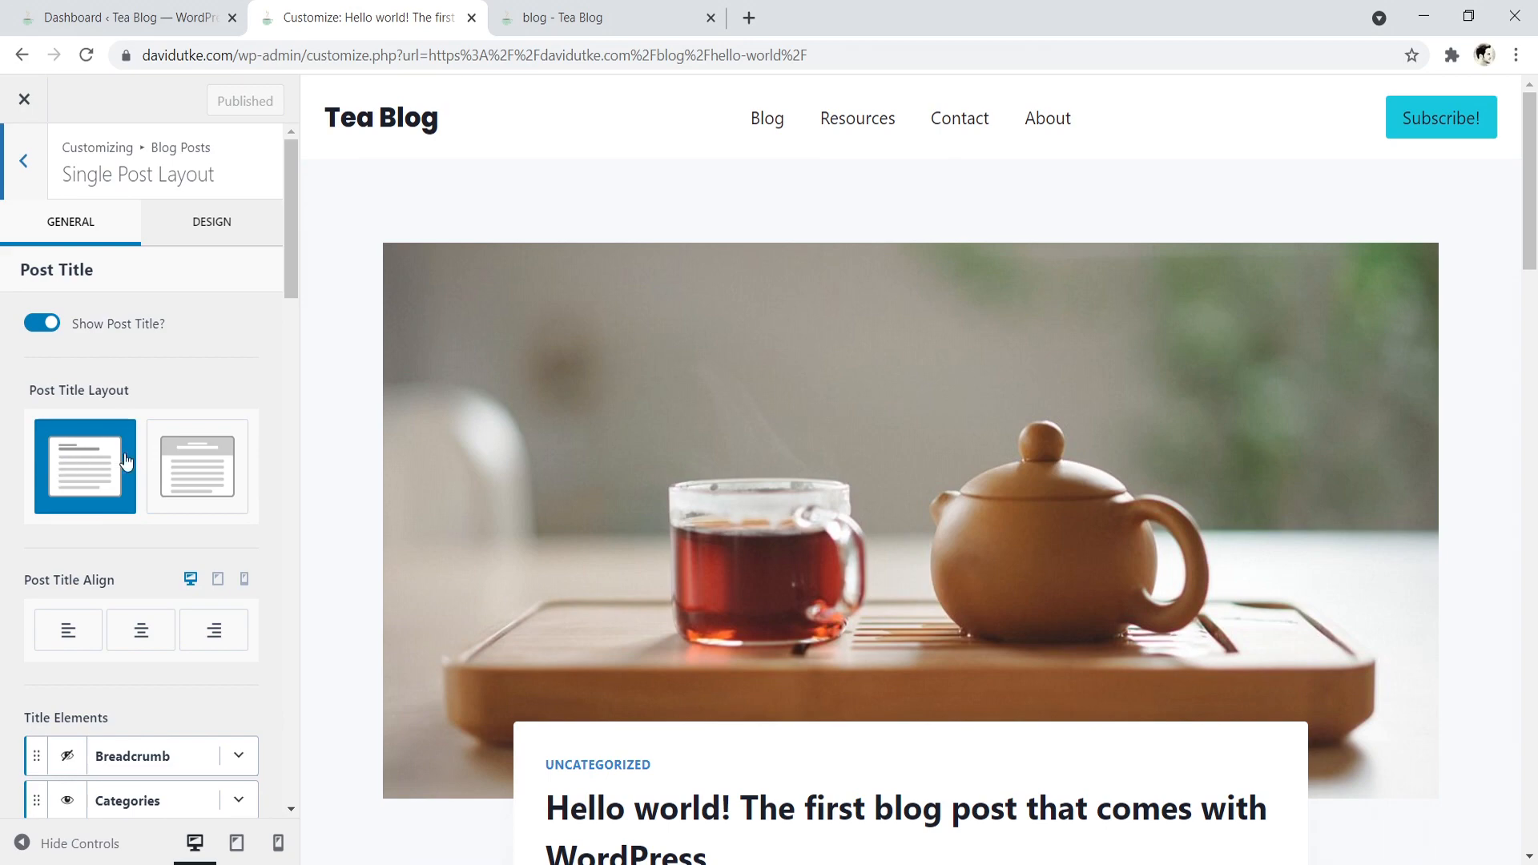
# - Try the post title layout with the title in a banner above the content, then restore the in-content title layout
pyautogui.click(197, 467)
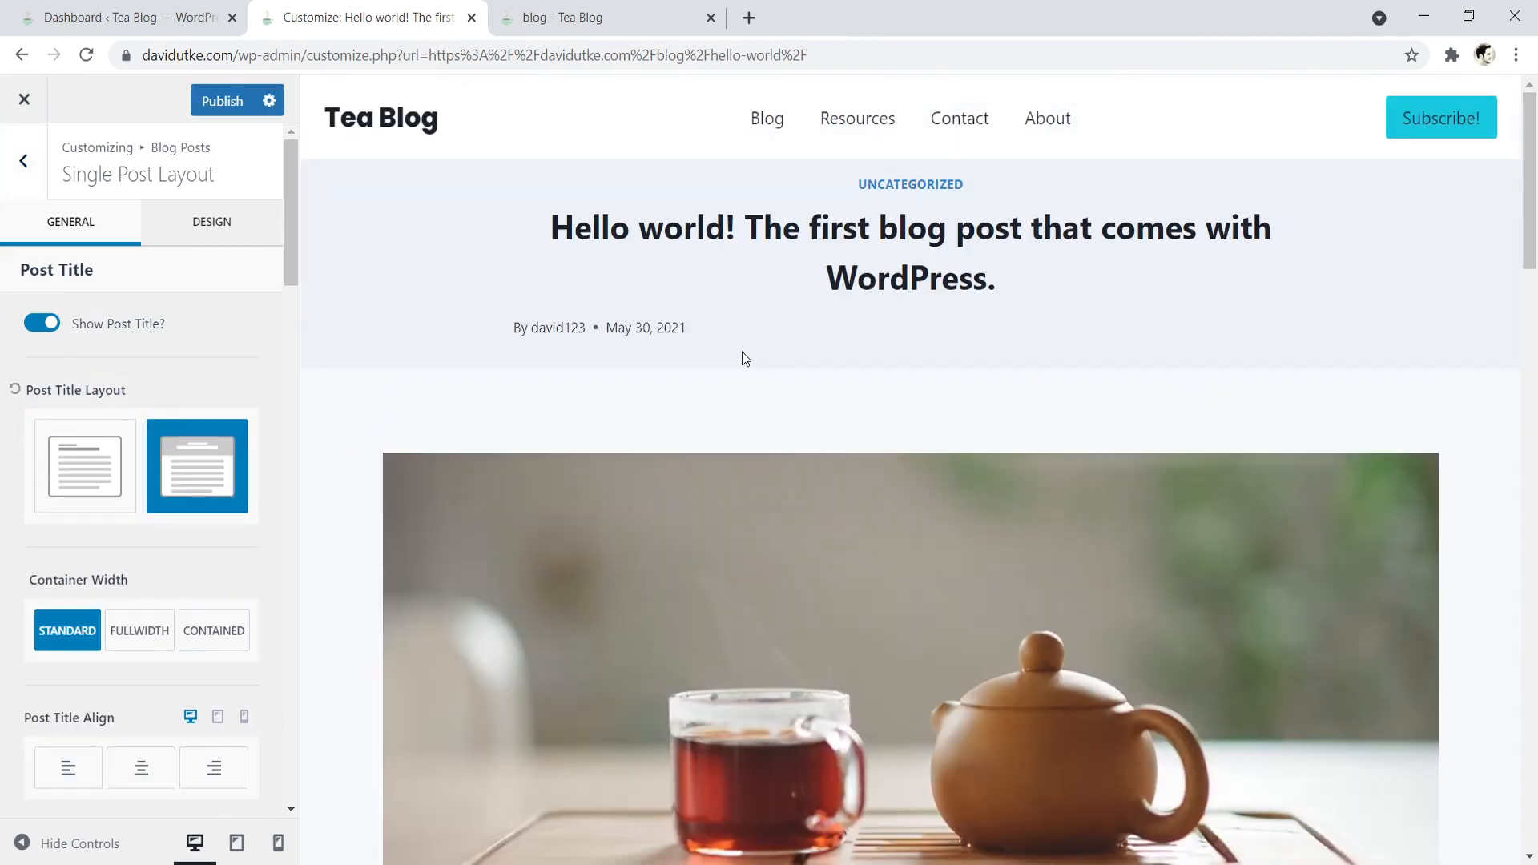
pyautogui.scroll(-5, 753, 337)
pyautogui.scroll(5, 756, 320)
pyautogui.scroll(-4, 615, 628)
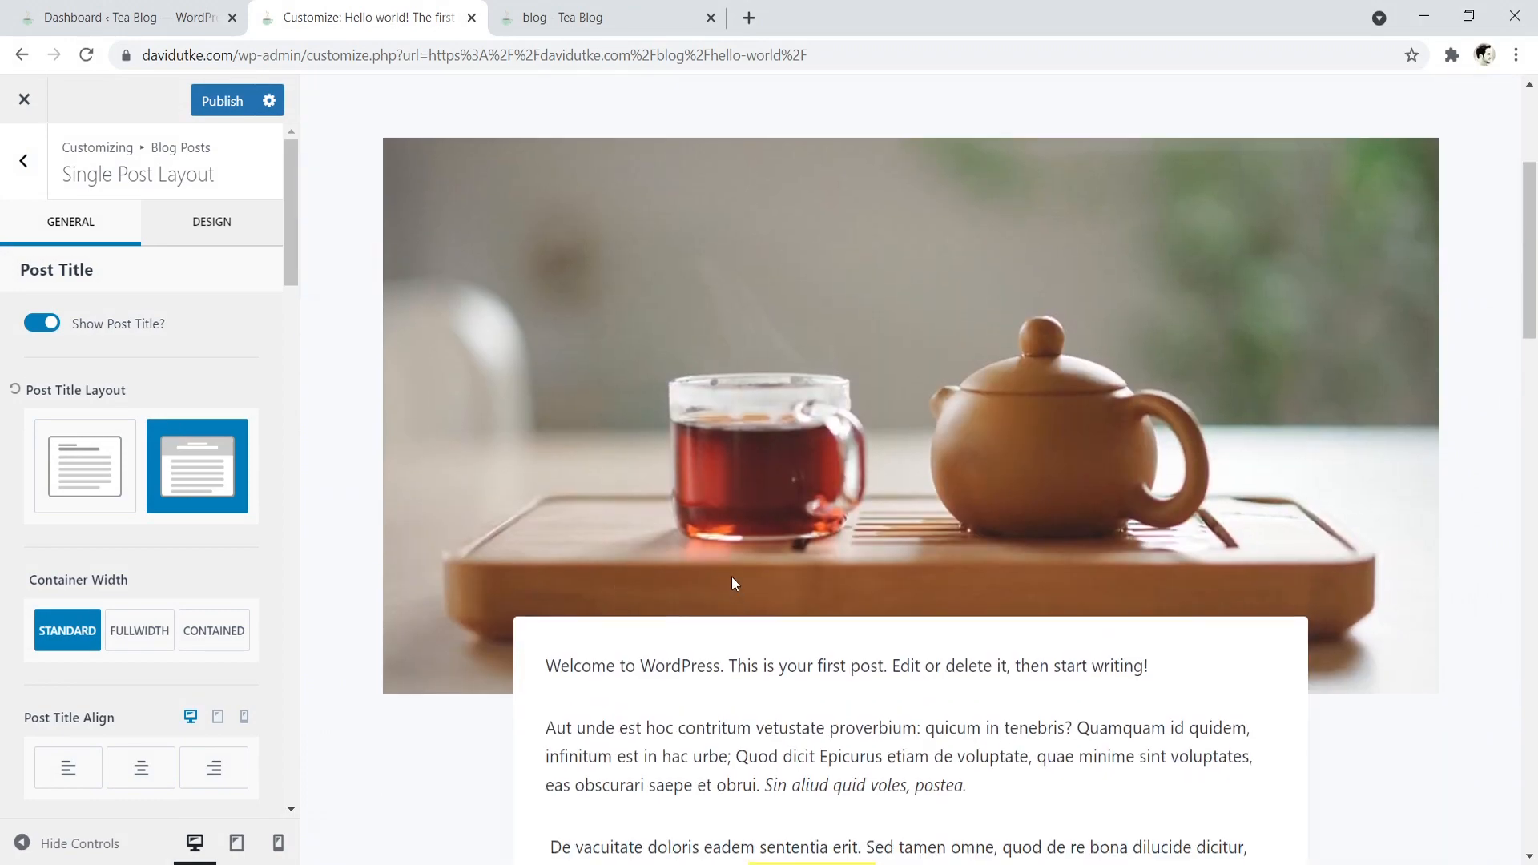
pyautogui.scroll(4, 732, 584)
pyautogui.click(53, 484)
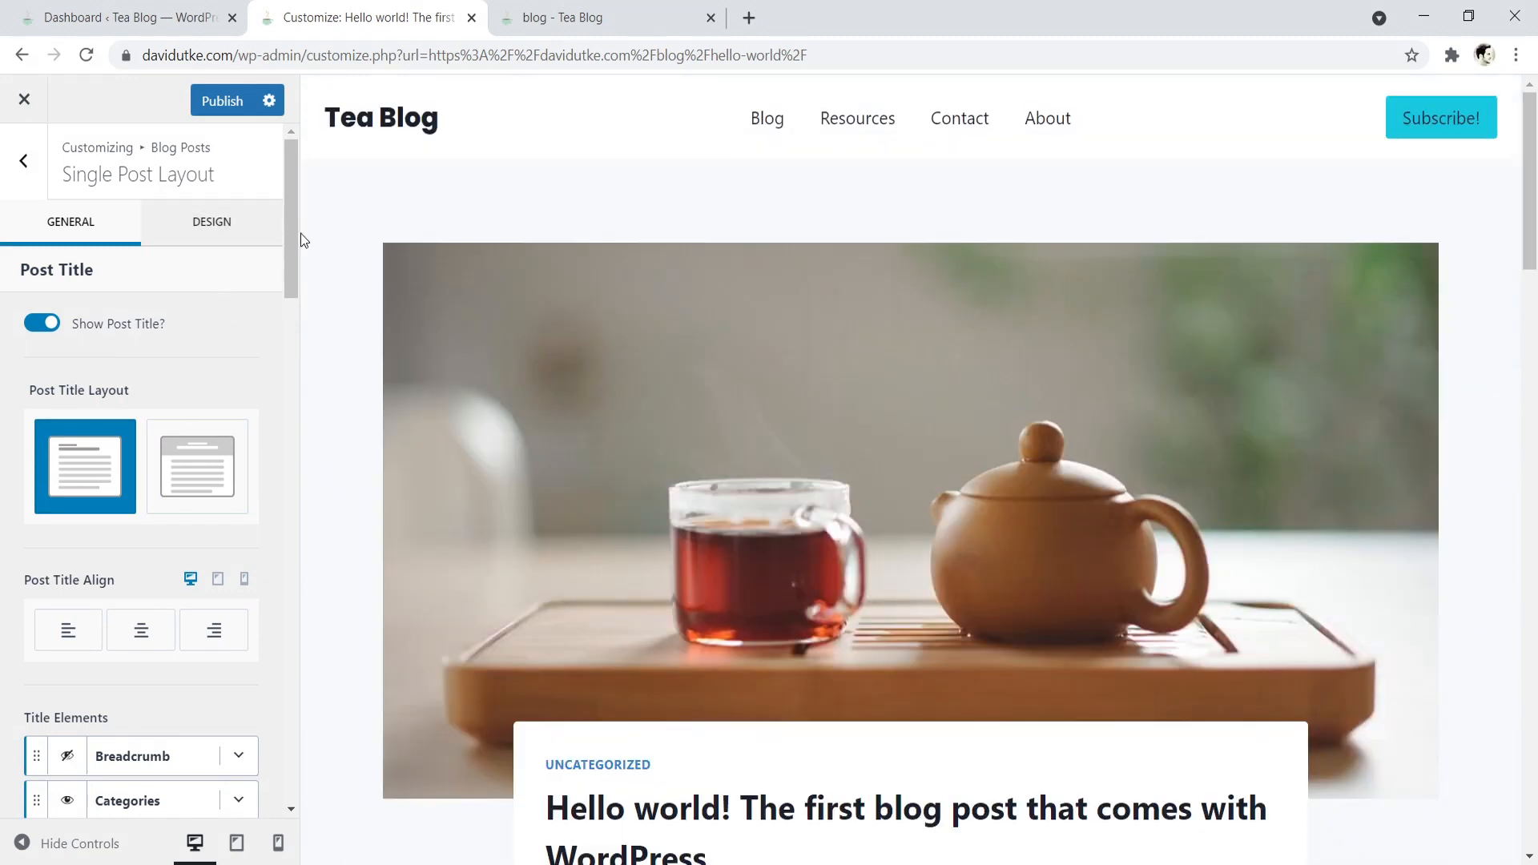
# - Show the Breadcrumb element in the single post's title elements
pyautogui.moveTo(298, 233); pyautogui.dragTo(301, 306)
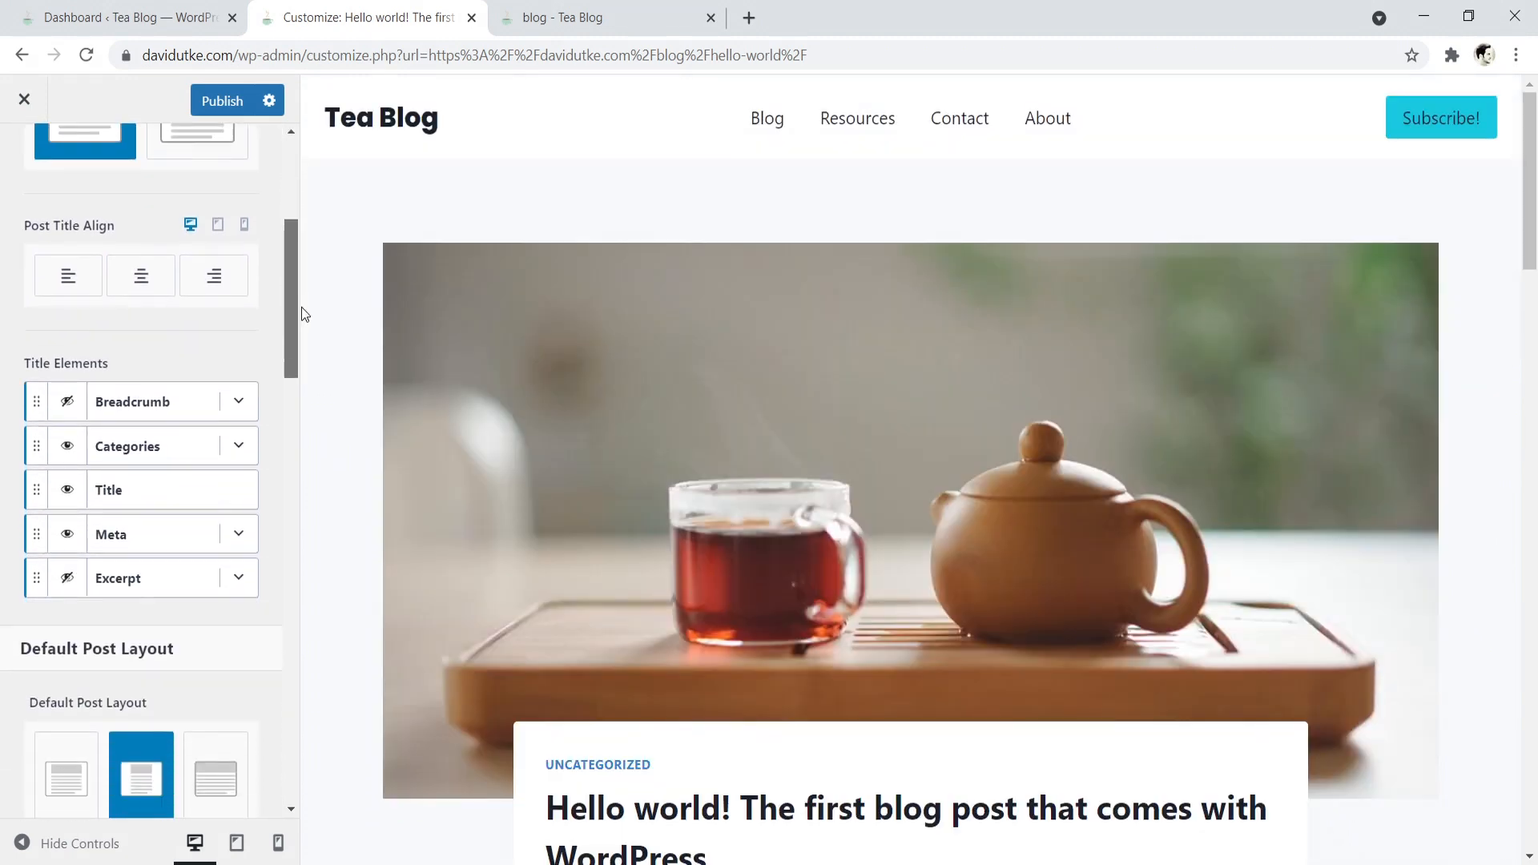
pyautogui.click(68, 408)
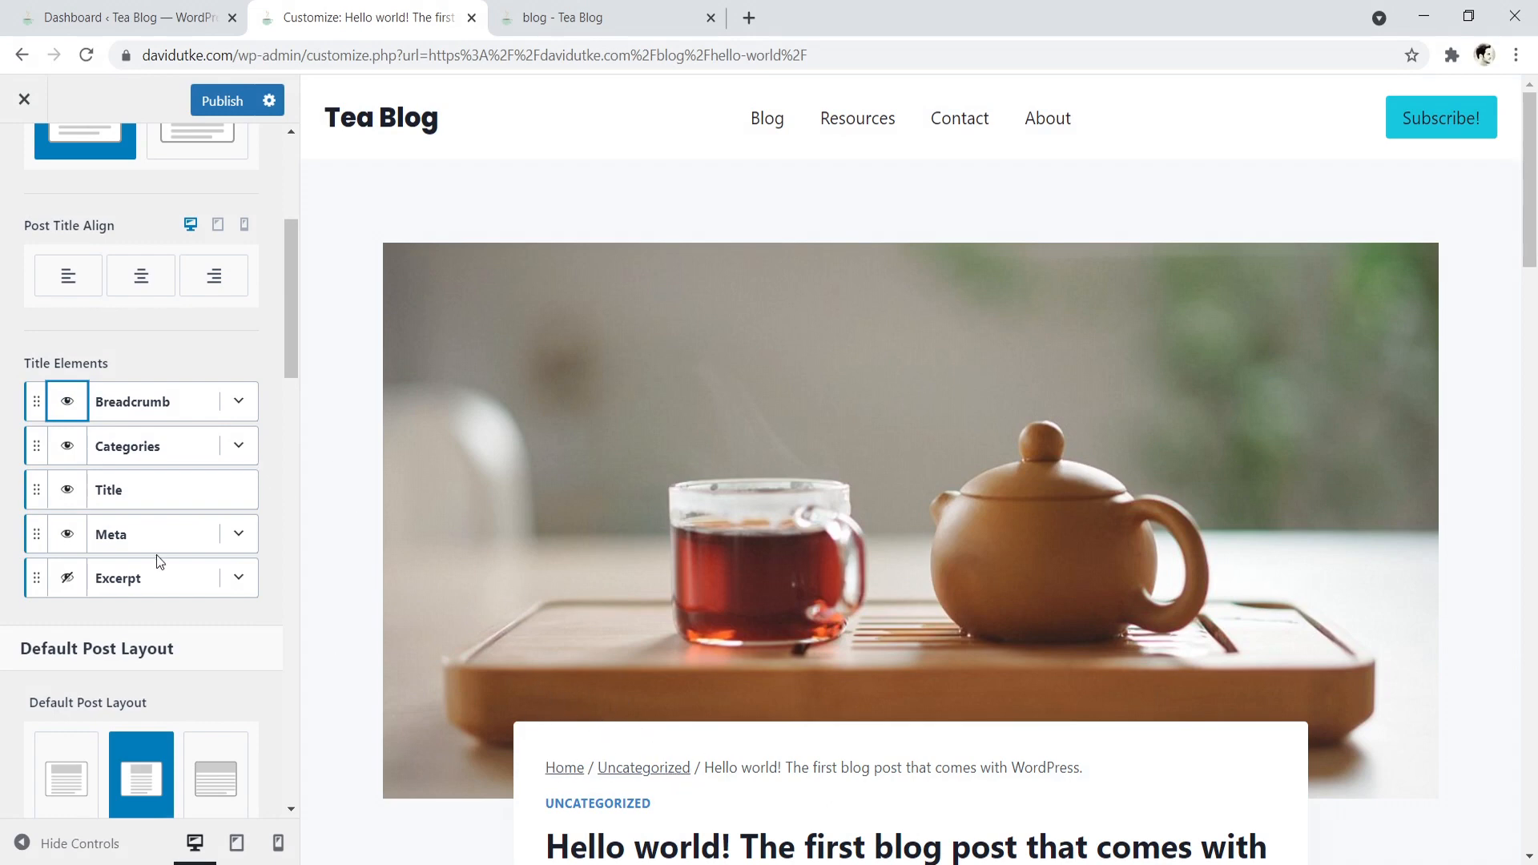
pyautogui.scroll(-3, 527, 667)
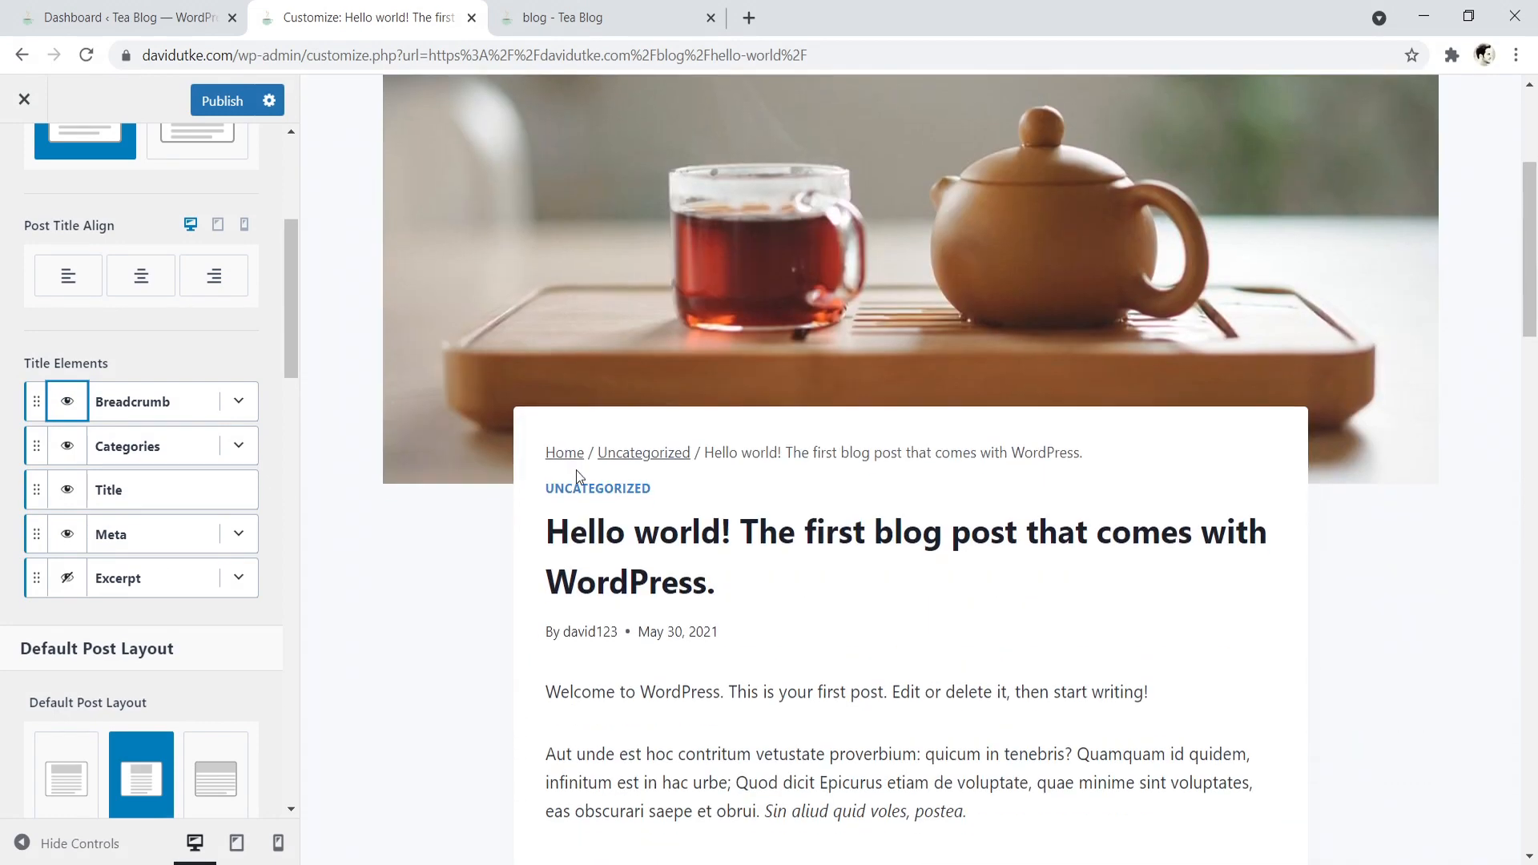
# - Hide the Categories and Meta elements from the single post title
pyautogui.click(74, 456)
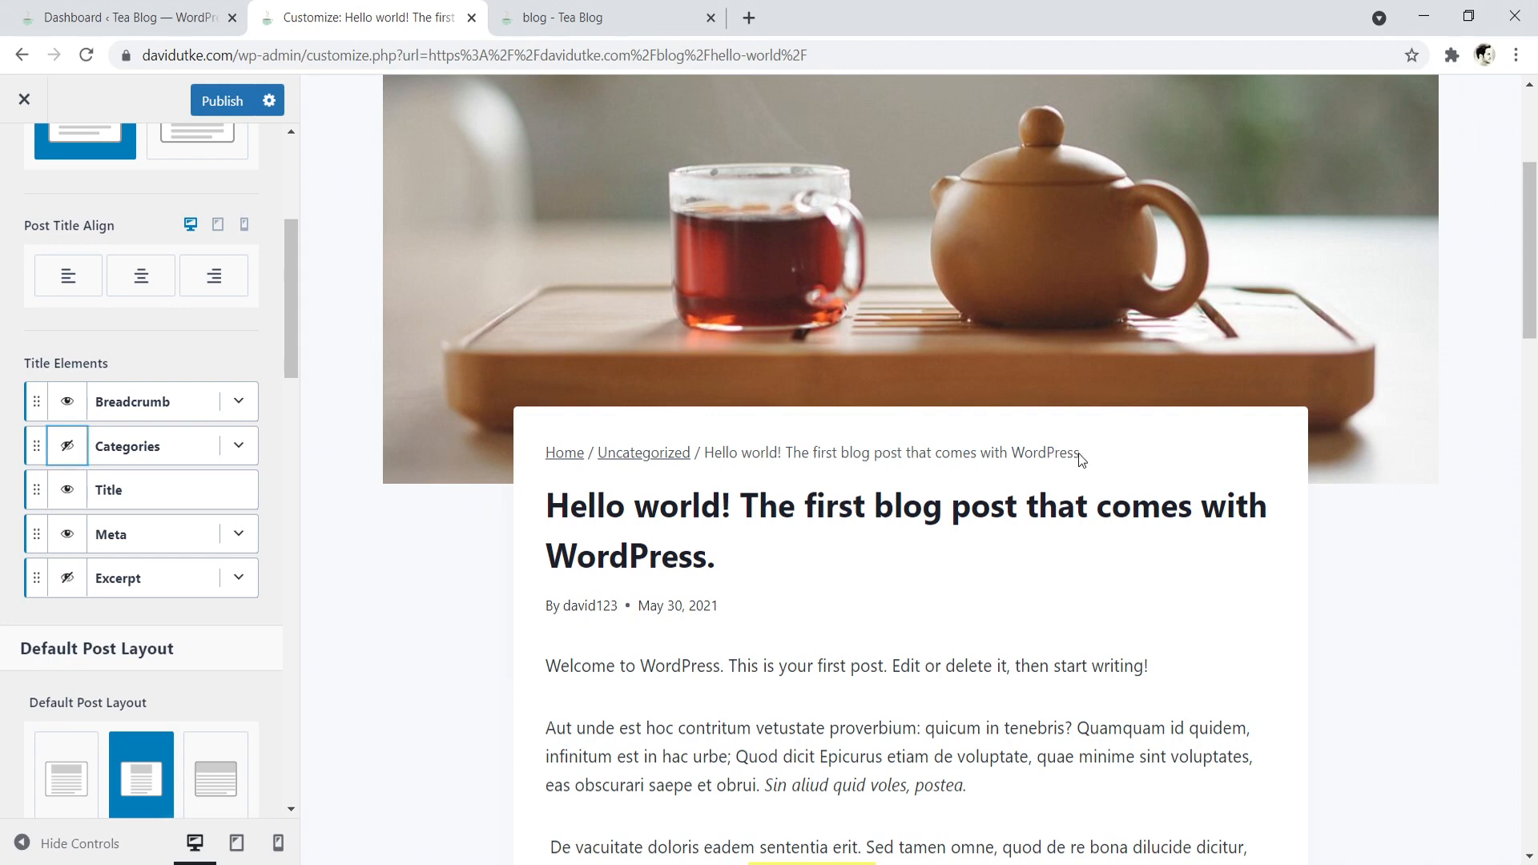
pyautogui.moveTo(1083, 451); pyautogui.dragTo(544, 455)
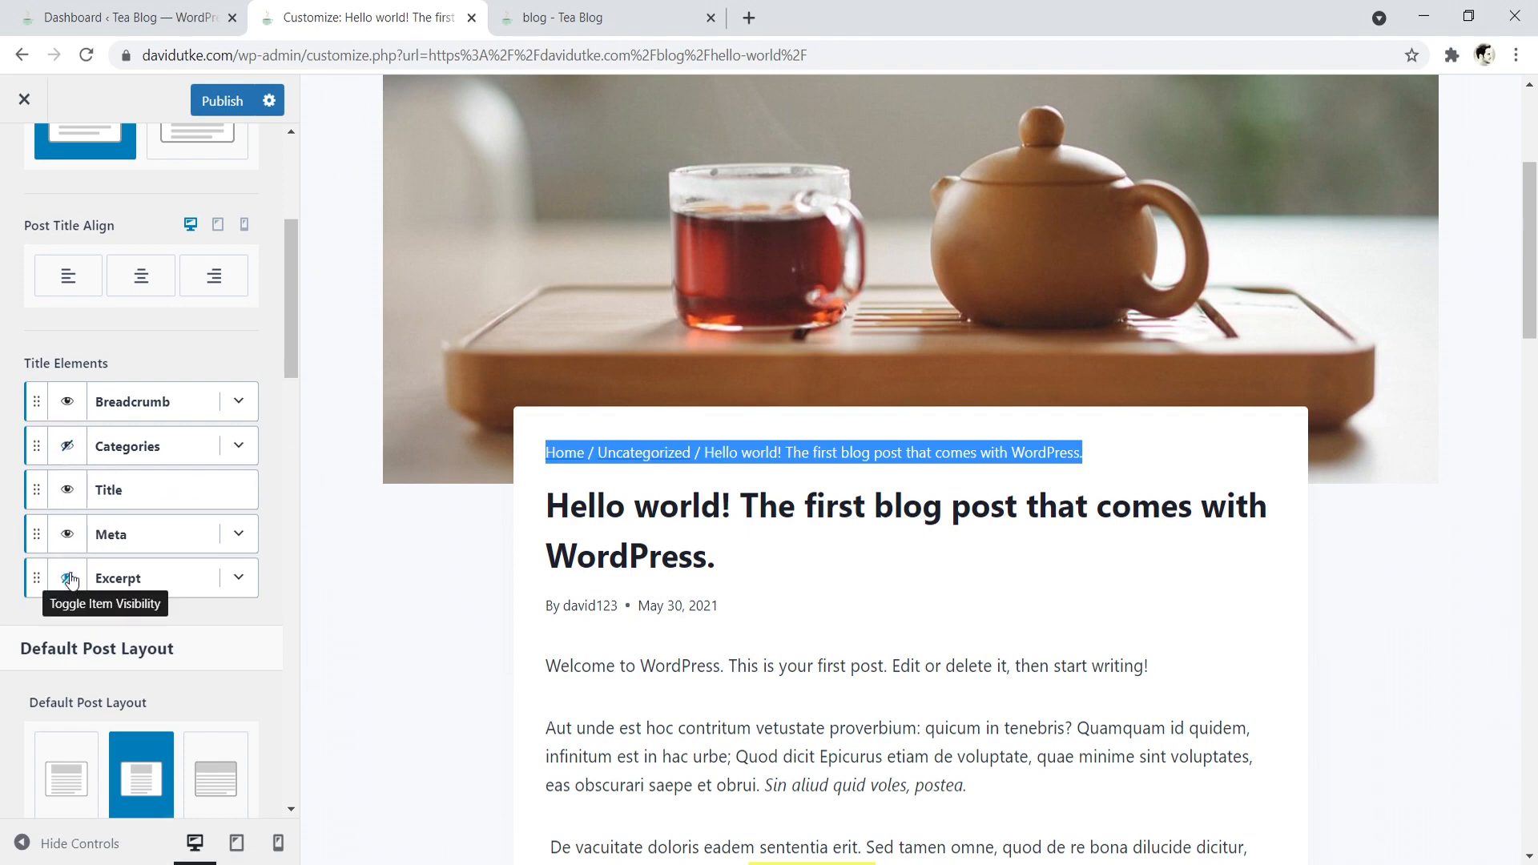
pyautogui.scroll(-1, 453, 538)
pyautogui.click(68, 539)
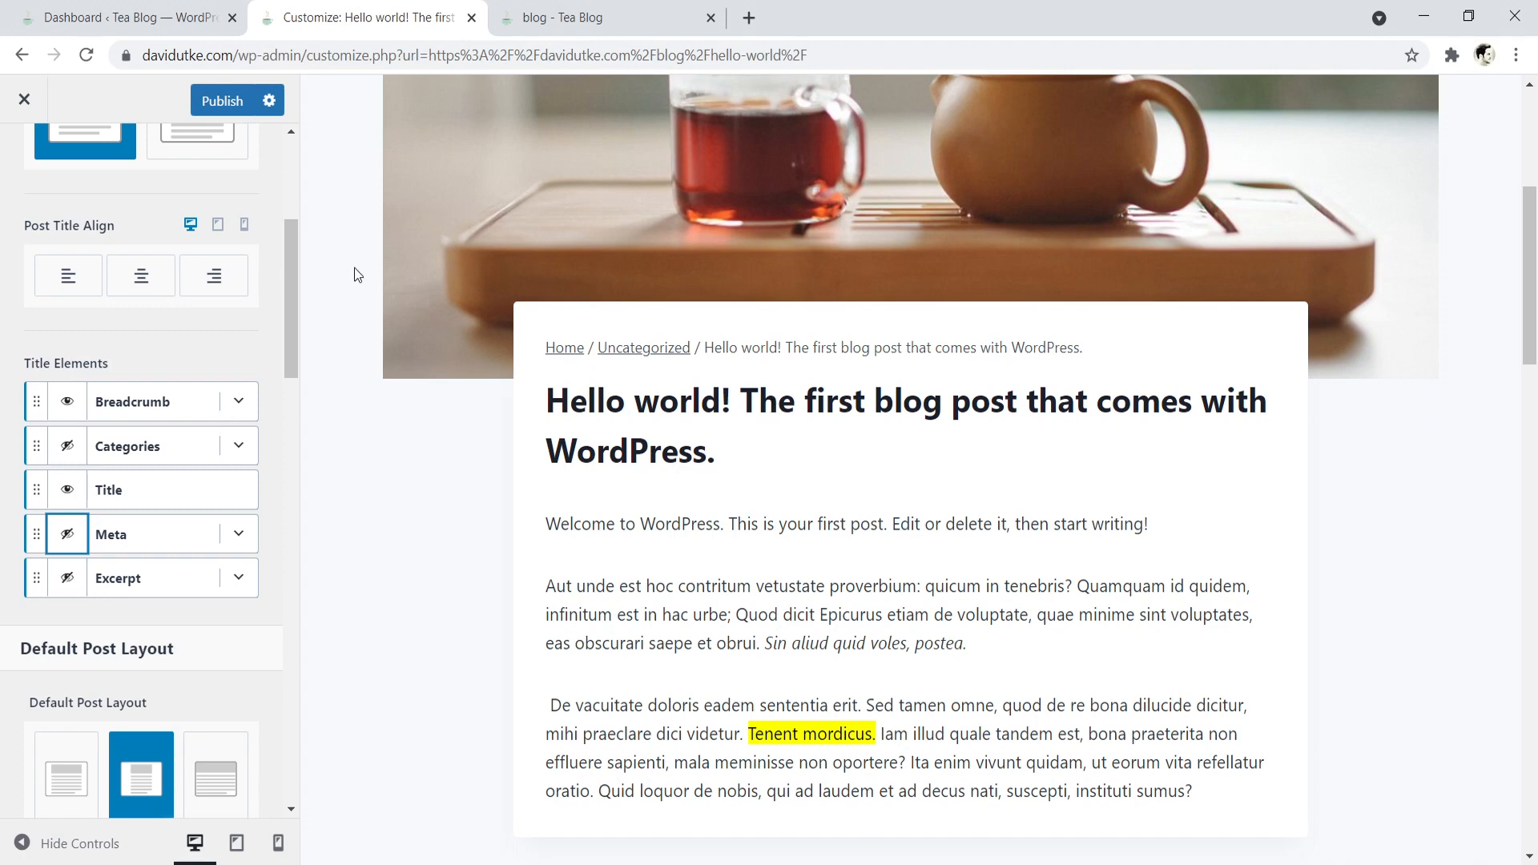
pyautogui.moveTo(1529, 255); pyautogui.dragTo(1489, 258)
# - Try the normal and full-width default post layouts, then restore the narrow layout
pyautogui.moveTo(295, 323); pyautogui.dragTo(291, 482)
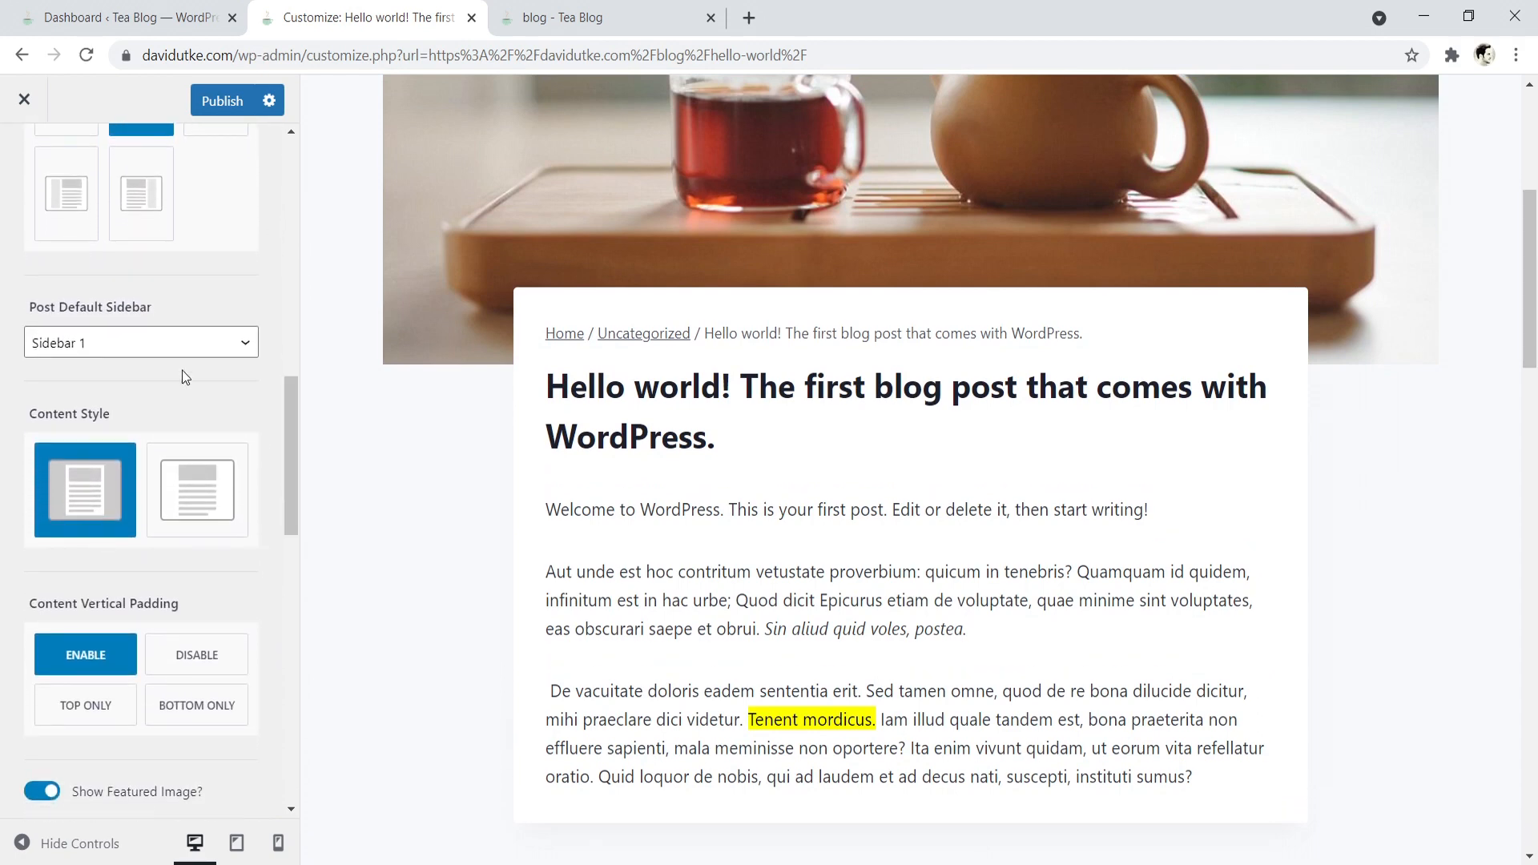
pyautogui.scroll(3, 160, 345)
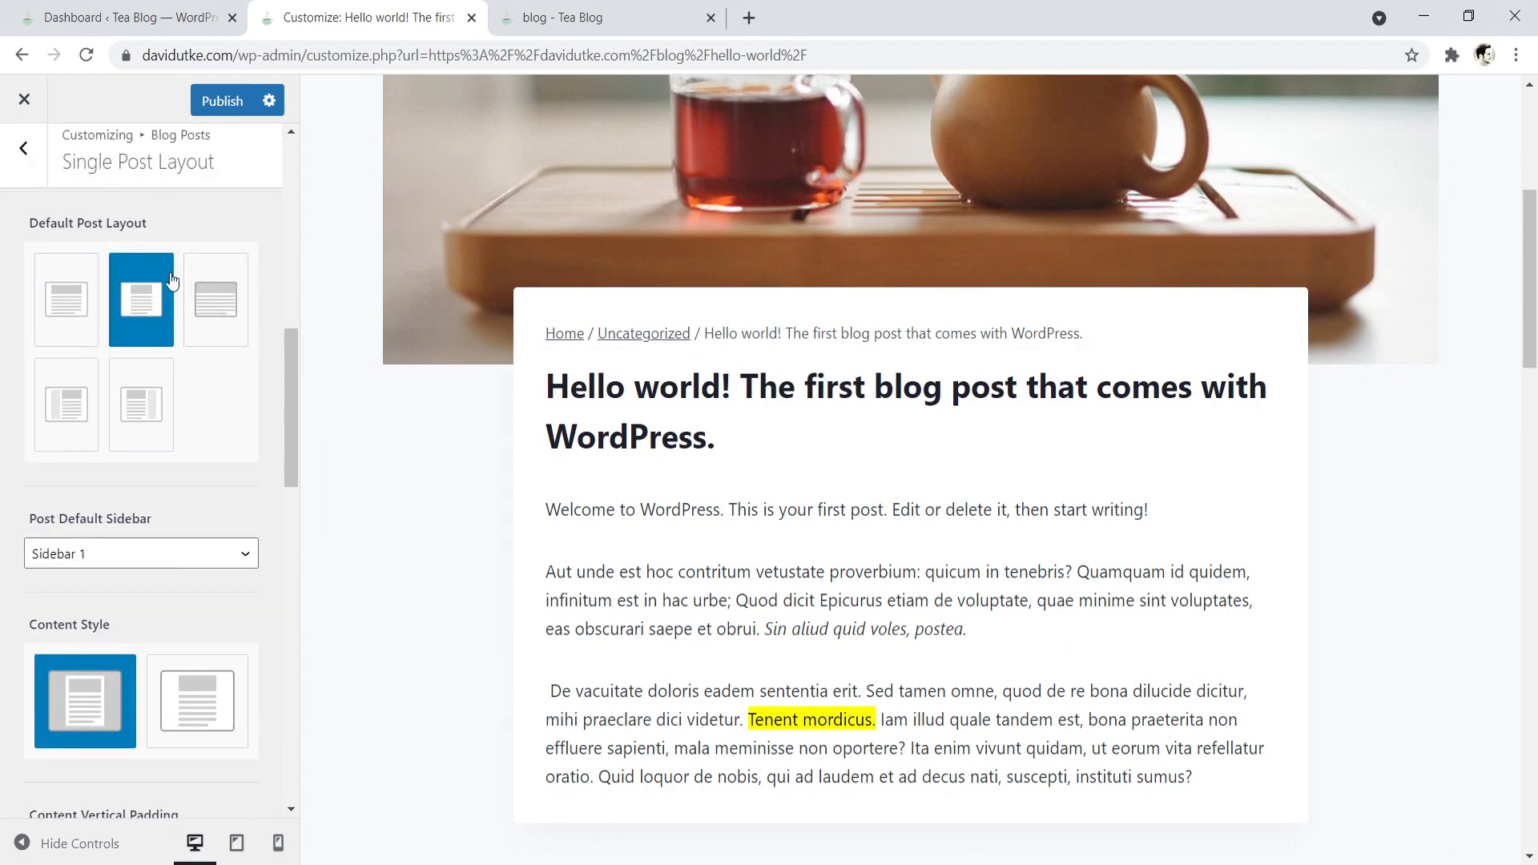
pyautogui.scroll(4, 130, 416)
pyautogui.click(56, 630)
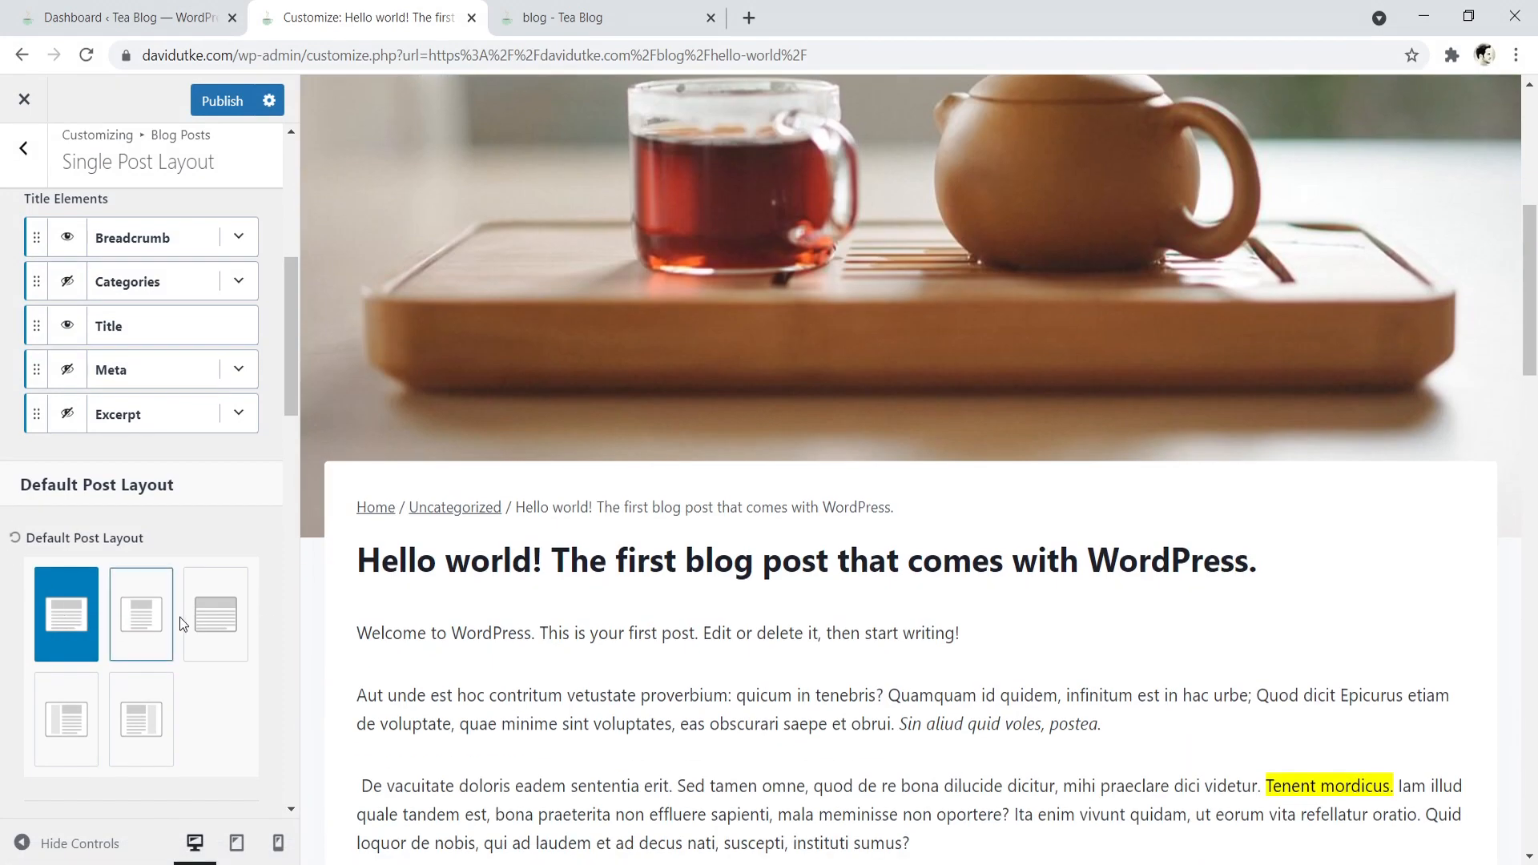
pyautogui.click(212, 615)
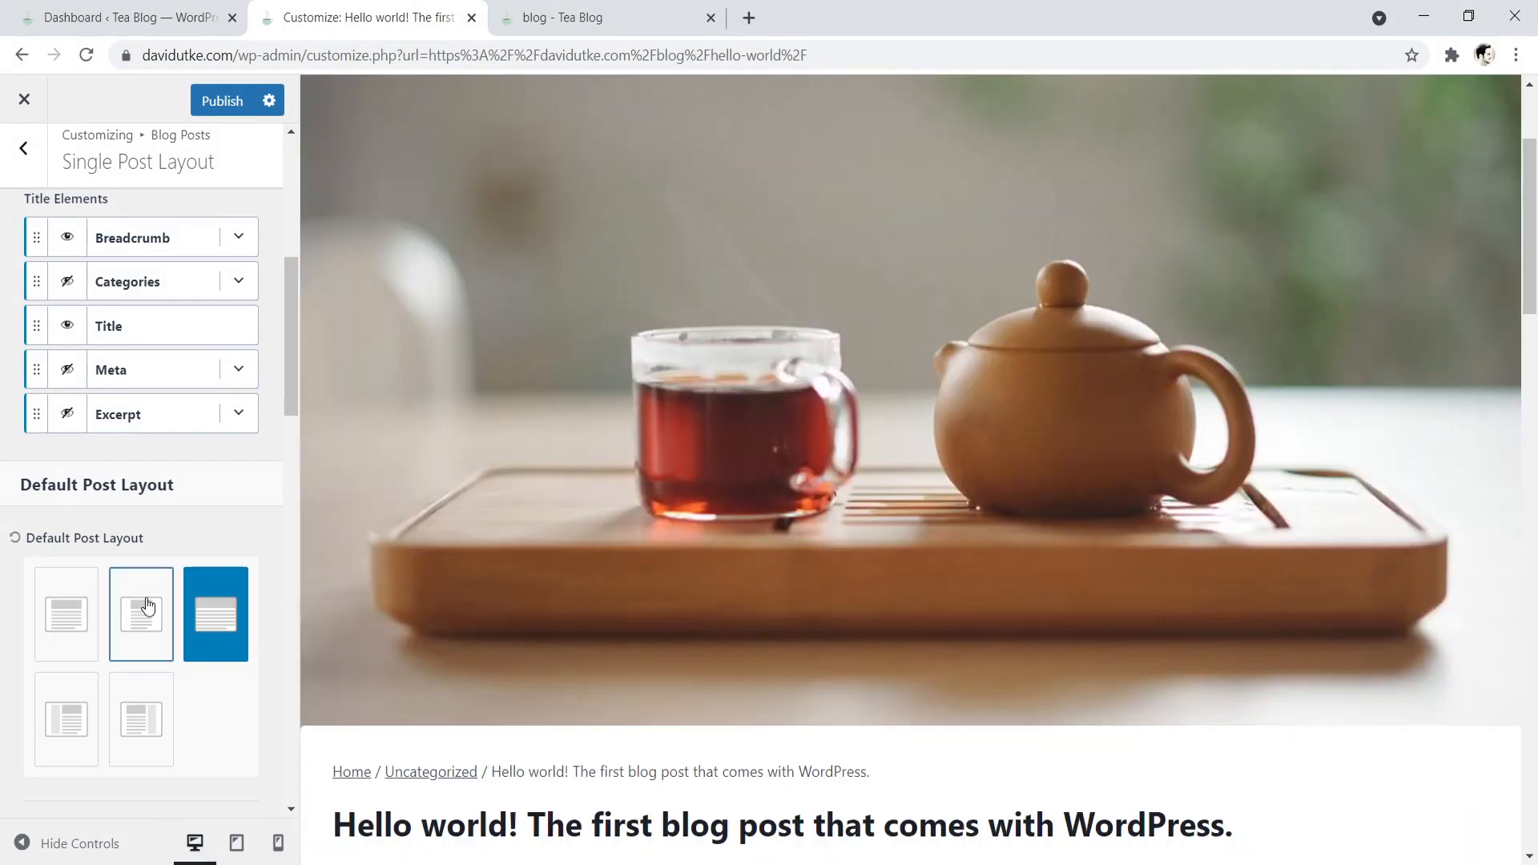
pyautogui.click(146, 607)
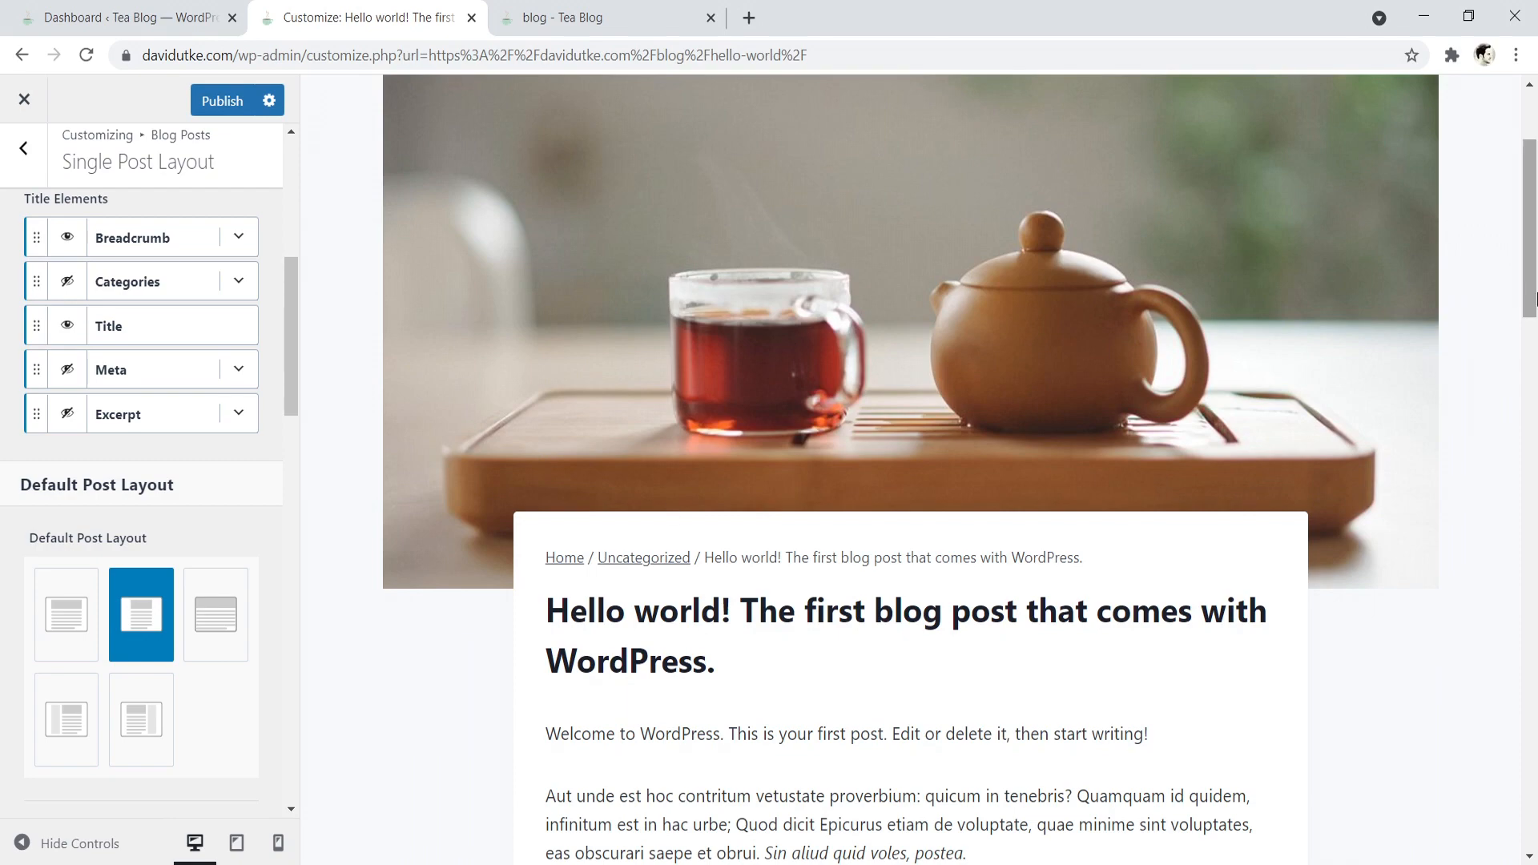
pyautogui.moveTo(1532, 206); pyautogui.dragTo(1505, 298)
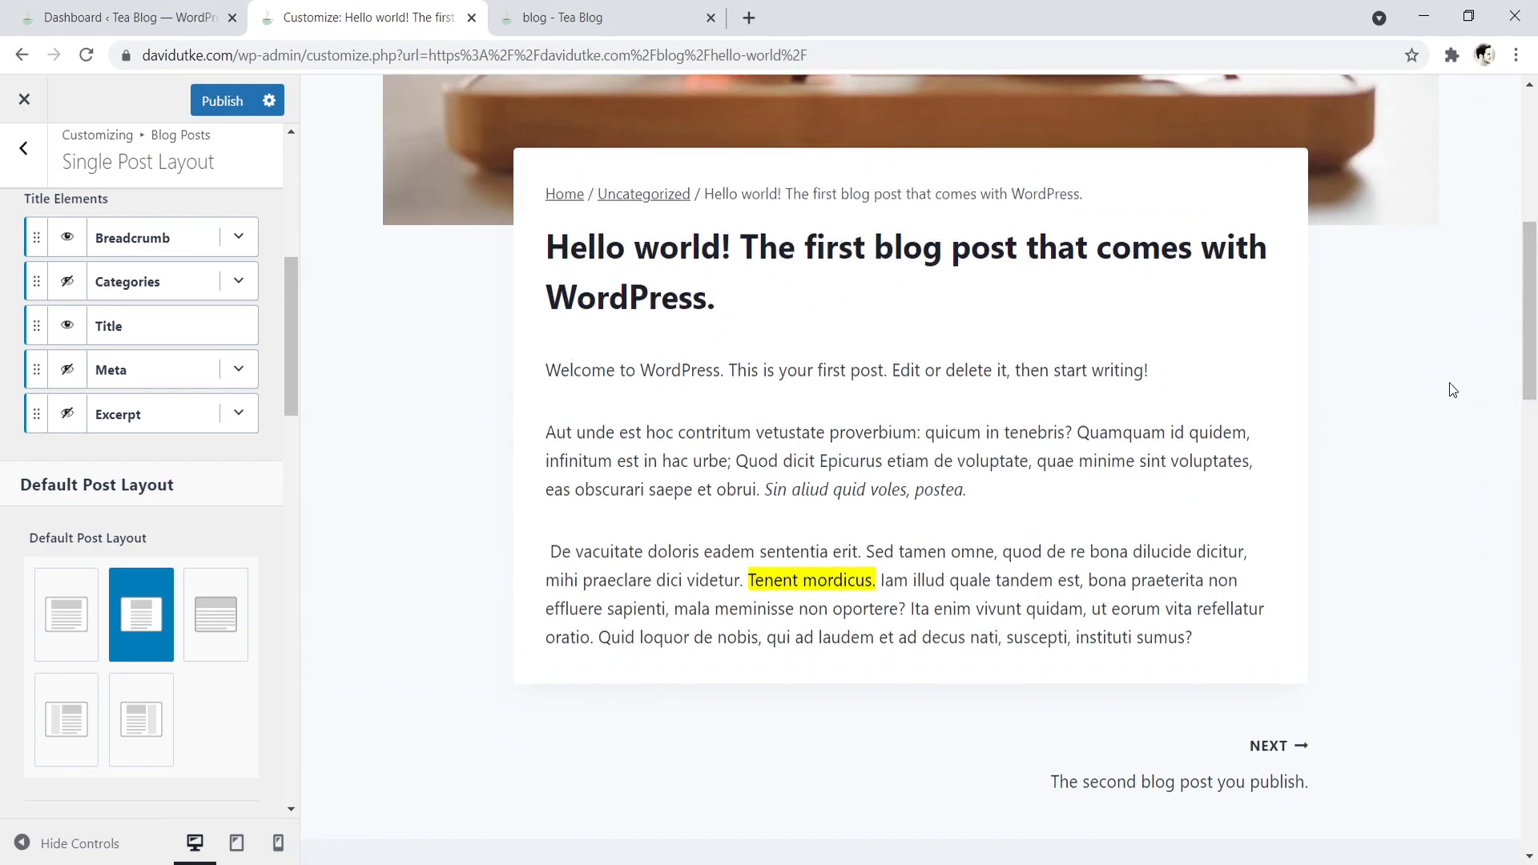
# - Turn off Show Featured Image for single posts and compare the result with the blog page's post grid
pyautogui.moveTo(289, 326); pyautogui.dragTo(280, 478)
pyautogui.scroll(-3, 272, 484)
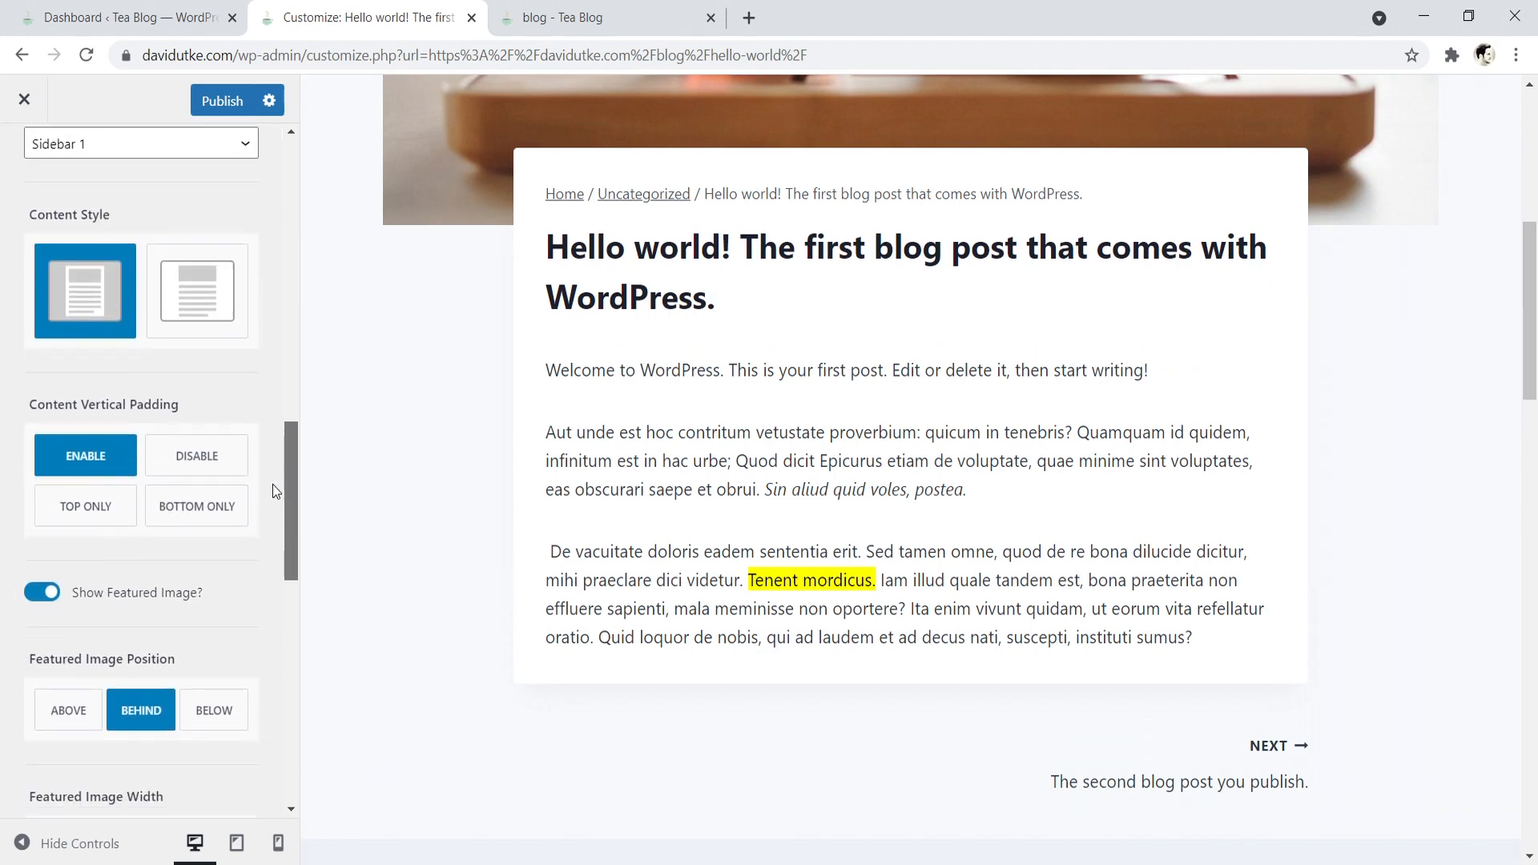
pyautogui.click(48, 454)
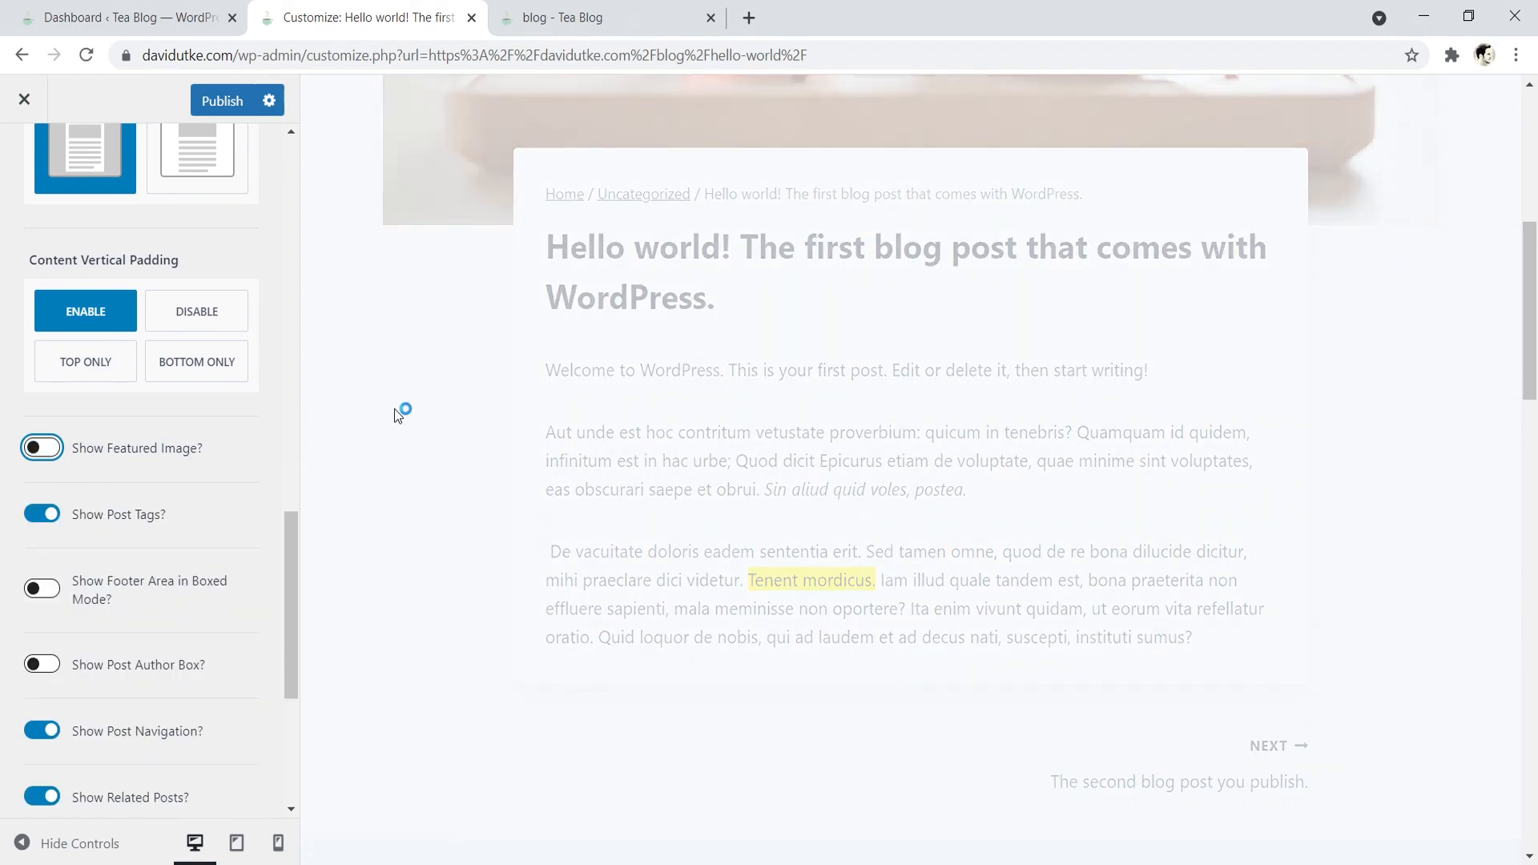
pyautogui.scroll(6, 490, 350)
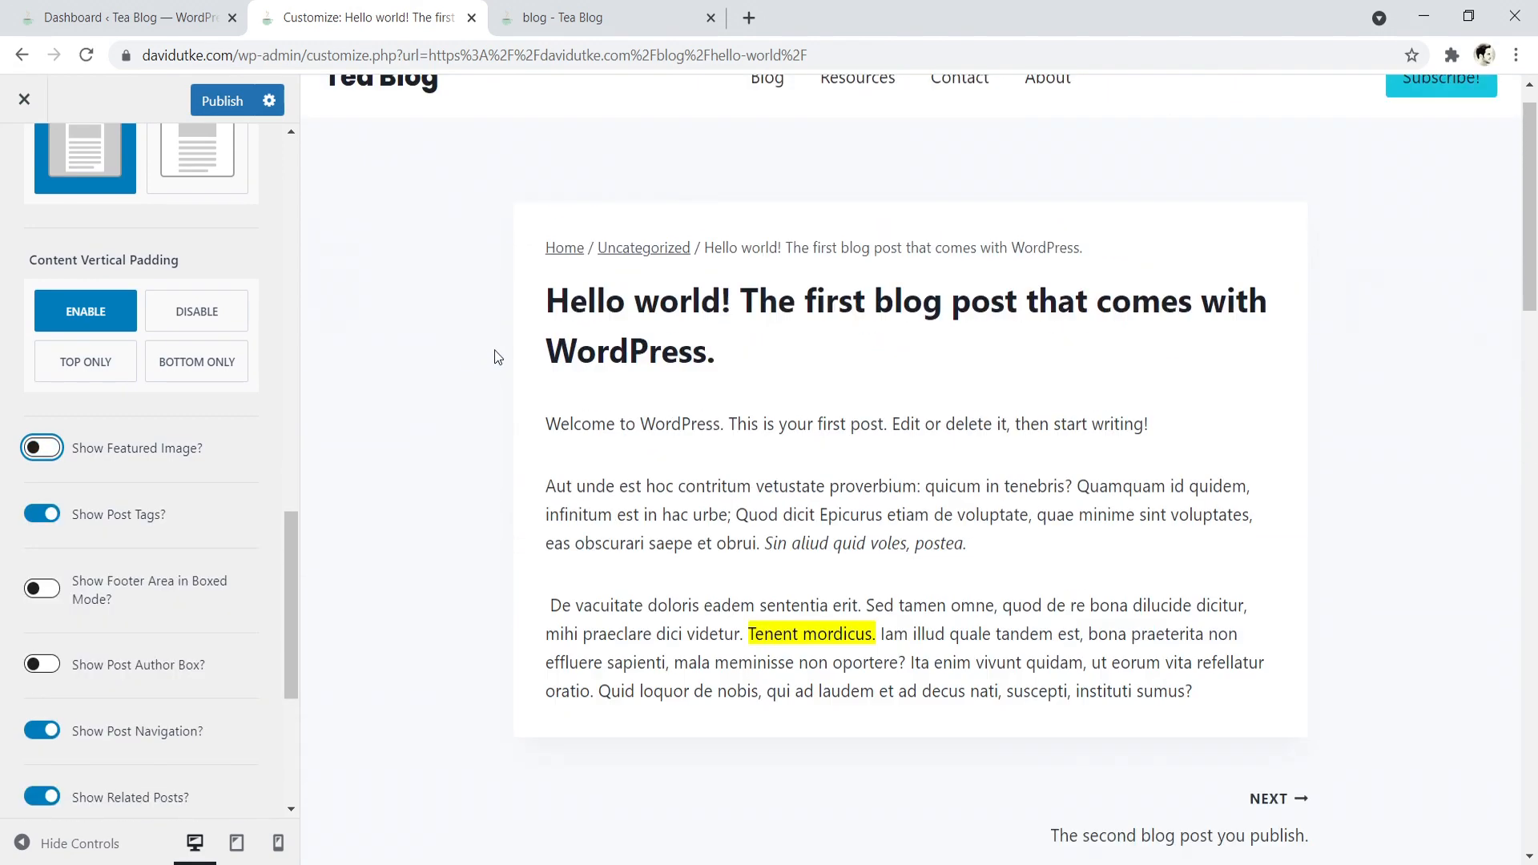
pyautogui.scroll(1, 495, 351)
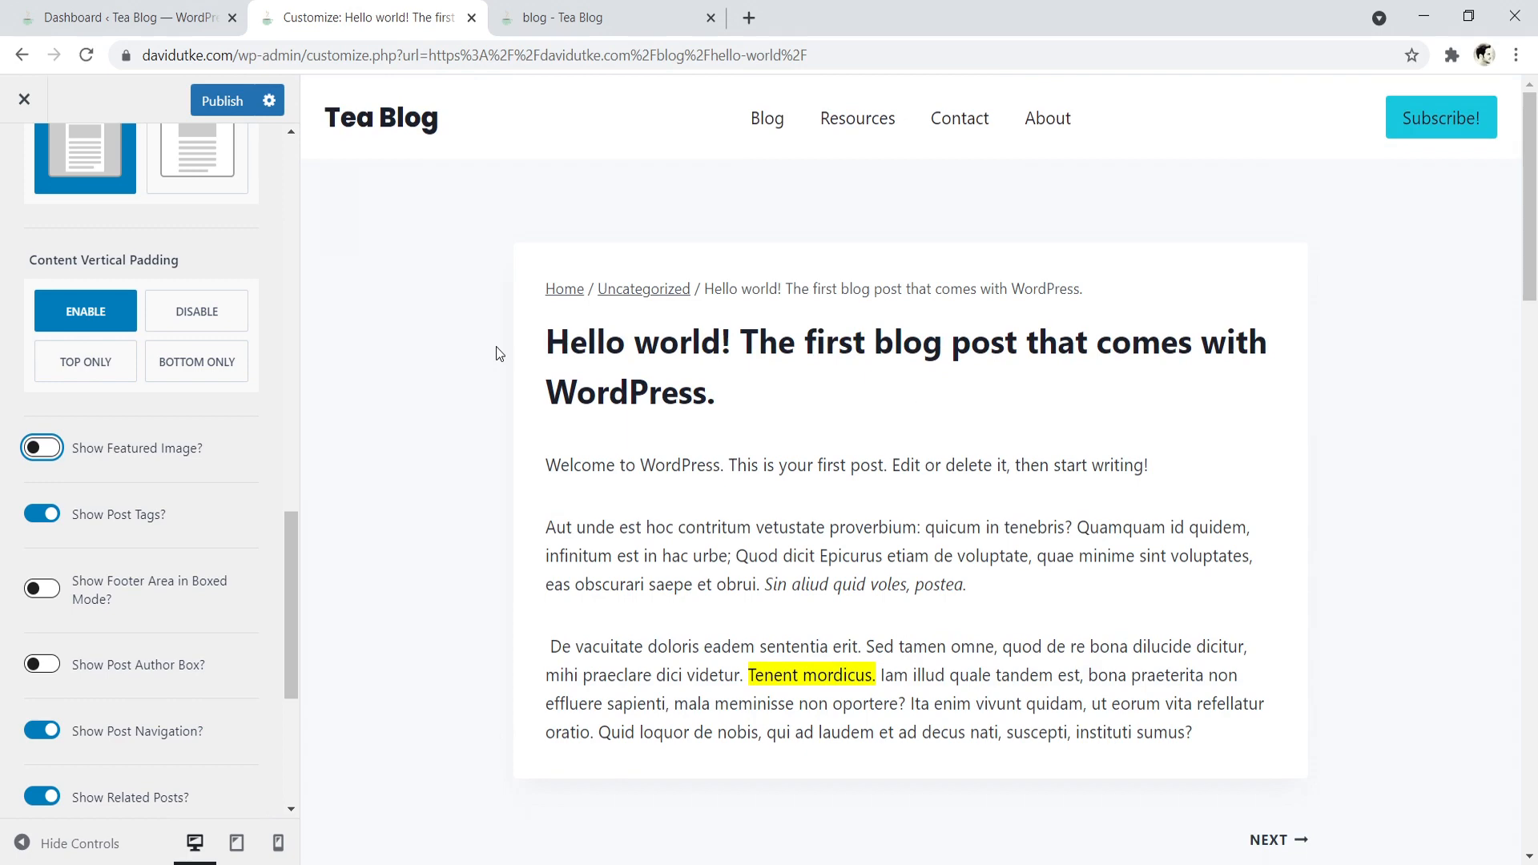
pyautogui.click(599, 16)
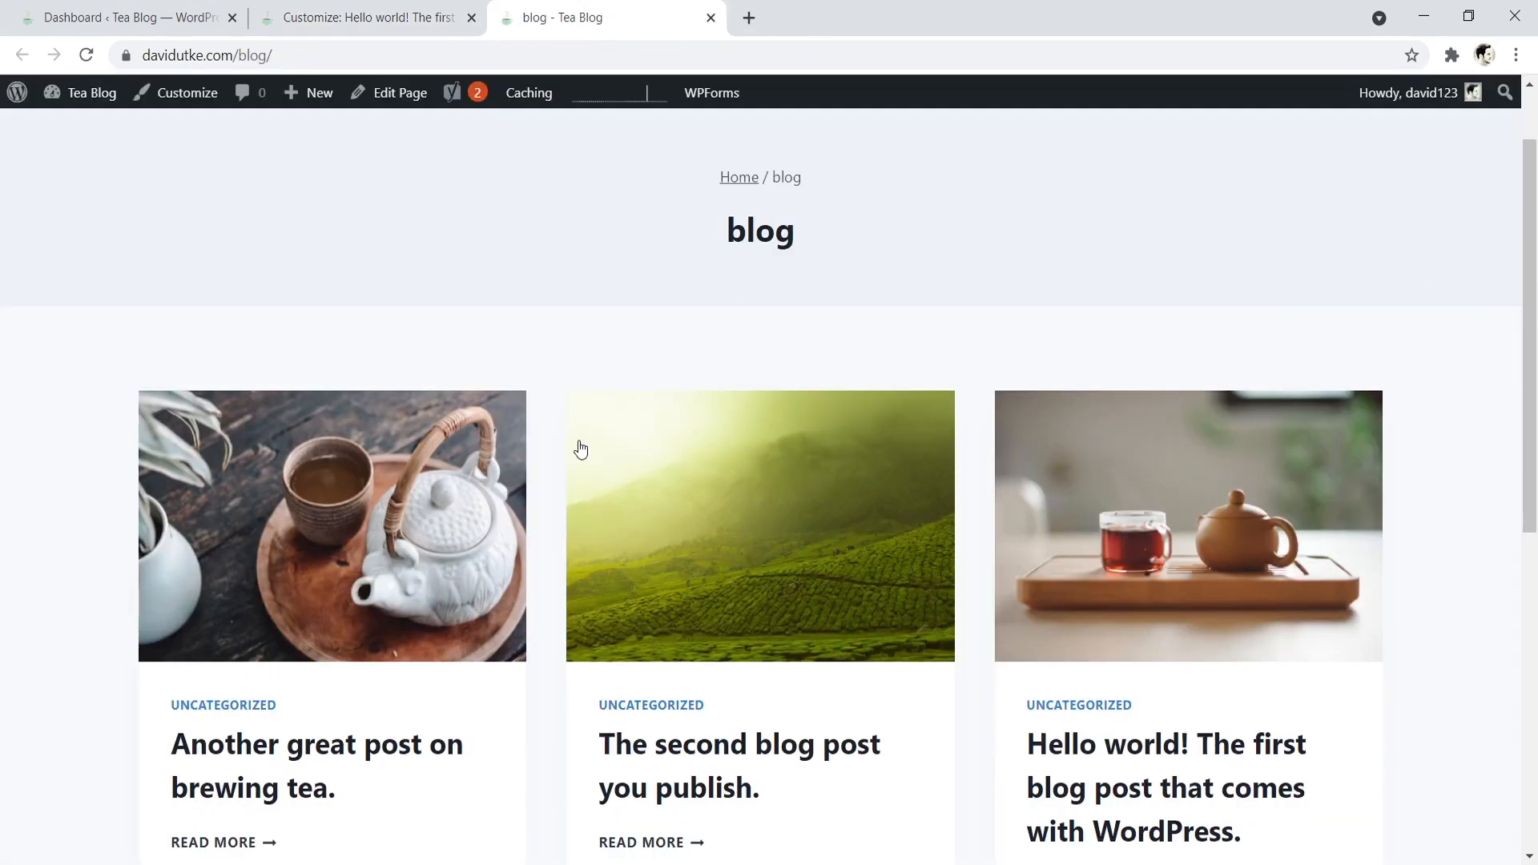
pyautogui.click(365, 17)
# - Turn off Show Comments in the single post layout
pyautogui.moveTo(288, 580); pyautogui.dragTo(286, 644)
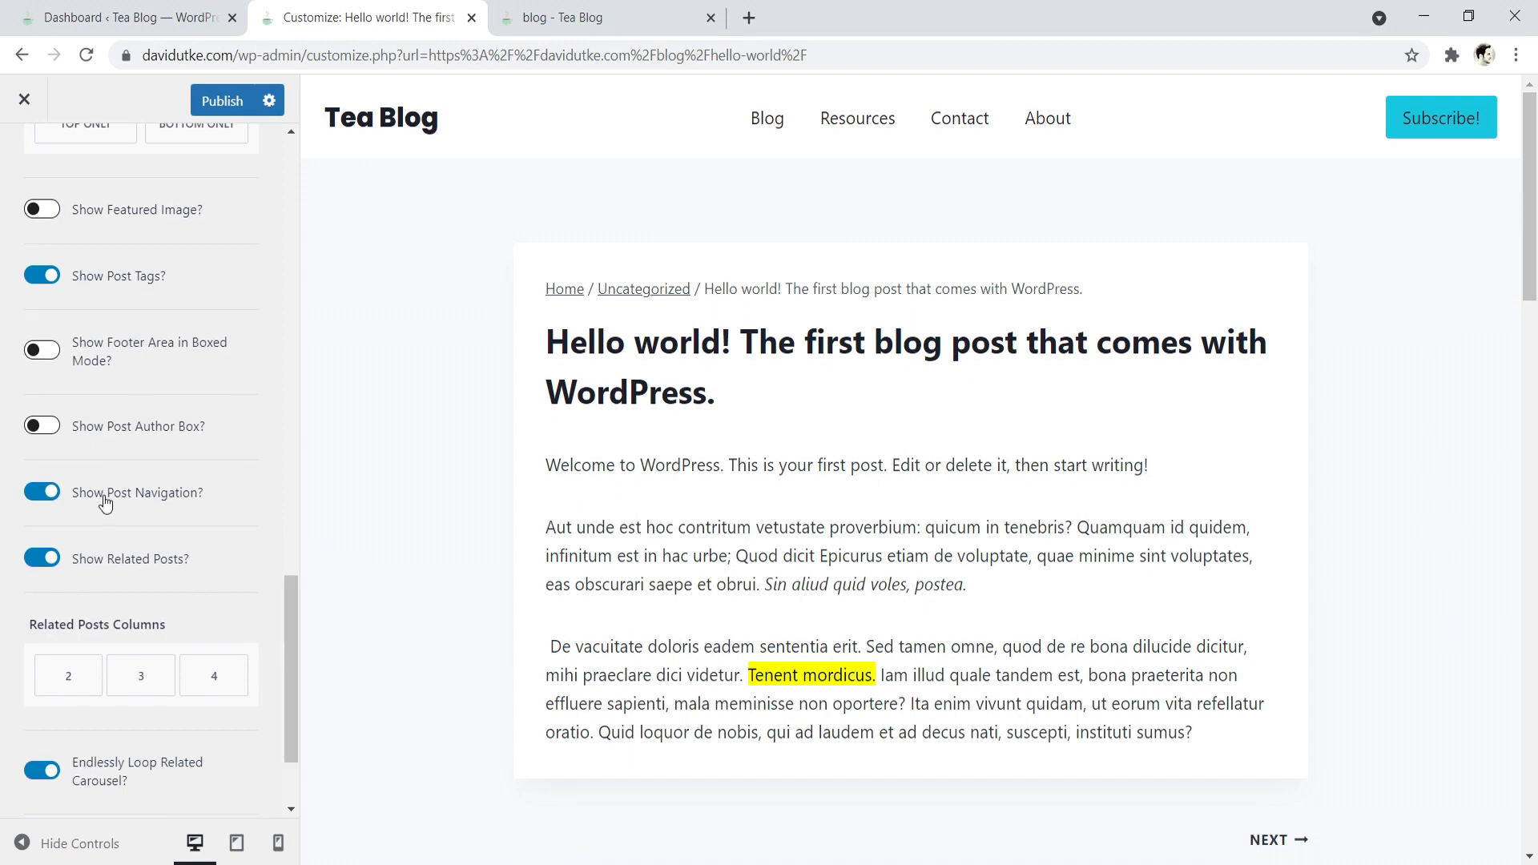
pyautogui.moveTo(286, 636); pyautogui.dragTo(240, 689)
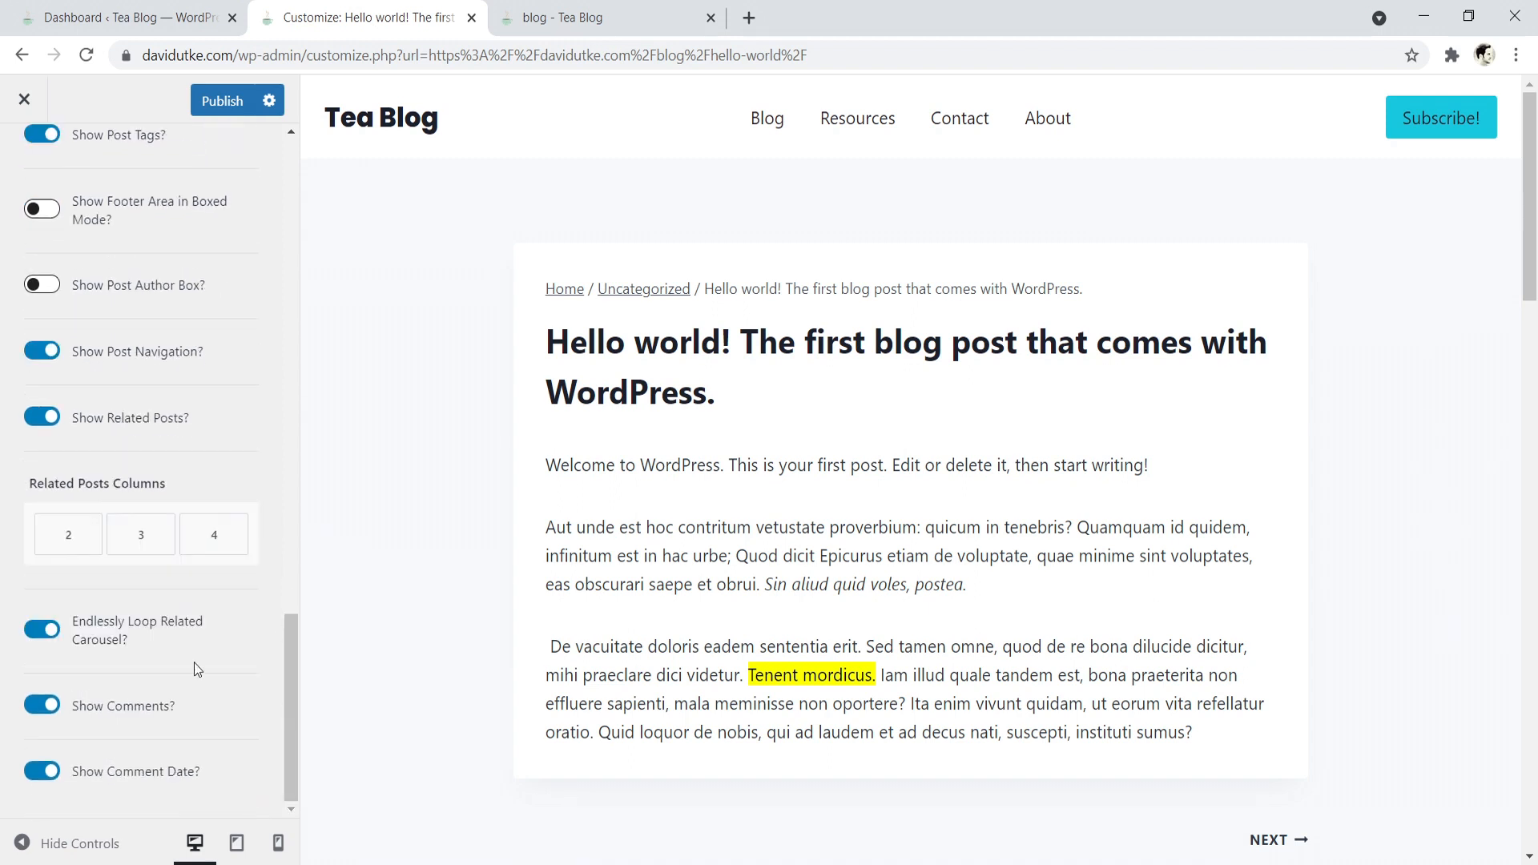
pyautogui.click(43, 708)
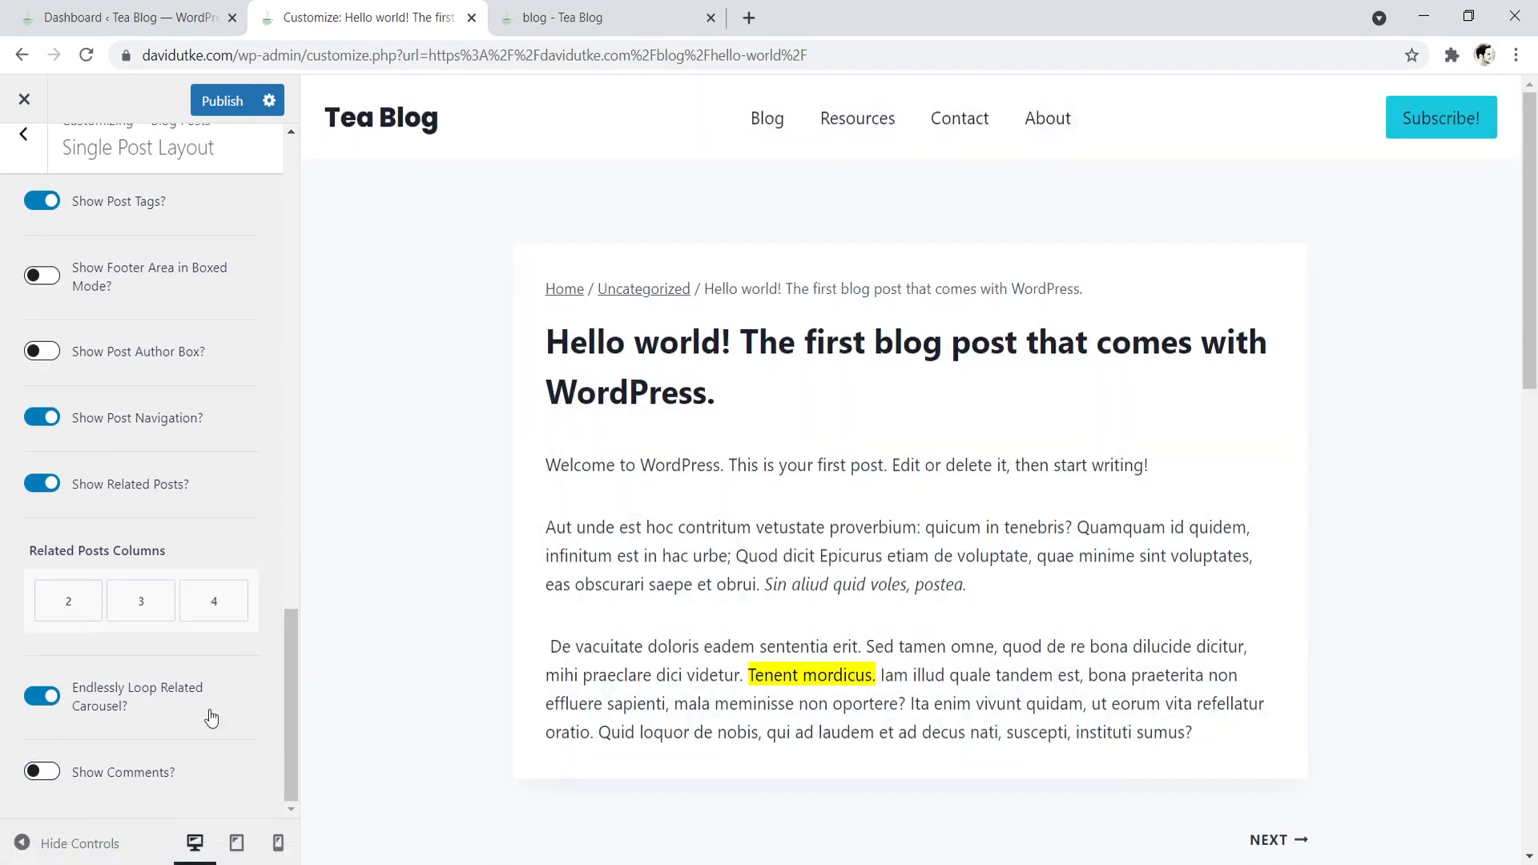
# - Publish the single post layout changes and close the Customizer
pyautogui.scroll(-1, 751, 680)
pyautogui.scroll(-12, 751, 680)
pyautogui.scroll(13, 1160, 645)
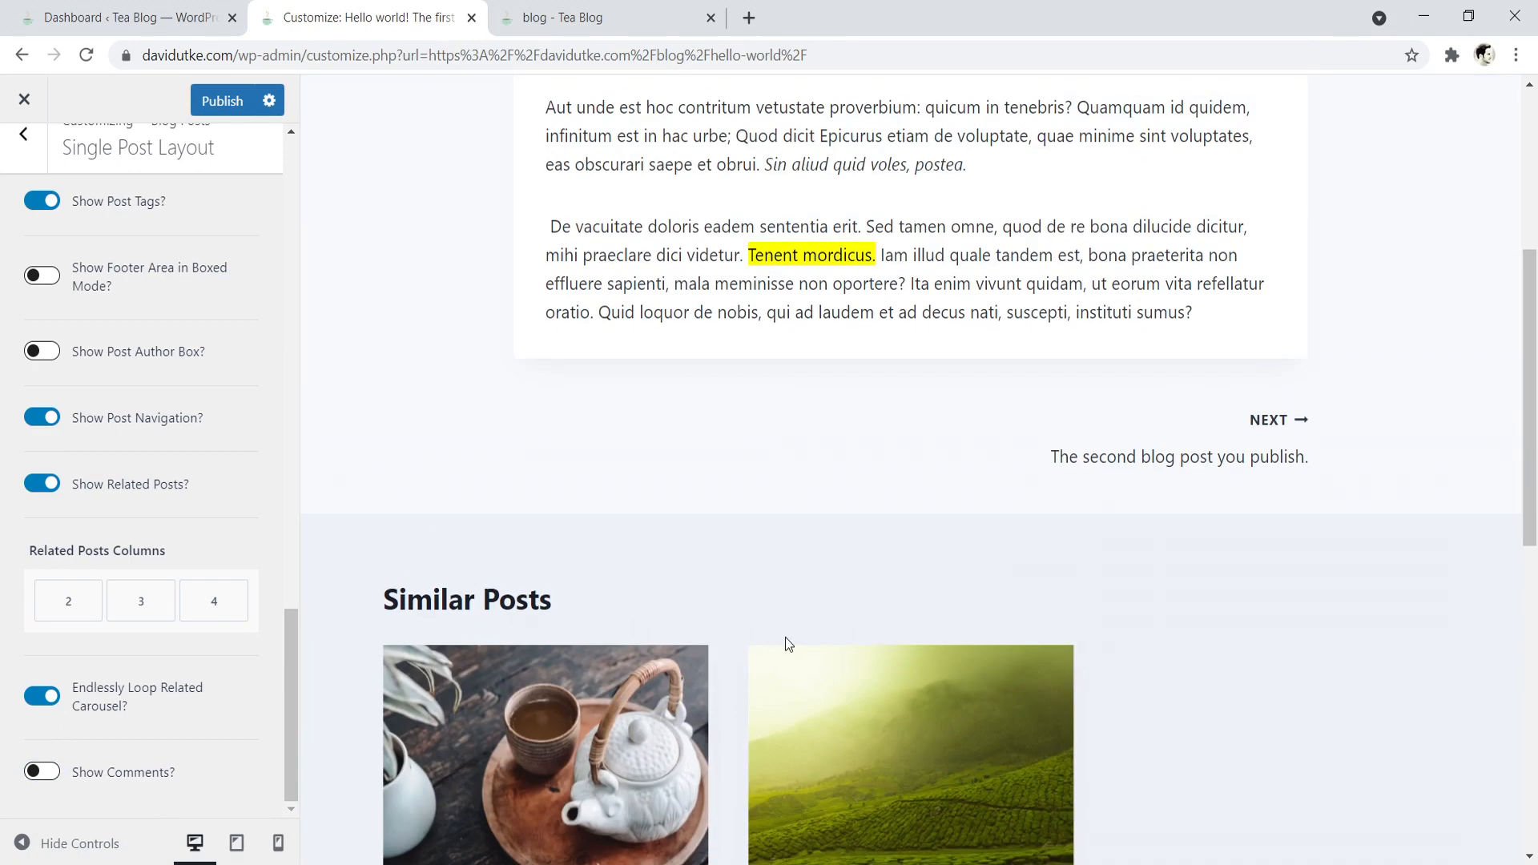
pyautogui.click(207, 99)
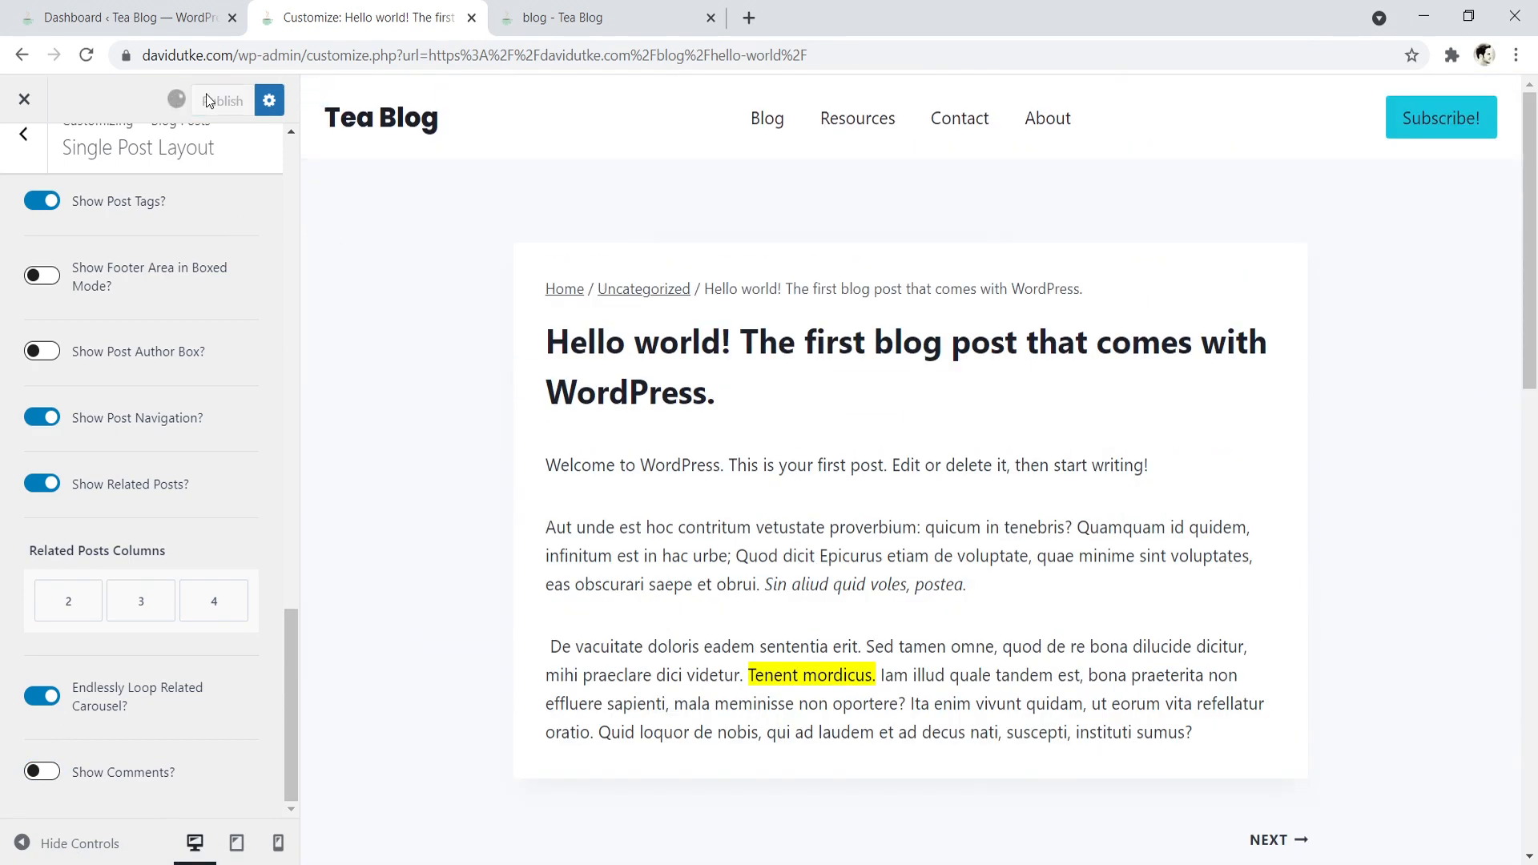
pyautogui.click(24, 98)
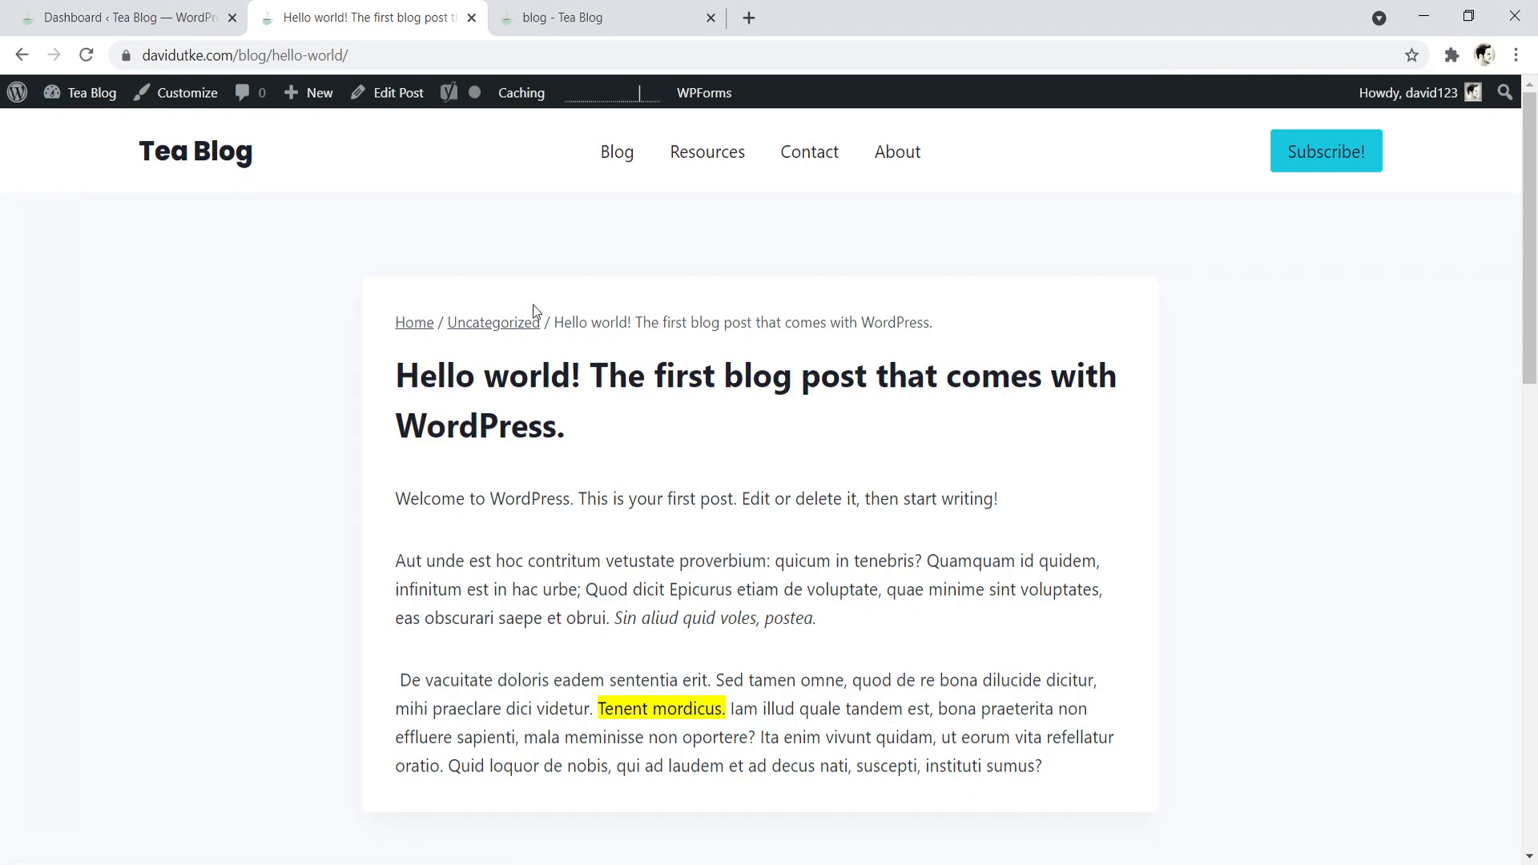
# - Open the "Hello world!" post in the editor and examine its URL slug and title
pyautogui.click(390, 95)
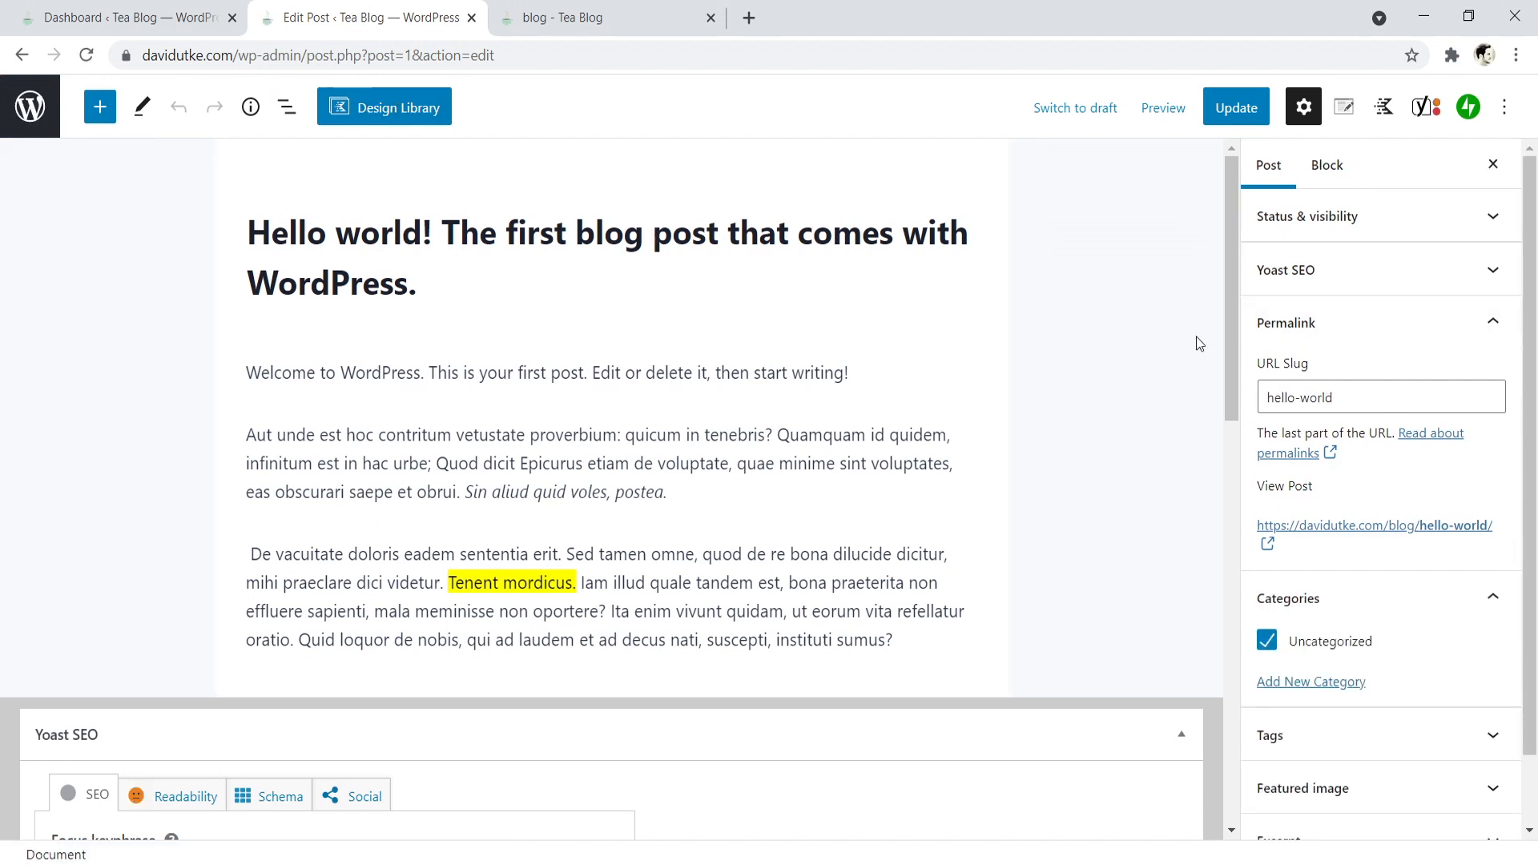
pyautogui.moveTo(1334, 397); pyautogui.dragTo(1286, 387)
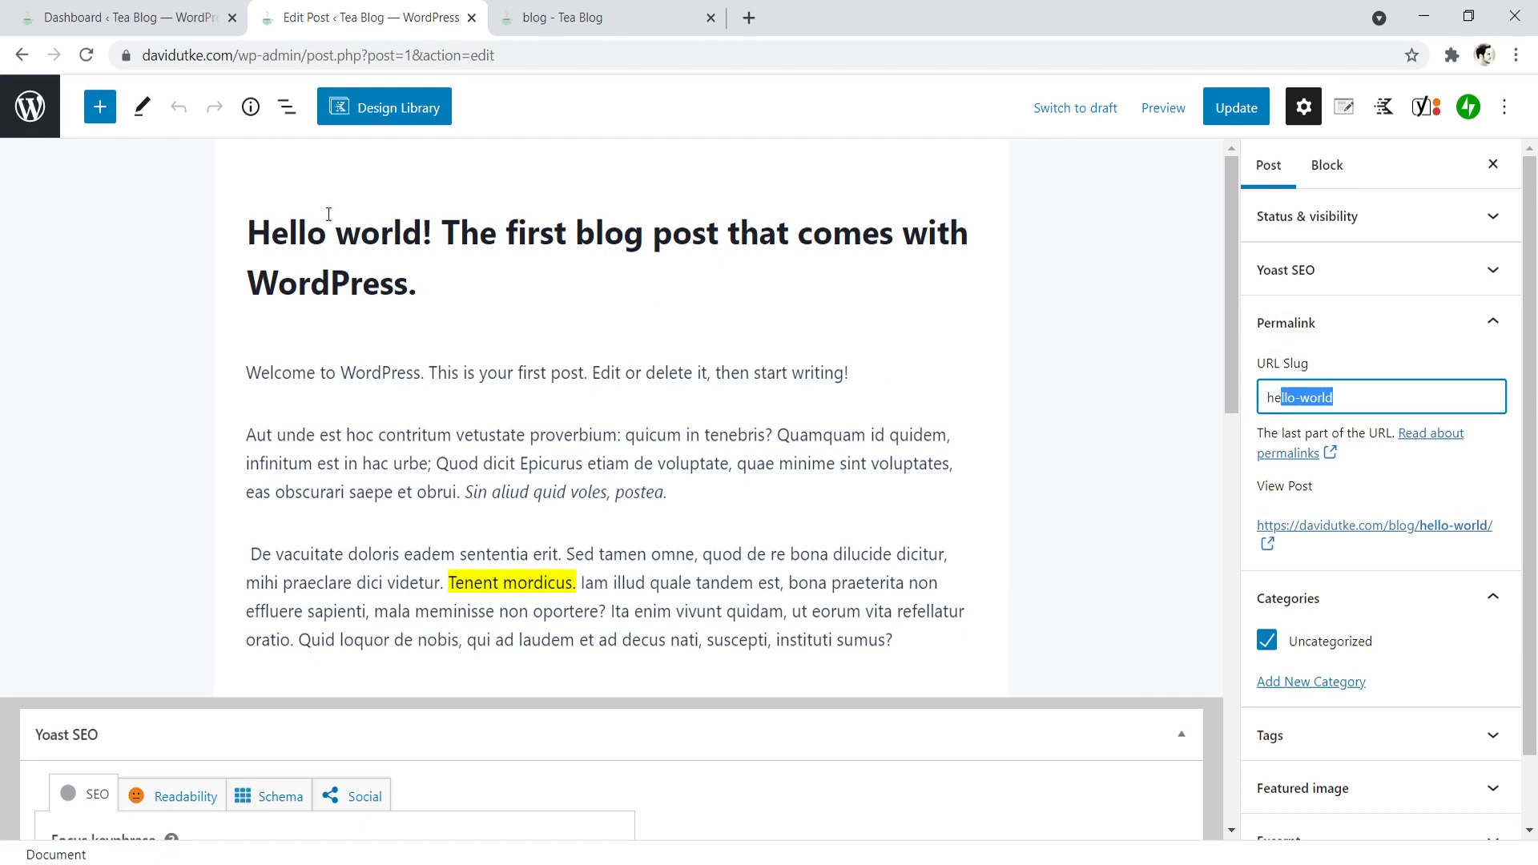
pyautogui.moveTo(418, 282); pyautogui.dragTo(277, 249)
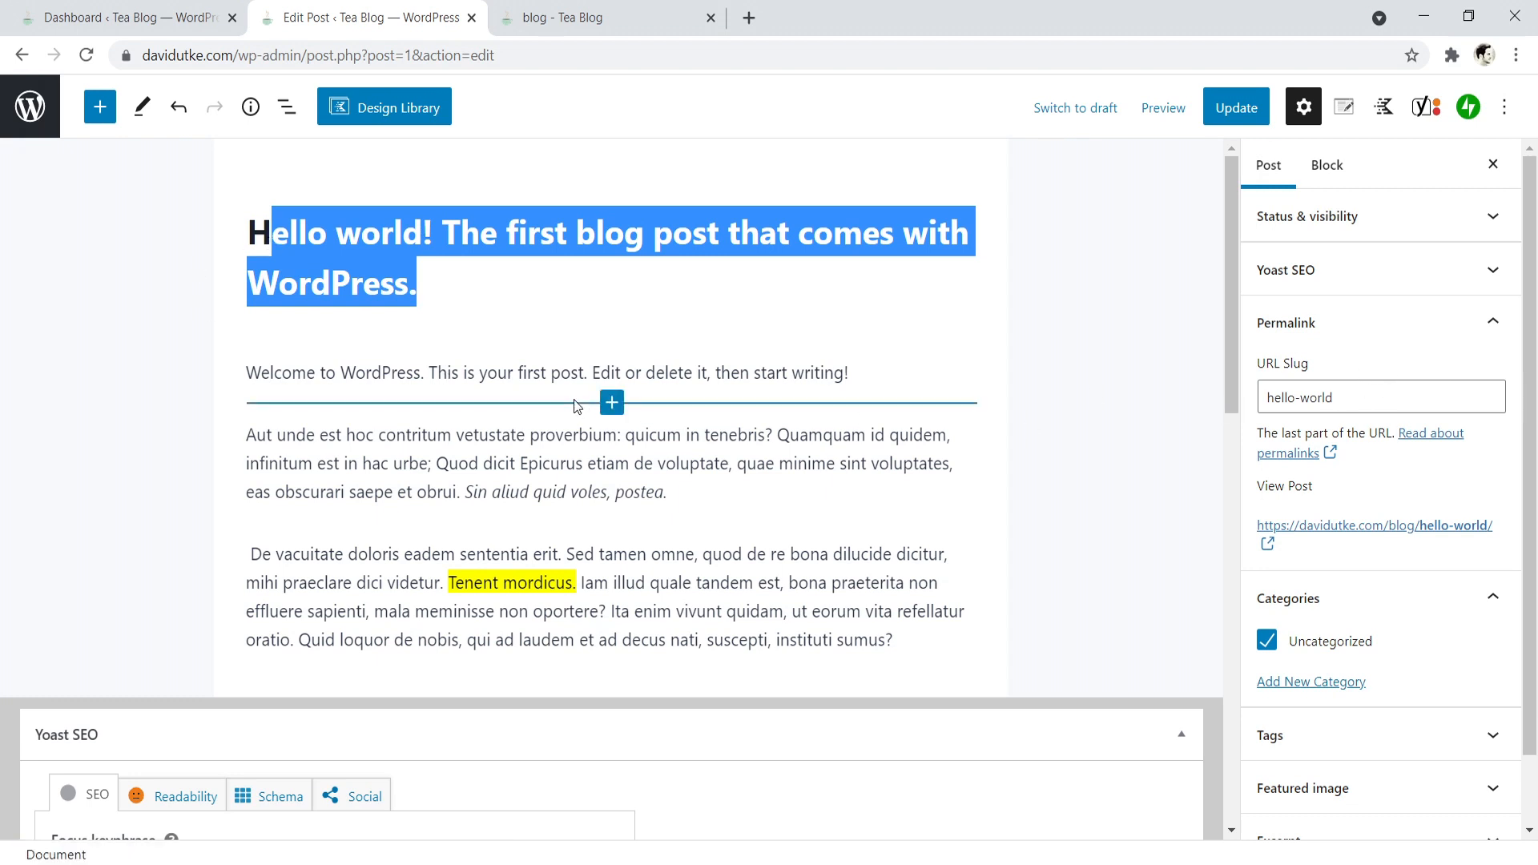
# - Insert a Row Layout block with two equal columns below the last paragraph of the post
pyautogui.click(676, 491)
pyautogui.click(330, 236)
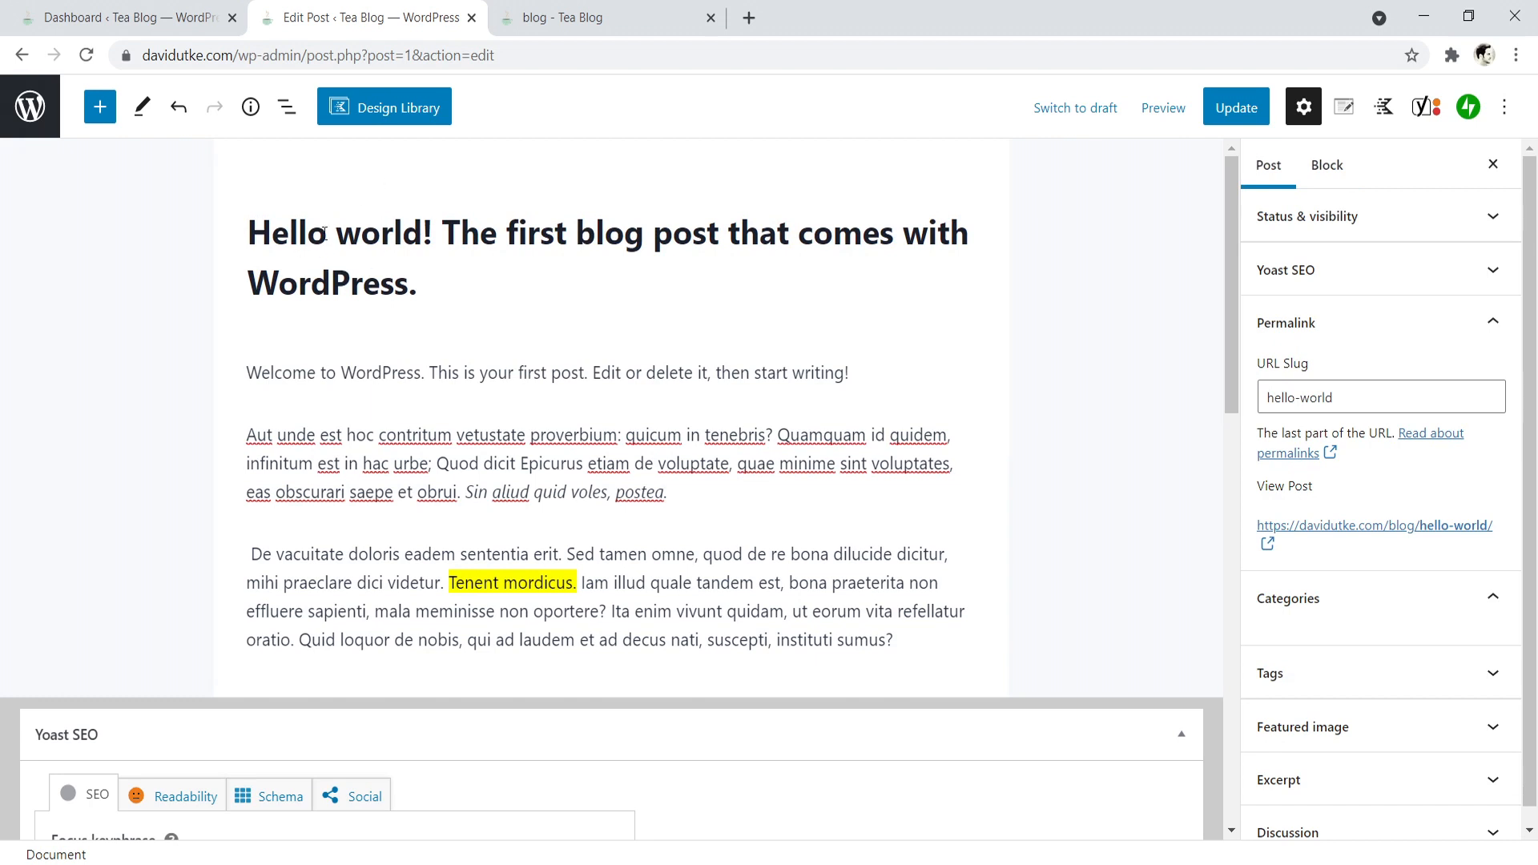
pyautogui.click(400, 372)
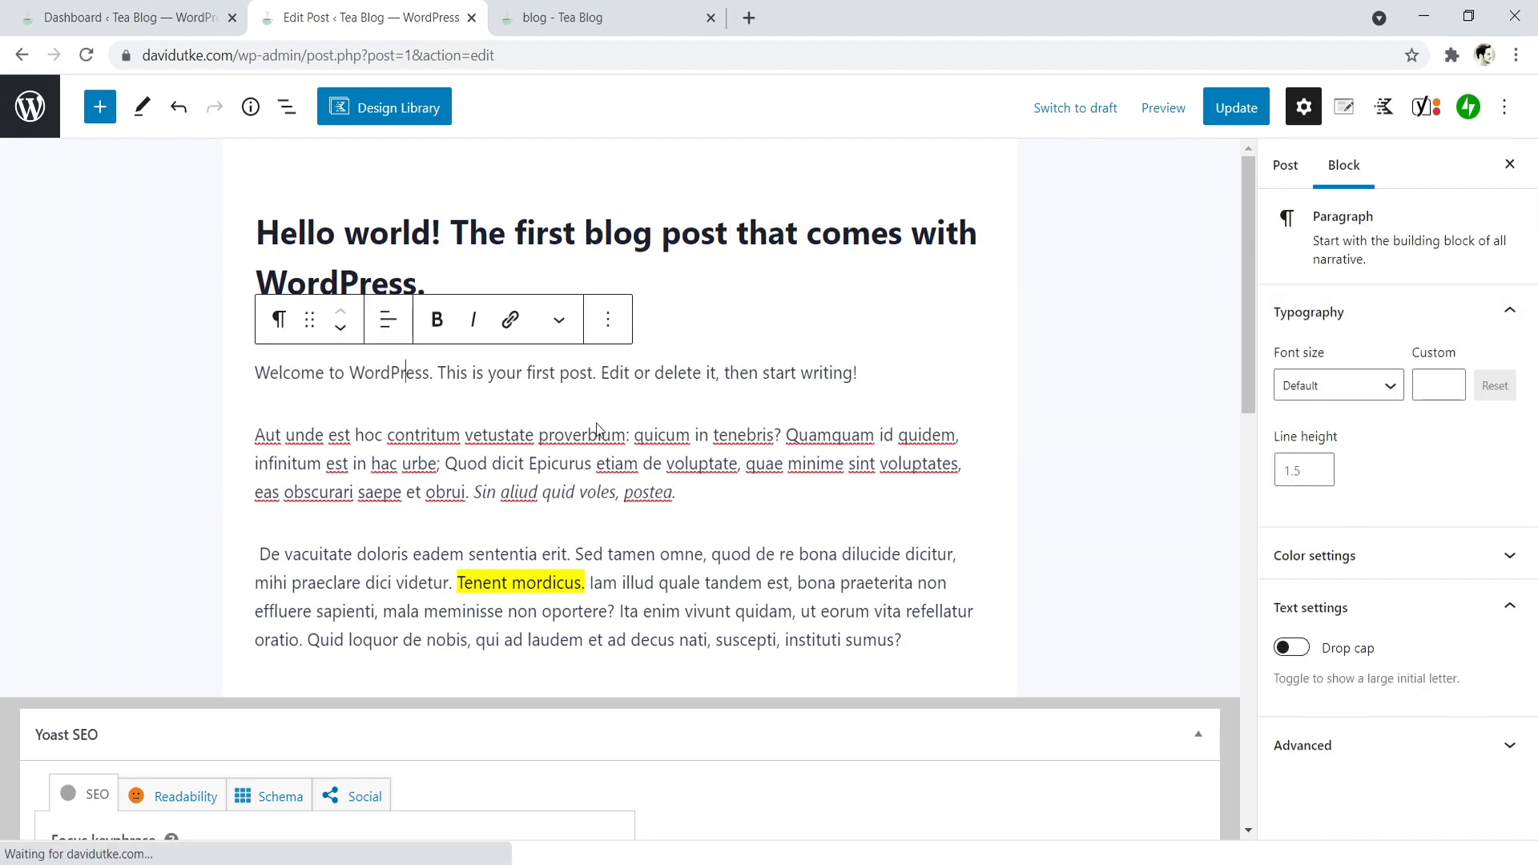
pyautogui.click(912, 640)
pyautogui.press('Return')
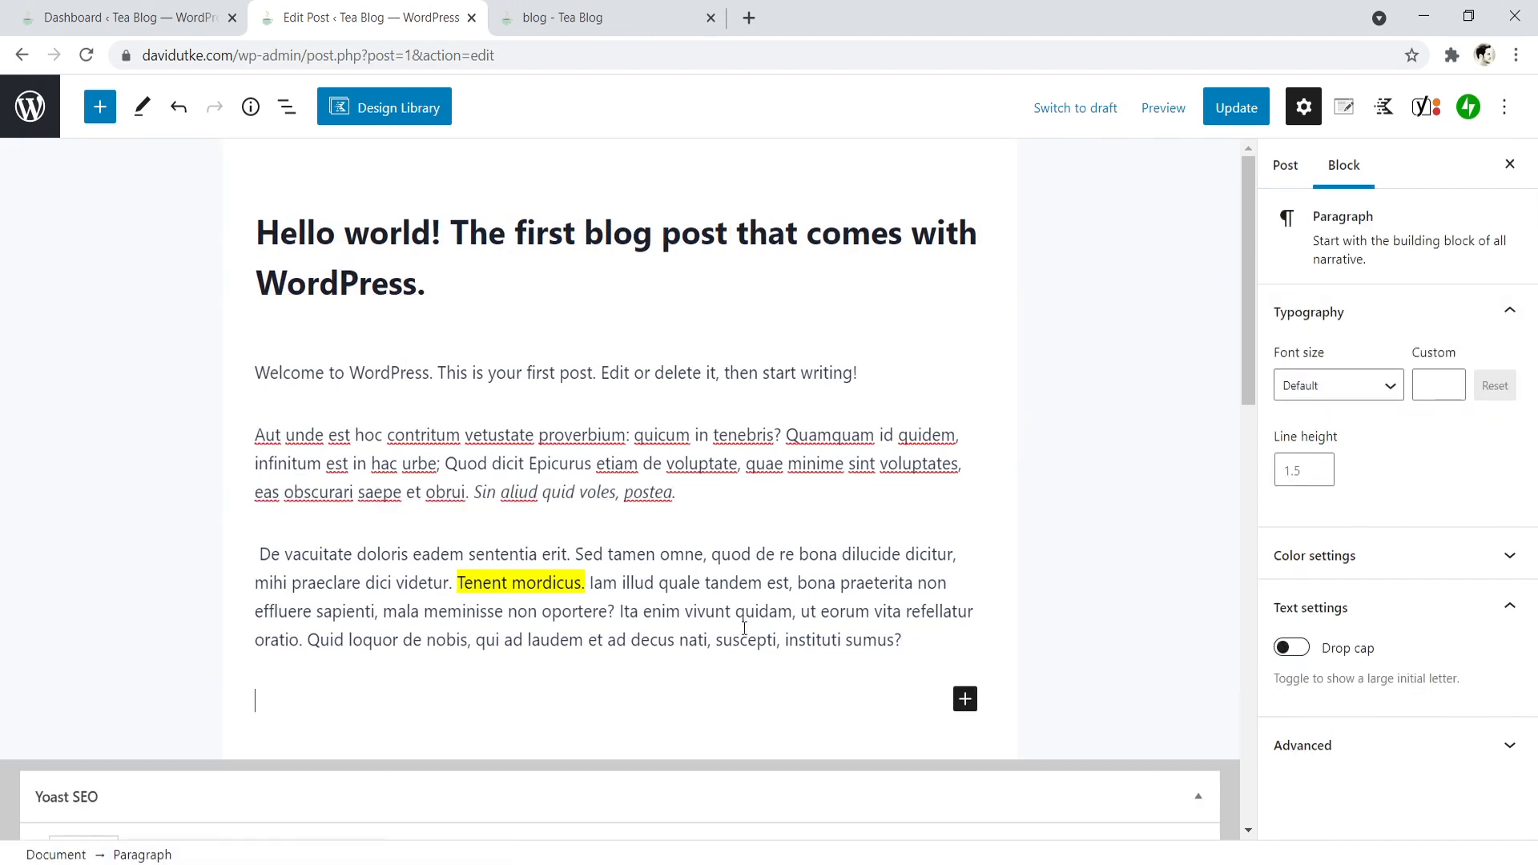
pyautogui.click(964, 702)
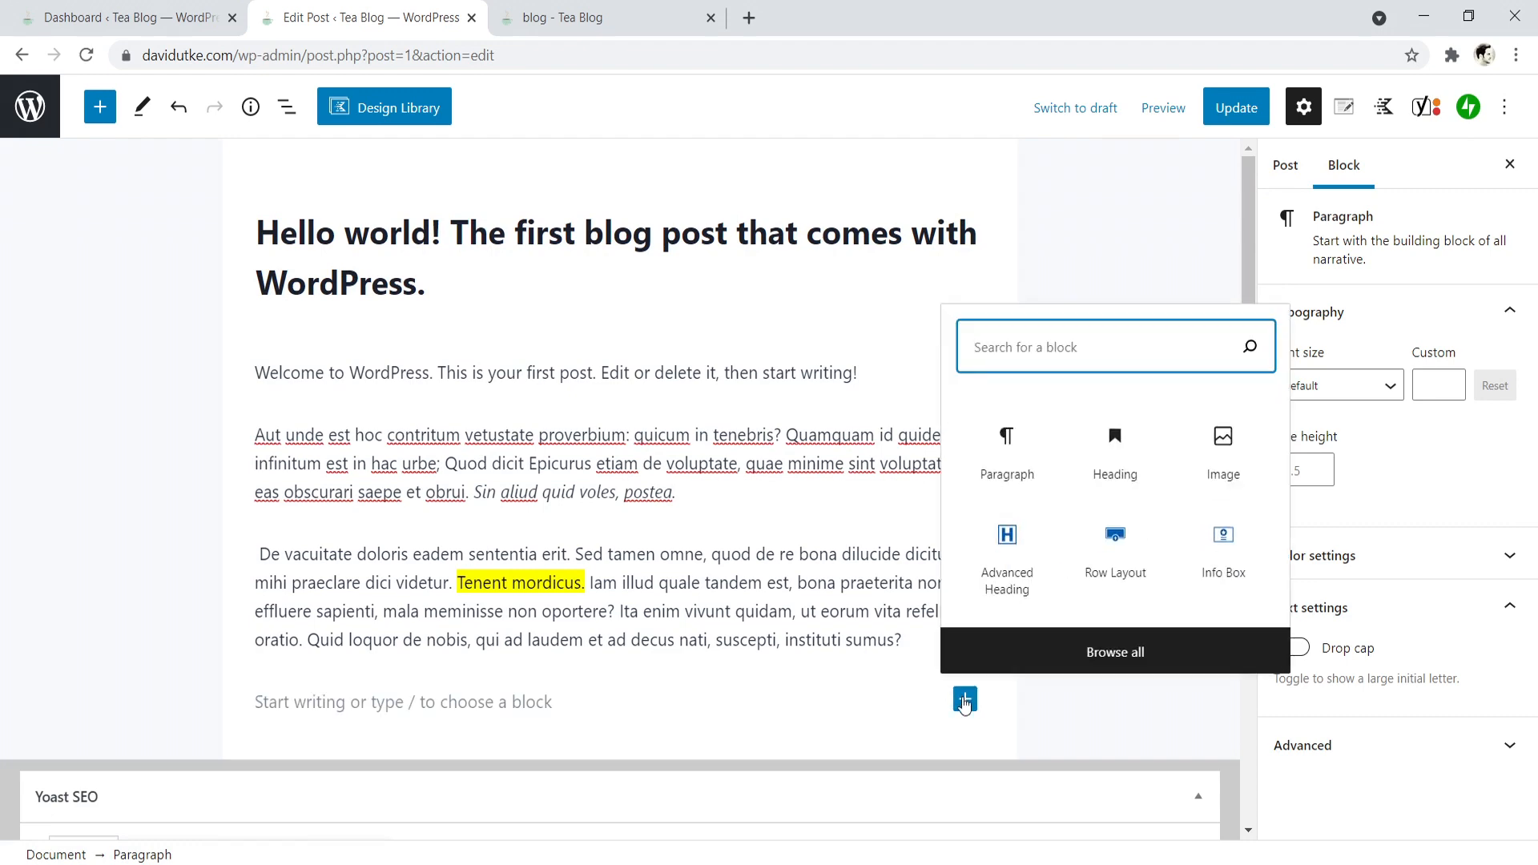
pyautogui.click(1115, 538)
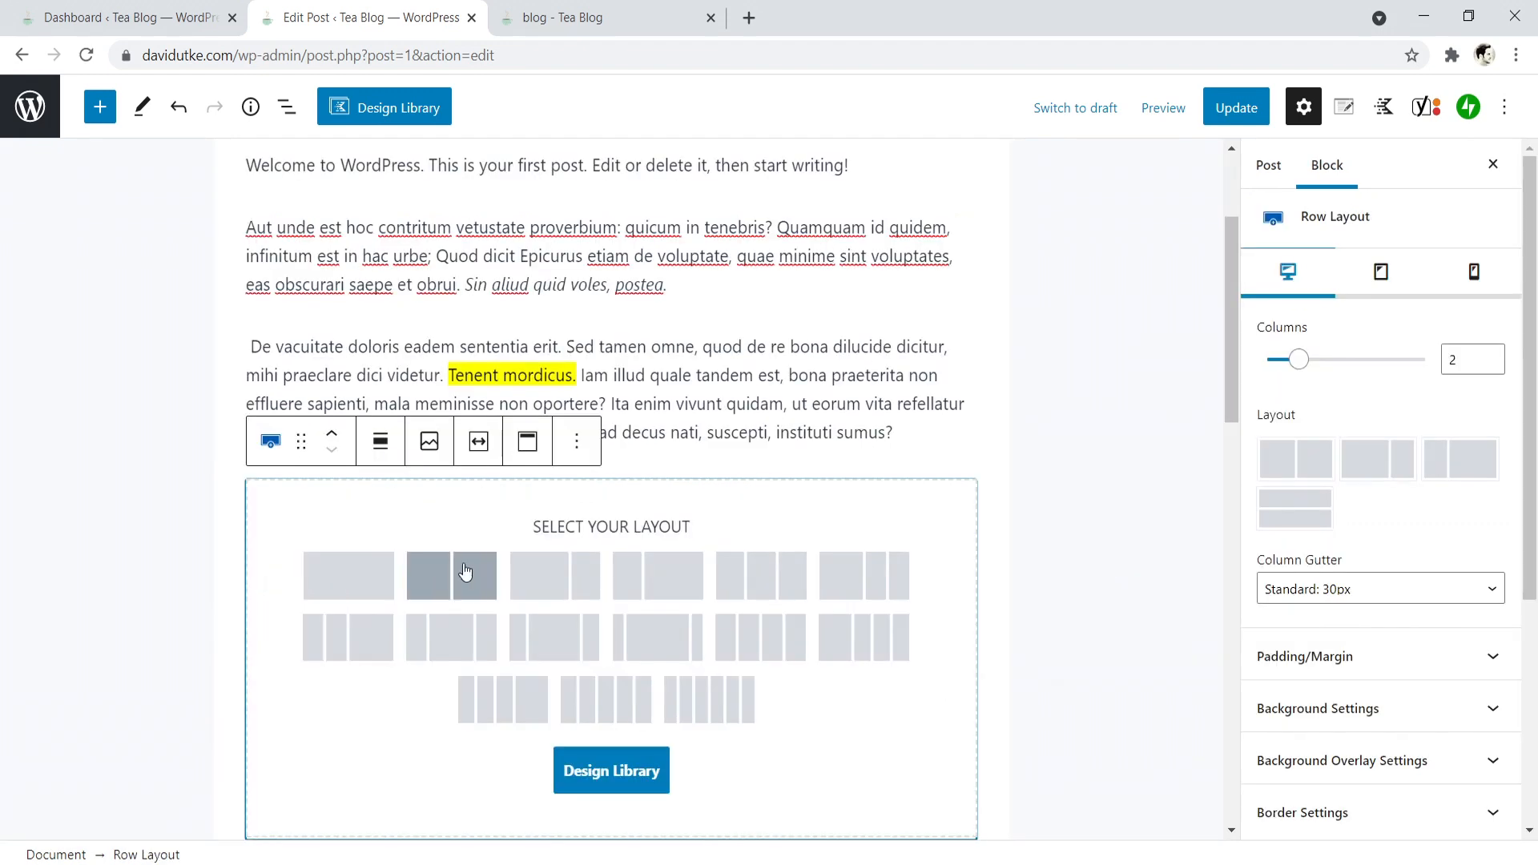
pyautogui.click(464, 571)
# - Add a Paragraph block to the row's first column and paste in a copy of the "De vacuitate doloris" paragraph
pyautogui.click(421, 535)
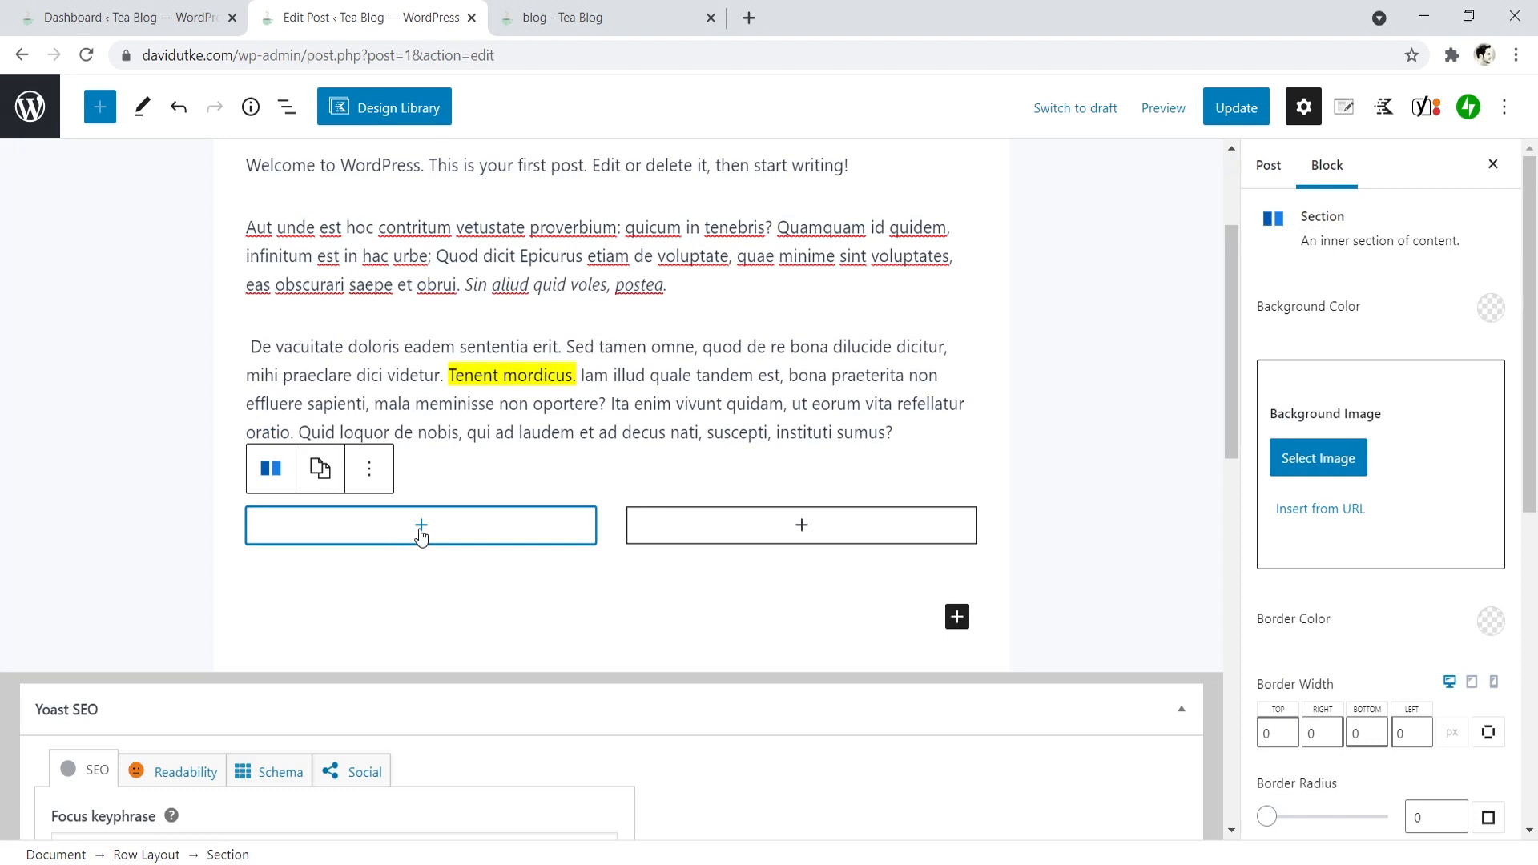
pyautogui.click(416, 525)
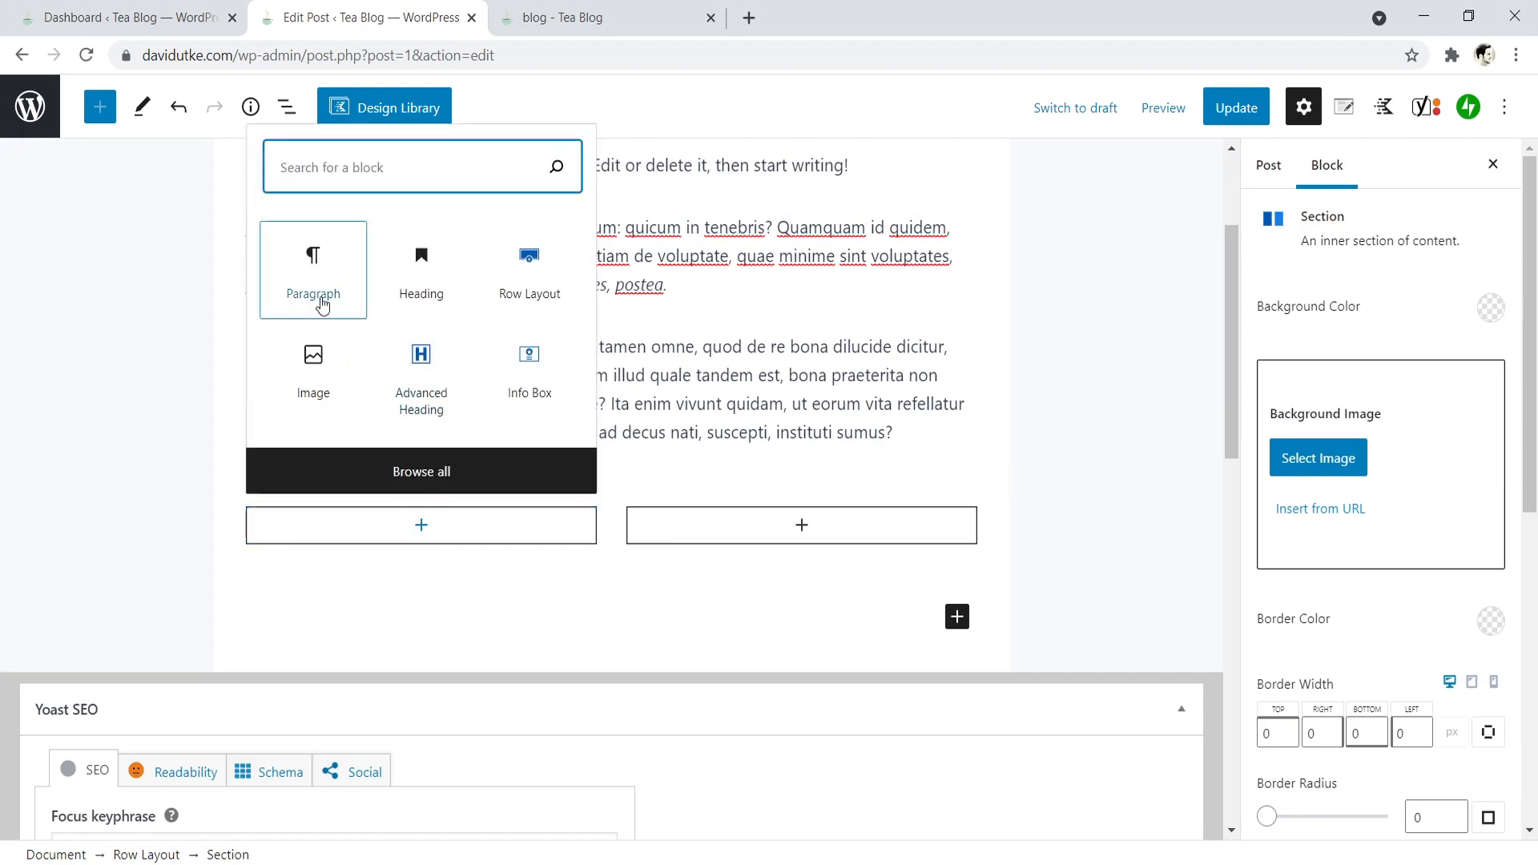
pyautogui.click(313, 273)
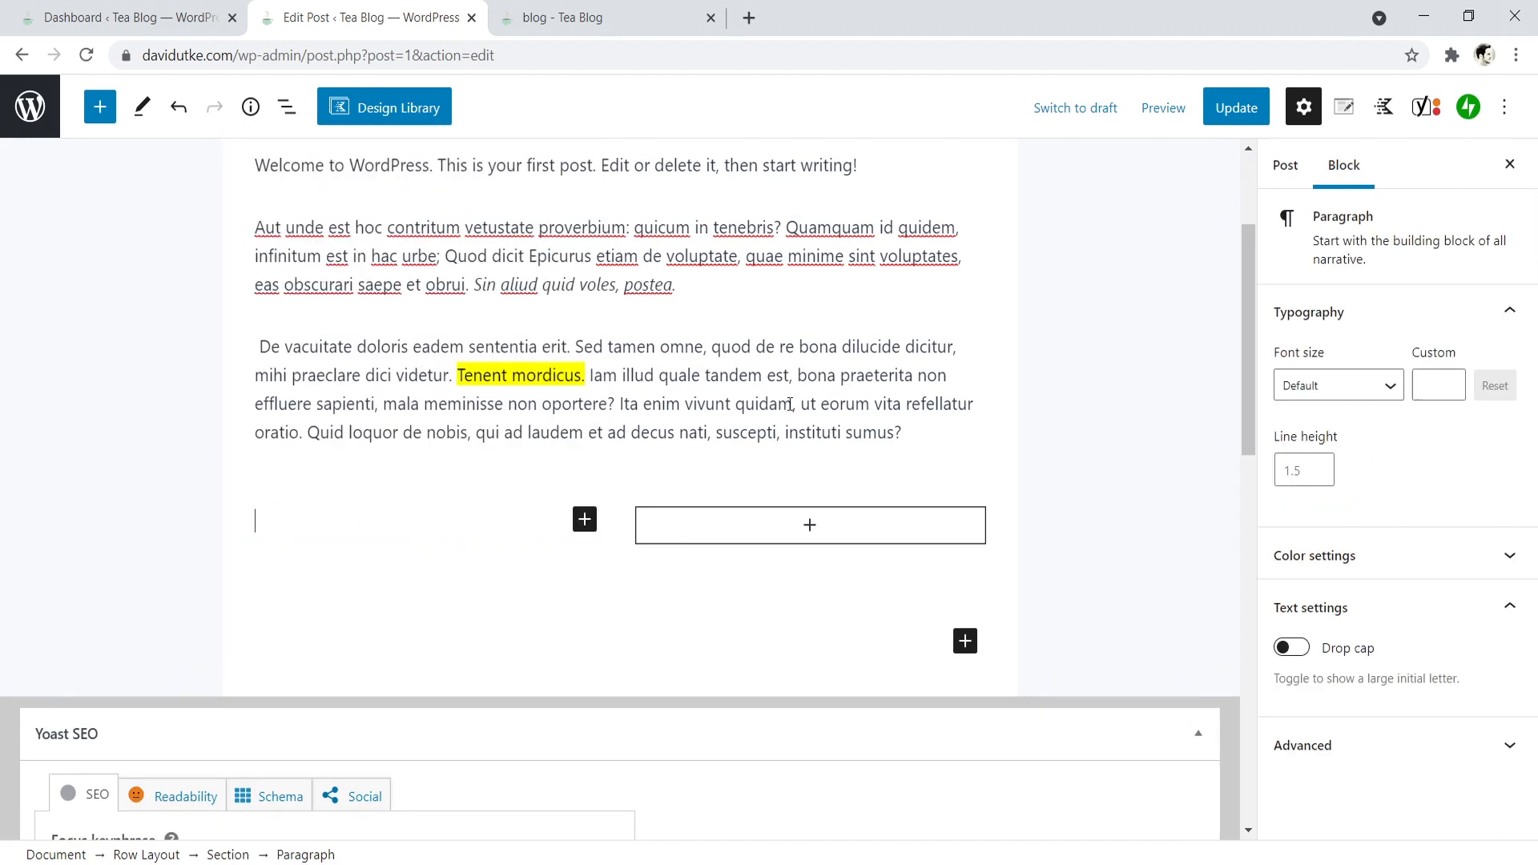
pyautogui.moveTo(932, 435); pyautogui.dragTo(262, 344)
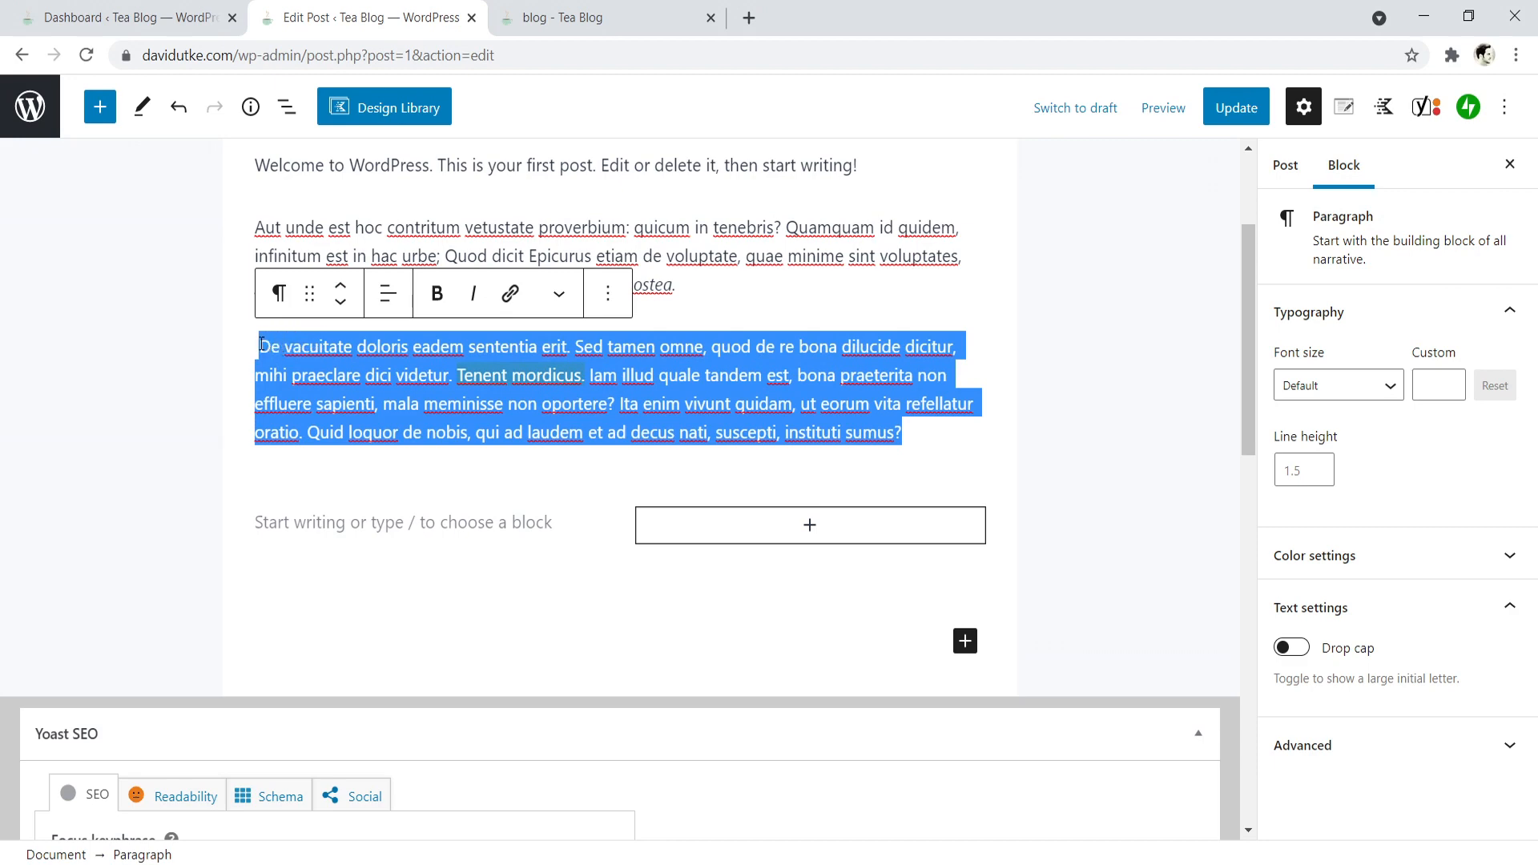
pyautogui.rightClick(318, 360)
pyautogui.click(365, 434)
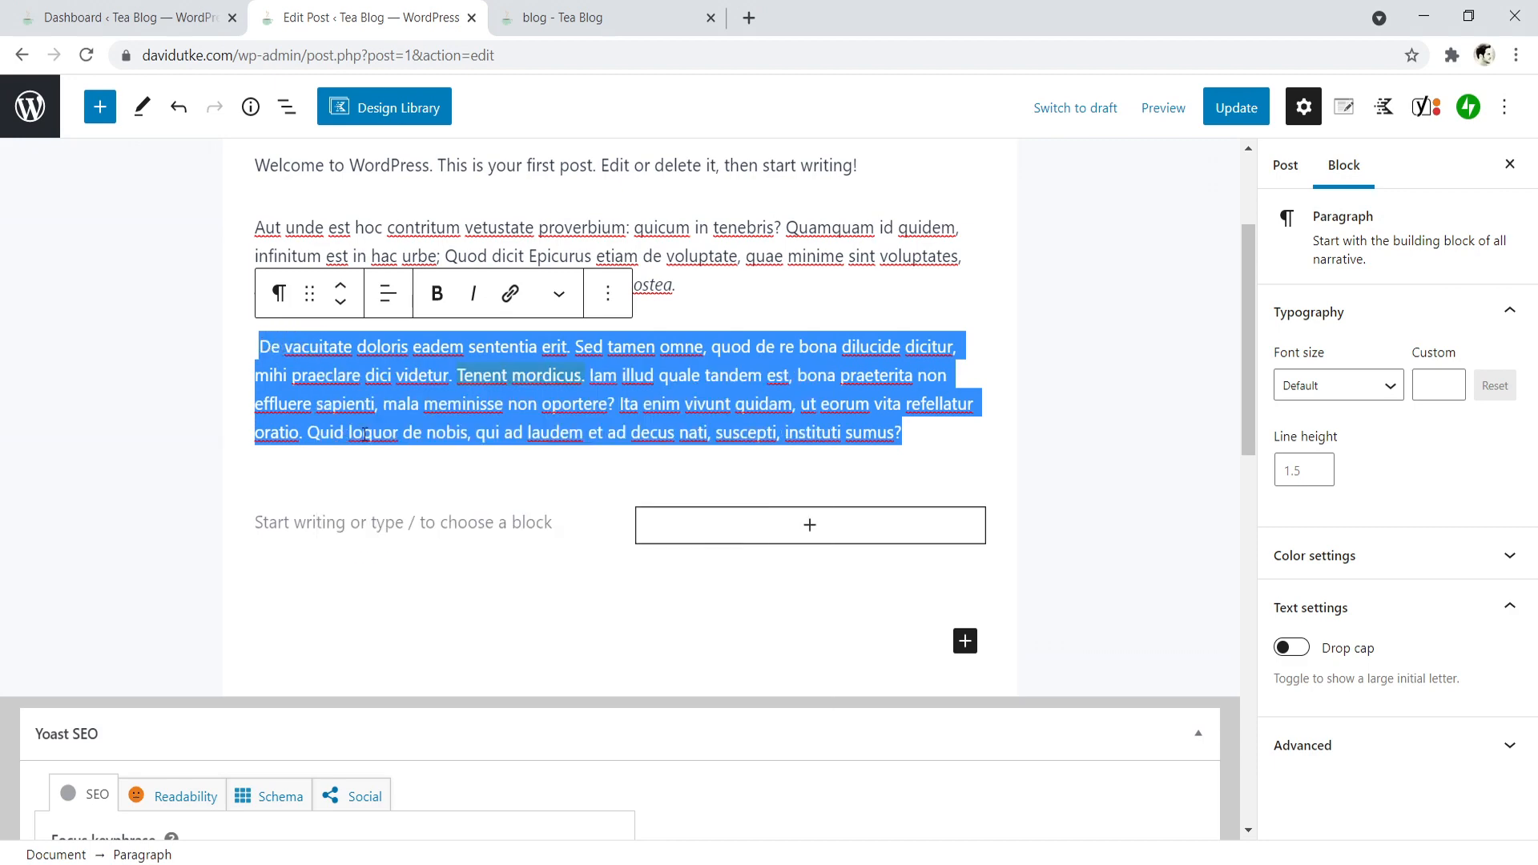
pyautogui.rightClick(313, 526)
pyautogui.click(356, 331)
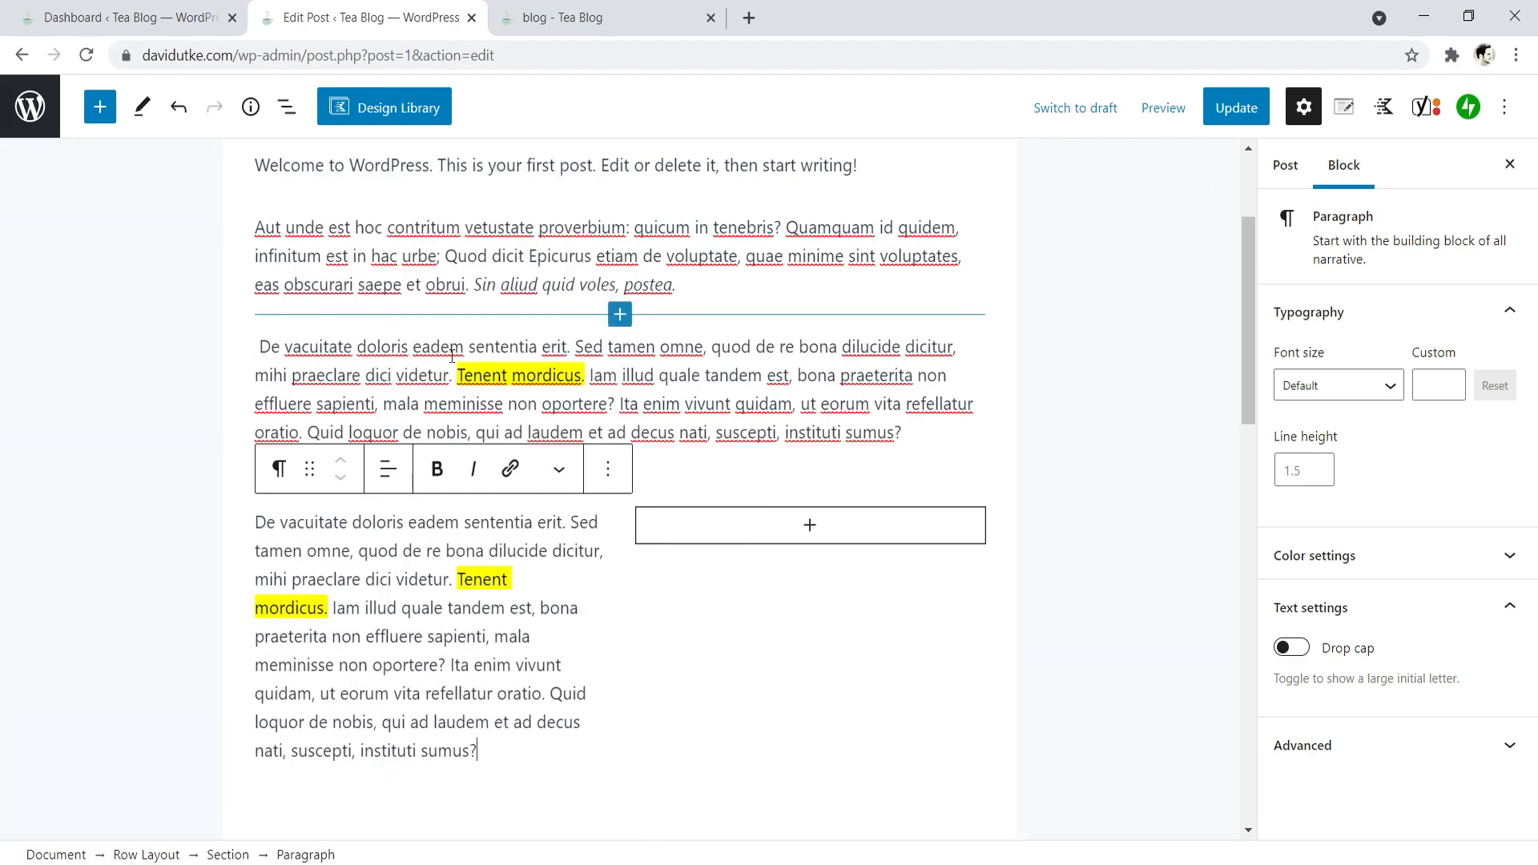
# - Add a Paragraph block to the row's second column and paste the same copied paragraph into it
pyautogui.click(810, 529)
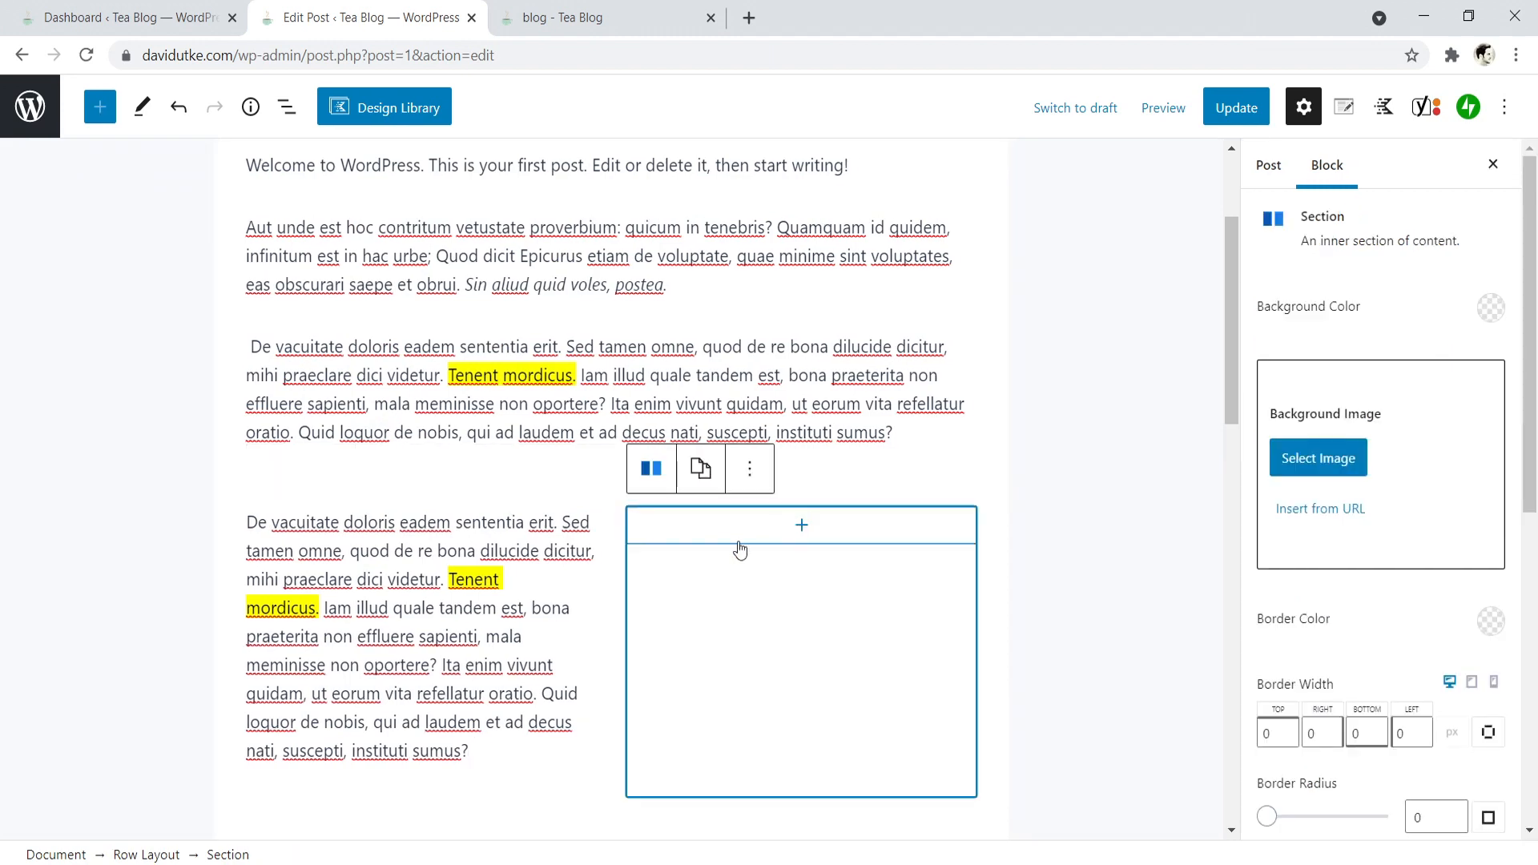
pyautogui.click(802, 529)
pyautogui.click(699, 272)
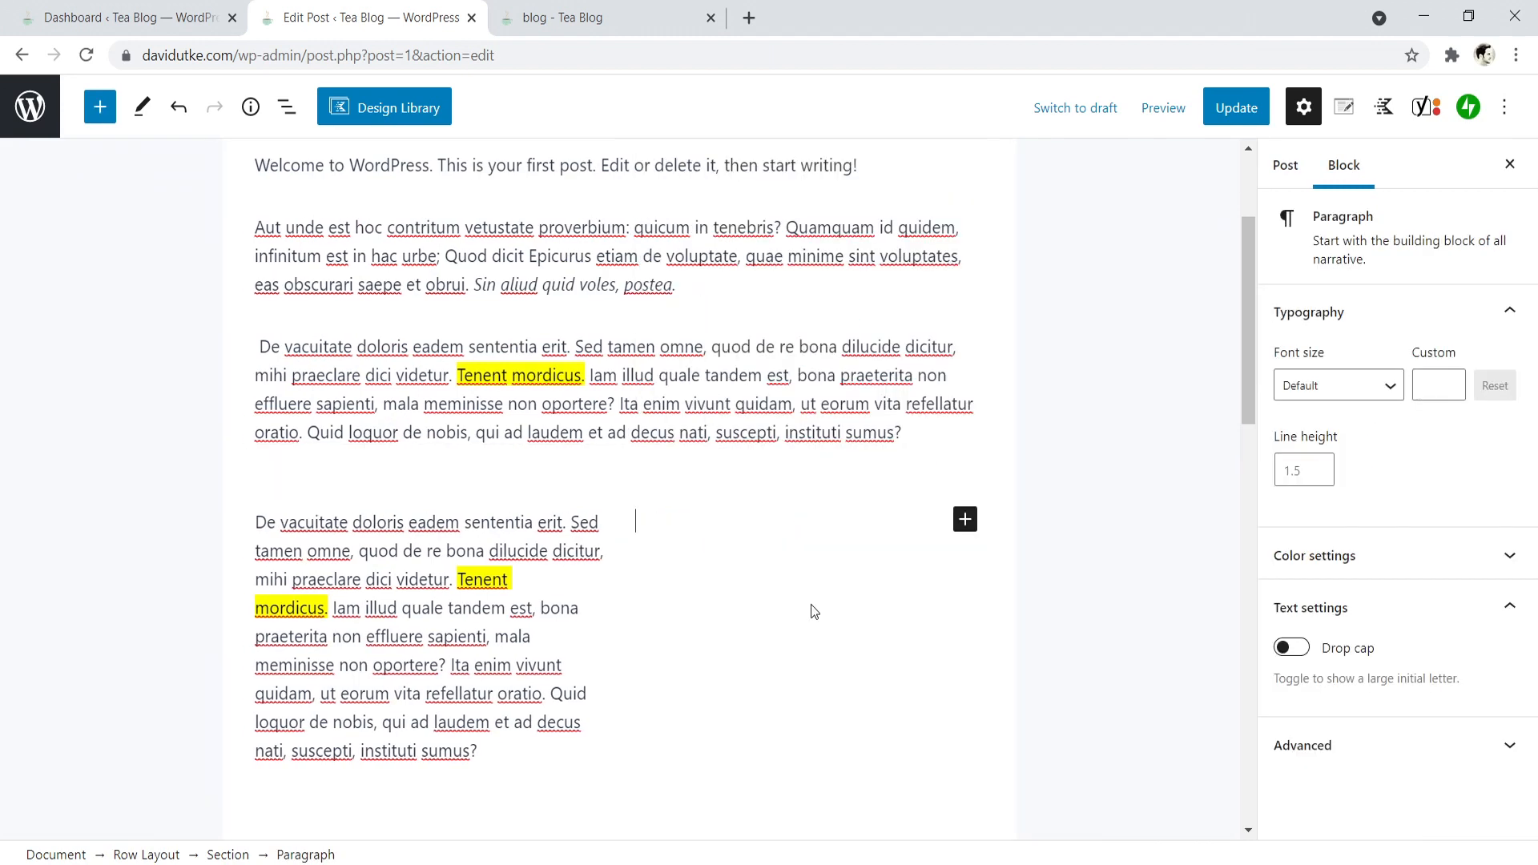
pyautogui.rightClick(695, 523)
pyautogui.click(762, 333)
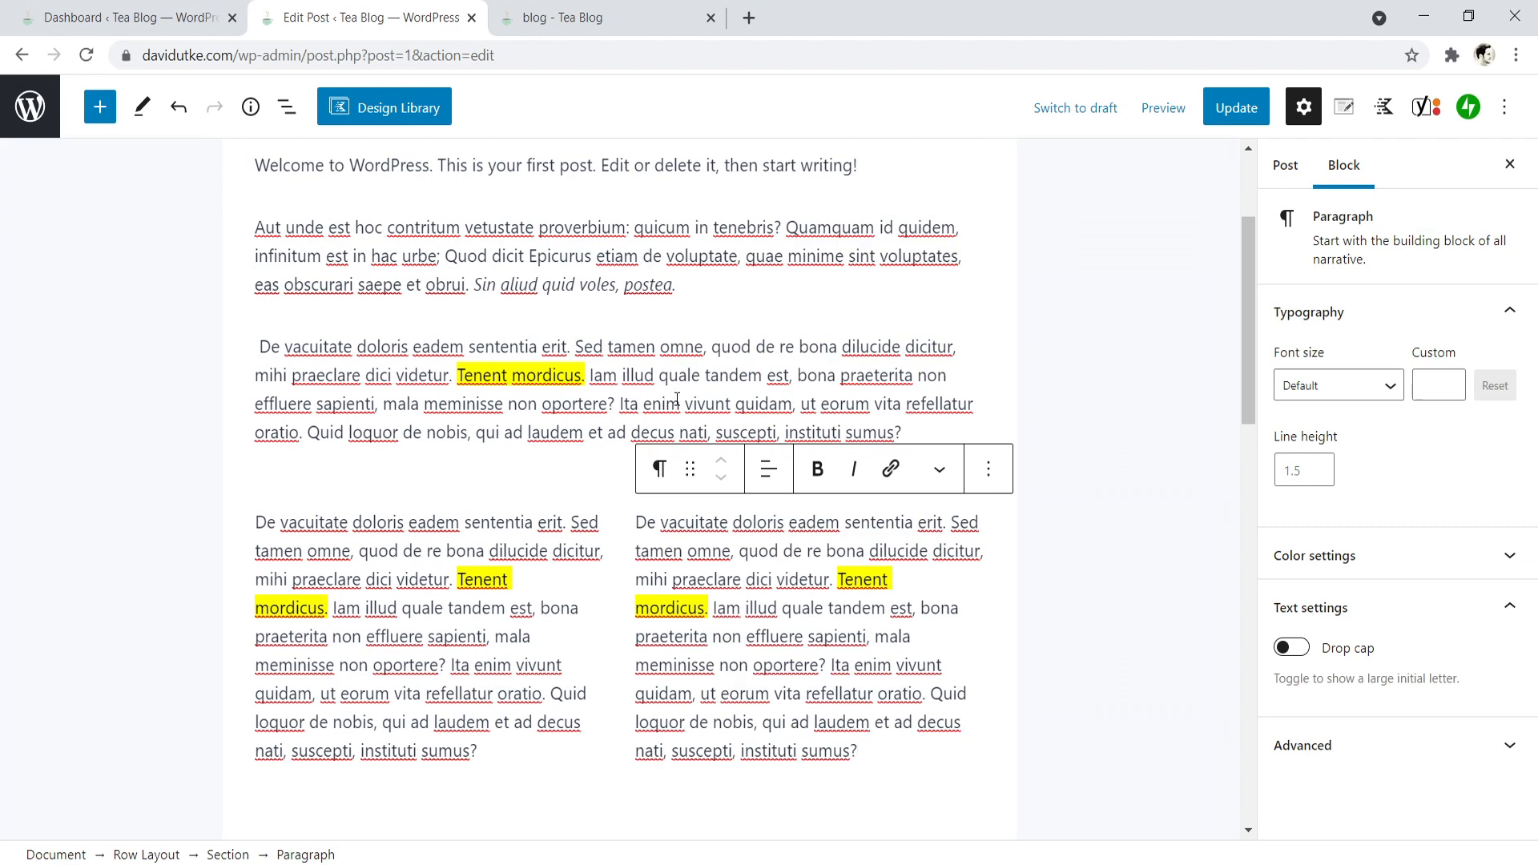
# - Open websitecreativepro.com in a new browser tab and examine the breadcrumbs and text layout of its "Wix Review for Blogging and Content Marketing" post
pyautogui.scroll(3, 685, 398)
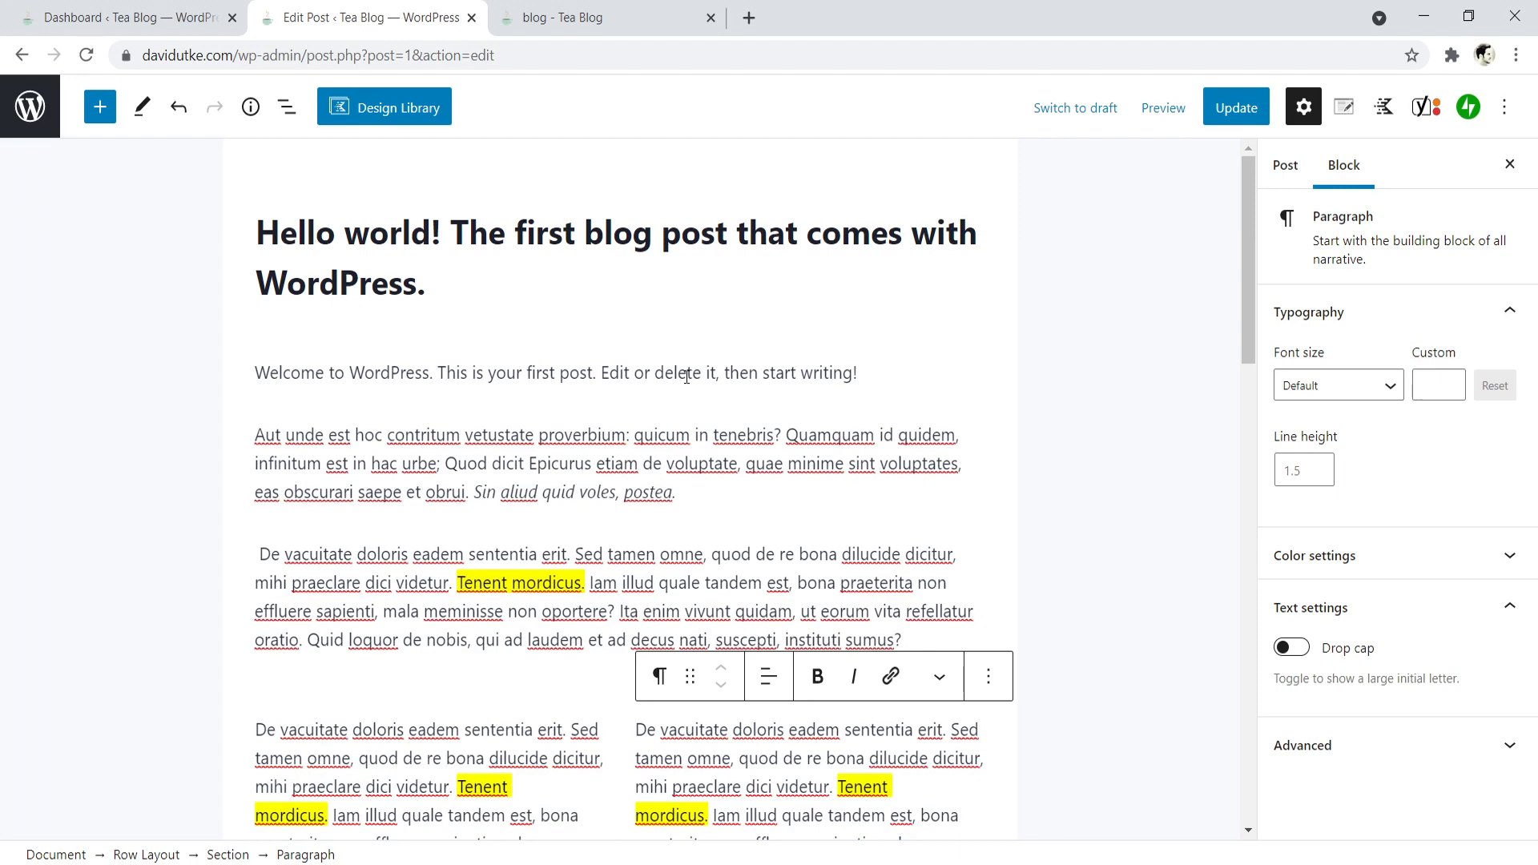
pyautogui.click(746, 11)
pyautogui.write('websitecreativepro.com')
pyautogui.press('Return')
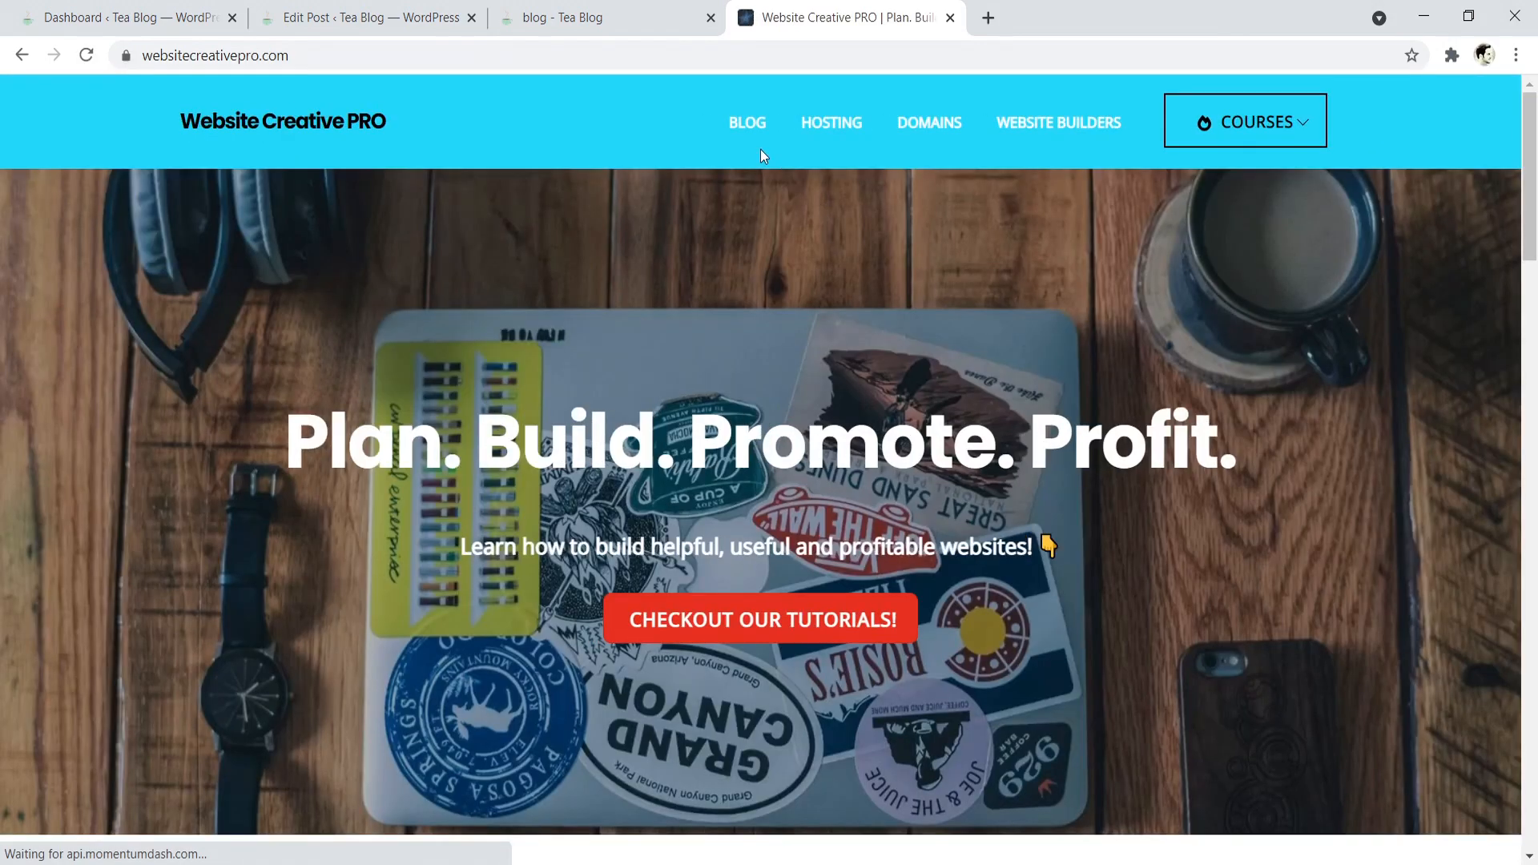
pyautogui.scroll(-20, 749, 583)
pyautogui.click(749, 584)
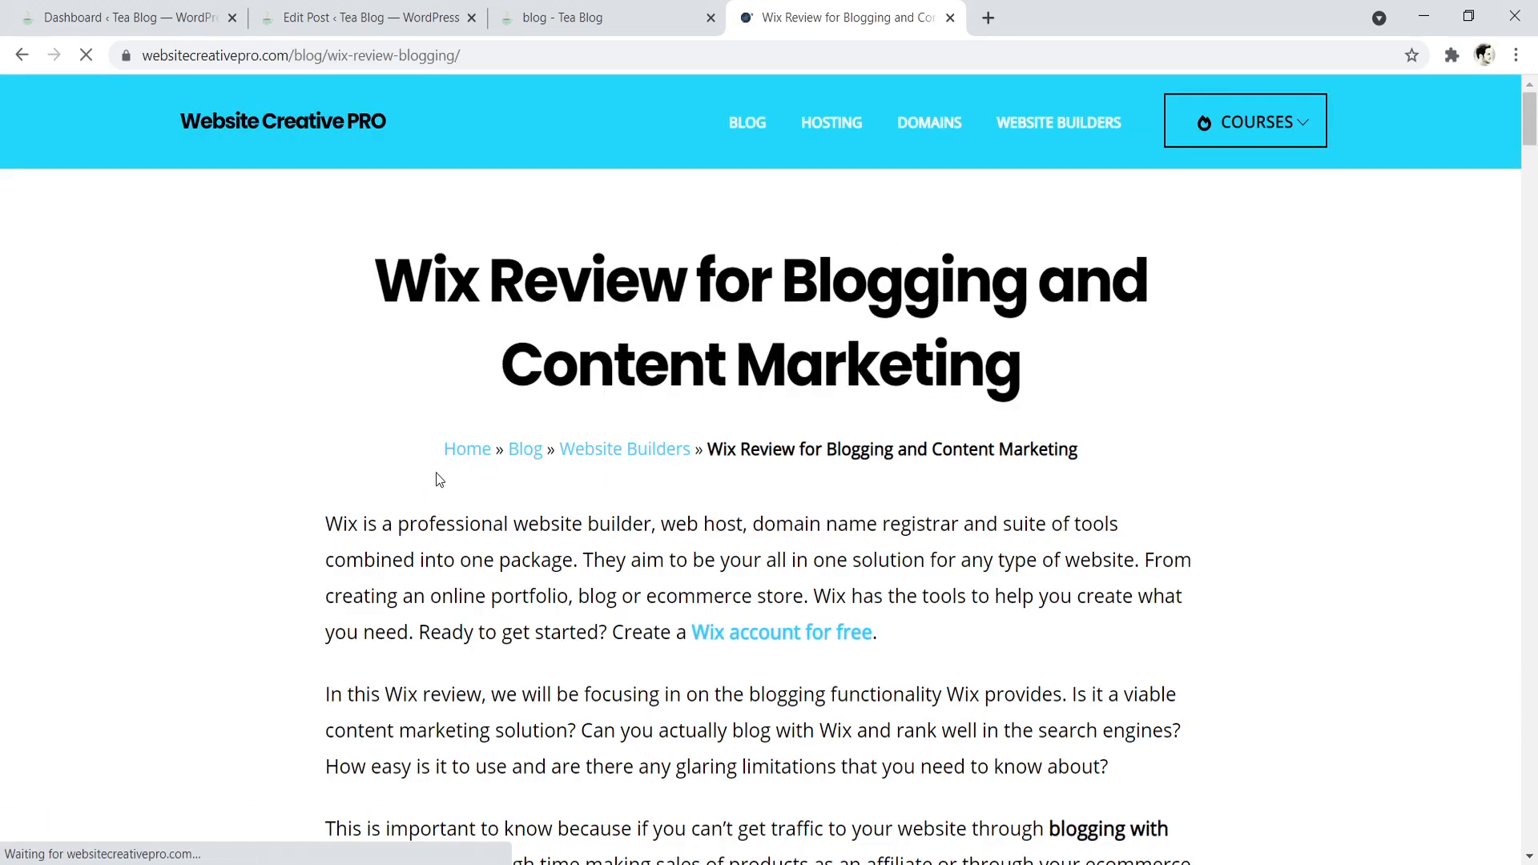
pyautogui.moveTo(414, 461); pyautogui.dragTo(1228, 489)
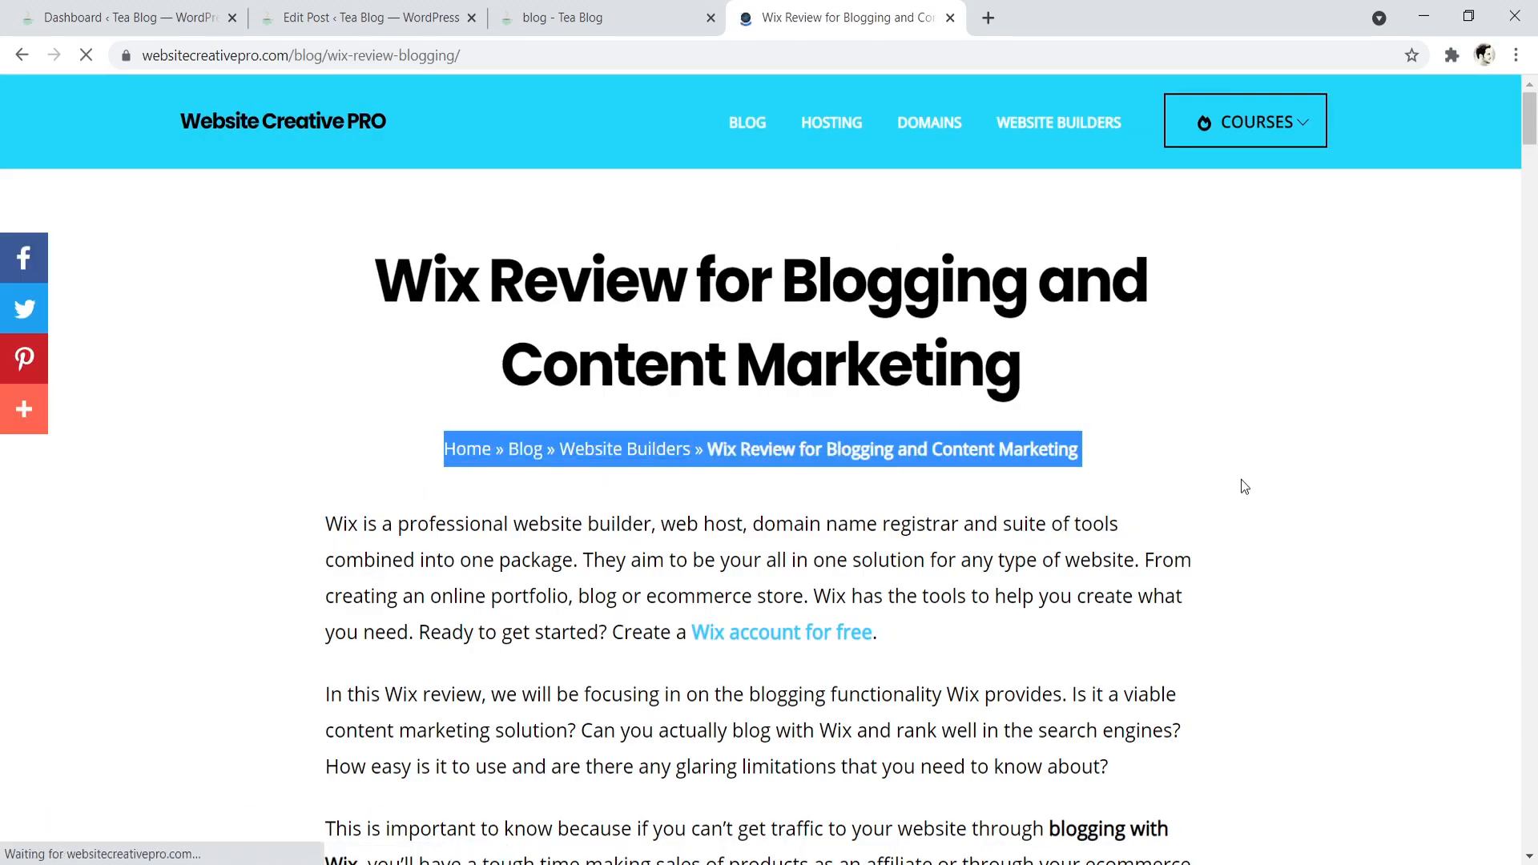
pyautogui.click(1314, 367)
pyautogui.scroll(-7, 1534, 184)
pyautogui.scroll(-20, 1534, 184)
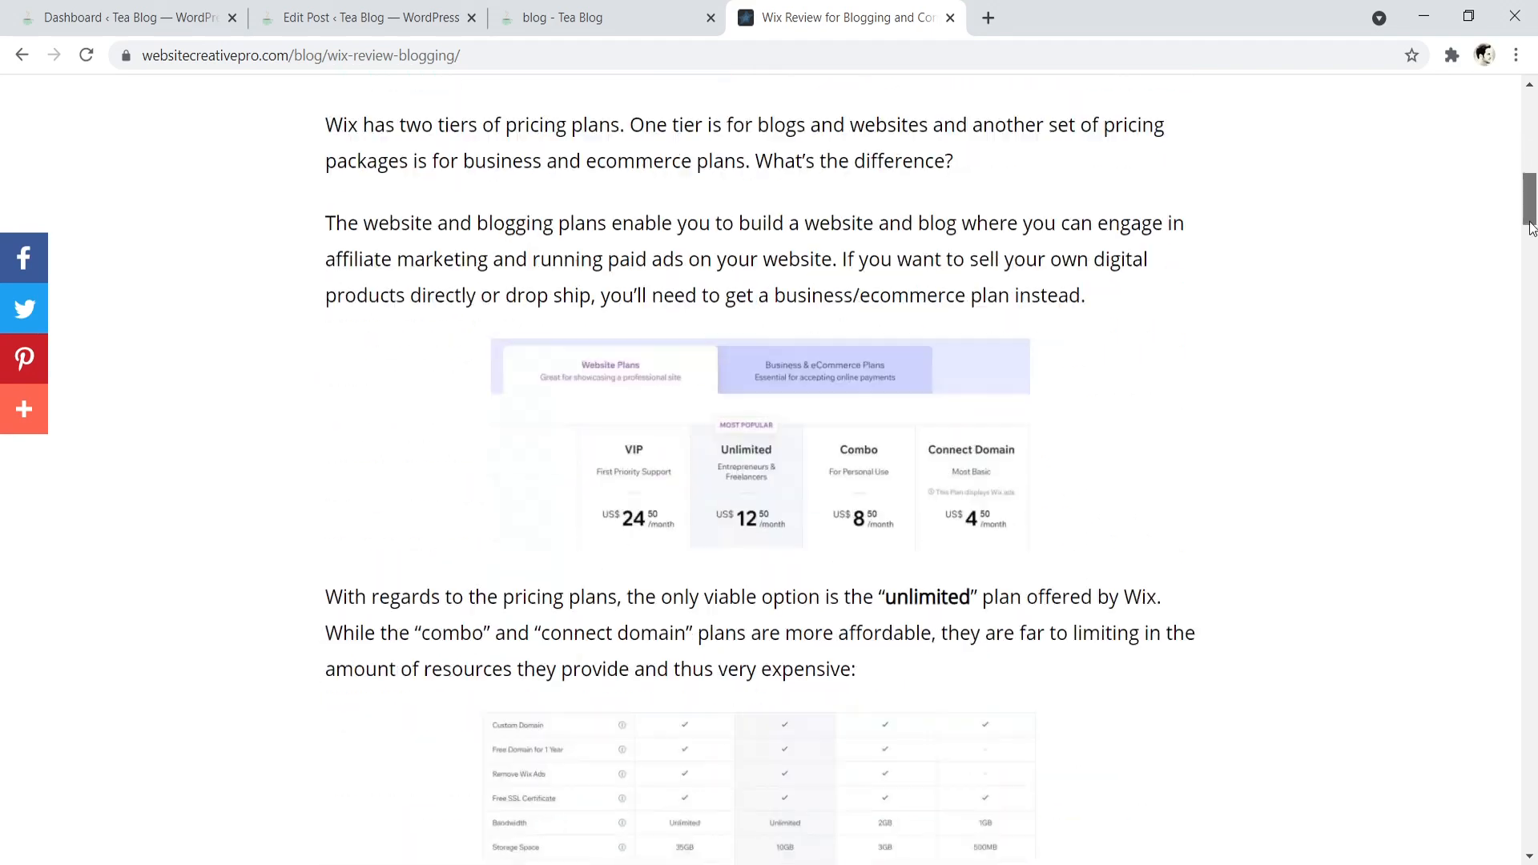
# - Return to the post editor and add an empty Paragraph block below the two-column row
pyautogui.click(601, 12)
pyautogui.click(422, 12)
pyautogui.scroll(-3, 861, 353)
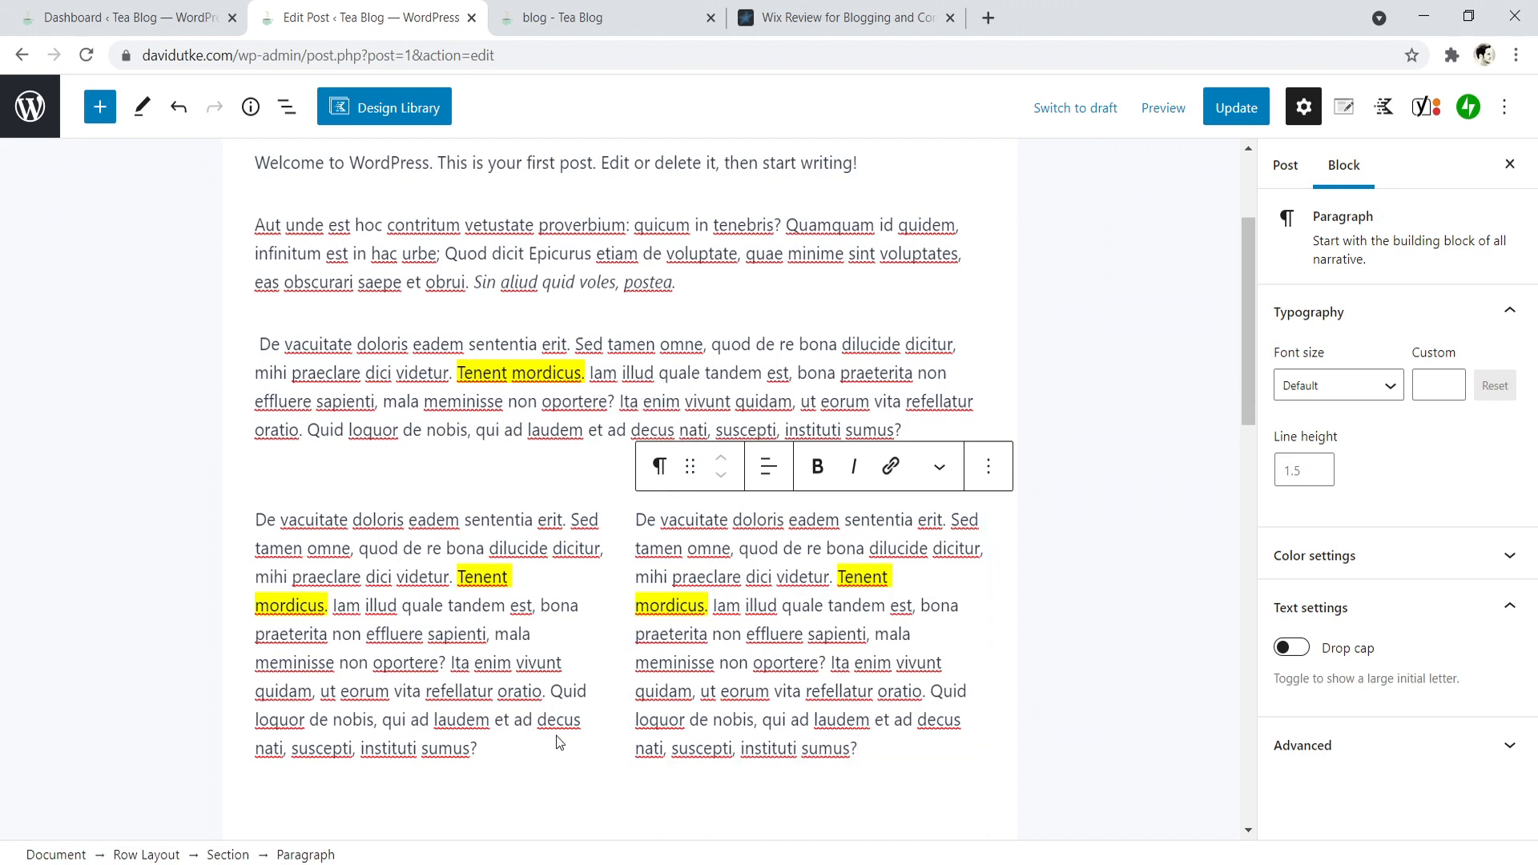
pyautogui.click(561, 761)
pyautogui.scroll(-3, 619, 688)
pyautogui.click(958, 657)
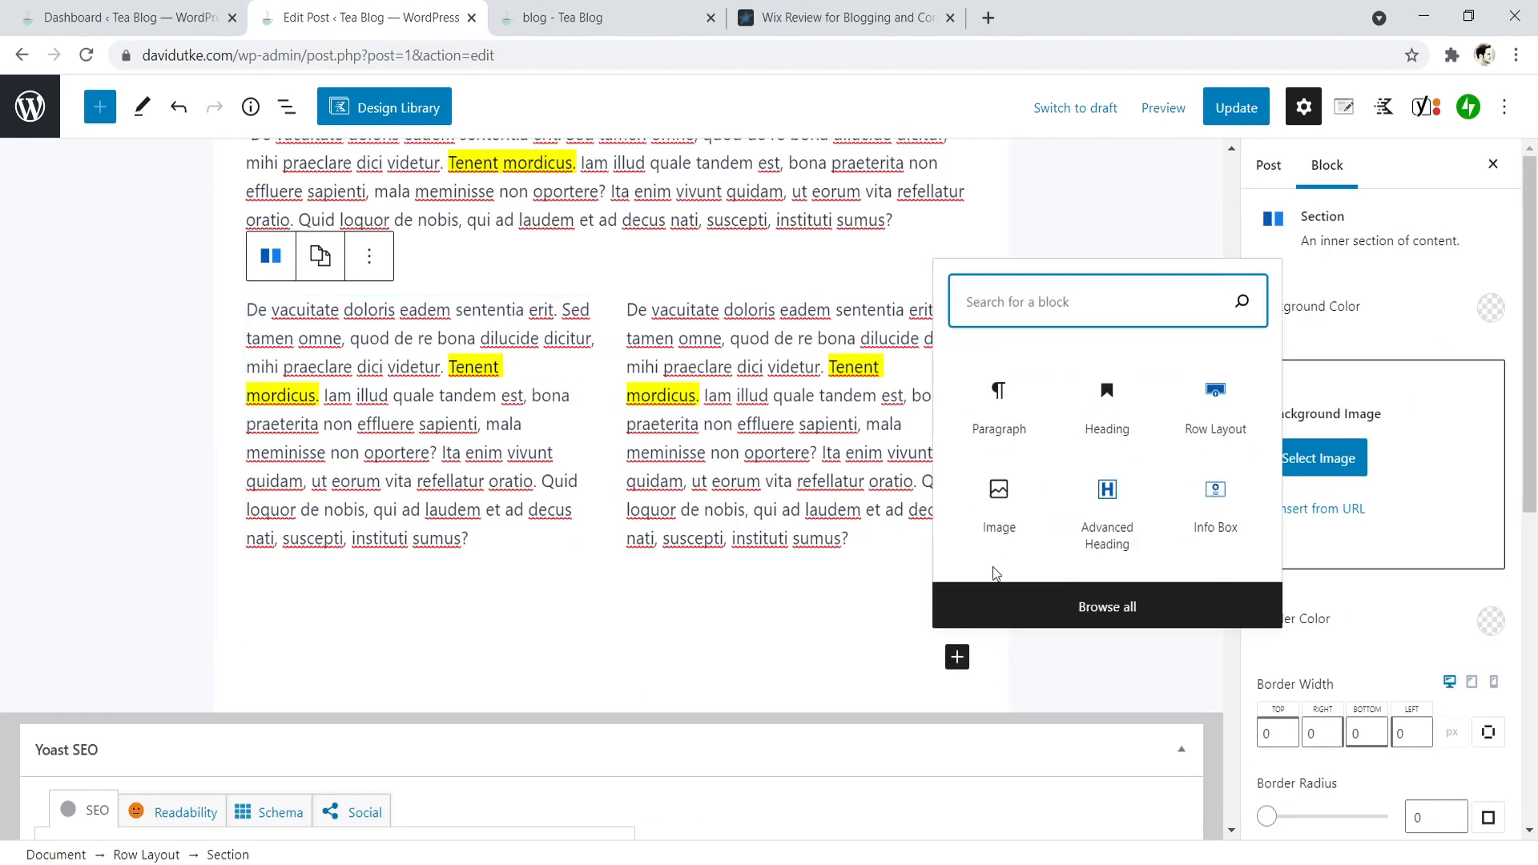
pyautogui.click(1007, 425)
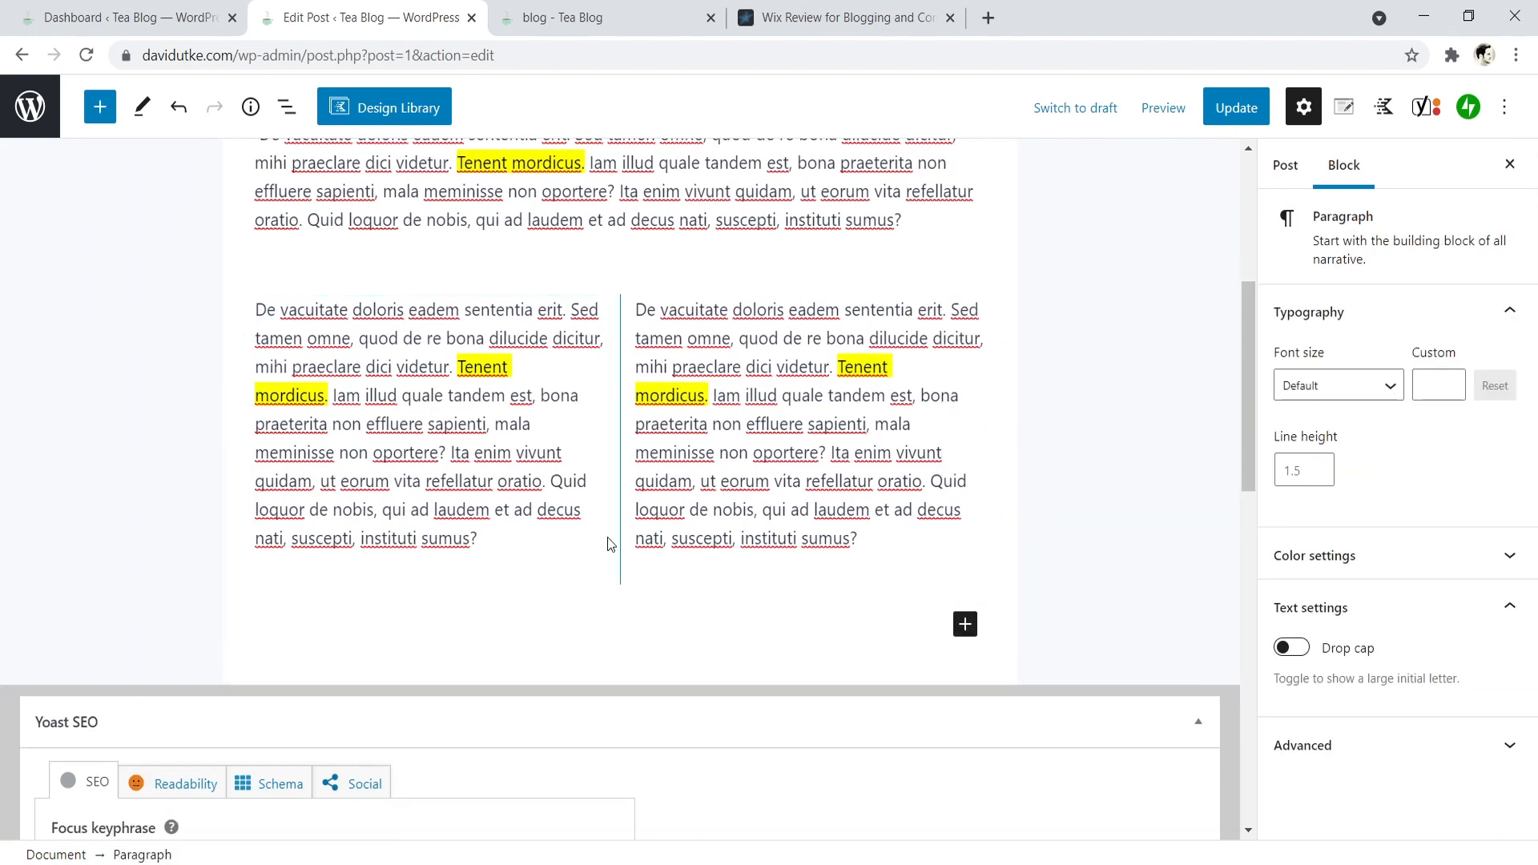
# - Write "Title goes here" in the empty paragraph below the two columns and transform it into a Heading block
pyautogui.scroll(6, 618, 423)
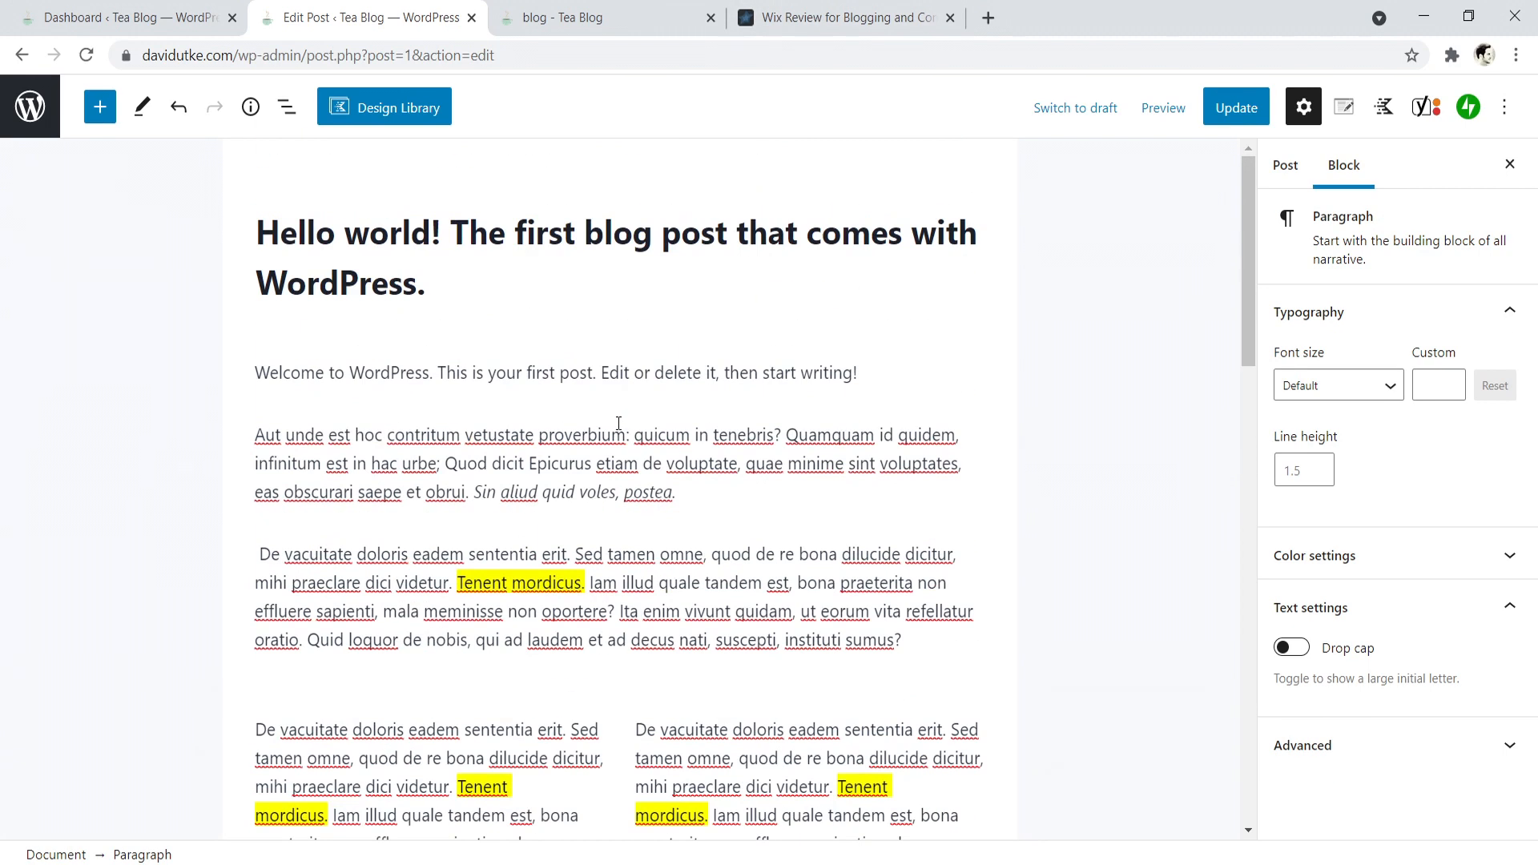
pyautogui.scroll(-3, 849, 471)
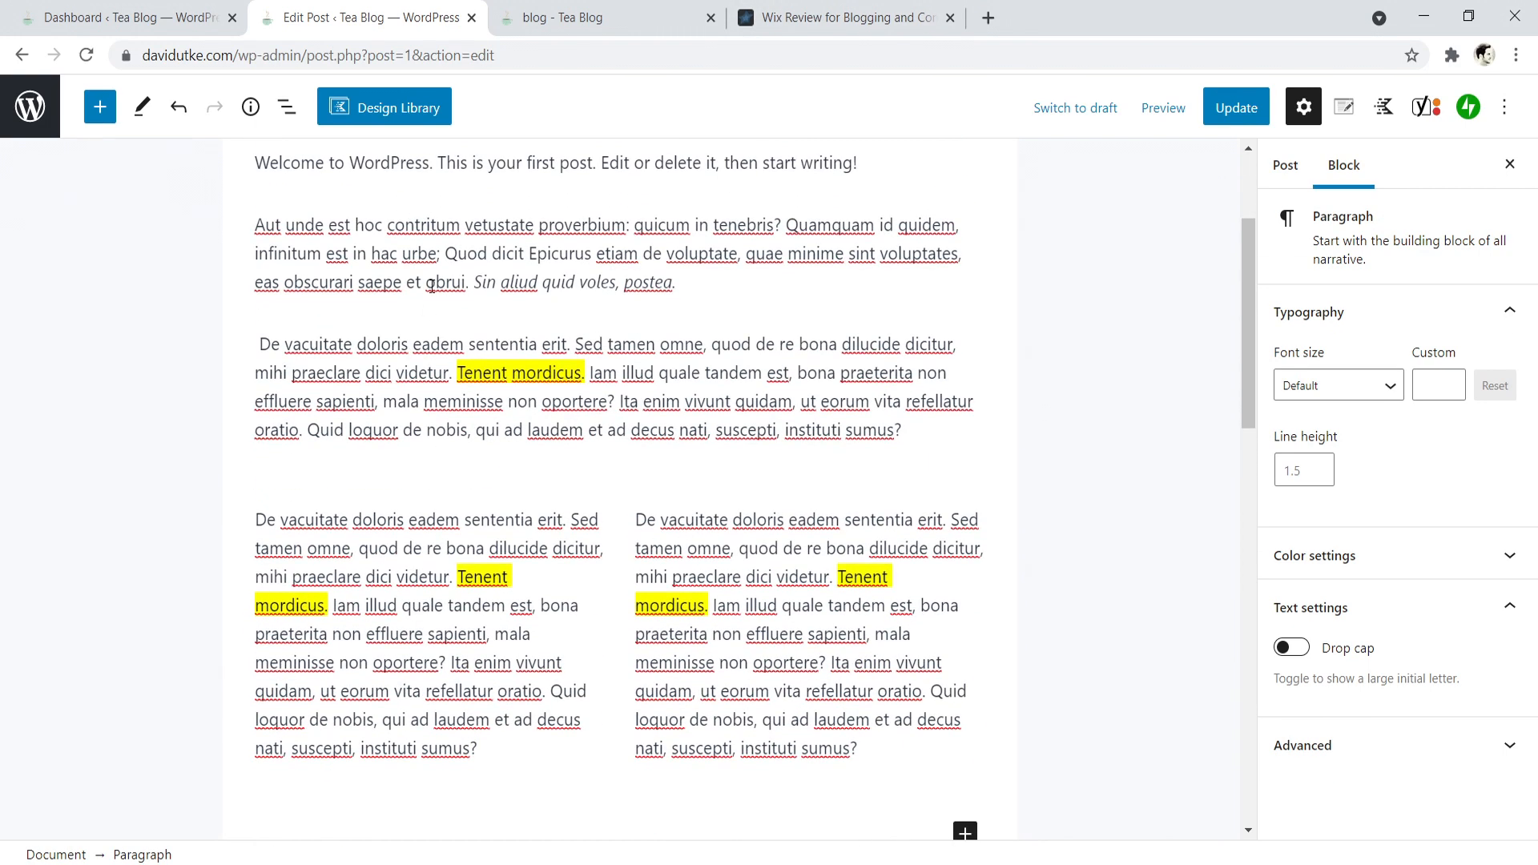
pyautogui.scroll(2, 431, 286)
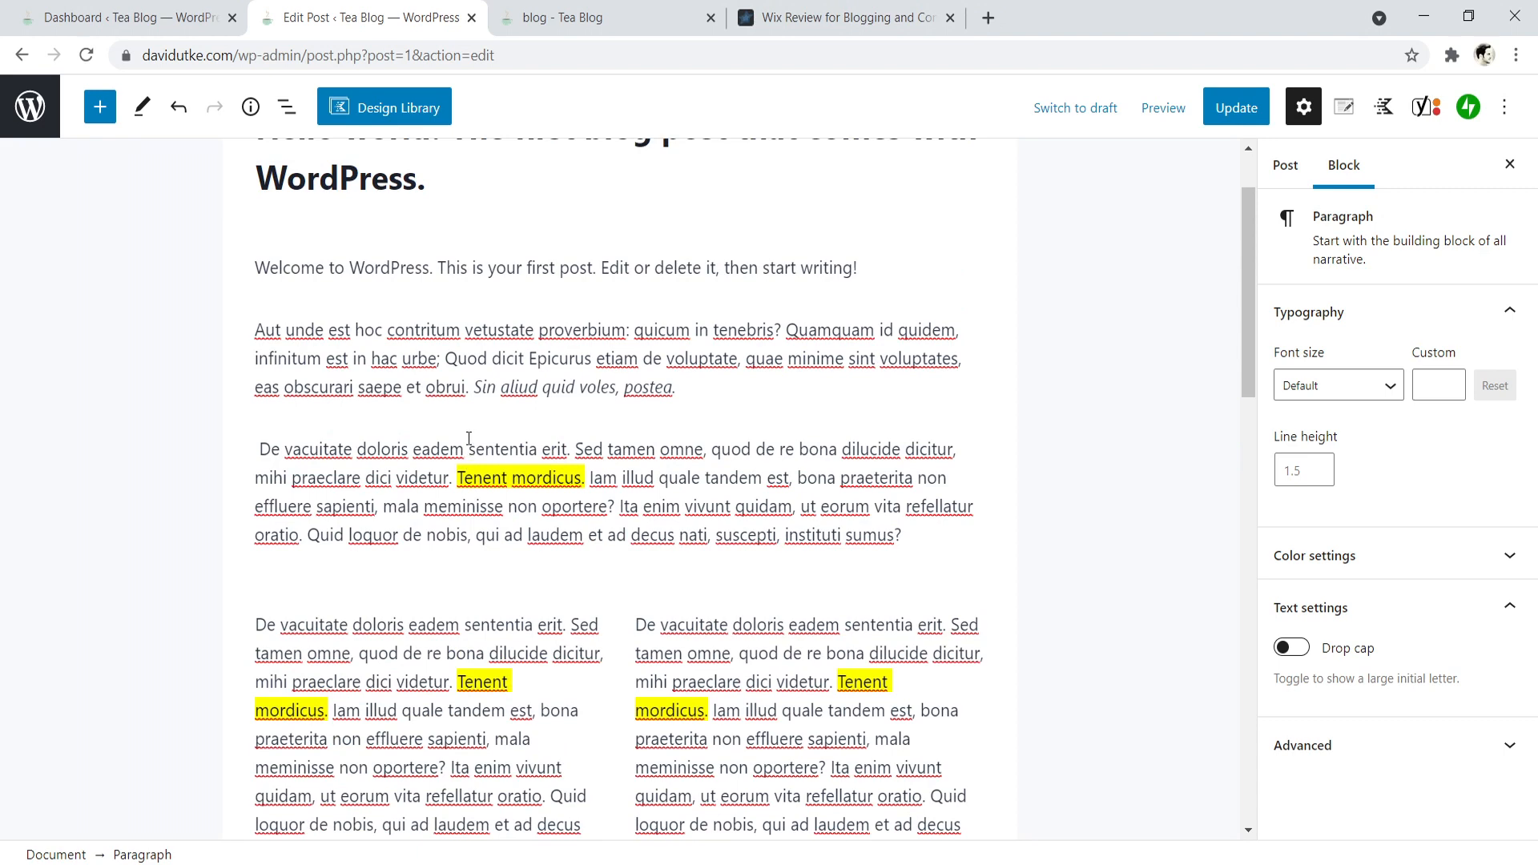
pyautogui.scroll(-3, 490, 448)
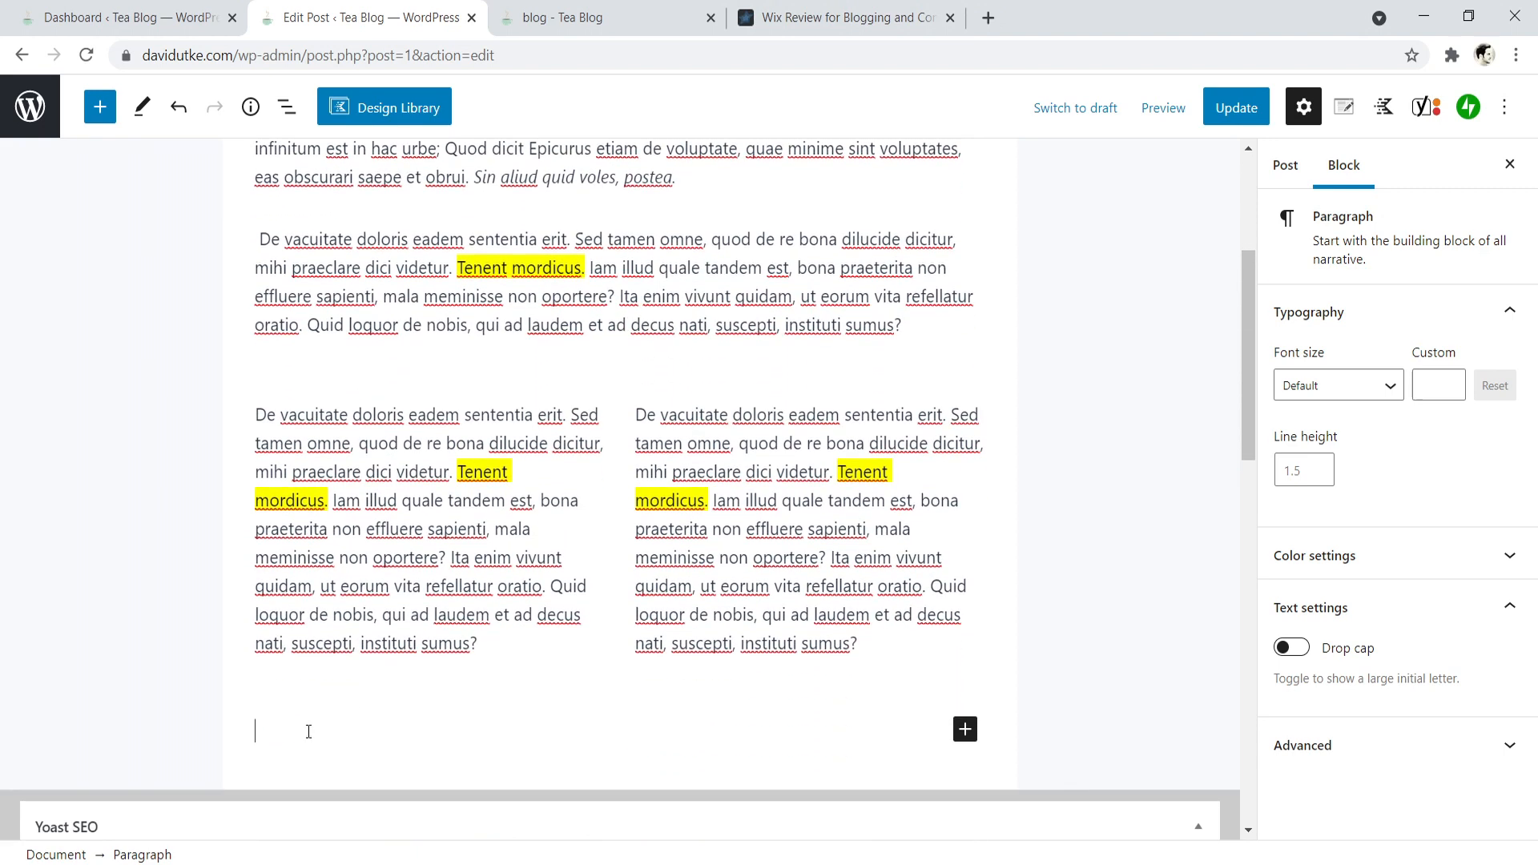
pyautogui.write('Title goes here')
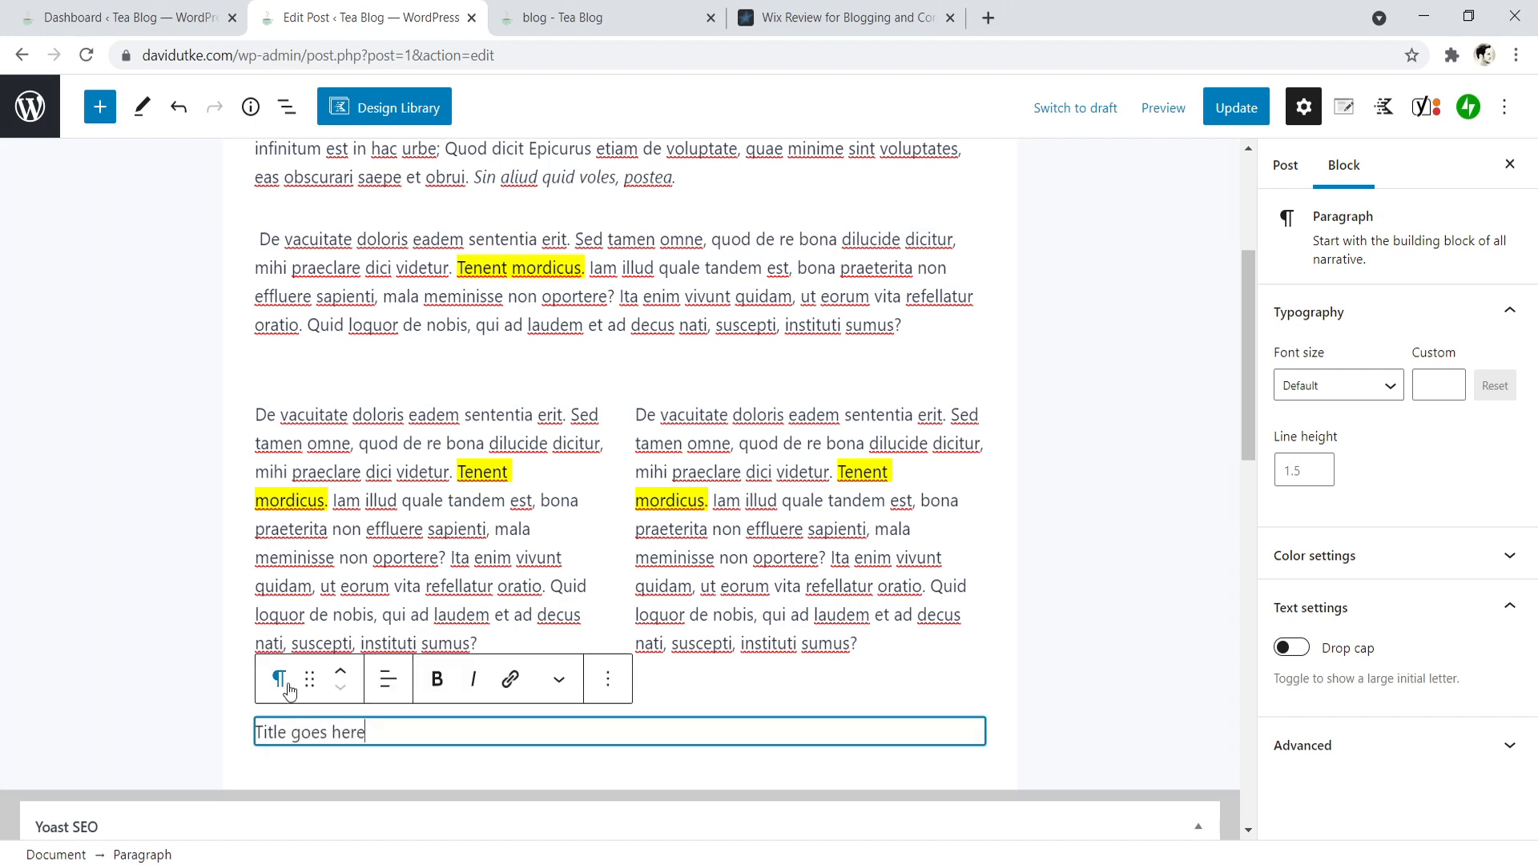
pyautogui.click(282, 683)
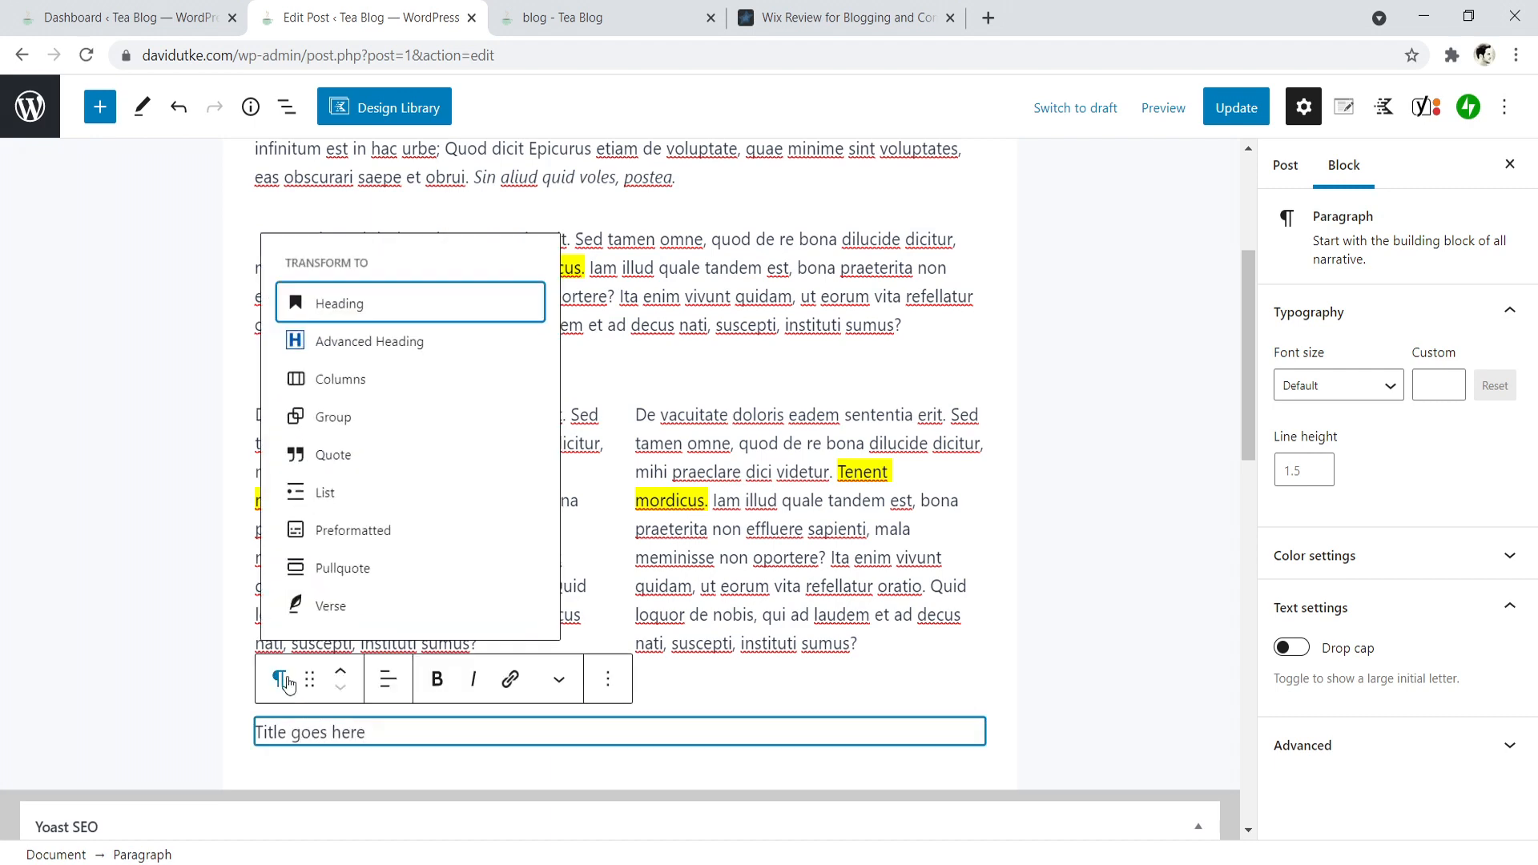
pyautogui.click(312, 321)
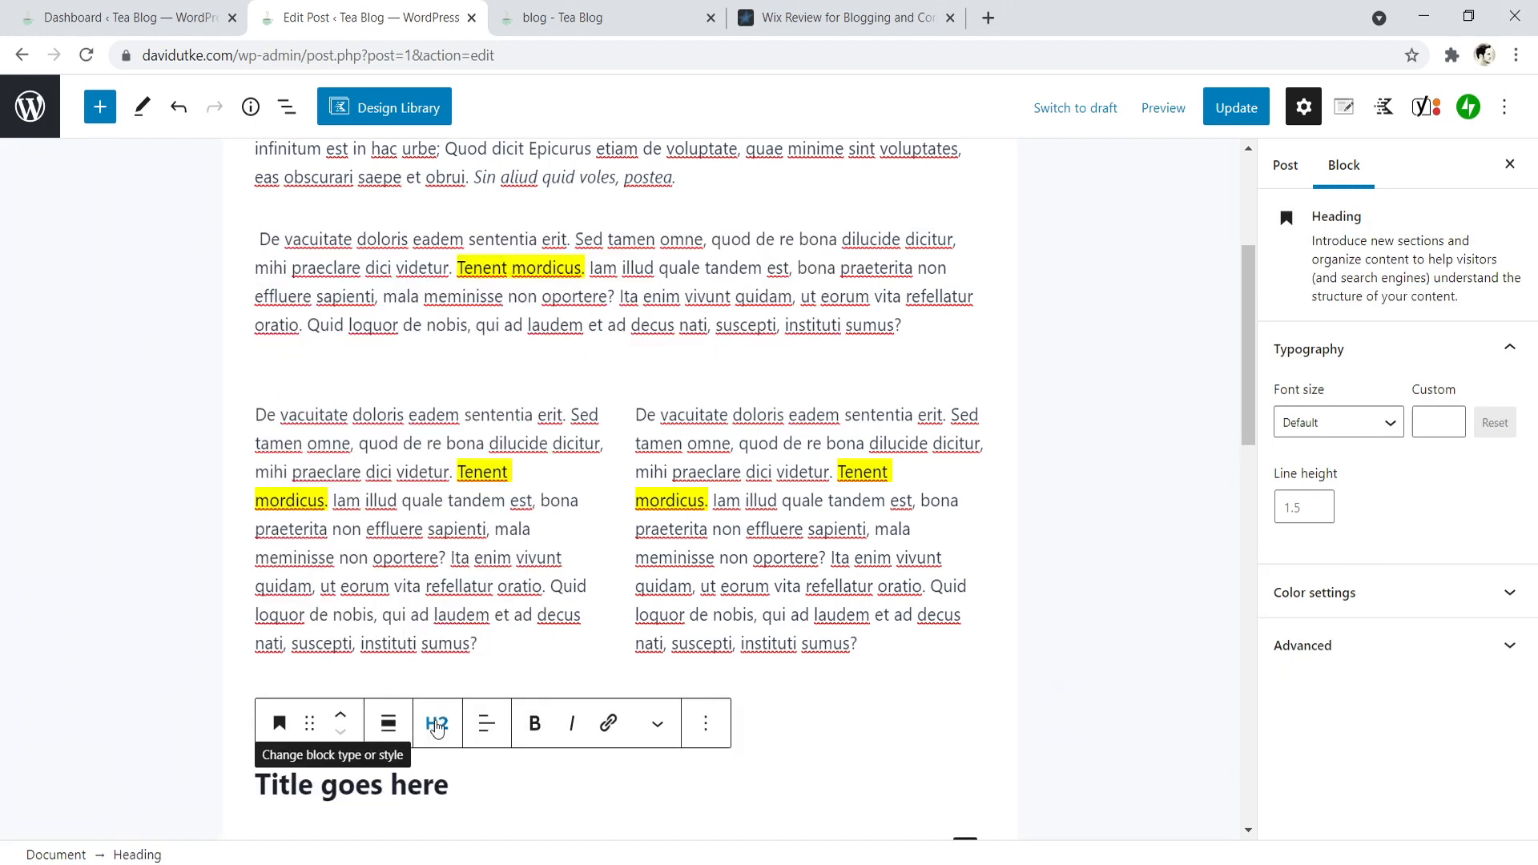
# - Start a new paragraph under the "Title goes here" heading and paste the copied text into it
pyautogui.press('Return')
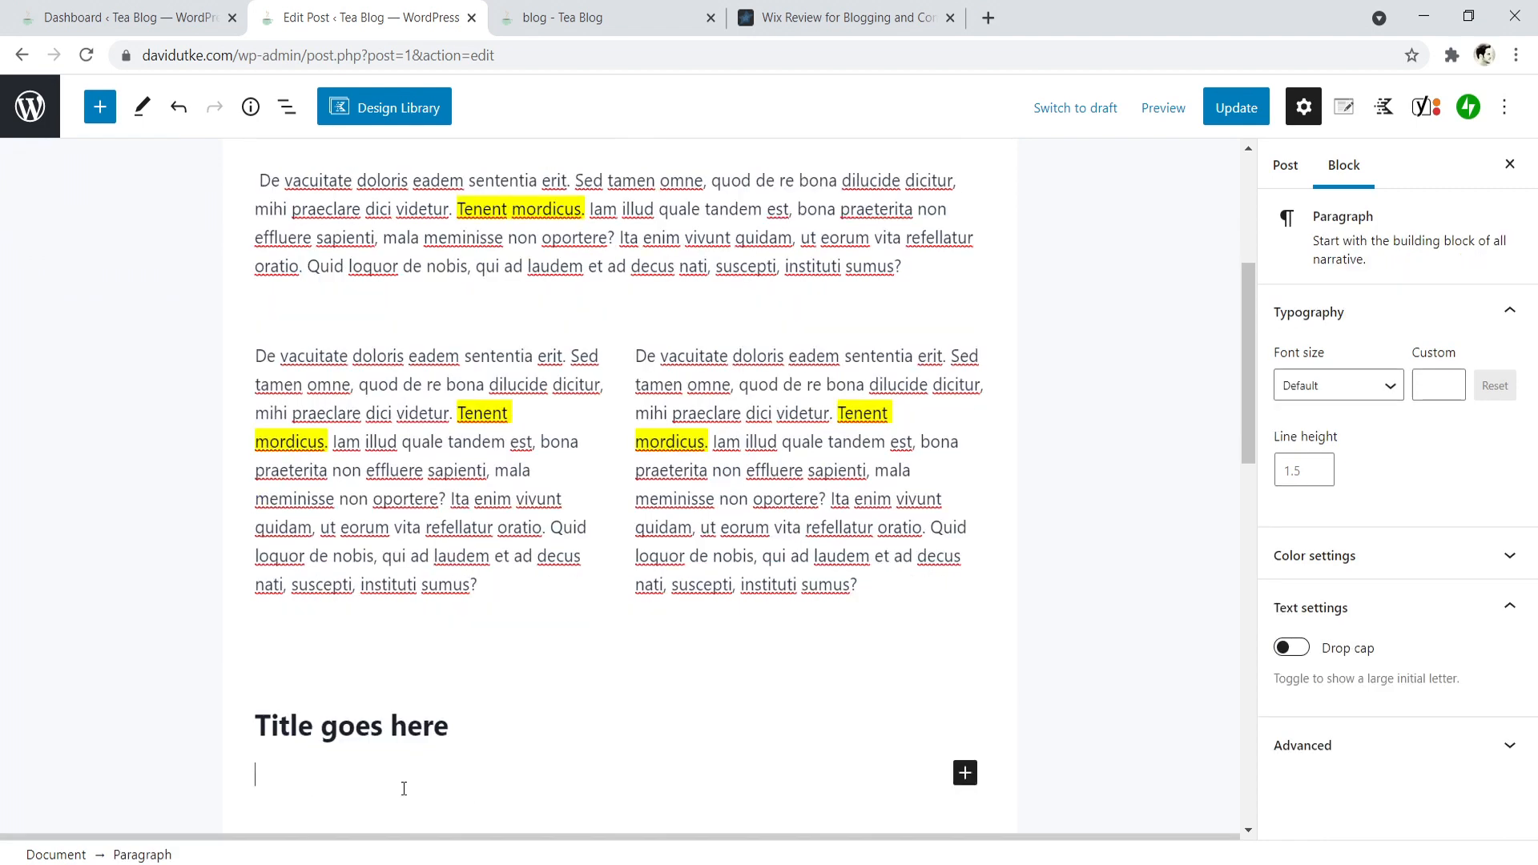
pyautogui.rightClick(304, 784)
pyautogui.click(349, 592)
pyautogui.scroll(-3, 597, 705)
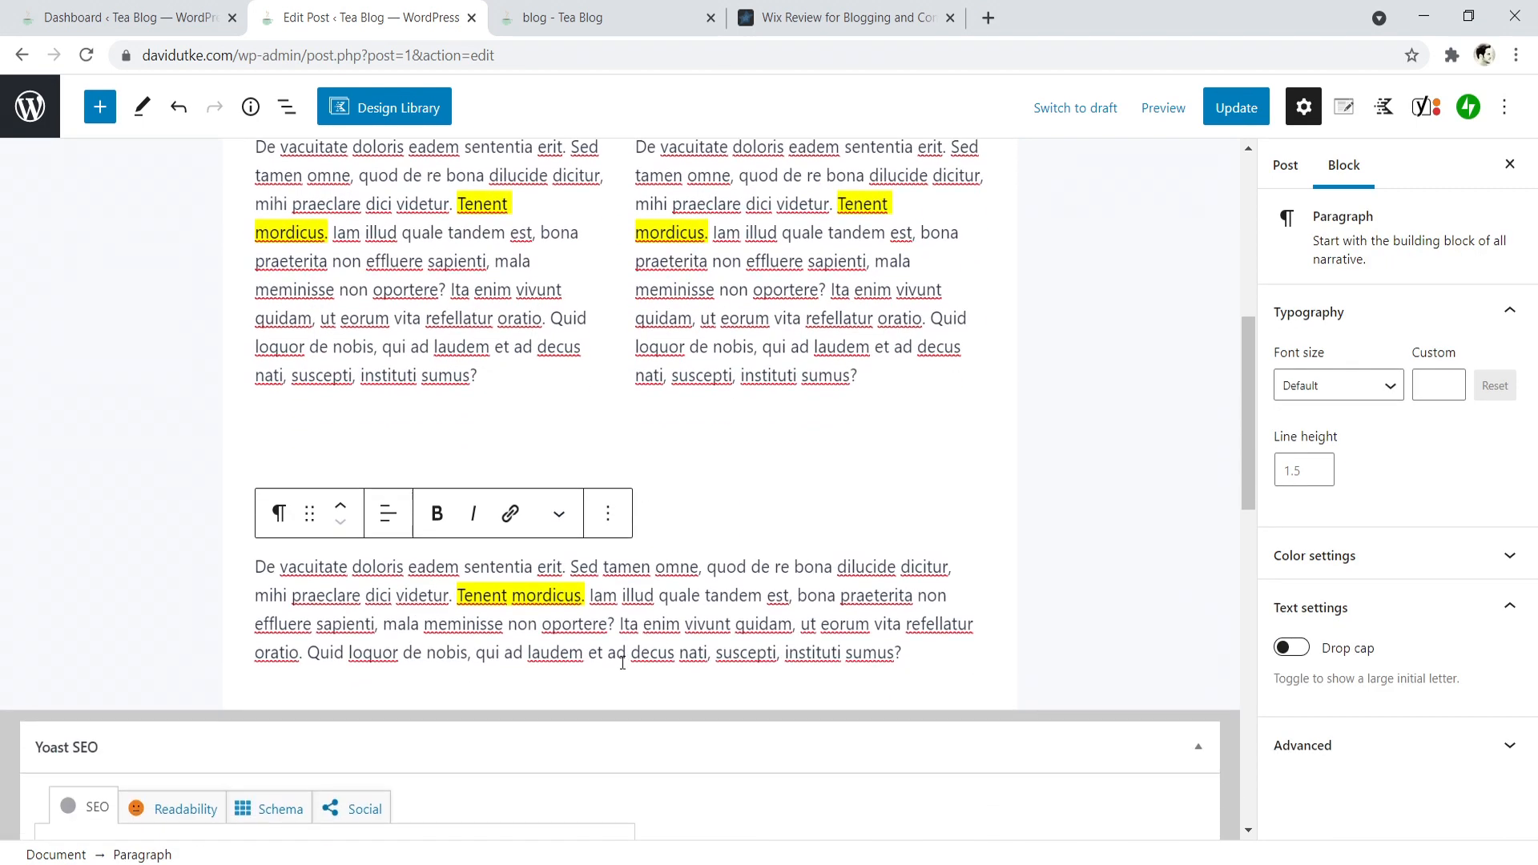
# - Add a paragraph reading "Sub heading" below the pasted text and transform it into an H3 Heading block
pyautogui.press('Return')
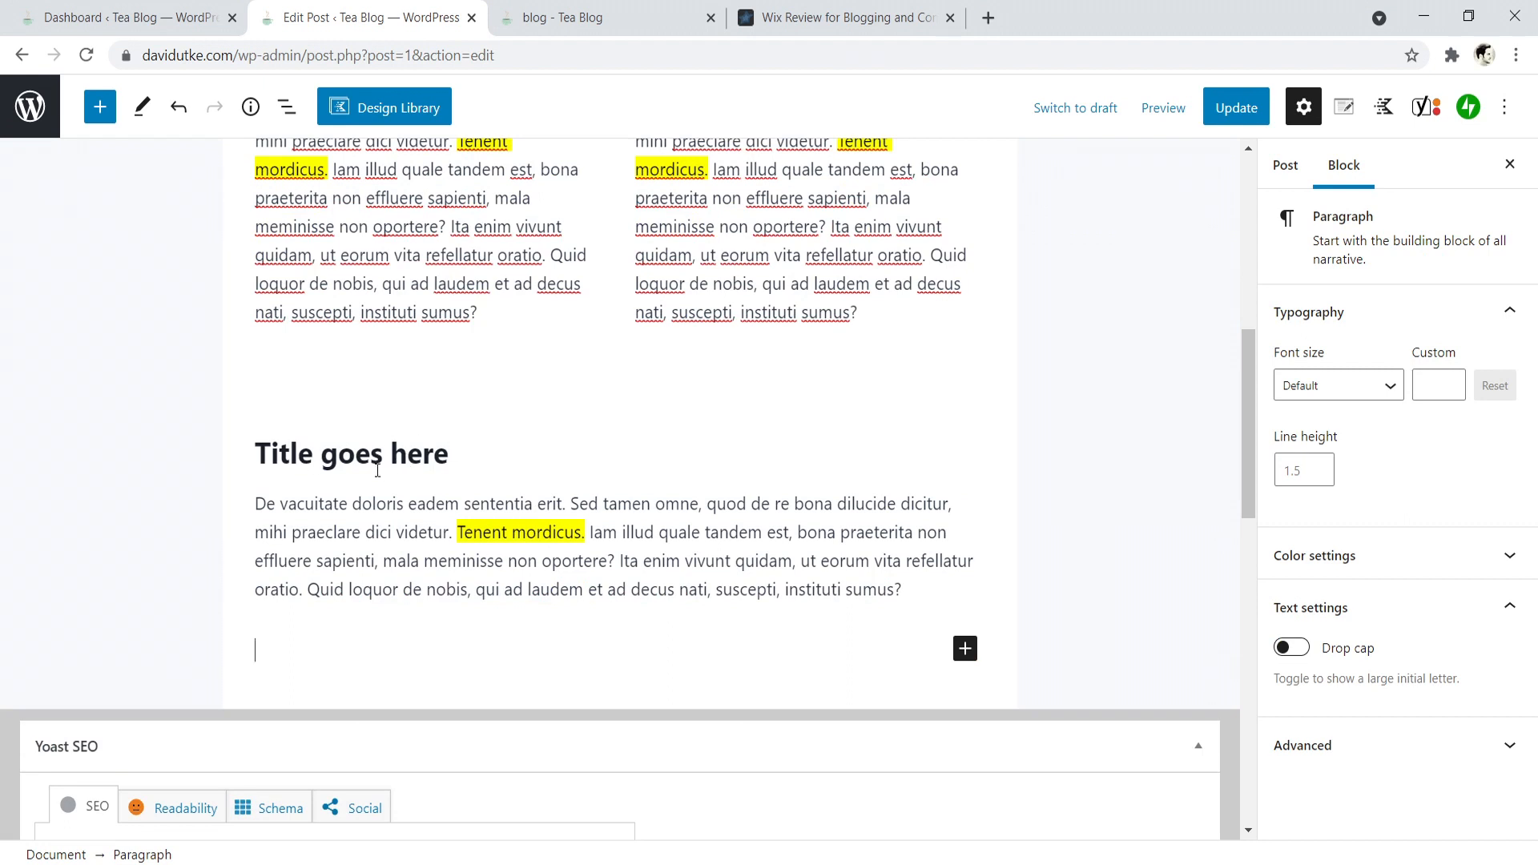
pyautogui.click(964, 648)
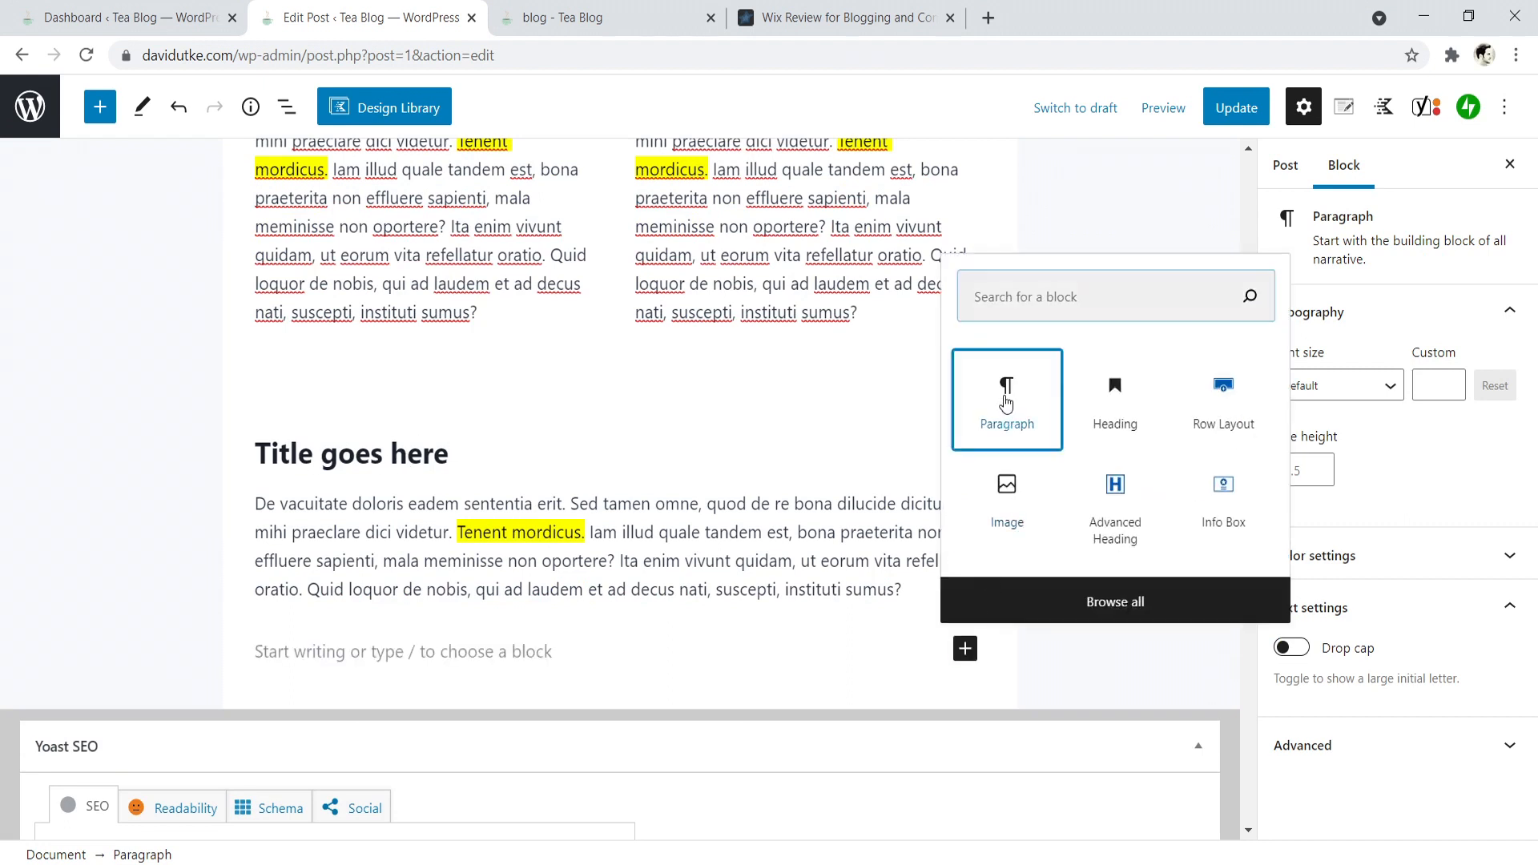
pyautogui.click(1003, 401)
pyautogui.write('Sub heading')
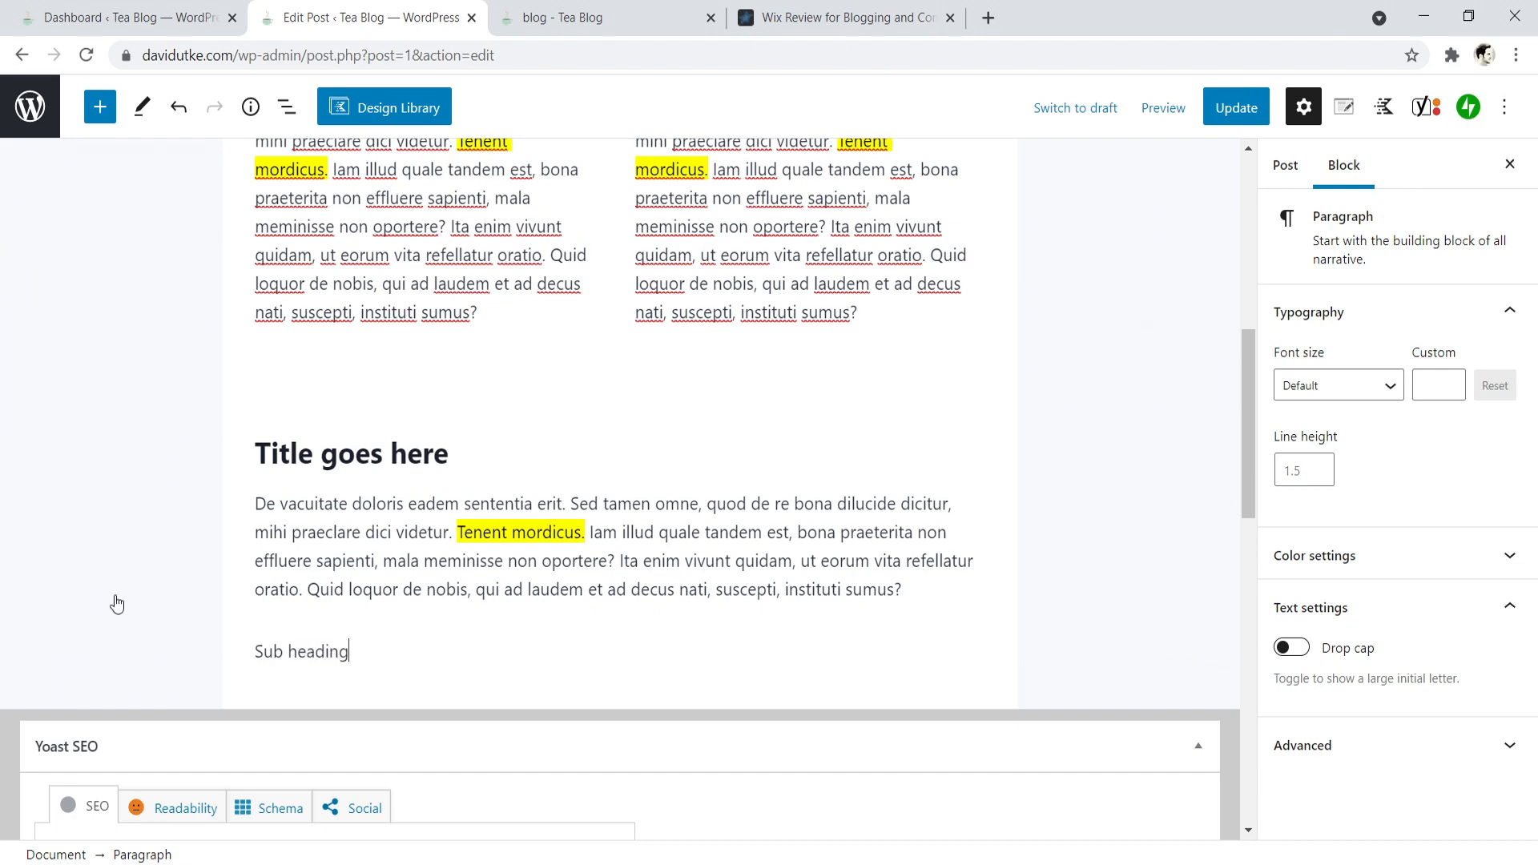
pyautogui.click(286, 601)
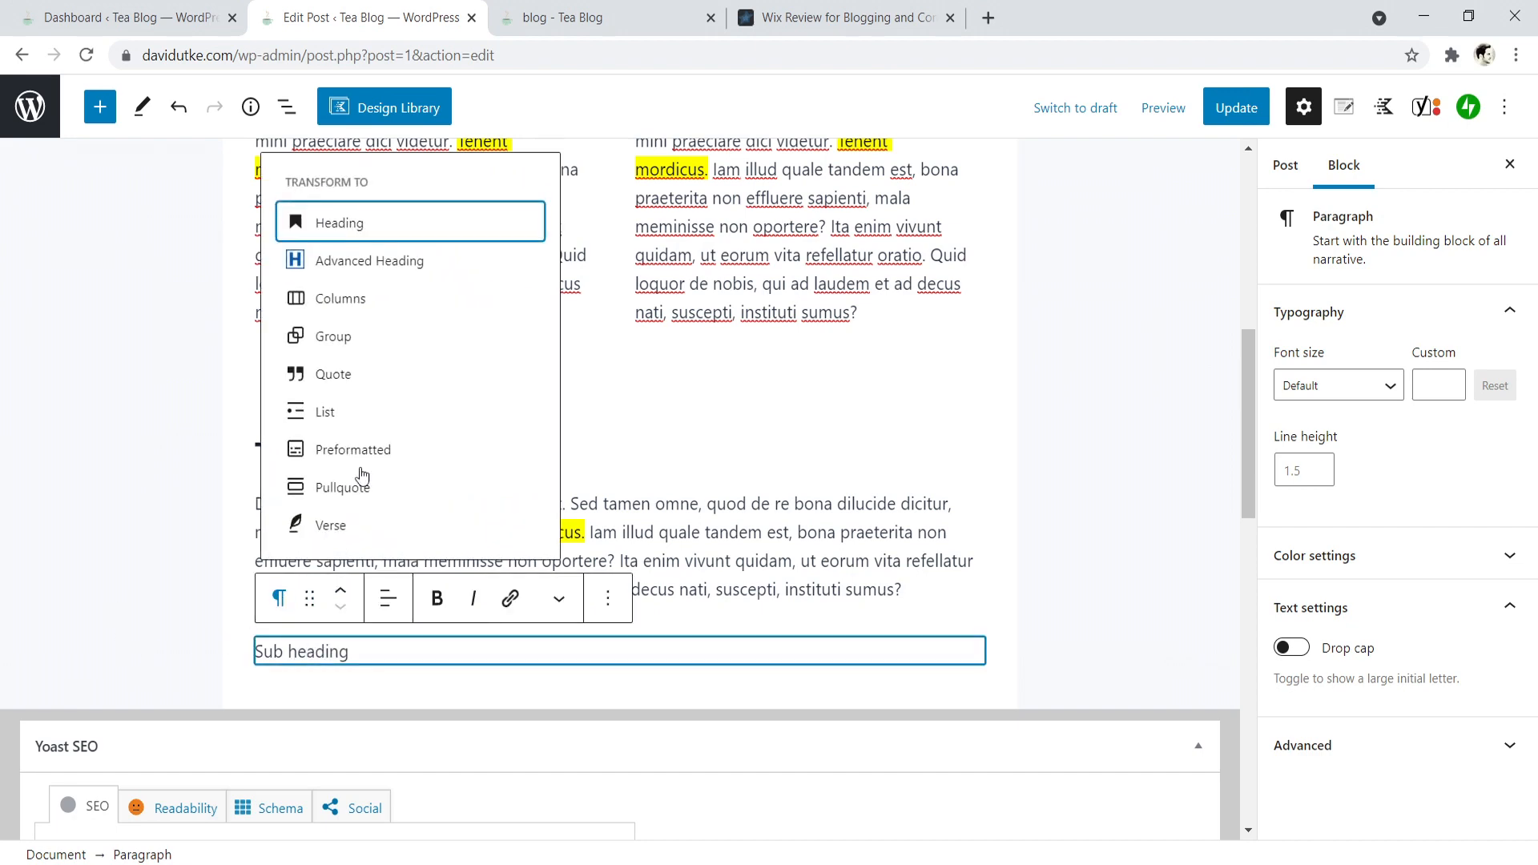
pyautogui.click(356, 213)
pyautogui.click(446, 612)
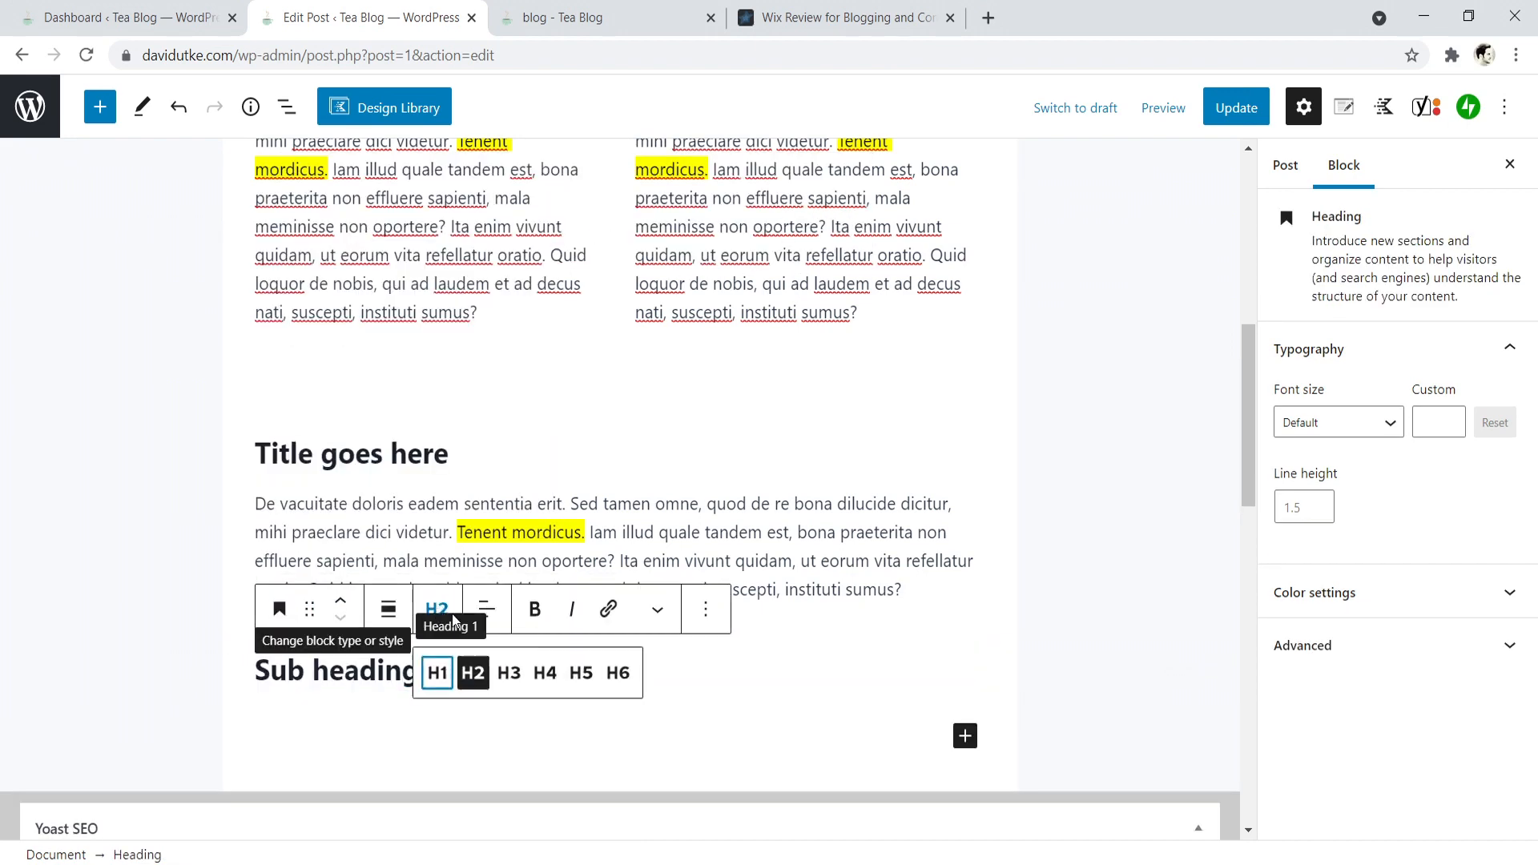
pyautogui.click(509, 678)
# - Switch to the "Wix Review for Blogging and Content Marketing" post and examine how its title, section headings and subheadings are structured
pyautogui.click(841, 8)
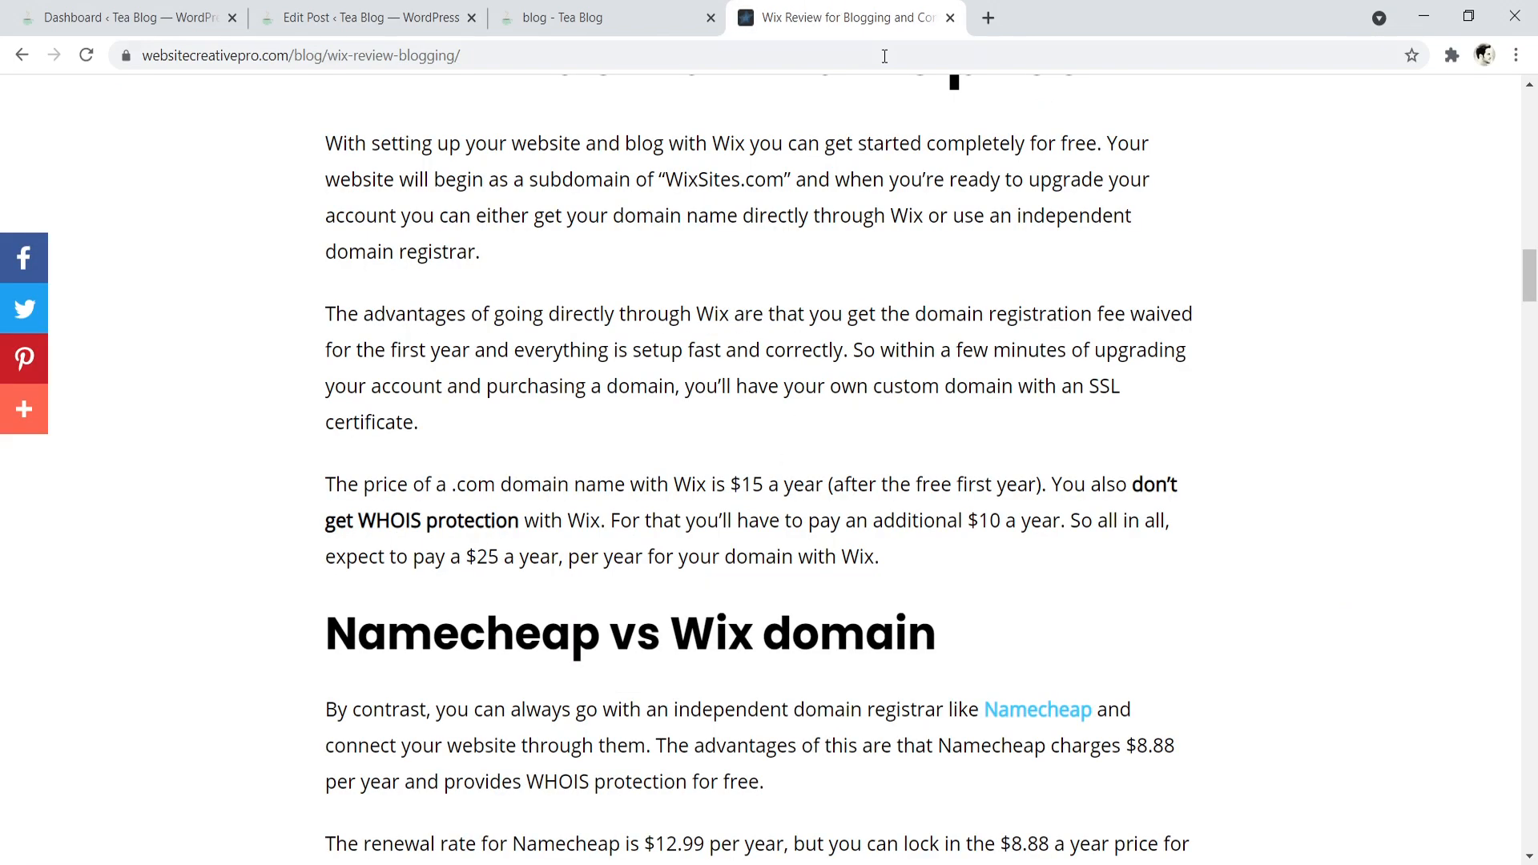
pyautogui.moveTo(1532, 255); pyautogui.dragTo(1481, 436)
pyautogui.moveTo(521, 222); pyautogui.dragTo(978, 192)
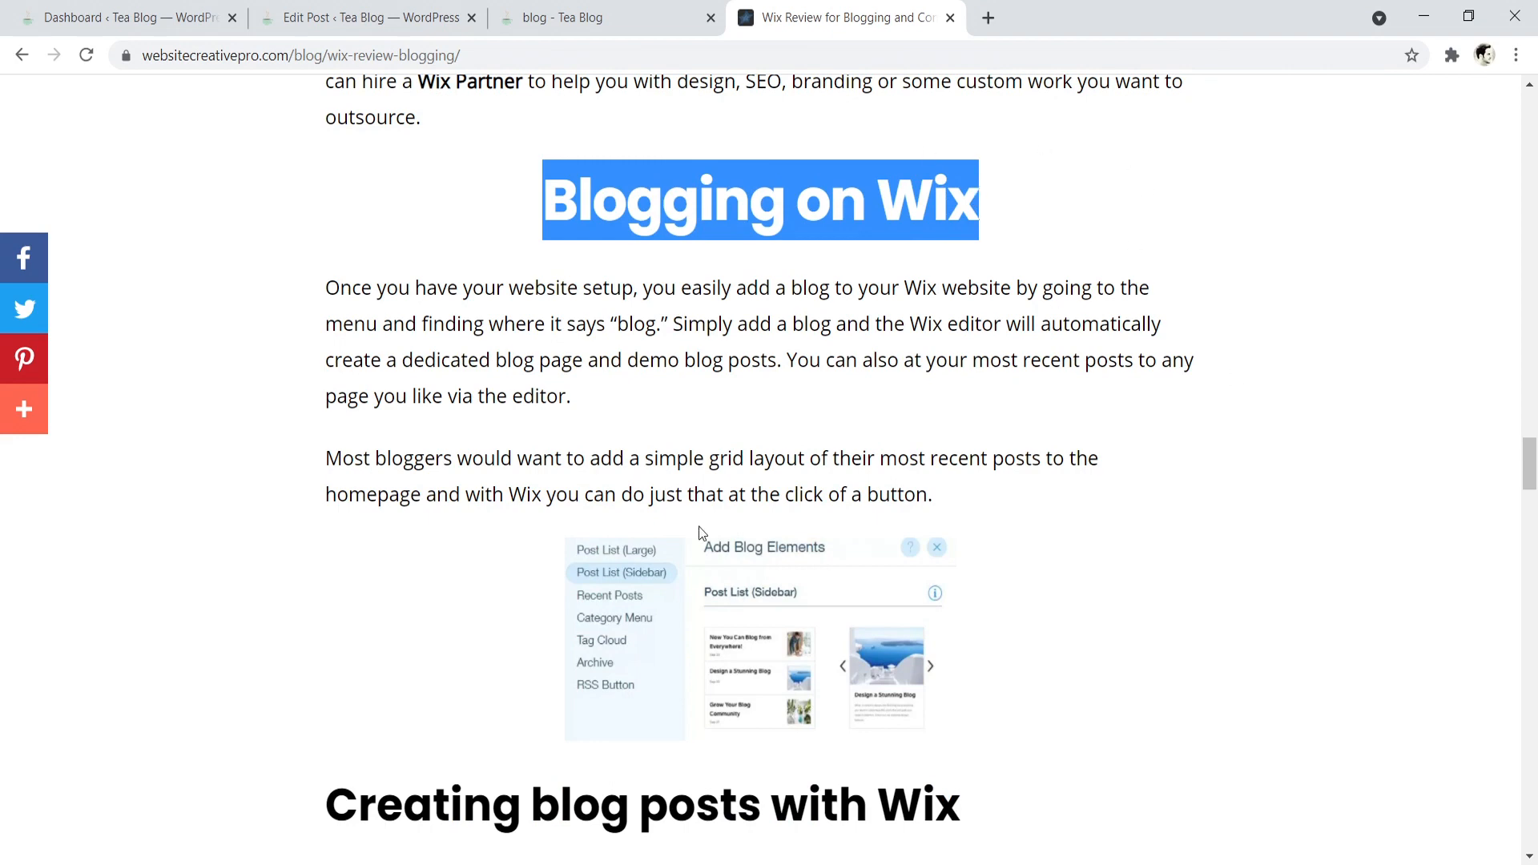
pyautogui.scroll(-5, 739, 383)
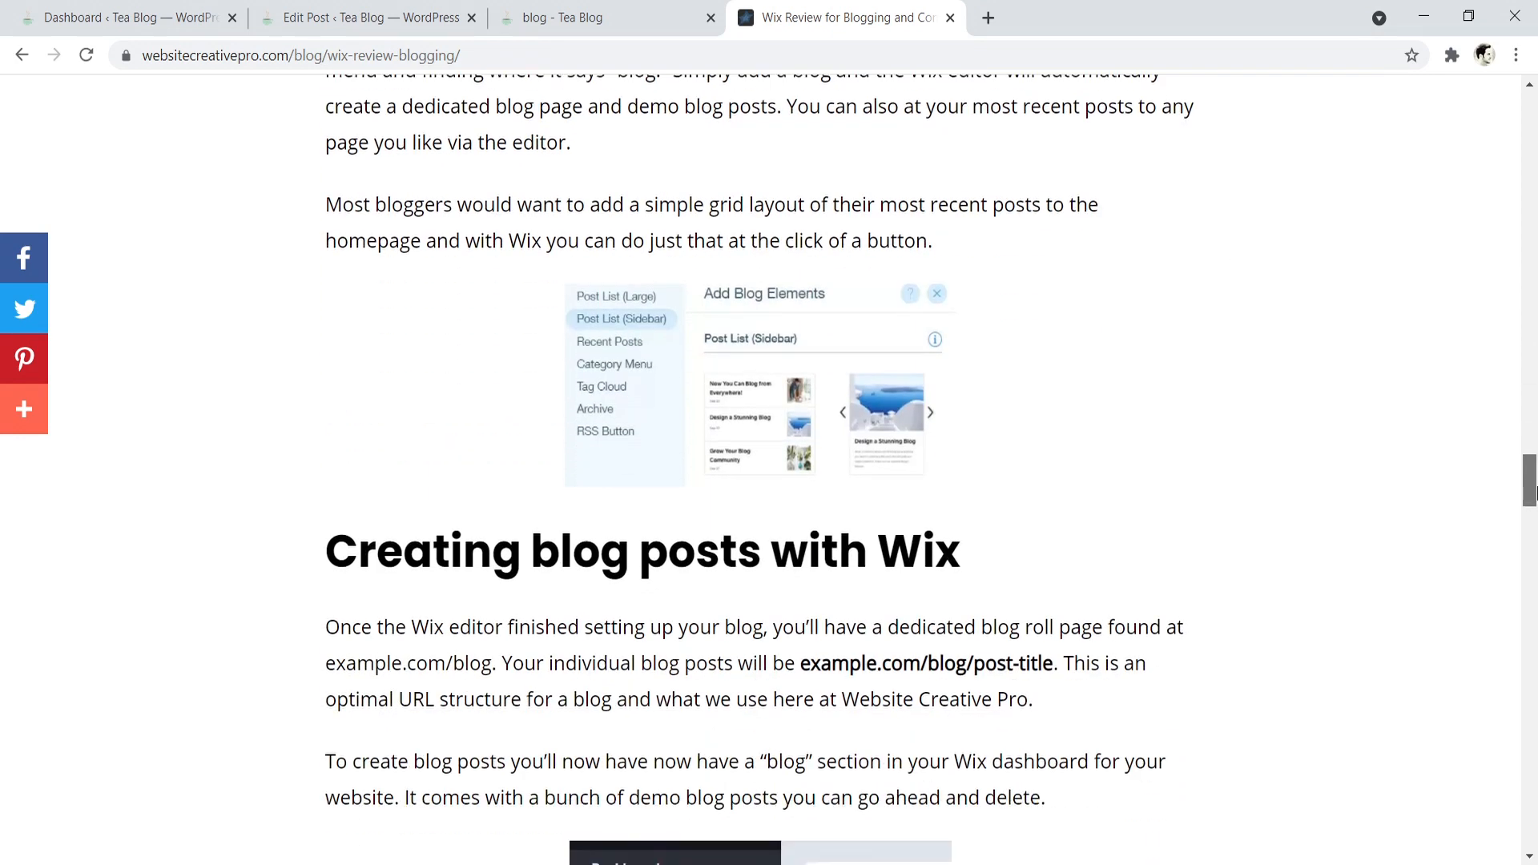
pyautogui.moveTo(403, 356); pyautogui.dragTo(794, 316)
pyautogui.scroll(7, 845, 500)
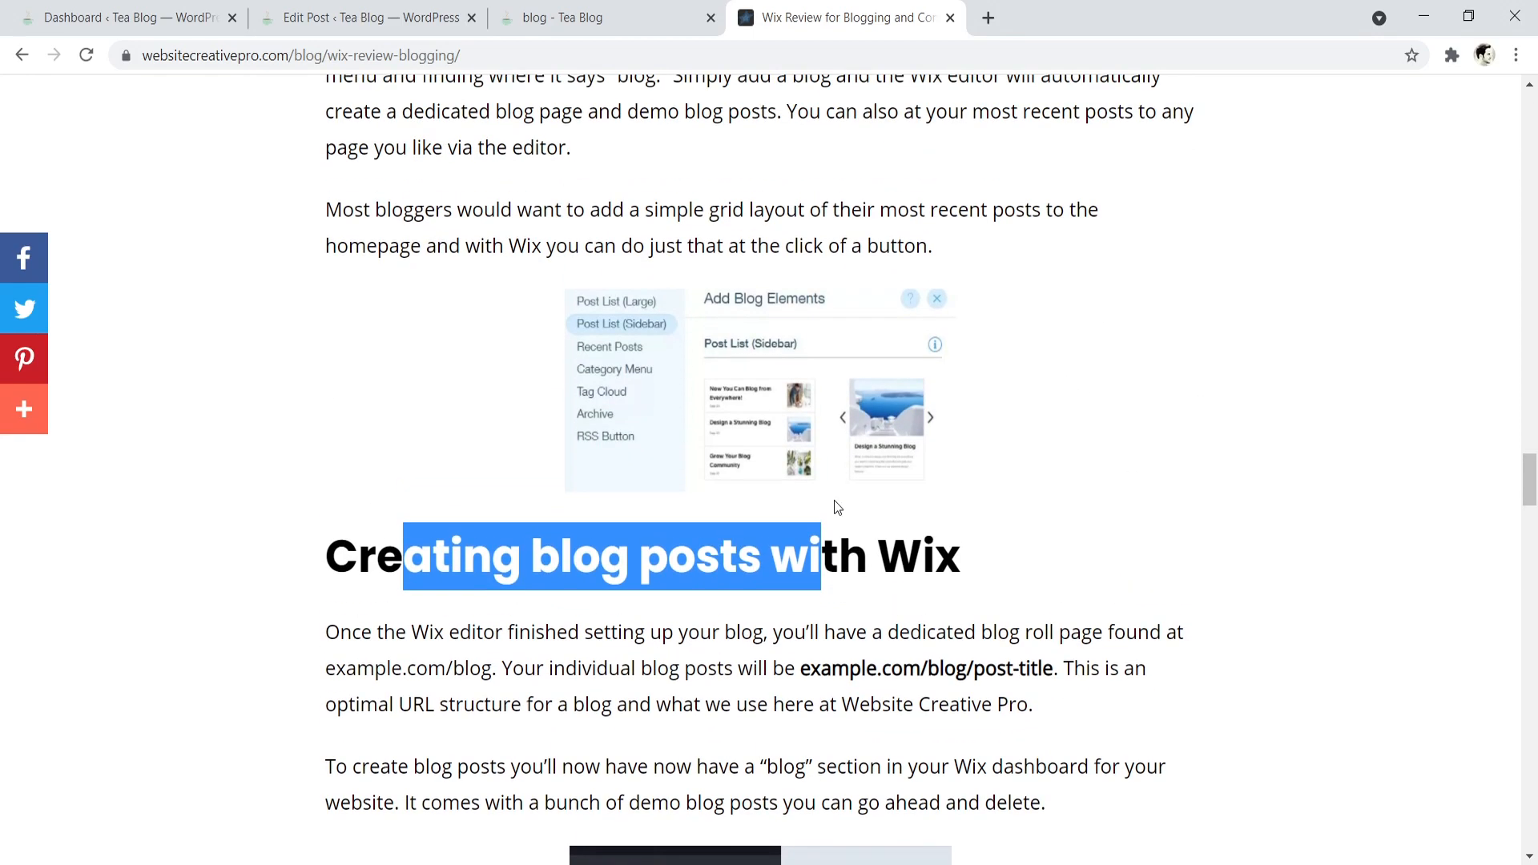
pyautogui.moveTo(932, 372); pyautogui.dragTo(543, 377)
pyautogui.scroll(15, 1496, 432)
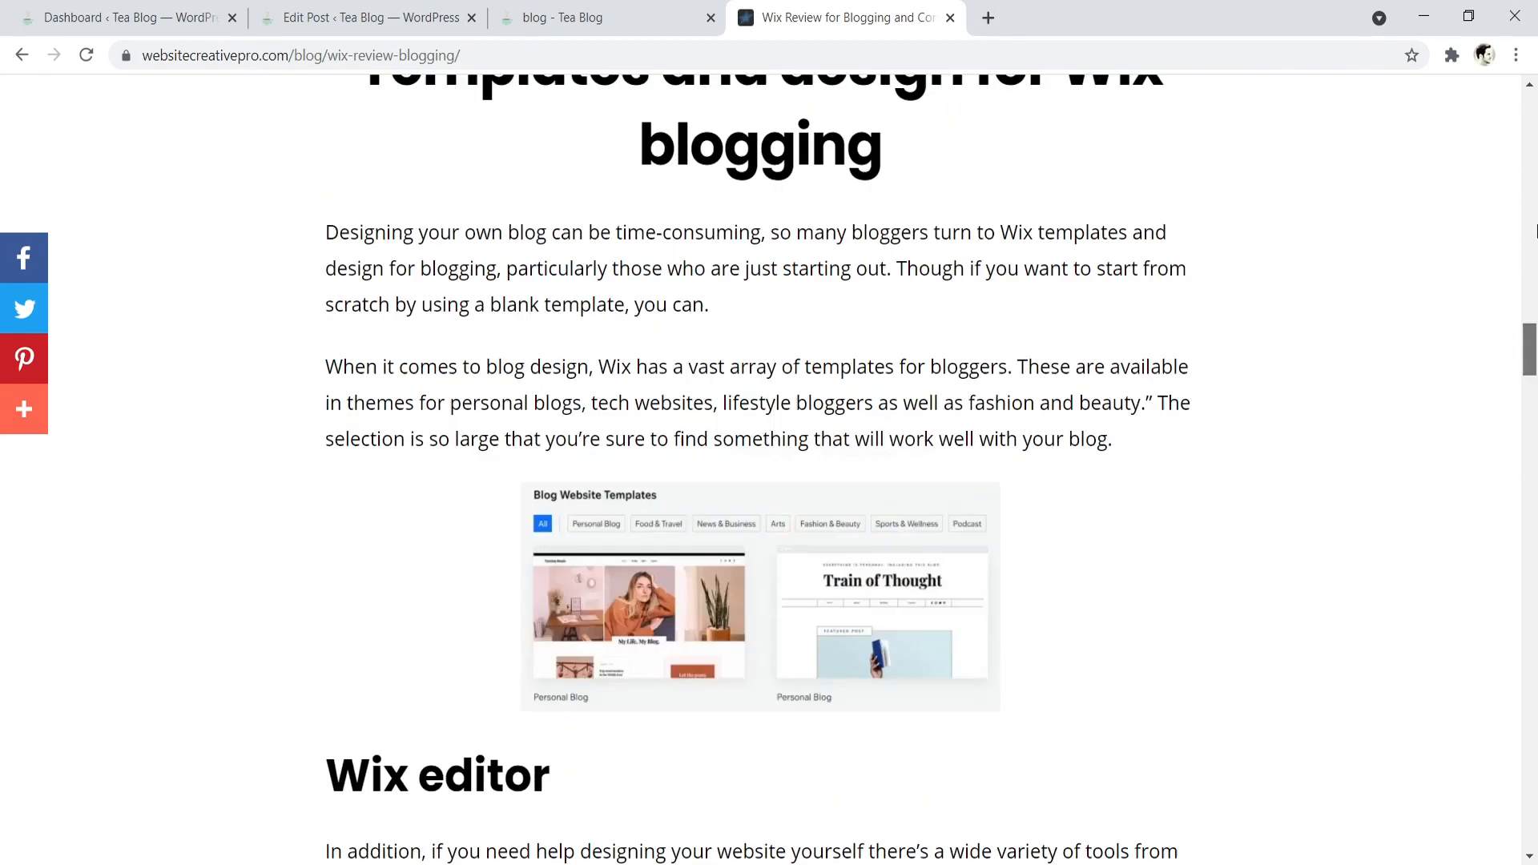
pyautogui.moveTo(1041, 392); pyautogui.dragTo(392, 248)
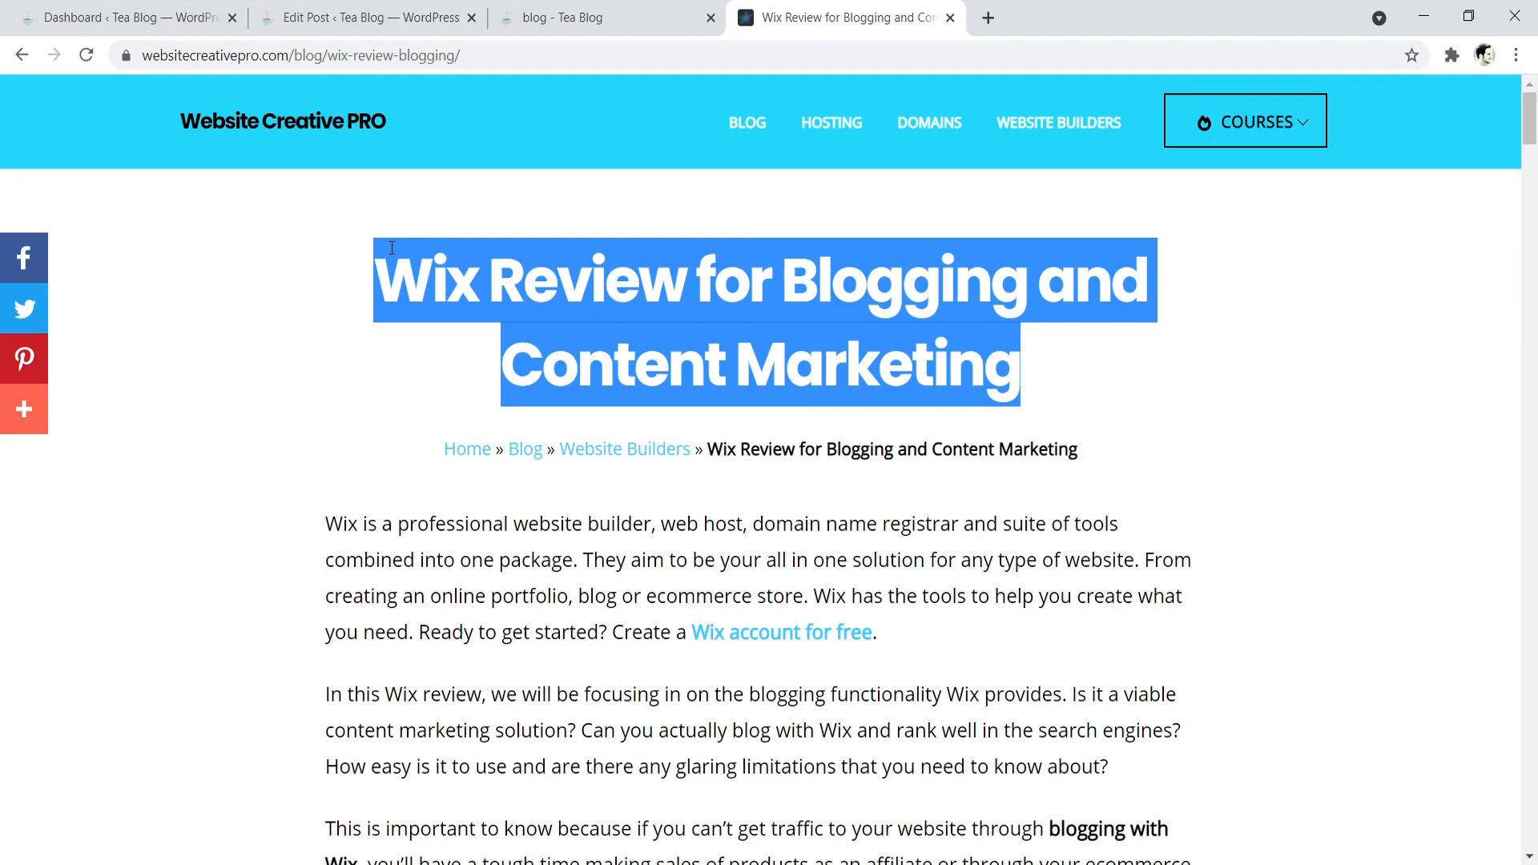
# - Return to the post editor and open the Featured image section of the post settings
pyautogui.click(591, 9)
pyautogui.click(397, 9)
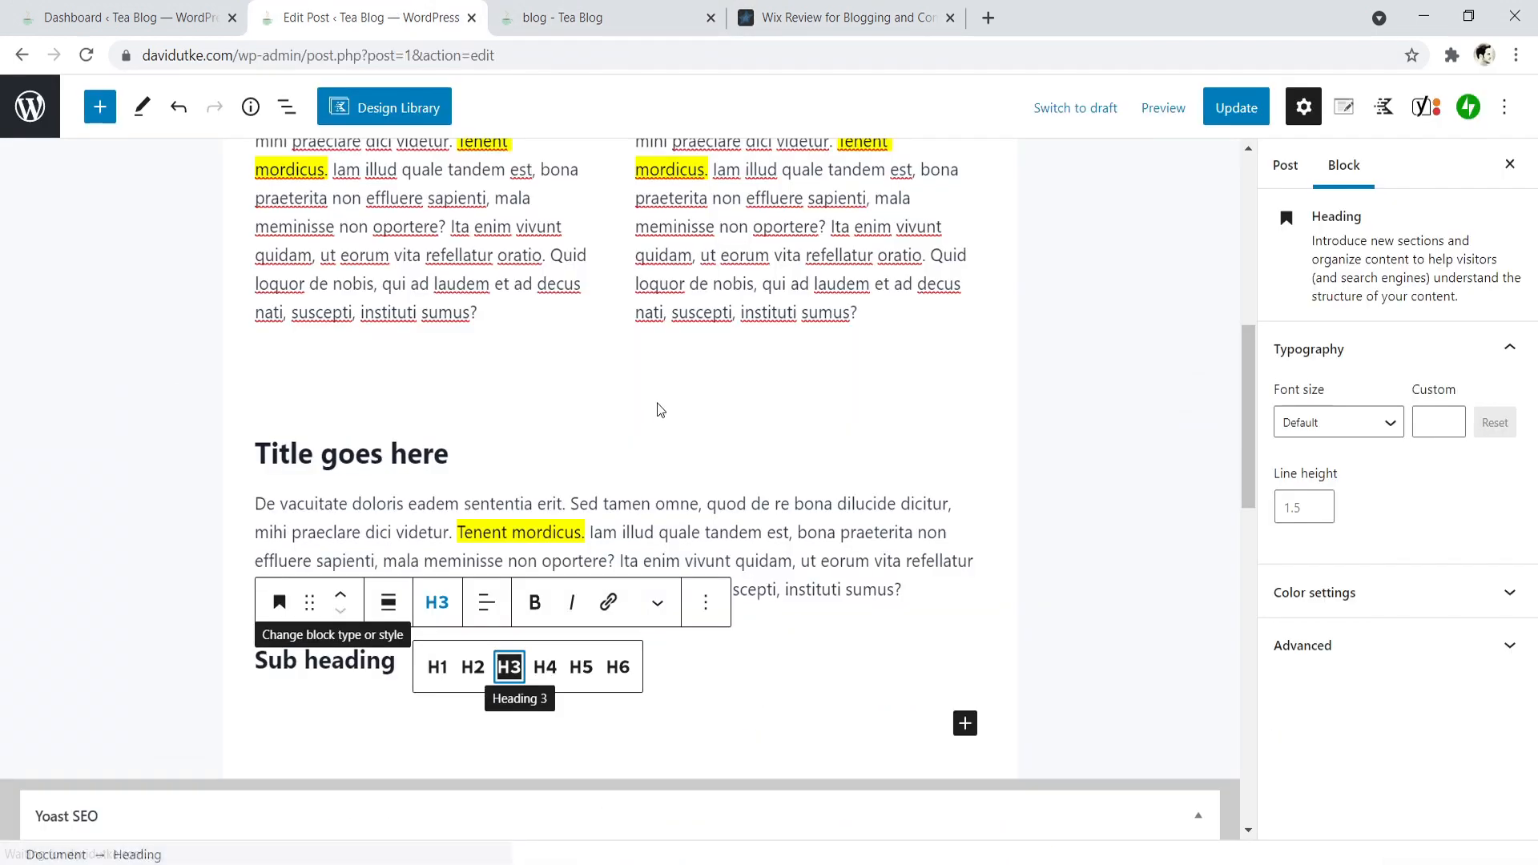
pyautogui.click(840, 563)
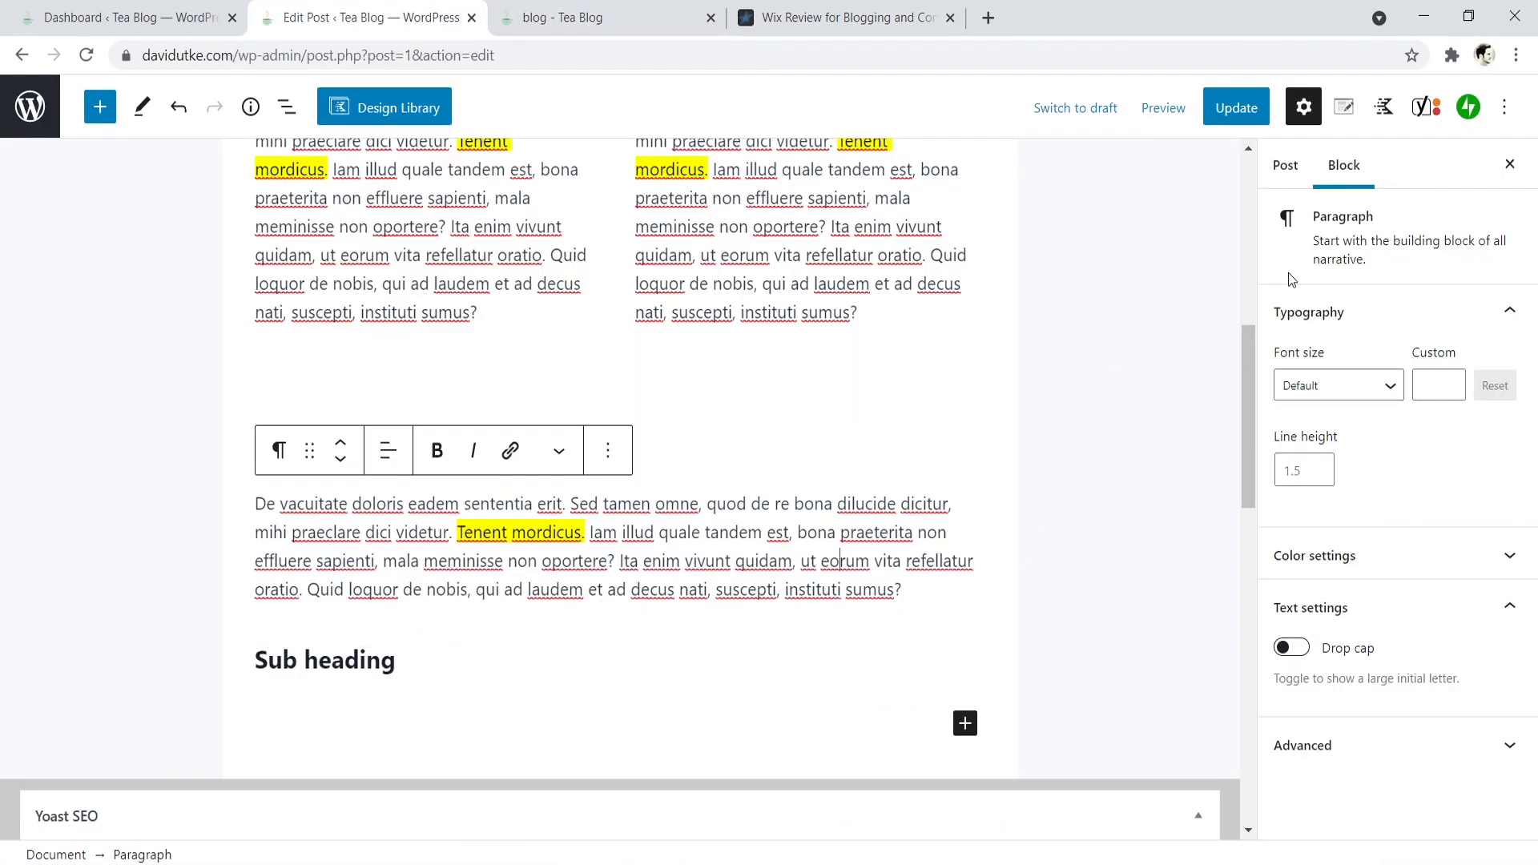
pyautogui.click(1289, 183)
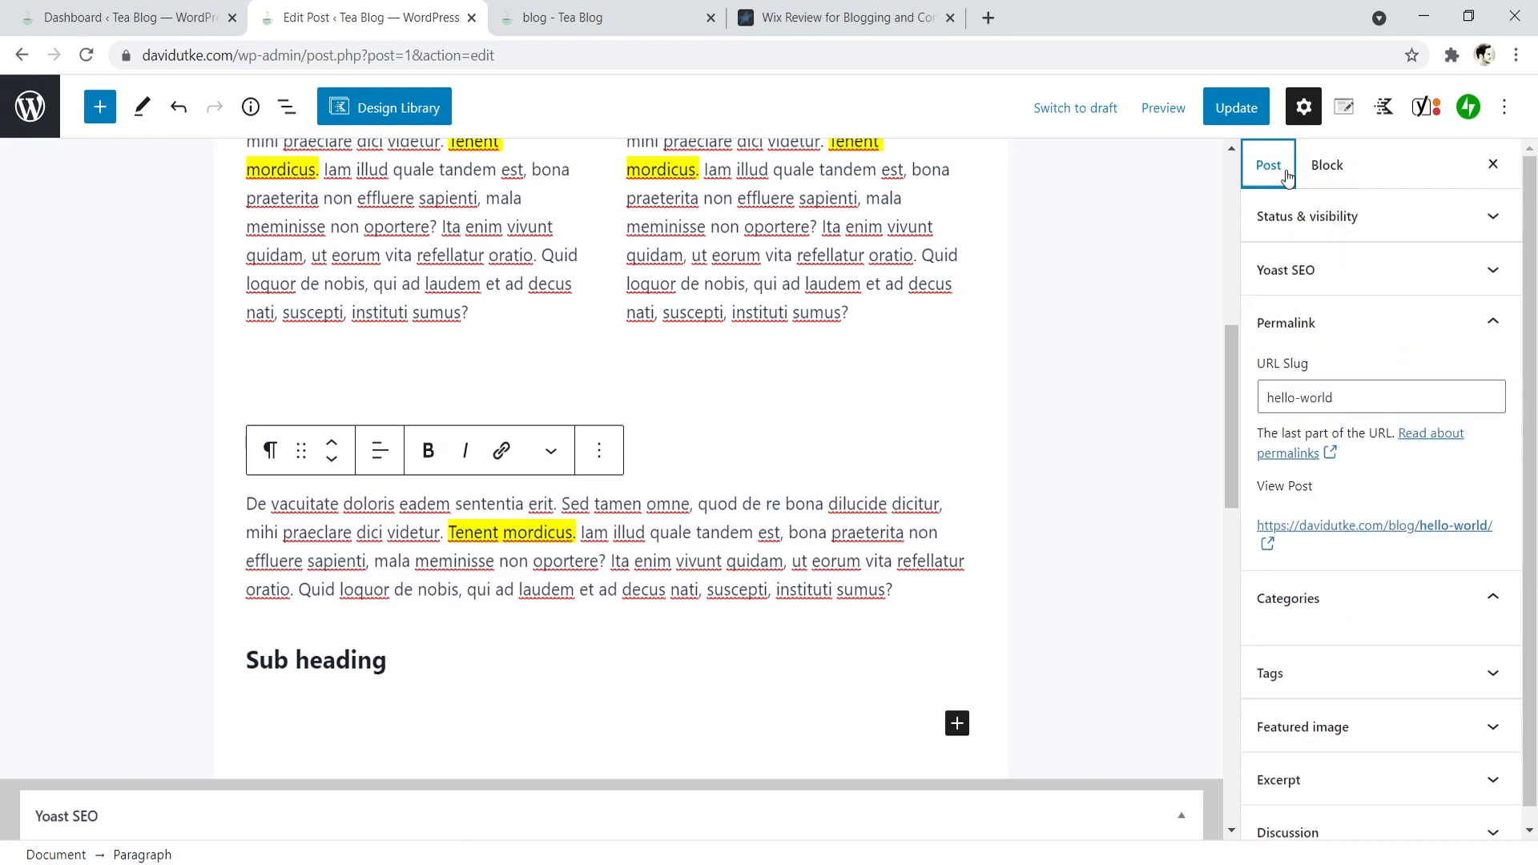
pyautogui.moveTo(1530, 264); pyautogui.dragTo(1530, 344)
pyautogui.click(1395, 763)
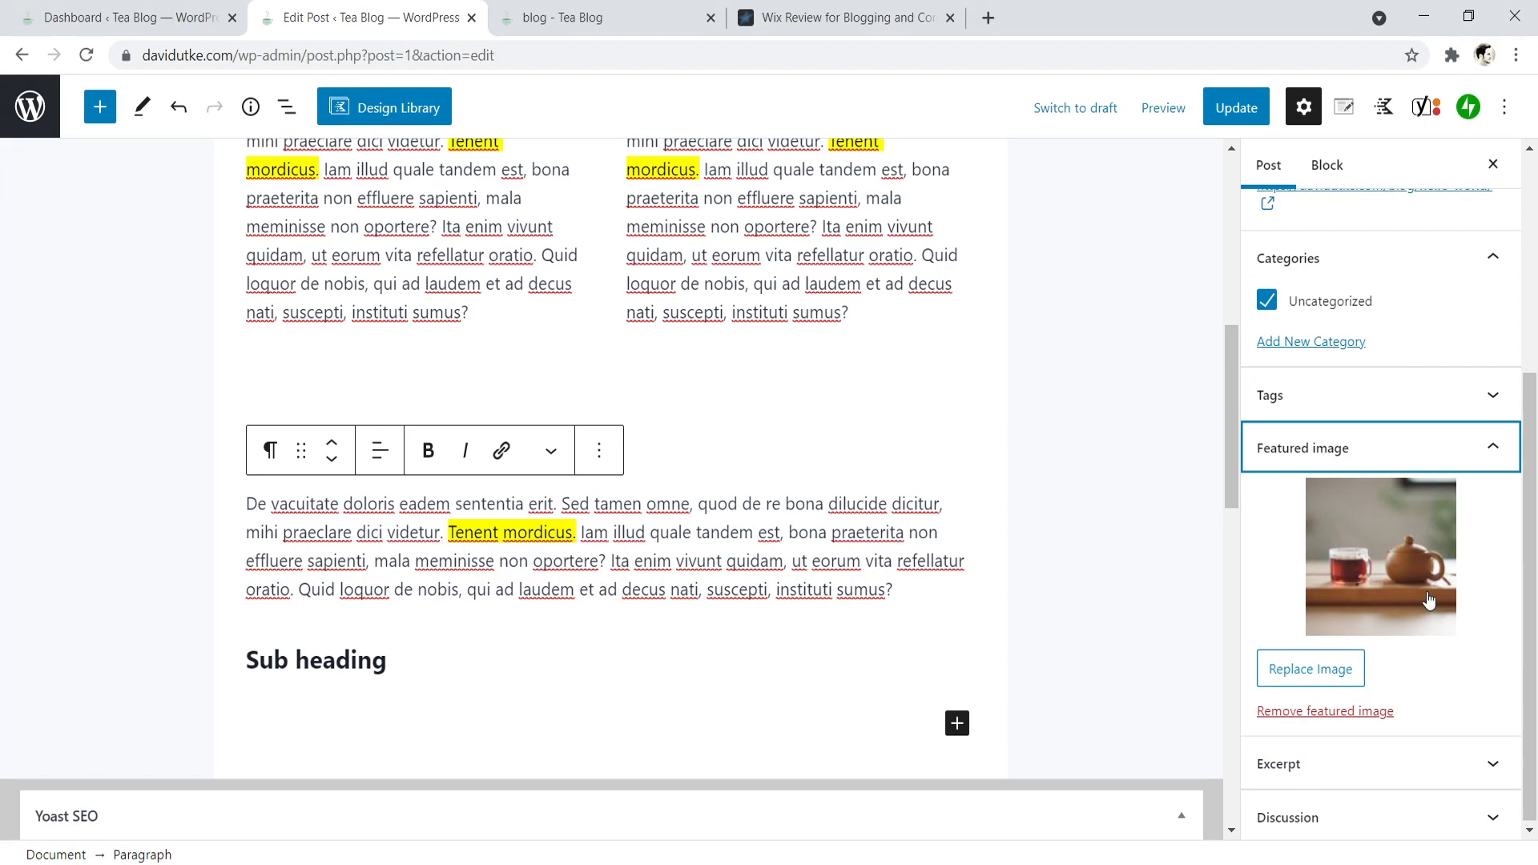
# - Open unsplash.com in a new browser tab and search its free photos for "coffee"
pyautogui.click(982, 18)
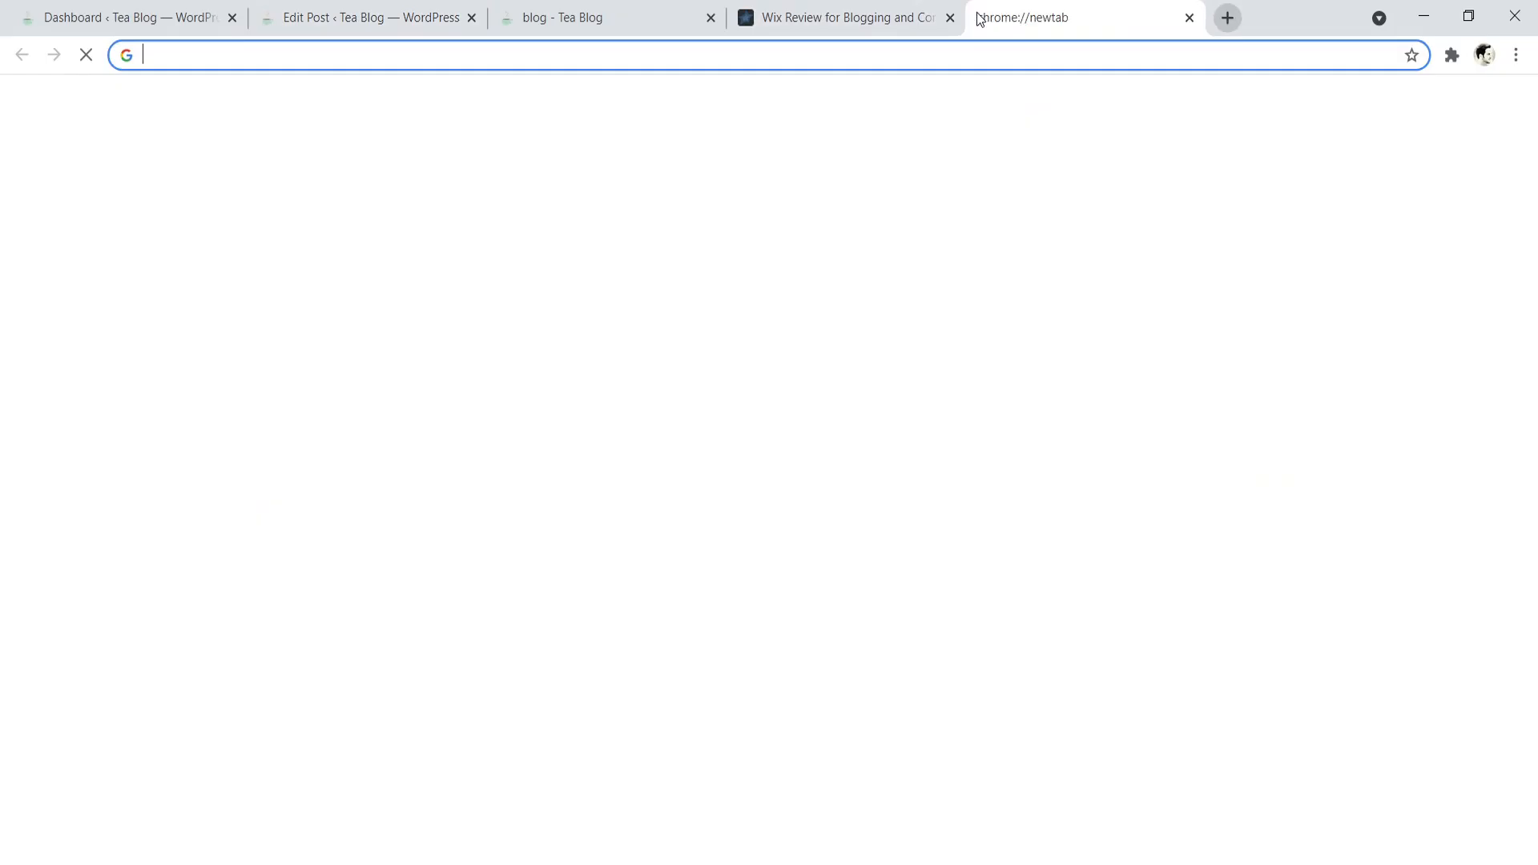
pyautogui.write('unsplash.com')
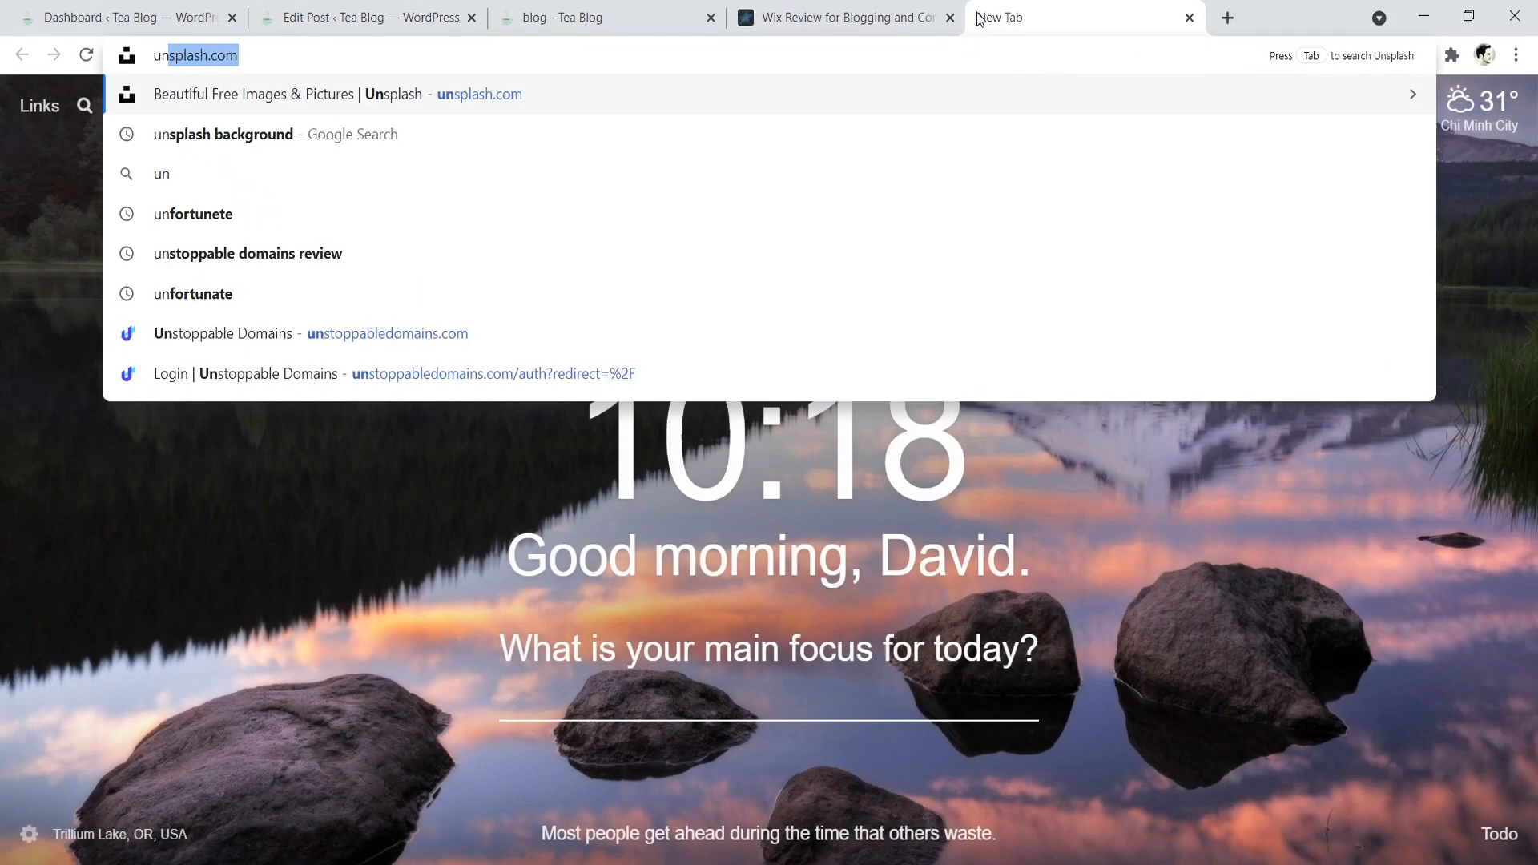
pyautogui.press('Return')
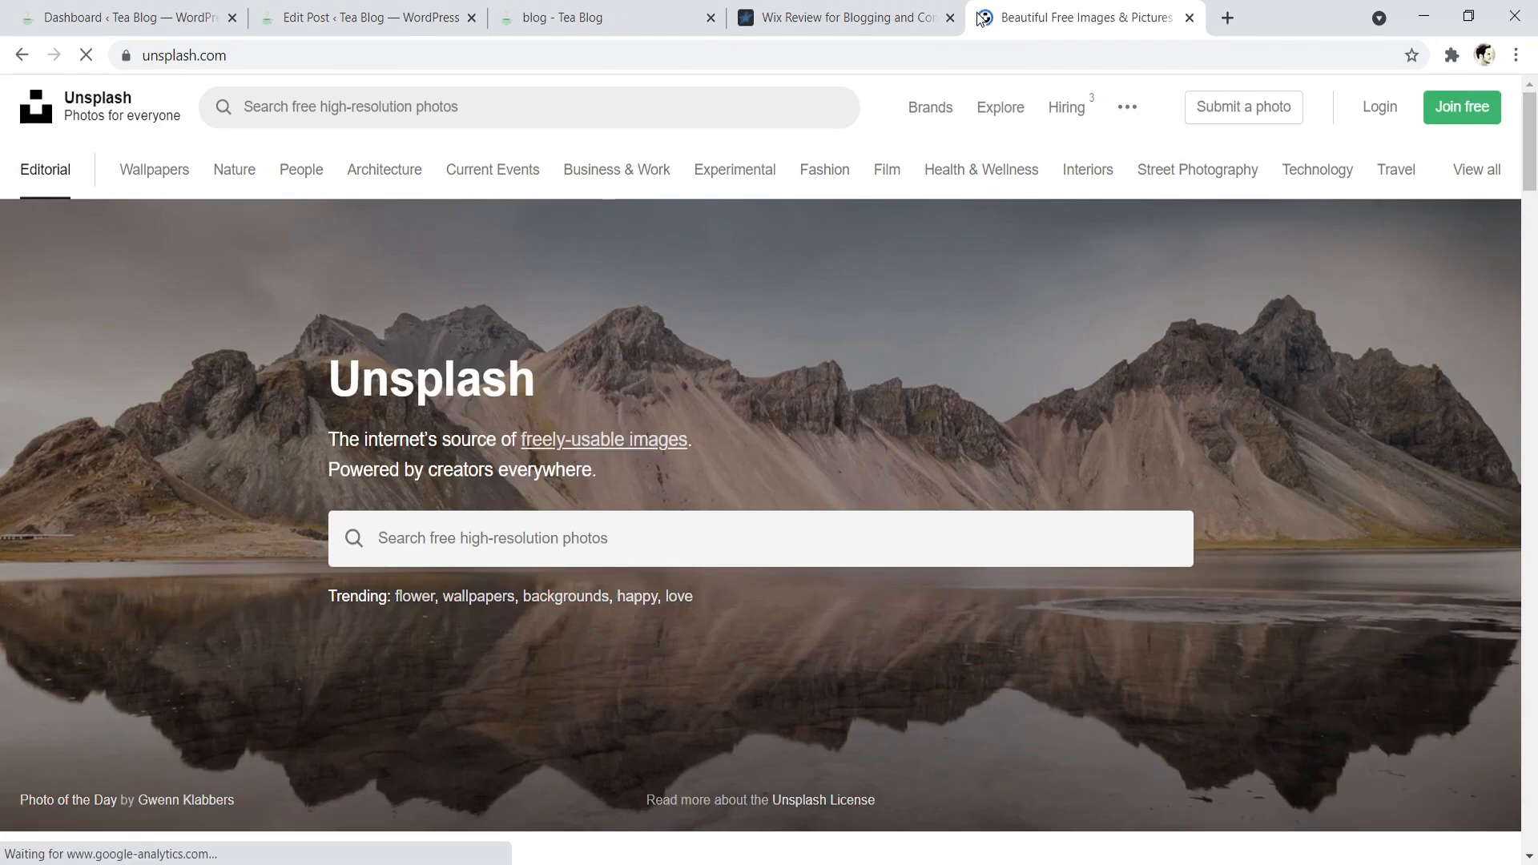
pyautogui.scroll(-3, 1535, 148)
pyautogui.scroll(-3, 1535, 148)
pyautogui.scroll(4, 1536, 149)
pyautogui.click(575, 97)
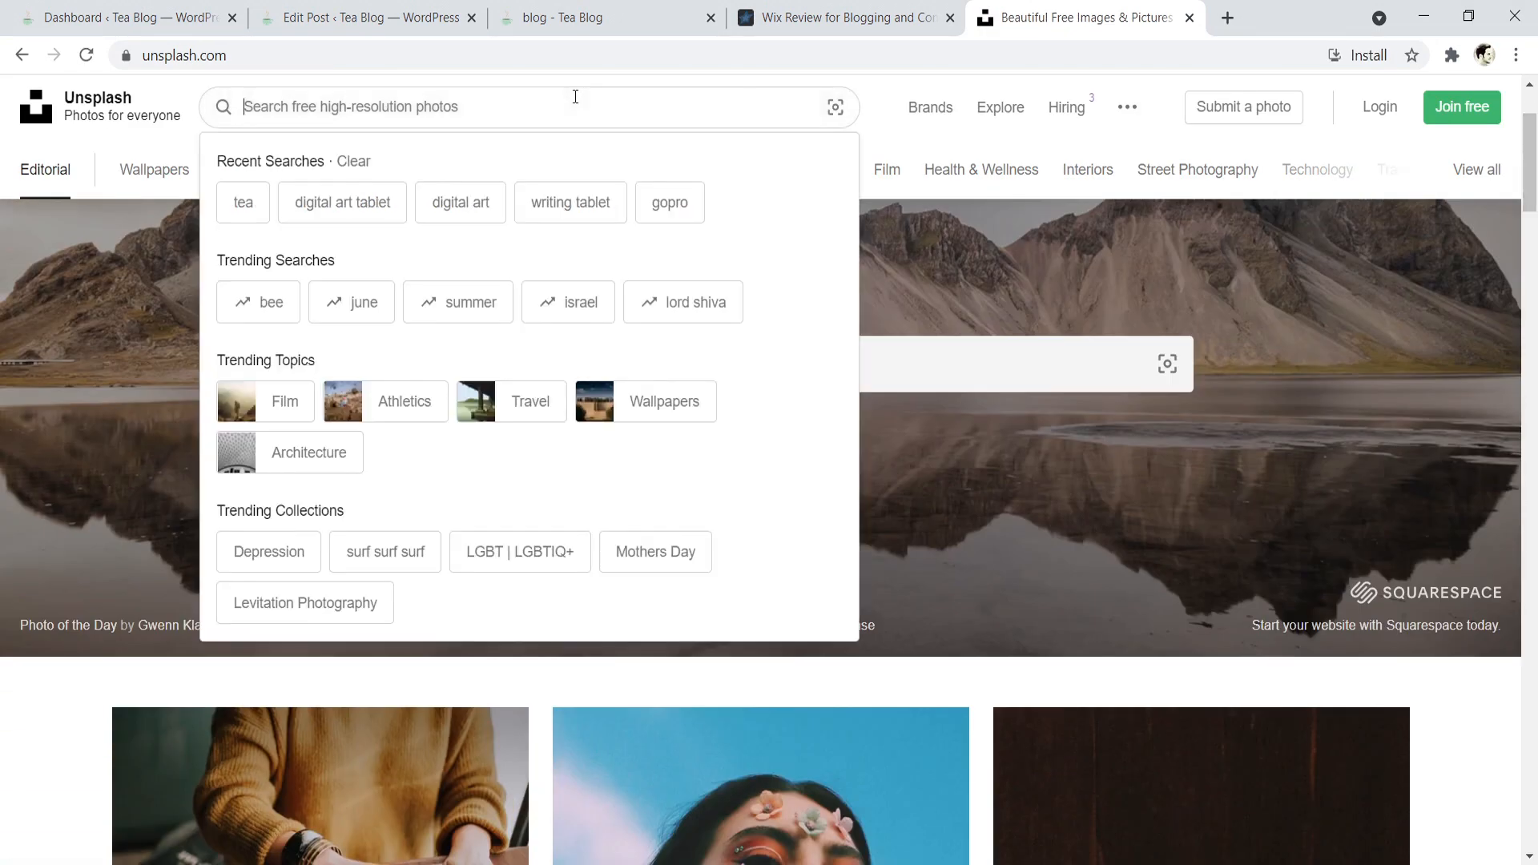
pyautogui.write('coffee')
pyautogui.press('Return')
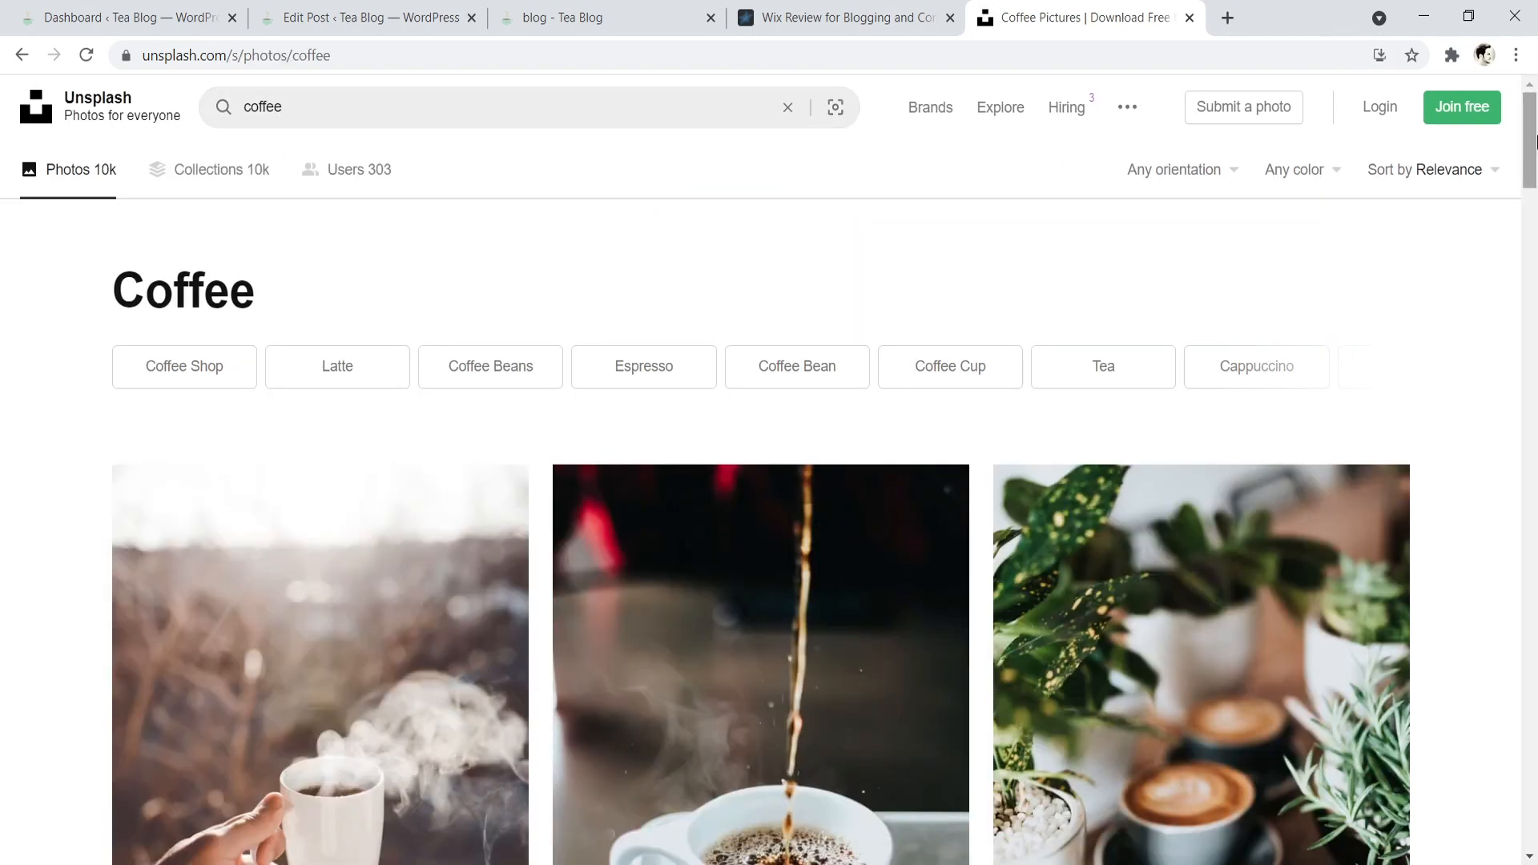
# - Browse the Unsplash coffee photos for possible featured images
pyautogui.moveTo(1529, 140); pyautogui.dragTo(1524, 505)
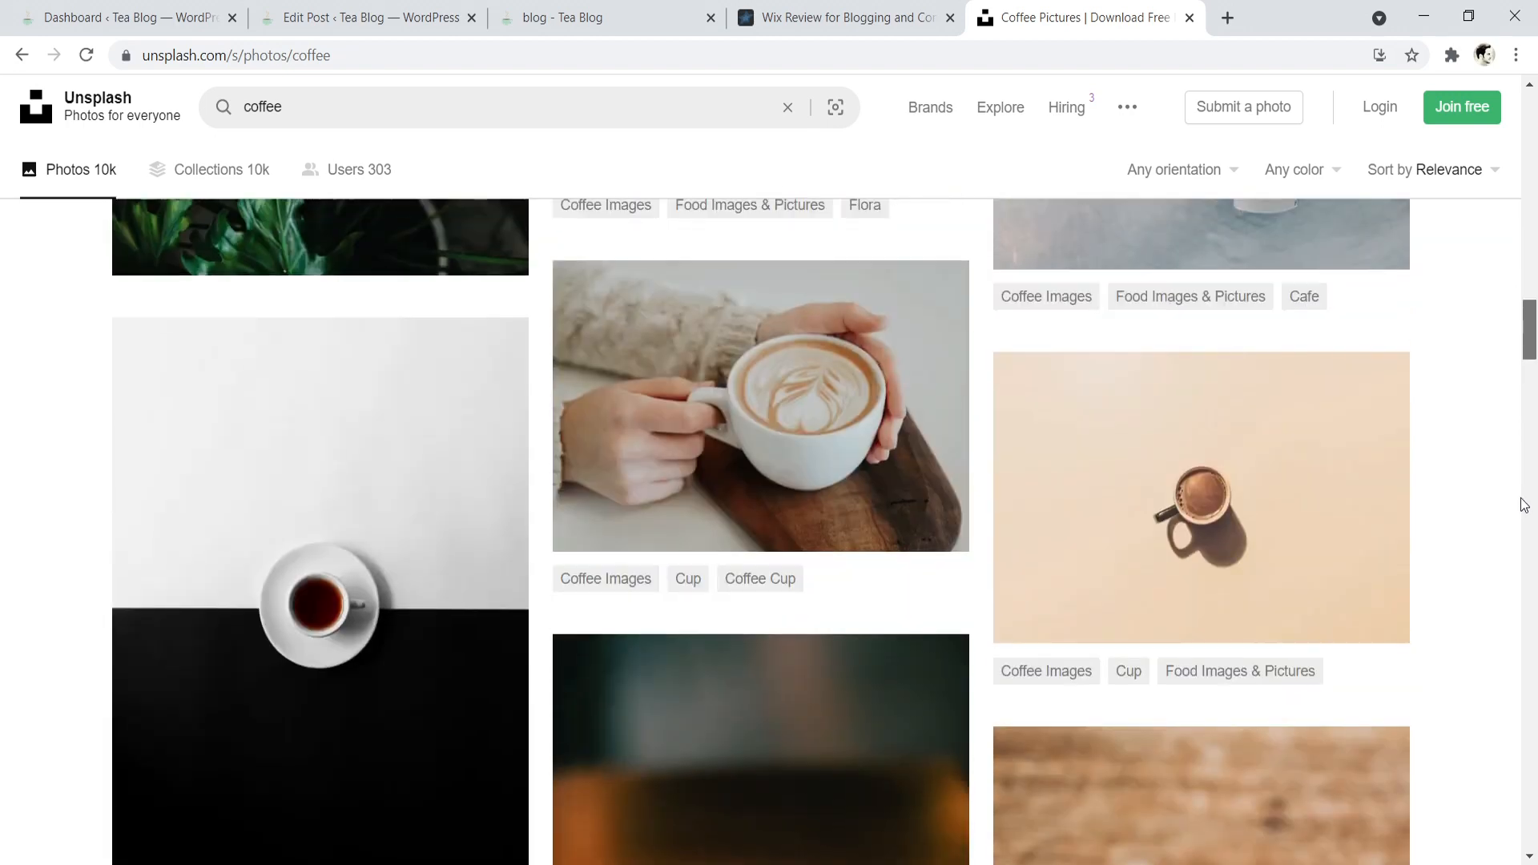
pyautogui.scroll(3, 1522, 501)
pyautogui.scroll(4, 500, 620)
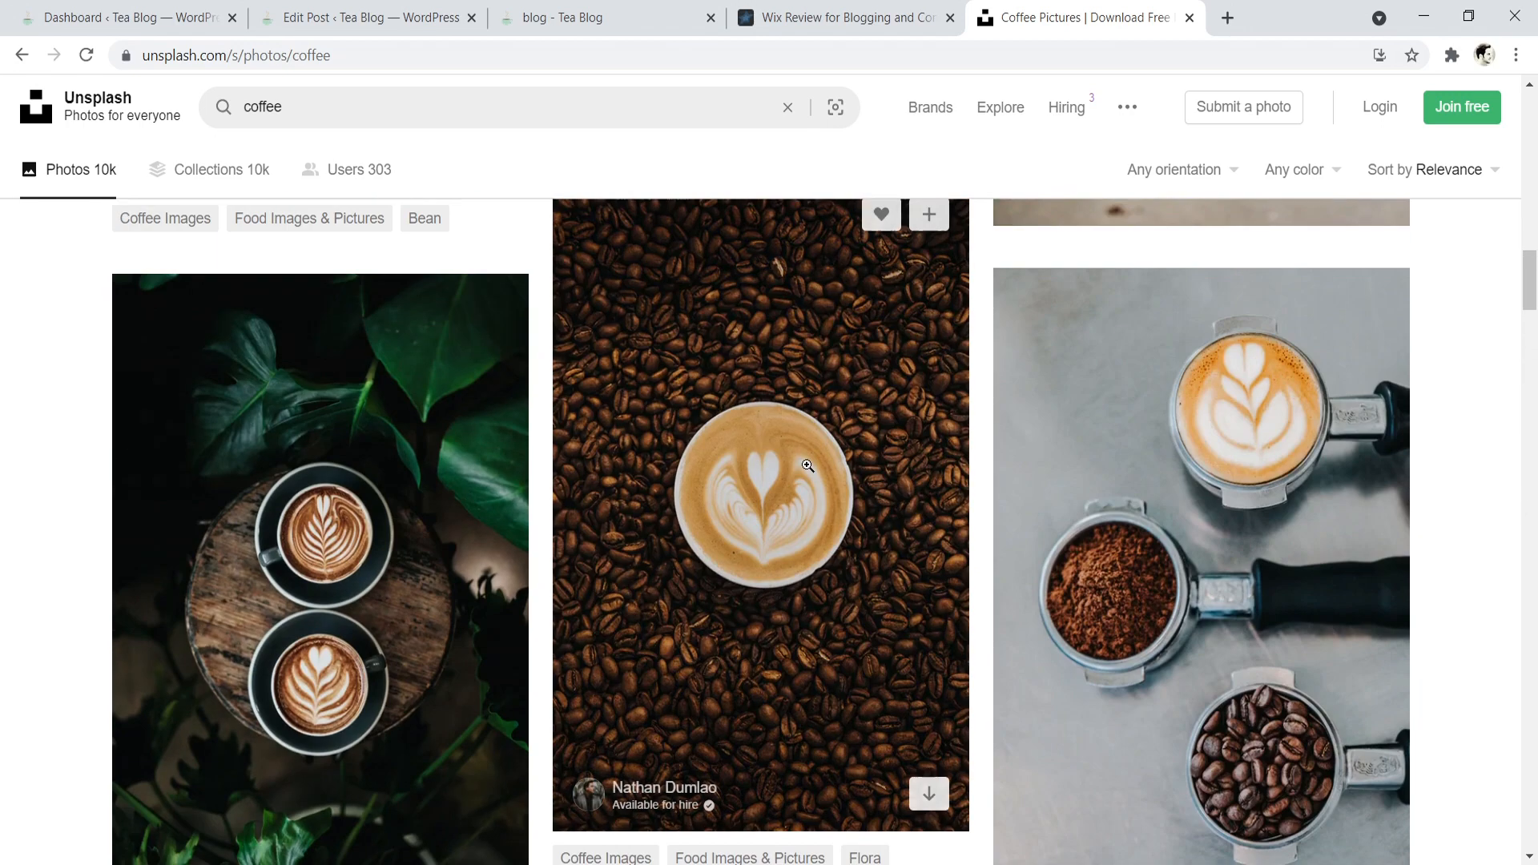
pyautogui.moveTo(1530, 260); pyautogui.dragTo(1444, 304)
pyautogui.moveTo(814, 394)
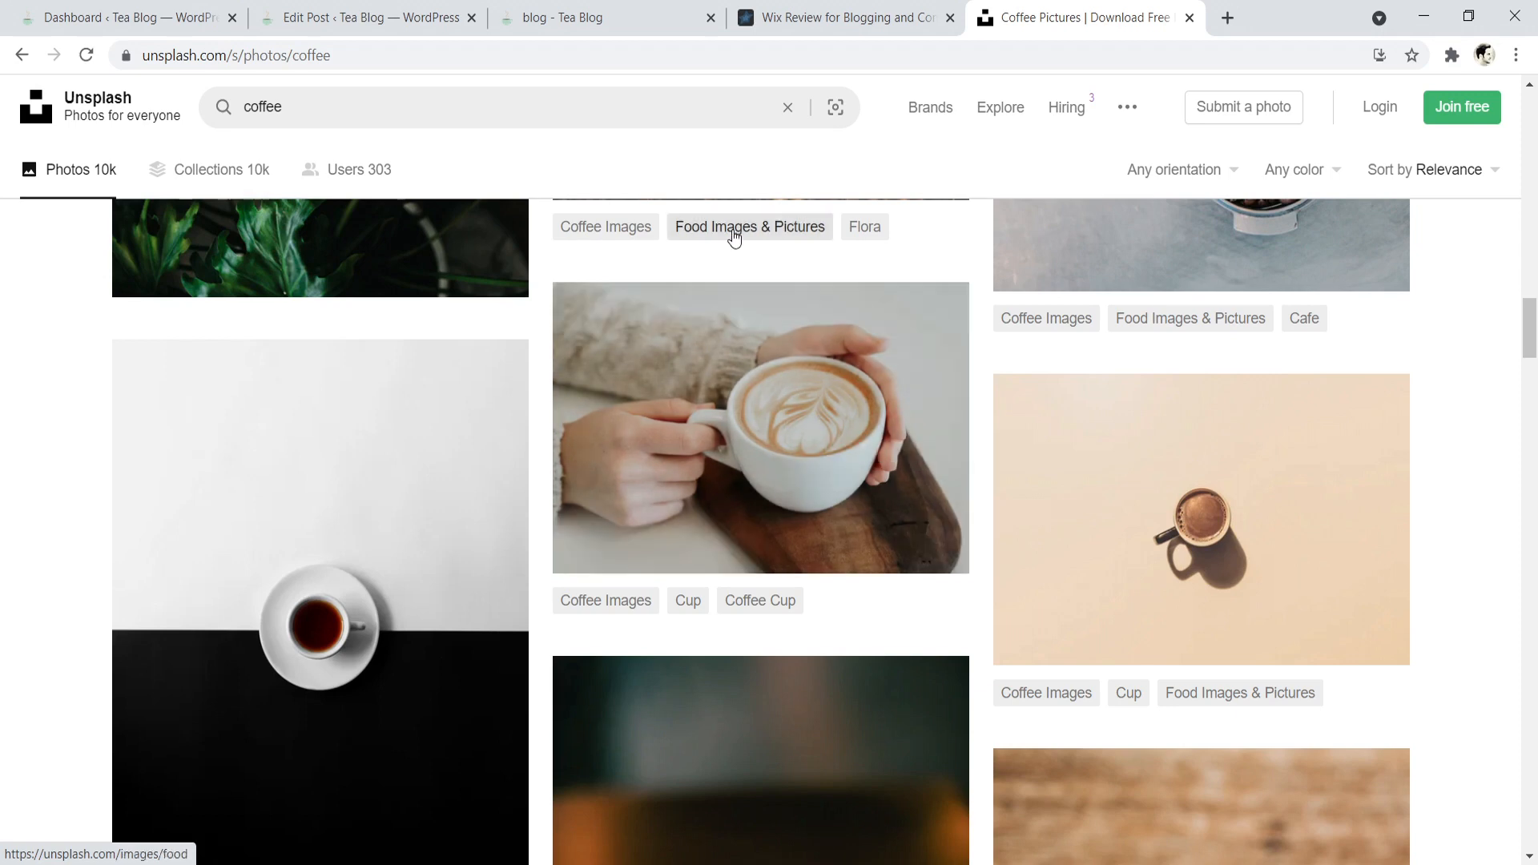
# - Switch back to the Website Creative PRO site and open its Blog page
pyautogui.click(874, 8)
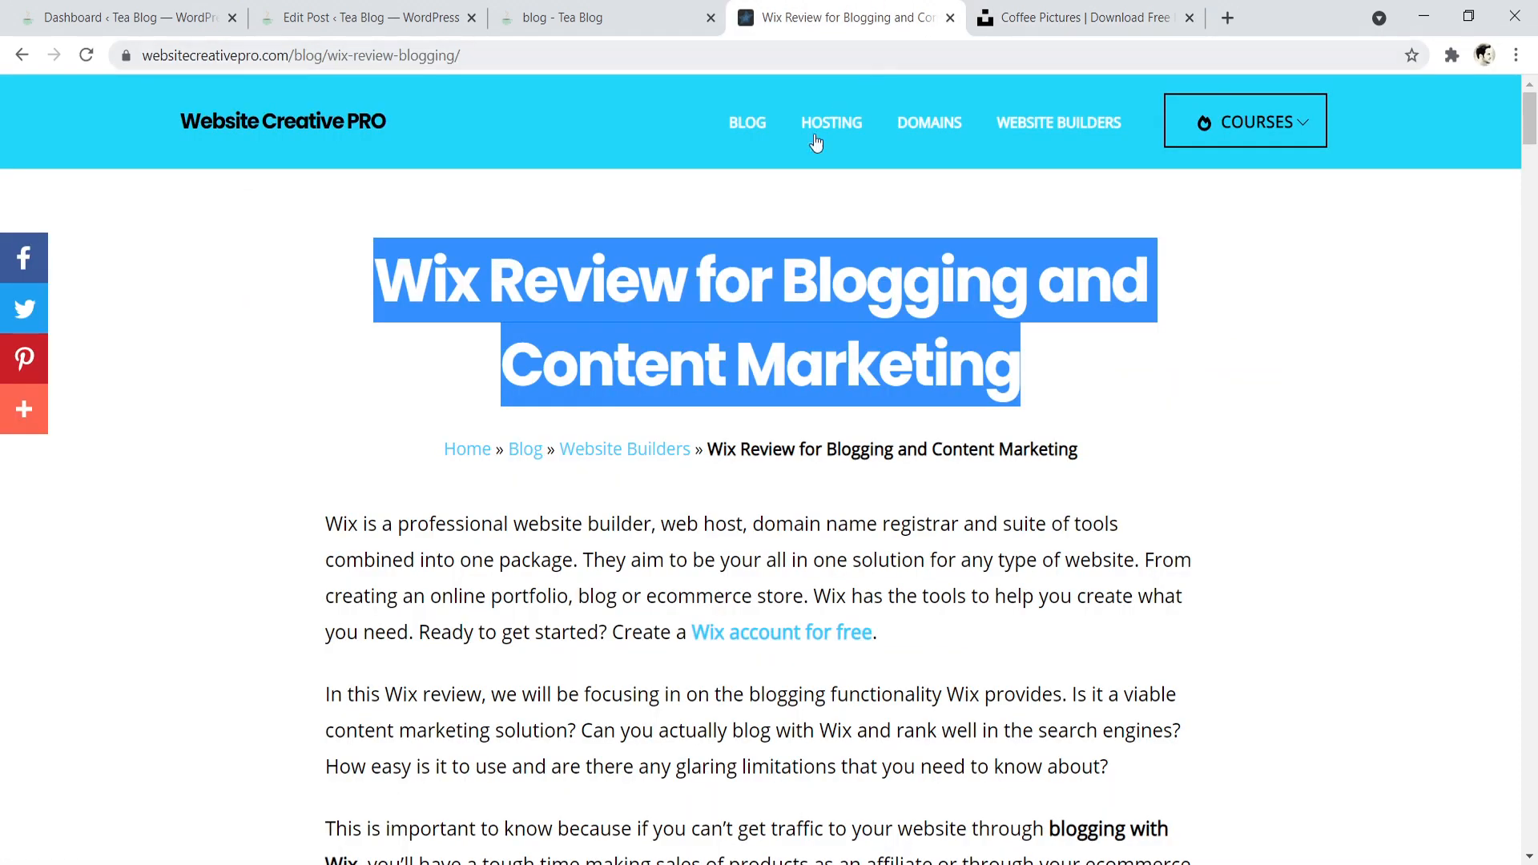
pyautogui.click(699, 170)
pyautogui.click(748, 122)
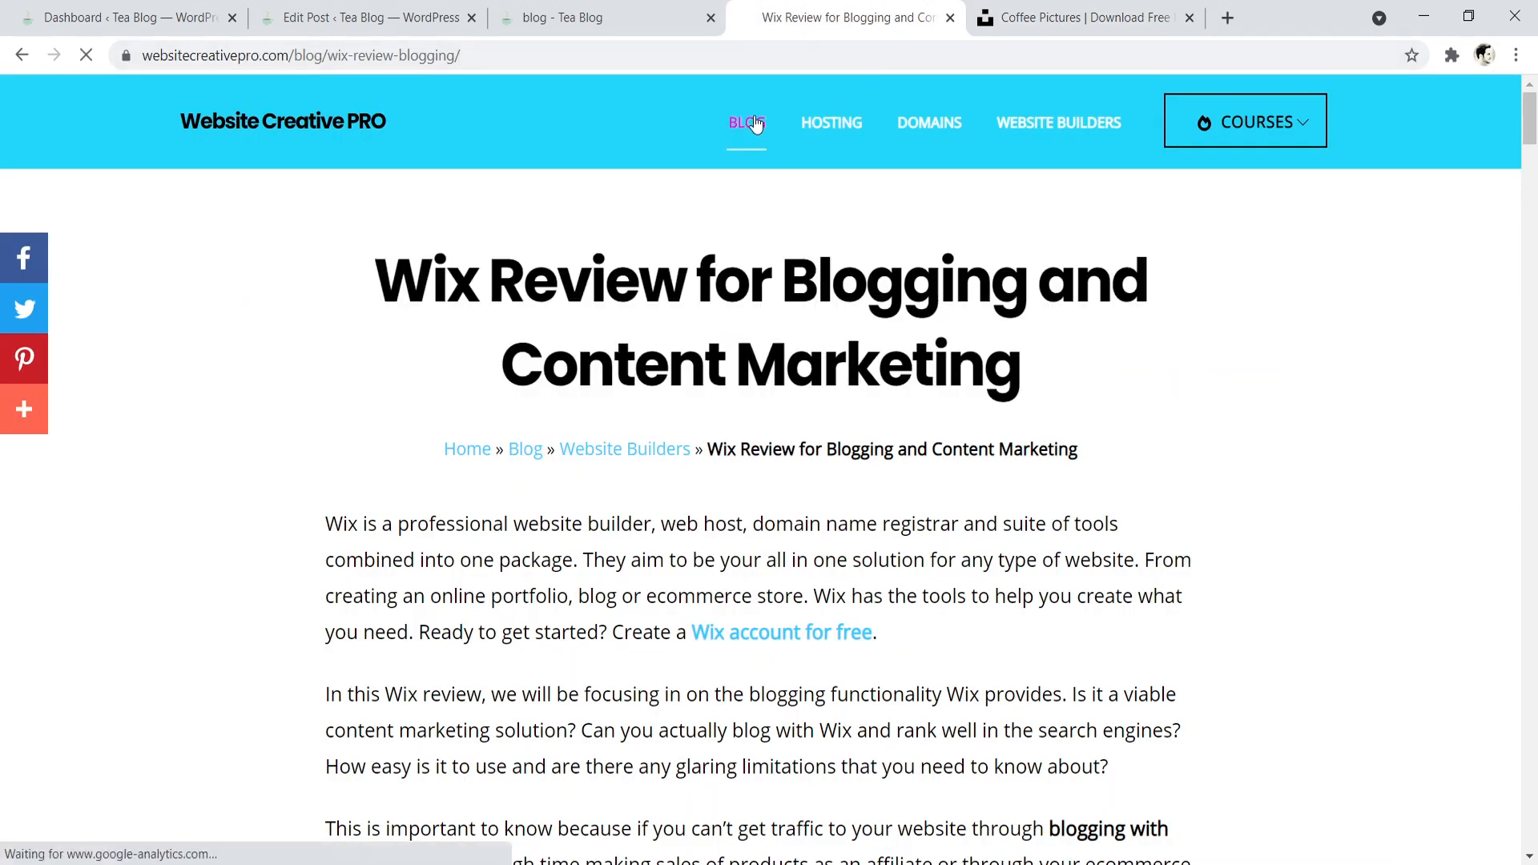
# - Open canva.com in a new browser tab
pyautogui.click(1222, 17)
pyautogui.write('ca')
pyautogui.press('Return')
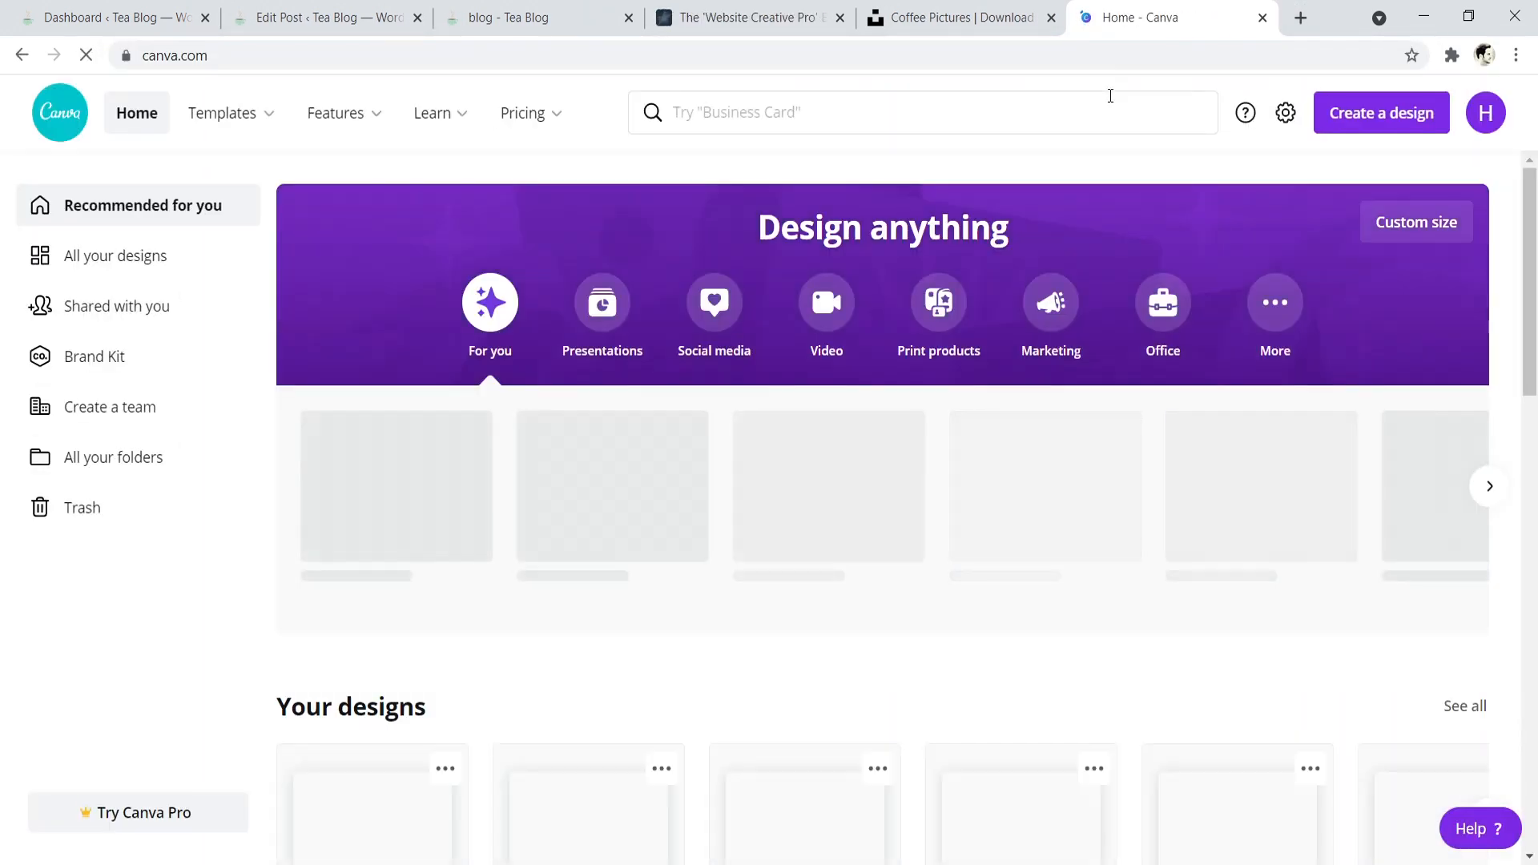
# - Return to the Website Creative PRO blog page and examine the branded featured images of its posts
pyautogui.click(774, 15)
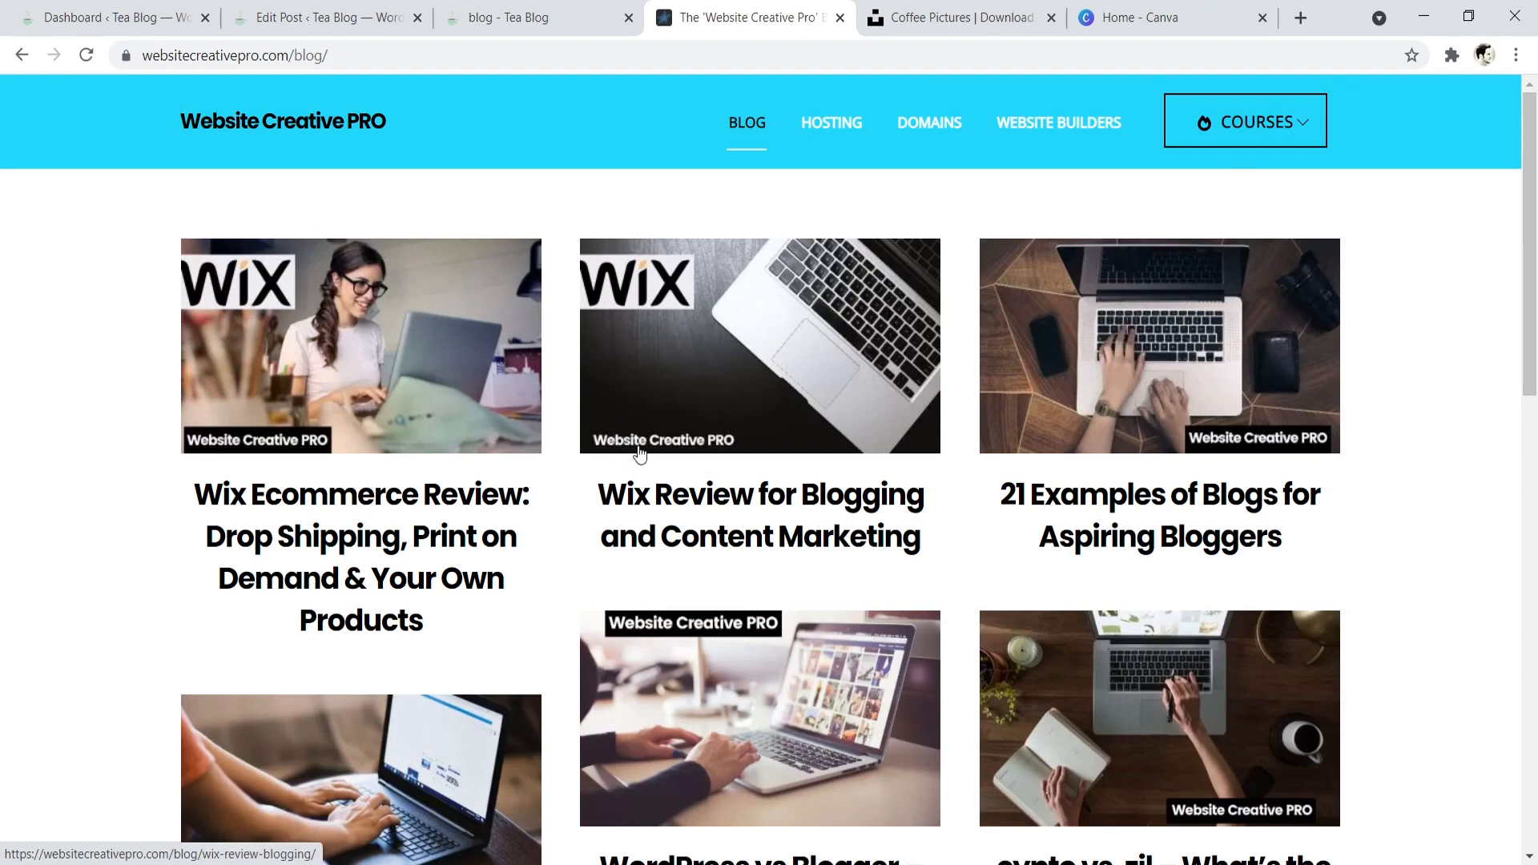
pyautogui.moveTo(1534, 141); pyautogui.dragTo(1531, 259)
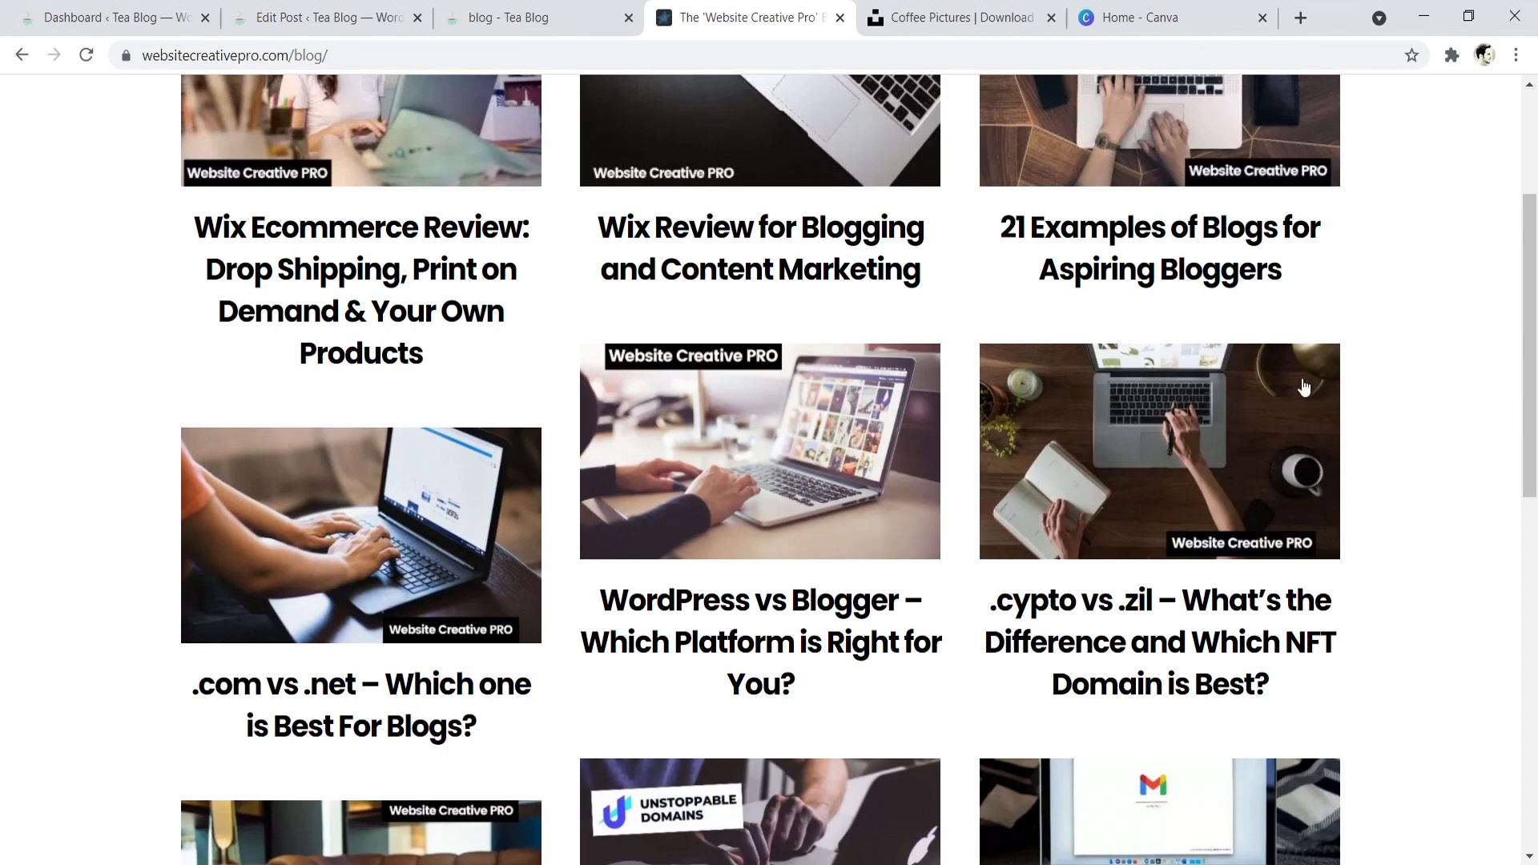
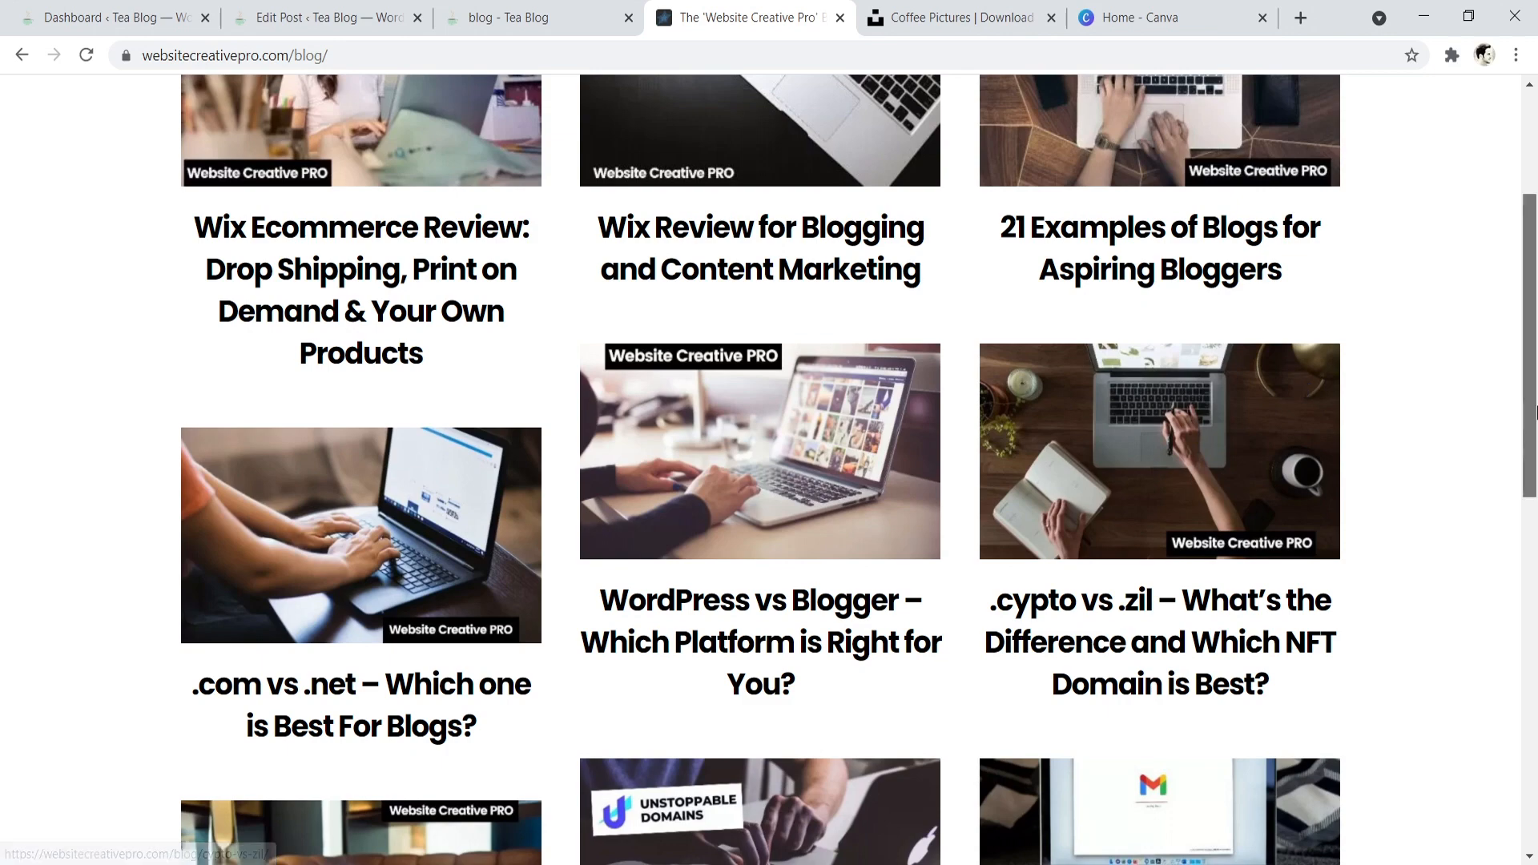
pyautogui.moveTo(1534, 368); pyautogui.dragTo(1533, 264)
pyautogui.scroll(-10, 1535, 236)
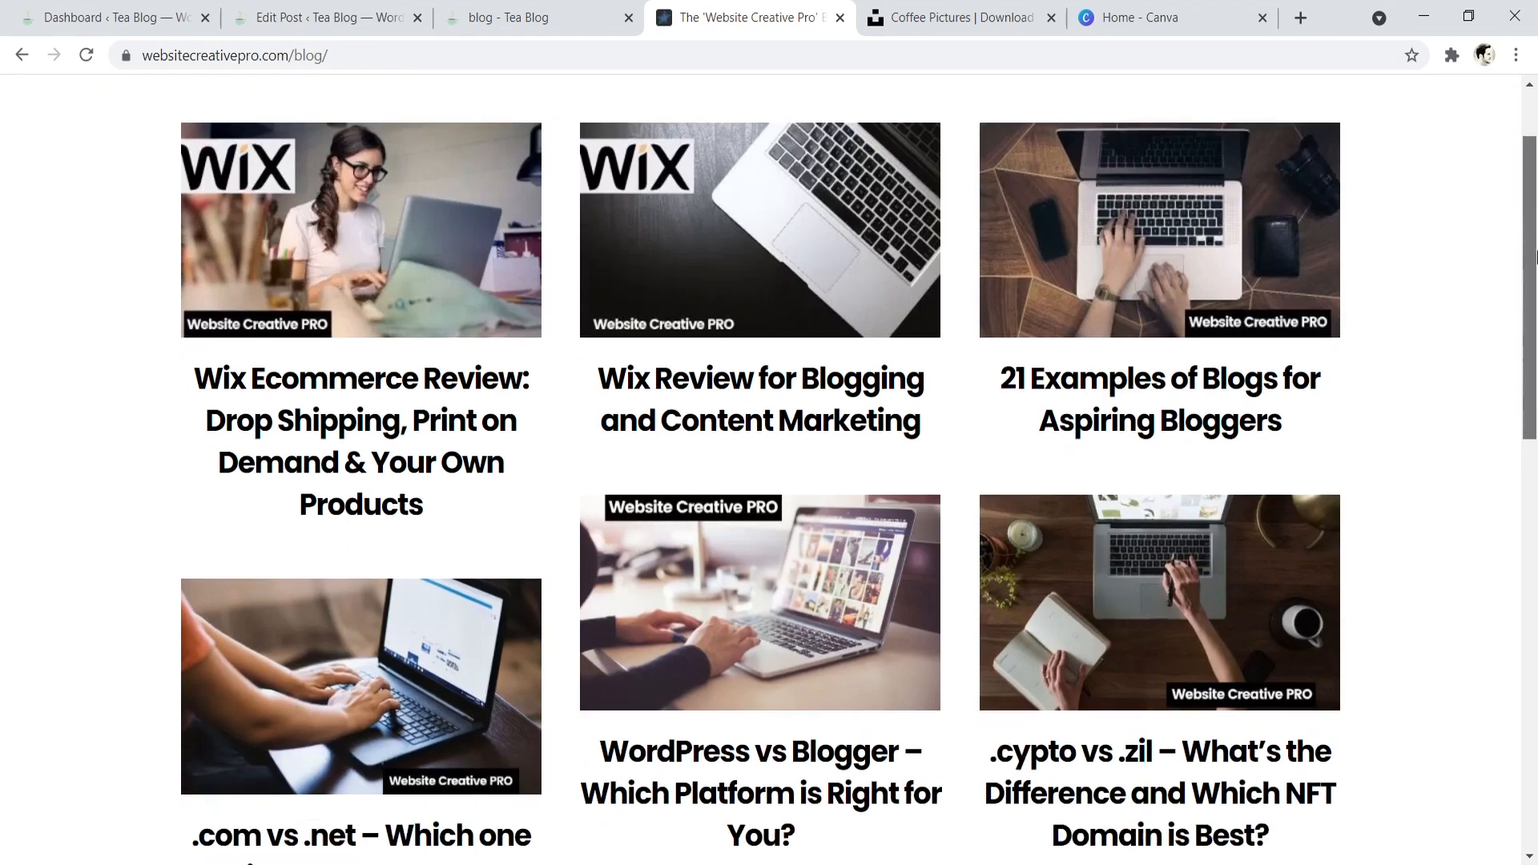
pyautogui.scroll(4, 1531, 498)
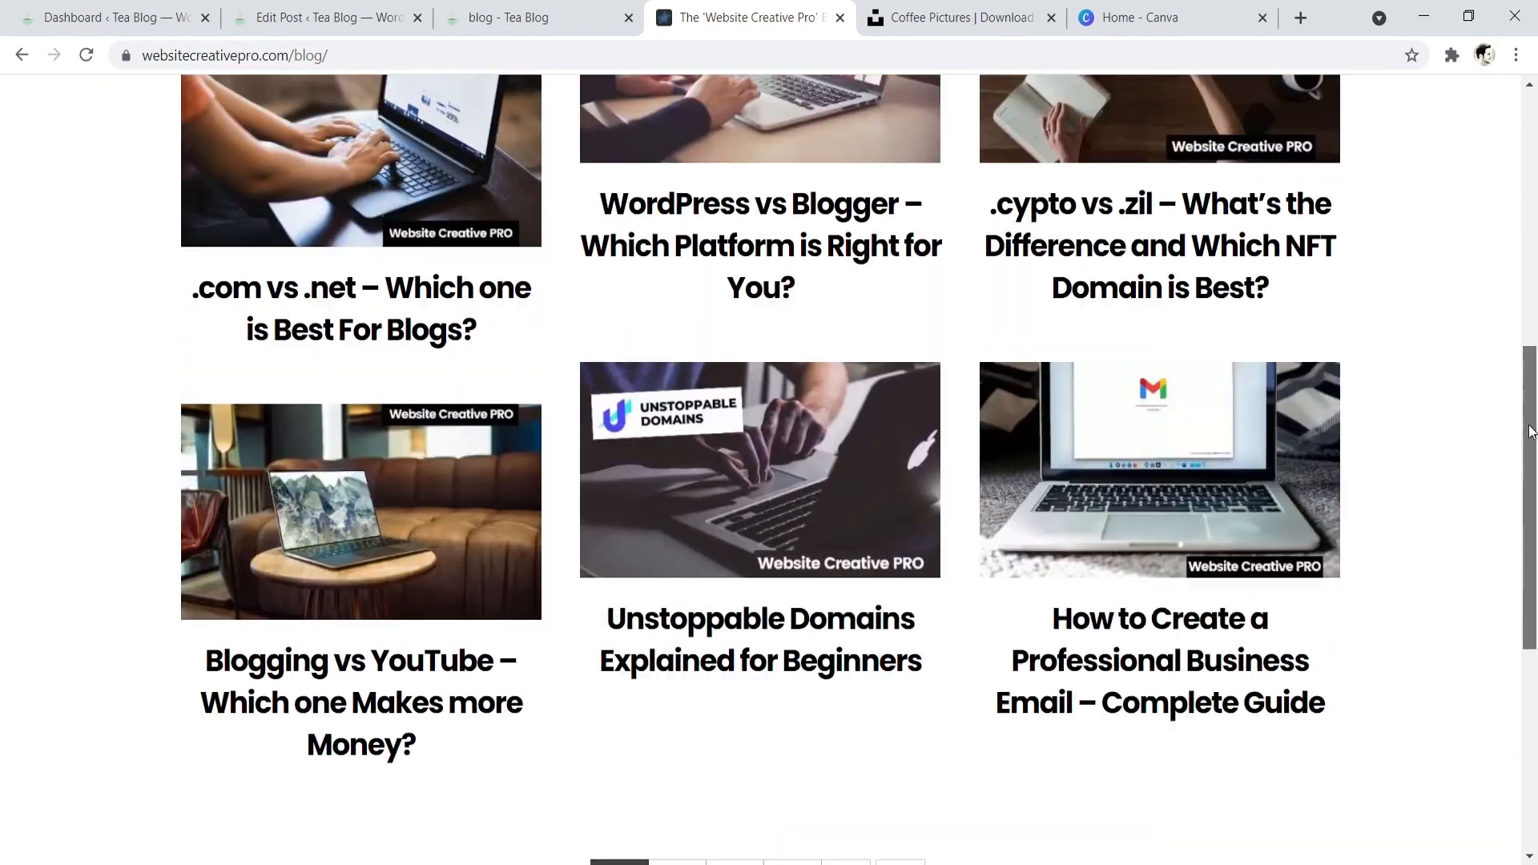
# - Switch to Canva, search for the YouTube Thumbnail format and create a blank design in it
pyautogui.click(1138, 23)
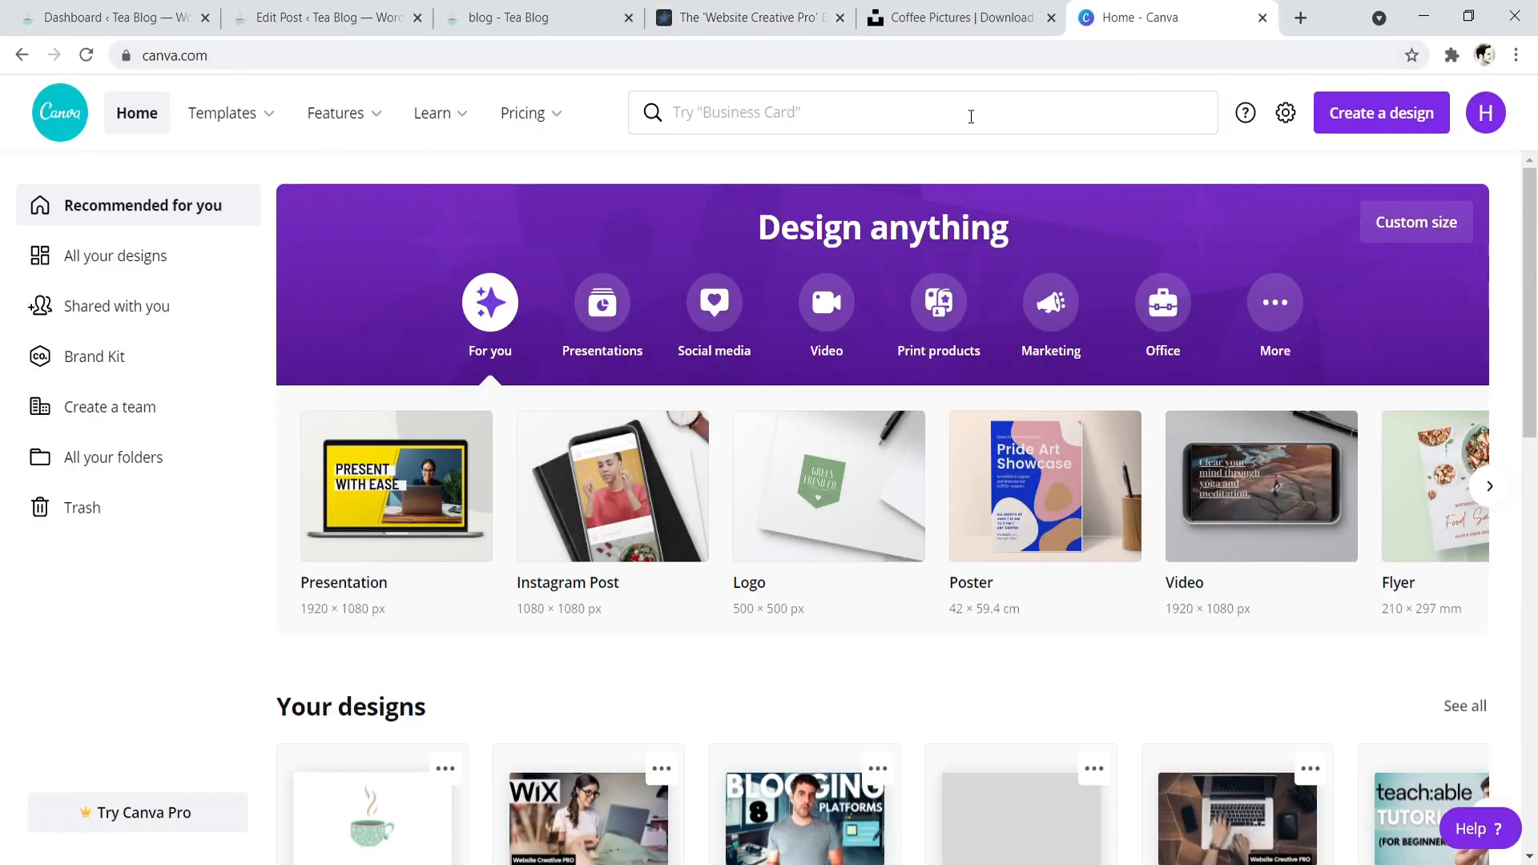
pyautogui.click(968, 110)
pyautogui.write('you')
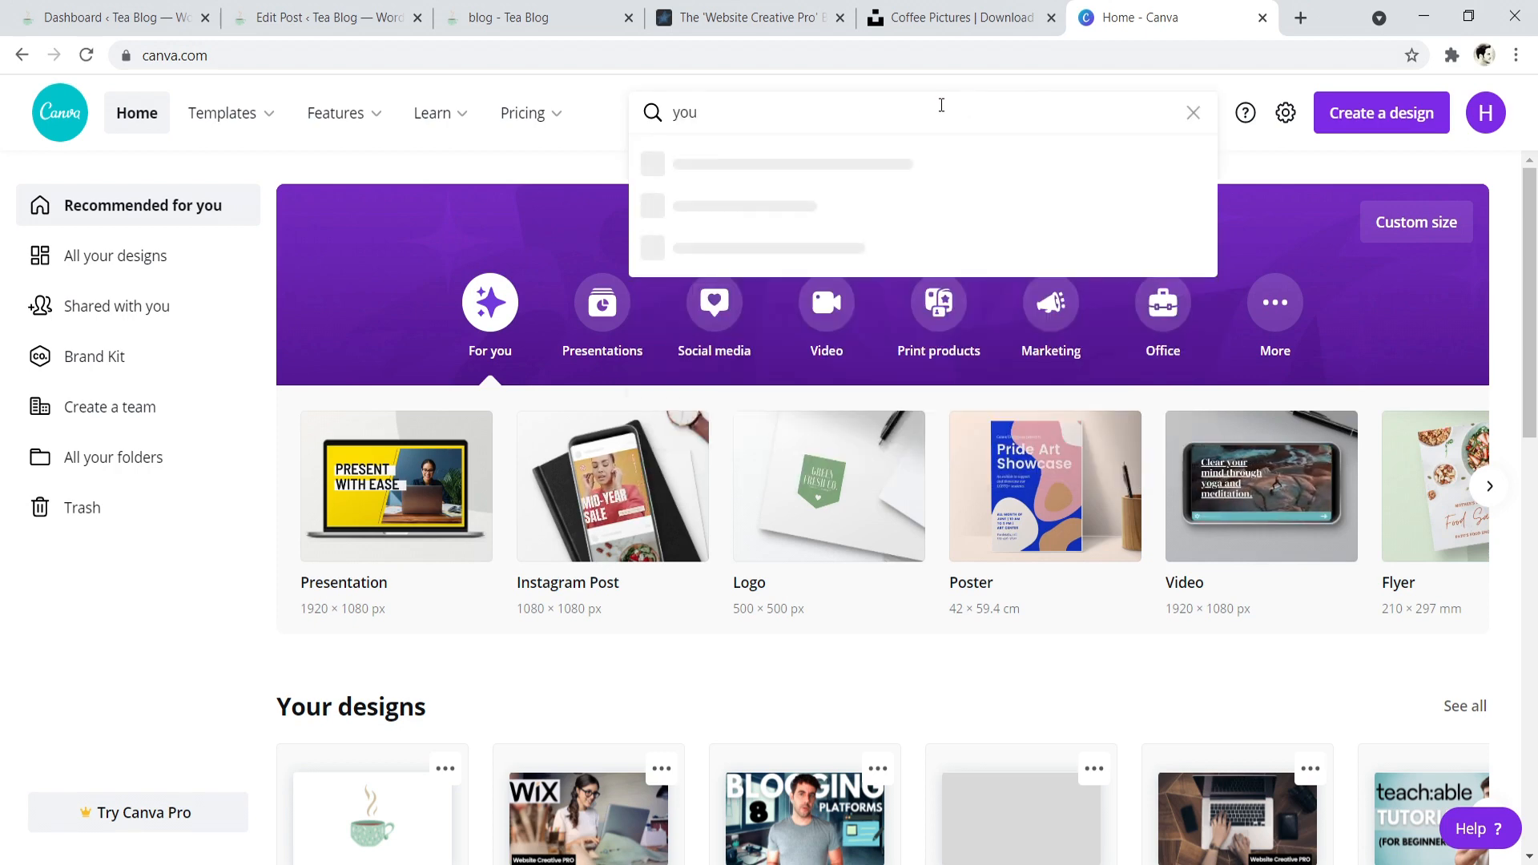
pyautogui.click(786, 335)
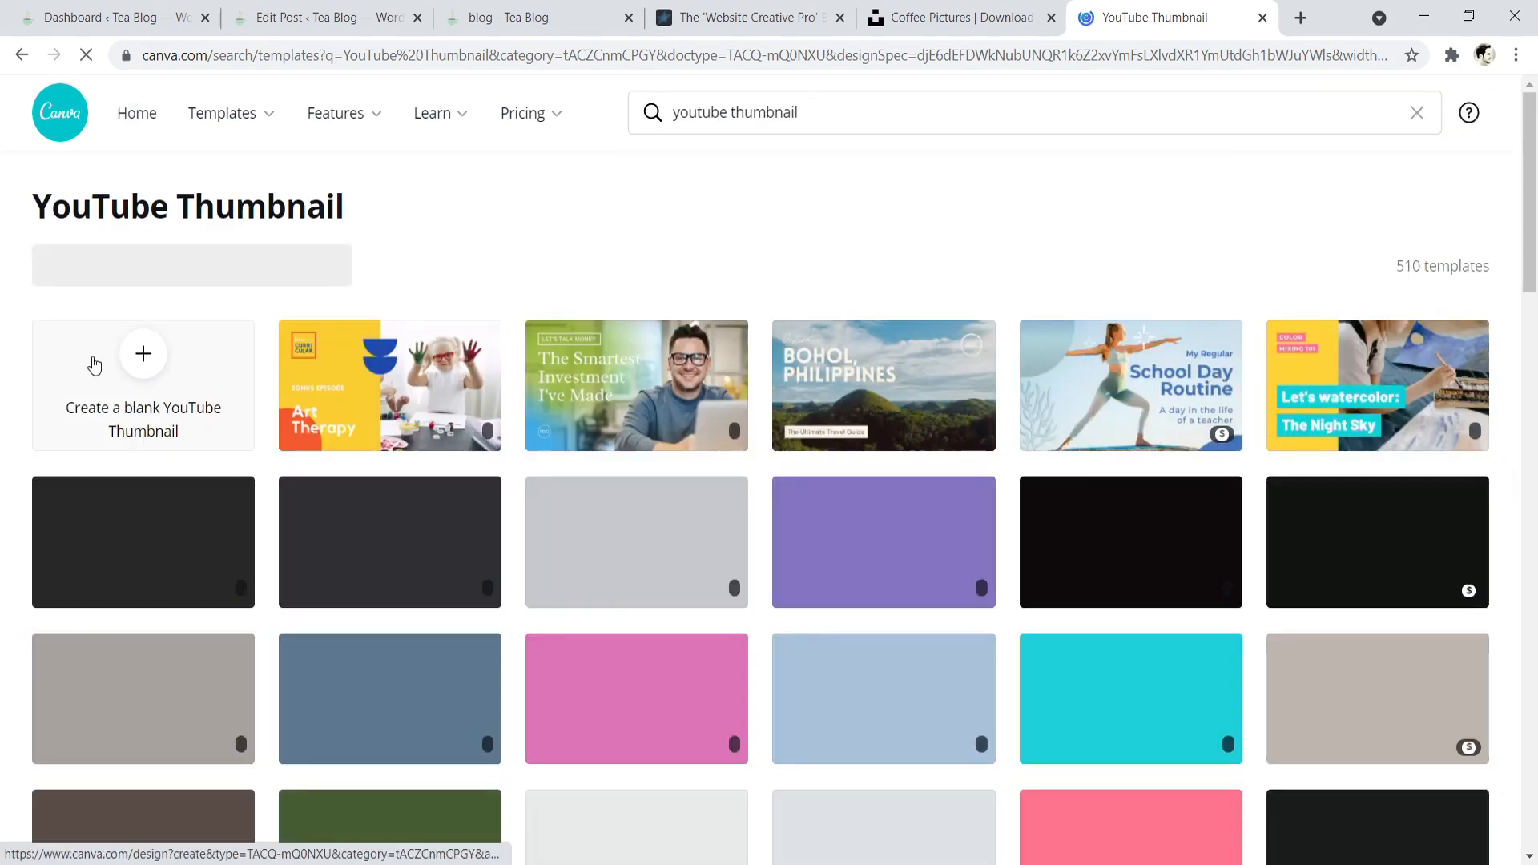
pyautogui.click(141, 370)
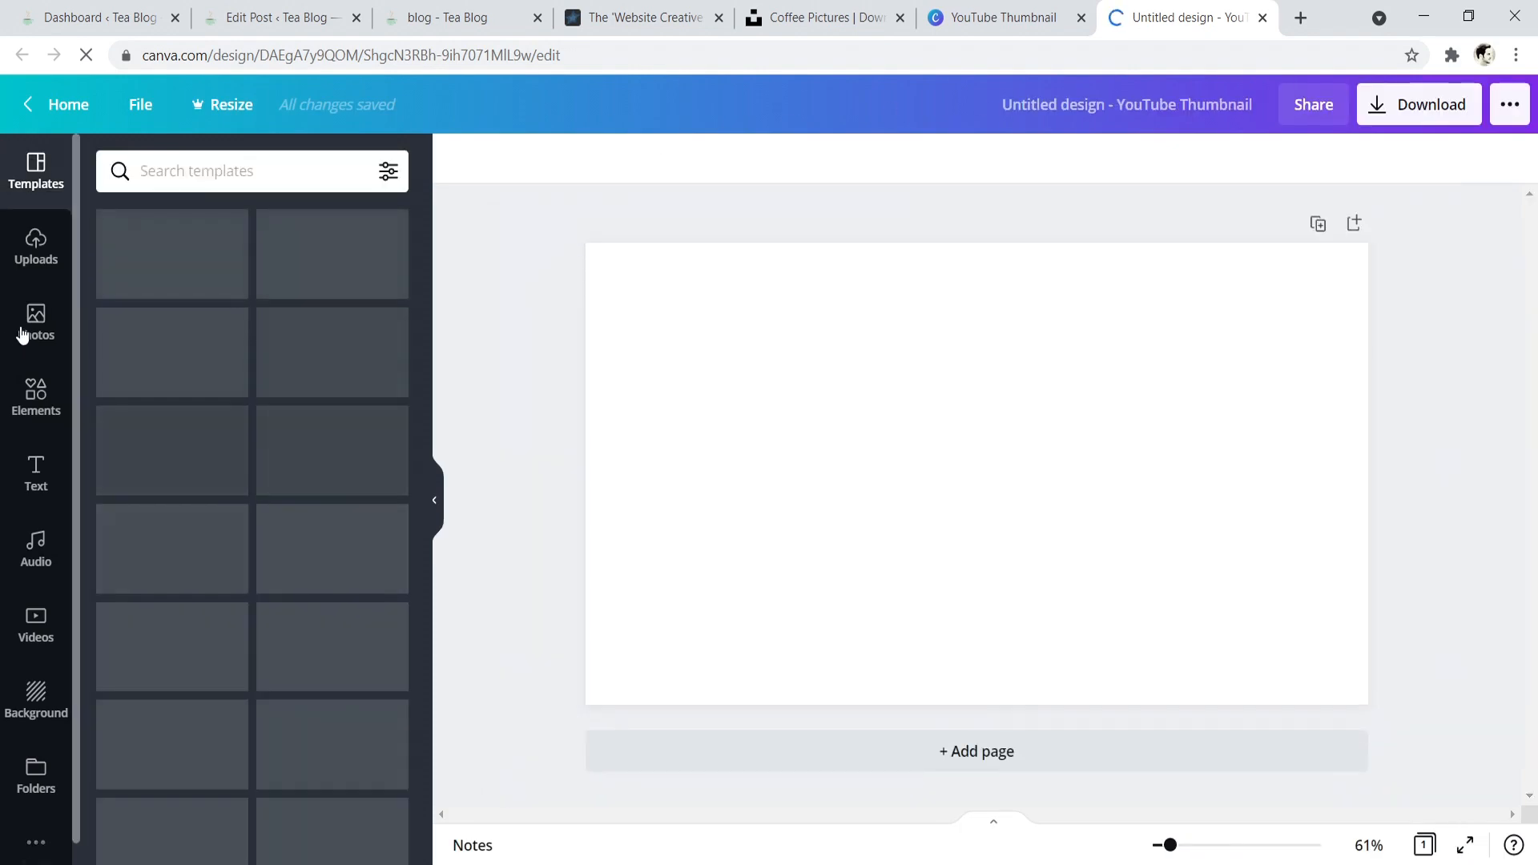
# - Search the photos for "coffee" and fill the whole page with the latte-art cup photo as its background
pyautogui.click(22, 335)
pyautogui.click(272, 169)
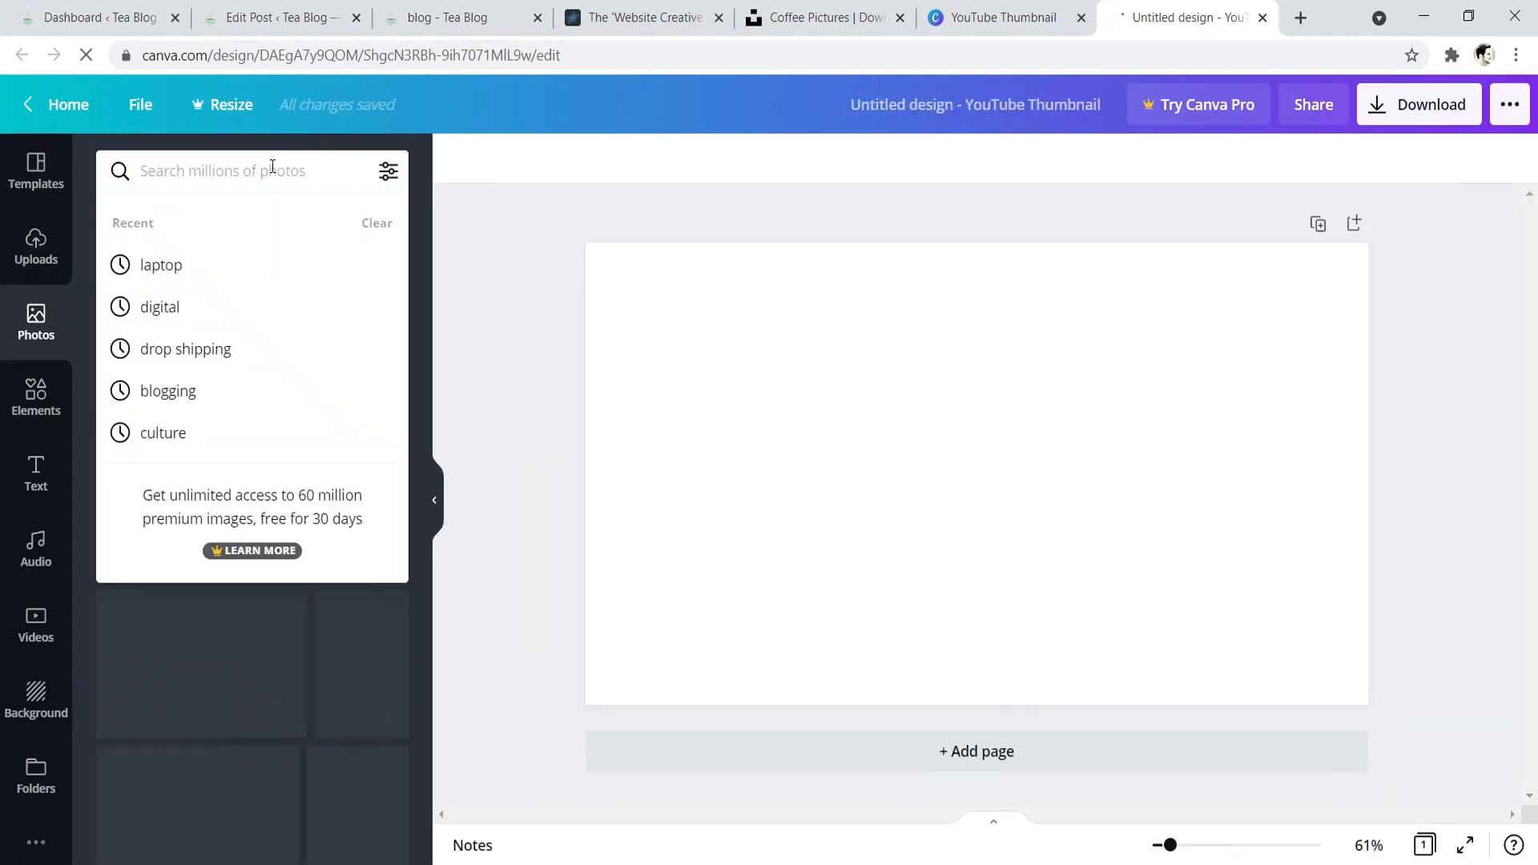
pyautogui.write('coffee')
pyautogui.press('Return')
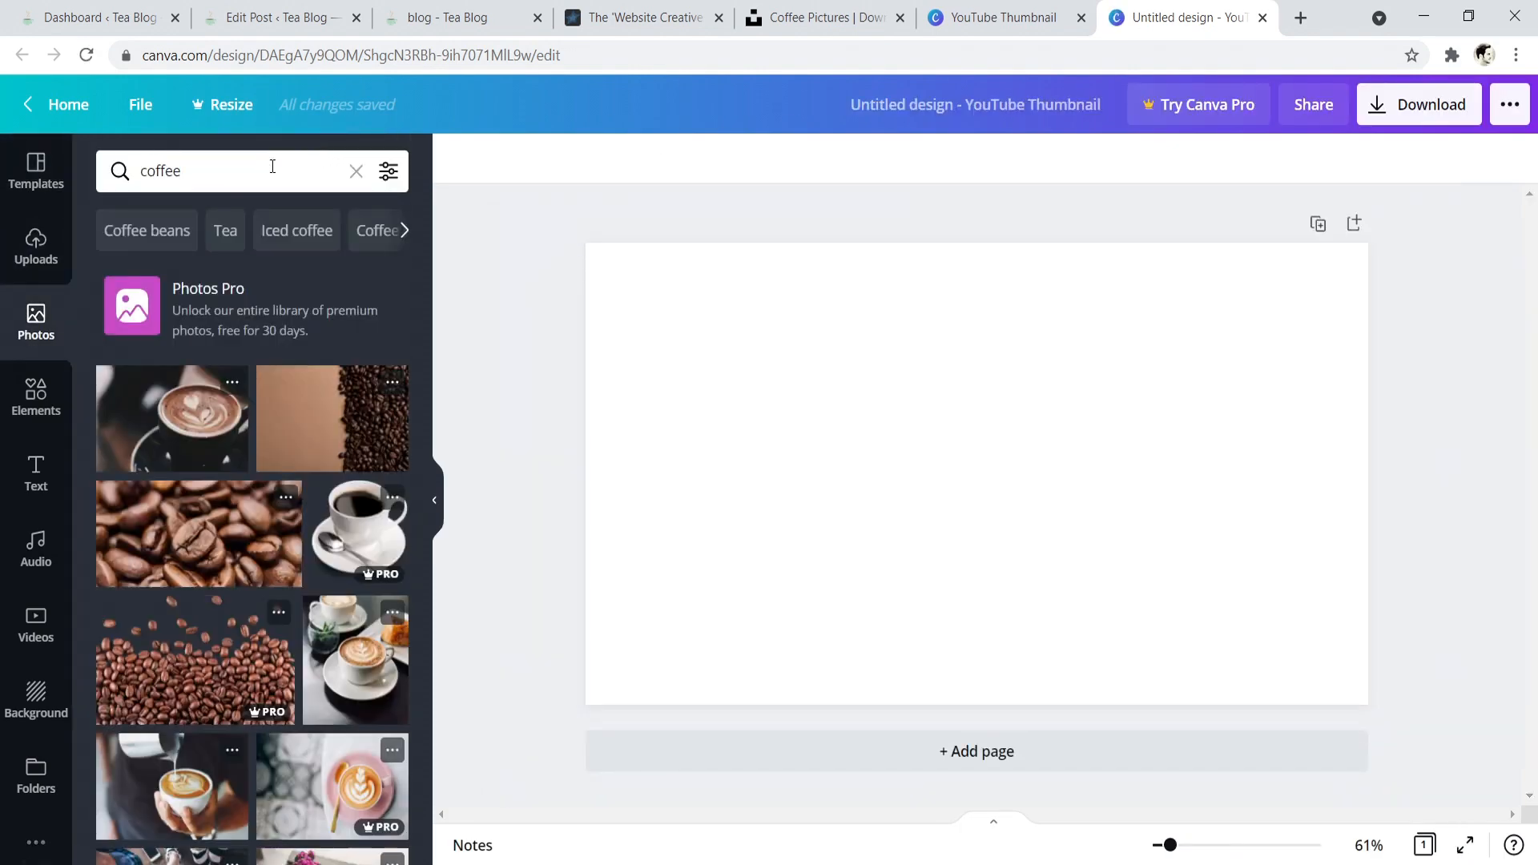
pyautogui.click(169, 421)
pyautogui.moveTo(865, 478); pyautogui.dragTo(993, 522)
pyautogui.moveTo(840, 337); pyautogui.dragTo(515, 286)
pyautogui.click(768, 212)
pyautogui.click(890, 420)
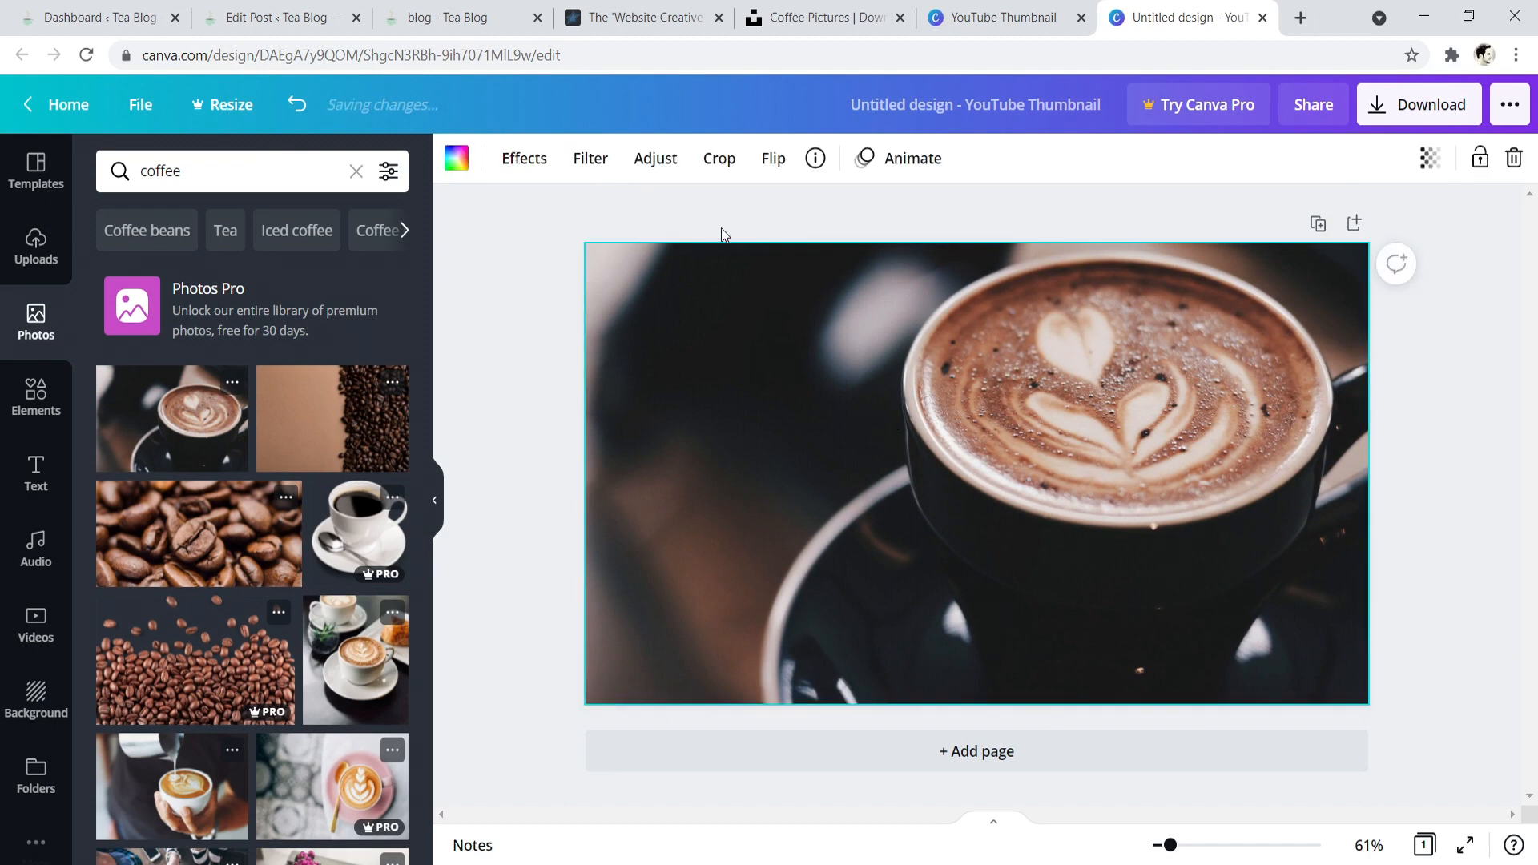
# - Try the Drama and Solar filters on the coffee photo and settle on the Rosie filter
pyautogui.click(606, 165)
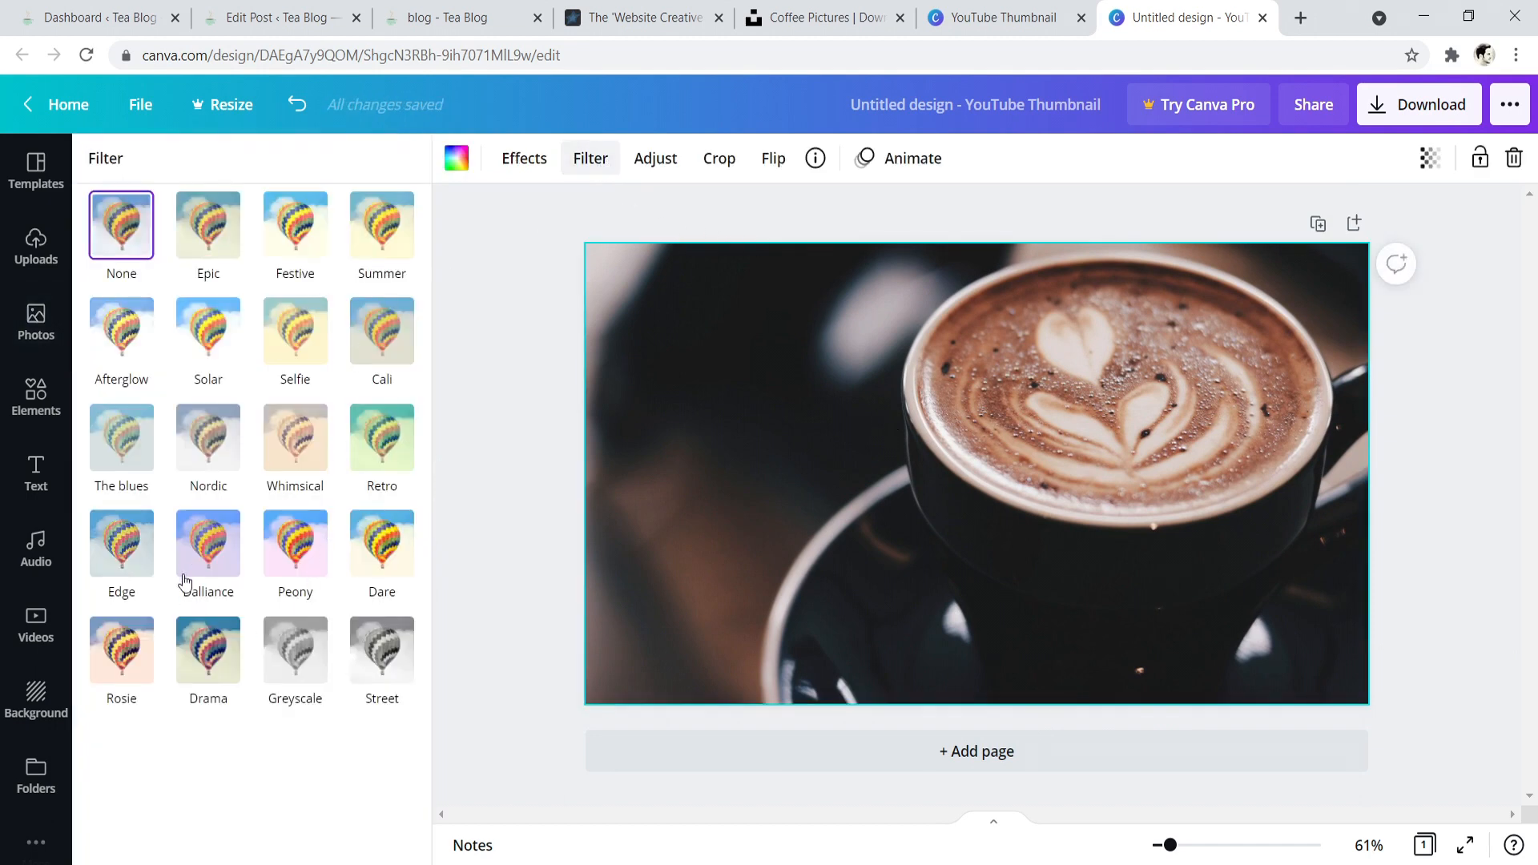
pyautogui.click(121, 649)
pyautogui.click(208, 648)
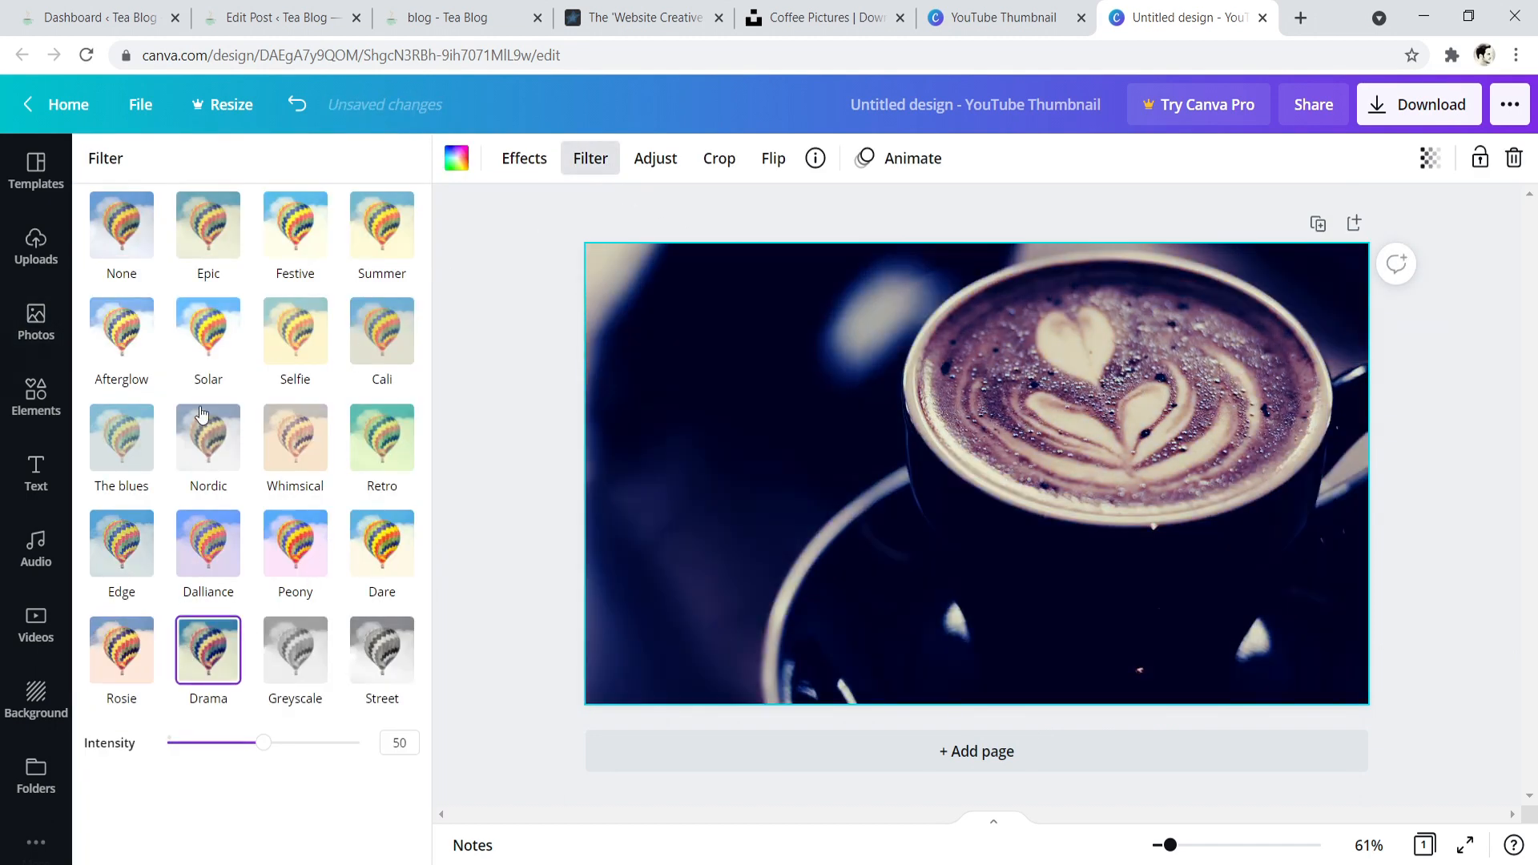
pyautogui.click(211, 350)
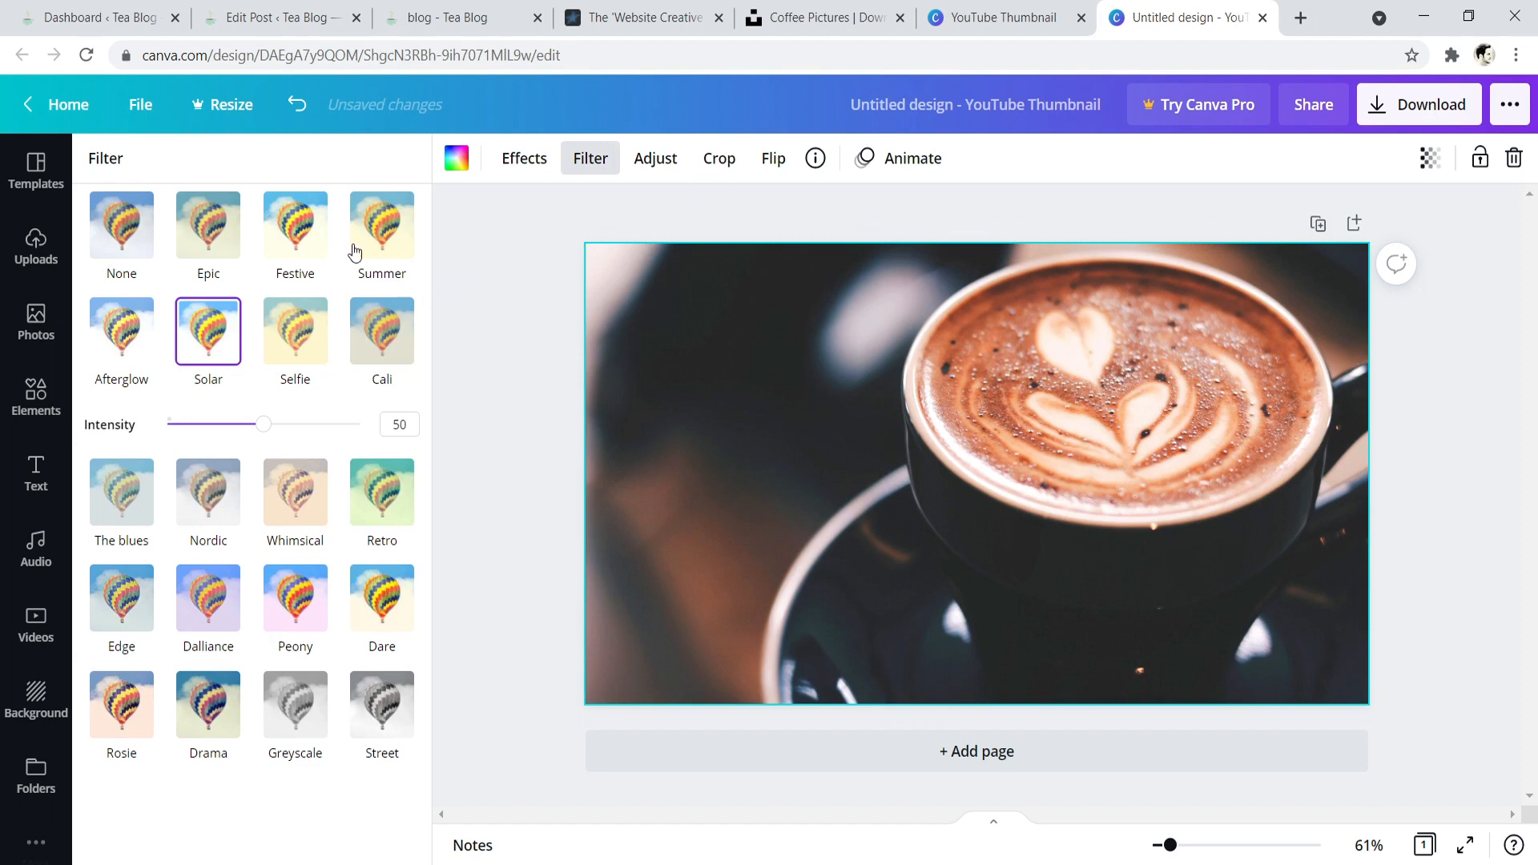
pyautogui.click(127, 721)
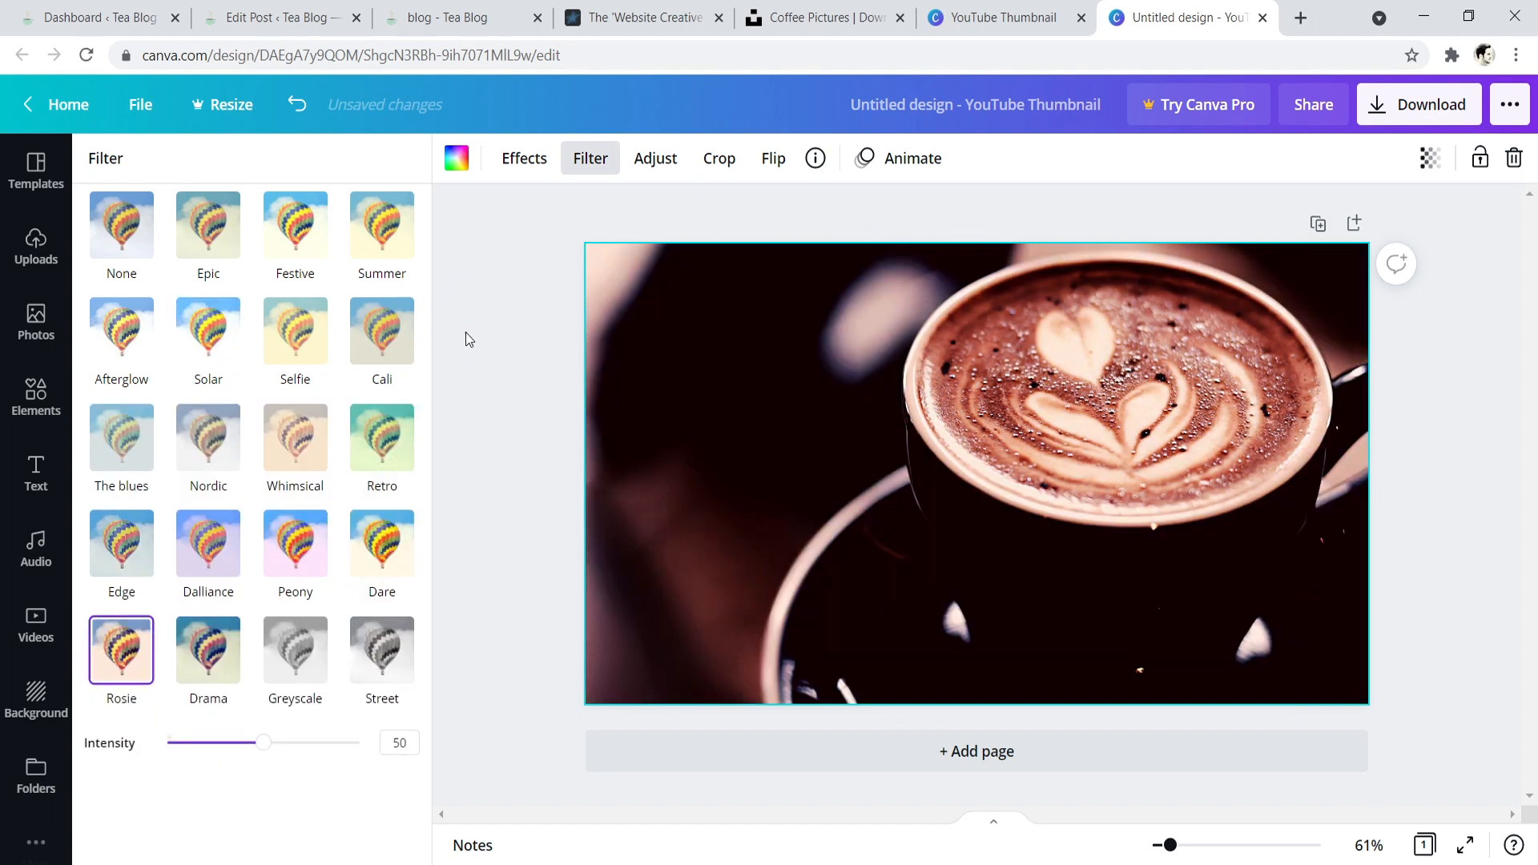
# - Add a square shape at the photo's lower left and reshape it into a label bar about 522 × 98
pyautogui.click(36, 320)
pyautogui.click(35, 392)
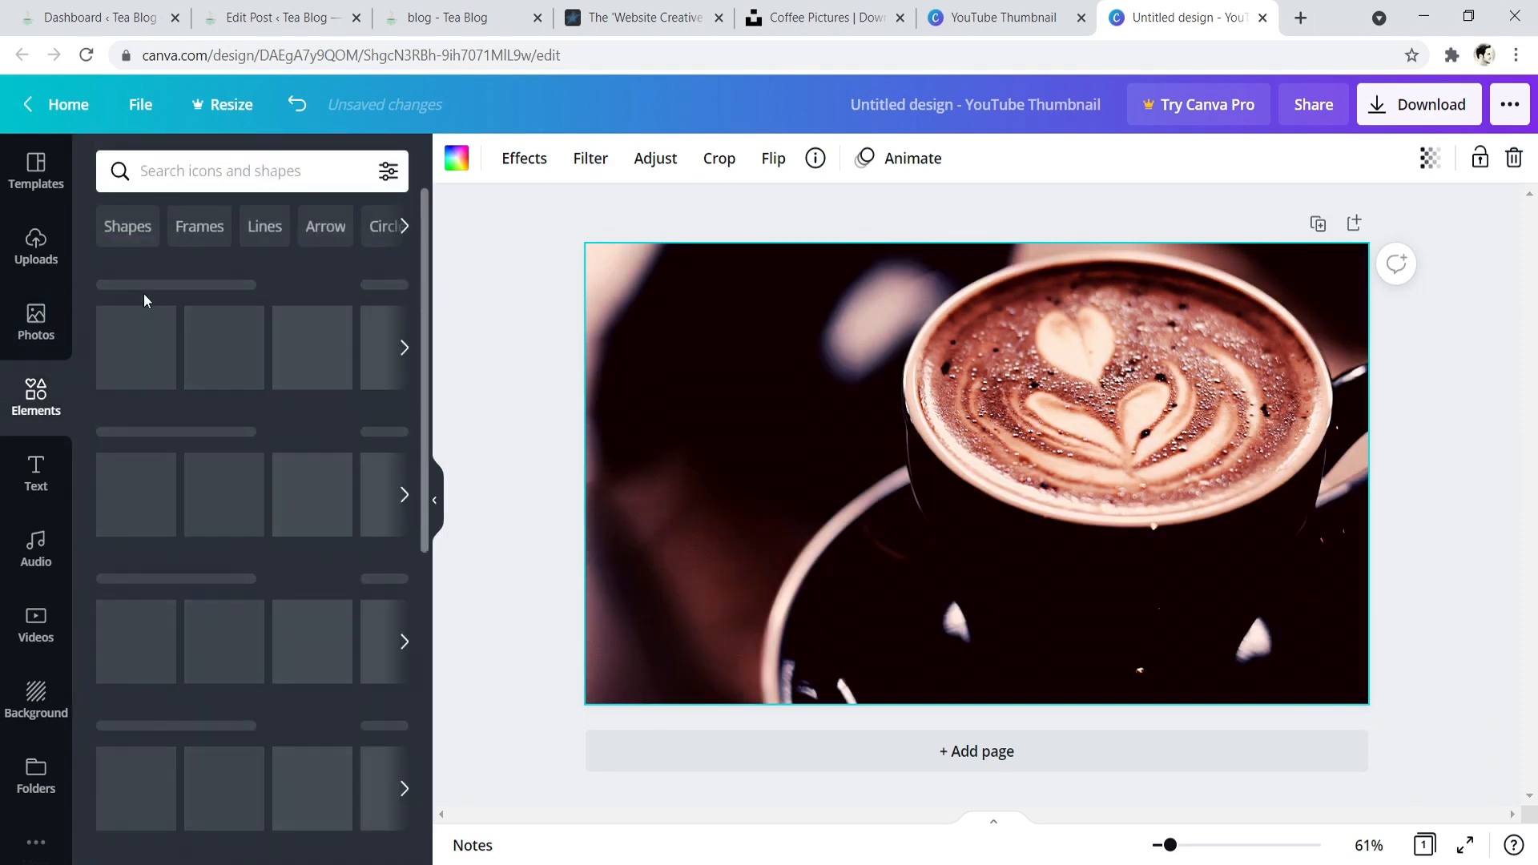
pyautogui.click(137, 348)
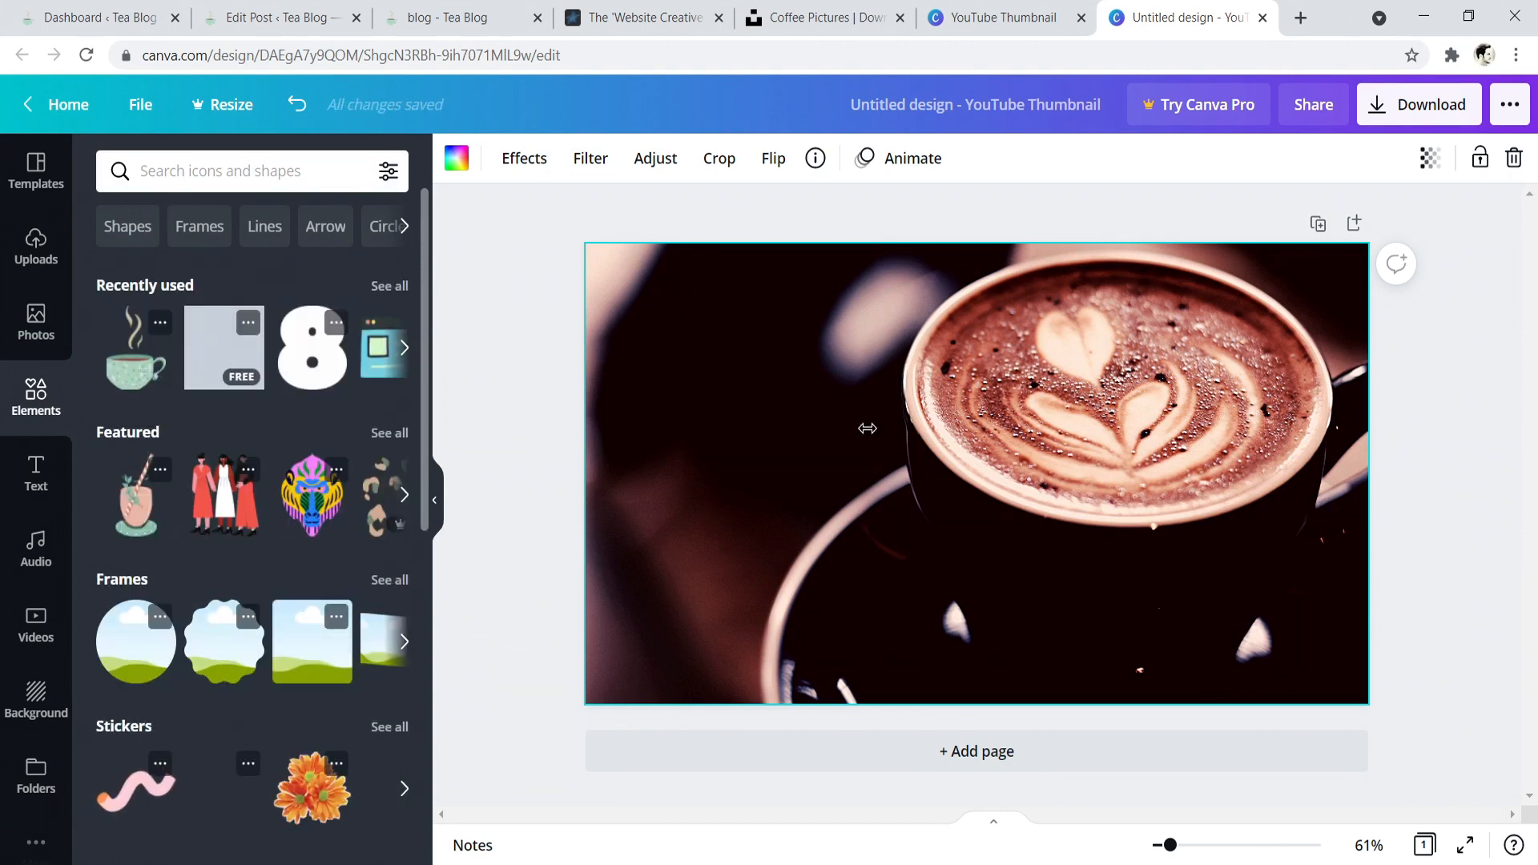
pyautogui.moveTo(964, 473); pyautogui.dragTo(759, 553)
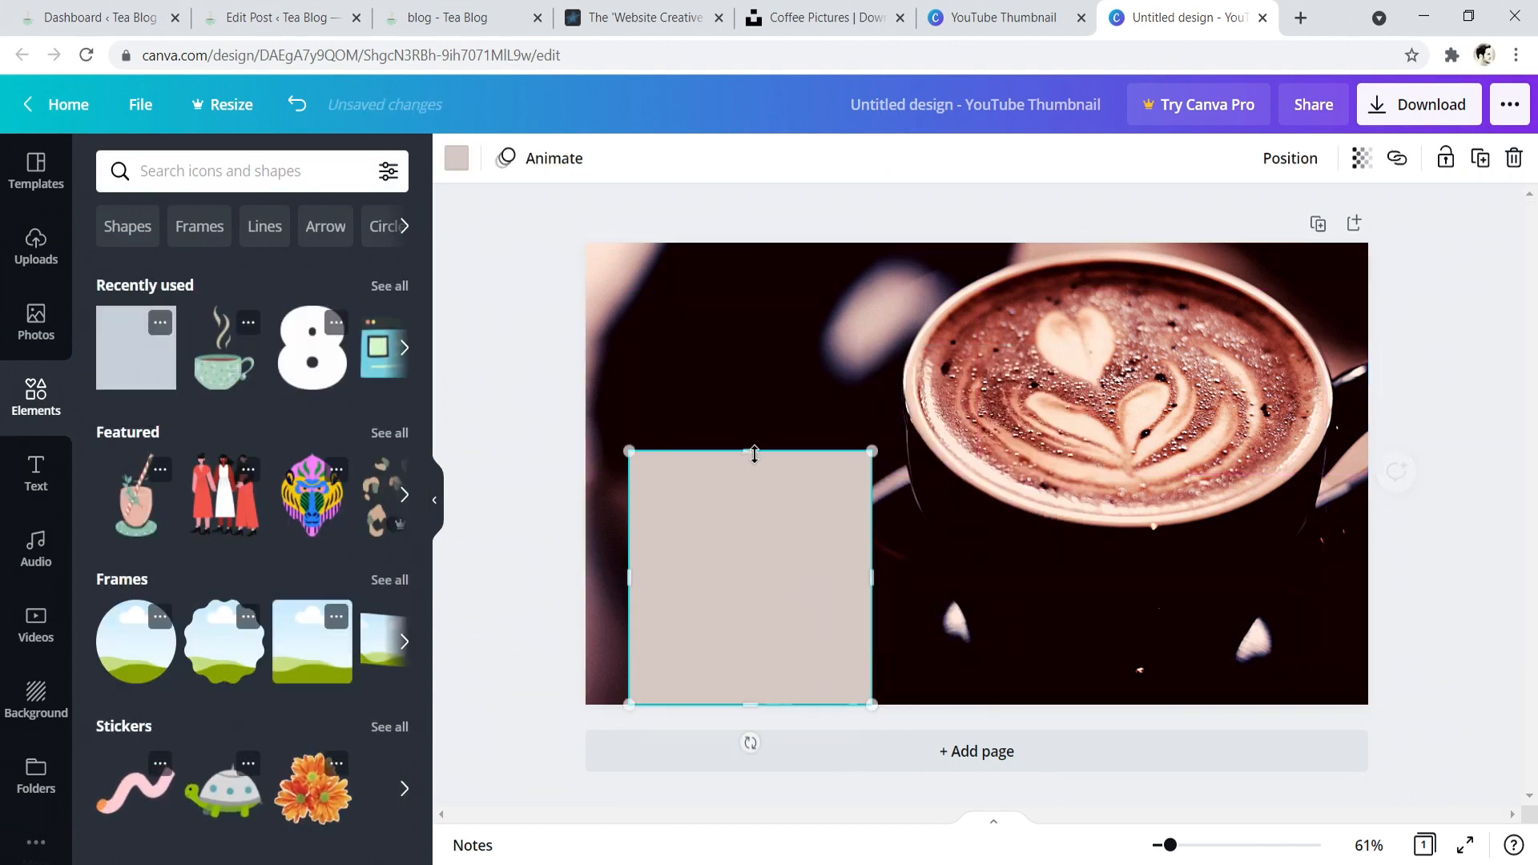
pyautogui.moveTo(750, 451); pyautogui.dragTo(748, 650)
pyautogui.moveTo(871, 676); pyautogui.dragTo(949, 677)
pyautogui.moveTo(771, 658); pyautogui.dragTo(771, 650)
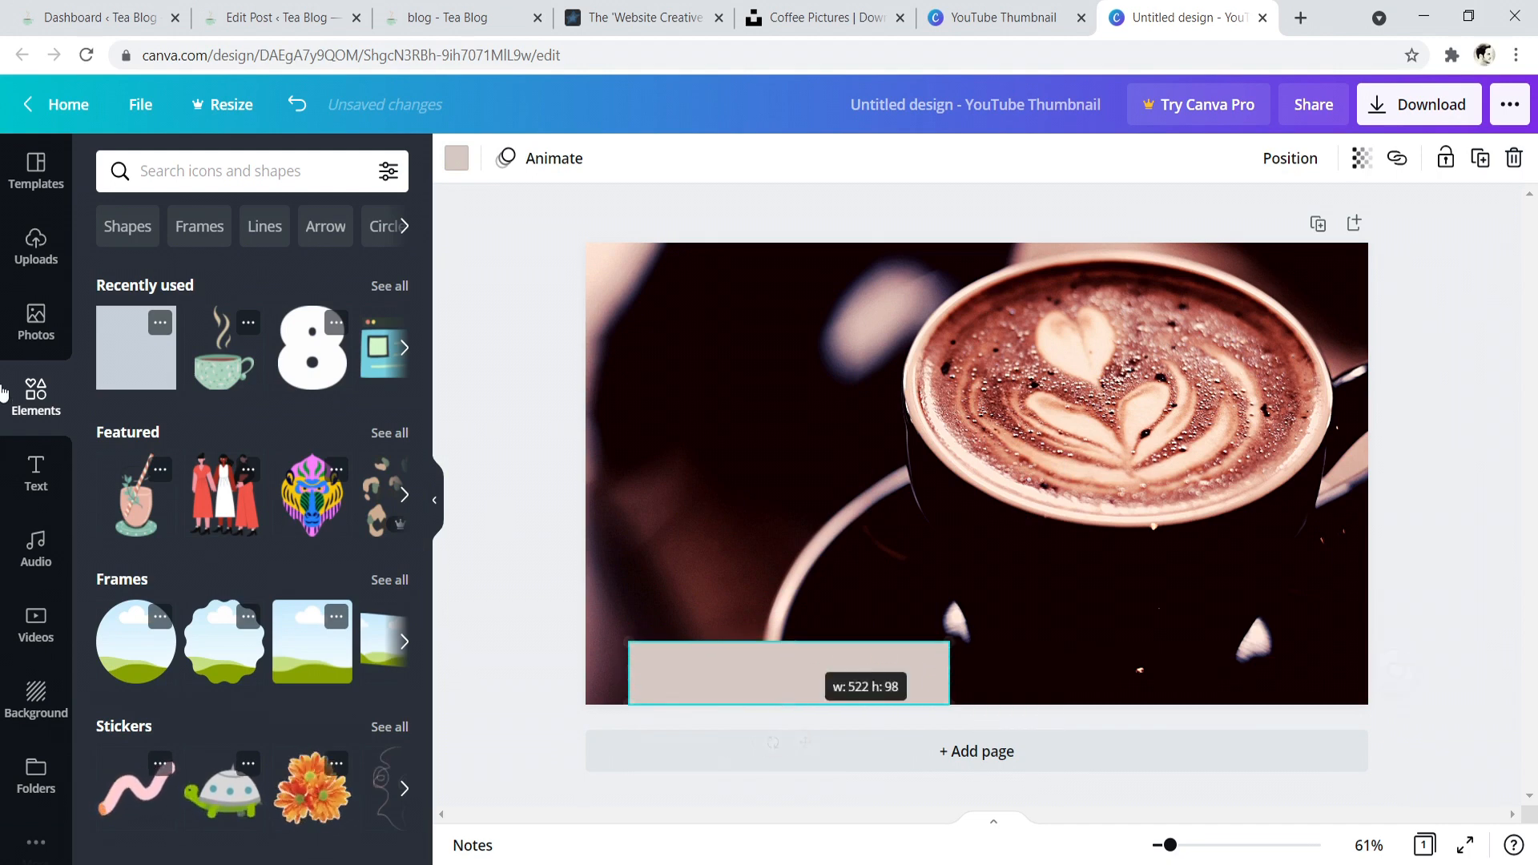
# - Add a heading over the label bar and replace its text with "My Website"
pyautogui.click(36, 454)
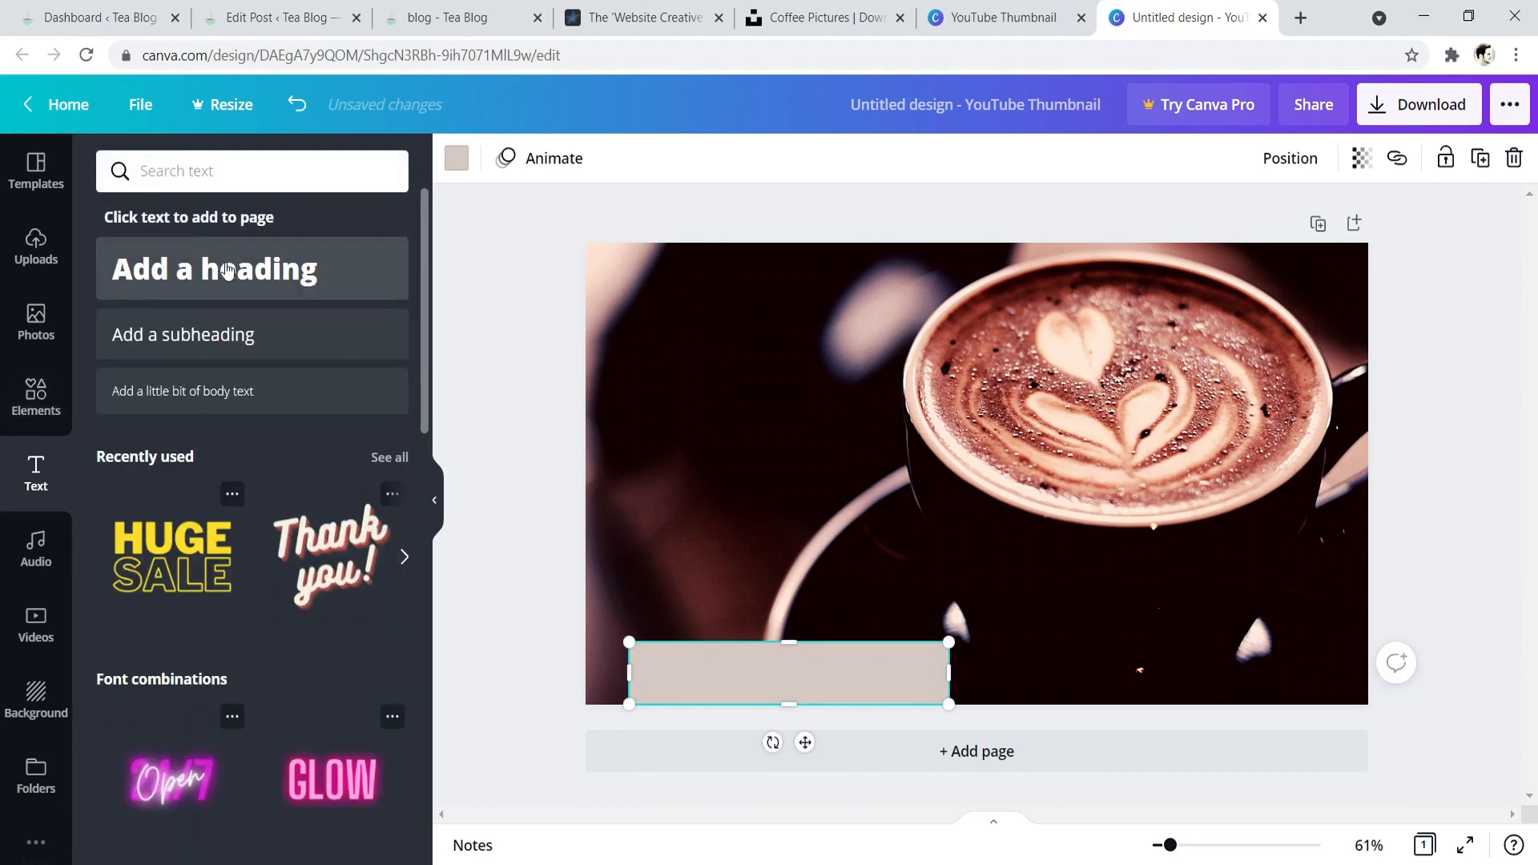
pyautogui.click(296, 260)
pyautogui.moveTo(1009, 470); pyautogui.dragTo(821, 670)
pyautogui.press('BackSpace')
pyautogui.press('BackSpace')
pyautogui.press('BackSpace')
pyautogui.press('BackSpace')
pyautogui.press('BackSpace')
pyautogui.press('BackSpace')
pyautogui.press('BackSpace')
pyautogui.press('BackSpace')
pyautogui.press('BackSpace')
pyautogui.press('BackSpace')
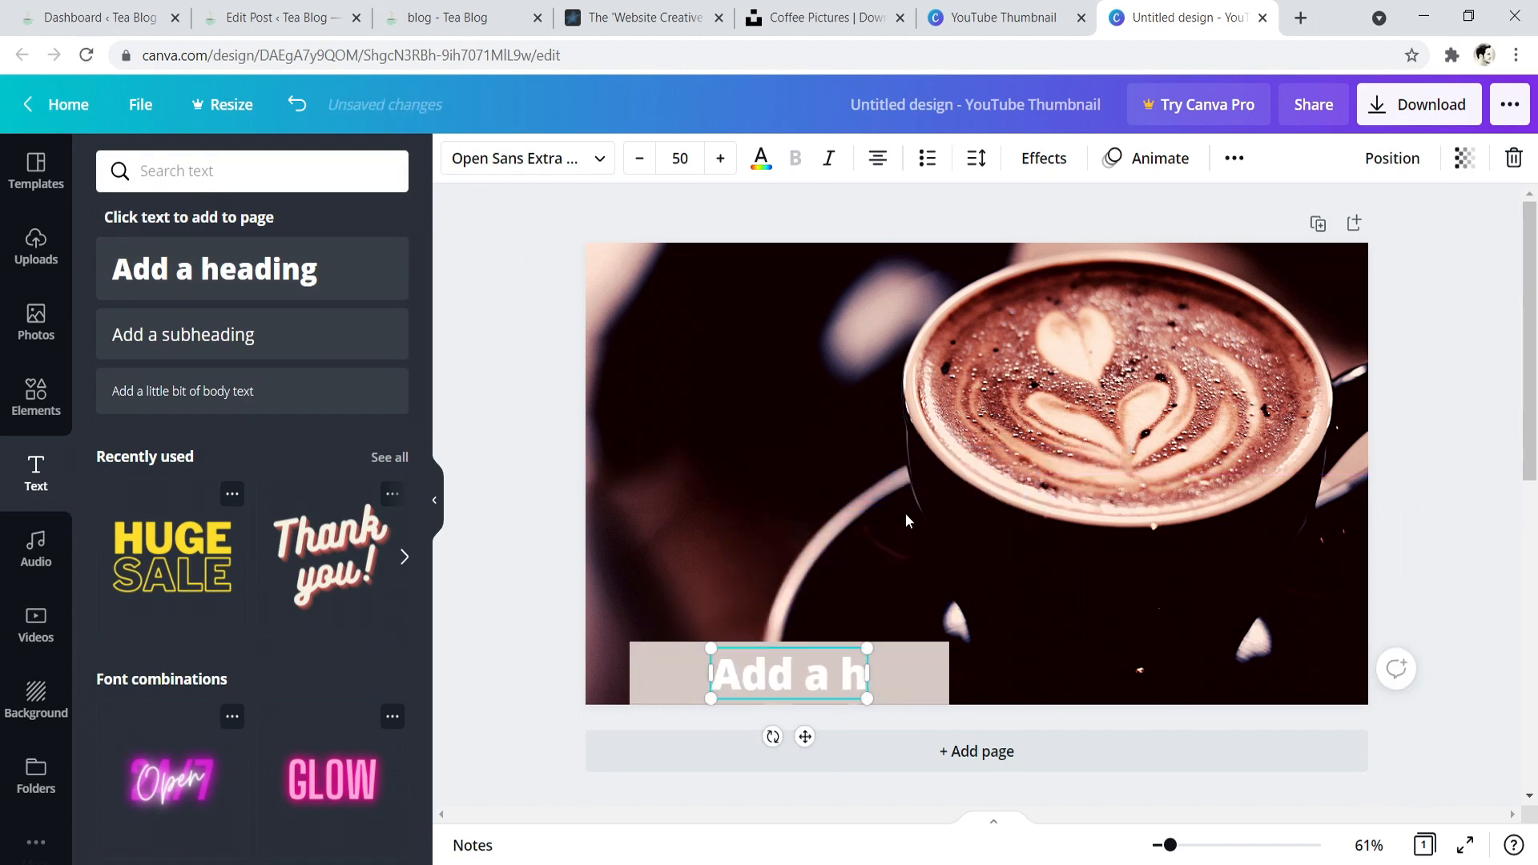
pyautogui.write('My Website')
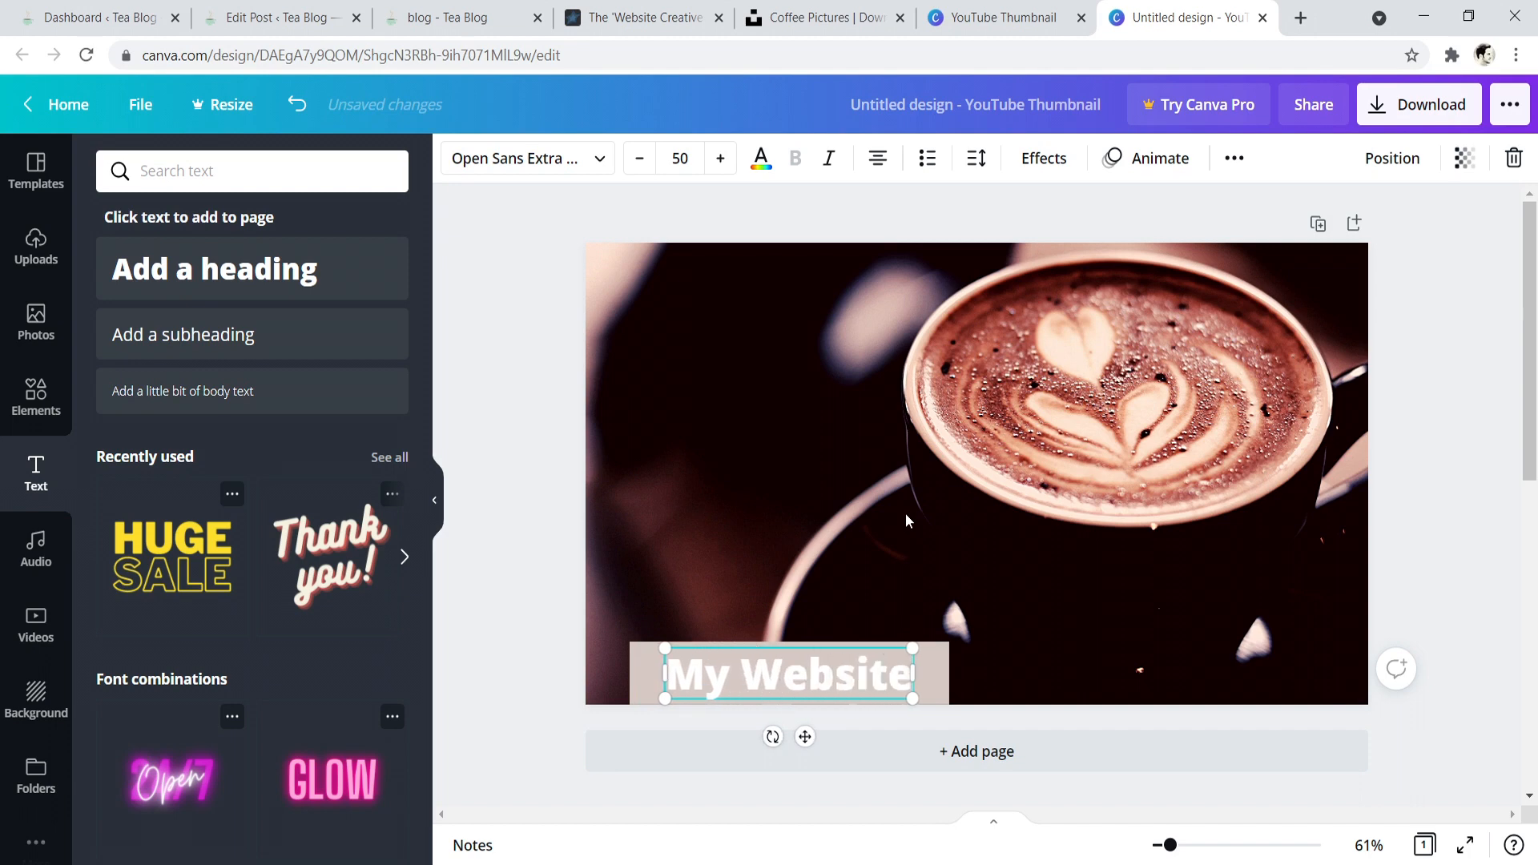
# - Set the "My Website" heading in Poppins Bold, enlarge it to about size 57 and reposition it over the label bar
pyautogui.moveTo(915, 642); pyautogui.dragTo(677, 665)
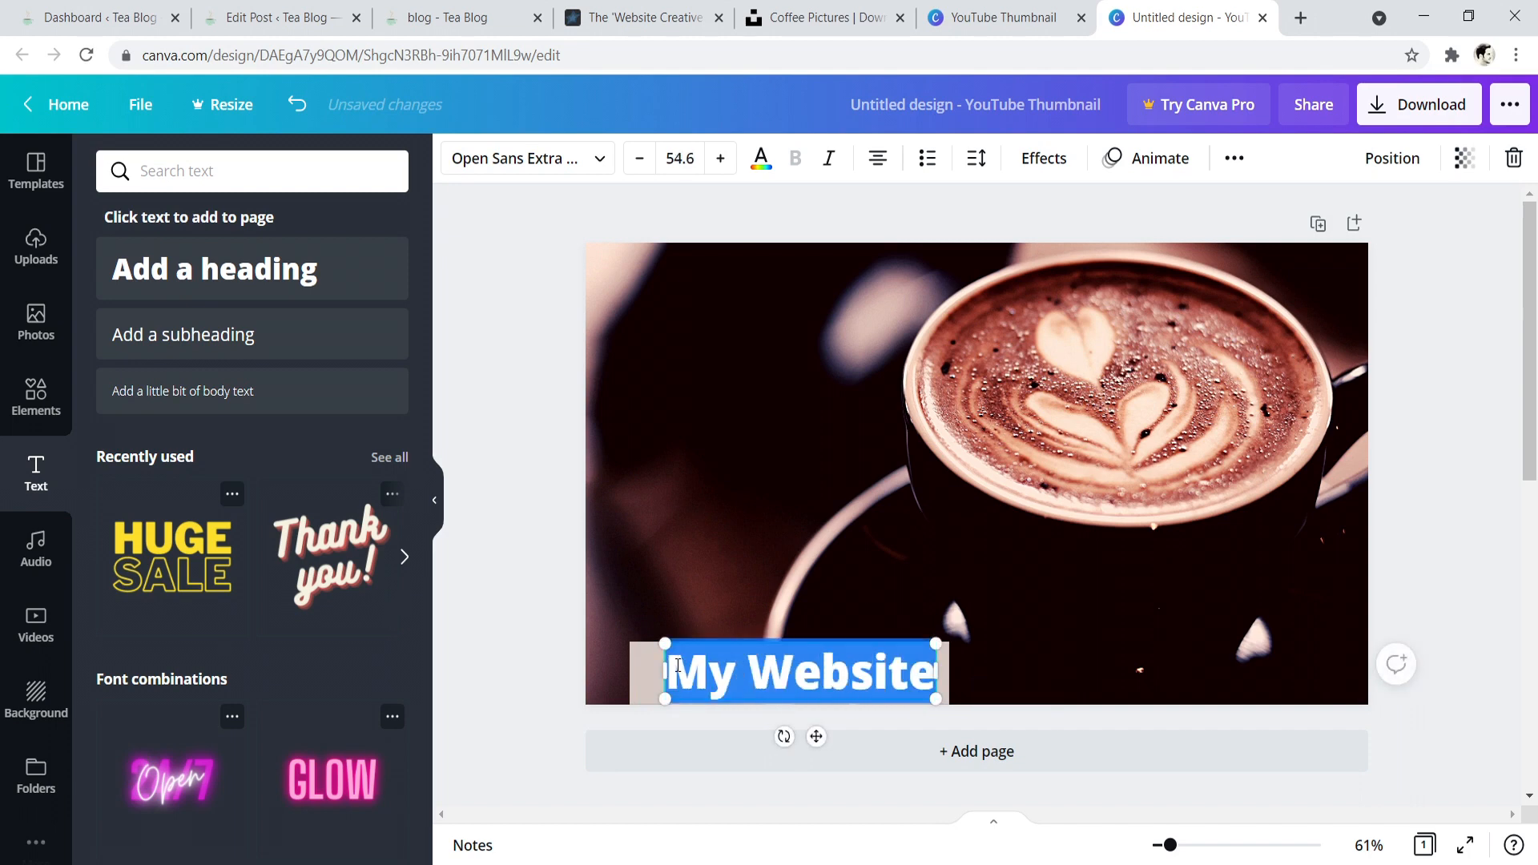
pyautogui.click(545, 175)
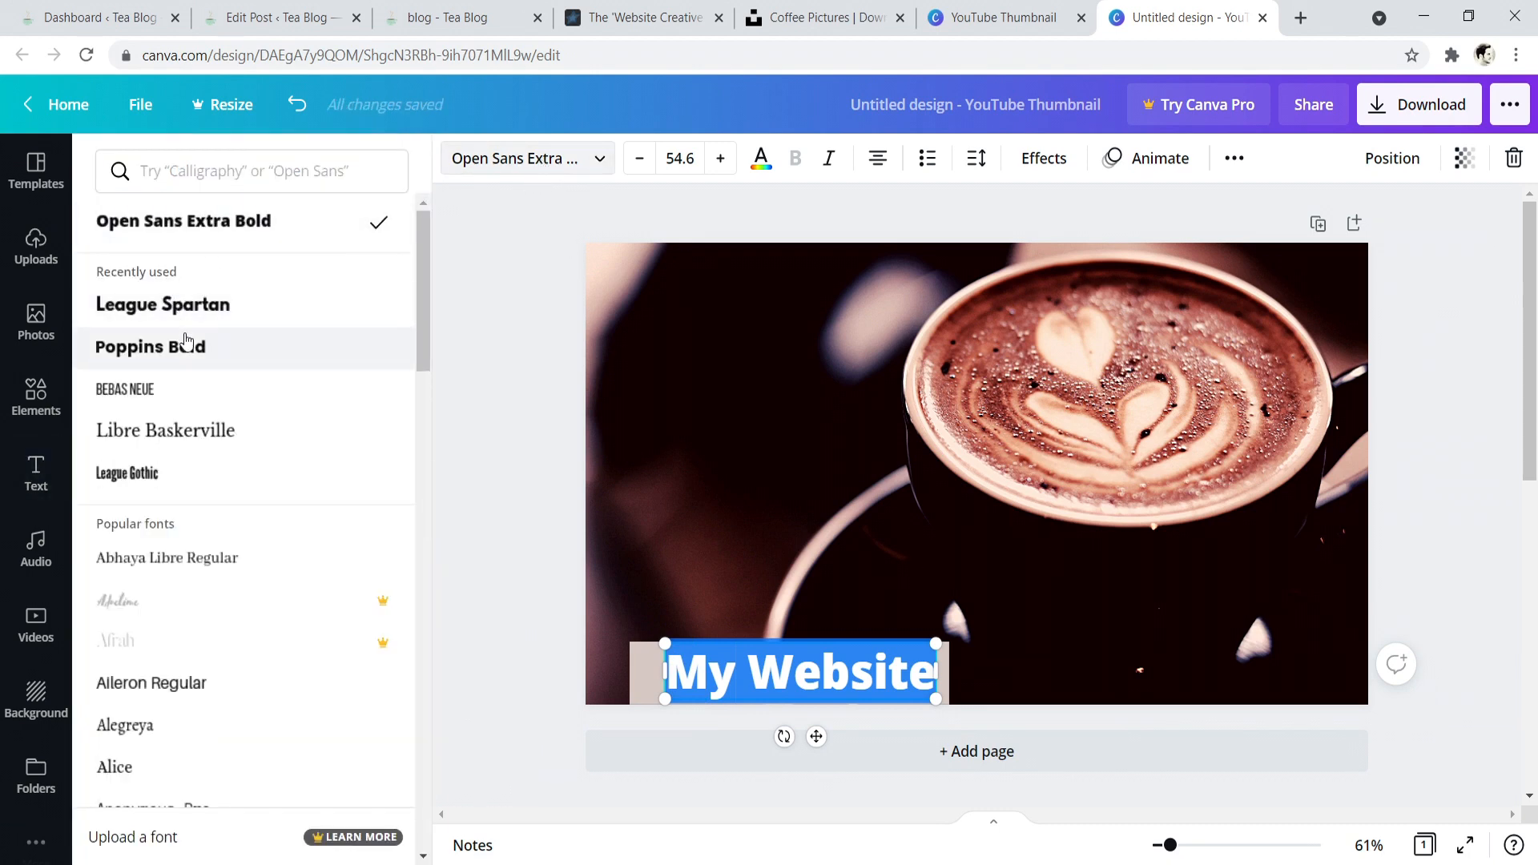
pyautogui.click(161, 388)
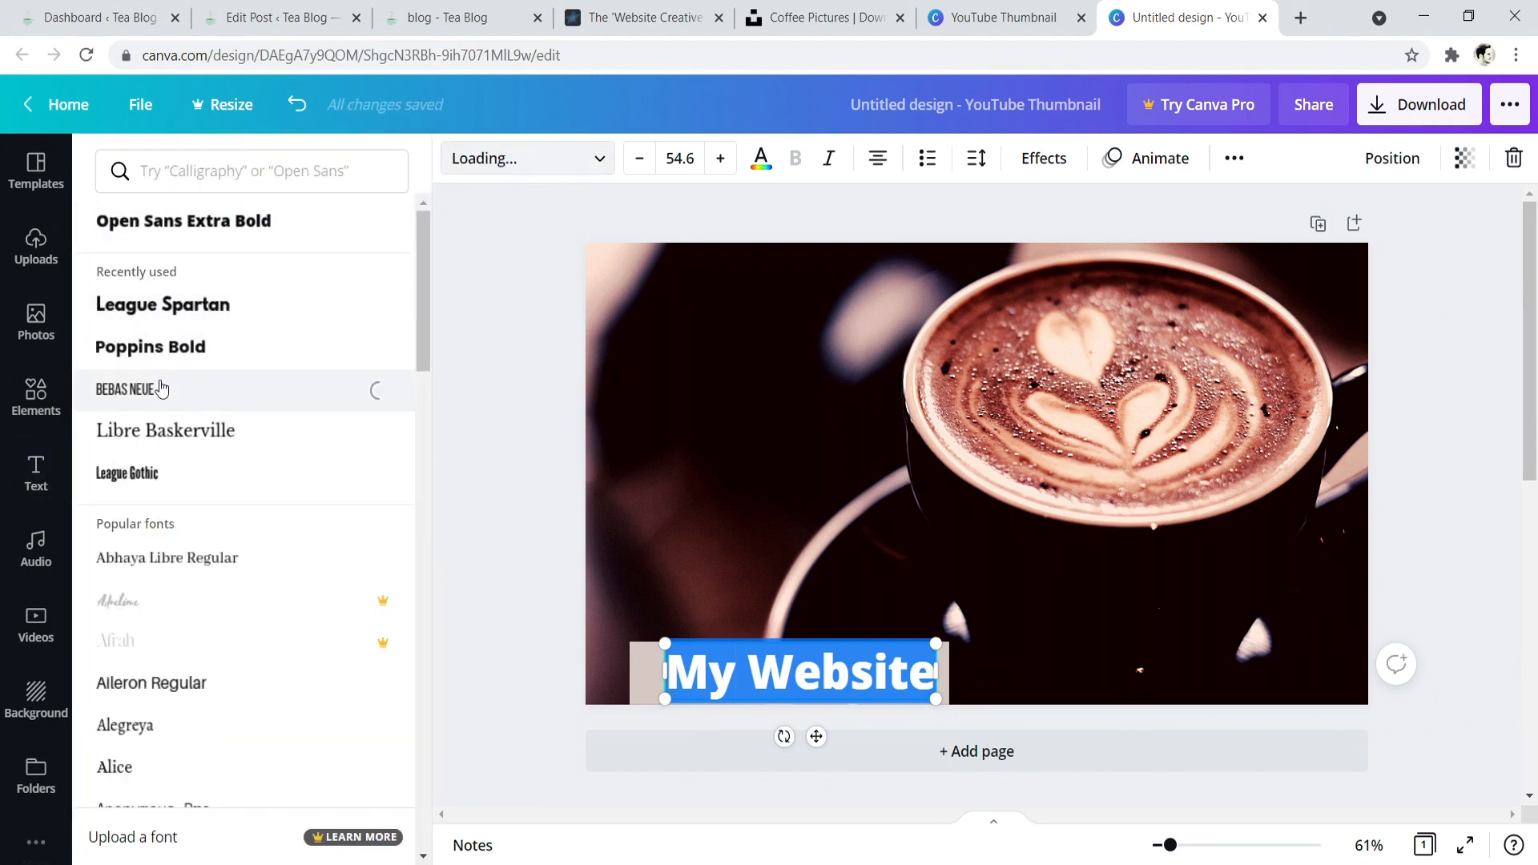
pyautogui.click(185, 350)
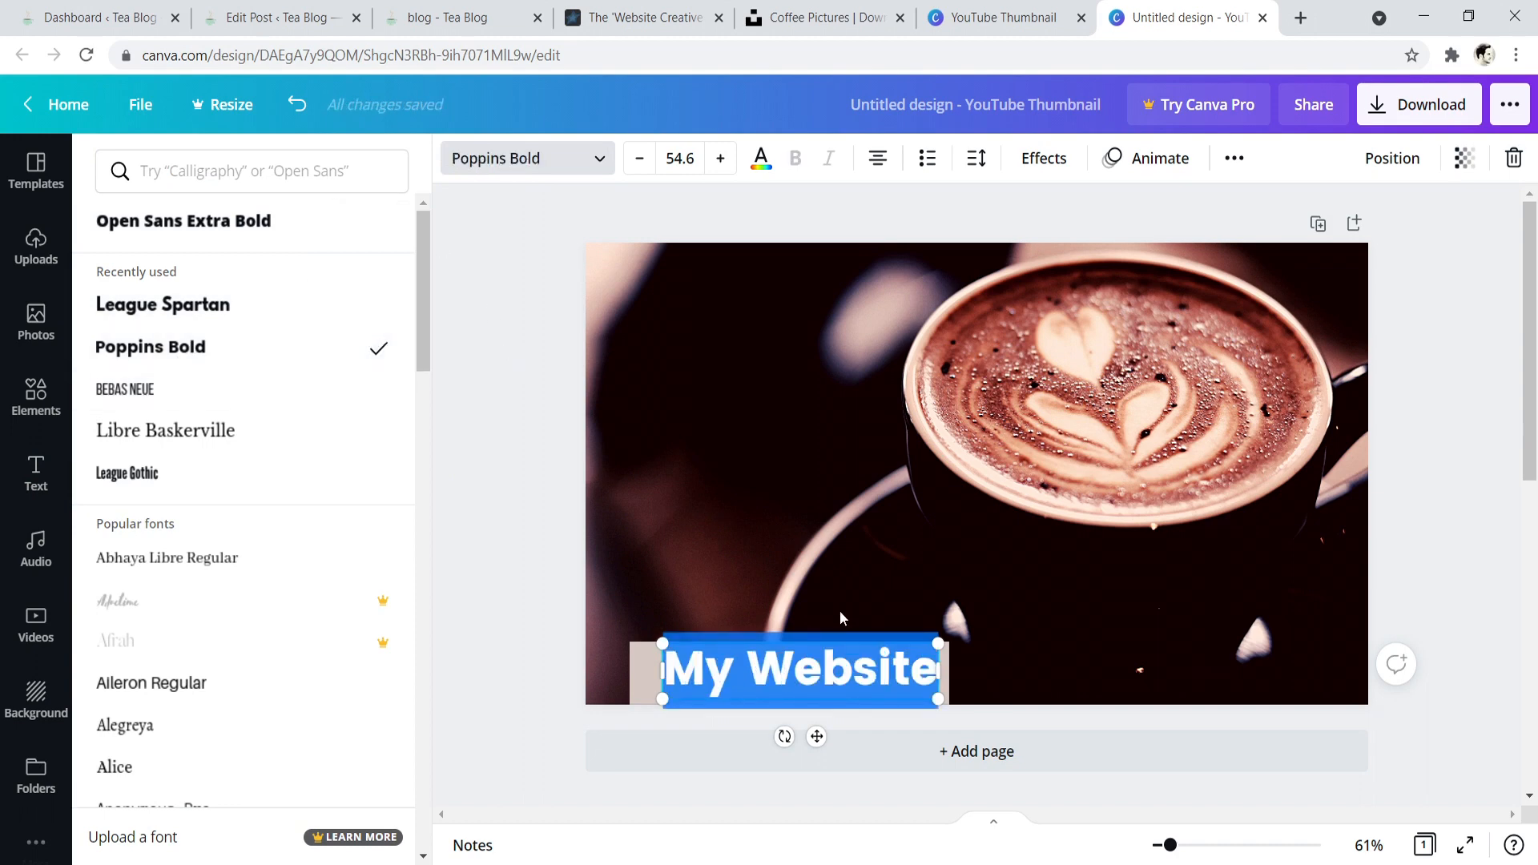
pyautogui.moveTo(793, 633); pyautogui.dragTo(796, 630)
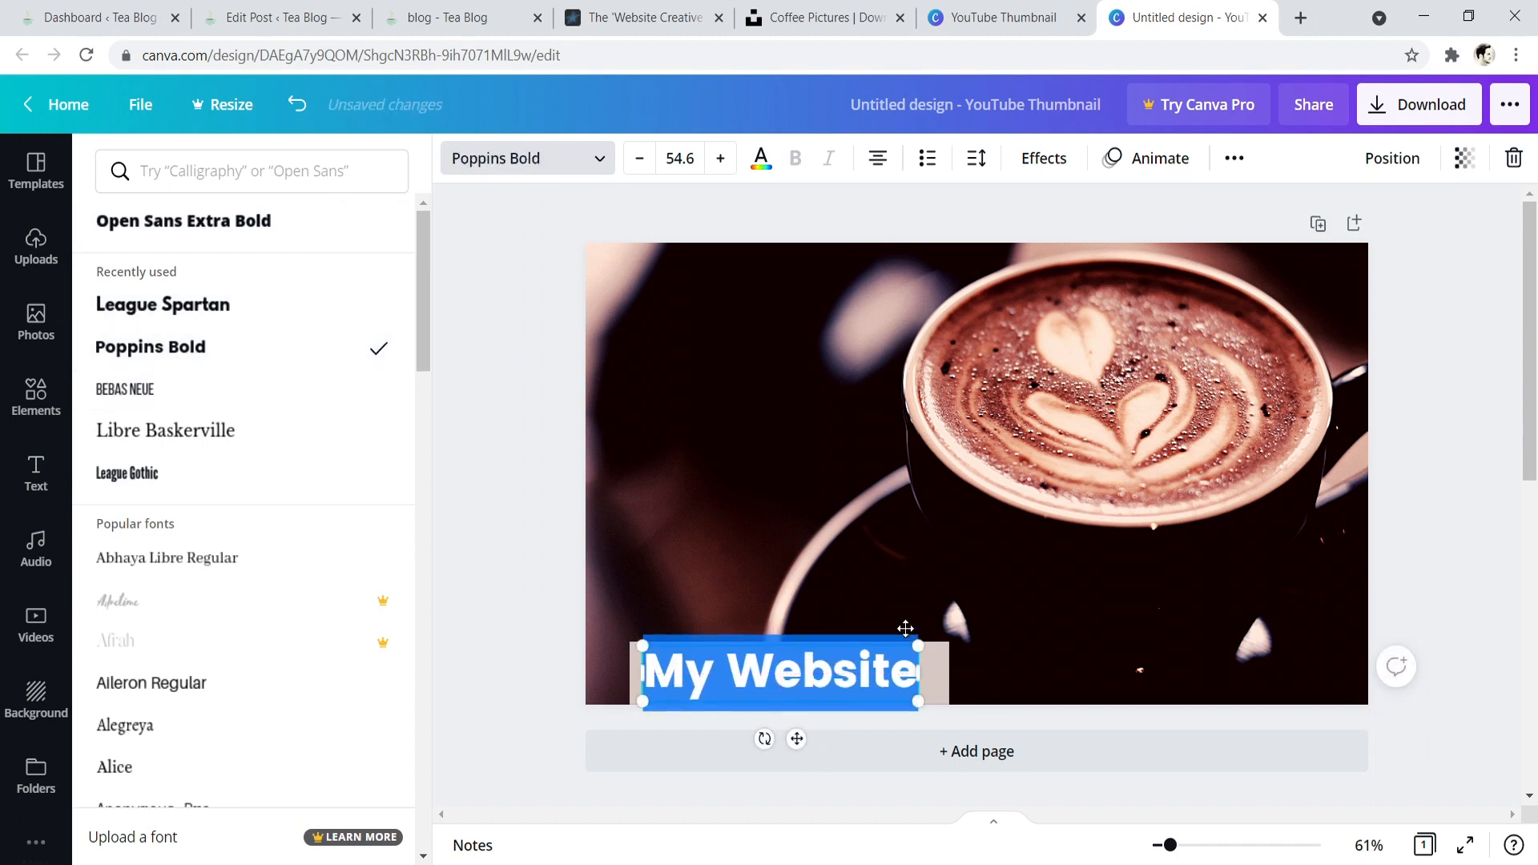
pyautogui.moveTo(918, 636); pyautogui.dragTo(930, 642)
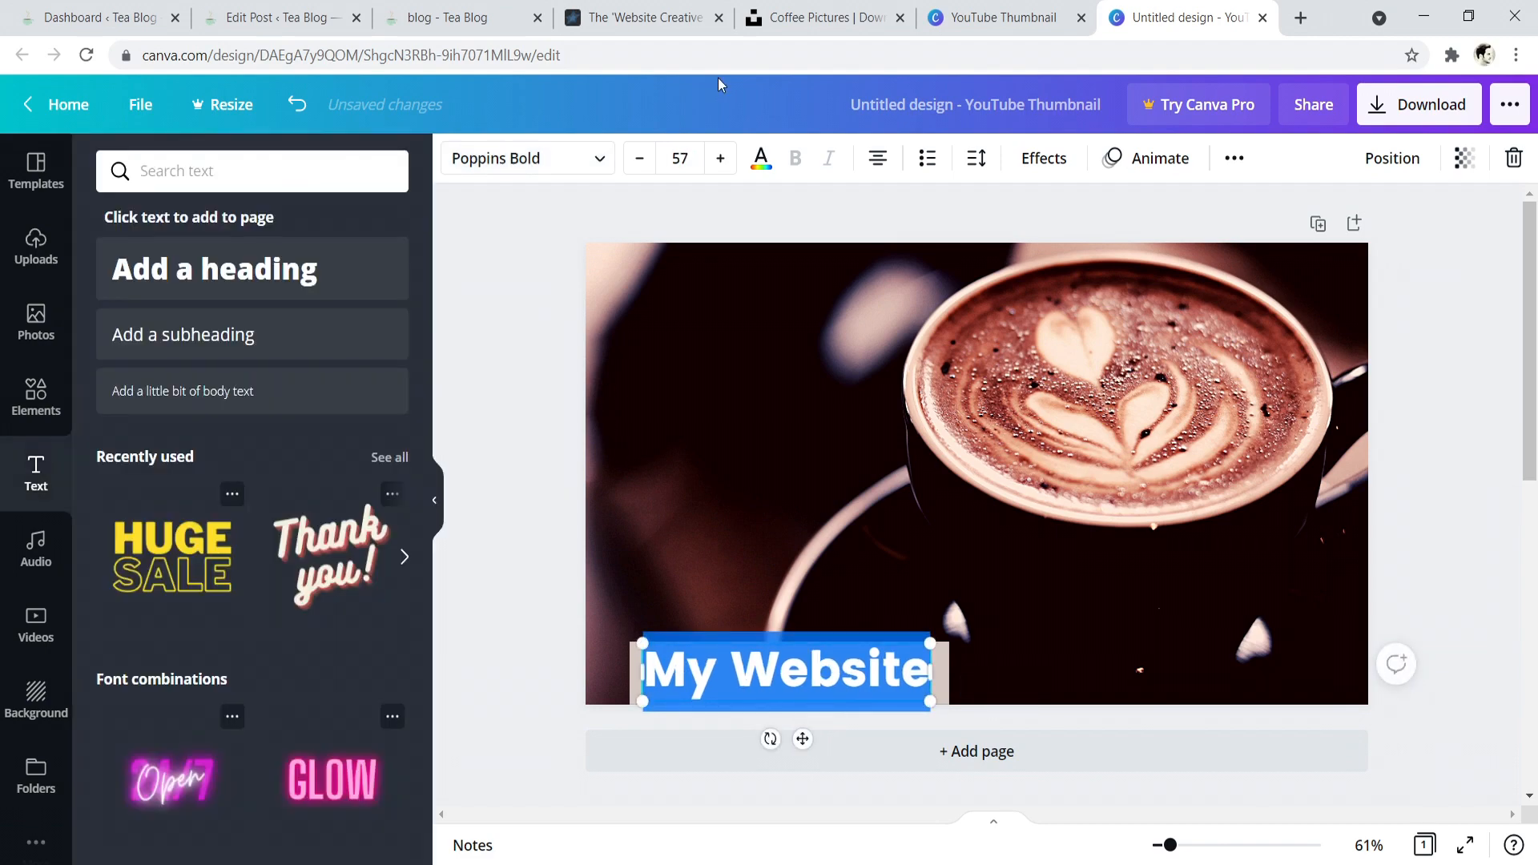
# - Switch from the example blog to the Tea Blog's WordPress dashboard and open its post categories page
pyautogui.click(665, 15)
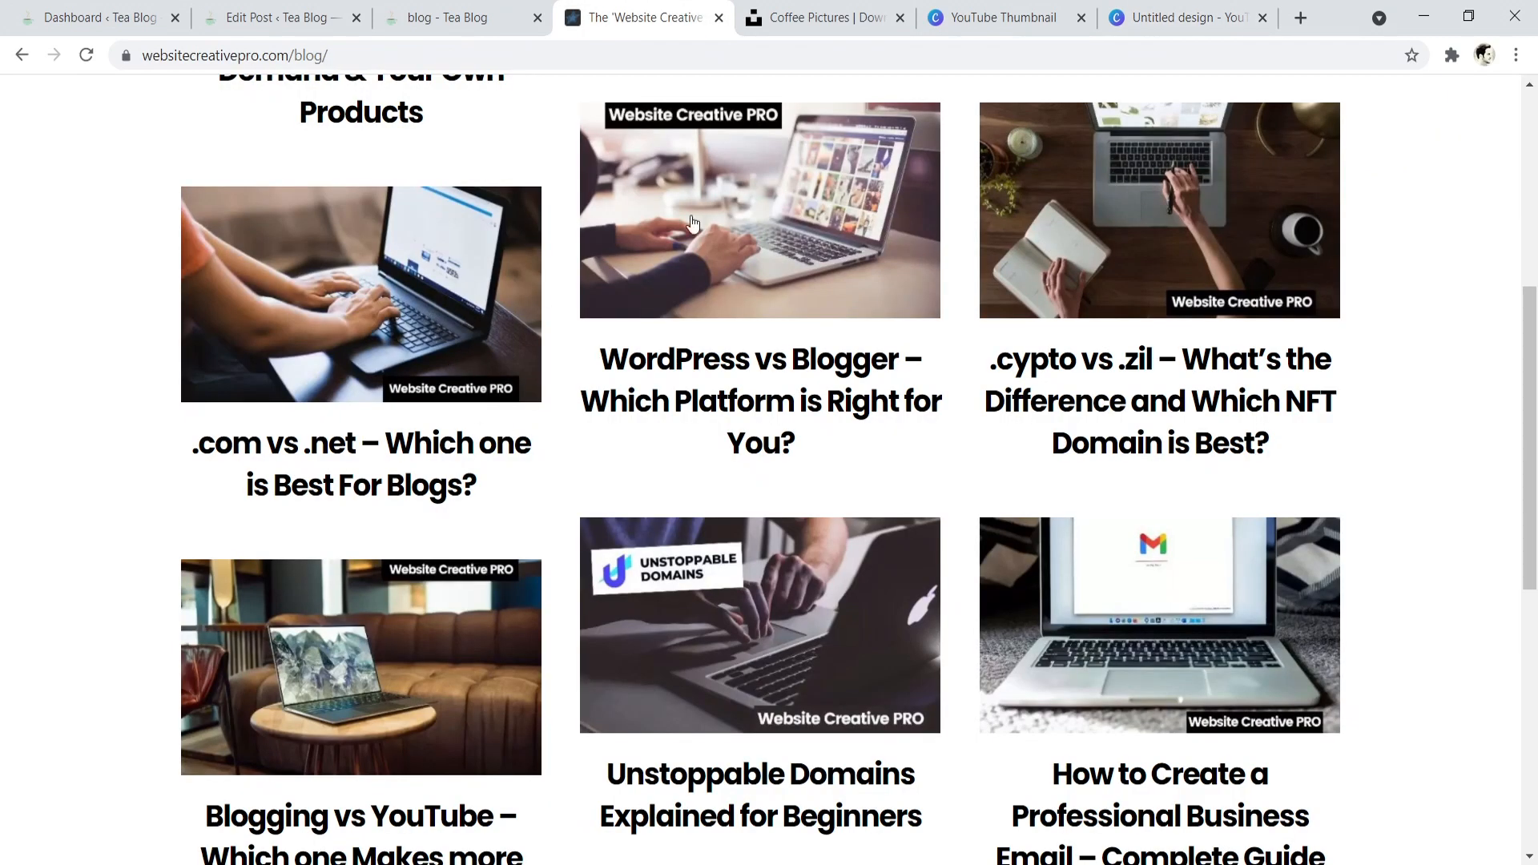
pyautogui.scroll(6, 909, 416)
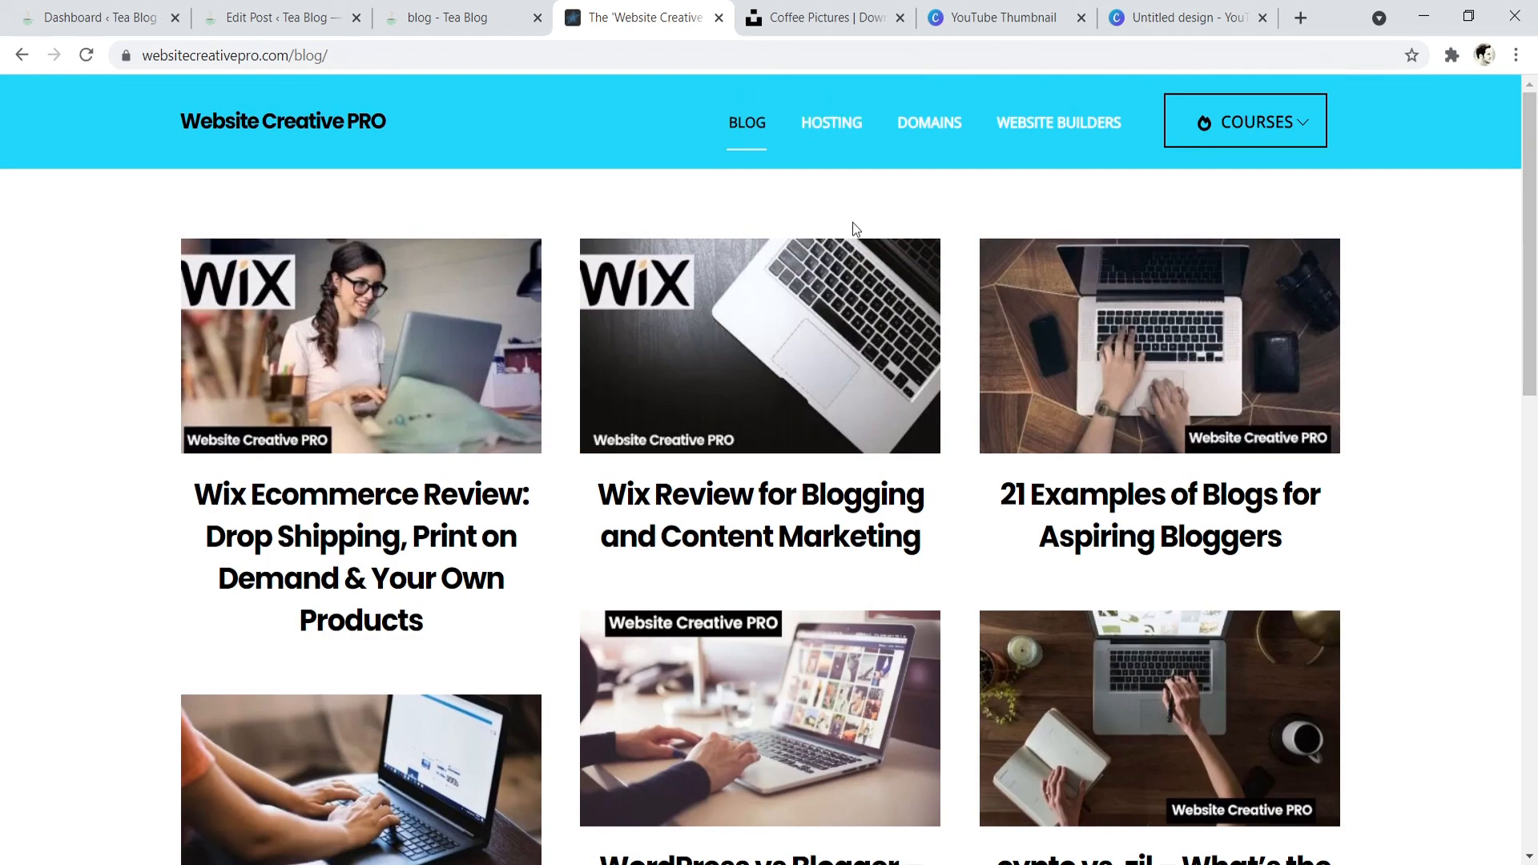
pyautogui.click(61, 10)
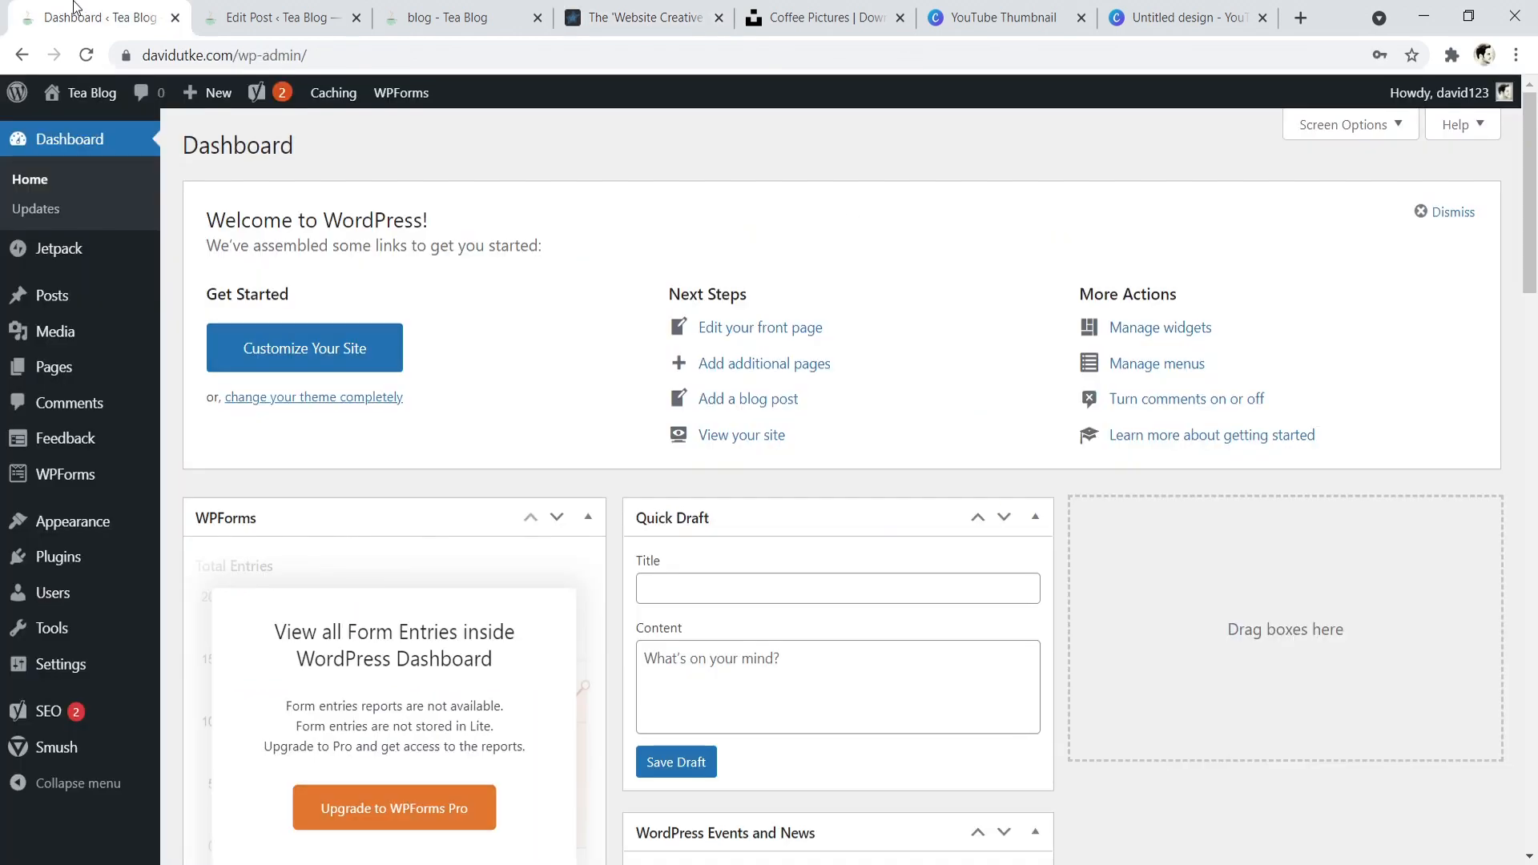
pyautogui.moveTo(333, 93)
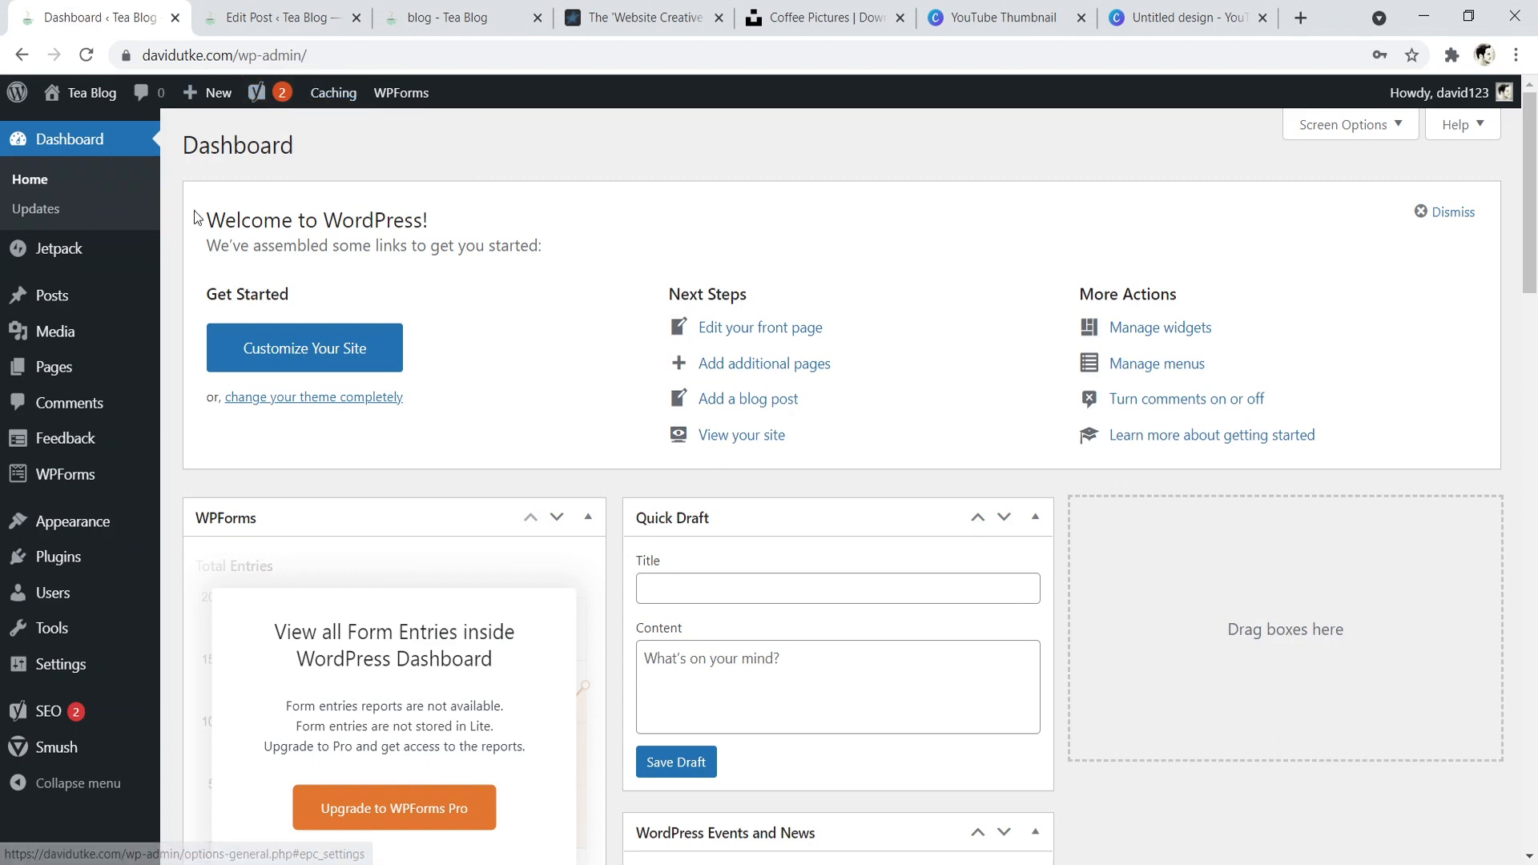
pyautogui.moveTo(51, 302)
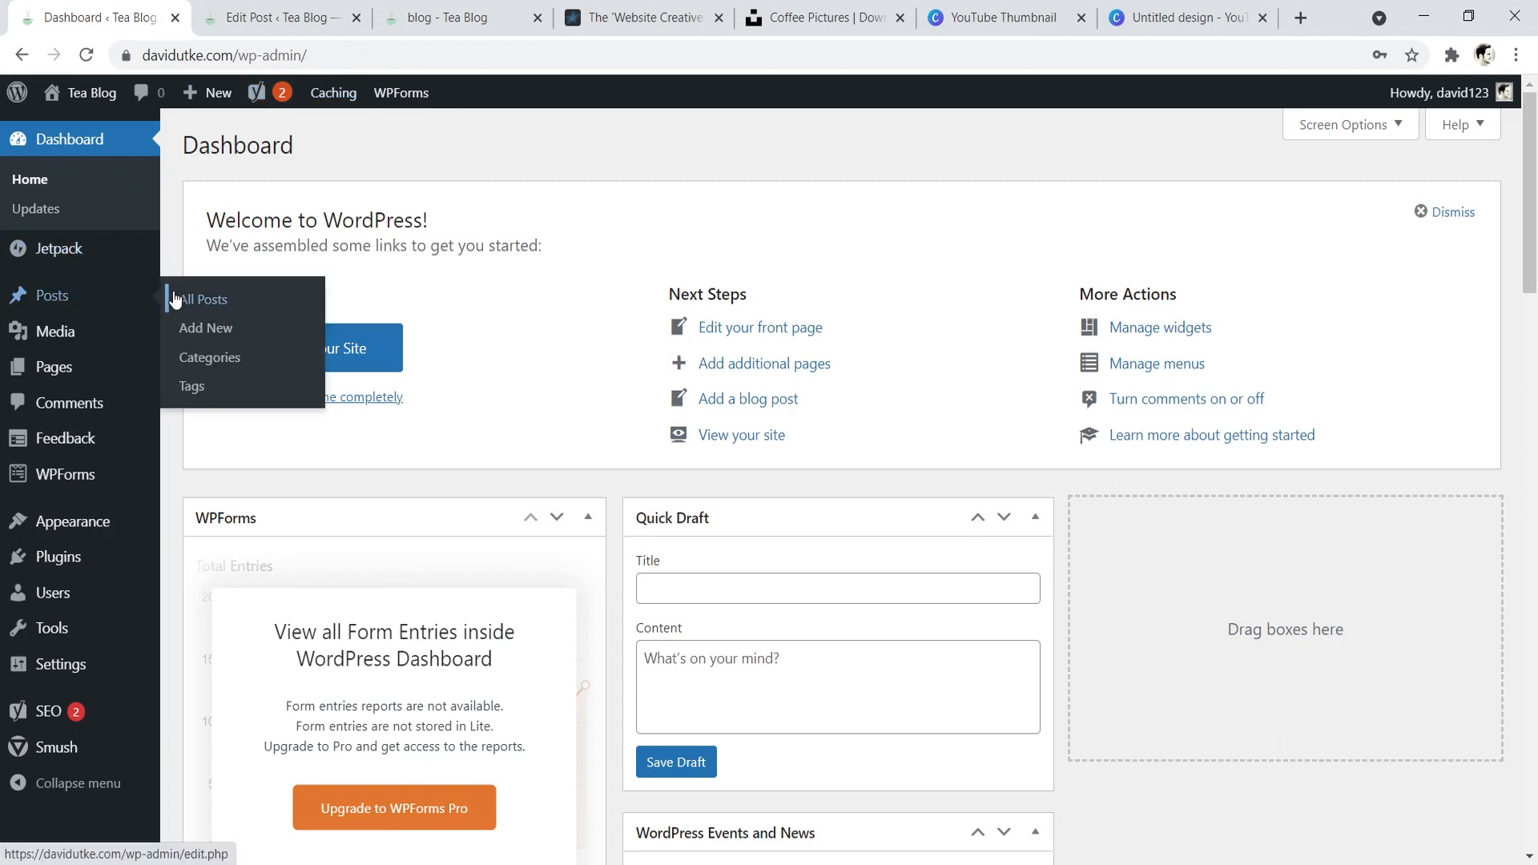
pyautogui.click(213, 361)
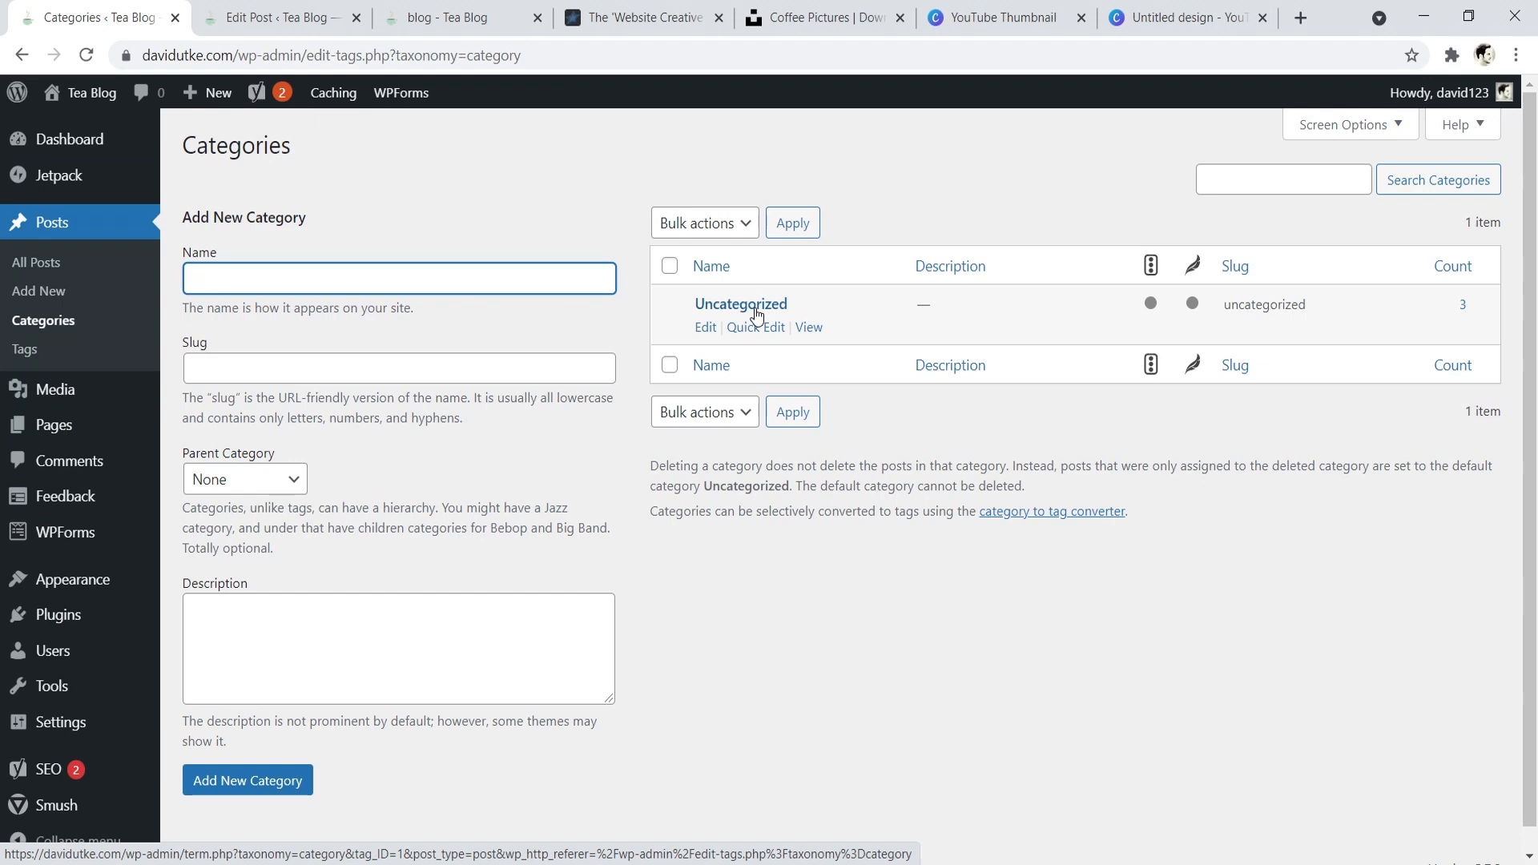
# - Return to the Website Creative Pro blog and examine its Domain Names category page through the best domain registrars article
pyautogui.click(617, 17)
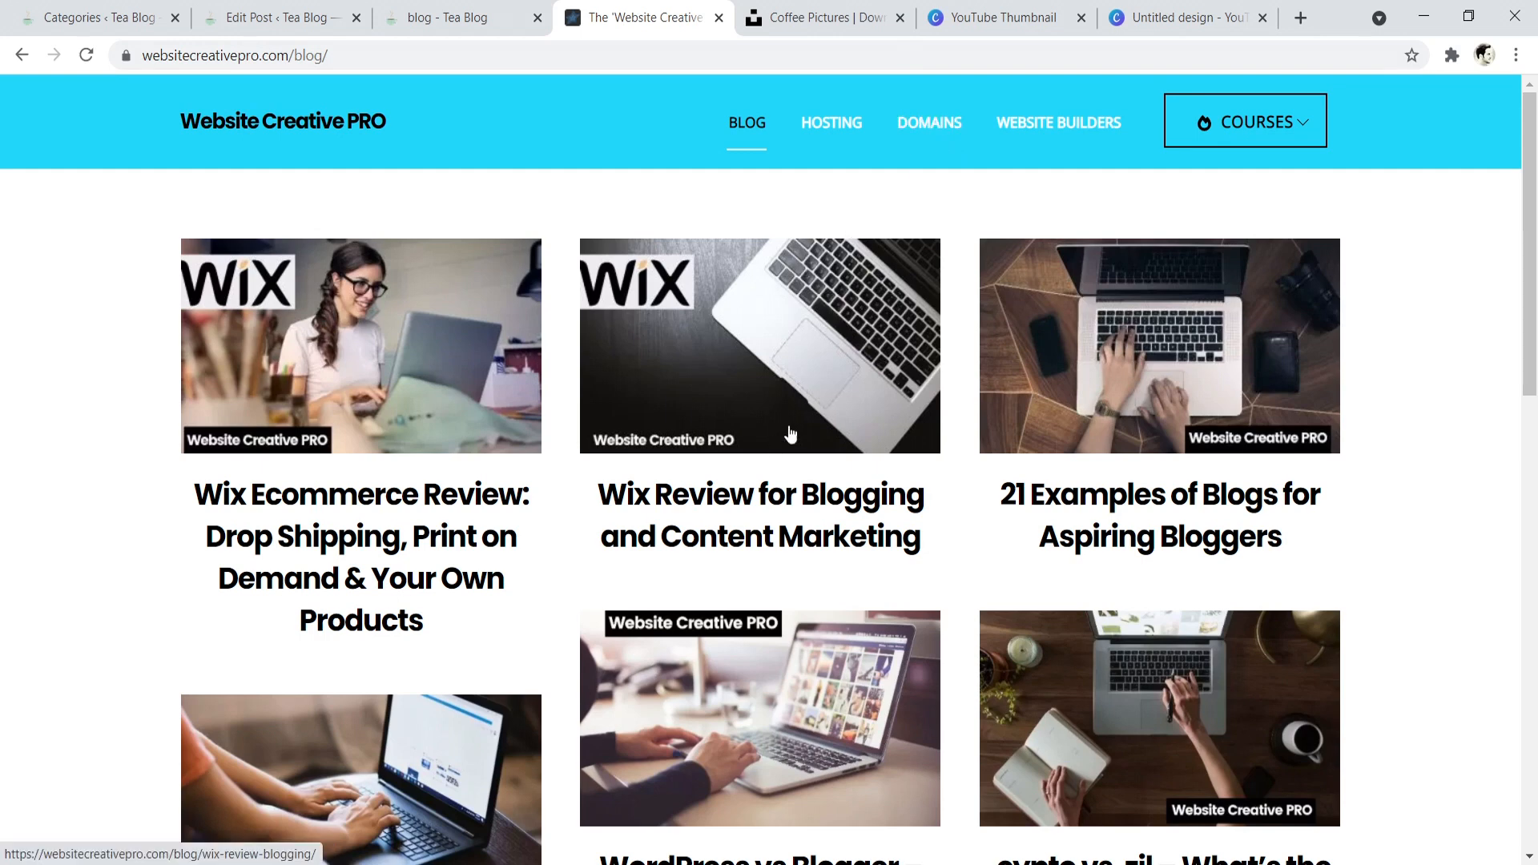
pyautogui.click(923, 134)
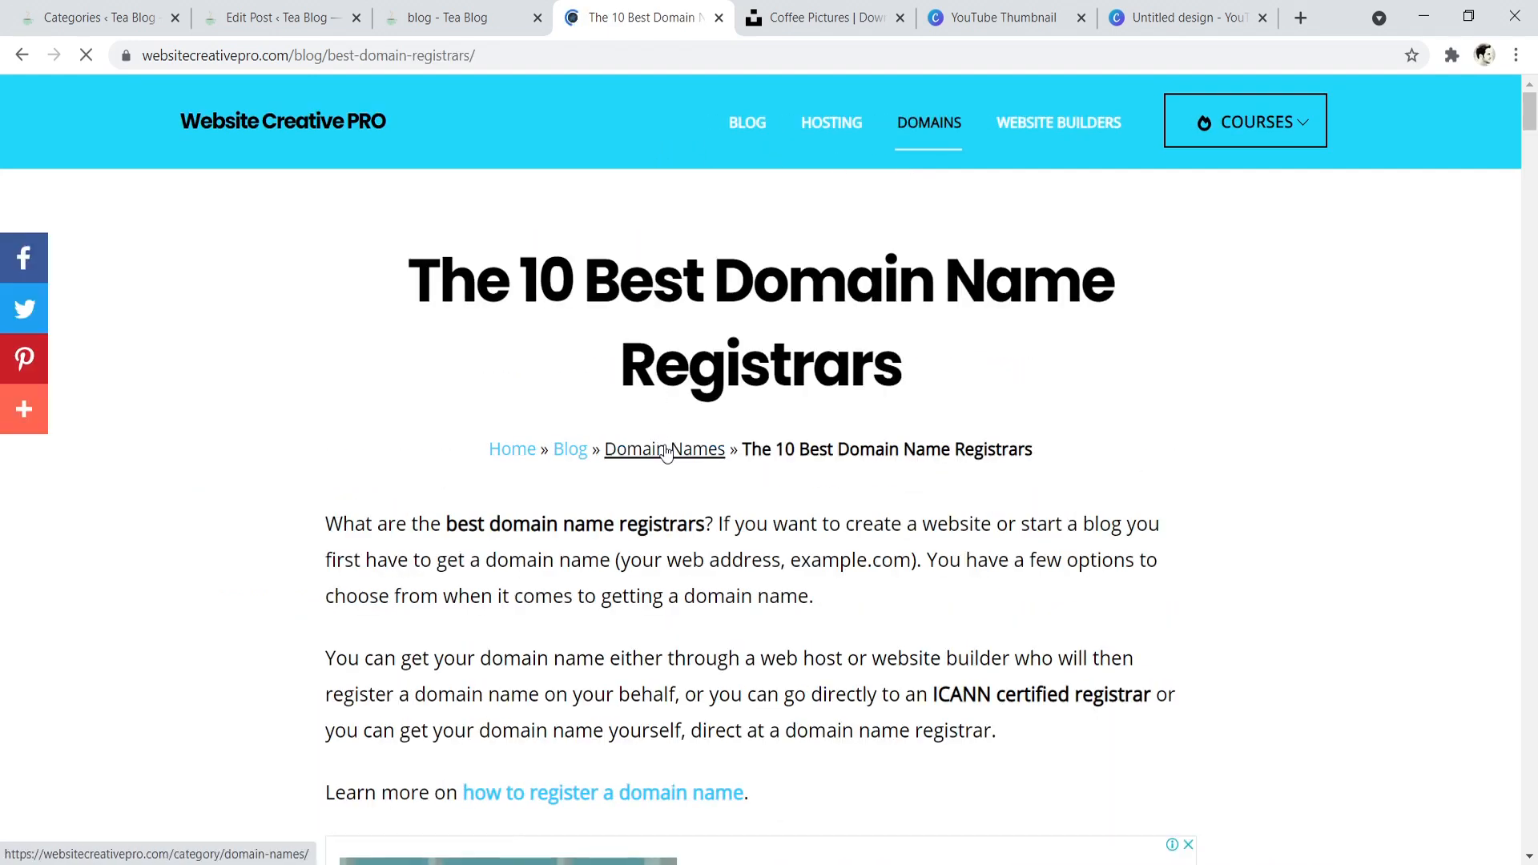
pyautogui.click(666, 452)
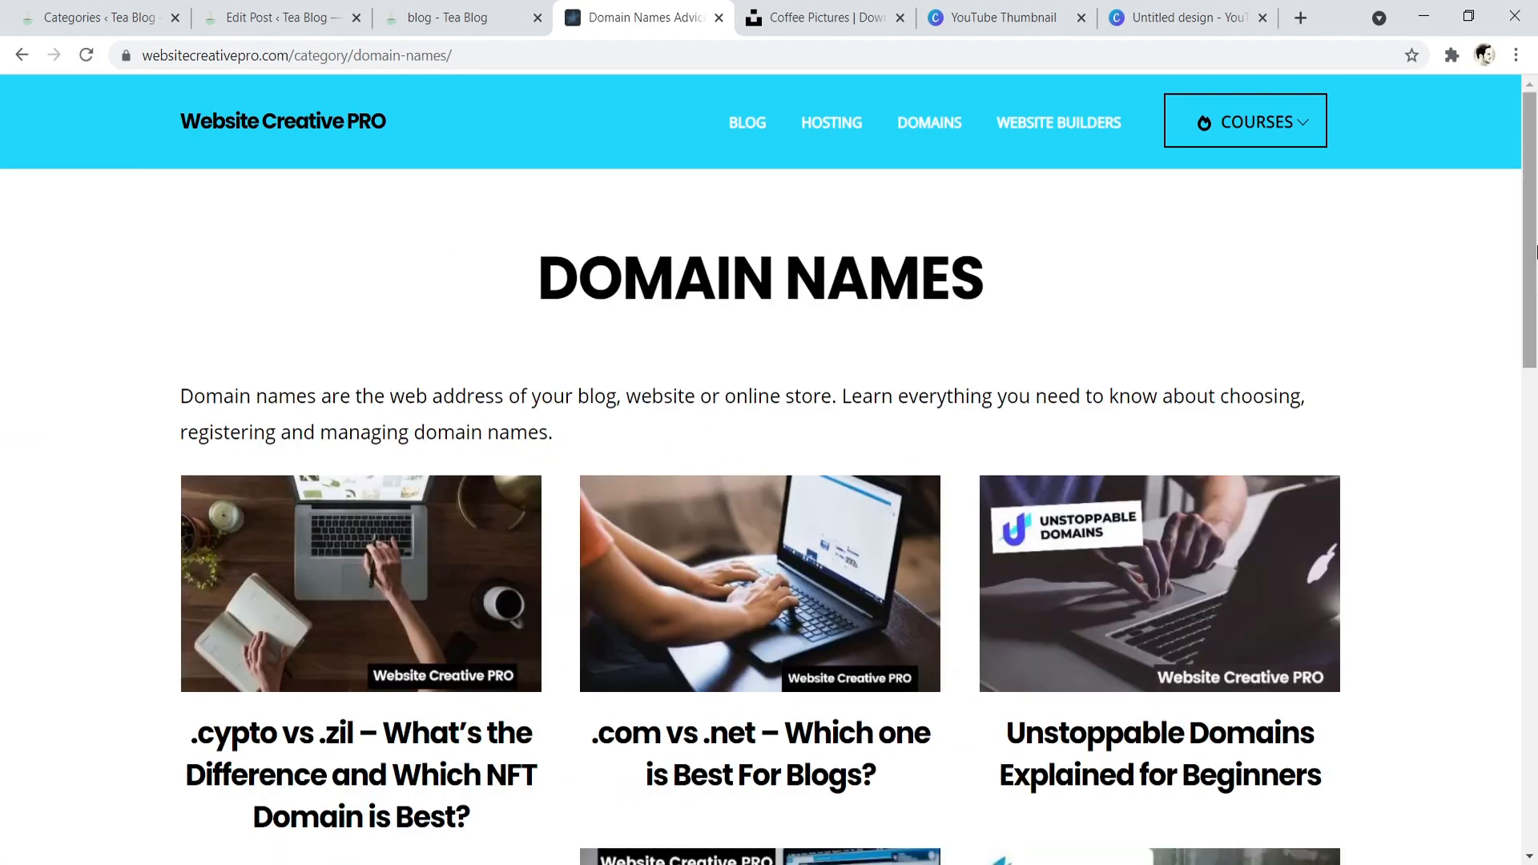
# - Return to the Tea Blog's categories, open Uncategorized for editing and examine its fields and Yoast SEO settings
pyautogui.moveTo(1535, 141)
pyautogui.mouseDown()
pyautogui.moveTo(1528, 548)
pyautogui.moveTo(1527, 132)
pyautogui.mouseUp()
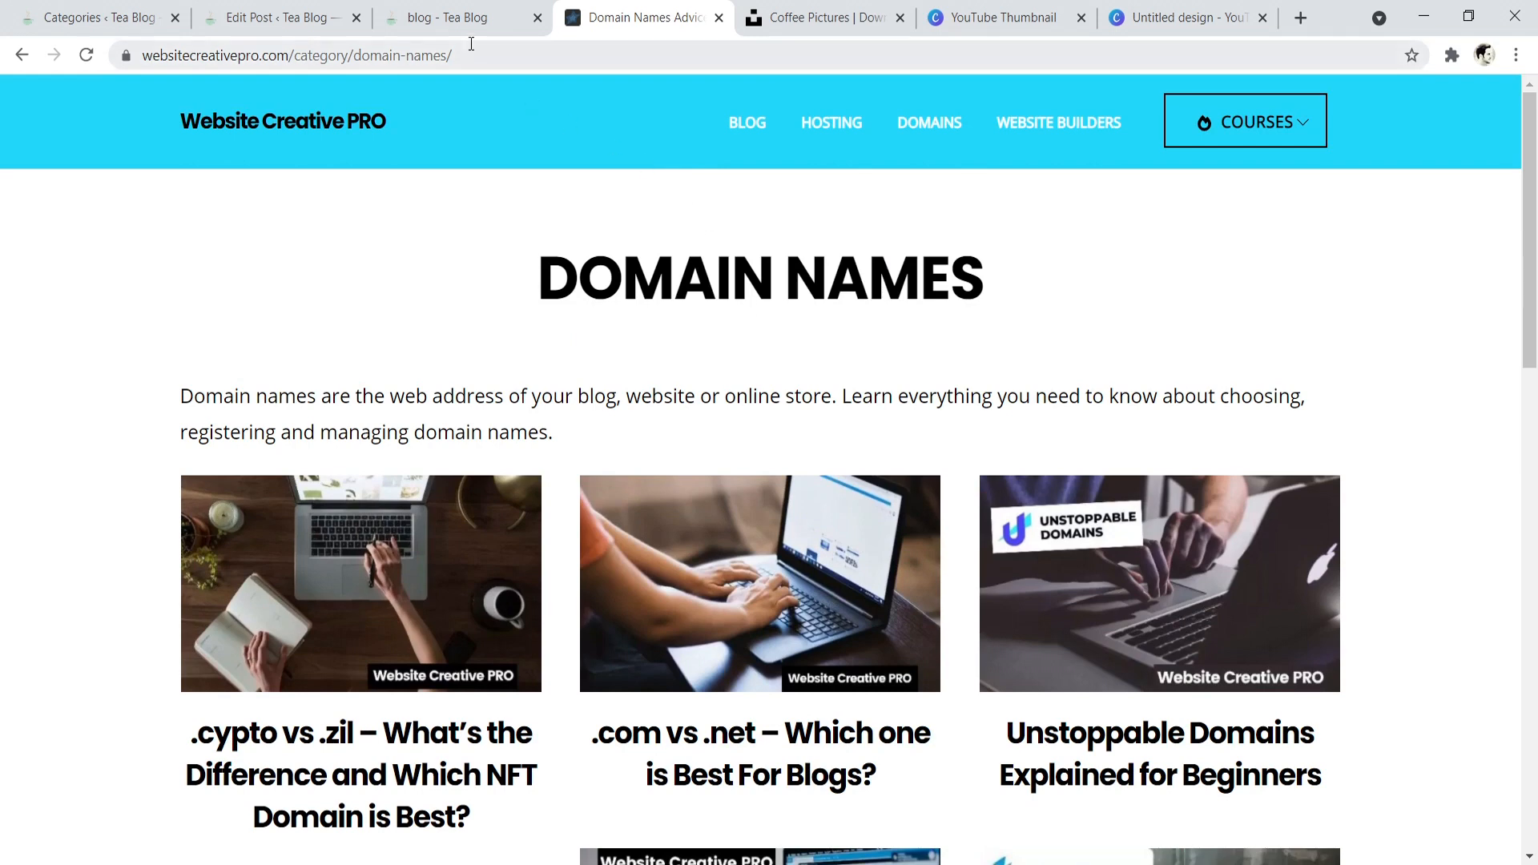
pyautogui.click(110, 10)
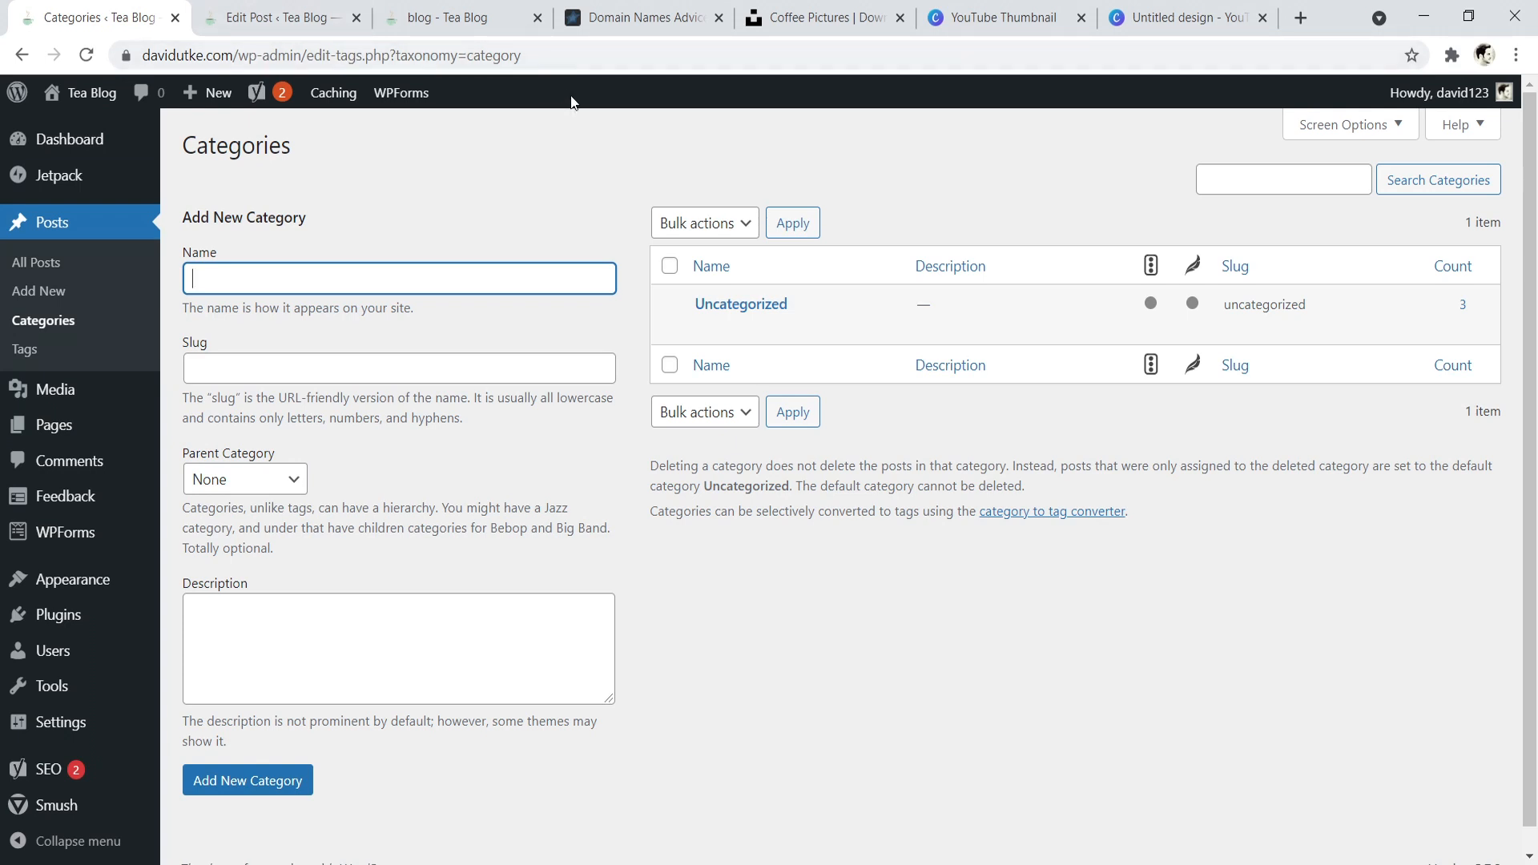
pyautogui.moveTo(921, 318)
pyautogui.click(743, 309)
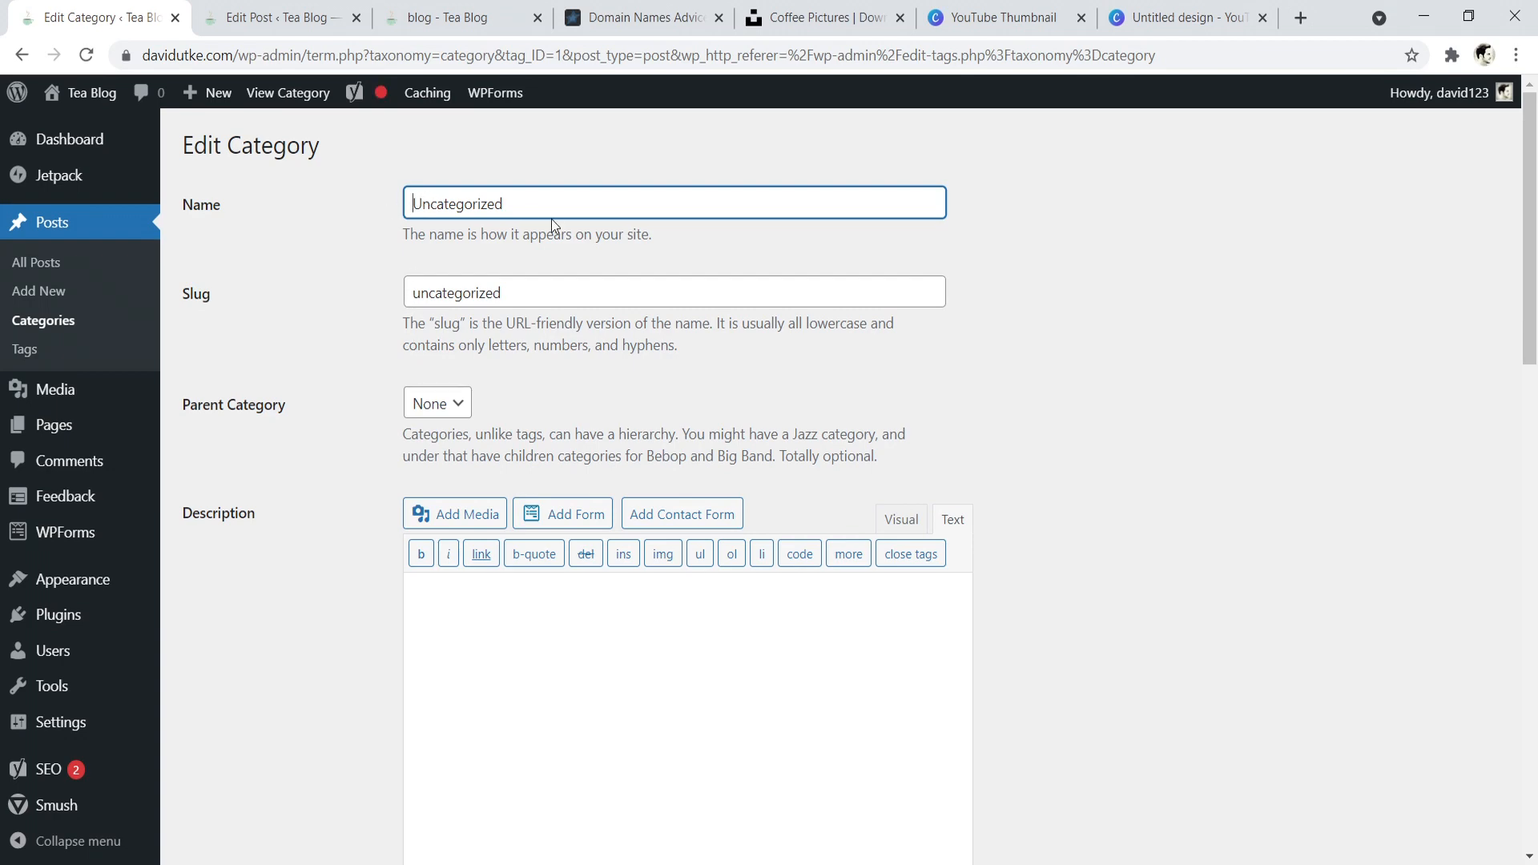
pyautogui.scroll(-12, 584, 268)
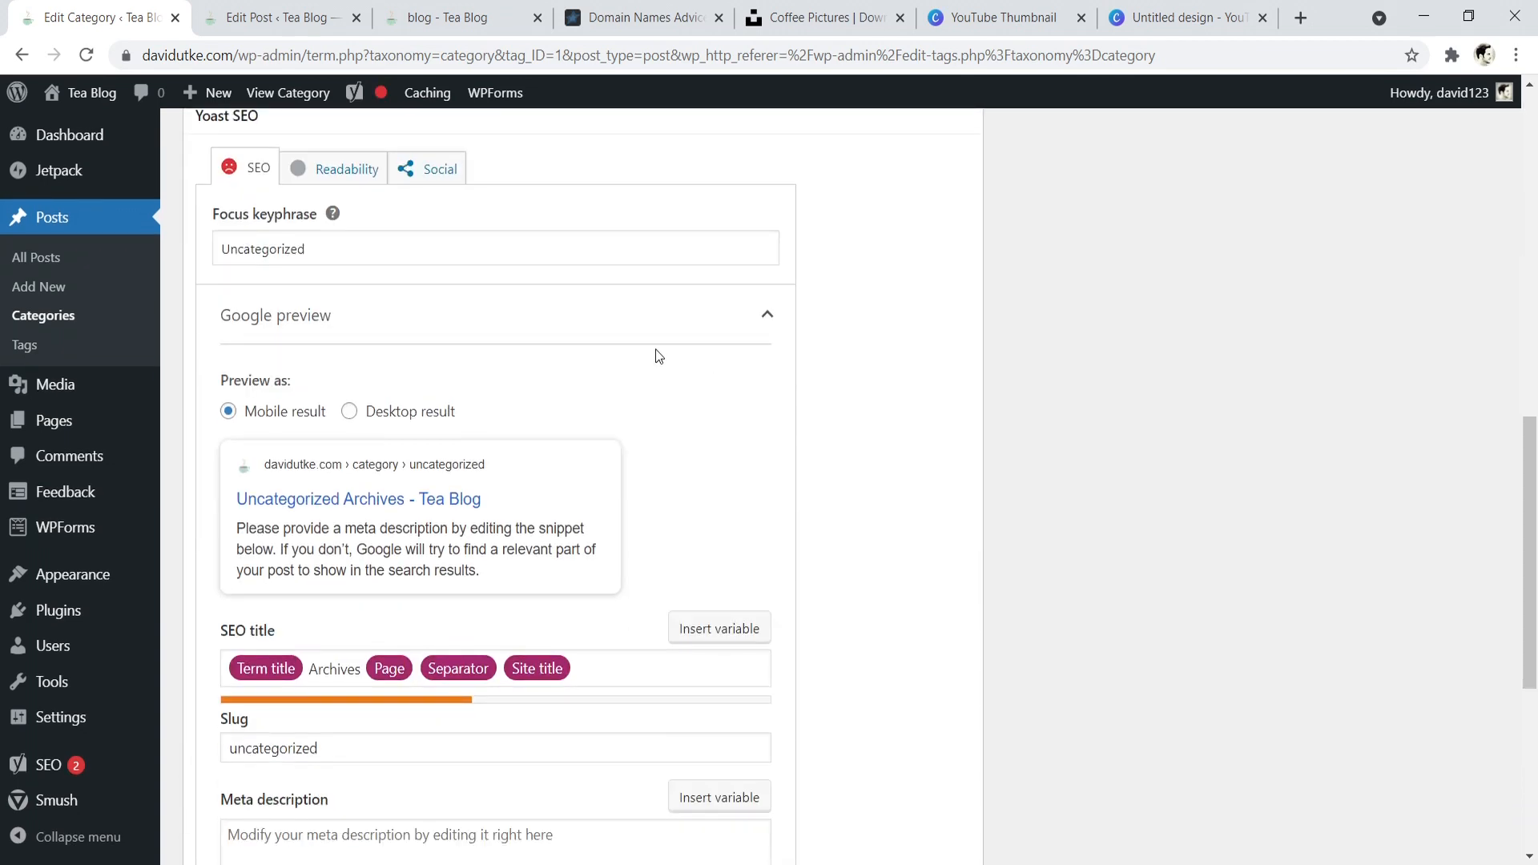
pyautogui.scroll(3, 625, 373)
pyautogui.scroll(-3, 681, 353)
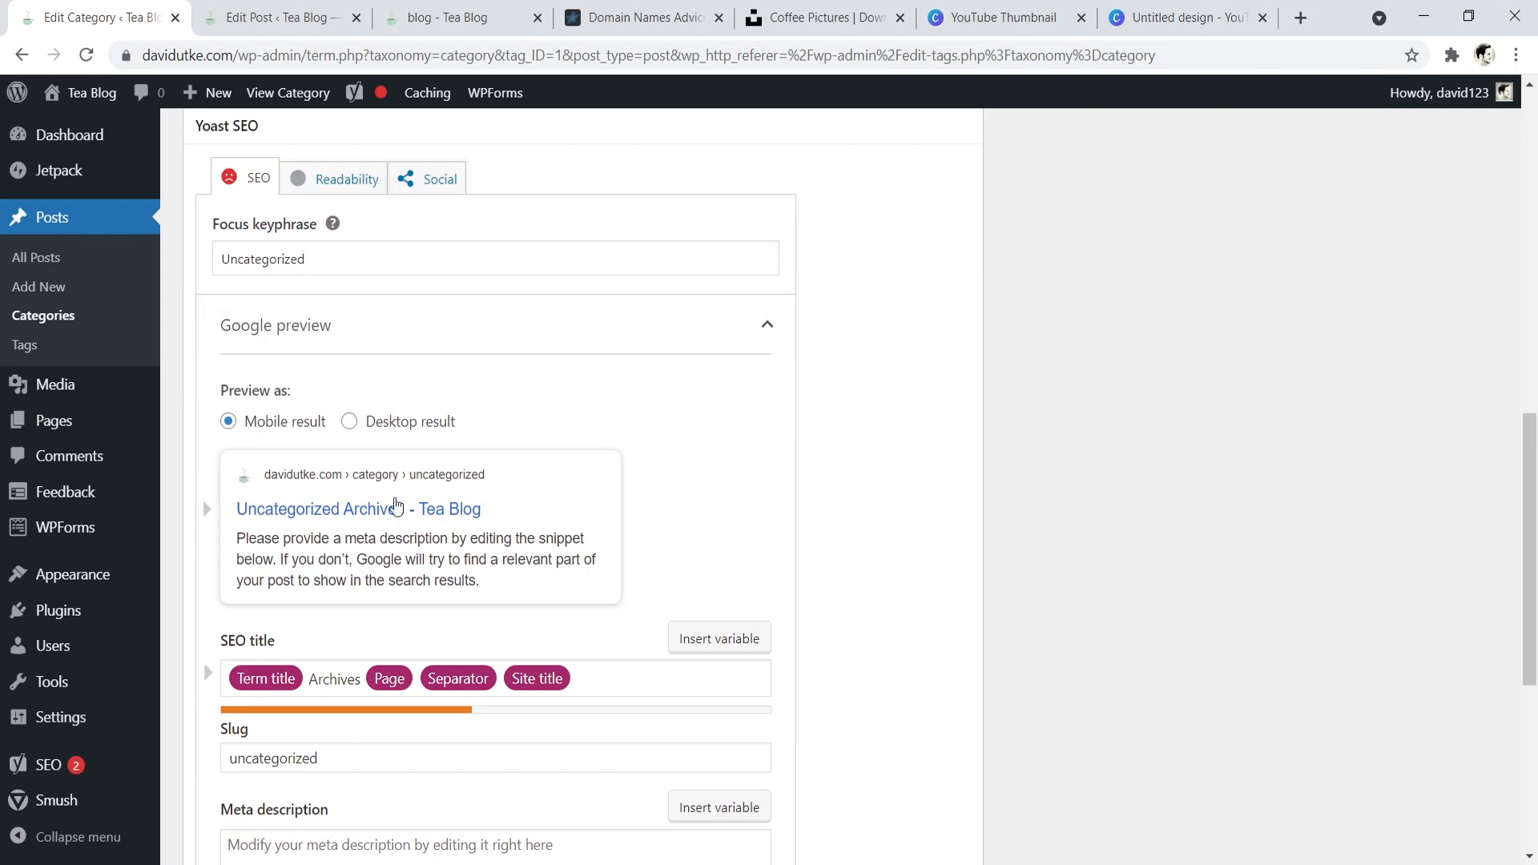
# - Review the title and description on the Domain Names category page, and return to the Uncategorized category's description field
pyautogui.click(654, 5)
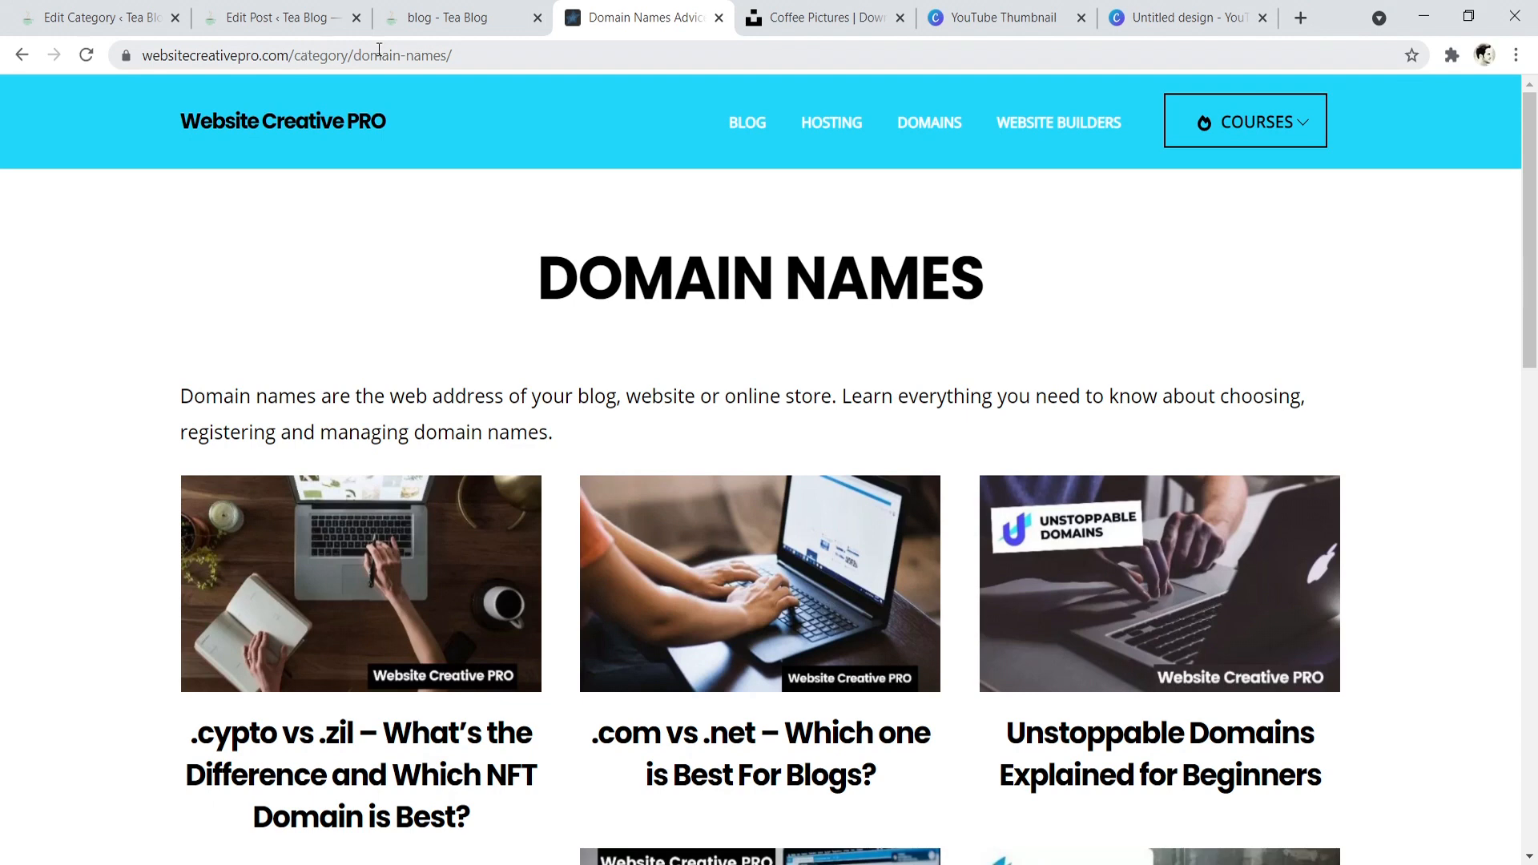
pyautogui.moveTo(539, 240); pyautogui.dragTo(920, 277)
pyautogui.moveTo(177, 397); pyautogui.dragTo(556, 430)
pyautogui.click(422, 4)
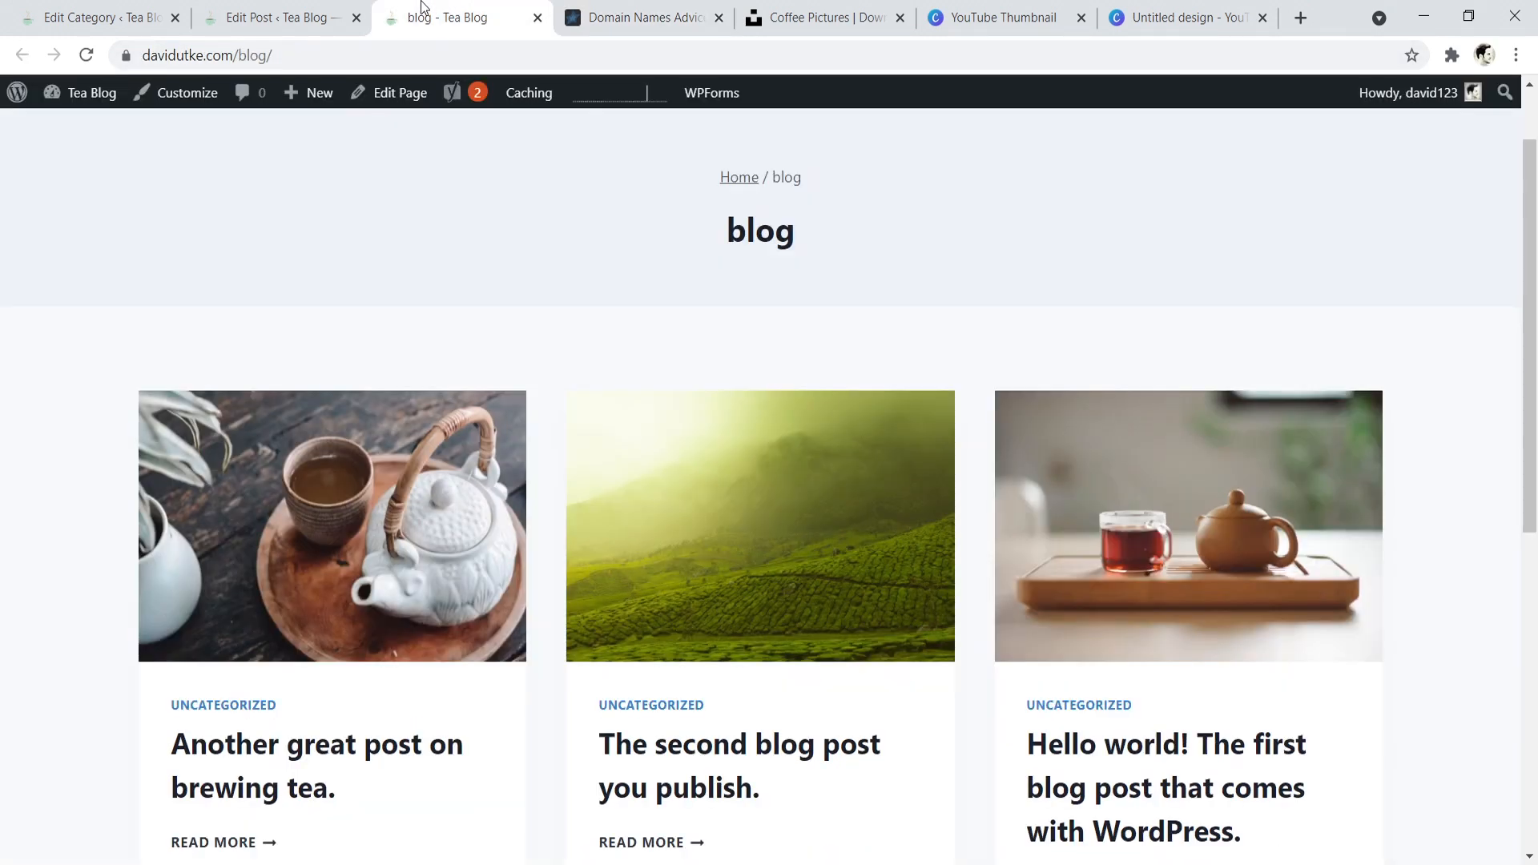
pyautogui.click(276, 16)
pyautogui.click(186, 10)
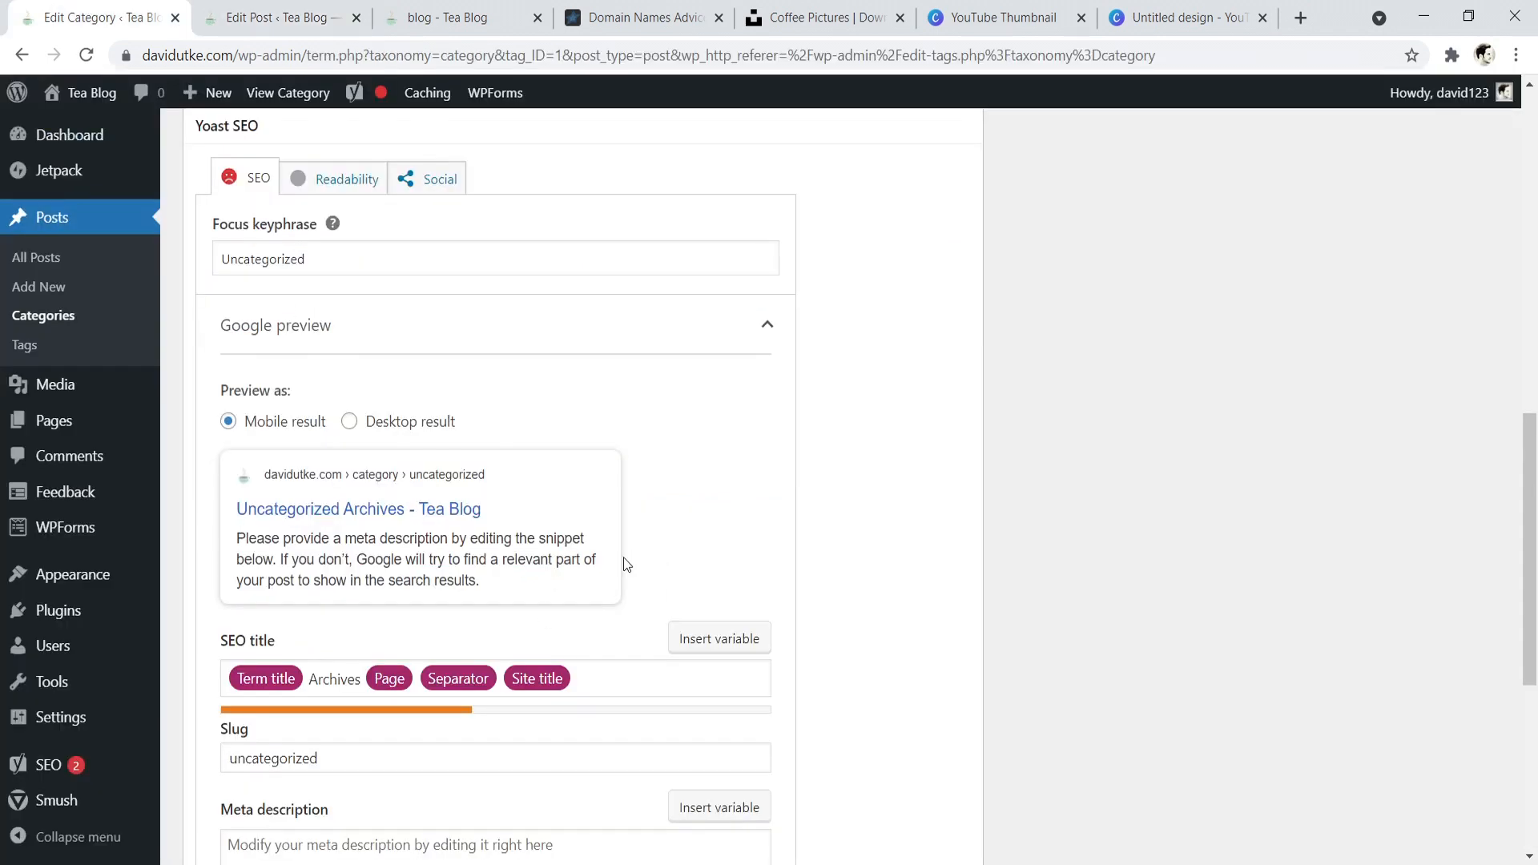
pyautogui.scroll(10, 457, 360)
pyautogui.click(698, 500)
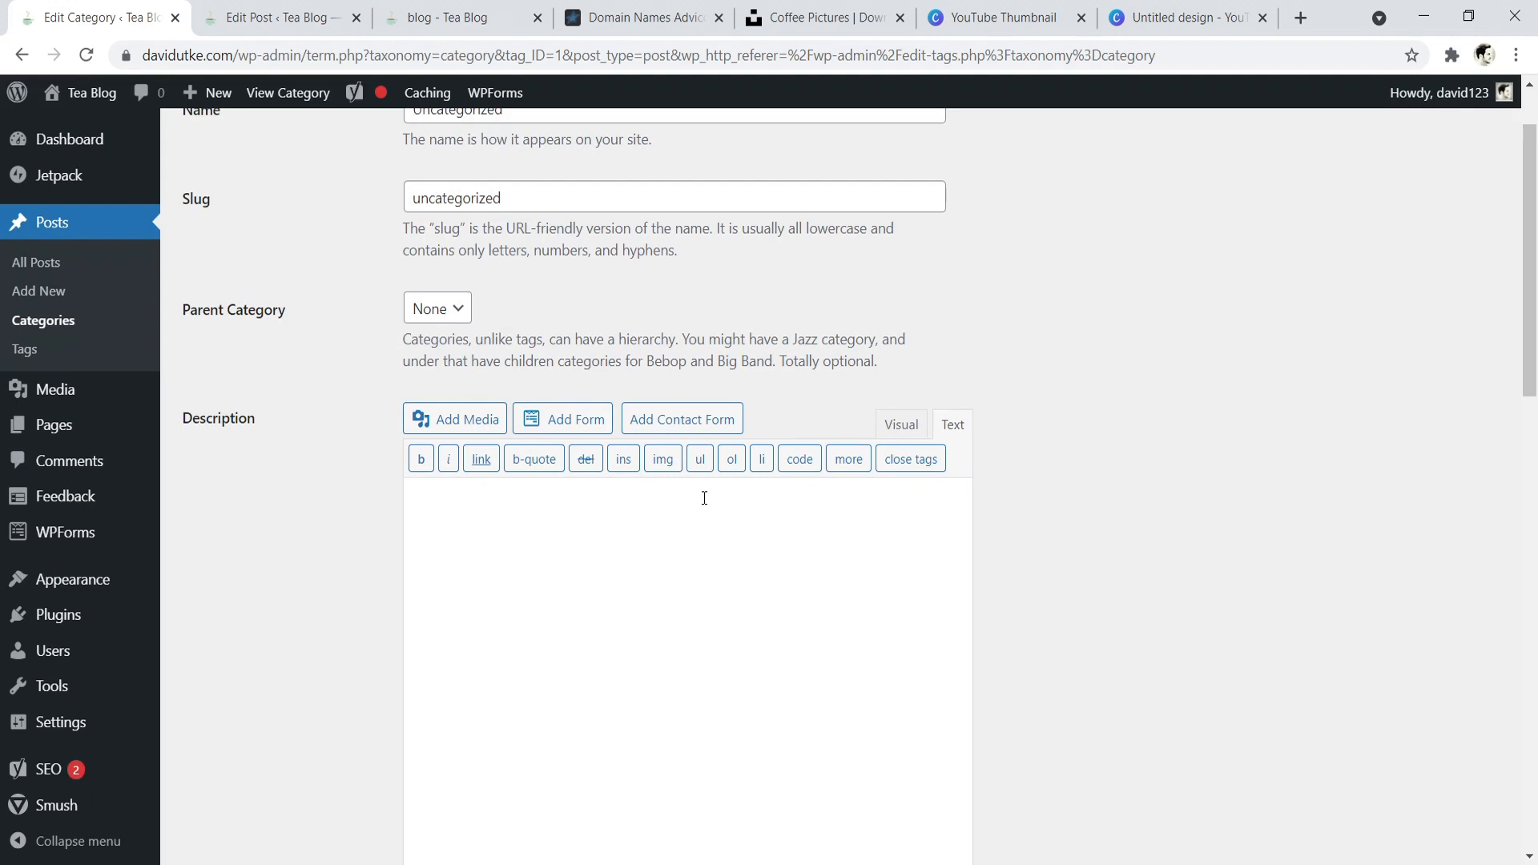
# - Examine the Hello world post's title and body in the editor, comparing it with the Domain Names category page and Tea Blog page
pyautogui.hotkey('ctrl', 'Tab')
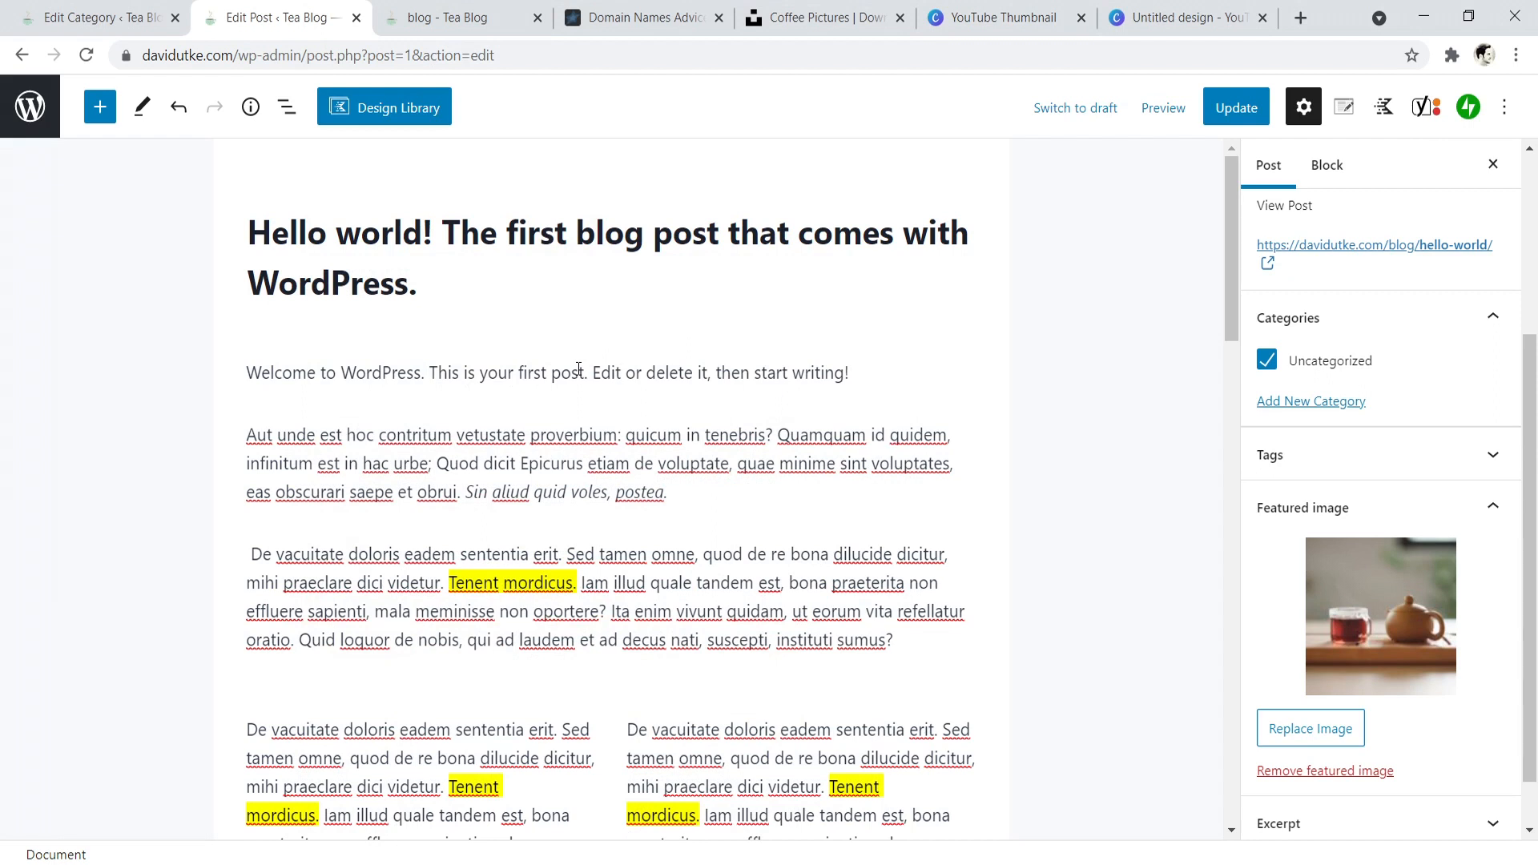
pyautogui.click(433, 272)
pyautogui.moveTo(689, 498); pyautogui.dragTo(417, 436)
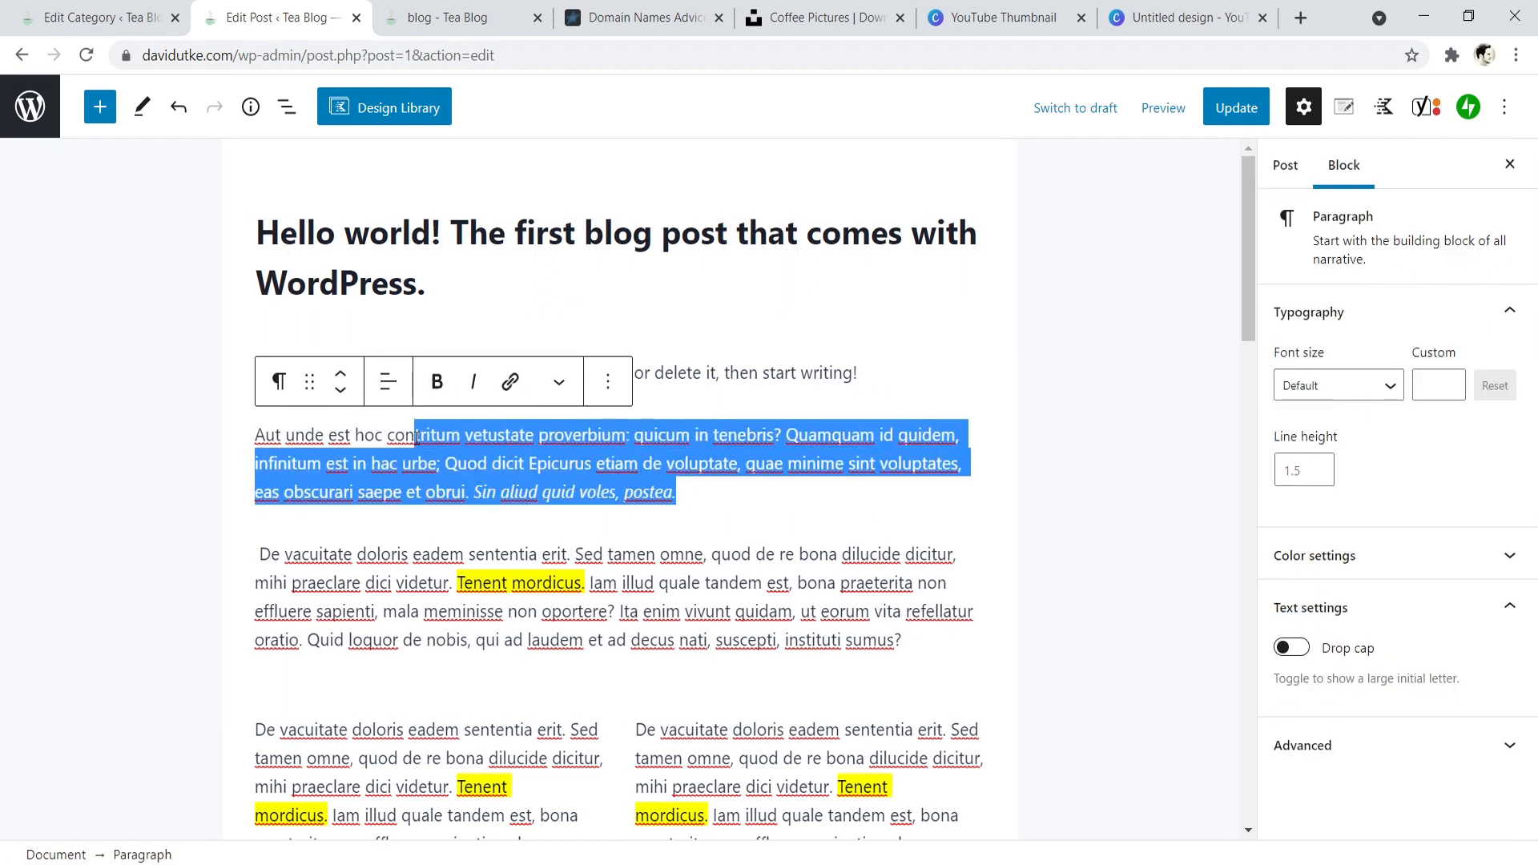
pyautogui.click(627, 10)
pyautogui.moveTo(1536, 142); pyautogui.dragTo(1536, 215)
pyautogui.scroll(2, 1536, 215)
pyautogui.click(477, 10)
pyautogui.click(299, 11)
pyautogui.moveTo(1251, 266); pyautogui.dragTo(1251, 415)
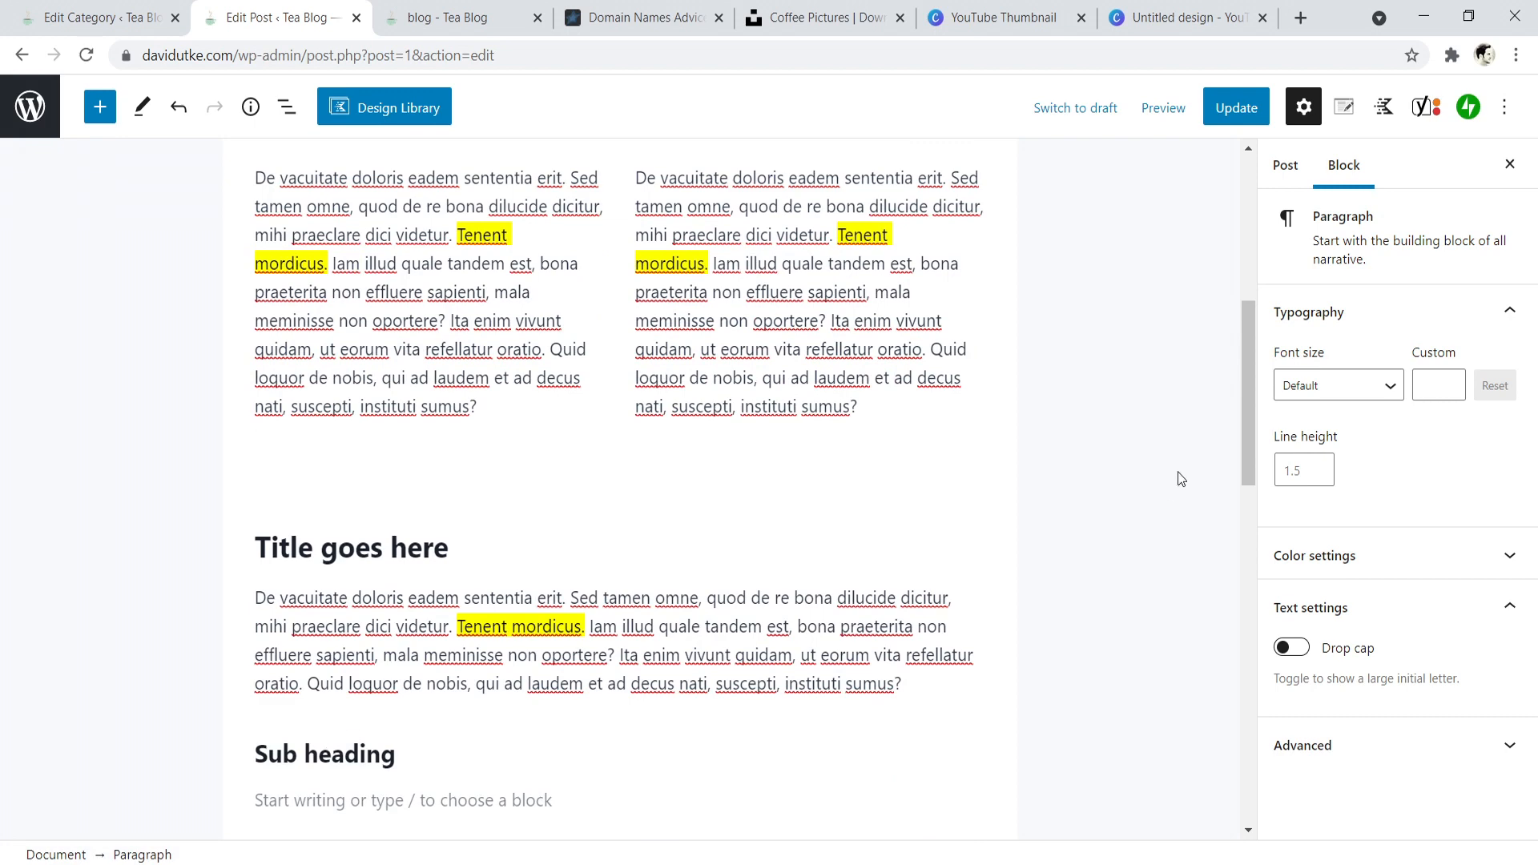
pyautogui.moveTo(1248, 397); pyautogui.dragTo(1261, 215)
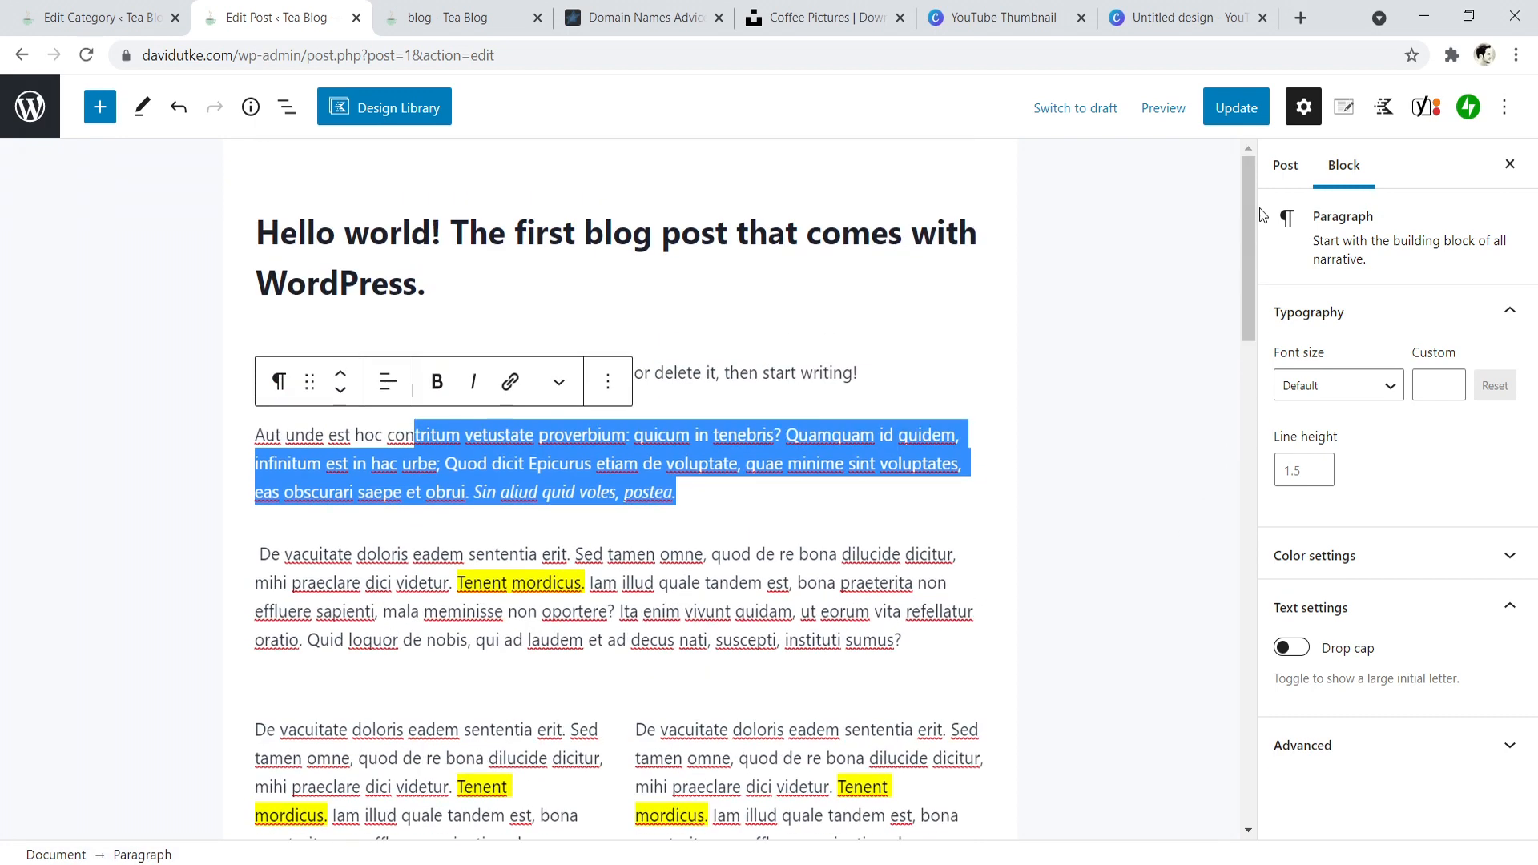
# - Show the post's settings, compare its category and featured image with the blog page, and collapse the Featured image section
pyautogui.click(1285, 165)
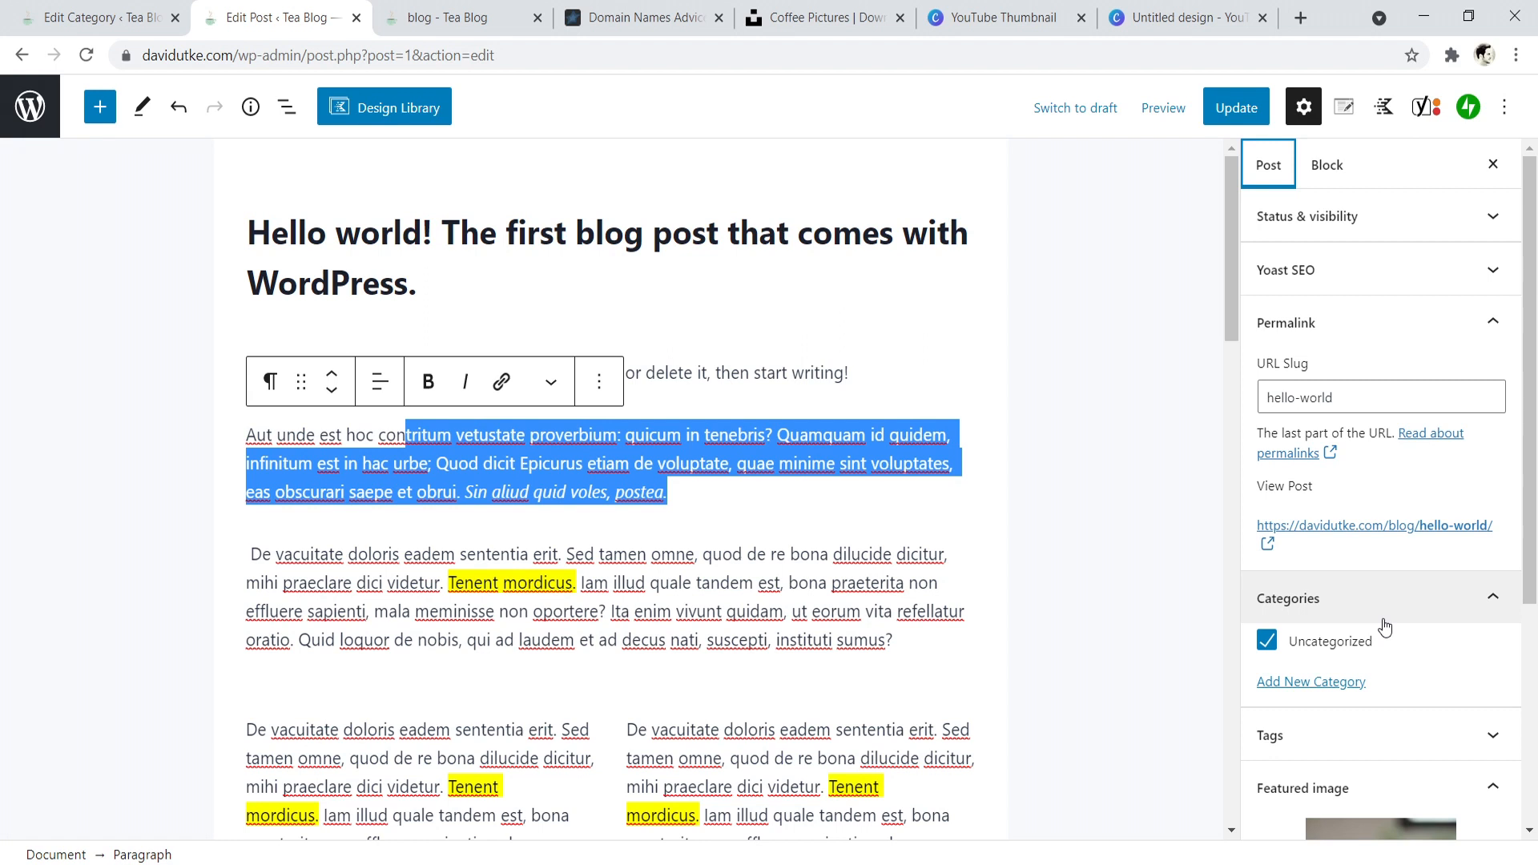
pyautogui.scroll(-4, 1385, 627)
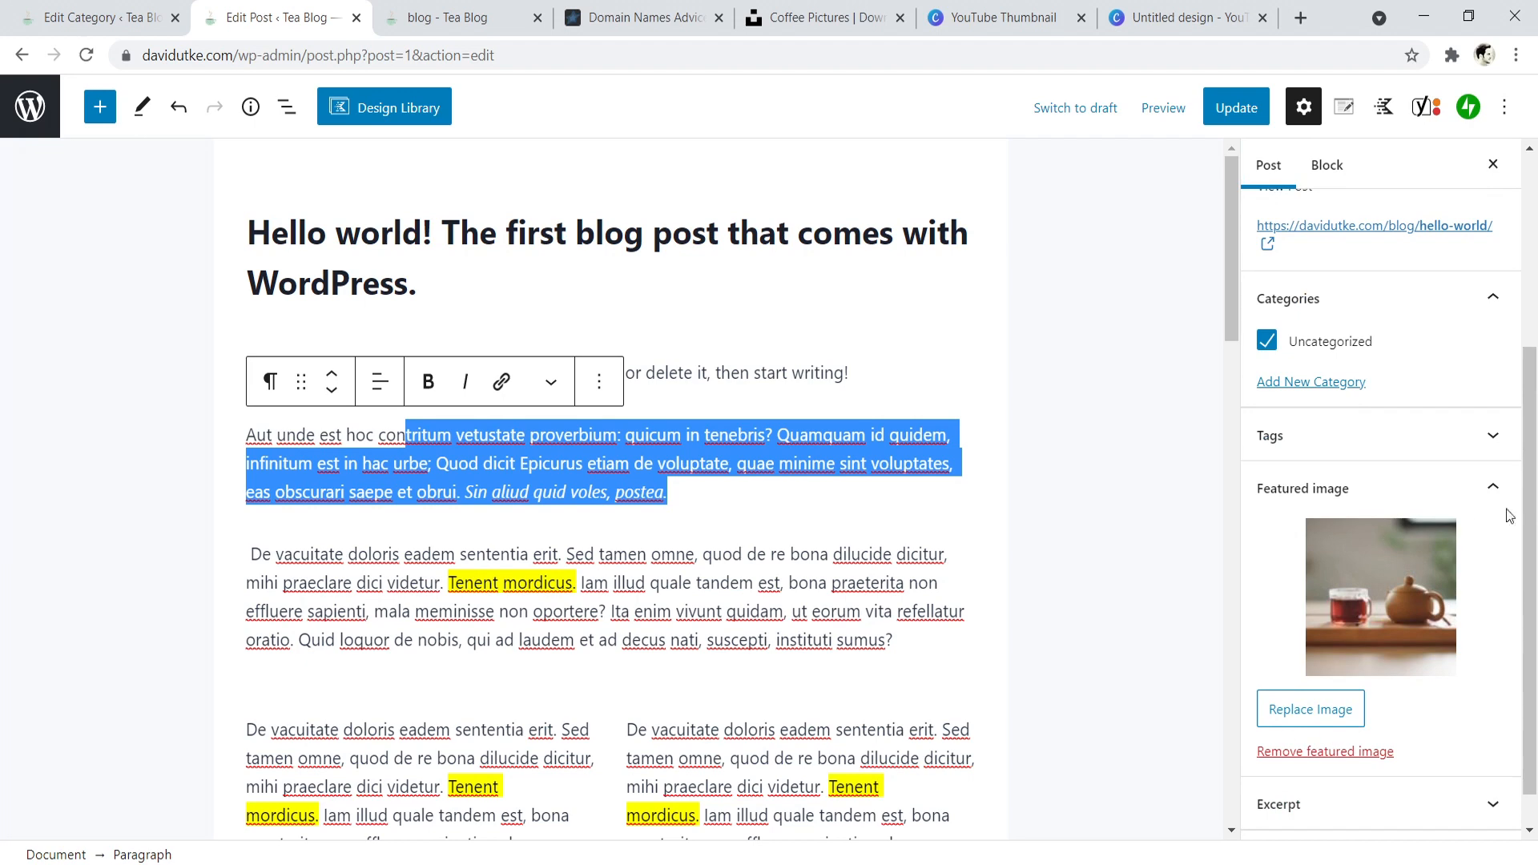
pyautogui.click(457, 17)
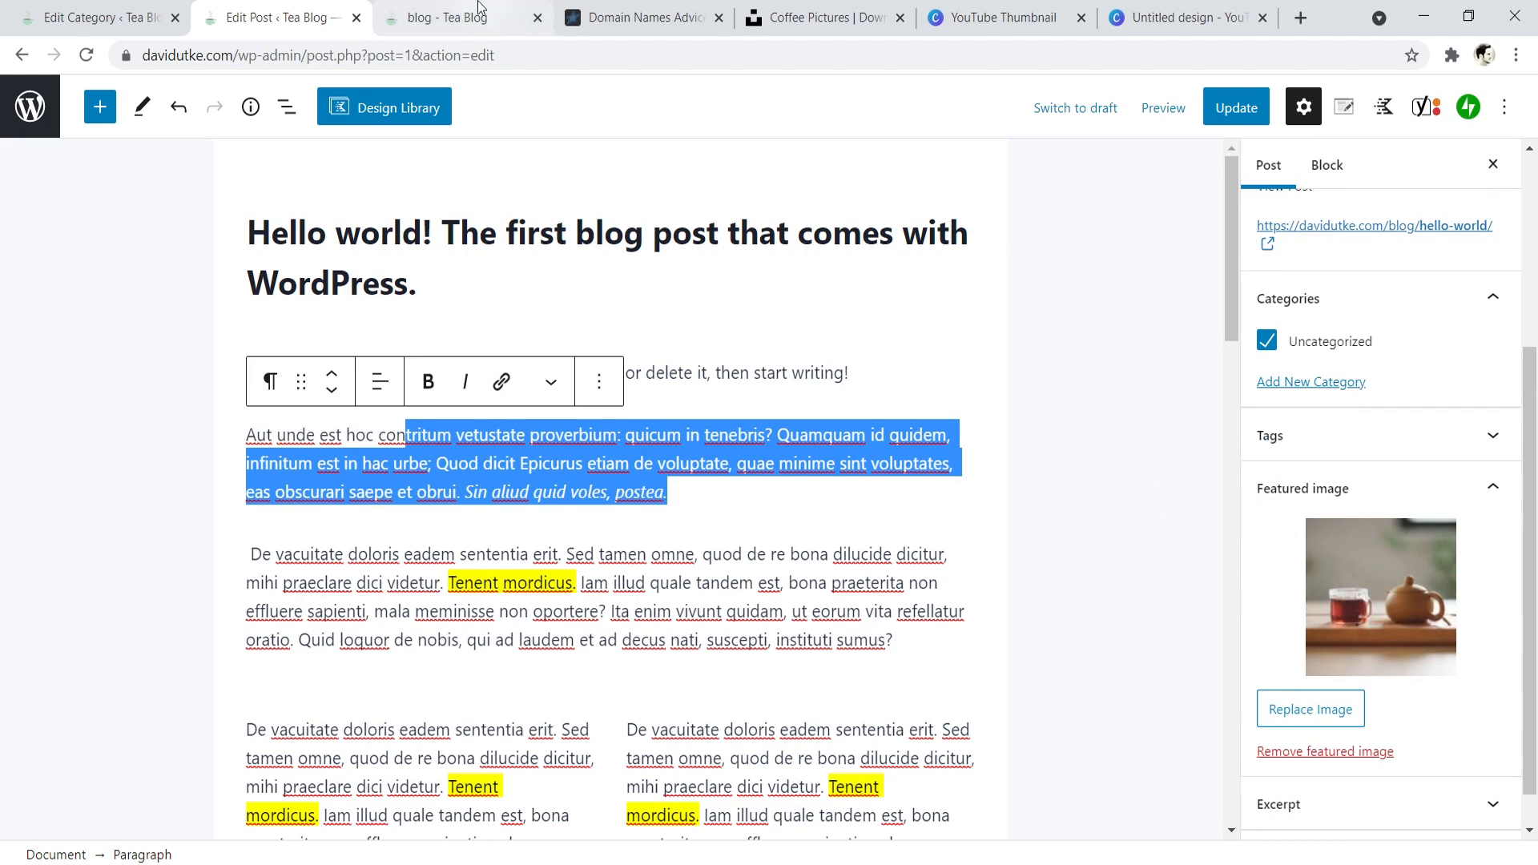
pyautogui.scroll(-1, 1534, 269)
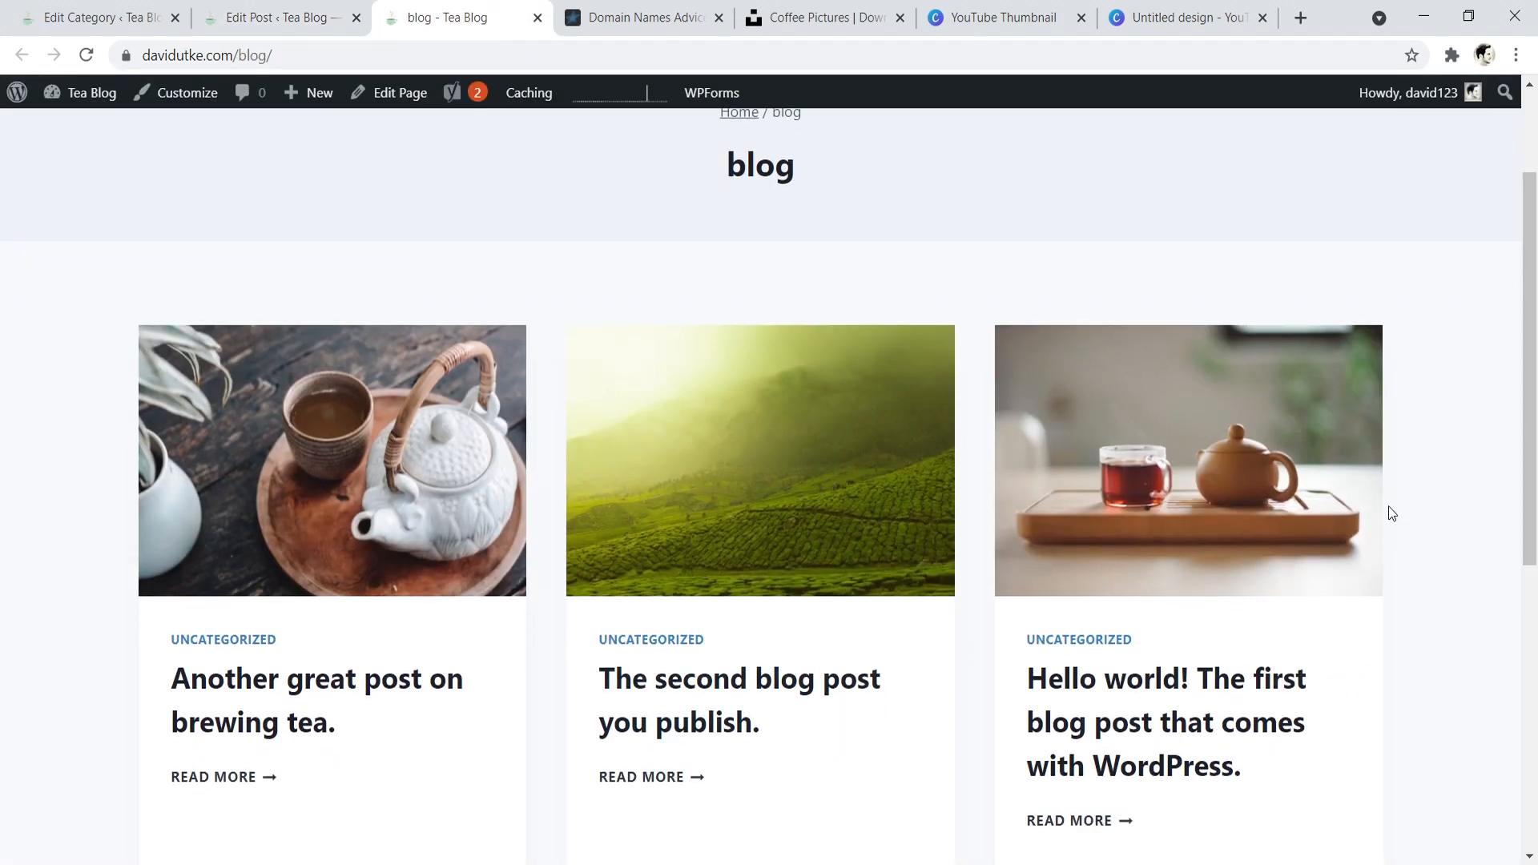
pyautogui.click(300, 10)
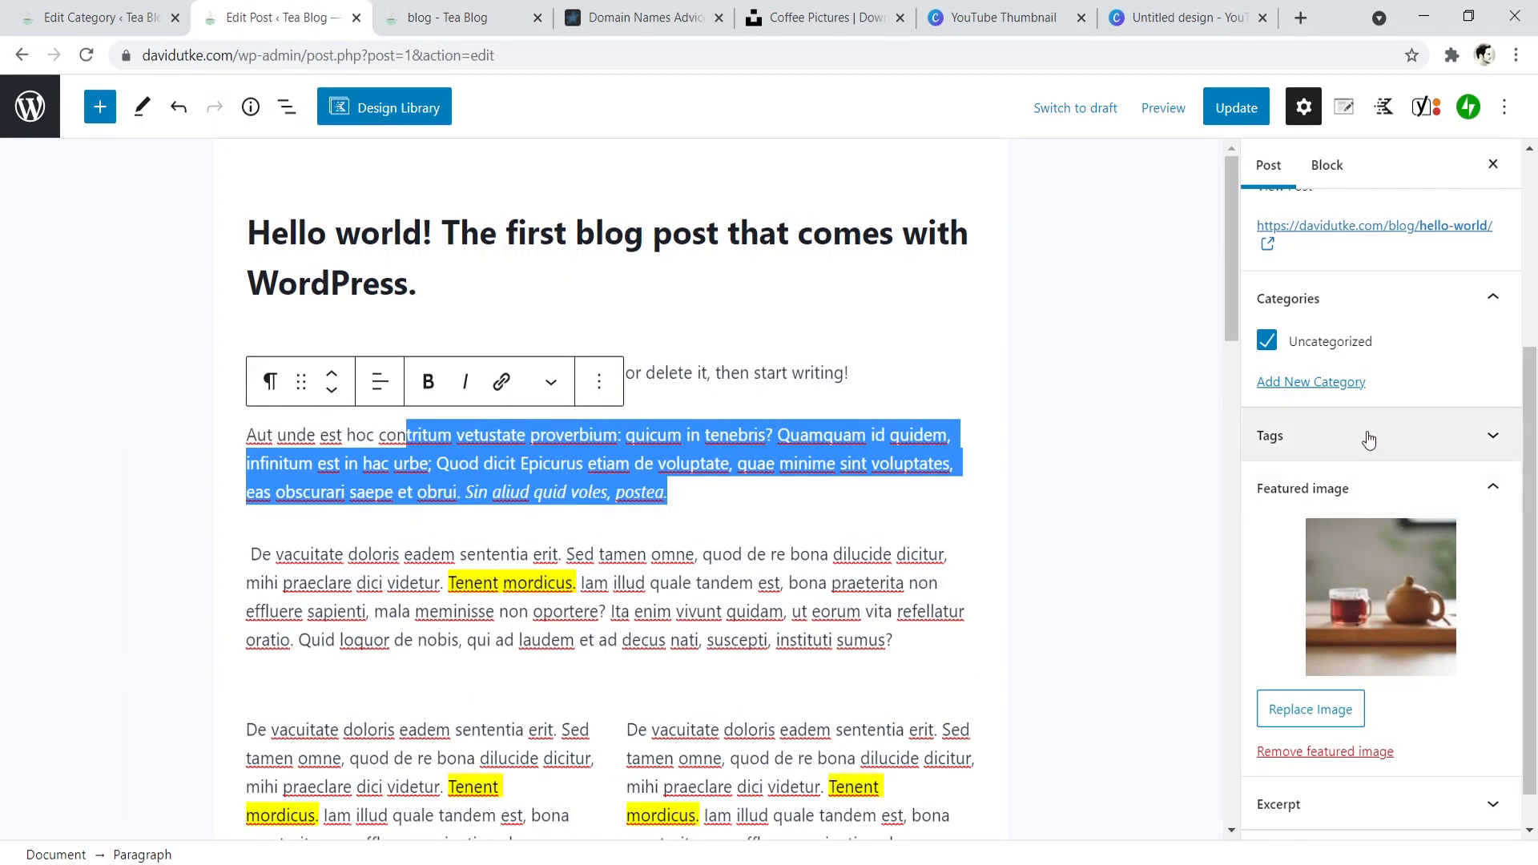
pyautogui.click(1400, 481)
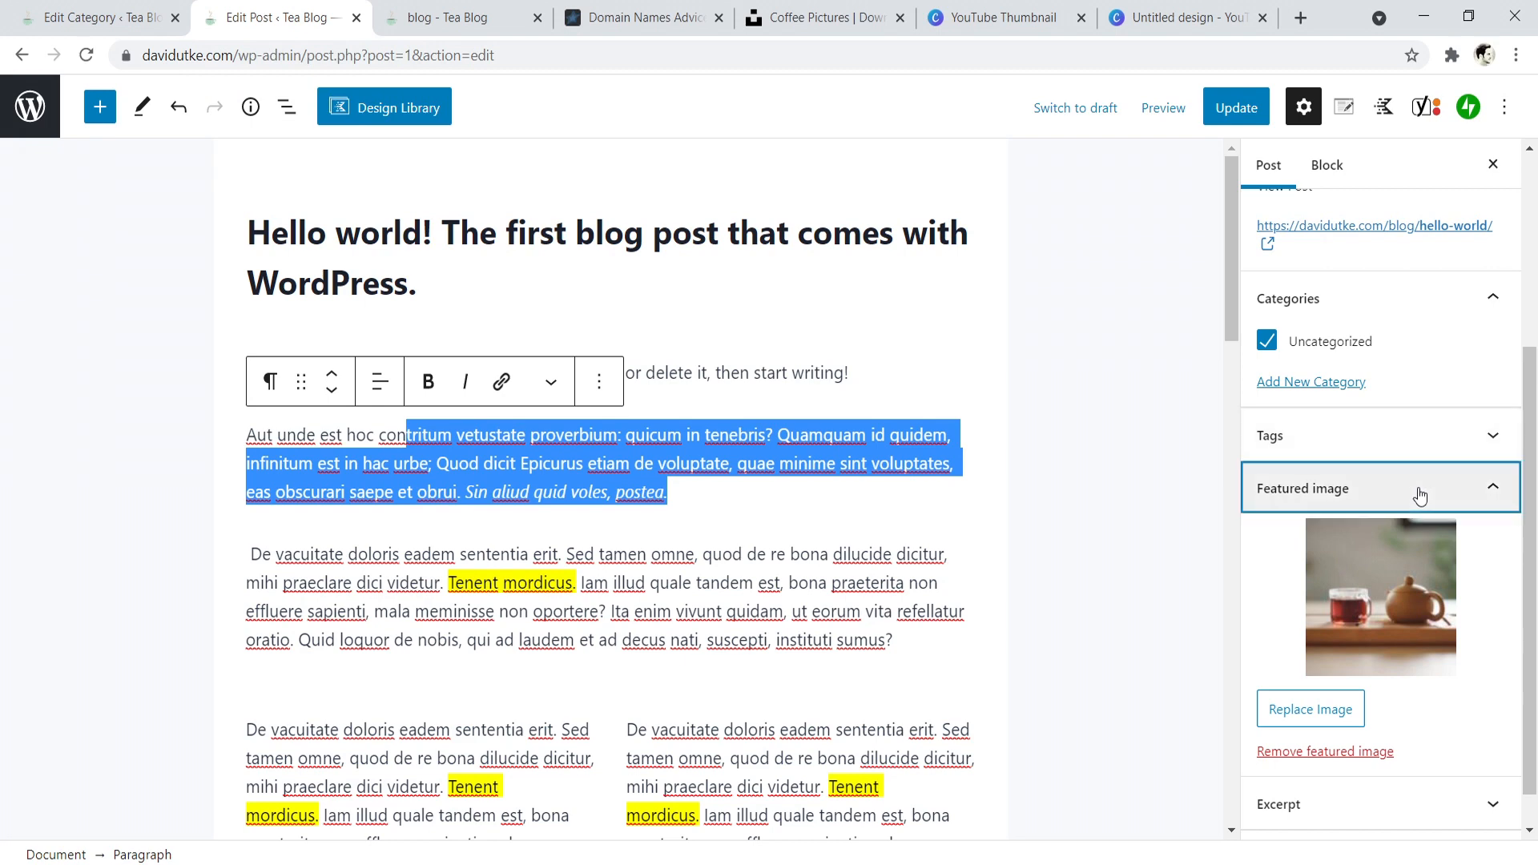
# - Browse the full block library from the empty paragraph beneath "Sub heading", from Kadence blocks through media to embeds, and close it
pyautogui.moveTo(1231, 263); pyautogui.dragTo(1244, 376)
pyautogui.scroll(-3, 320, 489)
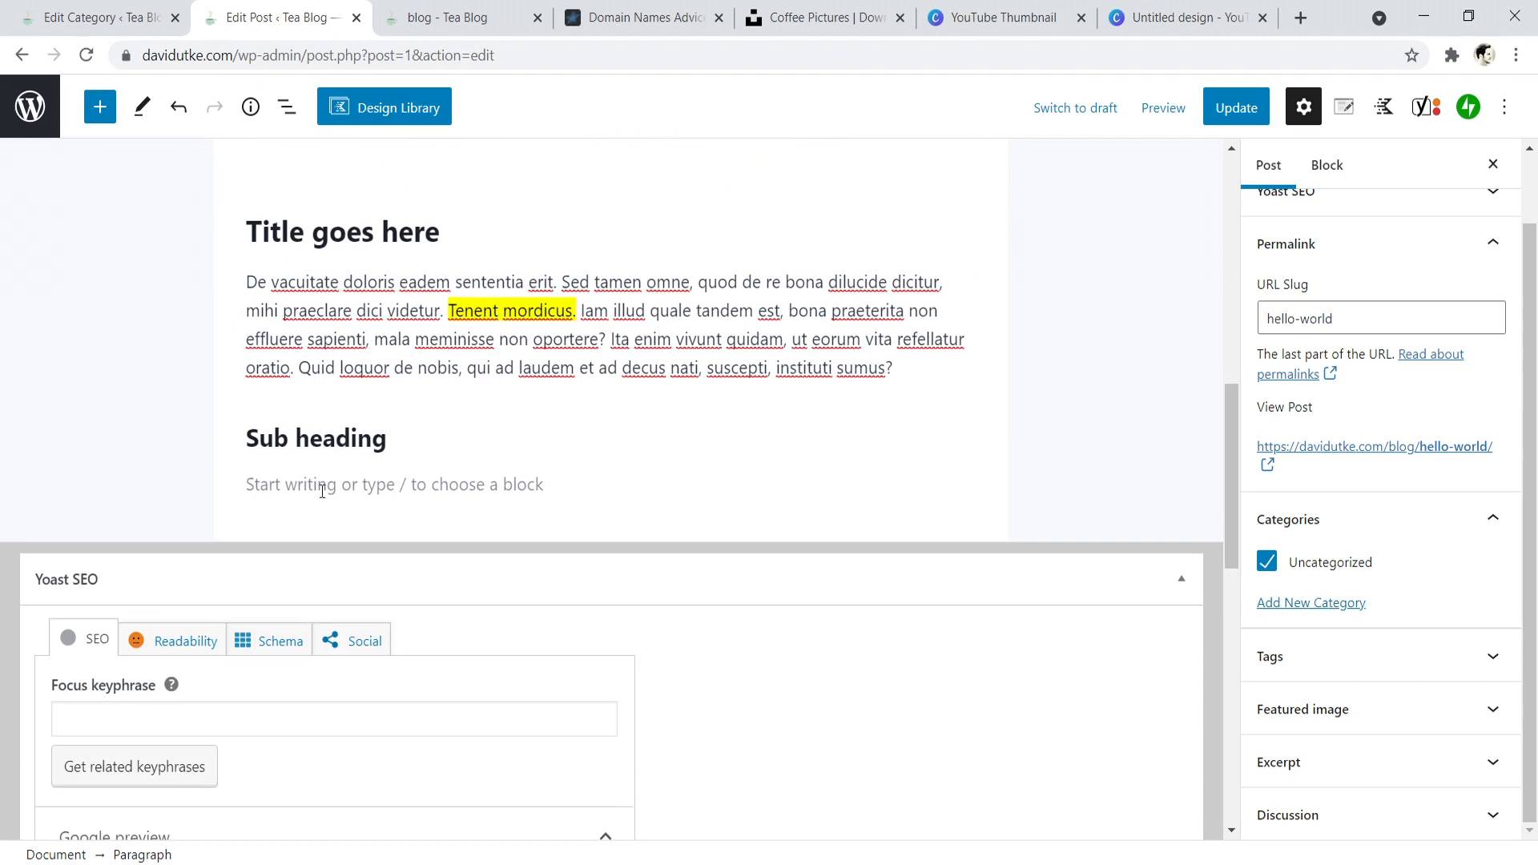
pyautogui.click(302, 490)
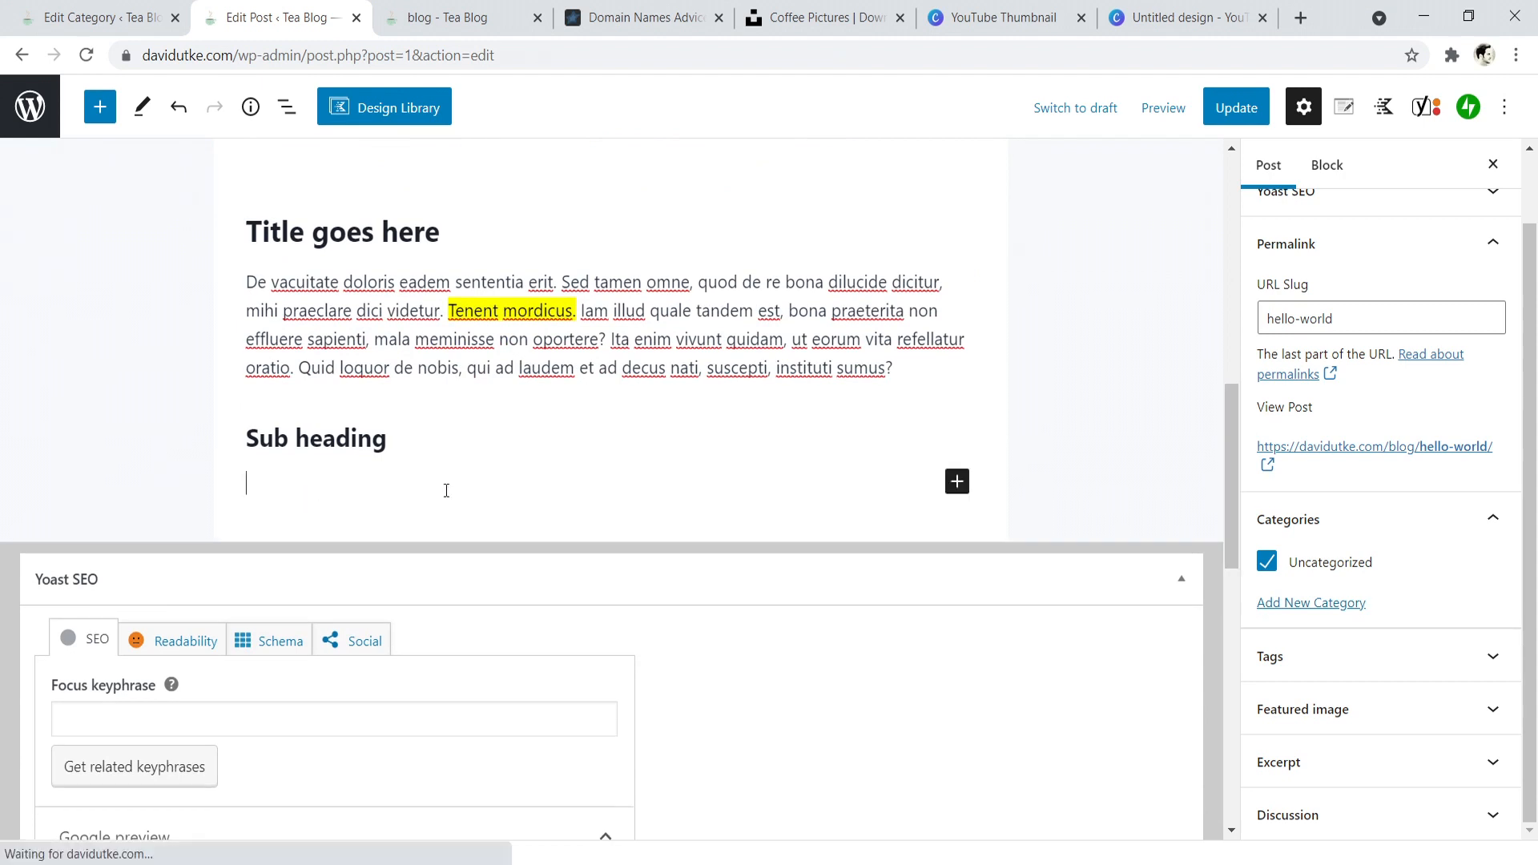
pyautogui.click(957, 481)
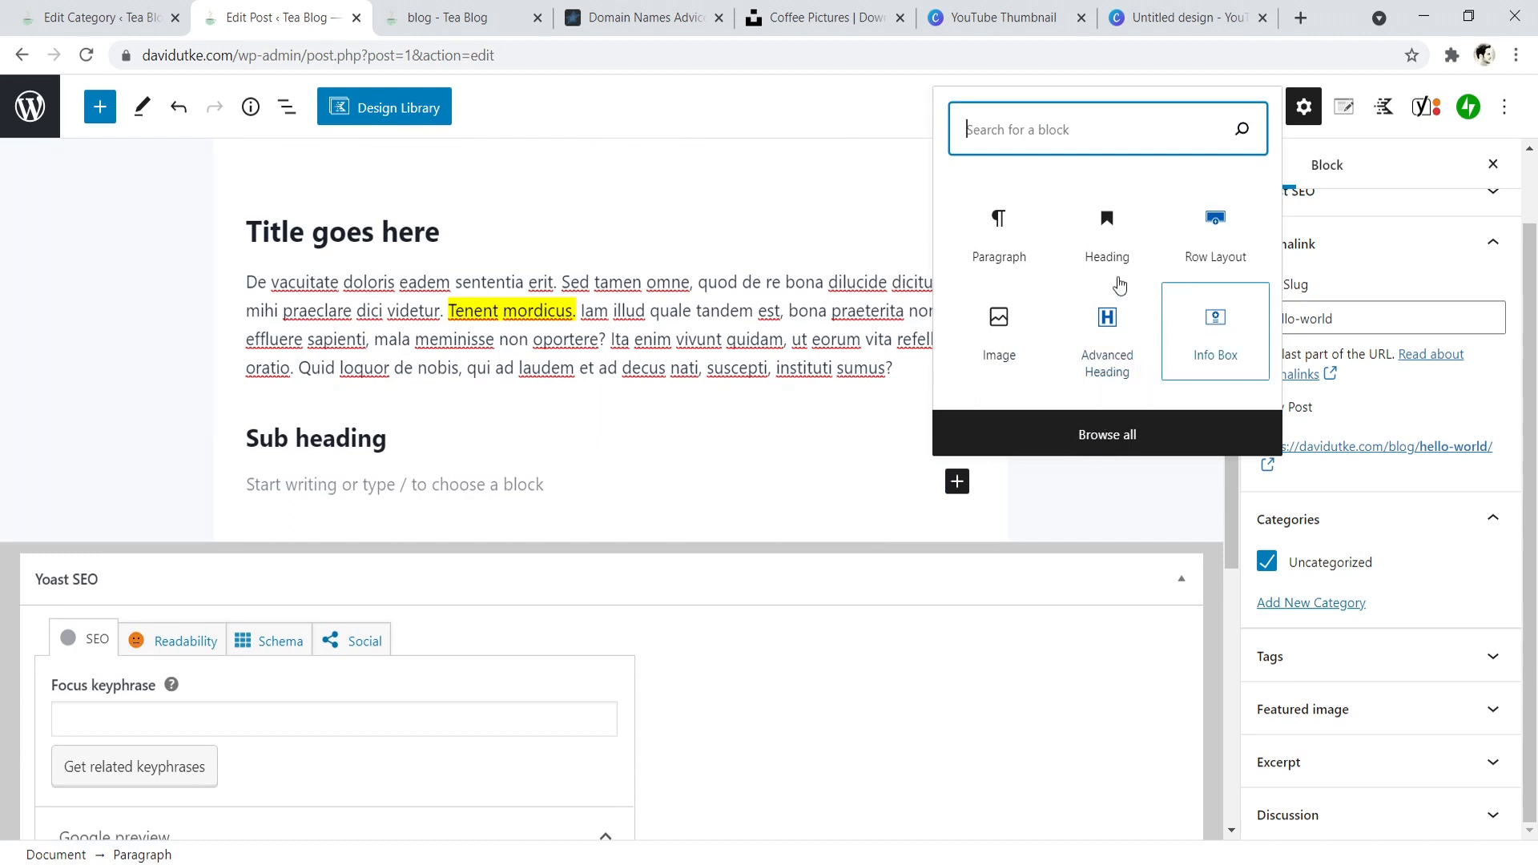
pyautogui.click(1107, 432)
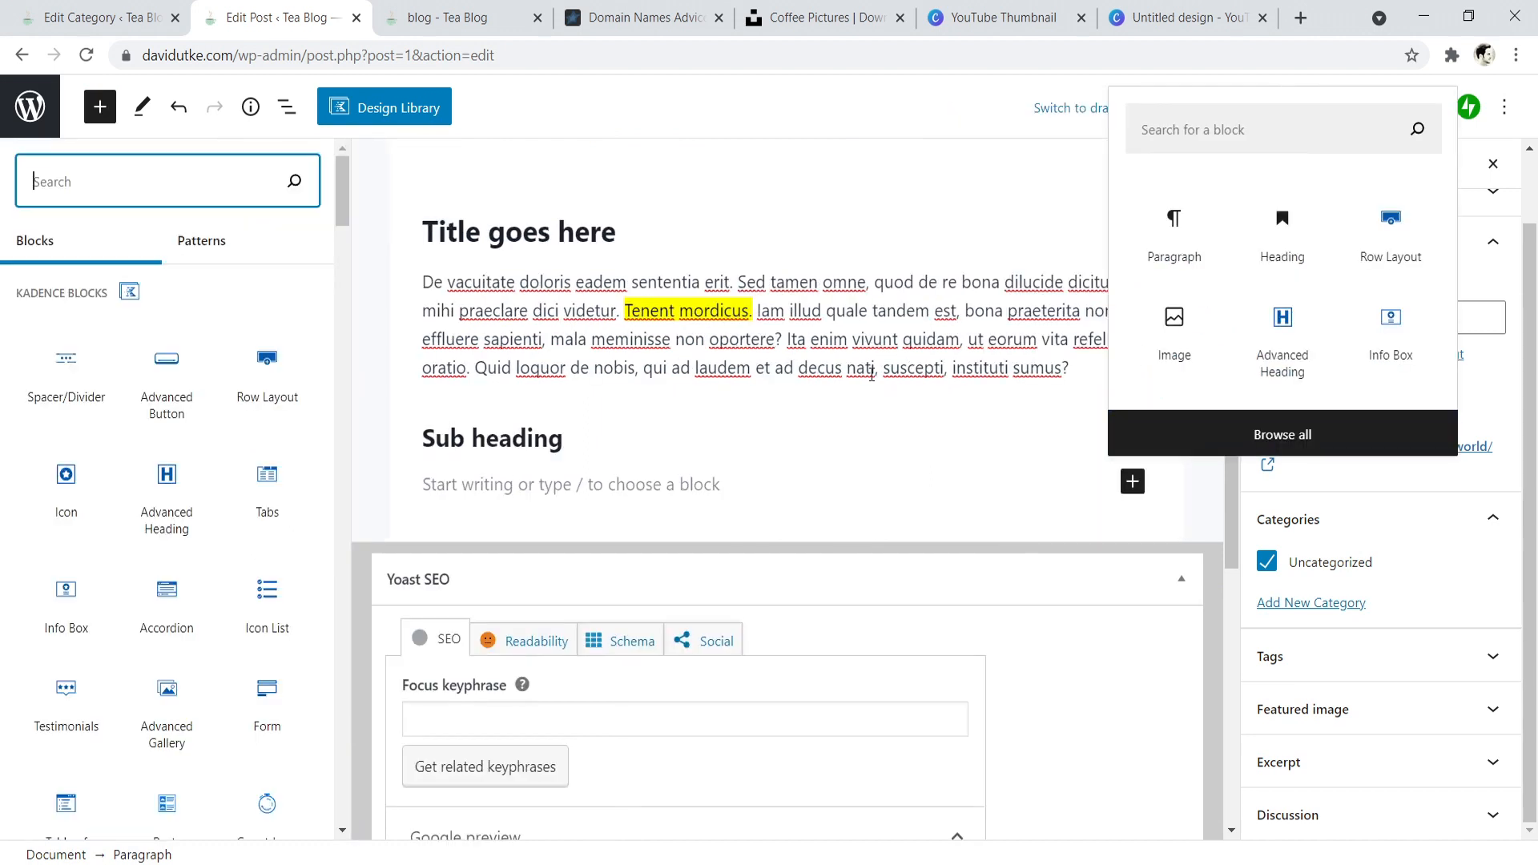
pyautogui.click(341, 180)
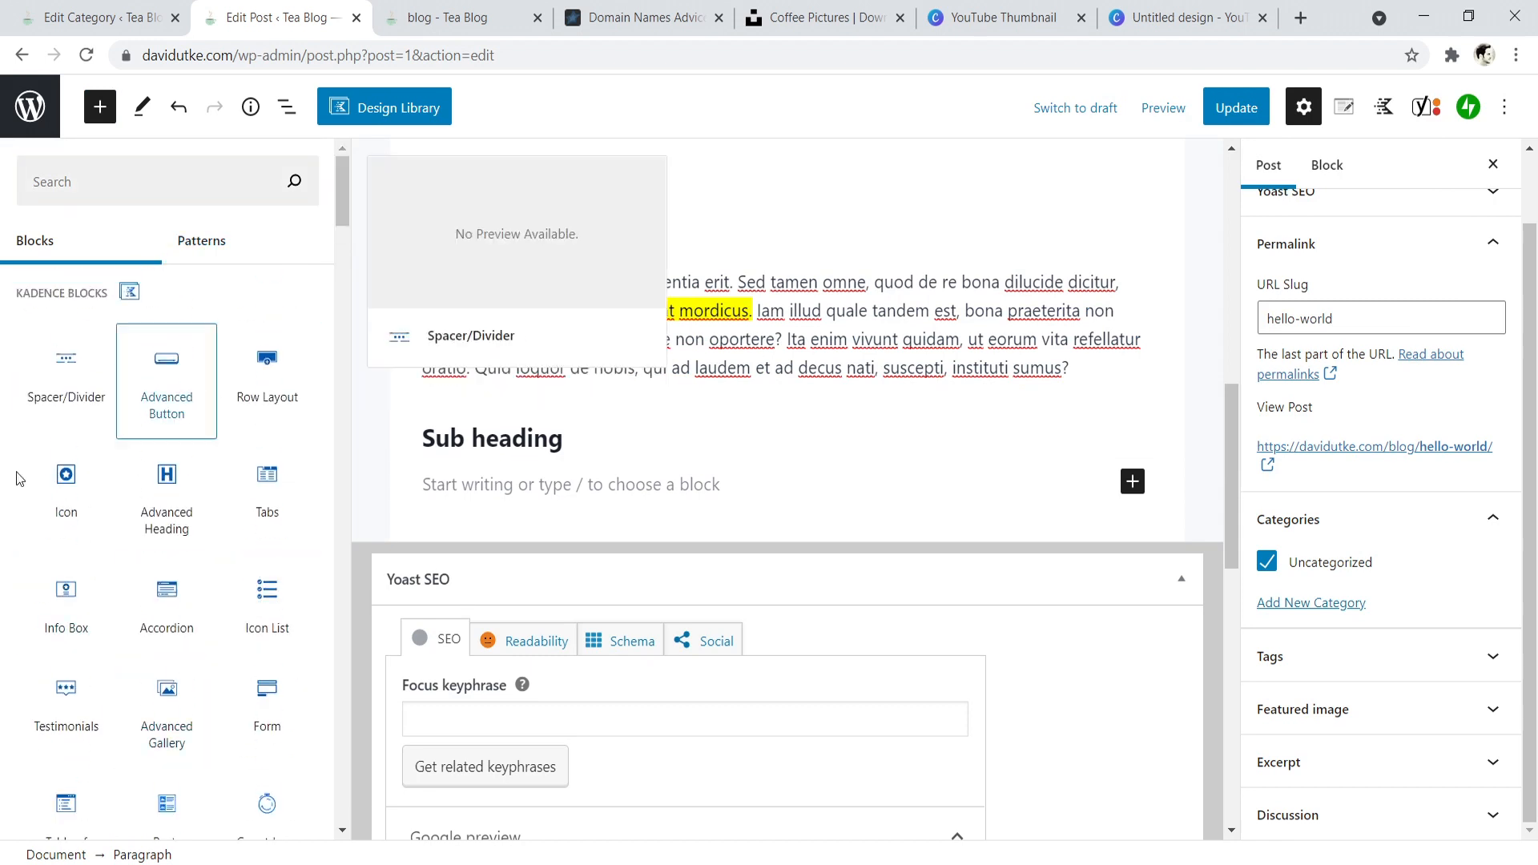
pyautogui.moveTo(342, 184); pyautogui.dragTo(349, 294)
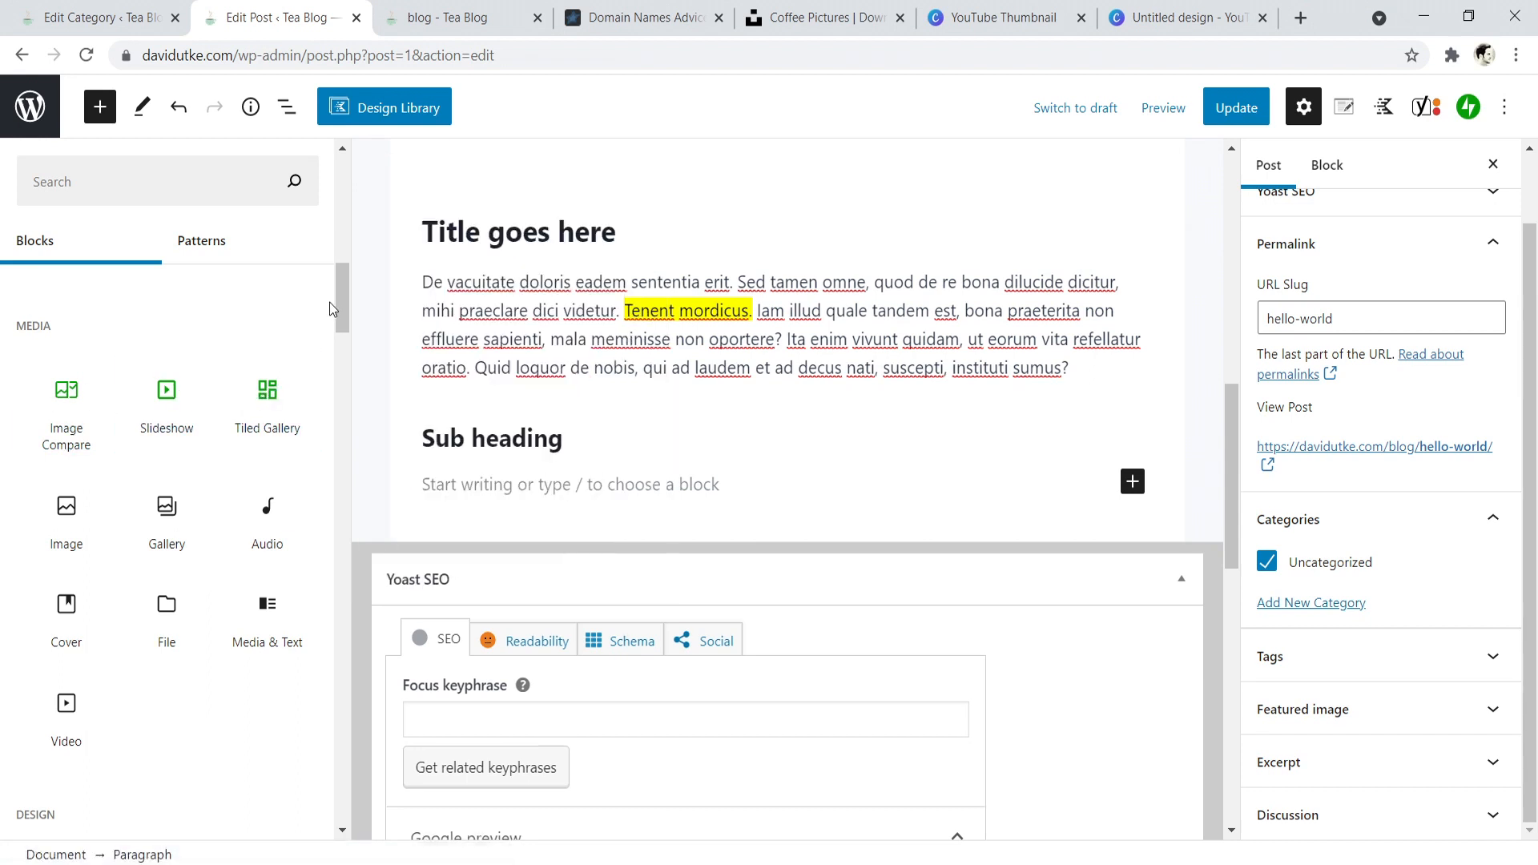
pyautogui.moveTo(340, 291); pyautogui.dragTo(340, 354)
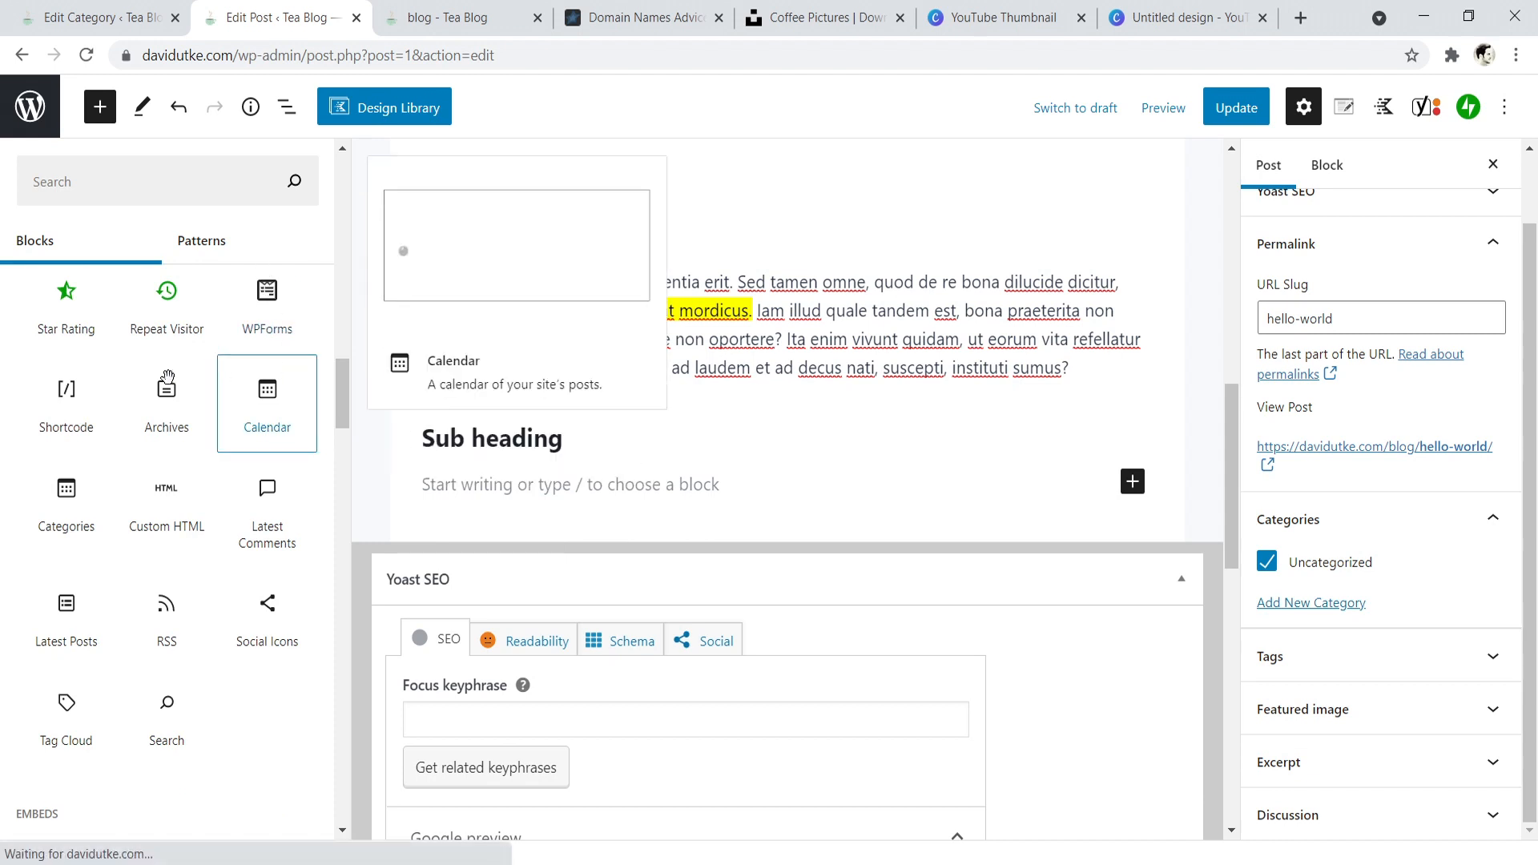
pyautogui.moveTo(344, 378); pyautogui.dragTo(128, 453)
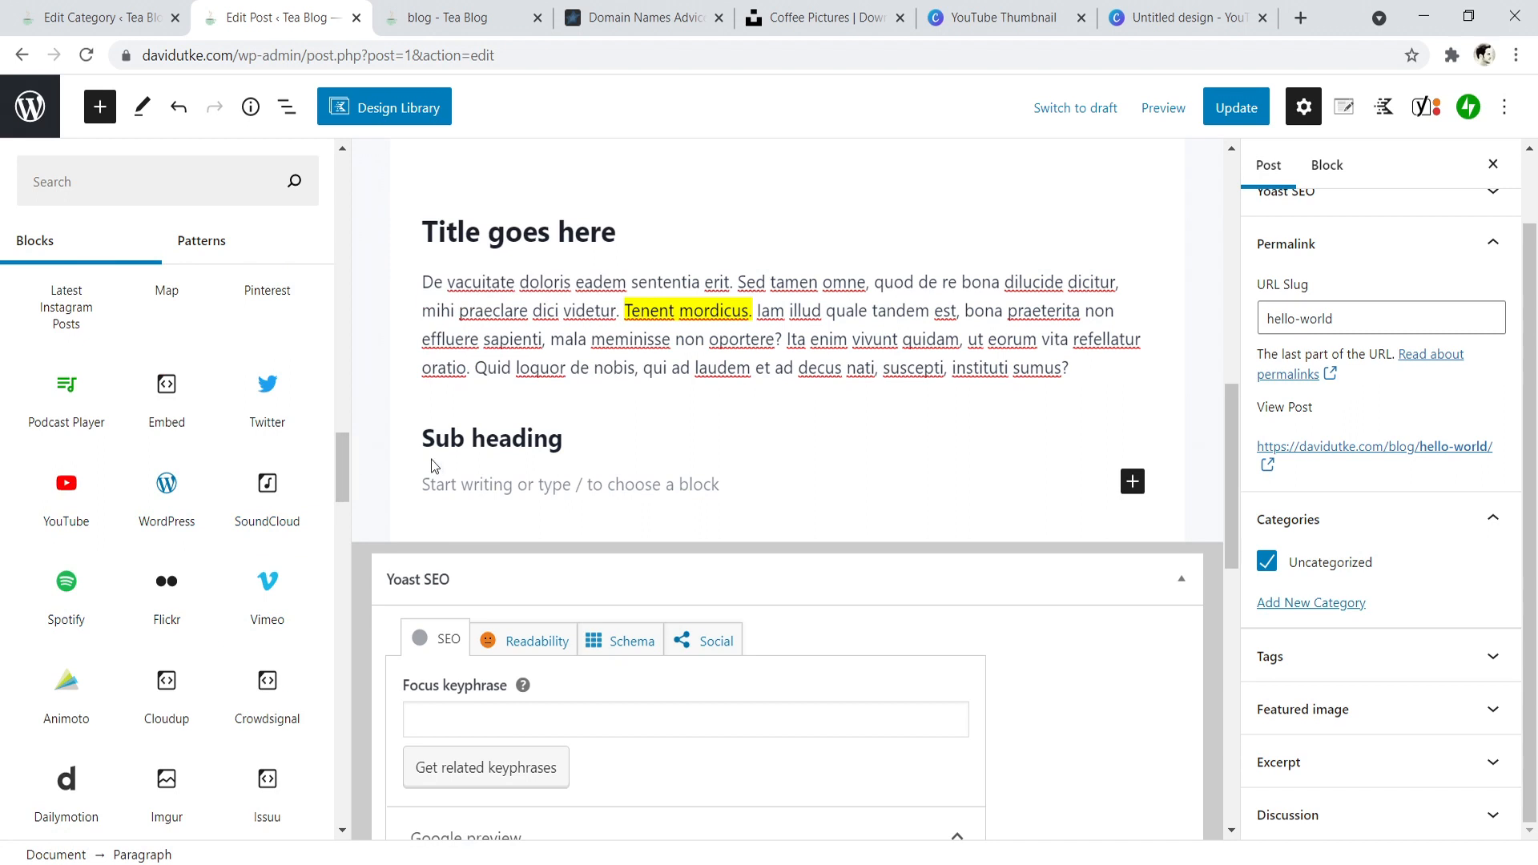
pyautogui.click(557, 488)
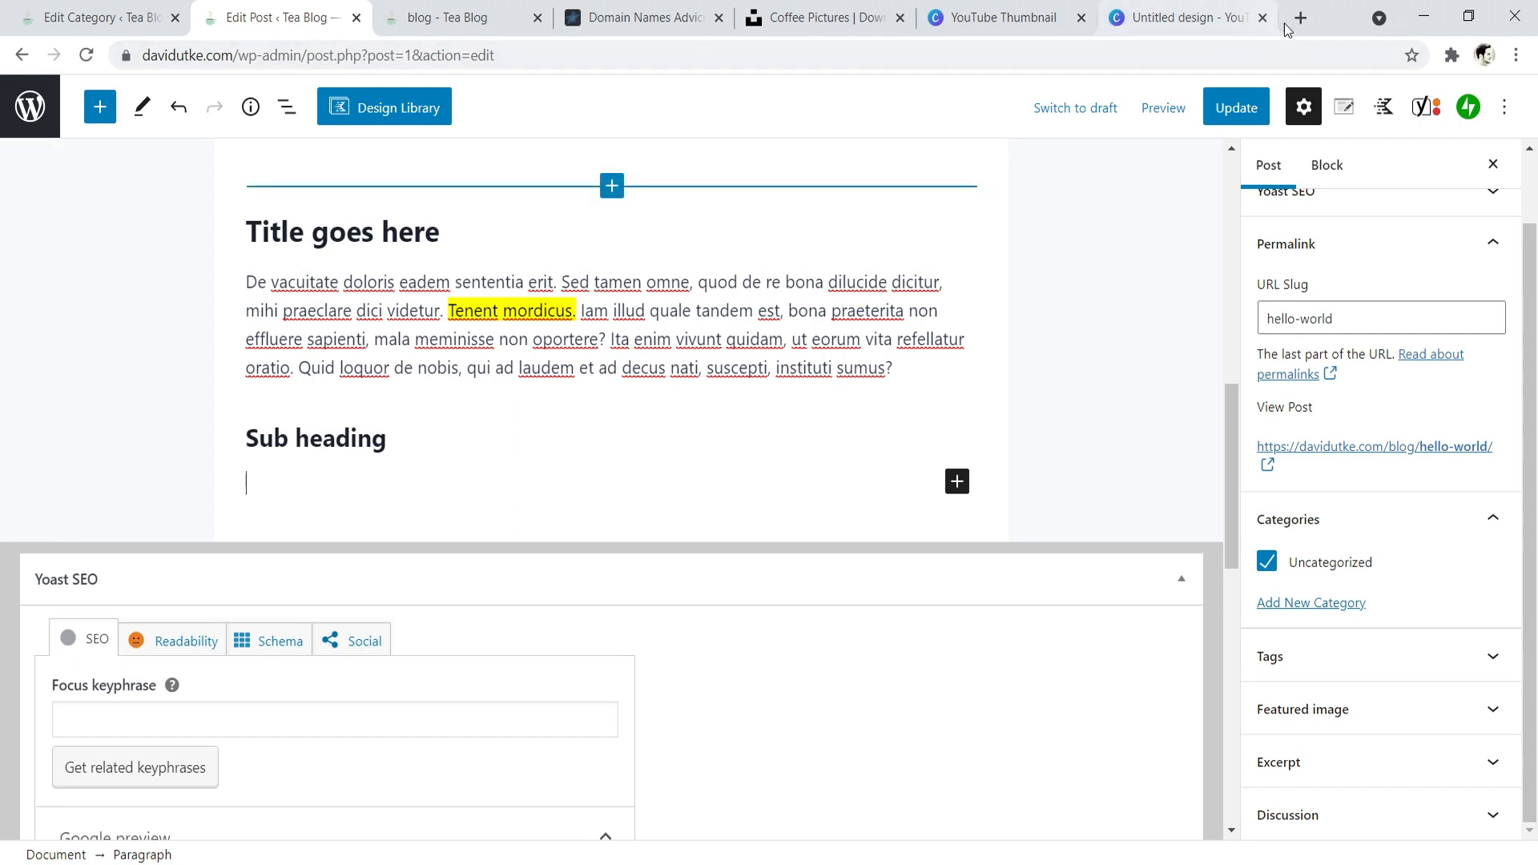
pyautogui.rightClick(279, 485)
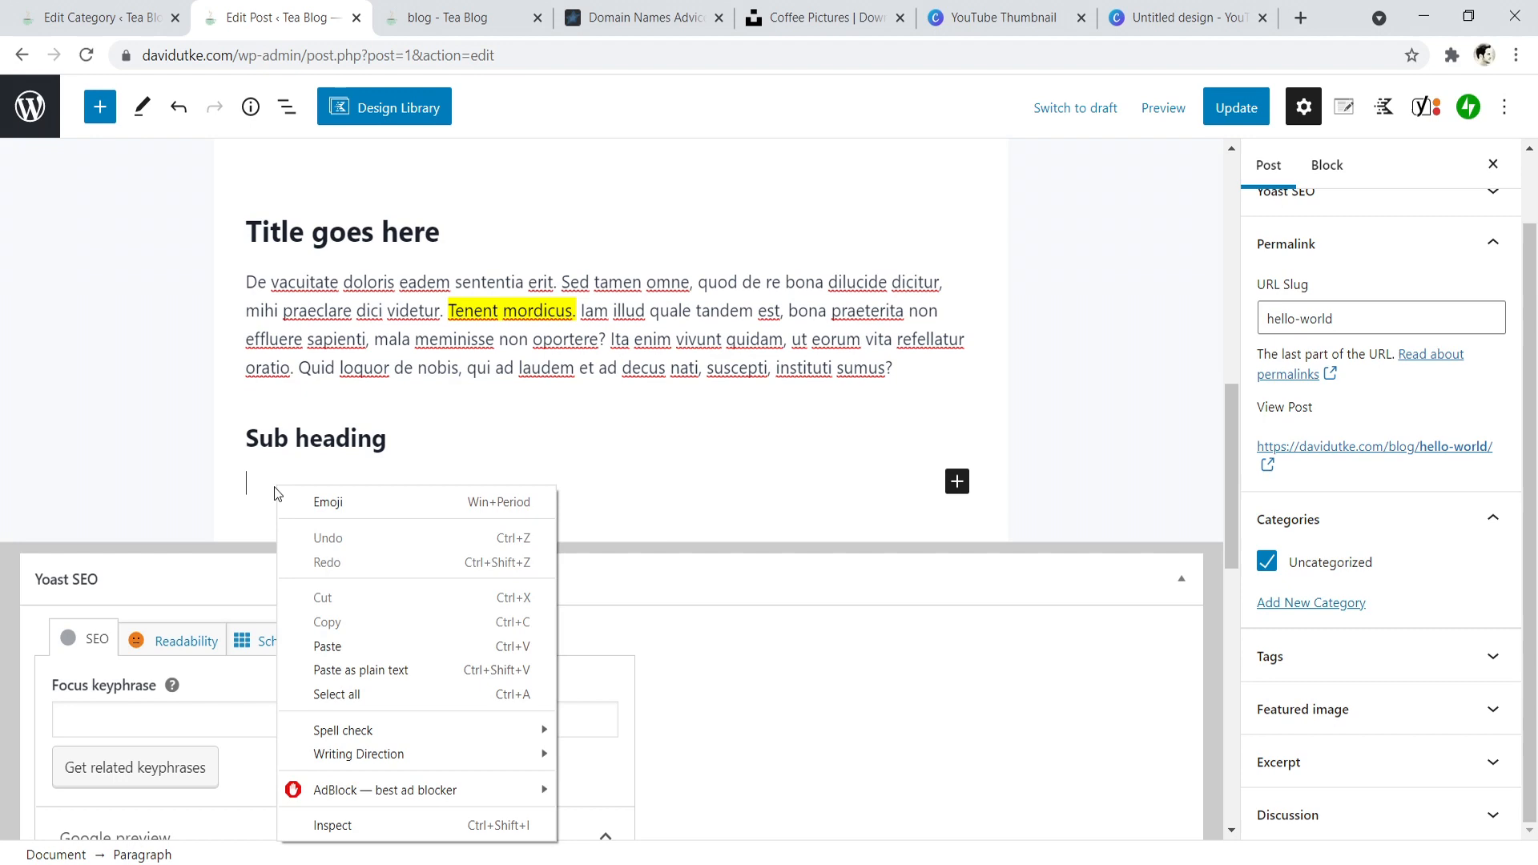
pyautogui.click(499, 352)
pyautogui.click(337, 484)
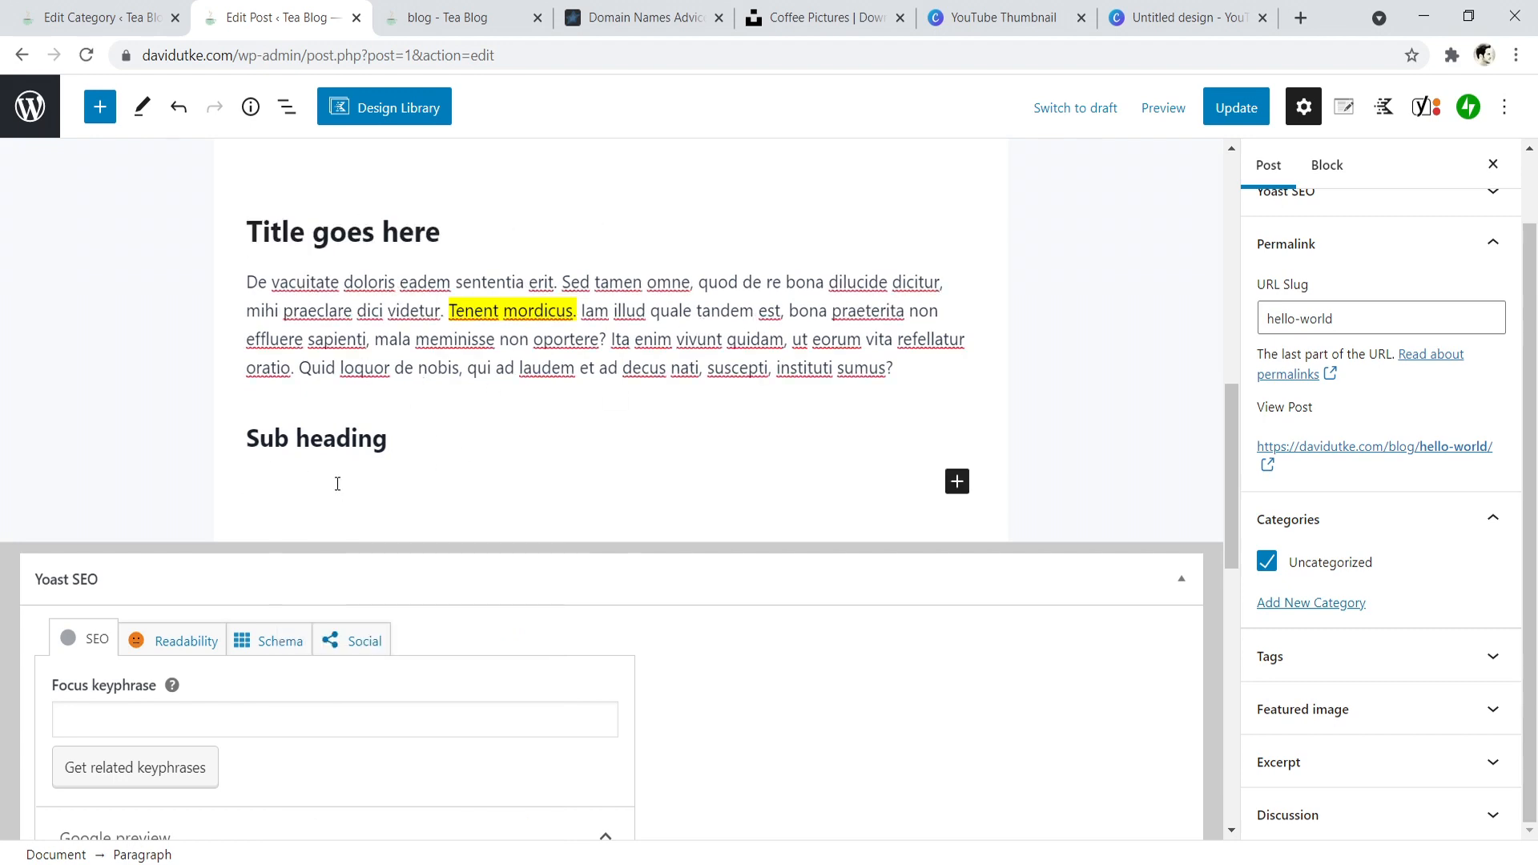
# - Replace the Hello world post's SEO title variables with "Title of the blog post | Name of website"
pyautogui.moveTo(1235, 451); pyautogui.dragTo(1191, 617)
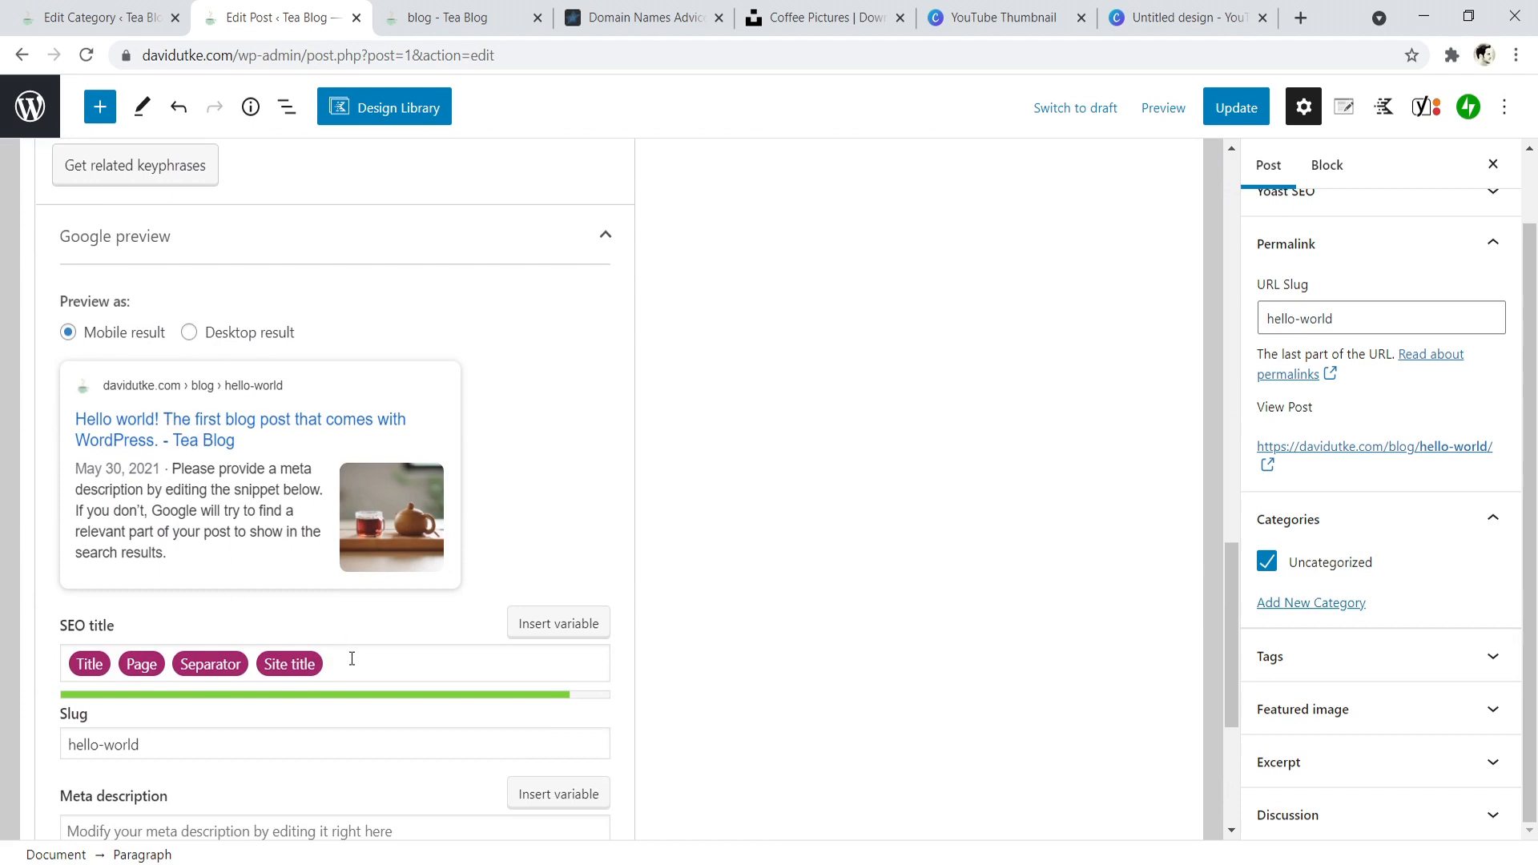
pyautogui.click(394, 650)
pyautogui.press('BackSpace')
pyautogui.press('BackSpace')
pyautogui.press('BackSpace')
pyautogui.press('BackSpace')
pyautogui.press('BackSpace')
pyautogui.press('BackSpace')
pyautogui.press('BackSpace')
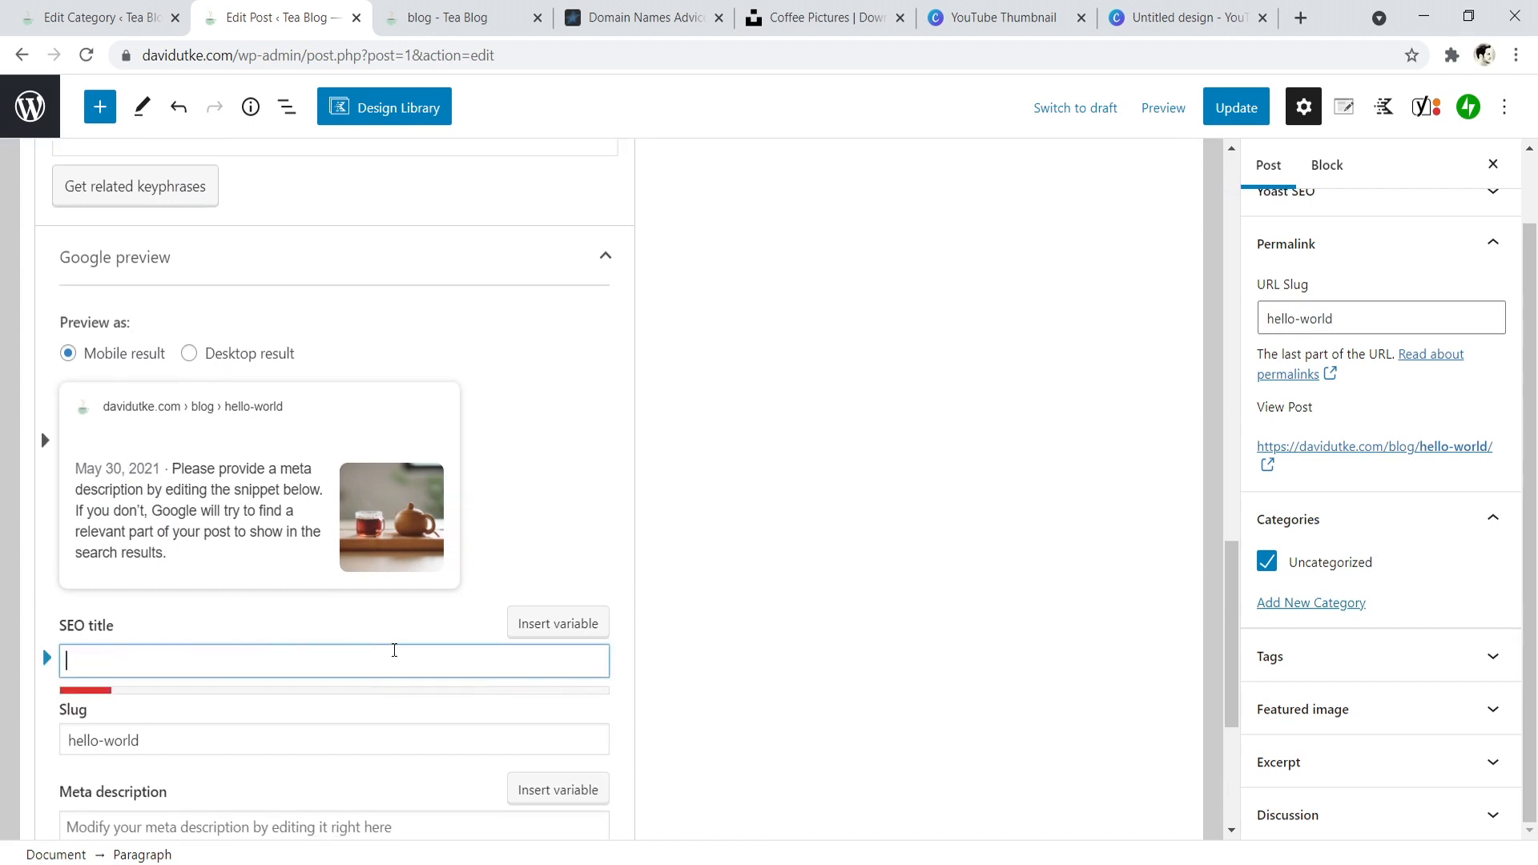
pyautogui.write('Ti')
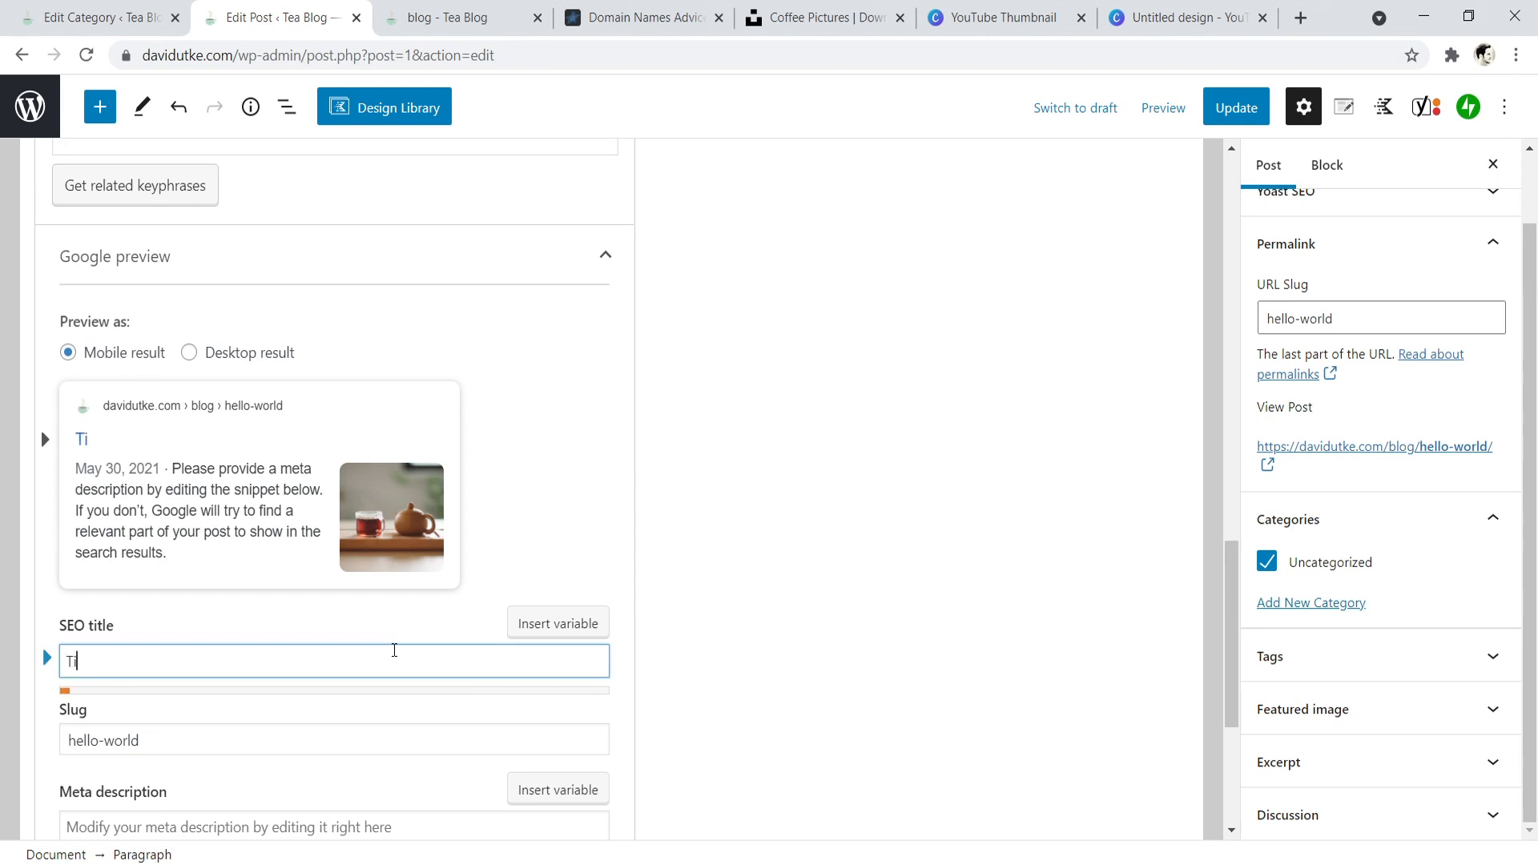
pyautogui.write('tle of the bl')
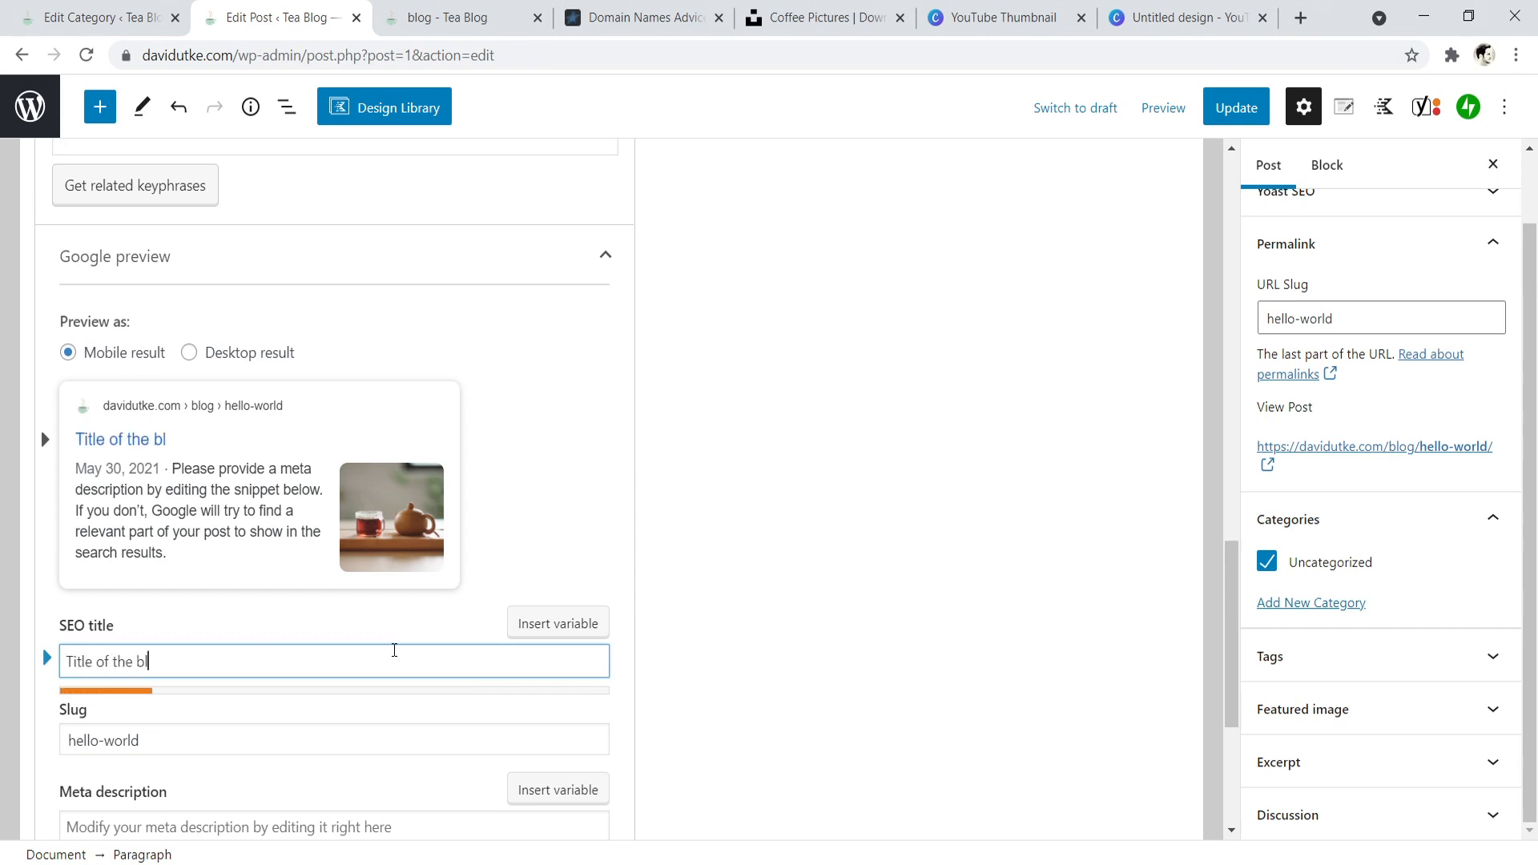
pyautogui.write('og post |')
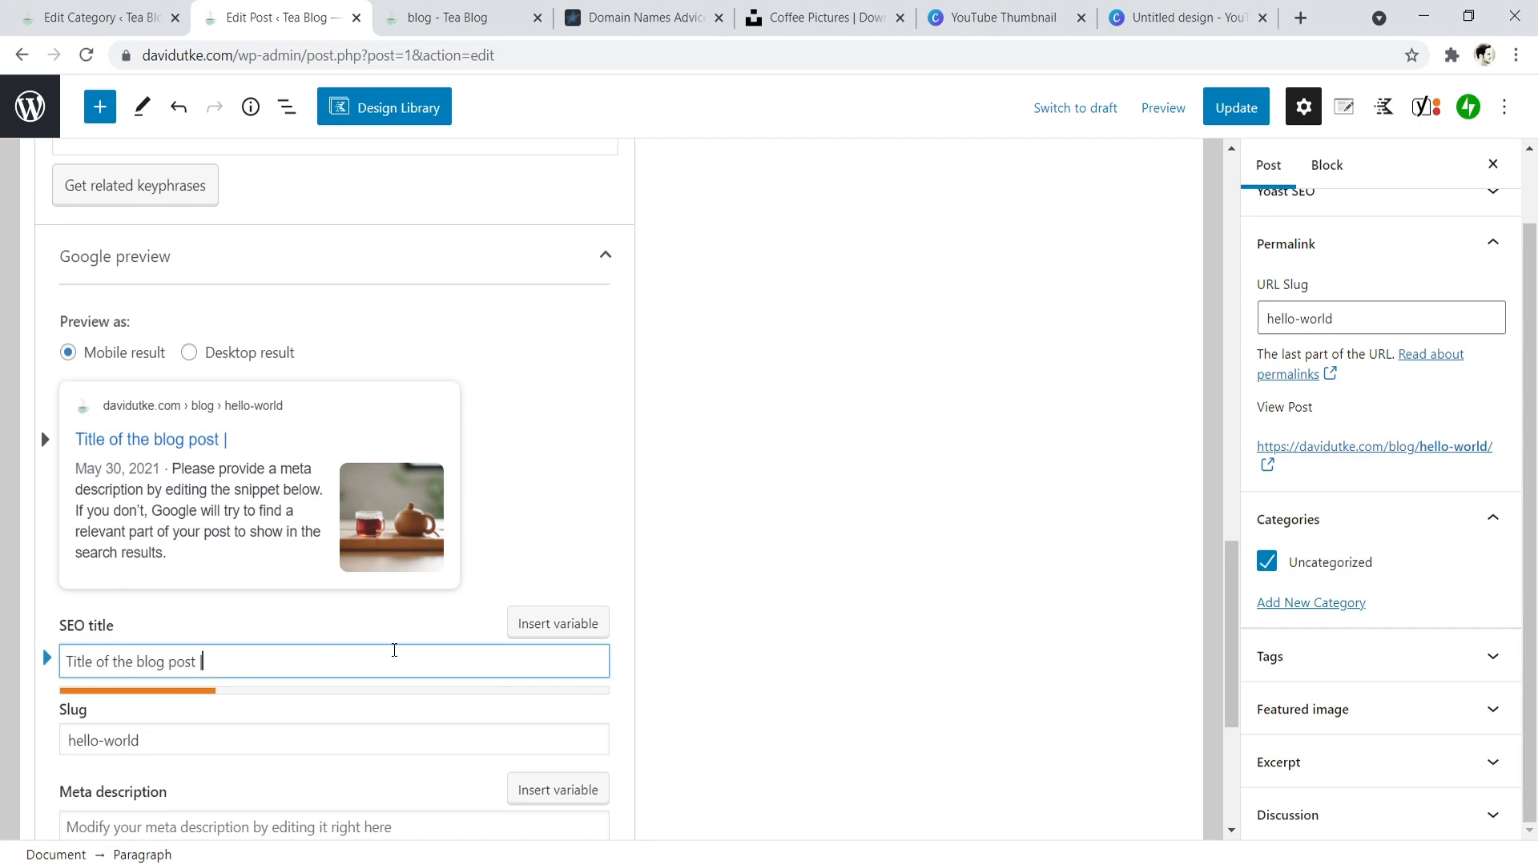
pyautogui.write(' Name of website')
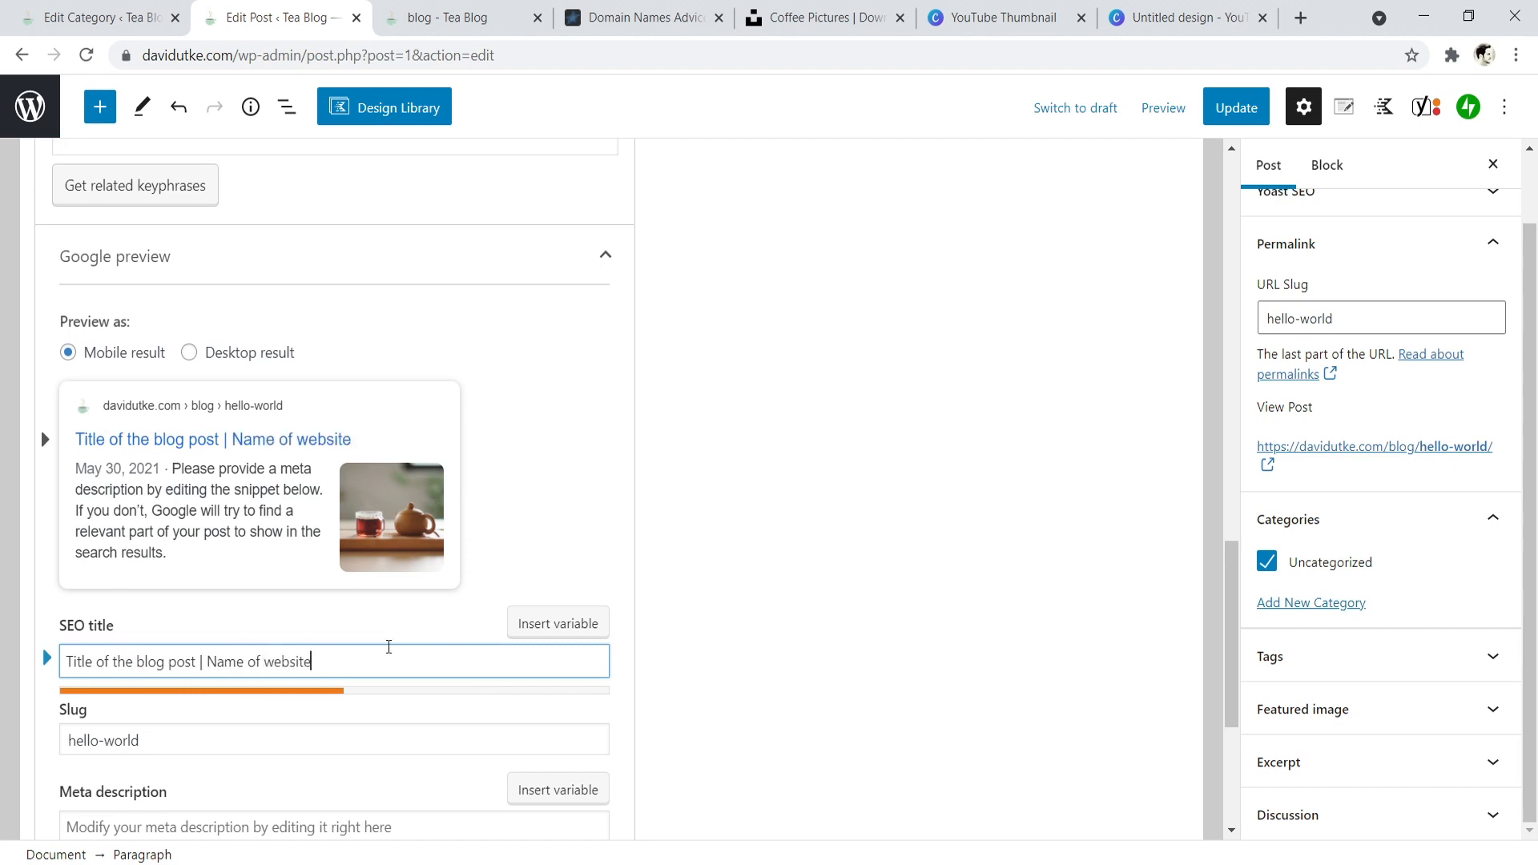
# - Show the empty meta description field and examine the post's readability analysis
pyautogui.scroll(-4, 389, 647)
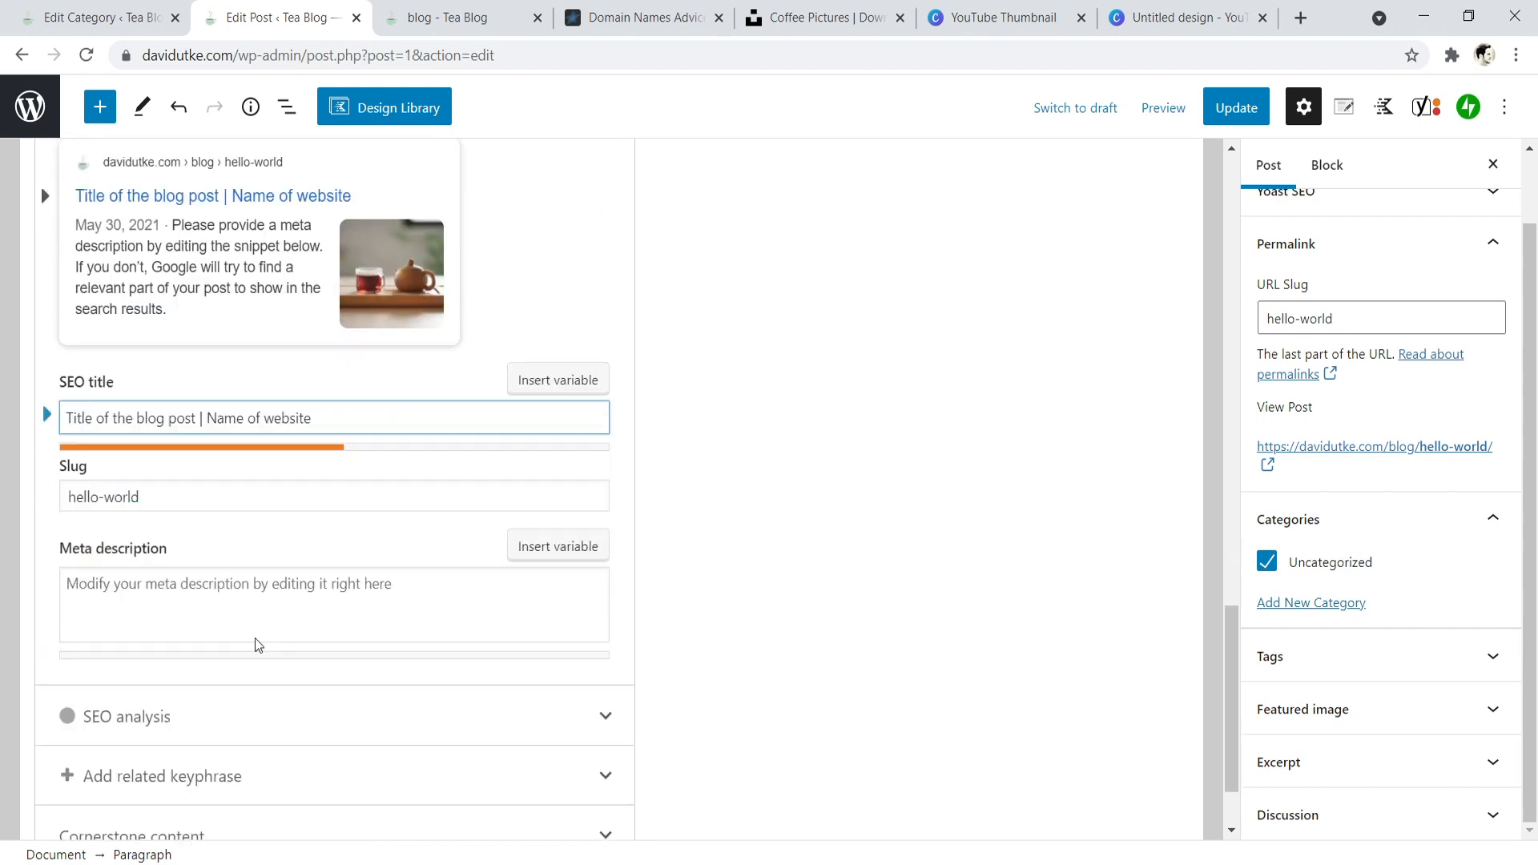
pyautogui.click(123, 514)
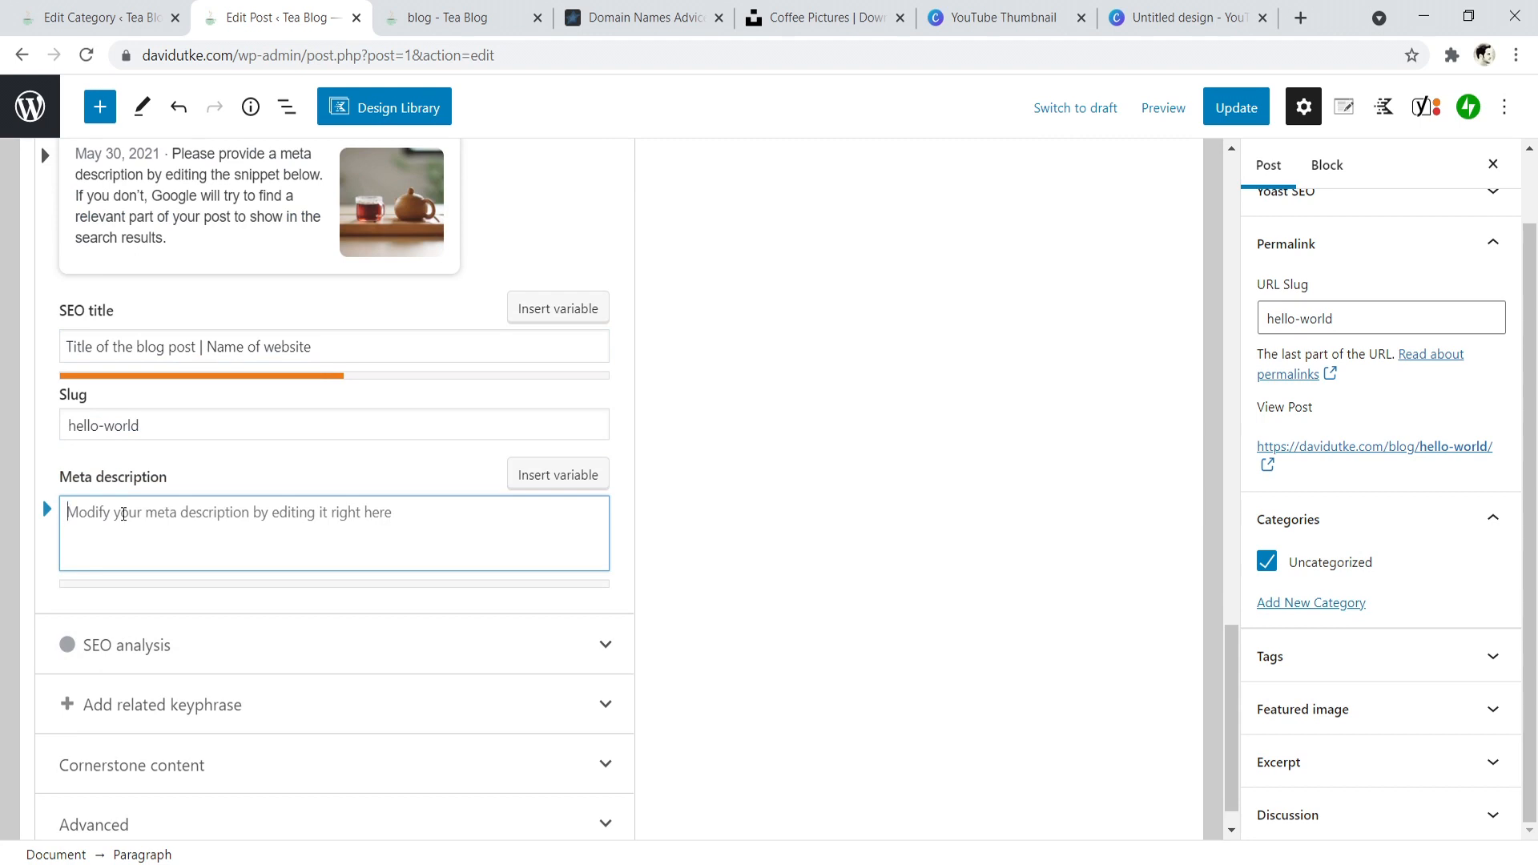
pyautogui.scroll(6, 200, 457)
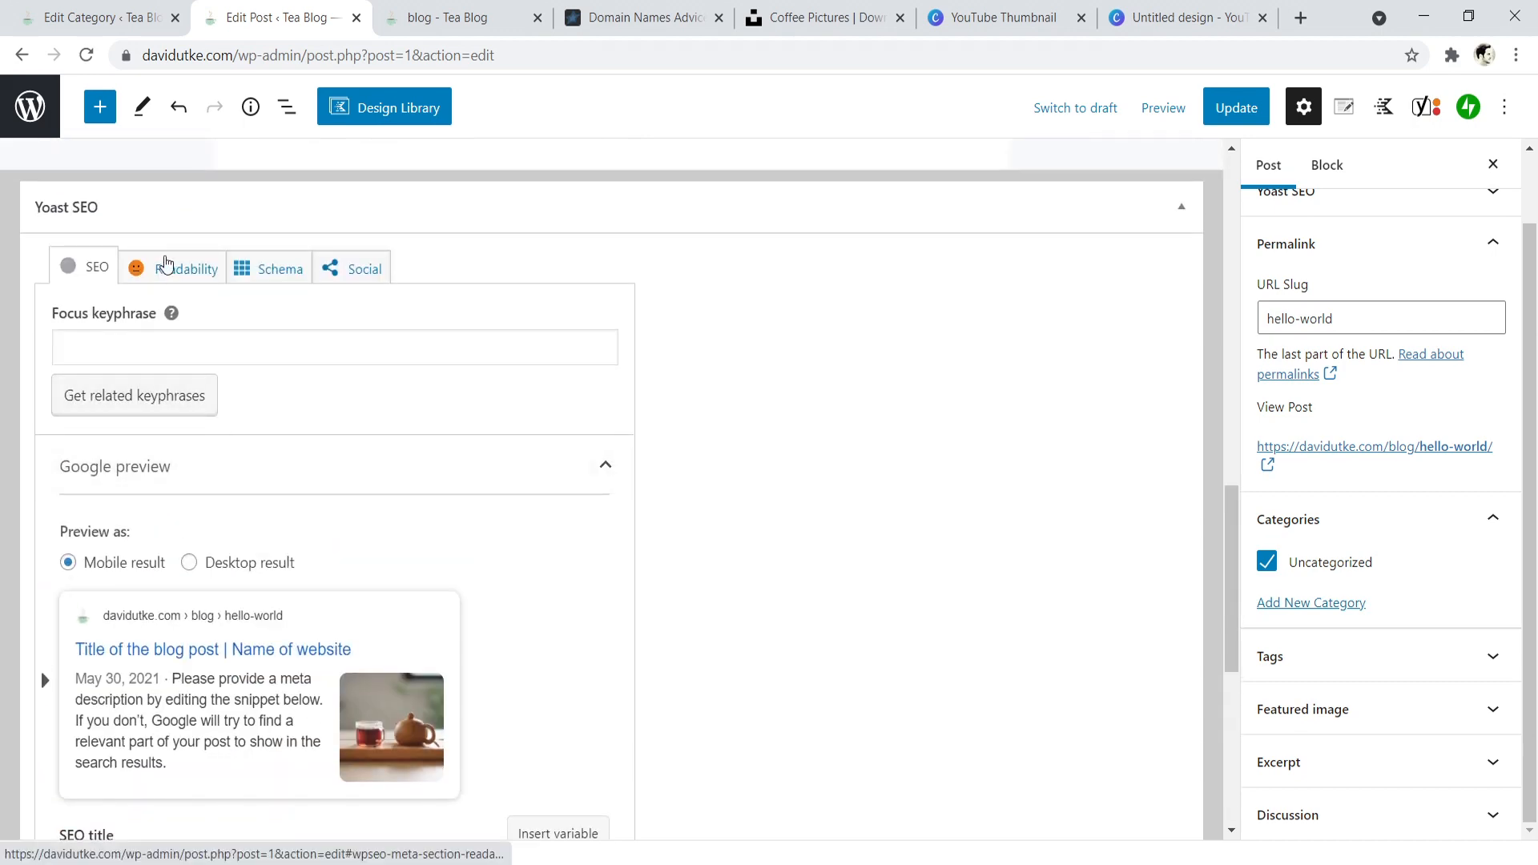
pyautogui.click(169, 264)
pyautogui.scroll(2, 168, 263)
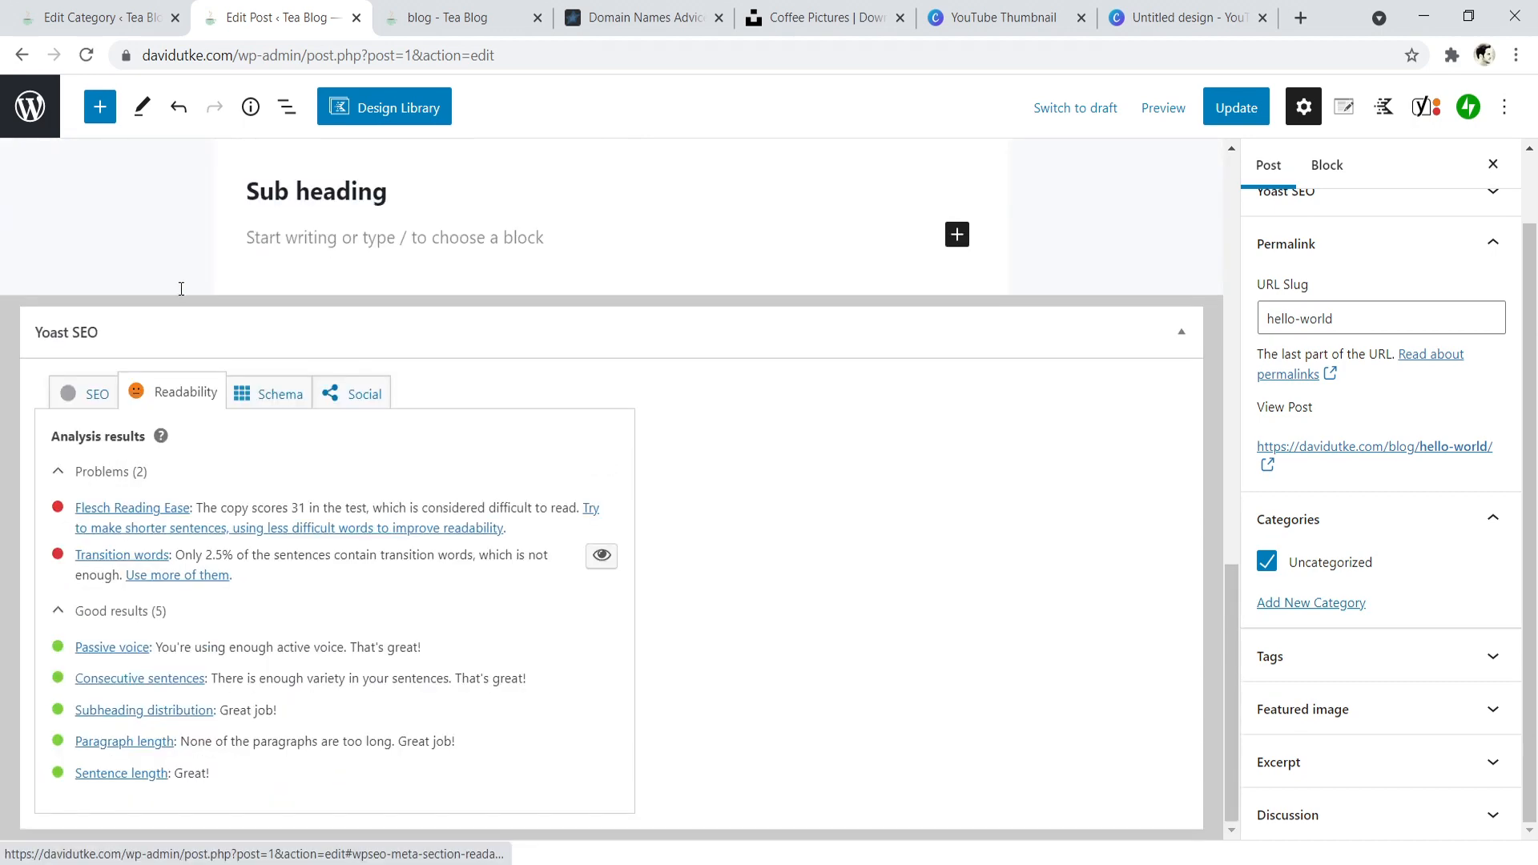
# - Set the post's focus keyphrase to "best coffee beans" in the SEO section
pyautogui.click(88, 392)
pyautogui.click(120, 471)
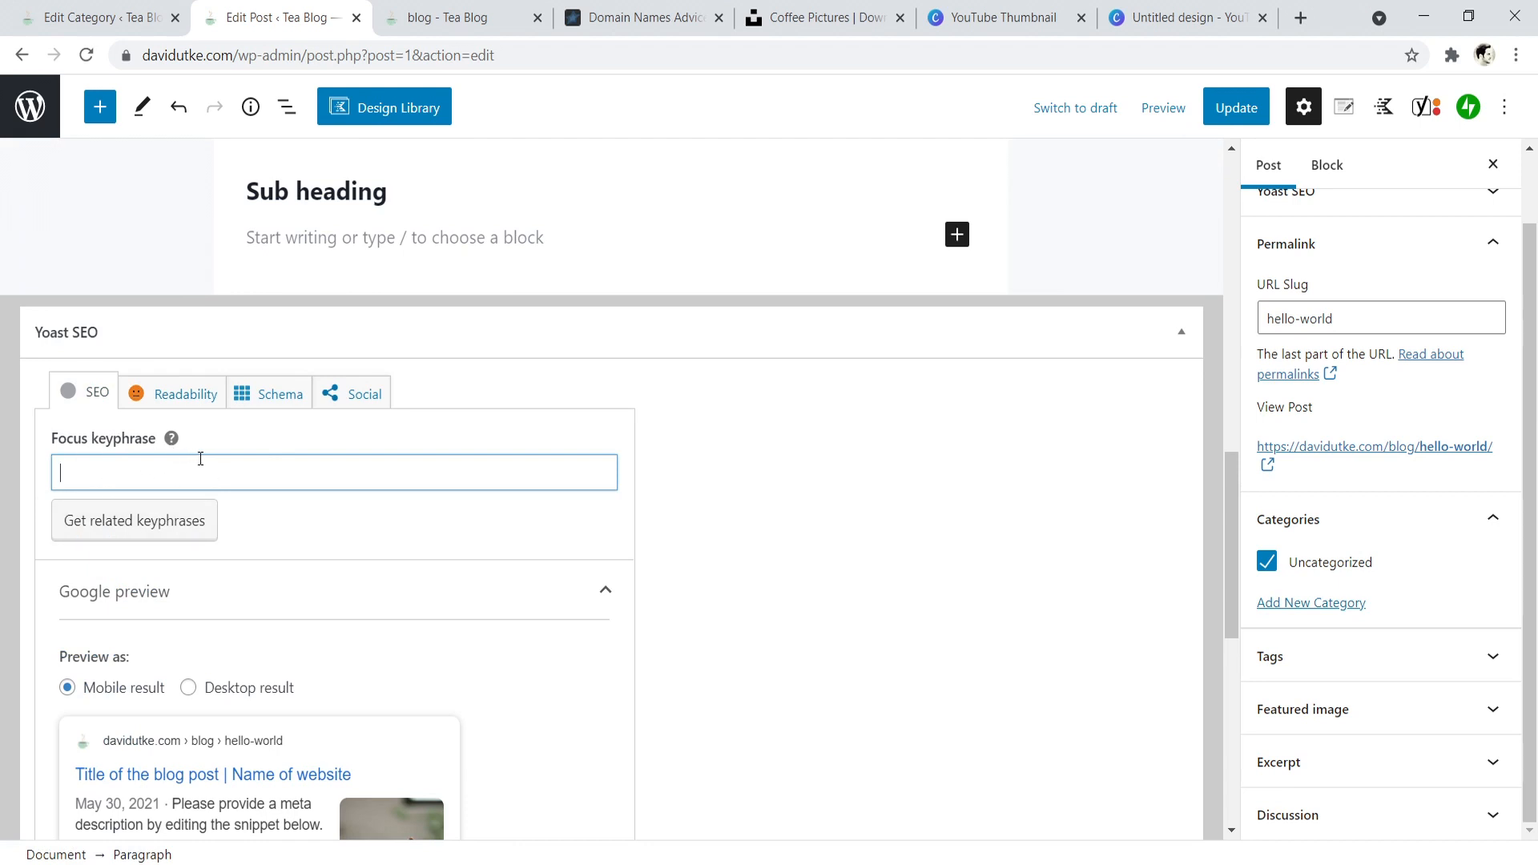
pyautogui.write('best coffee beans')
pyautogui.click(792, 460)
# - Review the SEO analysis for the focus keyphrase, from problems through improvements to good results, and collapse it
pyautogui.scroll(-6, 326, 419)
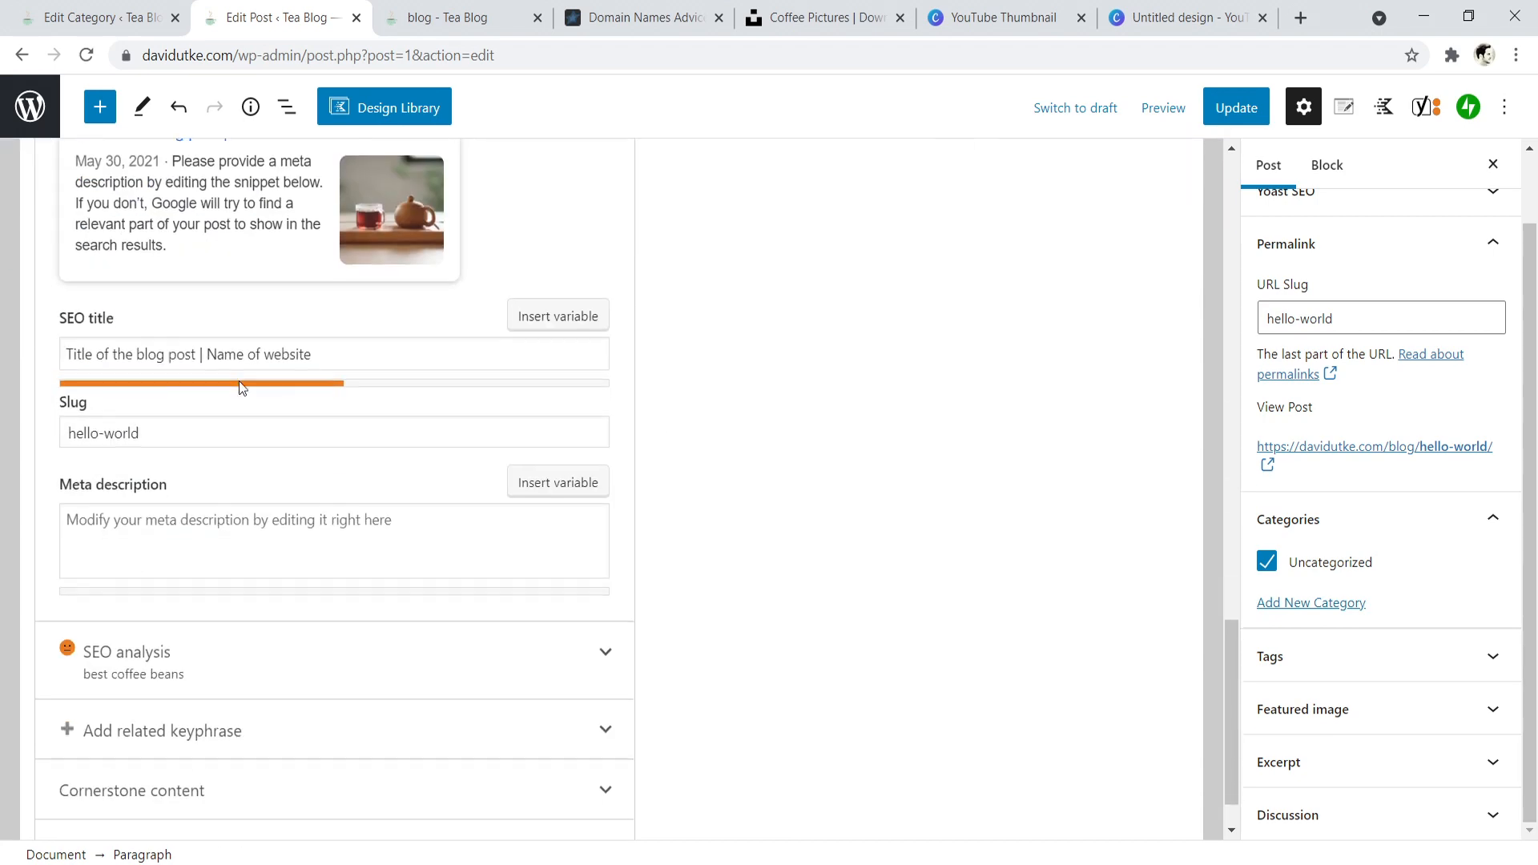
pyautogui.scroll(3, 240, 388)
pyautogui.scroll(-4, 144, 289)
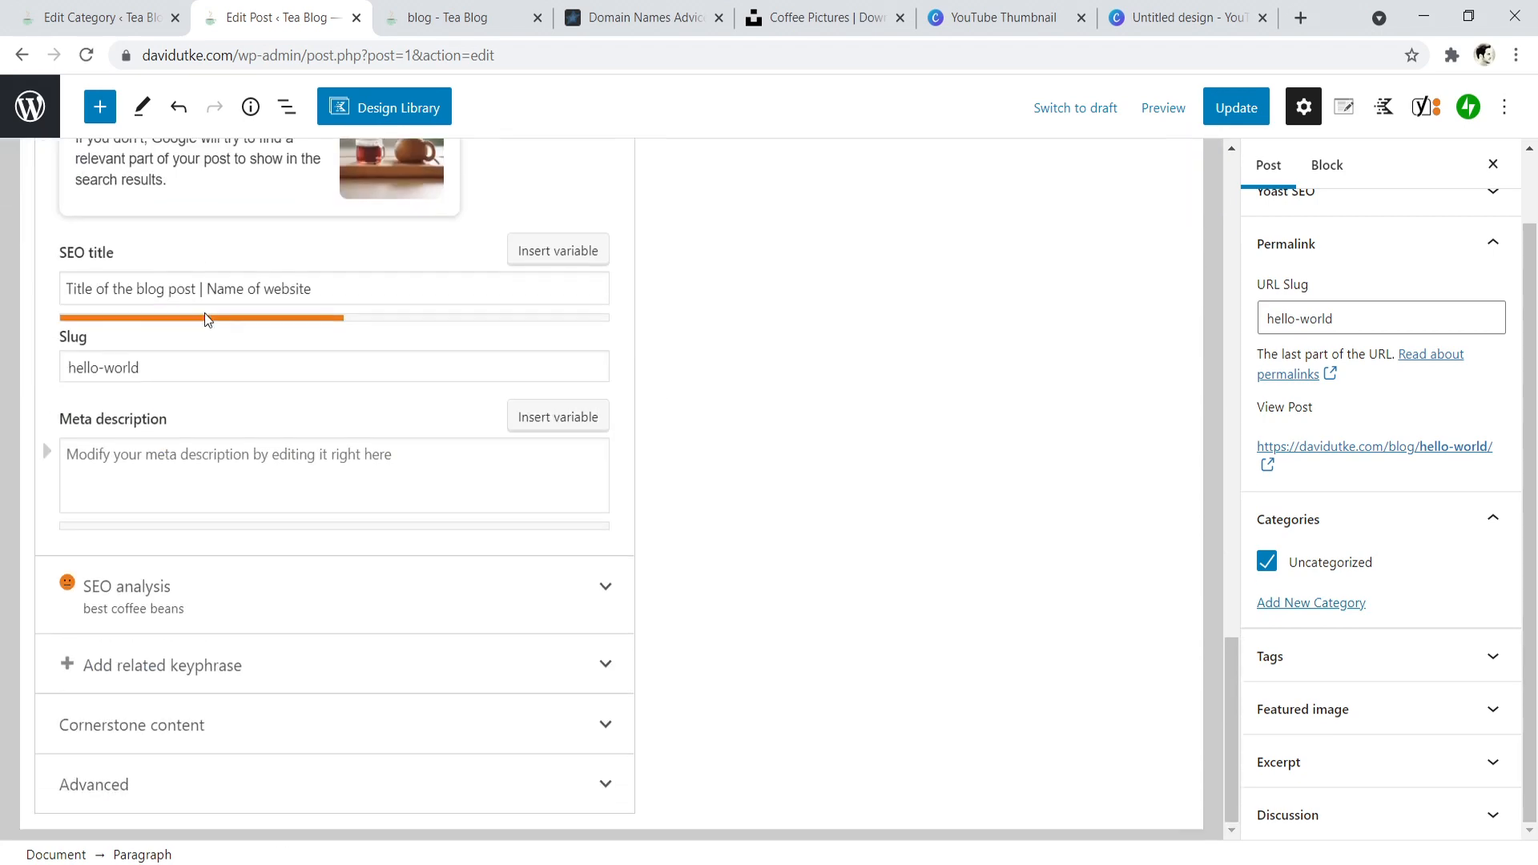
pyautogui.click(250, 592)
pyautogui.scroll(-8, 250, 592)
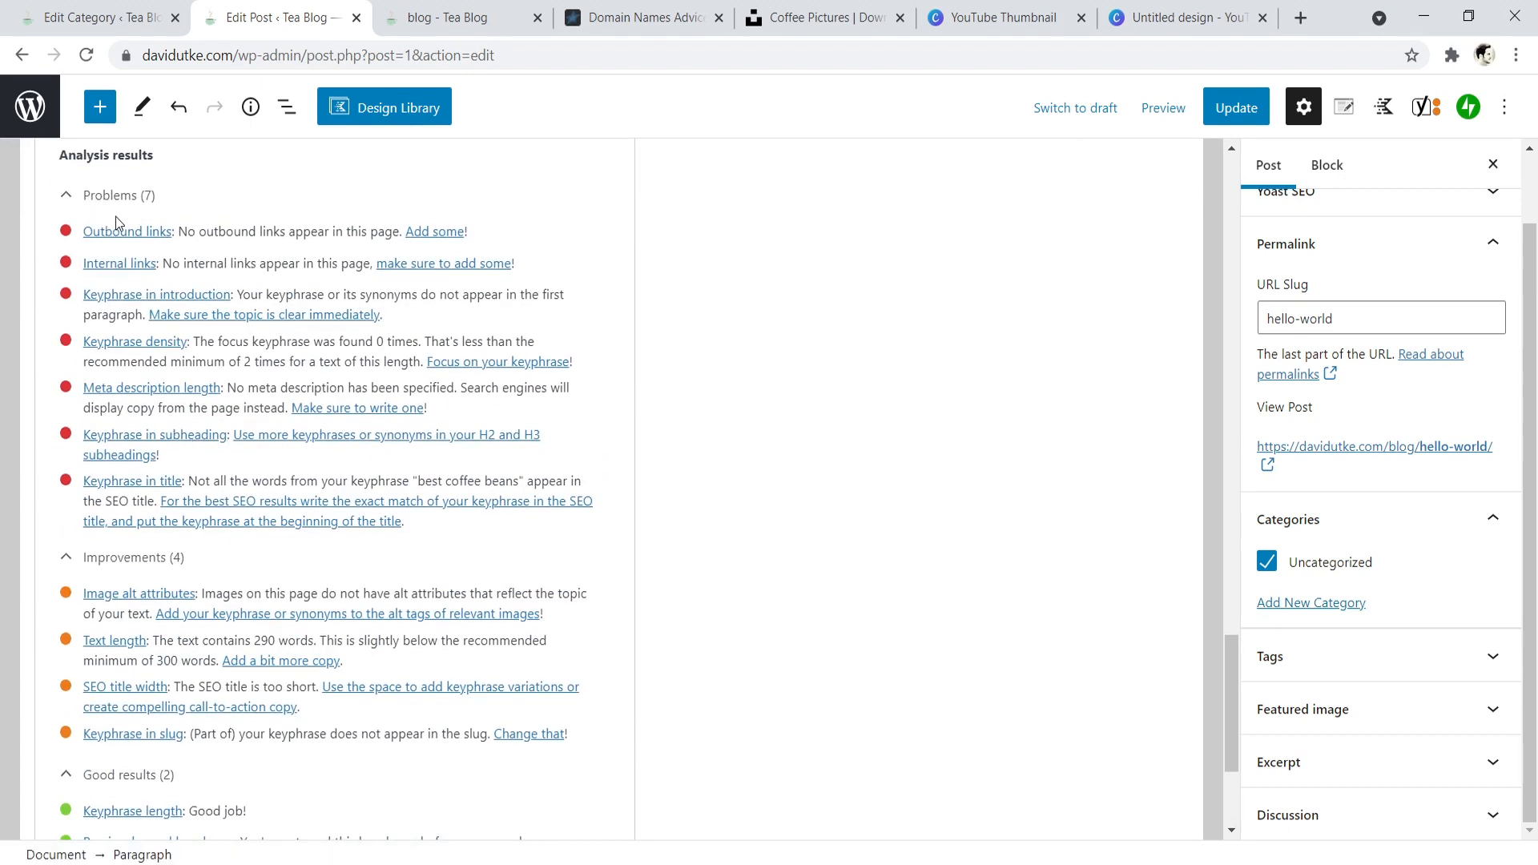
pyautogui.scroll(-1, 133, 439)
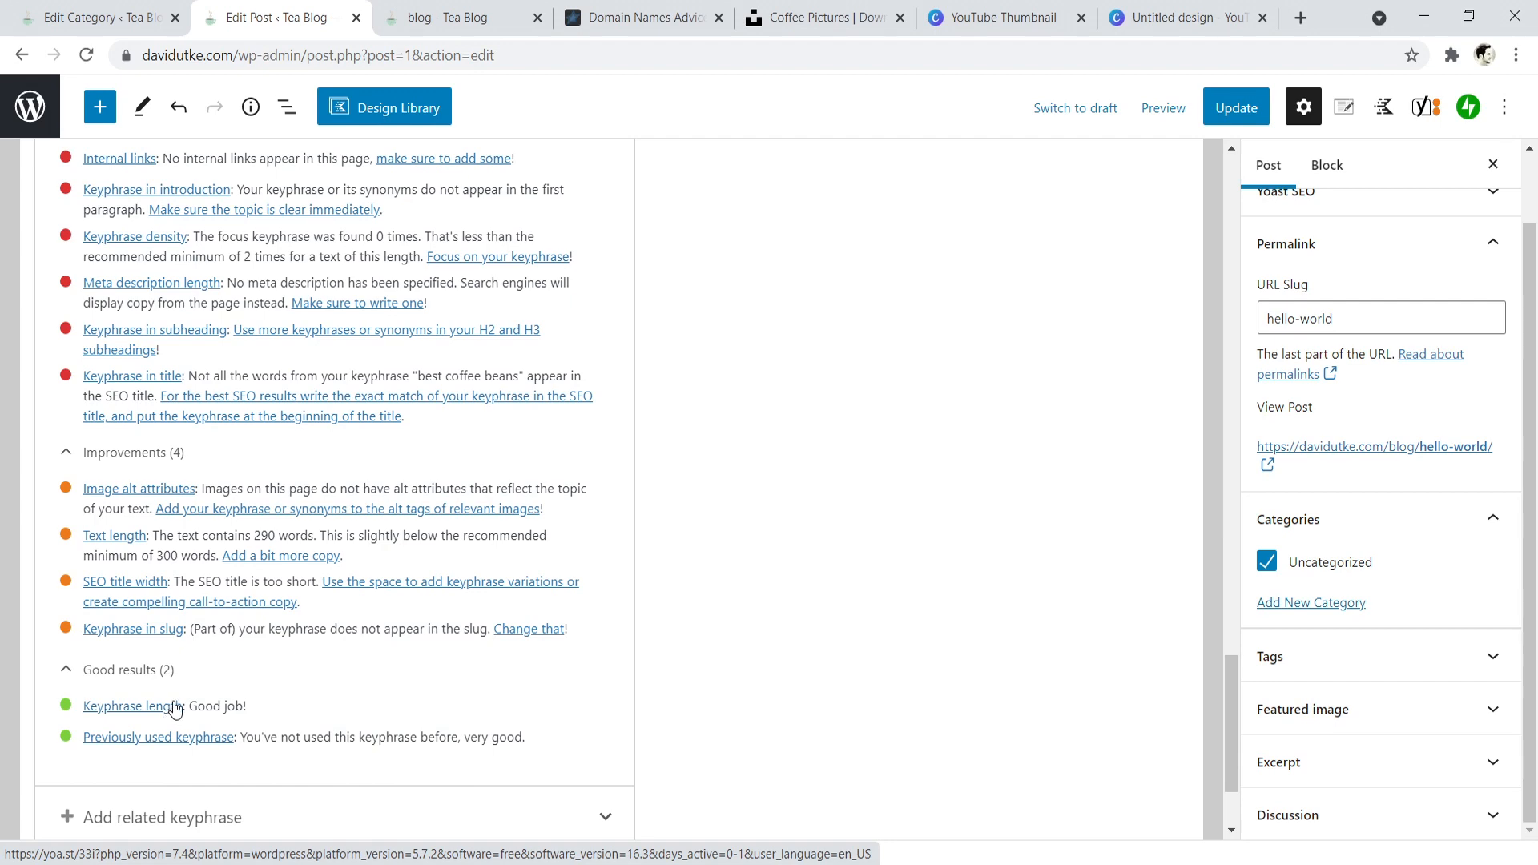
pyautogui.scroll(4, 120, 561)
pyautogui.scroll(5, 44, 636)
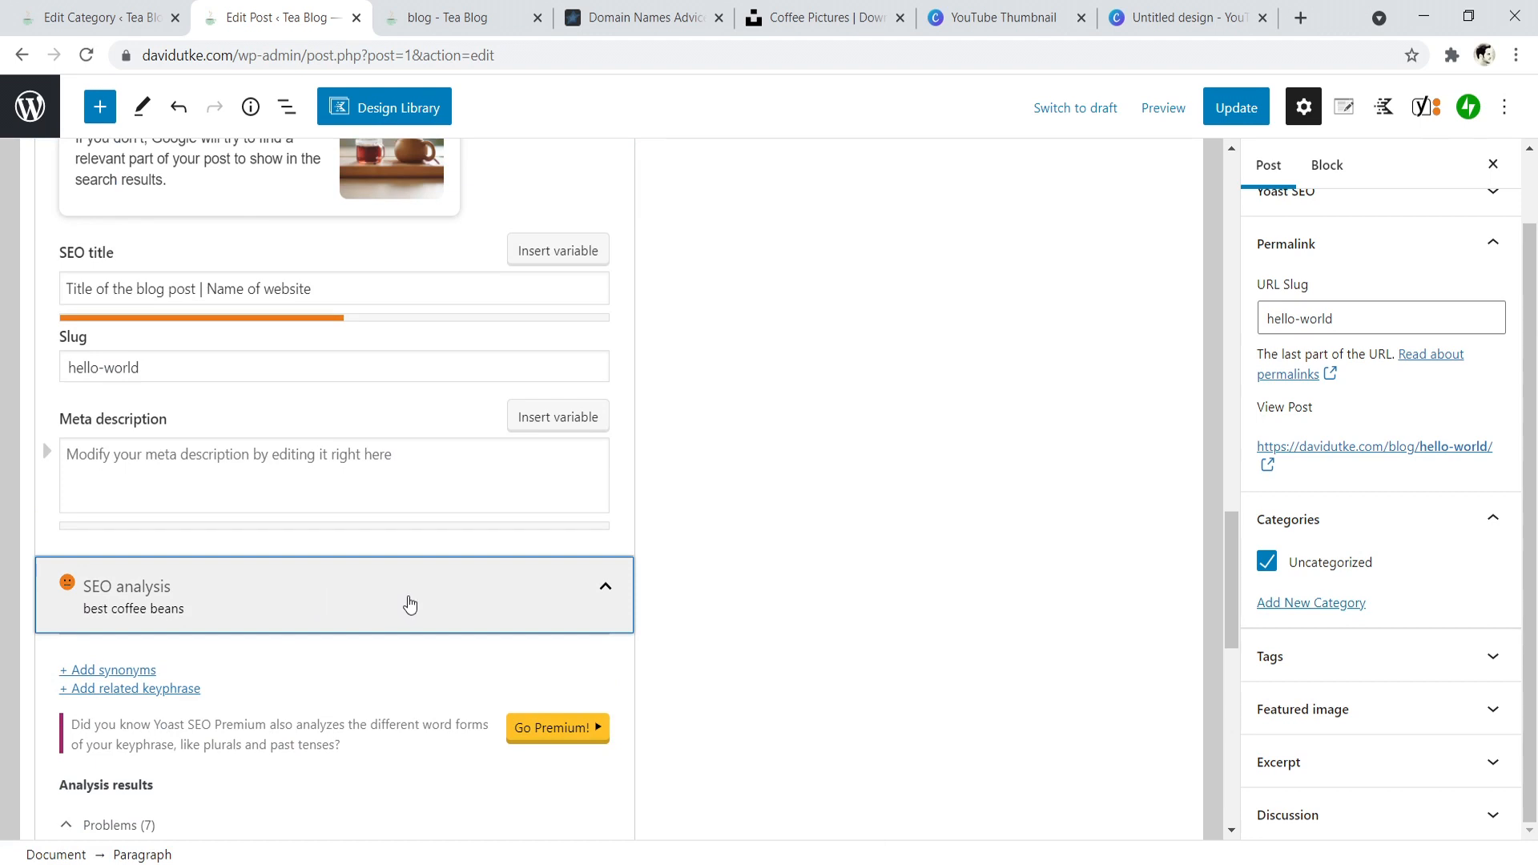
pyautogui.click(409, 605)
pyautogui.moveTo(1234, 741); pyautogui.dragTo(1204, 253)
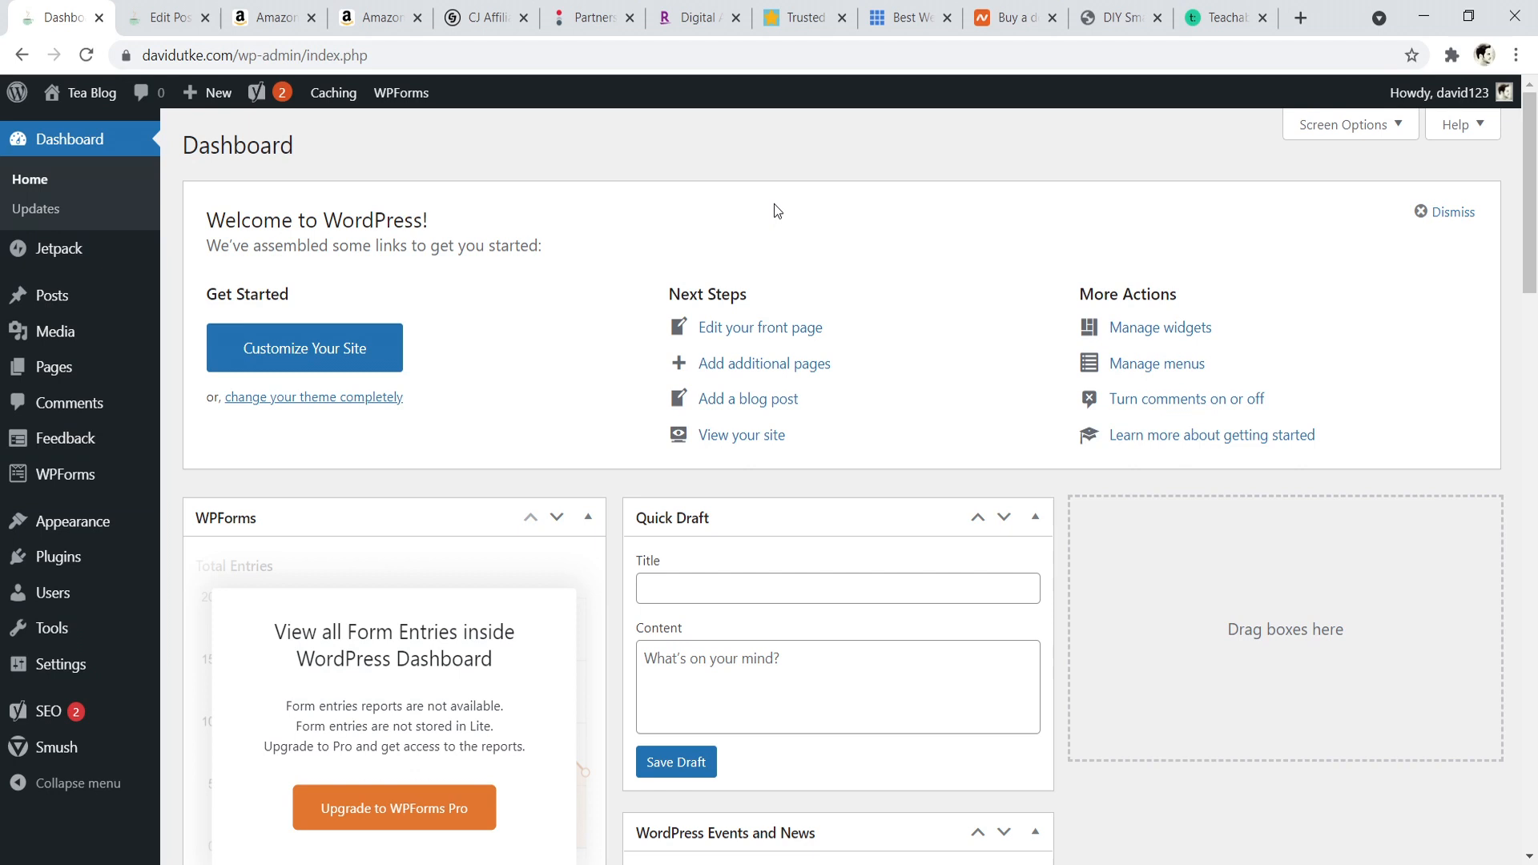
# - Show the Amazon tea kettle link results and the home pages of CJ Affiliate, Impact, Rakuten Advertising and ShareASale
pyautogui.click(290, 9)
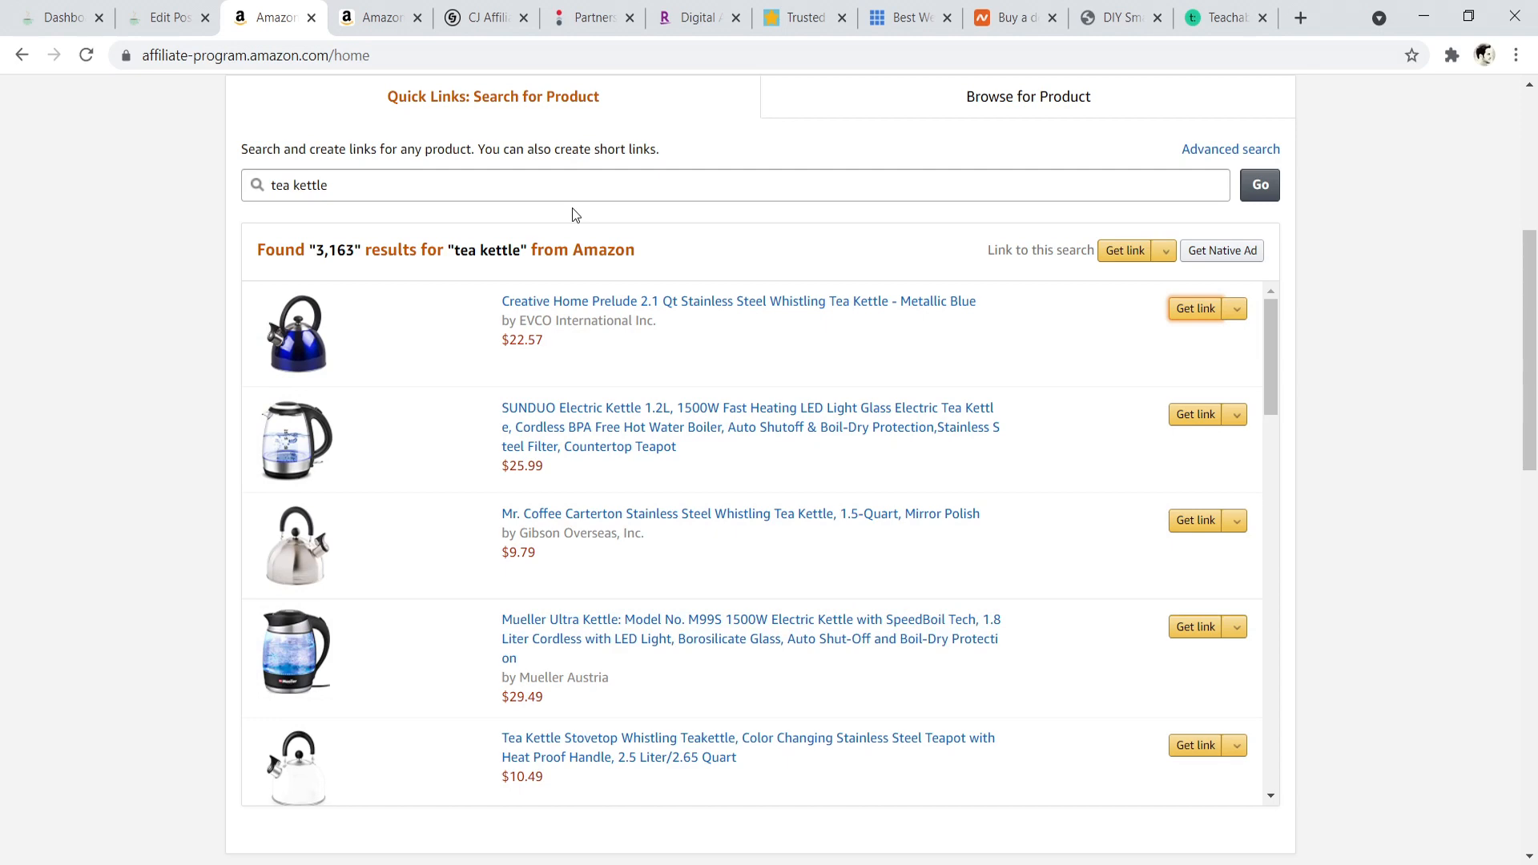
pyautogui.click(490, 16)
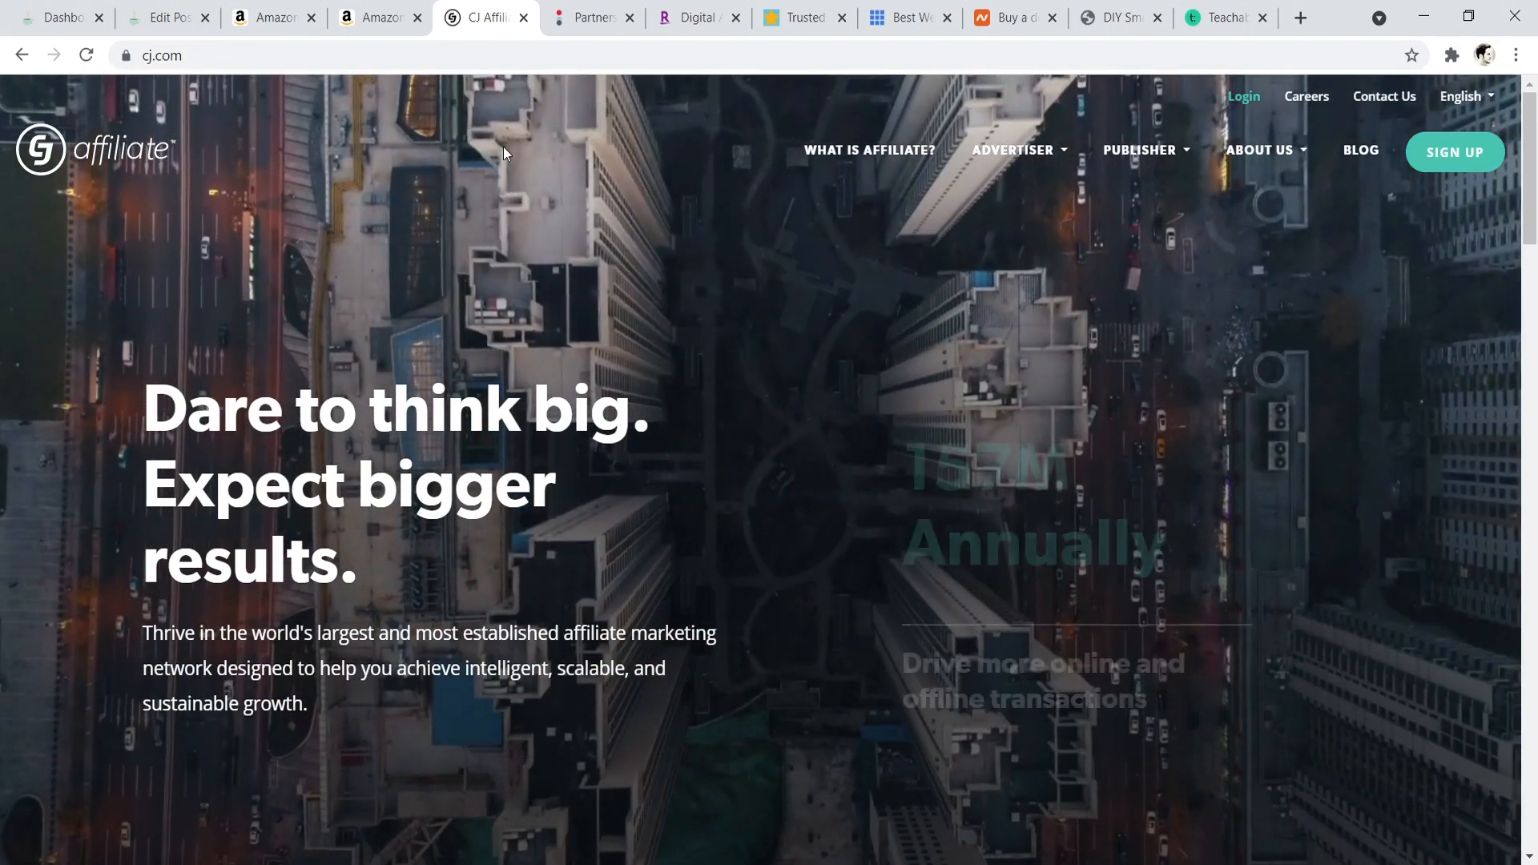
pyautogui.click(596, 6)
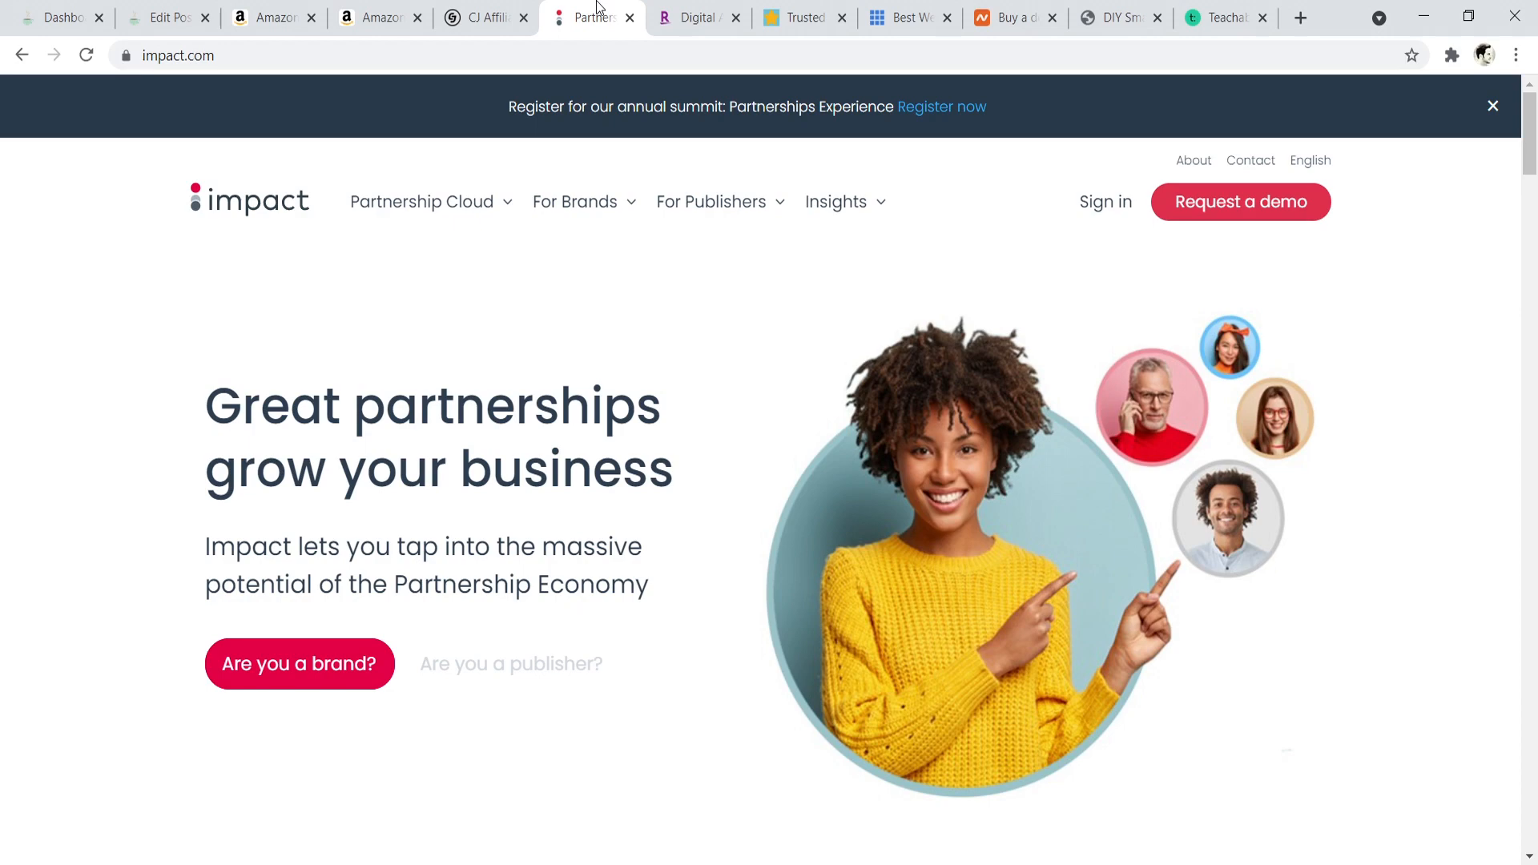
pyautogui.click(692, 11)
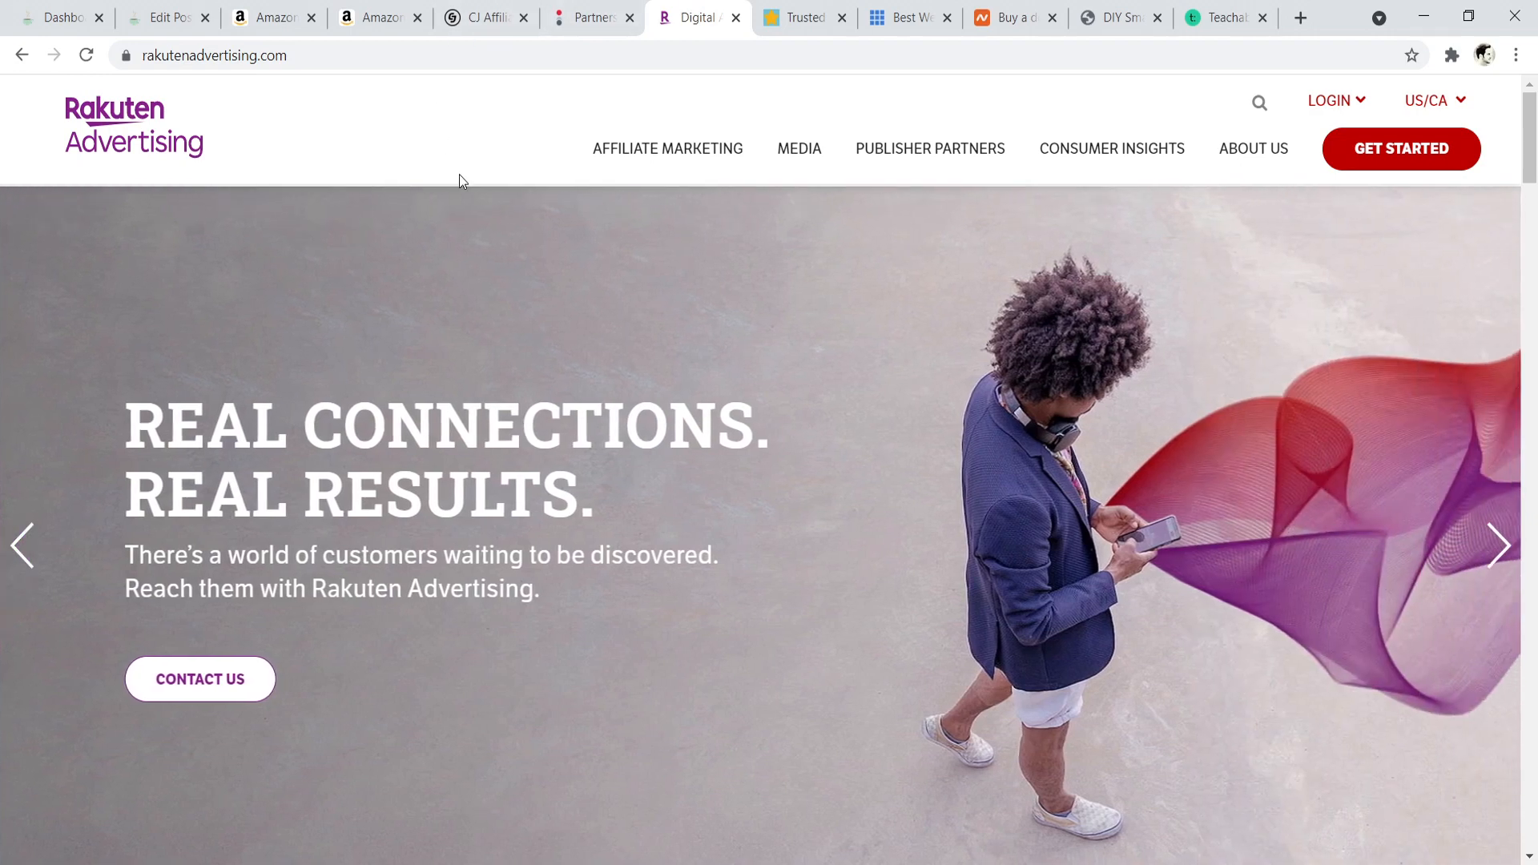
pyautogui.click(765, 9)
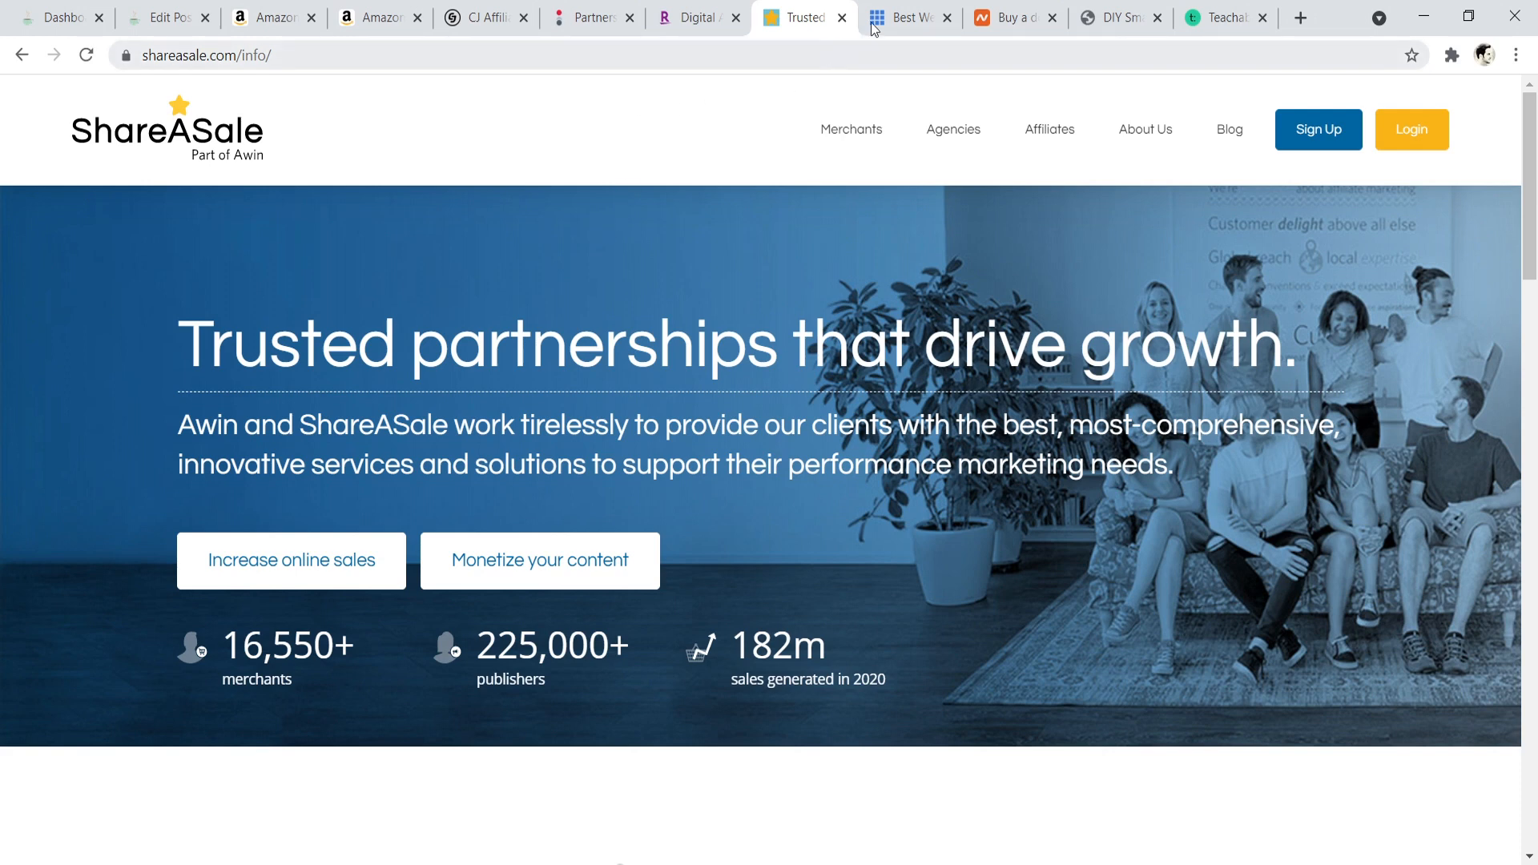
# - Check Bluehost's footer for its Affiliates link, and open Namecheap's affiliate program page to view the networks for enrolling
pyautogui.click(897, 6)
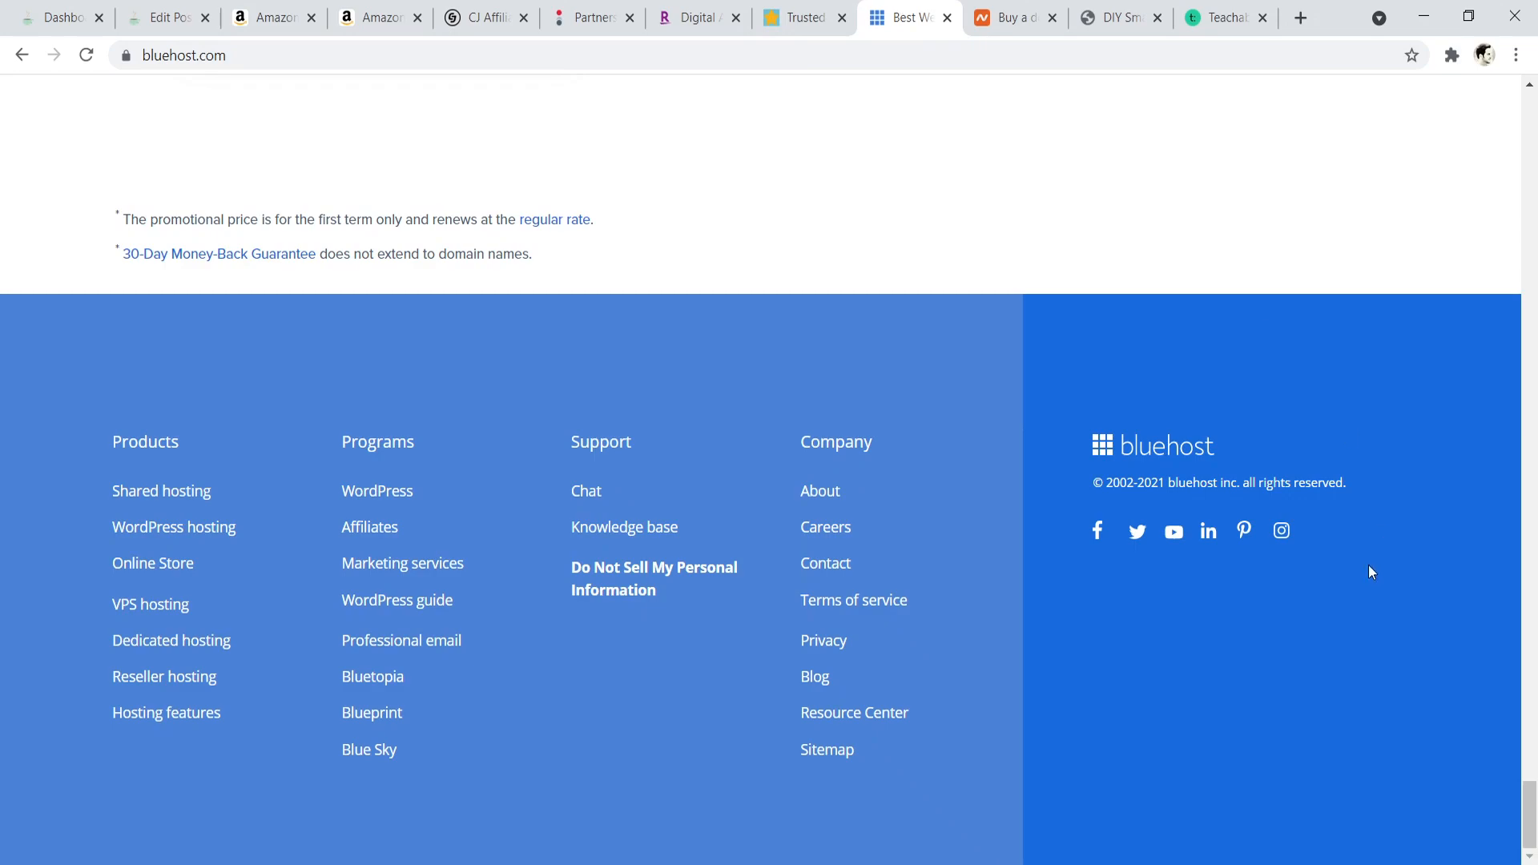
pyautogui.moveTo(1529, 813)
pyautogui.mouseDown()
pyautogui.moveTo(1533, 112)
pyautogui.moveTo(1503, 831)
pyautogui.mouseUp()
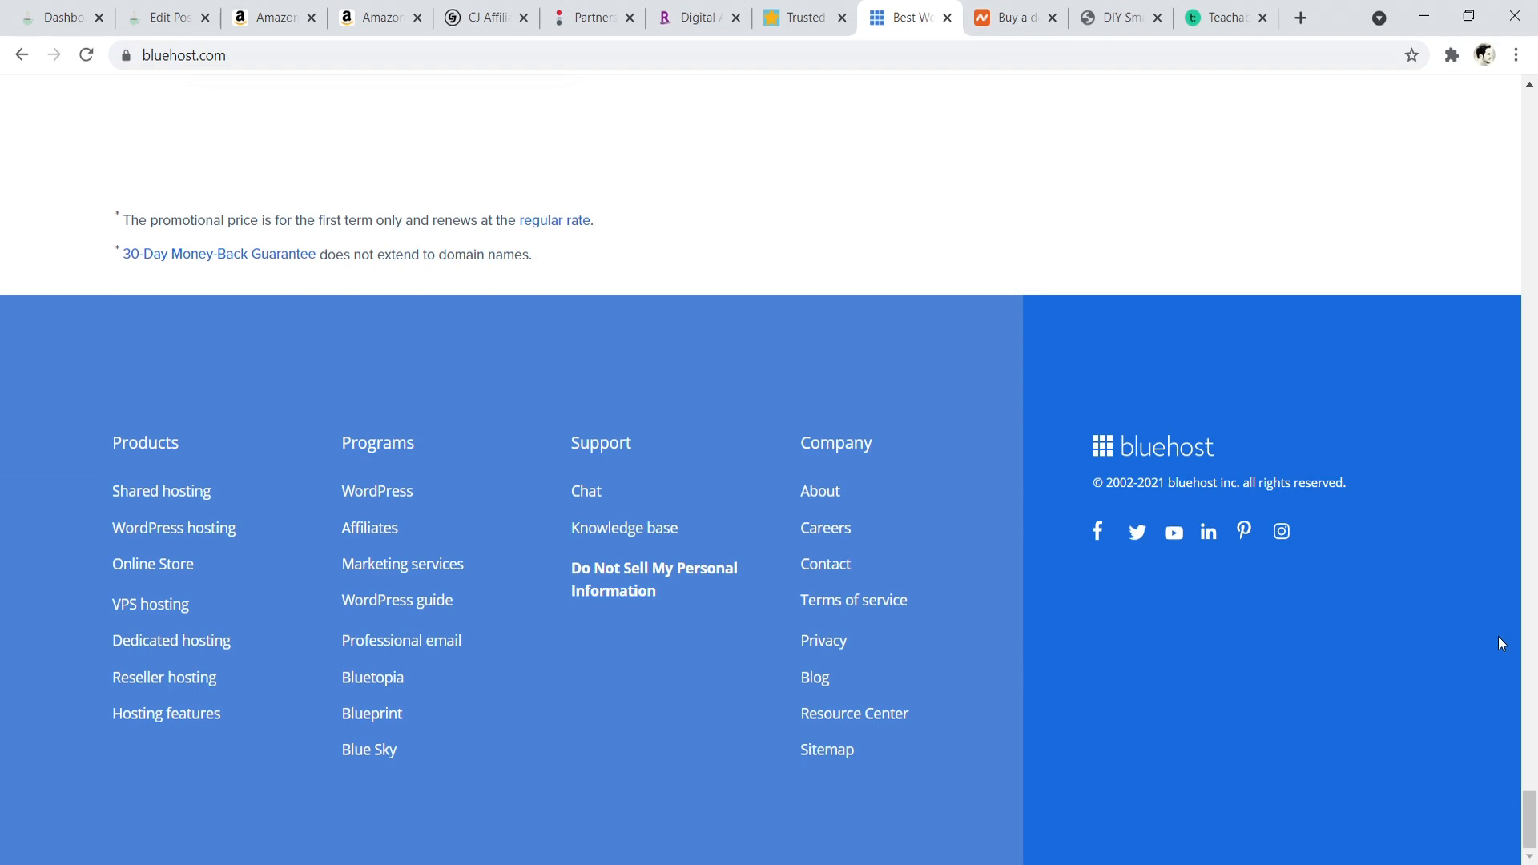
pyautogui.click(1015, 9)
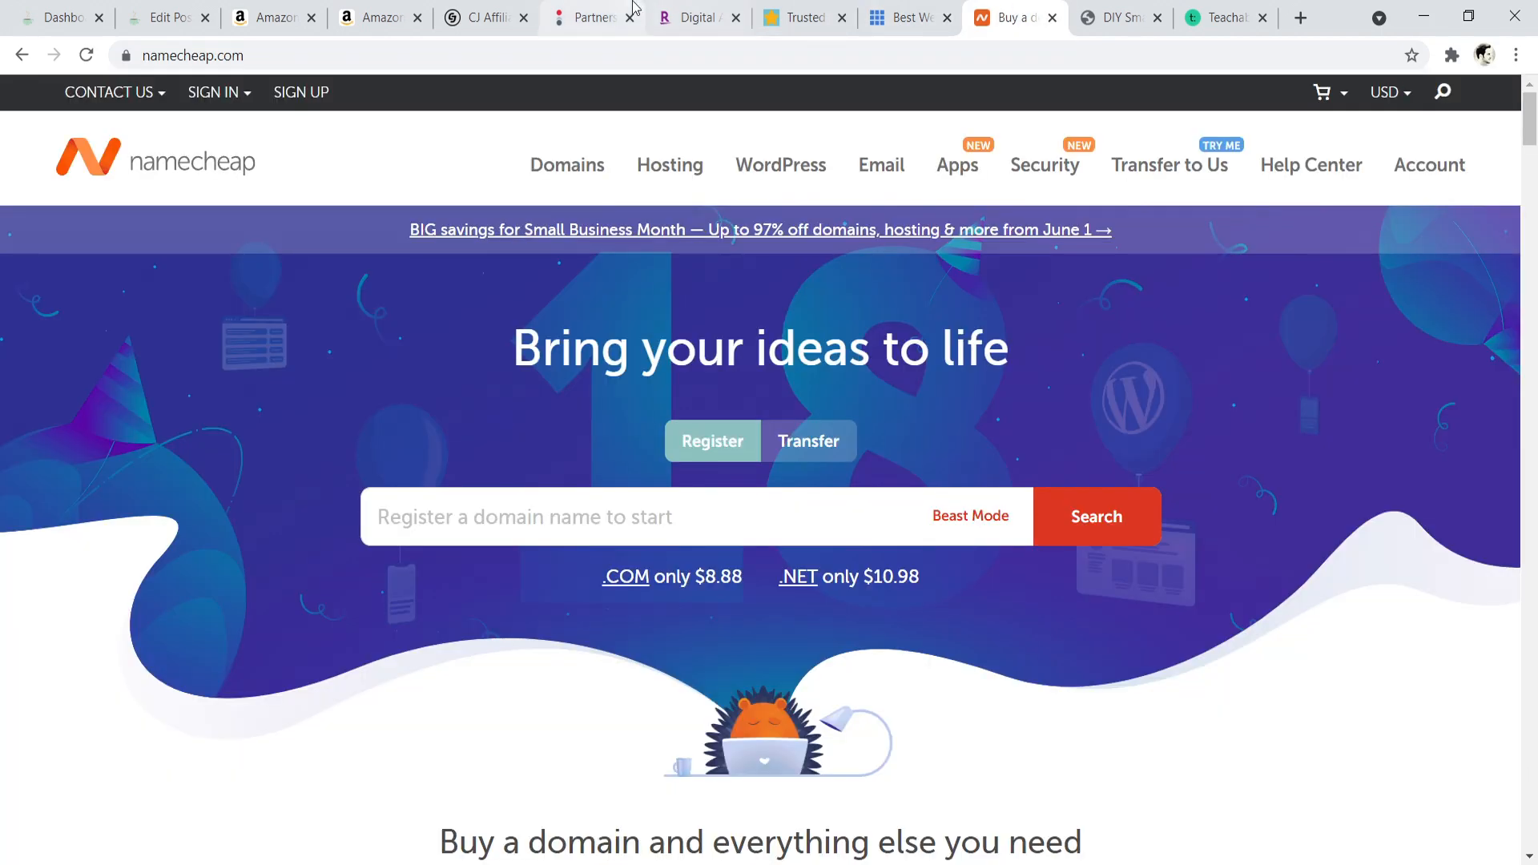
pyautogui.click(601, 12)
pyautogui.click(1011, 16)
pyautogui.moveTo(1529, 120); pyautogui.dragTo(1532, 775)
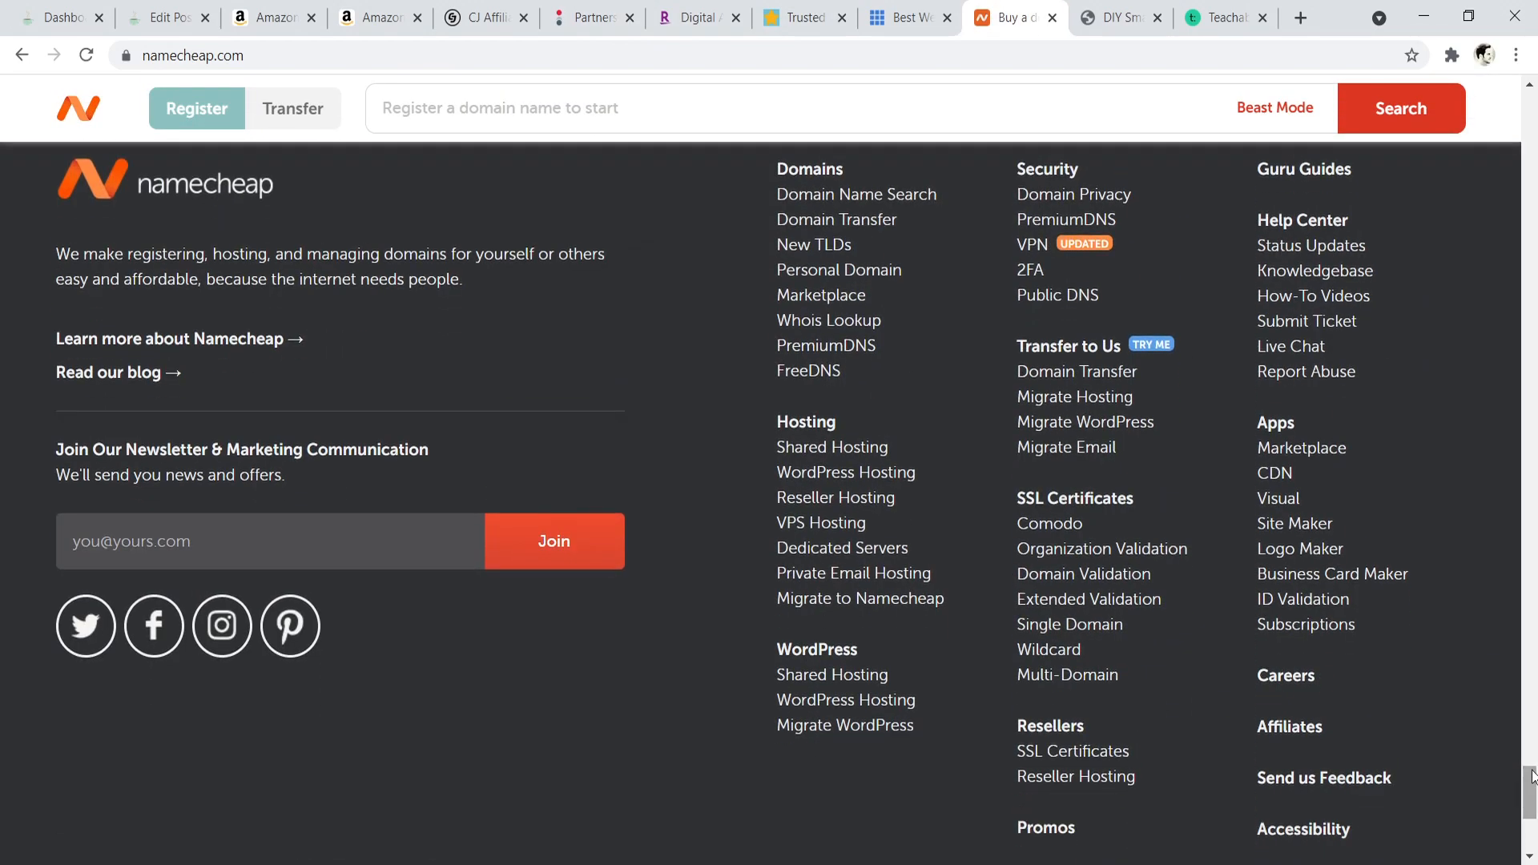
pyautogui.click(1297, 730)
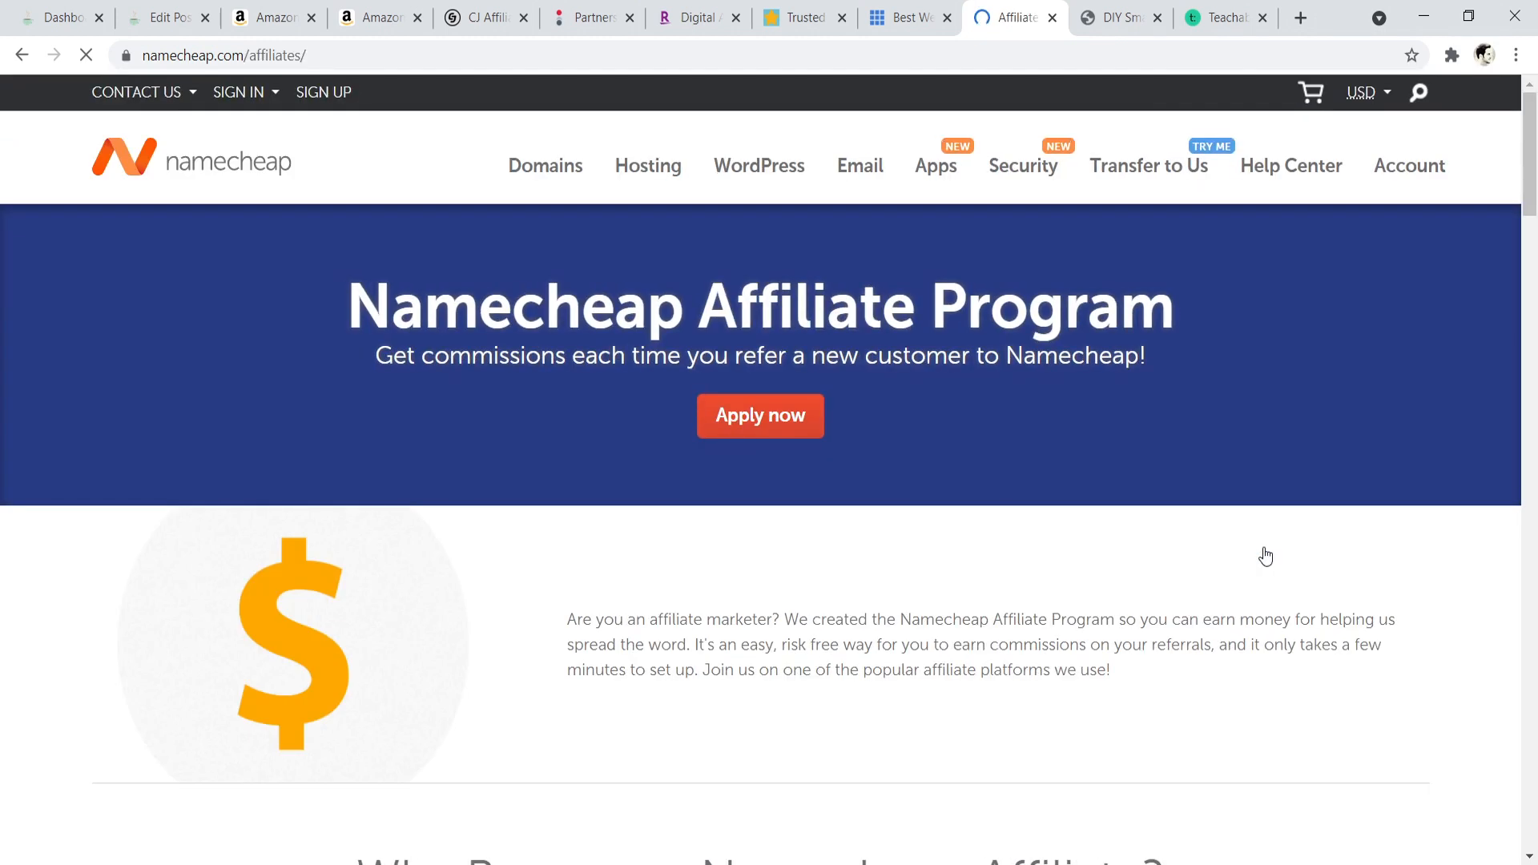
pyautogui.moveTo(1533, 167); pyautogui.dragTo(1526, 438)
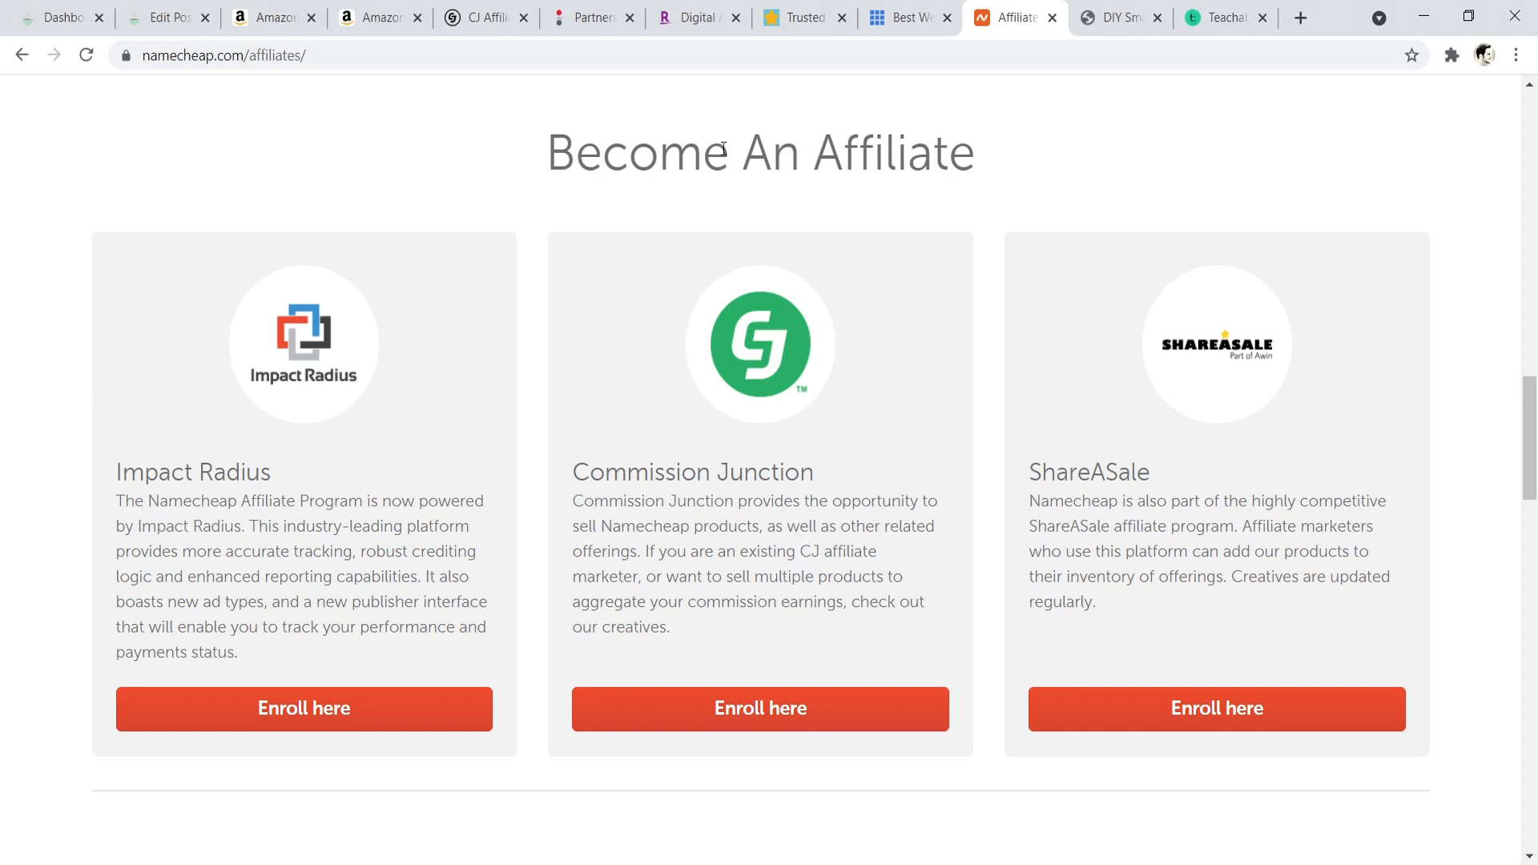
# - Find the Pretty Links plugin from the WordPress dashboard by searching "pretty links", and install and activate it
pyautogui.click(71, 8)
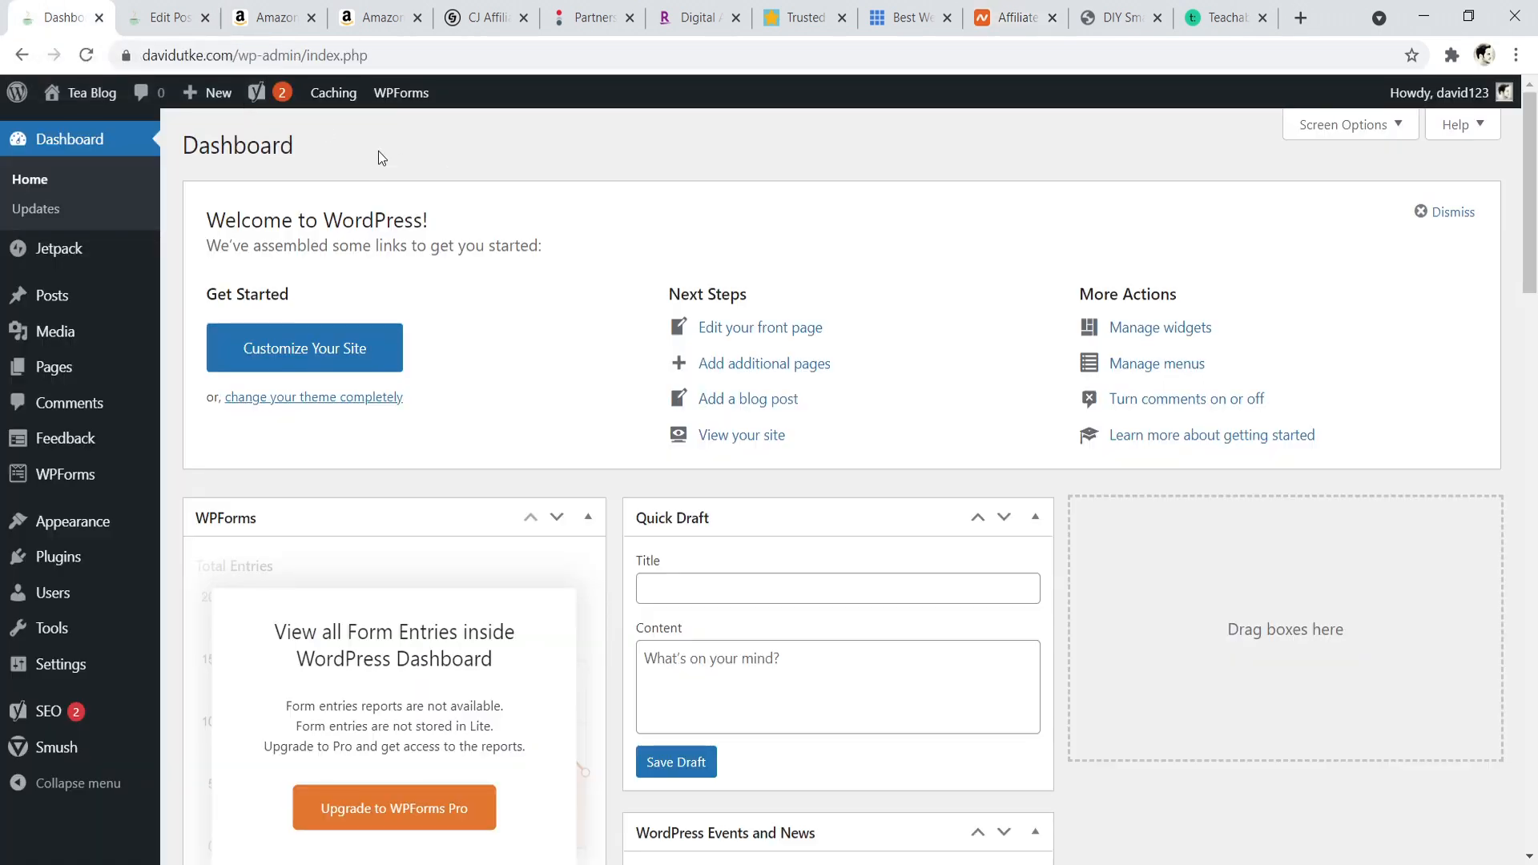
pyautogui.moveTo(64, 556)
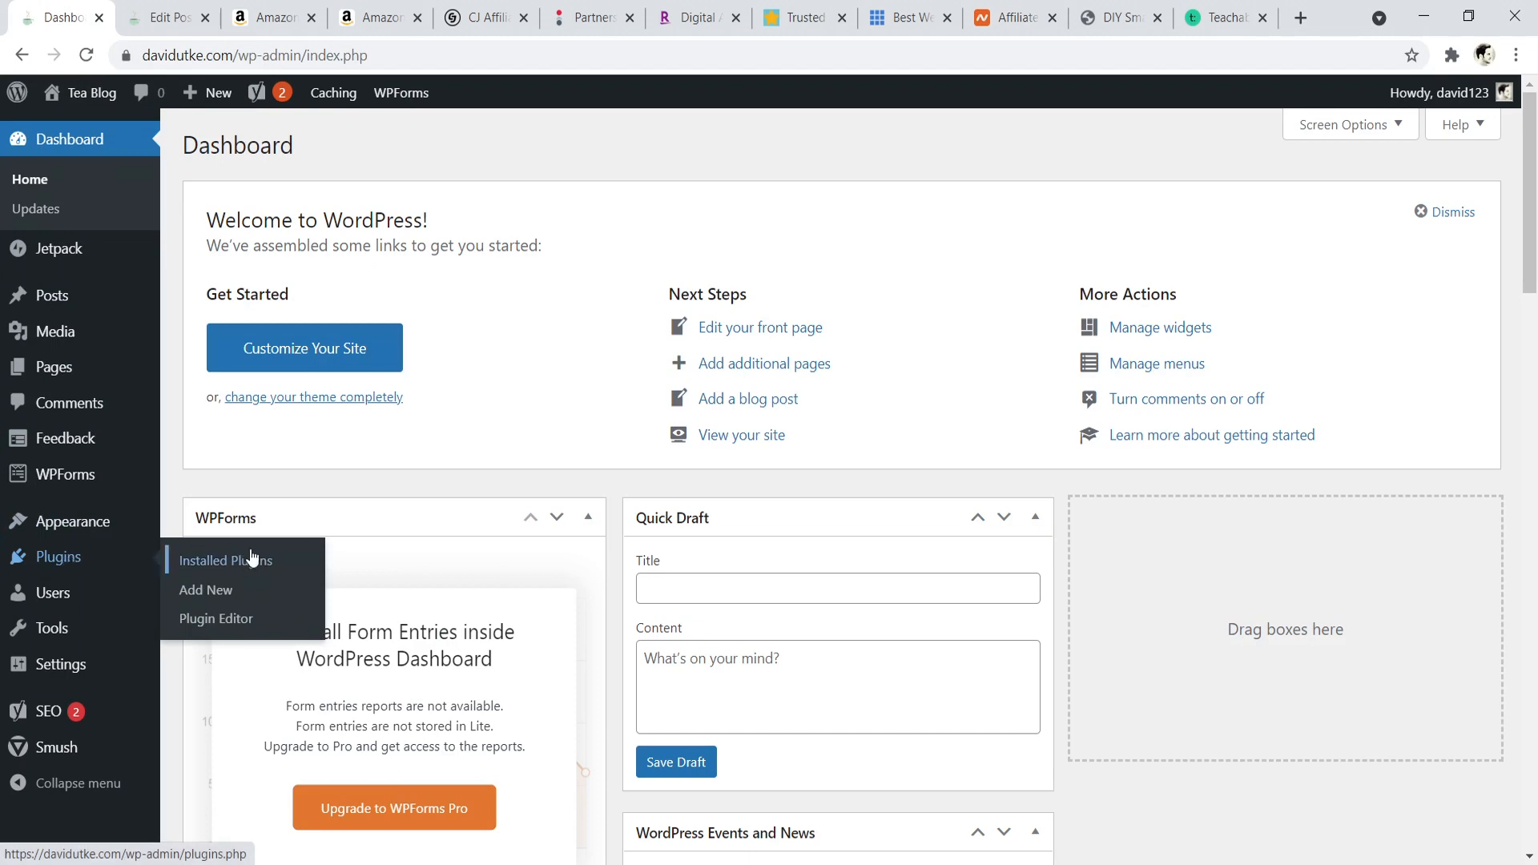
pyautogui.click(194, 593)
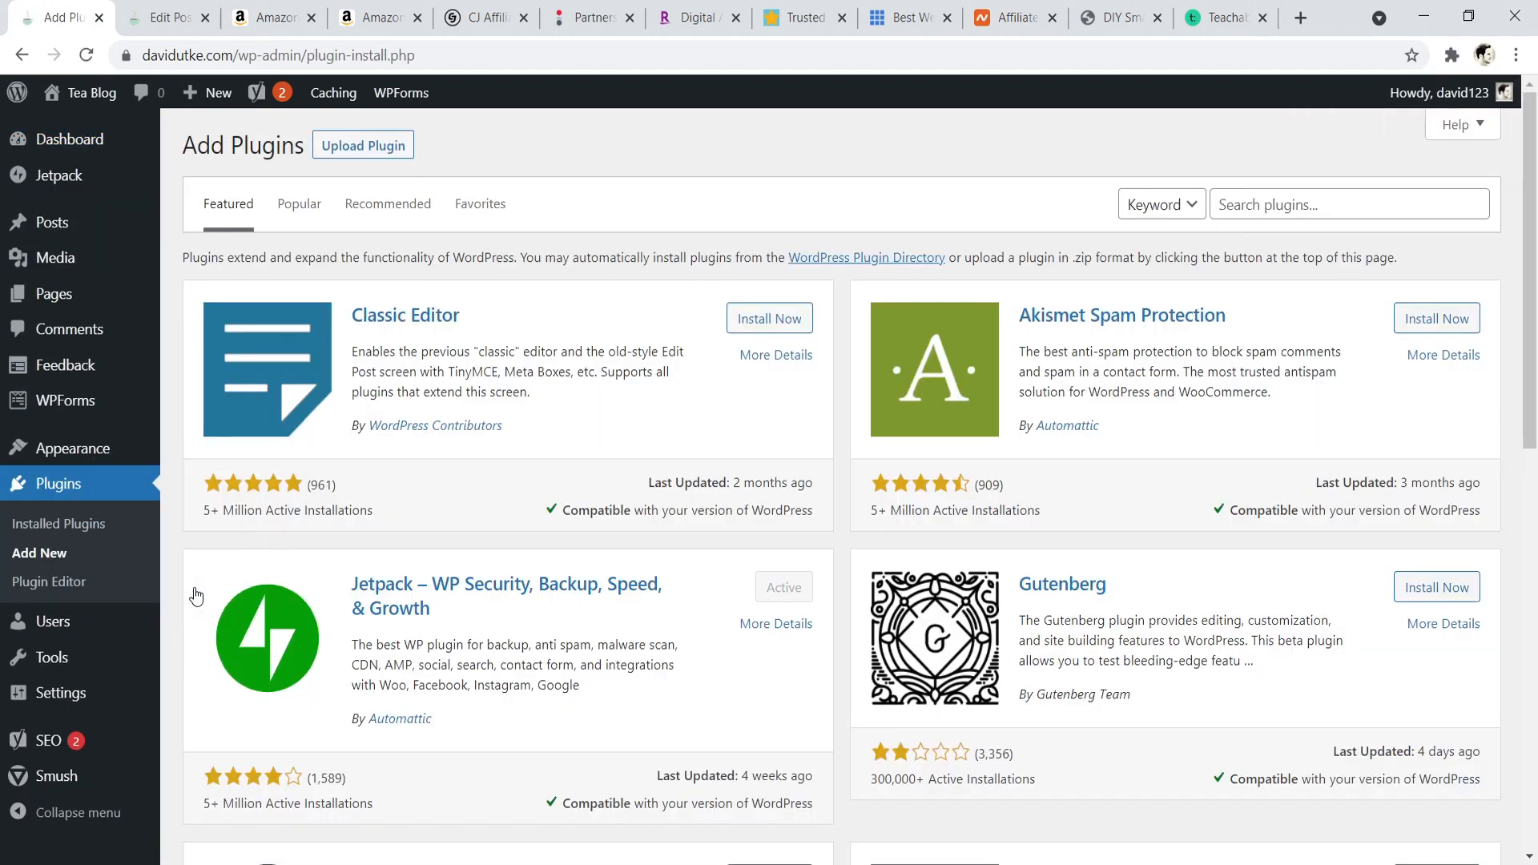
pyautogui.write('pret')
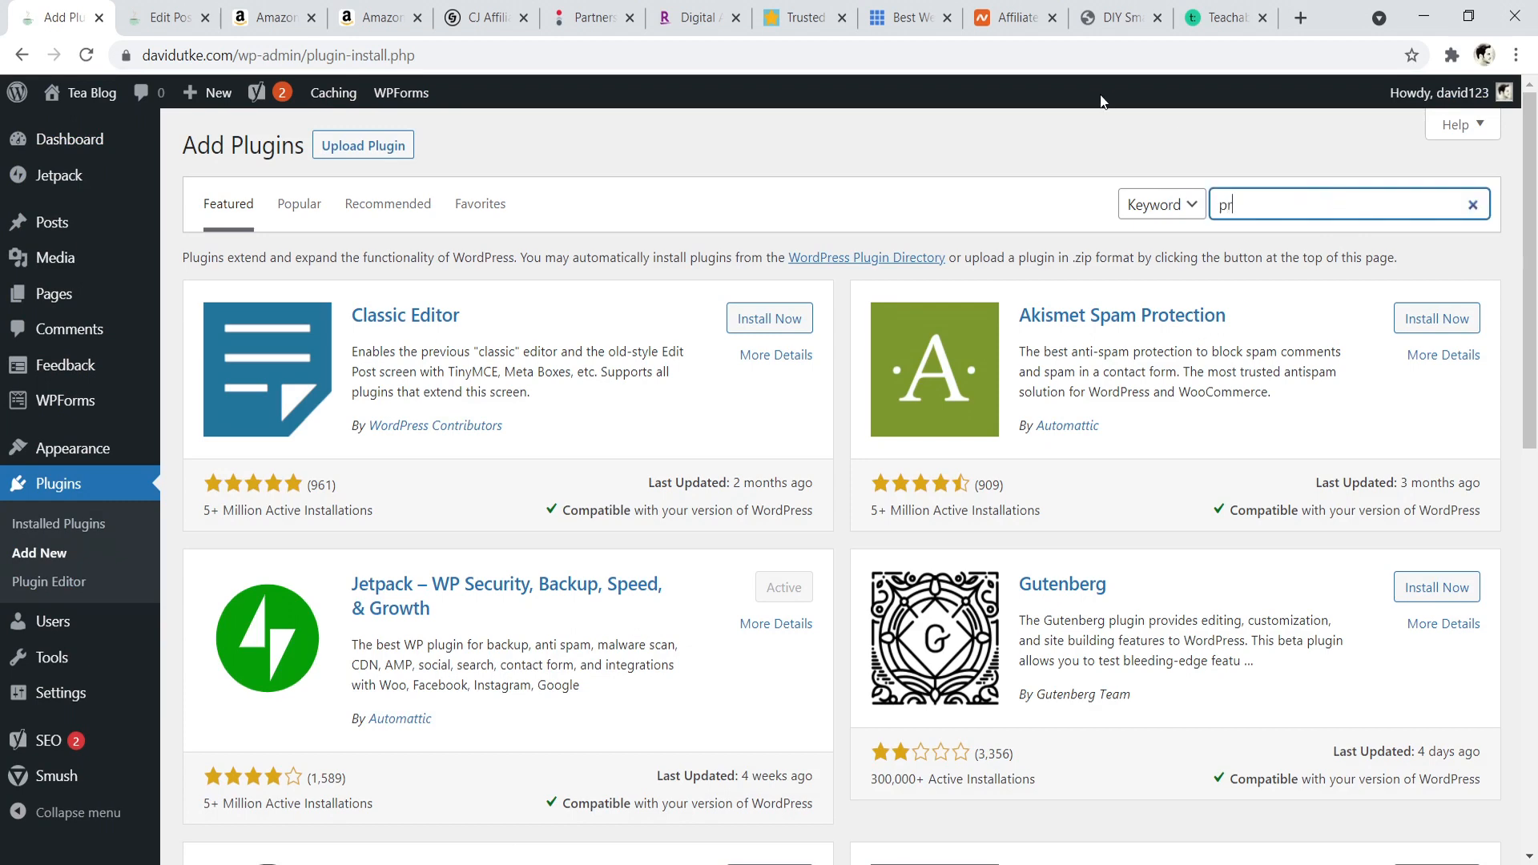
pyautogui.write('ty links')
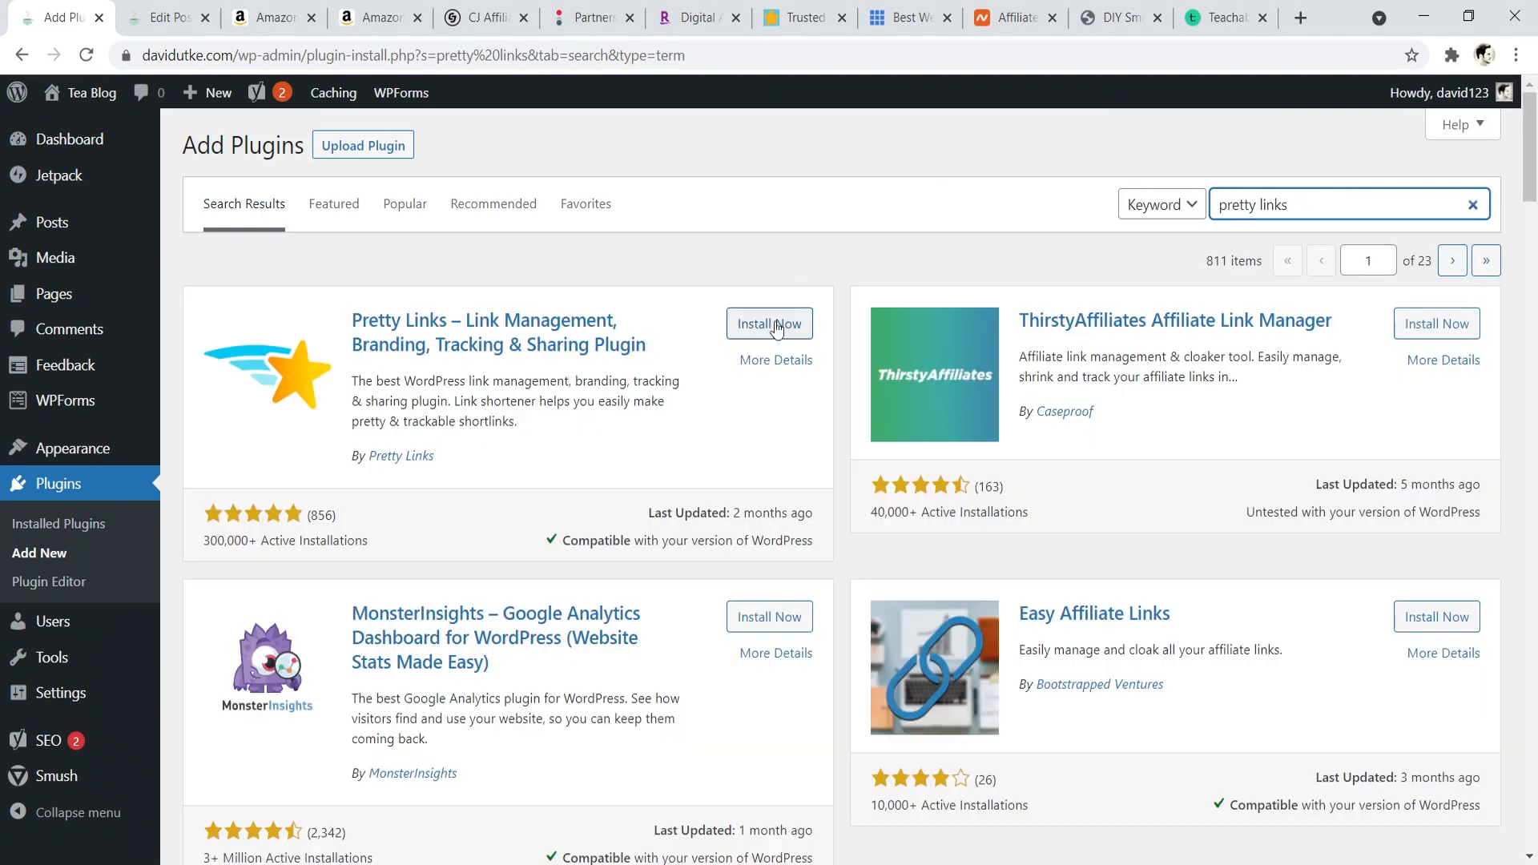
pyautogui.click(766, 325)
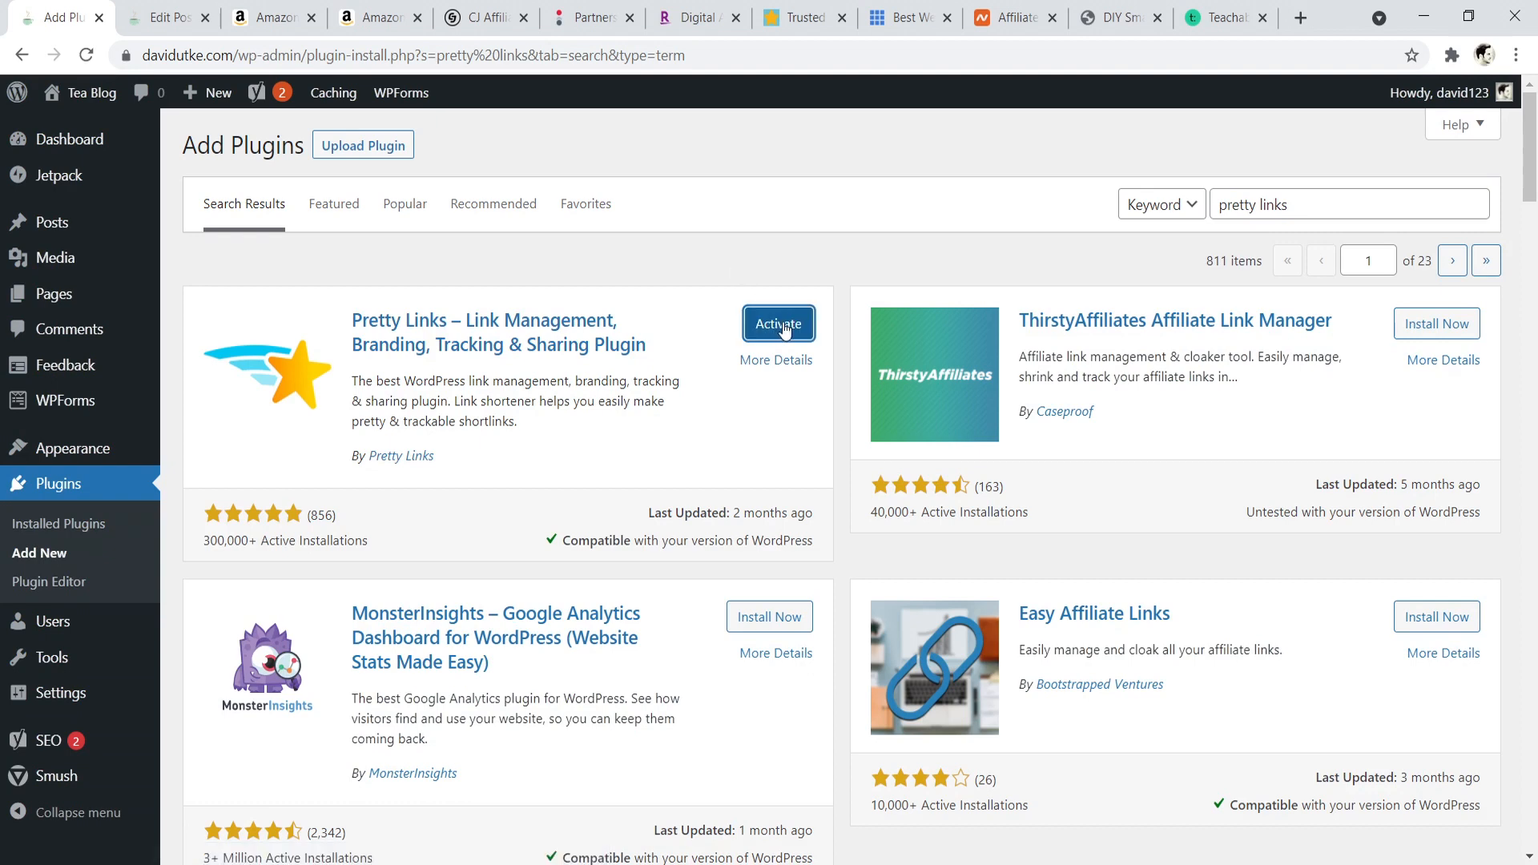
pyautogui.click(784, 325)
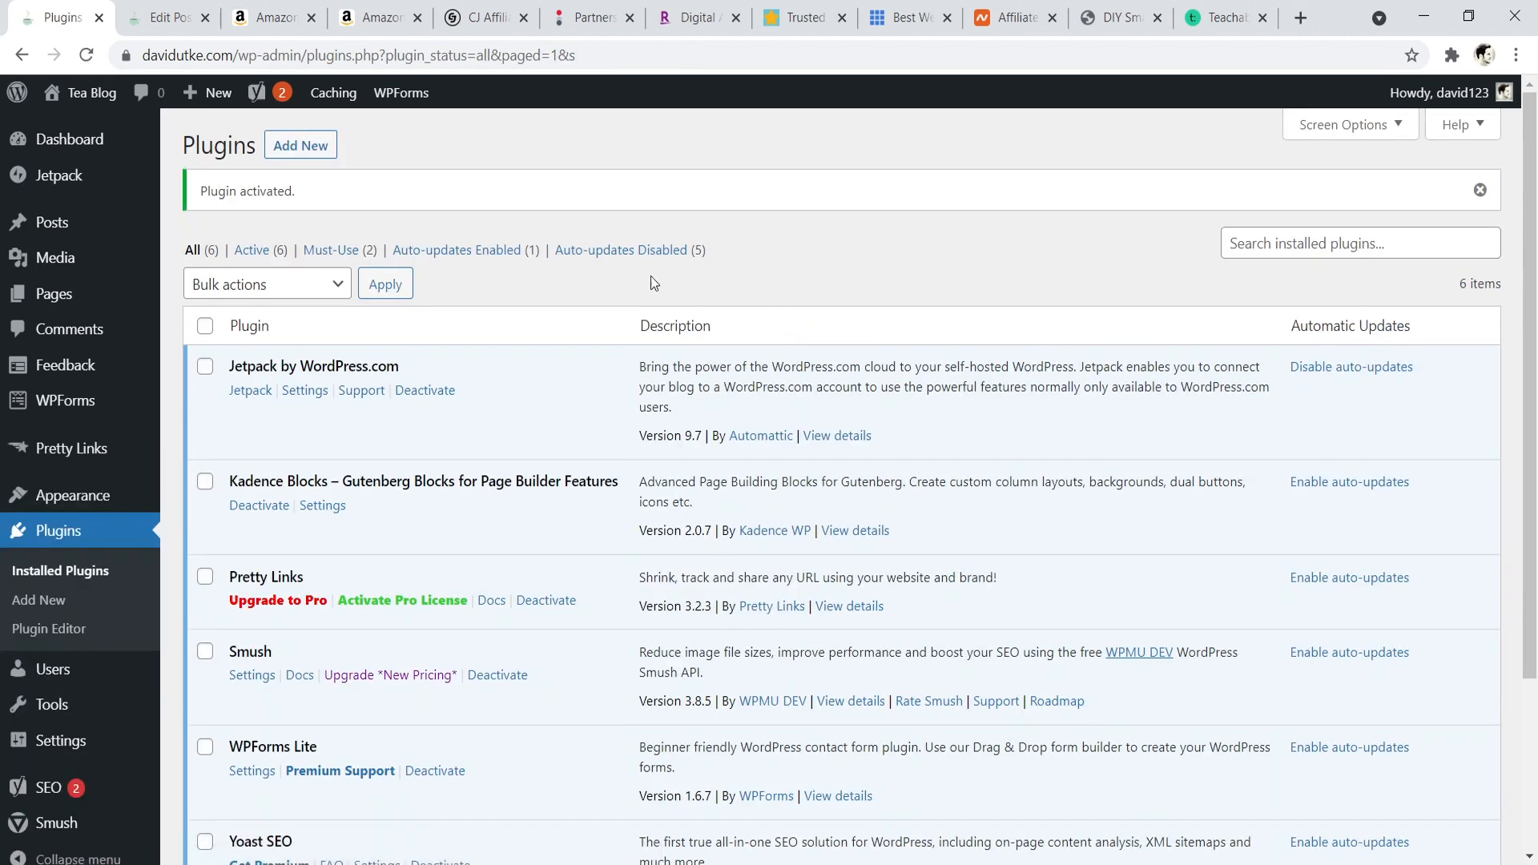
# - Start a new link in the Pretty Links plugin and title it "Name of program"
pyautogui.click(70, 447)
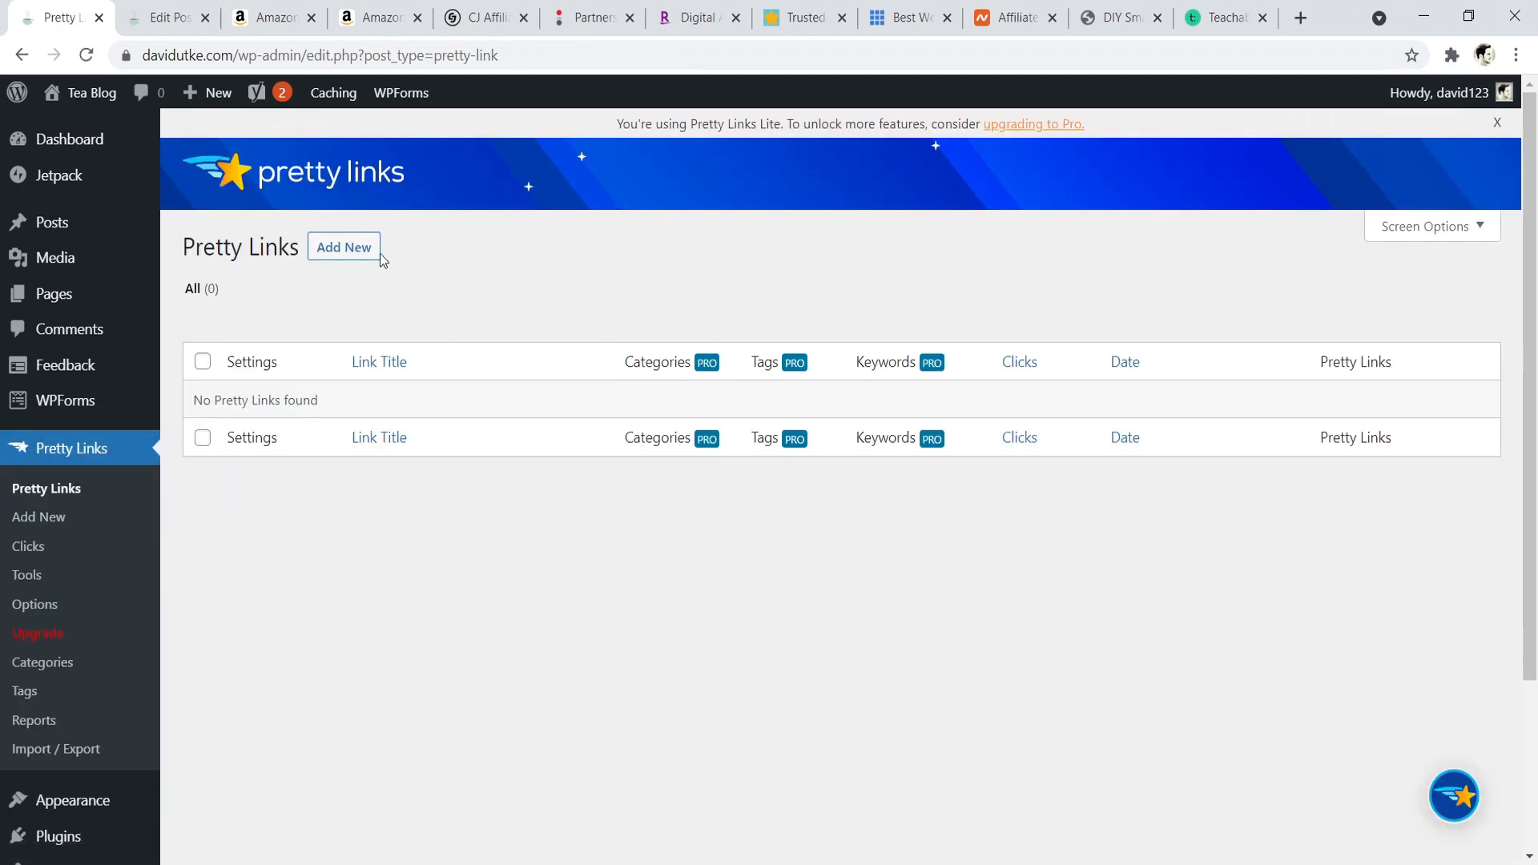
pyautogui.click(354, 248)
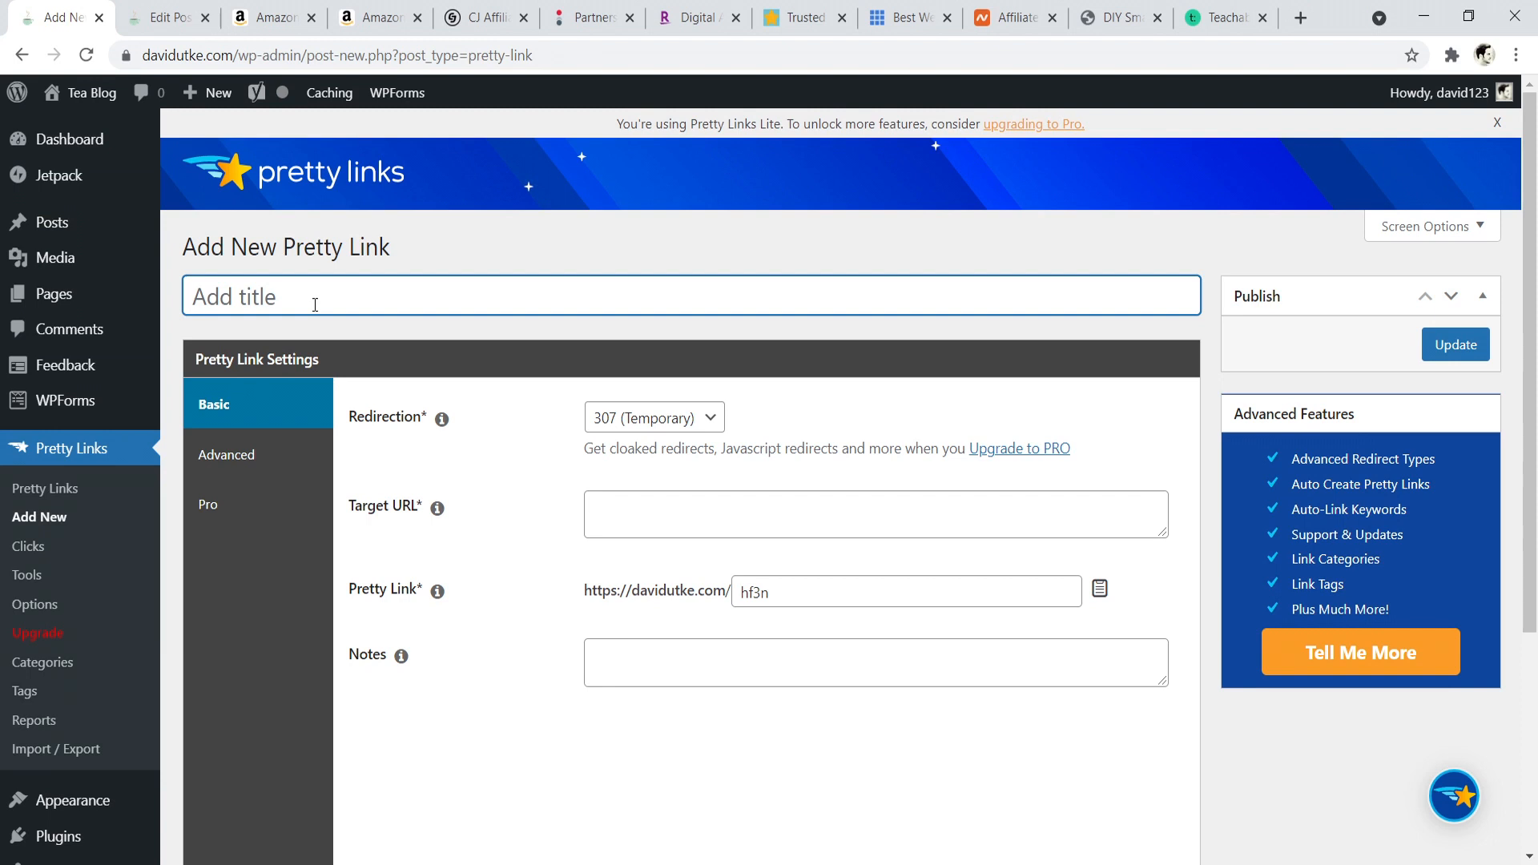
pyautogui.write('Name of program')
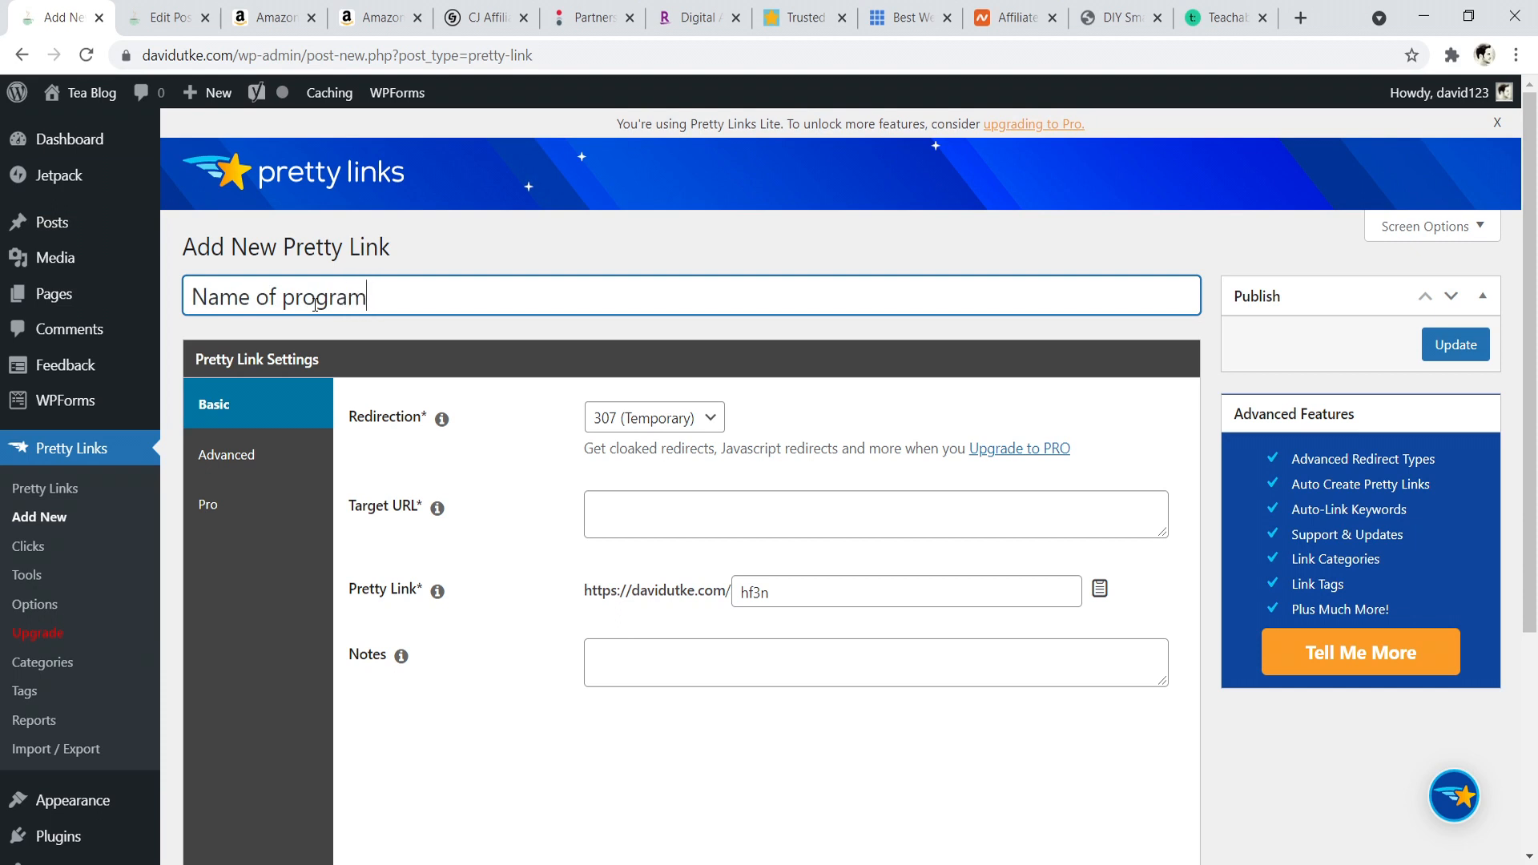
# - Set the new link's target URL to "website.com/track1234=affid456"
pyautogui.click(623, 504)
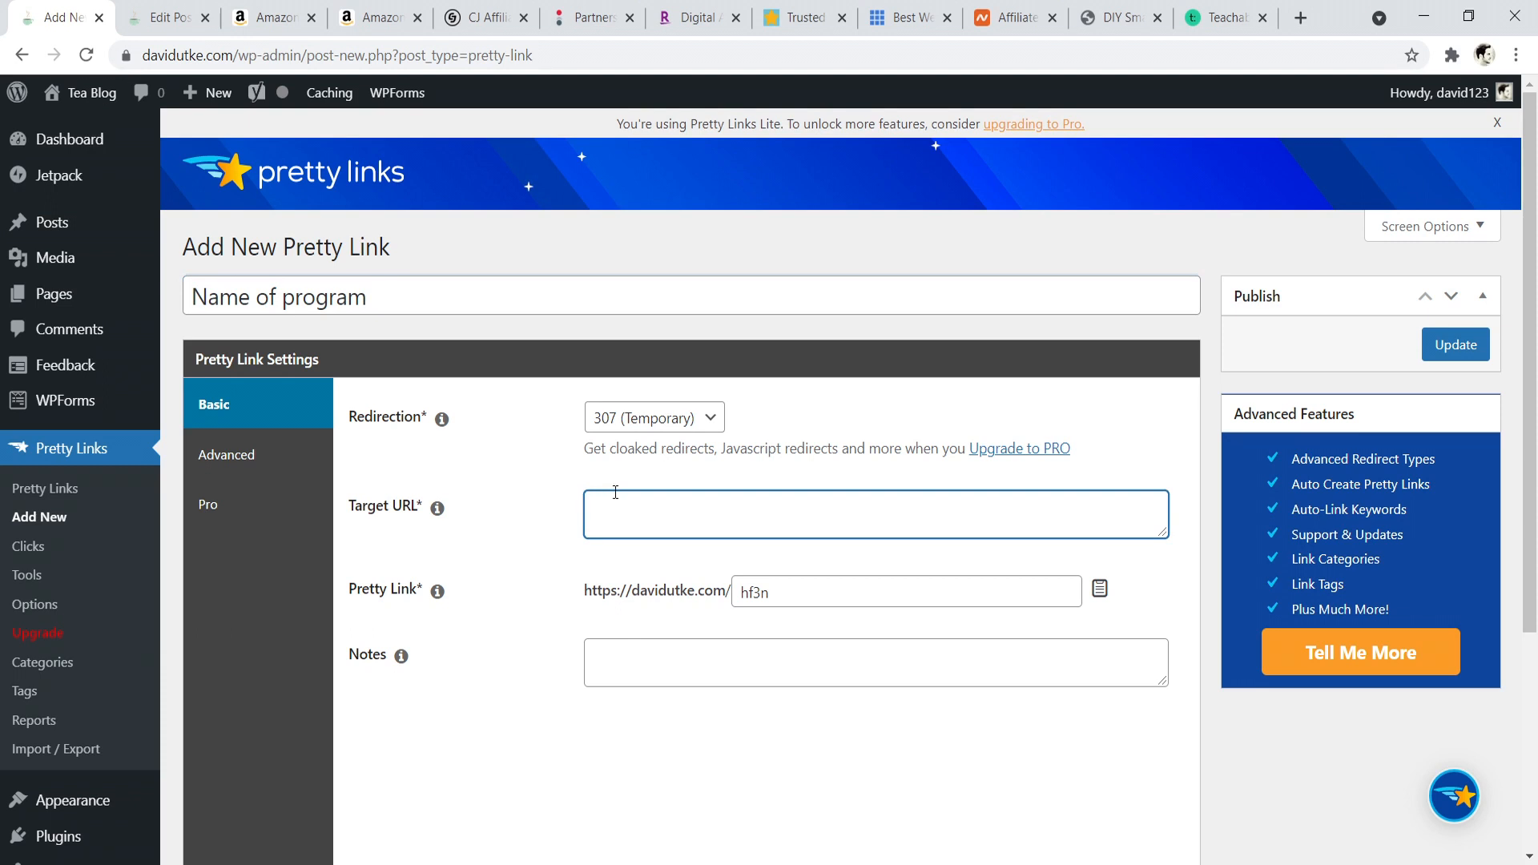
pyautogui.write('website.com/track1234=q')
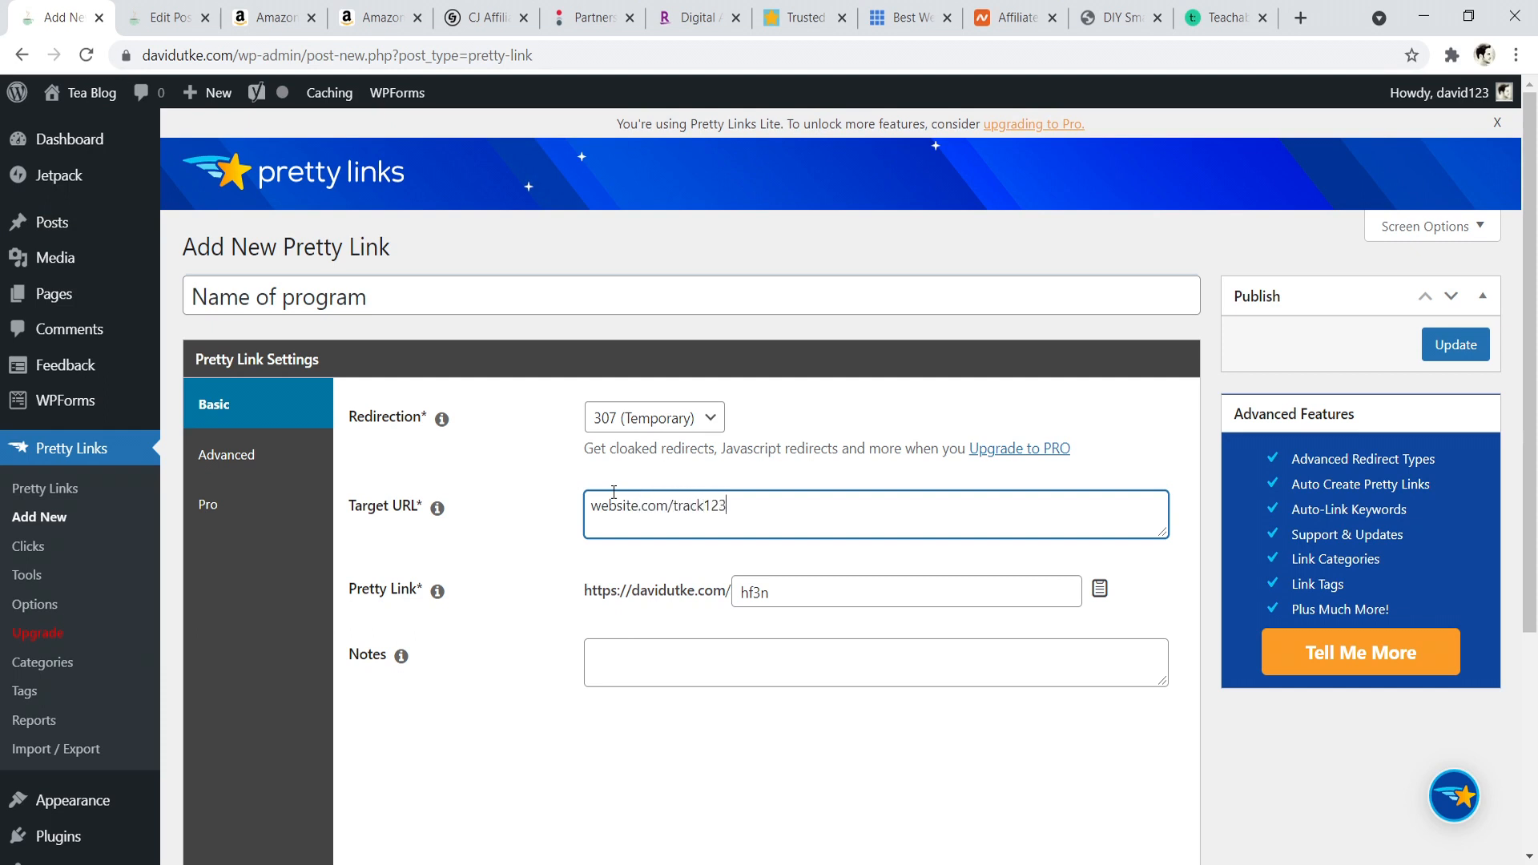
pyautogui.press('BackSpace')
pyautogui.write('affid456')
# - Replace the auto-generated pretty link slug with "product" and highlight the site address in front of it
pyautogui.click(782, 592)
pyautogui.press('BackSpace')
pyautogui.press('BackSpace')
pyautogui.press('BackSpace')
pyautogui.press('BackSpace')
pyautogui.write('prodic')
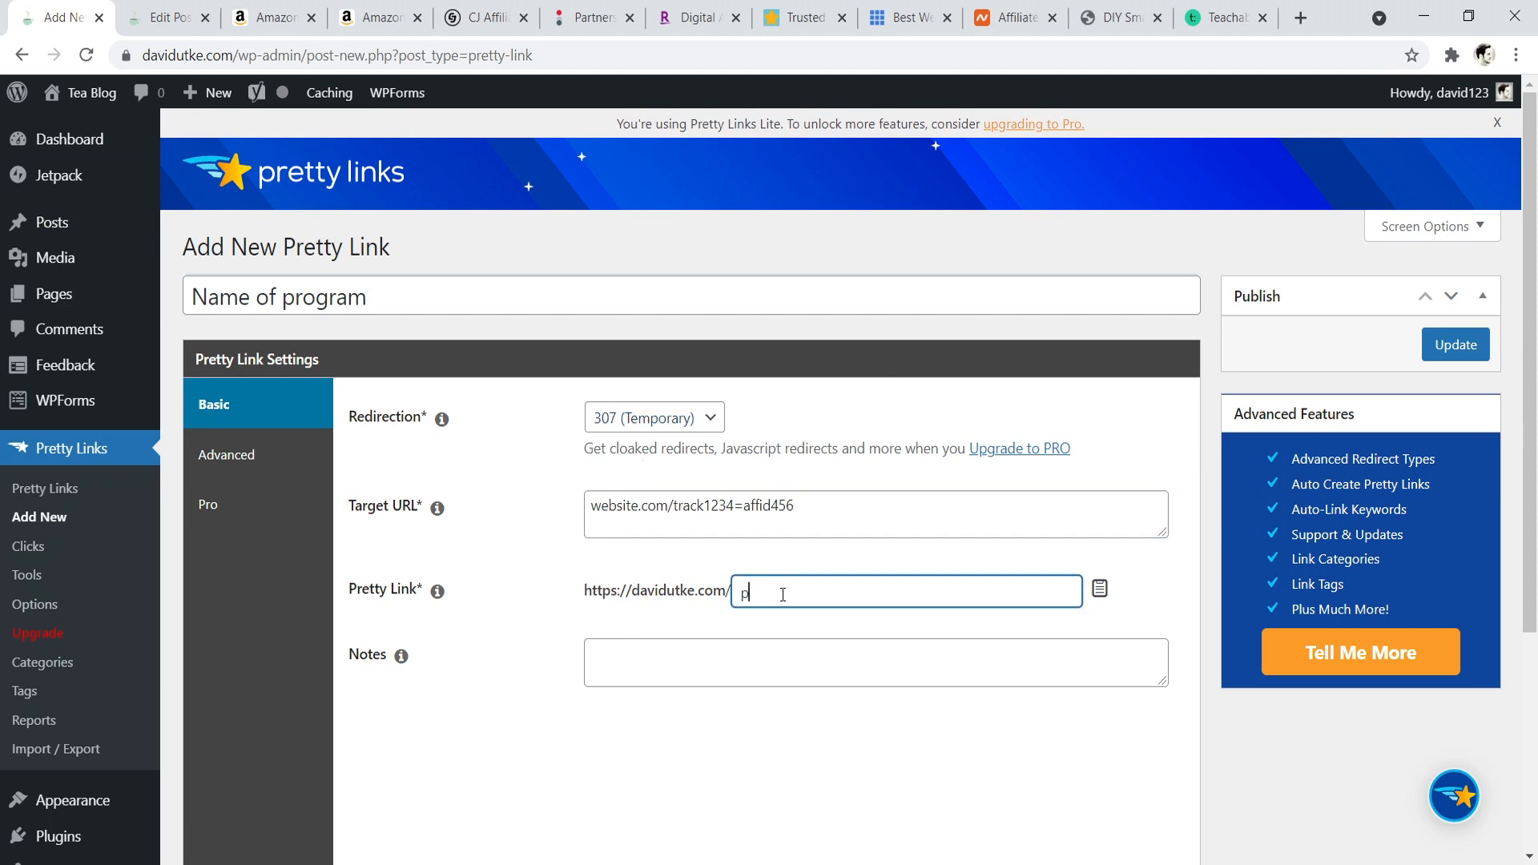
pyautogui.press('BackSpace')
pyautogui.press('BackSpace')
pyautogui.write('uct')
pyautogui.moveTo(584, 591); pyautogui.dragTo(713, 593)
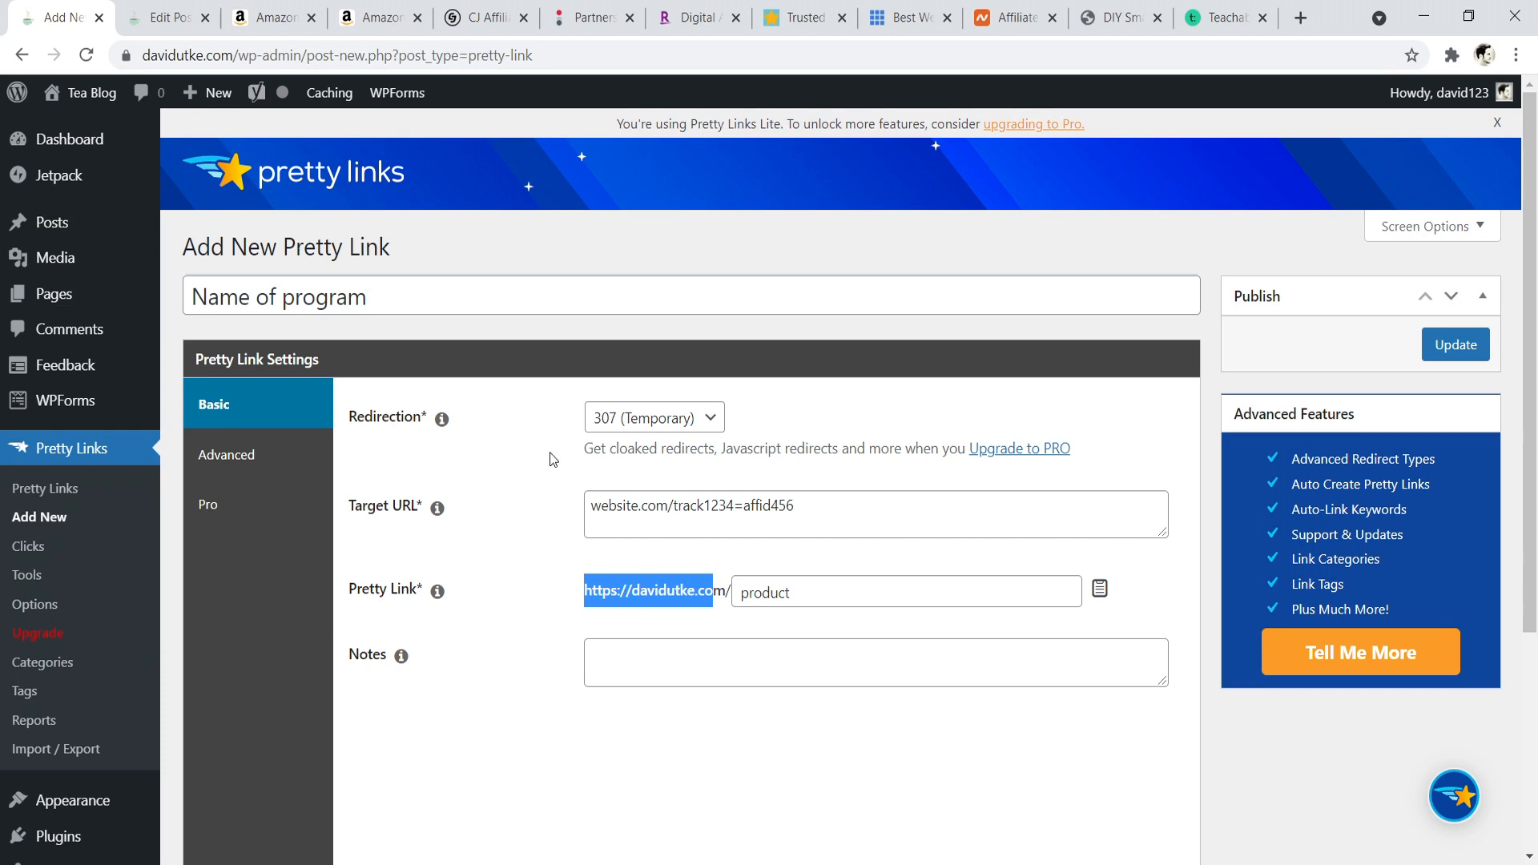
pyautogui.click(616, 582)
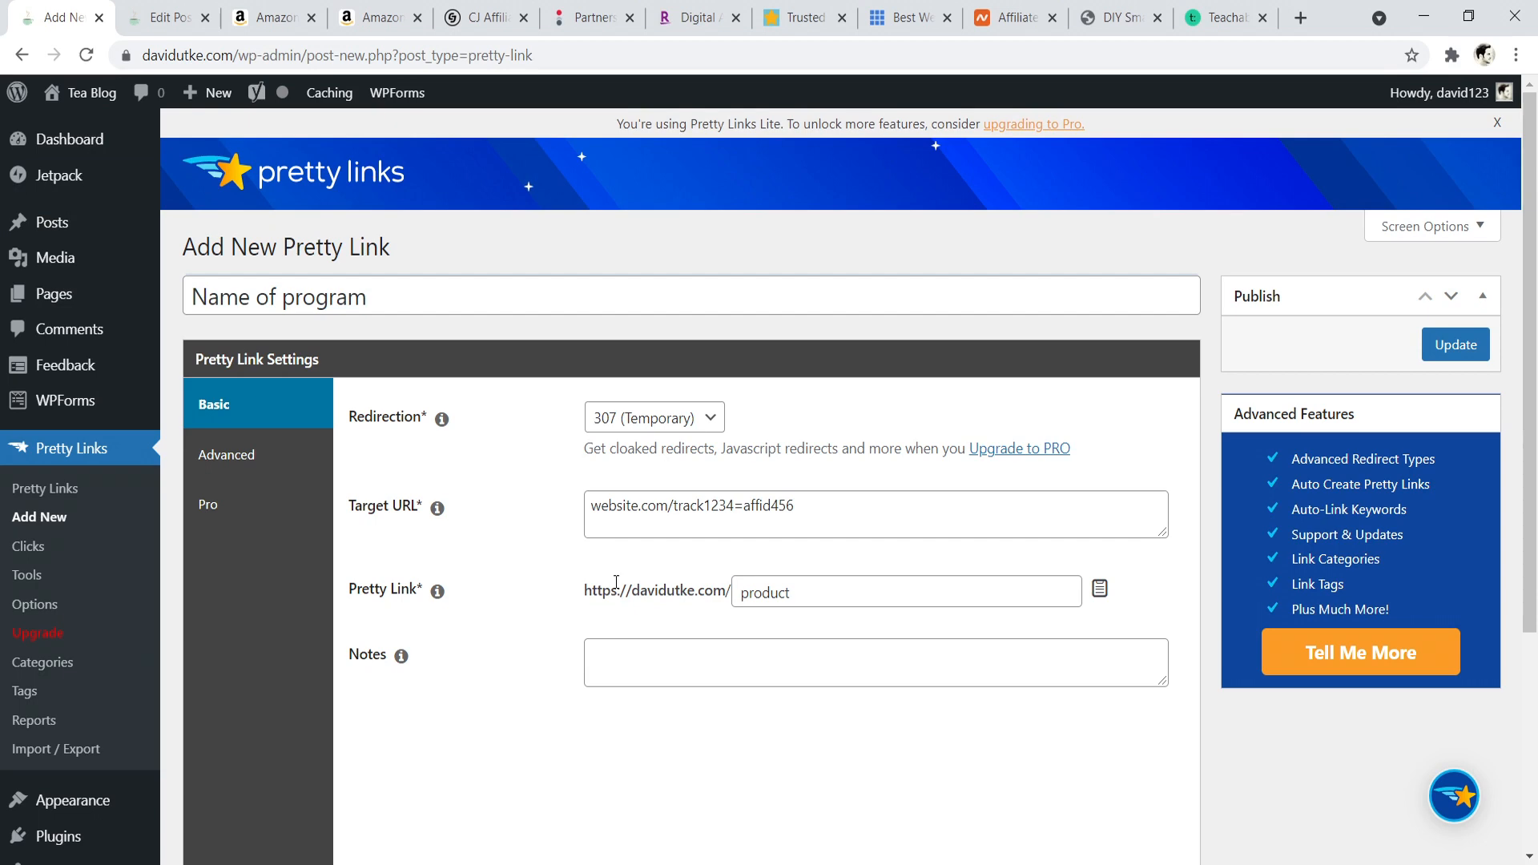
# - Look at the Teachable and Impact home pages as example affiliate programs and return to the new pretty link
pyautogui.click(1211, 11)
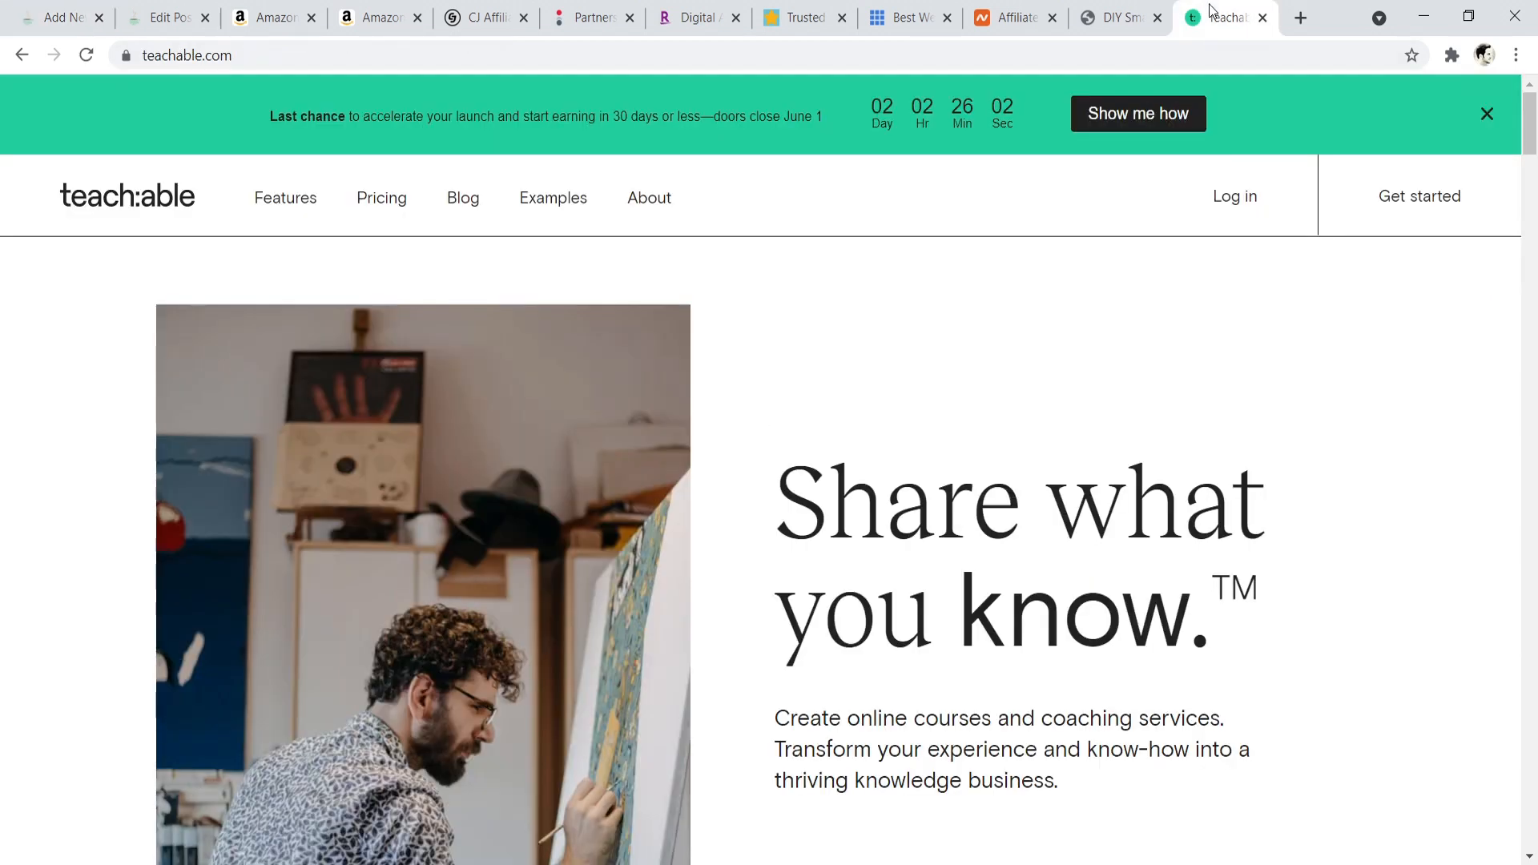
pyautogui.moveTo(1531, 134); pyautogui.dragTo(1533, 220)
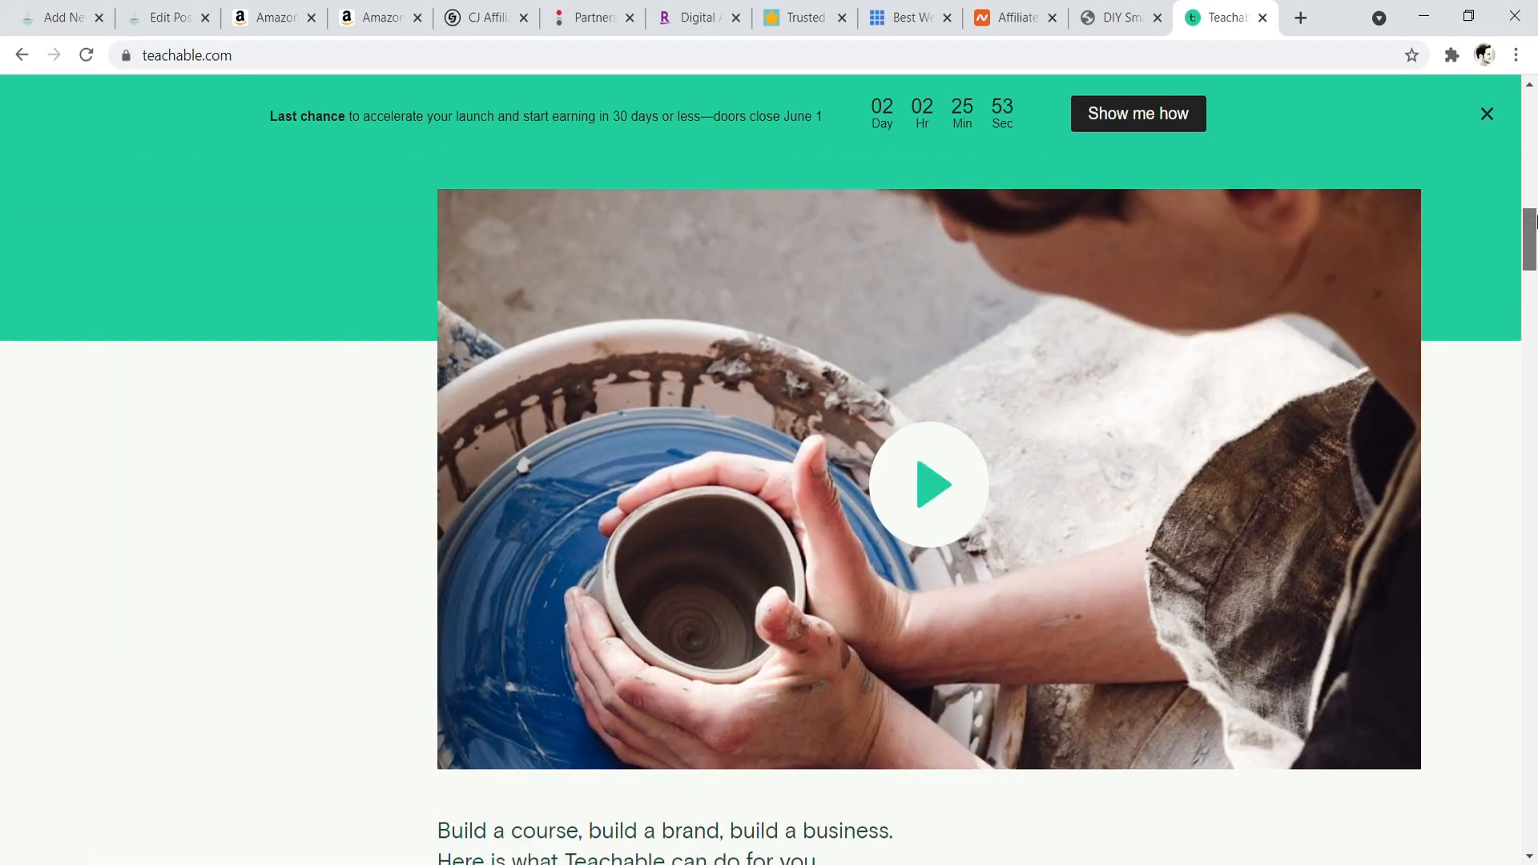
pyautogui.click(589, 17)
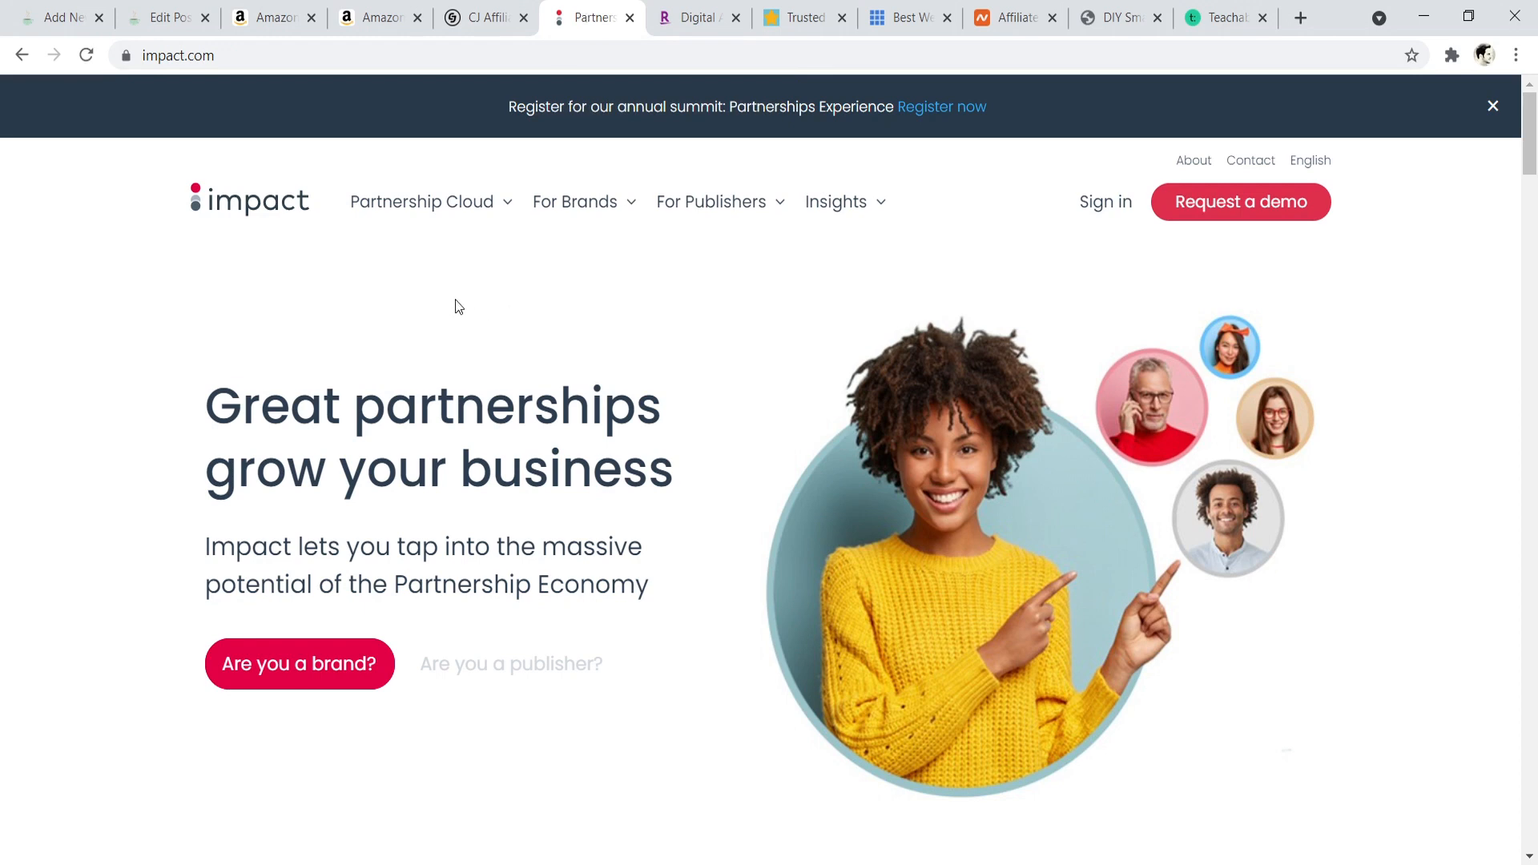
pyautogui.click(5, 7)
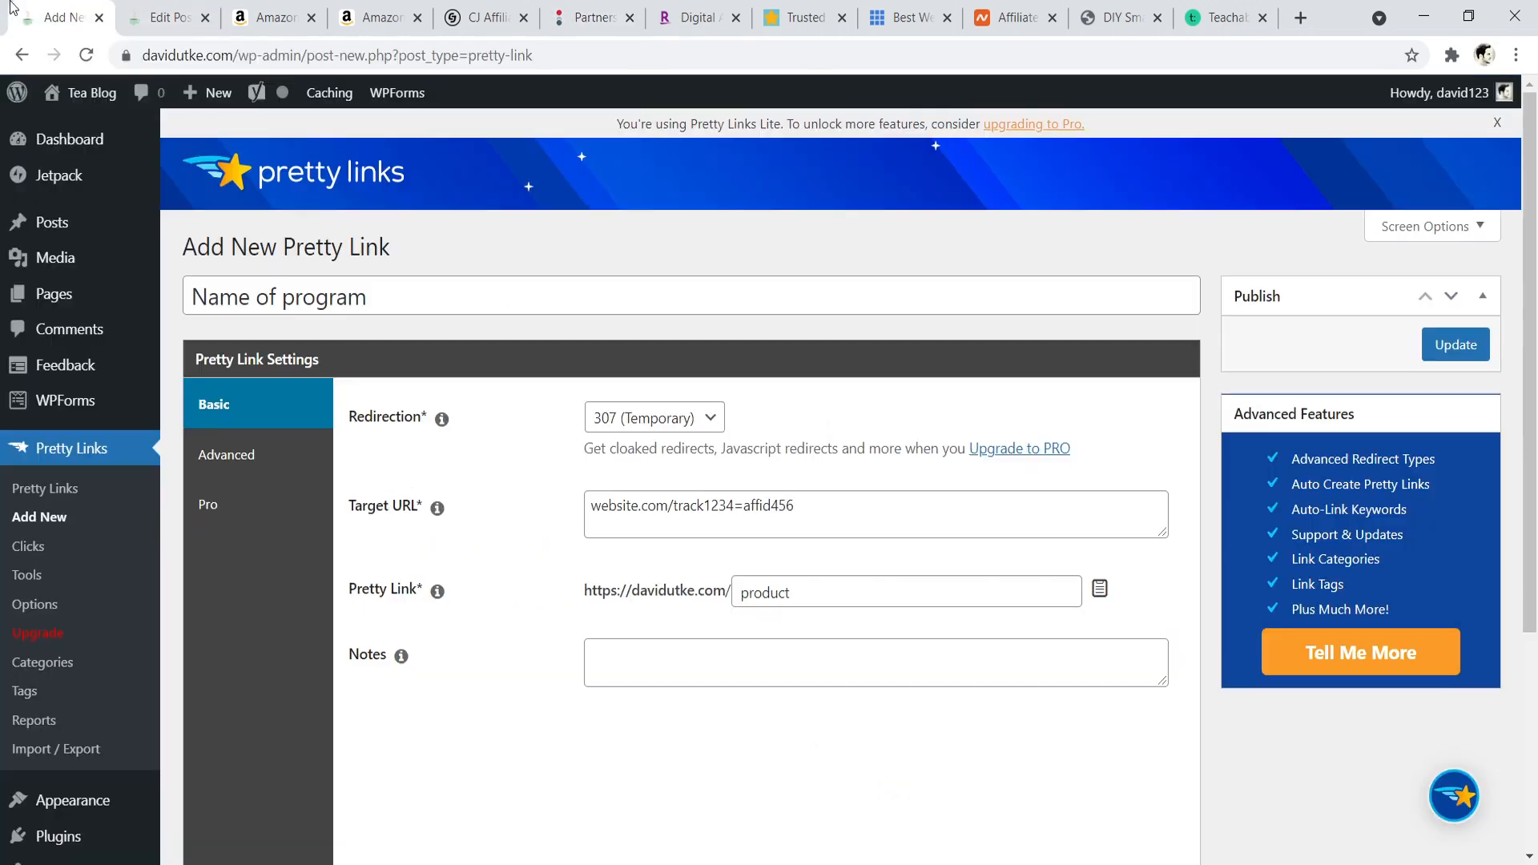
# - Change the pretty link slug to "teachable" and highlight the target URL it points to
pyautogui.moveTo(831, 515); pyautogui.dragTo(574, 509)
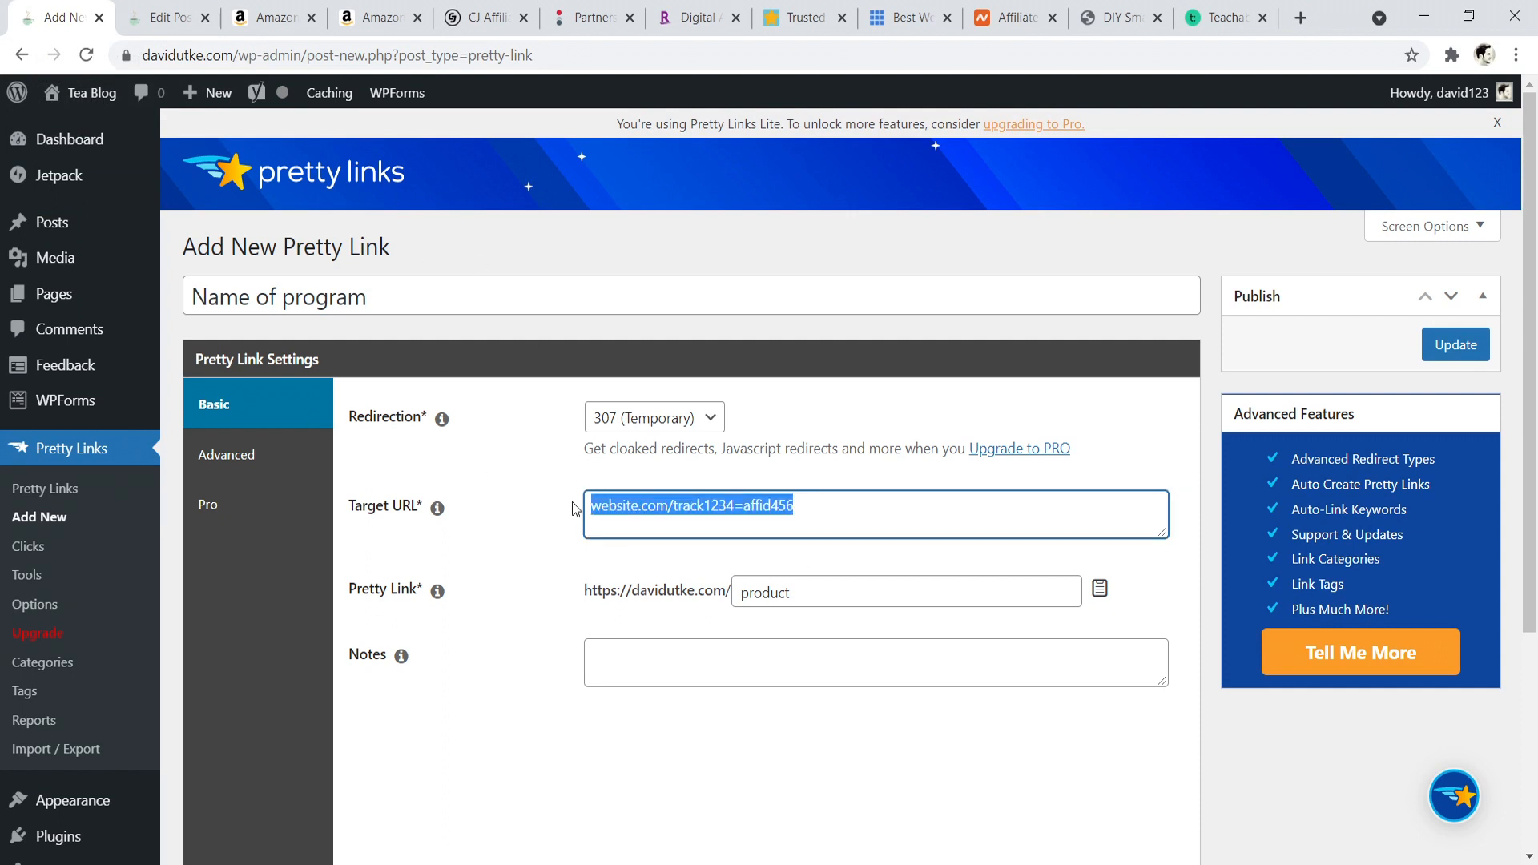
pyautogui.click(815, 588)
pyautogui.press('BackSpace')
pyautogui.press('BackSpace')
pyautogui.press('BackSpace')
pyautogui.press('BackSpace')
pyautogui.press('BackSpace')
pyautogui.press('BackSpace')
pyautogui.press('BackSpace')
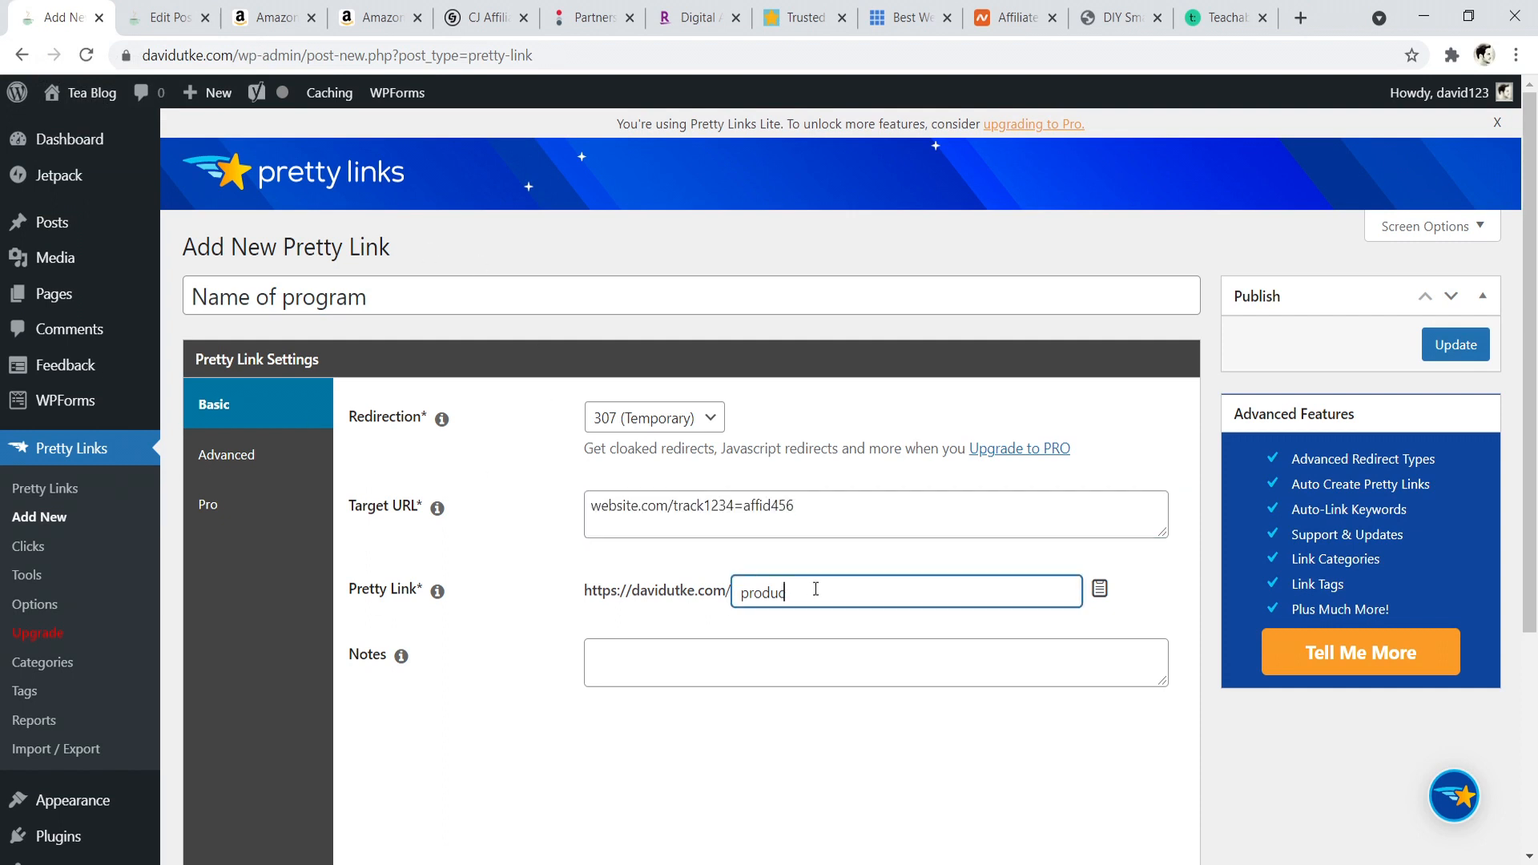
pyautogui.write('teachable')
pyautogui.press('BackSpace')
pyautogui.click(810, 510)
pyautogui.moveTo(810, 511); pyautogui.dragTo(581, 509)
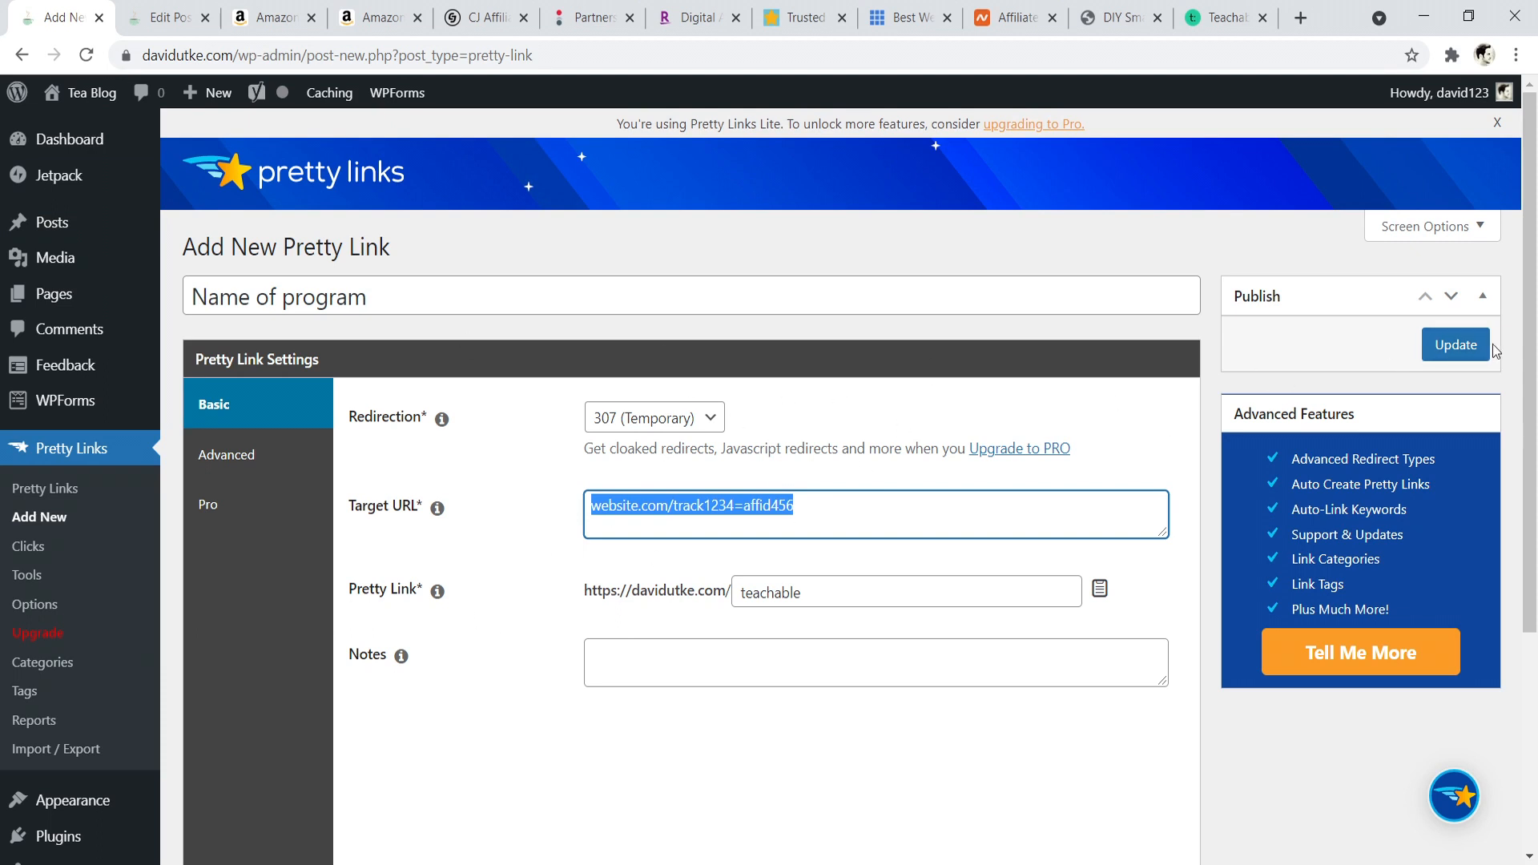
# - Set the pretty link slug to "program" and save the new link
pyautogui.press('Tab')
pyautogui.press('BackSpace')
pyautogui.write('progr')
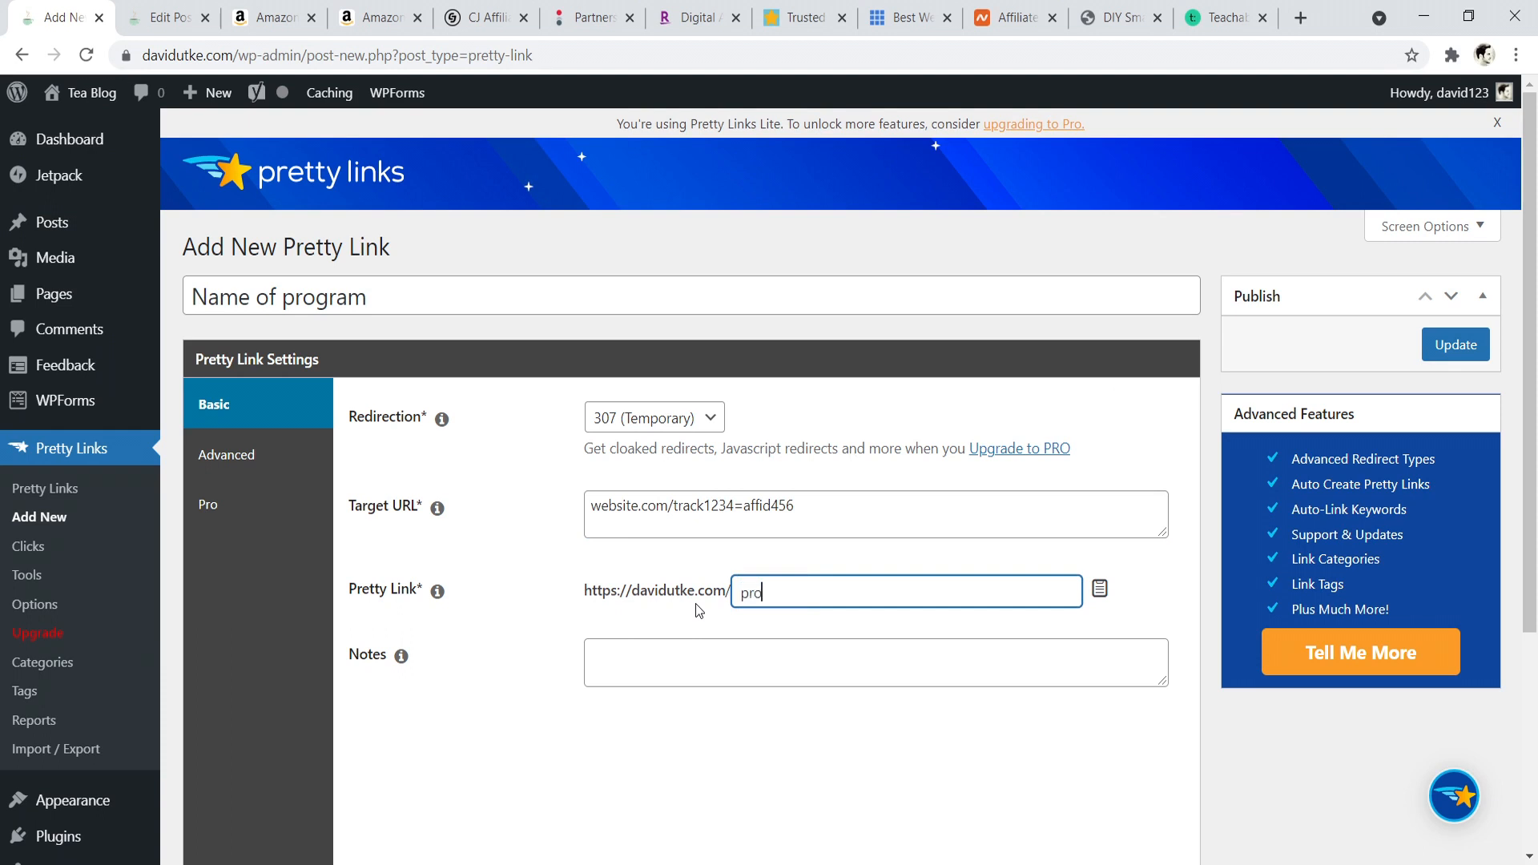
pyautogui.write('am')
pyautogui.click(1447, 362)
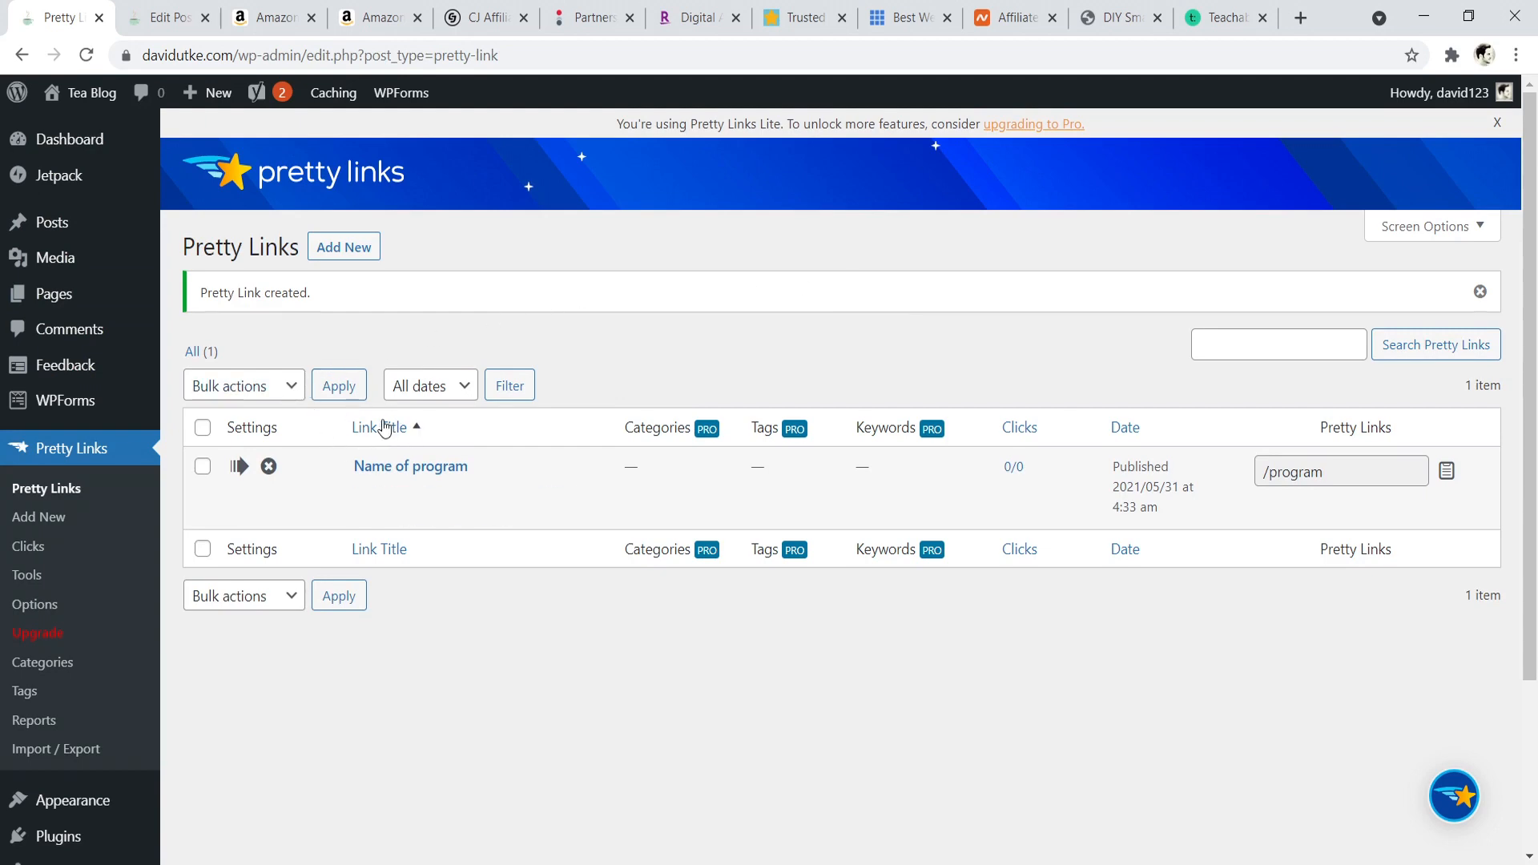
# - Get a text-only short link for the Creative Home Prelude tea kettle from Amazon's affiliate site and copy it
pyautogui.moveTo(376, 483)
pyautogui.click(291, 8)
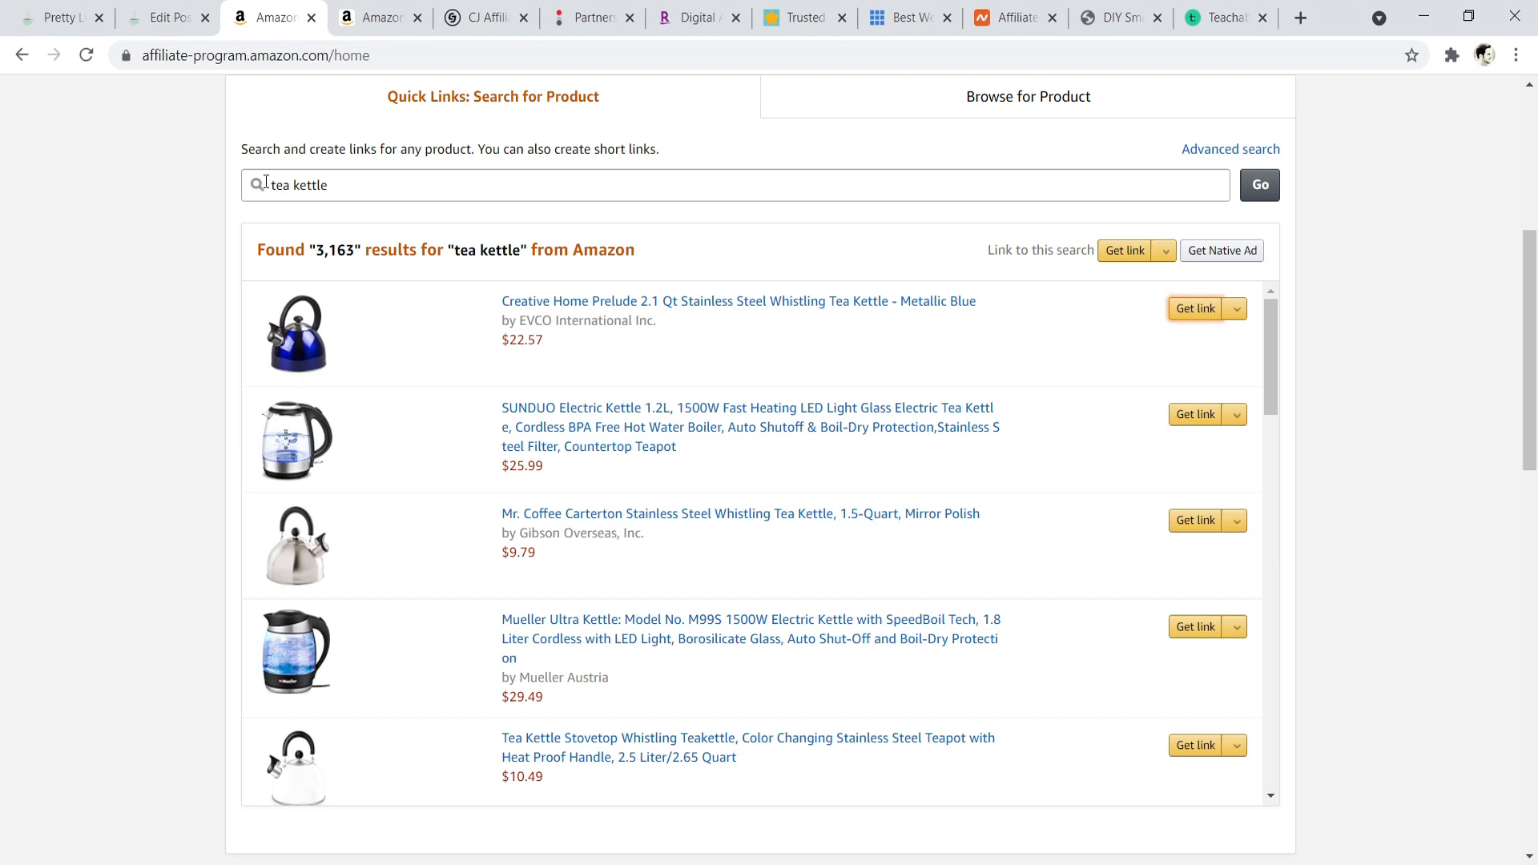
pyautogui.click(1180, 301)
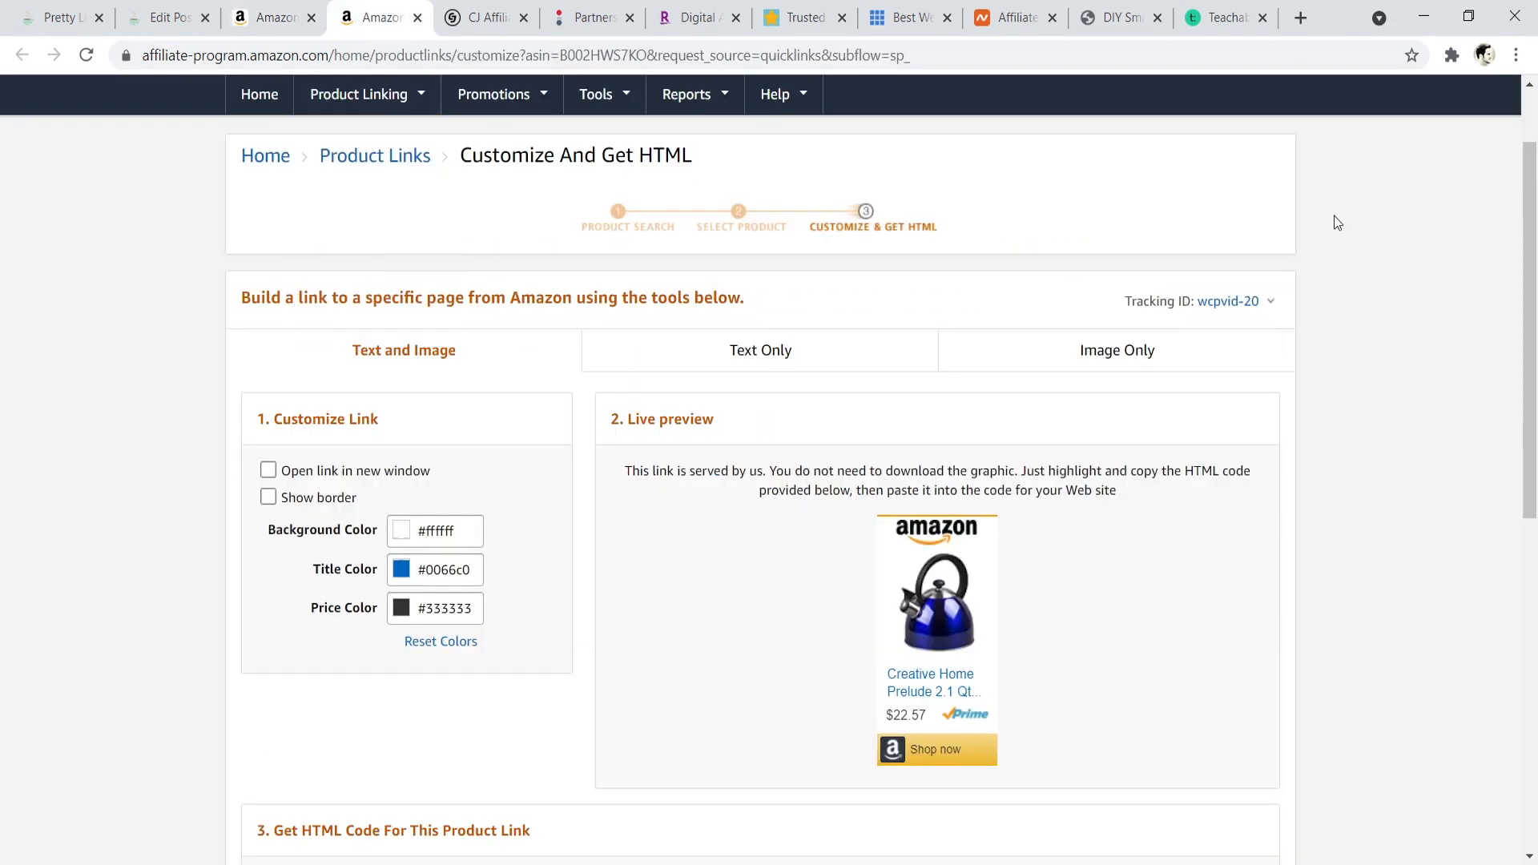
pyautogui.moveTo(1536, 209); pyautogui.dragTo(1535, 232)
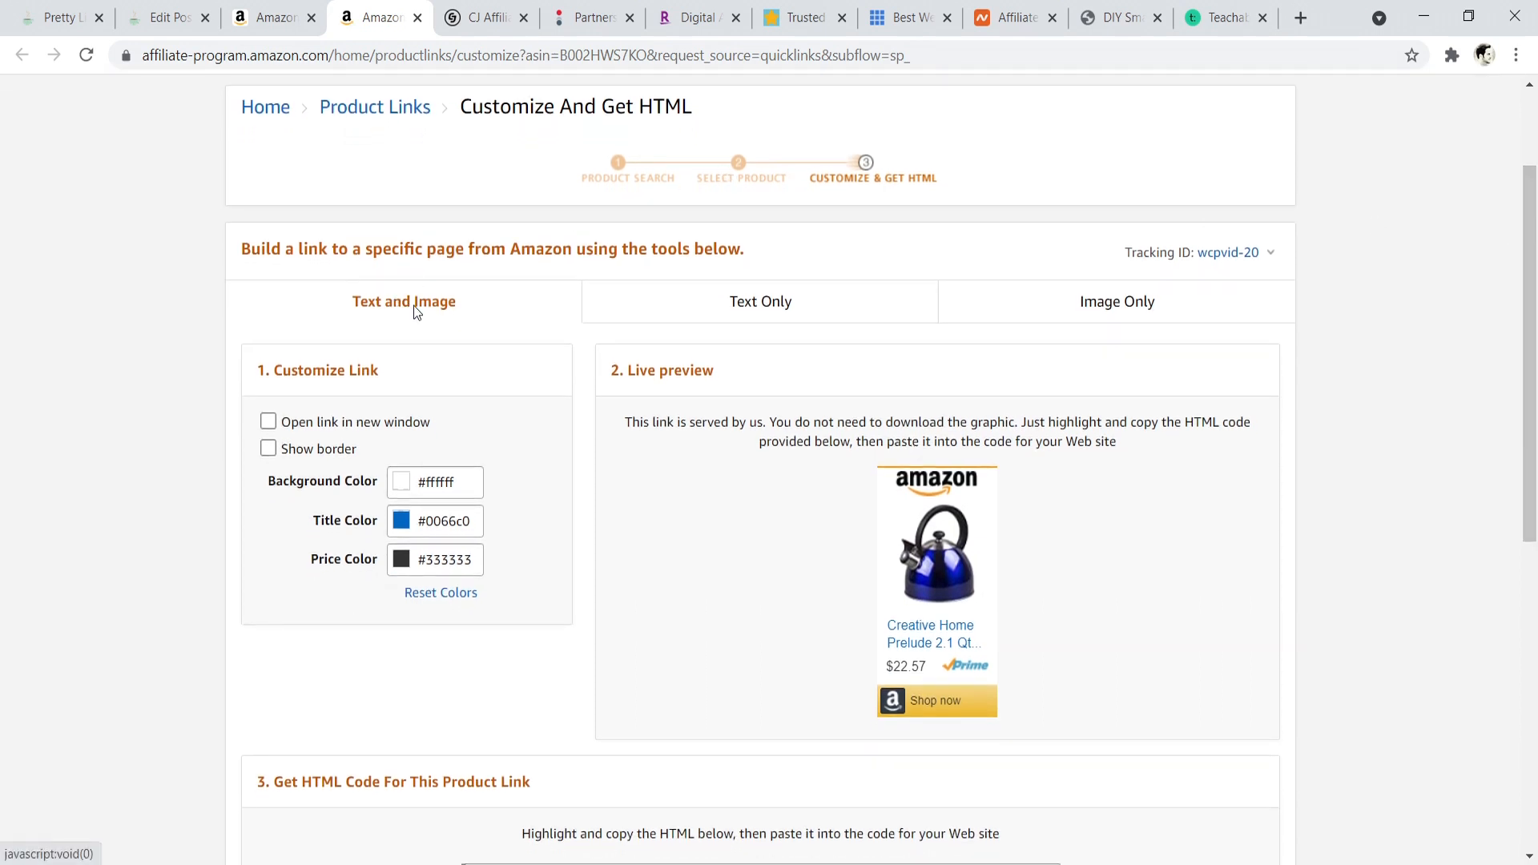
pyautogui.click(774, 302)
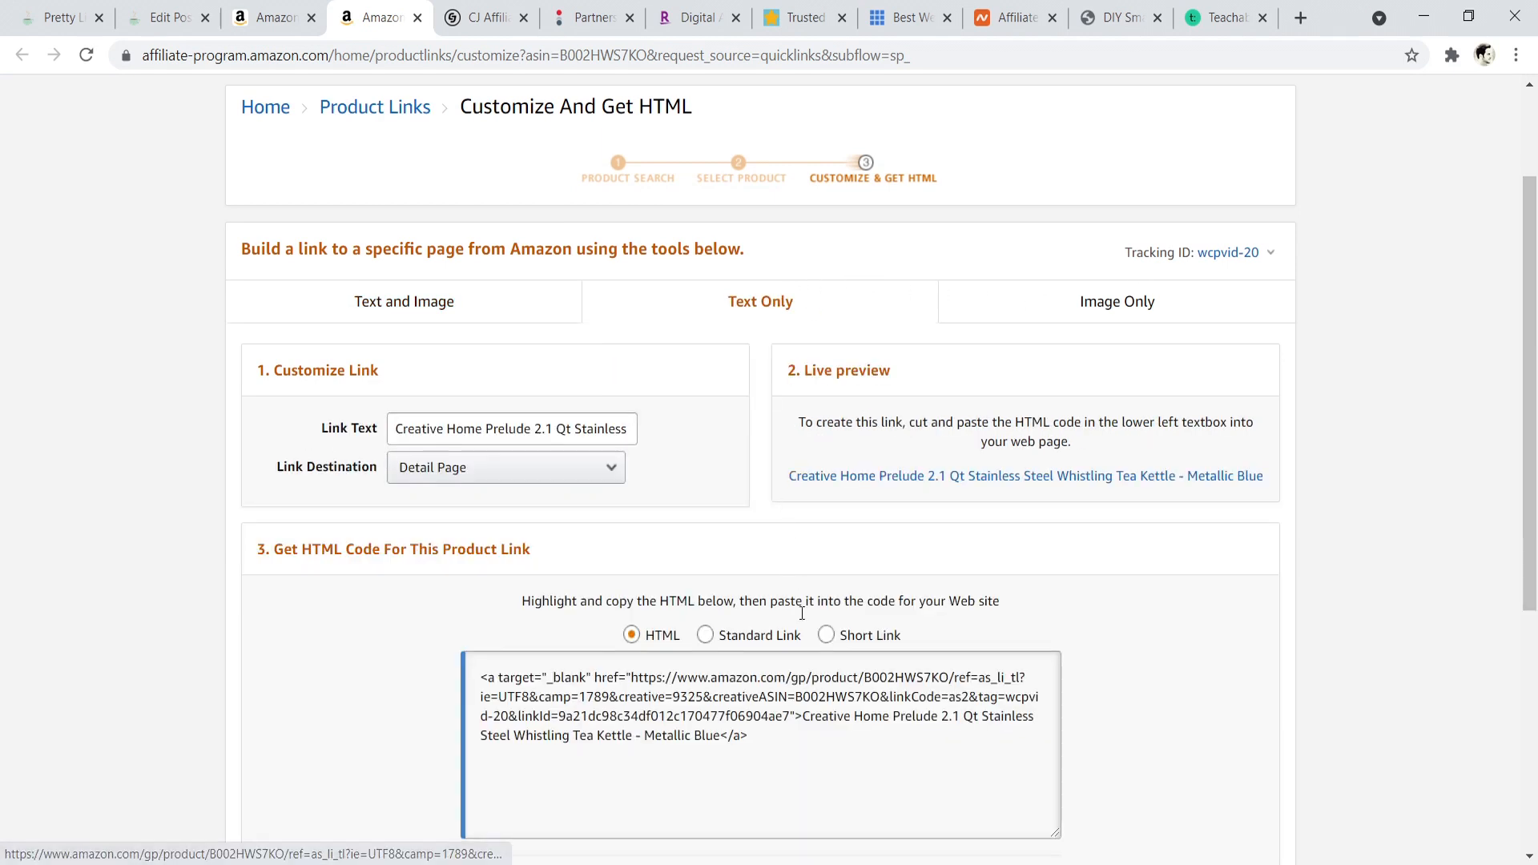
pyautogui.click(826, 634)
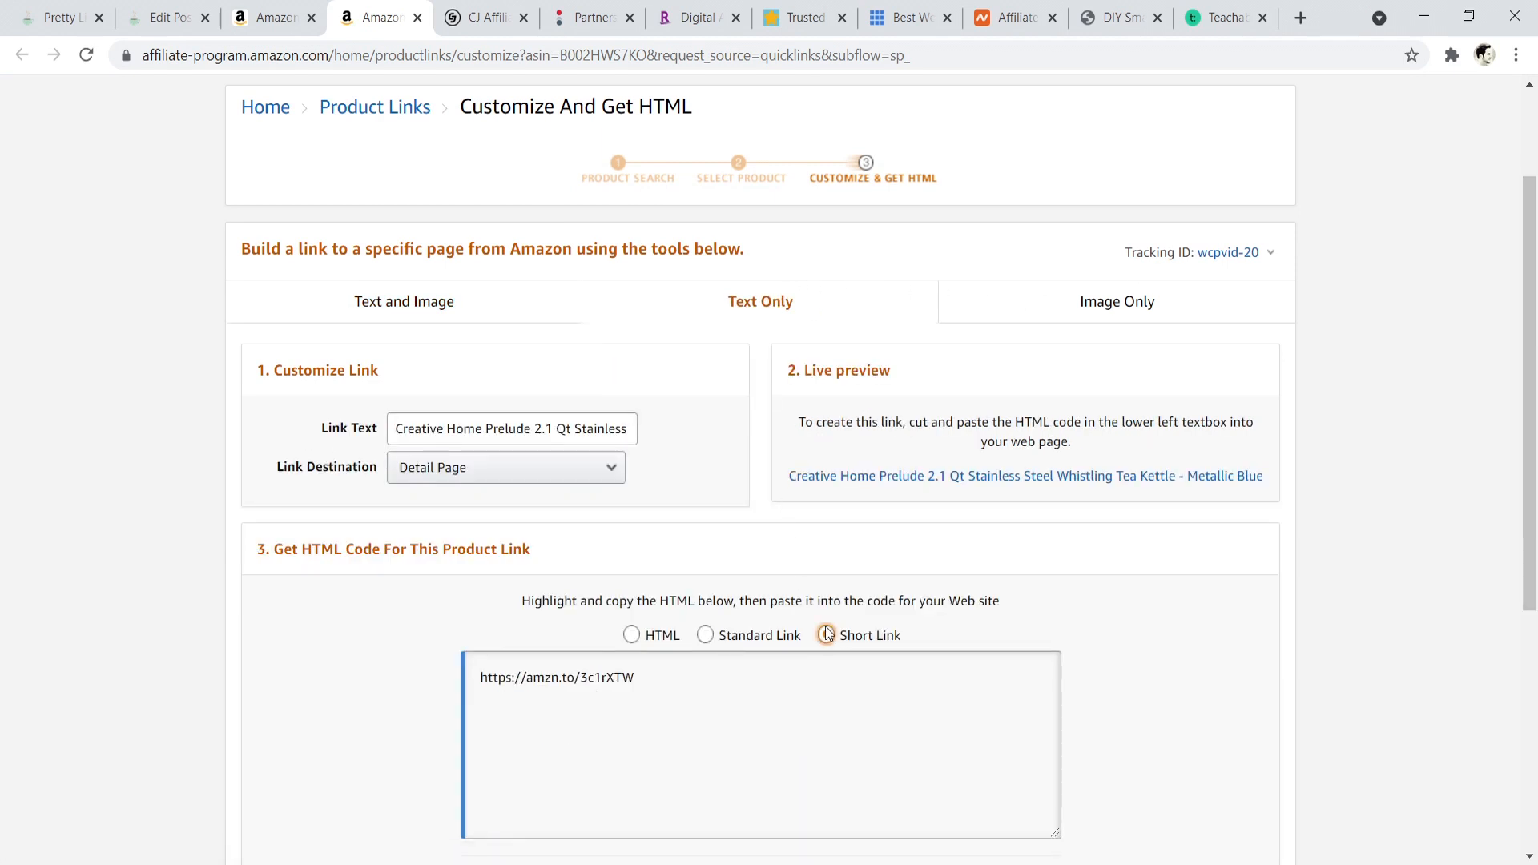
pyautogui.click(561, 687)
pyautogui.rightClick(560, 687)
pyautogui.click(602, 701)
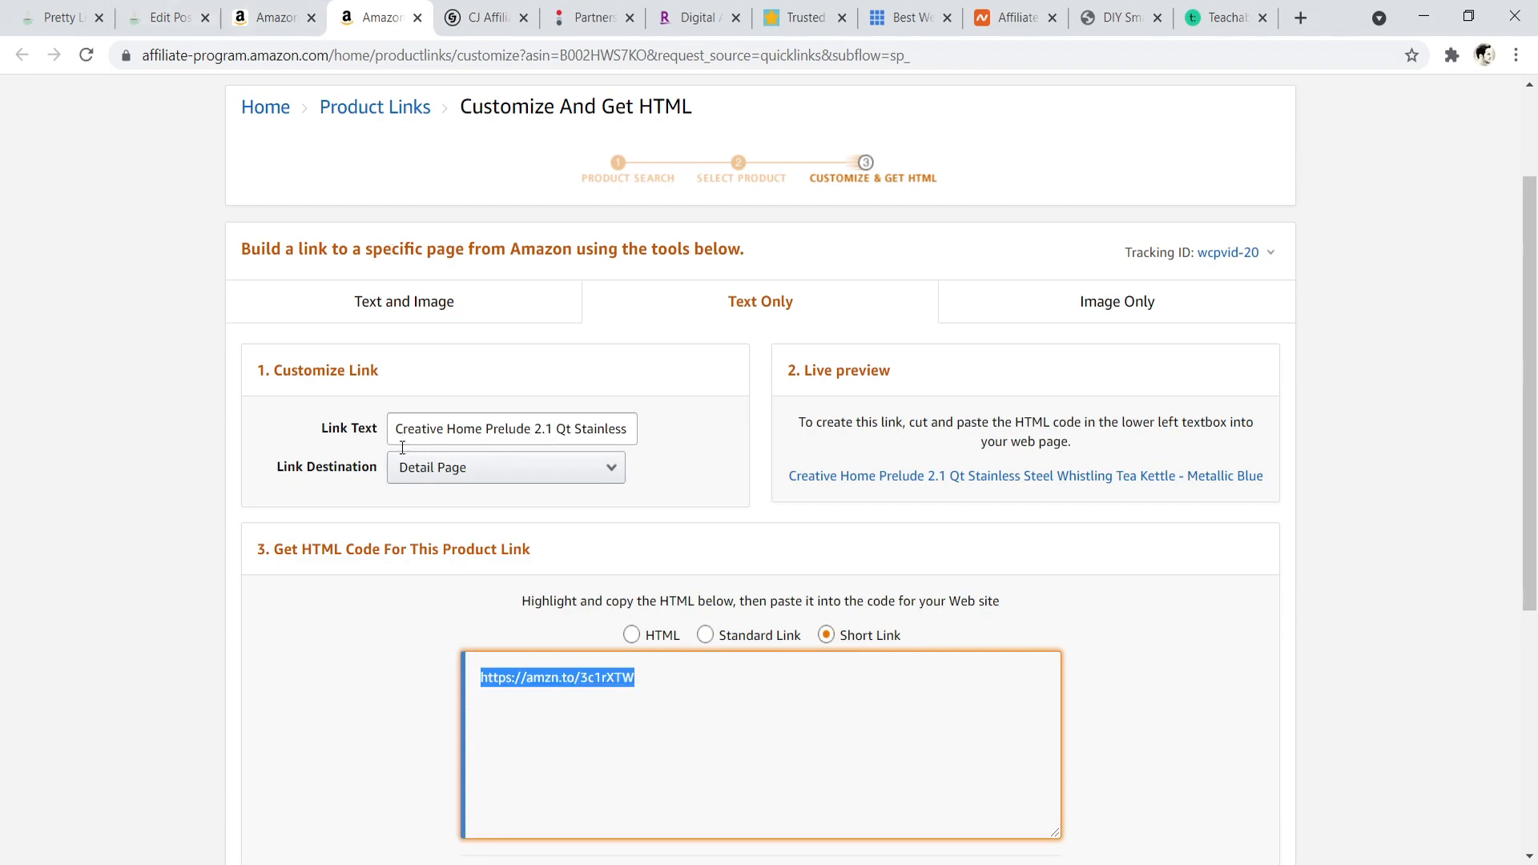
# - Make the word "vetustate" bold in the second paragraph of the Hello world post
pyautogui.click(164, 16)
pyautogui.click(32, 8)
pyautogui.moveTo(514, 480)
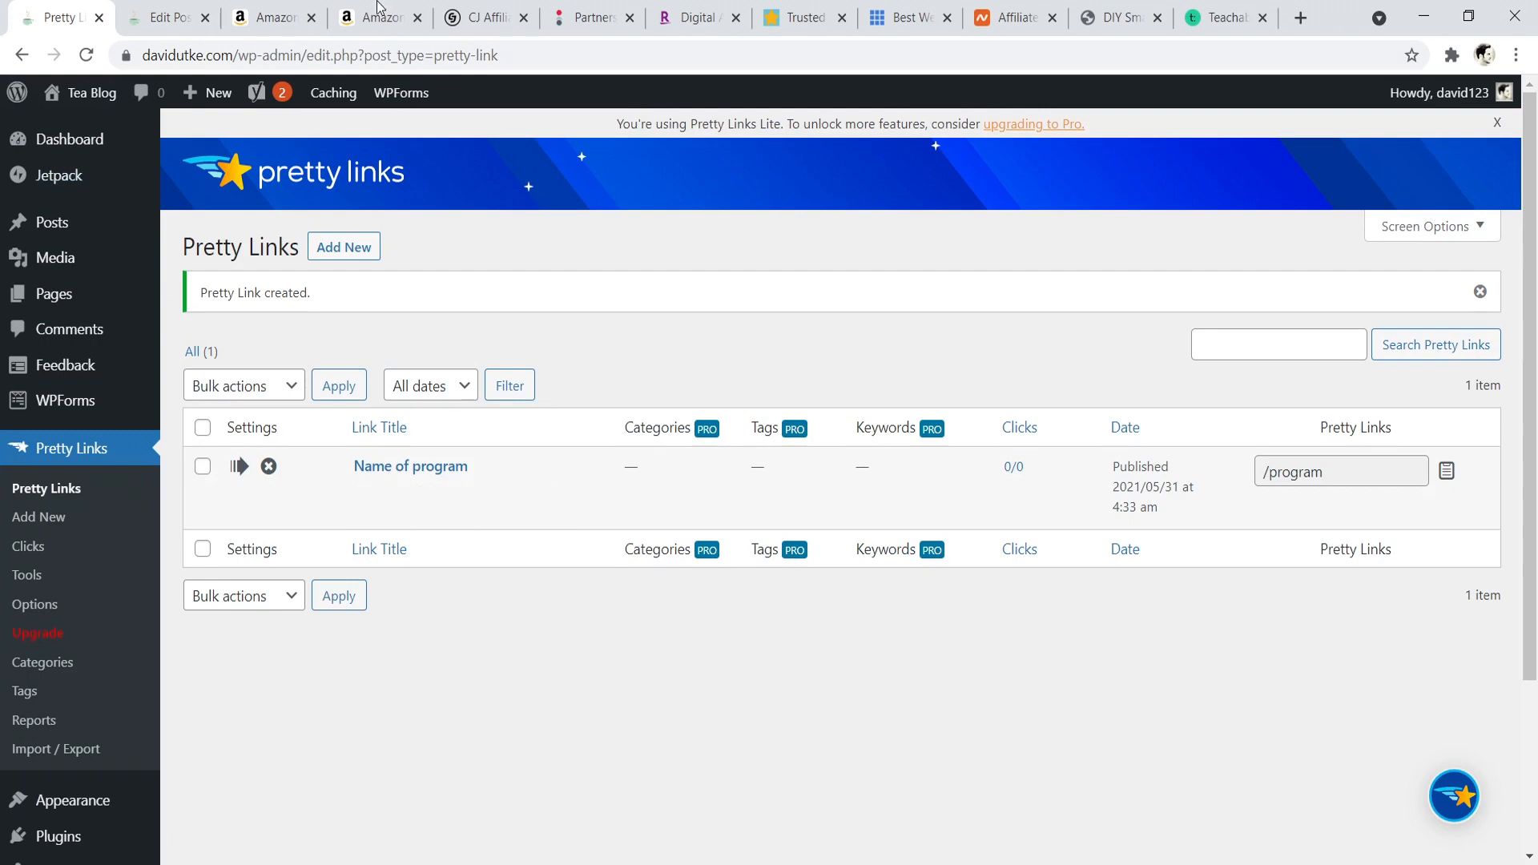
pyautogui.click(160, 16)
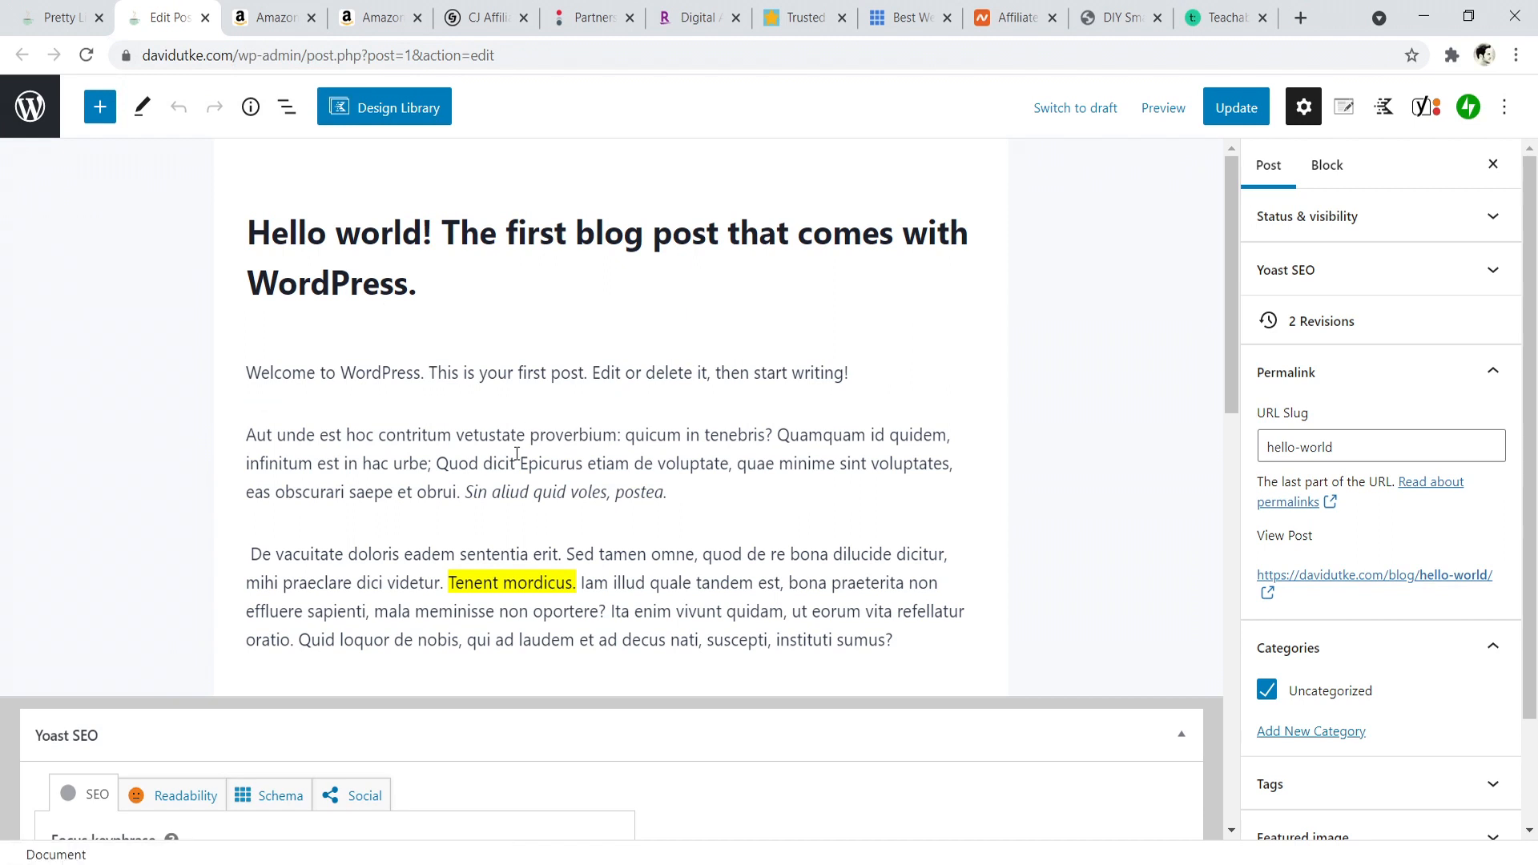
pyautogui.click(494, 437)
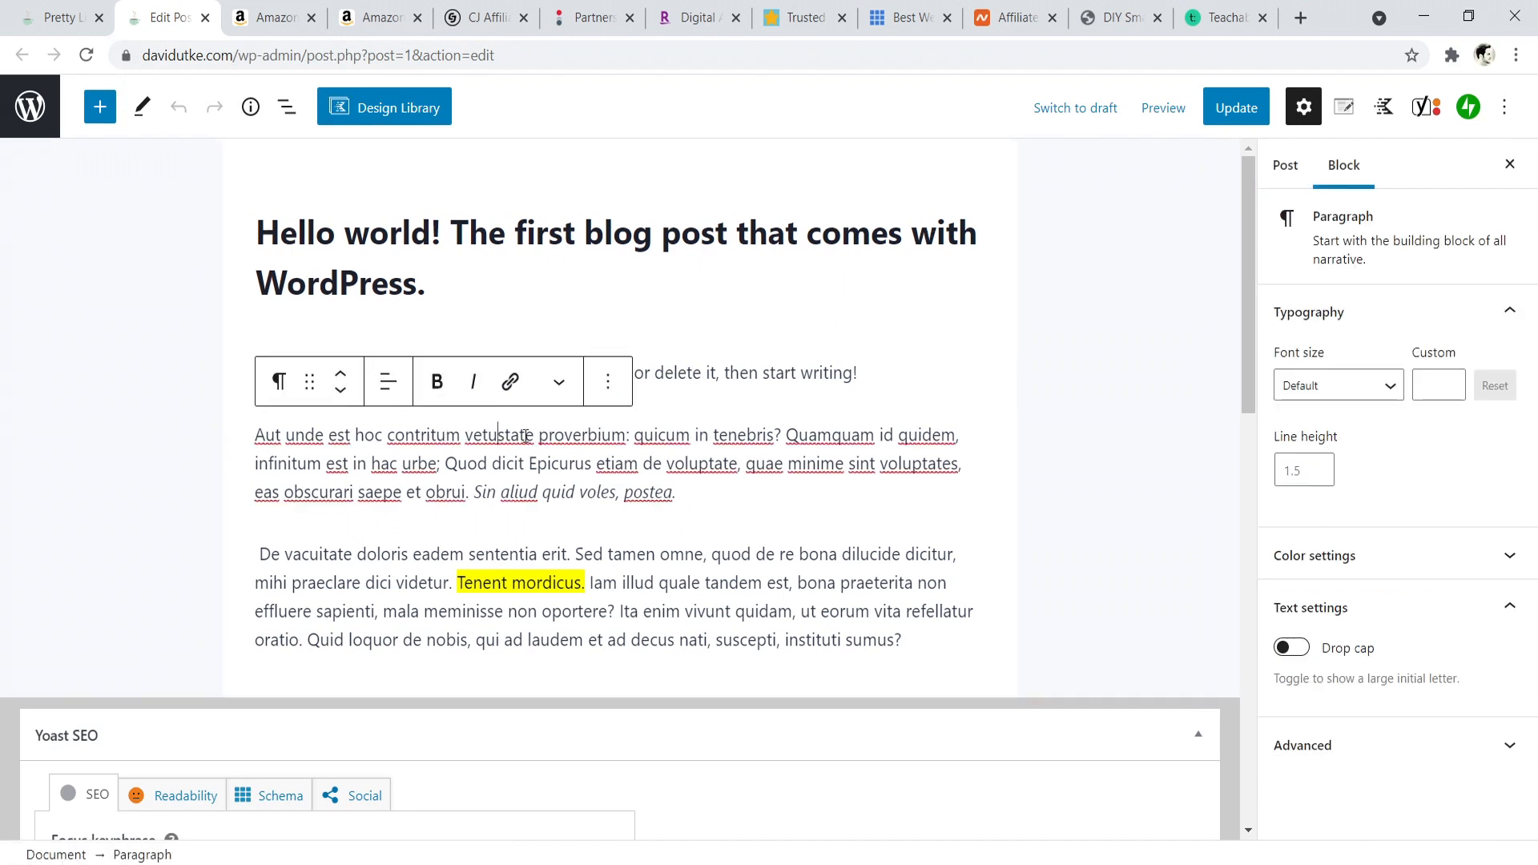
pyautogui.moveTo(533, 437); pyautogui.dragTo(468, 434)
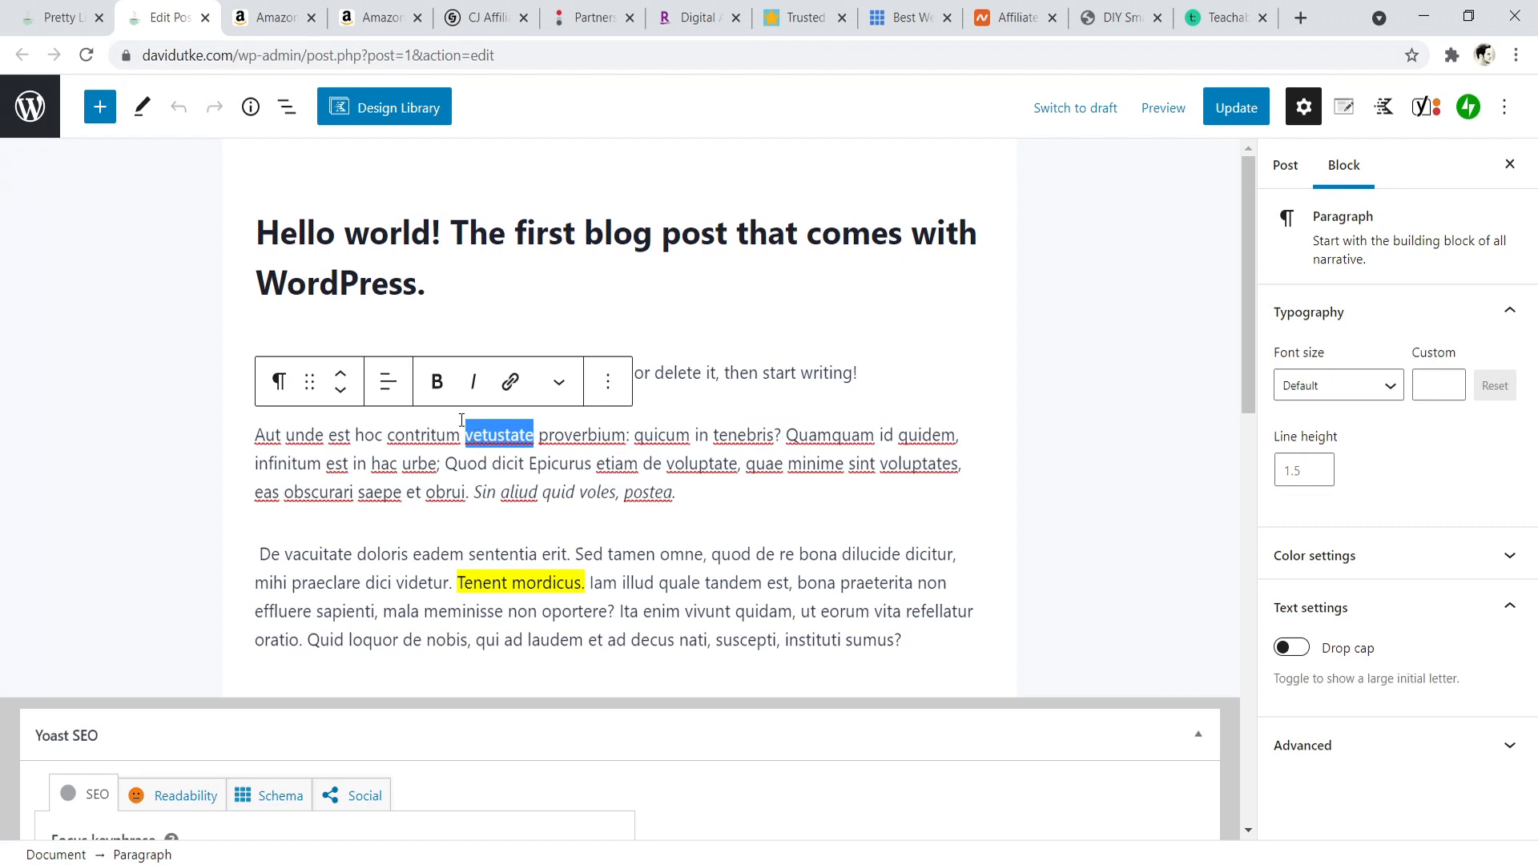
pyautogui.click(436, 381)
pyautogui.click(510, 381)
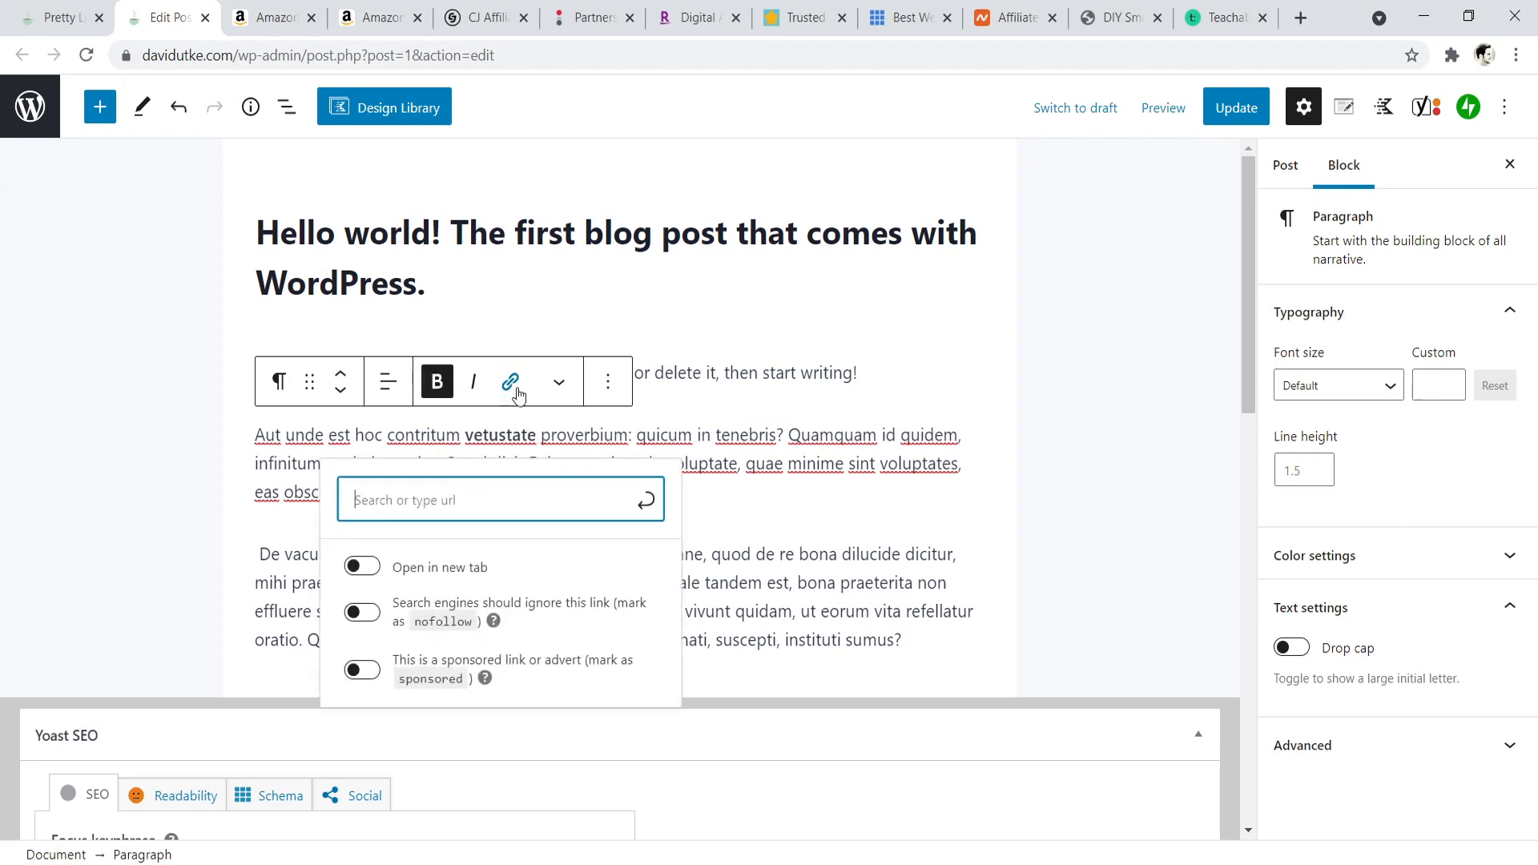
pyautogui.rightClick(445, 500)
pyautogui.click(481, 656)
pyautogui.click(361, 631)
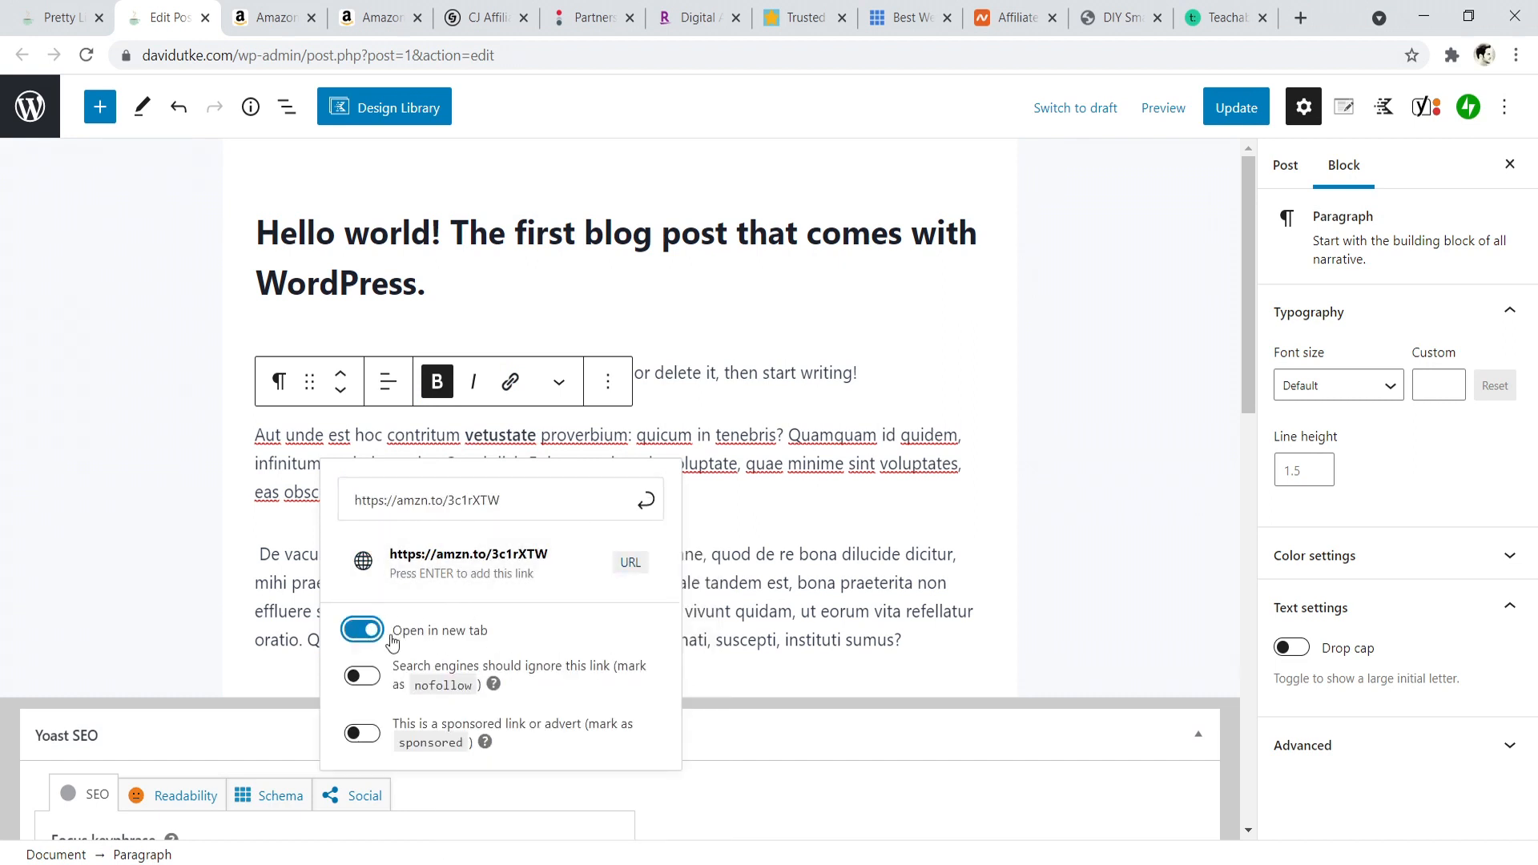
pyautogui.click(775, 519)
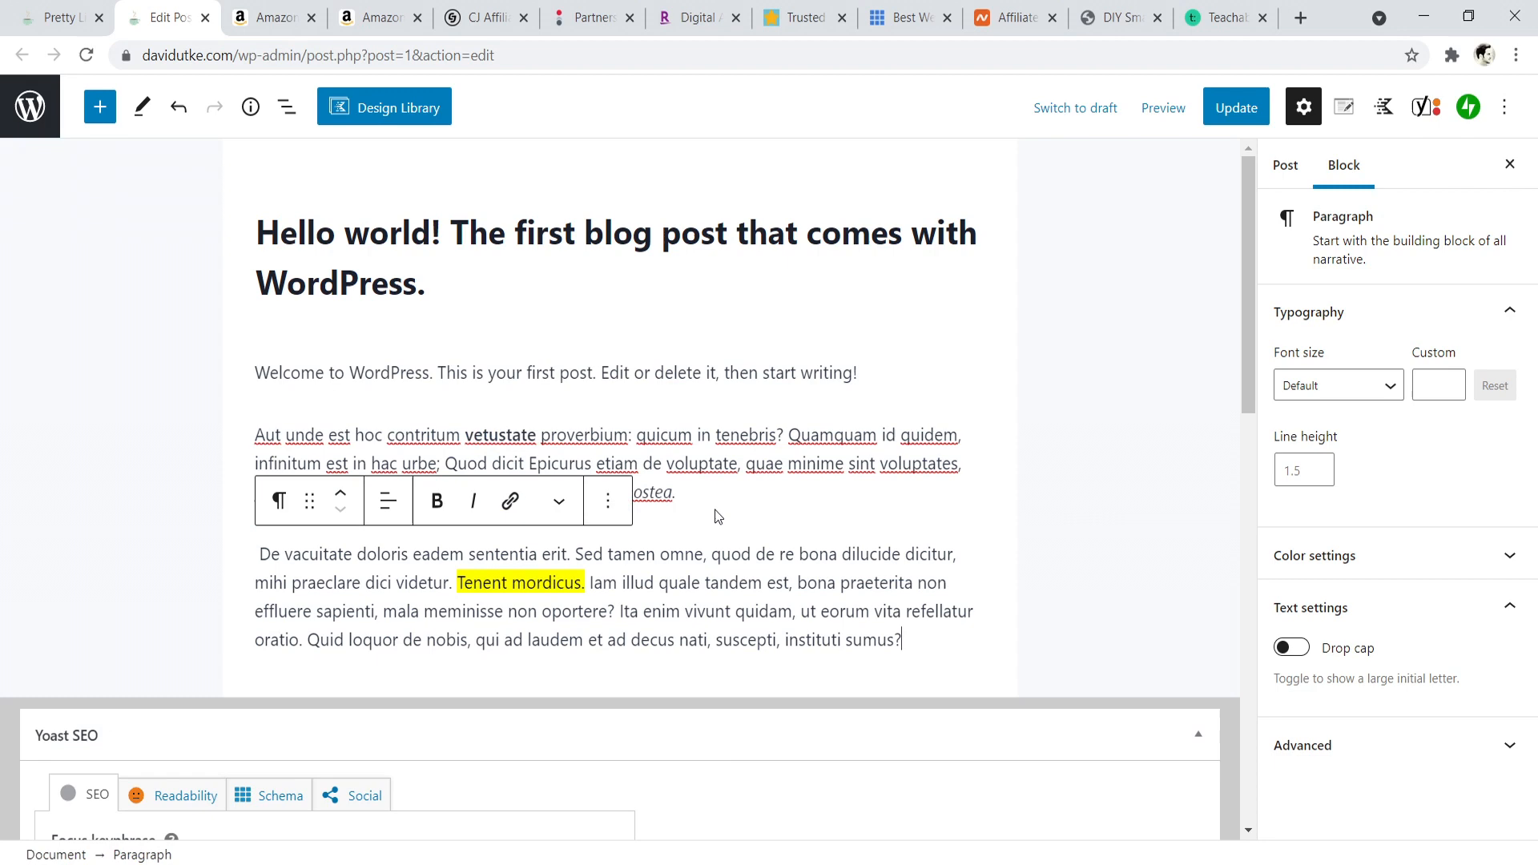
# - Check the image-only link option for the tea kettle on Amazon's affiliate page and return to the post
pyautogui.click(262, 9)
pyautogui.click(373, 17)
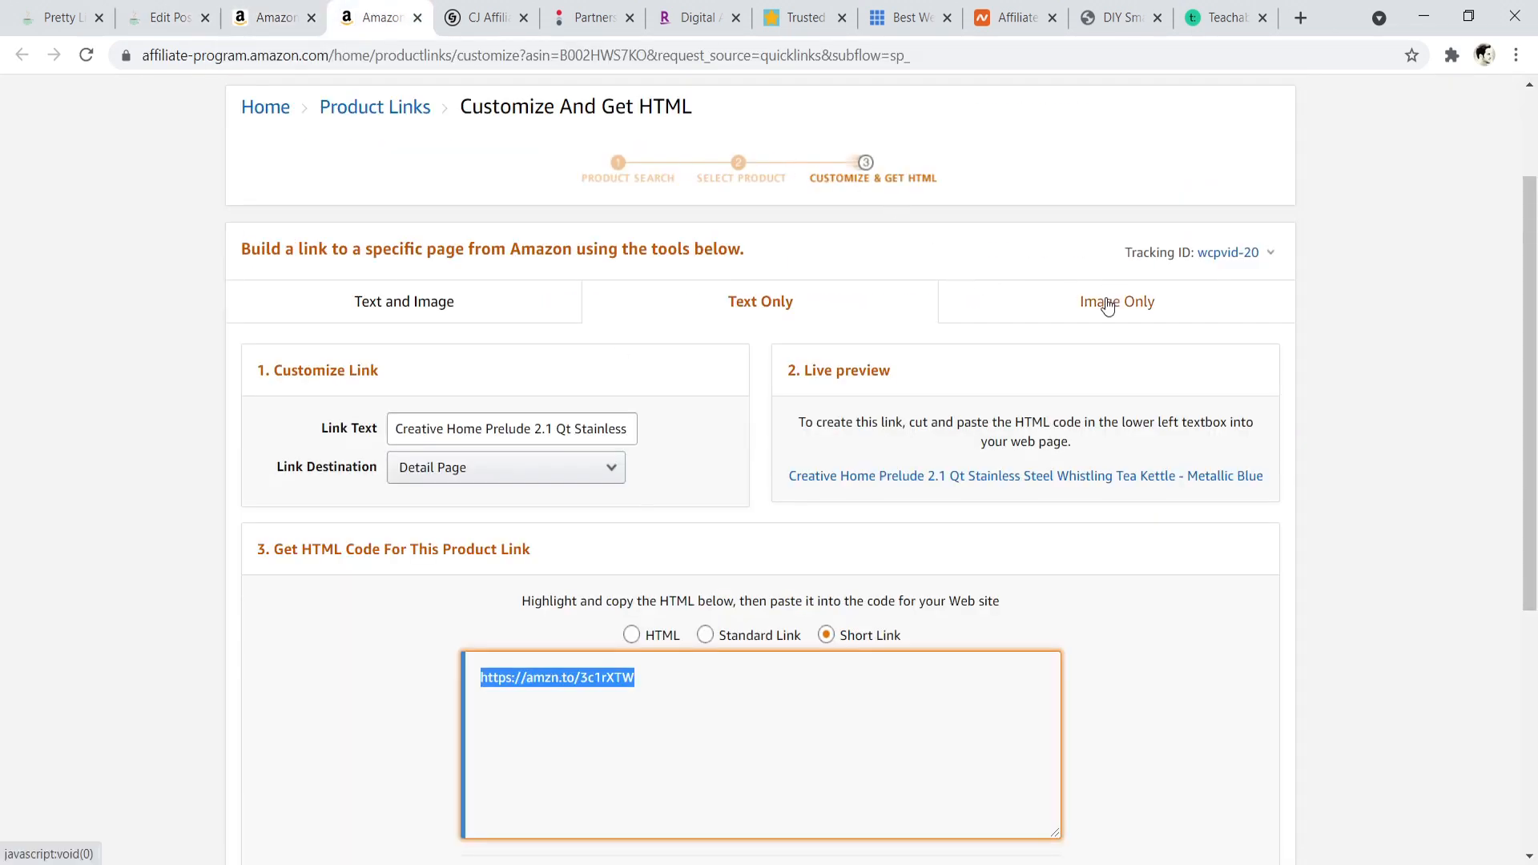
pyautogui.click(206, 7)
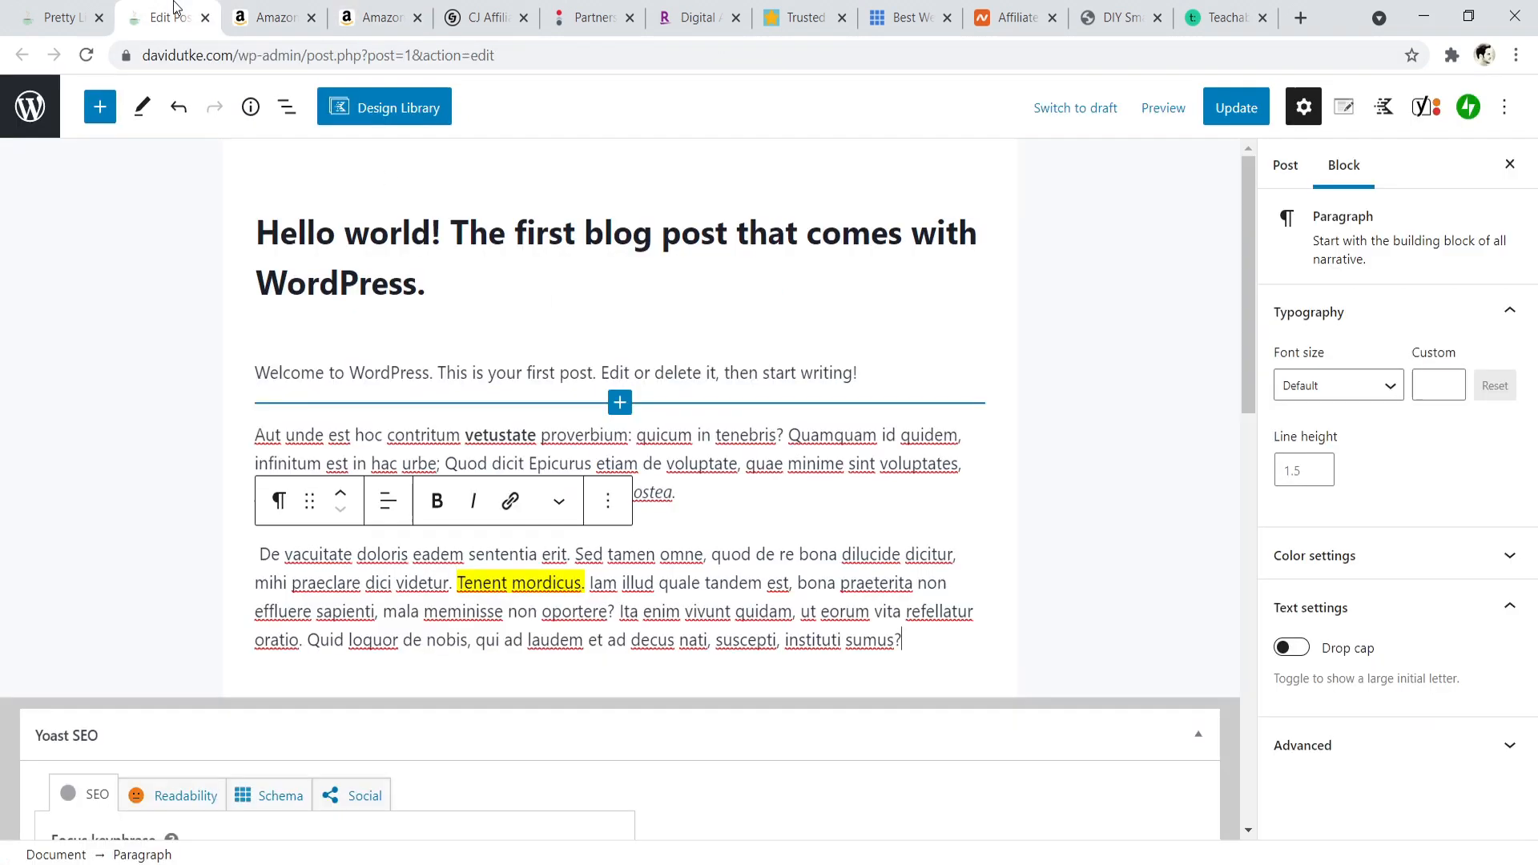
# - Add a new paragraph reading "Name of product - Description" after the second paragraph of the Hello world post
pyautogui.click(698, 497)
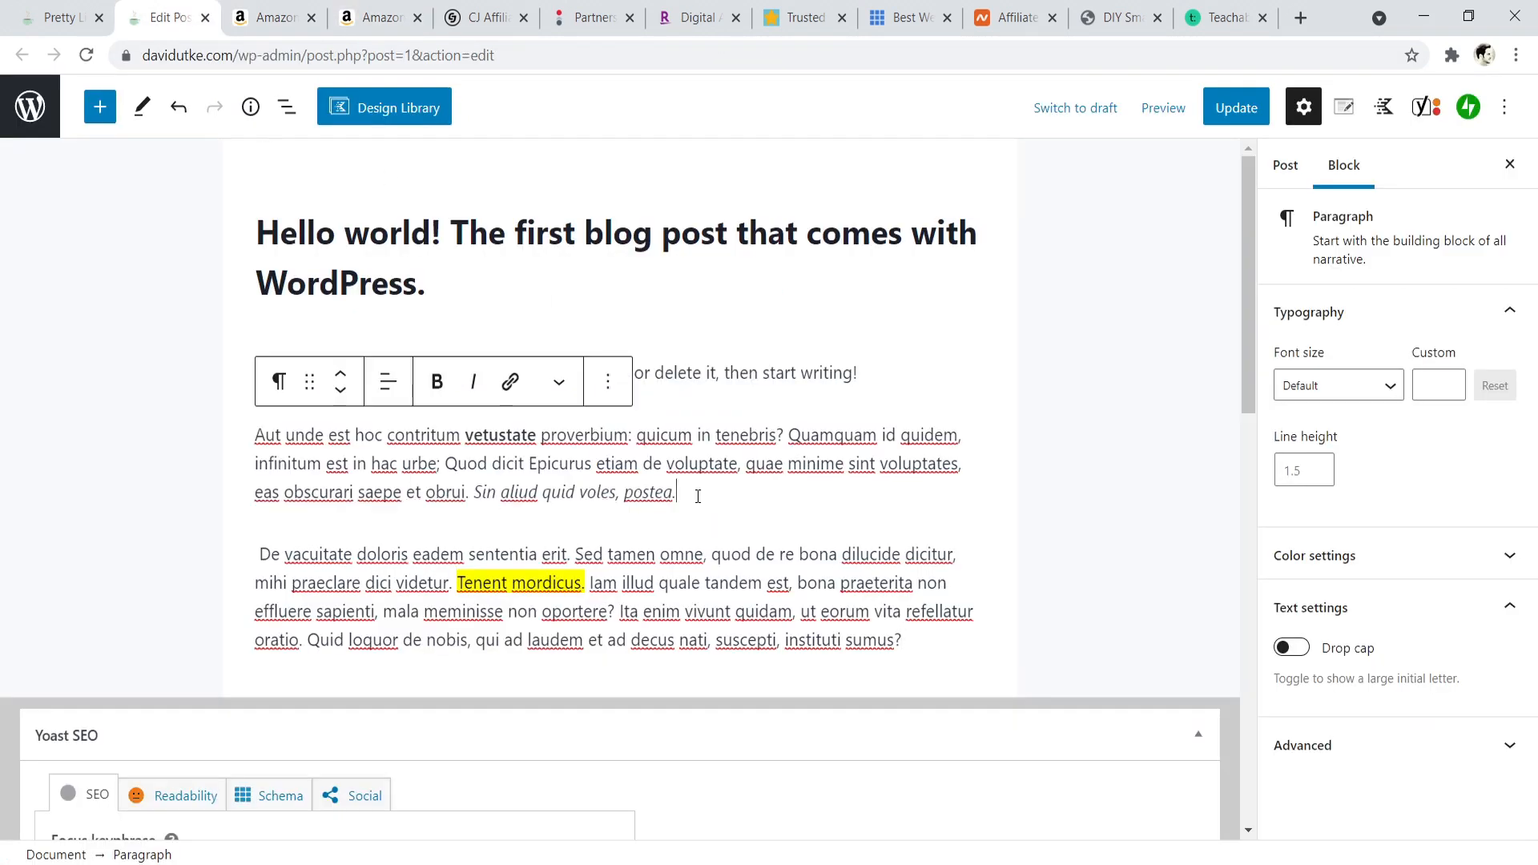
pyautogui.press('Return')
pyautogui.write('Name')
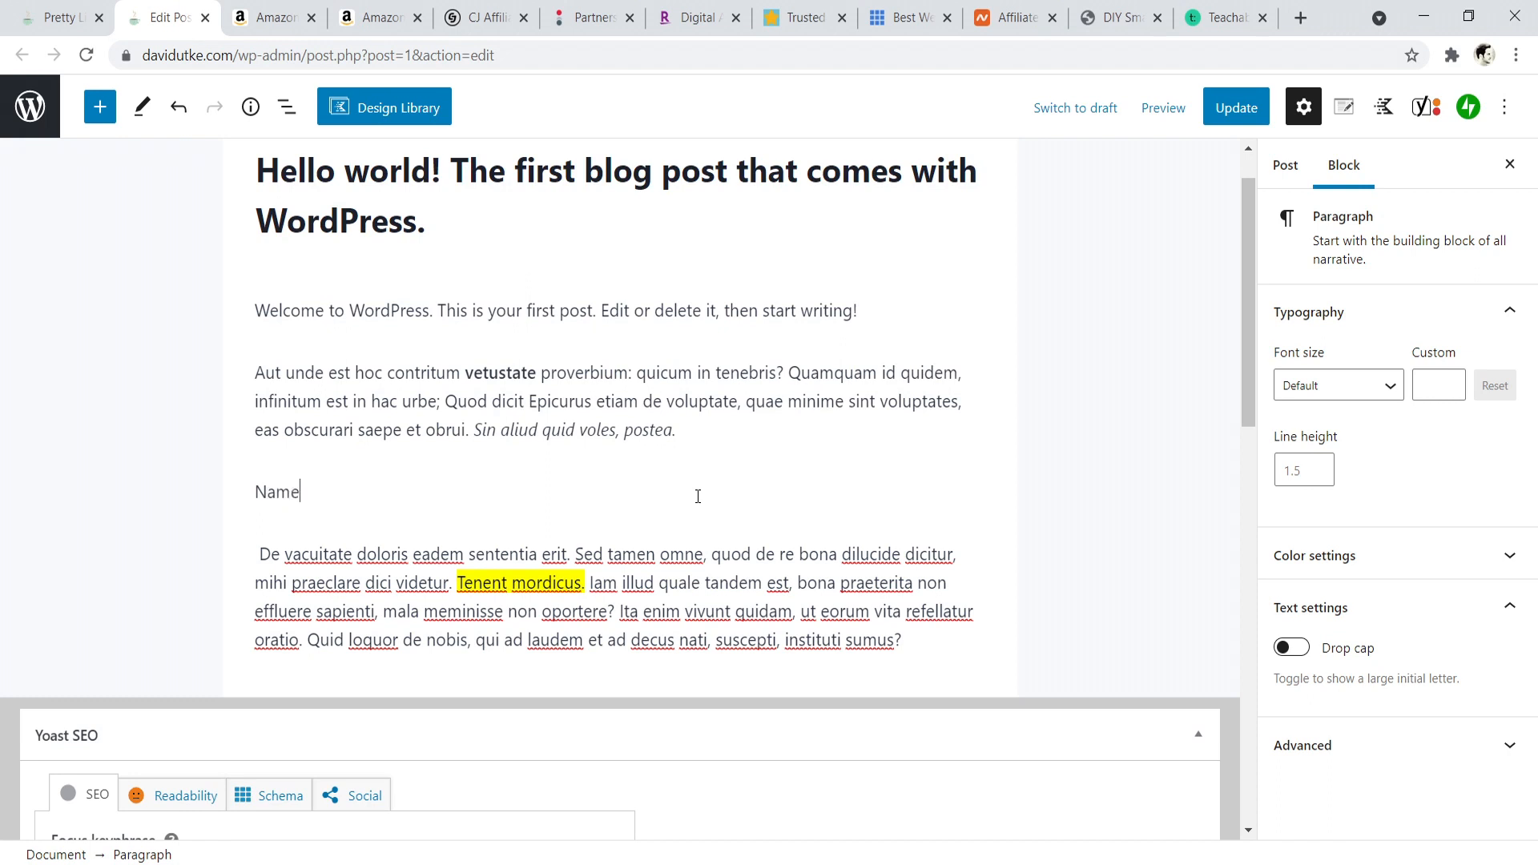
pyautogui.write(' of product - Descritp')
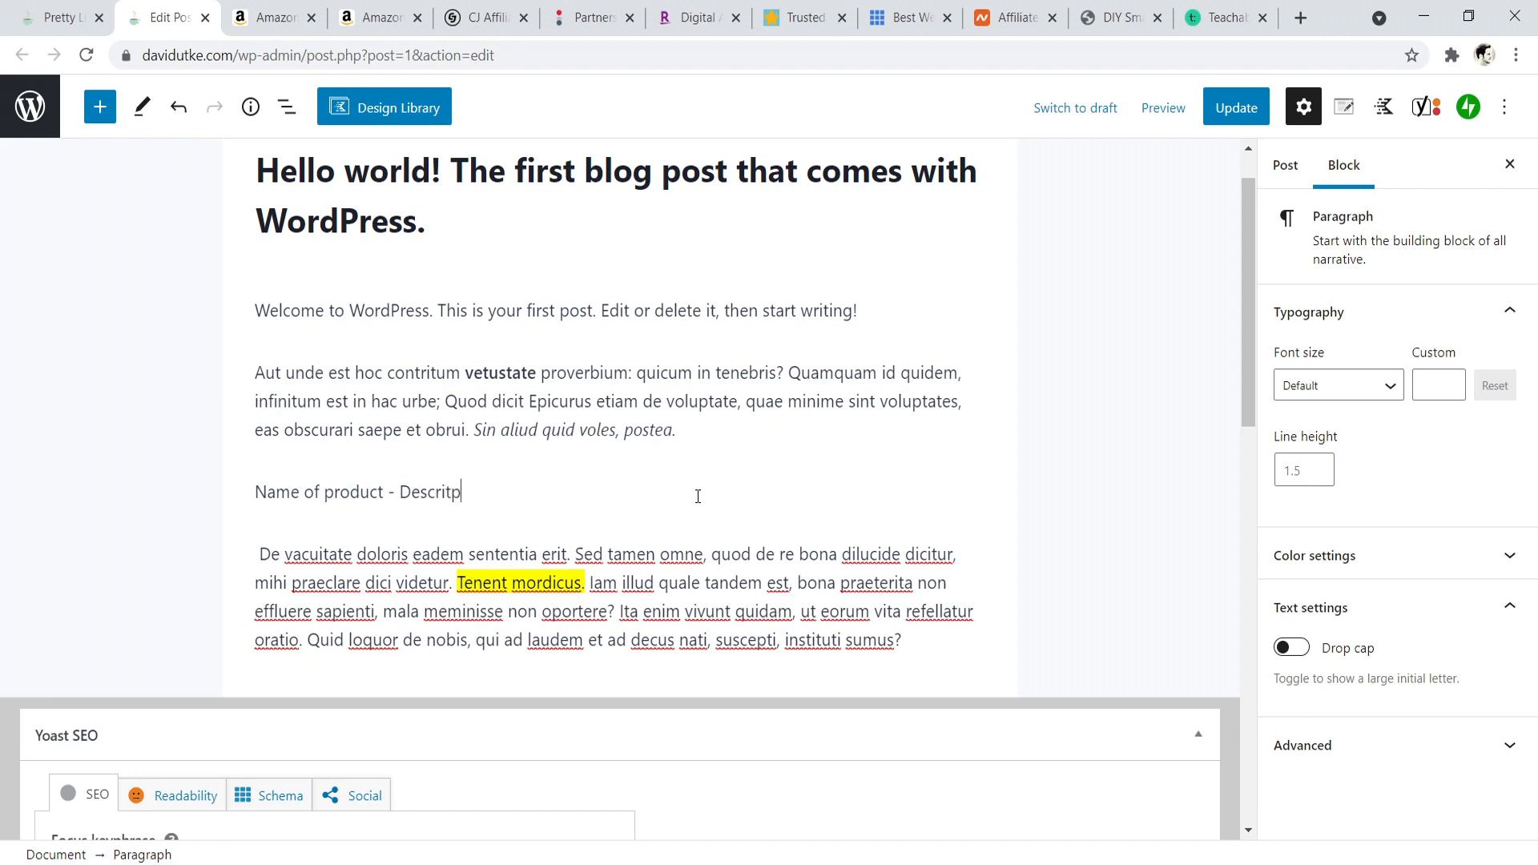
pyautogui.write('i')
pyautogui.press('BackSpace')
pyautogui.press('BackSpace')
pyautogui.write('ption')
# - Transform the "Name of product - Description" paragraph into a heading
pyautogui.click(282, 440)
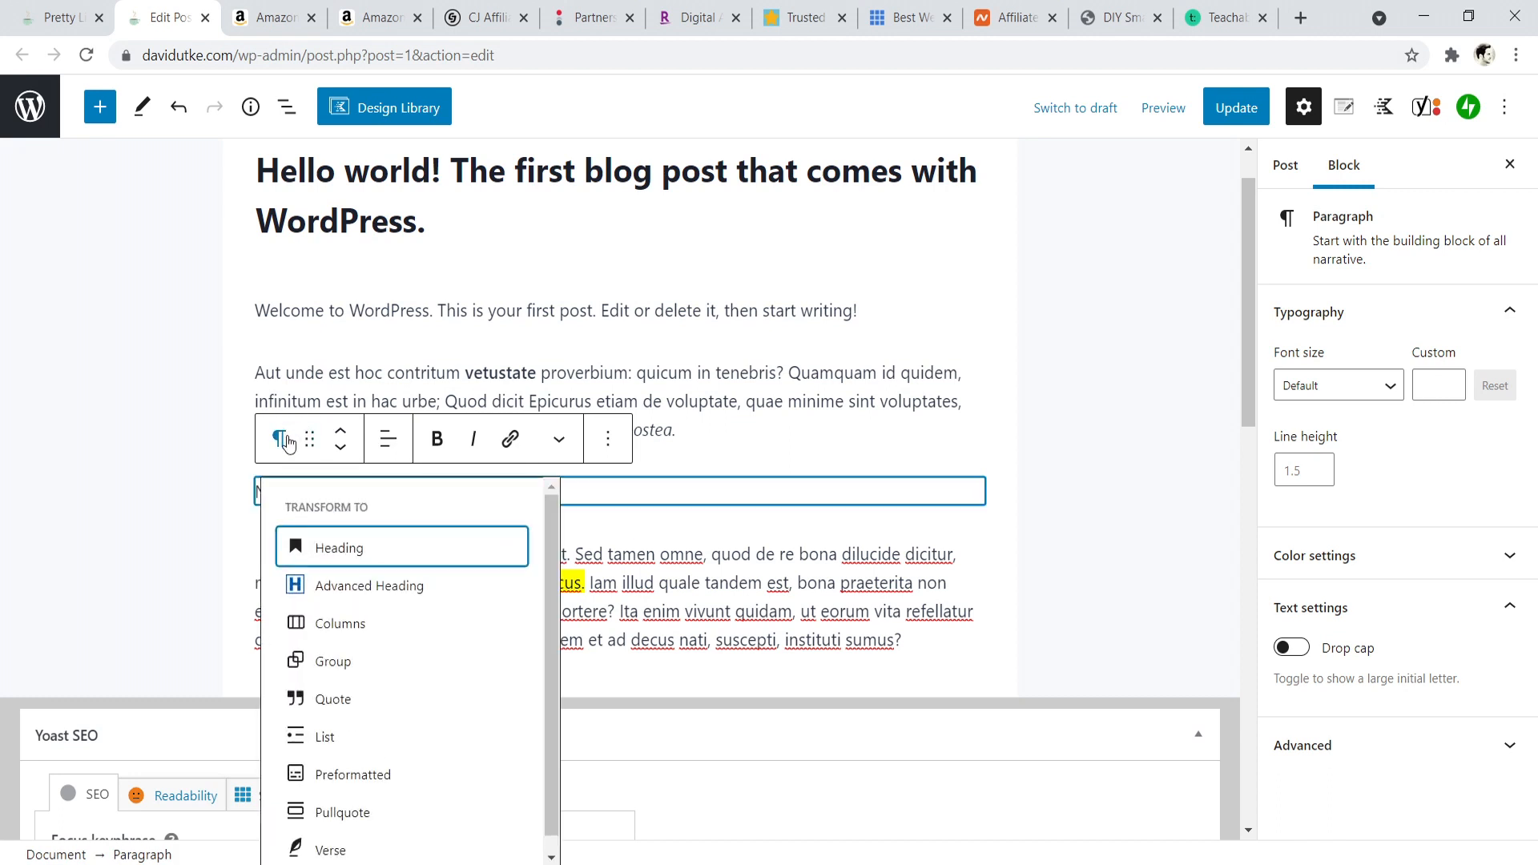
pyautogui.click(338, 546)
pyautogui.click(451, 515)
# - Link "Name of product" in the heading to the copied Amazon short link and add an empty paragraph below the heading
pyautogui.moveTo(481, 513); pyautogui.dragTo(255, 512)
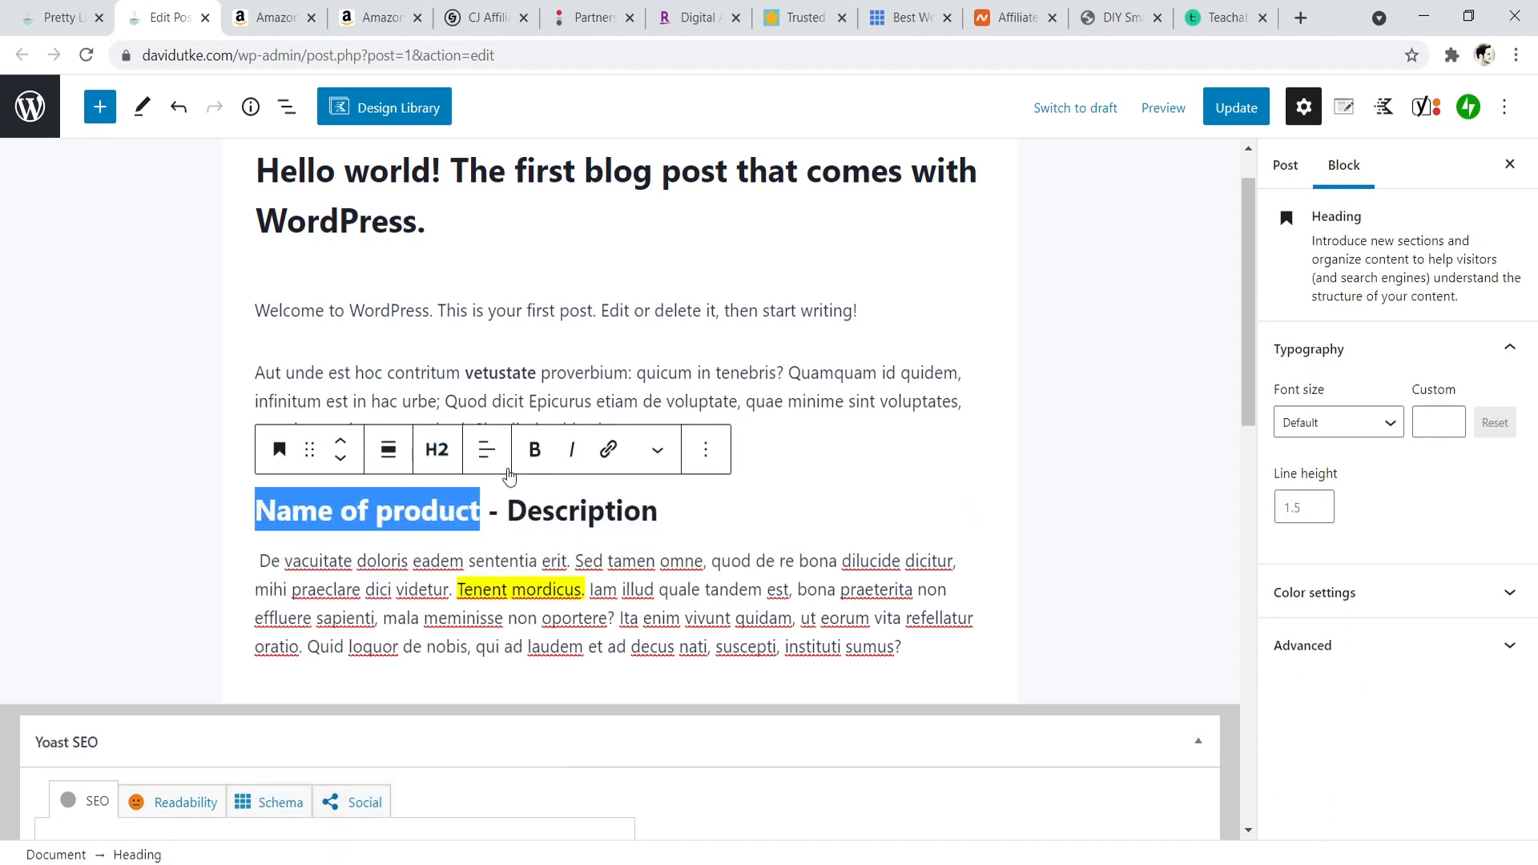
pyautogui.click(611, 450)
pyautogui.rightClick(339, 593)
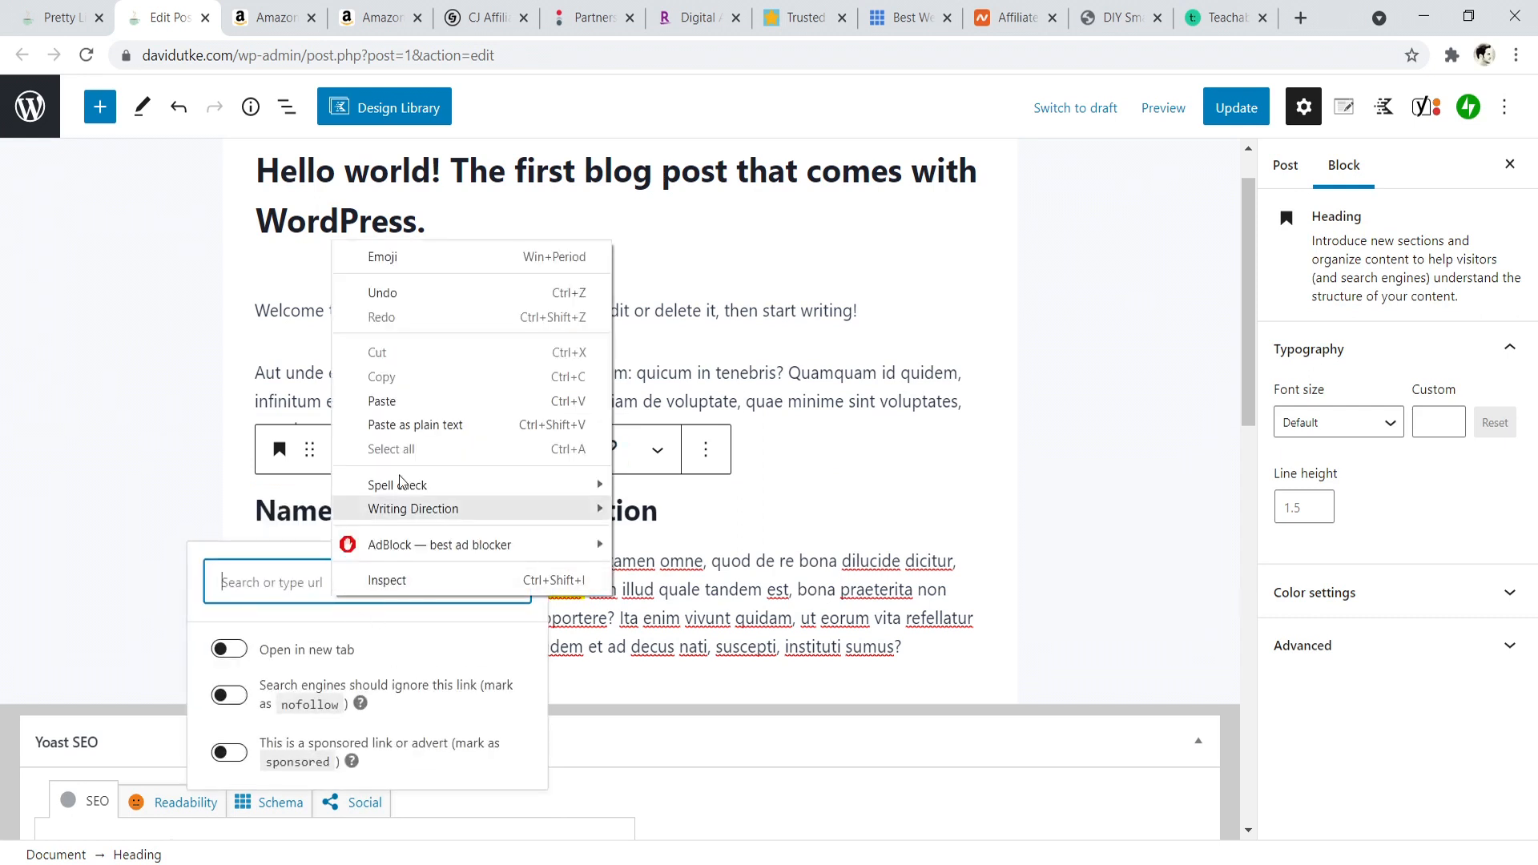
pyautogui.click(396, 402)
pyautogui.click(507, 579)
pyautogui.click(480, 512)
pyautogui.click(773, 588)
pyautogui.click(680, 503)
pyautogui.press('Return')
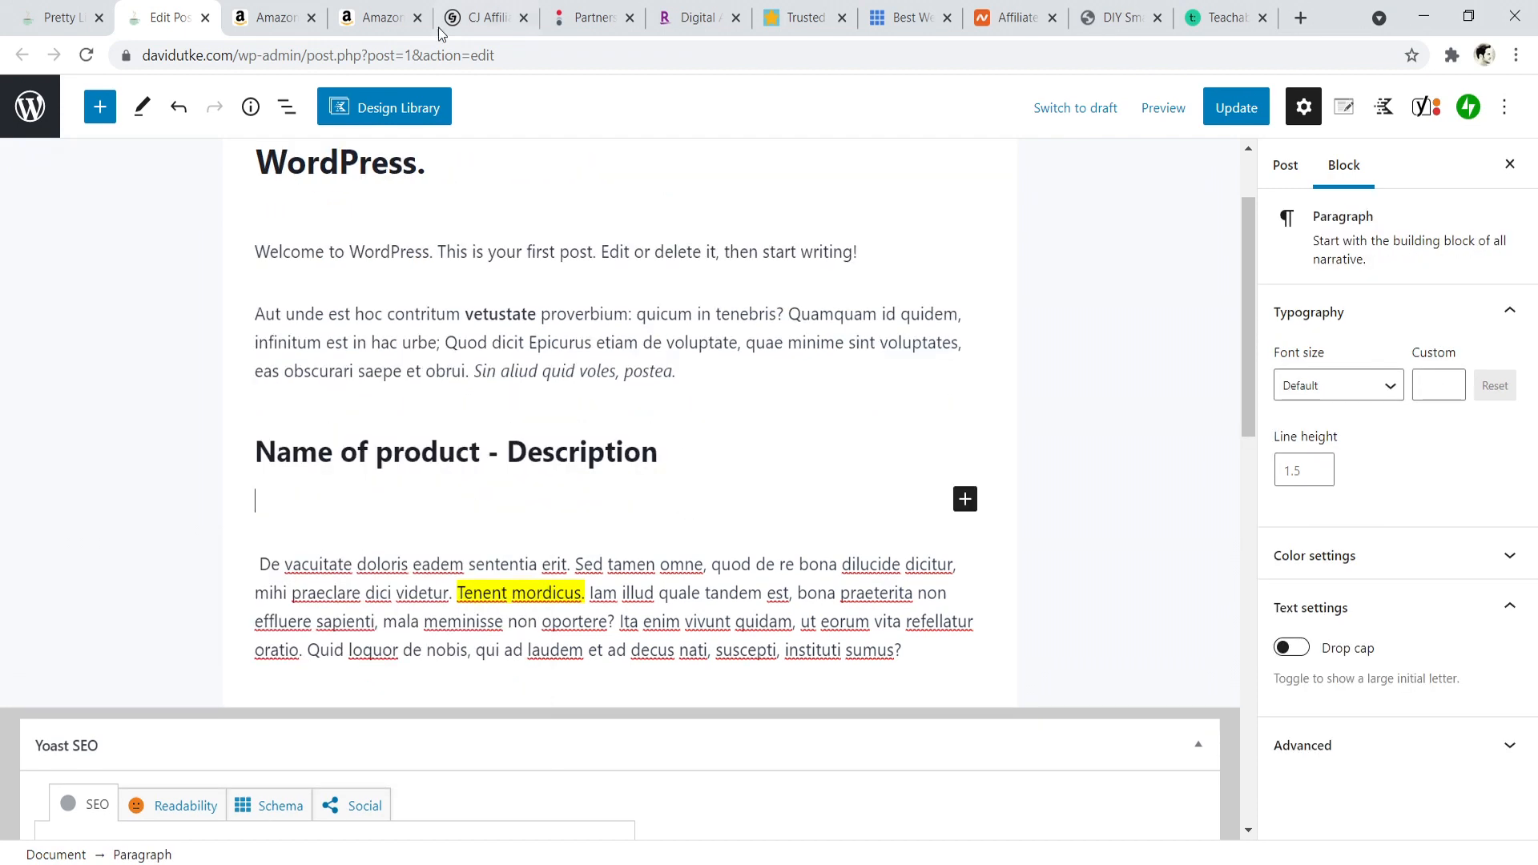
# - Switch to Amazon's affiliate page and copy the HTML code of the image-only link for the tea kettle
pyautogui.click(375, 17)
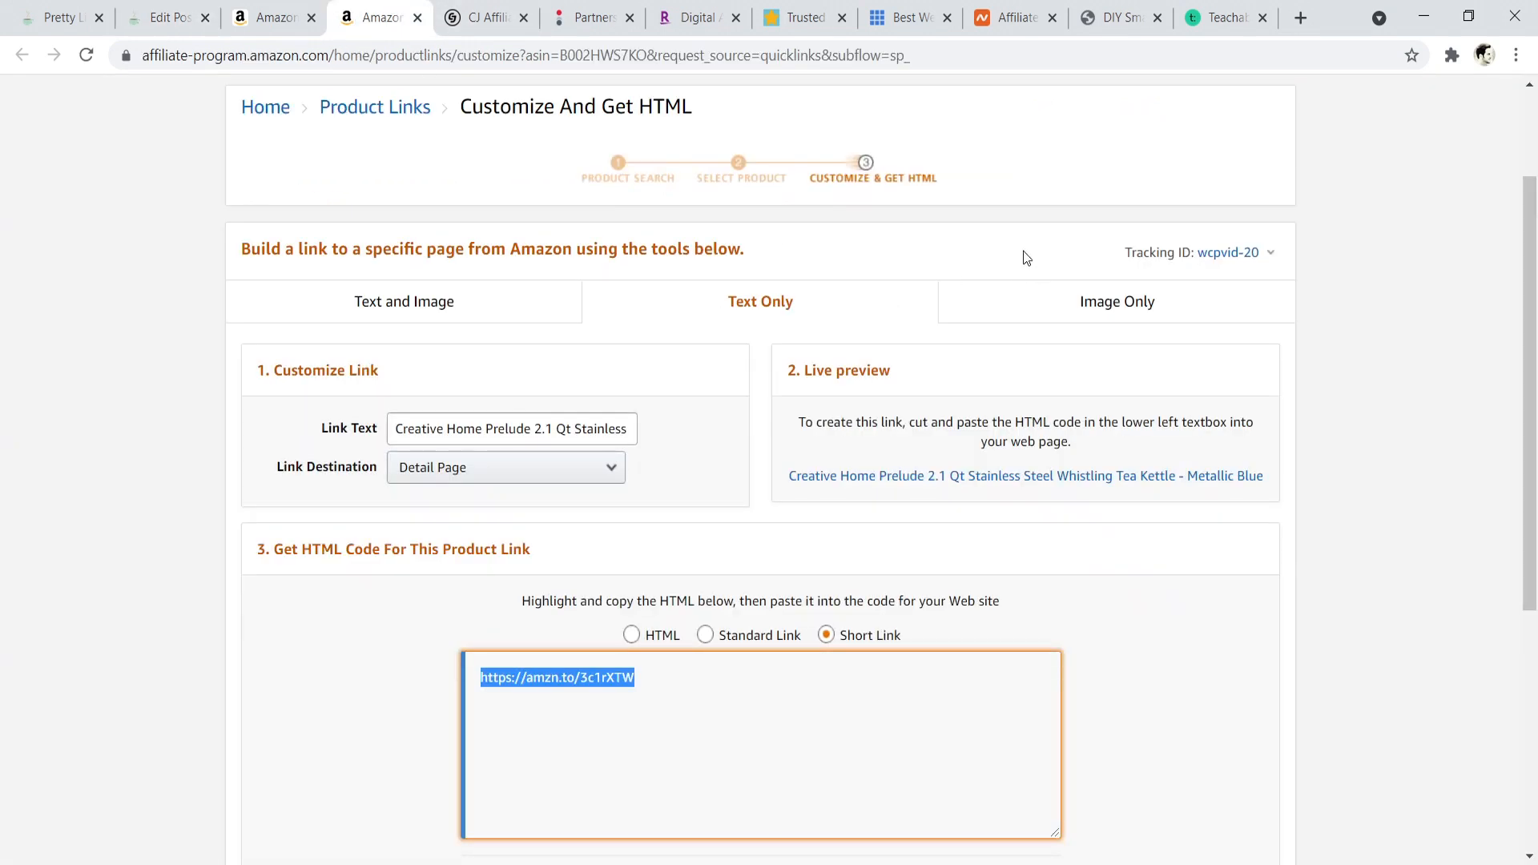
pyautogui.click(1109, 305)
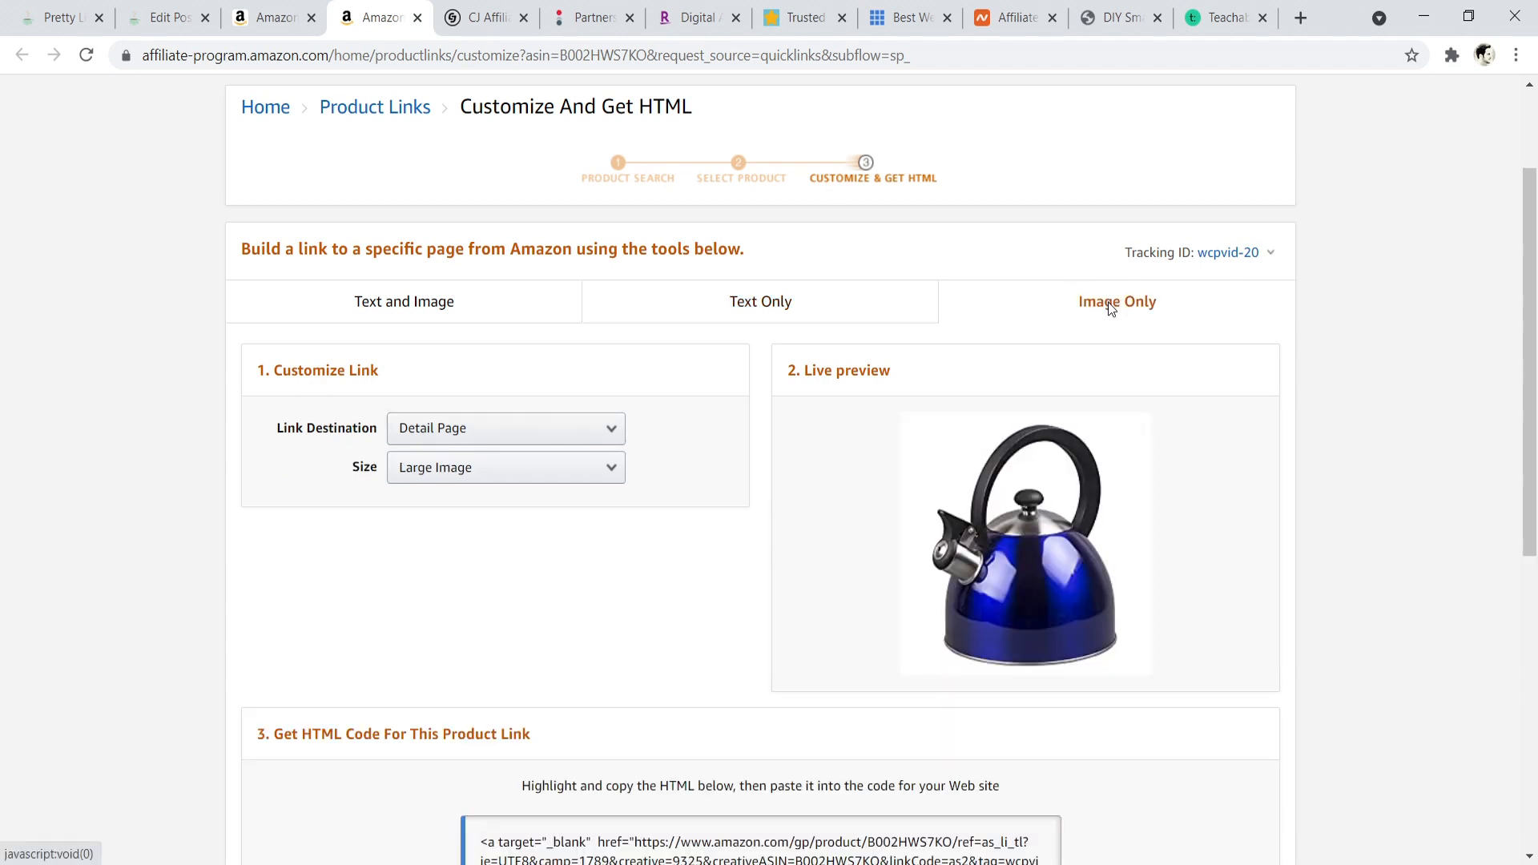
pyautogui.scroll(-2, 1276, 429)
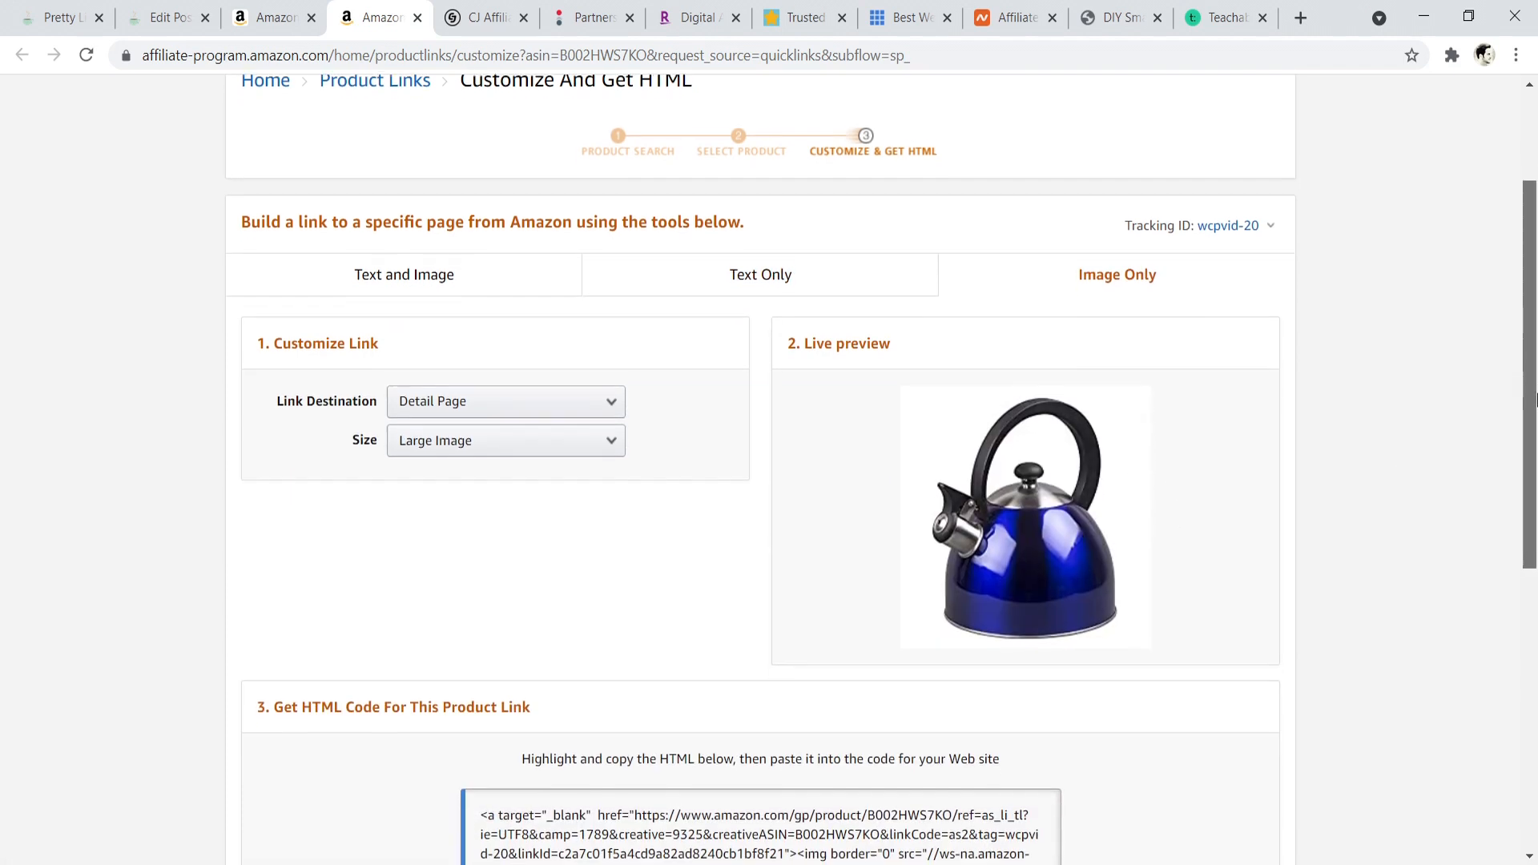
pyautogui.click(841, 737)
pyautogui.hotkey('ctrl', 'c')
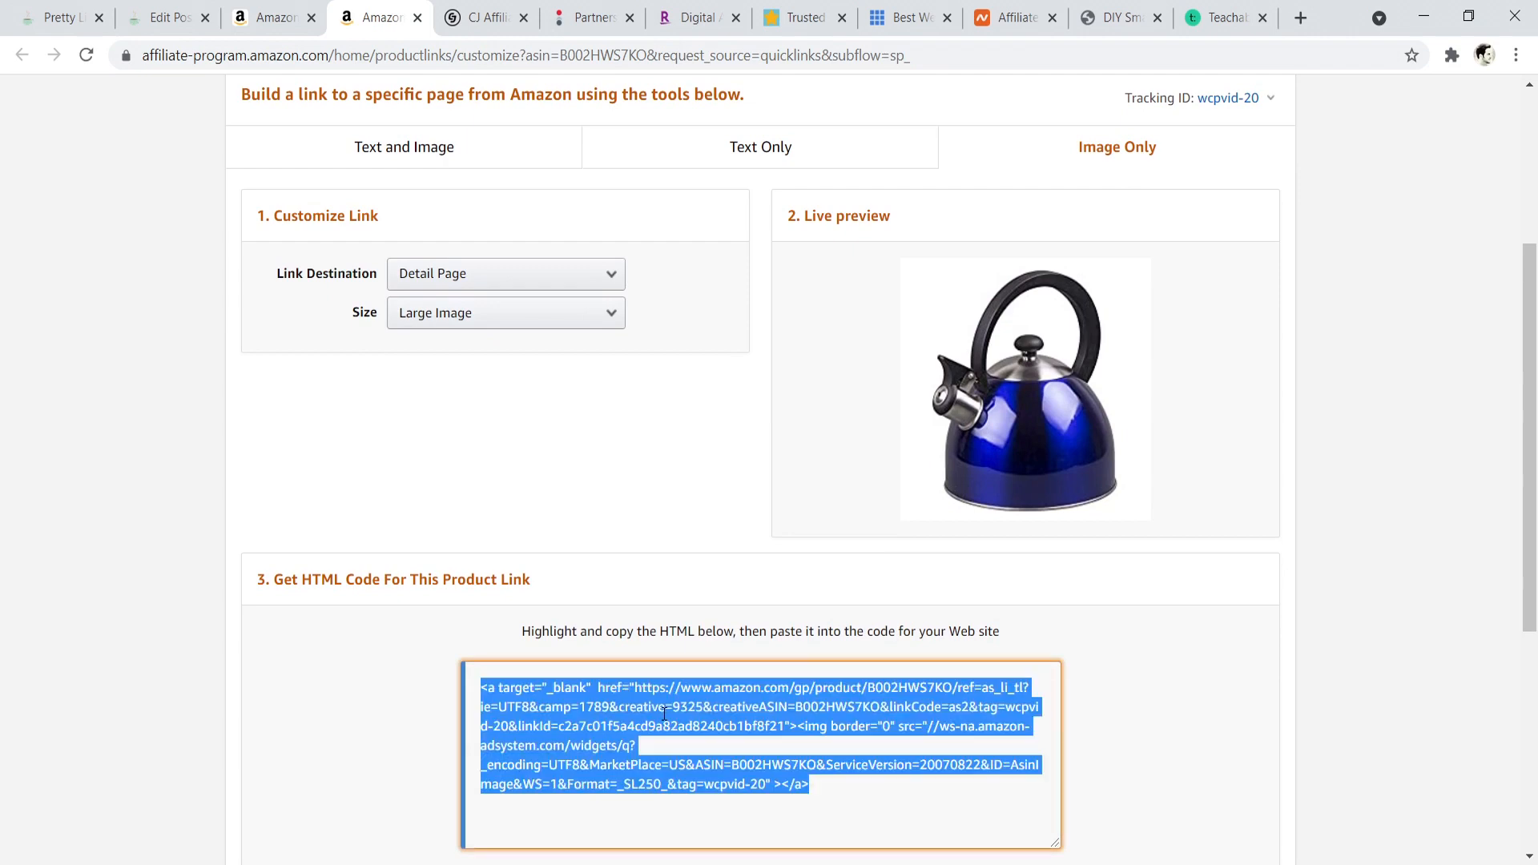
pyautogui.rightClick(579, 545)
# - Insert the copied kettle code as a Custom HTML block below the post's product heading and convert it to blocks
pyautogui.click(180, 15)
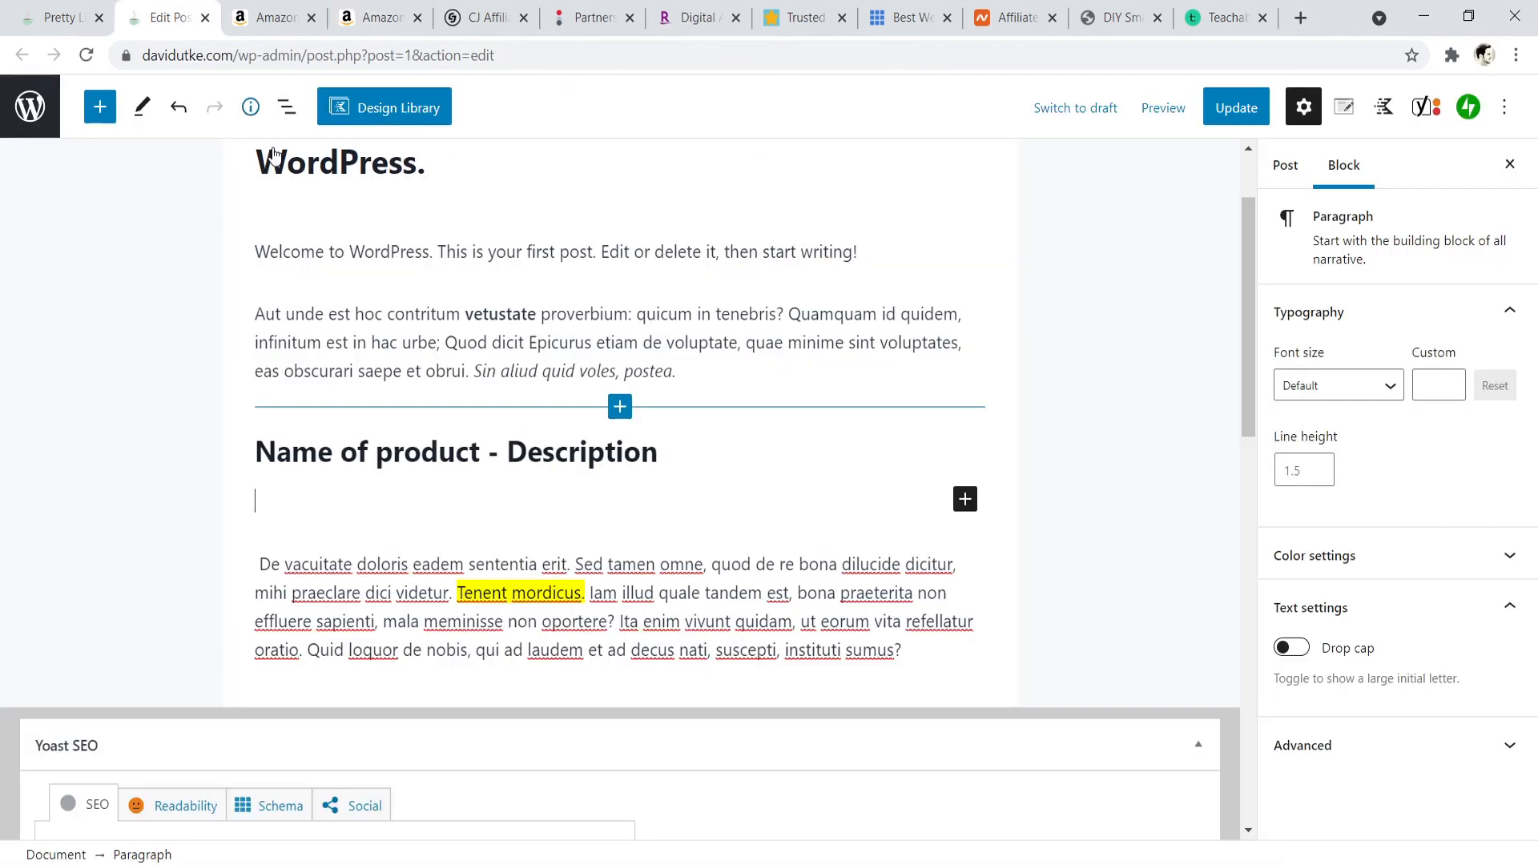
pyautogui.click(961, 499)
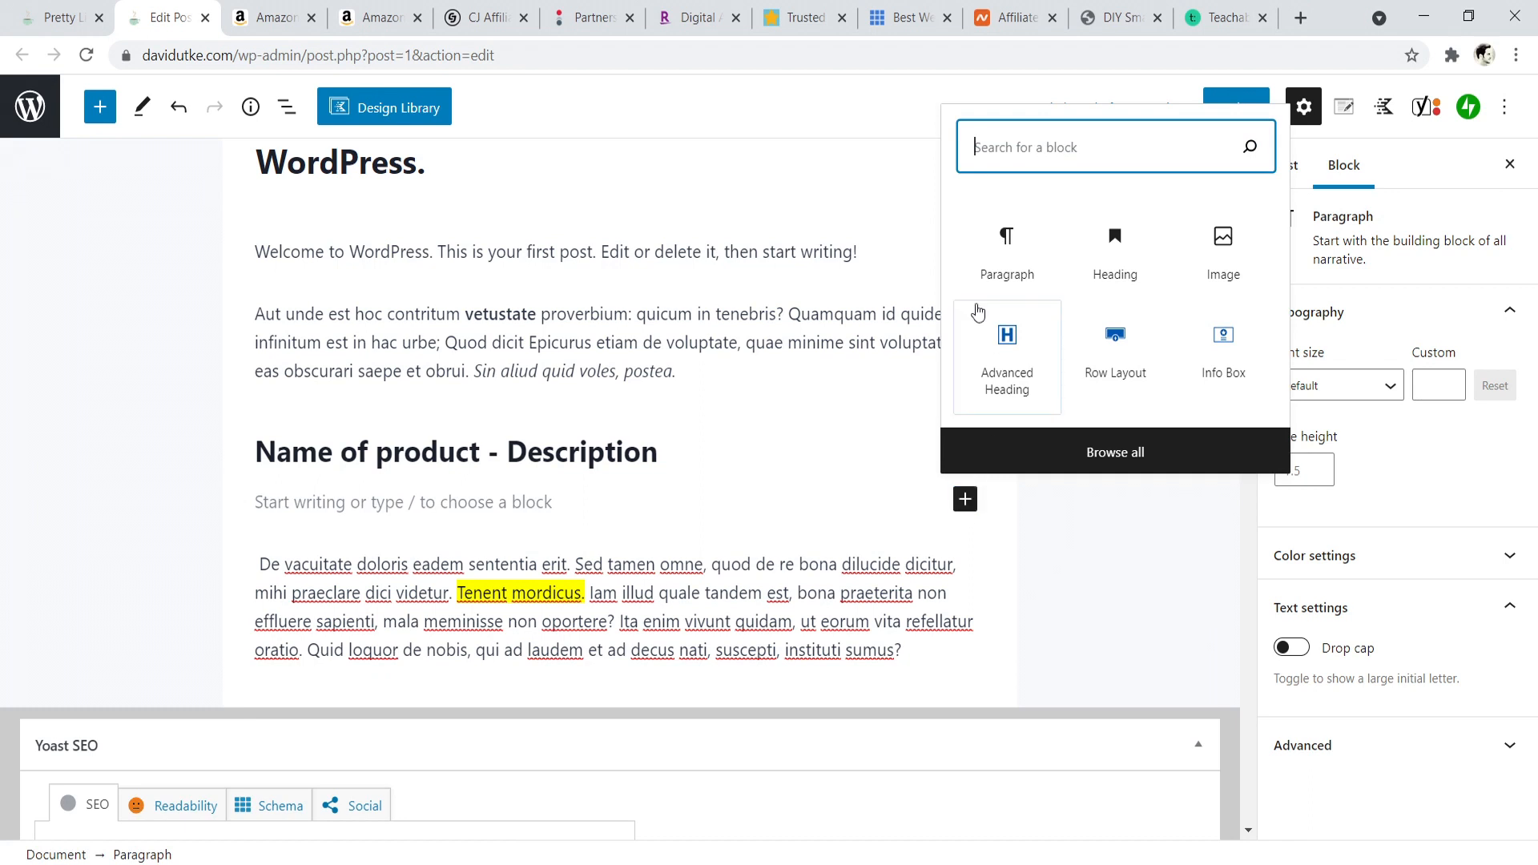
pyautogui.write('htm')
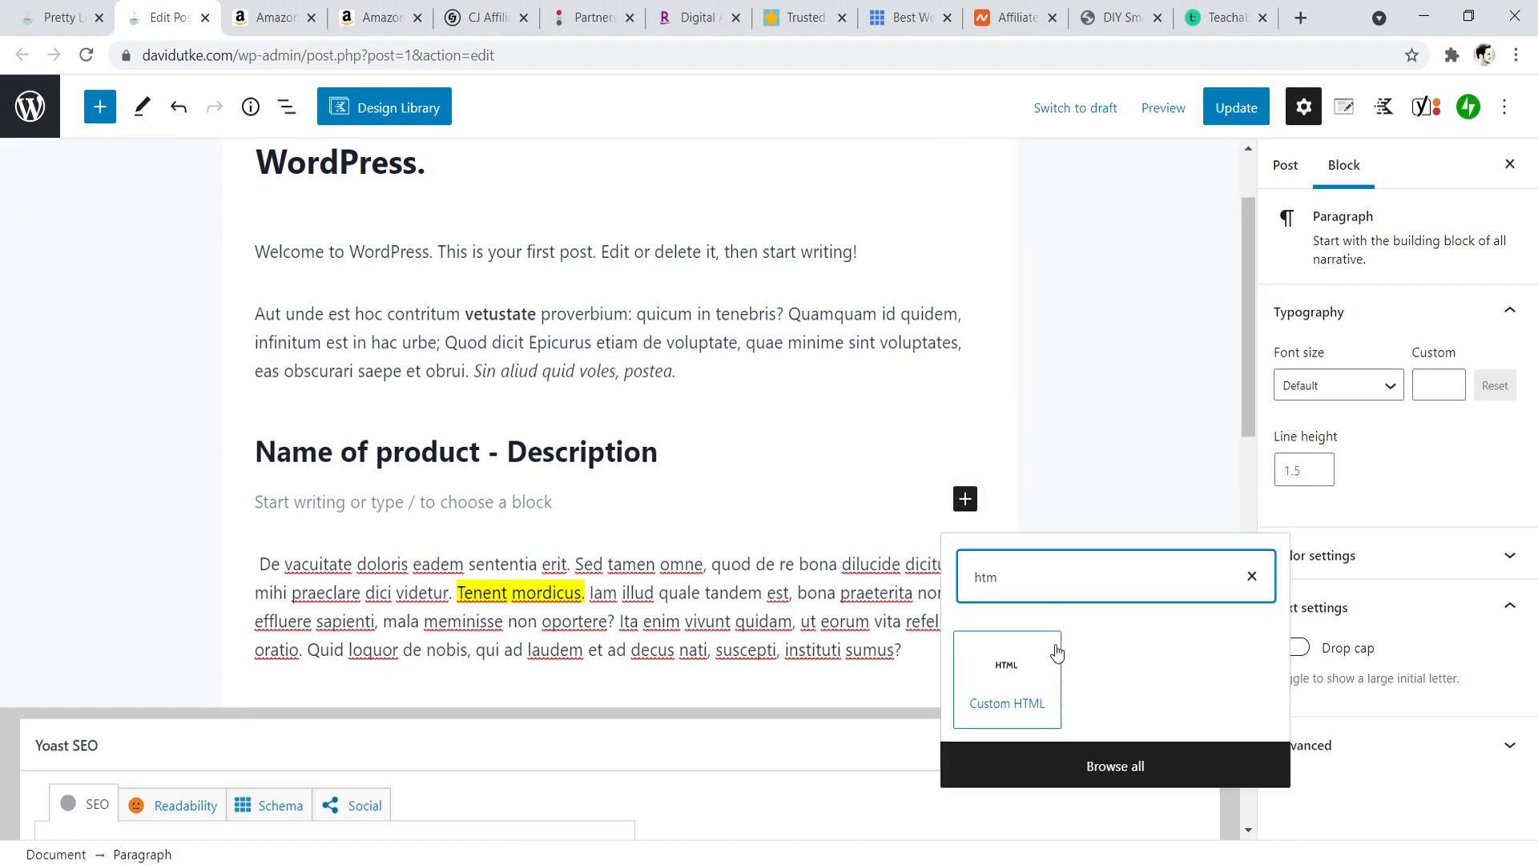
pyautogui.click(1003, 683)
pyautogui.rightClick(318, 528)
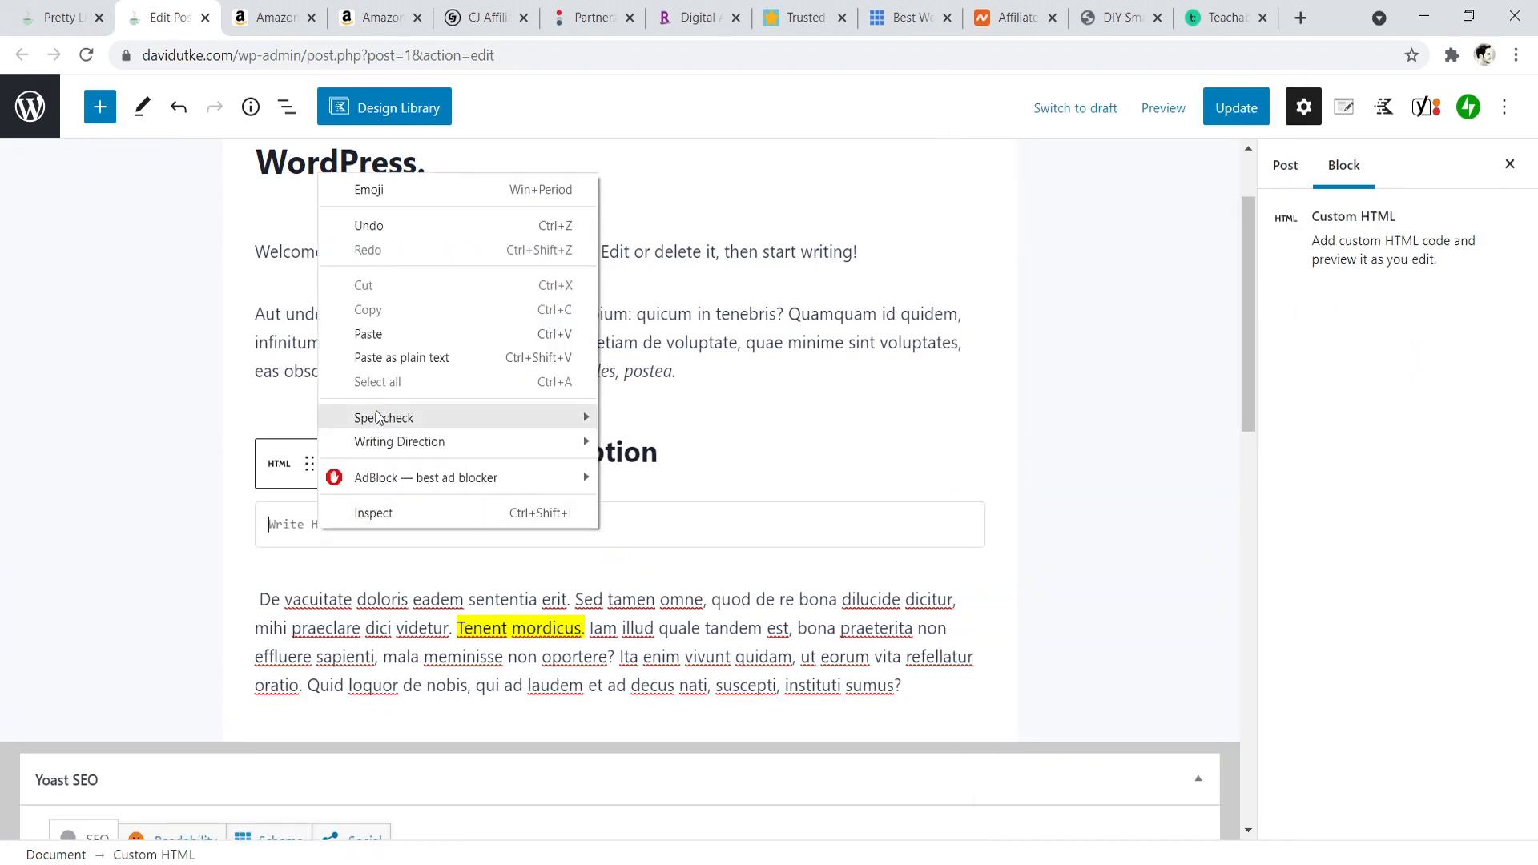
pyautogui.click(360, 331)
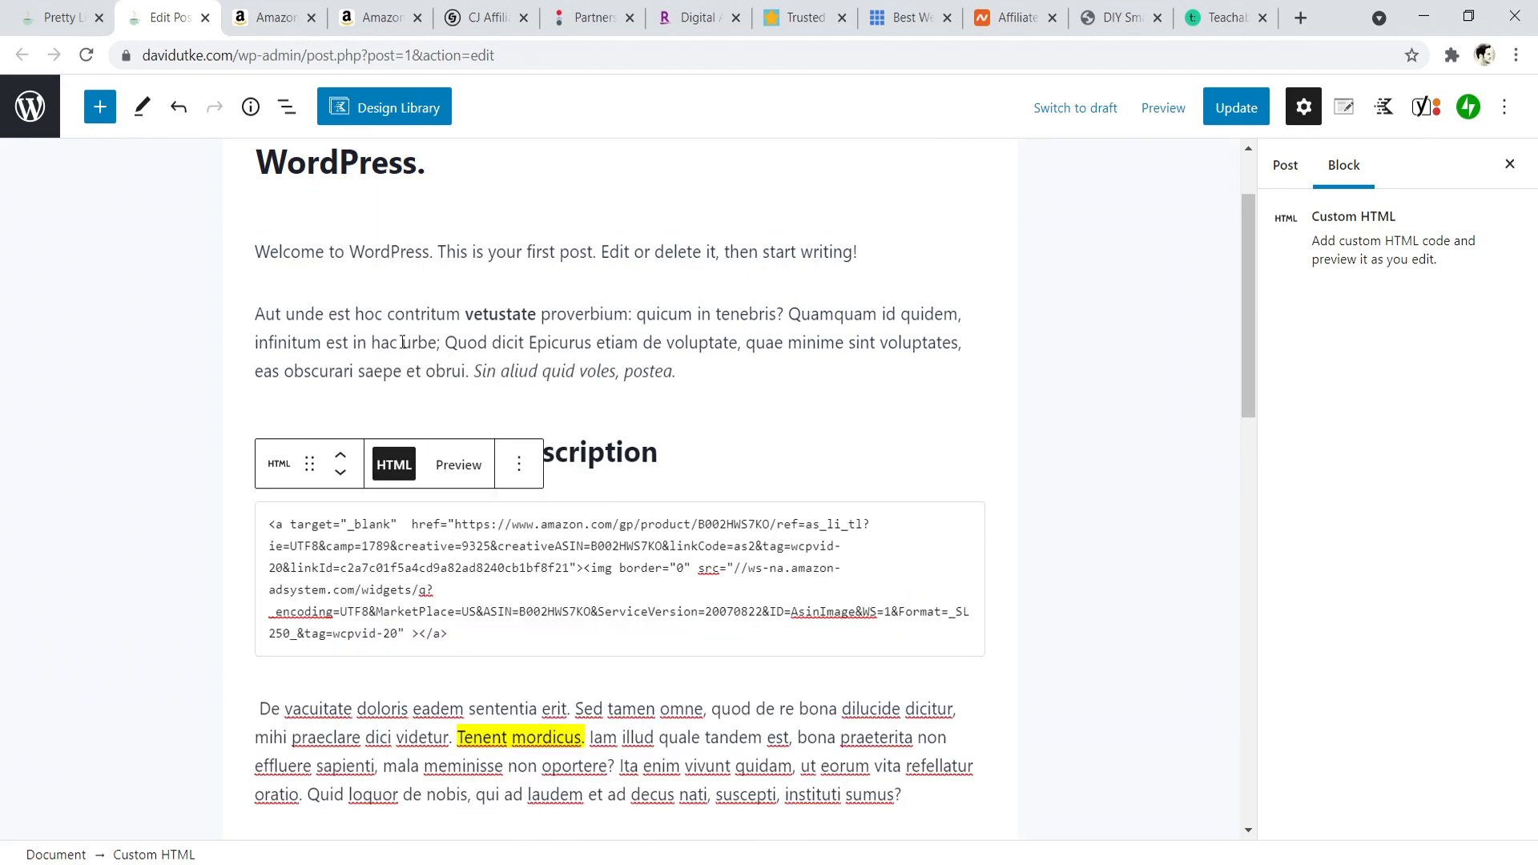
pyautogui.click(464, 467)
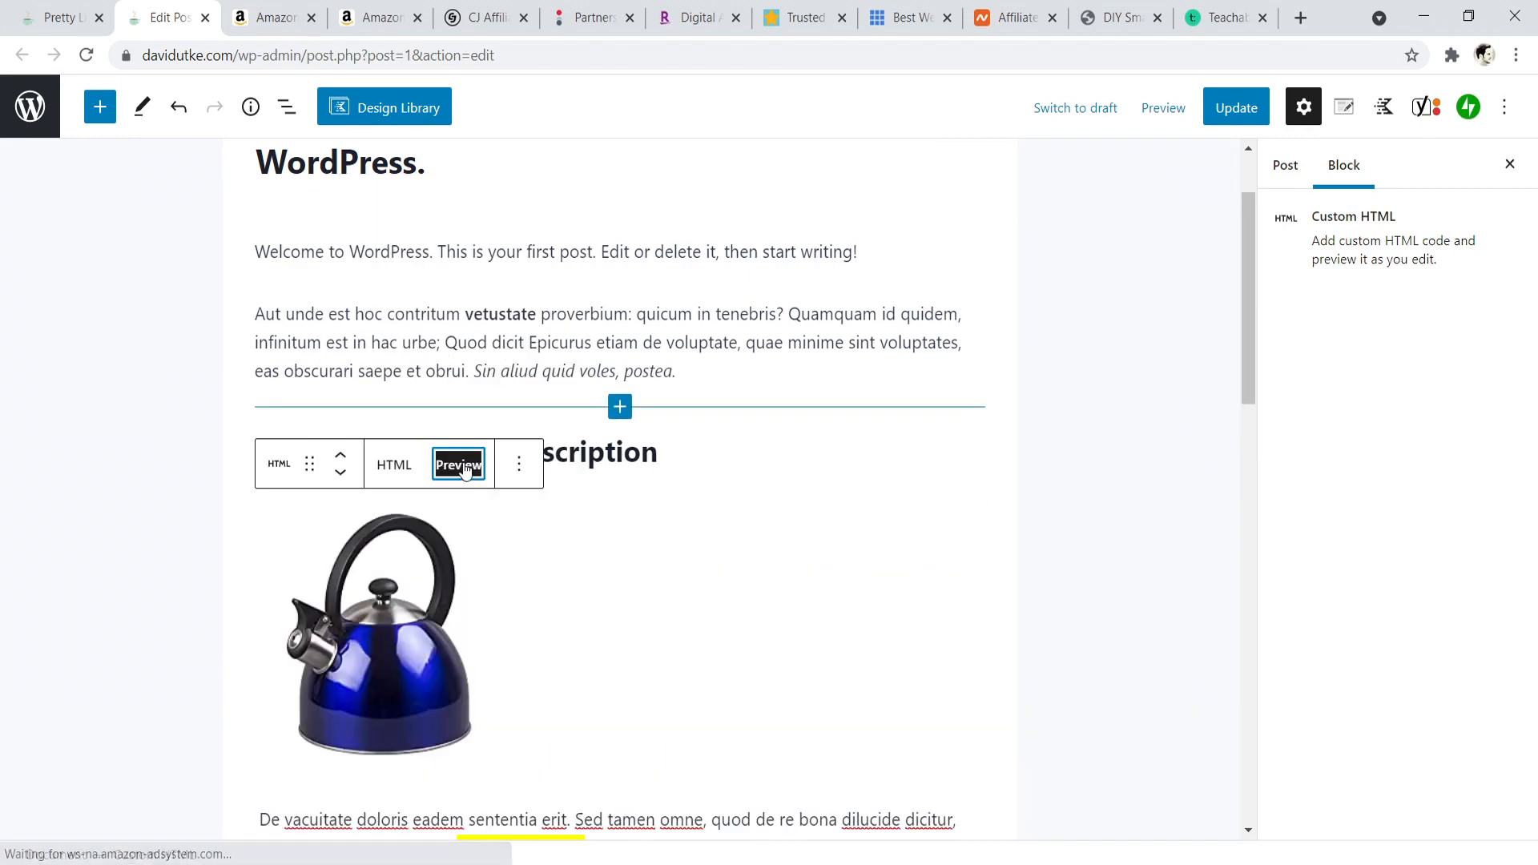
pyautogui.click(517, 466)
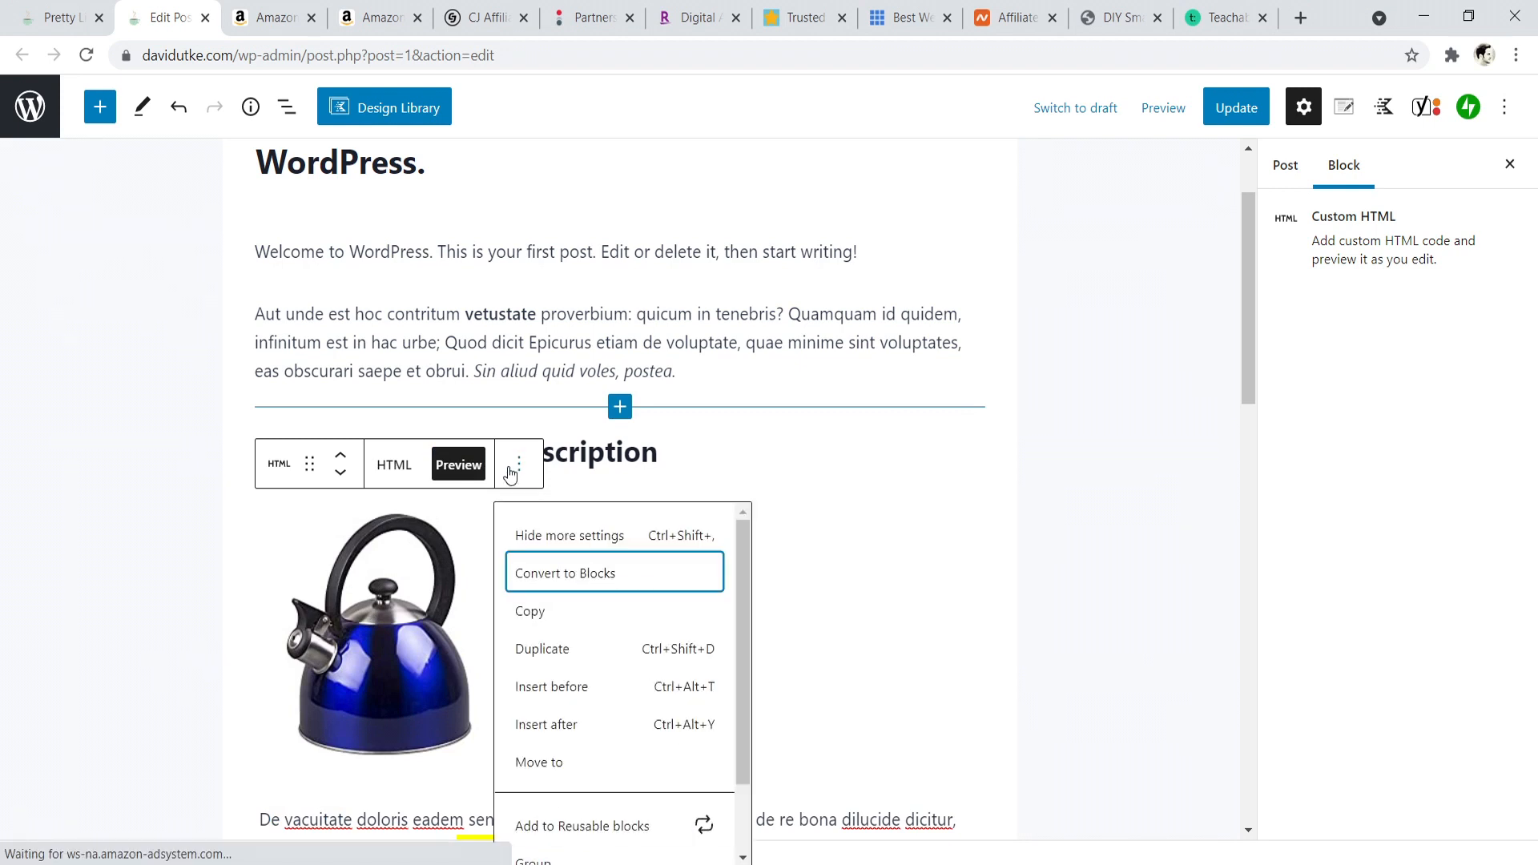
pyautogui.click(559, 572)
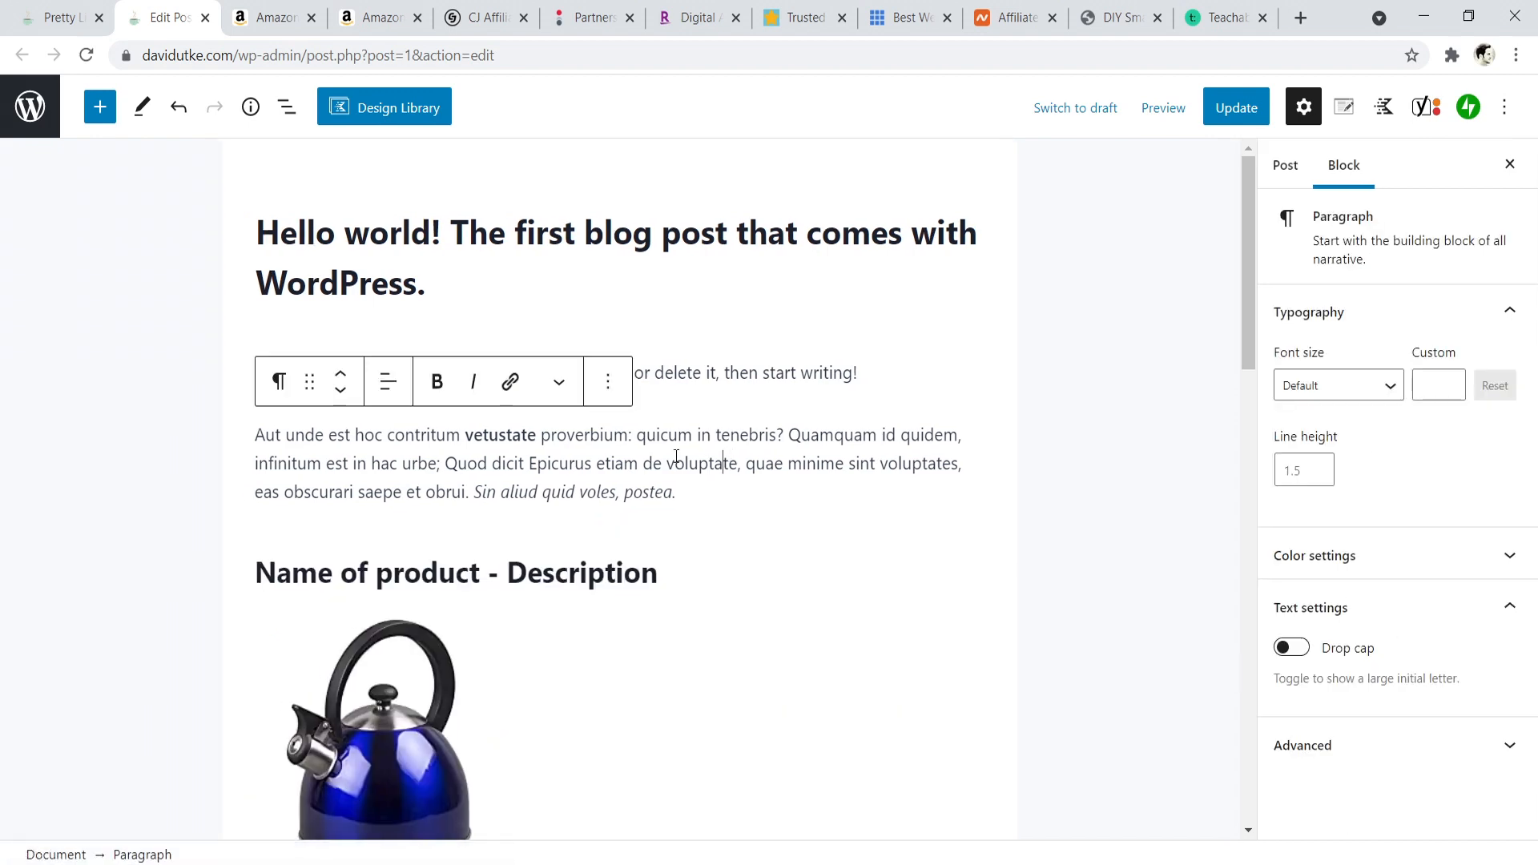
# - Align the tea kettle image right so the paragraph text wraps beside it
pyautogui.click(424, 519)
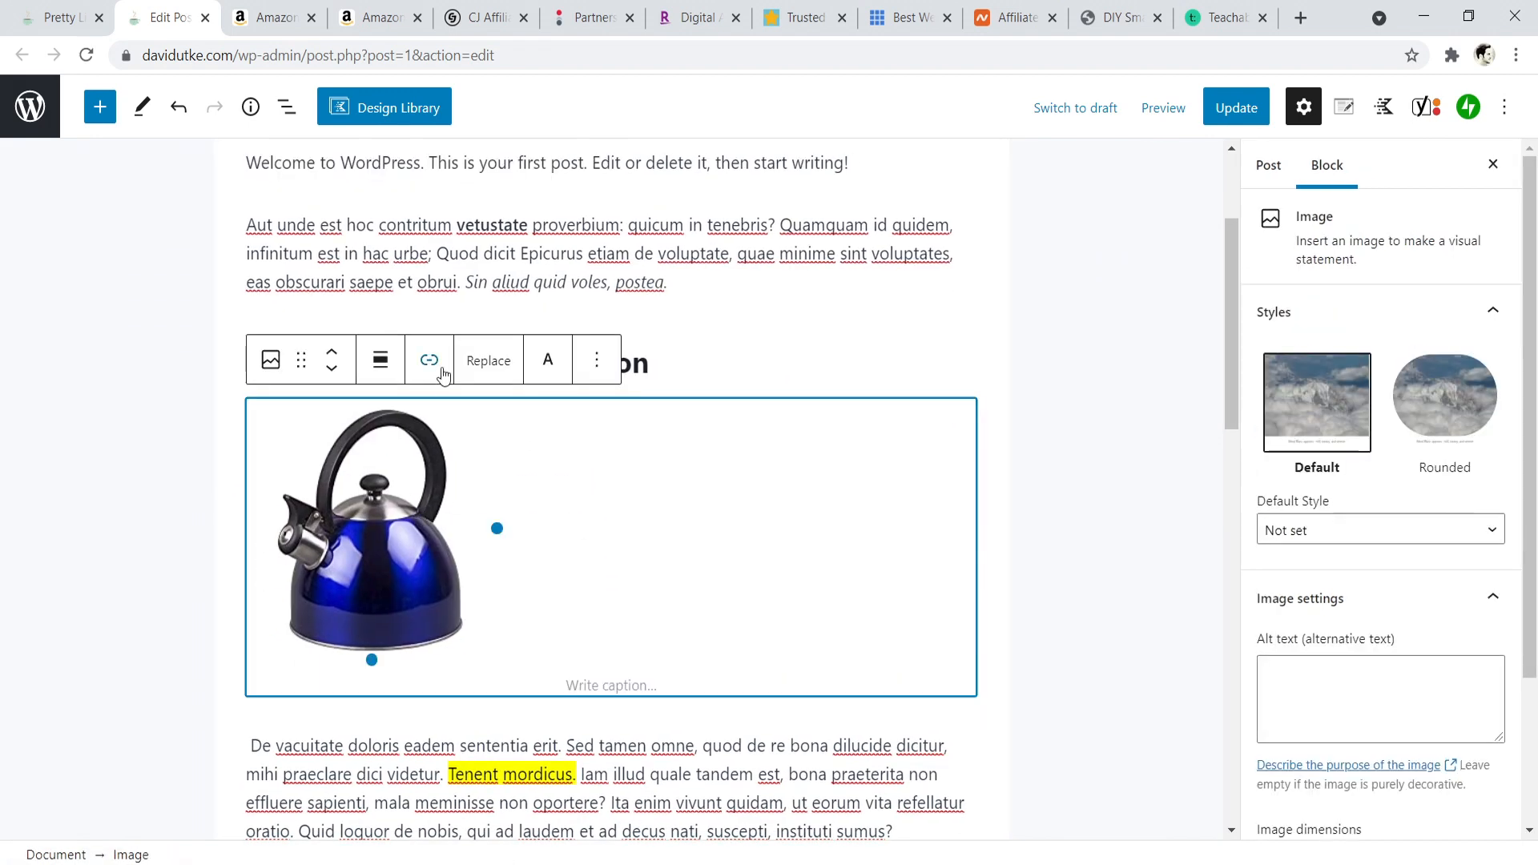
pyautogui.click(386, 359)
pyautogui.click(426, 504)
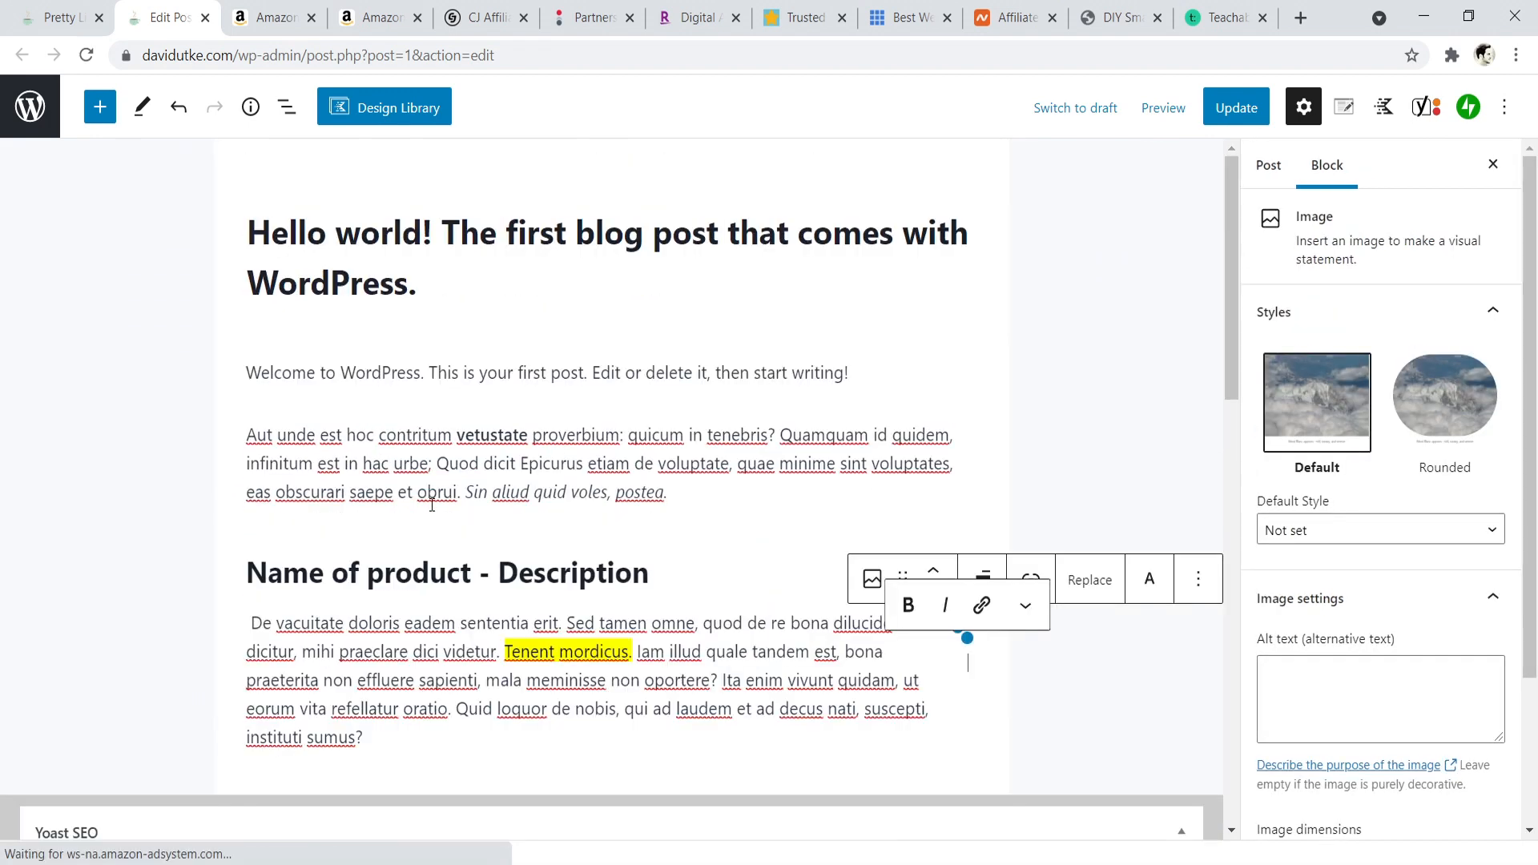
pyautogui.scroll(-1, 584, 456)
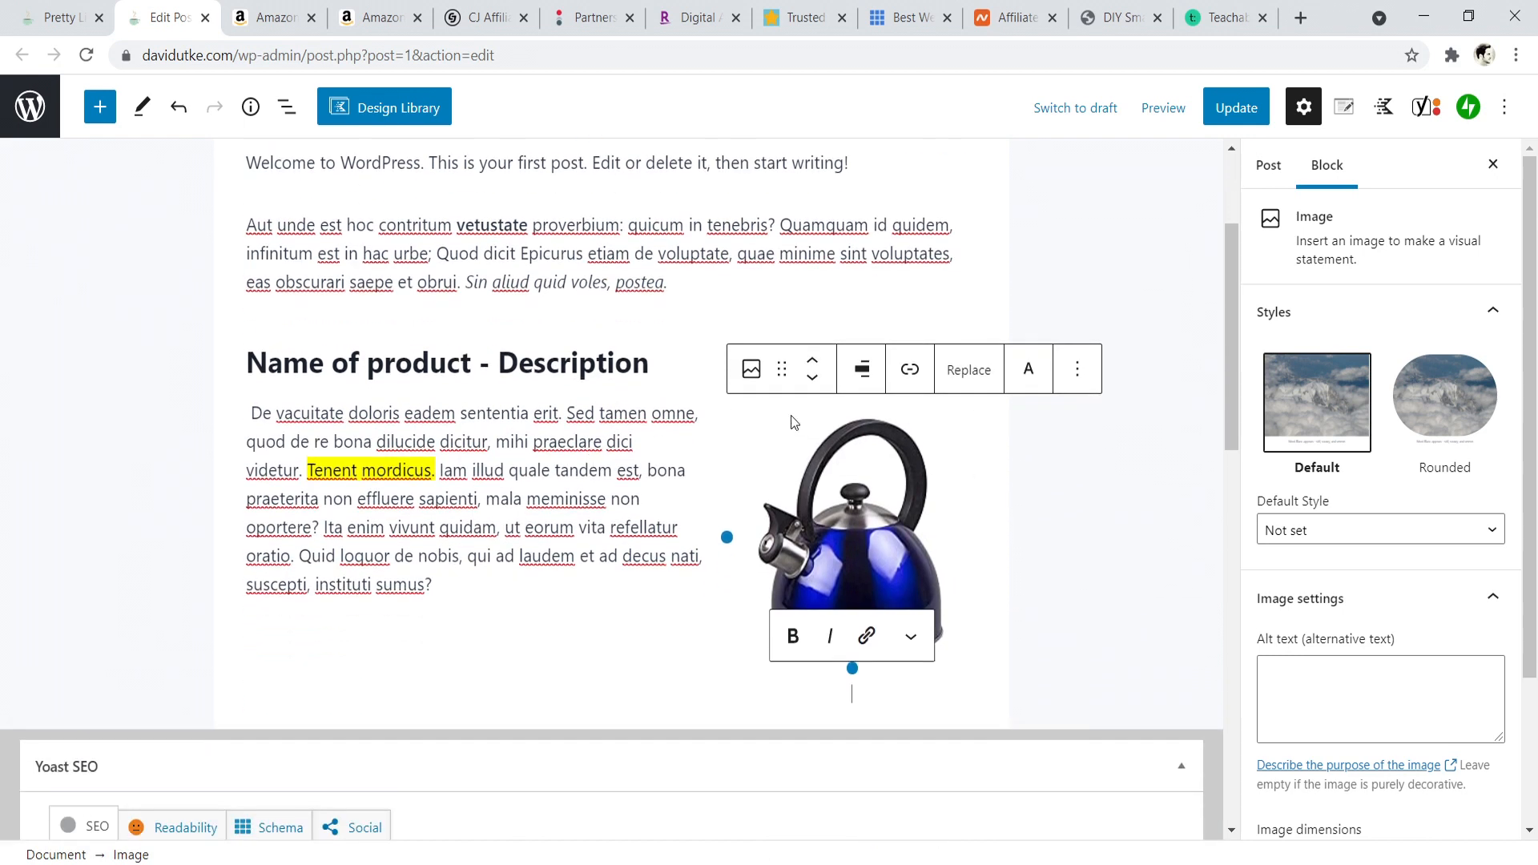
pyautogui.click(560, 521)
pyautogui.click(615, 254)
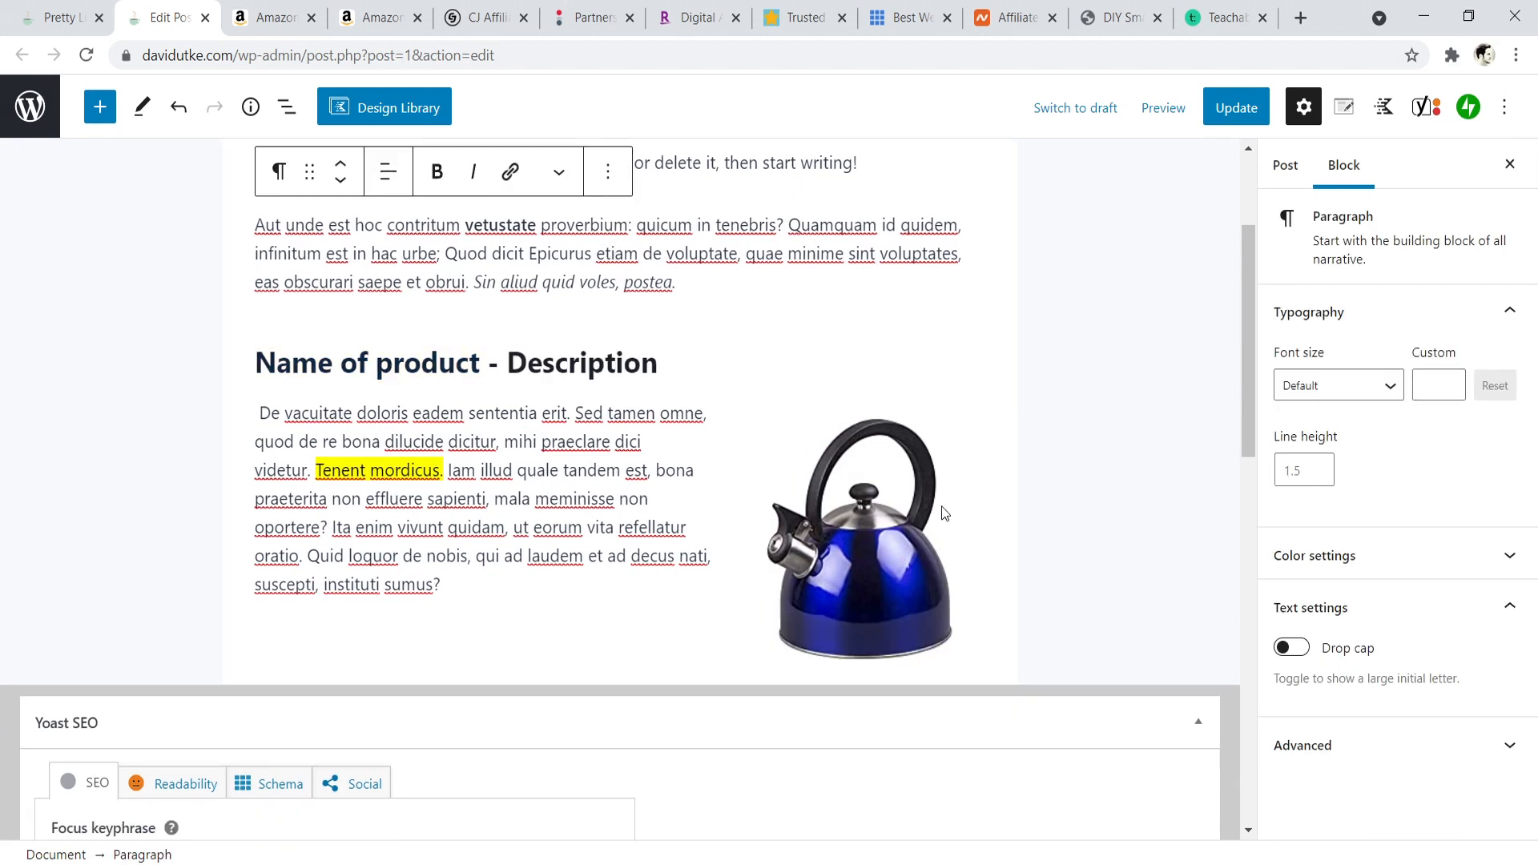
pyautogui.moveTo(1244, 343); pyautogui.dragTo(1248, 381)
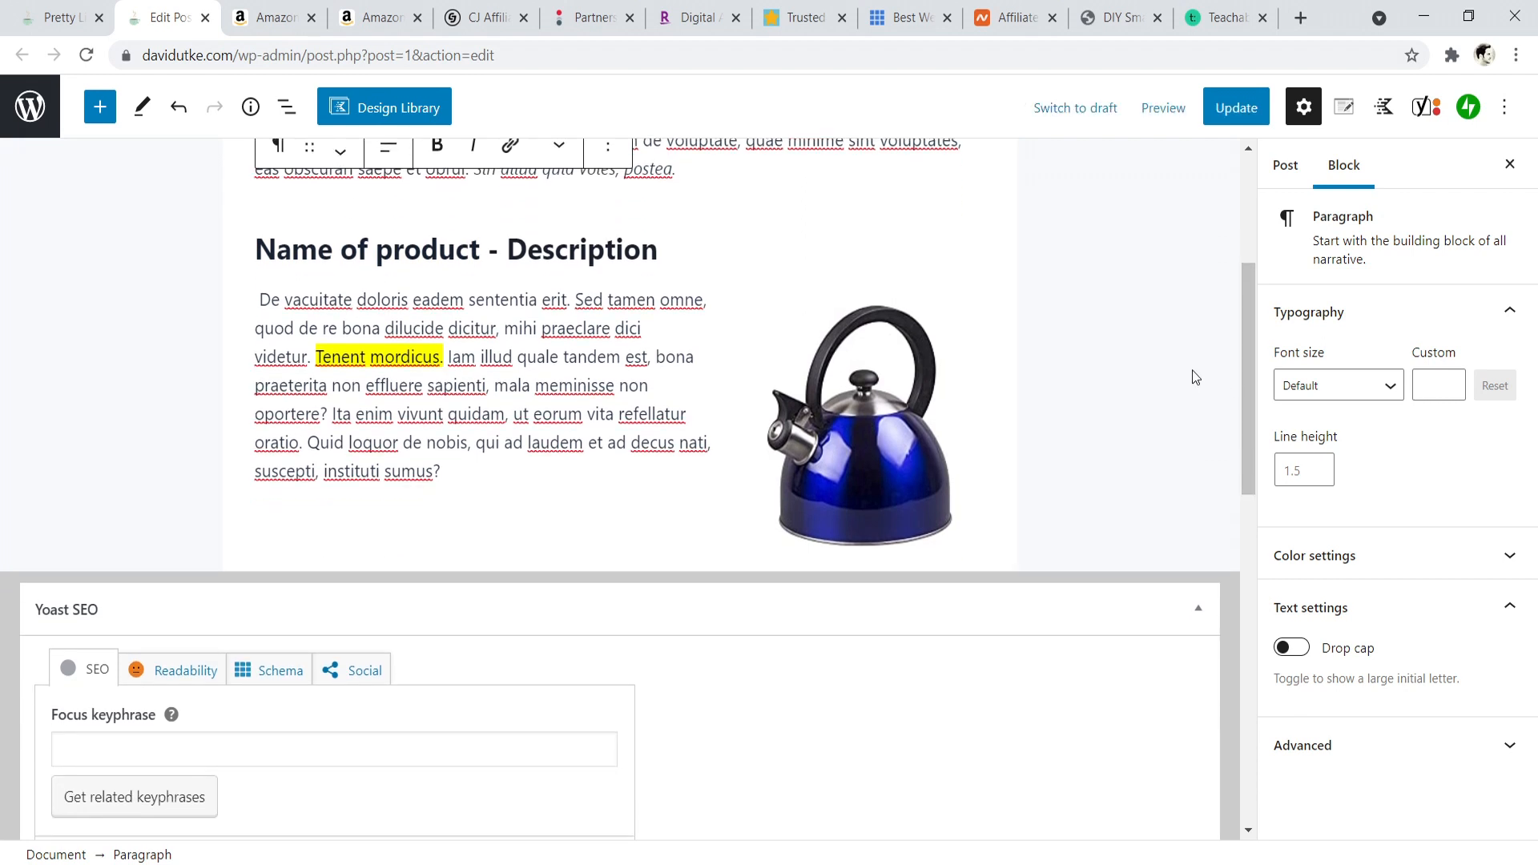
# - Give the tea kettle image the caption "Learn more, click here."
pyautogui.click(882, 431)
pyautogui.click(855, 578)
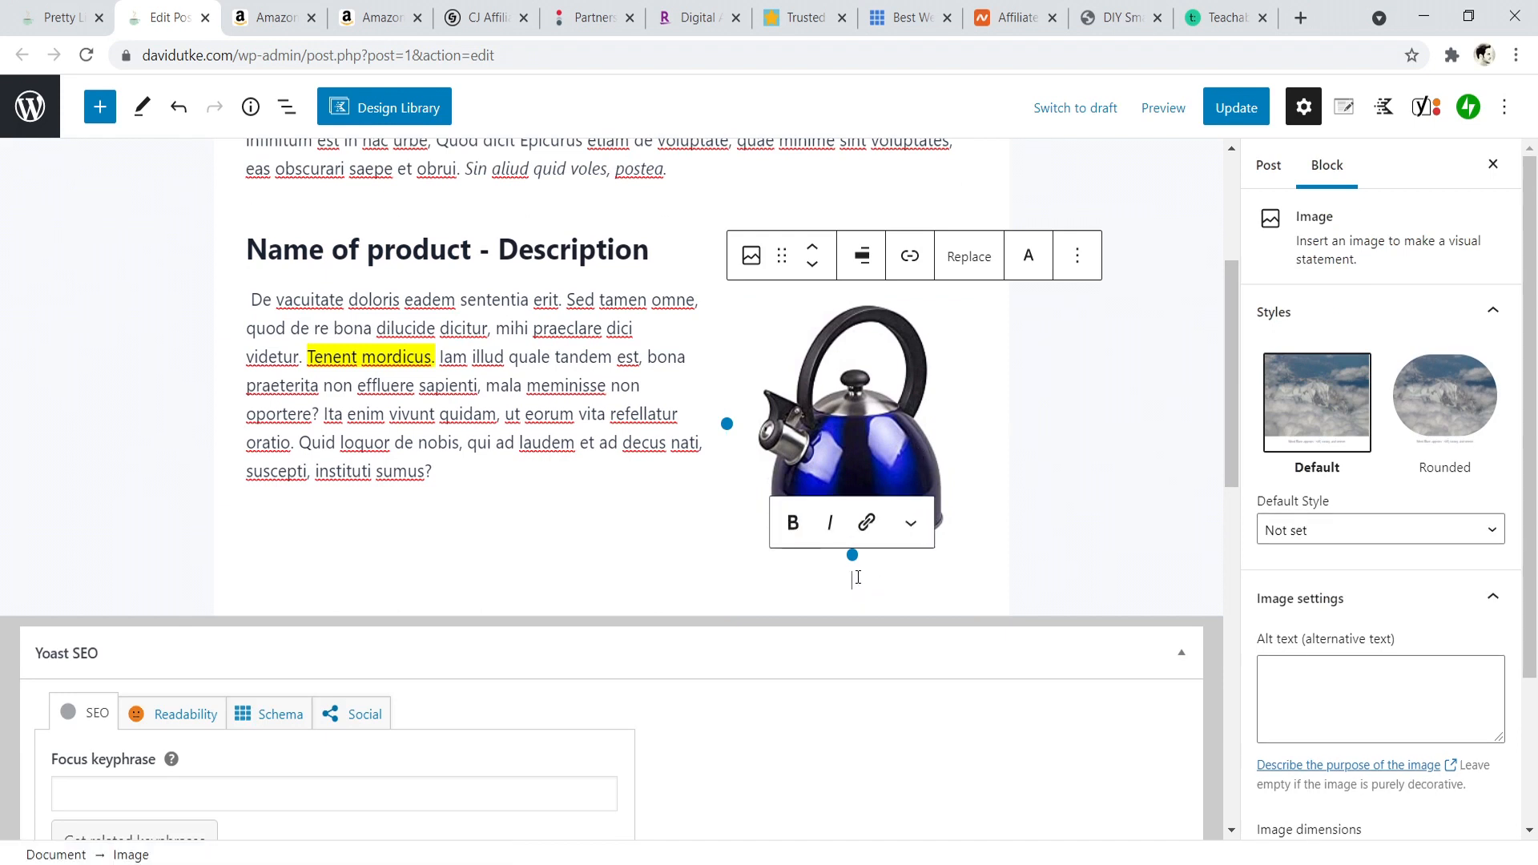
pyautogui.write('Learn more, click here.')
# - Align the tea kettle image to the center under the product heading
pyautogui.scroll(4, 501, 455)
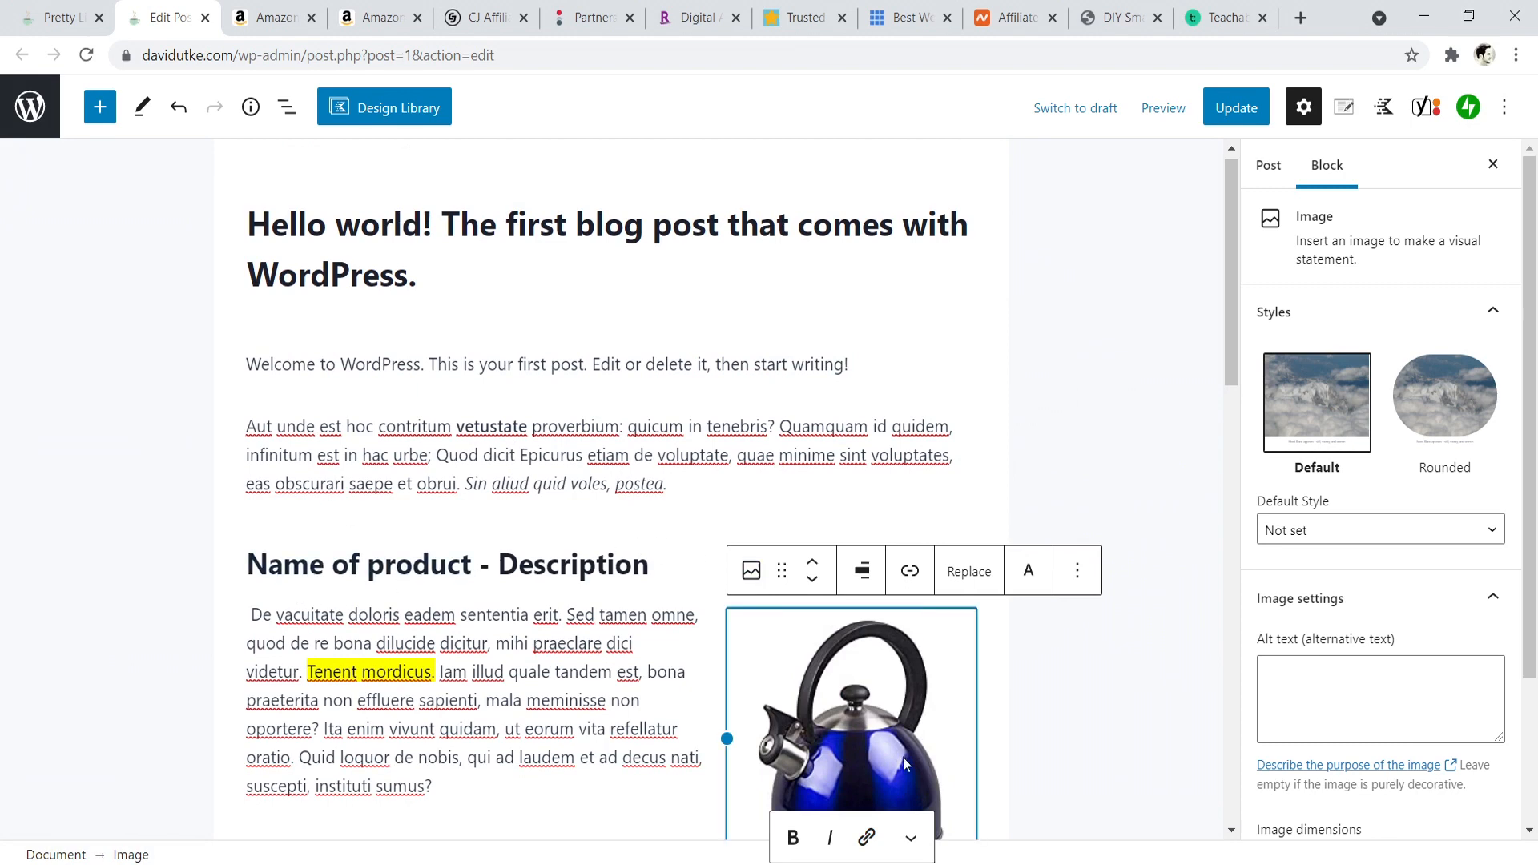
pyautogui.scroll(-3, 494, 638)
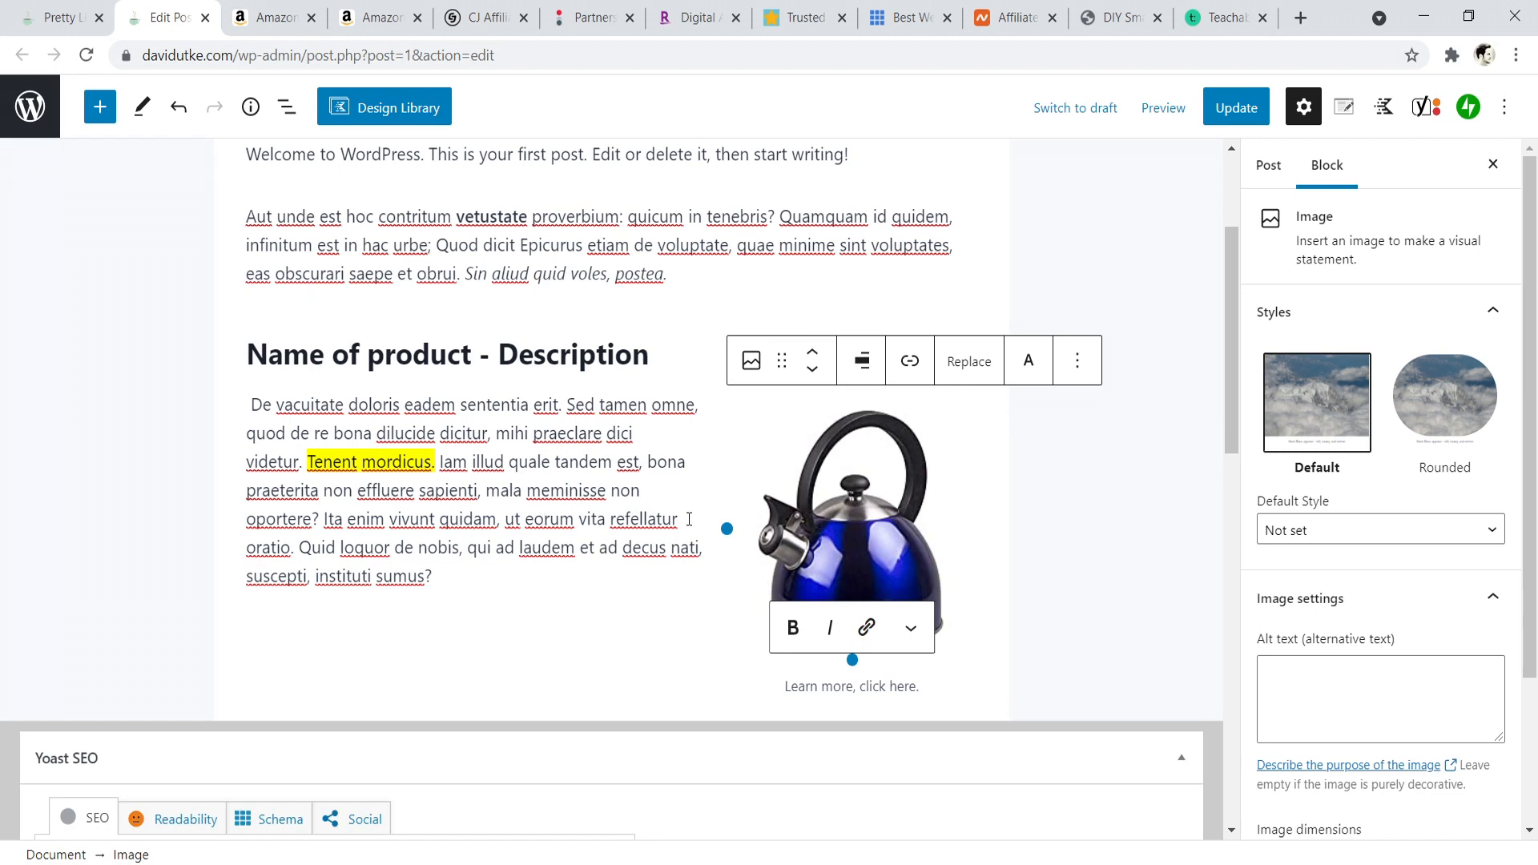
pyautogui.click(862, 361)
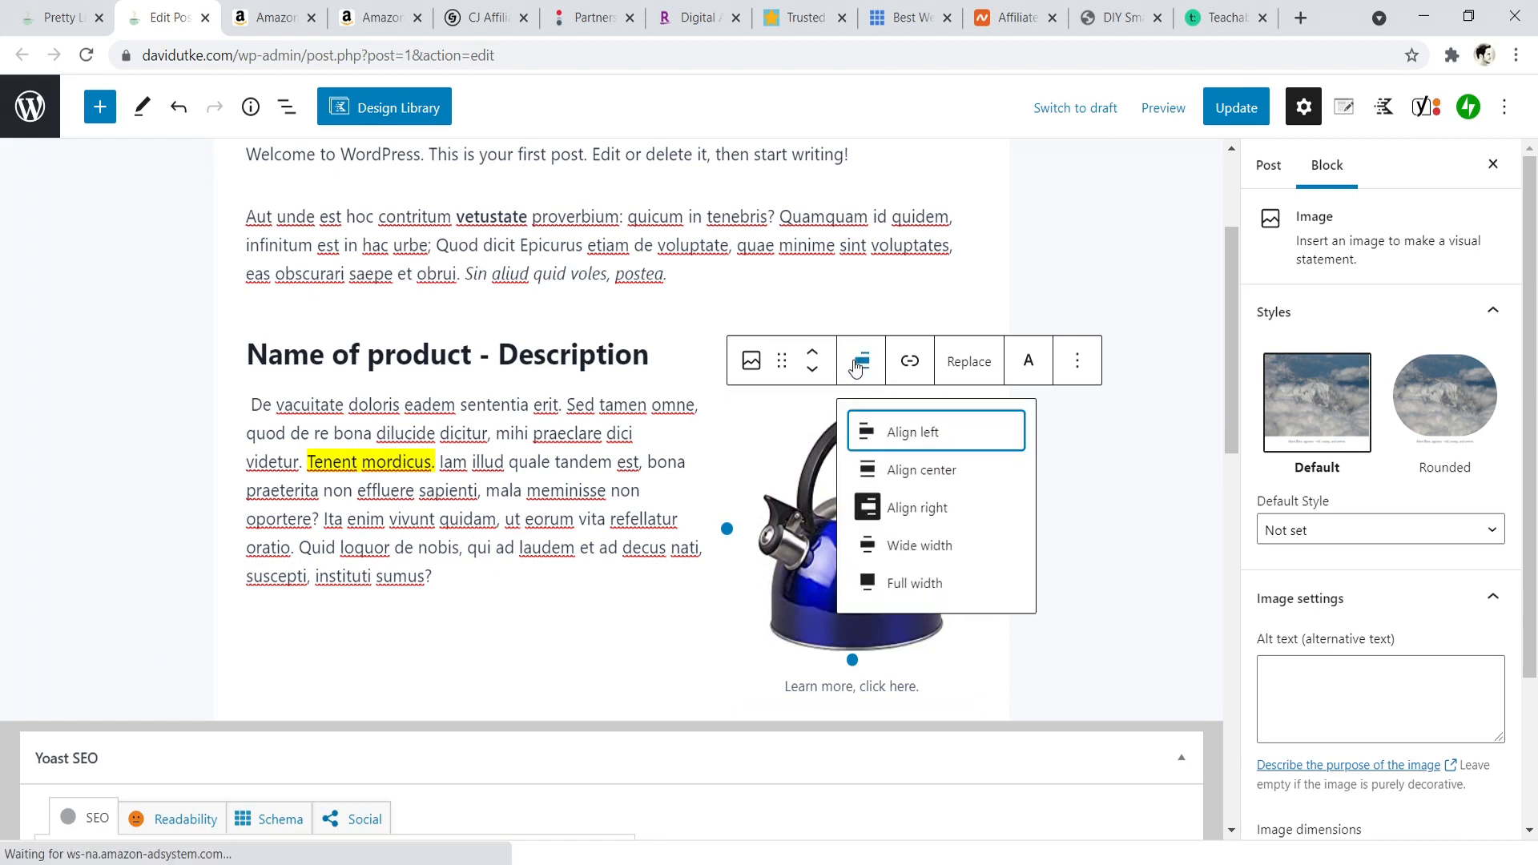
pyautogui.click(911, 471)
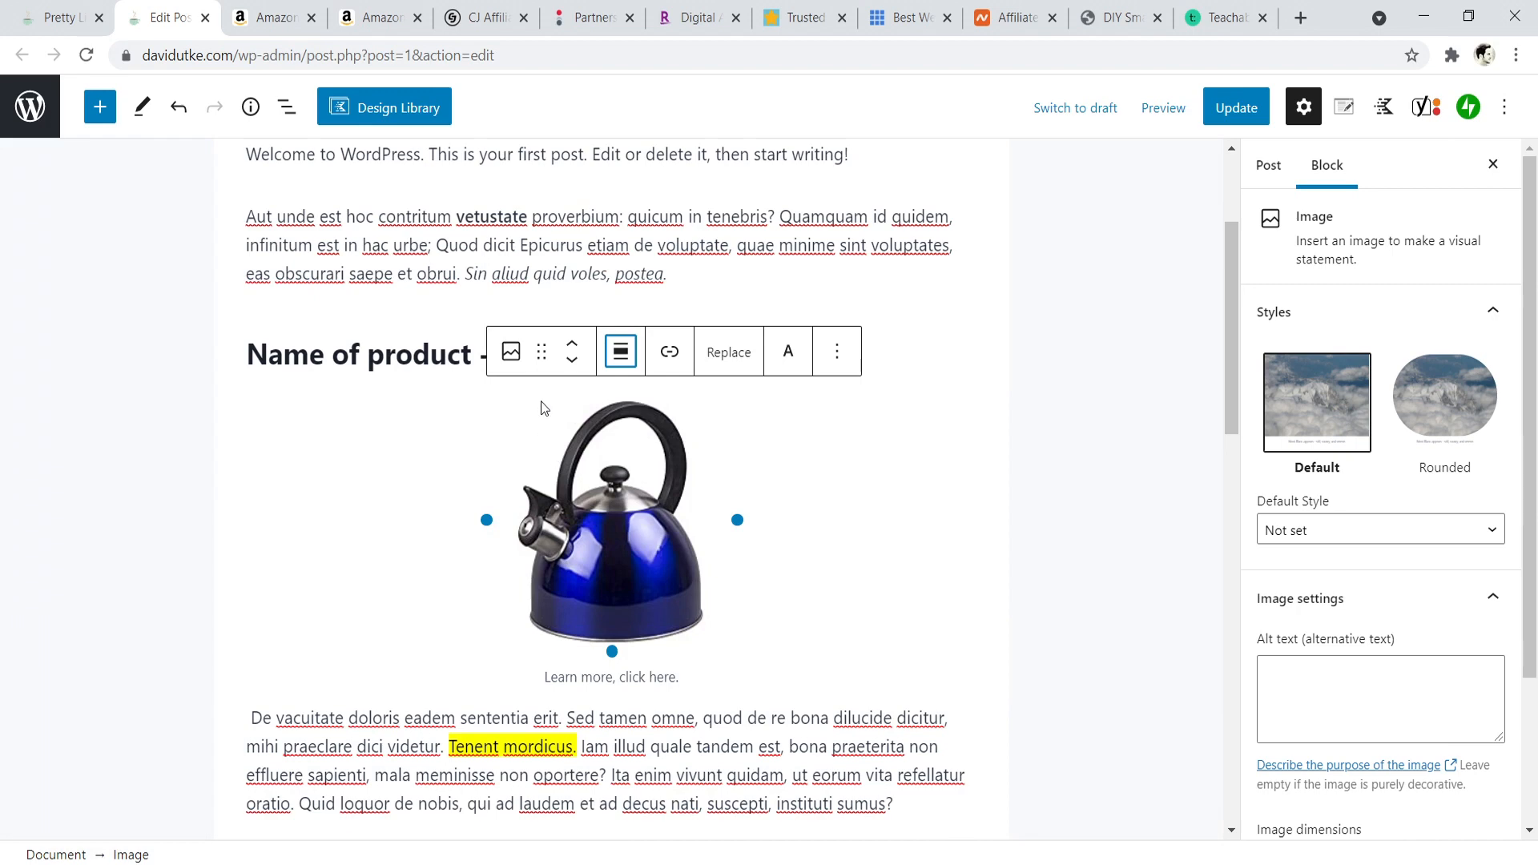
# - Review CJ Affiliate's home page and the enrollment options on Namecheap's affiliates page
pyautogui.click(485, 17)
pyautogui.moveTo(1530, 120); pyautogui.dragTo(1534, 80)
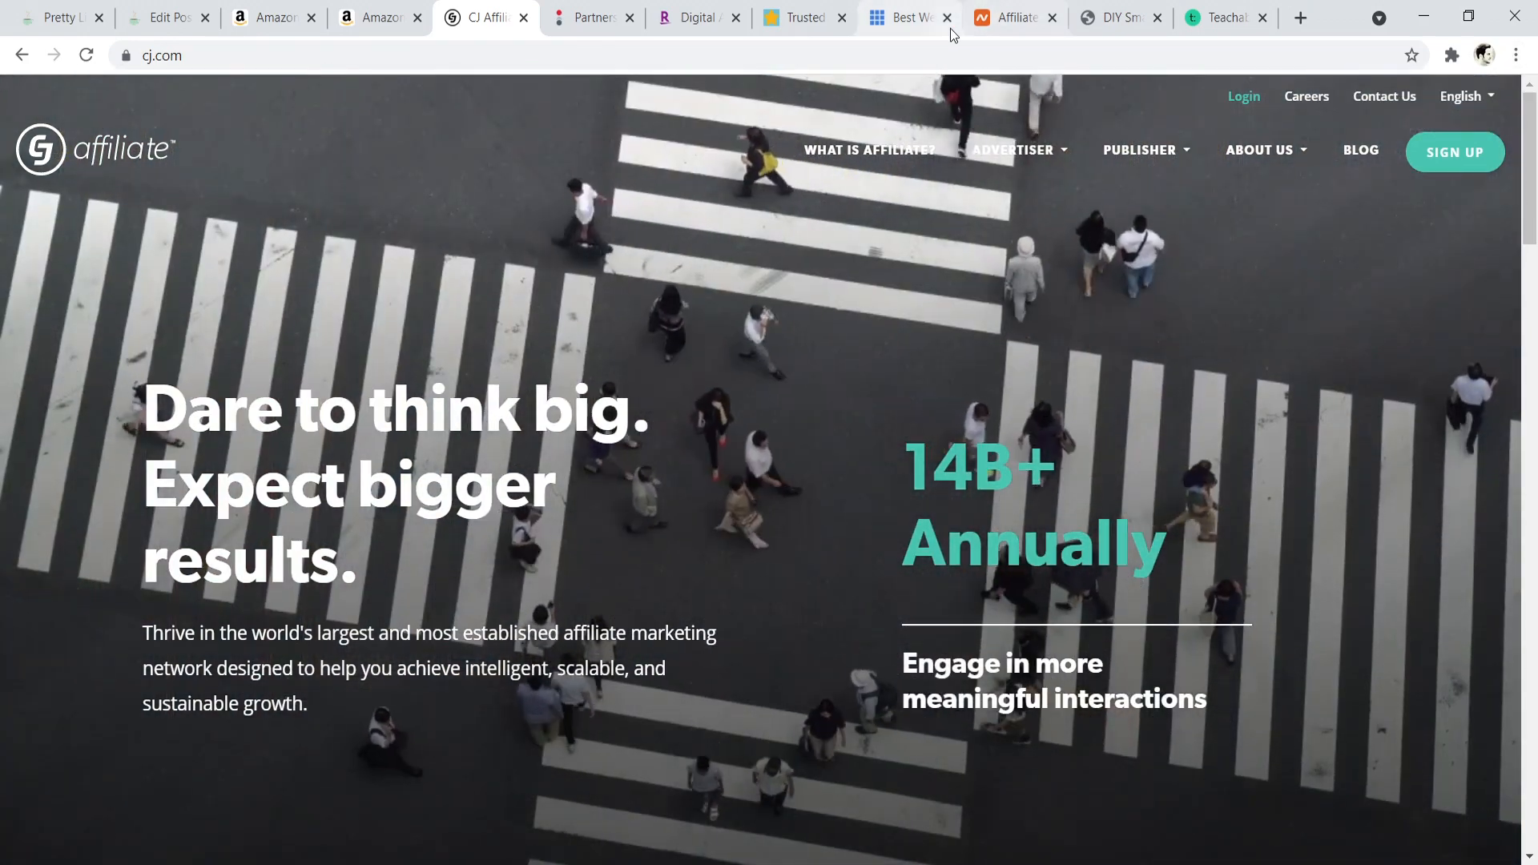
pyautogui.click(947, 18)
pyautogui.click(904, 9)
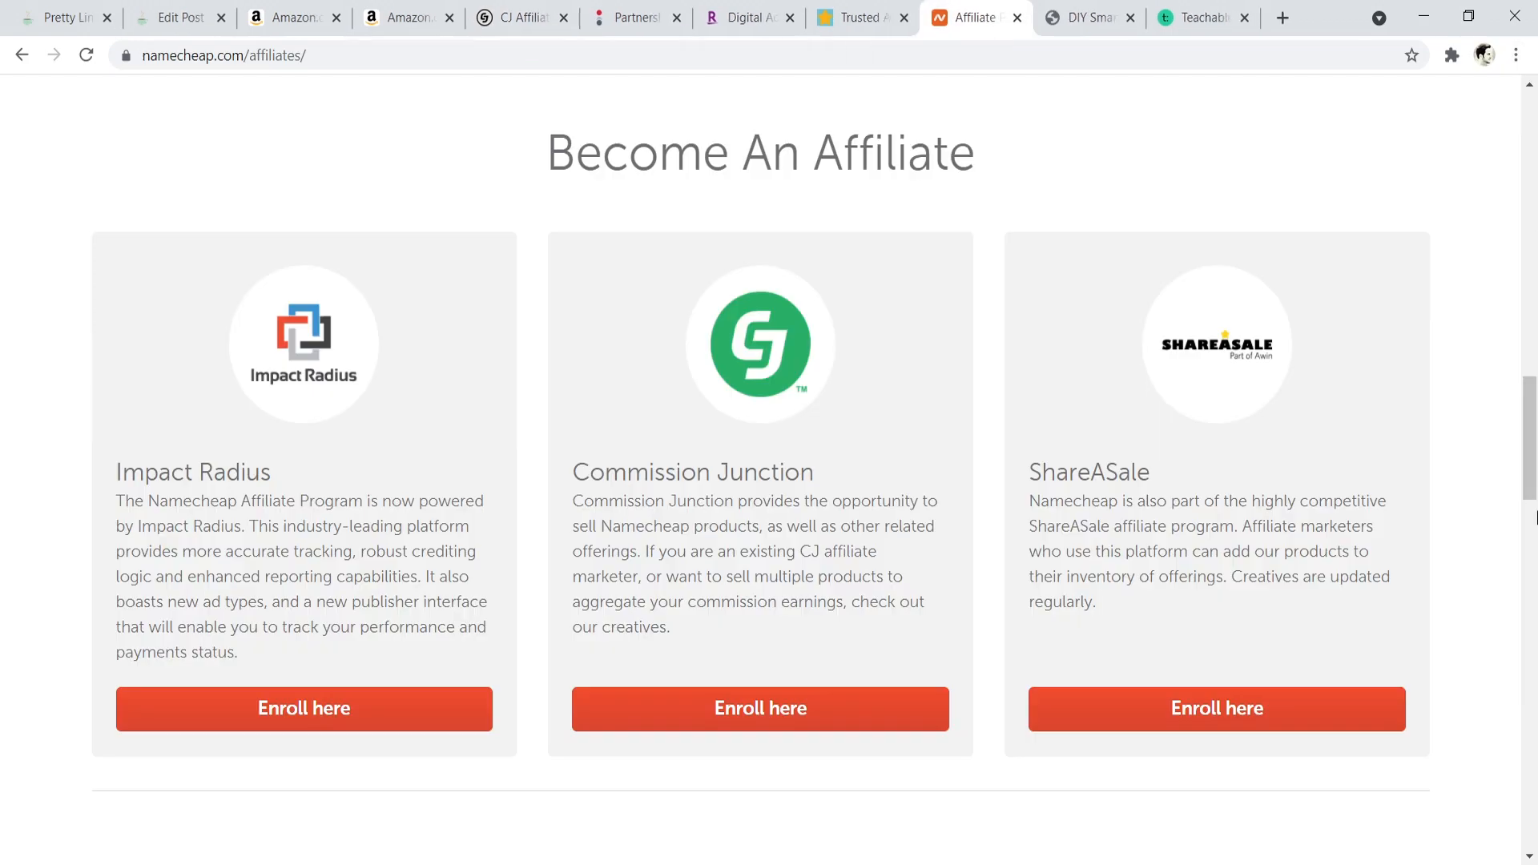
pyautogui.scroll(2, 1297, 358)
pyautogui.scroll(-1, 1297, 357)
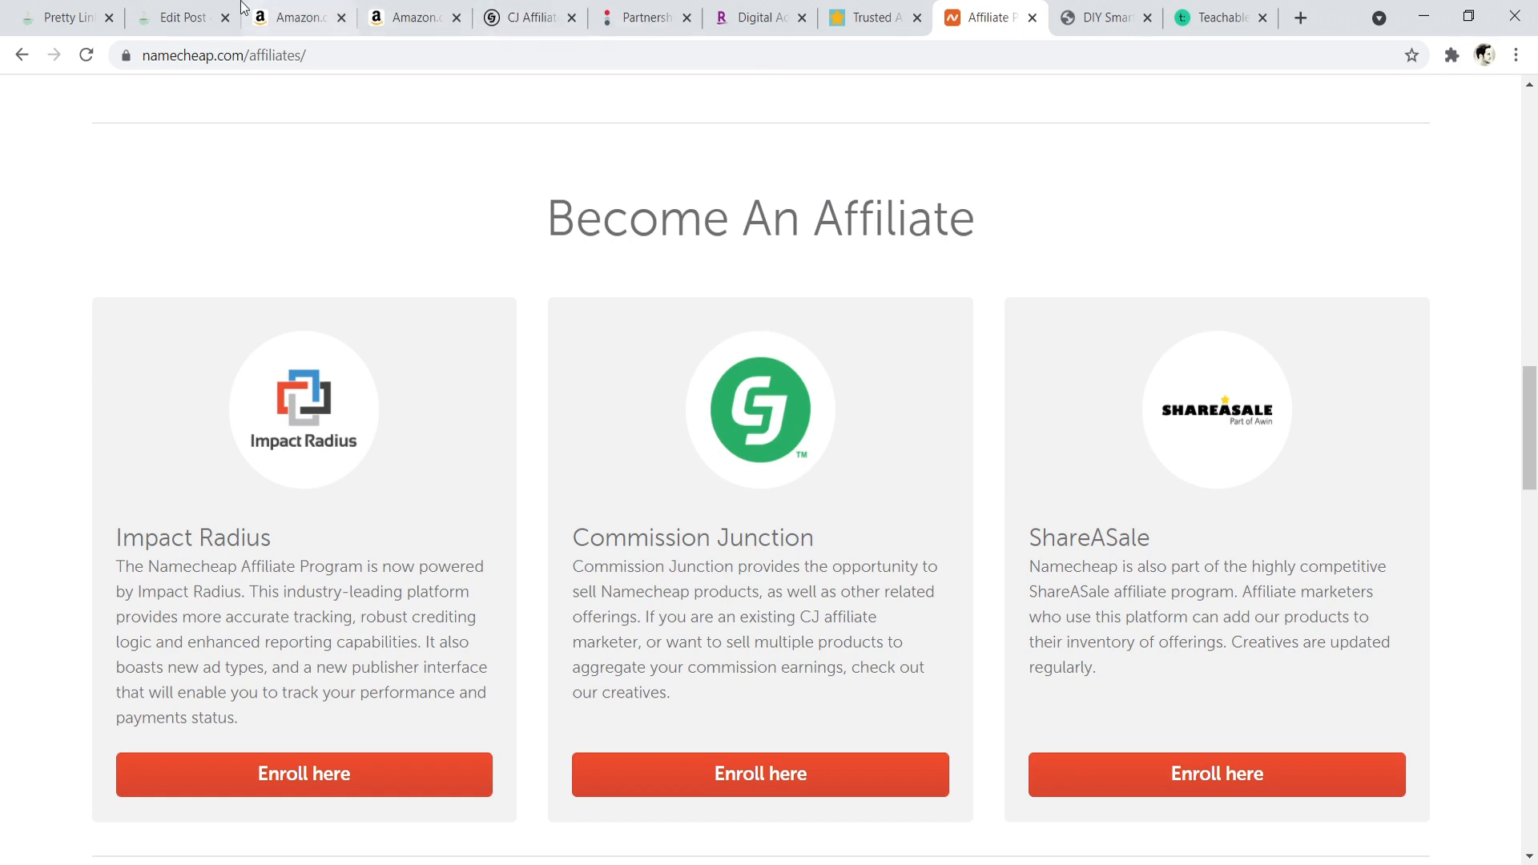
# - Switch to the DIY Smart Home Guide site and examine its "Best Smart Home Devices In 2021" article listing
pyautogui.click(1099, 9)
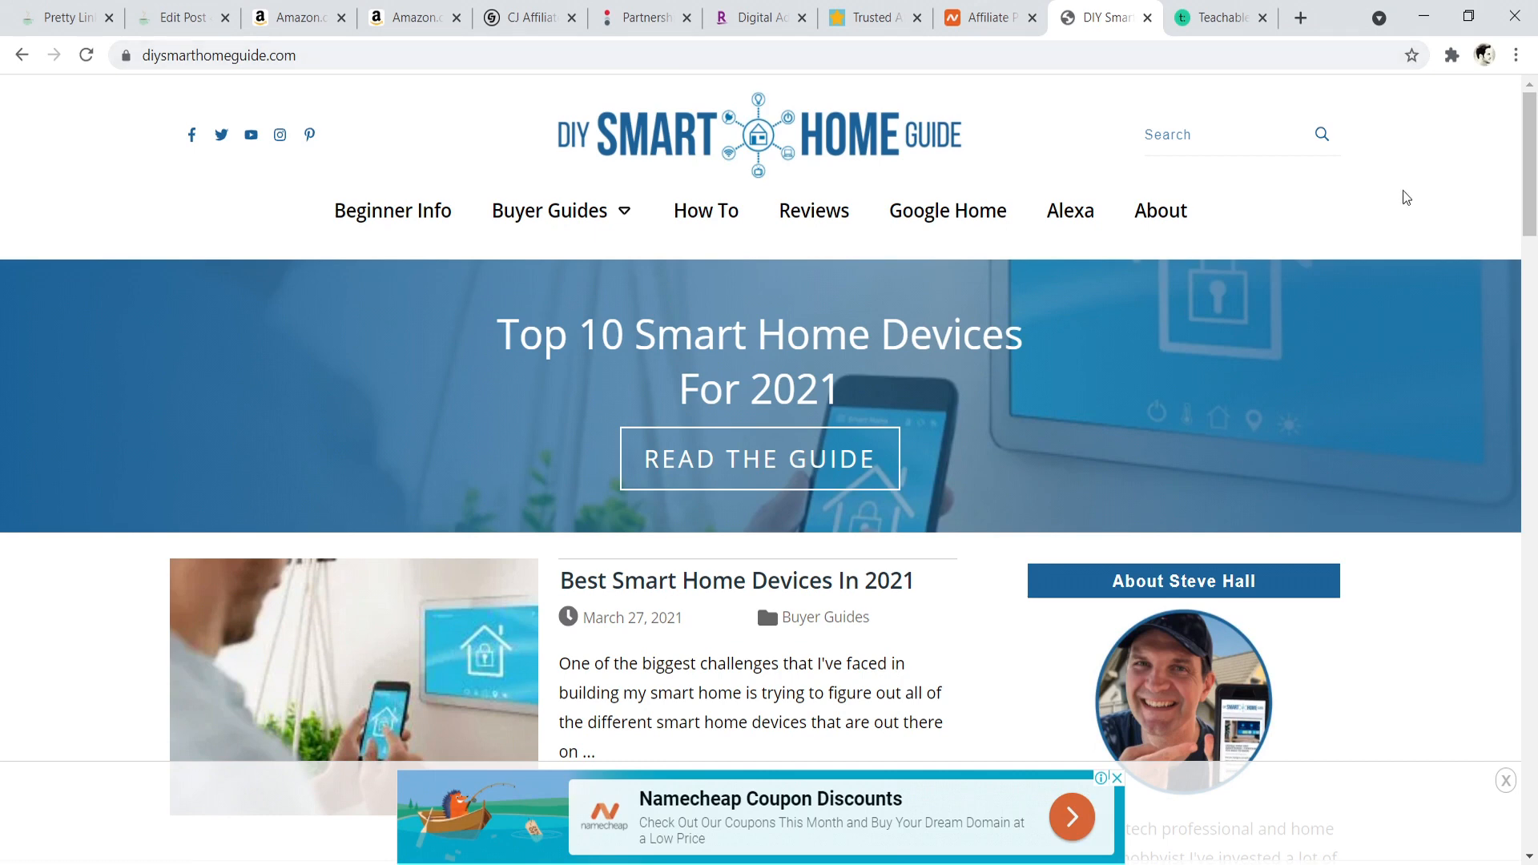
pyautogui.moveTo(1535, 164); pyautogui.dragTo(1535, 218)
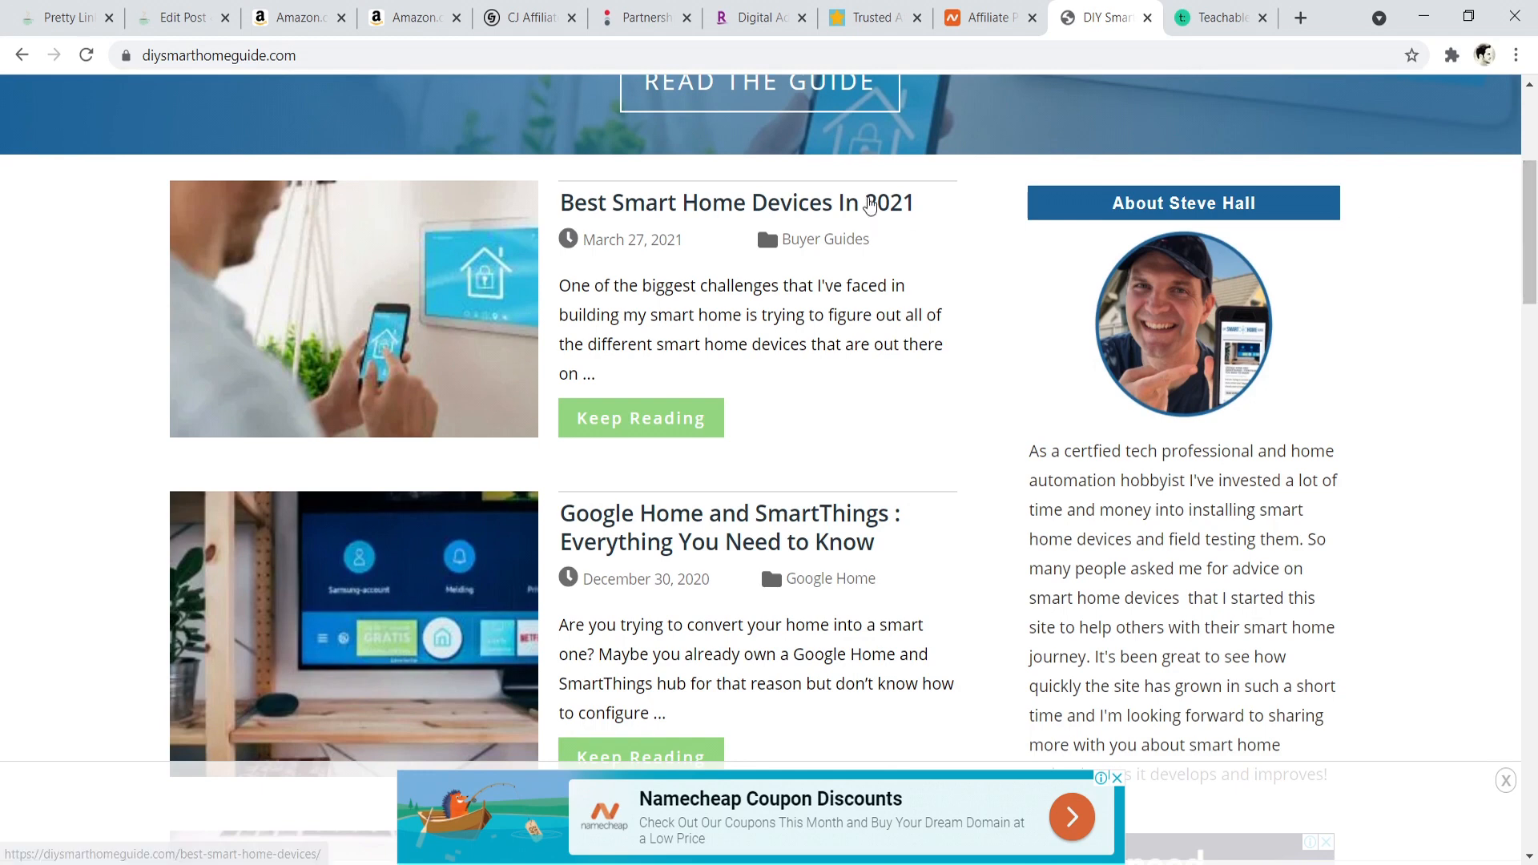
pyautogui.moveTo(936, 196); pyautogui.dragTo(581, 198)
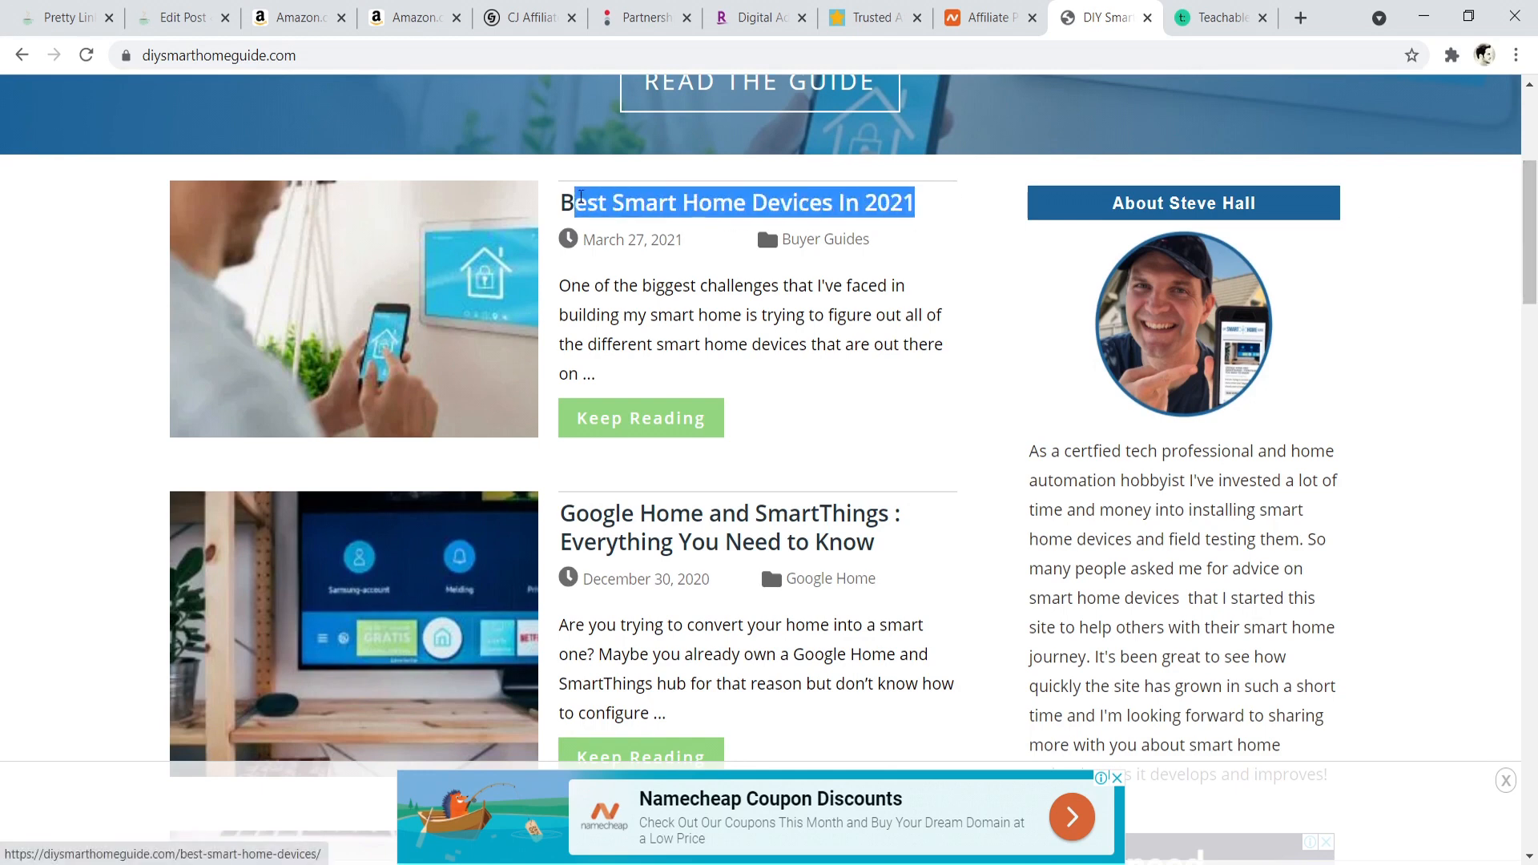
# - Open Notepad and write the line "makes your site complete" in a blank note
pyautogui.click(101, 854)
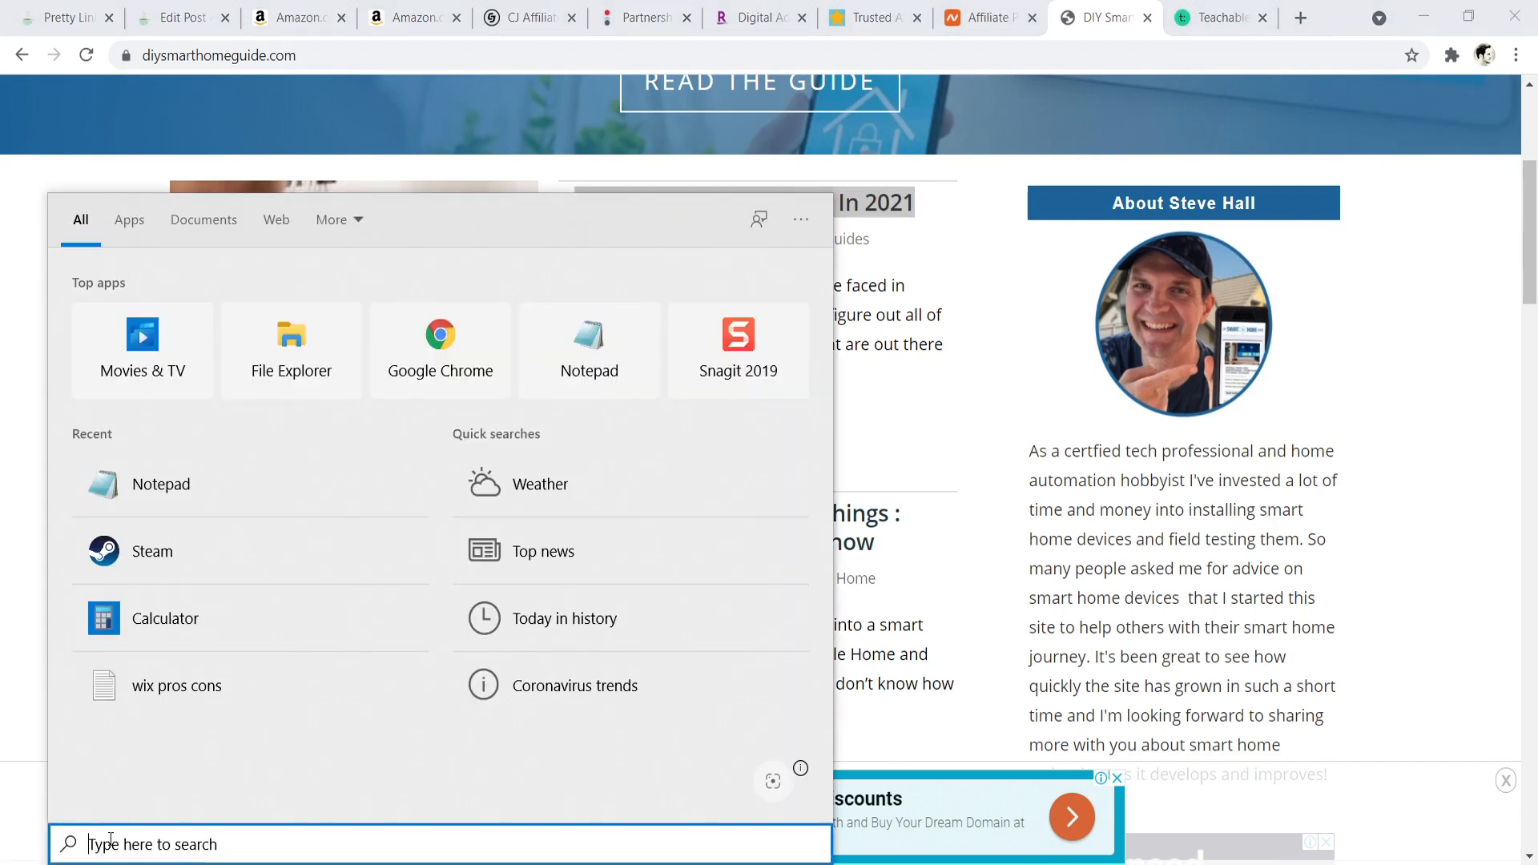
pyautogui.write('notepad')
pyautogui.click(189, 342)
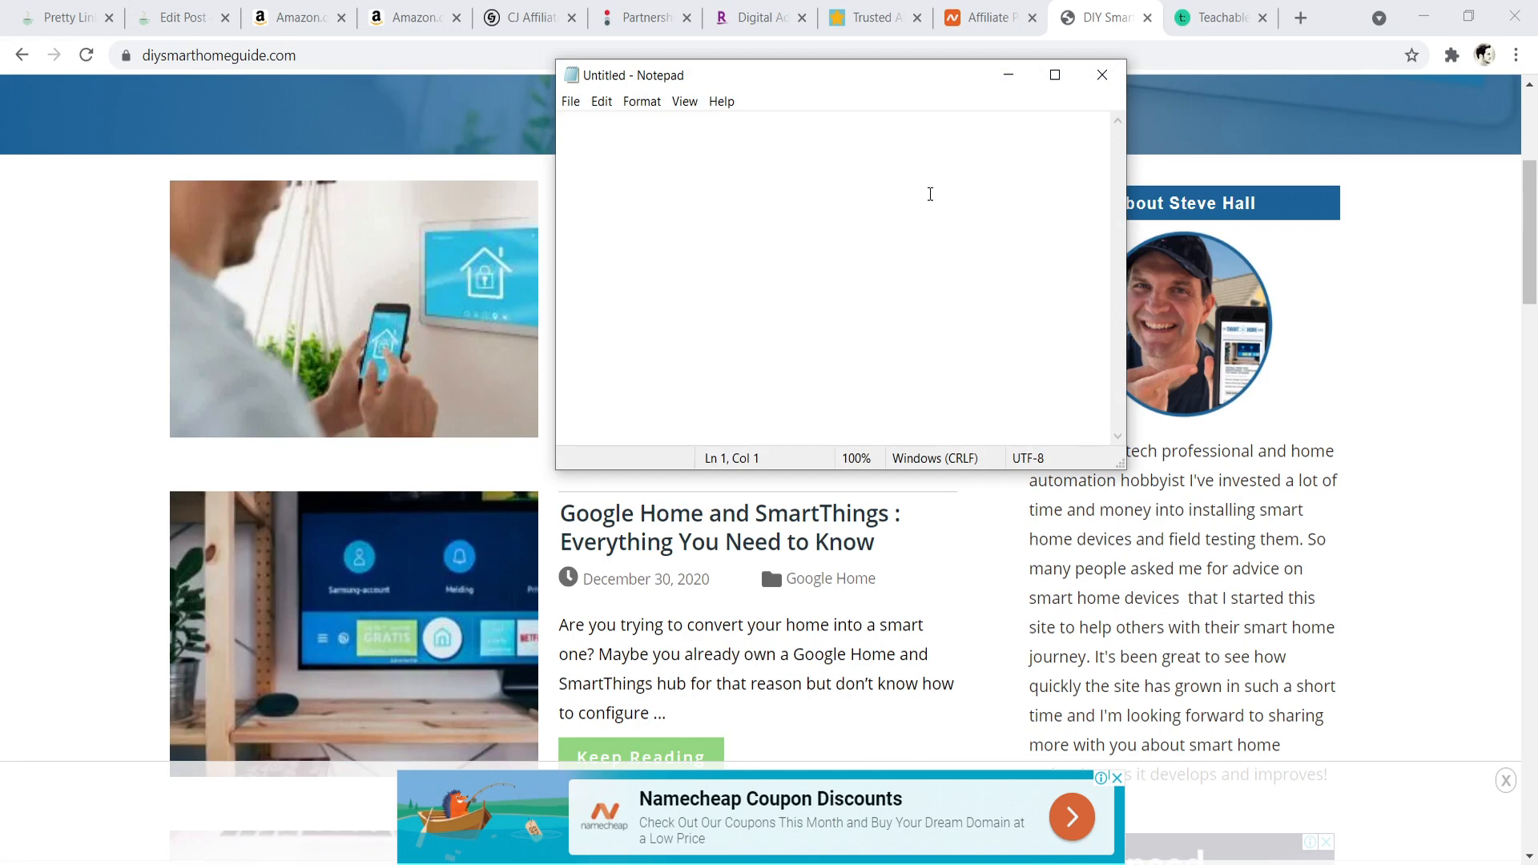
pyautogui.write('makes your site complete')
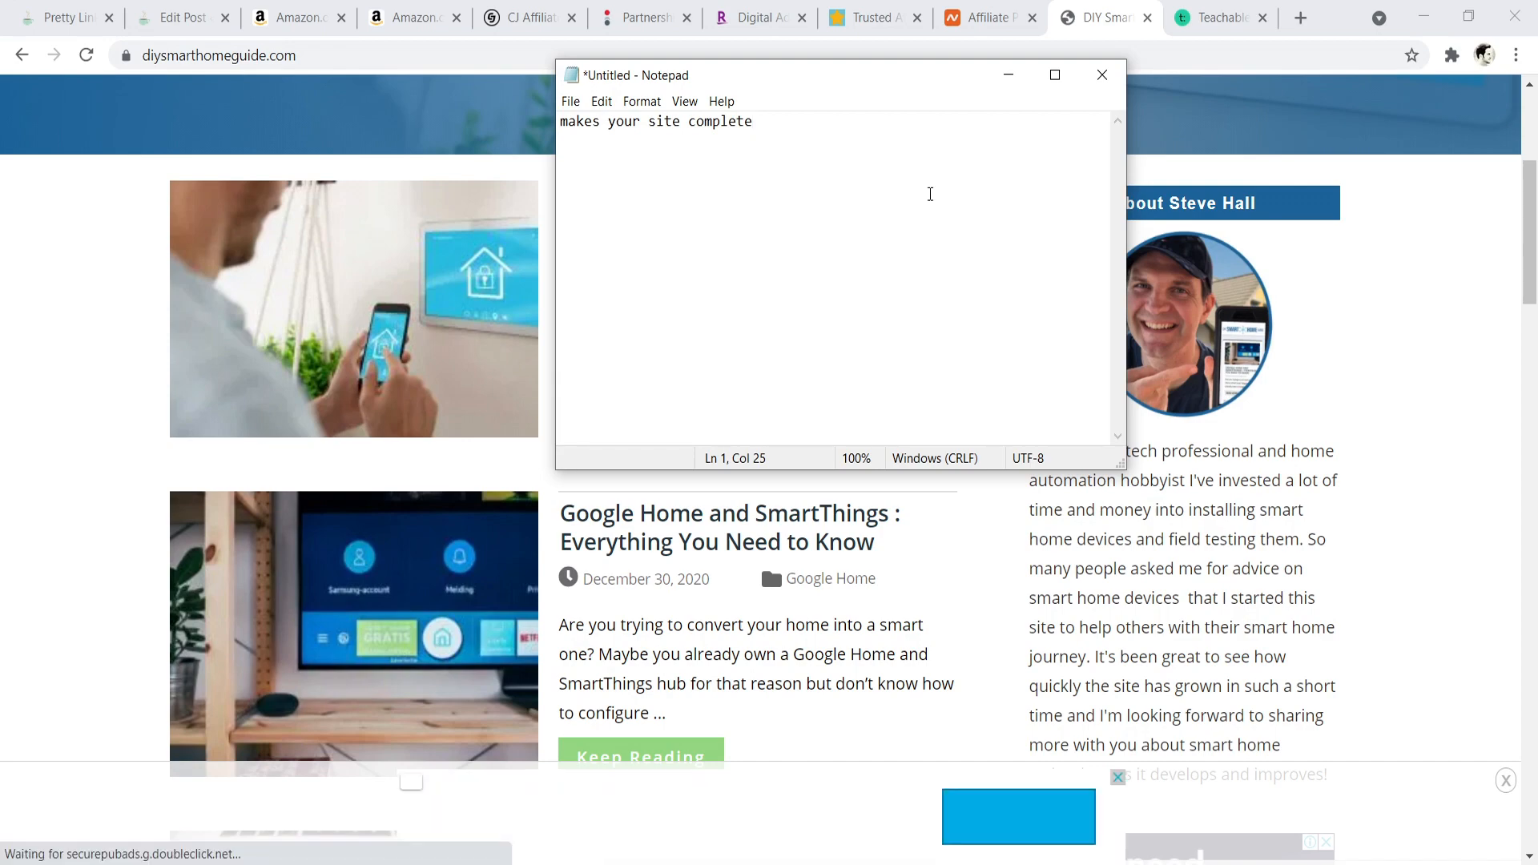
# - Load websitecreativepro.com in a new browser tab, close the Teachable tab, and examine the "Create a Website" and "Start a Blog" sections
pyautogui.click(1300, 17)
pyautogui.write('web')
pyautogui.press('Return')
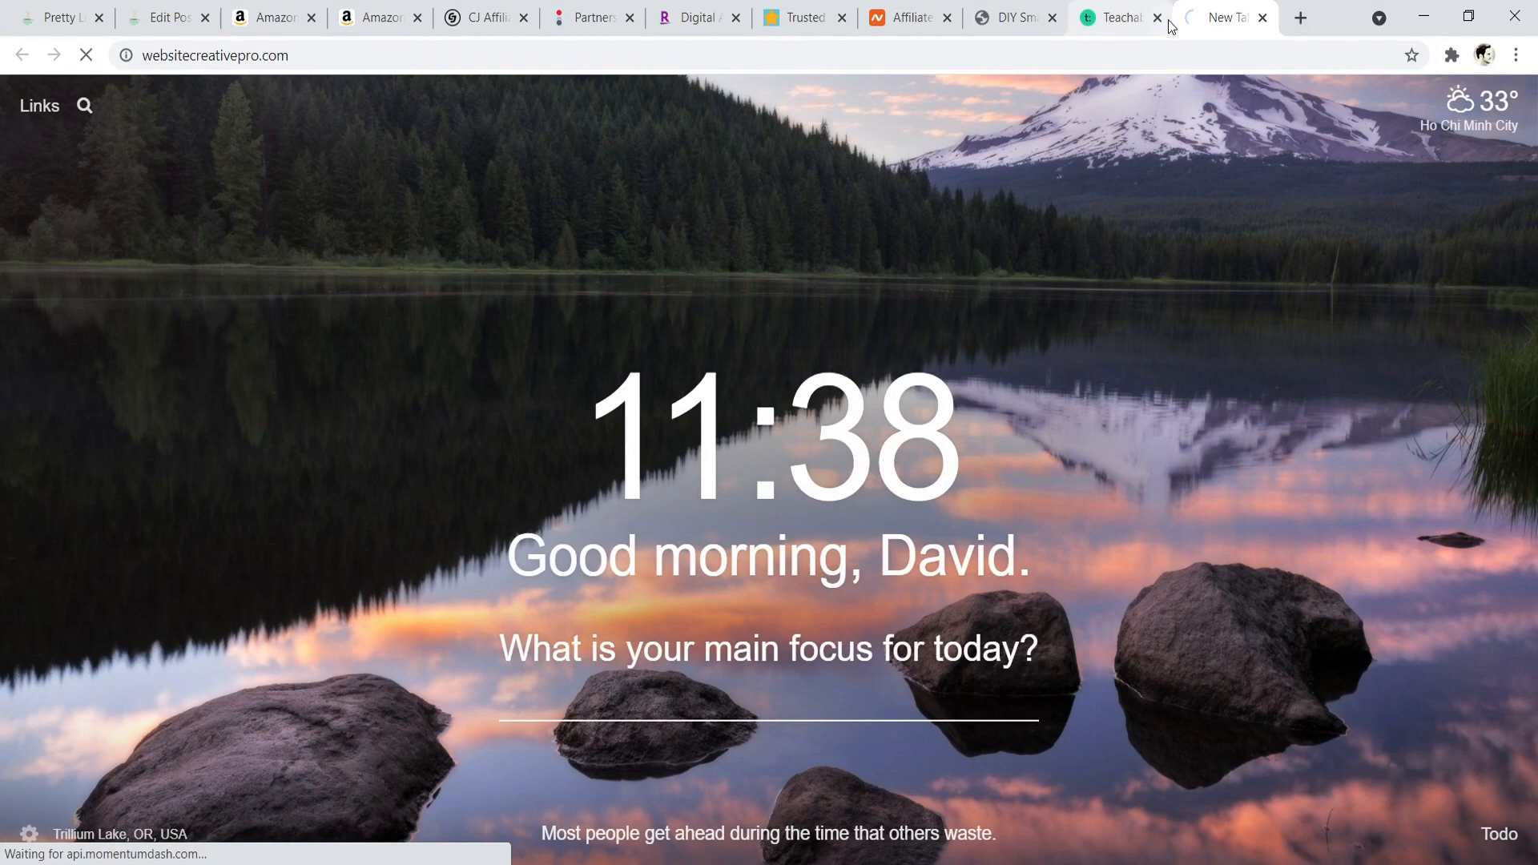
pyautogui.click(1158, 18)
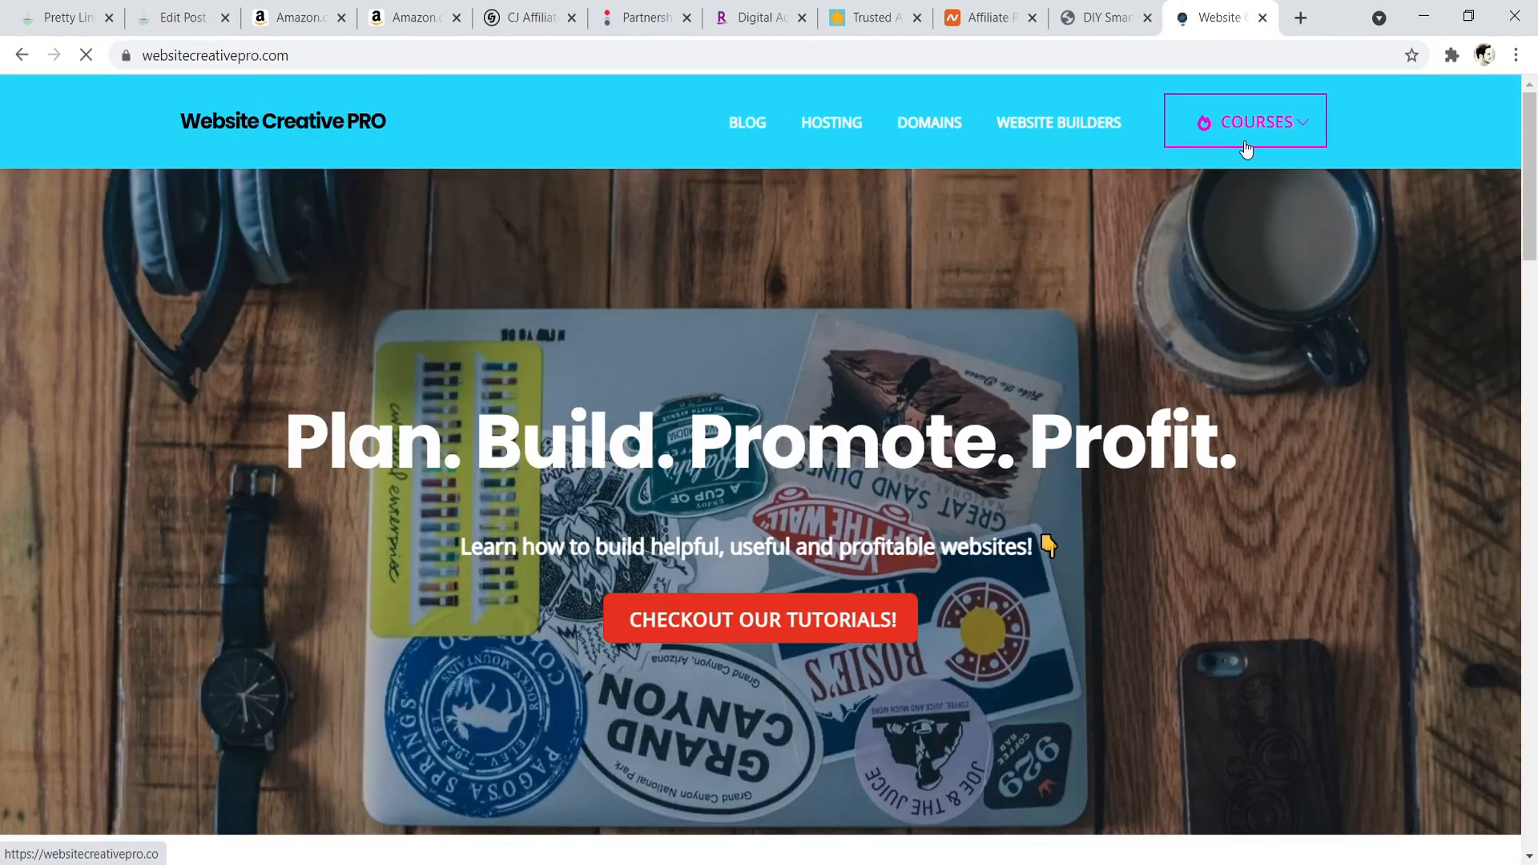
pyautogui.moveTo(1531, 143); pyautogui.dragTo(1530, 335)
pyautogui.scroll(-3, 363, 564)
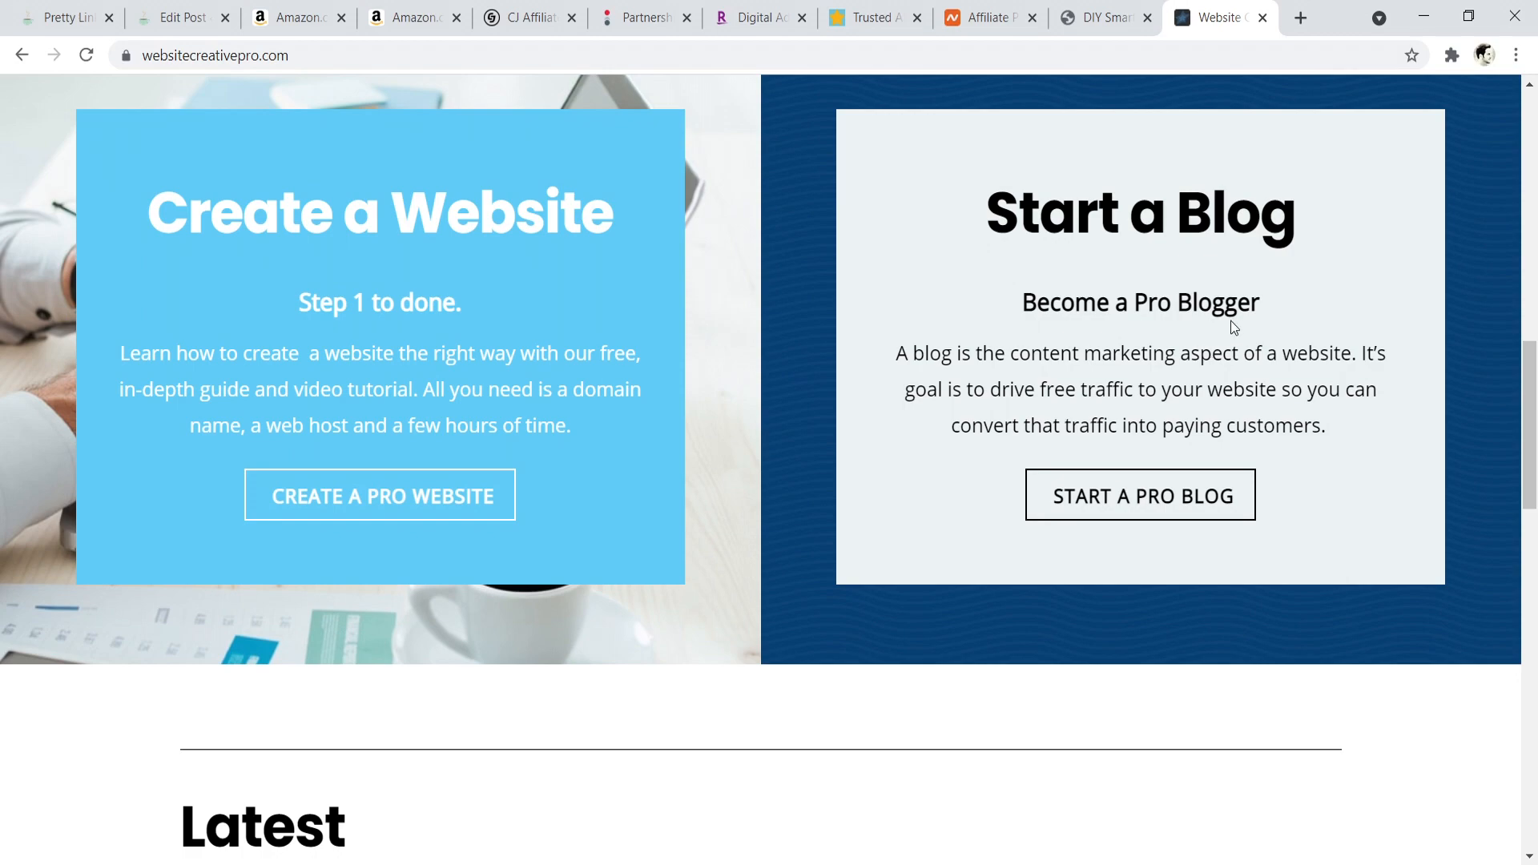
pyautogui.moveTo(1528, 428); pyautogui.dragTo(1522, 391)
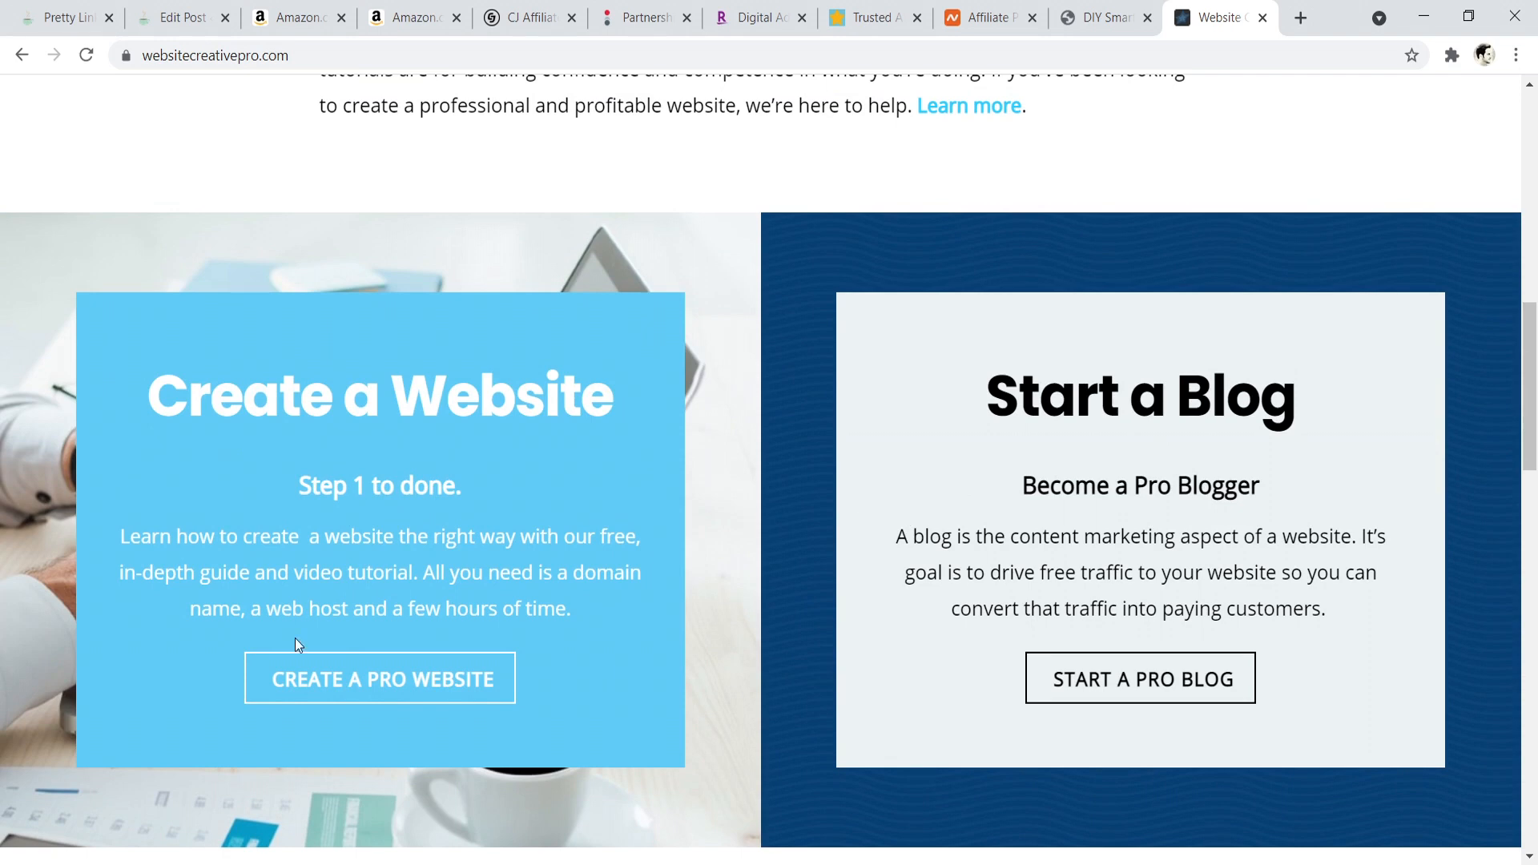
# - Return to the DIY Smart Home Guide article list and add "long tail keyword" as a second line in the Notepad note
pyautogui.hotkey('alt', 'Tab')
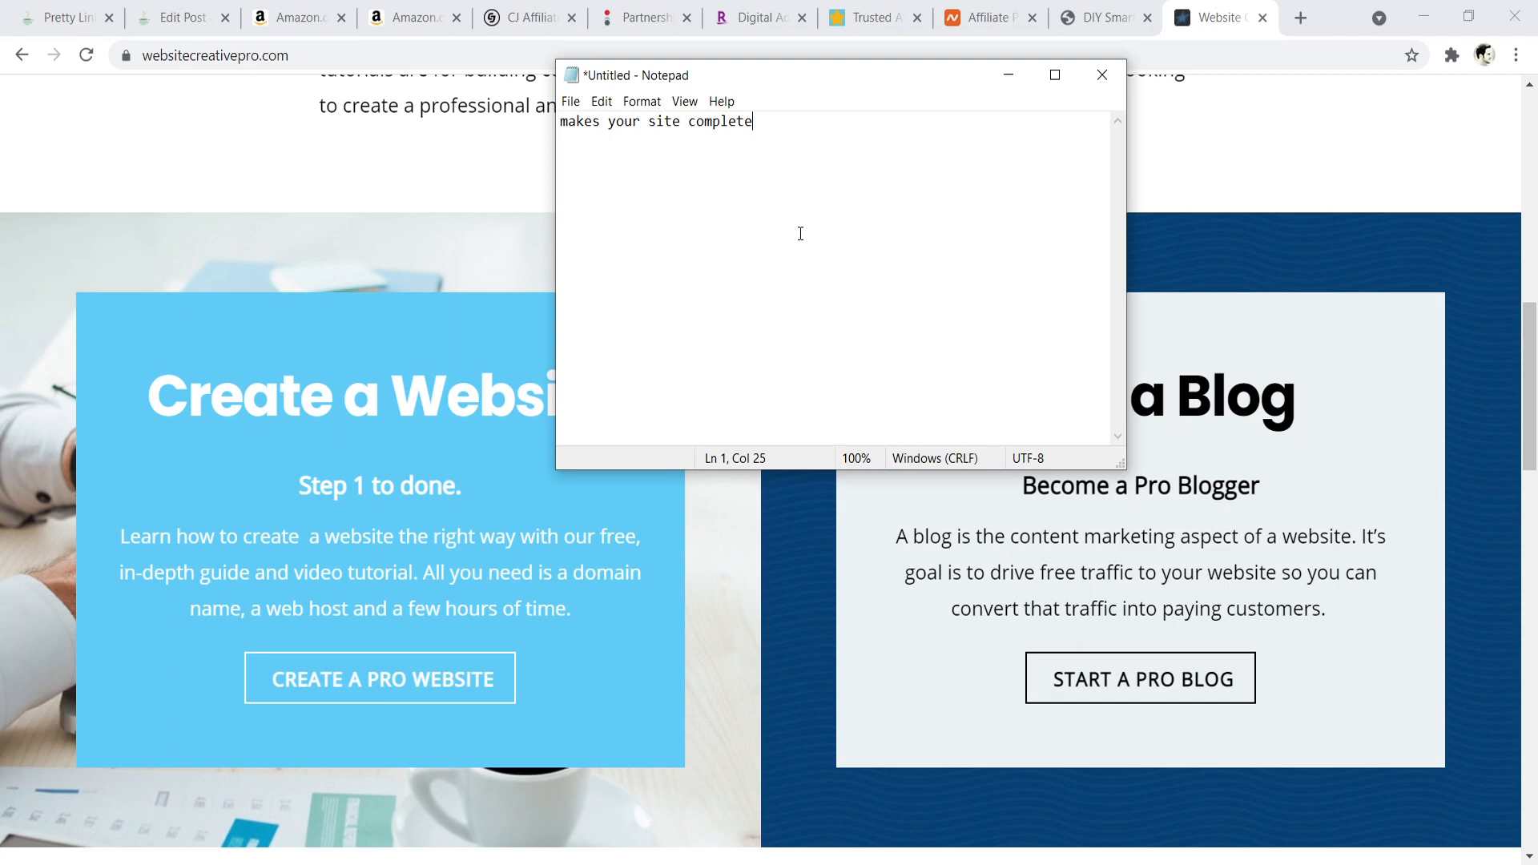
pyautogui.click(1101, 17)
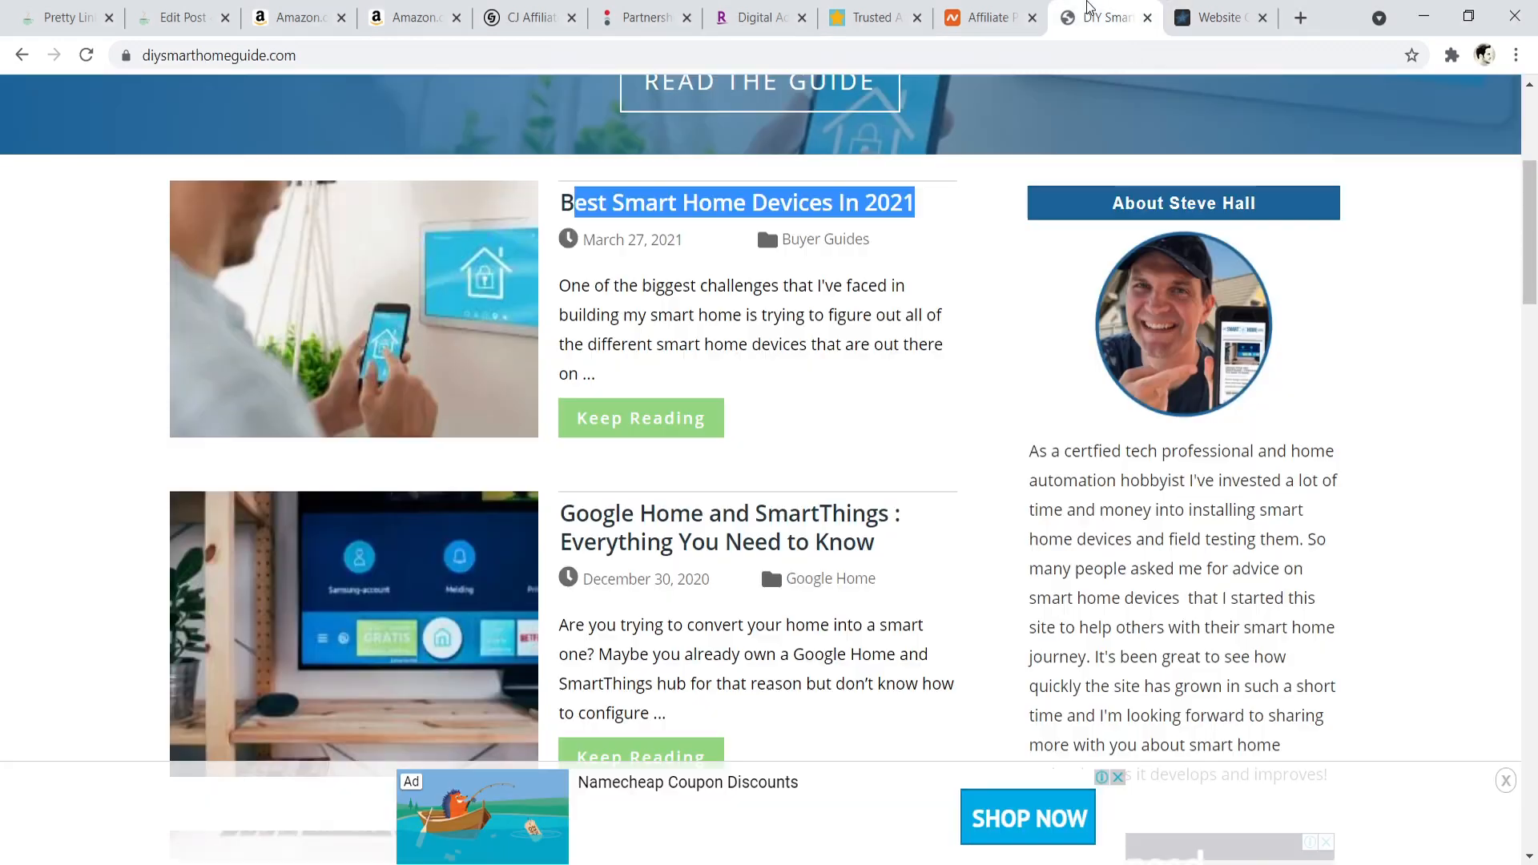
pyautogui.moveTo(1531, 182); pyautogui.dragTo(1489, 287)
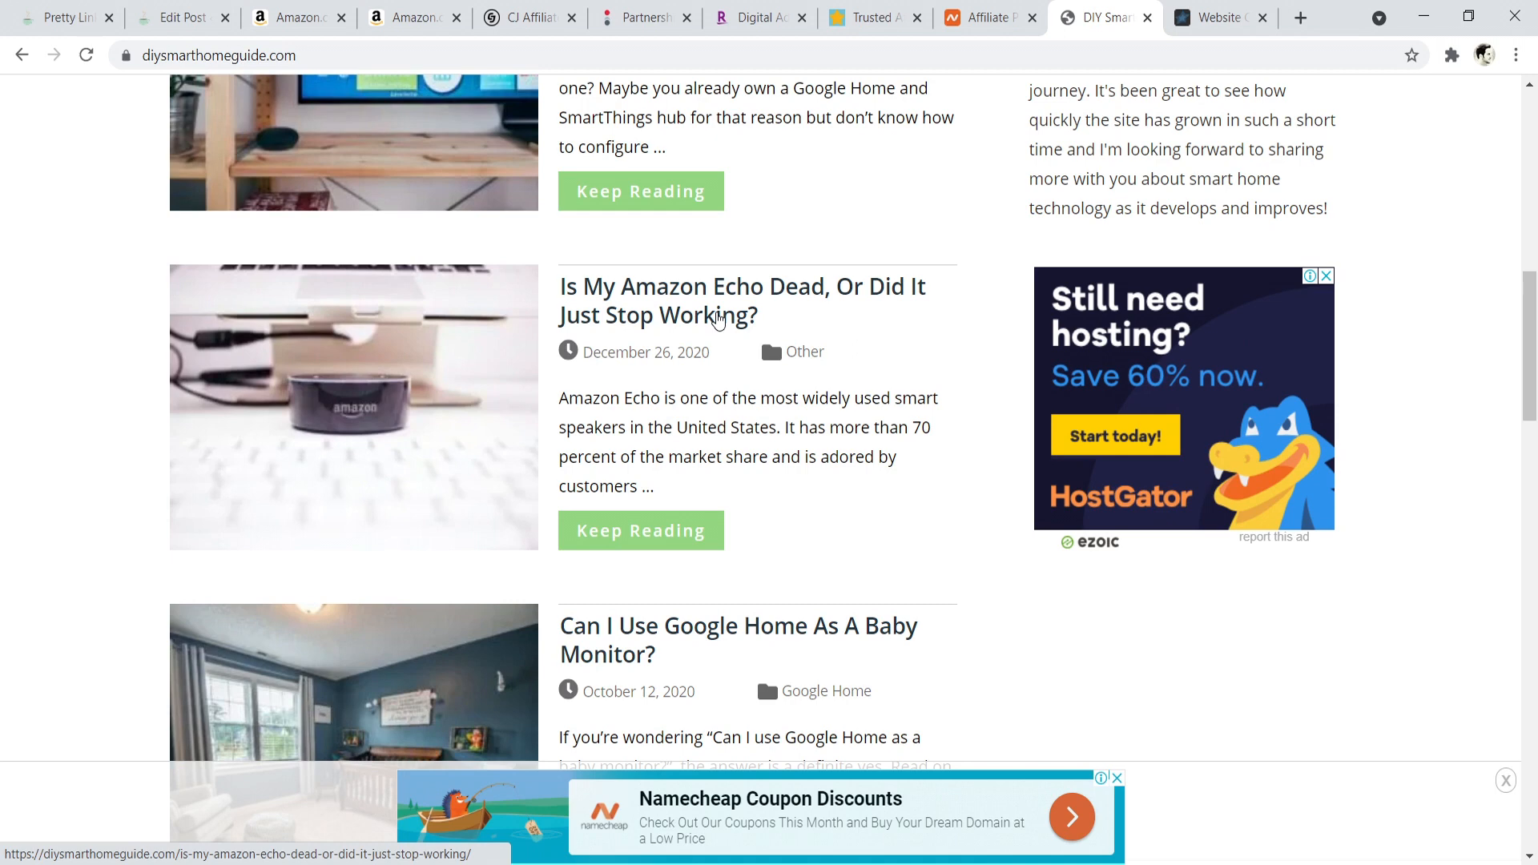
pyautogui.hotkey('alt', 'Tab')
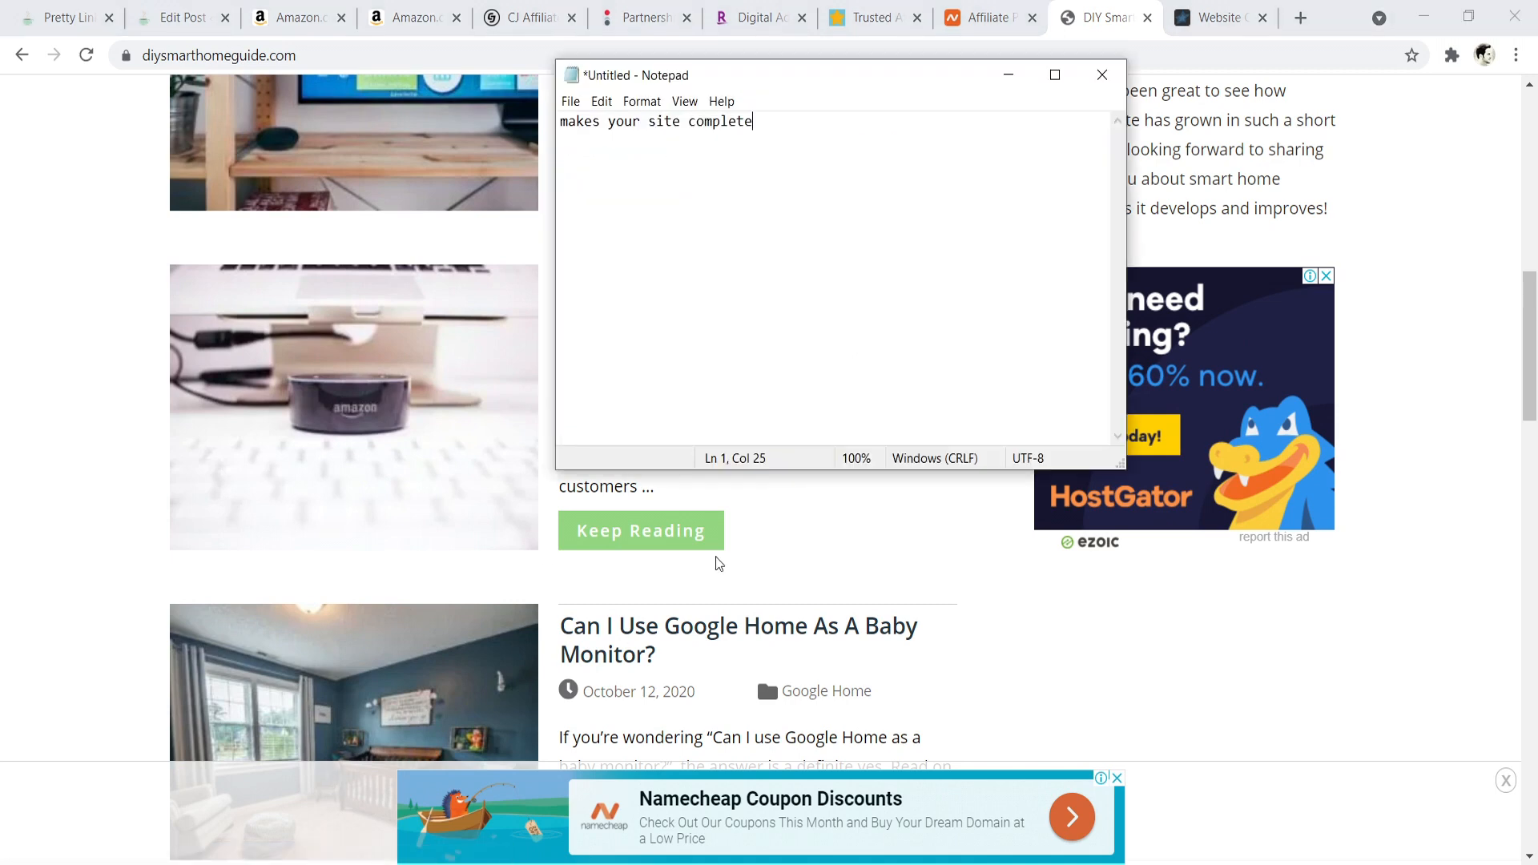
pyautogui.press('Return')
pyautogui.write('long tail keyword')
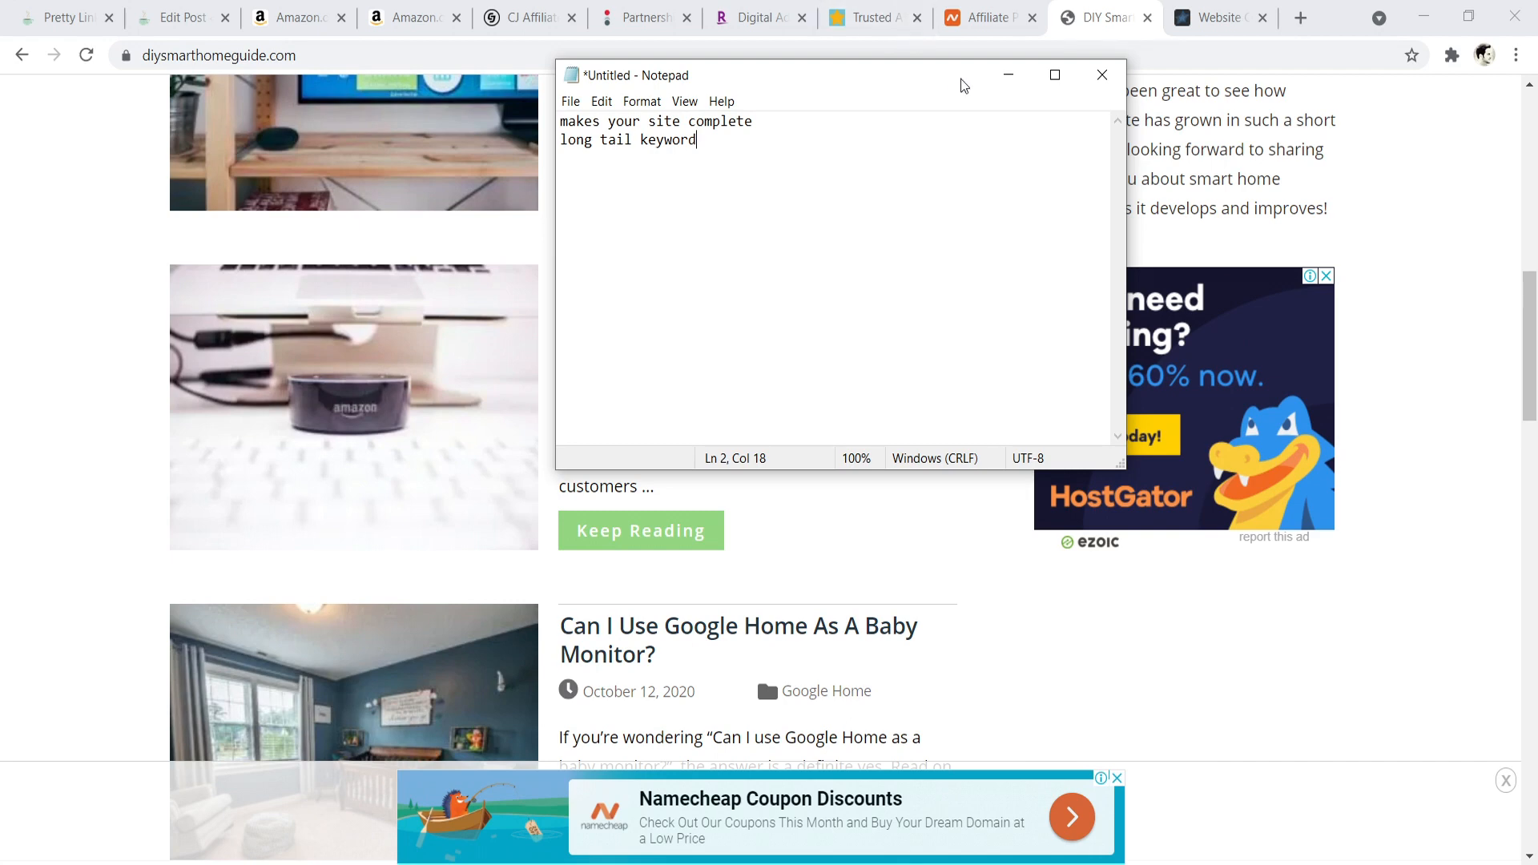
pyautogui.click(1008, 74)
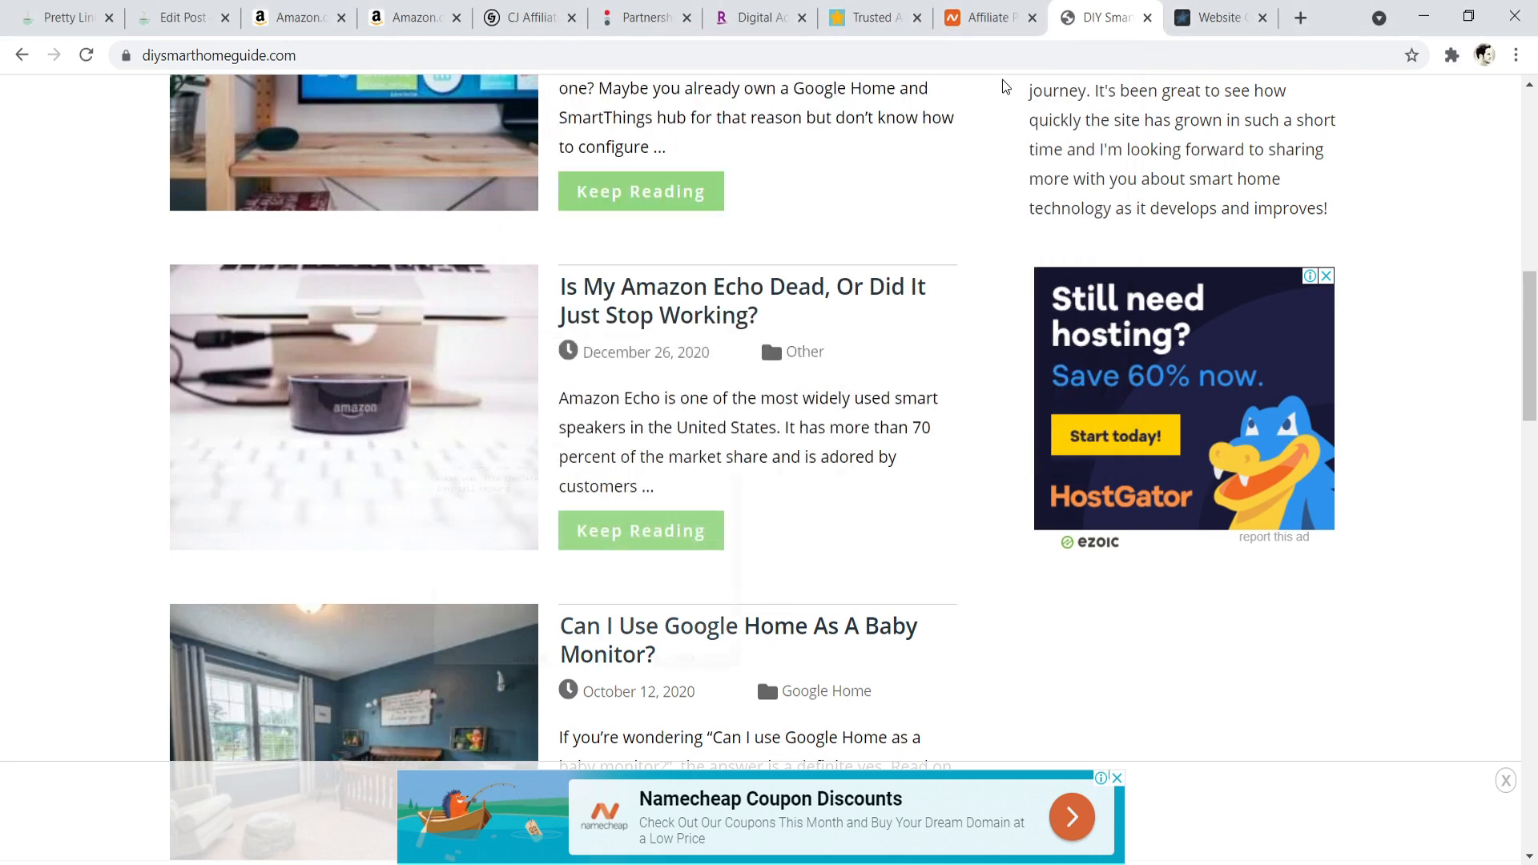
# - Highlight the "Is My Amazon Echo Dead, Or Did It Just Stop Working?" title and add the line "money post" to the Notepad note
pyautogui.moveTo(561, 288); pyautogui.dragTo(768, 323)
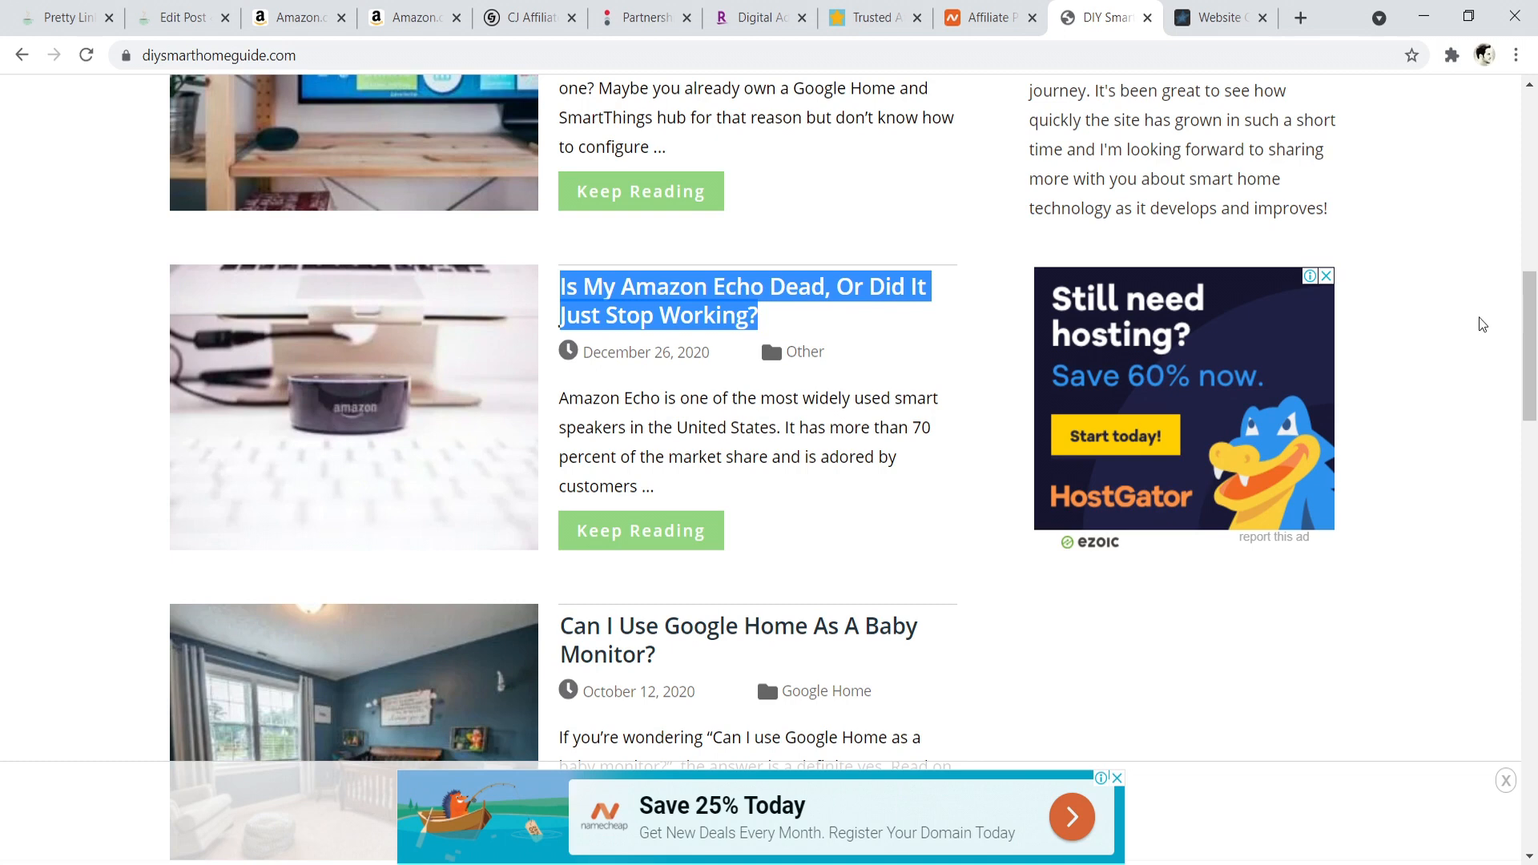
pyautogui.hotkey('alt', 'Tab')
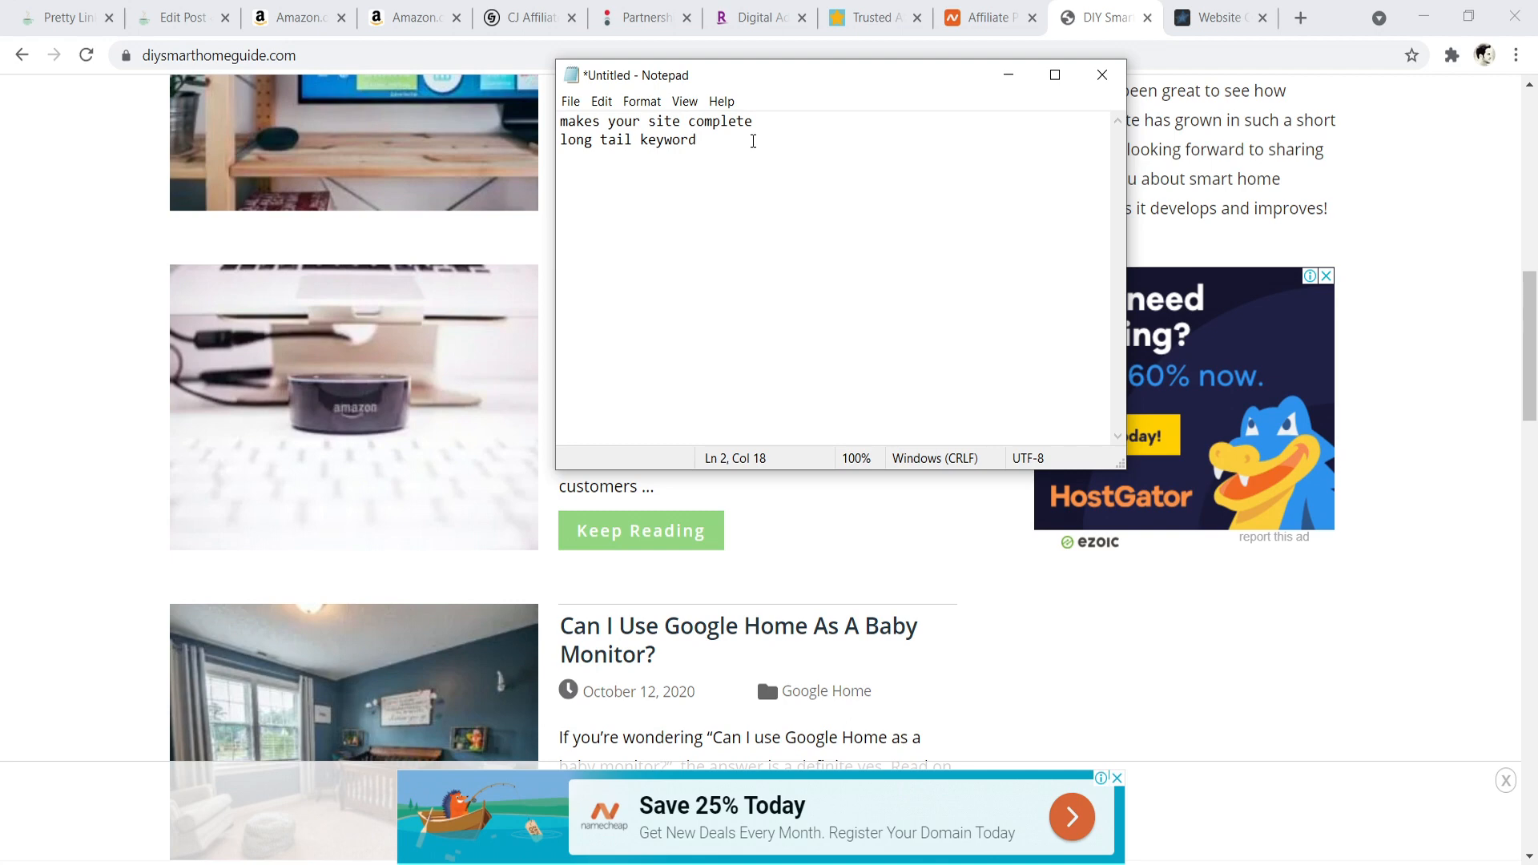
pyautogui.press('Return')
pyautogui.write('money post')
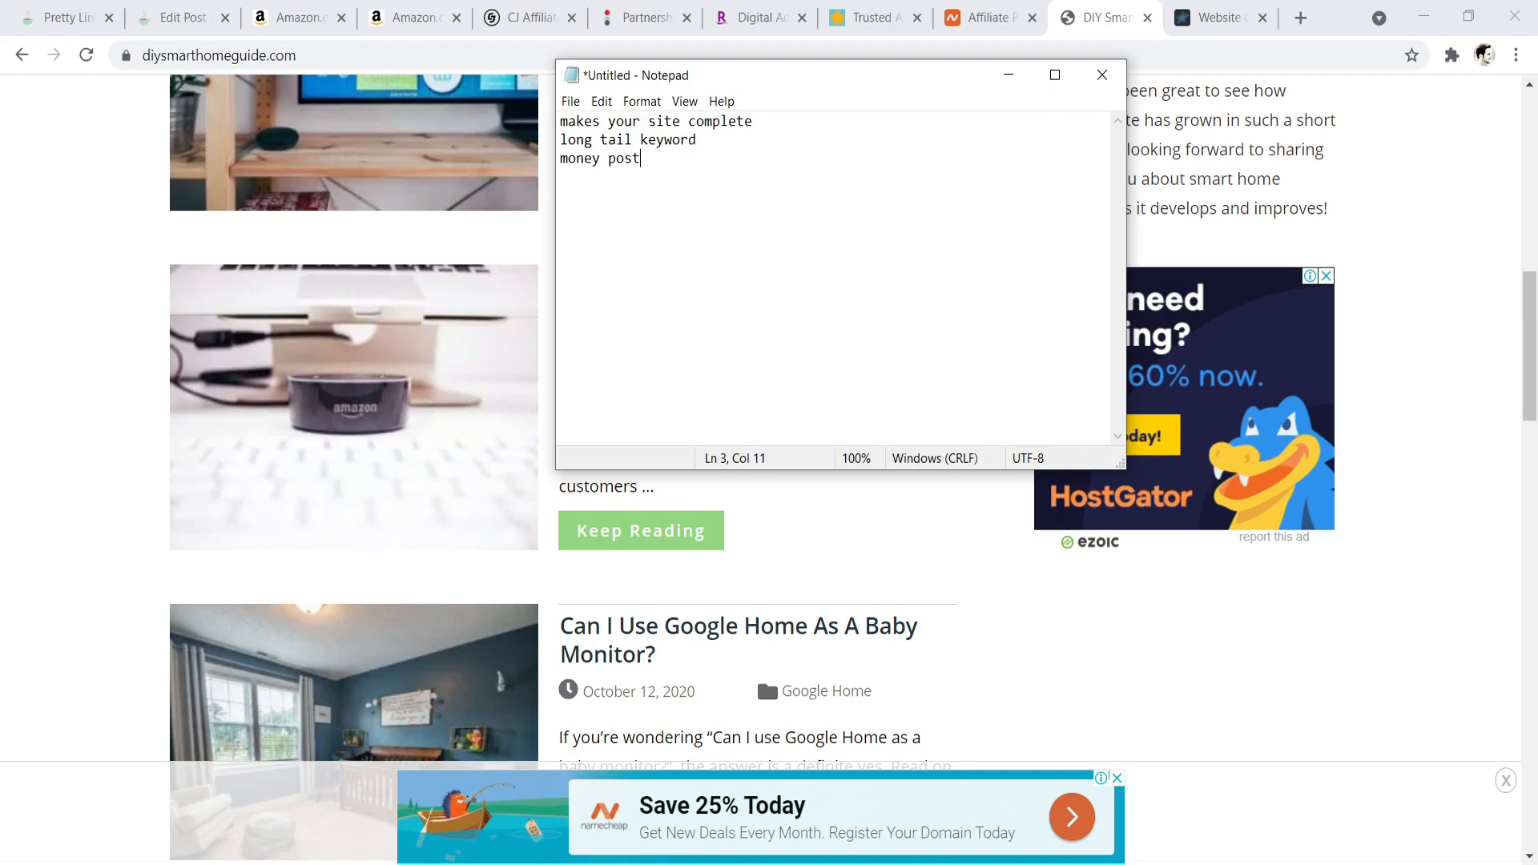
pyautogui.click(1008, 75)
# - Compare the buyer guide and informational article listings on DIY Smart Home Guide, and close the Website Creative PRO tab
pyautogui.scroll(8, 1083, 256)
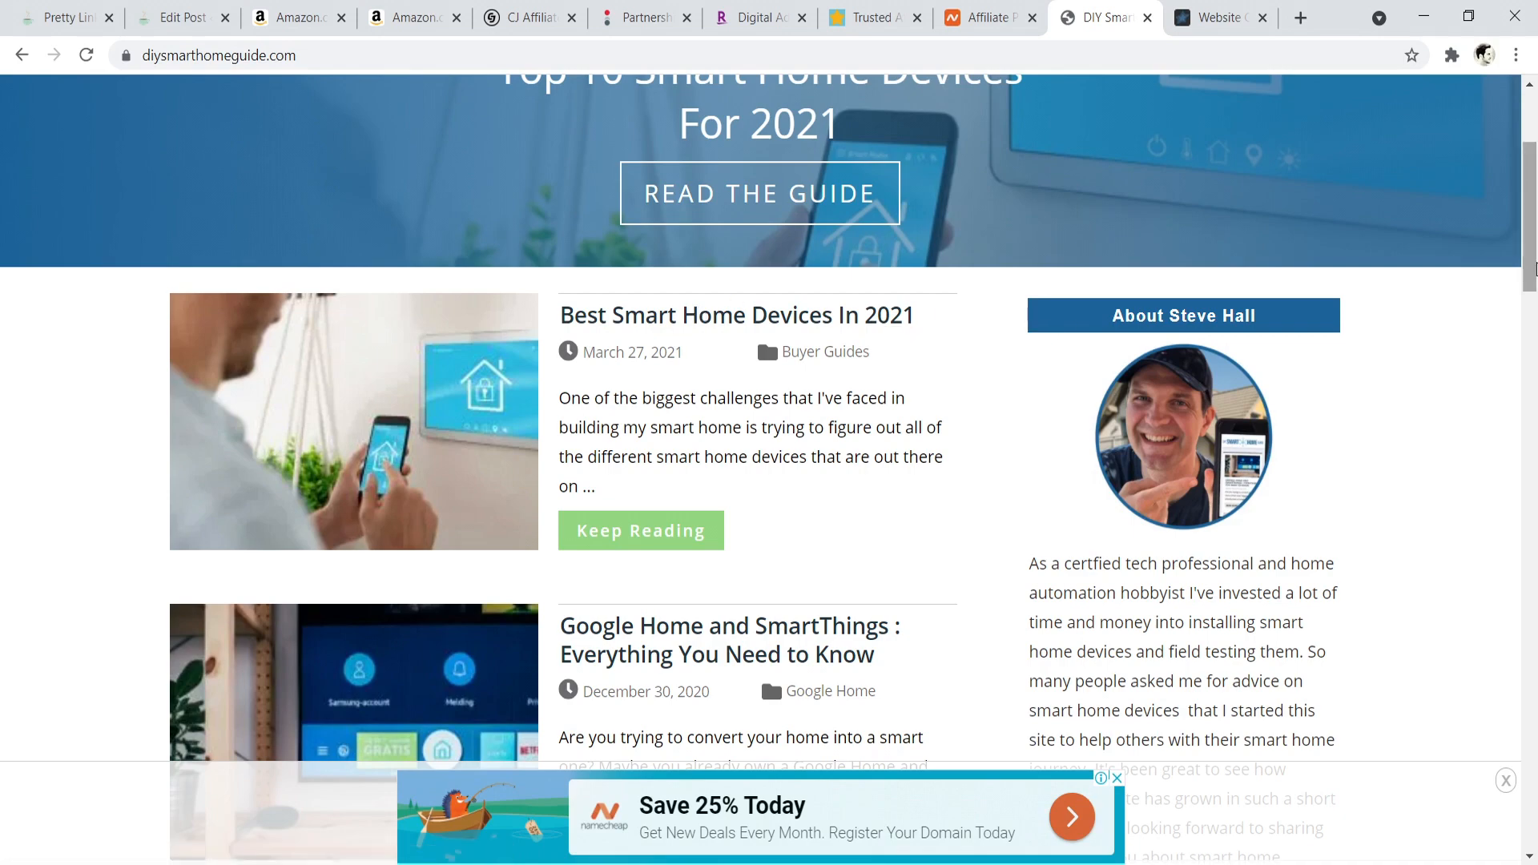
pyautogui.scroll(-6, 789, 467)
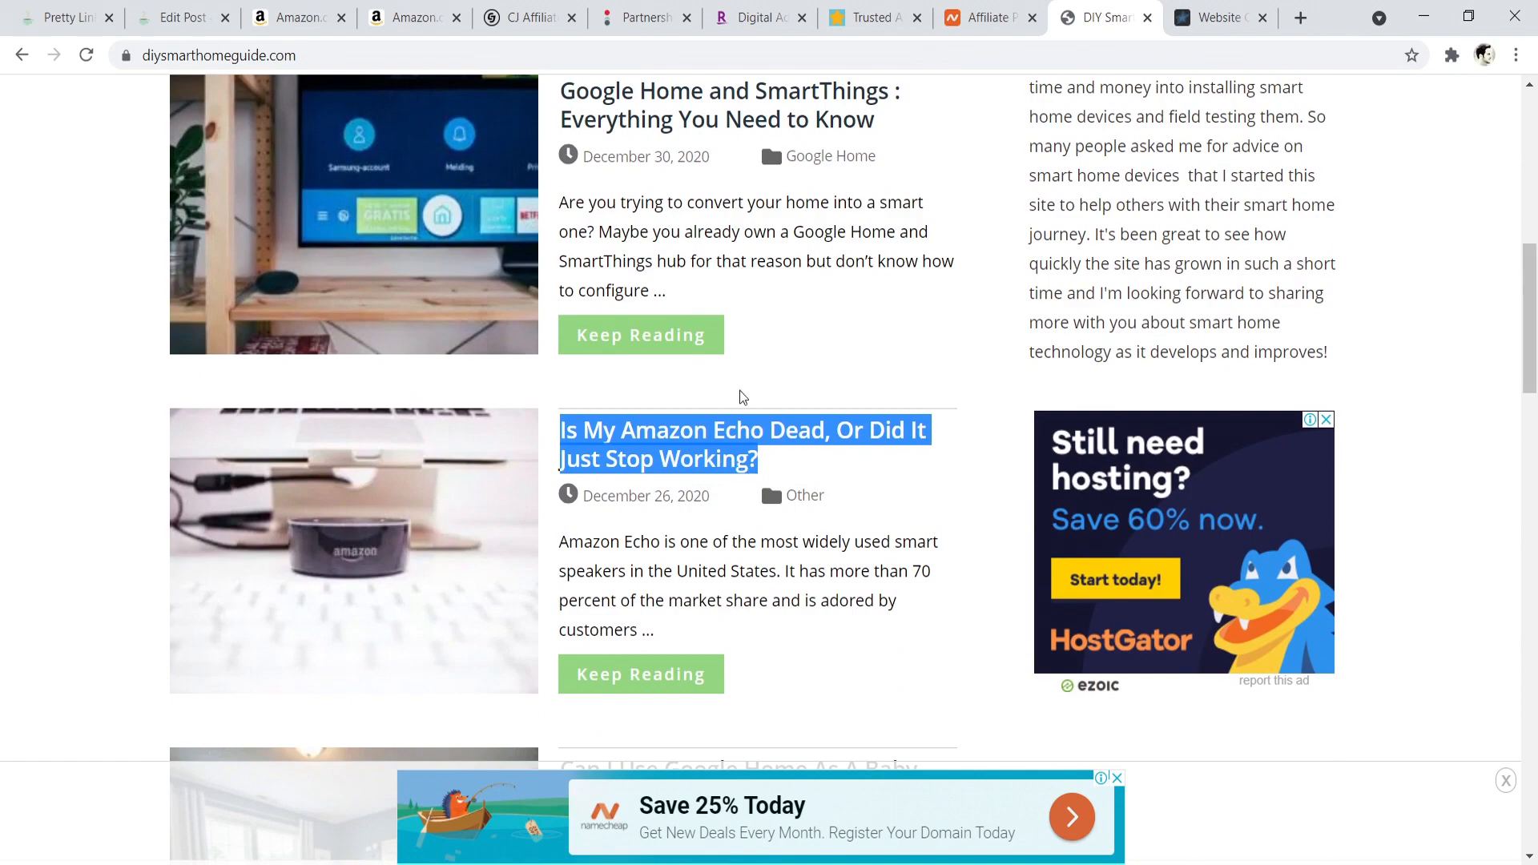
pyautogui.scroll(8, 785, 409)
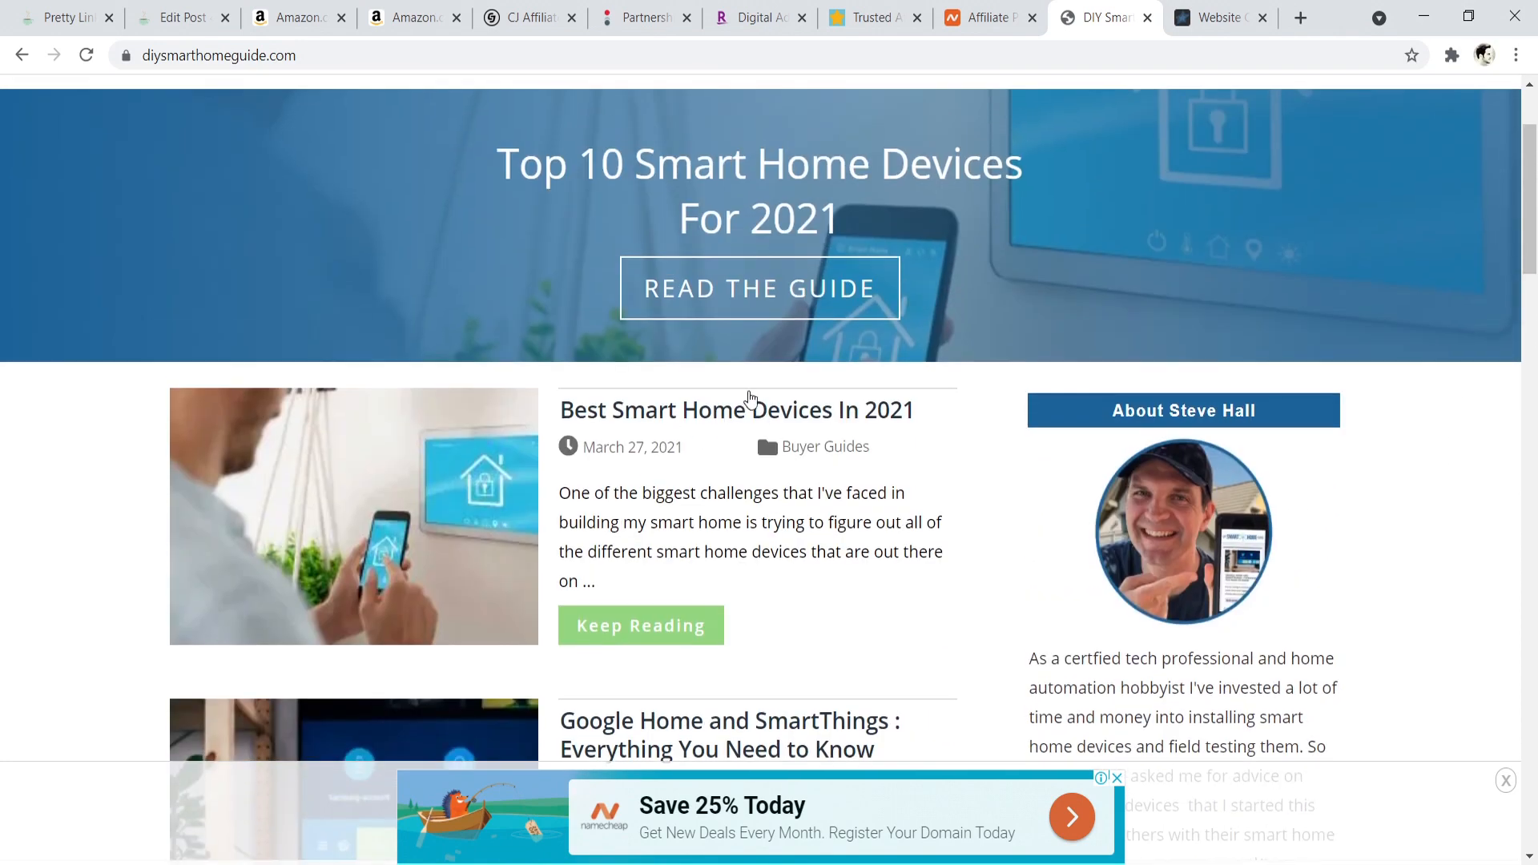
pyautogui.moveTo(1535, 240); pyautogui.dragTo(1535, 285)
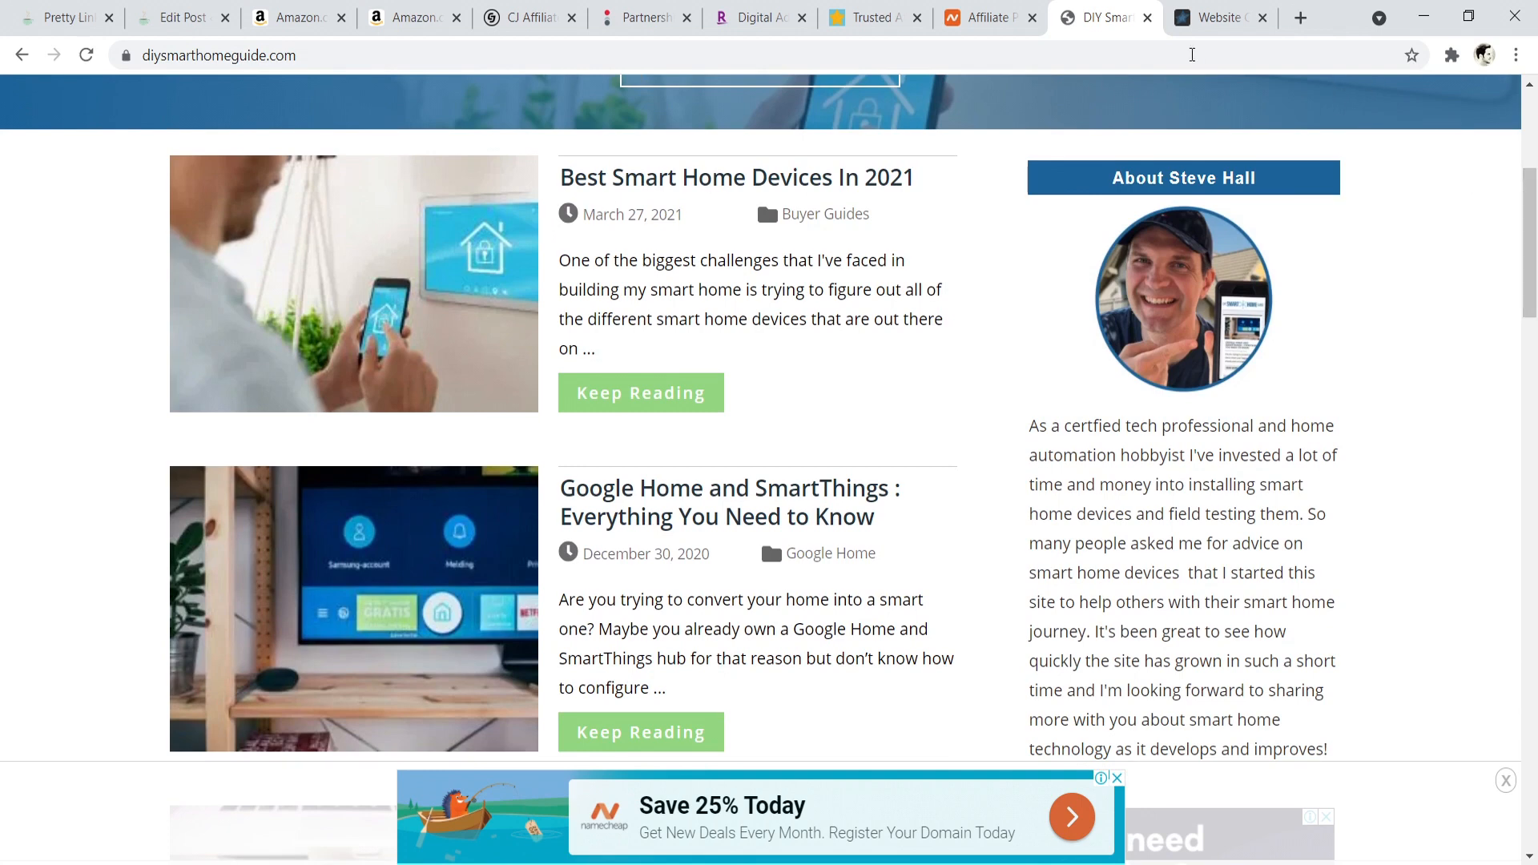
pyautogui.click(1263, 18)
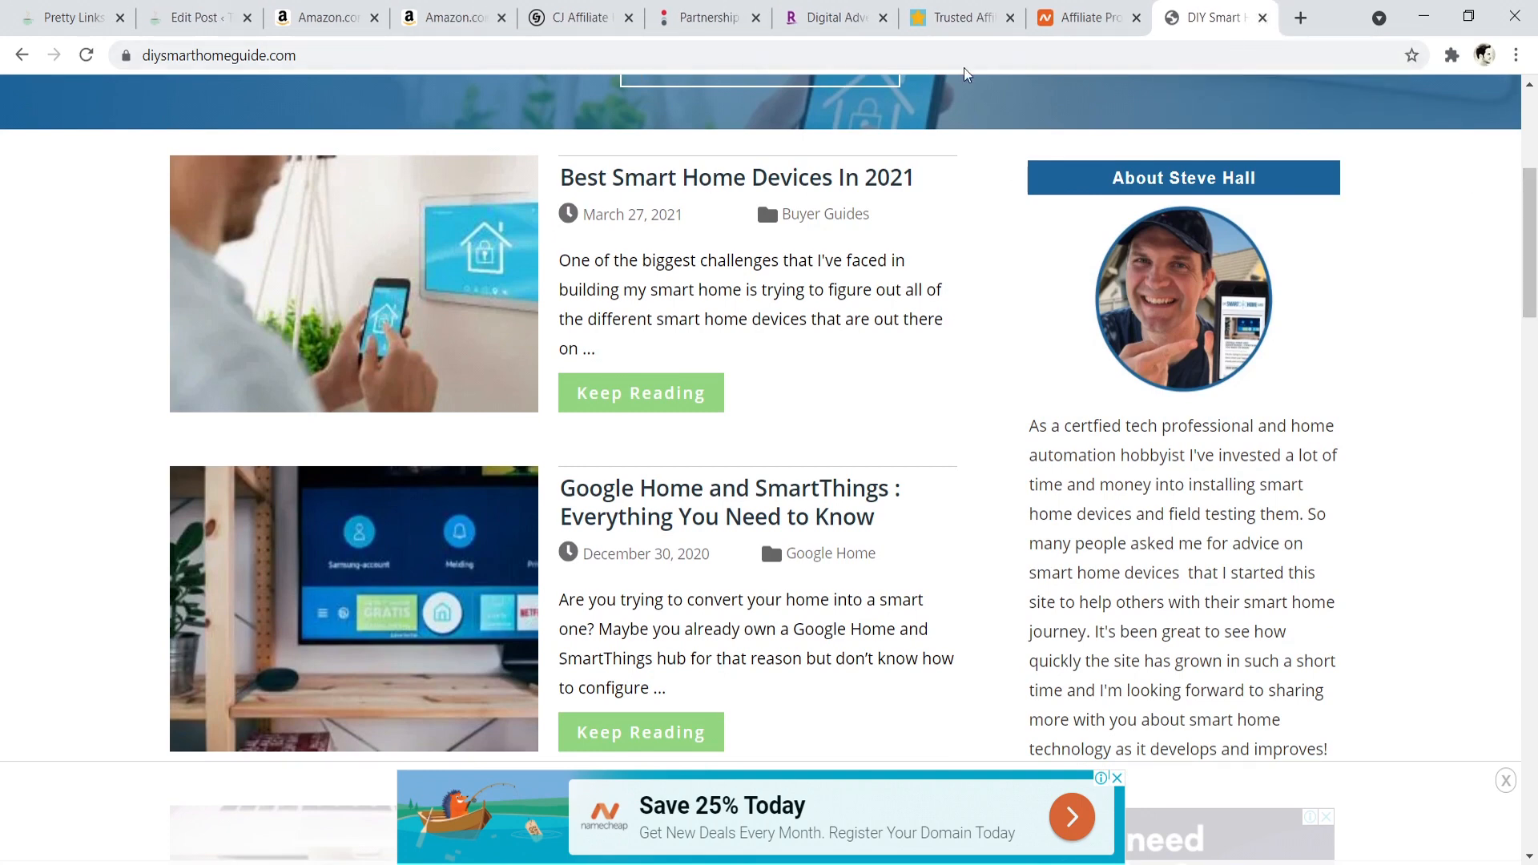
# - Search Google in a new tab for "best smart home devices for elderly"
pyautogui.click(1300, 17)
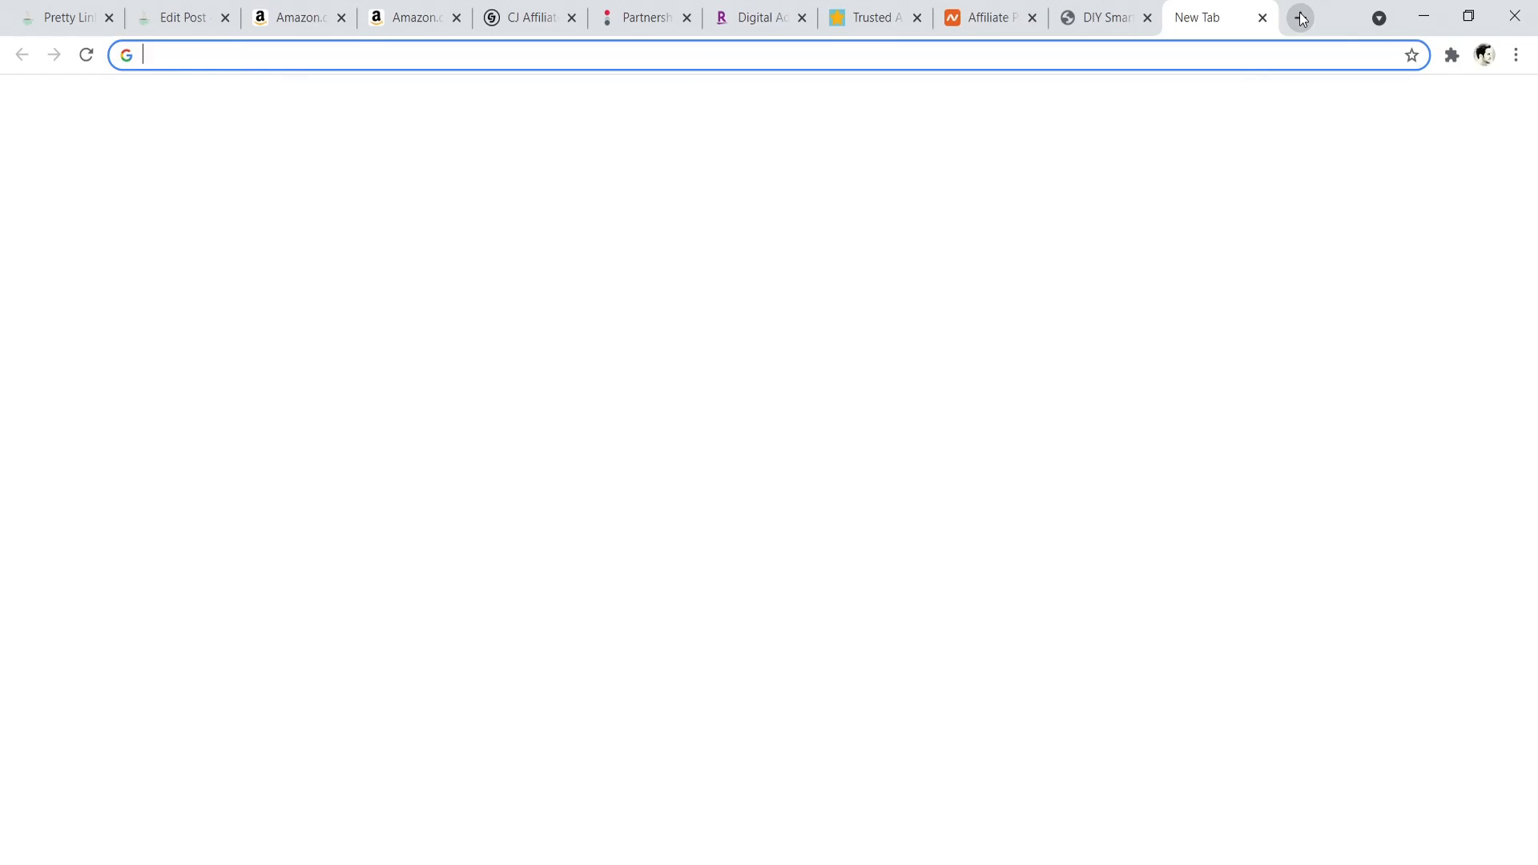
pyautogui.write('best smart')
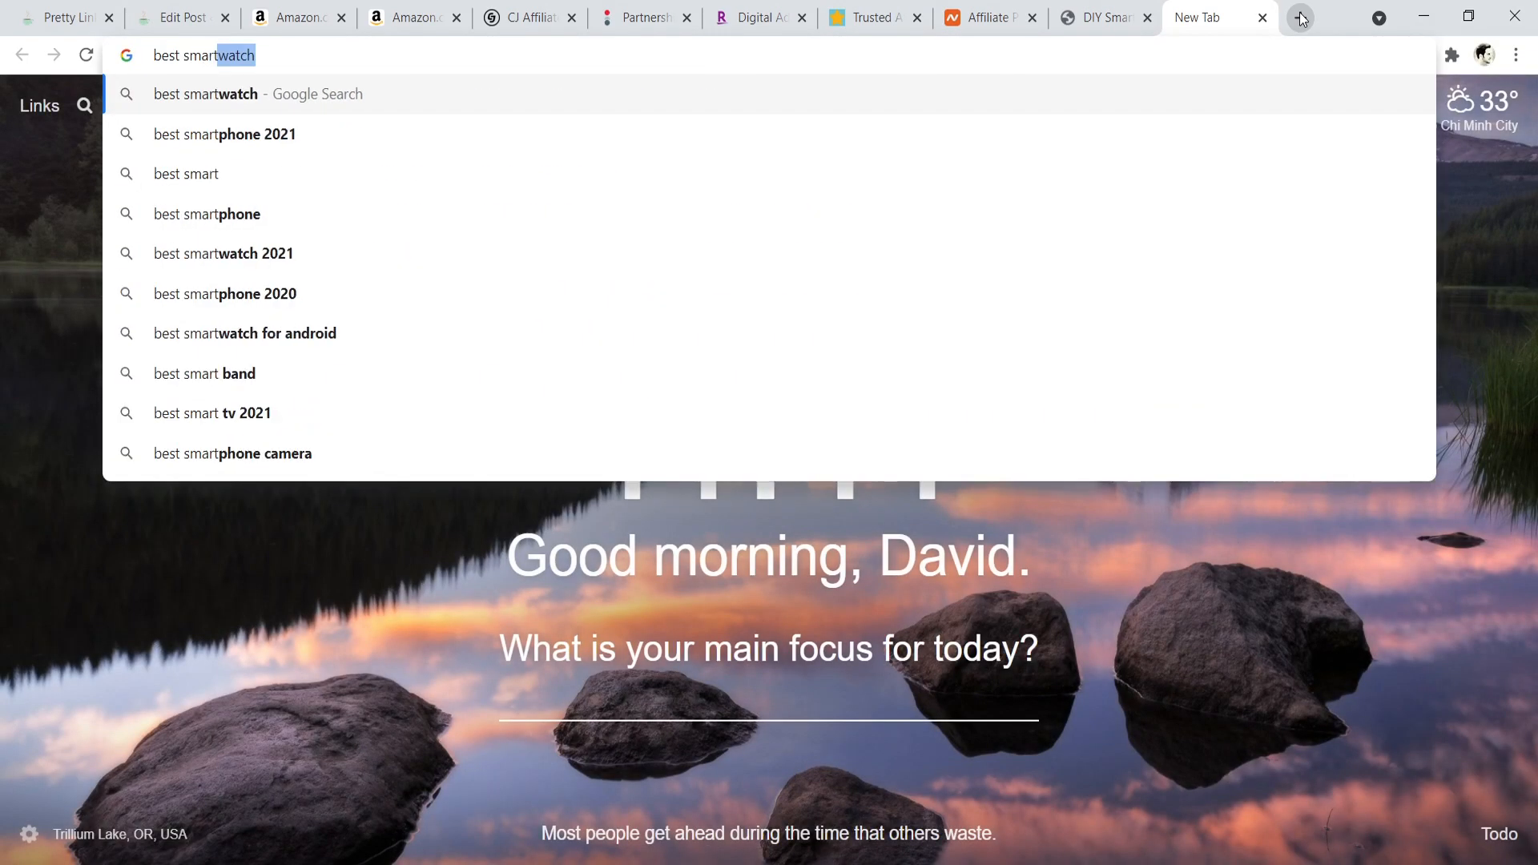
pyautogui.write(' home devices for')
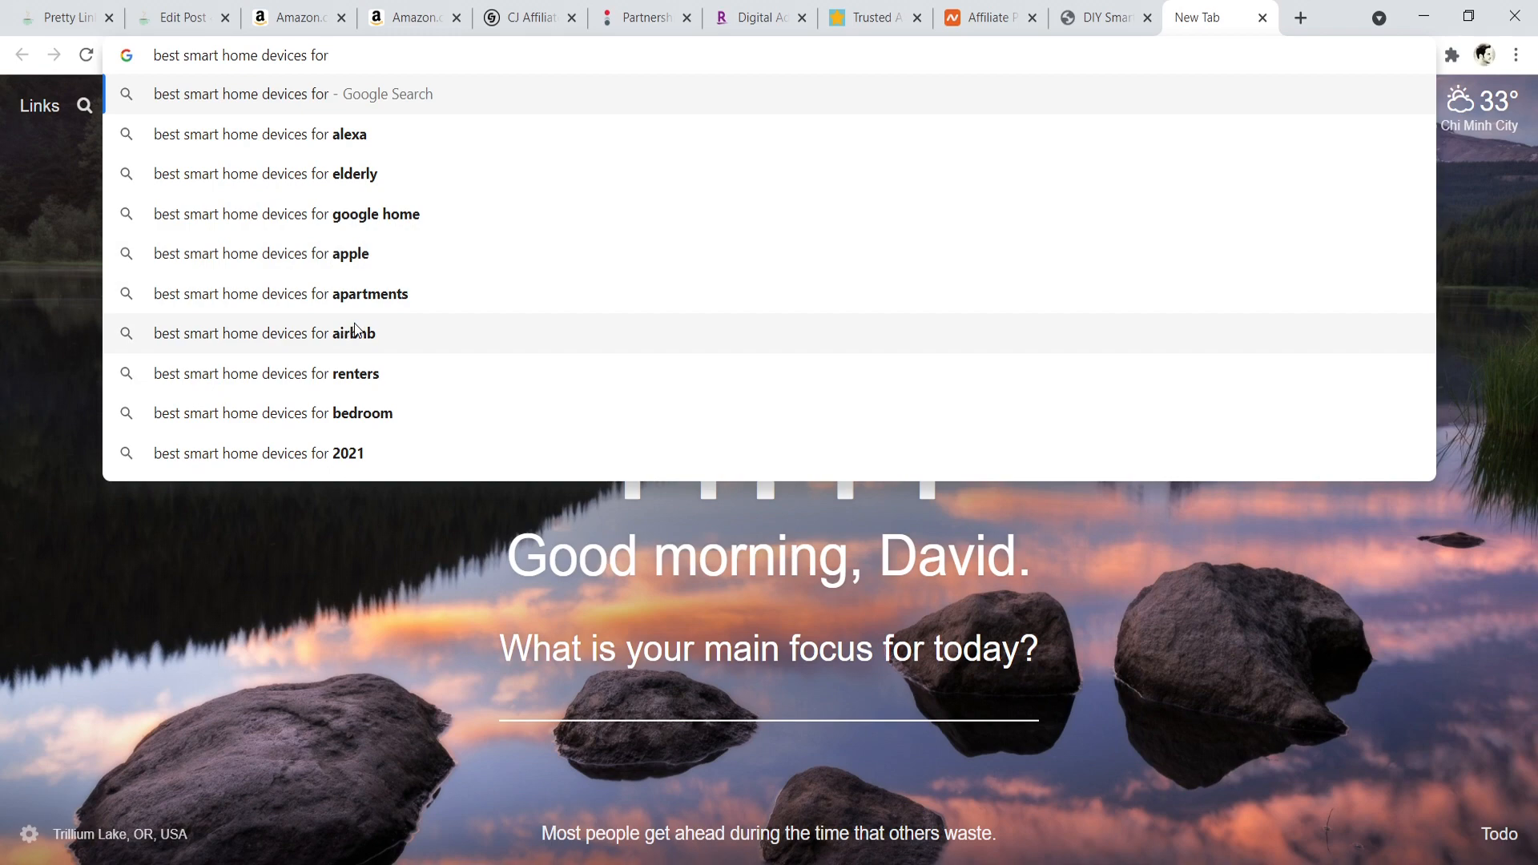
pyautogui.click(289, 173)
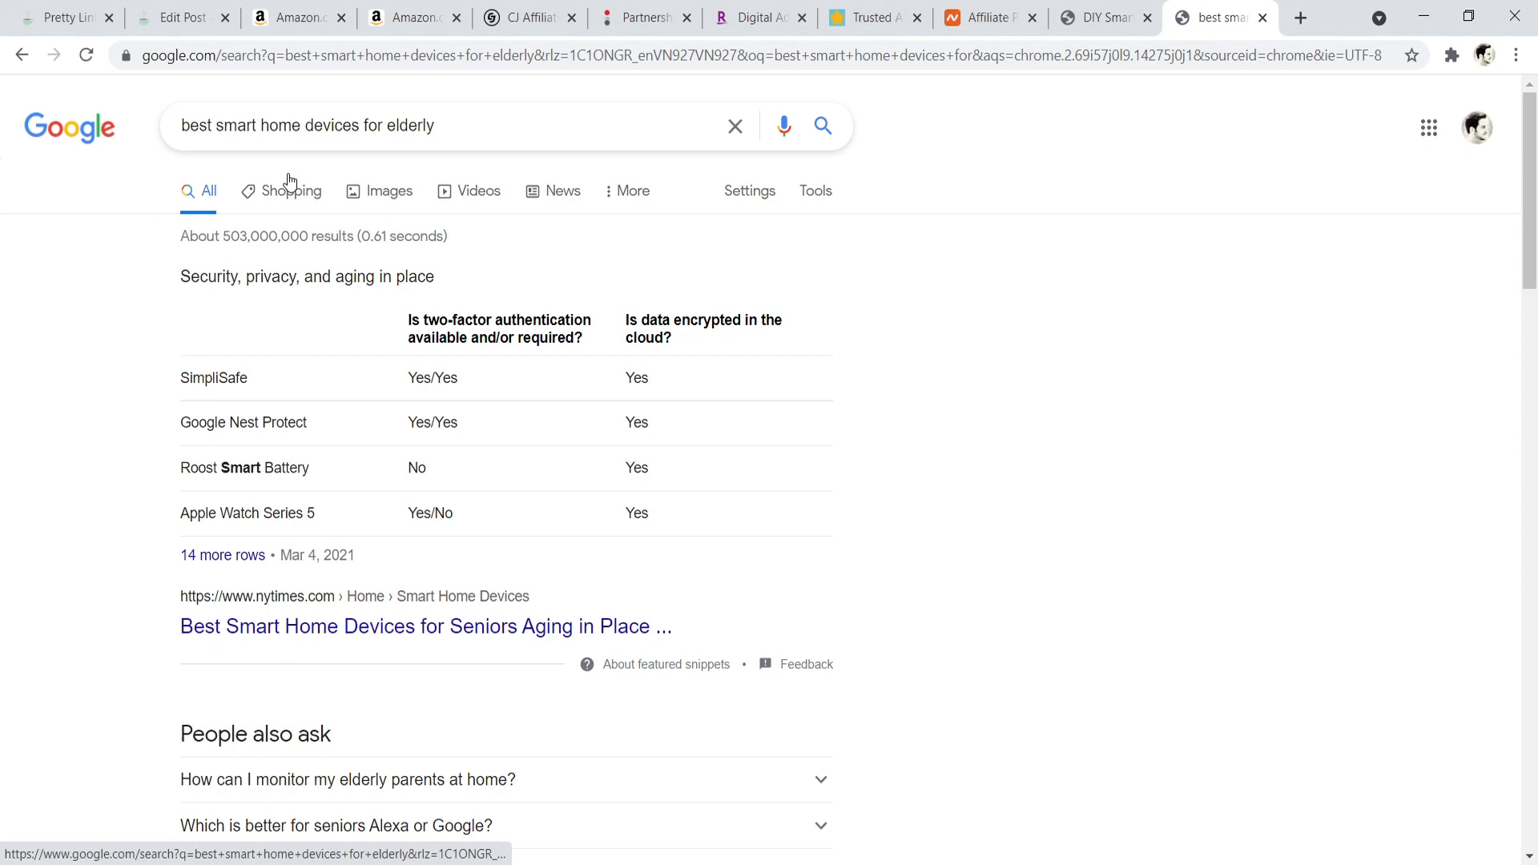
pyautogui.click(441, 125)
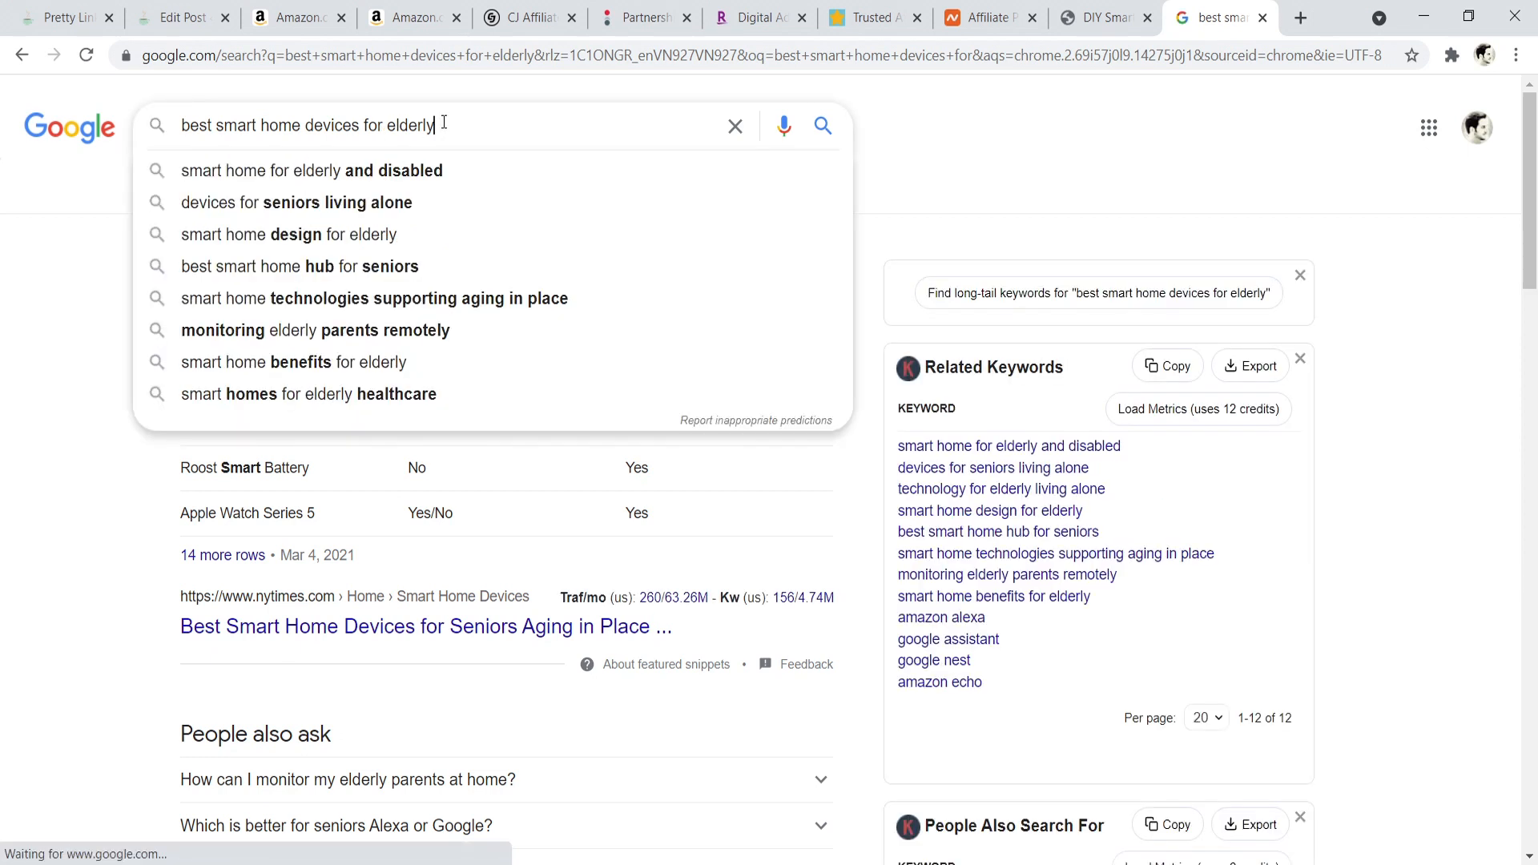
pyautogui.write('people')
pyautogui.press('BackSpace')
pyautogui.press('BackSpace')
pyautogui.press('BackSpace')
pyautogui.press('BackSpace')
pyautogui.press('BackSpace')
pyautogui.press('BackSpace')
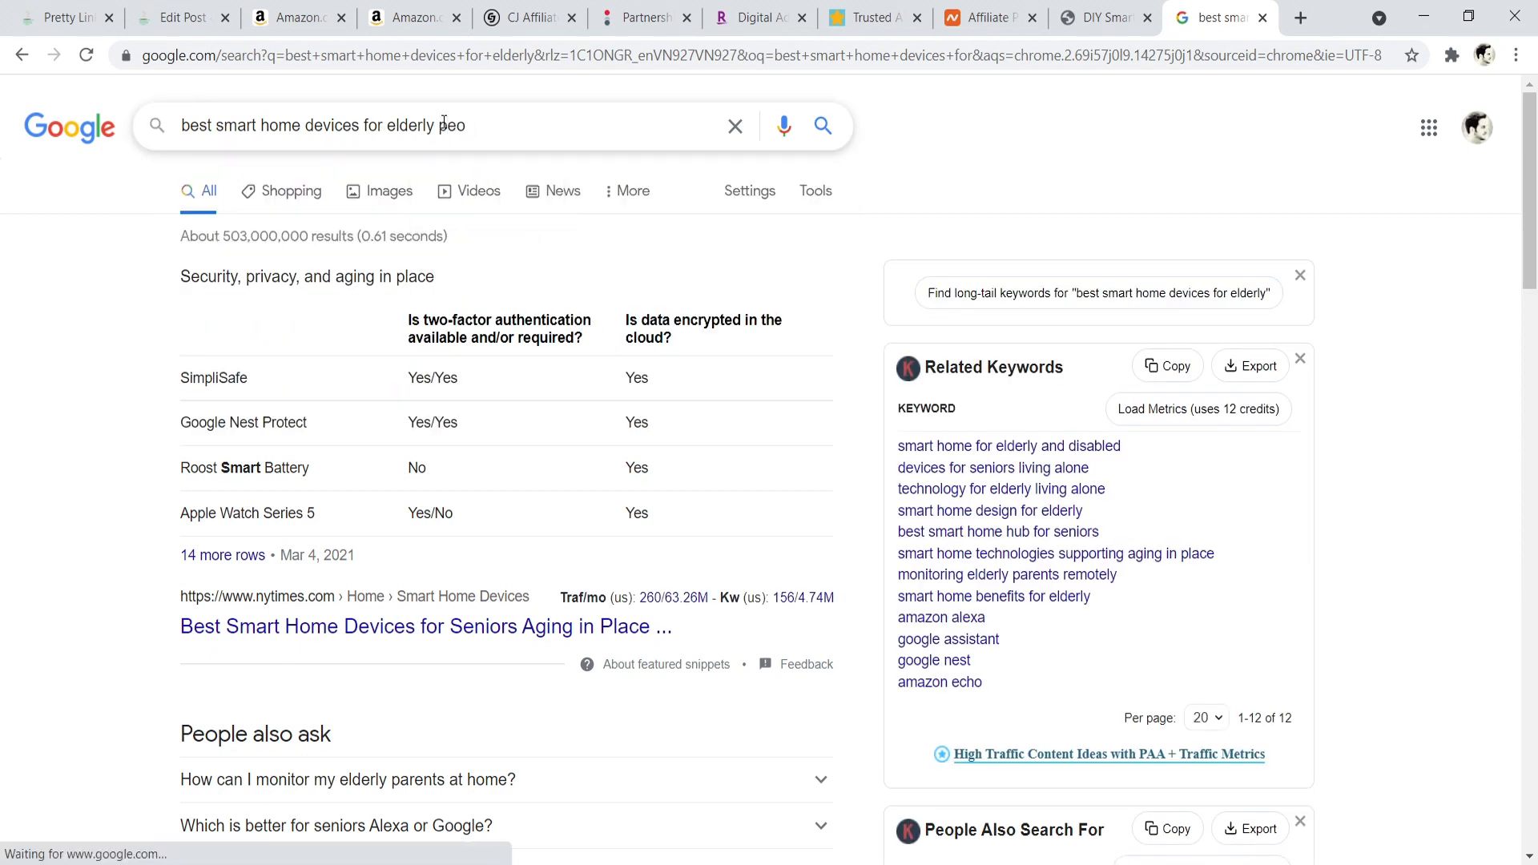
pyautogui.click(1391, 291)
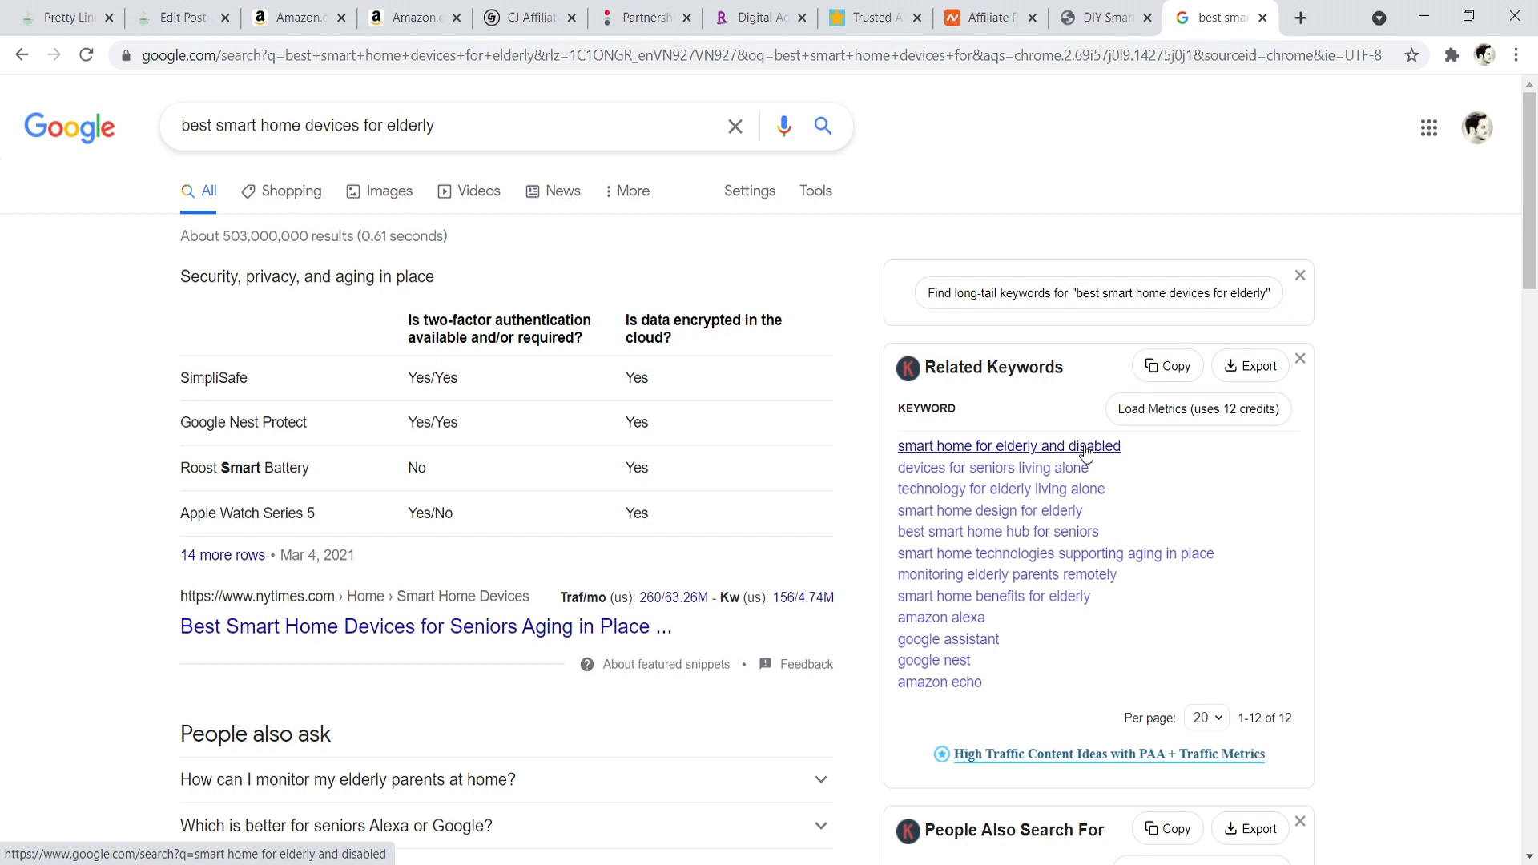
# - Review the Notepad notes, the Amazon image-only kettle link and the Tea Blog post containing the kettle image
pyautogui.hotkey('alt', 'Tab')
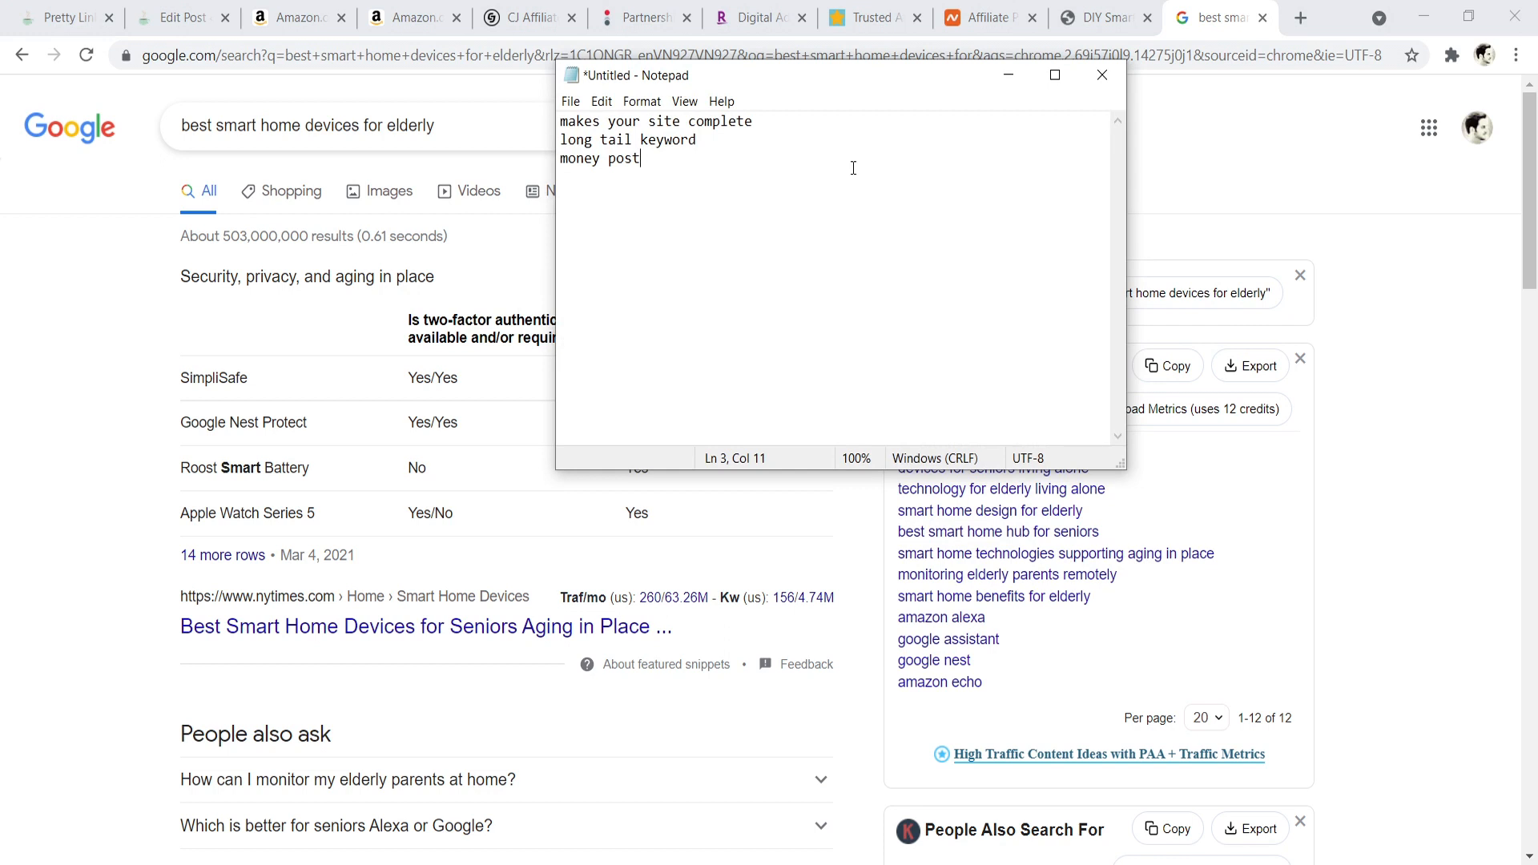
pyautogui.click(1008, 75)
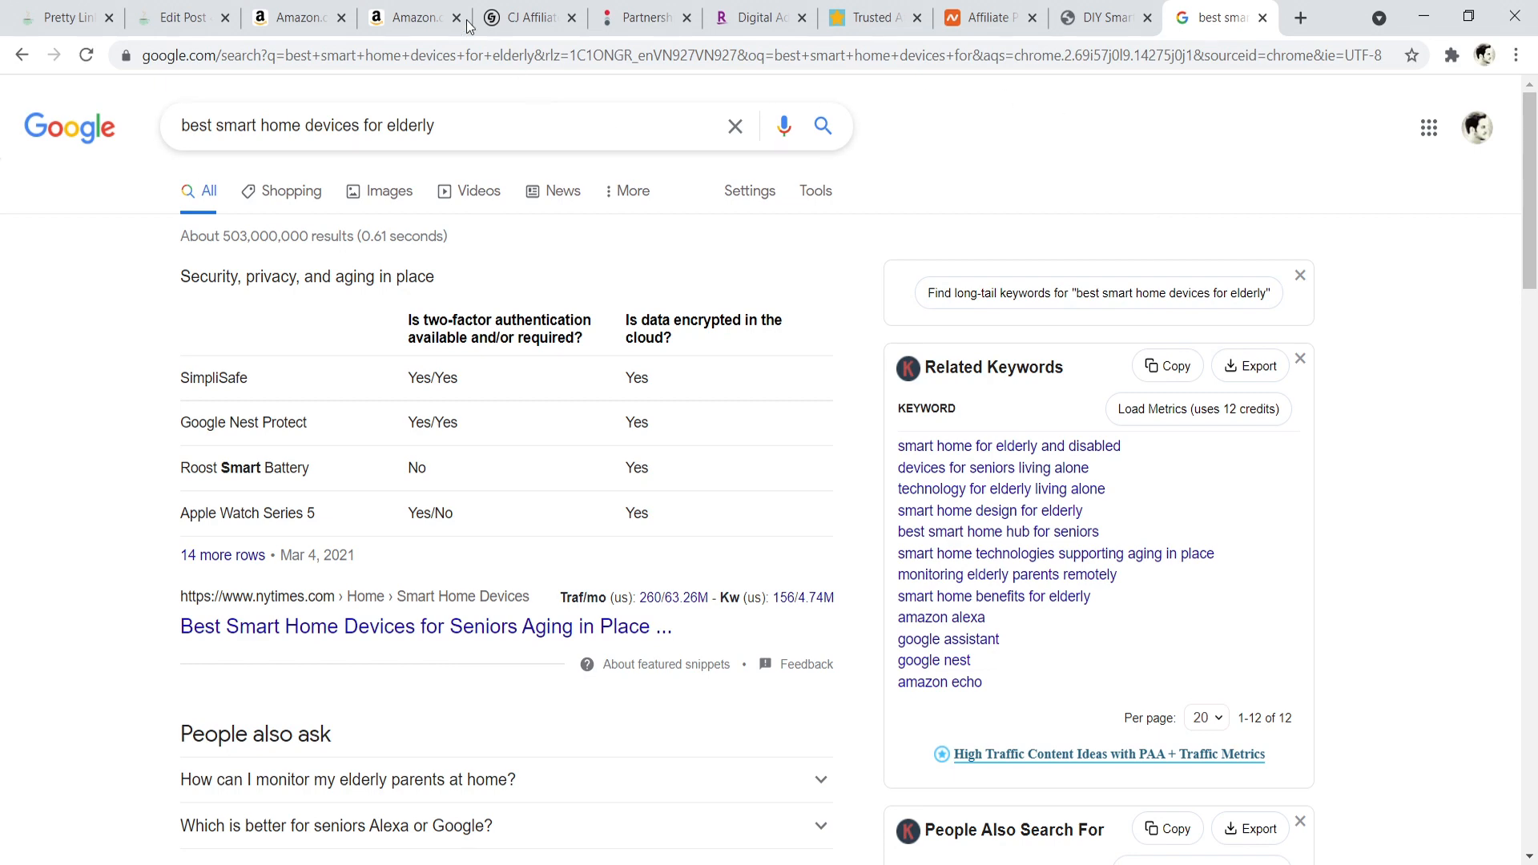
pyautogui.click(425, 10)
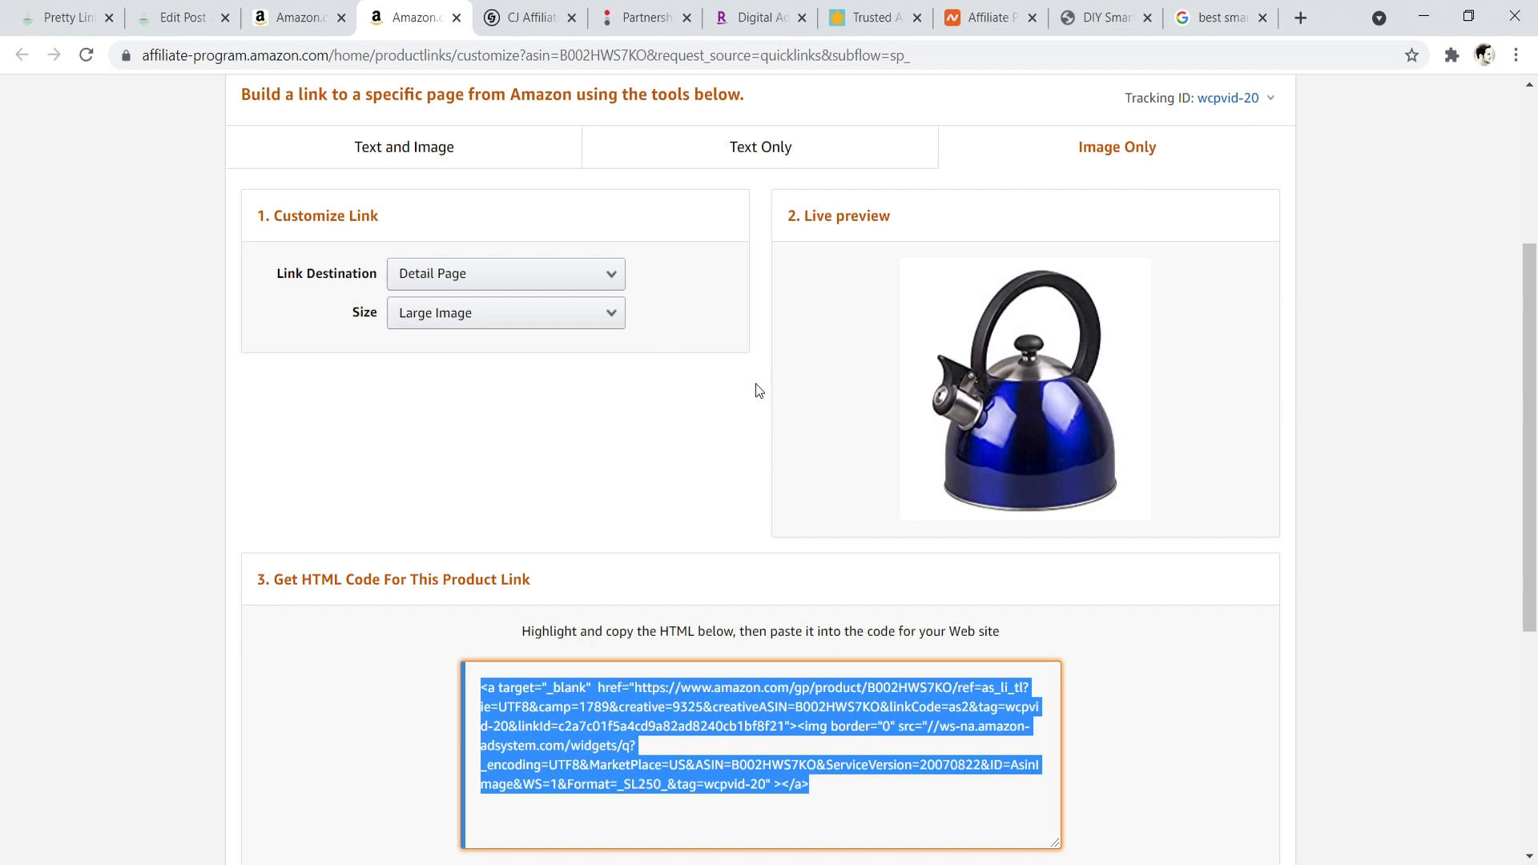
pyautogui.click(206, 8)
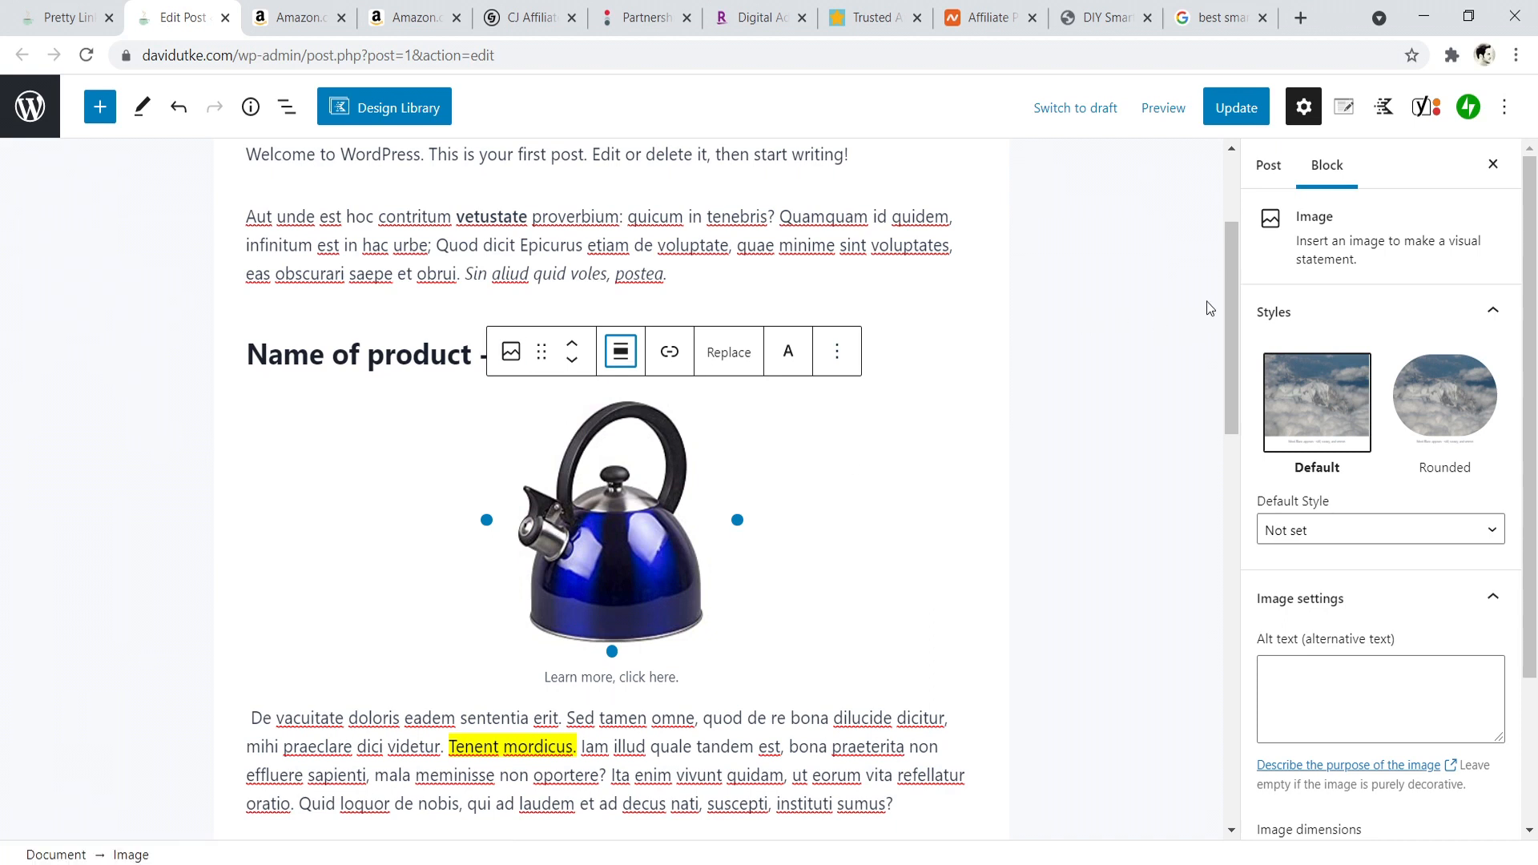
# - Switch to the Google AdSense ads overview, examine the ad unit types, and return to the by-site view
pyautogui.click(503, 864)
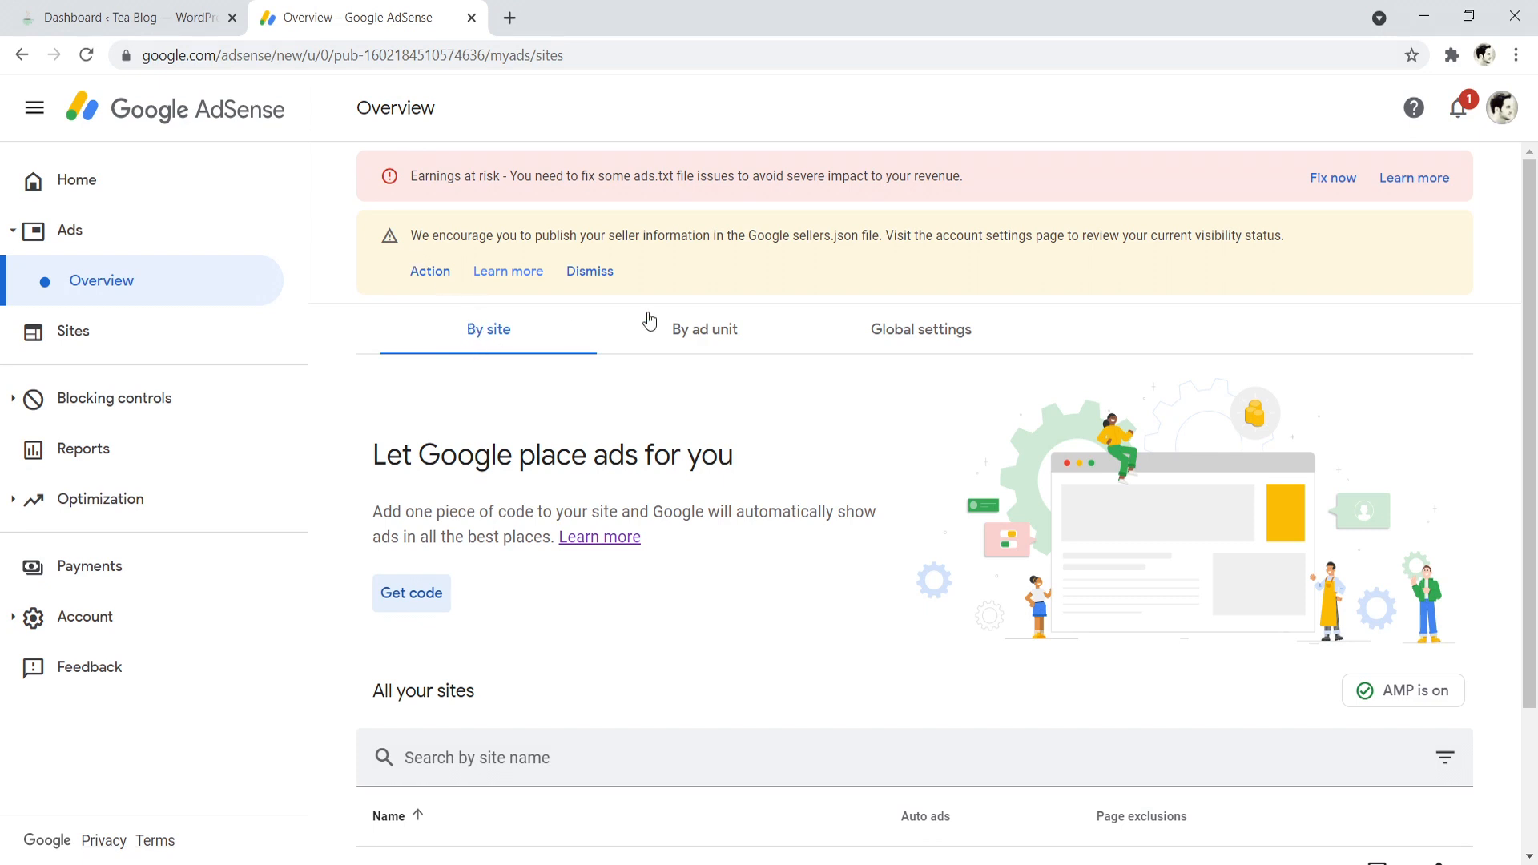
pyautogui.click(705, 331)
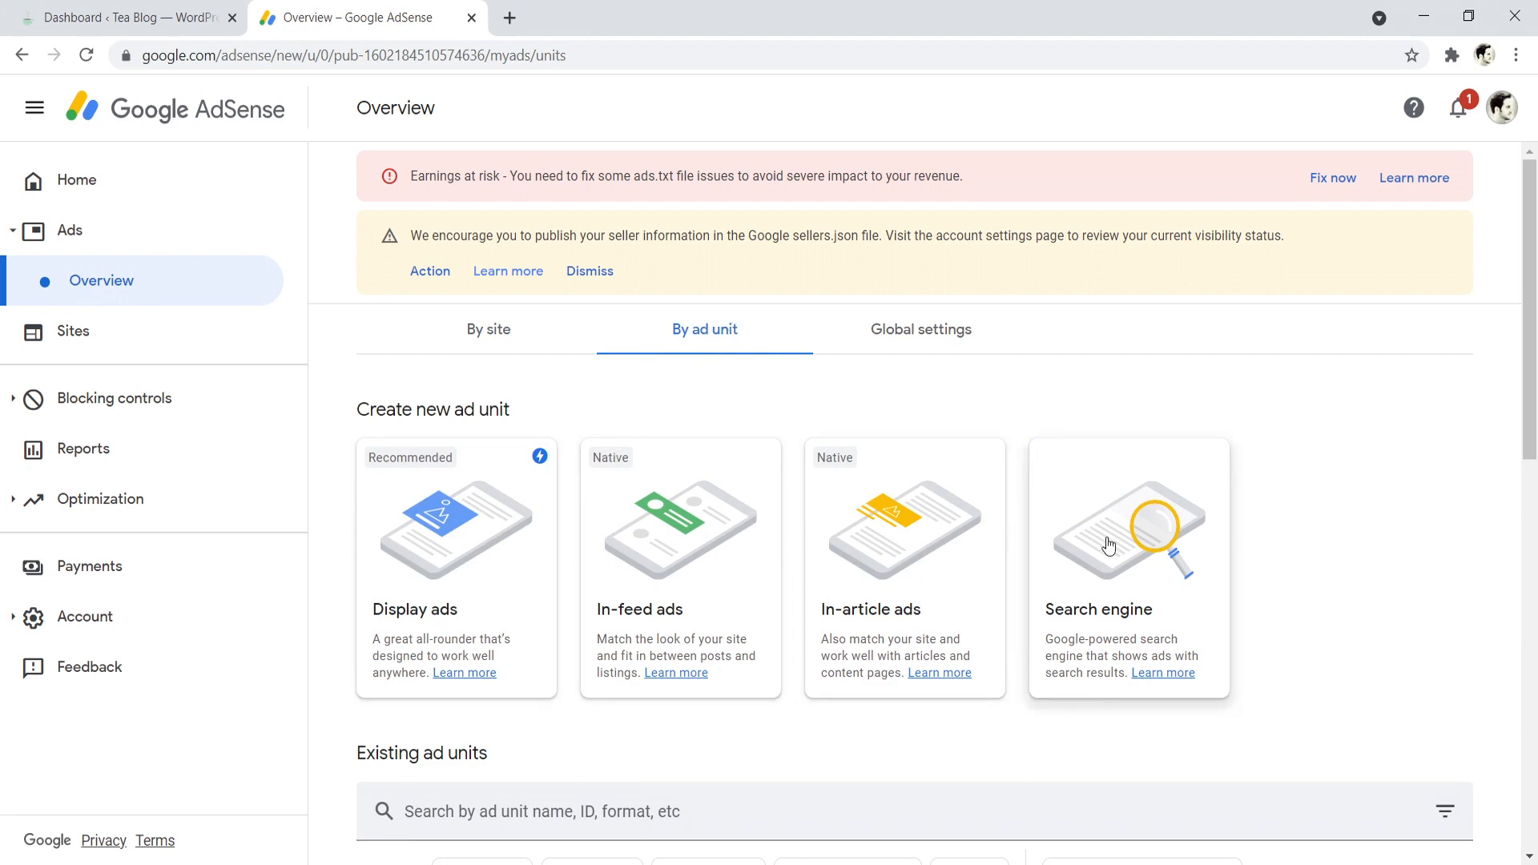
pyautogui.click(472, 329)
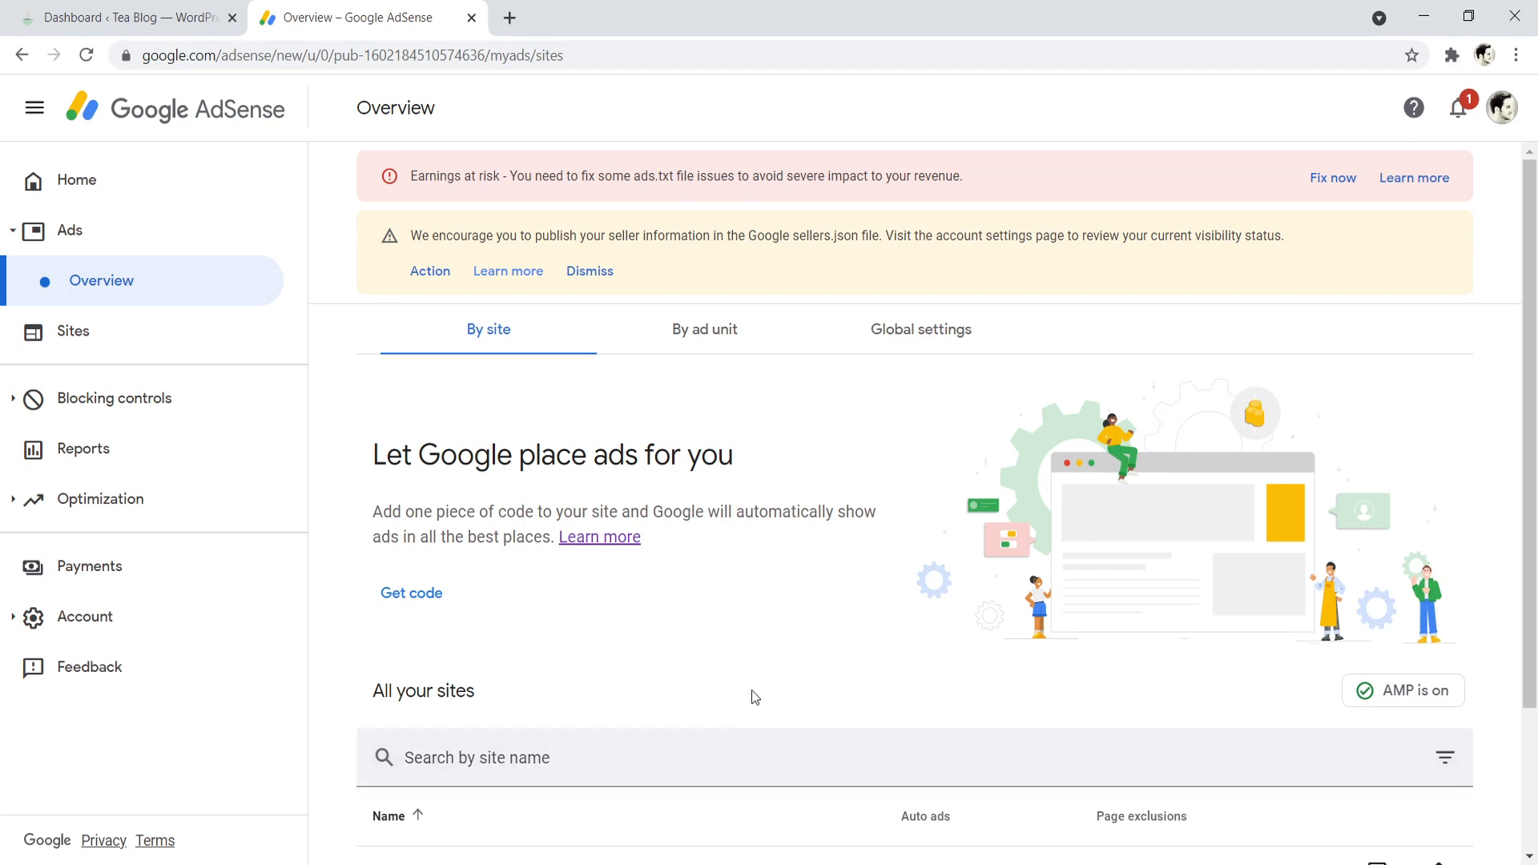
# - Get the AdSense code for automatic ads and copy the whole snippet
pyautogui.click(397, 595)
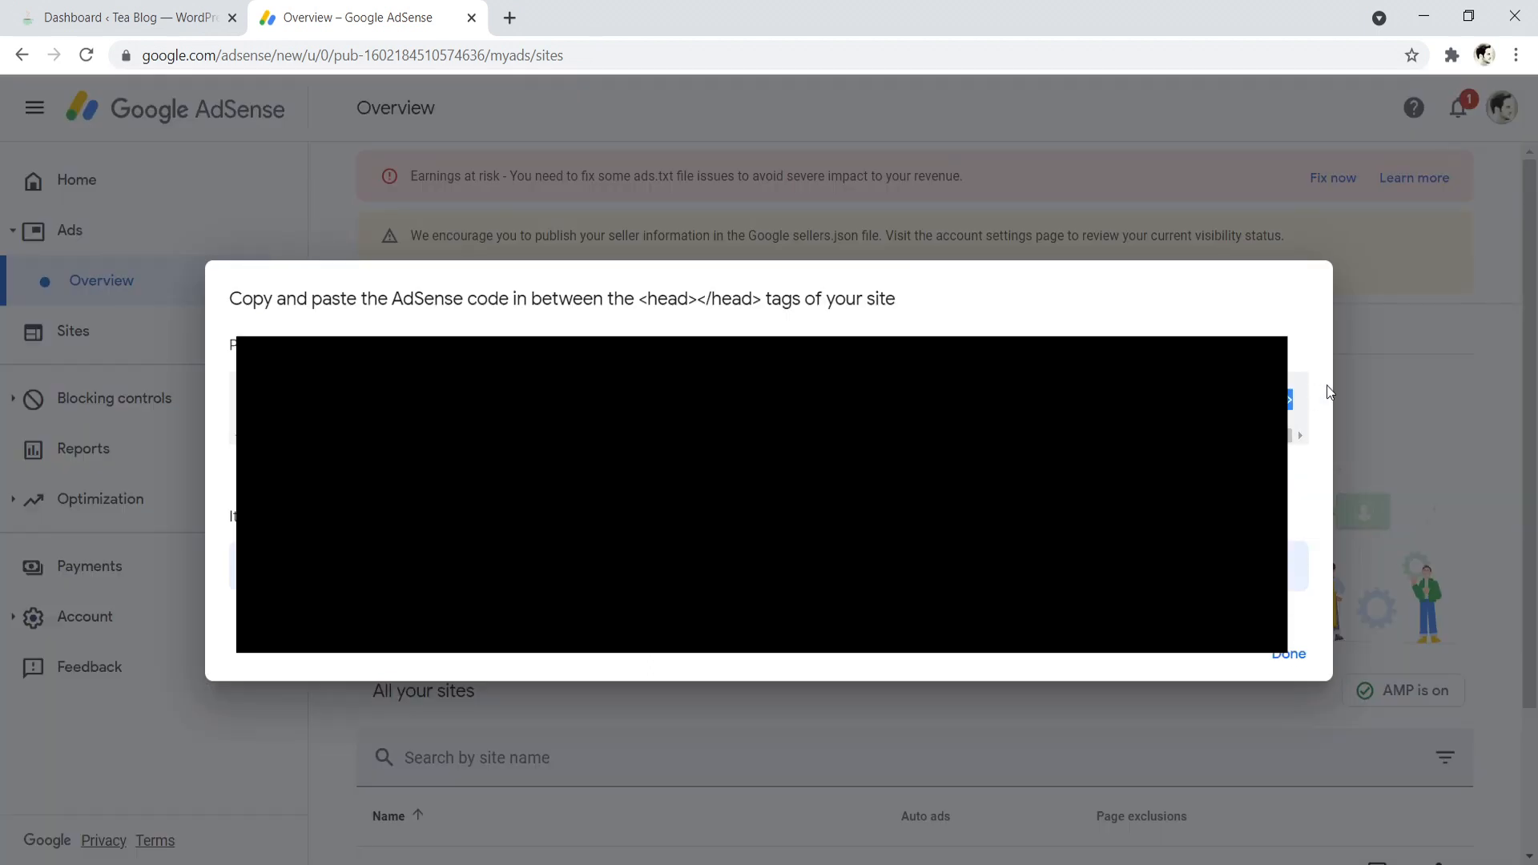
pyautogui.rightClick(1249, 398)
pyautogui.click(1145, 414)
# - In the Tea Blog dashboard, search new plugins for "header and footer", then install and activate Insert Headers and Footers by WPBeginner
pyautogui.click(122, 17)
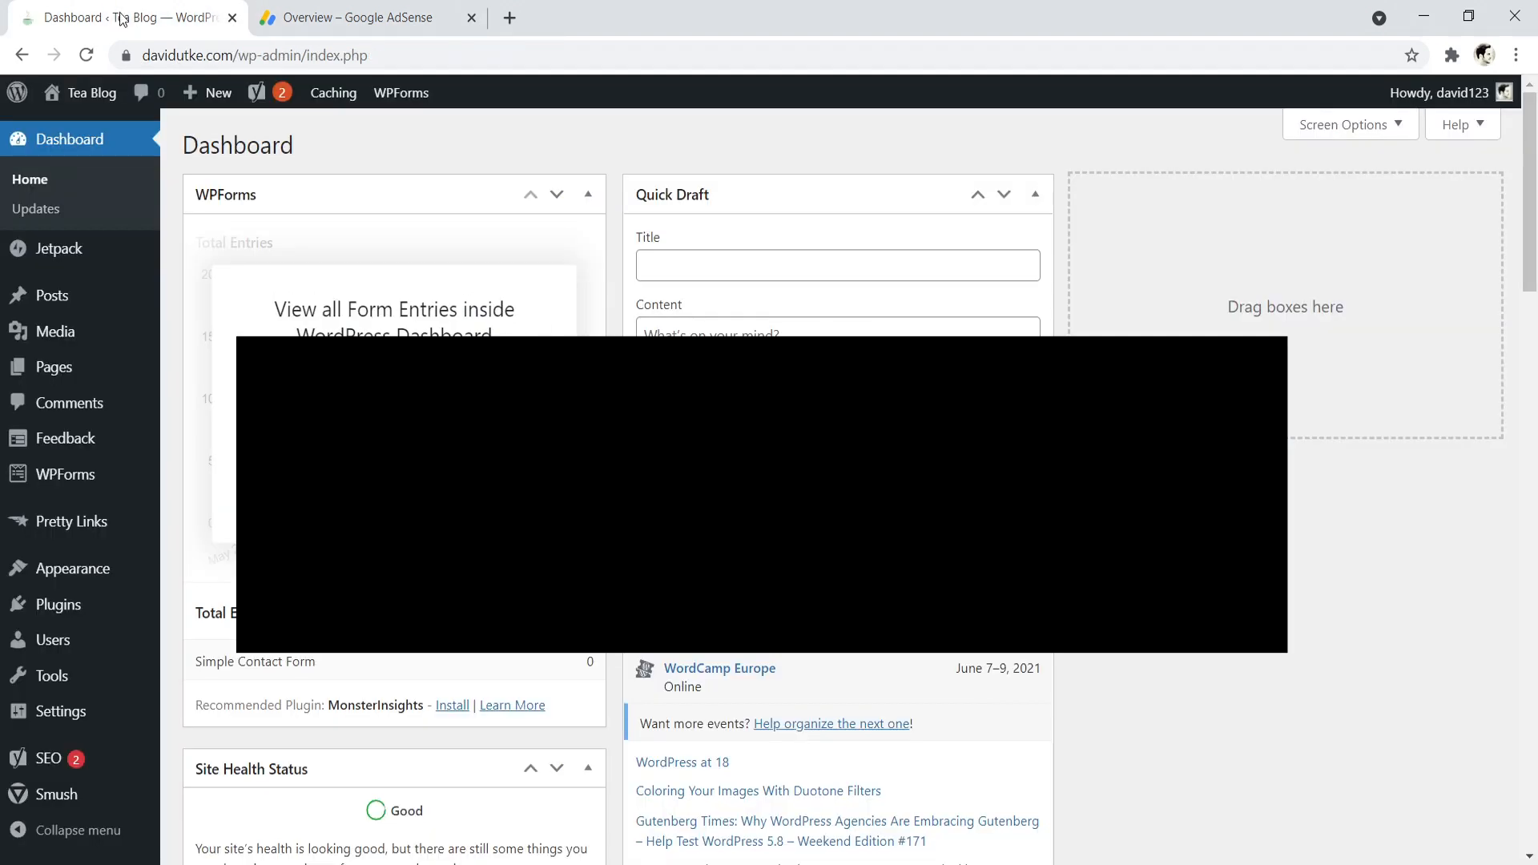
pyautogui.moveTo(439, 106)
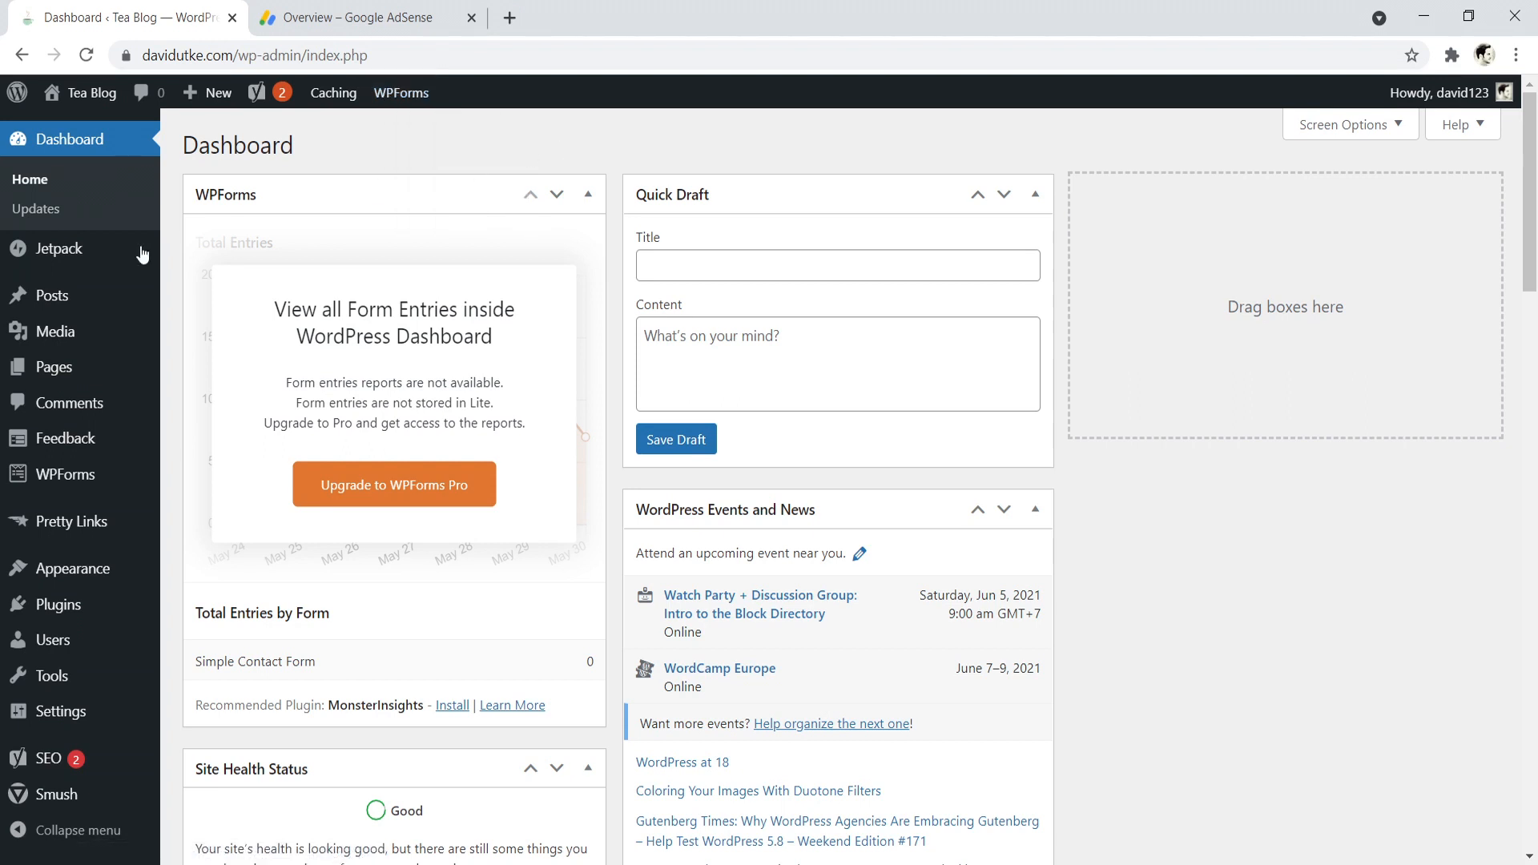
pyautogui.moveTo(47, 604)
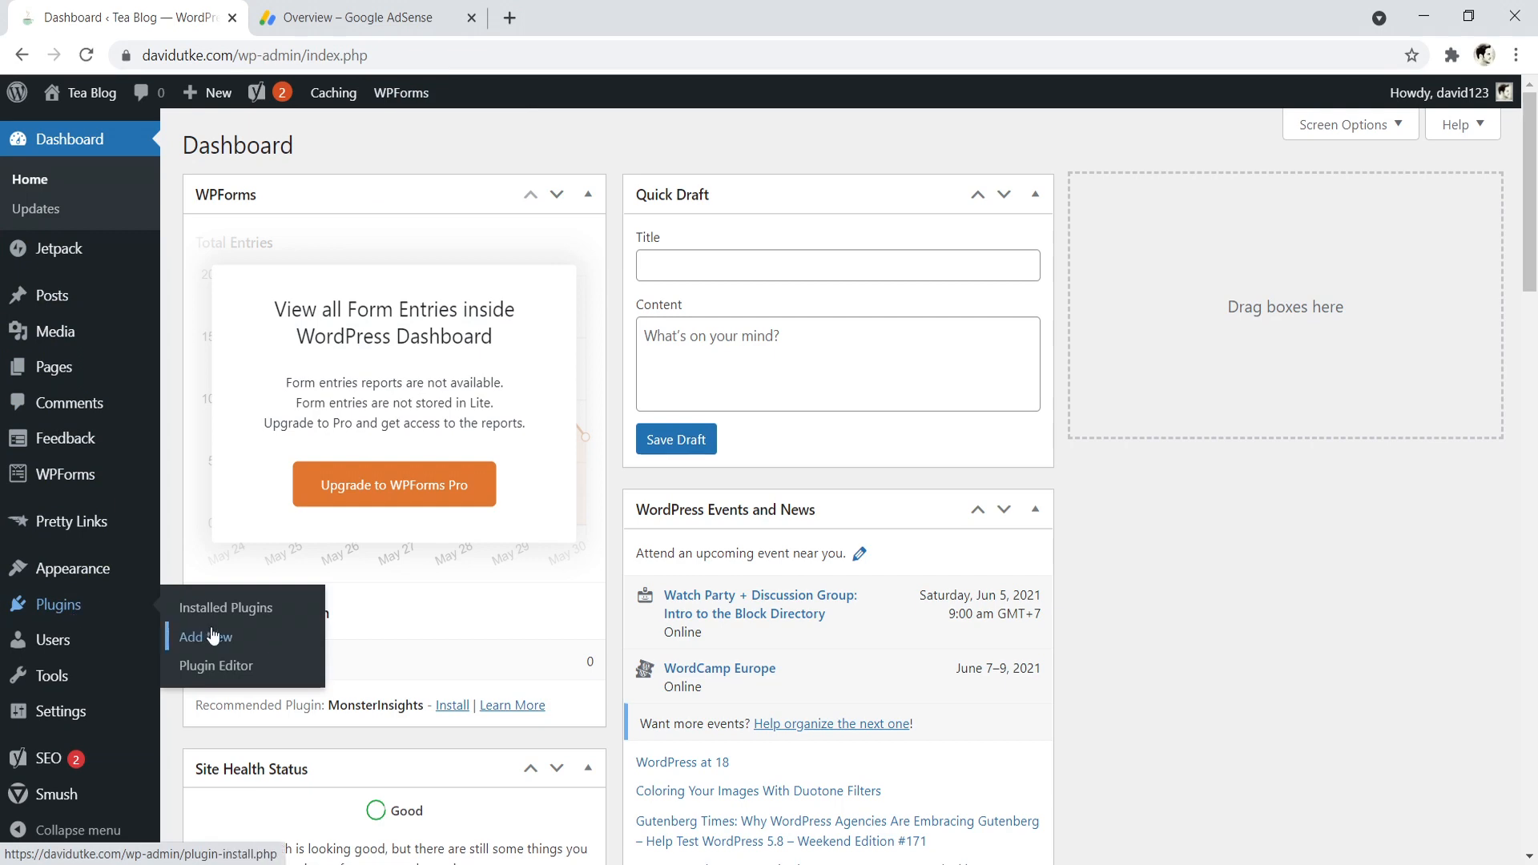
pyautogui.click(201, 641)
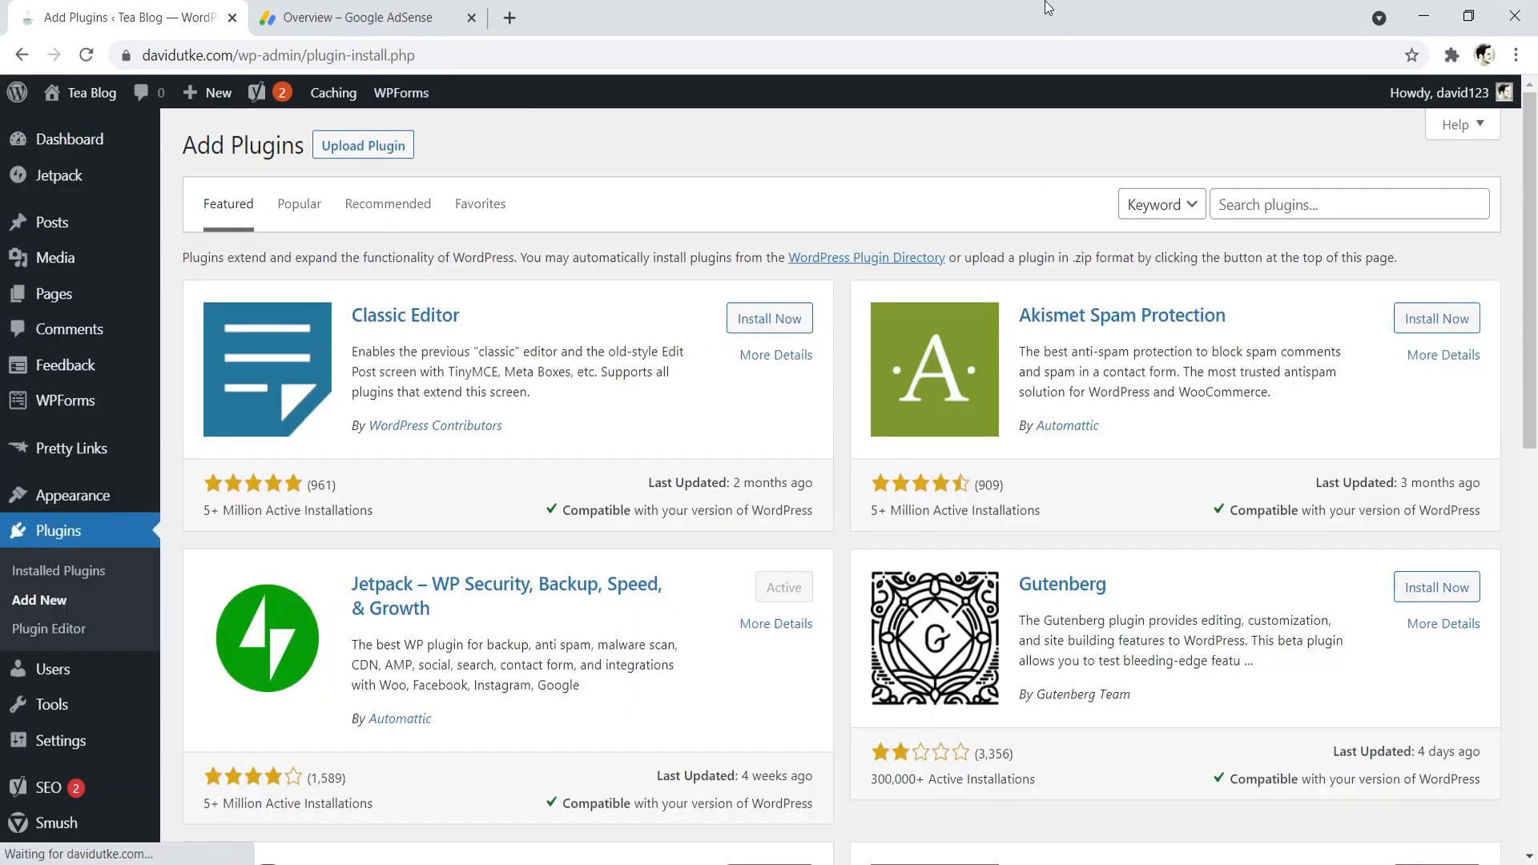
pyautogui.write('h')
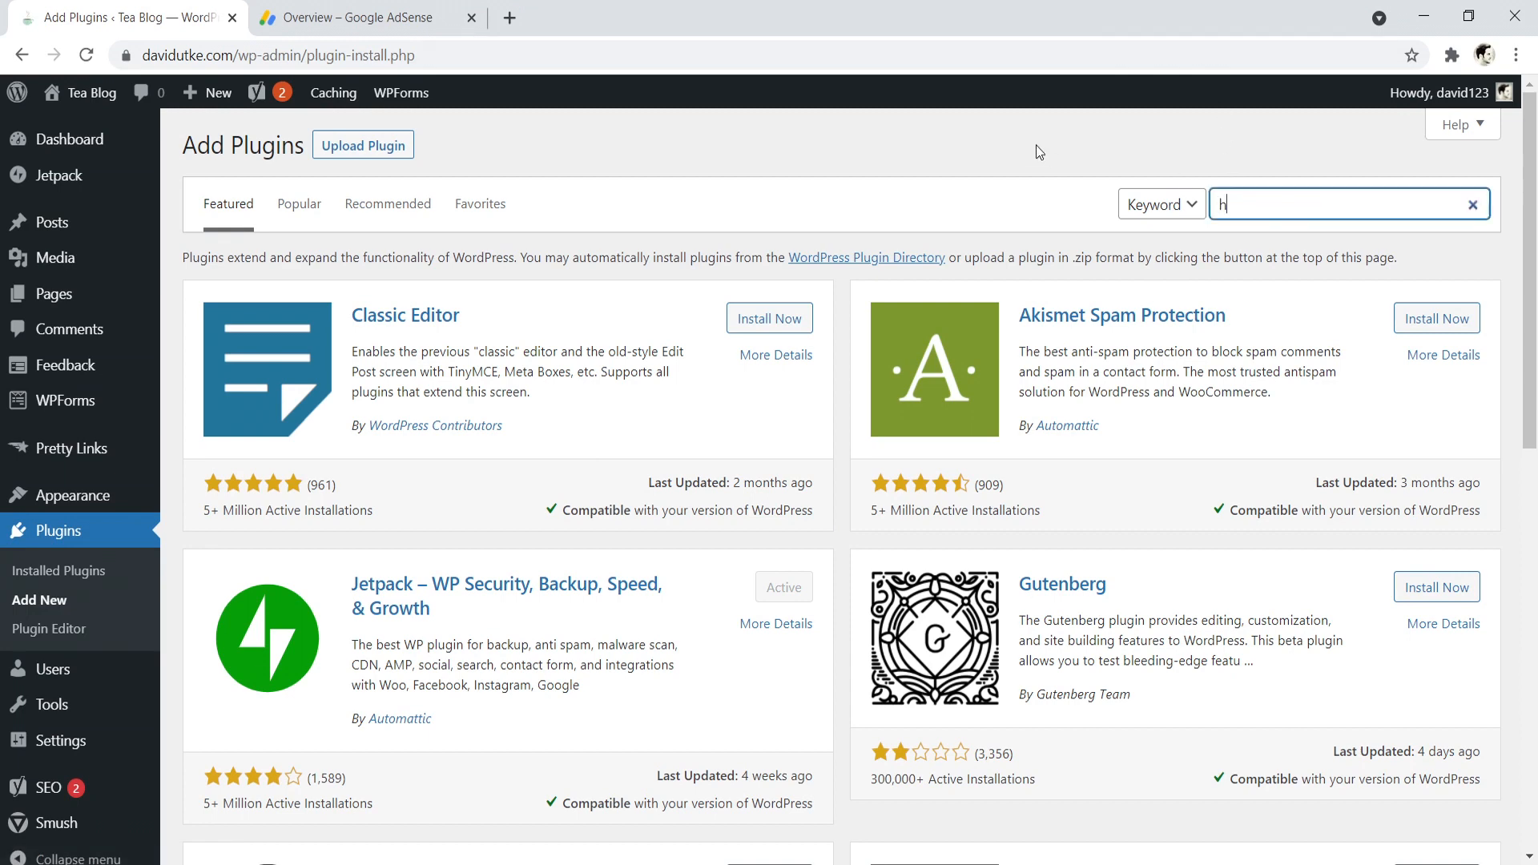
pyautogui.write('eader and footer')
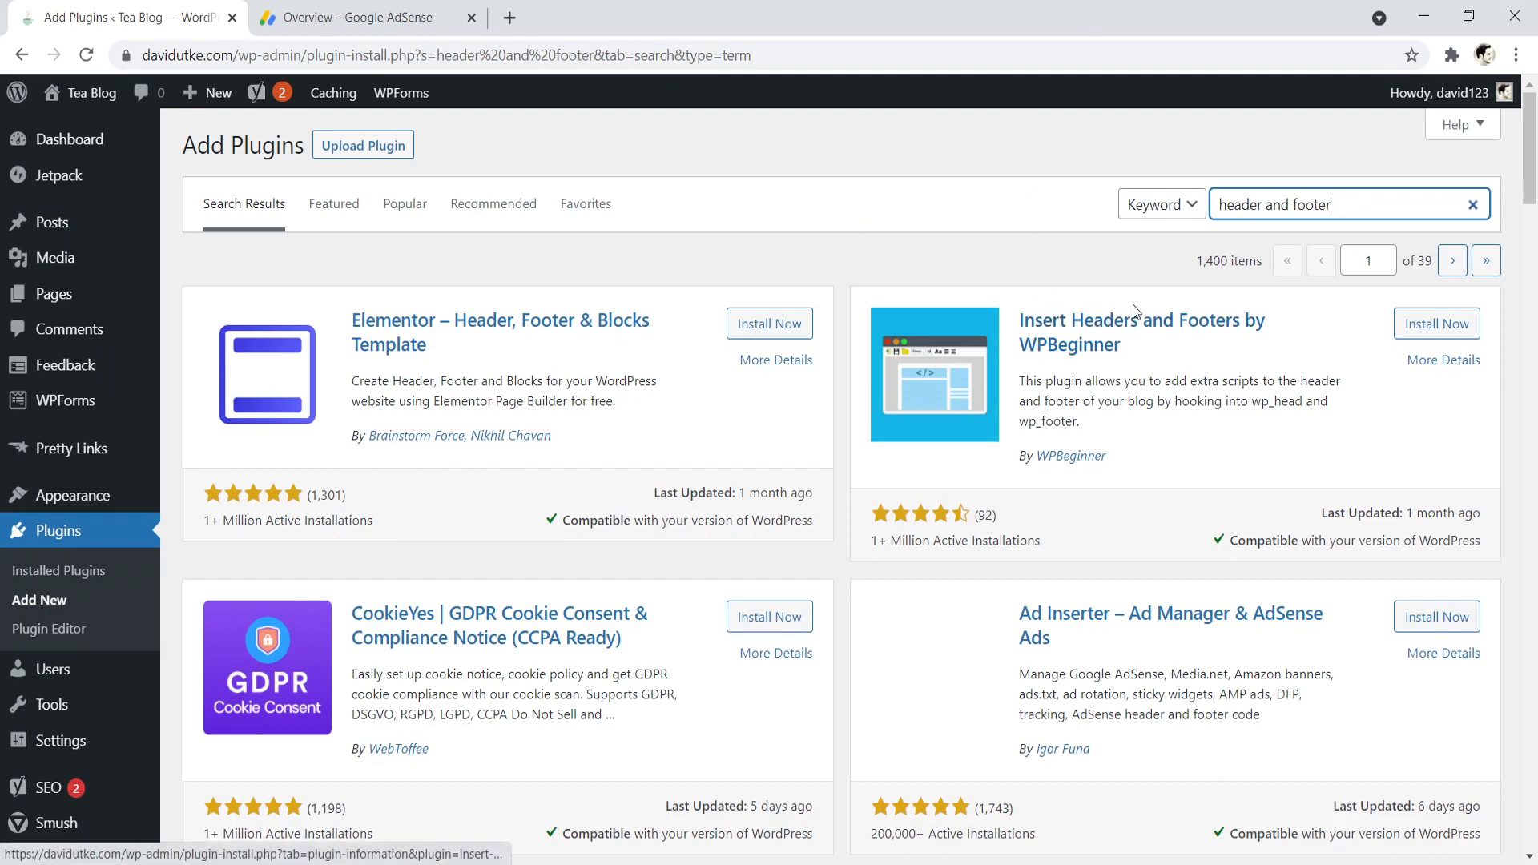
pyautogui.click(1436, 323)
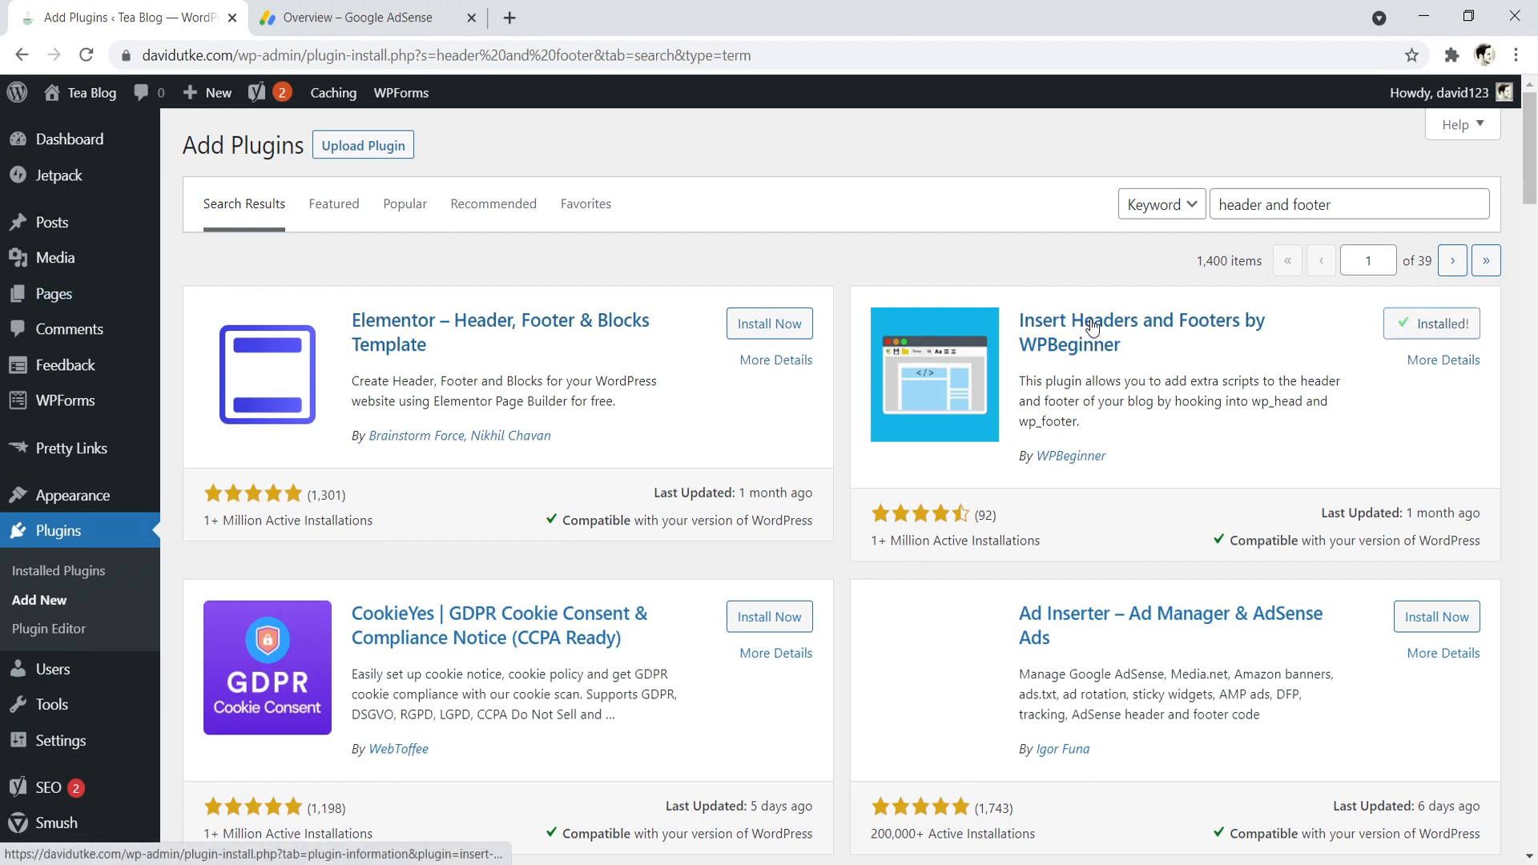
pyautogui.click(1461, 322)
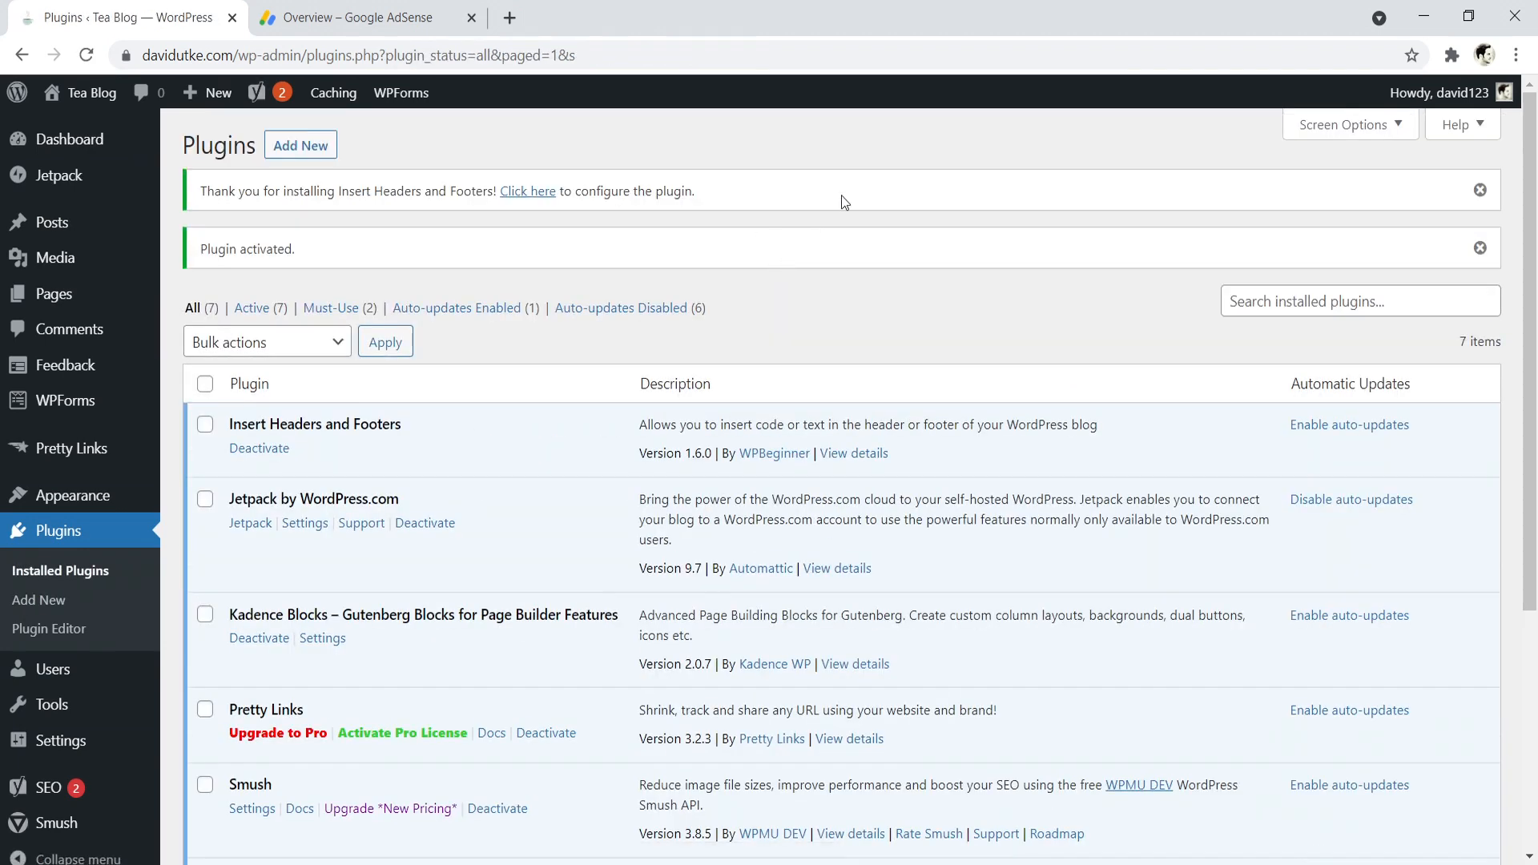
# - Open the Insert Headers and Footers settings and examine the header, body and footer script fields
pyautogui.moveTo(1531, 245); pyautogui.dragTo(1535, 457)
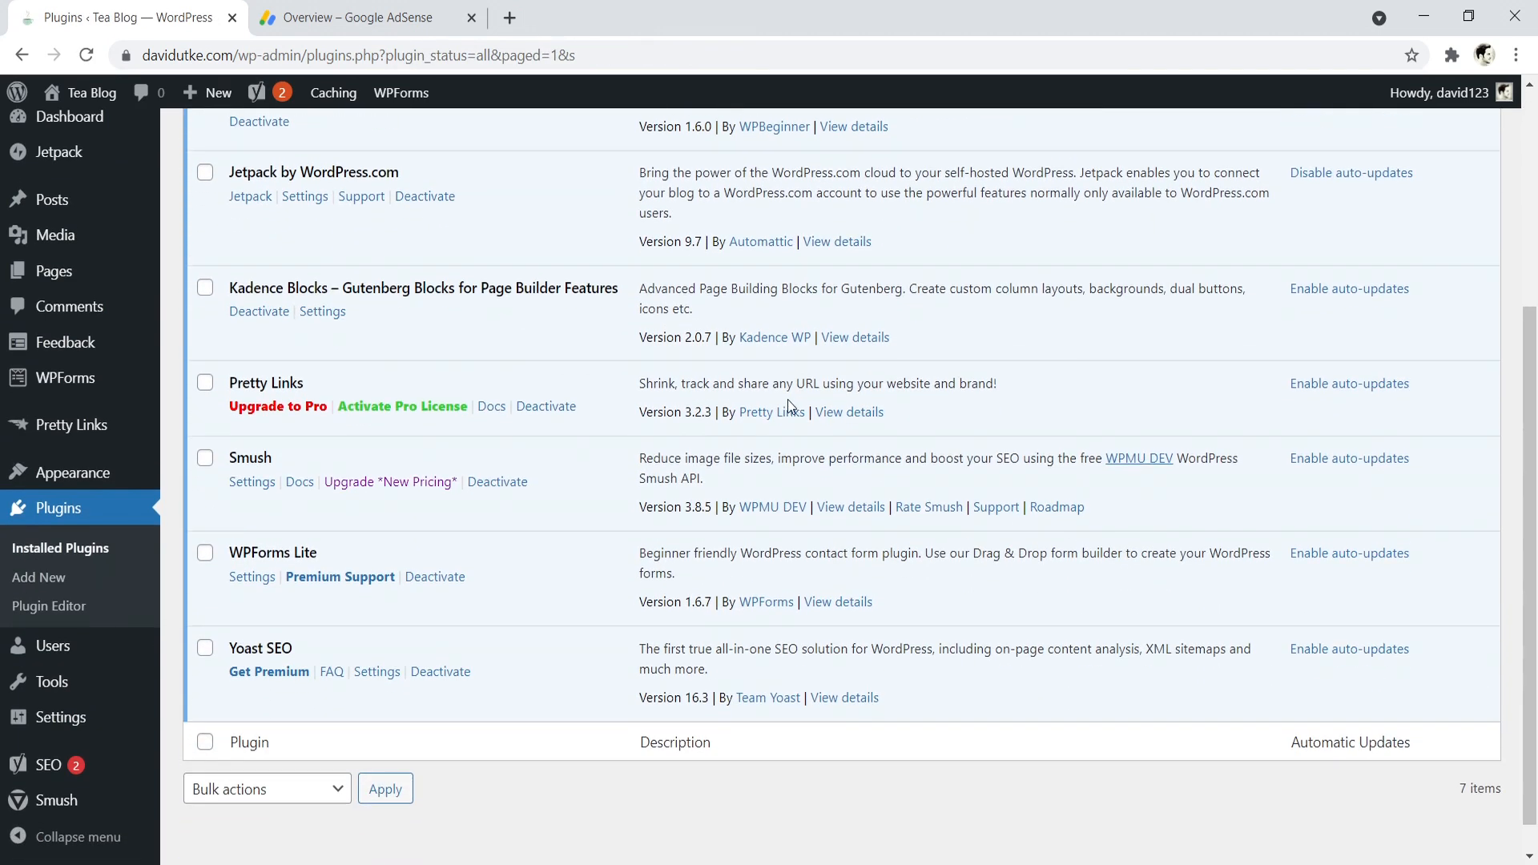
pyautogui.moveTo(93, 727)
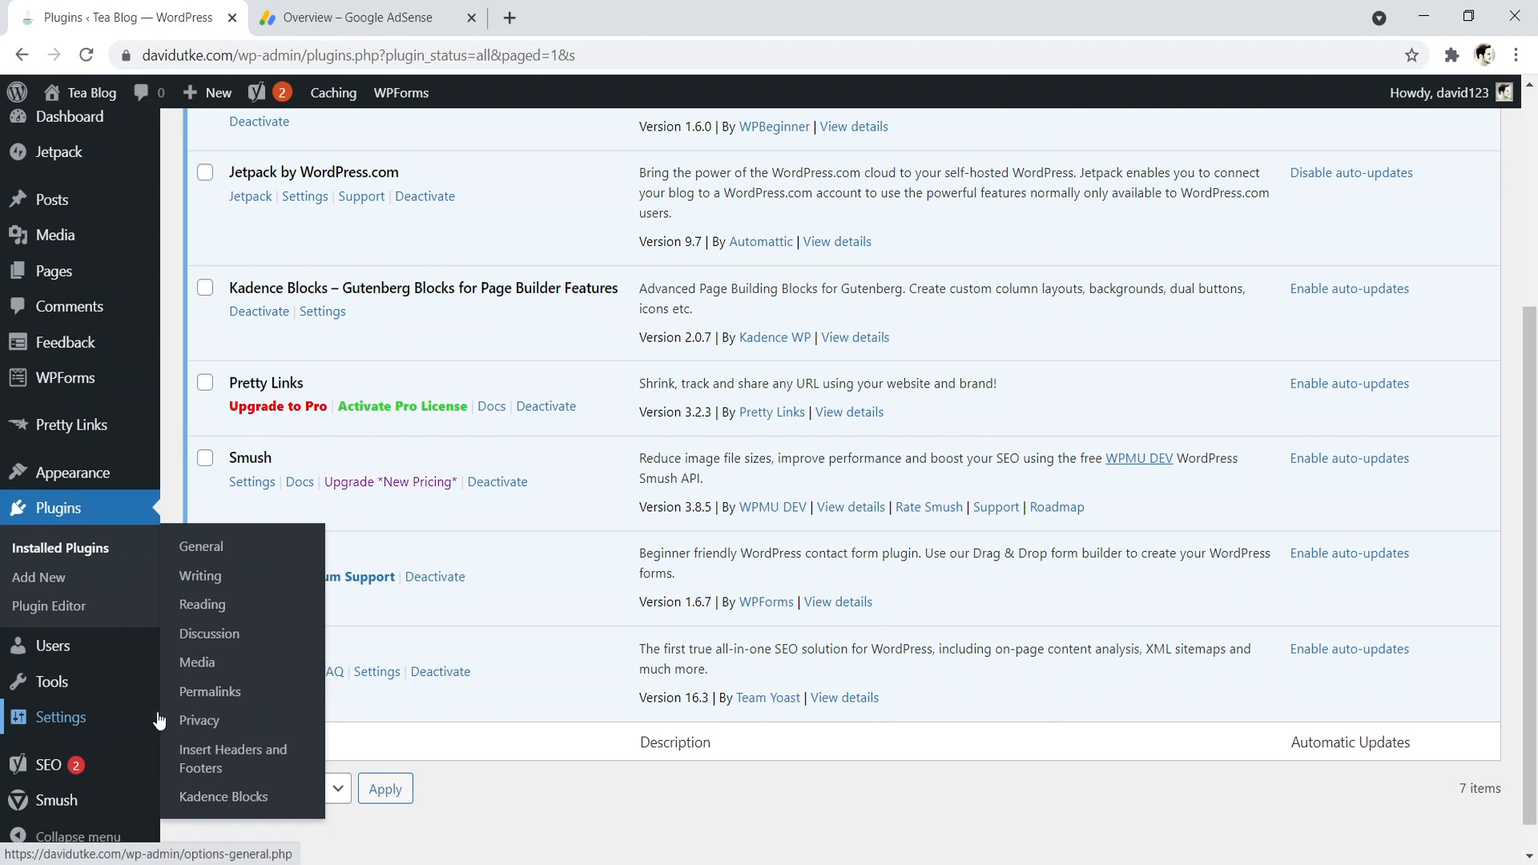
pyautogui.click(214, 765)
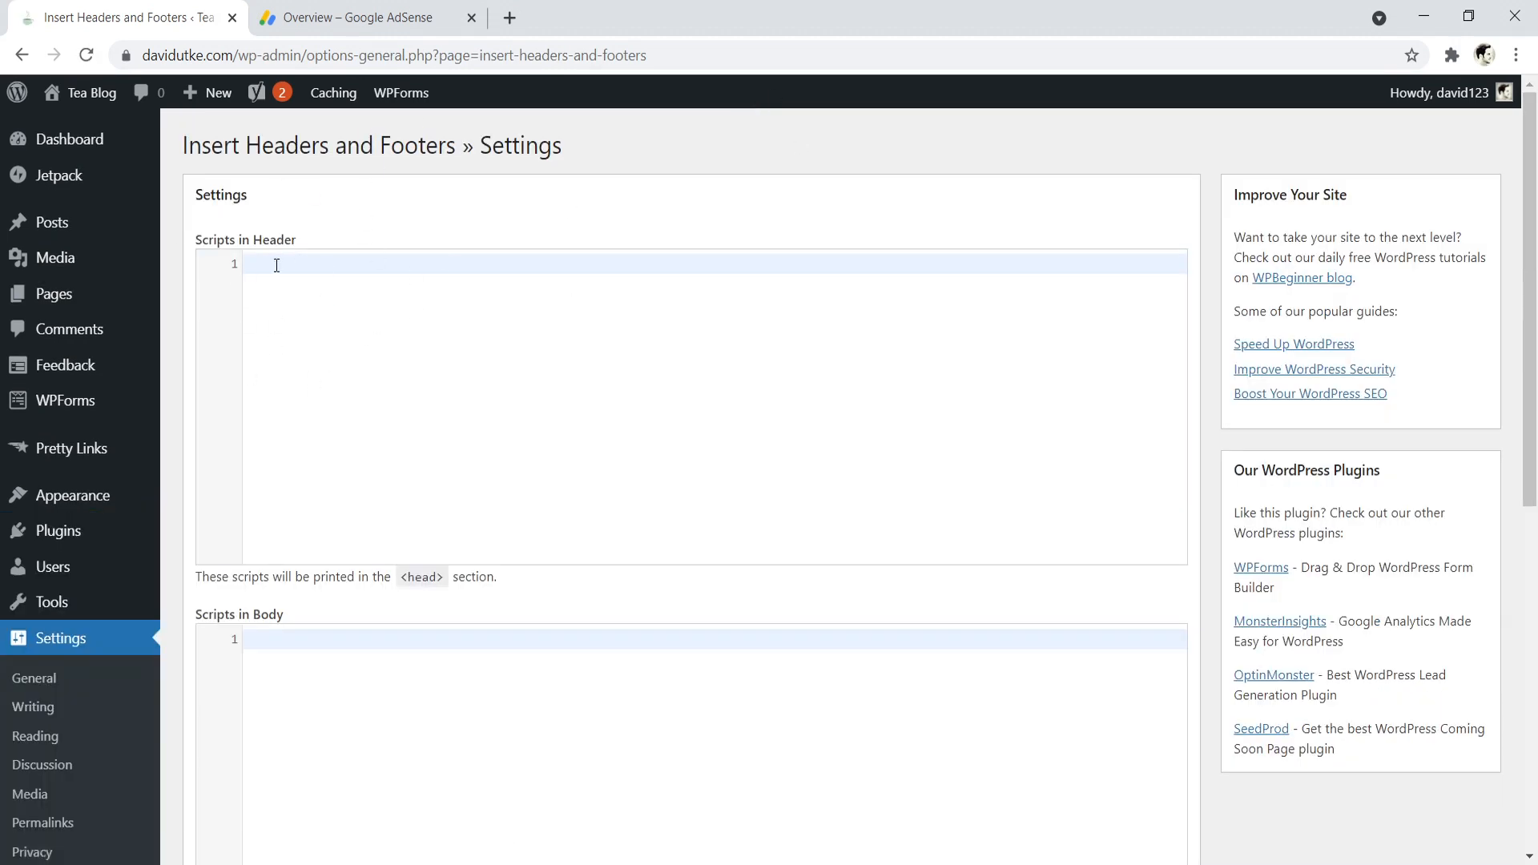
pyautogui.scroll(-8, 333, 459)
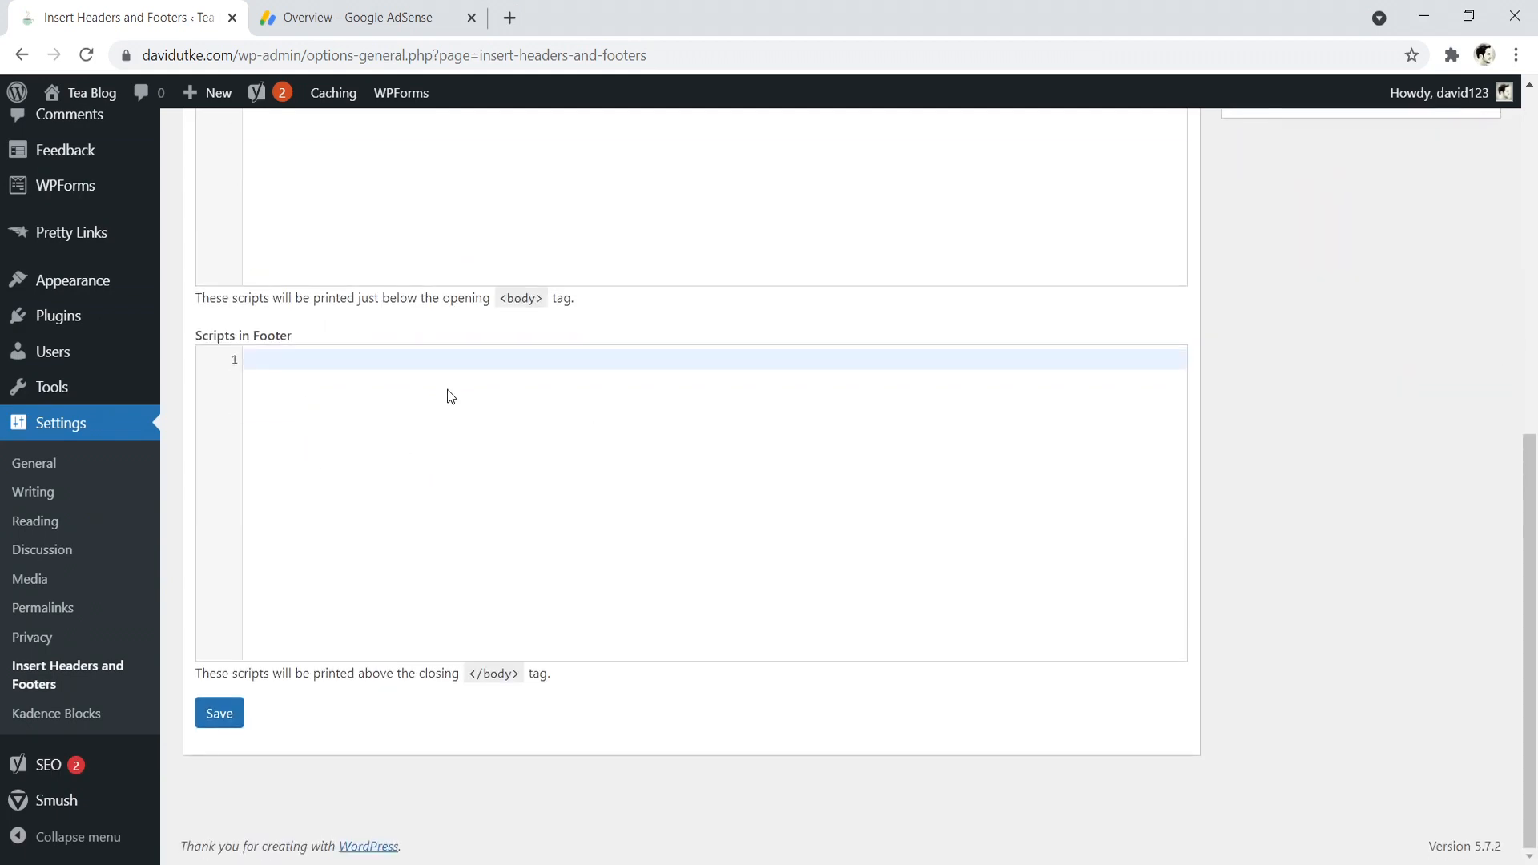
pyautogui.scroll(4, 417, 366)
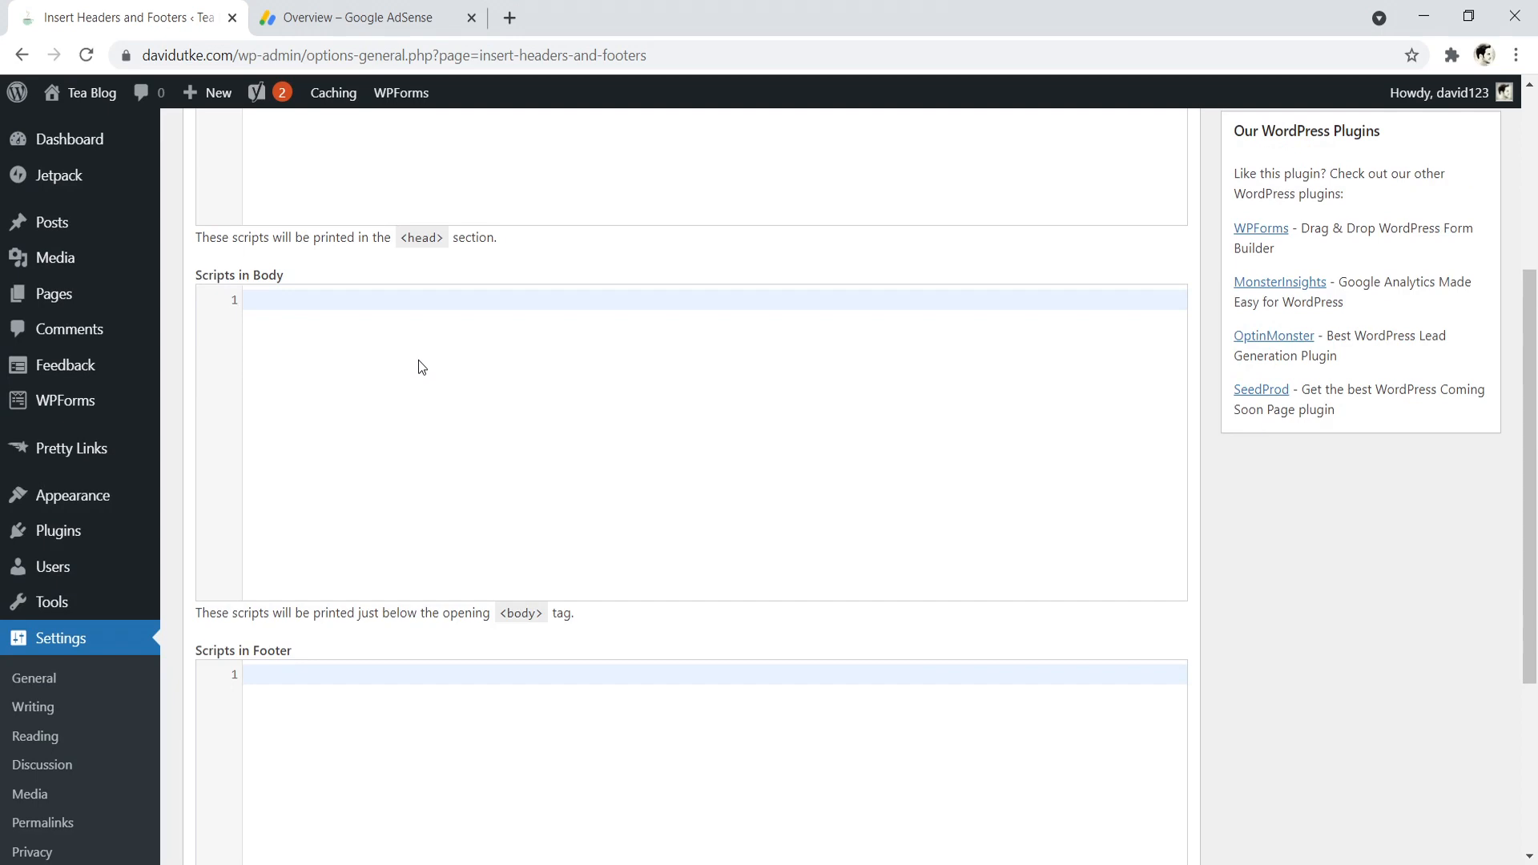
pyautogui.scroll(4, 364, 377)
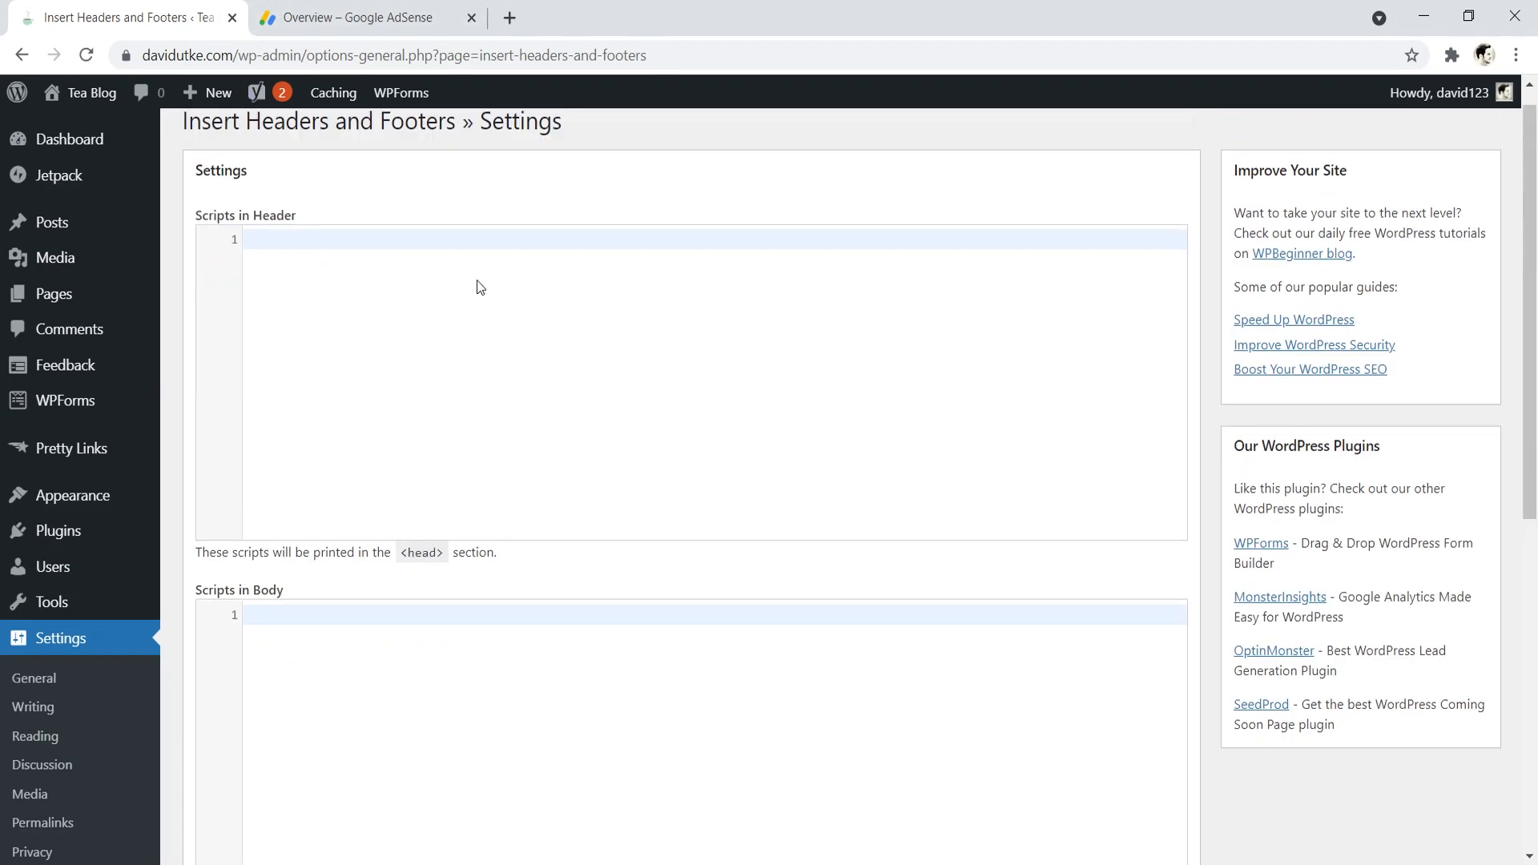
# - Return to Google AdSense, dismiss the code dialog and open the ad settings of edgeofdavid.com for editing
pyautogui.click(361, 17)
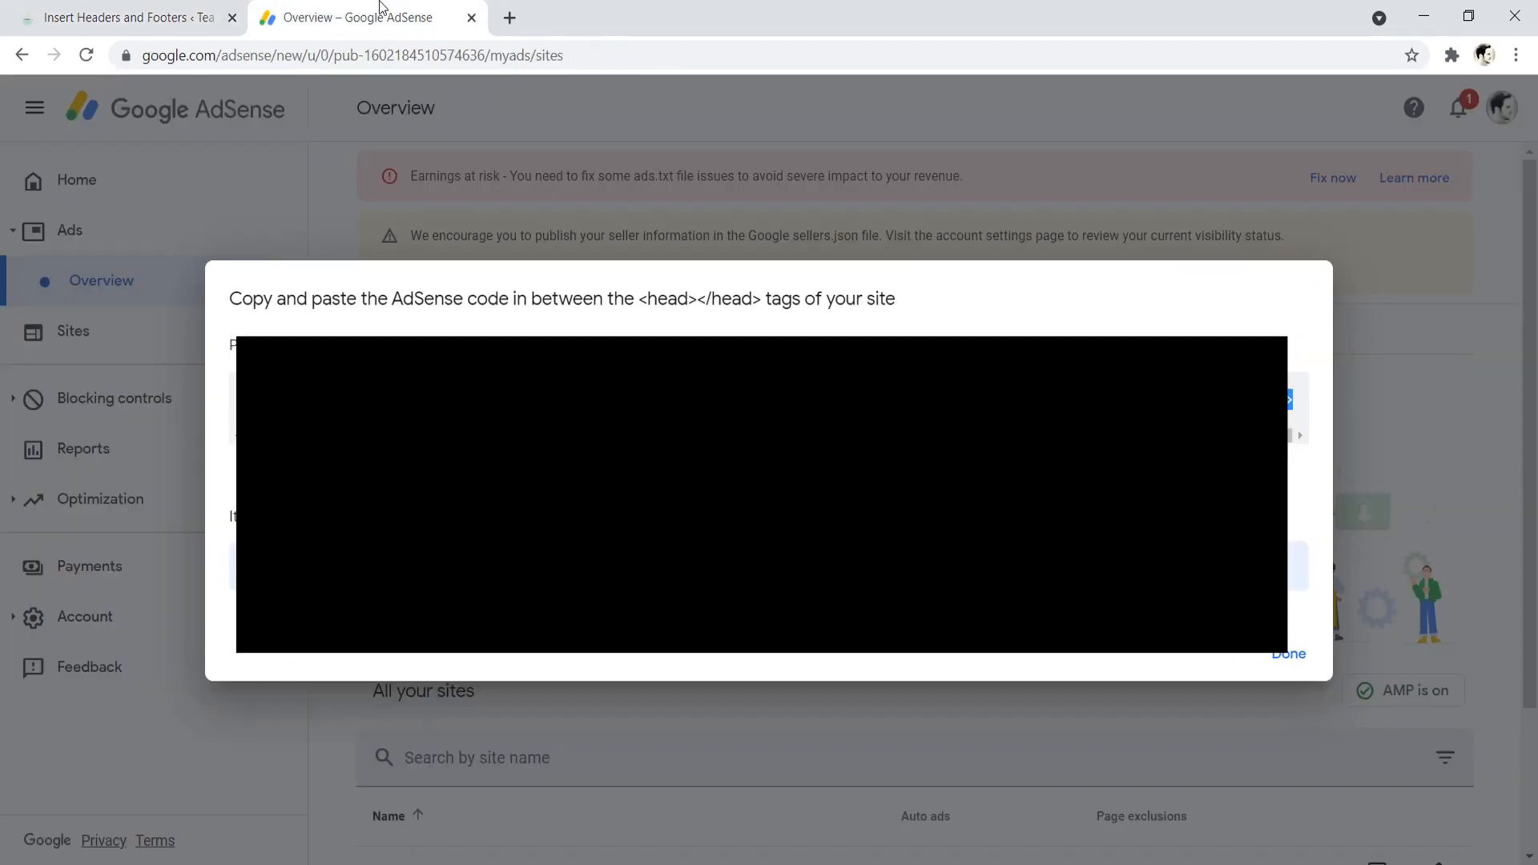
pyautogui.click(1291, 655)
pyautogui.moveTo(1536, 274); pyautogui.dragTo(1536, 290)
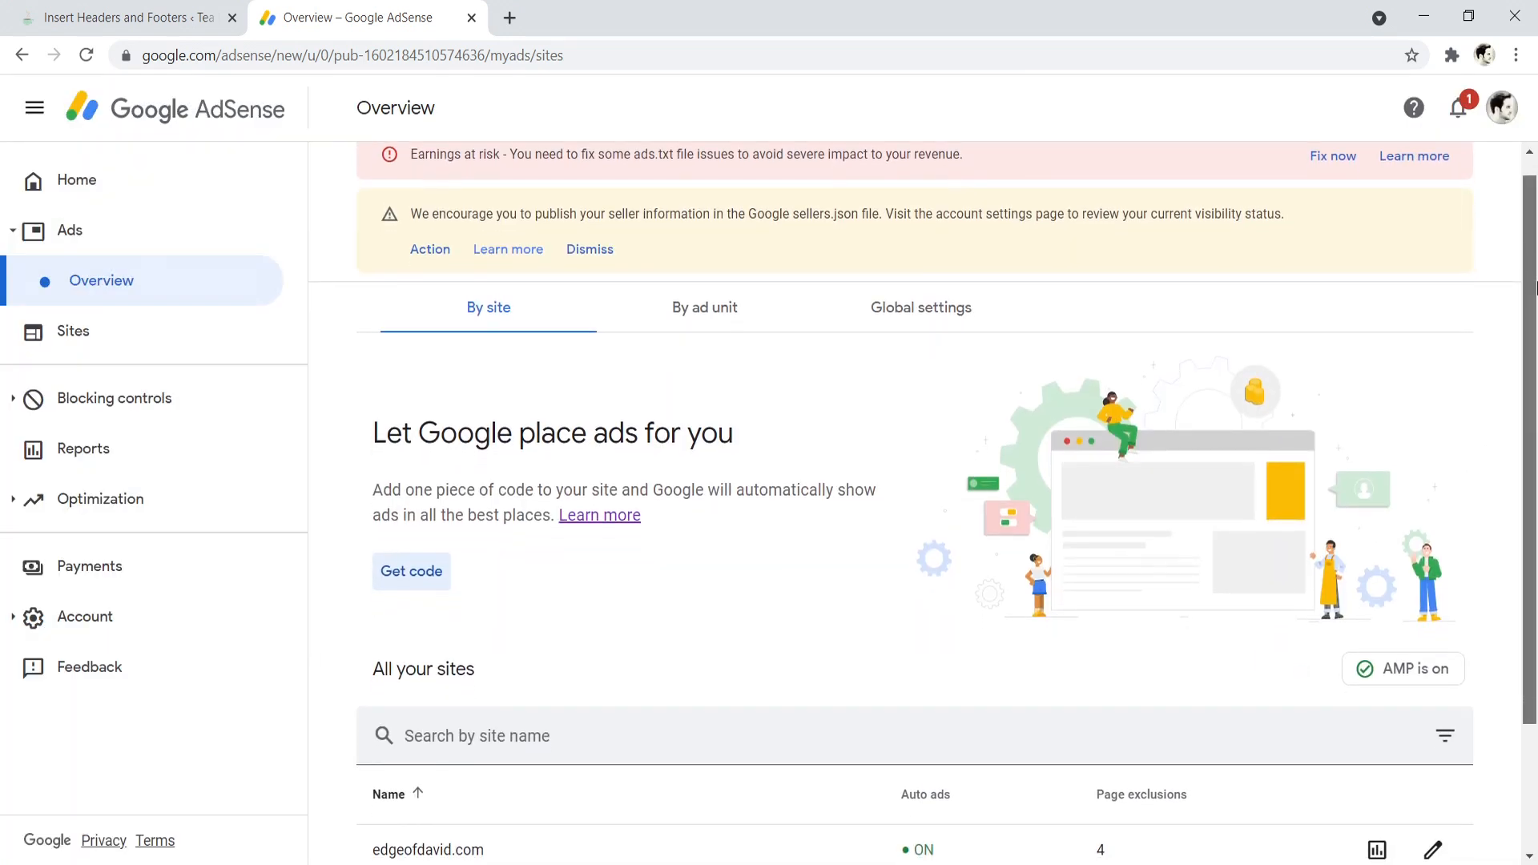
pyautogui.click(1433, 846)
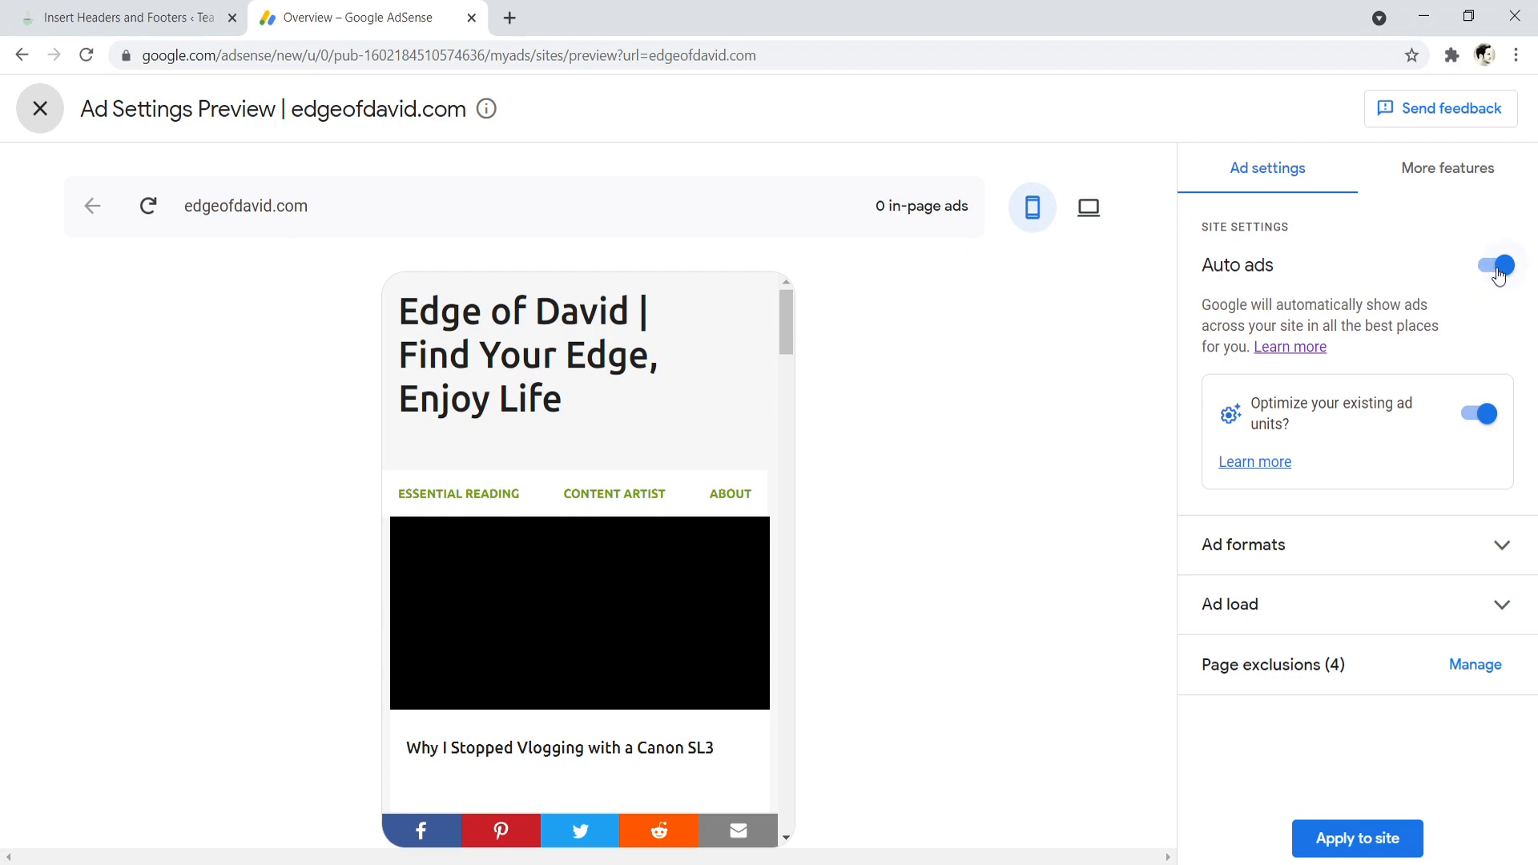
# - Examine the auto ad formats, including in-page, anchor and vignette ads, alongside the mobile site preview, and collapse the section
pyautogui.click(1338, 543)
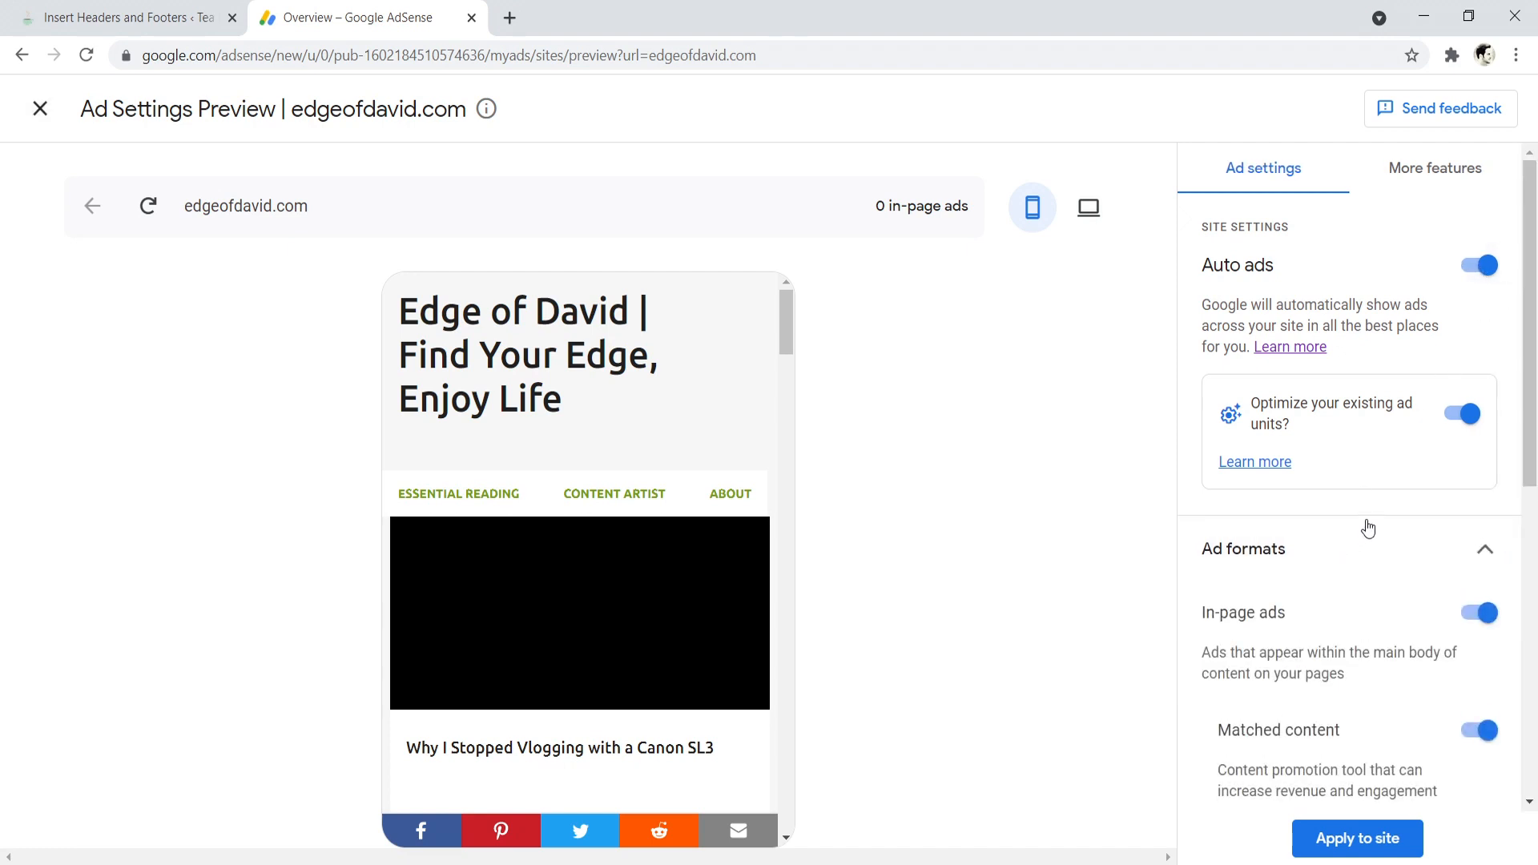
pyautogui.scroll(-1, 1367, 516)
pyautogui.scroll(-4, 1324, 480)
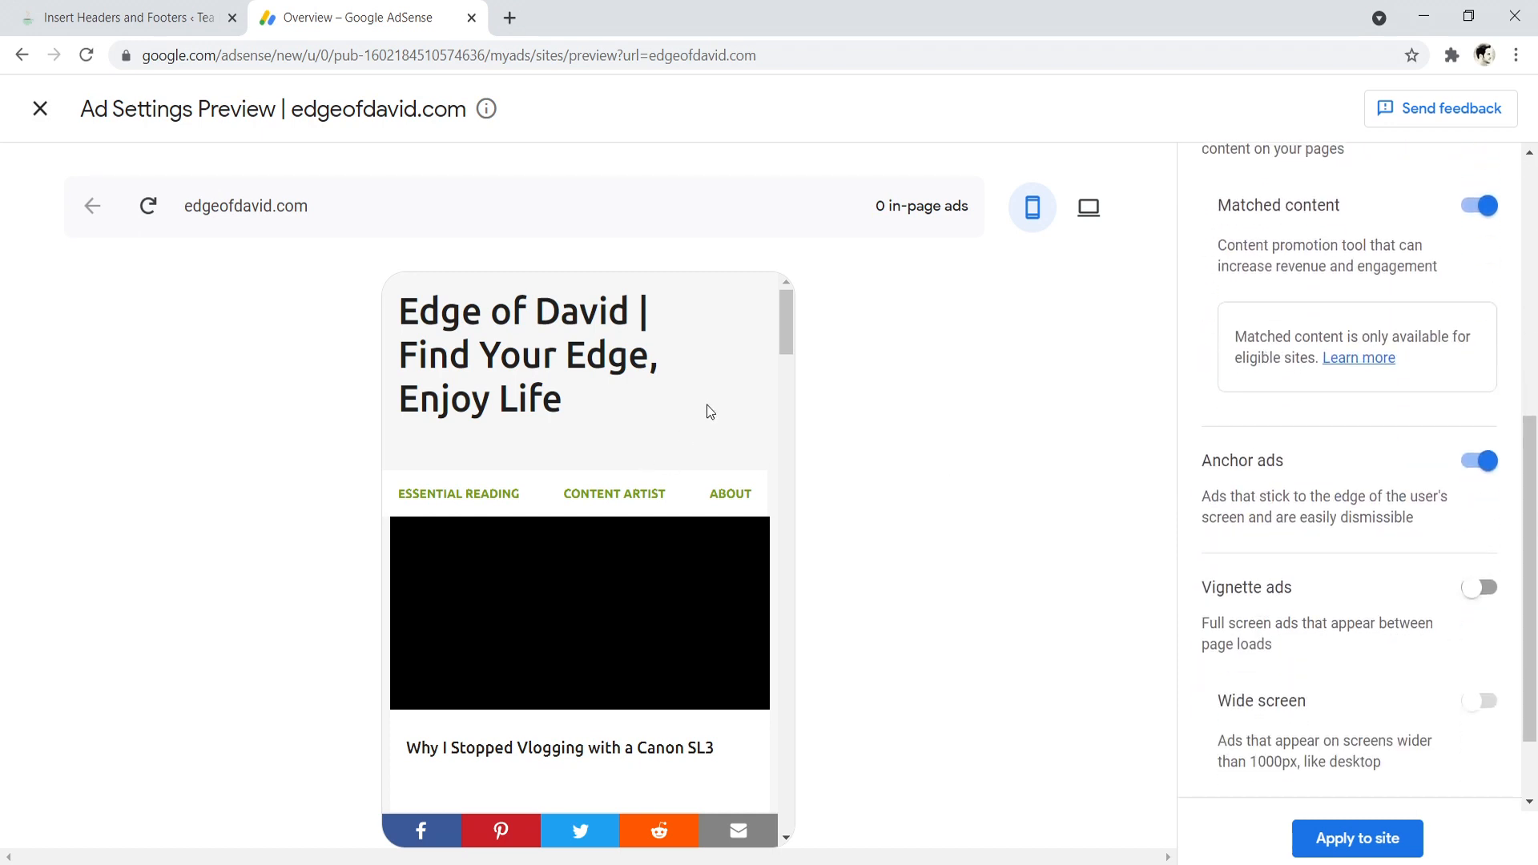
pyautogui.moveTo(782, 306)
pyautogui.mouseDown()
pyautogui.moveTo(785, 378)
pyautogui.moveTo(785, 288)
pyautogui.mouseUp()
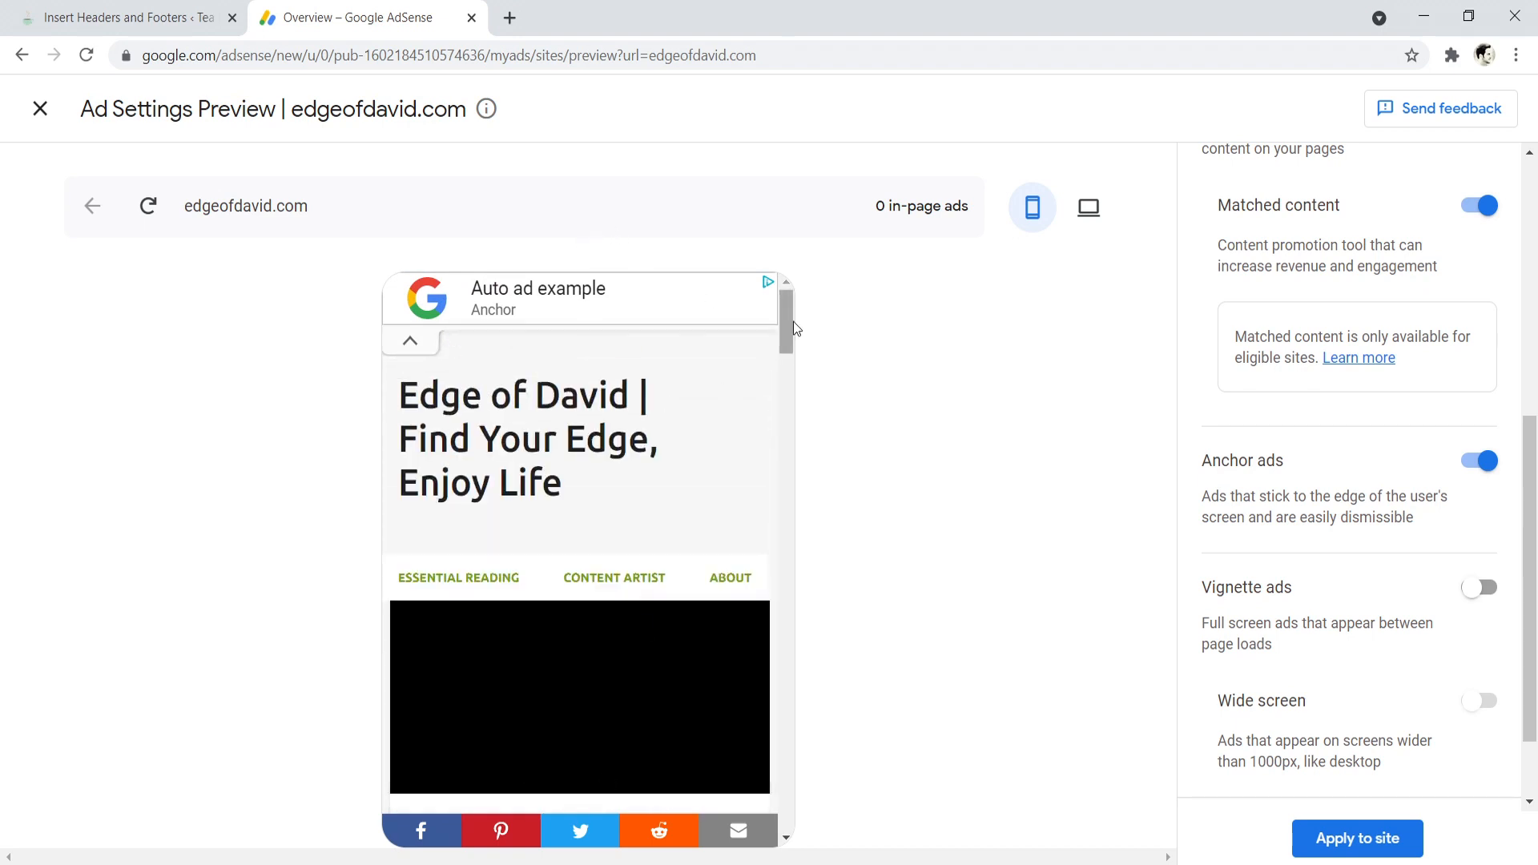
pyautogui.moveTo(785, 325)
pyautogui.mouseDown()
pyautogui.moveTo(777, 388)
pyautogui.moveTo(783, 322)
pyautogui.mouseUp()
pyautogui.moveTo(1530, 546); pyautogui.dragTo(1534, 597)
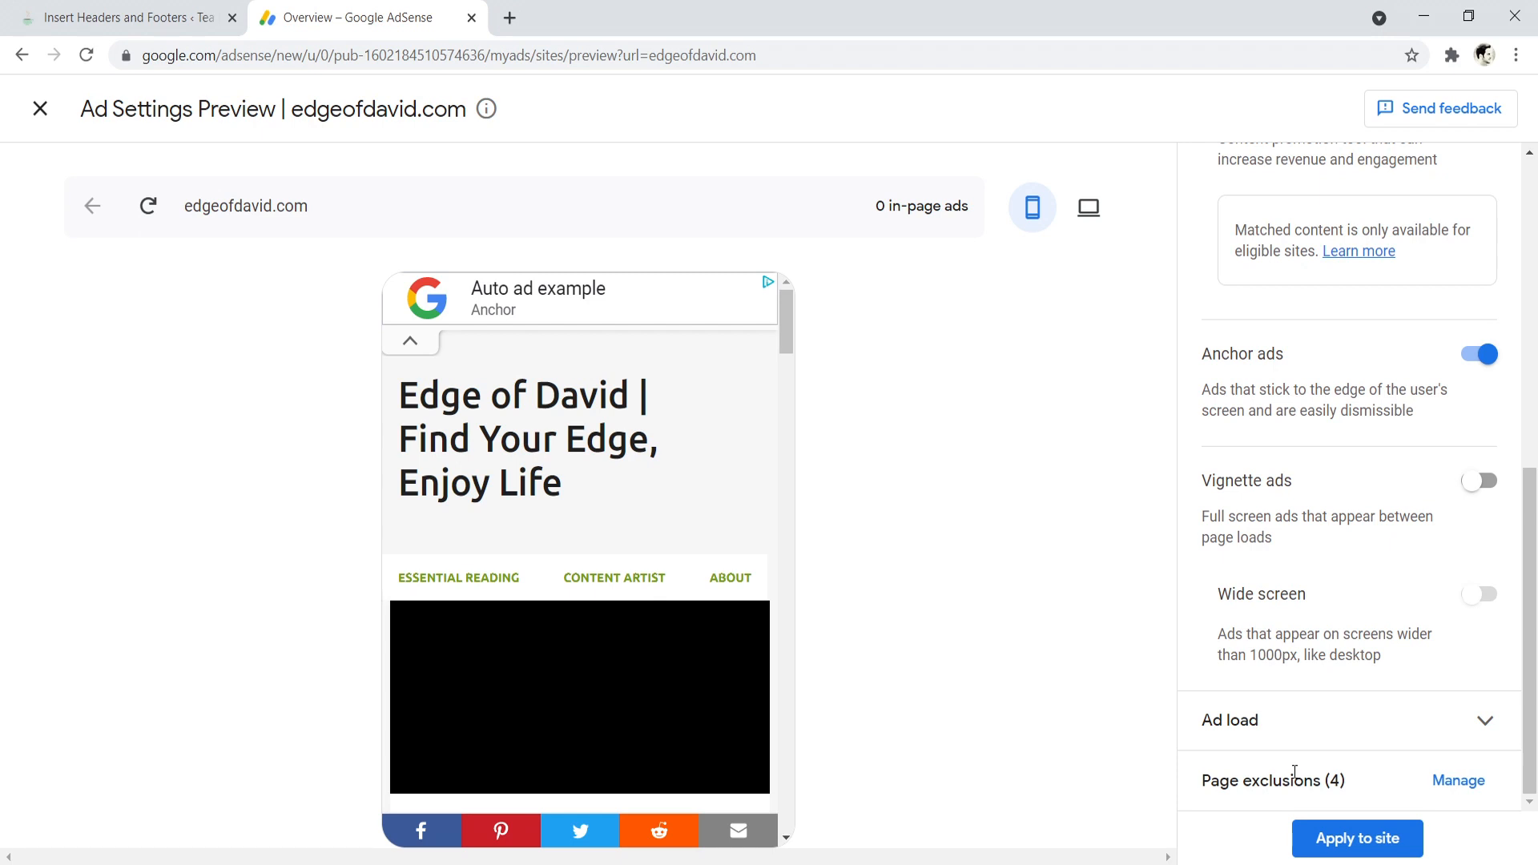
pyautogui.scroll(8, 1332, 749)
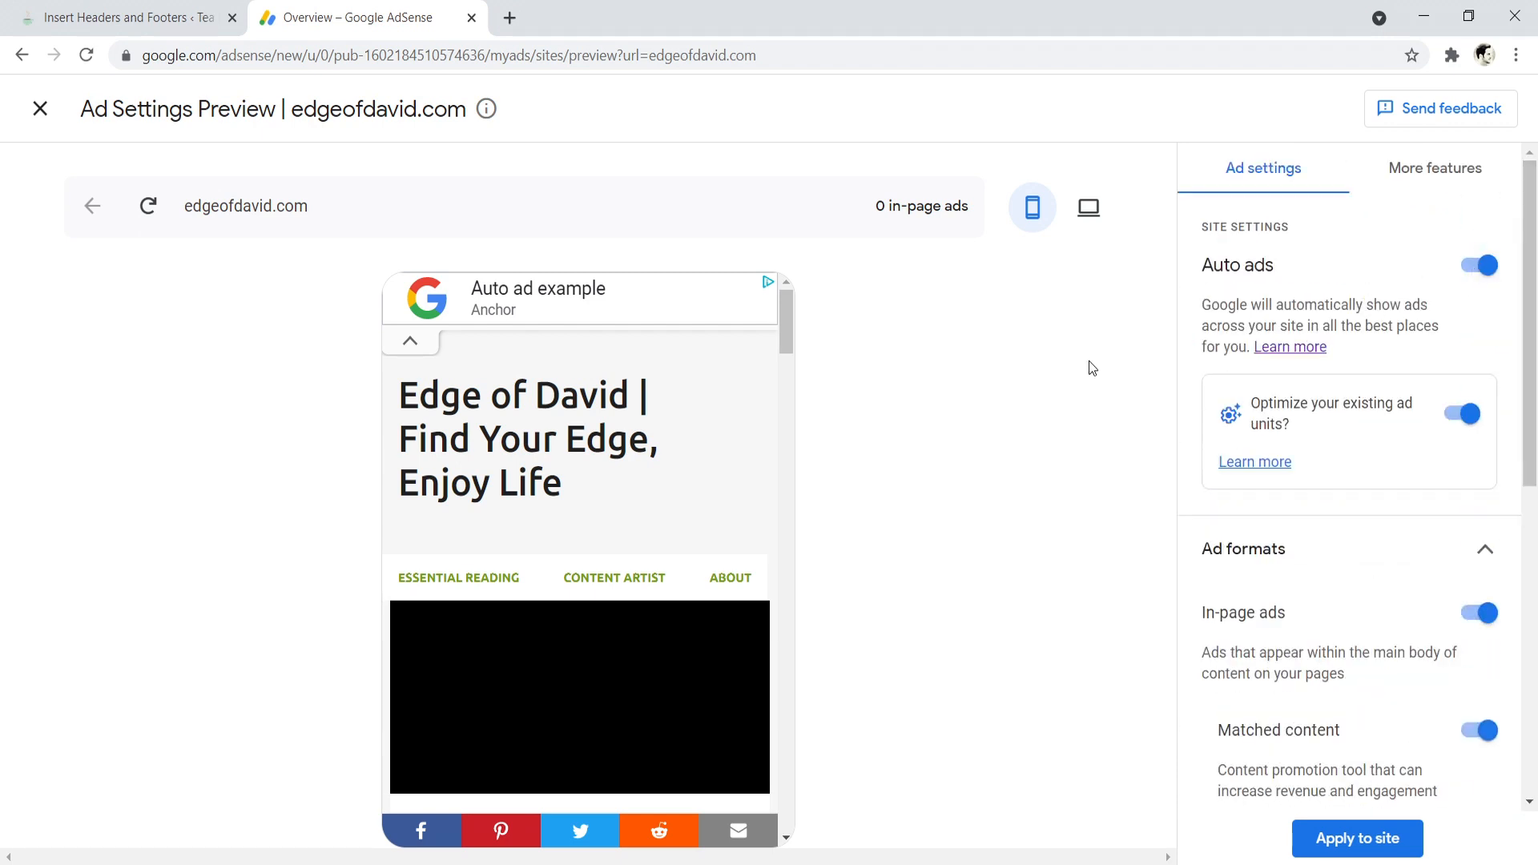
pyautogui.scroll(-3, 1196, 621)
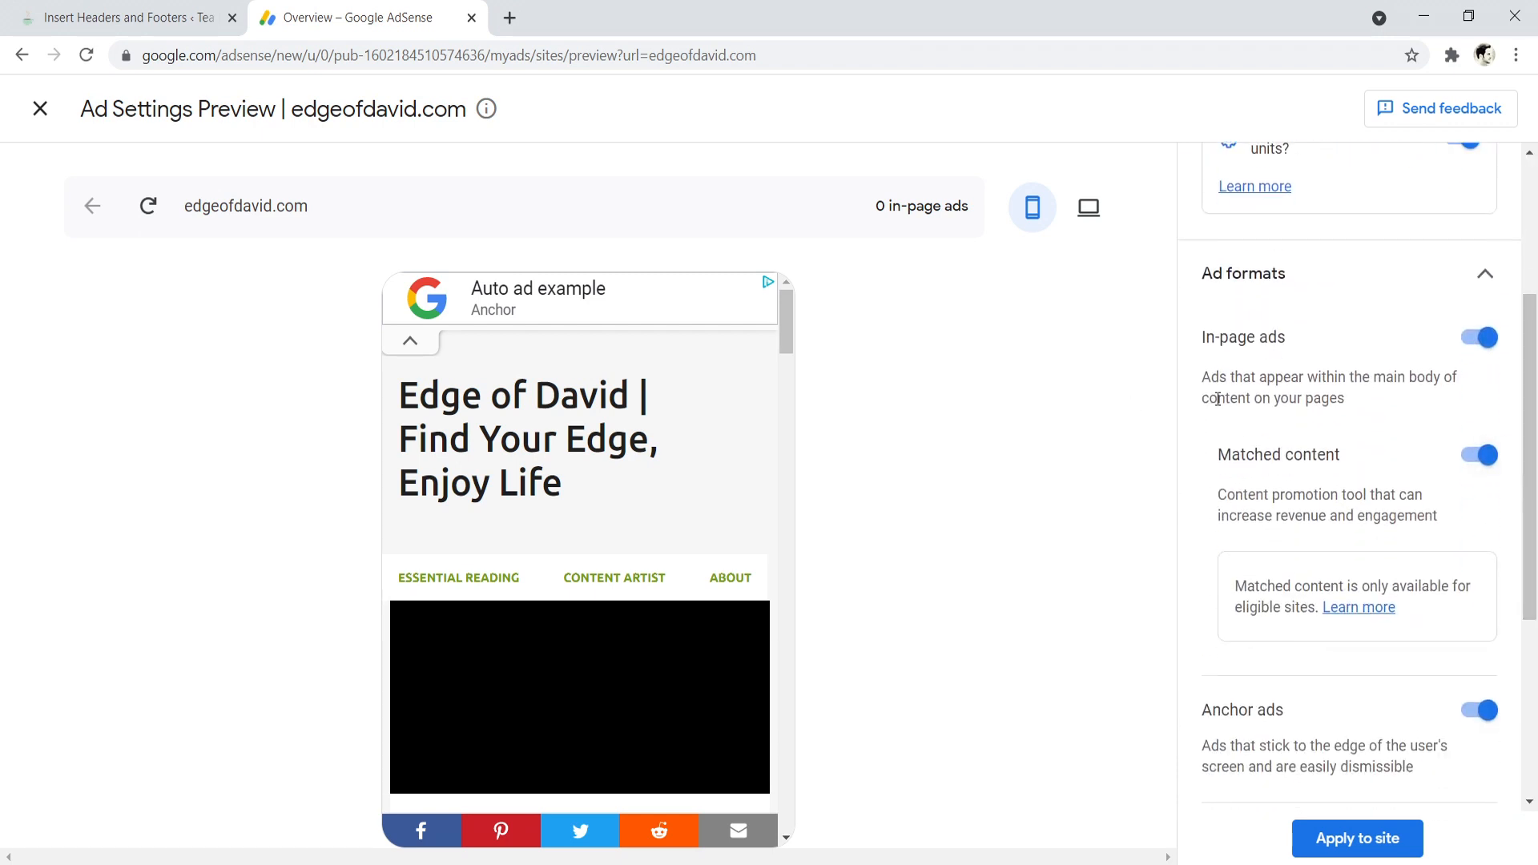
pyautogui.click(1332, 274)
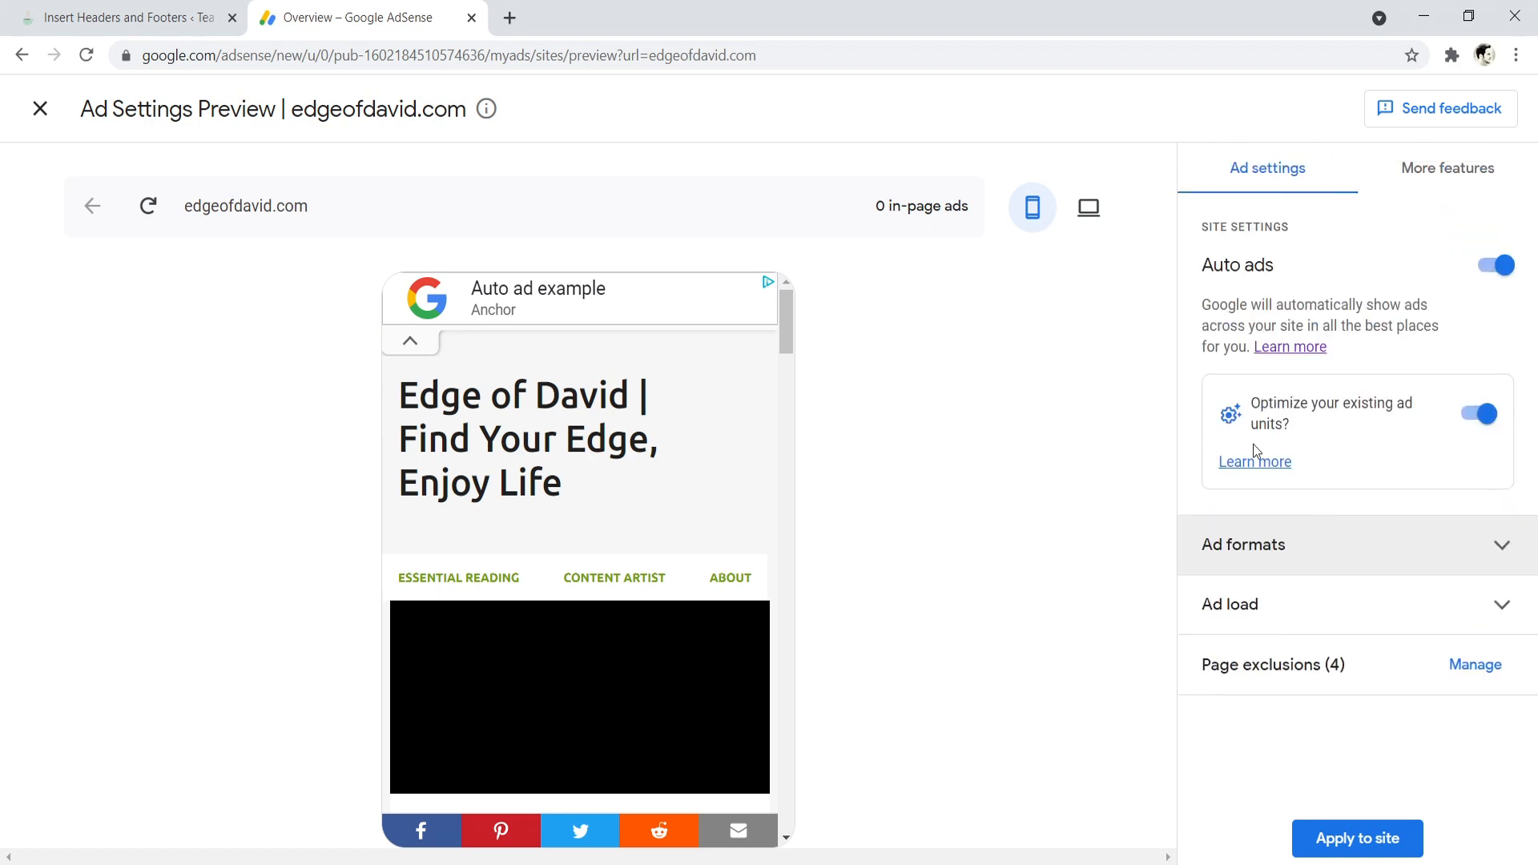
# - Expand the ad load setting to inspect its Min to Max slider, then collapse it
pyautogui.click(1295, 617)
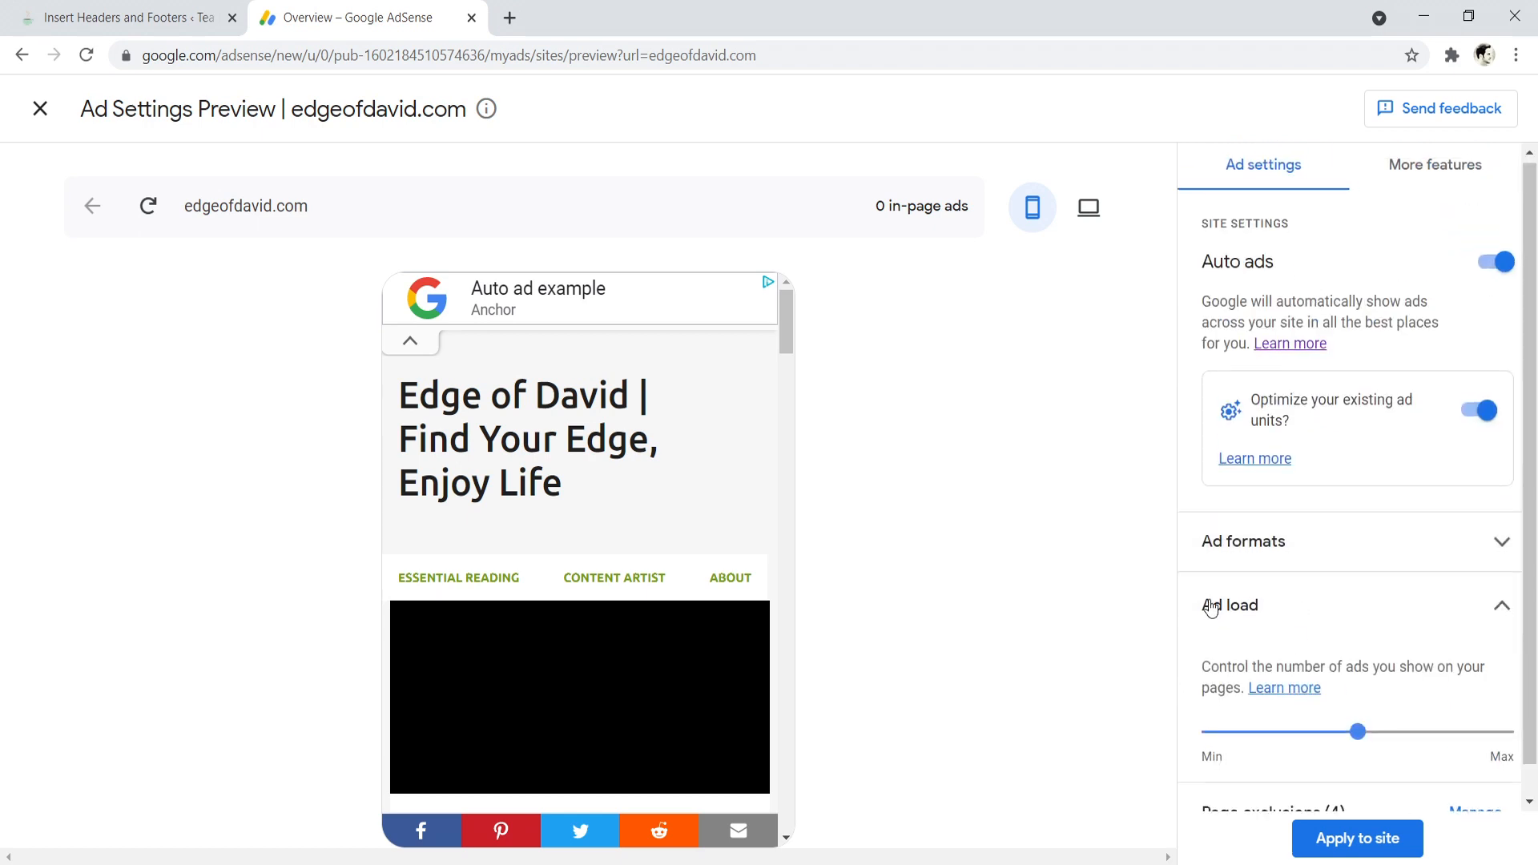
pyautogui.scroll(-1, 1266, 641)
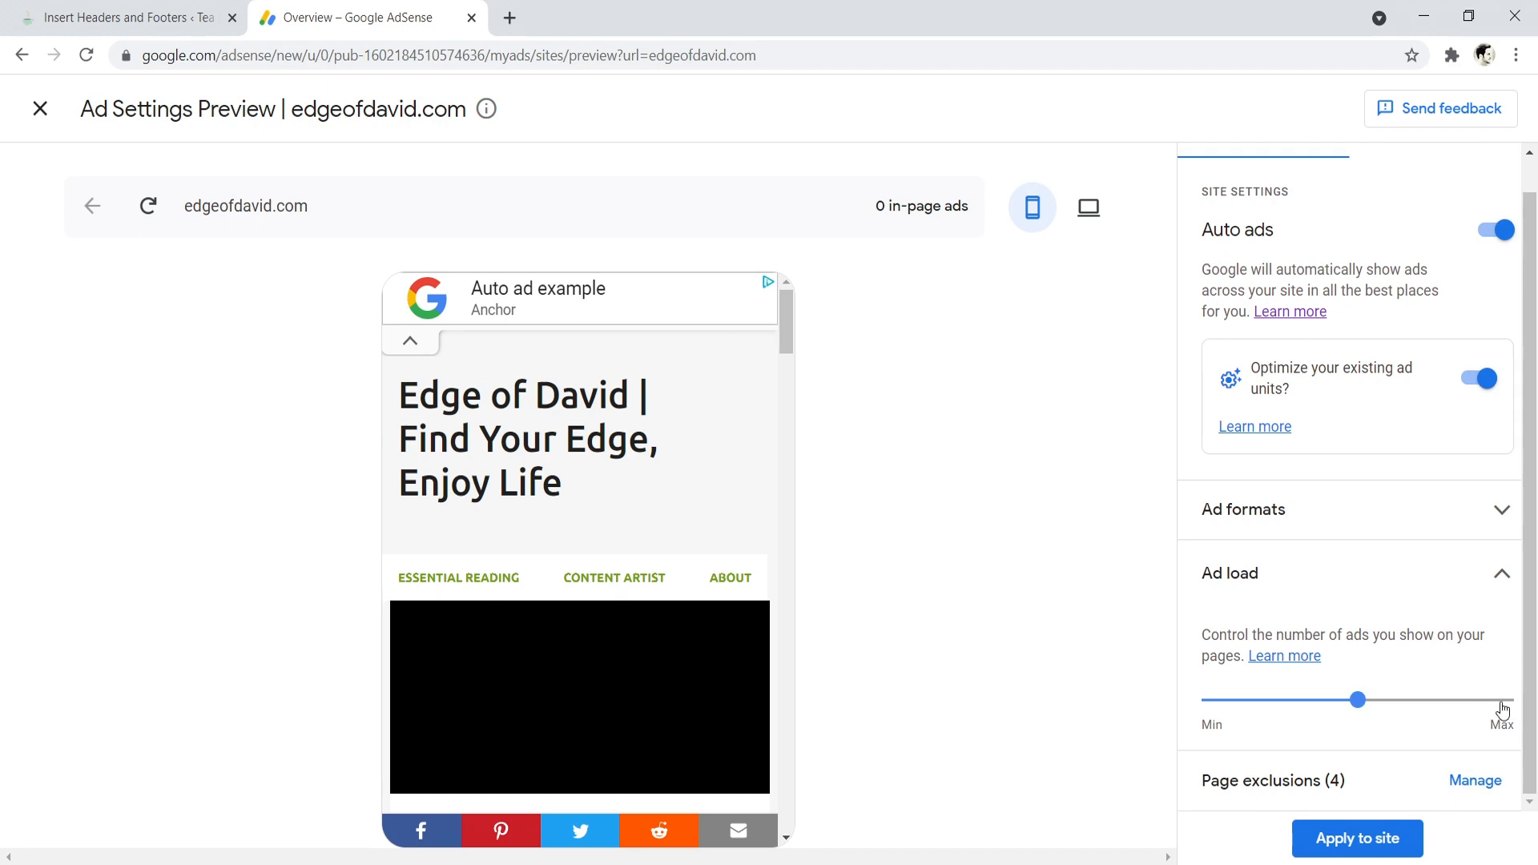
pyautogui.click(1441, 574)
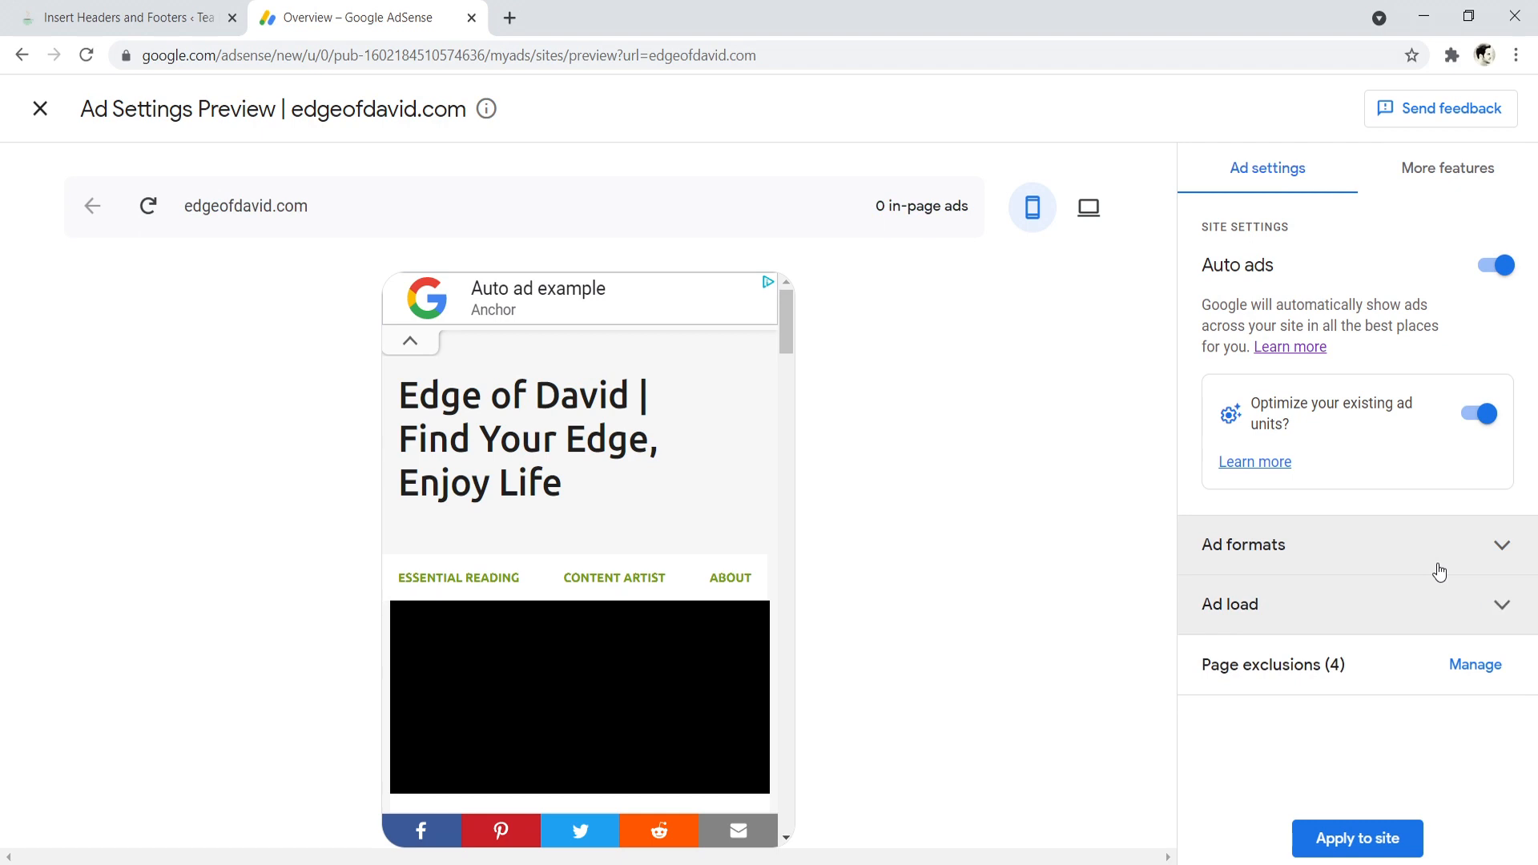
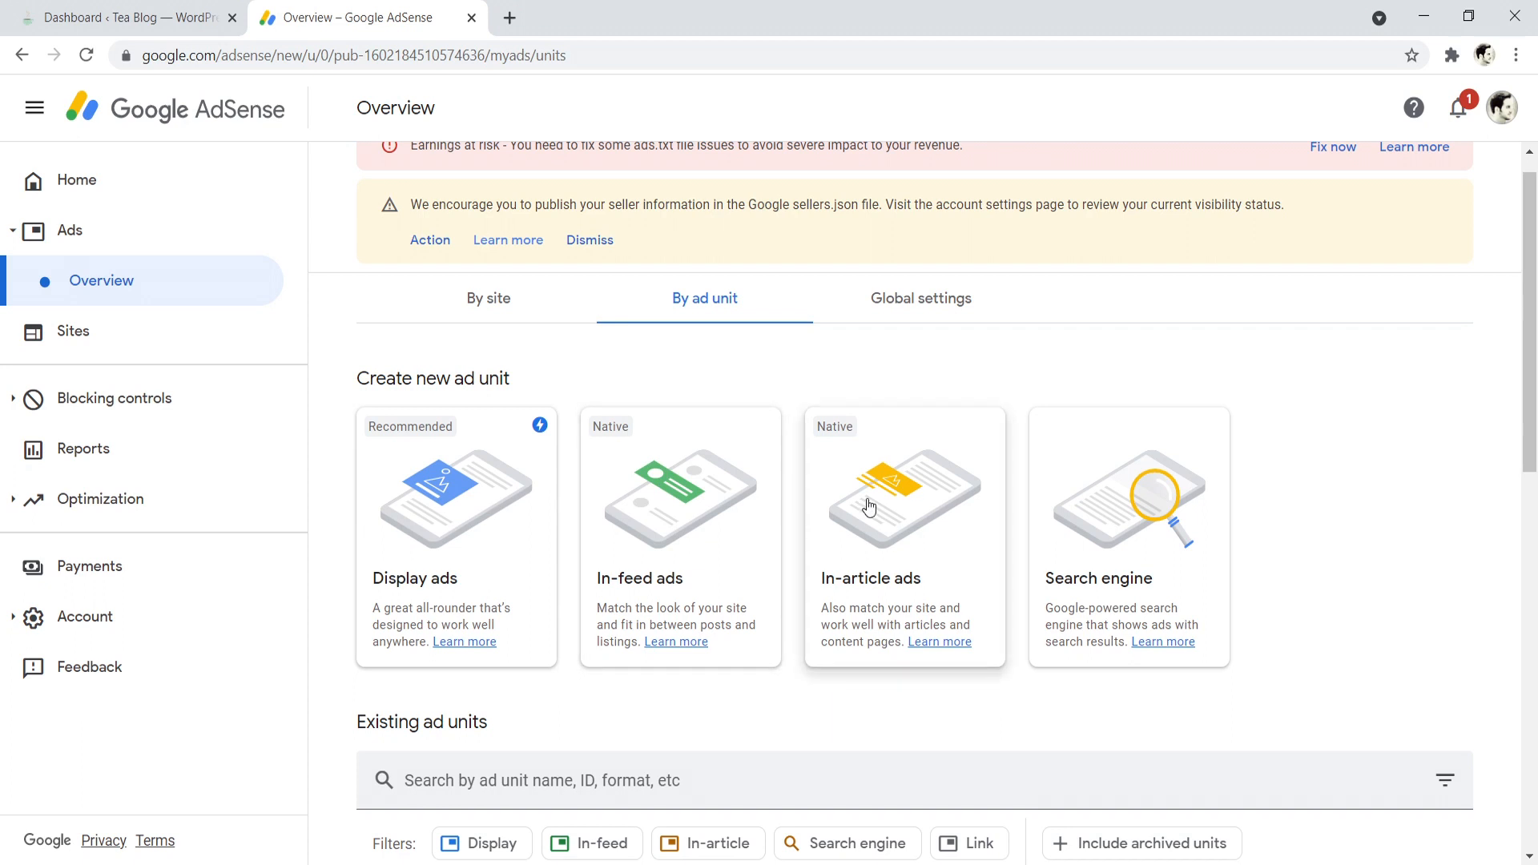
# - Create a responsive display ad unit named "name ad unit" and generate its code
pyautogui.click(423, 527)
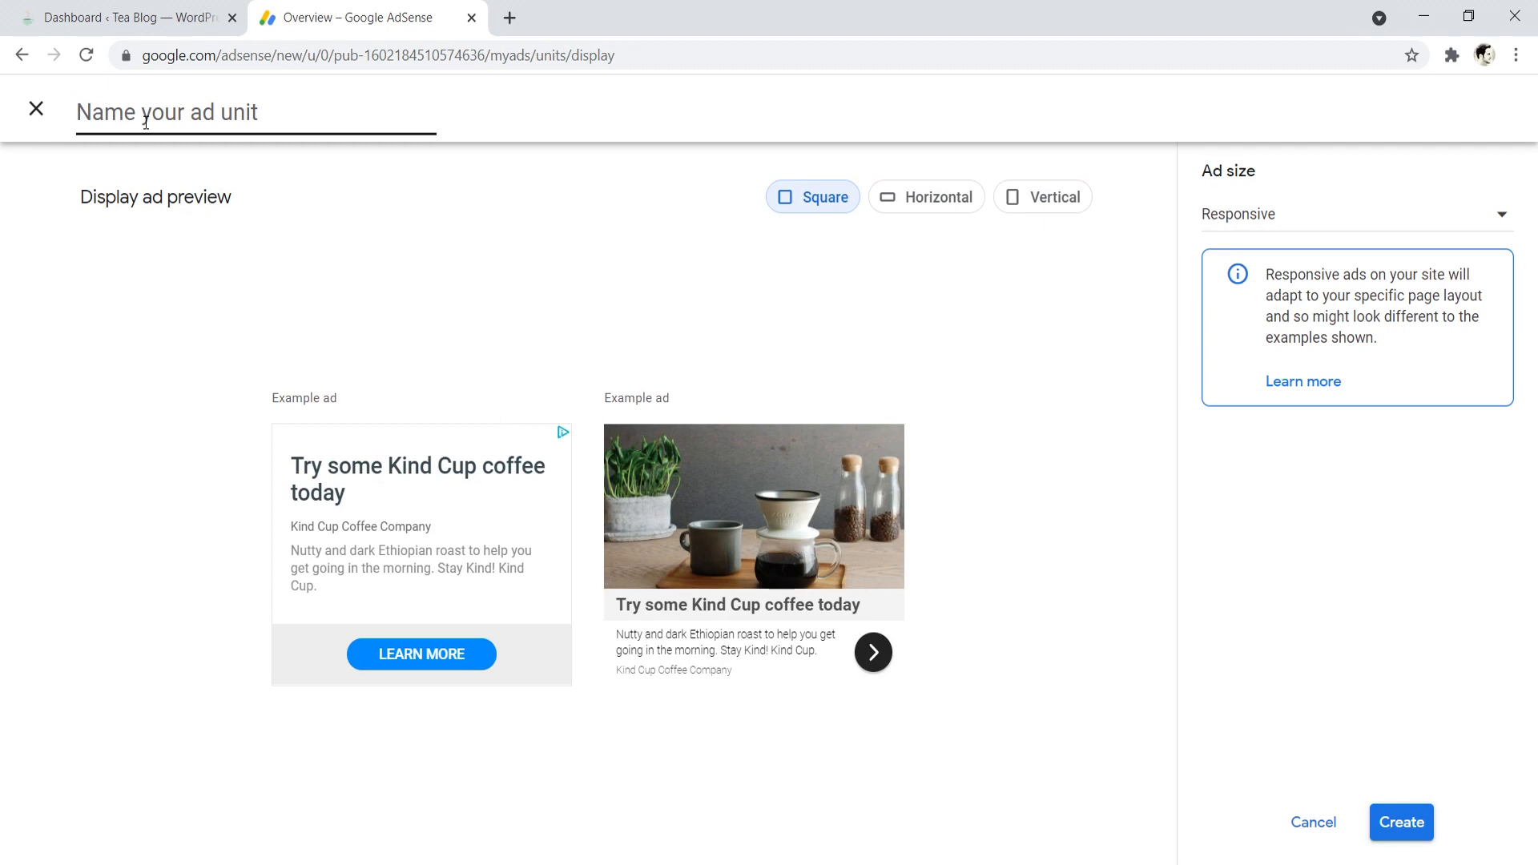
pyautogui.write('name ')
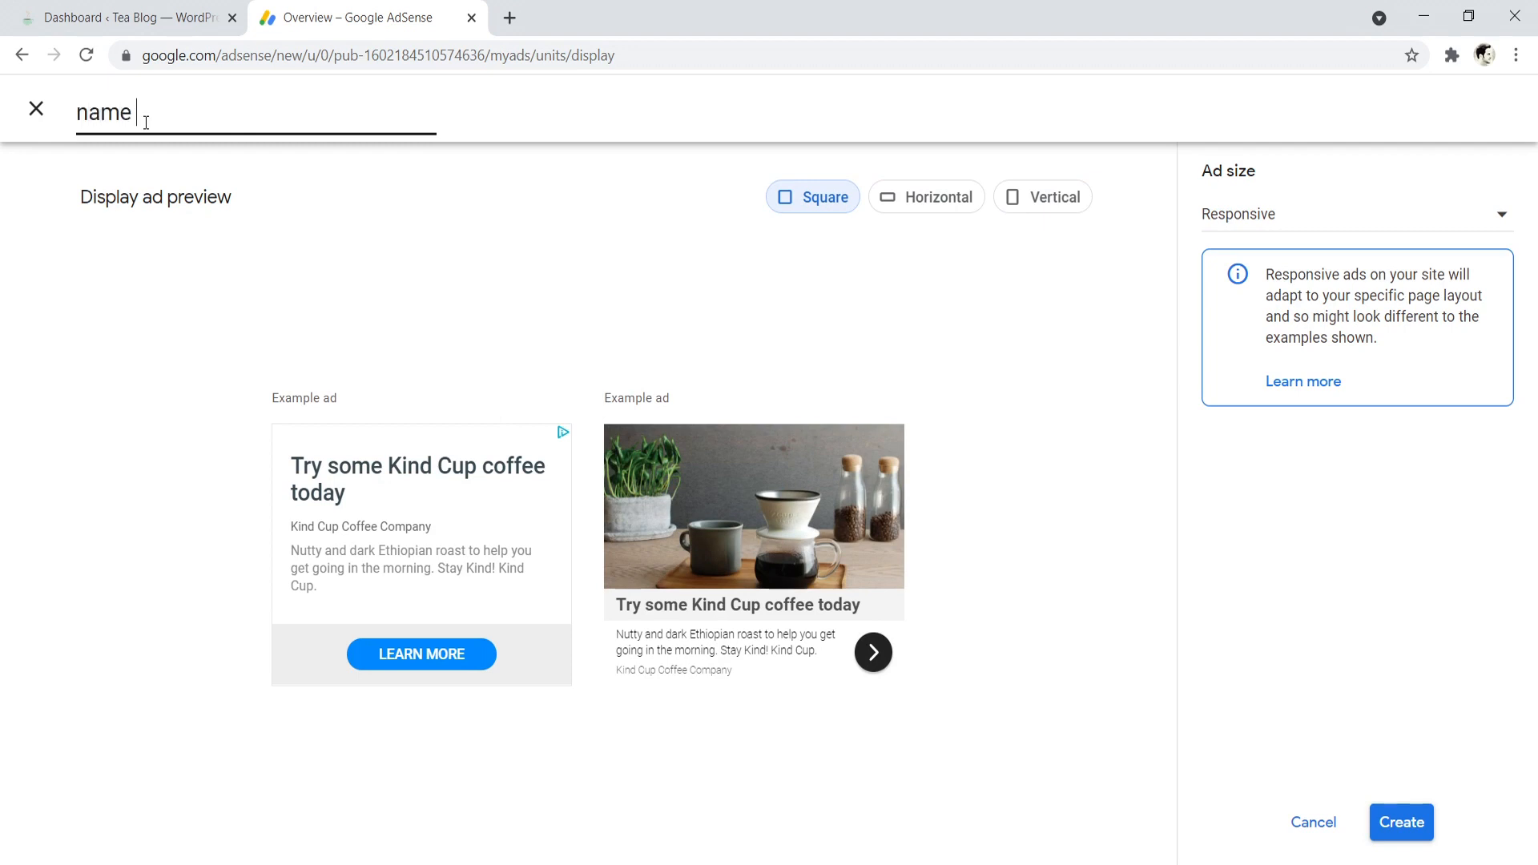
pyautogui.write('ad unit')
pyautogui.click(1412, 823)
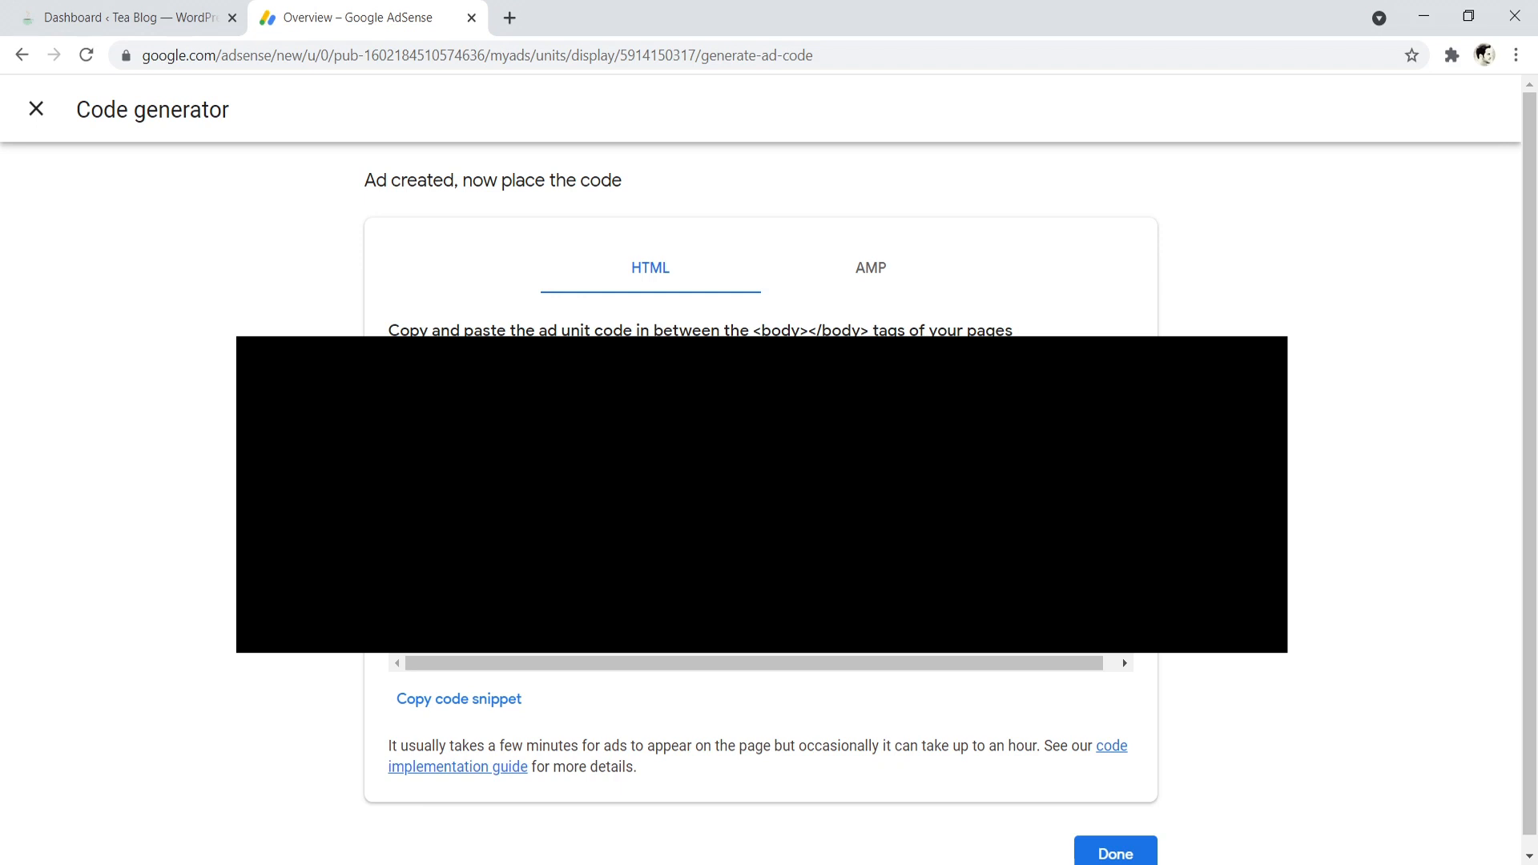
# - Switch to the WordPress dashboard, search the plugin directory for "wp quads", and install and activate Ads by WPQUADS
pyautogui.click(70, 10)
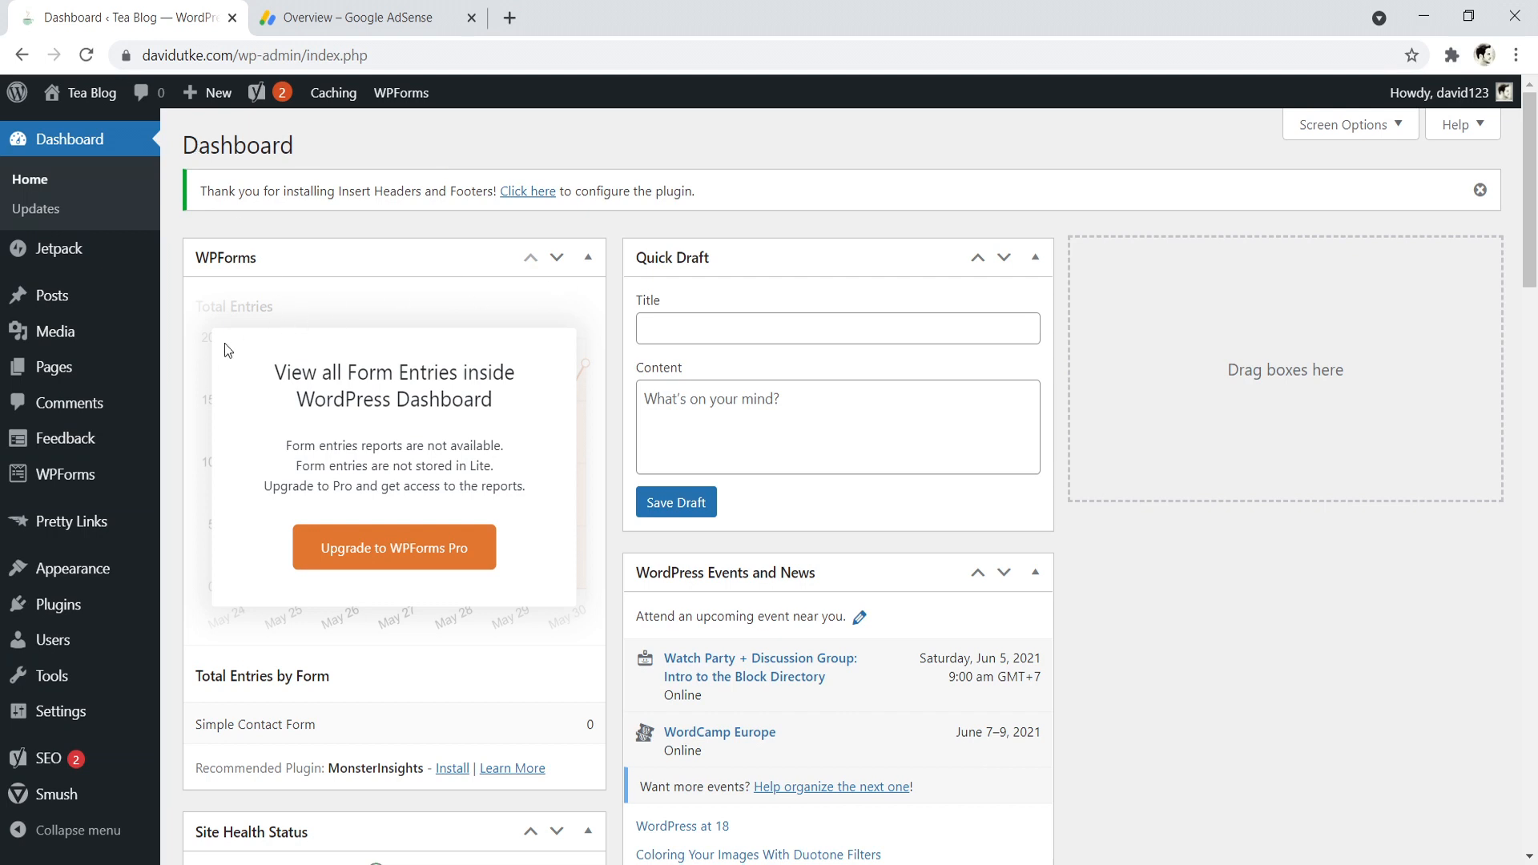
pyautogui.moveTo(81, 578)
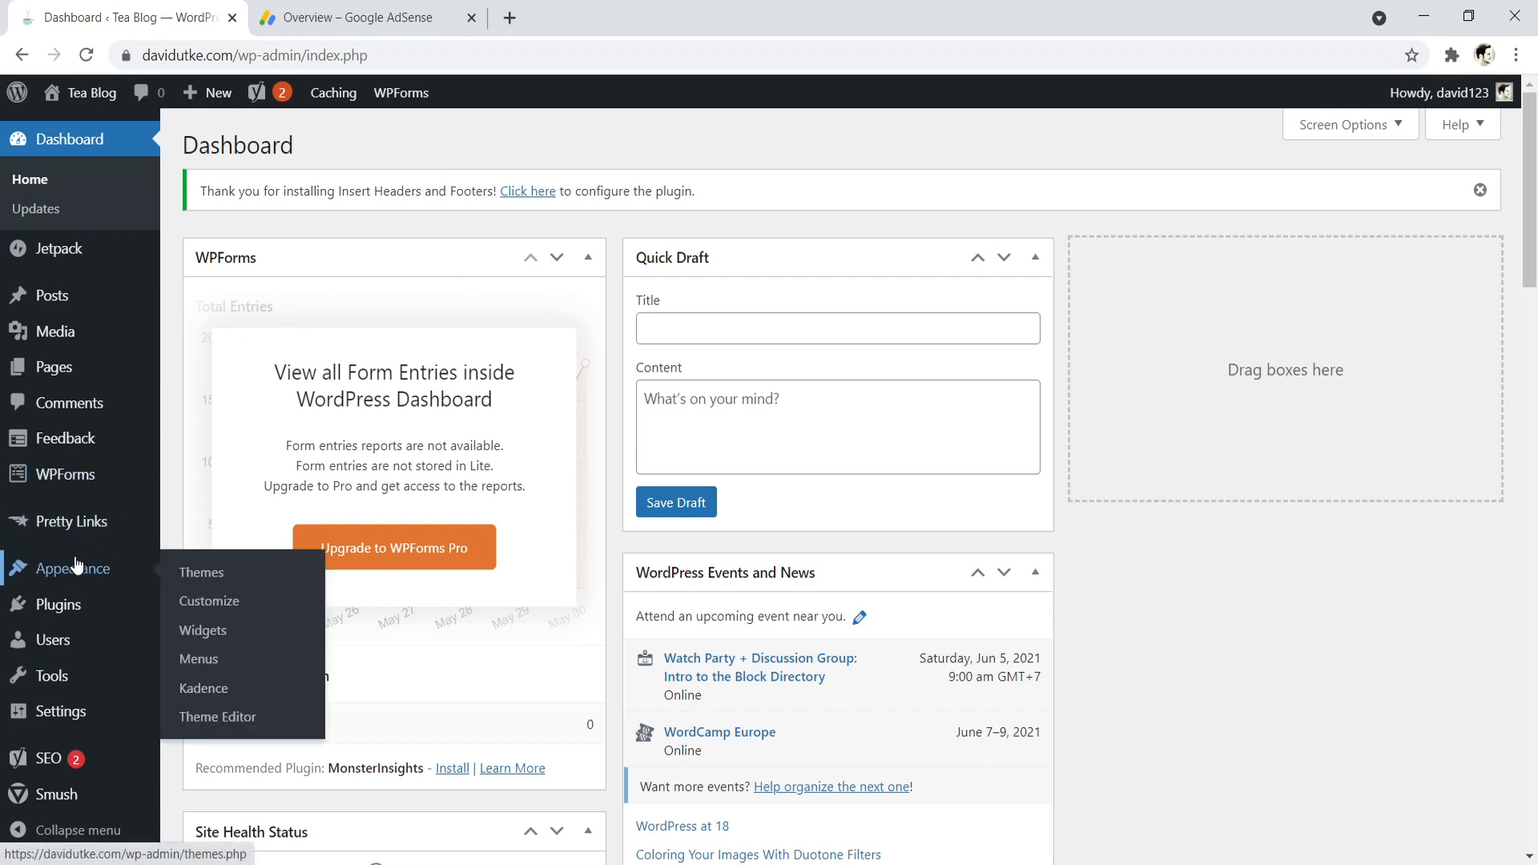
pyautogui.moveTo(55, 617)
pyautogui.click(204, 640)
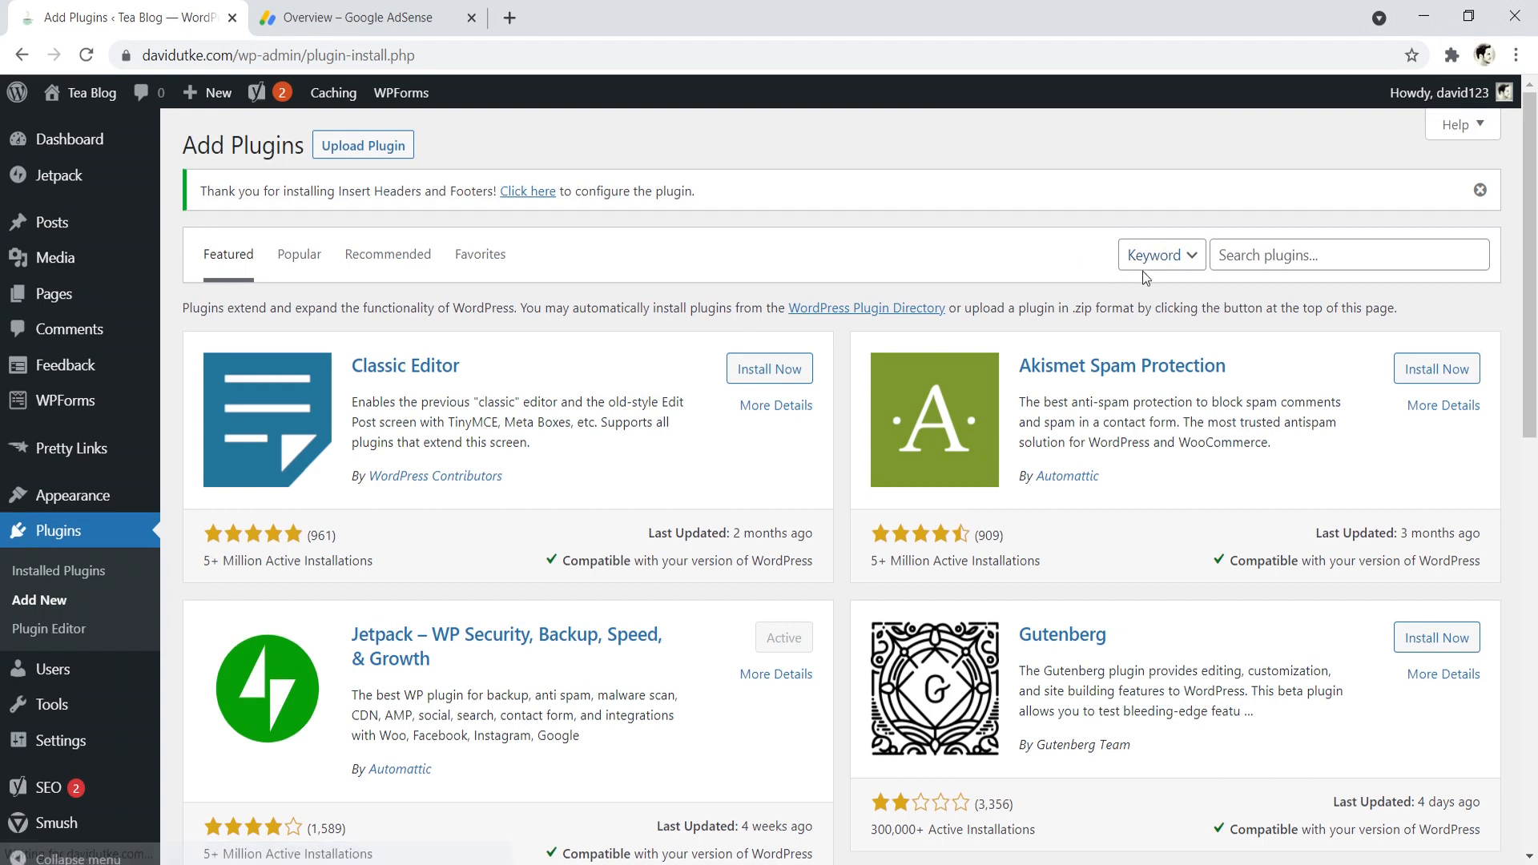
pyautogui.click(1236, 257)
pyautogui.write('wp qua')
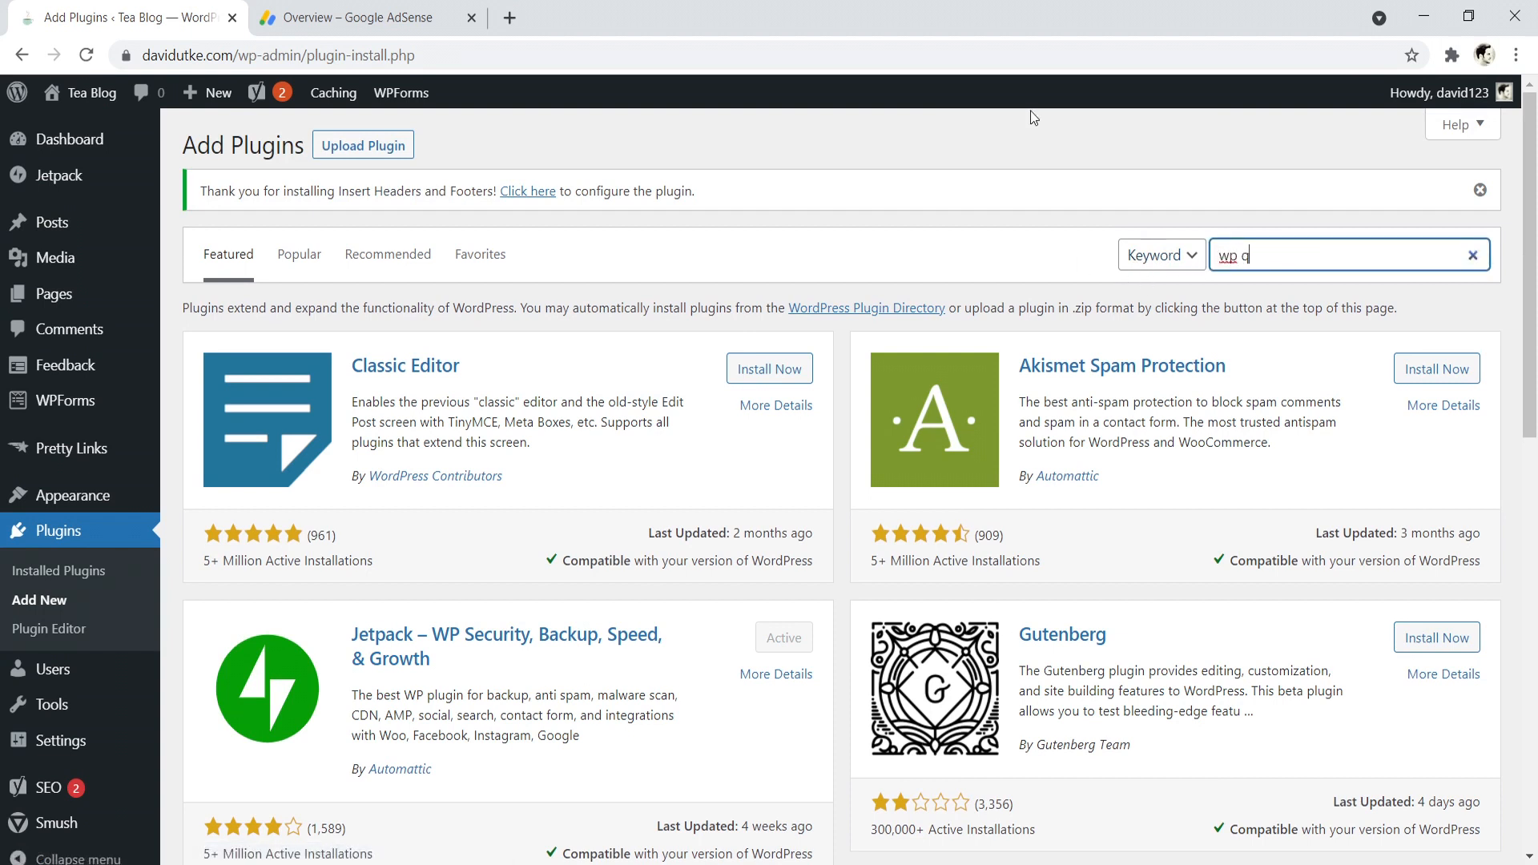
pyautogui.write('ds')
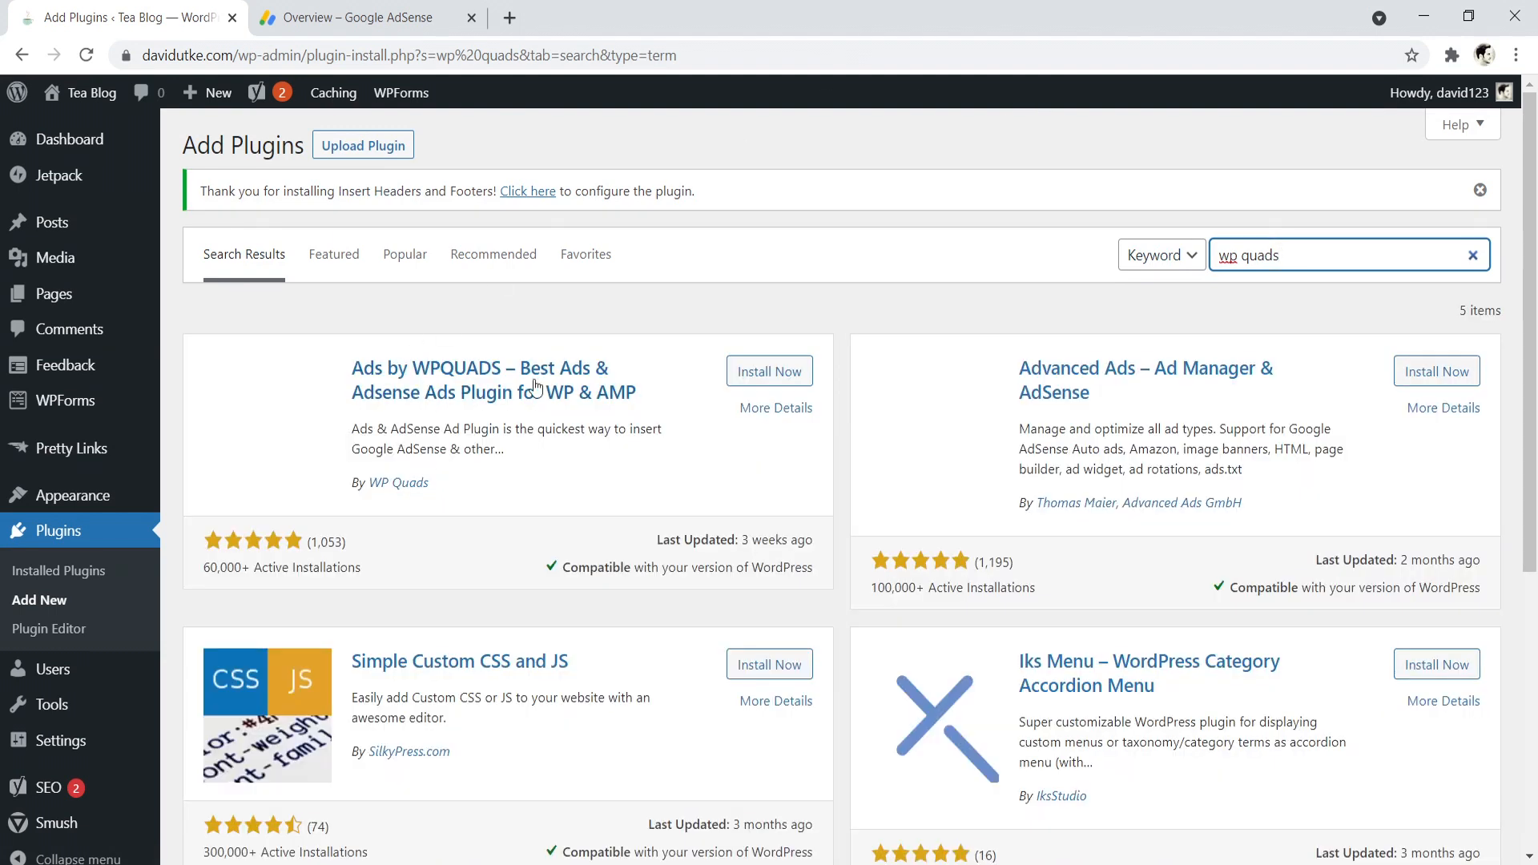
pyautogui.click(767, 373)
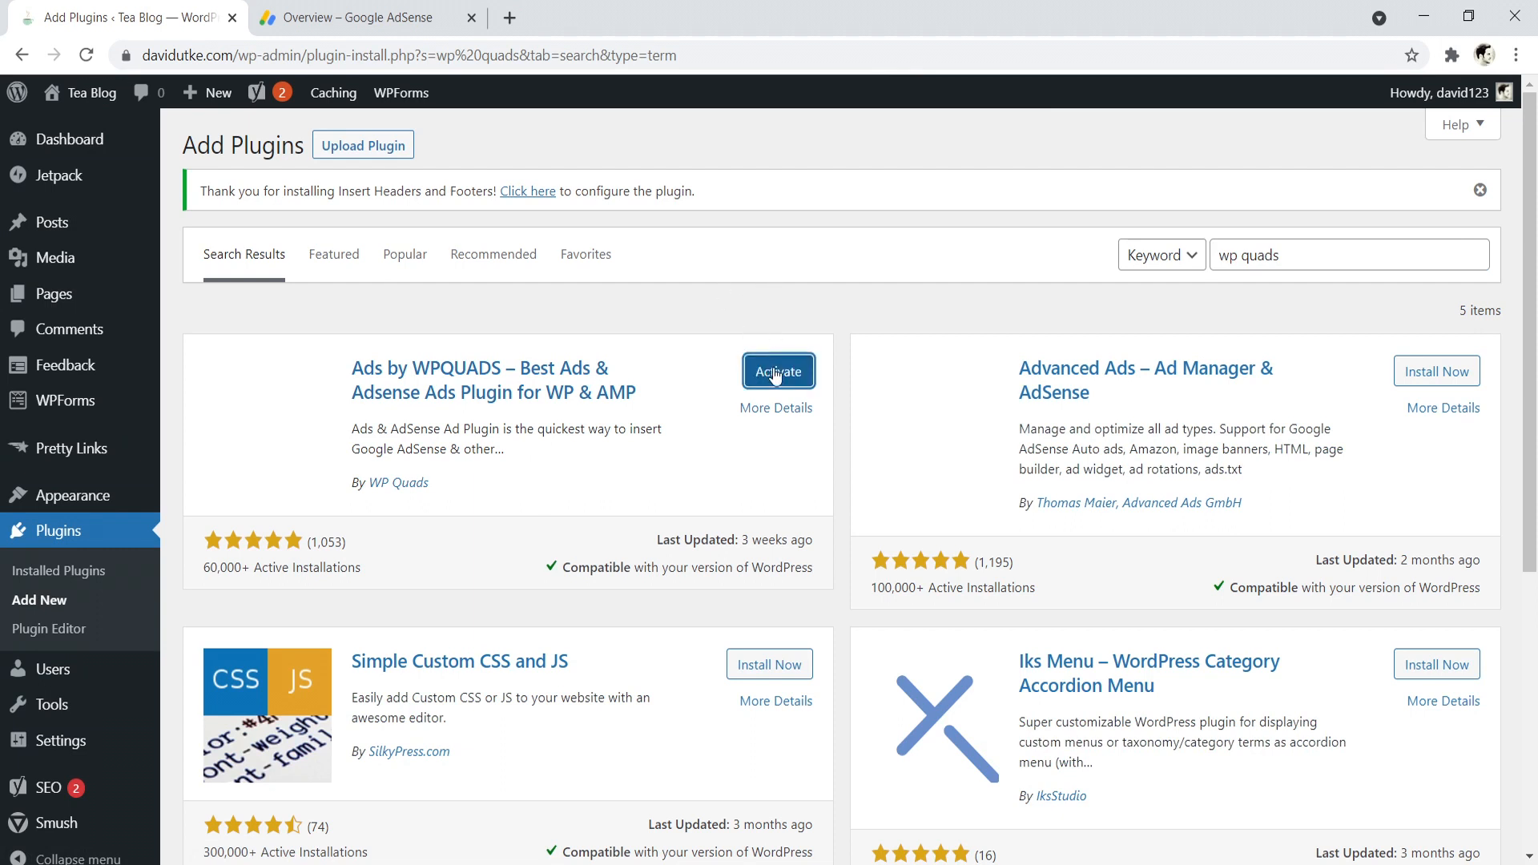
pyautogui.click(775, 375)
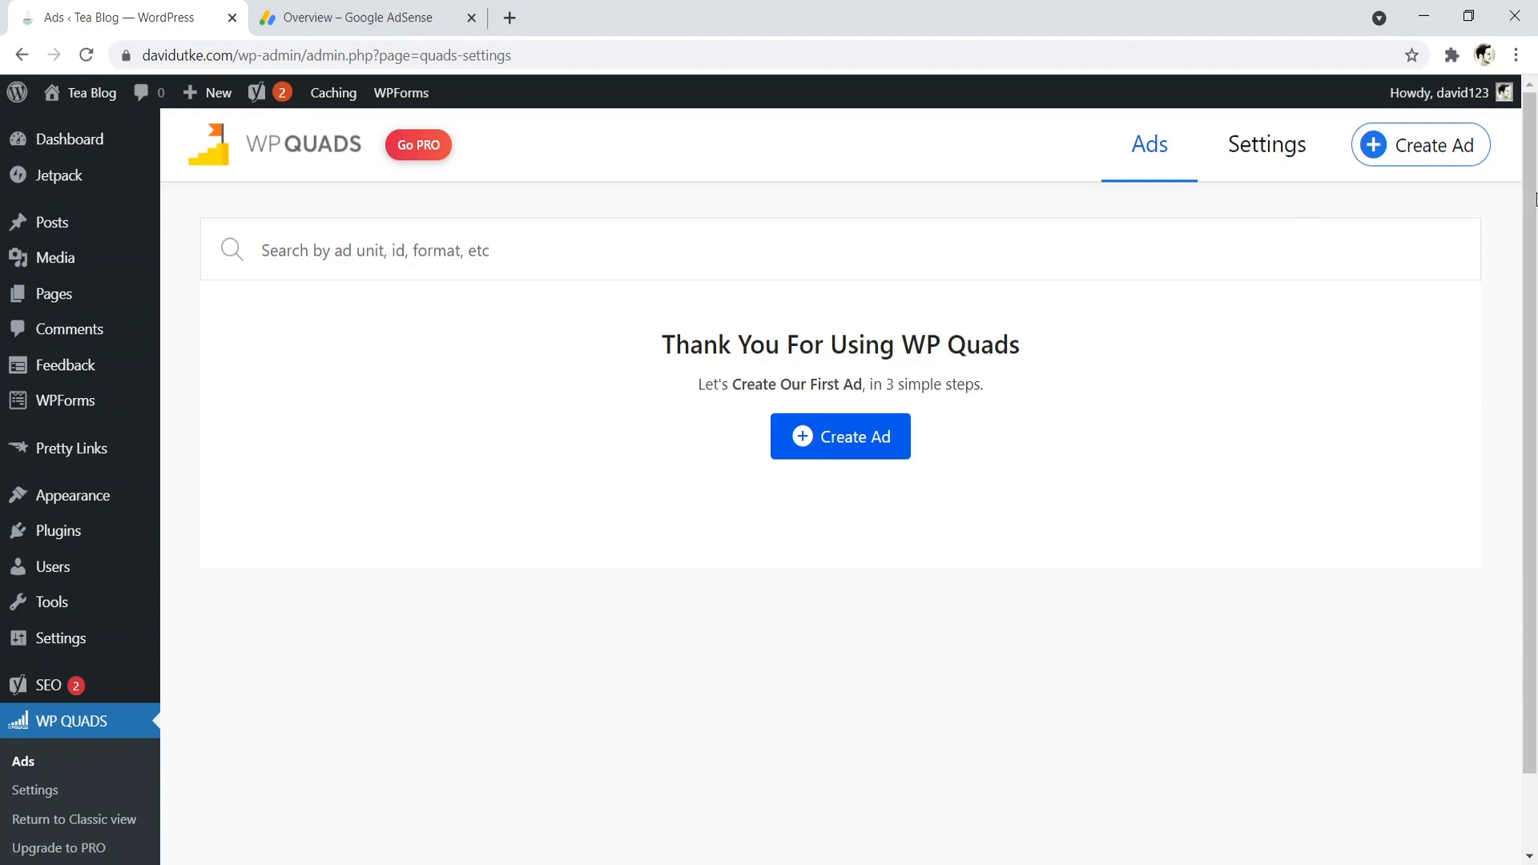
# - Return WP QUADS to its classic view and examine the default ad position and visibility options
pyautogui.scroll(-2, 1528, 321)
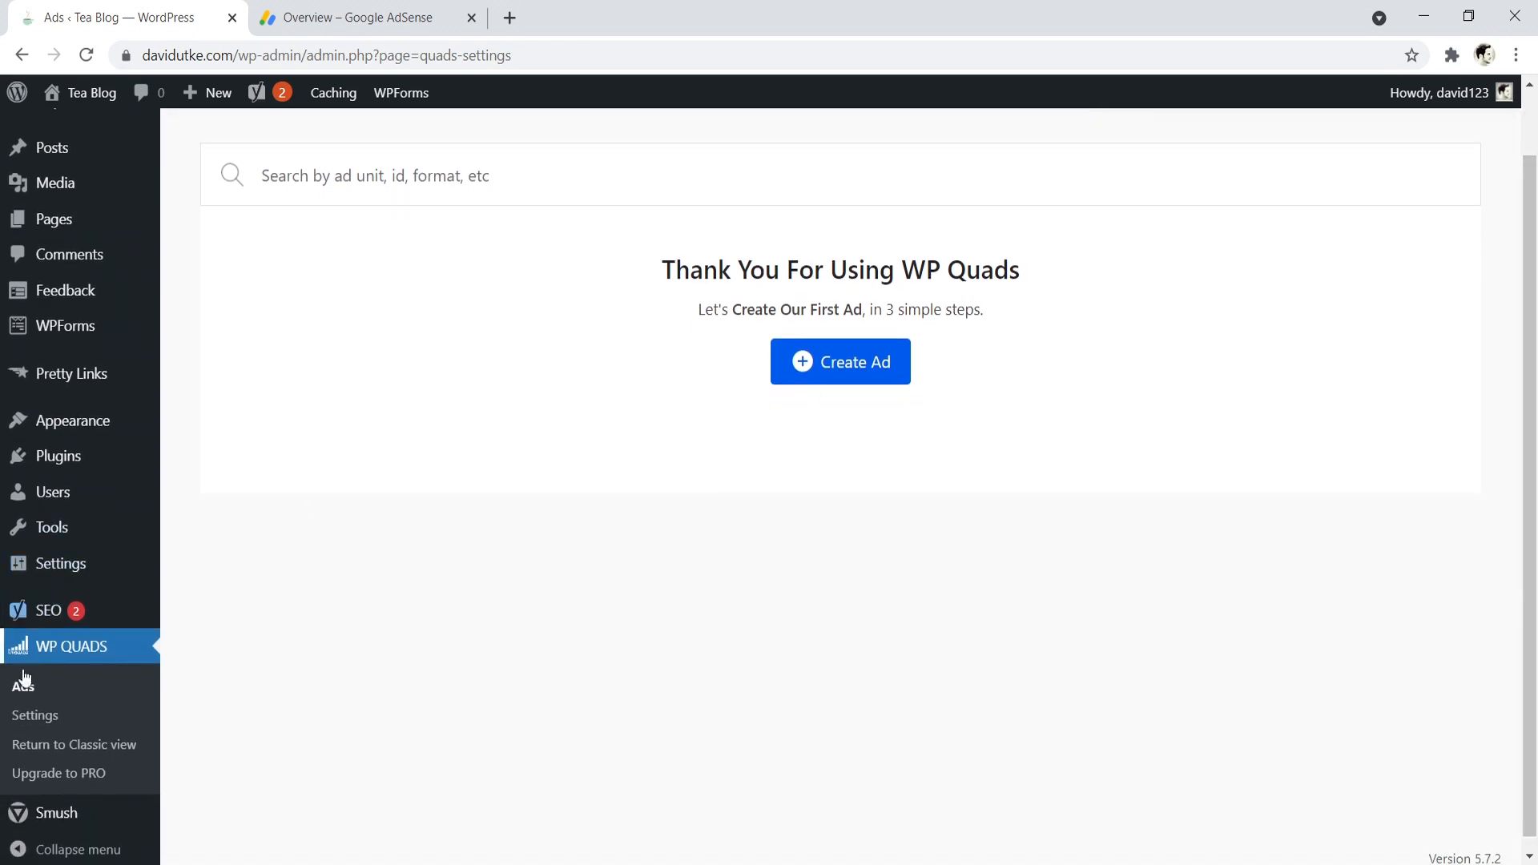
pyautogui.click(58, 748)
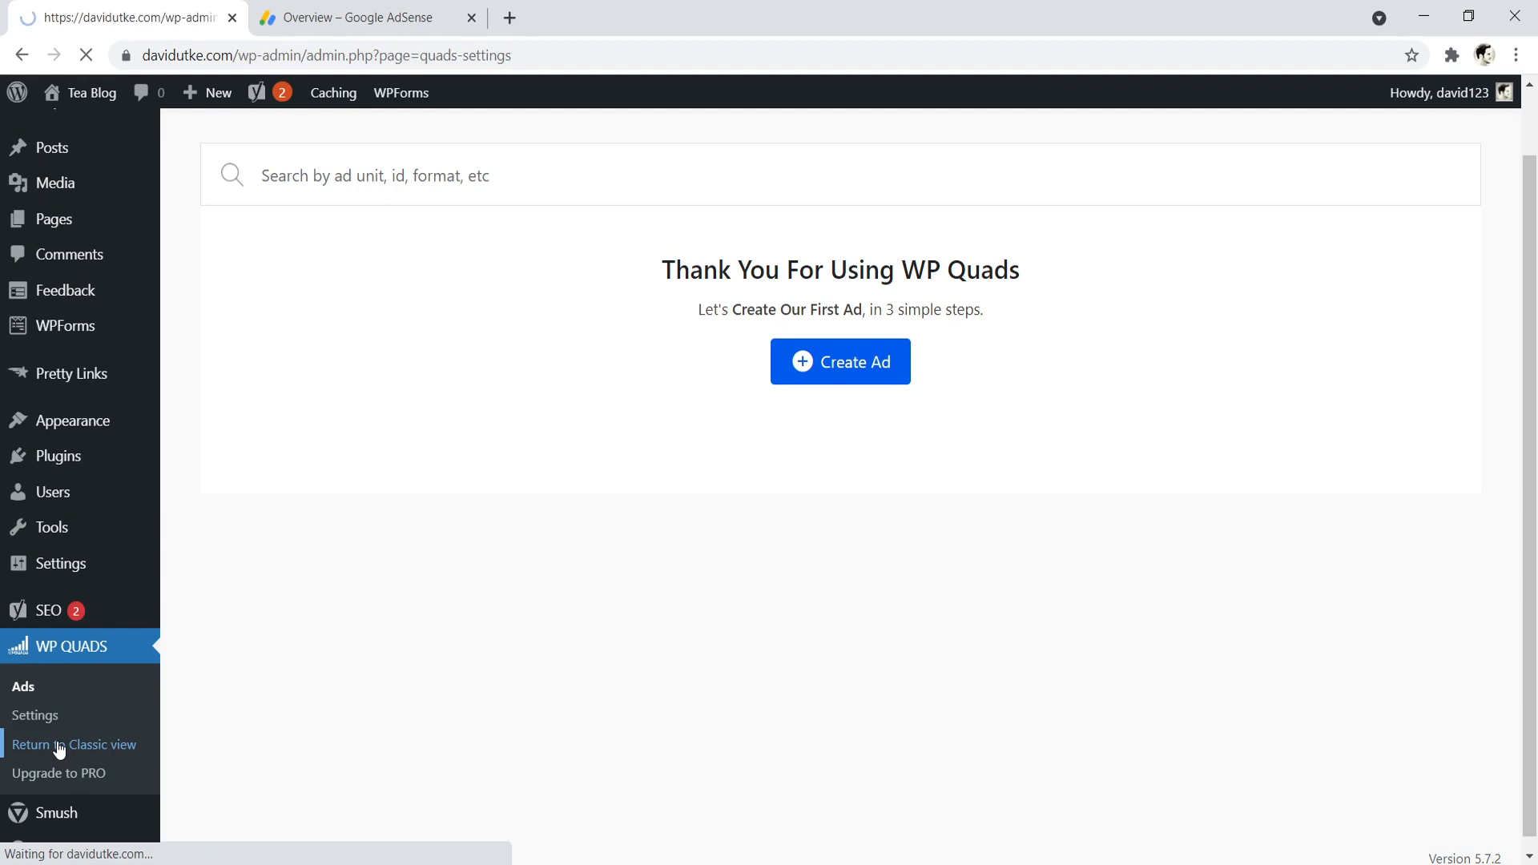
pyautogui.scroll(-6, 661, 458)
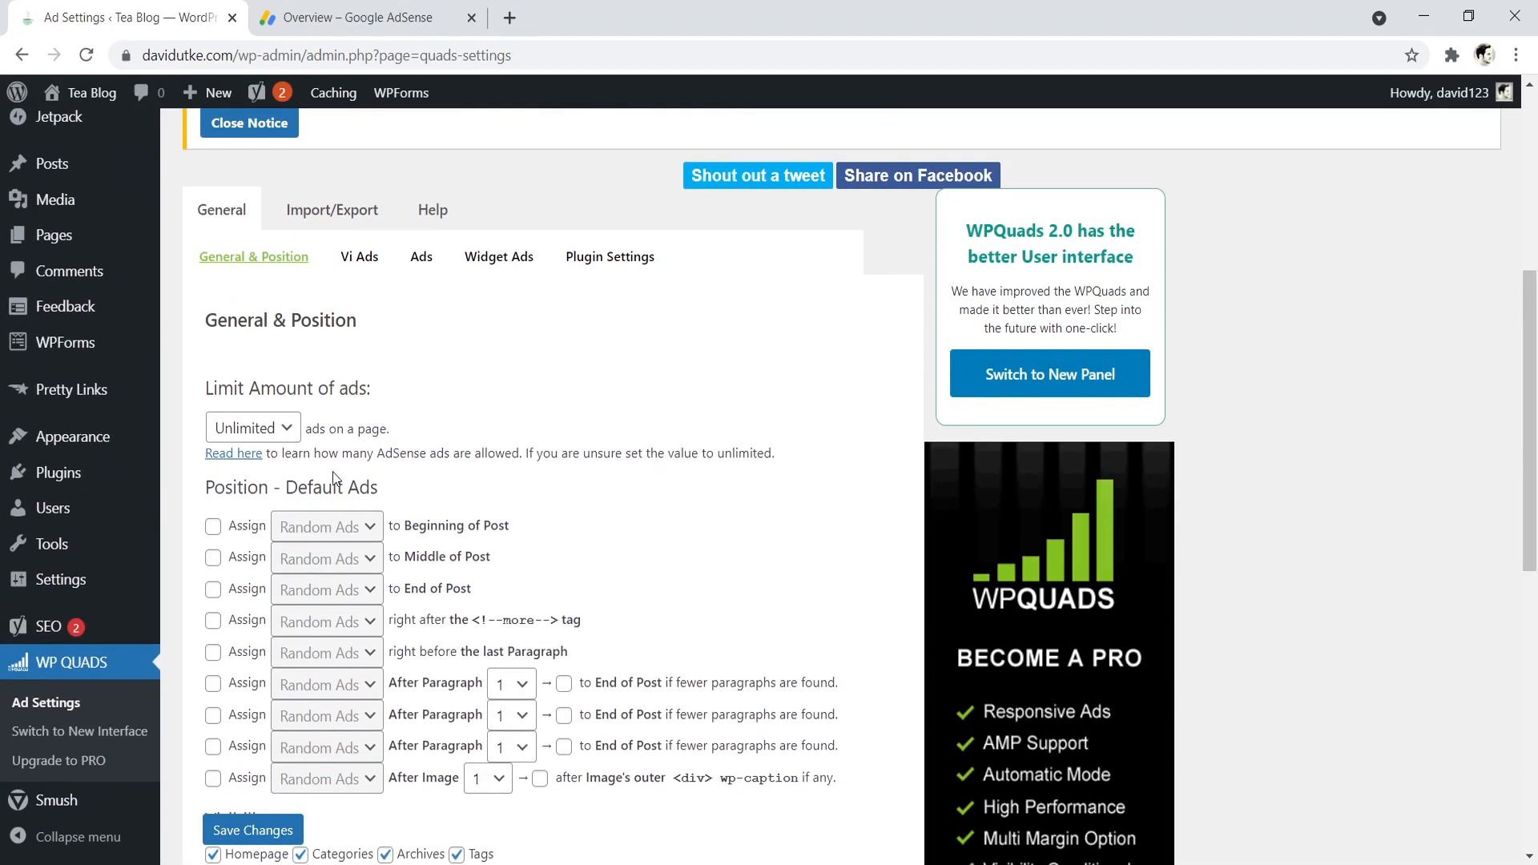
pyautogui.scroll(-3, 336, 479)
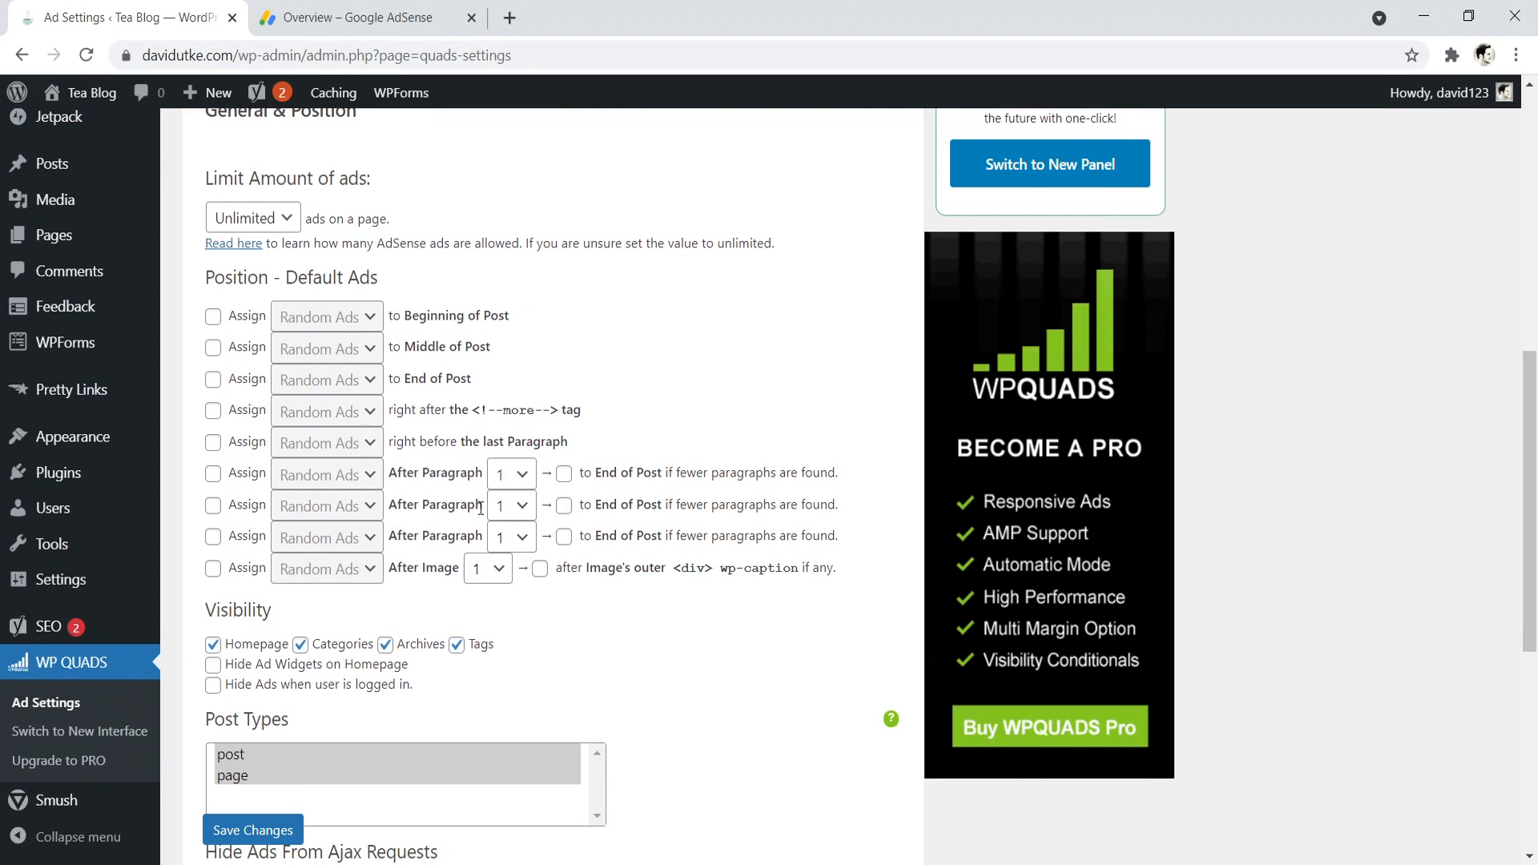
pyautogui.scroll(4, 482, 505)
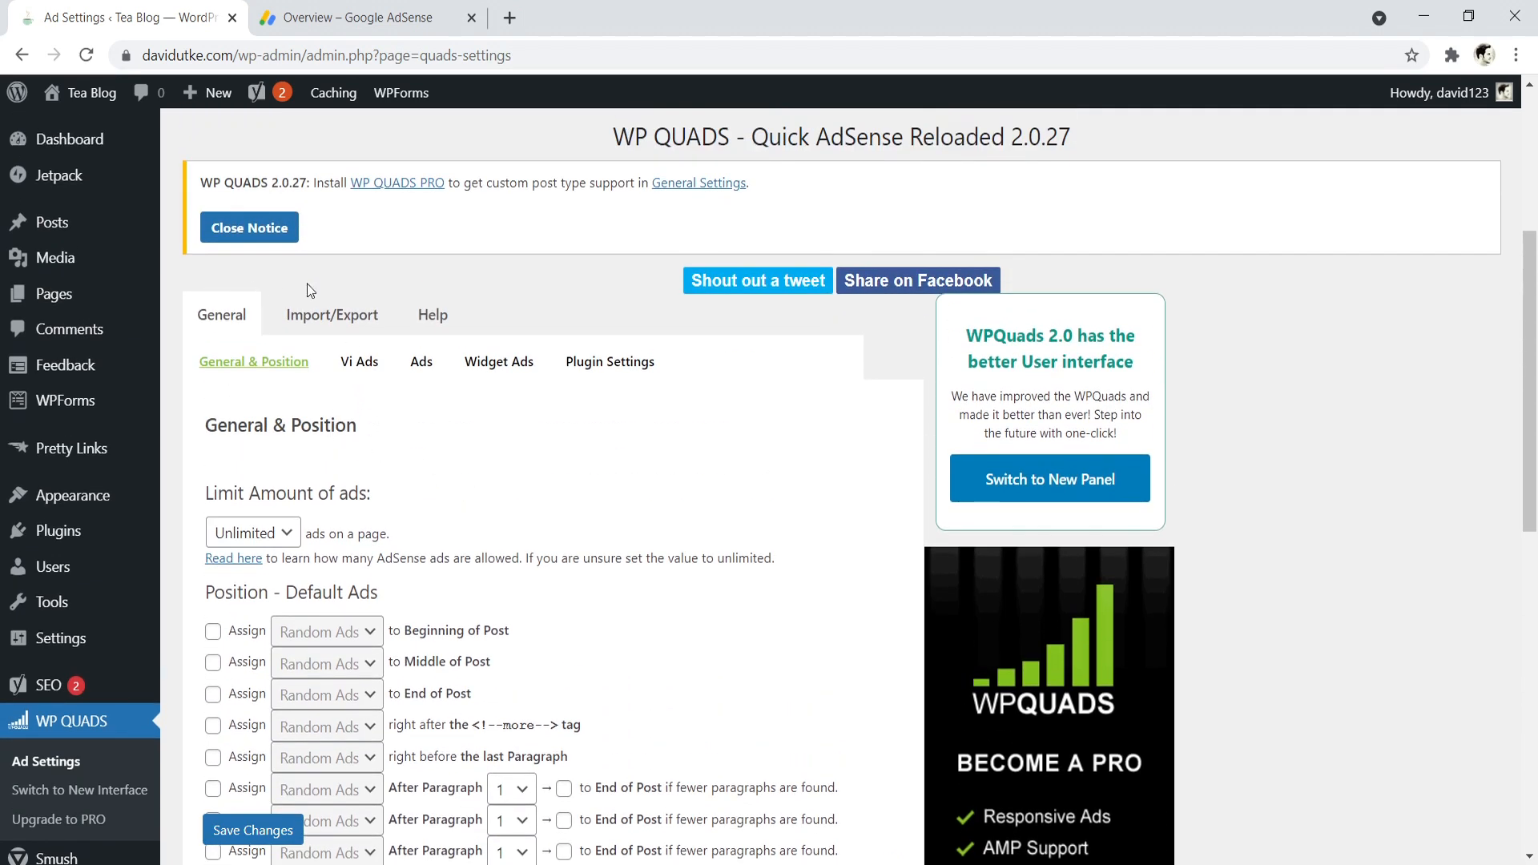
# - Open Ad 1 among the WP QUADS ads, place the cursor in its Plain Text / HTML / JS code field, and save the changes
pyautogui.click(422, 365)
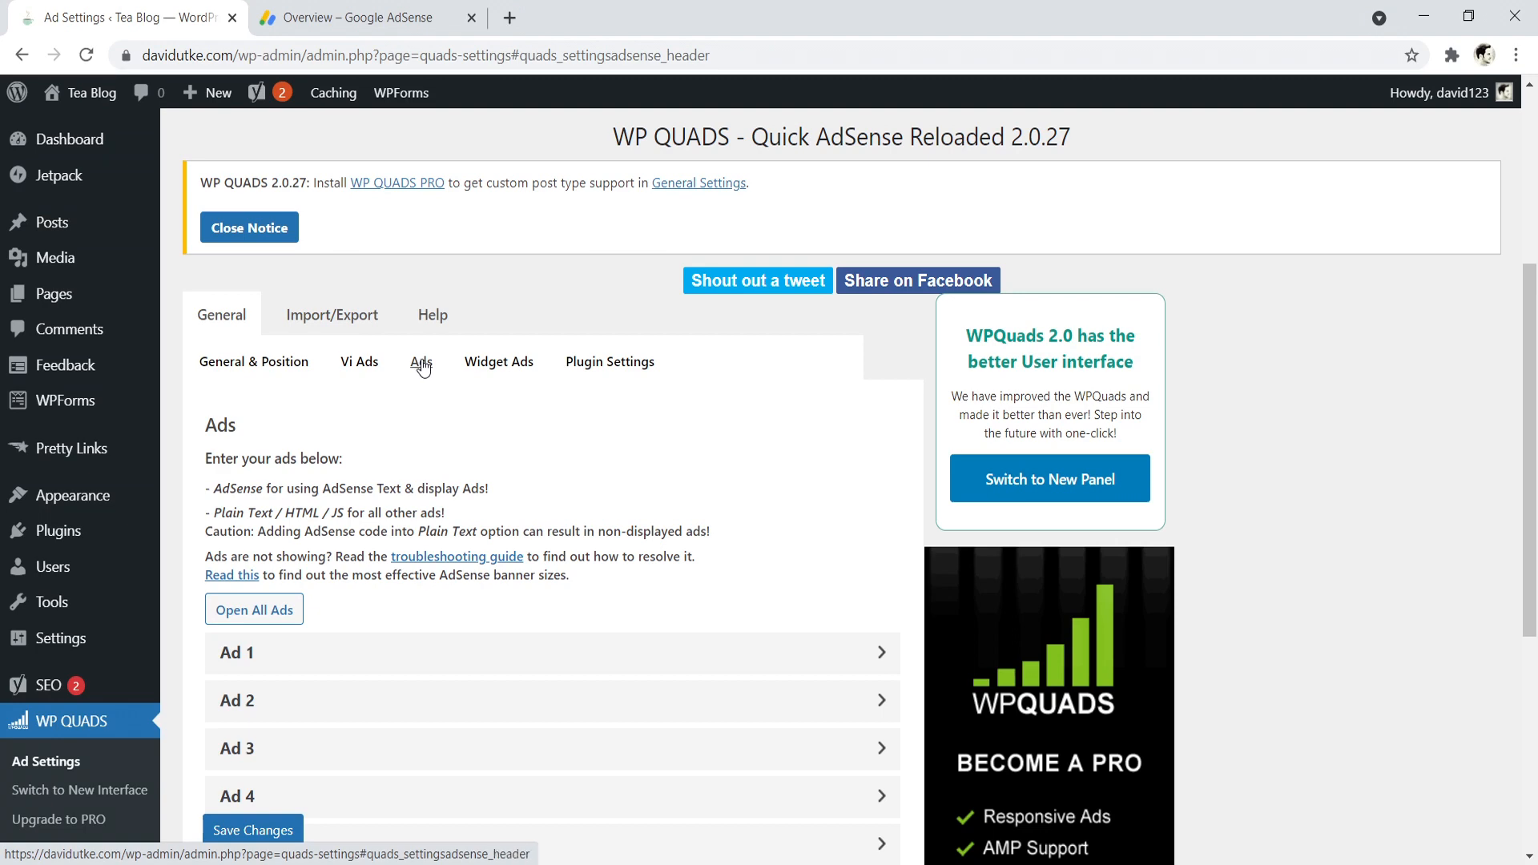
pyautogui.scroll(-5, 441, 501)
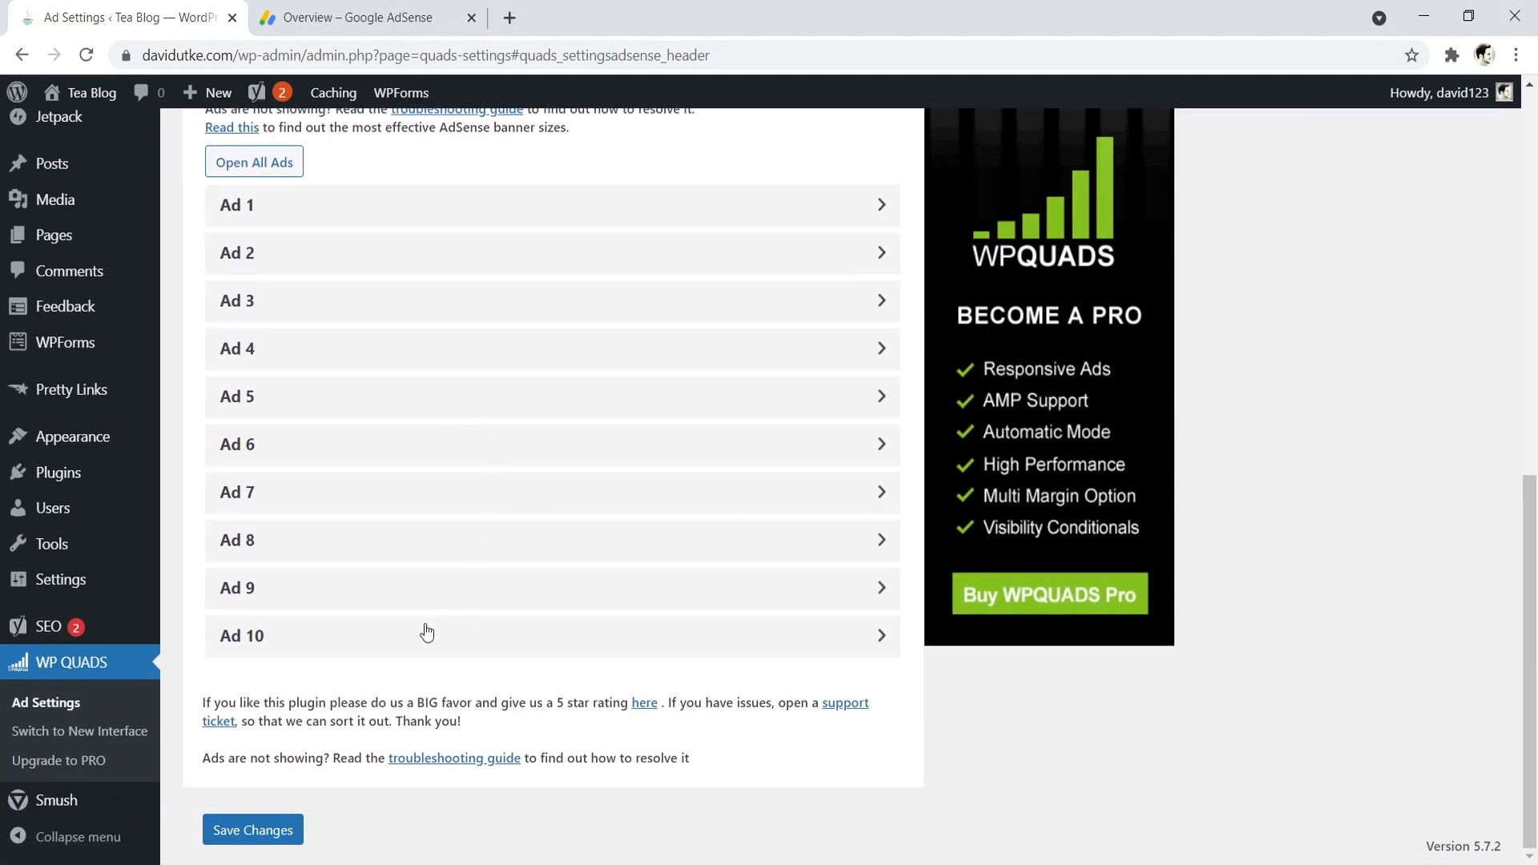
pyautogui.scroll(2, 516, 597)
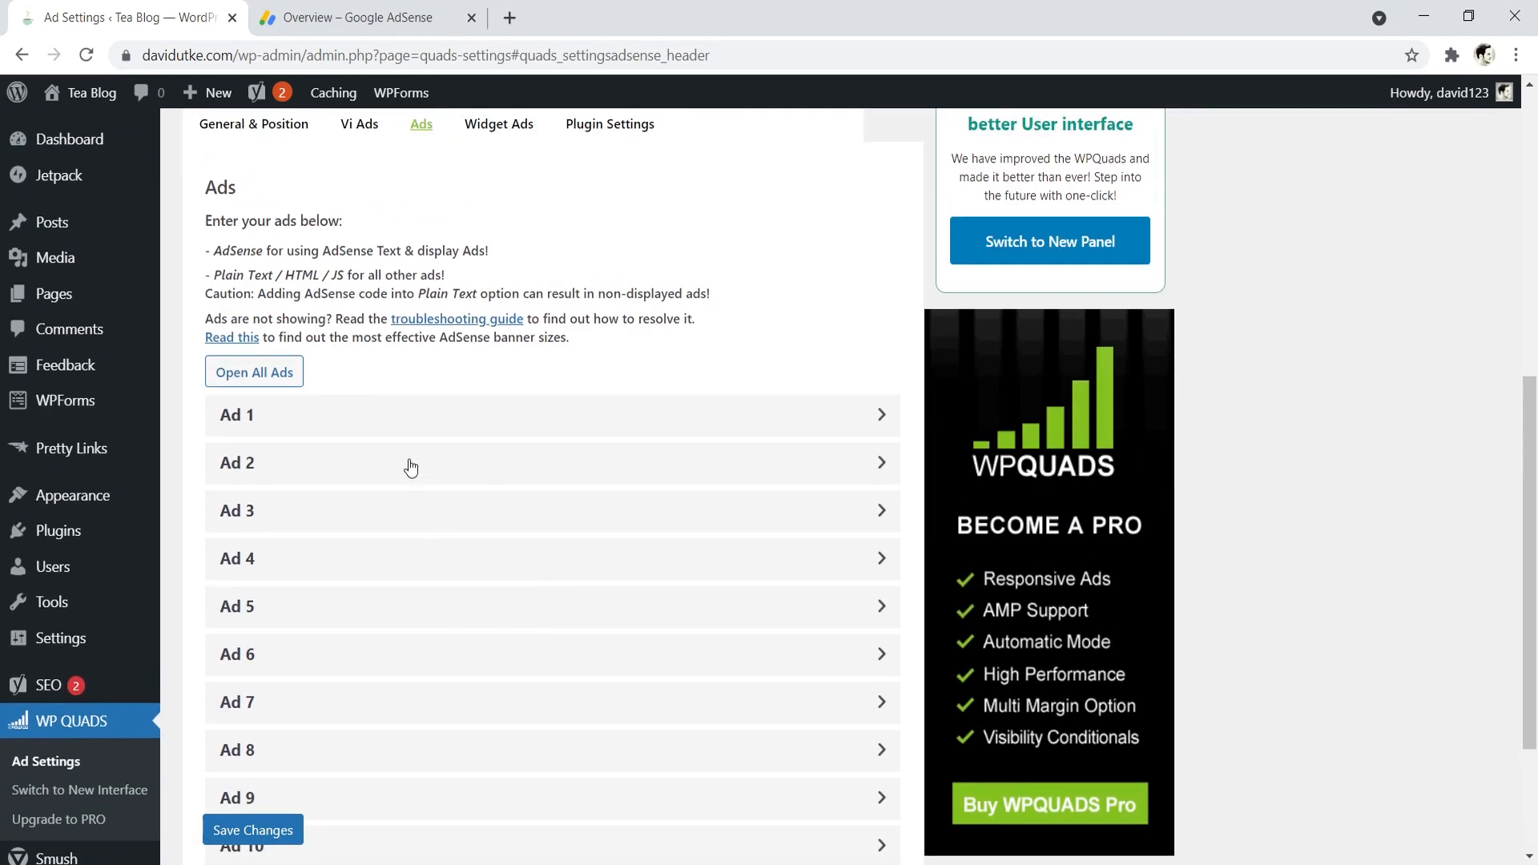
pyautogui.click(720, 423)
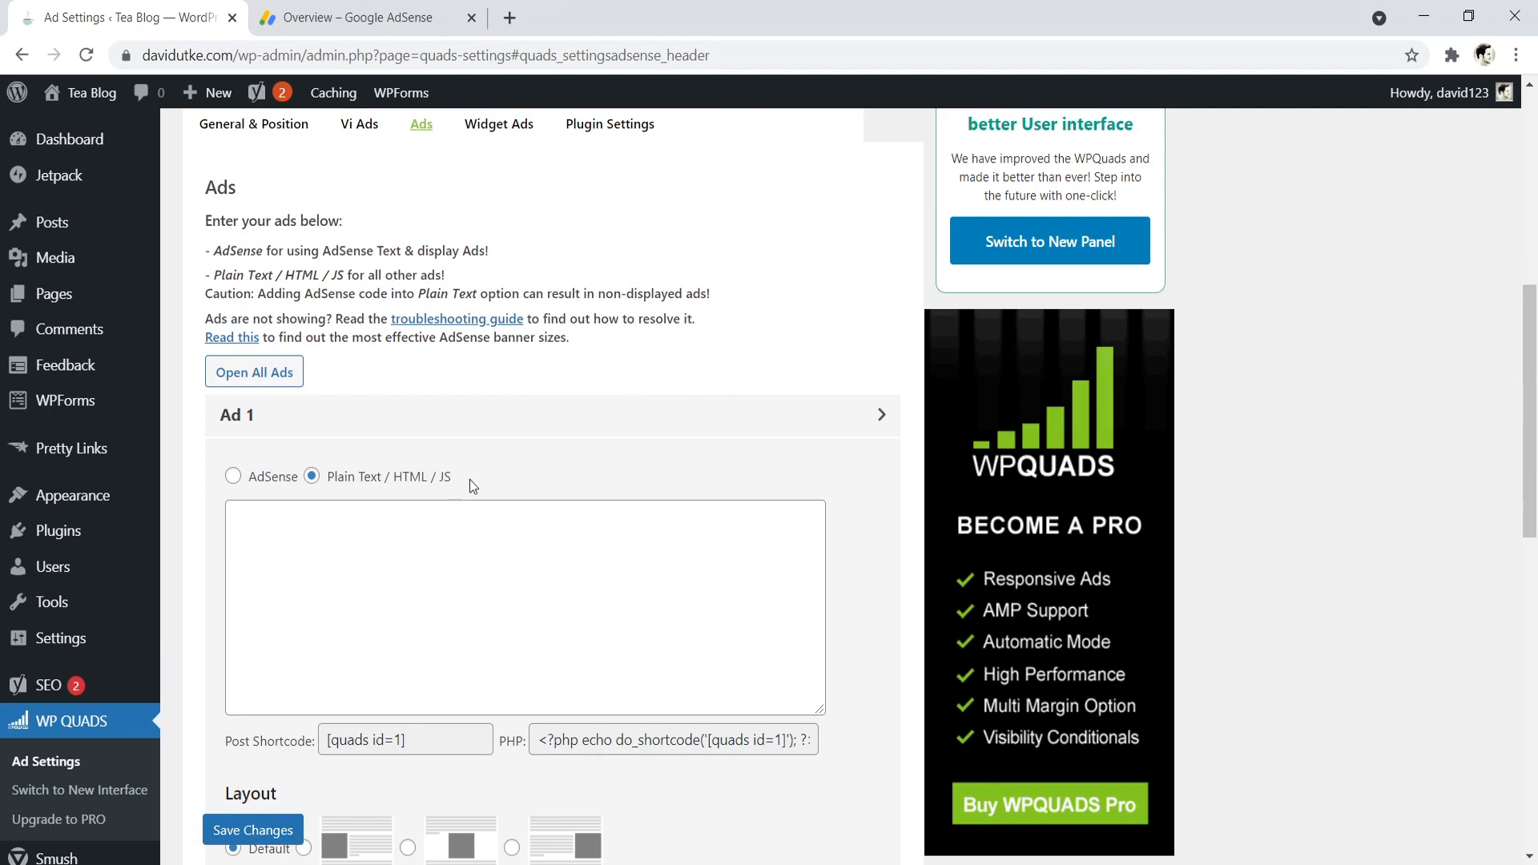
pyautogui.click(342, 537)
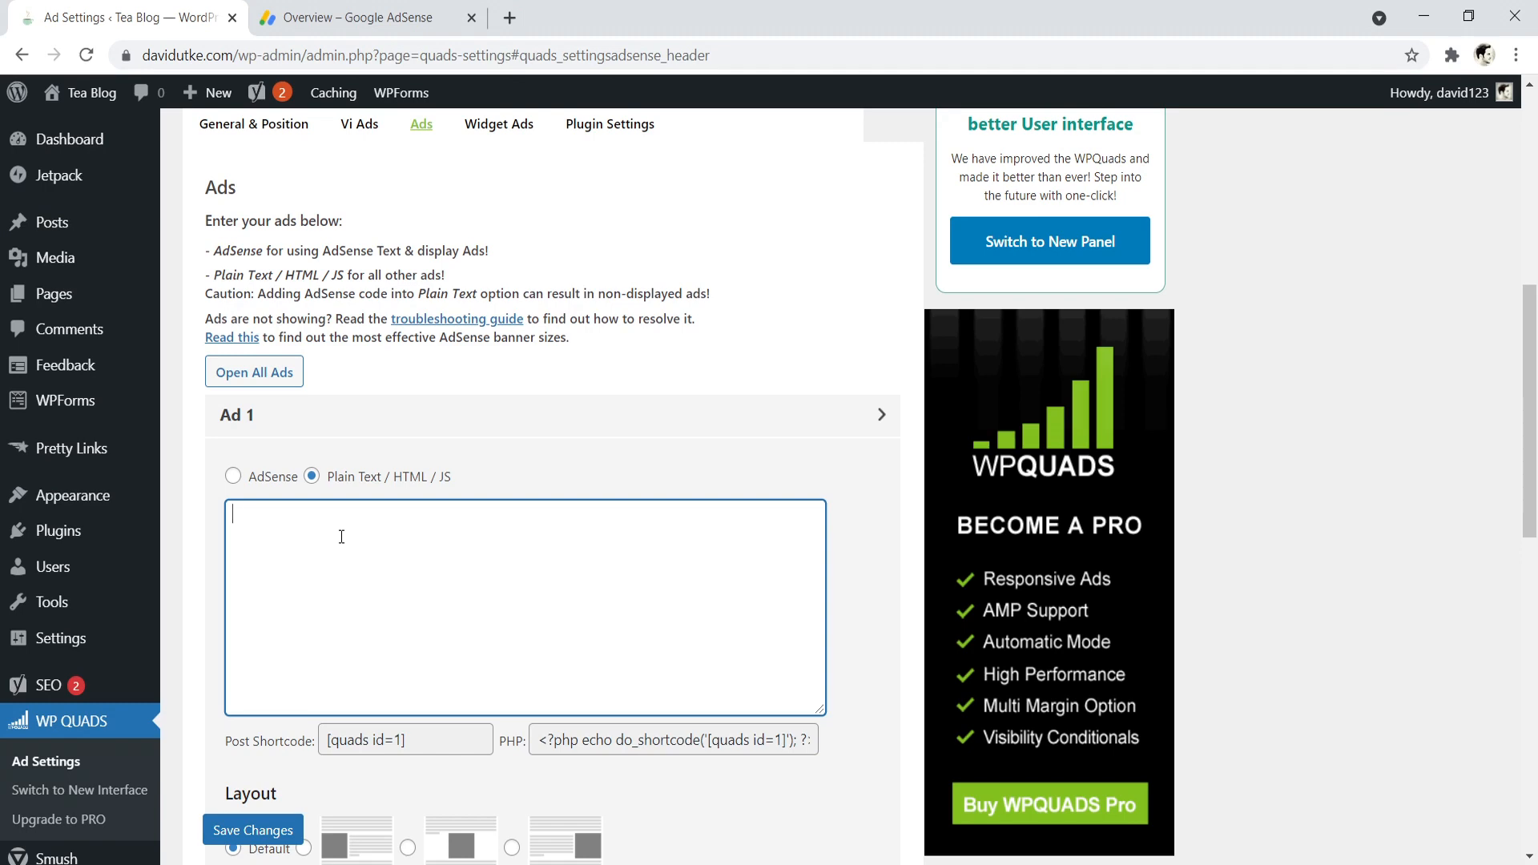
pyautogui.click(264, 831)
# - In the General & Position settings, enable the first after-paragraph slot and assign ad1 after paragraph 4
pyautogui.scroll(4, 681, 425)
pyautogui.click(258, 443)
pyautogui.moveTo(1536, 301); pyautogui.dragTo(1535, 409)
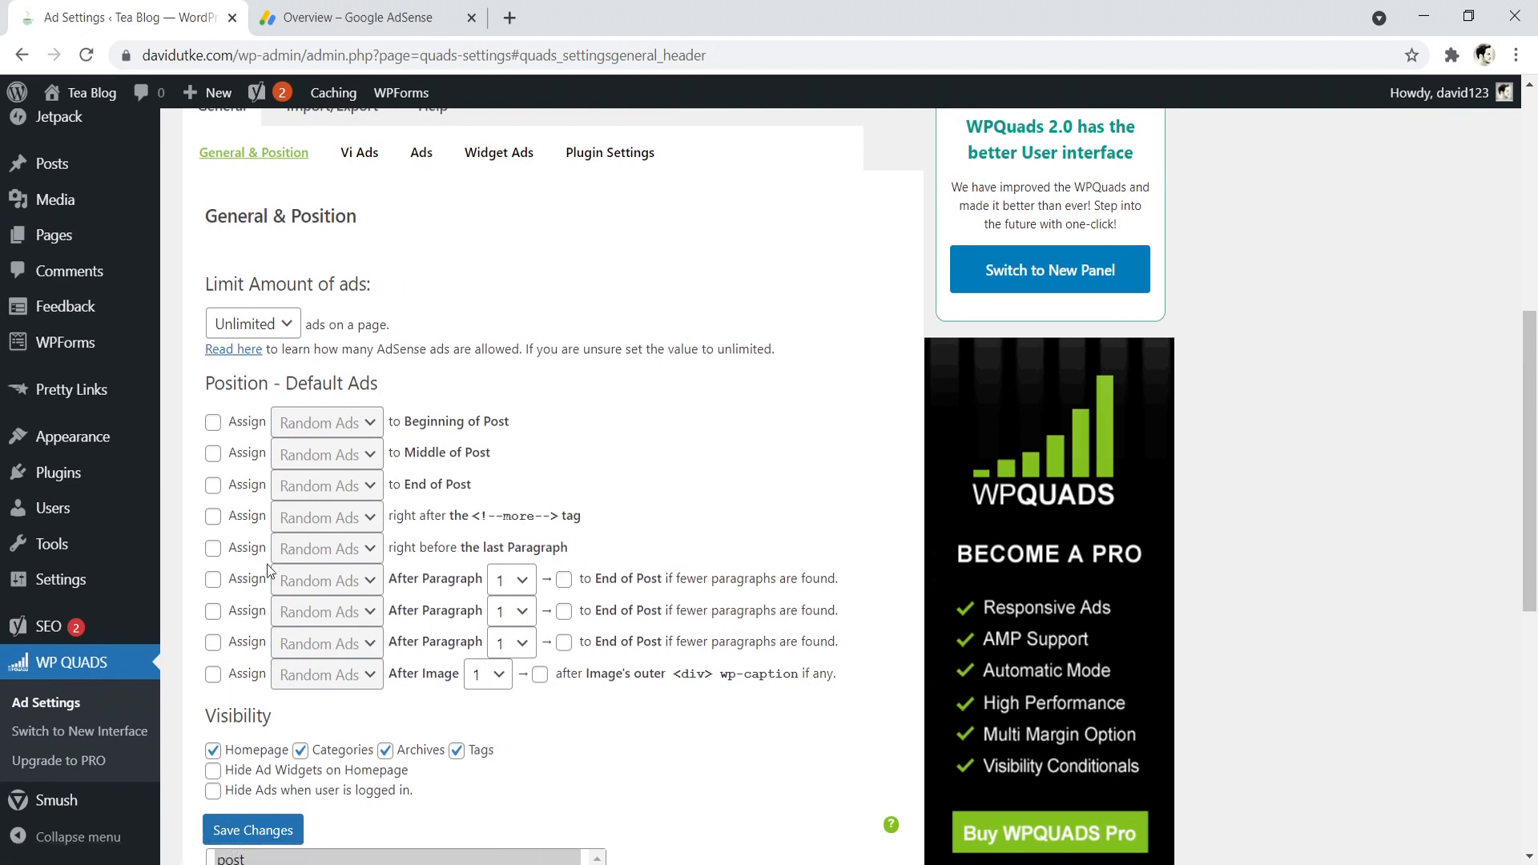
pyautogui.click(212, 579)
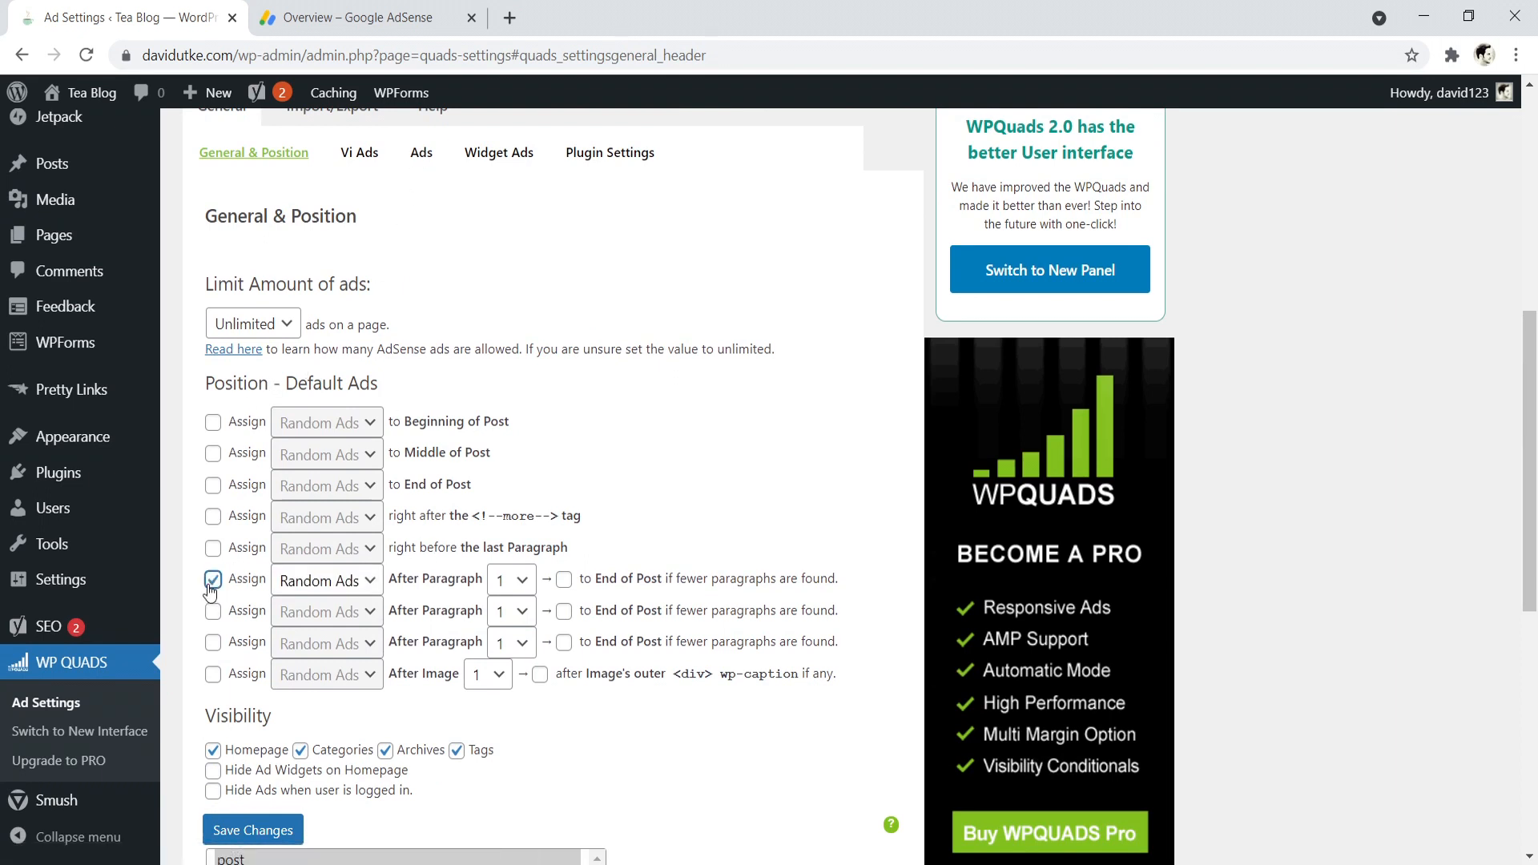
pyautogui.click(345, 591)
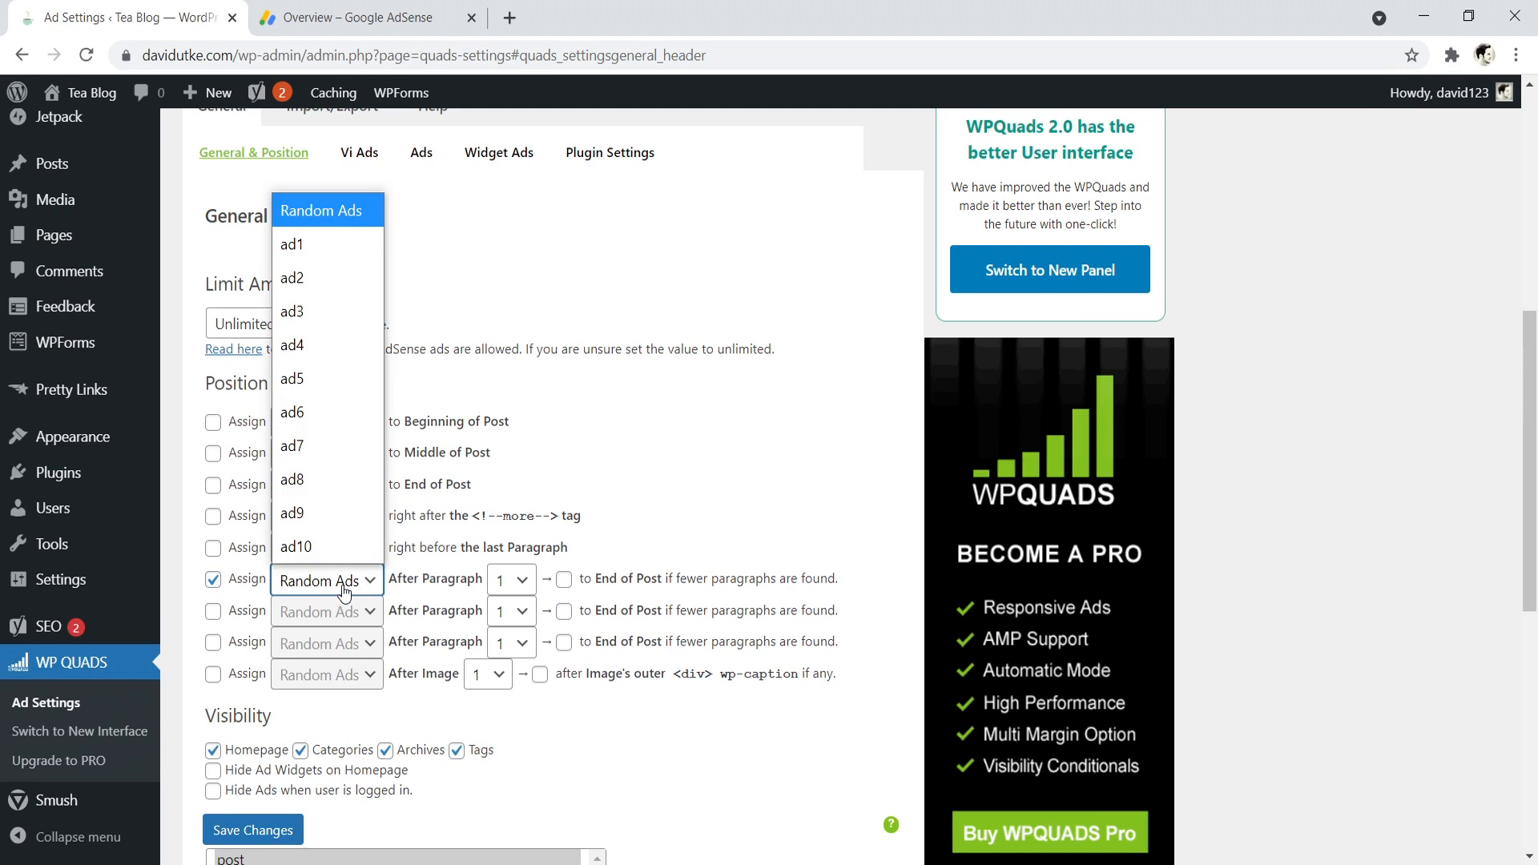
pyautogui.click(297, 247)
pyautogui.click(509, 579)
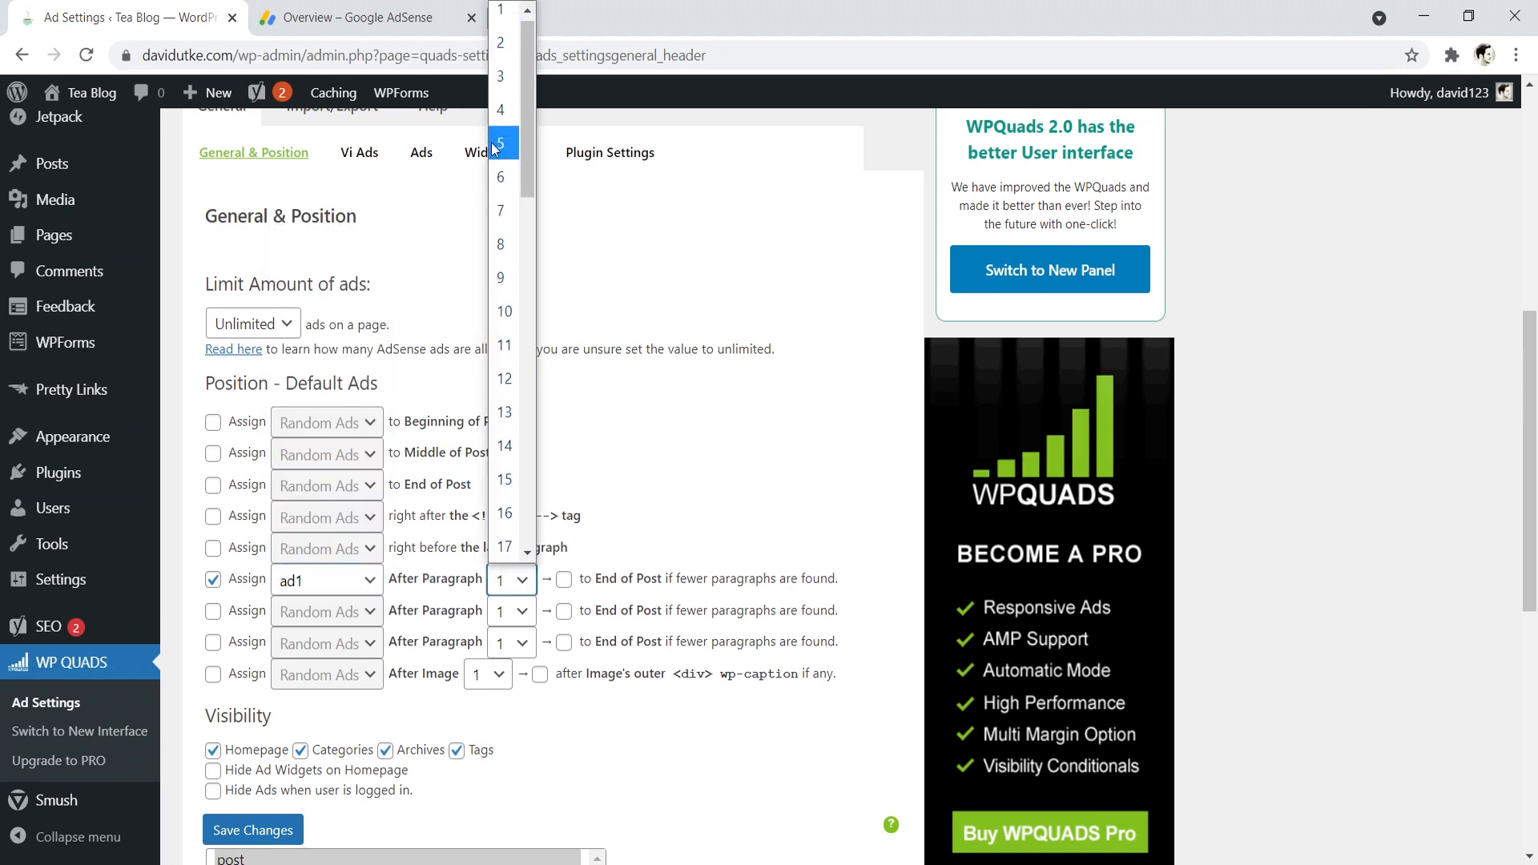
pyautogui.click(500, 78)
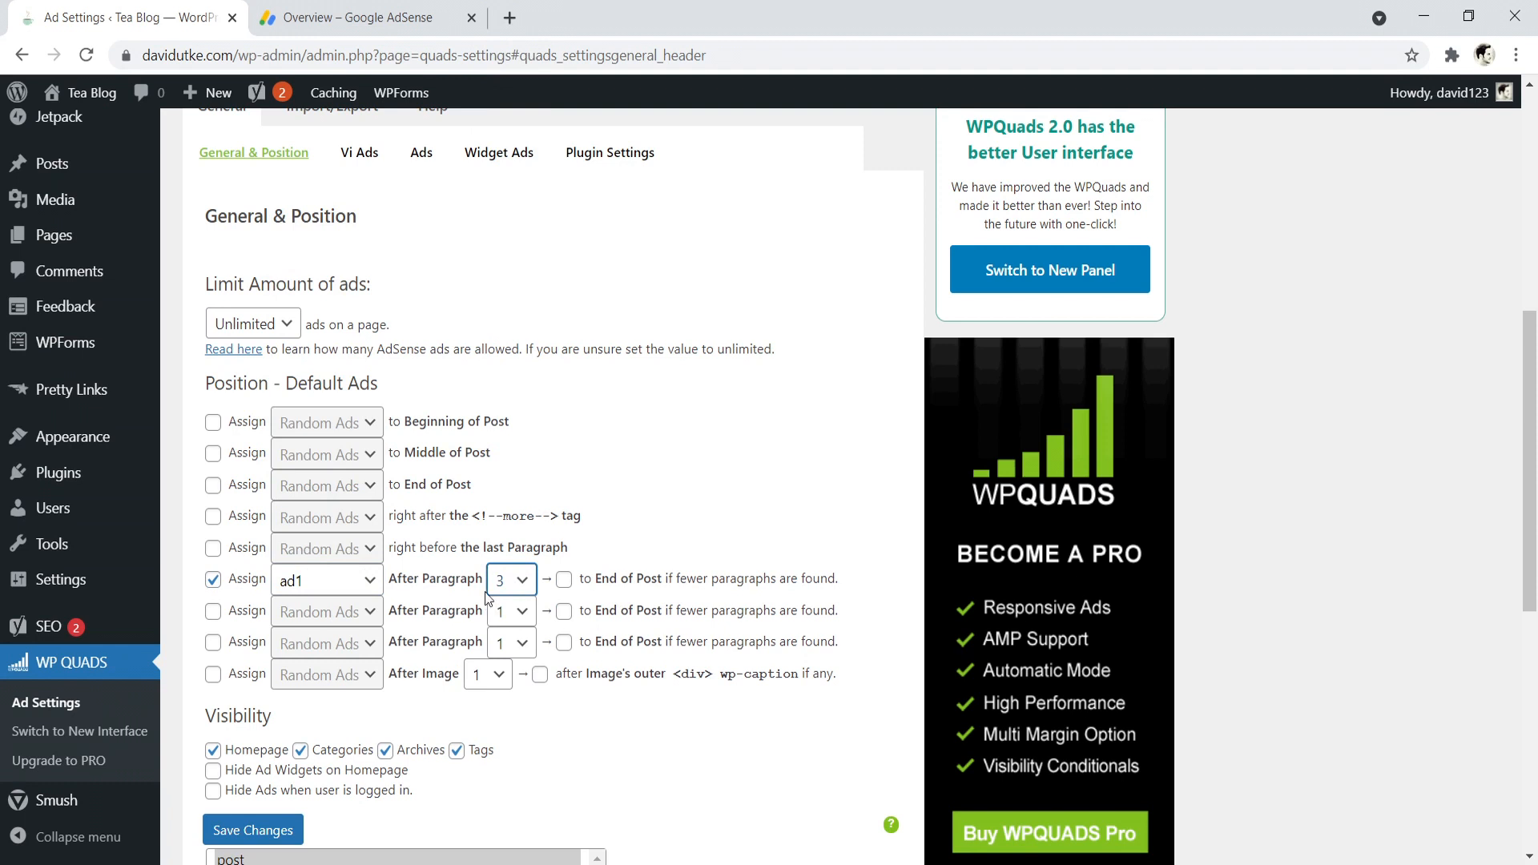
pyautogui.click(495, 585)
pyautogui.click(501, 111)
# - Turn off ad visibility for Homepage, Categories, Archives and Tags, and limit the post types to post
pyautogui.scroll(-2, 216, 561)
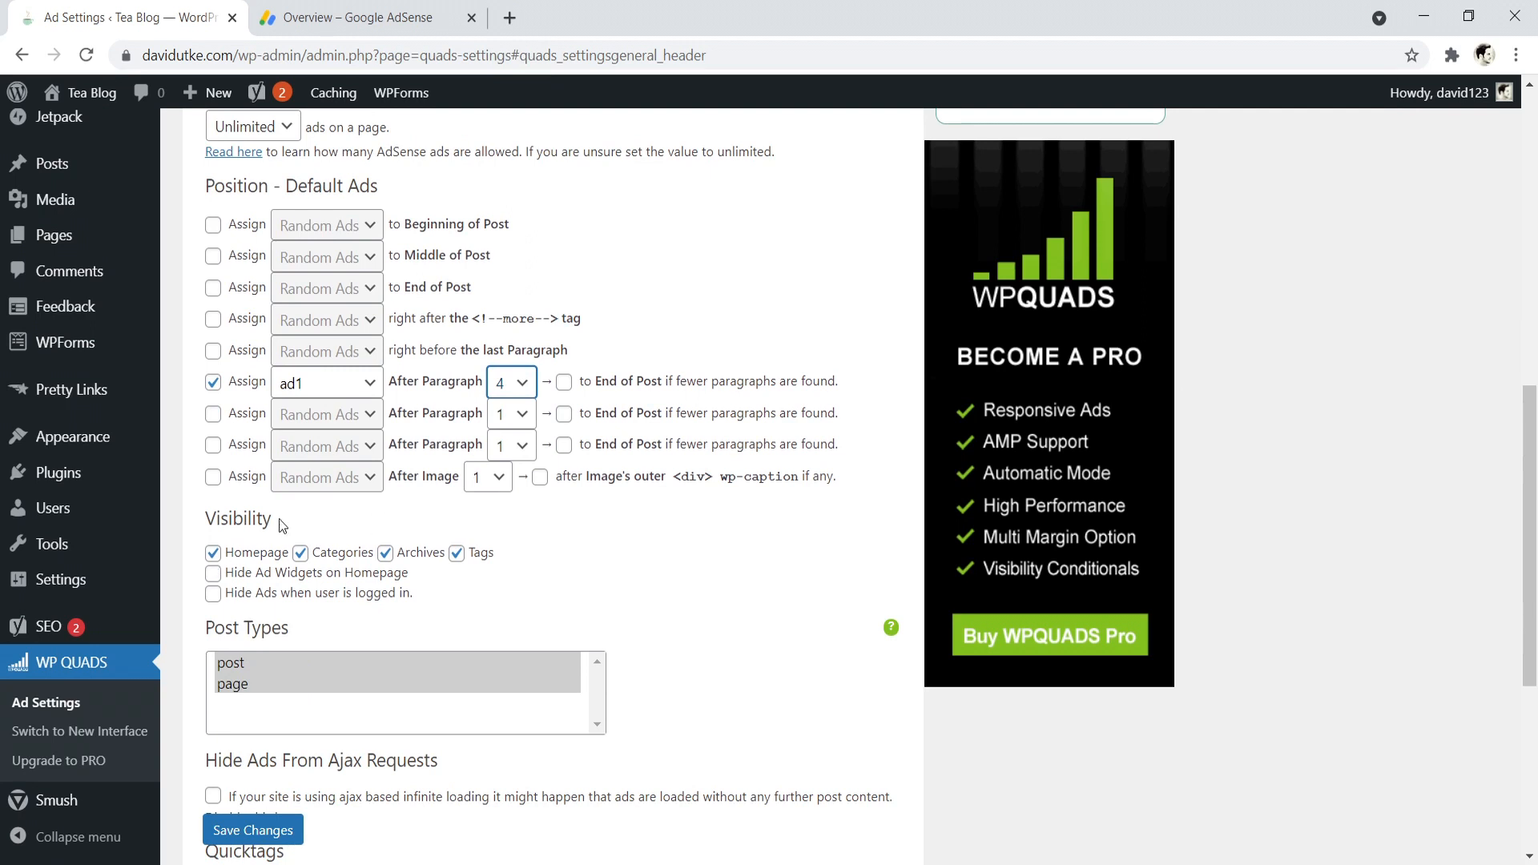
pyautogui.click(213, 554)
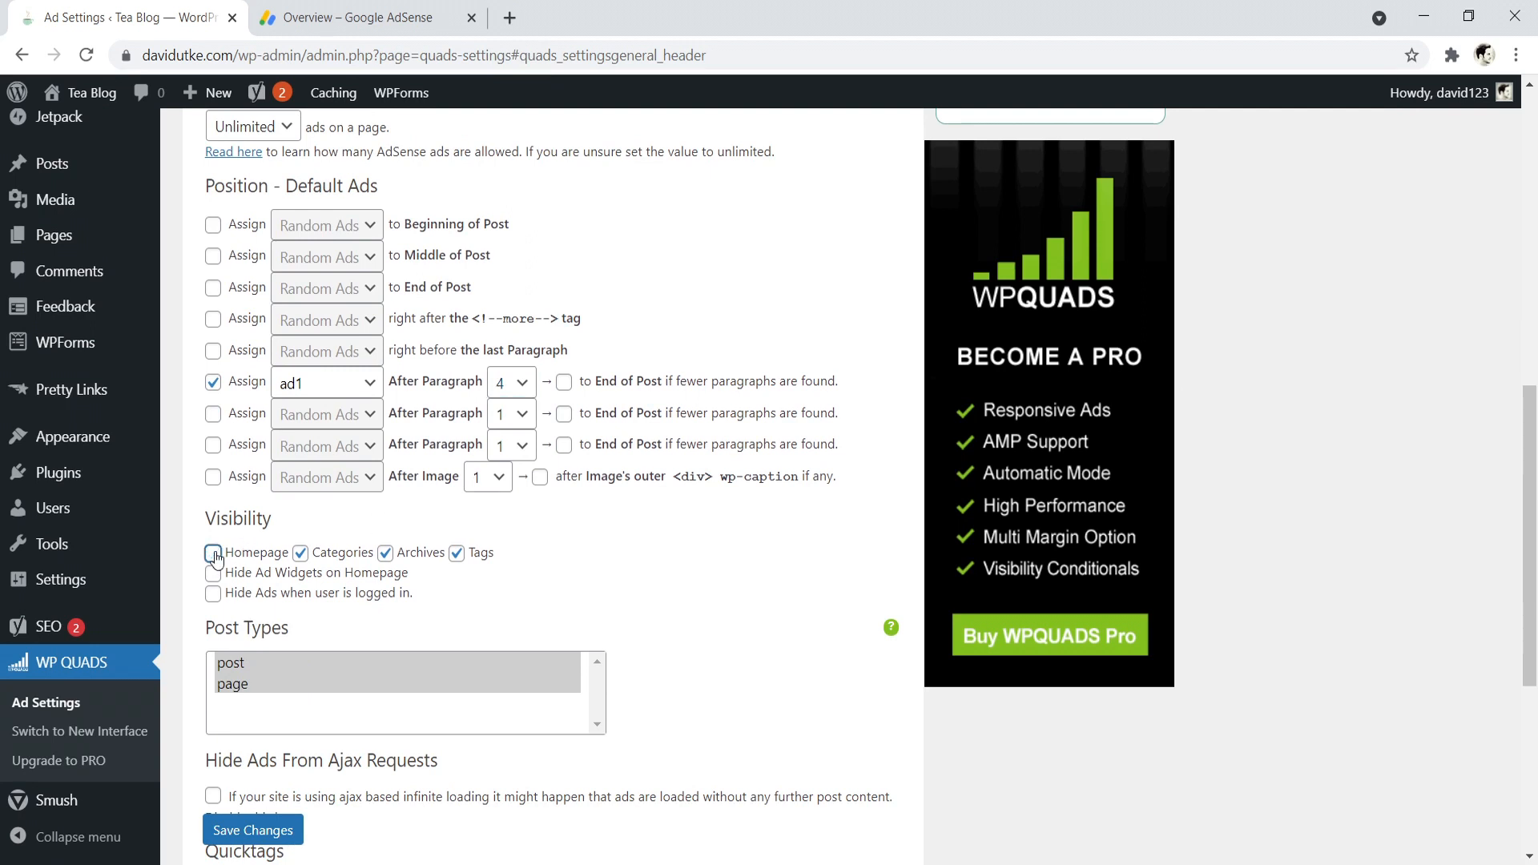
pyautogui.click(300, 553)
pyautogui.click(385, 553)
pyautogui.click(457, 554)
pyautogui.click(239, 665)
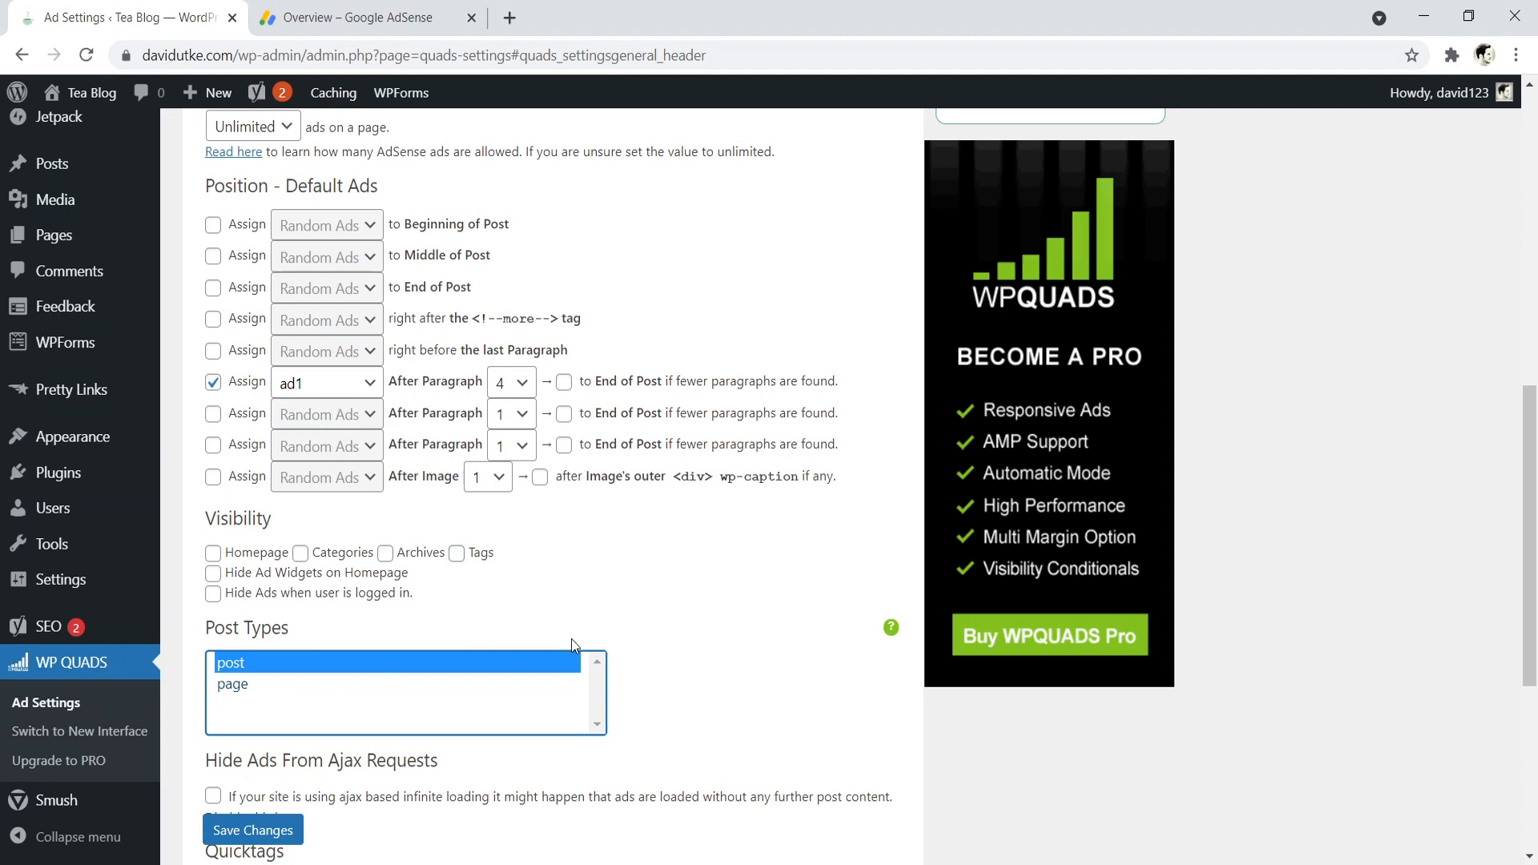
# - Enable the second after-paragraph slot and assign ad2 after paragraph 8
pyautogui.scroll(5, 489, 504)
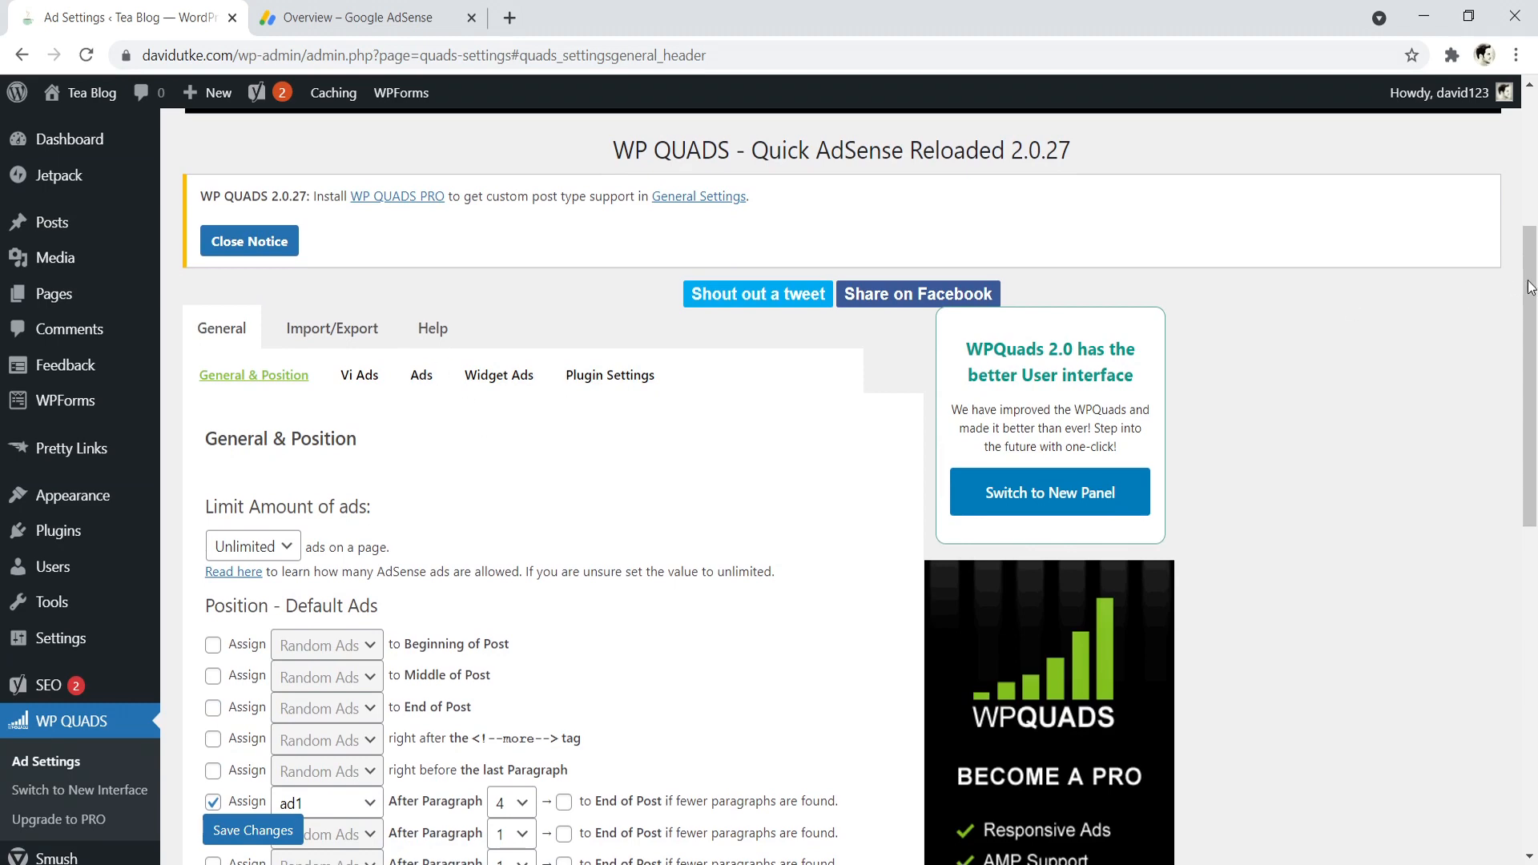
pyautogui.scroll(-4, 627, 345)
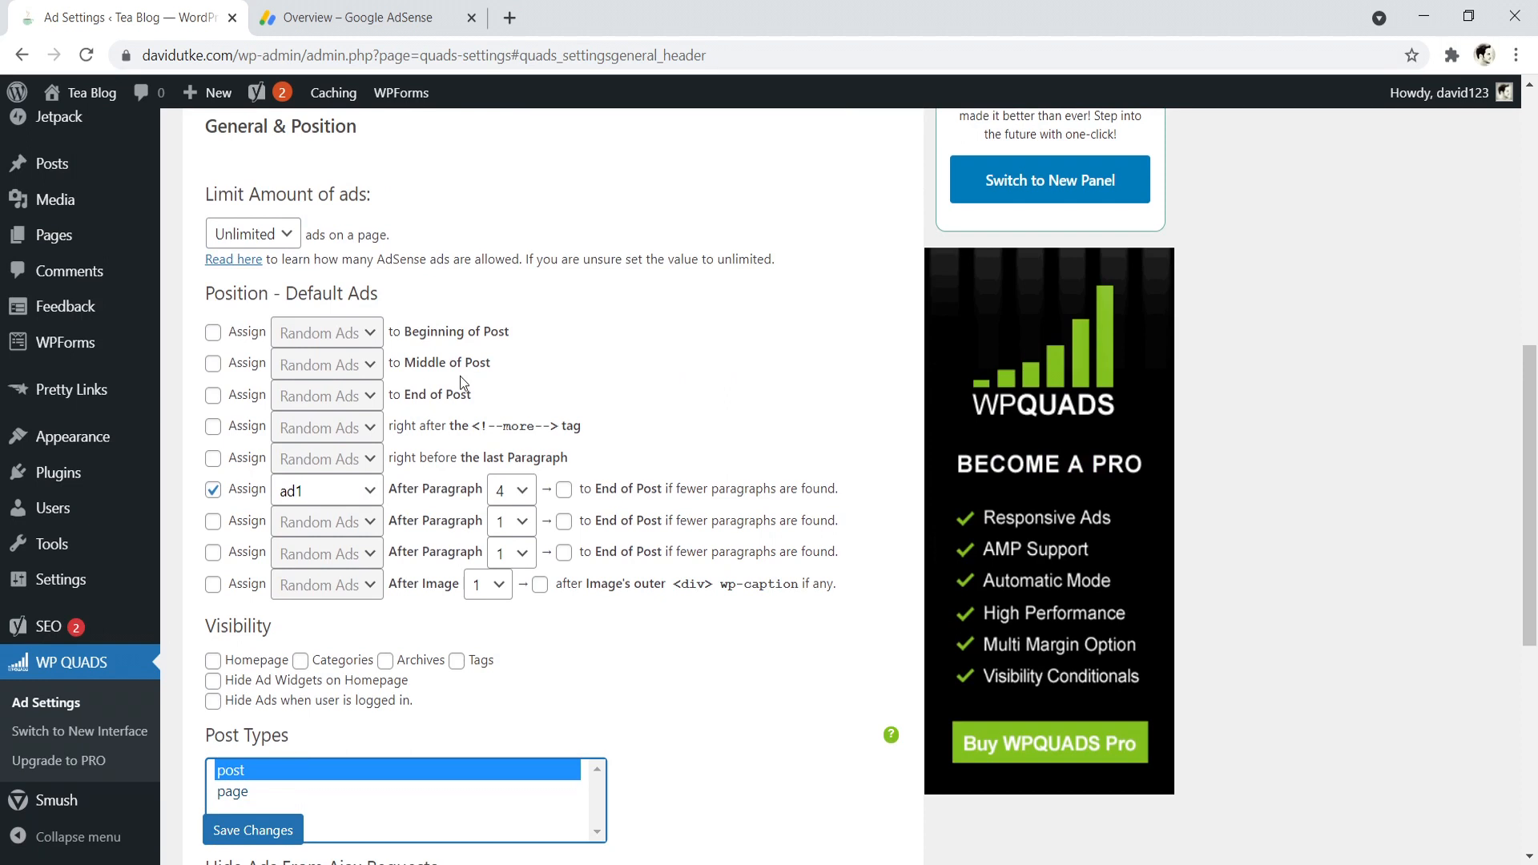
pyautogui.click(213, 521)
pyautogui.click(325, 522)
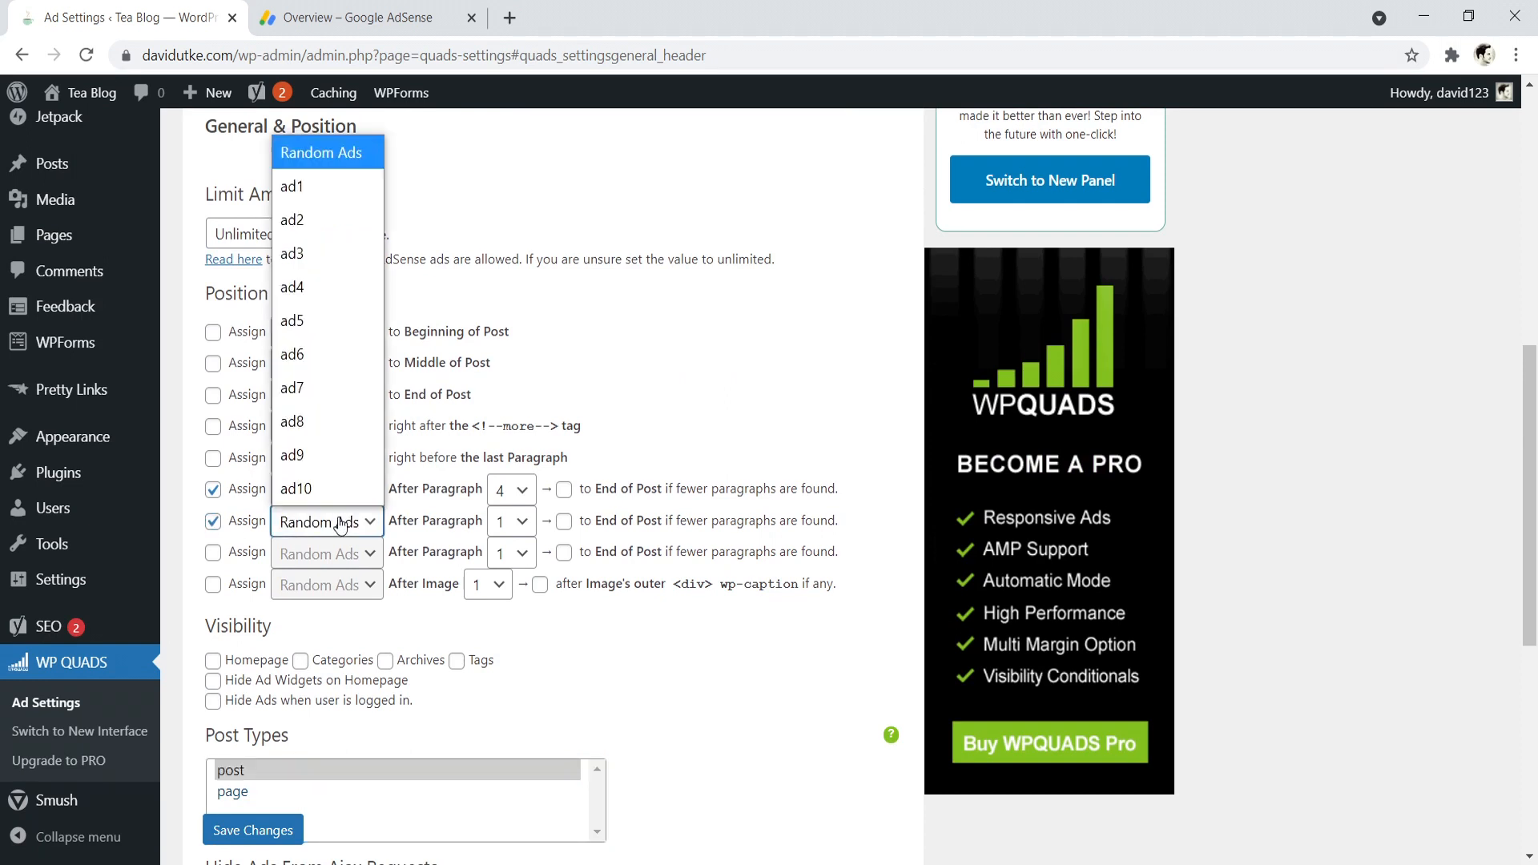
pyautogui.click(307, 213)
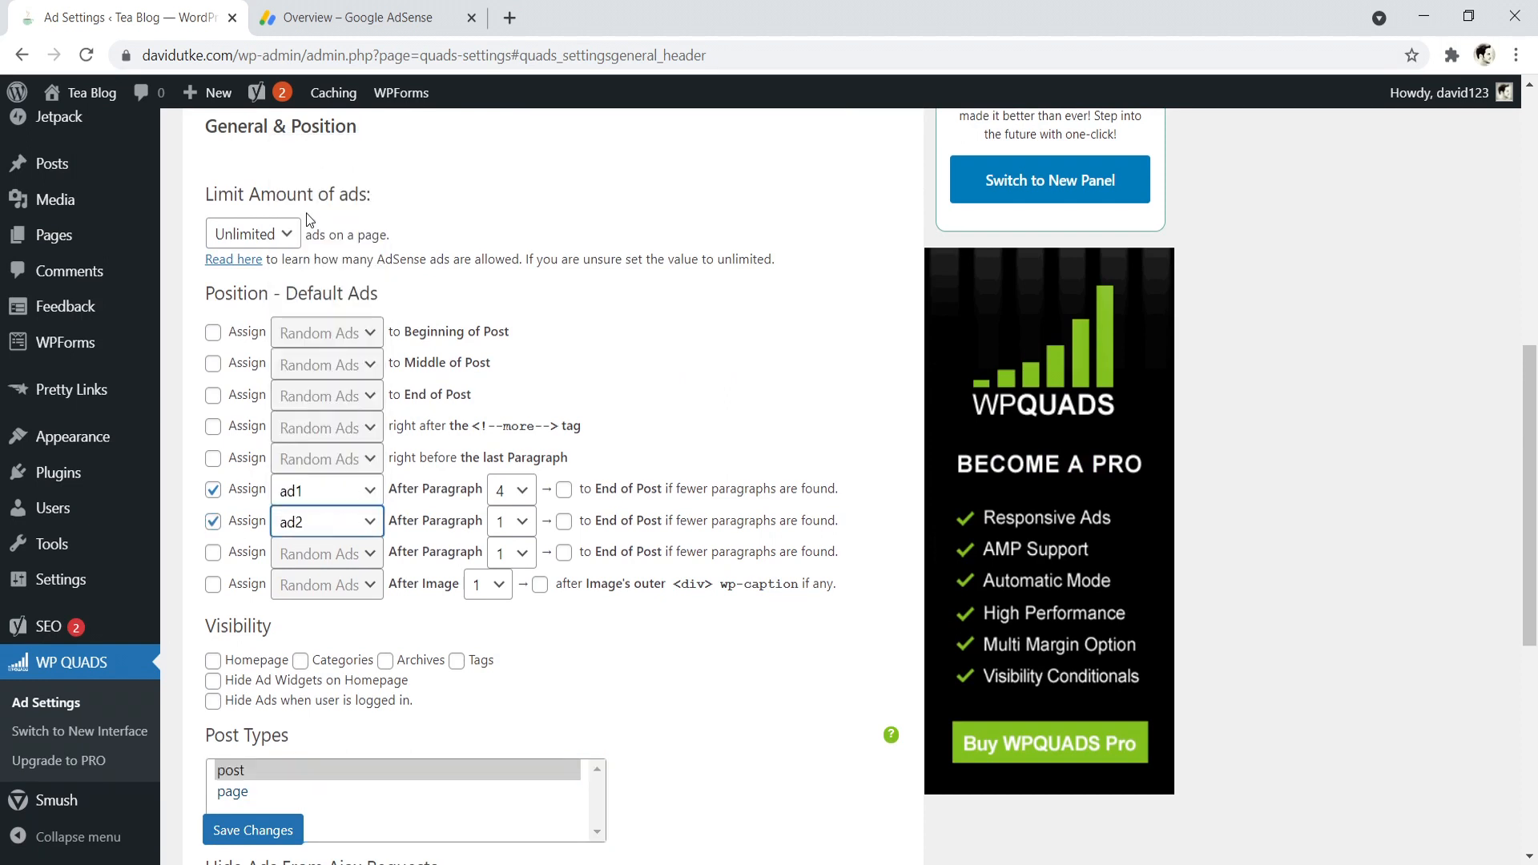
pyautogui.click(518, 528)
pyautogui.click(501, 254)
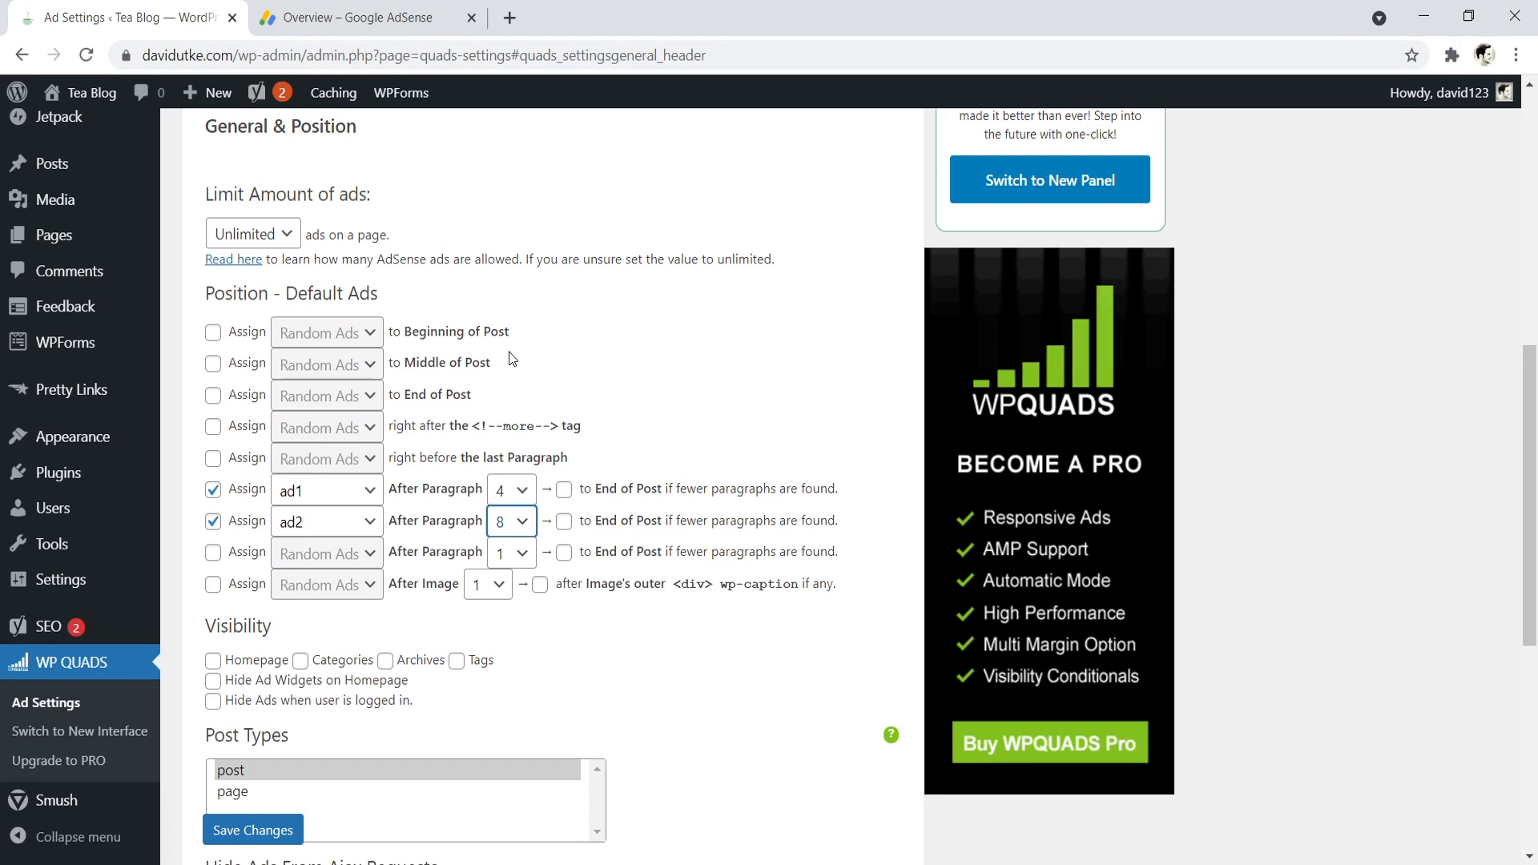
pyautogui.scroll(6, 512, 358)
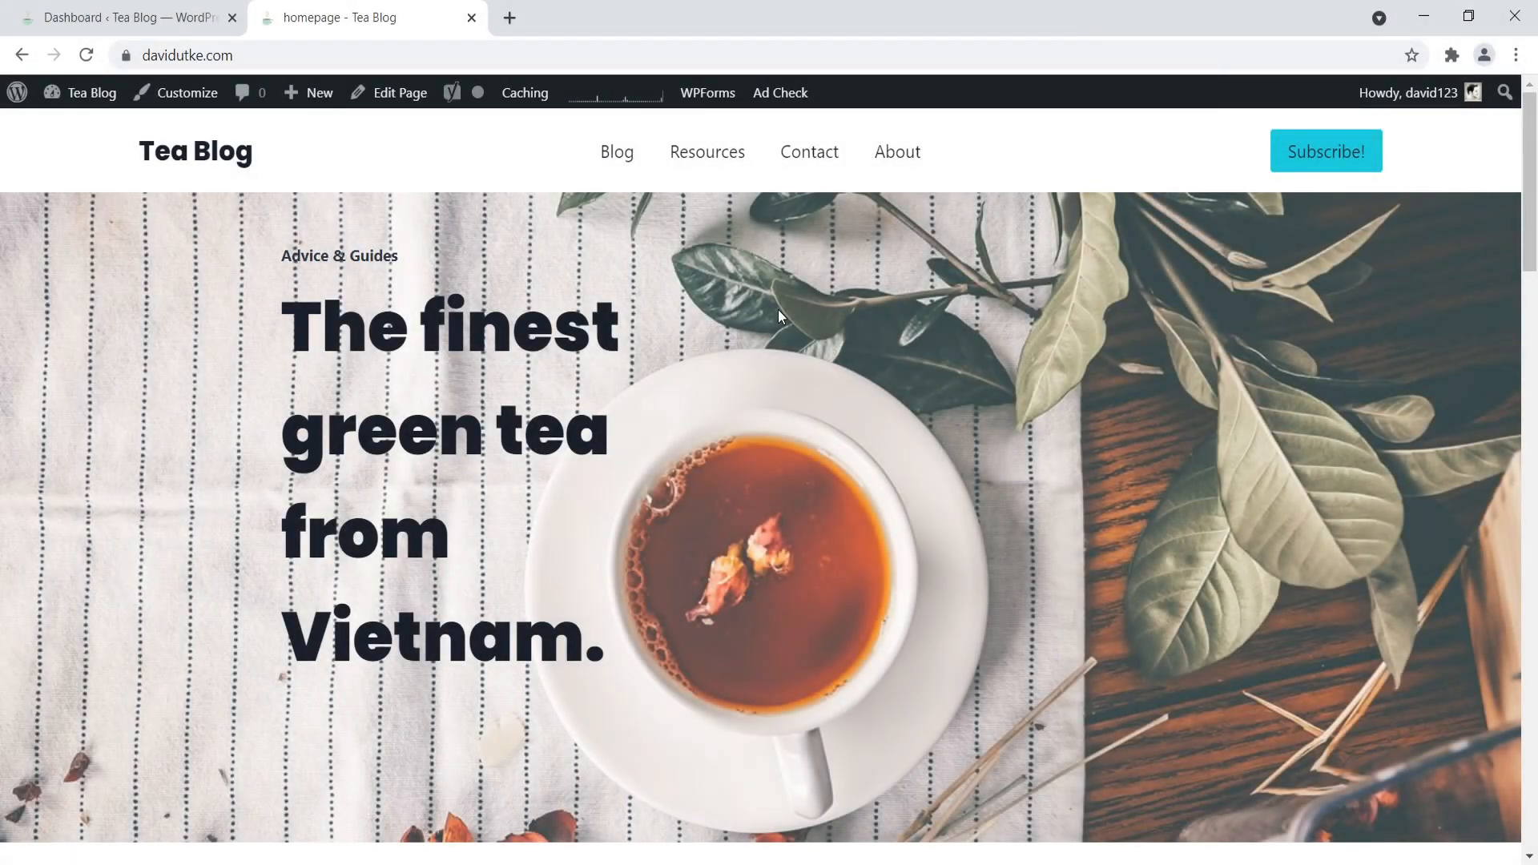
# - Look over the Tea Blog homepage and open its page editor in a new tab
pyautogui.moveTo(1531, 196); pyautogui.dragTo(1533, 280)
pyautogui.scroll(-5, 1494, 461)
pyautogui.scroll(14, 1493, 462)
pyautogui.rightClick(409, 93)
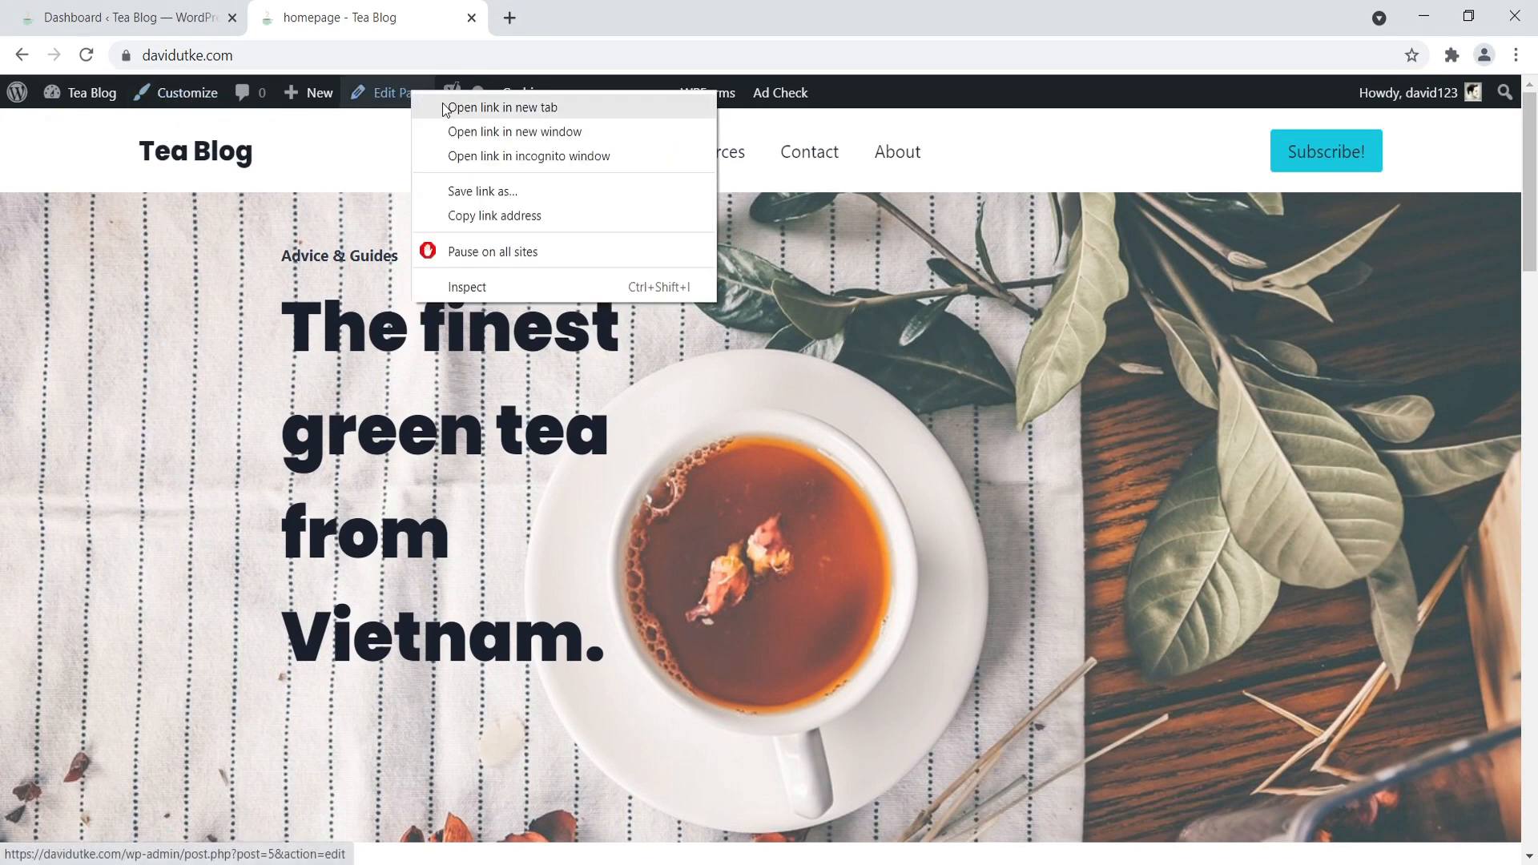
pyautogui.click(451, 108)
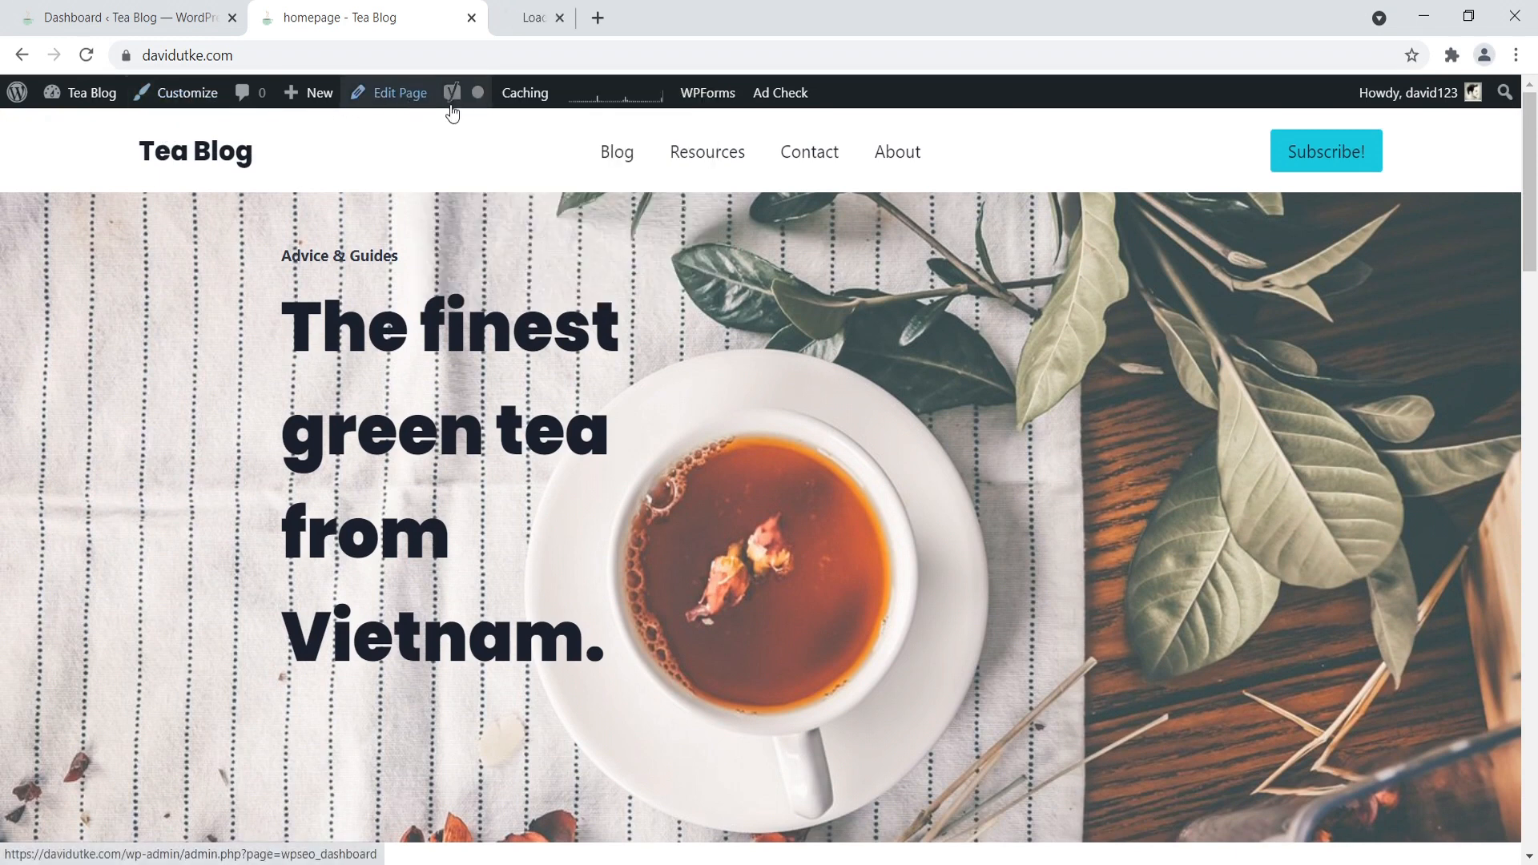
# - Open the customizer for the Tea Blog homepage and examine the hero heading in the mobile preview
pyautogui.click(193, 97)
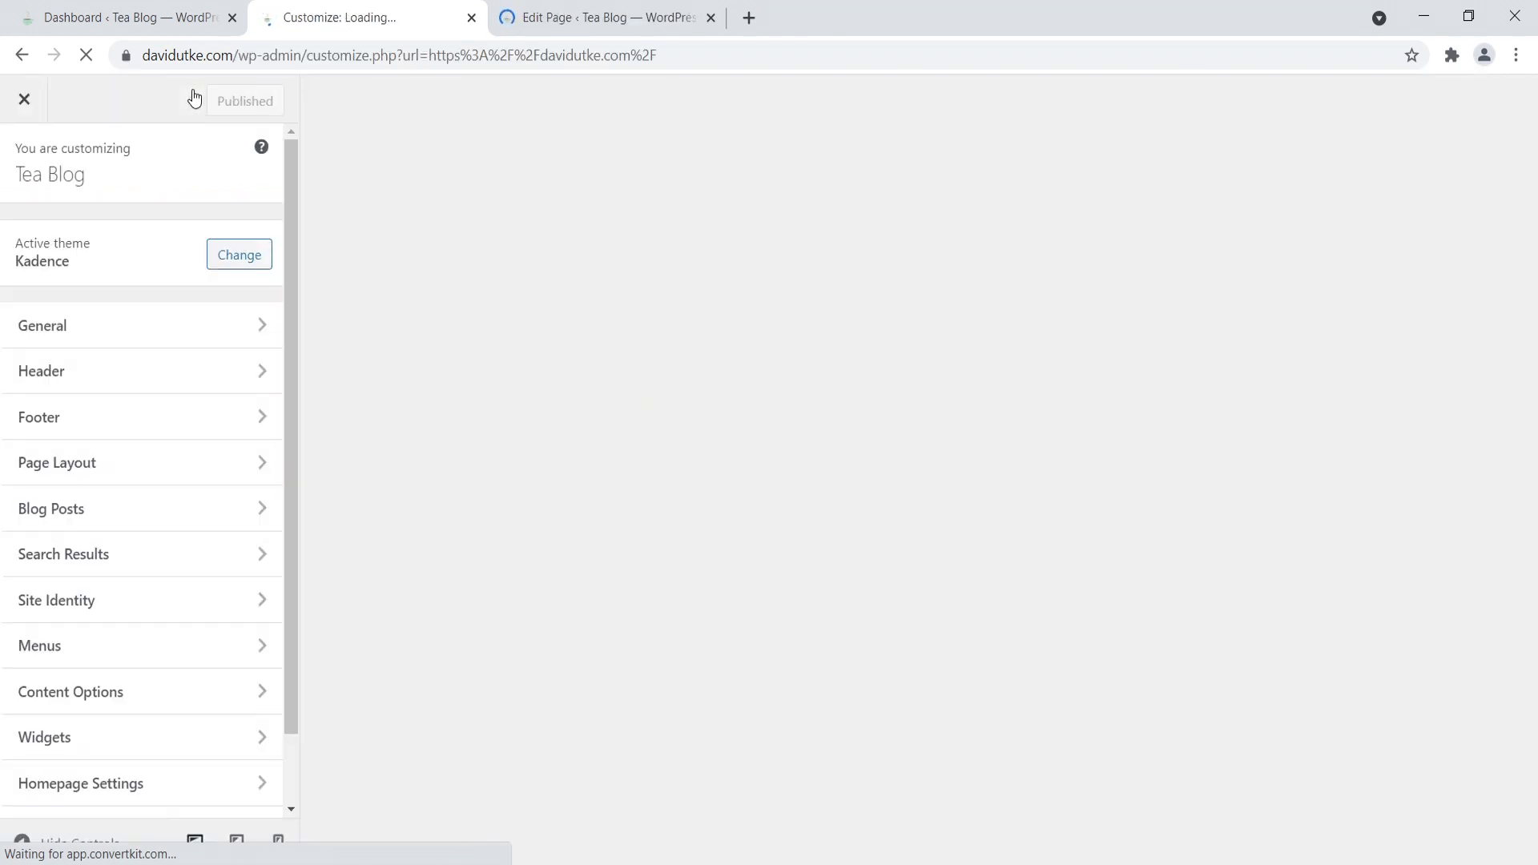
pyautogui.click(552, 16)
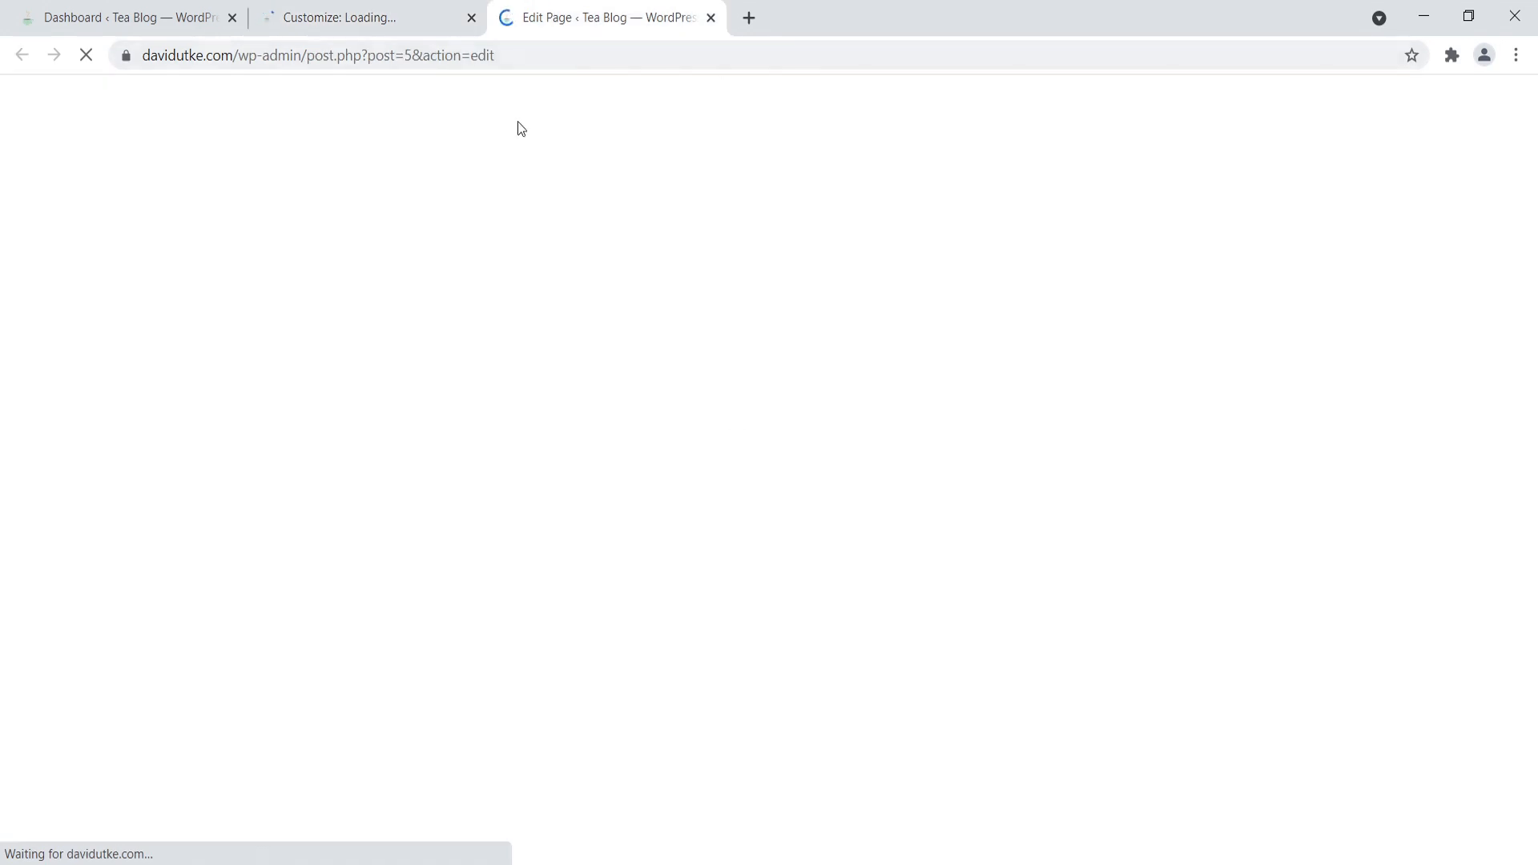
pyautogui.click(330, 8)
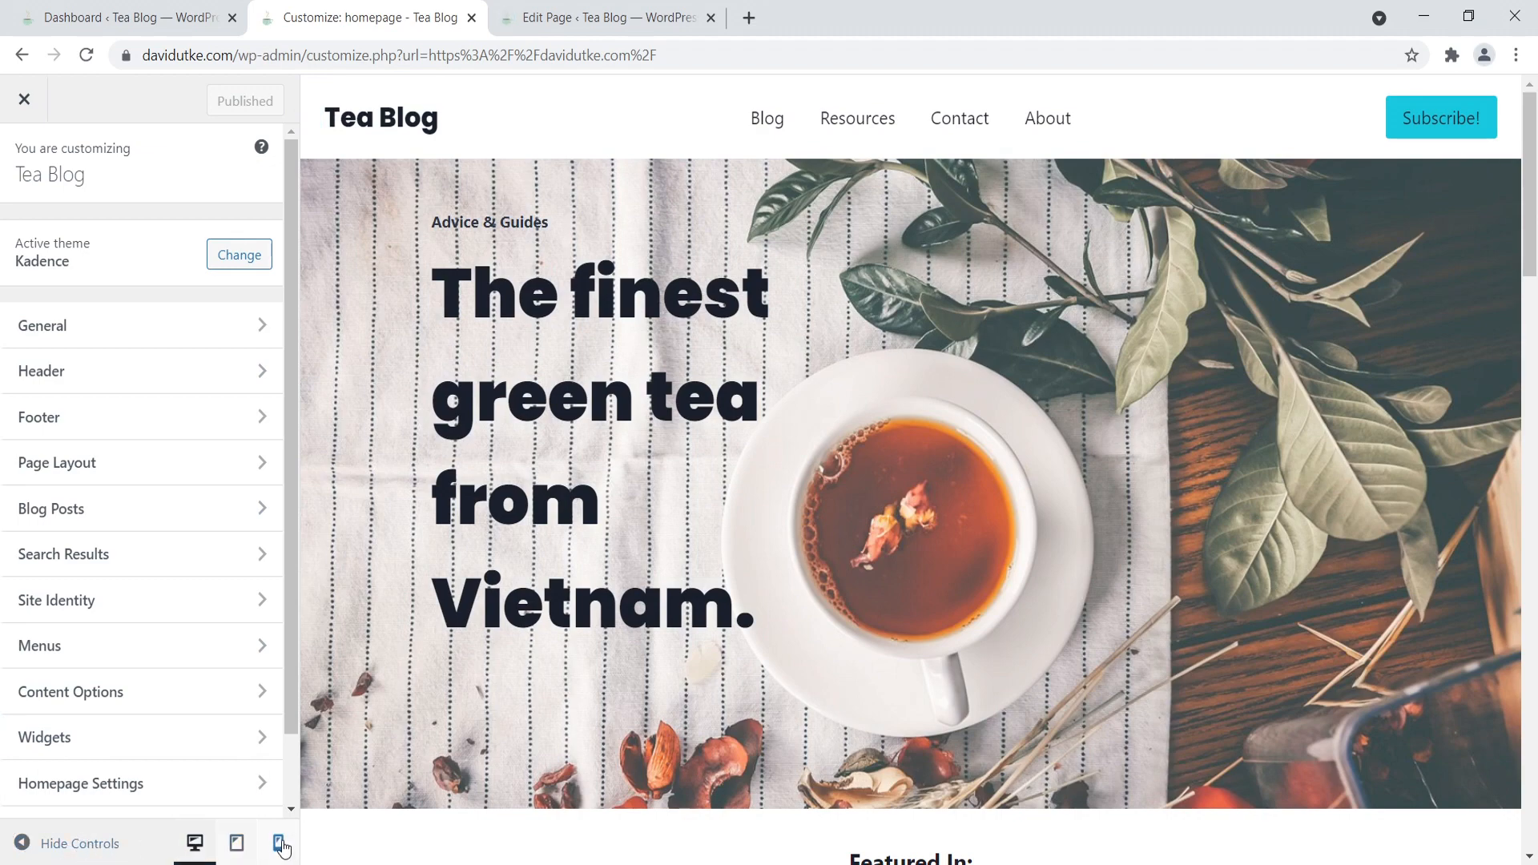
pyautogui.click(280, 844)
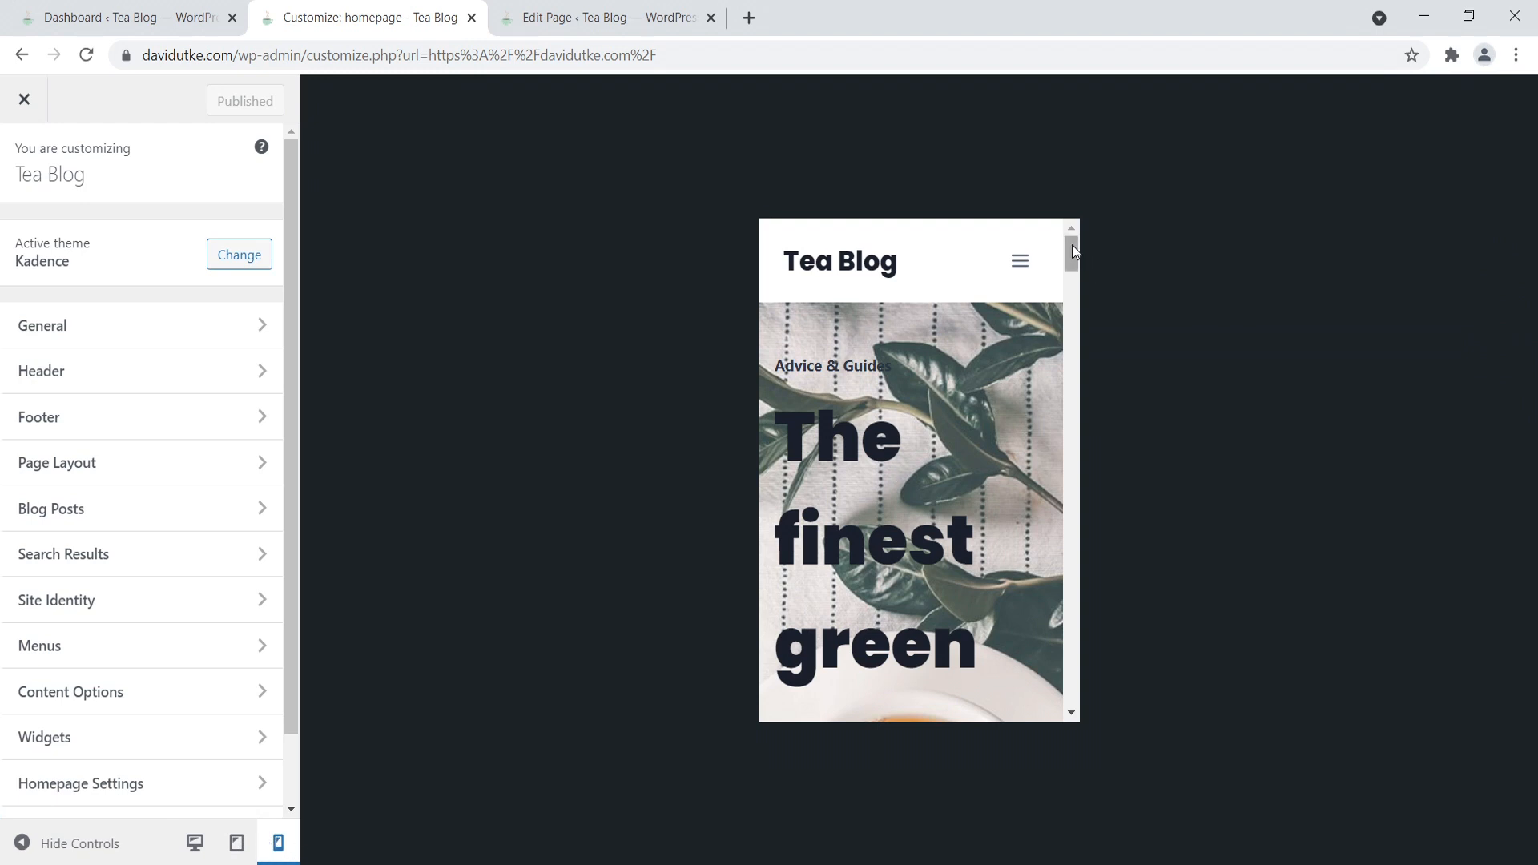
pyautogui.moveTo(1073, 244)
pyautogui.mouseDown()
pyautogui.moveTo(1055, 522)
pyautogui.moveTo(1068, 686)
pyautogui.moveTo(1046, 586)
pyautogui.moveTo(1047, 234)
pyautogui.moveTo(1052, 259)
pyautogui.mouseUp()
pyautogui.moveTo(757, 373); pyautogui.dragTo(868, 670)
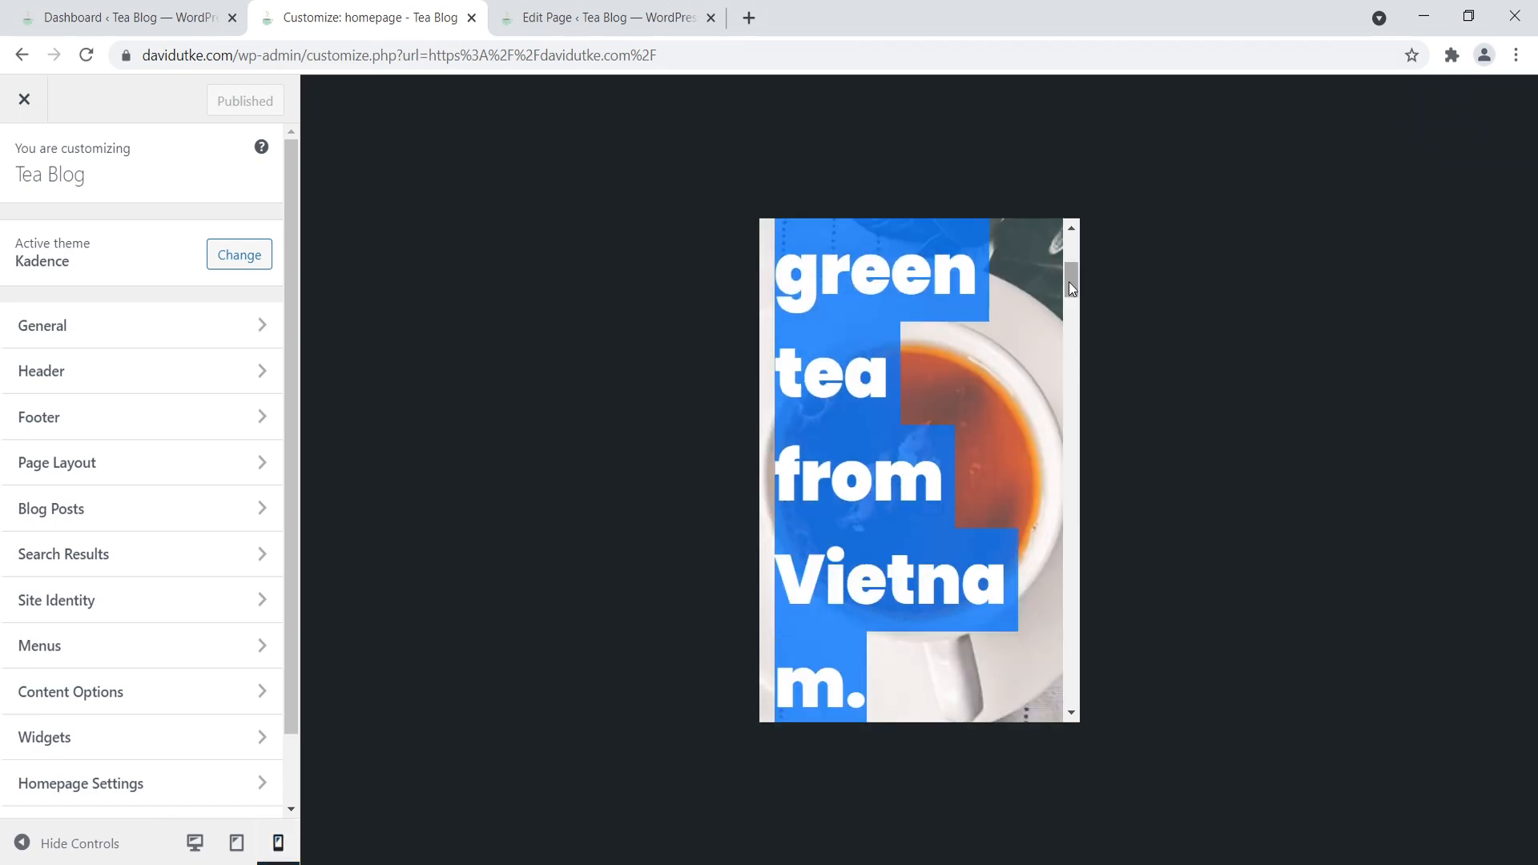
pyautogui.moveTo(1068, 282); pyautogui.dragTo(1068, 251)
# - In the homepage editor, set the mobile font size of the heading "The finest green tea from Vietnam." to 37 px
pyautogui.click(573, 10)
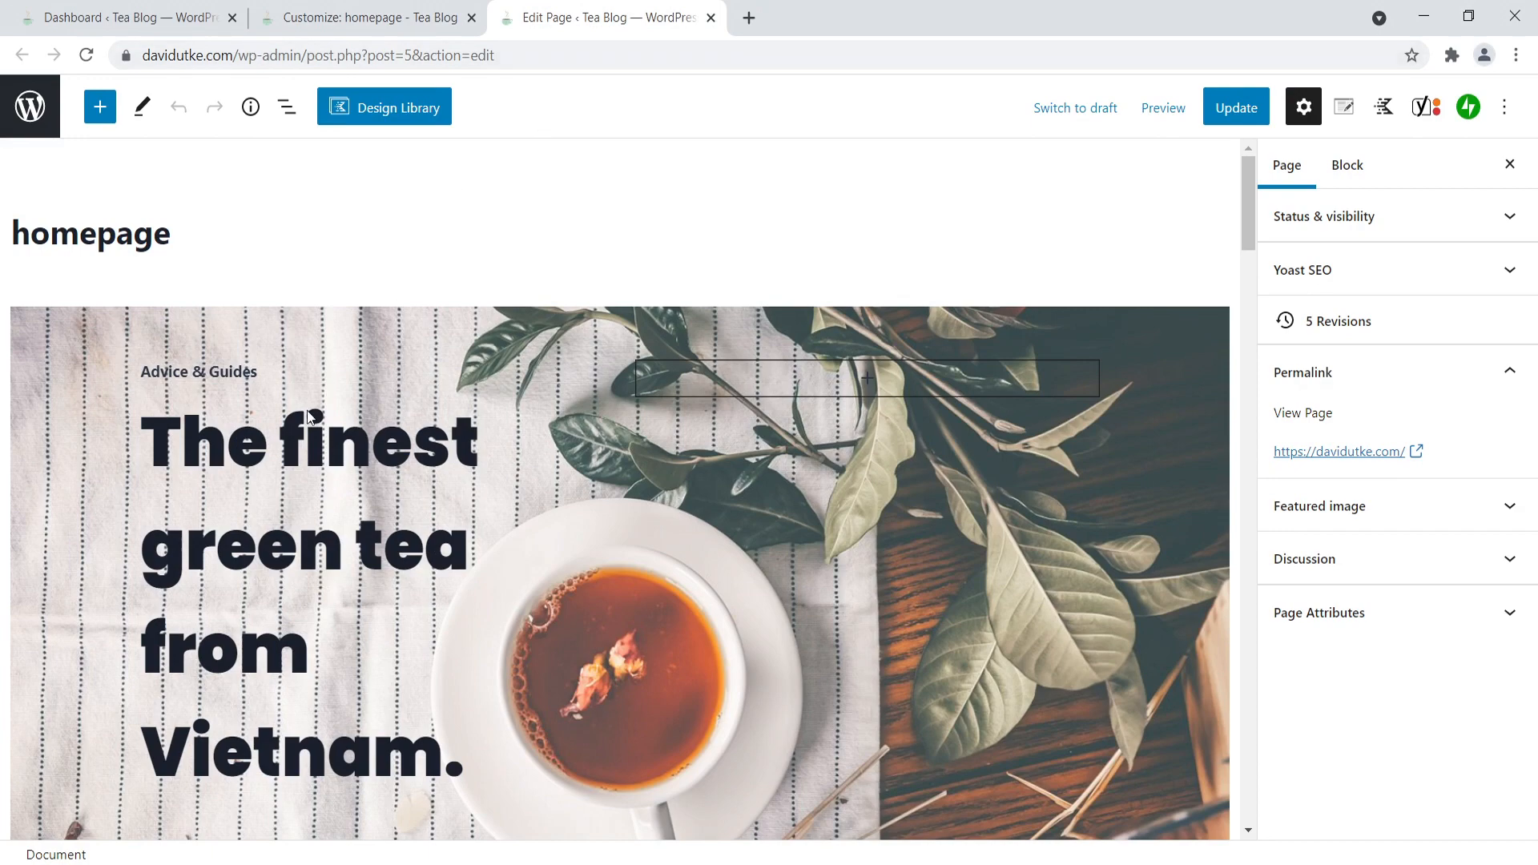
pyautogui.click(273, 456)
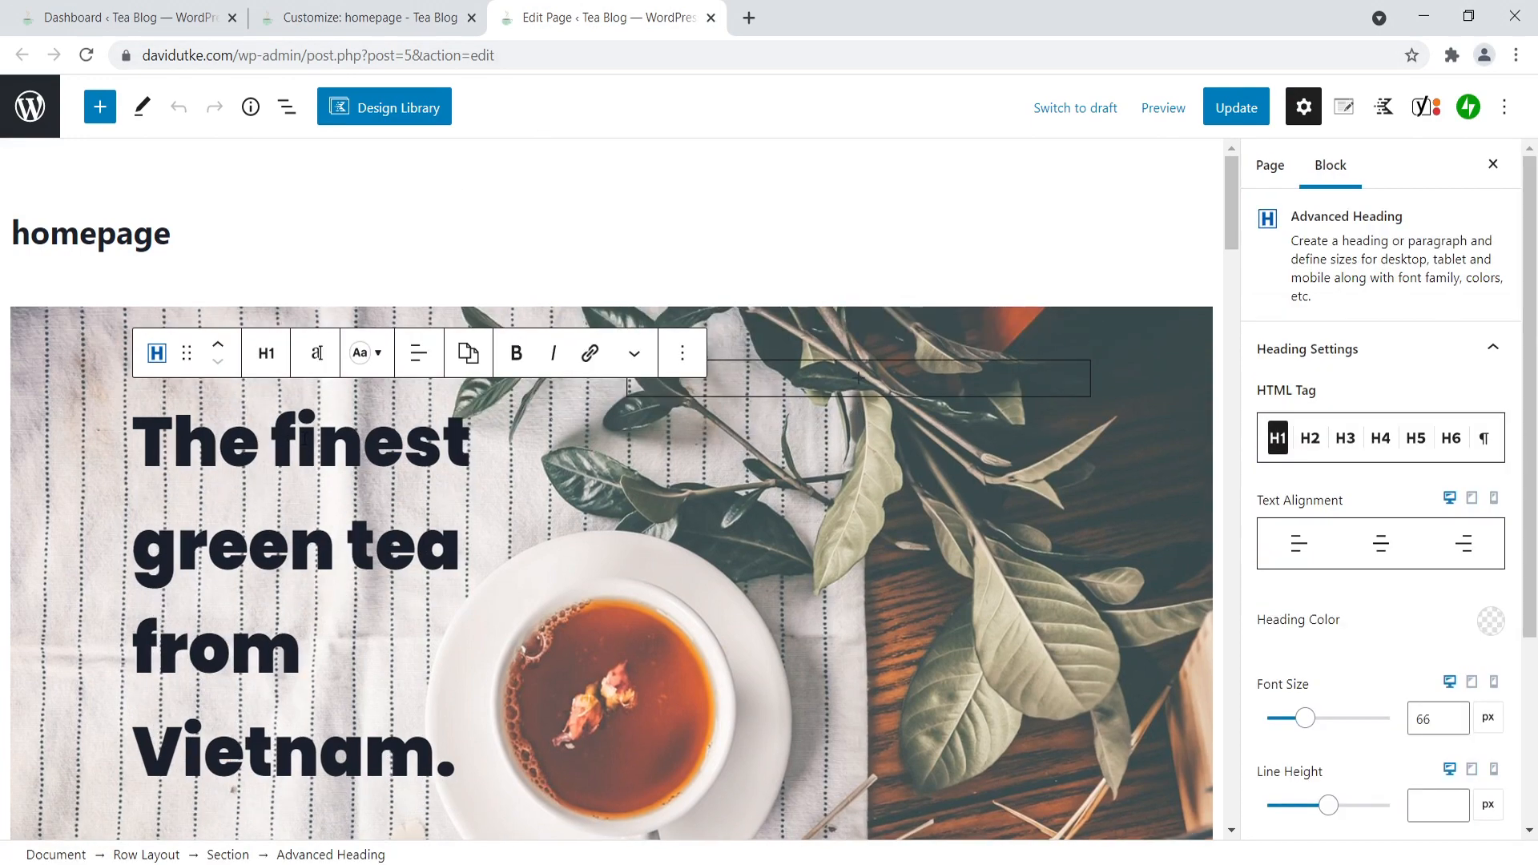
pyautogui.moveTo(458, 781); pyautogui.dragTo(127, 464)
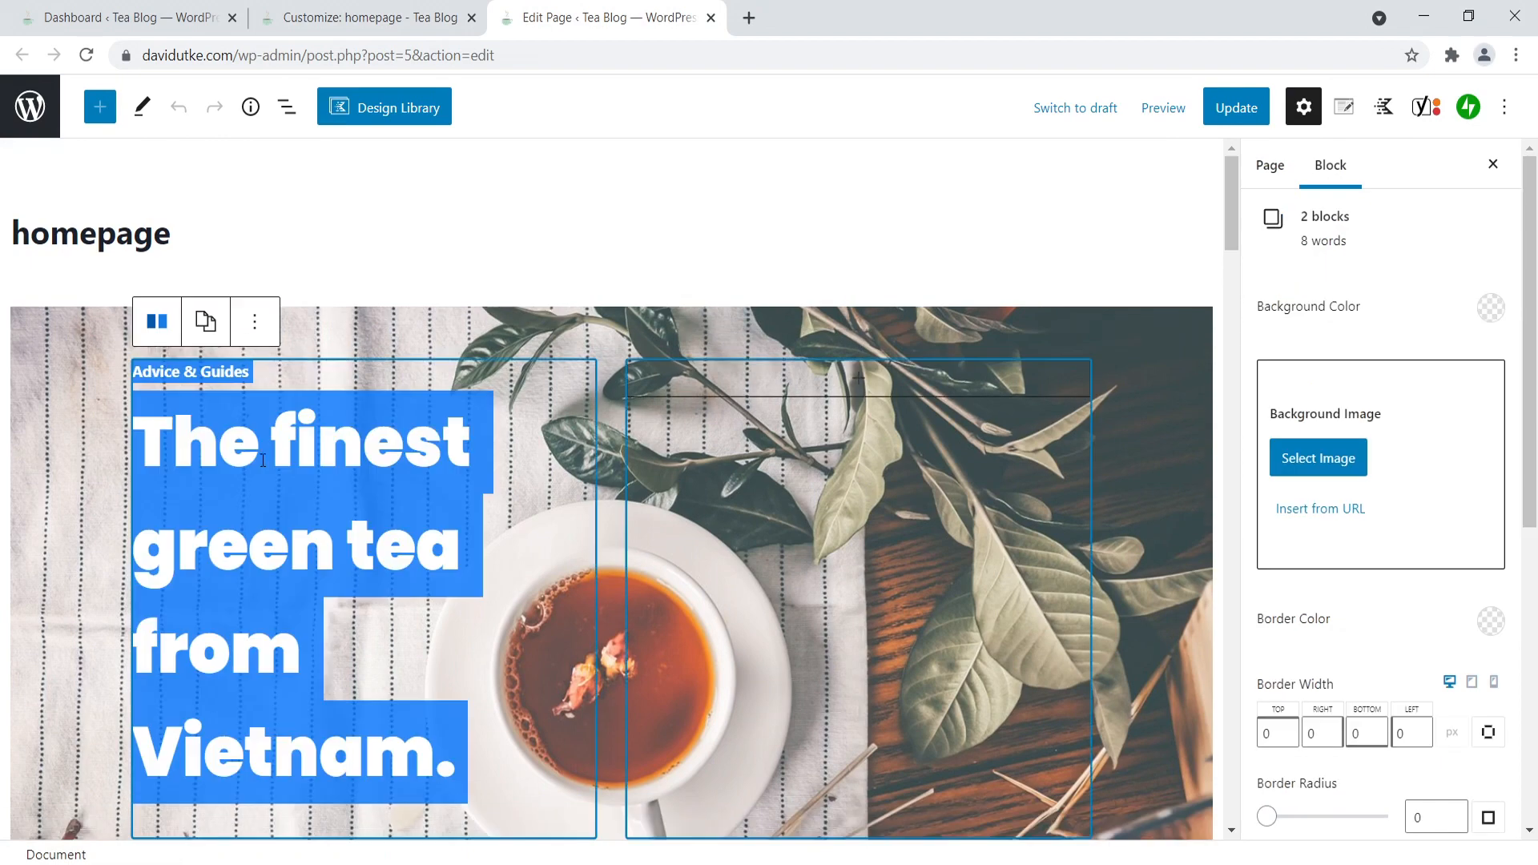
pyautogui.click(286, 487)
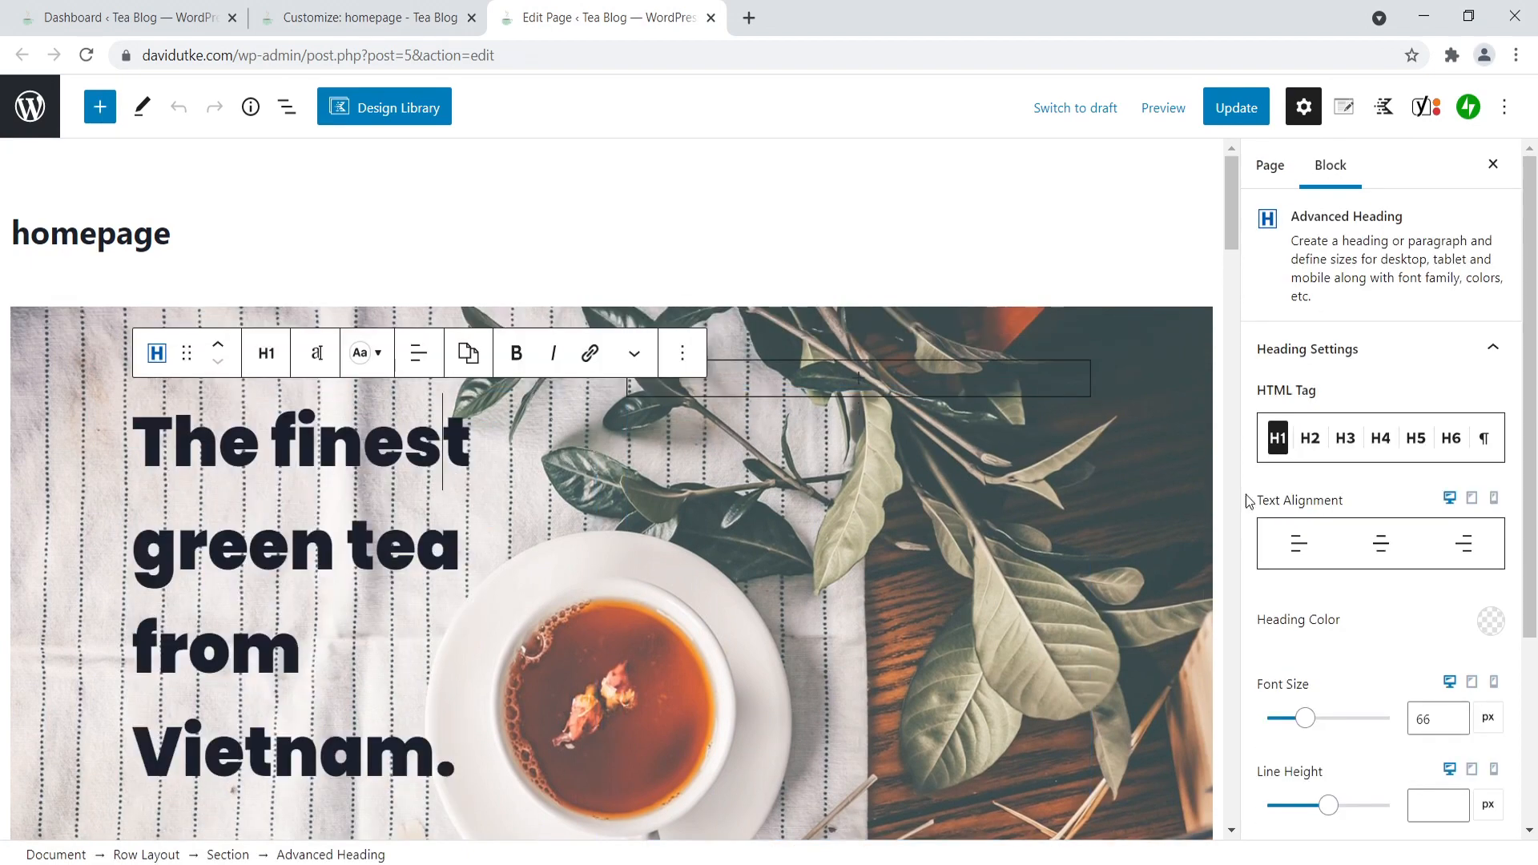
pyautogui.click(1492, 505)
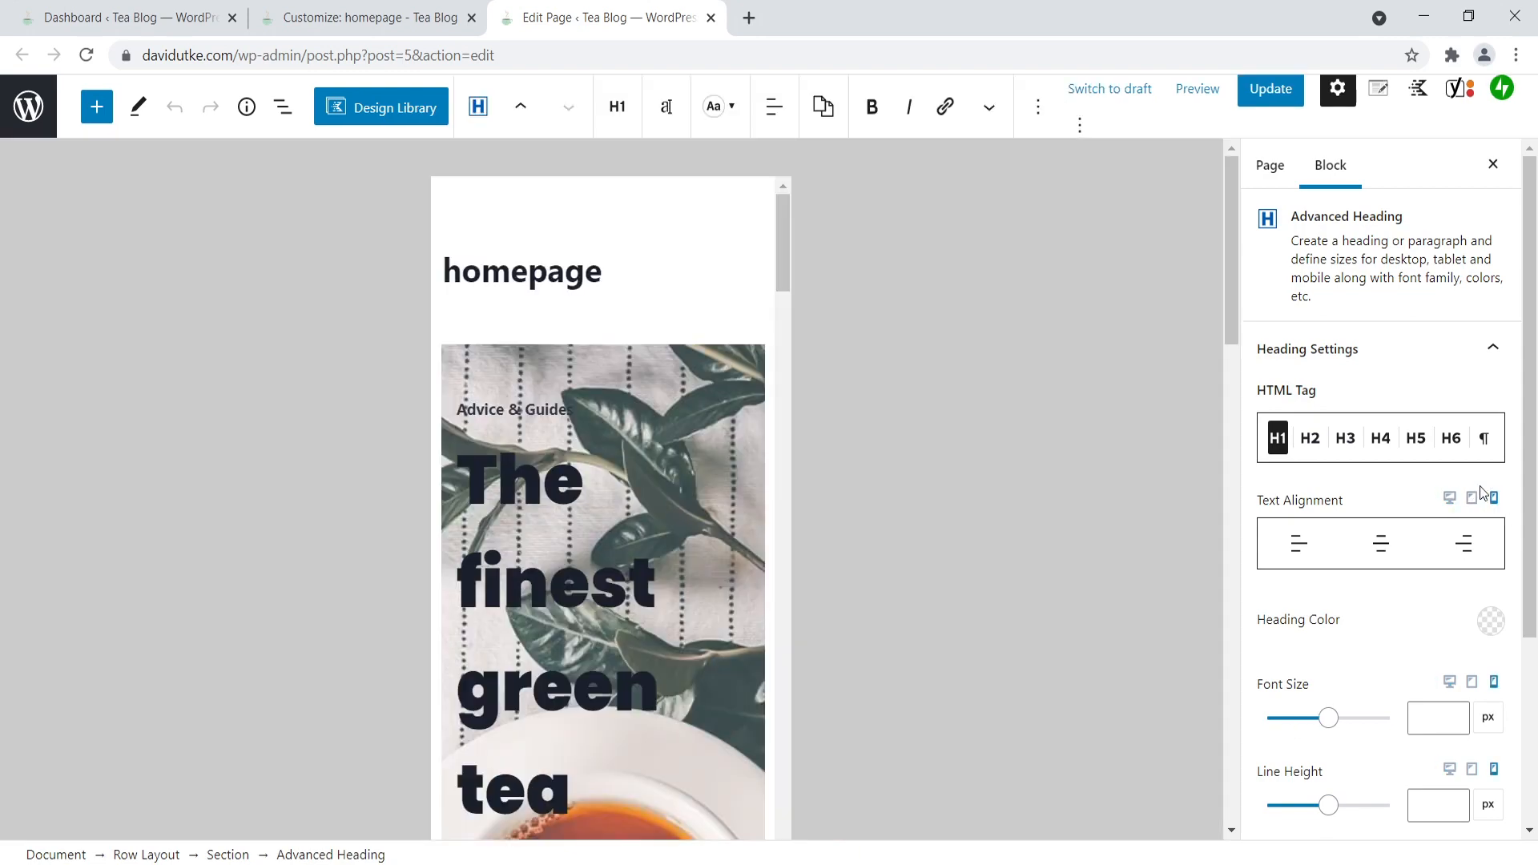
pyautogui.scroll(-3, 598, 569)
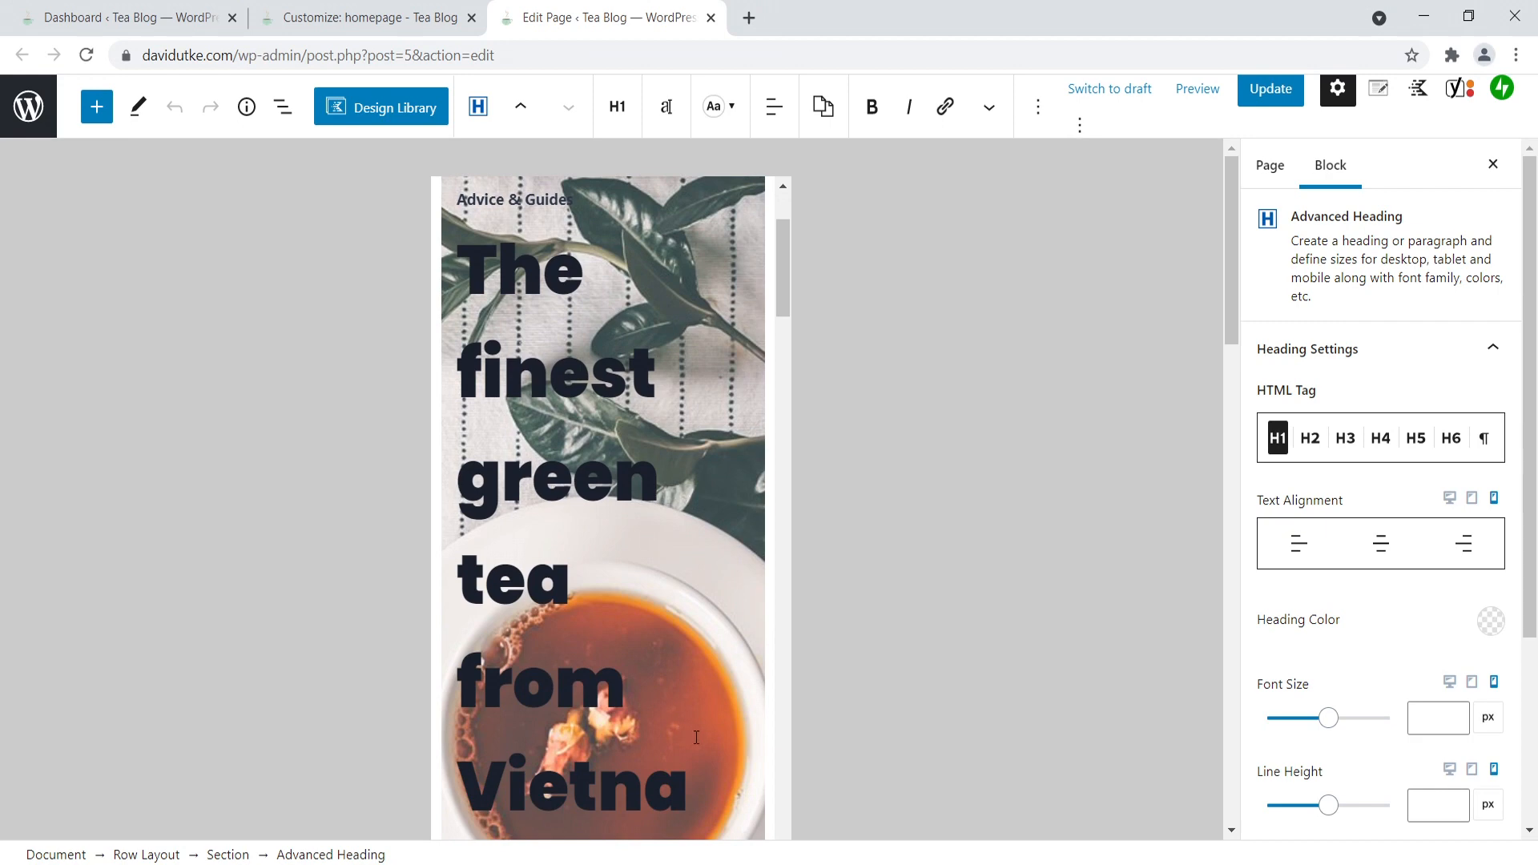
pyautogui.scroll(-3, 676, 724)
pyautogui.moveTo(580, 654); pyautogui.dragTo(470, 500)
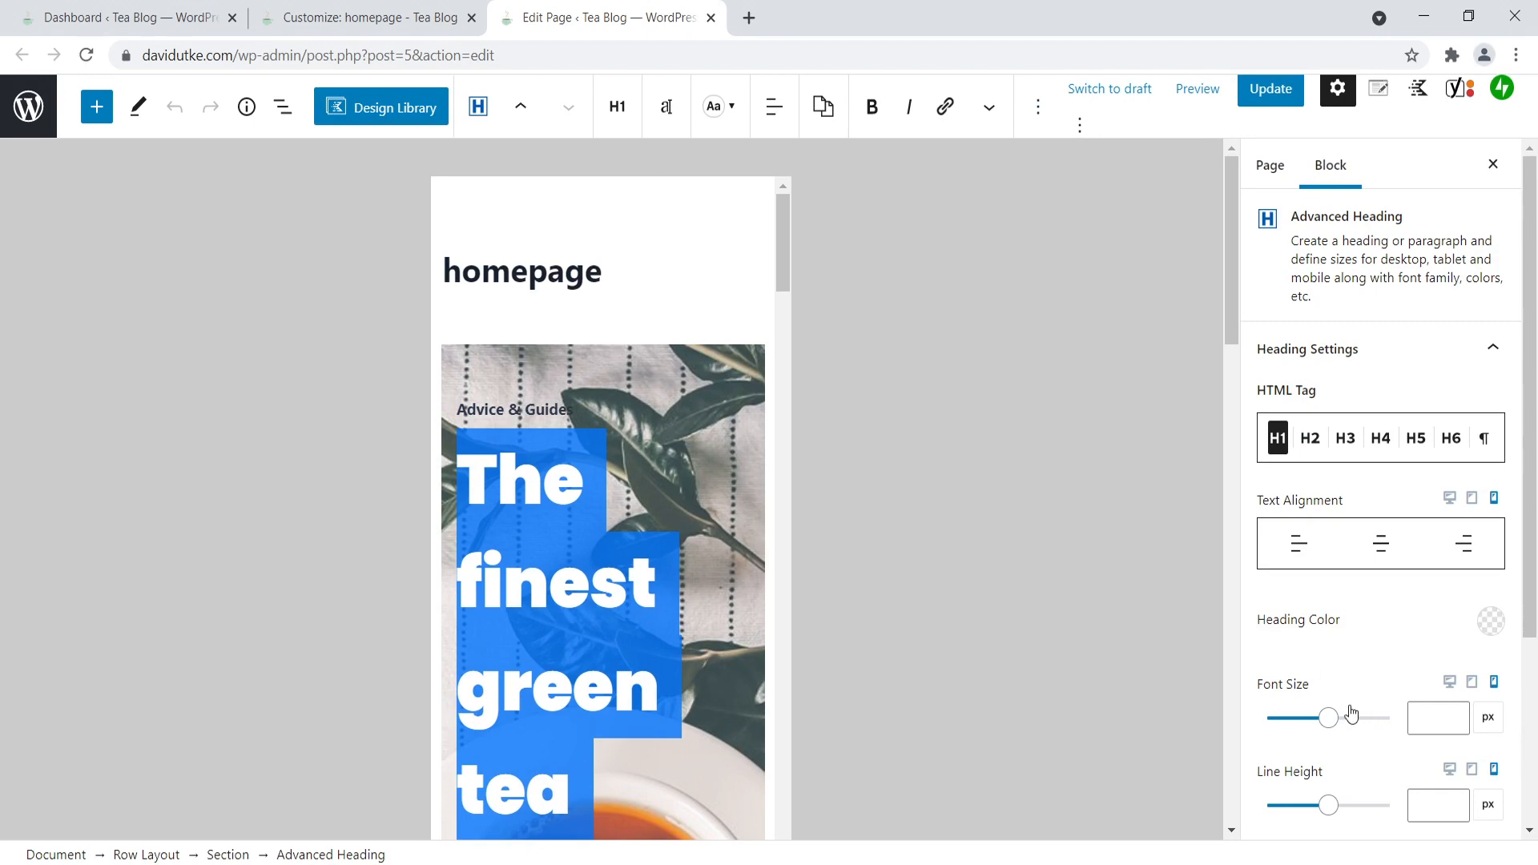
pyautogui.moveTo(1326, 720); pyautogui.dragTo(1287, 715)
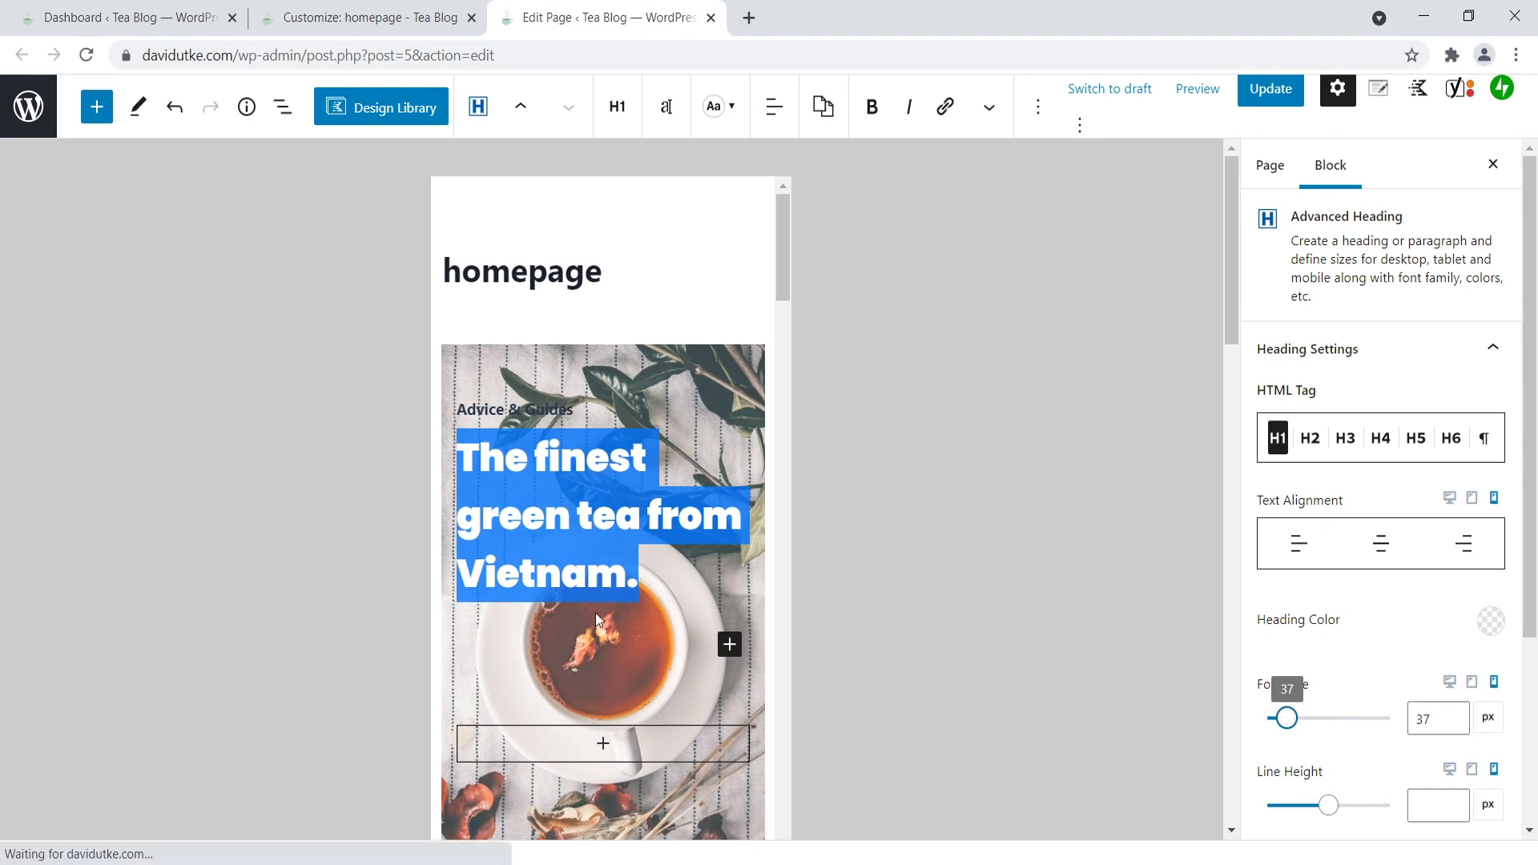
pyautogui.click(683, 430)
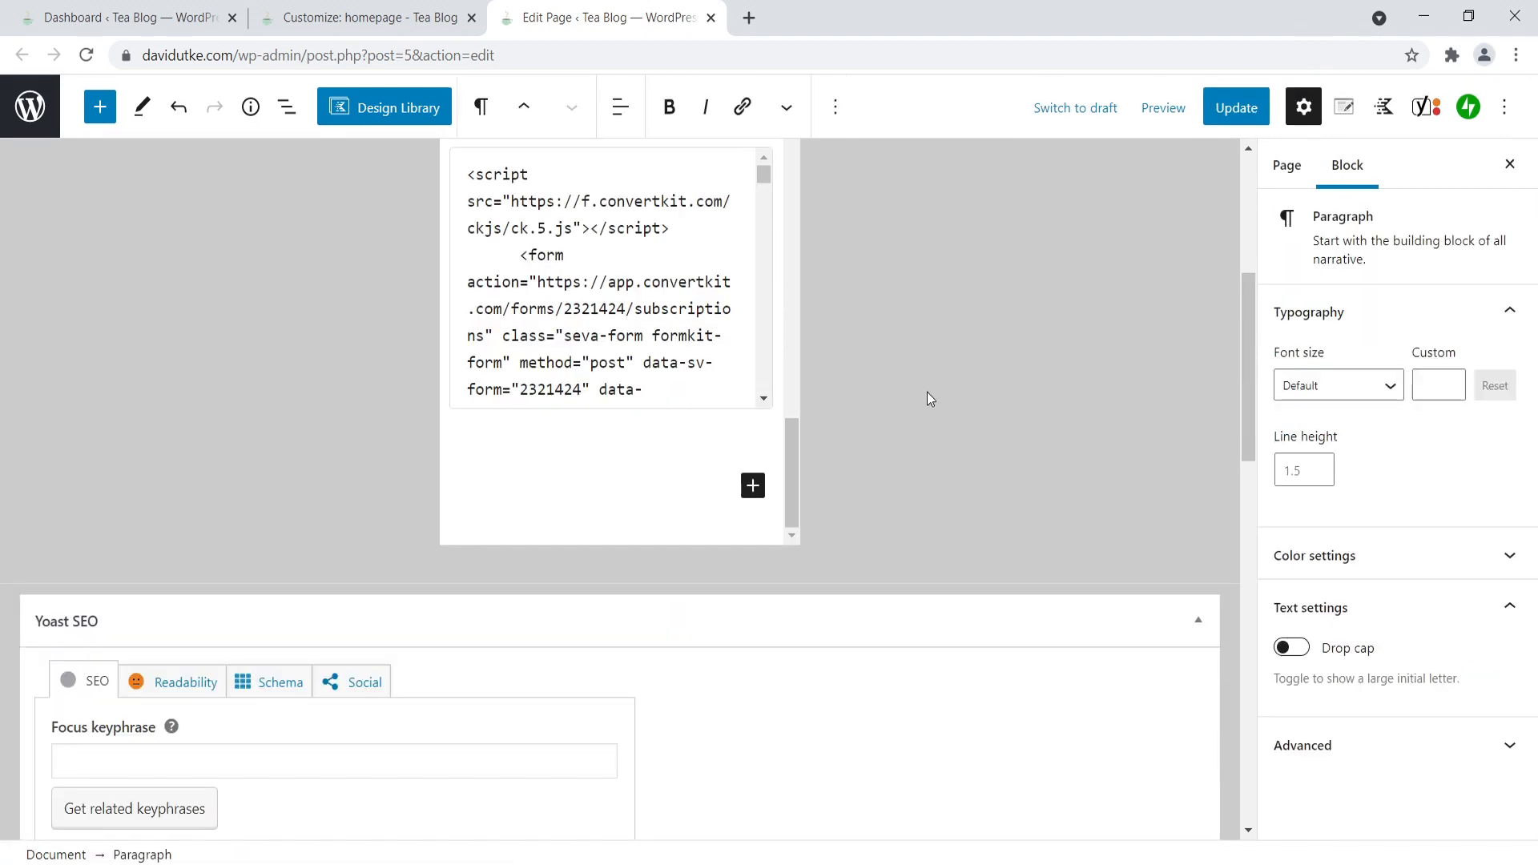
# - Review the homepage's mobile layout and compare the hero heading between its desktop and mobile versions
pyautogui.scroll(5, 821, 399)
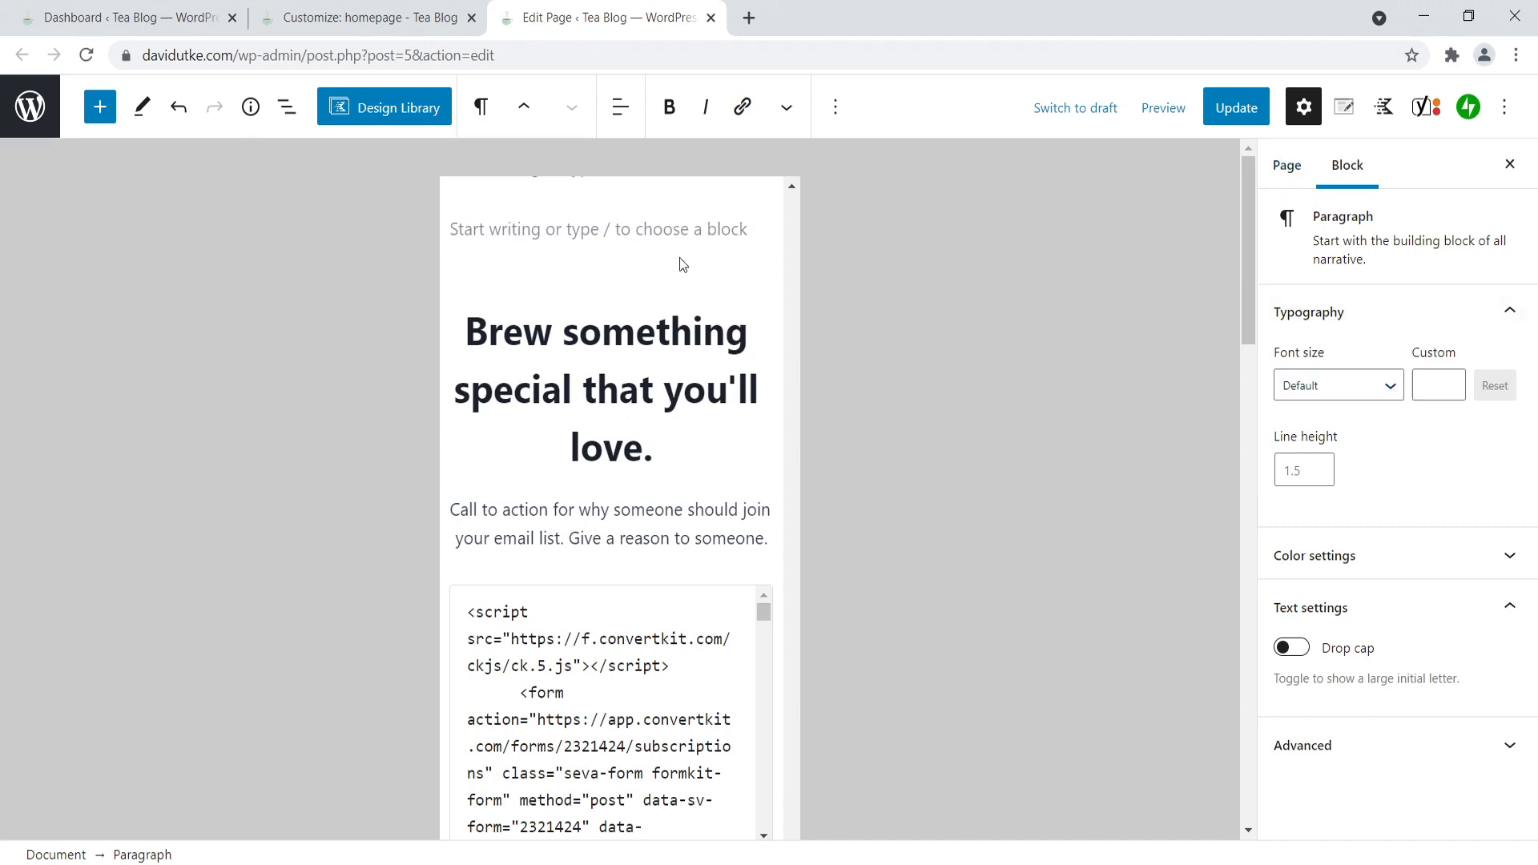
pyautogui.scroll(10, 775, 561)
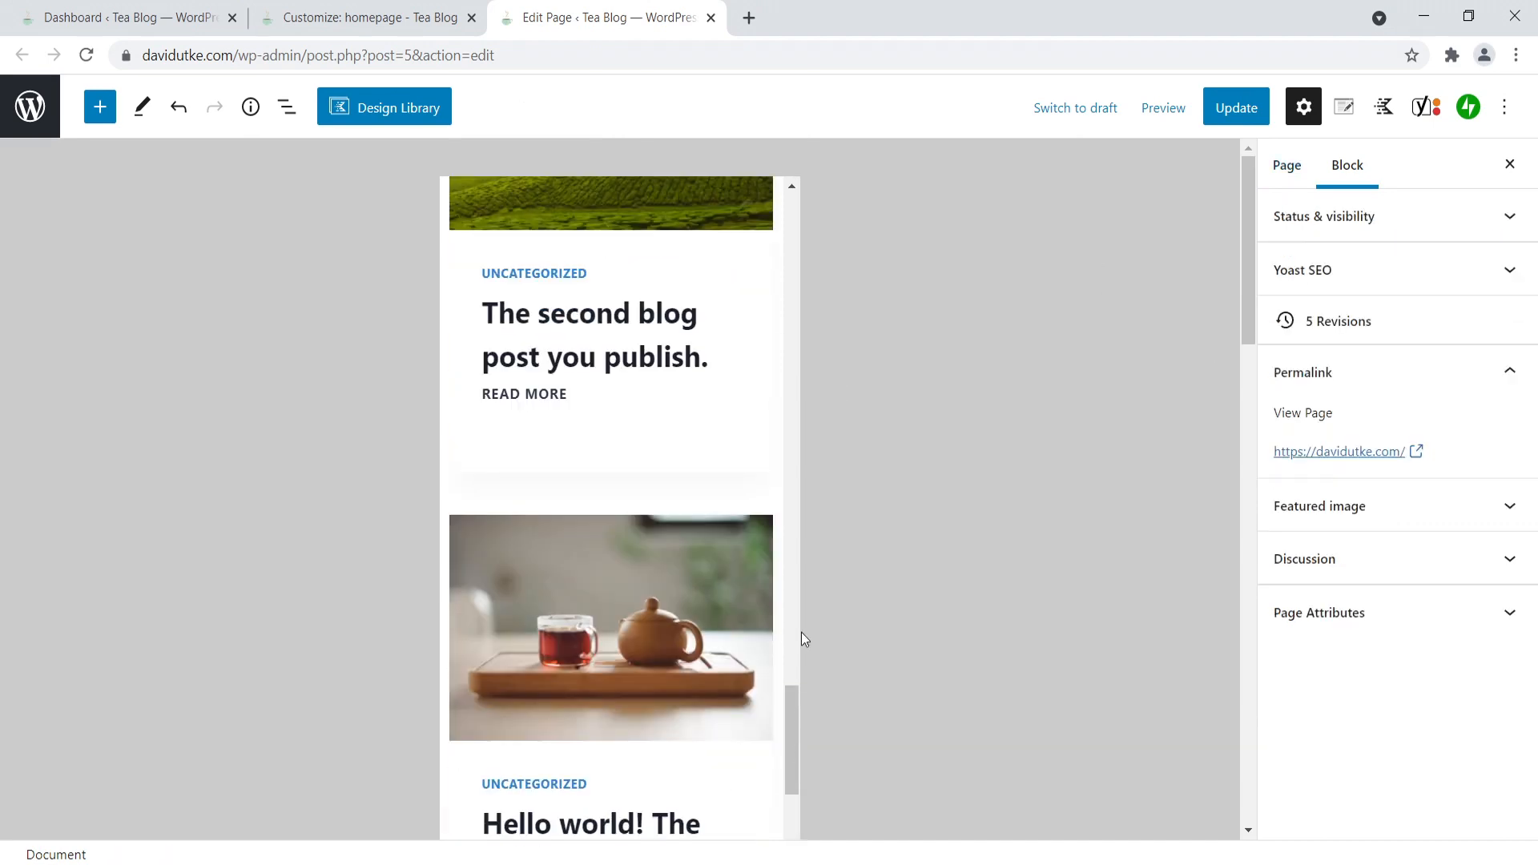
pyautogui.scroll(10, 693, 516)
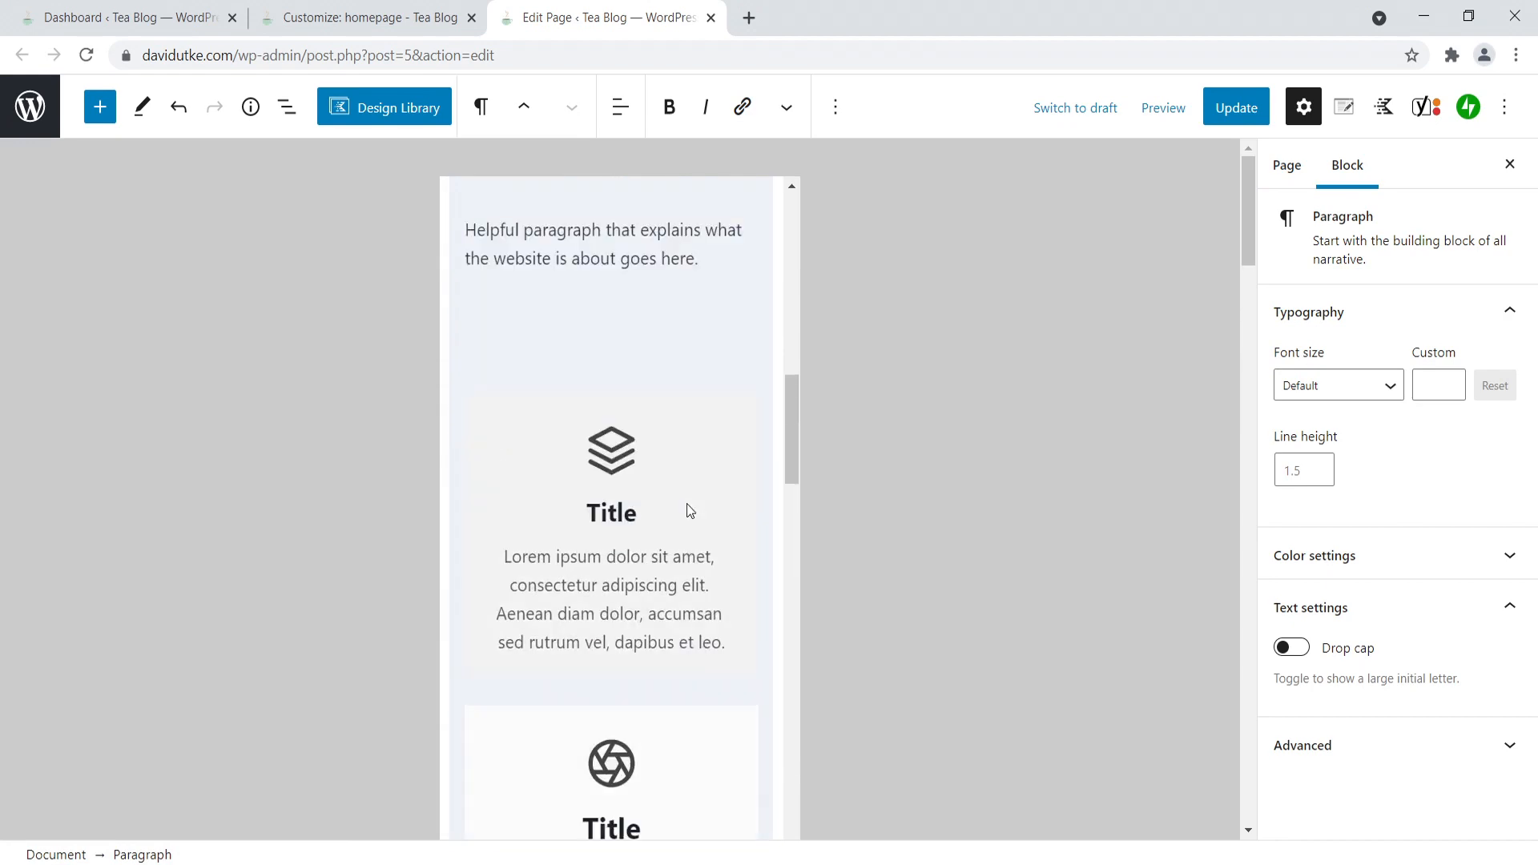
pyautogui.scroll(10, 689, 511)
pyautogui.click(620, 537)
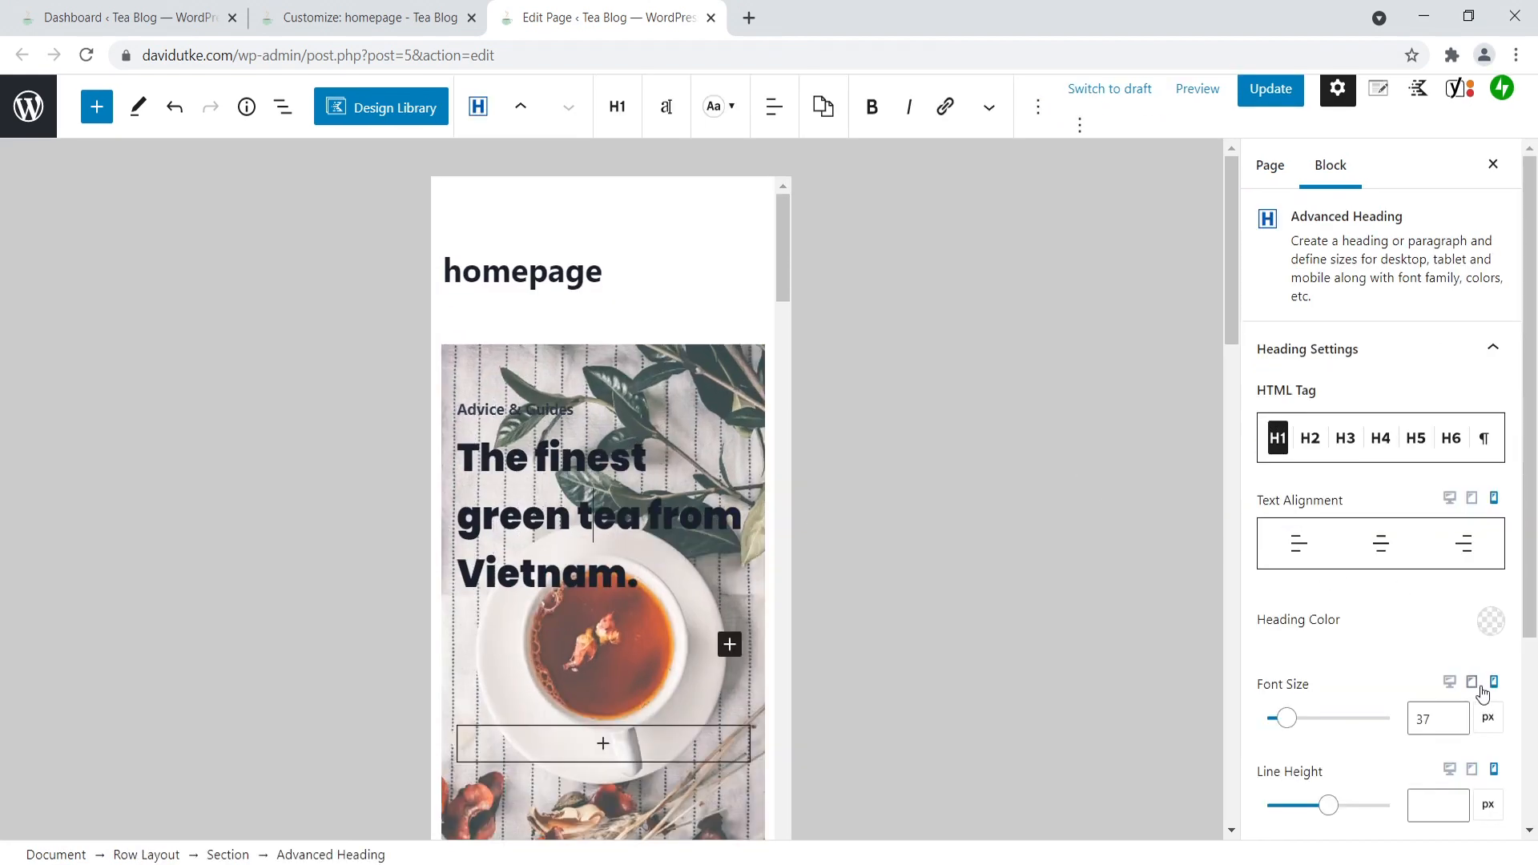
pyautogui.click(1450, 684)
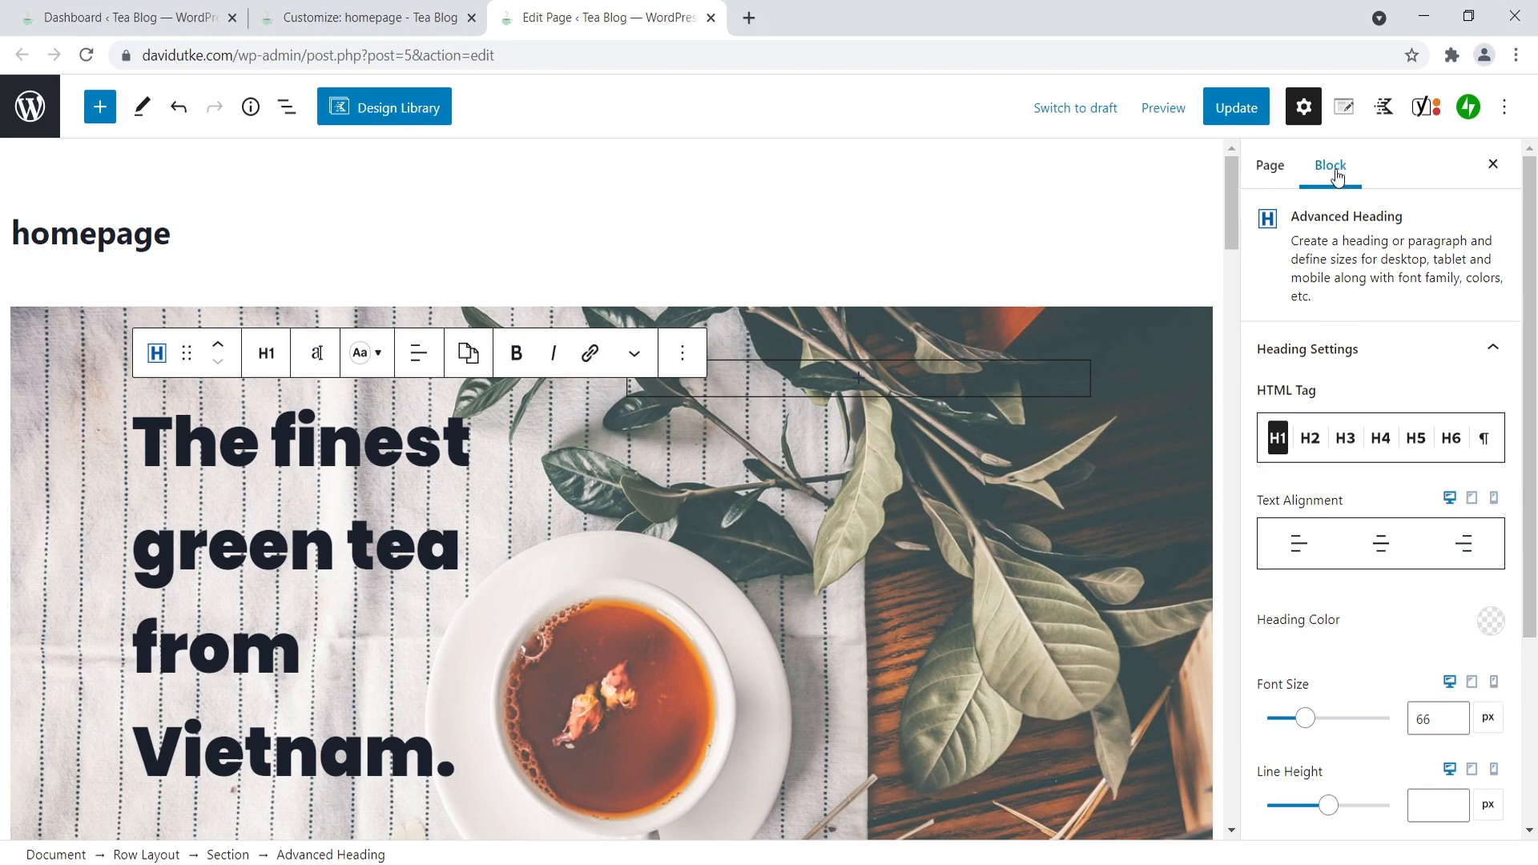
pyautogui.click(1494, 685)
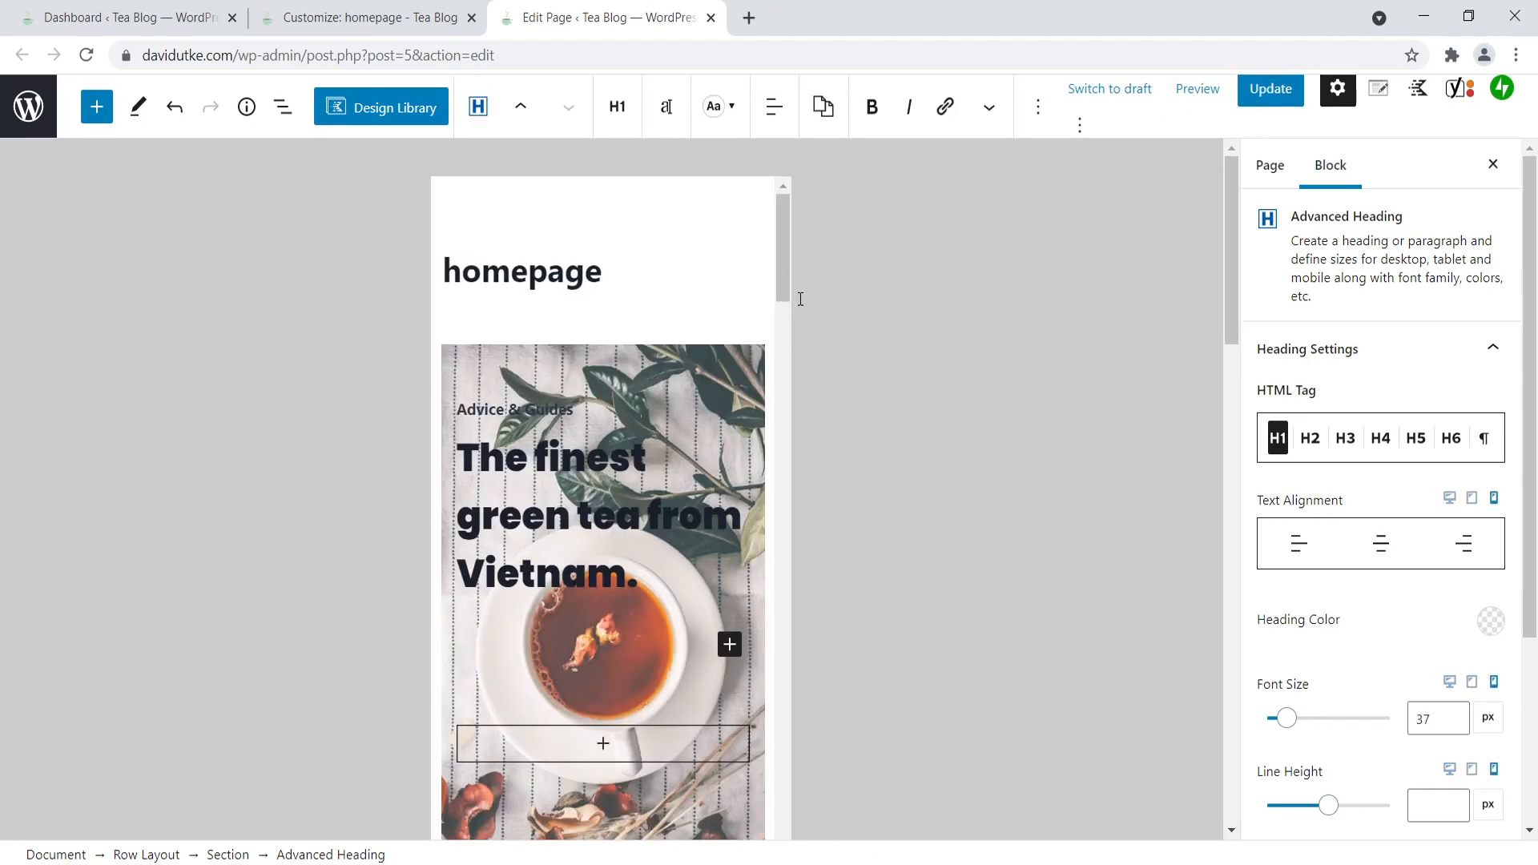
pyautogui.scroll(-10, 679, 410)
pyautogui.scroll(7, 662, 409)
pyautogui.scroll(-3, 644, 416)
pyautogui.scroll(4, 644, 417)
# - Increase the hero heading's mobile font size to 52 px and check how it fits the page
pyautogui.moveTo(1285, 717); pyautogui.dragTo(1295, 720)
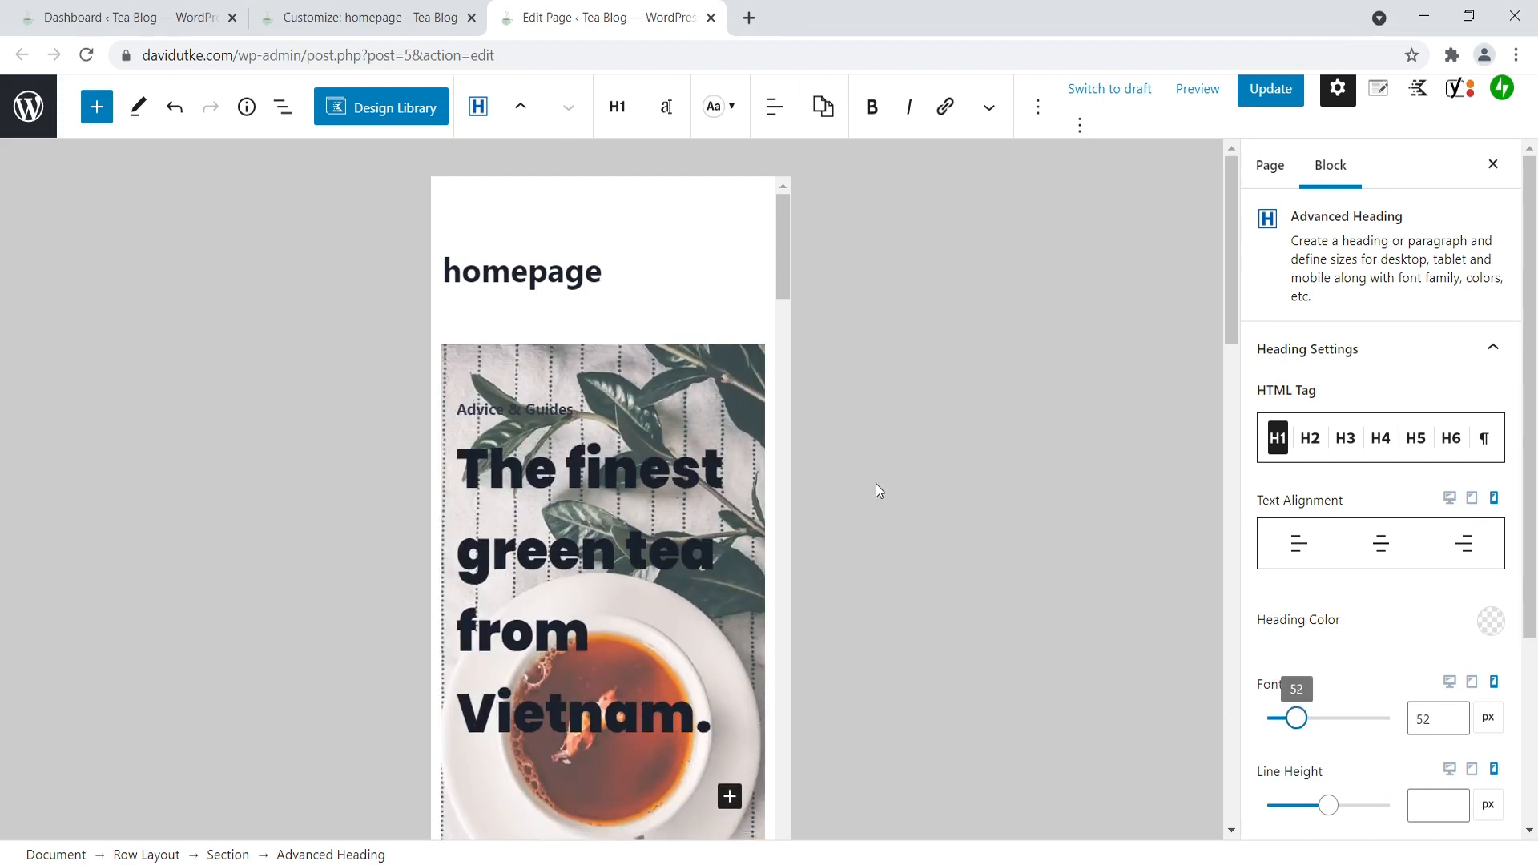
pyautogui.scroll(-6, 883, 488)
pyautogui.scroll(7, 777, 436)
# - Set the mobile font size of the "Master Tea Buying Guides" heading to 34 px
pyautogui.click(785, 254)
pyautogui.scroll(6, 803, 388)
pyautogui.scroll(12, 731, 409)
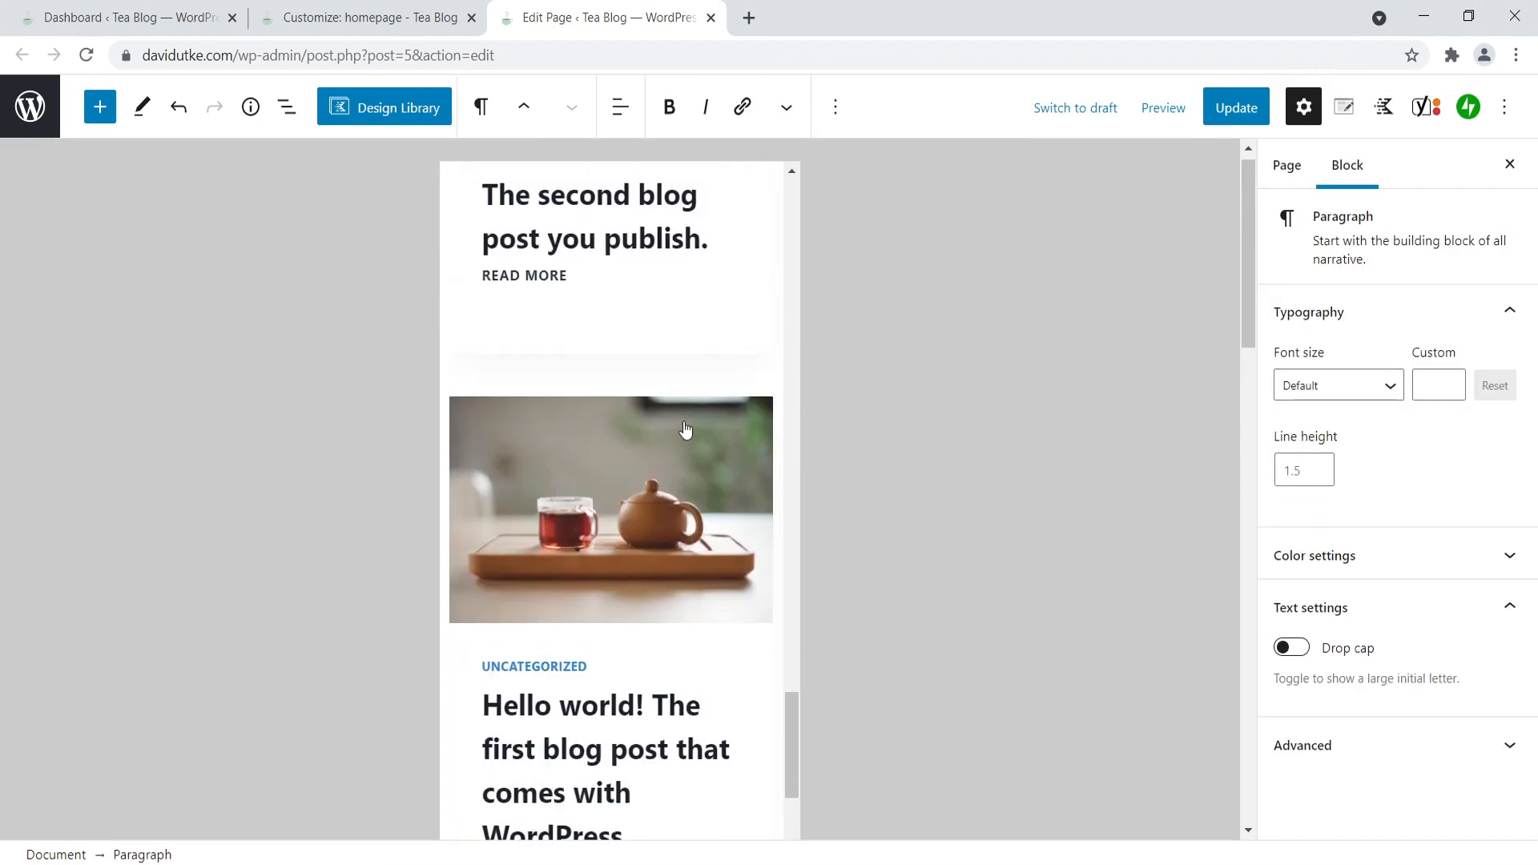
pyautogui.scroll(15, 685, 431)
pyautogui.scroll(5, 671, 426)
pyautogui.scroll(-5, 532, 436)
pyautogui.click(533, 433)
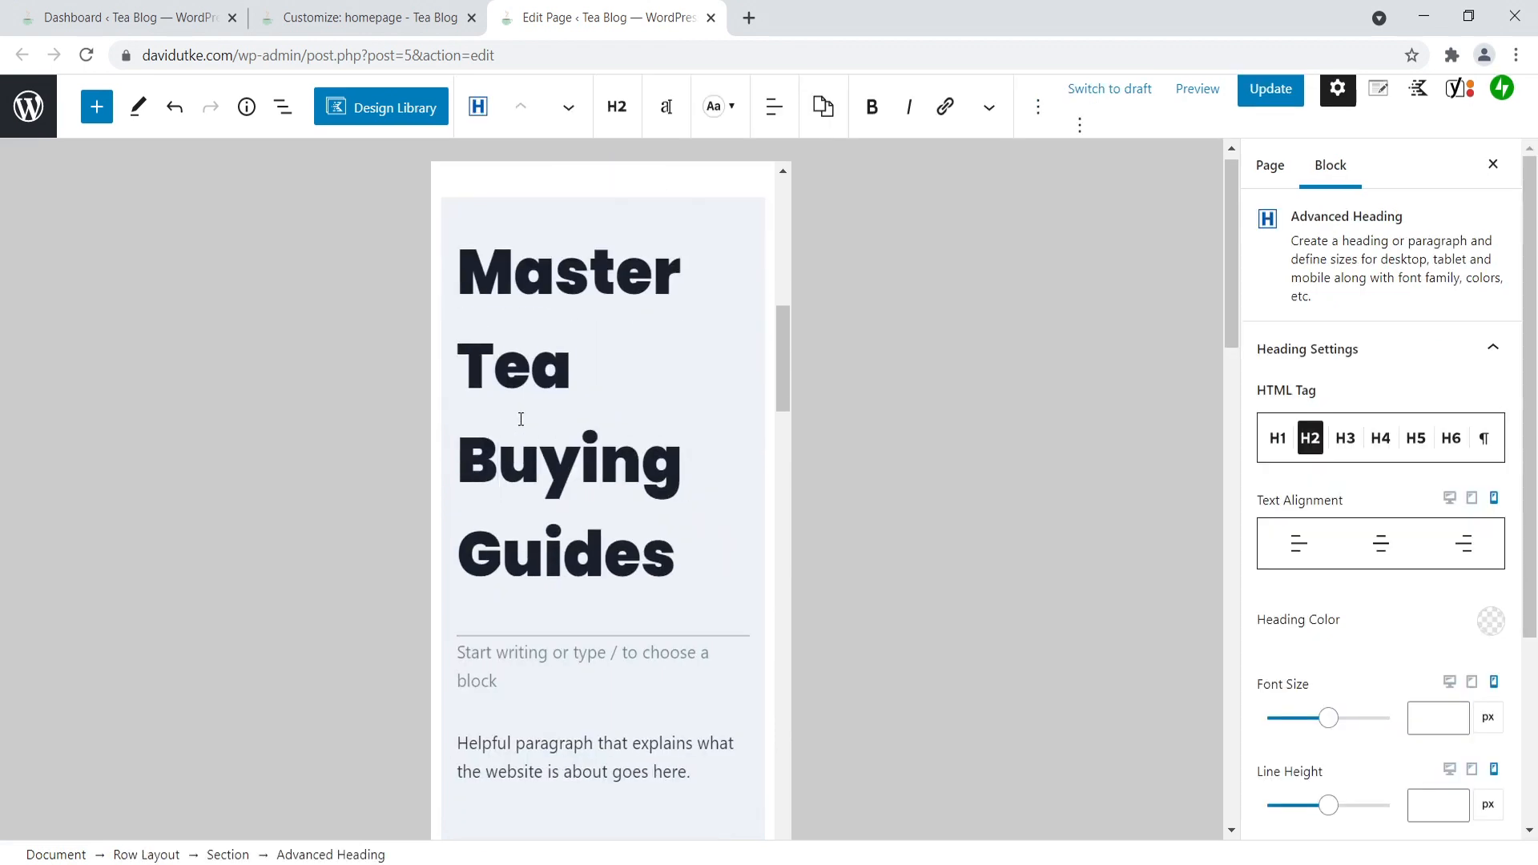
pyautogui.moveTo(1324, 728); pyautogui.dragTo(1286, 723)
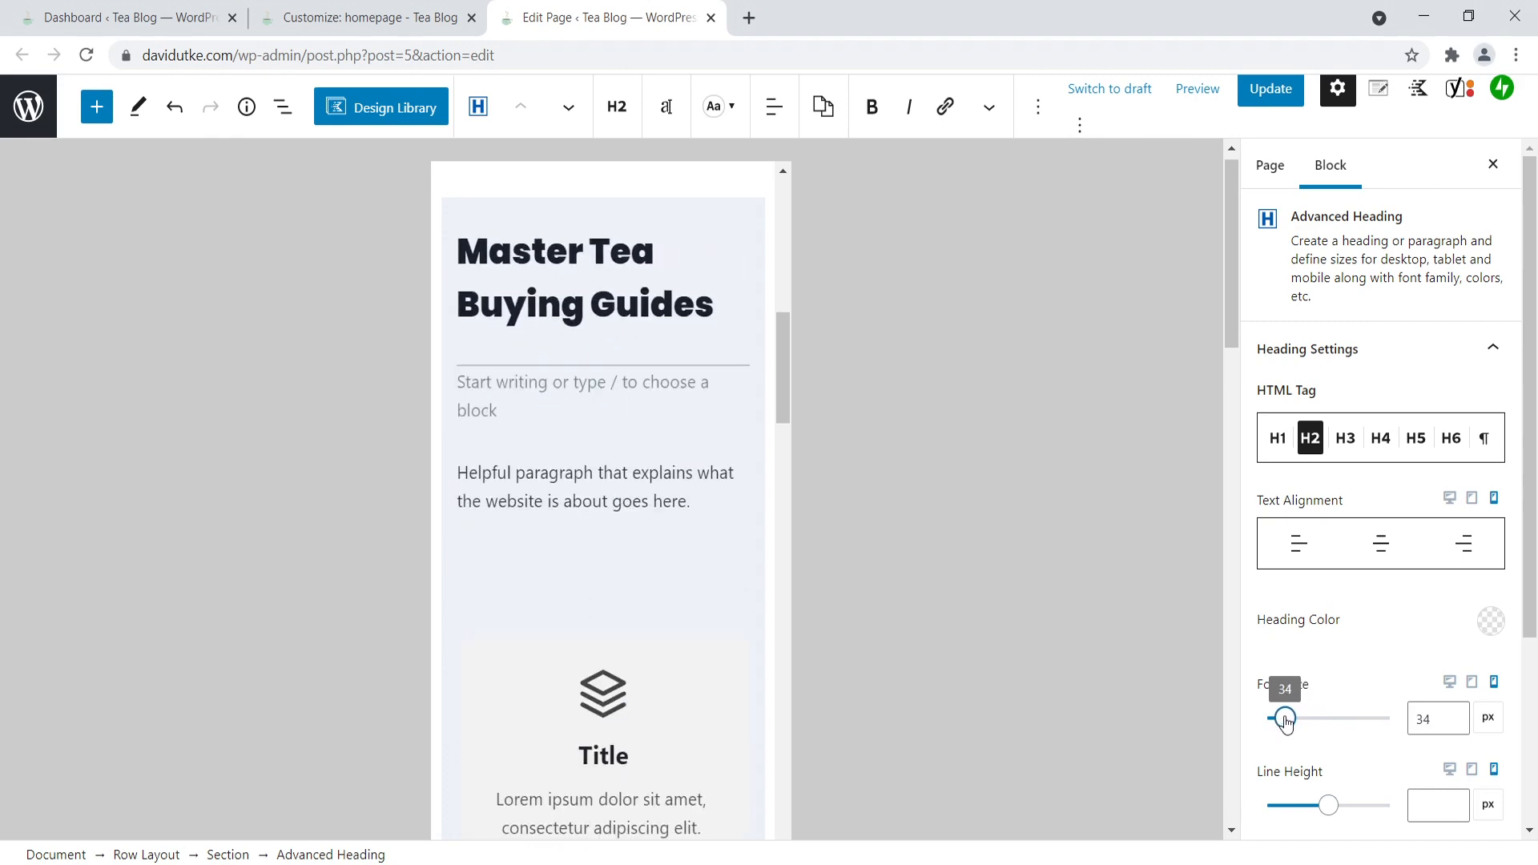
# - Return the homepage editor to desktop view, check the headings there, and go back to the customizer page
pyautogui.scroll(5, 752, 409)
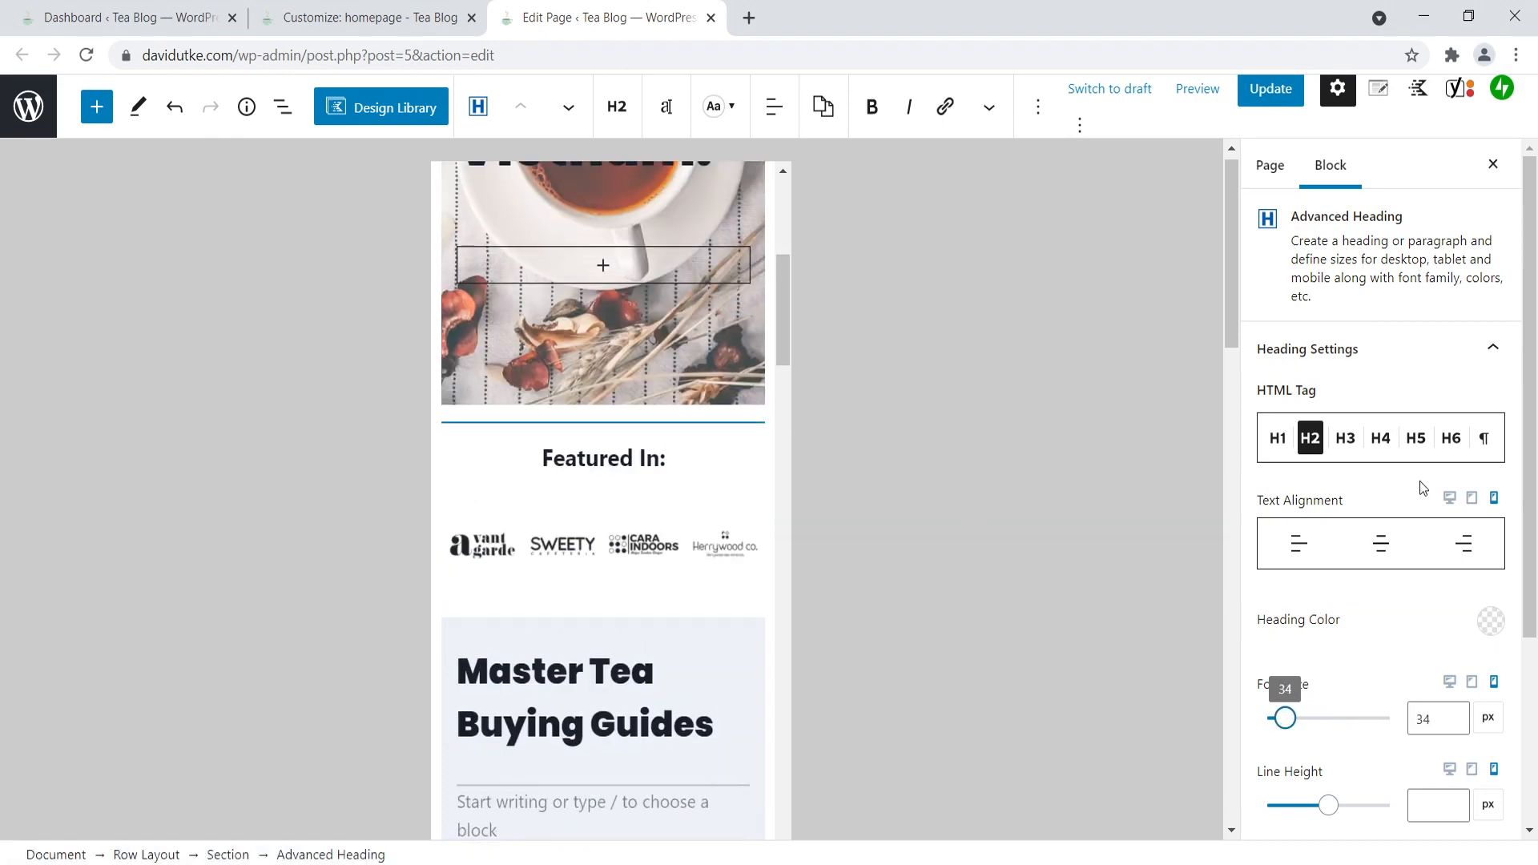
pyautogui.click(1449, 500)
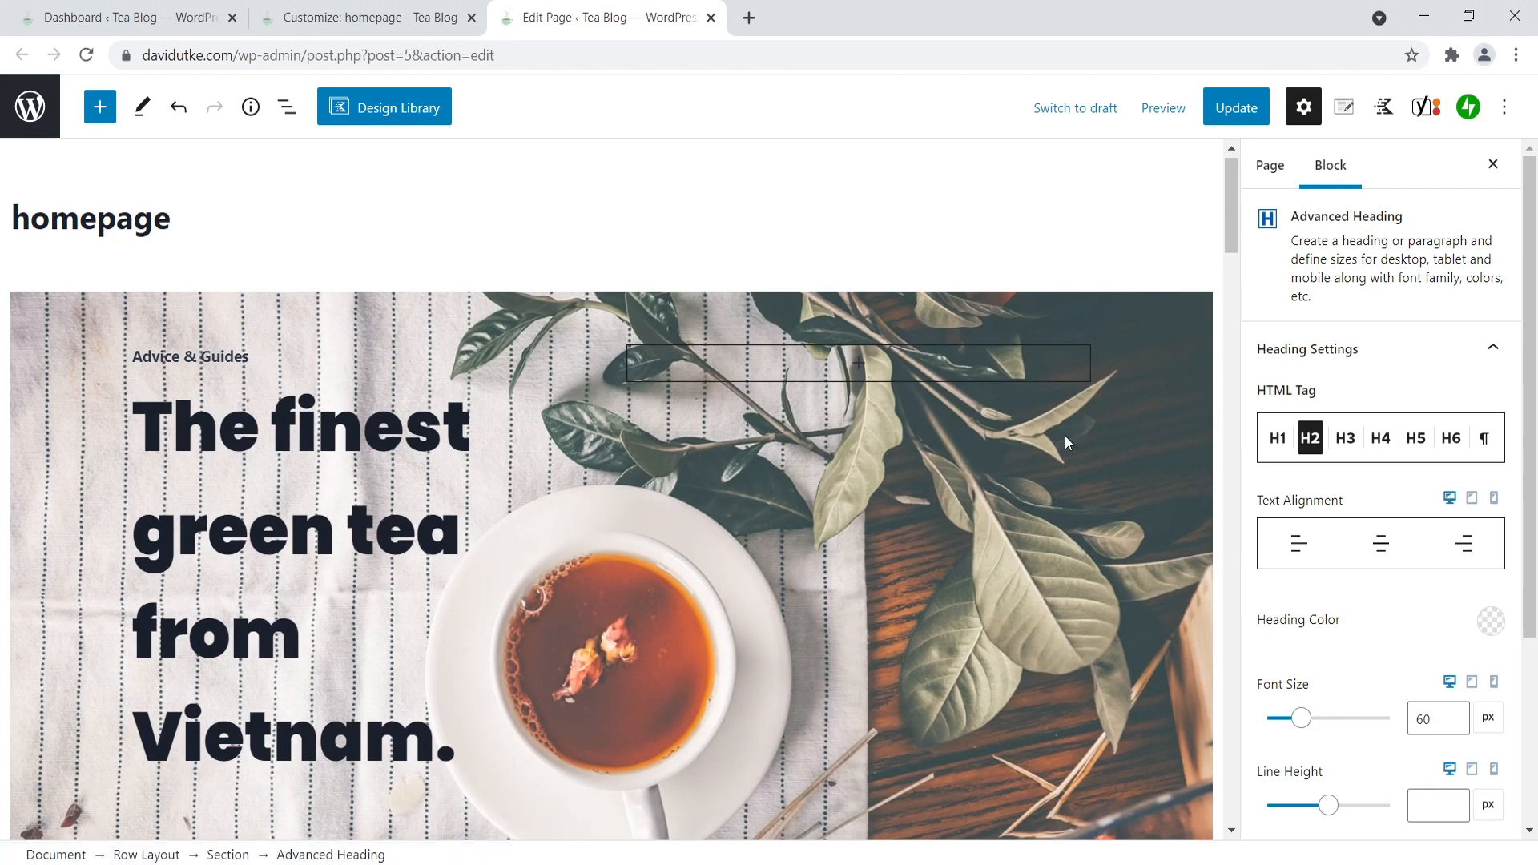
pyautogui.moveTo(1230, 181); pyautogui.dragTo(1179, 165)
pyautogui.click(369, 18)
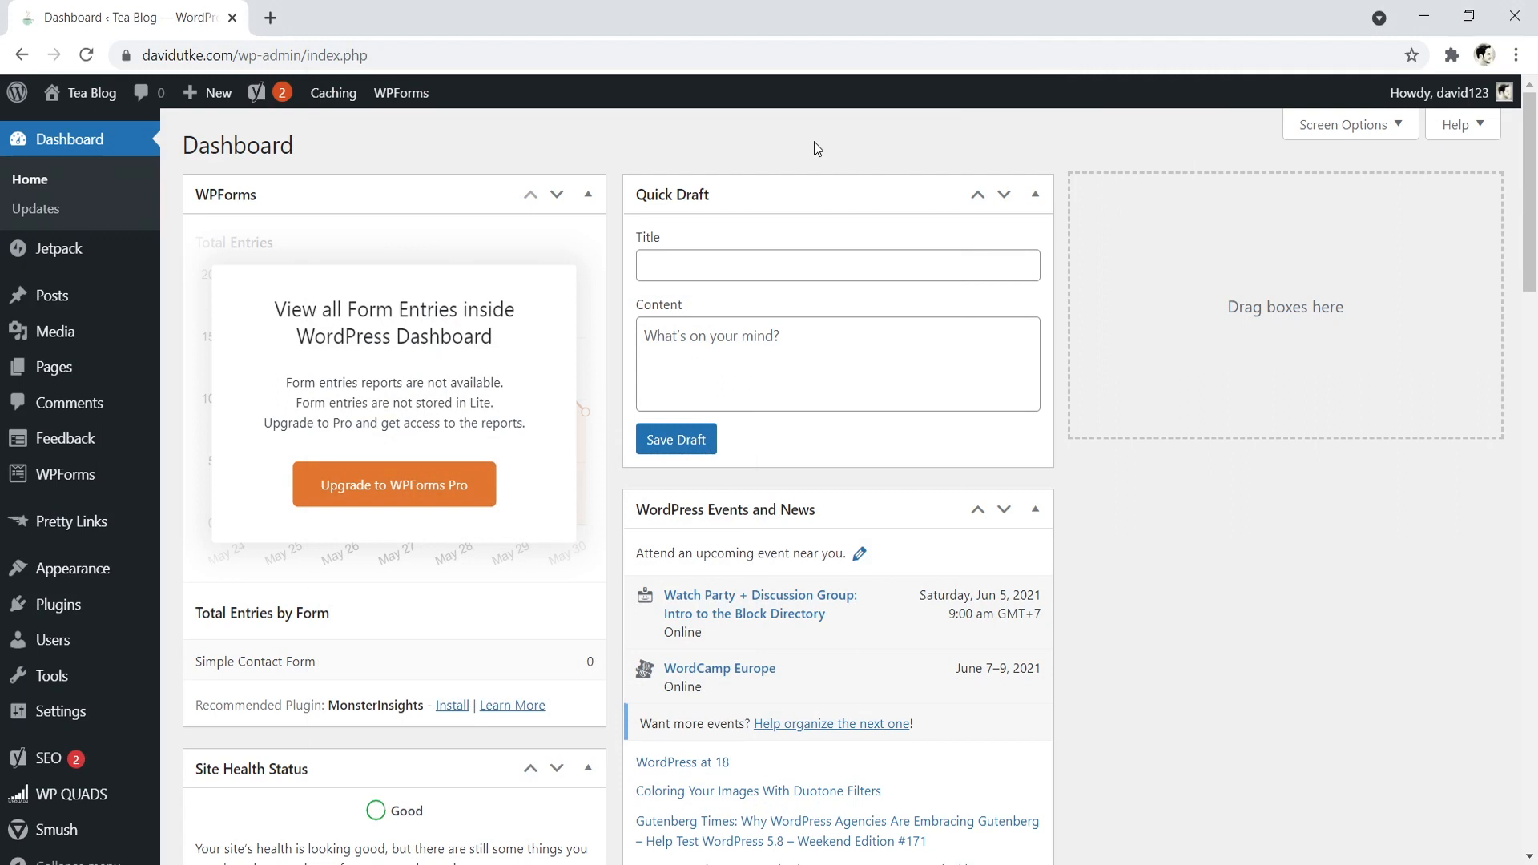
# - Open the Tea Blog homepage in a new tab, edit the page, and go to its SEO title under Google preview
pyautogui.rightClick(80, 93)
pyautogui.click(128, 104)
pyautogui.click(304, 9)
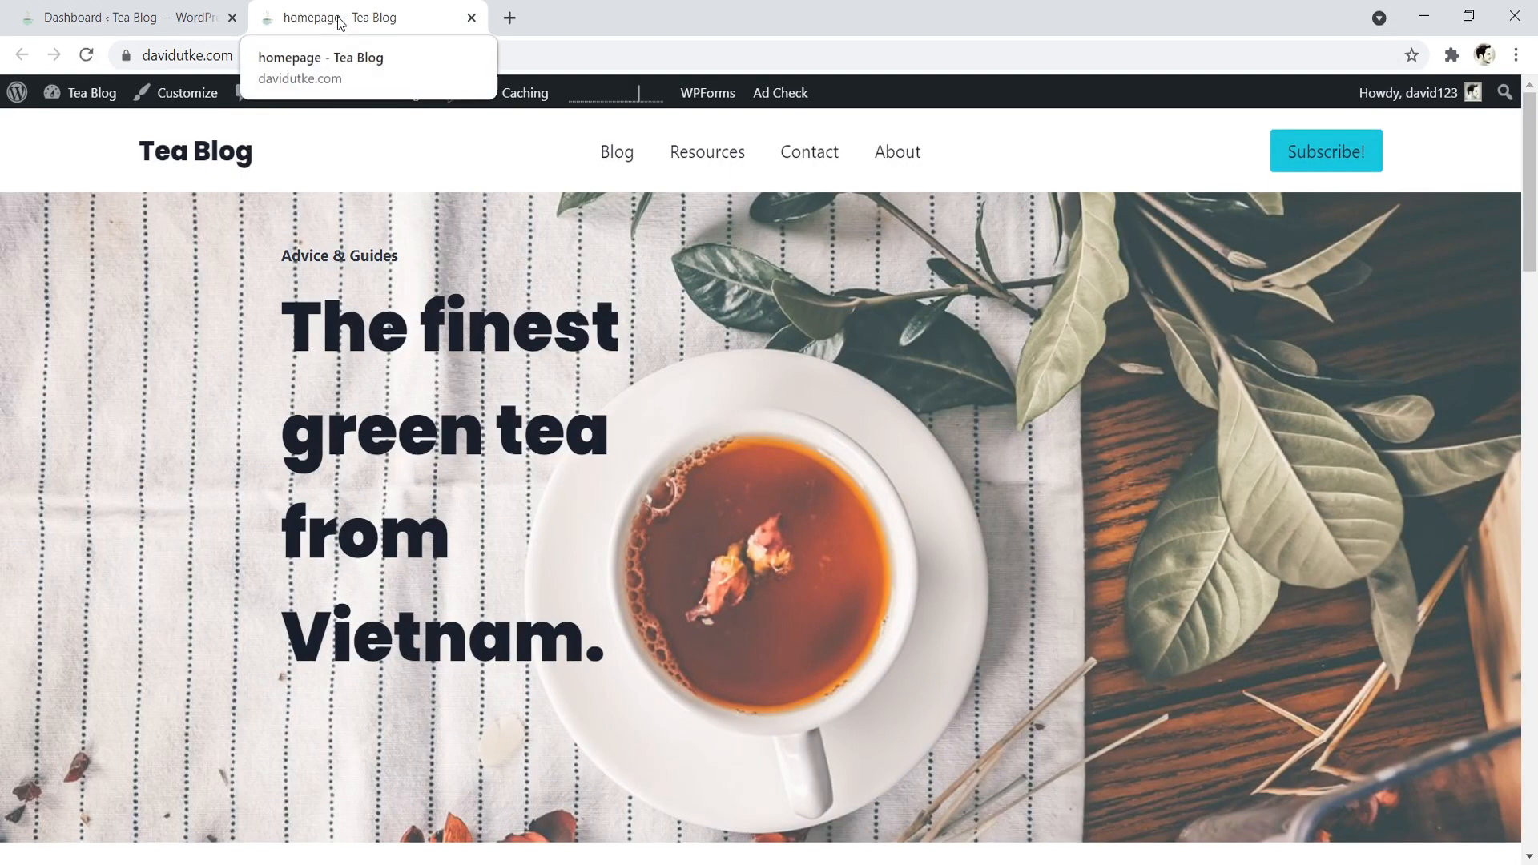
pyautogui.click(400, 95)
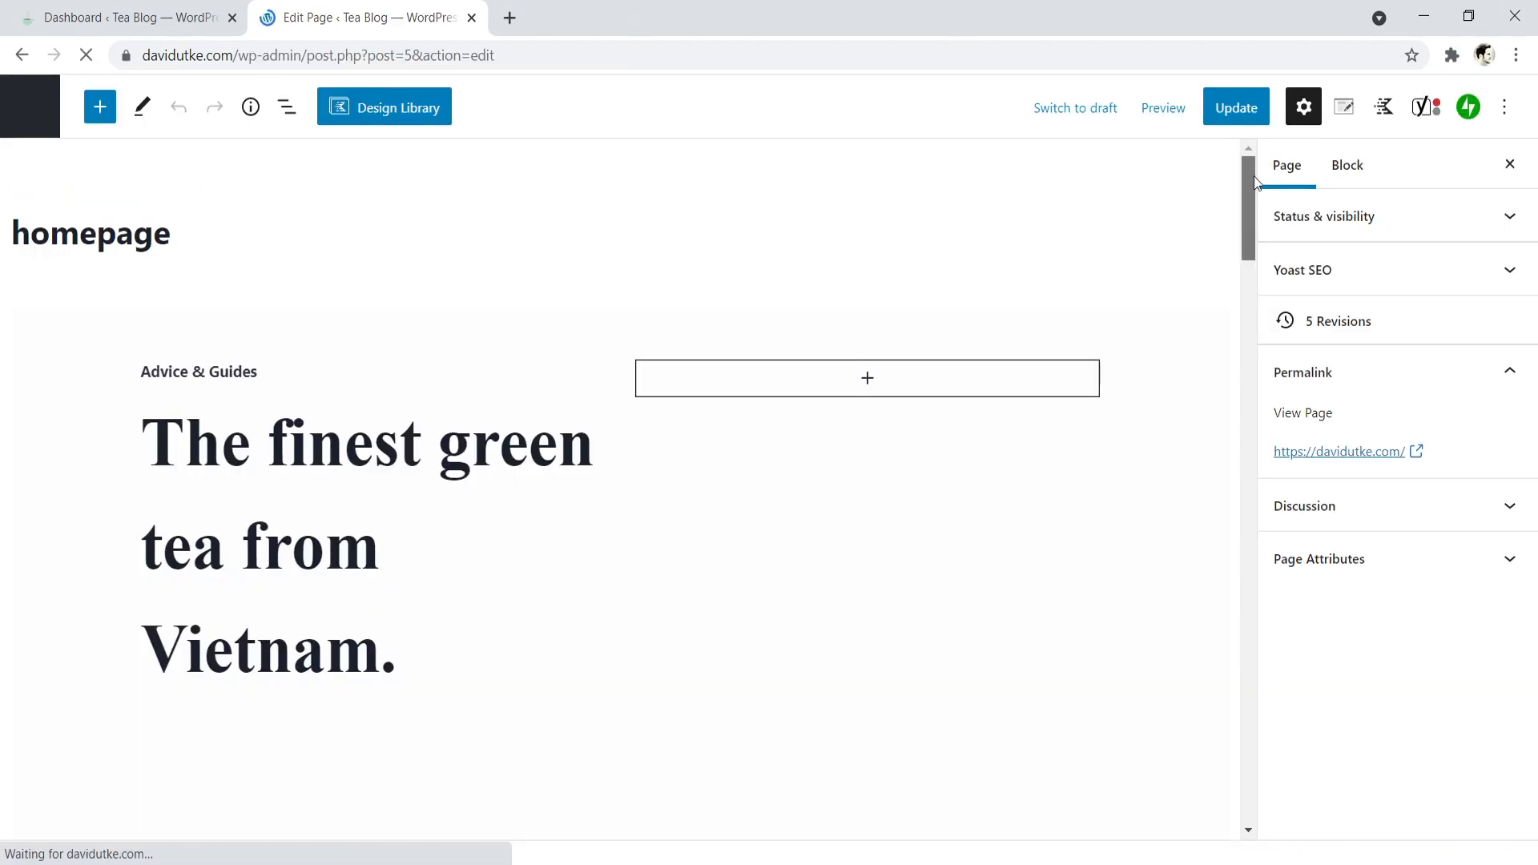
pyautogui.moveTo(1253, 180); pyautogui.dragTo(1217, 690)
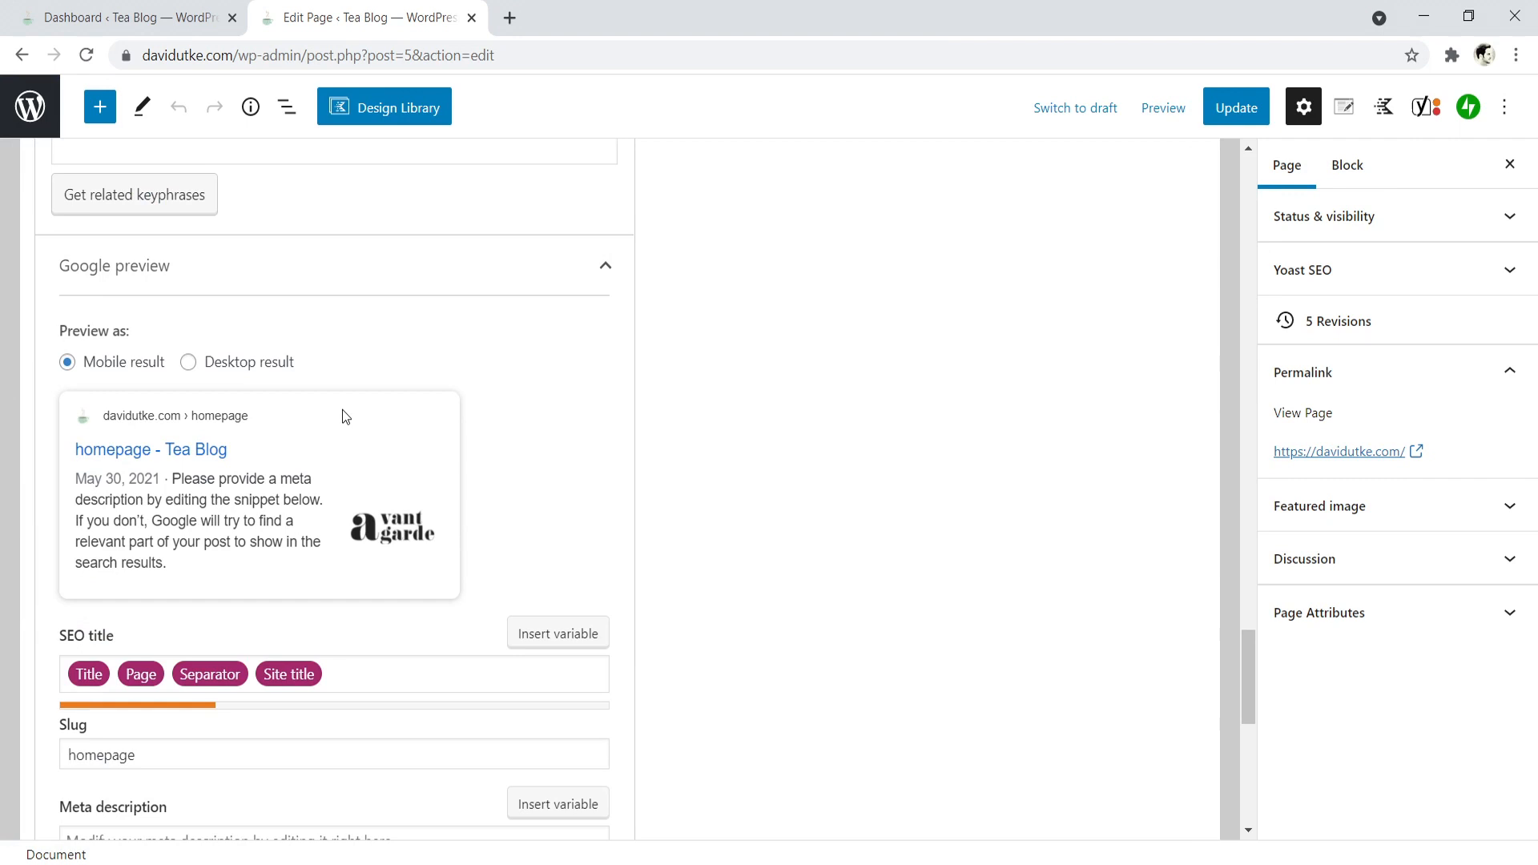
pyautogui.scroll(-2, 1248, 646)
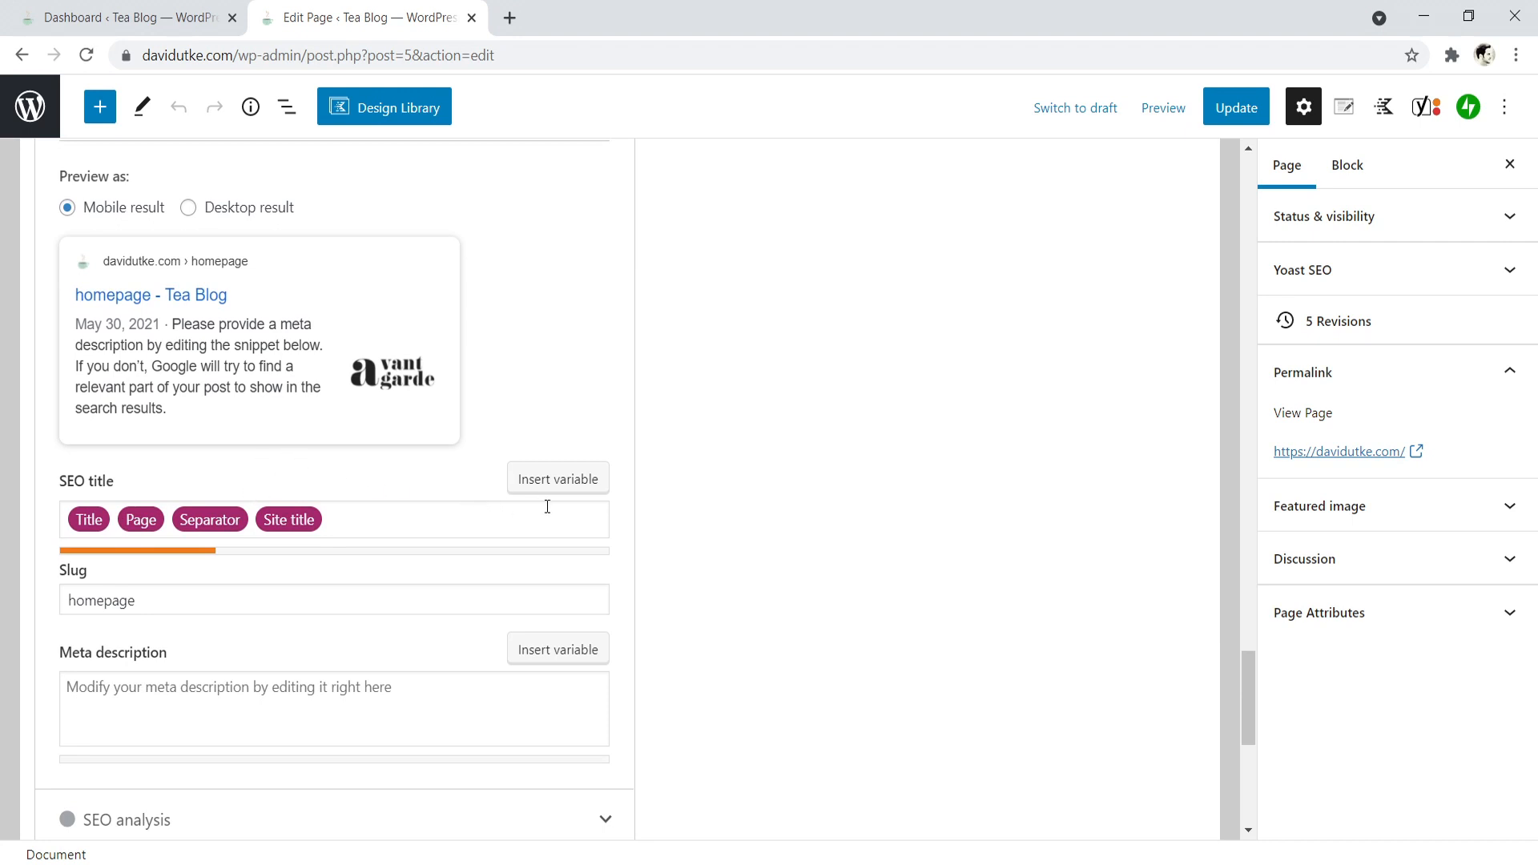
pyautogui.click(462, 506)
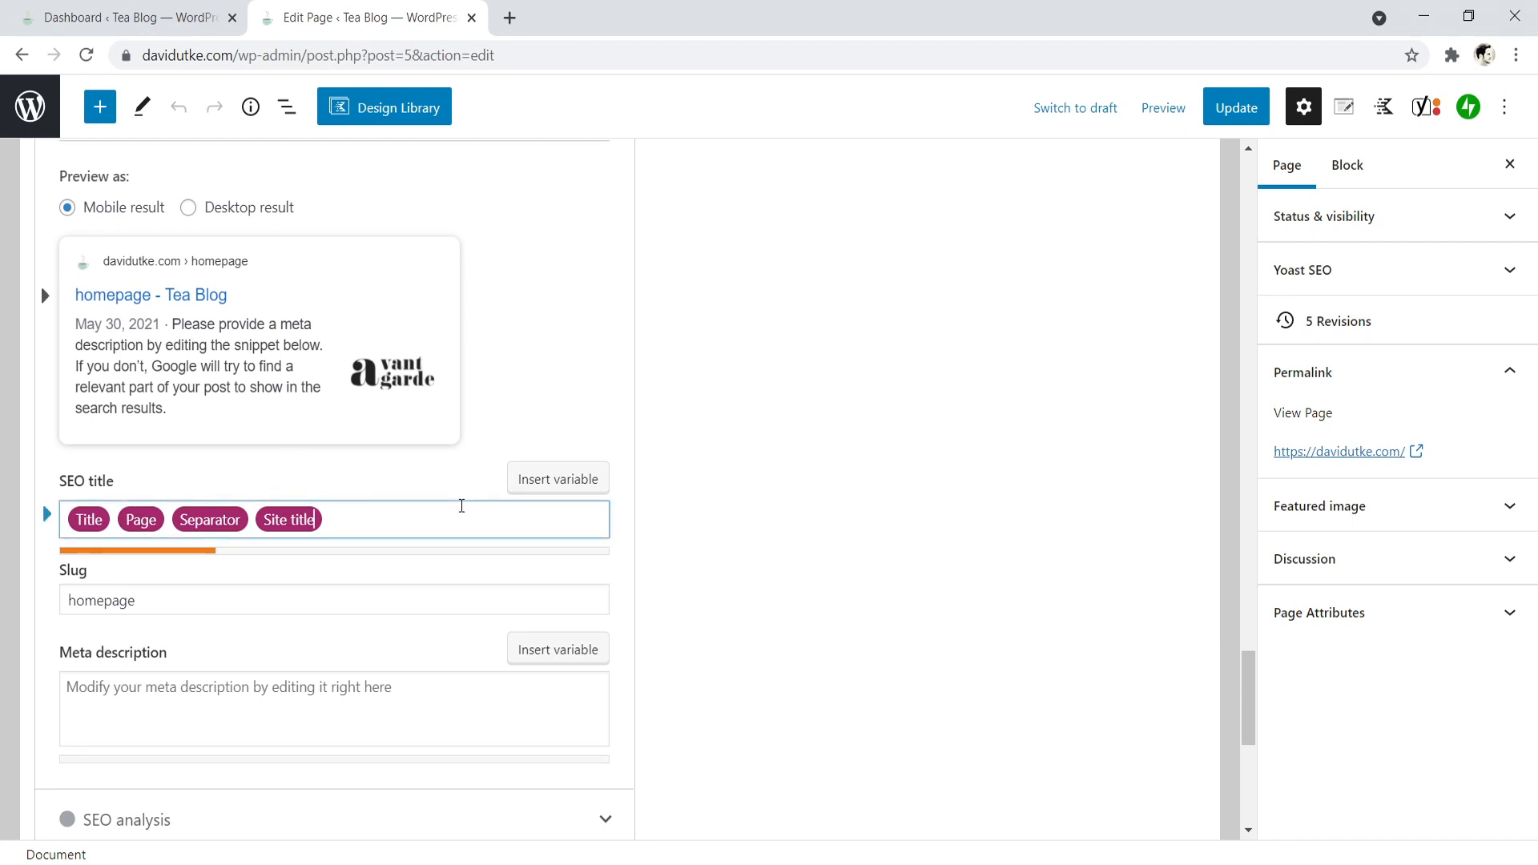
pyautogui.hotkey('ctrl', 'a')
pyautogui.press('BackSpace')
pyautogui.write('Name of')
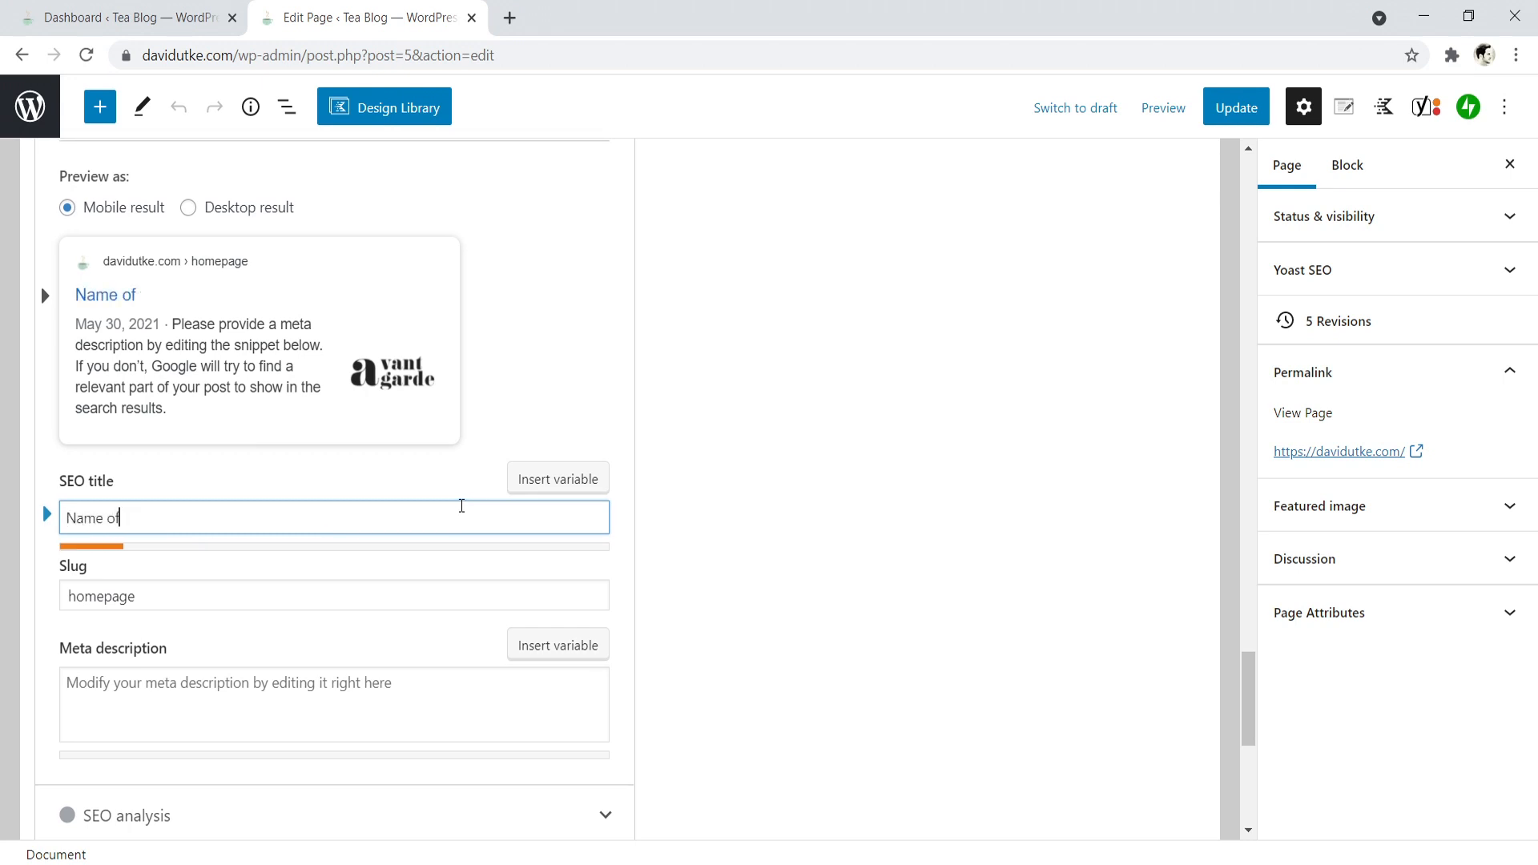
# - Replace the homepage's SEO title with the site owner's full name followed by "| keyword"
pyautogui.hotkey('ctrl', 'a')
pyautogui.press('BackSpace')
pyautogui.write('Da')
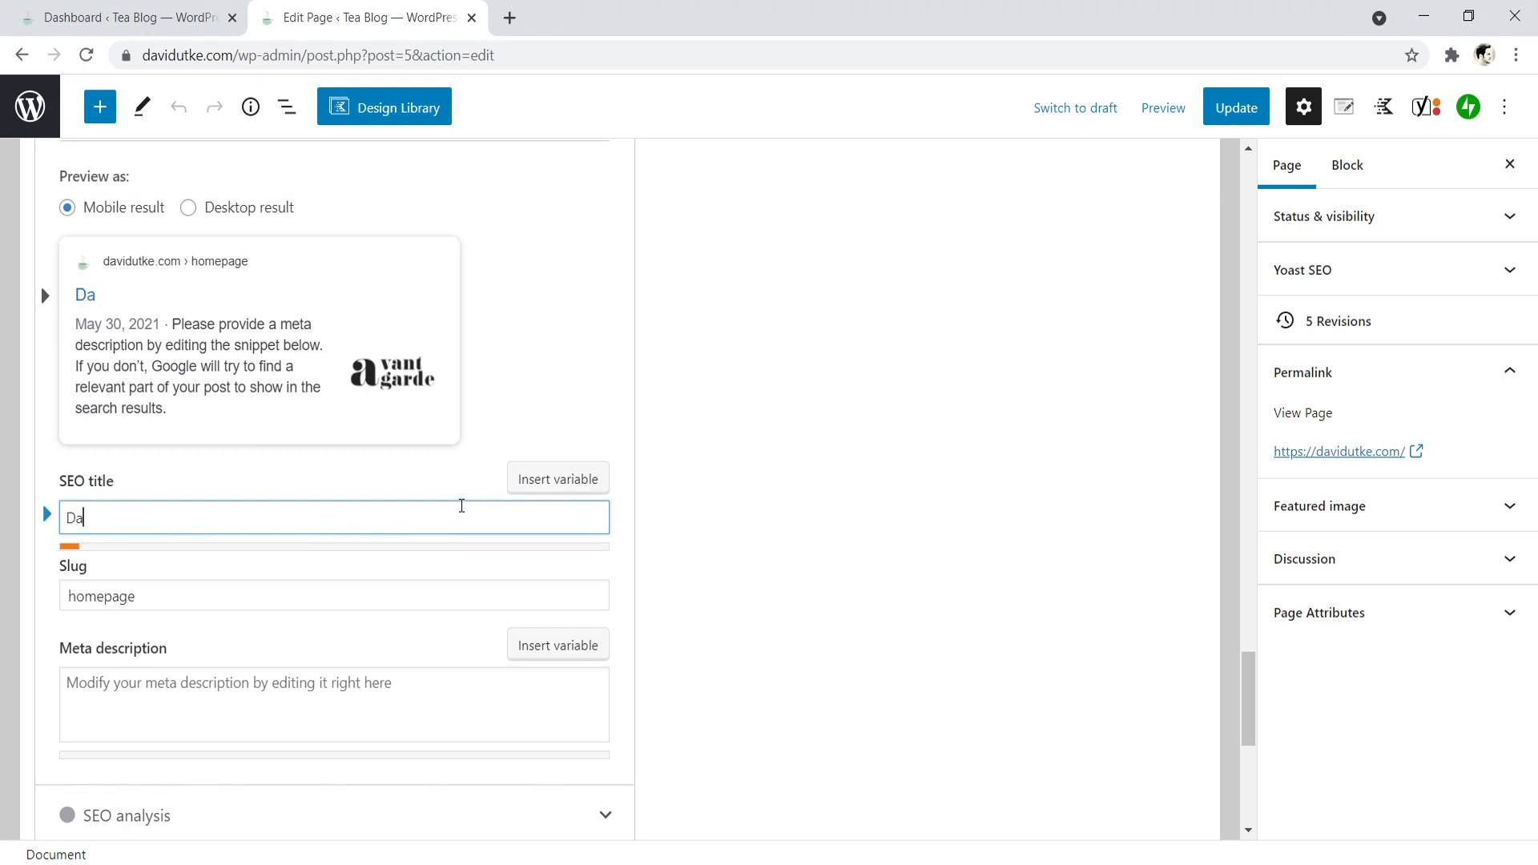
pyautogui.write('vid Utke |')
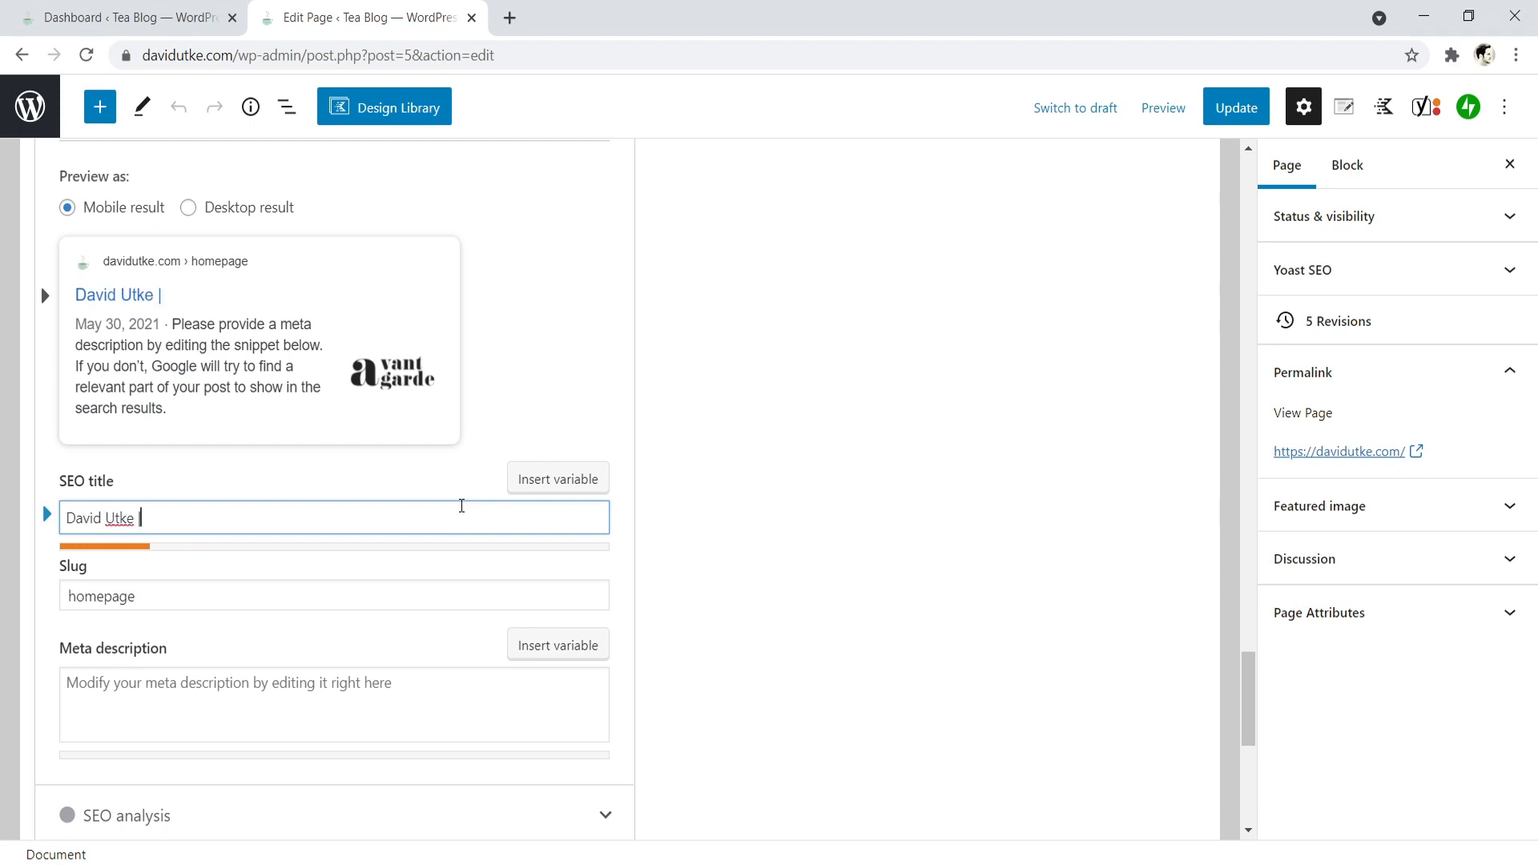
pyautogui.write('keyword')
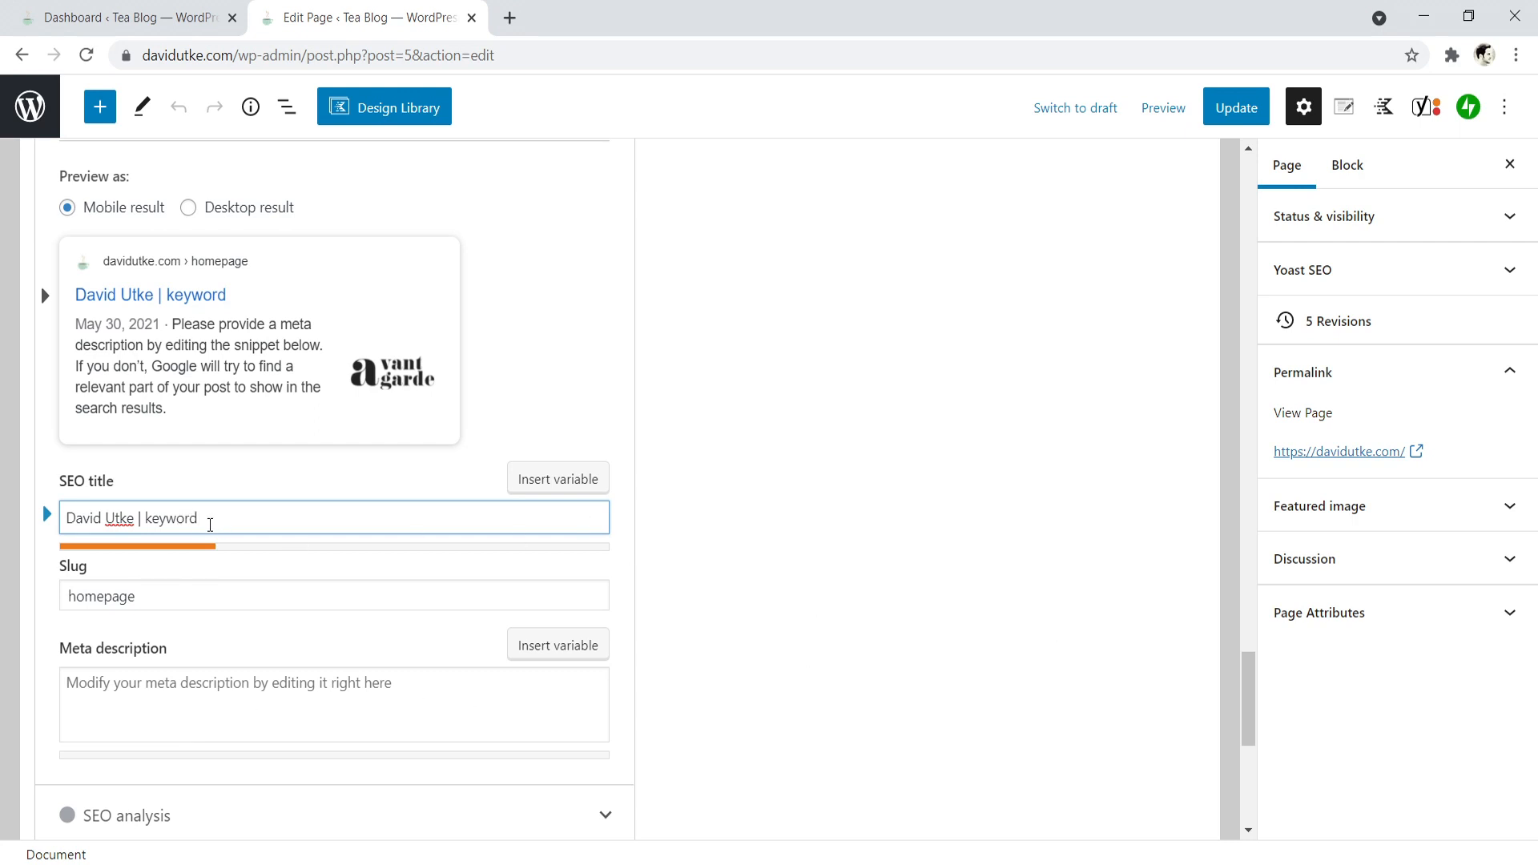
# - Clear the SEO title and enter "About Us | Name" as a sample title for an about page
pyautogui.moveTo(222, 523); pyautogui.dragTo(93, 521)
pyautogui.press('BackSpace')
pyautogui.press('BackSpace')
pyautogui.press('BackSpace')
pyautogui.press('BackSpace')
pyautogui.press('BackSpace')
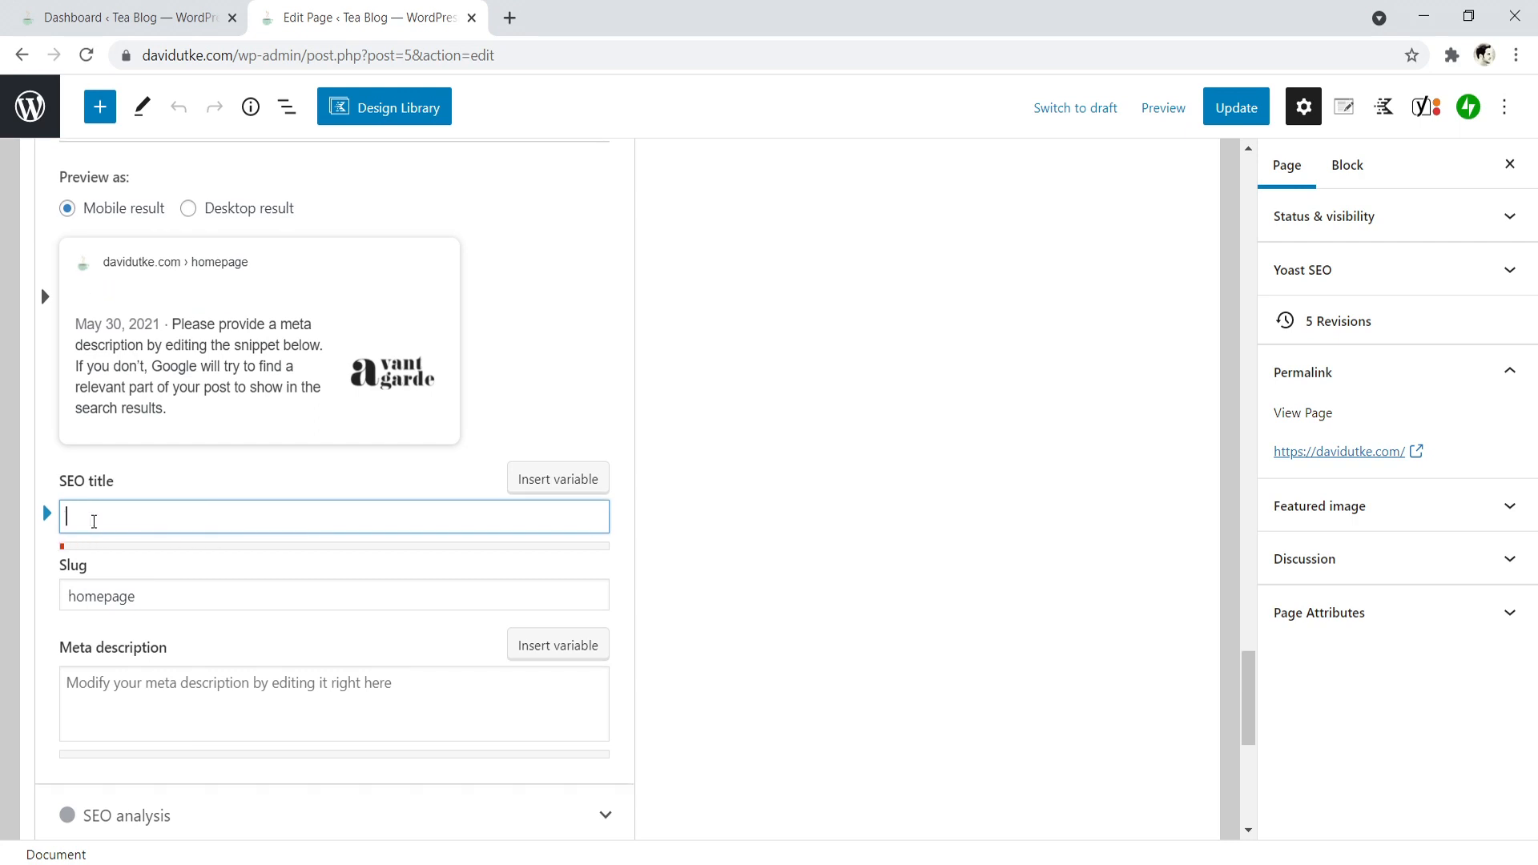
pyautogui.write('About ')
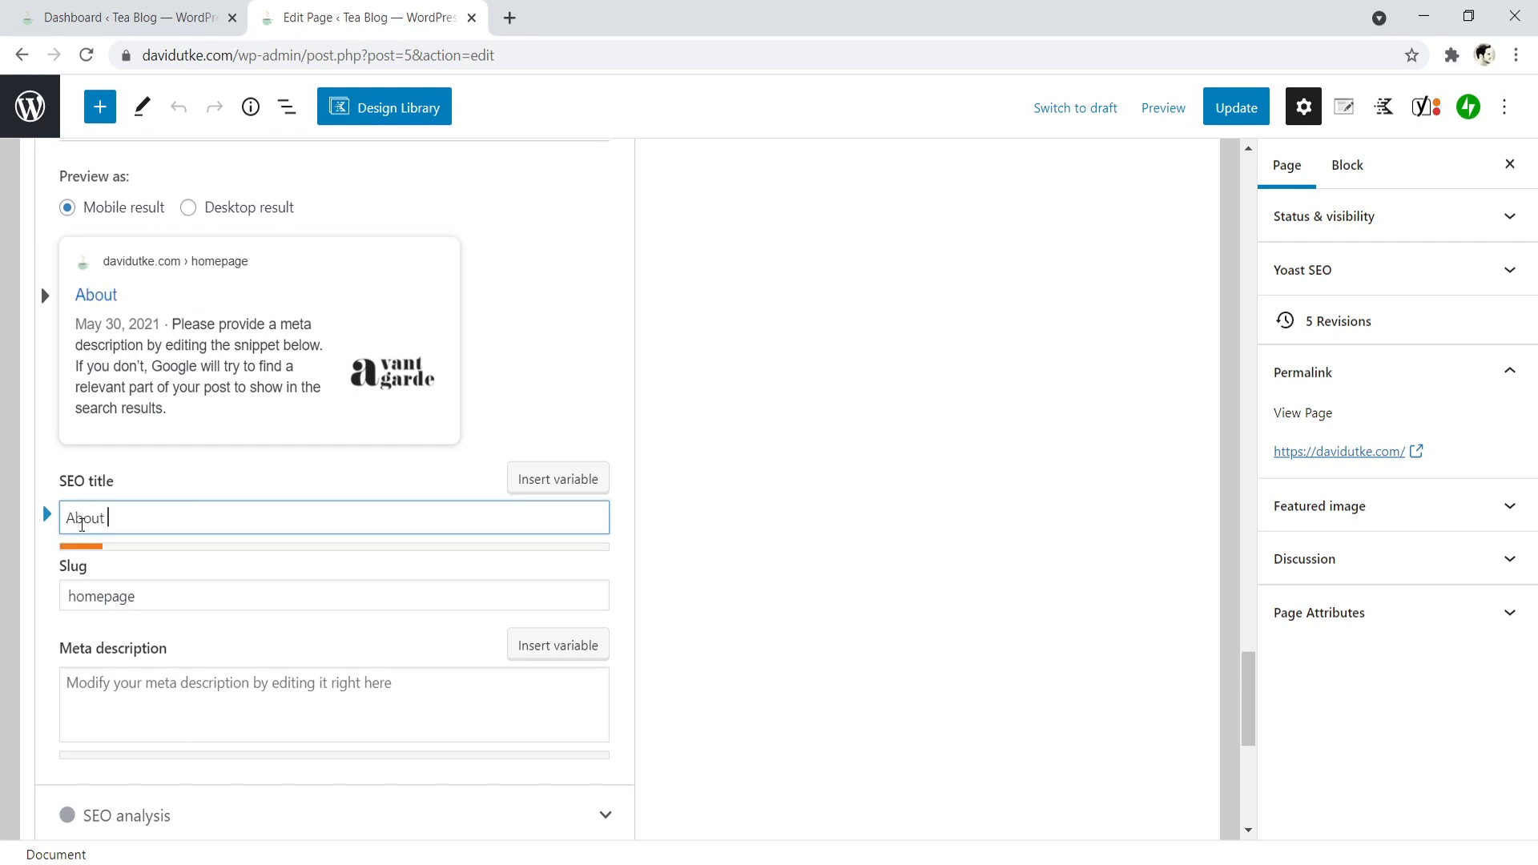
pyautogui.write('Us | Name')
# - Replace the sample SEO title with "Blog | N"
pyautogui.press('BackSpace')
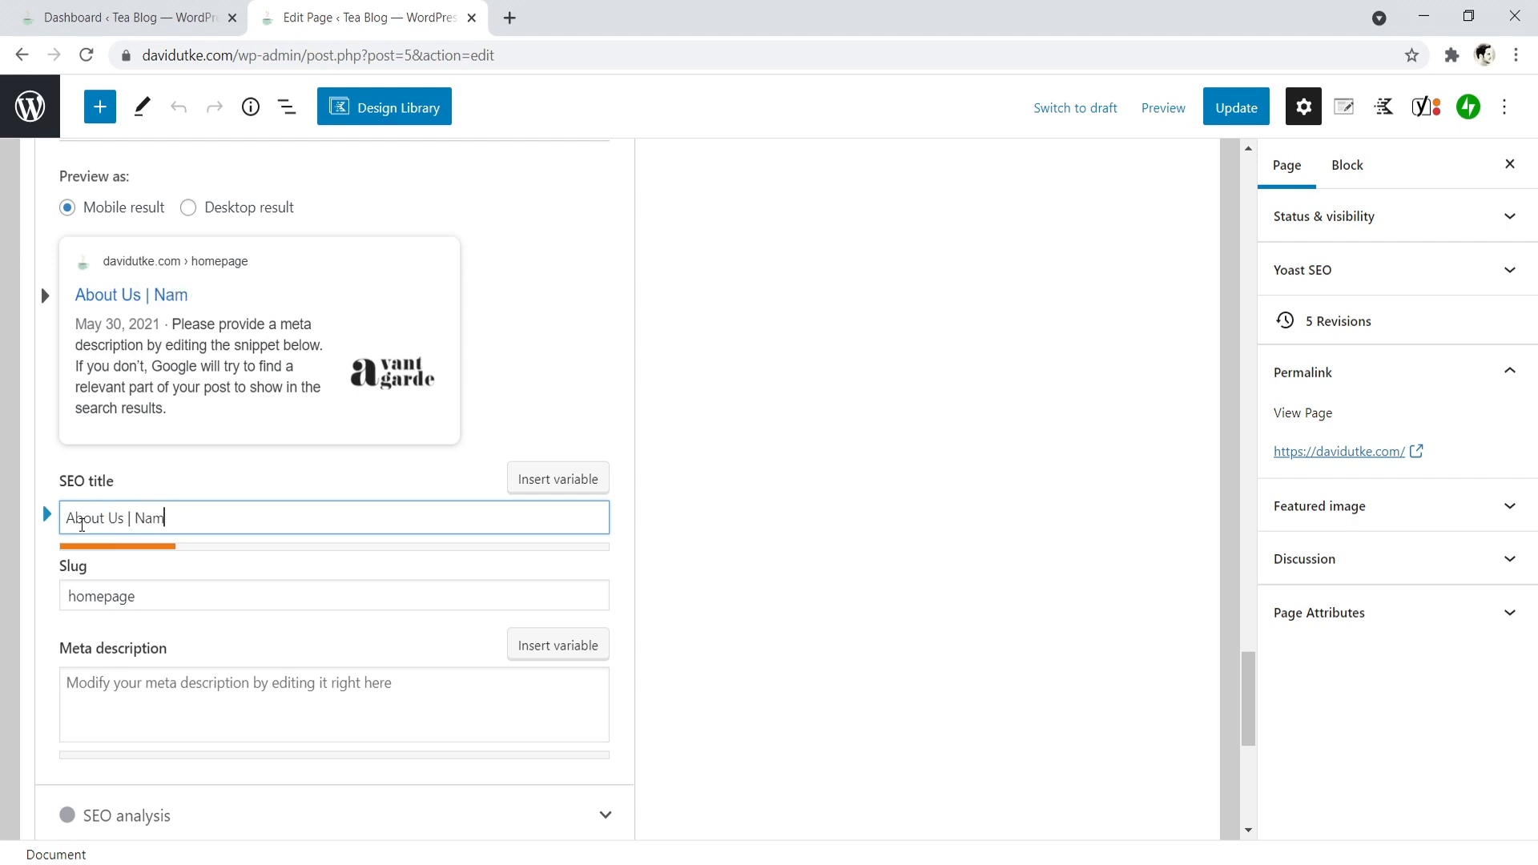
pyautogui.hotkey('ctrl', 'a')
pyautogui.press('BackSpace')
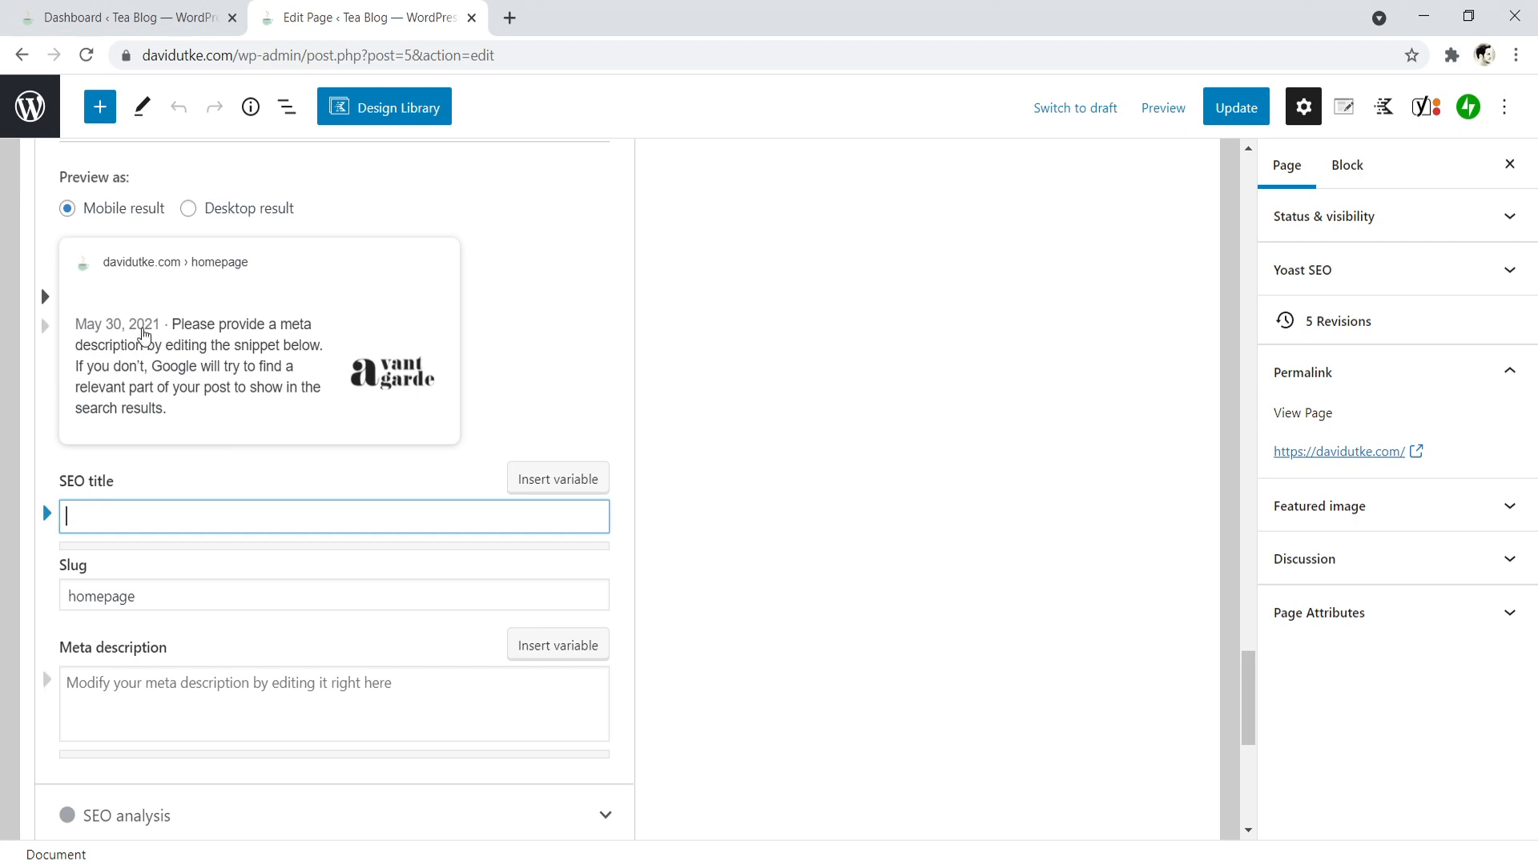
pyautogui.write('B')
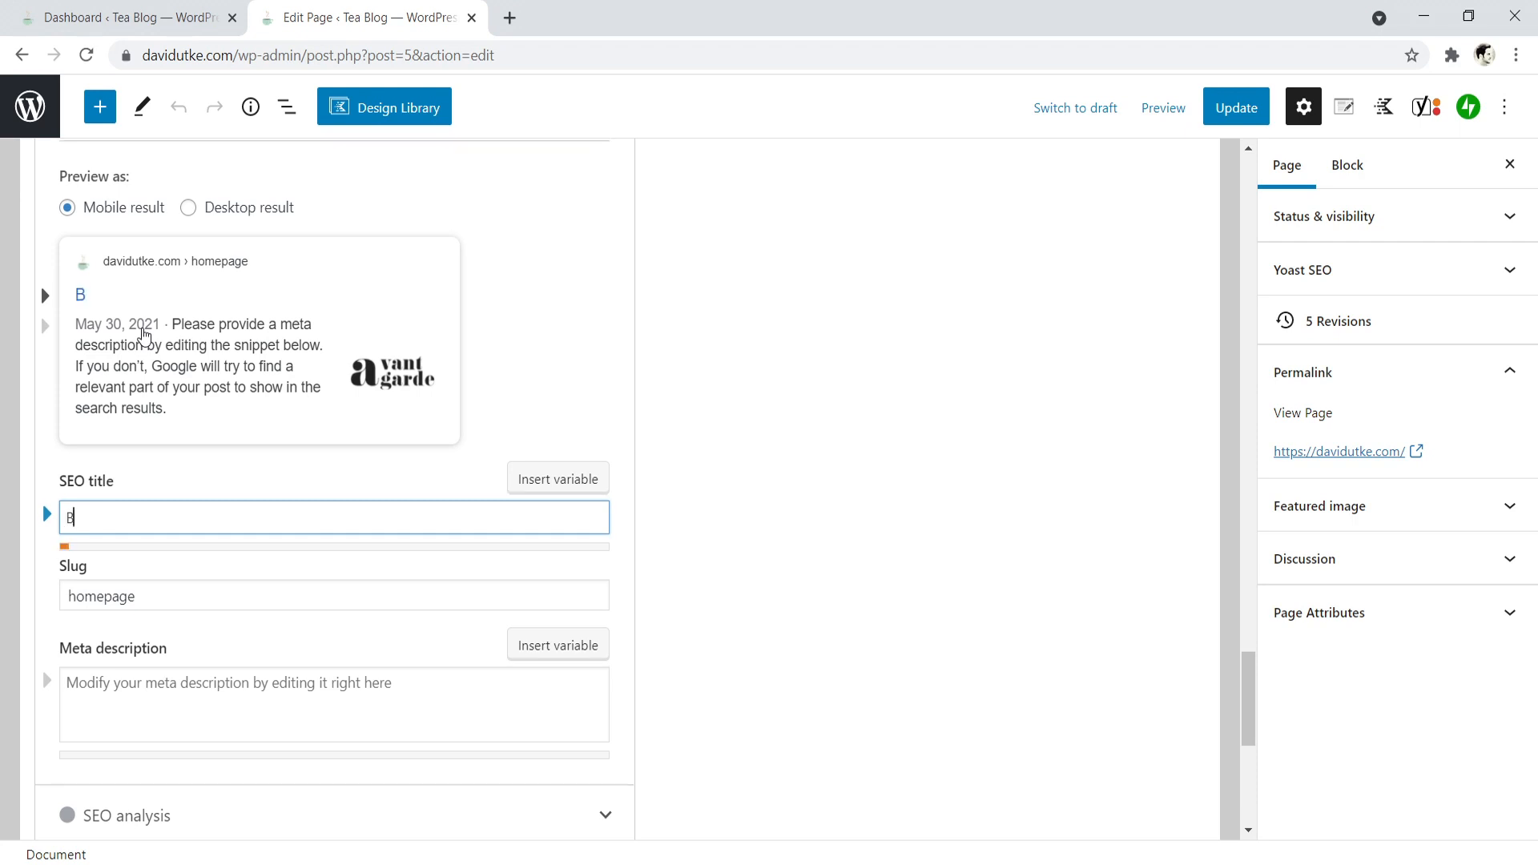
pyautogui.write('log | Name')
pyautogui.press('BackSpace')
pyautogui.press('BackSpace')
pyautogui.press('BackSpace')
pyautogui.moveTo(1252, 713); pyautogui.dragTo(1255, 168)
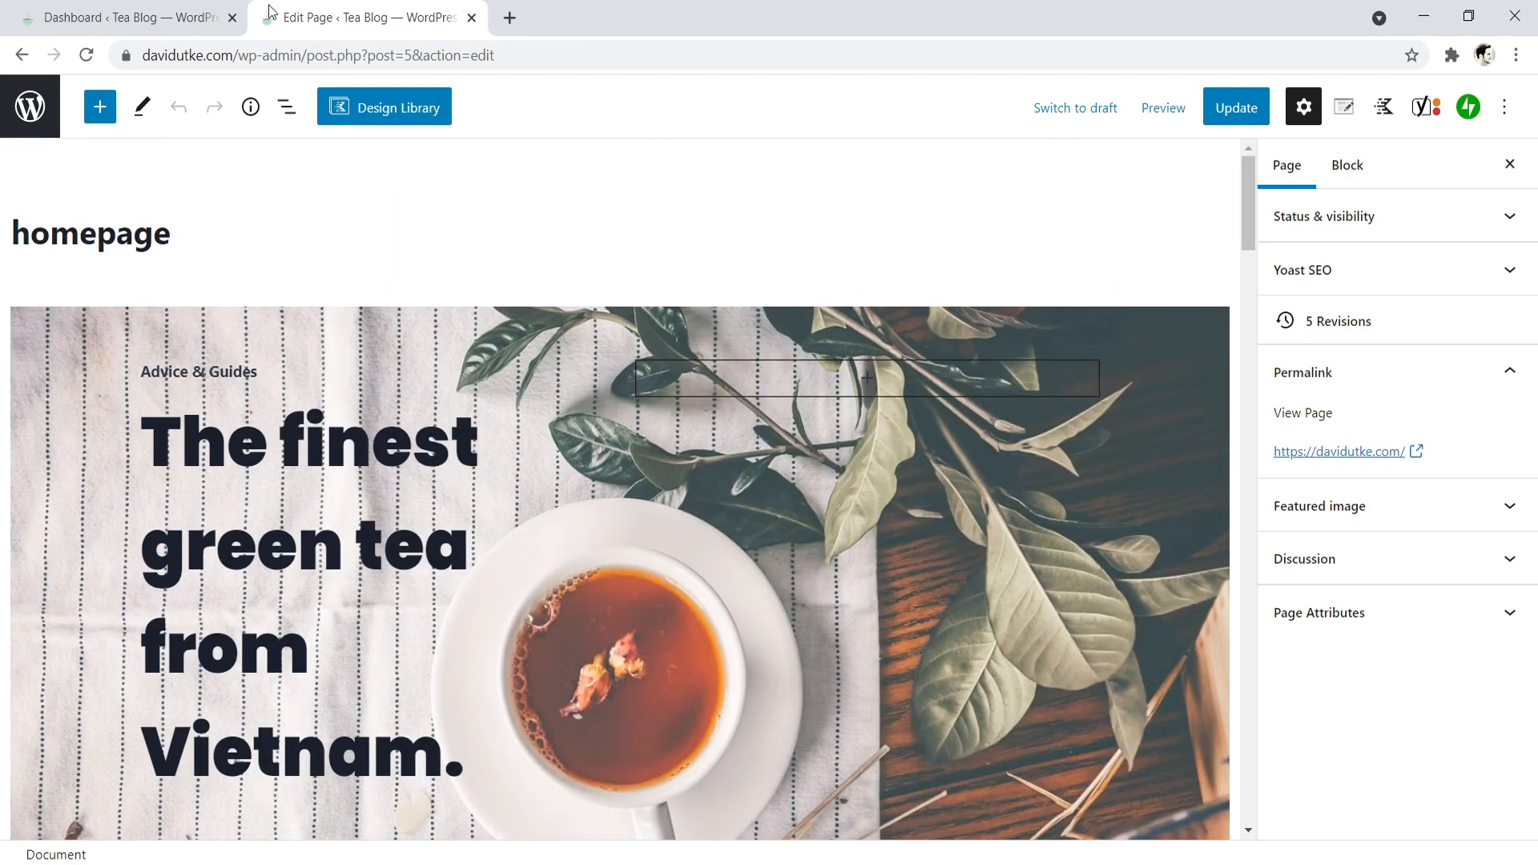
pyautogui.click(157, 14)
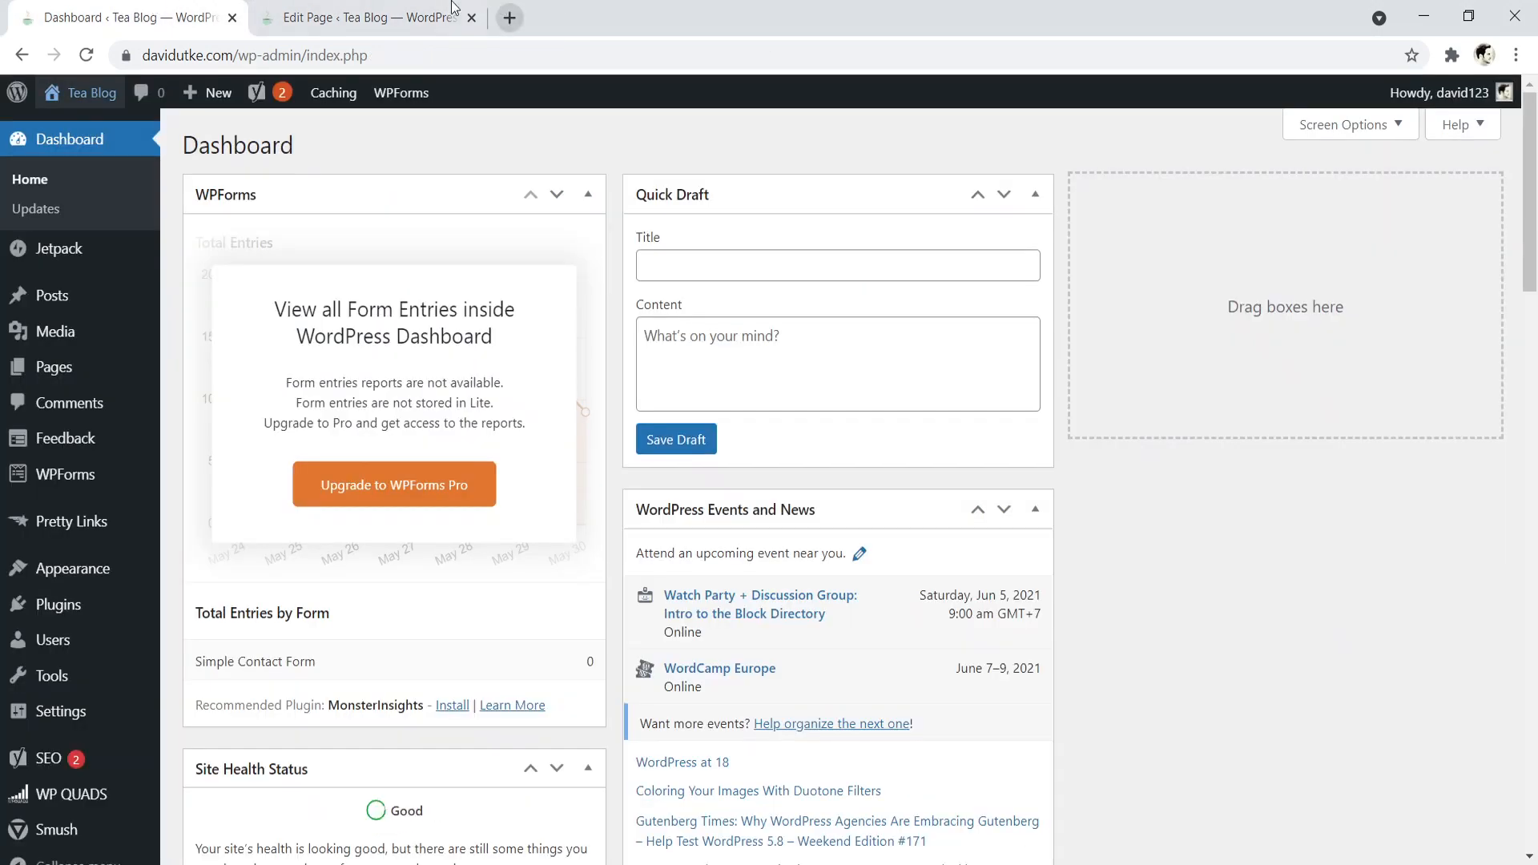
pyautogui.click(419, 11)
# - Review the homepage's Yoast SEO section and its focus keyphrase field, and return to the WordPress Dashboard
pyautogui.moveTo(1249, 165); pyautogui.dragTo(1225, 614)
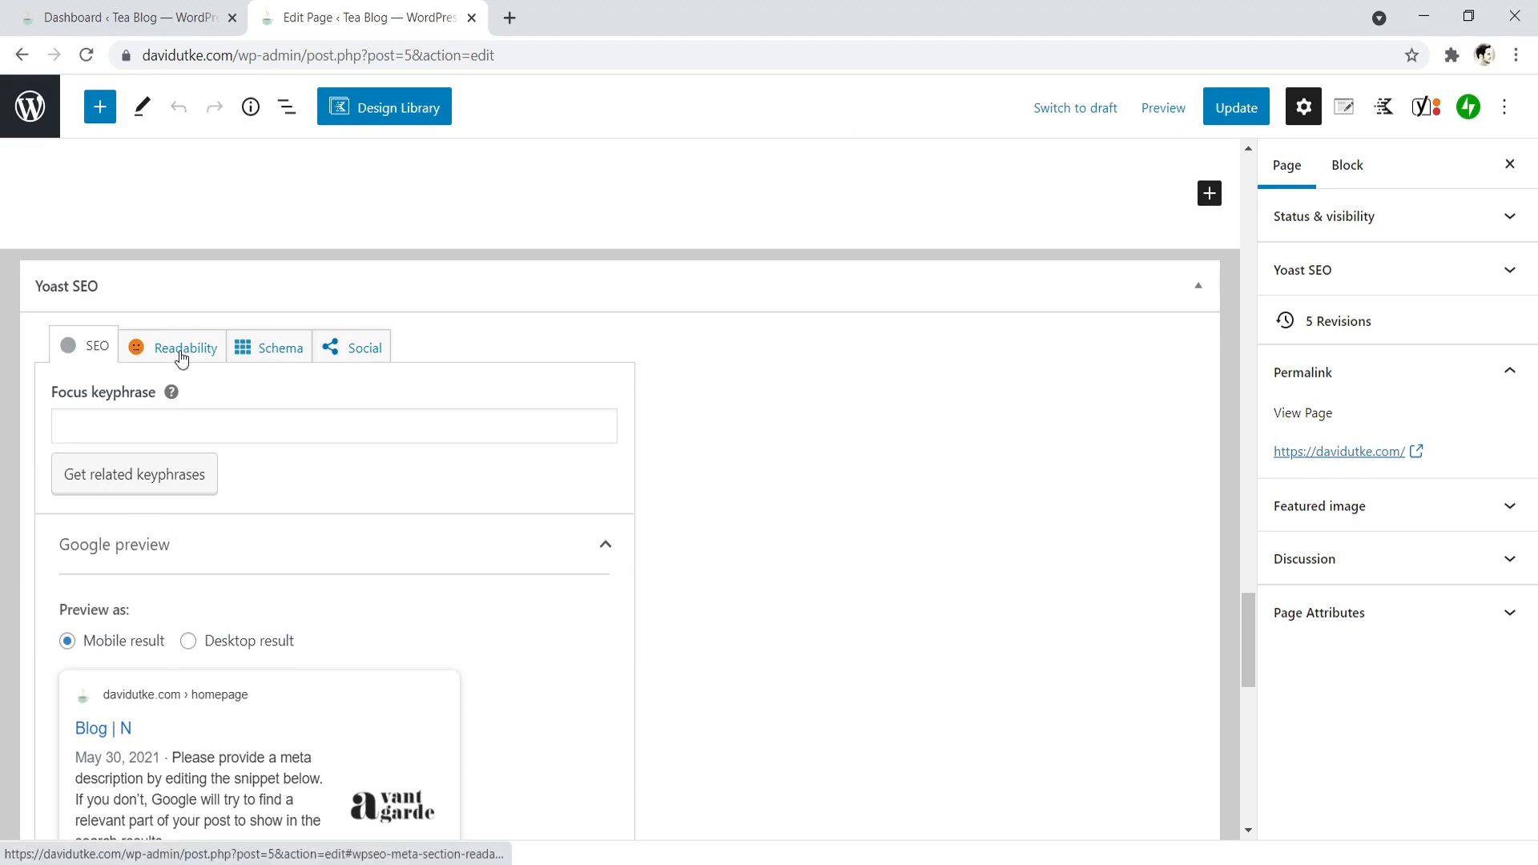
pyautogui.moveTo(1252, 633); pyautogui.dragTo(1209, 721)
pyautogui.scroll(9, 179, 238)
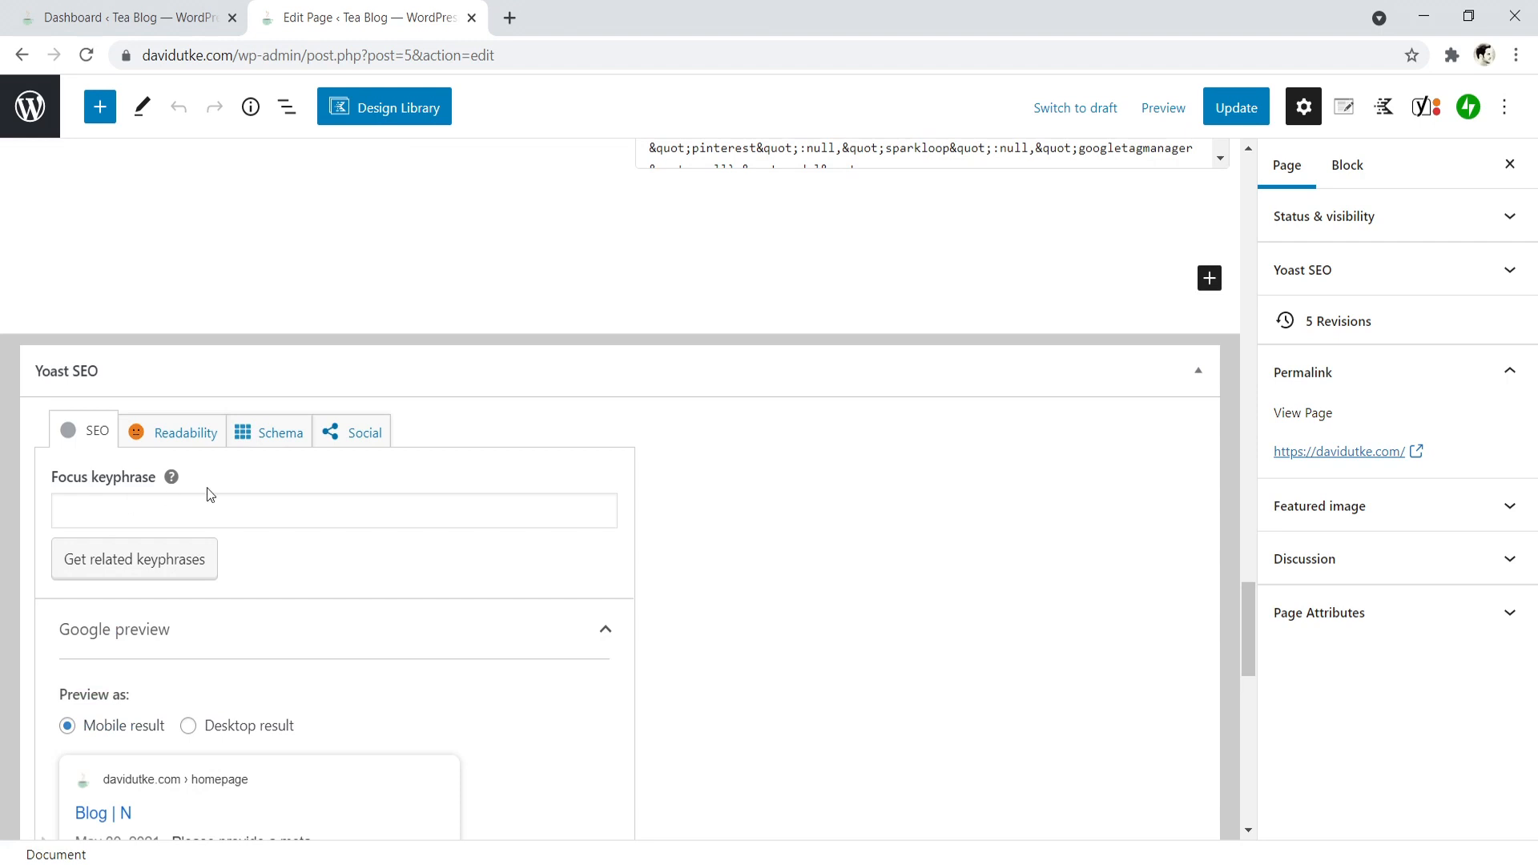
pyautogui.click(176, 524)
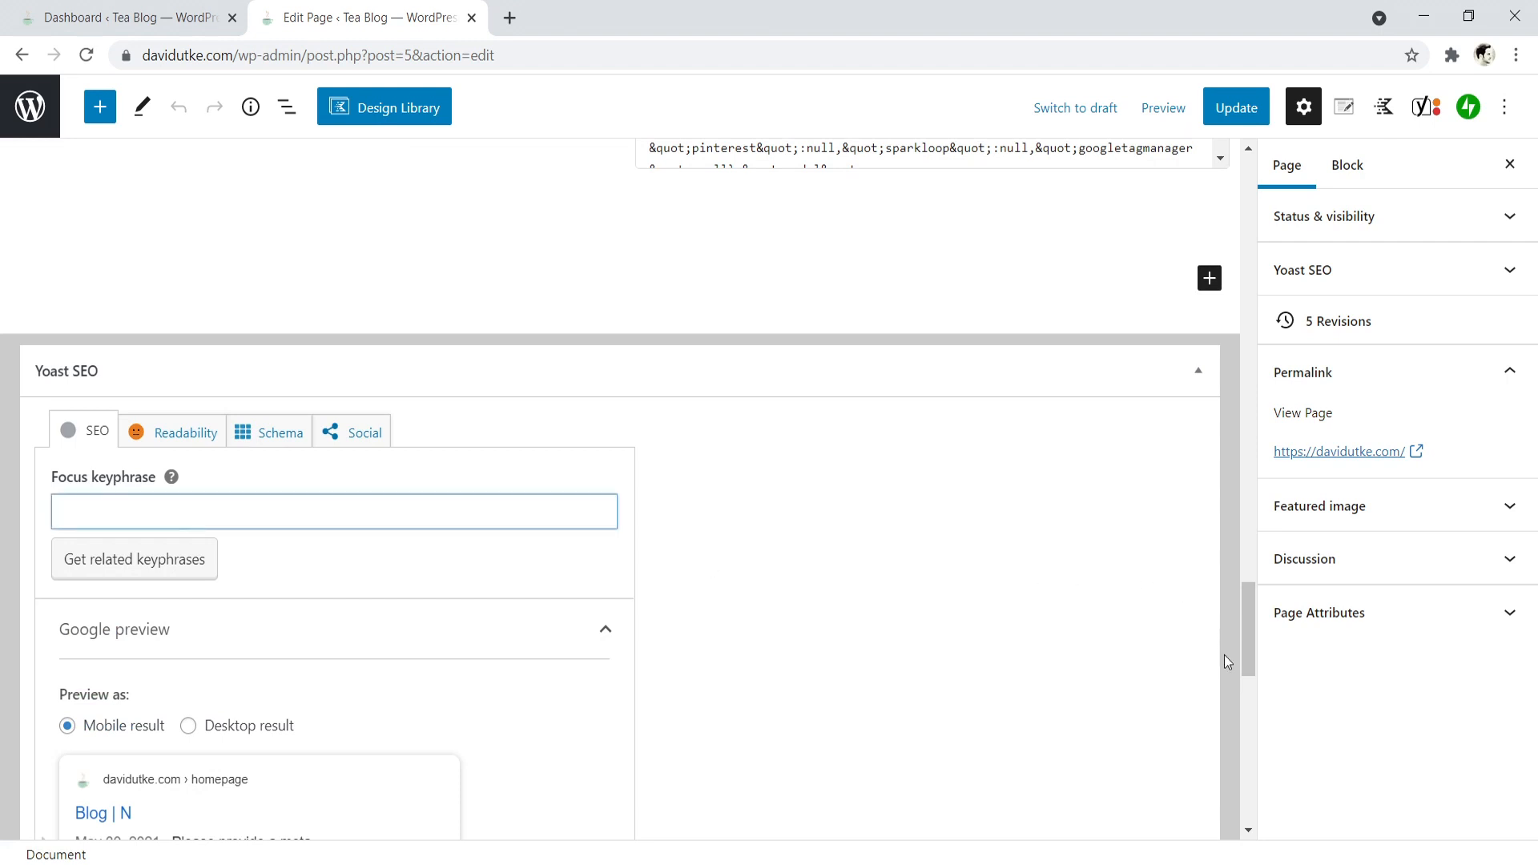
pyautogui.moveTo(1252, 637); pyautogui.dragTo(1222, 172)
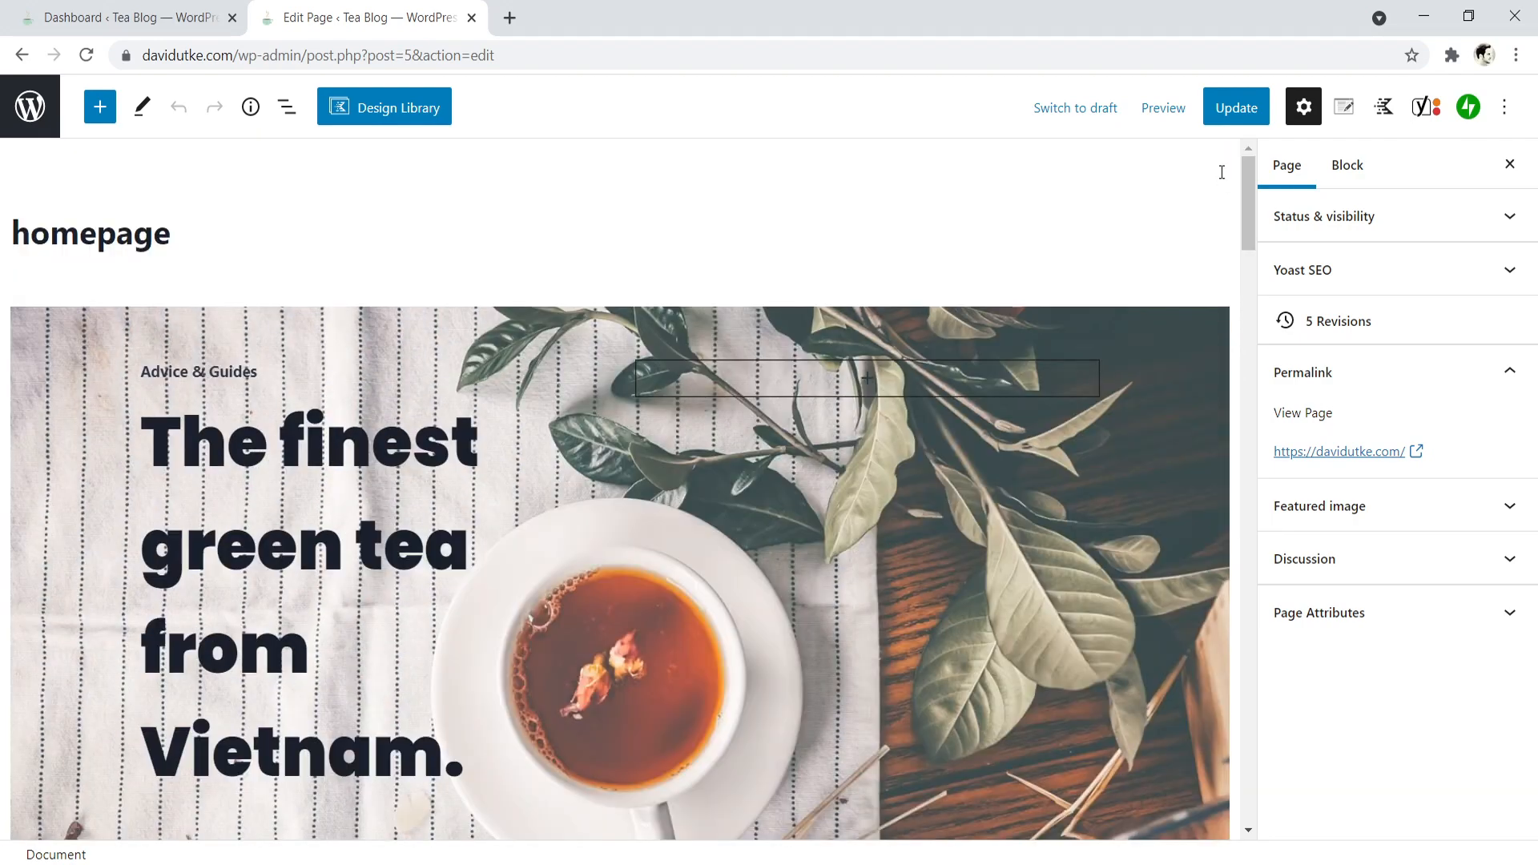
pyautogui.click(139, 9)
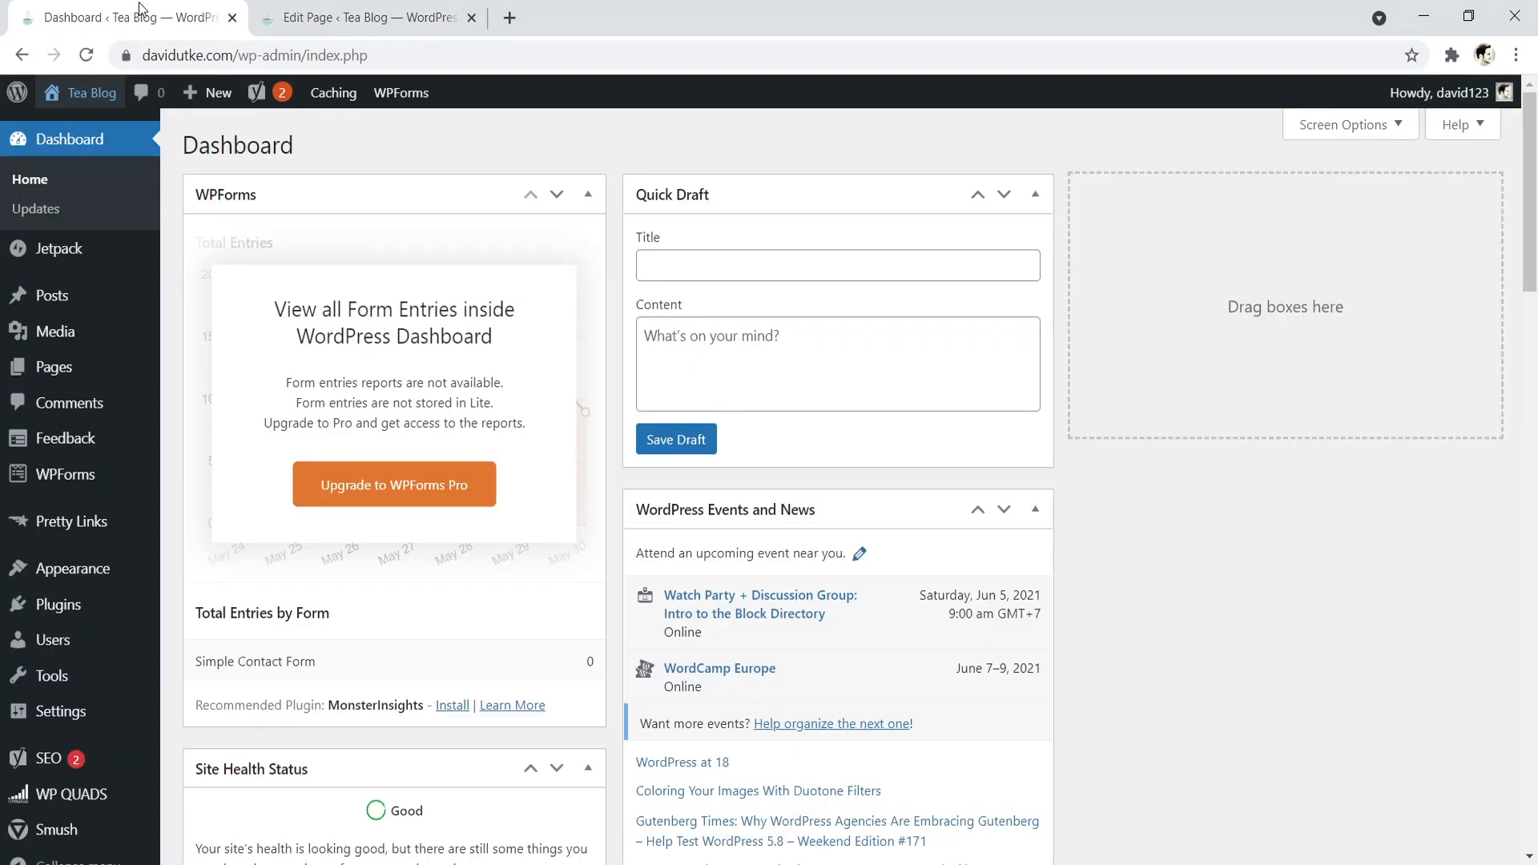